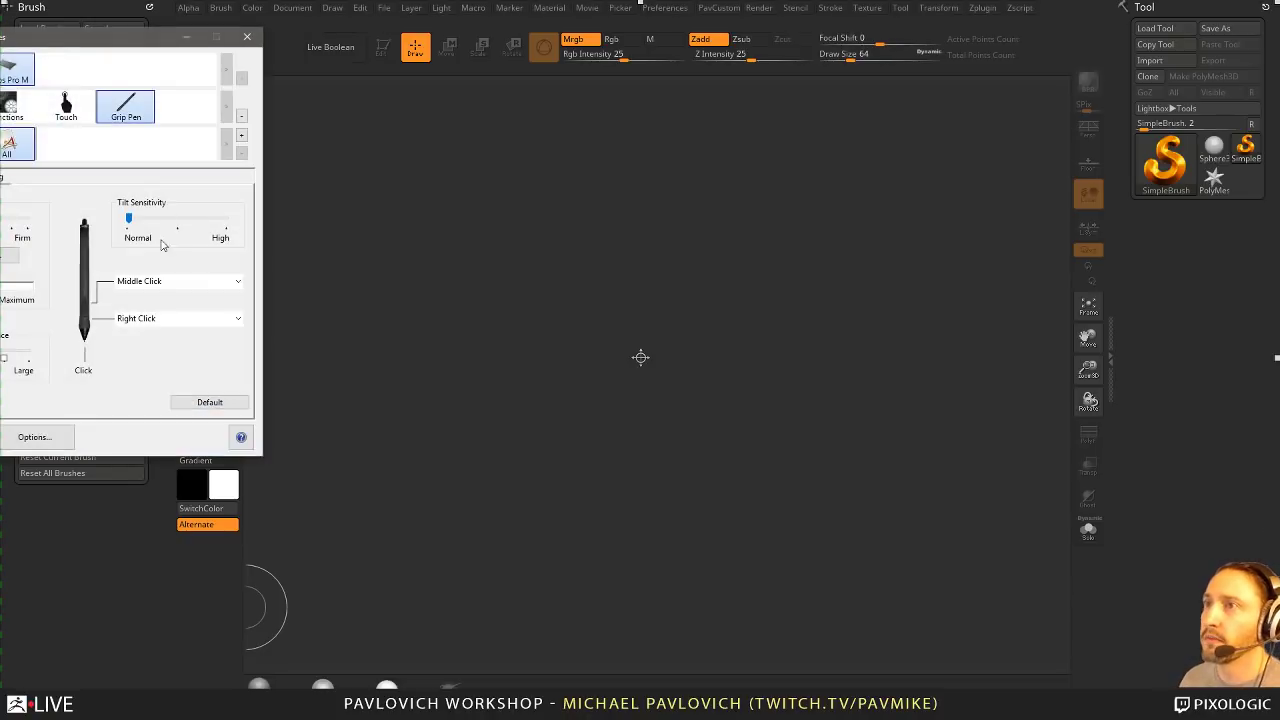
# Step: Map the pen tablet to the preset portion of the screen and close the tablet properties
pyautogui.moveTo(50, 43); pyautogui.dragTo(386, 194)
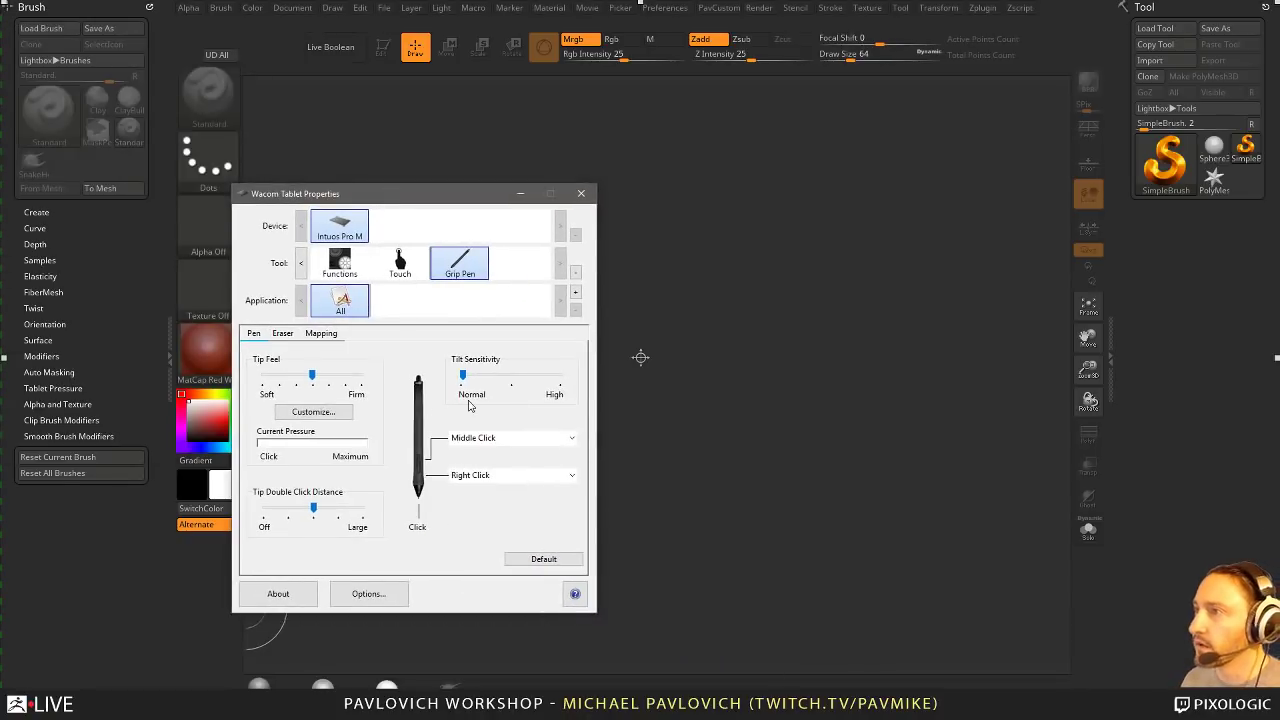
pyautogui.click(324, 335)
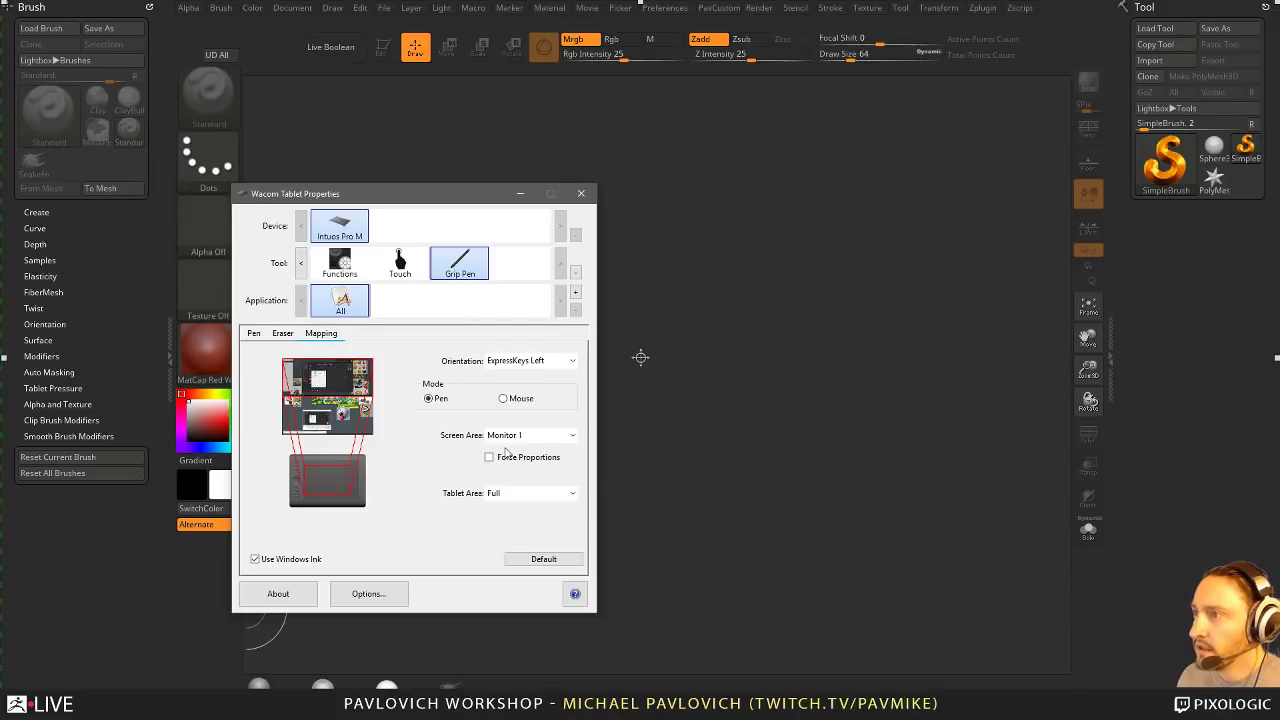
pyautogui.click(525, 436)
pyautogui.click(519, 459)
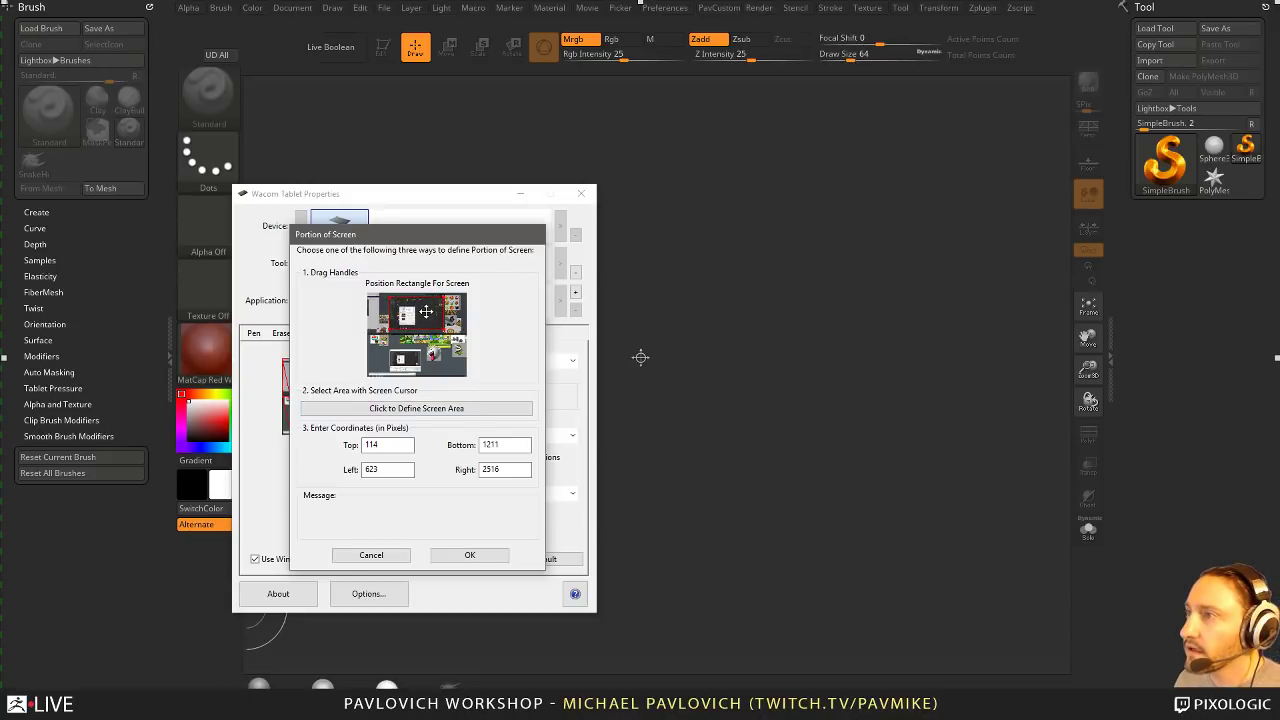
pyautogui.click(452, 553)
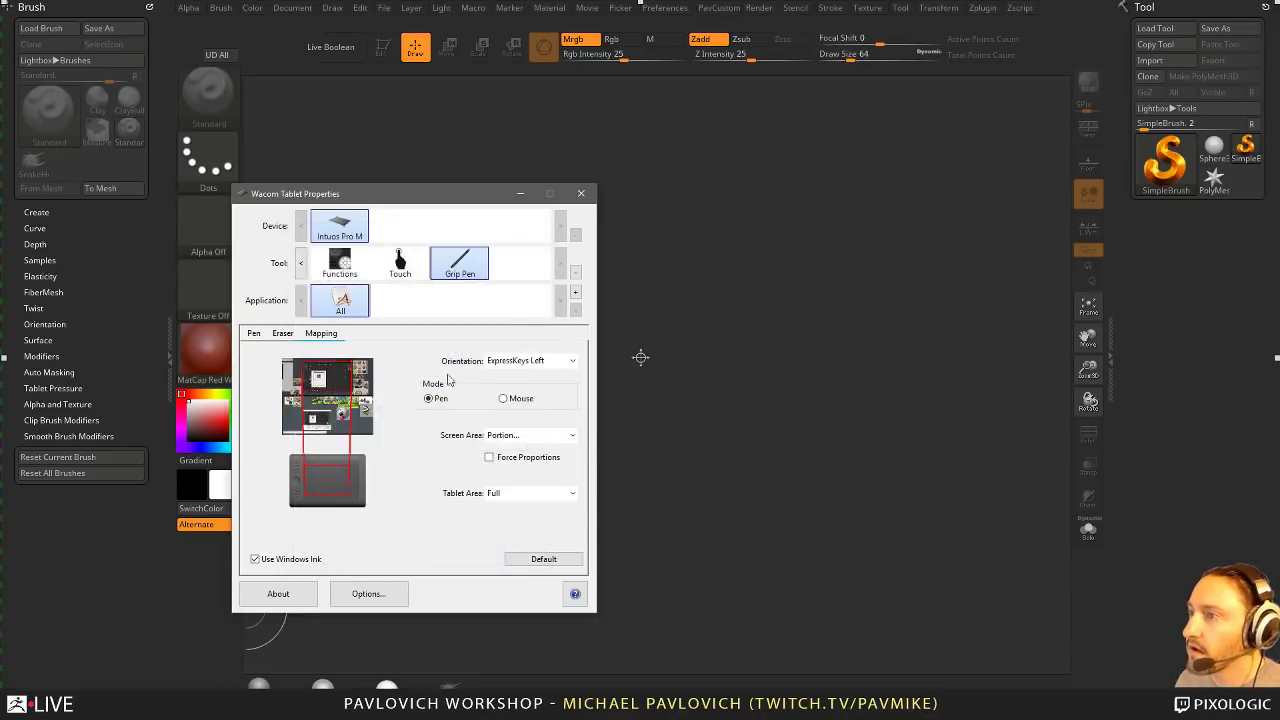
pyautogui.click(581, 194)
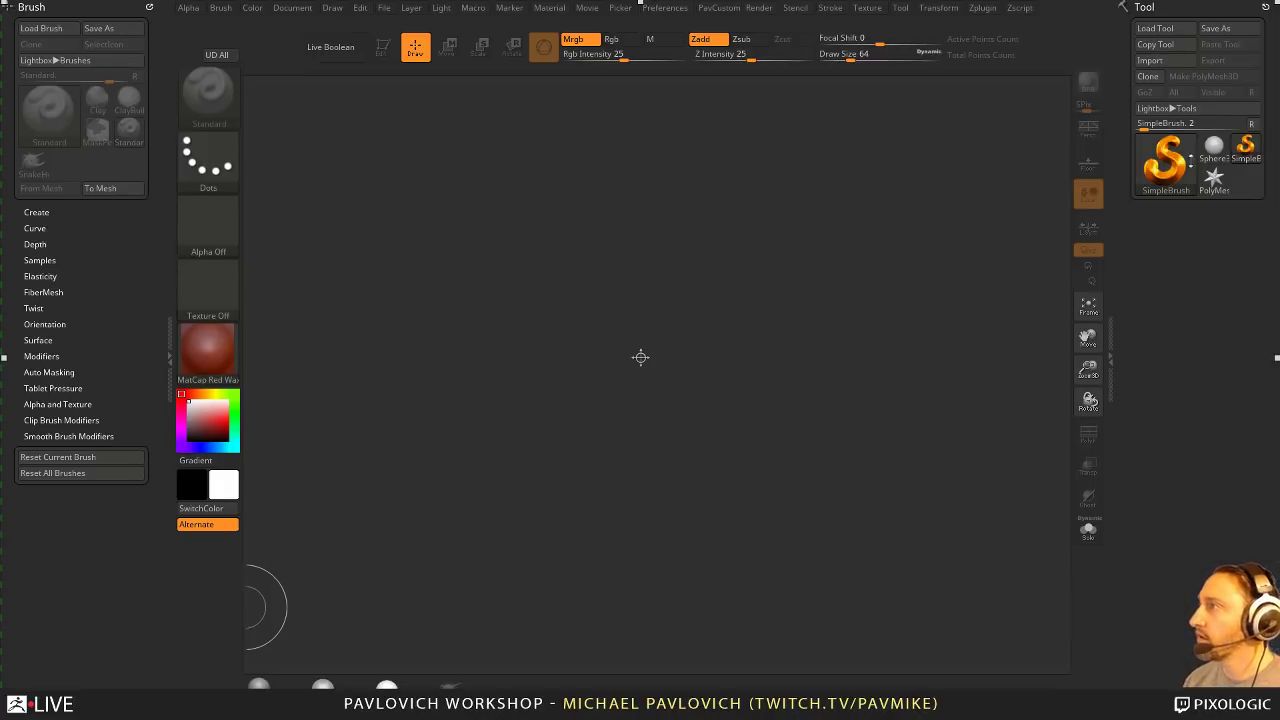
# Step: Draw a Sphere3D in the upper middle of the canvas and enter Edit mode
pyautogui.click(1213, 147)
pyautogui.moveTo(665, 292); pyautogui.dragTo(603, 294)
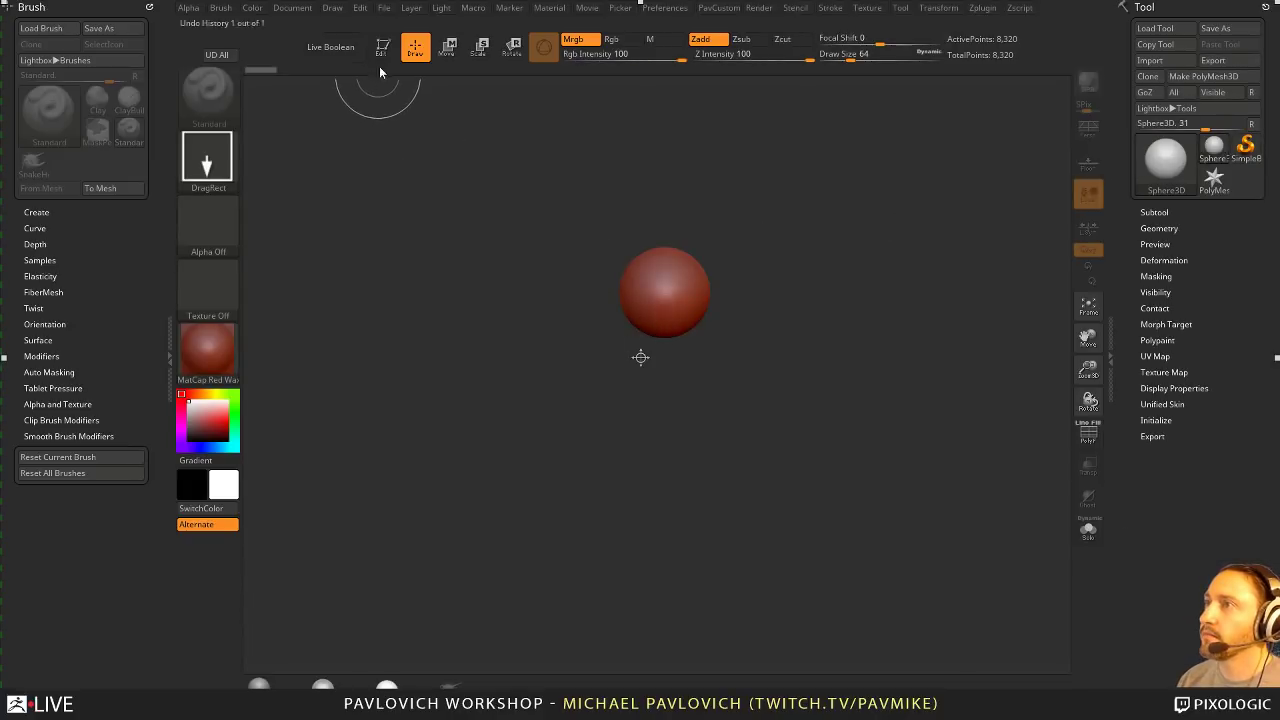
pyautogui.press('t')
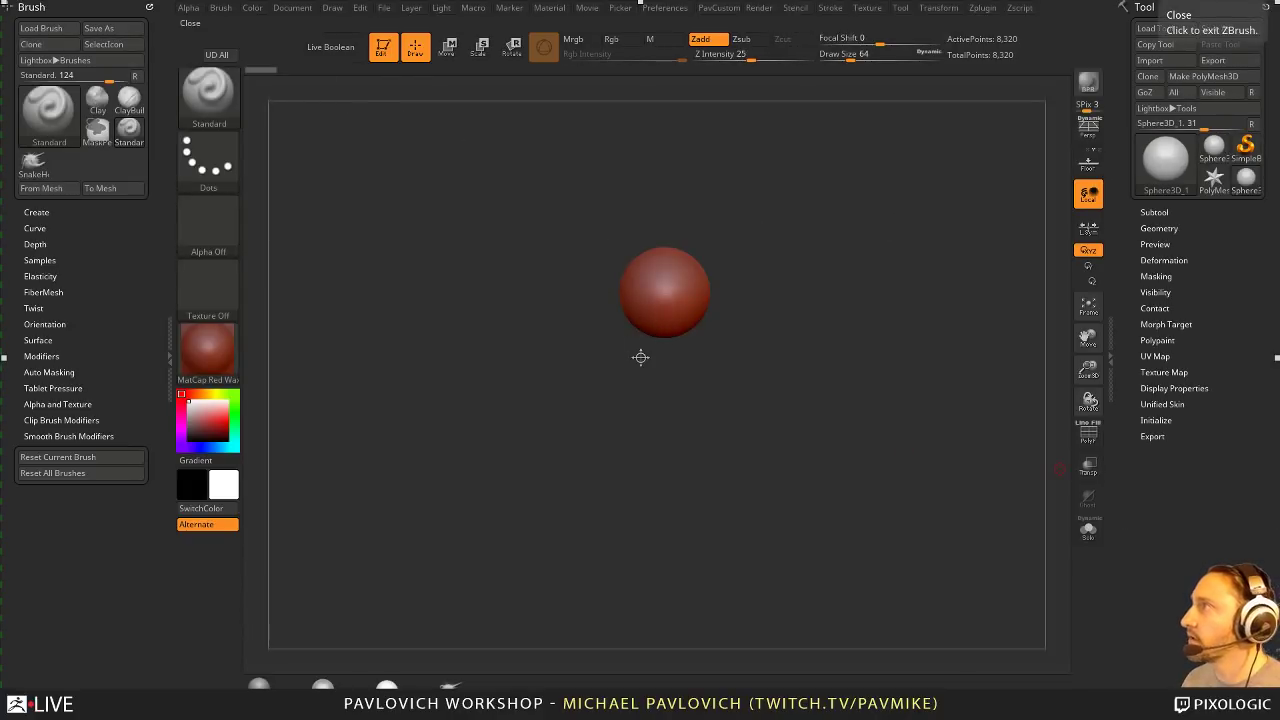
# Step: Apply the MatCap Gray material to the sphere and turn on the floor grid
pyautogui.click(322, 685)
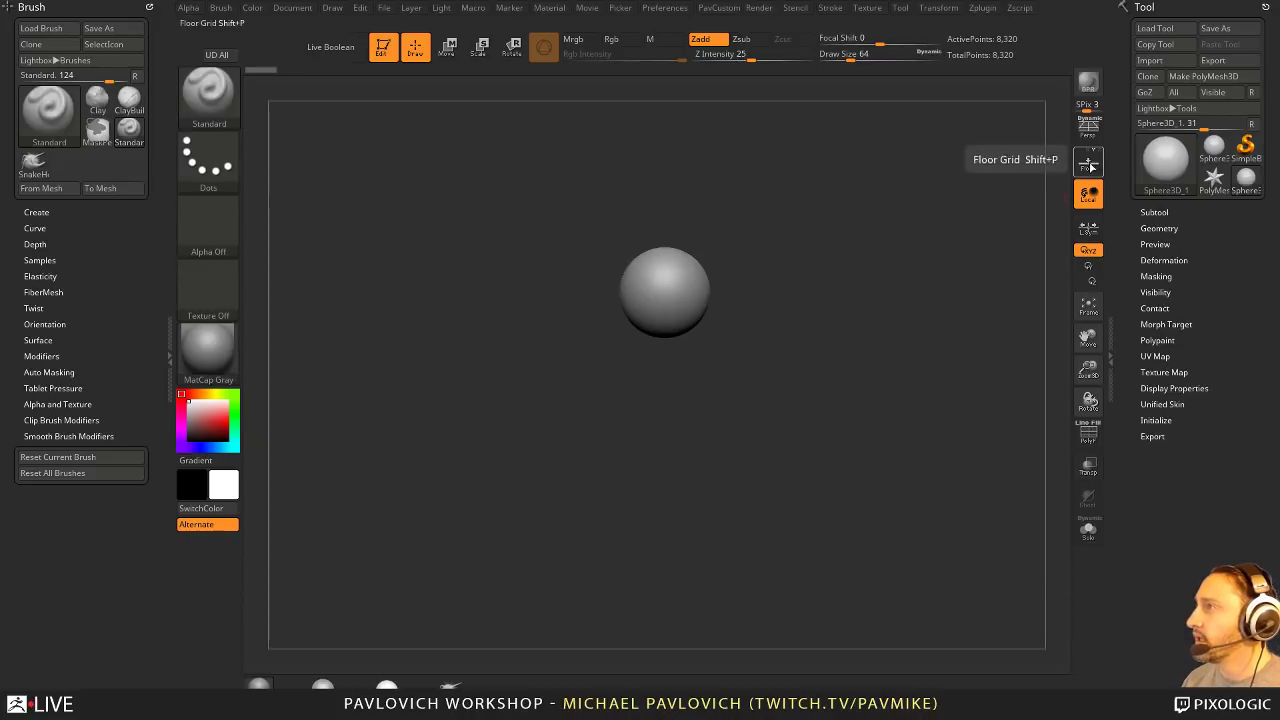
pyautogui.click(1088, 160)
pyautogui.keyDown('alt'); pyautogui.moveTo(909, 312); pyautogui.dragTo(897, 357); pyautogui.keyUp('alt')
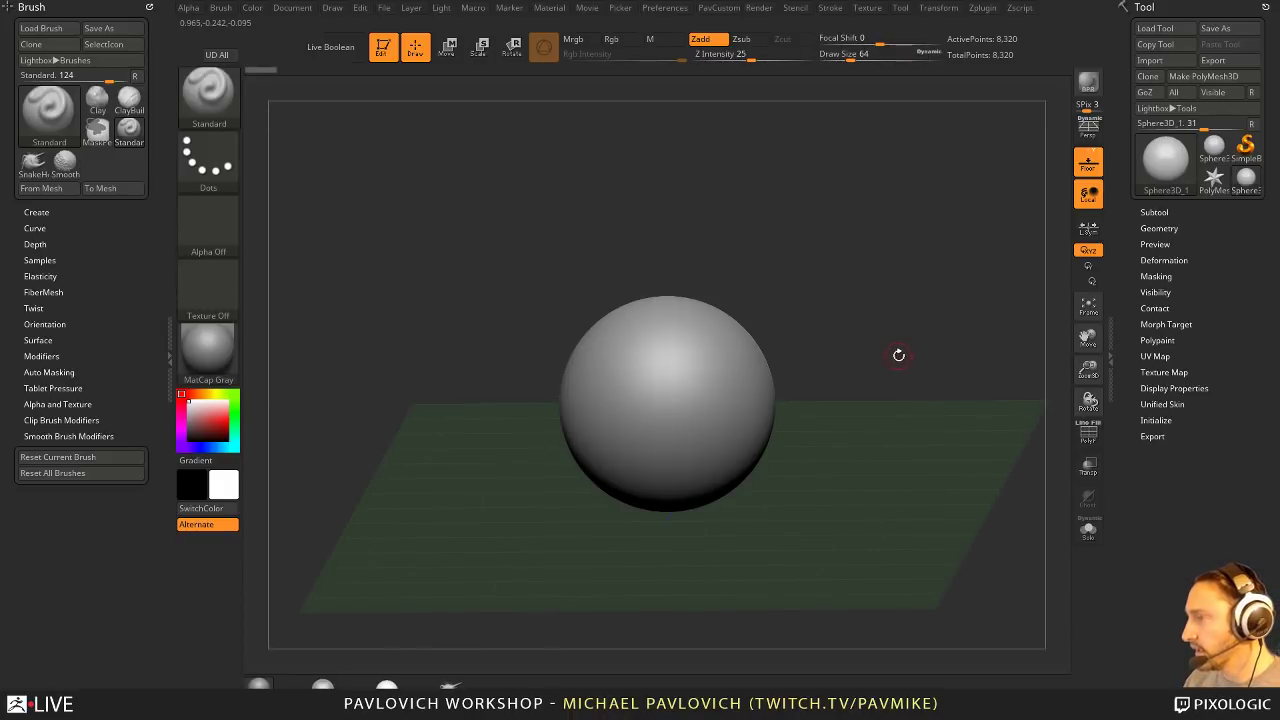
# Step: Convert the sphere to a PolyMesh3D and remesh it with DynaMesh
pyautogui.press('space')
pyautogui.click(1204, 76)
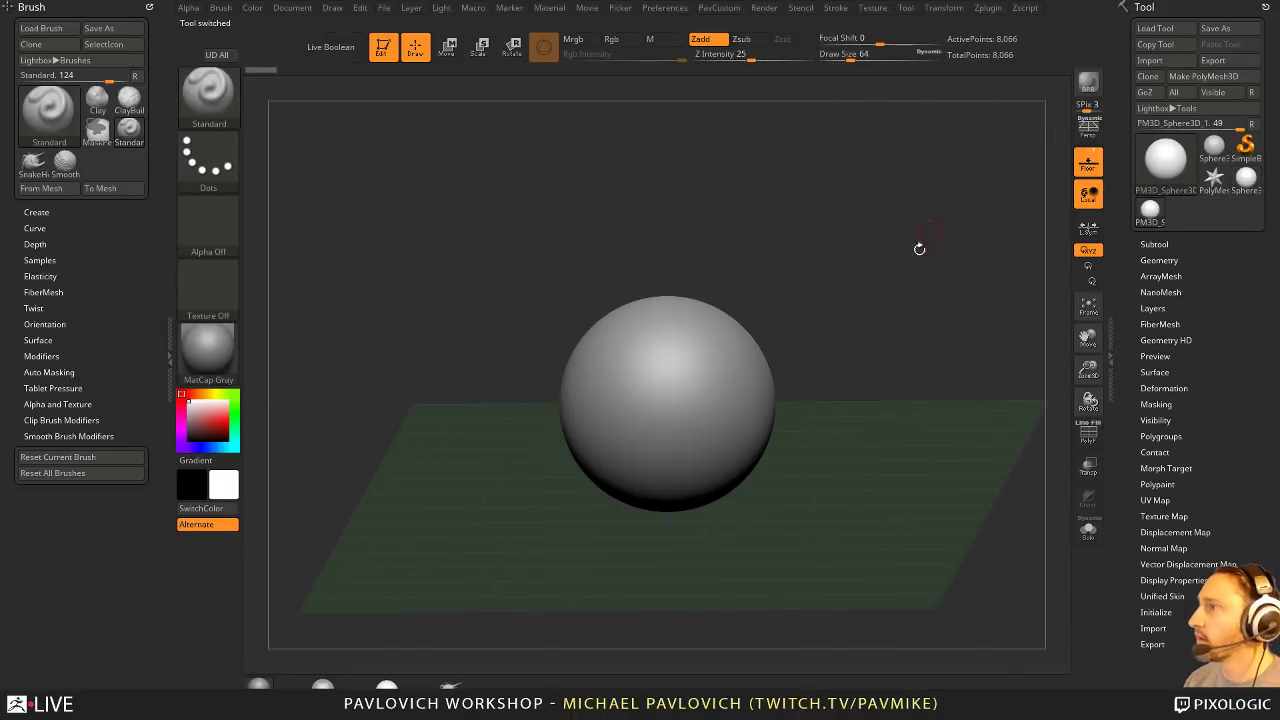
pyautogui.moveTo(967, 183); pyautogui.dragTo(955, 183)
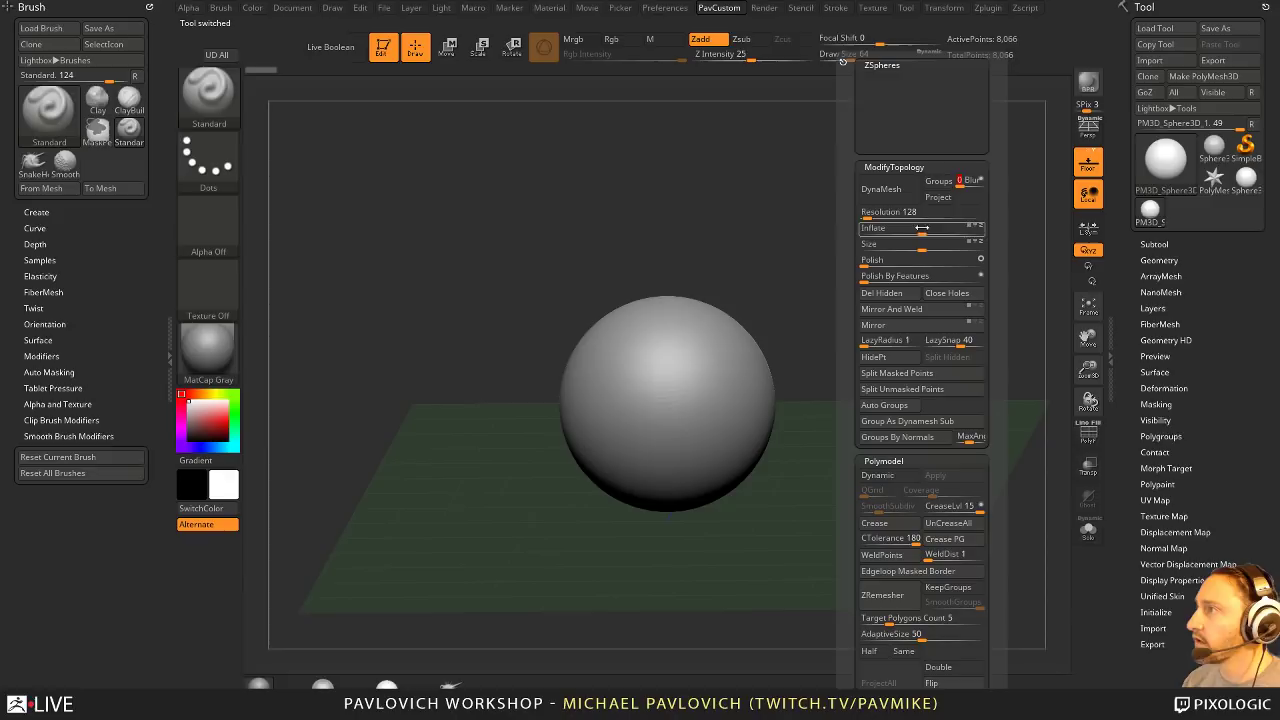
pyautogui.click(868, 218)
pyautogui.click(868, 218)
pyautogui.click(881, 190)
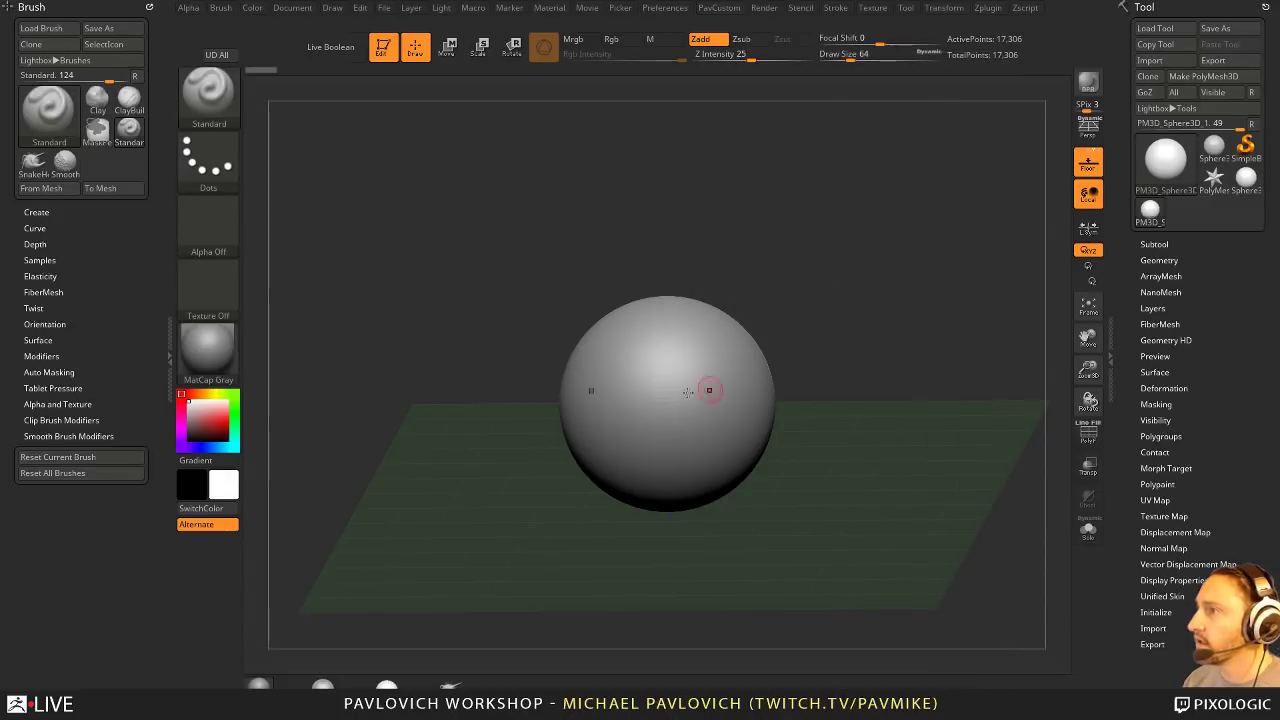
# Step: Scale the sphere slightly along its Z axis with the Gizmo and return to Draw mode
pyautogui.keyDown('alt'); pyautogui.moveTo(822, 339); pyautogui.dragTo(823, 317); pyautogui.keyUp('alt')
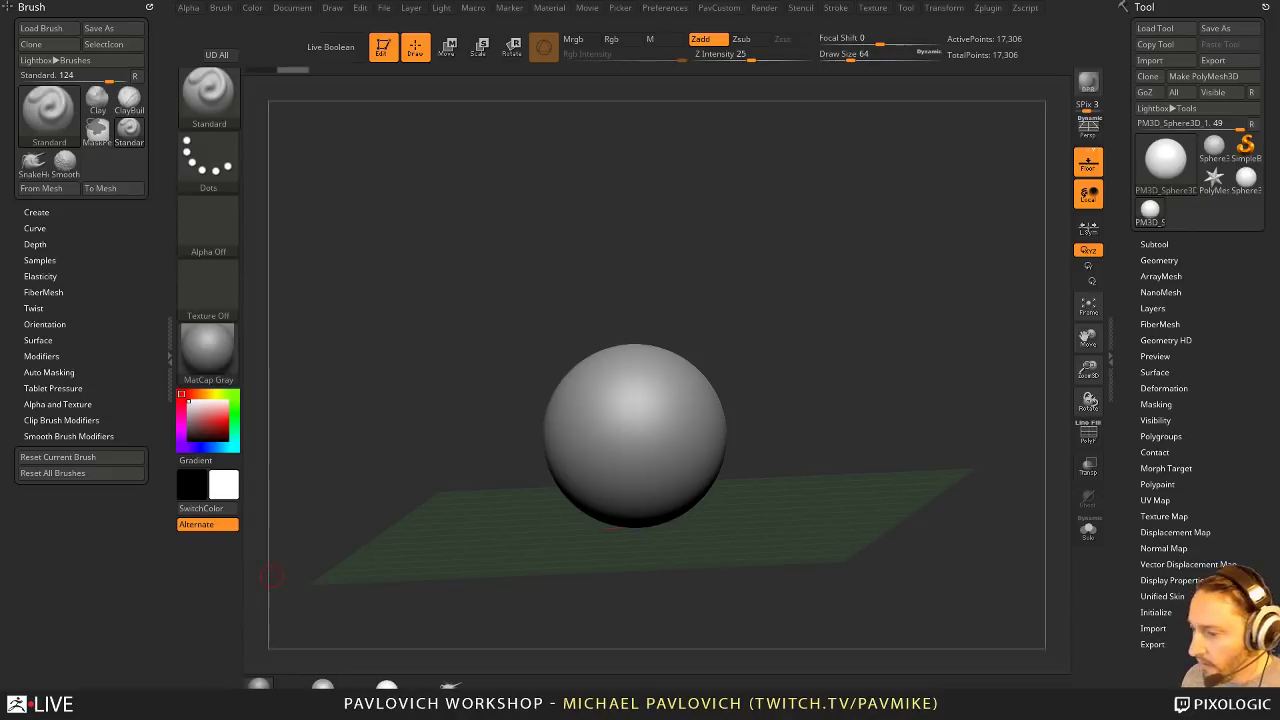
pyautogui.moveTo(786, 263); pyautogui.dragTo(826, 270)
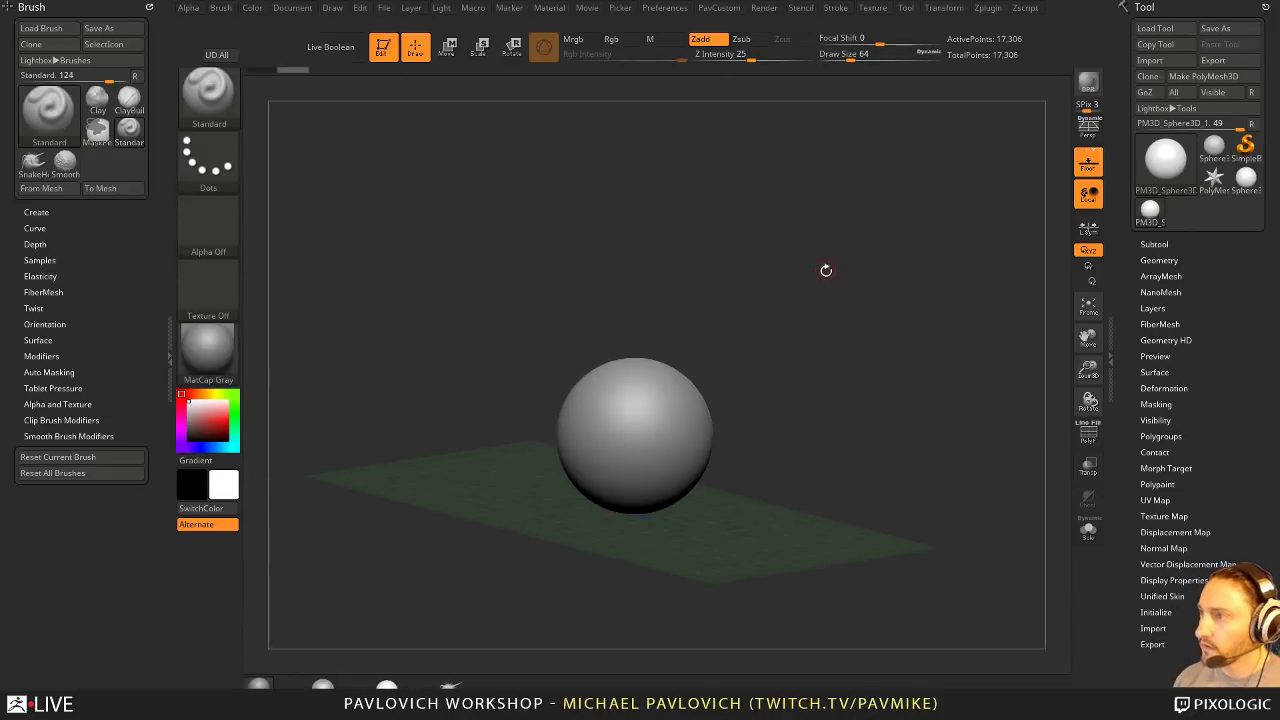
pyautogui.press('w')
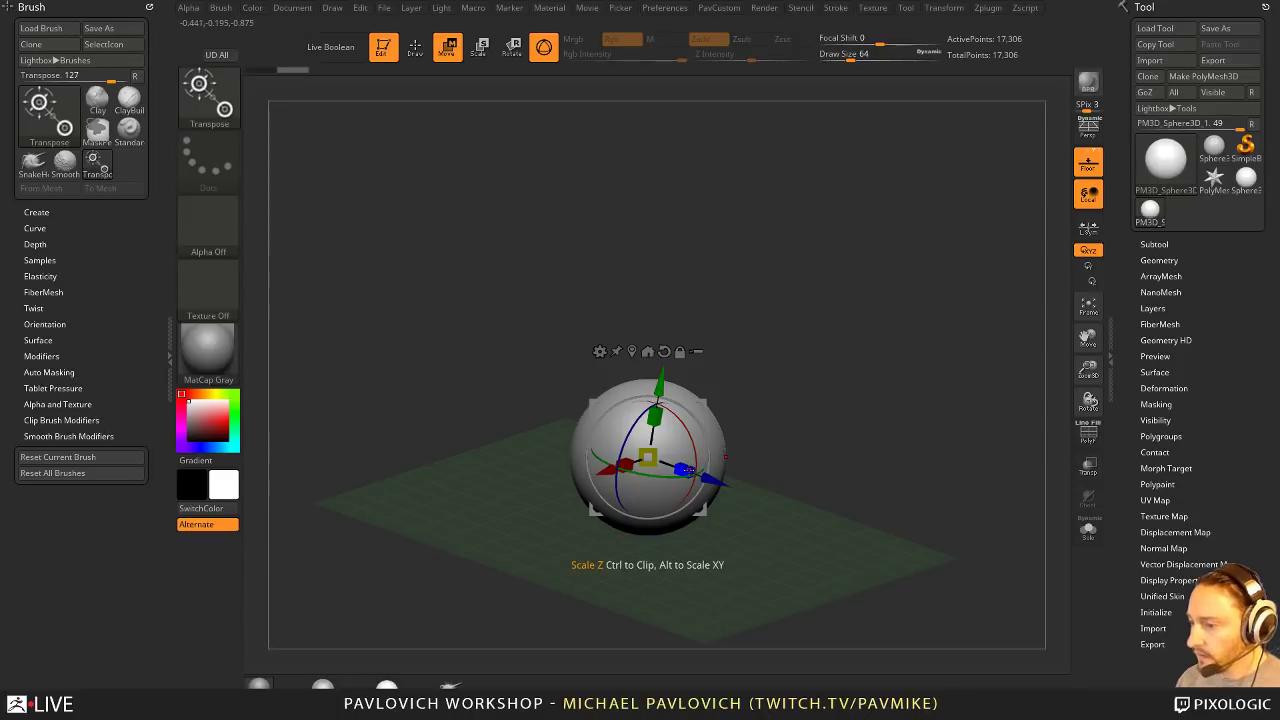
pyautogui.moveTo(685, 470)
pyautogui.mouseDown()
pyautogui.moveTo(712, 480)
pyautogui.moveTo(687, 474)
pyautogui.mouseUp()
pyautogui.press('q')
pyautogui.moveTo(793, 420)
pyautogui.keyDown('shift'); pyautogui.mouseDown()
pyautogui.moveTo(814, 383)
pyautogui.moveTo(790, 414)
pyautogui.mouseUp(); pyautogui.keyUp('shift')
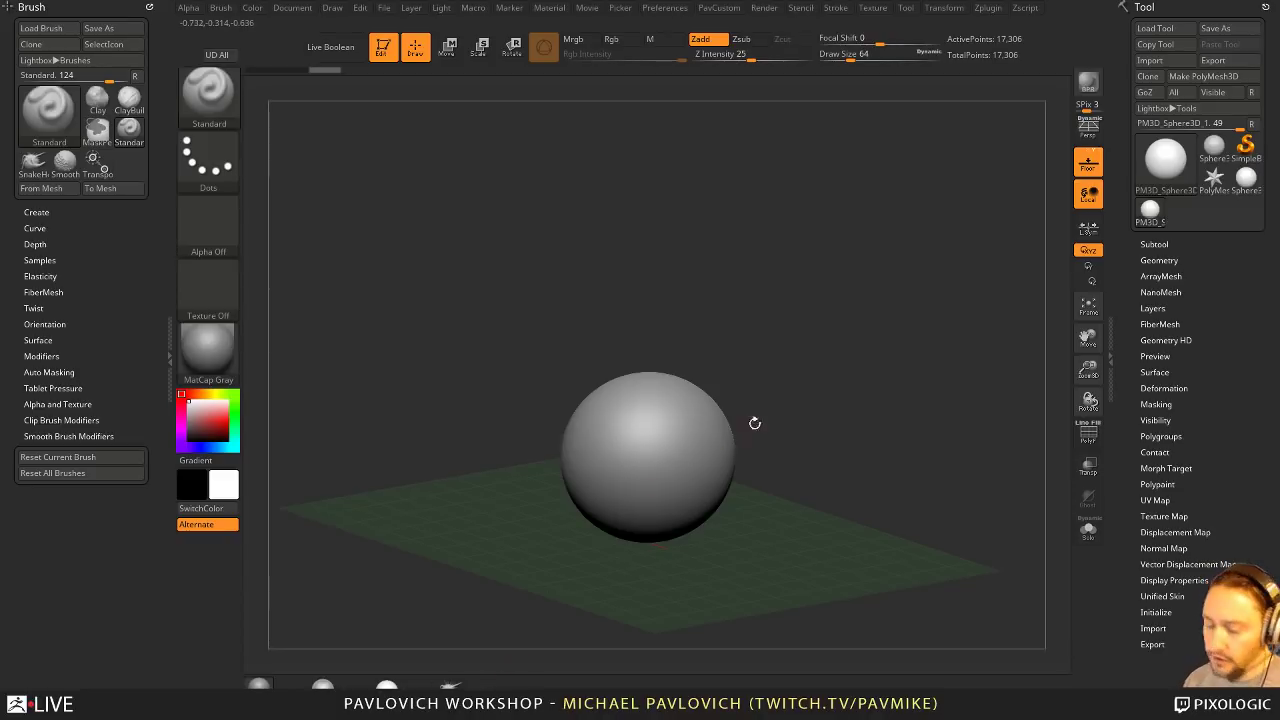
# Step: Select the Move brush and set its draw size to 187
pyautogui.press('b')
pyautogui.press('m')
pyautogui.press('v')
pyautogui.press('s')
pyautogui.click(583, 480)
pyautogui.moveTo(778, 388); pyautogui.dragTo(750, 412)
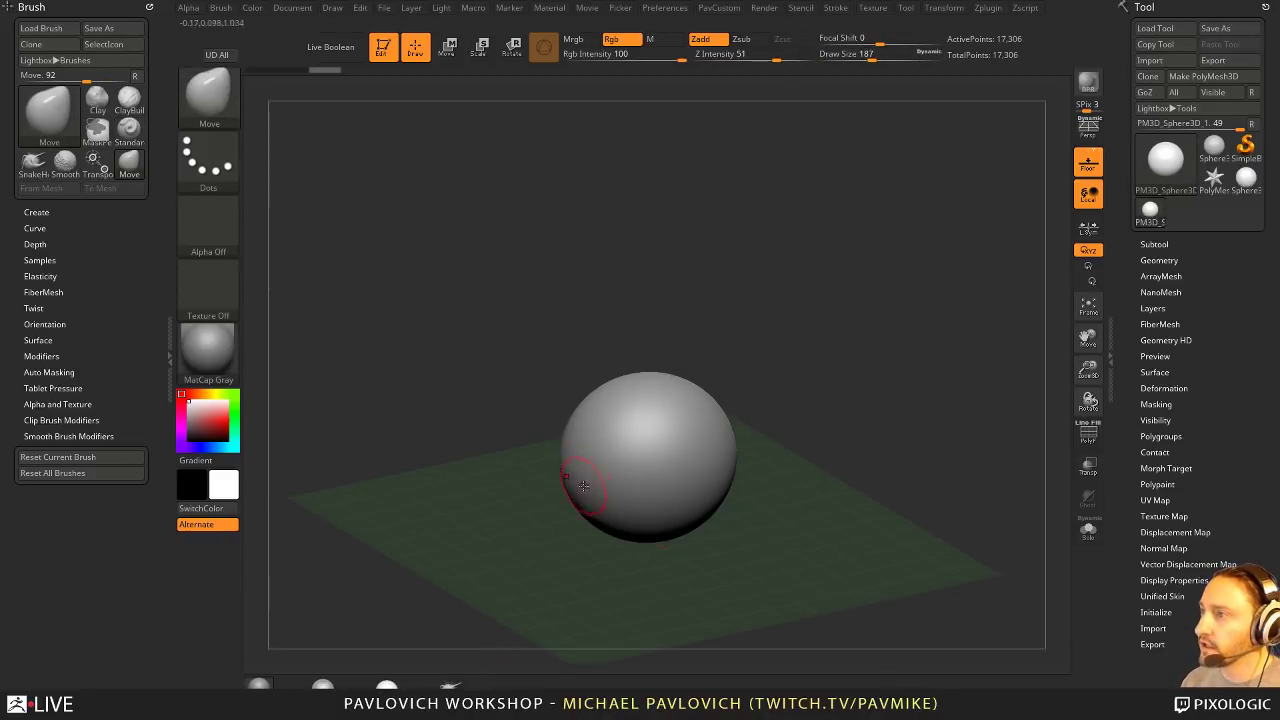
pyautogui.click(665, 8)
pyautogui.press('shift')
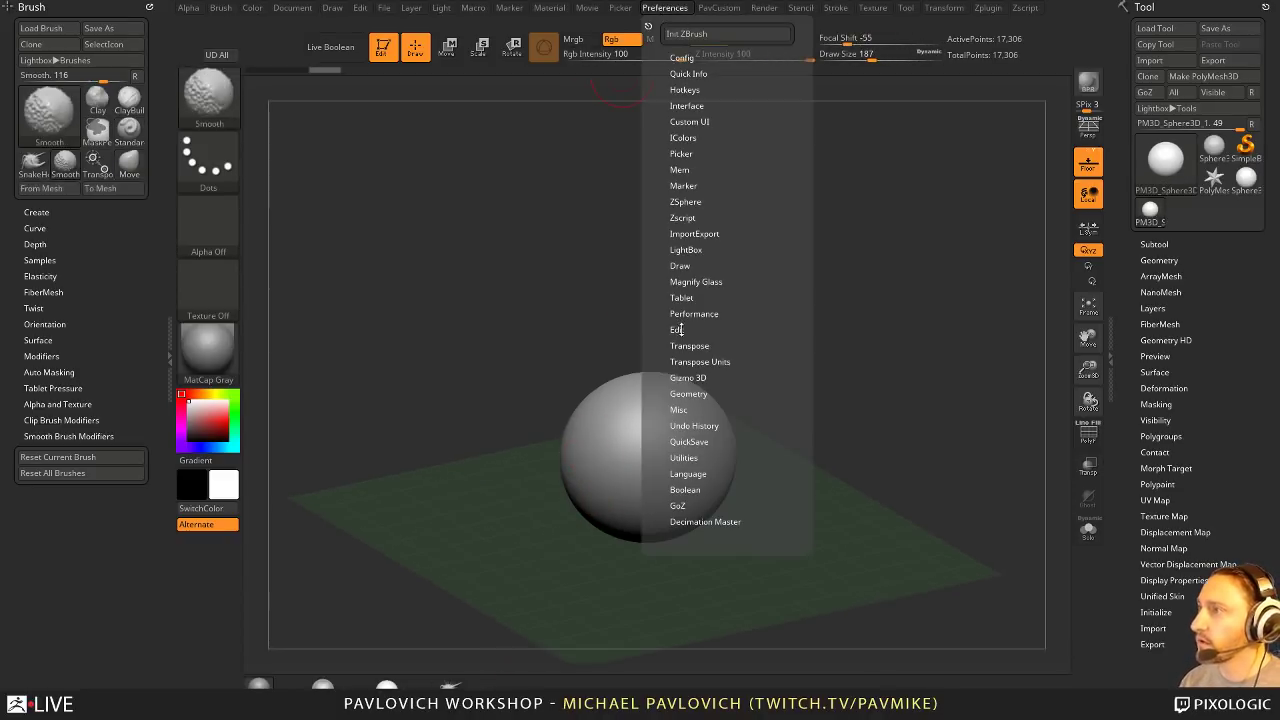
pyautogui.click(681, 330)
pyautogui.keyDown('shift'); pyautogui.moveTo(877, 377); pyautogui.dragTo(834, 365); pyautogui.keyUp('shift')
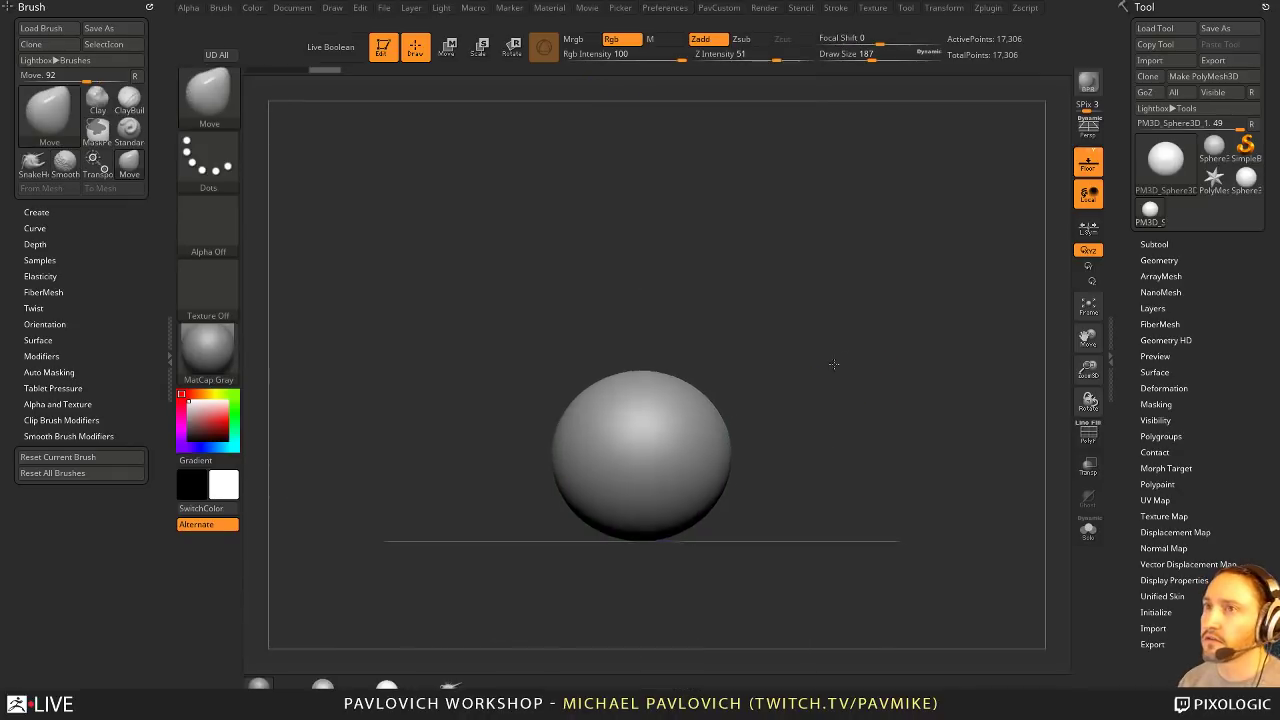
# Step: Try pulling bulges out of the sphere with the Move brush, including at draw size 239, and undo them
pyautogui.moveTo(783, 329)
pyautogui.mouseDown()
pyautogui.moveTo(651, 334)
pyautogui.moveTo(557, 450)
pyautogui.moveTo(517, 441)
pyautogui.mouseUp()
pyautogui.moveTo(651, 368); pyautogui.dragTo(663, 331)
pyautogui.hotkey('ctrl', 'z')
pyautogui.press('s')
pyautogui.moveTo(577, 440)
pyautogui.mouseDown()
pyautogui.moveTo(522, 458)
pyautogui.moveTo(516, 432)
pyautogui.moveTo(482, 414)
pyautogui.mouseUp()
pyautogui.hotkey('ctrl', 'z')
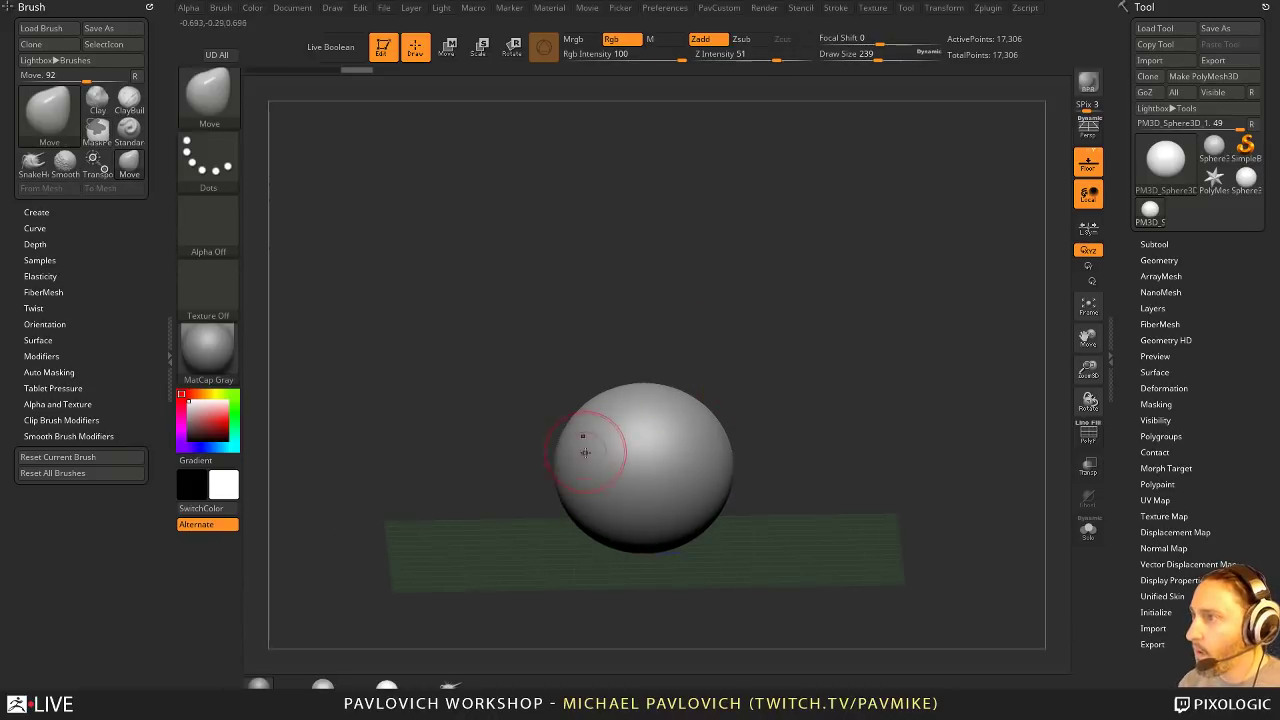
pyautogui.moveTo(543, 457)
pyautogui.mouseDown()
pyautogui.moveTo(552, 468)
pyautogui.moveTo(523, 457)
pyautogui.mouseUp()
pyautogui.moveTo(700, 420)
pyautogui.mouseDown()
pyautogui.moveTo(723, 380)
pyautogui.moveTo(703, 383)
pyautogui.moveTo(713, 343)
pyautogui.moveTo(795, 388)
pyautogui.moveTo(706, 384)
pyautogui.moveTo(811, 357)
pyautogui.moveTo(745, 408)
pyautogui.mouseUp()
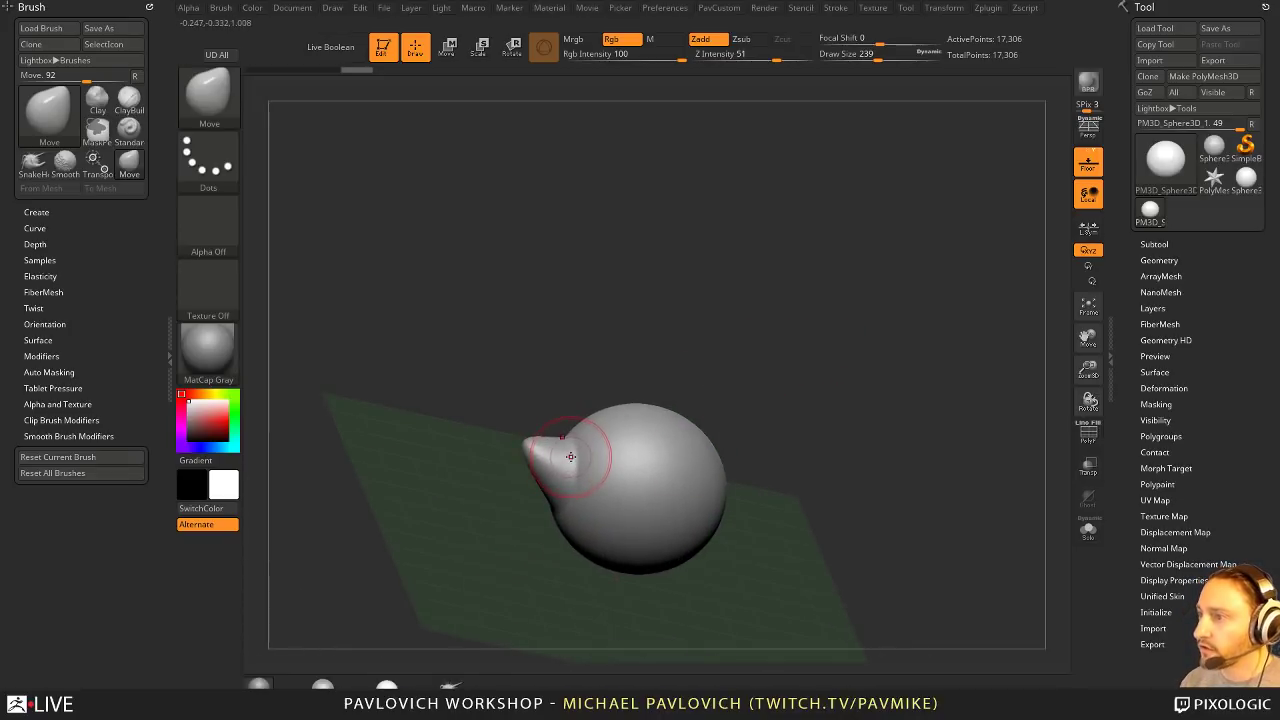
pyautogui.hotkey('ctrl', 'z')
# Step: Try pulling shapes out of the sphere's surface with the SnakeHook brush and undo them
pyautogui.press('b')
pyautogui.press('s')
pyautogui.press('h')
pyautogui.moveTo(546, 481)
pyautogui.mouseDown()
pyautogui.moveTo(528, 432)
pyautogui.moveTo(745, 355)
pyautogui.moveTo(808, 400)
pyautogui.mouseUp()
pyautogui.hotkey('ctrl', 'z')
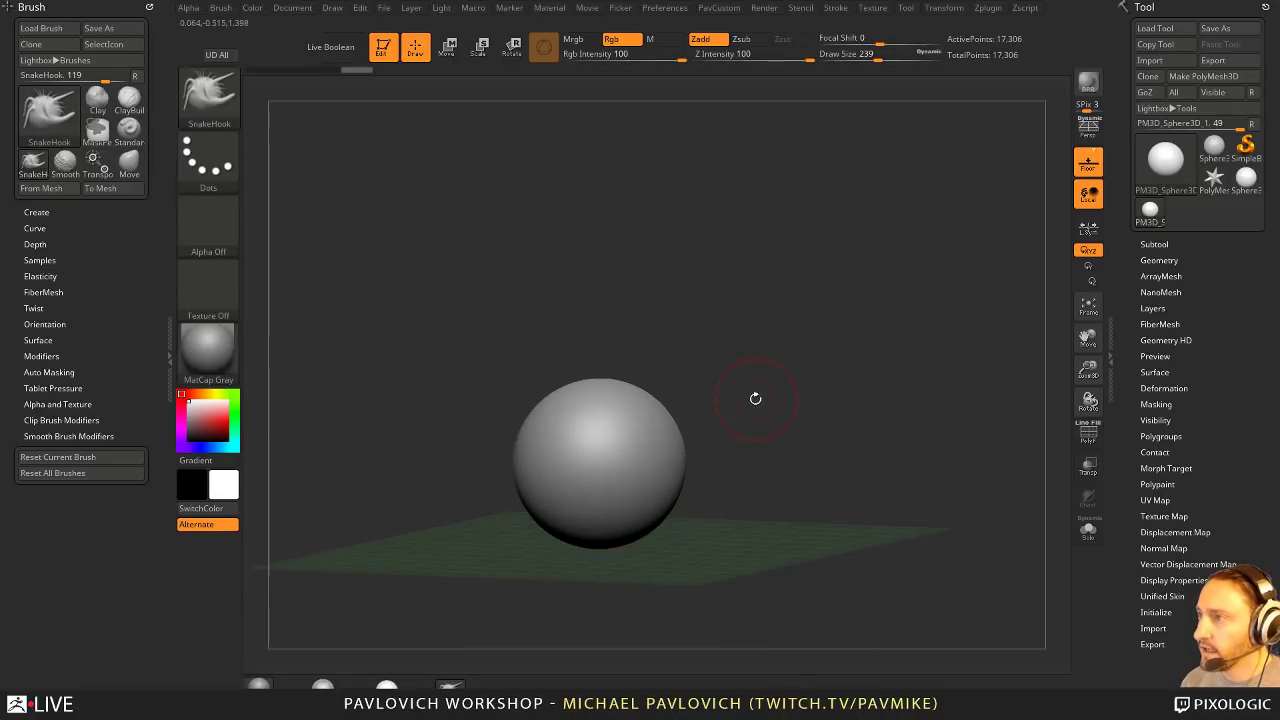
pyautogui.moveTo(550, 474); pyautogui.dragTo(520, 474)
pyautogui.moveTo(640, 366); pyautogui.dragTo(785, 400)
pyautogui.hotkey('ctrl', 'z')
pyautogui.keyDown('shift'); pyautogui.moveTo(699, 423); pyautogui.dragTo(717, 417); pyautogui.keyUp('shift')
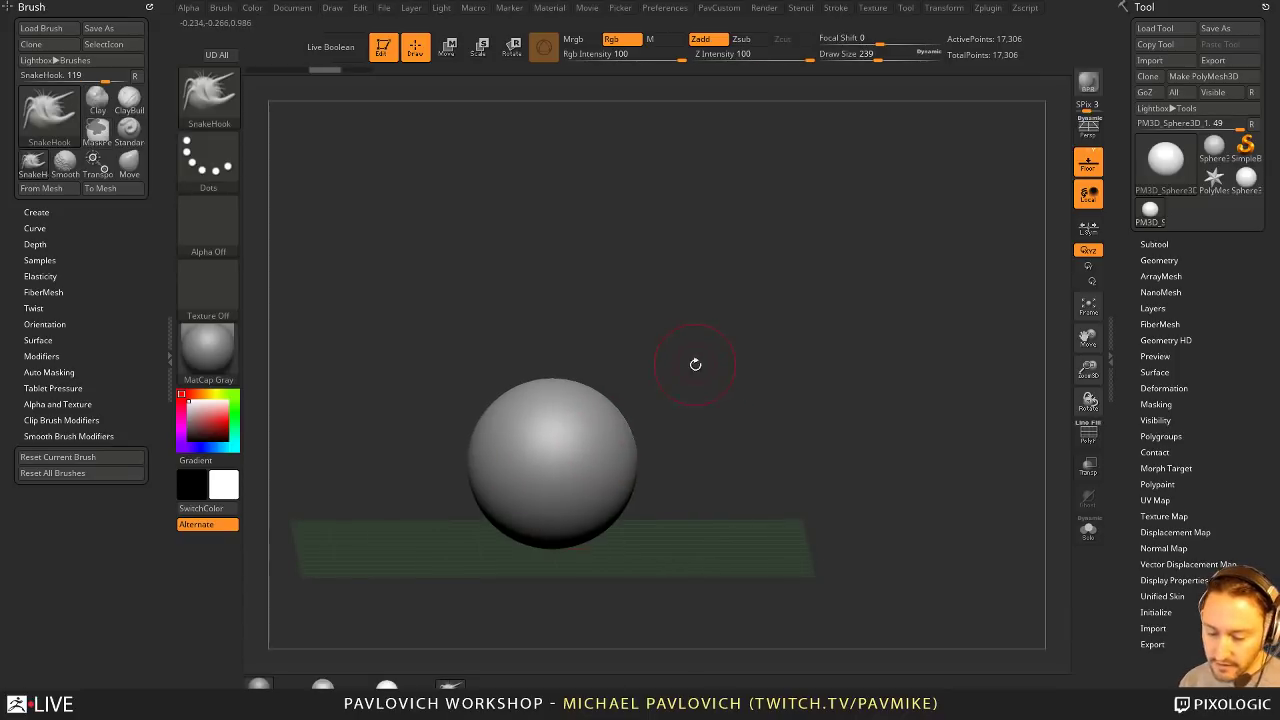
# Step: Select the IMM Primitives insert brush and choose its Sphere 32 mesh
pyautogui.press('m')
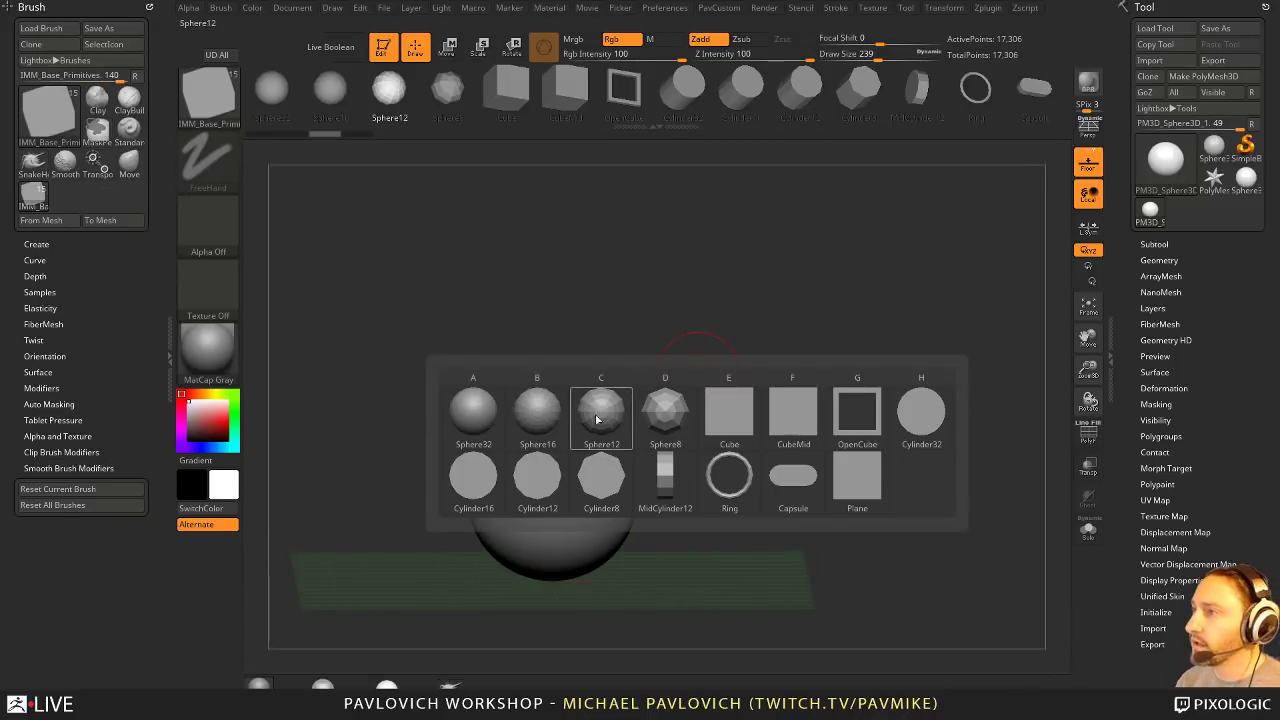
pyautogui.click(592, 428)
pyautogui.press('b')
pyautogui.press('i')
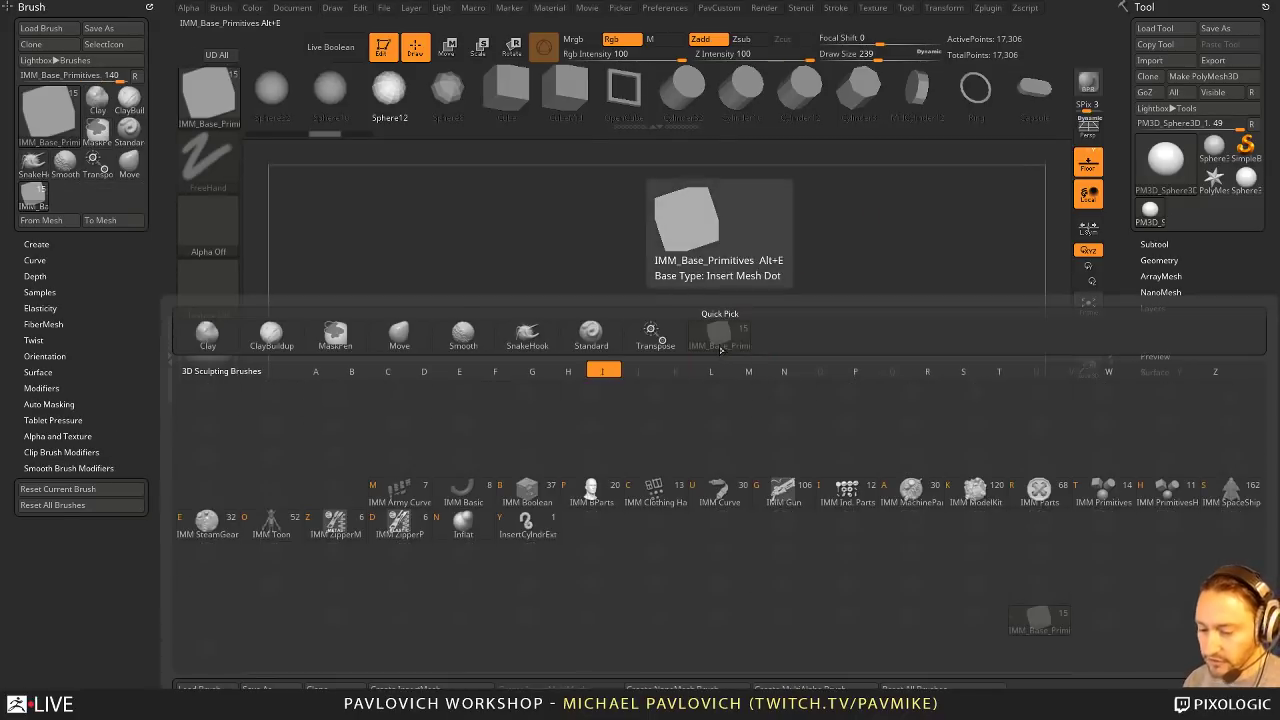
pyautogui.click(1103, 488)
pyautogui.press('m')
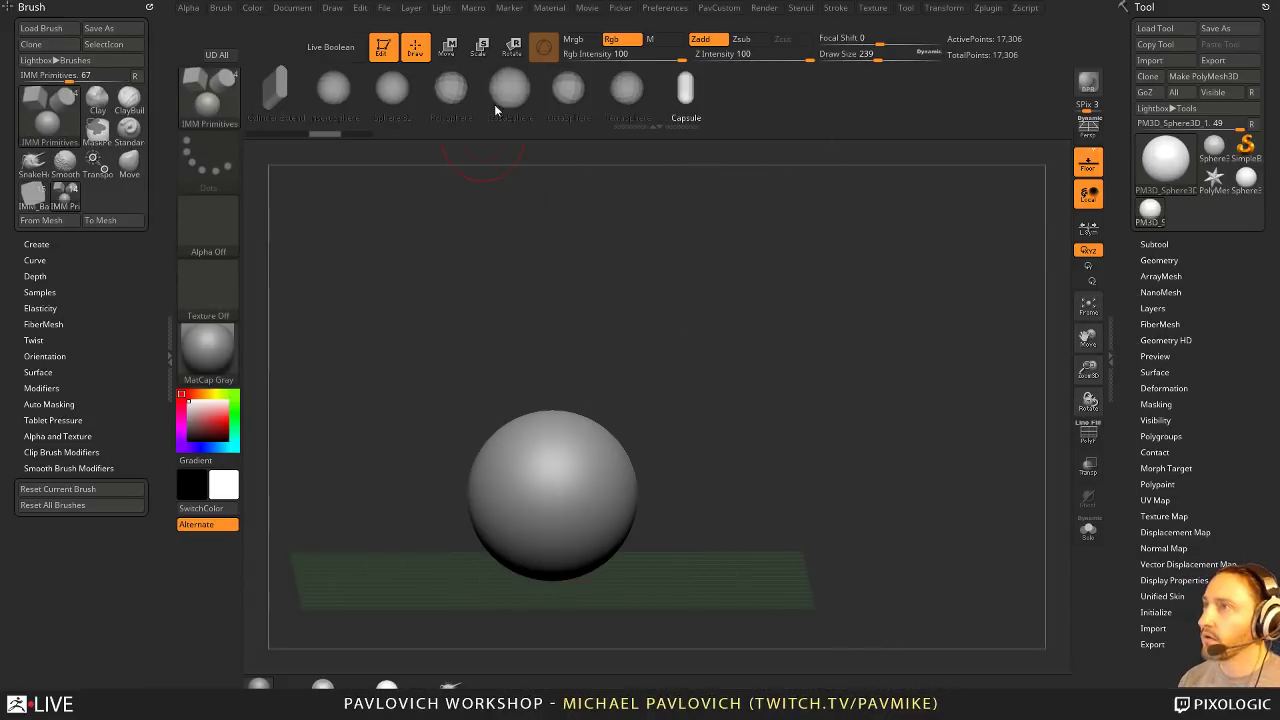
pyautogui.click(394, 94)
# Step: Insert a small Sphere 32 against the side of the large sphere
pyautogui.press('m')
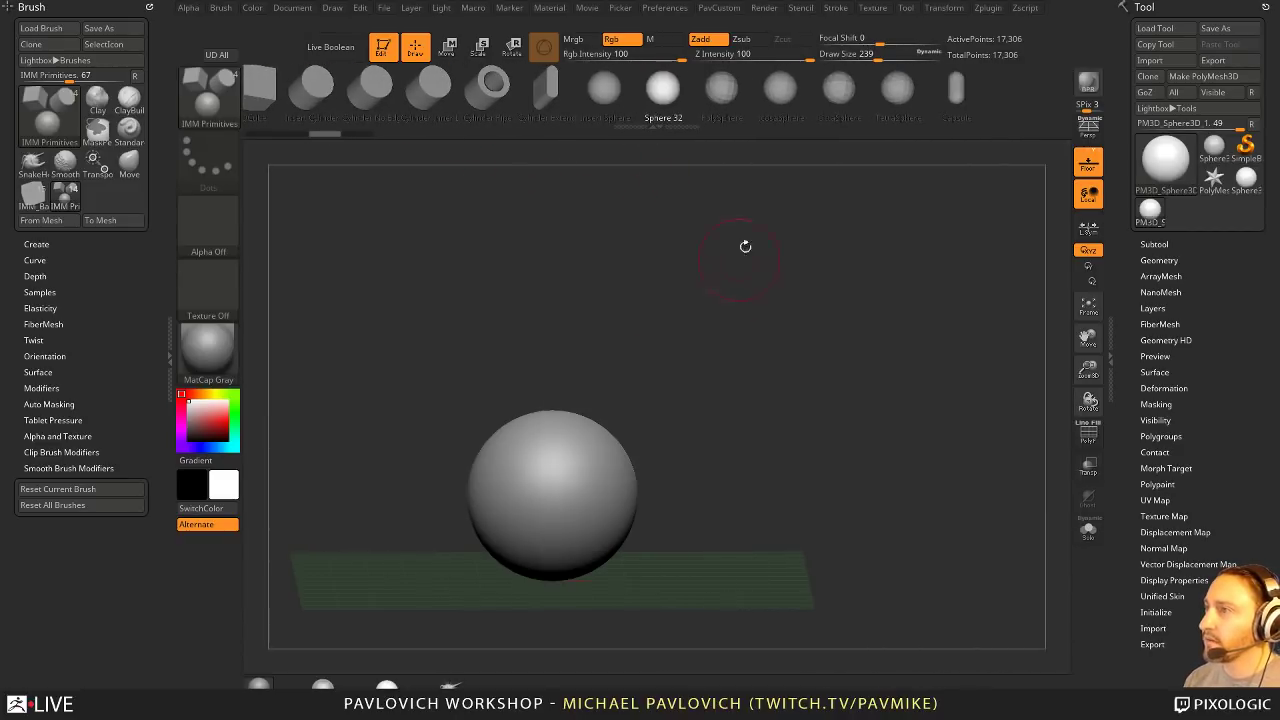
pyautogui.press('m')
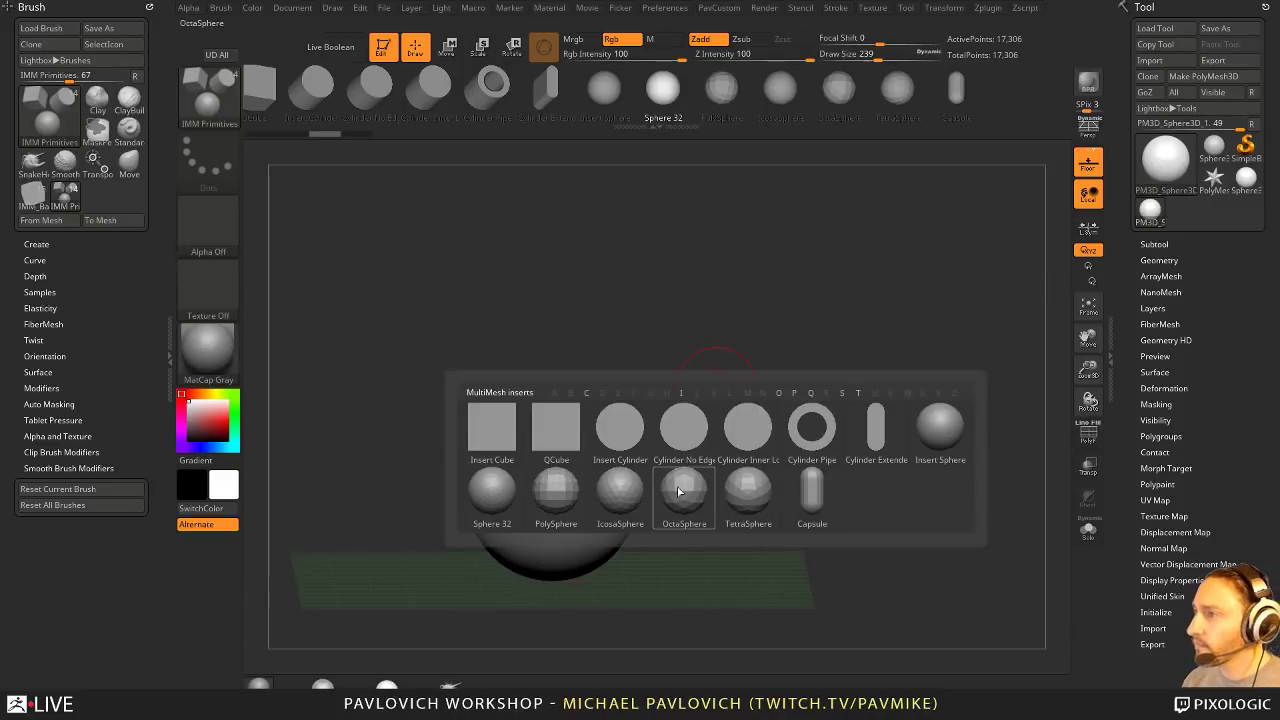
pyautogui.moveTo(654, 436); pyautogui.dragTo(731, 443)
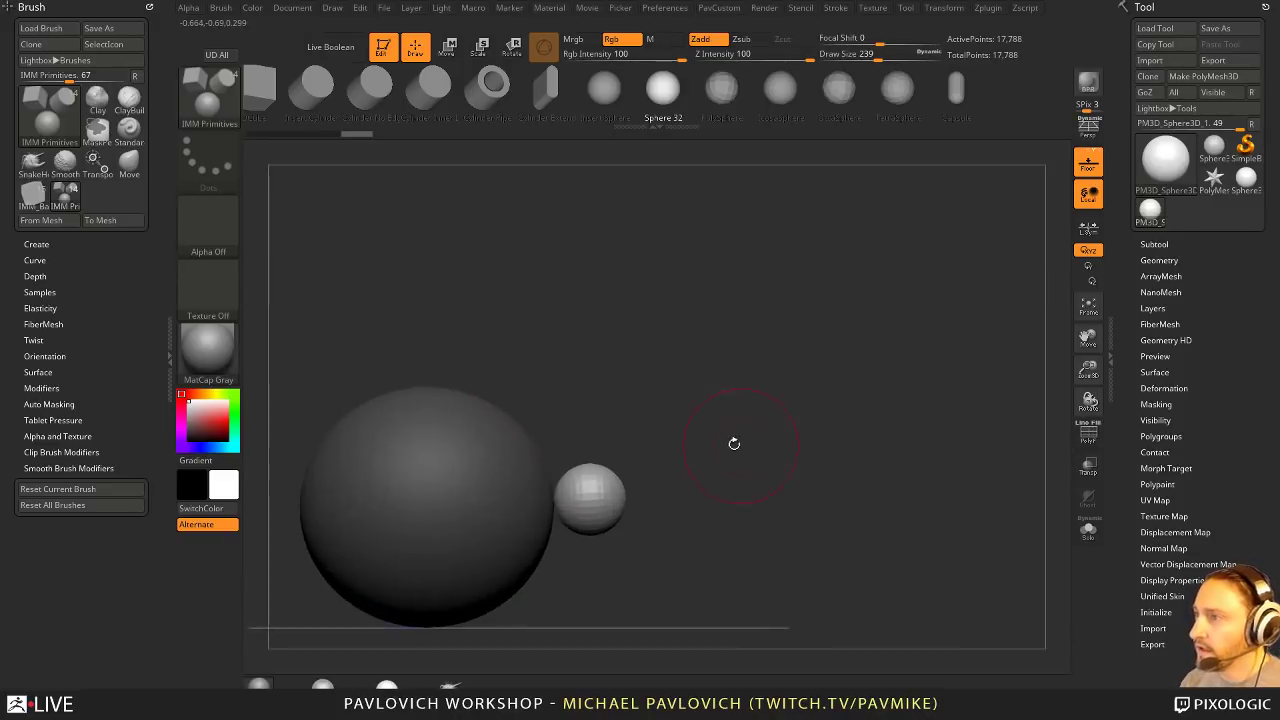
# Step: Stretch the inserted sphere outward and shape it into a tapered horn with the Move brush at draw size 257
pyautogui.press('w')
pyautogui.moveTo(609, 449)
pyautogui.mouseDown()
pyautogui.moveTo(572, 451)
pyautogui.moveTo(614, 464)
pyautogui.moveTo(647, 442)
pyautogui.mouseUp()
pyautogui.press('q')
pyautogui.press('s')
pyautogui.click(600, 485)
pyautogui.press('b')
pyautogui.press('m')
pyautogui.press('v')
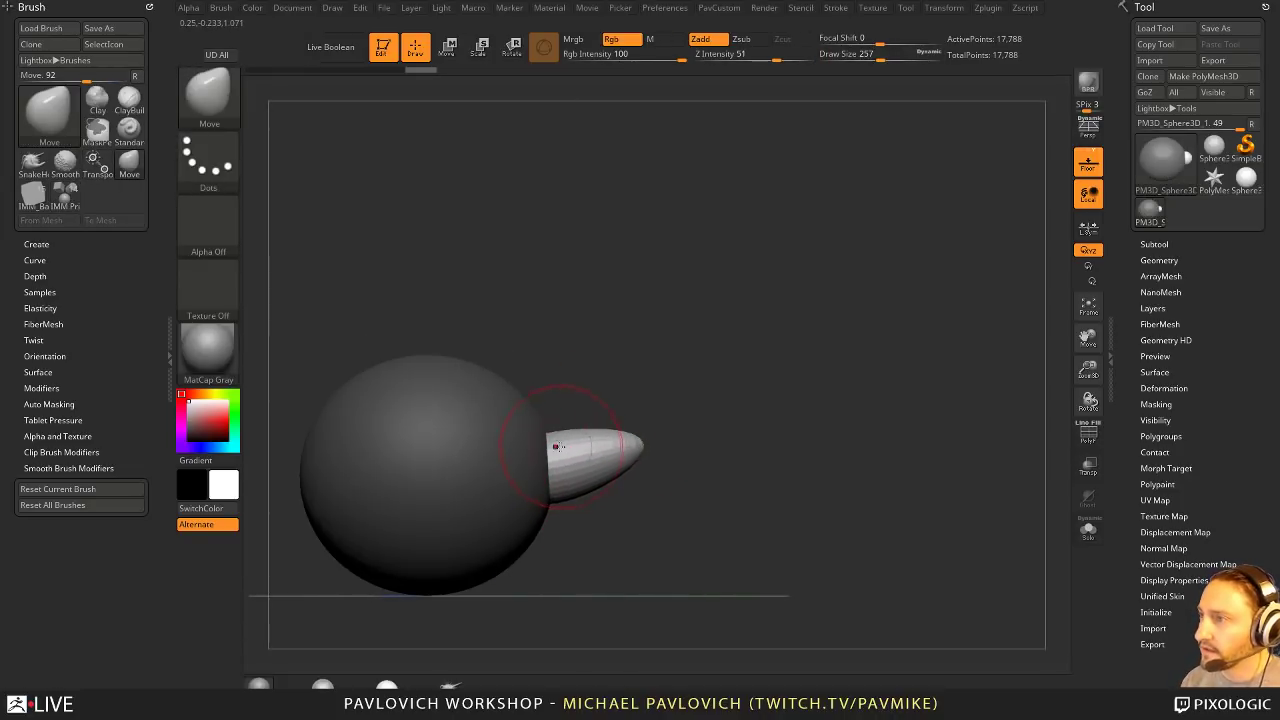
pyautogui.moveTo(557, 445); pyautogui.dragTo(560, 458)
# Step: Position the Gizmo on the horn, bend its tip upward with a Gizmo deformer, and return to Draw mode
pyautogui.moveTo(654, 391)
pyautogui.mouseDown()
pyautogui.moveTo(700, 380)
pyautogui.moveTo(710, 370)
pyautogui.moveTo(697, 357)
pyautogui.mouseUp()
pyautogui.press(']')
pyautogui.press(']')
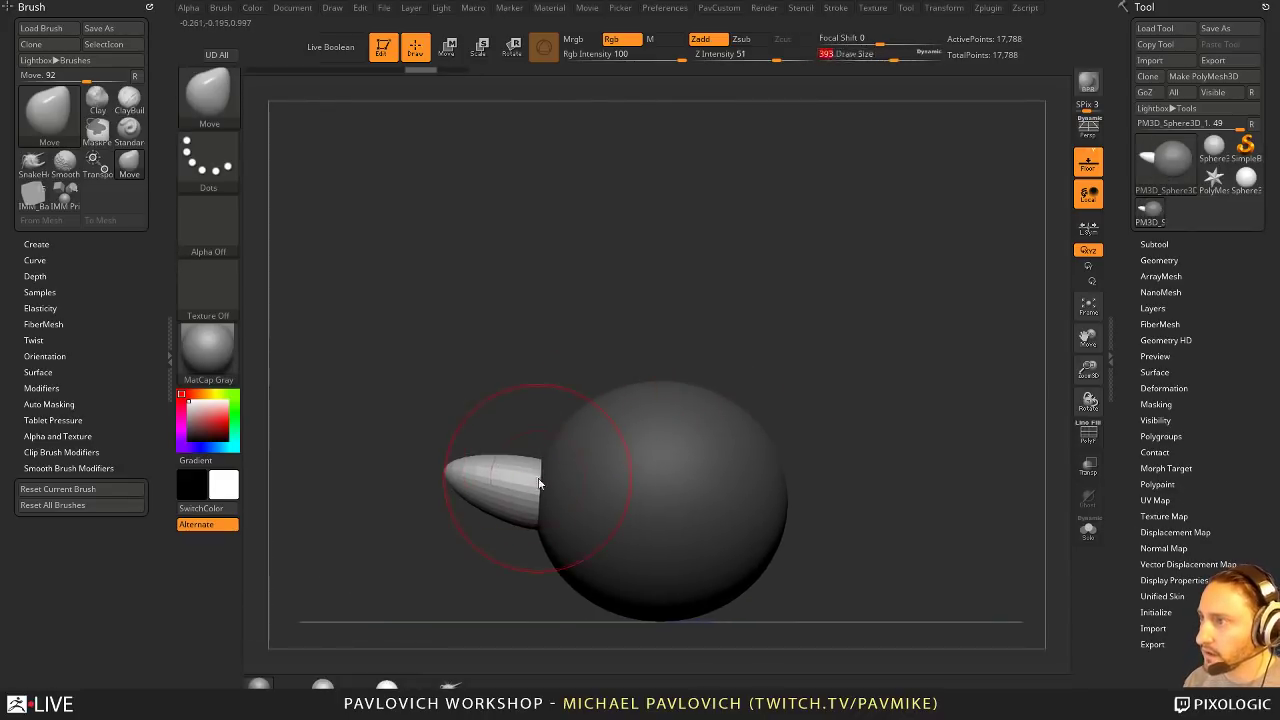
pyautogui.press('[')
pyautogui.press('w')
pyautogui.keyDown('alt'); pyautogui.moveTo(616, 444); pyautogui.dragTo(538, 433); pyautogui.keyUp('alt')
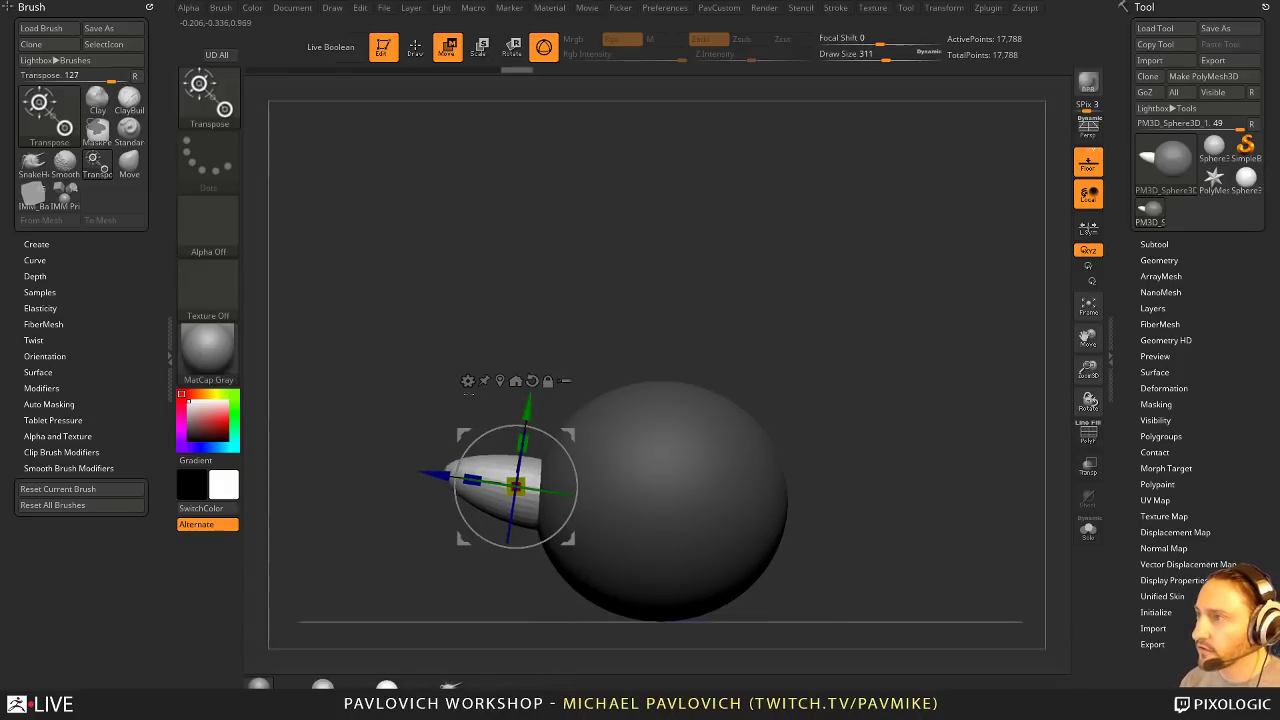
pyautogui.click(467, 380)
pyautogui.click(482, 430)
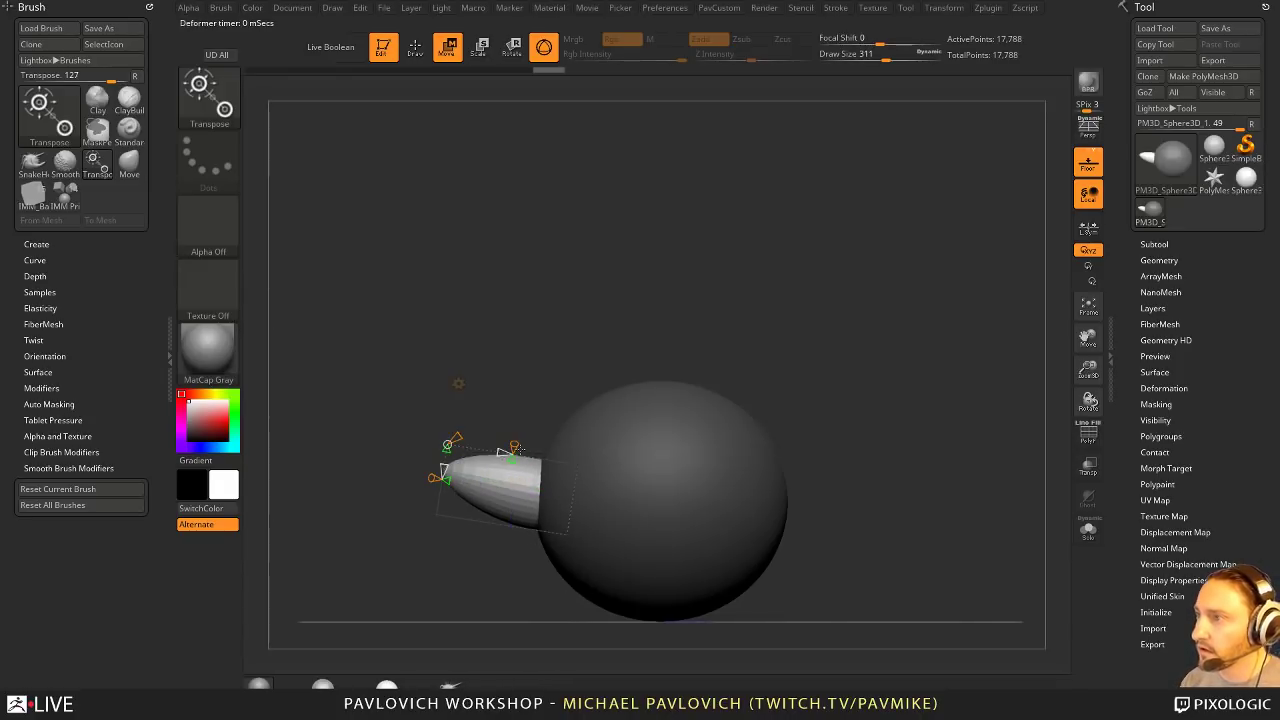
pyautogui.moveTo(510, 462)
pyautogui.mouseDown()
pyautogui.moveTo(520, 423)
pyautogui.moveTo(561, 446)
pyautogui.moveTo(584, 442)
pyautogui.moveTo(571, 461)
pyautogui.moveTo(585, 443)
pyautogui.mouseUp()
pyautogui.click(632, 399)
pyautogui.press('q')
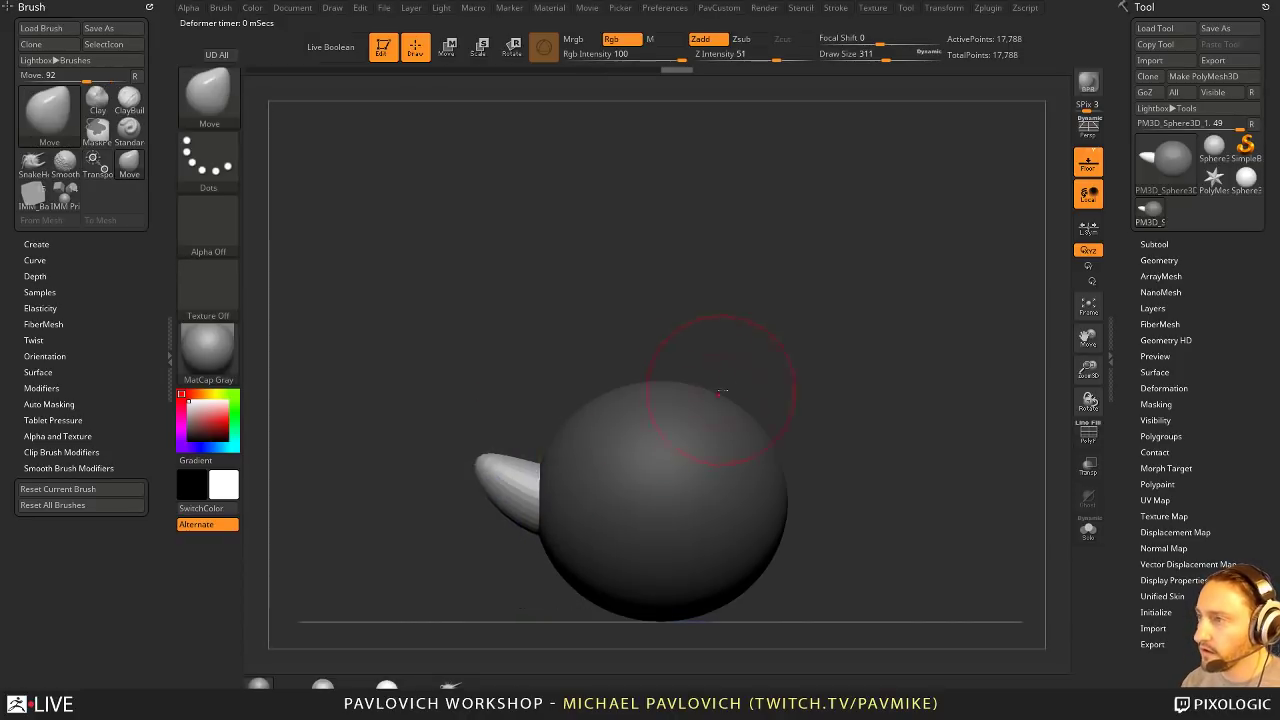
# Step: Set the Move brush's draw size to 192 and face the horn straight on
pyautogui.moveTo(726, 389)
pyautogui.mouseDown()
pyautogui.moveTo(792, 384)
pyautogui.moveTo(752, 418)
pyautogui.moveTo(708, 427)
pyautogui.mouseUp()
pyautogui.press('s')
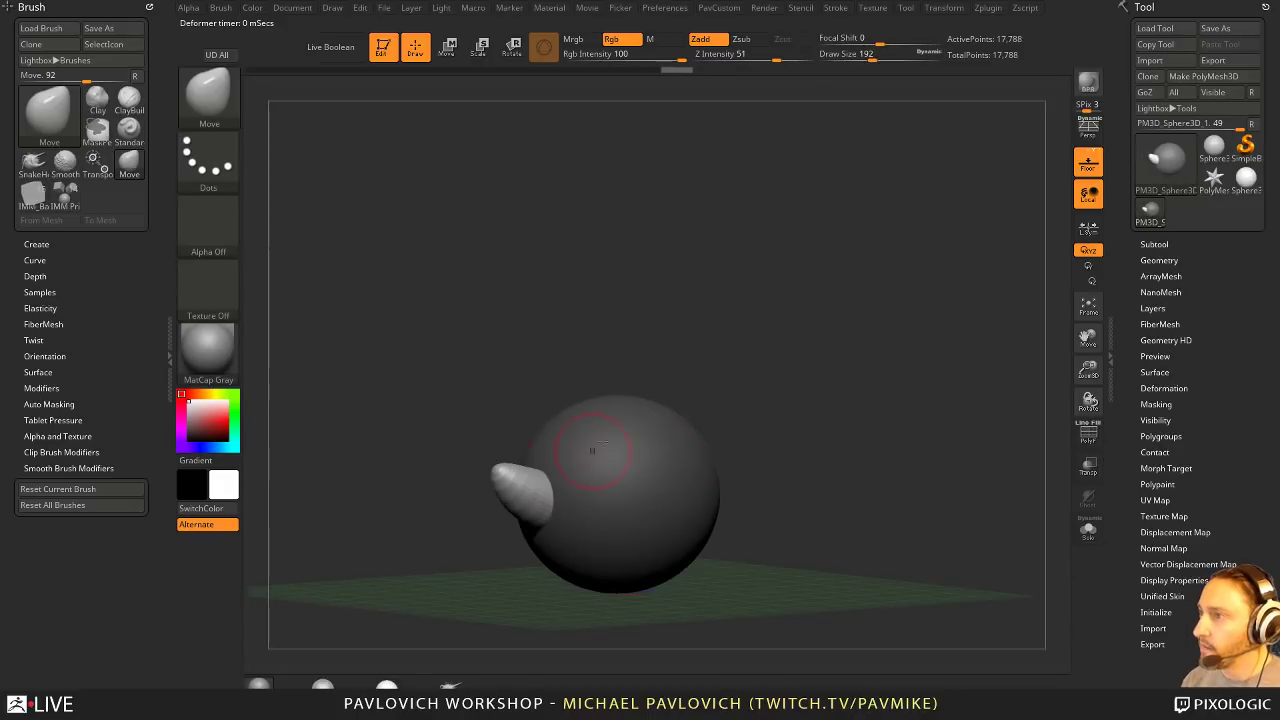
pyautogui.press('shift')
pyautogui.keyDown('shift'); pyautogui.moveTo(960, 314); pyautogui.dragTo(860, 355); pyautogui.keyUp('shift')
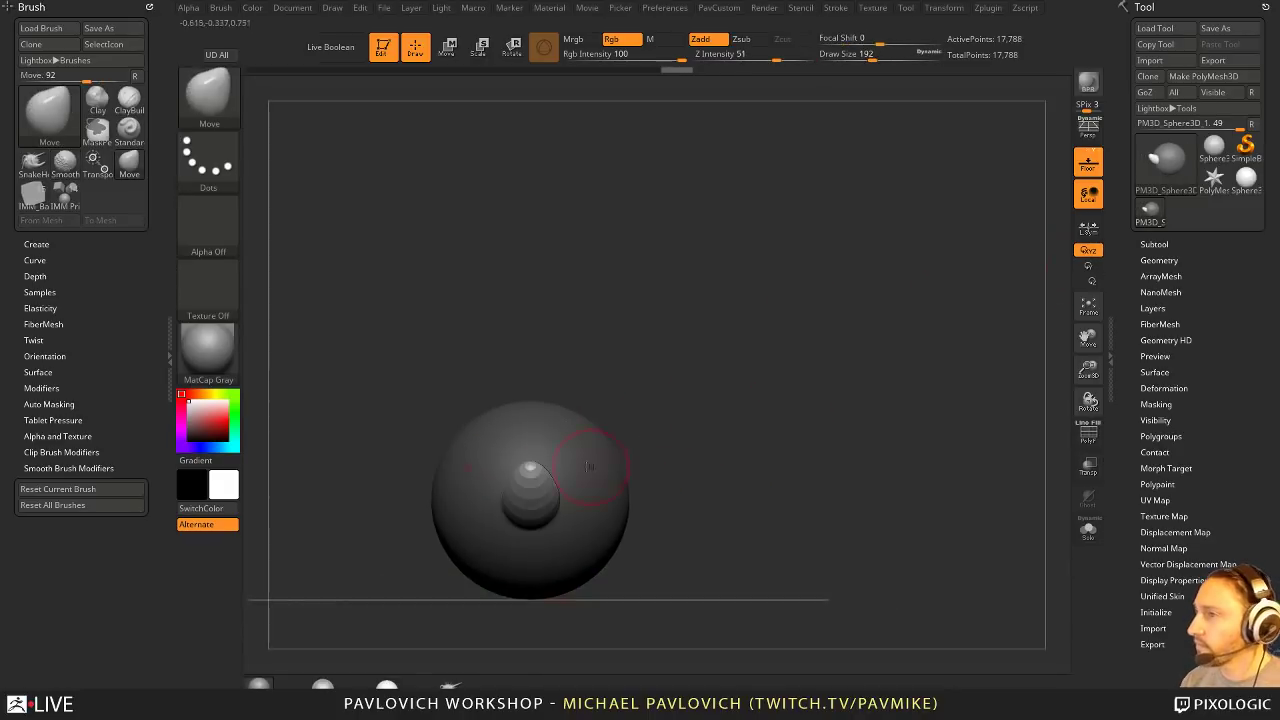
# Step: Try to duplicate the horn sideways with the Gizmo and undo the copy
pyautogui.press('w')
pyautogui.keyDown('ctrl'); pyautogui.moveTo(452, 496); pyautogui.dragTo(515, 496); pyautogui.keyUp('ctrl')
pyautogui.hotkey('ctrl', 'z')
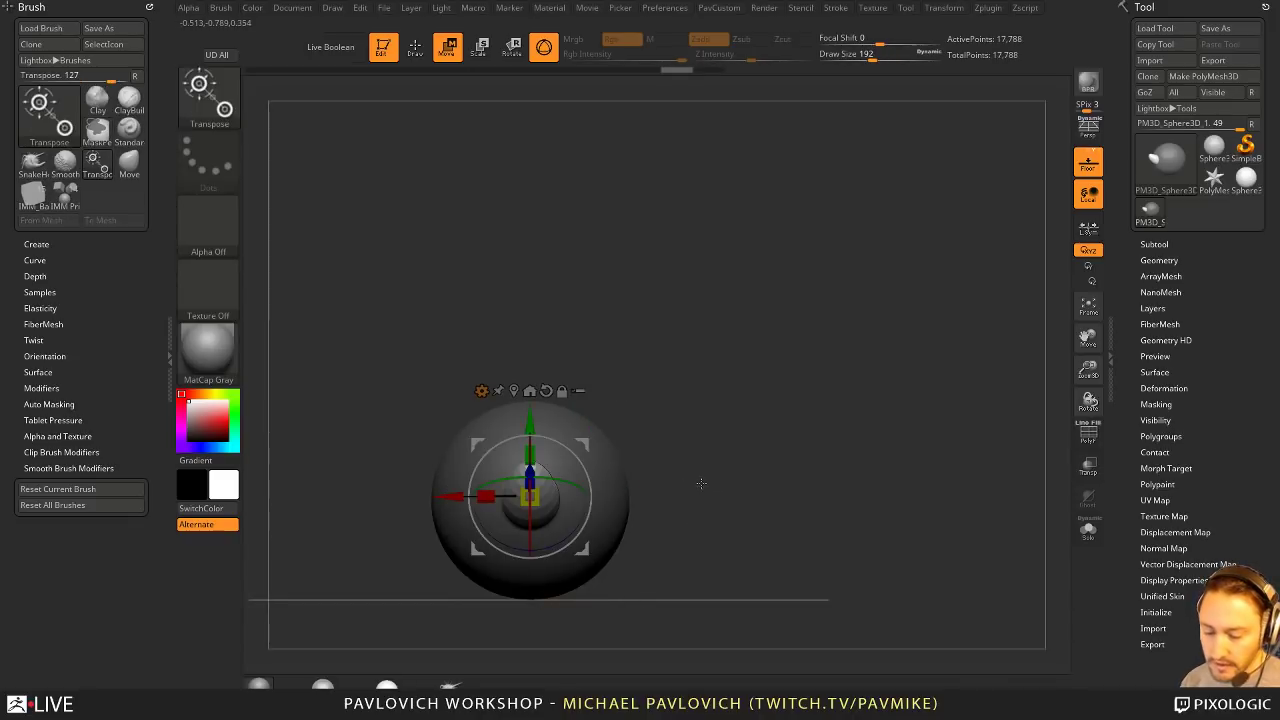
# Step: Turn off X symmetry and duplicate the horn sideways with the Gizmo
pyautogui.click(944, 8)
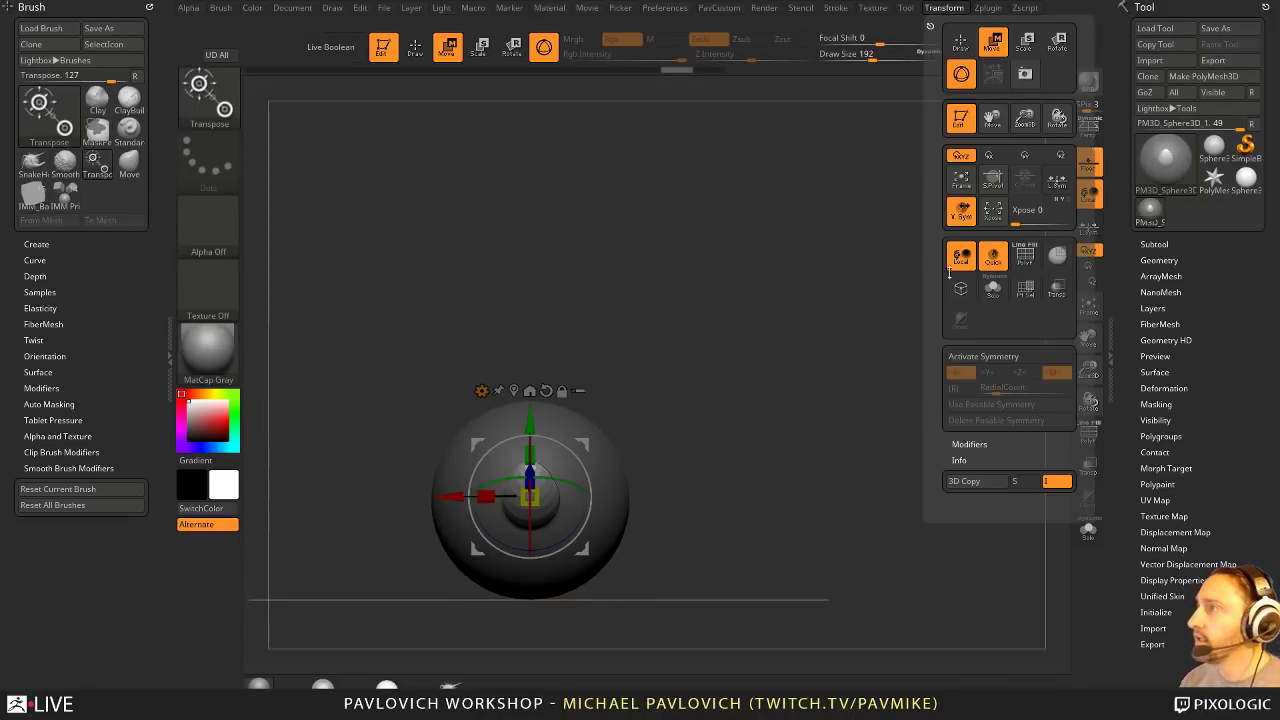
pyautogui.press('x')
pyautogui.press('x')
pyautogui.press('x')
pyautogui.press('x')
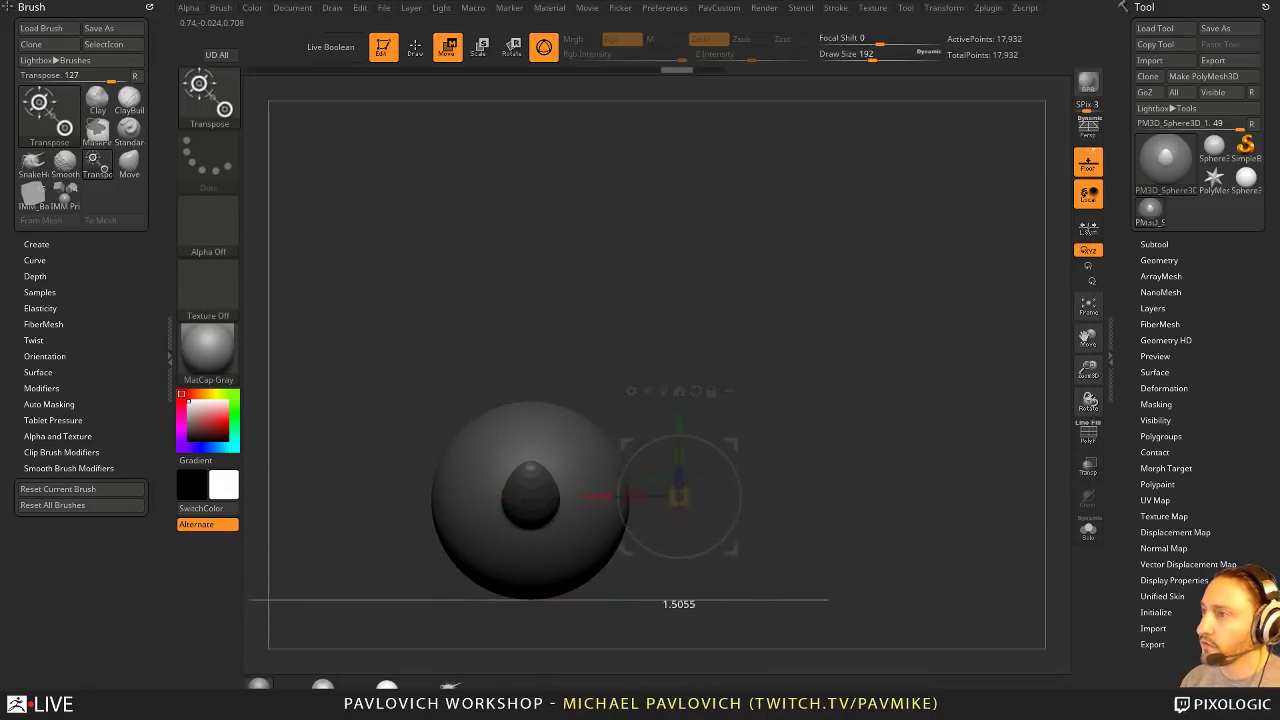
pyautogui.keyDown('ctrl'); pyautogui.moveTo(450, 496); pyautogui.dragTo(555, 496); pyautogui.keyUp('ctrl')
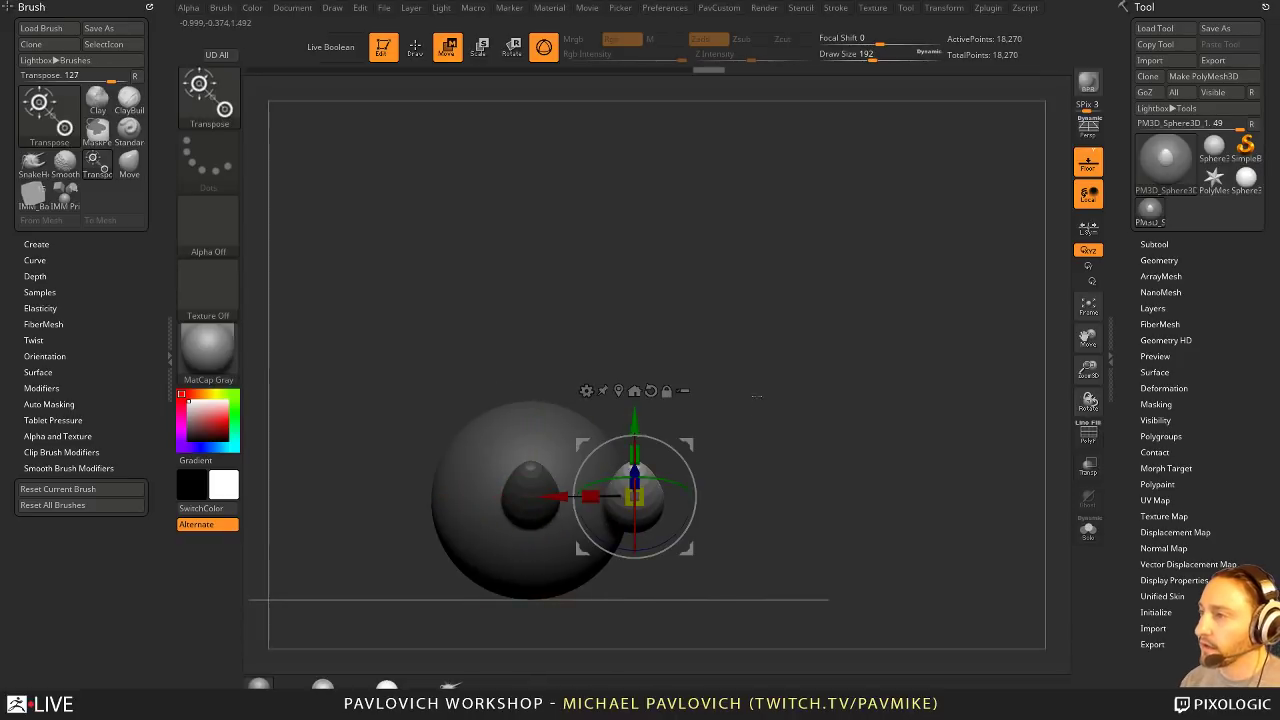
# Step: From the top view, rotate the copied horn to point outward, move it against the sphere's side, and return to Draw mode
pyautogui.moveTo(757, 394); pyautogui.dragTo(732, 432)
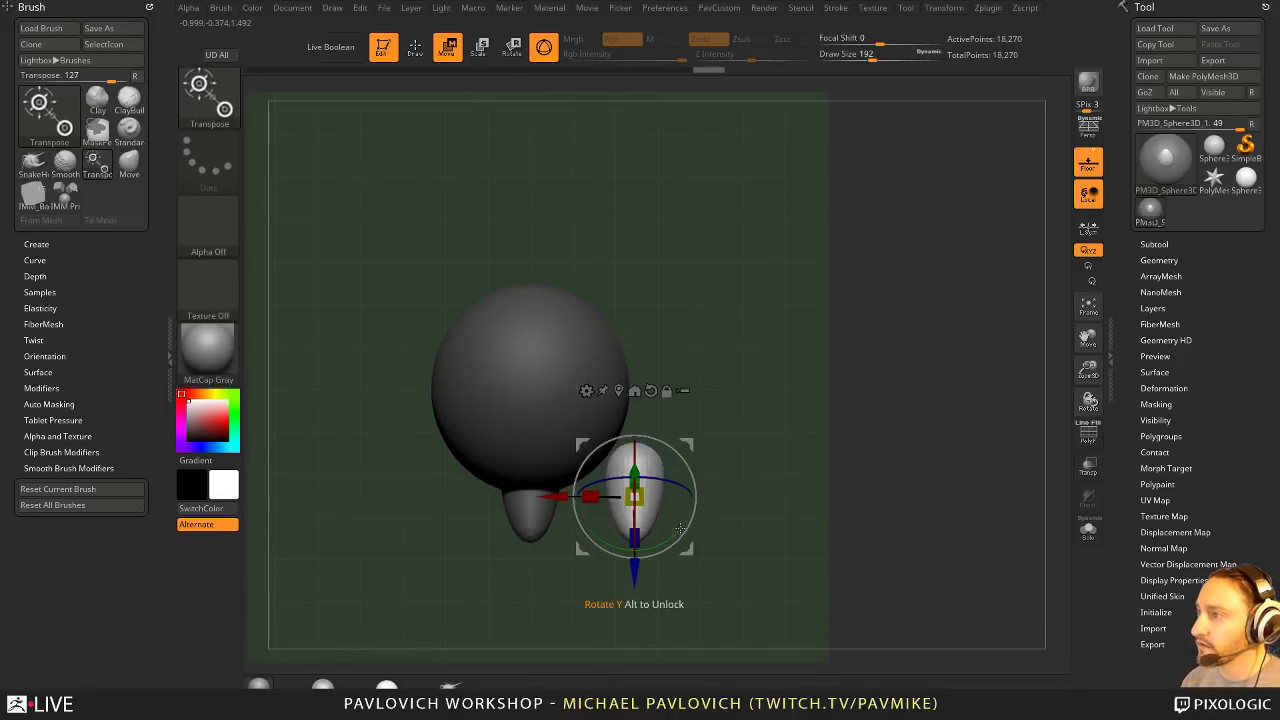
pyautogui.moveTo(692, 522); pyautogui.dragTo(692, 400)
pyautogui.moveTo(687, 445); pyautogui.dragTo(685, 359)
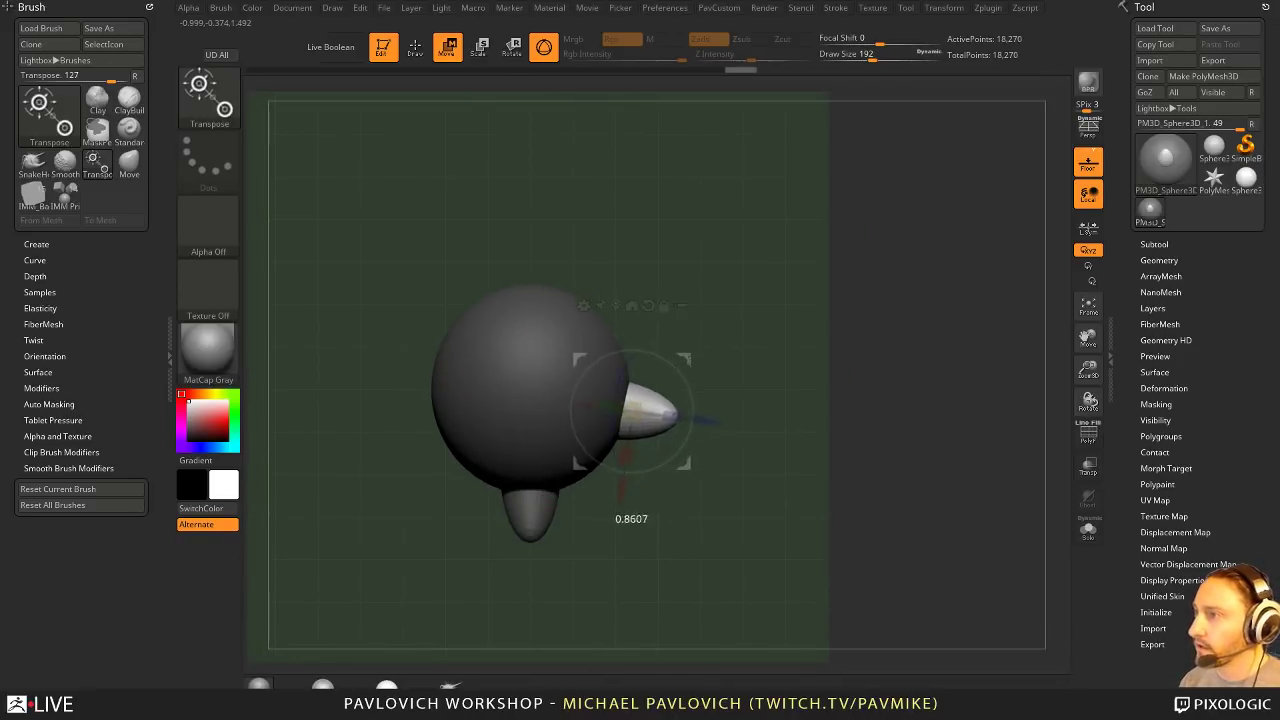
pyautogui.press('q')
# Step: Mirror and weld the model to create a matching horn on the opposite side of the sphere
pyautogui.moveTo(840, 410)
pyautogui.mouseDown()
pyautogui.moveTo(846, 260)
pyautogui.moveTo(757, 329)
pyautogui.mouseUp()
pyautogui.keyDown('alt'); pyautogui.moveTo(937, 317); pyautogui.dragTo(806, 363); pyautogui.keyUp('alt')
pyautogui.press('2')
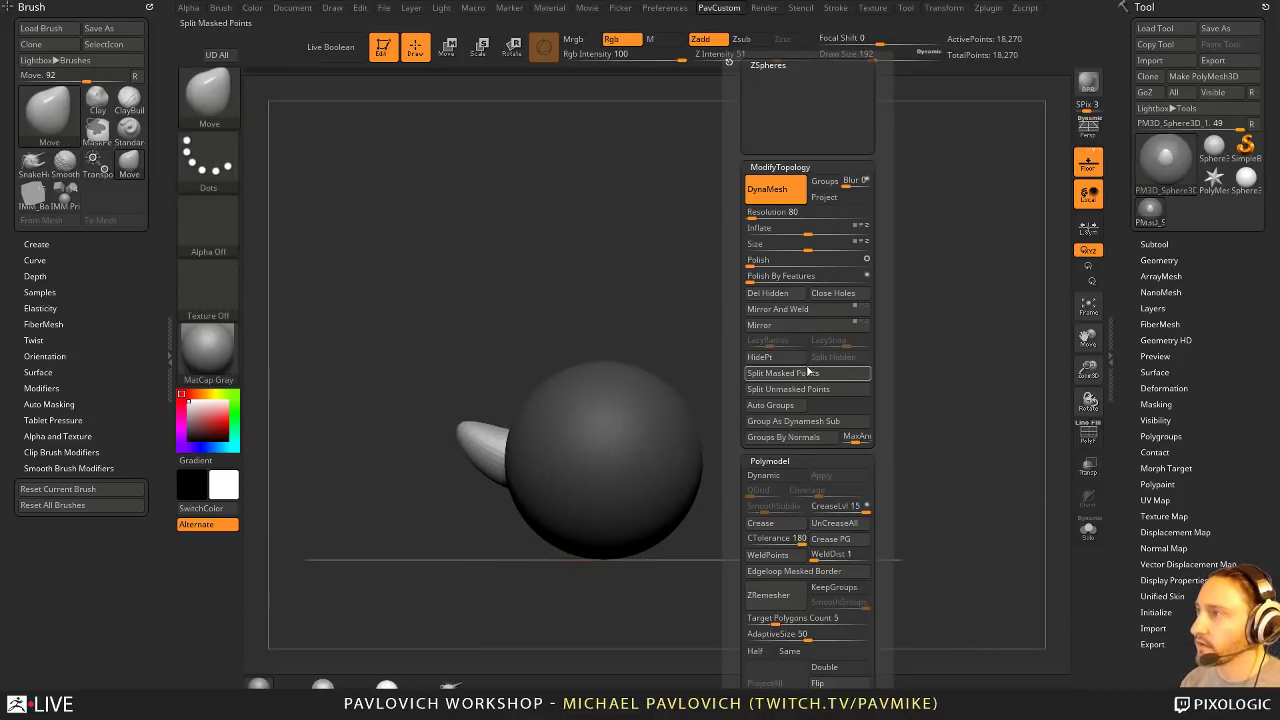
pyautogui.click(777, 308)
# Step: Try to reposition a horn with the Gizmo and undo the move
pyautogui.moveTo(680, 366); pyautogui.dragTo(636, 432)
pyautogui.press('w')
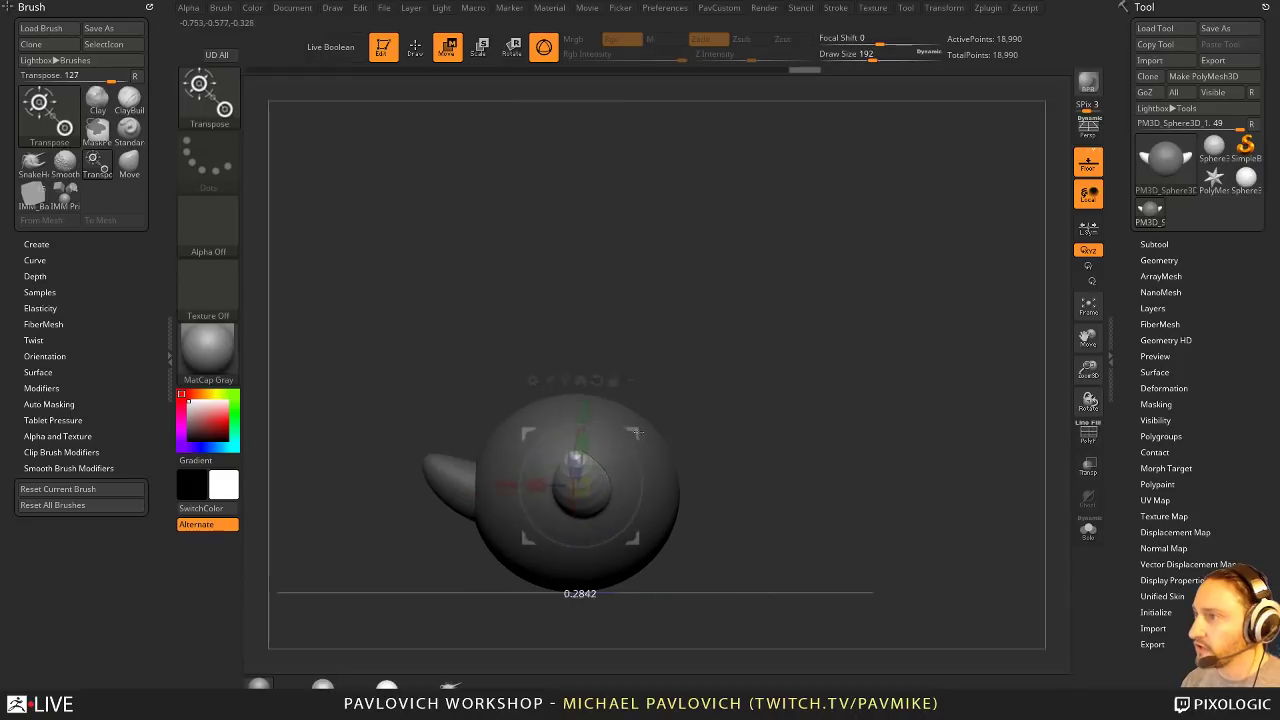
pyautogui.moveTo(730, 386)
pyautogui.mouseDown()
pyautogui.moveTo(782, 392)
pyautogui.moveTo(722, 402)
pyautogui.moveTo(741, 398)
pyautogui.mouseUp()
pyautogui.moveTo(530, 463)
pyautogui.mouseDown()
pyautogui.moveTo(538, 488)
pyautogui.moveTo(528, 441)
pyautogui.mouseUp()
pyautogui.hotkey('ctrl', 'z')
# Step: Return to Draw mode and remesh the DynaMesh to fuse the horns with the sphere
pyautogui.press('q')
pyautogui.moveTo(735, 366)
pyautogui.mouseDown()
pyautogui.moveTo(849, 380)
pyautogui.moveTo(716, 383)
pyautogui.moveTo(829, 394)
pyautogui.moveTo(663, 374)
pyautogui.moveTo(811, 370)
pyautogui.moveTo(824, 392)
pyautogui.mouseUp()
pyautogui.keyDown('ctrl'); pyautogui.moveTo(817, 355); pyautogui.dragTo(855, 424); pyautogui.keyUp('ctrl')
pyautogui.moveTo(846, 386); pyautogui.dragTo(735, 368)
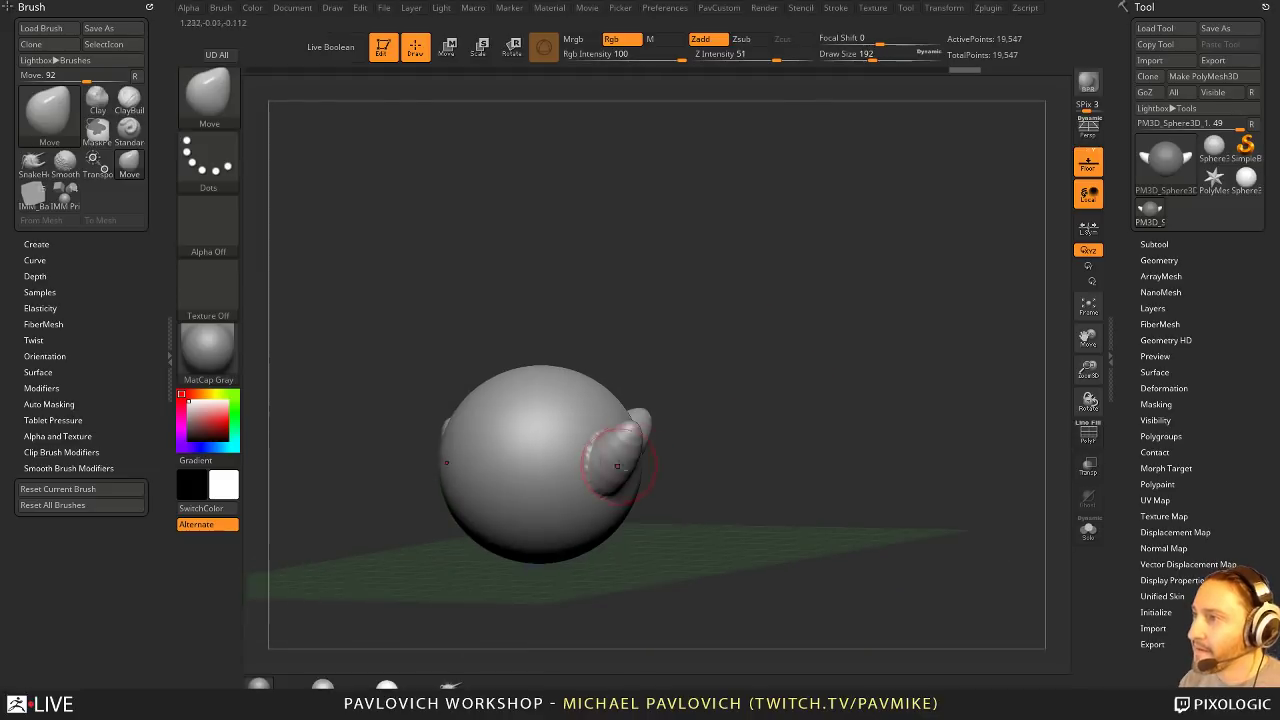
# Step: Smooth the surfaces of the horns and the seams where they join the sphere
pyautogui.keyDown('shift'); pyautogui.moveTo(622, 468); pyautogui.dragTo(591, 463); pyautogui.keyUp('shift')
pyautogui.moveTo(765, 457)
pyautogui.mouseDown()
pyautogui.moveTo(640, 455)
pyautogui.moveTo(602, 414)
pyautogui.mouseUp()
pyautogui.moveTo(848, 362); pyautogui.dragTo(790, 420)
pyautogui.moveTo(745, 425)
pyautogui.keyDown('shift'); pyautogui.mouseDown()
pyautogui.moveTo(728, 436)
pyautogui.moveTo(722, 424)
pyautogui.mouseUp(); pyautogui.keyUp('shift')
pyautogui.moveTo(811, 408); pyautogui.dragTo(745, 420)
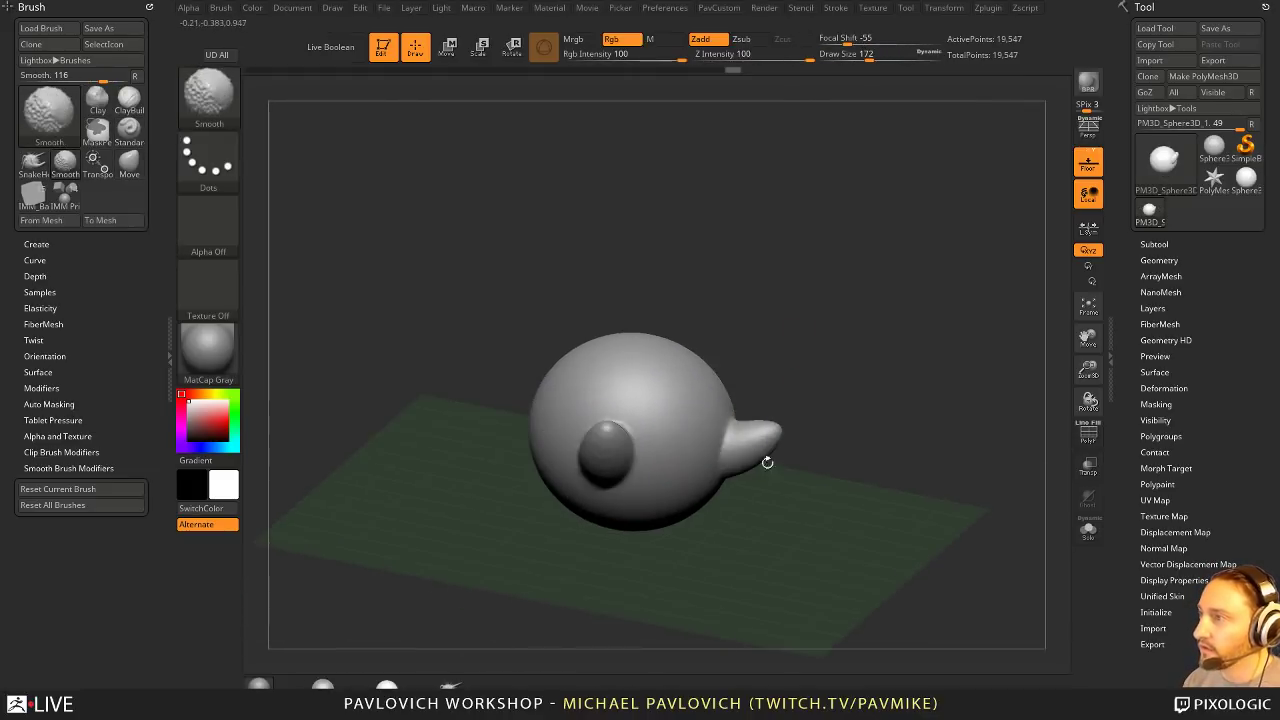
pyautogui.keyDown('shift'); pyautogui.moveTo(767, 462); pyautogui.dragTo(762, 446); pyautogui.keyUp('shift')
pyautogui.moveTo(811, 411); pyautogui.dragTo(938, 414)
pyautogui.keyDown('shift'); pyautogui.moveTo(804, 476); pyautogui.dragTo(830, 492); pyautogui.keyUp('shift')
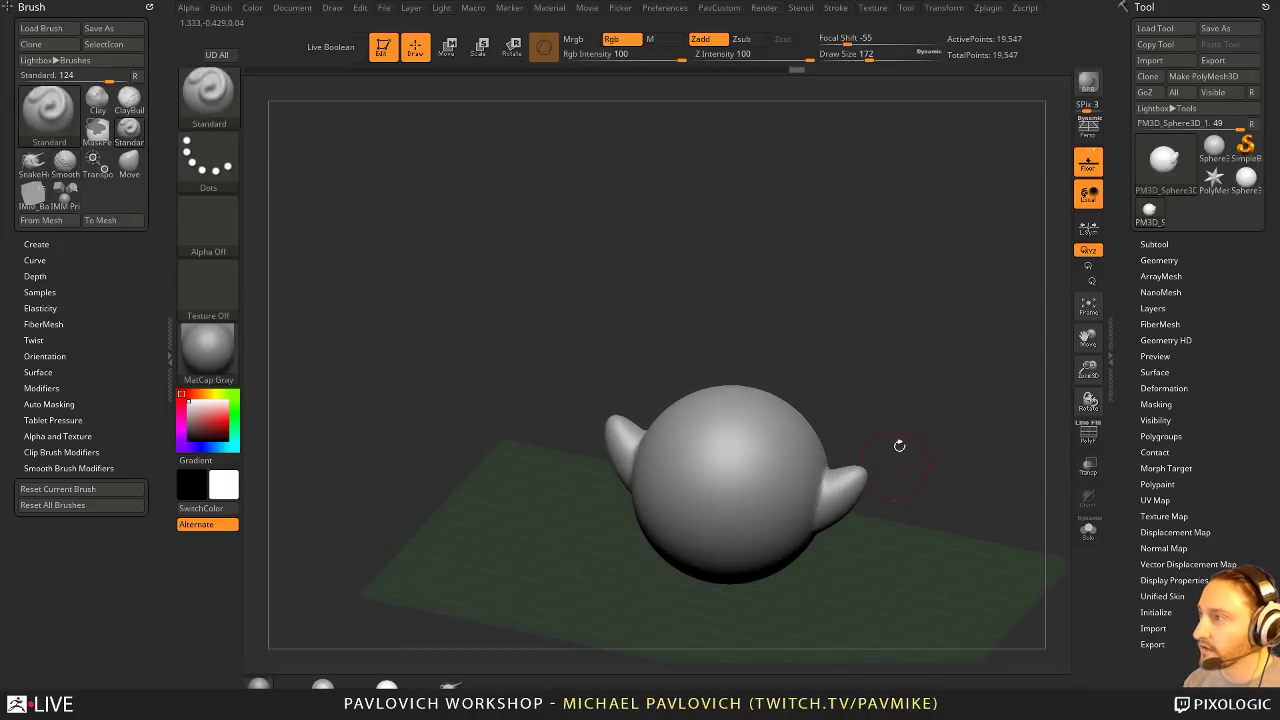
pyautogui.keyDown('shift'); pyautogui.moveTo(899, 446); pyautogui.dragTo(871, 354); pyautogui.keyUp('shift')
# Step: Remesh the model at a DynaMesh resolution of 264 and smooth the base of the side horn
pyautogui.press('2')
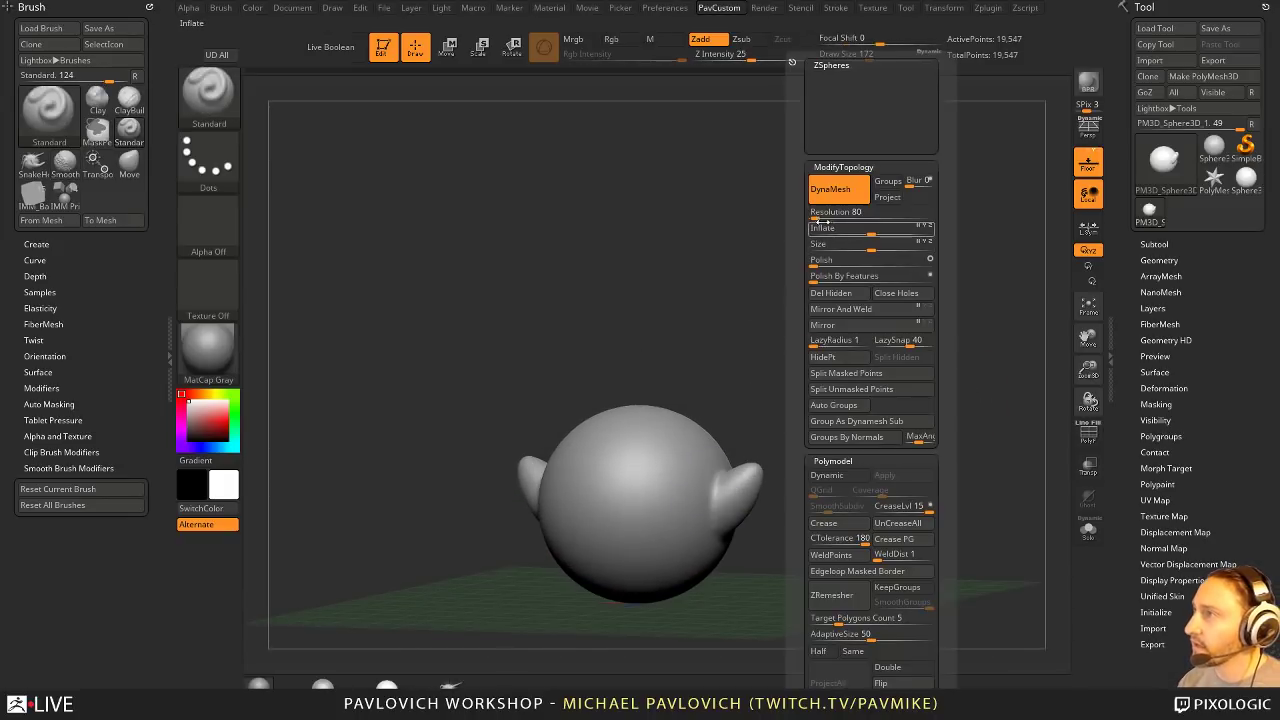
pyautogui.moveTo(817, 217); pyautogui.dragTo(820, 217)
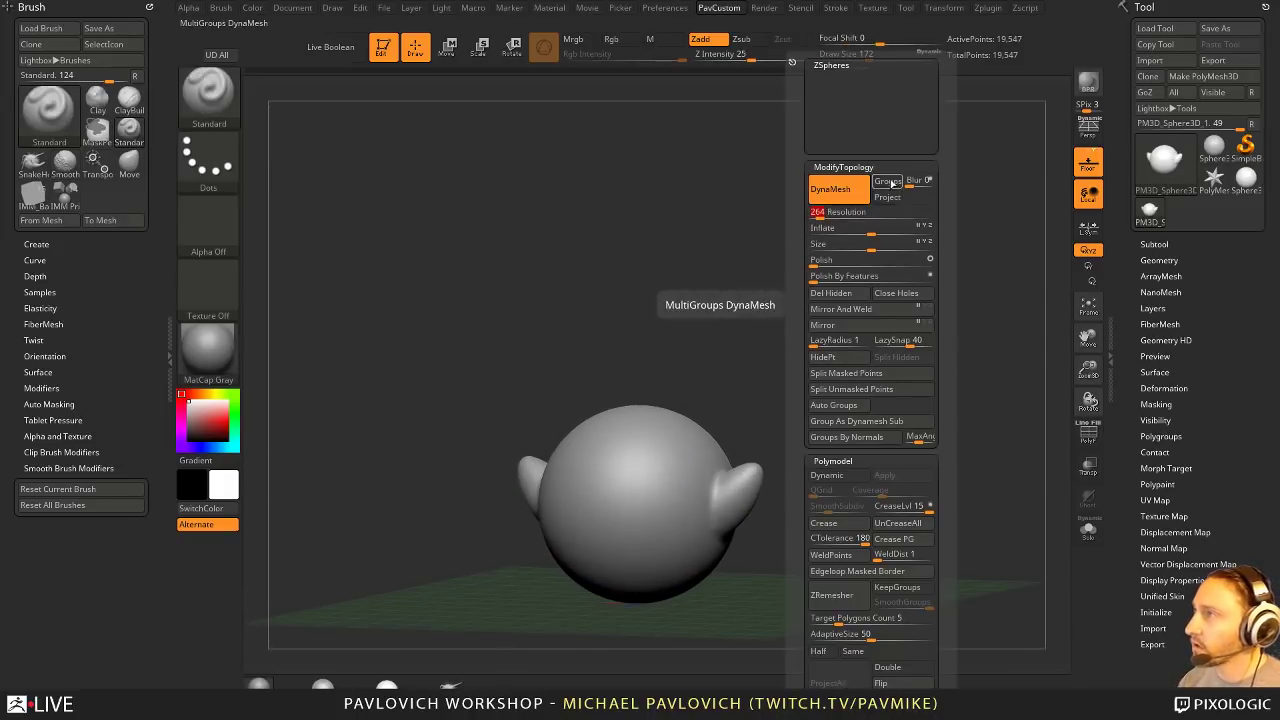
pyautogui.moveTo(837, 281)
pyautogui.keyDown('ctrl'); pyautogui.mouseDown()
pyautogui.moveTo(857, 357)
pyautogui.moveTo(738, 352)
pyautogui.mouseUp(); pyautogui.keyUp('ctrl')
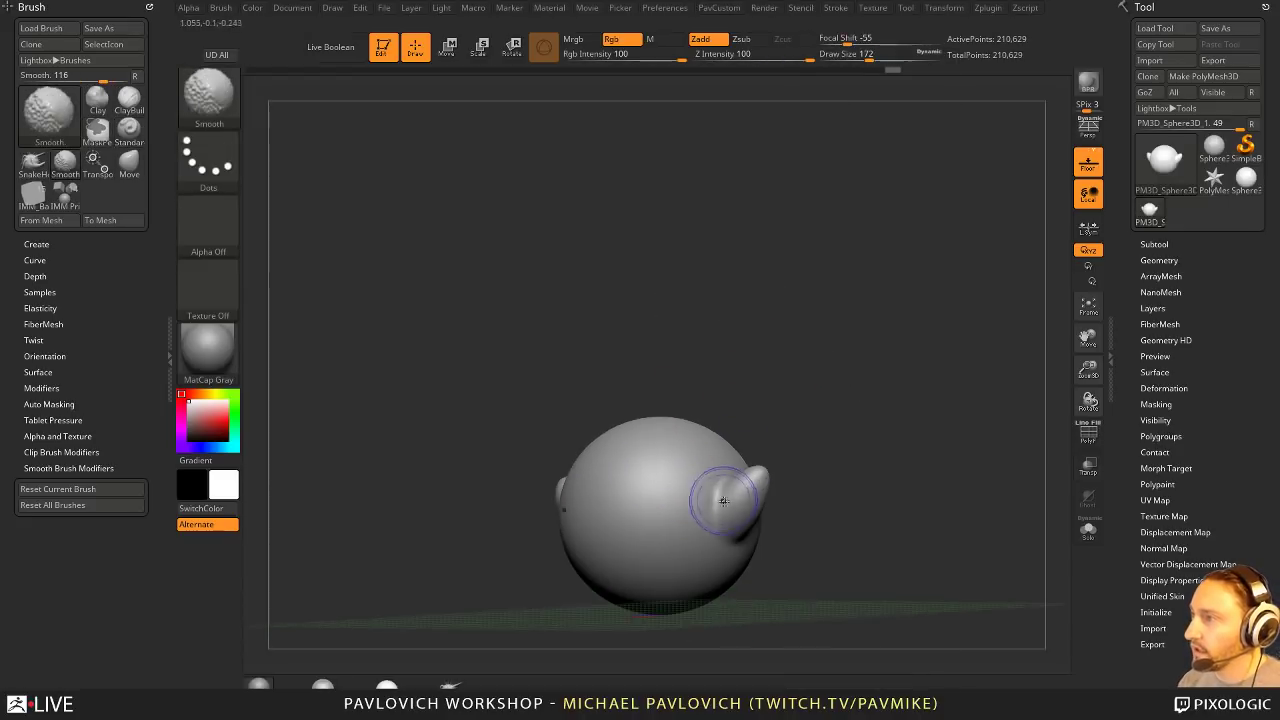
pyautogui.moveTo(723, 501)
pyautogui.keyDown('shift'); pyautogui.mouseDown()
pyautogui.moveTo(754, 449)
pyautogui.moveTo(823, 414)
pyautogui.moveTo(772, 430)
pyautogui.mouseUp(); pyautogui.keyUp('shift')
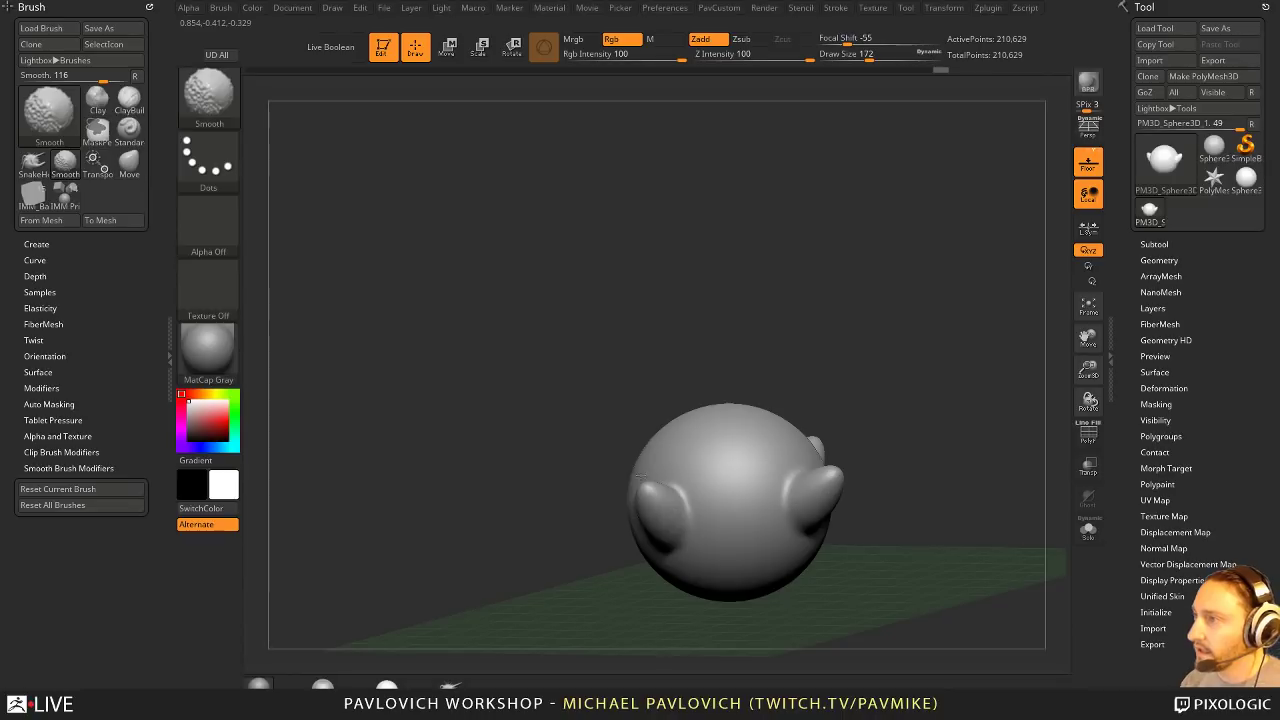
pyautogui.moveTo(800, 350)
pyautogui.mouseDown()
pyautogui.moveTo(886, 323)
pyautogui.moveTo(757, 386)
pyautogui.mouseUp()
# Step: Choose Smooth Stronger as the smoothing brush and return to a view of the whole model
pyautogui.keyDown('shift'); pyautogui.click(217, 102); pyautogui.keyUp('shift')
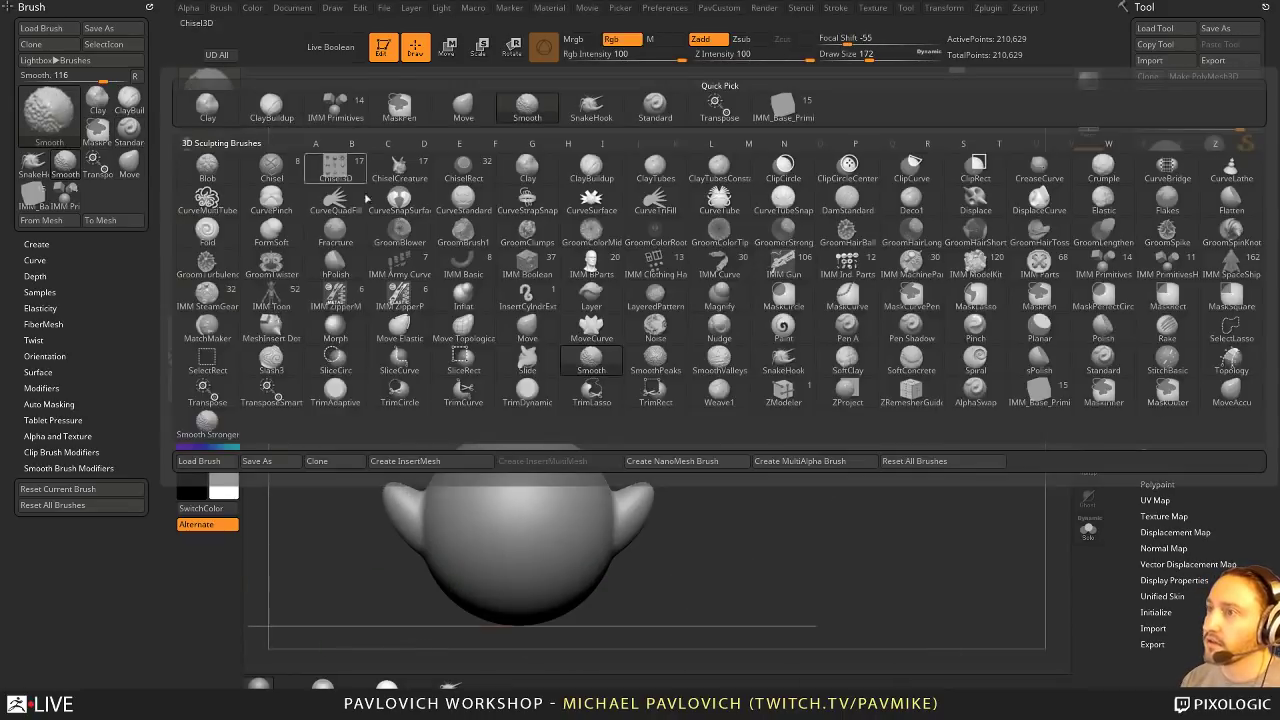
pyautogui.keyDown('shift'); pyautogui.click(212, 422); pyautogui.keyUp('shift')
pyautogui.keyDown('alt'); pyautogui.moveTo(728, 314); pyautogui.dragTo(755, 300); pyautogui.keyUp('alt')
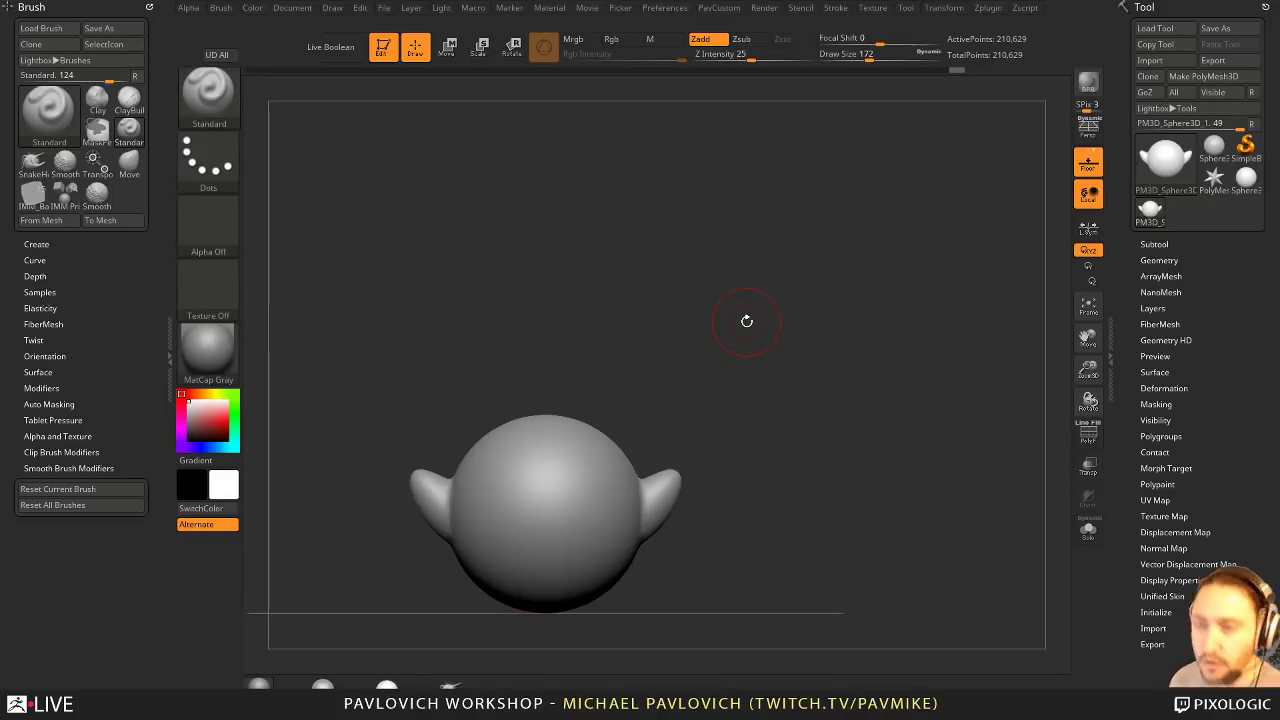
pyautogui.moveTo(839, 228)
pyautogui.mouseDown()
pyautogui.moveTo(814, 369)
pyautogui.moveTo(849, 383)
pyautogui.moveTo(629, 457)
pyautogui.mouseUp()
pyautogui.press('shift')
pyautogui.moveTo(775, 400); pyautogui.dragTo(825, 412)
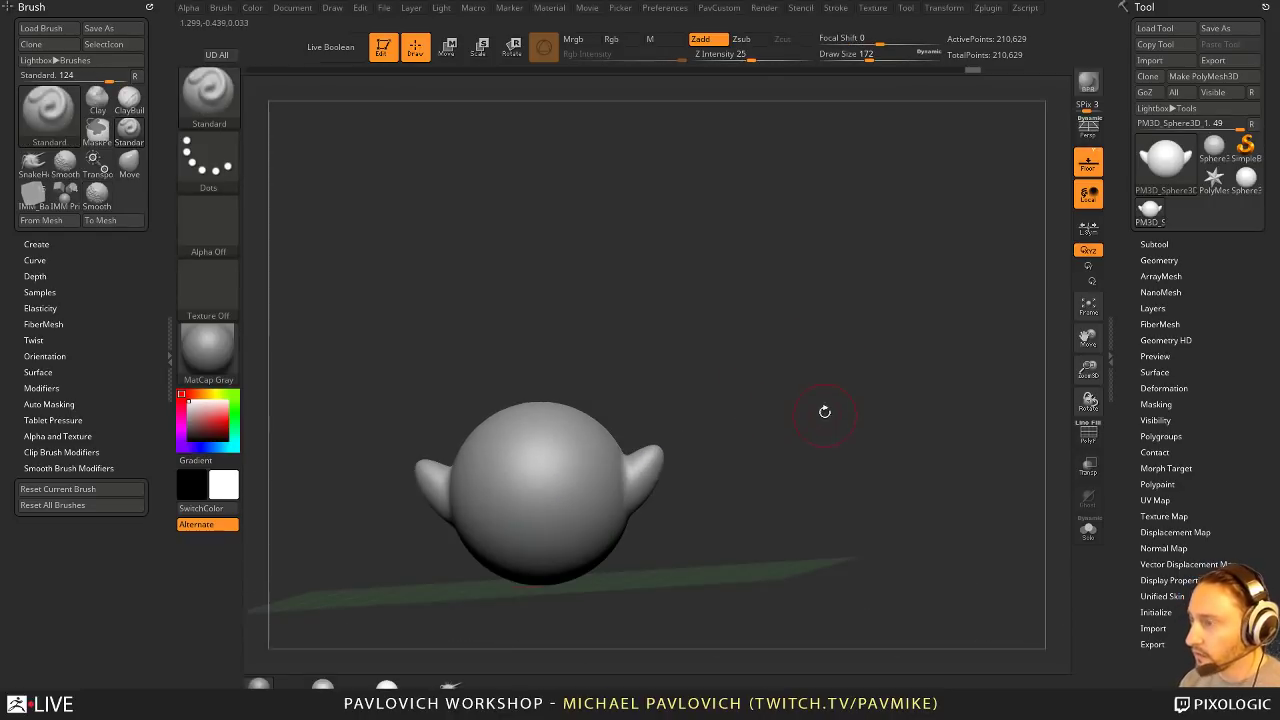
# Step: Hide the floor grid and turn the model to a slight three-quarter view
pyautogui.click(1088, 164)
pyautogui.keyDown('alt'); pyautogui.moveTo(816, 365); pyautogui.dragTo(860, 389); pyautogui.keyUp('alt')
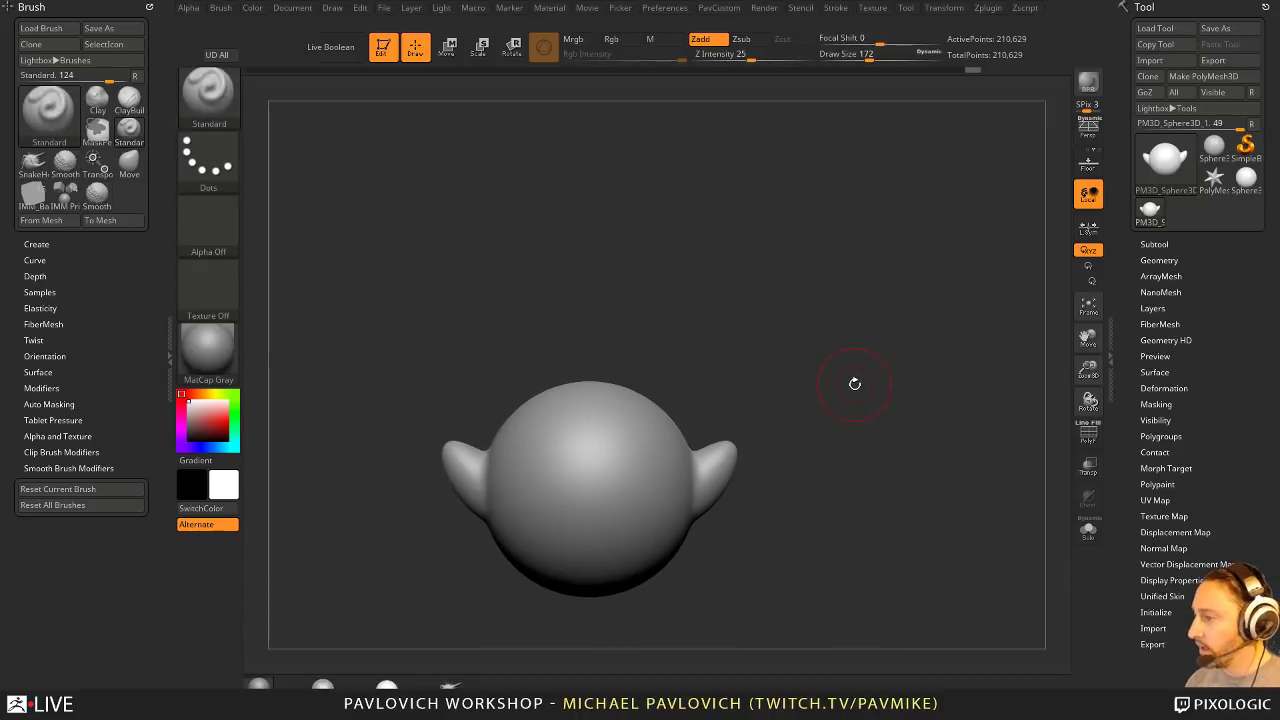
pyautogui.moveTo(787, 345); pyautogui.dragTo(831, 367)
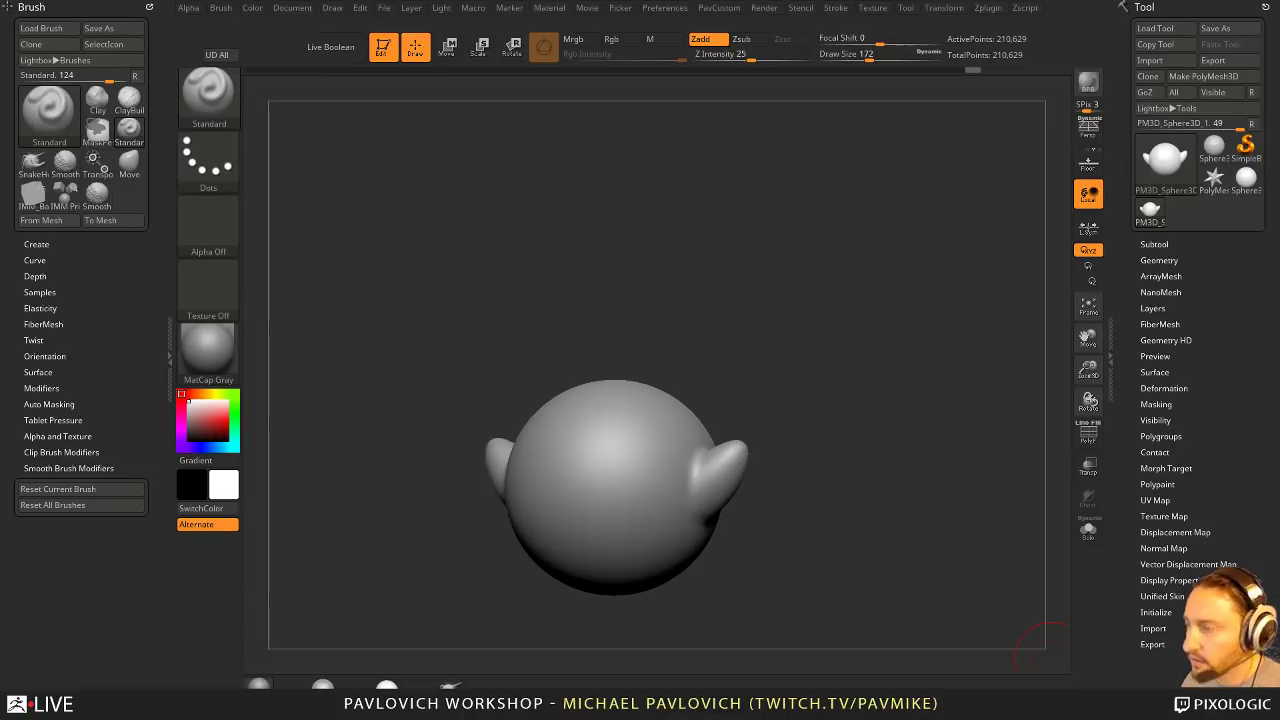
# Step: Import mario-kingboo.png from the Streaming > Yoshi folder as a texture
pyautogui.click(871, 8)
pyautogui.click(894, 96)
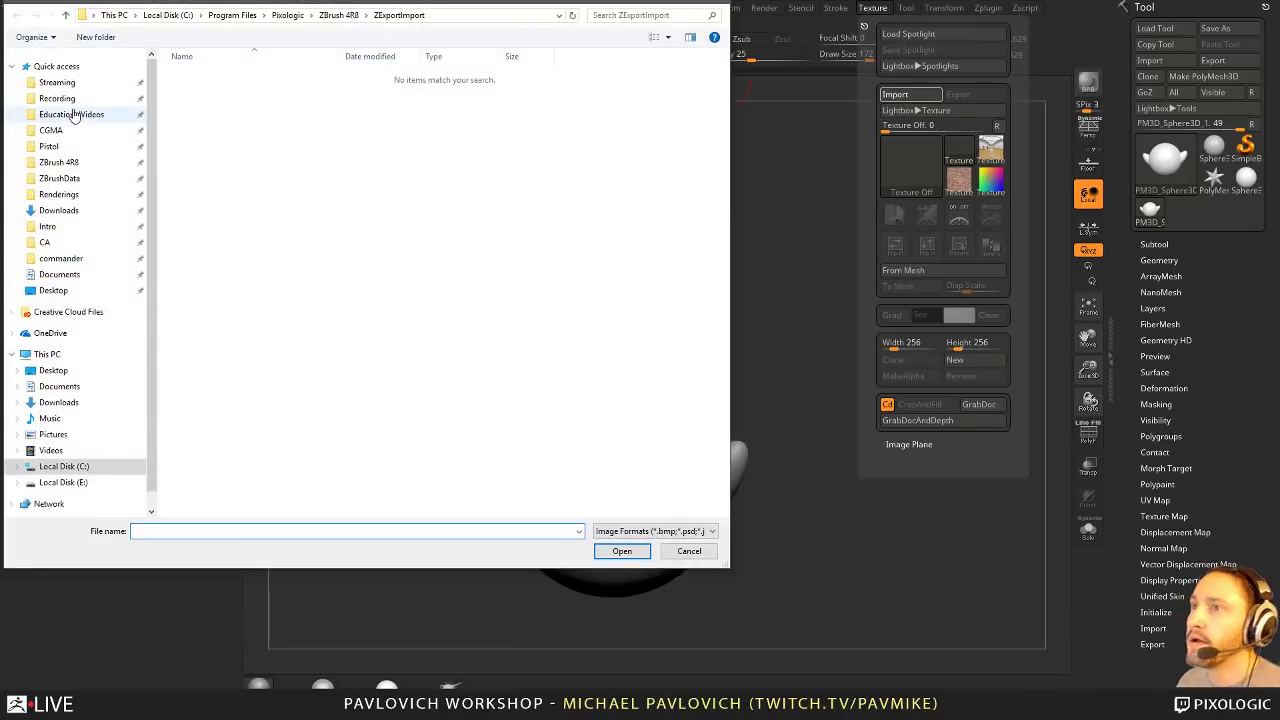
pyautogui.click(89, 84)
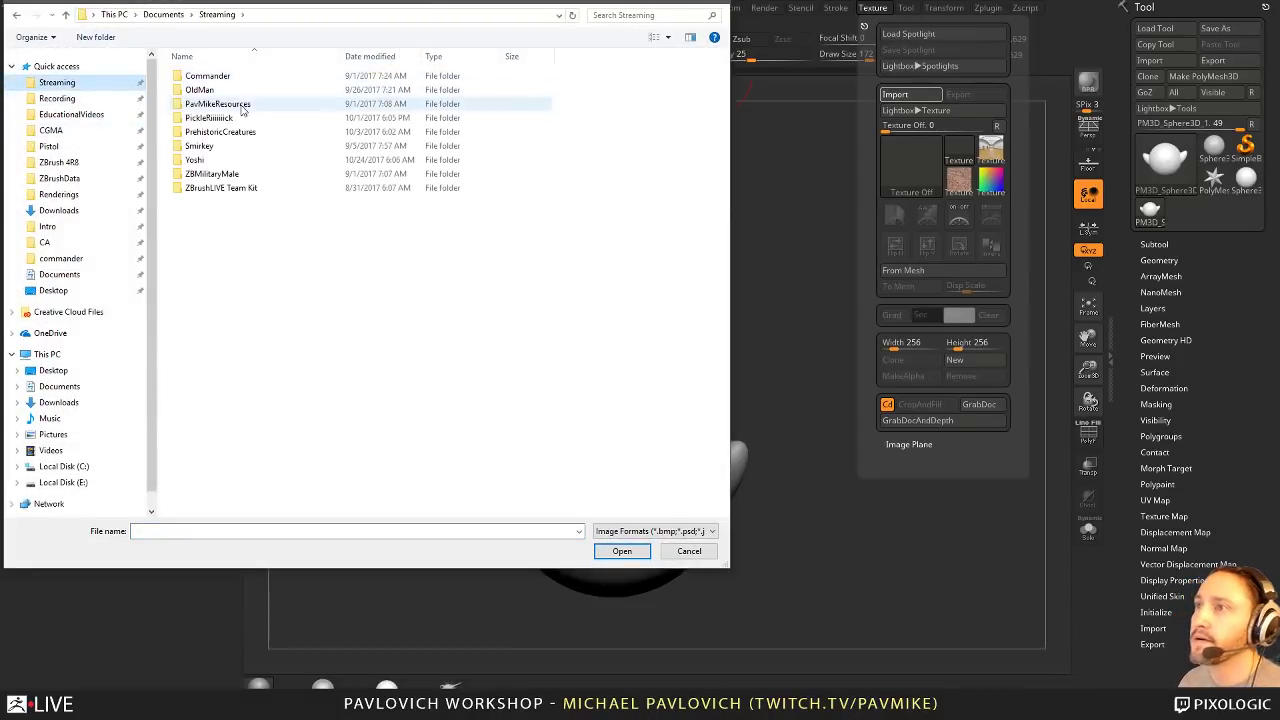
pyautogui.doubleClick(226, 159)
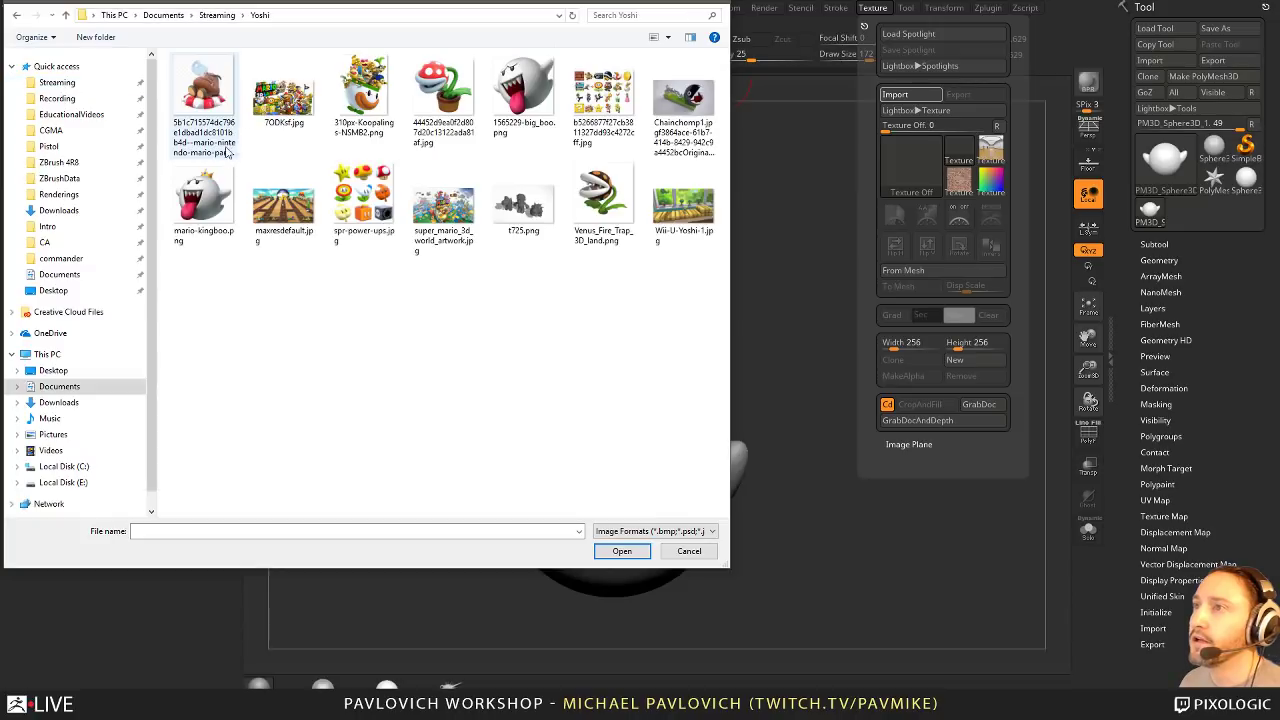
pyautogui.doubleClick(207, 196)
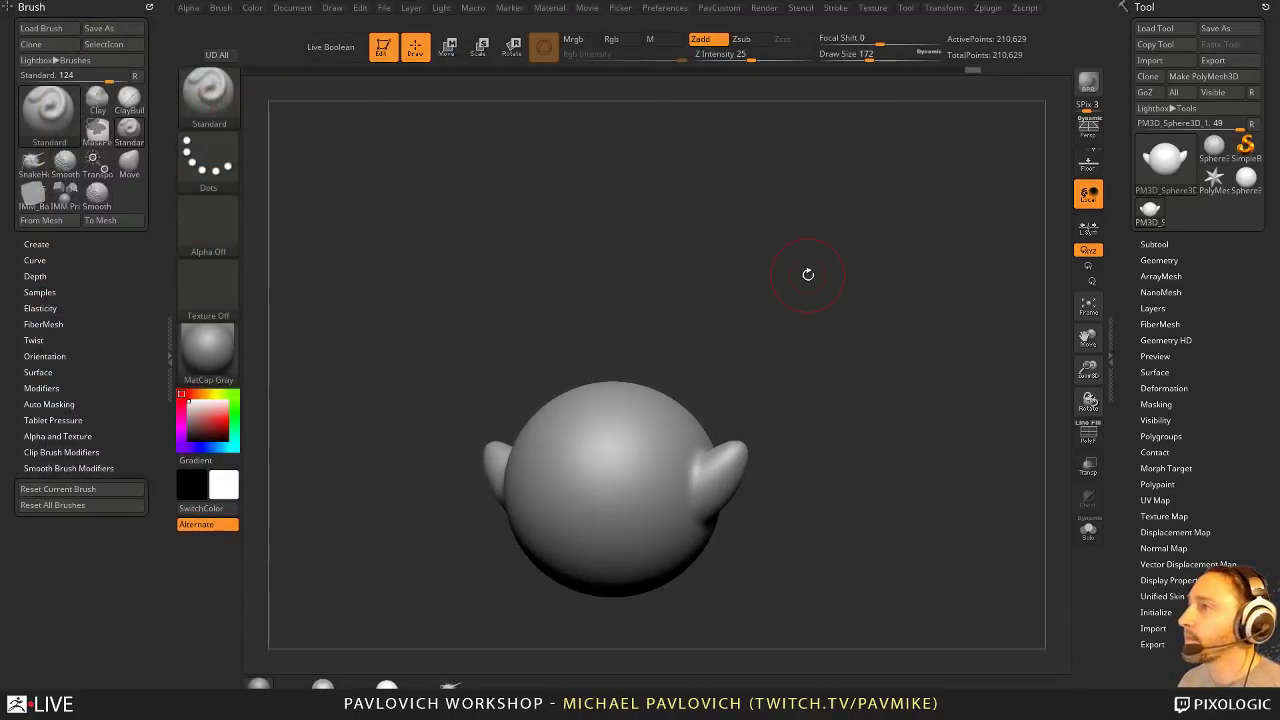
# Step: Add the imported King Boo texture to Spotlight and close LightBox
pyautogui.click(905, 8)
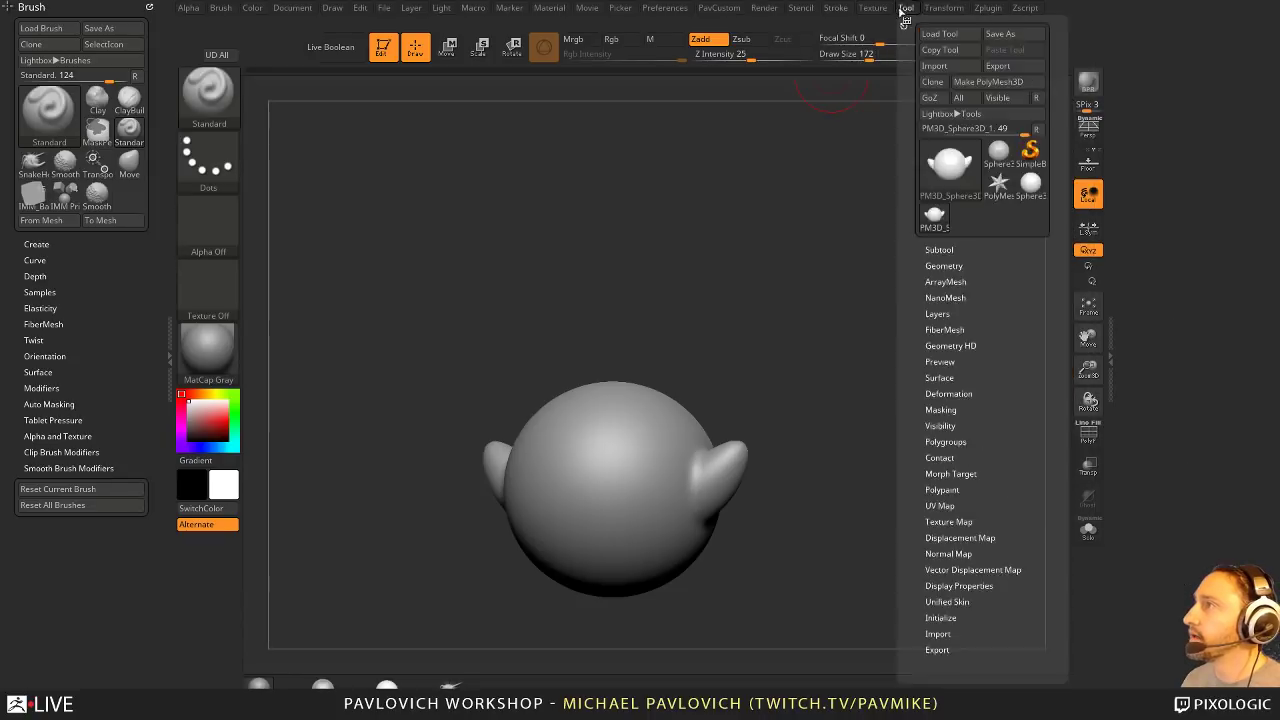
pyautogui.moveTo(879, 10)
pyautogui.click(894, 214)
pyautogui.click(989, 249)
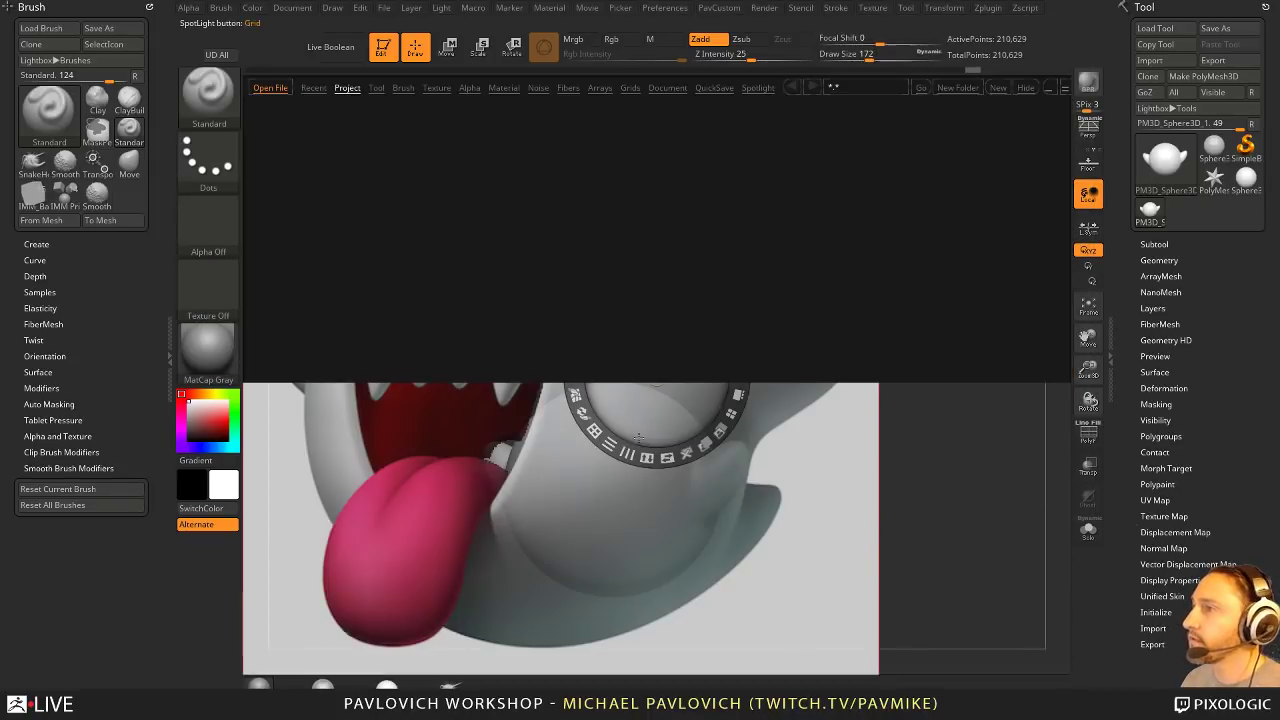
pyautogui.press(',')
# Step: Scale down the King Boo image in Spotlight and place it over the model in the middle of the canvas
pyautogui.moveTo(431, 437); pyautogui.dragTo(563, 442)
pyautogui.moveTo(593, 363); pyautogui.dragTo(560, 372)
pyautogui.moveTo(760, 323); pyautogui.dragTo(752, 315)
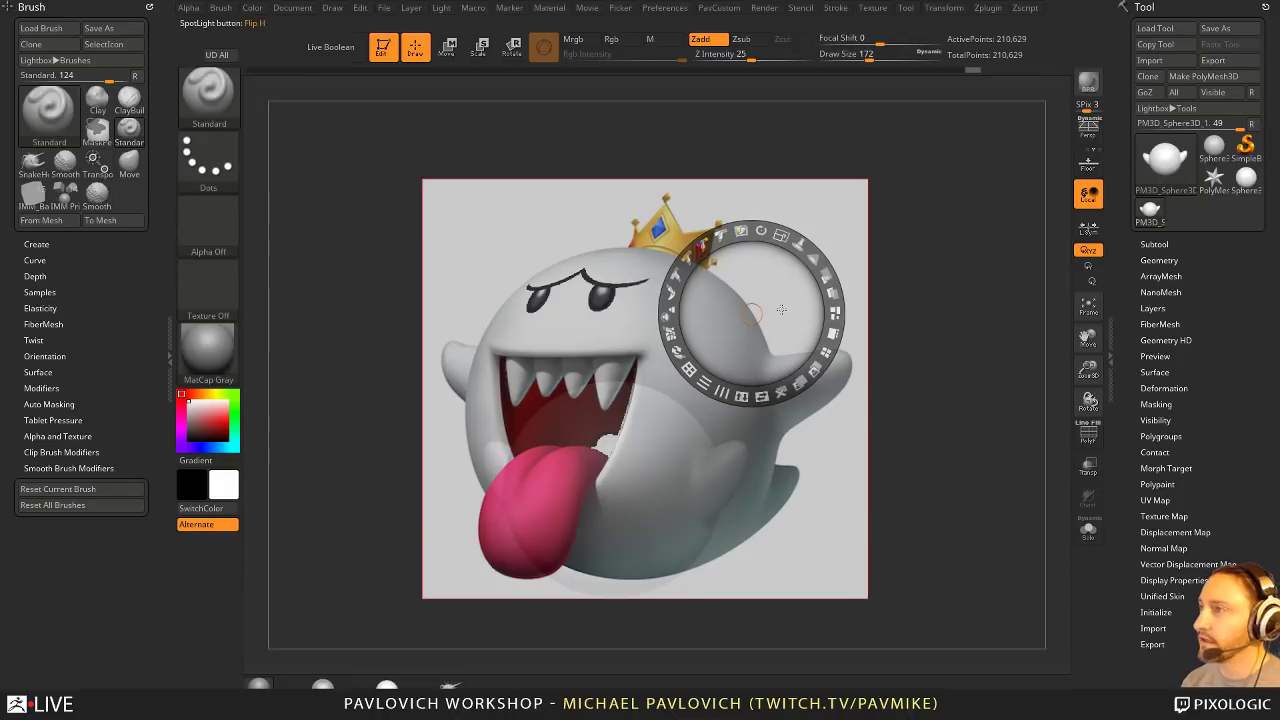
# Step: Test the Spotlight image's opacity and intensity, returning it to full opacity
pyautogui.moveTo(827, 272); pyautogui.dragTo(774, 234)
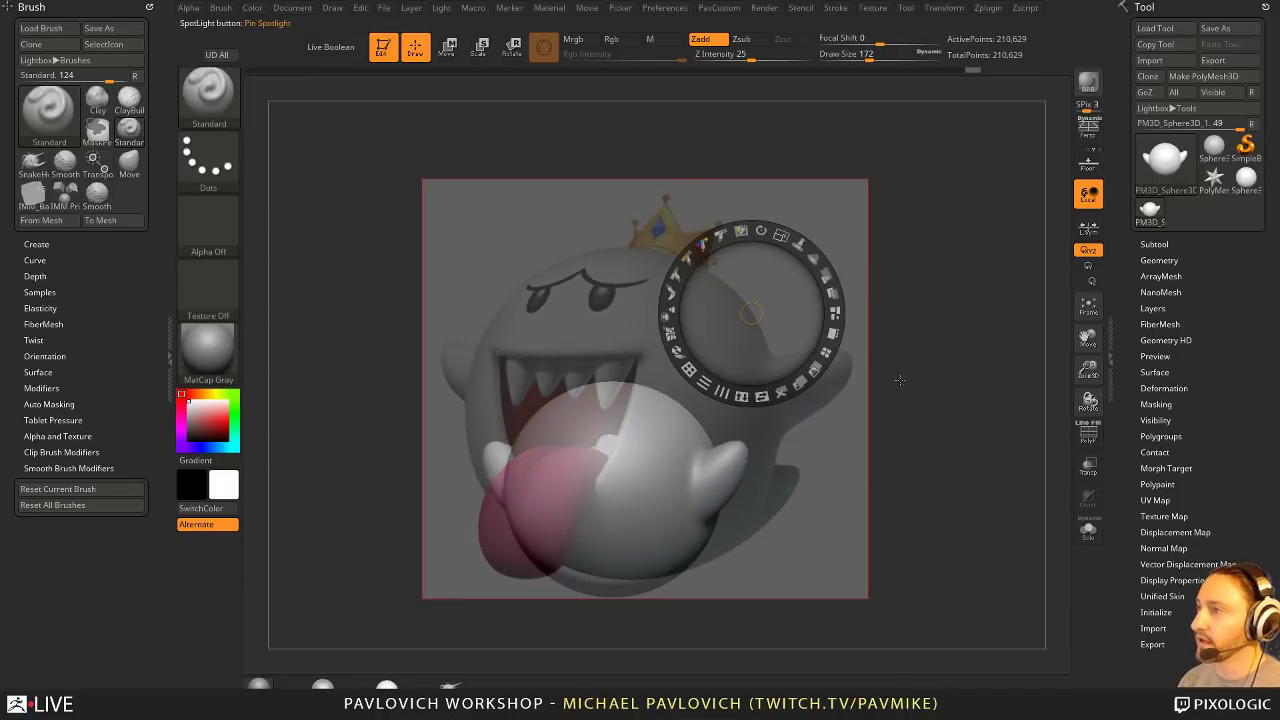
pyautogui.moveTo(827, 272); pyautogui.dragTo(682, 361)
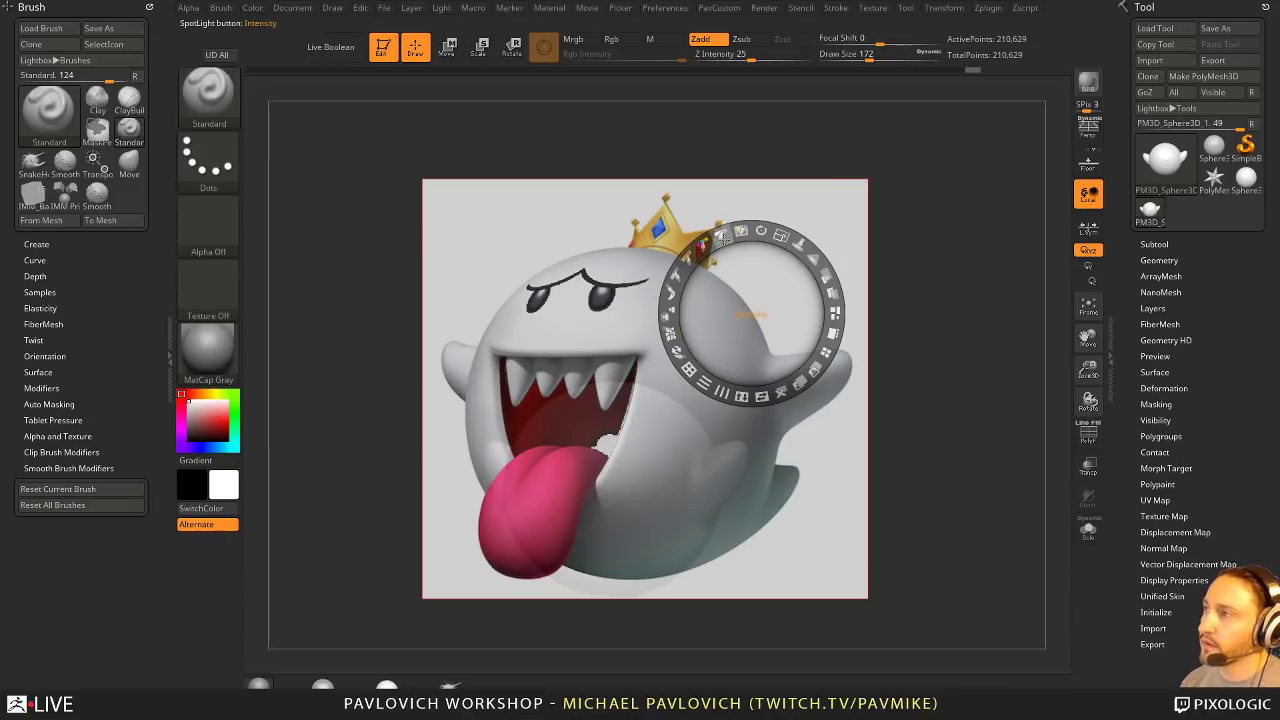
pyautogui.moveTo(722, 237)
pyautogui.mouseDown()
pyautogui.moveTo(738, 232)
pyautogui.moveTo(726, 240)
pyautogui.mouseUp()
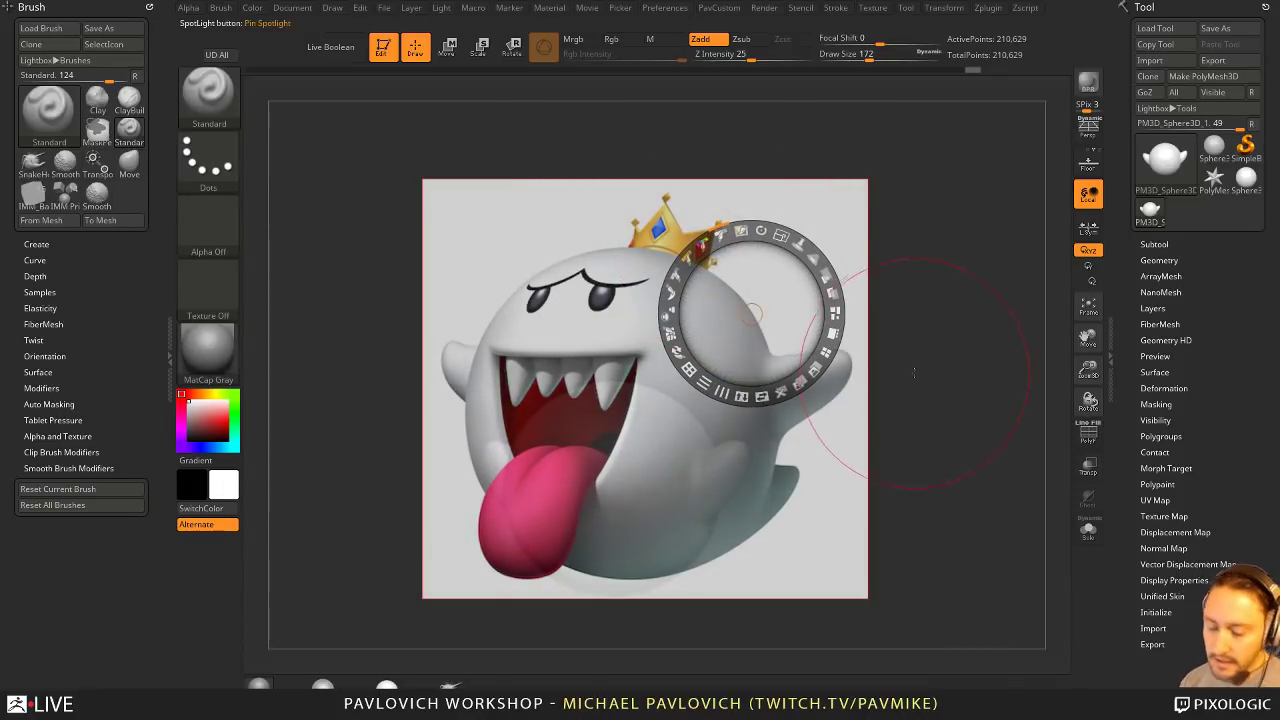
# Step: Leave Spotlight editing and move the model up behind the King Boo reference for comparison
pyautogui.press('z')
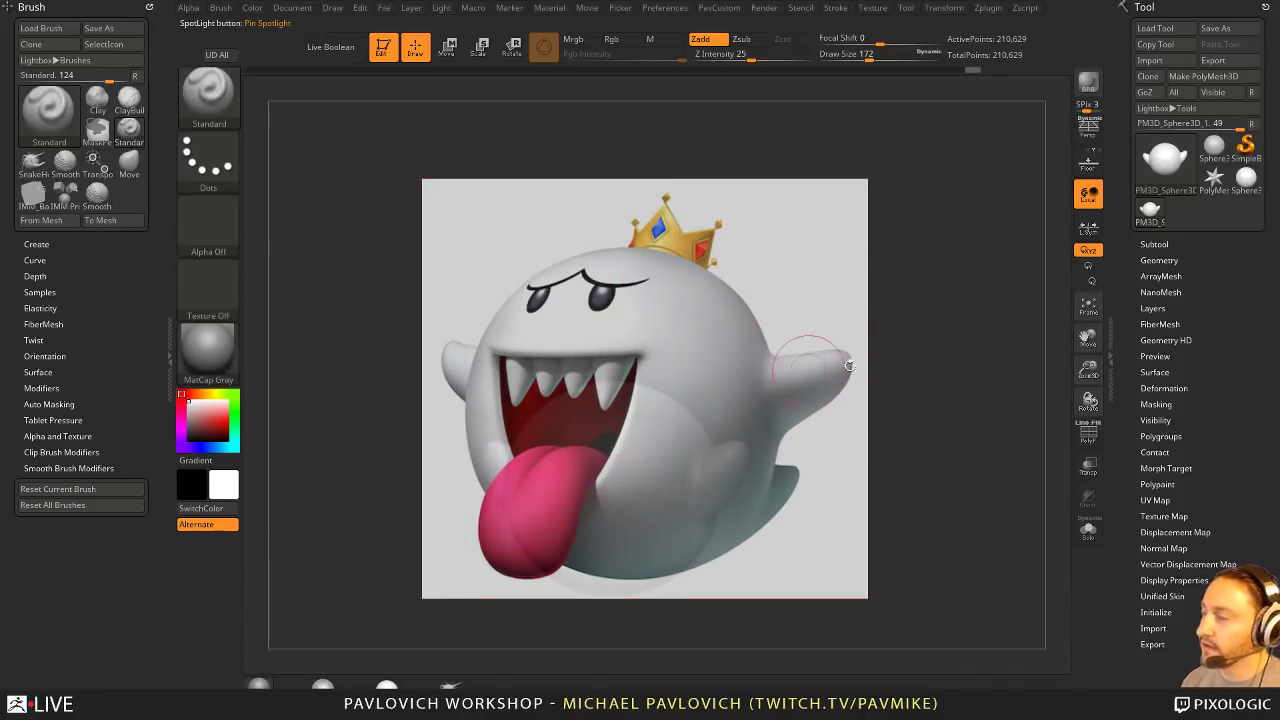
pyautogui.moveTo(904, 379)
pyautogui.keyDown('alt'); pyautogui.mouseDown()
pyautogui.moveTo(885, 298)
pyautogui.moveTo(908, 306)
pyautogui.mouseUp(); pyautogui.keyUp('alt')
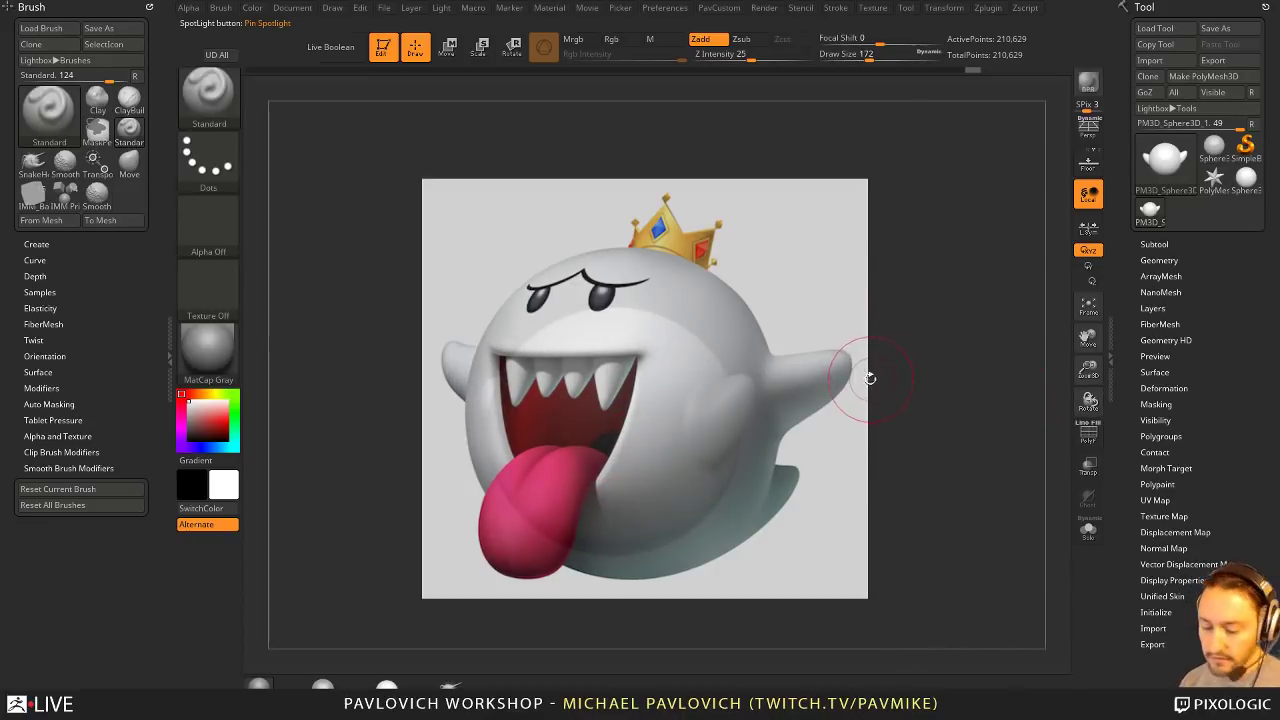
pyautogui.hotkey('shift', 'z')
# Step: Adjust the reference image's opacity, leave Spotlight editing, and hide the image
pyautogui.moveTo(827, 274); pyautogui.dragTo(780, 236)
pyautogui.press('z')
pyautogui.moveTo(911, 337)
pyautogui.mouseDown()
pyautogui.moveTo(985, 340)
pyautogui.moveTo(954, 340)
pyautogui.moveTo(950, 310)
pyautogui.moveTo(964, 322)
pyautogui.moveTo(974, 300)
pyautogui.moveTo(966, 323)
pyautogui.moveTo(1000, 366)
pyautogui.moveTo(959, 351)
pyautogui.moveTo(907, 366)
pyautogui.mouseUp()
pyautogui.hotkey('shift', 'z')
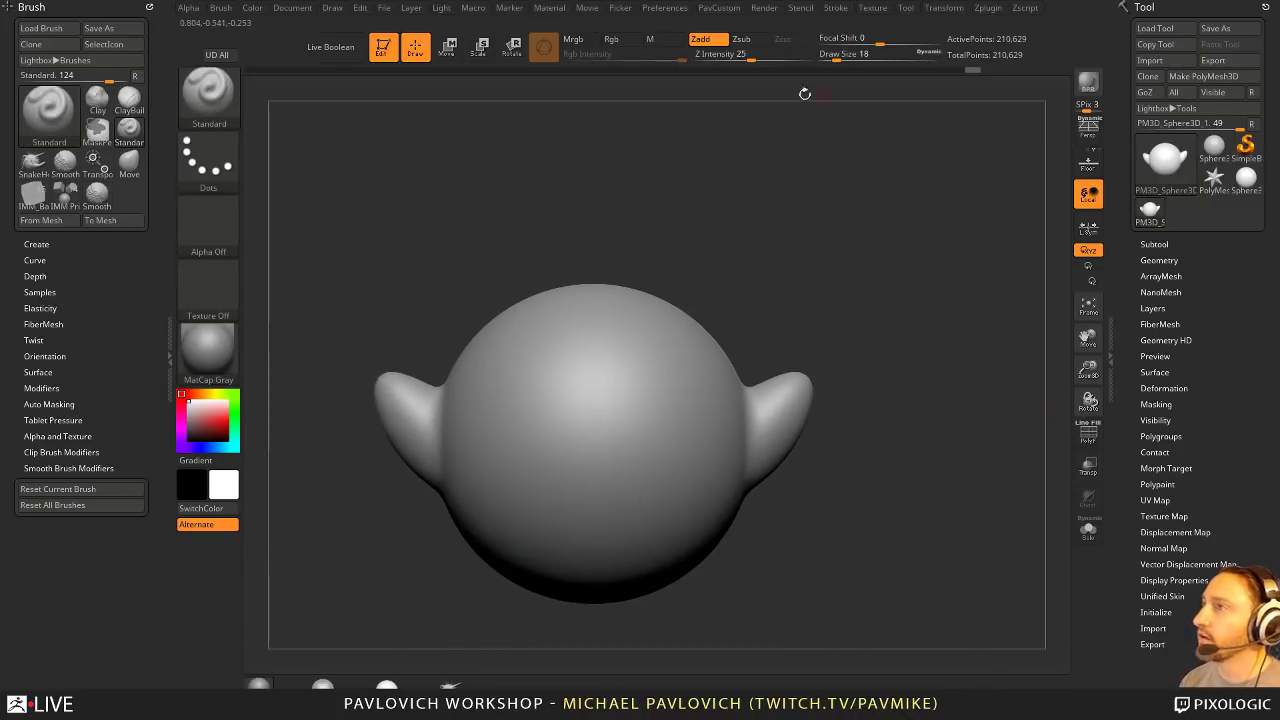
# Step: Set the Standard brush to paint colour only, with Rgb on and Zadd off, and choose a dark grey colour
pyautogui.click(611, 39)
pyautogui.click(700, 39)
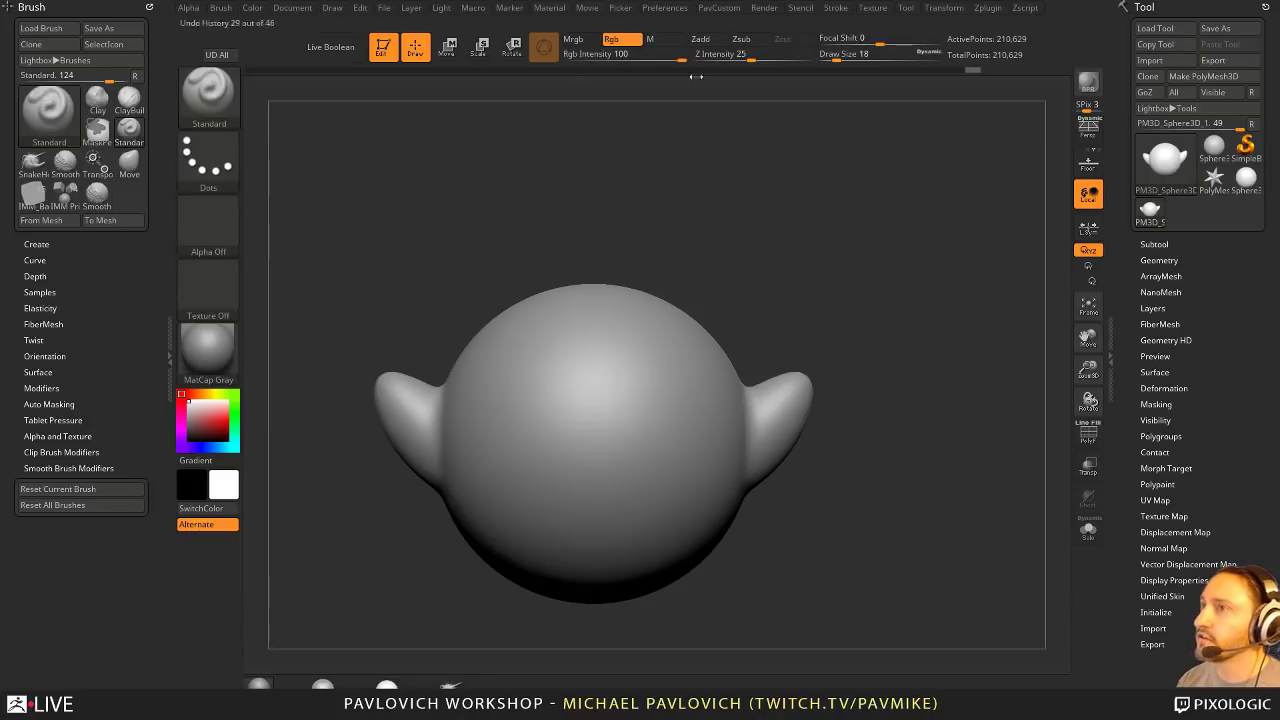
pyautogui.keyDown('alt'); pyautogui.moveTo(611, 240); pyautogui.dragTo(589, 240); pyautogui.keyUp('alt')
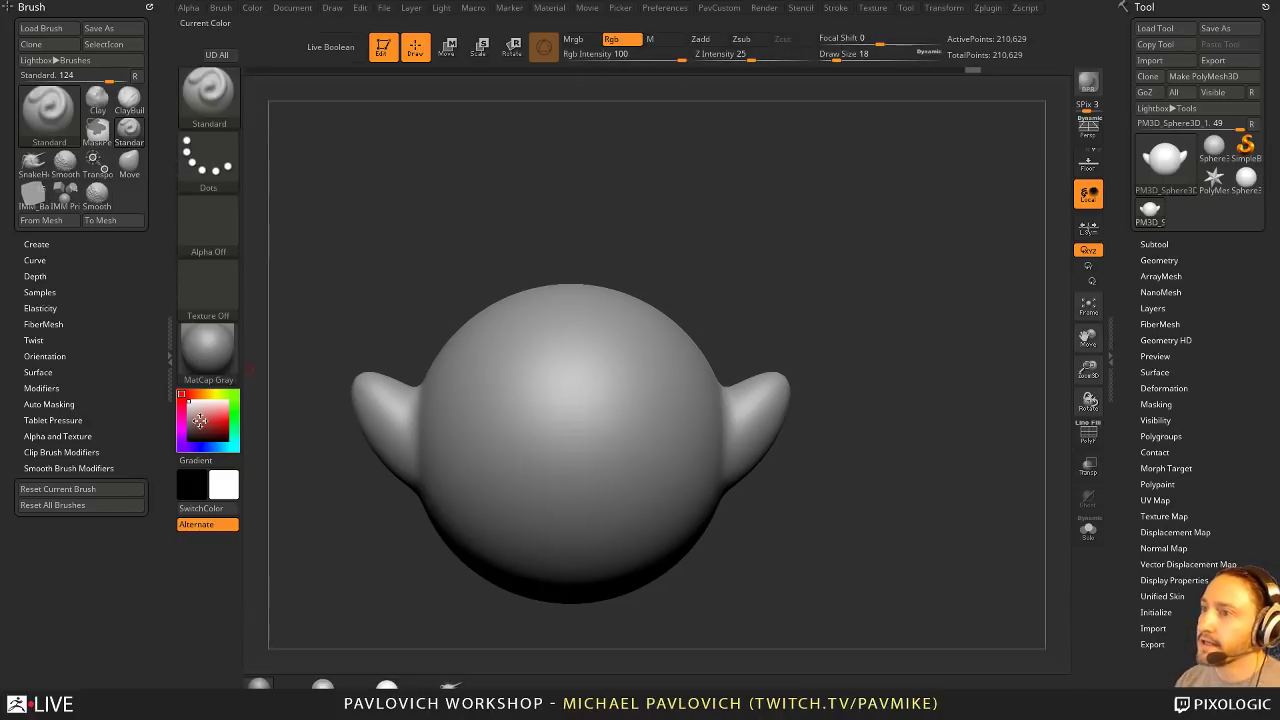
pyautogui.click(188, 428)
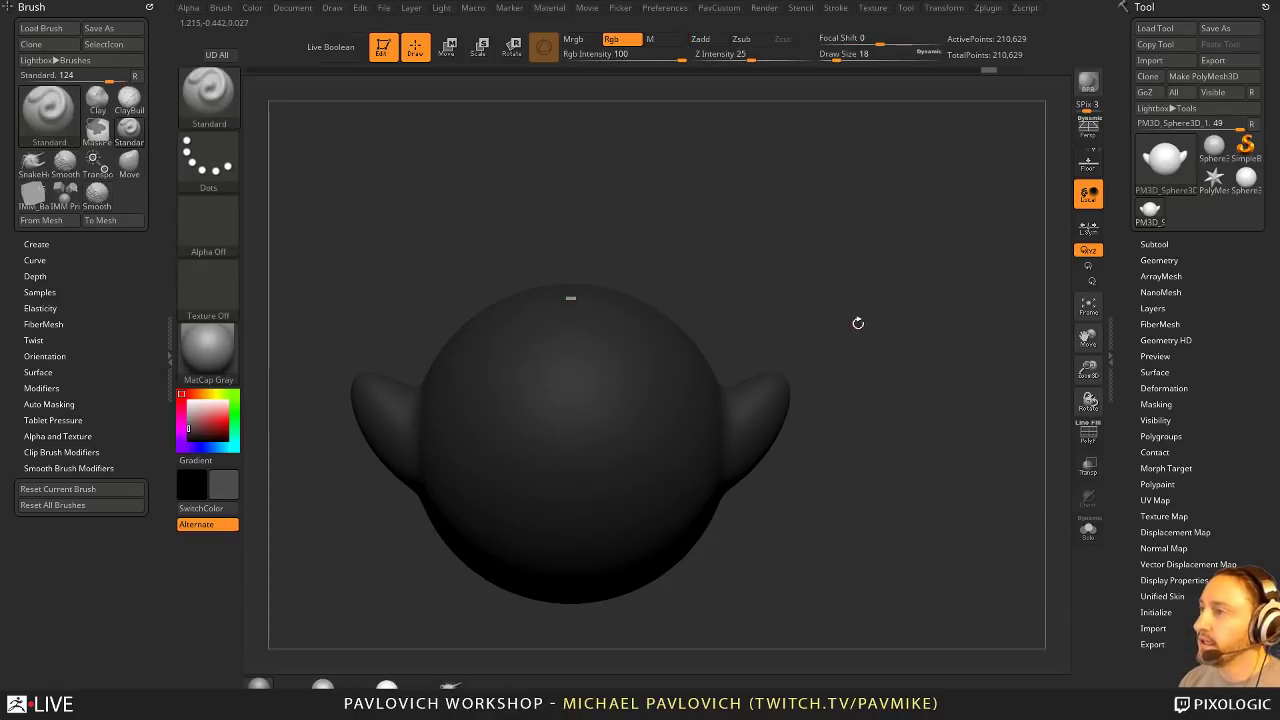
pyautogui.keyDown('ctrl'); pyautogui.moveTo(863, 314); pyautogui.dragTo(864, 314); pyautogui.keyUp('ctrl')
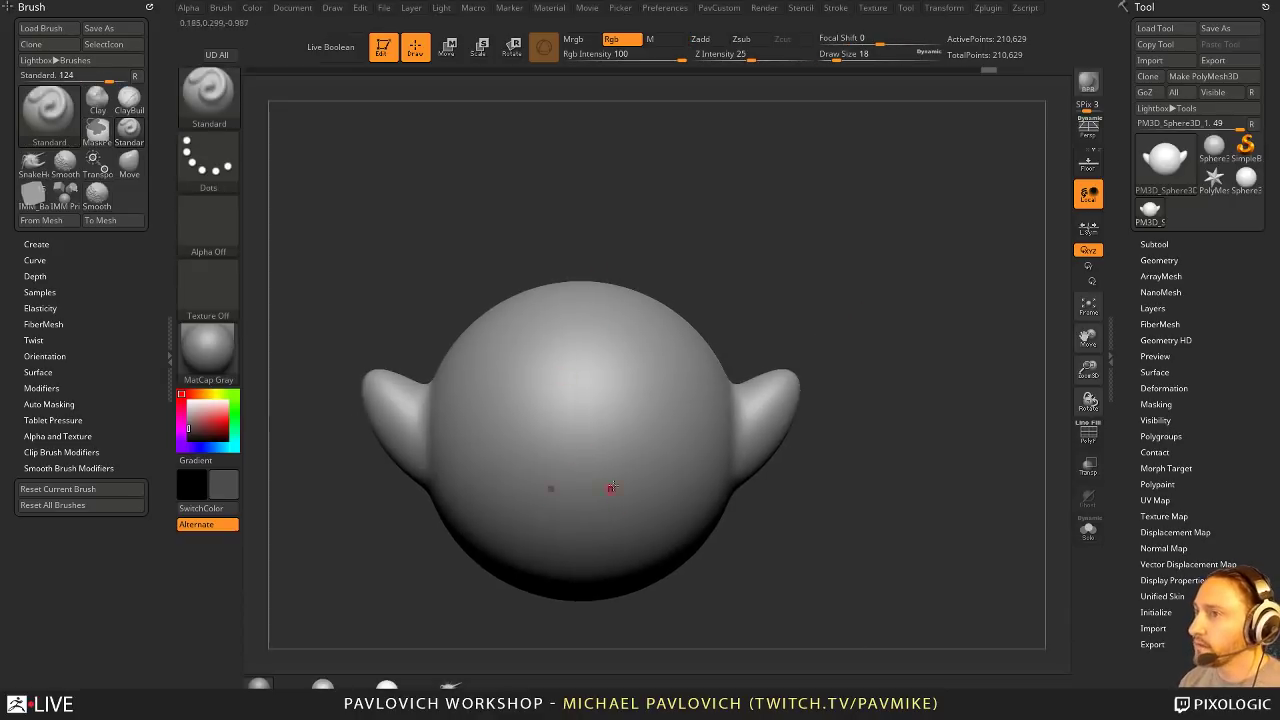
pyautogui.moveTo(615, 345); pyautogui.dragTo(691, 459)
pyautogui.hotkey('ctrl', 'z')
pyautogui.hotkey('ctrl', 'z')
pyautogui.keyDown('ctrl'); pyautogui.click(1013, 469); pyautogui.keyUp('ctrl')
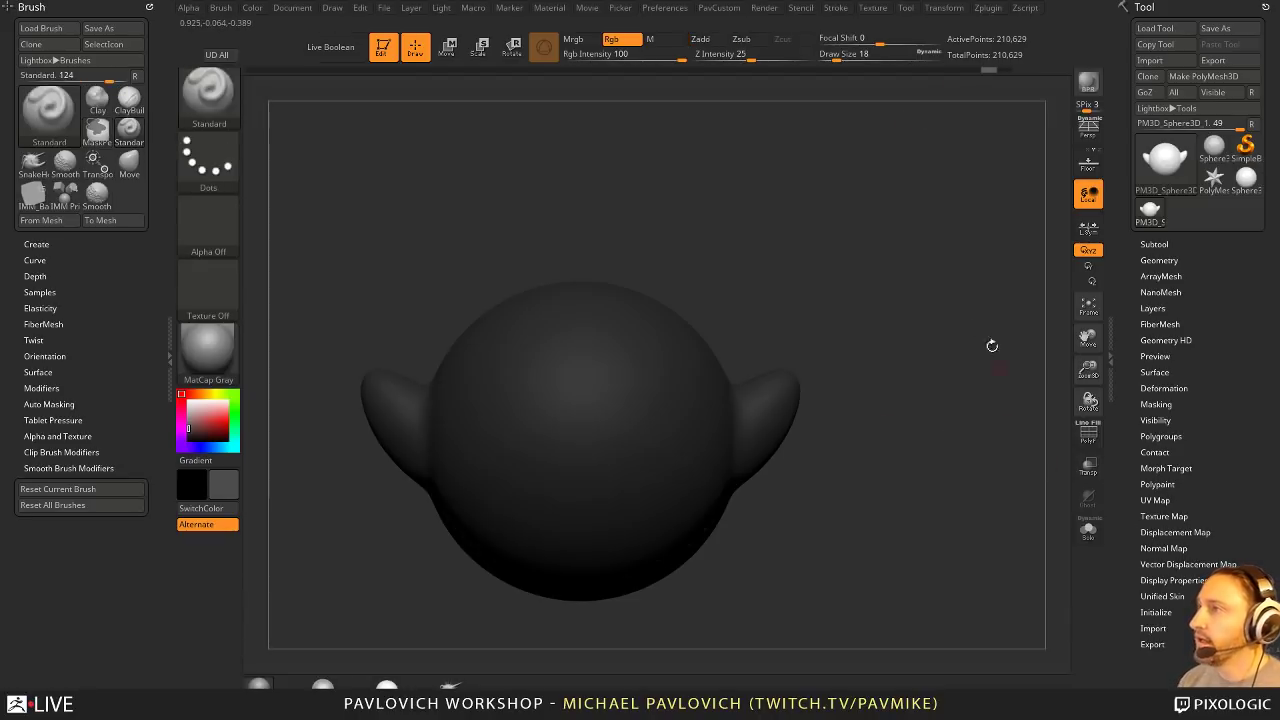
# Step: Turn off LazyMouse for the Standard brush and return the active colour and the model to white
pyautogui.click(836, 8)
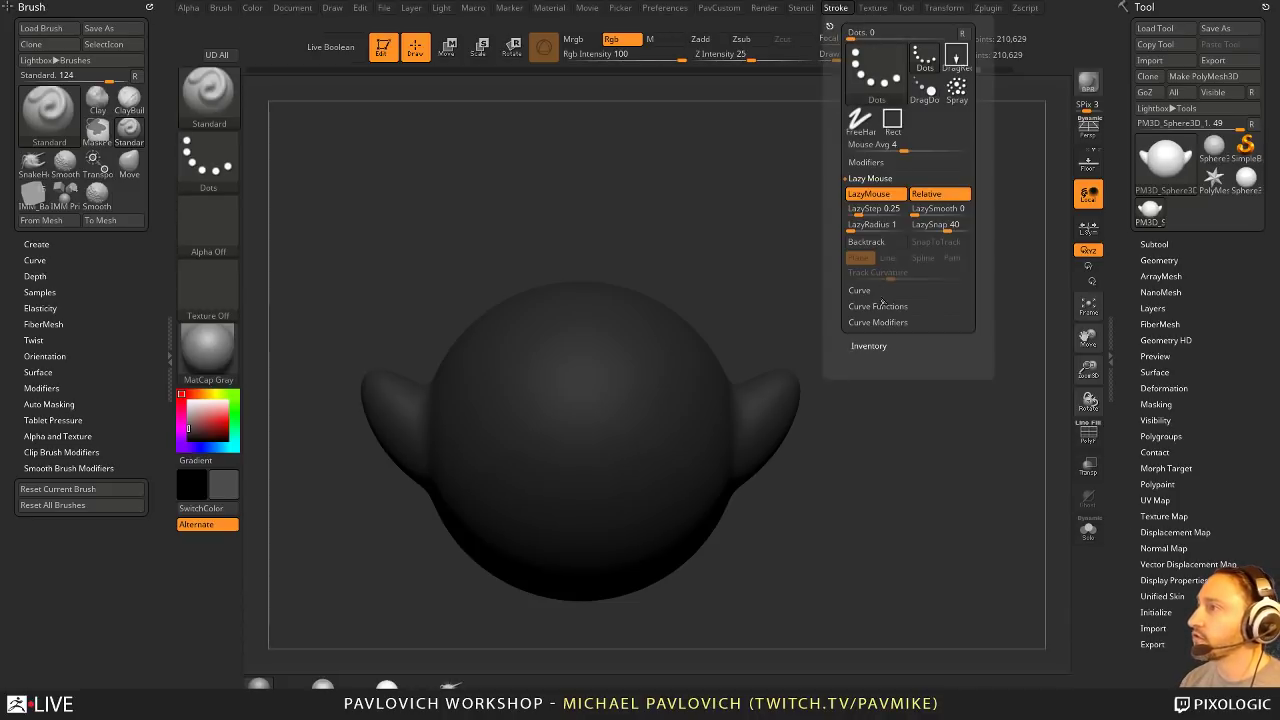
pyautogui.click(847, 194)
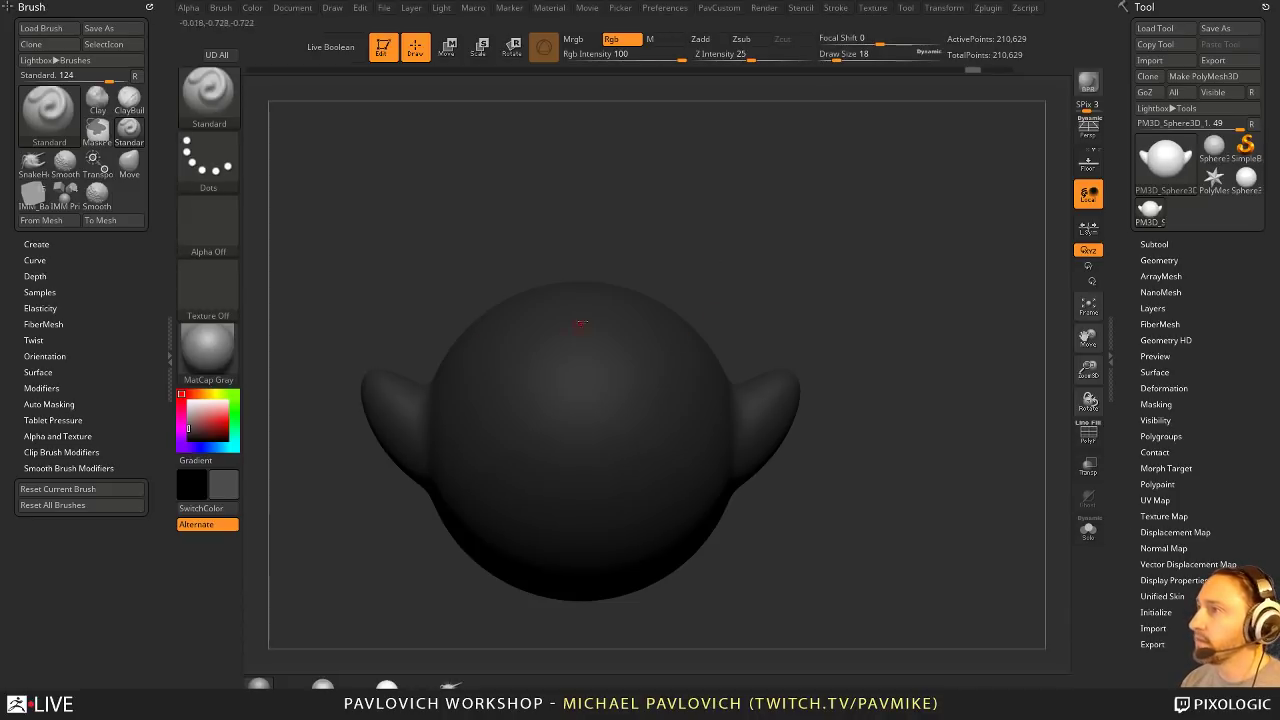
pyautogui.moveTo(708, 251); pyautogui.dragTo(683, 314)
pyautogui.click(188, 401)
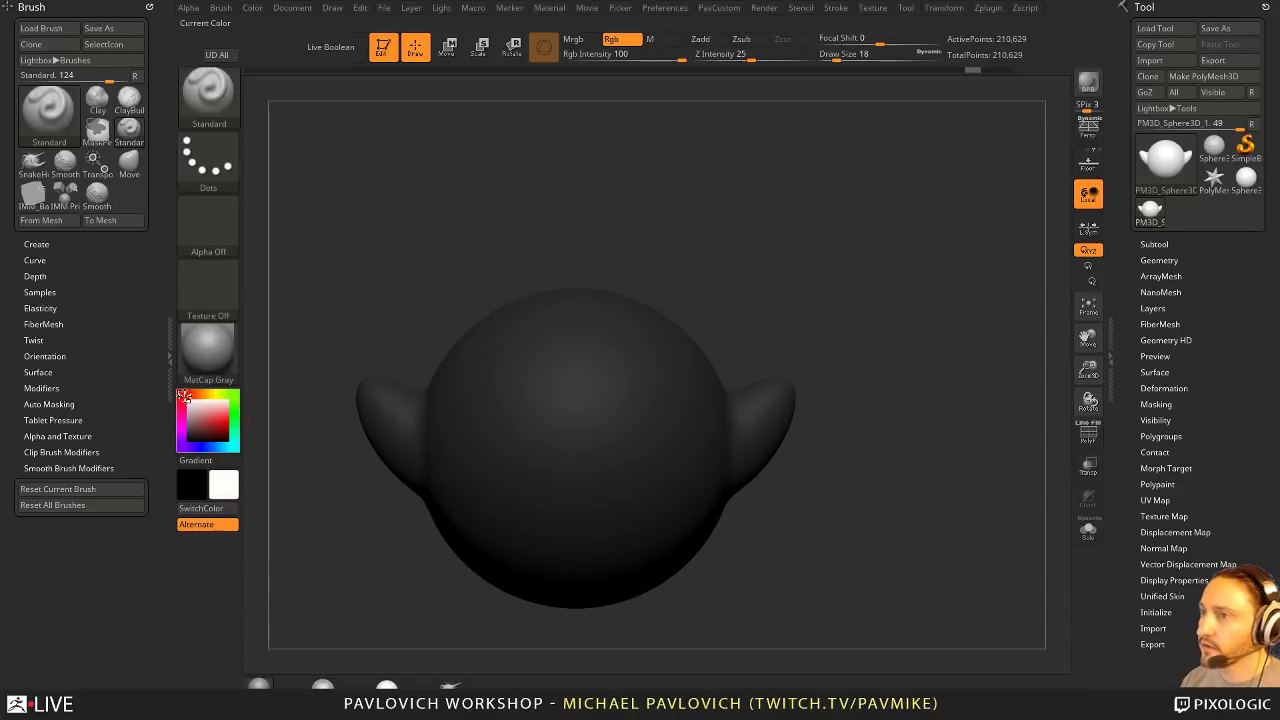
pyautogui.keyDown('alt'); pyautogui.moveTo(722, 252); pyautogui.dragTo(750, 238); pyautogui.keyUp('alt')
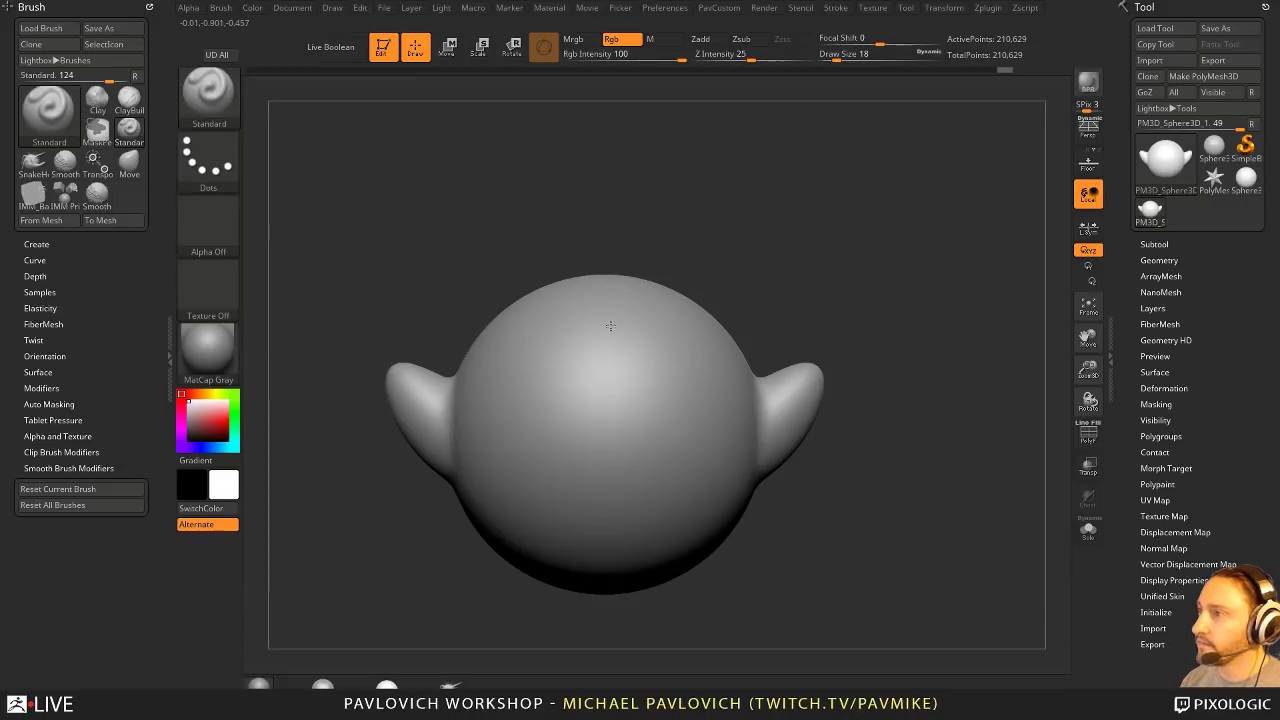
# Step: Set the Smooth Stronger brush to affect only the surface, with Zadd on and Rgb off
pyautogui.press('shift')
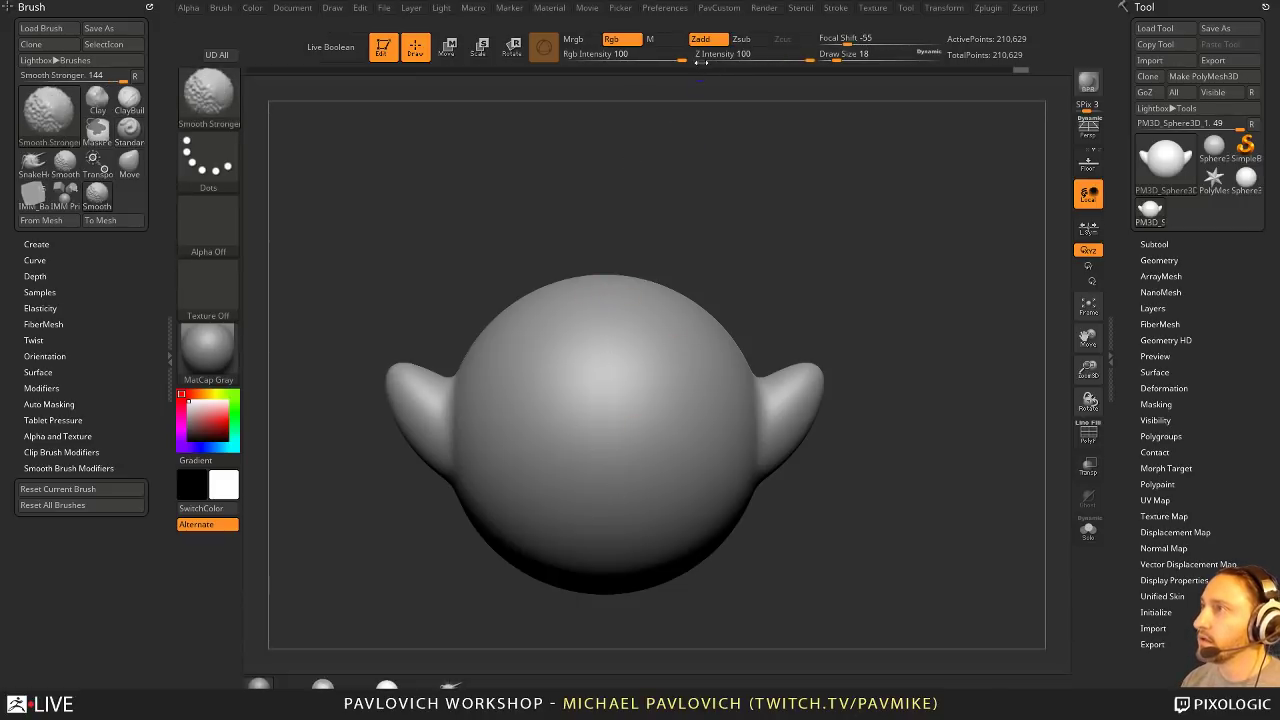
pyautogui.keyDown('shift'); pyautogui.click(705, 45); pyautogui.keyUp('shift')
pyautogui.keyDown('shift'); pyautogui.click(622, 42); pyautogui.keyUp('shift')
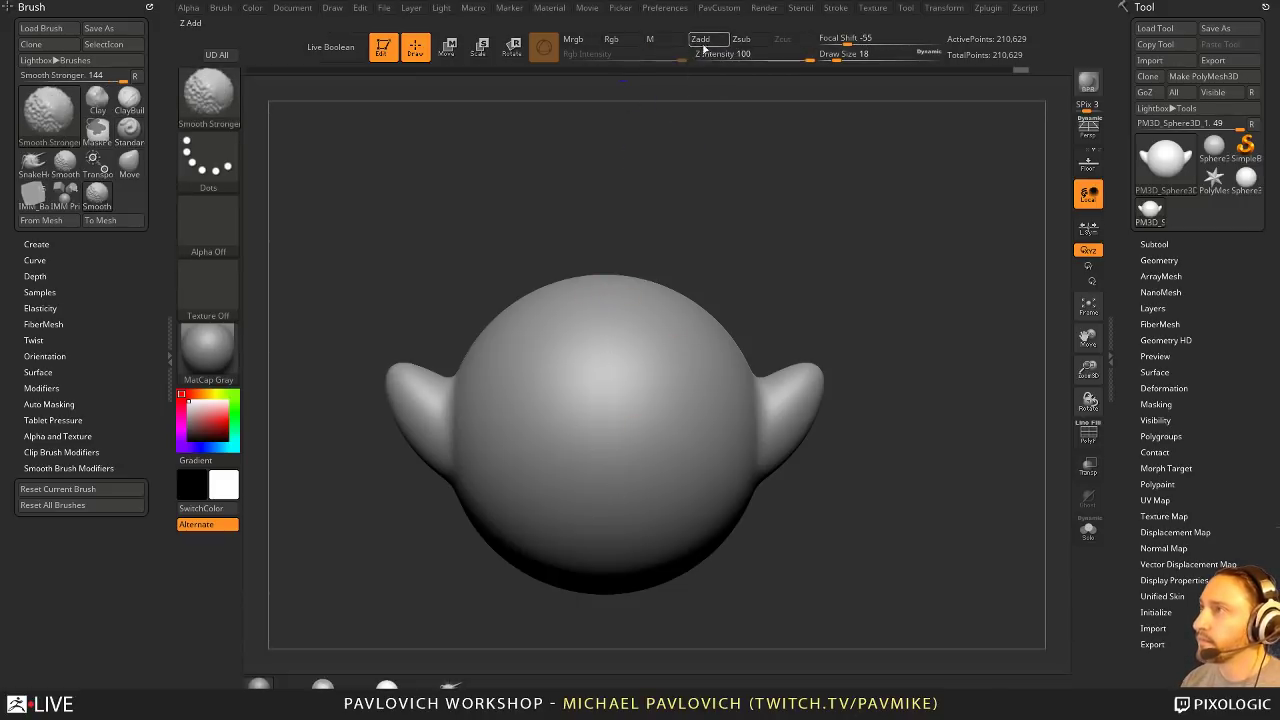
pyautogui.keyDown('shift'); pyautogui.click(704, 44); pyautogui.keyUp('shift')
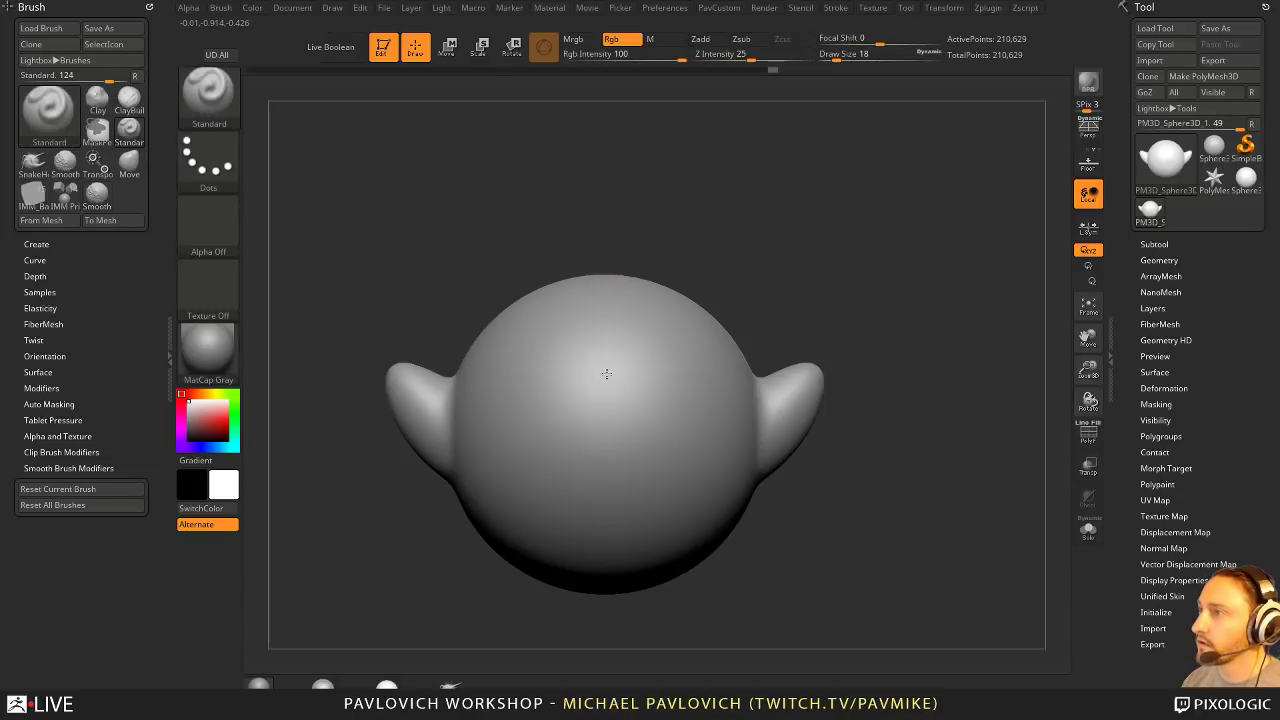
# Step: Paint a dark vertical centre line down the front of the sphere, undoing the first dotted version
pyautogui.click(830, 12)
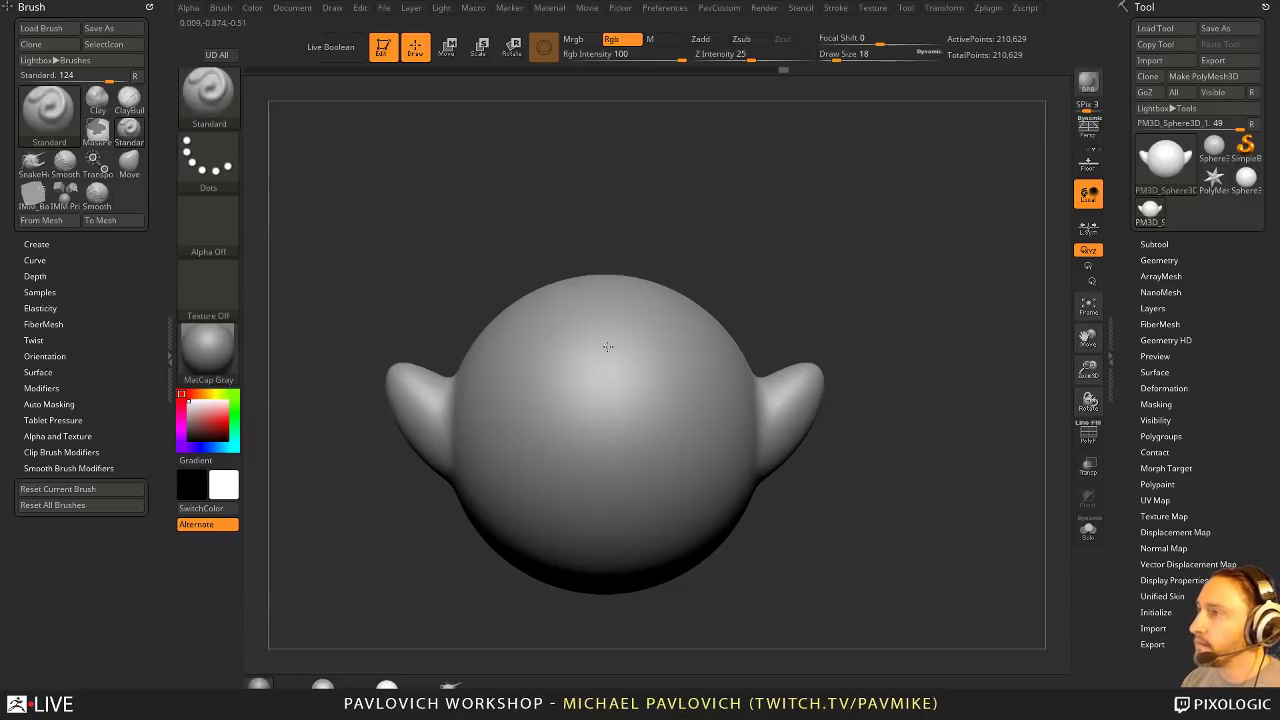
pyautogui.click(189, 432)
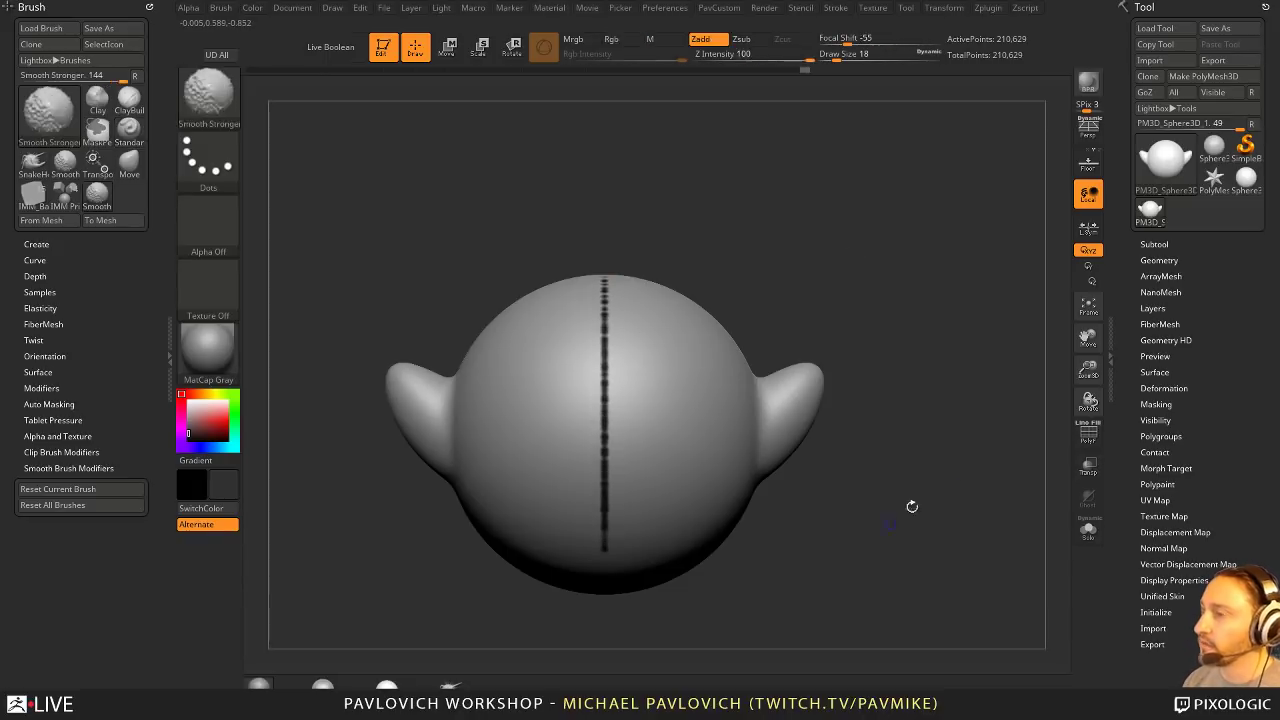
pyautogui.hotkey('ctrl', 'z')
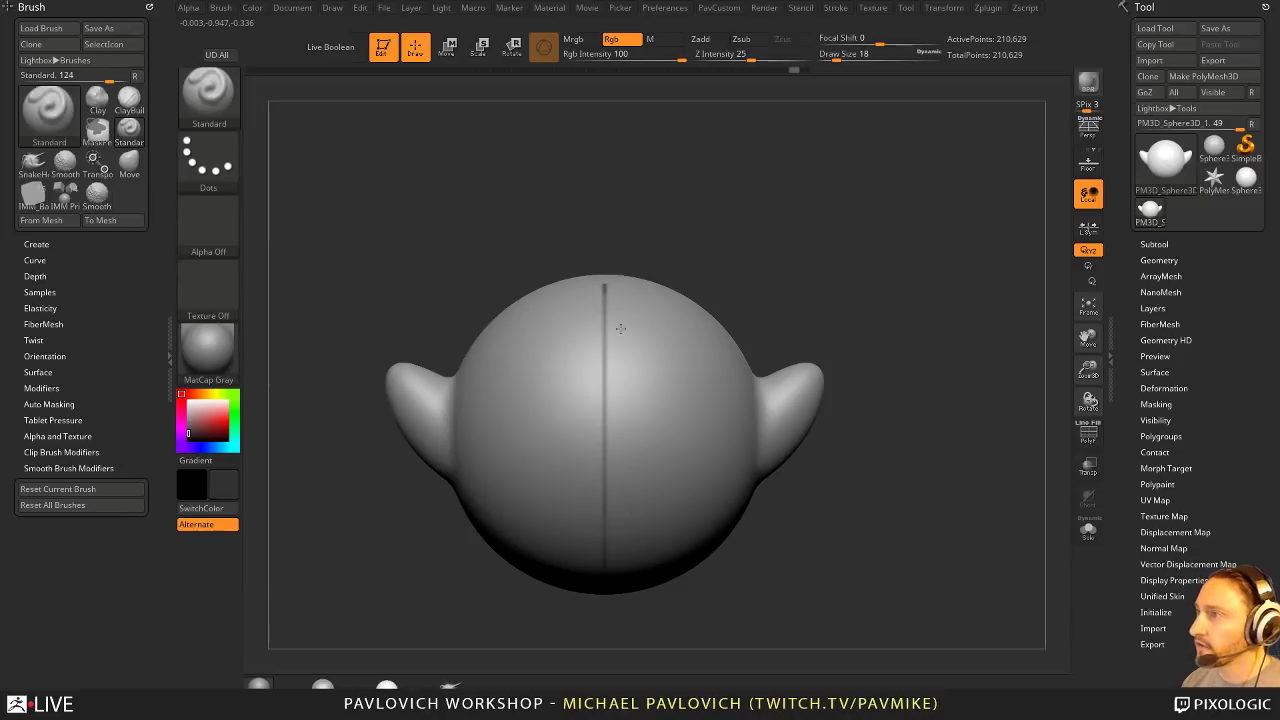
pyautogui.keyDown('alt'); pyautogui.moveTo(939, 416); pyautogui.dragTo(908, 428); pyautogui.keyUp('alt')
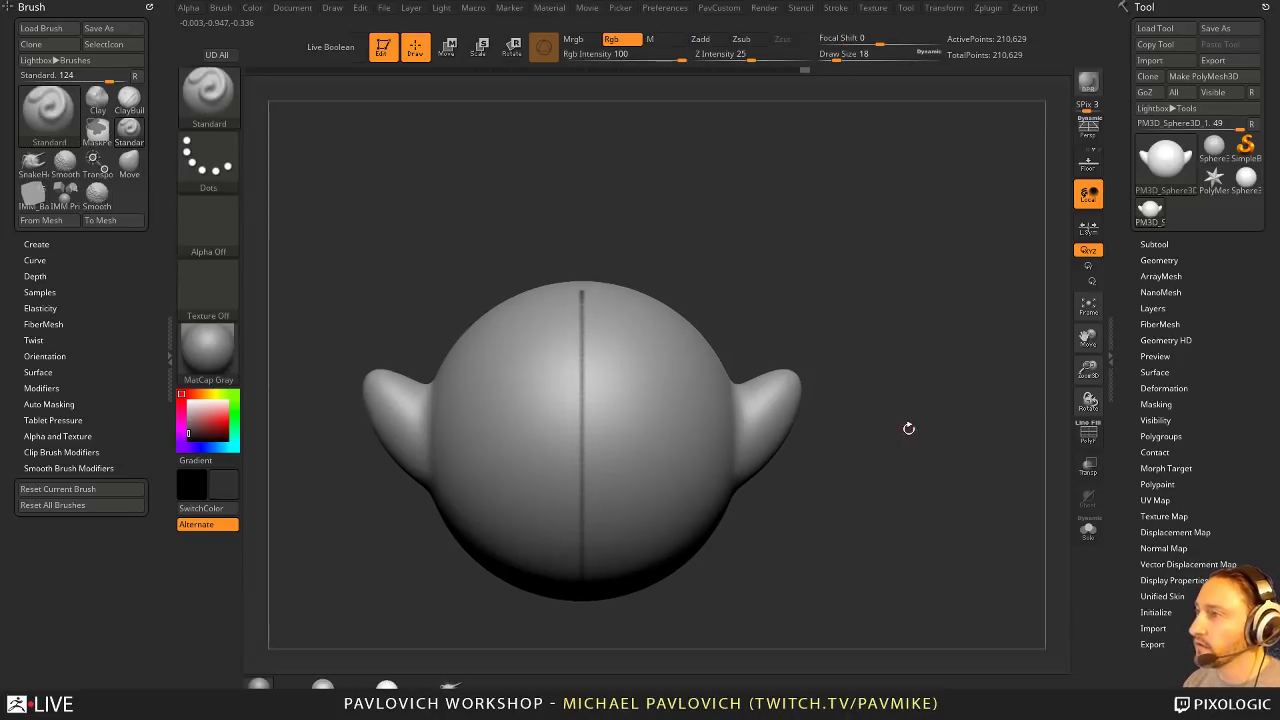
# Step: Switch off the gizmo, try a diagonal Transpose line across the front of the sphere, and return to draw mode
pyautogui.press('w')
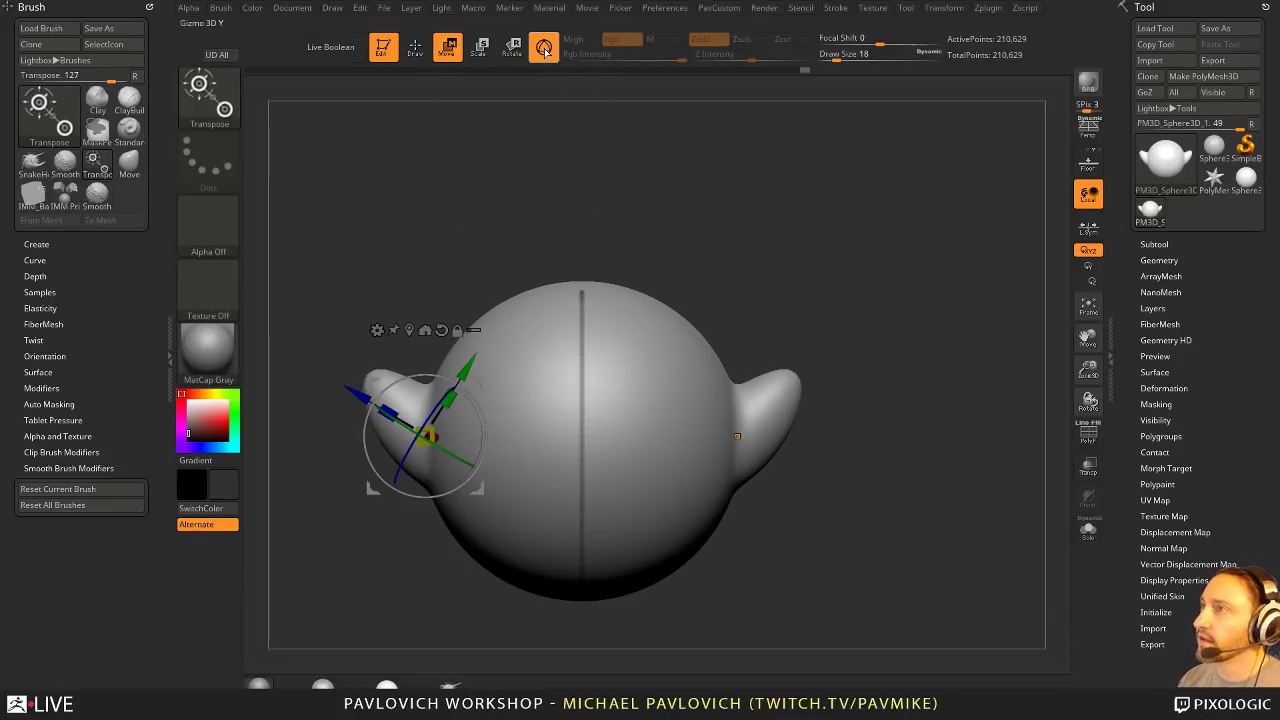
pyautogui.click(544, 47)
pyautogui.keyDown('alt'); pyautogui.moveTo(796, 331); pyautogui.dragTo(762, 321); pyautogui.keyUp('alt')
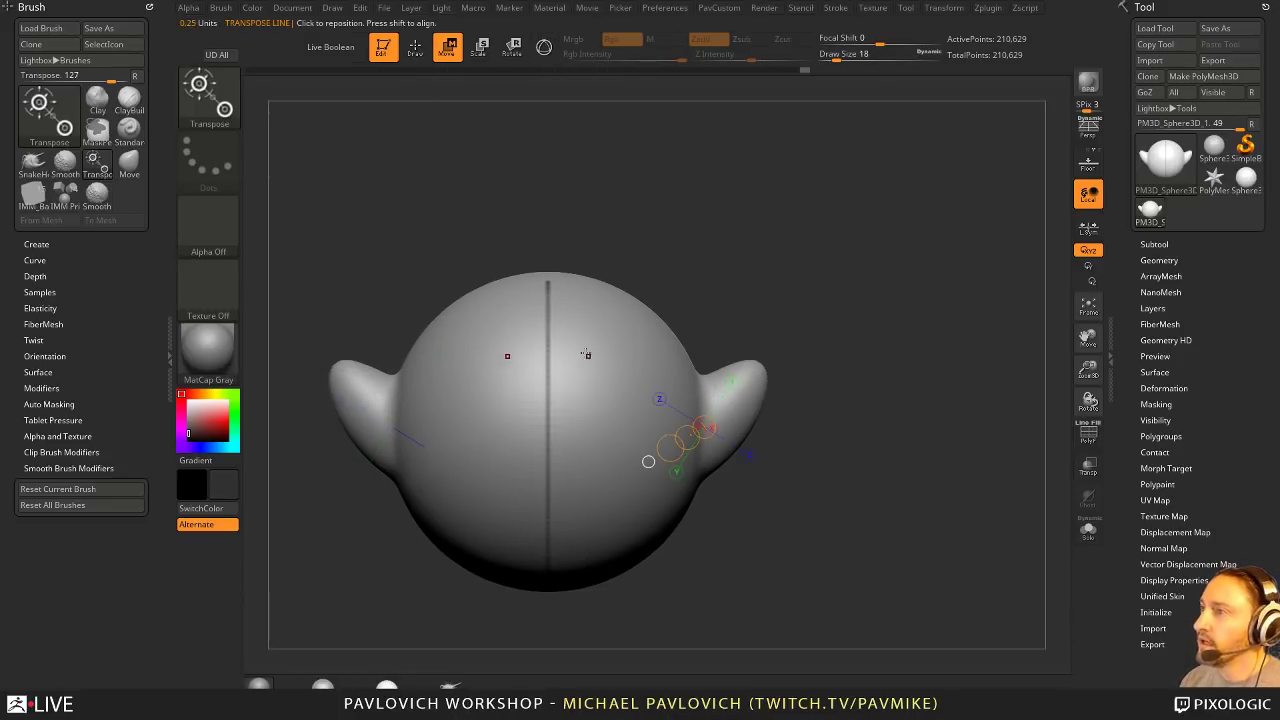
pyautogui.moveTo(566, 336); pyautogui.dragTo(674, 447)
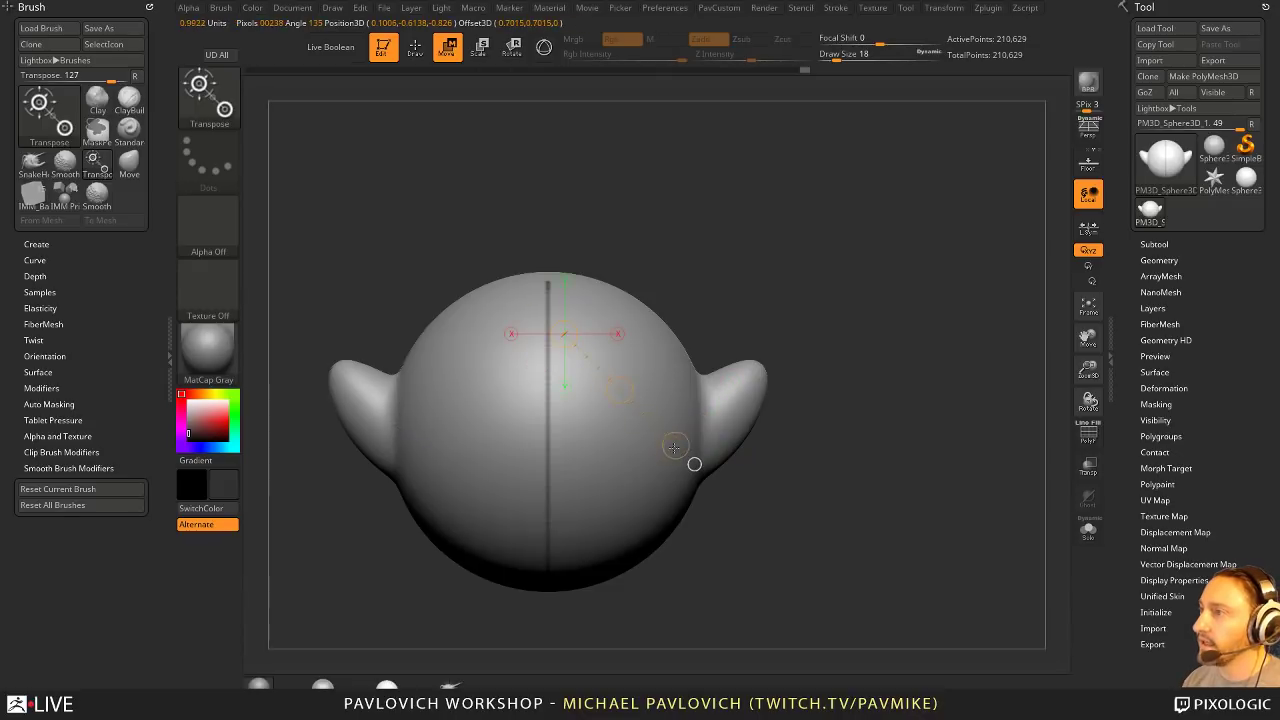
pyautogui.moveTo(781, 550); pyautogui.dragTo(855, 333)
pyautogui.press('q')
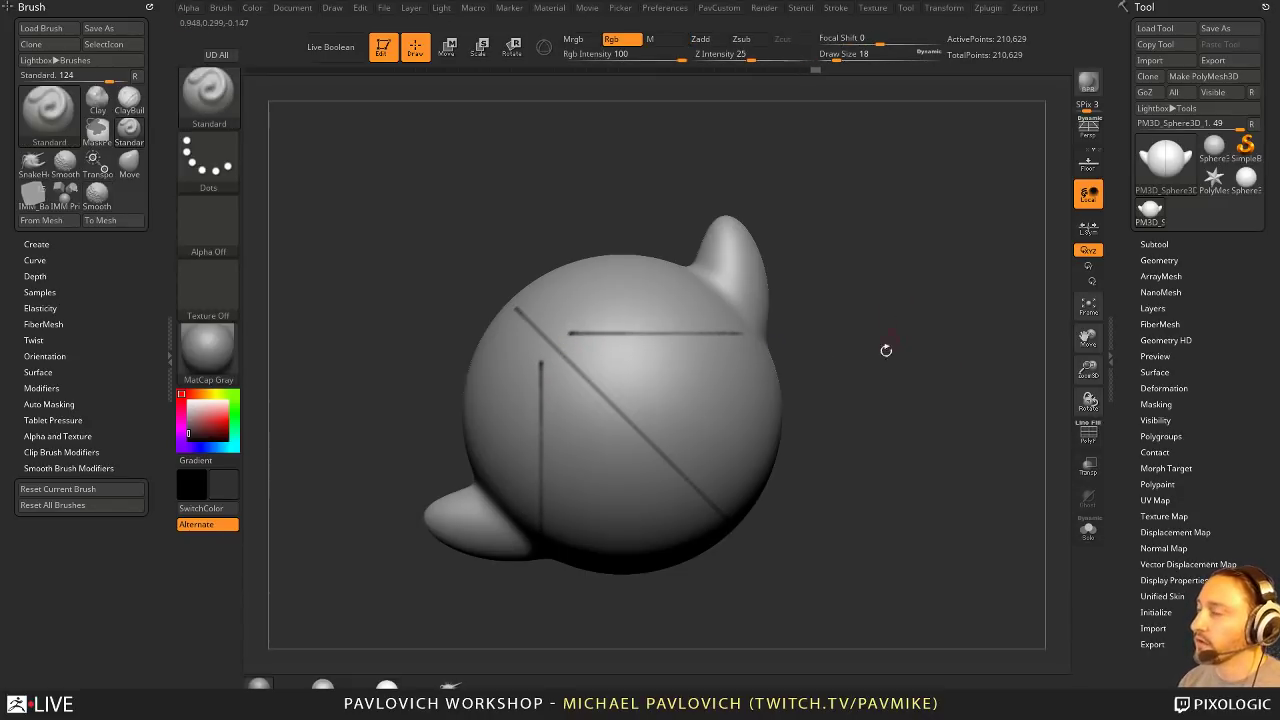
# Step: Show the King Boo reference over the model, match the model's three-quarter angle to it, and turn on perspective
pyautogui.press('ctrl')
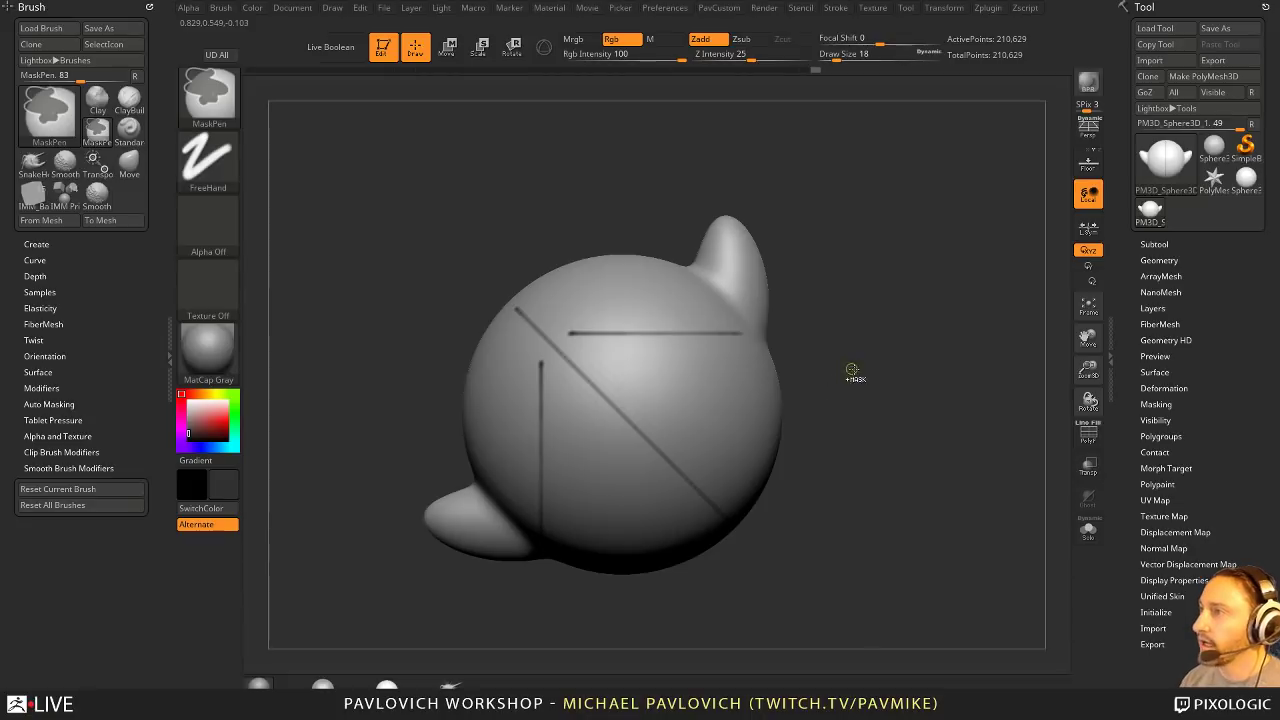
pyautogui.moveTo(903, 357)
pyautogui.mouseDown()
pyautogui.moveTo(931, 246)
pyautogui.moveTo(877, 323)
pyautogui.moveTo(935, 378)
pyautogui.moveTo(650, 349)
pyautogui.mouseUp()
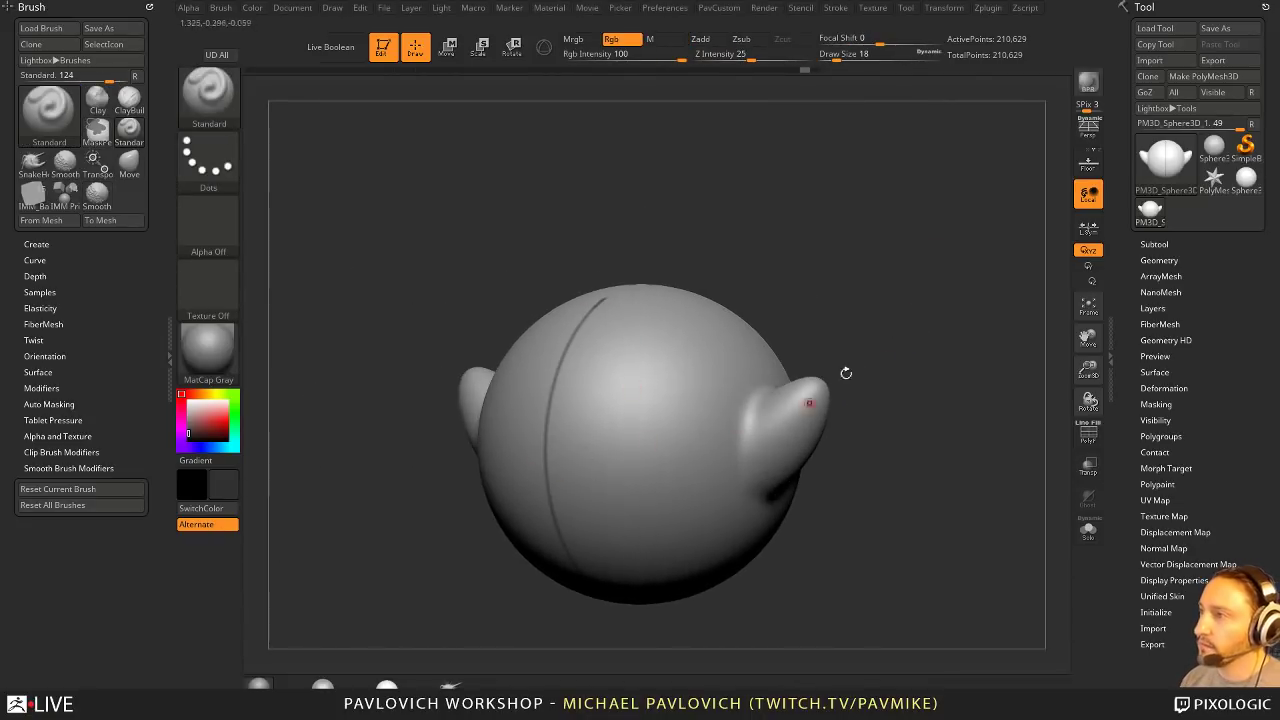
pyautogui.hotkey('shift', 'z')
pyautogui.moveTo(889, 323)
pyautogui.mouseDown()
pyautogui.moveTo(910, 390)
pyautogui.moveTo(909, 363)
pyautogui.moveTo(927, 391)
pyautogui.moveTo(945, 385)
pyautogui.moveTo(954, 346)
pyautogui.moveTo(957, 368)
pyautogui.moveTo(961, 358)
pyautogui.mouseUp()
pyautogui.click(1088, 131)
# Step: Reshape the near arm with the Move brush, starting at draw size 379, to follow the arm in the reference
pyautogui.press('s')
pyautogui.moveTo(887, 371); pyautogui.dragTo(949, 368)
pyautogui.press('b')
pyautogui.press('m')
pyautogui.press('v')
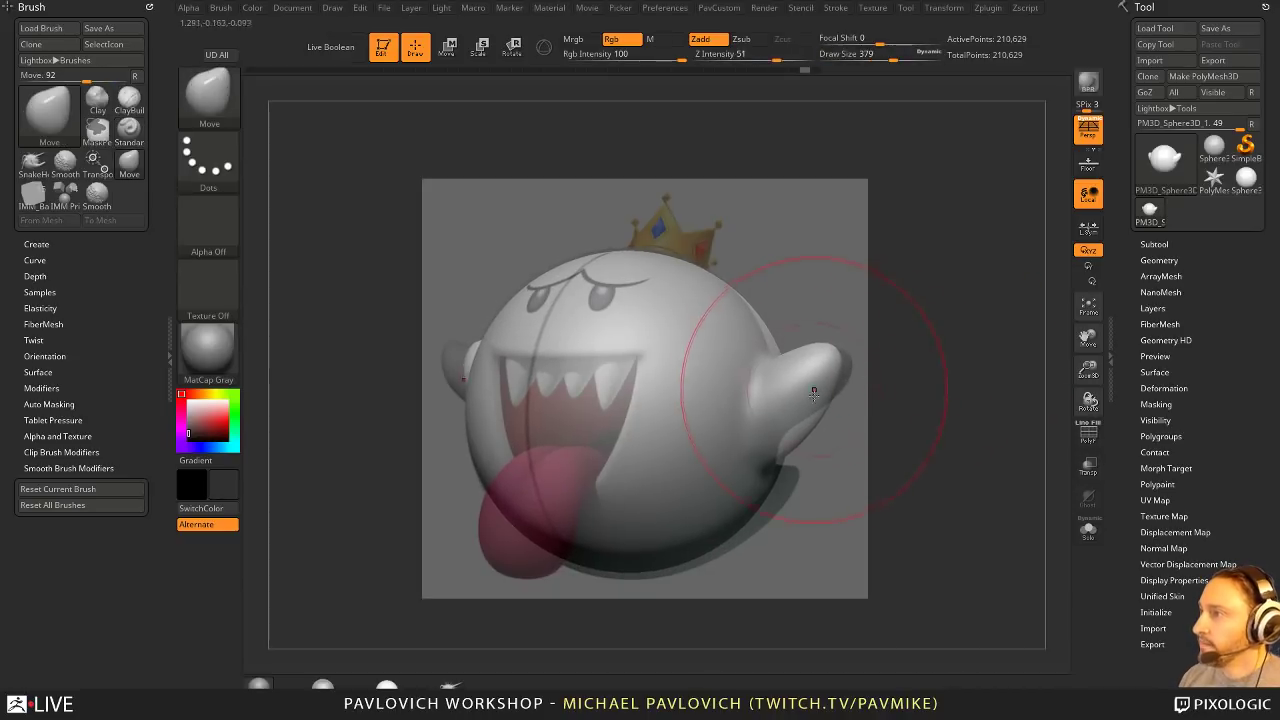
pyautogui.moveTo(801, 426); pyautogui.dragTo(795, 408)
pyautogui.moveTo(828, 367); pyautogui.dragTo(844, 377)
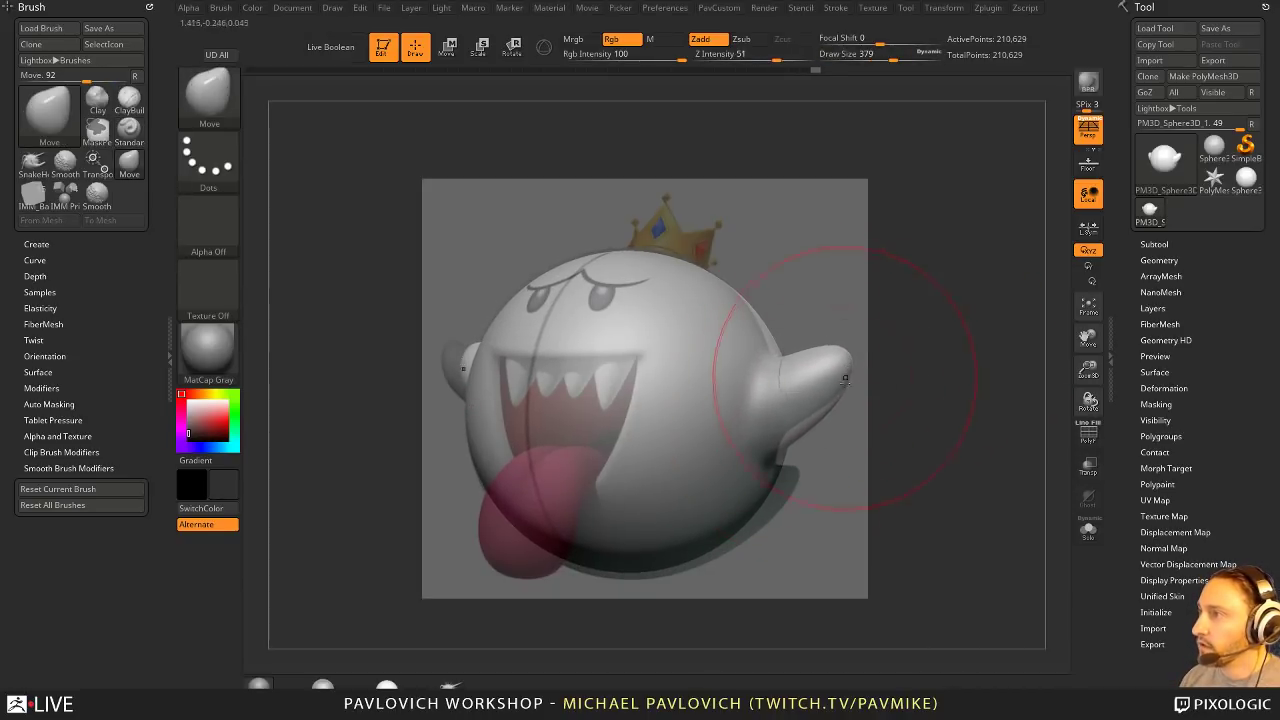
pyautogui.press('[')
pyautogui.moveTo(803, 431); pyautogui.dragTo(812, 385)
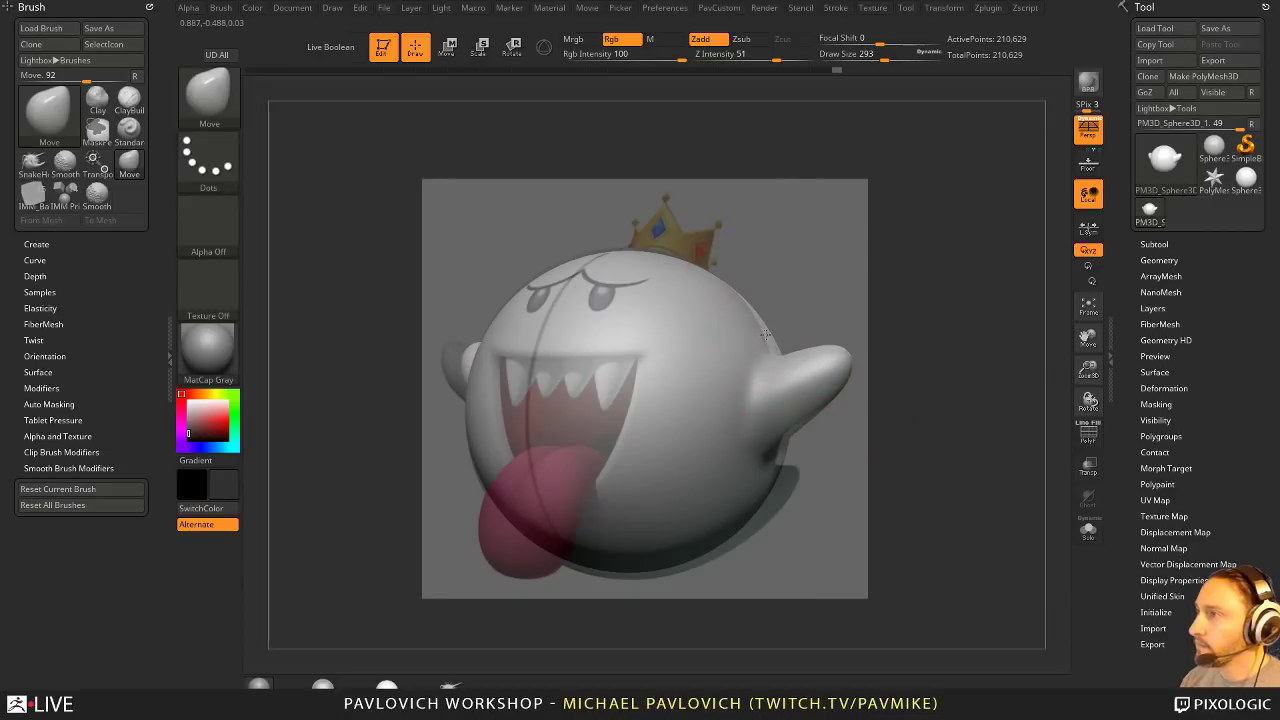
# Step: Enlarge the Move brush to draw size 508, dock the Draw palette, and set the camera angle of view to 43.88888
pyautogui.press(']')
pyautogui.press(']')
pyautogui.press(']')
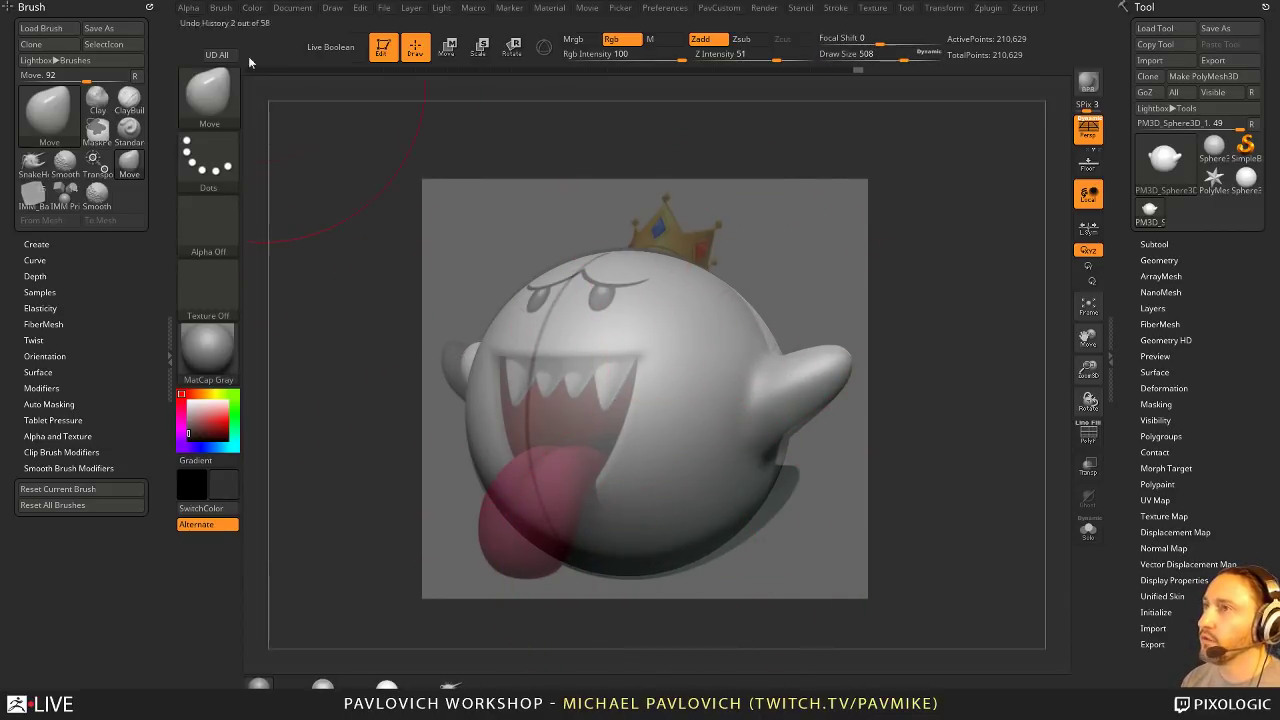
pyautogui.moveTo(149, 7)
pyautogui.mouseDown()
pyautogui.moveTo(268, 13)
pyautogui.moveTo(130, 90)
pyautogui.mouseUp()
pyautogui.moveTo(326, 10)
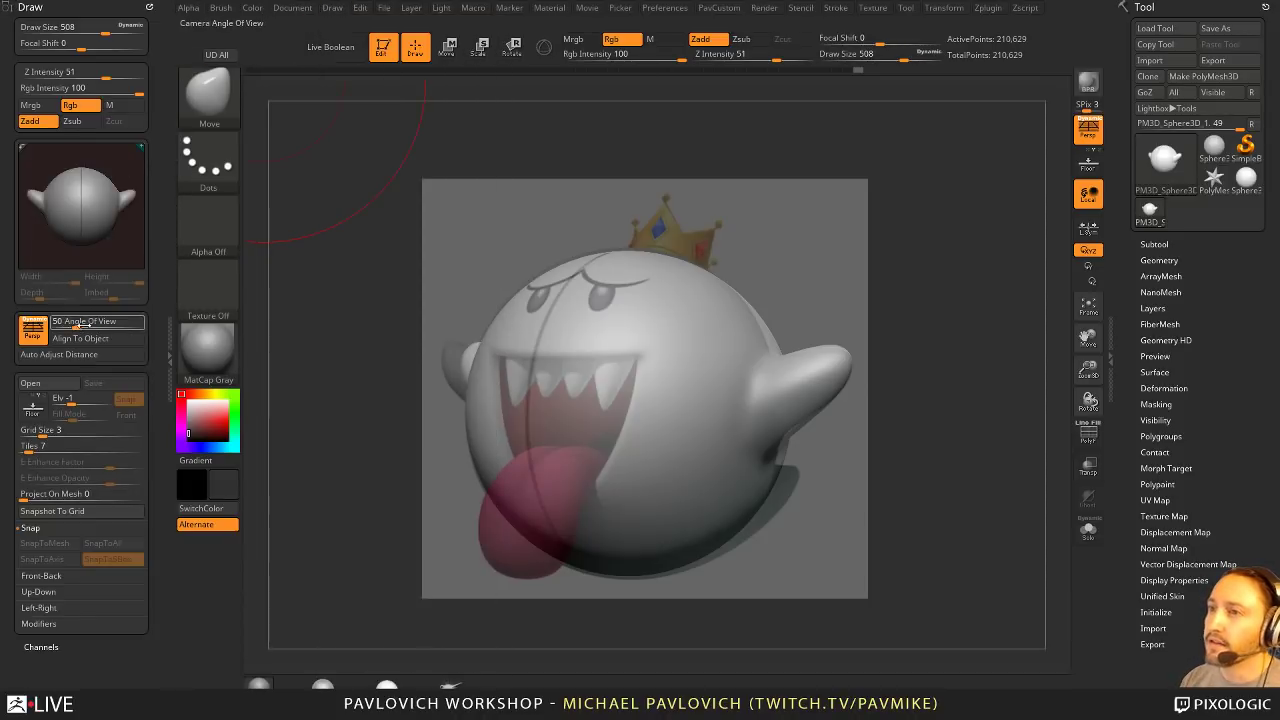
pyautogui.moveTo(84, 325)
pyautogui.mouseDown()
pyautogui.moveTo(106, 321)
pyautogui.moveTo(70, 326)
pyautogui.moveTo(138, 322)
pyautogui.moveTo(73, 325)
pyautogui.mouseUp()
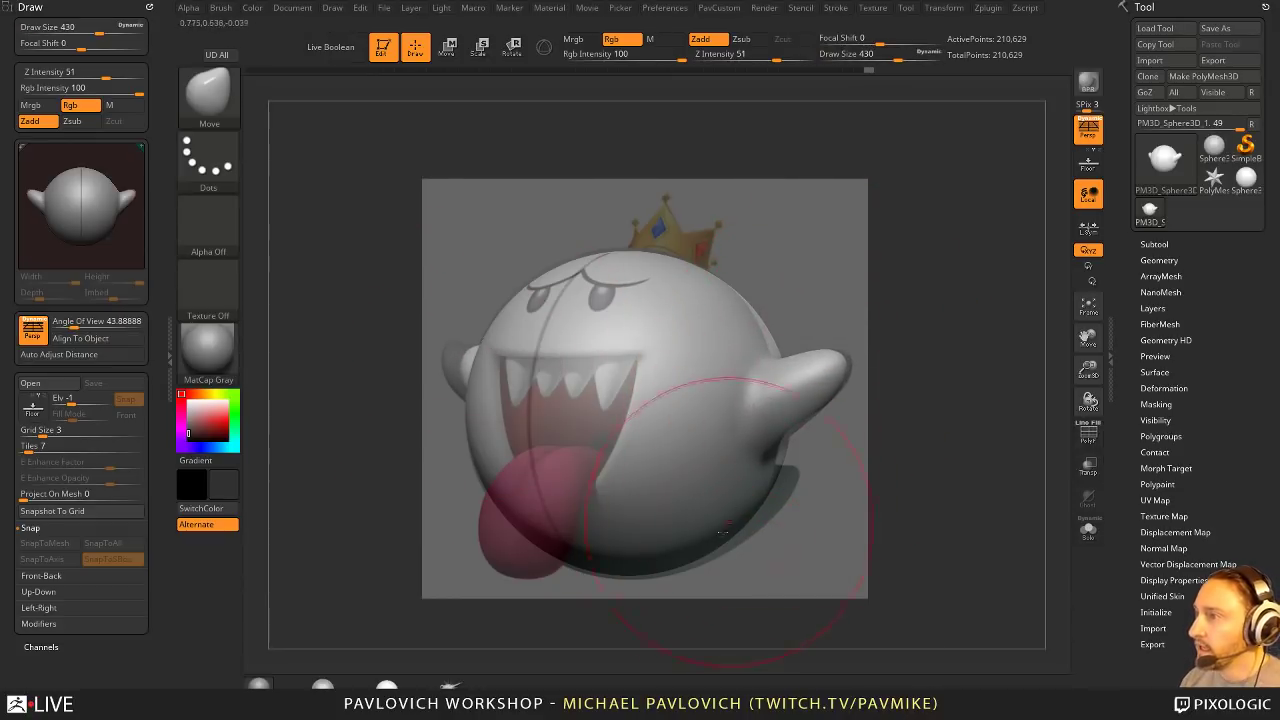
# Step: Pull a tail out of the body's back in side view with the Move brush and push its base down and inward
pyautogui.moveTo(908, 440); pyautogui.dragTo(977, 303)
pyautogui.press('s')
pyautogui.click(802, 414)
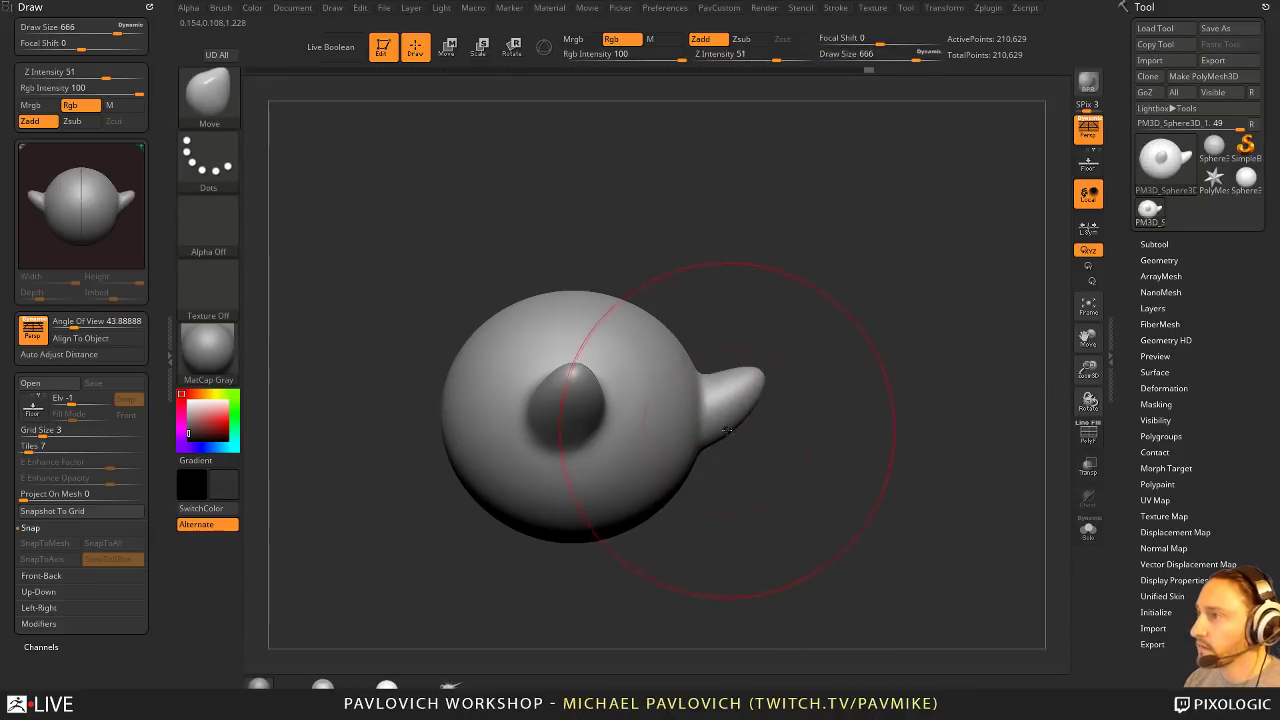
pyautogui.moveTo(727, 430); pyautogui.dragTo(692, 467)
pyautogui.press('s')
pyautogui.click(686, 467)
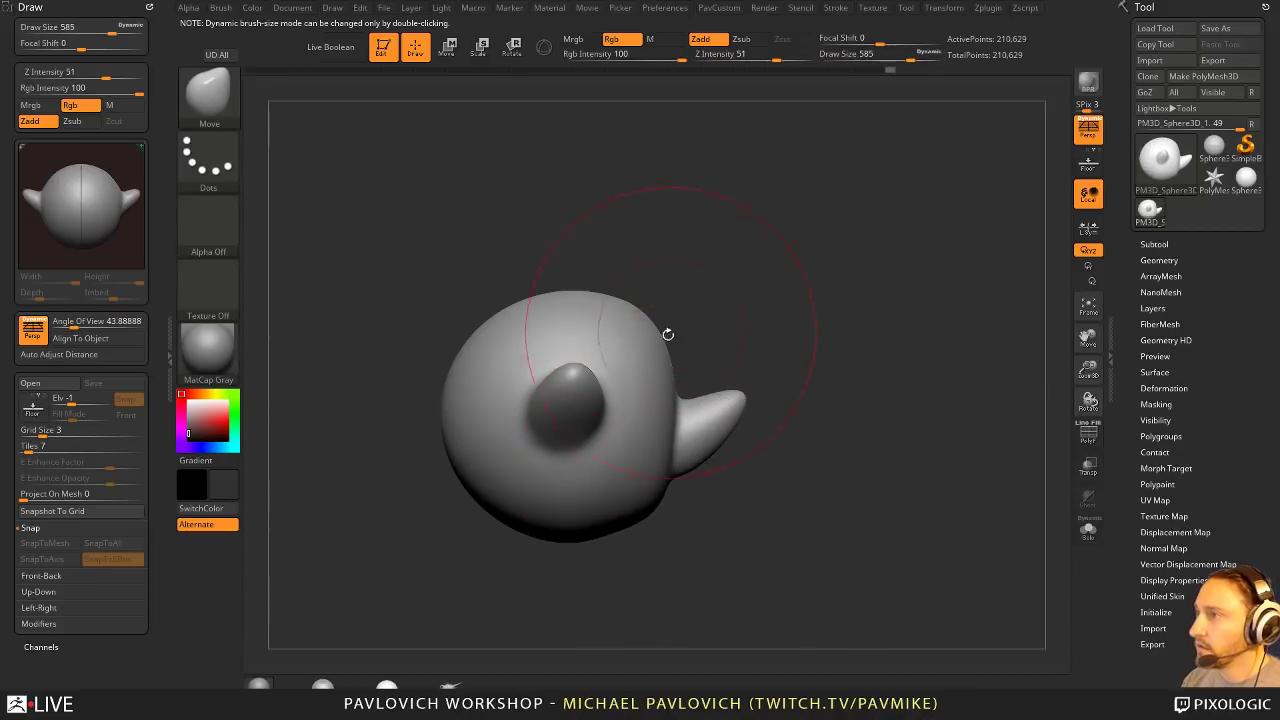
# Step: Refine the body contour above and below the tail with progressively smaller Move brush strokes
pyautogui.moveTo(662, 336); pyautogui.dragTo(620, 358)
pyautogui.press('s')
pyautogui.click(652, 337)
pyautogui.press('s')
pyautogui.moveTo(686, 398); pyautogui.dragTo(690, 398)
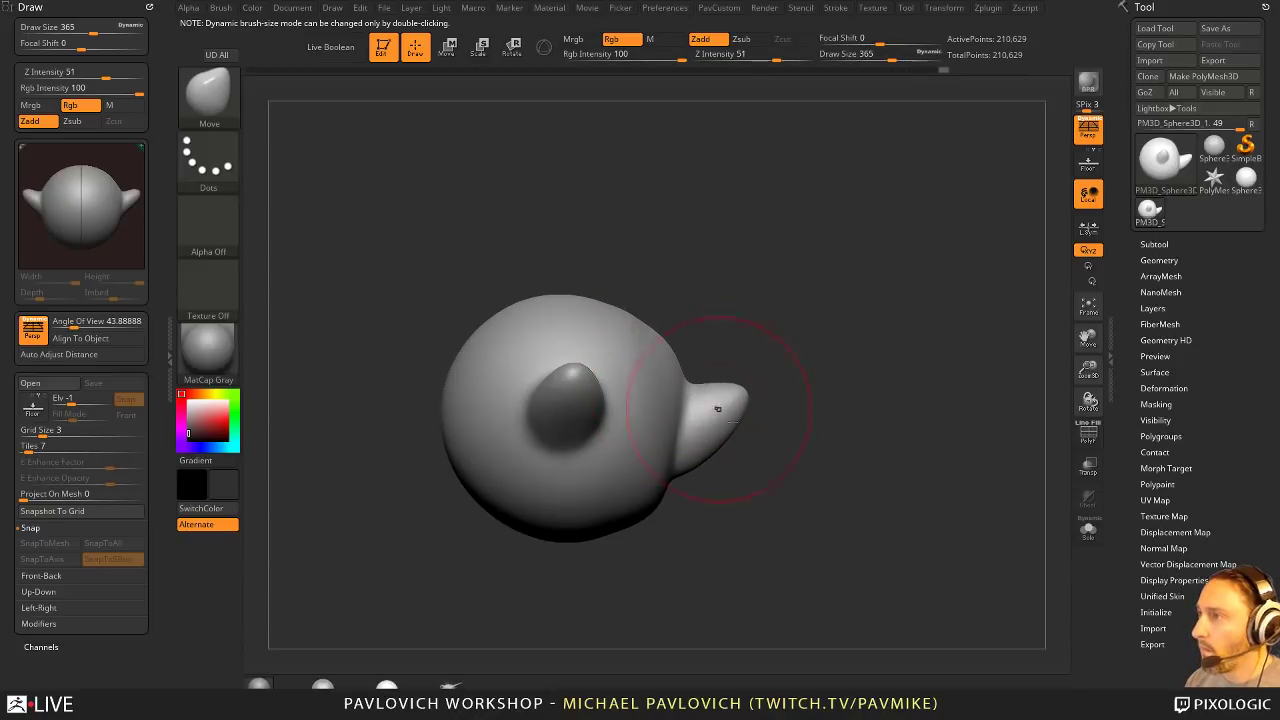
pyautogui.keyDown('alt'); pyautogui.moveTo(718, 409); pyautogui.dragTo(688, 399, button='right'); pyautogui.keyUp('alt')
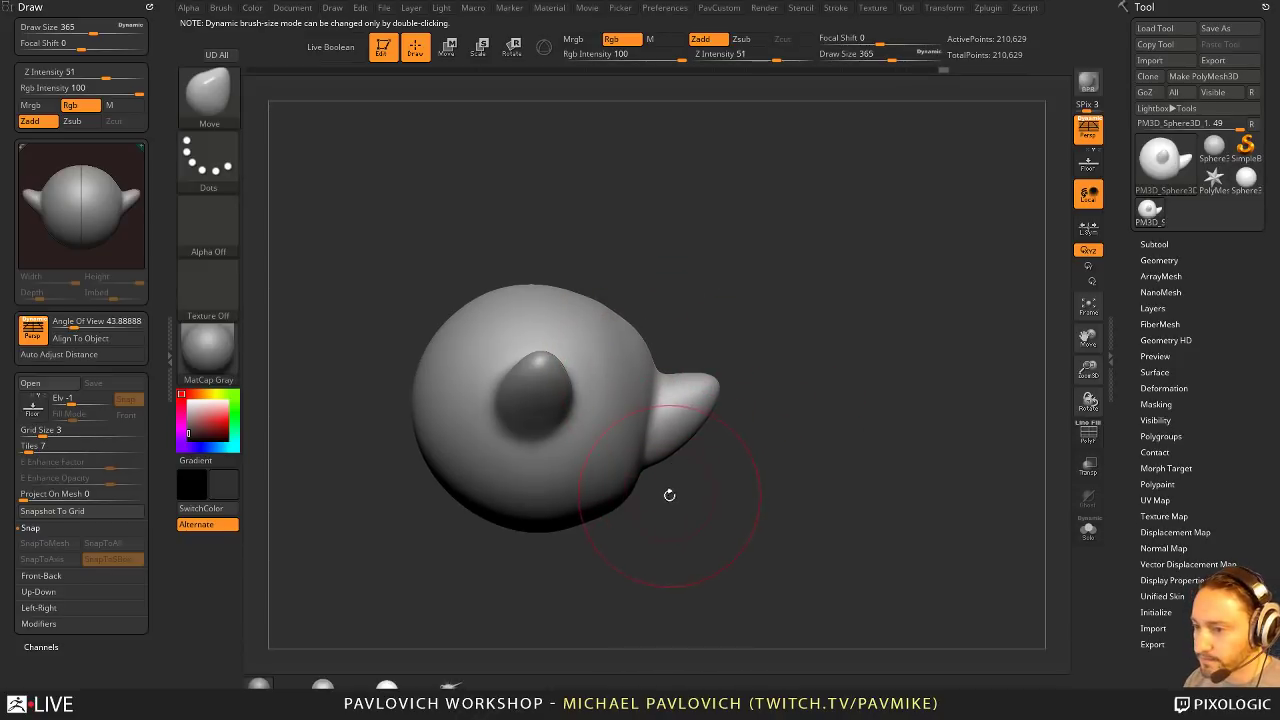
pyautogui.press('s')
pyautogui.moveTo(669, 497); pyautogui.dragTo(677, 499)
pyautogui.moveTo(603, 514); pyautogui.dragTo(626, 497)
# Step: Build up the base of the tail using the Clay brush with Rgb off, and smooth it into the body
pyautogui.press('b')
pyautogui.press('c')
pyautogui.press('l')
pyautogui.press('s')
pyautogui.moveTo(767, 468); pyautogui.dragTo(642, 434)
pyautogui.moveTo(656, 386)
pyautogui.mouseDown()
pyautogui.moveTo(657, 481)
pyautogui.moveTo(651, 411)
pyautogui.moveTo(642, 438)
pyautogui.mouseUp()
pyautogui.hotkey('ctrl', 'z')
pyautogui.click(621, 41)
pyautogui.moveTo(752, 345); pyautogui.dragTo(752, 405)
pyautogui.moveTo(642, 405)
pyautogui.keyDown('shift'); pyautogui.mouseDown()
pyautogui.moveTo(648, 380)
pyautogui.moveTo(624, 414)
pyautogui.mouseUp(); pyautogui.keyUp('shift')
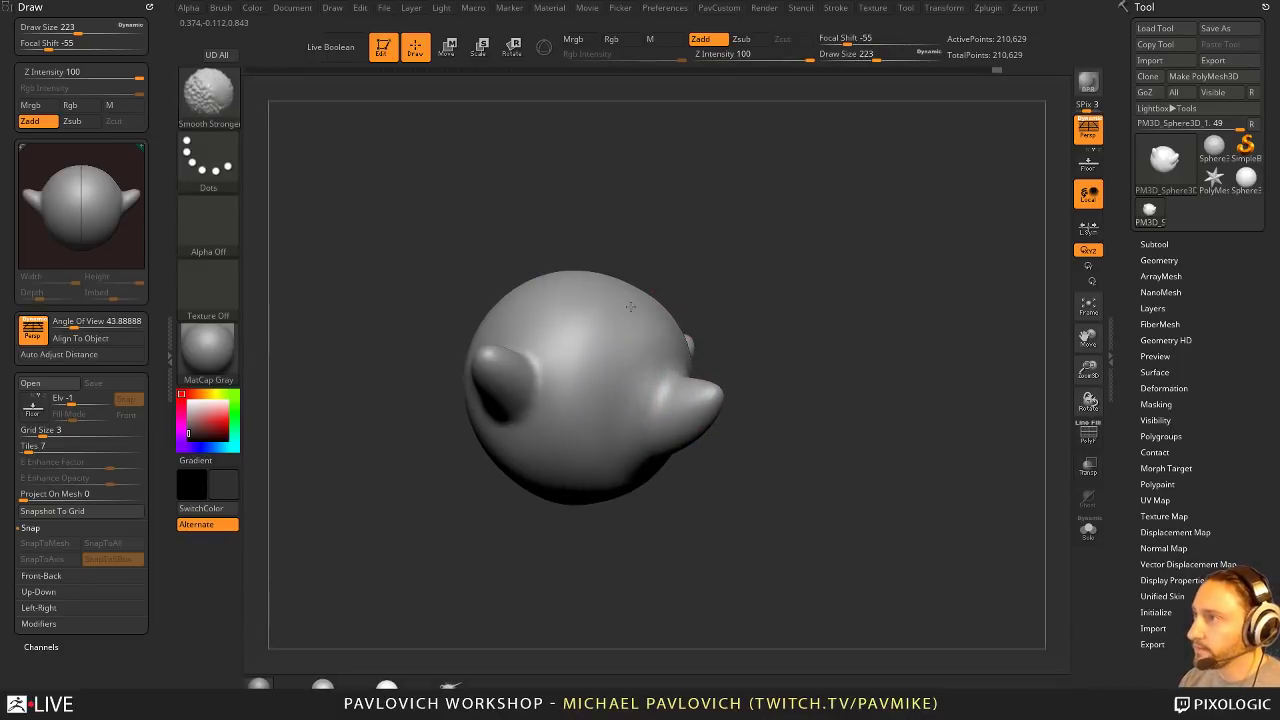
# Step: Smooth and fill the transition beneath the tail where it meets the body's underside
pyautogui.moveTo(686, 489); pyautogui.dragTo(615, 494)
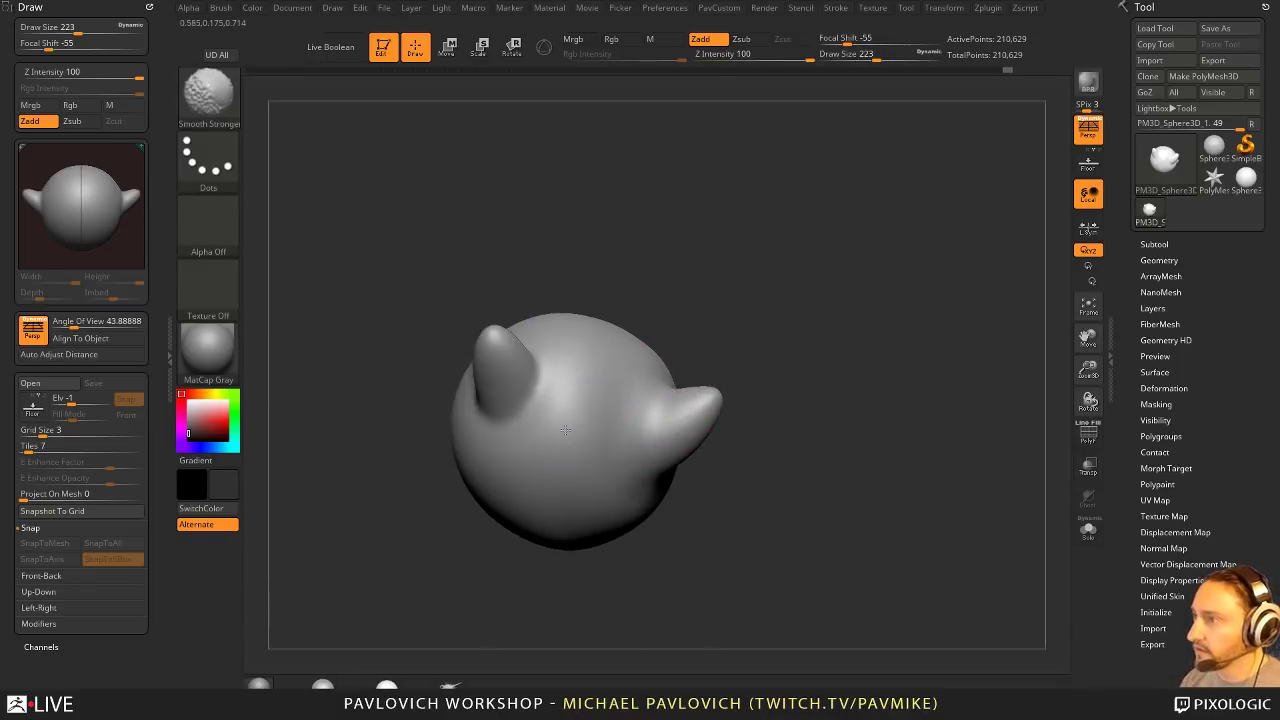
pyautogui.moveTo(565, 430); pyautogui.dragTo(568, 385, button='right')
pyautogui.keyDown('shift'); pyautogui.moveTo(663, 451); pyautogui.dragTo(641, 518); pyautogui.keyUp('shift')
pyautogui.moveTo(640, 470)
pyautogui.mouseDown(button='right')
pyautogui.moveTo(786, 423)
pyautogui.moveTo(784, 445)
pyautogui.mouseUp(button='right')
pyautogui.press('s')
pyautogui.moveTo(645, 484); pyautogui.dragTo(653, 490)
# Step: Switch to the Move brush and smooth the body's underside below the tail in side view
pyautogui.press('b')
pyautogui.press('m')
pyautogui.press('v')
pyautogui.press('s')
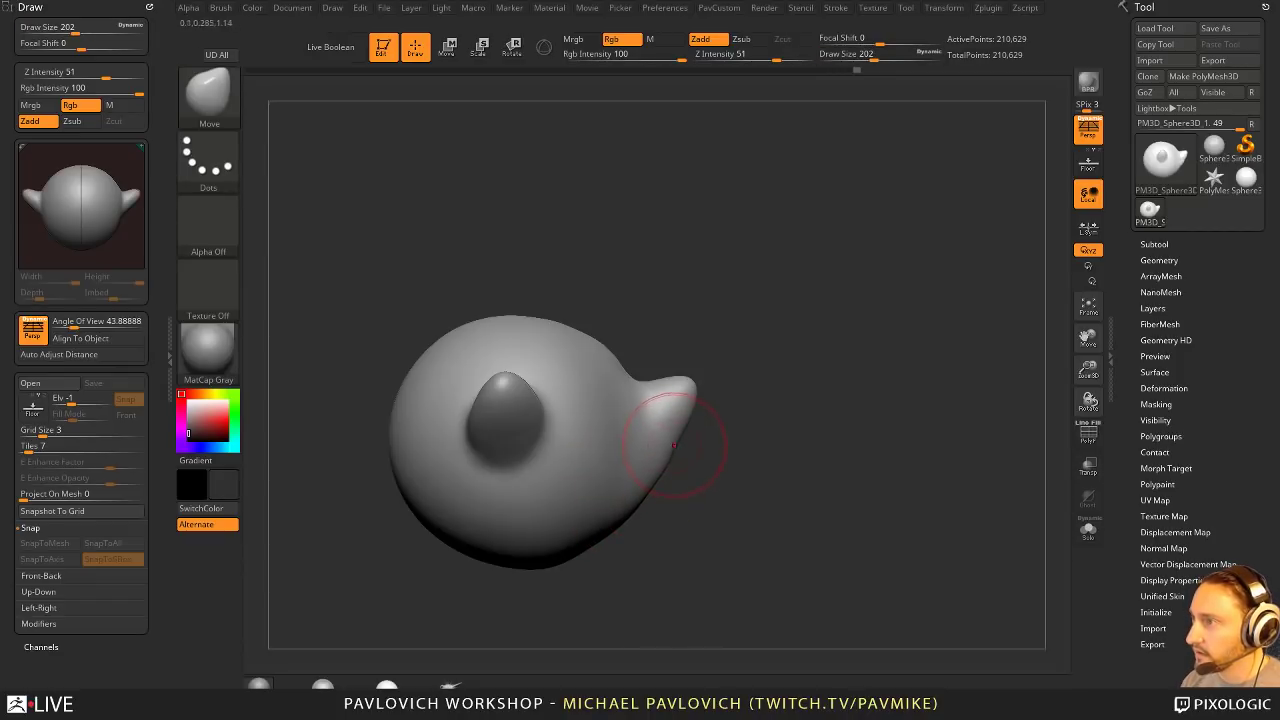
pyautogui.keyDown('shift'); pyautogui.moveTo(674, 446); pyautogui.dragTo(660, 470); pyautogui.keyUp('shift')
pyautogui.moveTo(668, 465)
pyautogui.mouseDown(button='right')
pyautogui.moveTo(672, 390)
pyautogui.moveTo(655, 400)
pyautogui.mouseUp(button='right')
pyautogui.keyDown('shift'); pyautogui.moveTo(640, 470); pyautogui.dragTo(615, 495); pyautogui.keyUp('shift')
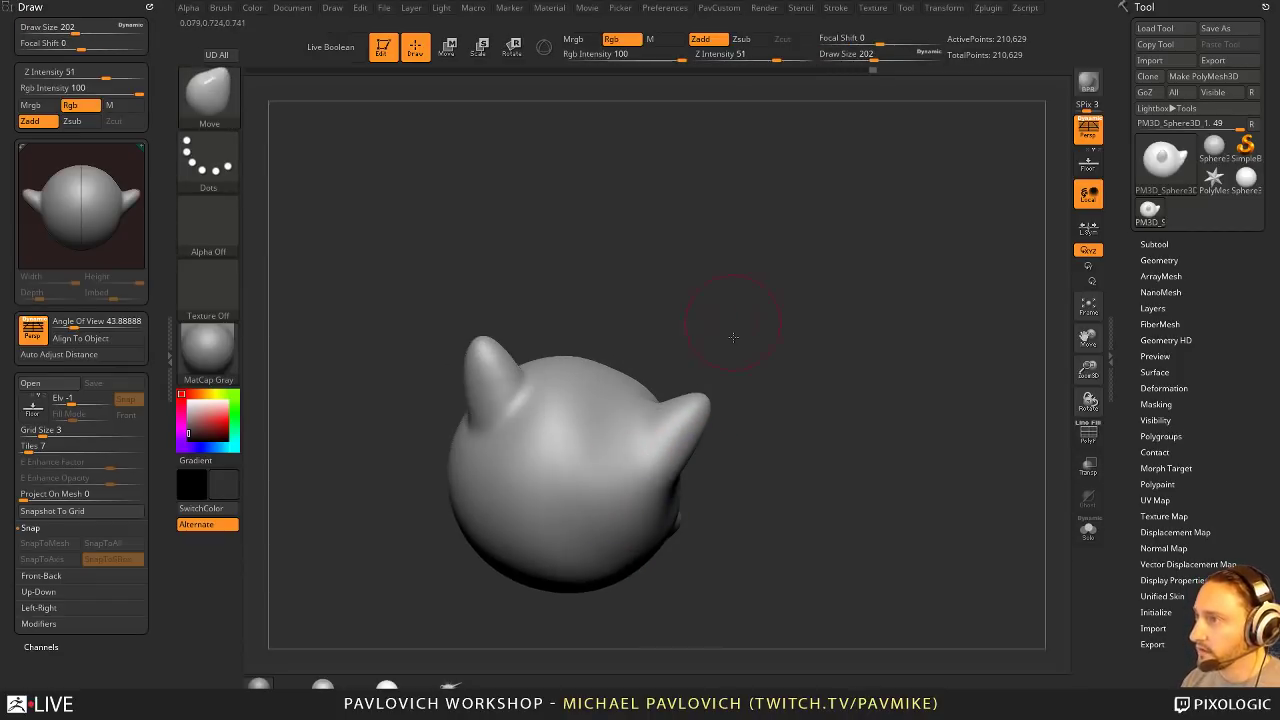
# Step: Reshape the tail and the contour beneath it with Move brush strokes, enlarging the draw size to 228
pyautogui.moveTo(733, 337)
pyautogui.mouseDown()
pyautogui.moveTo(800, 380)
pyautogui.moveTo(824, 414)
pyautogui.mouseUp()
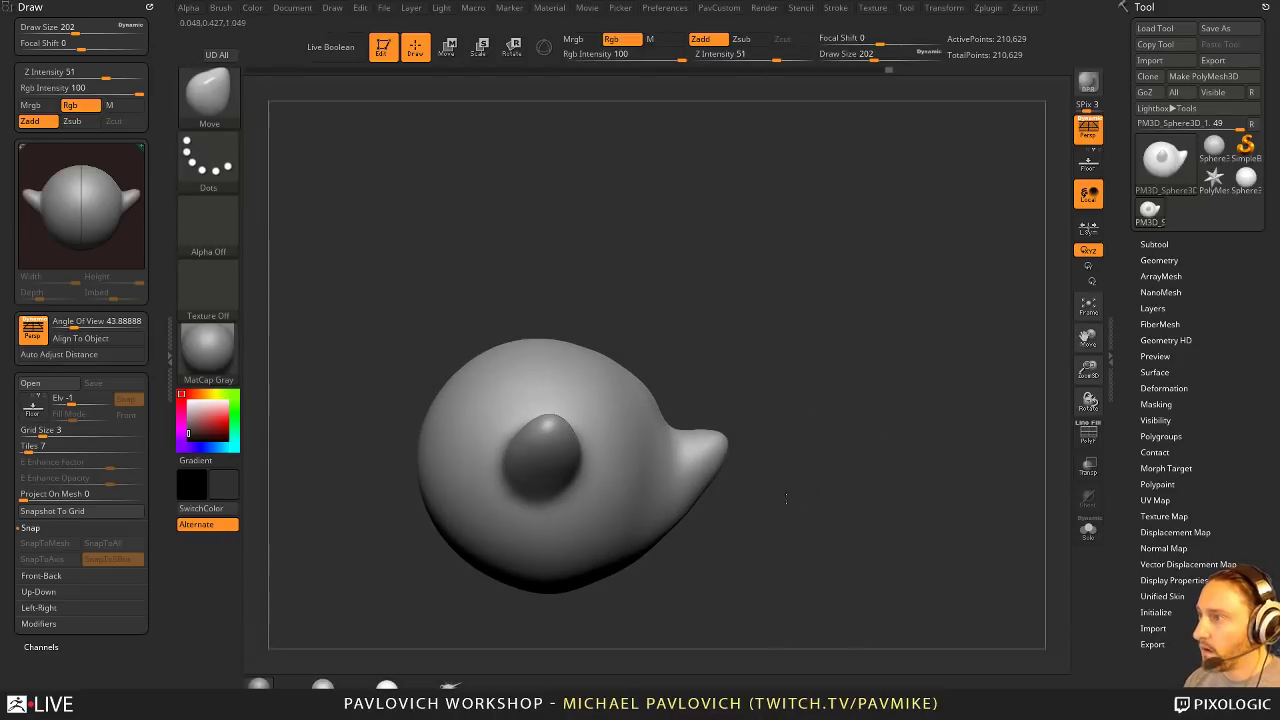
pyautogui.moveTo(786, 497)
pyautogui.mouseDown()
pyautogui.moveTo(807, 520)
pyautogui.moveTo(817, 483)
pyautogui.moveTo(766, 486)
pyautogui.moveTo(686, 520)
pyautogui.moveTo(679, 503)
pyautogui.moveTo(684, 513)
pyautogui.moveTo(615, 543)
pyautogui.mouseUp()
pyautogui.press('s')
pyautogui.click(642, 543)
pyautogui.moveTo(698, 463)
pyautogui.mouseDown()
pyautogui.moveTo(699, 498)
pyautogui.moveTo(652, 546)
pyautogui.moveTo(609, 562)
pyautogui.mouseUp()
pyautogui.press('s')
pyautogui.click(670, 536)
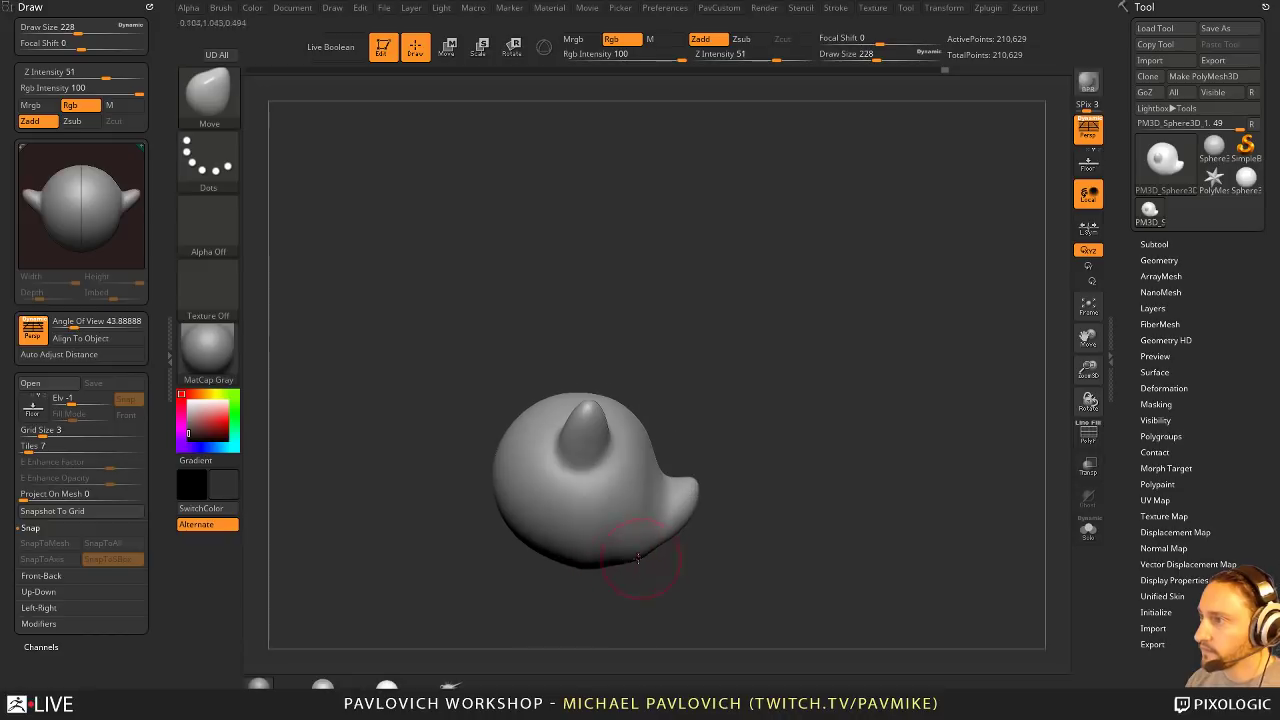
# Step: Smooth the tail's surroundings and re-mesh the whole model with DynaMesh
pyautogui.press('shift')
pyautogui.moveTo(728, 524)
pyautogui.mouseDown()
pyautogui.moveTo(808, 480)
pyautogui.moveTo(833, 440)
pyautogui.mouseUp()
pyautogui.press('`')
pyautogui.moveTo(787, 216); pyautogui.dragTo(783, 216)
pyautogui.moveTo(707, 301)
pyautogui.keyDown('ctrl'); pyautogui.mouseDown()
pyautogui.moveTo(826, 467)
pyautogui.moveTo(814, 536)
pyautogui.mouseUp(); pyautogui.keyUp('ctrl')
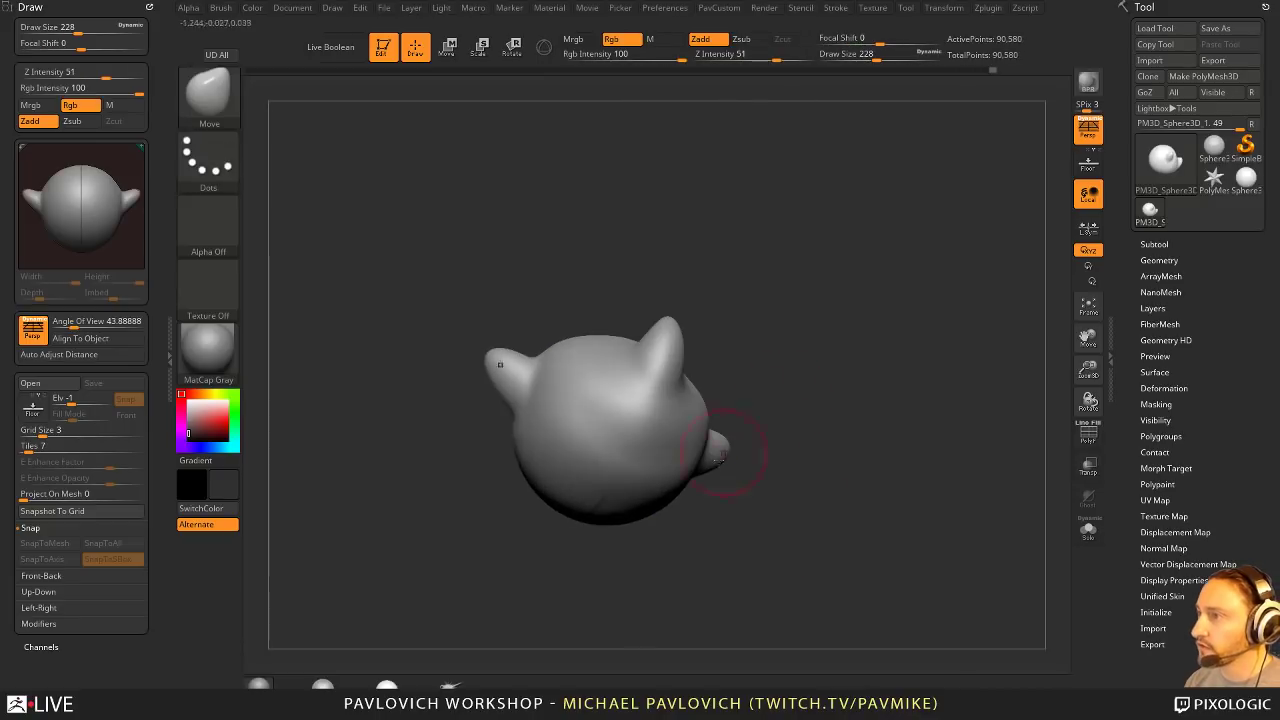
# Step: Smooth the remeshed body surface below the arm and around the back with the Smooth Stronger brush
pyautogui.keyDown('shift'); pyautogui.moveTo(638, 404); pyautogui.dragTo(655, 411); pyautogui.keyUp('shift')
pyautogui.moveTo(606, 450); pyautogui.dragTo(626, 403, button='right')
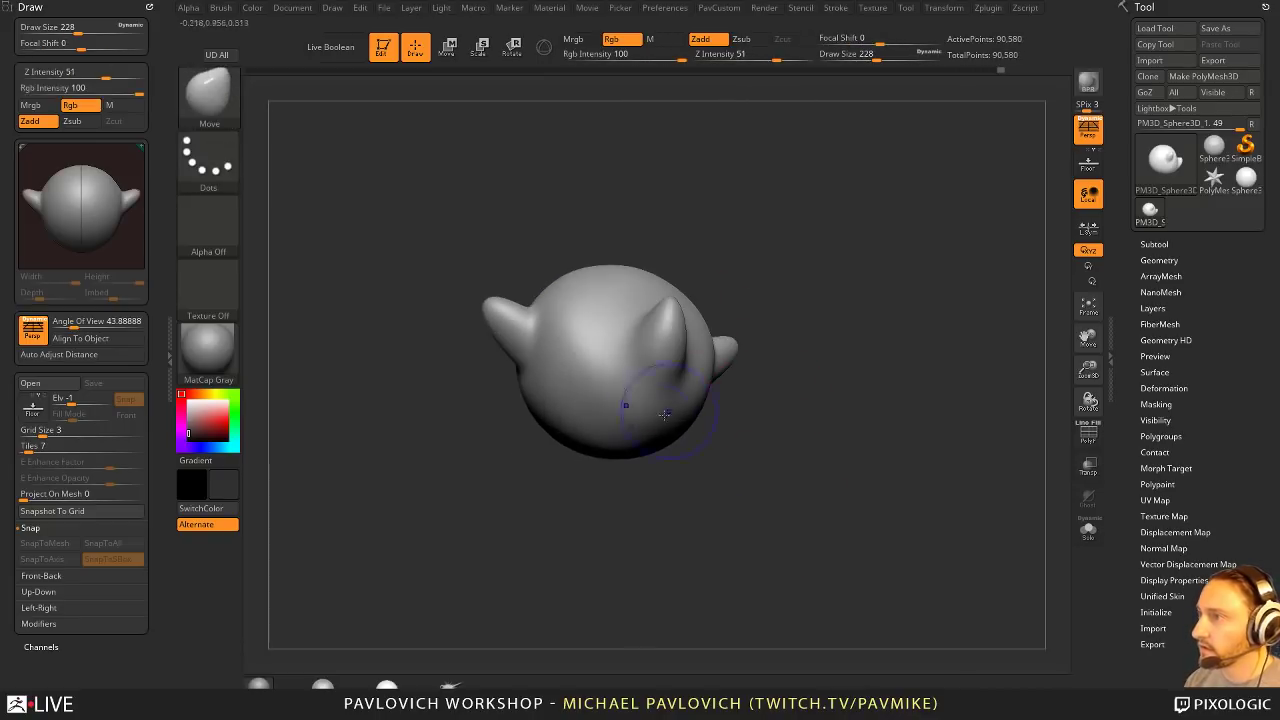
pyautogui.keyDown('shift'); pyautogui.moveTo(626, 403); pyautogui.dragTo(640, 358); pyautogui.keyUp('shift')
pyautogui.moveTo(640, 358)
pyautogui.mouseDown(button='right')
pyautogui.moveTo(640, 385)
pyautogui.moveTo(600, 450)
pyautogui.moveTo(555, 470)
pyautogui.moveTo(600, 523)
pyautogui.mouseUp(button='right')
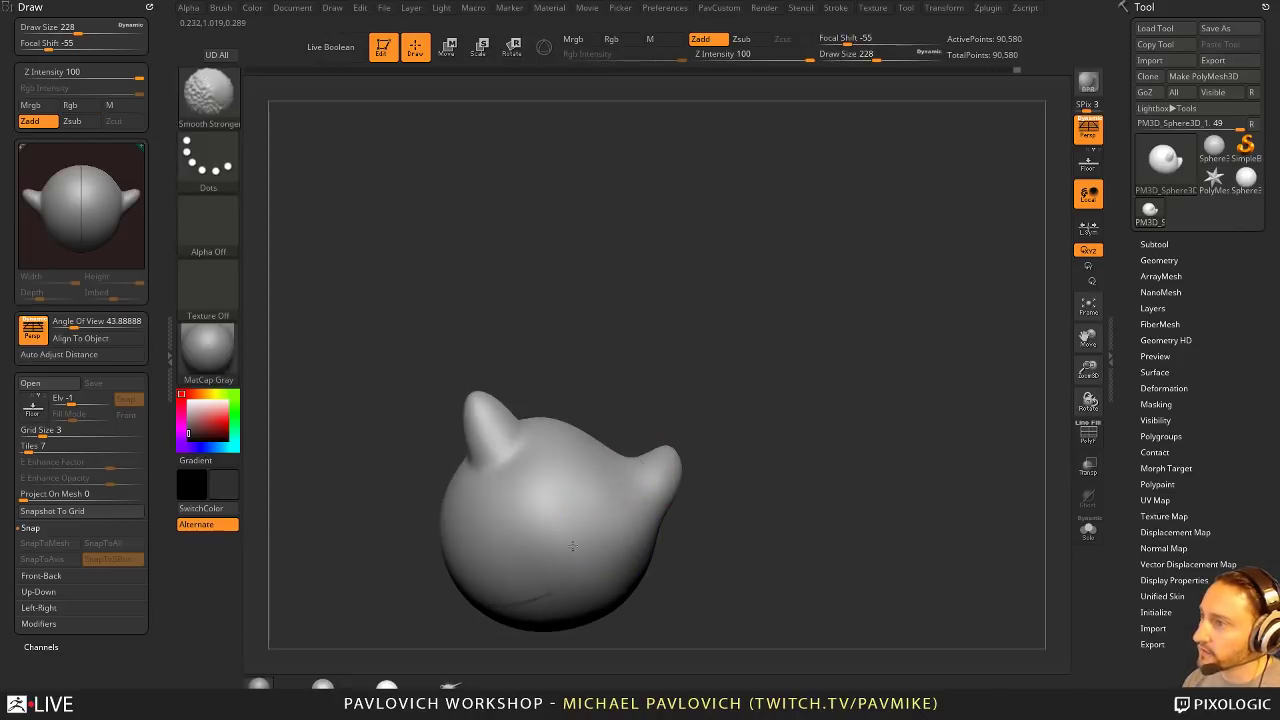
pyautogui.moveTo(542, 494)
pyautogui.mouseDown(button='right')
pyautogui.moveTo(750, 455)
pyautogui.moveTo(771, 414)
pyautogui.moveTo(732, 411)
pyautogui.mouseUp(button='right')
# Step: Adjust the tail's upper curve and underside in side view with the Move brush, varying the draw size
pyautogui.press('s')
pyautogui.moveTo(682, 465)
pyautogui.mouseDown()
pyautogui.moveTo(700, 466)
pyautogui.moveTo(689, 465)
pyautogui.mouseUp()
pyautogui.moveTo(646, 423); pyautogui.dragTo(637, 426)
pyautogui.press('s')
pyautogui.moveTo(630, 495); pyautogui.dragTo(606, 495)
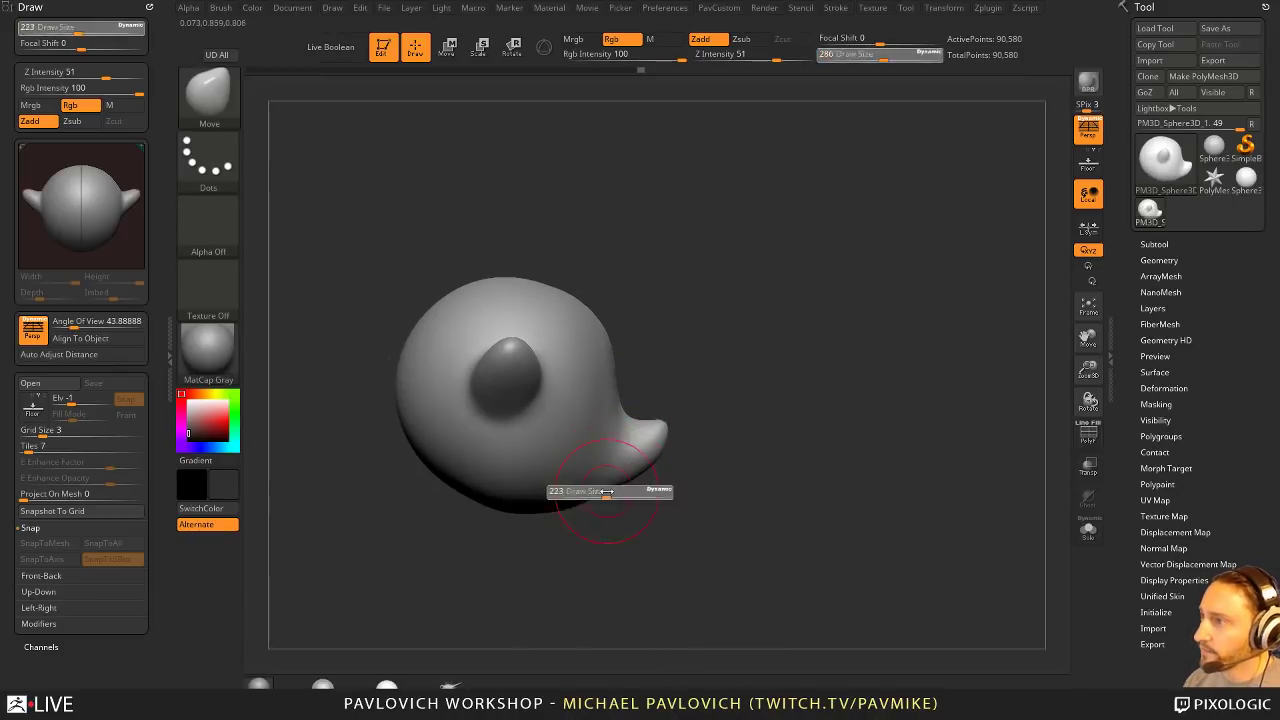
pyautogui.moveTo(606, 494)
pyautogui.mouseDown(button='right')
pyautogui.moveTo(769, 392)
pyautogui.moveTo(709, 400)
pyautogui.moveTo(605, 510)
pyautogui.moveTo(790, 400)
pyautogui.moveTo(823, 363)
pyautogui.moveTo(883, 355)
pyautogui.moveTo(920, 480)
pyautogui.moveTo(866, 427)
pyautogui.moveTo(786, 491)
pyautogui.mouseUp(button='right')
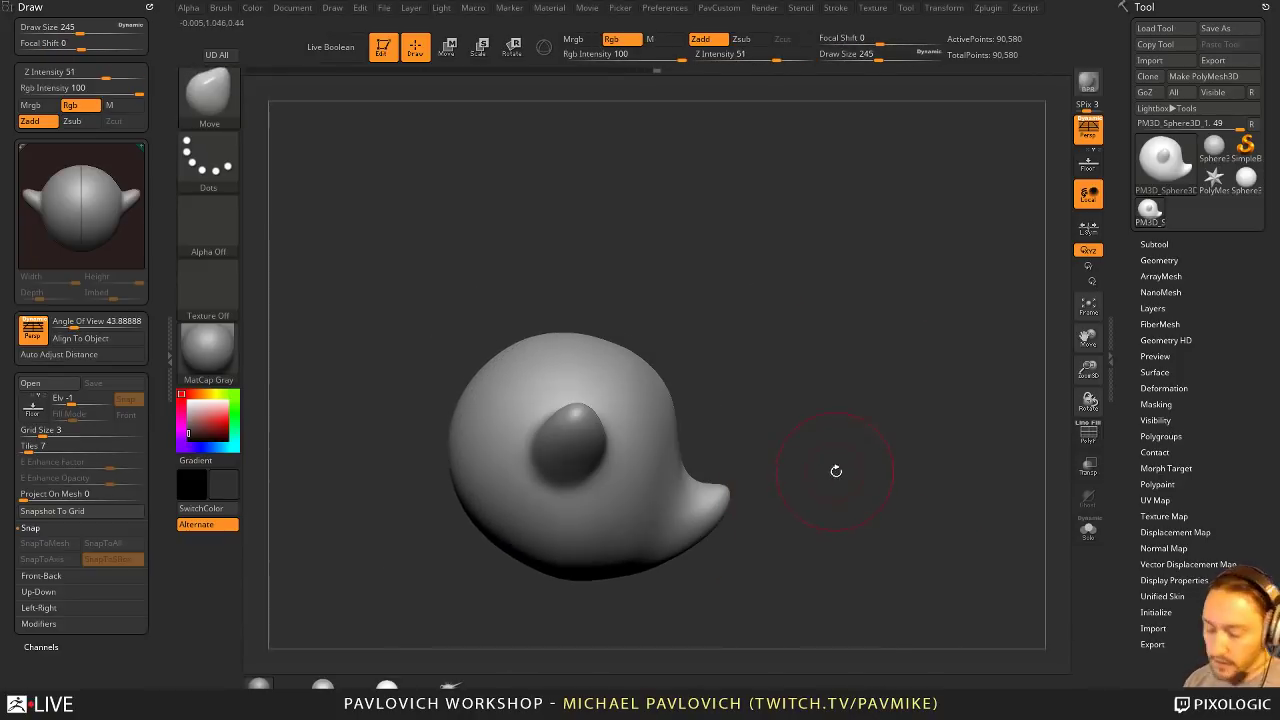
# Step: Overlay the Spotlight reference, fit the model to King Boo's three-quarter pose with the draw size at 145, and hide the reference
pyautogui.hotkey('shift', 'z')
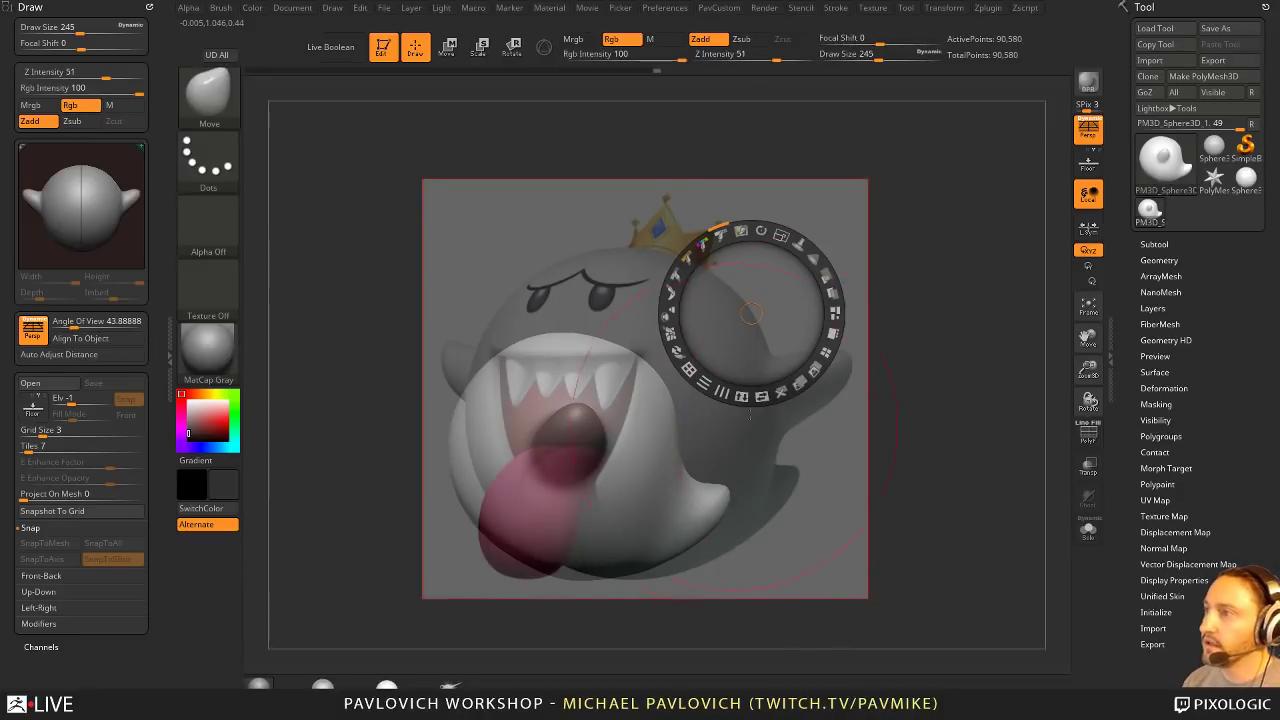
pyautogui.moveTo(751, 313)
pyautogui.mouseDown()
pyautogui.moveTo(944, 406)
pyautogui.moveTo(957, 375)
pyautogui.moveTo(997, 420)
pyautogui.moveTo(1025, 423)
pyautogui.moveTo(940, 426)
pyautogui.moveTo(1003, 426)
pyautogui.moveTo(983, 427)
pyautogui.mouseUp()
pyautogui.click(753, 357)
pyautogui.press('z')
pyautogui.press('s')
pyautogui.moveTo(983, 427); pyautogui.dragTo(995, 428)
pyautogui.moveTo(984, 423)
pyautogui.mouseDown()
pyautogui.moveTo(1000, 427)
pyautogui.moveTo(989, 427)
pyautogui.mouseUp()
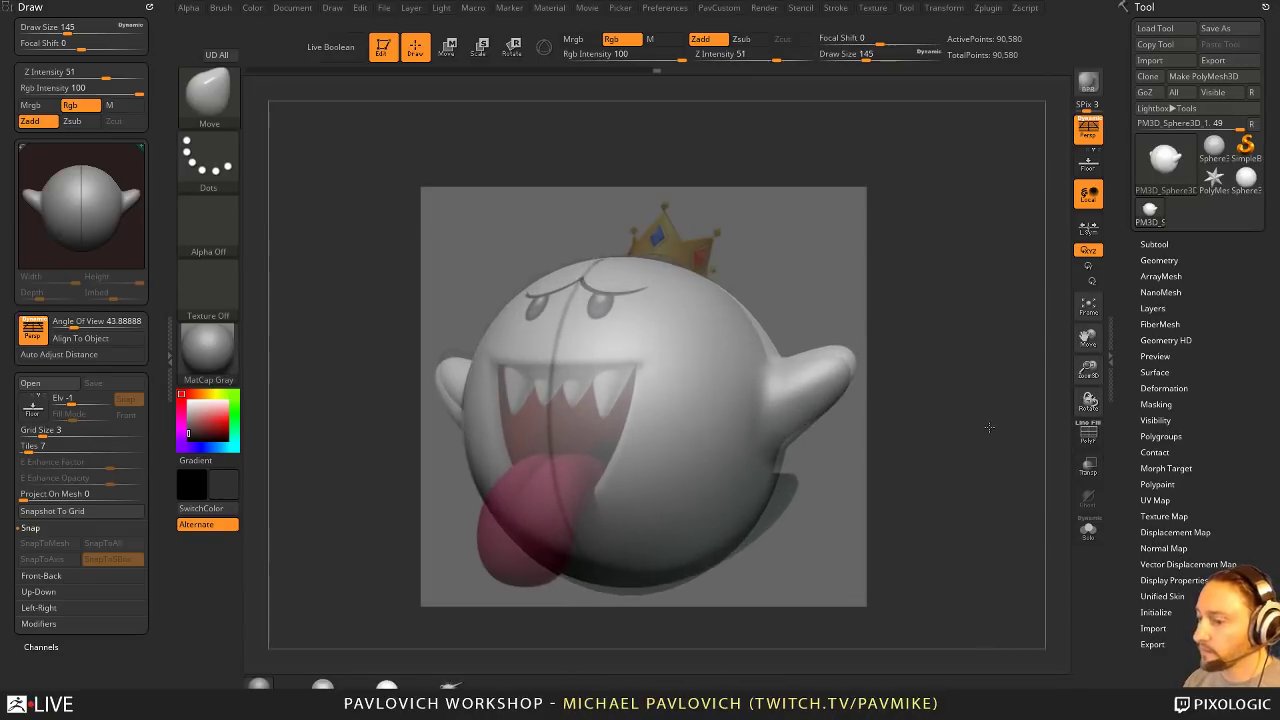
pyautogui.hotkey('shift', 'z')
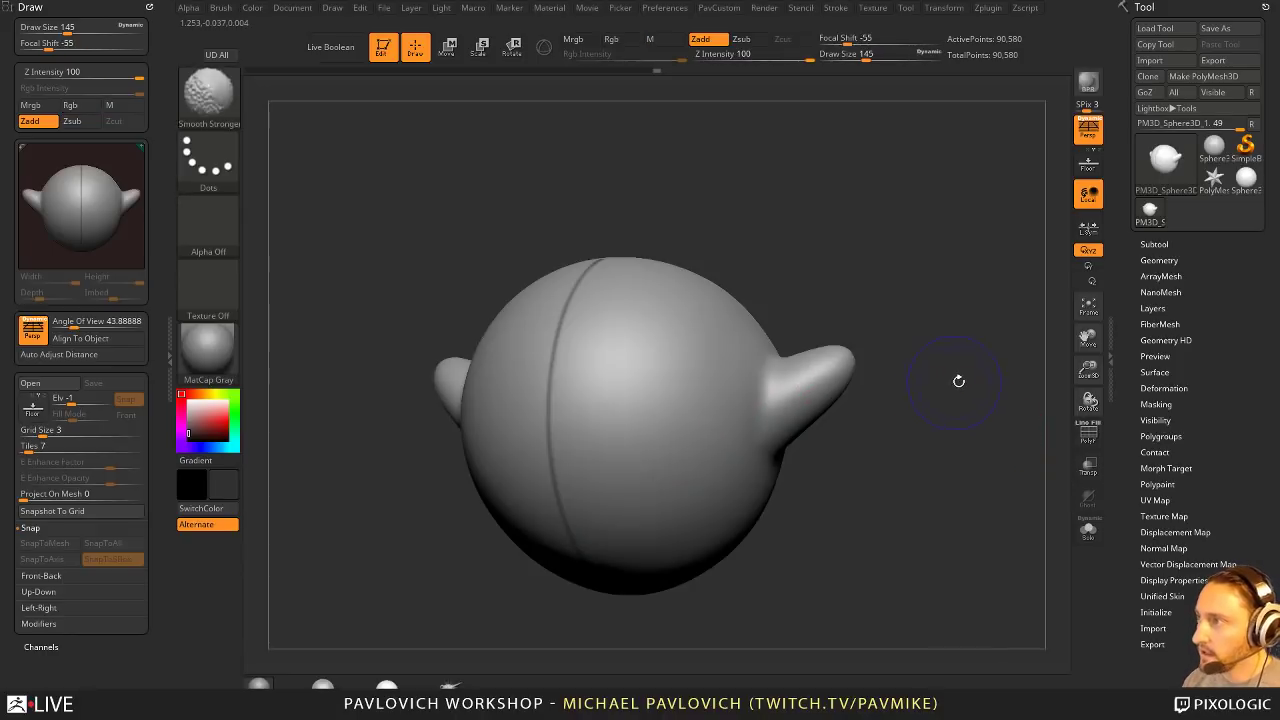
# Step: Lower the arm's tip with the Move brush at size 274, and refine the arm with the Standard brush, Rgb off and Zadd on
pyautogui.press('s')
pyautogui.moveTo(887, 360)
pyautogui.mouseDown()
pyautogui.moveTo(903, 365)
pyautogui.moveTo(849, 365)
pyautogui.moveTo(848, 379)
pyautogui.mouseUp()
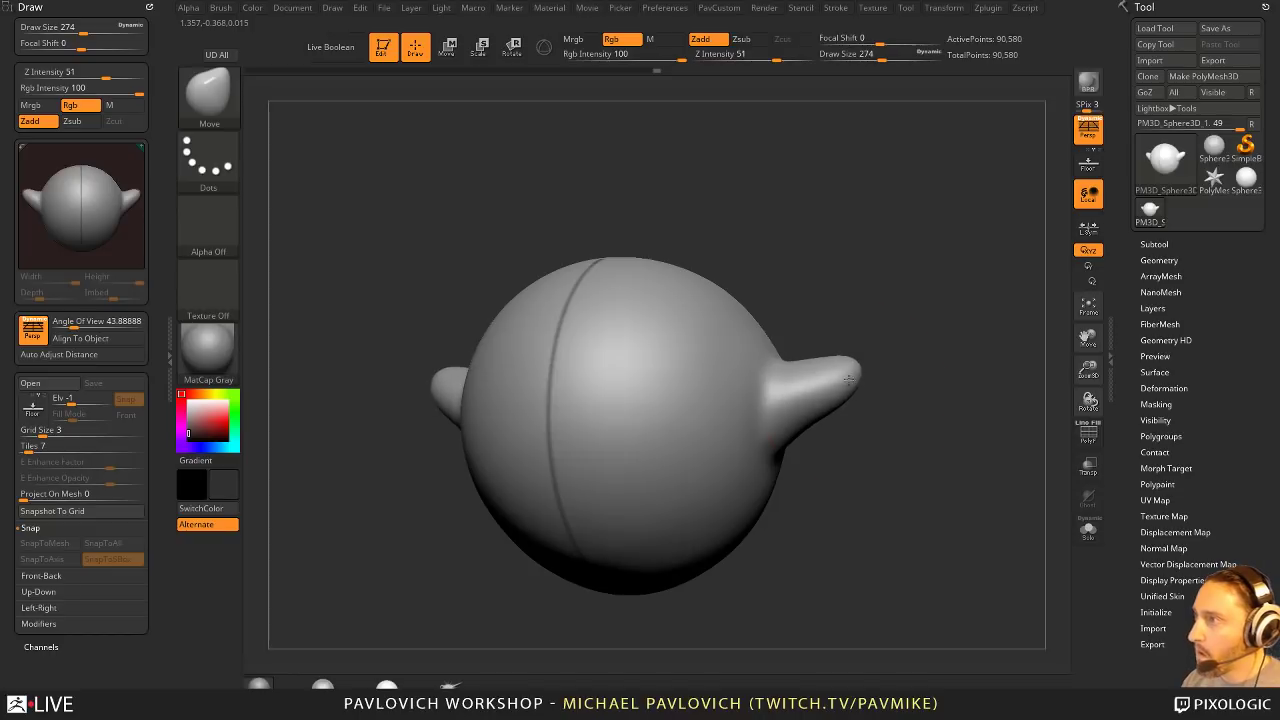
pyautogui.press('b')
pyautogui.press('s')
pyautogui.press('t')
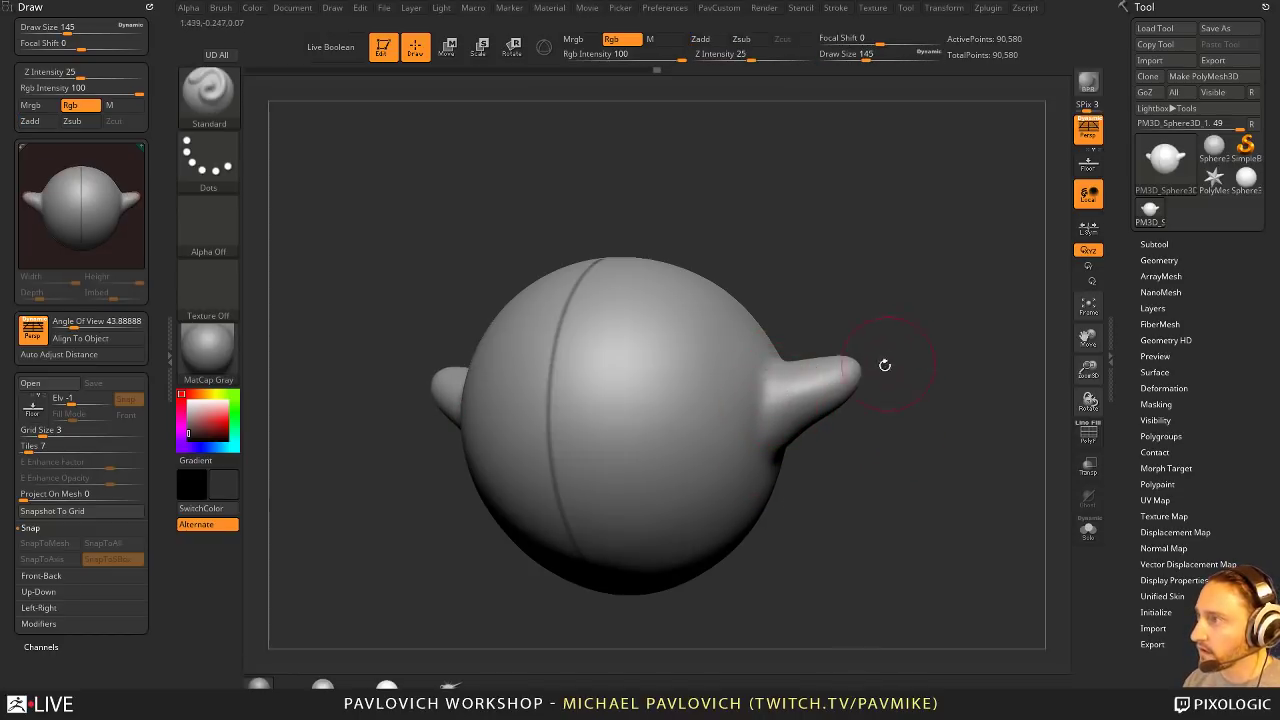
pyautogui.click(611, 38)
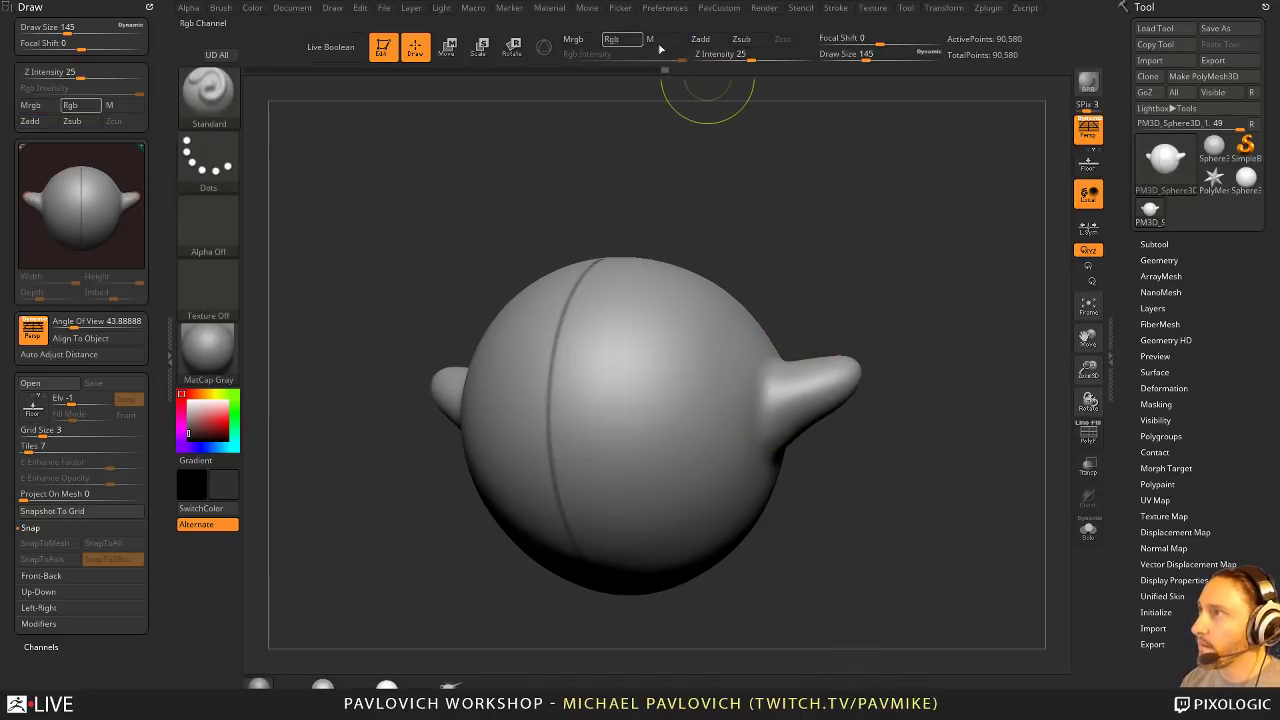
pyautogui.click(700, 38)
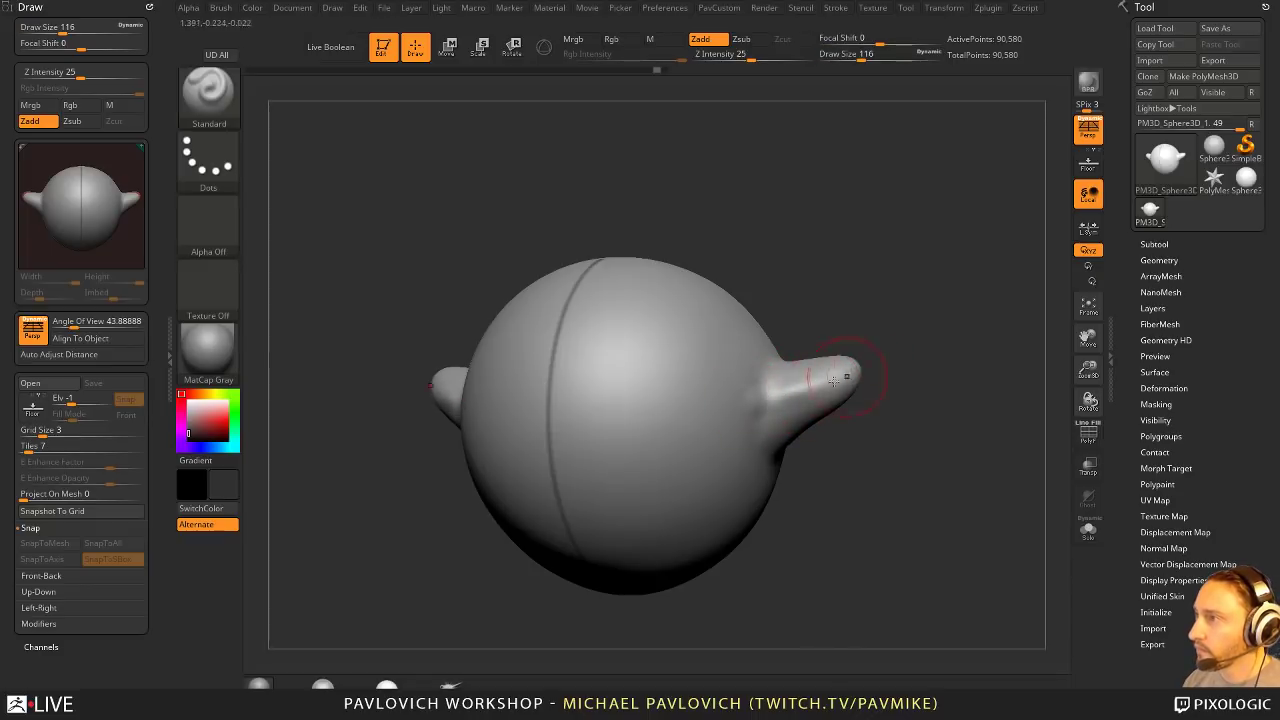
pyautogui.moveTo(836, 381)
pyautogui.keyDown('shift'); pyautogui.mouseDown()
pyautogui.moveTo(860, 357)
pyautogui.moveTo(794, 398)
pyautogui.mouseUp(); pyautogui.keyUp('shift')
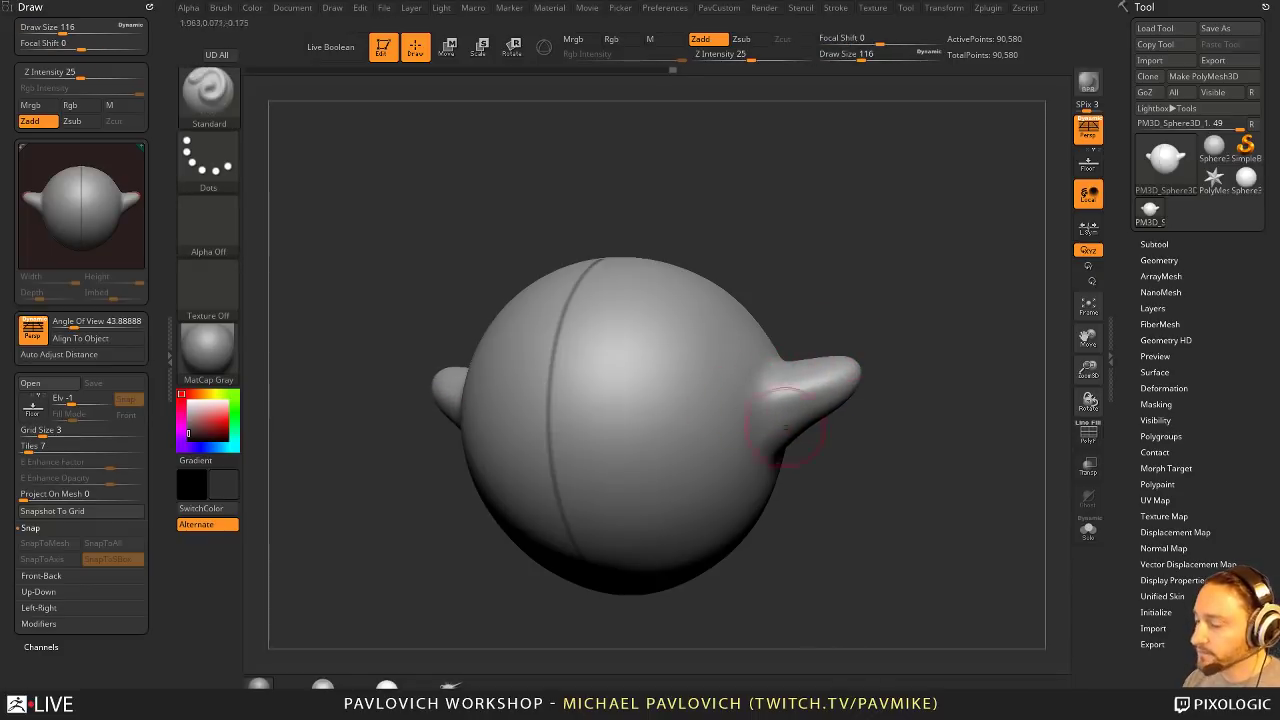
# Step: Set the draw size to 83 and examine the arm's join with the body from several angles
pyautogui.moveTo(890, 452)
pyautogui.mouseDown()
pyautogui.moveTo(866, 420)
pyautogui.moveTo(914, 434)
pyautogui.moveTo(818, 440)
pyautogui.moveTo(823, 428)
pyautogui.moveTo(820, 471)
pyautogui.mouseUp()
pyautogui.press('b')
pyautogui.press('h')
pyautogui.press('p')
pyautogui.press('s')
pyautogui.moveTo(946, 464); pyautogui.dragTo(971, 418)
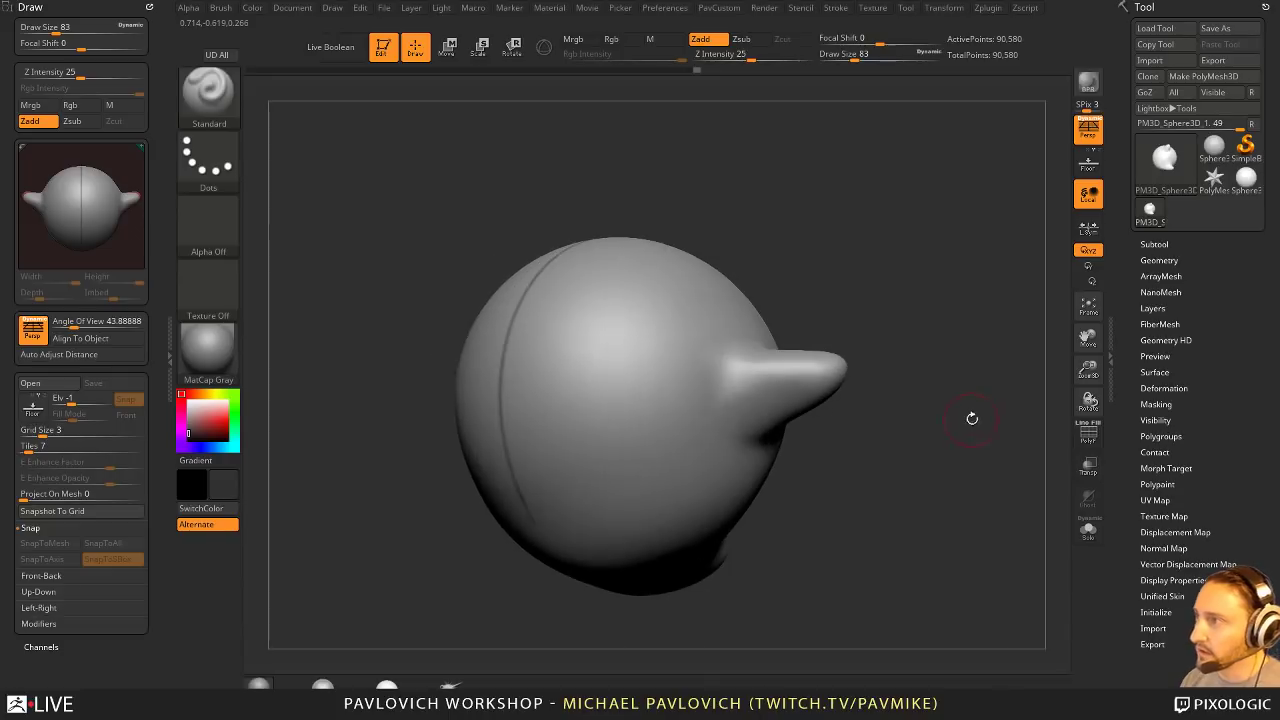
pyautogui.moveTo(857, 384)
pyautogui.mouseDown()
pyautogui.moveTo(893, 357)
pyautogui.moveTo(862, 466)
pyautogui.moveTo(800, 362)
pyautogui.moveTo(917, 351)
pyautogui.mouseUp()
# Step: Overlay the Spotlight reference, align the model with it, and store the view as Cust1 in the ZAppLink properties
pyautogui.hotkey('shift', 'z')
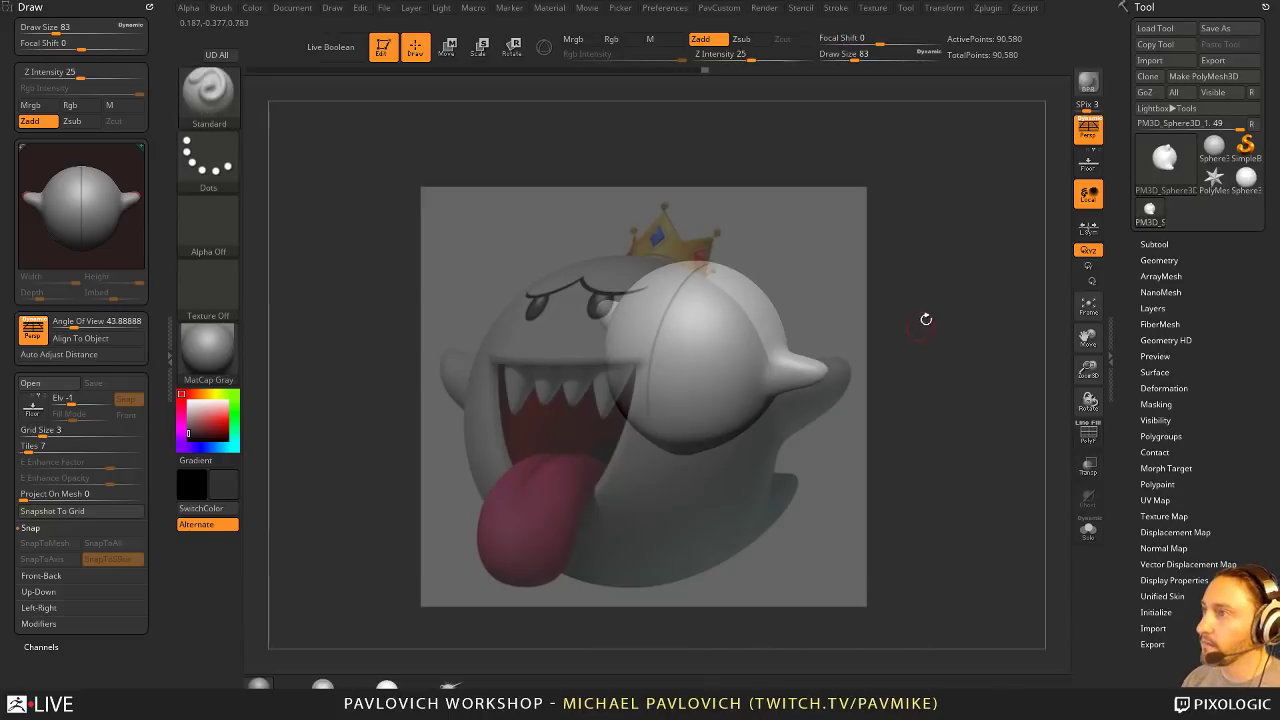
pyautogui.keyDown('alt'); pyautogui.moveTo(256, 310); pyautogui.dragTo(252, 130); pyautogui.keyUp('alt')
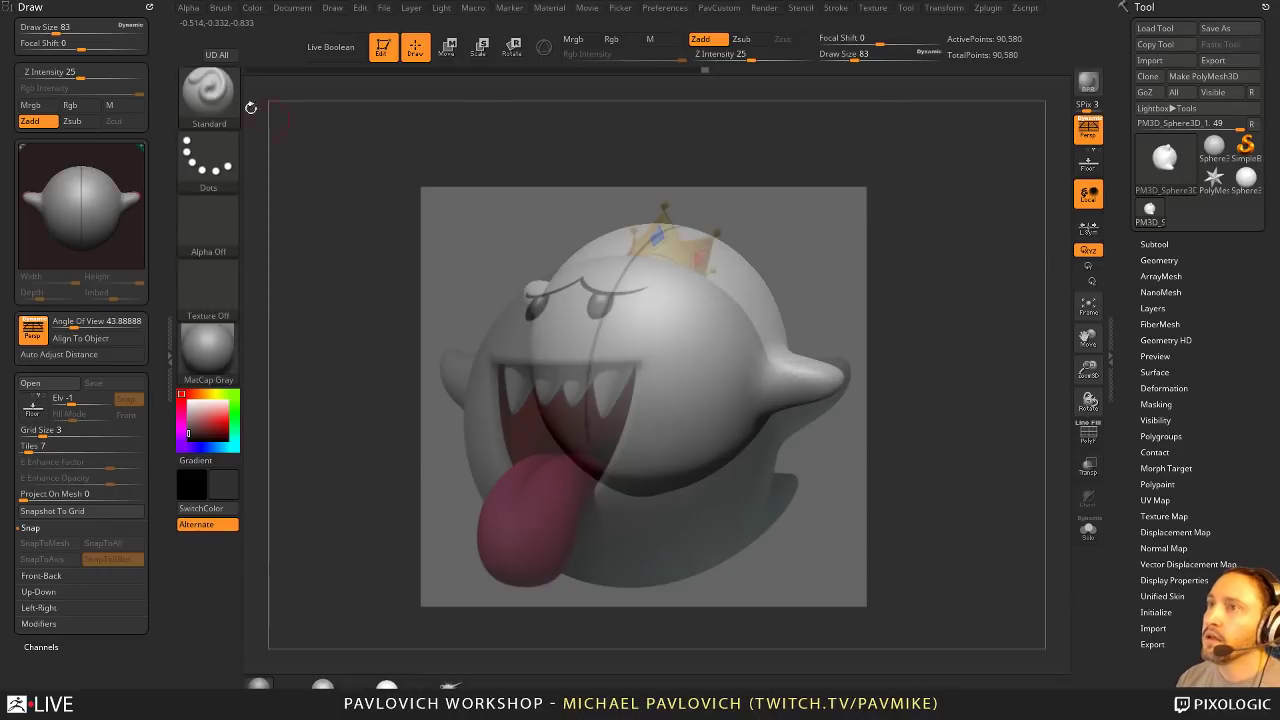
pyautogui.click(149, 7)
pyautogui.moveTo(298, 10)
pyautogui.moveTo(278, 26); pyautogui.dragTo(92, 130)
pyautogui.click(55, 468)
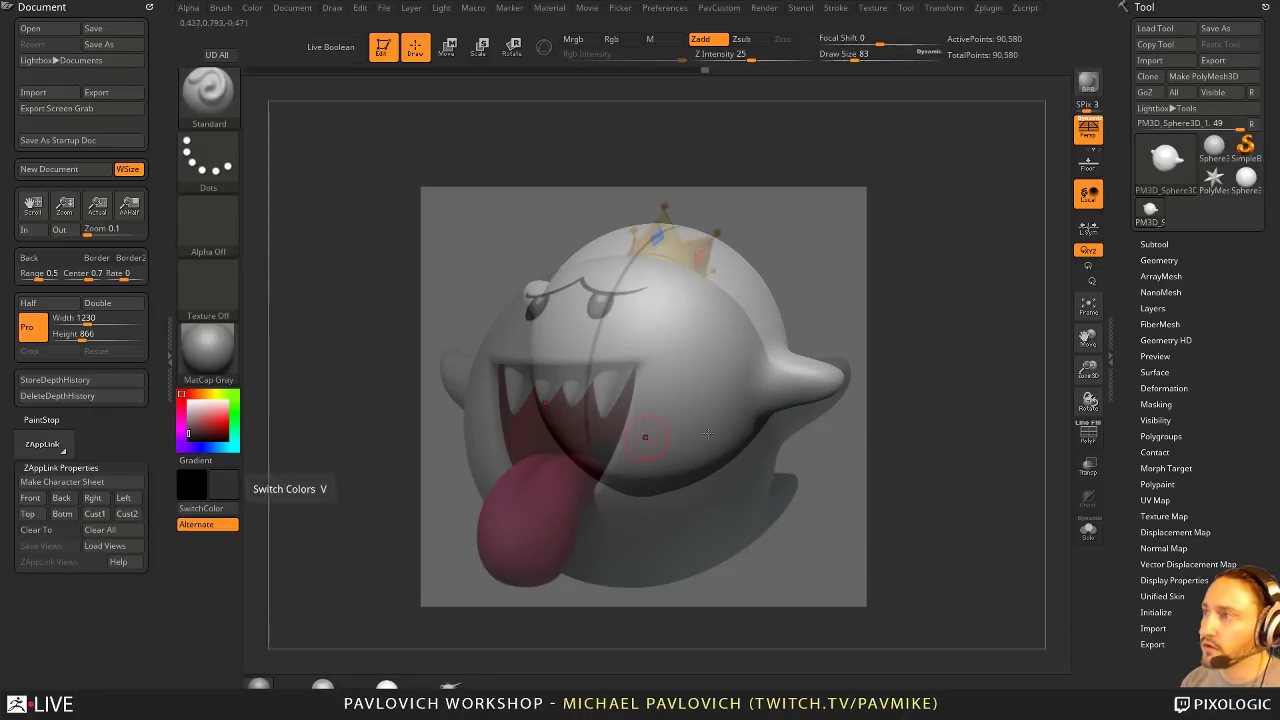
pyautogui.moveTo(915, 425); pyautogui.dragTo(974, 440)
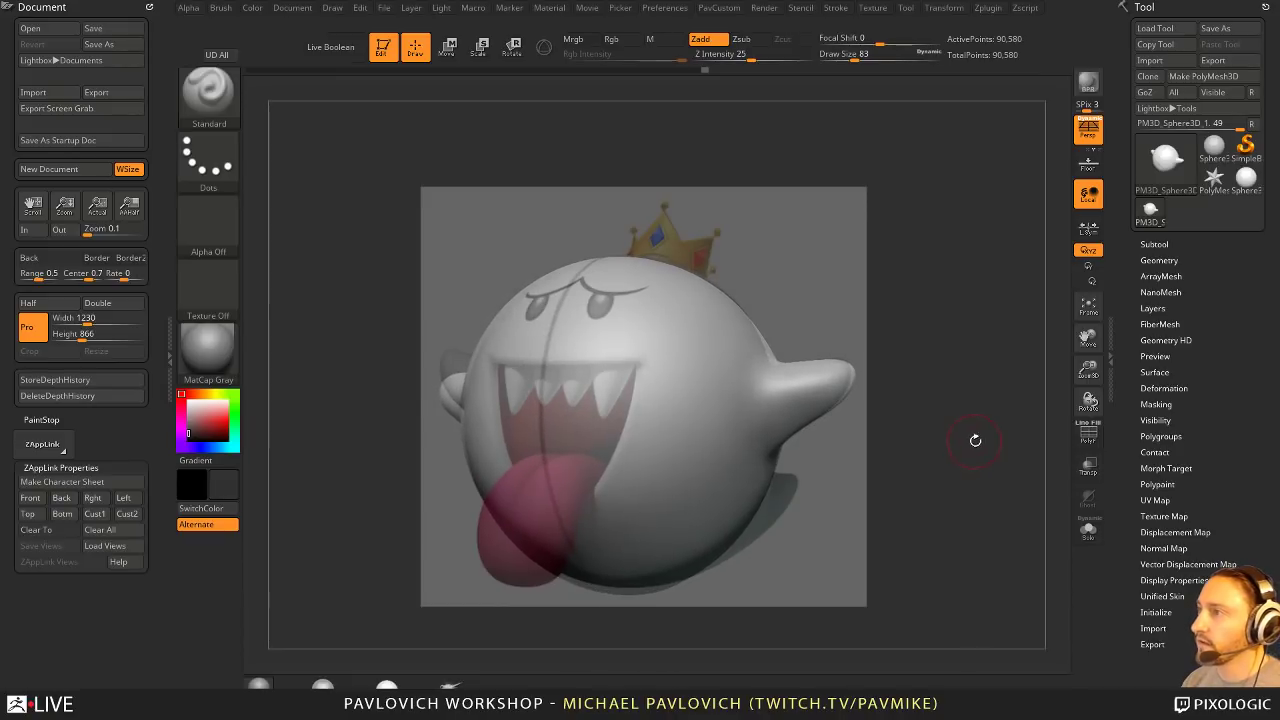
pyautogui.click(98, 514)
# Step: Paint the reference's eyes, brows, teeth, mouth and tongue onto the body with the draw size at 94, Rgb on and Zadd off
pyautogui.press(']')
pyautogui.press(']')
pyautogui.press(']')
pyautogui.press(']')
pyautogui.press(']')
pyautogui.press('[')
pyautogui.press('[')
pyautogui.press('[')
pyautogui.press('[')
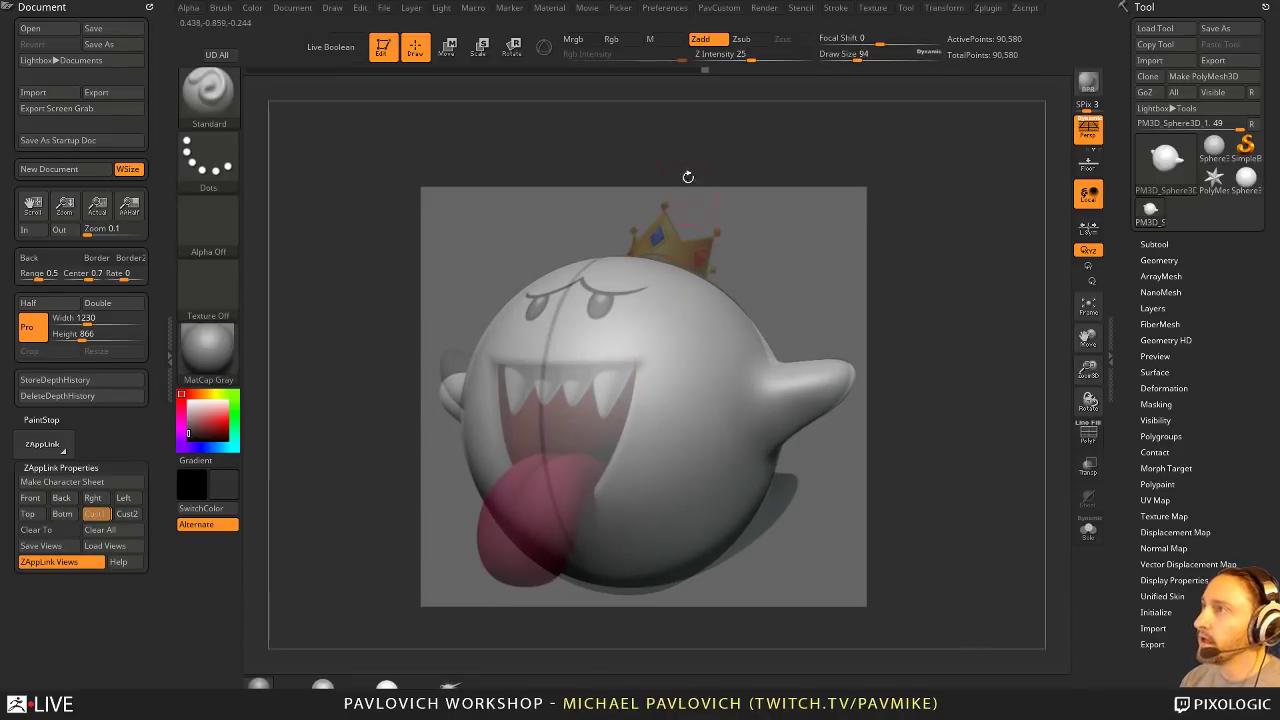
pyautogui.click(614, 40)
pyautogui.click(701, 39)
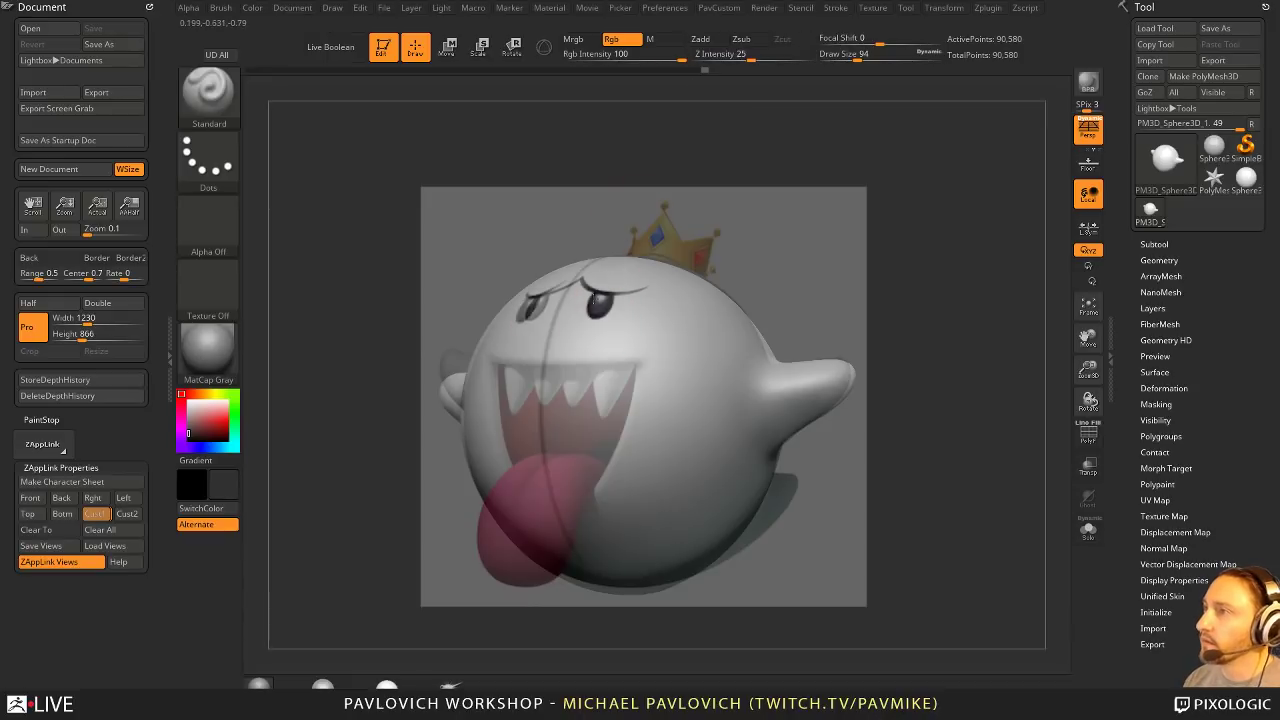
pyautogui.moveTo(520, 380)
pyautogui.mouseDown()
pyautogui.moveTo(580, 420)
pyautogui.moveTo(540, 470)
pyautogui.moveTo(620, 450)
pyautogui.moveTo(566, 485)
pyautogui.moveTo(673, 386)
pyautogui.mouseUp()
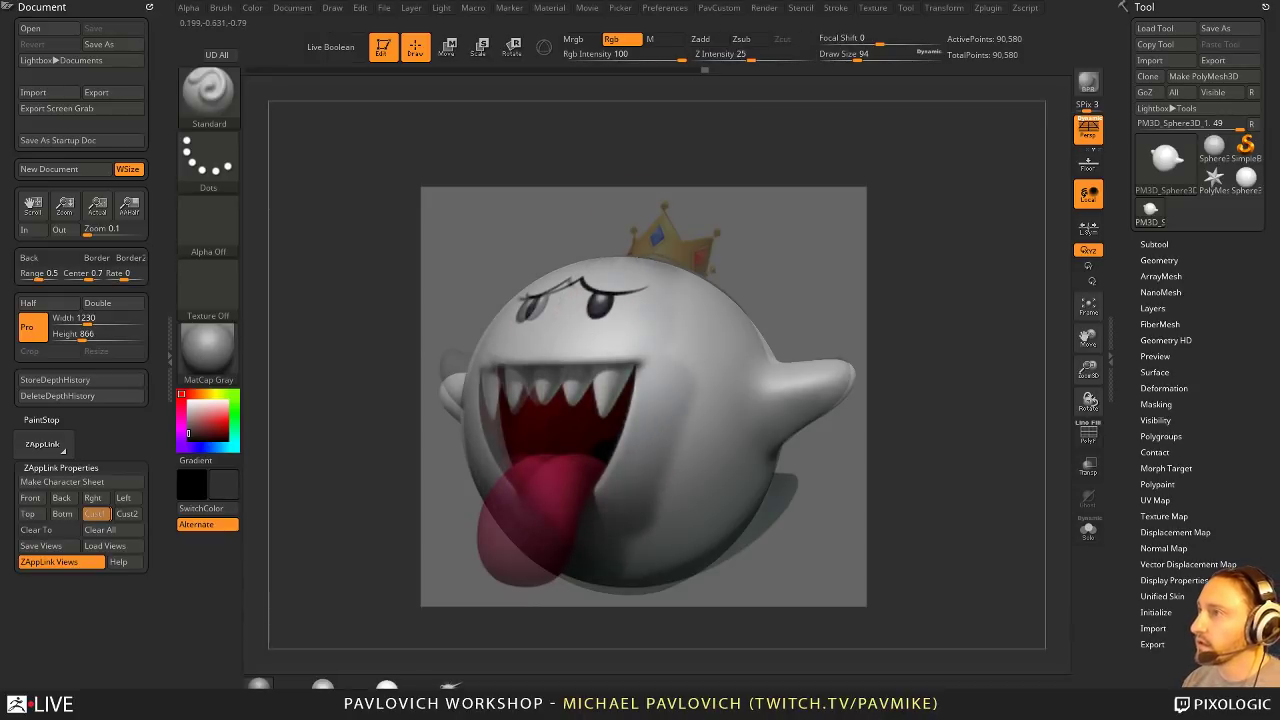
pyautogui.moveTo(690, 322); pyautogui.dragTo(704, 298)
# Step: Hide the Spotlight reference, reduce the draw size to 37, and turn the model to inspect the painted face
pyautogui.hotkey('shift', 'z')
pyautogui.press('s')
pyautogui.moveTo(937, 368); pyautogui.dragTo(923, 369)
pyautogui.moveTo(952, 386)
pyautogui.mouseDown()
pyautogui.moveTo(944, 377)
pyautogui.moveTo(974, 374)
pyautogui.moveTo(989, 397)
pyautogui.mouseUp()
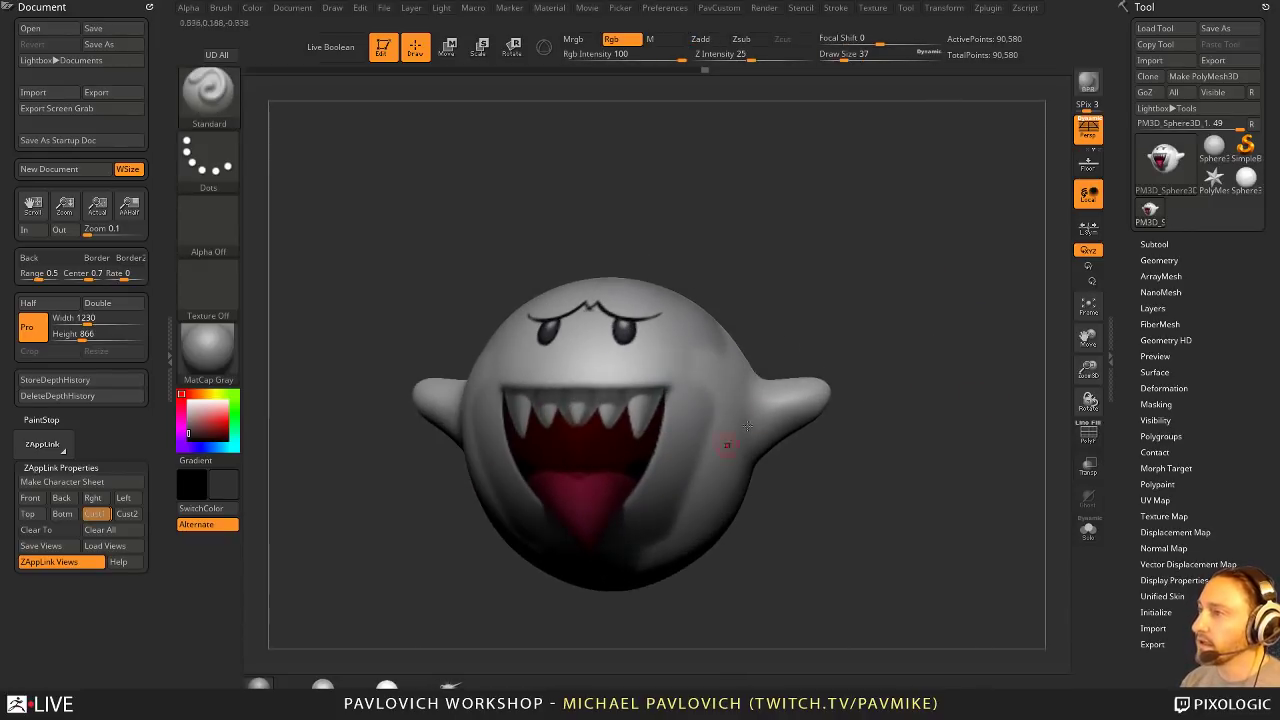
# Step: Set the Rgb Intensity to 9 and choose white as the paint colour
pyautogui.click(600, 57)
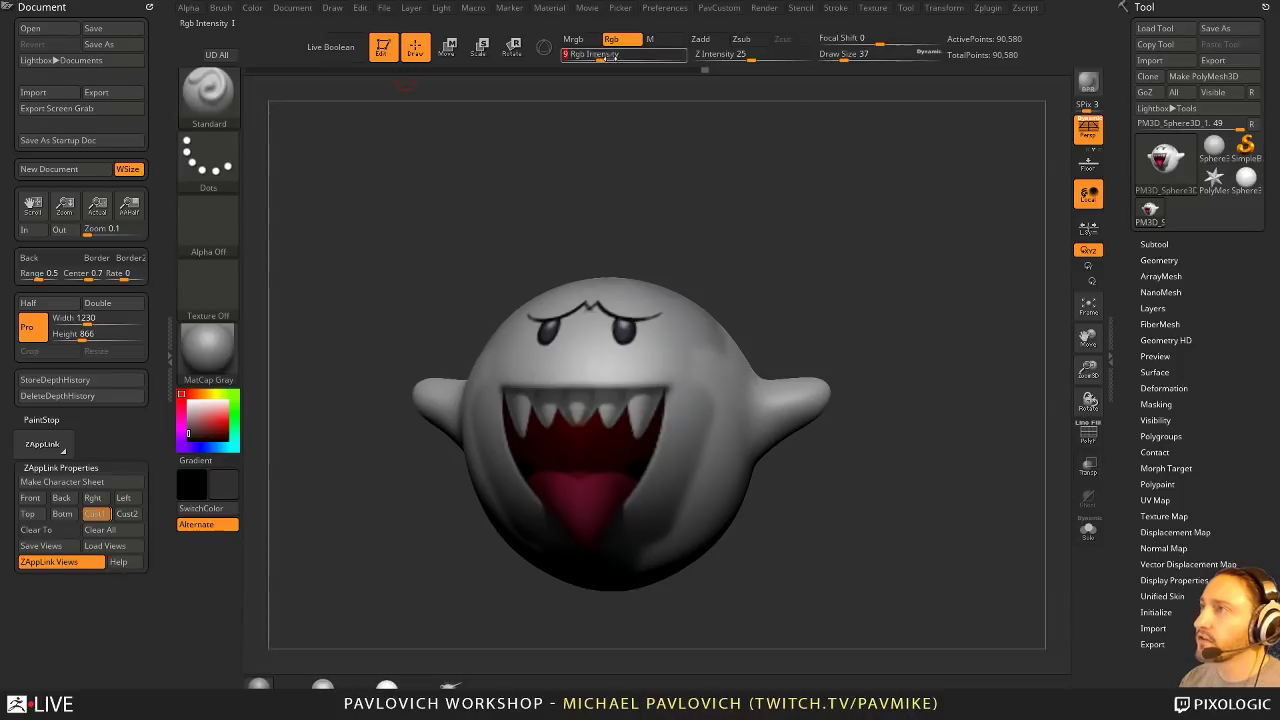
pyautogui.click(257, 8)
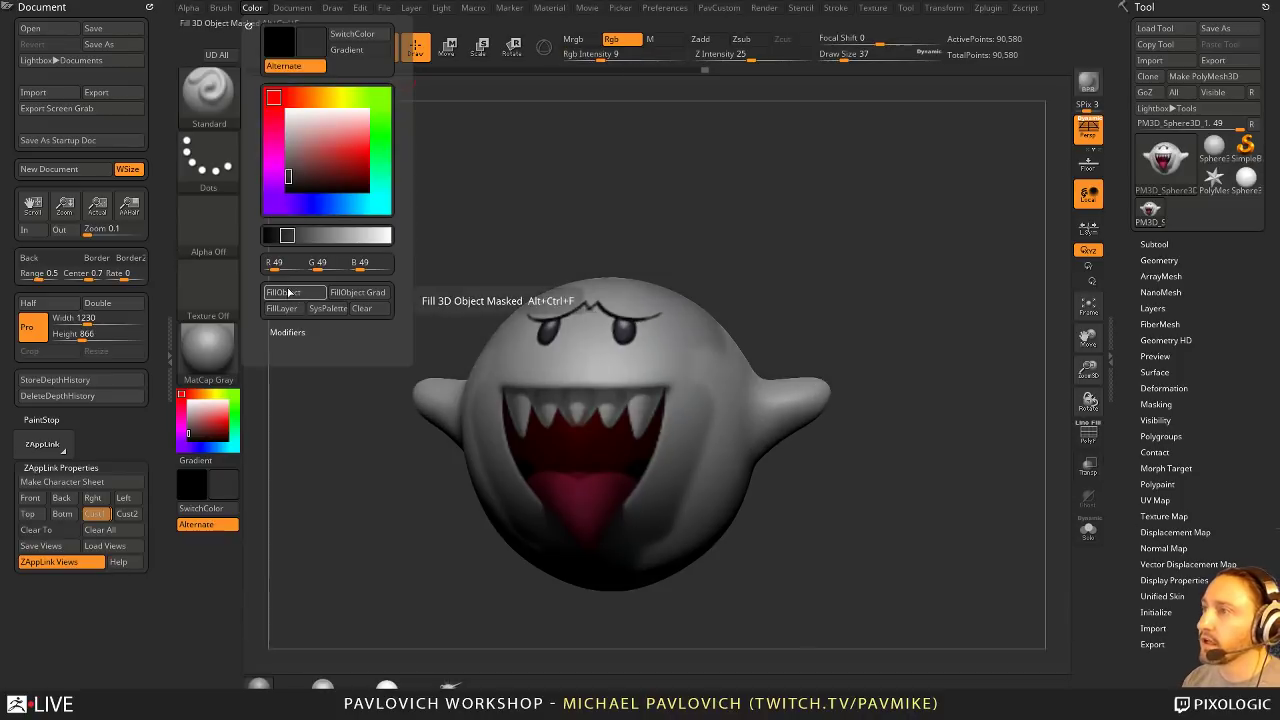
pyautogui.click(188, 401)
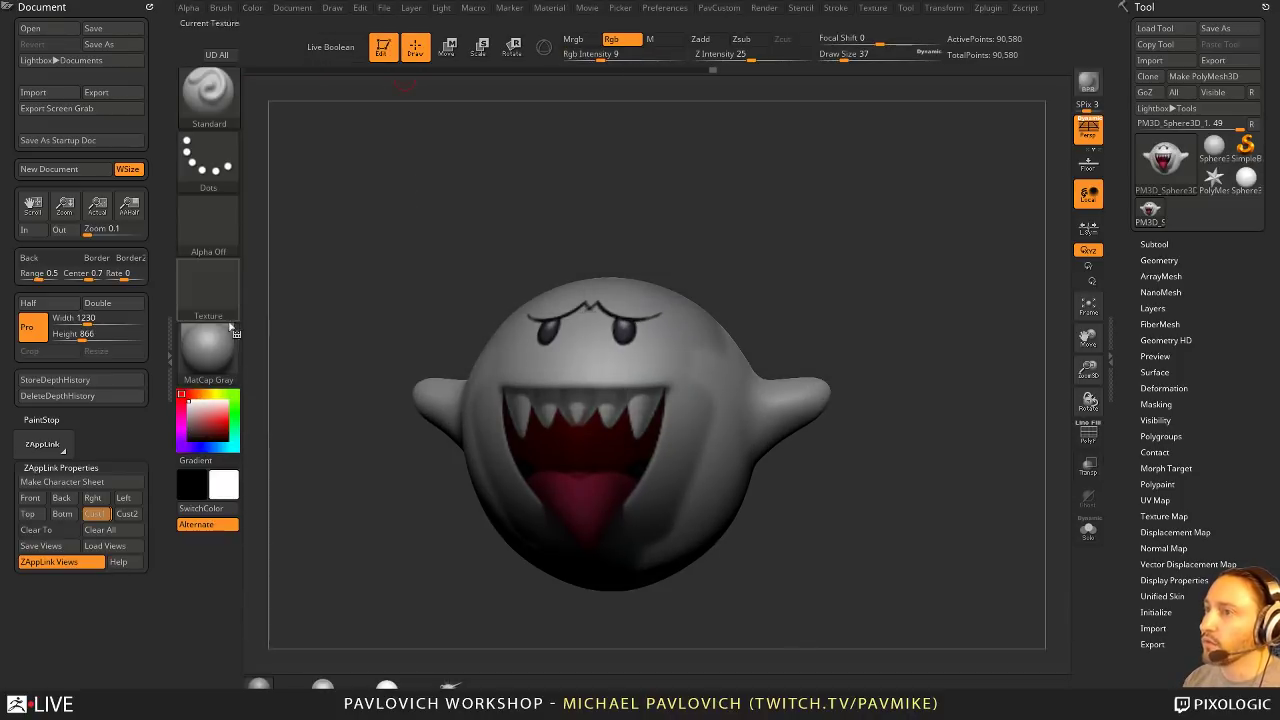
pyautogui.hotkey('ctrl', 'alt', 'f')
pyautogui.hotkey('ctrl', 'alt', 'f')
pyautogui.hotkey('ctrl', 'z')
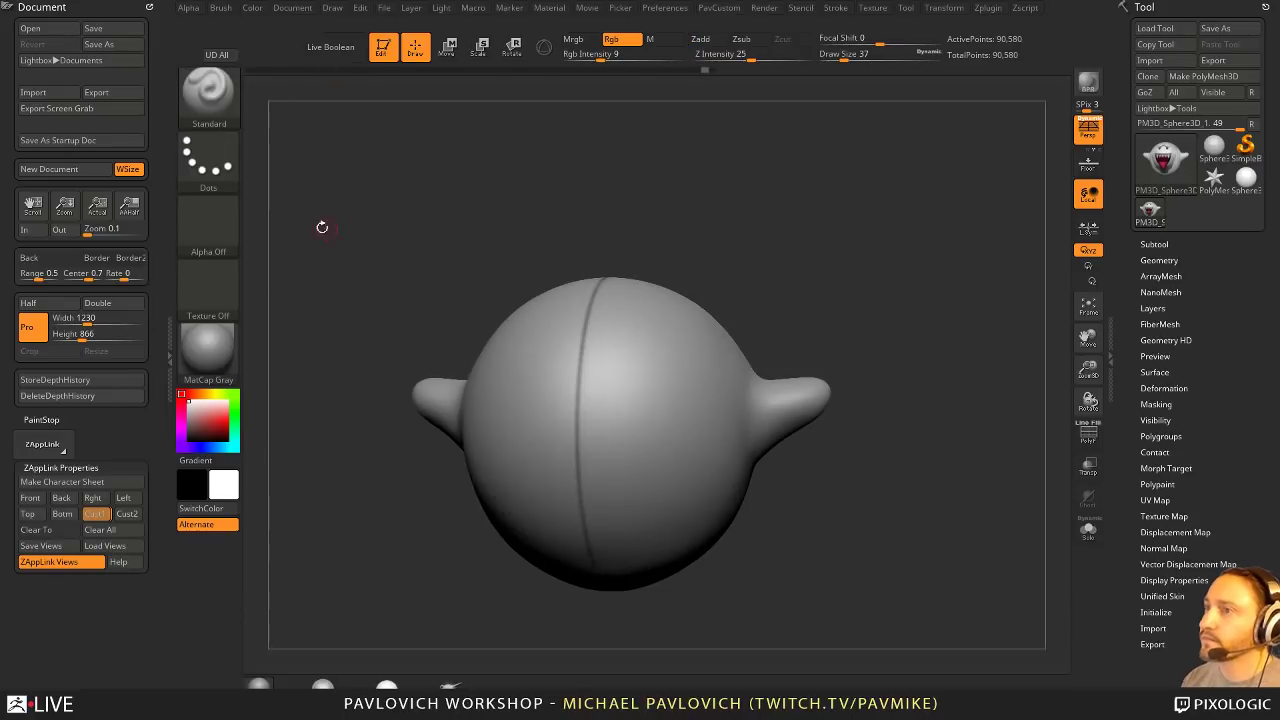
pyautogui.click(702, 70)
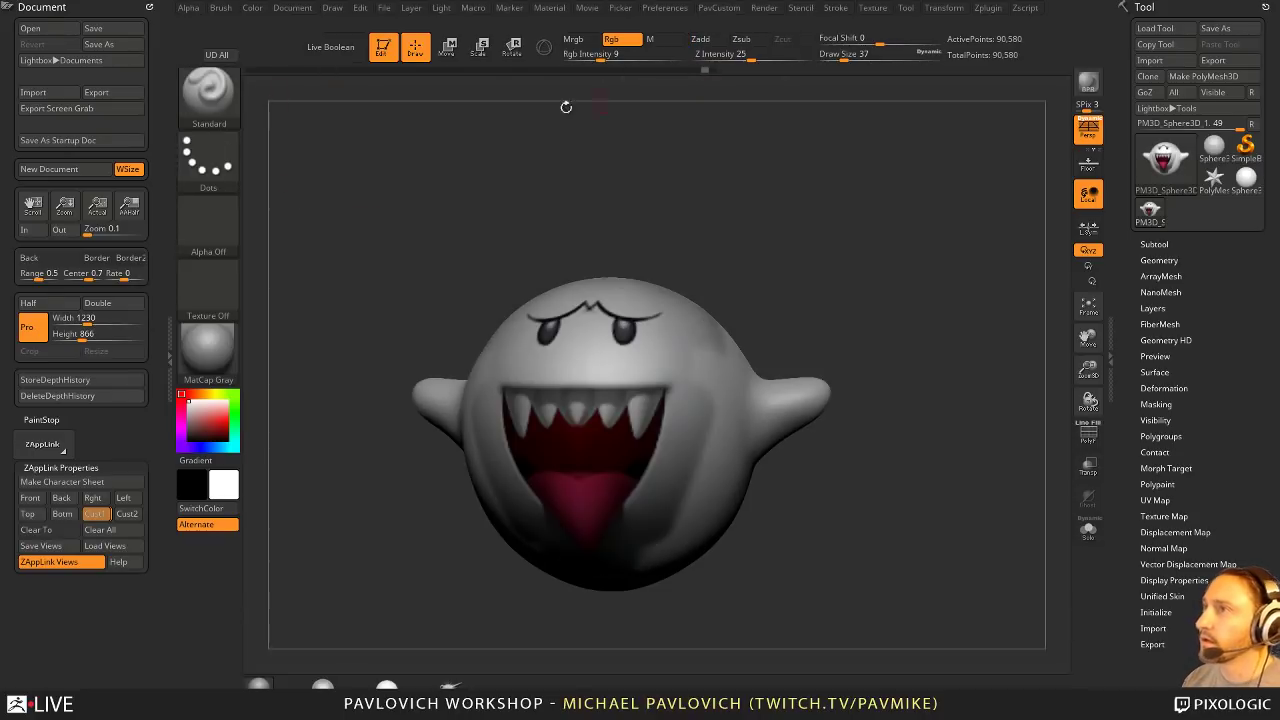
# Step: Fade the painted face by filling the whole object with white at low Rgb intensity
pyautogui.click(253, 8)
pyautogui.click(297, 293)
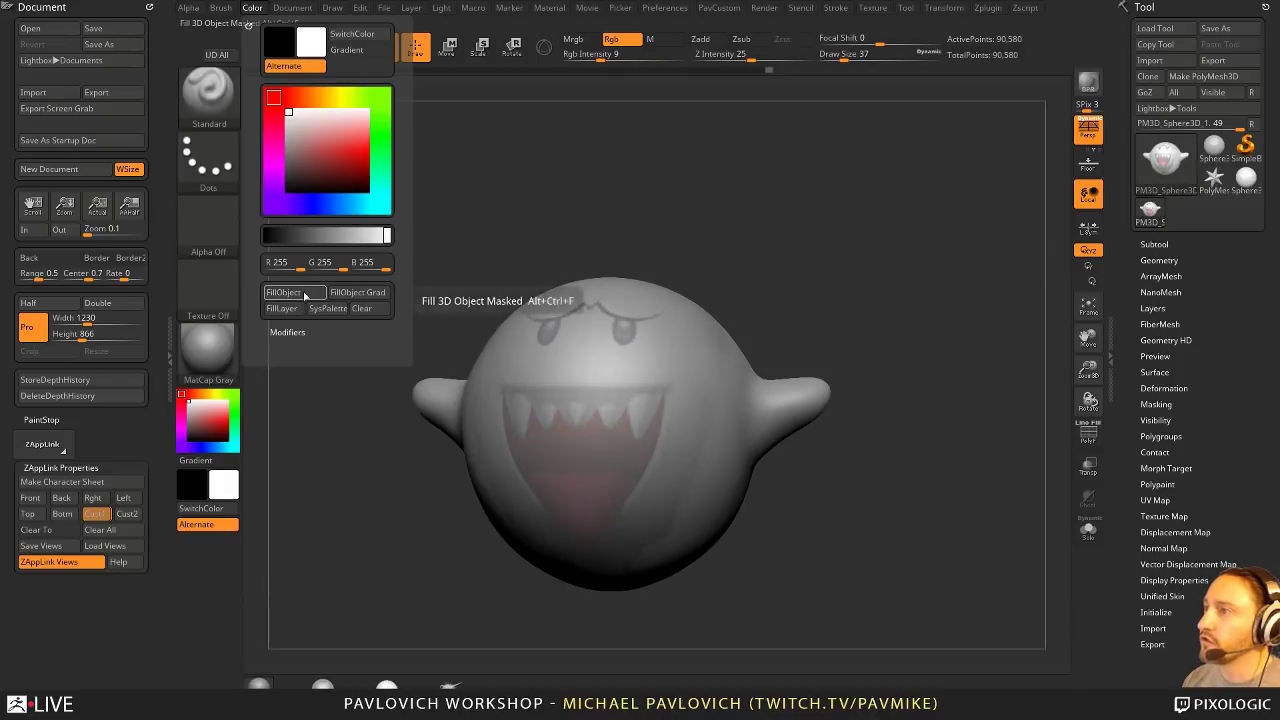
# Step: Turn off perspective distortion and set the draw size to 112 with the face in front view
pyautogui.moveTo(945, 364)
pyautogui.mouseDown()
pyautogui.moveTo(894, 383)
pyautogui.moveTo(946, 365)
pyautogui.moveTo(963, 374)
pyautogui.moveTo(989, 354)
pyautogui.moveTo(968, 328)
pyautogui.mouseUp()
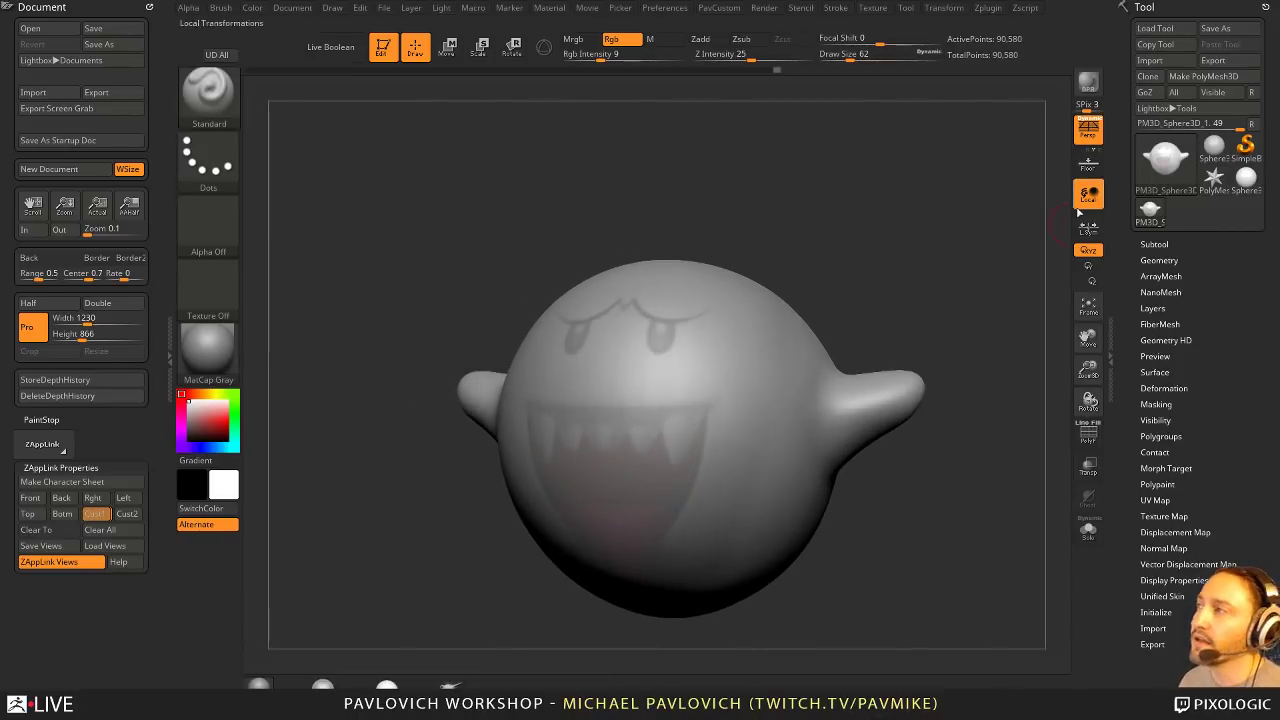
pyautogui.click(1084, 129)
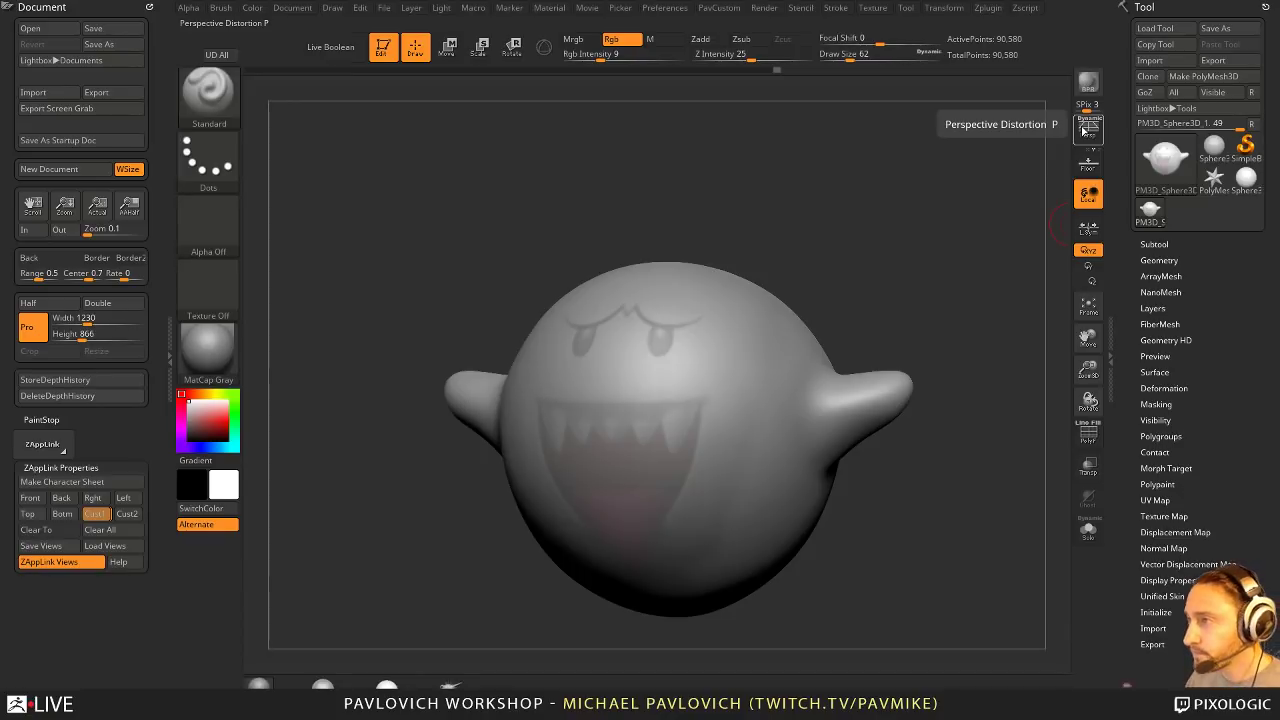
pyautogui.moveTo(818, 306)
pyautogui.mouseDown()
pyautogui.moveTo(809, 246)
pyautogui.moveTo(773, 292)
pyautogui.mouseUp()
pyautogui.press('s')
pyautogui.click(643, 370)
pyautogui.moveTo(773, 292); pyautogui.dragTo(732, 284)
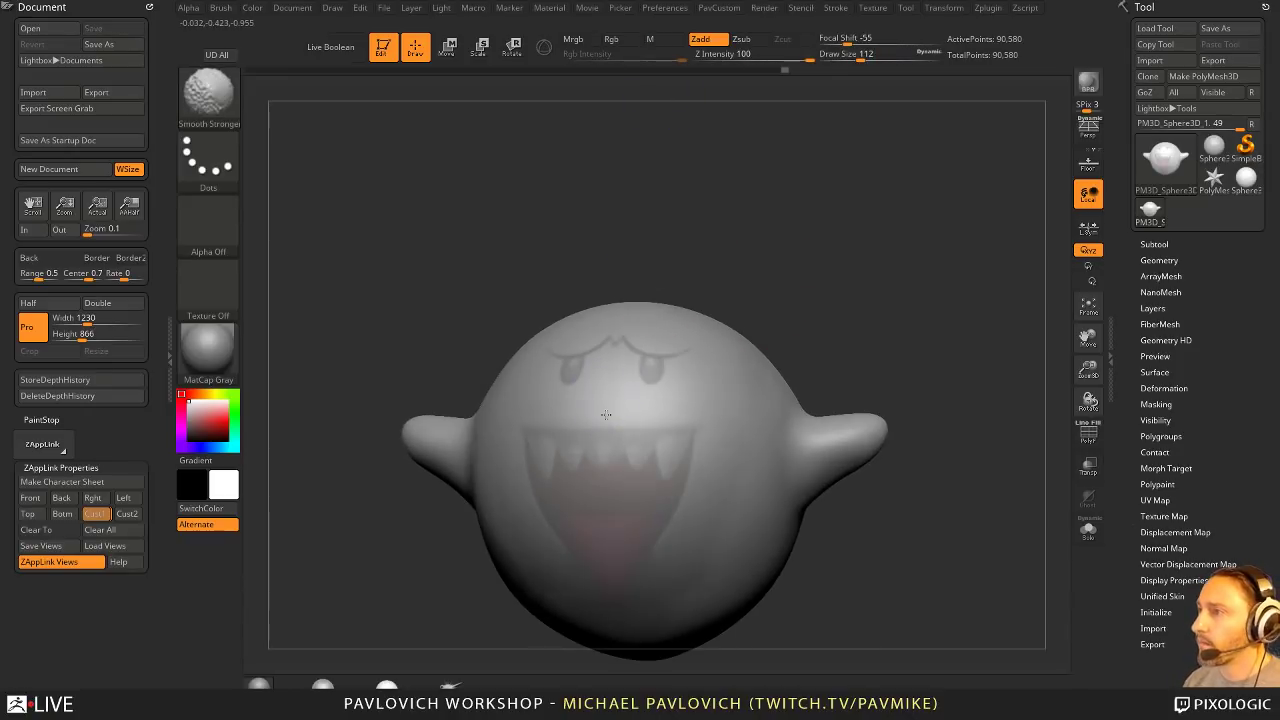
# Step: Smooth the arms and their joints with the body at draw size 87 and rebuild the DynaMesh
pyautogui.moveTo(903, 410); pyautogui.dragTo(643, 428)
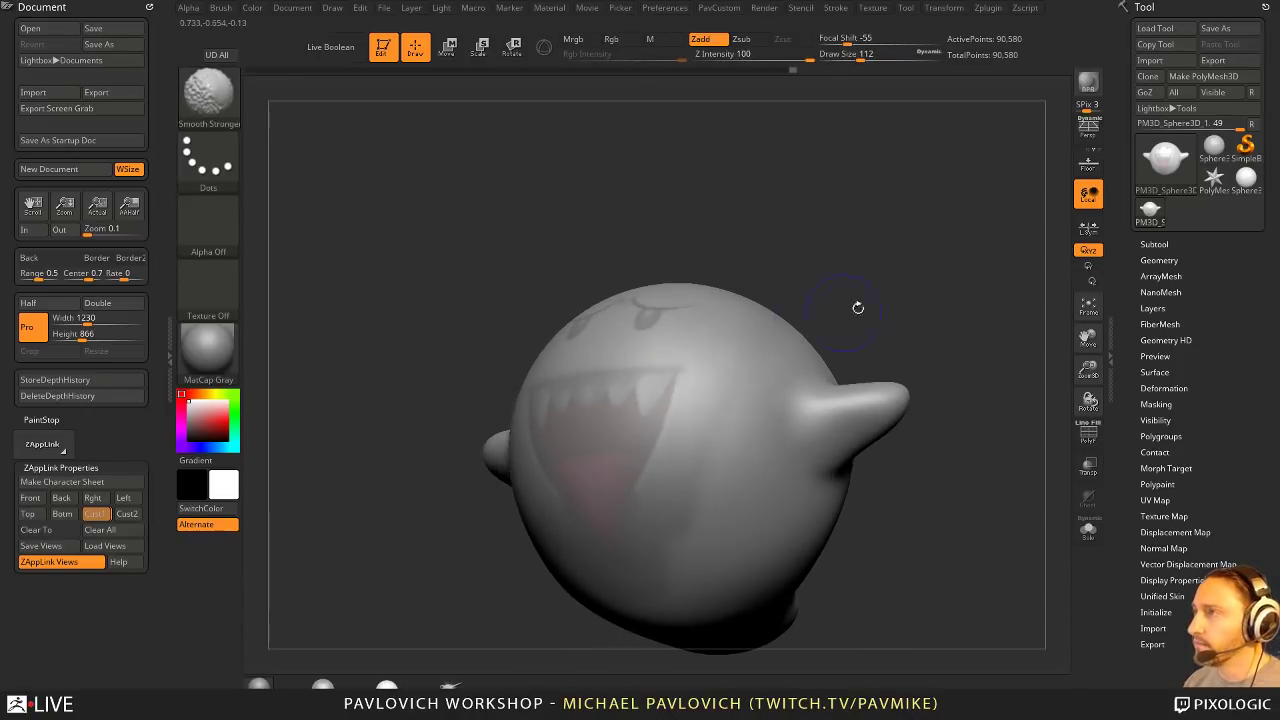
pyautogui.moveTo(867, 285)
pyautogui.mouseDown()
pyautogui.moveTo(903, 323)
pyautogui.moveTo(860, 271)
pyautogui.mouseUp()
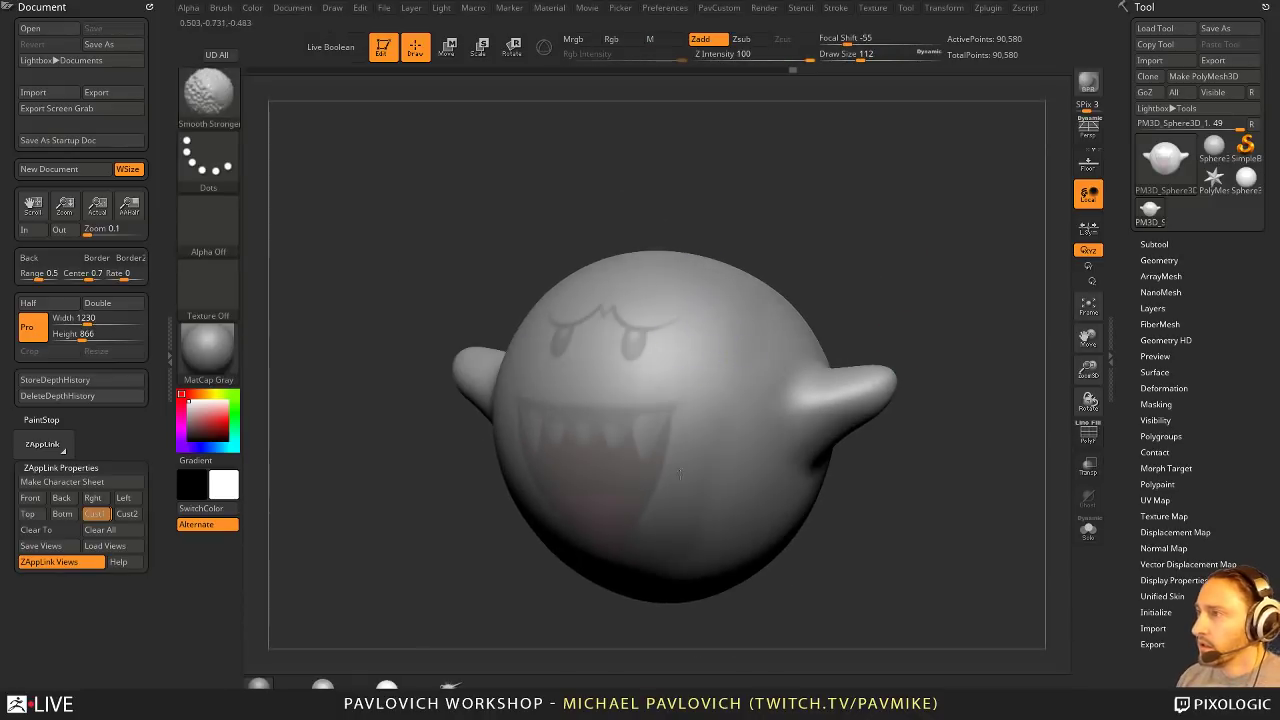
pyautogui.moveTo(903, 358)
pyautogui.mouseDown()
pyautogui.moveTo(930, 377)
pyautogui.moveTo(771, 443)
pyautogui.mouseUp()
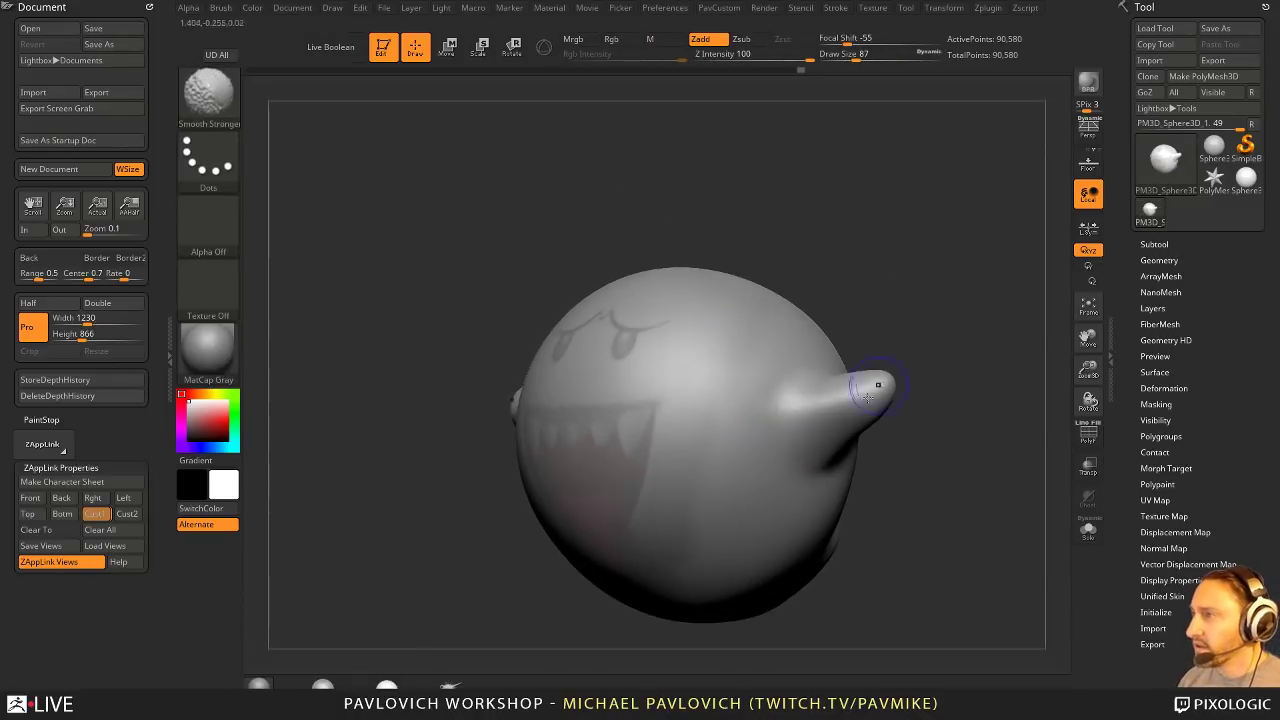
pyautogui.moveTo(937, 420); pyautogui.dragTo(868, 395)
pyautogui.moveTo(951, 377); pyautogui.dragTo(895, 430)
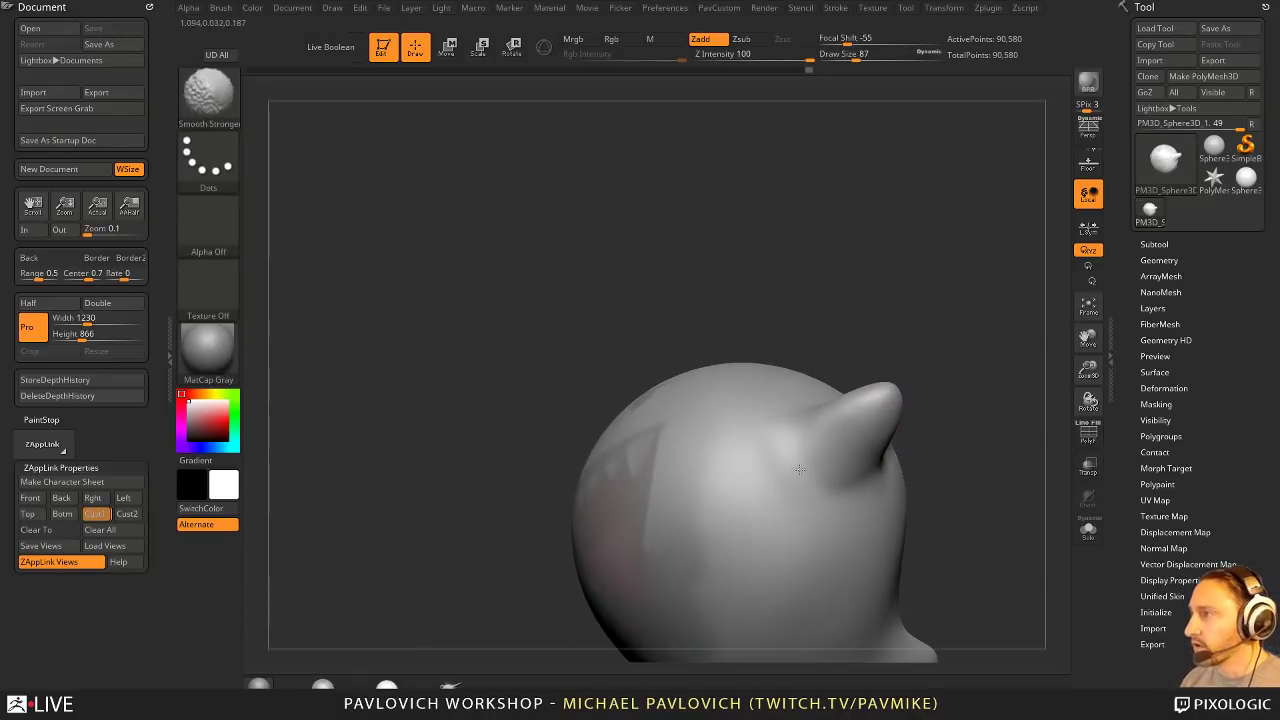
pyautogui.moveTo(800, 469)
pyautogui.mouseDown()
pyautogui.moveTo(906, 340)
pyautogui.moveTo(1003, 354)
pyautogui.moveTo(1048, 221)
pyautogui.mouseUp()
pyautogui.moveTo(976, 304); pyautogui.dragTo(870, 303)
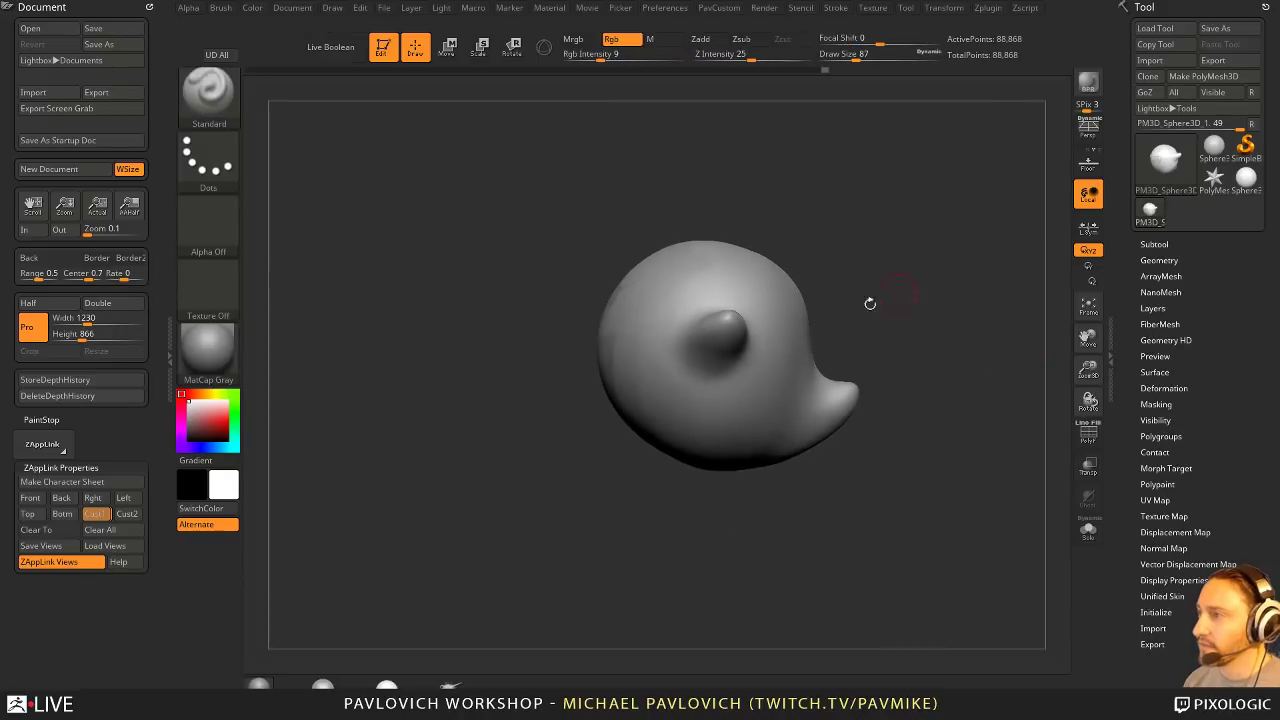
# Step: Adjust the body's silhouette in side view with the Move brush at draw size 484
pyautogui.press('s')
pyautogui.keyDown('alt'); pyautogui.moveTo(763, 517); pyautogui.dragTo(718, 524); pyautogui.keyUp('alt')
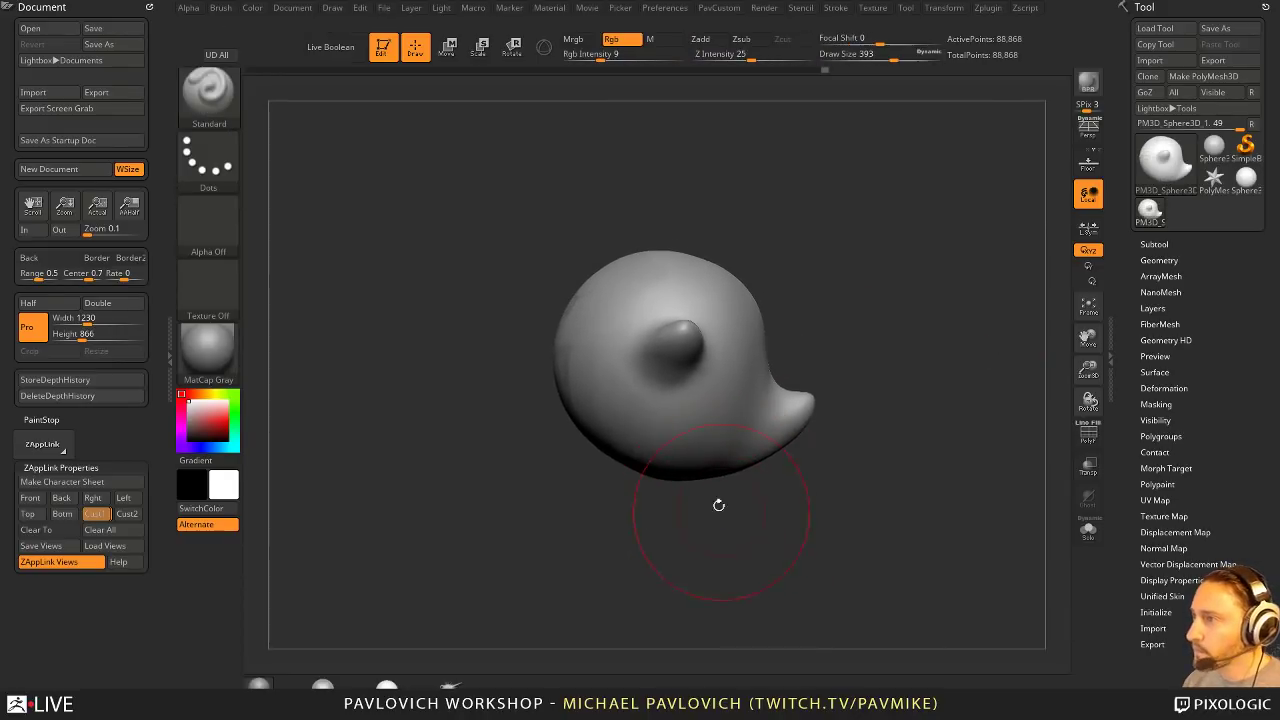
pyautogui.press('b')
pyautogui.press('m')
pyautogui.press('v')
pyautogui.press('s')
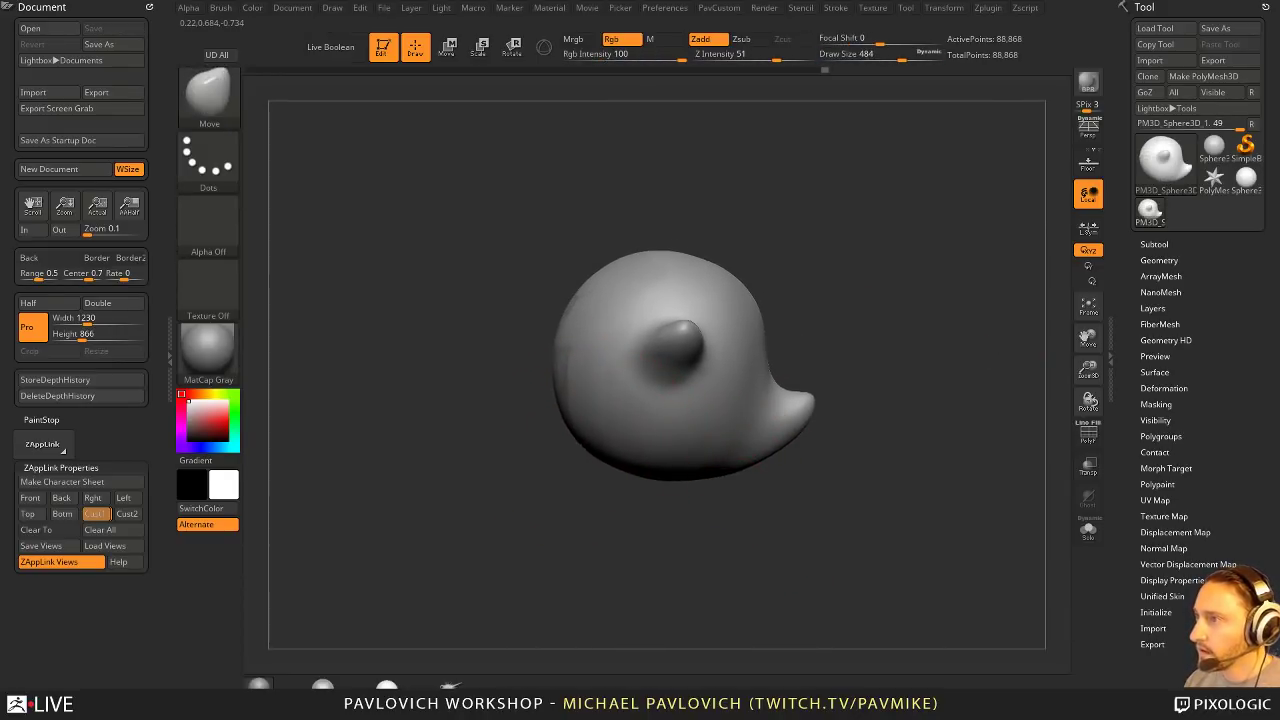
pyautogui.press('s')
pyautogui.press('shift')
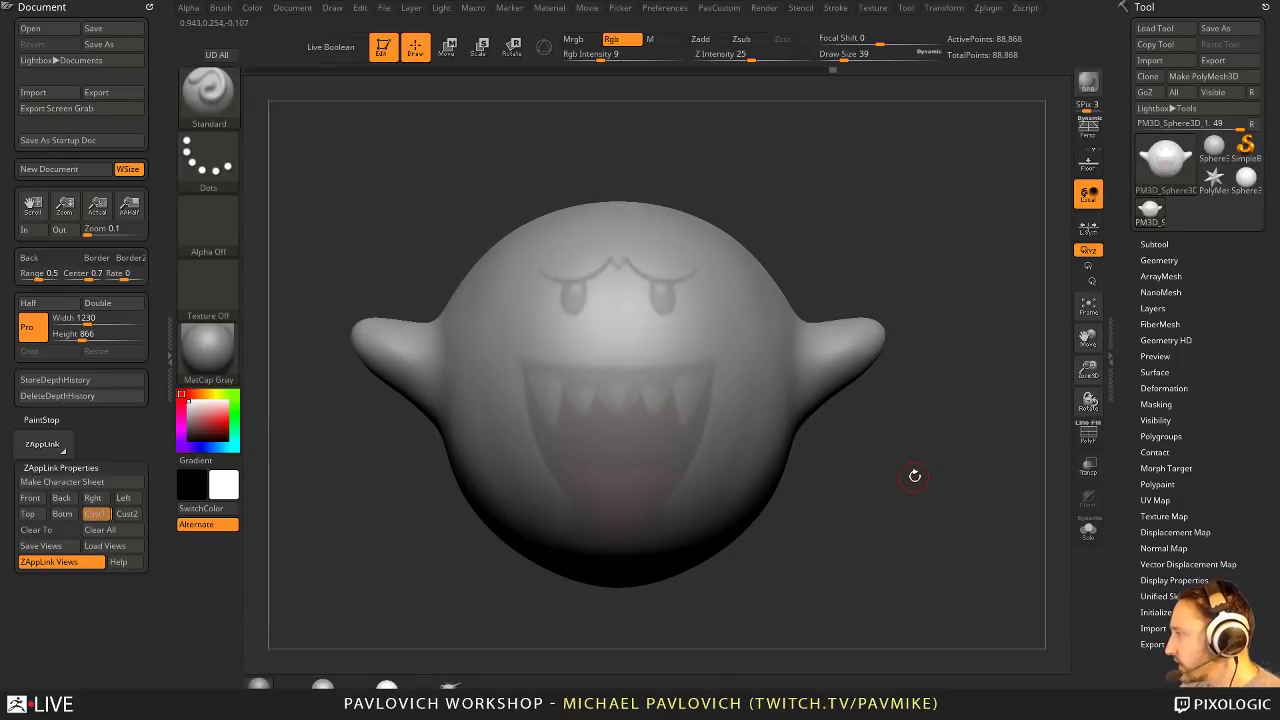
# Step: Reduce the draw size to 17 and switch to the Topology brush with the painted face in front view
pyautogui.keyDown('alt'); pyautogui.moveTo(936, 215); pyautogui.dragTo(945, 262); pyautogui.keyUp('alt')
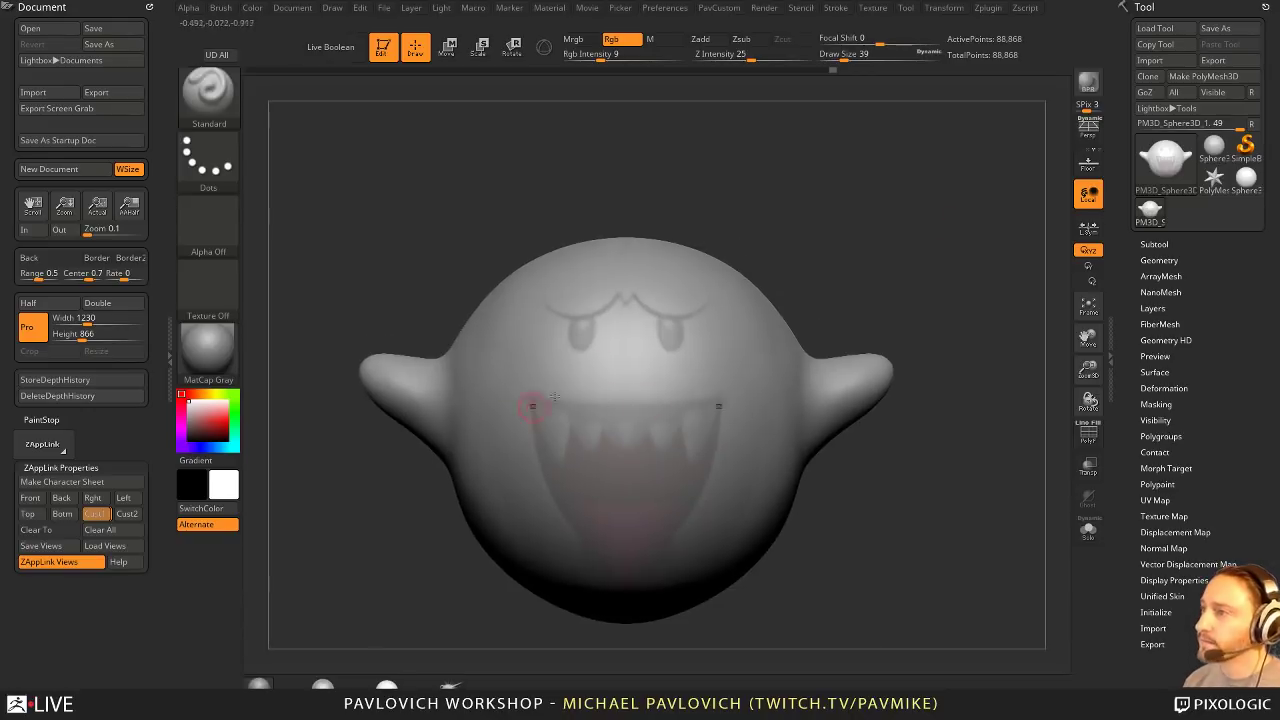
pyautogui.press('s')
pyautogui.moveTo(859, 276)
pyautogui.mouseDown()
pyautogui.moveTo(869, 251)
pyautogui.moveTo(735, 286)
pyautogui.moveTo(793, 307)
pyautogui.mouseUp()
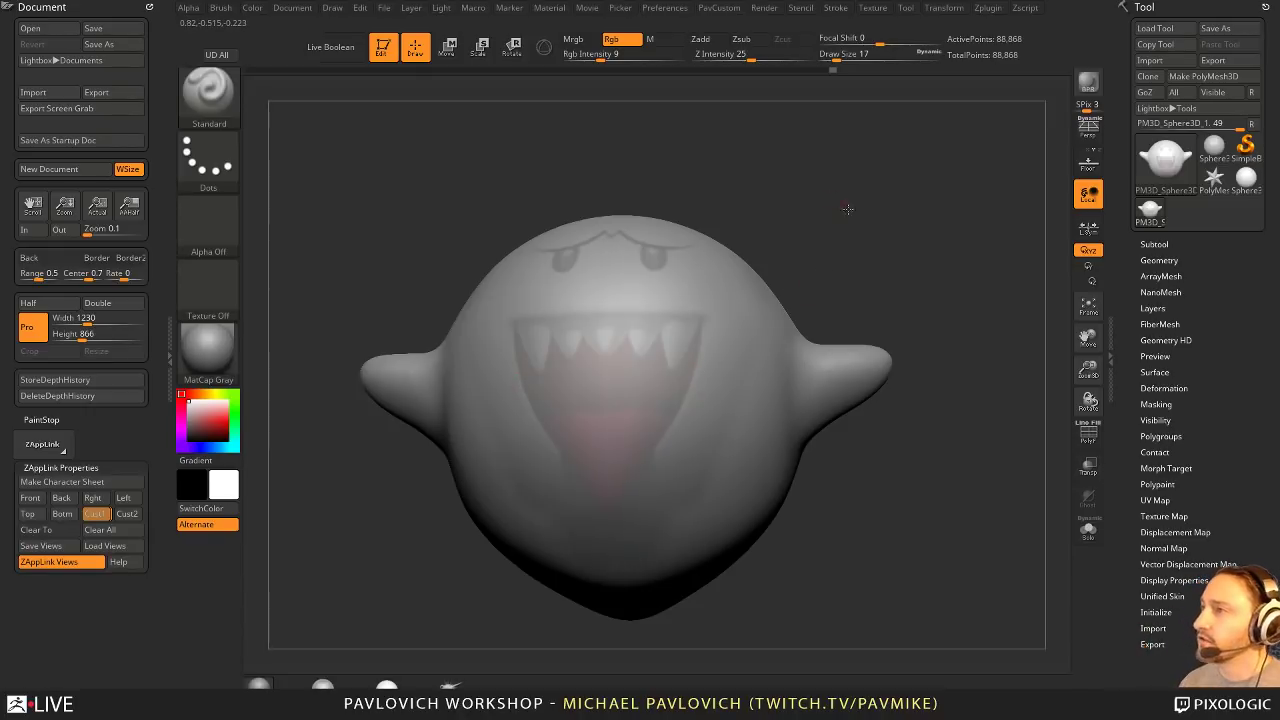
pyautogui.moveTo(847, 209); pyautogui.dragTo(885, 217)
pyautogui.press('b')
pyautogui.press('t')
pyautogui.press('o')
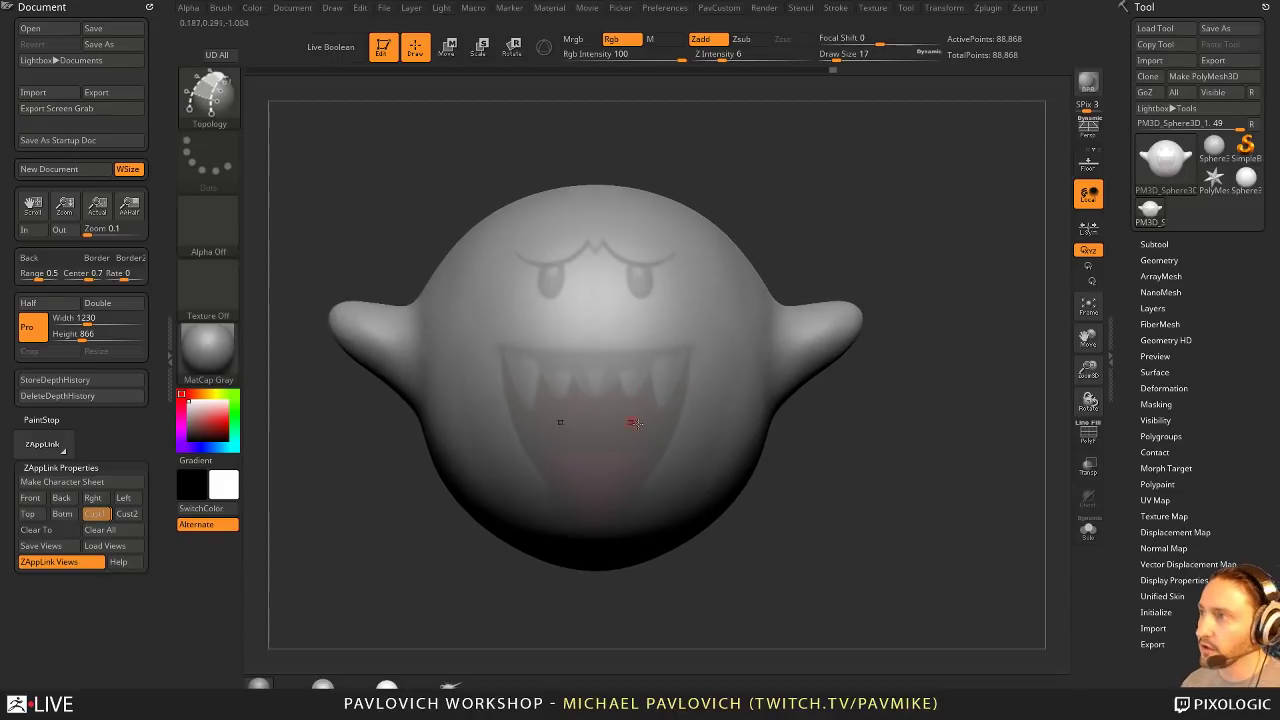
pyautogui.keyDown('alt'); pyautogui.moveTo(905, 377); pyautogui.dragTo(889, 422); pyautogui.keyUp('alt')
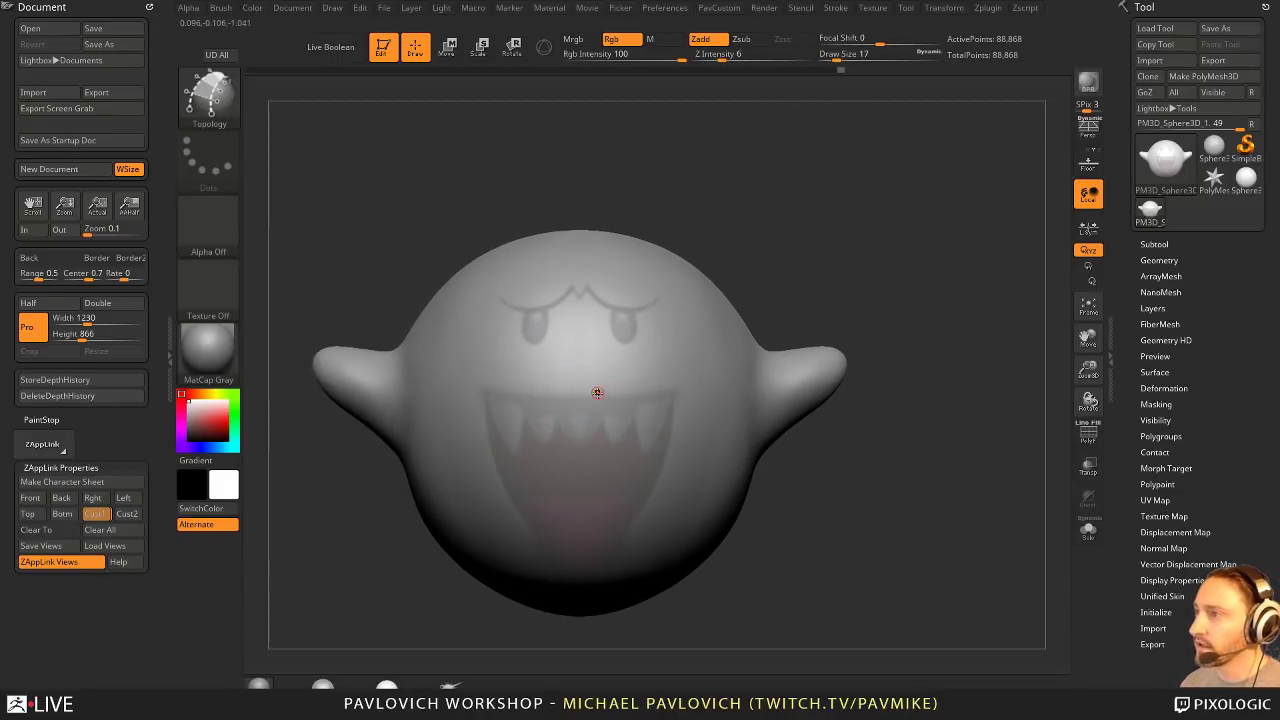
# Step: At draw size 87, draw topology curves along the half-mouth's upper edge, outer side, lower edge and centre line
pyautogui.press('s')
pyautogui.moveTo(597, 393); pyautogui.dragTo(717, 377)
pyautogui.keyDown('alt'); pyautogui.moveTo(806, 500); pyautogui.dragTo(786, 370); pyautogui.keyUp('alt')
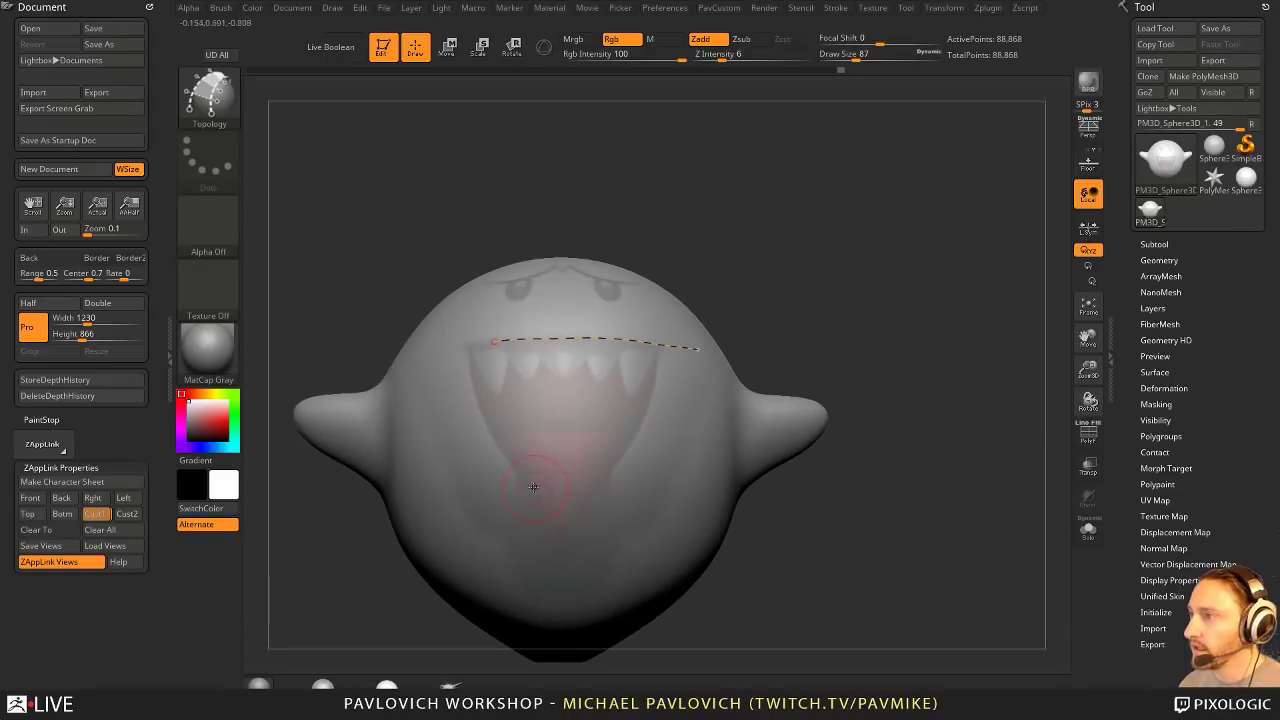
pyautogui.moveTo(612, 486)
pyautogui.mouseDown()
pyautogui.moveTo(648, 463)
pyautogui.moveTo(570, 528)
pyautogui.mouseUp()
pyautogui.moveTo(863, 291); pyautogui.dragTo(858, 350)
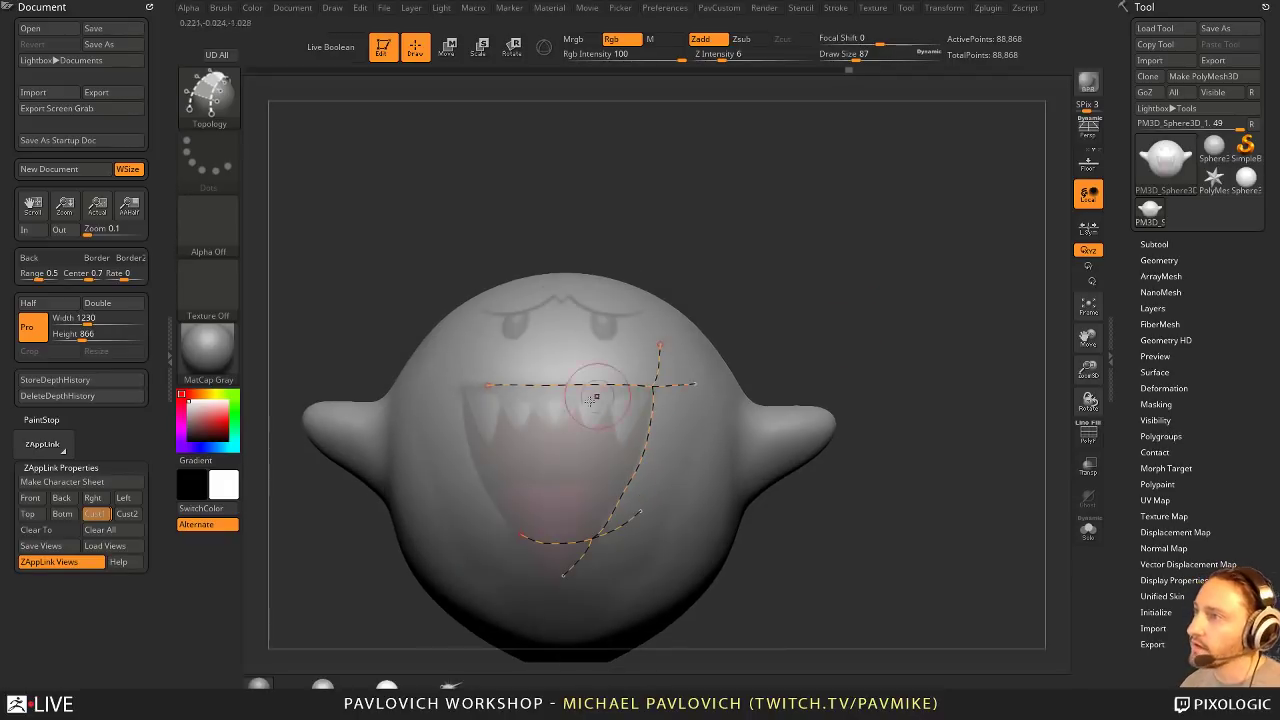
pyautogui.moveTo(540, 550); pyautogui.dragTo(538, 585)
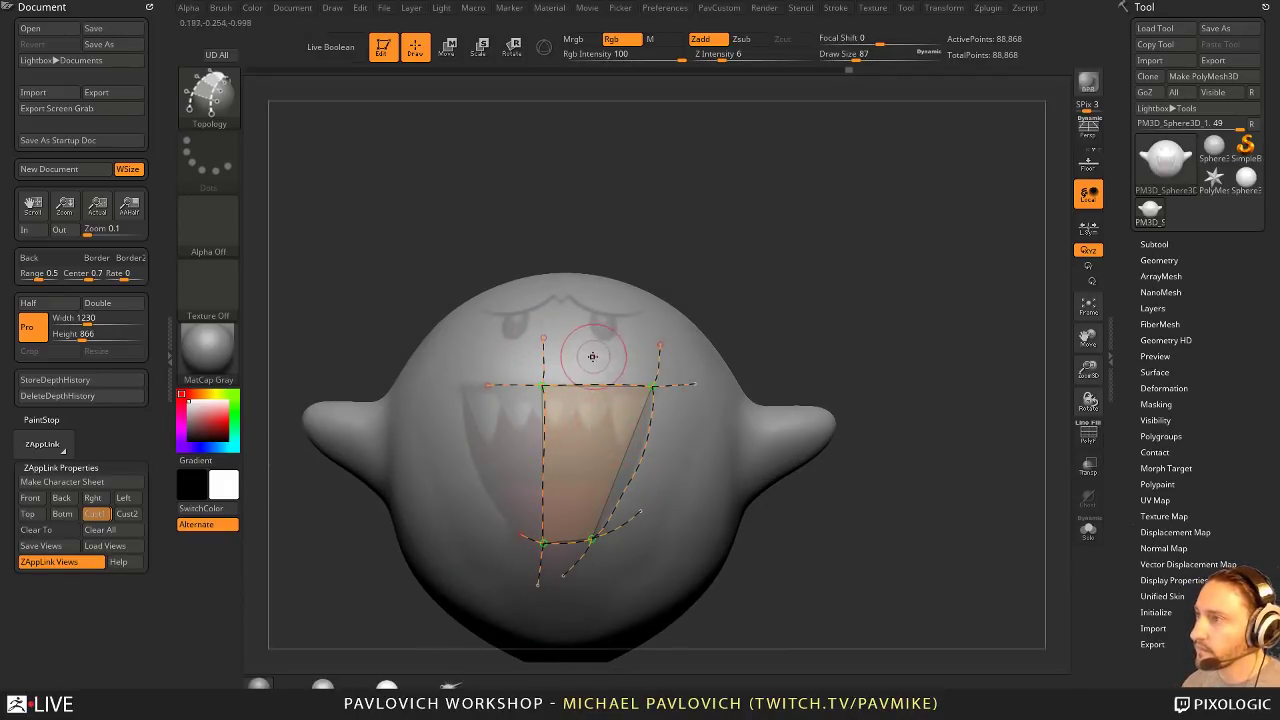
pyautogui.keyDown('shift'); pyautogui.moveTo(778, 307); pyautogui.dragTo(817, 306); pyautogui.keyUp('shift')
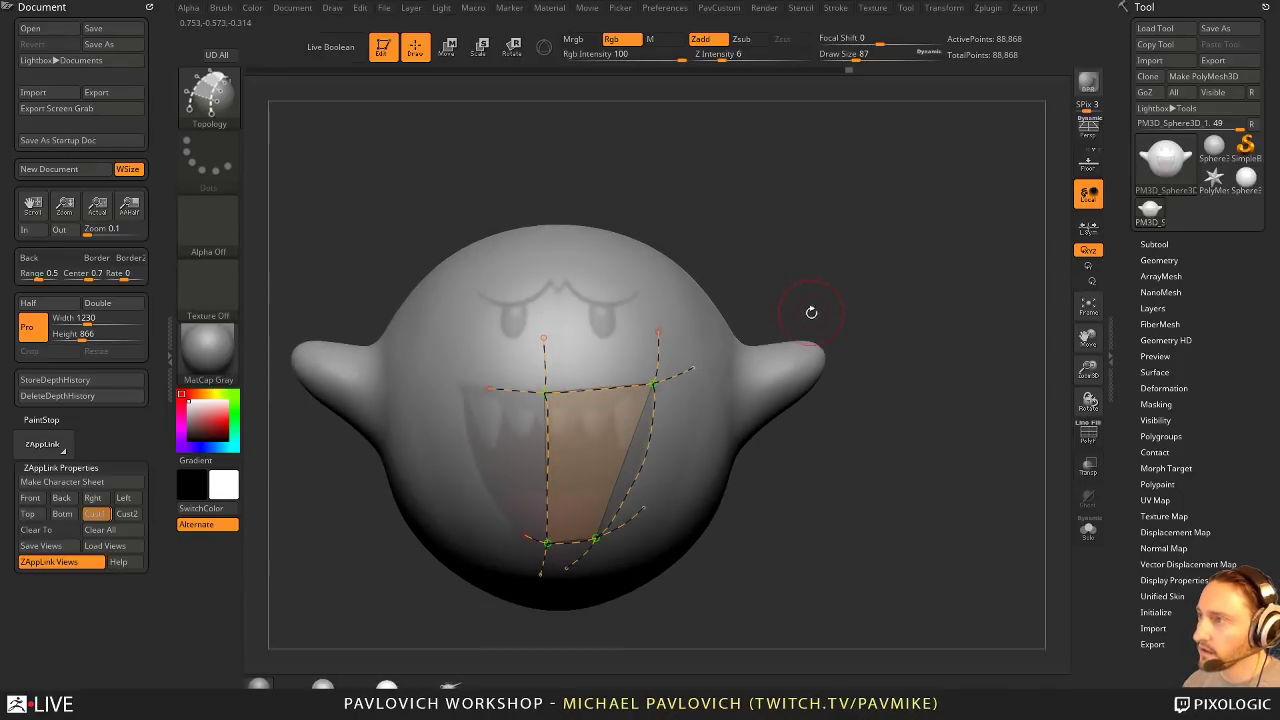
pyautogui.keyDown('alt'); pyautogui.moveTo(894, 333); pyautogui.dragTo(862, 285); pyautogui.keyUp('alt')
# Step: Add three horizontal topology curves and one vertical curve across the half-mouth and generate the patch mesh
pyautogui.moveTo(487, 417); pyautogui.dragTo(708, 405)
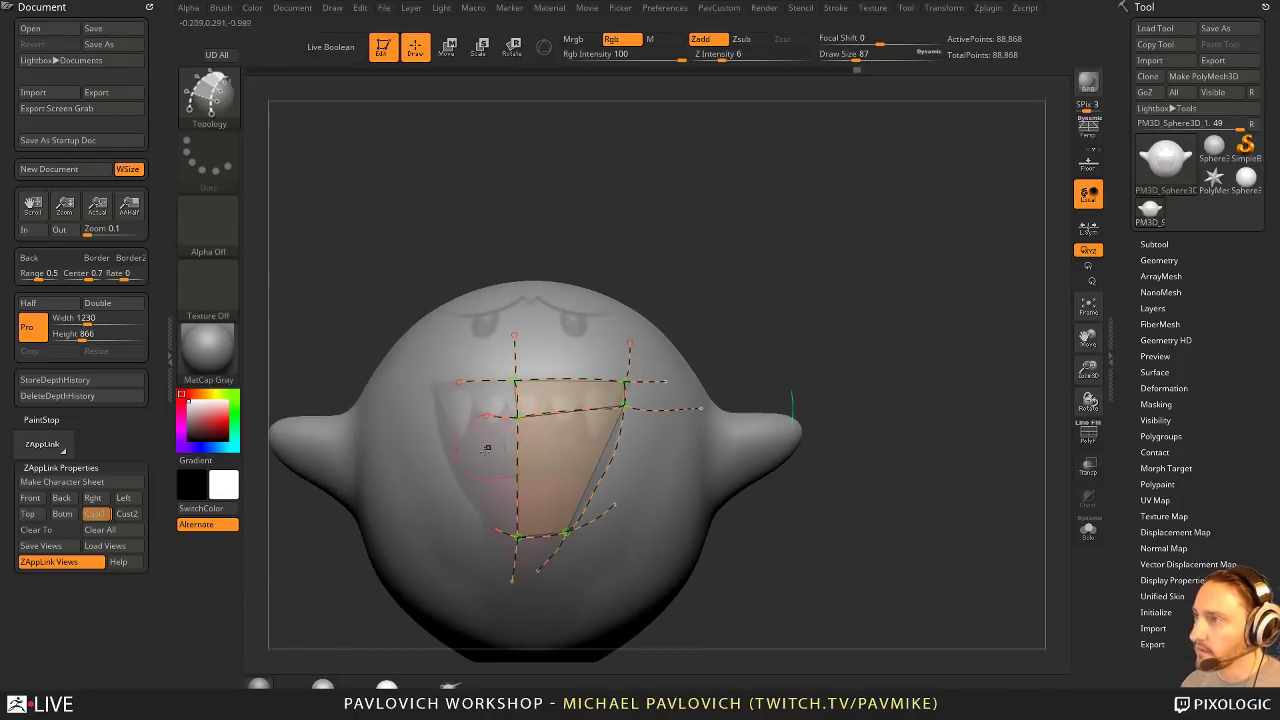
pyautogui.moveTo(487, 459); pyautogui.dragTo(674, 451)
pyautogui.moveTo(481, 500); pyautogui.dragTo(638, 471)
pyautogui.moveTo(826, 346); pyautogui.dragTo(785, 341)
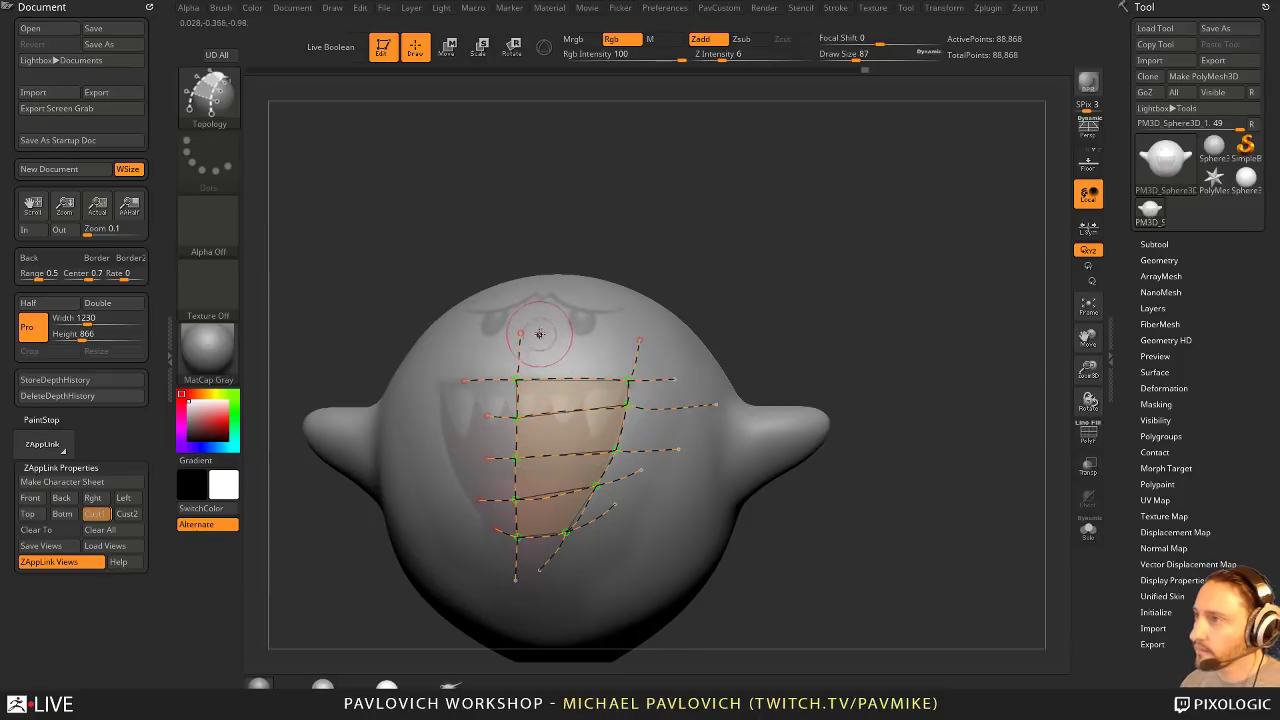
pyautogui.moveTo(537, 488)
pyautogui.mouseDown()
pyautogui.moveTo(532, 545)
pyautogui.moveTo(548, 545)
pyautogui.mouseUp()
pyautogui.moveTo(826, 343); pyautogui.dragTo(808, 340, button='right')
pyautogui.moveTo(873, 258); pyautogui.dragTo(904, 314, button='right')
pyautogui.click(768, 316)
# Step: Split the half-mouth patch from the masked body into its own subtool
pyautogui.press('space')
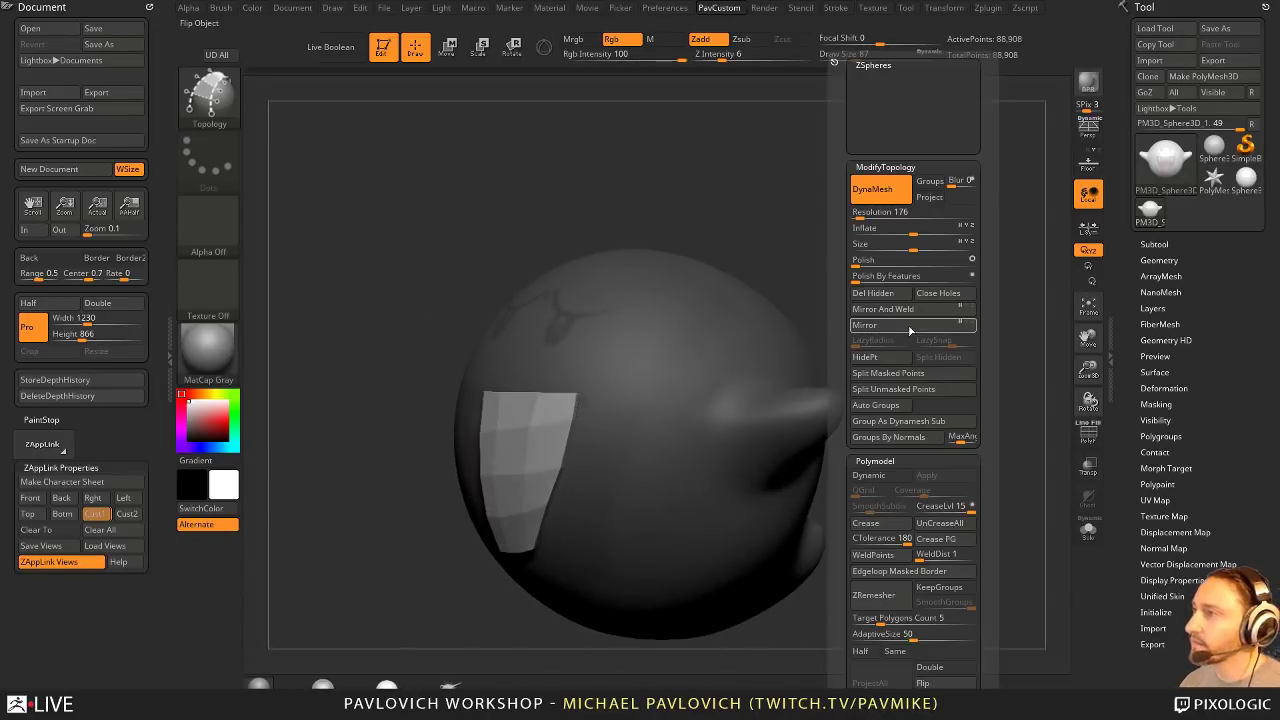
pyautogui.click(907, 378)
pyautogui.moveTo(918, 331); pyautogui.dragTo(944, 341, button='right')
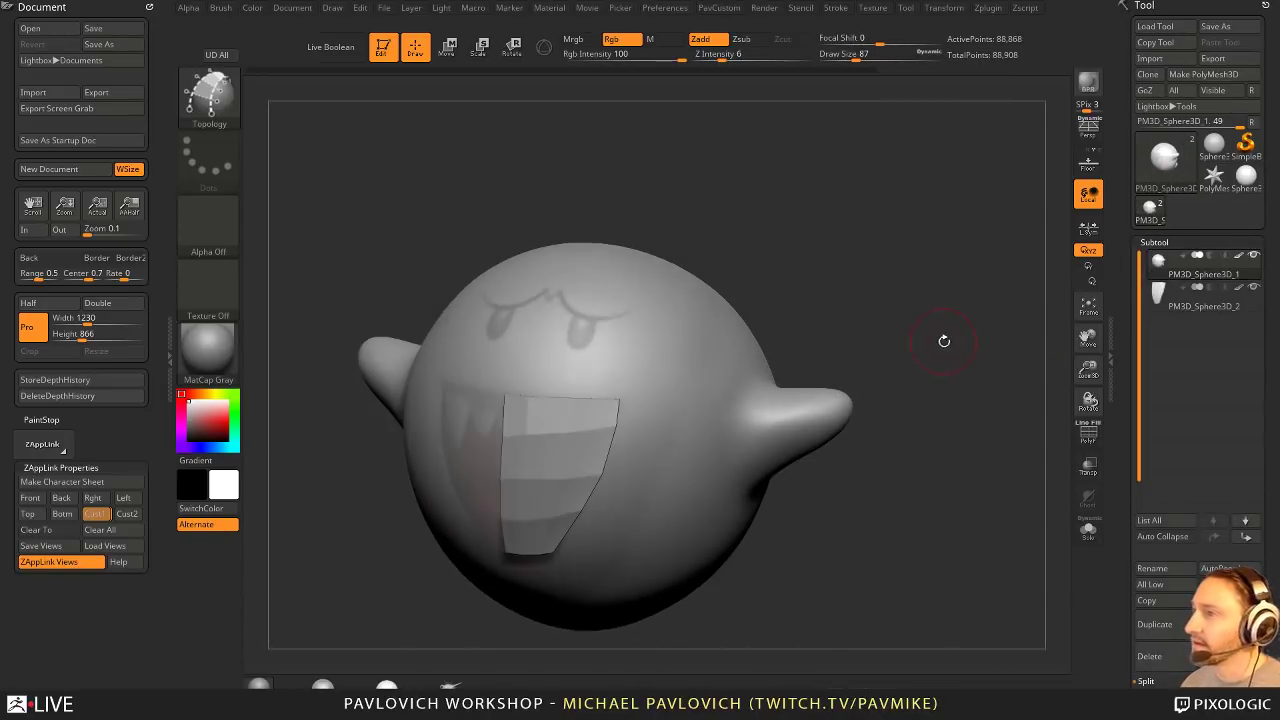
pyautogui.press('space')
# Step: Select the mouth patch subtool and complete the other half with Mirror And Weld
pyautogui.click(1158, 297)
pyautogui.press('space')
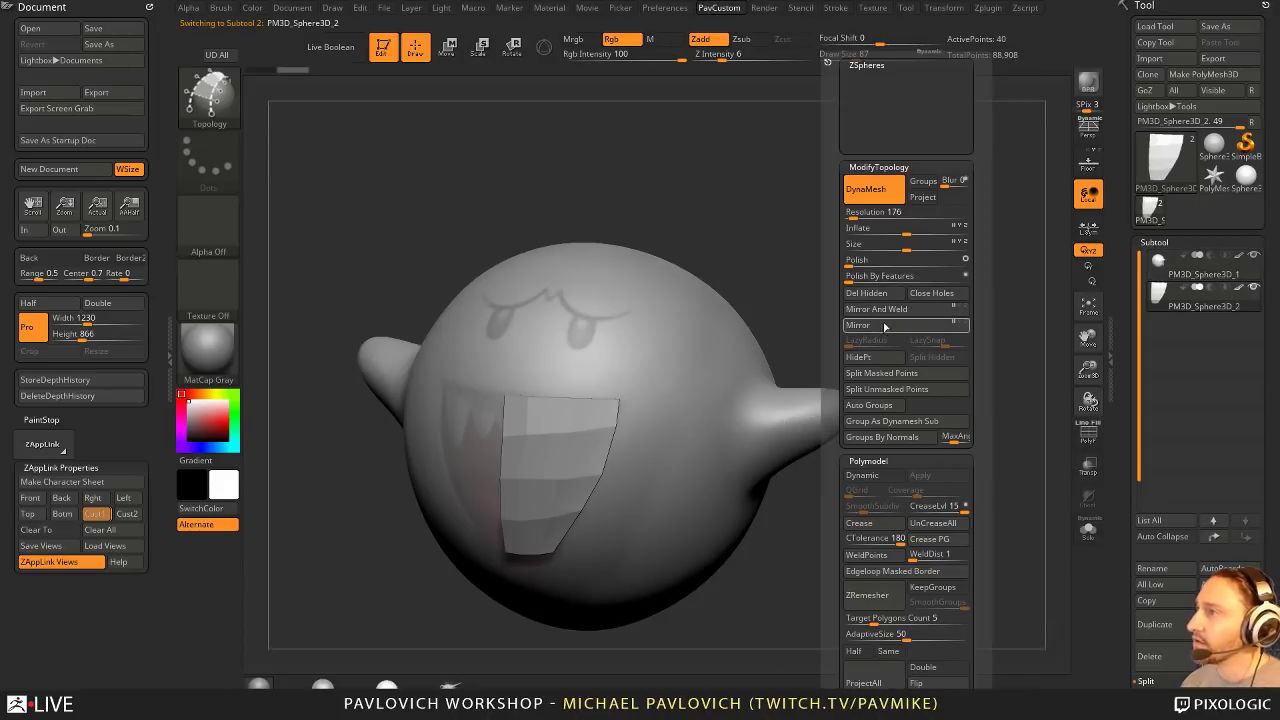
pyautogui.click(884, 326)
pyautogui.click(888, 312)
pyautogui.keyDown('shift'); pyautogui.moveTo(1010, 385); pyautogui.dragTo(1059, 426, button='right'); pyautogui.keyUp('shift')
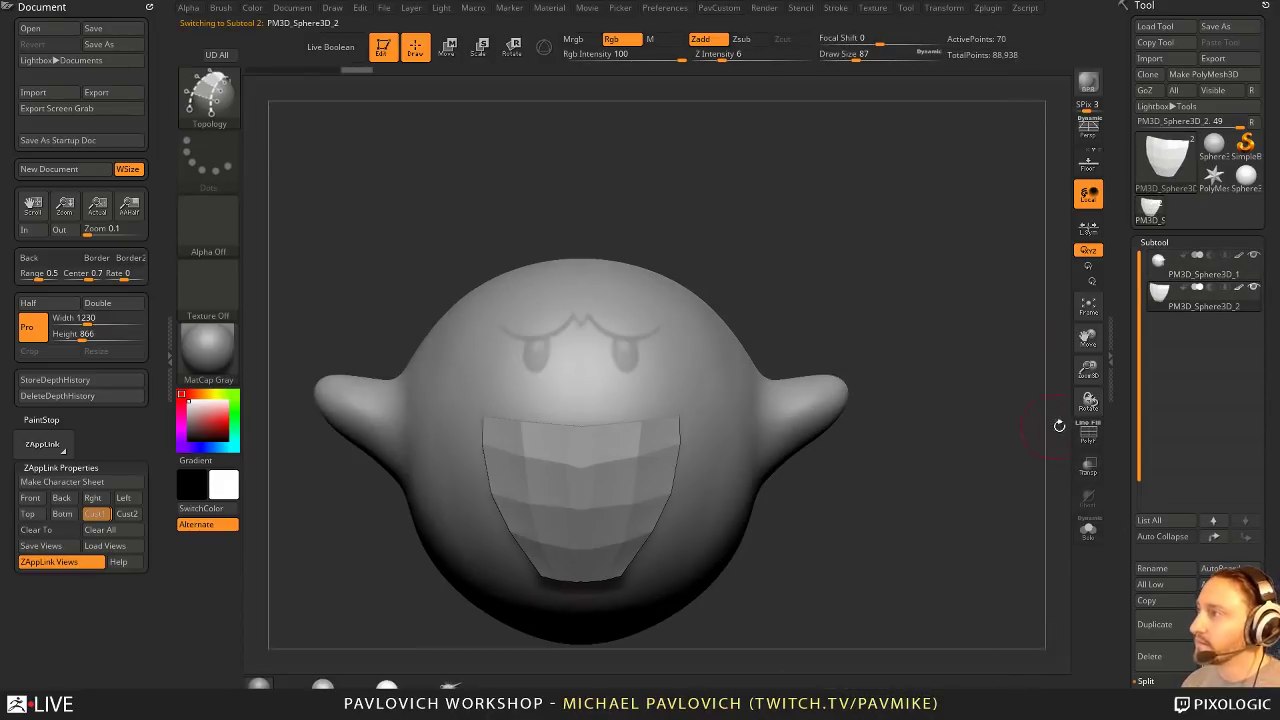
# Step: Set the mouth patch subtool to subtract from the body and turn on Live Boolean
pyautogui.hotkey('shift', 'f')
pyautogui.moveTo(980, 411); pyautogui.dragTo(780, 351)
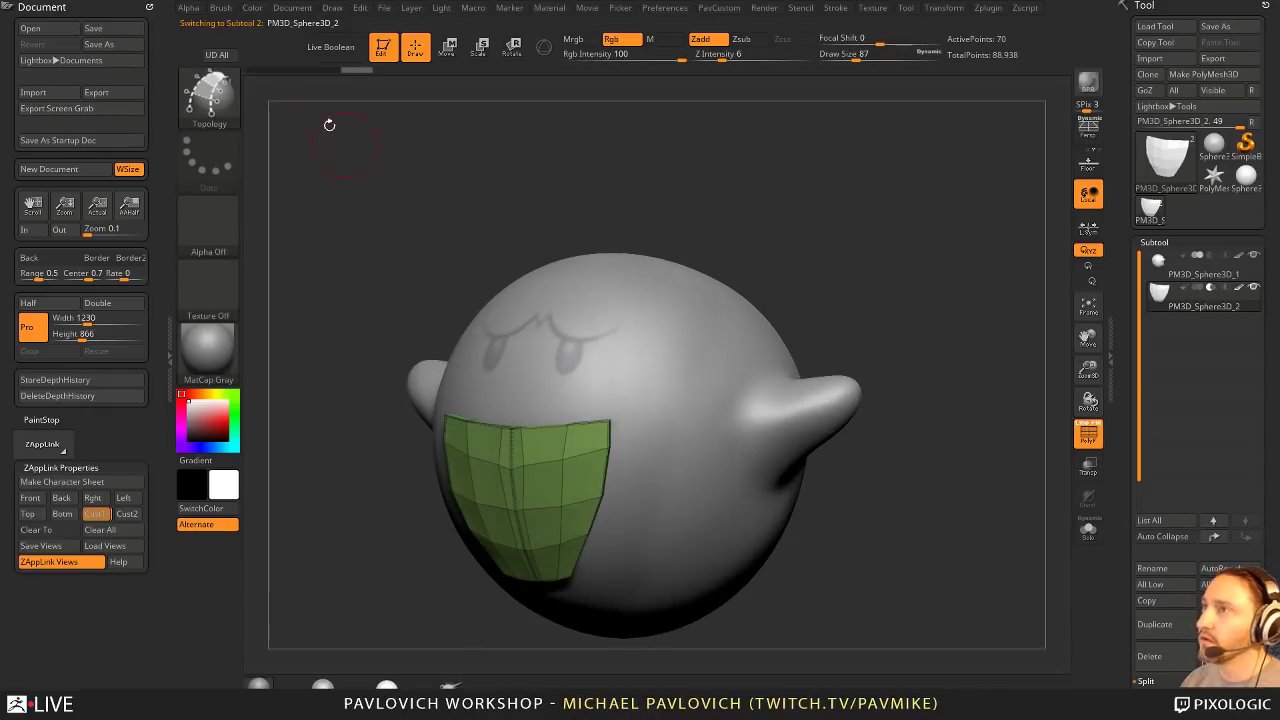
pyautogui.click(332, 48)
pyautogui.click(1081, 427)
pyautogui.moveTo(975, 385); pyautogui.dragTo(918, 356)
pyautogui.keyDown('shift'); pyautogui.moveTo(552, 453); pyautogui.dragTo(958, 305); pyautogui.keyUp('shift')
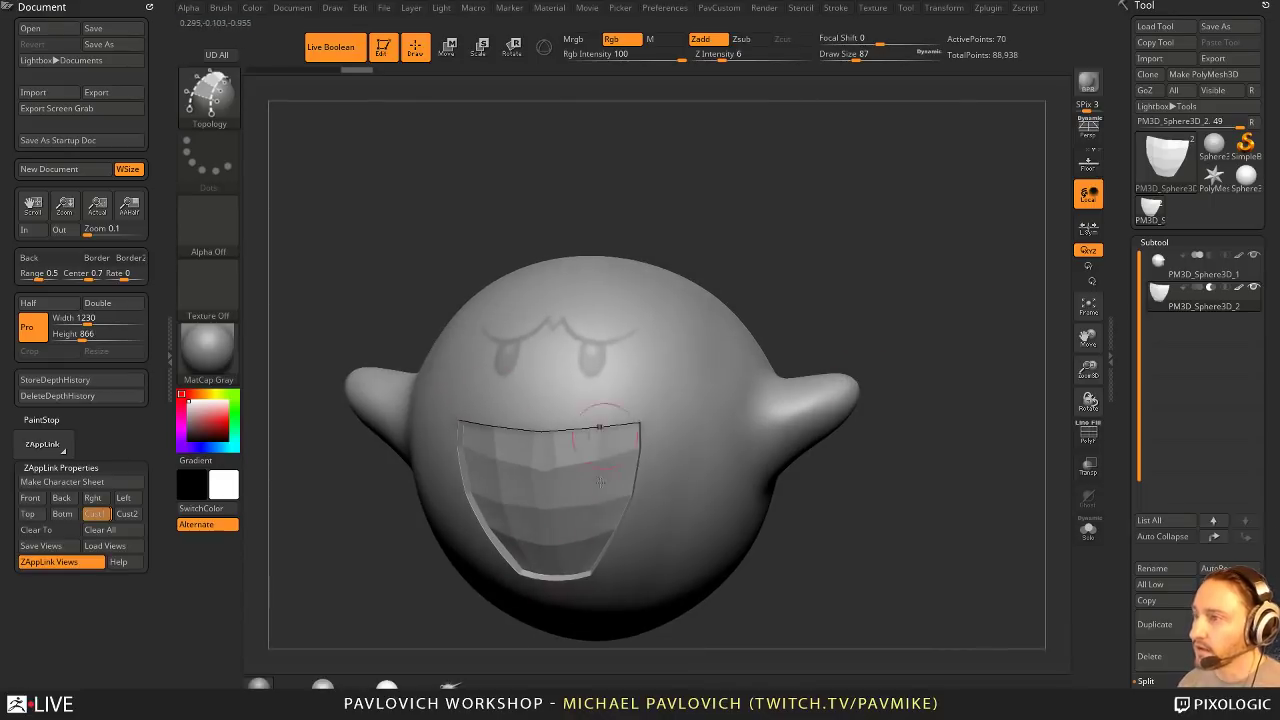
# Step: Turn on Dynamic subdivision for the mouth patch and check the smoothed cut from the side
pyautogui.press('space')
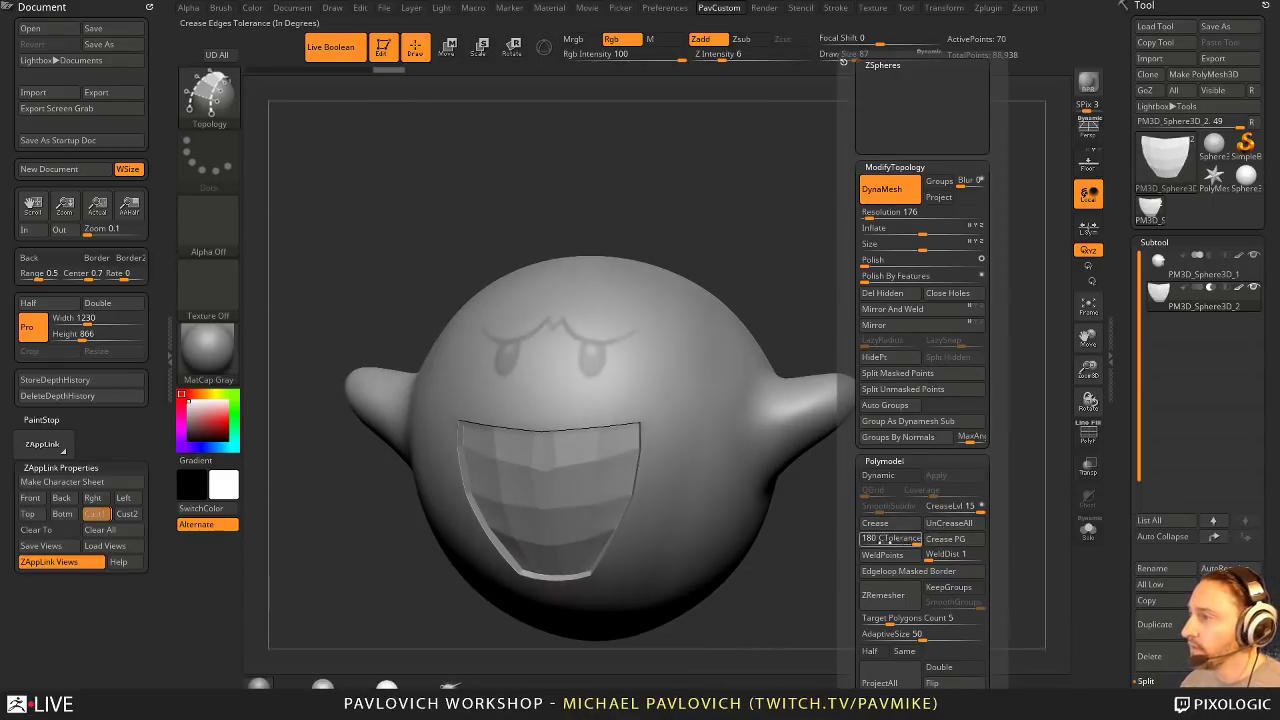
pyautogui.click(897, 480)
pyautogui.moveTo(859, 280); pyautogui.dragTo(932, 262)
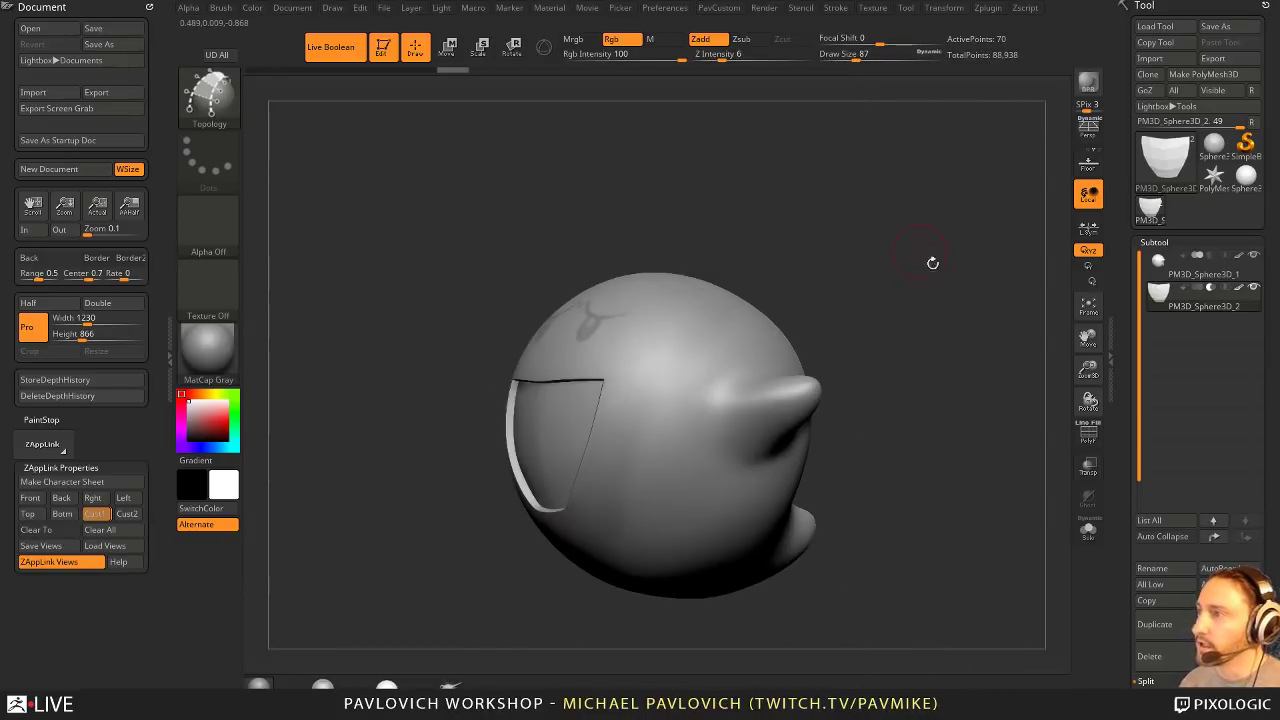
# Step: Isolate the mouth patch with its polyframe shown and switch to the ZModeler brush
pyautogui.click(1088, 473)
pyautogui.moveTo(1030, 482)
pyautogui.keyDown('alt'); pyautogui.mouseDown()
pyautogui.moveTo(1044, 470)
pyautogui.moveTo(1046, 500)
pyautogui.moveTo(943, 489)
pyautogui.moveTo(1051, 466)
pyautogui.moveTo(866, 363)
pyautogui.mouseUp(); pyautogui.keyUp('alt')
pyautogui.click(1088, 470)
pyautogui.click(1088, 530)
pyautogui.click(1088, 434)
pyautogui.press('b')
pyautogui.press('z')
pyautogui.press('m')
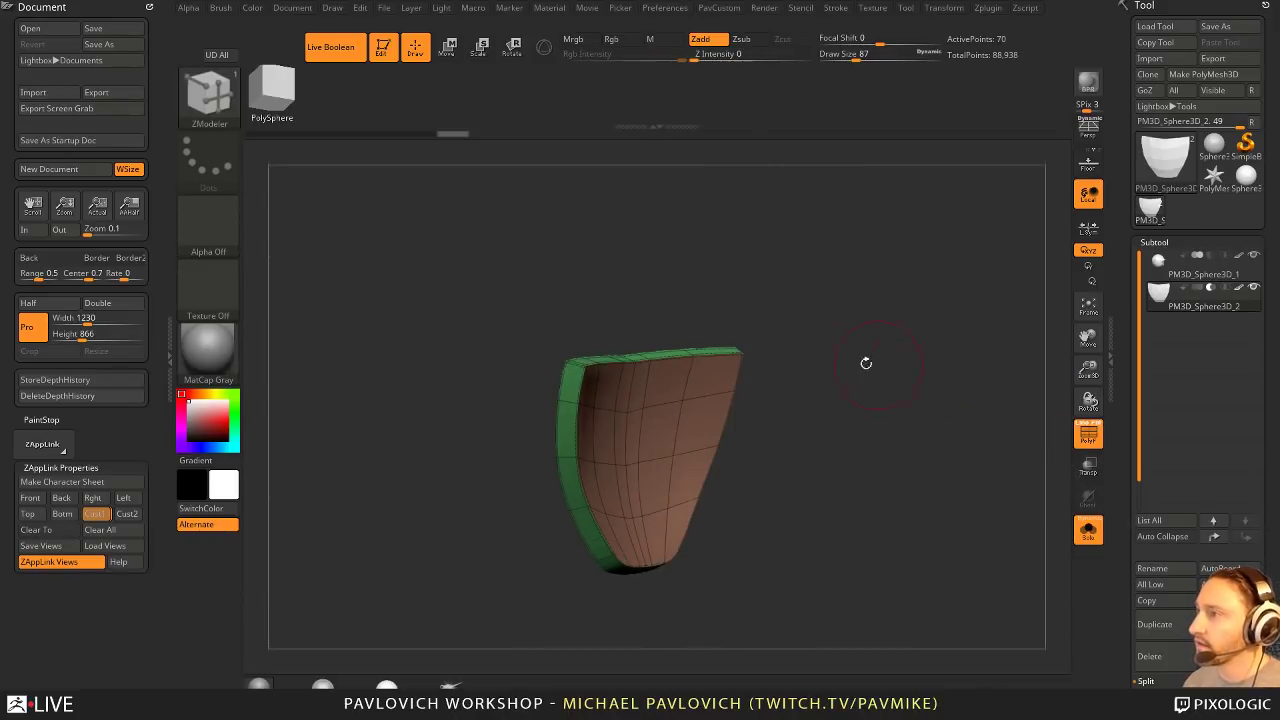
# Step: Extrude the mouth patch's back polygroup deep into the body using QMesh with the Polygroup All target, and inspect the carved cavity
pyautogui.press('space')
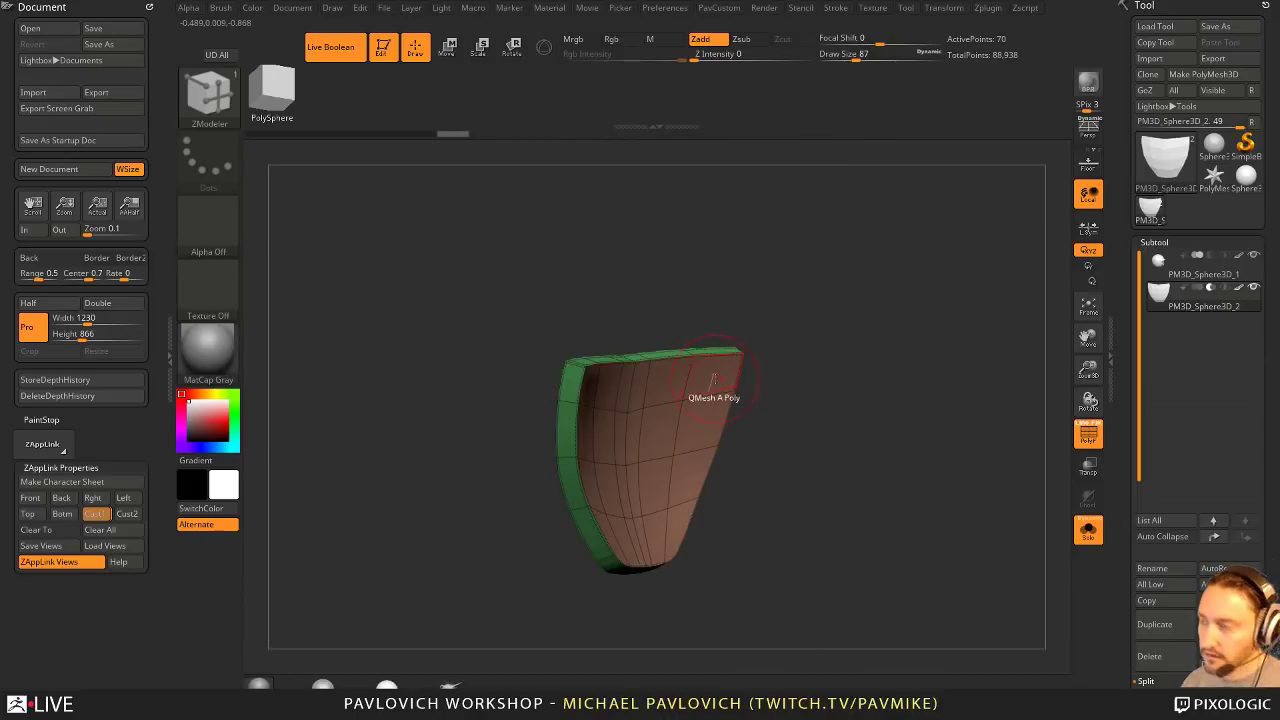
pyautogui.press('space')
pyautogui.click(810, 370)
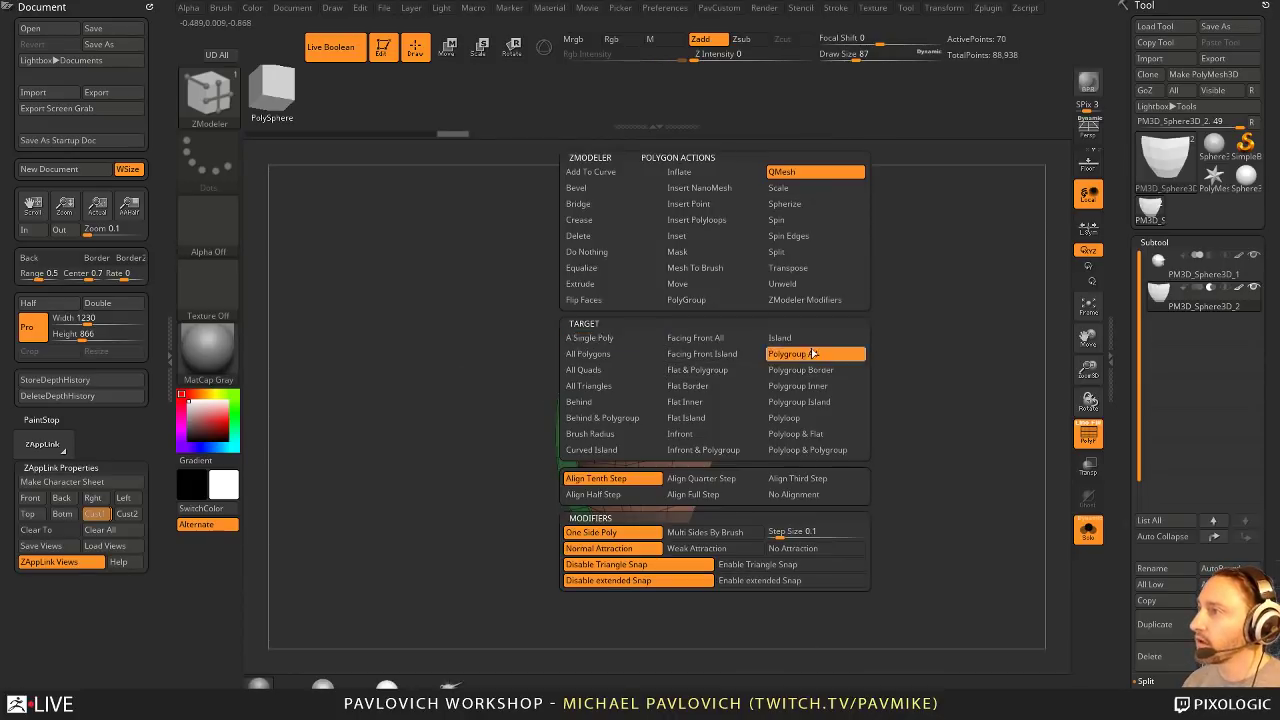
pyautogui.moveTo(850, 480); pyautogui.dragTo(1060, 512)
pyautogui.click(1088, 530)
pyautogui.moveTo(871, 169); pyautogui.dragTo(1000, 160)
pyautogui.click(1088, 466)
pyautogui.keyDown('shift'); pyautogui.moveTo(1029, 345); pyautogui.dragTo(986, 347); pyautogui.keyUp('shift')
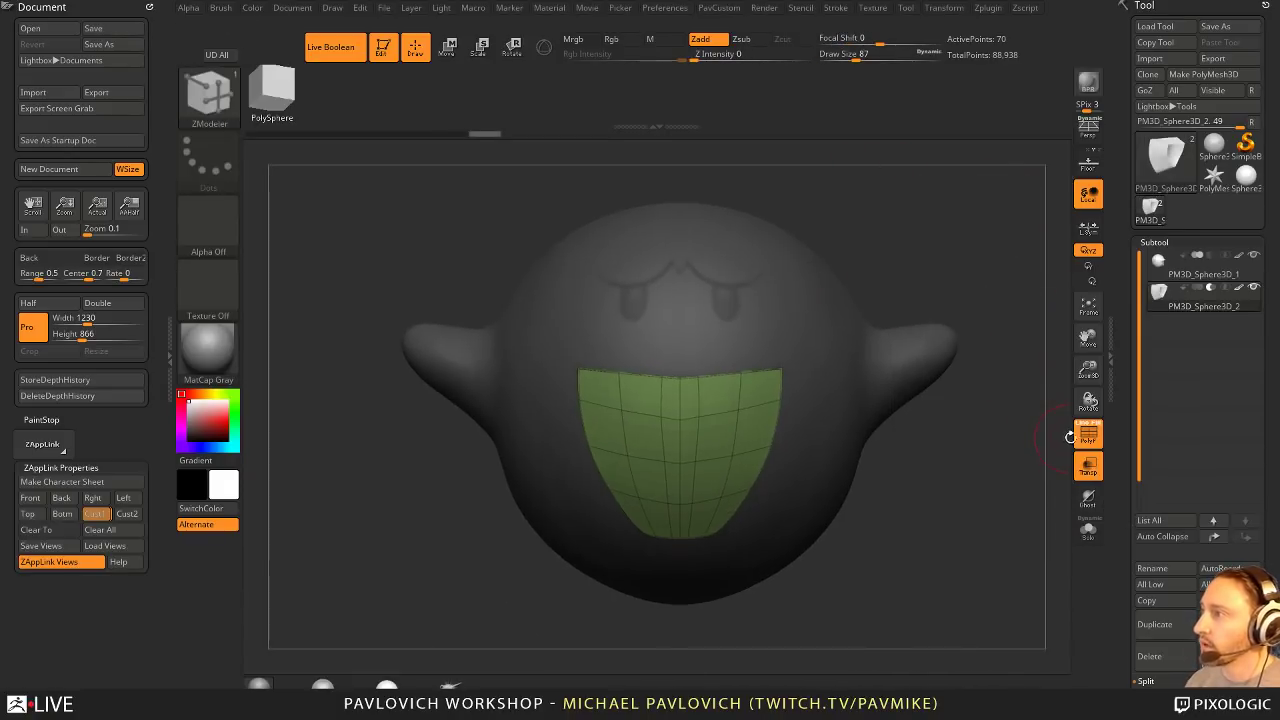
pyautogui.click(1088, 434)
pyautogui.click(1088, 466)
pyautogui.moveTo(1046, 447); pyautogui.dragTo(900, 479)
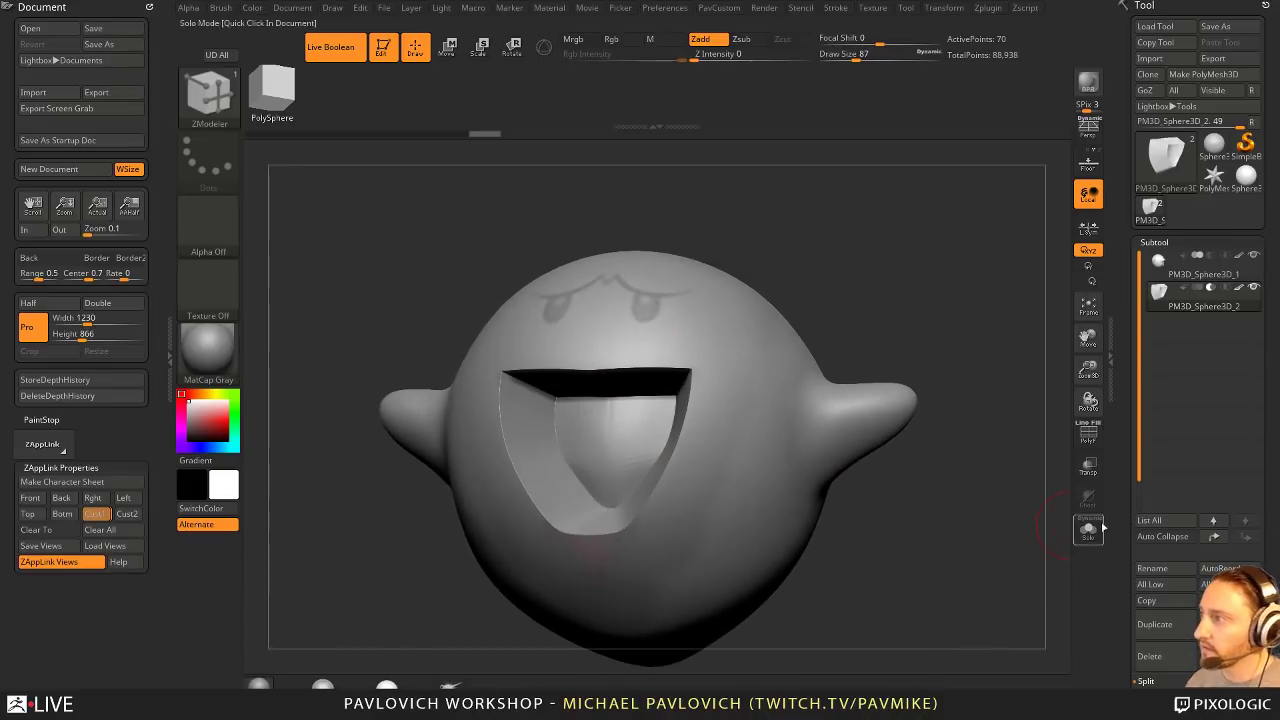
# Step: Isolate the mouth piece with polyframe and, at draw size 39, remove the two extra edge loops flanking its centre line
pyautogui.click(1086, 435)
pyautogui.click(1088, 530)
pyautogui.moveTo(1006, 517)
pyautogui.mouseDown()
pyautogui.moveTo(940, 511)
pyautogui.moveTo(744, 390)
pyautogui.moveTo(786, 423)
pyautogui.moveTo(858, 409)
pyautogui.moveTo(862, 468)
pyautogui.mouseUp()
pyautogui.press('space')
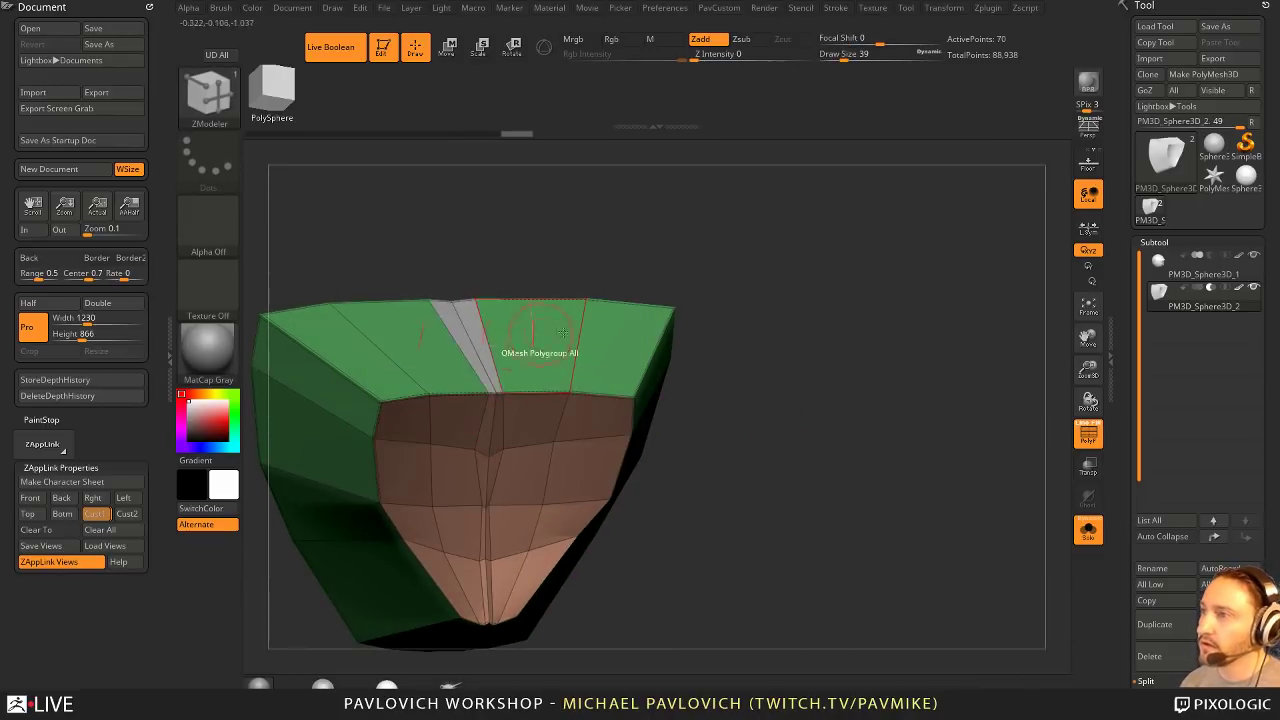
pyautogui.hotkey('ctrl', 'z')
pyautogui.hotkey('shift', 'z')
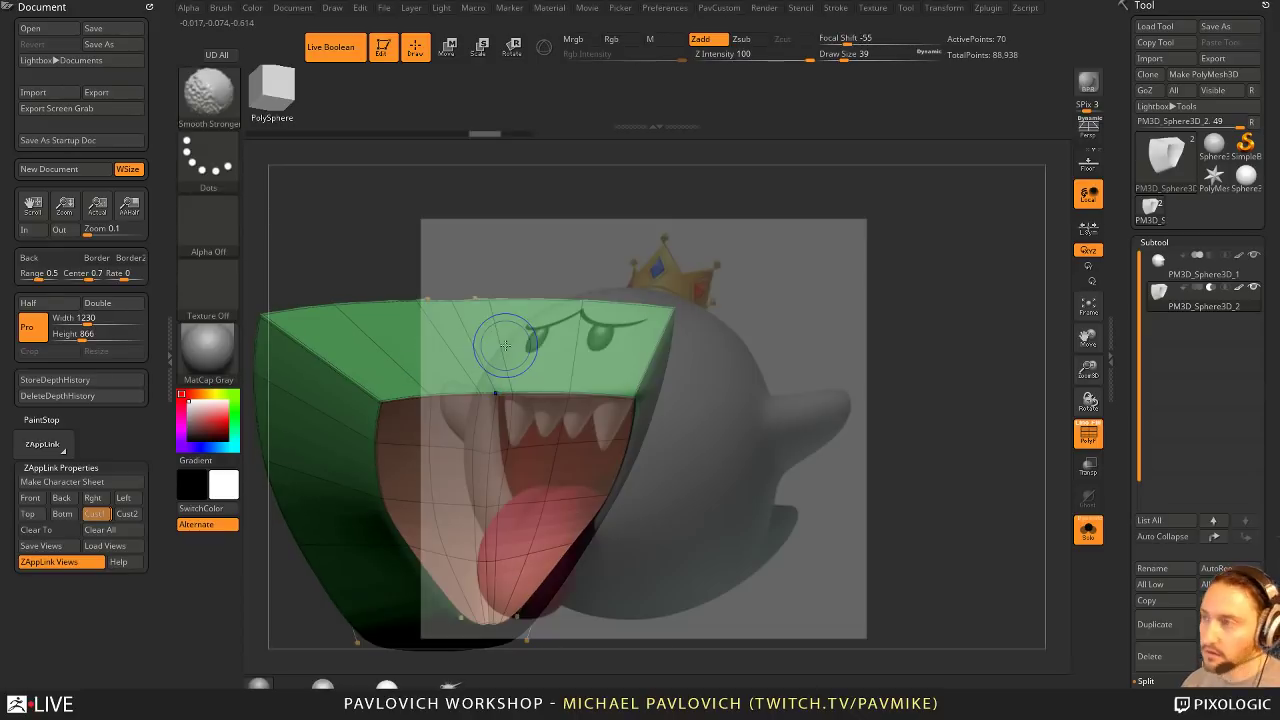
pyautogui.hotkey('shift', 'z')
pyautogui.hotkey('shift', 'd')
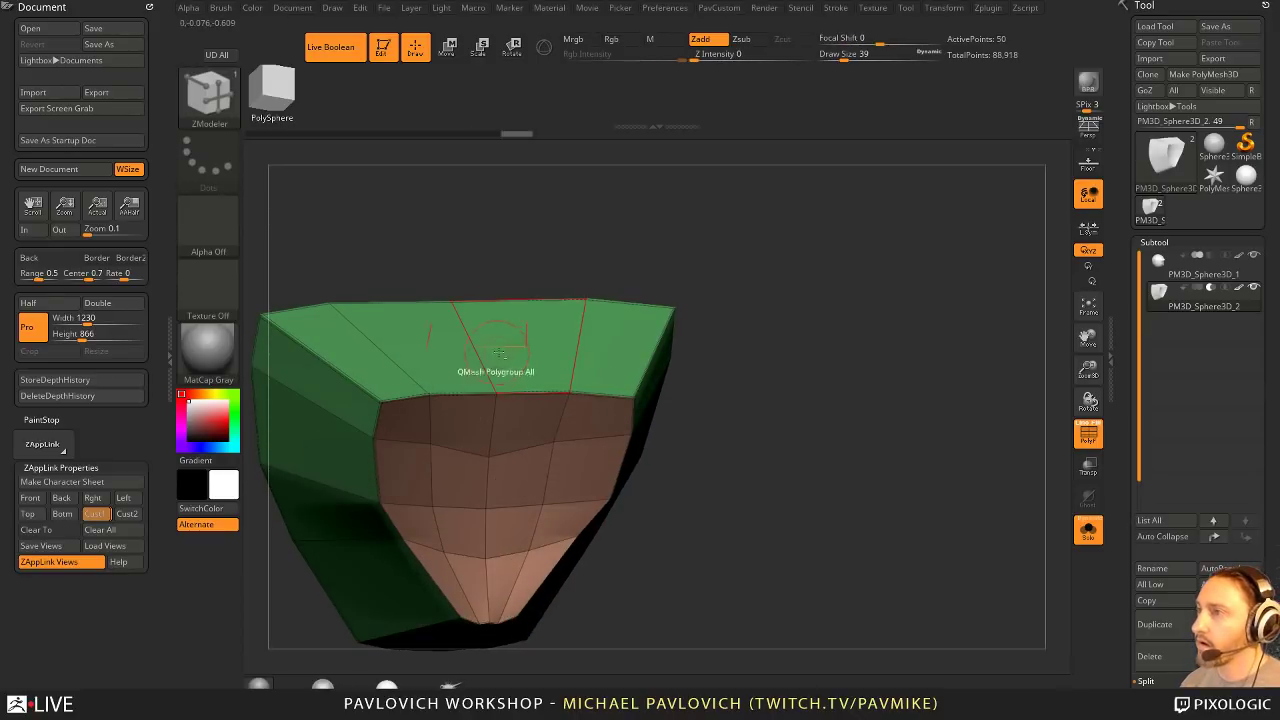
# Step: Try to bevel the edge loops bordering the mouth piece's back polygroup with ZModeler
pyautogui.moveTo(860, 362); pyautogui.dragTo(960, 345)
pyautogui.press('space')
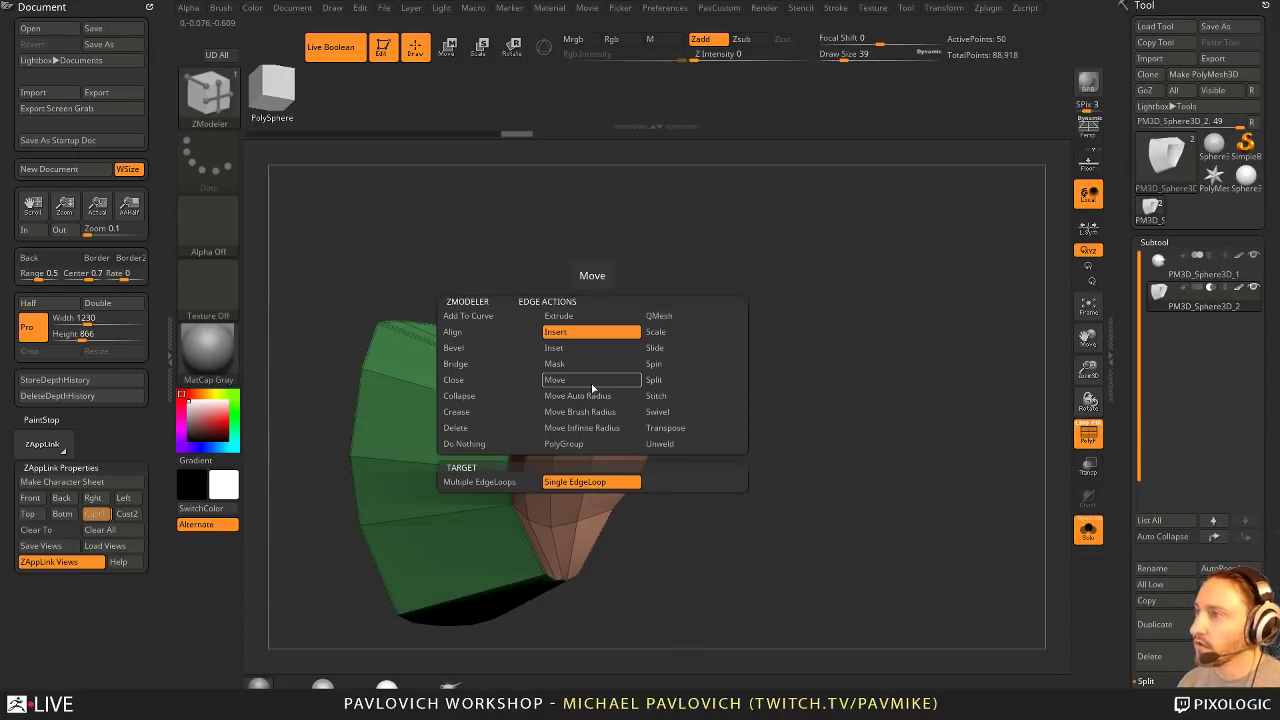
pyautogui.click(472, 350)
pyautogui.moveTo(757, 337); pyautogui.dragTo(718, 358)
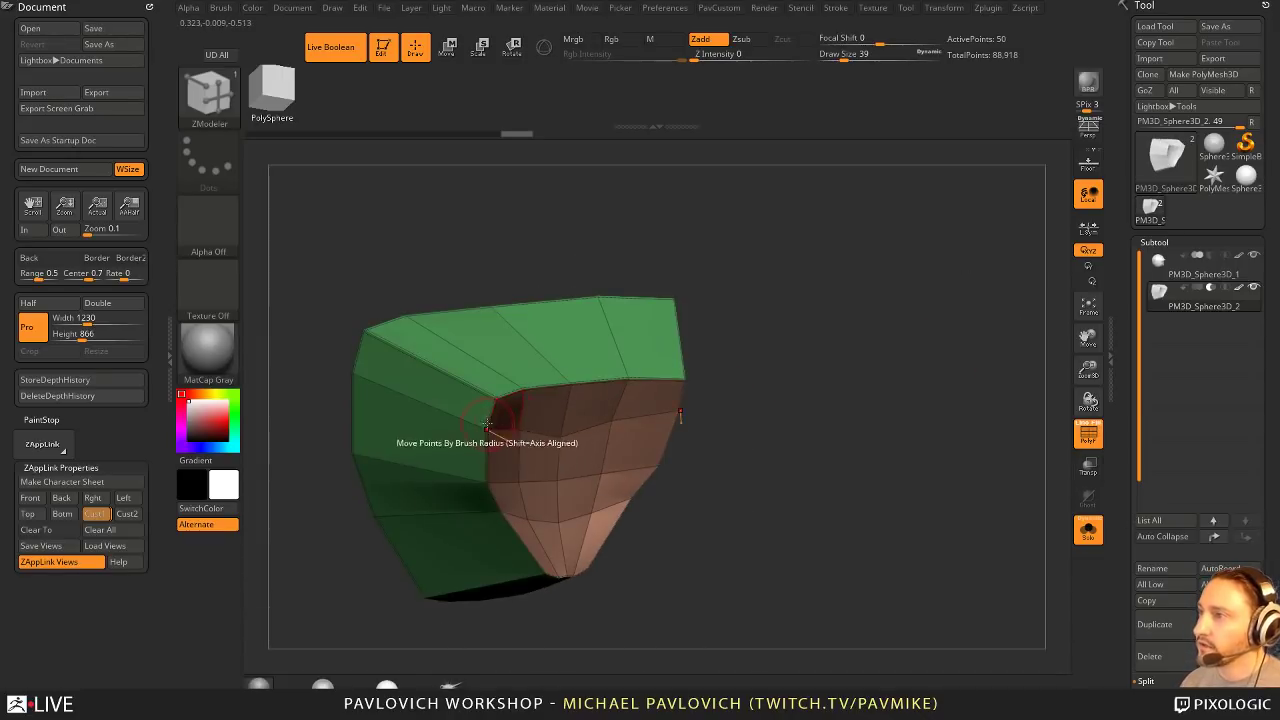
pyautogui.moveTo(490, 426); pyautogui.dragTo(498, 417)
pyautogui.hotkey('ctrl', 'z')
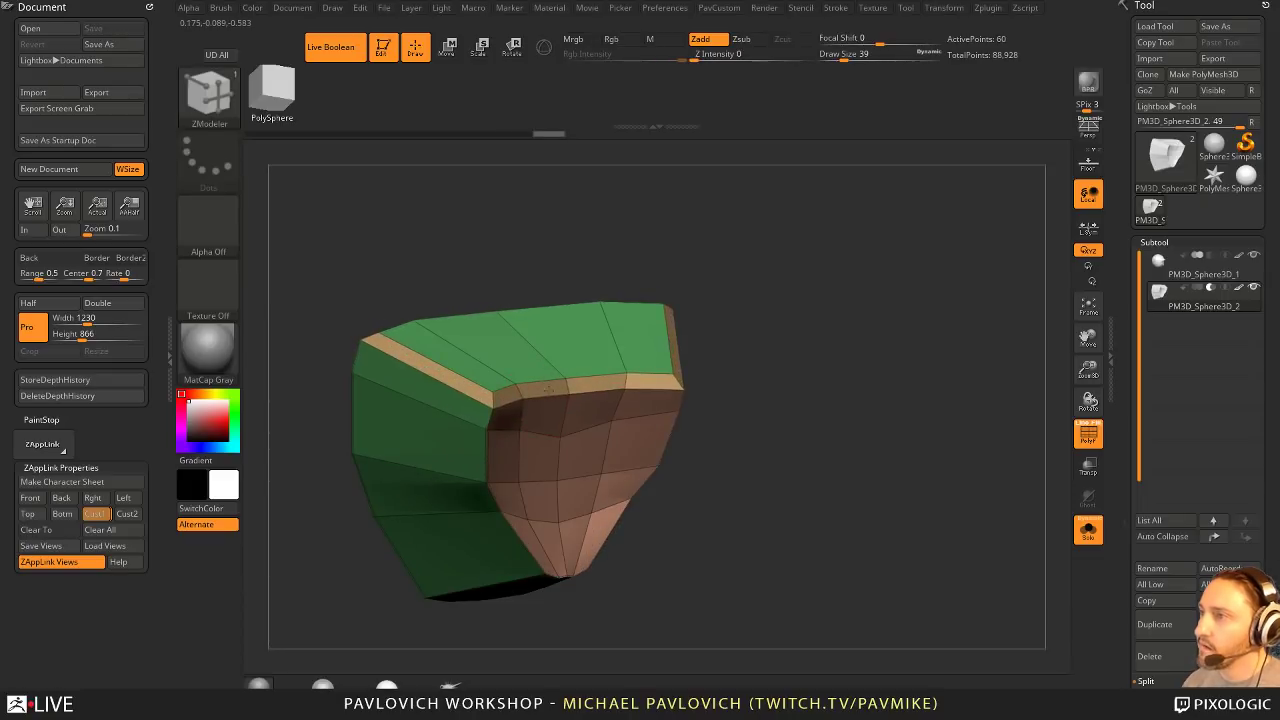
pyautogui.hotkey('ctrl', 'z')
pyautogui.hotkey('ctrl', 'z')
pyautogui.moveTo(760, 345); pyautogui.dragTo(783, 359)
pyautogui.moveTo(617, 342); pyautogui.dragTo(624, 367)
pyautogui.hotkey('ctrl', 'z')
# Step: Smooth the mouth piece's back corners with Smooth Stronger at Z Intensity 8 and remove all creases from the mesh
pyautogui.moveTo(808, 368)
pyautogui.mouseDown()
pyautogui.moveTo(820, 331)
pyautogui.moveTo(348, 224)
pyautogui.mouseUp()
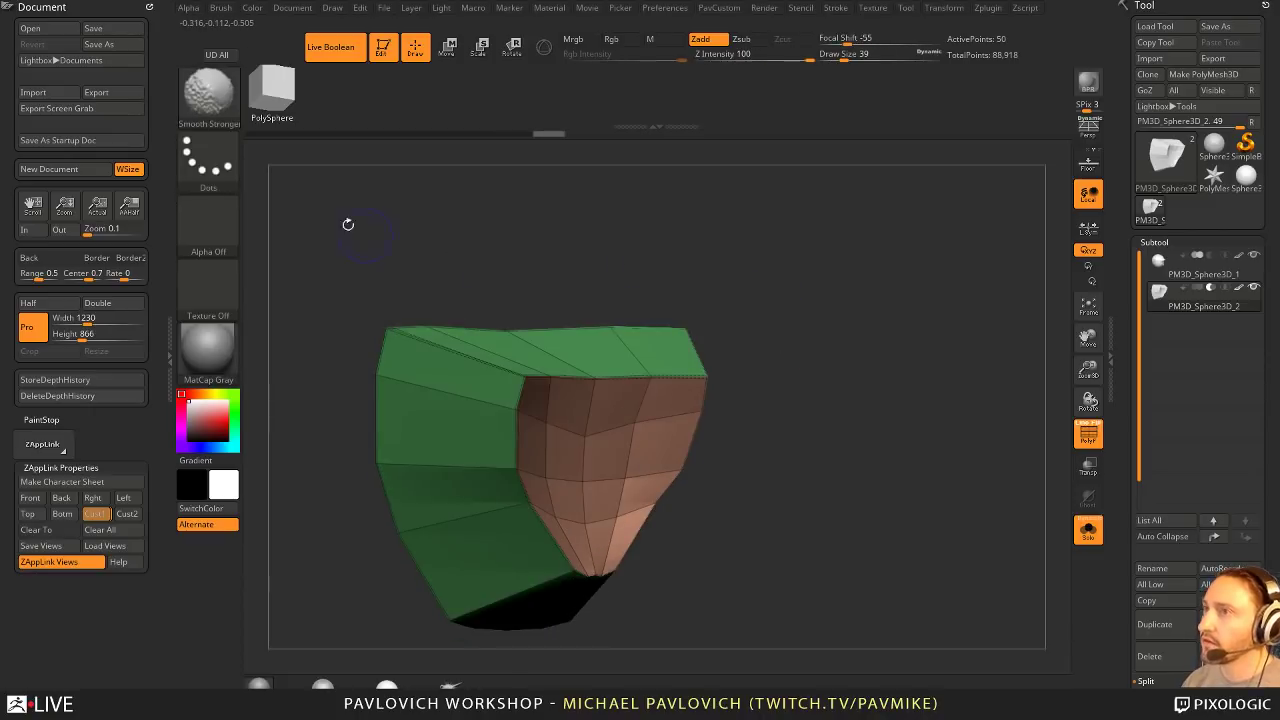
pyautogui.keyDown('shift'); pyautogui.moveTo(730, 55); pyautogui.dragTo(725, 55); pyautogui.keyUp('shift')
pyautogui.moveTo(652, 358)
pyautogui.keyDown('shift'); pyautogui.mouseDown()
pyautogui.moveTo(684, 382)
pyautogui.moveTo(530, 394)
pyautogui.moveTo(569, 514)
pyautogui.mouseUp(); pyautogui.keyUp('shift')
pyautogui.moveTo(722, 500); pyautogui.dragTo(643, 420)
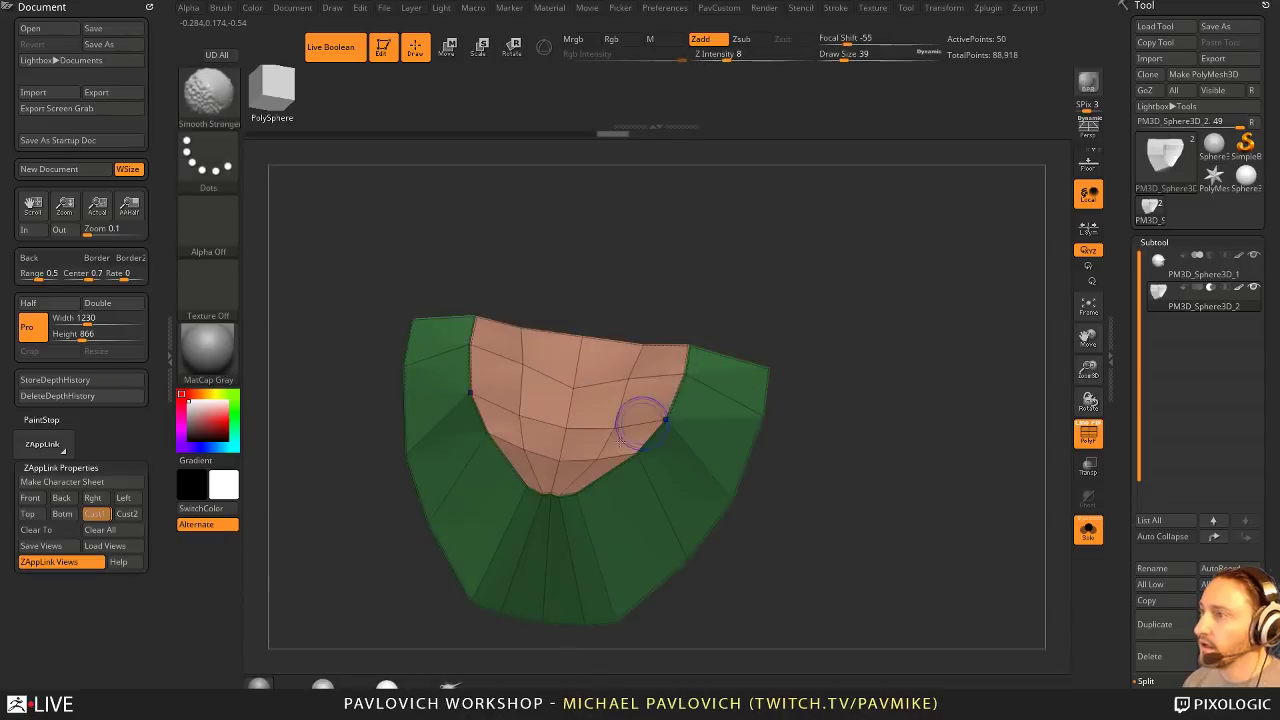
pyautogui.moveTo(565, 510)
pyautogui.keyDown('shift'); pyautogui.mouseDown()
pyautogui.moveTo(595, 500)
pyautogui.moveTo(702, 360)
pyautogui.moveTo(869, 383)
pyautogui.mouseUp(); pyautogui.keyUp('shift')
pyautogui.press('space')
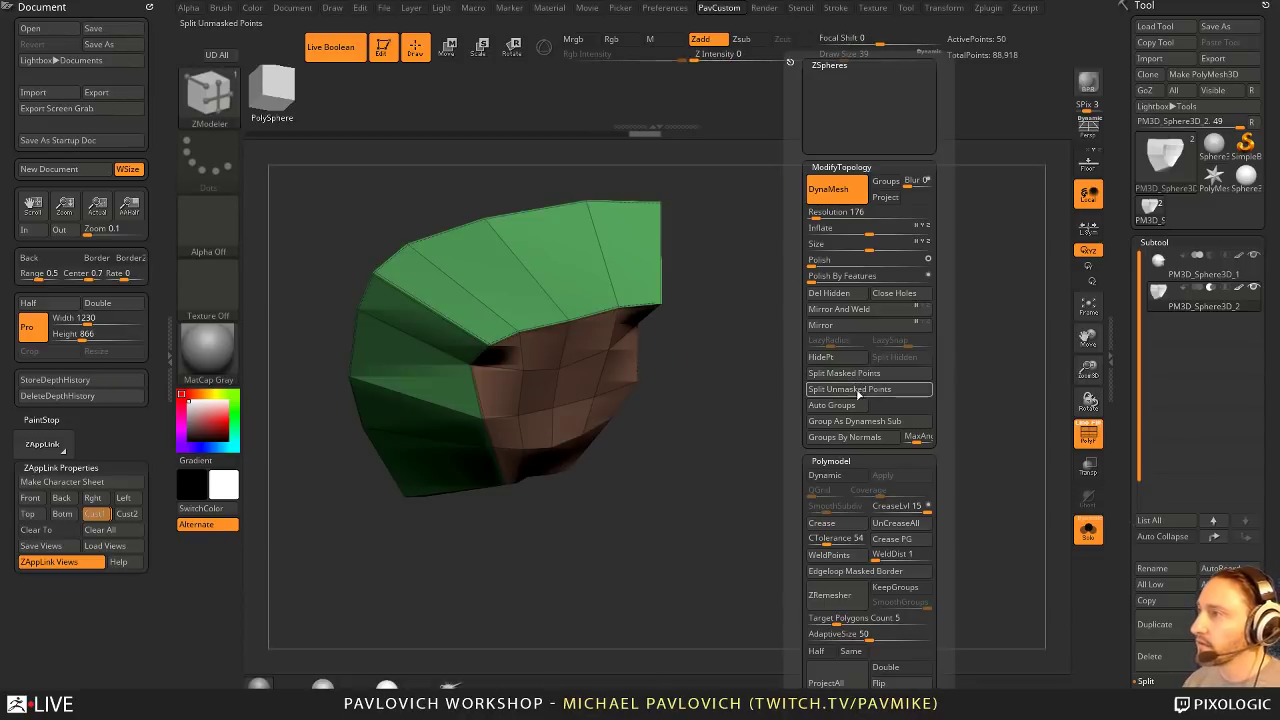
pyautogui.click(886, 525)
# Step: Reshape the side and lower edges of the mouth piece's back polygroup using the Move brush at draw size 59
pyautogui.moveTo(714, 440); pyautogui.dragTo(950, 365)
pyautogui.press('b')
pyautogui.press('m')
pyautogui.press('v')
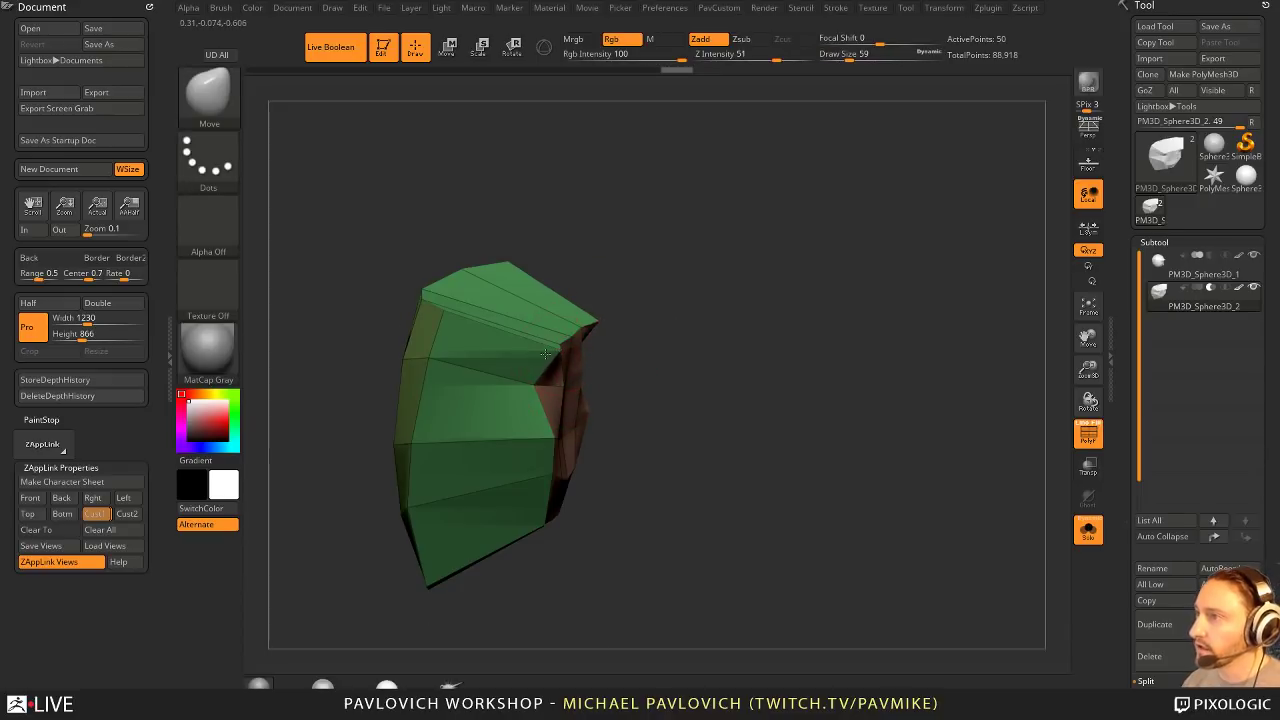
pyautogui.moveTo(546, 354); pyautogui.dragTo(532, 344)
pyautogui.moveTo(550, 482); pyautogui.dragTo(541, 481)
pyautogui.moveTo(541, 481); pyautogui.dragTo(462, 450, button='right')
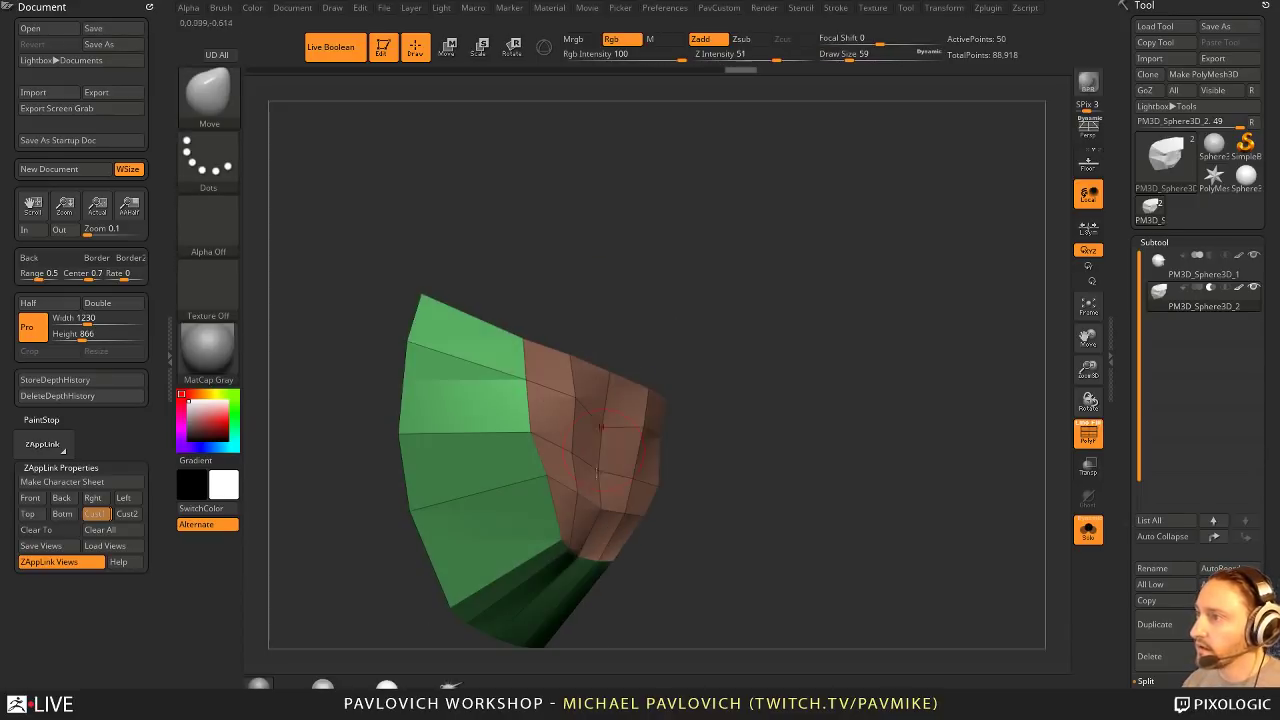
pyautogui.moveTo(547, 546); pyautogui.dragTo(529, 469)
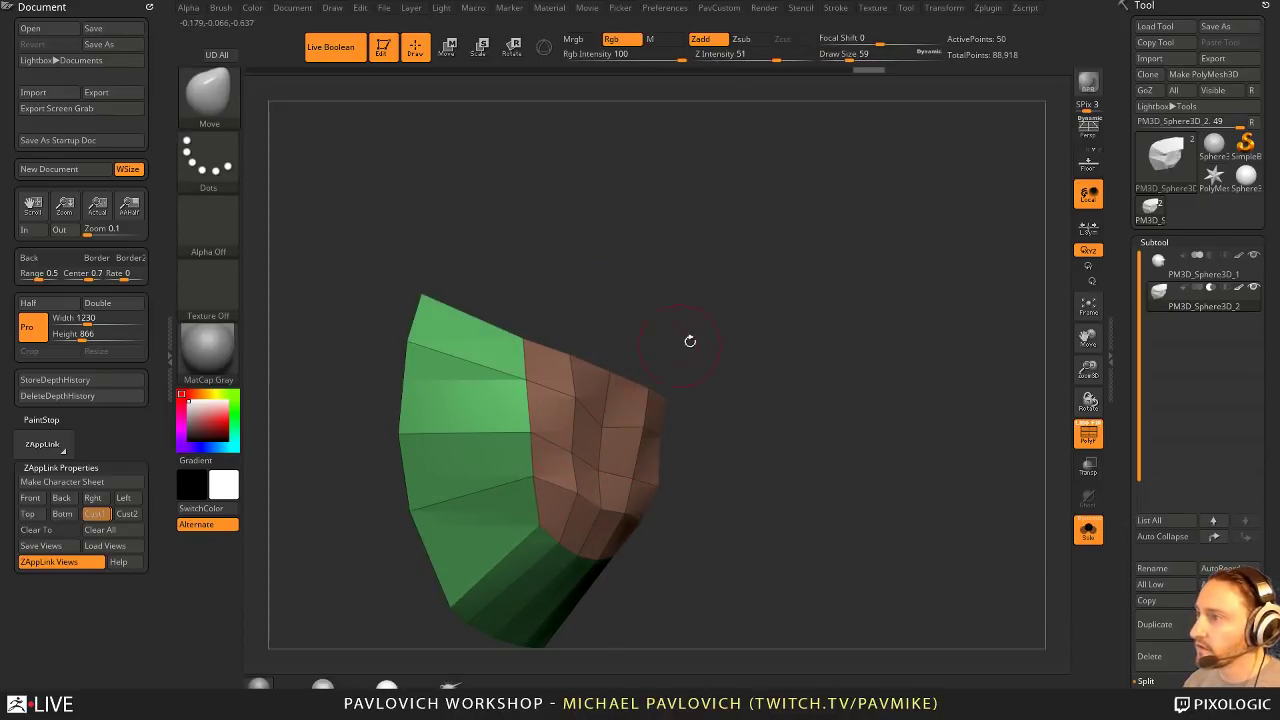
# Step: Build up and round out the mouth piece's back polygroup using the Clay brush at draw sizes 128 and 104
pyautogui.moveTo(690, 341); pyautogui.dragTo(581, 448)
pyautogui.press('b')
pyautogui.press('c')
pyautogui.press('l')
pyautogui.moveTo(708, 348); pyautogui.dragTo(593, 411)
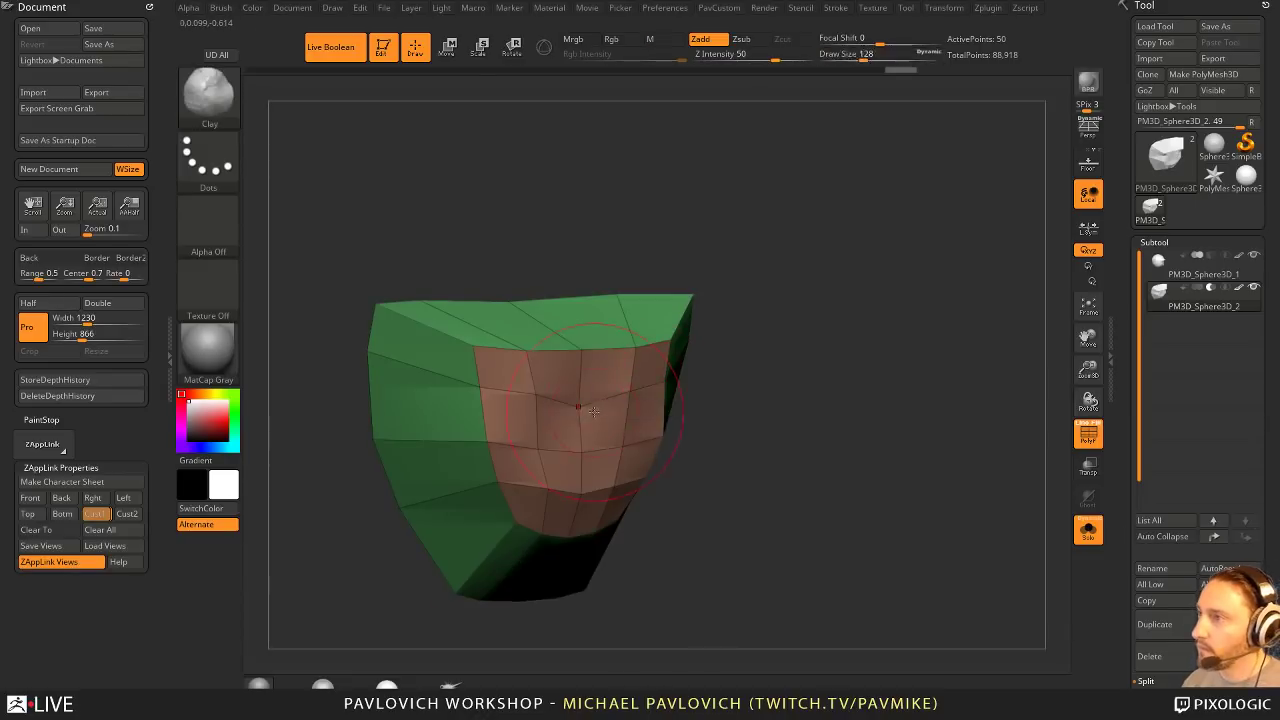
pyautogui.moveTo(587, 478); pyautogui.dragTo(535, 426)
pyautogui.moveTo(578, 373); pyautogui.dragTo(598, 462)
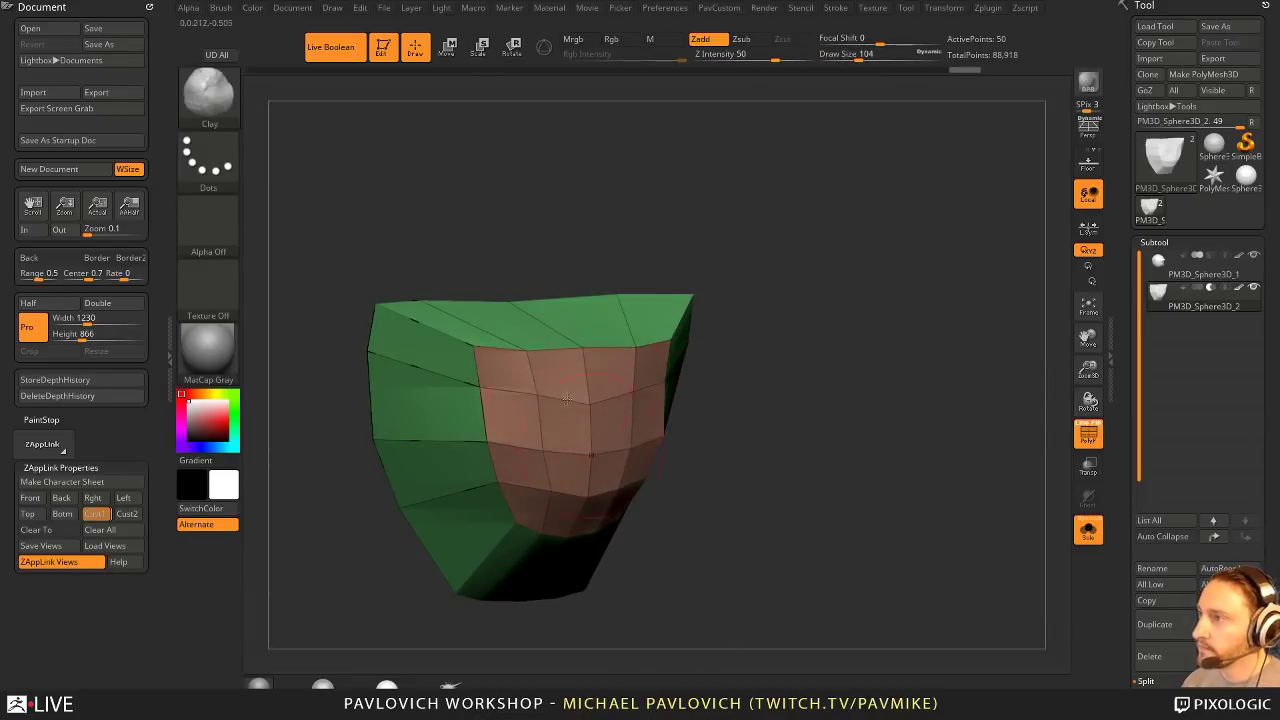
# Step: Bevel the complete edge loop around the back polygroup with ZModeler and smooth the resulting upper corners
pyautogui.moveTo(696, 354); pyautogui.dragTo(734, 352)
pyautogui.press('b')
pyautogui.press('z')
pyautogui.press('m')
pyautogui.press('space')
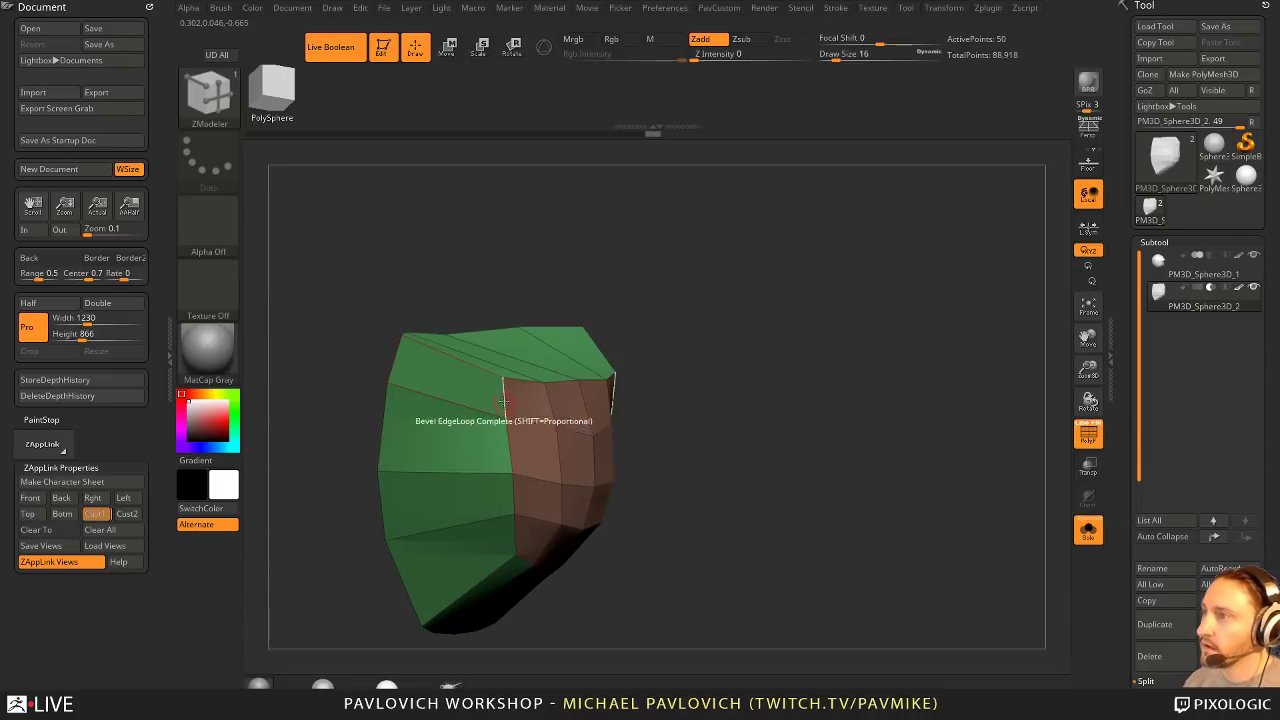
pyautogui.moveTo(770, 388)
pyautogui.mouseDown()
pyautogui.moveTo(760, 380)
pyautogui.moveTo(814, 380)
pyautogui.moveTo(729, 360)
pyautogui.moveTo(840, 362)
pyautogui.moveTo(812, 384)
pyautogui.mouseUp()
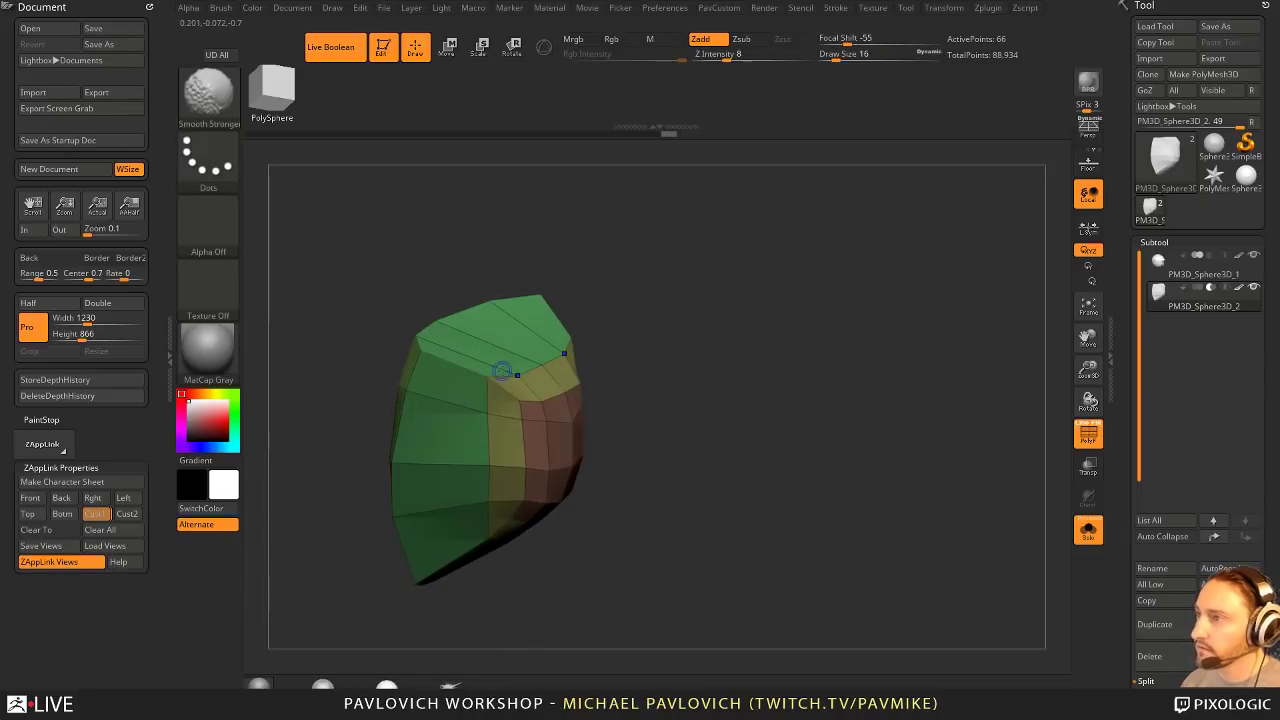
pyautogui.keyDown('shift'); pyautogui.moveTo(480, 375); pyautogui.dragTo(526, 377); pyautogui.keyUp('shift')
pyautogui.moveTo(697, 371); pyautogui.dragTo(640, 350)
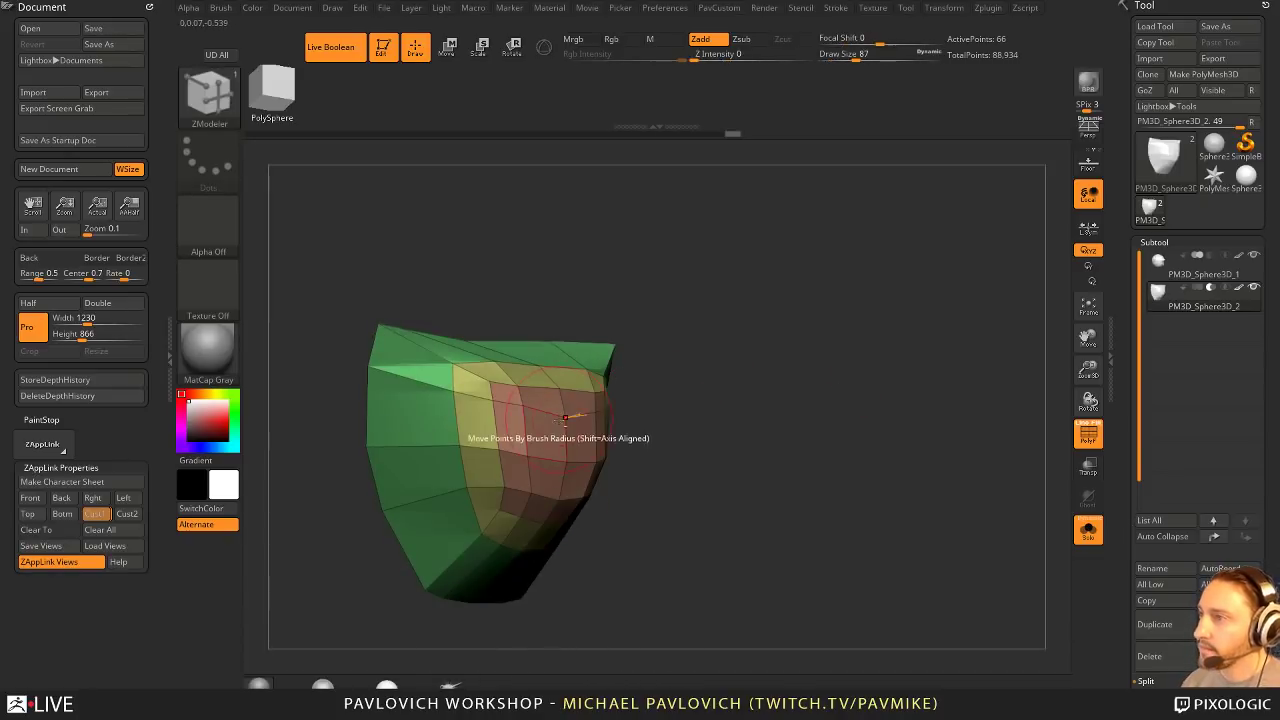
# Step: Pull the mouth piece's back polygroup deeper and lower into the body using the Move brush at draw sizes 163 and 101
pyautogui.press('1')
pyautogui.moveTo(749, 411); pyautogui.dragTo(626, 406)
pyautogui.press('s')
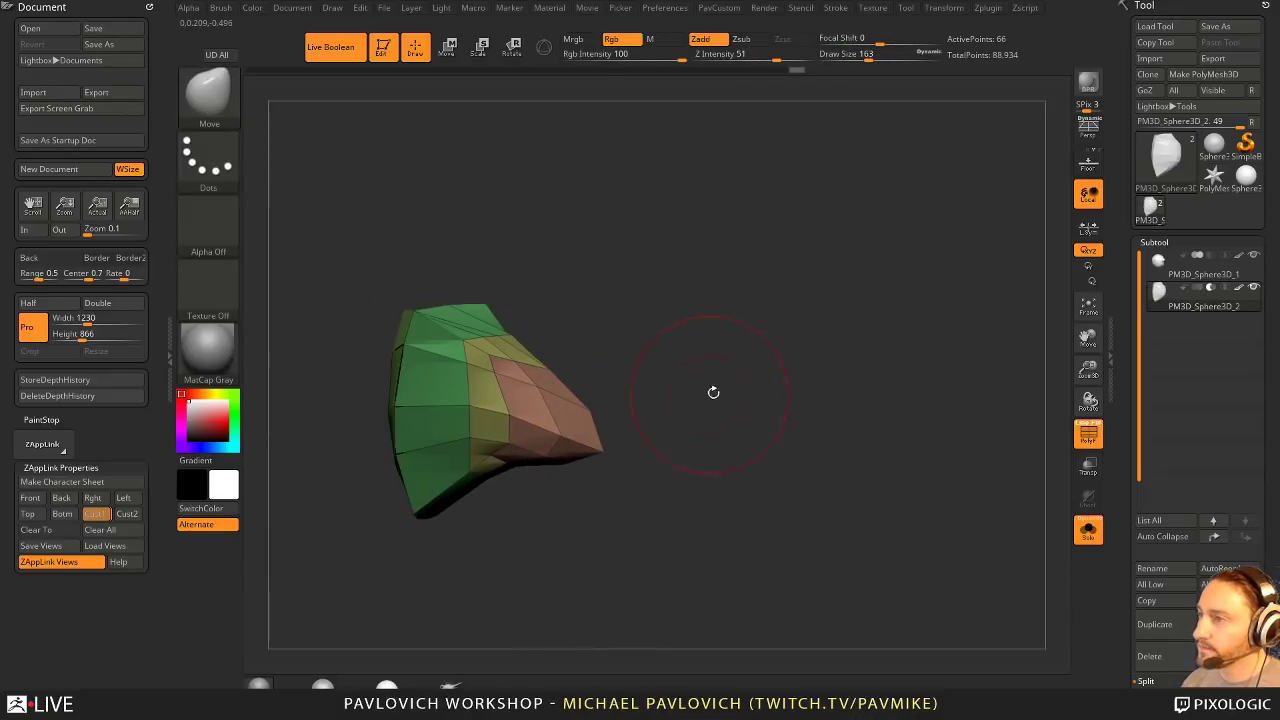
pyautogui.moveTo(700, 354)
pyautogui.keyDown('alt'); pyautogui.mouseDown()
pyautogui.moveTo(712, 391)
pyautogui.moveTo(766, 409)
pyautogui.moveTo(725, 406)
pyautogui.mouseUp(); pyautogui.keyUp('alt')
pyautogui.press('s')
pyautogui.moveTo(712, 386)
pyautogui.keyDown('alt'); pyautogui.mouseDown()
pyautogui.moveTo(736, 384)
pyautogui.moveTo(512, 403)
pyautogui.mouseUp(); pyautogui.keyUp('alt')
pyautogui.moveTo(684, 446); pyautogui.dragTo(591, 377)
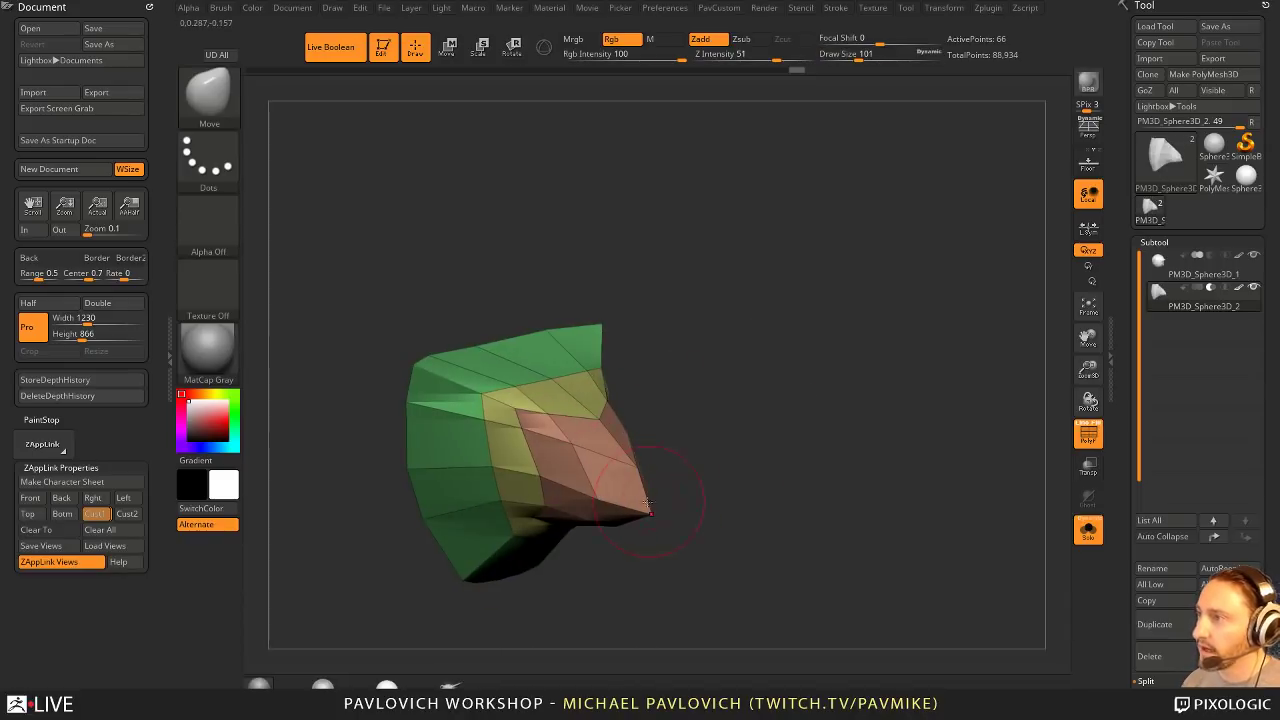
pyautogui.moveTo(671, 451); pyautogui.dragTo(816, 346)
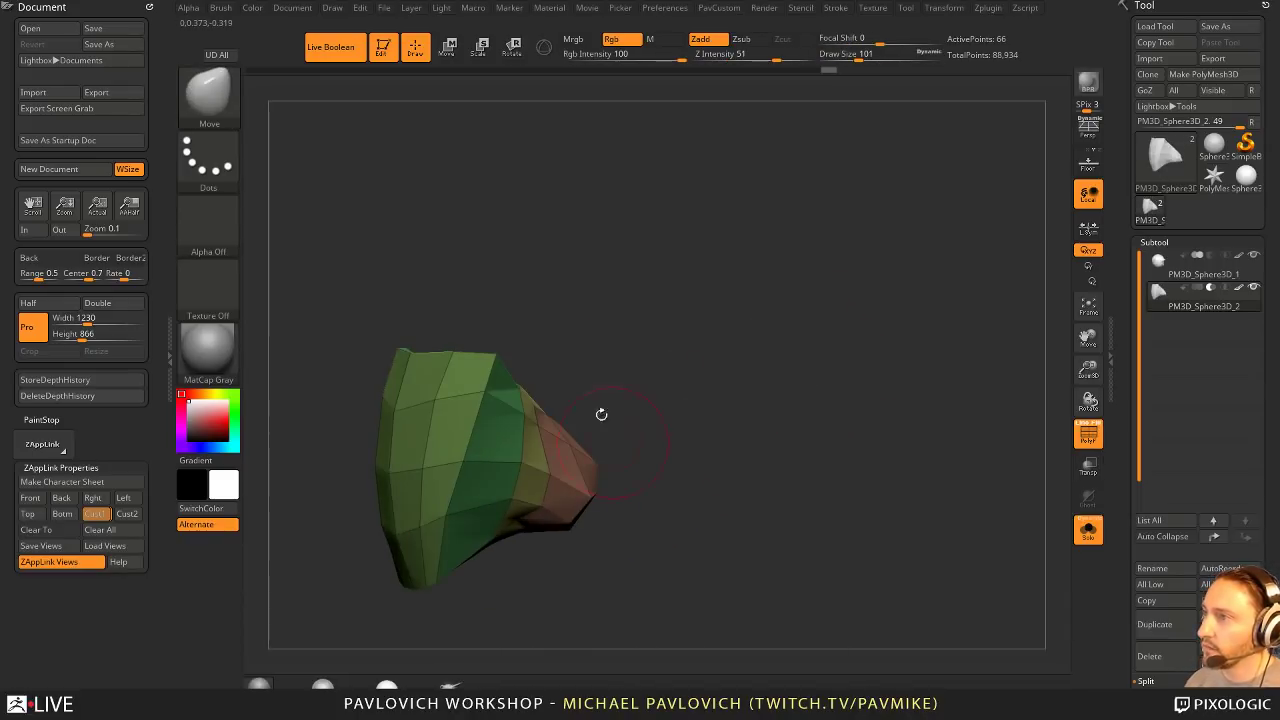
# Step: Smooth the pulled-out tip at the back of the mouth piece into a rounded throat
pyautogui.moveTo(601, 414)
pyautogui.keyDown('shift'); pyautogui.mouseDown()
pyautogui.moveTo(548, 412)
pyautogui.moveTo(620, 455)
pyautogui.moveTo(625, 475)
pyautogui.mouseUp(); pyautogui.keyUp('shift')
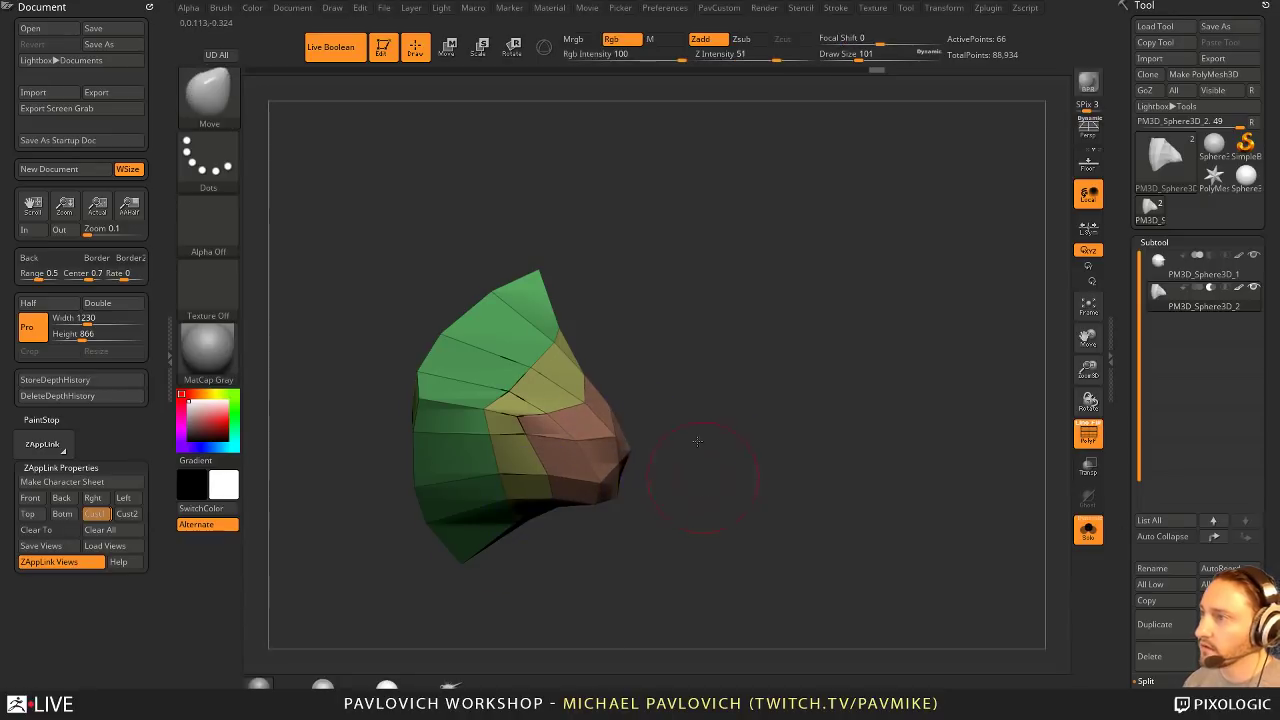
pyautogui.moveTo(735, 448); pyautogui.dragTo(680, 420)
pyautogui.keyDown('shift'); pyautogui.moveTo(600, 450); pyautogui.dragTo(620, 500); pyautogui.keyUp('shift')
pyautogui.moveTo(696, 386)
pyautogui.mouseDown()
pyautogui.moveTo(645, 432)
pyautogui.moveTo(754, 383)
pyautogui.moveTo(600, 480)
pyautogui.moveTo(527, 505)
pyautogui.mouseUp()
pyautogui.moveTo(655, 455); pyautogui.dragTo(754, 423)
# Step: Crease the mouth piece's edges and turn on Dynamic subdivision
pyautogui.press('`')
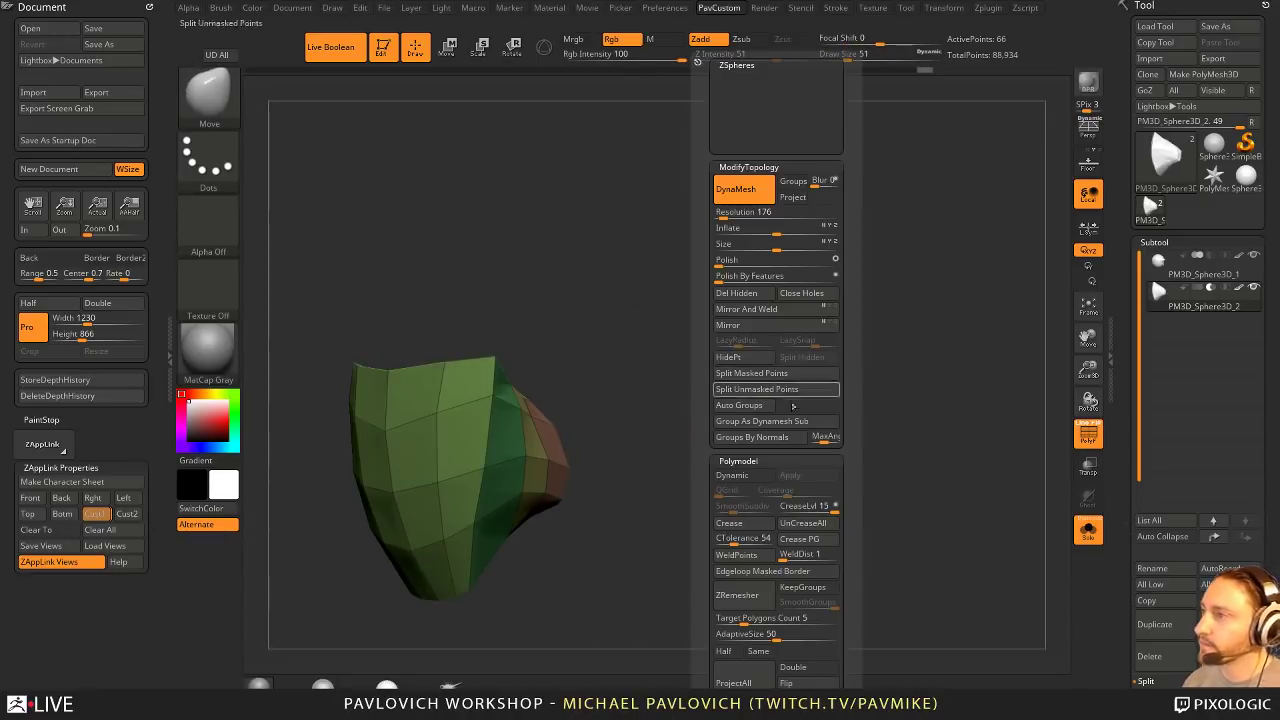
pyautogui.moveTo(728, 540); pyautogui.dragTo(914, 409)
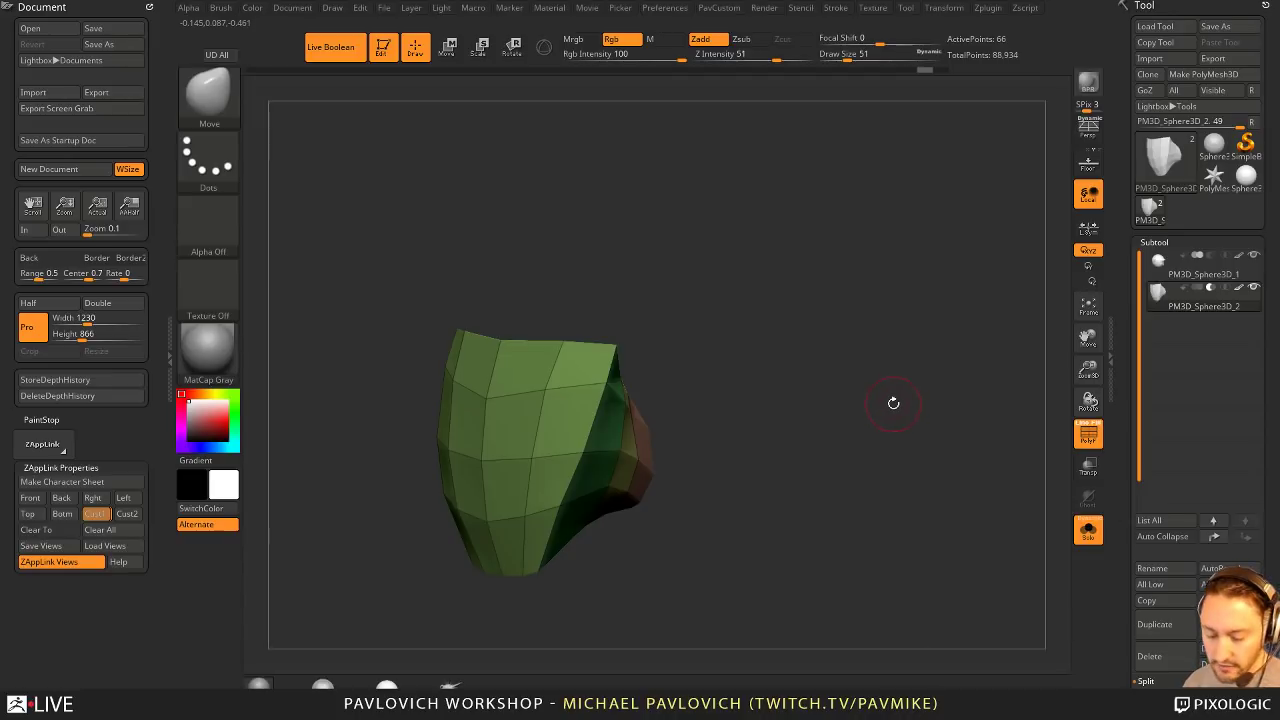
pyautogui.press('`')
pyautogui.click(872, 523)
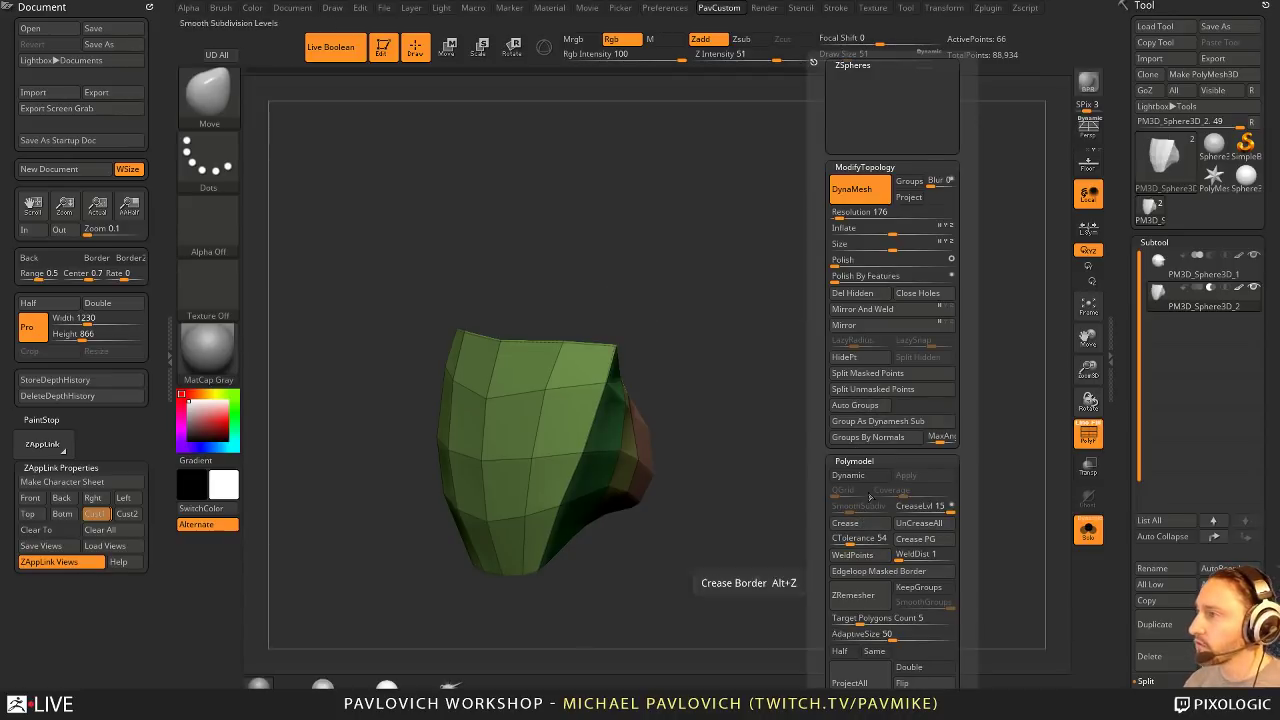
pyautogui.click(866, 476)
# Step: Show the whole body without the polyframe and inspect the carved mouth from the front and sides
pyautogui.click(1079, 530)
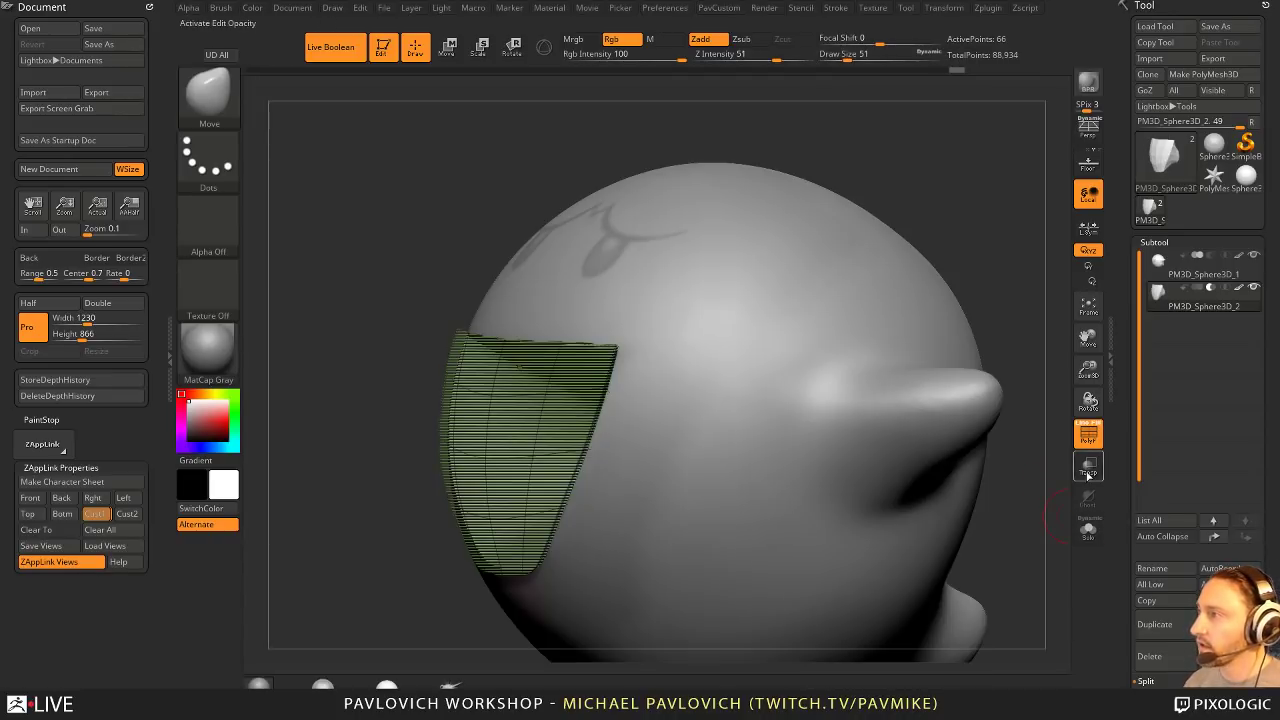
pyautogui.click(1084, 434)
pyautogui.moveTo(1005, 262)
pyautogui.keyDown('alt'); pyautogui.mouseDown()
pyautogui.moveTo(957, 231)
pyautogui.moveTo(958, 285)
pyautogui.moveTo(986, 269)
pyautogui.mouseUp(); pyautogui.keyUp('alt')
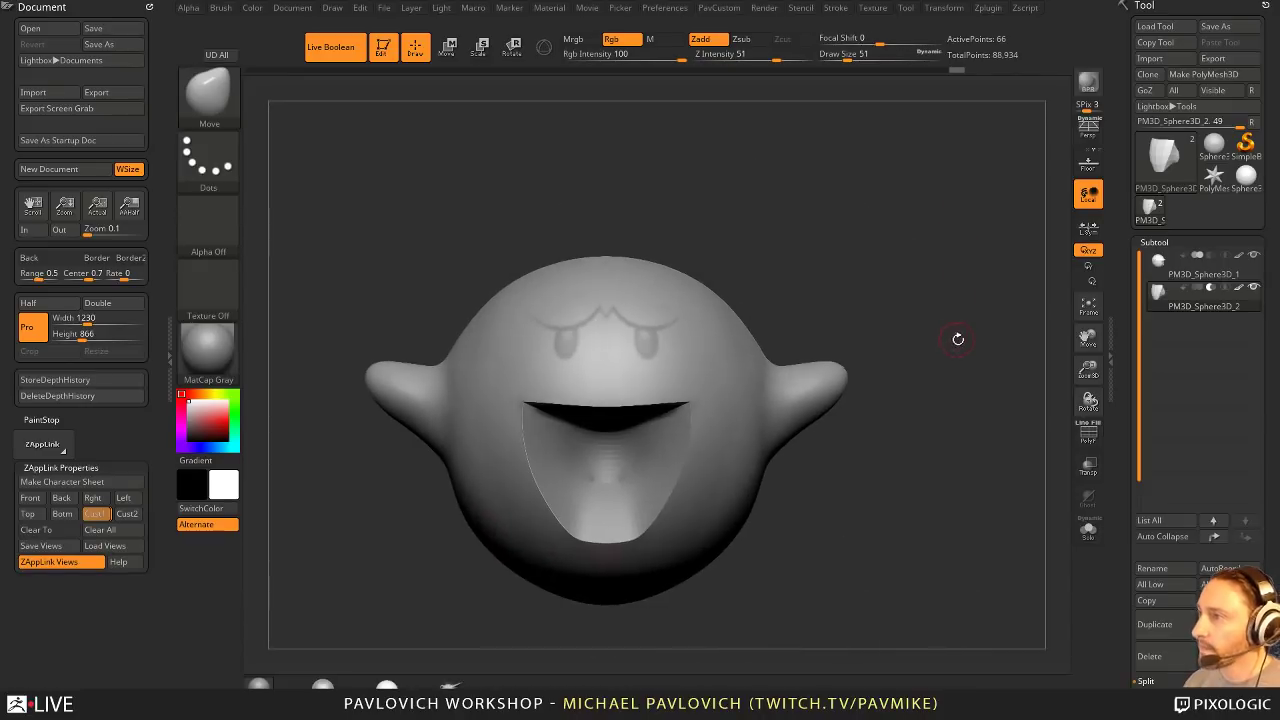
pyautogui.moveTo(941, 331); pyautogui.dragTo(523, 413)
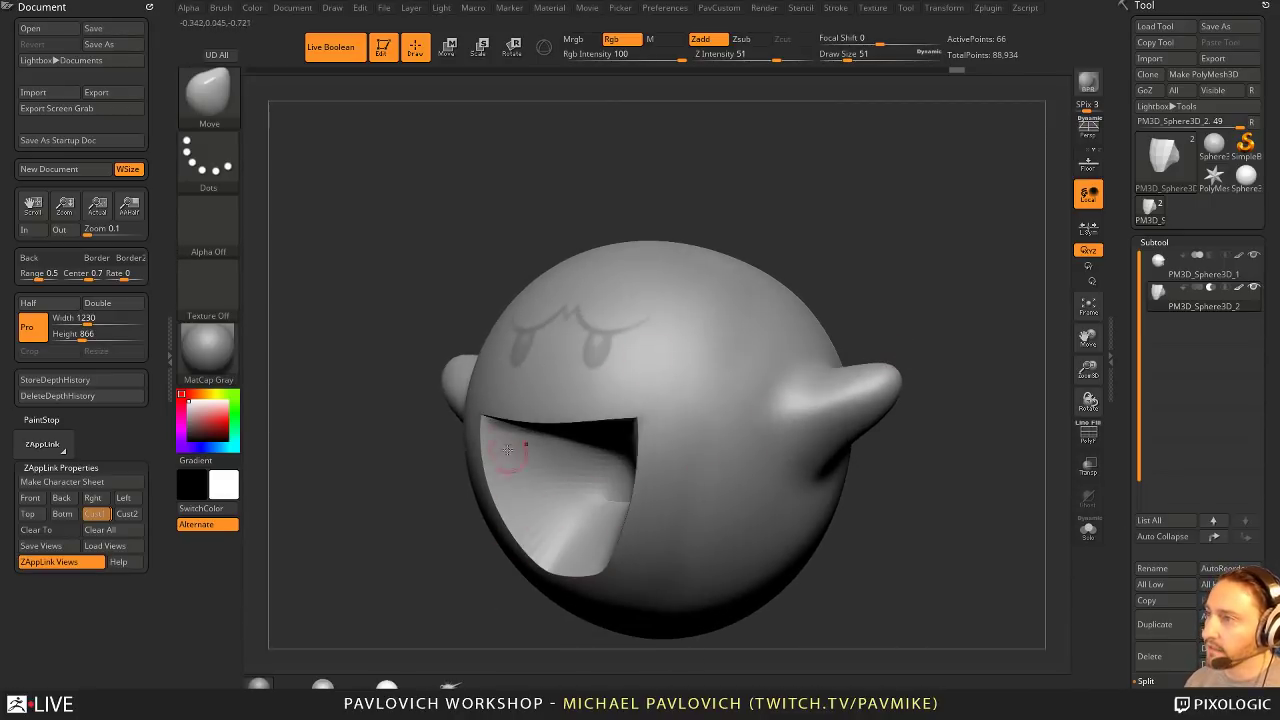
pyautogui.moveTo(489, 625); pyautogui.dragTo(751, 529)
# Step: Isolate the mouth piece with its polyframe shown, viewed from the side
pyautogui.click(1086, 436)
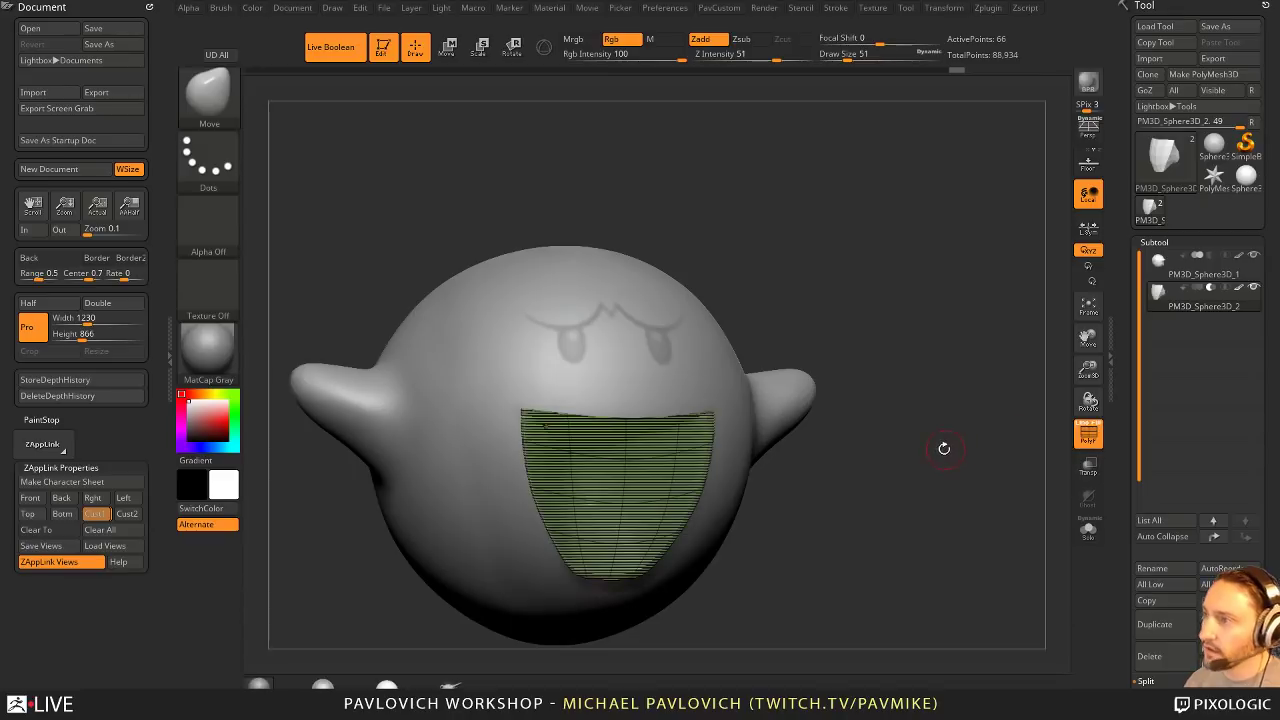
pyautogui.press('shift')
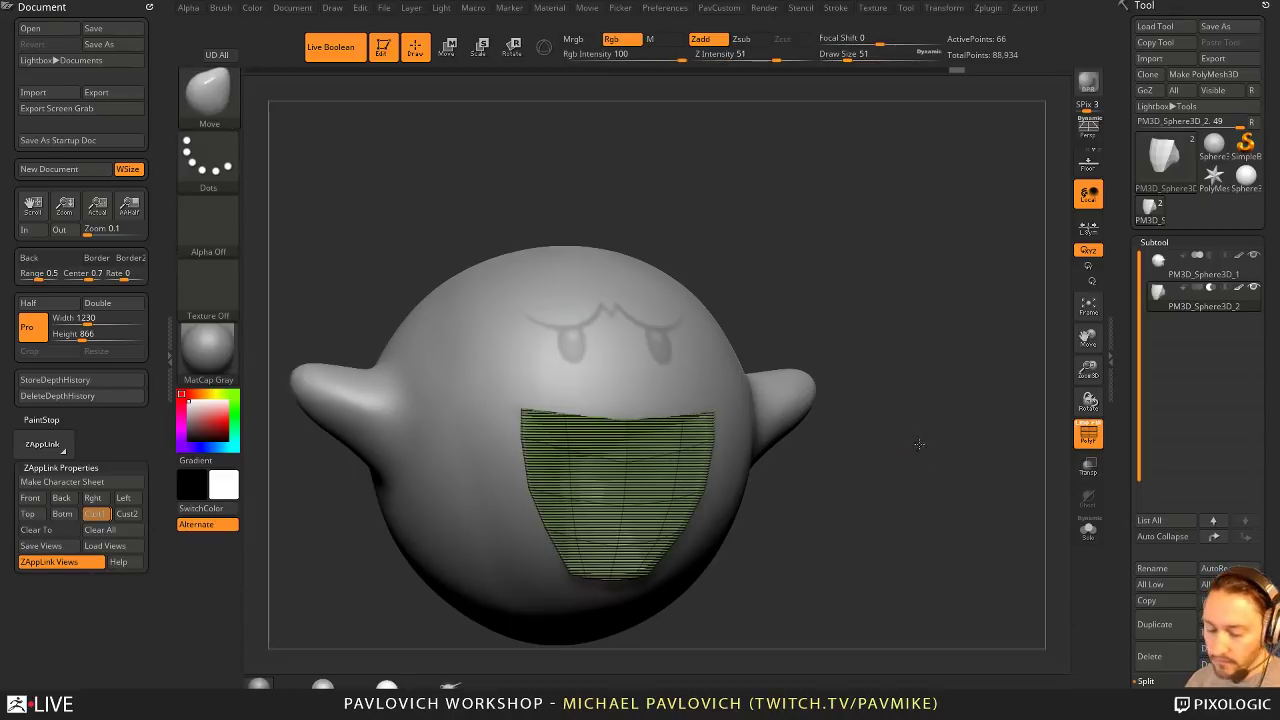
pyautogui.moveTo(920, 443); pyautogui.dragTo(1068, 524)
pyautogui.click(1088, 530)
pyautogui.moveTo(940, 449)
pyautogui.mouseDown()
pyautogui.moveTo(971, 460)
pyautogui.moveTo(915, 402)
pyautogui.mouseUp()
# Step: Insert a single edge loop along the mouth piece's side wall near the front rim with ZModeler
pyautogui.press('b')
pyautogui.press('z')
pyautogui.press('m')
pyautogui.press('space')
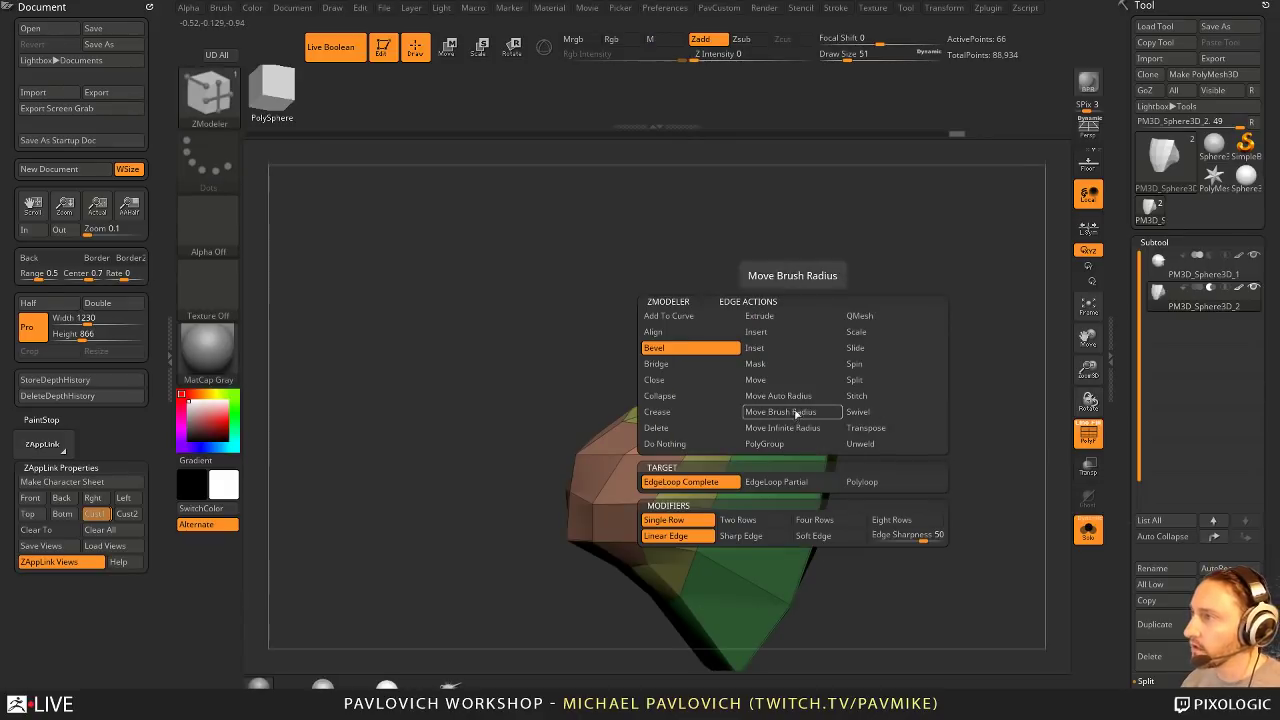
pyautogui.moveTo(812, 412); pyautogui.dragTo(826, 443, button='right')
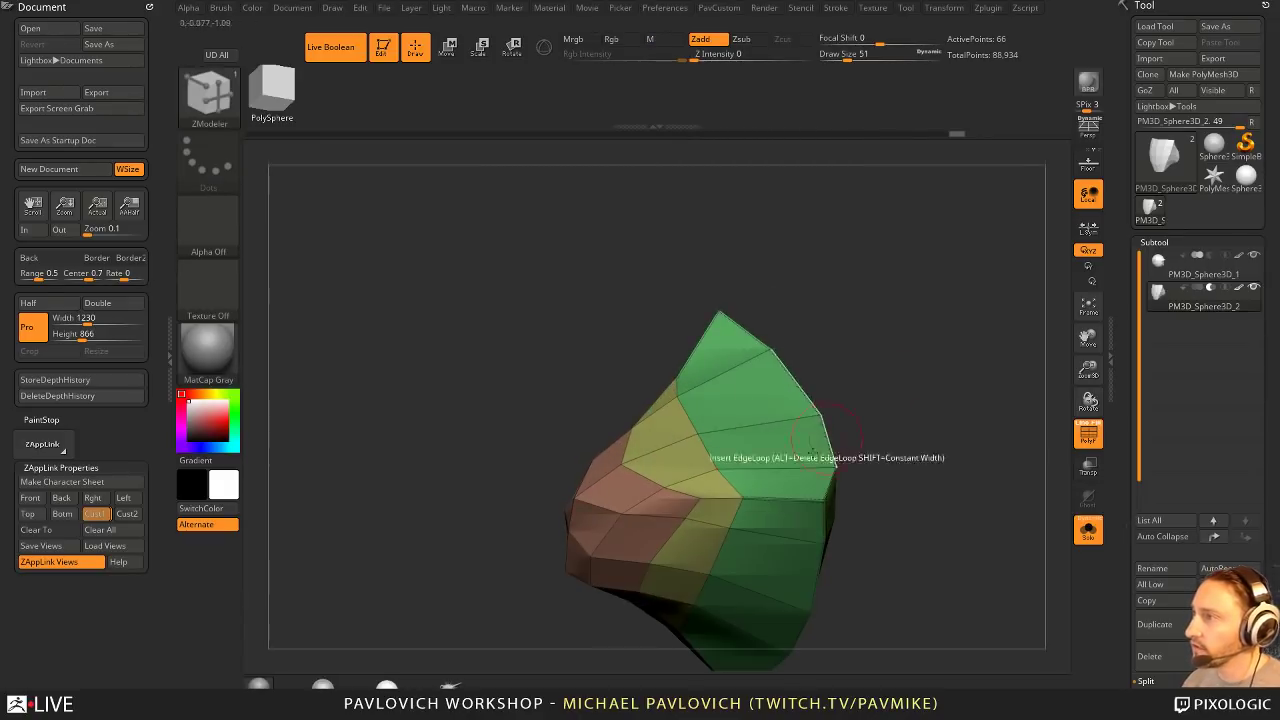
pyautogui.click(803, 498)
pyautogui.press('space')
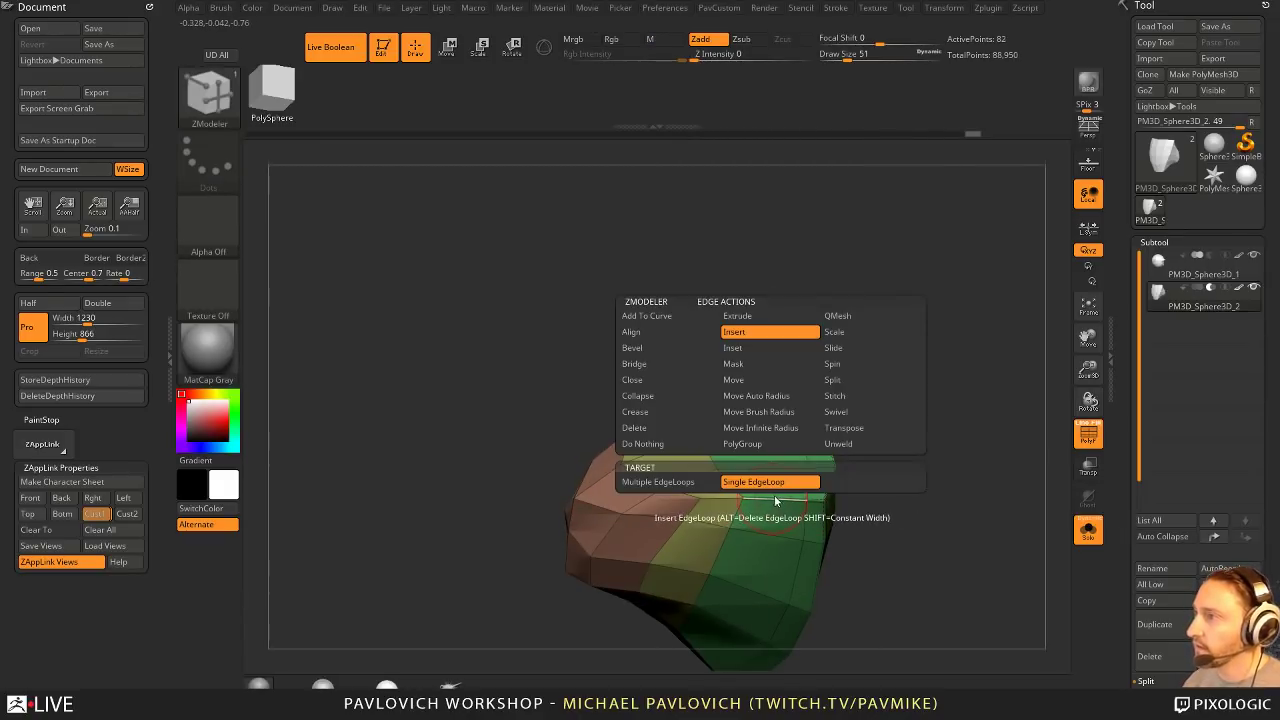
pyautogui.moveTo(900, 466); pyautogui.dragTo(826, 430, button='right')
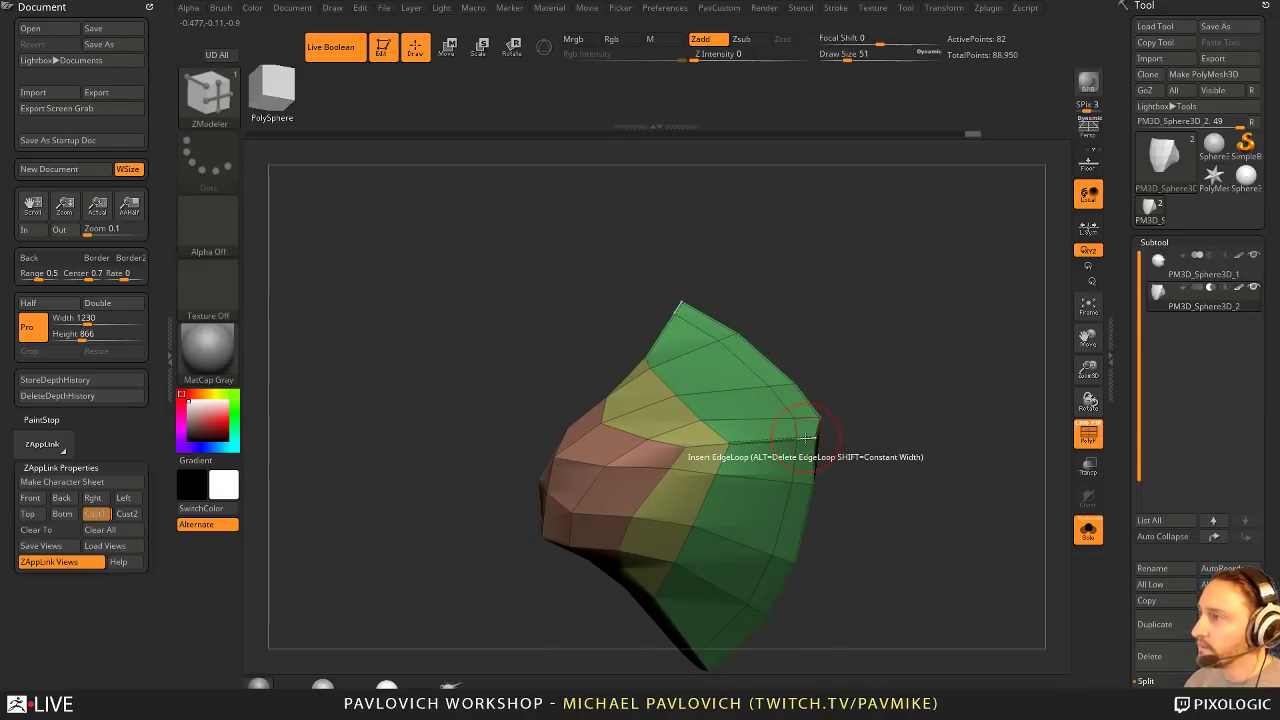
# Step: Isolate the narrow strip at the front rim with SelectLasso and assign it its own polygroup
pyautogui.keyDown('ctrl'); pyautogui.keyDown('shift'); pyautogui.click(216, 99); pyautogui.keyUp('shift'); pyautogui.keyUp('ctrl')
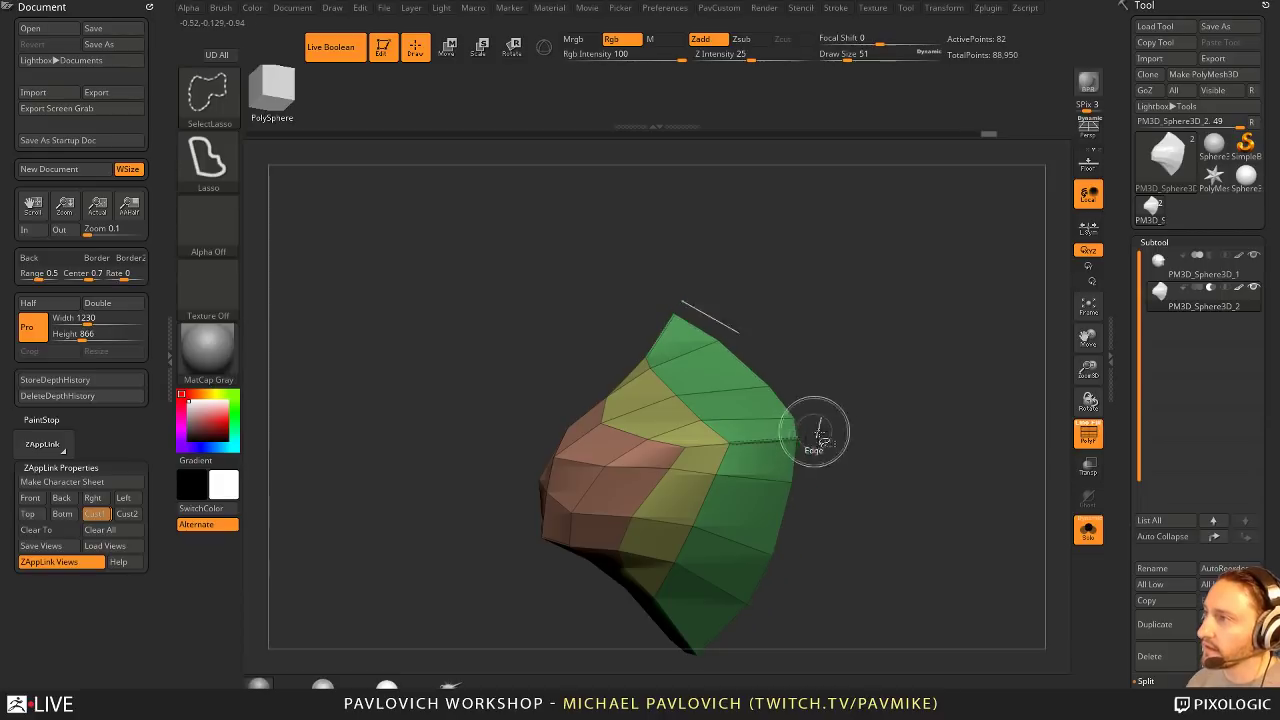
pyautogui.moveTo(930, 435)
pyautogui.mouseDown(button='right')
pyautogui.moveTo(908, 403)
pyautogui.moveTo(915, 425)
pyautogui.mouseUp(button='right')
pyautogui.keyDown('ctrl'); pyautogui.keyDown('shift'); pyautogui.moveTo(945, 430); pyautogui.dragTo(994, 463); pyautogui.keyUp('shift'); pyautogui.keyUp('ctrl')
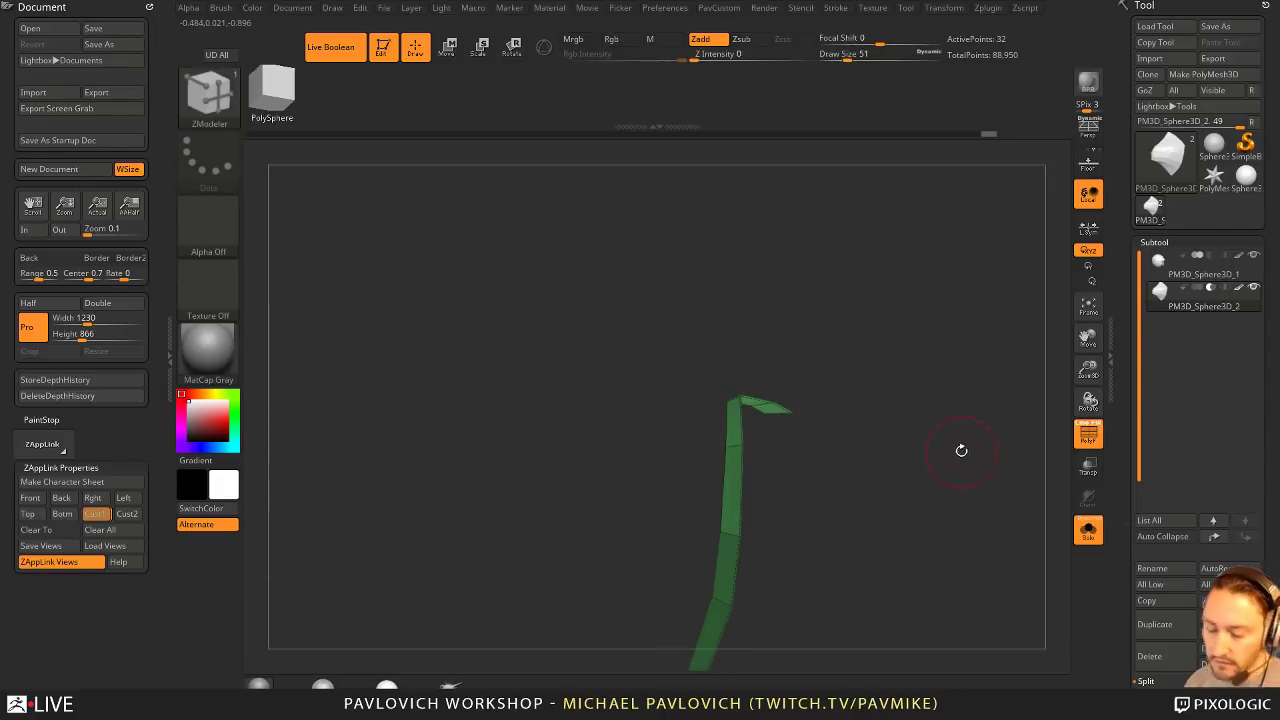
pyautogui.hotkey('ctrl', 'w')
pyautogui.moveTo(931, 389); pyautogui.dragTo(946, 420)
pyautogui.hotkey('ctrl', 'w')
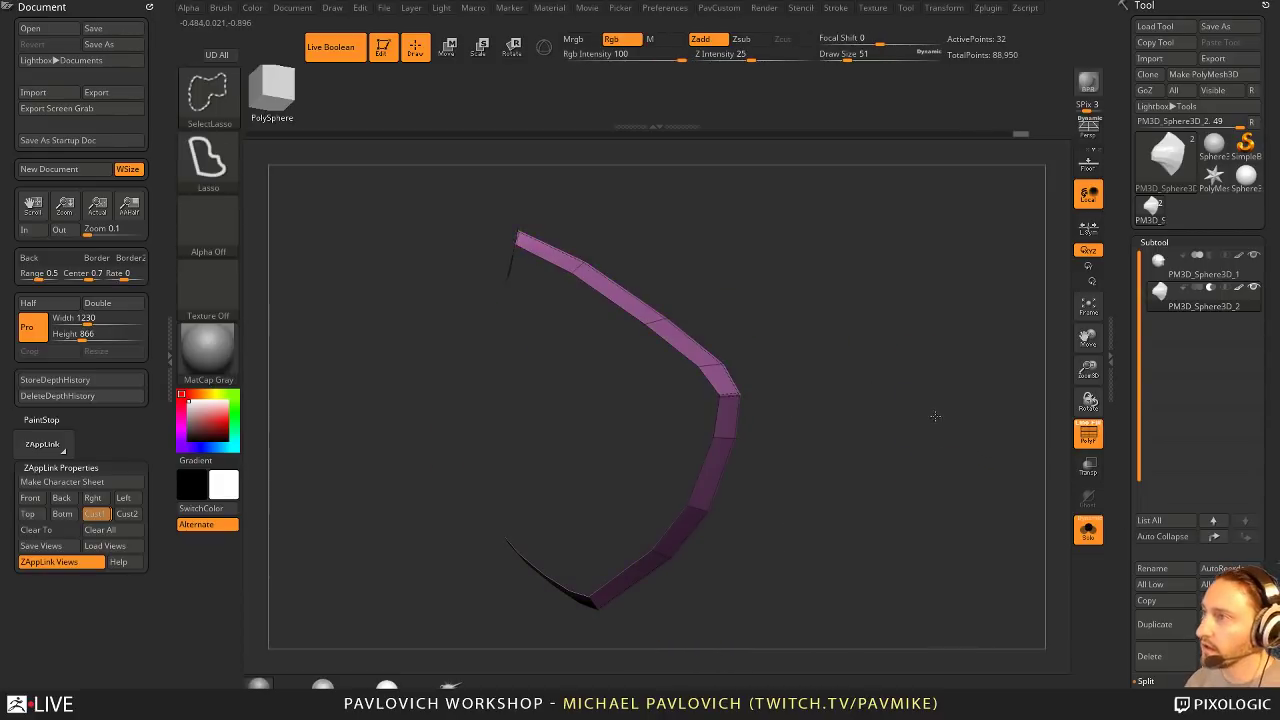
# Step: Merge the mouth piece's side and back faces into a single polygroup, keeping the front rim strip and front face separate
pyautogui.keyDown('ctrl'); pyautogui.keyDown('shift'); pyautogui.click(925, 384); pyautogui.keyUp('shift'); pyautogui.keyUp('ctrl')
pyautogui.keyDown('ctrl'); pyautogui.keyDown('shift'); pyautogui.click(651, 414); pyautogui.keyUp('shift'); pyautogui.keyUp('ctrl')
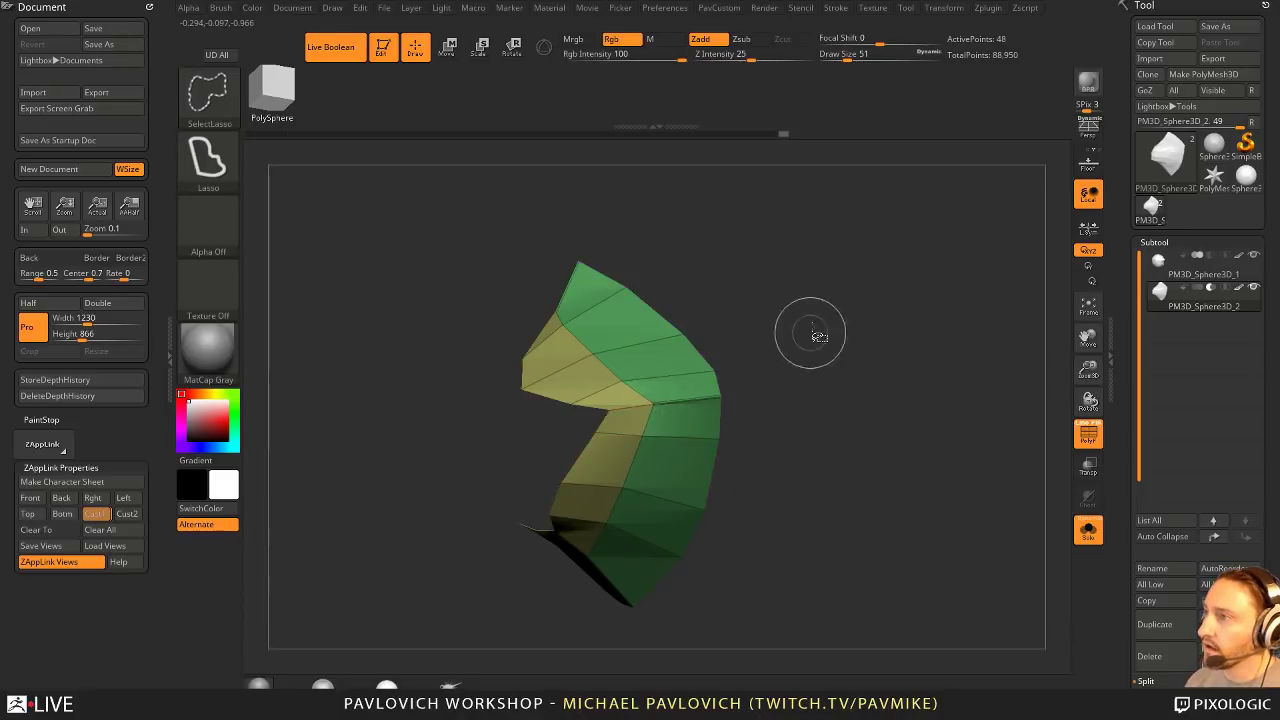
pyautogui.keyDown('ctrl'); pyautogui.keyDown('shift'); pyautogui.click(814, 335); pyautogui.keyUp('shift'); pyautogui.keyUp('ctrl')
pyautogui.keyDown('ctrl'); pyautogui.keyDown('shift'); pyautogui.click(600, 420); pyautogui.keyUp('shift'); pyautogui.keyUp('ctrl')
pyautogui.keyDown('ctrl'); pyautogui.keyDown('shift'); pyautogui.click(945, 380); pyautogui.keyUp('shift'); pyautogui.keyUp('ctrl')
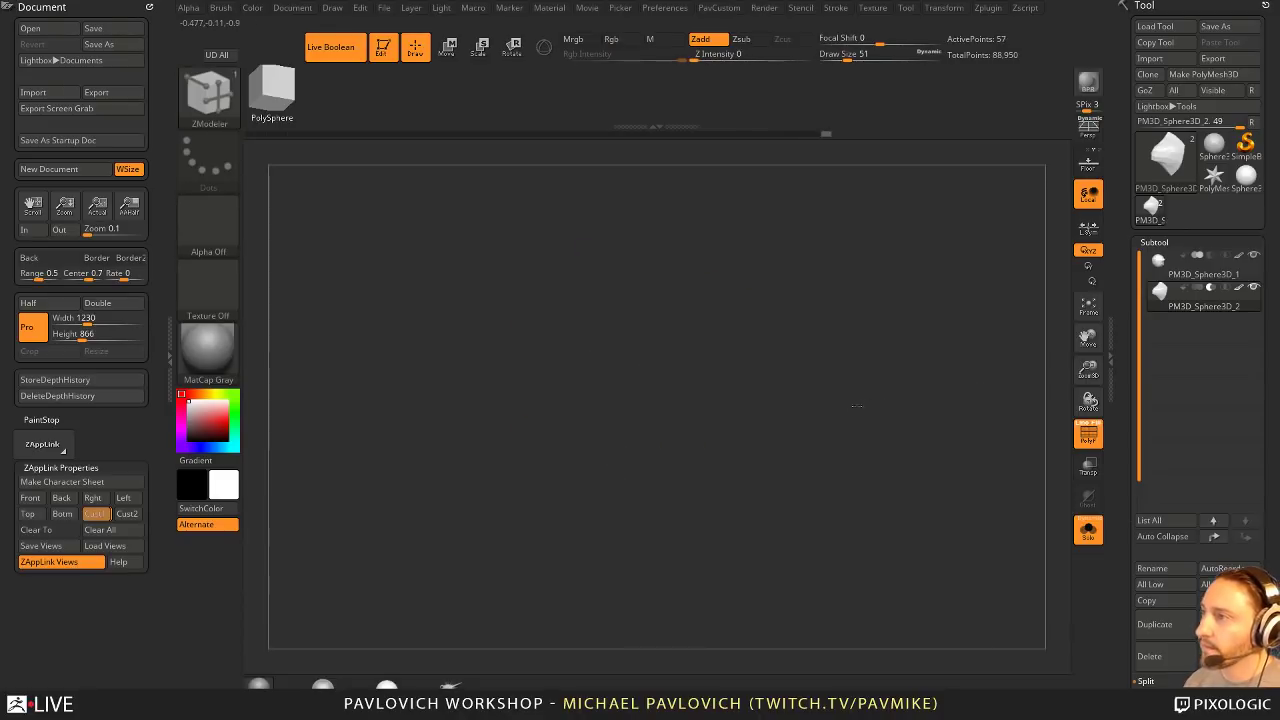
pyautogui.hotkey('ctrl', 'w')
pyautogui.keyDown('ctrl'); pyautogui.keyDown('shift'); pyautogui.click(934, 408); pyautogui.keyUp('shift'); pyautogui.keyUp('ctrl')
pyautogui.moveTo(938, 402)
pyautogui.mouseDown()
pyautogui.moveTo(940, 389)
pyautogui.moveTo(882, 396)
pyautogui.moveTo(943, 378)
pyautogui.moveTo(930, 376)
pyautogui.mouseUp()
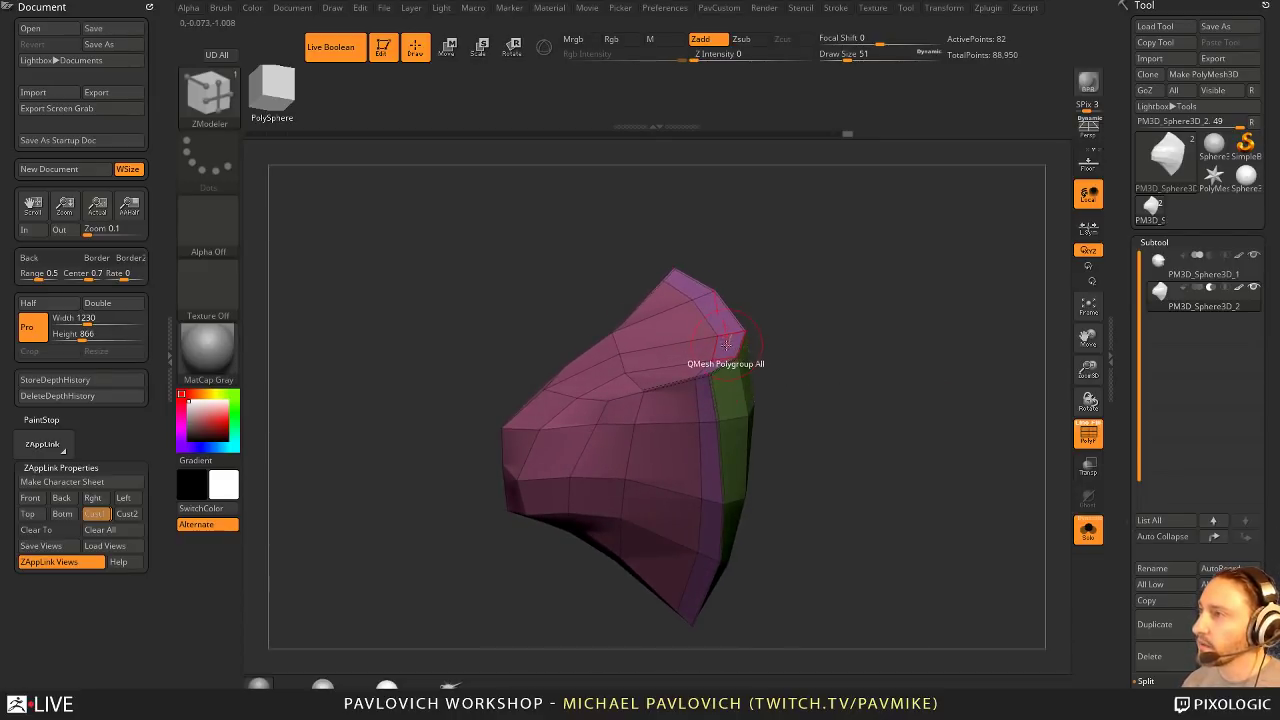
# Step: Extrude the side and back polygroup of the mouth piece outward using ZModeler QMesh targeting Polygroup All
pyautogui.press('space')
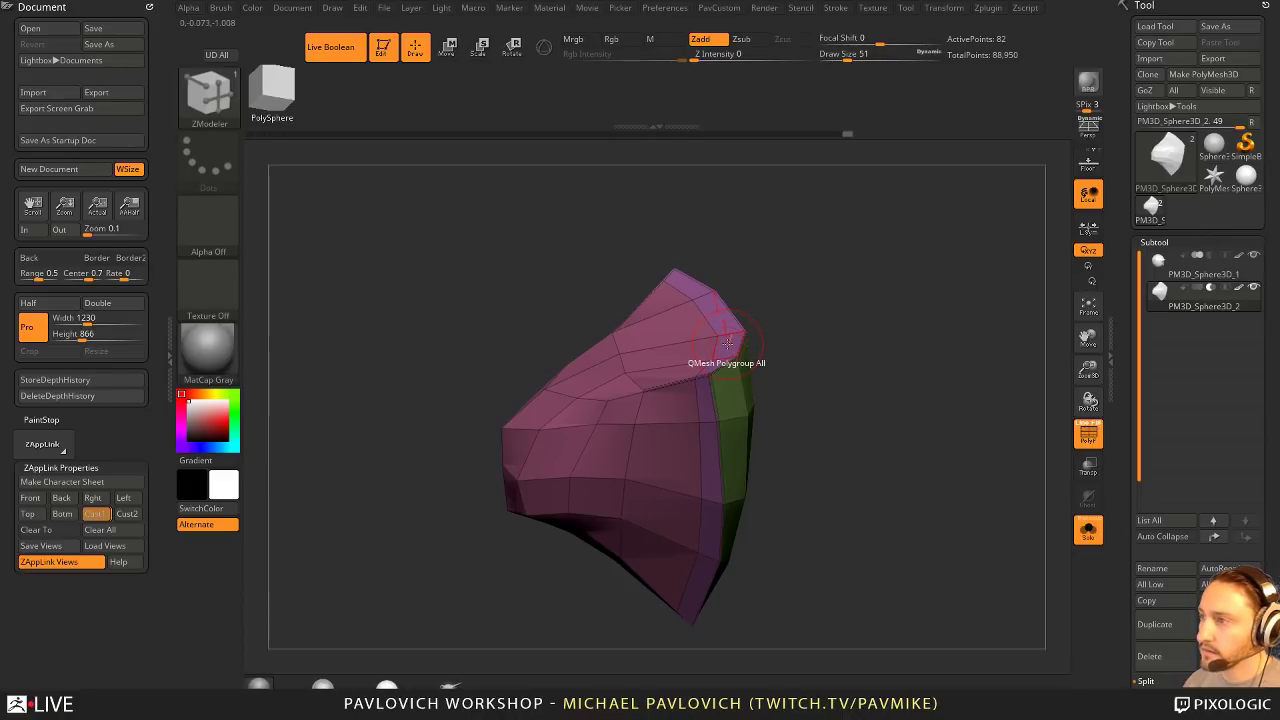
pyautogui.press('space')
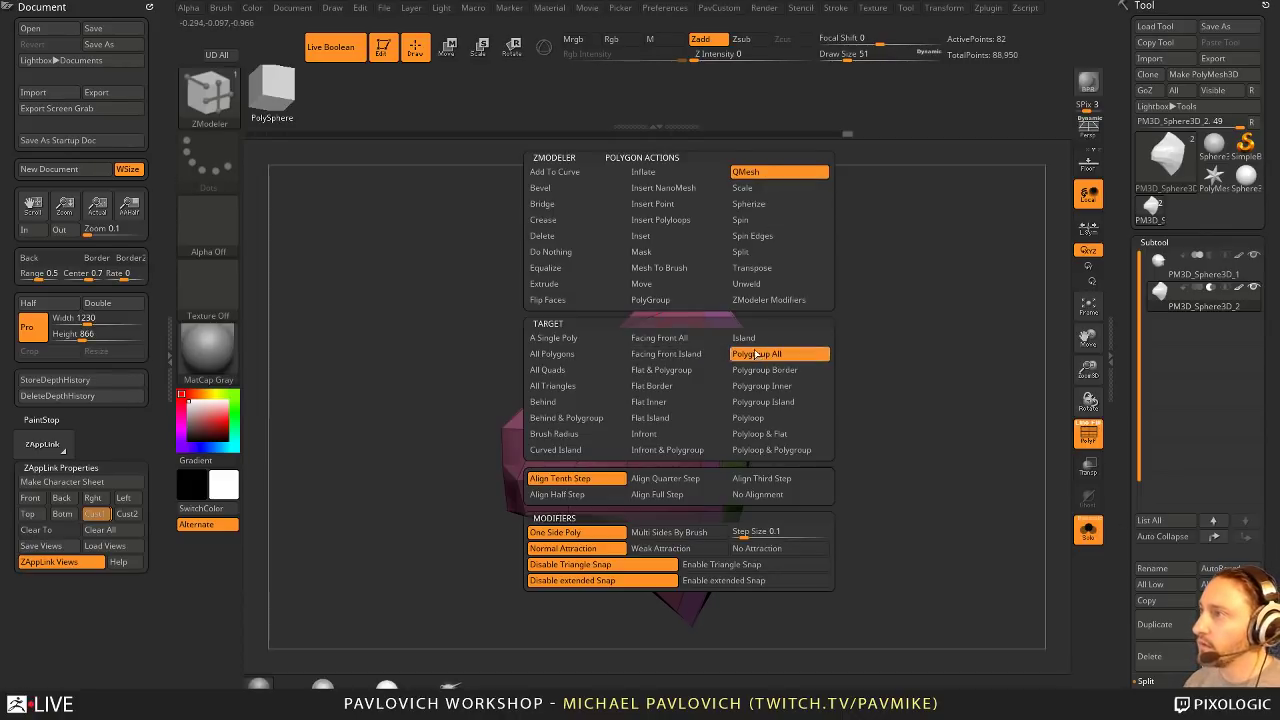
pyautogui.click(757, 354)
pyautogui.moveTo(630, 372); pyautogui.dragTo(643, 335)
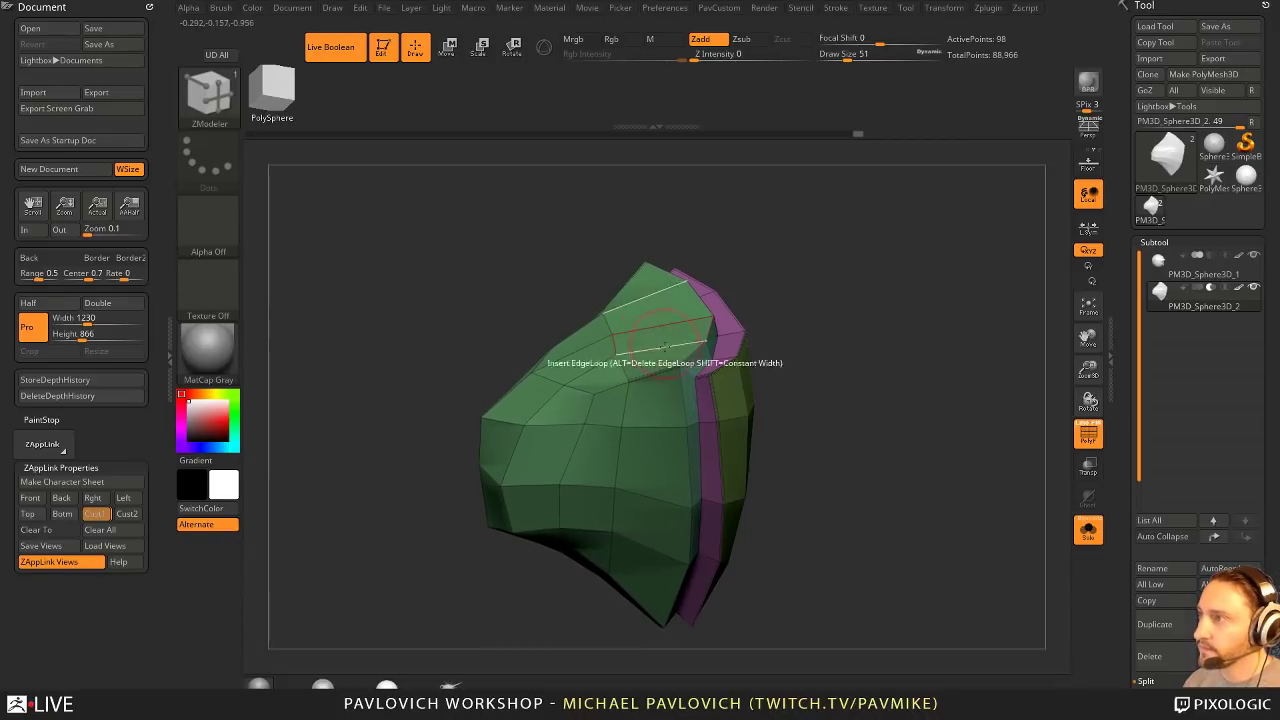
# Step: Set the ZModeler edge action to Crease Edge, activate Dynamic Subdiv on the mouth piece, and inspect the carved mouth on the whole body without polyframe
pyautogui.press('space')
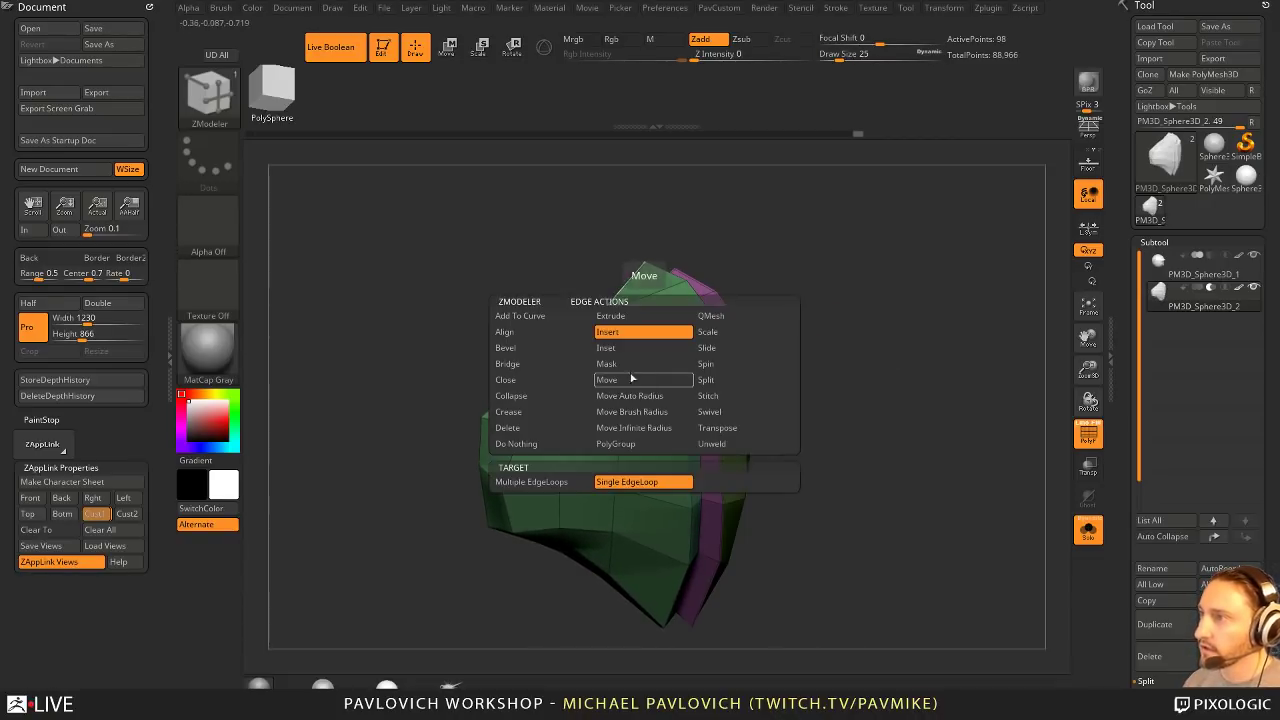
pyautogui.click(533, 410)
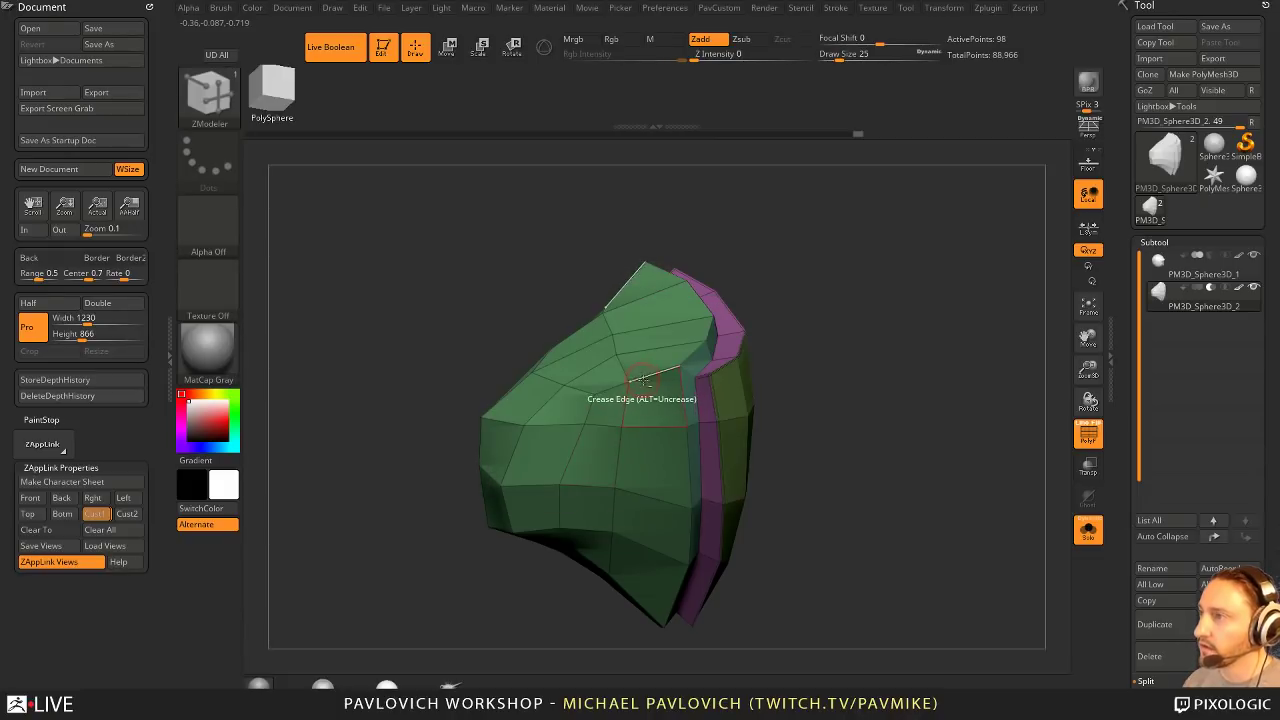
pyautogui.moveTo(959, 366); pyautogui.dragTo(950, 368)
pyautogui.press('d')
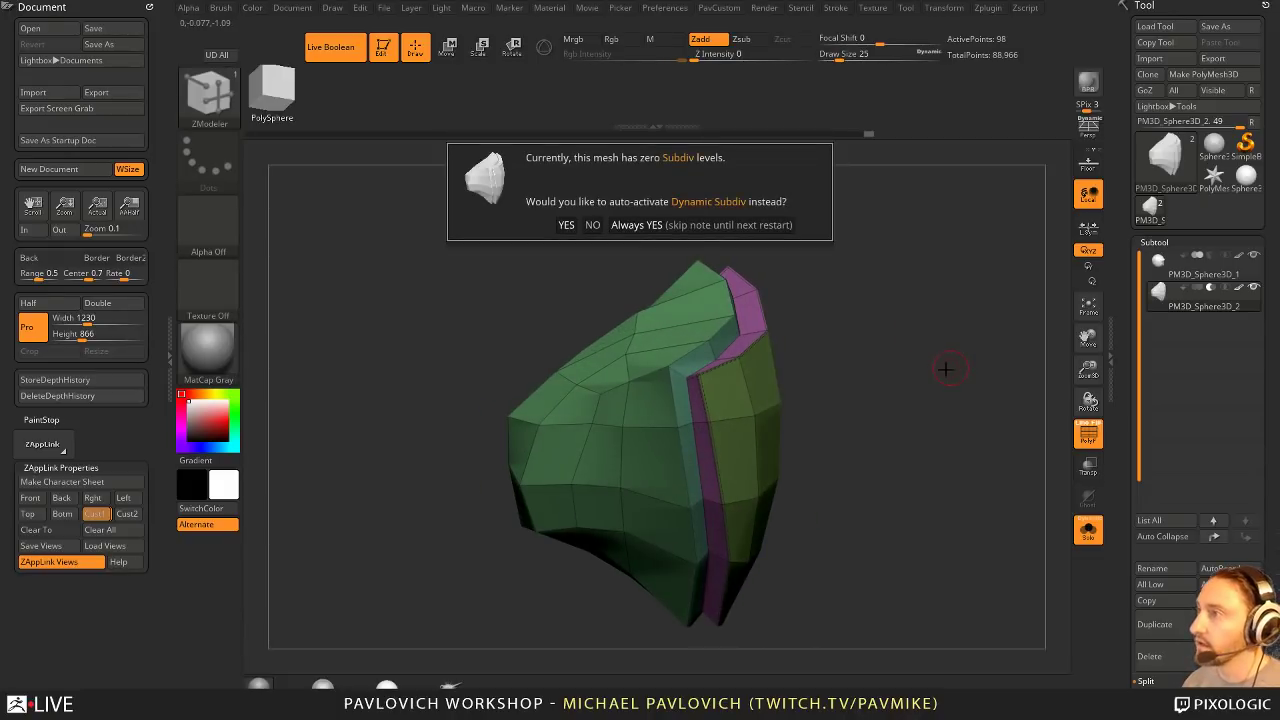
pyautogui.click(679, 225)
pyautogui.click(1085, 434)
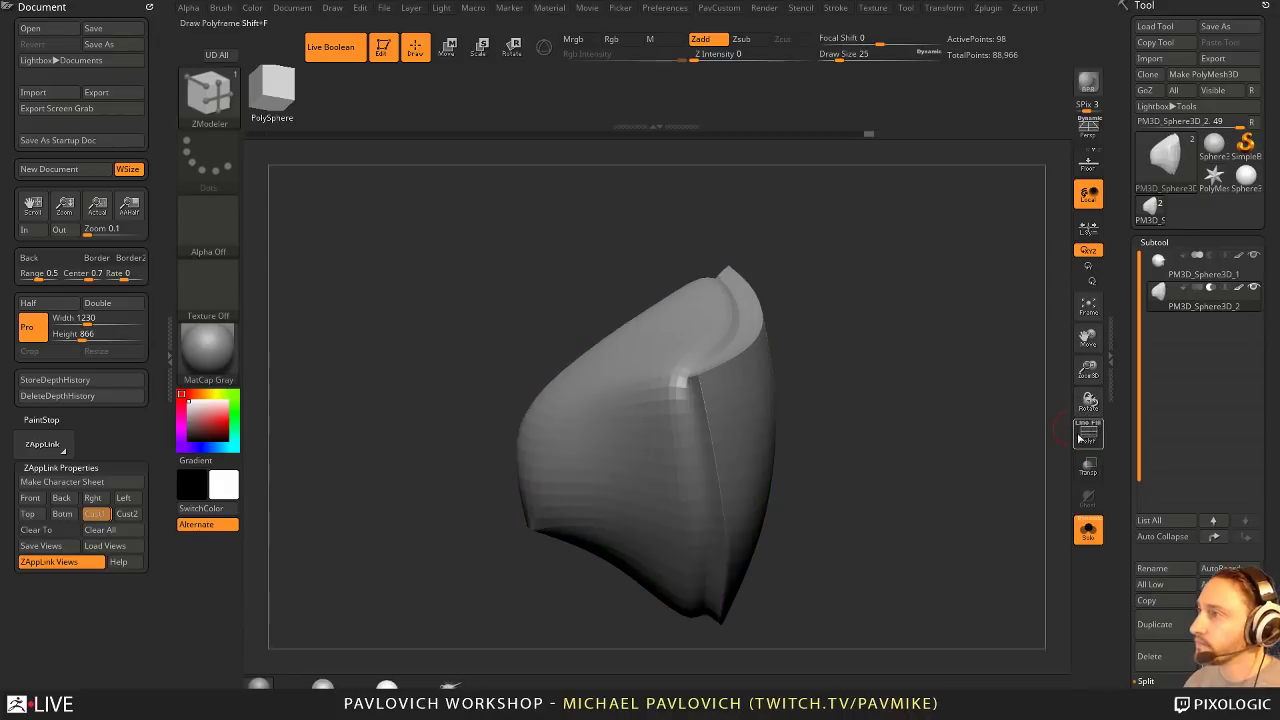
pyautogui.click(1088, 530)
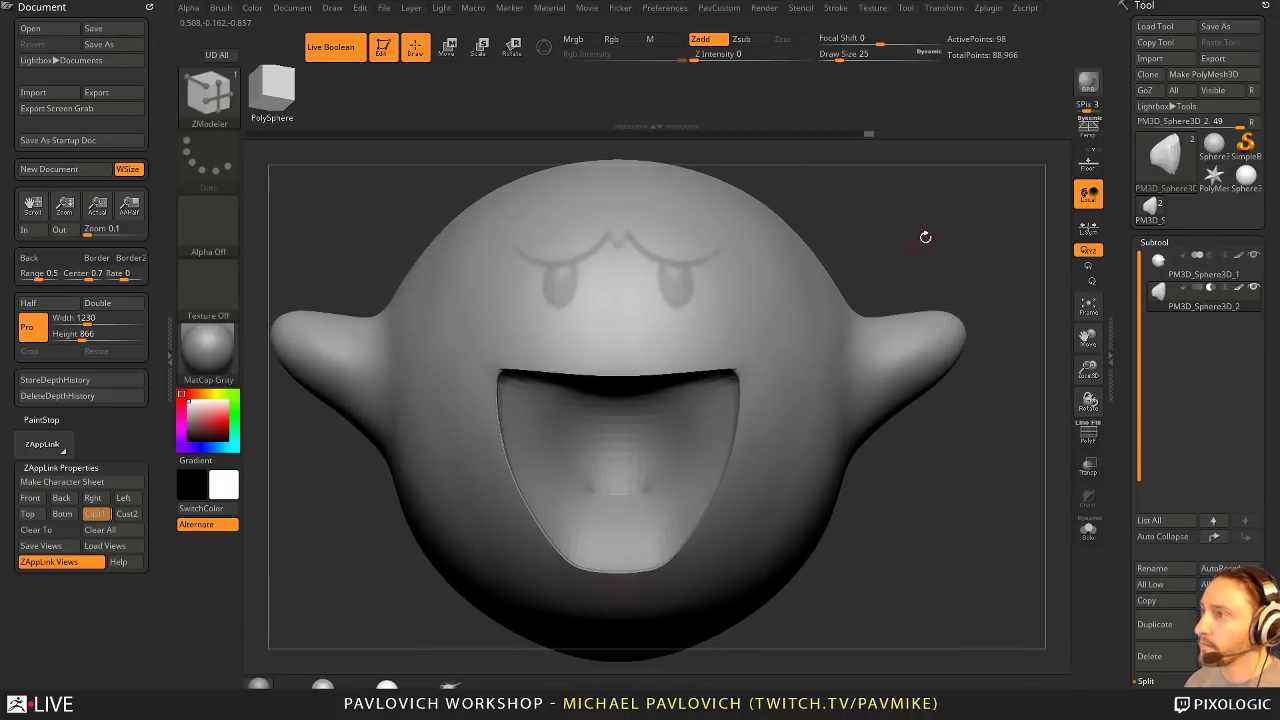
pyautogui.moveTo(920, 237)
pyautogui.mouseDown()
pyautogui.moveTo(902, 227)
pyautogui.moveTo(946, 166)
pyautogui.moveTo(814, 337)
pyautogui.moveTo(910, 355)
pyautogui.moveTo(972, 389)
pyautogui.mouseUp()
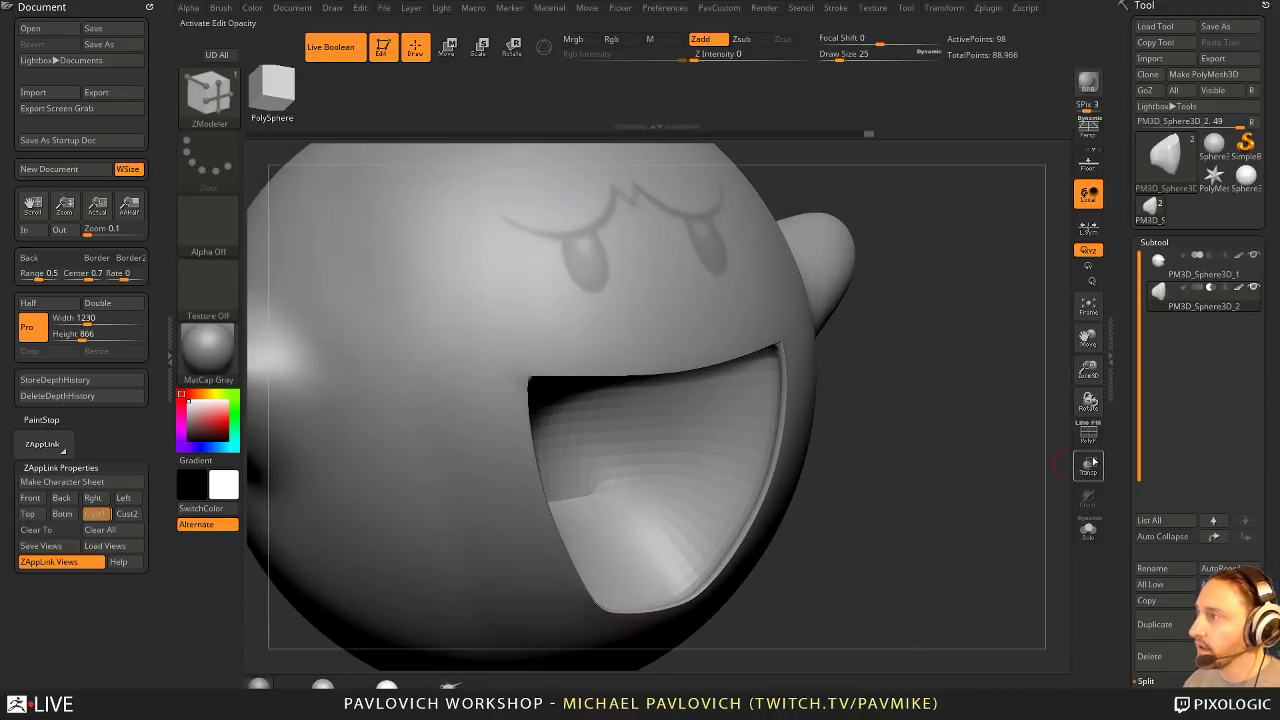
# Step: Isolate the unsmoothed mouth piece with polyframe and slide the complete edge loop beside the rim strip backward with ZModeler
pyautogui.hotkey('shift', 'f')
pyautogui.moveTo(1058, 465); pyautogui.dragTo(969, 461)
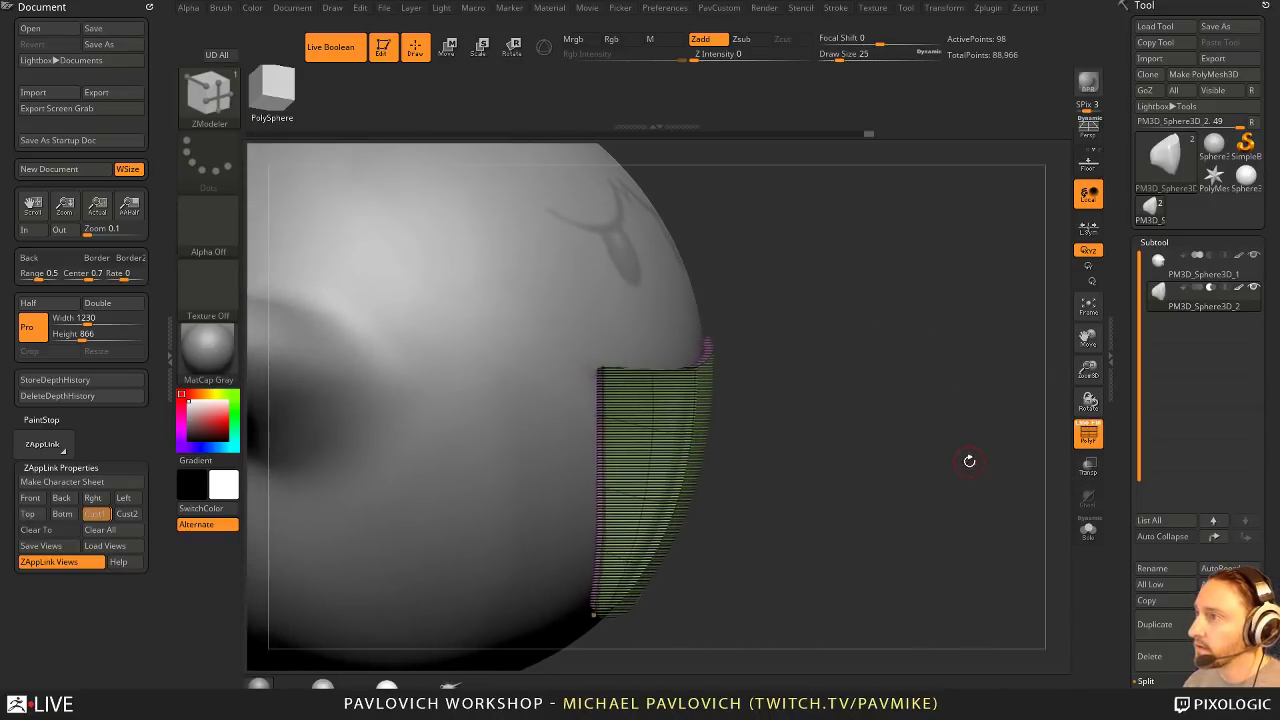
pyautogui.click(1087, 530)
pyautogui.moveTo(1040, 500); pyautogui.dragTo(962, 520)
pyautogui.hotkey('shift', 'd')
pyautogui.press('space')
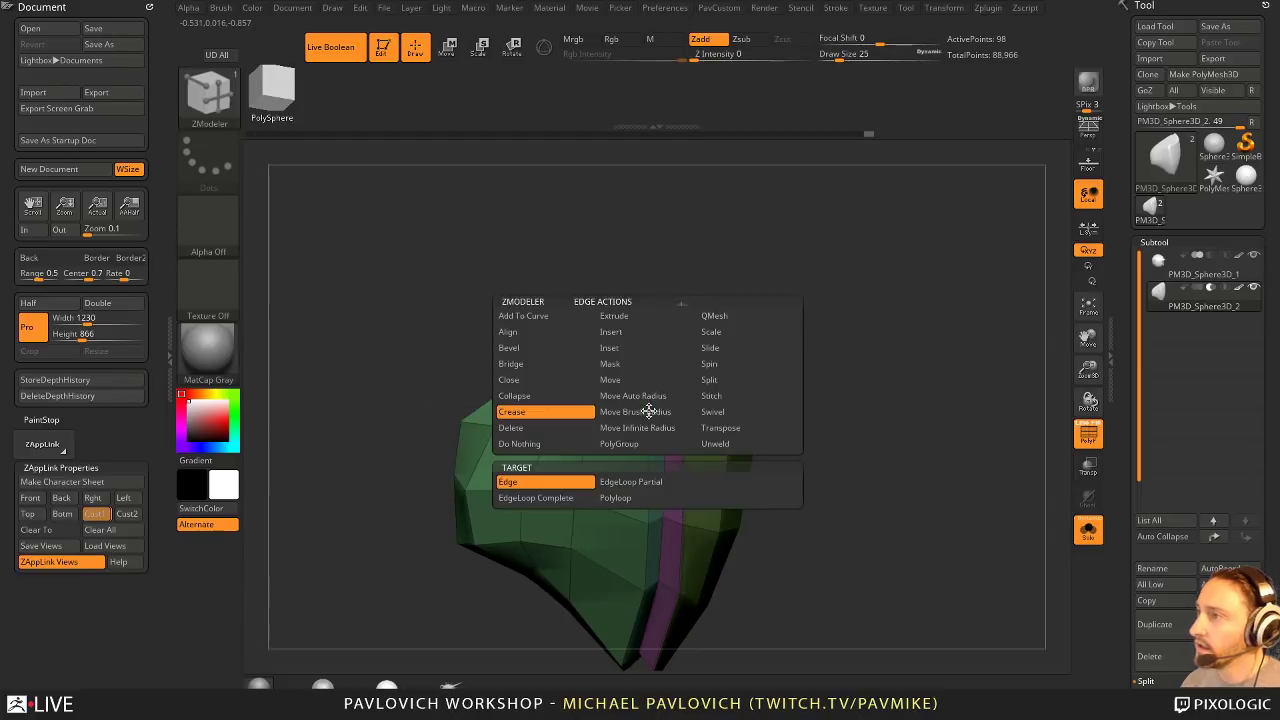
pyautogui.click(730, 350)
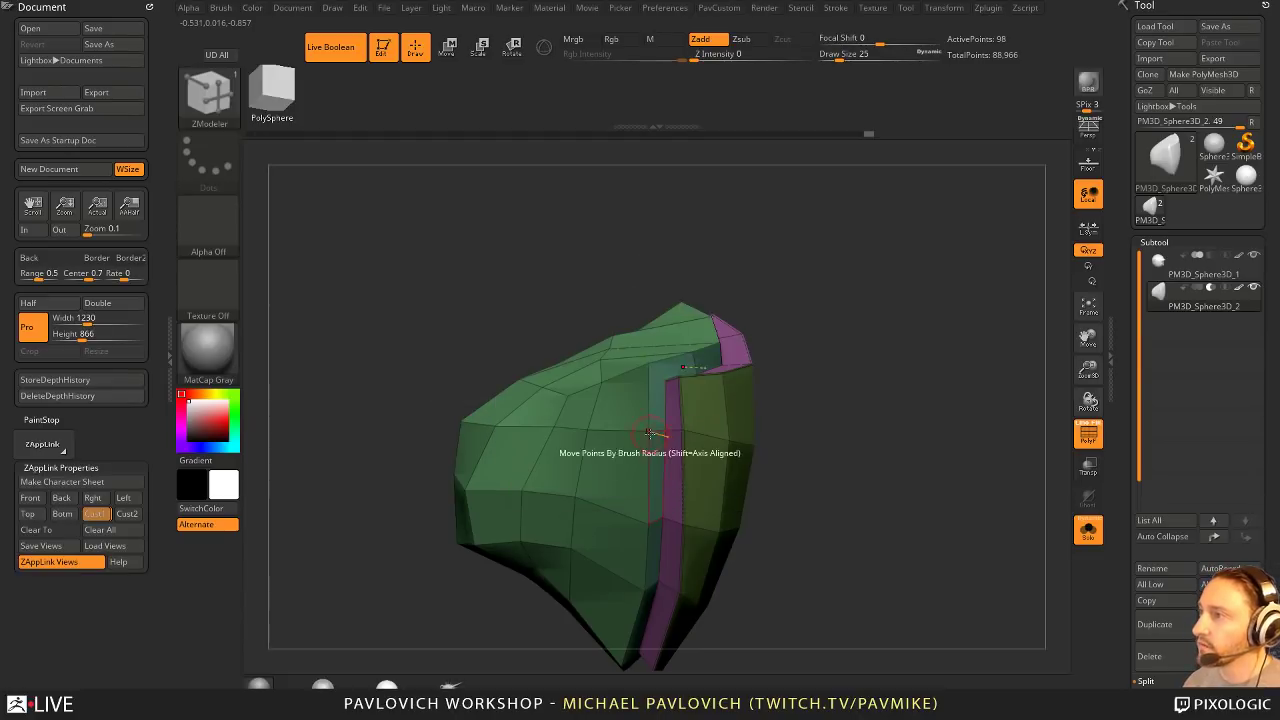
pyautogui.moveTo(645, 416); pyautogui.dragTo(622, 414)
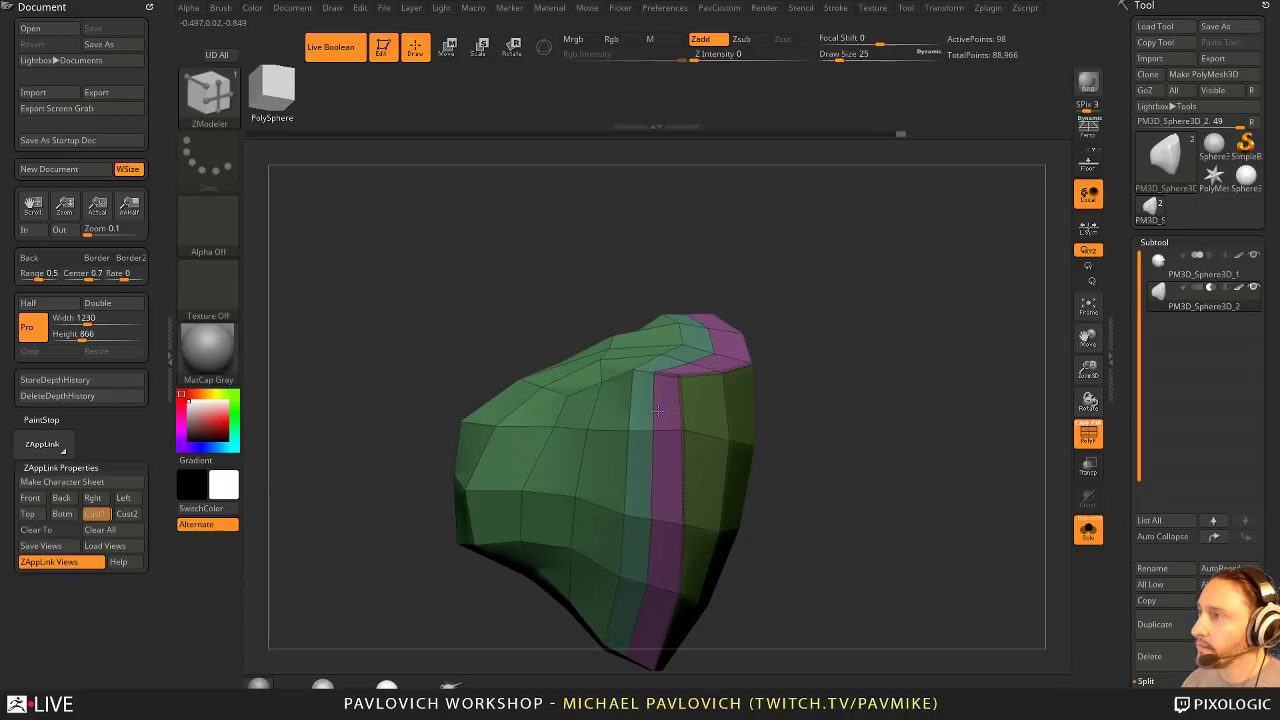
# Step: Scale the complete edge loops around the step behind the mouth piece's front rim with ZModeler
pyautogui.moveTo(778, 374)
pyautogui.mouseDown()
pyautogui.moveTo(834, 414)
pyautogui.moveTo(790, 393)
pyautogui.mouseUp()
pyautogui.press('space')
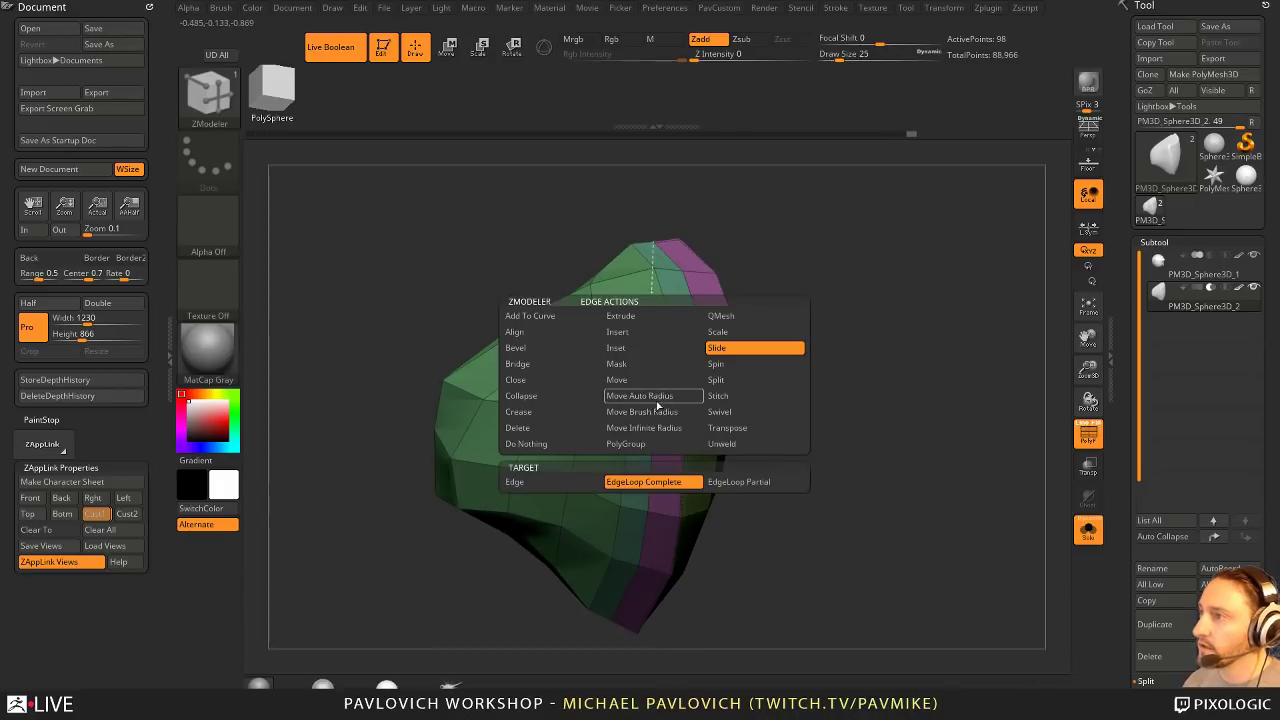
pyautogui.click(731, 336)
pyautogui.click(579, 498)
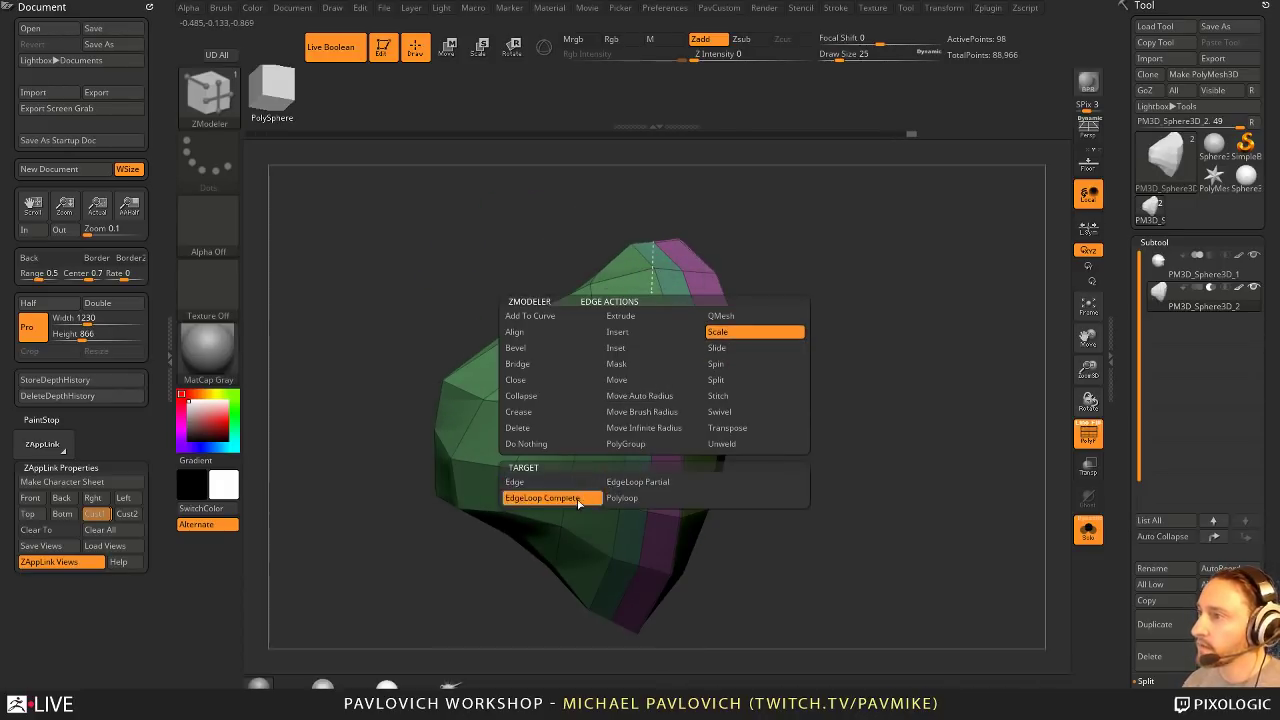
pyautogui.moveTo(654, 400); pyautogui.dragTo(609, 403)
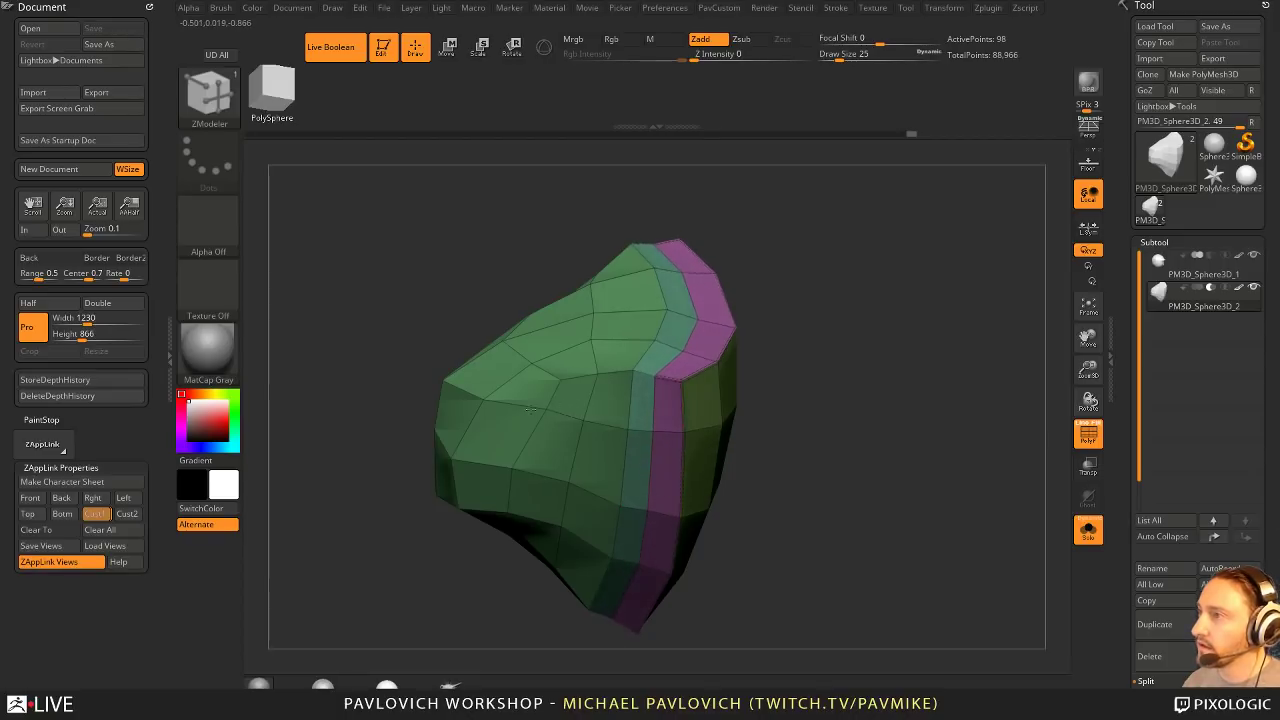
pyautogui.moveTo(530, 408); pyautogui.dragTo(565, 386)
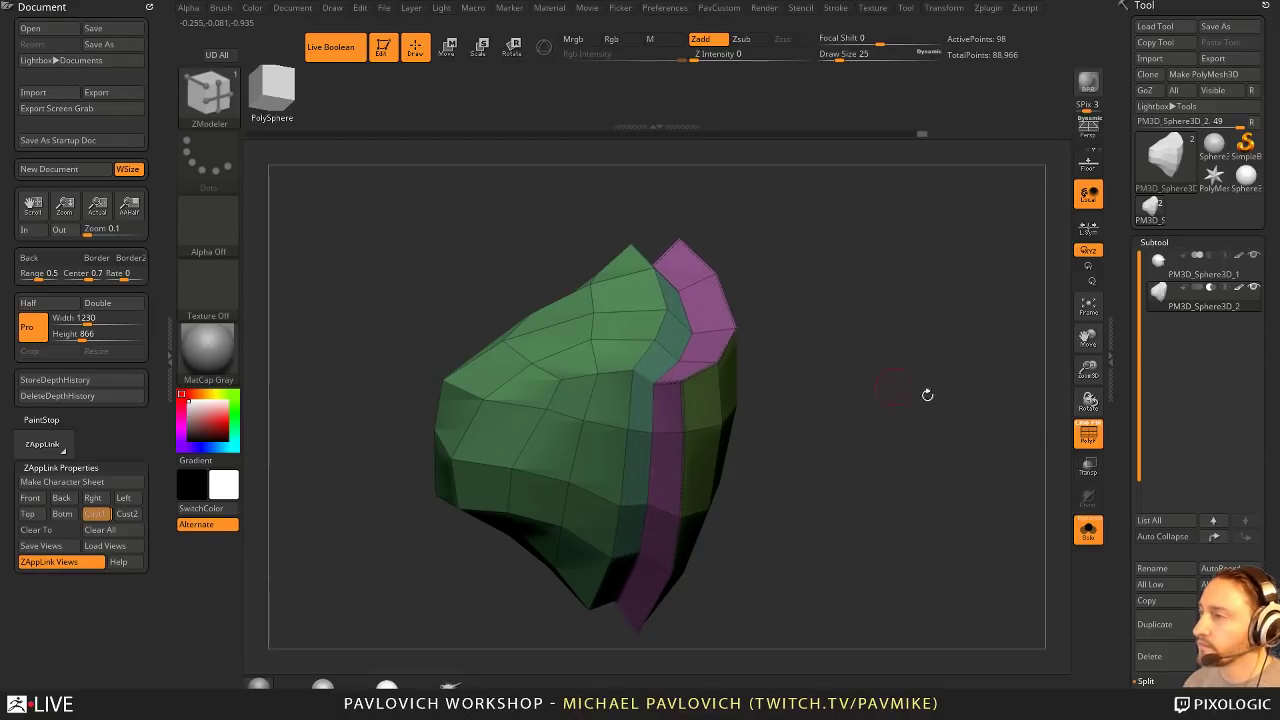
# Step: Smooth the mouth piece with Dynamic Subdiv and inspect the carved cavity on the whole body without the polyframe
pyautogui.moveTo(927, 395)
pyautogui.mouseDown()
pyautogui.moveTo(946, 374)
pyautogui.moveTo(943, 387)
pyautogui.mouseUp()
pyautogui.press('d')
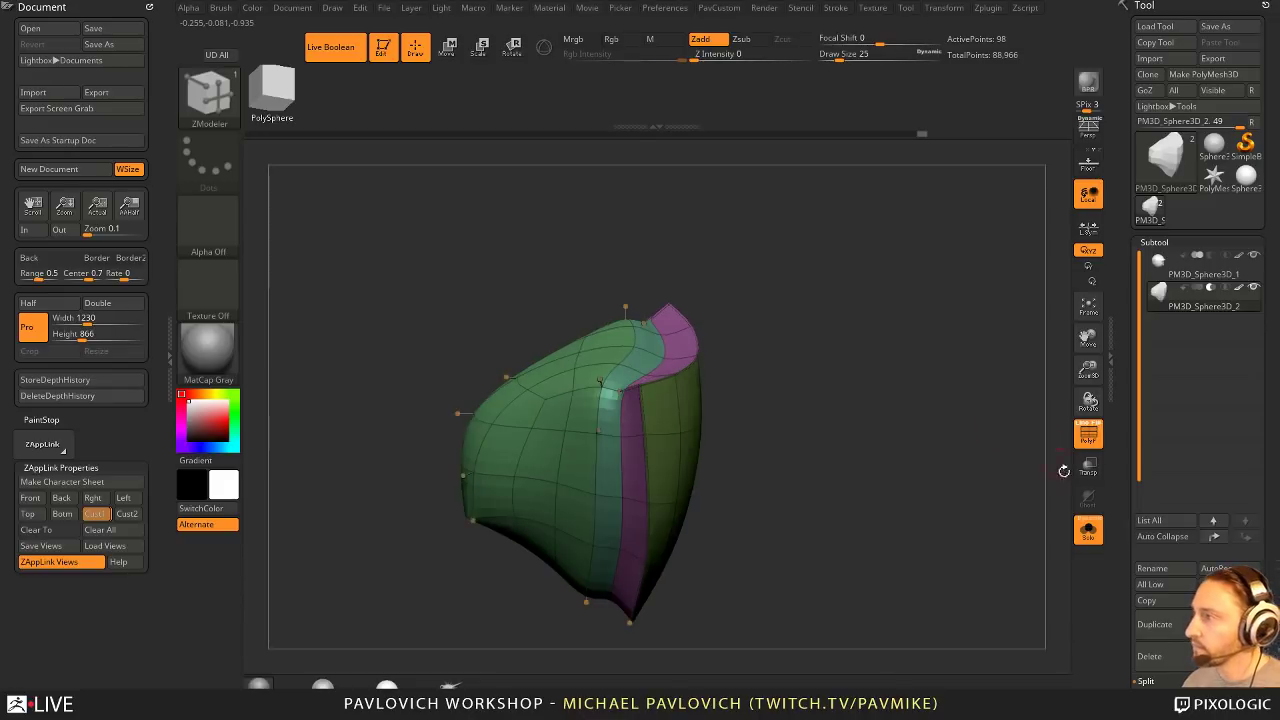
pyautogui.click(1088, 530)
pyautogui.click(1088, 434)
pyautogui.moveTo(994, 437); pyautogui.dragTo(831, 409)
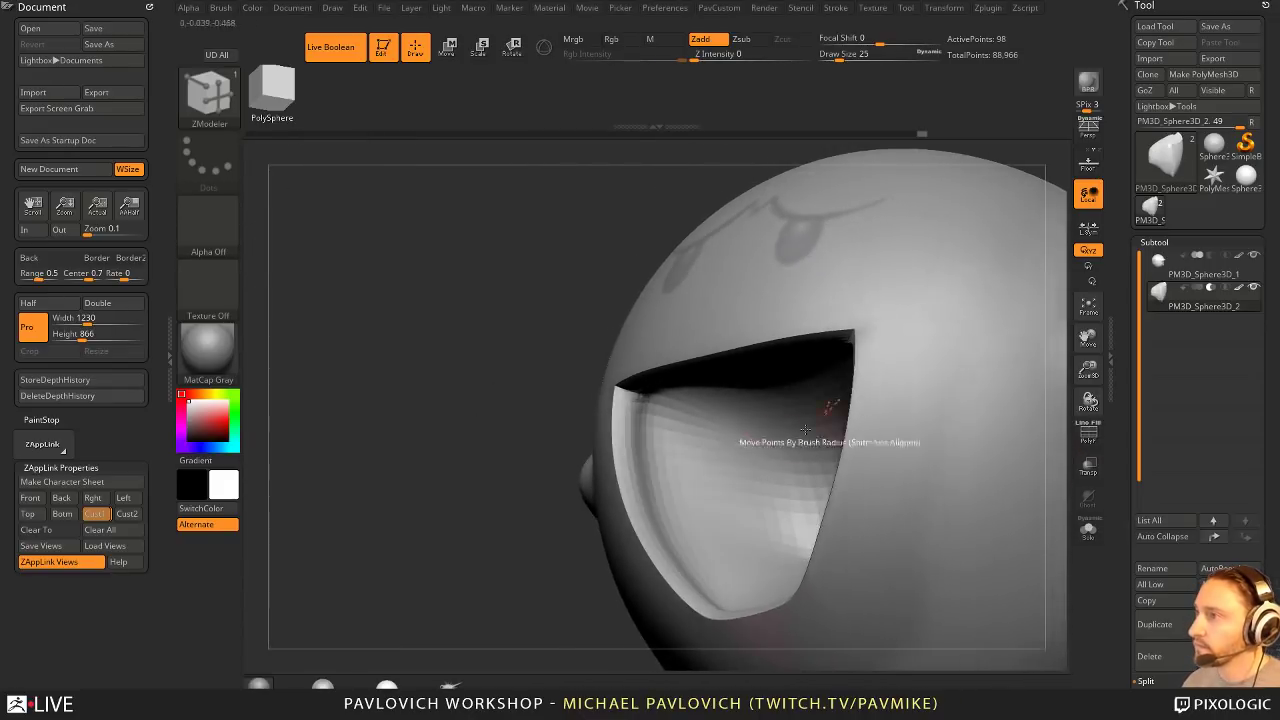
pyautogui.moveTo(425, 560)
pyautogui.mouseDown()
pyautogui.moveTo(494, 569)
pyautogui.moveTo(430, 543)
pyautogui.mouseUp()
pyautogui.moveTo(888, 472); pyautogui.dragTo(980, 470)
# Step: Insert a Sphere16 primitive inside the mouth cavity from the front view
pyautogui.press('m')
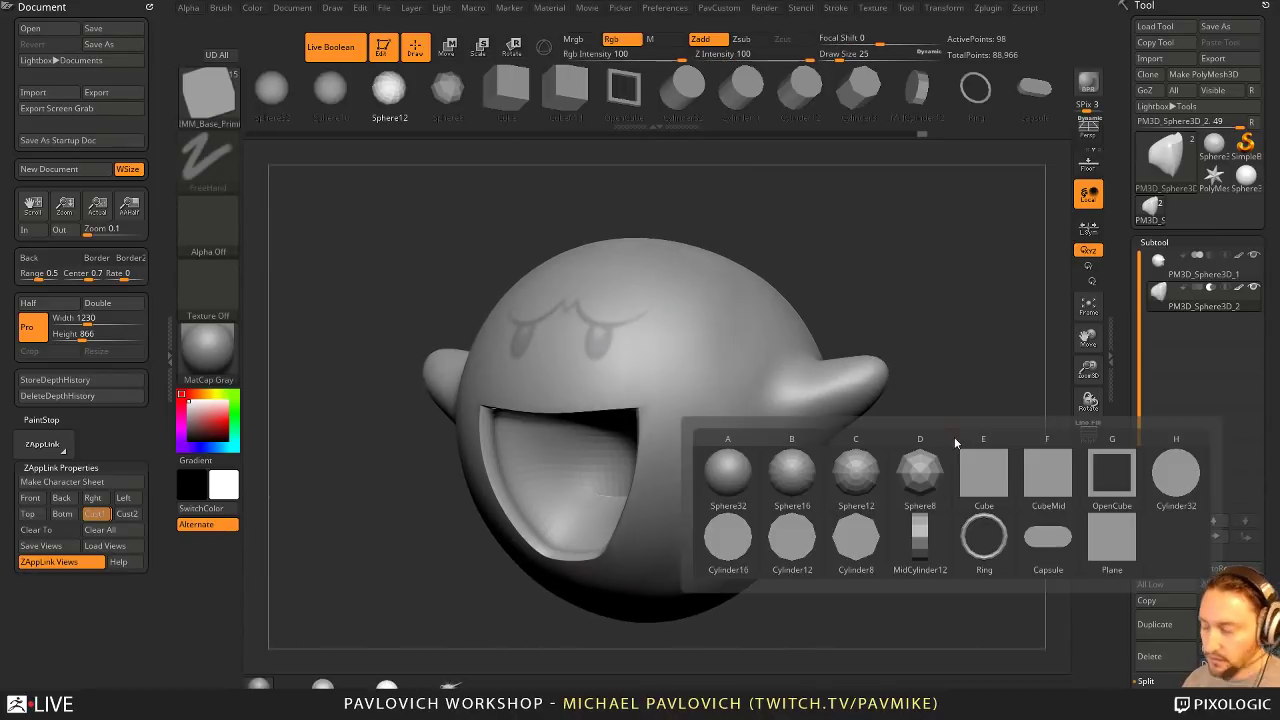
pyautogui.click(792, 472)
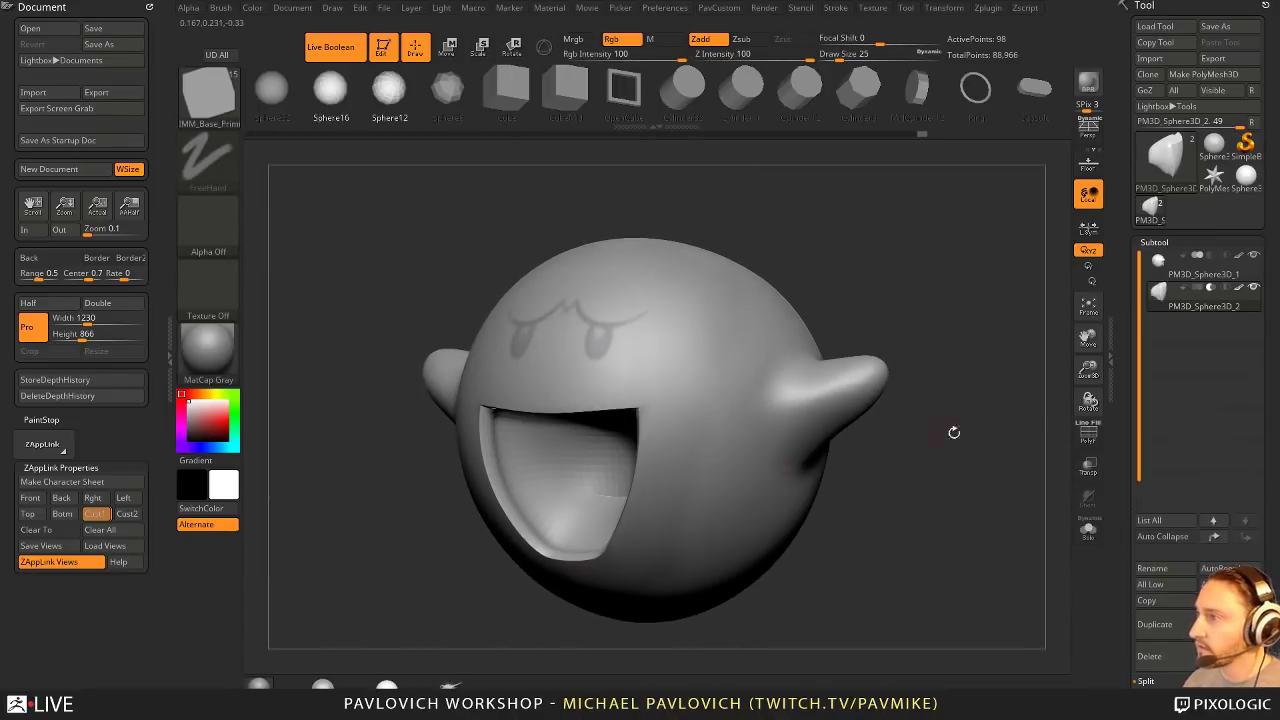
pyautogui.keyDown('shift'); pyautogui.moveTo(951, 429); pyautogui.dragTo(1015, 423); pyautogui.keyUp('shift')
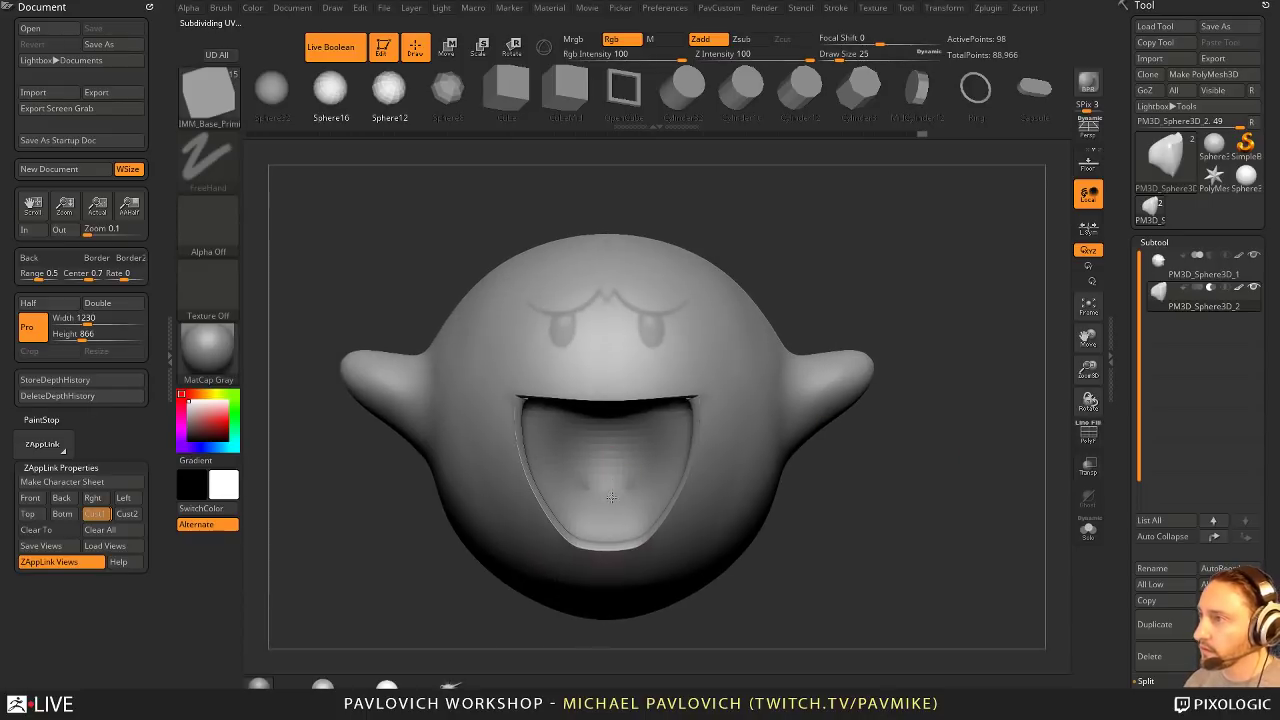
pyautogui.moveTo(611, 497); pyautogui.dragTo(614, 525)
pyautogui.moveTo(915, 453); pyautogui.dragTo(957, 453)
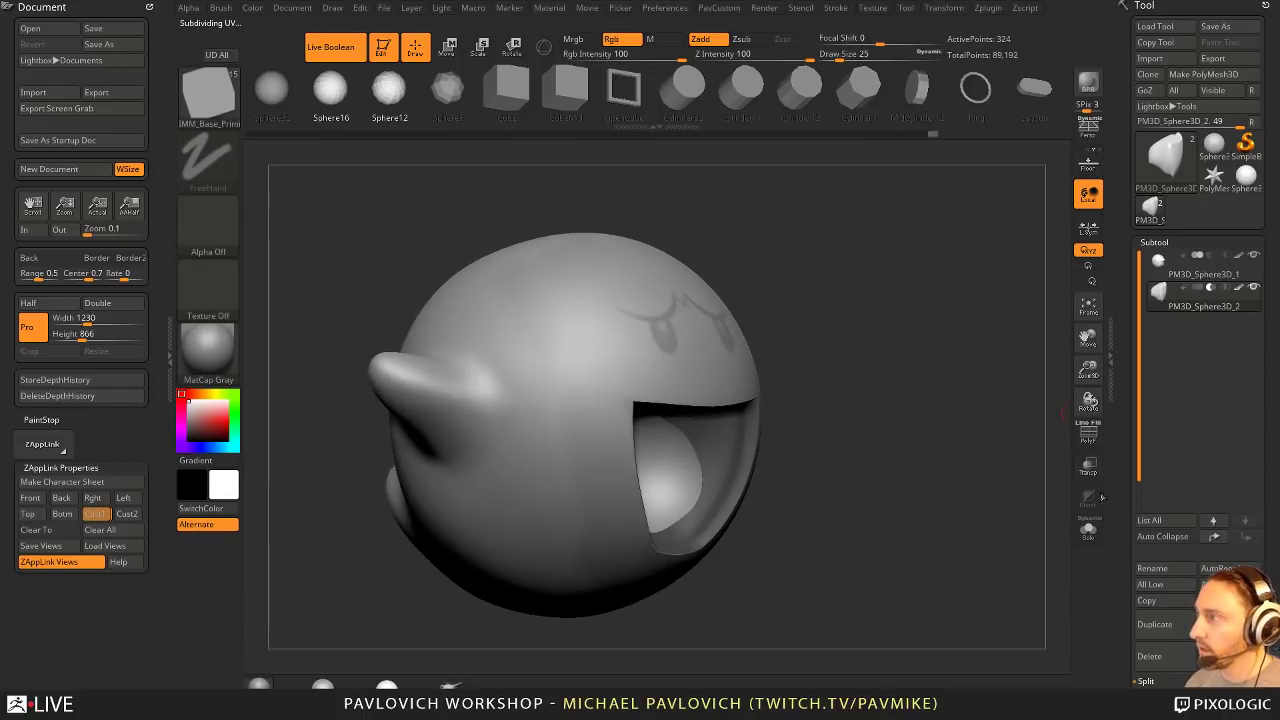
# Step: Split the inserted sphere from the mouth piece into its own subtool using Split Unmasked Points
pyautogui.click(1088, 530)
pyautogui.moveTo(995, 492); pyautogui.dragTo(673, 380)
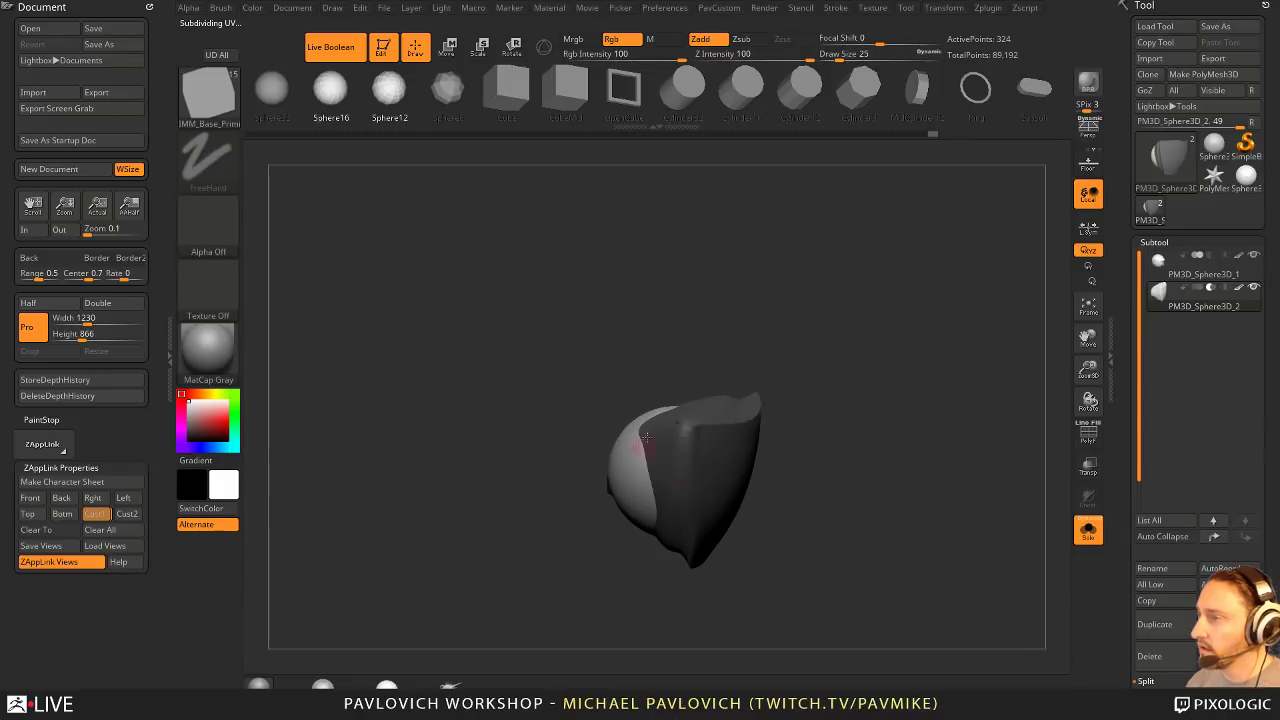
pyautogui.moveTo(745, 462); pyautogui.dragTo(761, 437)
pyautogui.press('2')
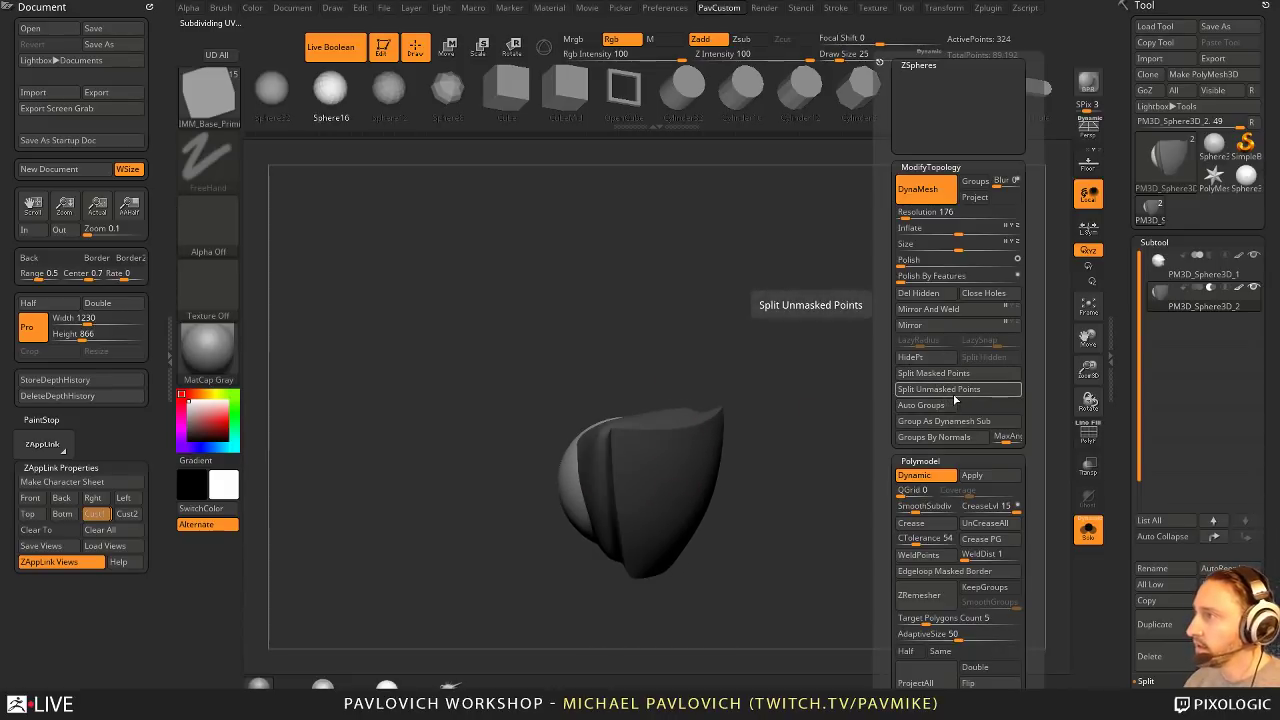
pyautogui.click(945, 390)
pyautogui.click(1089, 528)
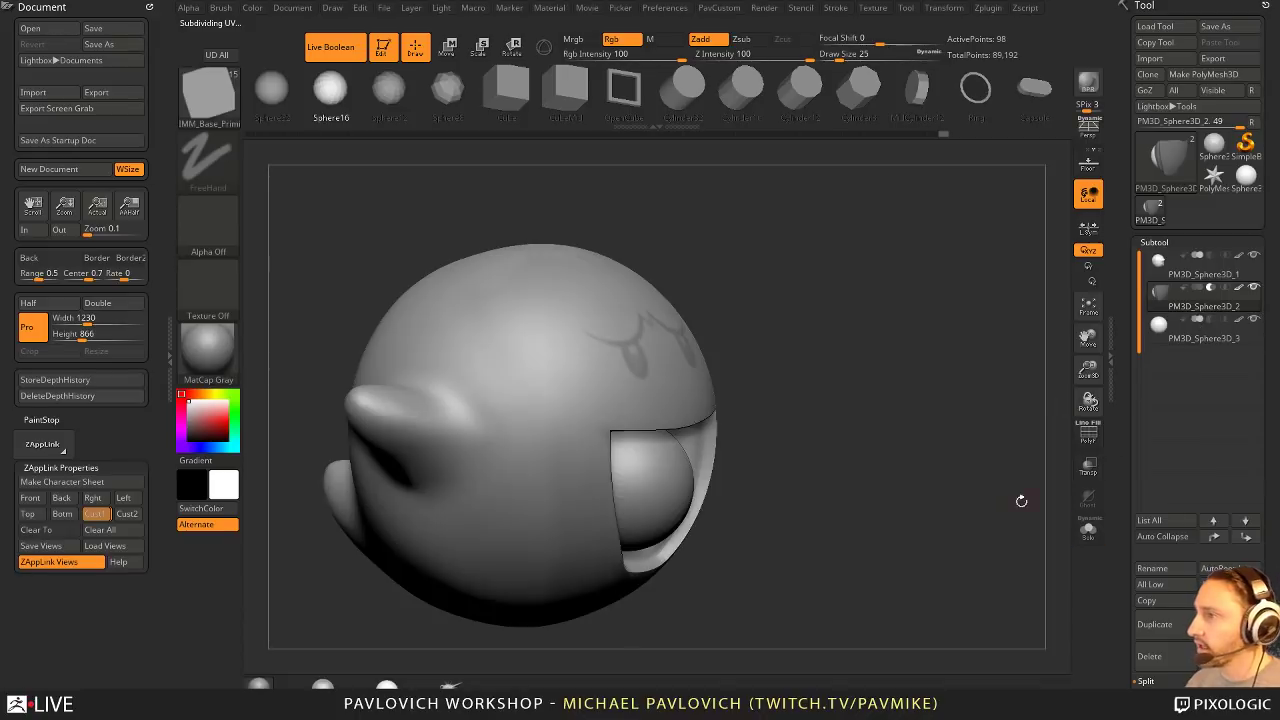
# Step: Activate the Gizmo 3D for moving and undo a trial forward shift of the mouth piece
pyautogui.moveTo(910, 489)
pyautogui.mouseDown()
pyautogui.moveTo(914, 440)
pyautogui.moveTo(908, 468)
pyautogui.mouseUp()
pyautogui.press('w')
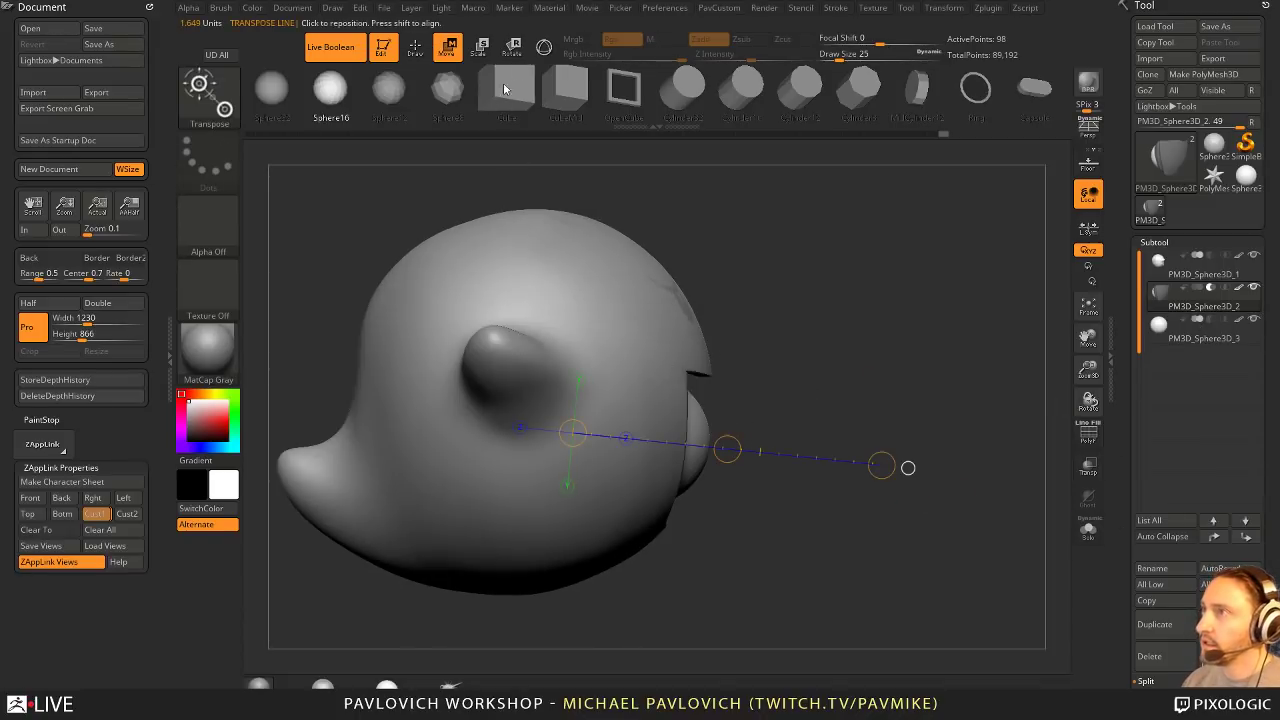
pyautogui.click(545, 50)
pyautogui.moveTo(654, 445); pyautogui.dragTo(723, 448)
pyautogui.hotkey('ctrl', 'z')
# Step: Select the sphere subtool, move it forward through the mouth opening, and flatten it vertically into a tongue shape
pyautogui.click(1180, 336)
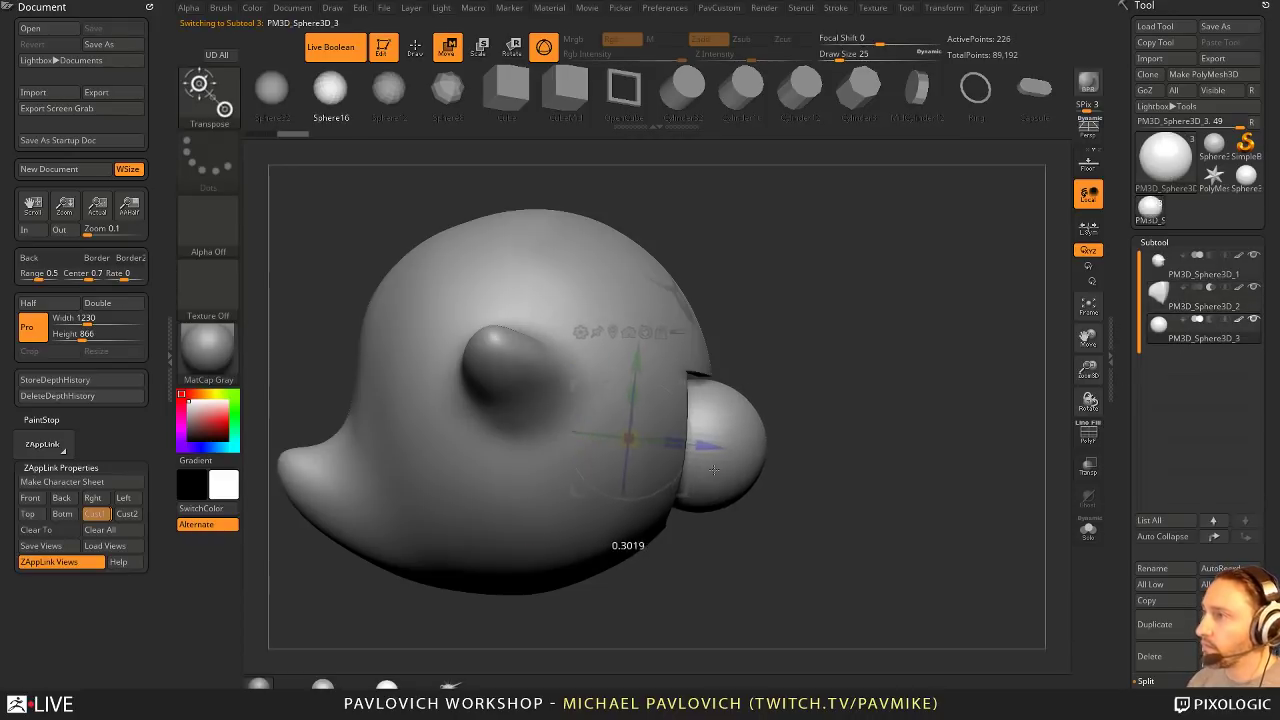
pyautogui.press('q')
pyautogui.moveTo(857, 423); pyautogui.dragTo(800, 425)
pyautogui.press('w')
pyautogui.moveTo(635, 364); pyautogui.dragTo(630, 450)
pyautogui.moveTo(1010, 425); pyautogui.dragTo(955, 438)
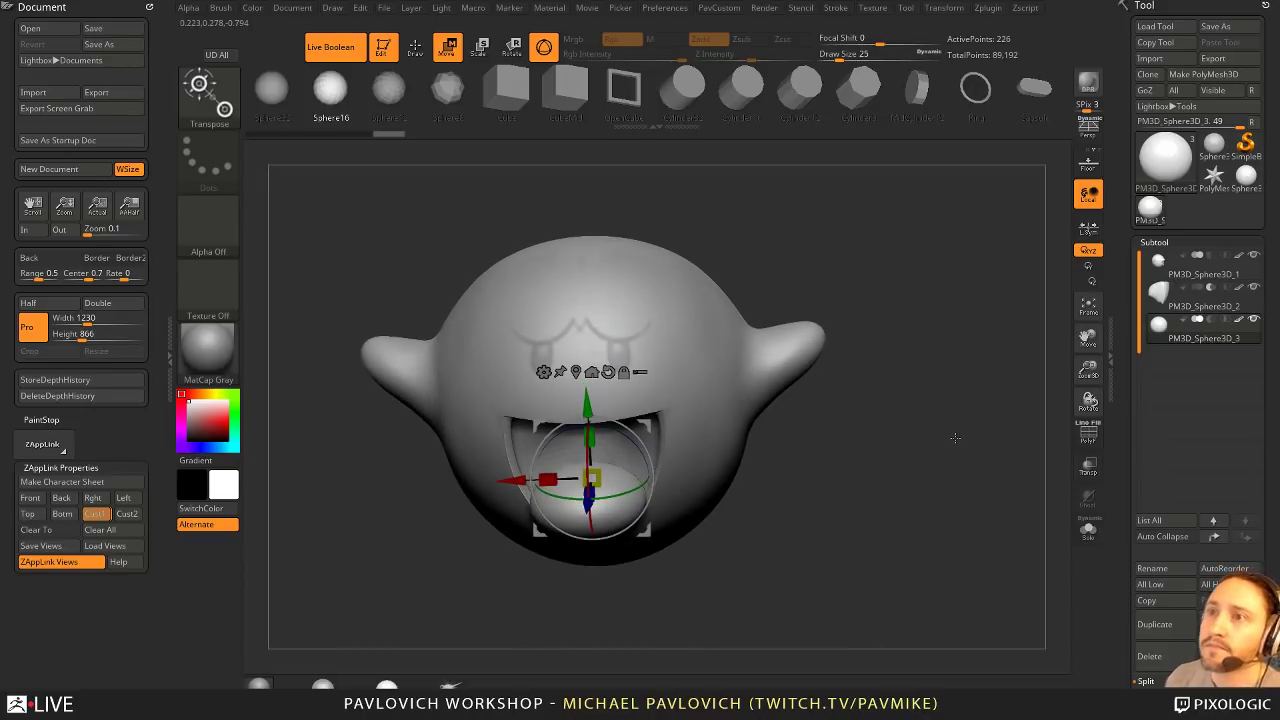
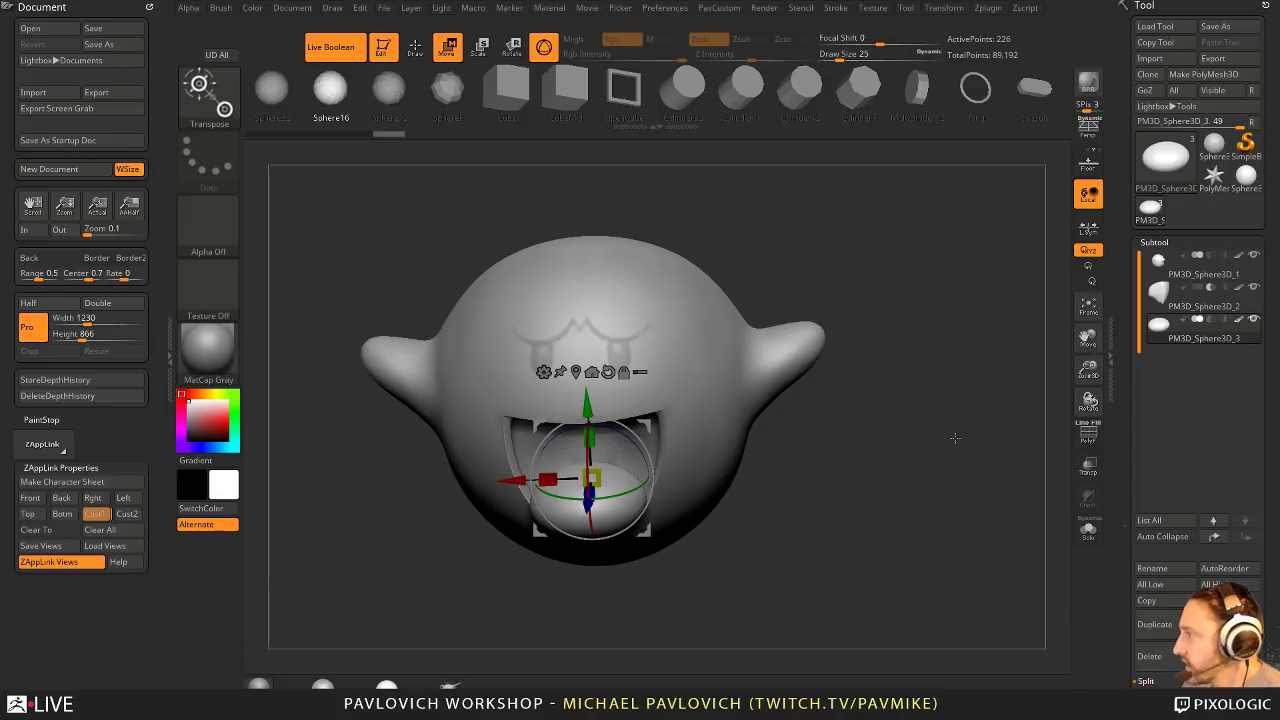
# Step: Lower the flattened tongue sphere toward the mouth's floor and adjust it from the side so it protrudes from the mouth
pyautogui.moveTo(937, 300); pyautogui.dragTo(978, 381)
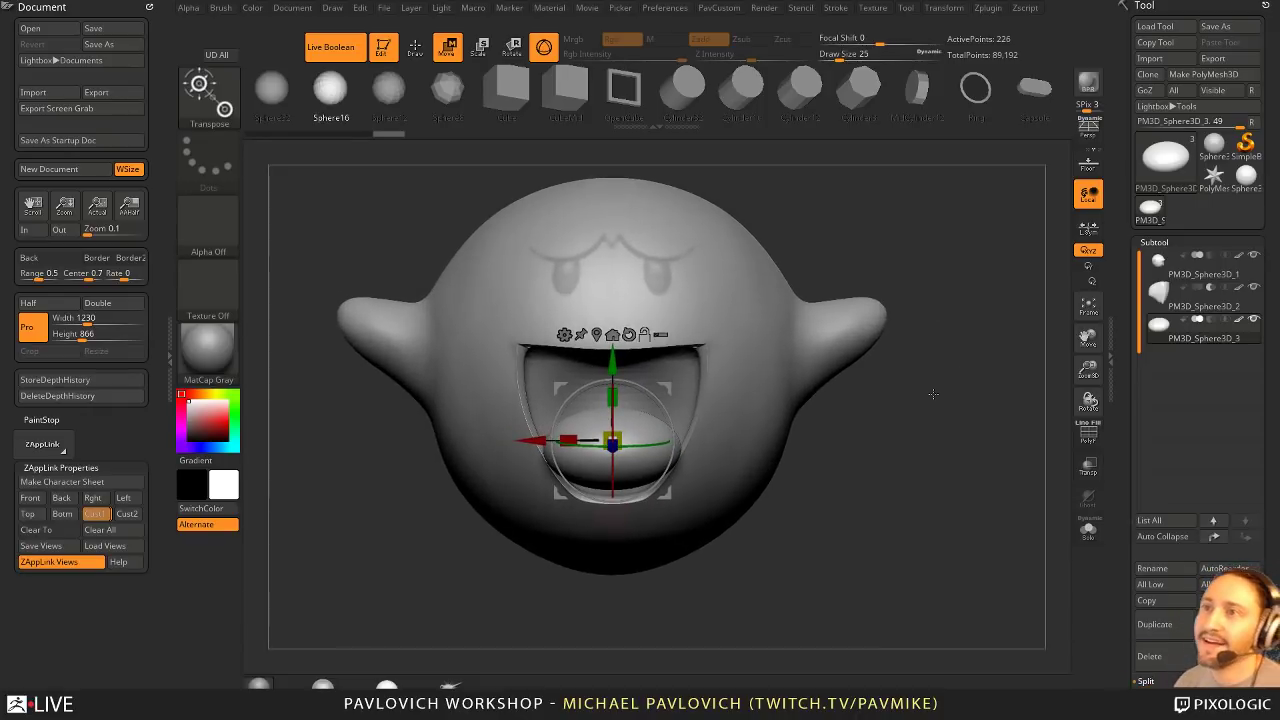
pyautogui.moveTo(926, 250); pyautogui.dragTo(985, 276)
pyautogui.keyDown('alt'); pyautogui.moveTo(985, 276); pyautogui.dragTo(989, 326); pyautogui.keyUp('alt')
pyautogui.moveTo(618, 448); pyautogui.dragTo(619, 465)
pyautogui.moveTo(880, 460); pyautogui.dragTo(805, 442)
pyautogui.moveTo(555, 479); pyautogui.dragTo(567, 480)
pyautogui.press('q')
pyautogui.moveTo(867, 490)
pyautogui.mouseDown()
pyautogui.moveTo(889, 463)
pyautogui.moveTo(928, 471)
pyautogui.moveTo(735, 474)
pyautogui.mouseUp()
pyautogui.press('w')
pyautogui.moveTo(560, 553); pyautogui.dragTo(538, 545)
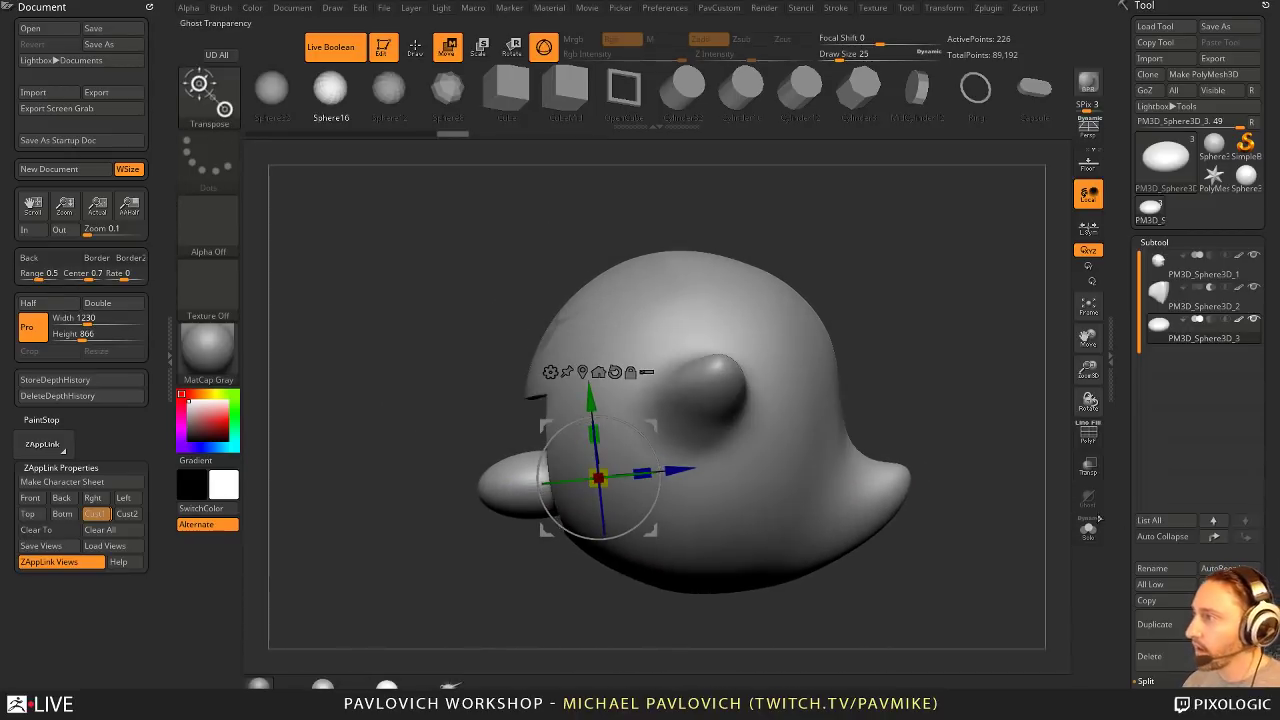
# Step: Turn on ghost transparency and move the tongue forward so it sits partly inside and partly outside the mouth
pyautogui.click(1088, 465)
pyautogui.moveTo(675, 470); pyautogui.dragTo(595, 440)
pyautogui.moveTo(587, 455)
pyautogui.mouseDown()
pyautogui.moveTo(602, 440)
pyautogui.moveTo(590, 434)
pyautogui.mouseUp()
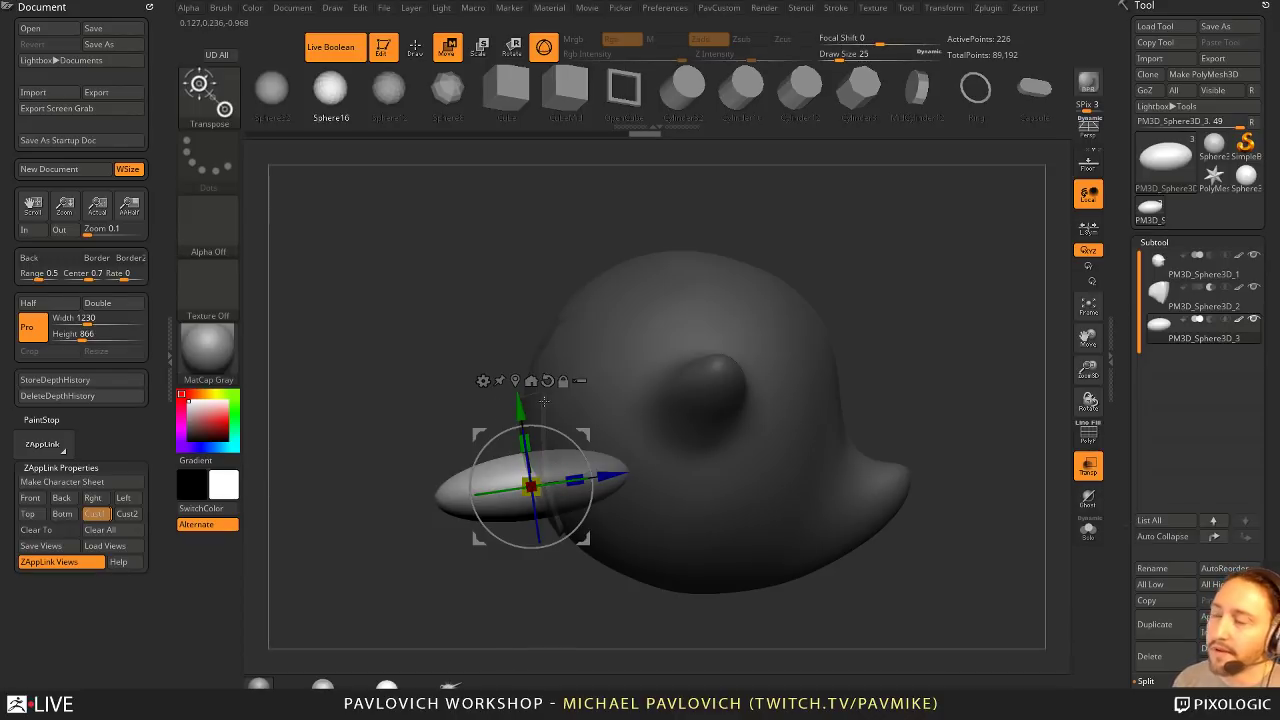
# Step: Curve the tongue downward out of the mouth with the Bend Arc deformer and accept the bend
pyautogui.click(481, 384)
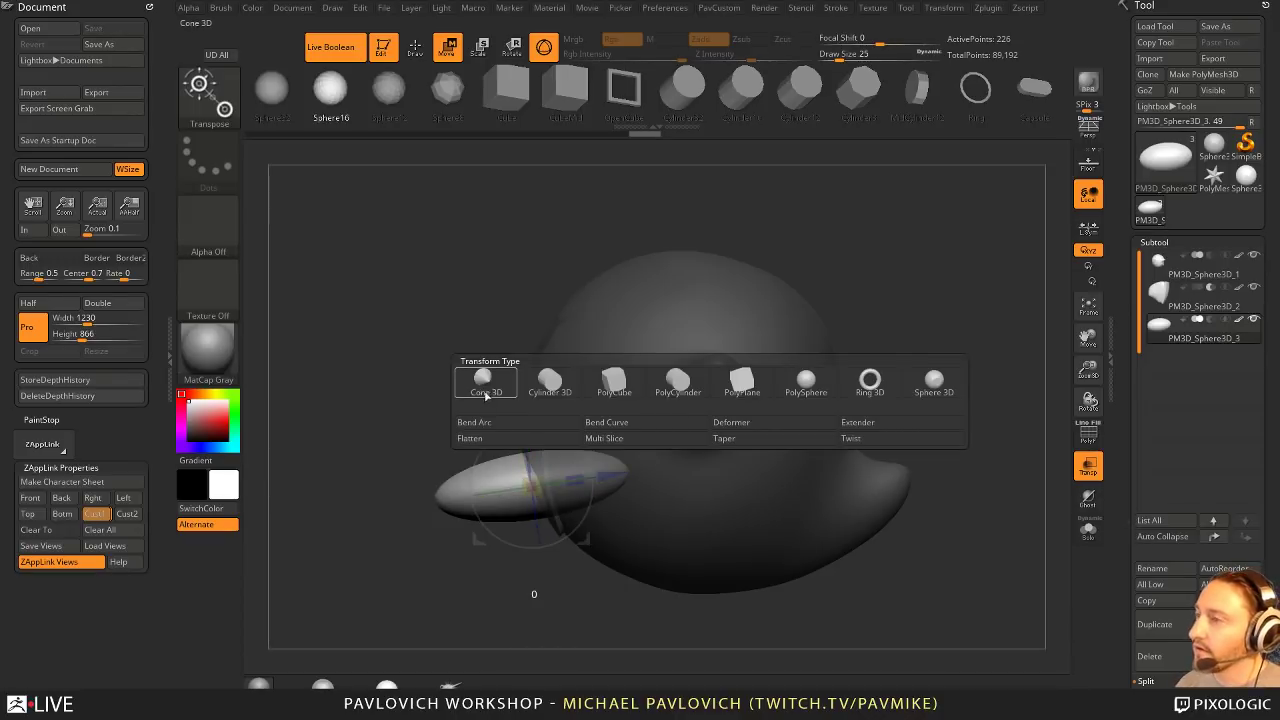
pyautogui.click(529, 438)
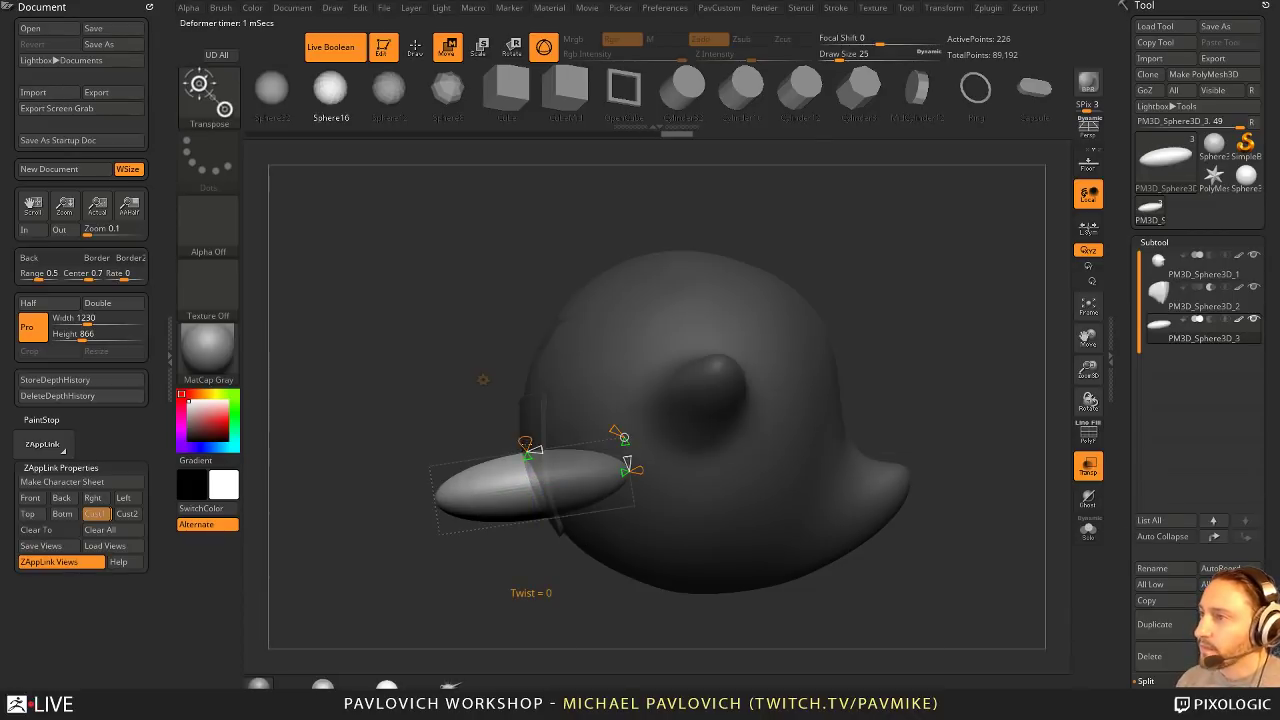
pyautogui.moveTo(529, 456); pyautogui.dragTo(535, 507)
pyautogui.moveTo(518, 226); pyautogui.dragTo(706, 249)
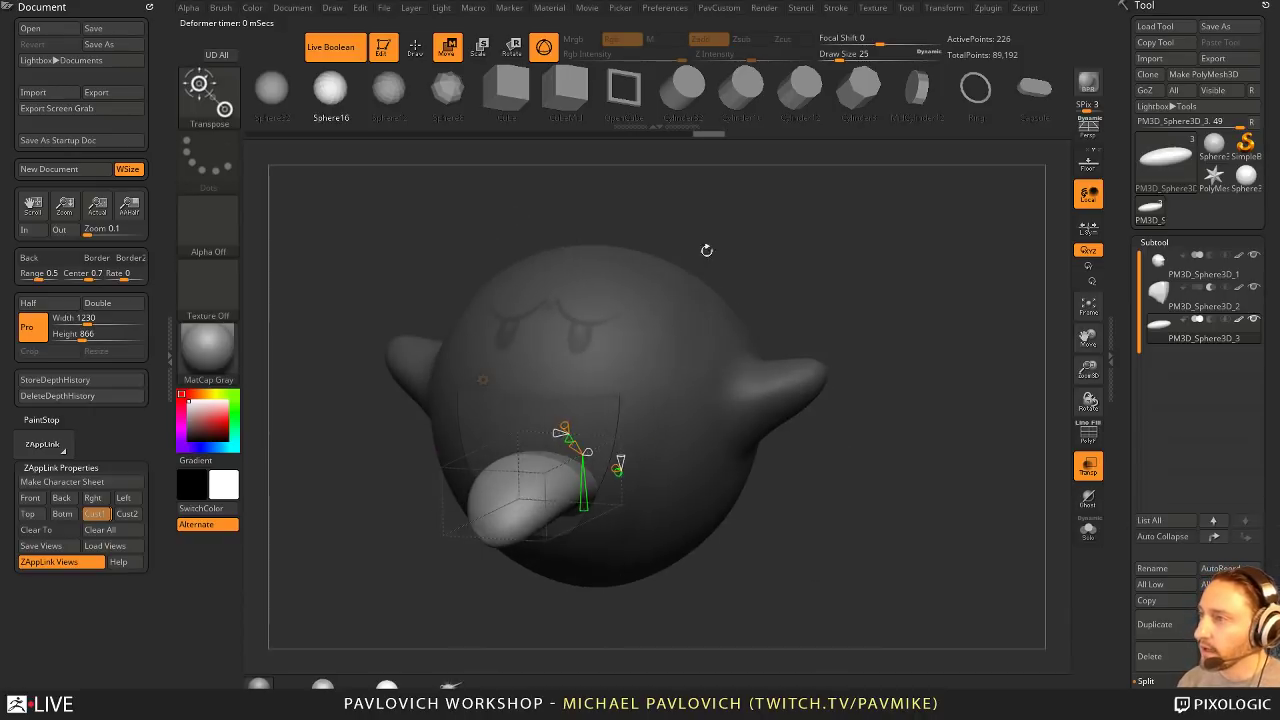
pyautogui.press('q')
# Step: Thicken the protruding tongue with the Inflat brush at a draw size of 39, rounding out its front end
pyautogui.moveTo(765, 340)
pyautogui.mouseDown()
pyautogui.moveTo(1006, 459)
pyautogui.moveTo(903, 457)
pyautogui.moveTo(940, 429)
pyautogui.moveTo(940, 451)
pyautogui.moveTo(777, 417)
pyautogui.mouseUp()
pyautogui.press('b')
pyautogui.press('i')
pyautogui.press('n')
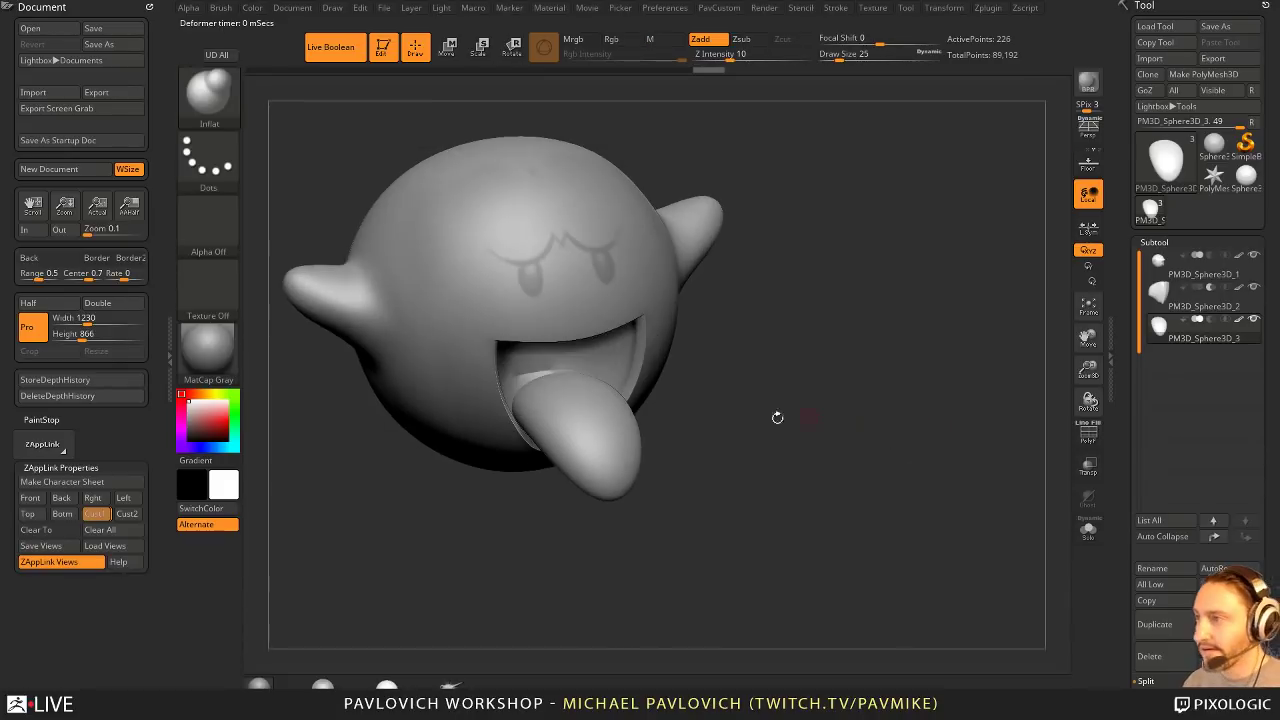
pyautogui.press('s')
pyautogui.moveTo(597, 459)
pyautogui.mouseDown()
pyautogui.moveTo(613, 469)
pyautogui.moveTo(588, 478)
pyautogui.moveTo(610, 480)
pyautogui.mouseUp()
pyautogui.press('s')
pyautogui.moveTo(566, 442); pyautogui.dragTo(605, 472)
pyautogui.moveTo(780, 480)
pyautogui.mouseDown()
pyautogui.moveTo(617, 488)
pyautogui.moveTo(710, 517)
pyautogui.moveTo(744, 582)
pyautogui.mouseUp()
pyautogui.press('s')
pyautogui.moveTo(683, 544)
pyautogui.mouseDown()
pyautogui.moveTo(866, 464)
pyautogui.moveTo(831, 467)
pyautogui.mouseUp()
pyautogui.moveTo(975, 462); pyautogui.dragTo(856, 475)
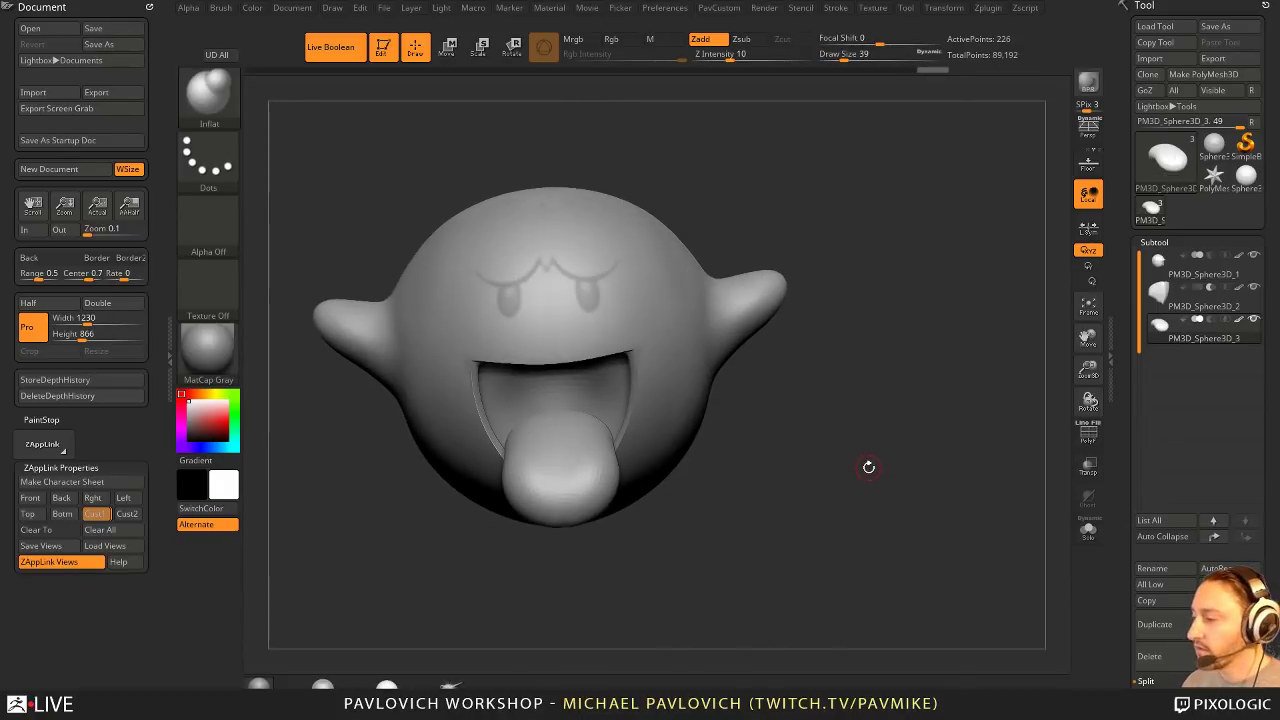
# Step: Set the DynaMesh resolution to 288, try remeshing the tongue, and undo the remesh
pyautogui.press('`')
pyautogui.moveTo(820, 213); pyautogui.dragTo(822, 213)
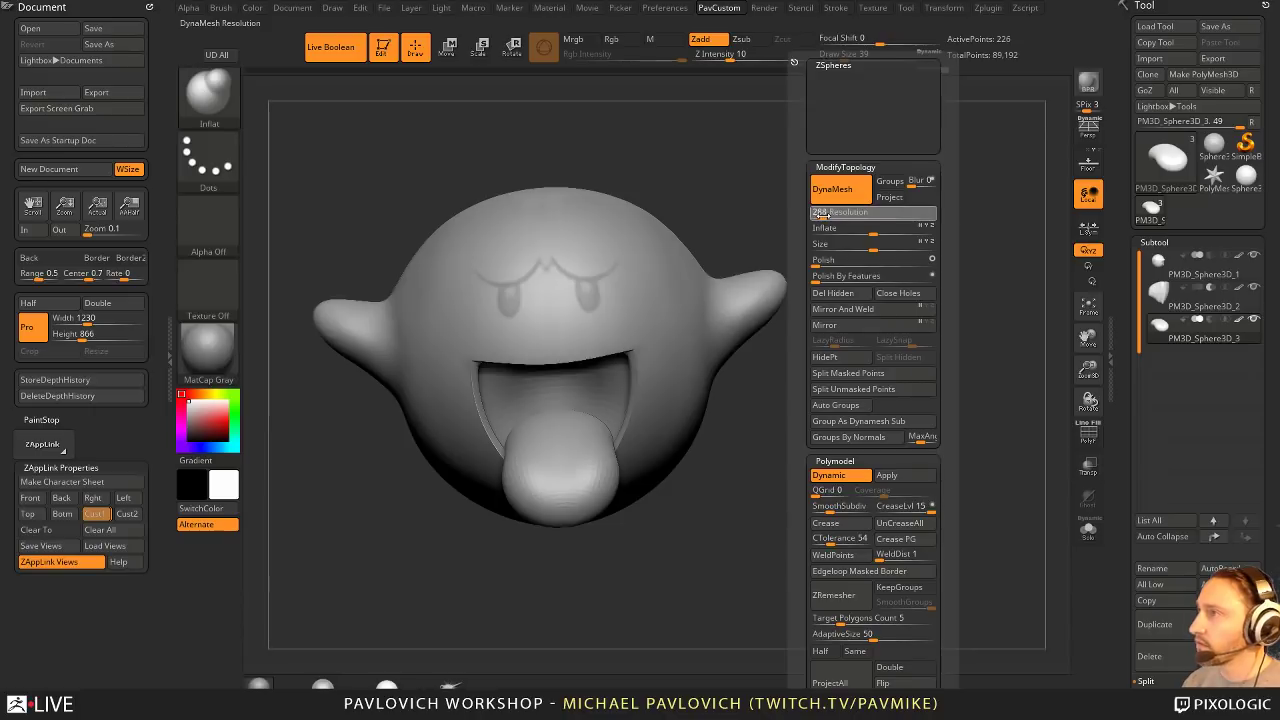
pyautogui.keyDown('ctrl'); pyautogui.moveTo(922, 314); pyautogui.dragTo(918, 462); pyautogui.keyUp('ctrl')
pyautogui.keyDown('alt'); pyautogui.moveTo(877, 399); pyautogui.dragTo(865, 421); pyautogui.keyUp('alt')
pyautogui.hotkey('ctrl', 'z')
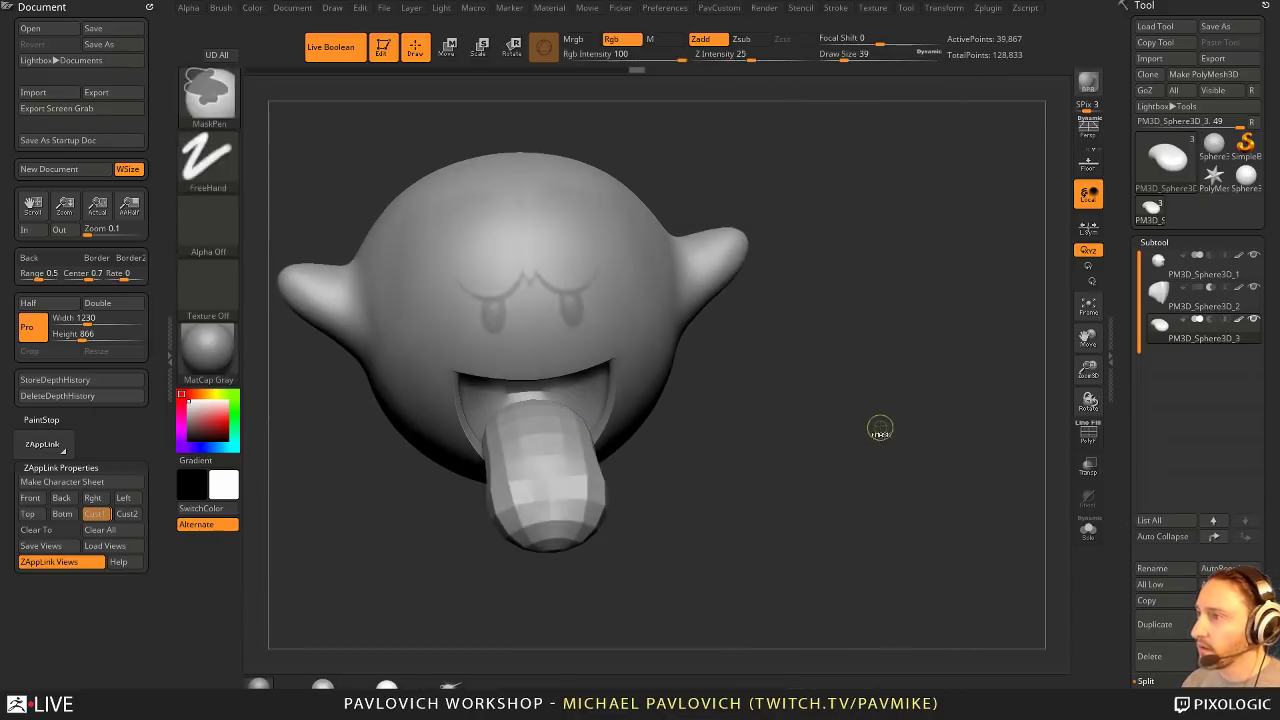
# Step: Apply the tongue's dynamic subdivision as real geometry and remesh it with DynaMesh at resolution 288
pyautogui.press('space')
pyautogui.click(896, 474)
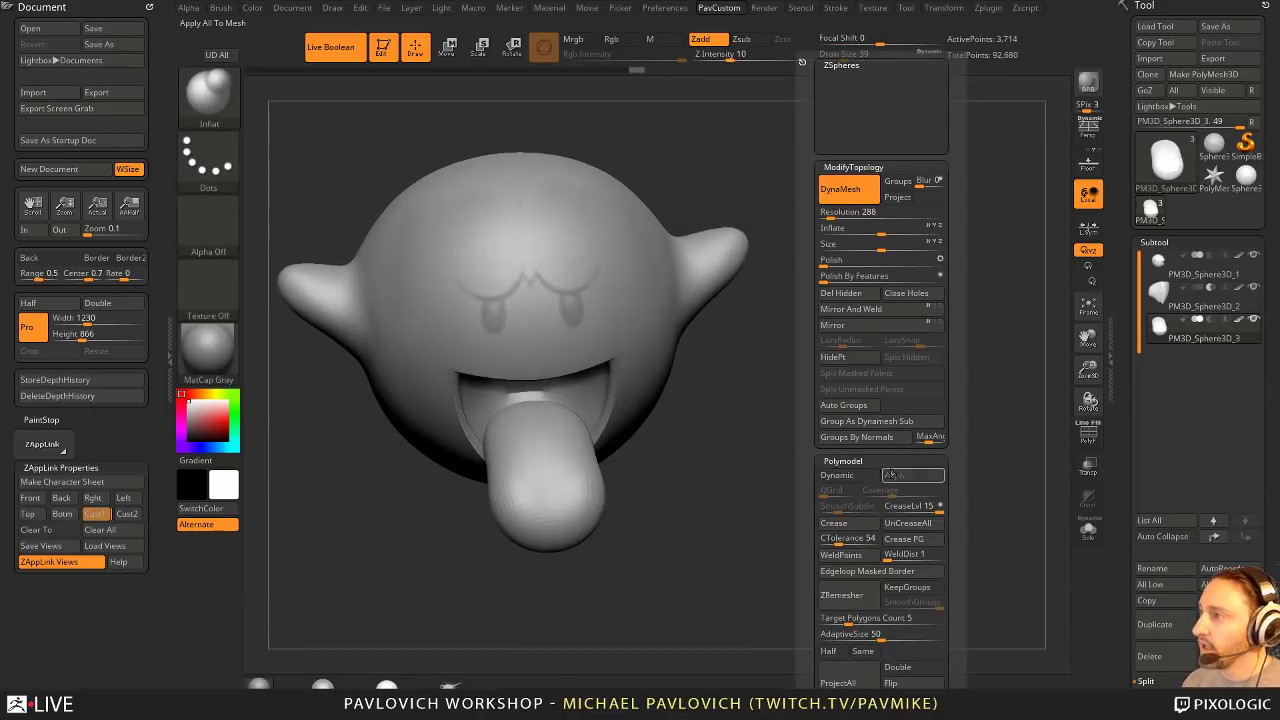
pyautogui.moveTo(1136, 449); pyautogui.dragTo(1138, 205)
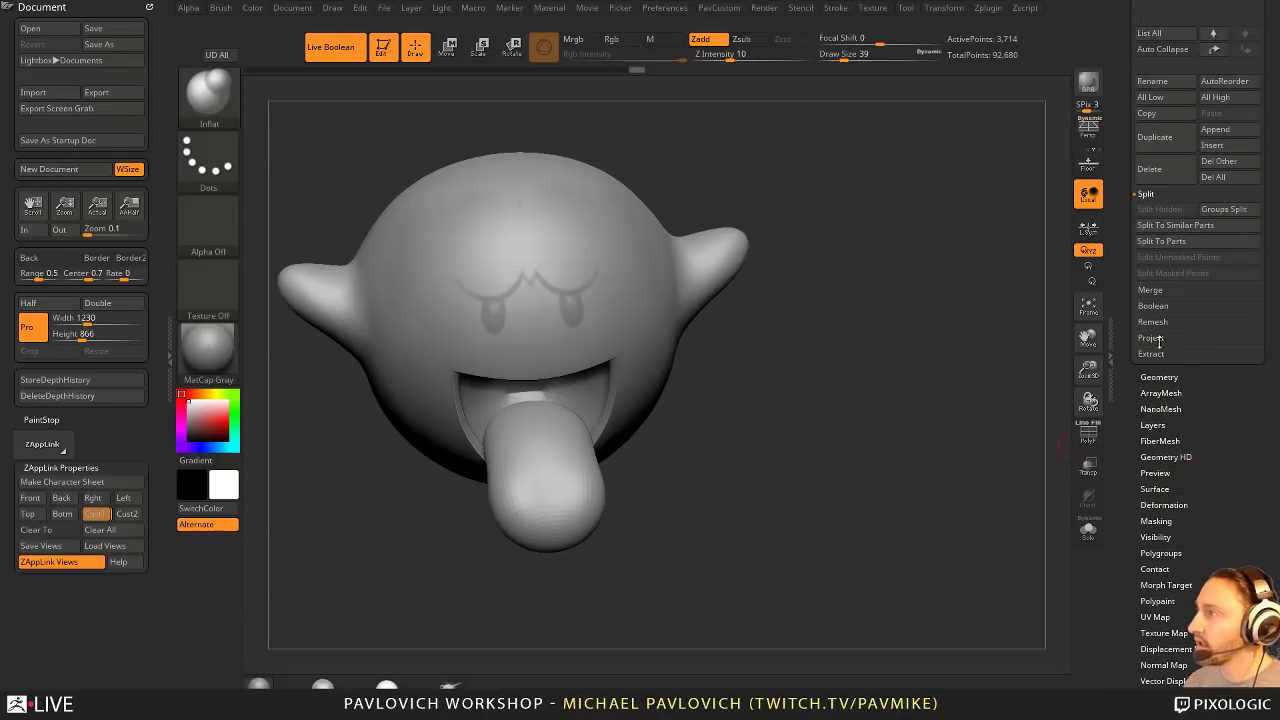
pyautogui.click(1158, 375)
pyautogui.press('space')
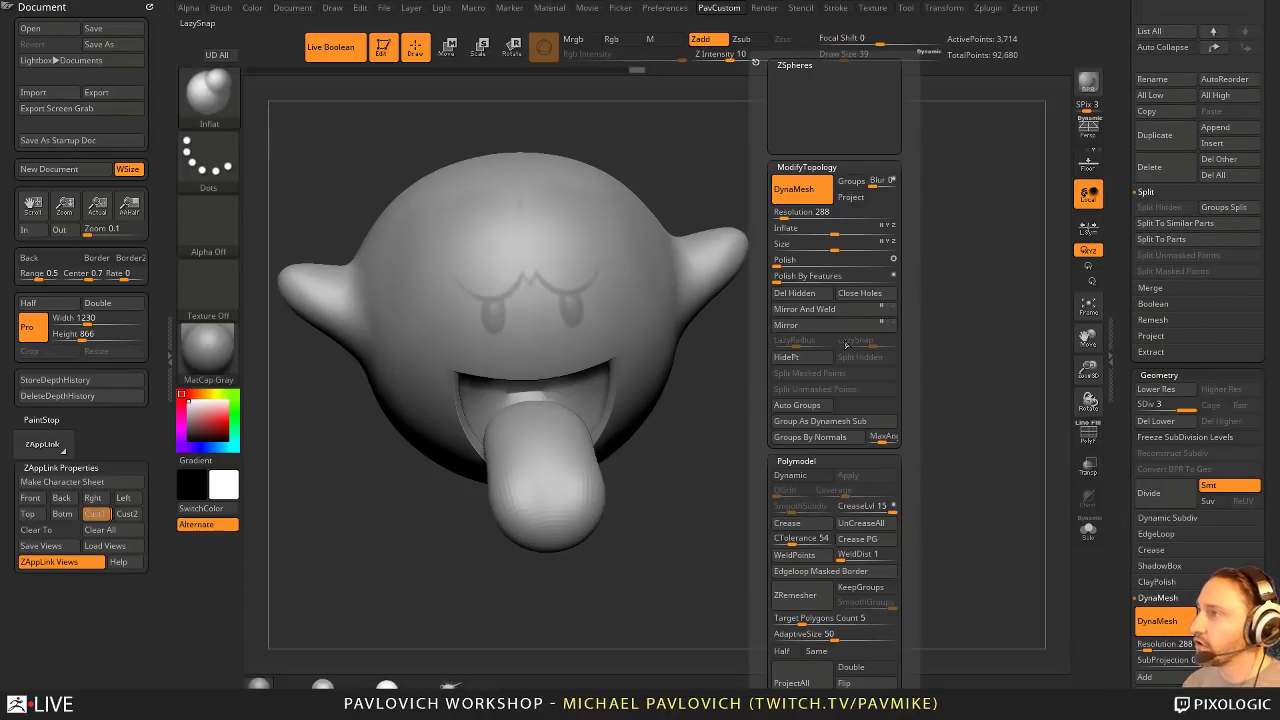
pyautogui.click(1165, 520)
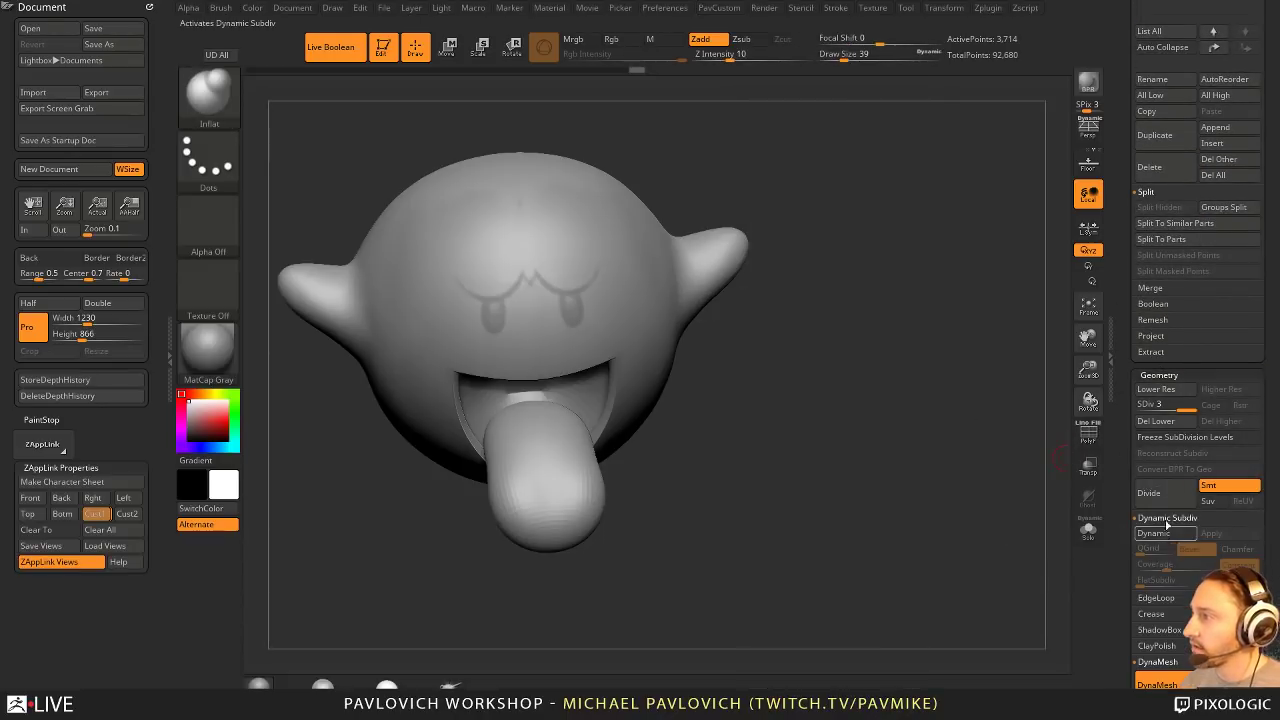
pyautogui.press('space')
pyautogui.moveTo(752, 309)
pyautogui.keyDown('ctrl'); pyautogui.mouseDown()
pyautogui.moveTo(797, 426)
pyautogui.moveTo(790, 455)
pyautogui.moveTo(720, 443)
pyautogui.mouseUp(); pyautogui.keyUp('ctrl')
pyautogui.press('1')
pyautogui.press('shift')
pyautogui.press('shift')
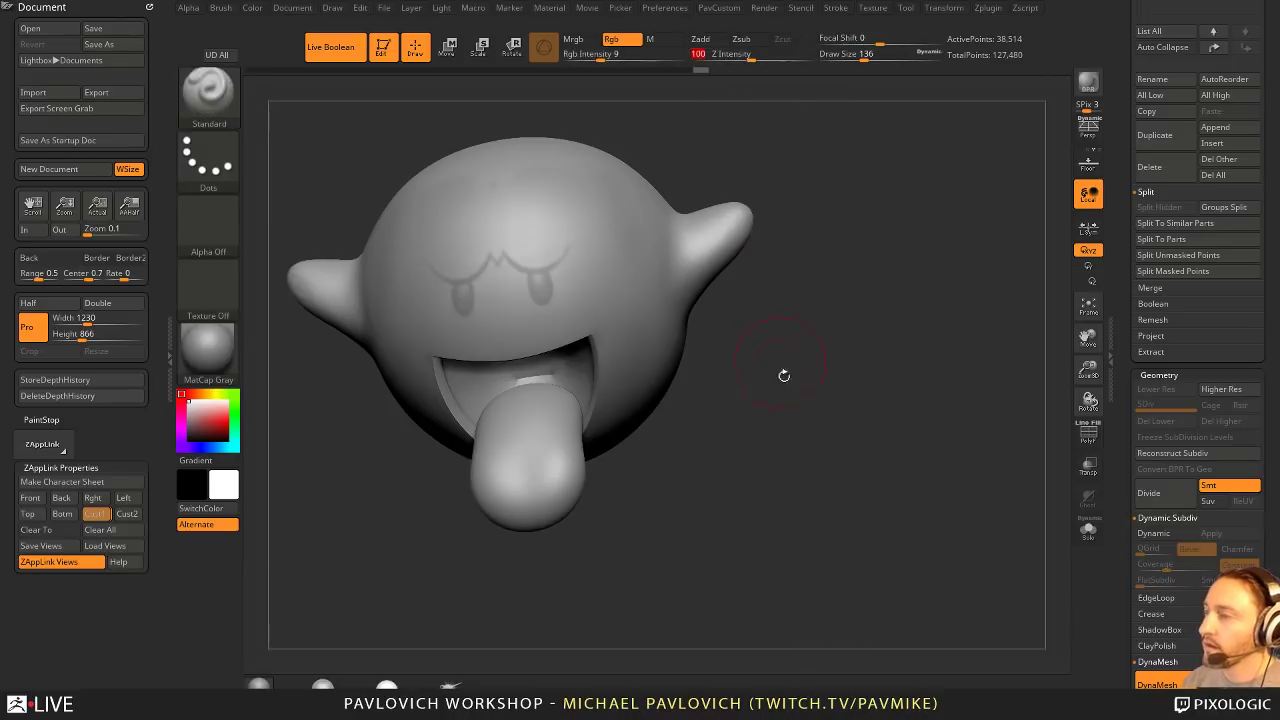
# Step: Isolate the tongue with Solo, carve a lengthwise center groove on top with the DamStandard brush, and smooth it
pyautogui.moveTo(806, 376)
pyautogui.mouseDown()
pyautogui.moveTo(853, 480)
pyautogui.moveTo(802, 501)
pyautogui.mouseUp()
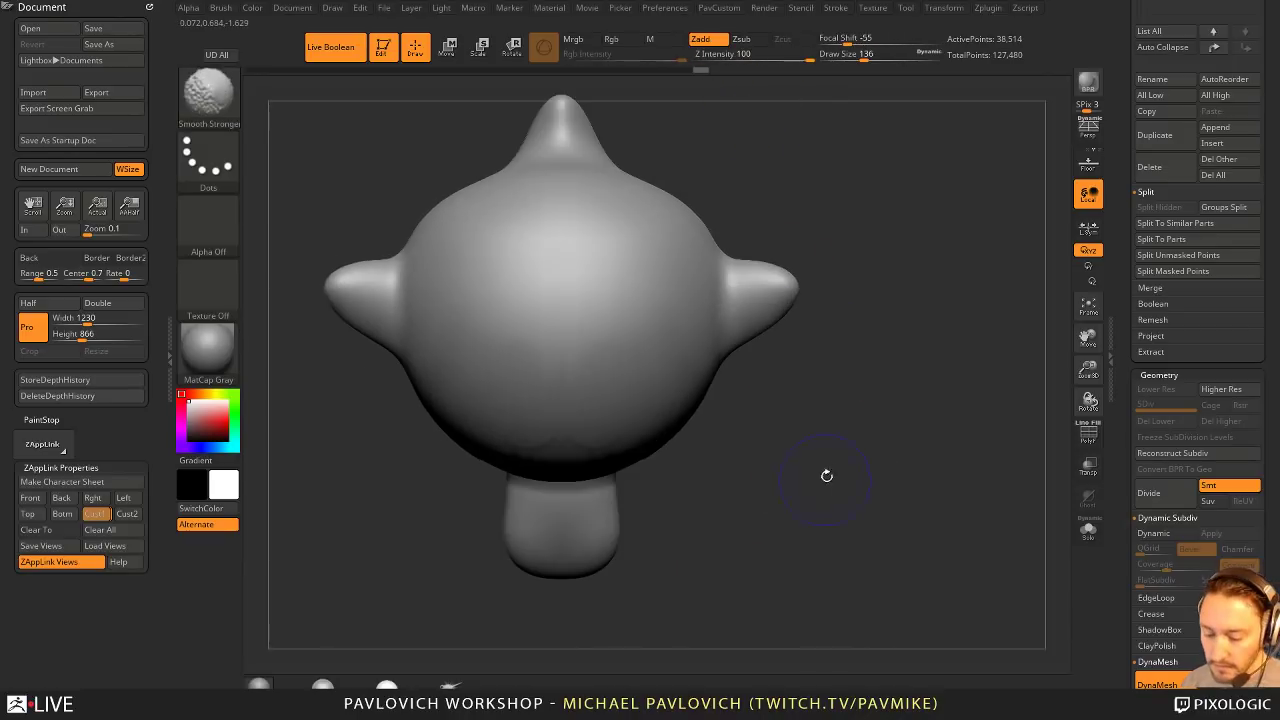
pyautogui.click(1088, 530)
pyautogui.press('[')
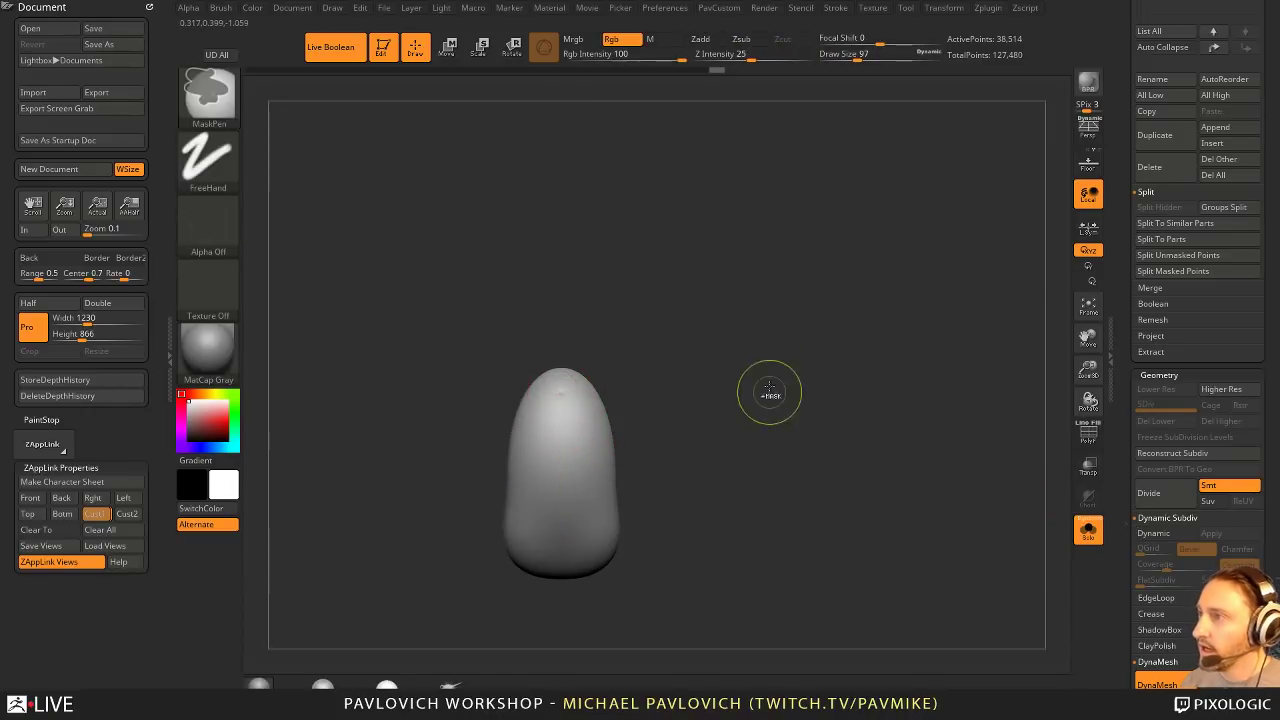
pyautogui.click(986, 9)
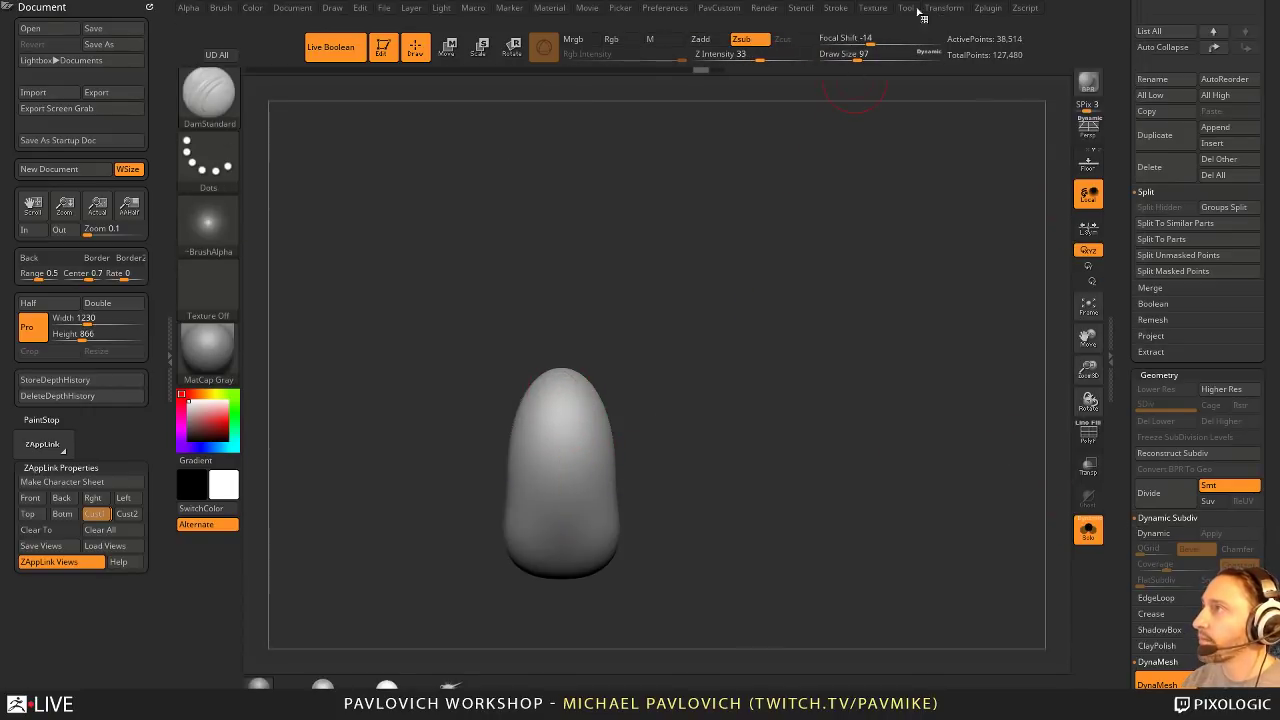
pyautogui.click(836, 8)
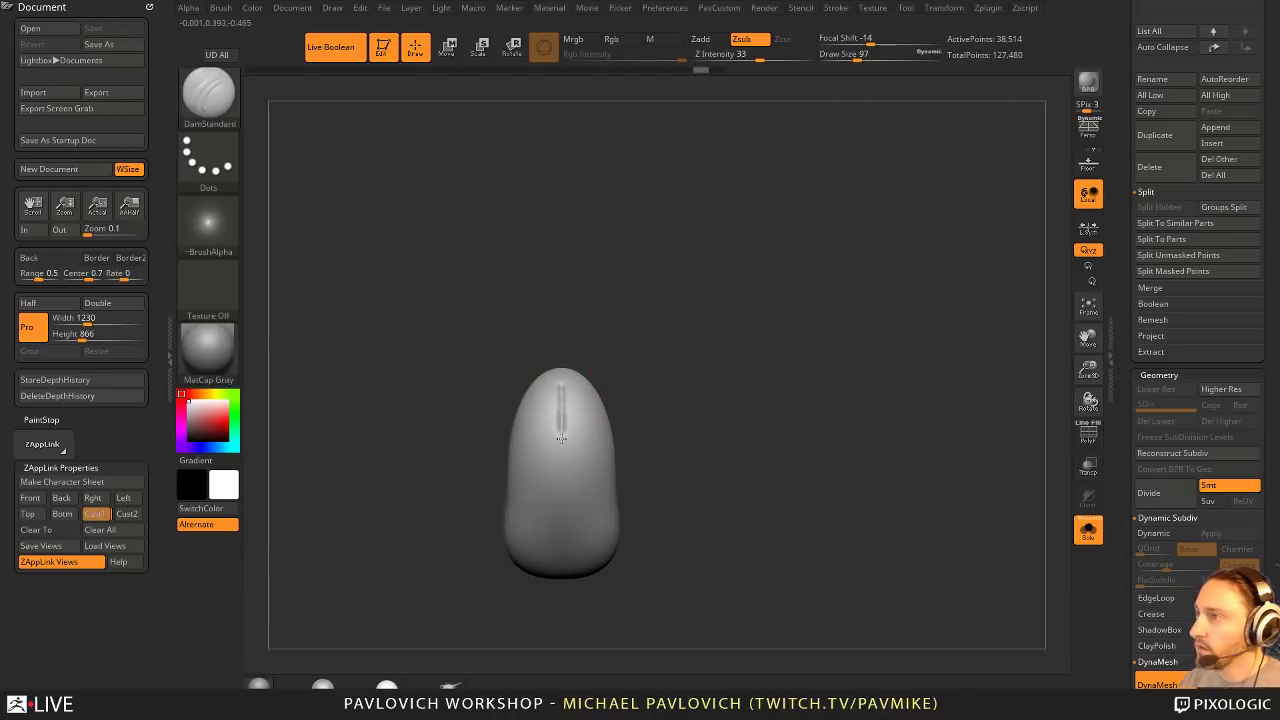
pyautogui.moveTo(565, 444); pyautogui.dragTo(563, 370)
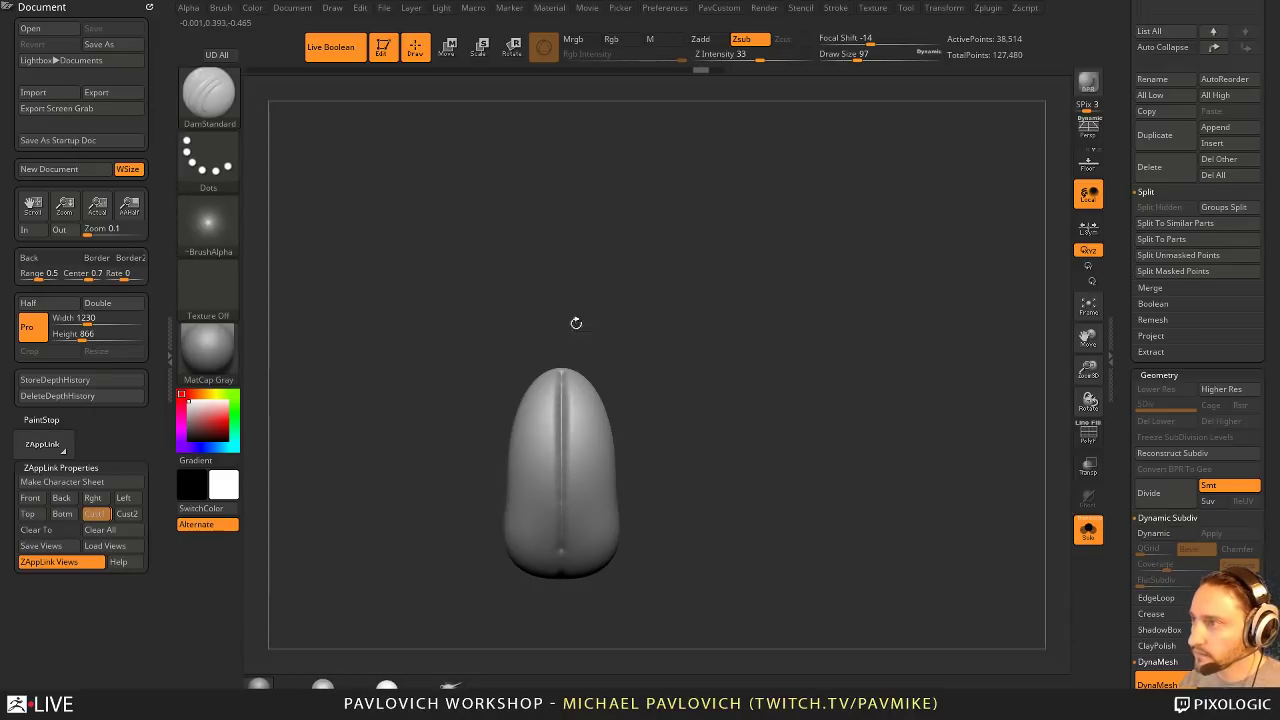
pyautogui.keyDown('shift'); pyautogui.moveTo(566, 385); pyautogui.dragTo(565, 531); pyautogui.keyUp('shift')
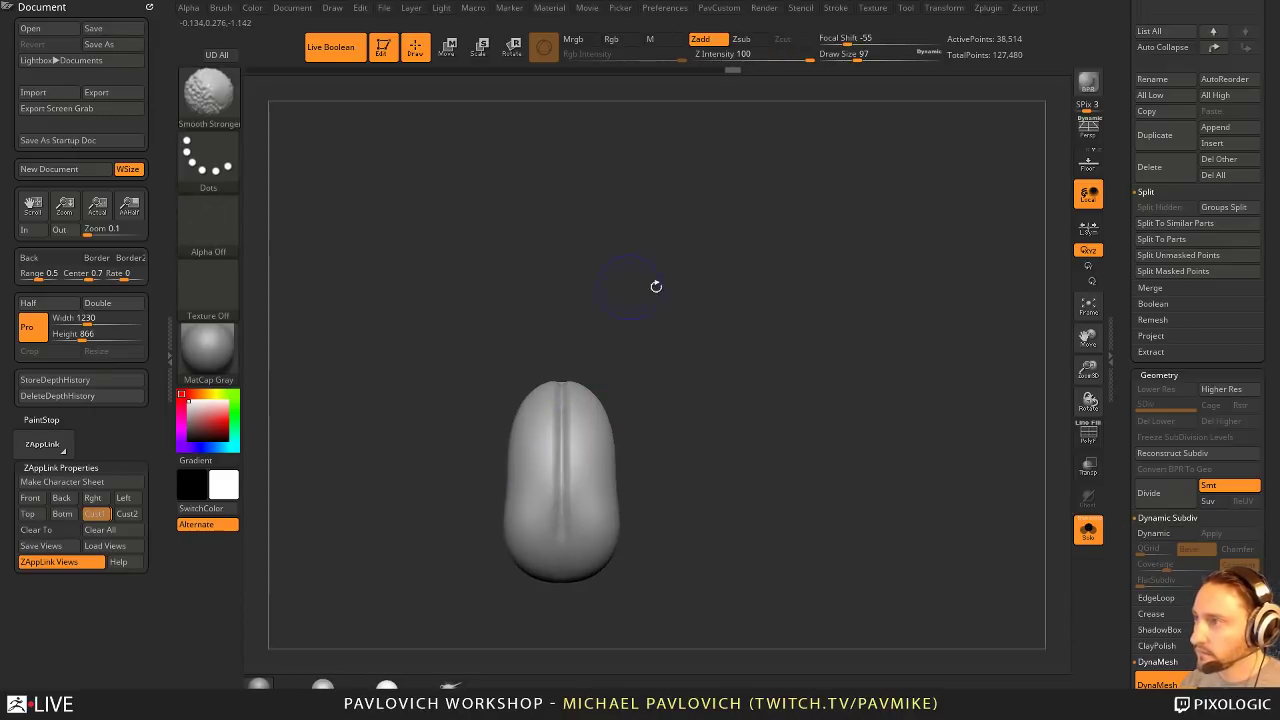
# Step: Tighten the tongue's center groove with the Pinch brush at a draw size of 97
pyautogui.moveTo(654, 286)
pyautogui.mouseDown()
pyautogui.moveTo(683, 354)
pyautogui.moveTo(717, 337)
pyautogui.moveTo(683, 381)
pyautogui.mouseUp()
pyautogui.press('b')
pyautogui.press('p')
pyautogui.press('i')
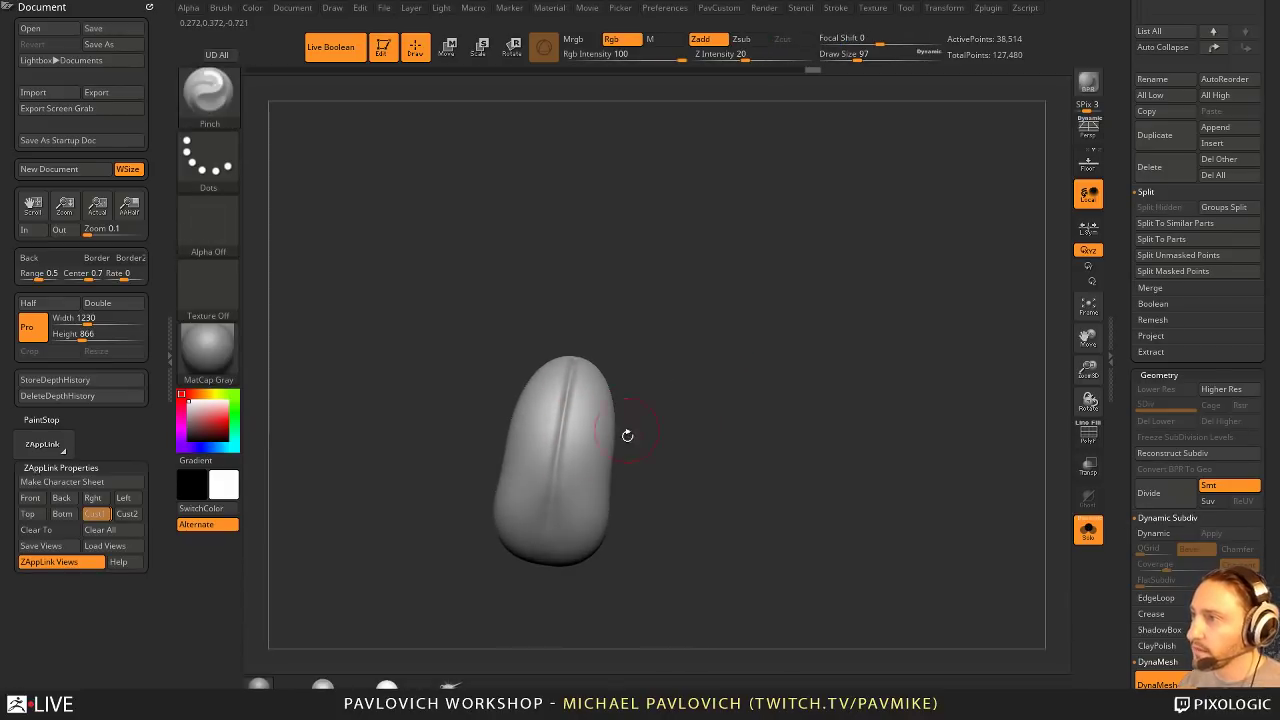
pyautogui.moveTo(627, 435); pyautogui.dragTo(599, 376)
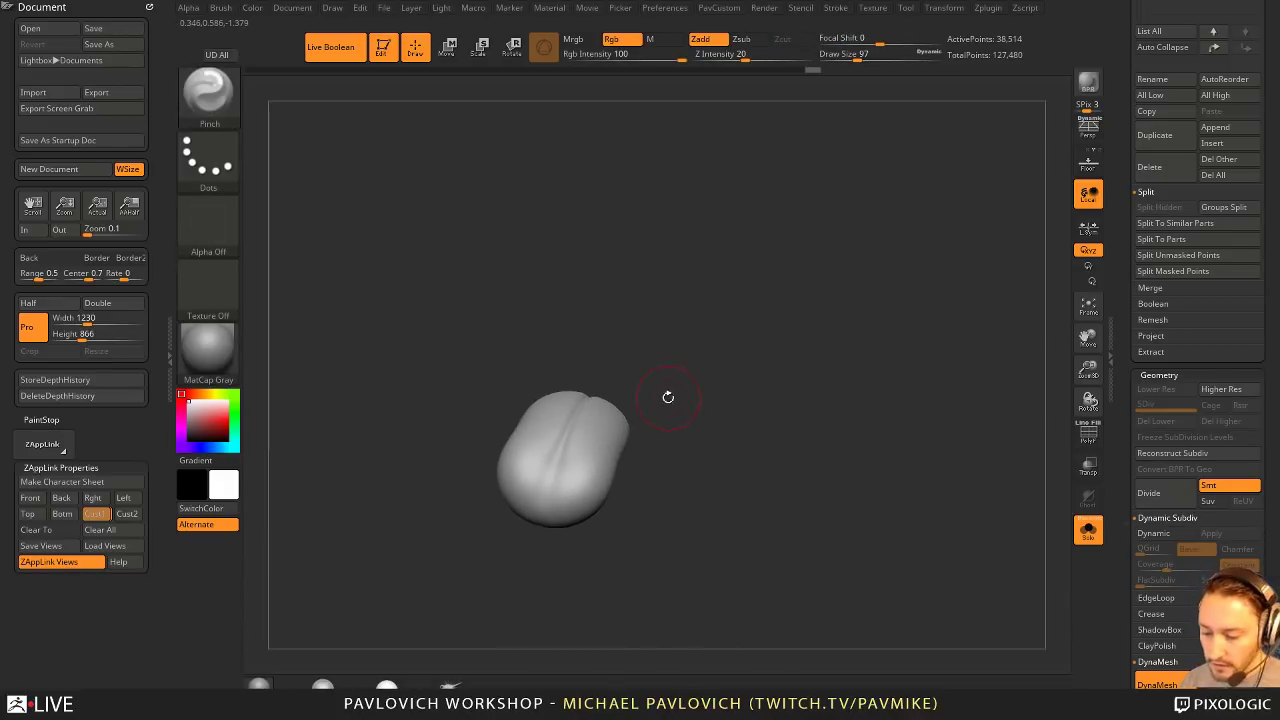
# Step: Puff up the tongue on both sides of the groove with the Inflat brush, raising the draw size to 149
pyautogui.press('b')
pyautogui.press('i')
pyautogui.press('n')
pyautogui.moveTo(694, 351); pyautogui.dragTo(580, 460)
pyautogui.press('s')
pyautogui.moveTo(686, 444); pyautogui.dragTo(744, 426)
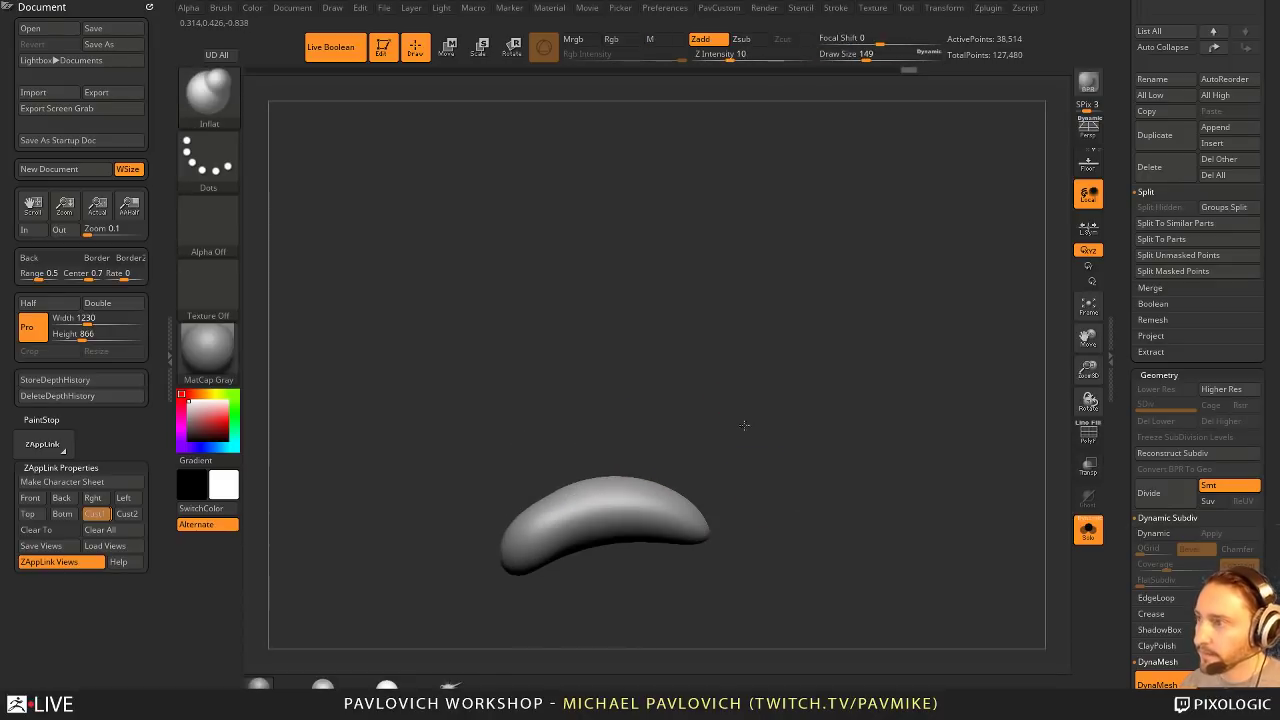
# Step: Refine the tongue's curved side profile with the Move brush at a draw size of 311 and return to the Standard brush
pyautogui.press('b')
pyautogui.press('m')
pyautogui.press('v')
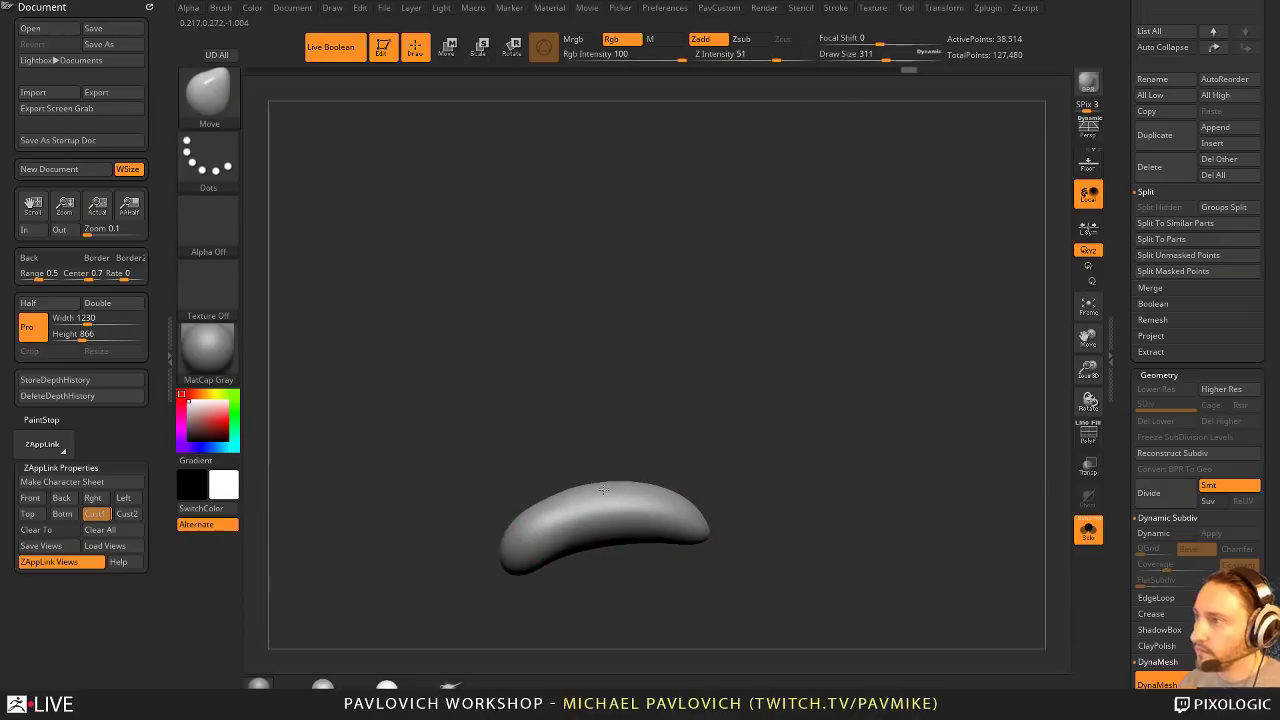
pyautogui.press('b')
pyautogui.press('s')
pyautogui.press('t')
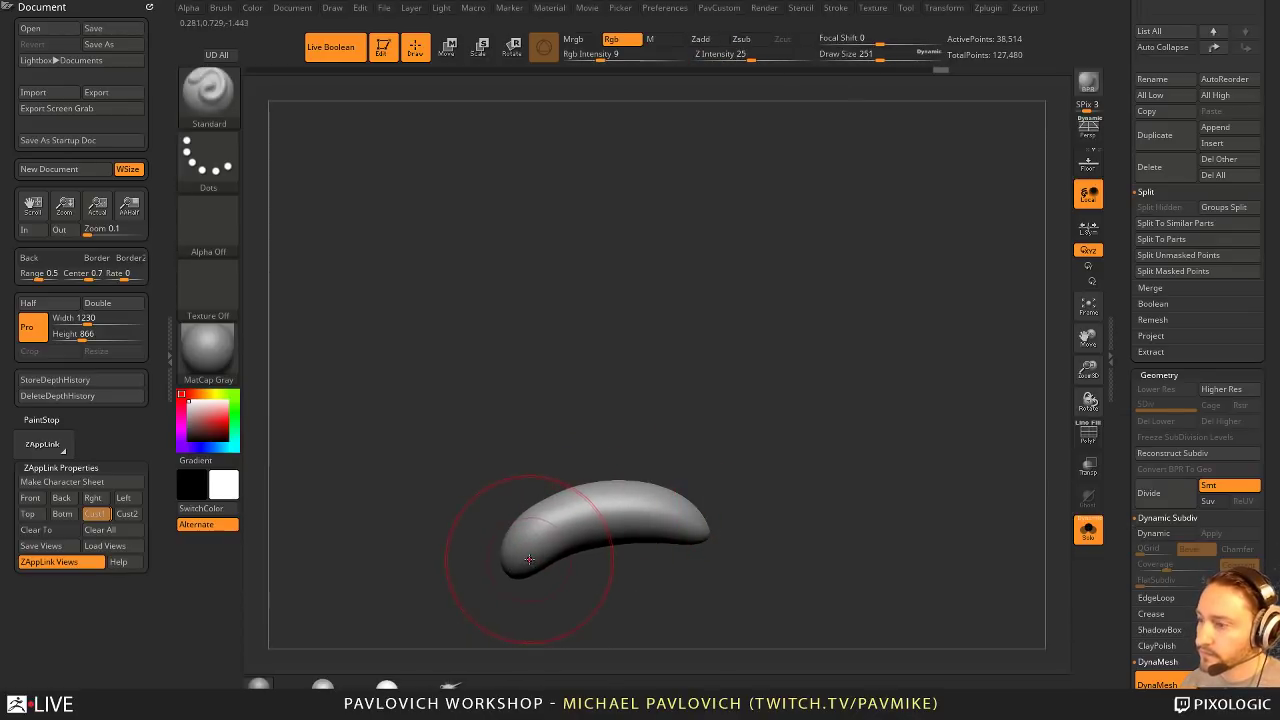
# Step: Pinch along the tongue's center crease with the Pinch brush at a draw size of about 338
pyautogui.moveTo(716, 420)
pyautogui.mouseDown()
pyautogui.moveTo(680, 486)
pyautogui.moveTo(740, 425)
pyautogui.moveTo(717, 459)
pyautogui.moveTo(694, 462)
pyautogui.mouseUp()
pyautogui.press('b')
pyautogui.press('p')
pyautogui.press('i')
pyautogui.press('s')
pyautogui.moveTo(574, 467)
pyautogui.mouseDown()
pyautogui.moveTo(610, 467)
pyautogui.moveTo(588, 410)
pyautogui.mouseUp()
pyautogui.moveTo(545, 520); pyautogui.dragTo(573, 445)
pyautogui.moveTo(631, 483); pyautogui.dragTo(642, 505)
pyautogui.press('[')
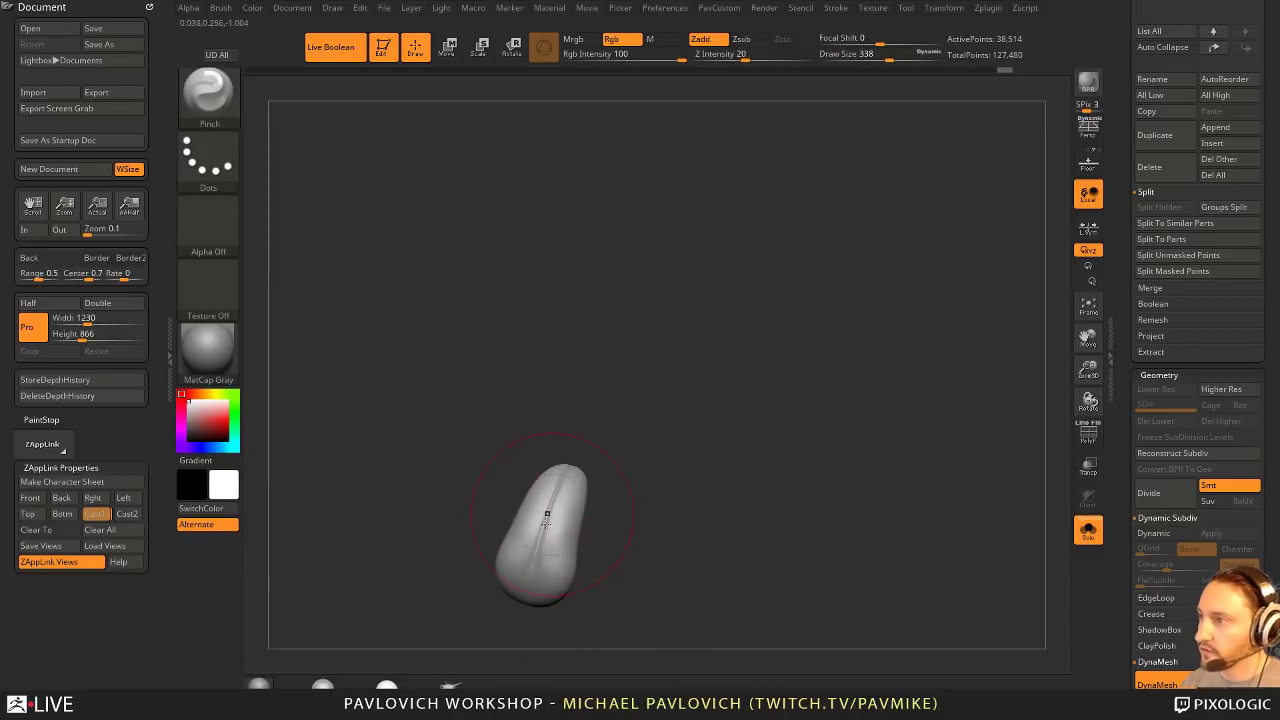
pyautogui.moveTo(549, 514); pyautogui.dragTo(568, 470)
pyautogui.moveTo(660, 420); pyautogui.dragTo(717, 369)
# Step: Switch to the Standard brush with a draw size of 108 and turn off Solo to show the whole character
pyautogui.press('b')
pyautogui.press('s')
pyautogui.press('t')
pyautogui.press('[')
pyautogui.press('[')
pyautogui.moveTo(703, 505)
pyautogui.mouseDown()
pyautogui.moveTo(699, 410)
pyautogui.moveTo(738, 406)
pyautogui.mouseUp()
pyautogui.click(1086, 528)
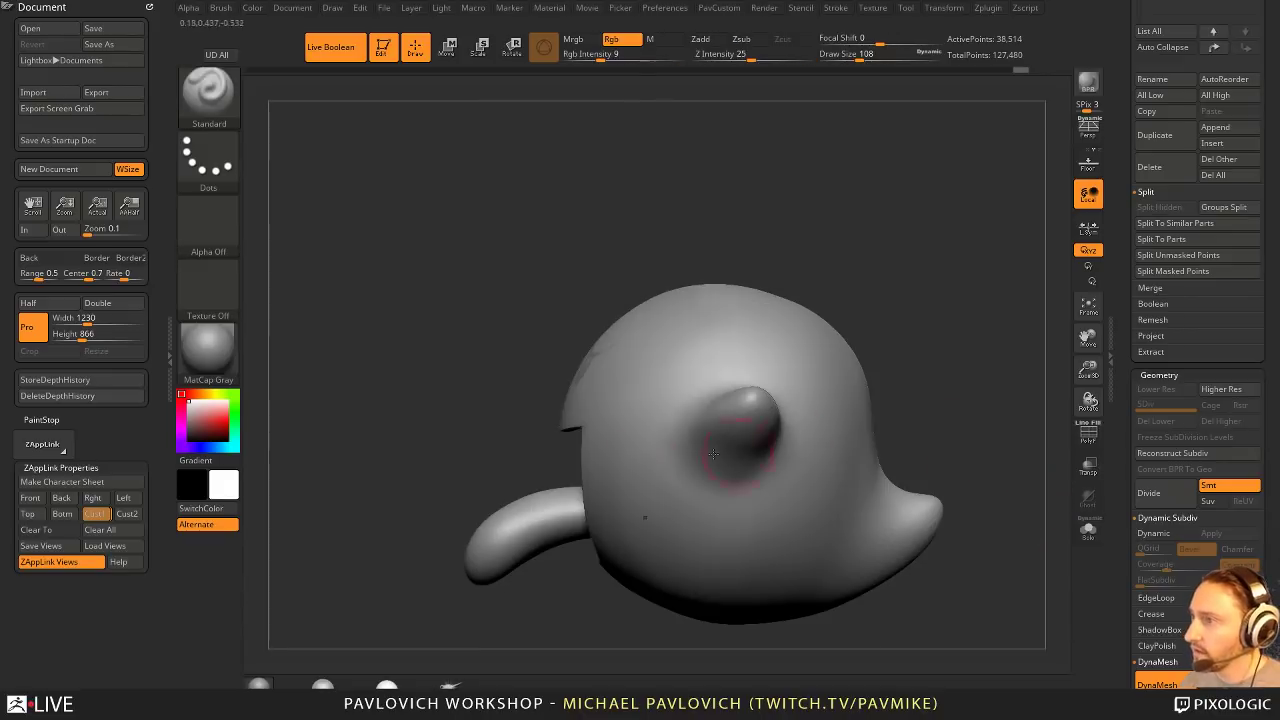
pyautogui.moveTo(410, 541); pyautogui.dragTo(703, 425)
# Step: Use the Gizmo 3D with ghost transparency to reposition the tongue in the mouth from the side, and turn transparency off
pyautogui.press('w')
pyautogui.click(1087, 466)
pyautogui.keyDown('alt'); pyautogui.moveTo(985, 440); pyautogui.dragTo(975, 462); pyautogui.keyUp('alt')
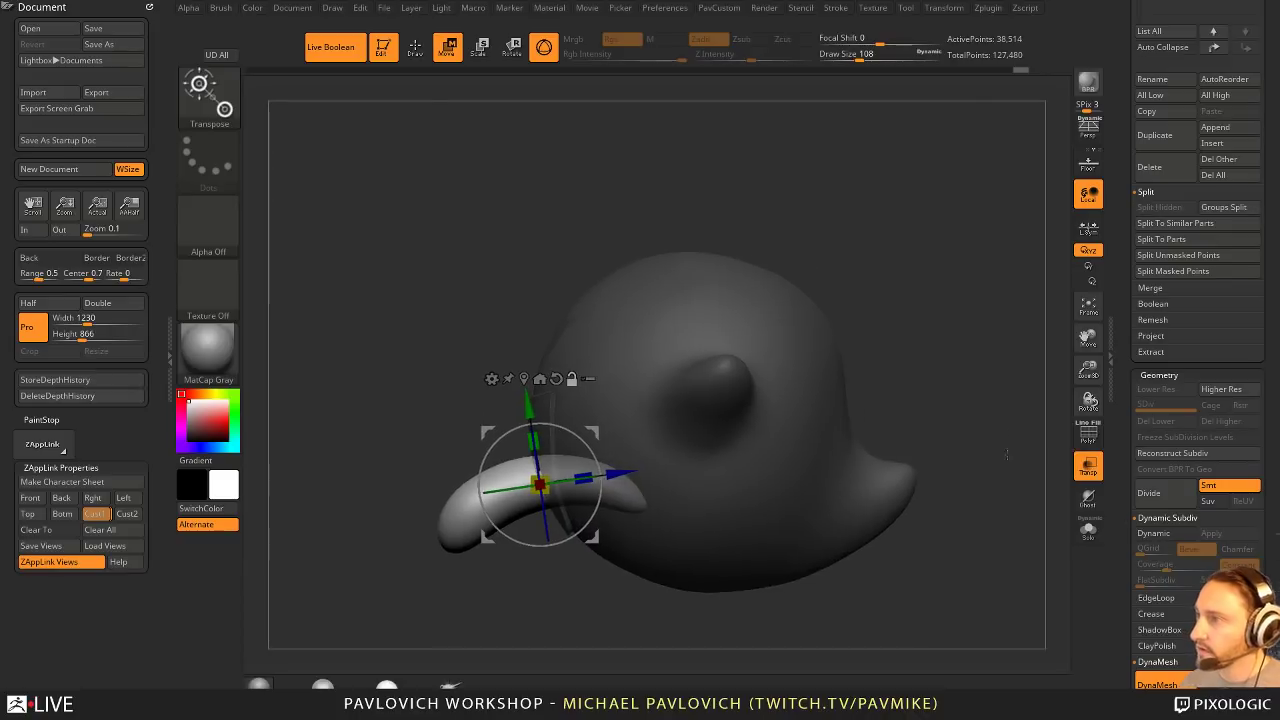
pyautogui.moveTo(592, 432); pyautogui.dragTo(618, 443)
pyautogui.moveTo(567, 497); pyautogui.dragTo(545, 492)
pyautogui.press('q')
pyautogui.moveTo(909, 334); pyautogui.dragTo(1020, 358)
pyautogui.click(1093, 502)
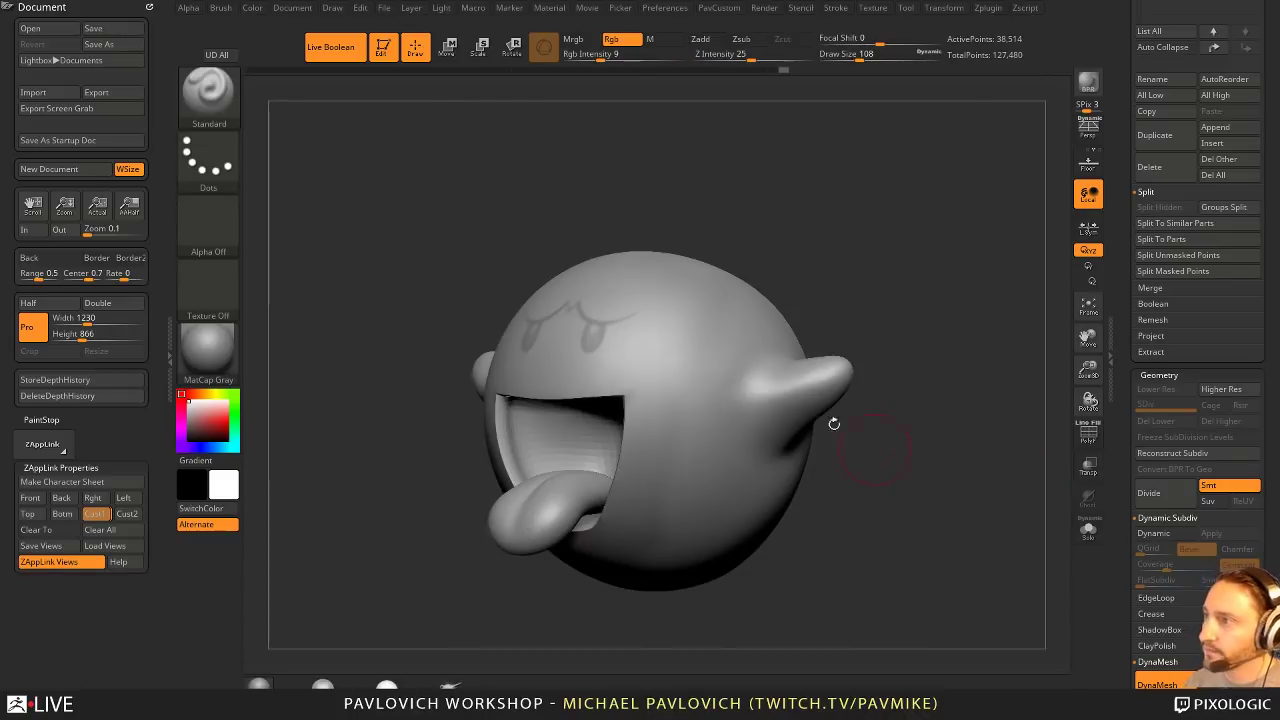
# Step: Overlay the Spotlight reference in the Cust1 view and move the tongue forward and down, tilting it to match the reference
pyautogui.hotkey('shift', 'z')
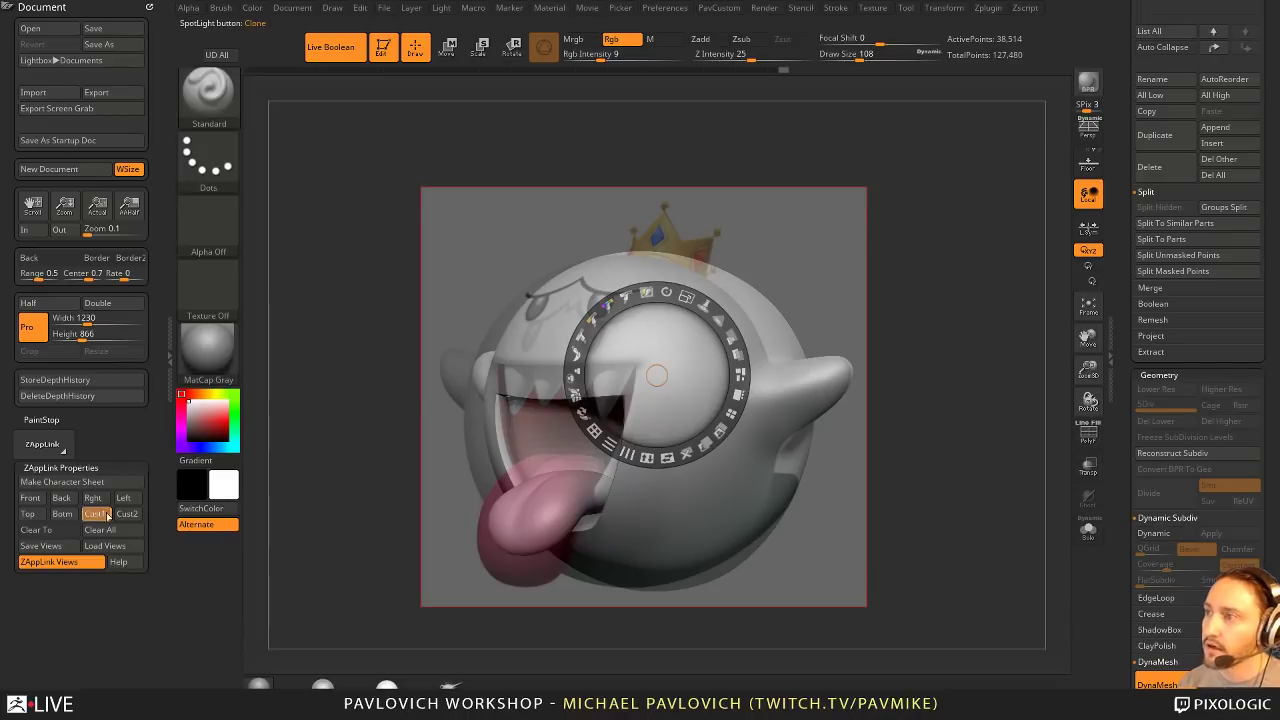
pyautogui.click(107, 514)
pyautogui.press('w')
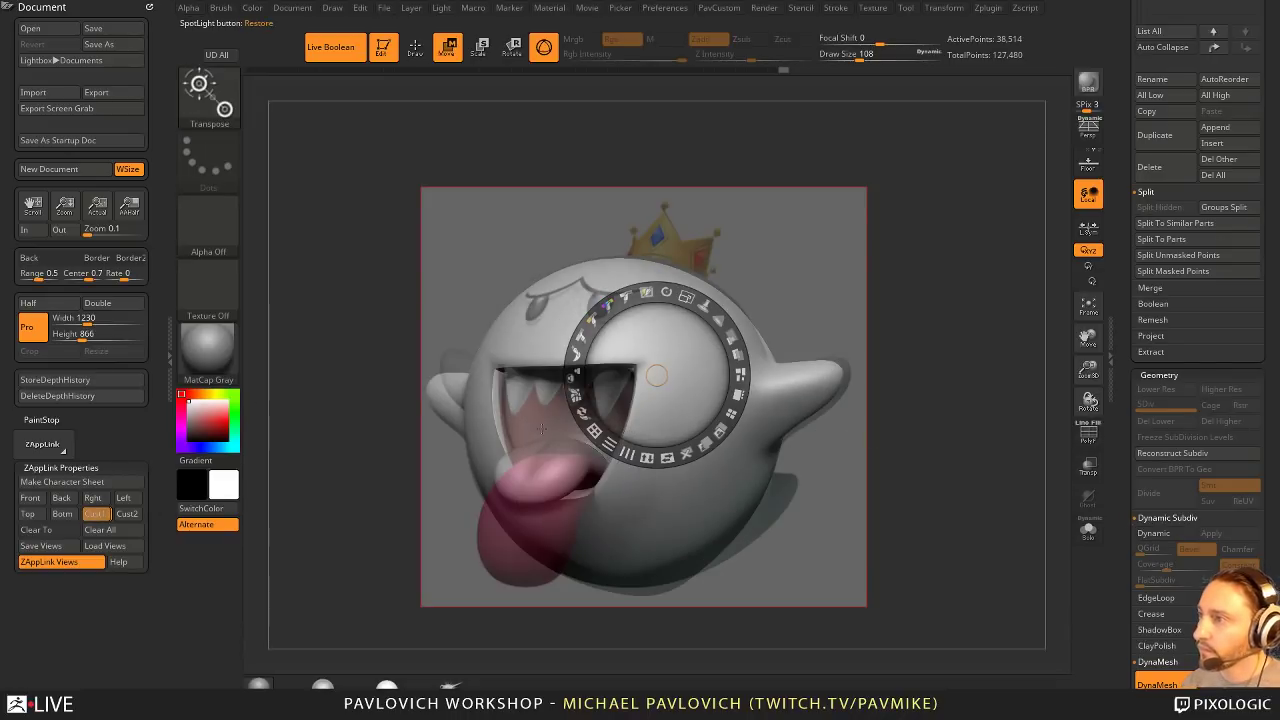
pyautogui.press('z')
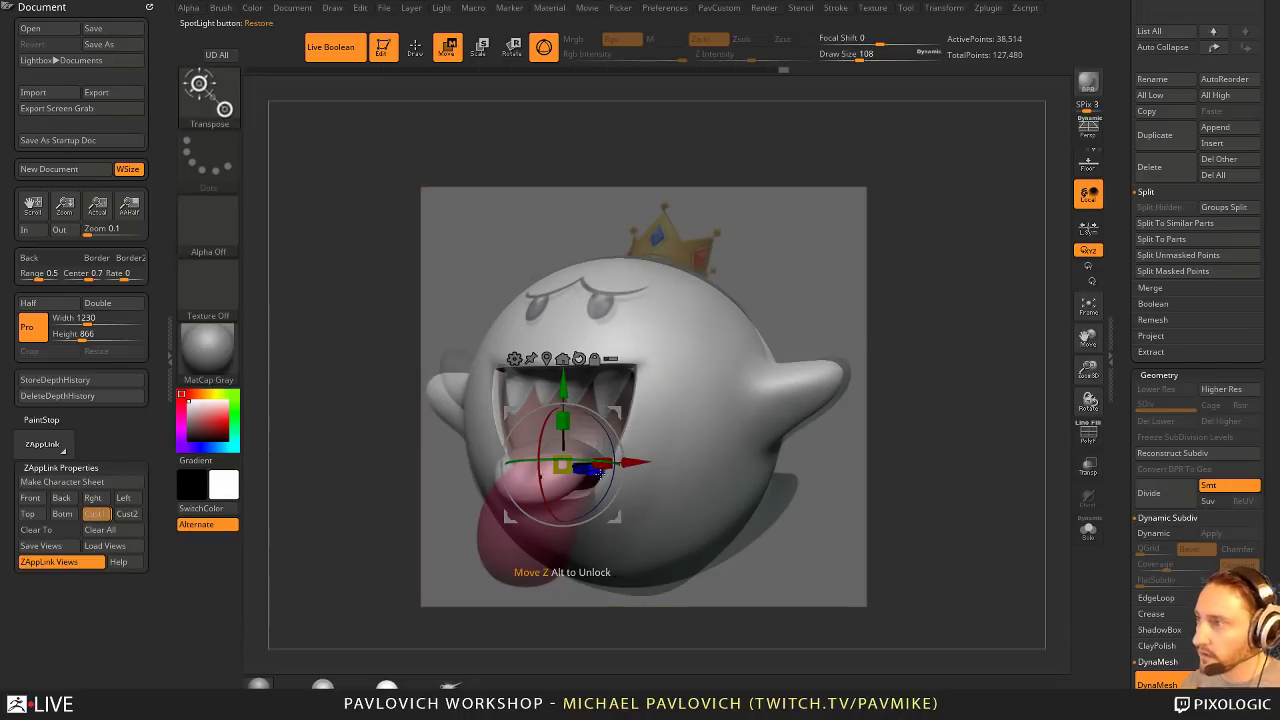
pyautogui.moveTo(598, 473); pyautogui.dragTo(577, 440)
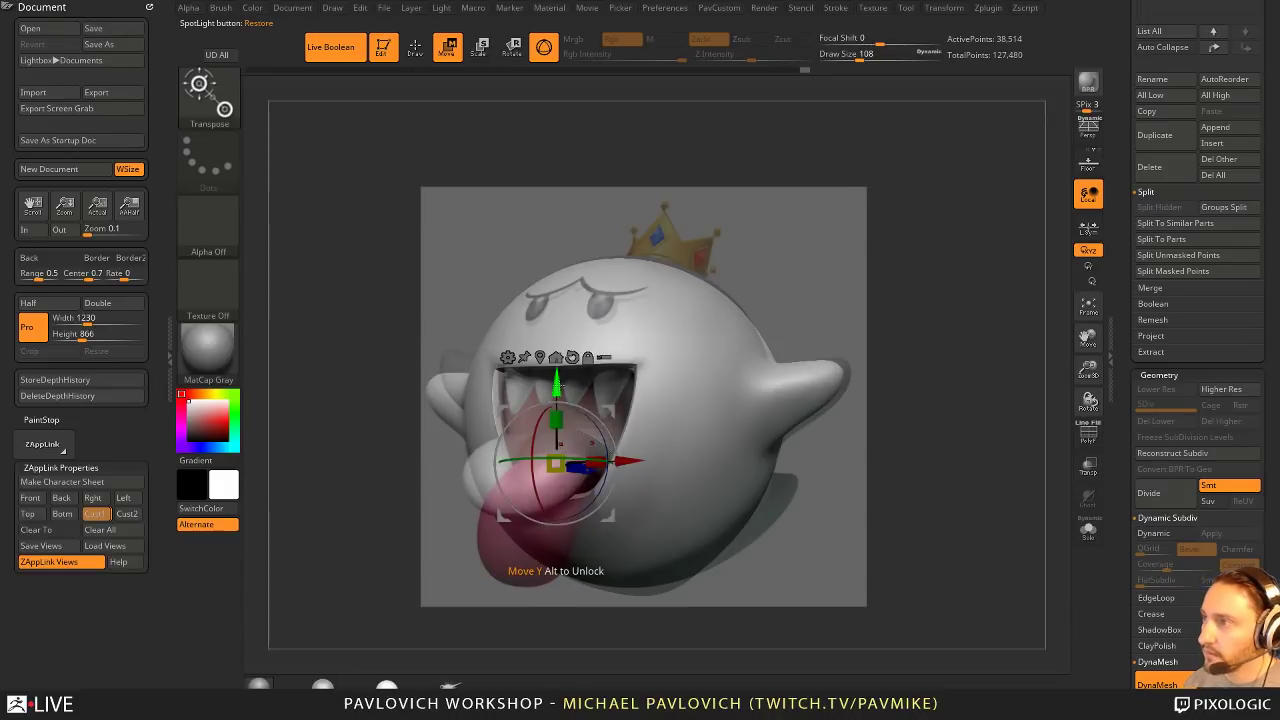
pyautogui.moveTo(559, 384); pyautogui.dragTo(543, 409)
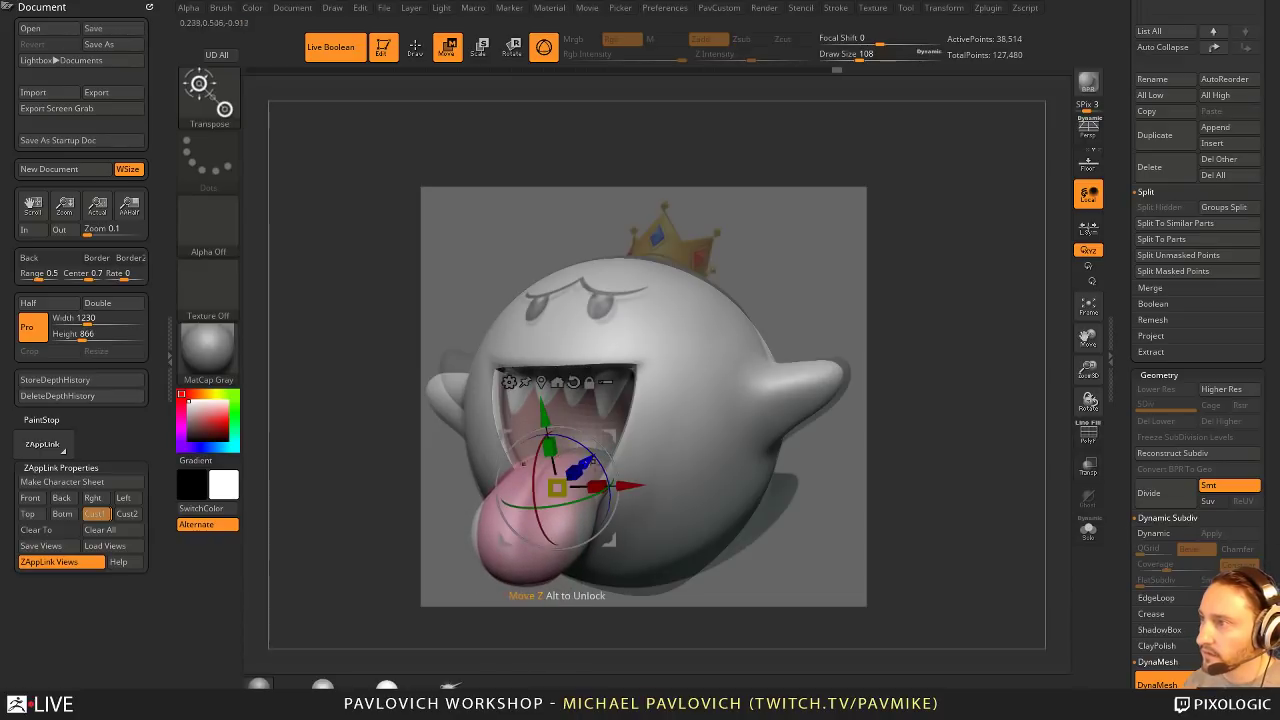
# Step: Narrow the tongue slightly across its width from the front and leave the Gizmo 3D
pyautogui.moveTo(724, 420); pyautogui.dragTo(962, 428, button='right')
pyautogui.keyDown('alt'); pyautogui.moveTo(719, 427); pyautogui.dragTo(741, 441, button='right'); pyautogui.keyUp('alt')
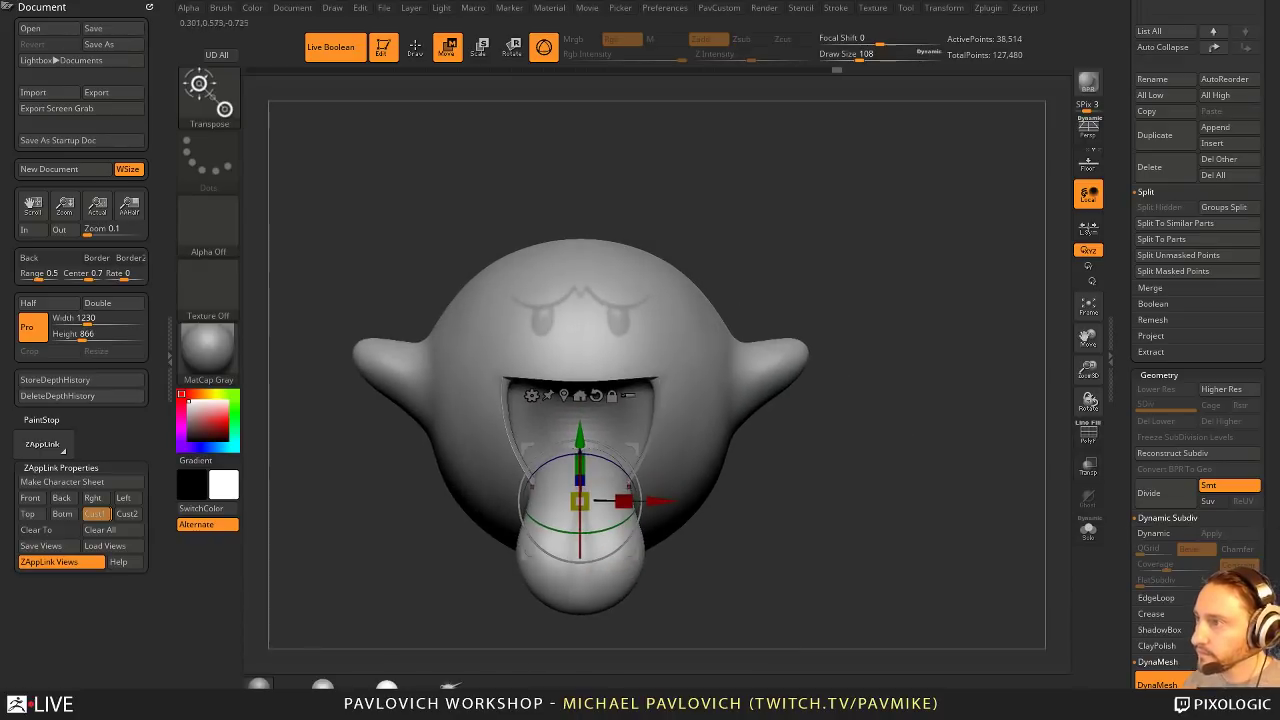
pyautogui.moveTo(624, 501); pyautogui.dragTo(615, 501)
pyautogui.press('q')
# Step: Switch to the Move brush and set its draw size to 445 for shaping the tongue from the side
pyautogui.moveTo(745, 480); pyautogui.dragTo(575, 492, button='right')
pyautogui.press('s')
pyautogui.moveTo(623, 502); pyautogui.dragTo(644, 502)
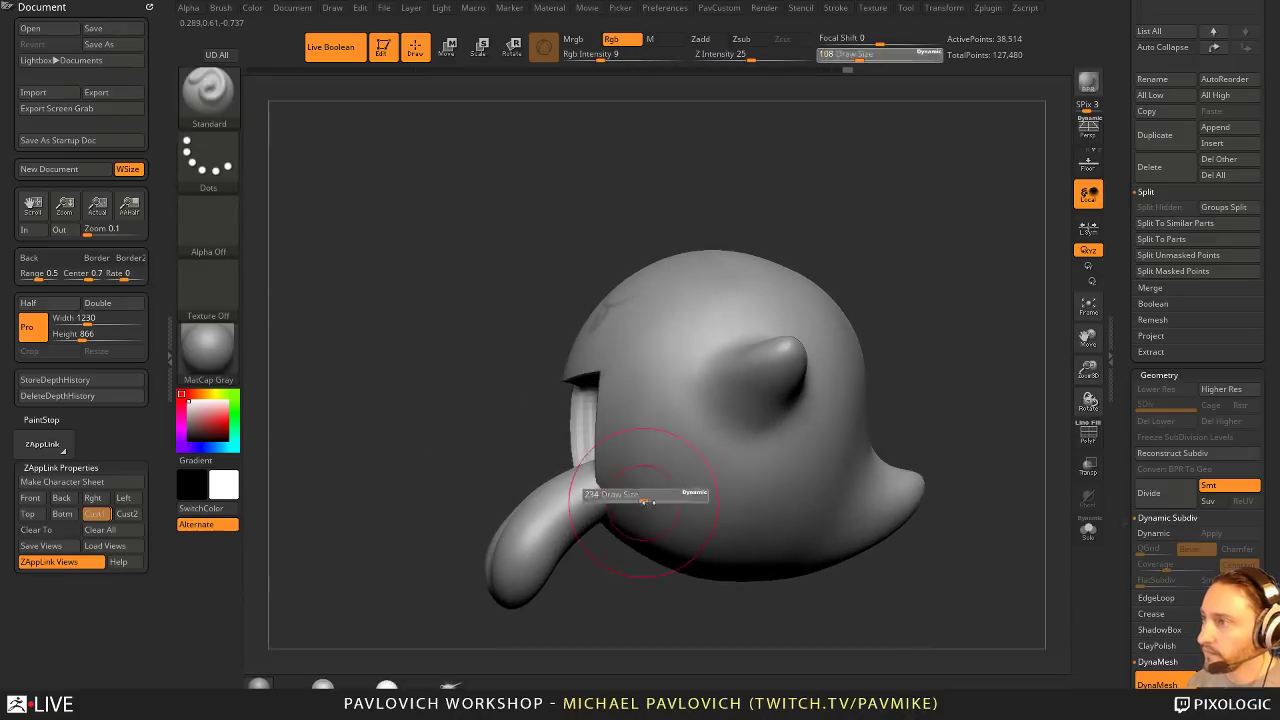
pyautogui.press('b')
pyautogui.press('m')
pyautogui.press('v')
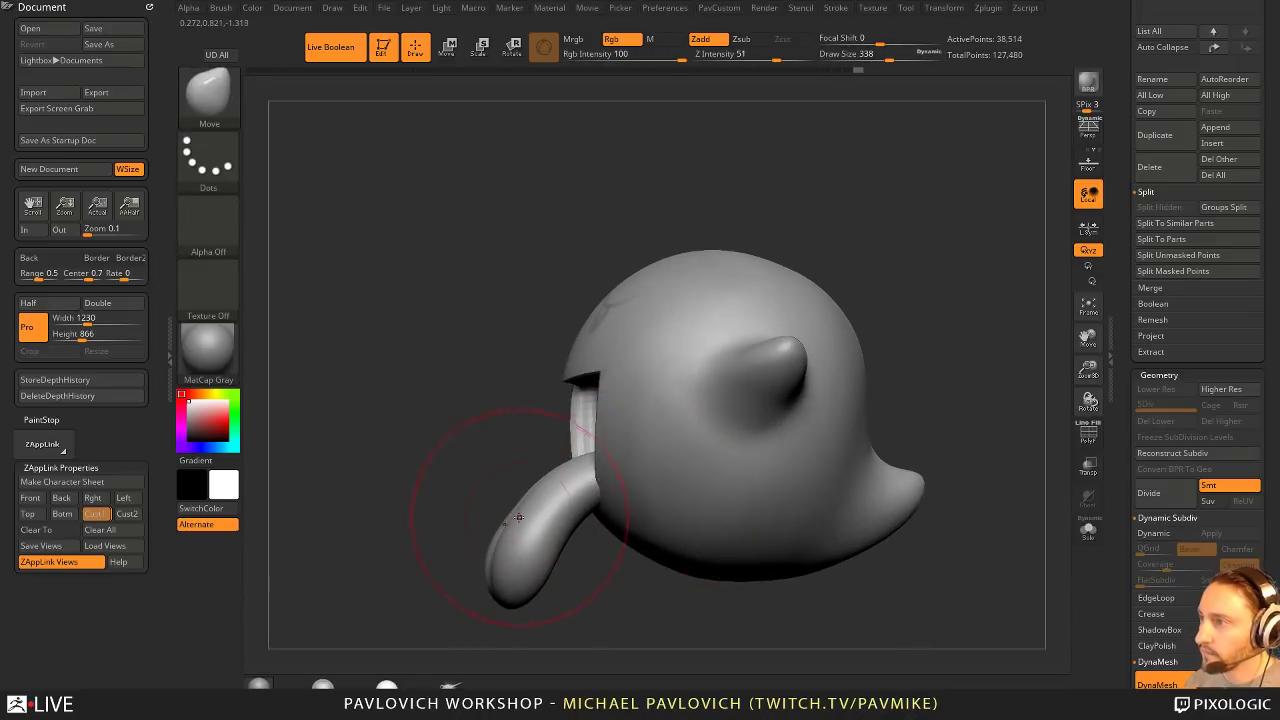
pyautogui.keyDown('shift'); pyautogui.moveTo(560, 562); pyautogui.dragTo(571, 583, button='right'); pyautogui.keyUp('shift')
pyautogui.press('s')
pyautogui.moveTo(576, 567); pyautogui.dragTo(592, 567)
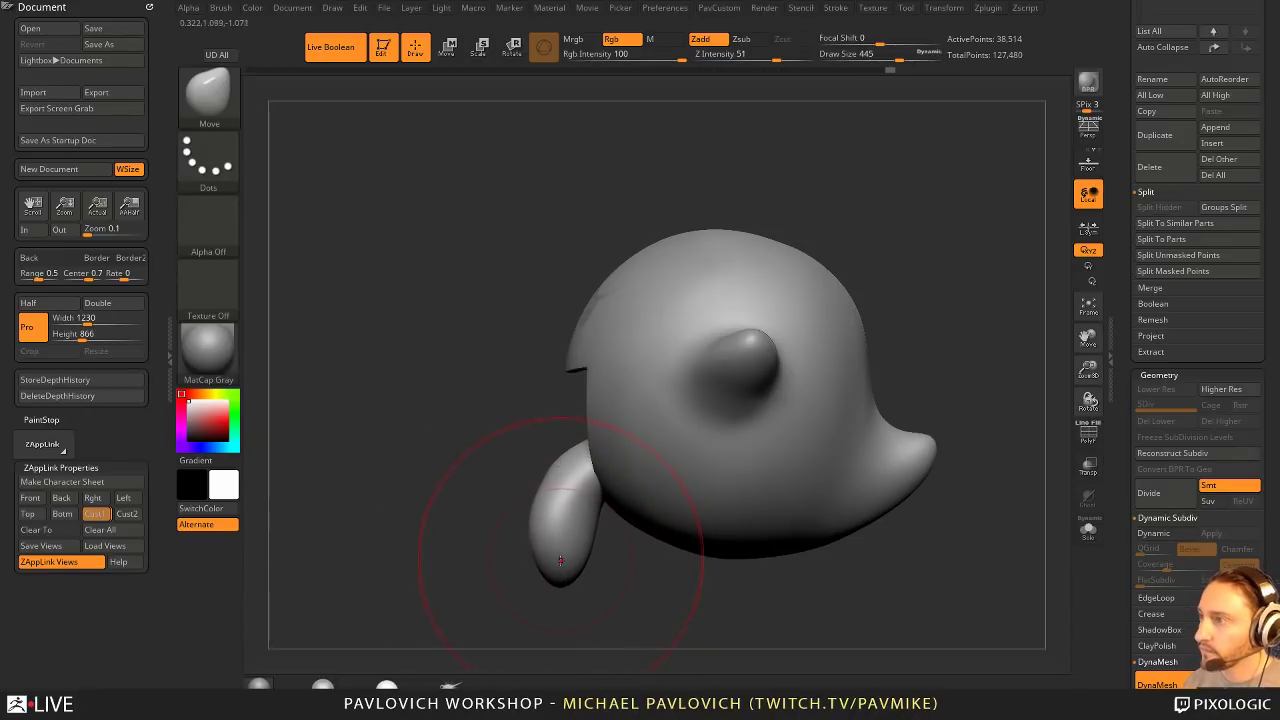
# Step: Lift the tongue's tip from the side with the Move brush, reducing the draw size to 187
pyautogui.press('s')
pyautogui.moveTo(571, 570); pyautogui.dragTo(556, 572)
pyautogui.press('s')
pyautogui.moveTo(538, 527); pyautogui.dragTo(535, 526)
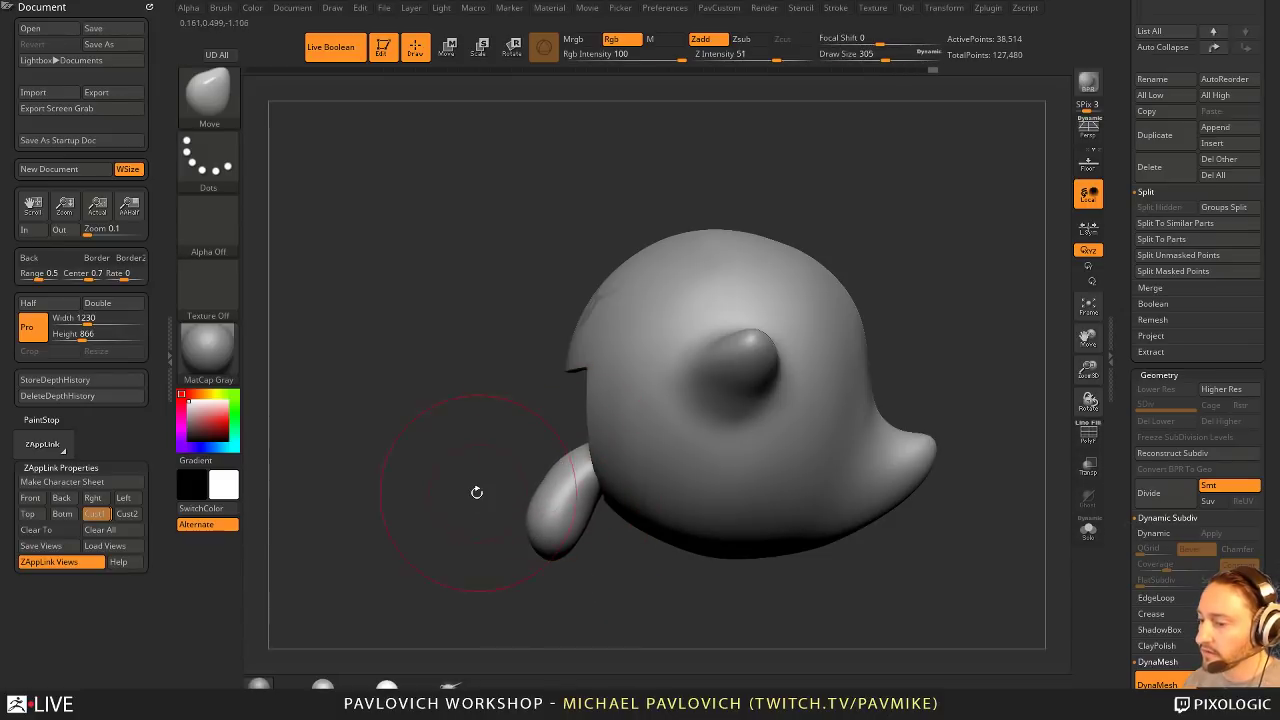
pyautogui.moveTo(461, 562)
pyautogui.mouseDown()
pyautogui.moveTo(640, 494)
pyautogui.moveTo(617, 493)
pyautogui.moveTo(584, 551)
pyautogui.mouseUp()
pyautogui.press('[')
pyautogui.press('s')
pyautogui.moveTo(578, 528); pyautogui.dragTo(574, 540)
pyautogui.moveTo(610, 580); pyautogui.dragTo(685, 548)
pyautogui.moveTo(760, 500); pyautogui.dragTo(737, 569)
# Step: Overlay the Spotlight reference in the Cust1 view and turn on perspective to compare the tongue with it
pyautogui.hotkey('shift', 'z')
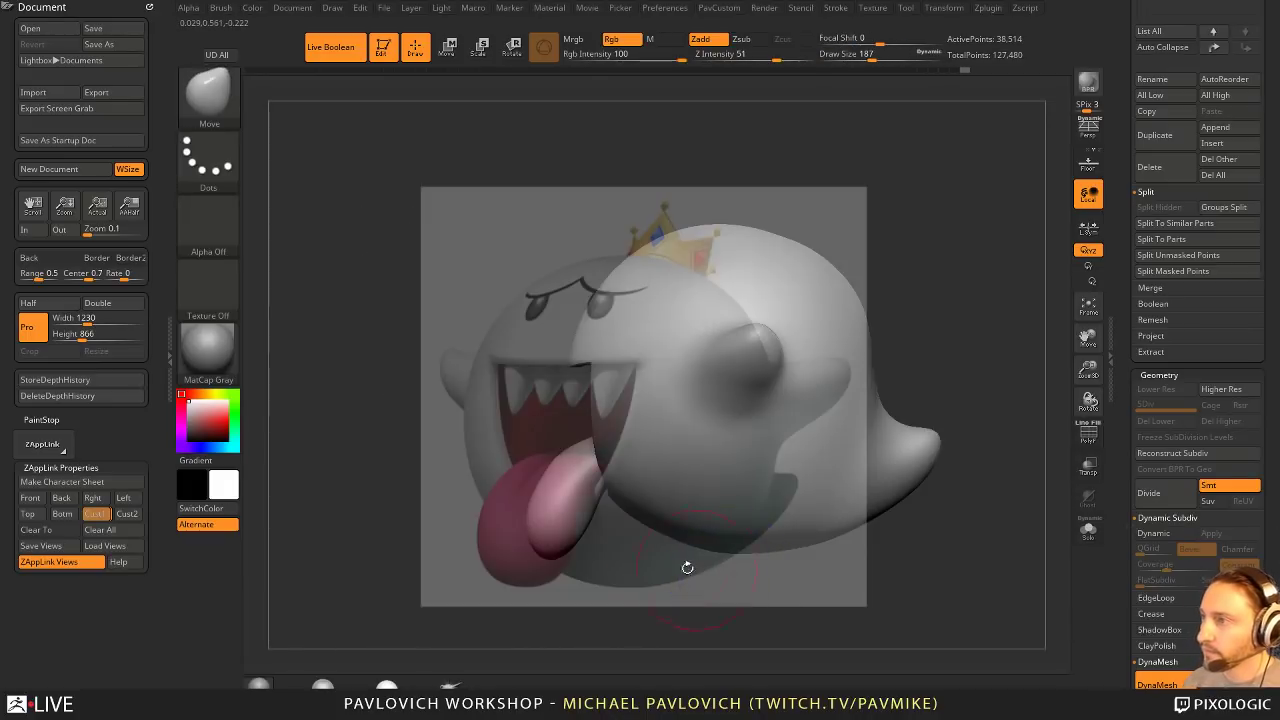
pyautogui.click(96, 513)
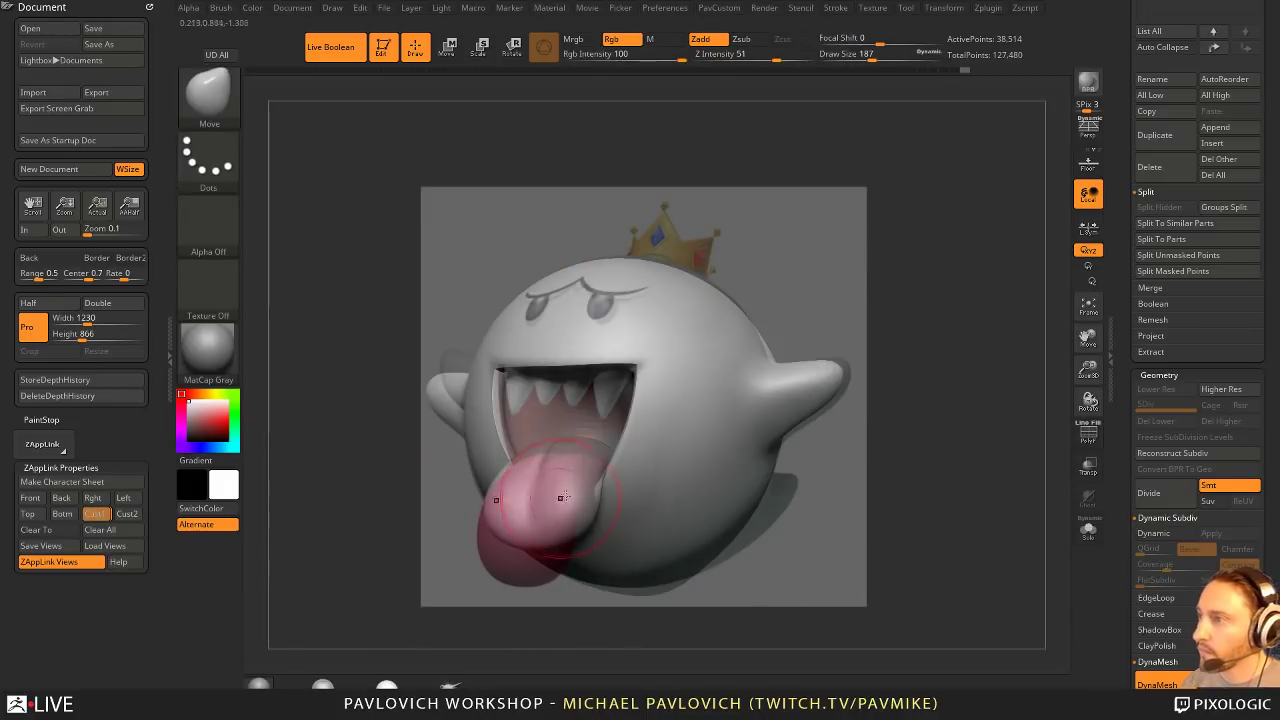
pyautogui.moveTo(914, 403); pyautogui.dragTo(907, 419)
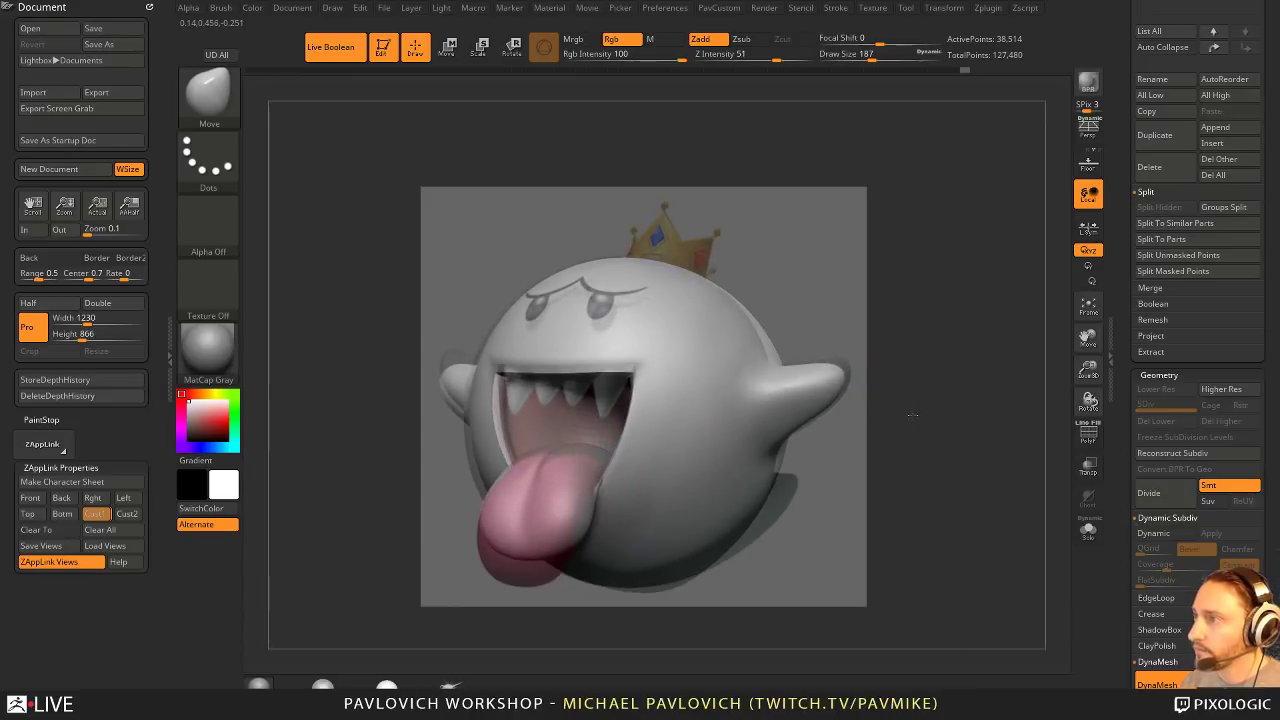
pyautogui.click(1088, 131)
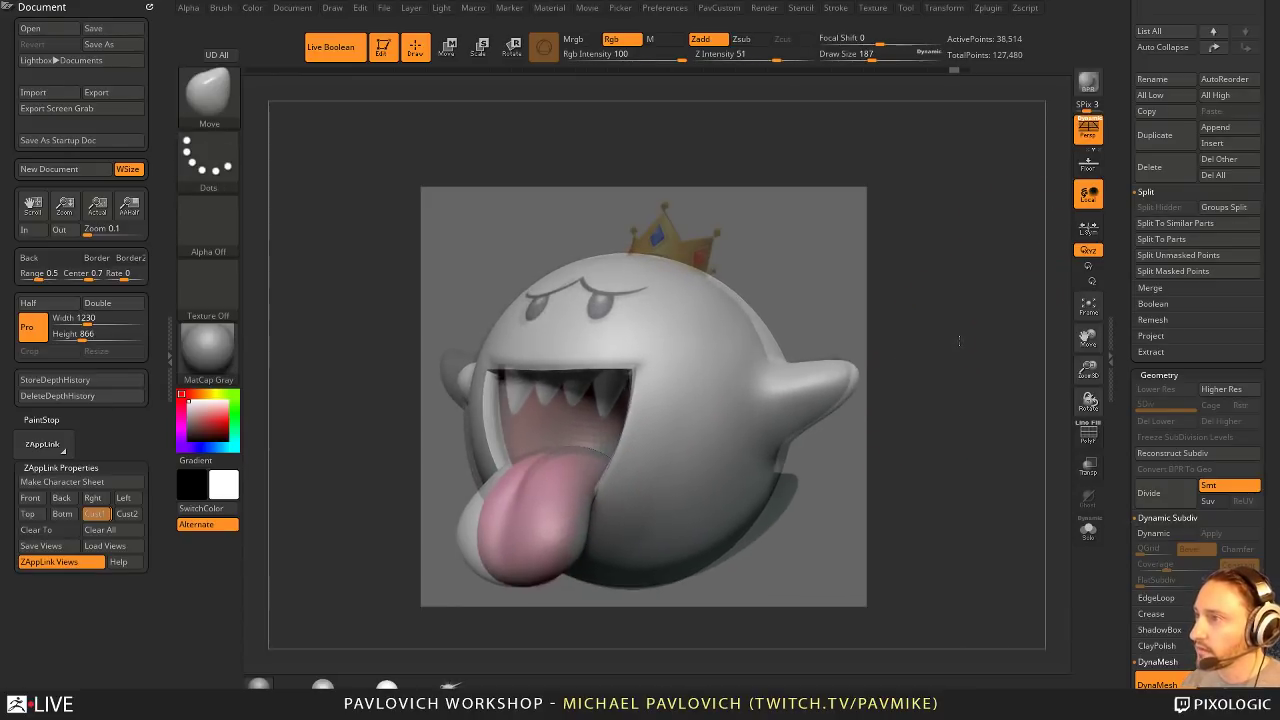
pyautogui.click(100, 513)
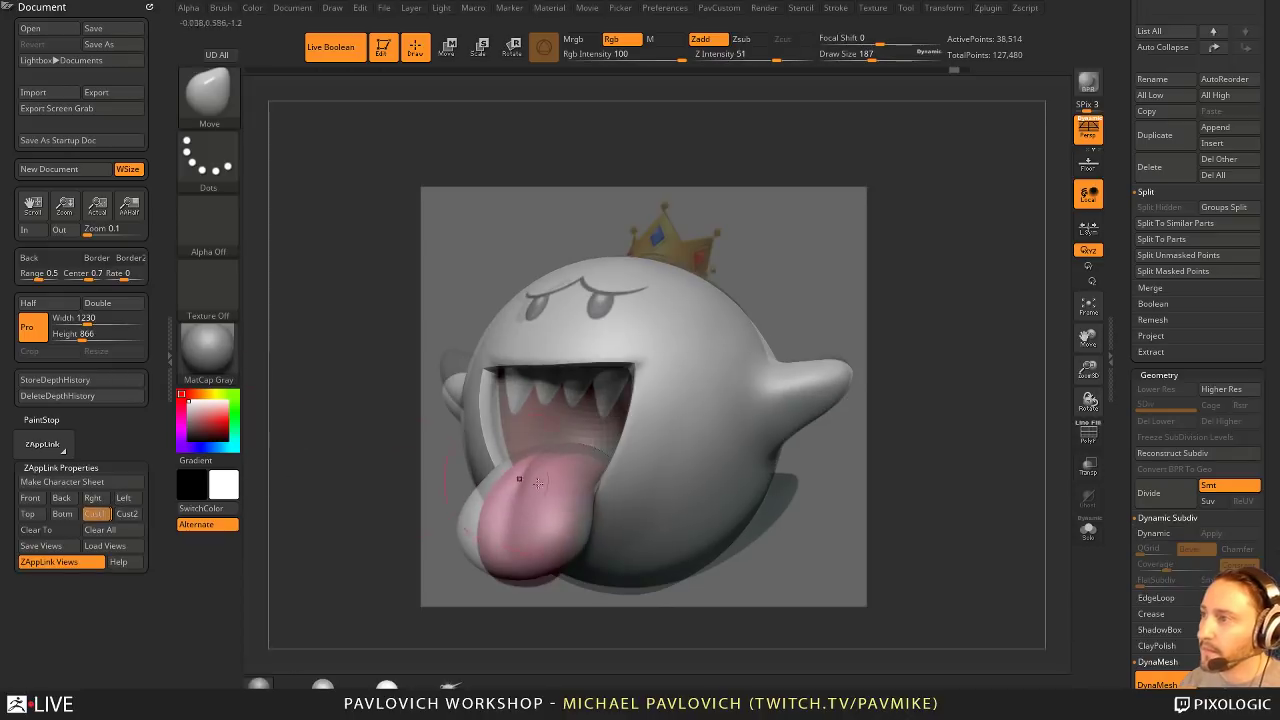
# Step: Push the tongue's outer edge inward with the Move brush at draw size 324 to match the reference outline
pyautogui.press(']')
pyautogui.moveTo(468, 526); pyautogui.dragTo(493, 538)
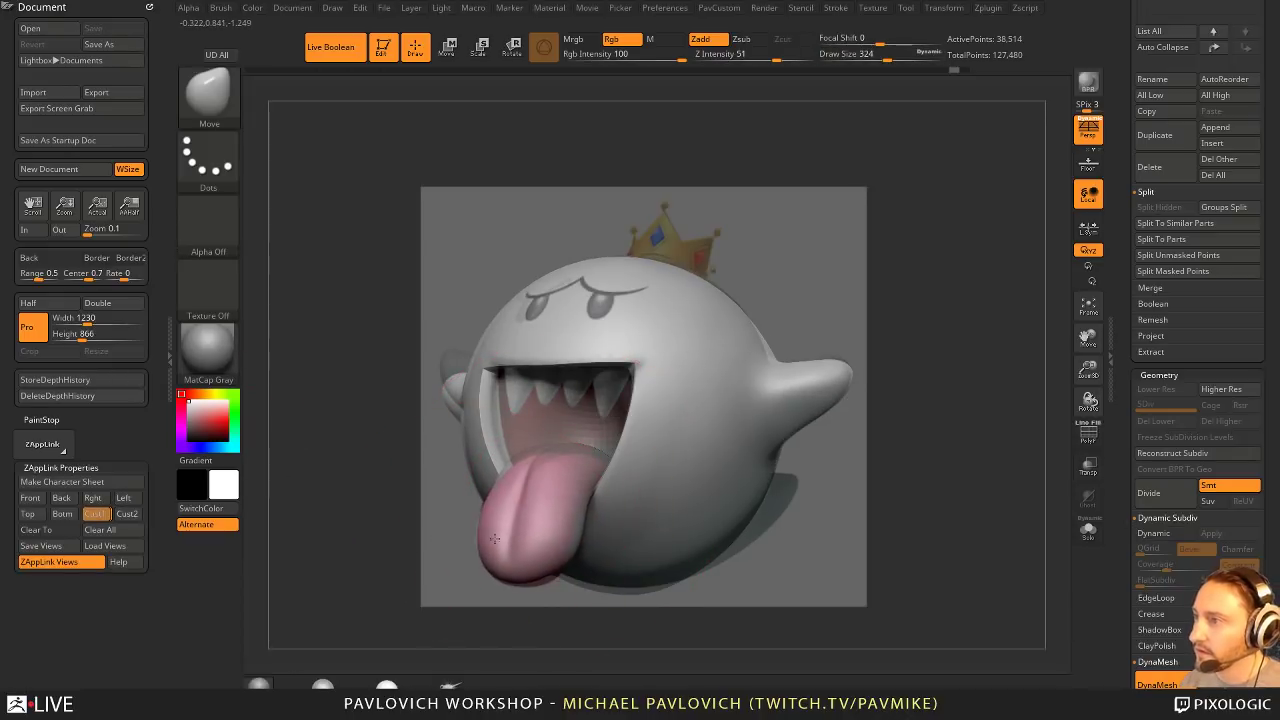
pyautogui.press('[')
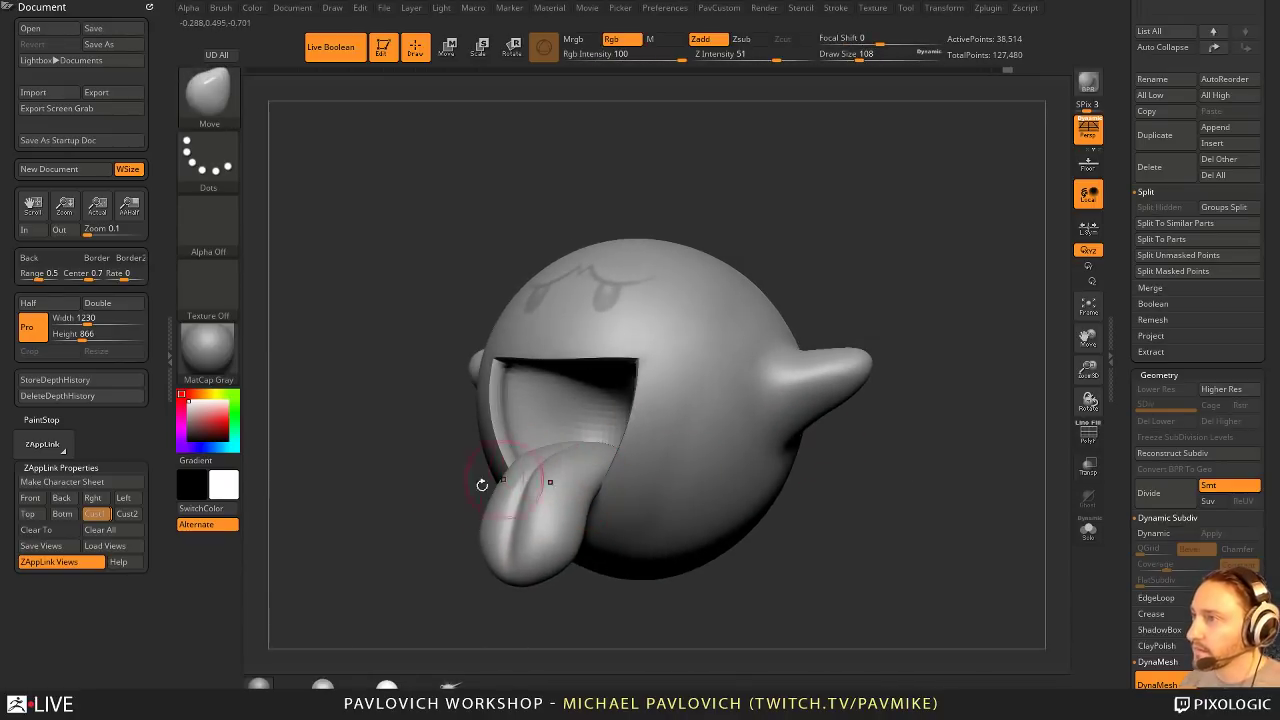
# Step: Insert mirrored Sphere16 primitives over the painted eyes and split them into their own subtool
pyautogui.moveTo(482, 485); pyautogui.dragTo(900, 460)
pyautogui.keyDown('alt'); pyautogui.moveTo(555, 462); pyautogui.dragTo(537, 423); pyautogui.keyUp('alt')
pyautogui.moveTo(930, 430); pyautogui.dragTo(763, 427)
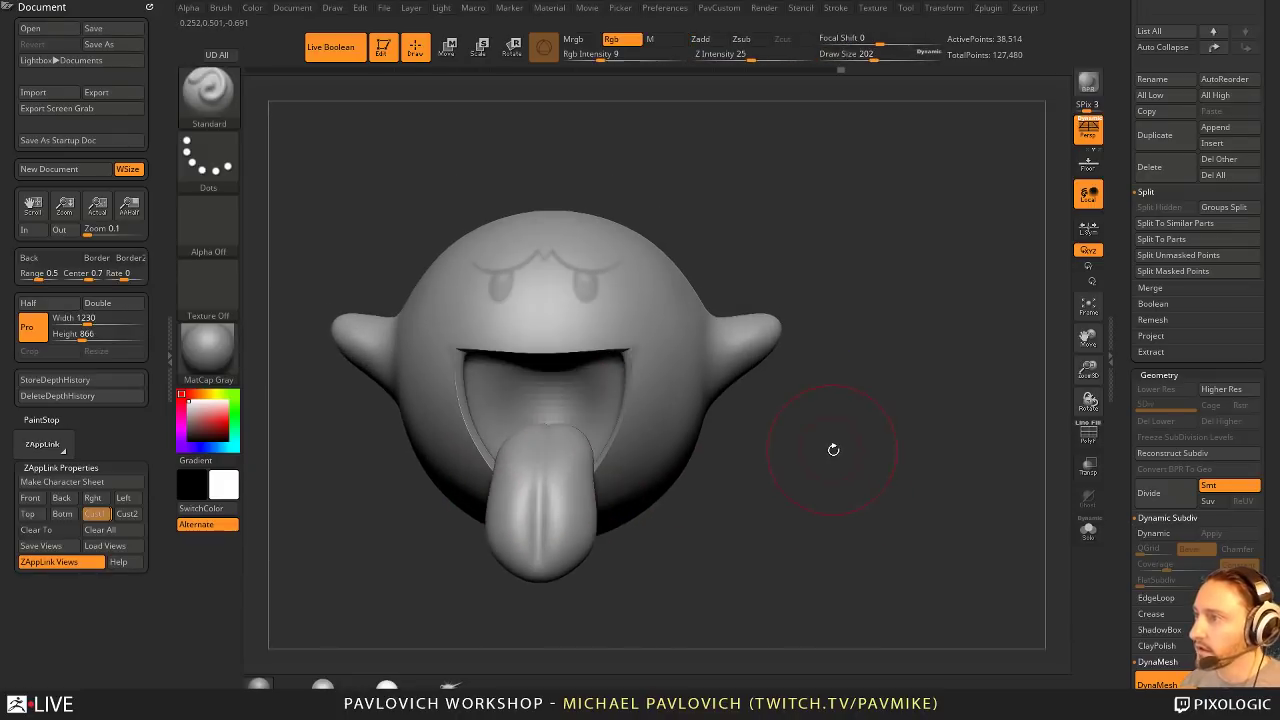
pyautogui.moveTo(831, 449)
pyautogui.mouseDown()
pyautogui.moveTo(846, 460)
pyautogui.moveTo(852, 446)
pyautogui.moveTo(958, 424)
pyautogui.moveTo(932, 383)
pyautogui.moveTo(923, 395)
pyautogui.moveTo(947, 423)
pyautogui.mouseUp()
pyautogui.press('s')
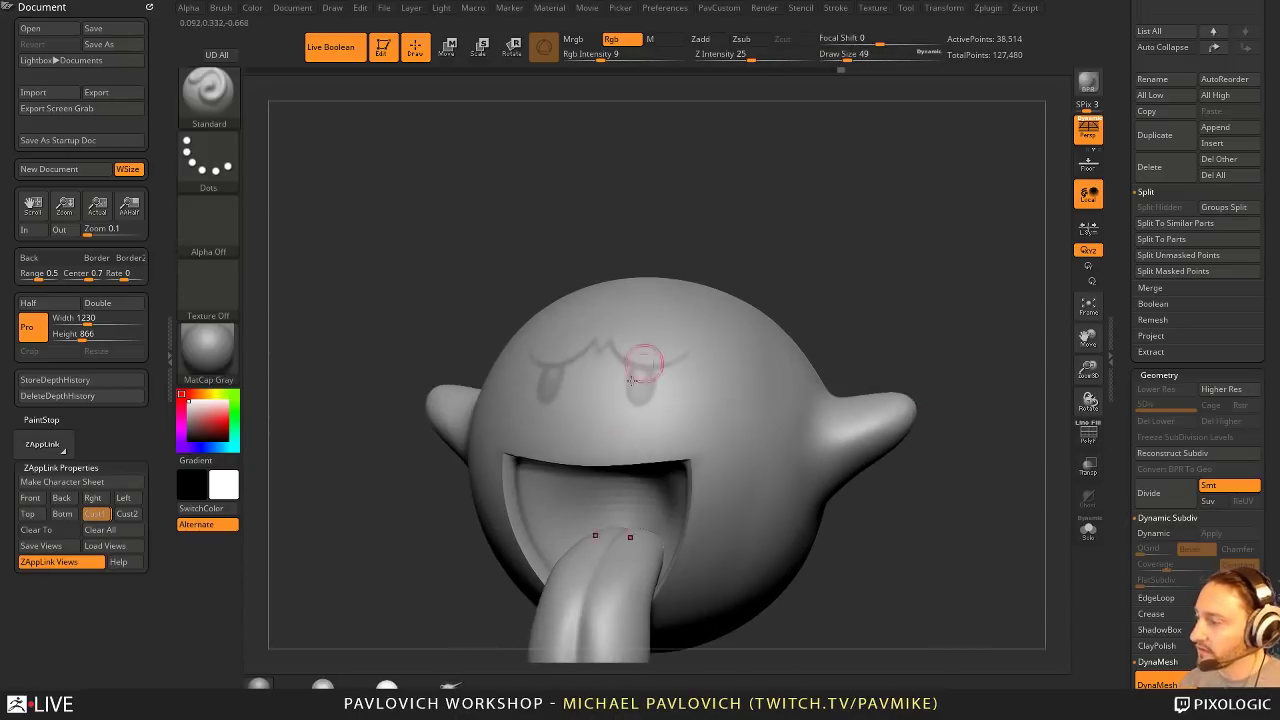
pyautogui.keyDown('alt'); pyautogui.moveTo(904, 228); pyautogui.dragTo(872, 270); pyautogui.keyUp('alt')
pyautogui.press('m')
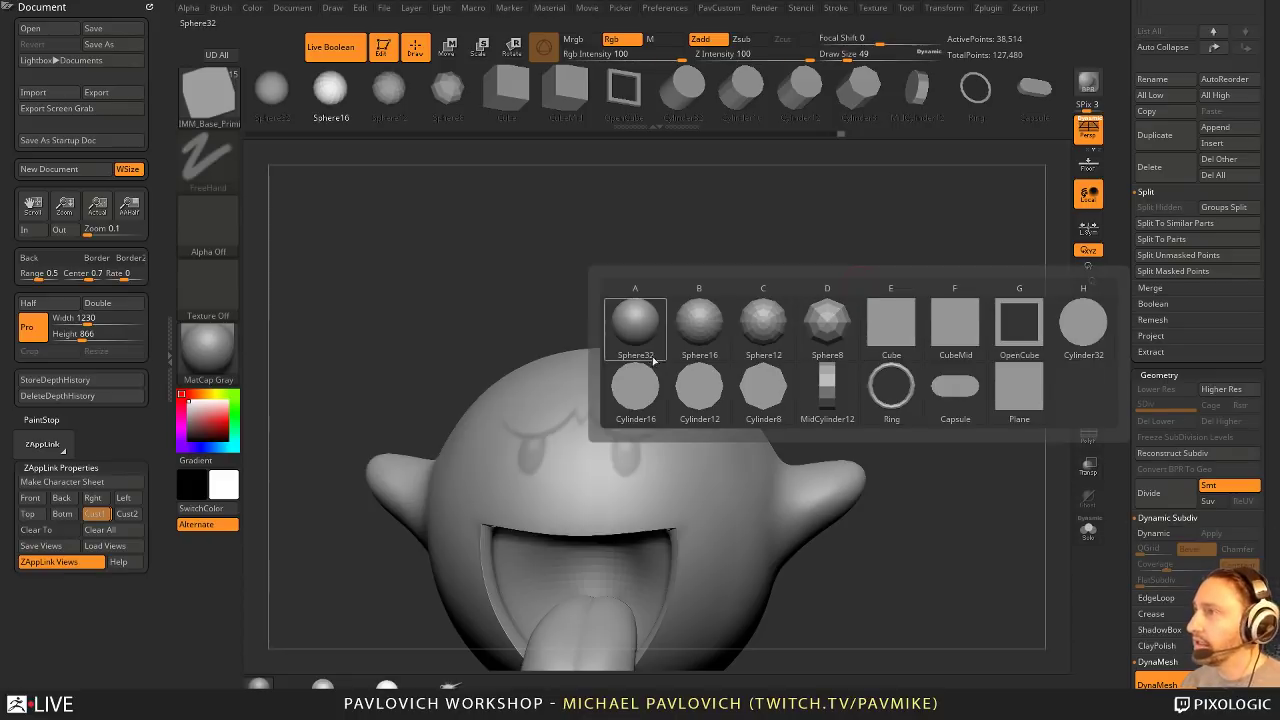
pyautogui.click(692, 327)
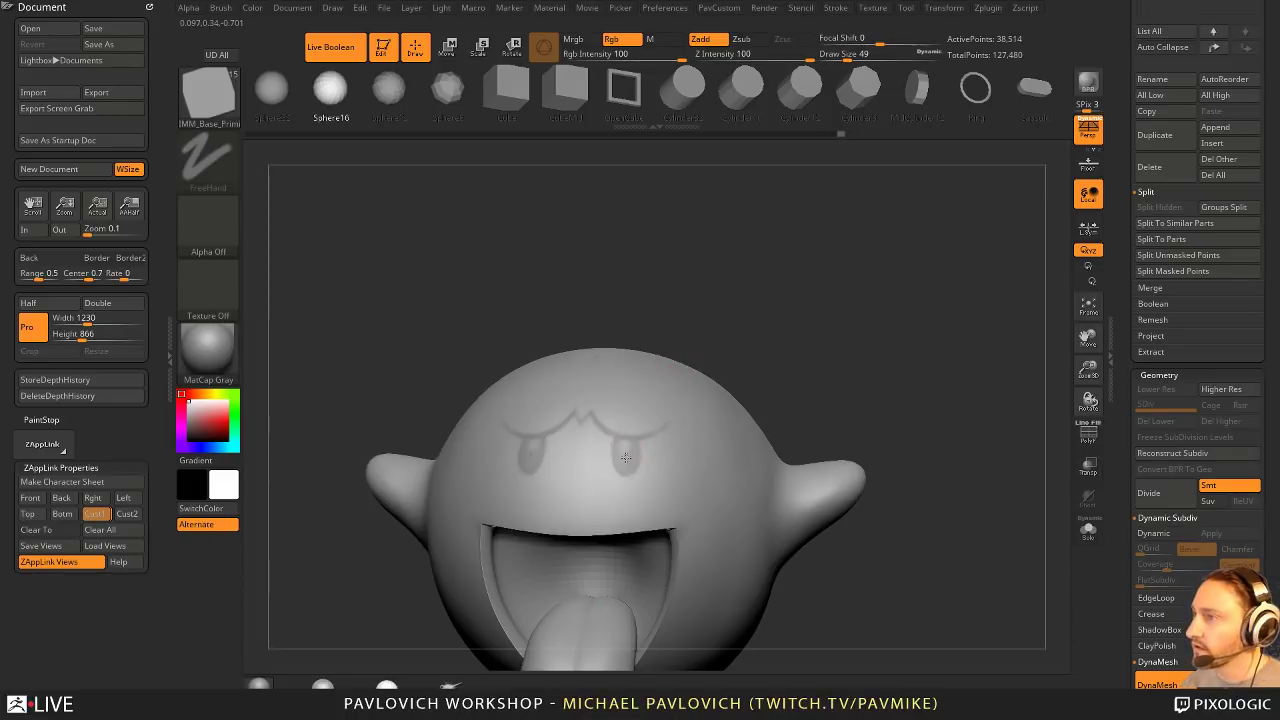
pyautogui.moveTo(625, 457); pyautogui.dragTo(641, 468)
pyautogui.moveTo(910, 335); pyautogui.dragTo(843, 343)
pyautogui.press('3')
pyautogui.click(846, 386)
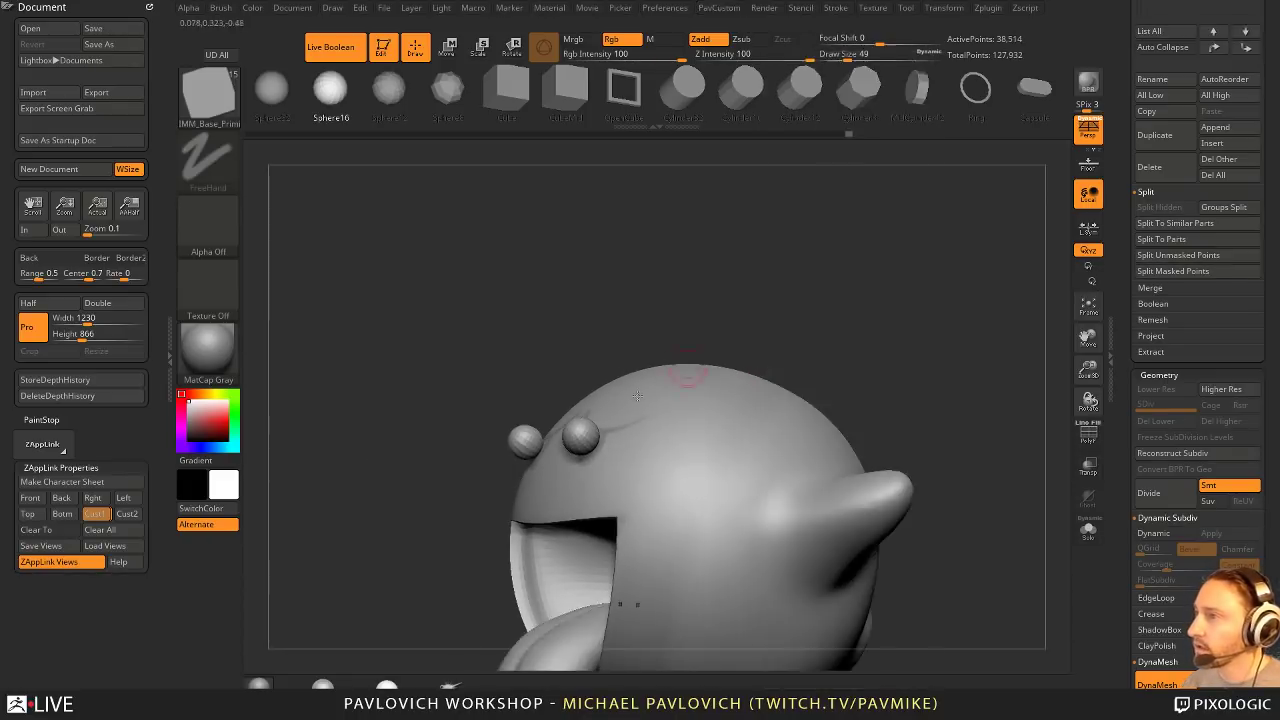
# Step: Turn off perspective and make the new eye spheres the active subtool
pyautogui.press('w')
pyautogui.moveTo(575, 345); pyautogui.dragTo(495, 350)
pyautogui.moveTo(590, 447); pyautogui.dragTo(595, 443)
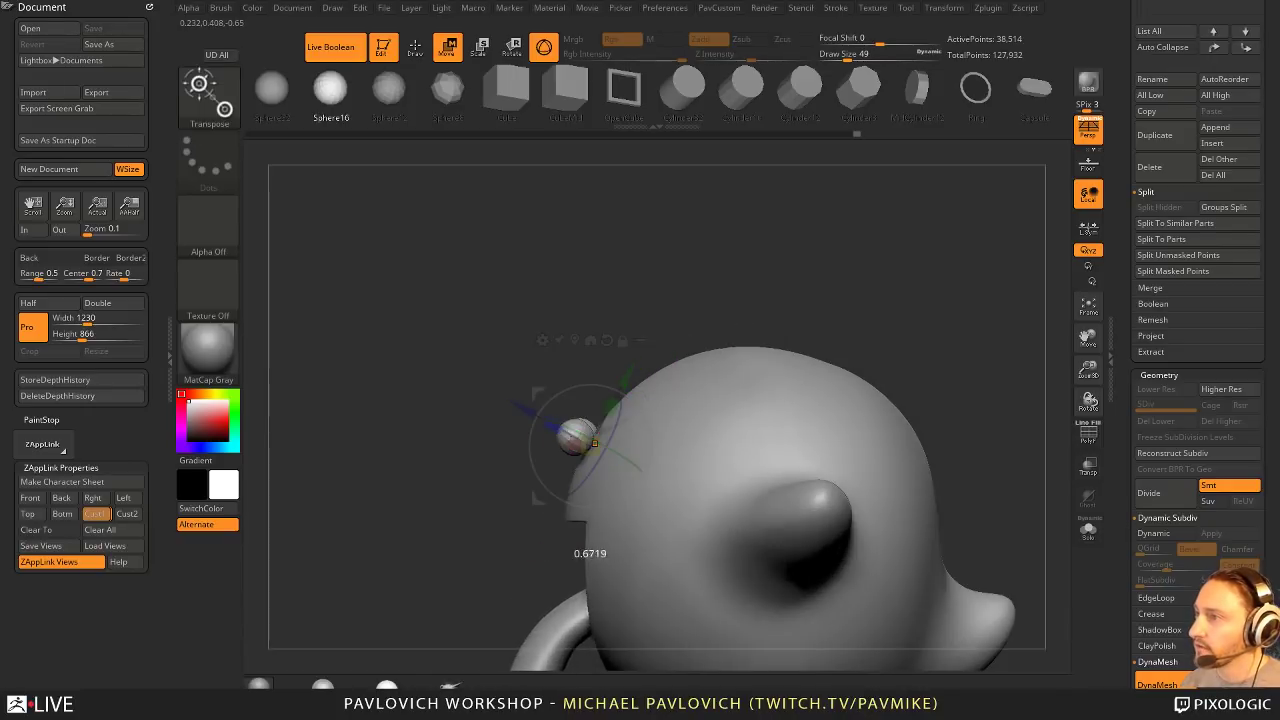
pyautogui.press('q')
pyautogui.moveTo(1119, 238); pyautogui.dragTo(1127, 396)
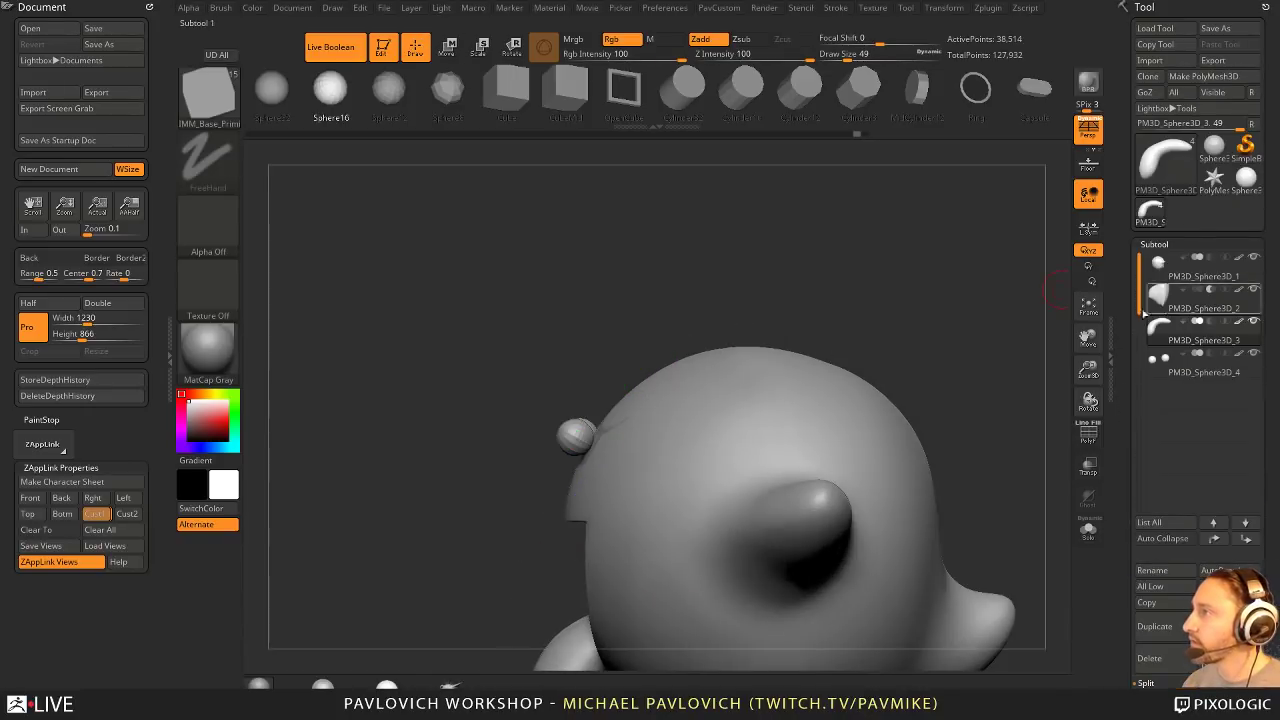
pyautogui.click(1091, 132)
pyautogui.click(1188, 376)
pyautogui.keyDown('ctrl'); pyautogui.moveTo(971, 271); pyautogui.dragTo(933, 300, button='right'); pyautogui.keyUp('ctrl')
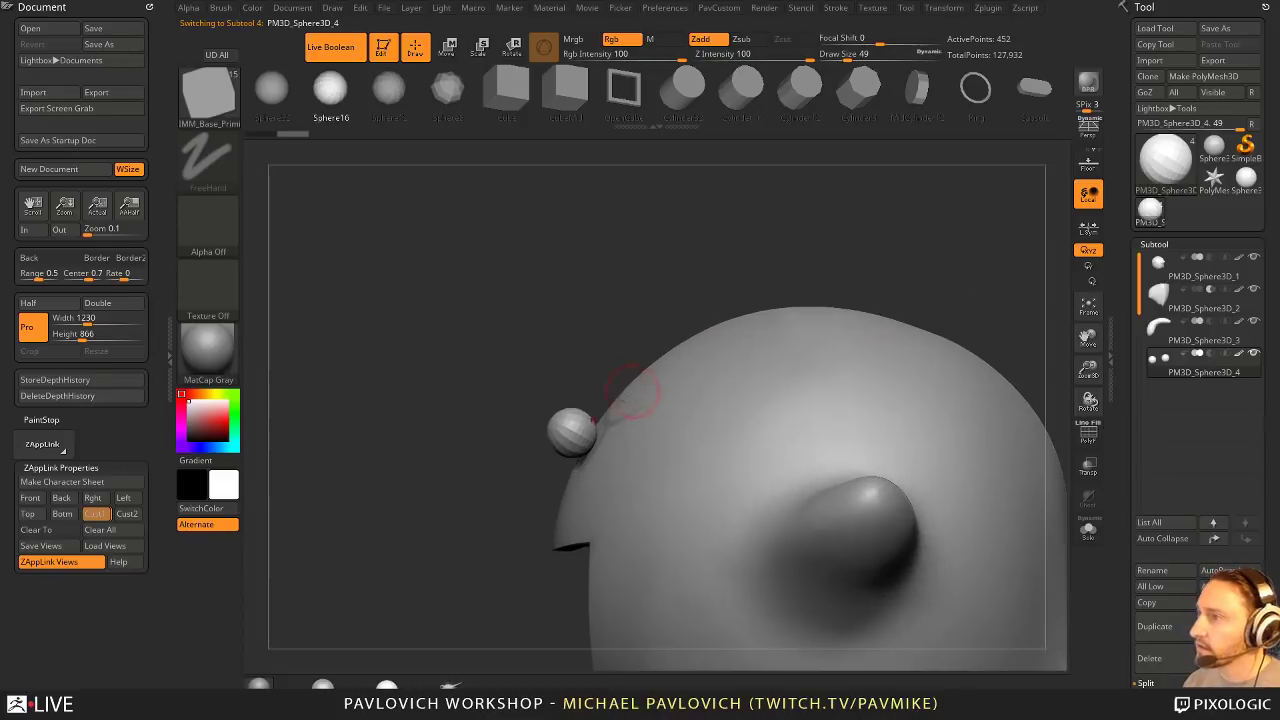
# Step: Flatten the eye spheres along their depth with the Gizmo 3D
pyautogui.press('w')
pyautogui.moveTo(549, 424); pyautogui.dragTo(567, 433)
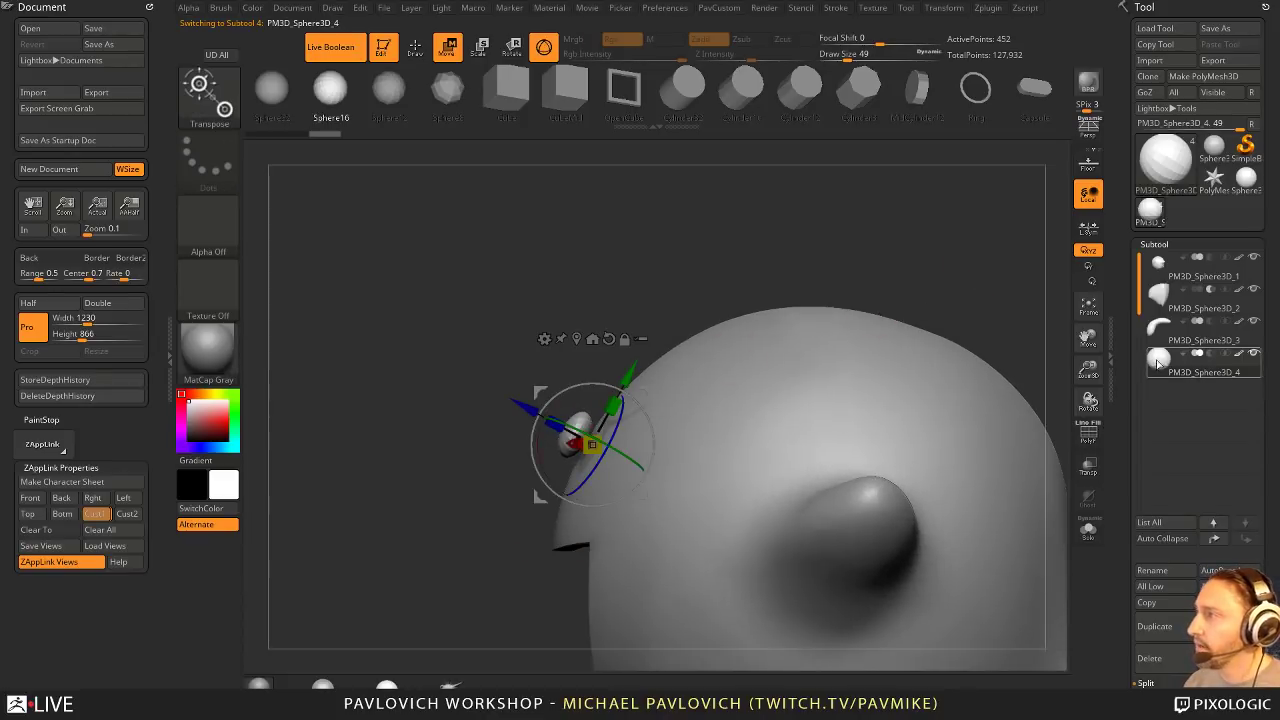
pyautogui.press('`')
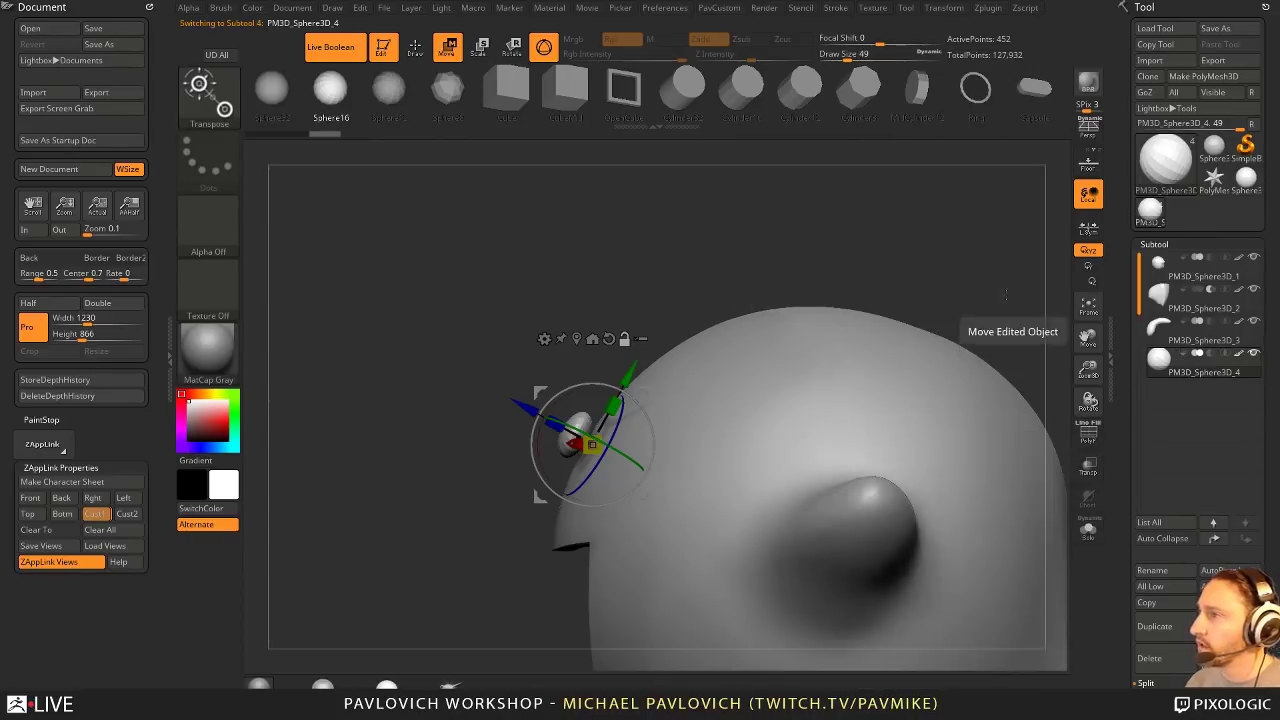
# Step: Turn on local symmetry and scale both eyes narrower across their width with the Gizmo 3D
pyautogui.keyDown('shift'); pyautogui.moveTo(845, 245); pyautogui.dragTo(840, 318, button='right'); pyautogui.keyUp('shift')
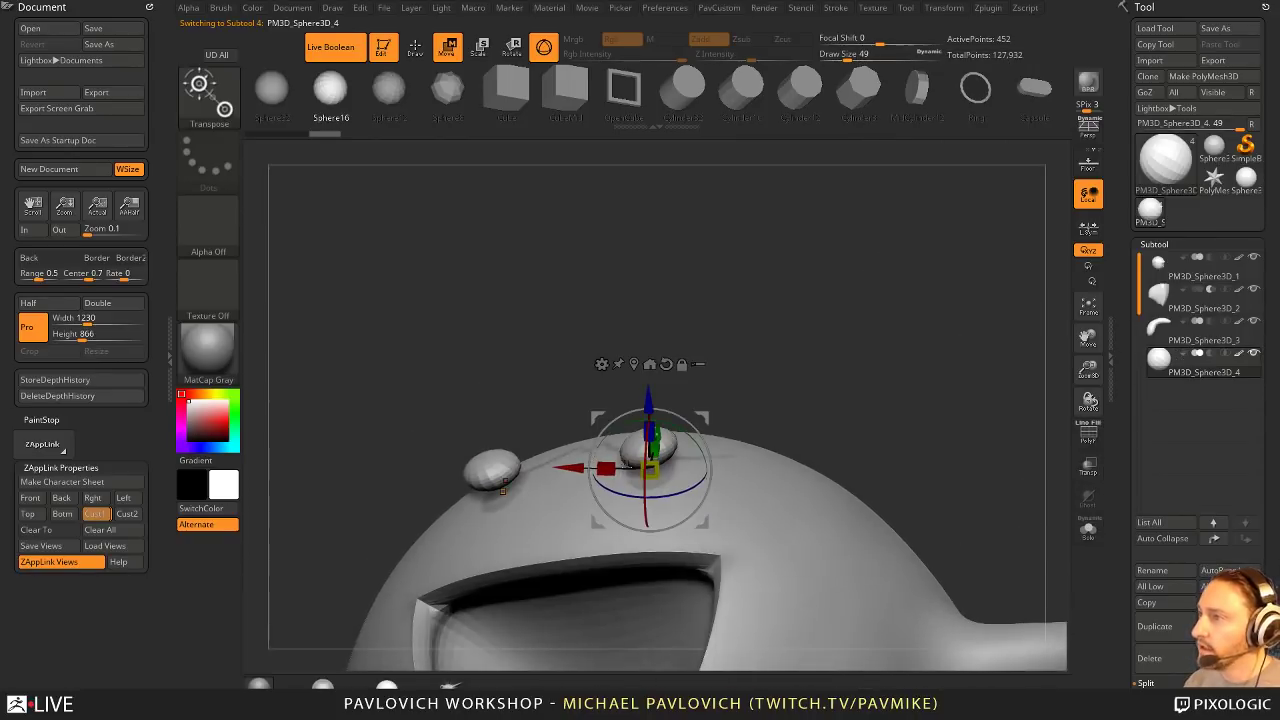
pyautogui.moveTo(603, 469); pyautogui.dragTo(619, 472)
pyautogui.hotkey('ctrl', 'z')
pyautogui.click(1088, 228)
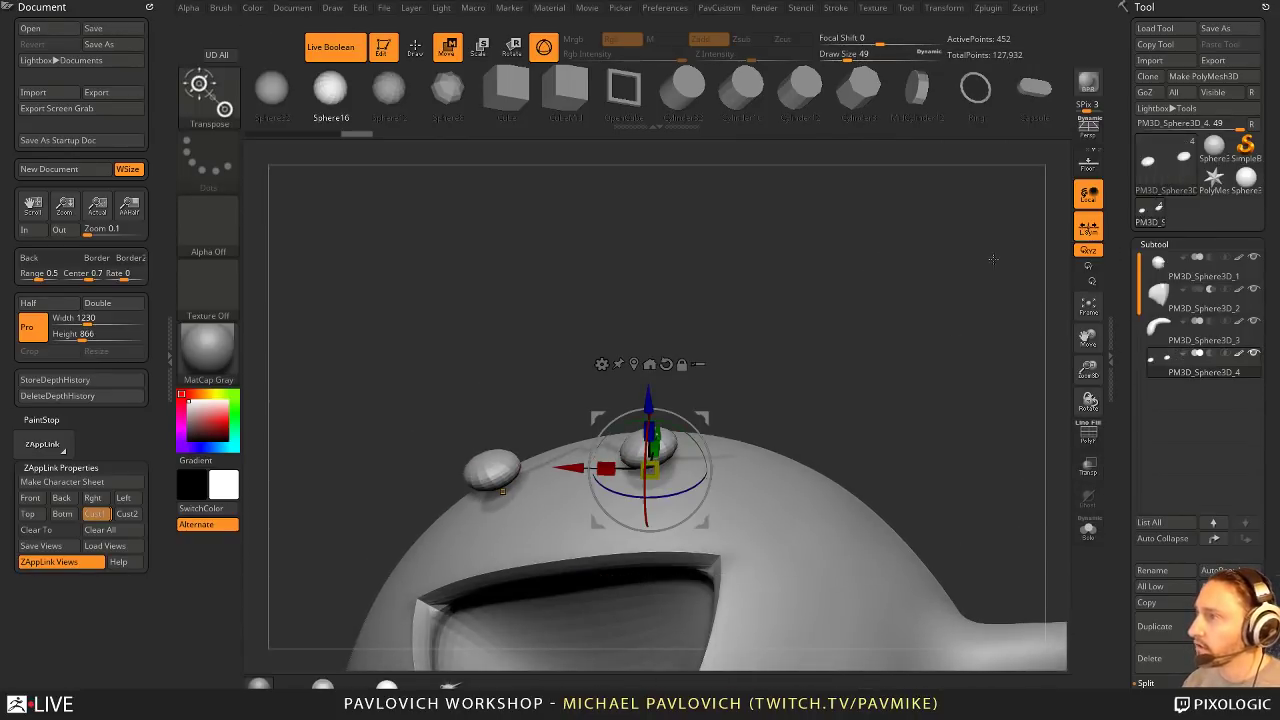
pyautogui.keyDown('shift'); pyautogui.moveTo(991, 260); pyautogui.dragTo(935, 225, button='right'); pyautogui.keyUp('shift')
pyautogui.moveTo(607, 469); pyautogui.dragTo(625, 470)
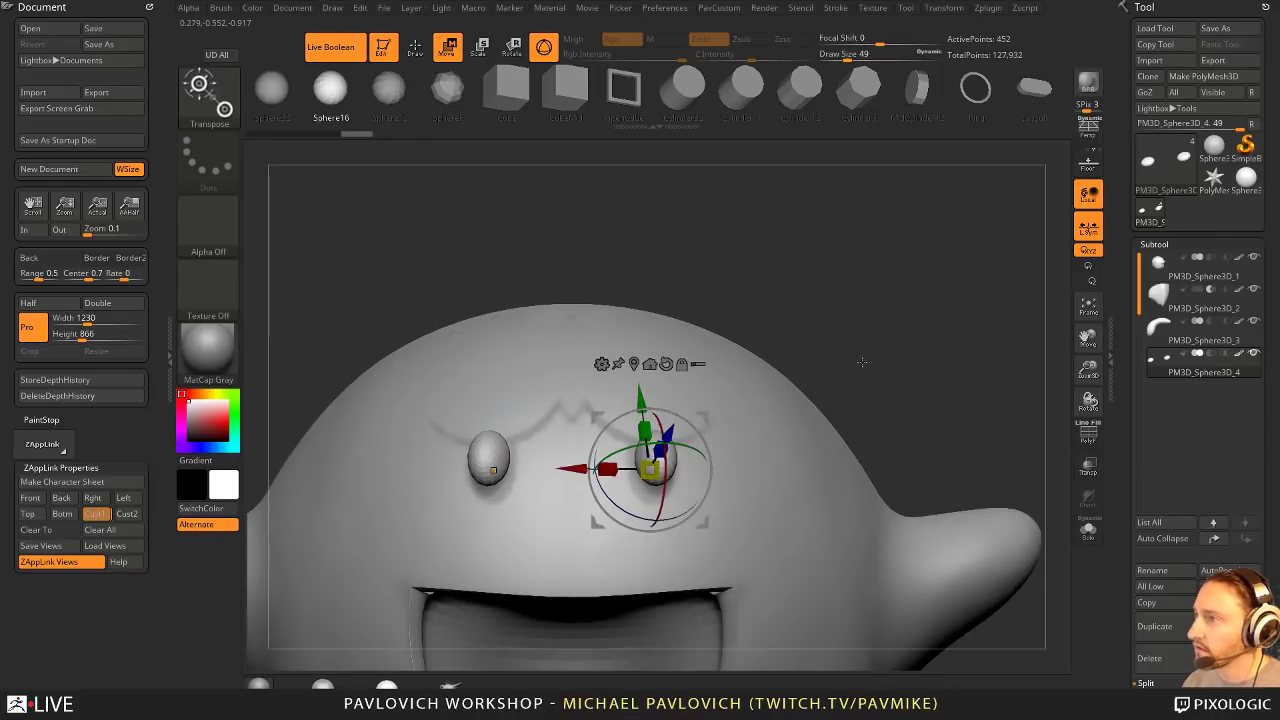
# Step: Stretch the eyes taller and move them back into the surface of the head
pyautogui.keyDown('shift'); pyautogui.moveTo(862, 363); pyautogui.dragTo(770, 365, button='right'); pyautogui.keyUp('shift')
pyautogui.moveTo(678, 425); pyautogui.dragTo(686, 411)
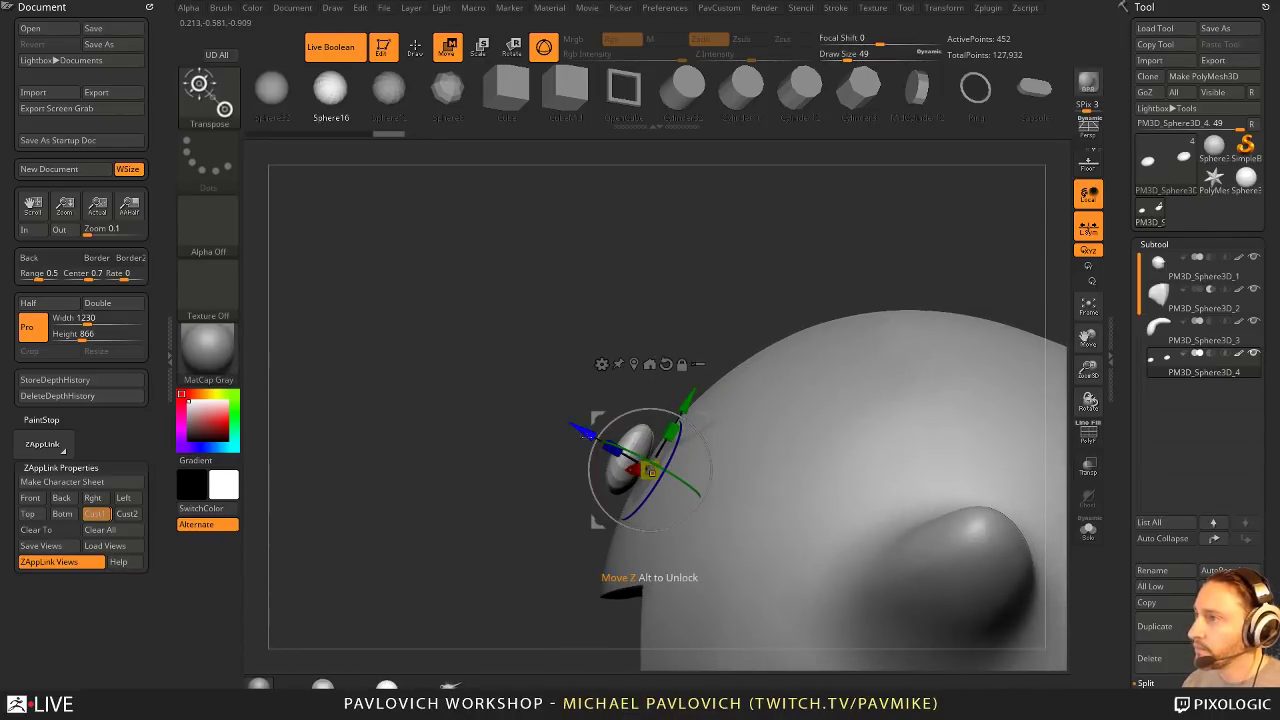
pyautogui.moveTo(583, 431); pyautogui.dragTo(603, 447)
pyautogui.keyDown('shift'); pyautogui.moveTo(604, 448); pyautogui.dragTo(685, 466, button='right'); pyautogui.keyUp('shift')
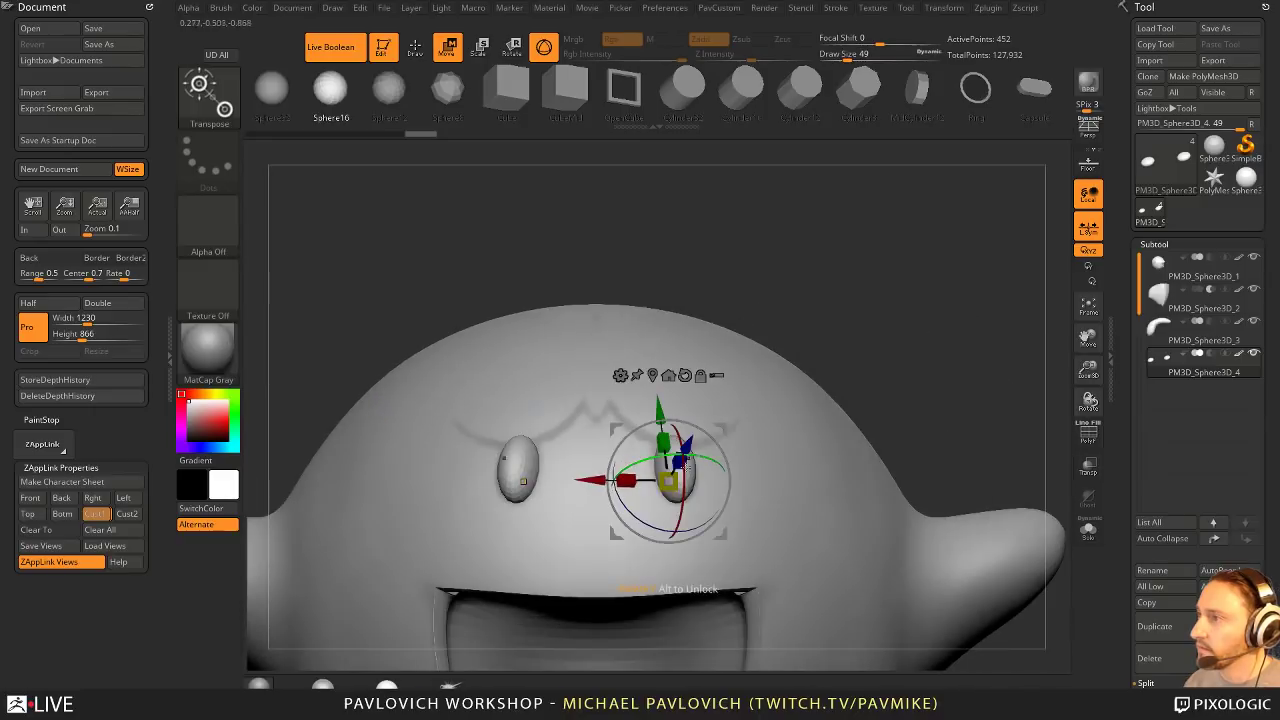
# Step: Widen the eyes slightly and increase their depth with the Gizmo 3D
pyautogui.moveTo(635, 473); pyautogui.dragTo(622, 478)
pyautogui.moveTo(622, 470); pyautogui.dragTo(657, 427, button='right')
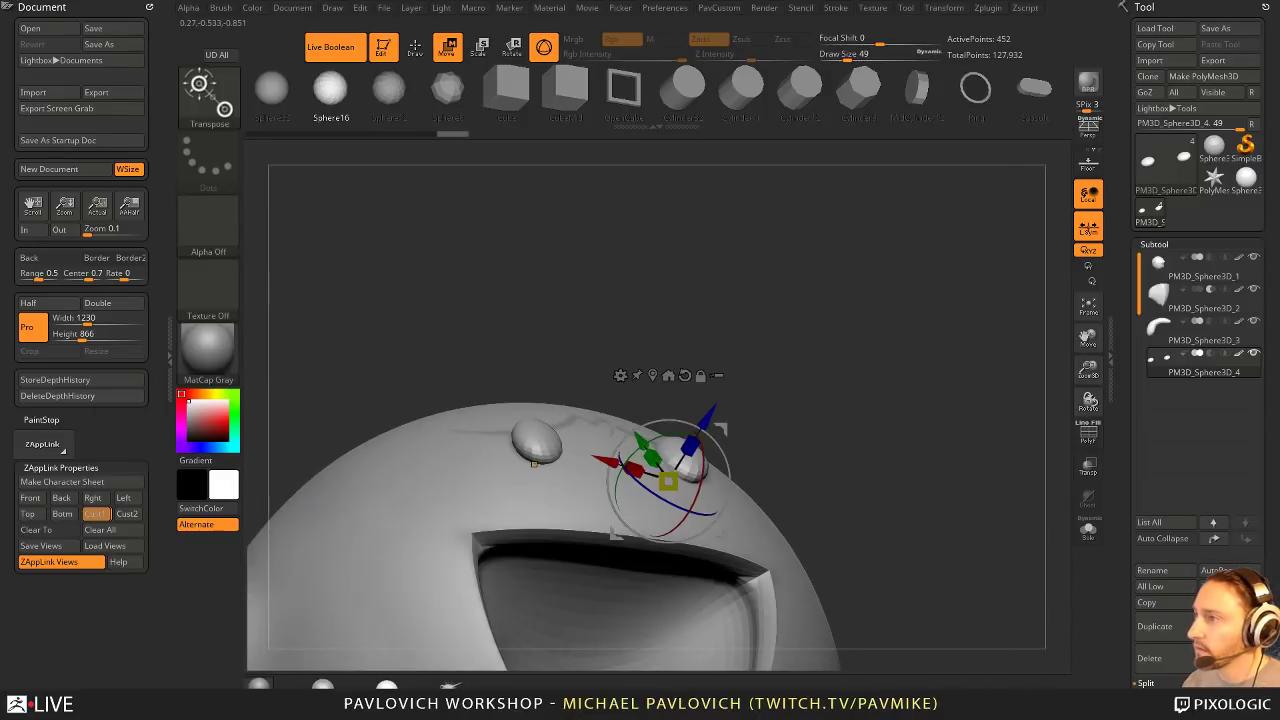
pyautogui.moveTo(691, 445); pyautogui.dragTo(722, 424)
pyautogui.press('q')
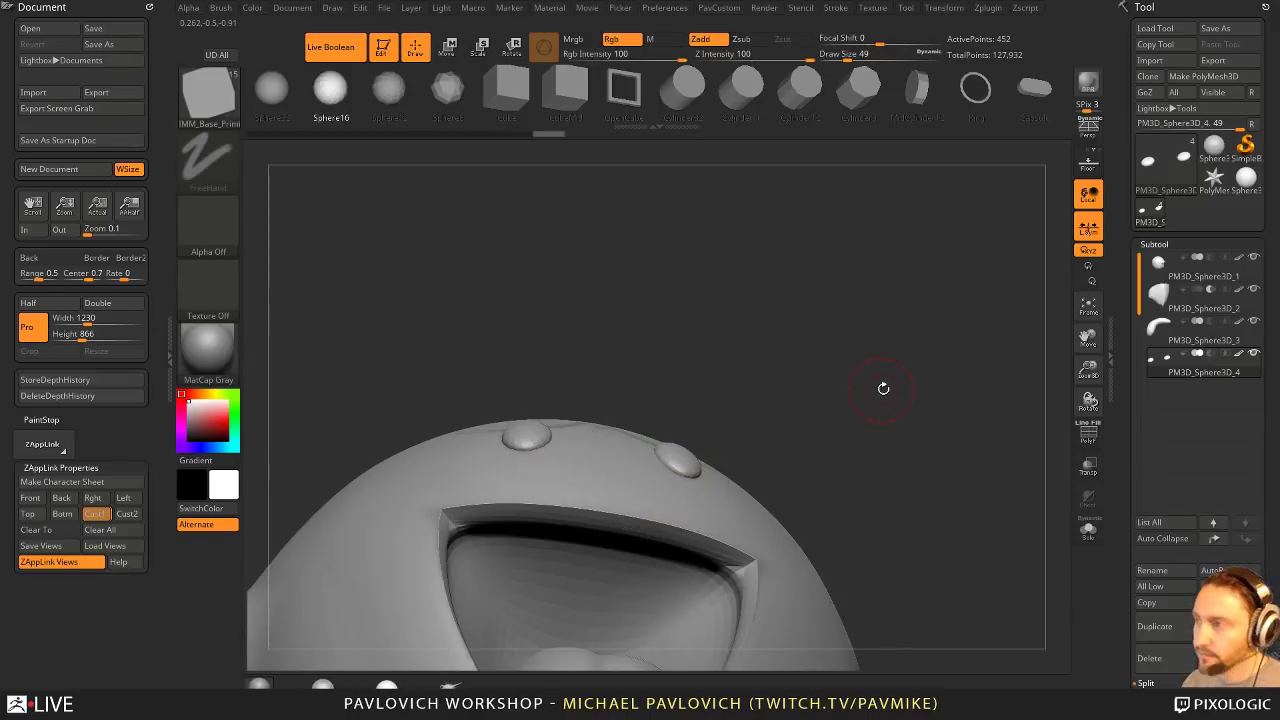
# Step: Switch to the Standard brush at draw size 25 and tilt the eyes slightly with the Gizmo 3D
pyautogui.moveTo(883, 390); pyautogui.dragTo(871, 443)
pyautogui.moveTo(921, 395); pyautogui.dragTo(891, 415)
pyautogui.press('s')
pyautogui.moveTo(888, 376)
pyautogui.keyDown('alt'); pyautogui.mouseDown()
pyautogui.moveTo(919, 403)
pyautogui.moveTo(831, 470)
pyautogui.mouseUp(); pyautogui.keyUp('alt')
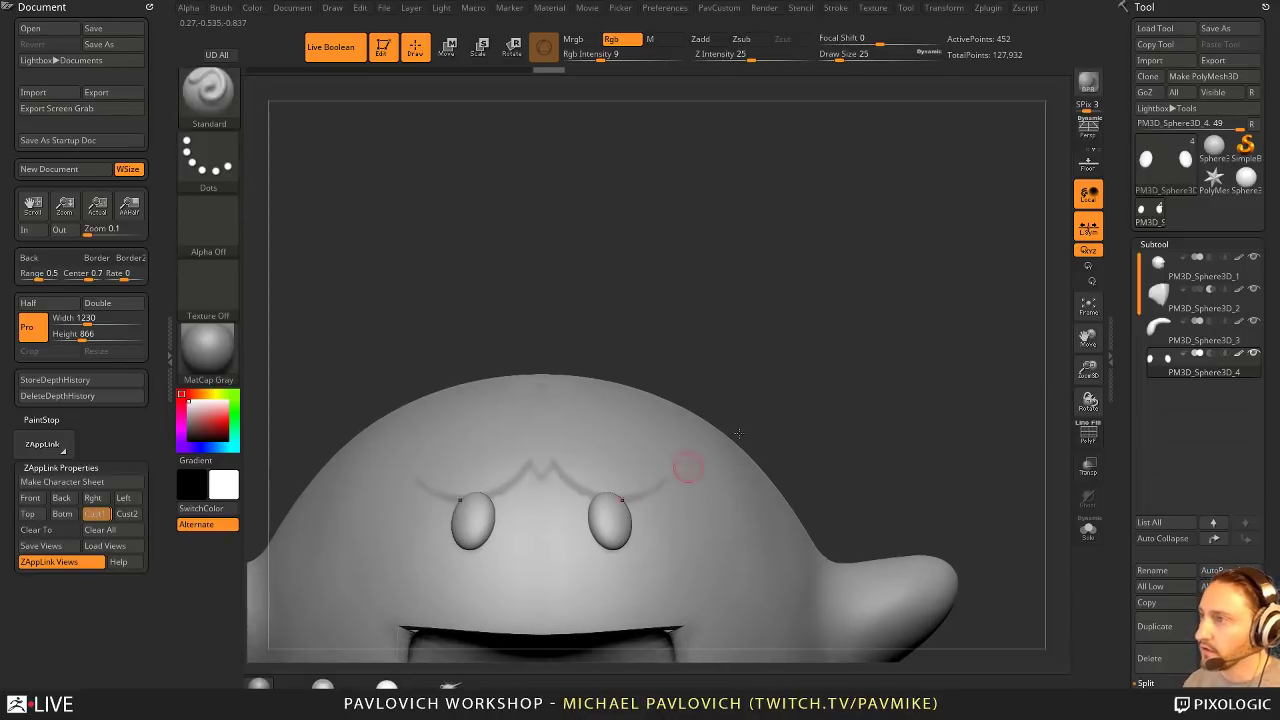
pyautogui.keyDown('alt'); pyautogui.moveTo(739, 433); pyautogui.dragTo(761, 431); pyautogui.keyUp('alt')
pyautogui.moveTo(883, 387); pyautogui.dragTo(891, 372)
pyautogui.press('w')
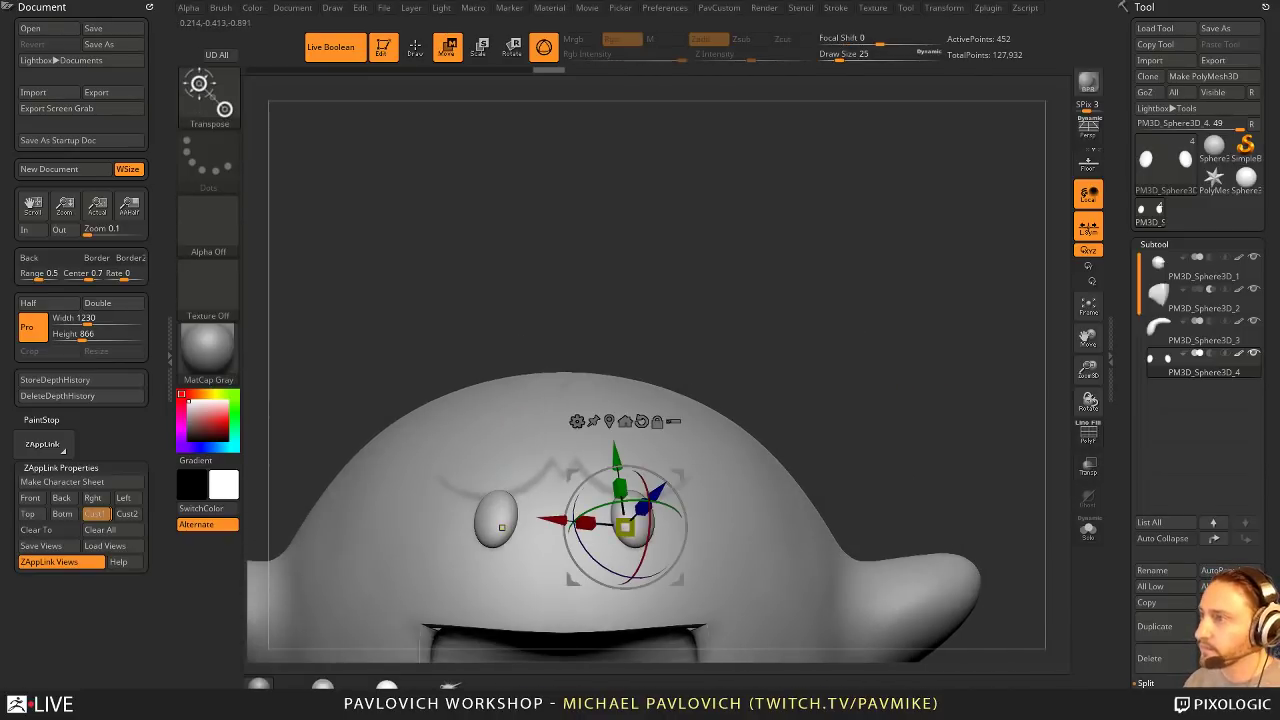
pyautogui.moveTo(588, 500); pyautogui.dragTo(655, 486)
pyautogui.press('q')
pyautogui.keyDown('shift'); pyautogui.moveTo(766, 391); pyautogui.dragTo(790, 390); pyautogui.keyUp('shift')
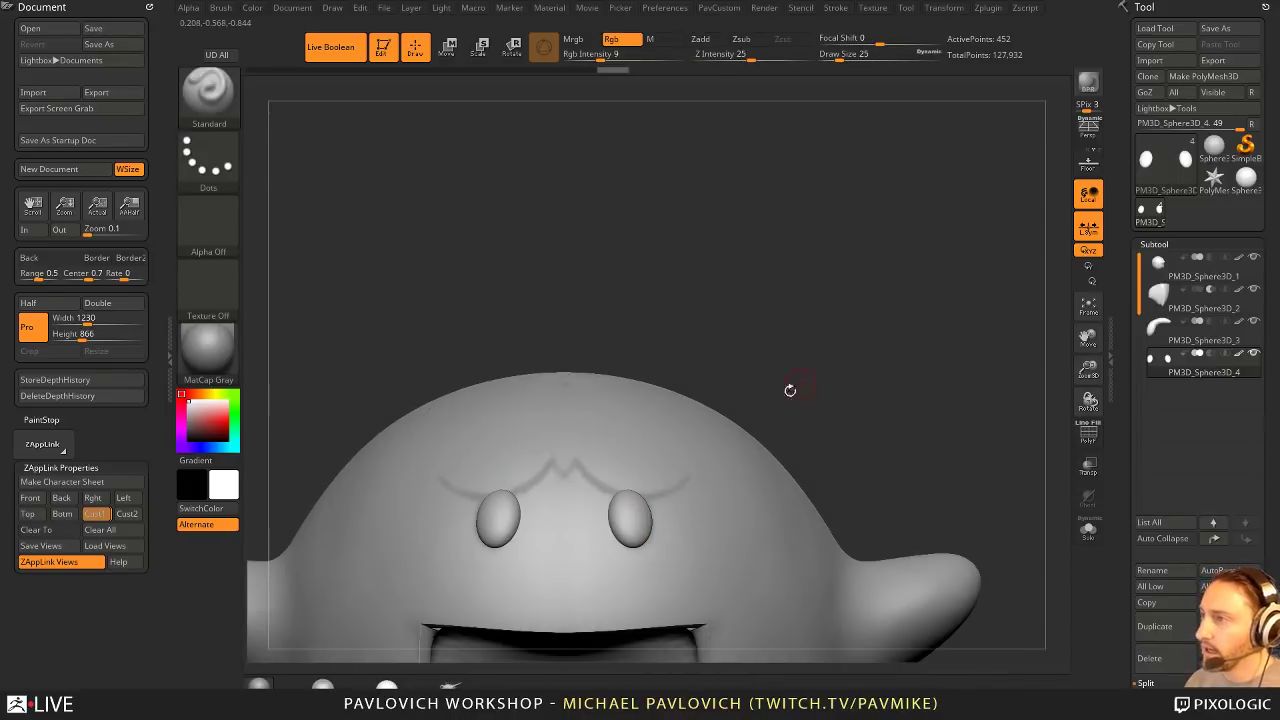
# Step: Switch to the Topology brush
pyautogui.press('b')
pyautogui.press('t')
pyautogui.press('o')
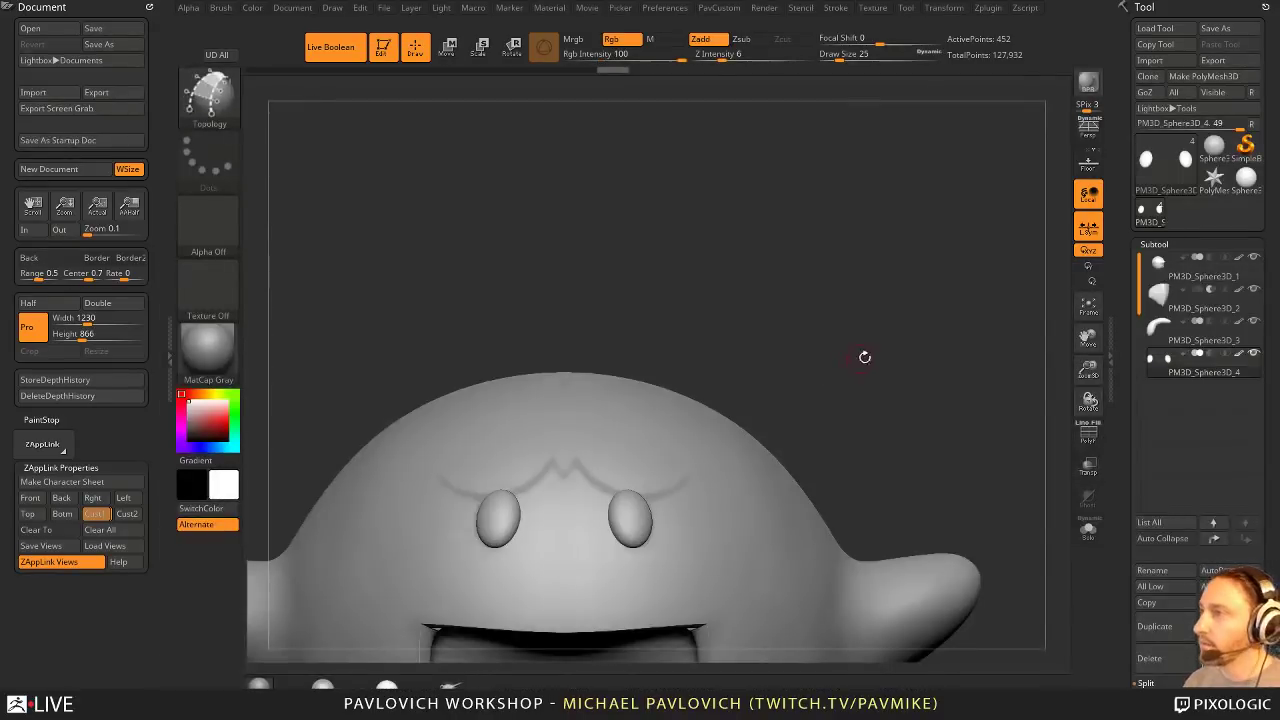
pyautogui.keyDown('alt'); pyautogui.moveTo(865, 357); pyautogui.dragTo(866, 346); pyautogui.keyUp('alt')
# Step: Select the body subtool, hide all the other subtools and turn off Live Boolean
pyautogui.click(1195, 276)
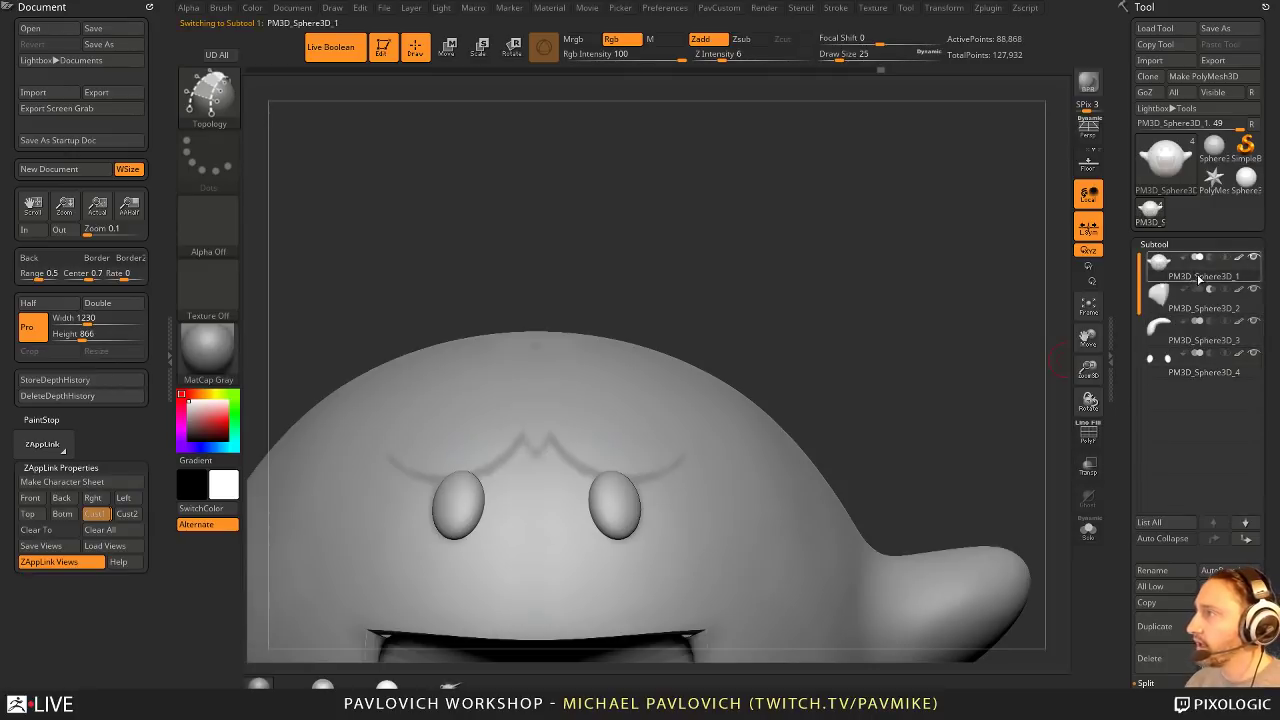
pyautogui.click(1253, 259)
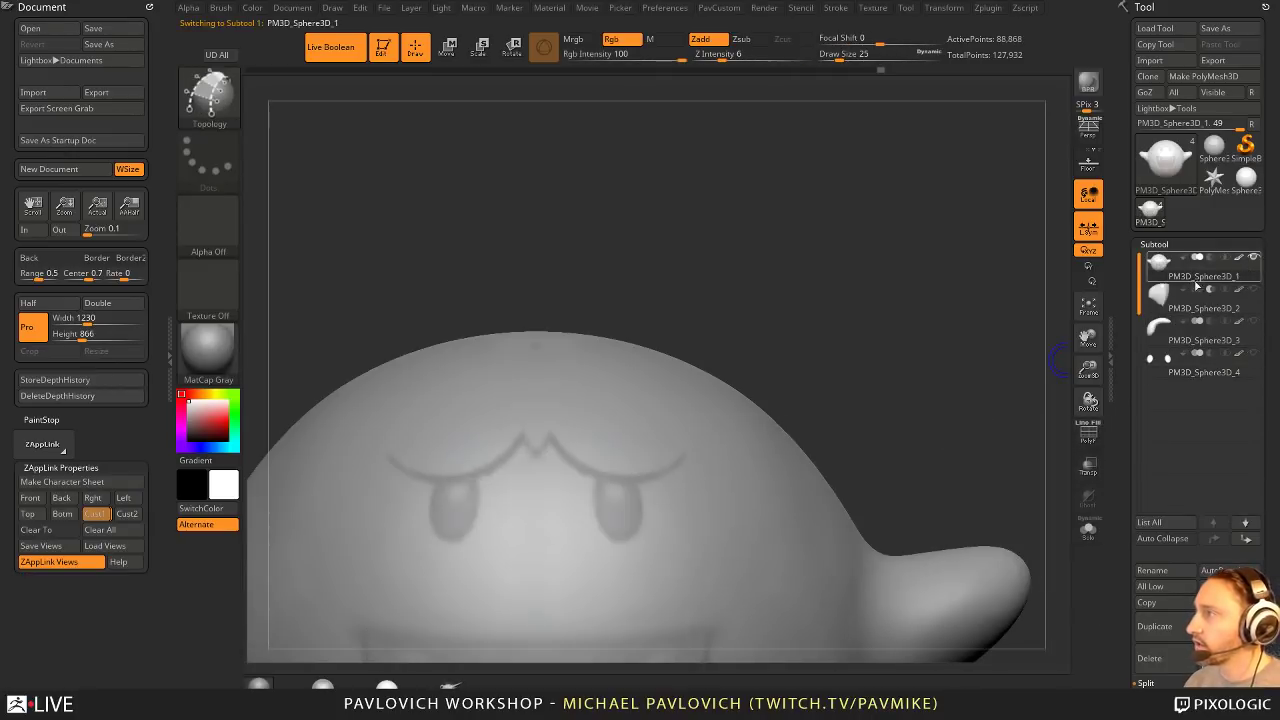
pyautogui.moveTo(846, 302)
pyautogui.keyDown('alt'); pyautogui.mouseDown()
pyautogui.moveTo(910, 284)
pyautogui.moveTo(690, 231)
pyautogui.mouseUp(); pyautogui.keyUp('alt')
pyautogui.click(337, 57)
pyautogui.moveTo(940, 300)
pyautogui.keyDown('alt'); pyautogui.mouseDown()
pyautogui.moveTo(900, 267)
pyautogui.moveTo(715, 352)
pyautogui.mouseUp(); pyautogui.keyUp('alt')
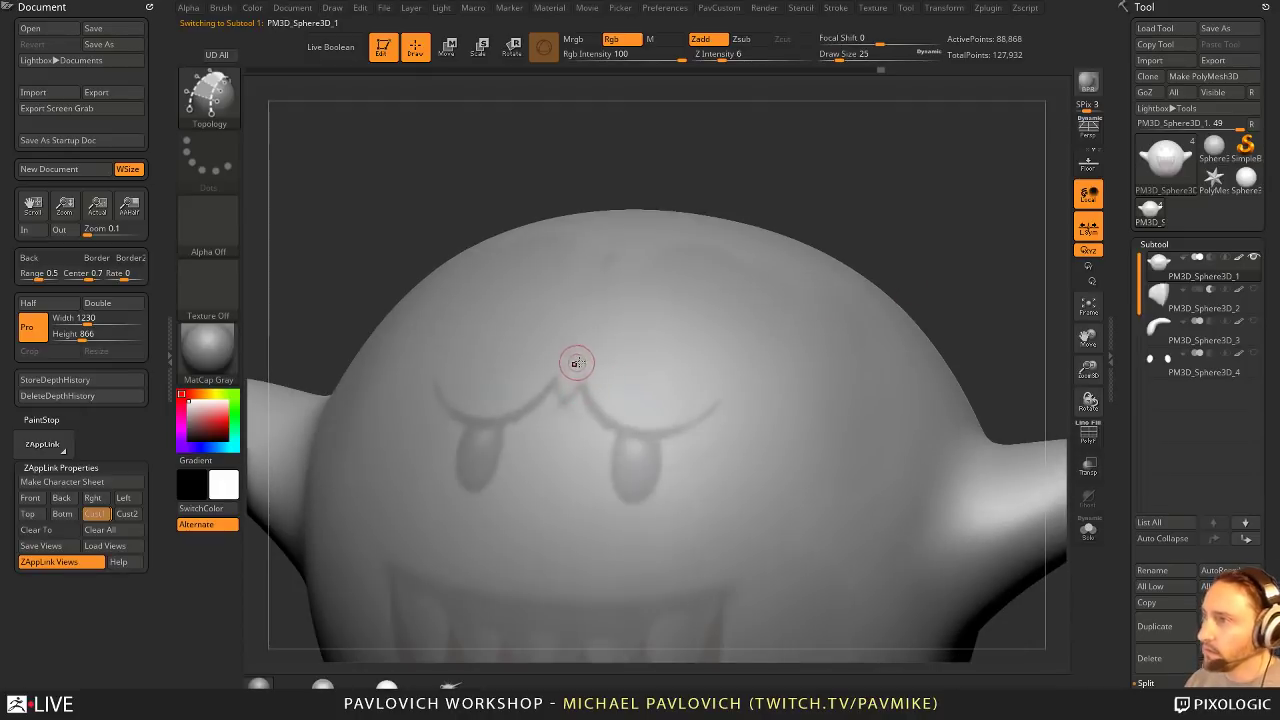
# Step: Draw two parallel Topology curves on the body along the upper and lower edges of one eyebrow in the reference
pyautogui.moveTo(838, 217); pyautogui.dragTo(950, 218)
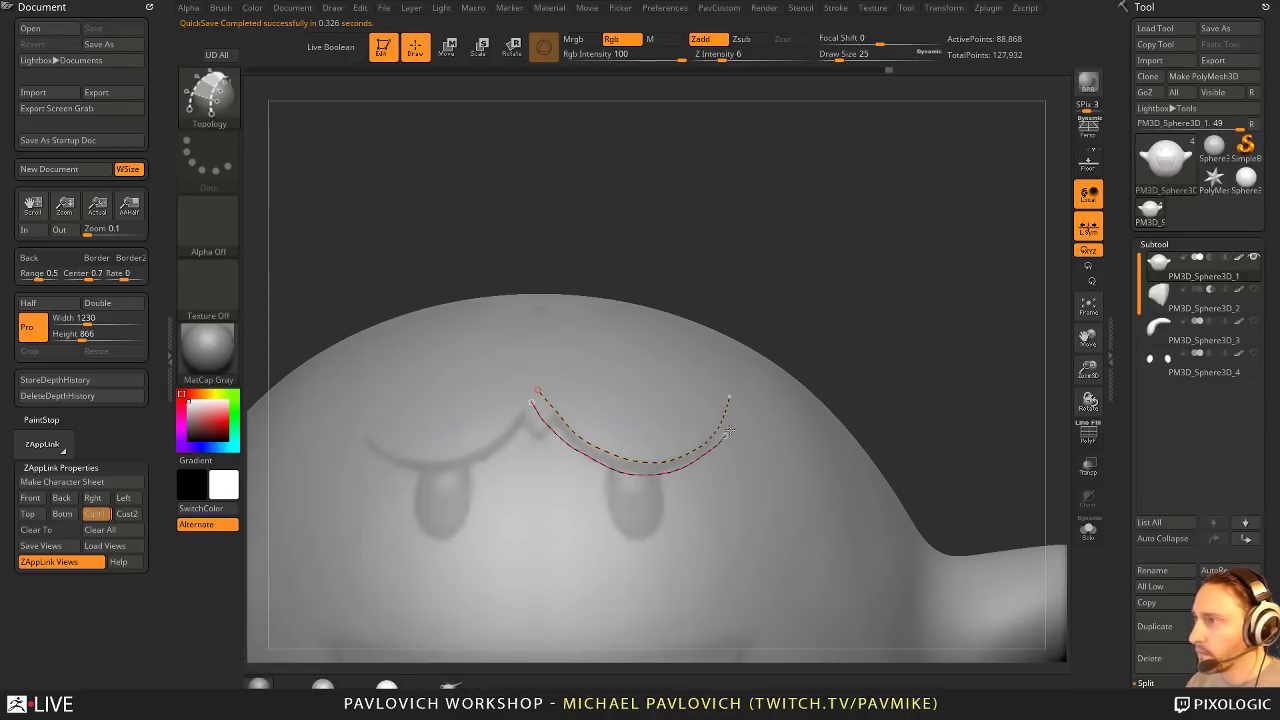
pyautogui.moveTo(729, 431); pyautogui.dragTo(730, 428)
pyautogui.keyDown('alt'); pyautogui.moveTo(884, 296); pyautogui.dragTo(849, 337); pyautogui.keyUp('alt')
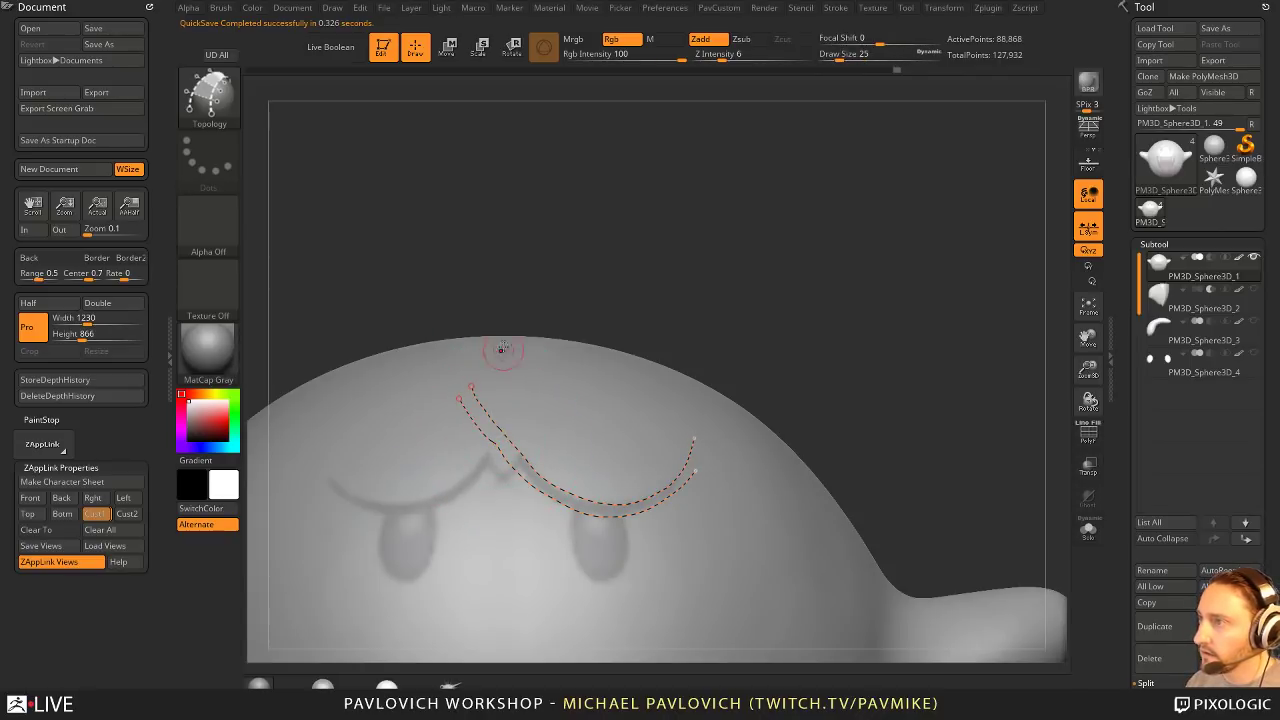
# Step: Draw a series of short Topology curves across the two eyebrow curves, from the central peak to the outer end
pyautogui.moveTo(509, 552); pyautogui.dragTo(511, 599)
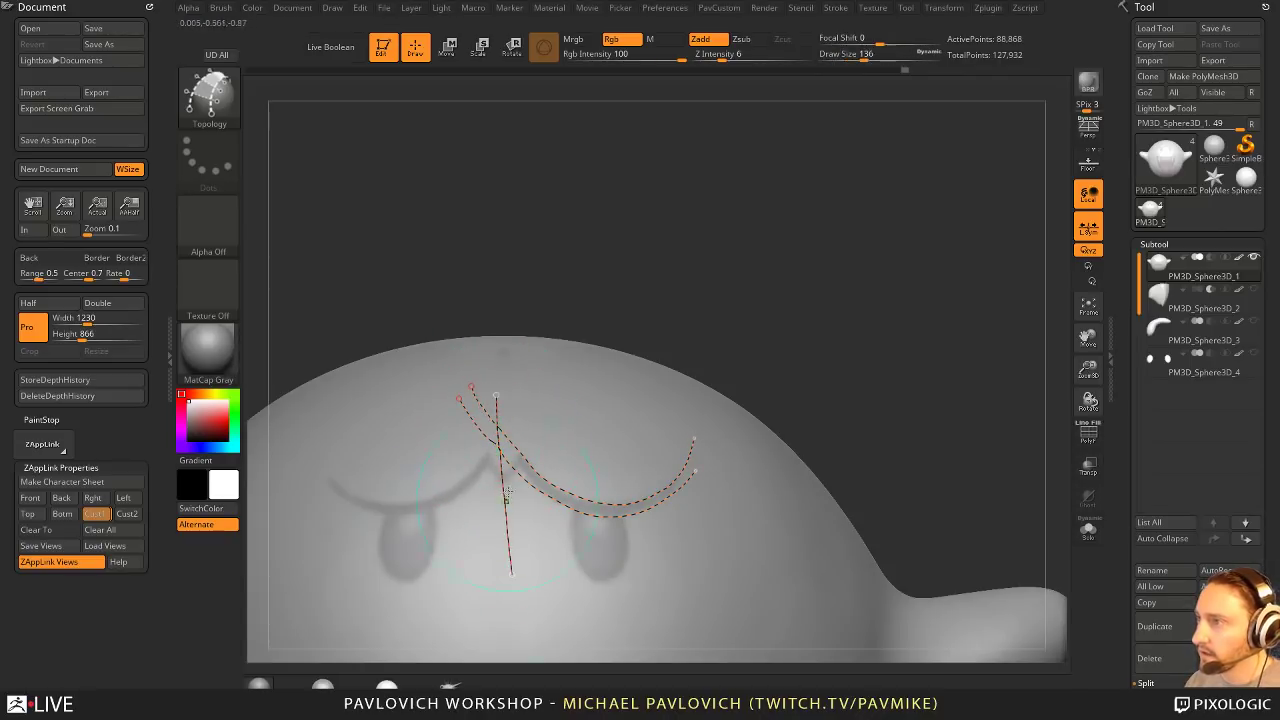
pyautogui.hotkey('ctrl', 'z')
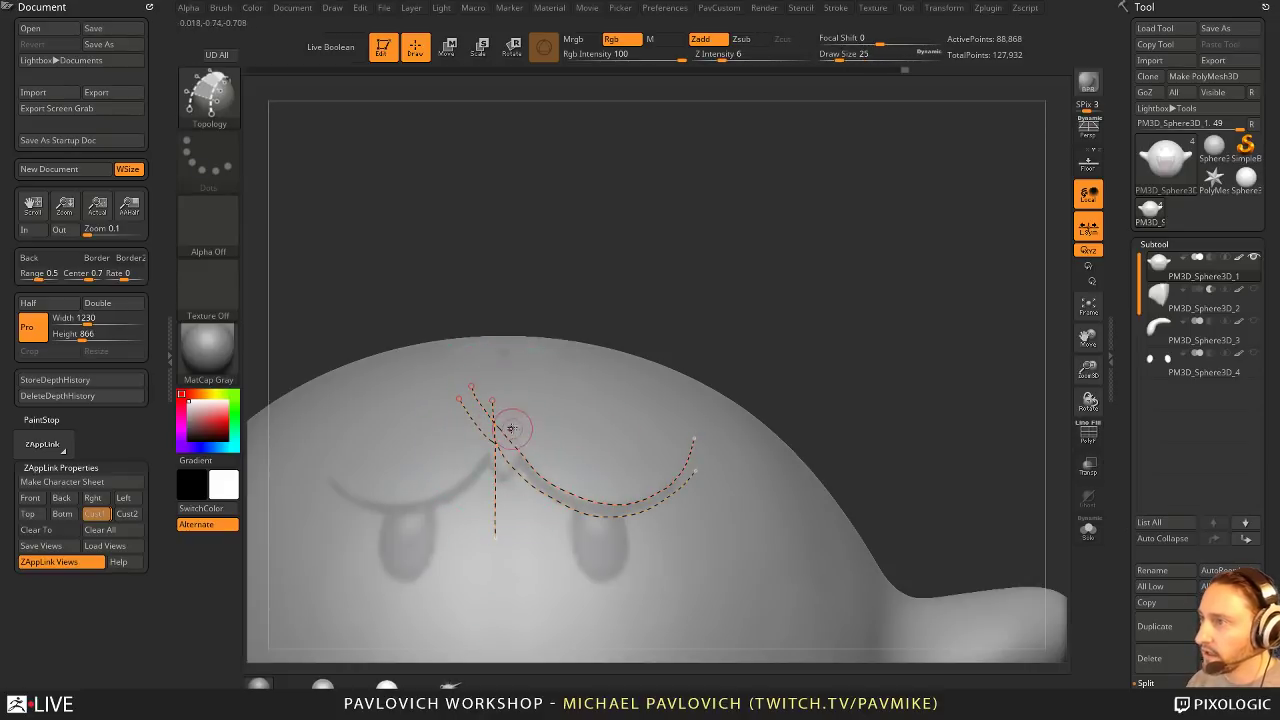
pyautogui.moveTo(568, 451); pyautogui.dragTo(562, 557)
pyautogui.moveTo(587, 467); pyautogui.dragTo(590, 547)
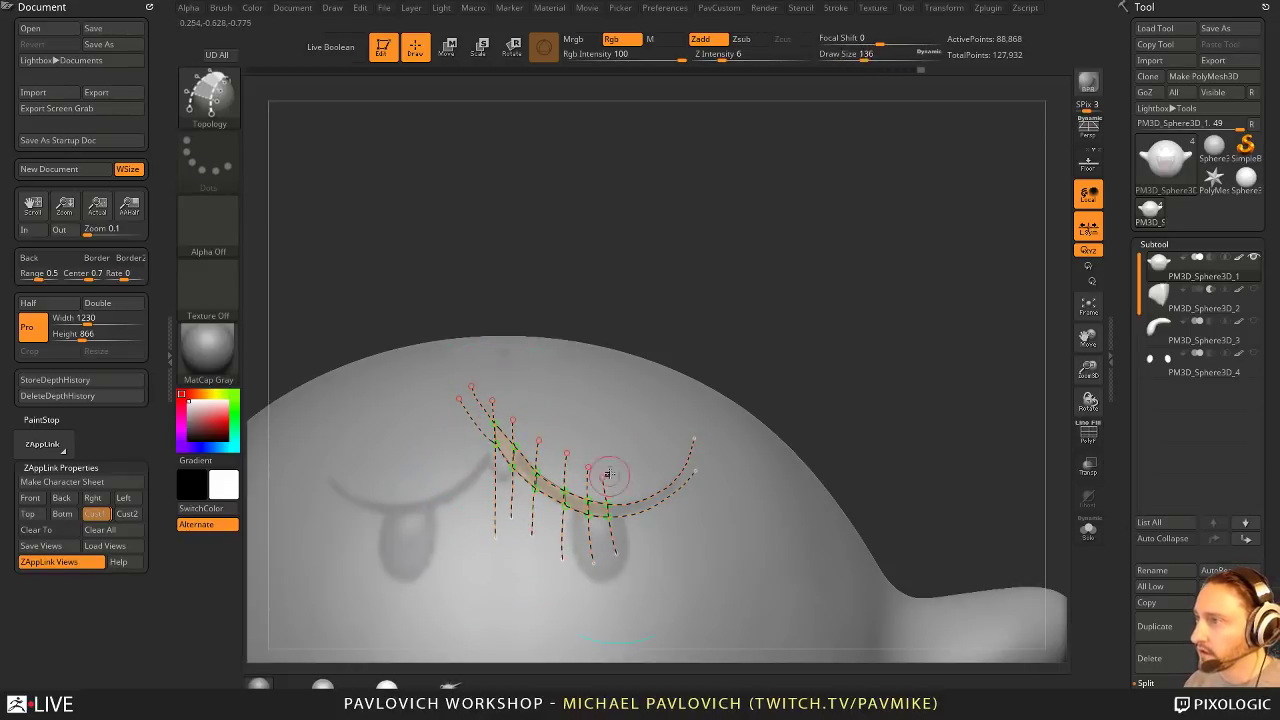
pyautogui.moveTo(609, 474); pyautogui.dragTo(545, 477, button='right')
pyautogui.moveTo(614, 476)
pyautogui.mouseDown()
pyautogui.moveTo(624, 543)
pyautogui.moveTo(645, 544)
pyautogui.mouseUp()
pyautogui.moveTo(648, 474)
pyautogui.mouseDown()
pyautogui.moveTo(662, 513)
pyautogui.moveTo(671, 476)
pyautogui.mouseUp()
# Step: Set the draw size to 33 and generate the eyebrow strip mesh from the Topology curves
pyautogui.moveTo(922, 335); pyautogui.dragTo(886, 386, button='right')
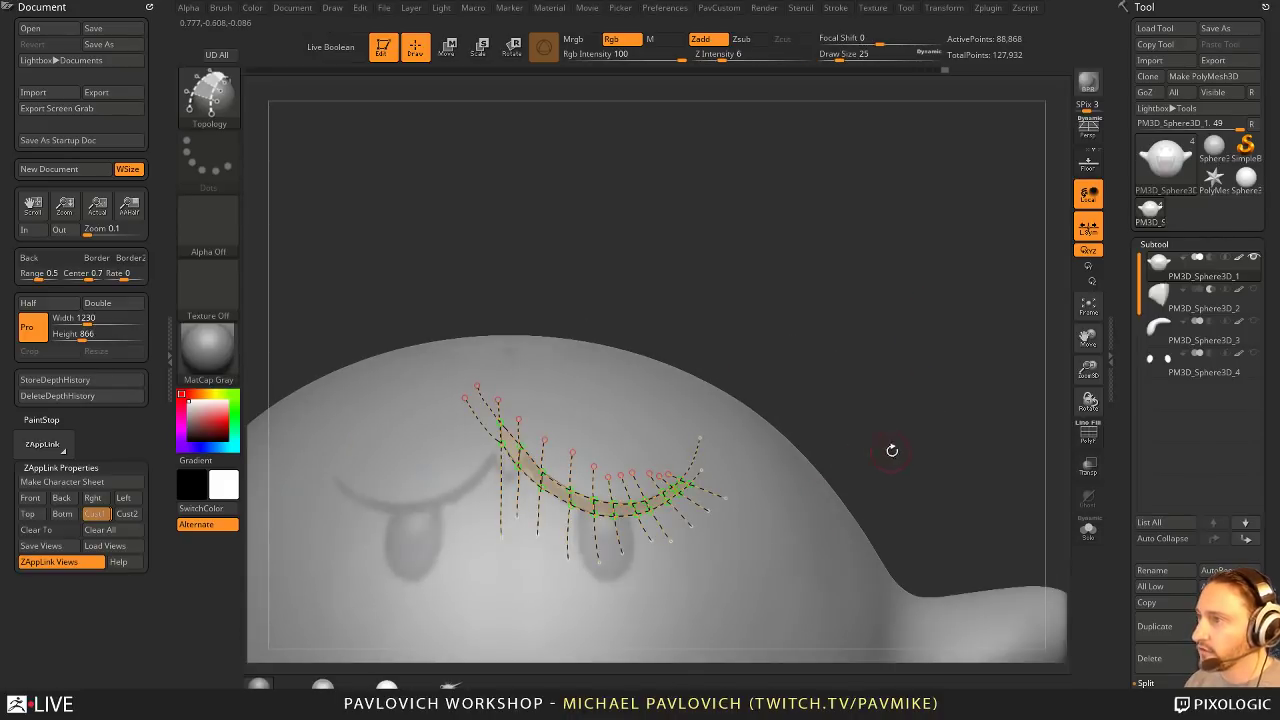
pyautogui.moveTo(894, 449); pyautogui.dragTo(788, 512, button='right')
pyautogui.moveTo(910, 328); pyautogui.dragTo(911, 361, button='right')
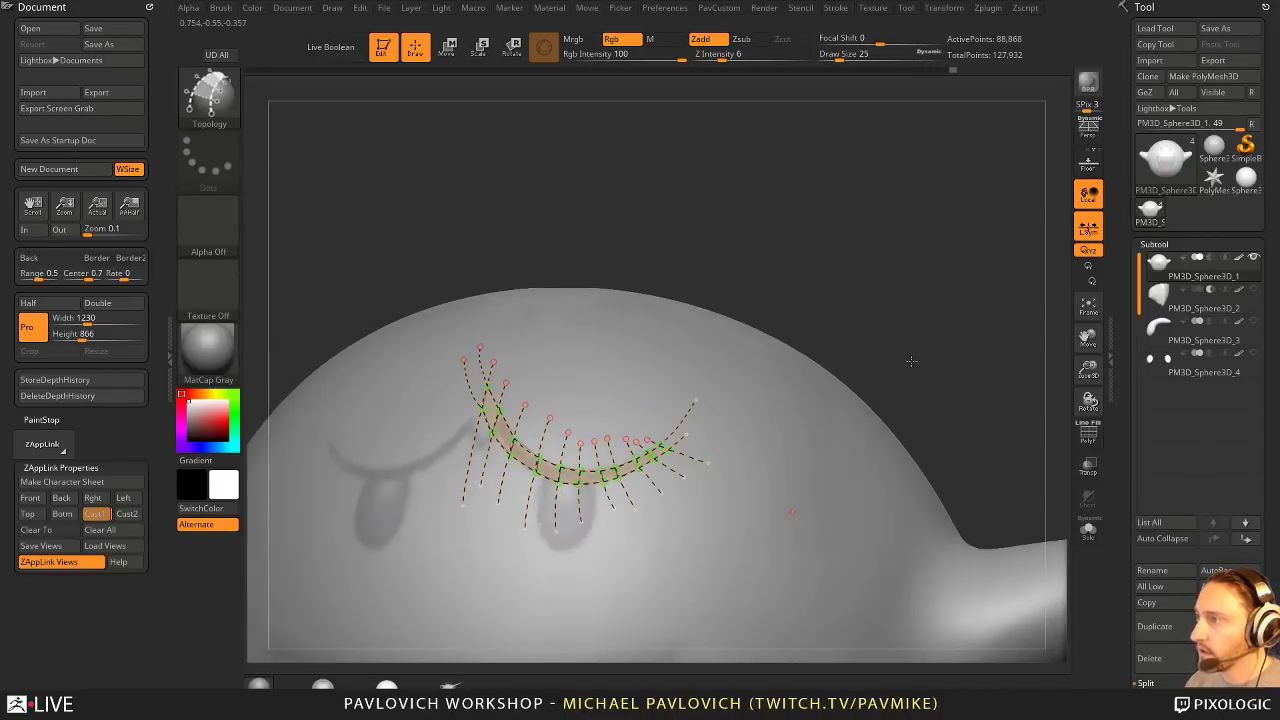
pyautogui.press('s')
pyautogui.moveTo(840, 454); pyautogui.dragTo(843, 454)
pyautogui.click(831, 458)
# Step: Split the unmasked eyebrow strip off the body into its own subtool
pyautogui.moveTo(911, 389); pyautogui.dragTo(950, 367, button='right')
pyautogui.press('space')
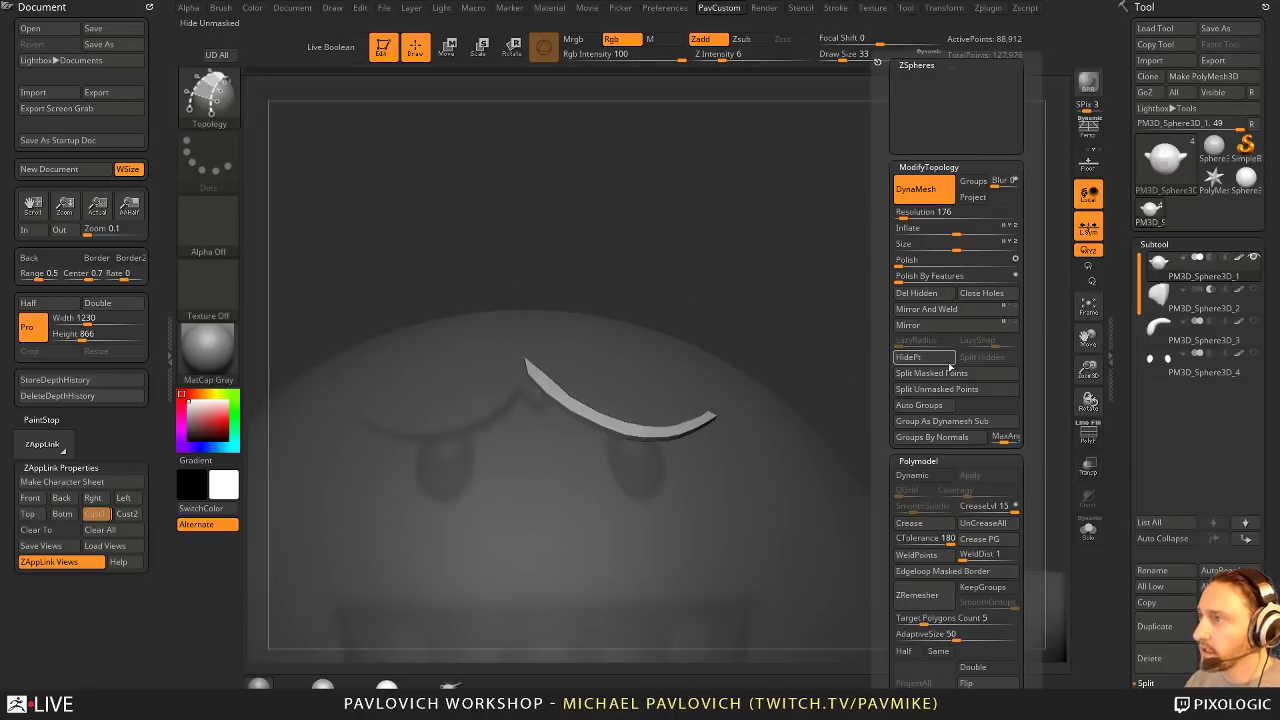
pyautogui.click(936, 389)
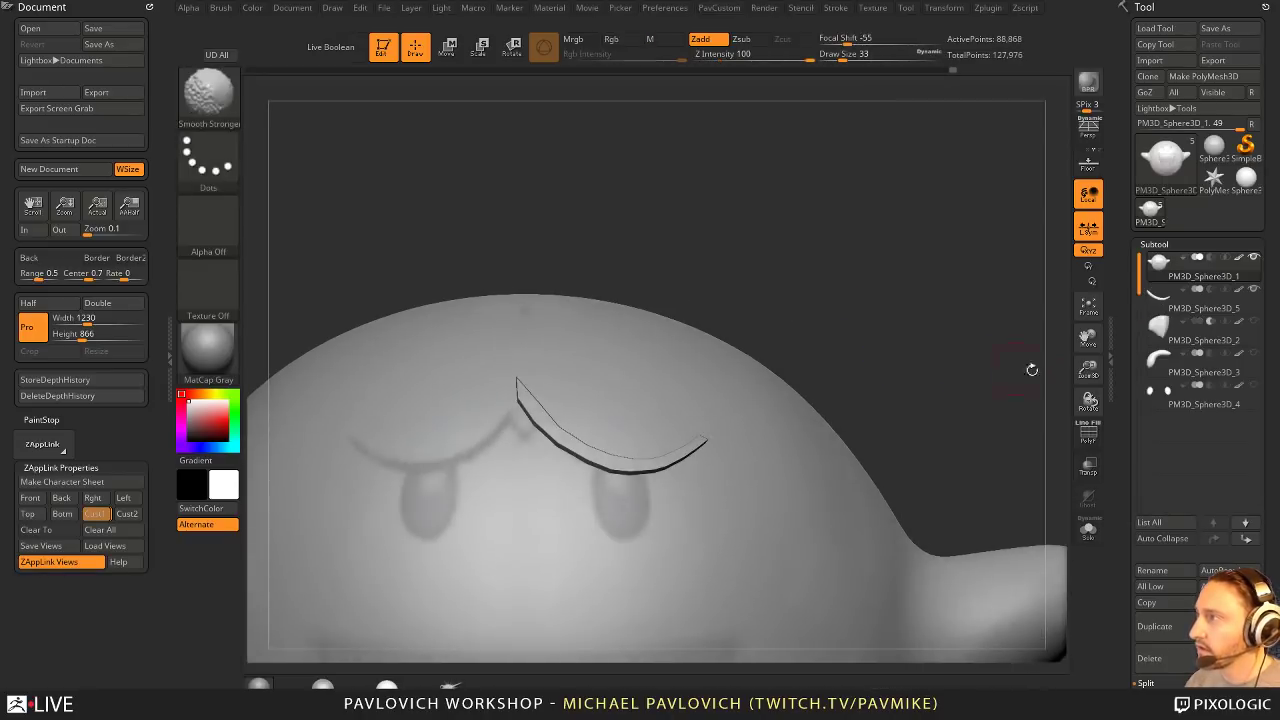
# Step: Select the eyebrow subtool, mirror it, and apply Mirror And Weld to produce both eyebrows
pyautogui.hotkey('shift', 'space')
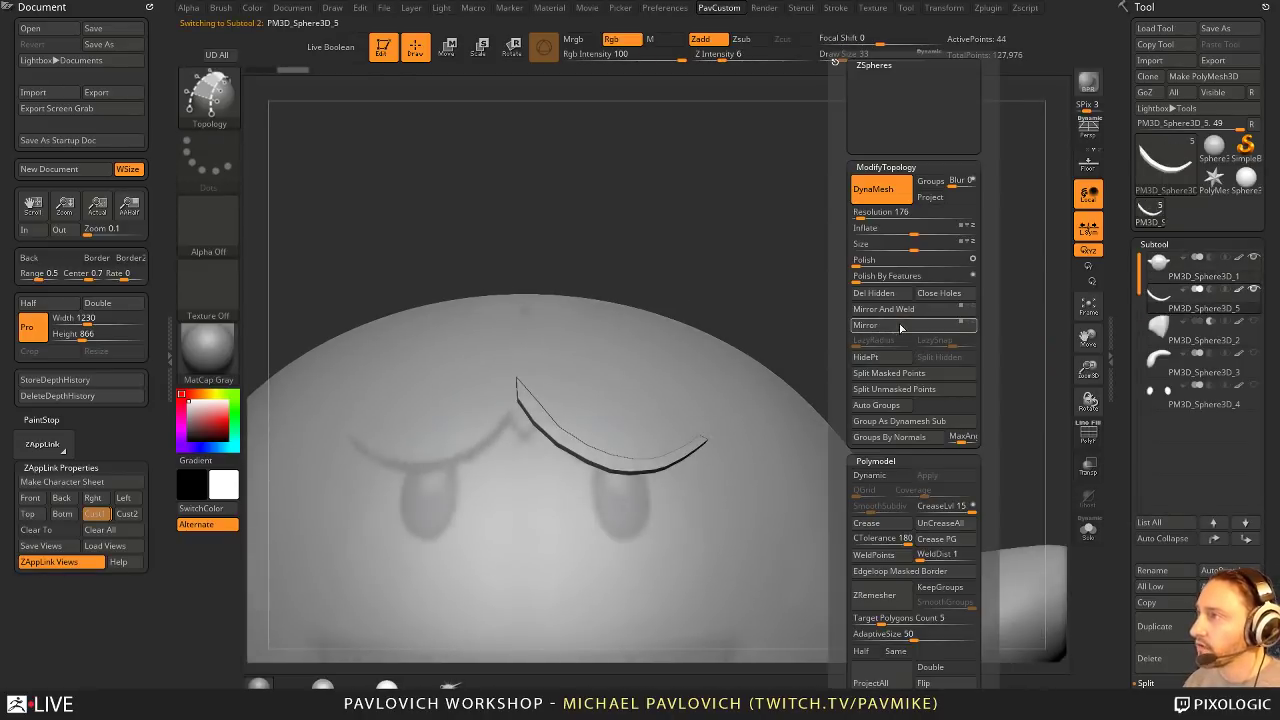
pyautogui.click(900, 326)
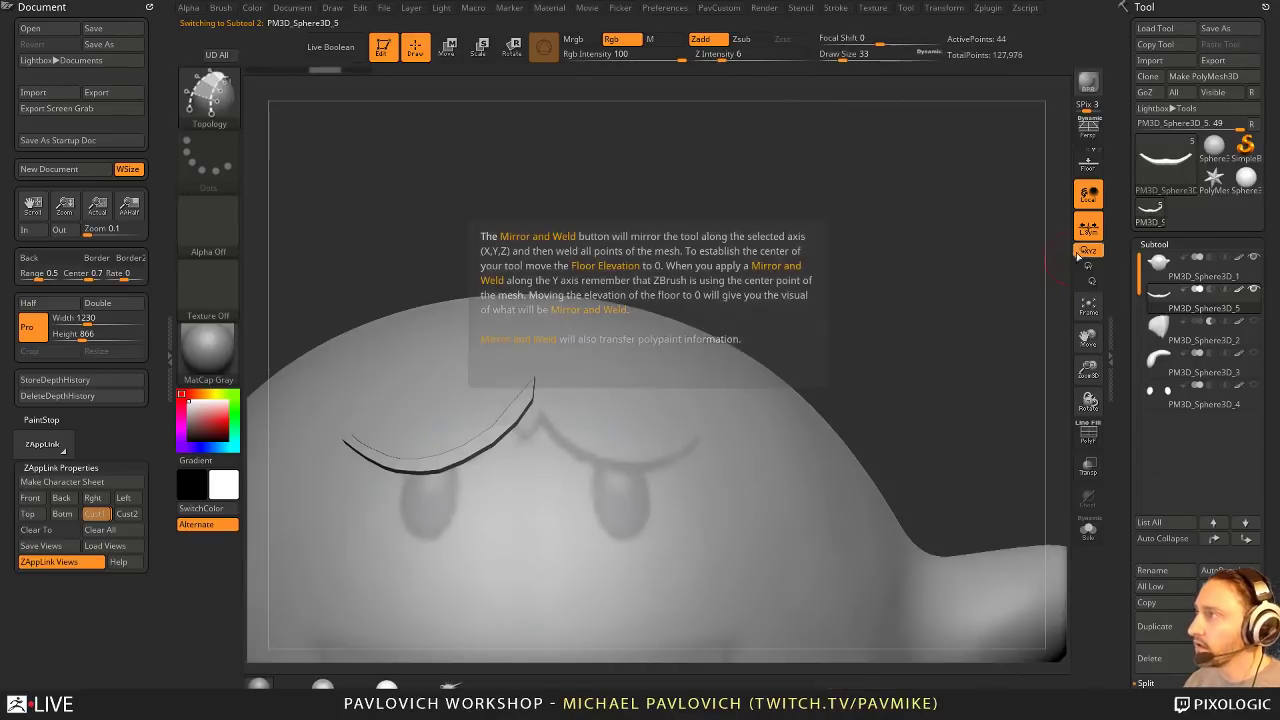
pyautogui.hotkey('shift', 'space')
pyautogui.click(935, 302)
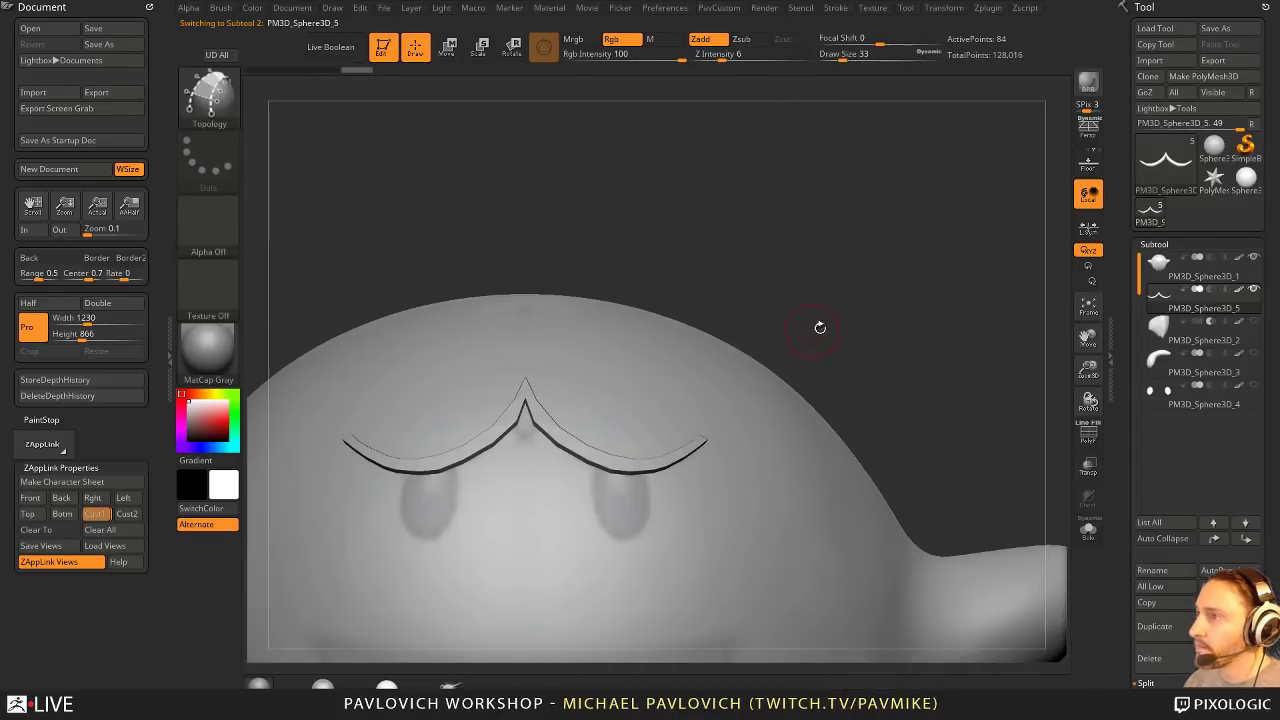
# Step: Show the eyebrows' polyframe and switch to the Move brush at draw size 20
pyautogui.click(1088, 432)
pyautogui.moveTo(1000, 377)
pyautogui.mouseDown()
pyautogui.moveTo(969, 343)
pyautogui.moveTo(576, 474)
pyautogui.mouseUp()
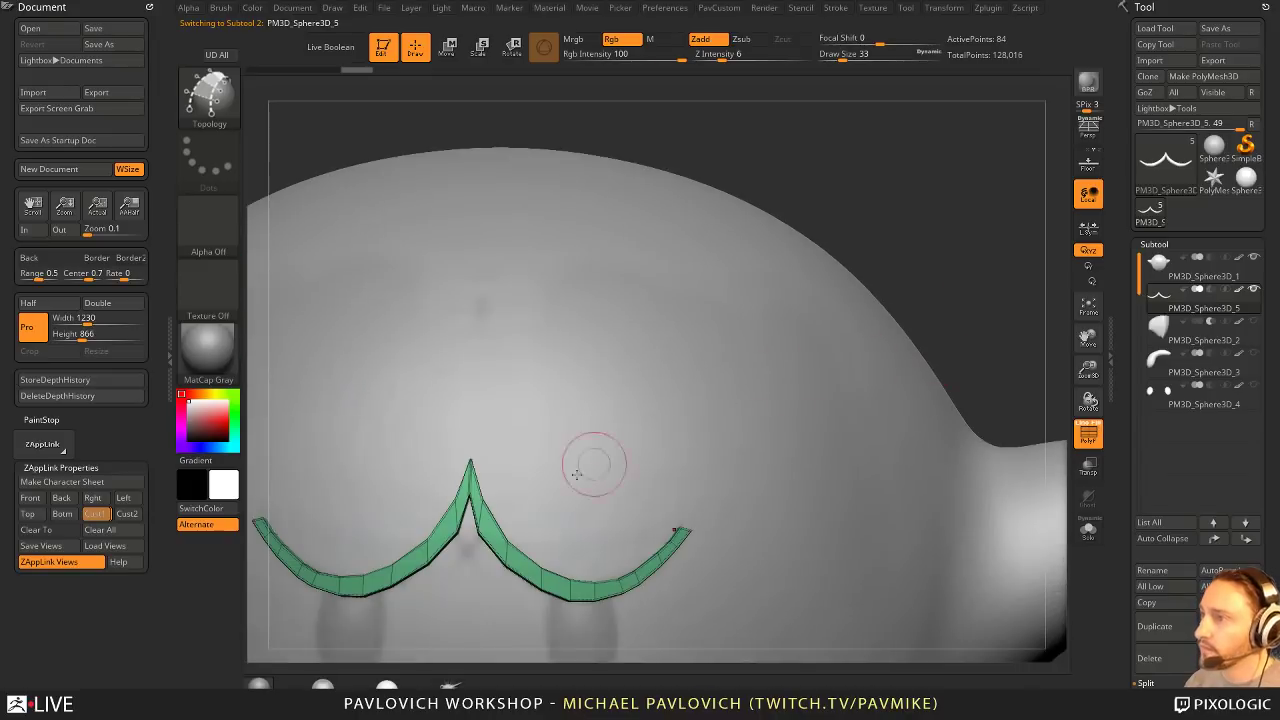
pyautogui.press('b')
pyautogui.press('m')
pyautogui.press('v')
pyautogui.press('s')
pyautogui.moveTo(473, 504); pyautogui.dragTo(473, 501)
pyautogui.moveTo(940, 268)
pyautogui.keyDown('alt'); pyautogui.mouseDown()
pyautogui.moveTo(964, 254)
pyautogui.moveTo(929, 211)
pyautogui.moveTo(946, 248)
pyautogui.mouseUp(); pyautogui.keyUp('alt')
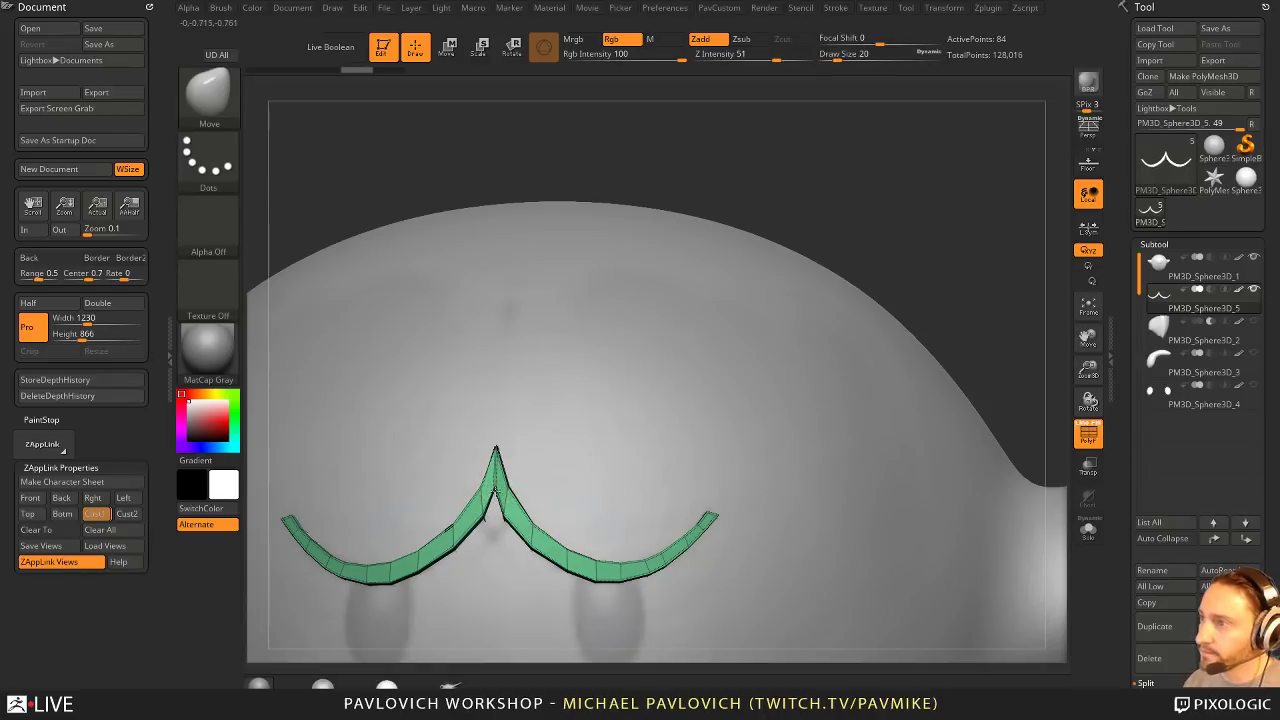
# Step: Nudge the points at the eyebrows' central peak with the Move brush, working from several angles
pyautogui.moveTo(552, 414); pyautogui.dragTo(862, 190, button='right')
pyautogui.moveTo(862, 190); pyautogui.dragTo(853, 177)
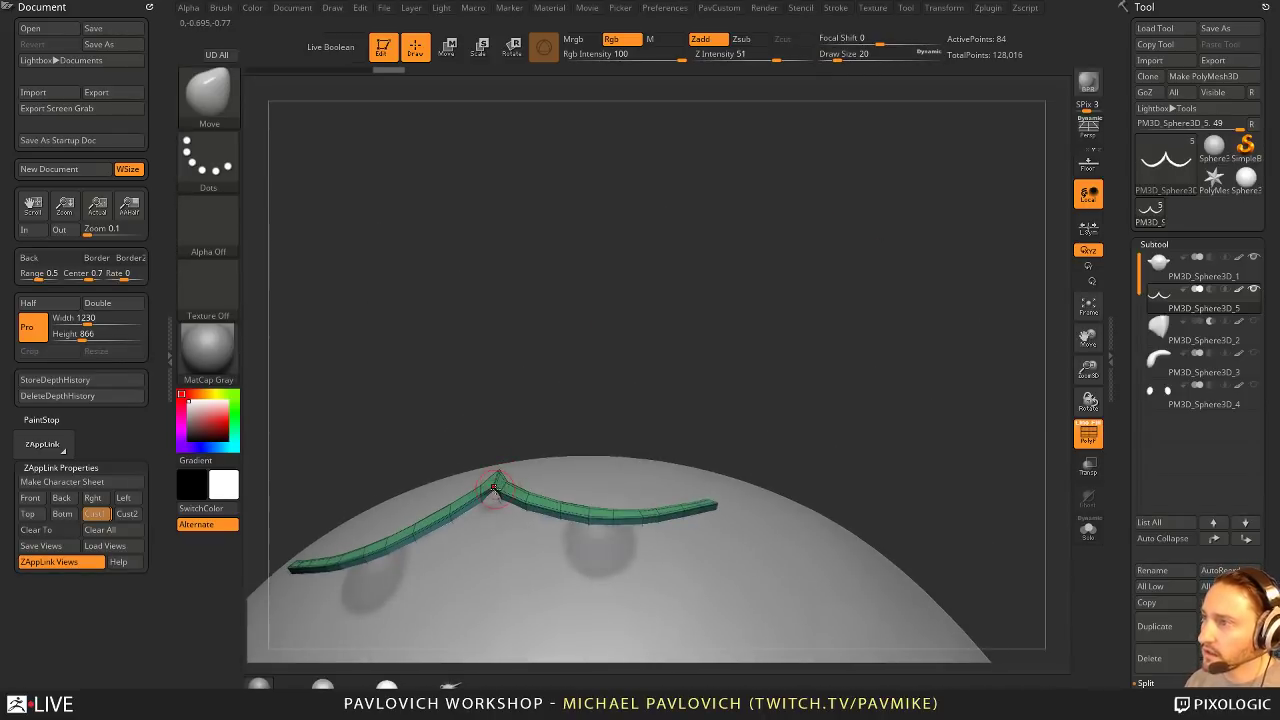
pyautogui.moveTo(496, 486); pyautogui.dragTo(496, 482)
pyautogui.moveTo(496, 482)
pyautogui.mouseDown(button='right')
pyautogui.moveTo(510, 540)
pyautogui.moveTo(600, 530)
pyautogui.mouseUp(button='right')
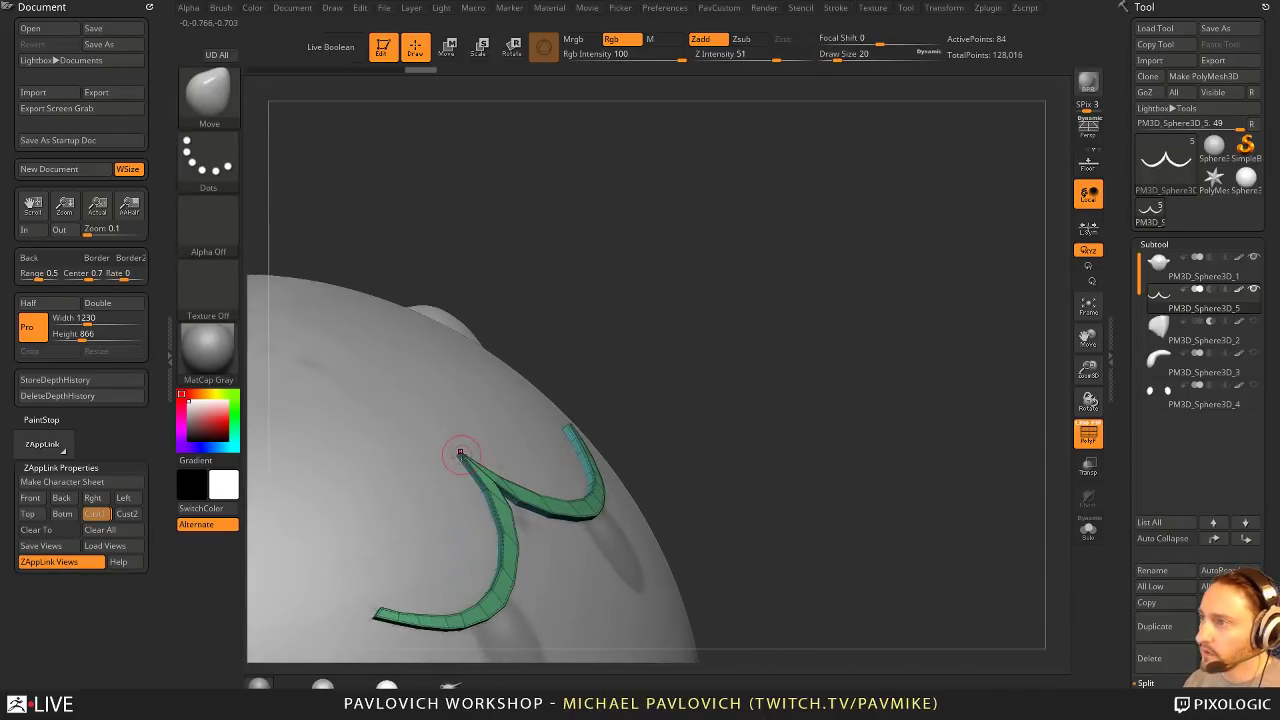
pyautogui.moveTo(460, 452); pyautogui.dragTo(921, 283, button='right')
# Step: Turn on the dynamic subdivision preview for the eyebrows and check their shape with and without the polyframe
pyautogui.press('4')
pyautogui.press('4')
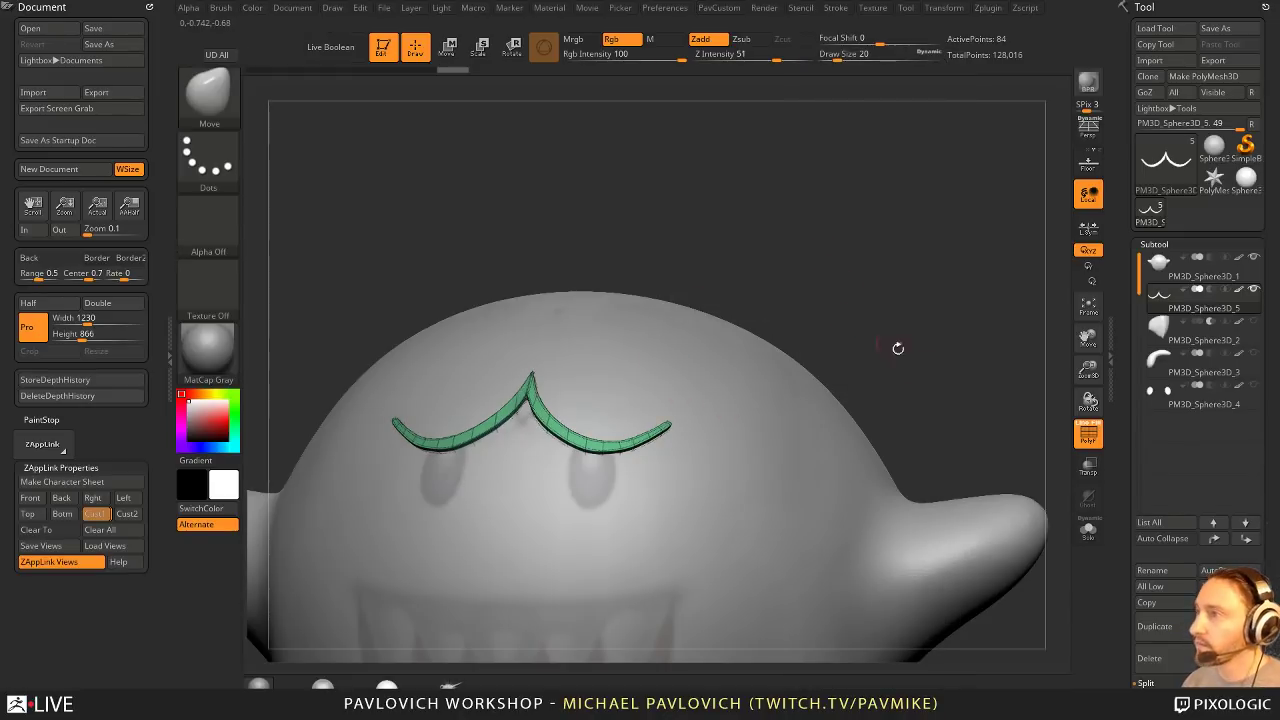
pyautogui.click(1088, 434)
pyautogui.scroll(-2, 952, 320)
pyautogui.scroll(5, 952, 320)
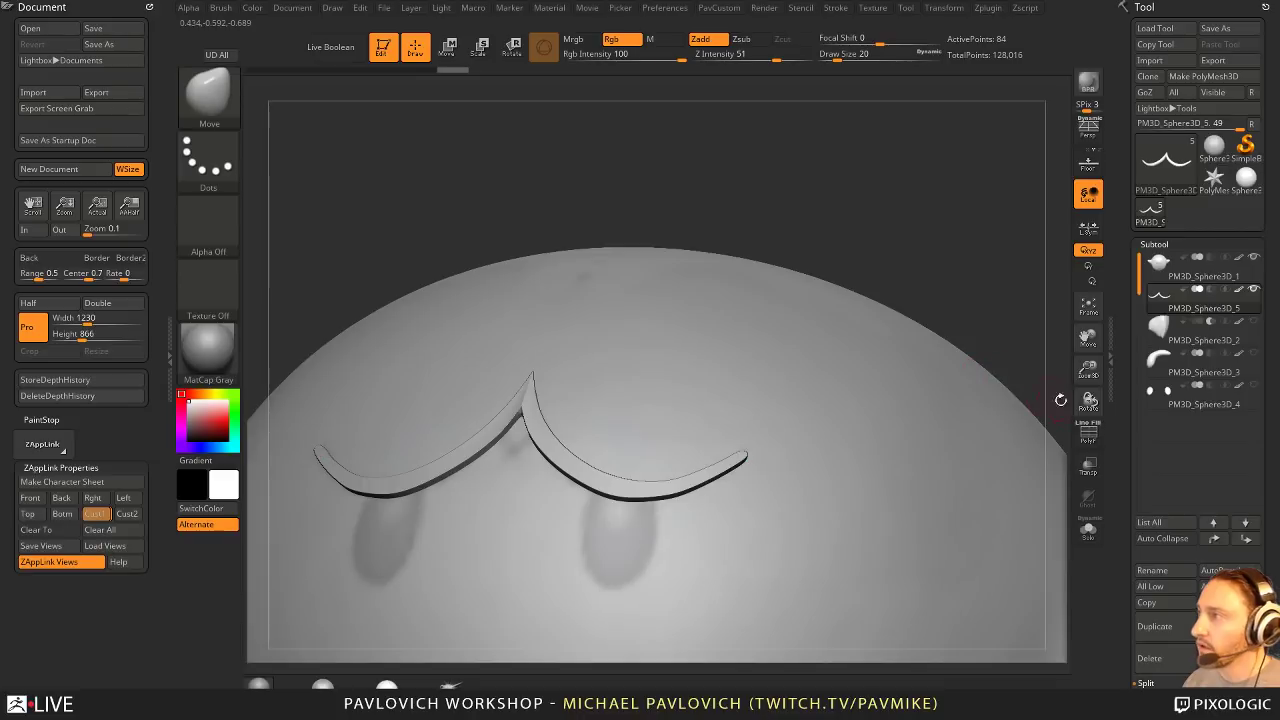
pyautogui.click(1088, 432)
pyautogui.moveTo(954, 320); pyautogui.dragTo(1037, 292)
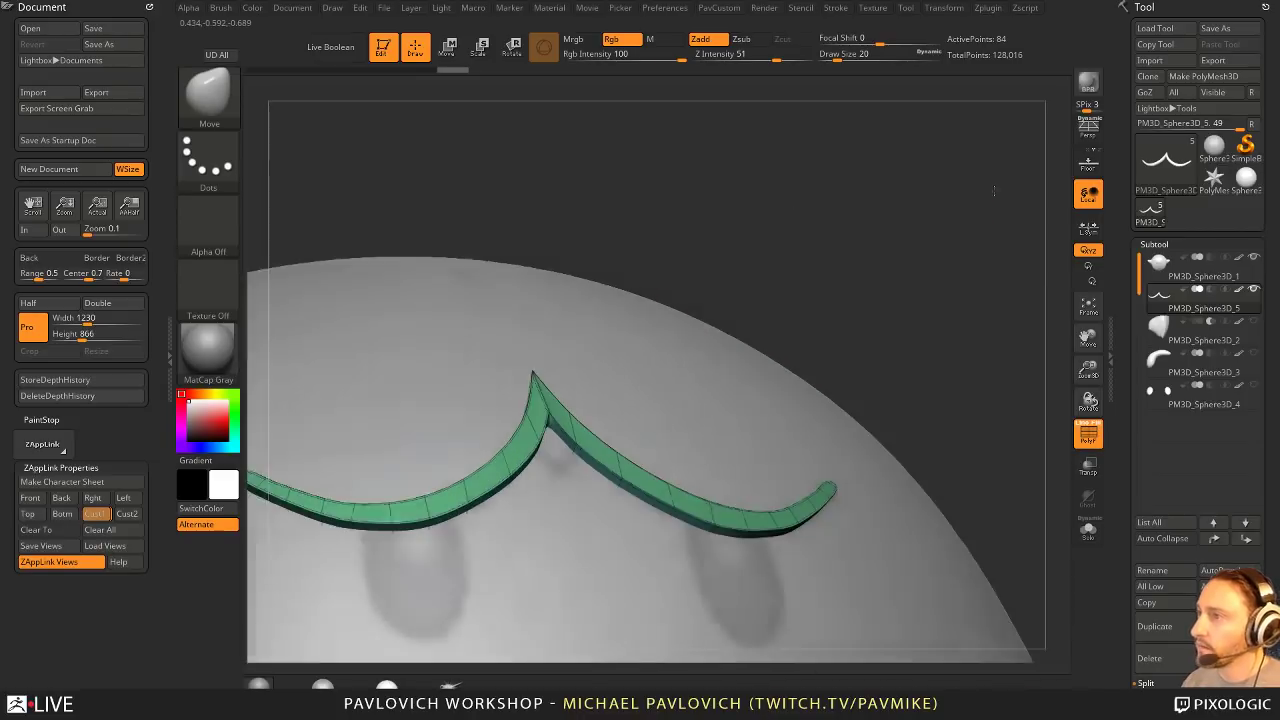
# Step: Isolate the eyebrow subtool with Solo and switch to the ZModeler brush at the central peak
pyautogui.click(1088, 528)
pyautogui.moveTo(1037, 461); pyautogui.dragTo(937, 223)
pyautogui.press('b')
pyautogui.press('z')
pyautogui.press('m')
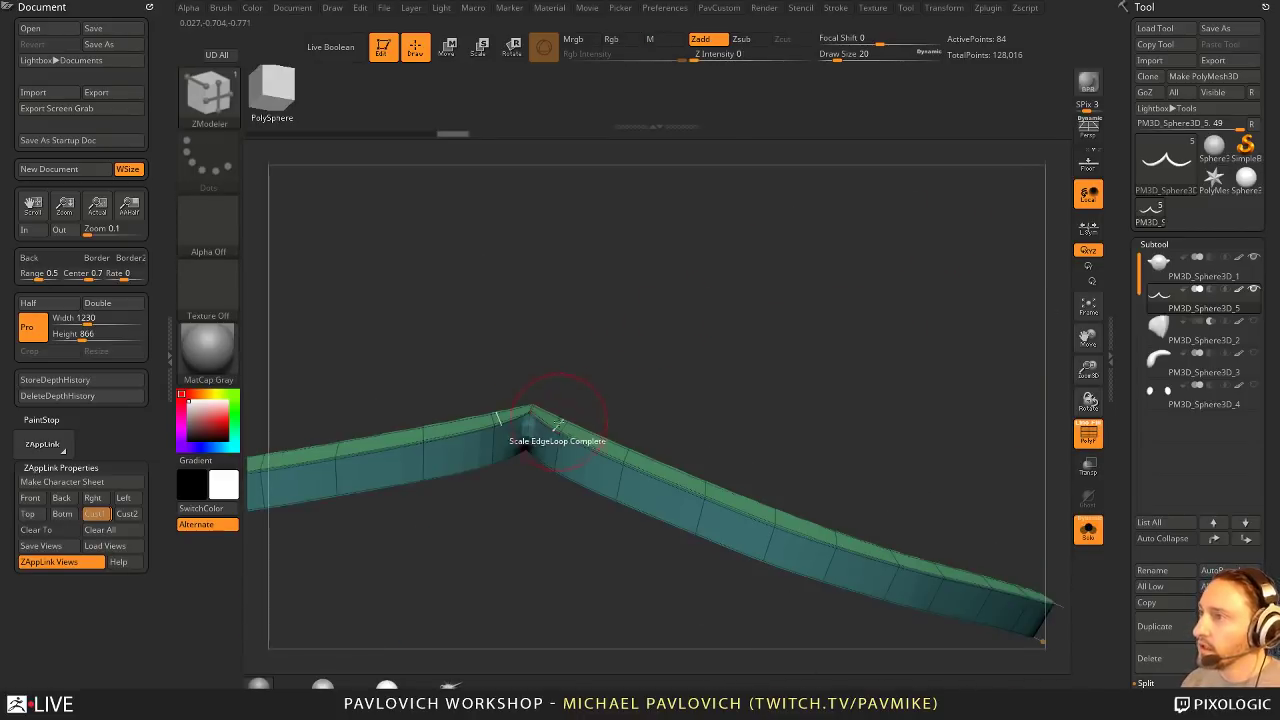
pyautogui.moveTo(596, 288); pyautogui.dragTo(534, 470, button='right')
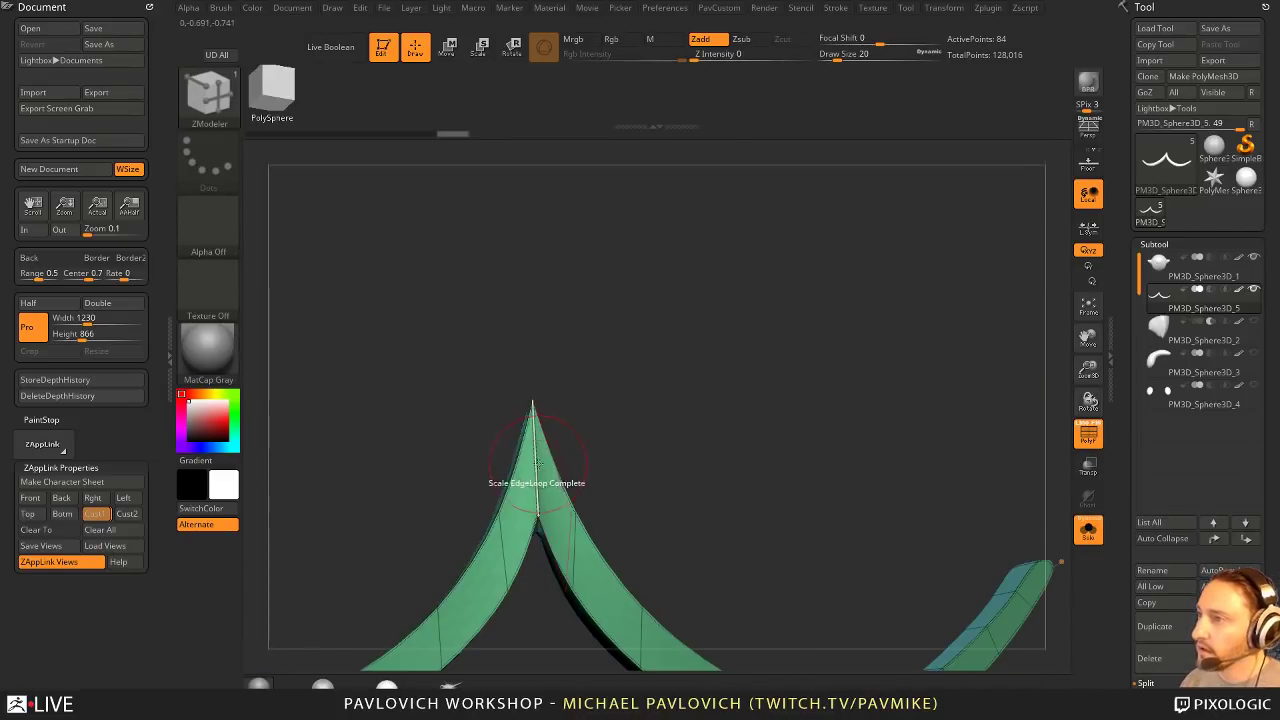
# Step: Set the ZModeler edge action to Crease with EdgeLoop Complete and crease the eyebrows' centre edge loop
pyautogui.press('space')
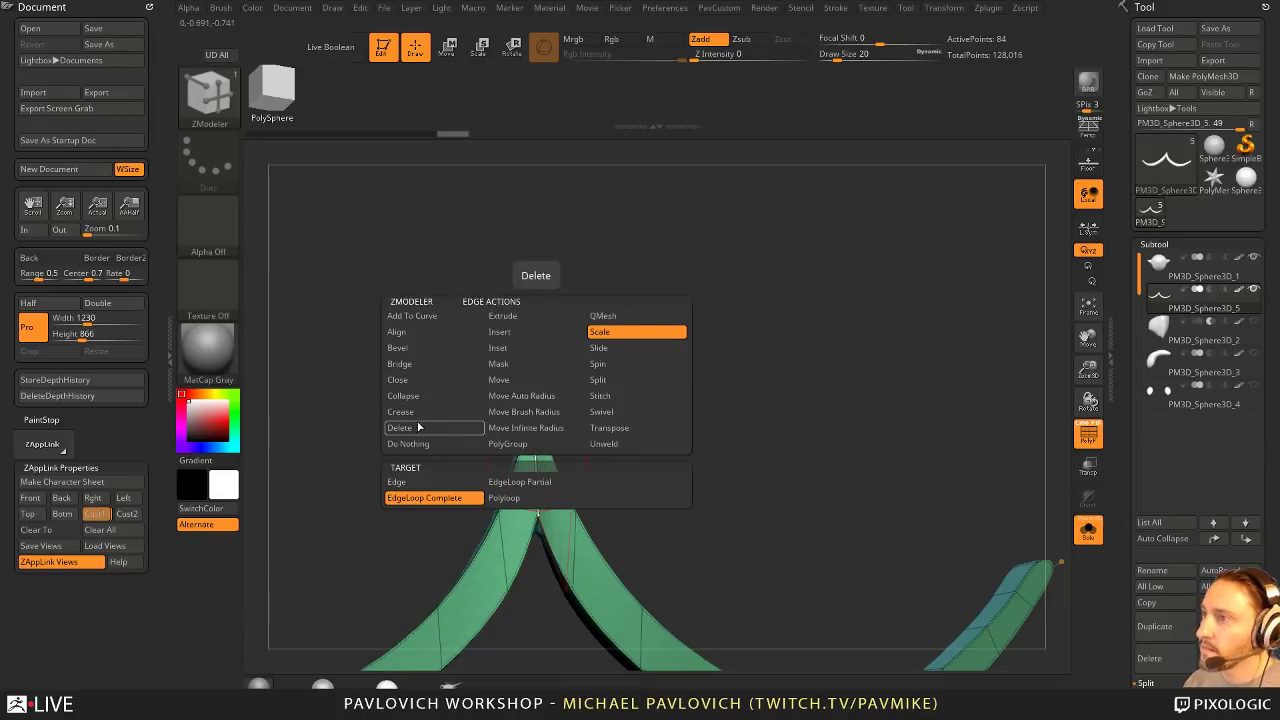
pyautogui.click(426, 412)
pyautogui.click(466, 498)
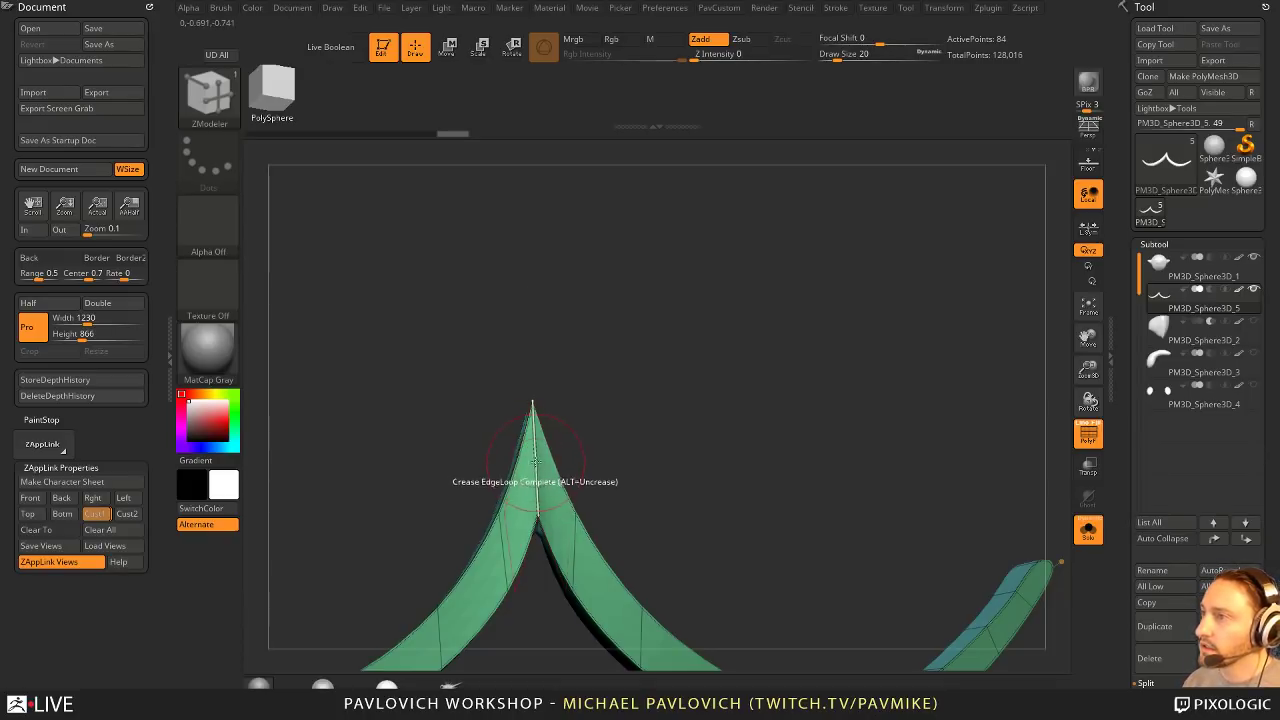
pyautogui.click(538, 455)
# Step: Leave Solo mode and turn off the polyframe to view the eyebrows on the body
pyautogui.keyDown('ctrl'); pyautogui.moveTo(634, 432); pyautogui.dragTo(710, 400, button='right'); pyautogui.keyUp('ctrl')
pyautogui.click(1088, 530)
pyautogui.click(1087, 445)
pyautogui.keyDown('ctrl'); pyautogui.moveTo(870, 400); pyautogui.dragTo(843, 311, button='right'); pyautogui.keyUp('ctrl')
pyautogui.keyDown('alt'); pyautogui.moveTo(925, 430); pyautogui.dragTo(978, 390, button='right'); pyautogui.keyUp('alt')
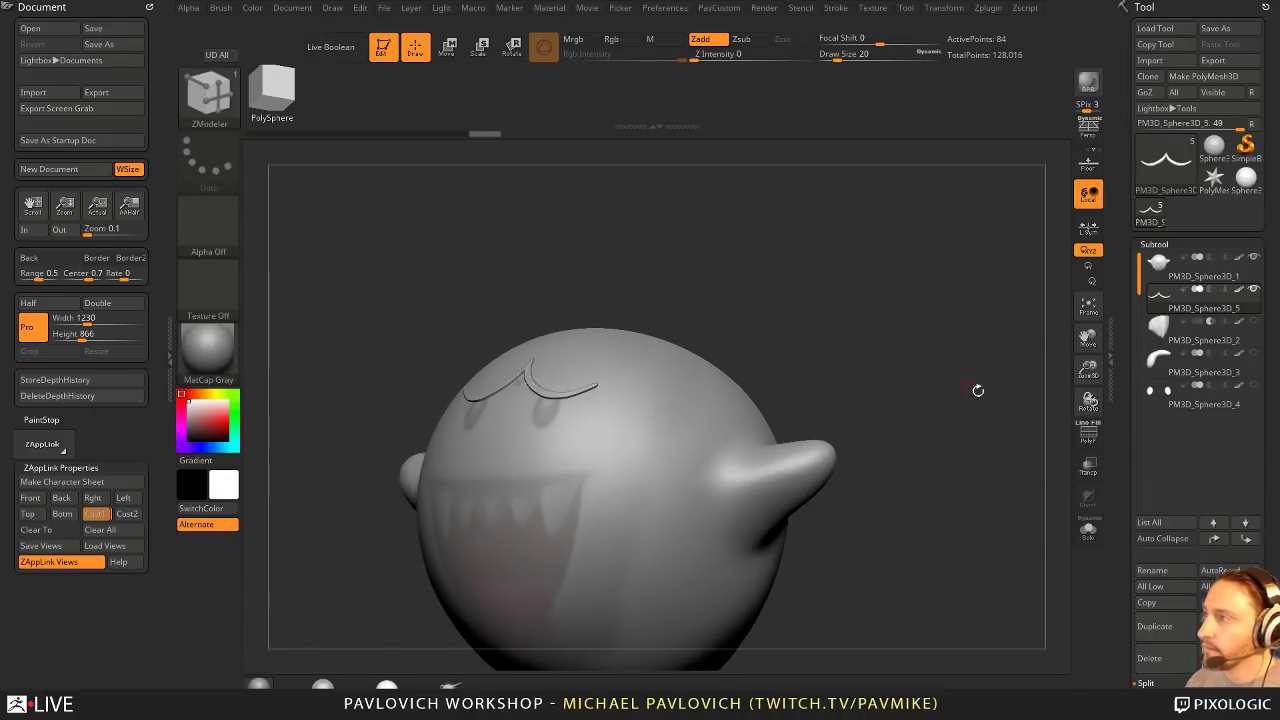
# Step: Show all the subtools and turn Live Boolean back on
pyautogui.keyDown('shift'); pyautogui.click(1252, 292); pyautogui.keyUp('shift')
pyautogui.keyDown('shift'); pyautogui.click(1252, 292); pyautogui.keyUp('shift')
pyautogui.keyDown('ctrl'); pyautogui.moveTo(893, 326); pyautogui.dragTo(924, 322, button='right'); pyautogui.keyUp('ctrl')
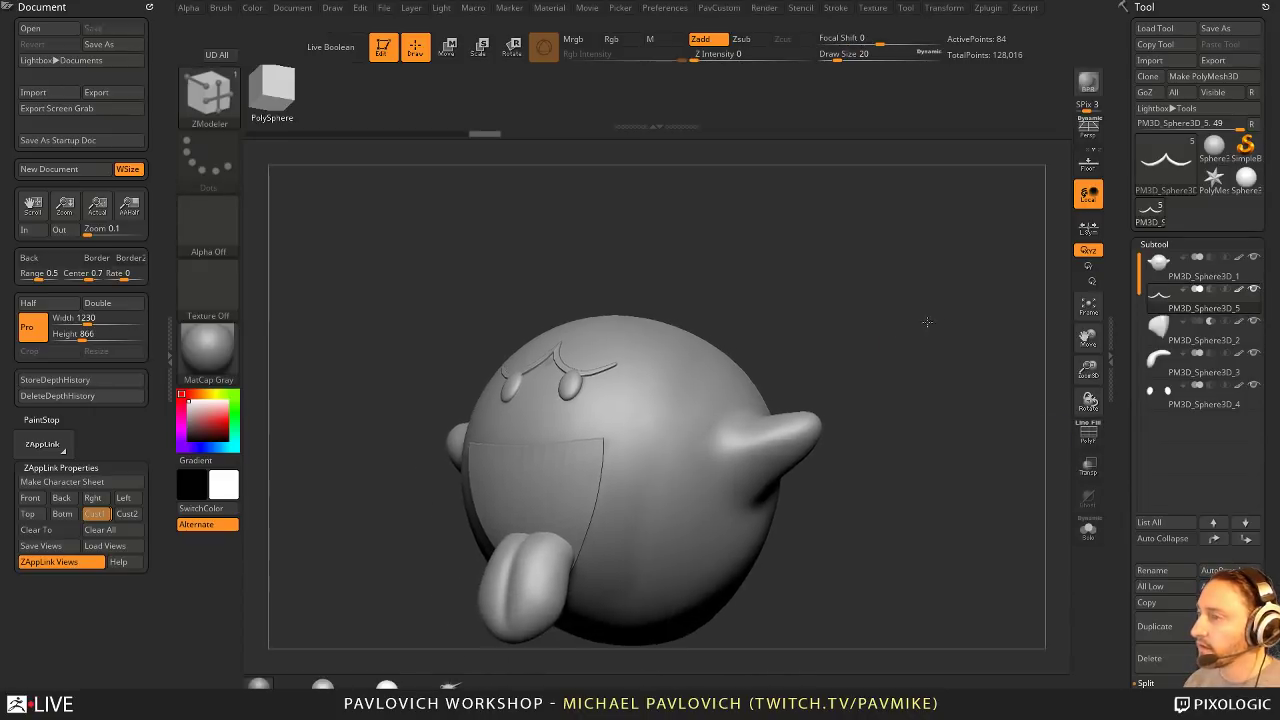
pyautogui.moveTo(1026, 301)
pyautogui.mouseDown(button='right')
pyautogui.moveTo(929, 371)
pyautogui.moveTo(952, 357)
pyautogui.moveTo(957, 394)
pyautogui.moveTo(935, 389)
pyautogui.moveTo(943, 401)
pyautogui.moveTo(940, 322)
pyautogui.moveTo(974, 391)
pyautogui.moveTo(953, 387)
pyautogui.mouseUp(button='right')
pyautogui.hotkey('alt', 'b')
pyautogui.press('1')
pyautogui.moveTo(935, 339)
pyautogui.mouseDown(button='right')
pyautogui.moveTo(890, 359)
pyautogui.moveTo(903, 341)
pyautogui.moveTo(894, 374)
pyautogui.moveTo(781, 391)
pyautogui.moveTo(777, 371)
pyautogui.moveTo(806, 414)
pyautogui.mouseUp(button='right')
# Step: Choose Cylinder12 from the IMM primitives brush, look at the model from above and make the body subtool active
pyautogui.press('b')
pyautogui.press('i')
pyautogui.press('p')
pyautogui.press('m')
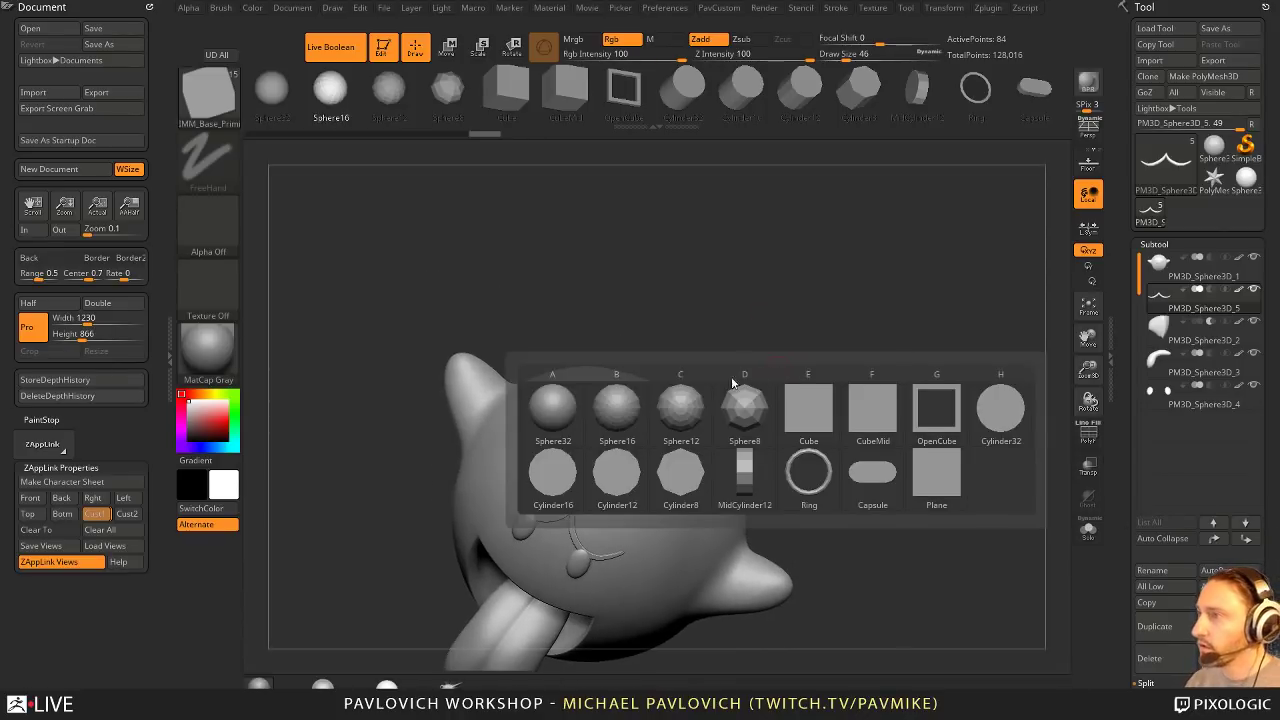
pyautogui.click(617, 475)
pyautogui.moveTo(617, 475); pyautogui.dragTo(607, 412, button='right')
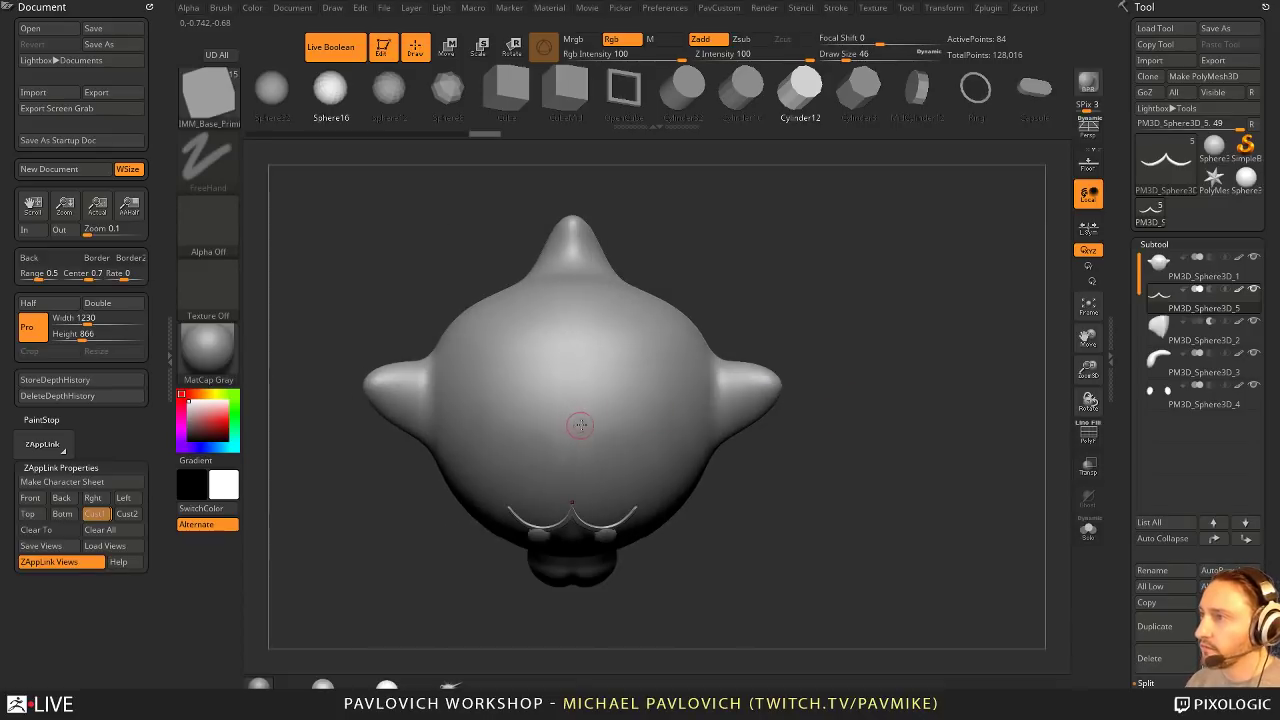
pyautogui.keyDown('alt'); pyautogui.click(639, 414); pyautogui.keyUp('alt')
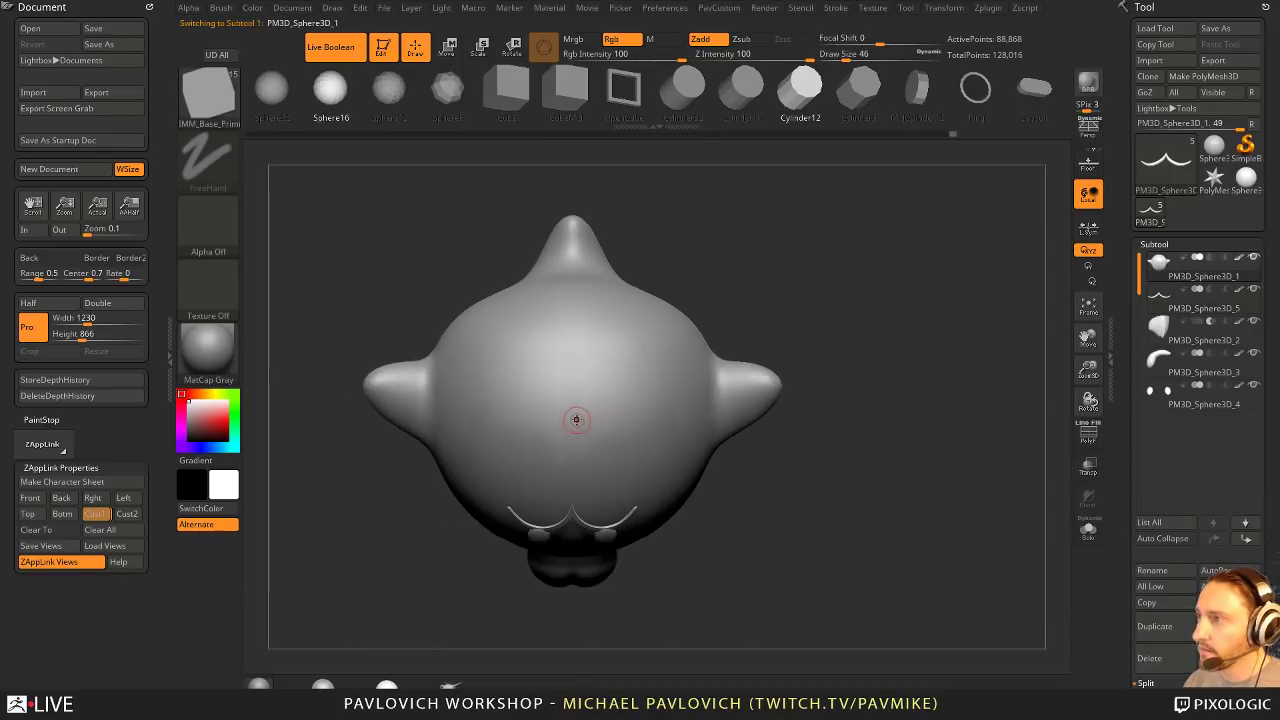
# Step: Insert a Cylinder12 primitive on the crown of the head and split it off into its own subtool with Split Masked Points
pyautogui.moveTo(574, 413); pyautogui.dragTo(622, 438)
pyautogui.moveTo(868, 446)
pyautogui.mouseDown(button='right')
pyautogui.moveTo(849, 306)
pyautogui.moveTo(840, 340)
pyautogui.mouseUp(button='right')
pyautogui.press('space')
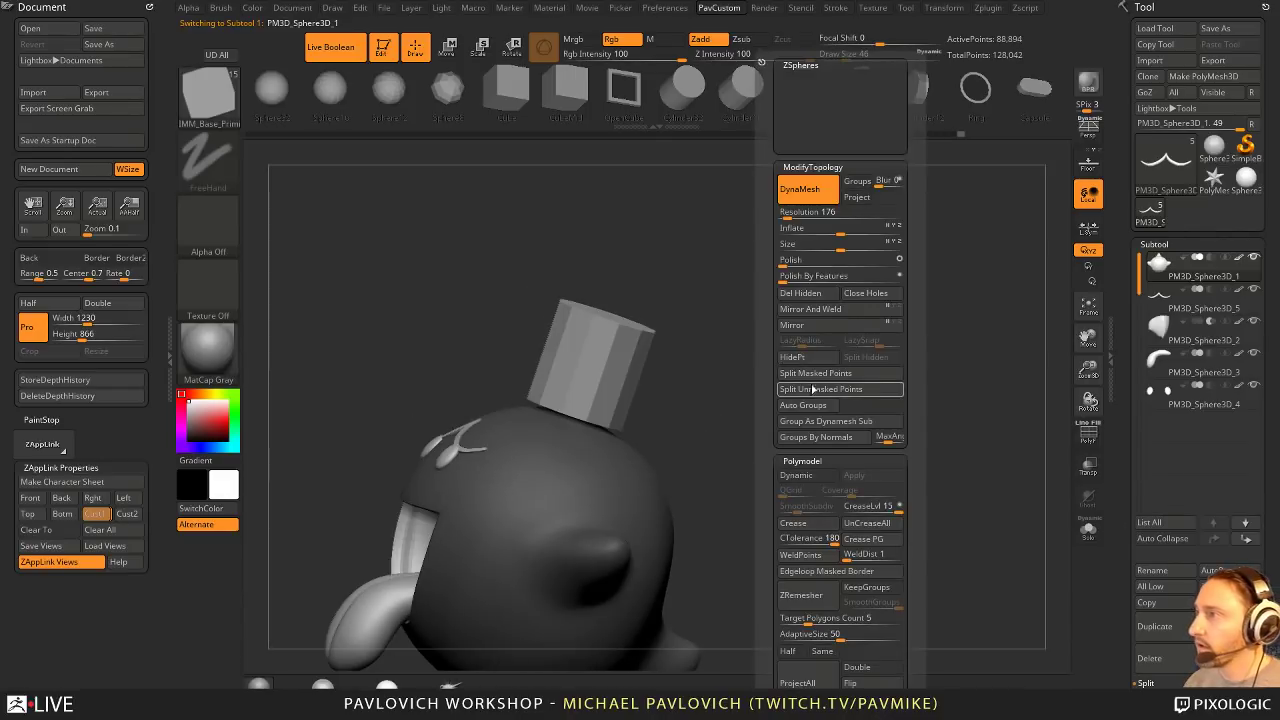
pyautogui.click(796, 372)
# Step: Scale the cylinder down uniformly so it sits smaller on the top of the head
pyautogui.moveTo(769, 391); pyautogui.dragTo(839, 405, button='right')
pyautogui.press('w')
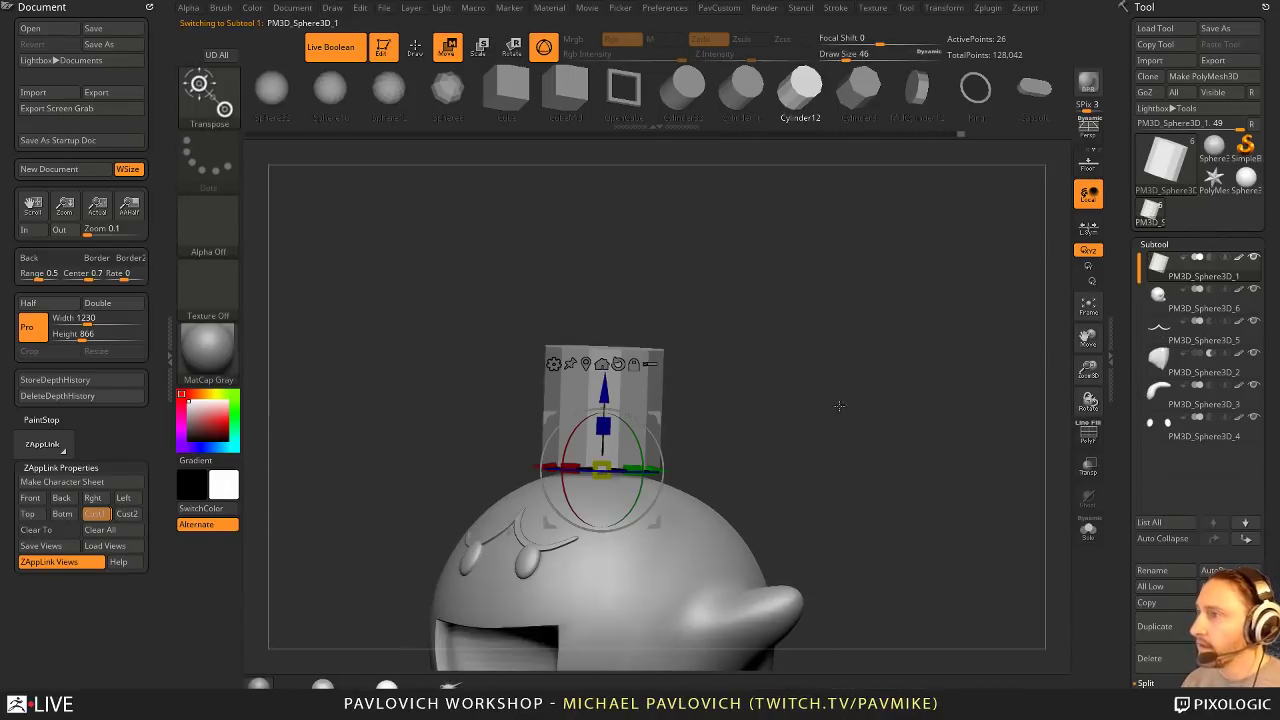
pyautogui.moveTo(602, 463); pyautogui.dragTo(602, 429)
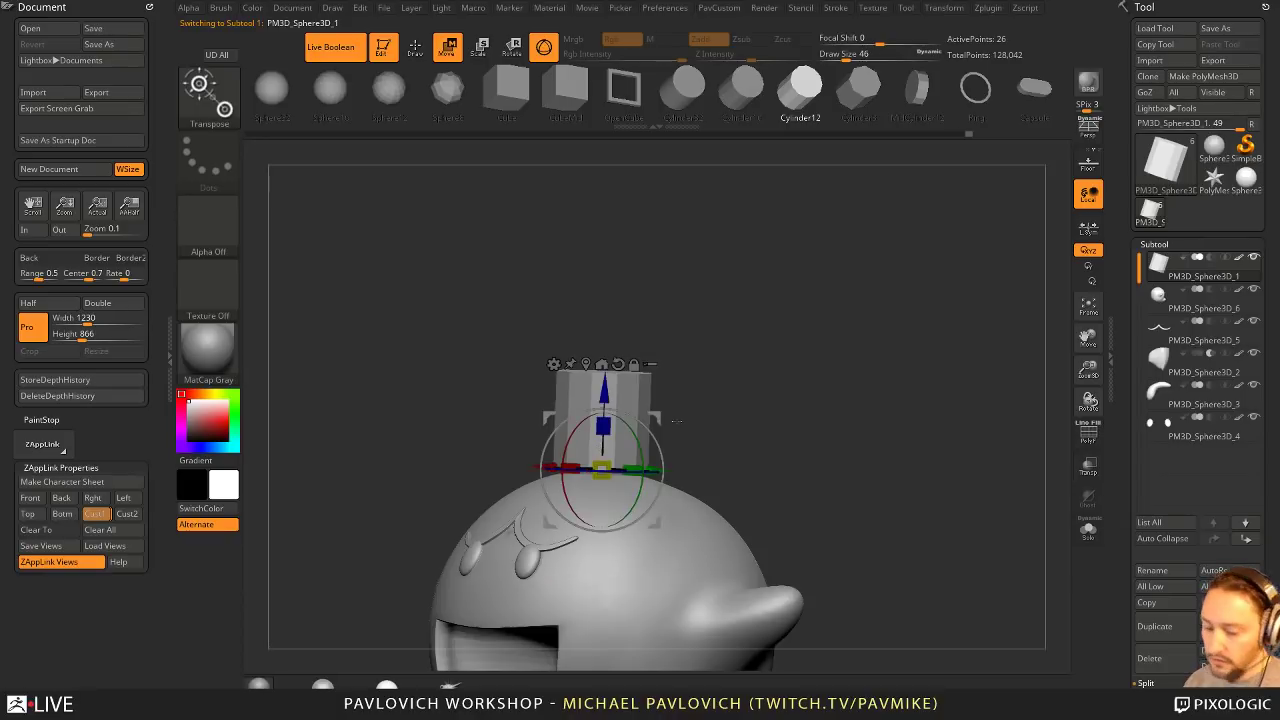
# Step: Overlay the reference in the Cust1 view with perspective on, and move and tilt the cylinder onto the crown in the image
pyautogui.hotkey('shift', 'z')
pyautogui.click(96, 514)
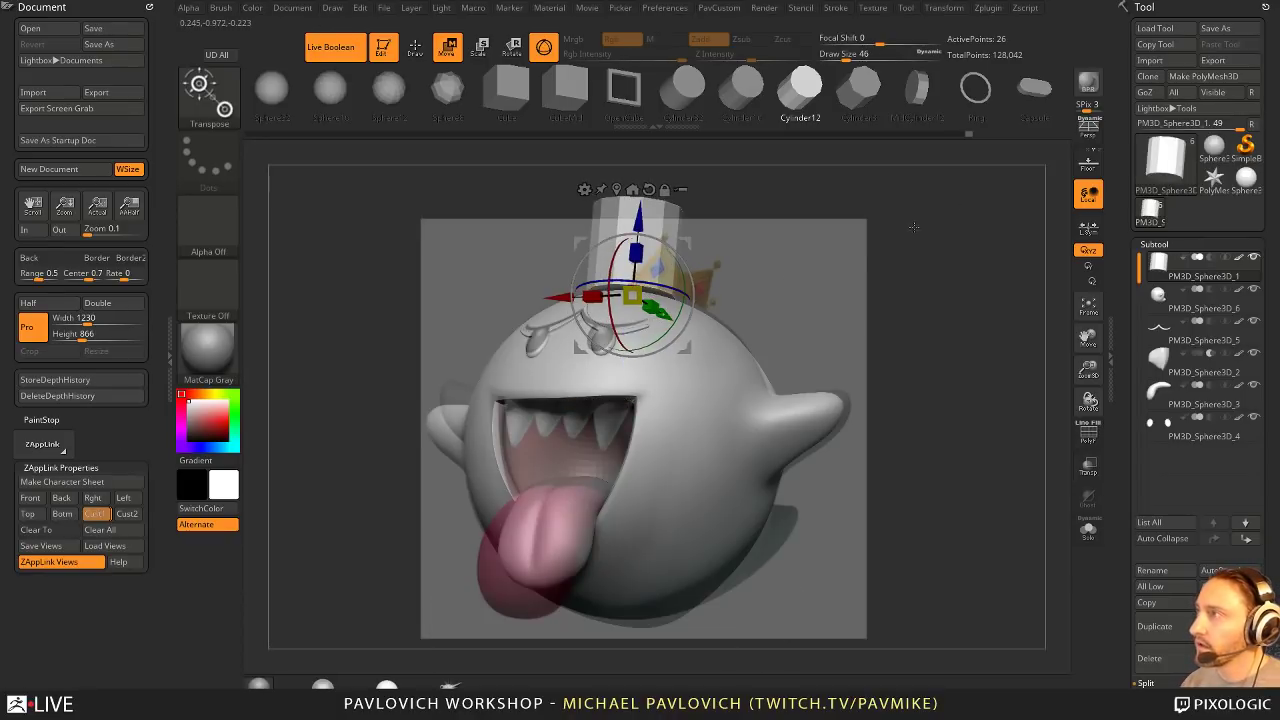
pyautogui.click(1091, 143)
pyautogui.moveTo(660, 316); pyautogui.dragTo(687, 337)
pyautogui.moveTo(640, 281); pyautogui.dragTo(671, 284)
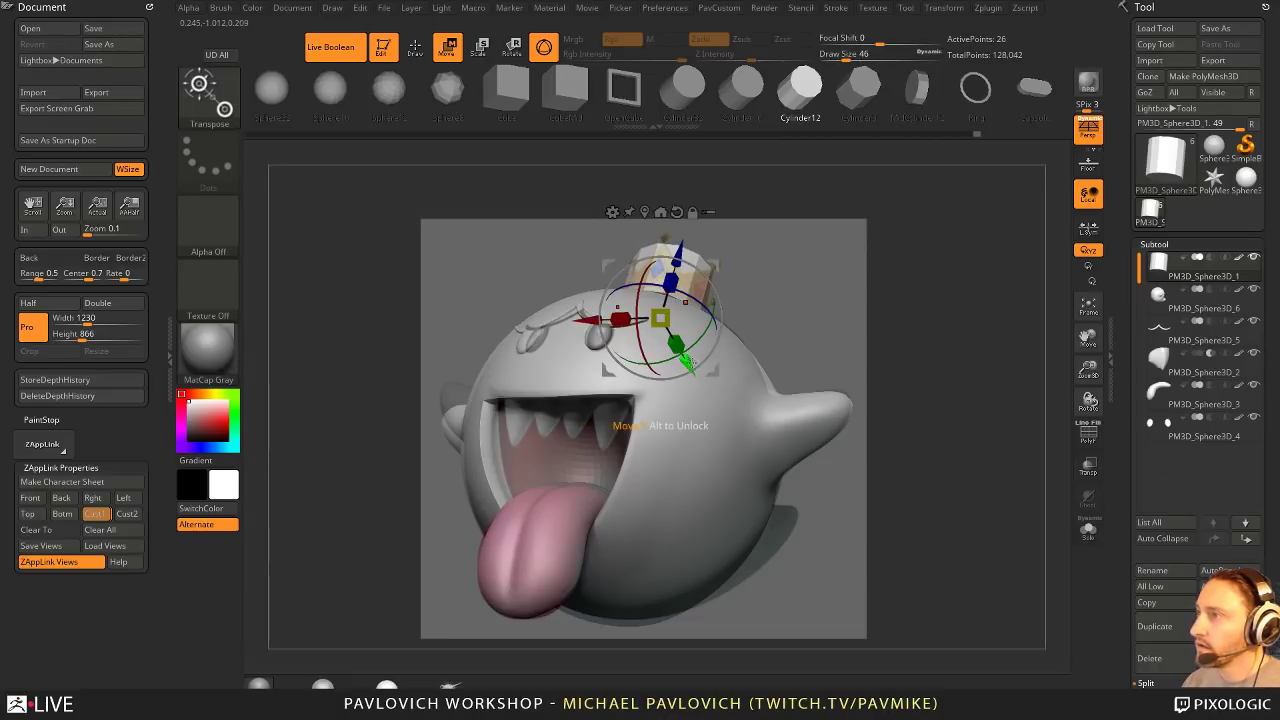
pyautogui.moveTo(690, 362); pyautogui.dragTo(692, 365)
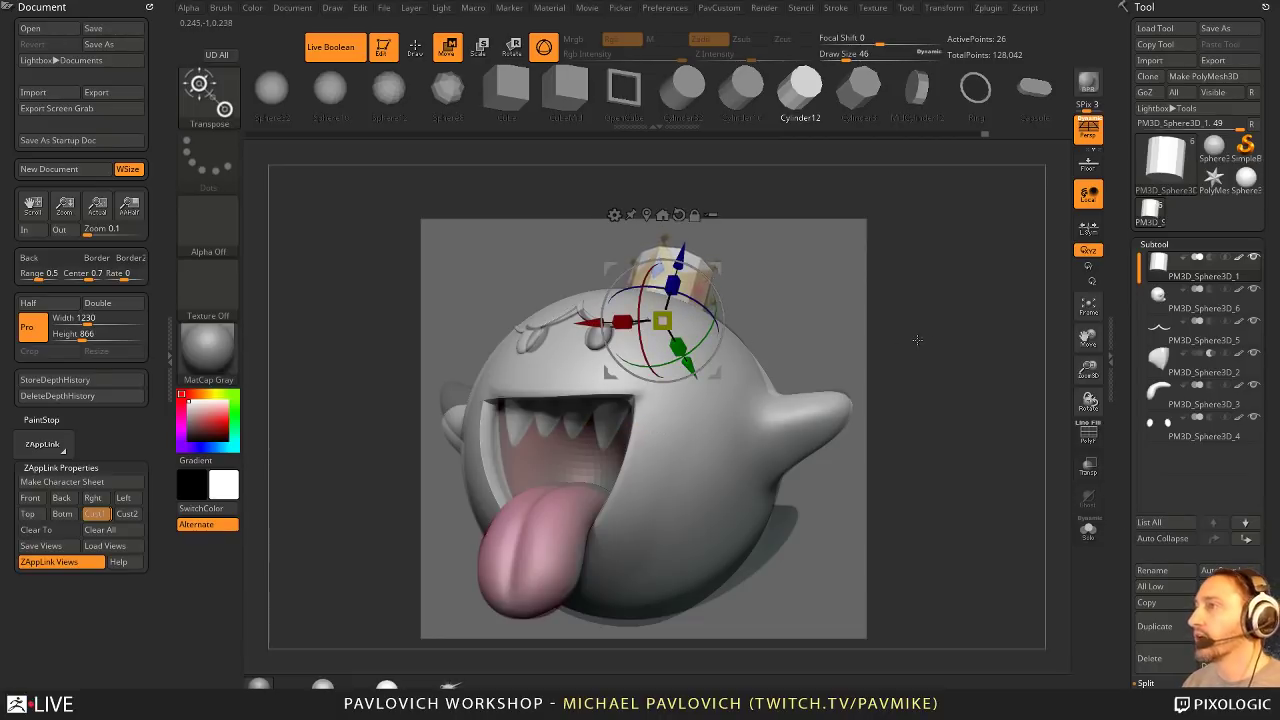
# Step: Sink the cylinder's base onto the head's surface and adjust its height to match the crown band in the reference
pyautogui.hotkey('shift', 'z')
pyautogui.keyDown('alt'); pyautogui.moveTo(917, 340); pyautogui.dragTo(863, 383); pyautogui.keyUp('alt')
pyautogui.keyDown('alt'); pyautogui.moveTo(718, 365); pyautogui.dragTo(738, 375); pyautogui.keyUp('alt')
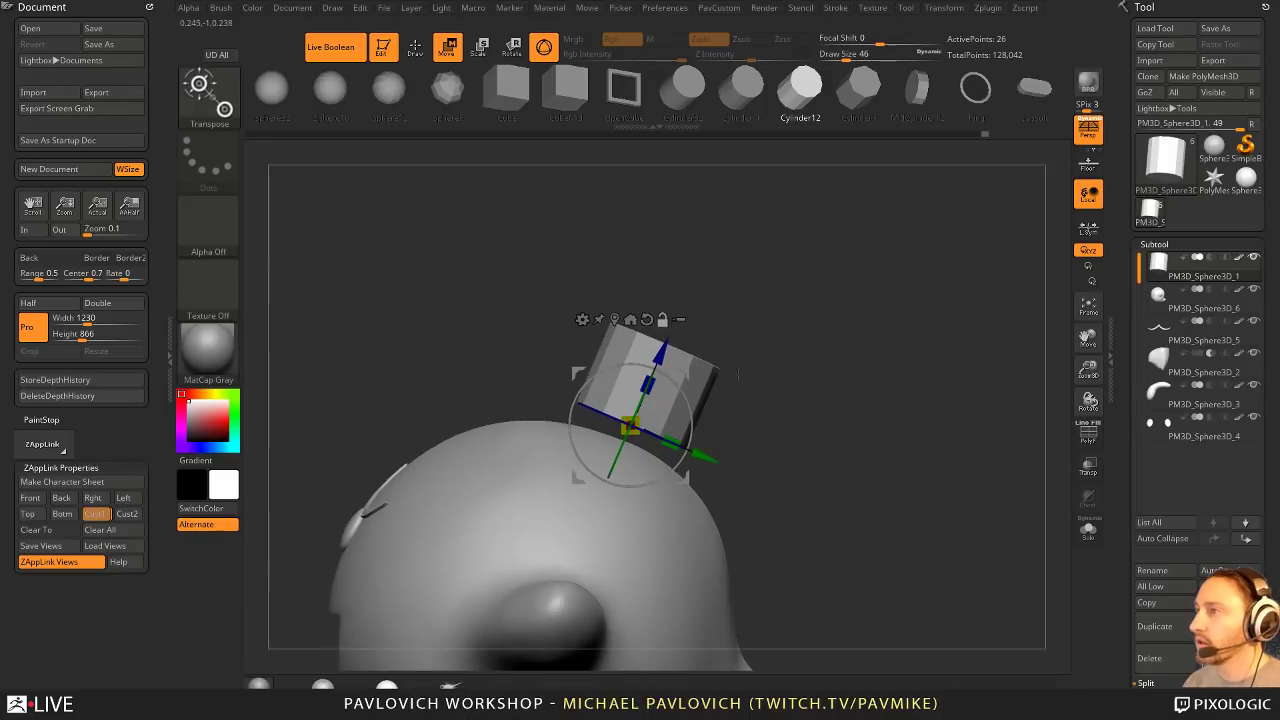
pyautogui.moveTo(666, 349); pyautogui.dragTo(635, 417)
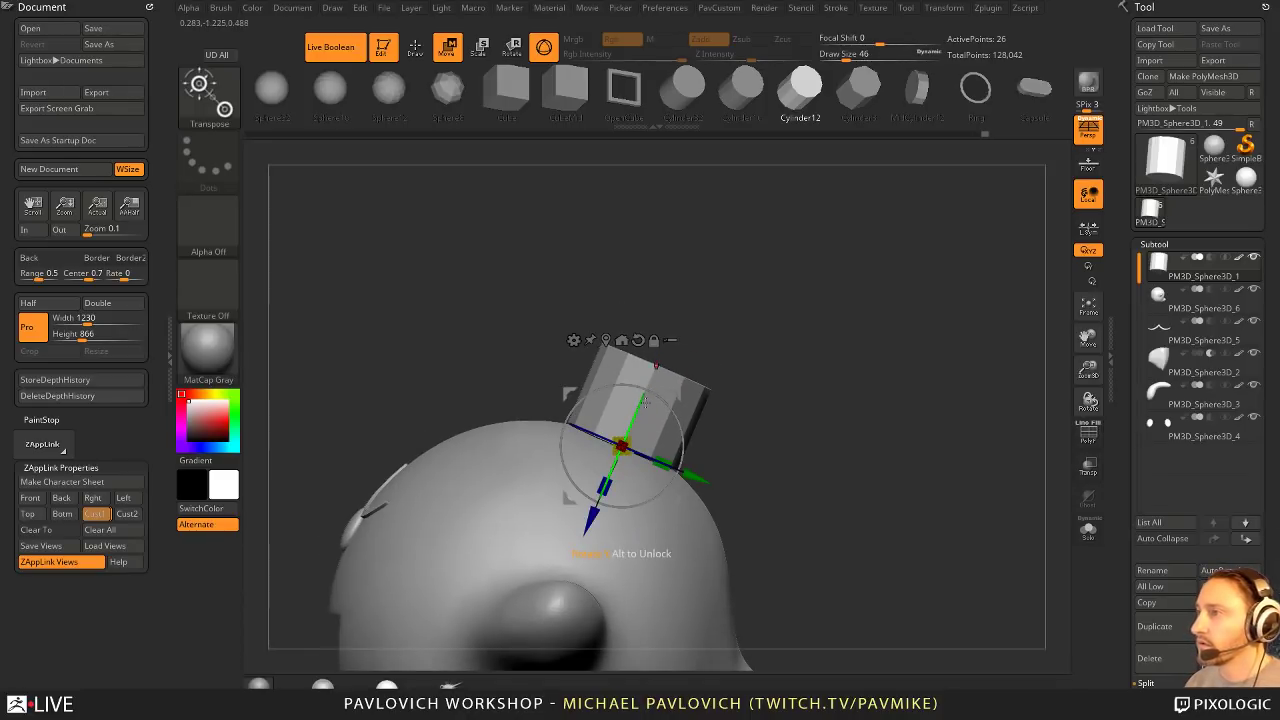
pyautogui.moveTo(607, 486); pyautogui.dragTo(601, 496)
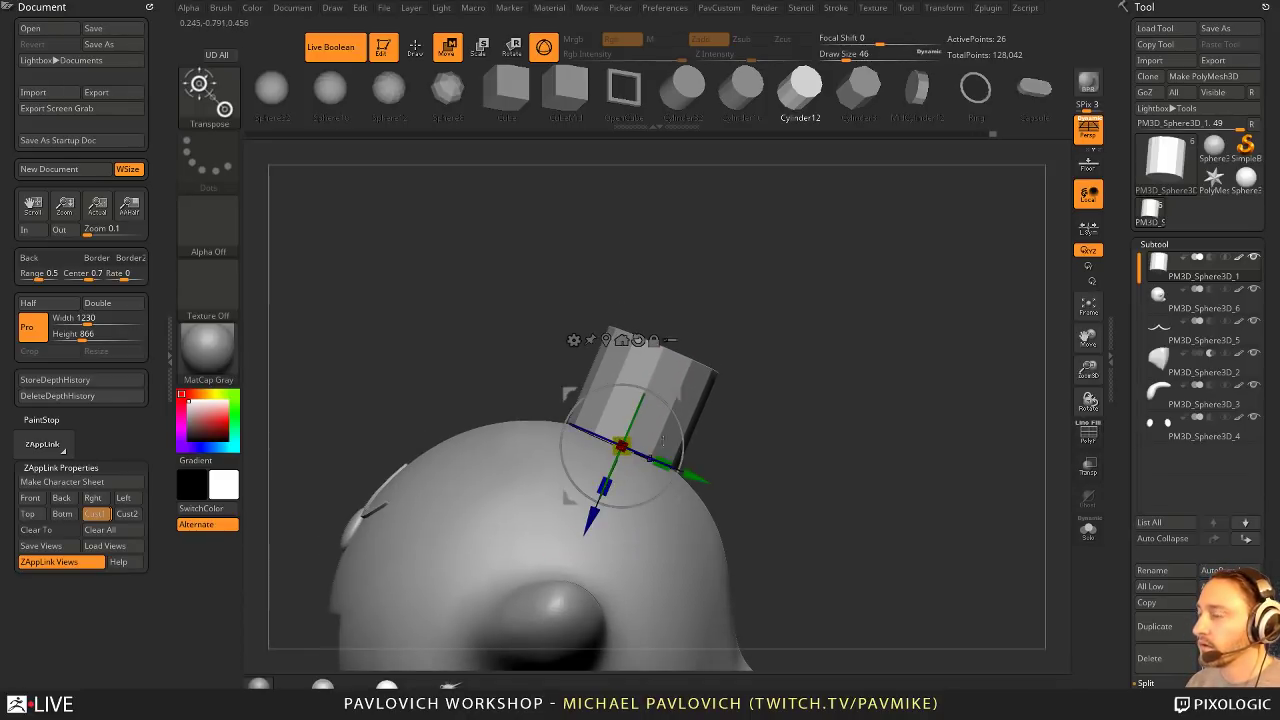
pyautogui.hotkey('shift', 'z')
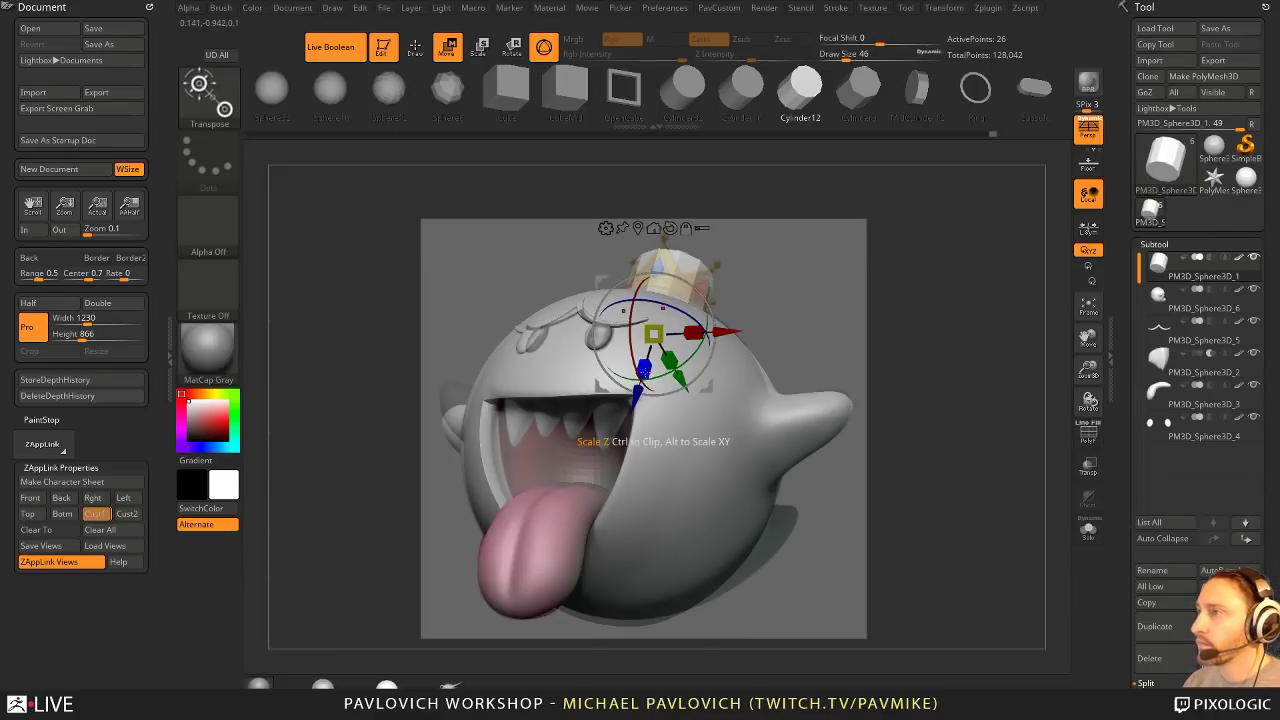
pyautogui.moveTo(643, 370); pyautogui.dragTo(653, 352)
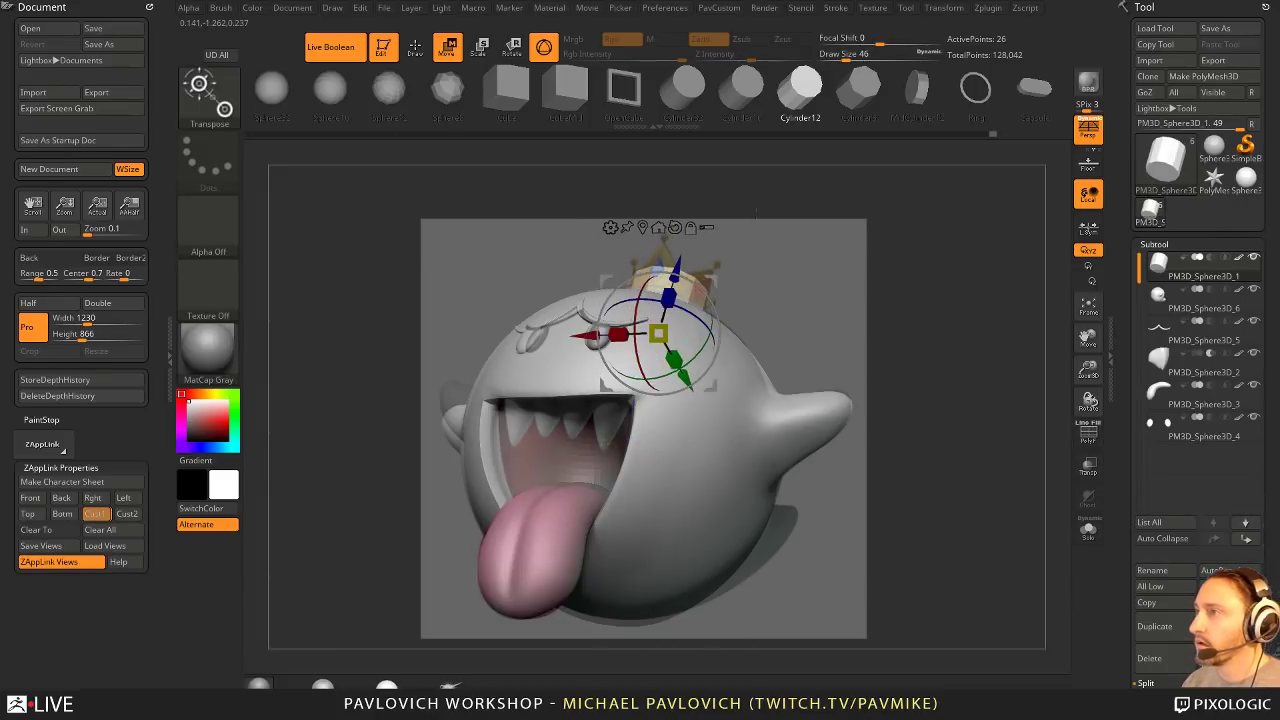
# Step: Check the cylinder's placement and wireframe on the head in Draw mode, and turn Live Boolean off
pyautogui.hotkey('shift', 'z')
pyautogui.moveTo(896, 314)
pyautogui.mouseDown()
pyautogui.moveTo(985, 350)
pyautogui.moveTo(1000, 370)
pyautogui.mouseUp()
pyautogui.press('q')
pyautogui.click(1085, 440)
pyautogui.keyDown('alt'); pyautogui.moveTo(940, 322); pyautogui.dragTo(945, 460); pyautogui.keyUp('alt')
pyautogui.click(1085, 446)
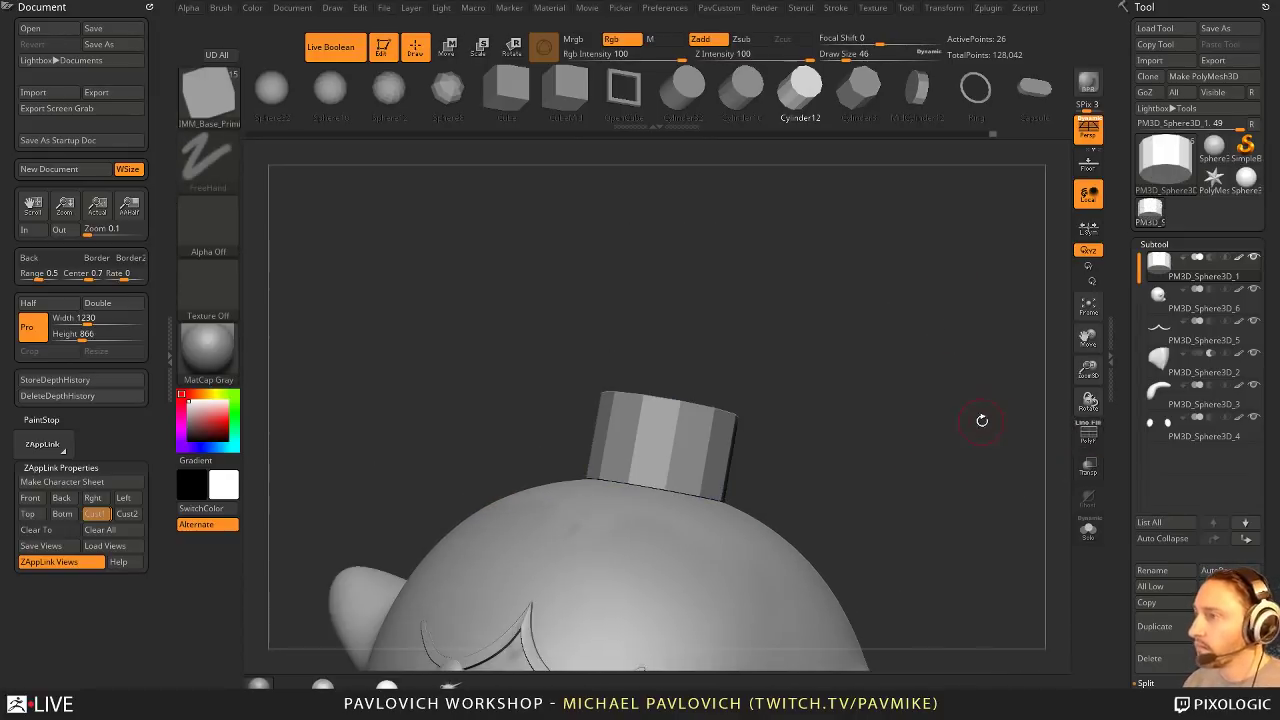
pyautogui.hotkey('shift', 'z')
pyautogui.hotkey('shift', 'z')
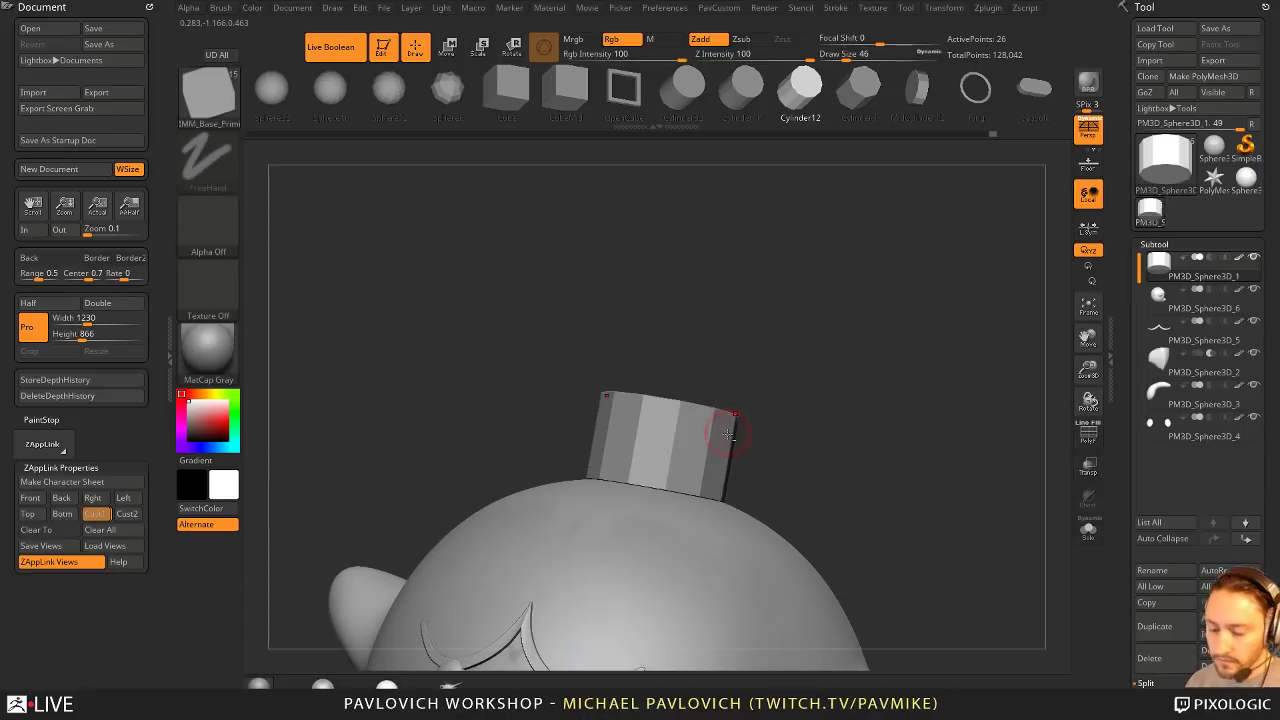
pyautogui.hotkey('alt', 'b')
pyautogui.moveTo(928, 394); pyautogui.dragTo(964, 370)
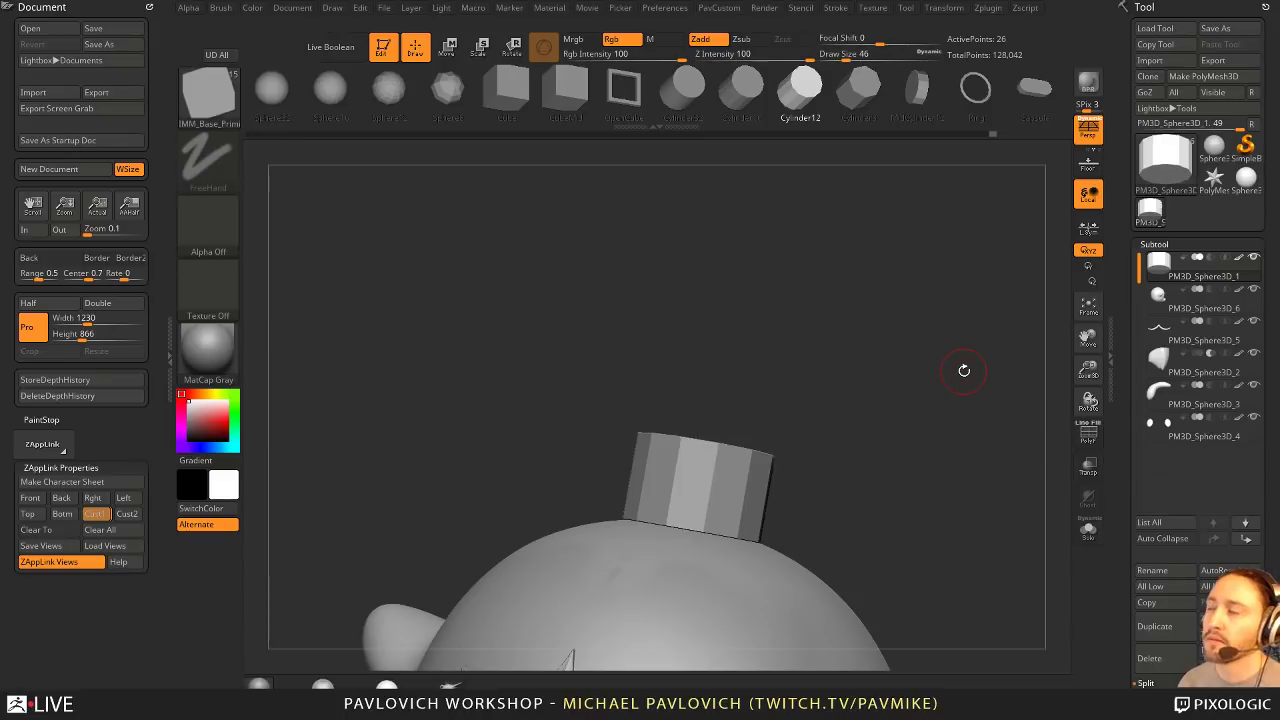
# Step: Take the model out of Edit mode and clear everything drawn on the canvas
pyautogui.click(388, 57)
pyautogui.press('s')
pyautogui.moveTo(857, 352); pyautogui.dragTo(854, 327)
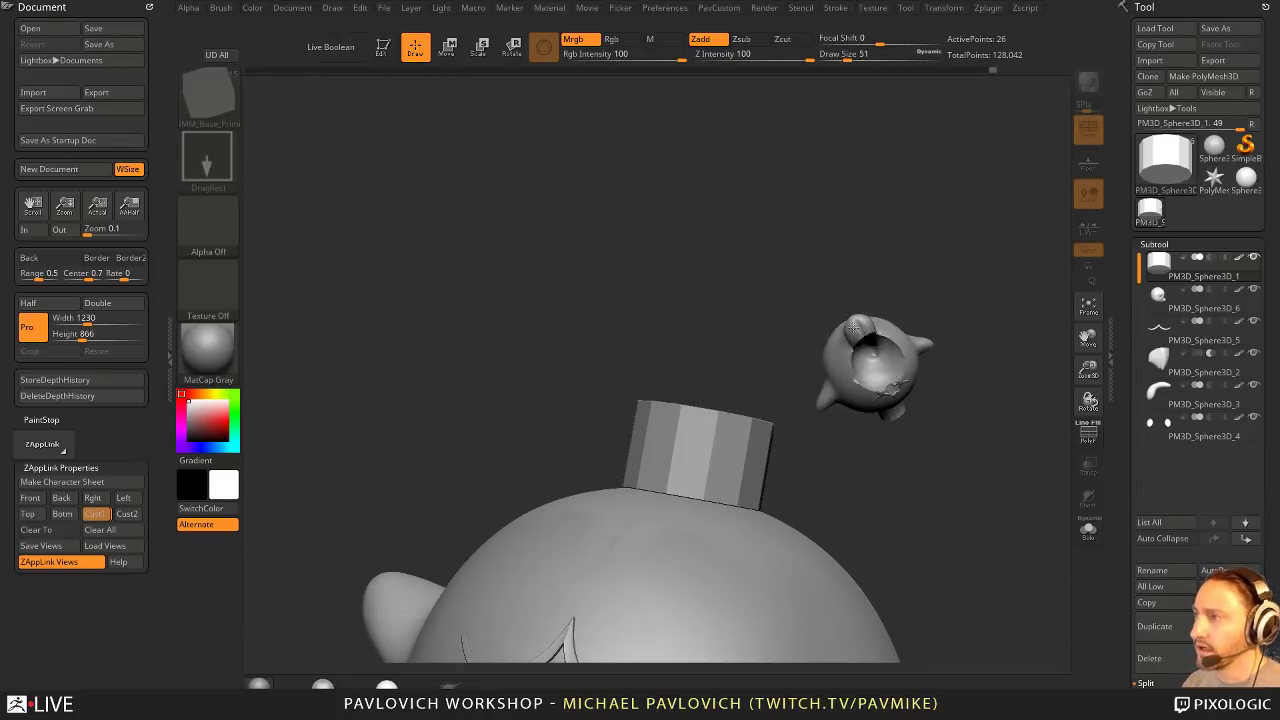
pyautogui.press('ctrl')
pyautogui.hotkey('ctrl', 'n')
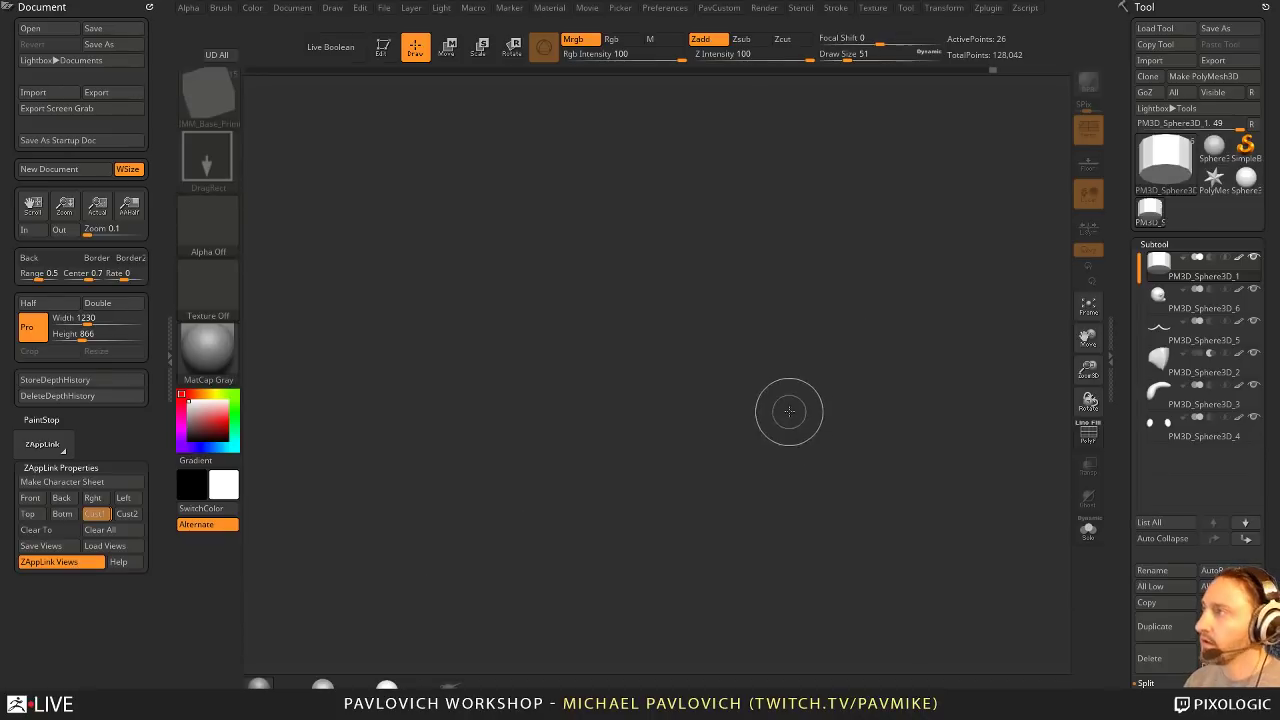
# Step: Load the PolyMesh3D star as the active tool and put it in Edit mode
pyautogui.click(1215, 148)
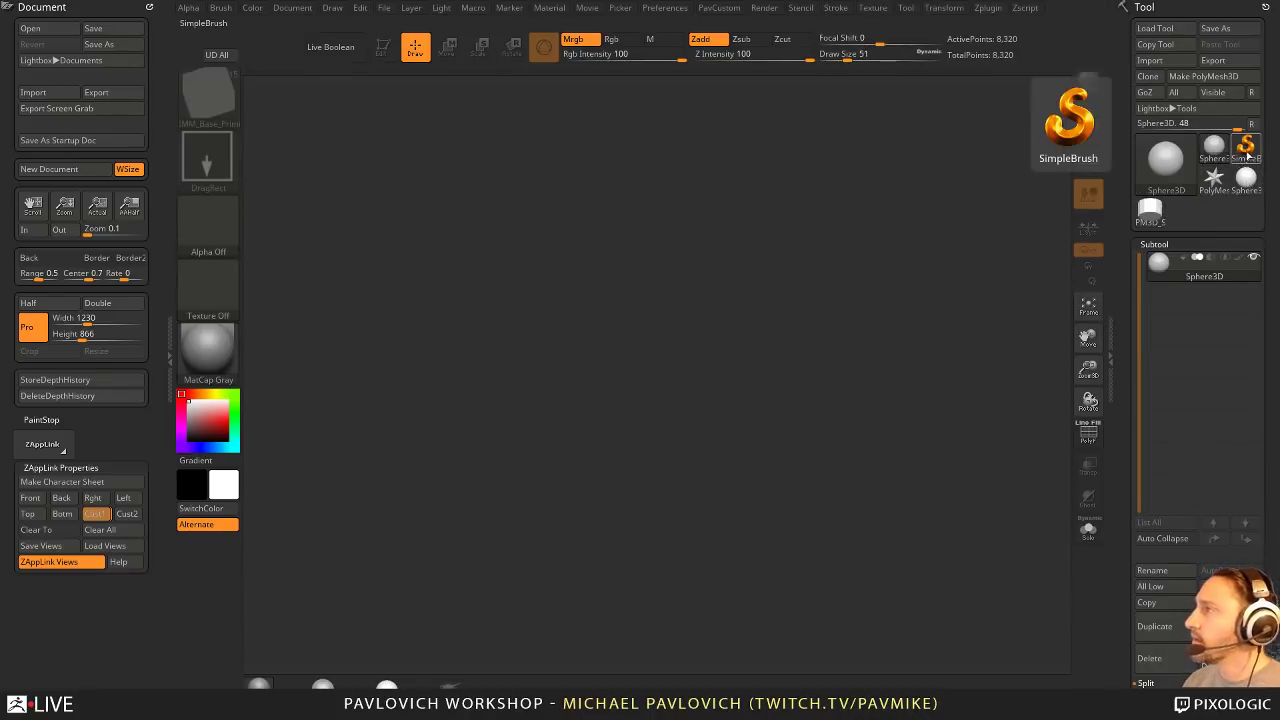
pyautogui.click(1213, 178)
pyautogui.press('t')
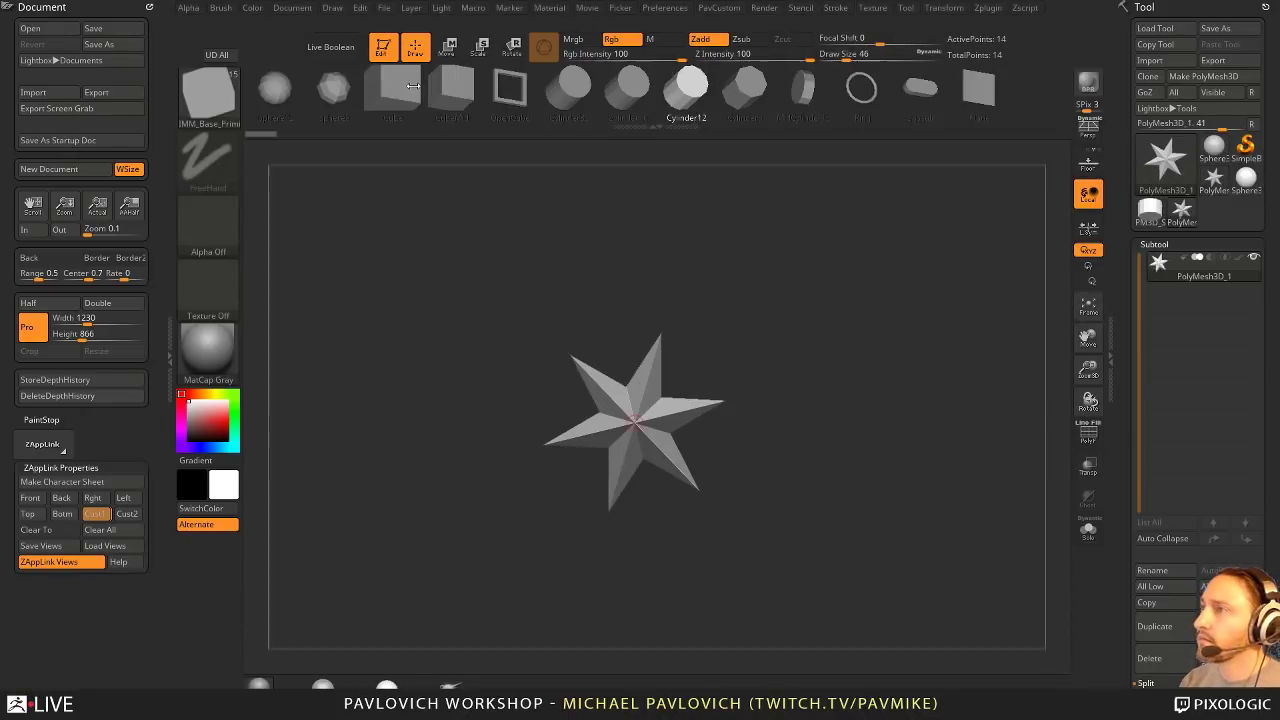
# Step: Initialize the star as a cube with two segments along each side
pyautogui.moveTo(1115, 414); pyautogui.dragTo(1120, 208)
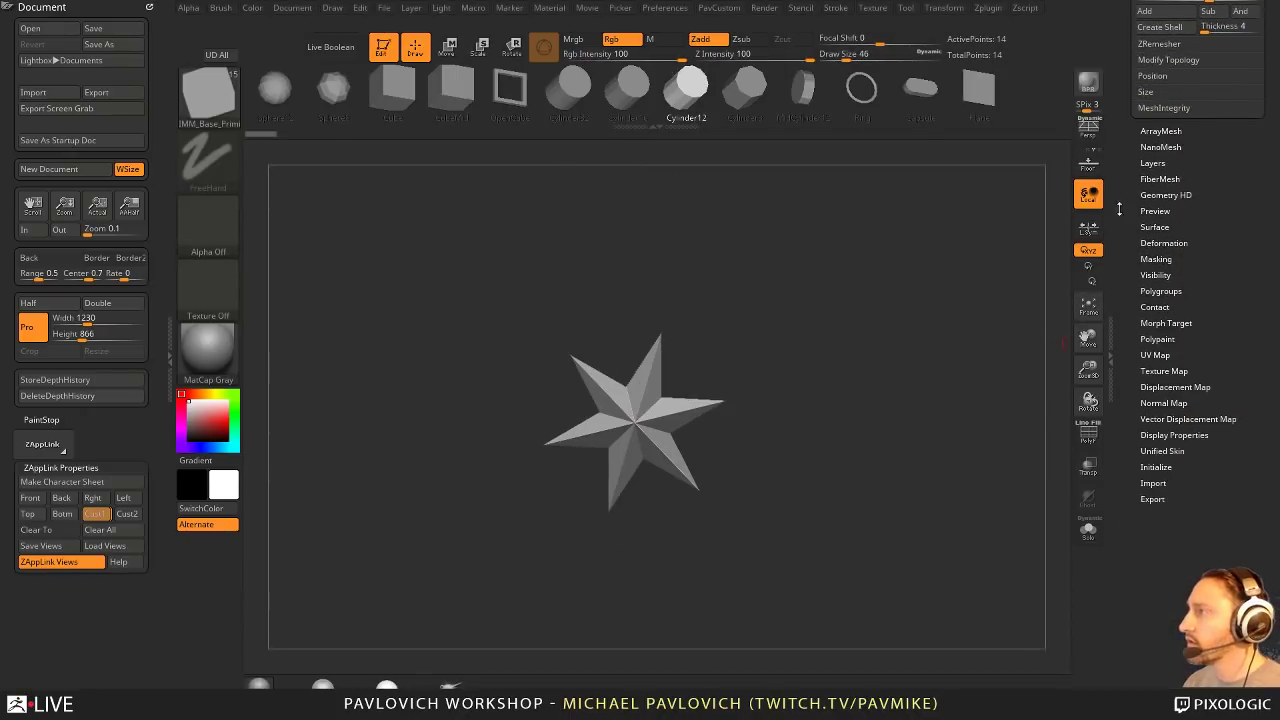
pyautogui.keyDown('shift'); pyautogui.click(1158, 465); pyautogui.keyUp('shift')
pyautogui.click(1157, 481)
pyautogui.click(1152, 465)
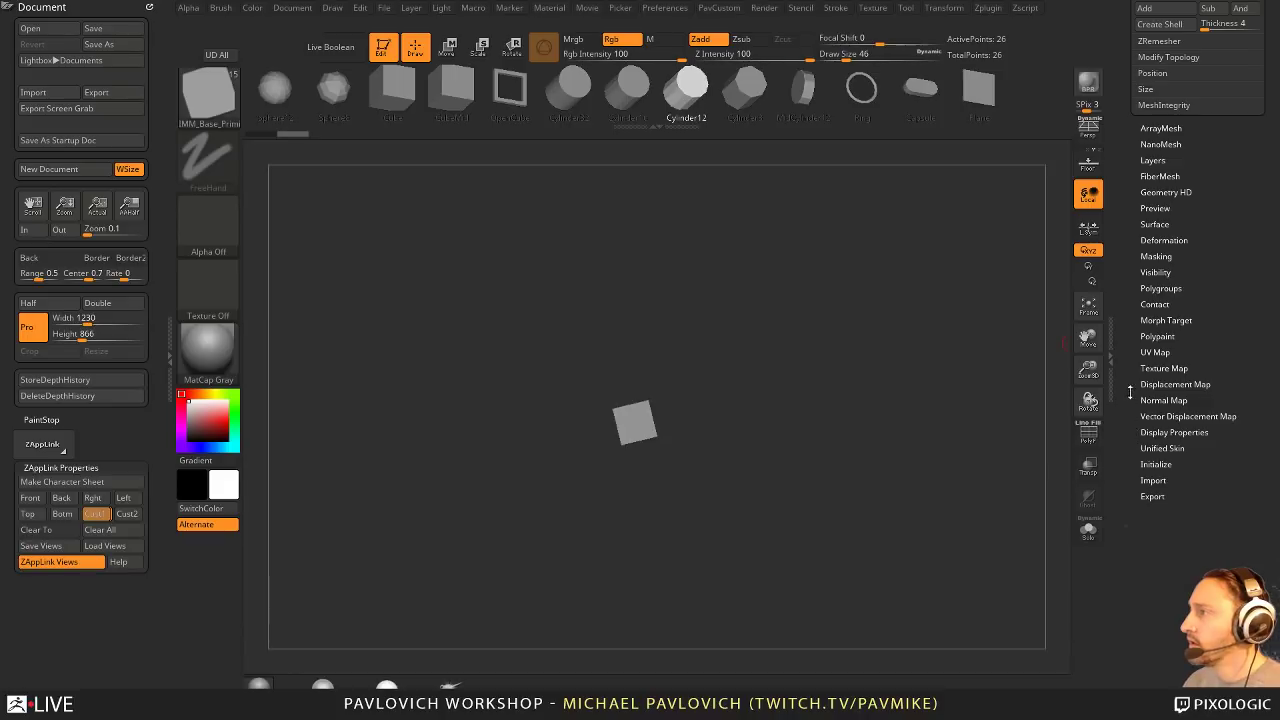
pyautogui.press('shift')
# Step: Unify the cube's size, frame it in the view and display its polygon wireframe
pyautogui.keyDown('shift'); pyautogui.click(1165, 241); pyautogui.keyUp('shift')
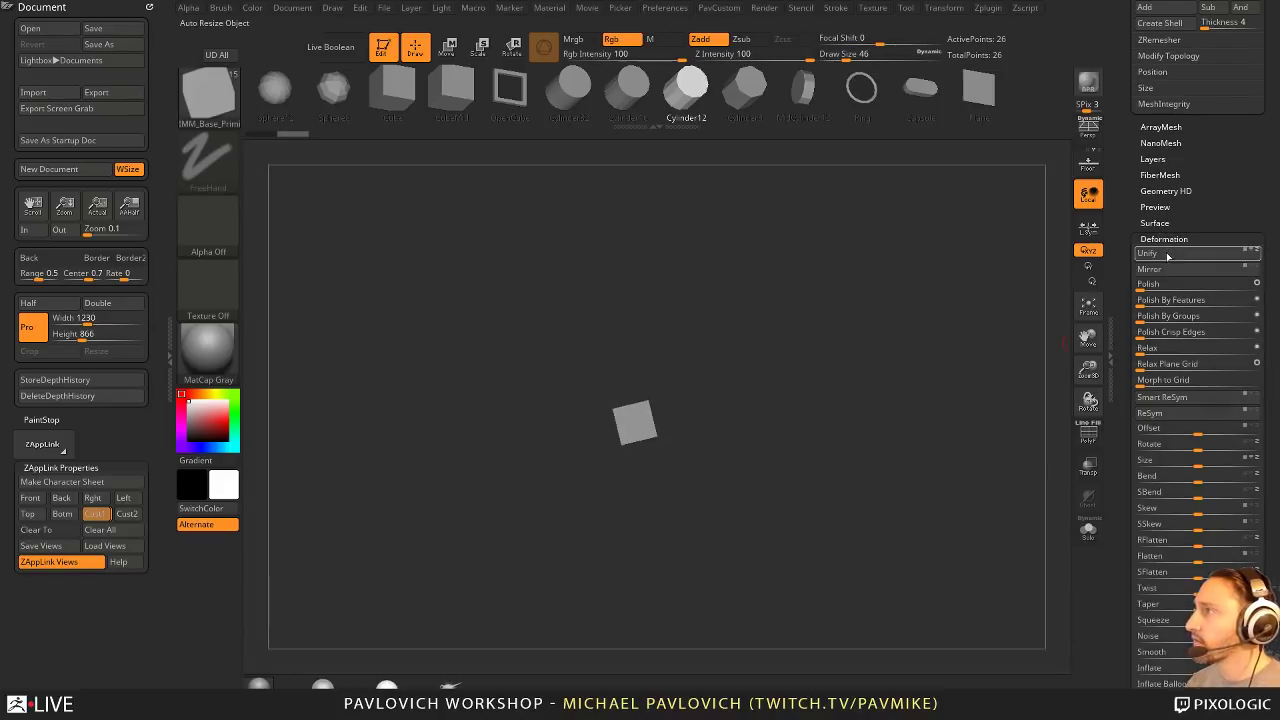
pyautogui.click(1166, 256)
pyautogui.press('f')
pyautogui.click(1086, 432)
pyautogui.moveTo(1028, 427)
pyautogui.keyDown('shift'); pyautogui.mouseDown()
pyautogui.moveTo(1001, 425)
pyautogui.moveTo(948, 376)
pyautogui.mouseUp(); pyautogui.keyUp('shift')
# Step: With ZModeler's Inset action on Polygroup Island, inset the cube's front face and the opposite face
pyautogui.press('b')
pyautogui.press('z')
pyautogui.press('m')
pyautogui.press('space')
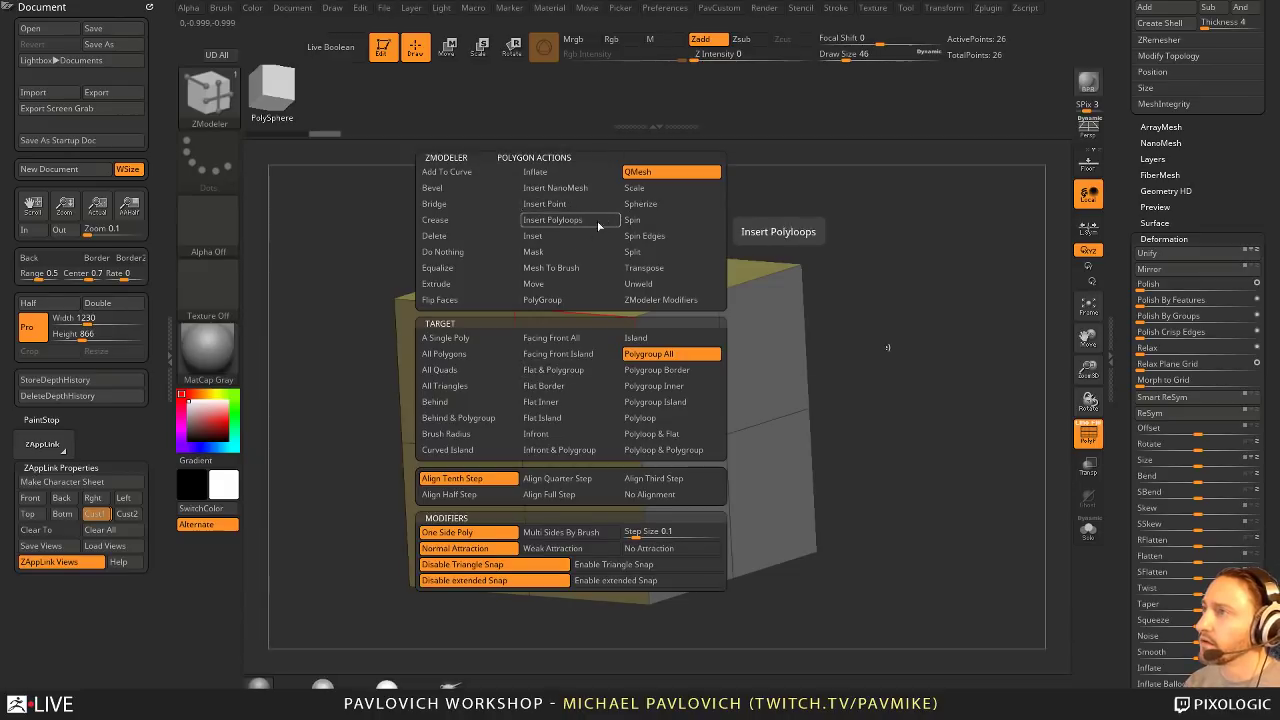
pyautogui.click(555, 238)
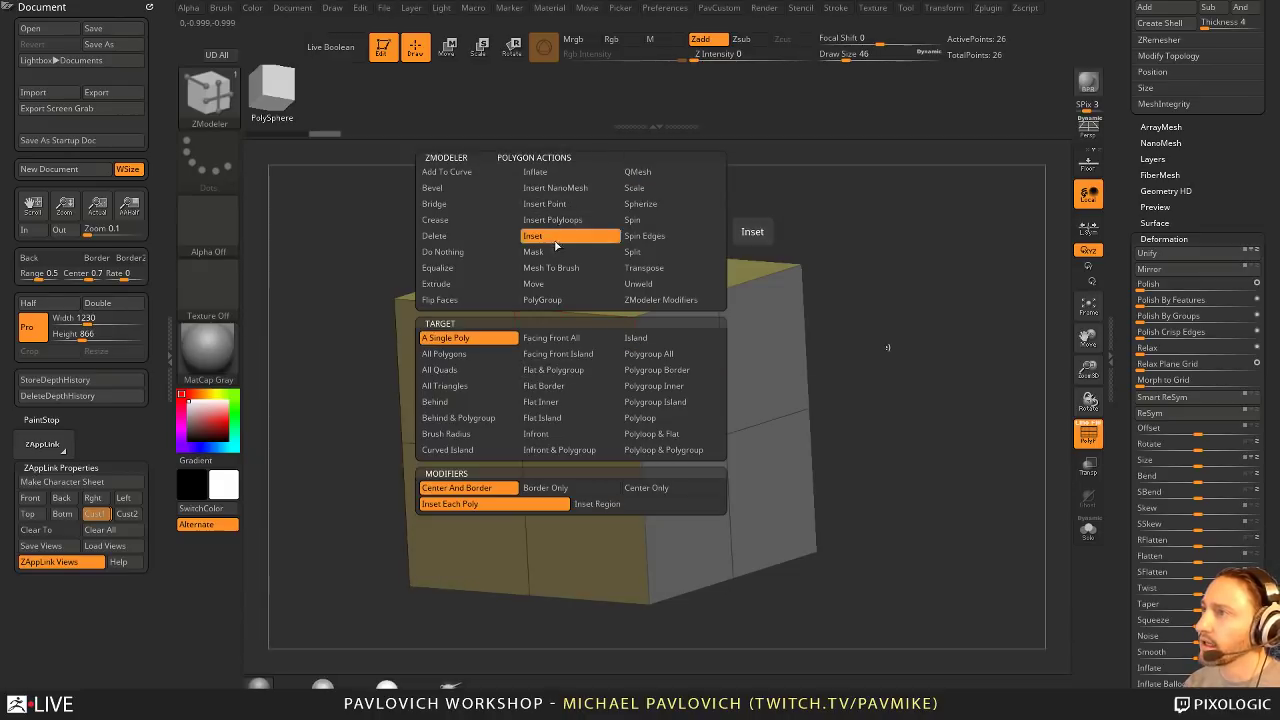
pyautogui.click(654, 403)
pyautogui.moveTo(582, 412); pyautogui.dragTo(602, 352)
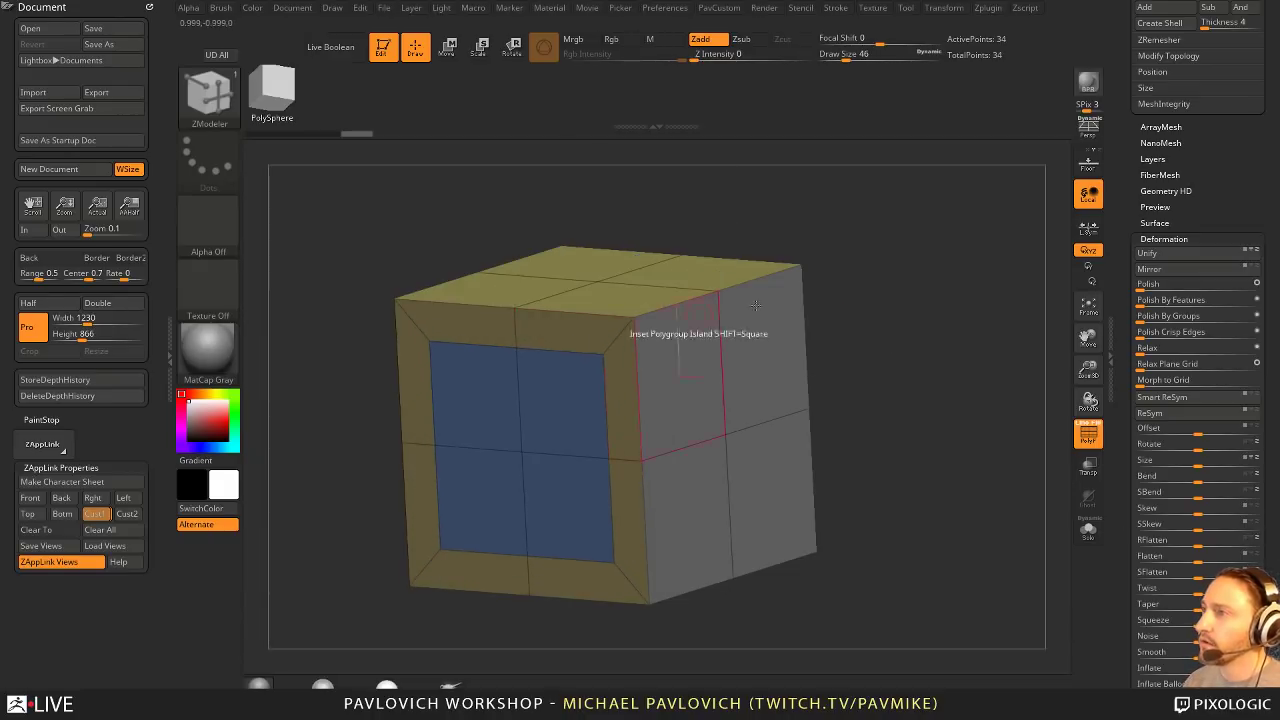
pyautogui.moveTo(900, 265); pyautogui.dragTo(815, 193)
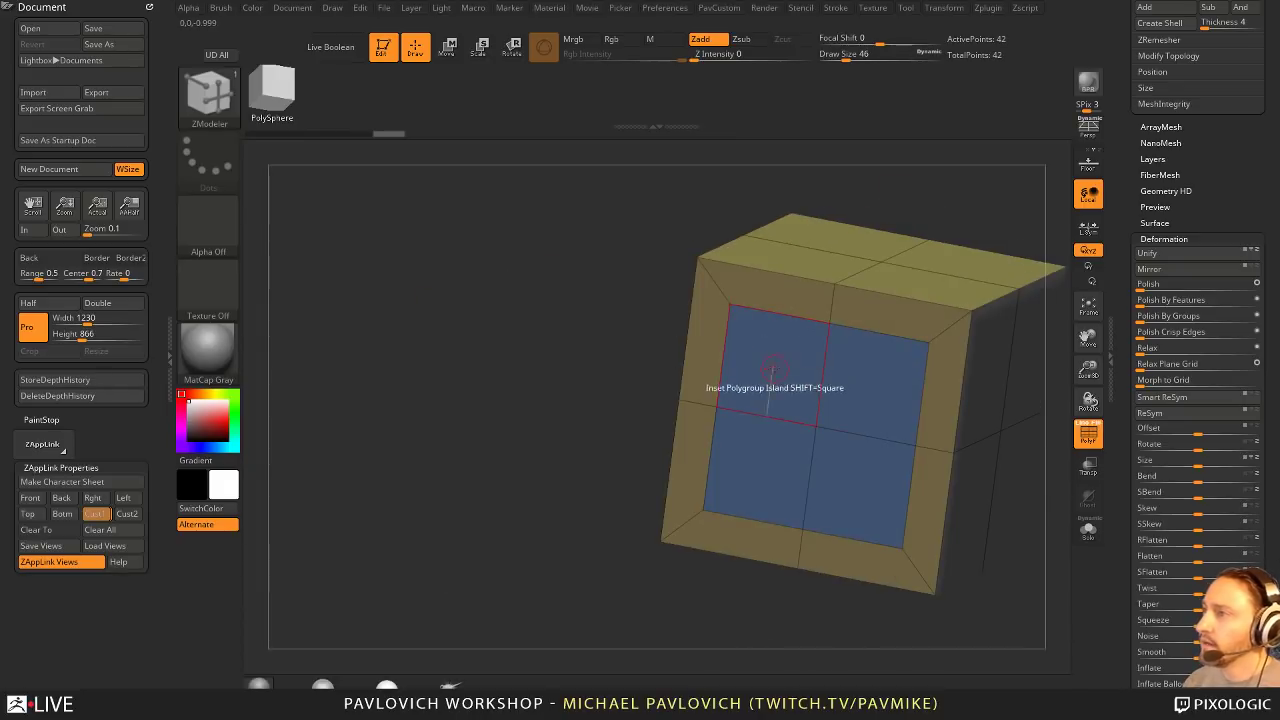
# Step: Use ZModeler's QMesh to push the inset face through the cube, opening a square hole
pyautogui.press('space')
pyautogui.click(875, 173)
pyautogui.moveTo(628, 415); pyautogui.dragTo(800, 345)
# Step: Scale the hollow cube along its depth into a thin square frame
pyautogui.moveTo(910, 220)
pyautogui.keyDown('alt'); pyautogui.mouseDown()
pyautogui.moveTo(750, 245)
pyautogui.moveTo(894, 217)
pyautogui.mouseUp(); pyautogui.keyUp('alt')
pyautogui.press('w')
pyautogui.keyDown('alt'); pyautogui.moveTo(856, 286); pyautogui.dragTo(825, 285); pyautogui.keyUp('alt')
pyautogui.moveTo(574, 453); pyautogui.dragTo(924, 379)
# Step: Crease the frame's edges with a crease tolerance of 54 and turn on Dynamic subdivision
pyautogui.press('q')
pyautogui.press('5')
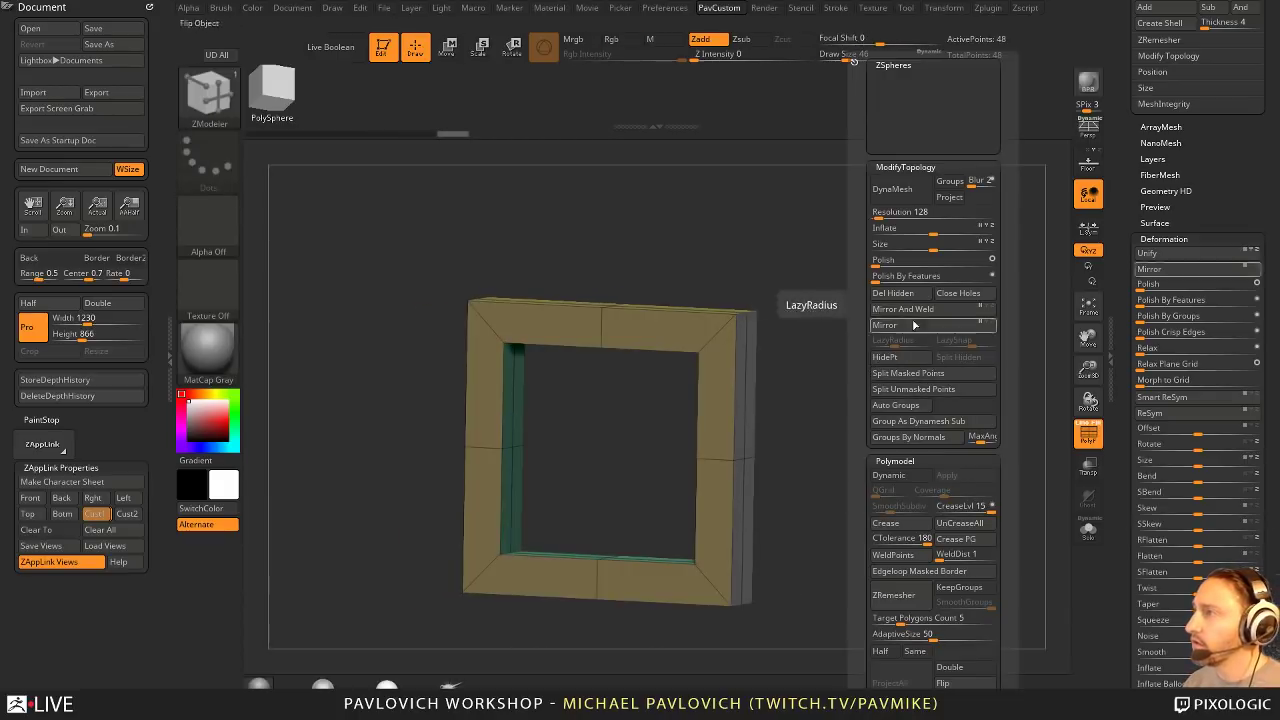
pyautogui.click(893, 538)
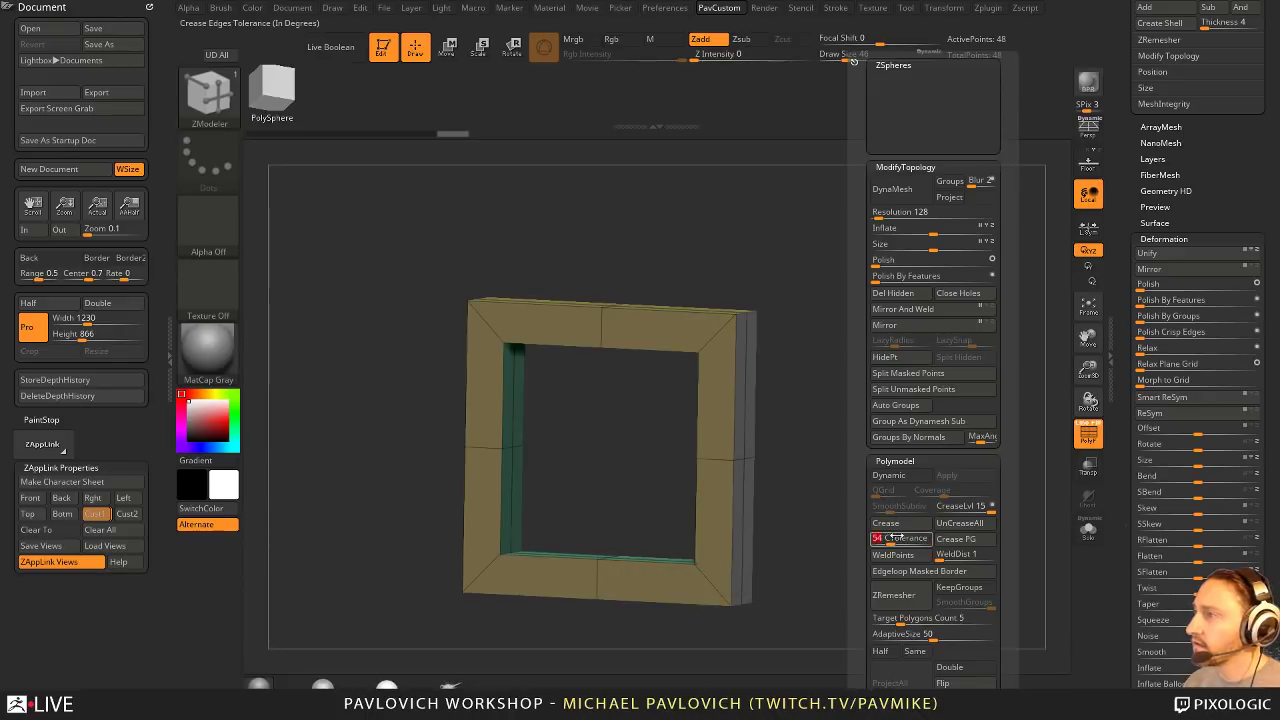
pyautogui.click(893, 524)
pyautogui.click(903, 477)
# Step: Crease the diagonal corner edge loops of the frame with ZModeler's Crease action on EdgeLoop Complete
pyautogui.moveTo(820, 392); pyautogui.dragTo(850, 353)
pyautogui.moveTo(767, 310); pyautogui.dragTo(822, 340)
pyautogui.press('space')
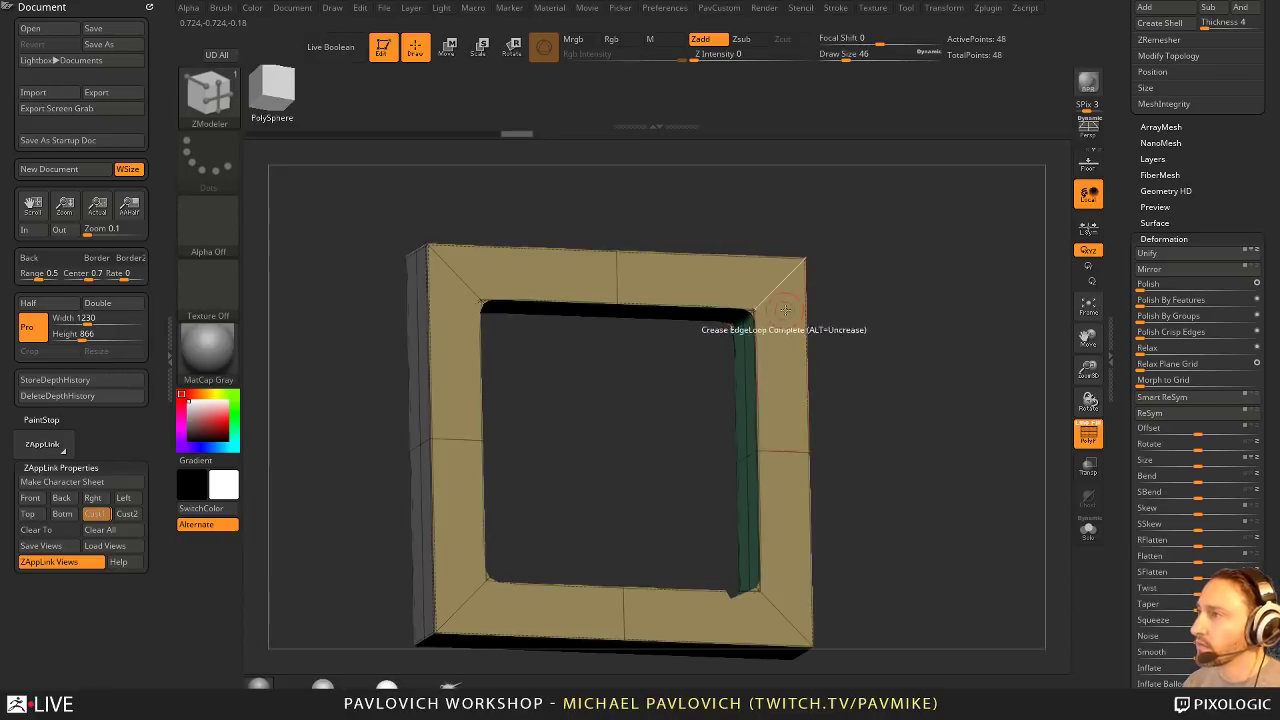
pyautogui.click(780, 285)
pyautogui.moveTo(920, 371); pyautogui.dragTo(868, 372)
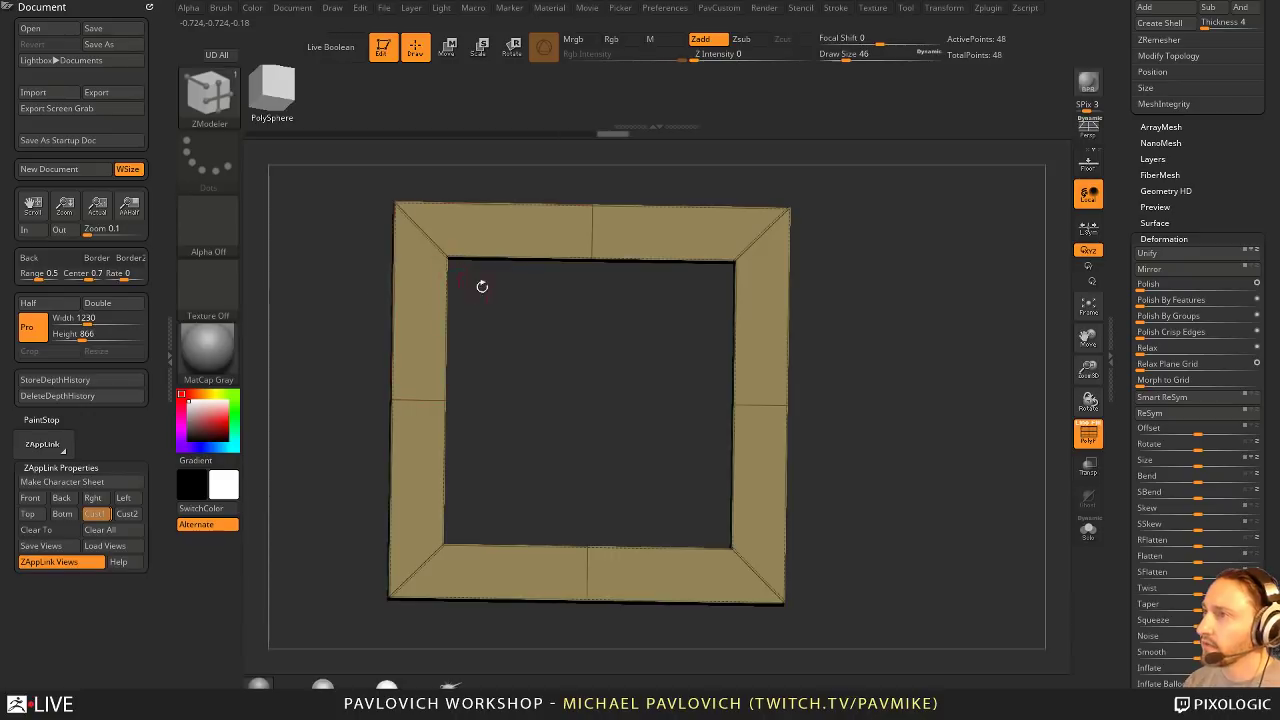
pyautogui.moveTo(480, 286); pyautogui.dragTo(756, 344)
pyautogui.moveTo(850, 322); pyautogui.dragTo(778, 376)
pyautogui.moveTo(765, 425); pyautogui.dragTo(836, 419)
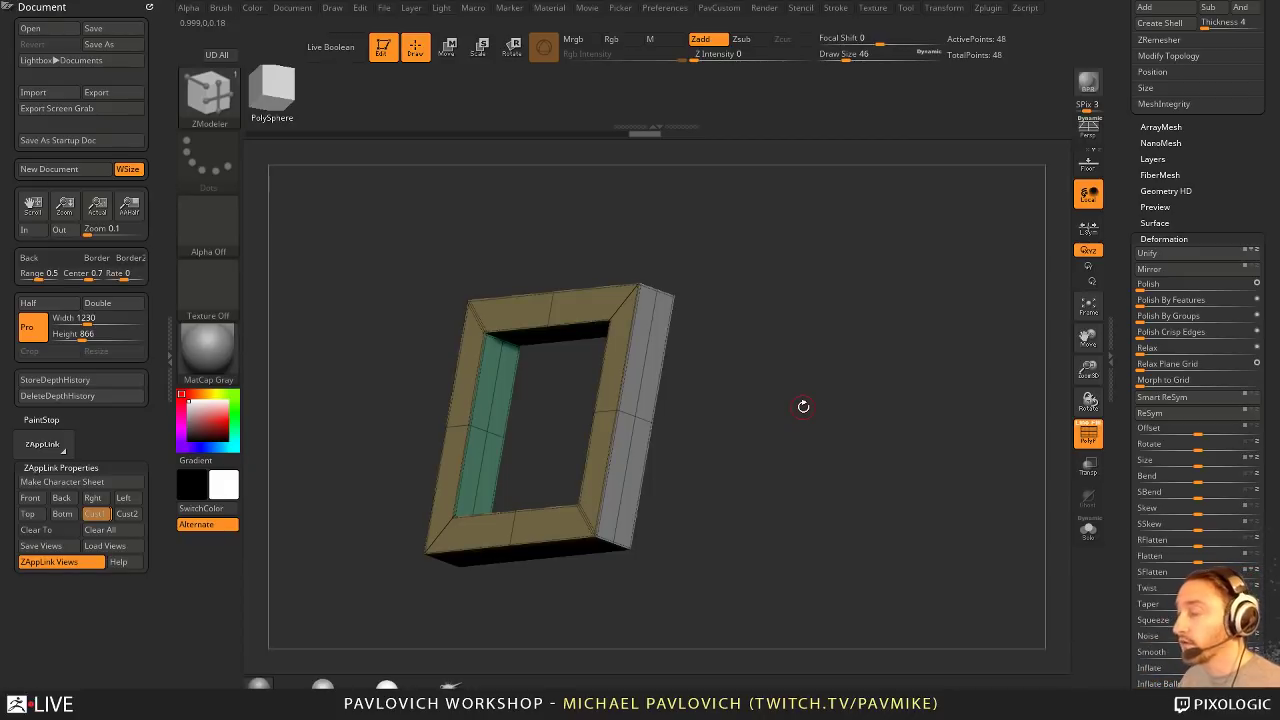
# Step: Switch to the Sphere3D primitive and convert it to a PolyMesh3D
pyautogui.click(1100, 316)
pyautogui.moveTo(1125, 213); pyautogui.dragTo(1152, 308)
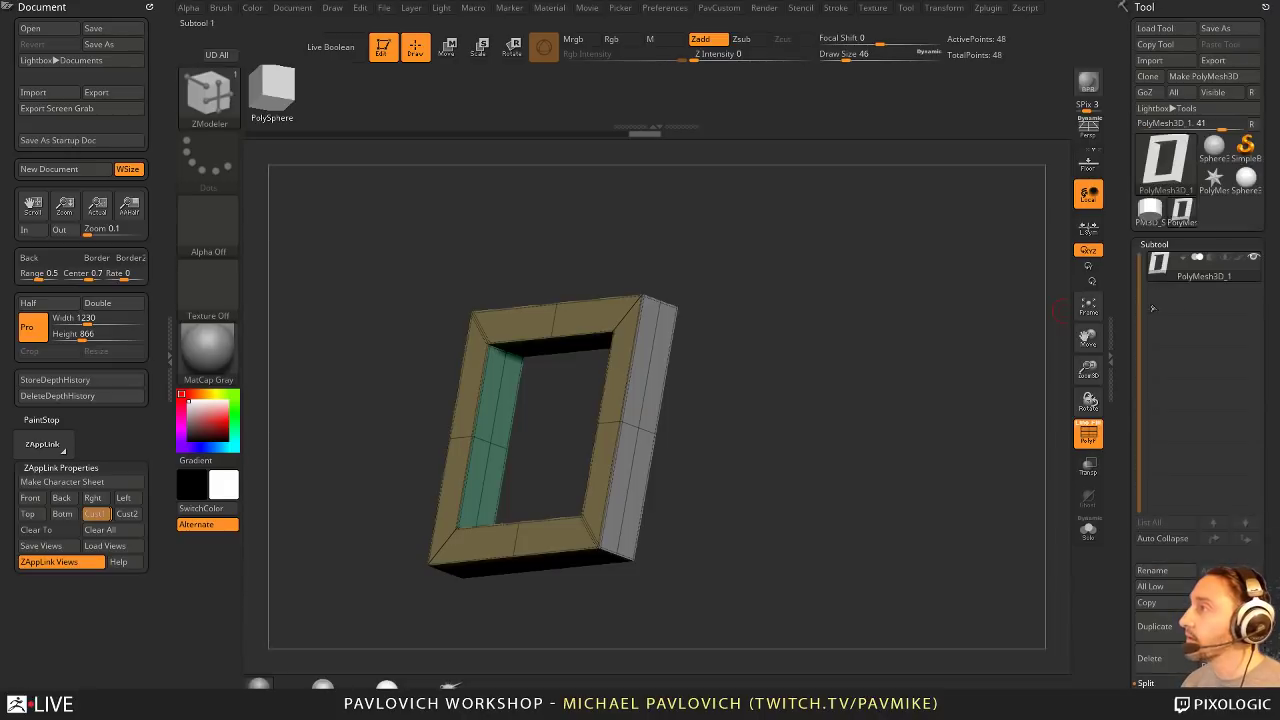
pyautogui.click(1243, 183)
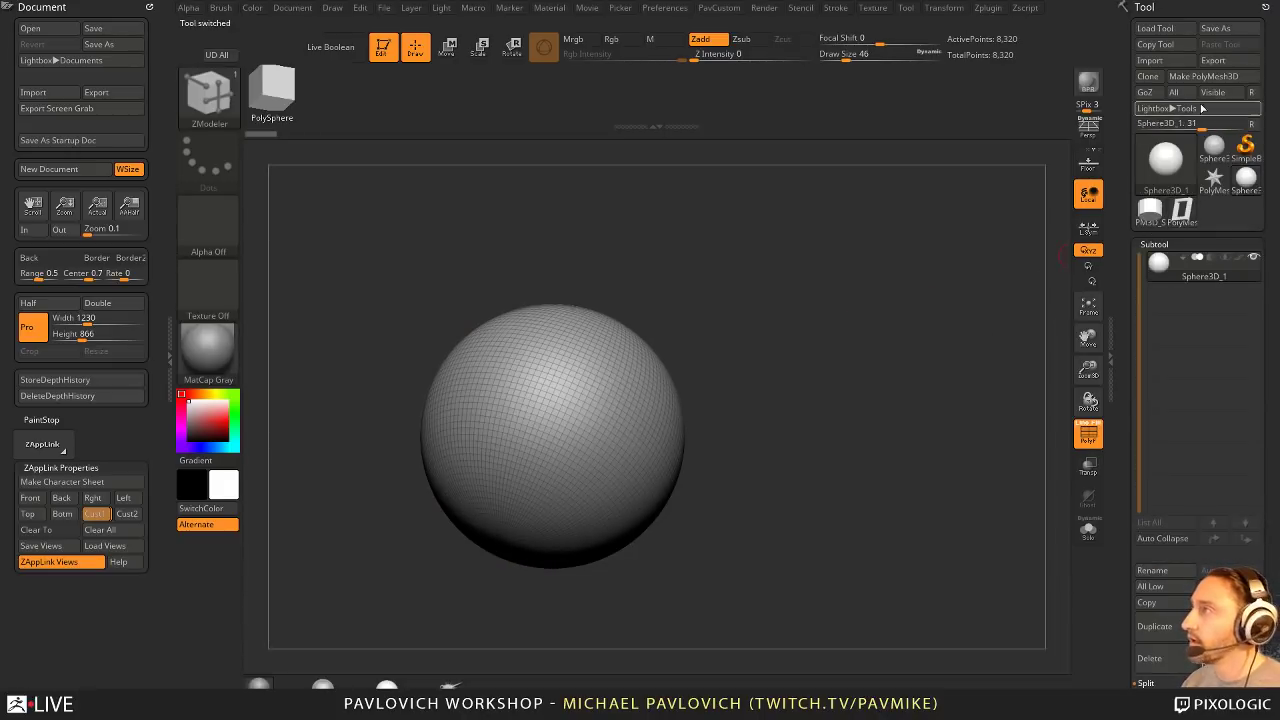
pyautogui.click(1203, 76)
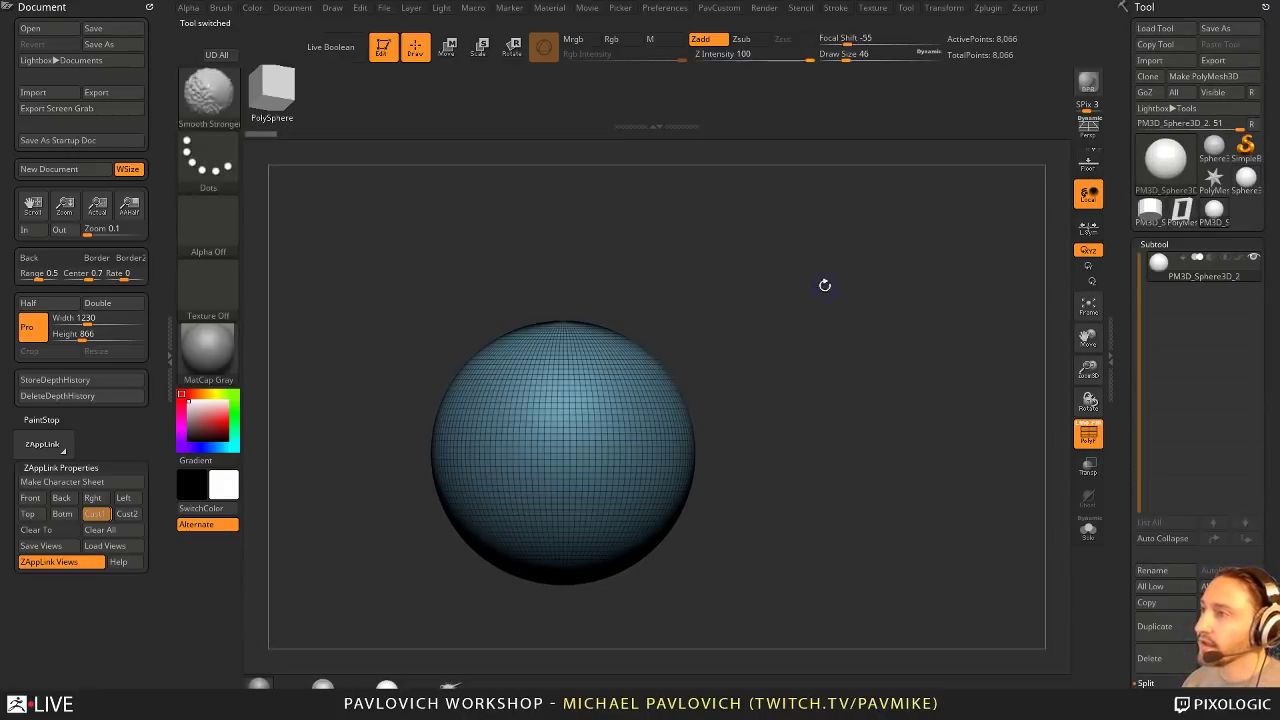
# Step: Choose the SliceRect brush and slice a rectangular region across the upper part of the sphere into its own polygroup
pyautogui.hotkey('ctrl', 'shift')
pyautogui.click(236, 104)
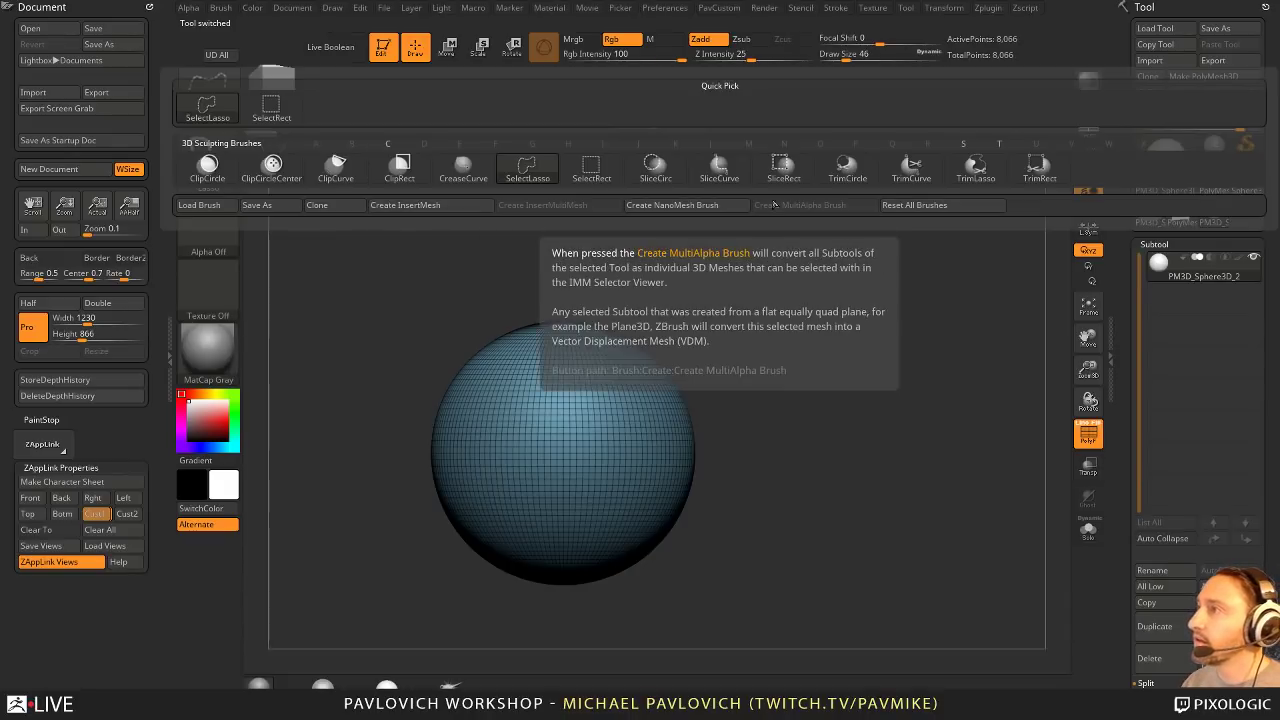
pyautogui.click(783, 168)
pyautogui.moveTo(518, 277)
pyautogui.keyDown('ctrl'); pyautogui.keyDown('shift'); pyautogui.mouseDown()
pyautogui.moveTo(688, 372)
pyautogui.moveTo(642, 388)
pyautogui.mouseUp(); pyautogui.keyUp('shift'); pyautogui.keyUp('ctrl')
pyautogui.moveTo(751, 345)
pyautogui.mouseDown()
pyautogui.moveTo(880, 394)
pyautogui.moveTo(843, 415)
pyautogui.mouseUp()
pyautogui.keyDown('alt'); pyautogui.moveTo(796, 361); pyautogui.dragTo(862, 400); pyautogui.keyUp('alt')
pyautogui.moveTo(868, 392); pyautogui.dragTo(905, 375)
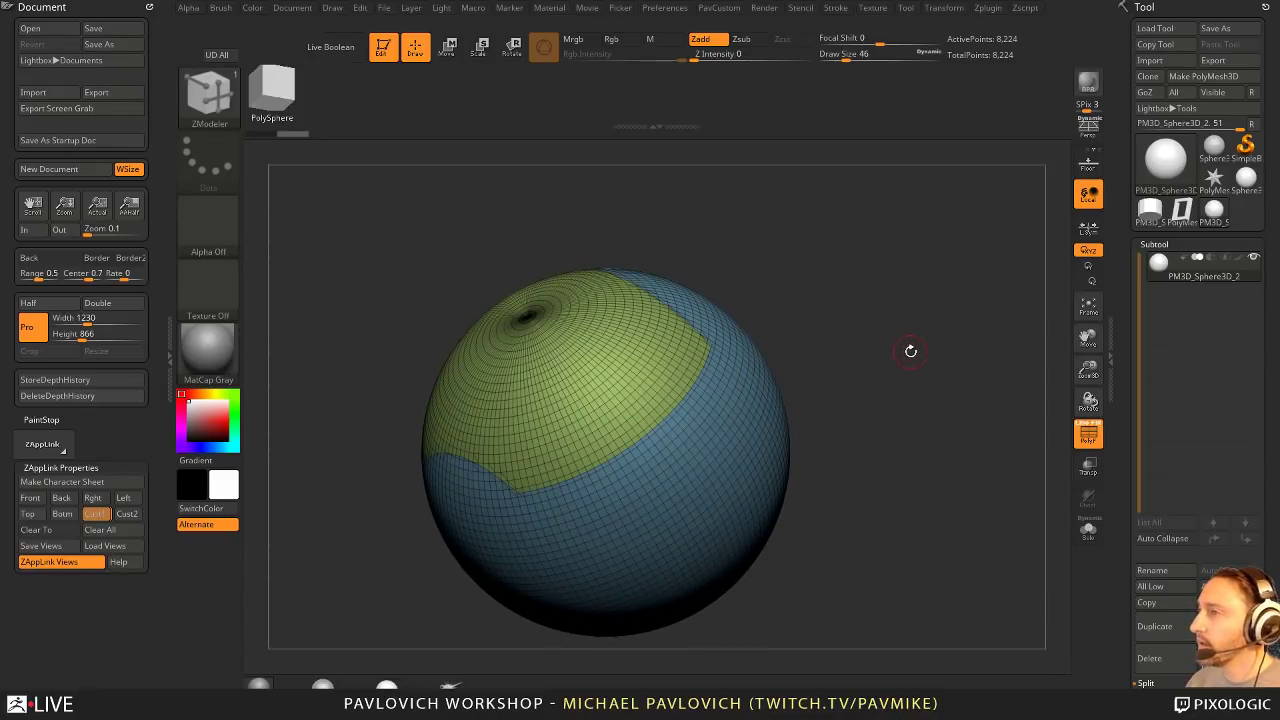
# Step: ZRemesh the sliced sphere at Half density with KeepGroups enabled and SmoothGroups set to 0
pyautogui.press('space')
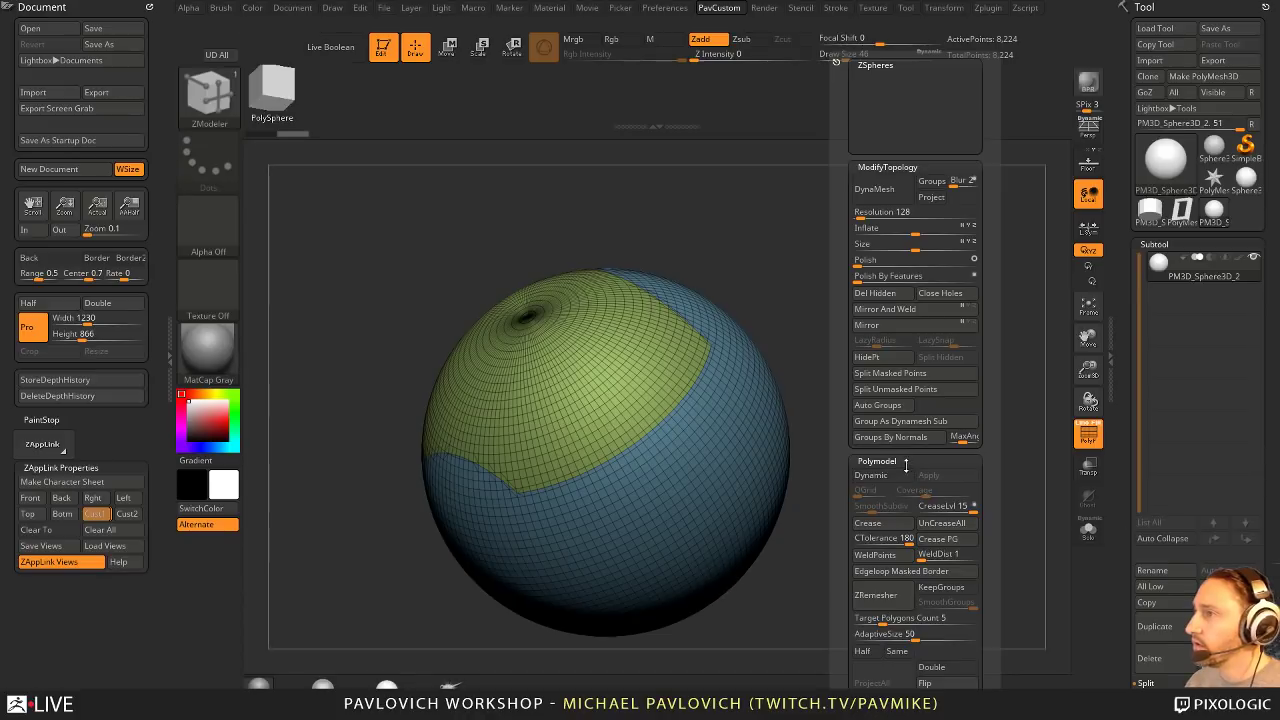
pyautogui.press('space')
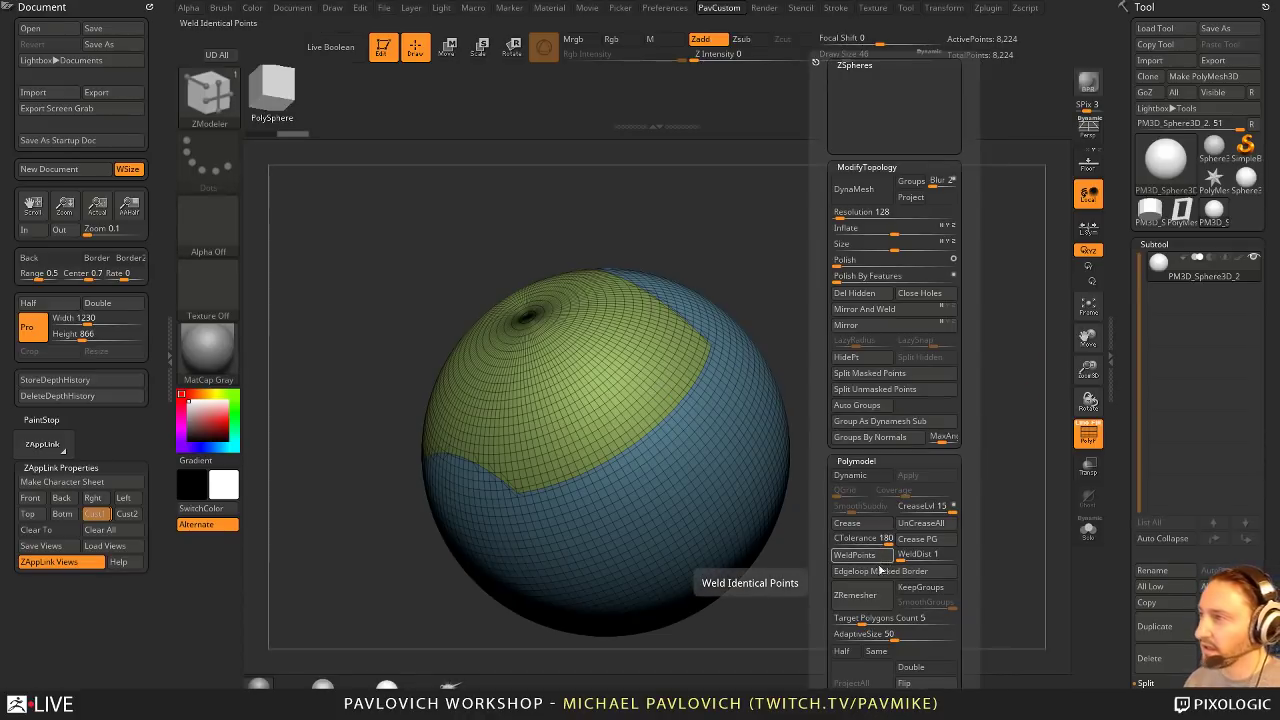
pyautogui.click(920, 587)
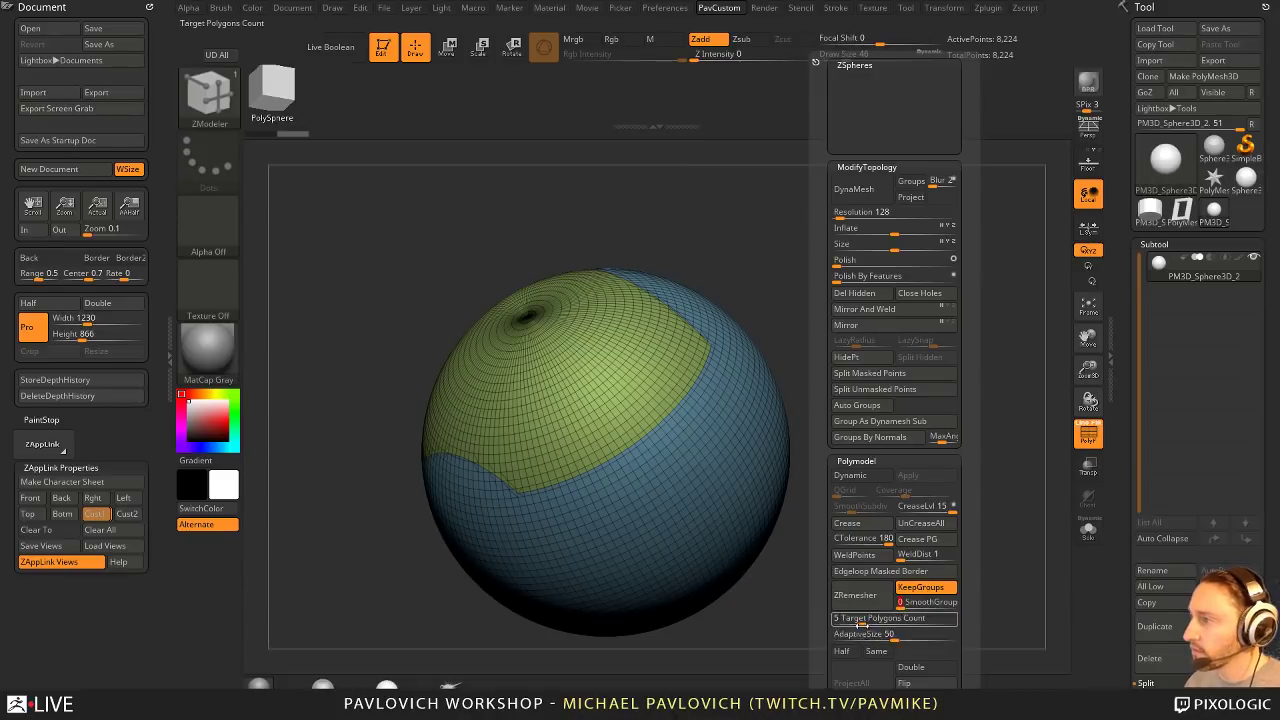
pyautogui.click(842, 651)
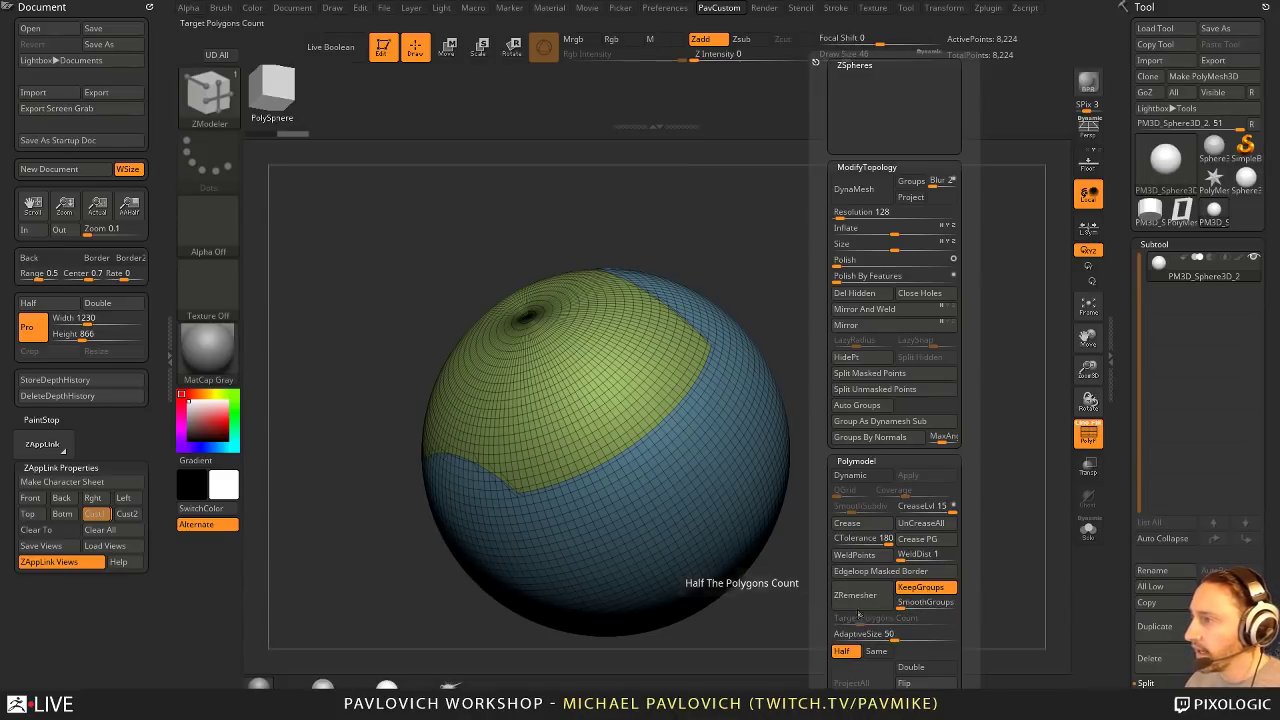
pyautogui.click(874, 598)
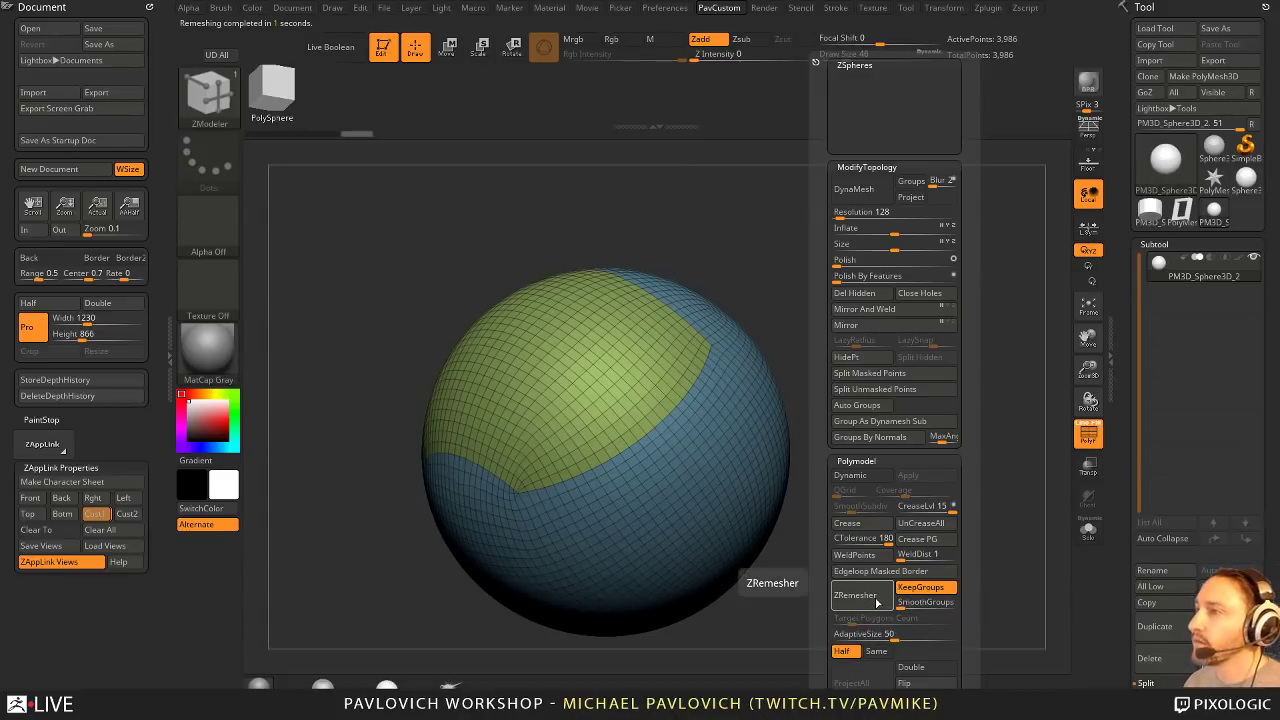
# Step: Isolate the sphere's green upper polygroup and split the hidden part off into its own subtool
pyautogui.keyDown('alt'); pyautogui.moveTo(889, 261); pyautogui.dragTo(908, 344); pyautogui.keyUp('alt')
pyautogui.moveTo(908, 344); pyautogui.dragTo(881, 338)
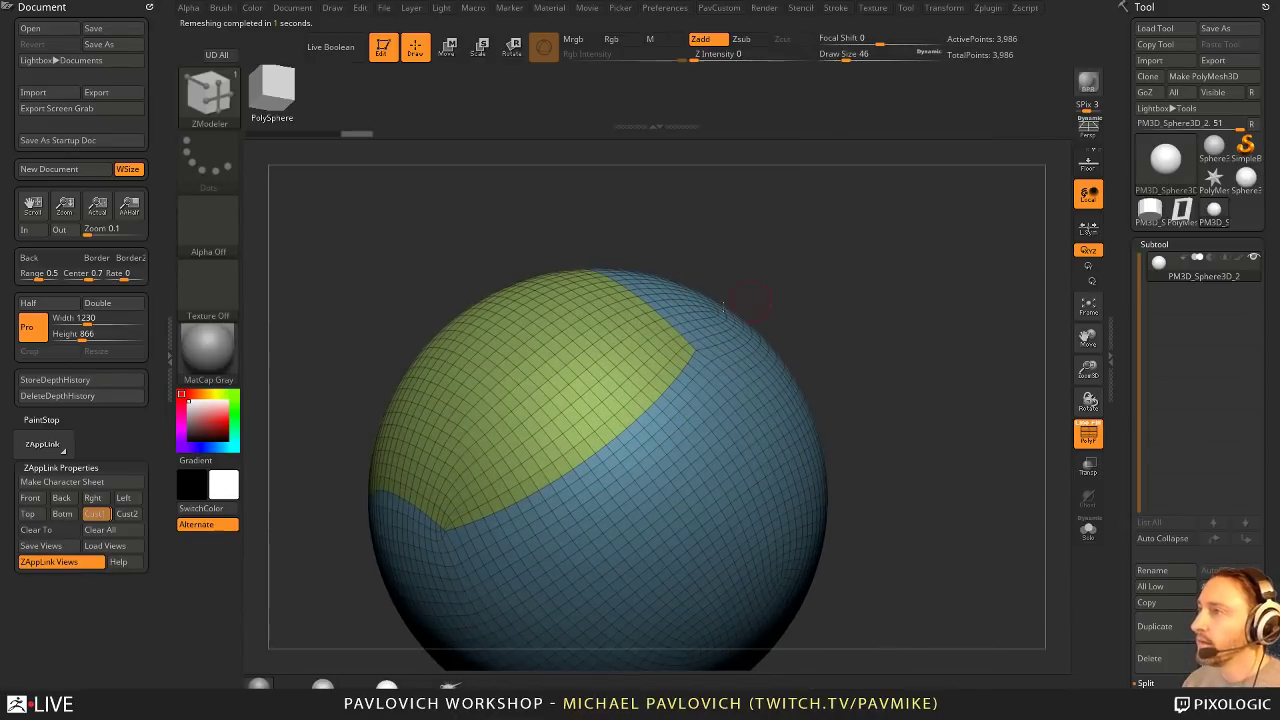
pyautogui.keyDown('ctrl'); pyautogui.keyDown('shift'); pyautogui.click(647, 366); pyautogui.keyUp('shift'); pyautogui.keyUp('ctrl')
pyautogui.hotkey('shift', 'space')
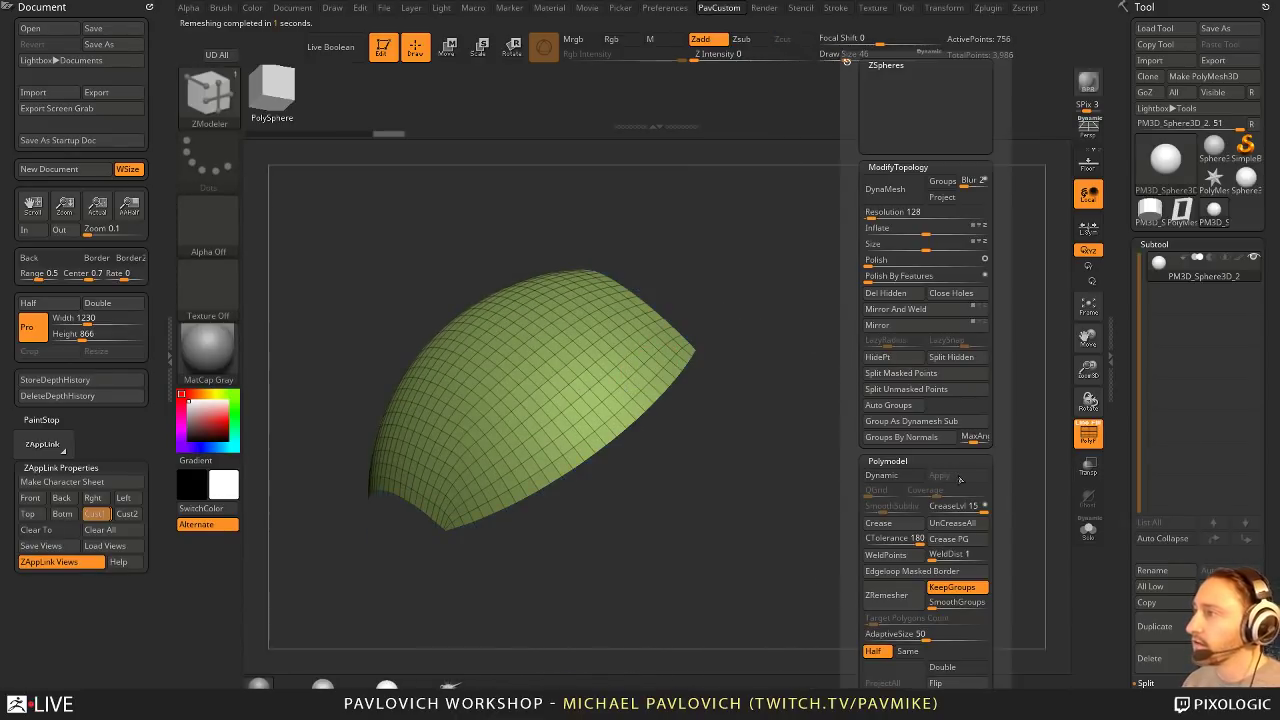
pyautogui.click(957, 372)
# Step: Try to extrude the split-off panel with ZModeler's QMesh action on Polygroup All
pyautogui.press('space')
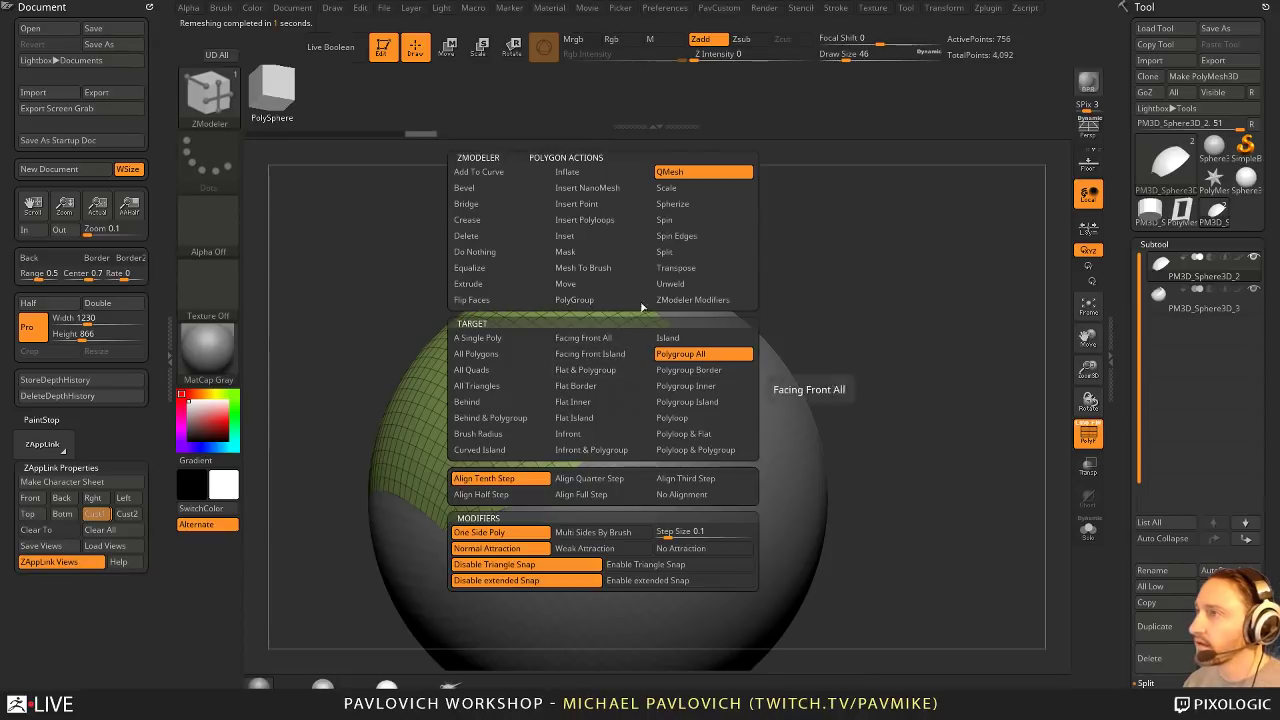
pyautogui.click(671, 338)
pyautogui.keyDown('alt'); pyautogui.moveTo(889, 283); pyautogui.dragTo(929, 315); pyautogui.keyUp('alt')
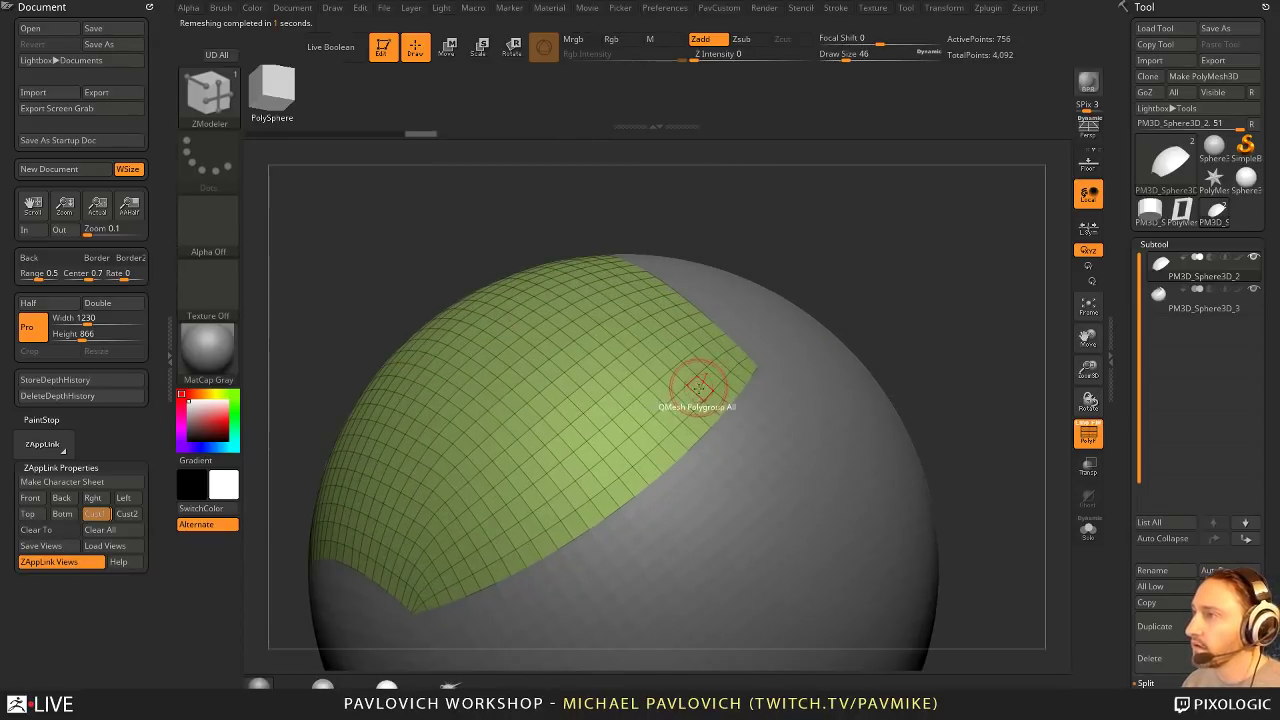
pyautogui.moveTo(698, 382); pyautogui.dragTo(748, 350)
pyautogui.keyDown('alt'); pyautogui.moveTo(892, 318); pyautogui.dragTo(954, 314); pyautogui.keyUp('alt')
pyautogui.hotkey('ctrl', 'z')
# Step: ZRemesh the split-off panel twice at Half density with KeepGroups on for a much coarser grid
pyautogui.press('2')
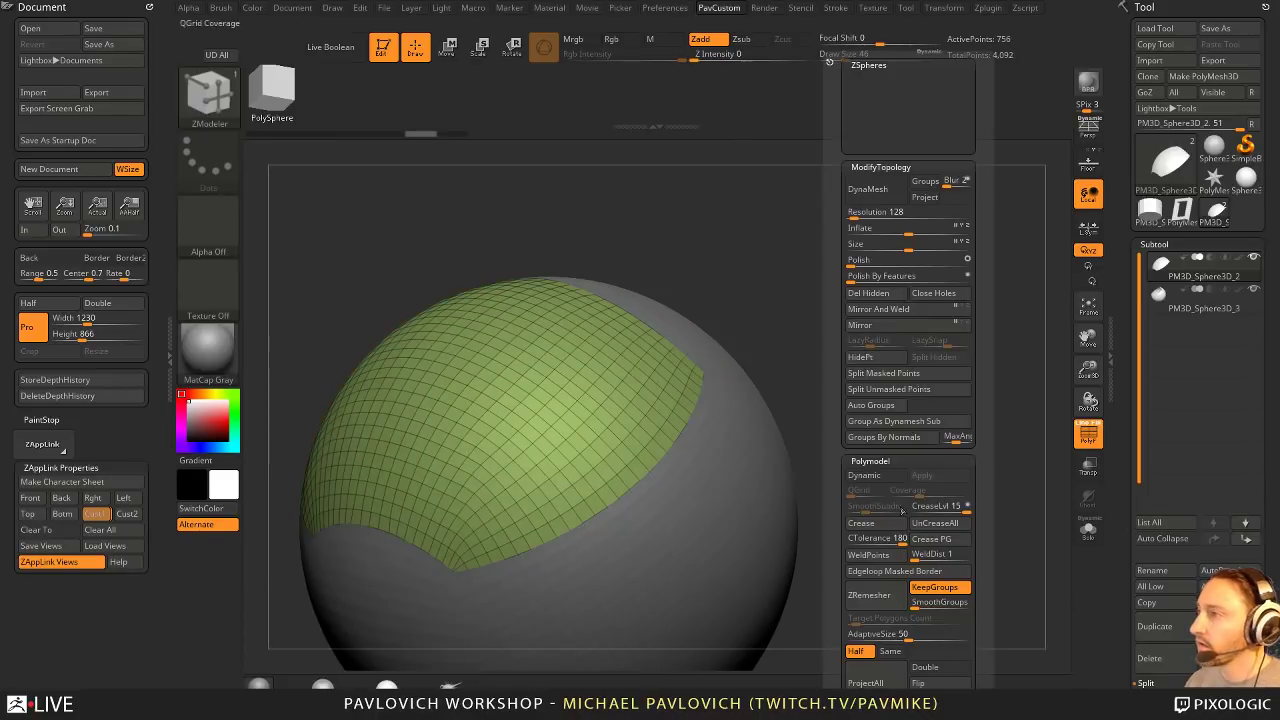
pyautogui.click(874, 603)
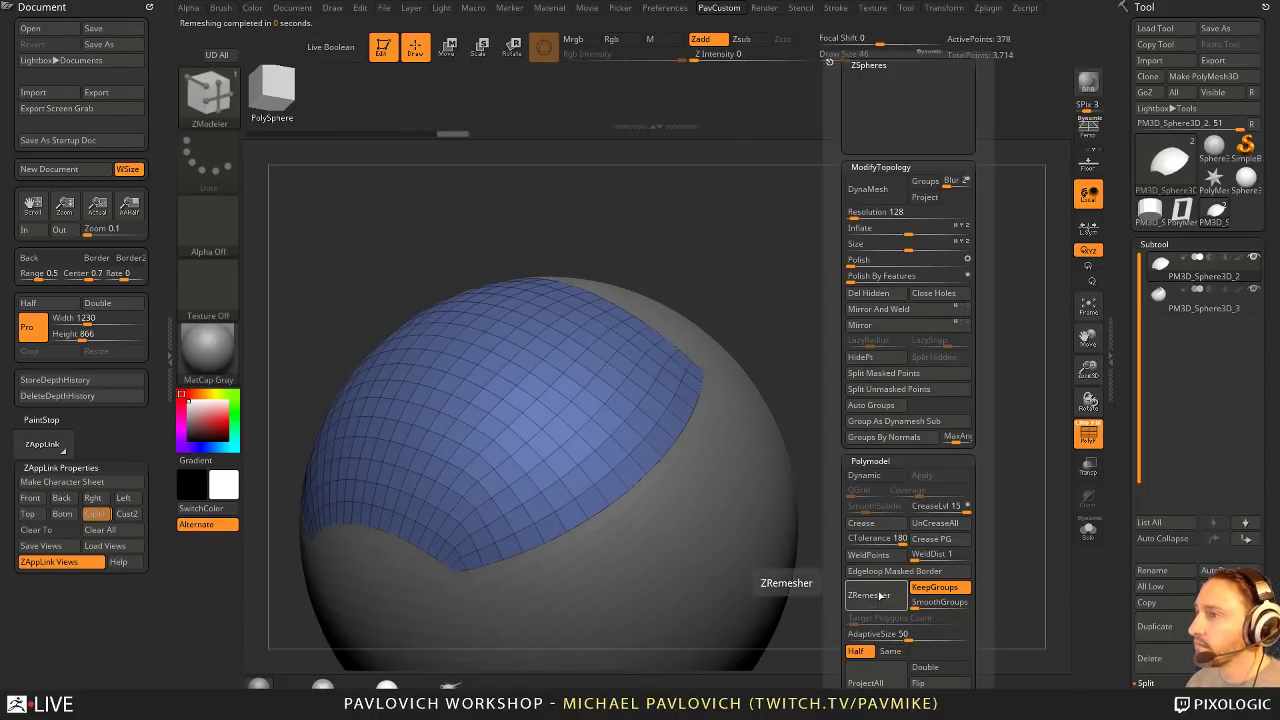
pyautogui.moveTo(783, 286); pyautogui.dragTo(848, 325)
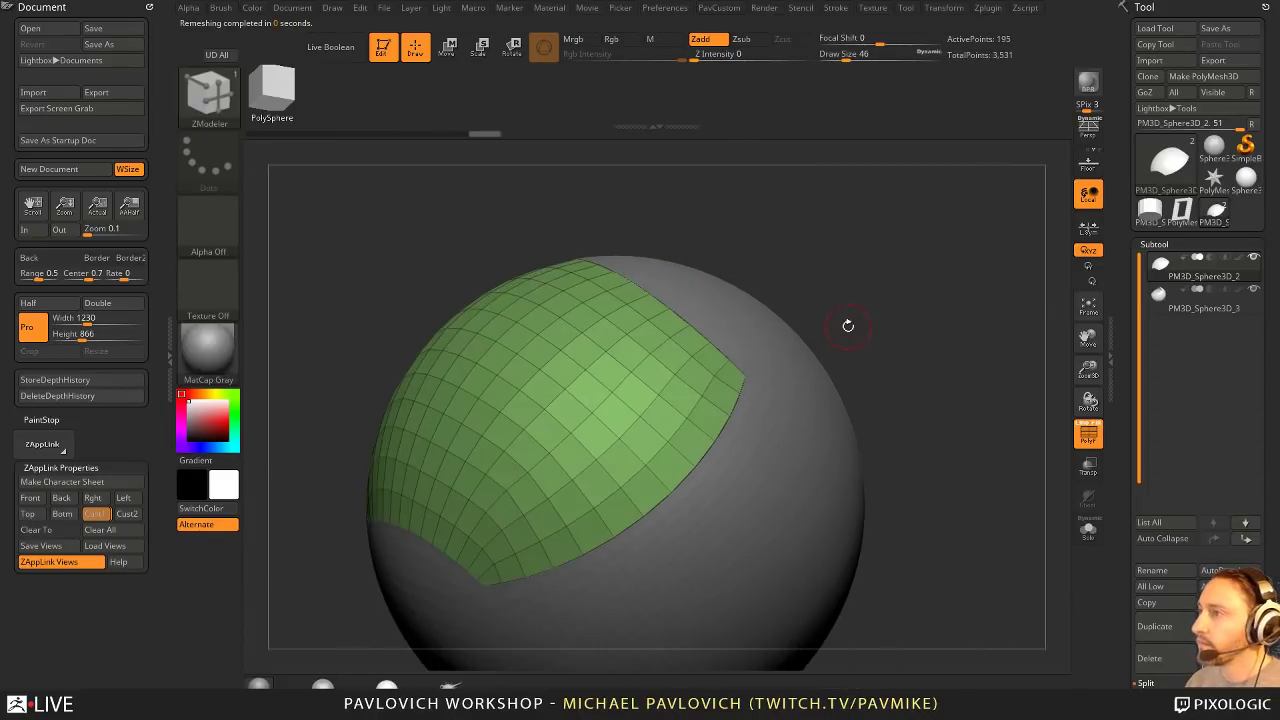
# Step: Inset the panel on Polygroup Island to form a thin border strip and set the polygon action back to QMesh
pyautogui.press('space')
pyautogui.click(713, 237)
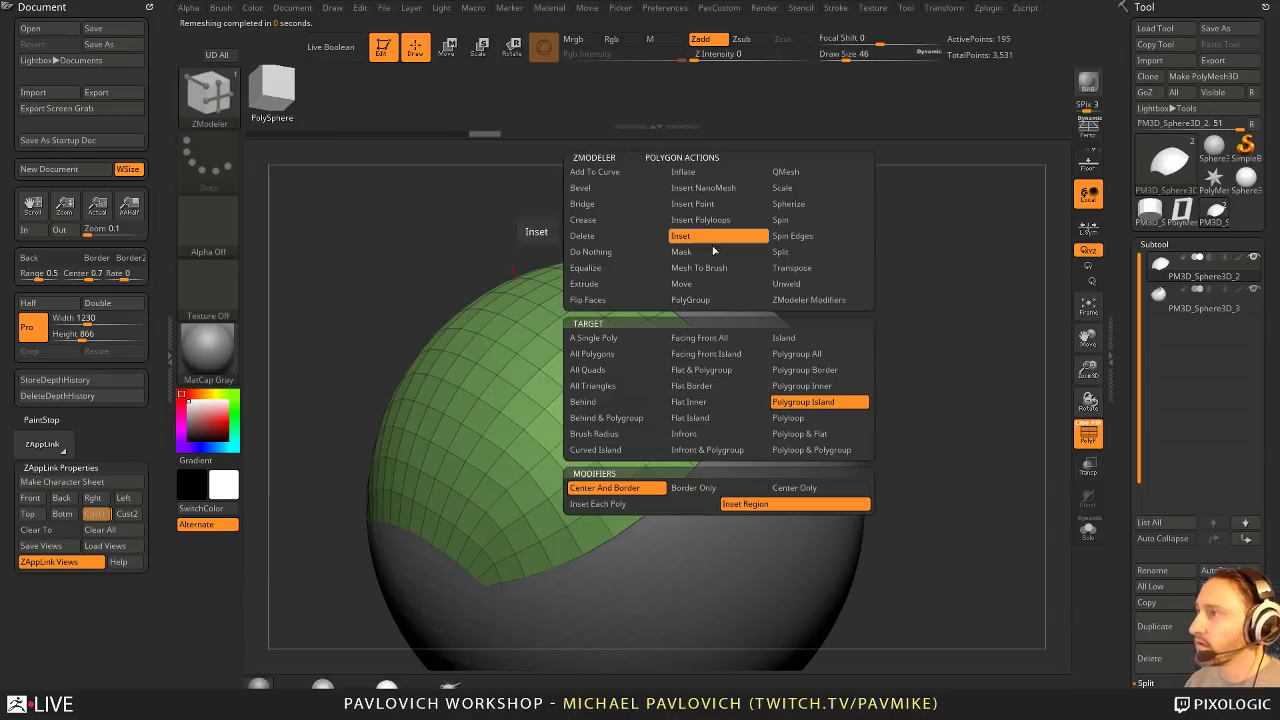
pyautogui.moveTo(711, 405); pyautogui.dragTo(701, 403)
pyautogui.press('space')
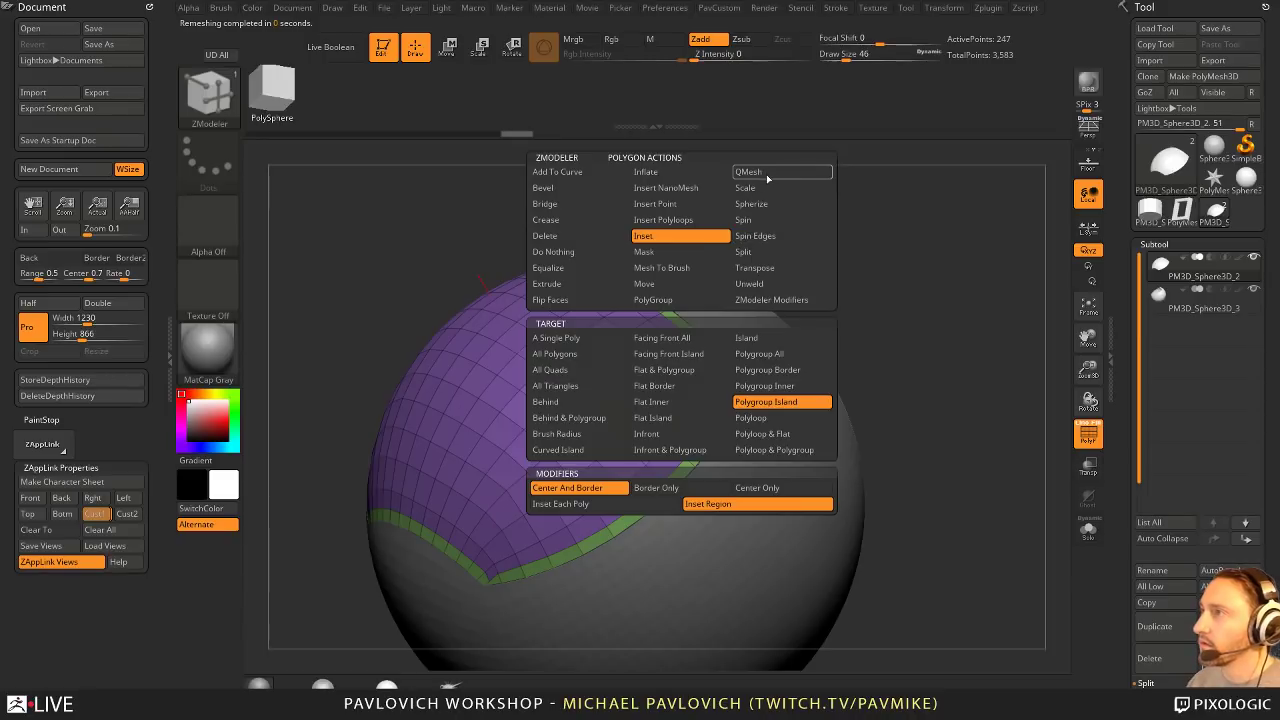
pyautogui.click(768, 176)
# Step: Solo the panel and collapse the extra edge at the border's lower corner with ZModeler's Collapse action on Edge
pyautogui.click(1087, 530)
pyautogui.moveTo(952, 437); pyautogui.dragTo(980, 435)
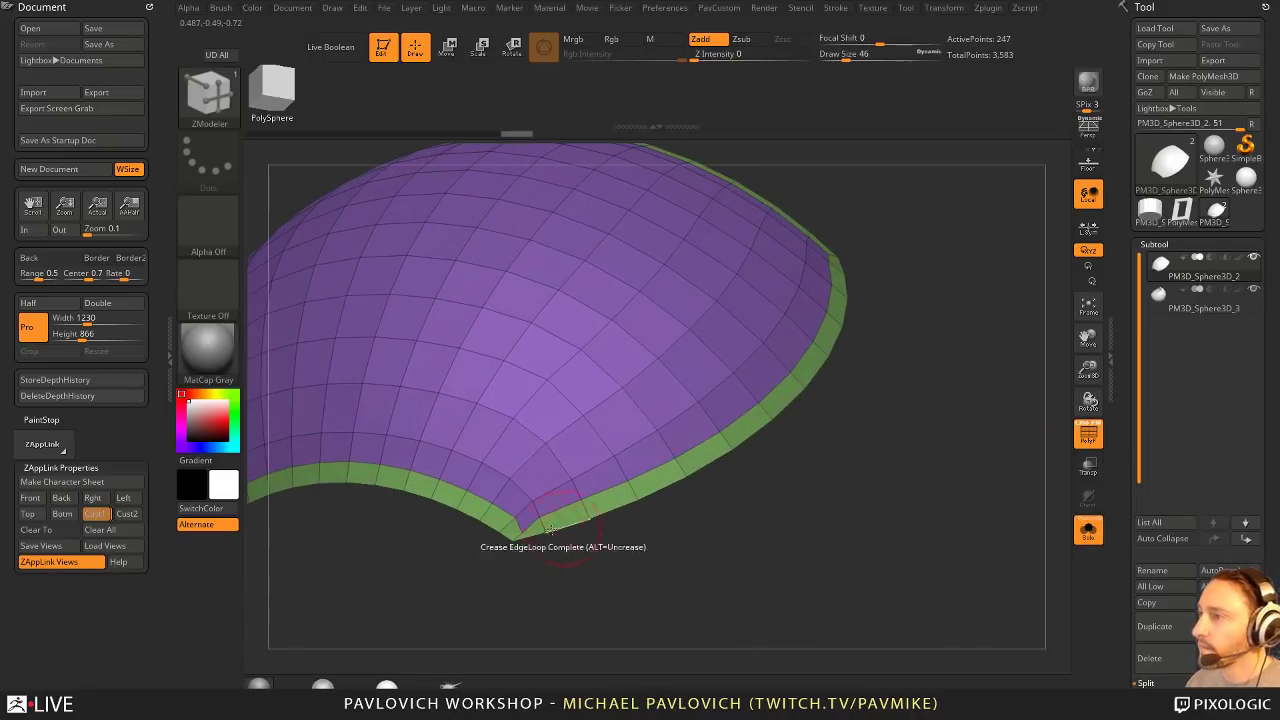
pyautogui.press('space')
pyautogui.click(399, 397)
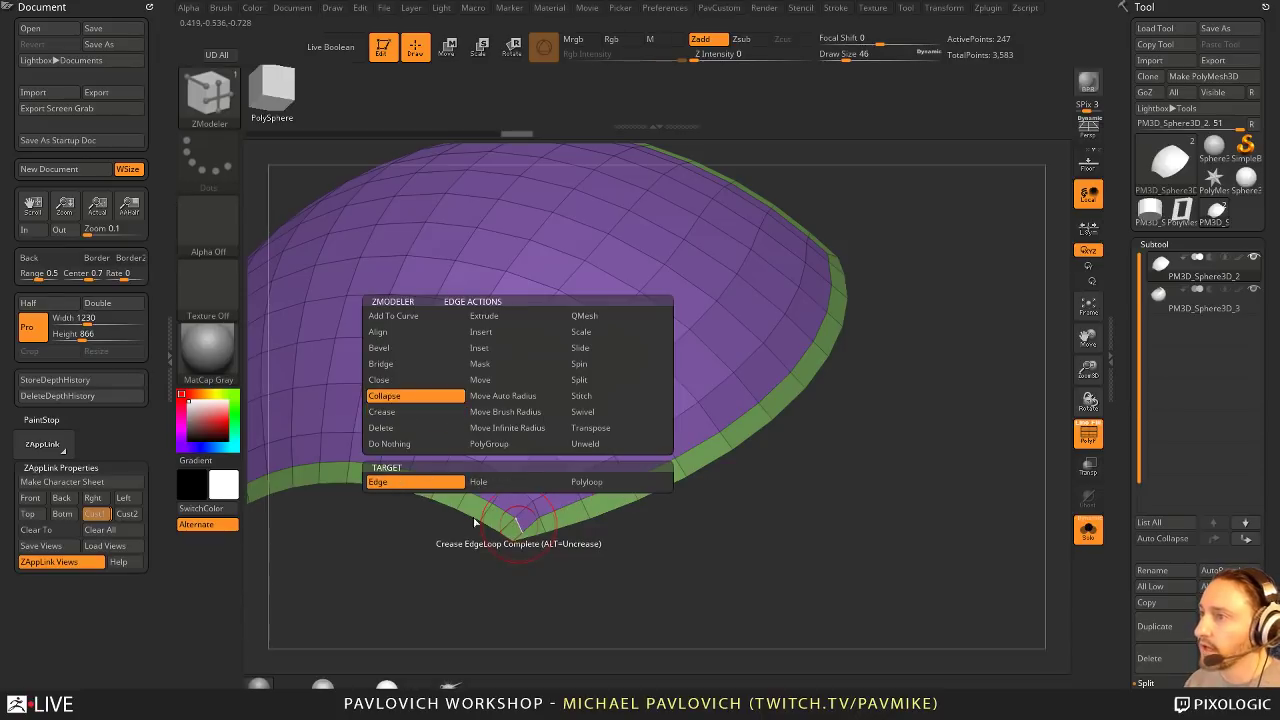
pyautogui.press('b')
pyautogui.press('m')
pyautogui.press('v')
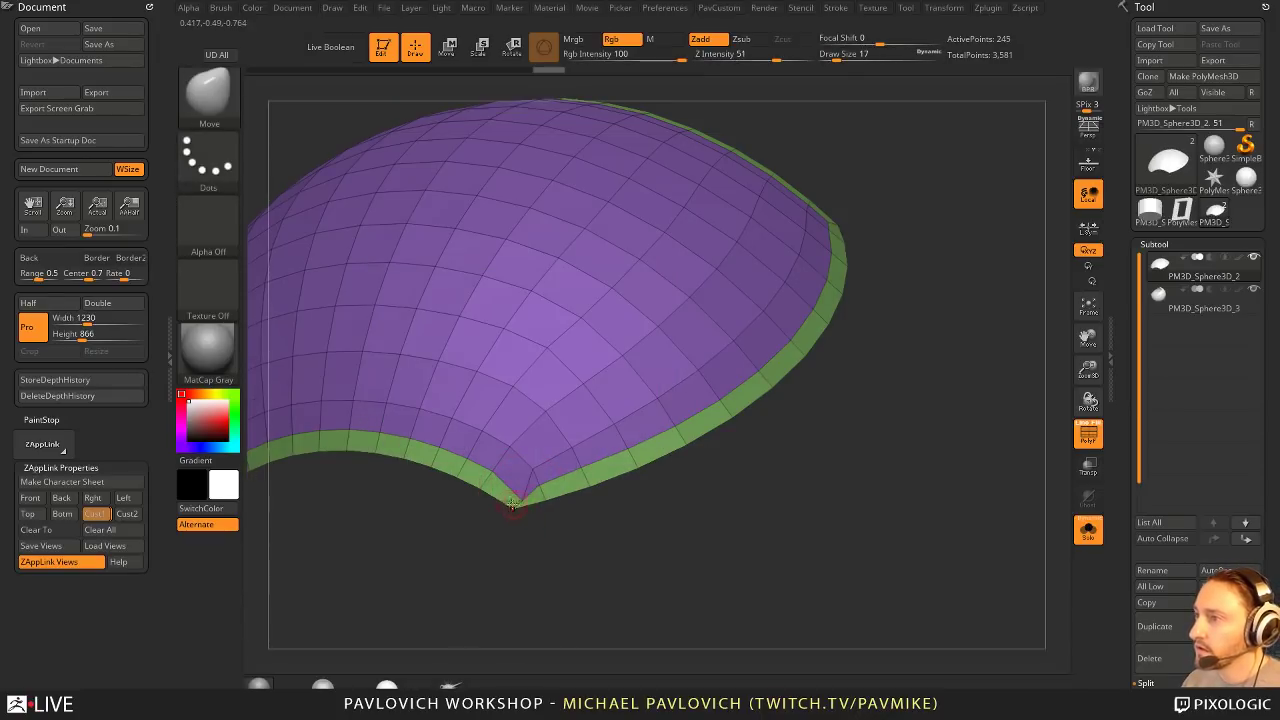
pyautogui.press('b')
pyautogui.press('z')
pyautogui.press('m')
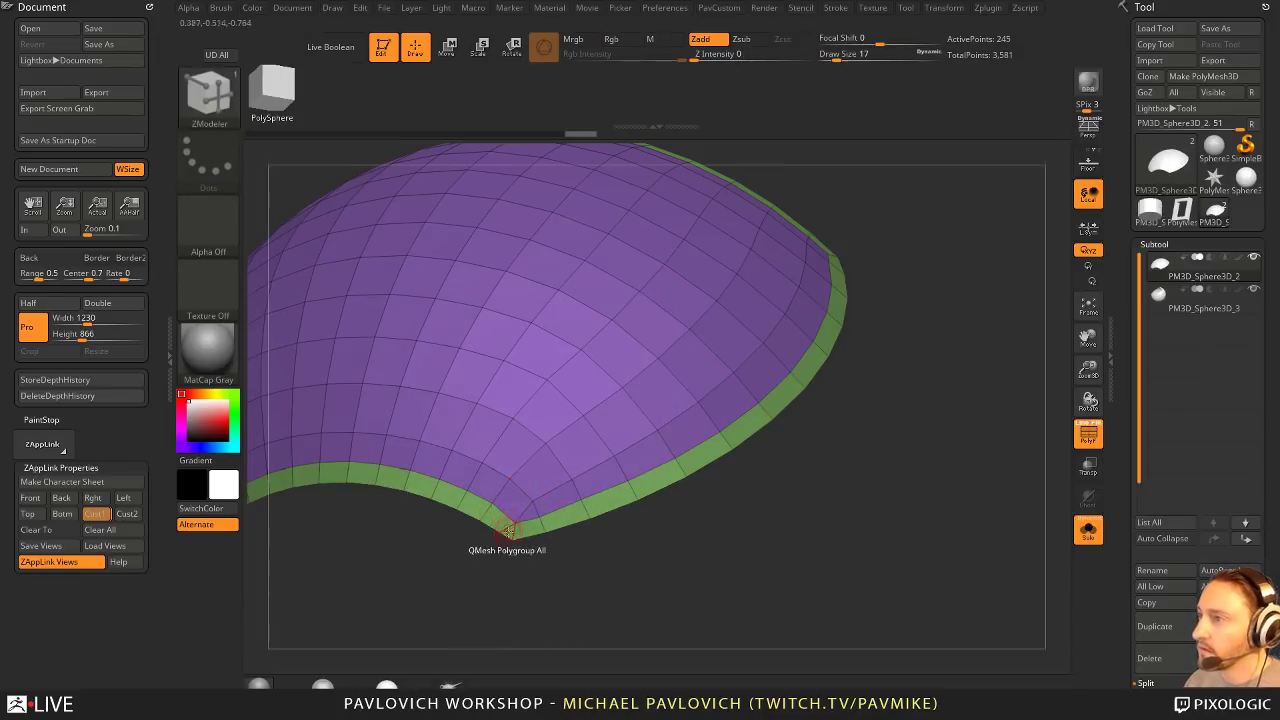
# Step: Collapse the remaining extra edges at the border strip's corners
pyautogui.press('space')
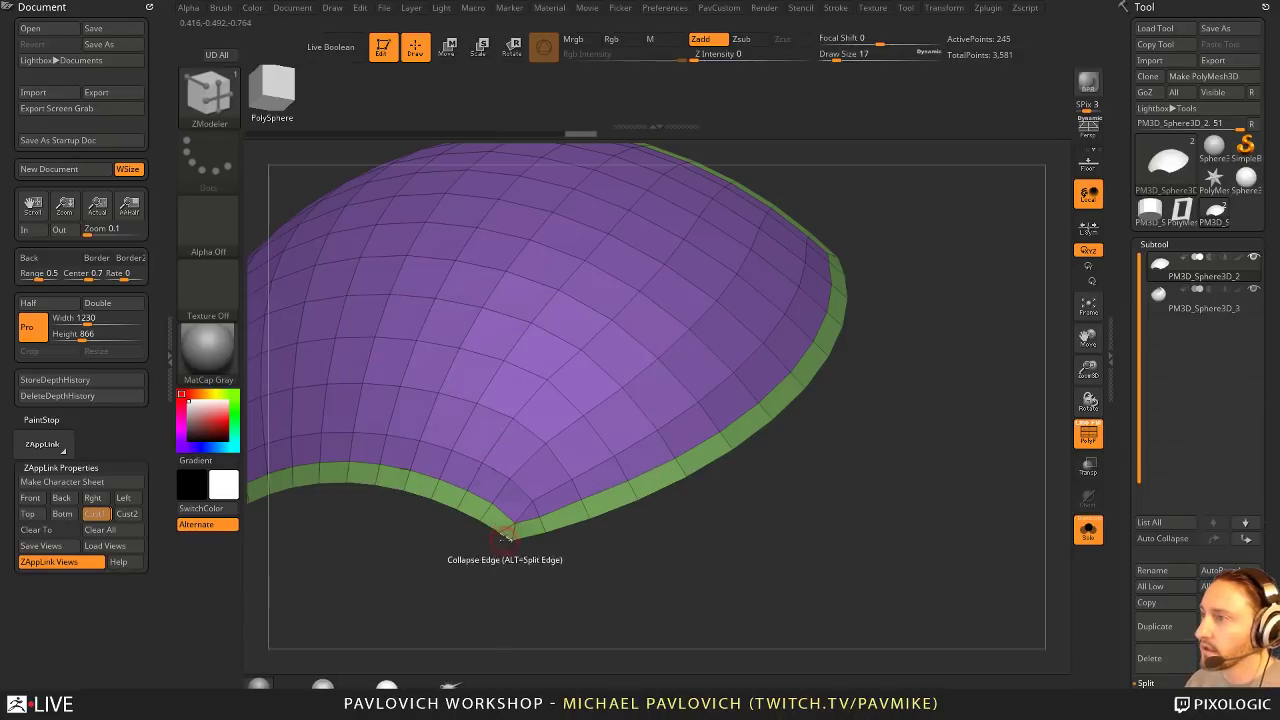
pyautogui.click(489, 527)
pyautogui.moveTo(858, 530)
pyautogui.keyDown('alt'); pyautogui.mouseDown()
pyautogui.moveTo(862, 455)
pyautogui.moveTo(983, 506)
pyautogui.moveTo(897, 503)
pyautogui.moveTo(868, 485)
pyautogui.mouseUp(); pyautogui.keyUp('alt')
pyautogui.moveTo(762, 465); pyautogui.dragTo(941, 412)
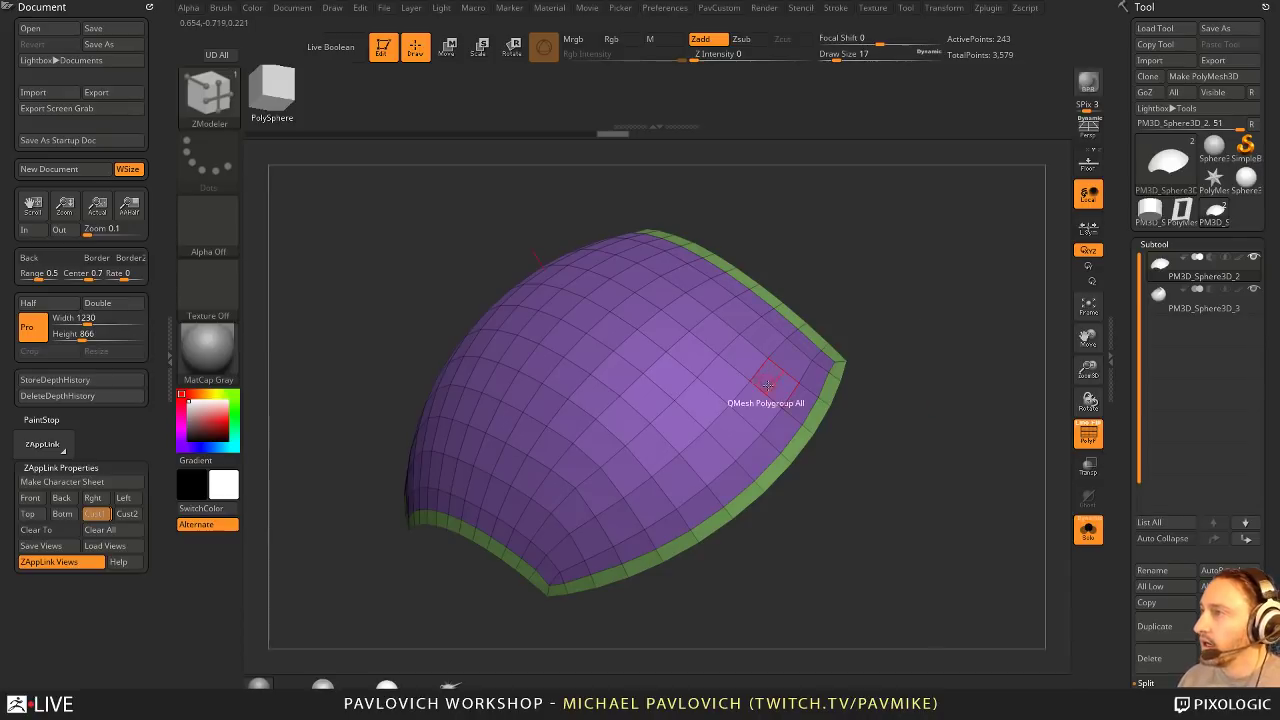
# Step: Delete the panel's purple interior with ZModeler's Delete action on Polygroup All, keeping only the border strip
pyautogui.press('space')
pyautogui.click(660, 240)
pyautogui.click(663, 450)
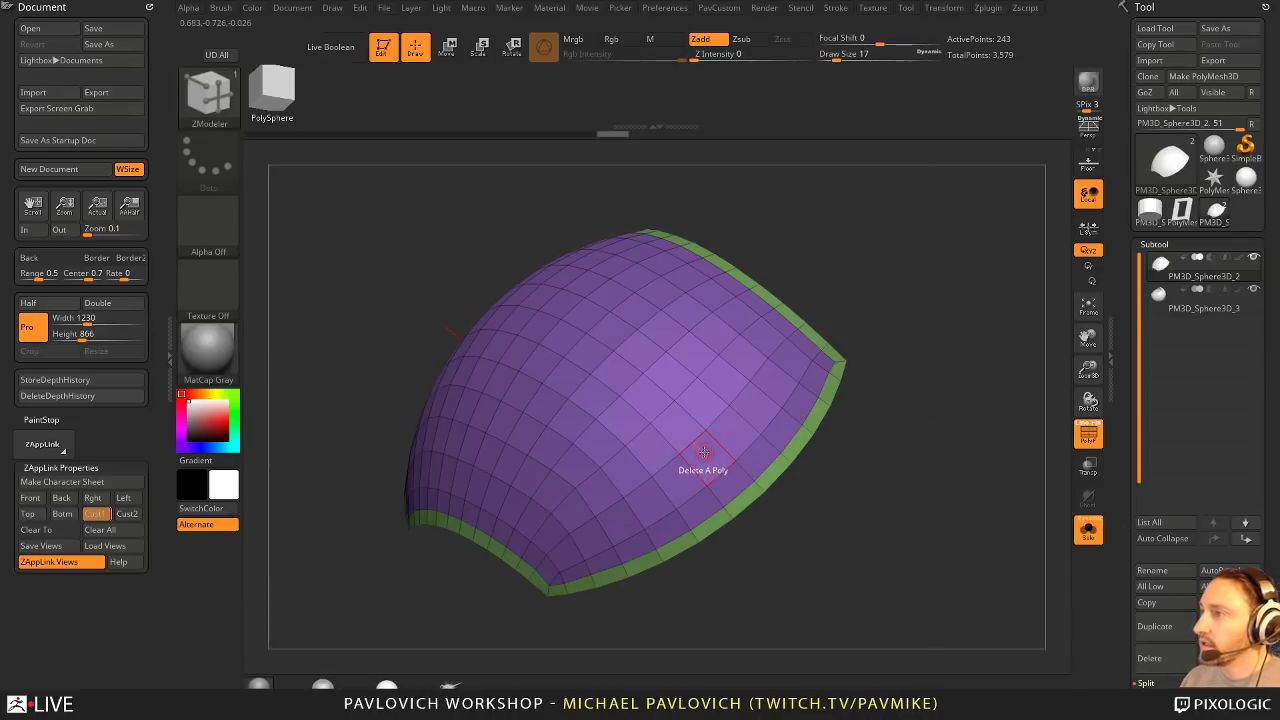
pyautogui.press('space')
pyautogui.click(800, 354)
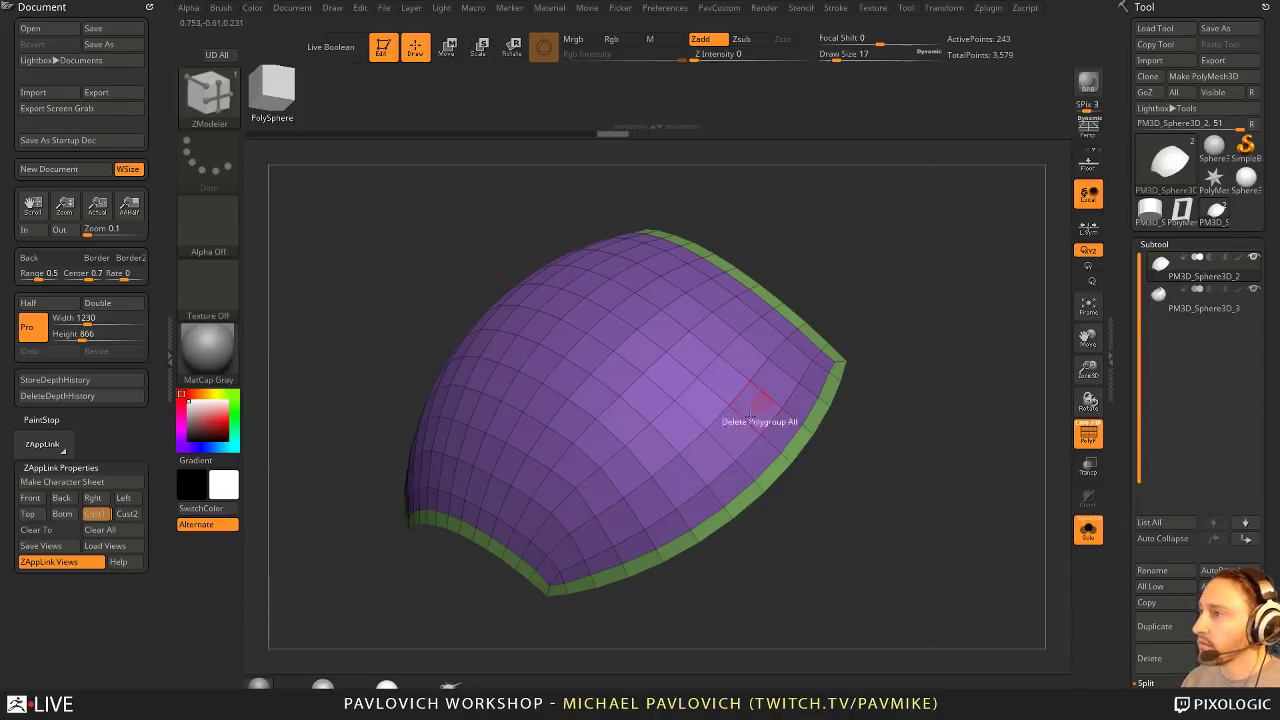
pyautogui.click(713, 457)
pyautogui.moveTo(713, 457); pyautogui.dragTo(858, 421)
# Step: Extrude the border strip into a thin solid frame with QMesh on Polygroup All
pyautogui.press('space')
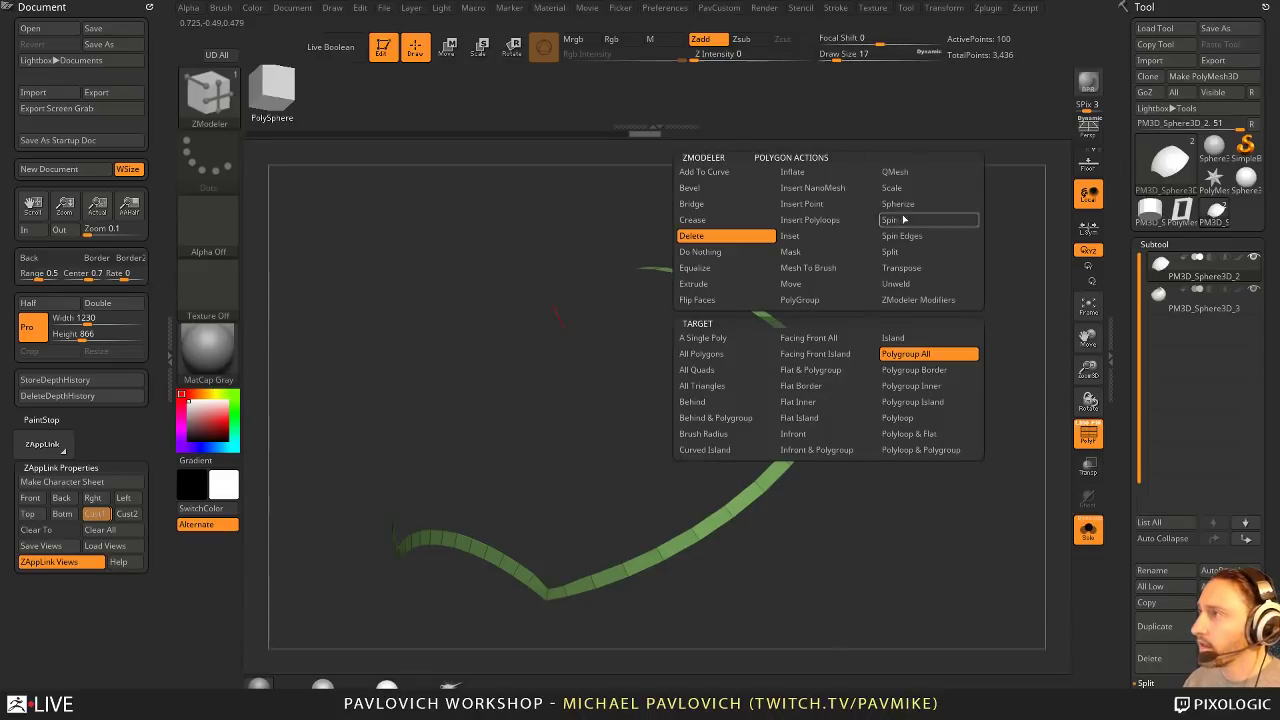
pyautogui.click(929, 188)
pyautogui.click(929, 354)
pyautogui.moveTo(813, 421); pyautogui.dragTo(912, 432)
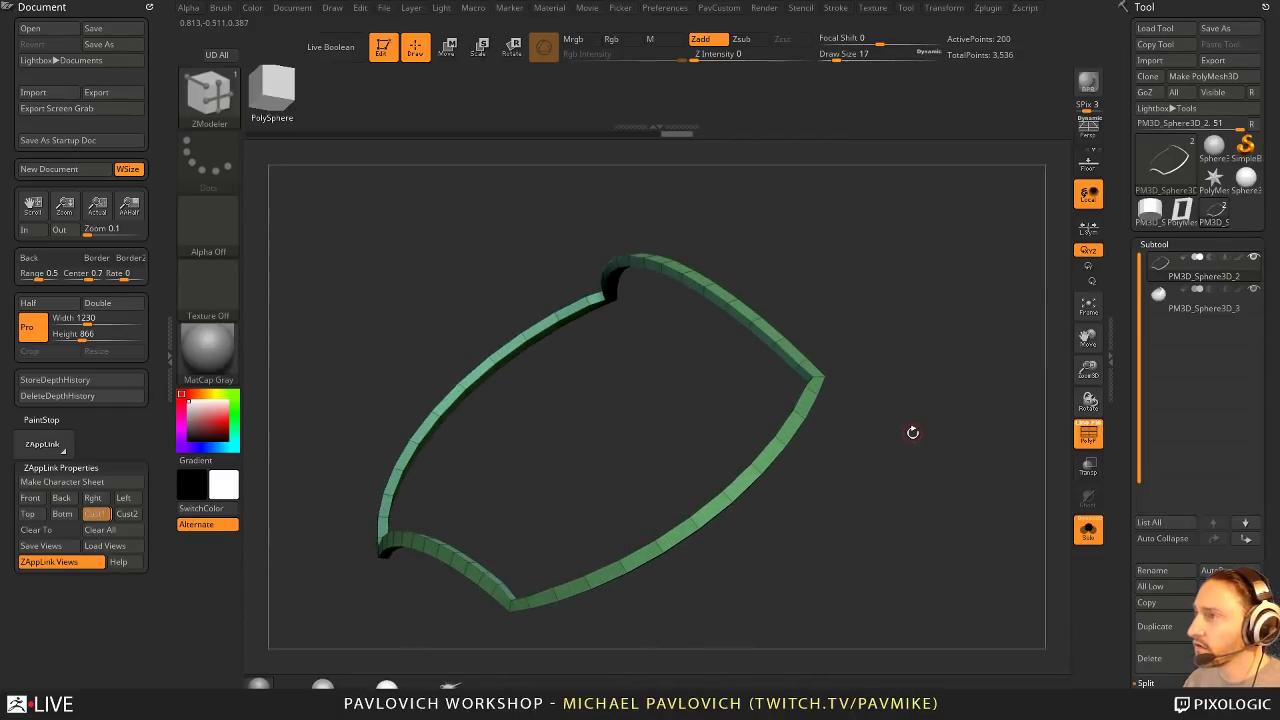
# Step: Crease the frame's edges with Dynamic subdivision on, and show the sphere again without the polyframe
pyautogui.press('`')
pyautogui.moveTo(889, 539); pyautogui.dragTo(809, 573)
pyautogui.click(882, 524)
pyautogui.click(892, 476)
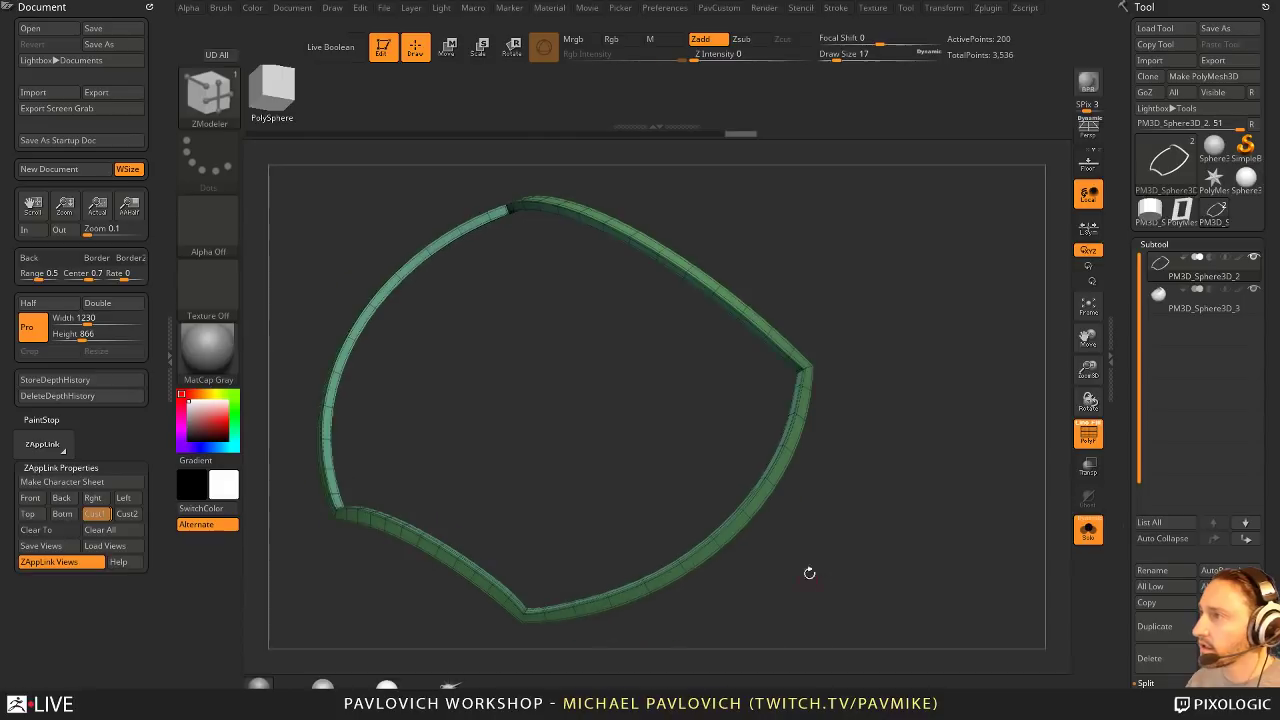
pyautogui.click(1088, 435)
pyautogui.click(1088, 530)
pyautogui.moveTo(984, 526); pyautogui.dragTo(1052, 286)
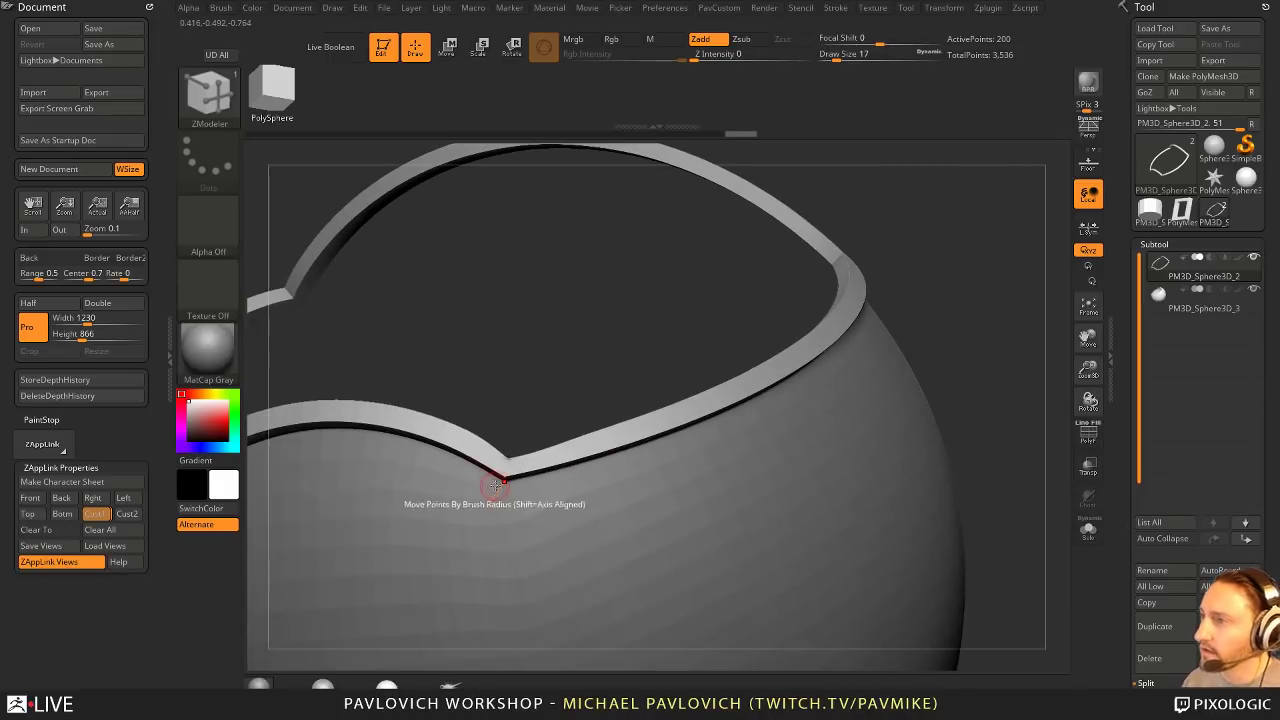
# Step: Crease the curved frame's corner edge loop with ZModeler's Crease action on EdgeLoop Complete
pyautogui.press('space')
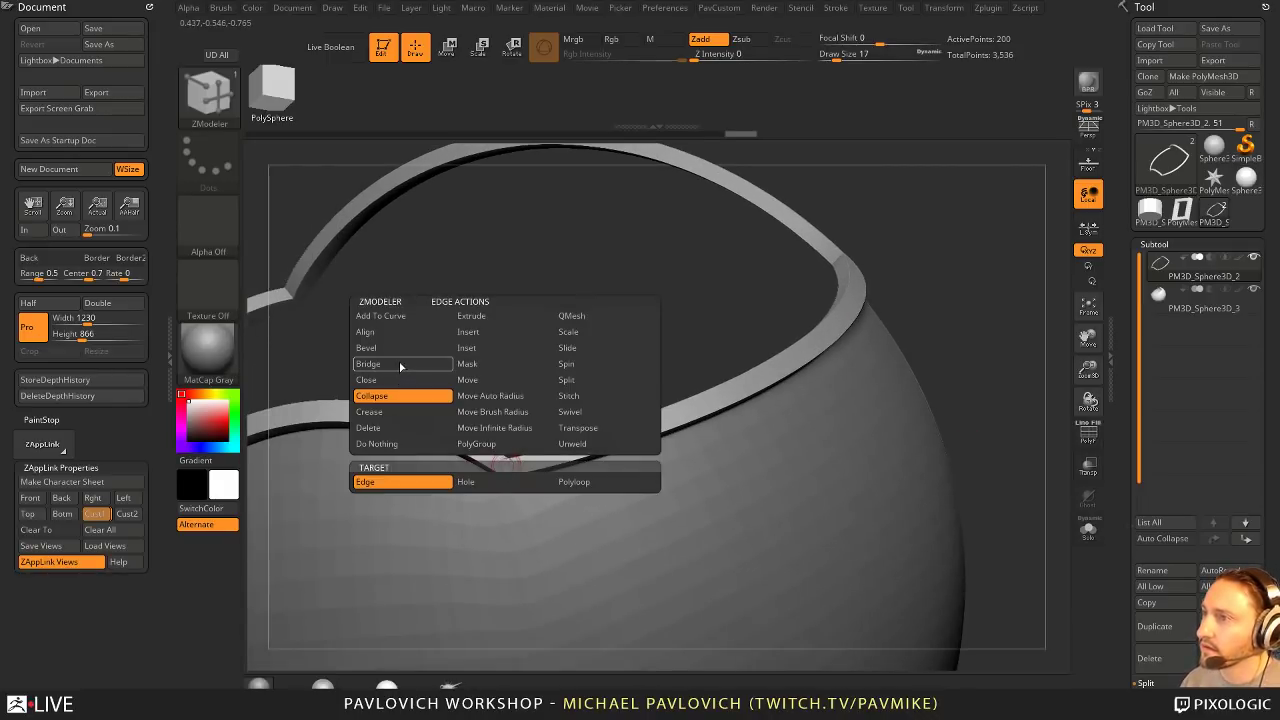
pyautogui.click(399, 413)
pyautogui.click(438, 499)
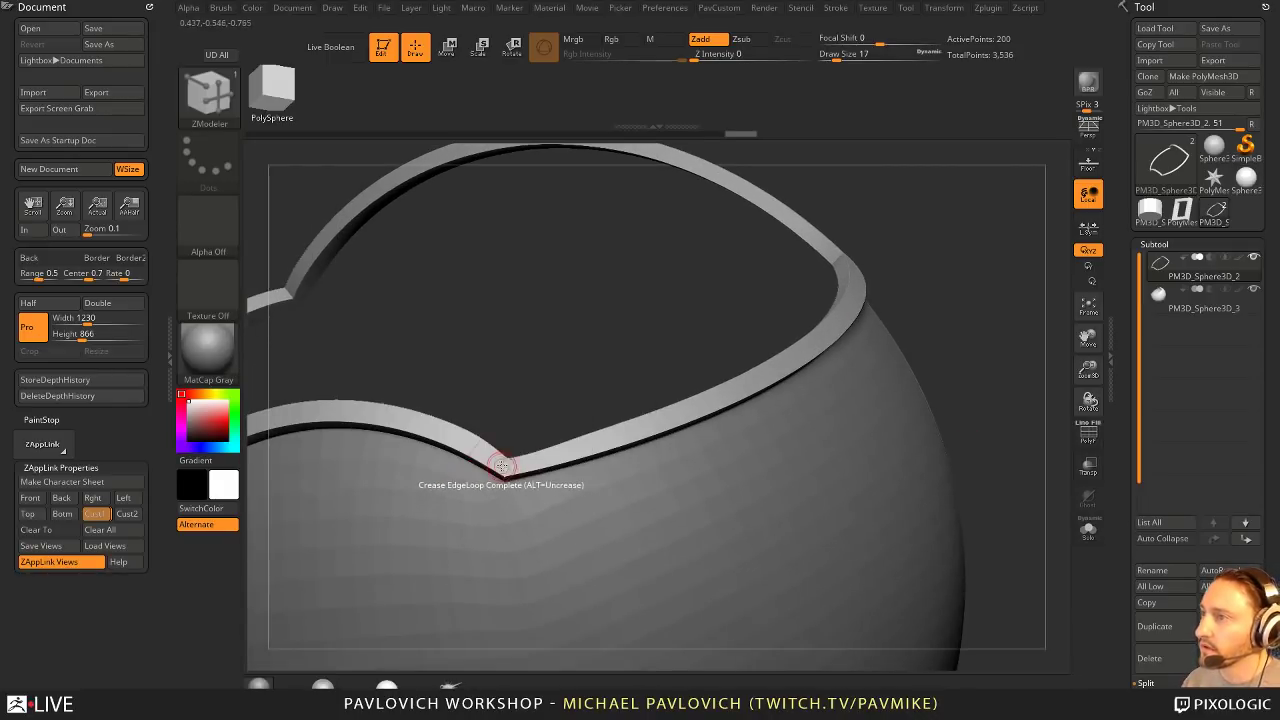
pyautogui.click(504, 466)
pyautogui.keyDown('alt'); pyautogui.moveTo(893, 325); pyautogui.dragTo(1059, 376); pyautogui.keyUp('alt')
# Step: Widen the curved frame into a broader band with QMesh on Polygroup All
pyautogui.hotkey('shift', 'f')
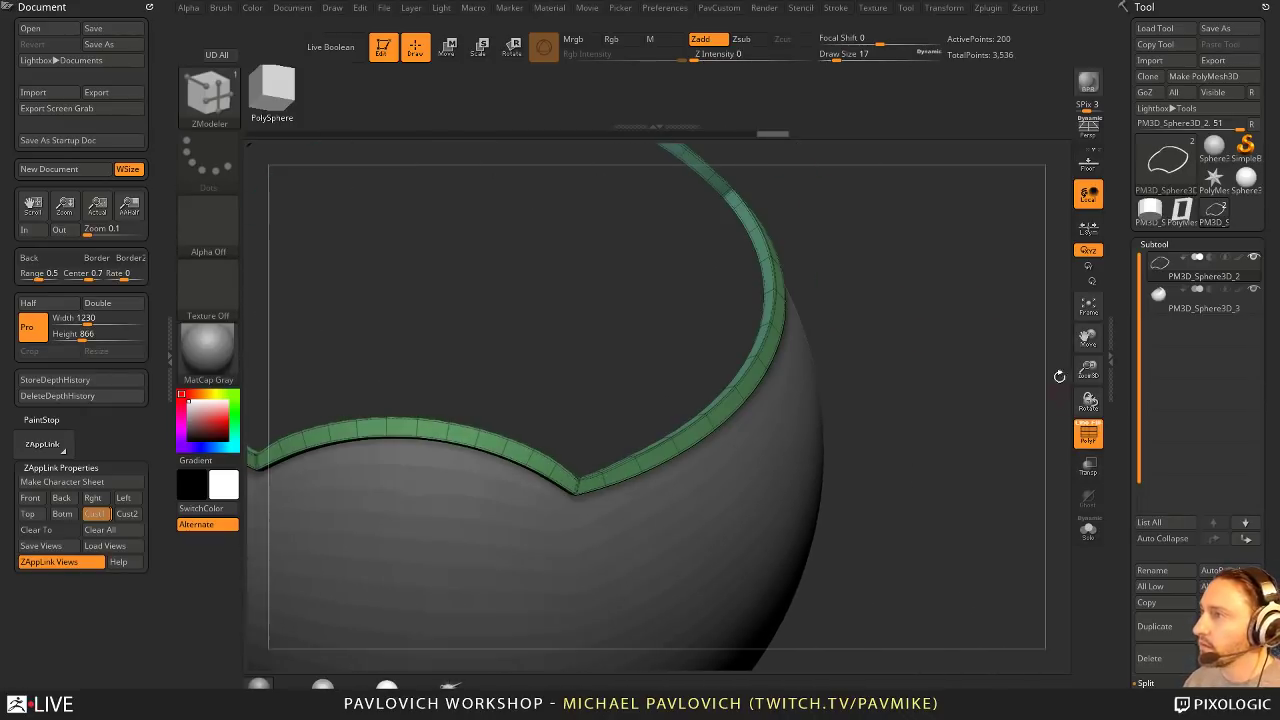
pyautogui.rightClick(768, 273)
pyautogui.click(842, 355)
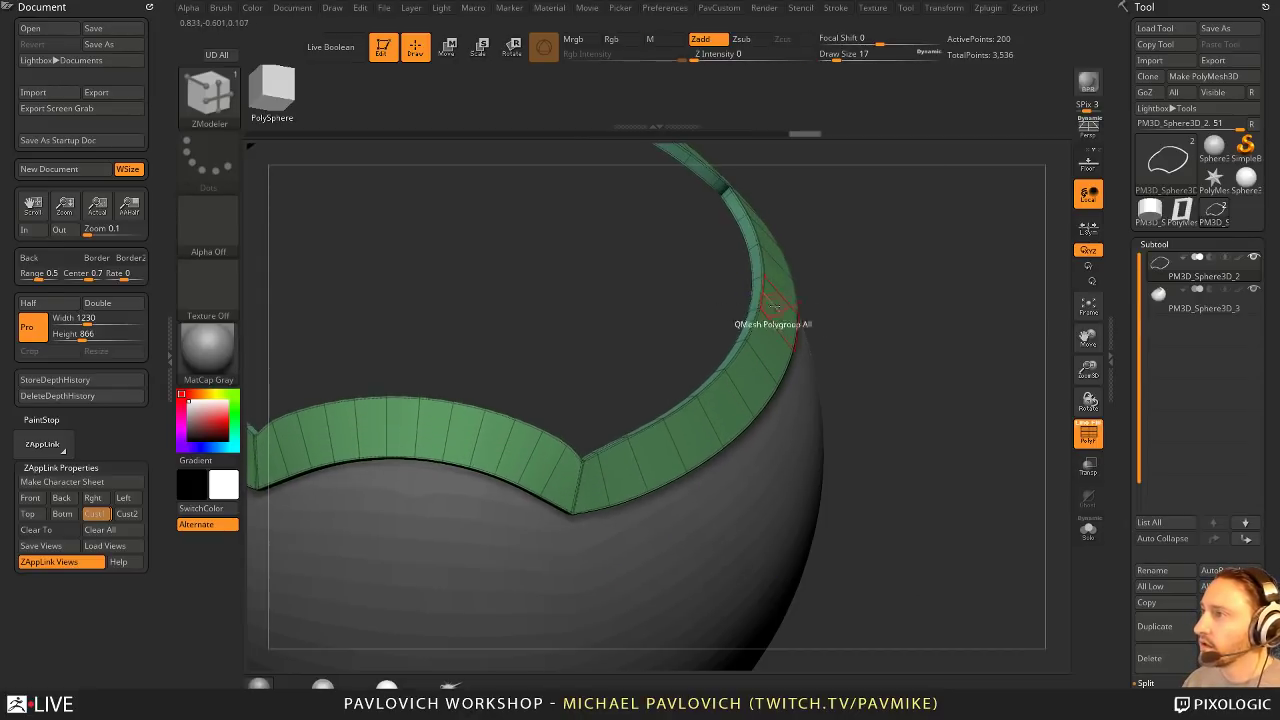
pyautogui.moveTo(890, 230); pyautogui.dragTo(830, 358)
pyautogui.click(1084, 434)
pyautogui.moveTo(921, 315); pyautogui.dragTo(933, 351)
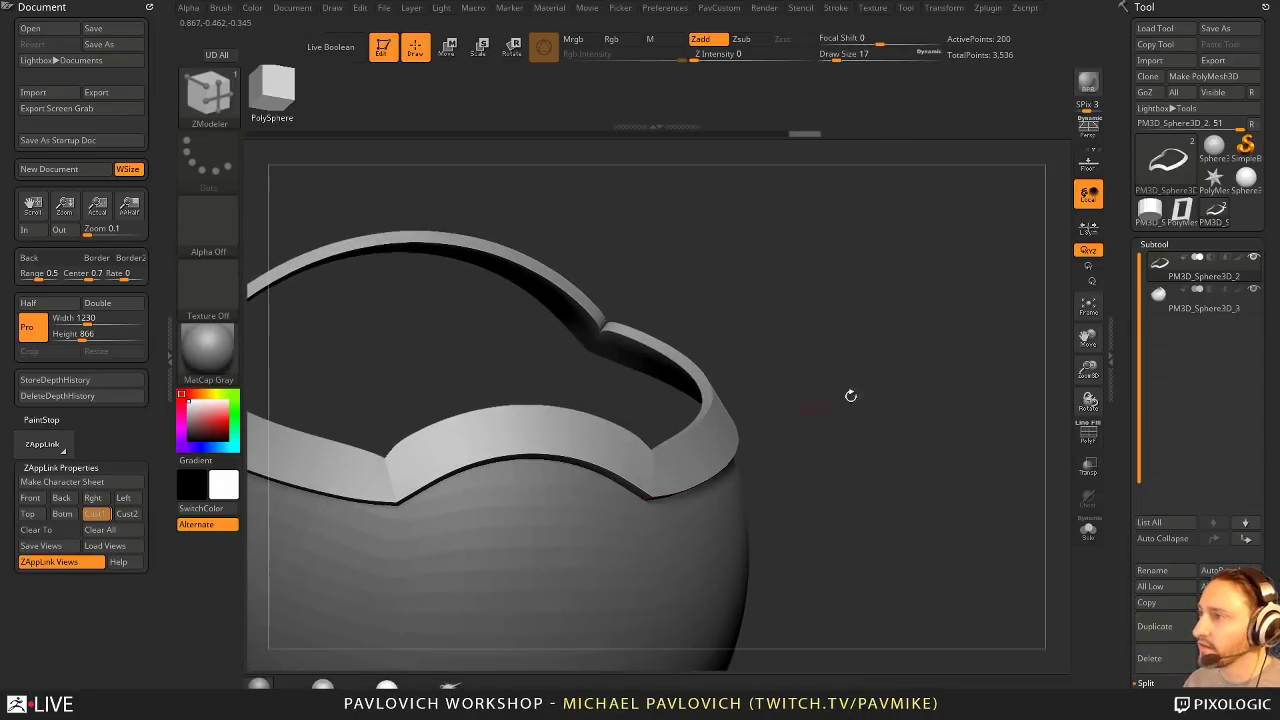
# Step: Change the Crease action's target to Edge for the curved frame's corner and display the polyframe
pyautogui.moveTo(851, 396); pyautogui.dragTo(766, 437)
pyautogui.press('space')
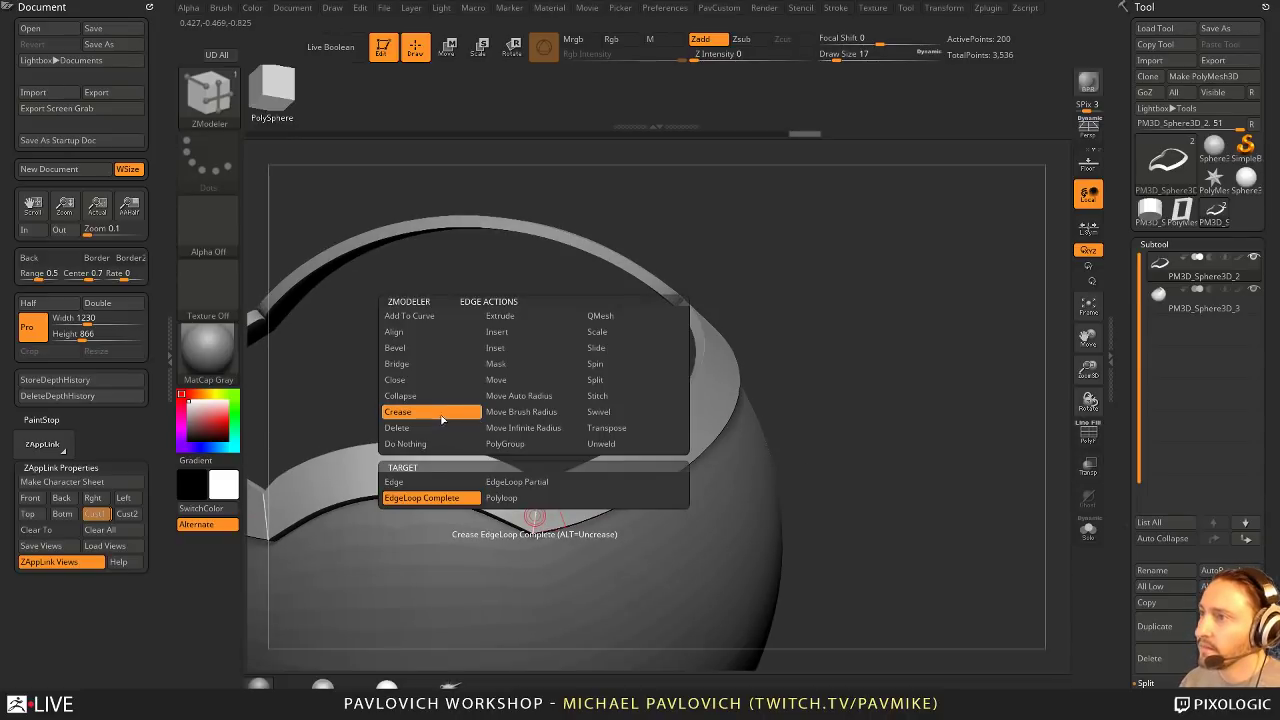
pyautogui.click(431, 486)
pyautogui.moveTo(885, 418); pyautogui.dragTo(1057, 391)
pyautogui.hotkey('shift', 'f')
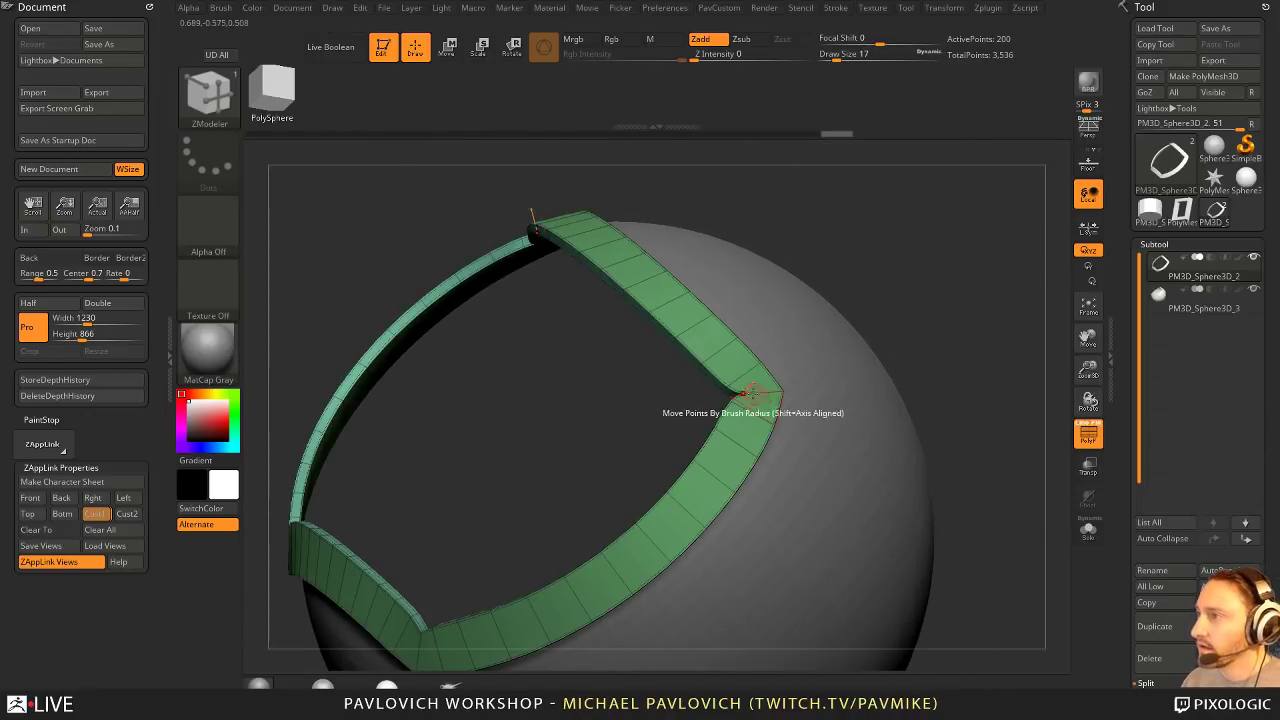
# Step: Set ZModeler's edge action to Insert and remove the extra edge loops at the curved band's corner, checking the shape without the polyframe
pyautogui.press('space')
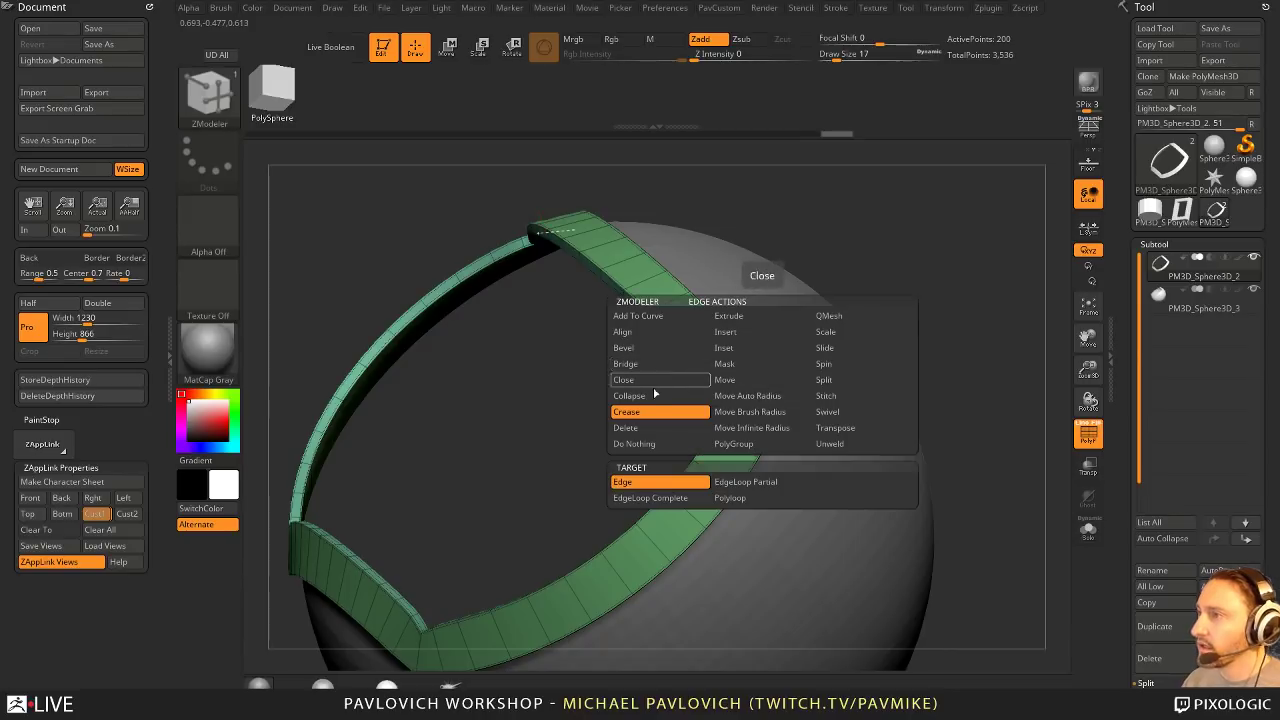
pyautogui.click(741, 334)
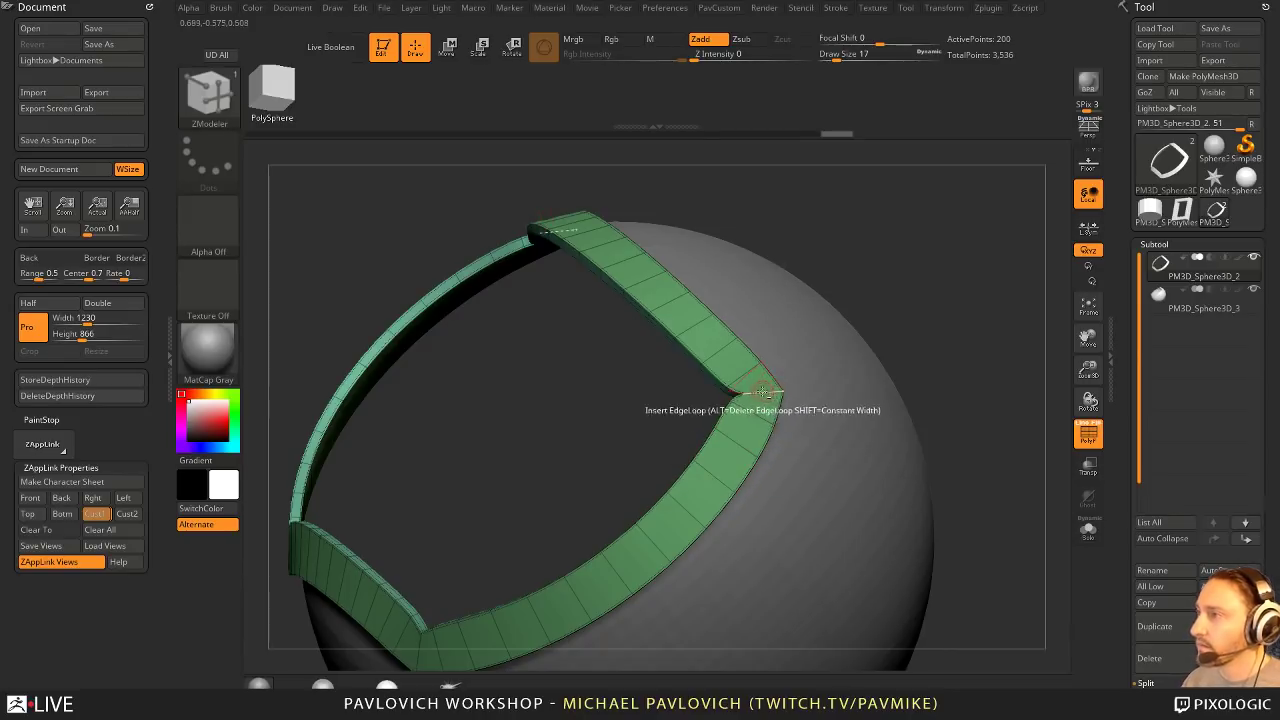
pyautogui.moveTo(920, 351)
pyautogui.mouseDown()
pyautogui.moveTo(942, 316)
pyautogui.moveTo(931, 337)
pyautogui.mouseUp()
pyautogui.click(1088, 435)
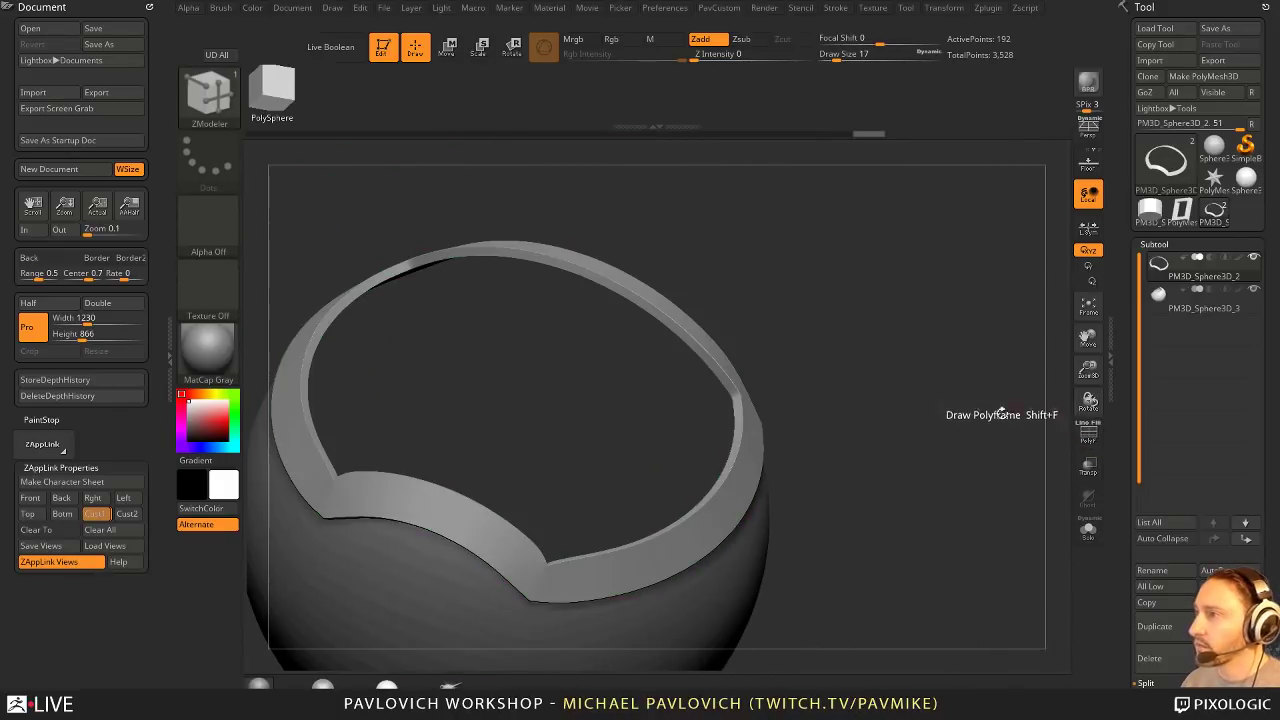
pyautogui.moveTo(975, 414); pyautogui.dragTo(806, 434)
pyautogui.moveTo(957, 414); pyautogui.dragTo(872, 371)
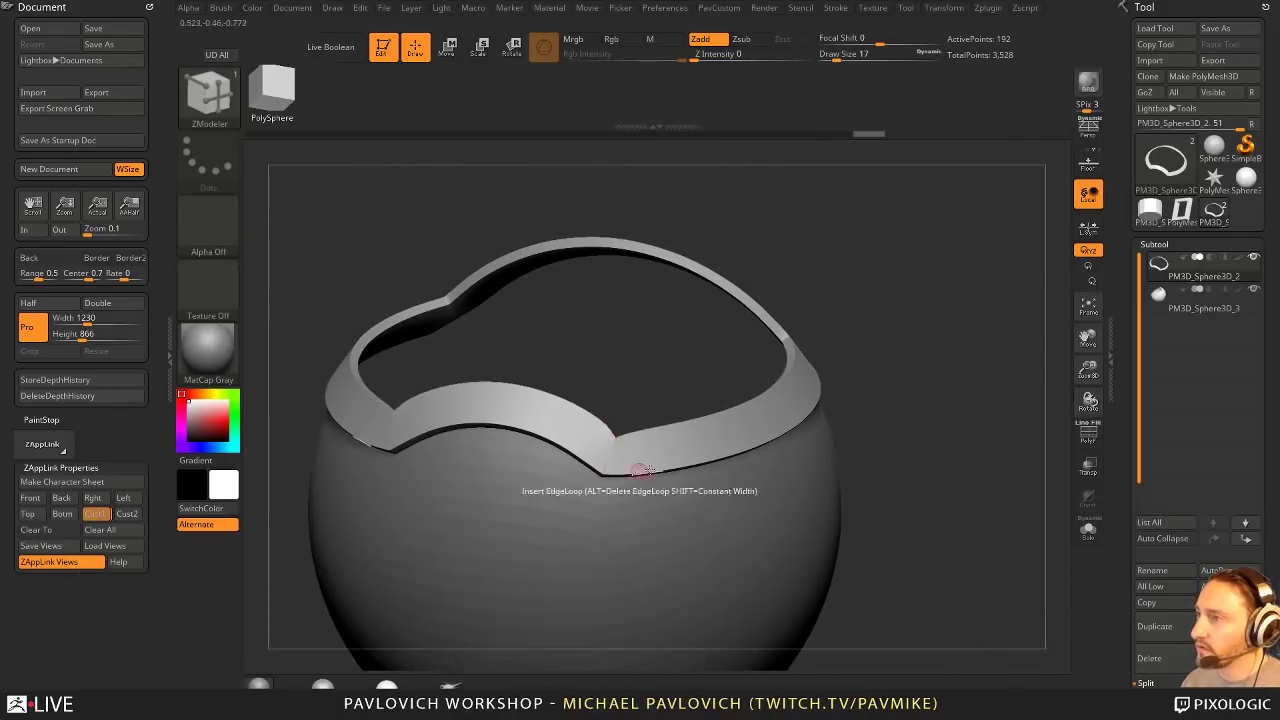
pyautogui.keyDown('alt'); pyautogui.moveTo(945, 350); pyautogui.dragTo(975, 413); pyautogui.keyUp('alt')
pyautogui.click(1088, 433)
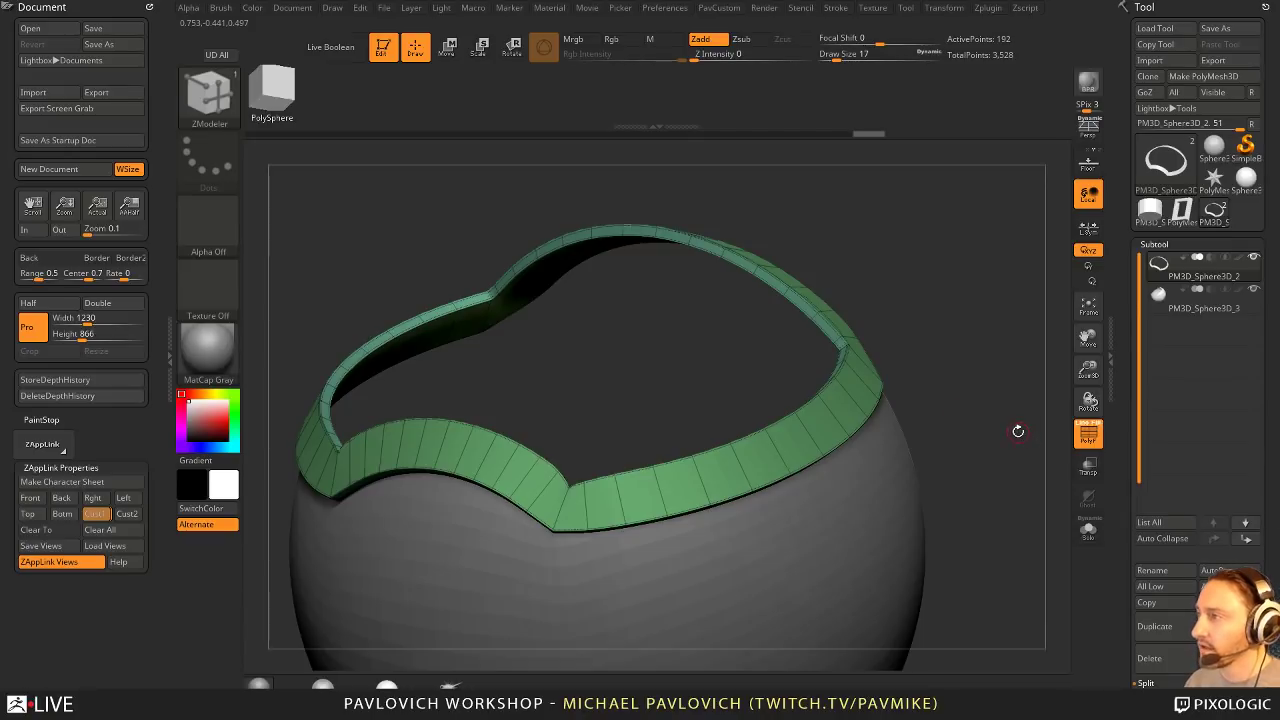
# Step: Apply the band's dynamic subdivision as real geometry and delete its lower subdivision levels
pyautogui.press('4')
pyautogui.click(1034, 474)
pyautogui.press('4')
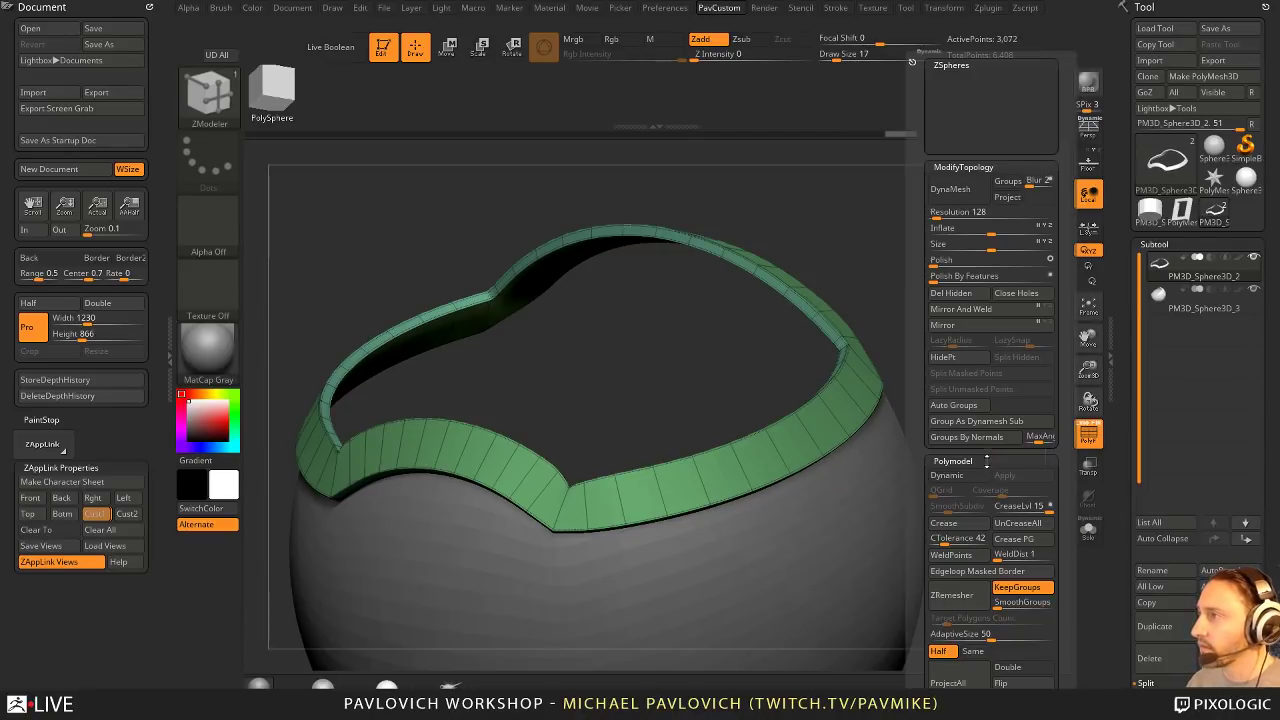
pyautogui.moveTo(994, 364); pyautogui.dragTo(998, 383)
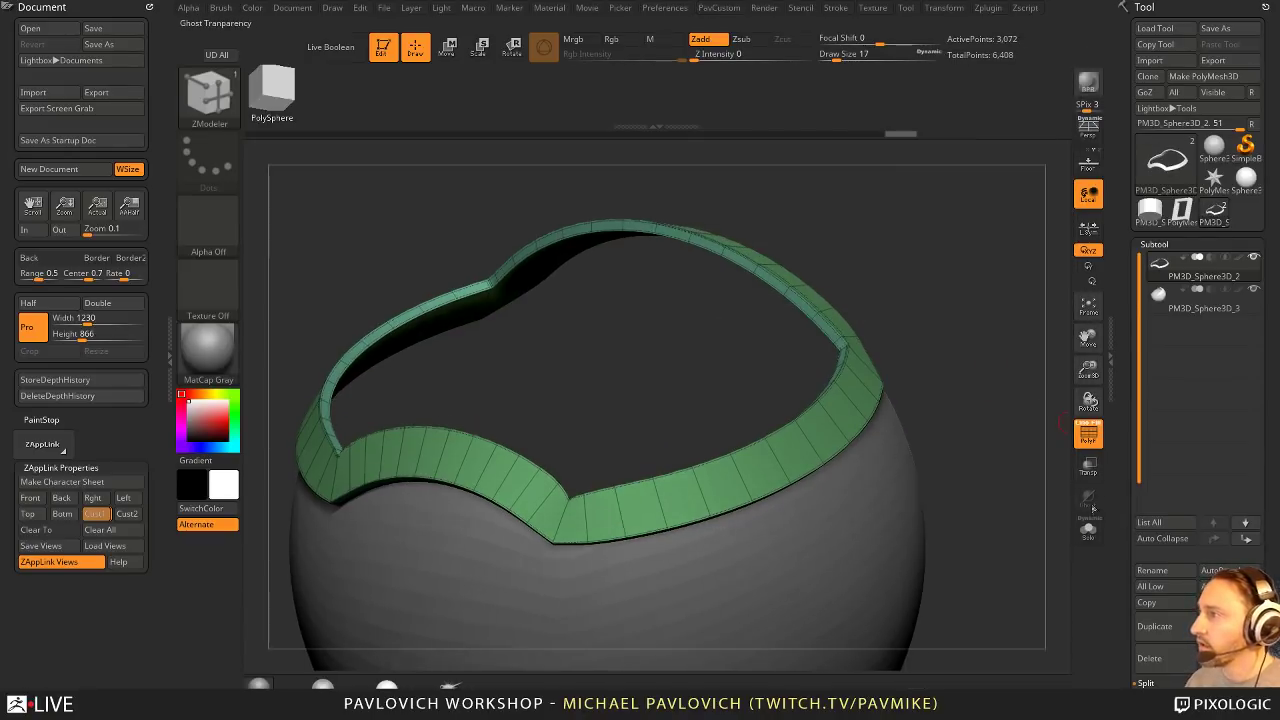
pyautogui.moveTo(1125, 477); pyautogui.dragTo(1139, 296)
pyautogui.click(1162, 364)
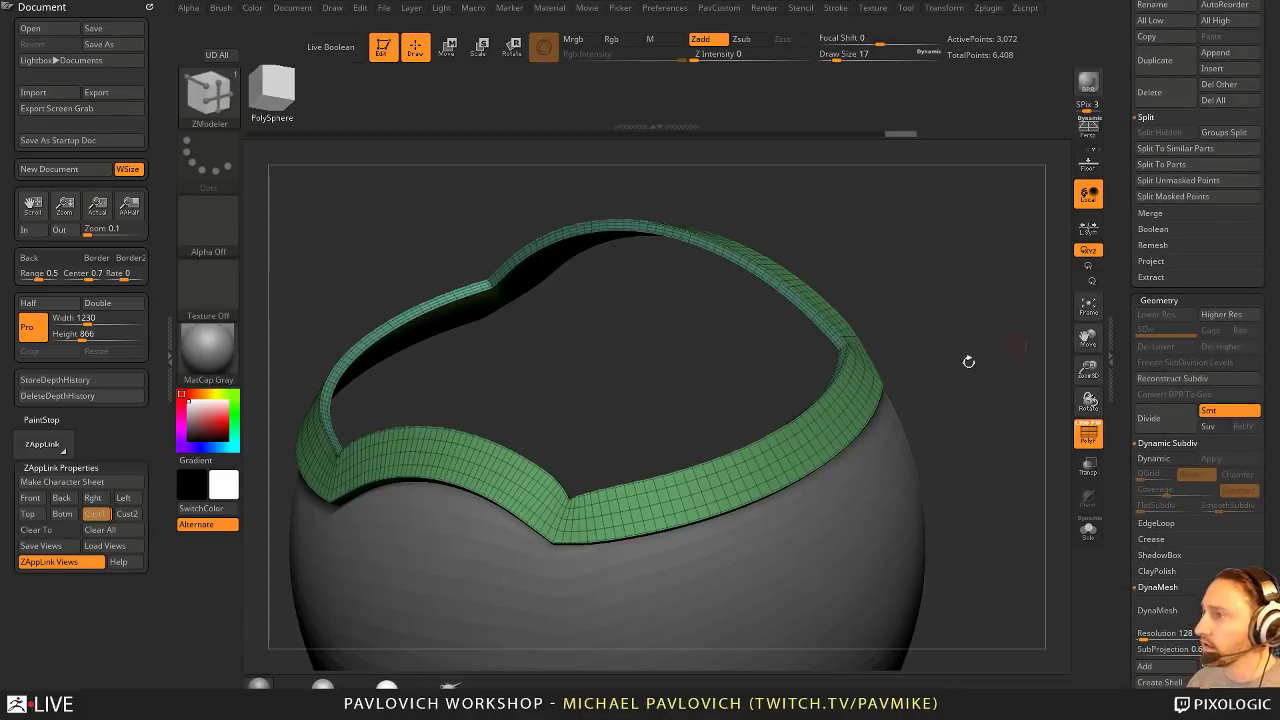
# Step: Isolate the band's outer green polygroup and delete the hidden geometry
pyautogui.keyDown('ctrl'); pyautogui.keyDown('shift'); pyautogui.click(606, 509); pyautogui.keyUp('shift'); pyautogui.keyUp('ctrl')
pyautogui.press('space')
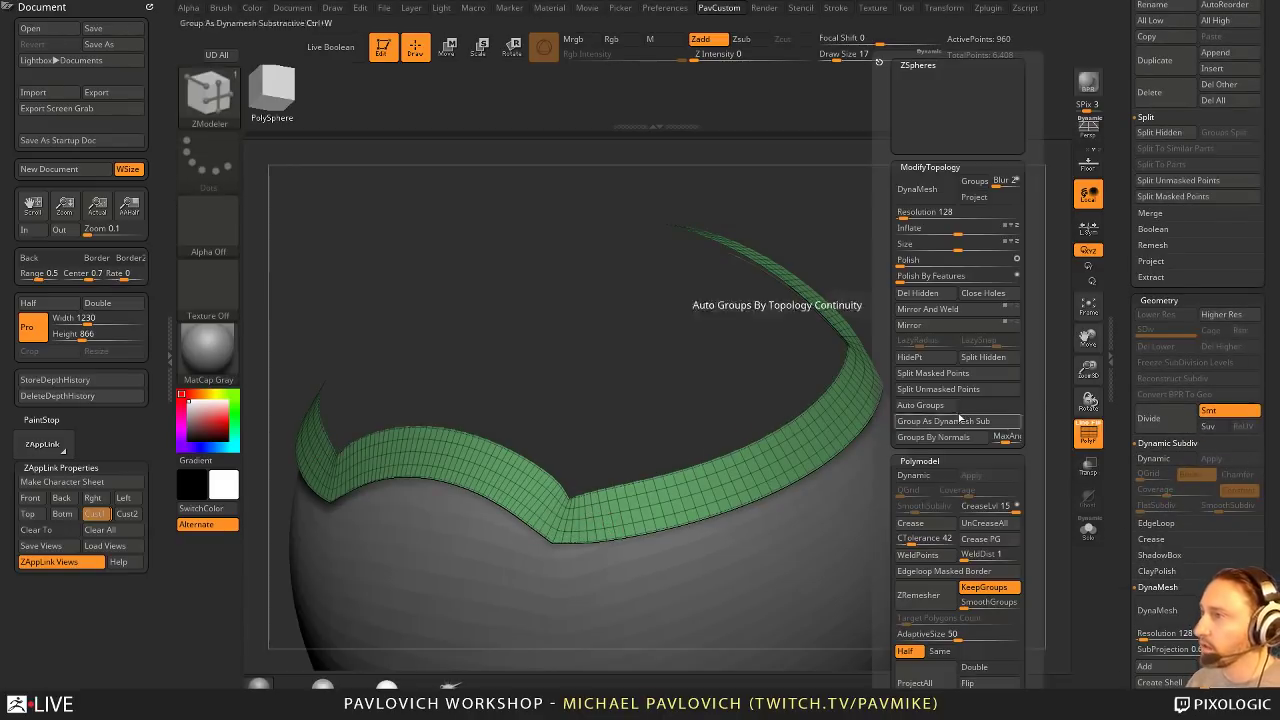
pyautogui.click(983, 357)
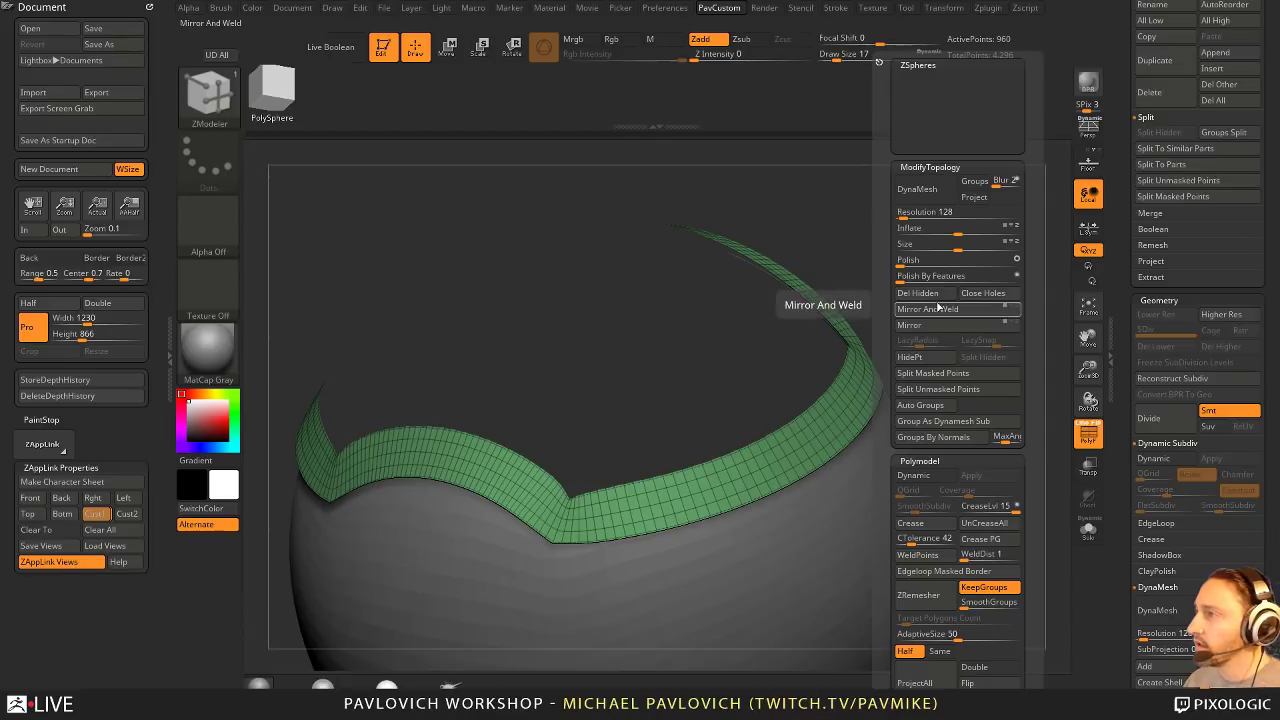
# Step: ZRemesh the remaining strip with Same, KeepGroups on and AdaptiveSize 0
pyautogui.click(939, 651)
pyautogui.moveTo(929, 636); pyautogui.dragTo(899, 625)
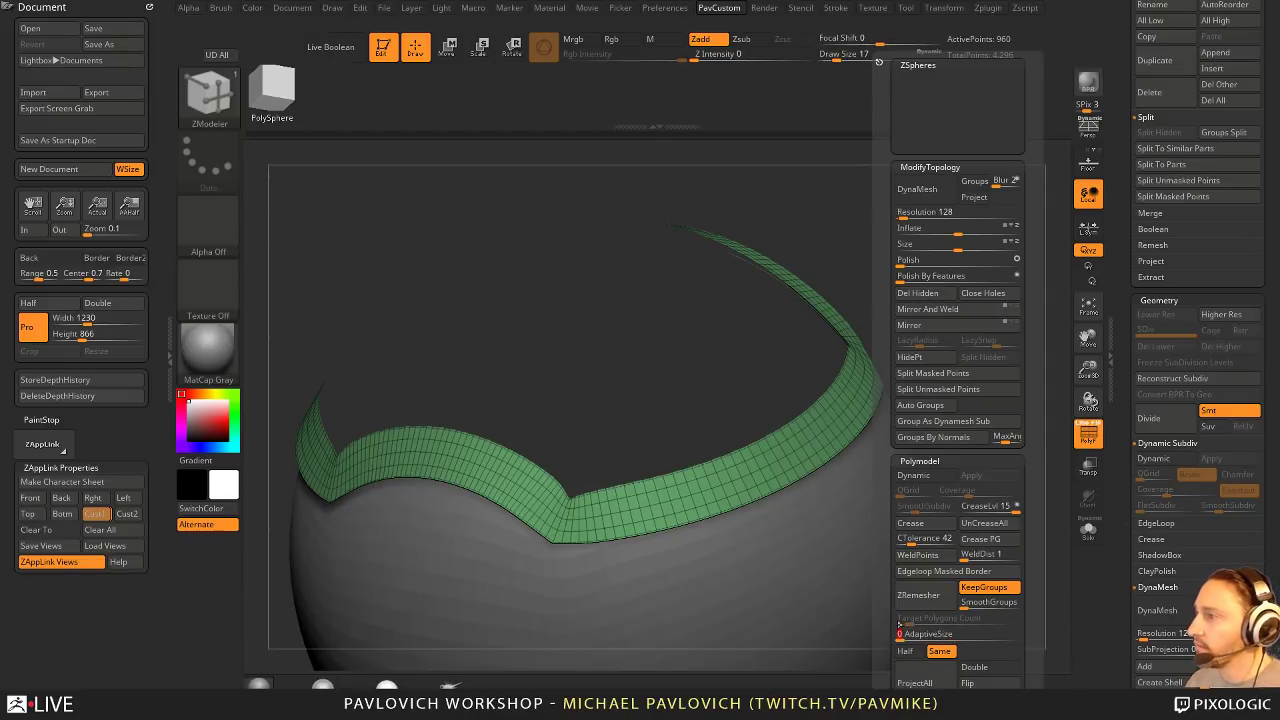
pyautogui.moveTo(729, 595); pyautogui.dragTo(540, 588, button='right')
pyautogui.moveTo(900, 291); pyautogui.dragTo(977, 371)
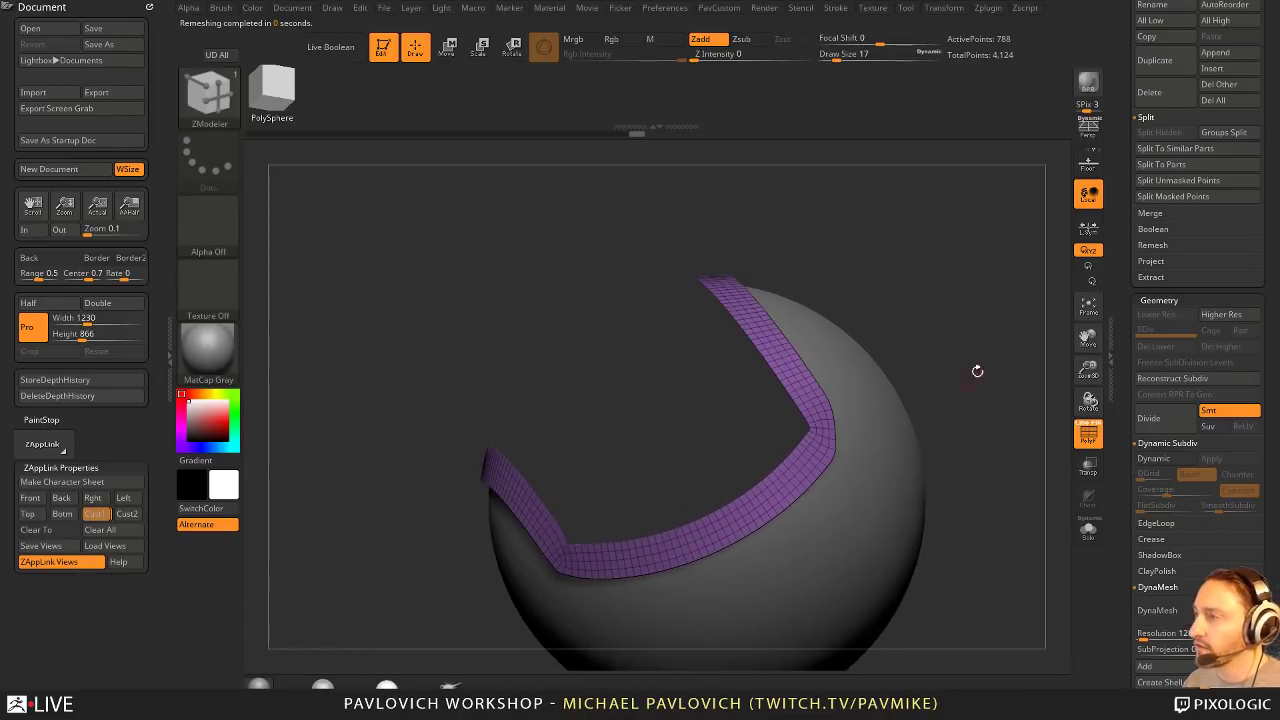
pyautogui.moveTo(982, 423); pyautogui.dragTo(979, 385)
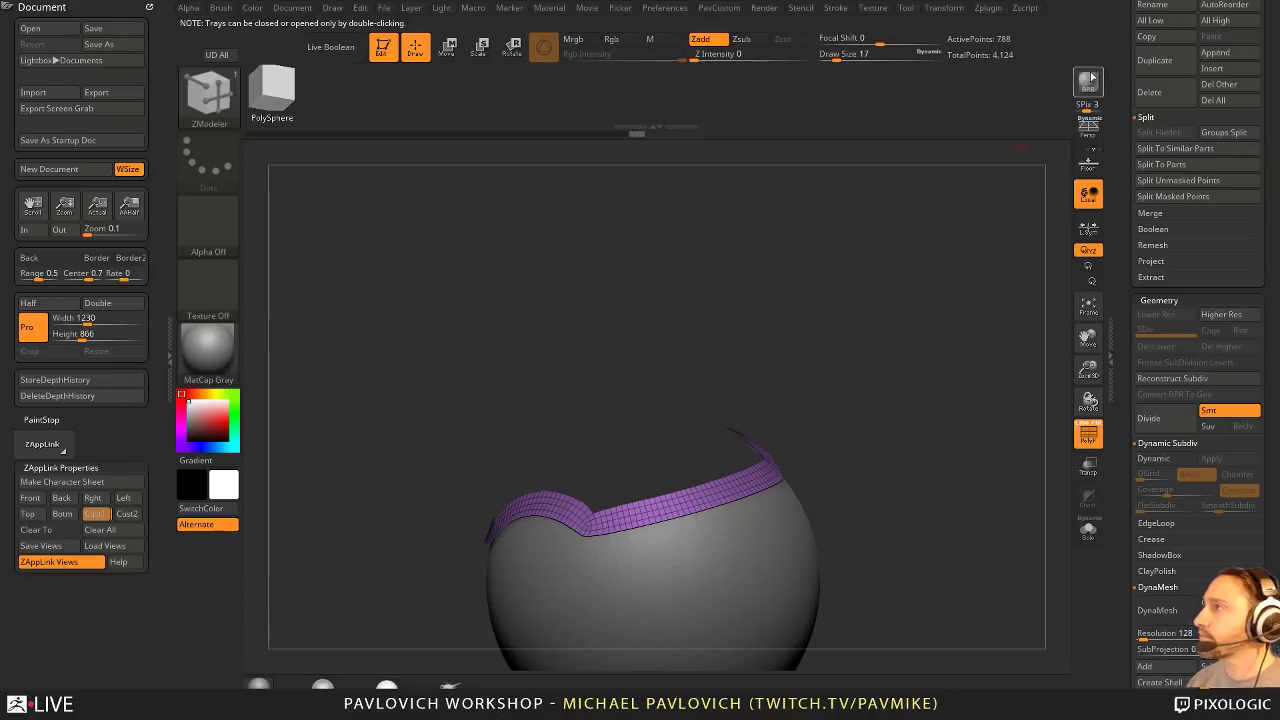
# Step: Leave Edit mode and clear the canvas
pyautogui.moveTo(1122, 58); pyautogui.dragTo(1112, 345)
pyautogui.click(382, 47)
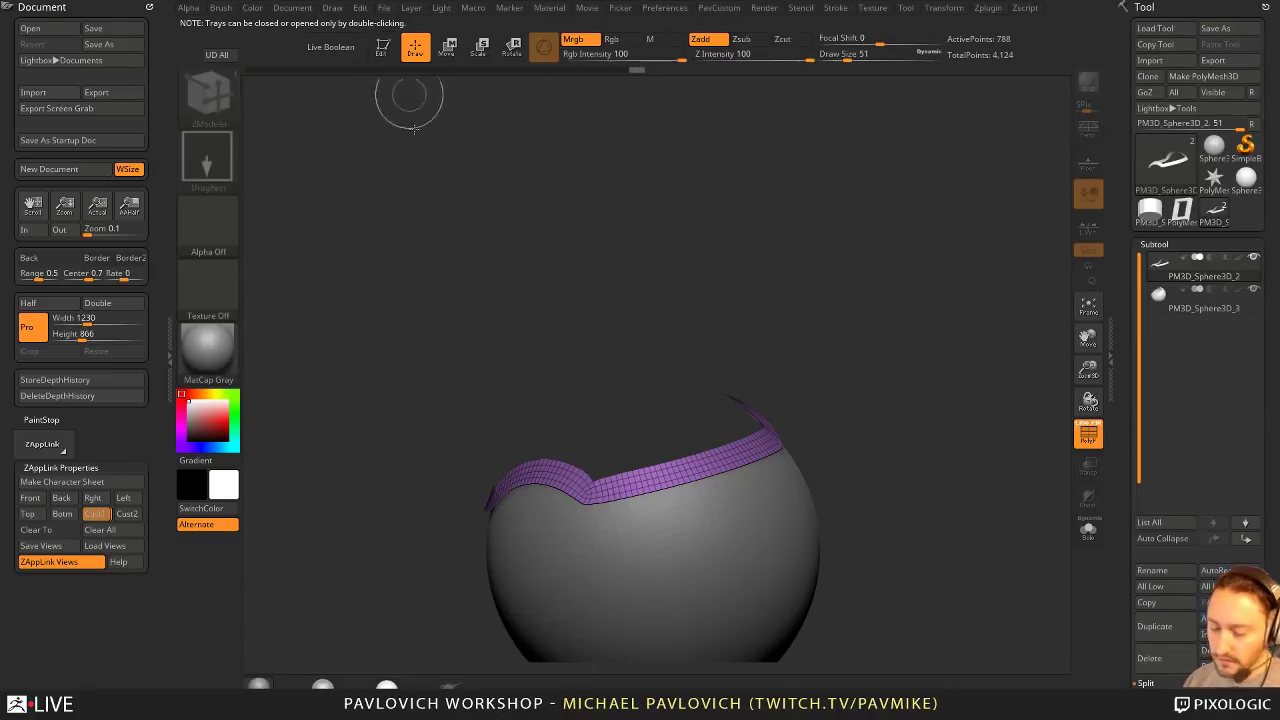
pyautogui.hotkey('ctrl', 'n')
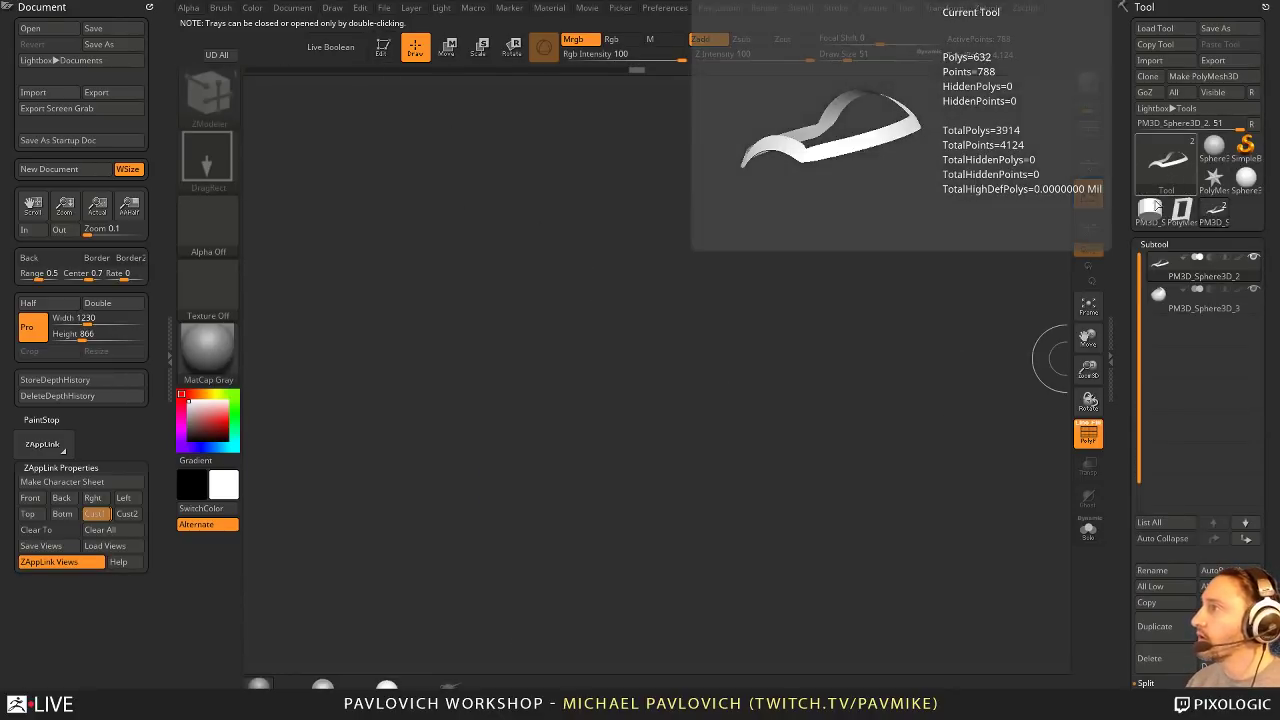
pyautogui.click(1150, 210)
pyautogui.moveTo(604, 410); pyautogui.dragTo(629, 538)
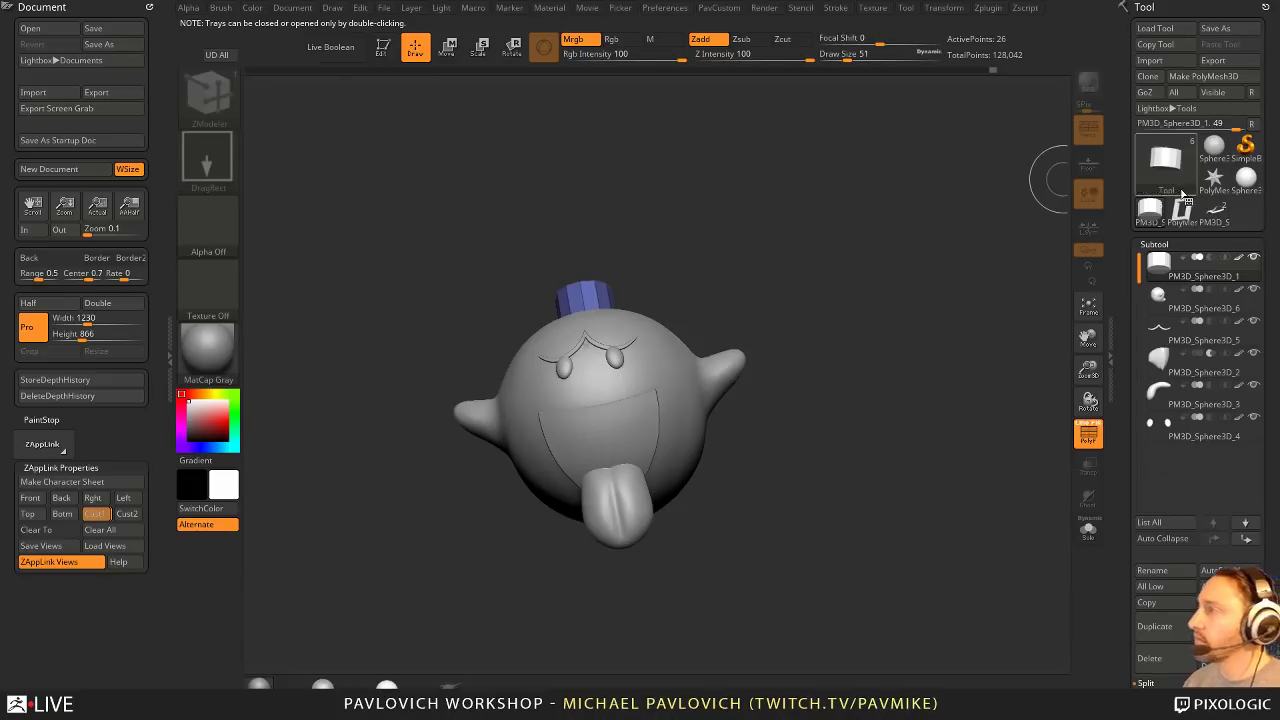
pyautogui.hotkey('ctrl', 'n')
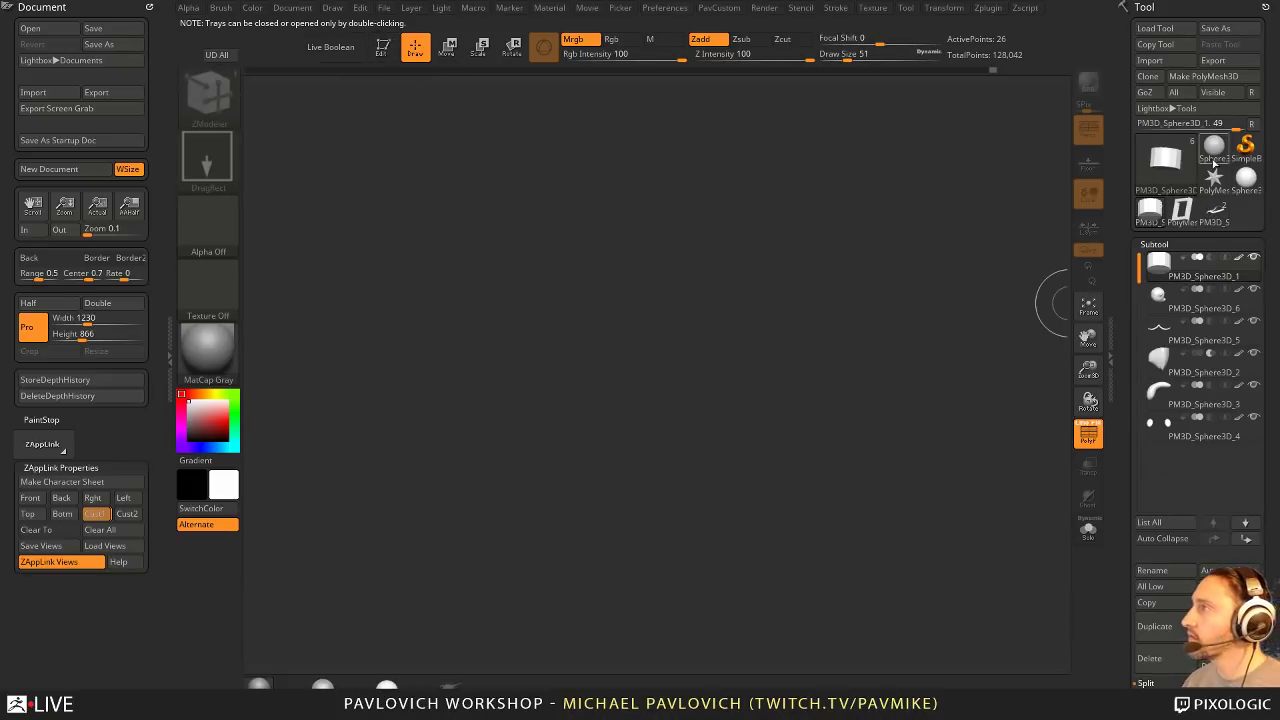
# Step: Draw a Cylinder3D primitive on the empty canvas and enter Edit mode
pyautogui.click(1213, 177)
pyautogui.click(1165, 157)
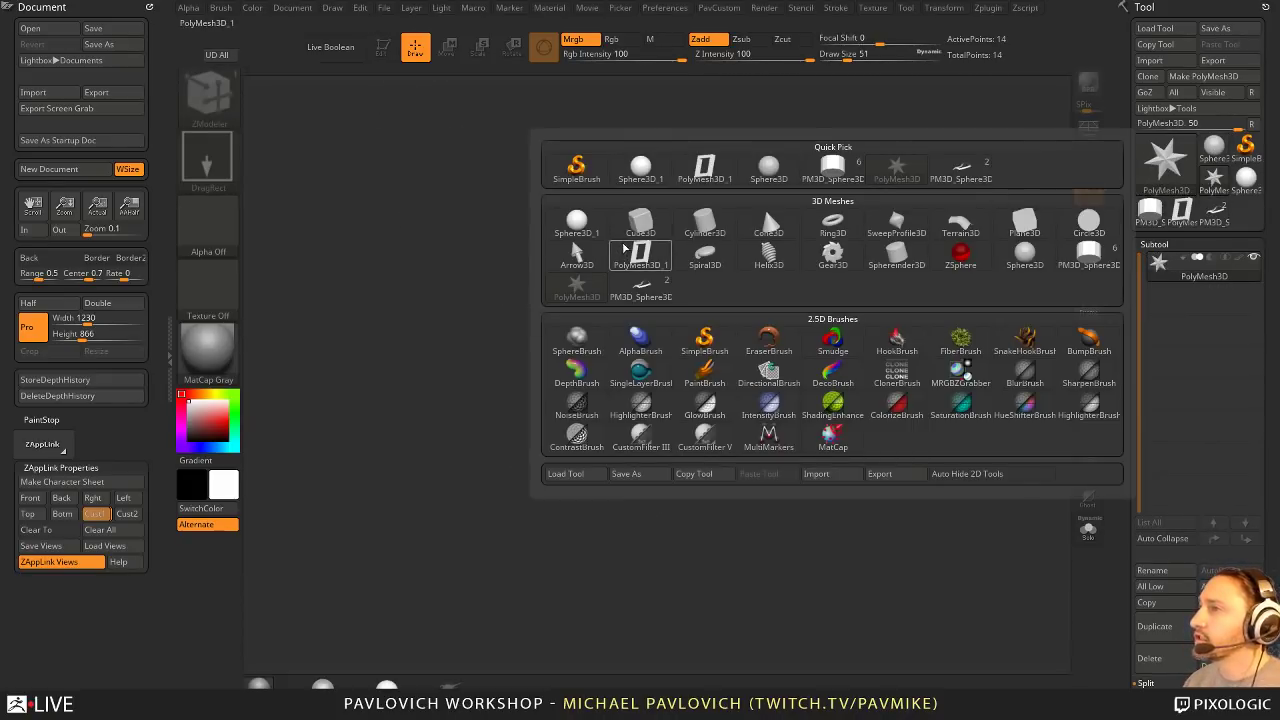
pyautogui.click(705, 223)
pyautogui.moveTo(611, 430); pyautogui.dragTo(630, 533)
pyautogui.click(386, 49)
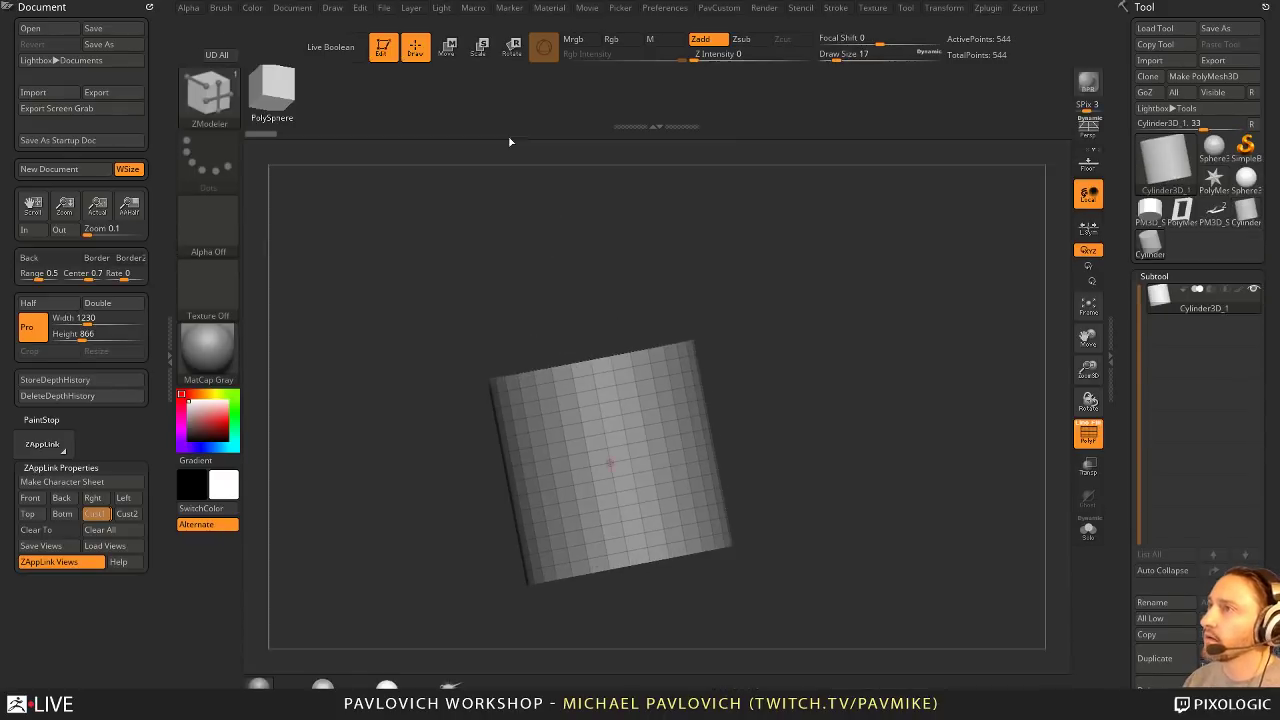
# Step: Convert the cylinder to a PolyMesh3D and stretch it along its axis by about 2.4
pyautogui.moveTo(509, 142); pyautogui.dragTo(914, 351)
pyautogui.press('w')
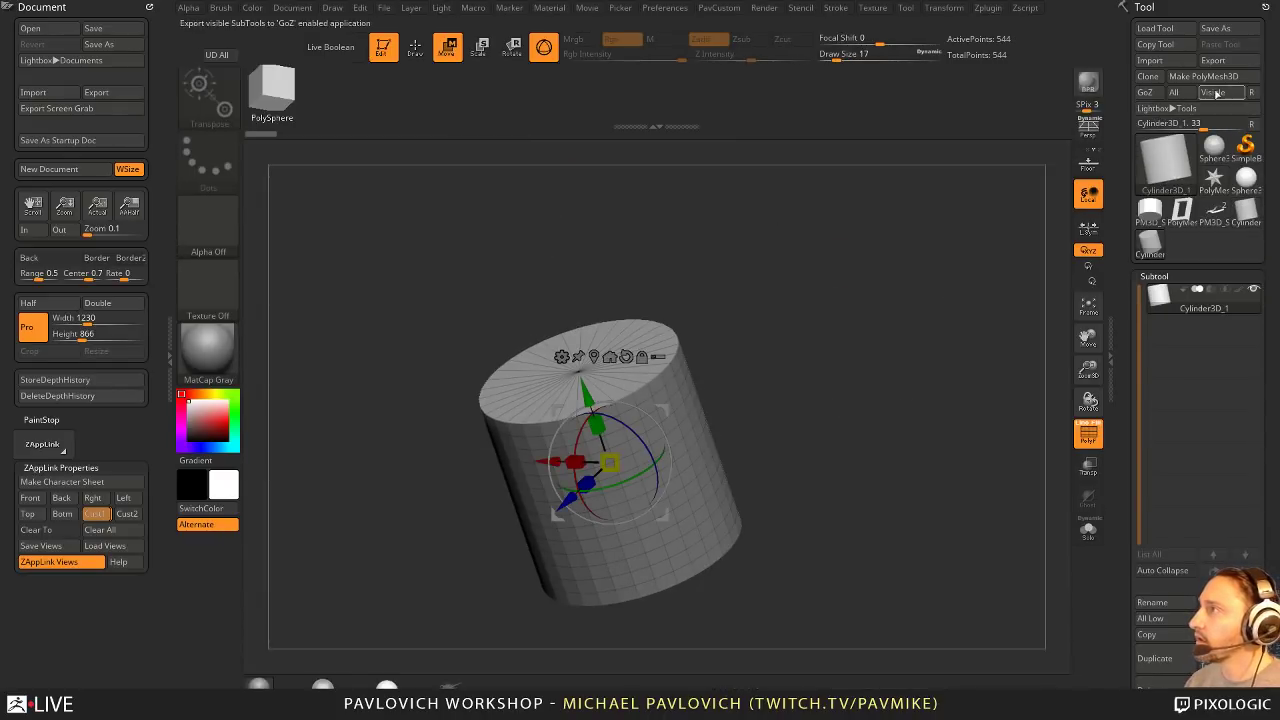
pyautogui.click(1203, 76)
pyautogui.moveTo(596, 425); pyautogui.dragTo(543, 250)
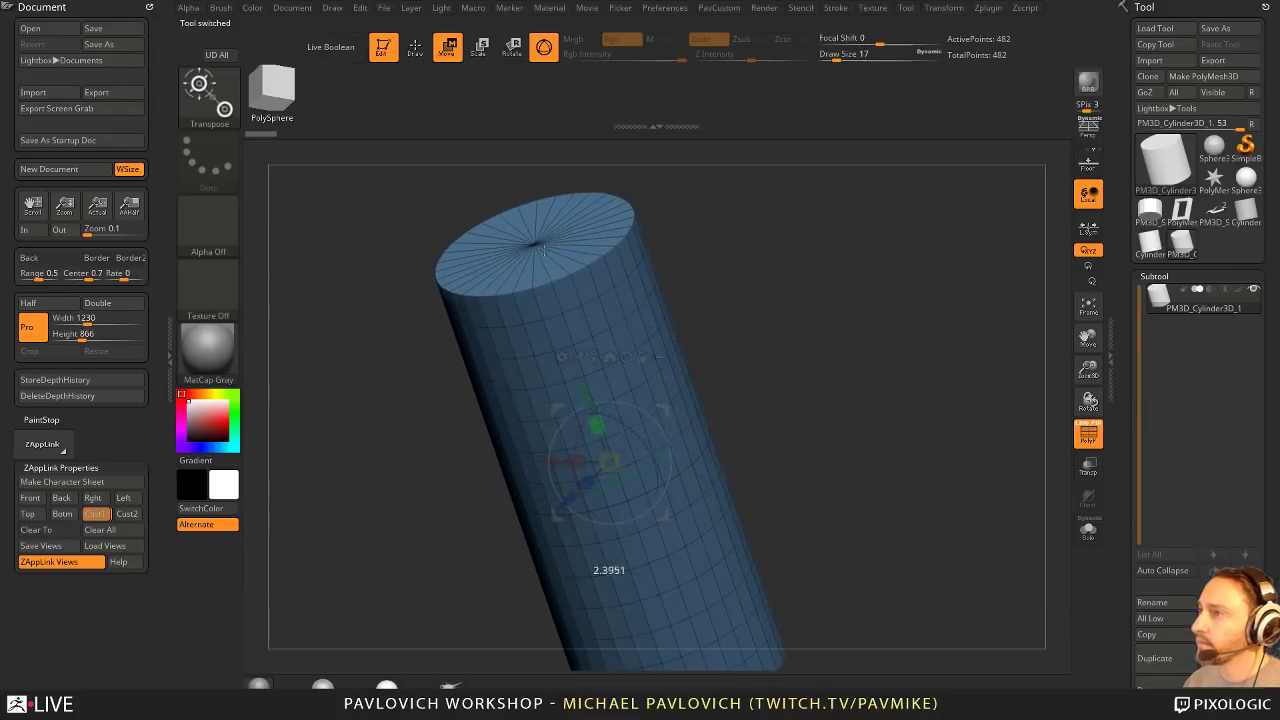
pyautogui.moveTo(806, 300)
pyautogui.keyDown('alt'); pyautogui.mouseDown()
pyautogui.moveTo(831, 337)
pyautogui.moveTo(817, 397)
pyautogui.moveTo(823, 323)
pyautogui.moveTo(906, 257)
pyautogui.moveTo(887, 274)
pyautogui.mouseUp(); pyautogui.keyUp('alt')
# Step: Split four evenly spaced points in a row along the cylinder's side into round patches with ZModeler's Split point action
pyautogui.press('q')
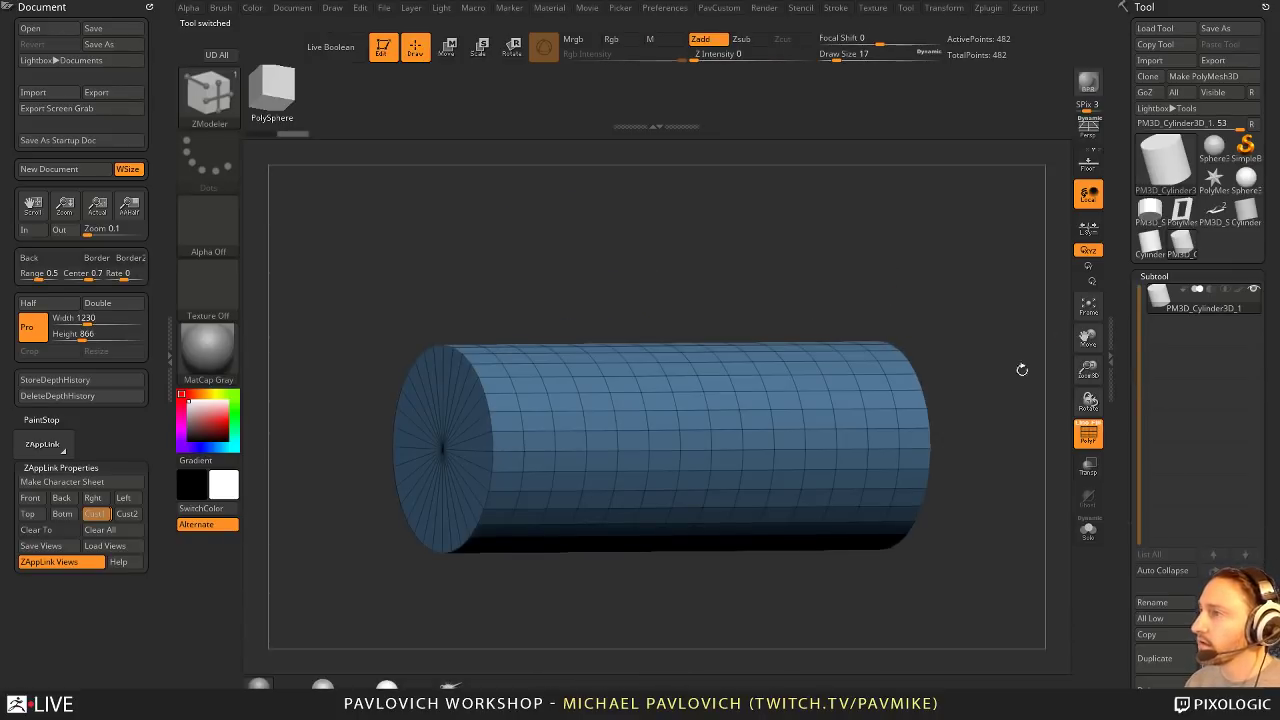
pyautogui.press('space')
pyautogui.click(660, 427)
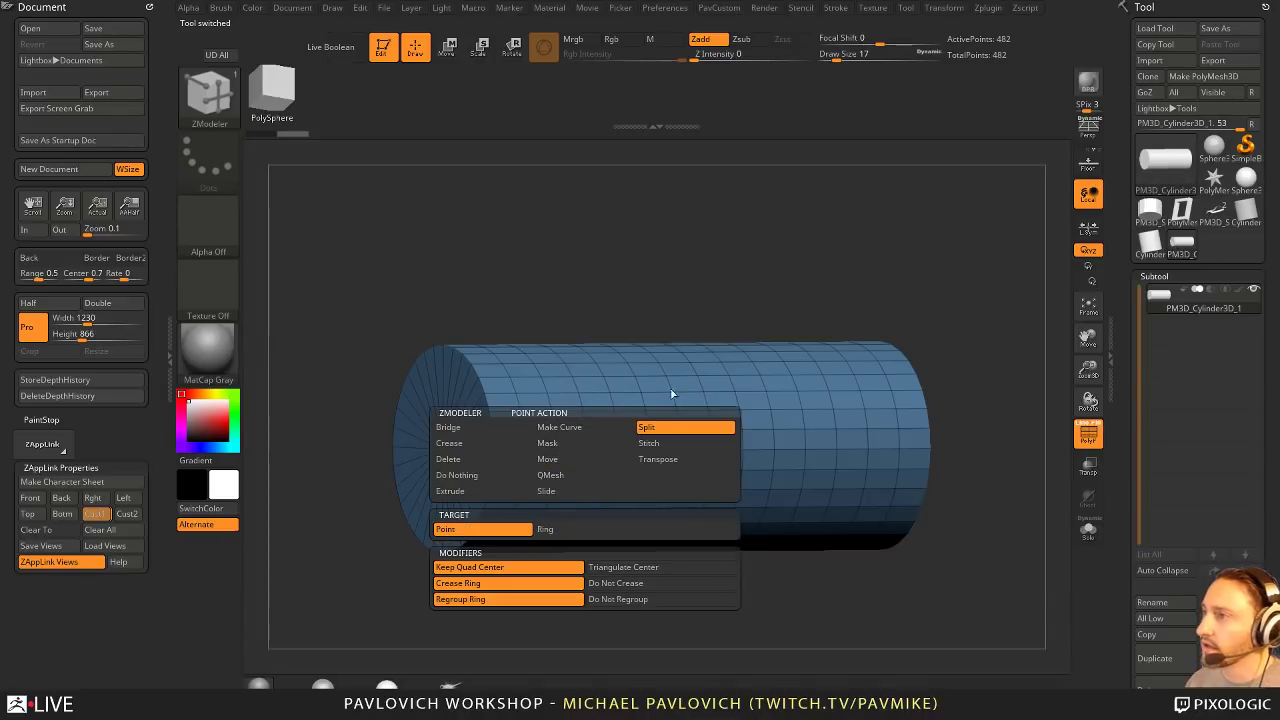
pyautogui.press('f')
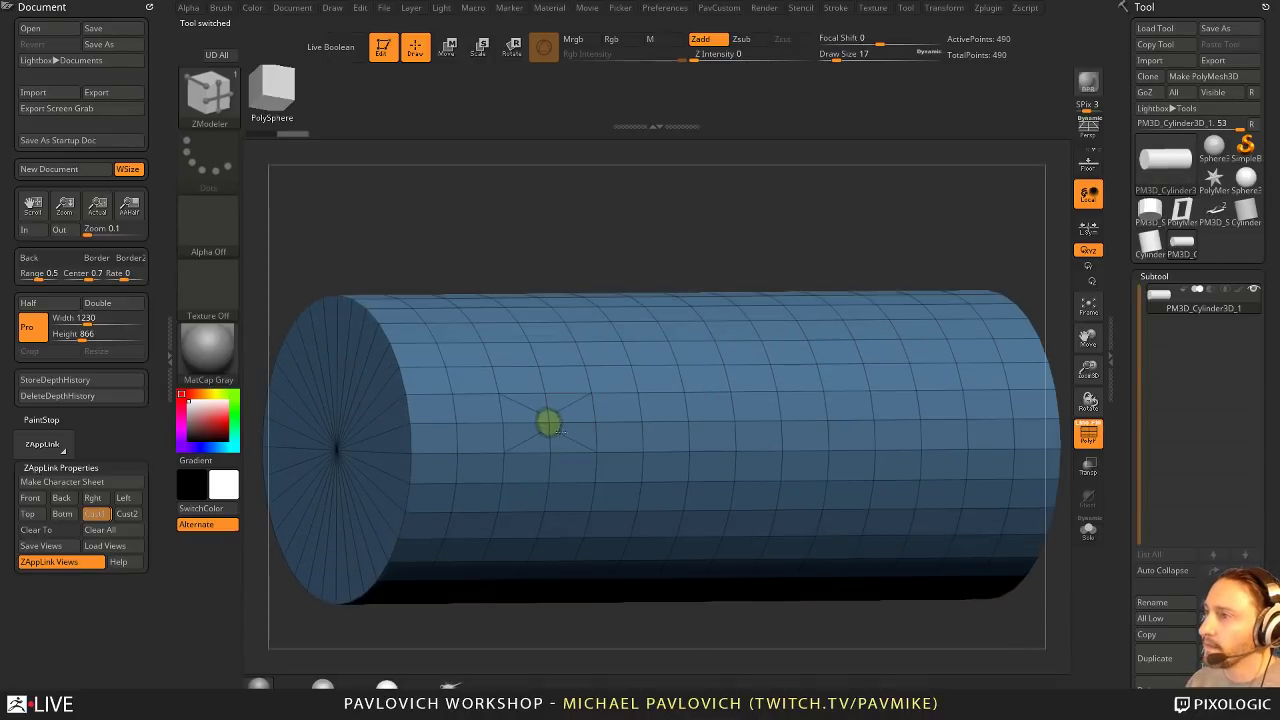
pyautogui.click(640, 422)
pyautogui.click(733, 422)
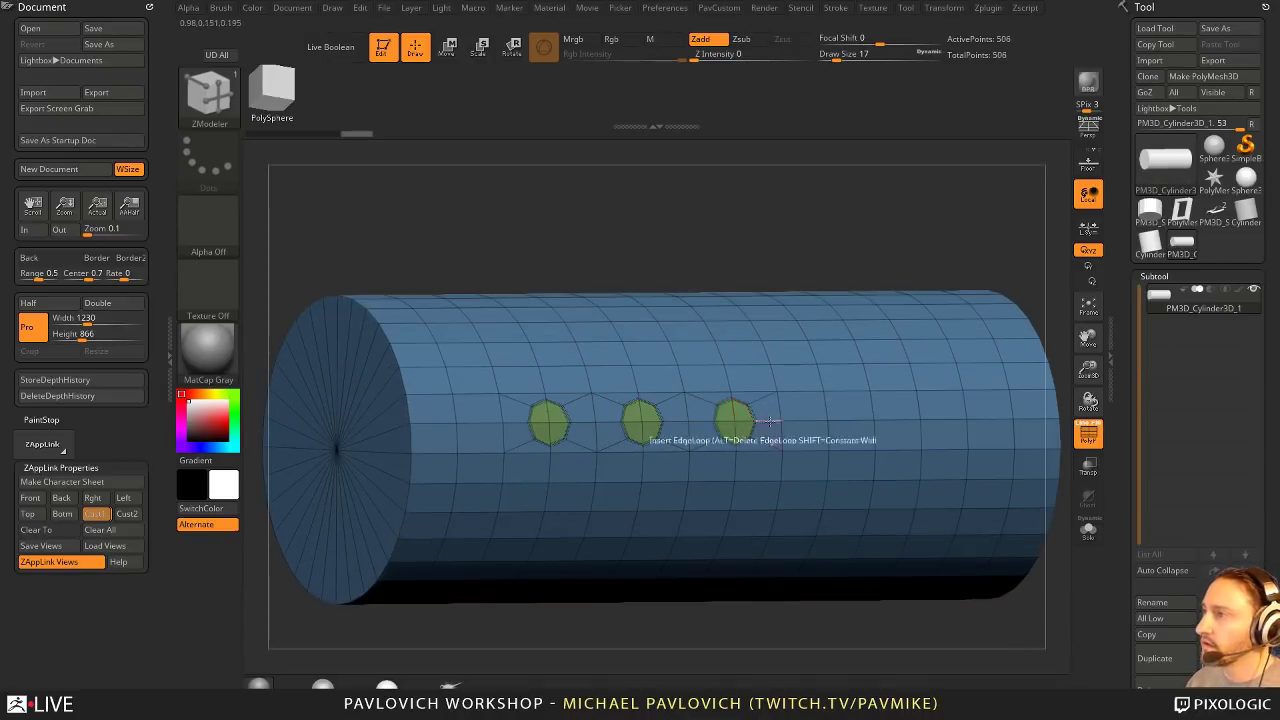
pyautogui.click(814, 422)
# Step: Regroup the cylinder's polygroups with Groups By Normals so the caps are separate from the side
pyautogui.moveTo(860, 240); pyautogui.dragTo(897, 211)
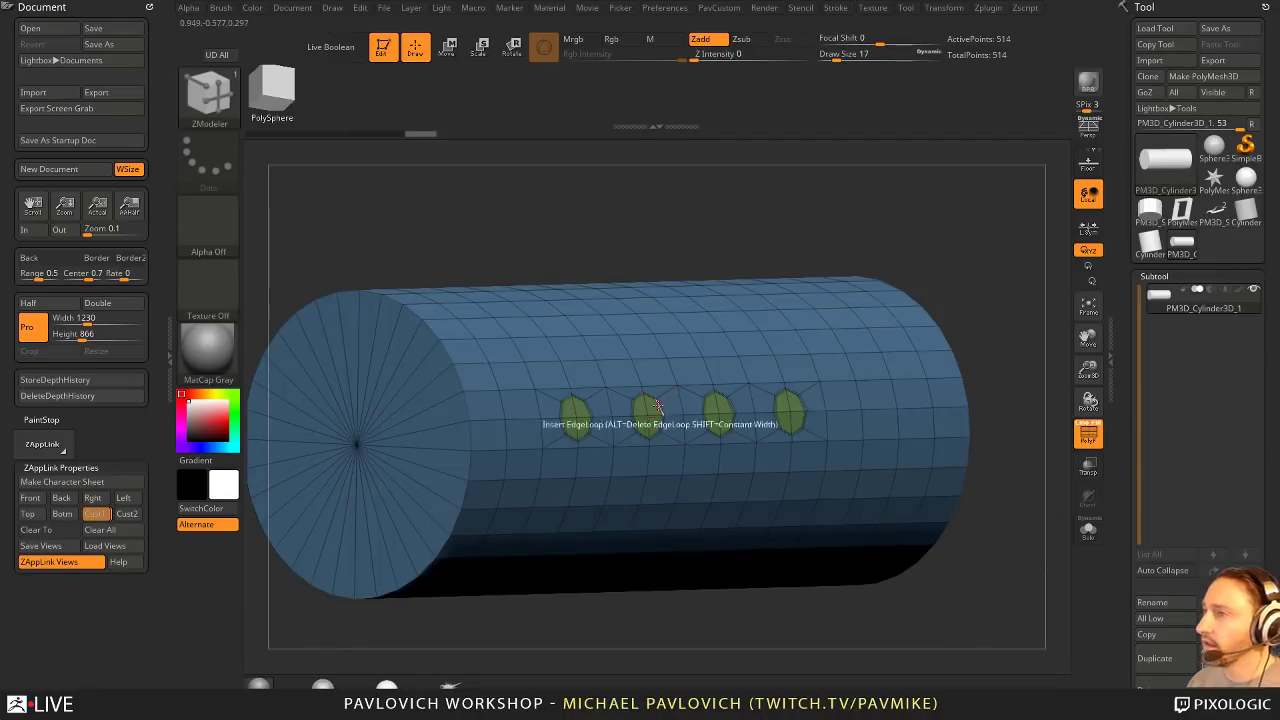
pyautogui.press('`')
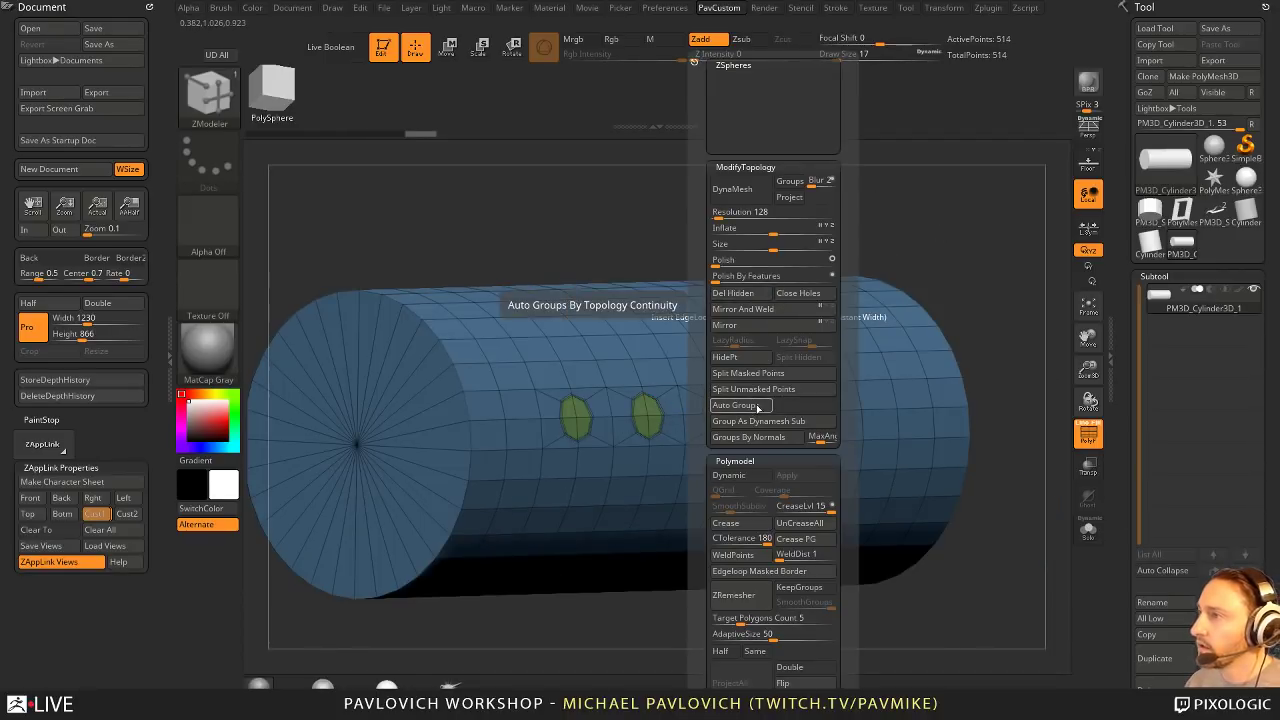
pyautogui.click(748, 437)
pyautogui.moveTo(572, 265); pyautogui.dragTo(720, 201)
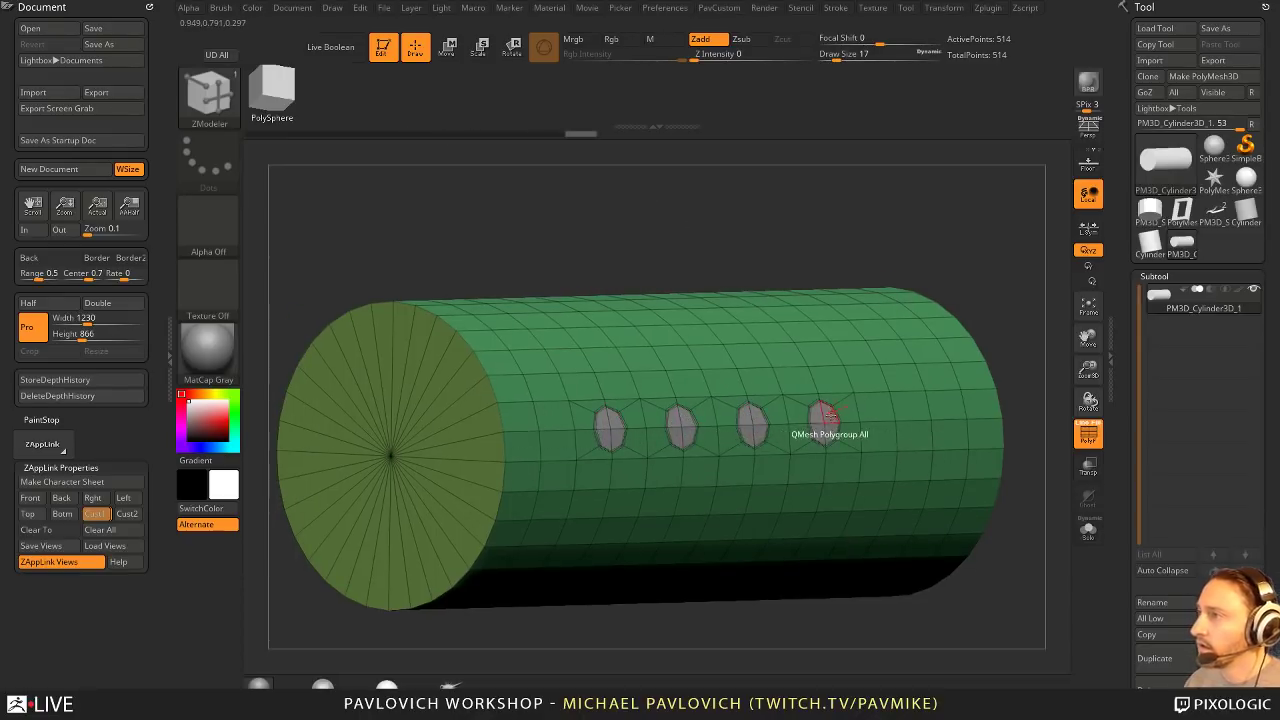
# Step: Delete the four round patches with ZModeler's polygon Delete action targeting A Single Poly
pyautogui.press('space')
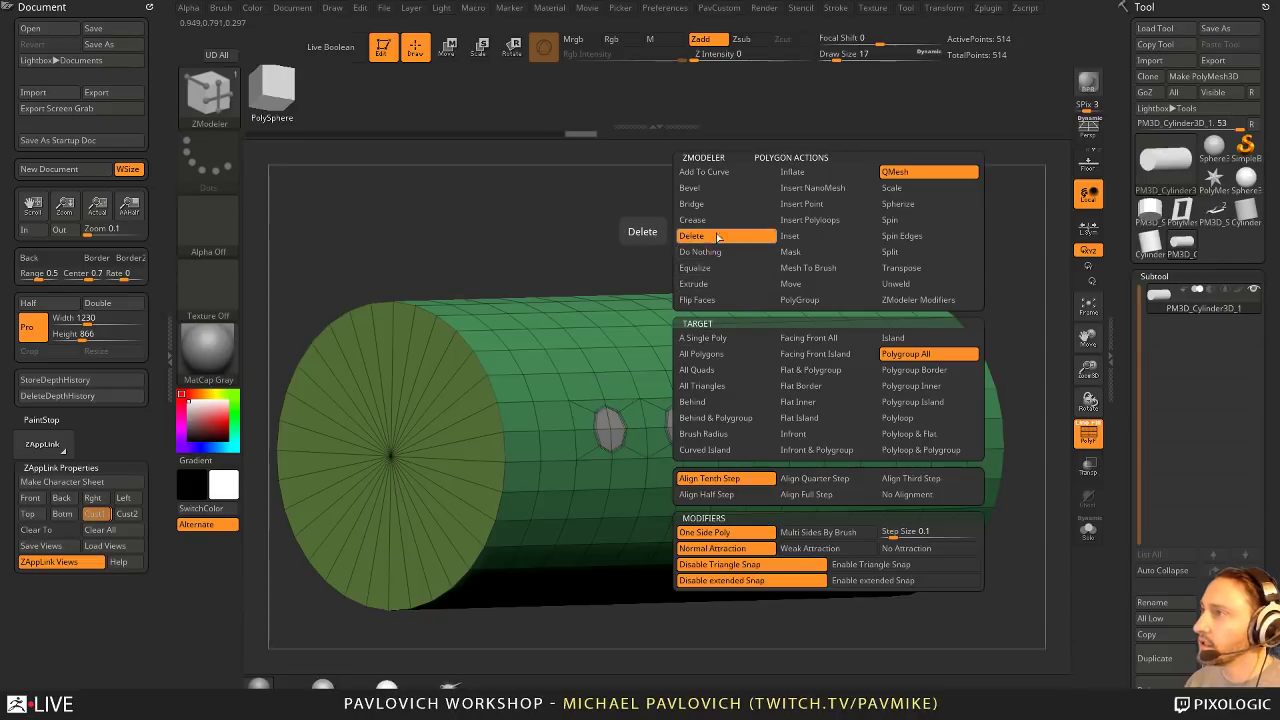
pyautogui.click(717, 237)
pyautogui.click(703, 338)
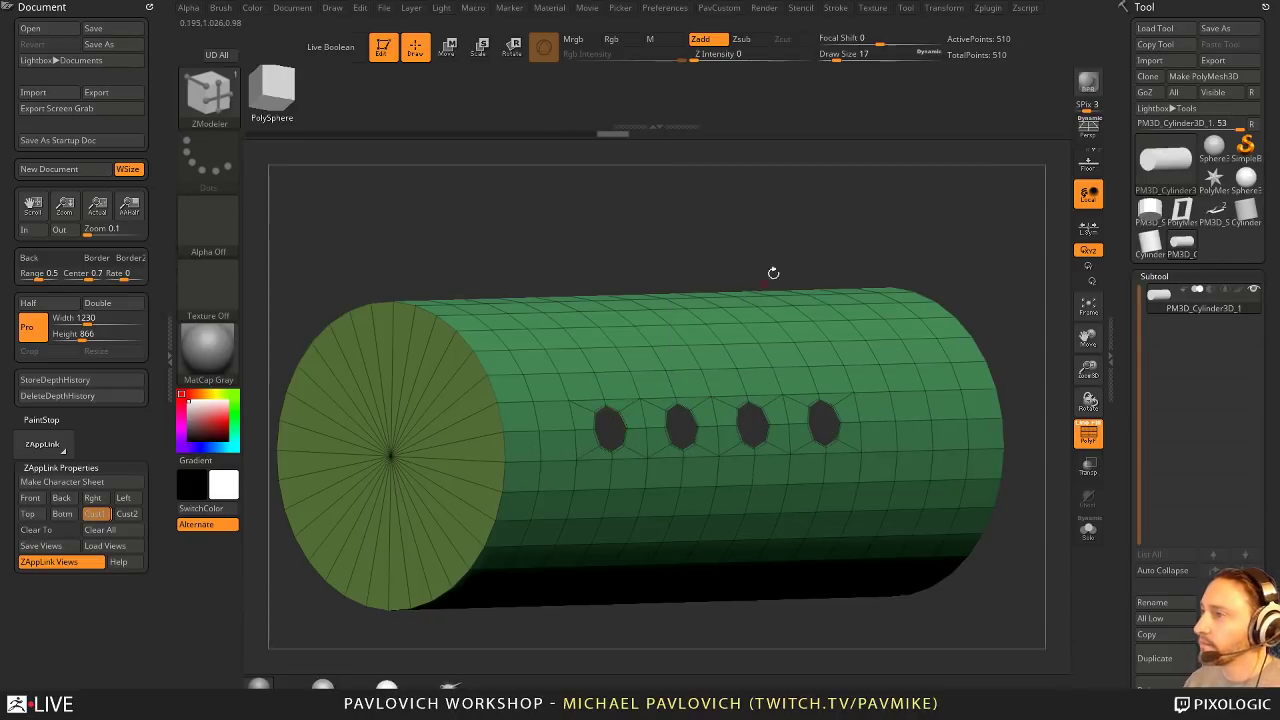
# Step: Isolate the cylinder's green side polygroup and delete the hidden end caps
pyautogui.keyDown('alt'); pyautogui.moveTo(773, 273); pyautogui.dragTo(740, 252); pyautogui.keyUp('alt')
pyautogui.keyDown('ctrl'); pyautogui.keyDown('shift'); pyautogui.click(661, 390); pyautogui.keyUp('shift'); pyautogui.keyUp('ctrl')
pyautogui.press('2')
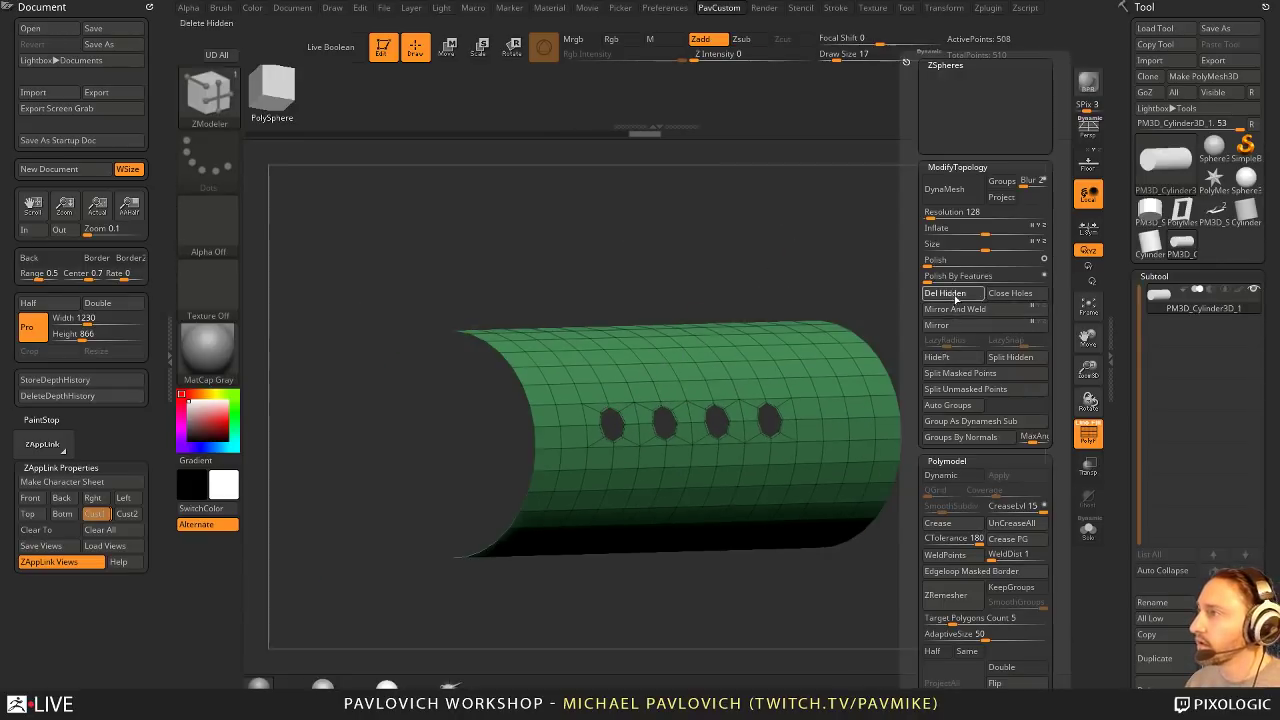
pyautogui.click(955, 293)
# Step: Thicken the open tube into a solid wall with QMesh on Polygroup All
pyautogui.press('space')
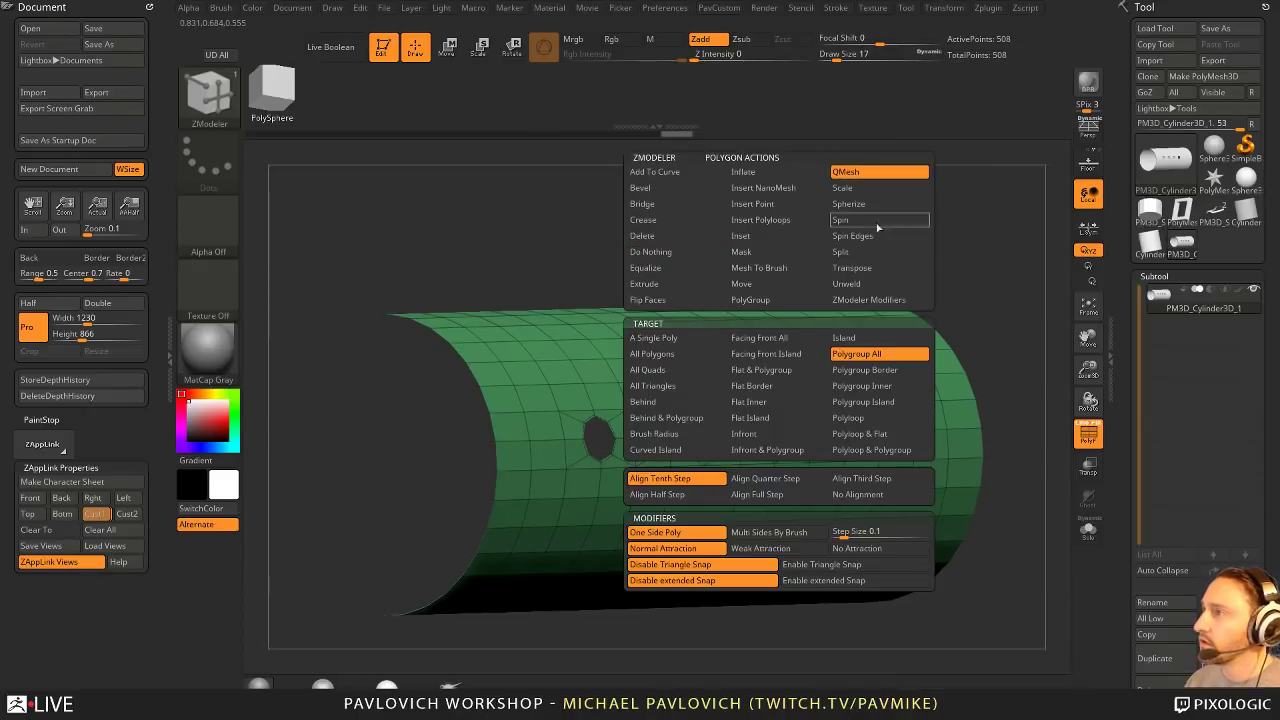
pyautogui.moveTo(766, 366); pyautogui.dragTo(978, 284)
pyautogui.moveTo(978, 284); pyautogui.dragTo(999, 282)
# Step: Turn on Dynamic subdivision, hide the polyframe and inspect the tube's wall and round holes from several angles
pyautogui.press('d')
pyautogui.hotkey('shift', 'f')
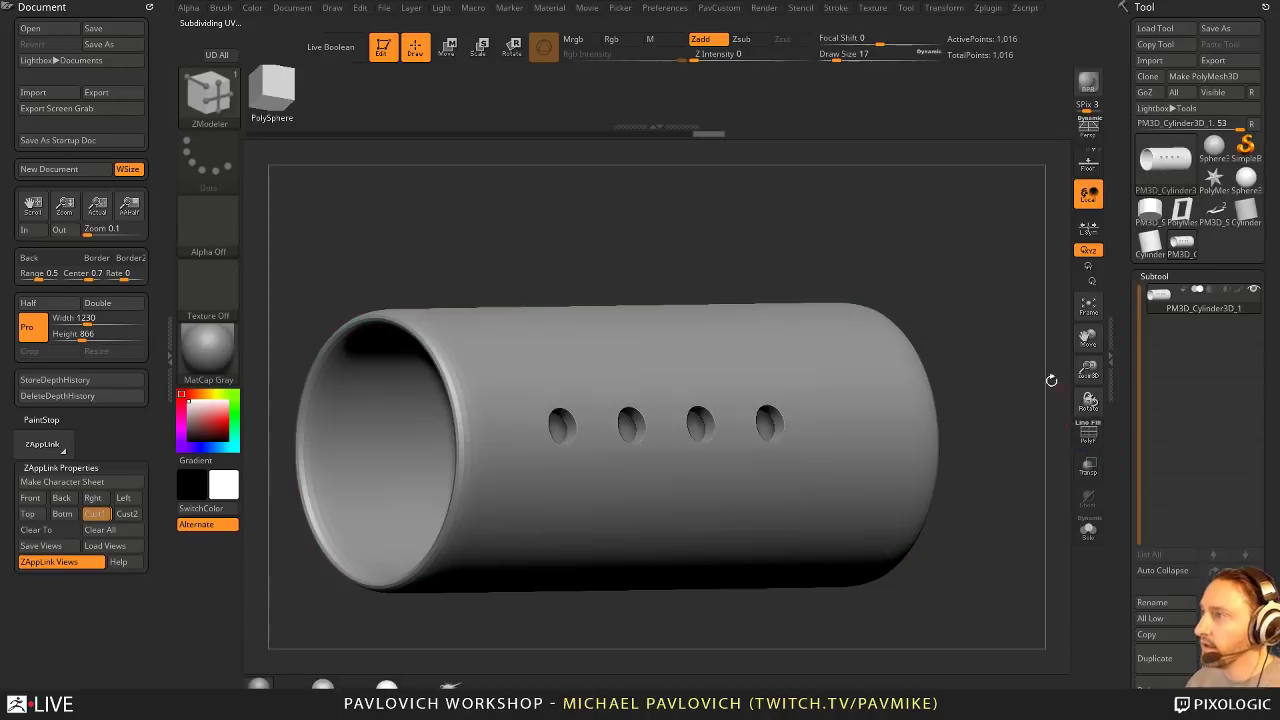
pyautogui.moveTo(1051, 380); pyautogui.dragTo(913, 373)
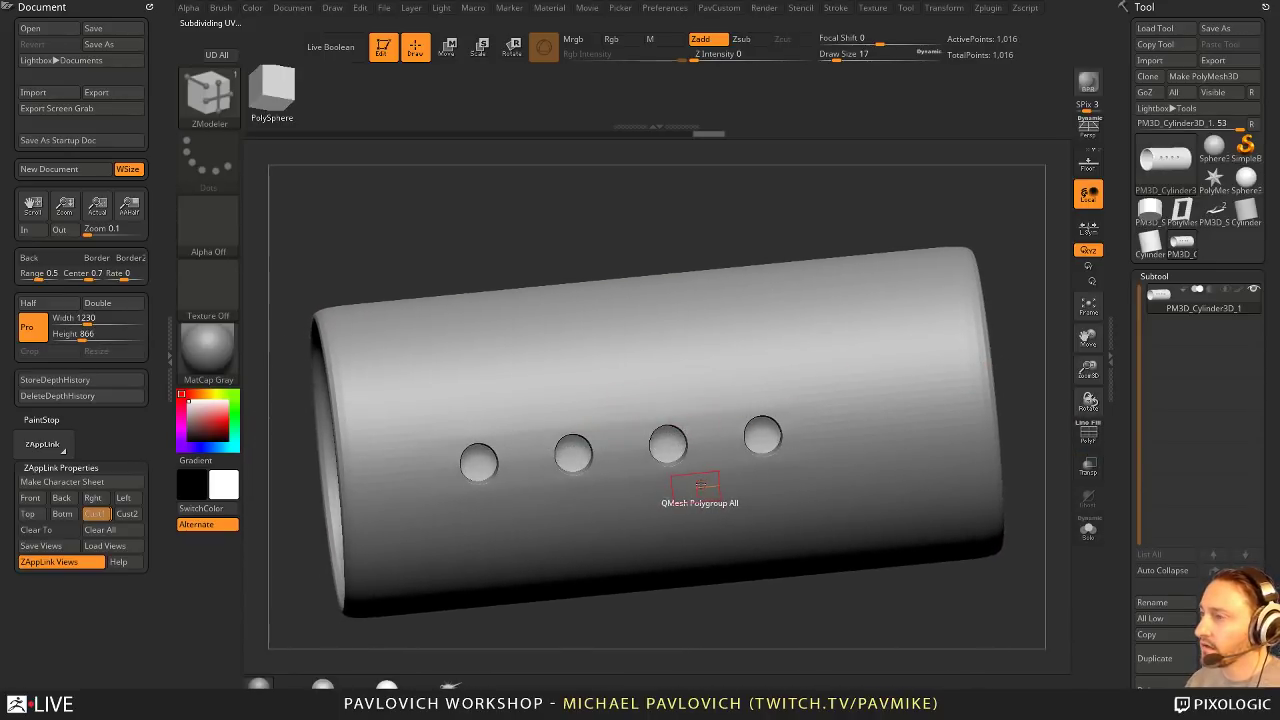
pyautogui.moveTo(872, 232); pyautogui.dragTo(977, 270)
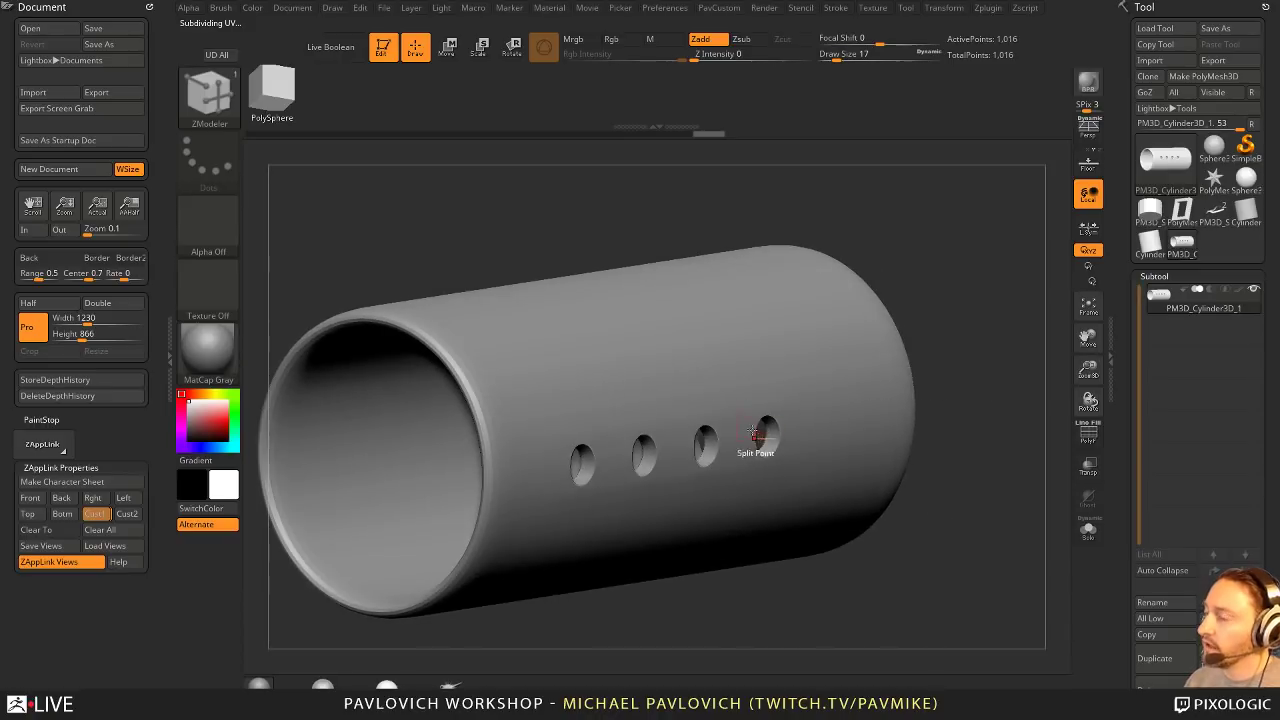
# Step: Show the tube's polyframe and turn off Dynamic subdivision to examine the base mesh around the holes
pyautogui.moveTo(945, 325); pyautogui.dragTo(845, 350)
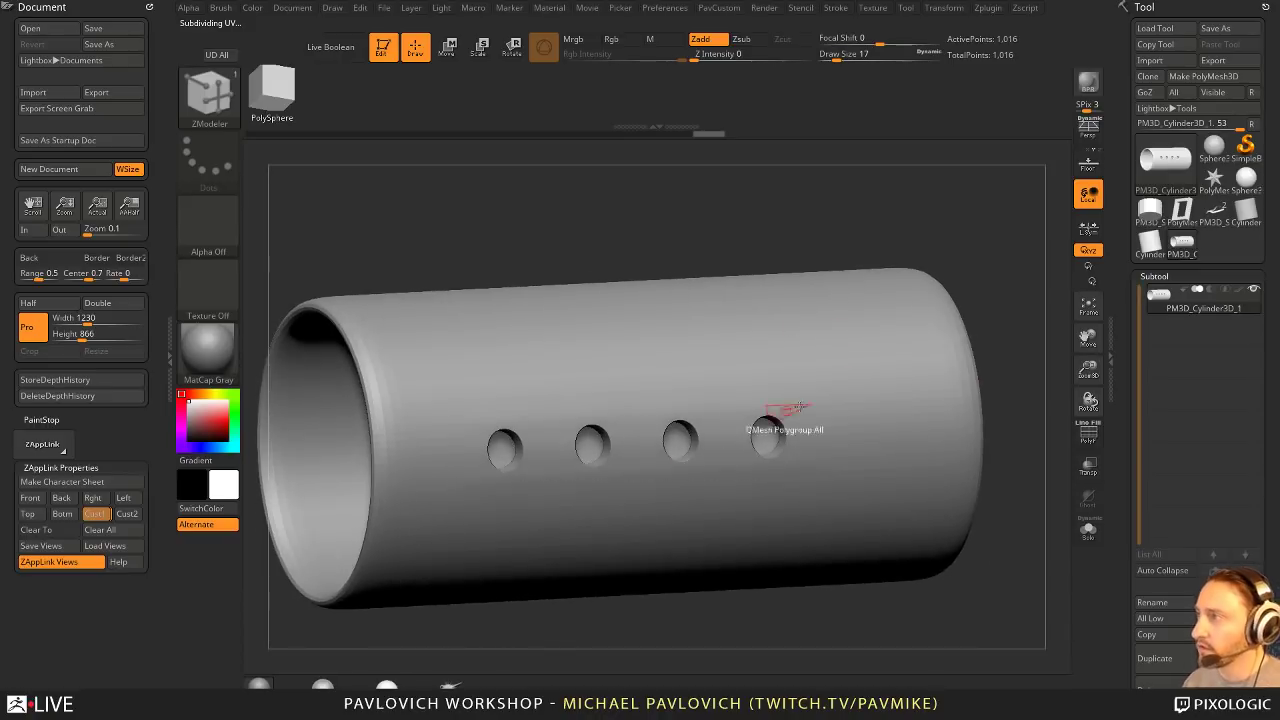
pyautogui.click(1089, 441)
pyautogui.press('shift')
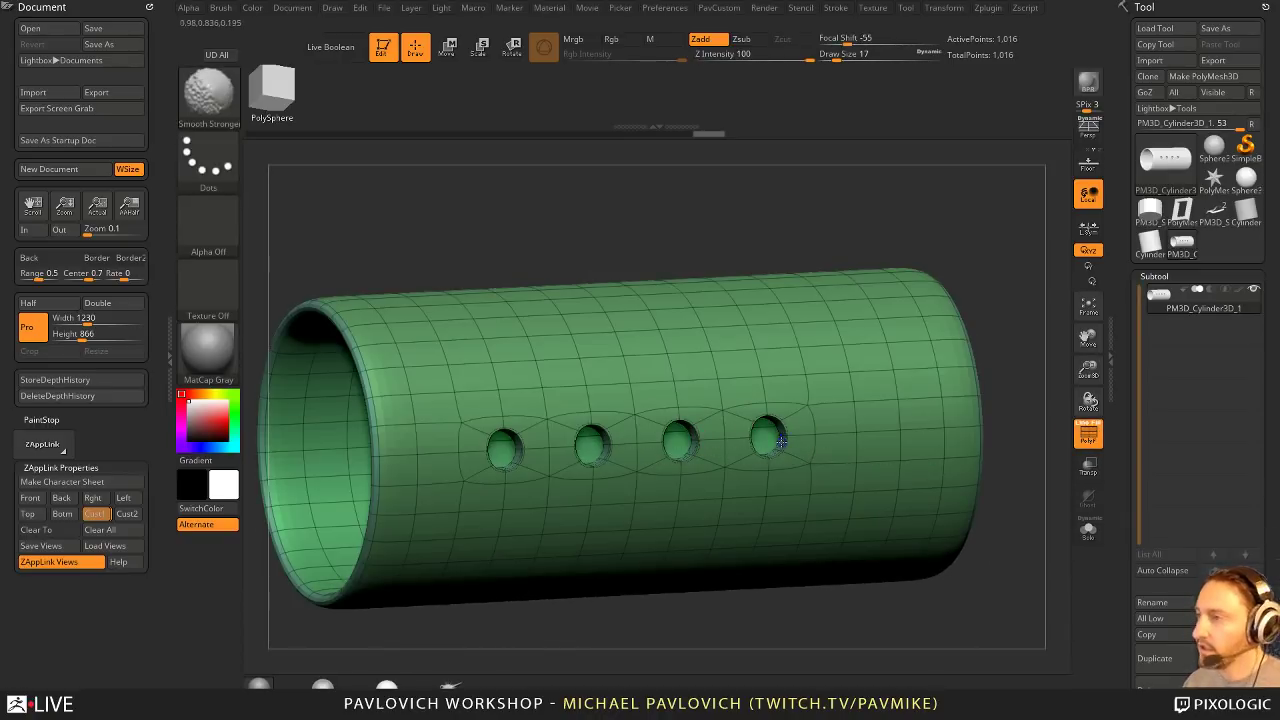
pyautogui.hotkey('shift', 'd')
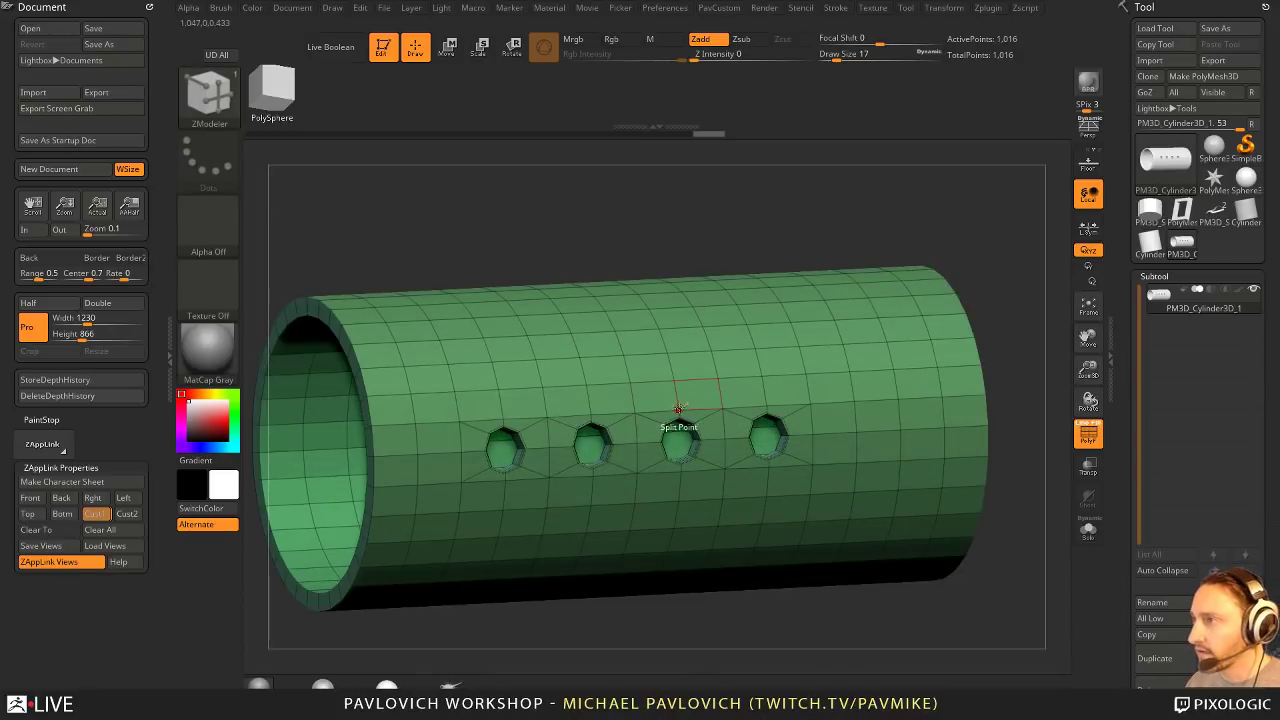
# Step: Try to clip the tube from an end-on view with the ClipCircleCenter brush
pyautogui.press('b')
pyautogui.press('m')
pyautogui.press('v')
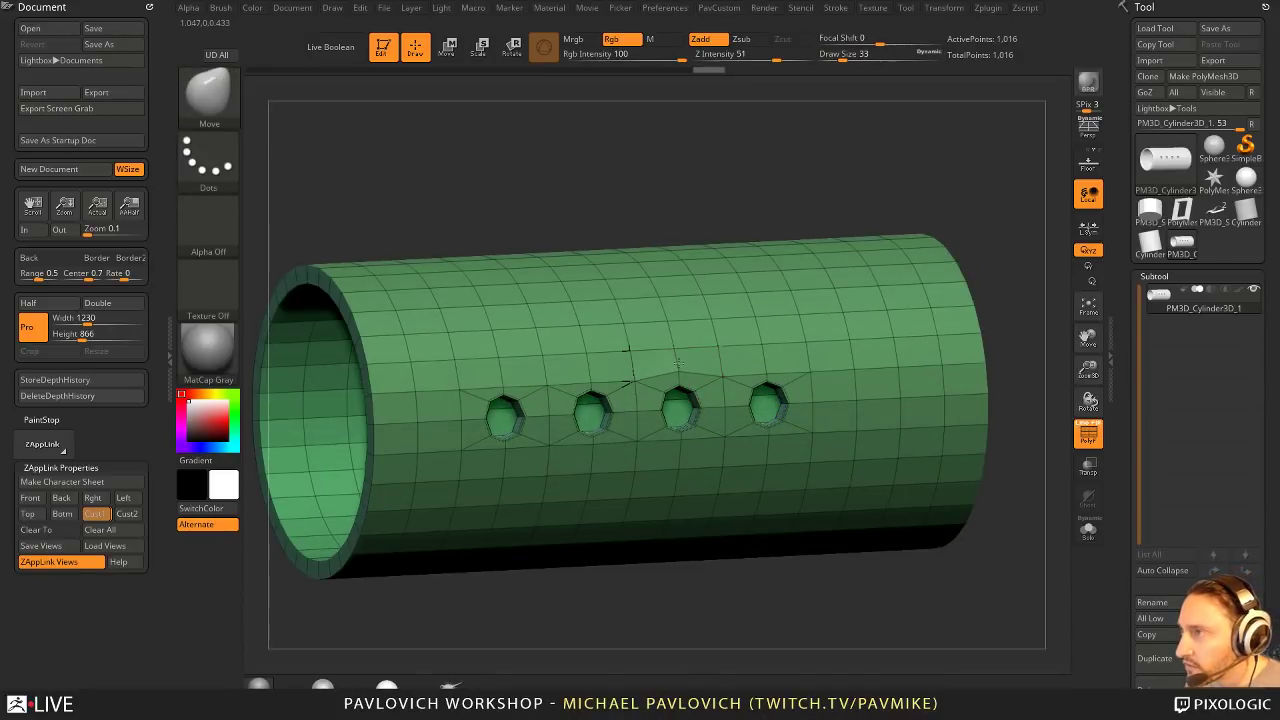
pyautogui.keyDown('shift'); pyautogui.moveTo(745, 178); pyautogui.dragTo(846, 168); pyautogui.keyUp('shift')
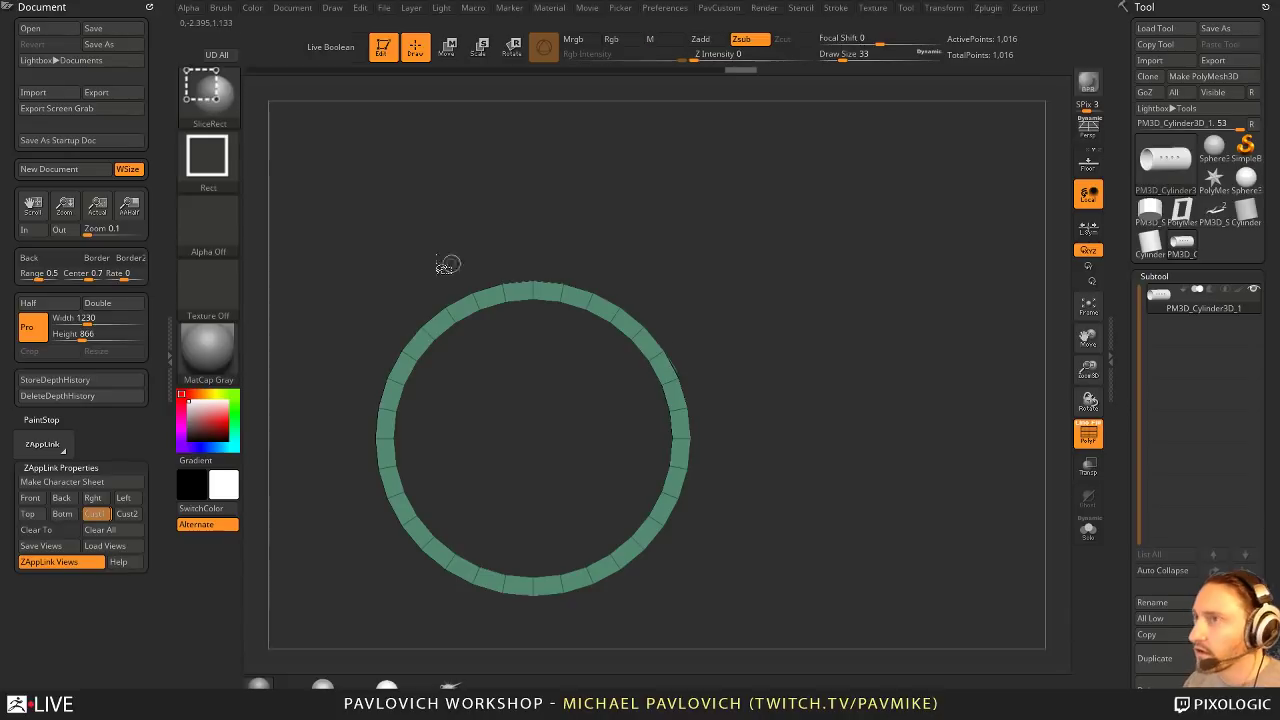
pyautogui.keyDown('ctrl'); pyautogui.keyDown('shift'); pyautogui.click(209, 97); pyautogui.keyUp('shift'); pyautogui.keyUp('ctrl')
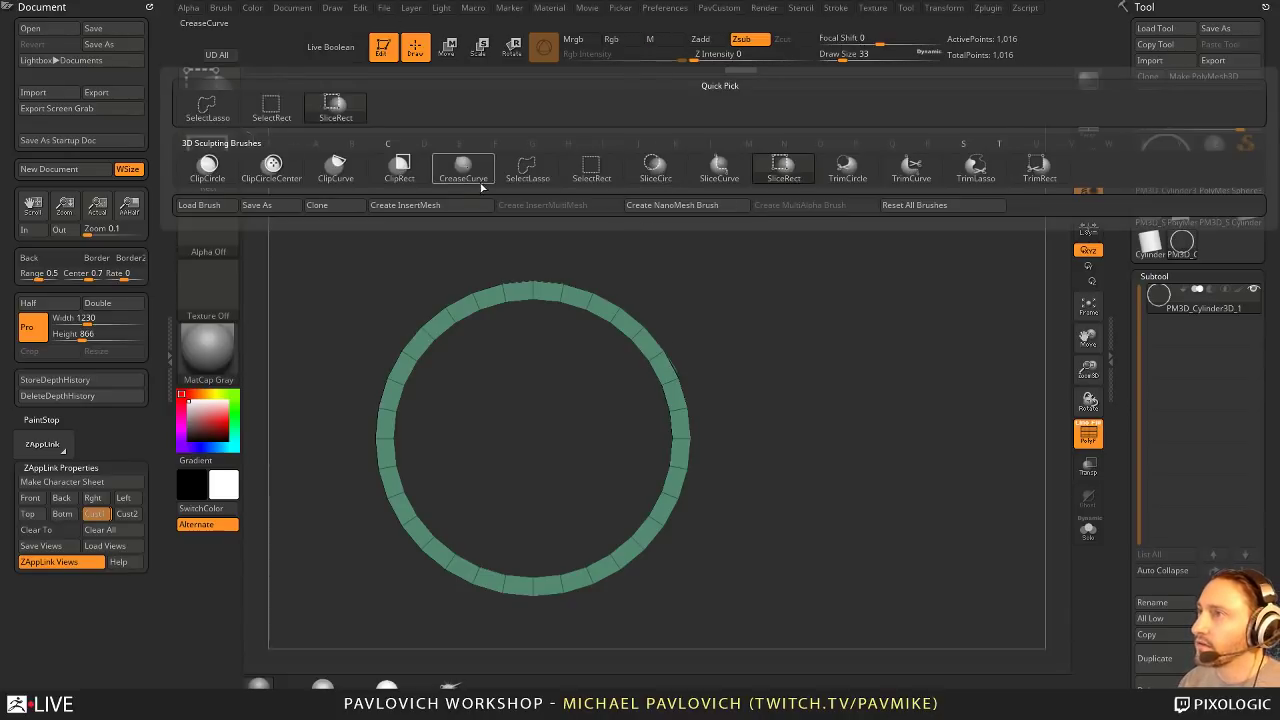
pyautogui.click(285, 170)
pyautogui.moveTo(520, 406)
pyautogui.keyDown('ctrl'); pyautogui.keyDown('shift'); pyautogui.mouseDown()
pyautogui.moveTo(717, 568)
pyautogui.moveTo(886, 409)
pyautogui.moveTo(870, 397)
pyautogui.mouseUp(); pyautogui.keyUp('shift'); pyautogui.keyUp('ctrl')
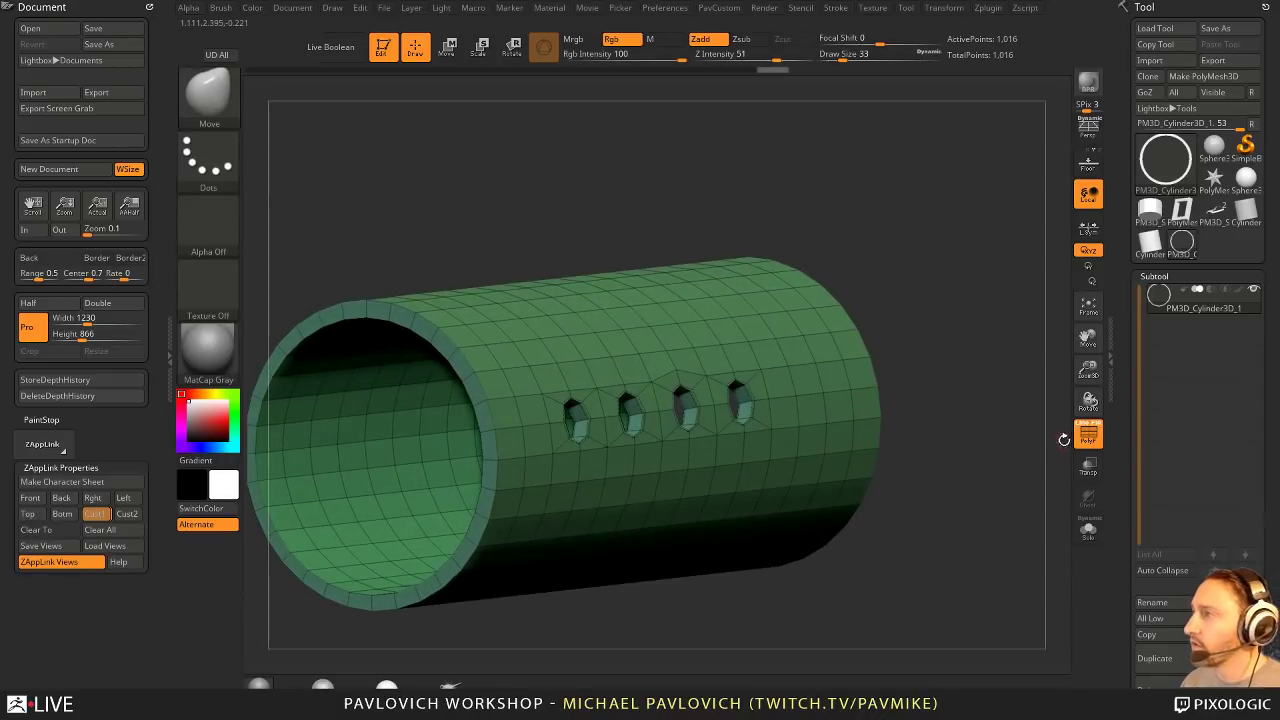
# Step: Undo the wall, cap and hole edits back to the plain closed cylinder
pyautogui.hotkey('ctrl', 'z')
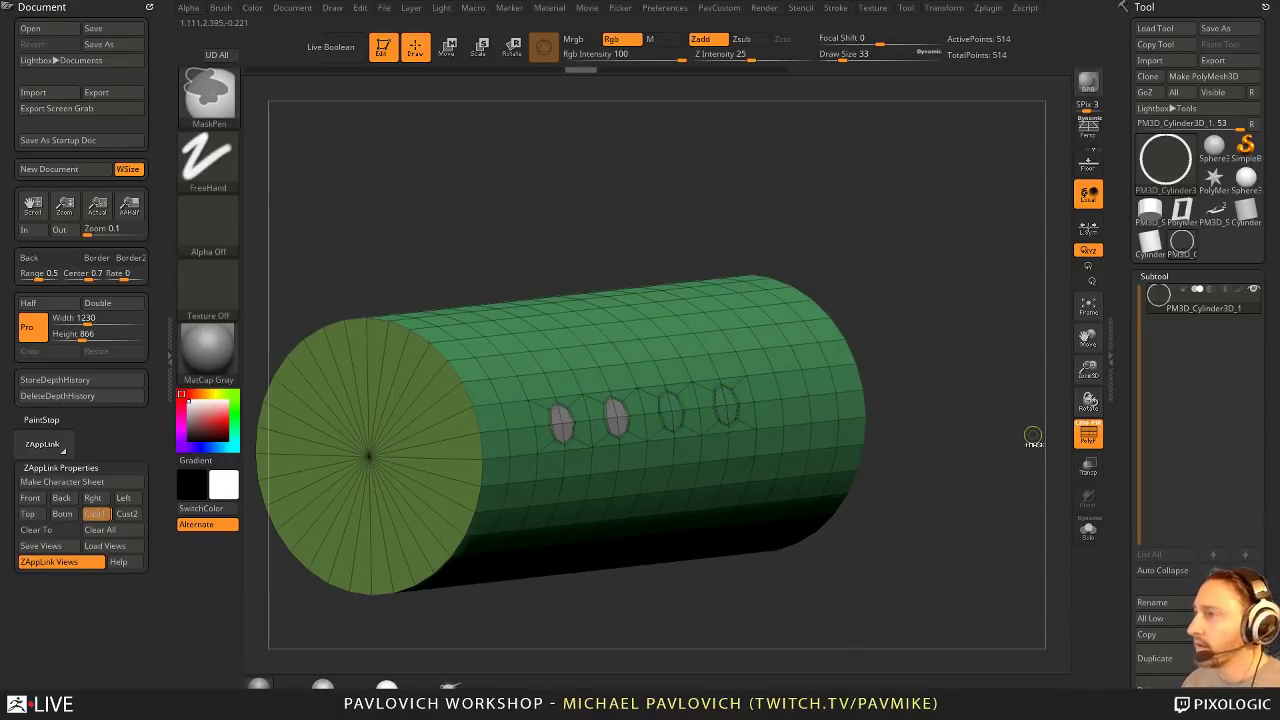
pyautogui.hotkey('ctrl', 'z')
pyautogui.hotkey('ctrl', 'z')
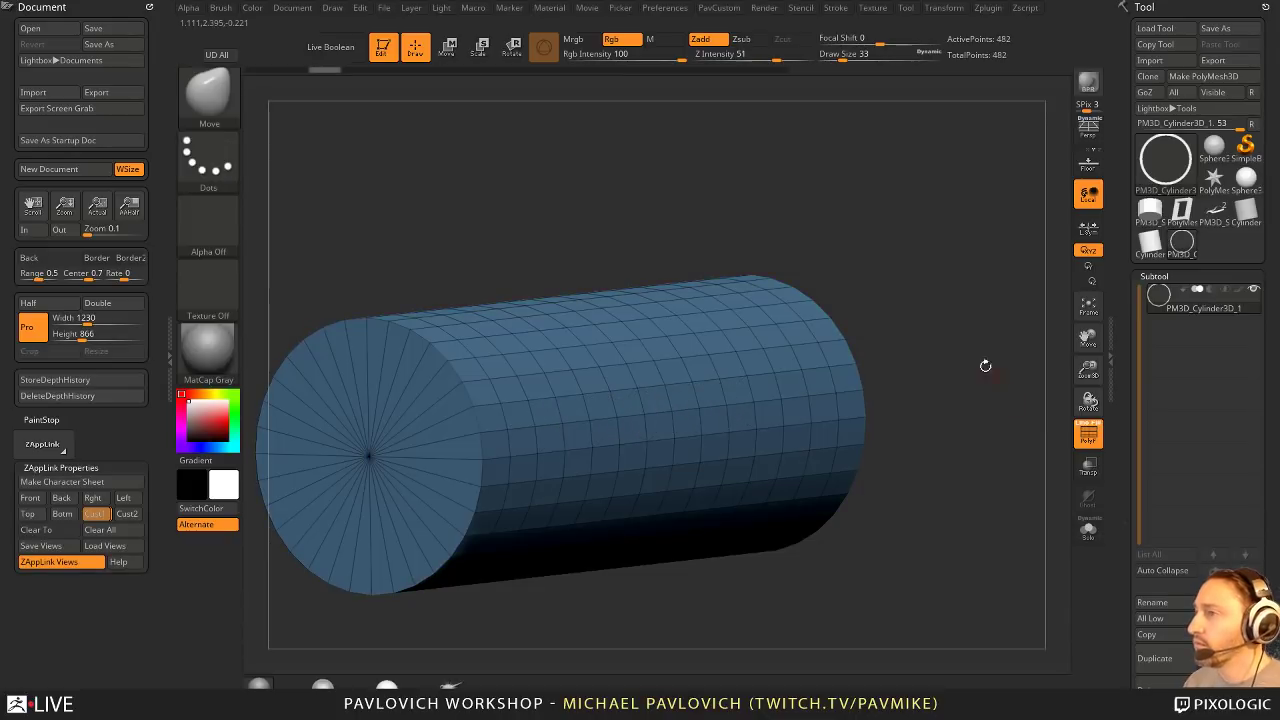
# Step: Assign polygroups to the plain cylinder with Groups By Normals
pyautogui.keyDown('alt'); pyautogui.moveTo(985, 366); pyautogui.dragTo(954, 370); pyautogui.keyUp('alt')
pyautogui.press('2')
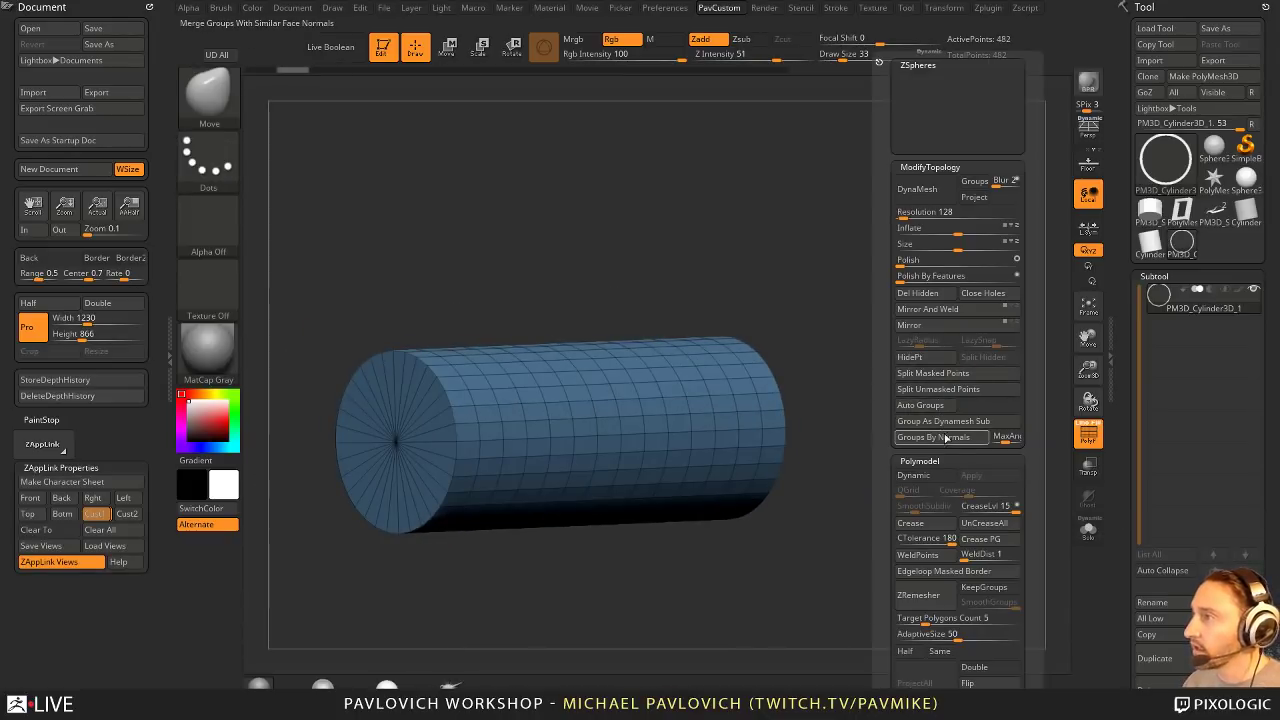
pyautogui.click(946, 438)
# Step: Turn on Dynamic subdivision and crease the cylinder's polygroup borders with Crease PG
pyautogui.moveTo(837, 391); pyautogui.dragTo(929, 410)
pyautogui.press('d')
pyautogui.press('2')
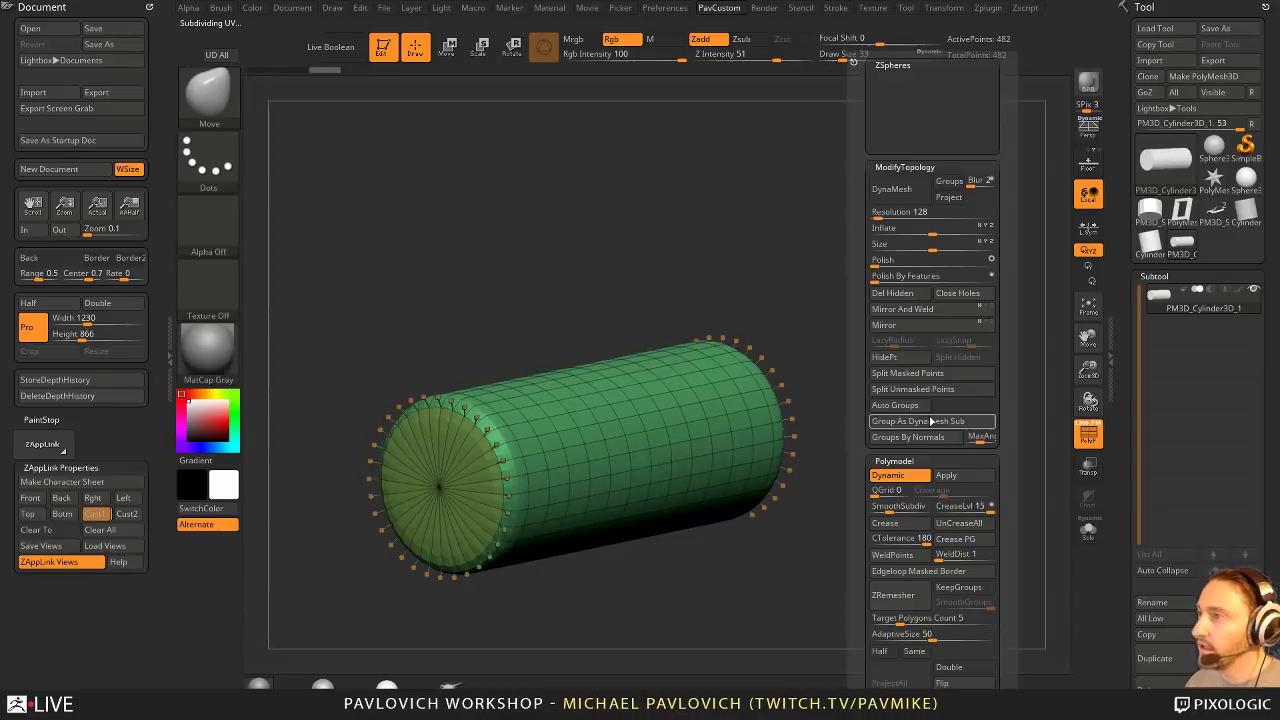
pyautogui.click(949, 546)
pyautogui.moveTo(829, 515); pyautogui.dragTo(931, 423)
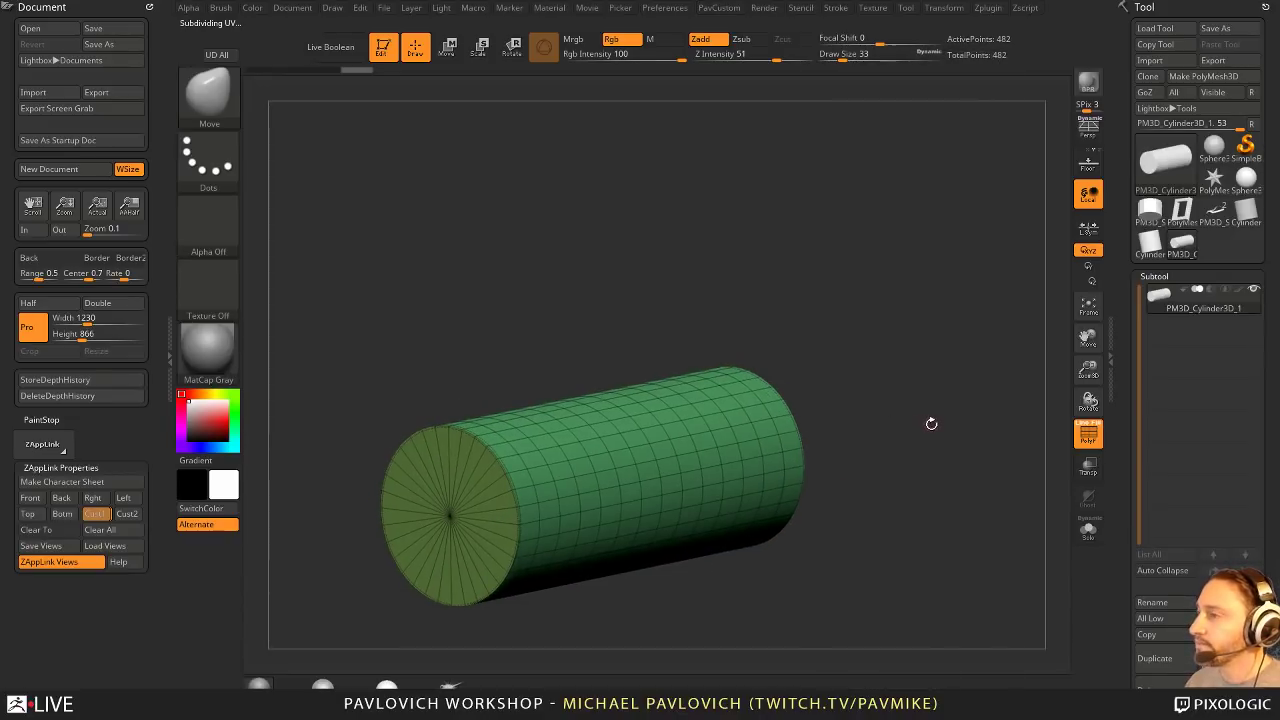
# Step: Insert a small Cylinder16 primitive on the side of the large cylinder, near one end
pyautogui.press('1')
pyautogui.press('m')
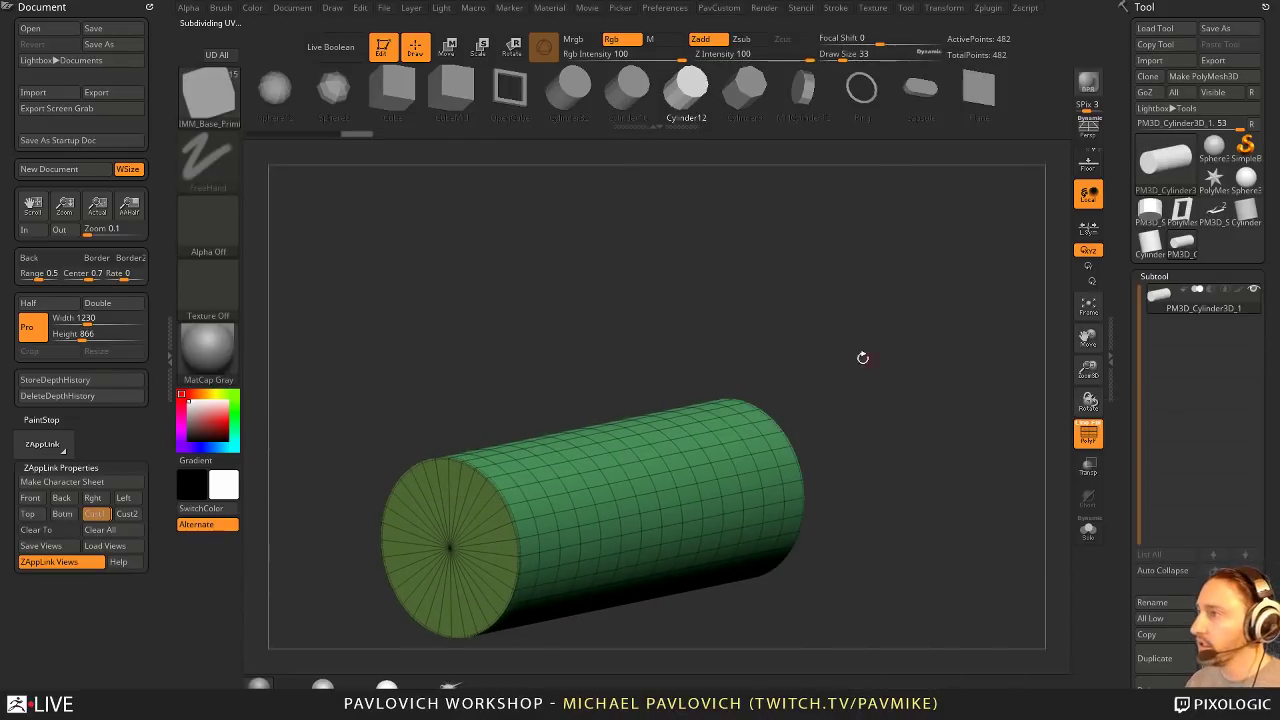
pyautogui.hotkey('shift', 't')
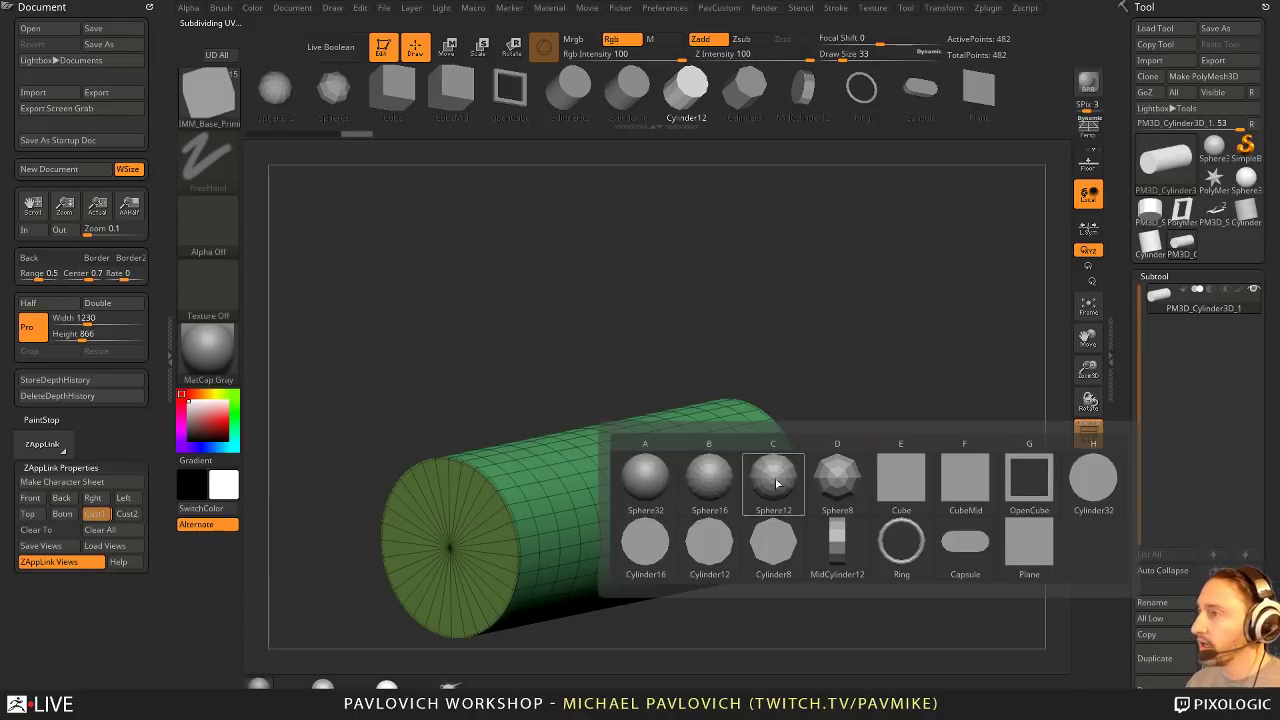
pyautogui.click(664, 548)
pyautogui.moveTo(880, 345); pyautogui.dragTo(902, 335, button='right')
pyautogui.keyDown('shift'); pyautogui.moveTo(611, 472); pyautogui.dragTo(537, 423, button='right'); pyautogui.keyUp('shift')
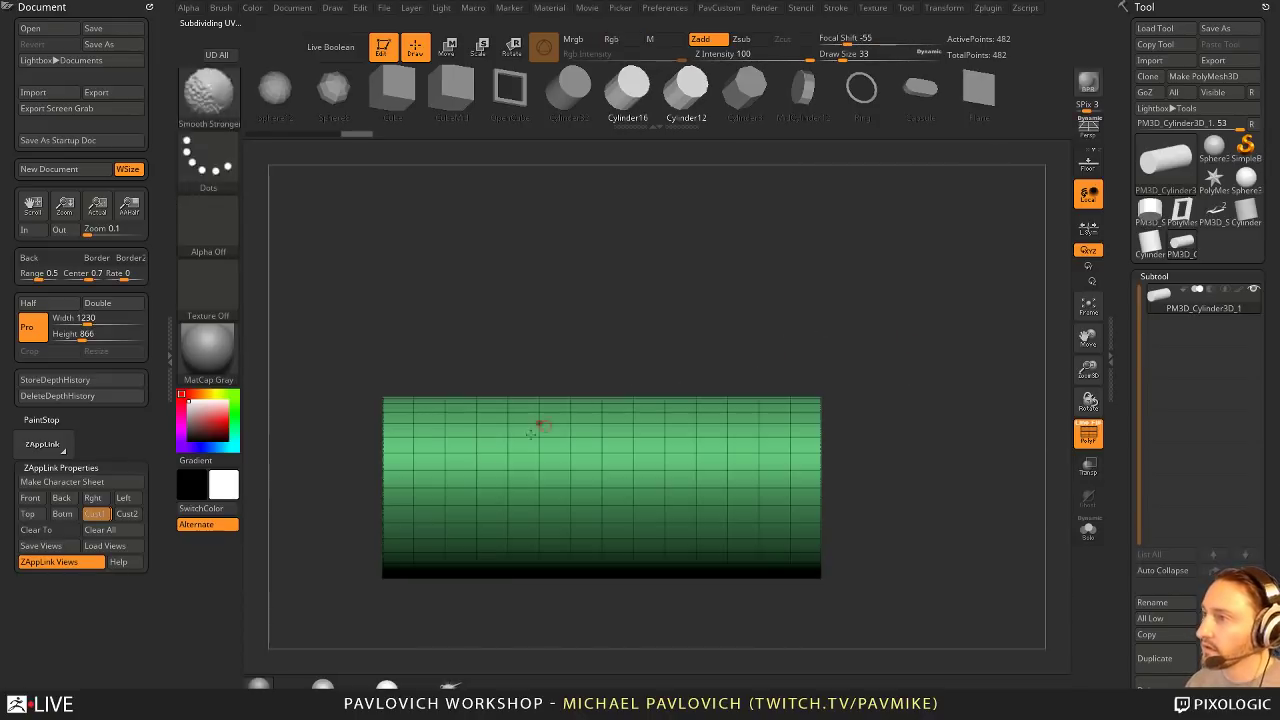
pyautogui.moveTo(498, 484); pyautogui.dragTo(506, 494)
# Step: Crease the inserted cylinder's edges with a crease tolerance of 79
pyautogui.moveTo(800, 448); pyautogui.dragTo(924, 437, button='right')
pyautogui.press('2')
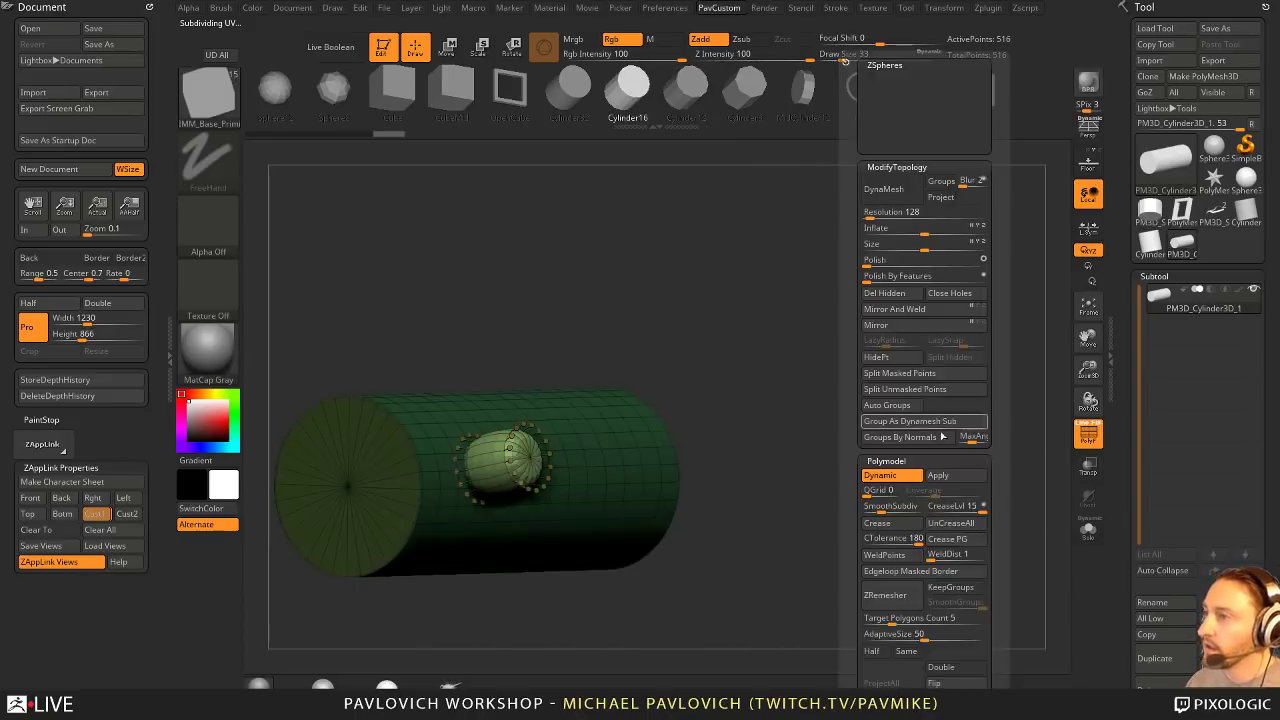
pyautogui.click(890, 527)
# Step: Reposition the inserted cylinder with the Move gizmo so it passes into the large cylinder's body
pyautogui.keyDown('alt'); pyautogui.moveTo(760, 500); pyautogui.dragTo(880, 500, button='right'); pyautogui.keyUp('alt')
pyautogui.press('w')
pyautogui.moveTo(608, 468); pyautogui.dragTo(596, 469)
pyautogui.keyDown('shift'); pyautogui.moveTo(800, 406); pyautogui.dragTo(762, 403, button='right'); pyautogui.keyUp('shift')
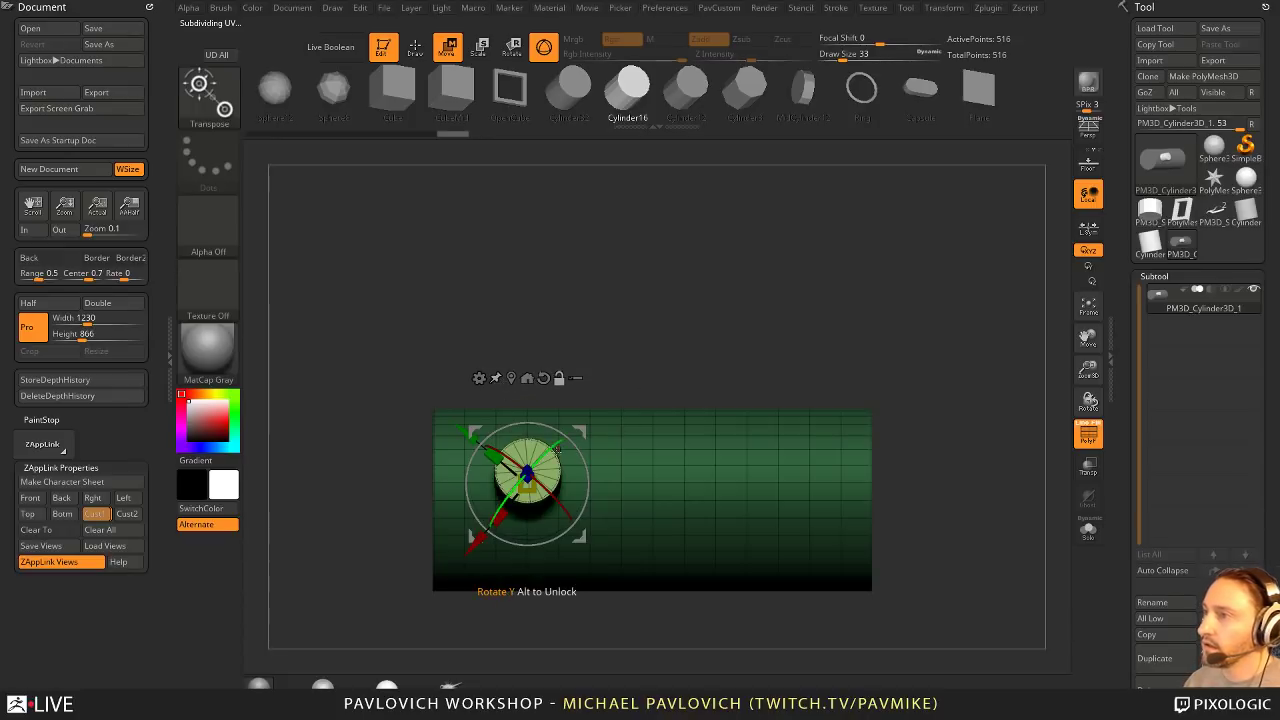
# Step: Center the gizmo on the unmasked inserted cylinder and reset its mesh orientation
pyautogui.click(511, 378)
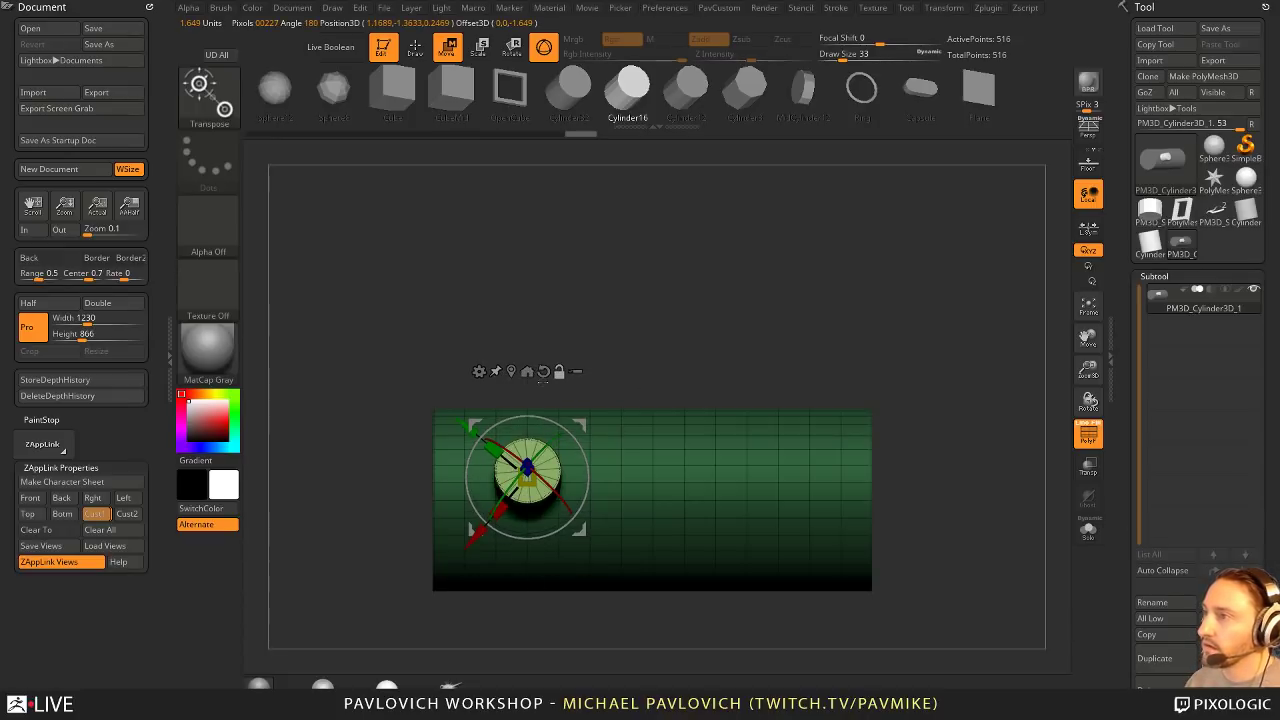
pyautogui.moveTo(544, 390); pyautogui.dragTo(711, 347)
pyautogui.keyDown('shift'); pyautogui.moveTo(712, 347); pyautogui.dragTo(559, 371, button='right'); pyautogui.keyUp('shift')
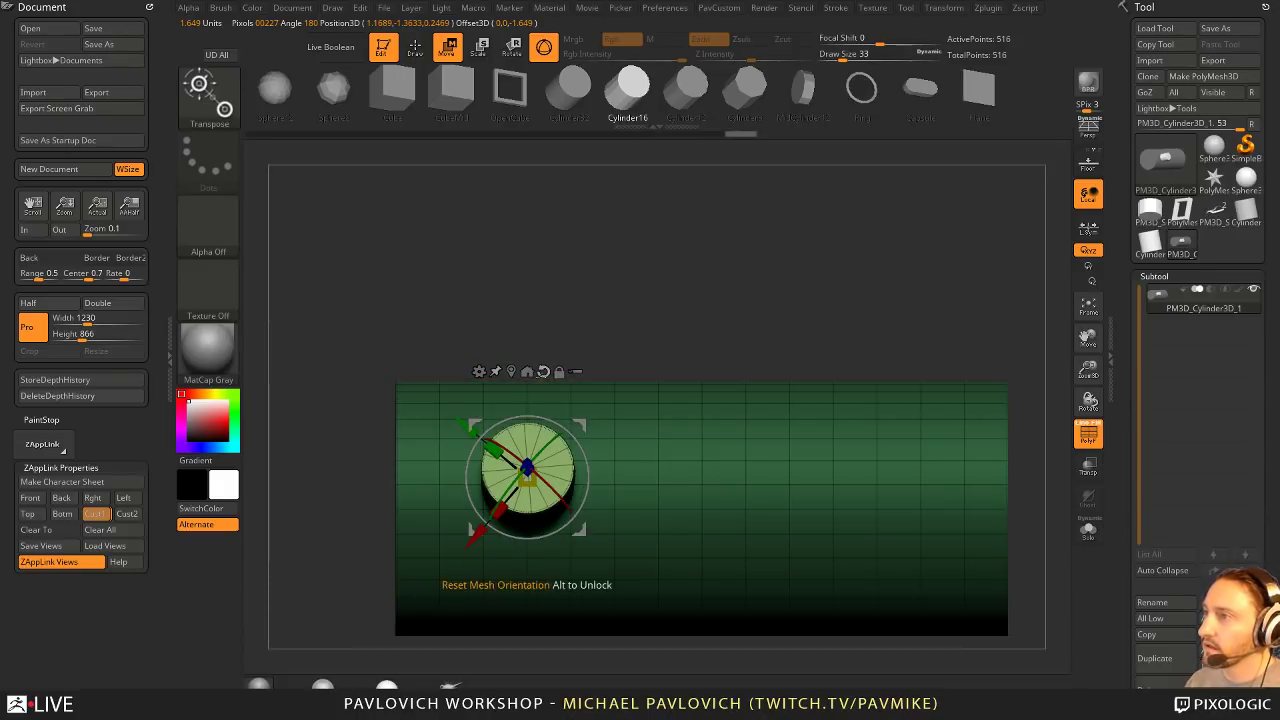
pyautogui.click(543, 371)
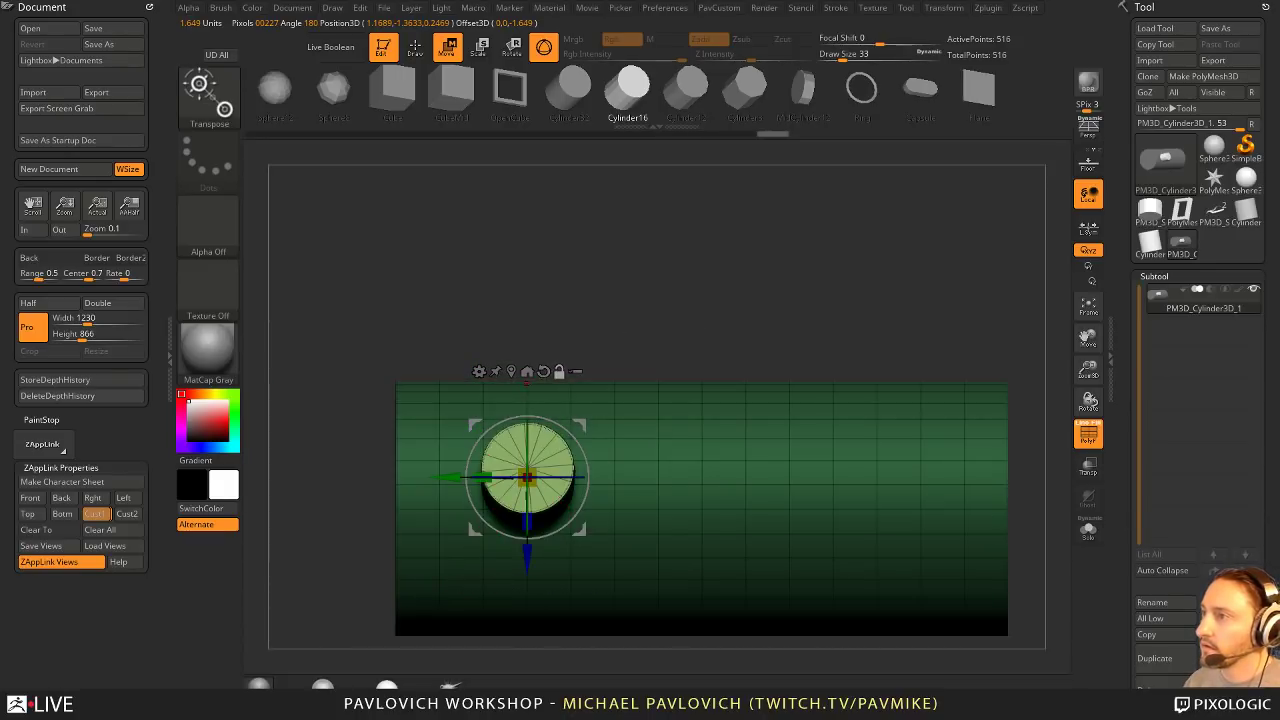
# Step: Duplicate the inserted cylinder along the body to form a row of four, and clear the mask
pyautogui.keyDown('ctrl'); pyautogui.moveTo(455, 477); pyautogui.dragTo(571, 478); pyautogui.keyUp('ctrl')
pyautogui.press('1')
pyautogui.press('1')
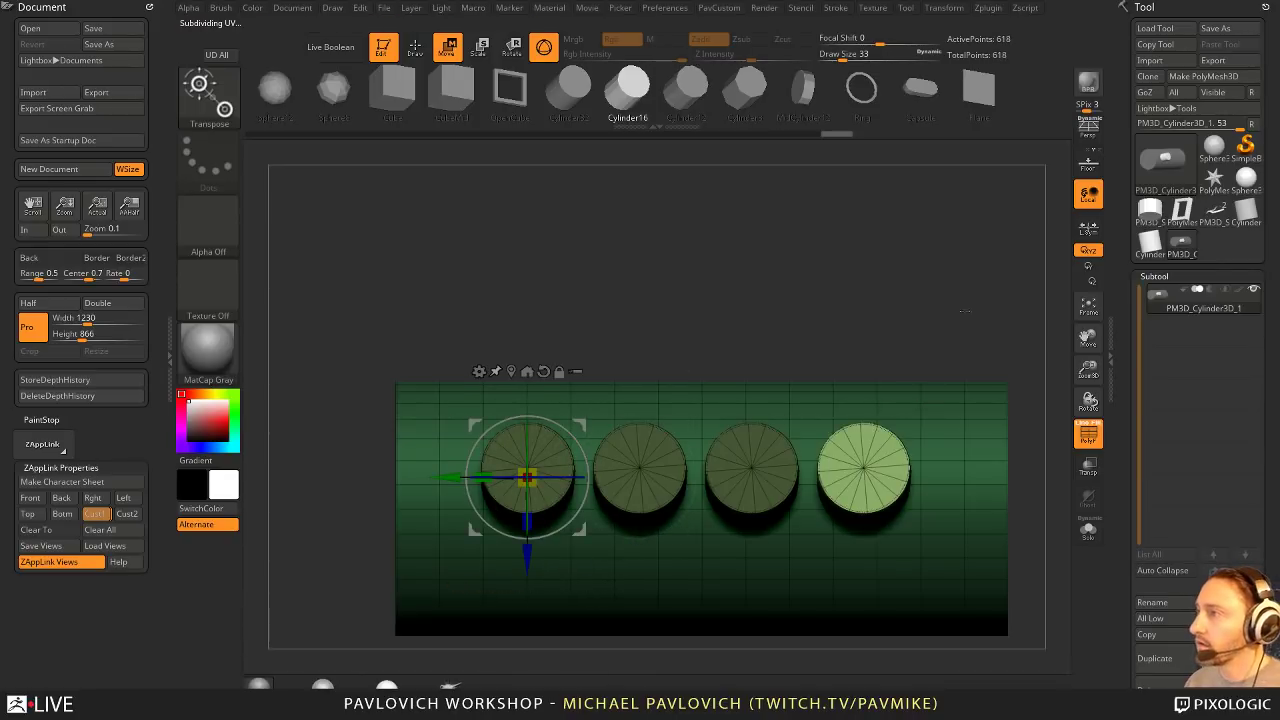
pyautogui.moveTo(938, 358)
pyautogui.mouseDown()
pyautogui.moveTo(940, 306)
pyautogui.moveTo(928, 338)
pyautogui.mouseUp()
pyautogui.moveTo(865, 337)
pyautogui.keyDown('alt'); pyautogui.mouseDown()
pyautogui.moveTo(945, 354)
pyautogui.moveTo(931, 352)
pyautogui.mouseUp(); pyautogui.keyUp('alt')
pyautogui.press('q')
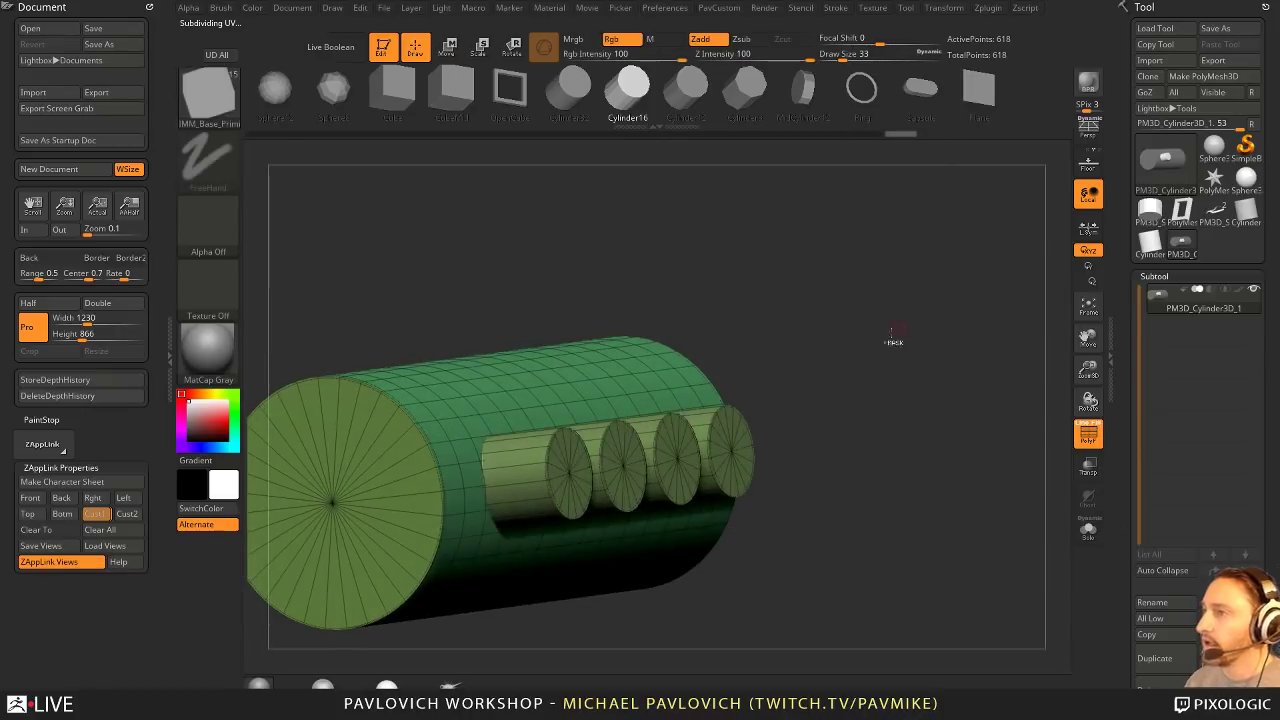
# Step: Isolate the four small cylinders with SelectRect and separate them into their own subtool with Split Hidden
pyautogui.keyDown('ctrl'); pyautogui.keyDown('shift'); pyautogui.click(209, 105); pyautogui.keyUp('shift'); pyautogui.keyUp('ctrl')
pyautogui.keyDown('ctrl'); pyautogui.keyDown('shift'); pyautogui.click(338, 112); pyautogui.keyUp('shift'); pyautogui.keyUp('ctrl')
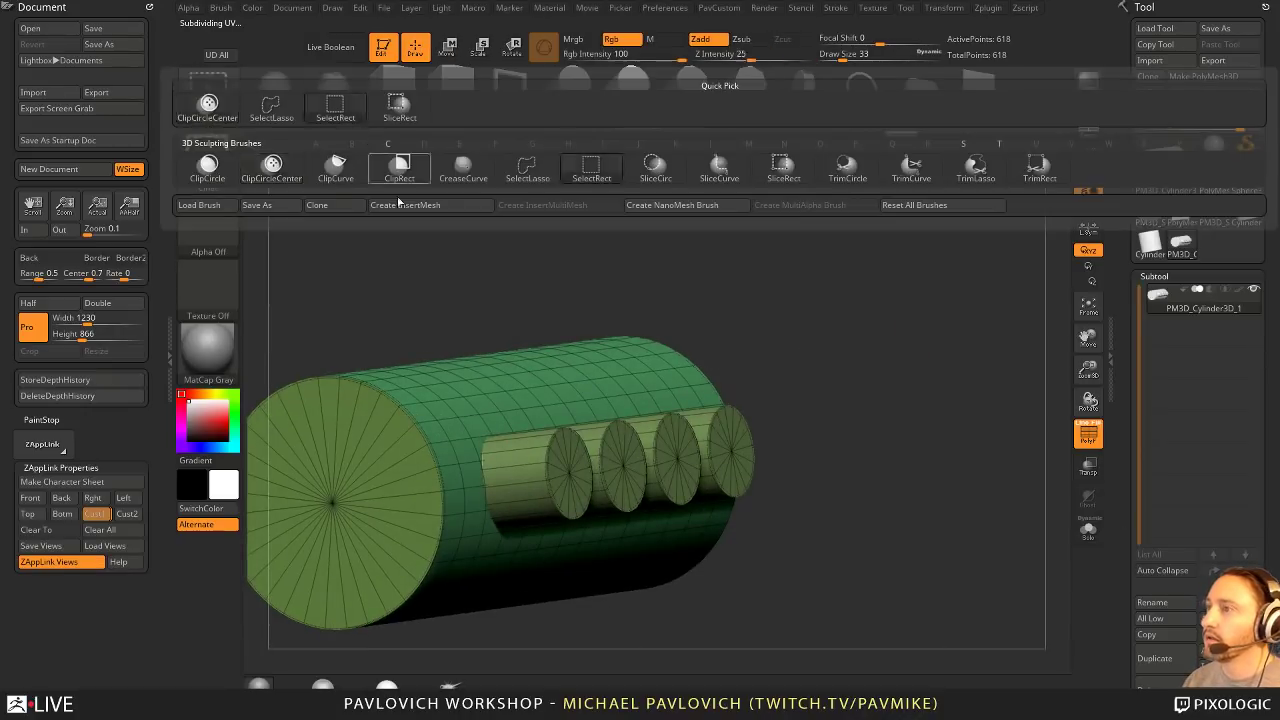
pyautogui.keyDown('ctrl'); pyautogui.keyDown('shift'); pyautogui.click(555, 461); pyautogui.keyUp('shift'); pyautogui.keyUp('ctrl')
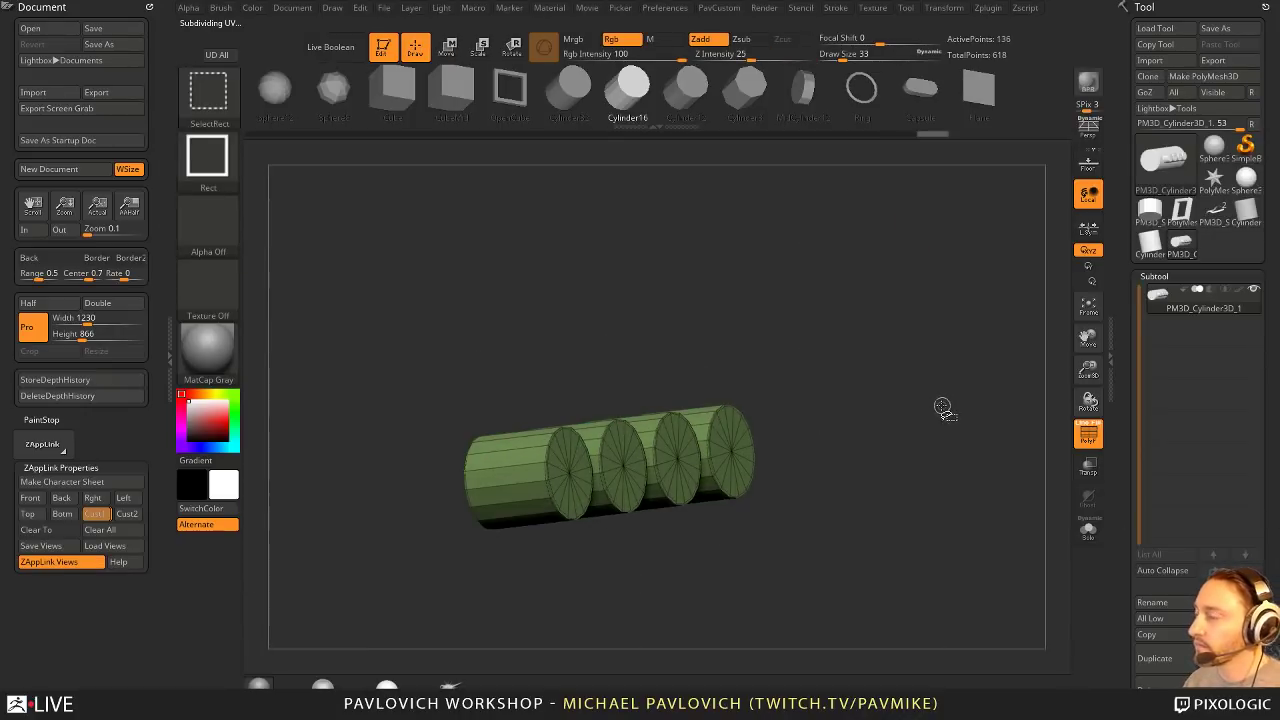
pyautogui.press('space')
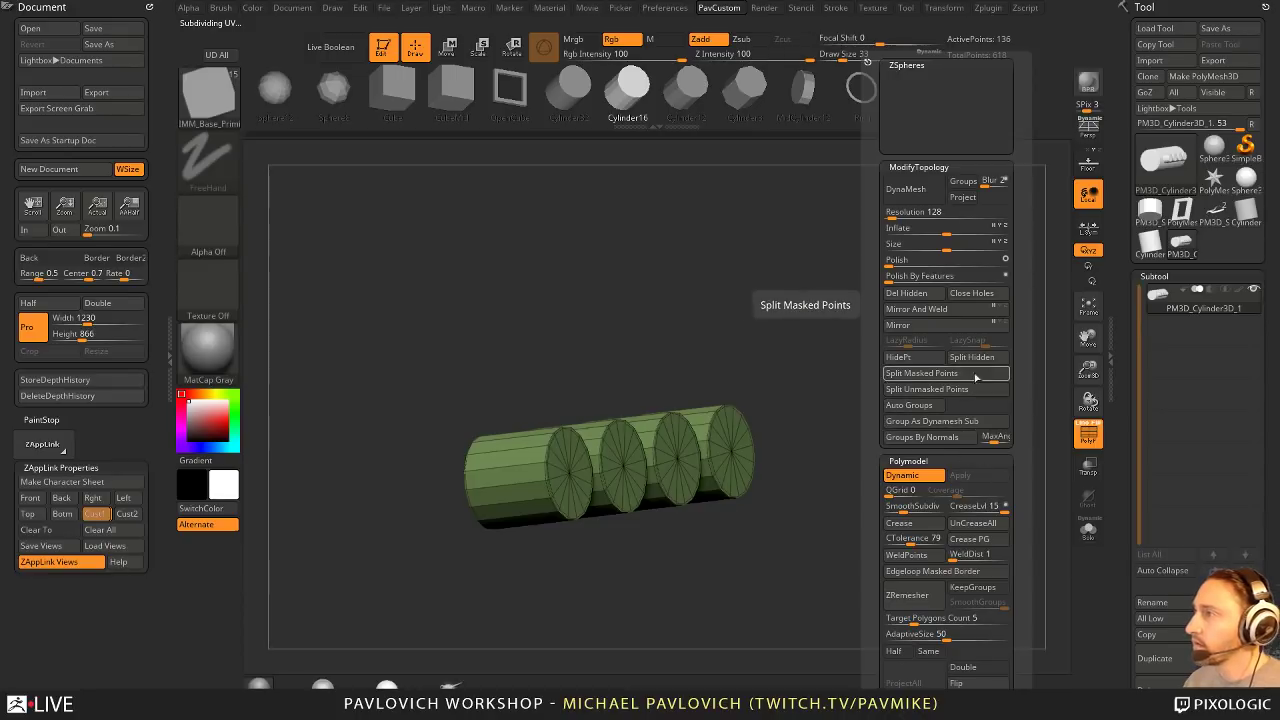
pyautogui.click(976, 375)
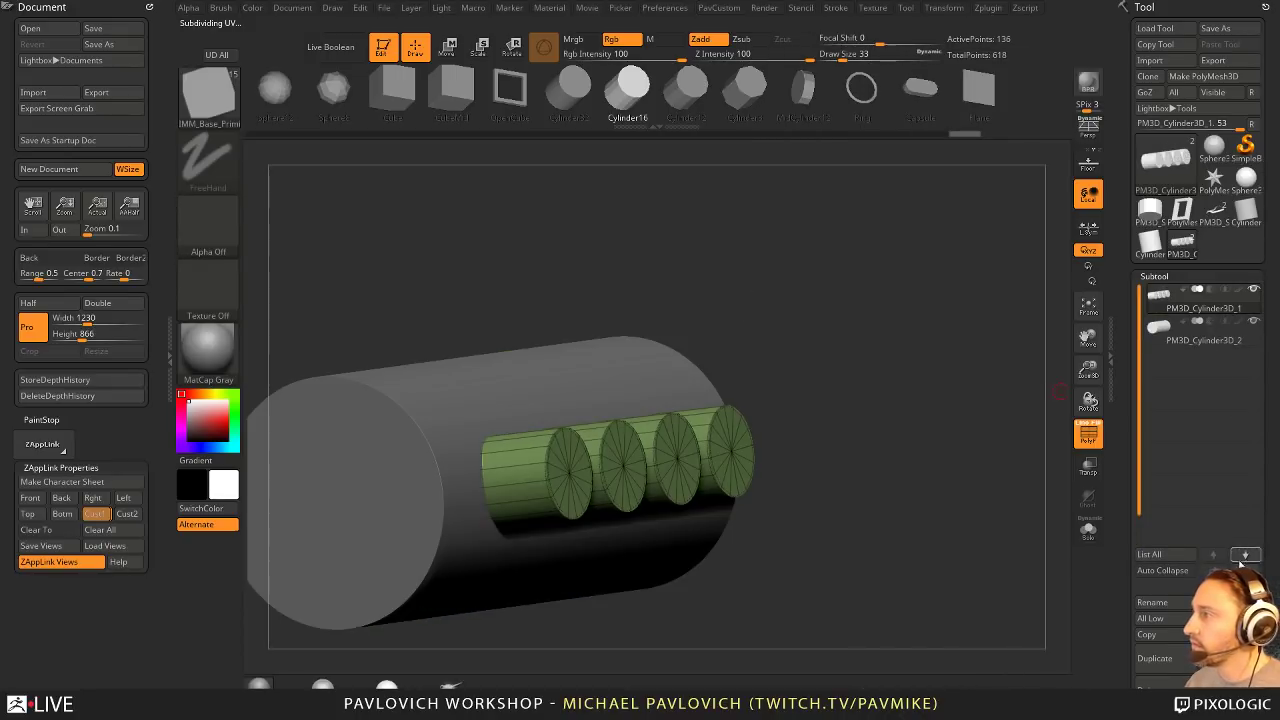
# Step: Move the small cylinders' subtool below the main body, set it to subtract and preview the holes with Live Boolean
pyautogui.click(1243, 556)
pyautogui.click(1213, 324)
pyautogui.keyDown('ctrl'); pyautogui.moveTo(956, 405); pyautogui.dragTo(989, 431, button='right'); pyautogui.keyUp('ctrl')
pyautogui.hotkey('shift', 'b')
pyautogui.click(1088, 434)
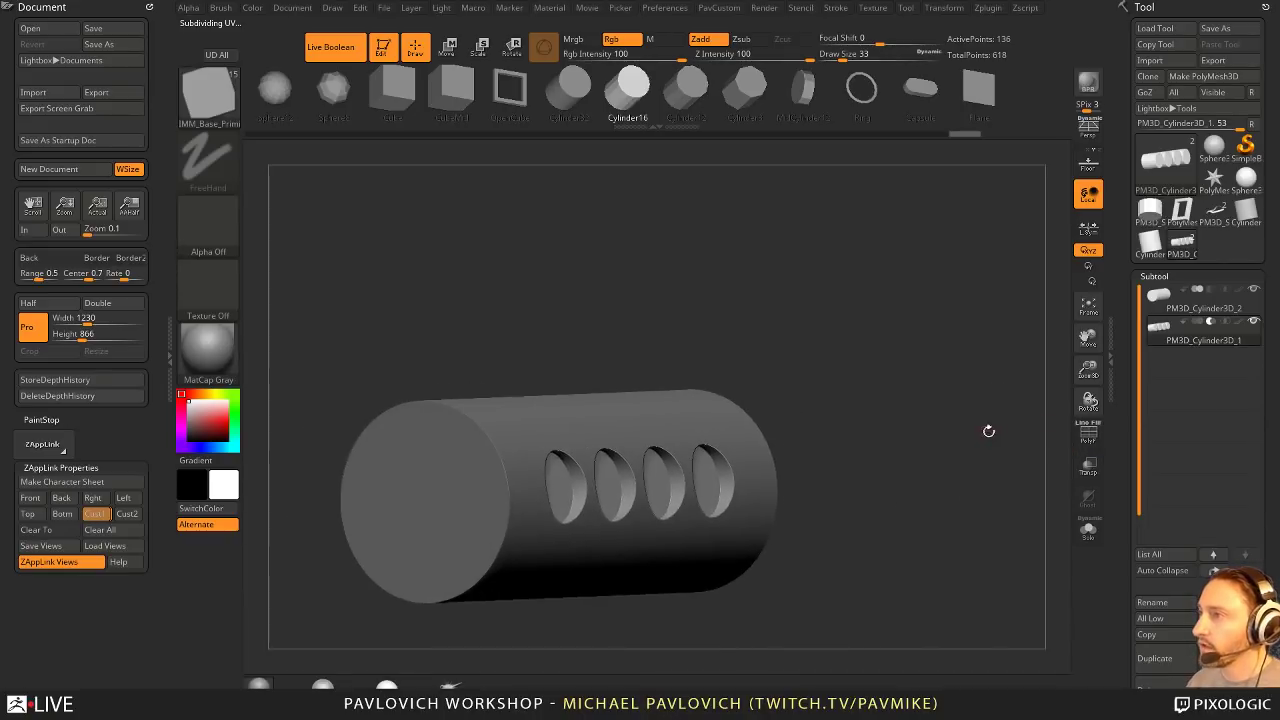
pyautogui.moveTo(988, 431); pyautogui.dragTo(1035, 443)
pyautogui.hotkey('shift', 'f')
pyautogui.click(1090, 440)
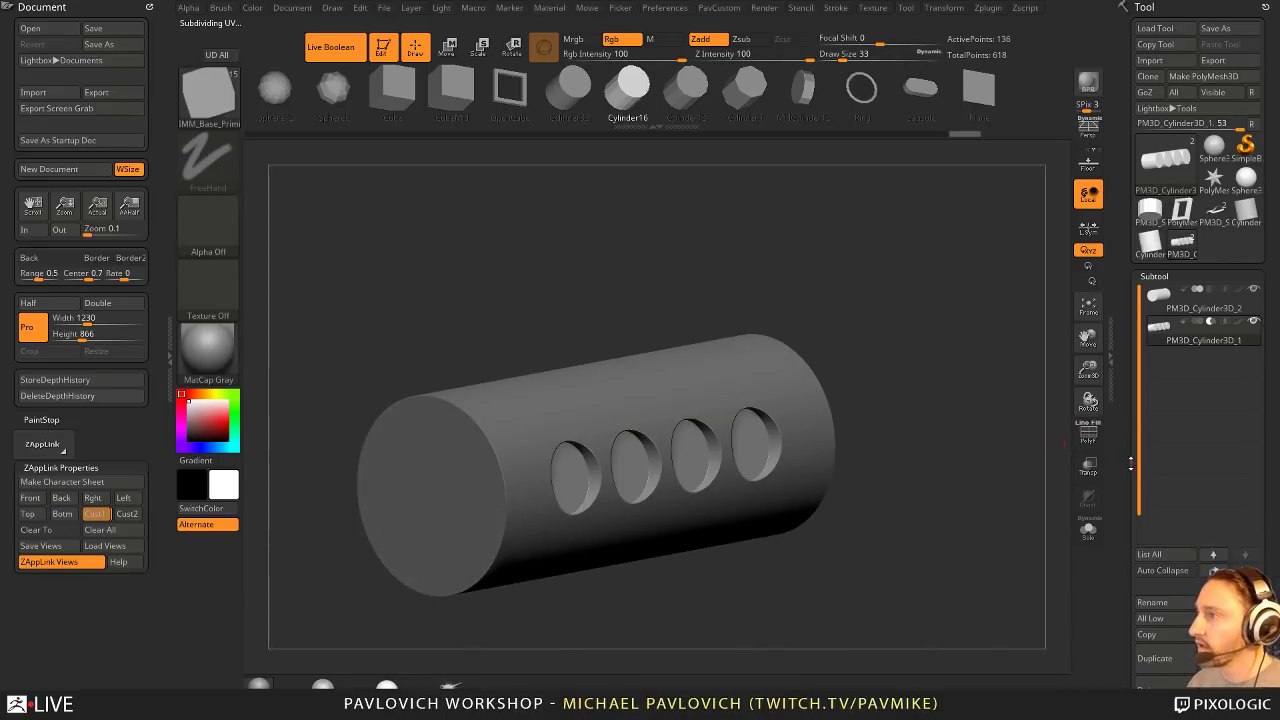
# Step: Generate a combined mesh from the subtools with Make Boolean Mesh and DSDiv enabled
pyautogui.scroll(-5, 1120, 345)
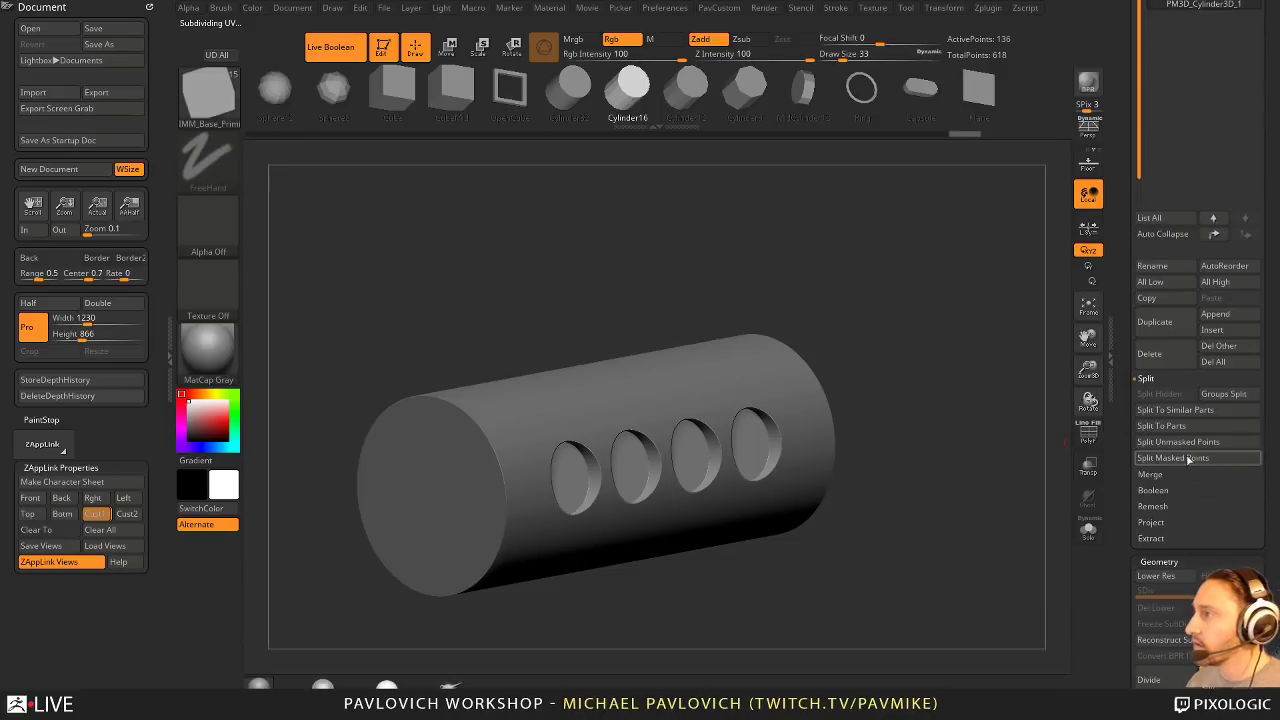
pyautogui.click(1160, 490)
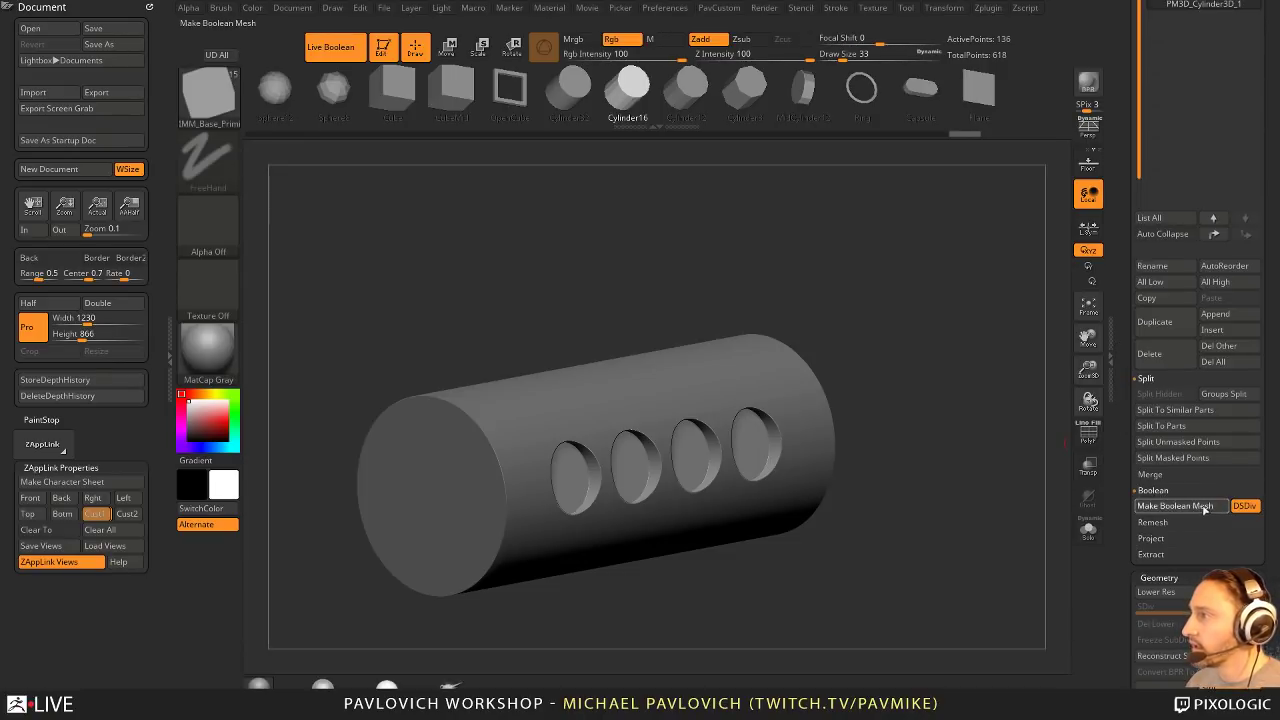
pyautogui.scroll(5, 1119, 455)
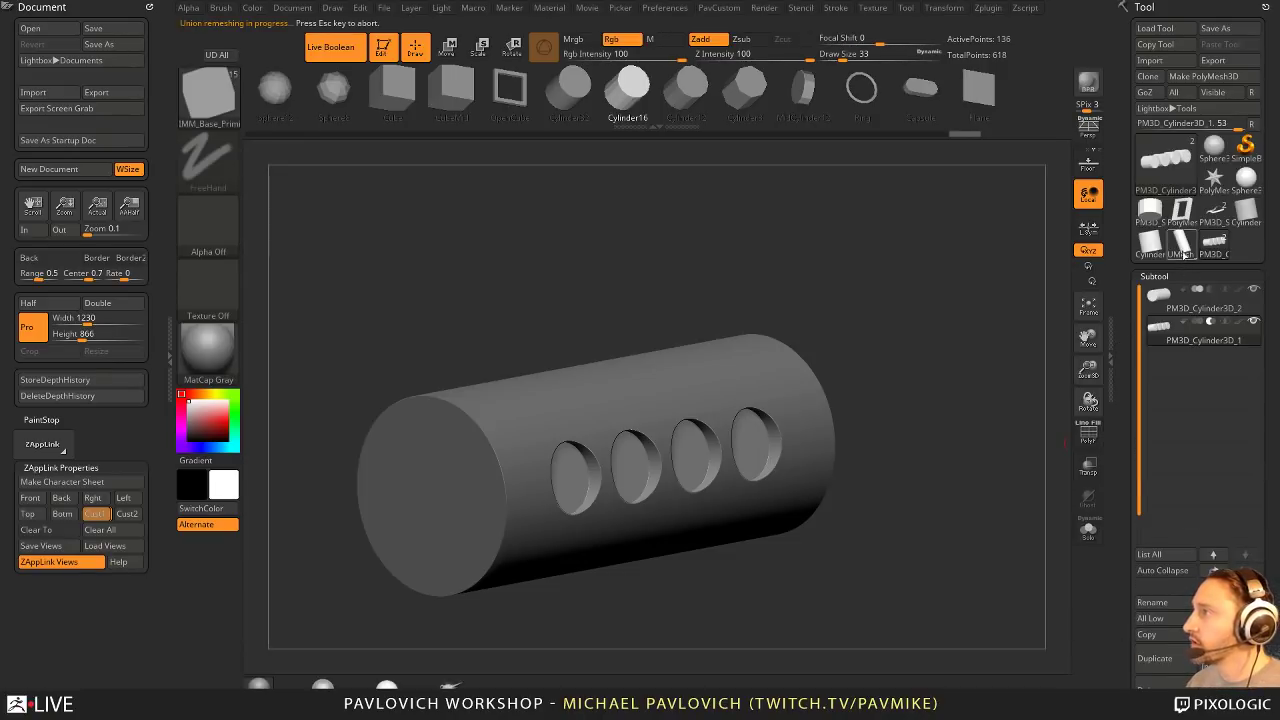
# Step: Switch to the Boolean mesh, isolate its perforated outer side and delete the hidden geometry
pyautogui.click(1088, 432)
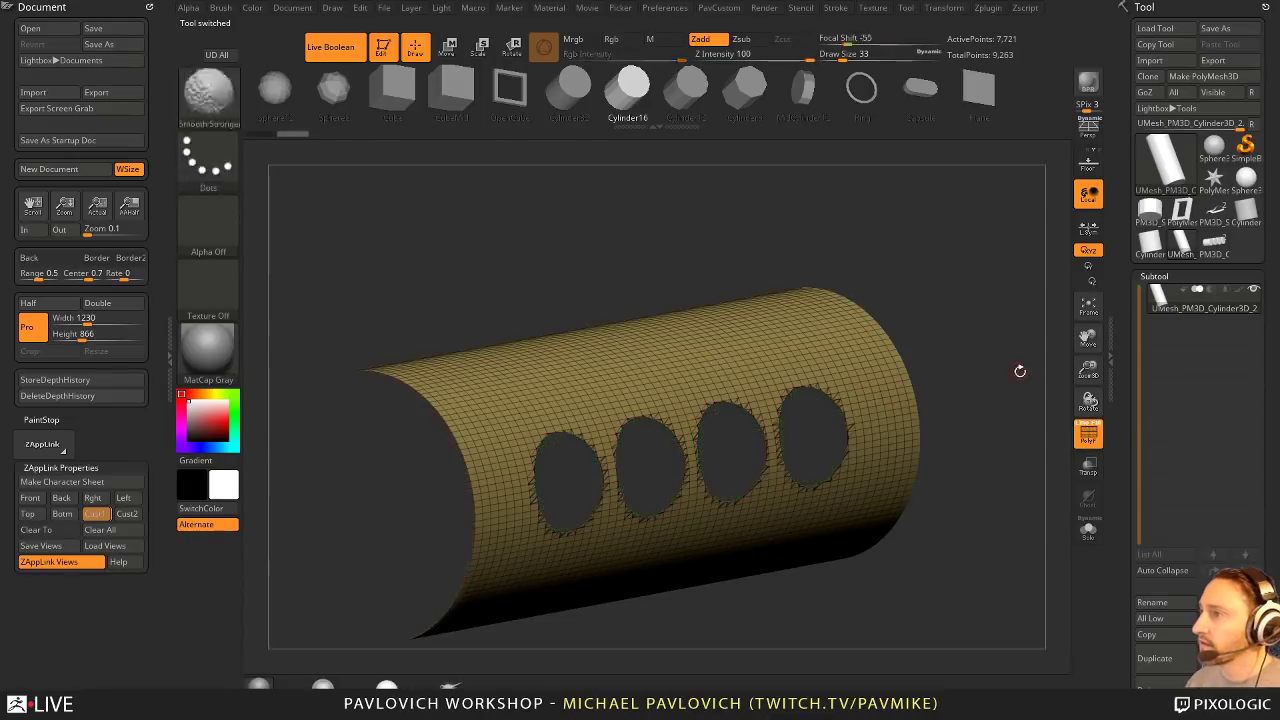
pyautogui.press('5')
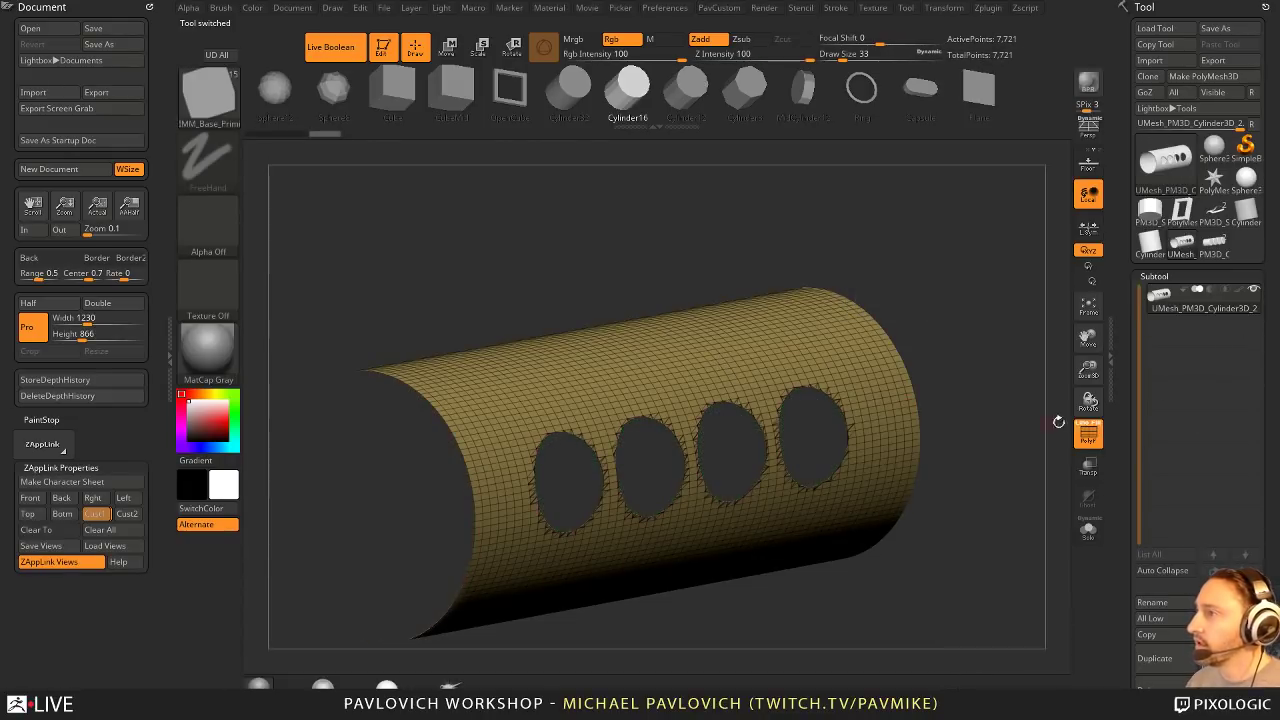
pyautogui.click(1089, 440)
pyautogui.keyDown('alt'); pyautogui.moveTo(1048, 417); pyautogui.dragTo(1020, 409); pyautogui.keyUp('alt')
# Step: Mirror and weld the perforated half shell into a complete tube
pyautogui.click(1087, 434)
pyautogui.press('5')
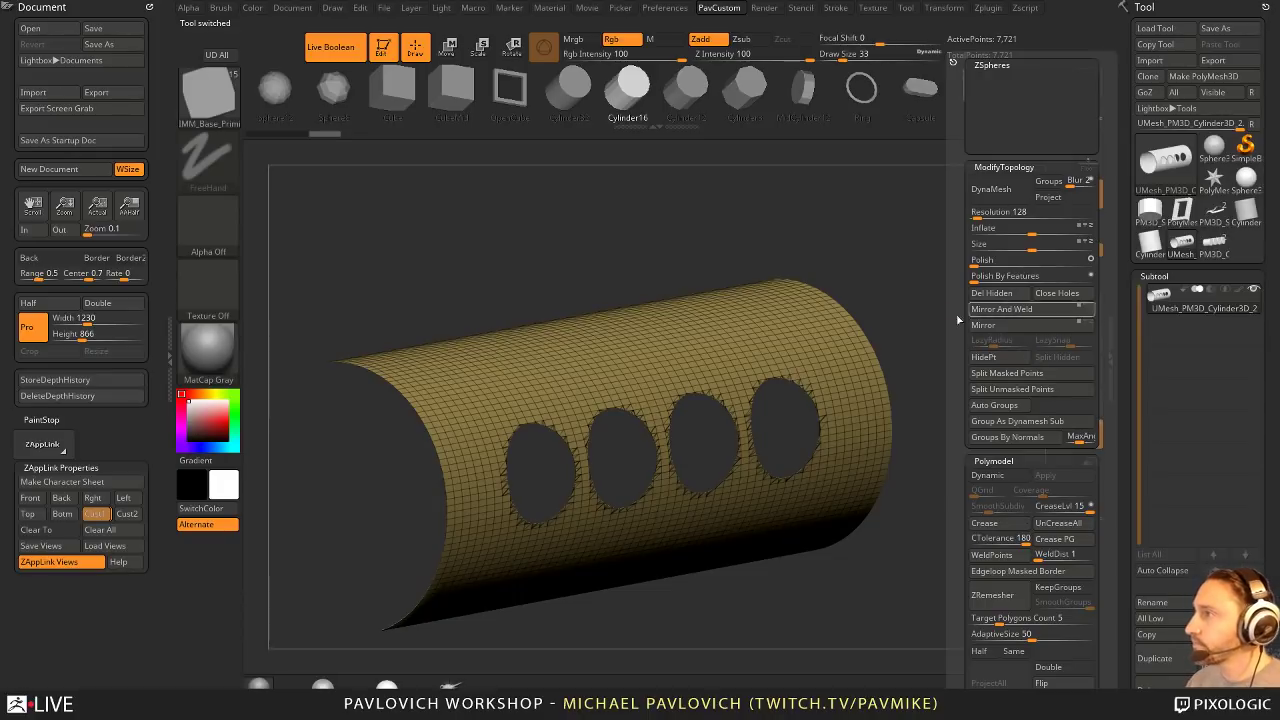
pyautogui.moveTo(895, 248); pyautogui.dragTo(948, 295)
pyautogui.press('5')
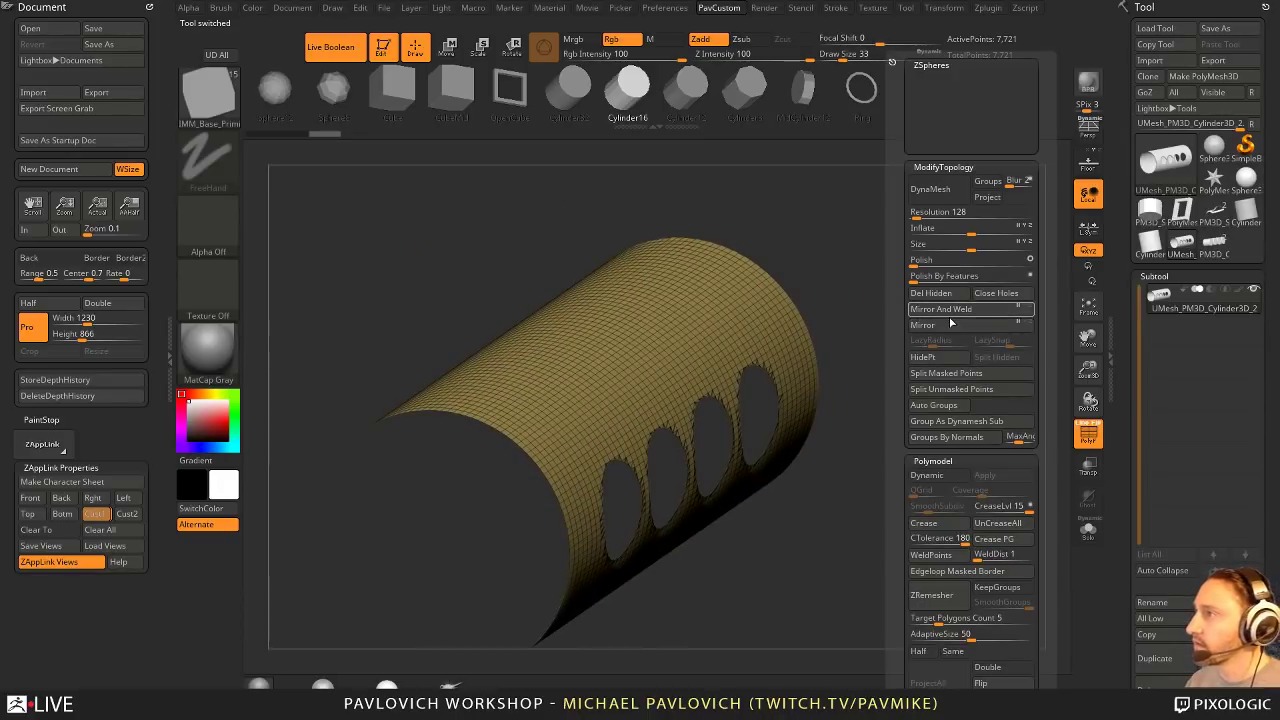
pyautogui.click(954, 324)
pyautogui.click(962, 311)
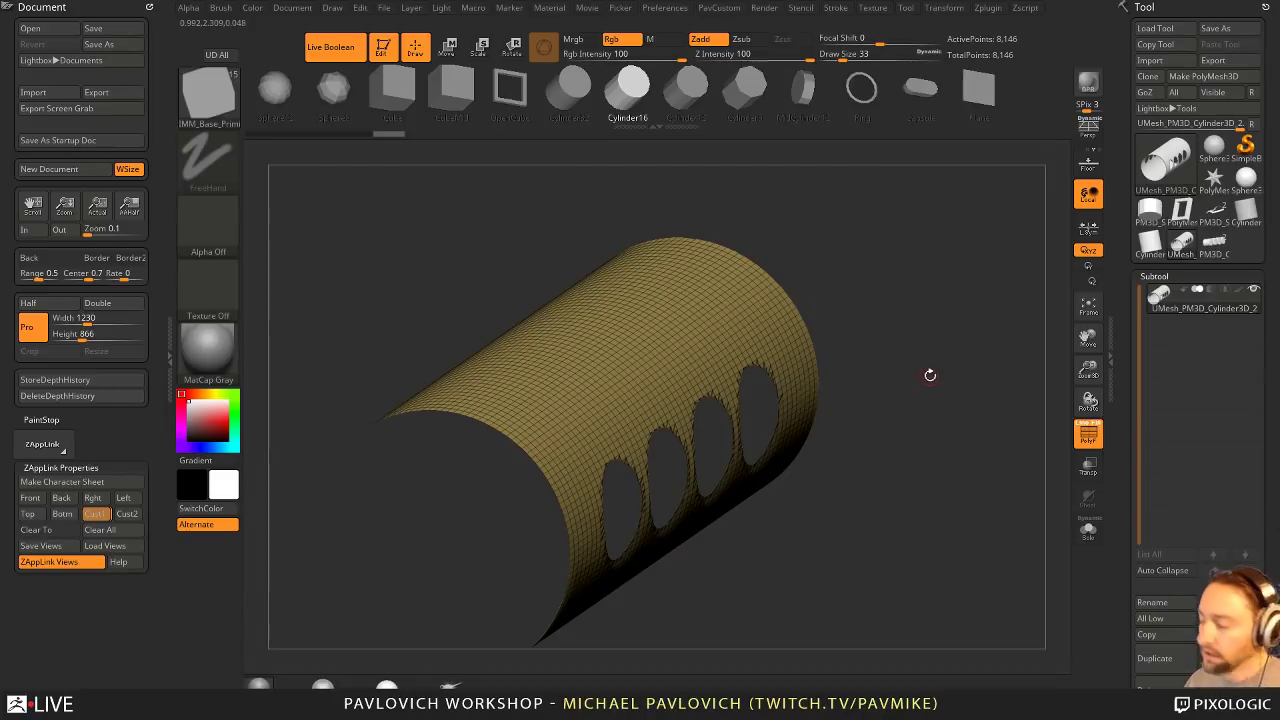
pyautogui.moveTo(979, 379); pyautogui.dragTo(955, 345)
# Step: Remesh the perforated tube with ZRemesher, using an AdaptiveSize of 20
pyautogui.press('g')
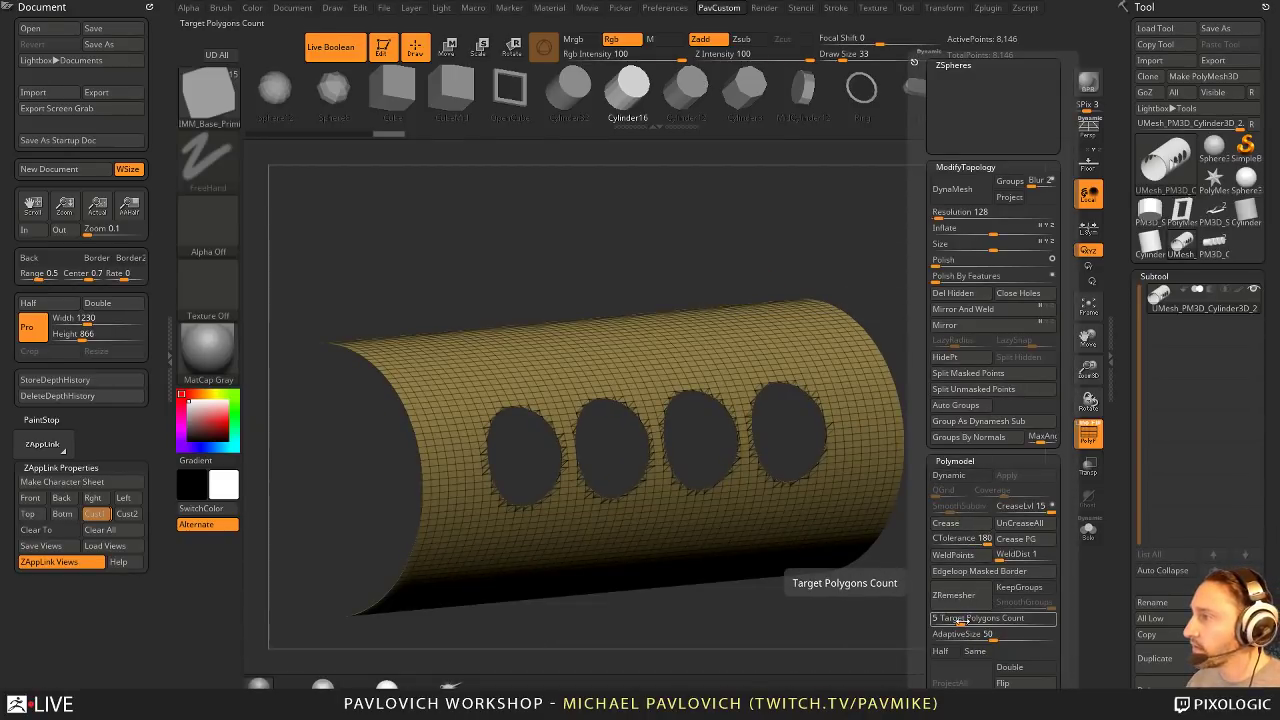
pyautogui.click(963, 634)
pyautogui.write('20')
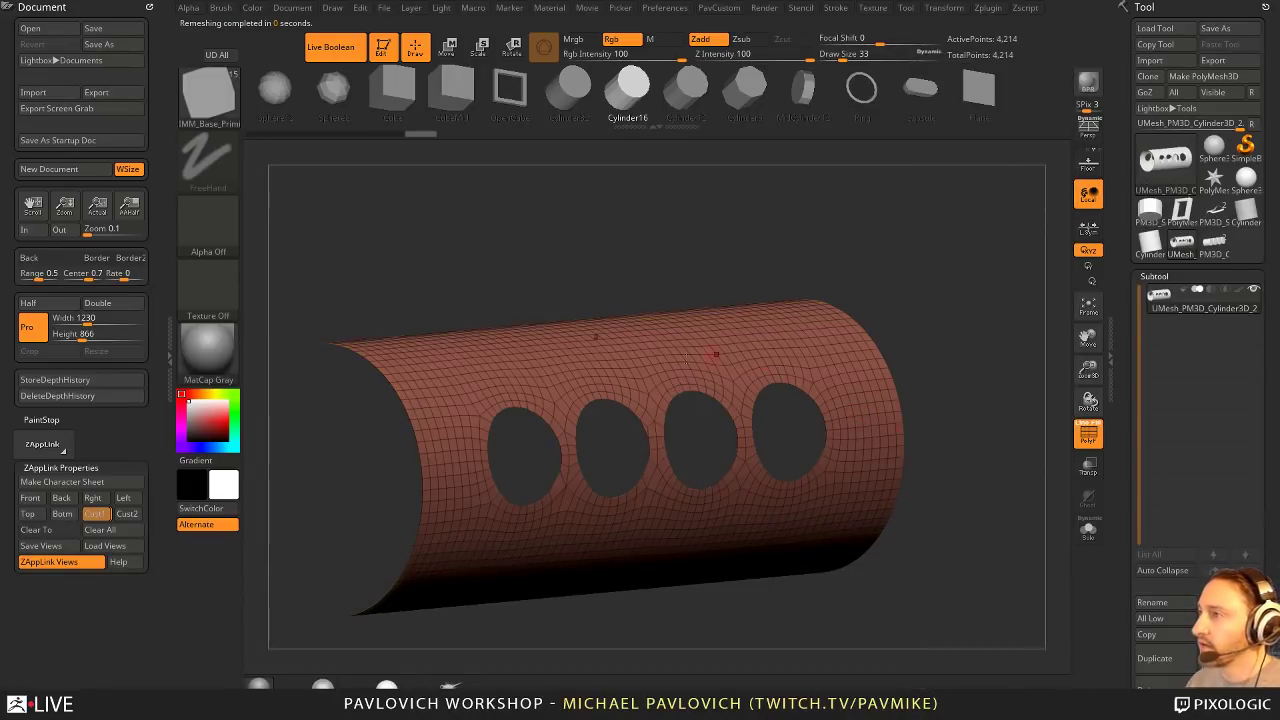
# Step: Thicken the perforated tube's wall using ZModeler's QMesh polygon action with the Polygroup All target
pyautogui.moveTo(1005, 407)
pyautogui.mouseDown()
pyautogui.moveTo(980, 364)
pyautogui.moveTo(965, 392)
pyautogui.mouseUp()
pyautogui.press('b')
pyautogui.press('z')
pyautogui.press('m')
pyautogui.press('space')
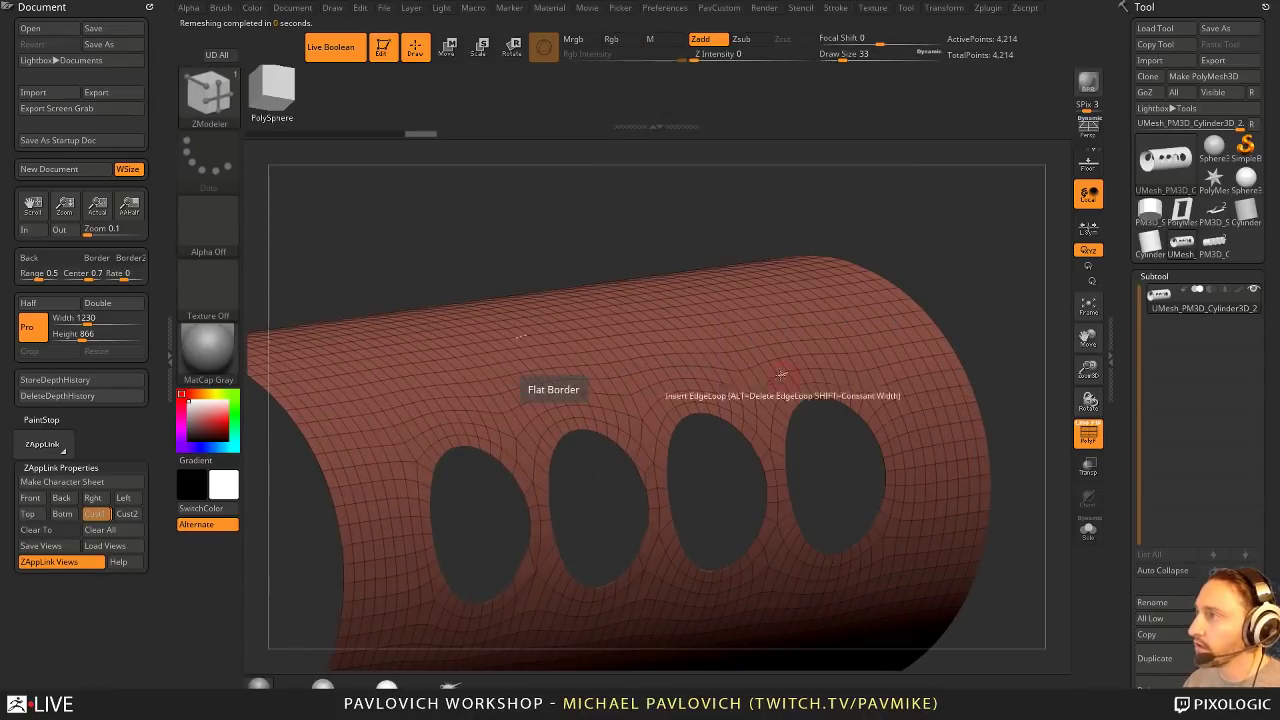
pyautogui.moveTo(758, 377); pyautogui.dragTo(795, 343)
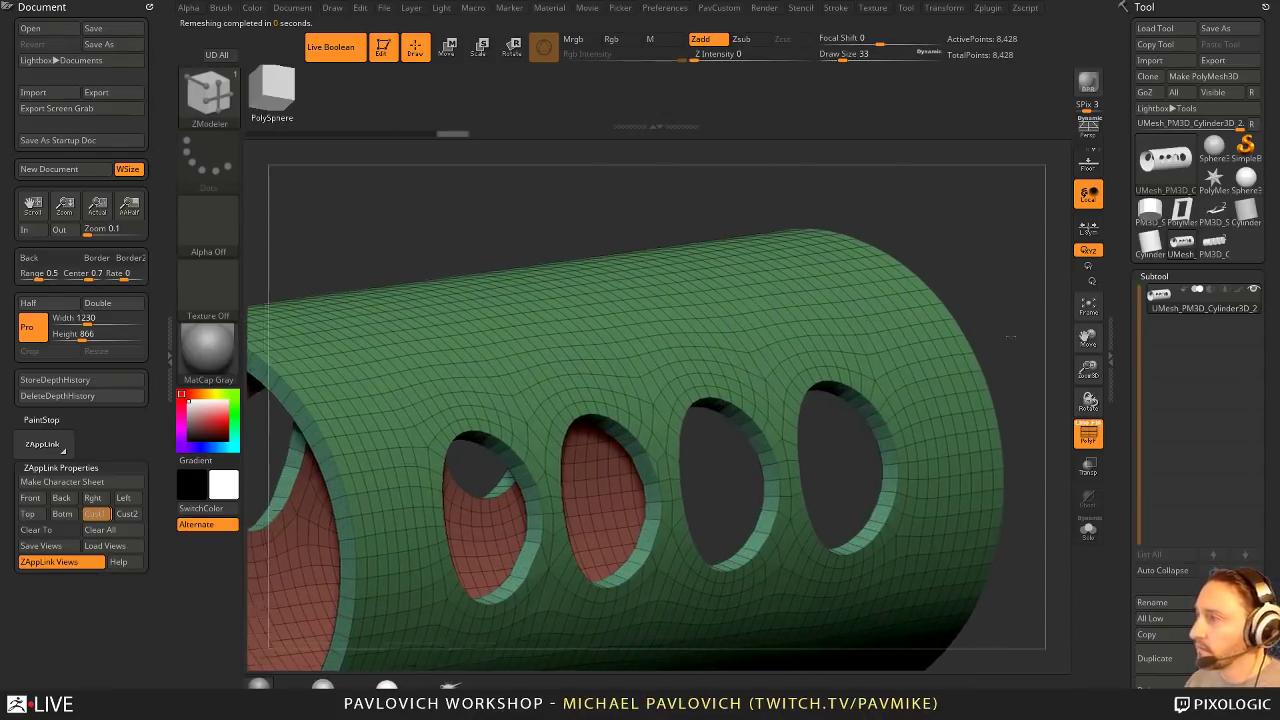
# Step: Examine the thickened tube's rims and holes from several angles, with and without the polyframe
pyautogui.press('f')
pyautogui.press('2')
pyautogui.click(1015, 540)
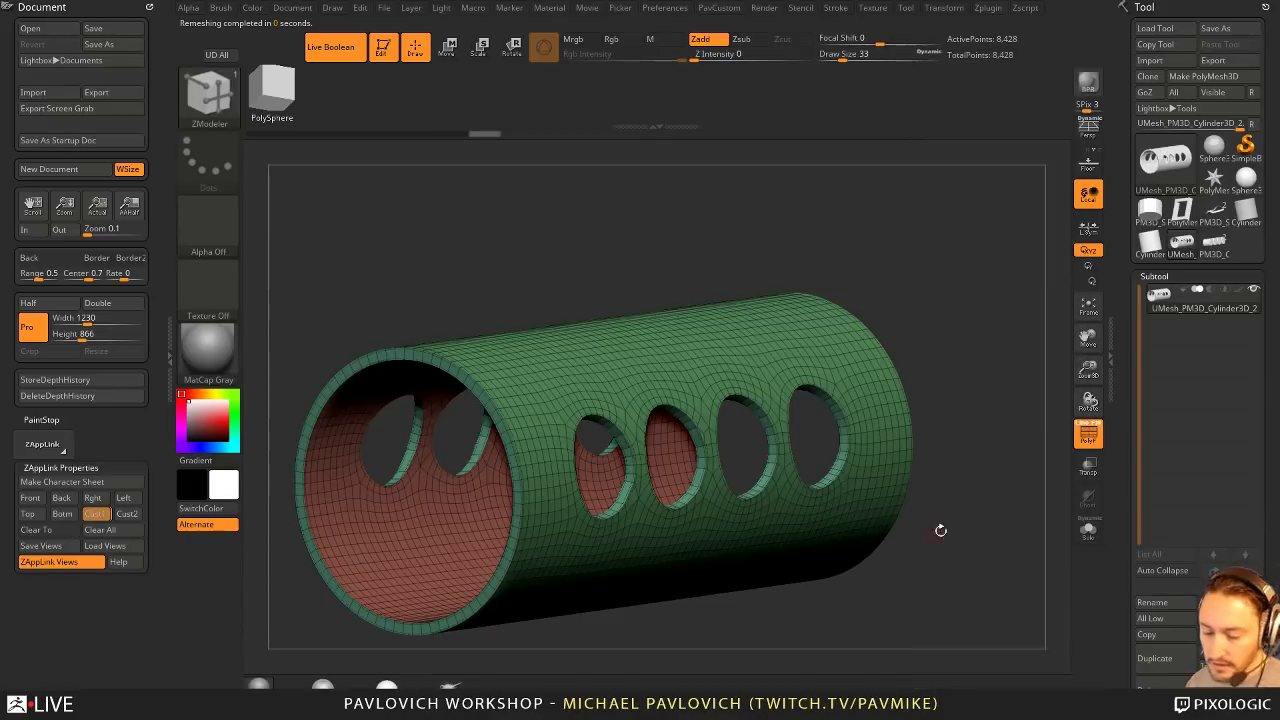
pyautogui.click(1086, 437)
pyautogui.moveTo(1017, 422); pyautogui.dragTo(992, 430)
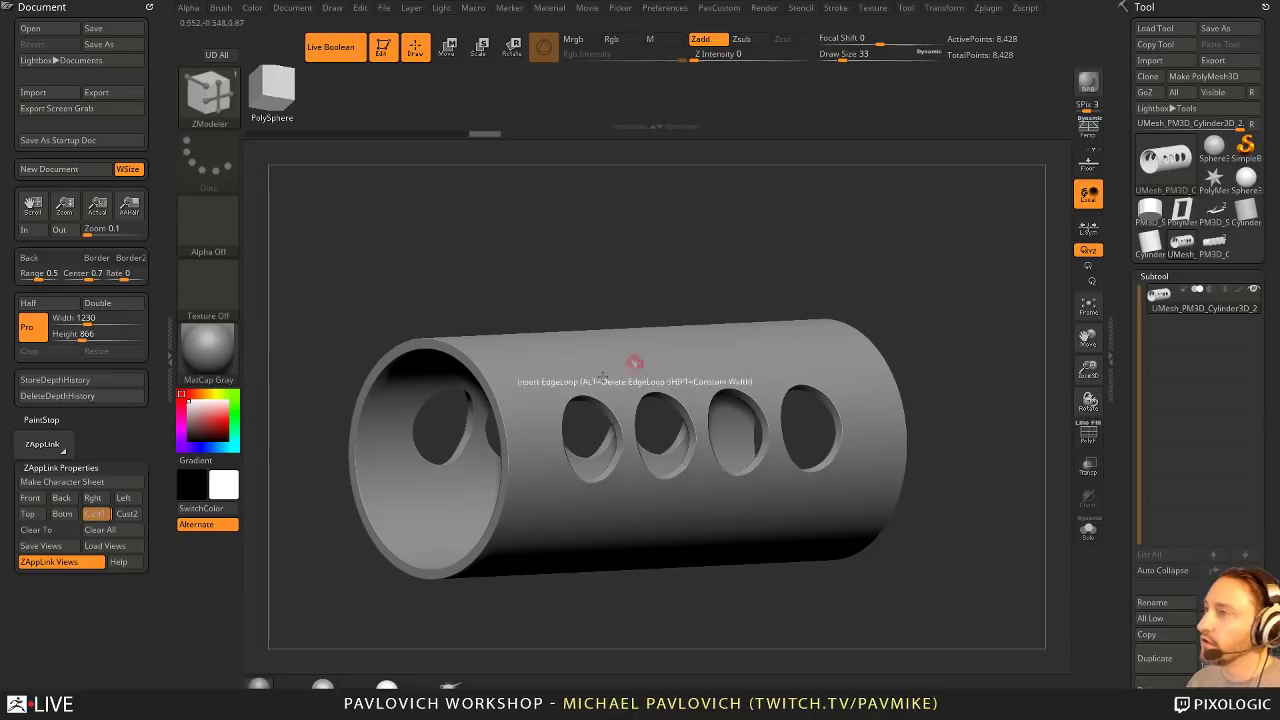
pyautogui.click(1090, 437)
pyautogui.moveTo(1038, 388)
pyautogui.keyDown('alt'); pyautogui.mouseDown()
pyautogui.moveTo(994, 380)
pyautogui.moveTo(1026, 383)
pyautogui.moveTo(980, 349)
pyautogui.moveTo(1012, 360)
pyautogui.moveTo(998, 400)
pyautogui.moveTo(946, 350)
pyautogui.moveTo(1011, 363)
pyautogui.moveTo(1020, 390)
pyautogui.moveTo(998, 369)
pyautogui.moveTo(966, 385)
pyautogui.moveTo(974, 368)
pyautogui.moveTo(1020, 363)
pyautogui.moveTo(1021, 380)
pyautogui.mouseUp(); pyautogui.keyUp('alt')
pyautogui.click(1088, 435)
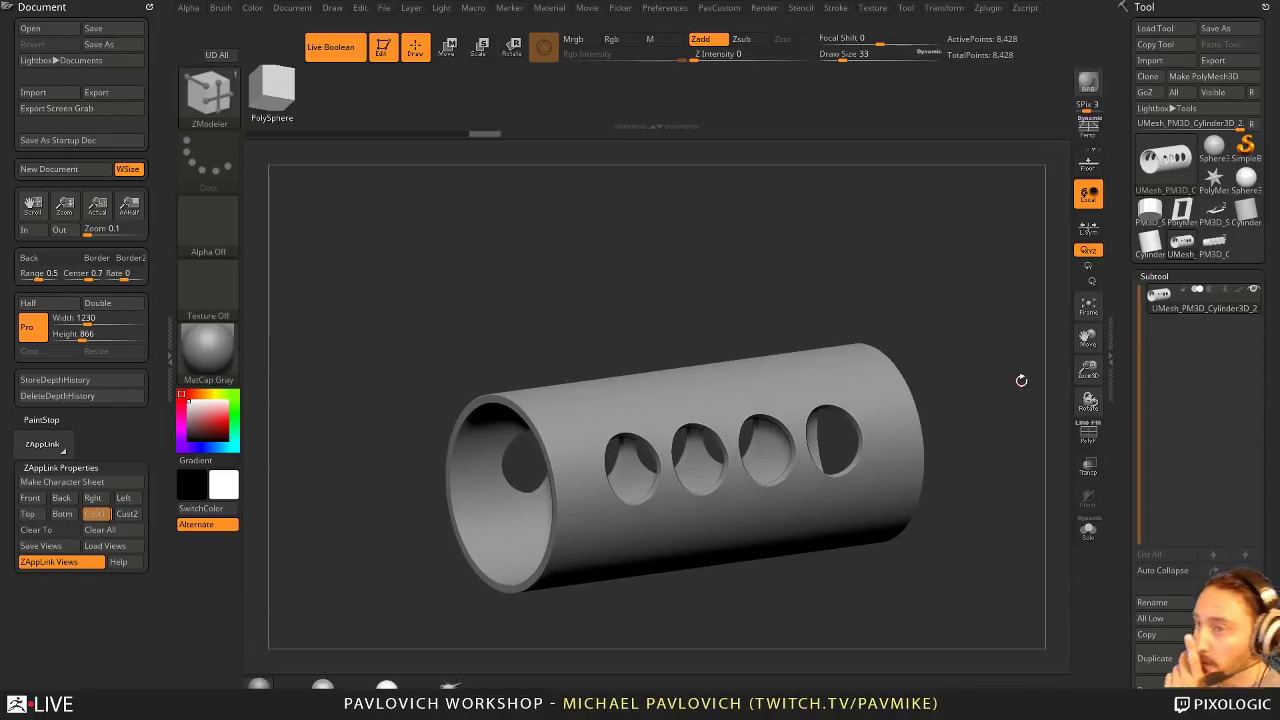
pyautogui.moveTo(981, 287); pyautogui.dragTo(997, 262)
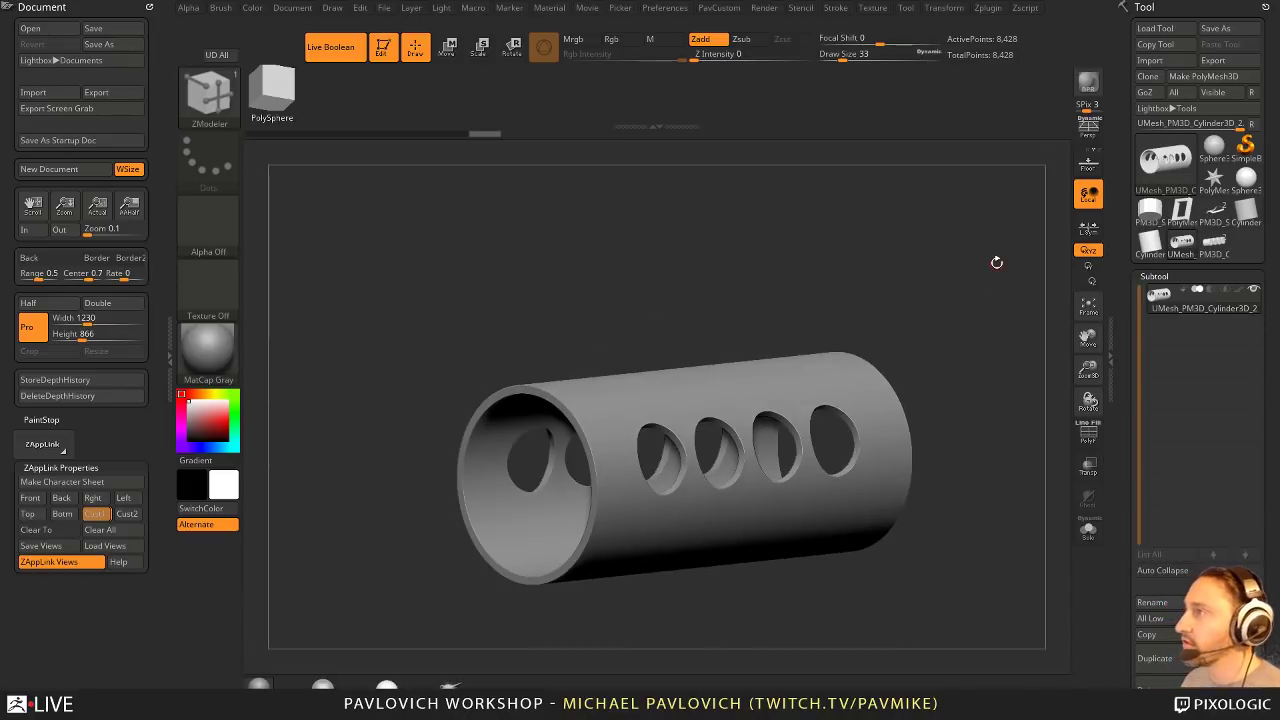
# Step: Switch back to the ghost character tool, display the crown cylinder's polyframe and turn off Live Boolean
pyautogui.click(1213, 212)
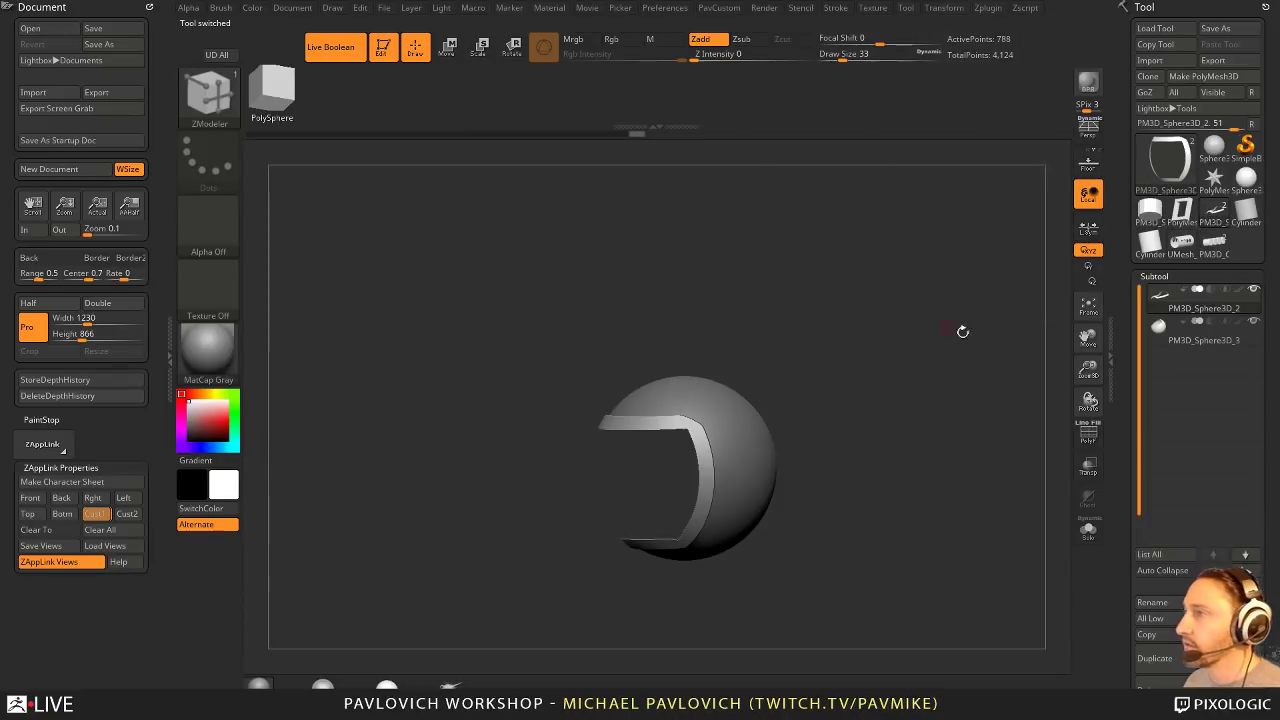
pyautogui.click(1182, 244)
pyautogui.click(1151, 211)
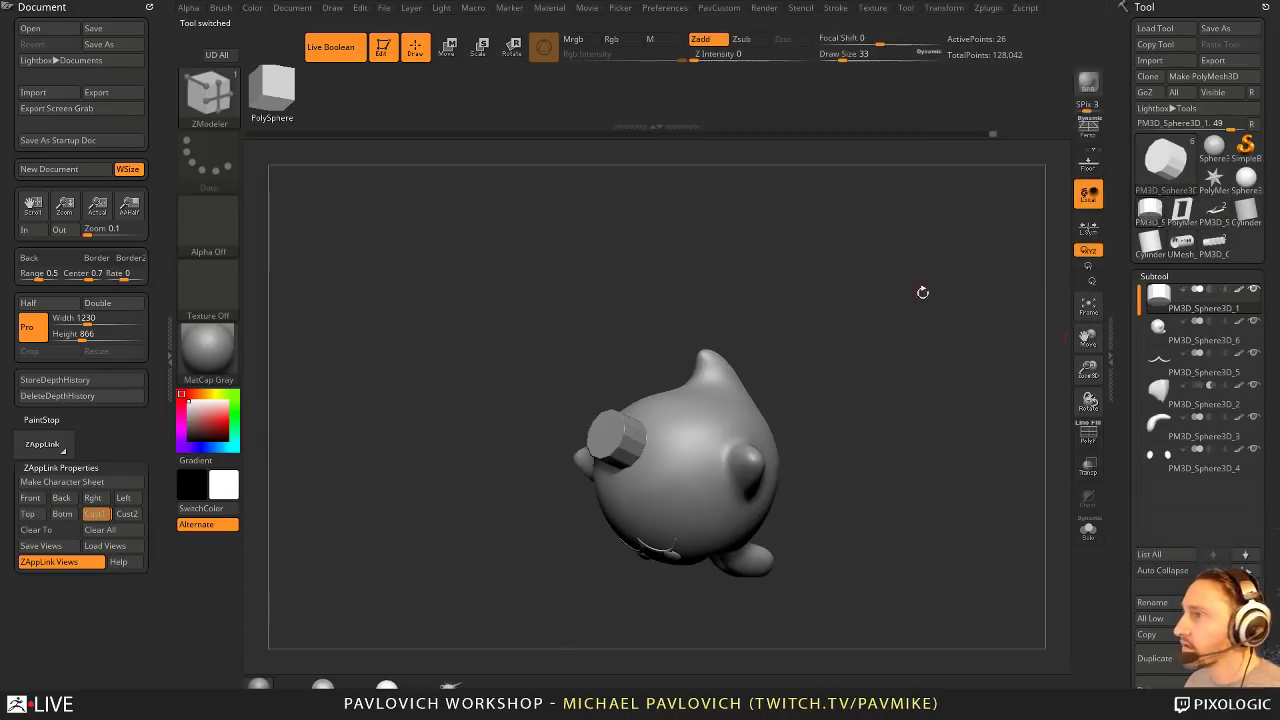
pyautogui.moveTo(922, 292); pyautogui.dragTo(934, 266)
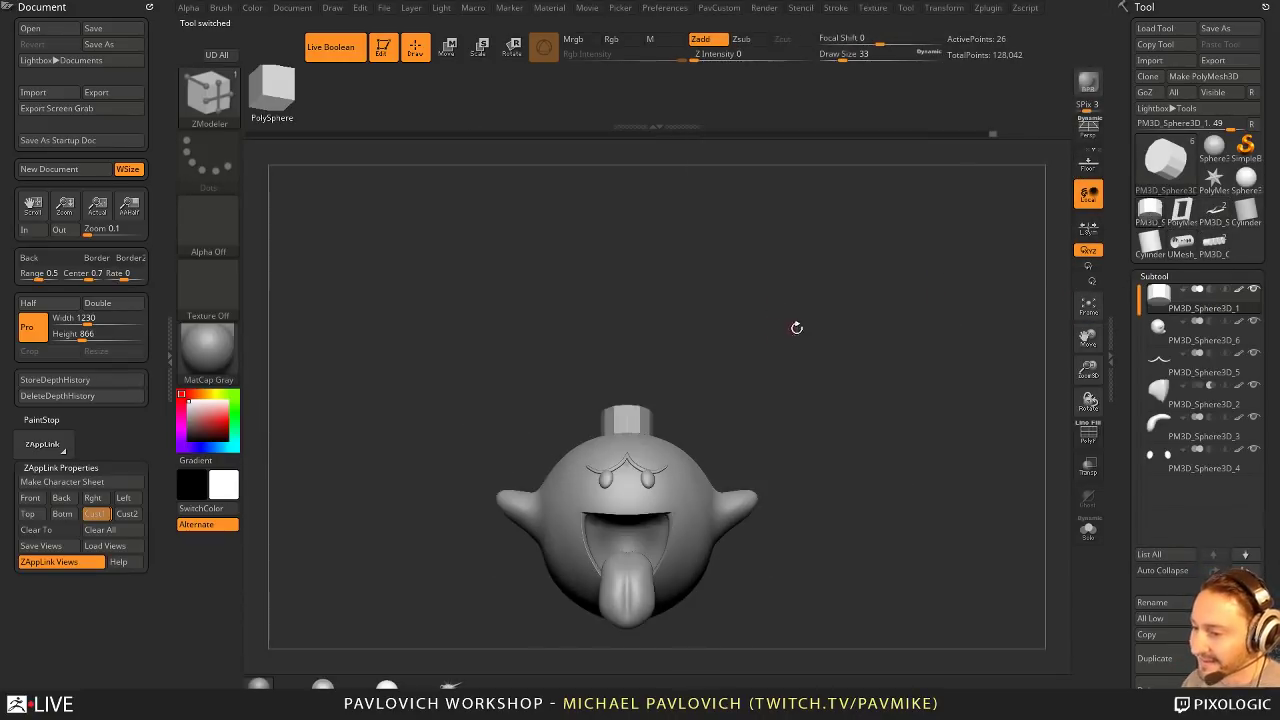
pyautogui.moveTo(796, 328); pyautogui.dragTo(893, 398)
pyautogui.click(1095, 434)
pyautogui.moveTo(912, 337); pyautogui.dragTo(903, 411)
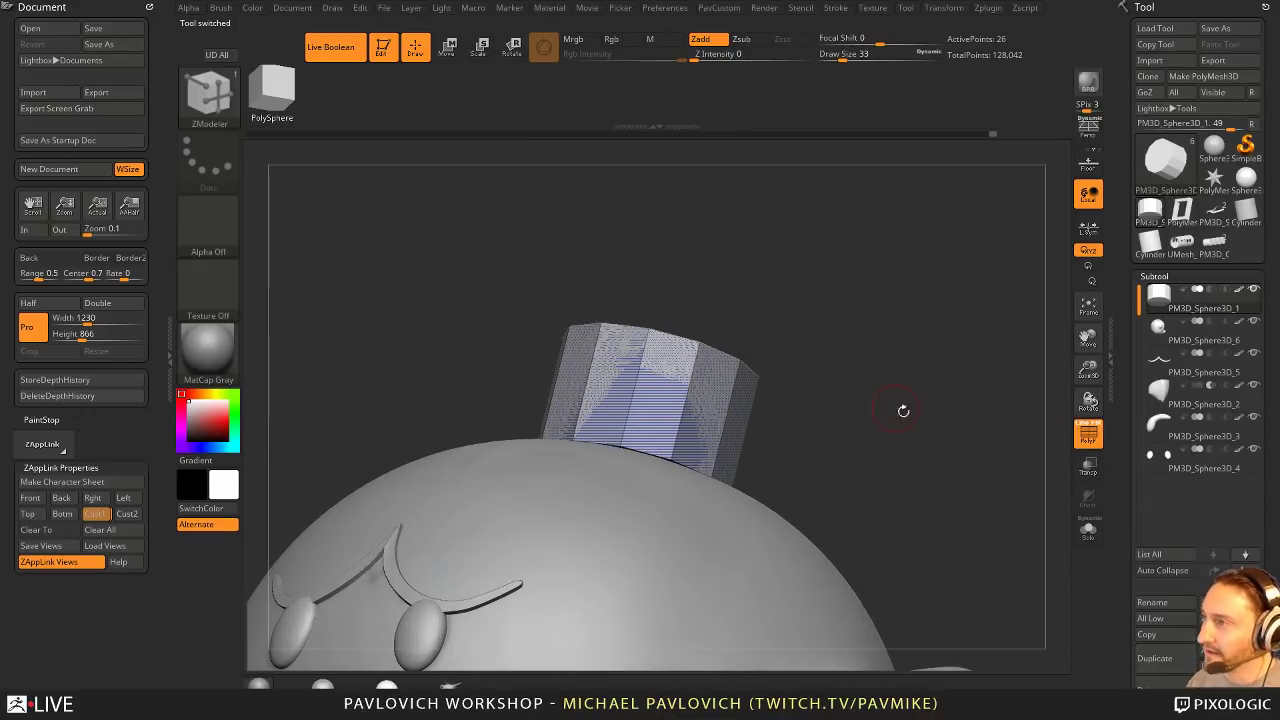
pyautogui.click(346, 52)
pyautogui.moveTo(878, 346)
pyautogui.keyDown('alt'); pyautogui.mouseDown()
pyautogui.moveTo(851, 397)
pyautogui.moveTo(869, 403)
pyautogui.moveTo(884, 371)
pyautogui.moveTo(871, 356)
pyautogui.moveTo(850, 372)
pyautogui.moveTo(851, 414)
pyautogui.mouseUp(); pyautogui.keyUp('alt')
# Step: Pull the crown cylinder's top cap upward into a new segment using ZModeler's QMesh with the Flat Island target
pyautogui.press('b')
pyautogui.press('s')
pyautogui.press('t')
pyautogui.press('b')
pyautogui.press('z')
pyautogui.press('m')
pyautogui.press('space')
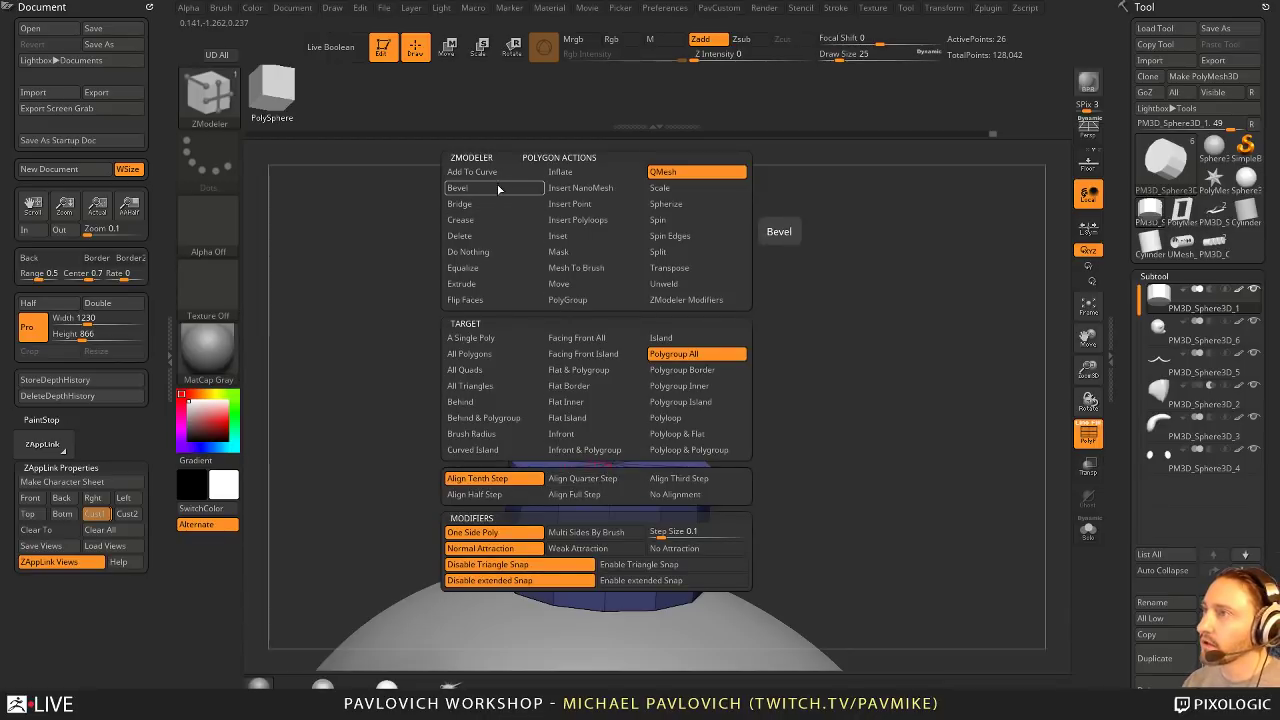
pyautogui.click(598, 418)
pyautogui.moveTo(598, 468); pyautogui.dragTo(615, 402)
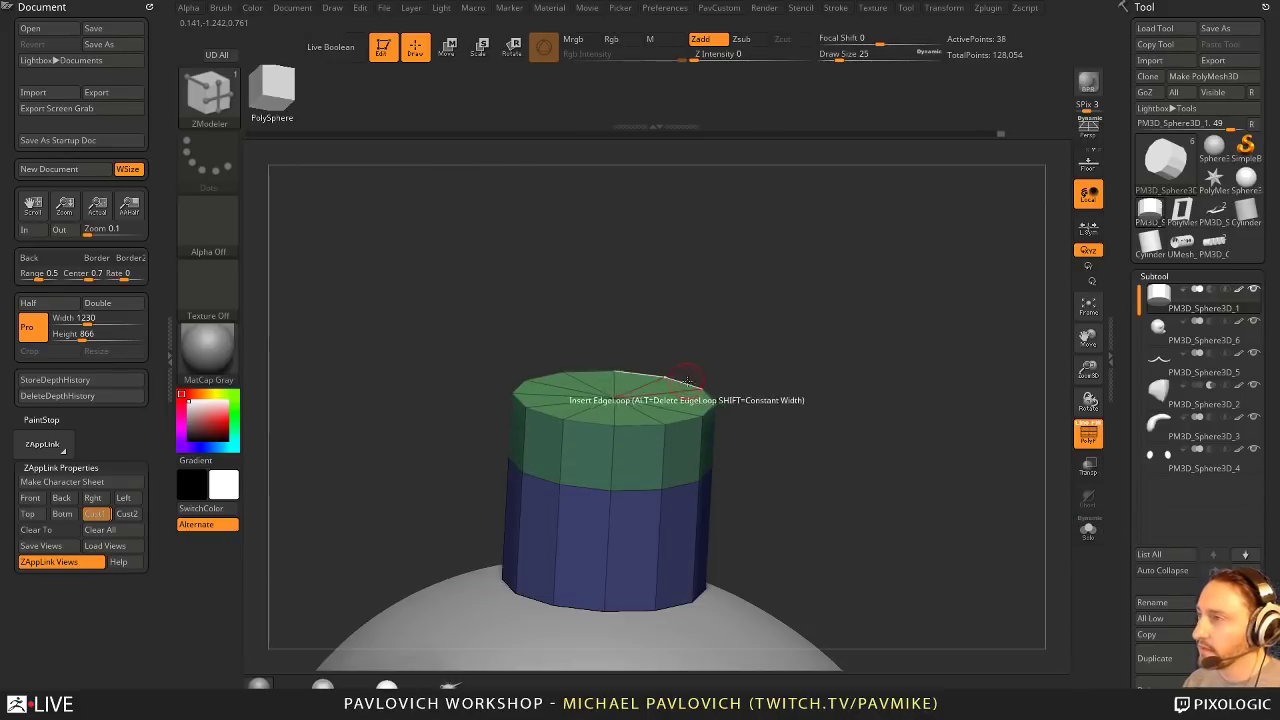
# Step: Mask the crown's lower band and raise the unmasked top section slightly against the reference in the Cust1 view
pyautogui.press('w')
pyautogui.keyDown('ctrl'); pyautogui.click(614, 398); pyautogui.keyUp('ctrl')
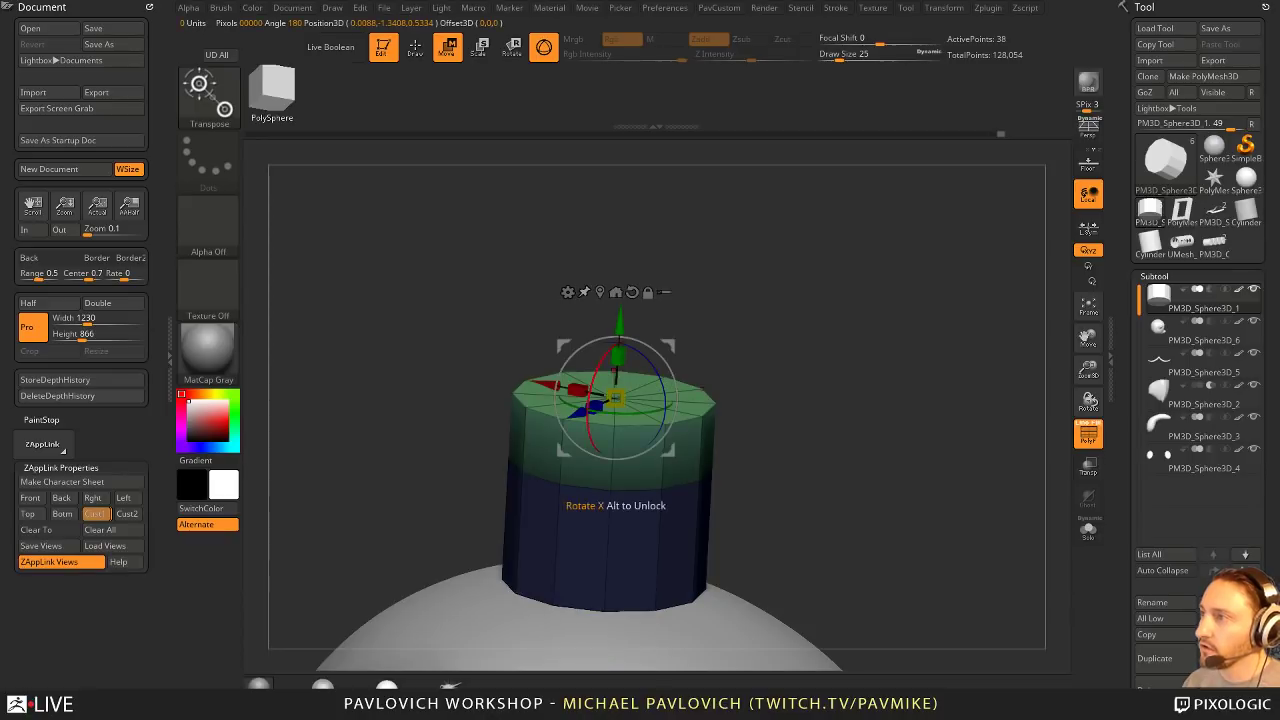
pyautogui.click(105, 517)
pyautogui.moveTo(696, 194); pyautogui.dragTo(696, 200)
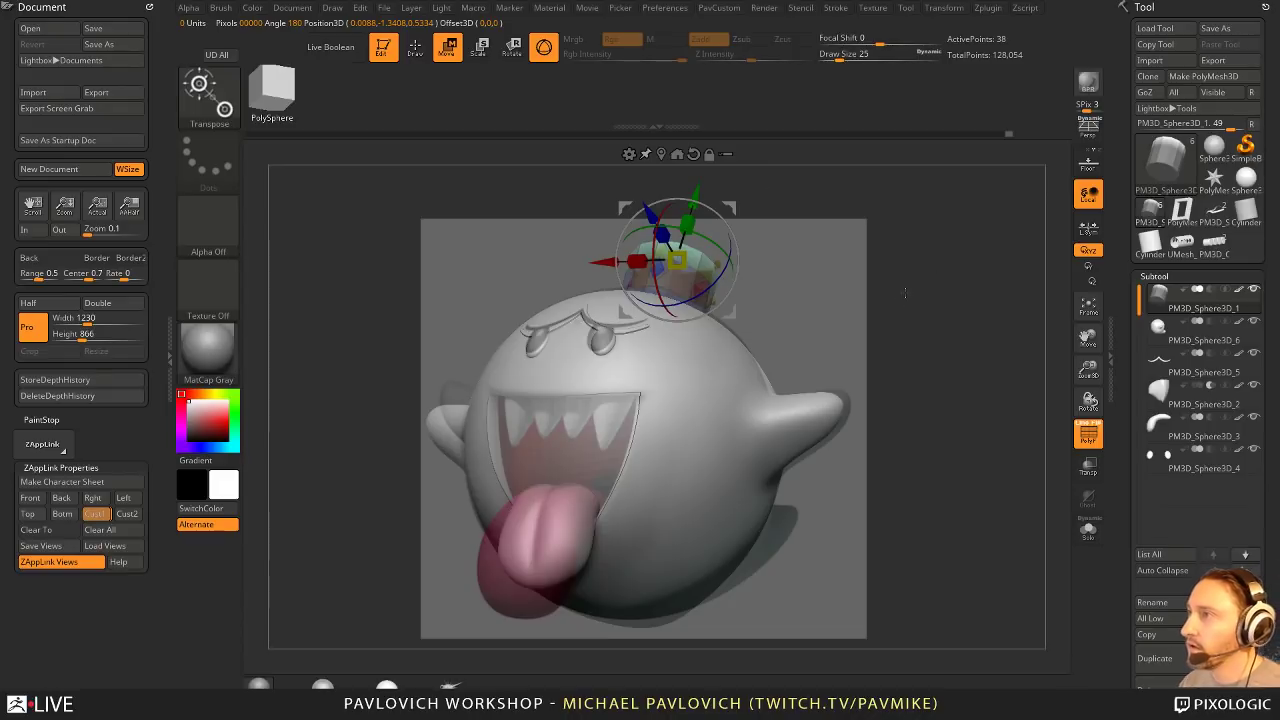
pyautogui.press('q')
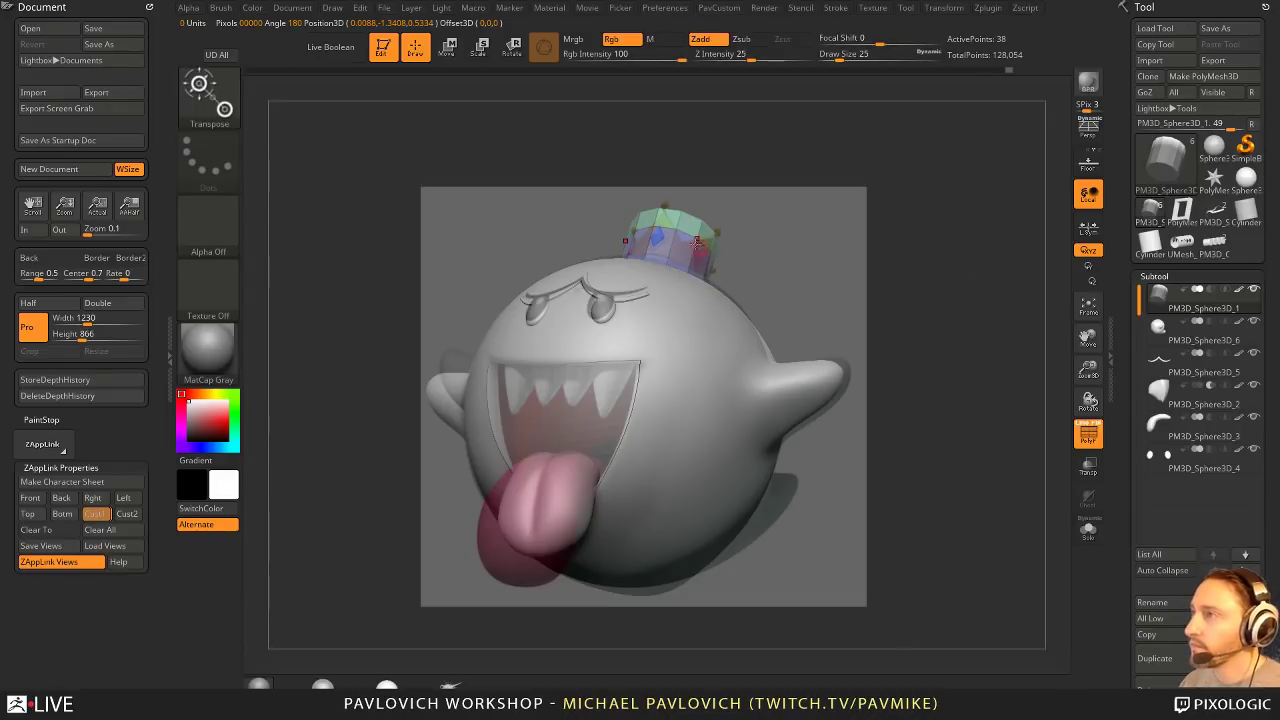
# Step: Set the ZModeler edge action to Slide
pyautogui.press('b')
pyautogui.press('z')
pyautogui.press('m')
pyautogui.press('space')
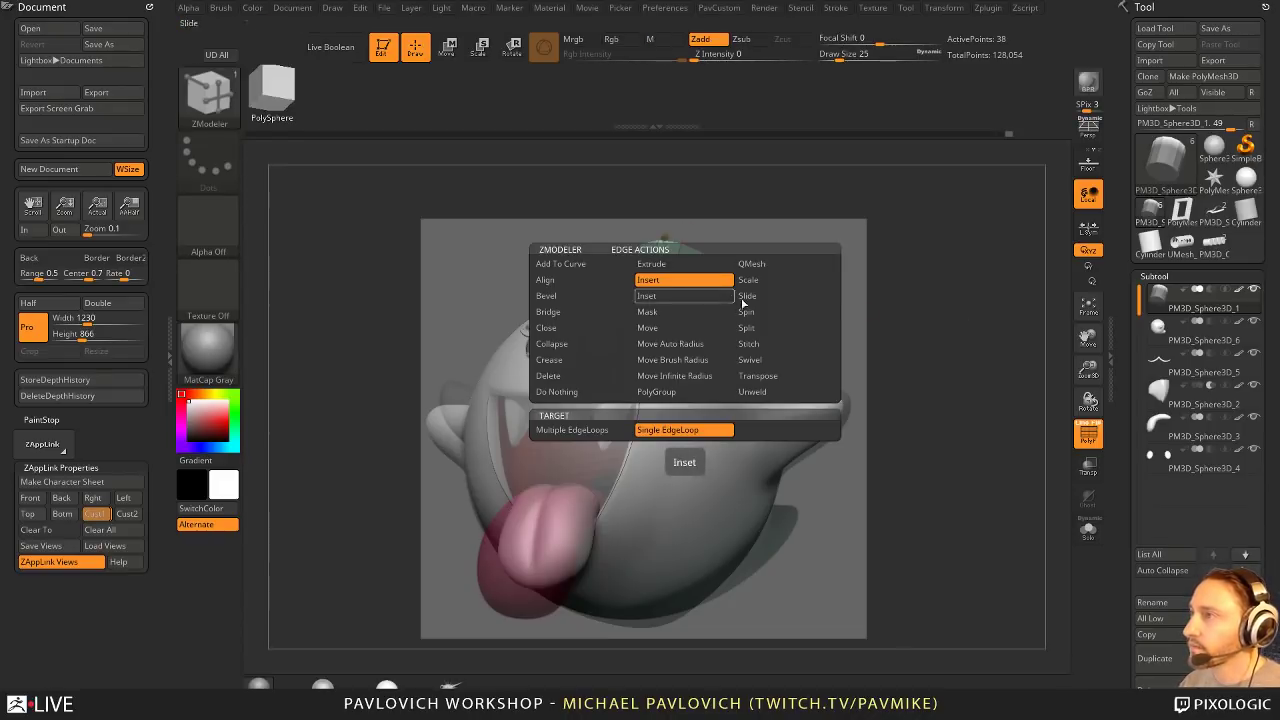
pyautogui.click(767, 296)
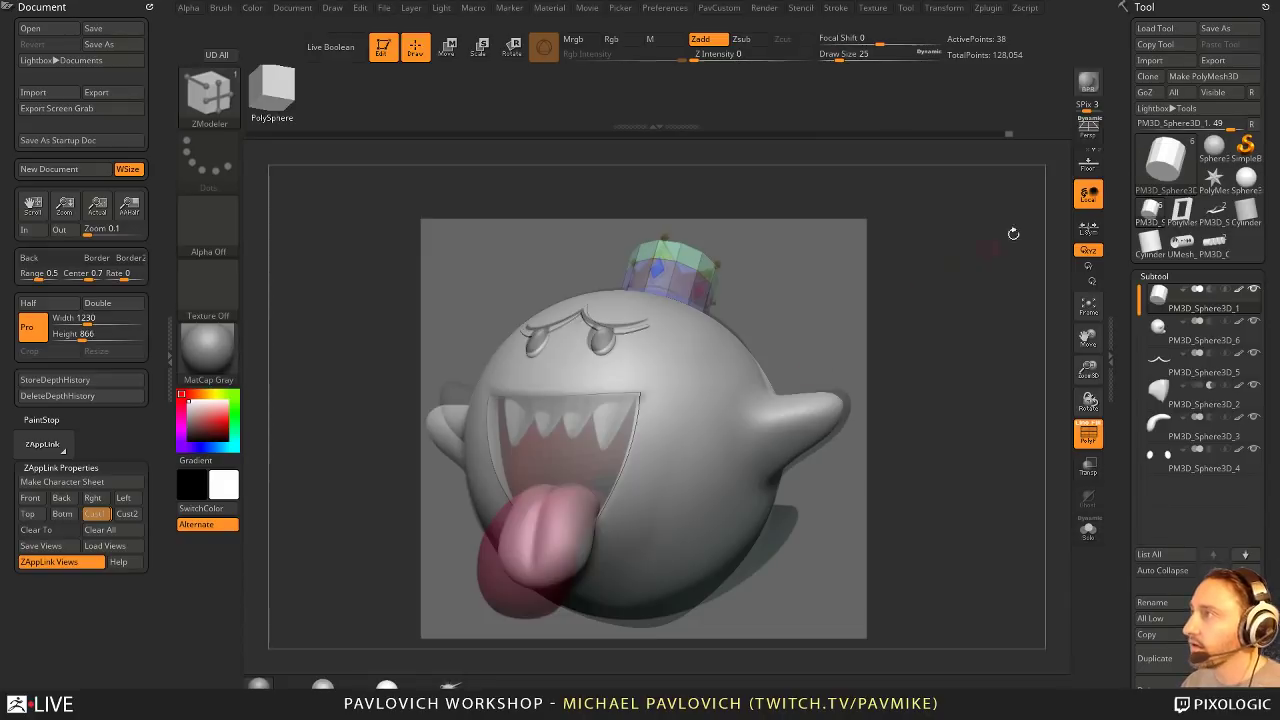
# Step: Adjust the crown's top section against the Cust1 reference with perspective on, and turn perspective back off
pyautogui.click(1089, 128)
pyautogui.moveTo(940, 238)
pyautogui.mouseDown()
pyautogui.moveTo(997, 283)
pyautogui.moveTo(920, 286)
pyautogui.moveTo(937, 235)
pyautogui.mouseUp()
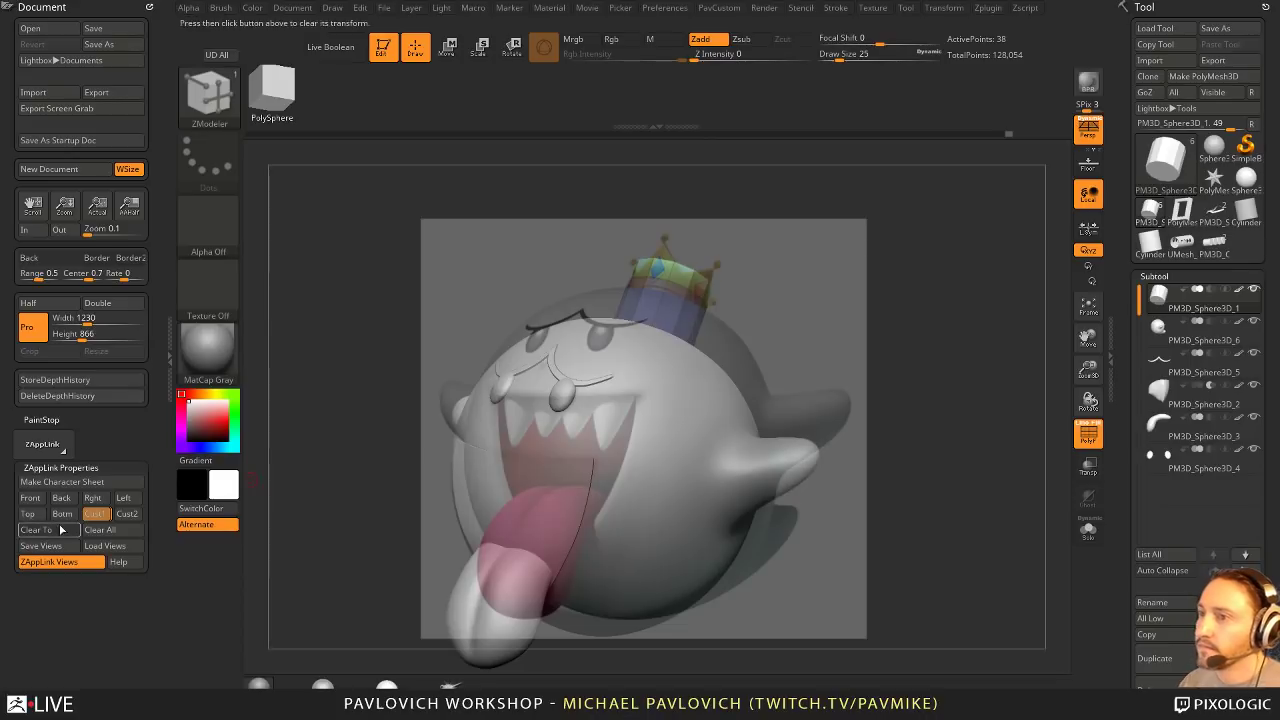
pyautogui.click(95, 514)
pyautogui.press('w')
pyautogui.moveTo(691, 215); pyautogui.dragTo(694, 203)
pyautogui.press('q')
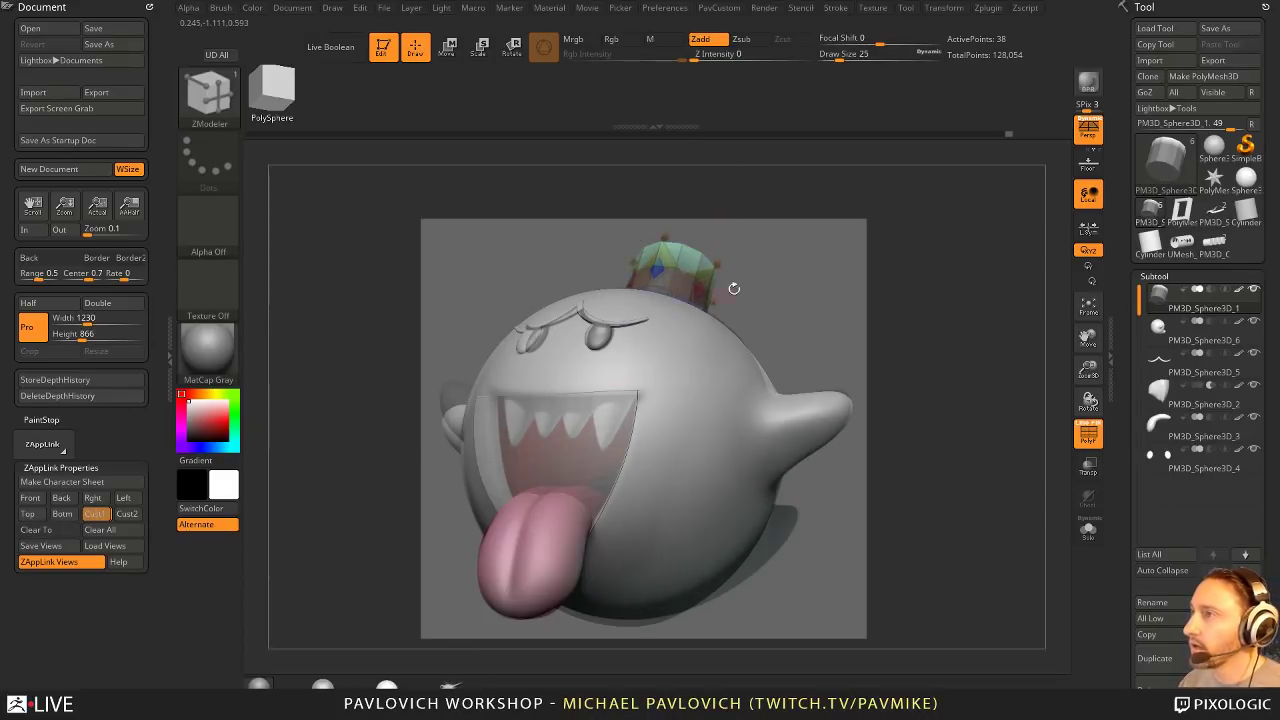
pyautogui.keyDown('alt'); pyautogui.moveTo(966, 303); pyautogui.dragTo(948, 414); pyautogui.keyUp('alt')
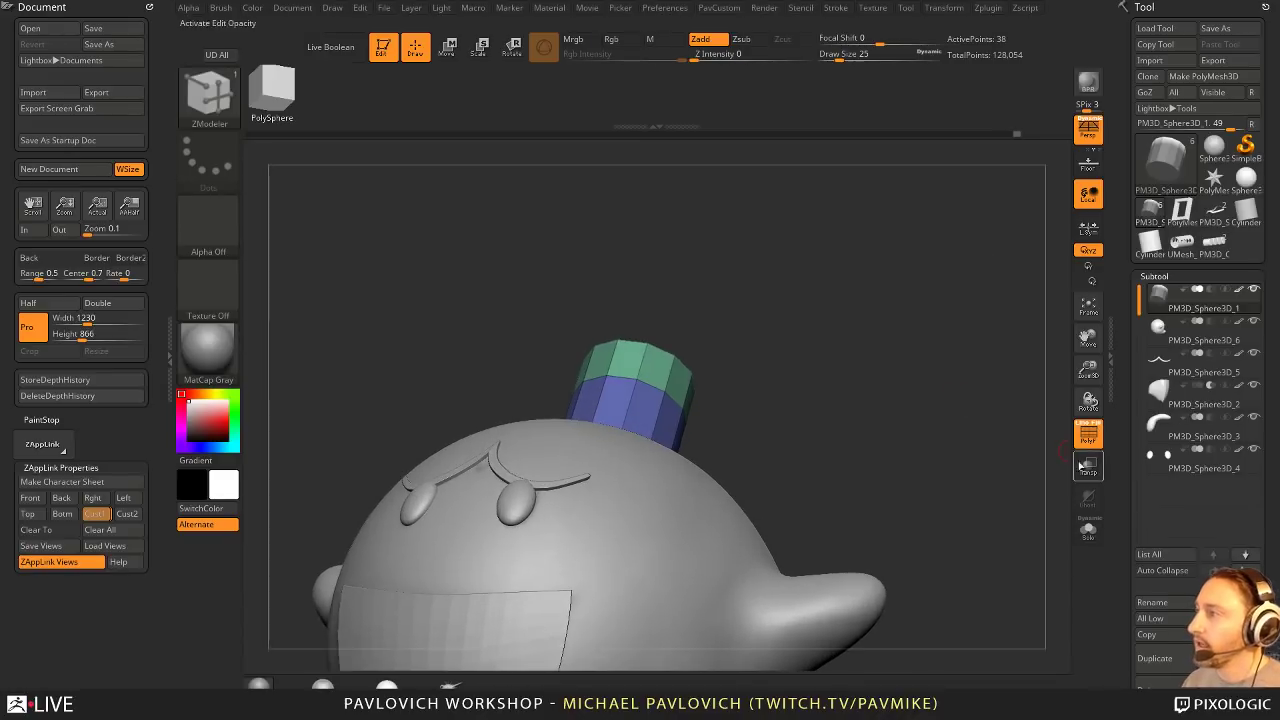
pyautogui.hotkey('shift', 'f')
pyautogui.click(1098, 140)
pyautogui.click(1090, 436)
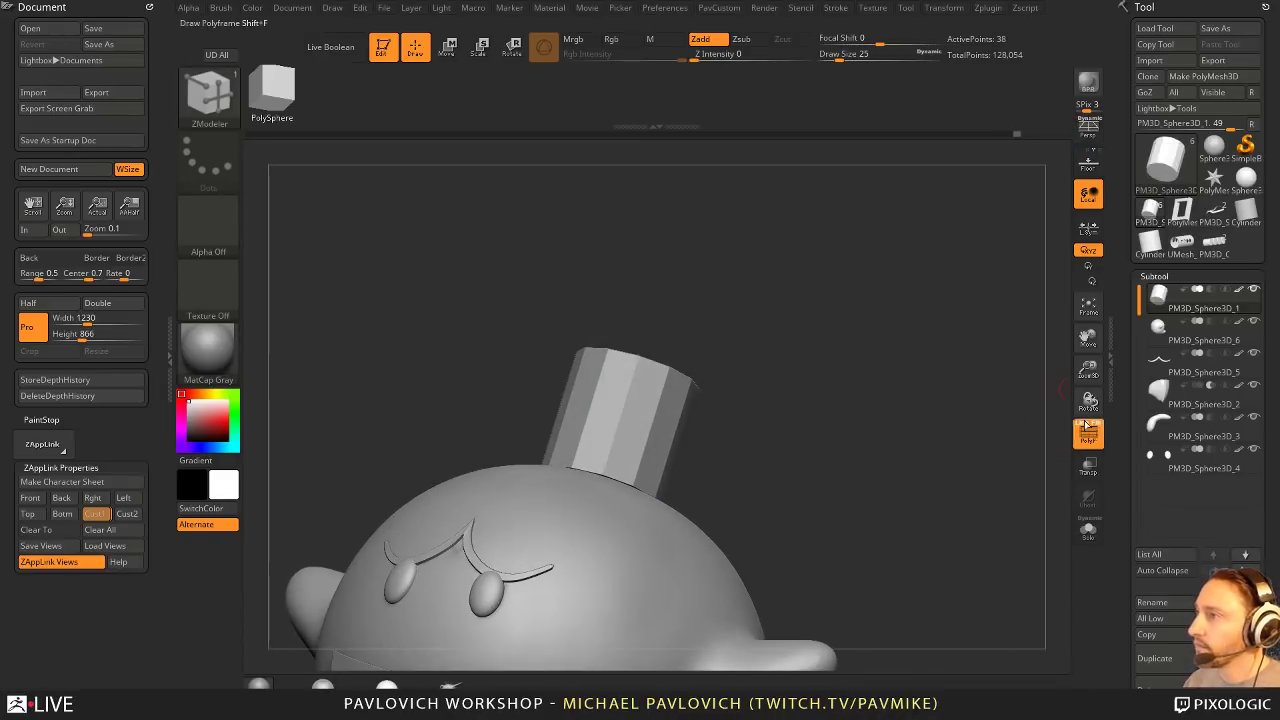
# Step: Collapse the top-rim edges at the front of the crown cylinder into a point with ZModeler's Collapse edge action
pyautogui.moveTo(925, 345); pyautogui.dragTo(970, 362)
pyautogui.keyDown('alt'); pyautogui.moveTo(970, 362); pyautogui.dragTo(918, 353); pyautogui.keyUp('alt')
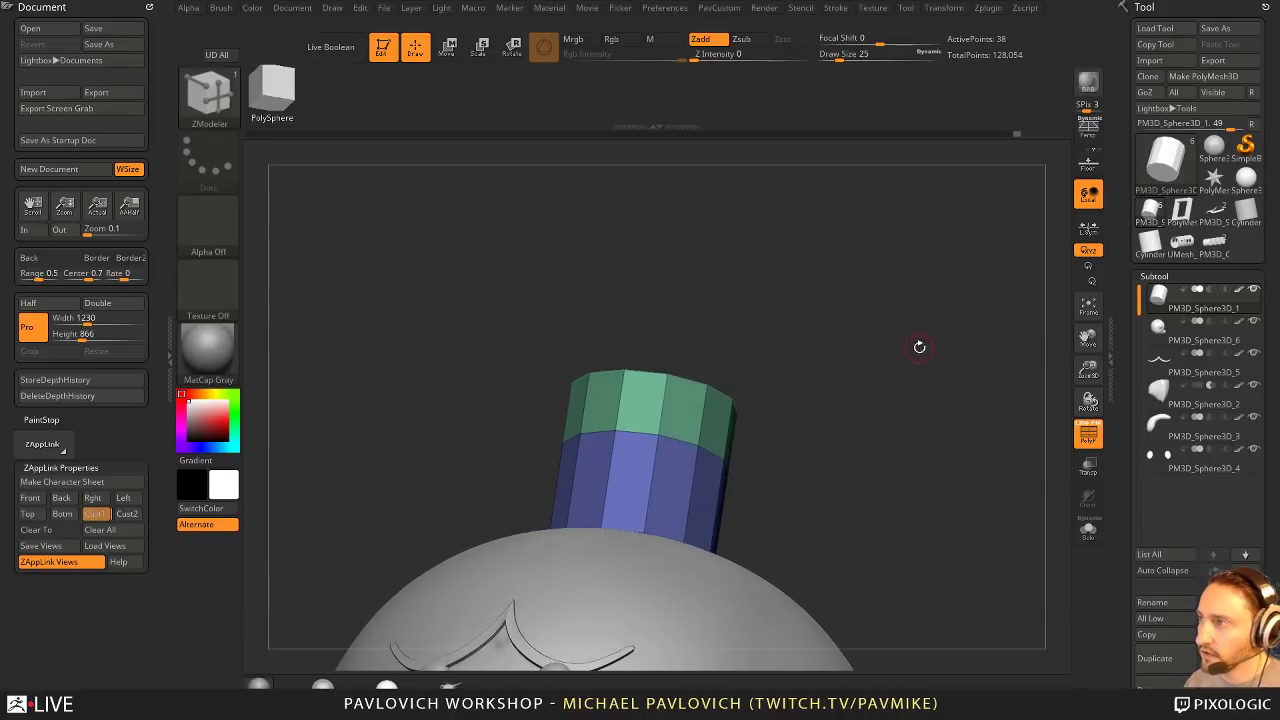
pyautogui.press('space')
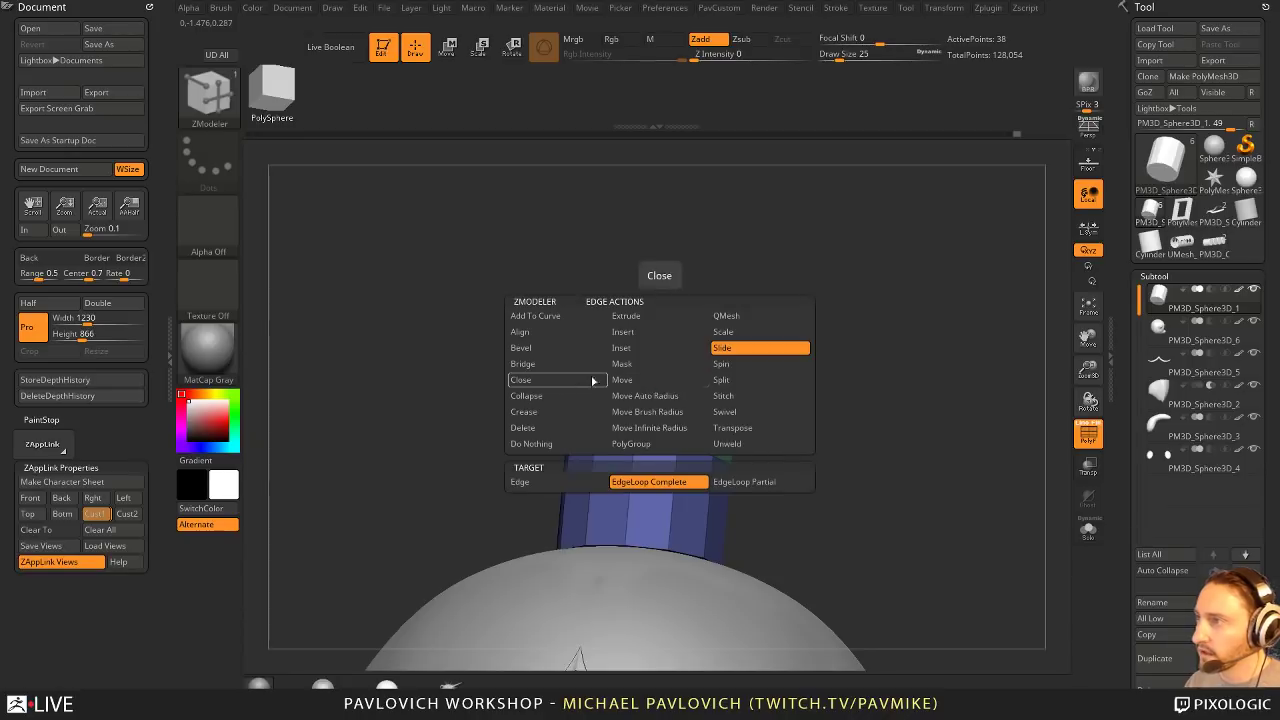
pyautogui.click(557, 397)
pyautogui.click(675, 385)
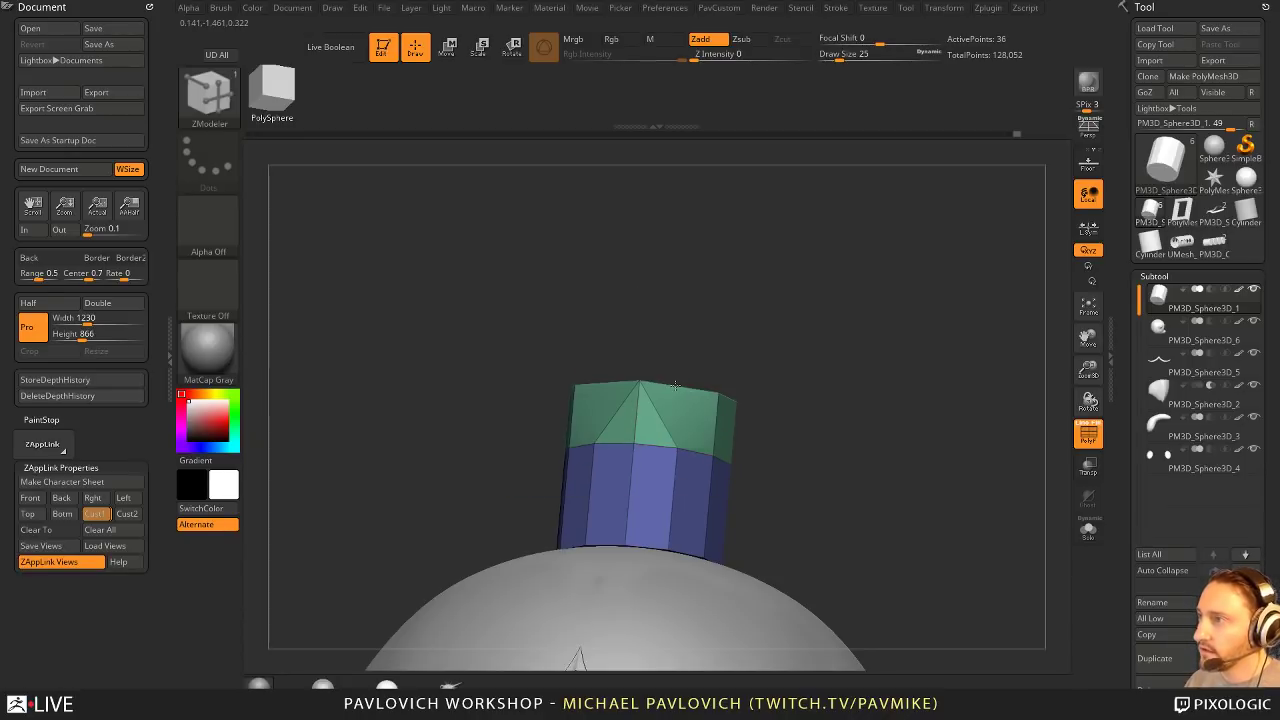
# Step: Collapse further top-rim edges around the crown's sides and back to form the remaining points
pyautogui.moveTo(882, 396); pyautogui.dragTo(797, 363)
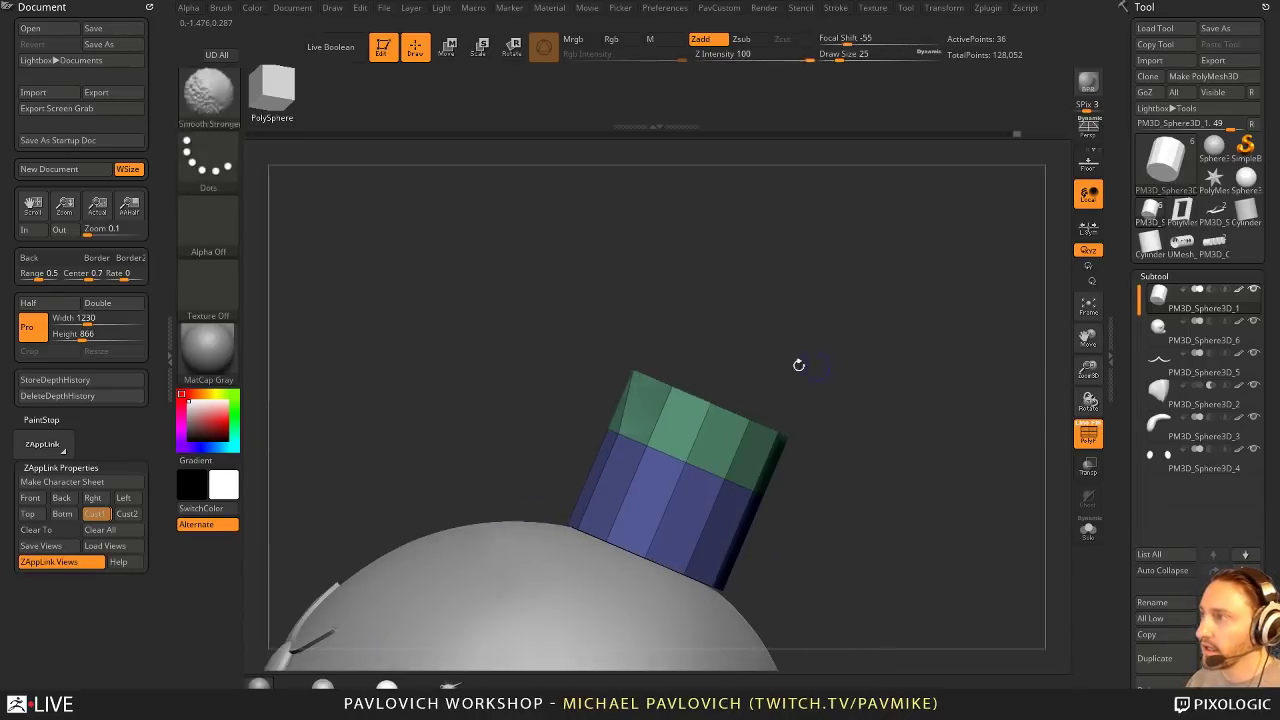
pyautogui.click(698, 398)
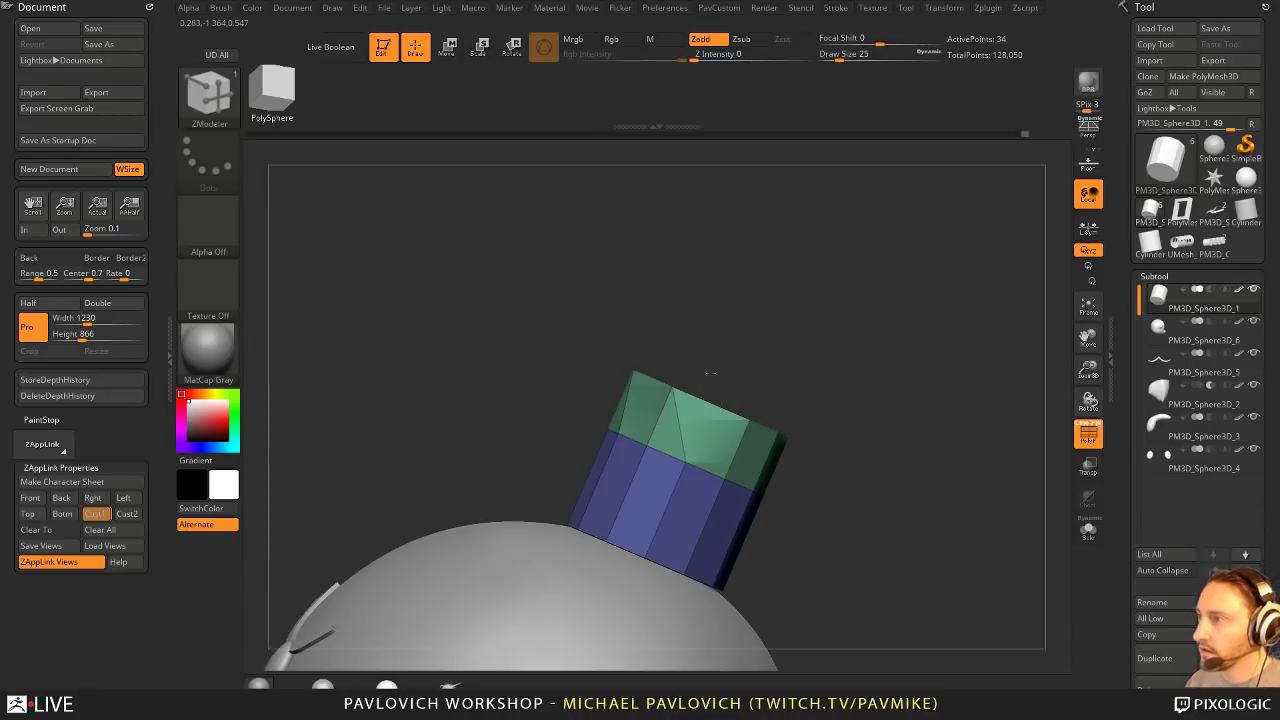
pyautogui.moveTo(766, 328); pyautogui.dragTo(738, 405)
pyautogui.click(734, 407)
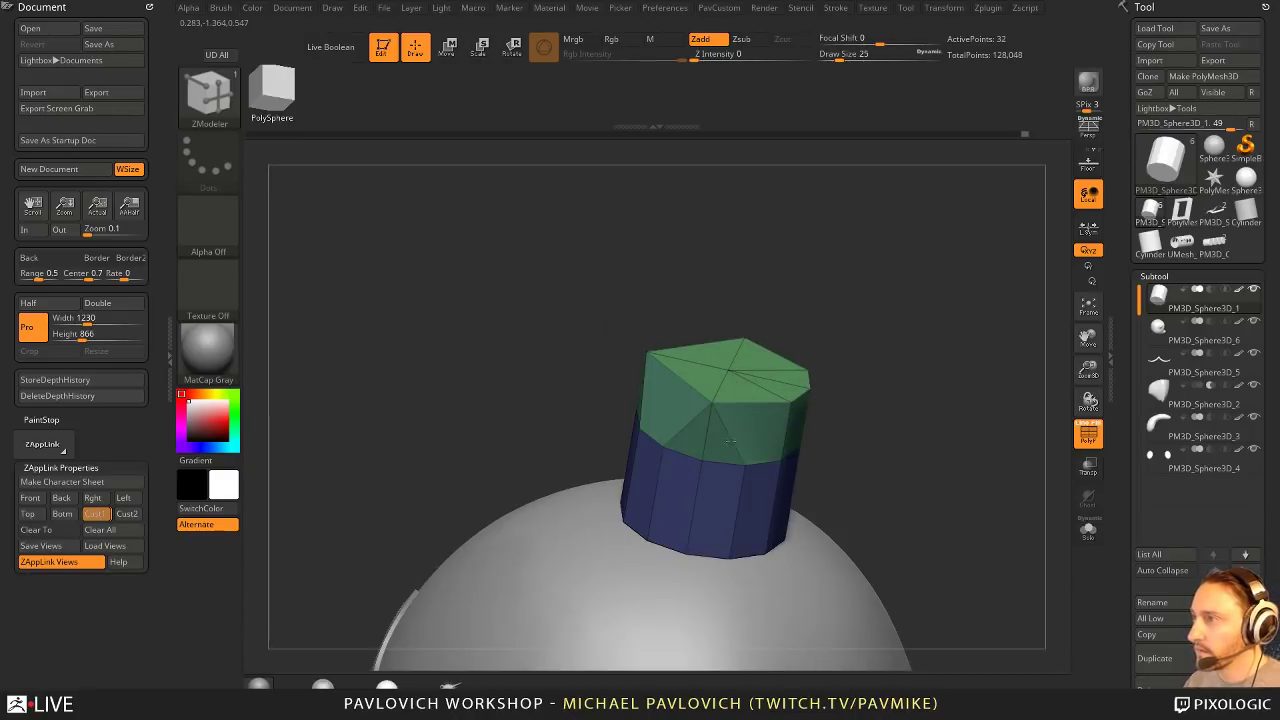
pyautogui.moveTo(893, 400); pyautogui.dragTo(924, 369)
pyautogui.click(766, 418)
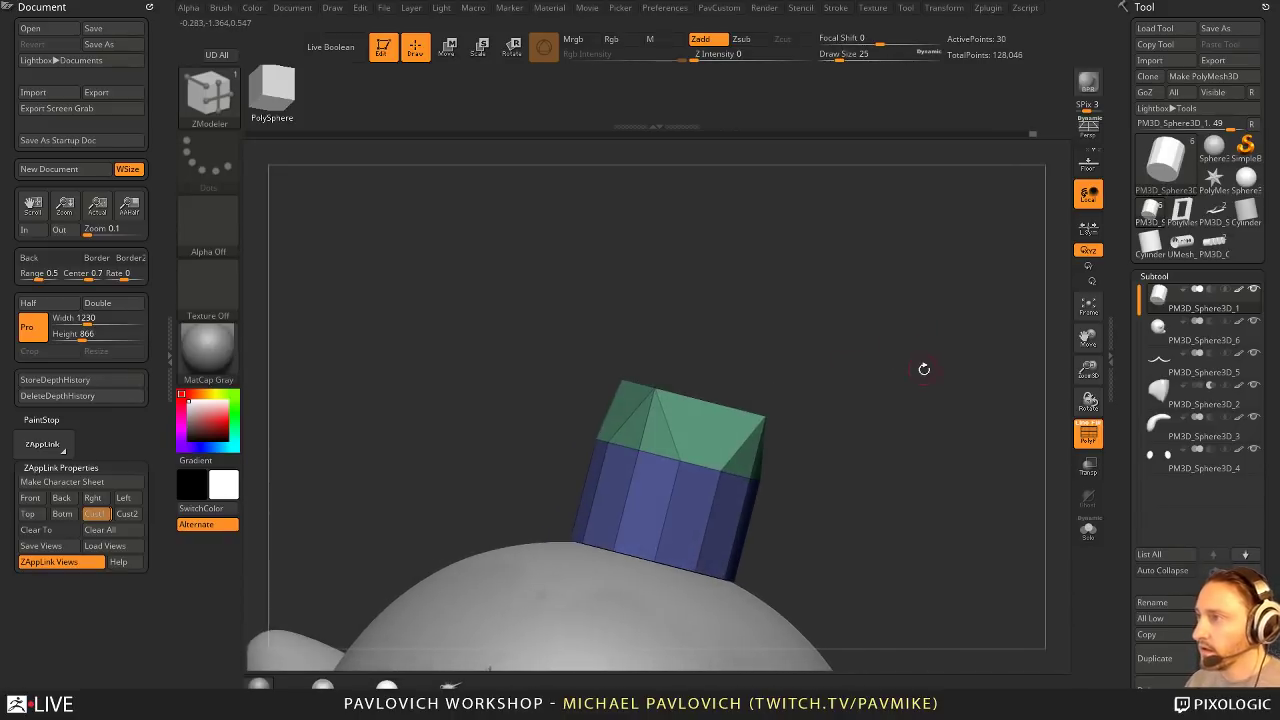
# Step: Solo the crown and mark its lower wall and triangular point faces as one temporary polygroup
pyautogui.click(1088, 530)
pyautogui.moveTo(997, 440); pyautogui.dragTo(1004, 413)
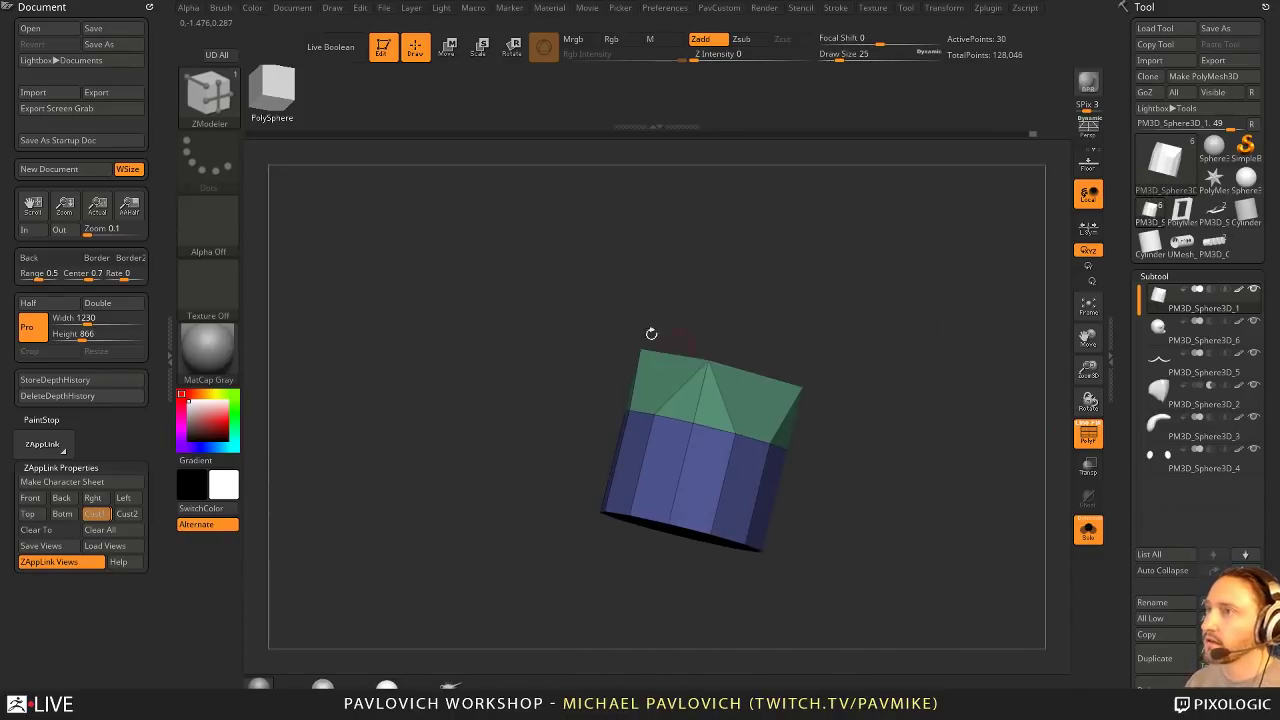
pyautogui.keyDown('alt'); pyautogui.moveTo(634, 460); pyautogui.dragTo(745, 488); pyautogui.keyUp('alt')
pyautogui.moveTo(917, 415)
pyautogui.mouseDown()
pyautogui.moveTo(858, 420)
pyautogui.moveTo(900, 430)
pyautogui.mouseUp()
pyautogui.keyDown('alt'); pyautogui.moveTo(661, 475); pyautogui.dragTo(701, 467); pyautogui.keyUp('alt')
pyautogui.moveTo(869, 469); pyautogui.dragTo(702, 488)
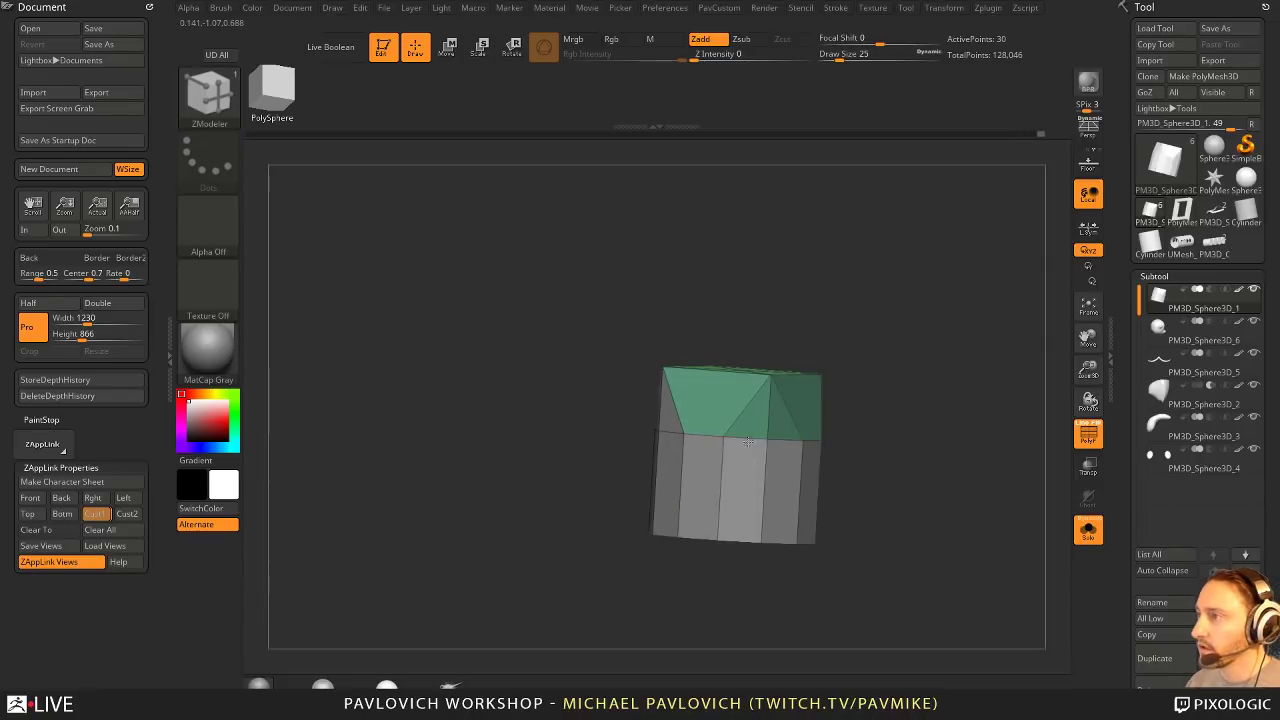
pyautogui.keyDown('alt'); pyautogui.click(768, 420); pyautogui.keyUp('alt')
pyautogui.moveTo(890, 425); pyautogui.dragTo(792, 428)
# Step: Isolate the marked crown faces and delete the hidden polygons between and above the points
pyautogui.keyDown('ctrl'); pyautogui.keyDown('shift'); pyautogui.click(598, 428); pyautogui.keyUp('shift'); pyautogui.keyUp('ctrl')
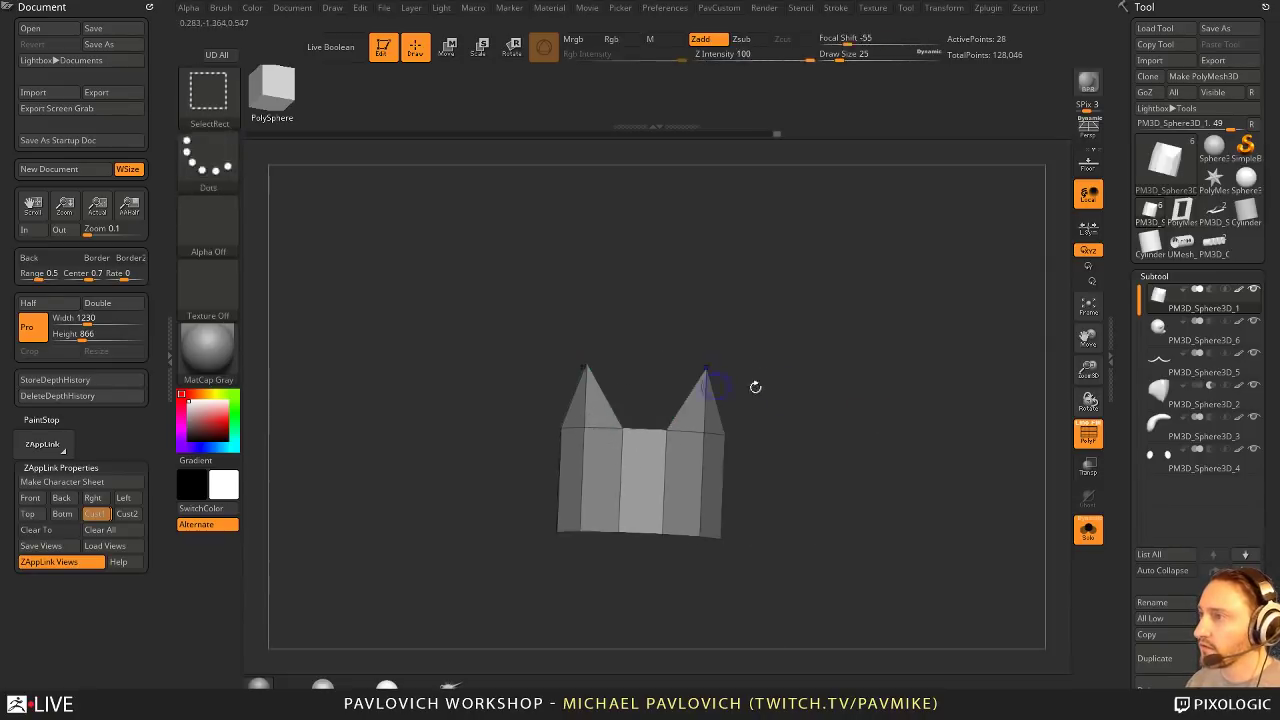
pyautogui.press('2')
pyautogui.click(848, 310)
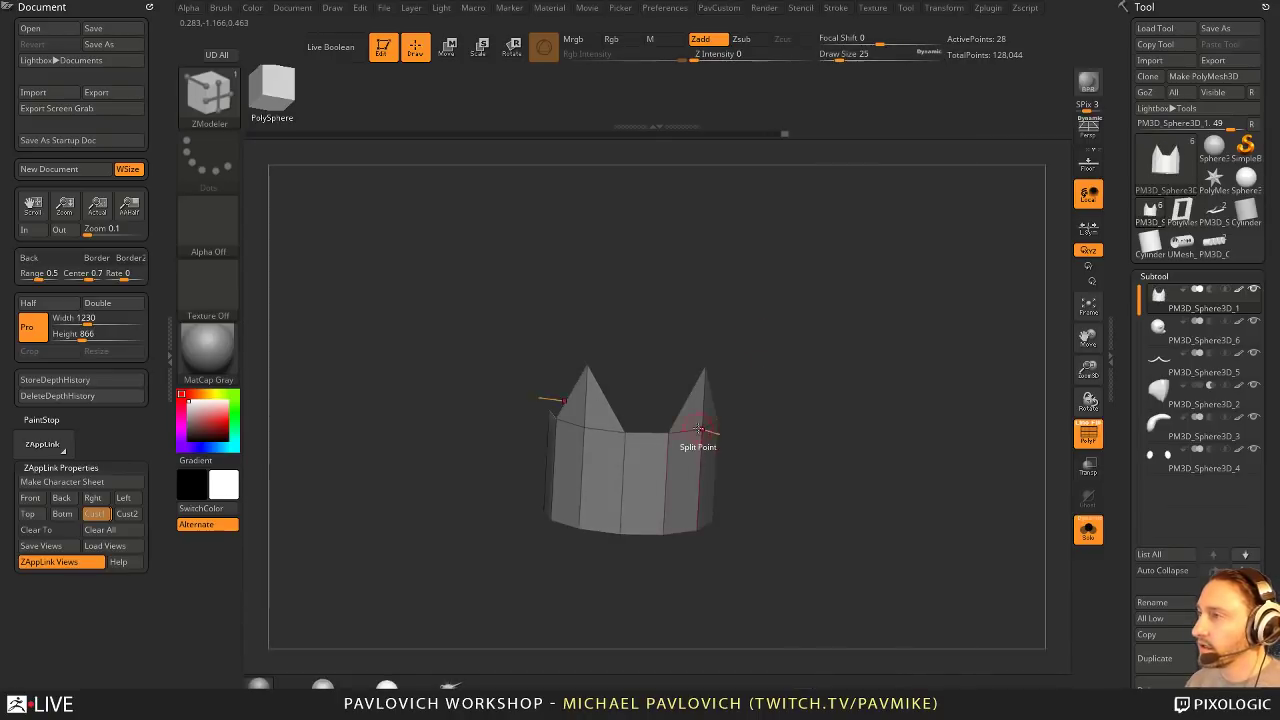
# Step: Thicken the single-sided crown into a shell with ZModeler's QMesh polygon action on Polygroup All
pyautogui.press('space')
pyautogui.click(777, 355)
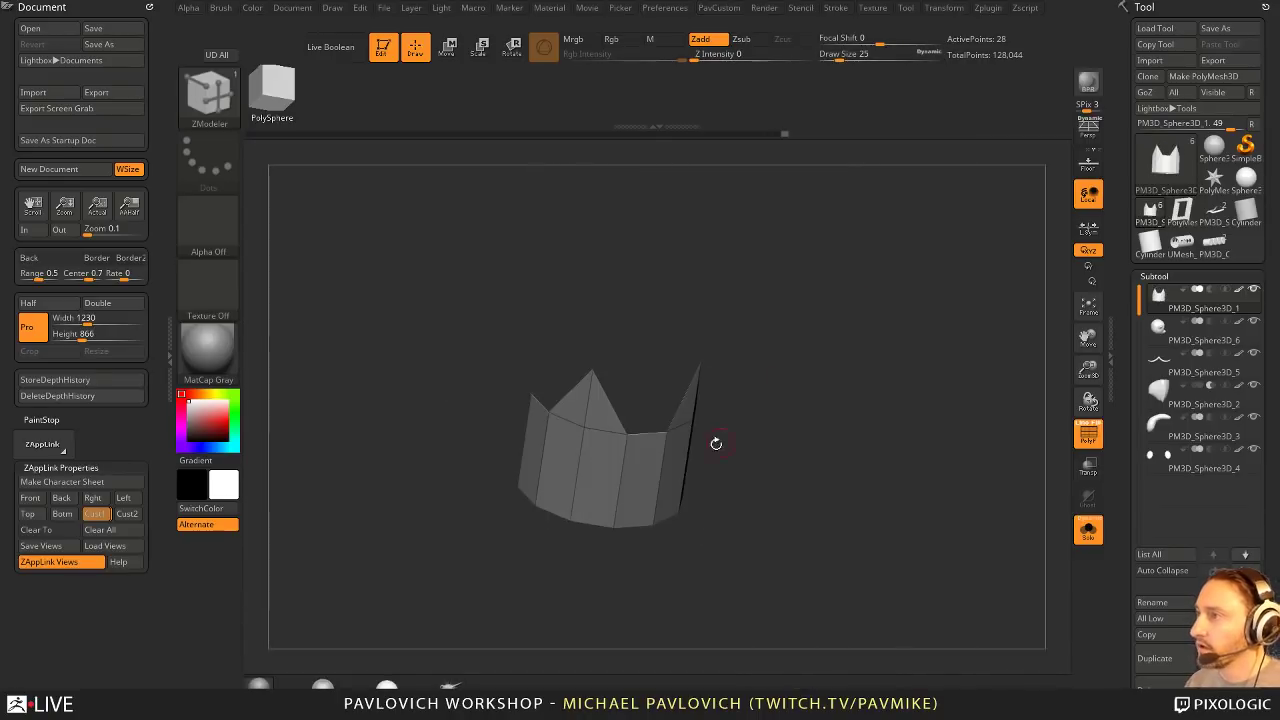
pyautogui.click(676, 455)
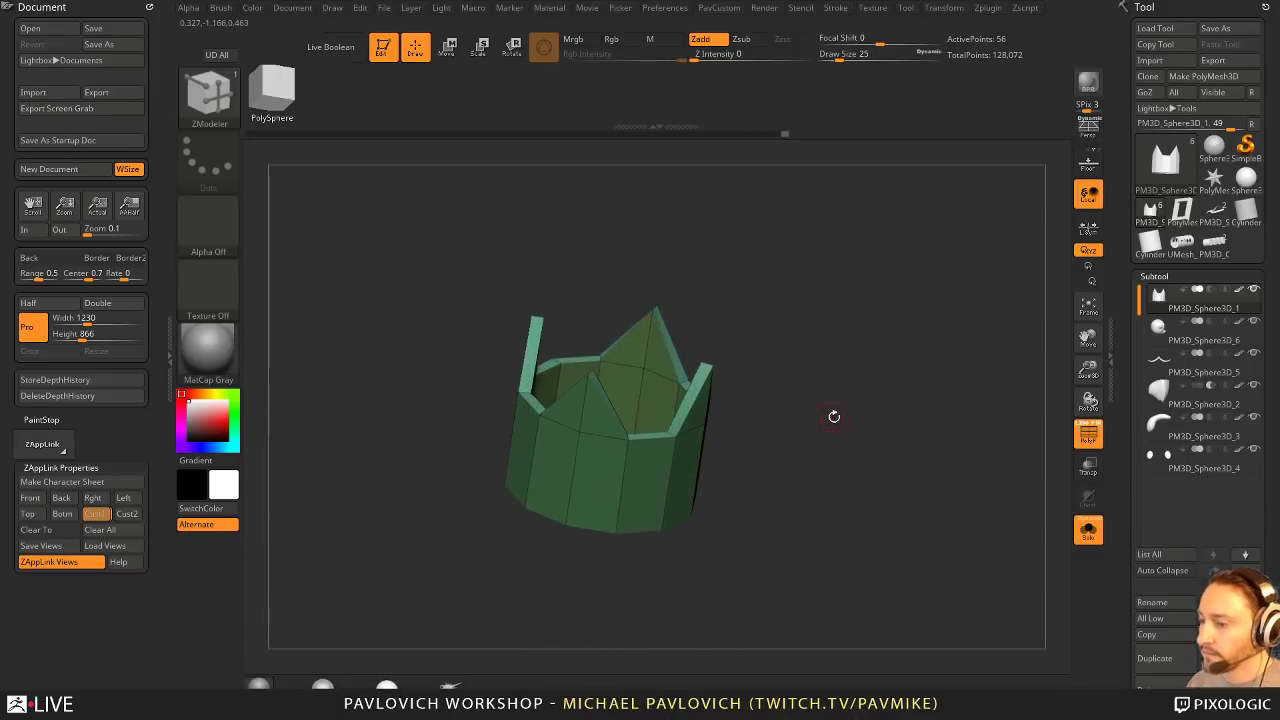
# Step: Apply Mirror And Weld to the thickened crown
pyautogui.moveTo(830, 399); pyautogui.dragTo(894, 403)
pyautogui.press('3')
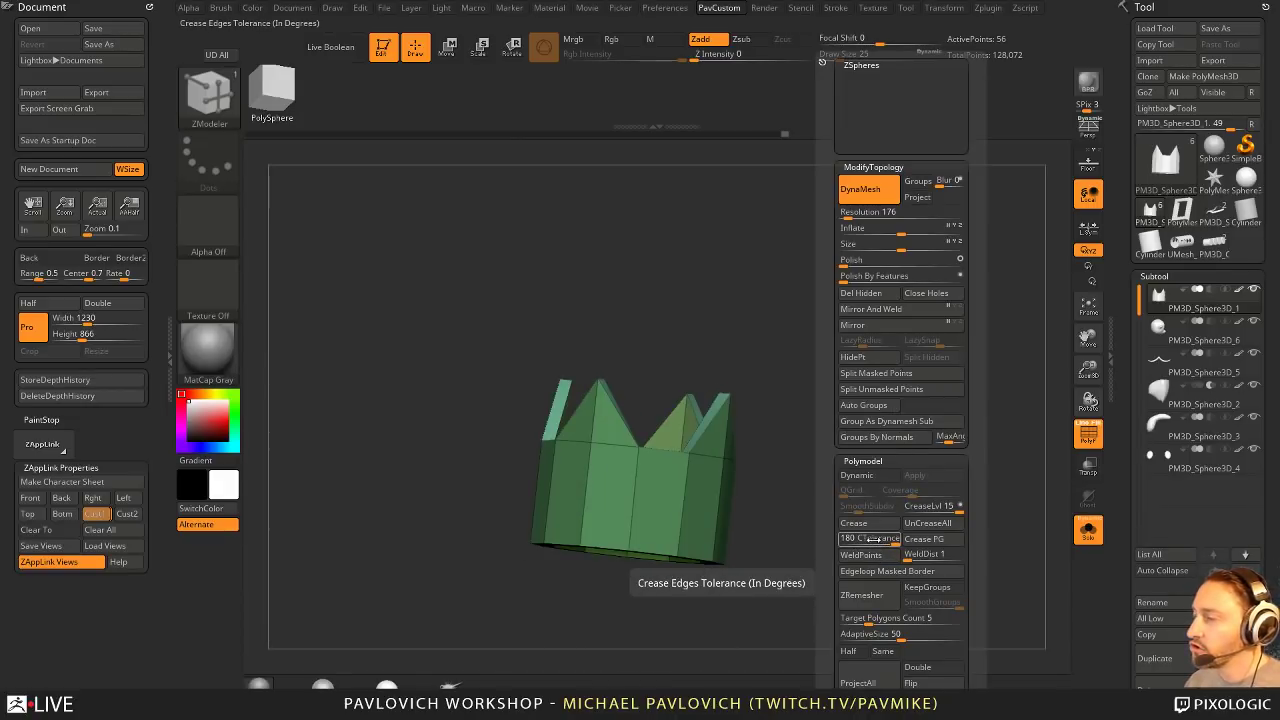
pyautogui.moveTo(786, 534); pyautogui.dragTo(901, 481)
pyautogui.press('space')
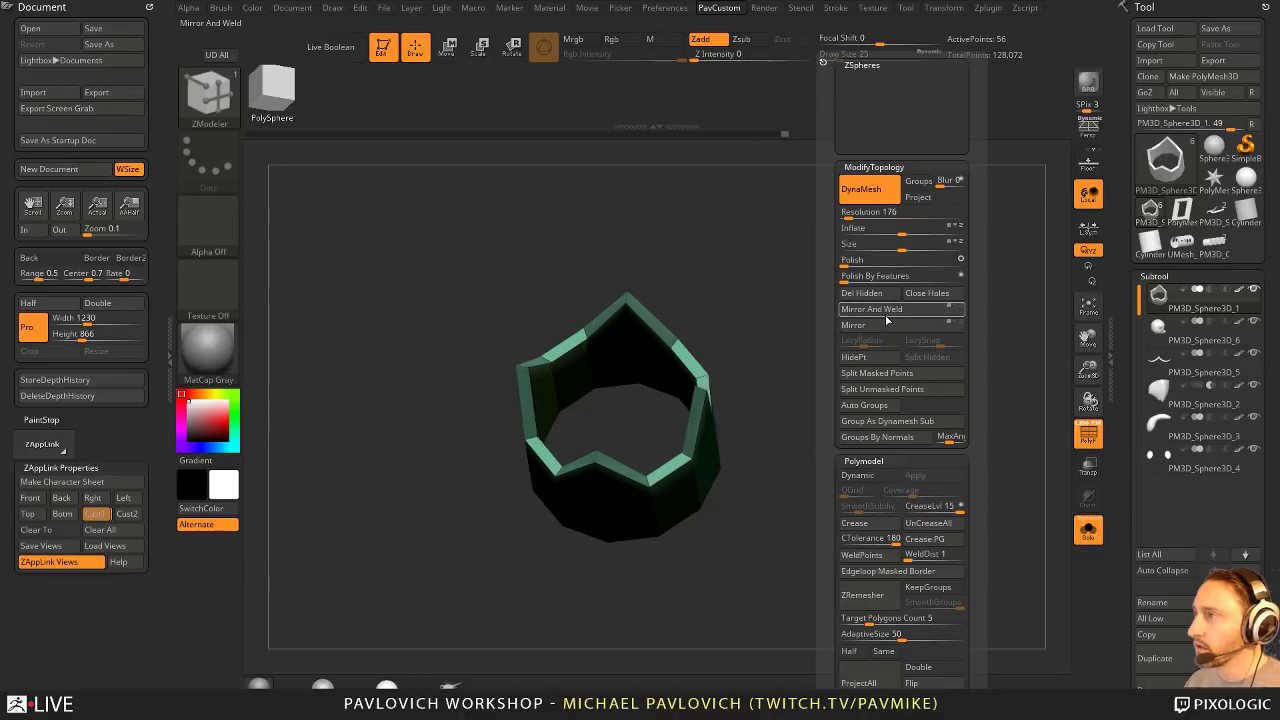
pyautogui.click(890, 314)
pyautogui.moveTo(806, 437); pyautogui.dragTo(885, 386)
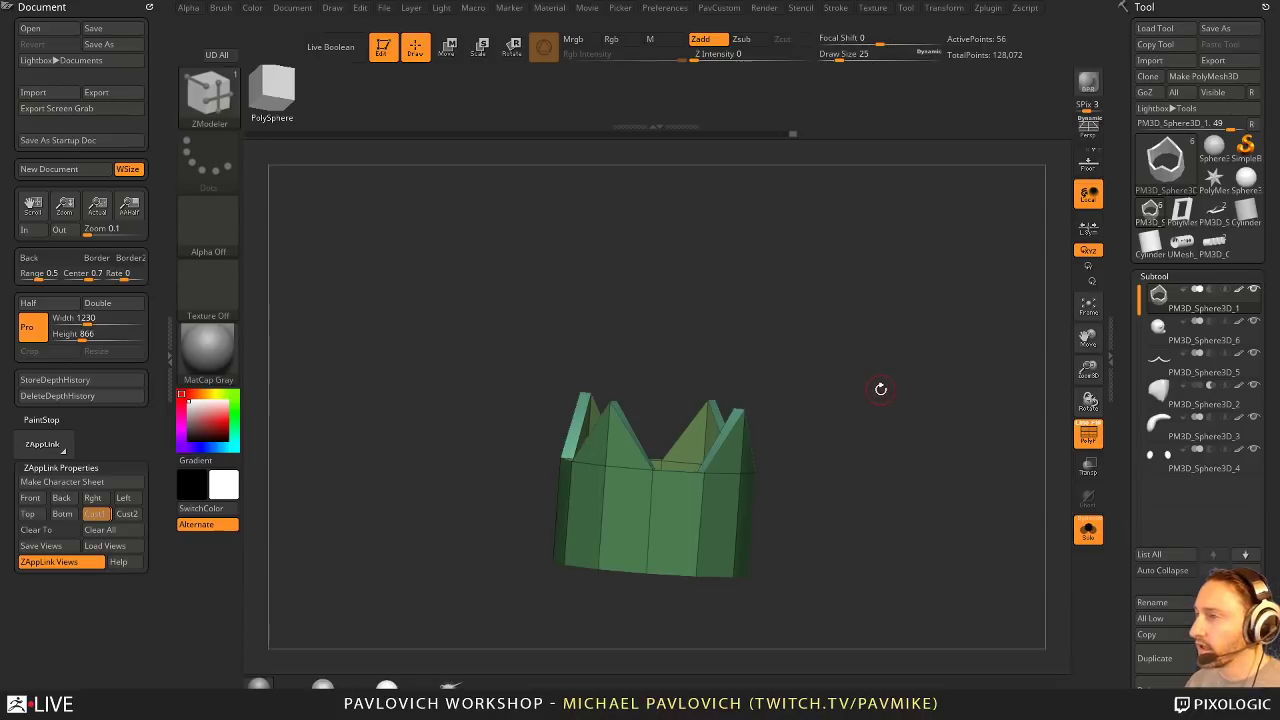
pyautogui.moveTo(879, 386); pyautogui.dragTo(789, 443)
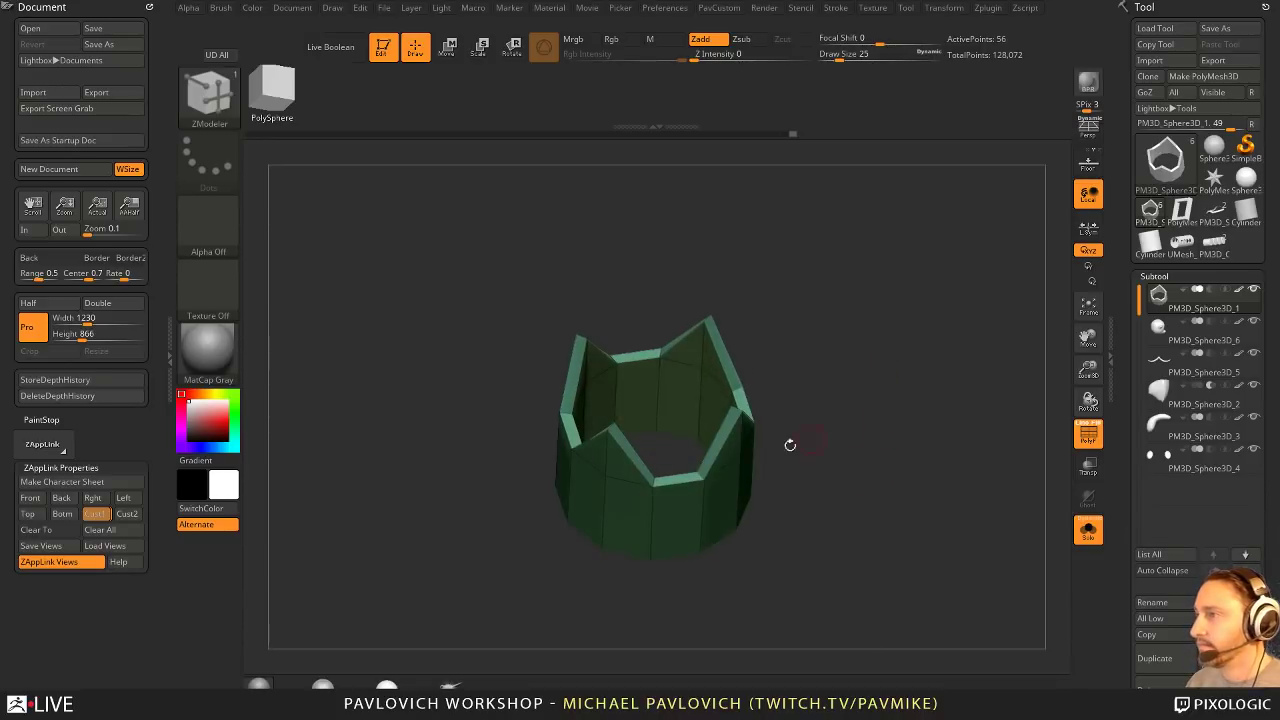
# Step: Insert vertical edge loops through the middle of the flat valleys between the crown points with ZModeler's Insert edge action
pyautogui.press('space')
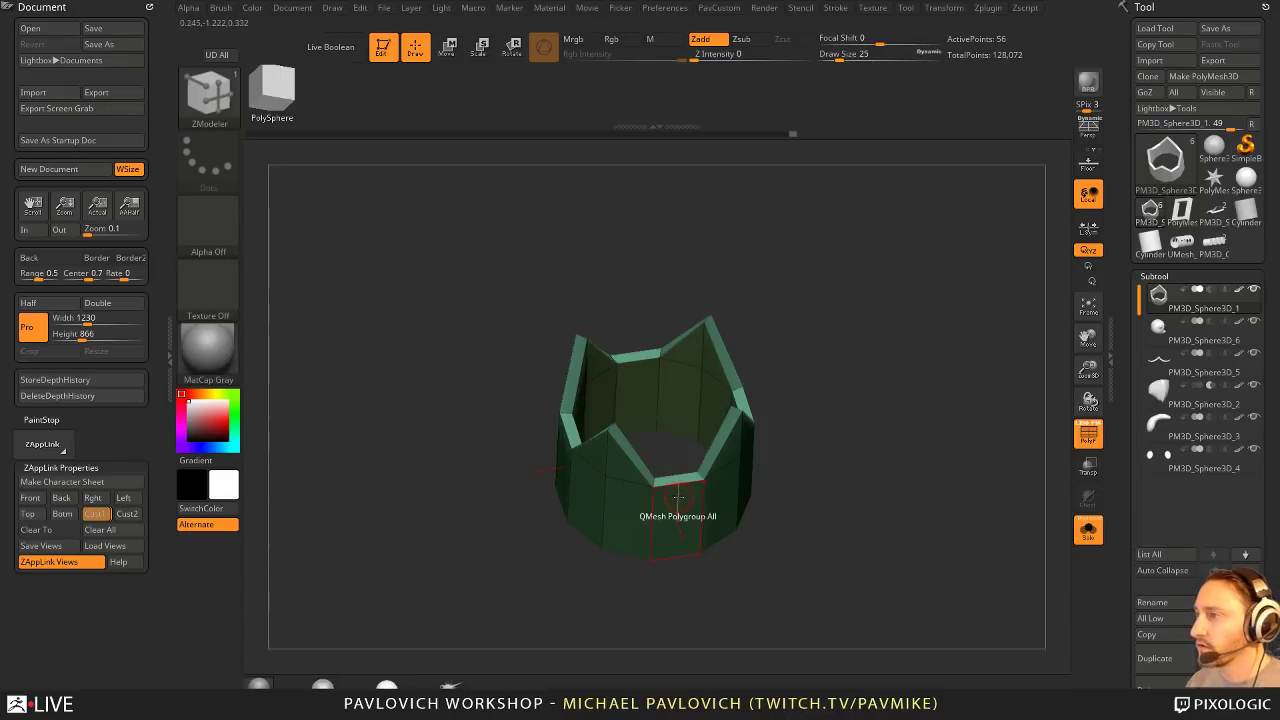
pyautogui.press('space')
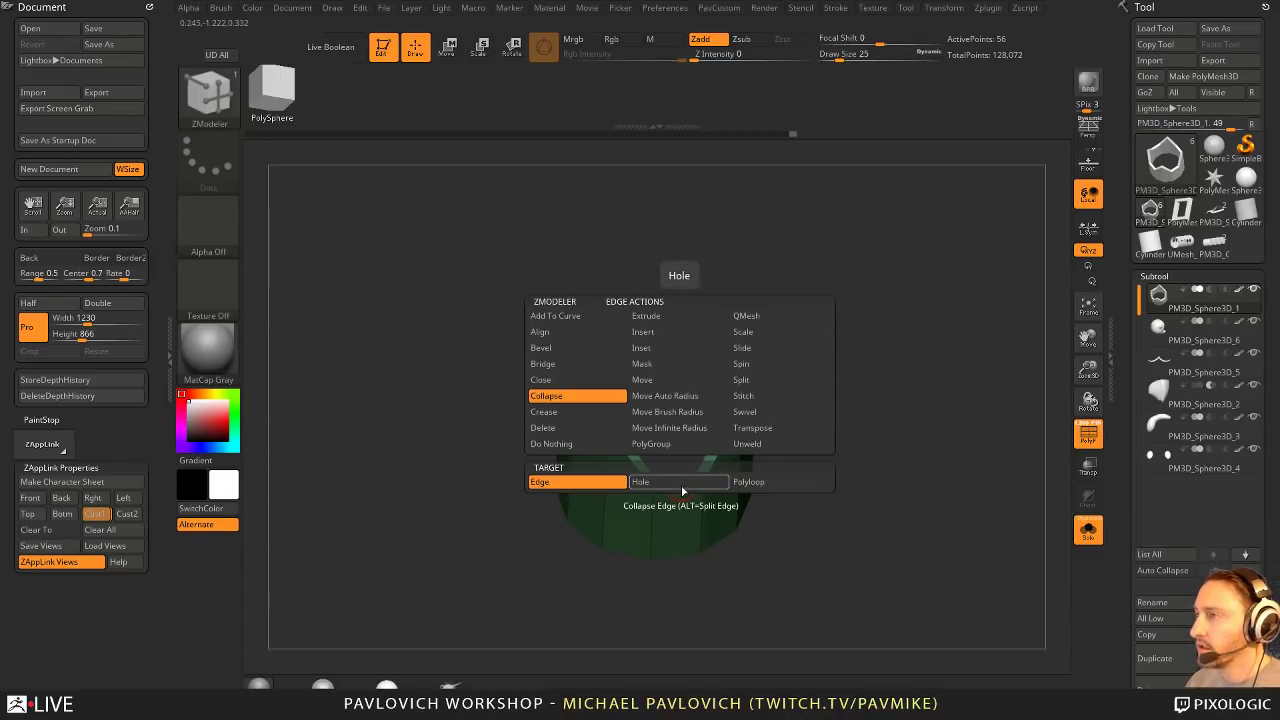
pyautogui.click(680, 332)
pyautogui.click(575, 482)
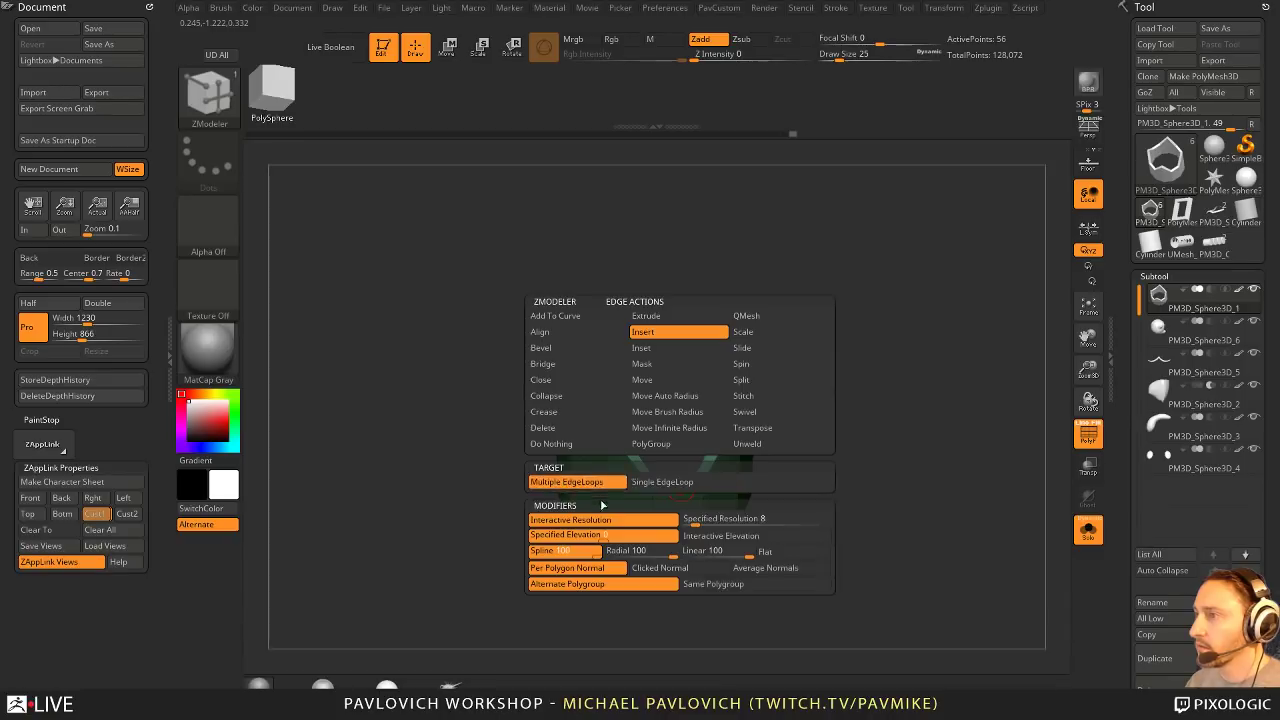
pyautogui.click(679, 486)
pyautogui.moveTo(798, 412); pyautogui.dragTo(600, 484)
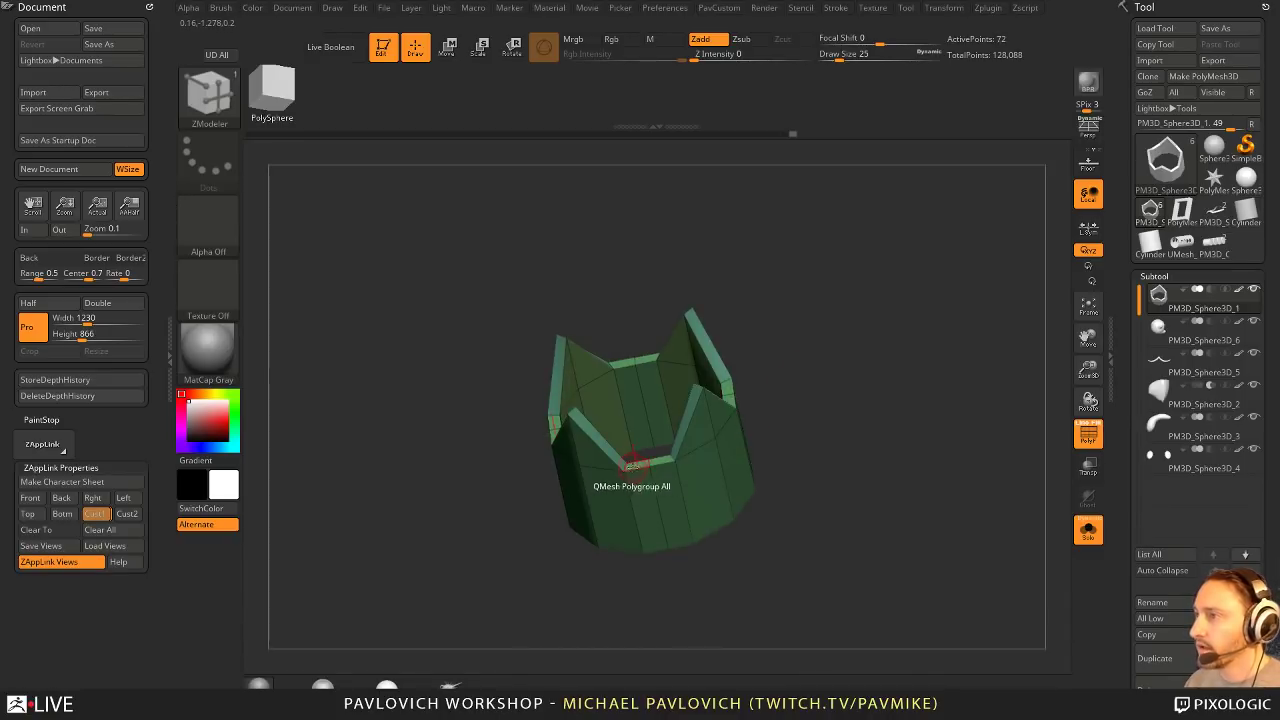
# Step: Set the edge action to Collapse and merge the outer rim and bottom edges of the front valley onto its centre loop
pyautogui.press('space')
pyautogui.click(521, 401)
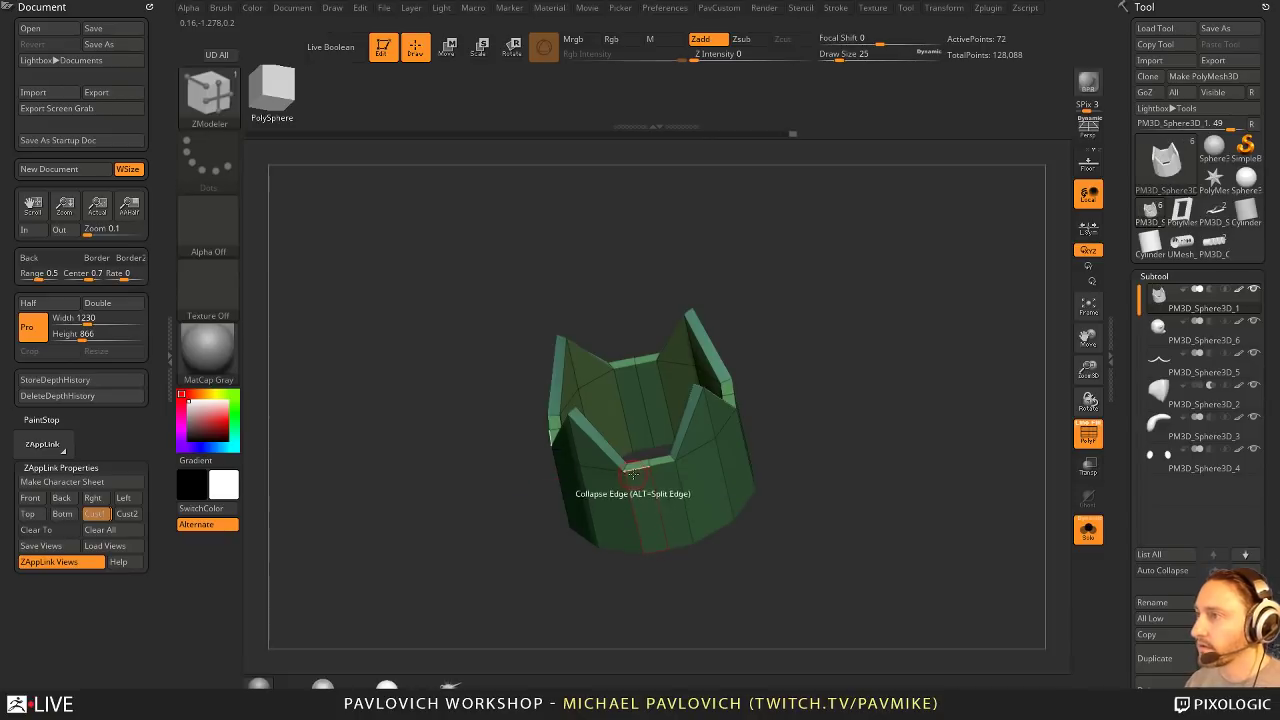
pyautogui.click(662, 472)
pyautogui.click(669, 464)
pyautogui.moveTo(811, 486); pyautogui.dragTo(740, 481)
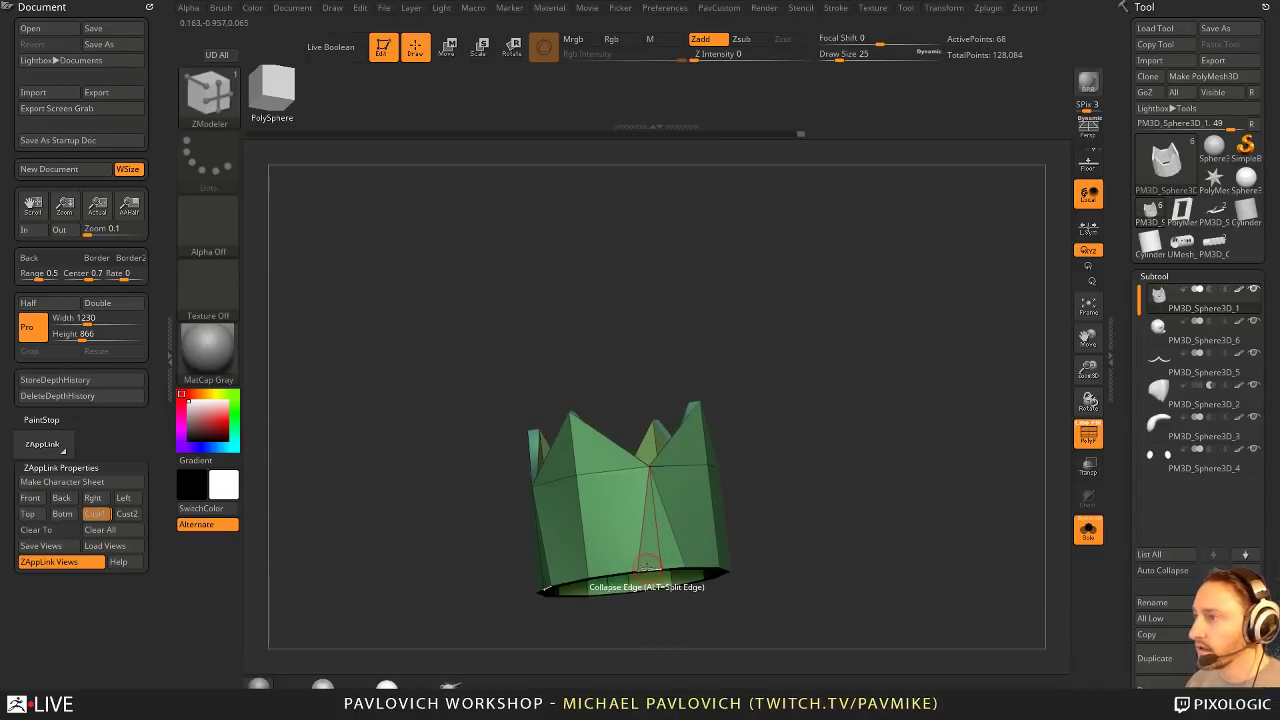
pyautogui.click(647, 563)
pyautogui.click(674, 565)
# Step: Collapse the outer bottom and rim edges around the side valleys so they also narrow to V-shaped notches
pyautogui.moveTo(680, 598); pyautogui.dragTo(750, 557)
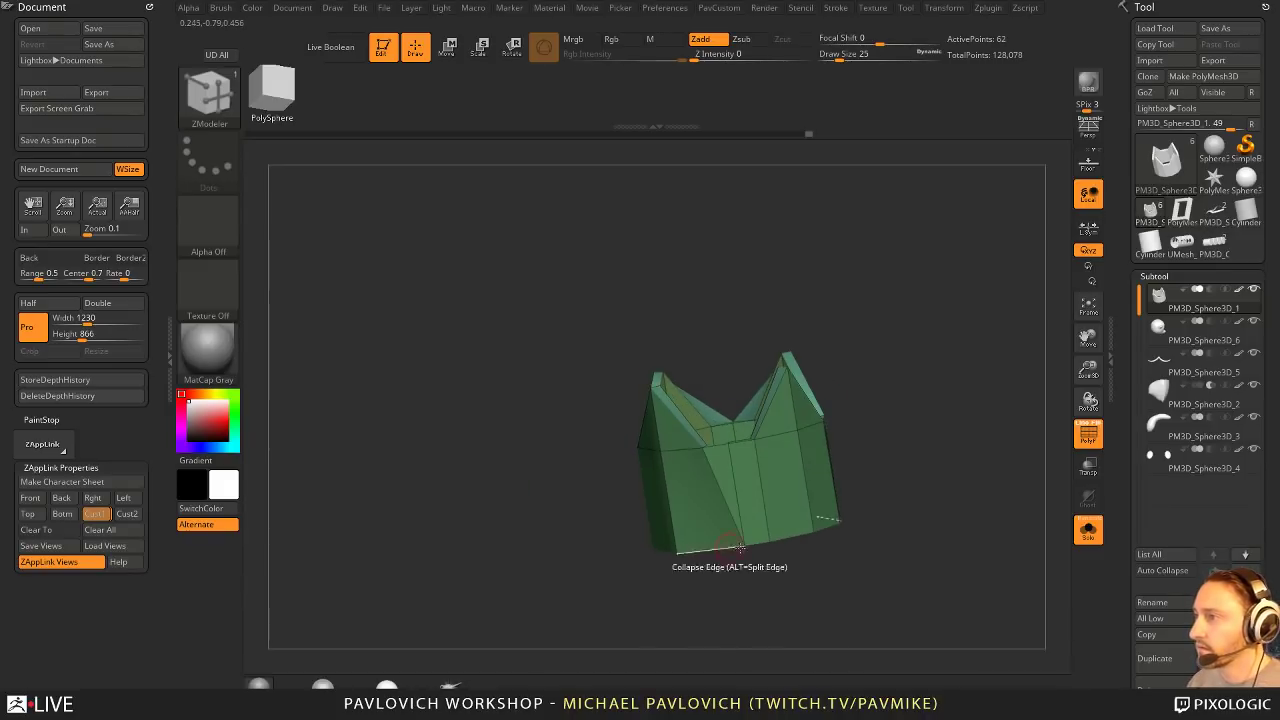
pyautogui.click(756, 543)
pyautogui.moveTo(748, 584); pyautogui.dragTo(789, 587)
pyautogui.click(738, 465)
pyautogui.click(755, 461)
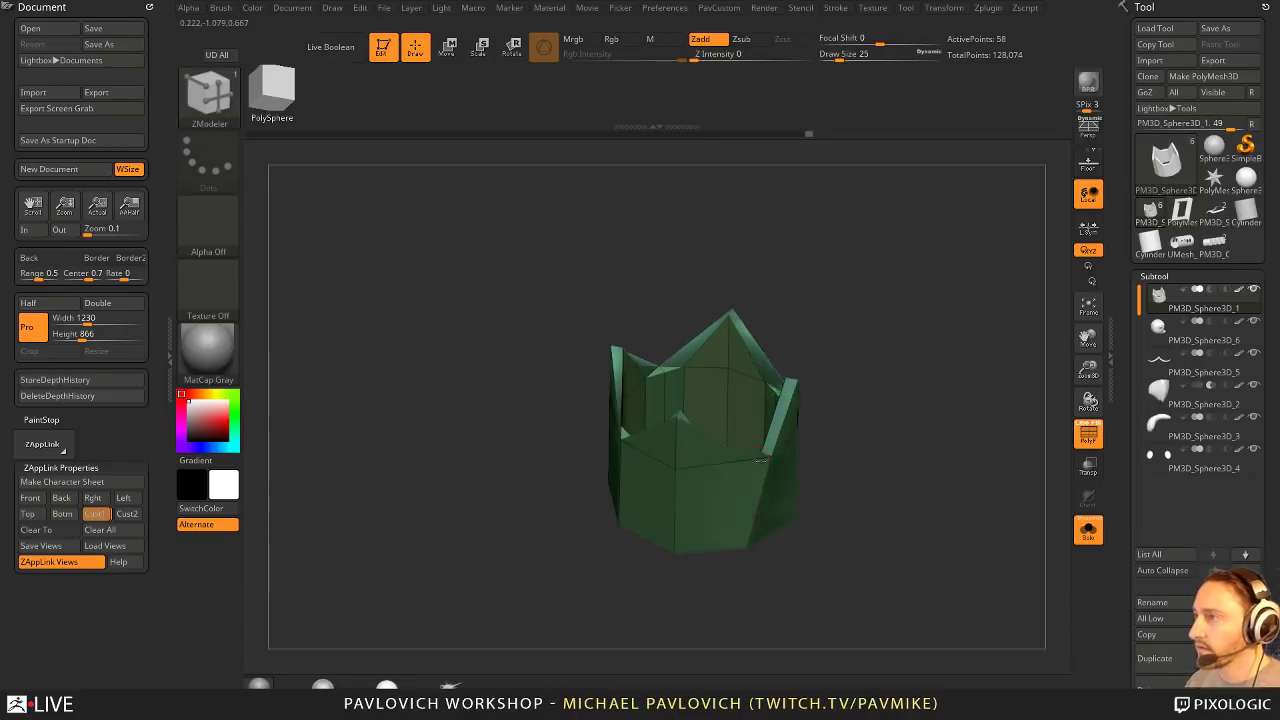
pyautogui.moveTo(846, 458); pyautogui.dragTo(862, 374)
pyautogui.keyDown('ctrl'); pyautogui.keyDown('shift'); pyautogui.click(689, 451); pyautogui.keyUp('shift'); pyautogui.keyUp('ctrl')
pyautogui.press('`')
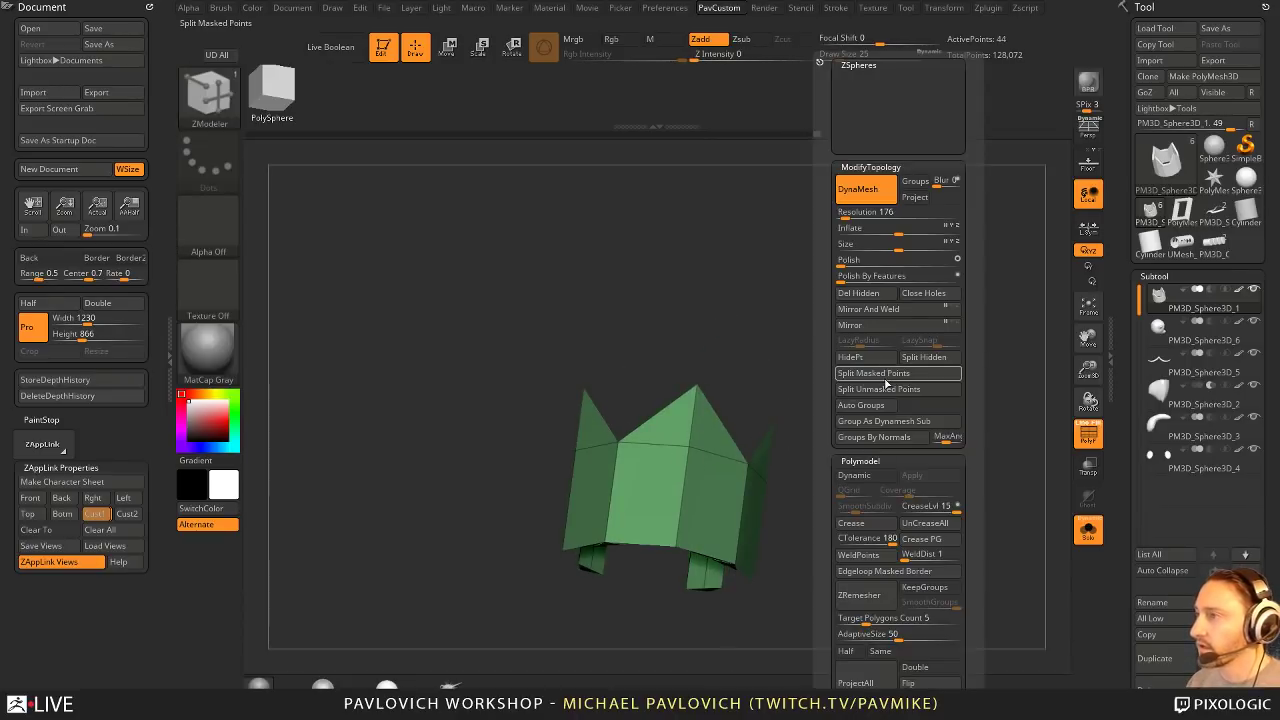
pyautogui.moveTo(788, 410); pyautogui.dragTo(870, 452)
pyautogui.keyDown('ctrl'); pyautogui.keyDown('shift'); pyautogui.click(839, 446); pyautogui.keyUp('shift'); pyautogui.keyUp('ctrl')
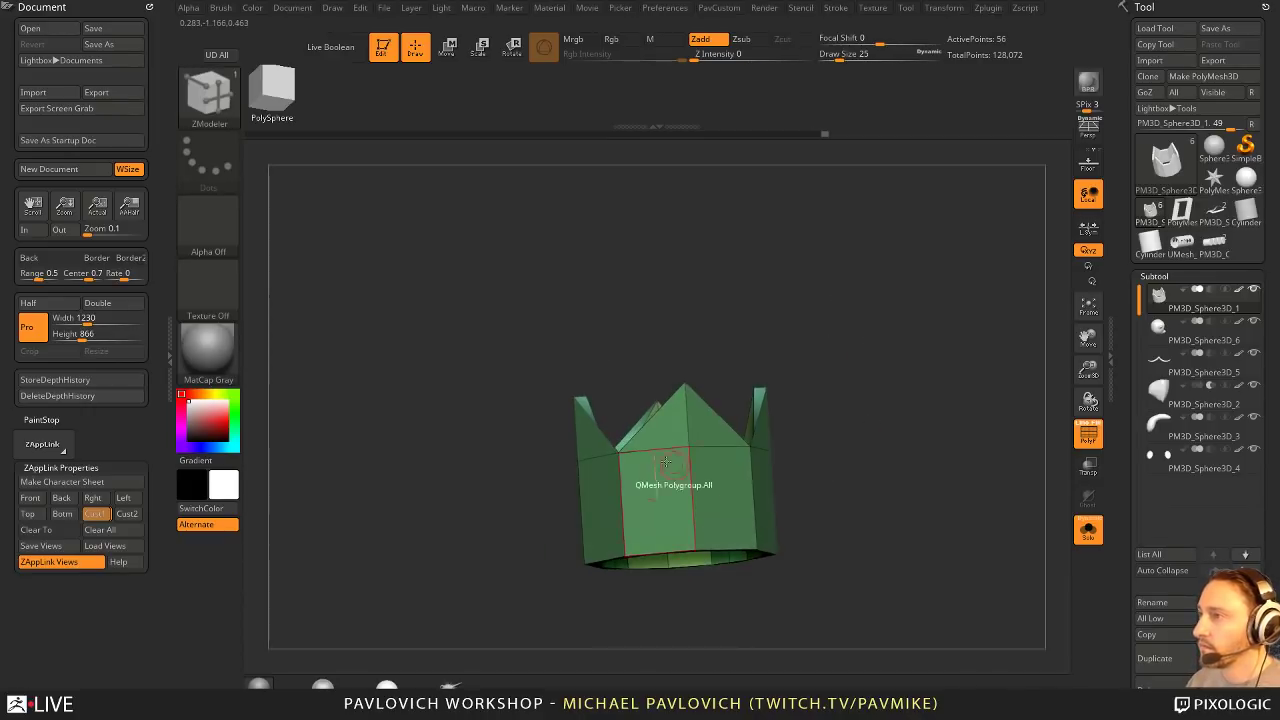
# Step: Reduce the draw size to 6 and mark the crown's outer faces as one temporary polygroup
pyautogui.keyDown('alt'); pyautogui.moveTo(687, 472); pyautogui.dragTo(718, 468); pyautogui.keyUp('alt')
pyautogui.moveTo(897, 425)
pyautogui.mouseDown()
pyautogui.moveTo(855, 430)
pyautogui.moveTo(866, 425)
pyautogui.mouseUp()
pyautogui.hotkey('ctrl', 'z')
pyautogui.press('s')
pyautogui.moveTo(677, 428); pyautogui.dragTo(815, 451)
pyautogui.moveTo(892, 397); pyautogui.dragTo(731, 453)
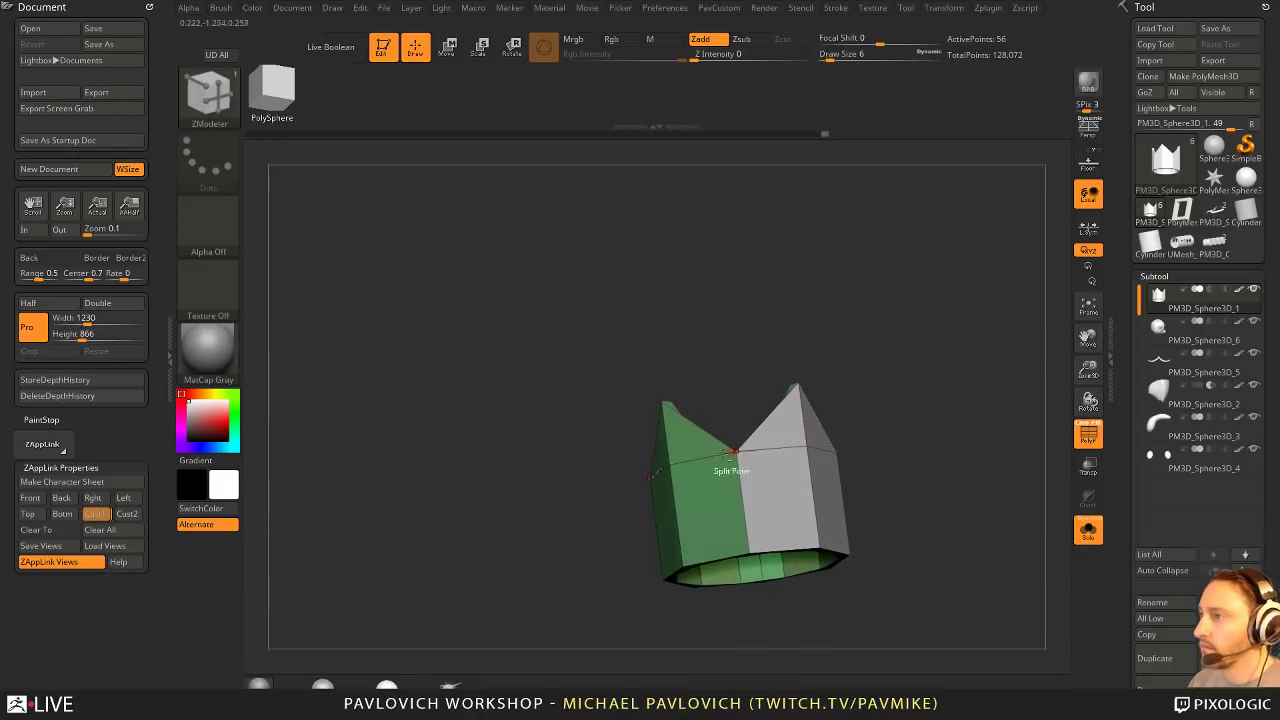
# Step: Delete the hidden inner shell and rim faces, keeping only the marked outer surface
pyautogui.press('2')
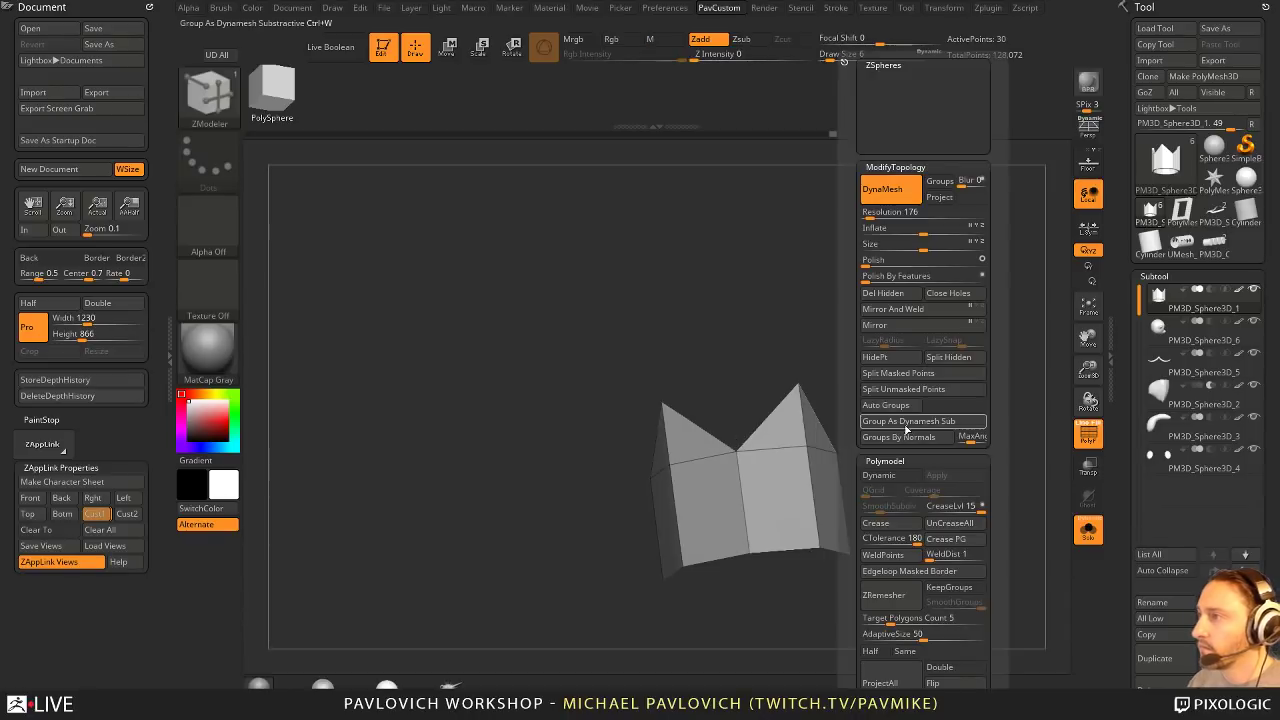
pyautogui.click(900, 295)
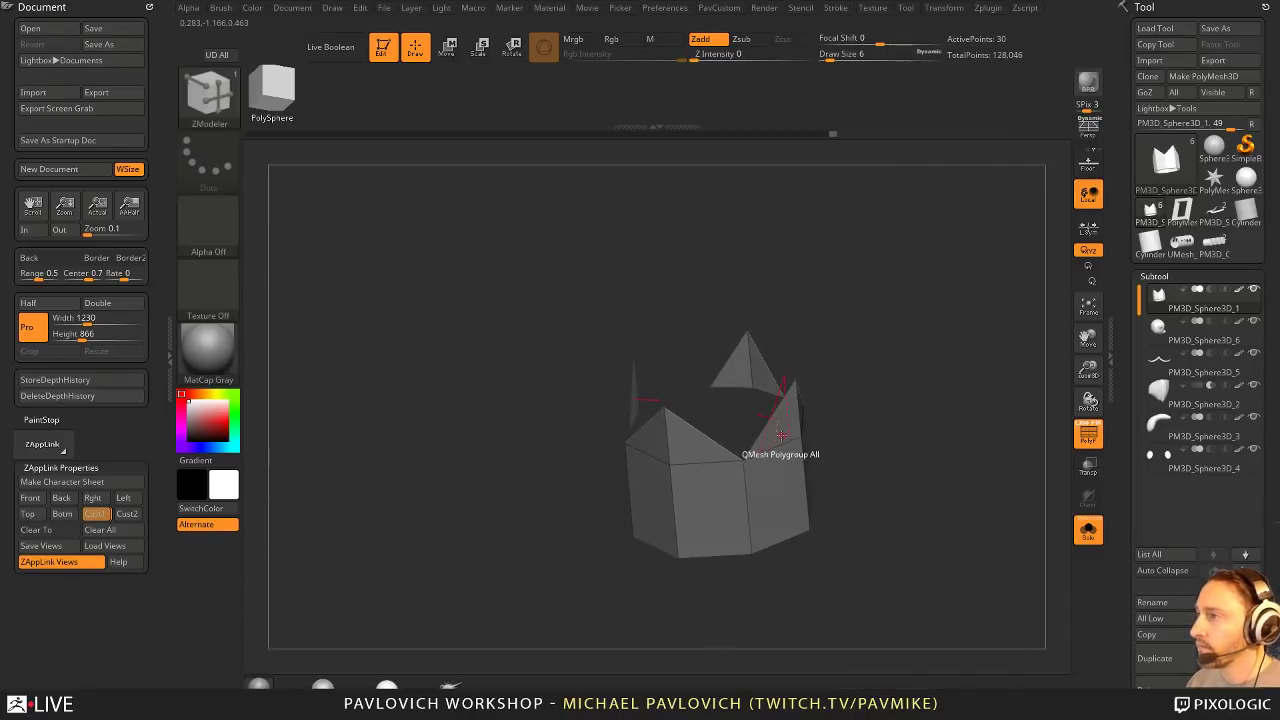
pyautogui.press('space')
pyautogui.moveTo(960, 355); pyautogui.dragTo(965, 404)
# Step: Auto-group the crown's disconnected pieces and delete the leftover inner spikes, keeping the main outer shell
pyautogui.press('space')
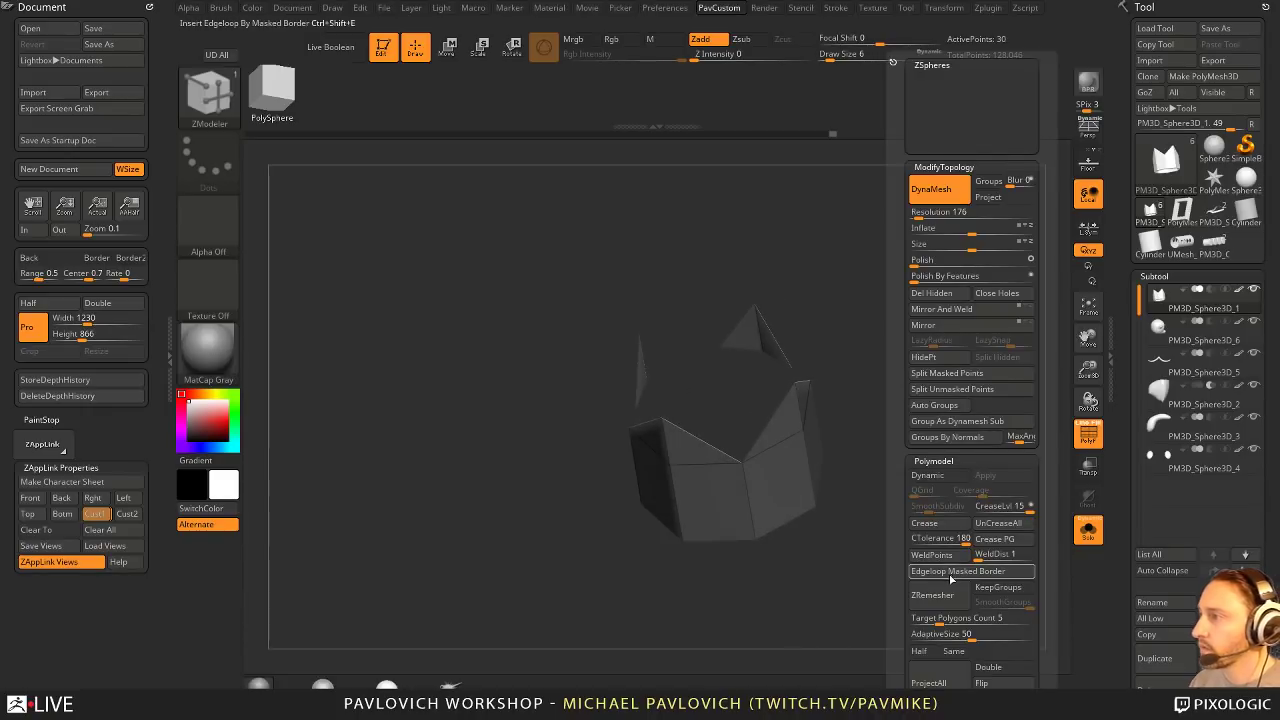
pyautogui.click(934, 405)
pyautogui.press('space')
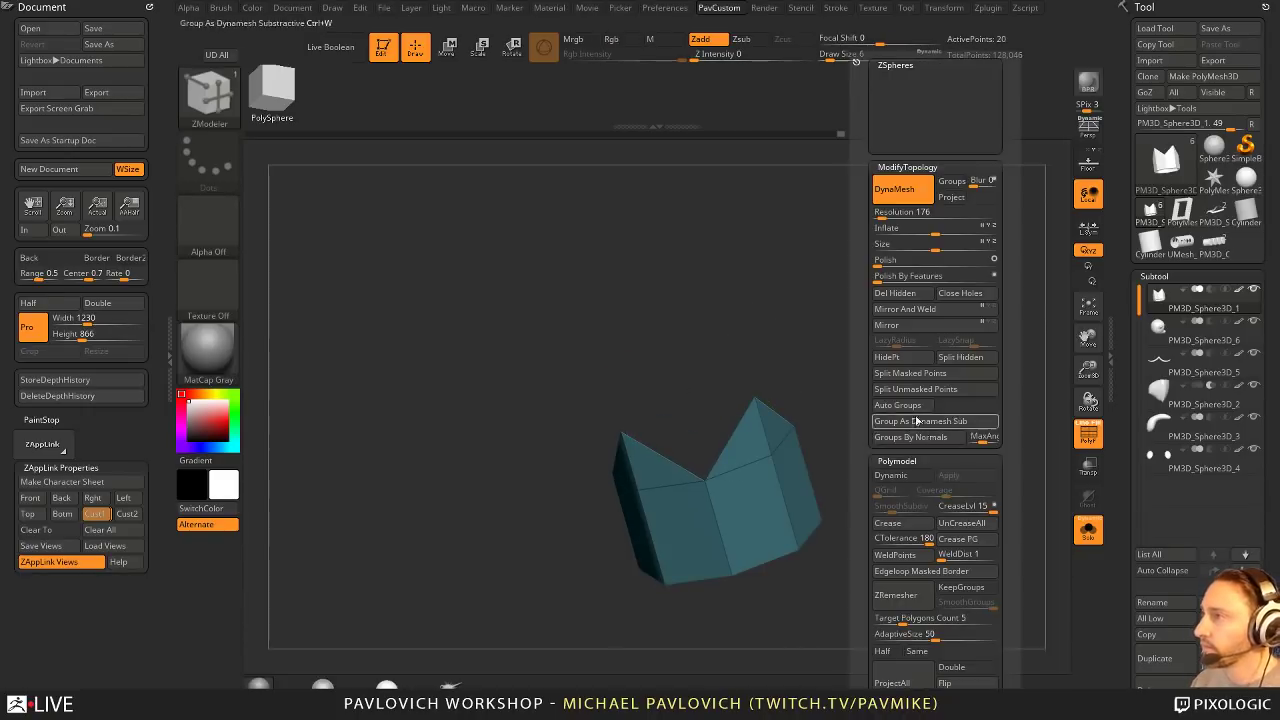
# Step: Rethicken the cleaned outer shell with QMesh on Polygroup All
pyautogui.press('space')
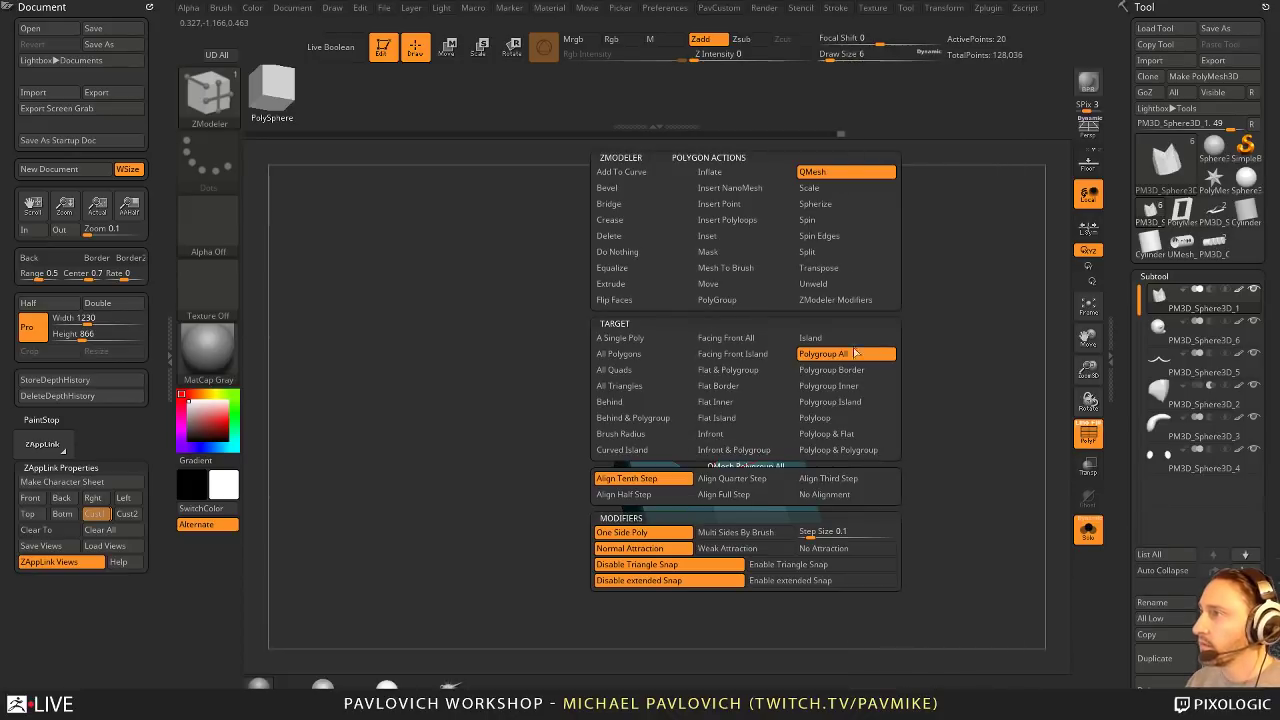
pyautogui.click(855, 353)
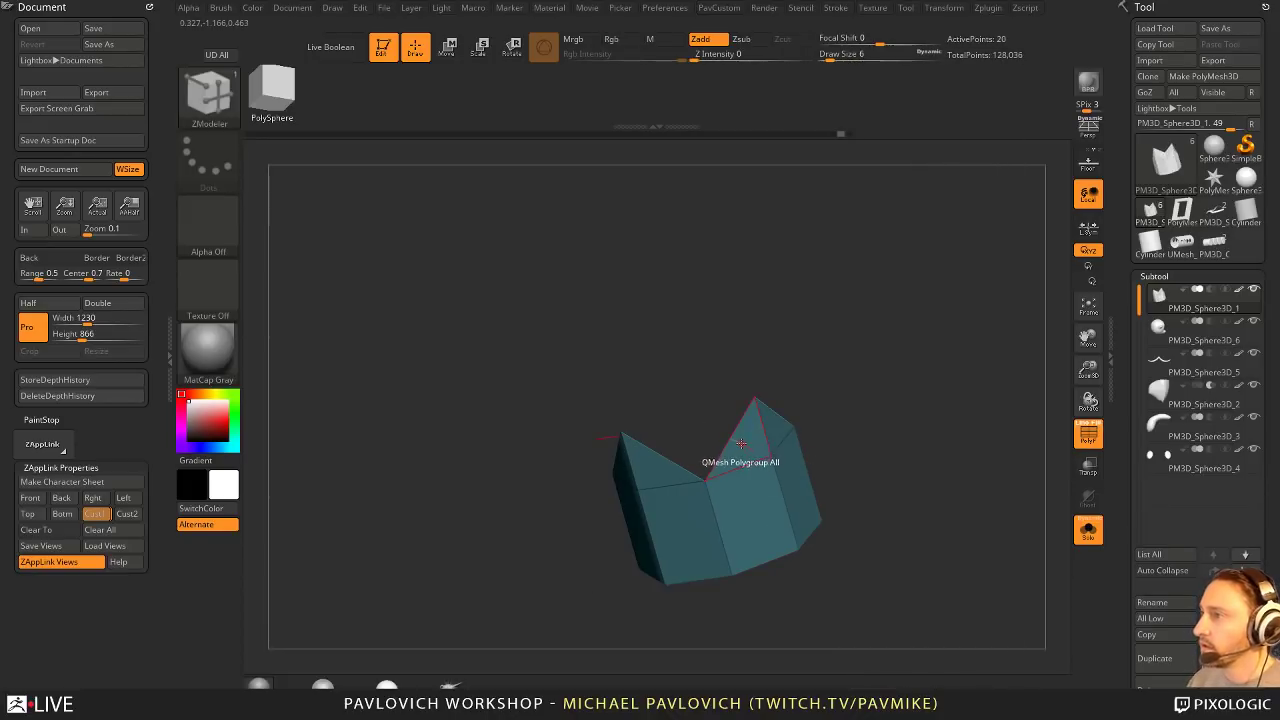
pyautogui.moveTo(741, 443); pyautogui.dragTo(770, 458)
# Step: Crease the crown's edges with a crease tolerance of 54 and turn on dynamic subdivision
pyautogui.moveTo(880, 427); pyautogui.dragTo(915, 458)
pyautogui.press('4')
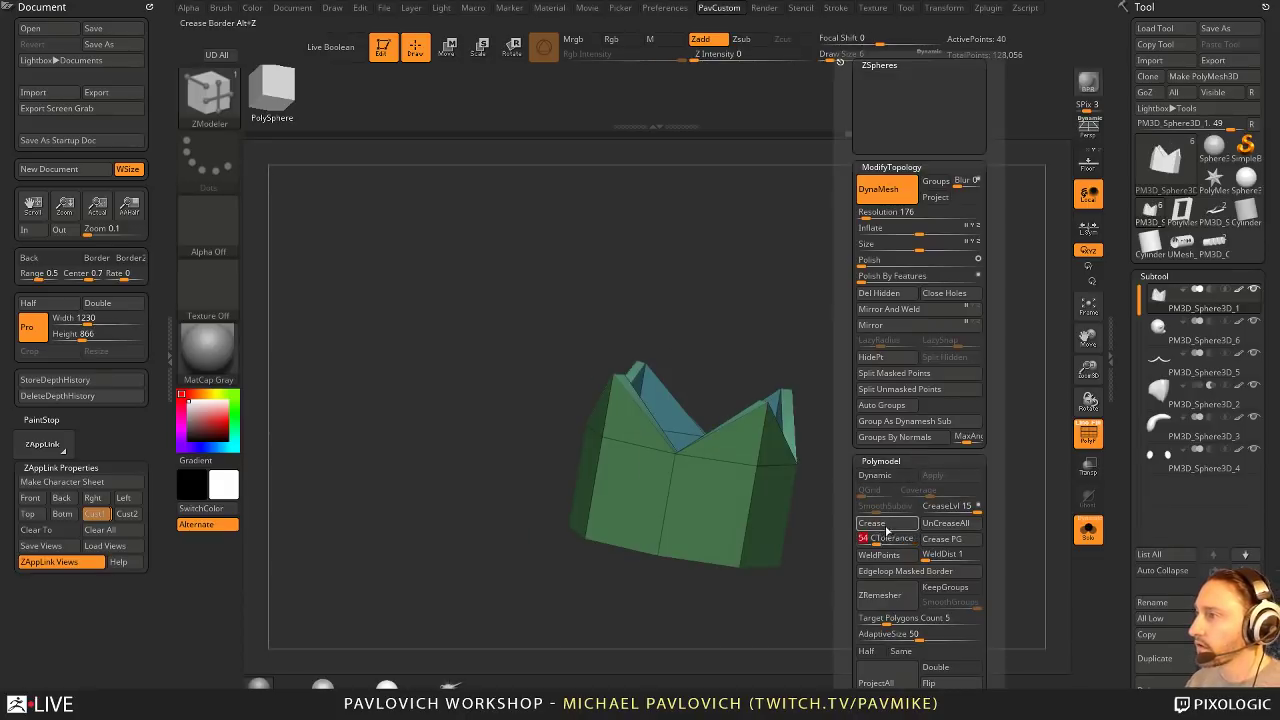
pyautogui.click(875, 475)
pyautogui.moveTo(839, 427); pyautogui.dragTo(685, 429)
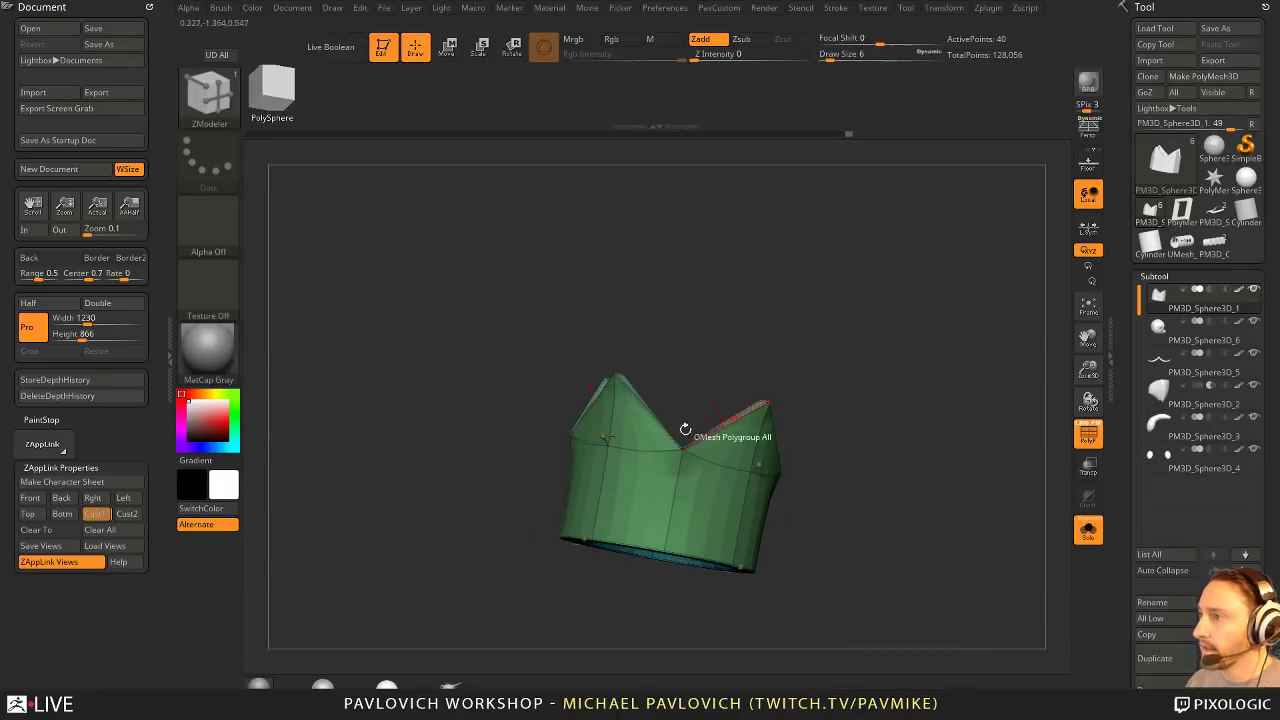
# Step: Enlarge the draw size to 33 and switch back to the ZModeler brush
pyautogui.moveTo(920, 360)
pyautogui.mouseDown()
pyautogui.moveTo(937, 431)
pyautogui.moveTo(880, 423)
pyautogui.moveTo(925, 425)
pyautogui.moveTo(915, 470)
pyautogui.moveTo(914, 381)
pyautogui.moveTo(931, 477)
pyautogui.mouseUp()
pyautogui.press('b')
pyautogui.press('s')
pyautogui.press('t')
pyautogui.press('s')
pyautogui.press('b')
pyautogui.press('z')
pyautogui.press('m')
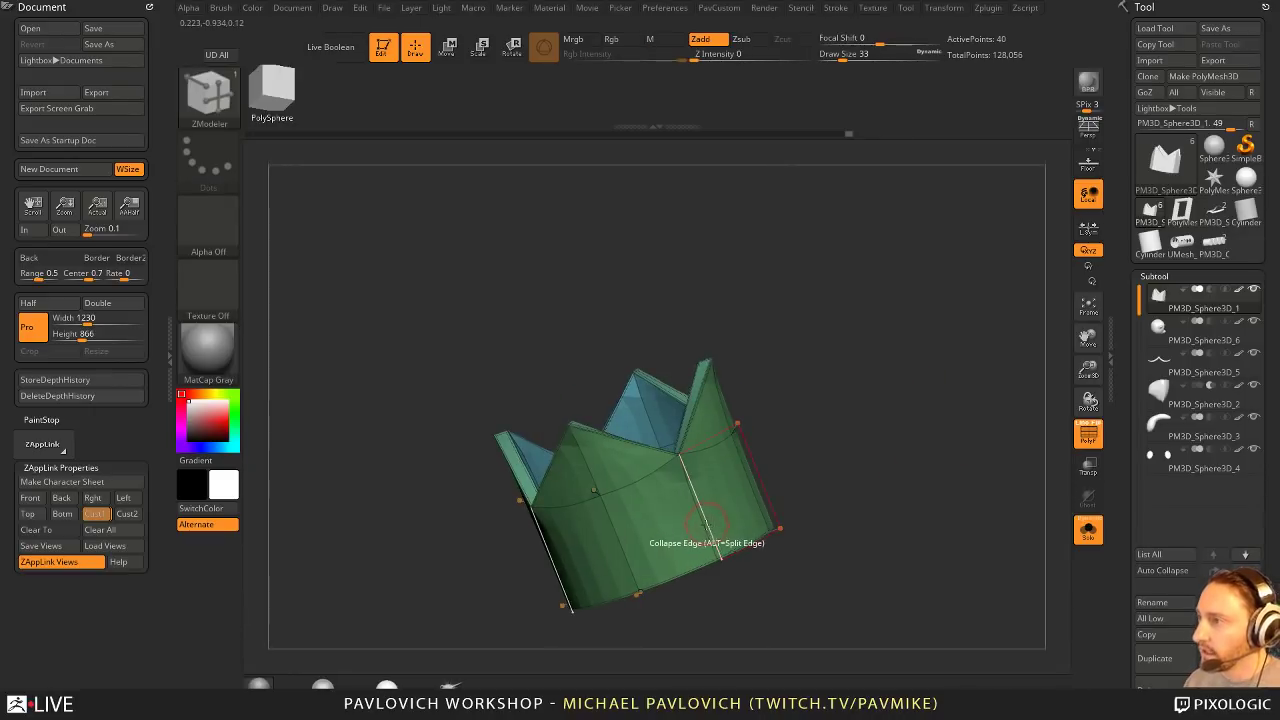
pyautogui.press('space')
pyautogui.click(695, 347)
pyautogui.moveTo(700, 350); pyautogui.dragTo(938, 486)
# Step: Raise the crown's smooth subdivision level and apply the dynamic subdivision as real geometry
pyautogui.press('2')
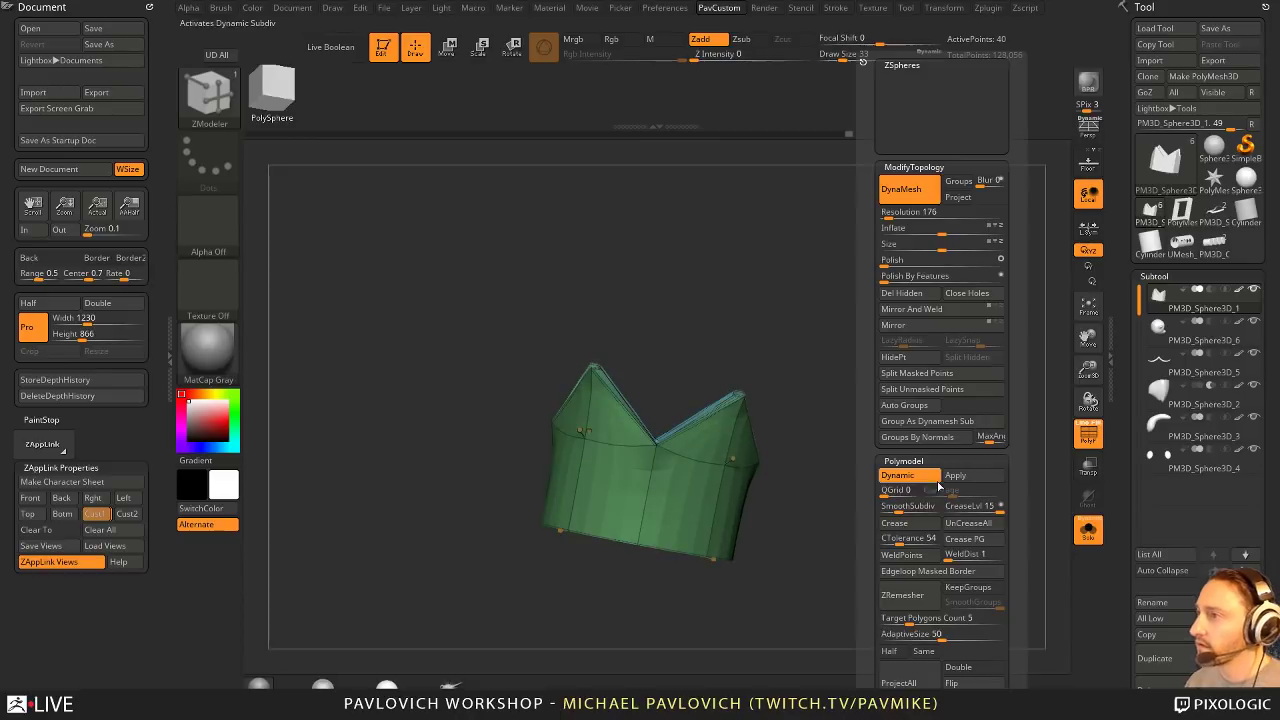
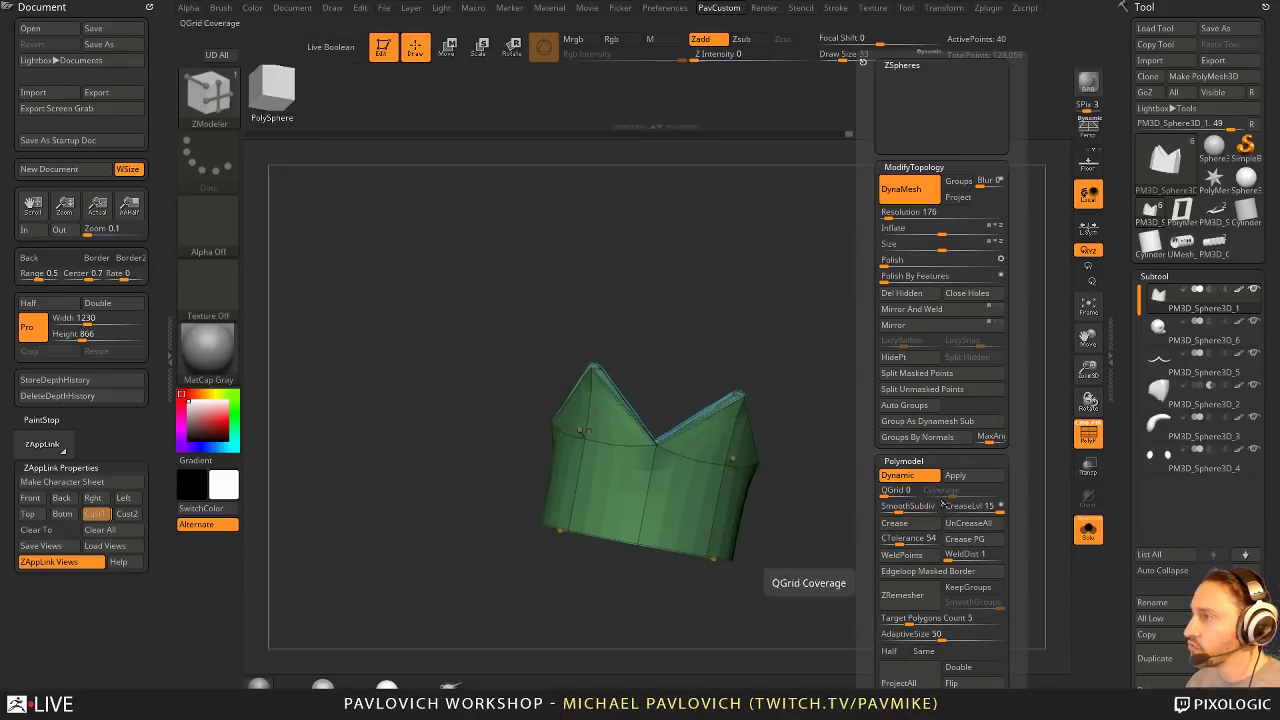
pyautogui.click(912, 508)
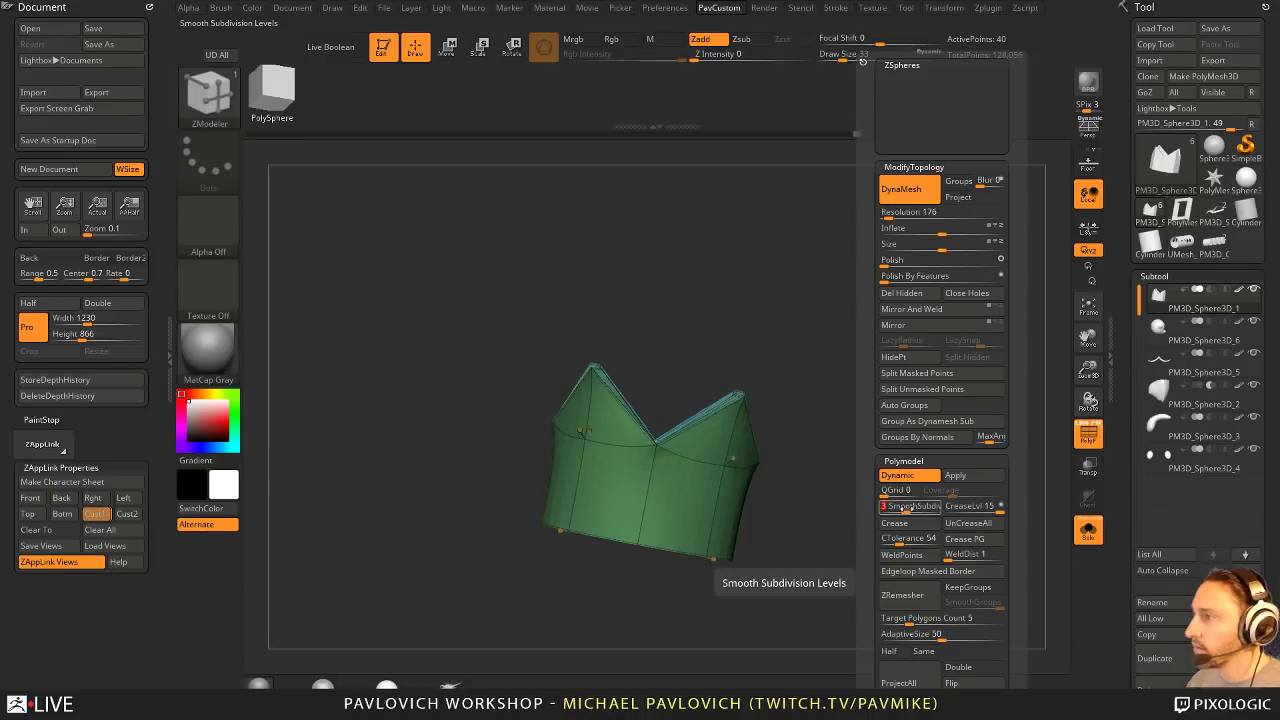
pyautogui.moveTo(909, 507); pyautogui.dragTo(912, 507)
pyautogui.click(958, 475)
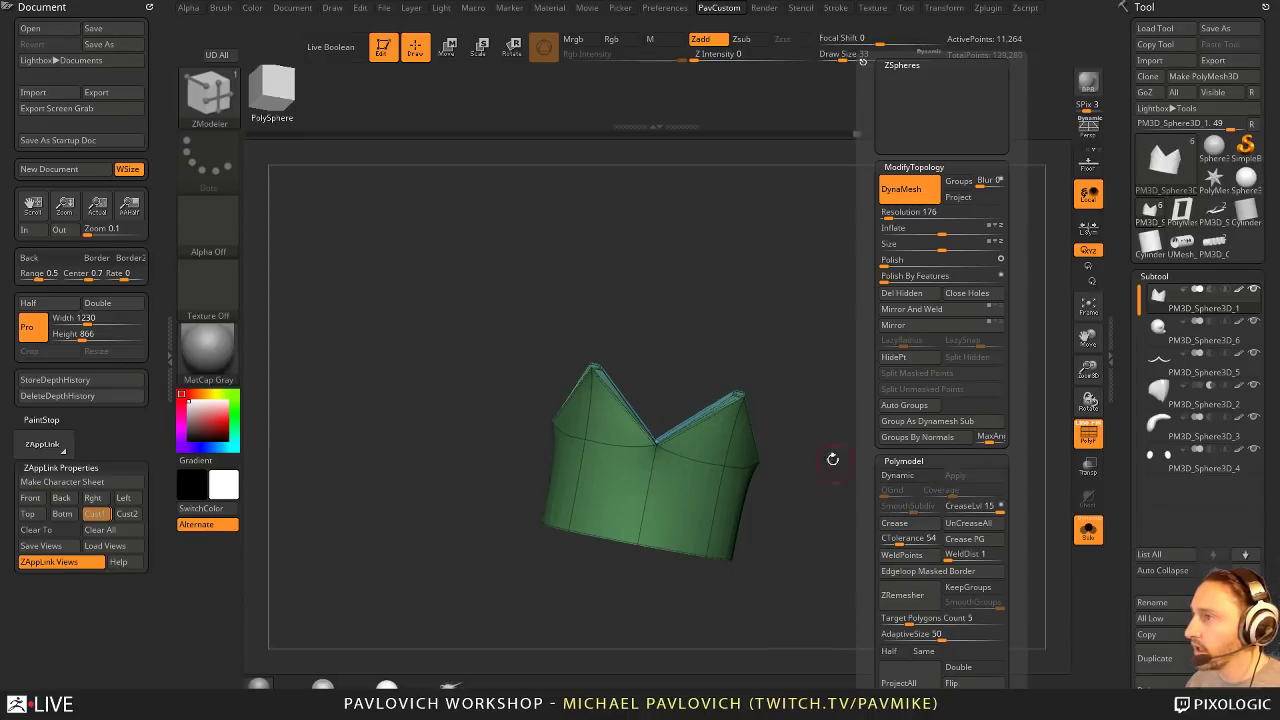
# Step: Hide the polyframe and choose the hPolish brush with a draw size of 71
pyautogui.hotkey('shift', 'f')
pyautogui.moveTo(971, 425)
pyautogui.mouseDown()
pyautogui.moveTo(977, 466)
pyautogui.moveTo(958, 414)
pyautogui.moveTo(957, 452)
pyautogui.moveTo(935, 470)
pyautogui.mouseUp()
pyautogui.press('b')
pyautogui.press('h')
pyautogui.press('p')
pyautogui.press('s')
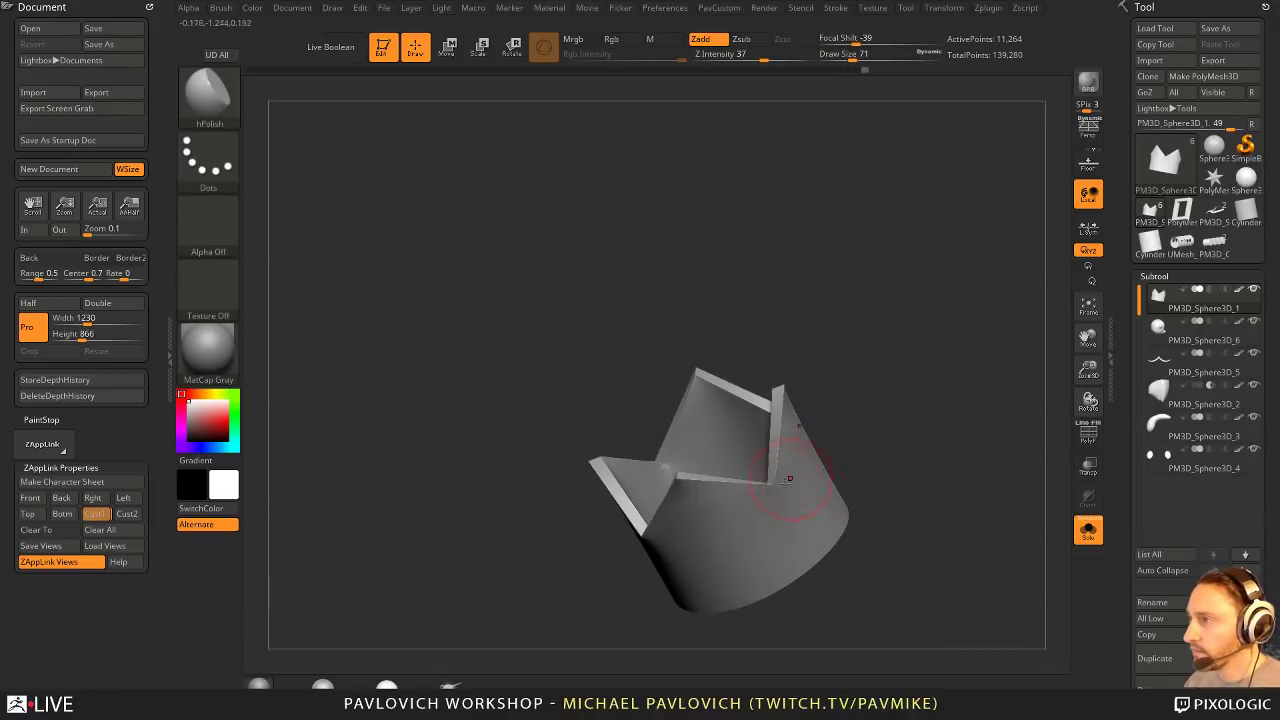
# Step: Switch to the Move brush and set its draw size to 104
pyautogui.moveTo(881, 463); pyautogui.dragTo(745, 479)
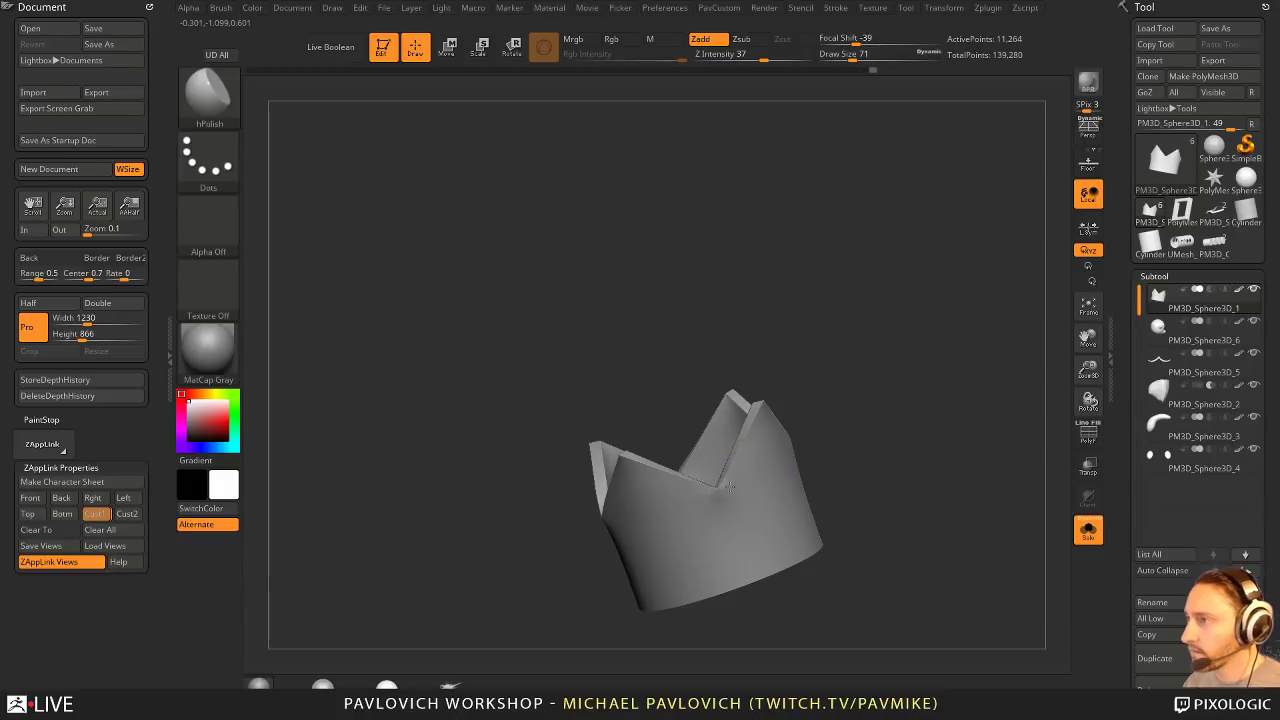
pyautogui.moveTo(822, 452); pyautogui.dragTo(869, 430)
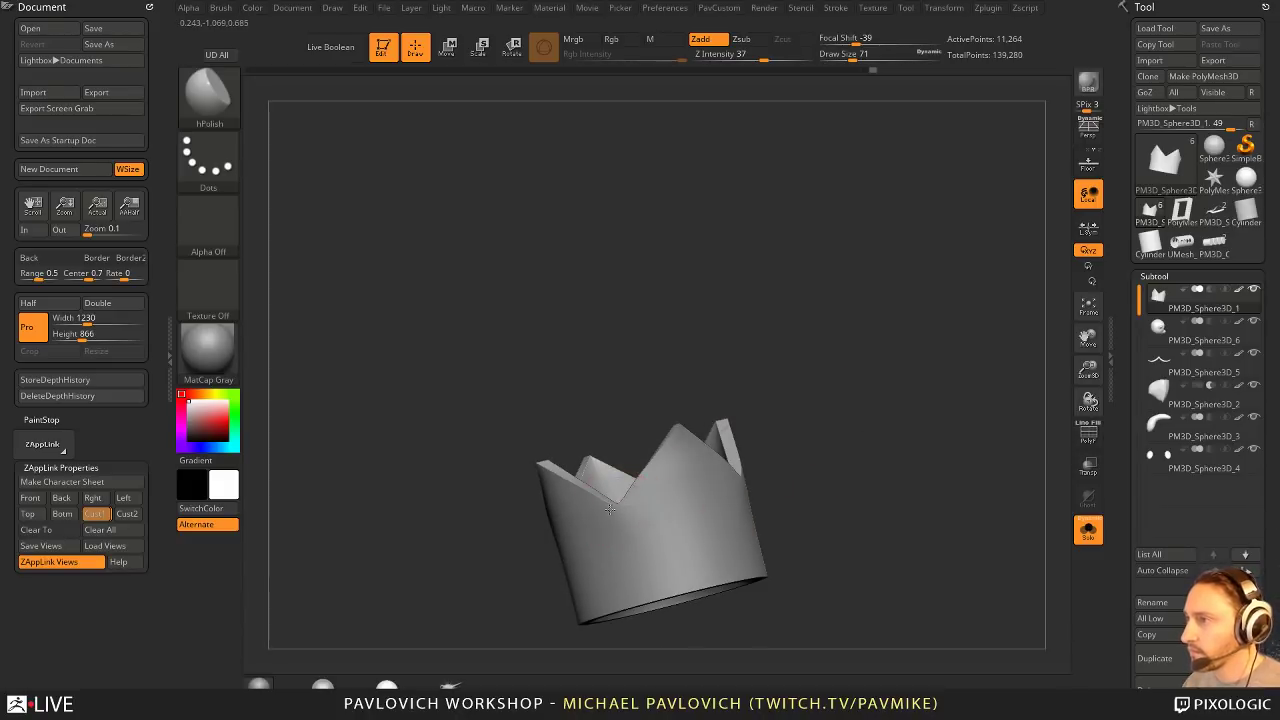
pyautogui.moveTo(764, 445)
pyautogui.mouseDown()
pyautogui.moveTo(923, 446)
pyautogui.moveTo(900, 430)
pyautogui.moveTo(943, 486)
pyautogui.moveTo(934, 451)
pyautogui.moveTo(866, 392)
pyautogui.mouseUp()
pyautogui.press('s')
pyautogui.press('b')
pyautogui.press('m')
pyautogui.press('v')
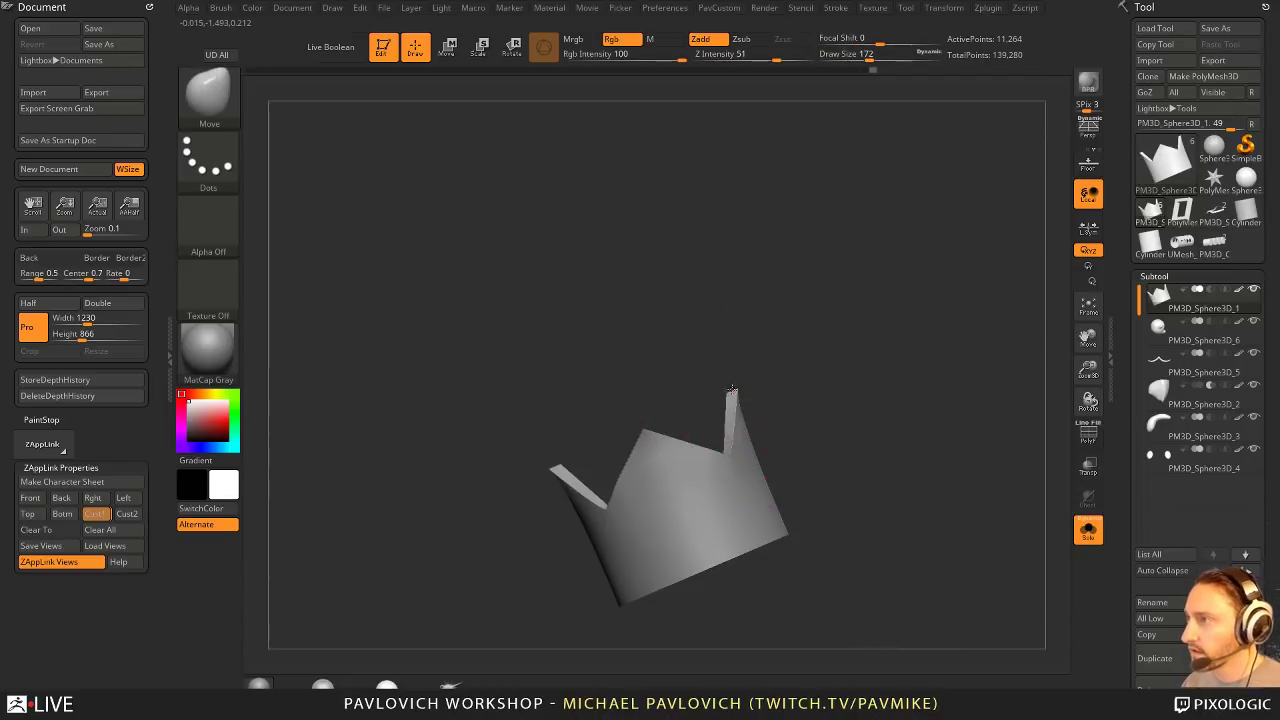
pyautogui.press('s')
pyautogui.moveTo(736, 389); pyautogui.dragTo(725, 389)
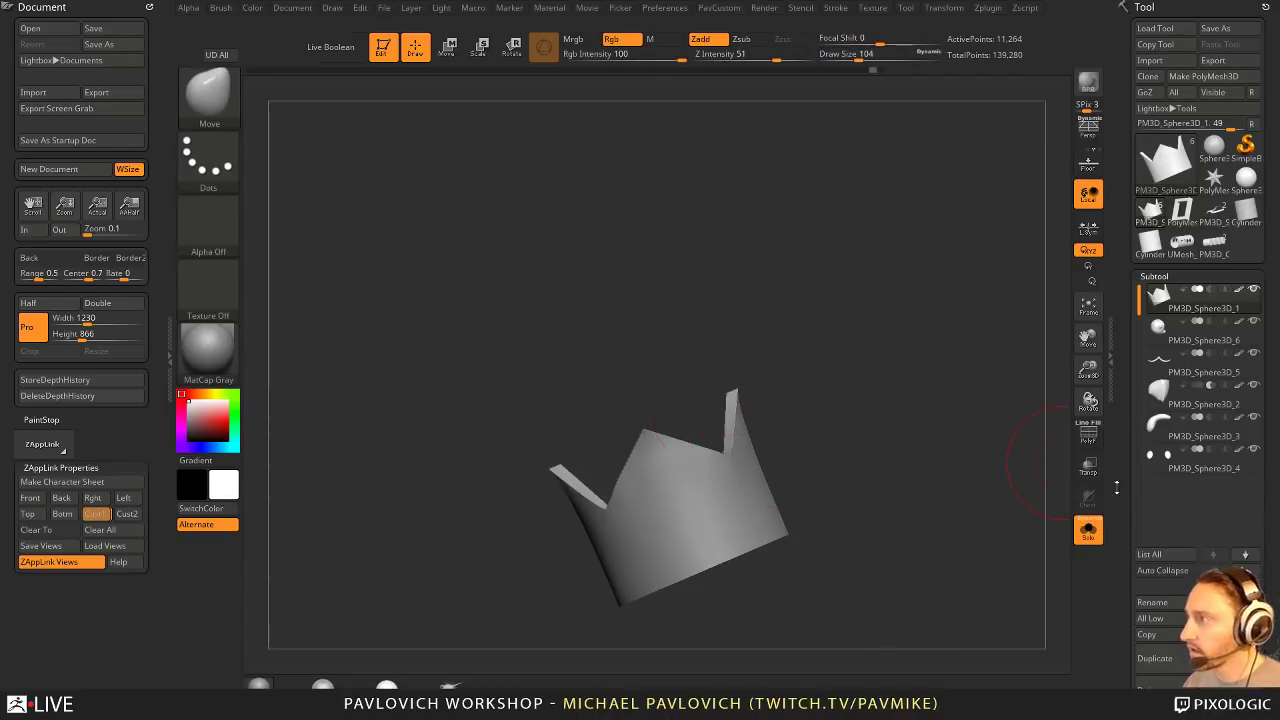
# Step: At subdivision level 1, nudge the crown's tips with the Move brush at draw size 74, and return to level 5
pyautogui.moveTo(1117, 488); pyautogui.dragTo(1111, 357)
pyautogui.moveTo(1186, 507); pyautogui.dragTo(1141, 507)
pyautogui.press('s')
pyautogui.moveTo(741, 391); pyautogui.dragTo(735, 391)
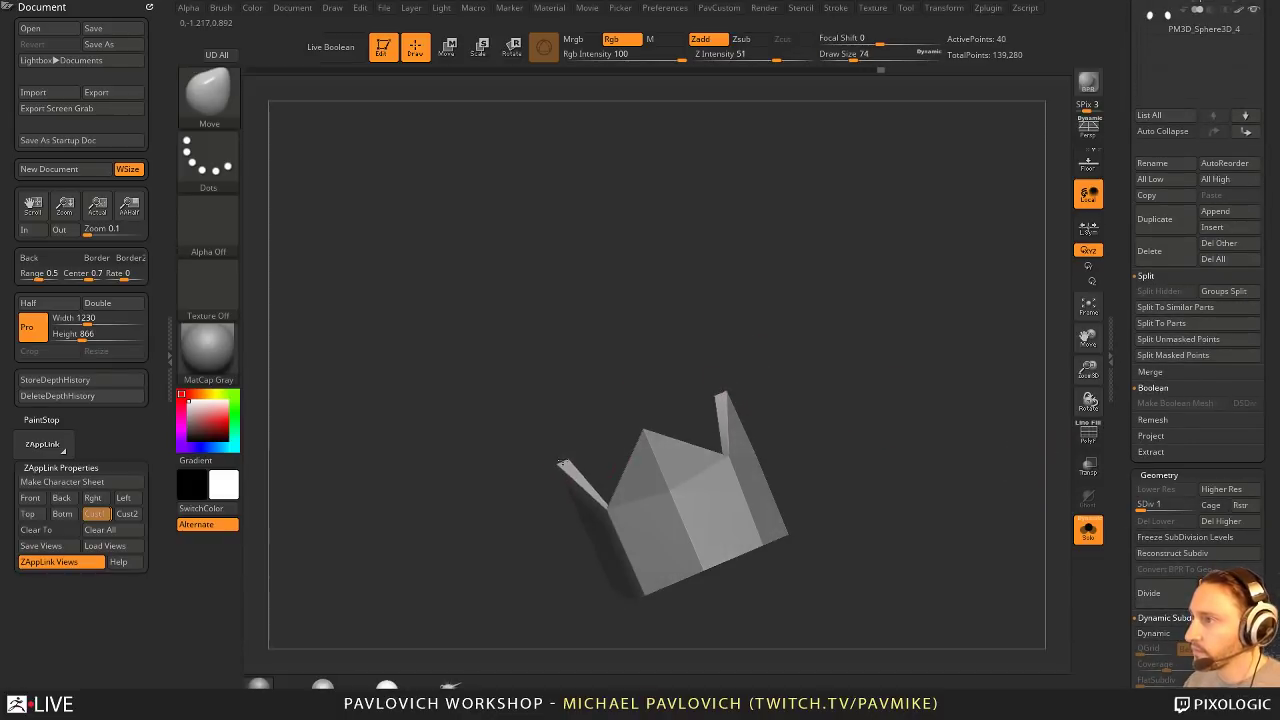
pyautogui.keyDown('shift'); pyautogui.moveTo(581, 419); pyautogui.dragTo(894, 429); pyautogui.keyUp('shift')
pyautogui.press('d')
pyautogui.moveTo(1198, 500); pyautogui.dragTo(1200, 500)
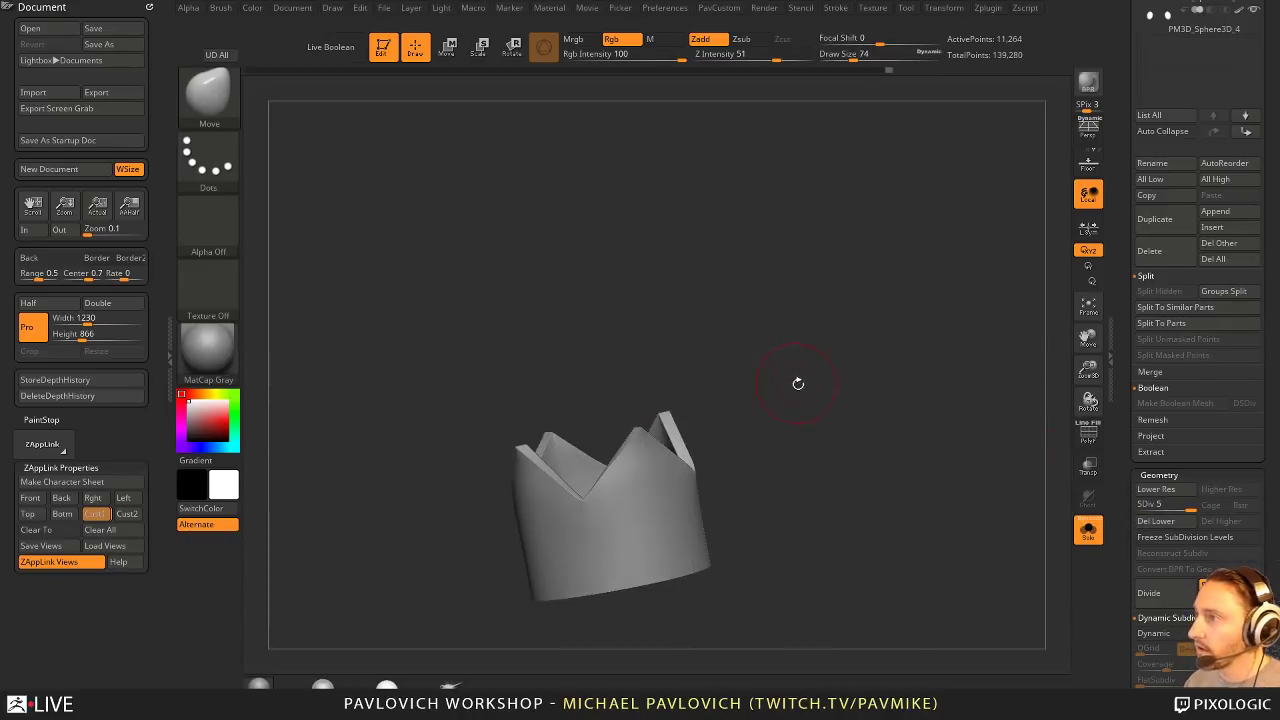
# Step: Show the polyframe and delete the crown's lower subdivision levels
pyautogui.moveTo(797, 384)
pyautogui.mouseDown()
pyautogui.moveTo(826, 393)
pyautogui.moveTo(811, 393)
pyautogui.mouseUp()
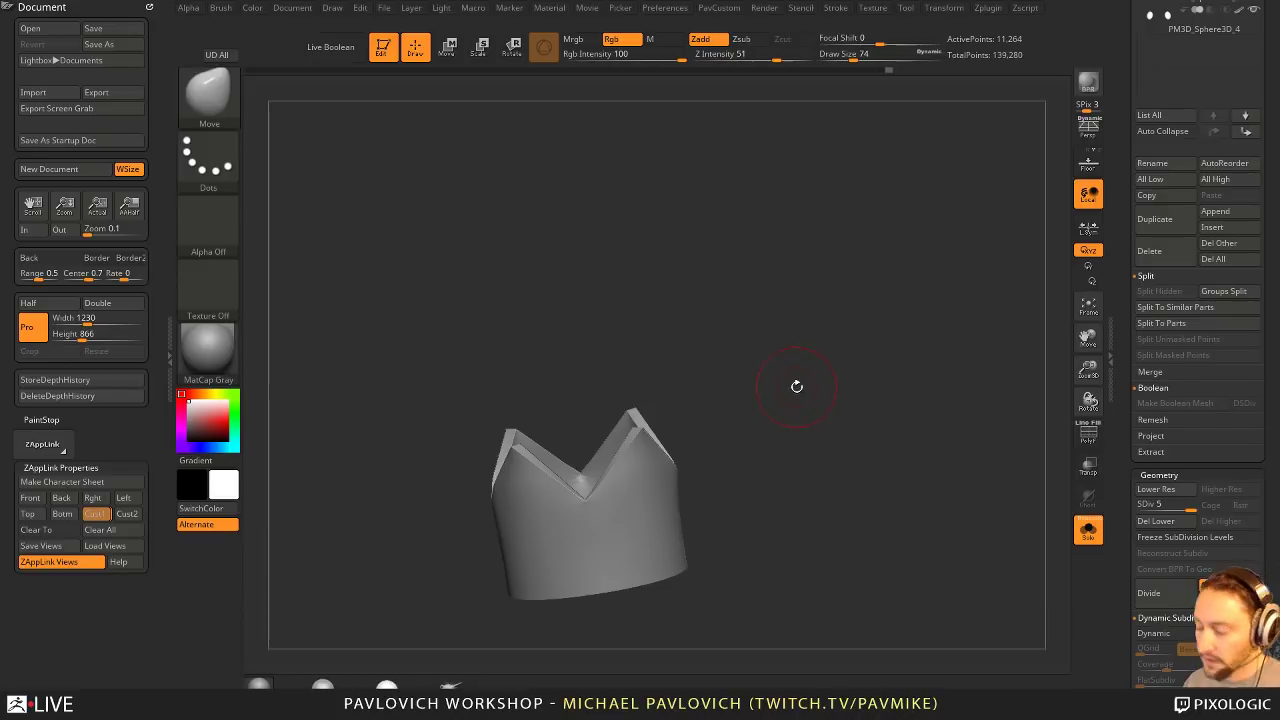
pyautogui.click(1088, 437)
pyautogui.moveTo(1000, 447); pyautogui.dragTo(930, 461)
pyautogui.click(1160, 521)
# Step: With the draw size at 27, isolate the crown's green outer polygroup and delete the hidden geometry
pyautogui.press('2')
pyautogui.press('s')
pyautogui.moveTo(651, 494); pyautogui.dragTo(641, 494)
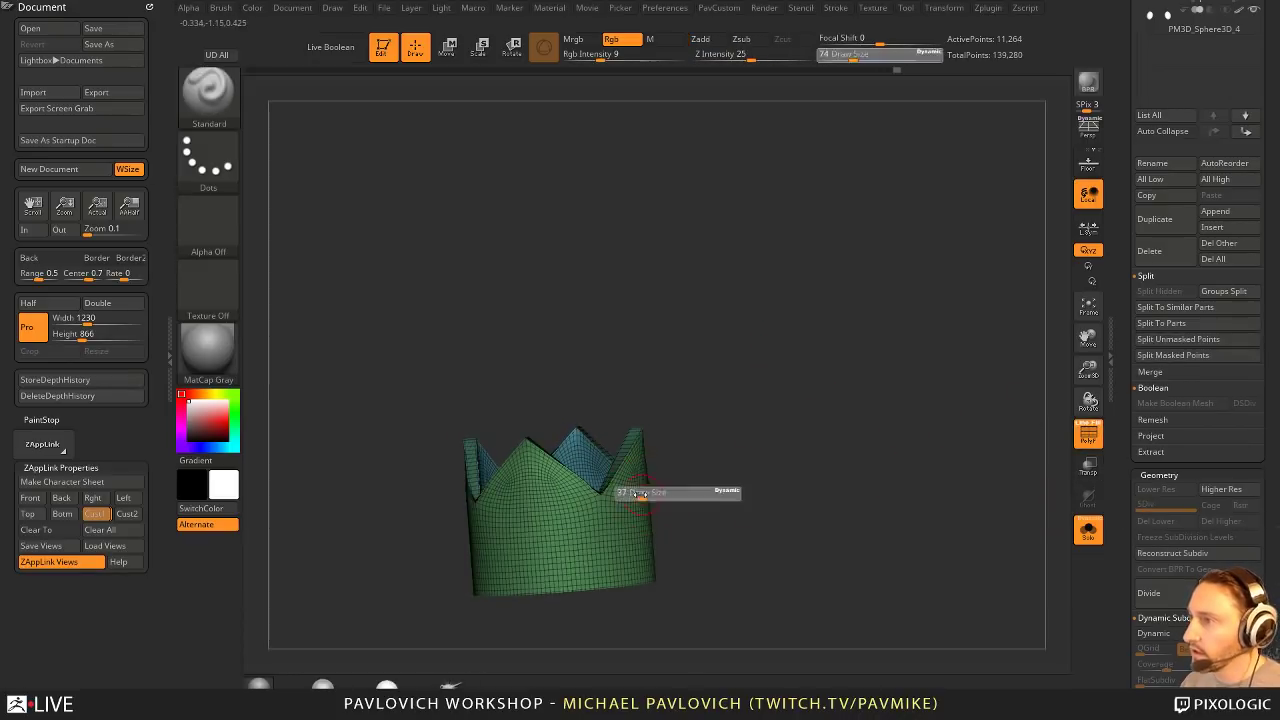
pyautogui.hotkey('ctrl', 'shift')
pyautogui.keyDown('ctrl'); pyautogui.keyDown('shift'); pyautogui.click(582, 511); pyautogui.keyUp('shift'); pyautogui.keyUp('ctrl')
pyautogui.press('1')
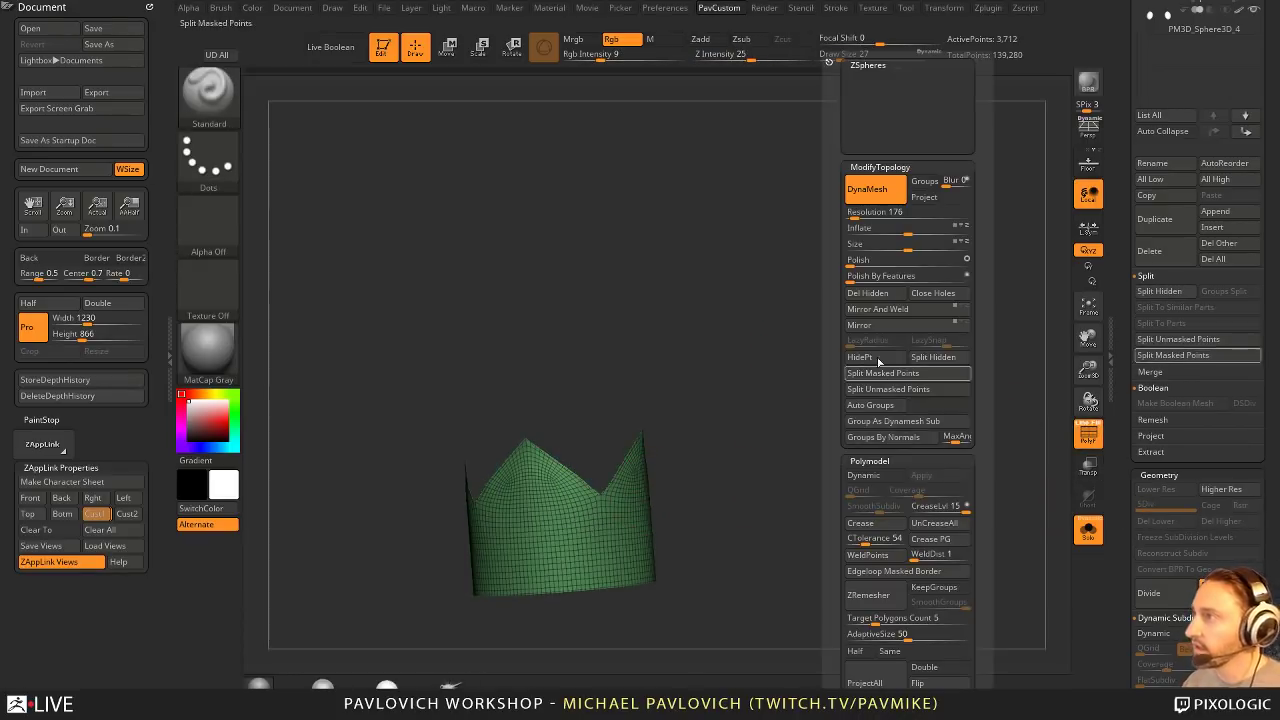
pyautogui.click(876, 310)
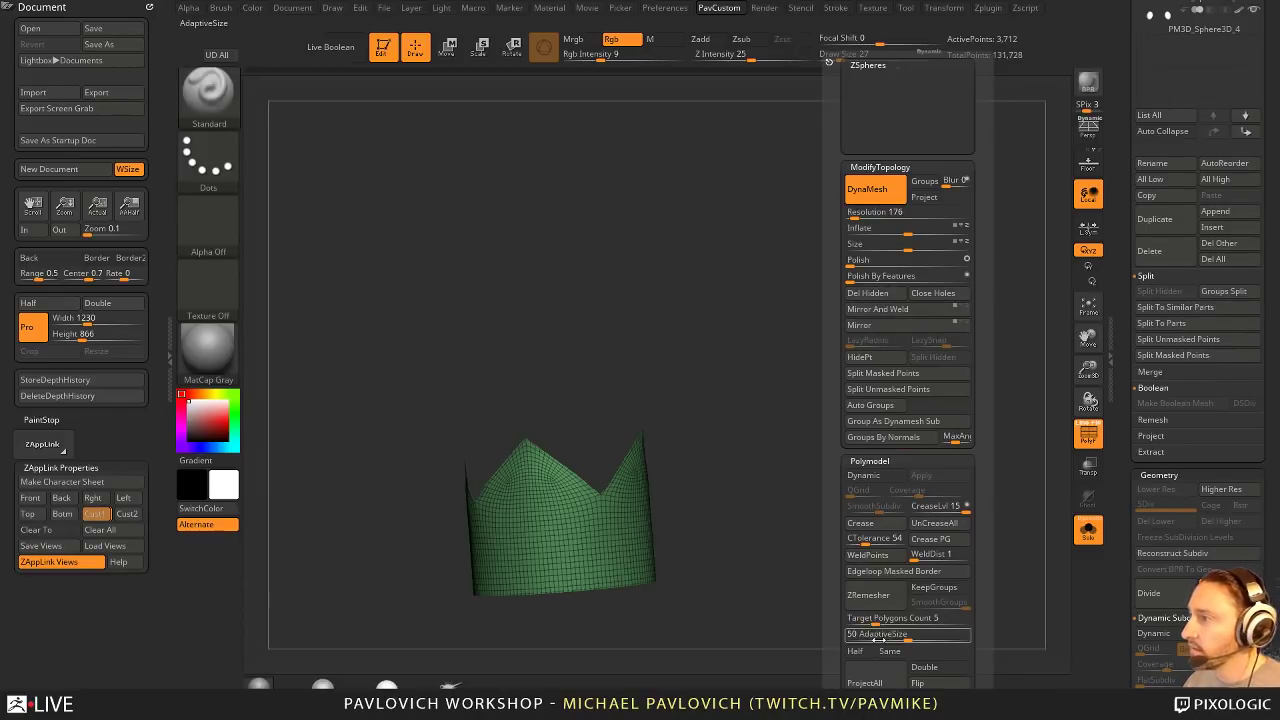
# Step: ZRemesh the crown's outer shell repeatedly with Half enabled and an adaptive size of 18
pyautogui.moveTo(878, 635); pyautogui.dragTo(870, 635)
pyautogui.click(885, 597)
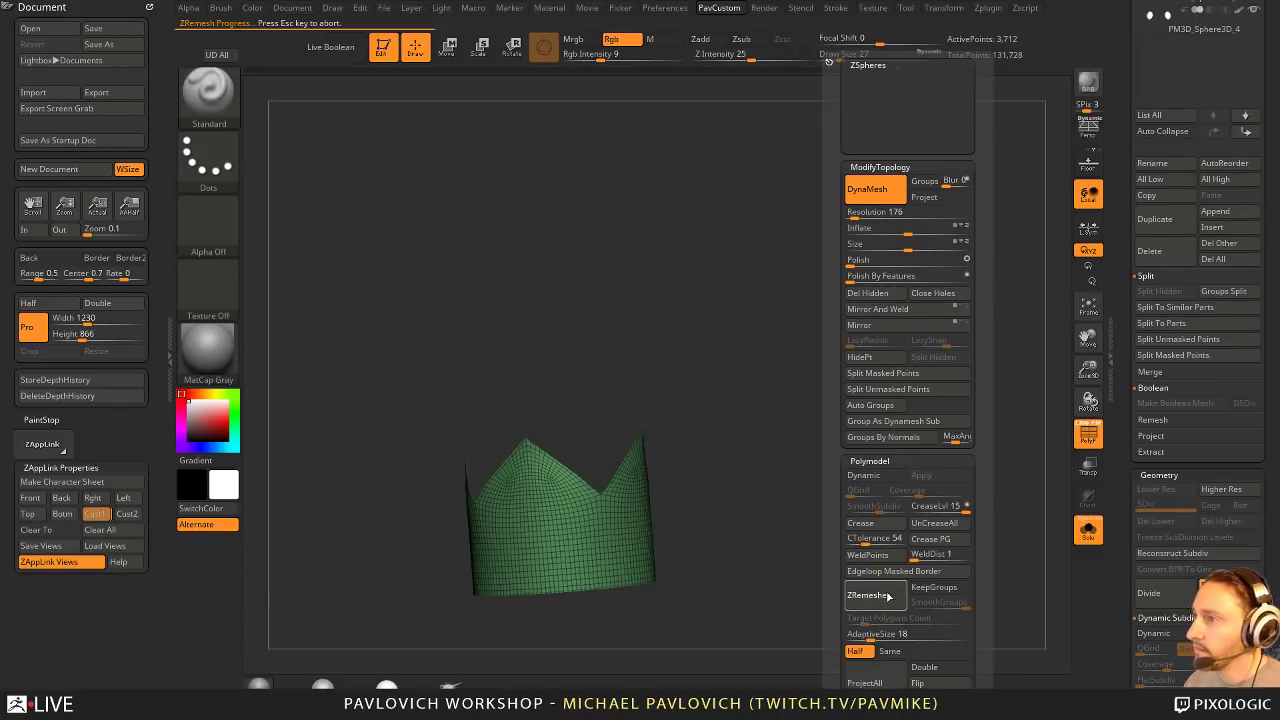
pyautogui.click(882, 595)
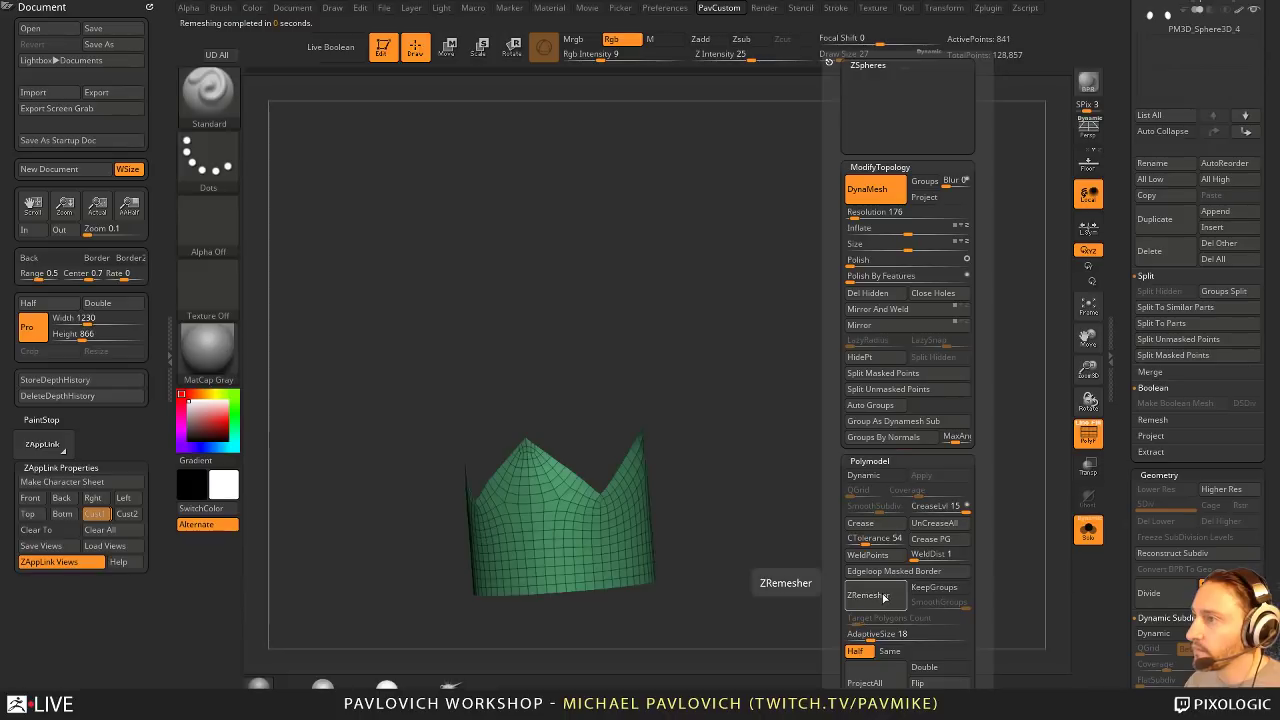
pyautogui.click(847, 600)
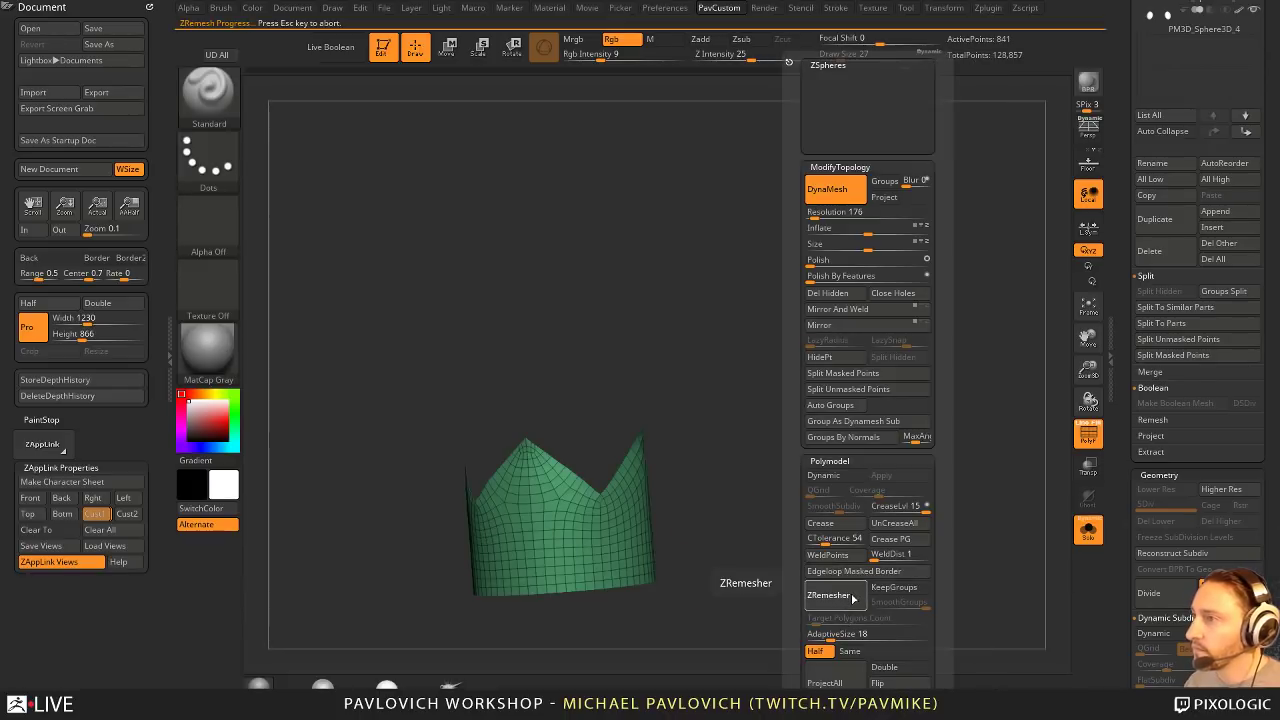
# Step: Thicken the remeshed crown shell with ZModeler's QMesh polygon action targeting Polygroup All
pyautogui.moveTo(706, 537)
pyautogui.mouseDown()
pyautogui.moveTo(773, 479)
pyautogui.moveTo(780, 489)
pyautogui.moveTo(748, 484)
pyautogui.mouseUp()
pyautogui.press('b')
pyautogui.press('z')
pyautogui.press('m')
pyautogui.press('space')
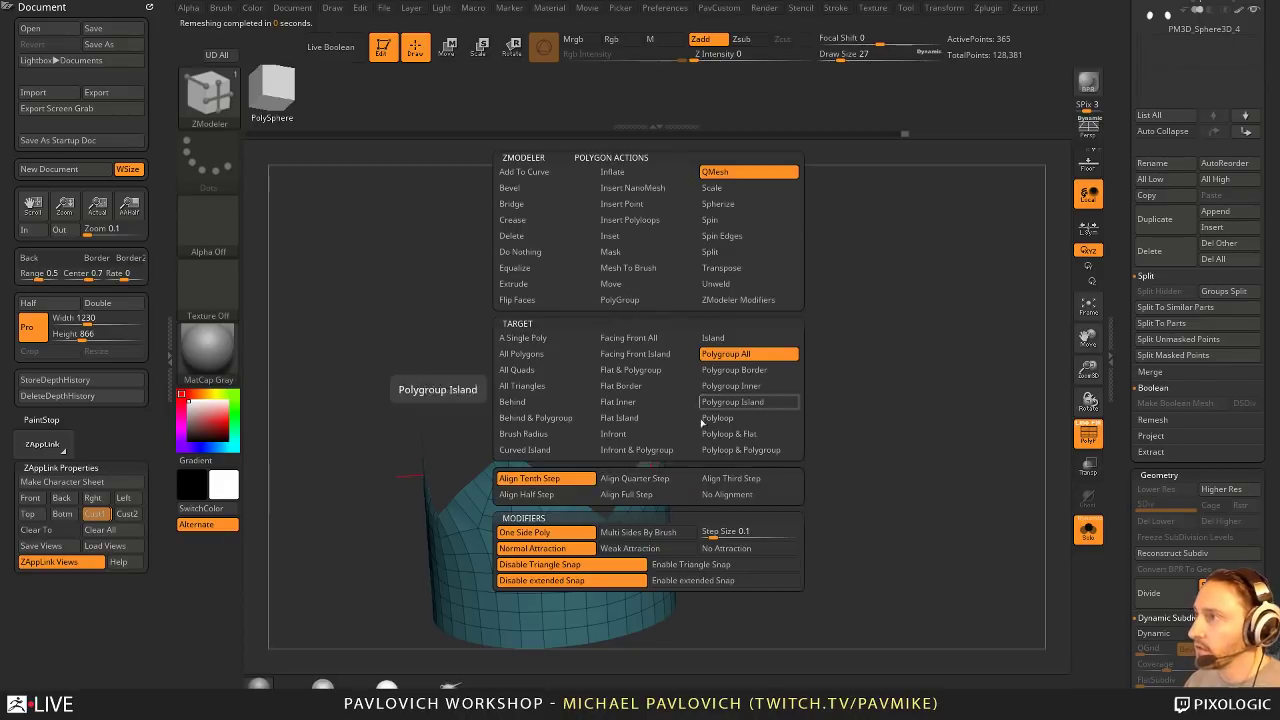
pyautogui.moveTo(651, 481); pyautogui.dragTo(666, 482)
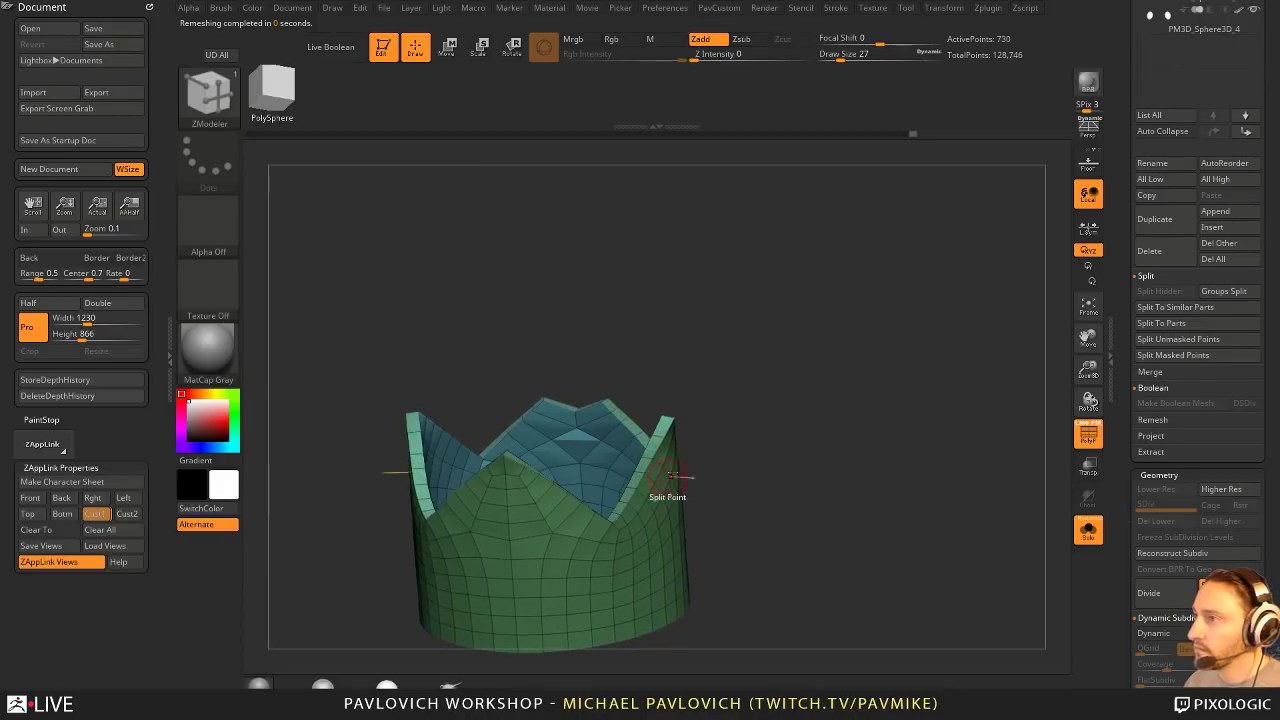
# Step: Turn on dynamic subdivision for the crown, hide the polyframe and leave Solo mode to view it on the head
pyautogui.press('2')
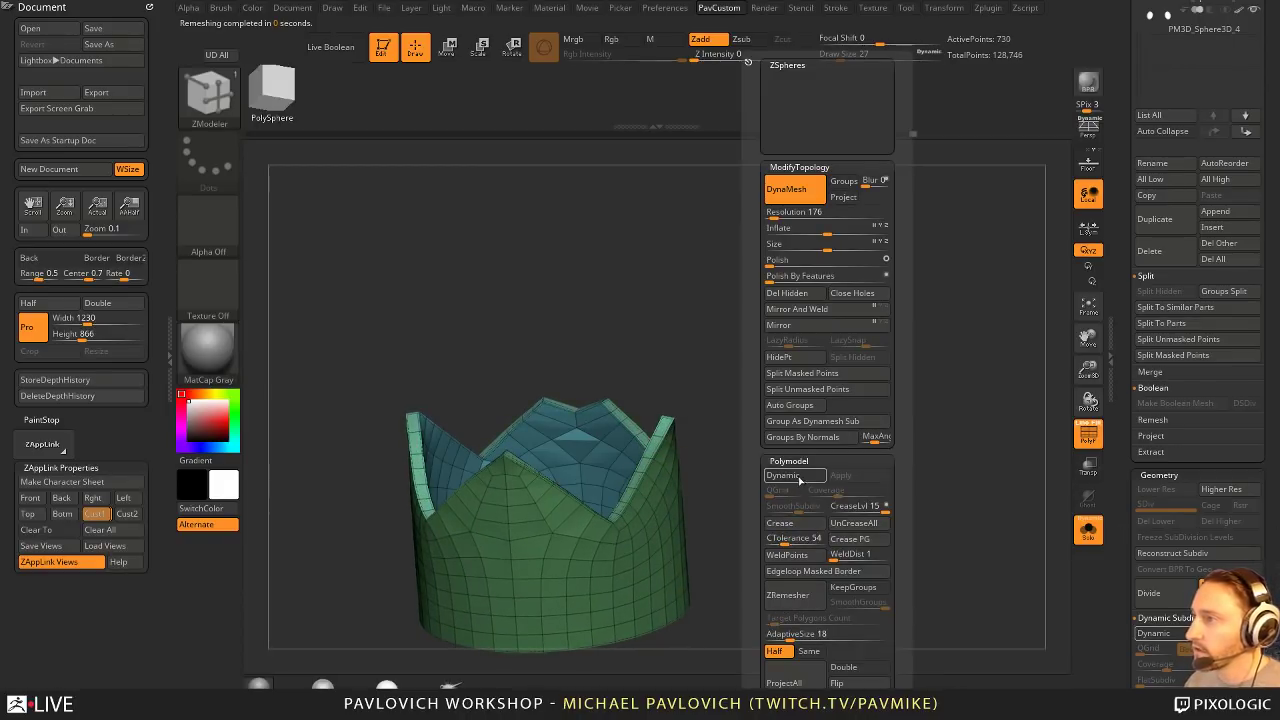
pyautogui.click(797, 476)
pyautogui.click(1088, 444)
pyautogui.click(1088, 530)
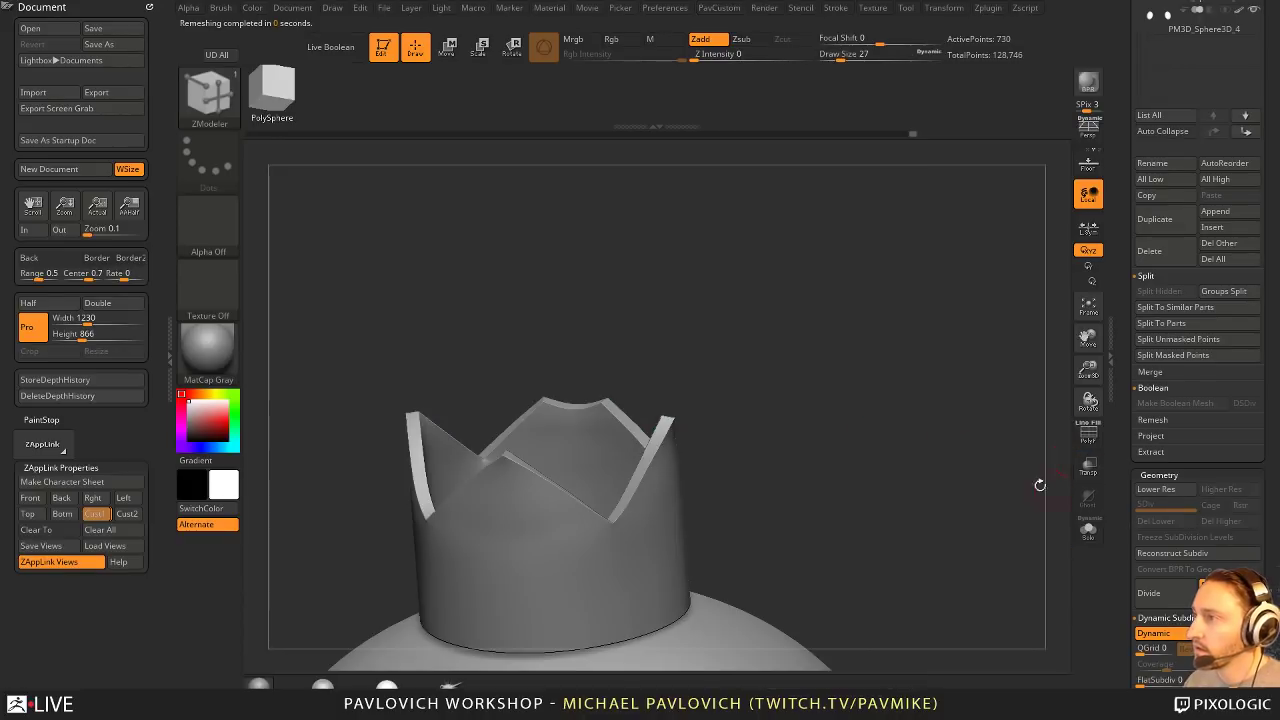
pyautogui.moveTo(910, 485); pyautogui.dragTo(1132, 538)
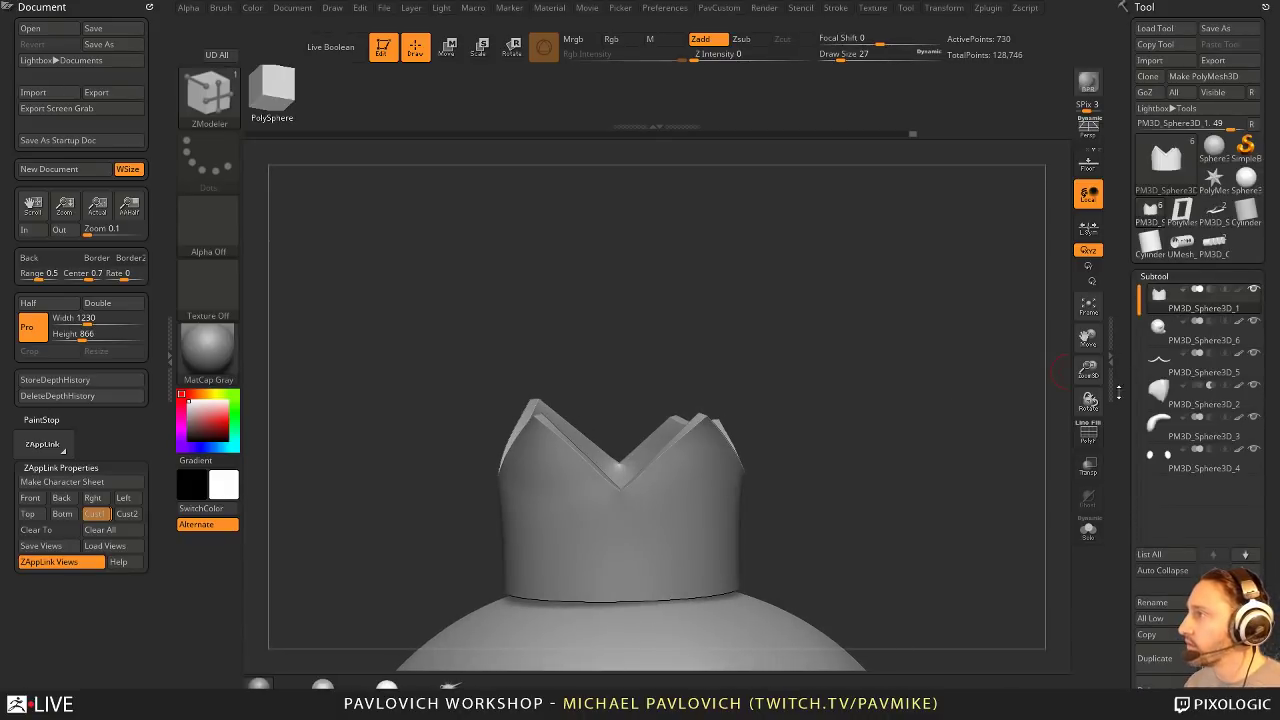
# Step: Set the crown's crease level to 3 and its dynamic smooth subdivision to 4
pyautogui.scroll(-5, 1131, 433)
pyautogui.scroll(-5, 1125, 380)
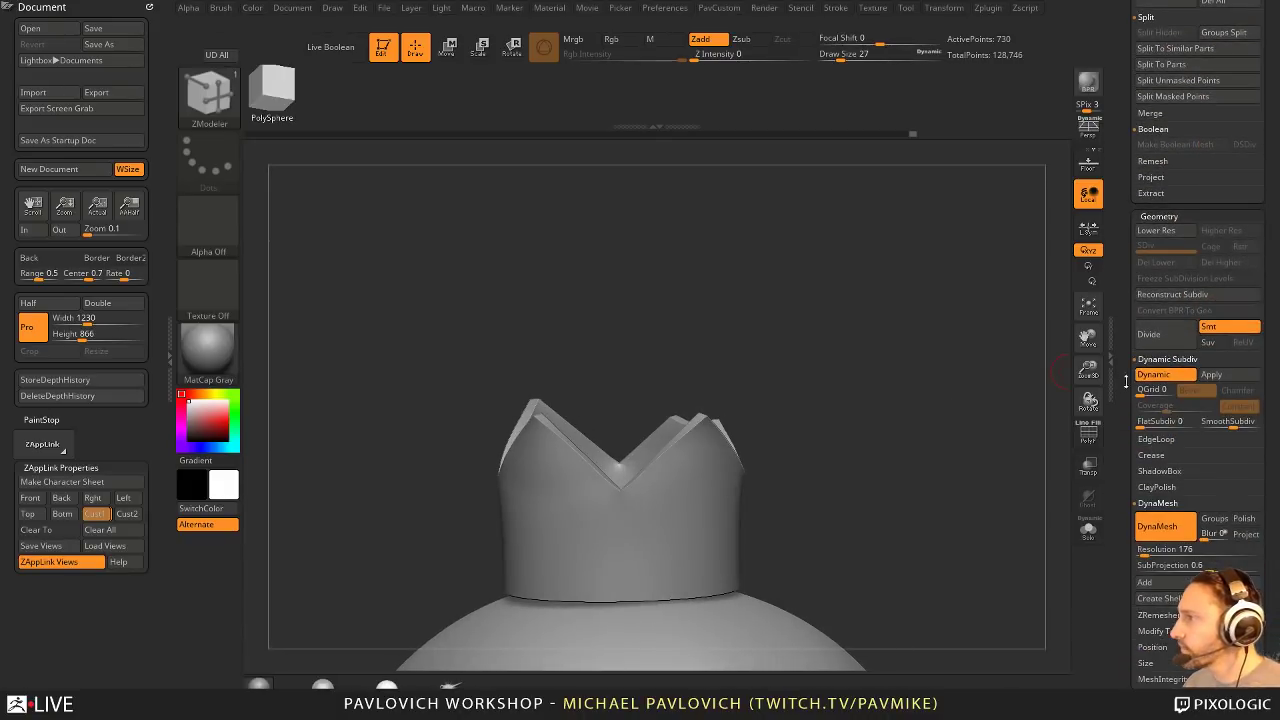
pyautogui.keyDown('shift'); pyautogui.click(1163, 440); pyautogui.keyUp('shift')
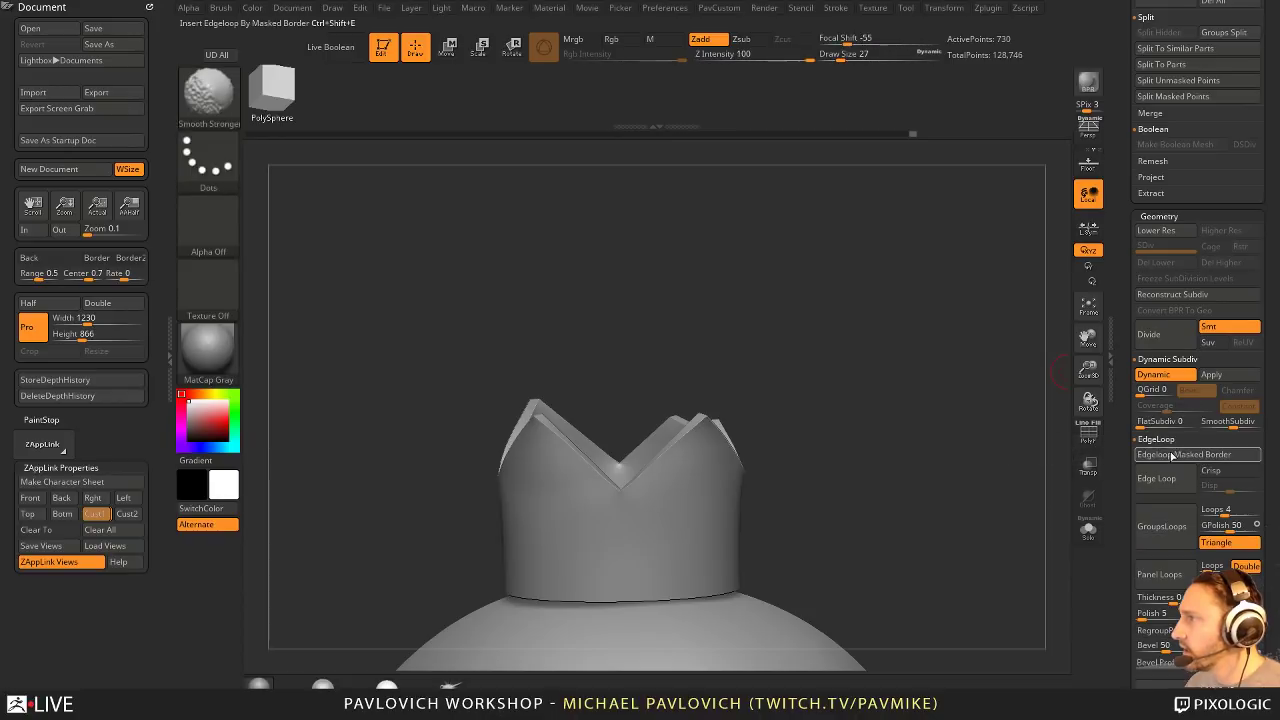
pyautogui.keyDown('shift'); pyautogui.click(1165, 441); pyautogui.keyUp('shift')
pyautogui.click(1155, 457)
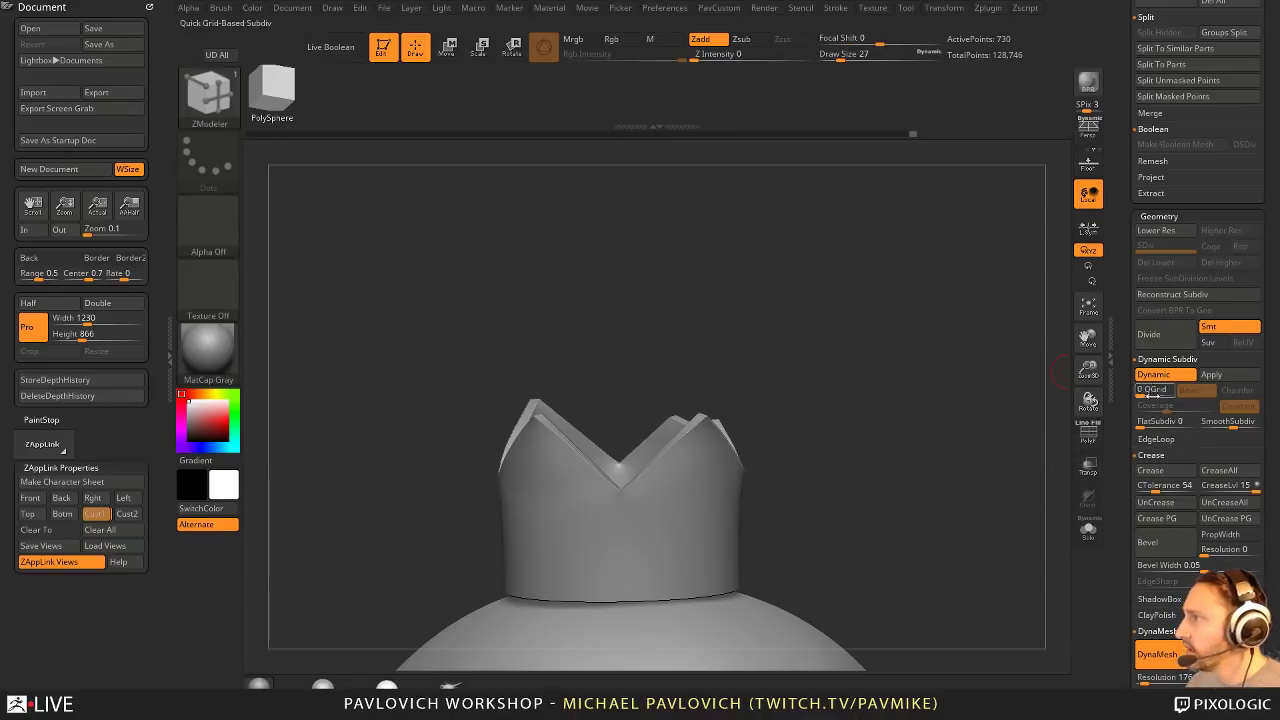
pyautogui.moveTo(1227, 426); pyautogui.dragTo(1223, 422)
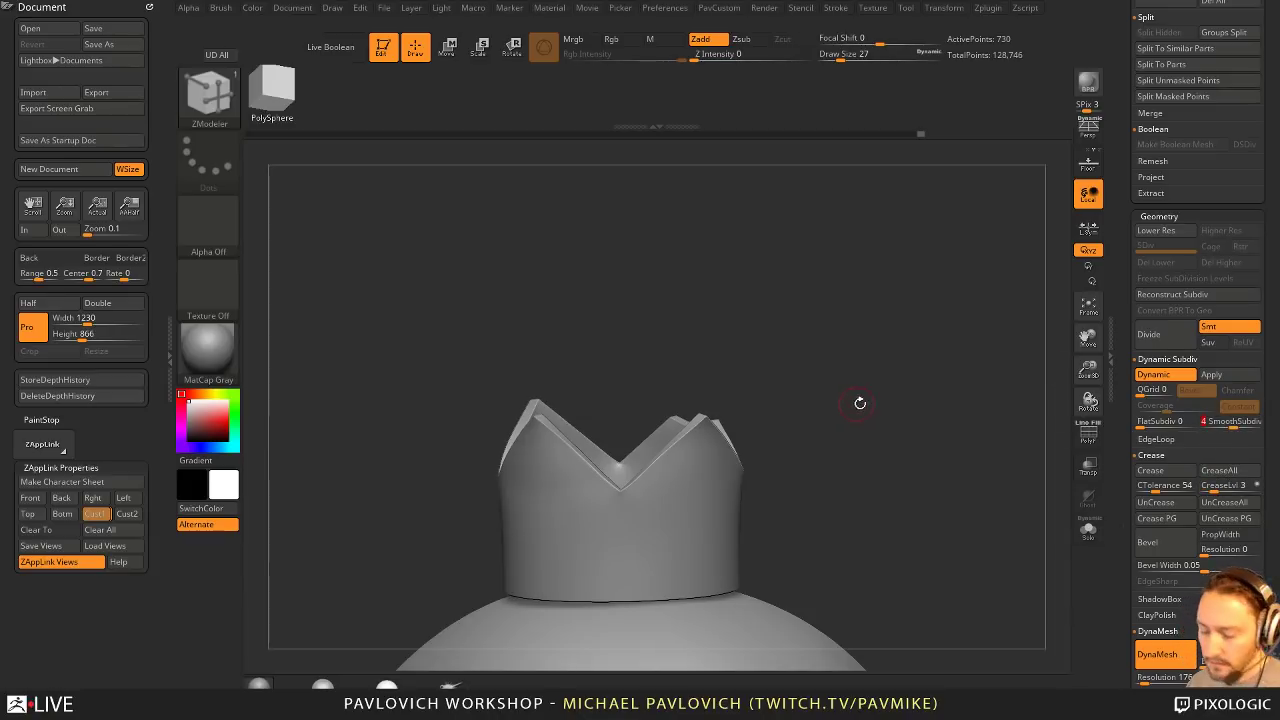
# Step: Turn off dynamic subdivision and show the polyframe on the crown's lower band
pyautogui.keyDown('ctrl'); pyautogui.moveTo(678, 518); pyautogui.dragTo(950, 485, button='right'); pyautogui.keyUp('ctrl')
pyautogui.hotkey('shift', 'd')
pyautogui.click(1082, 450)
pyautogui.moveTo(960, 440); pyautogui.dragTo(938, 396)
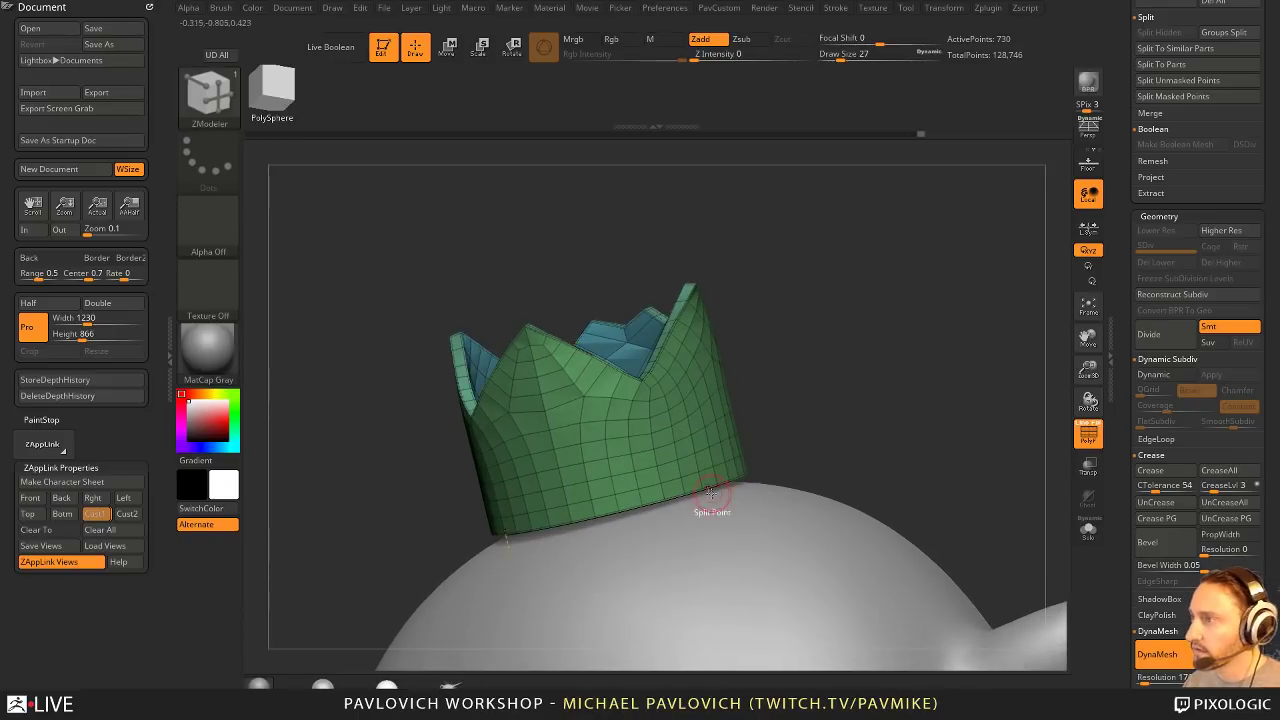
pyautogui.moveTo(858, 410); pyautogui.dragTo(802, 450)
# Step: Insert multiple edge loops with Interactive Elevation around the crown's lowest polygon band to form a rounded, protruding rim
pyautogui.press('space')
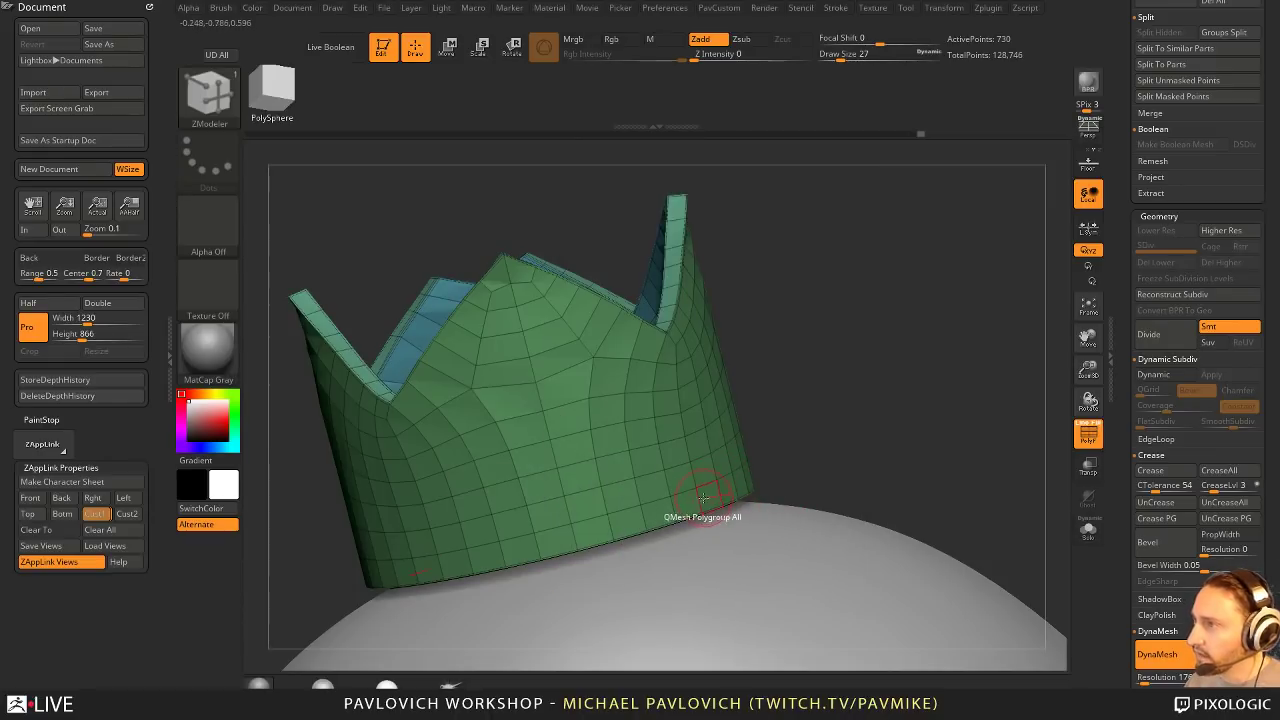
pyautogui.press('space')
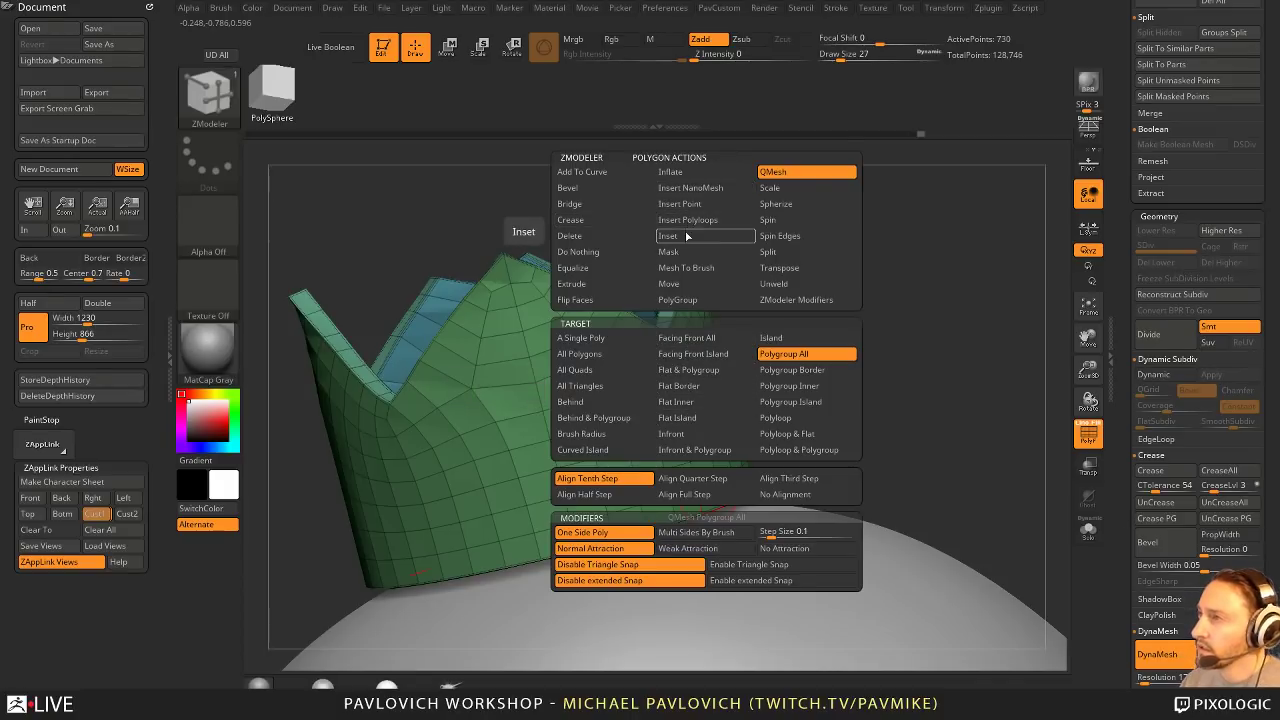
pyautogui.press('space')
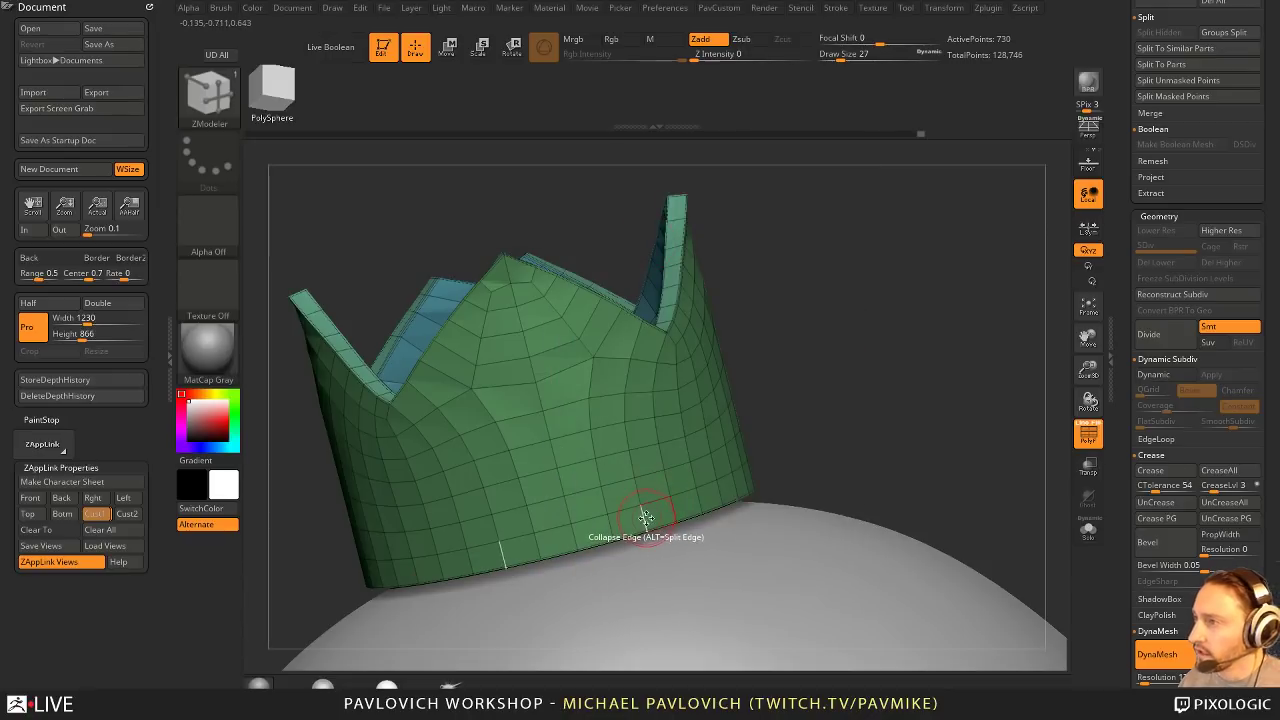
pyautogui.press('space')
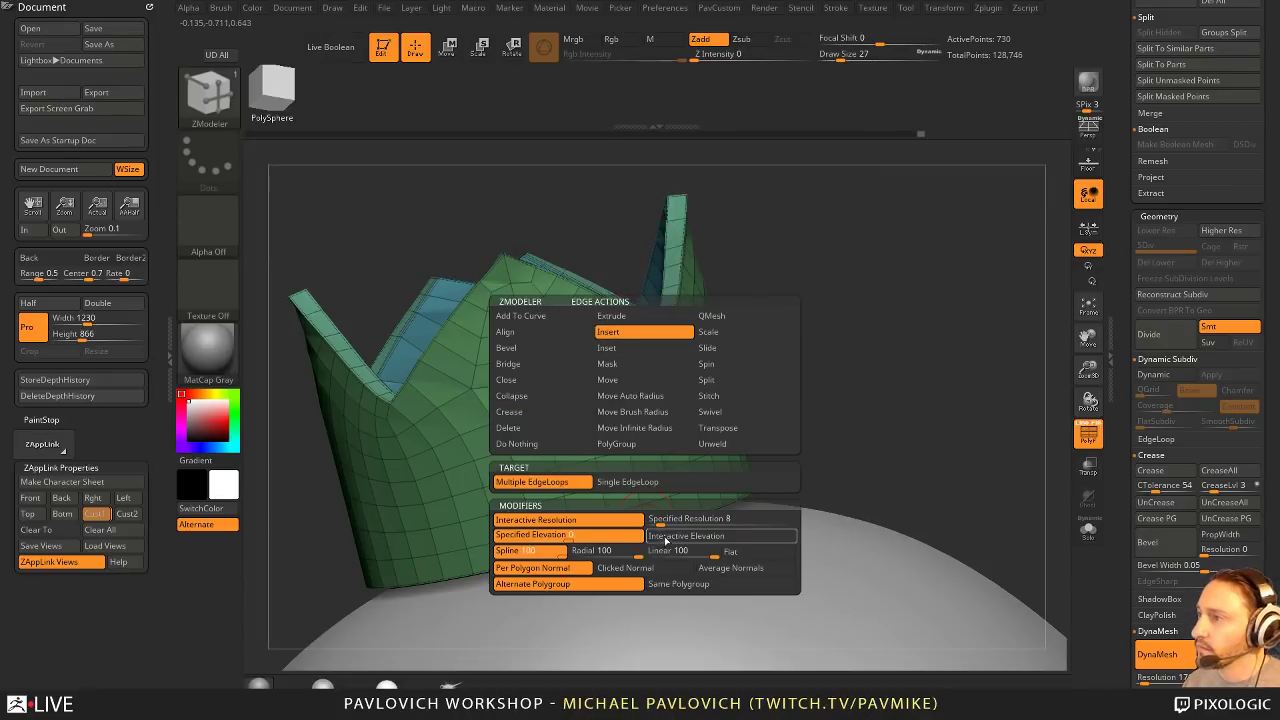
pyautogui.click(666, 537)
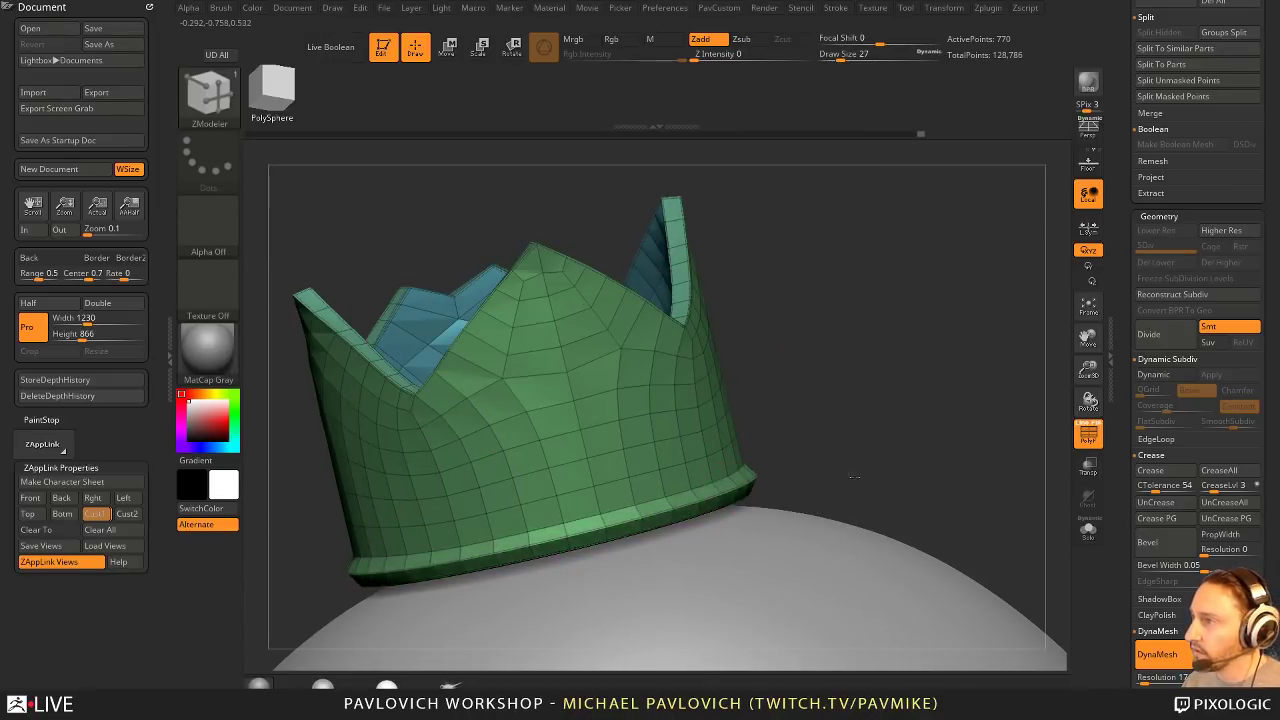
pyautogui.moveTo(862, 495); pyautogui.dragTo(864, 506)
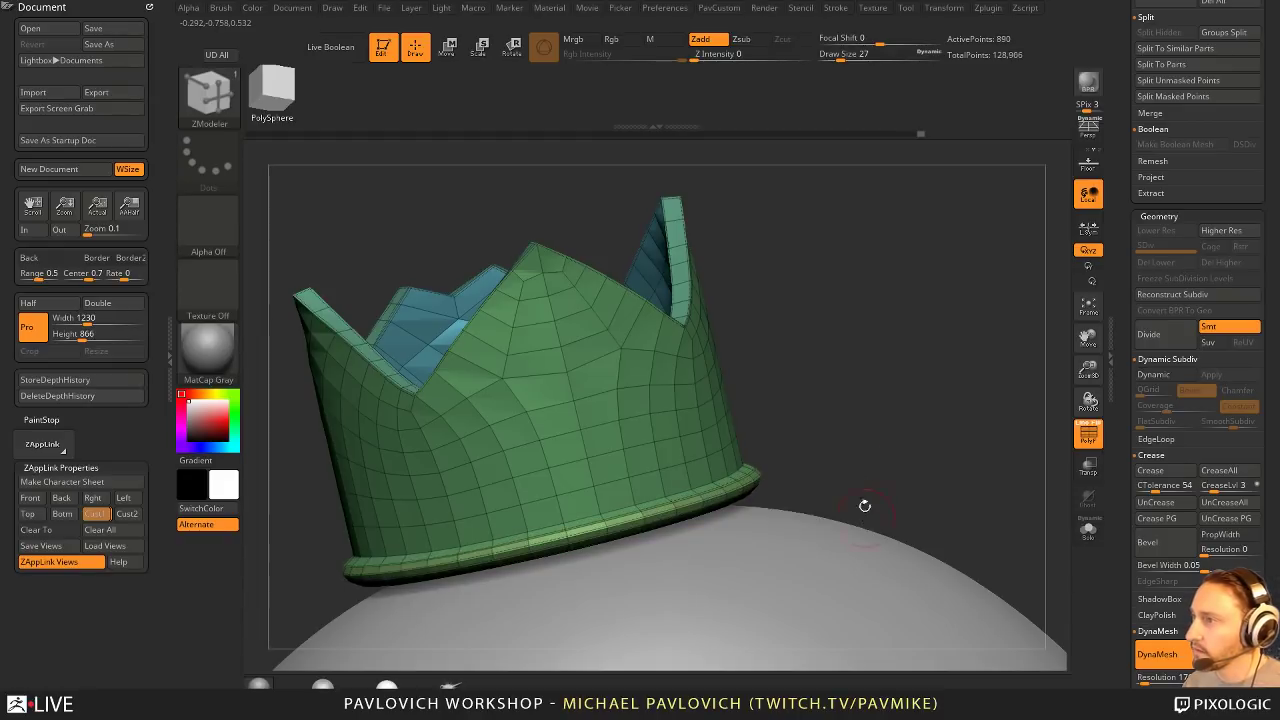
pyautogui.moveTo(960, 431); pyautogui.dragTo(956, 430)
# Step: Regroup the crown's polygons by normals and crease the polygroup borders
pyautogui.press('`')
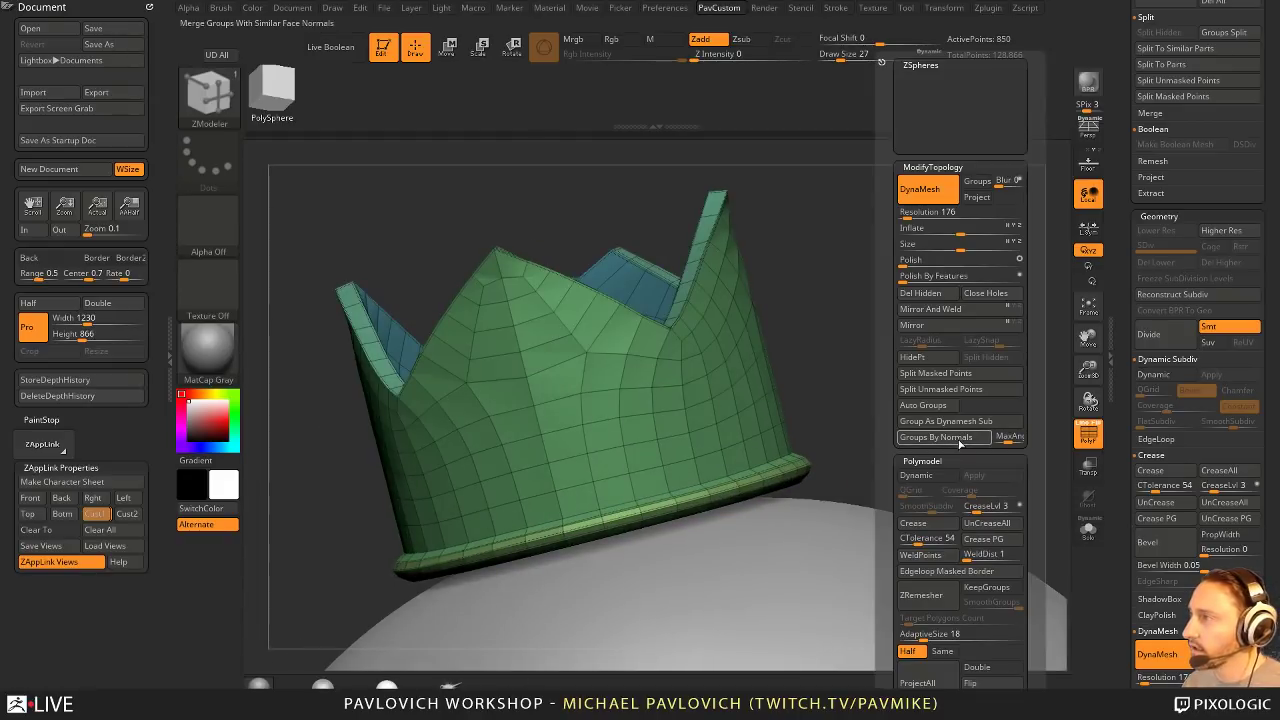
pyautogui.click(957, 438)
pyautogui.moveTo(808, 406); pyautogui.dragTo(894, 423)
pyautogui.hotkey('shift', 'space')
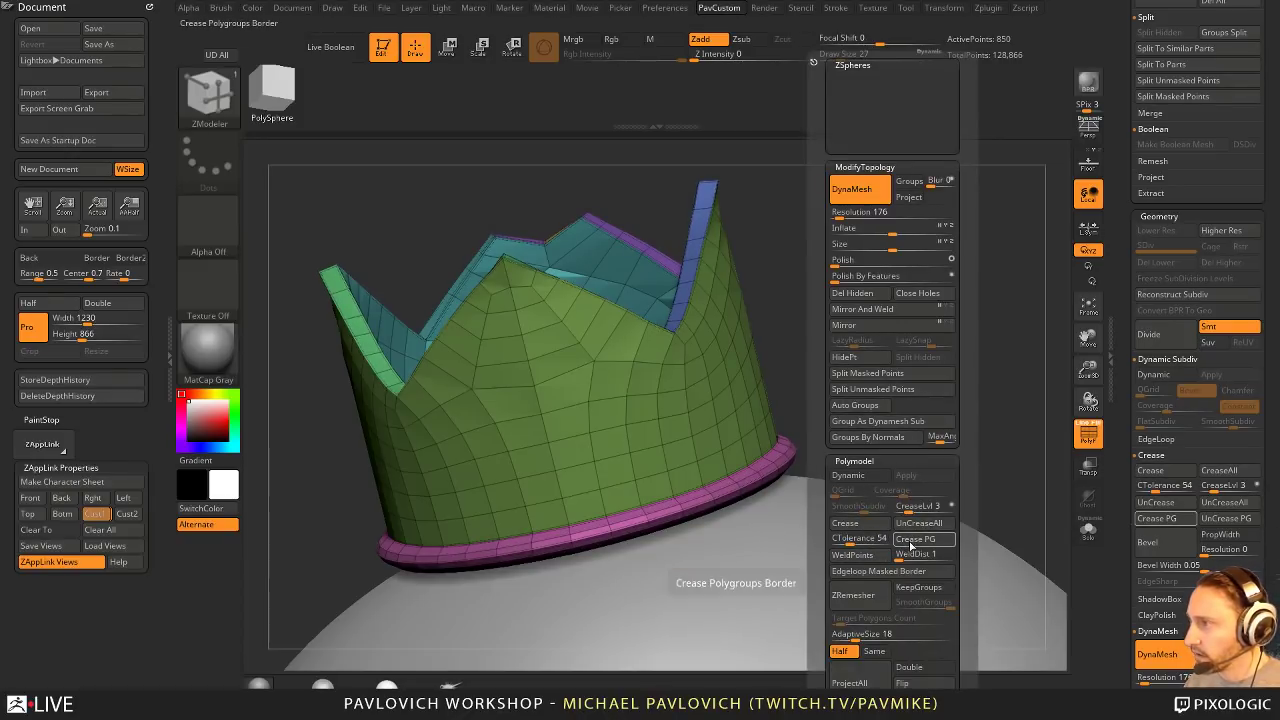
# Step: Turn dynamic subdivision back on and inspect the smoothed crown with the polyframe hidden and shown again
pyautogui.moveTo(890, 385); pyautogui.dragTo(909, 360)
pyautogui.press('d')
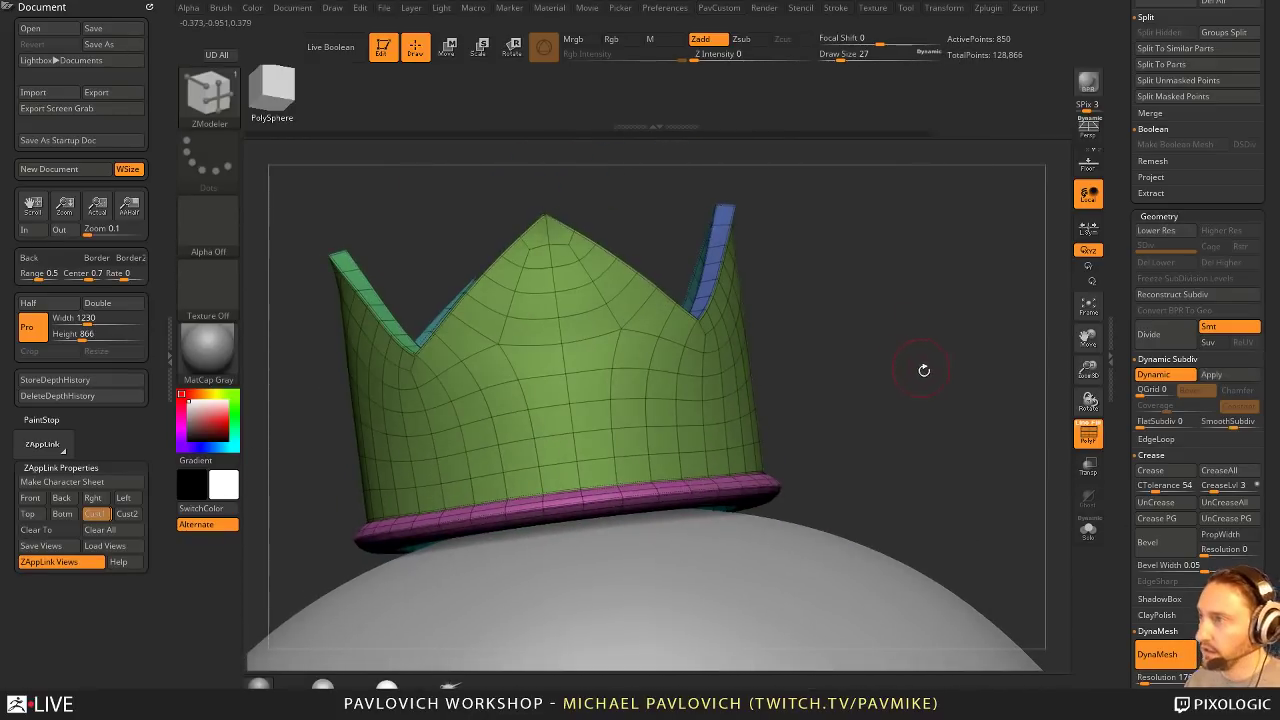
pyautogui.click(1079, 440)
pyautogui.keyDown('shift'); pyautogui.moveTo(997, 446); pyautogui.dragTo(1040, 445); pyautogui.keyUp('shift')
pyautogui.click(1088, 436)
# Step: Rotate the tilted crown upright with the gizmo in the side view and return to Draw mode
pyautogui.press('`')
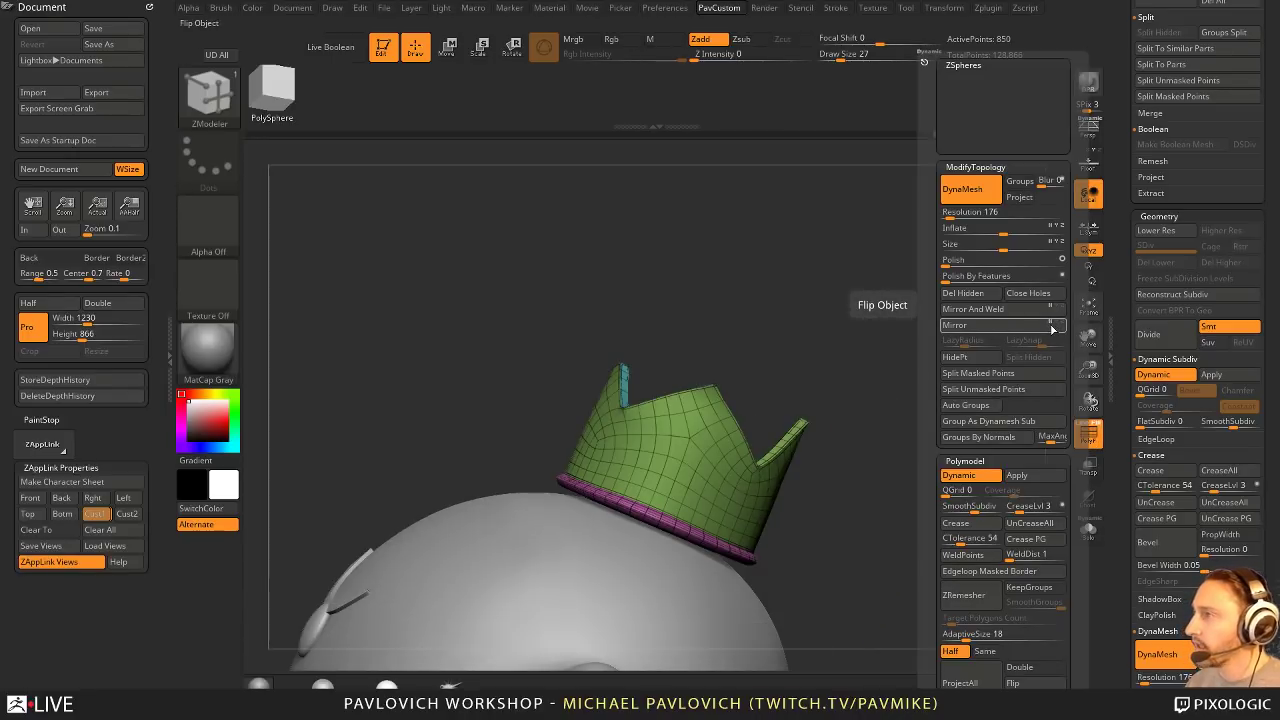
pyautogui.press('w')
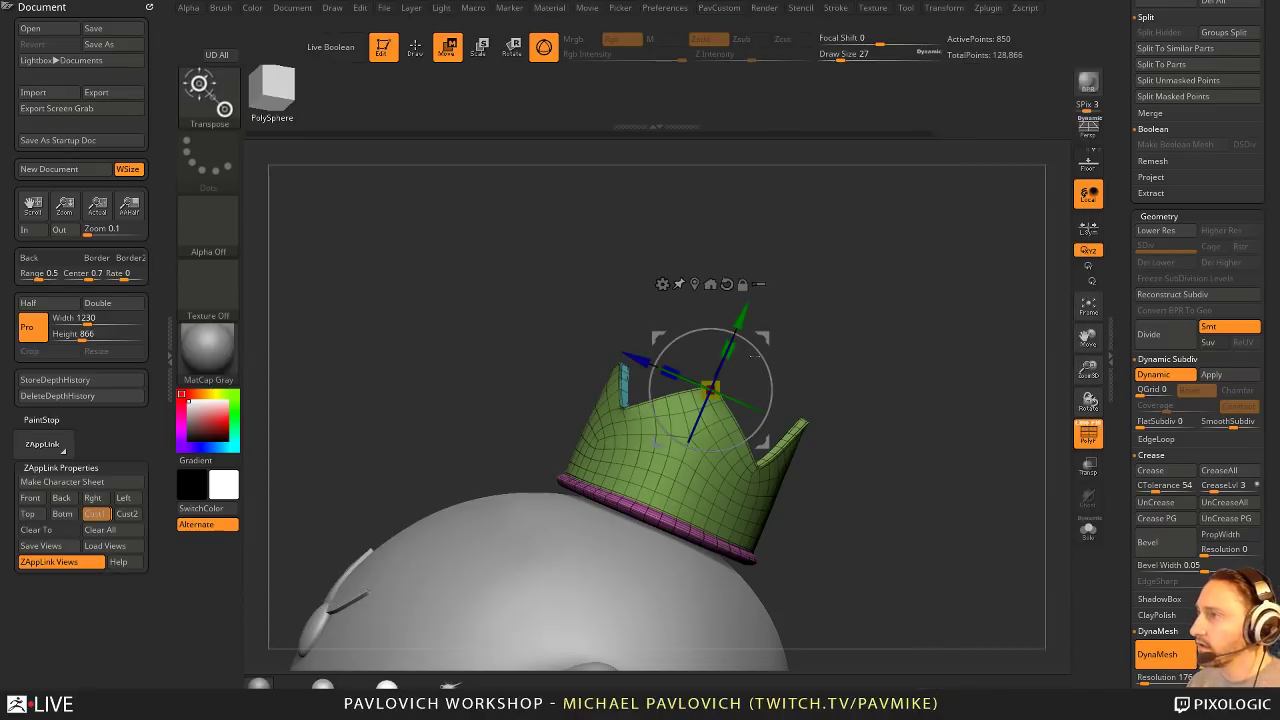
pyautogui.keyDown('shift'); pyautogui.moveTo(759, 352); pyautogui.dragTo(737, 335); pyautogui.keyUp('shift')
pyautogui.press('q')
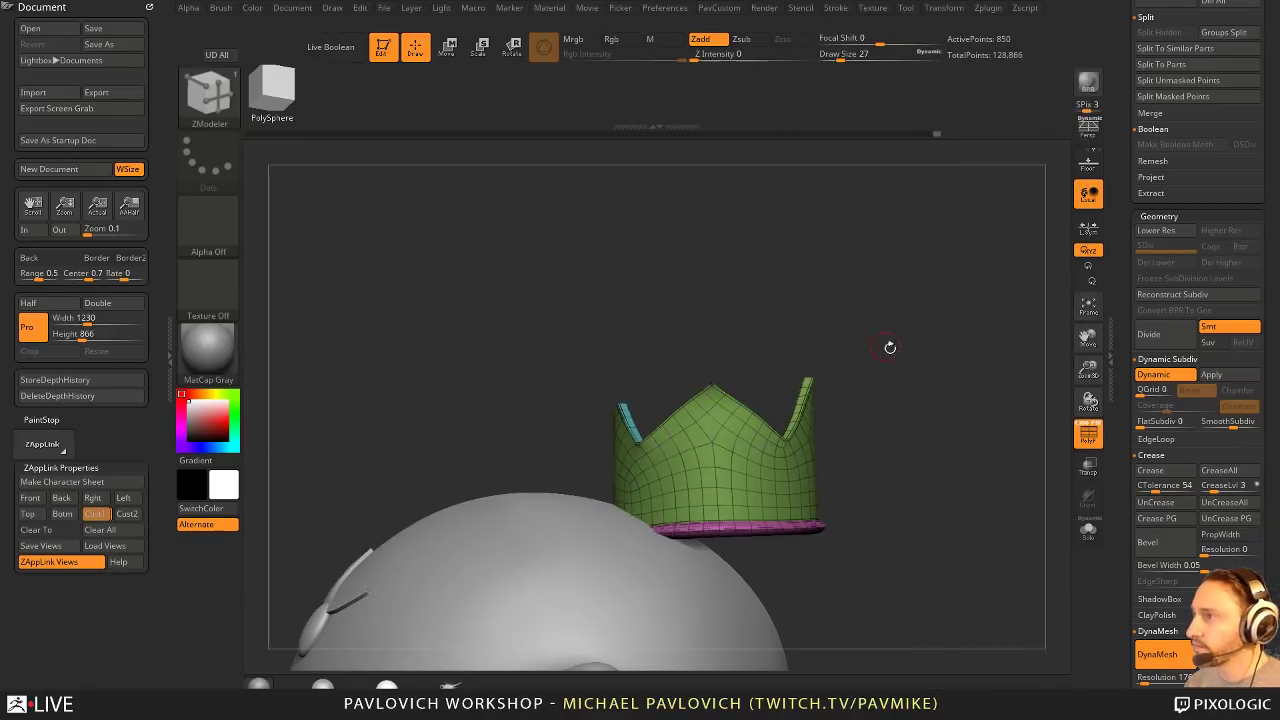
# Step: Try to mirror and weld the crown with local symmetry off
pyautogui.hotkey('shift', 'space')
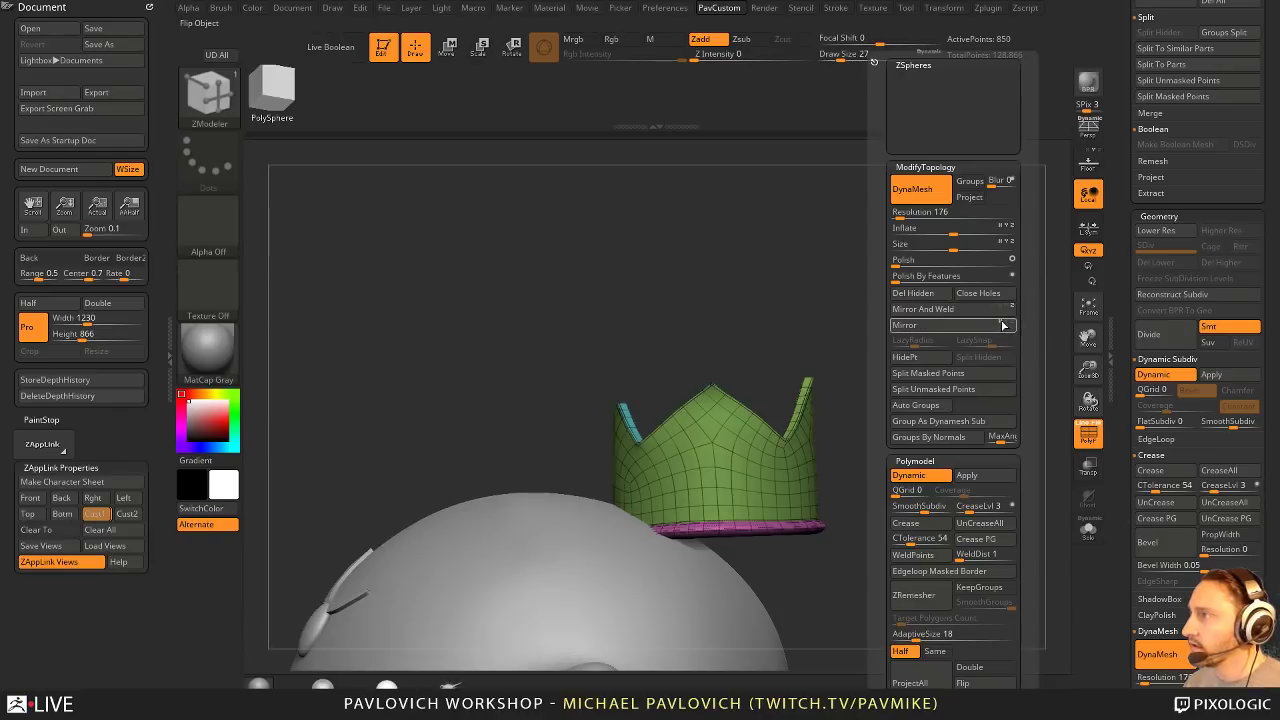
pyautogui.click(966, 311)
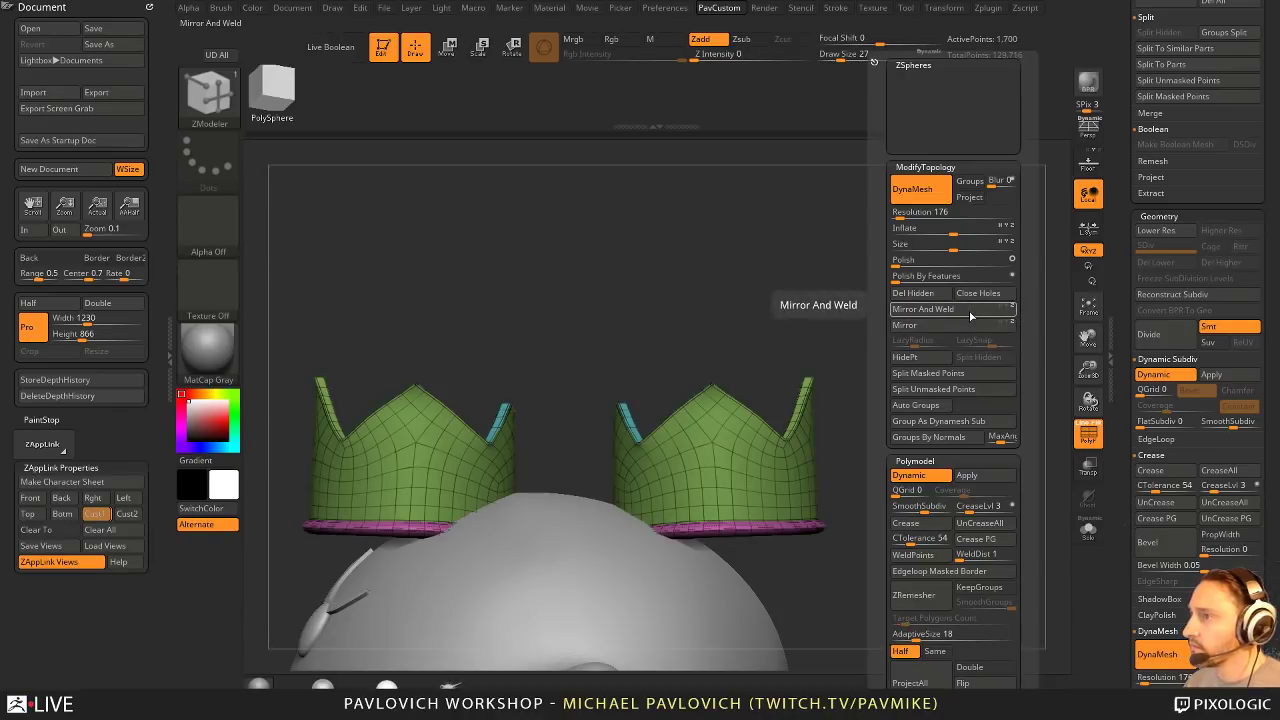
pyautogui.hotkey('ctrl', 'z')
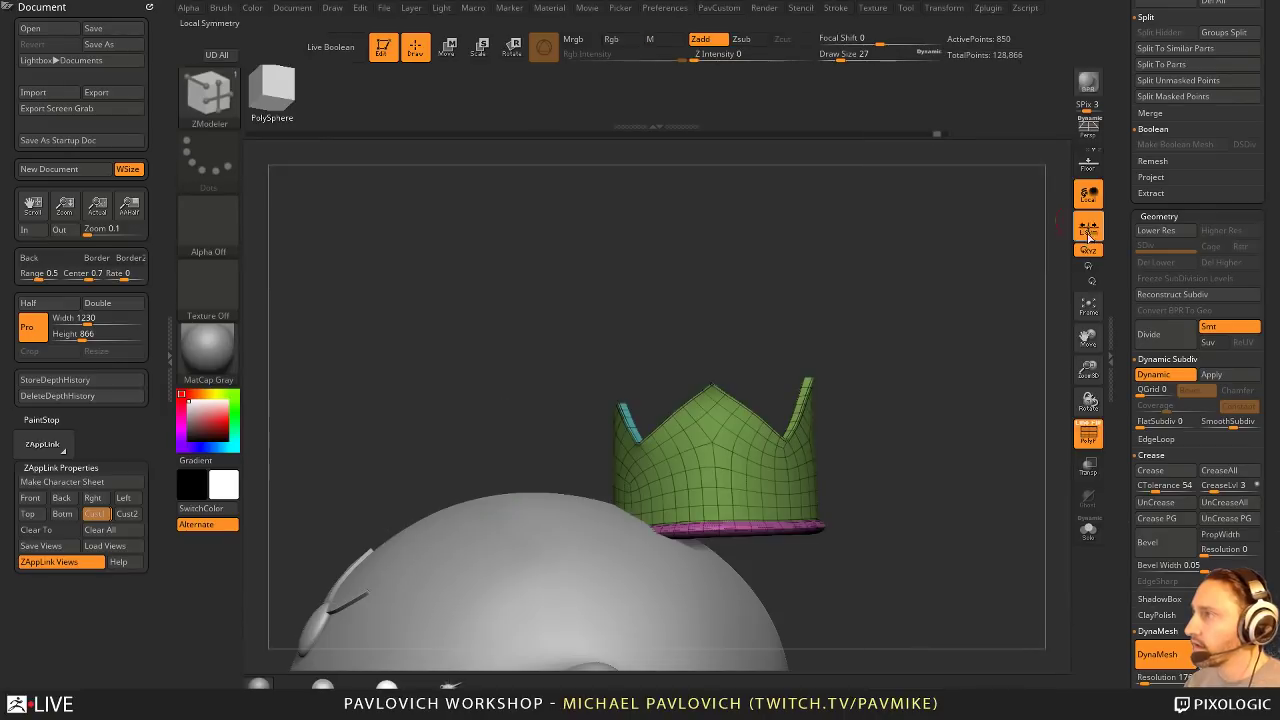
# Step: Turn on local symmetry, undo the wrong-sided weld, flip the crown with Mirror, and apply Mirror And Weld
pyautogui.click(968, 310)
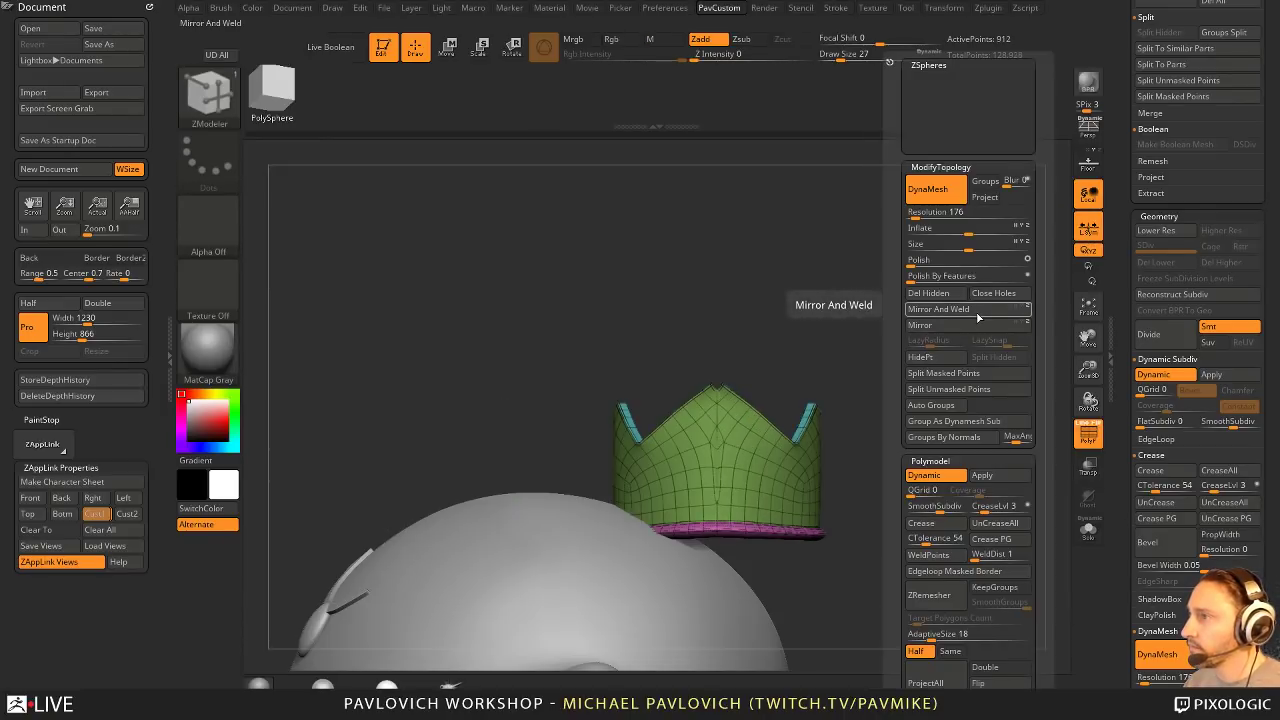
pyautogui.hotkey('ctrl', 'z')
pyautogui.click(976, 324)
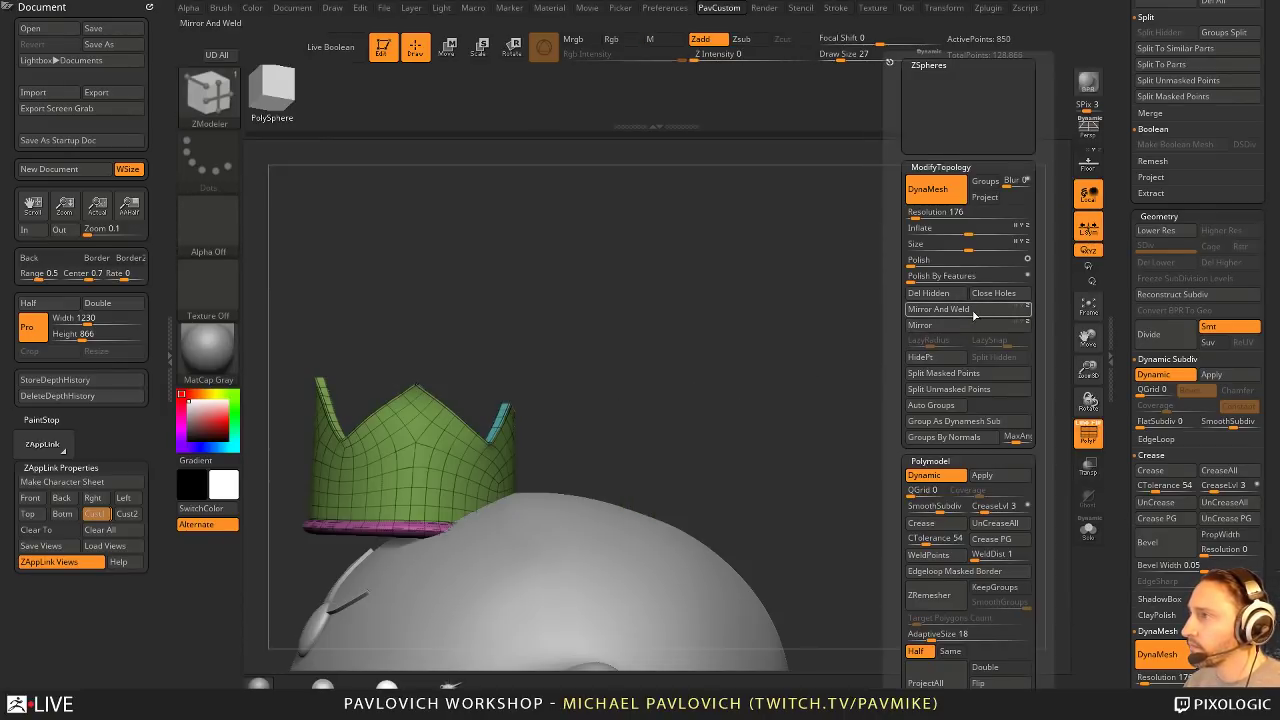
pyautogui.click(974, 312)
# Step: Move the mirrored crown back over the top of the head along the gizmo's Z axis, about 0.3 units
pyautogui.press('w')
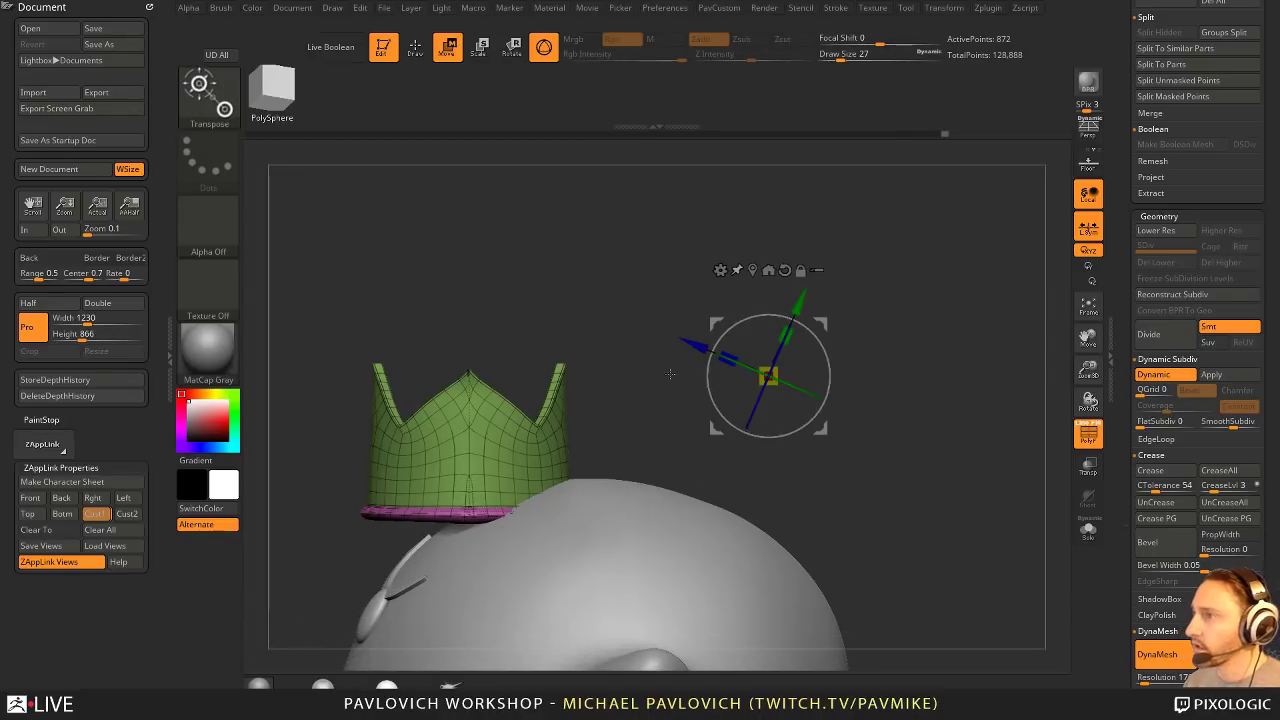
pyautogui.press('q')
pyautogui.press('w')
pyautogui.keyDown('alt'); pyautogui.click(483, 456); pyautogui.keyUp('alt')
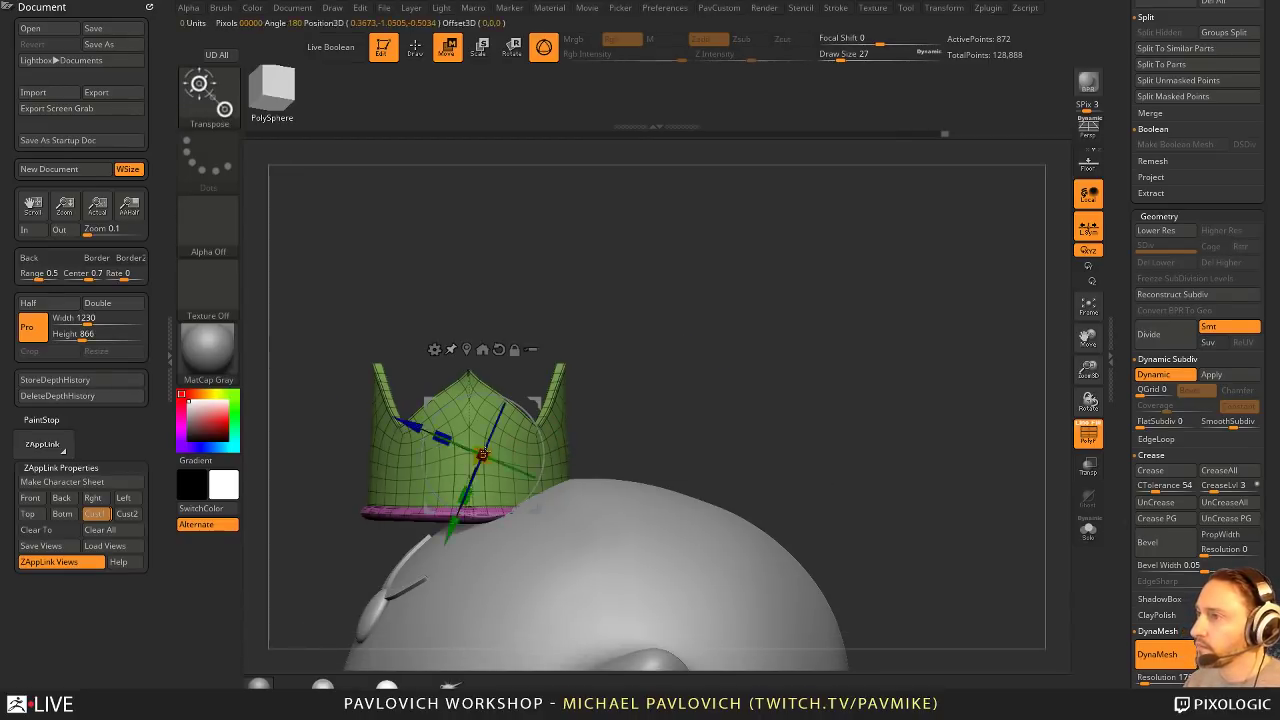
pyautogui.moveTo(546, 438); pyautogui.dragTo(679, 421)
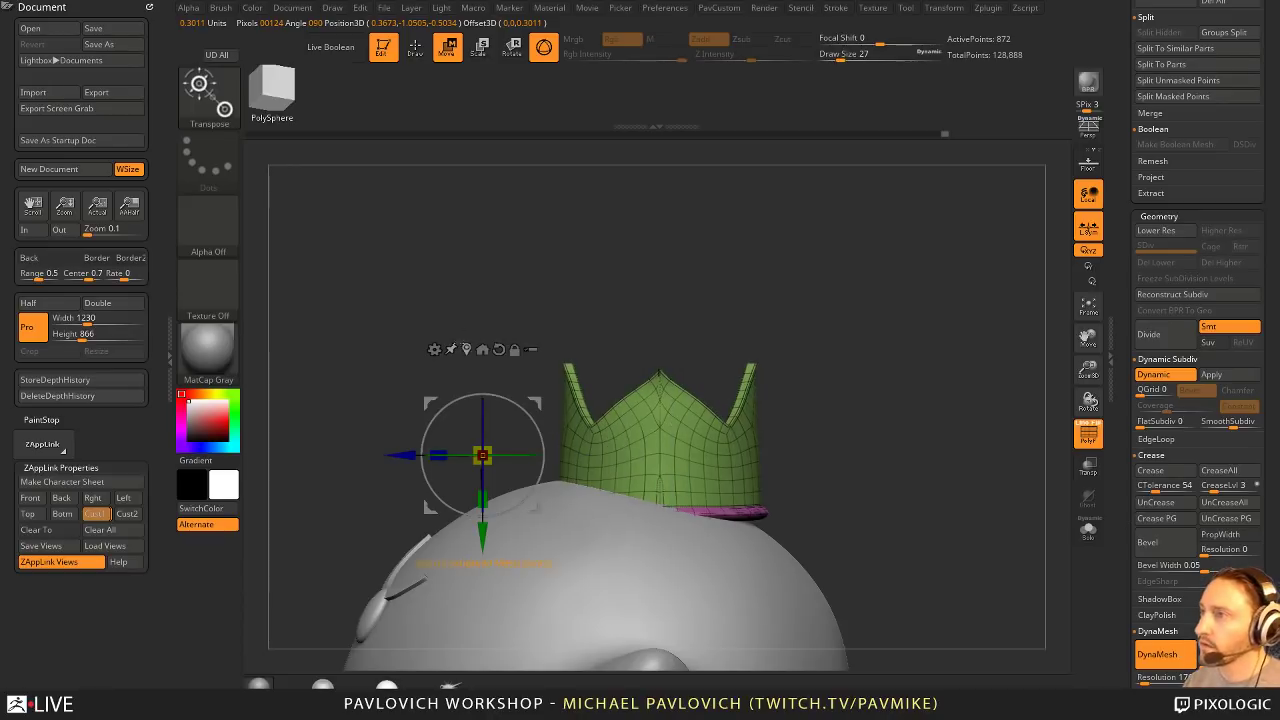
pyautogui.click(482, 349)
pyautogui.moveTo(709, 406); pyautogui.dragTo(714, 372)
pyautogui.press('q')
# Step: Hide the crown's polyframe and apply its dynamic subdivision as real subdivision levels
pyautogui.moveTo(845, 376)
pyautogui.mouseDown()
pyautogui.moveTo(889, 374)
pyautogui.moveTo(902, 399)
pyautogui.mouseUp()
pyautogui.click(1088, 436)
pyautogui.moveTo(995, 420); pyautogui.dragTo(965, 418)
pyautogui.press('2')
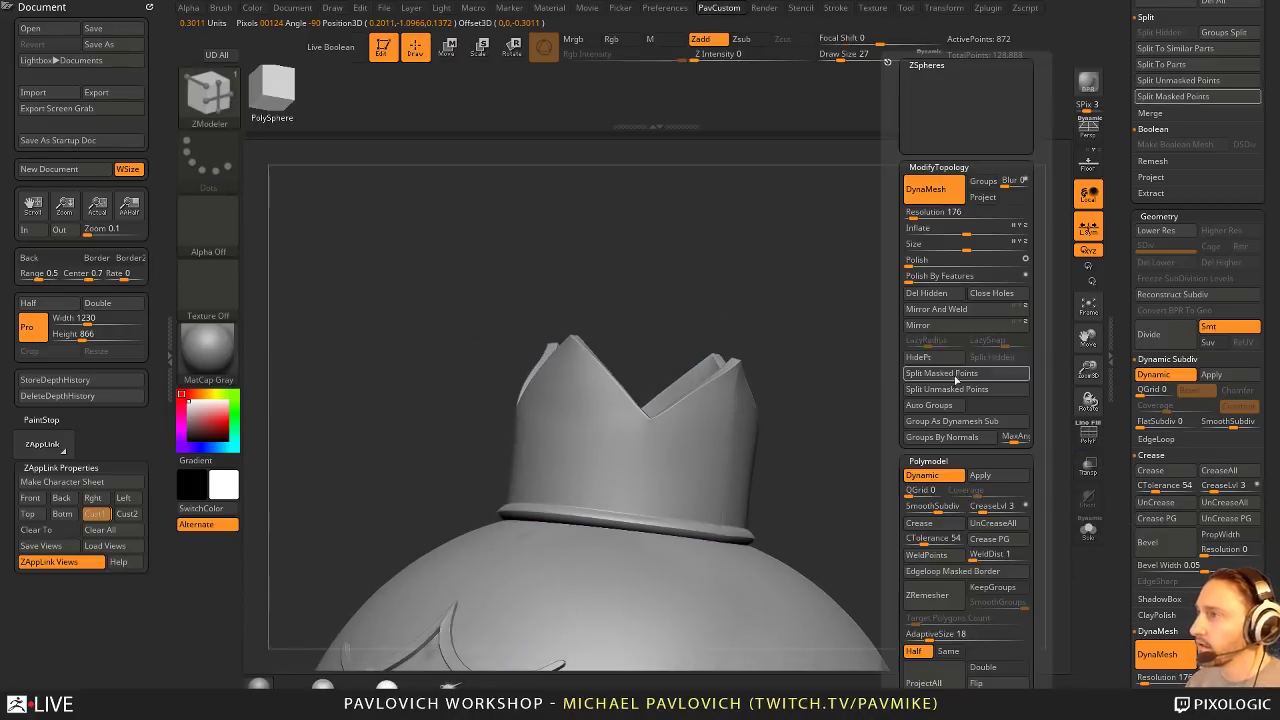
pyautogui.click(993, 479)
pyautogui.moveTo(800, 420)
pyautogui.mouseDown()
pyautogui.moveTo(858, 443)
pyautogui.moveTo(943, 407)
pyautogui.moveTo(863, 374)
pyautogui.mouseUp()
# Step: Polish the crown's pointed tips with the hPolish brush at draw size 35
pyautogui.press('b')
pyautogui.press('h')
pyautogui.press('p')
pyautogui.press('[')
pyautogui.press('[')
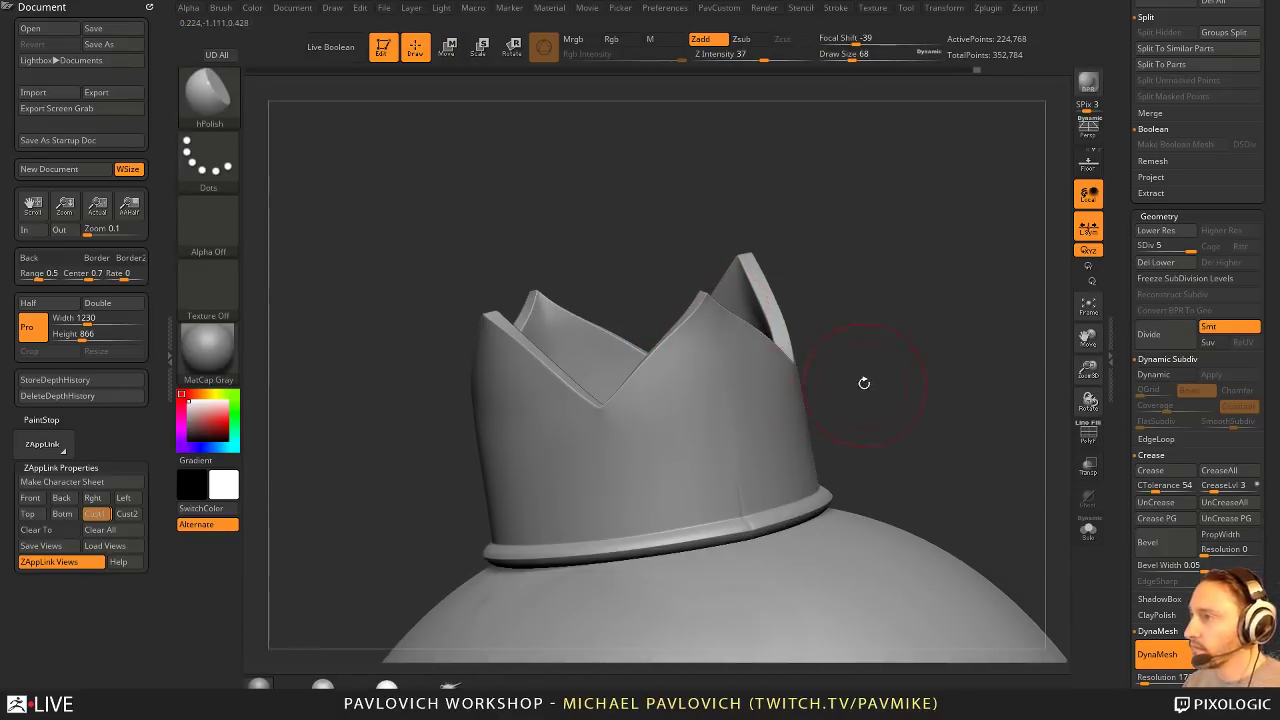
pyautogui.moveTo(864, 383); pyautogui.dragTo(752, 465)
pyautogui.press('[')
pyautogui.press('[')
pyautogui.press('[')
pyautogui.press('[')
pyautogui.moveTo(840, 379); pyautogui.dragTo(762, 469)
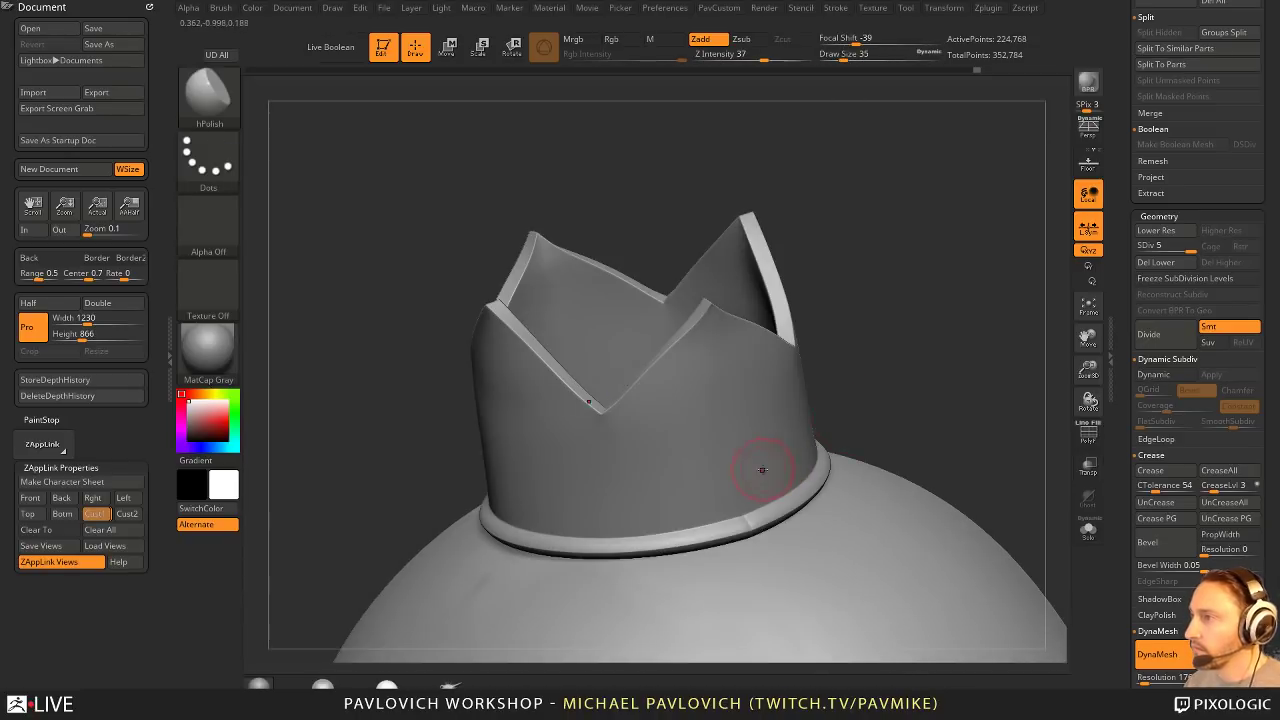
pyautogui.moveTo(750, 375); pyautogui.dragTo(712, 335)
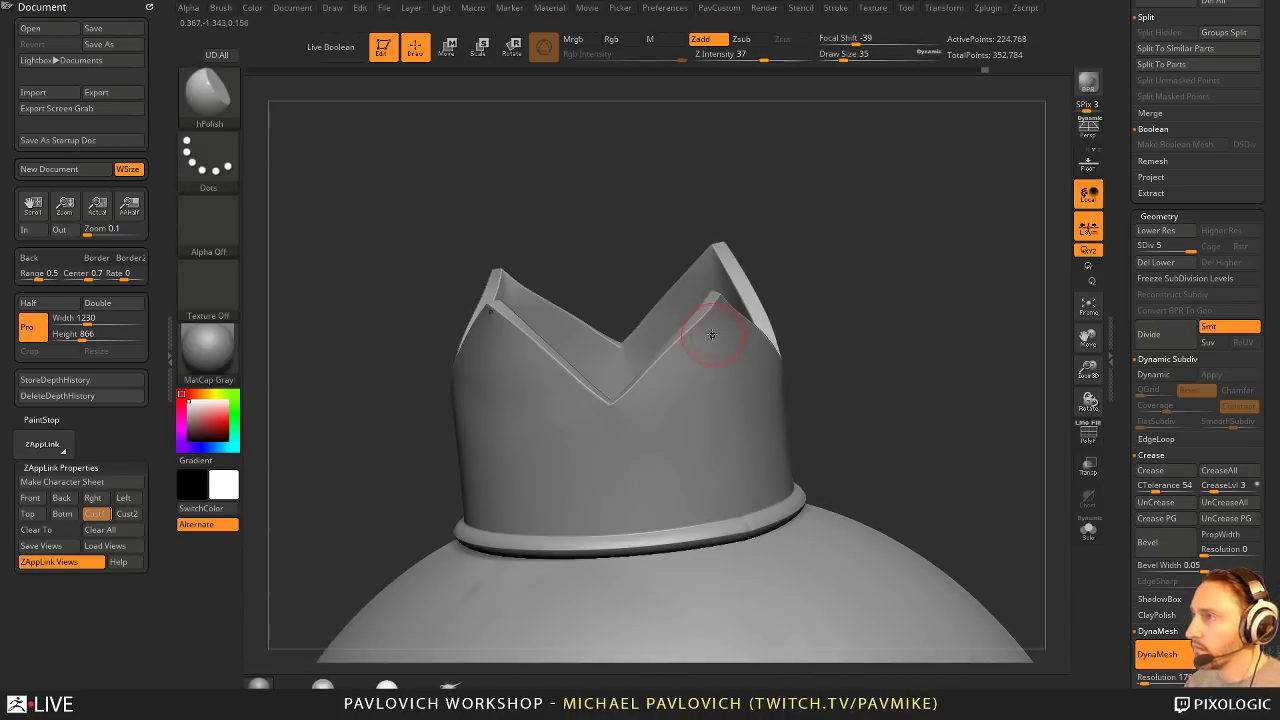
# Step: Drop the crown to its lowest subdivision level and pull its doubled peak together with the Move brush at draw size 31
pyautogui.moveTo(872, 357)
pyautogui.mouseDown()
pyautogui.moveTo(949, 341)
pyautogui.moveTo(834, 309)
pyautogui.mouseUp()
pyautogui.hotkey('shift', 'd')
pyautogui.press('s')
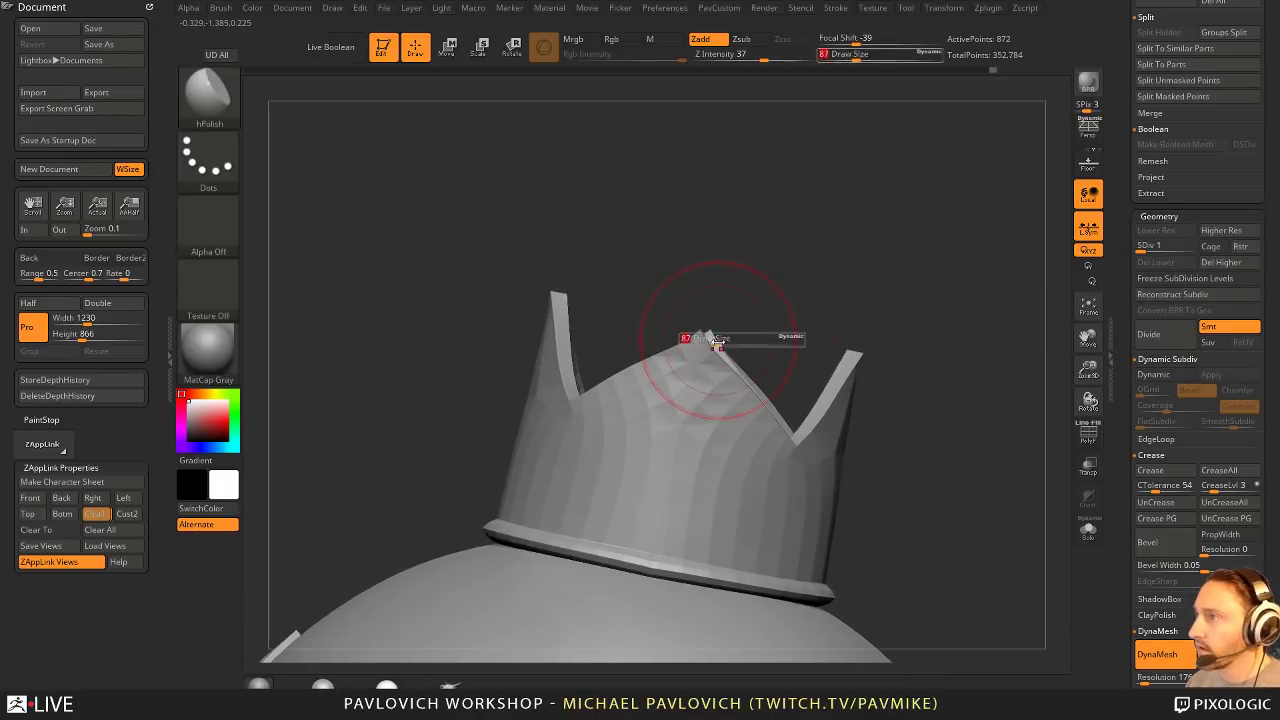
pyautogui.press('b')
pyautogui.press('m')
pyautogui.press('v')
pyautogui.press('s')
pyautogui.moveTo(719, 358); pyautogui.dragTo(688, 340)
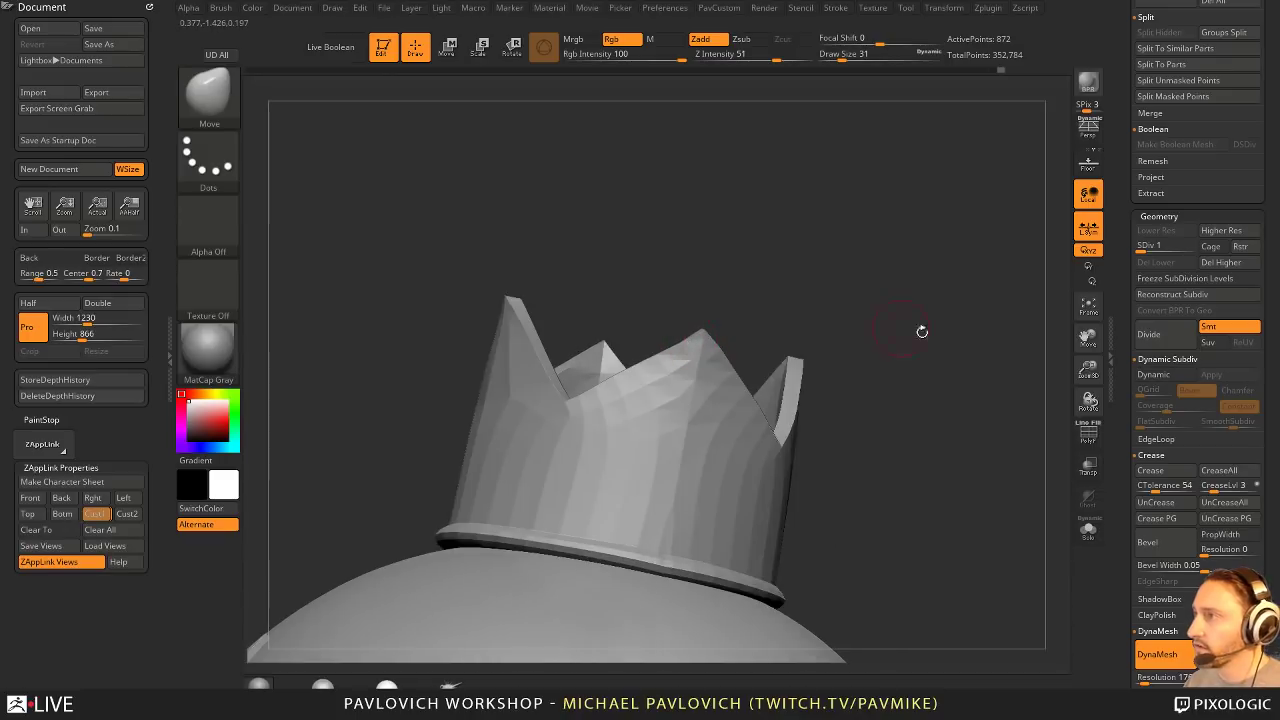
# Step: Show the polyframe, isolate the crown's green outer polygroup, and delete the hidden polygons
pyautogui.moveTo(922, 331)
pyautogui.mouseDown()
pyautogui.moveTo(916, 343)
pyautogui.moveTo(1005, 352)
pyautogui.mouseUp()
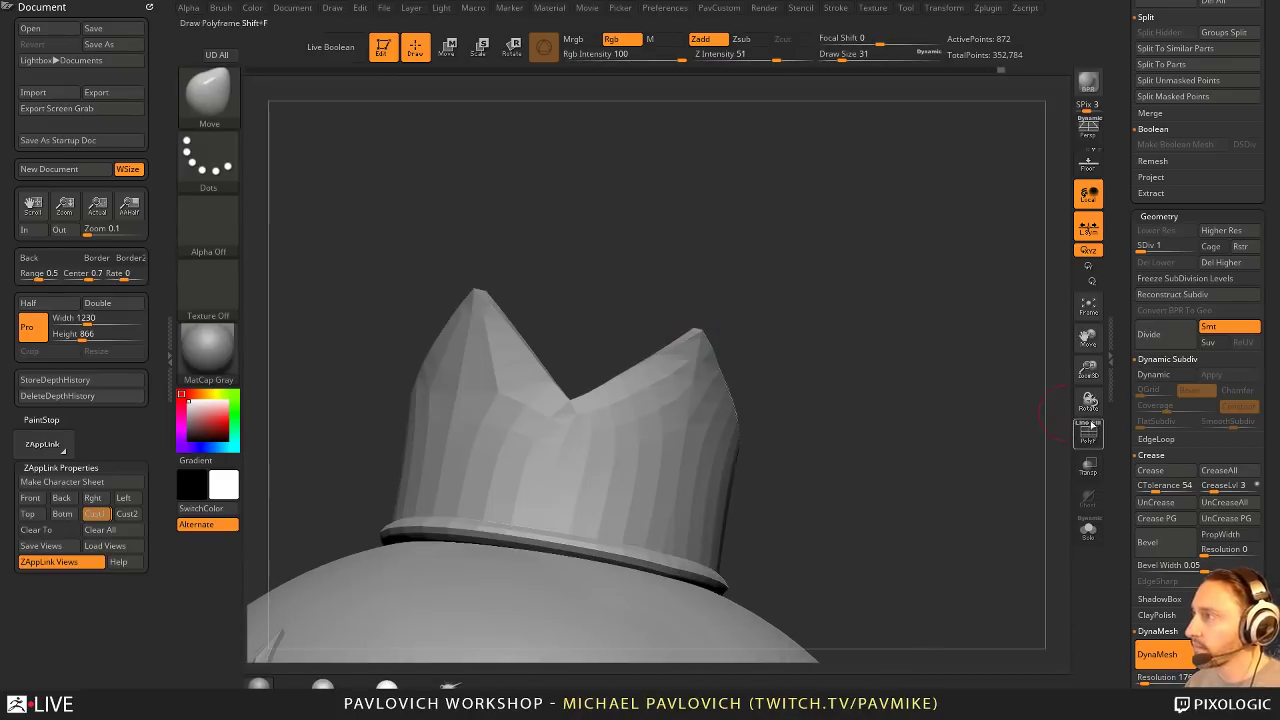
pyautogui.click(1088, 434)
pyautogui.moveTo(972, 420); pyautogui.dragTo(1000, 413)
pyautogui.keyDown('ctrl'); pyautogui.keyDown('shift'); pyautogui.click(733, 432); pyautogui.keyUp('shift'); pyautogui.keyUp('ctrl')
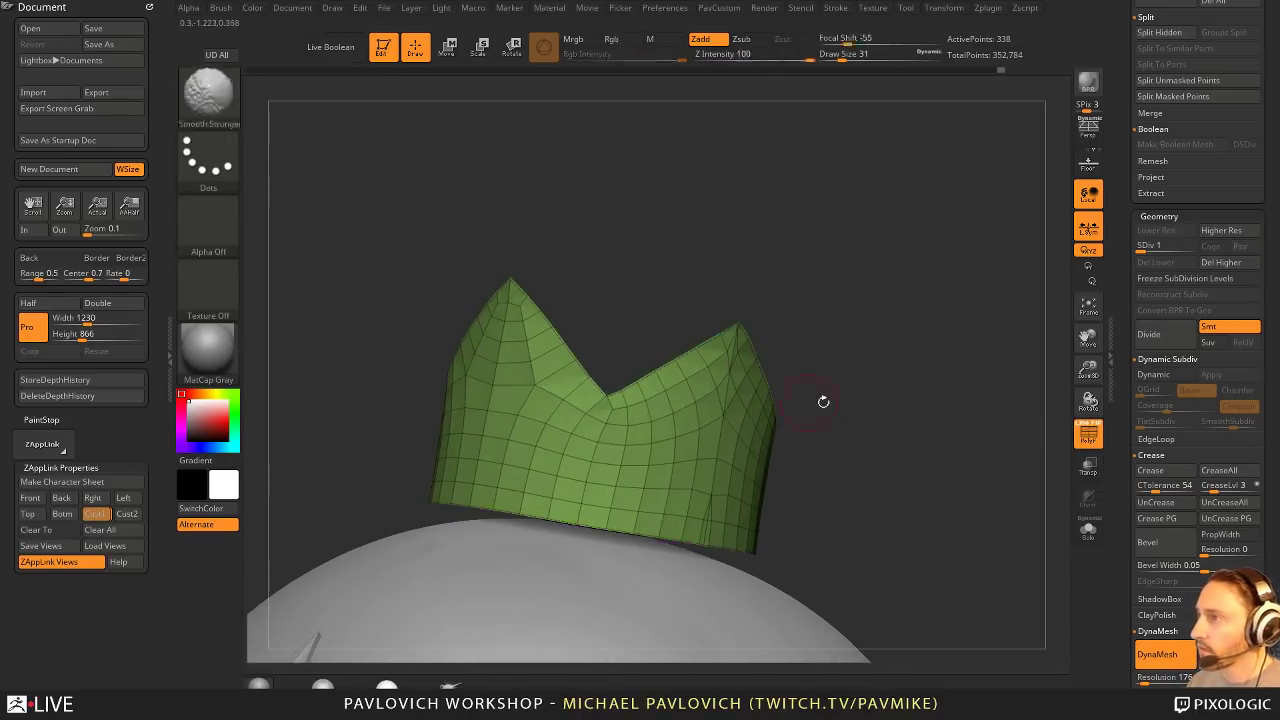
pyautogui.keyDown('ctrl'); pyautogui.keyDown('shift'); pyautogui.click(926, 409); pyautogui.keyUp('shift'); pyautogui.keyUp('ctrl')
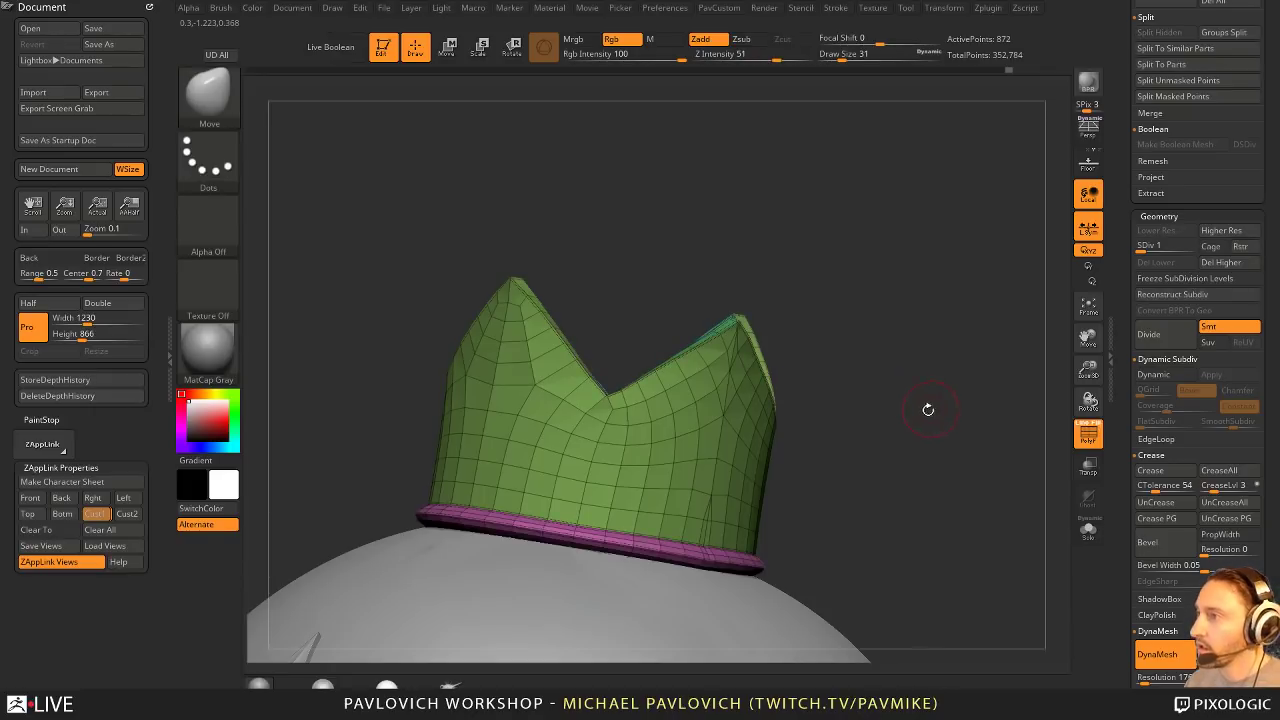
pyautogui.keyDown('ctrl'); pyautogui.keyDown('shift'); pyautogui.click(721, 421); pyautogui.keyUp('shift'); pyautogui.keyUp('ctrl')
pyautogui.press('space')
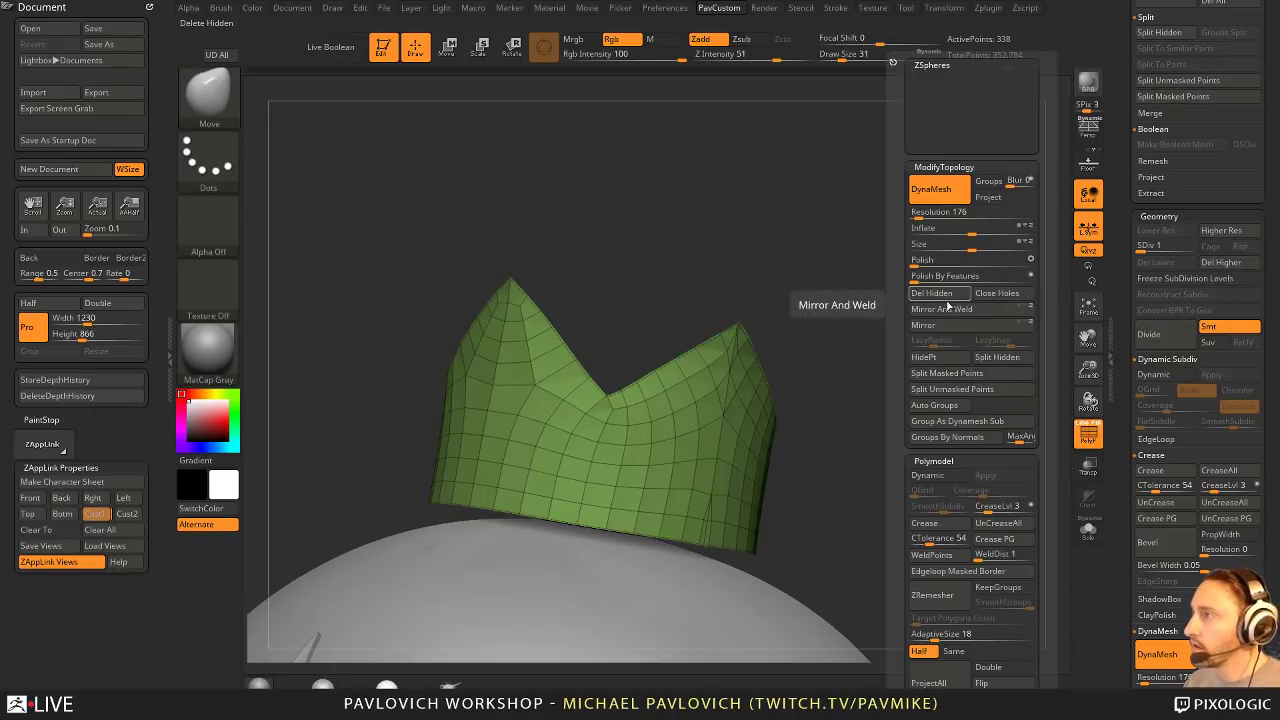
pyautogui.click(948, 297)
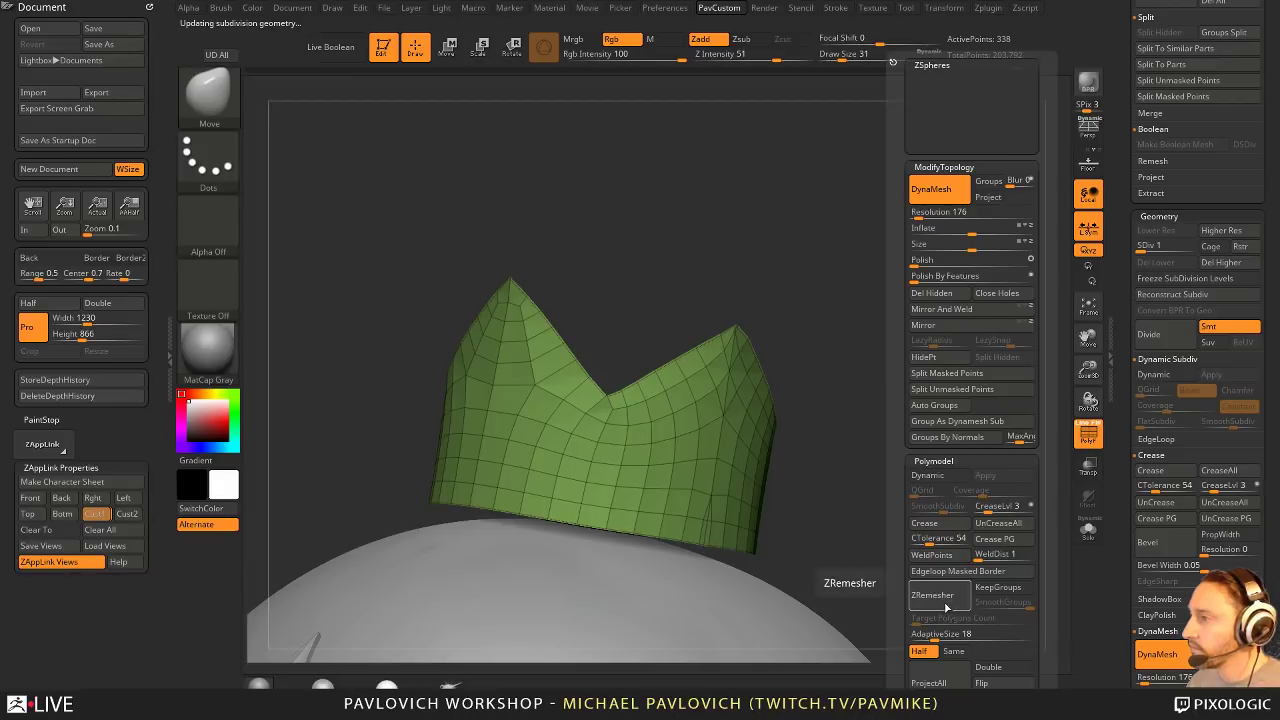
# Step: Undo a Half ZRemesher pass on the crown shell and remesh it with the Same setting instead
pyautogui.click(938, 596)
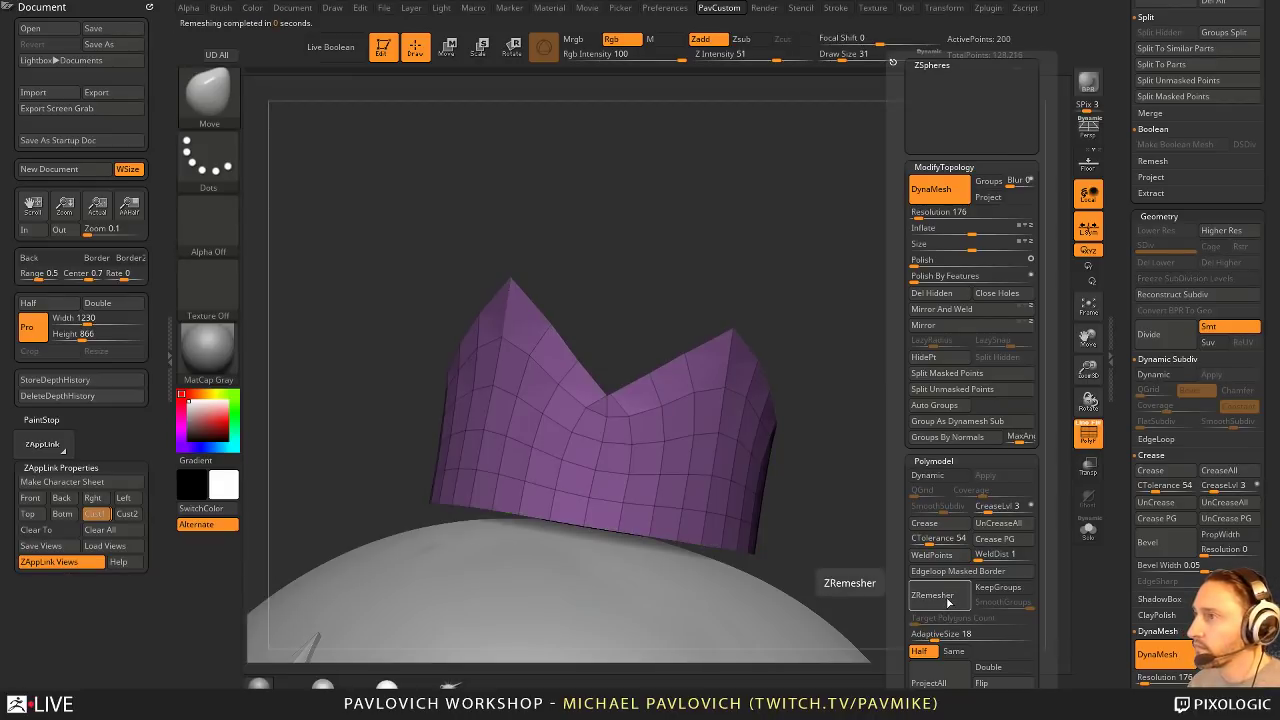
pyautogui.hotkey('ctrl', 'z')
pyautogui.click(955, 652)
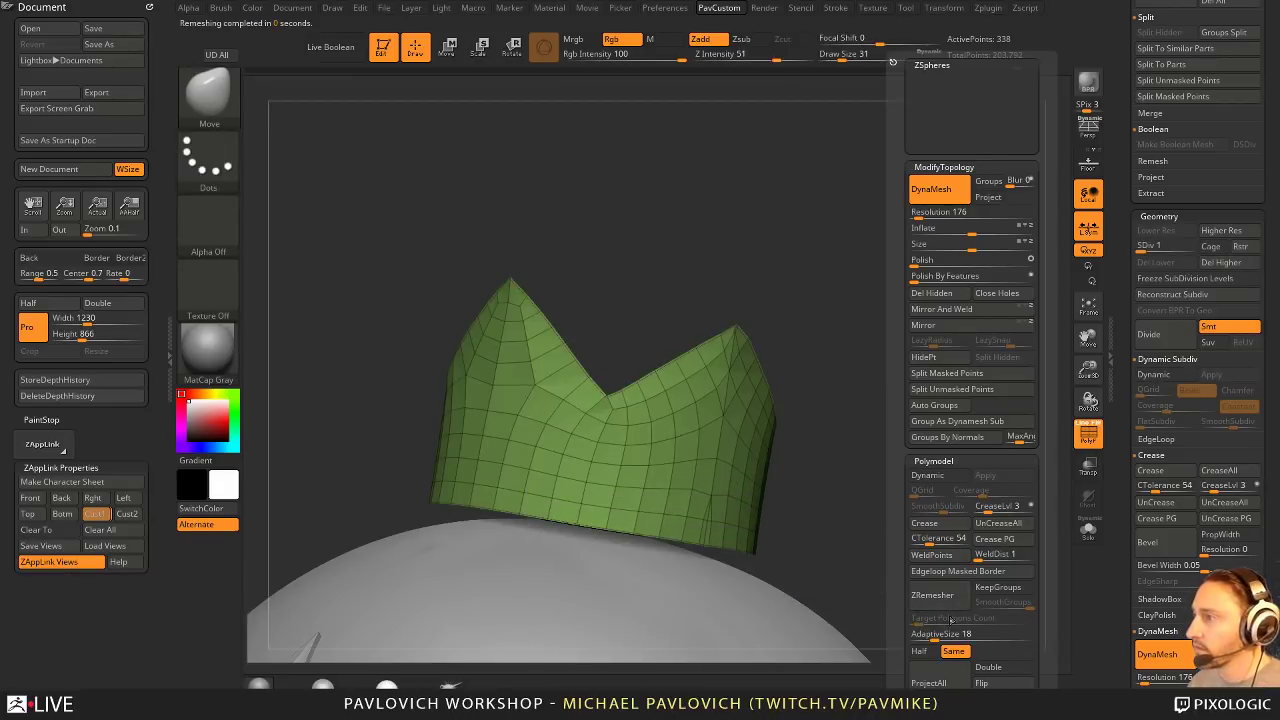
pyautogui.click(953, 603)
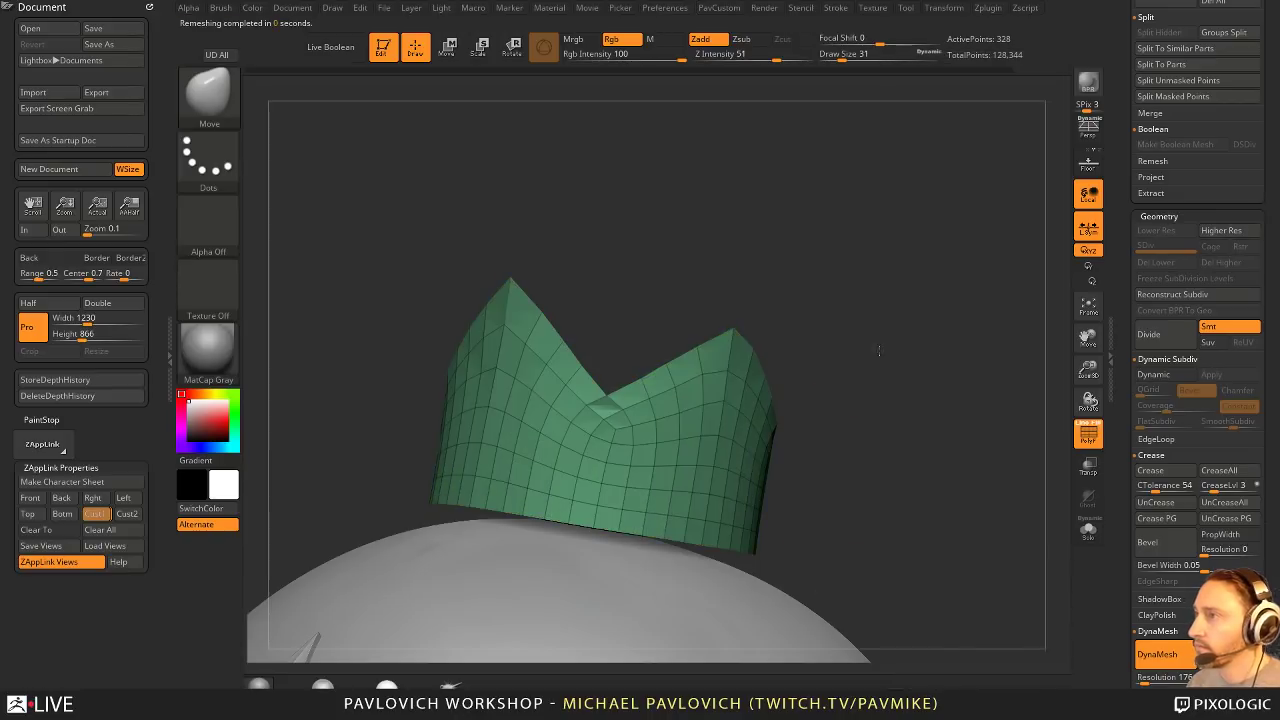
# Step: Switch to the ZModeler brush, try a polygon action on the remeshed shell, and undo it
pyautogui.moveTo(877, 350); pyautogui.dragTo(815, 324)
pyautogui.press('s')
pyautogui.click(790, 325)
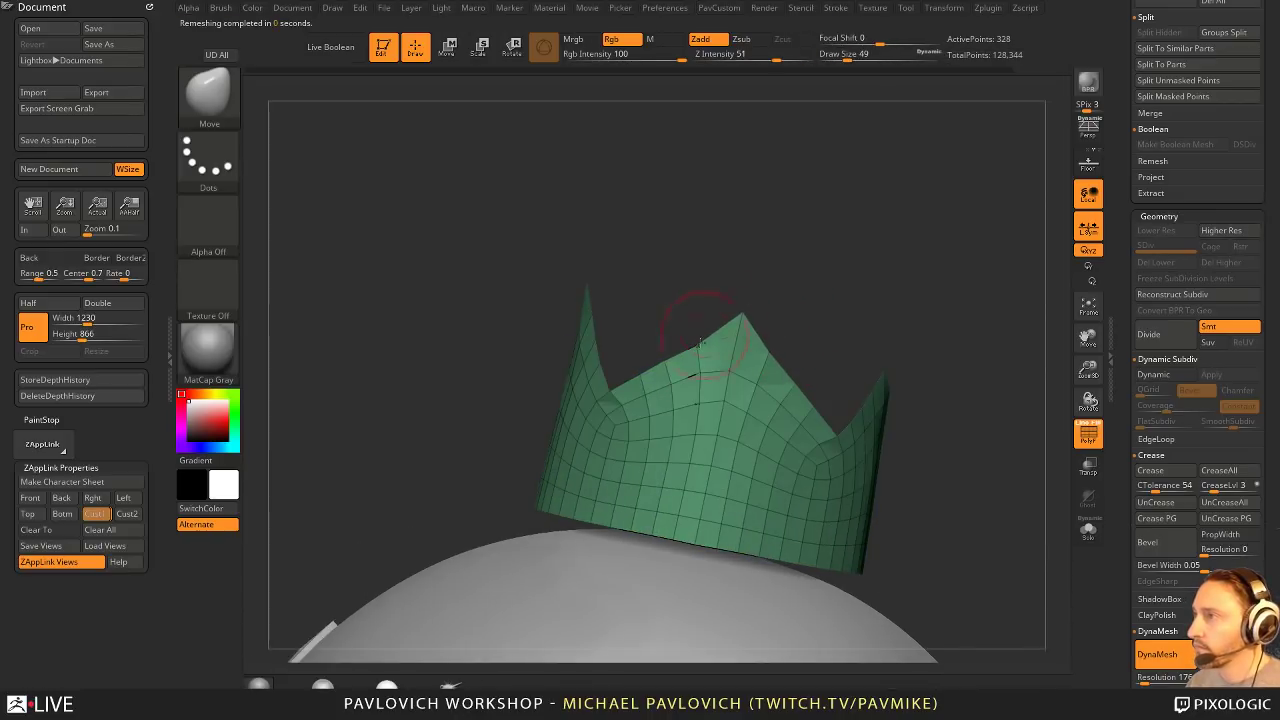
pyautogui.moveTo(931, 323)
pyautogui.mouseDown()
pyautogui.moveTo(960, 337)
pyautogui.moveTo(737, 394)
pyautogui.mouseUp()
pyautogui.press('b')
pyautogui.press('z')
pyautogui.press('m')
pyautogui.press('space')
pyautogui.moveTo(921, 350); pyautogui.dragTo(901, 359)
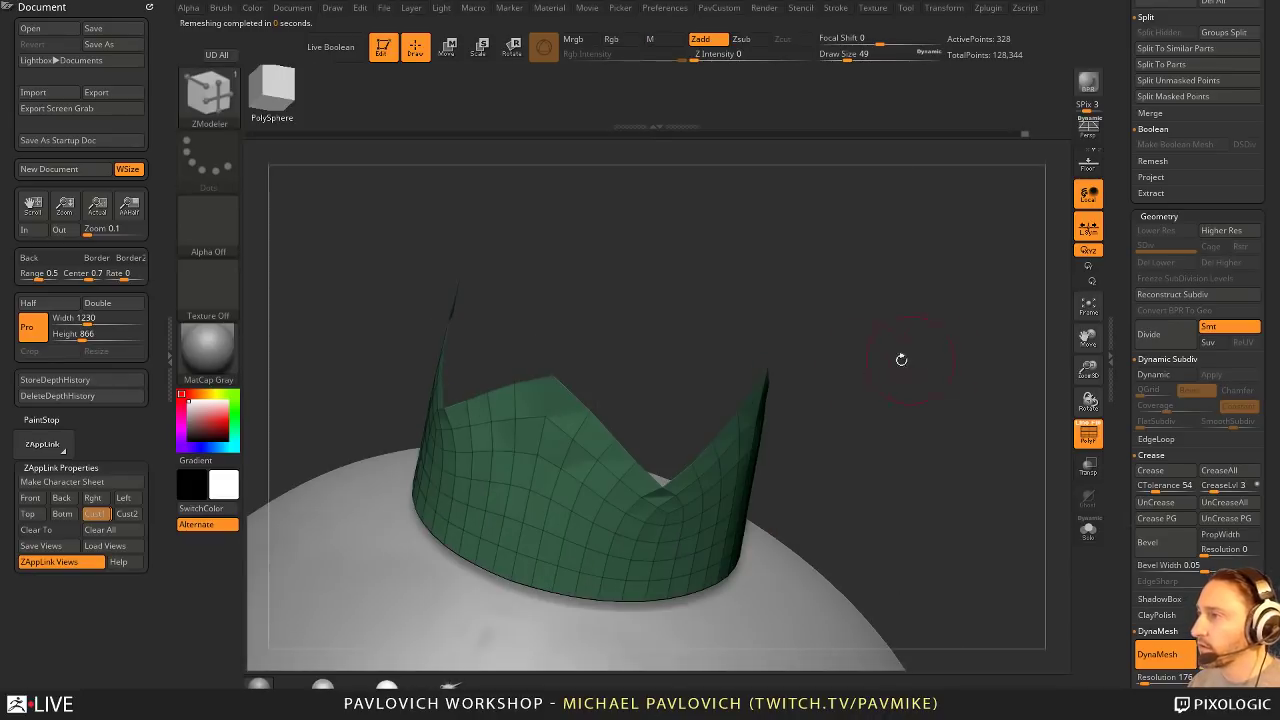
pyautogui.moveTo(750, 413); pyautogui.dragTo(764, 398)
pyautogui.hotkey('ctrl', 'z')
# Step: Weld the split points at the crown's front peak with a weld distance of 48
pyautogui.keyDown('shift'); pyautogui.moveTo(883, 383); pyautogui.dragTo(612, 343); pyautogui.keyUp('shift')
pyautogui.press('`')
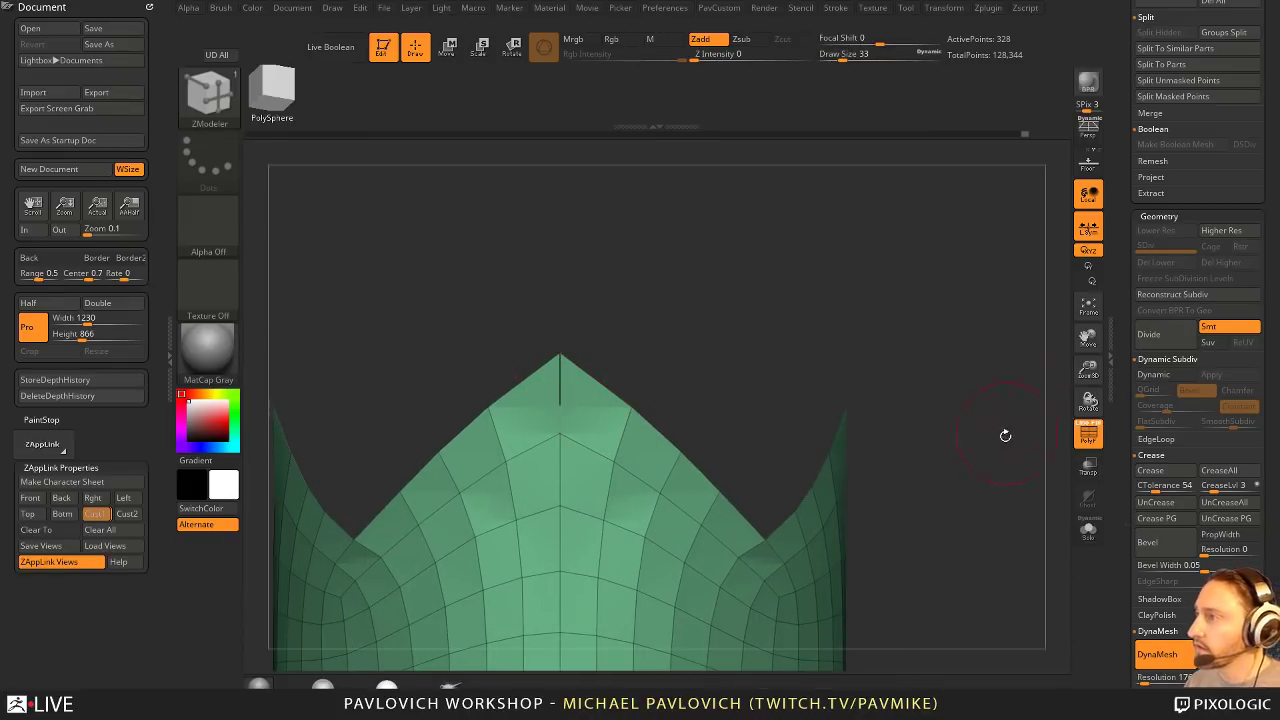
pyautogui.press('`')
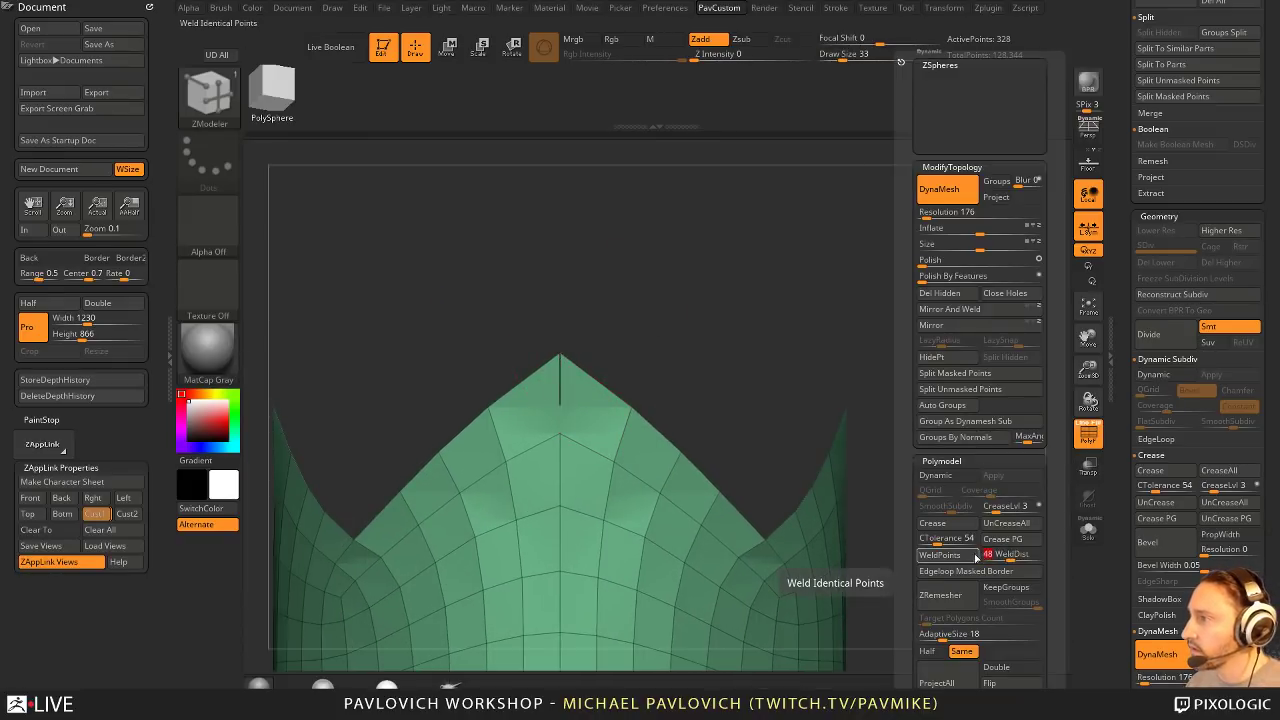
pyautogui.click(970, 560)
pyautogui.keyDown('alt'); pyautogui.moveTo(934, 371); pyautogui.dragTo(906, 352); pyautogui.keyUp('alt')
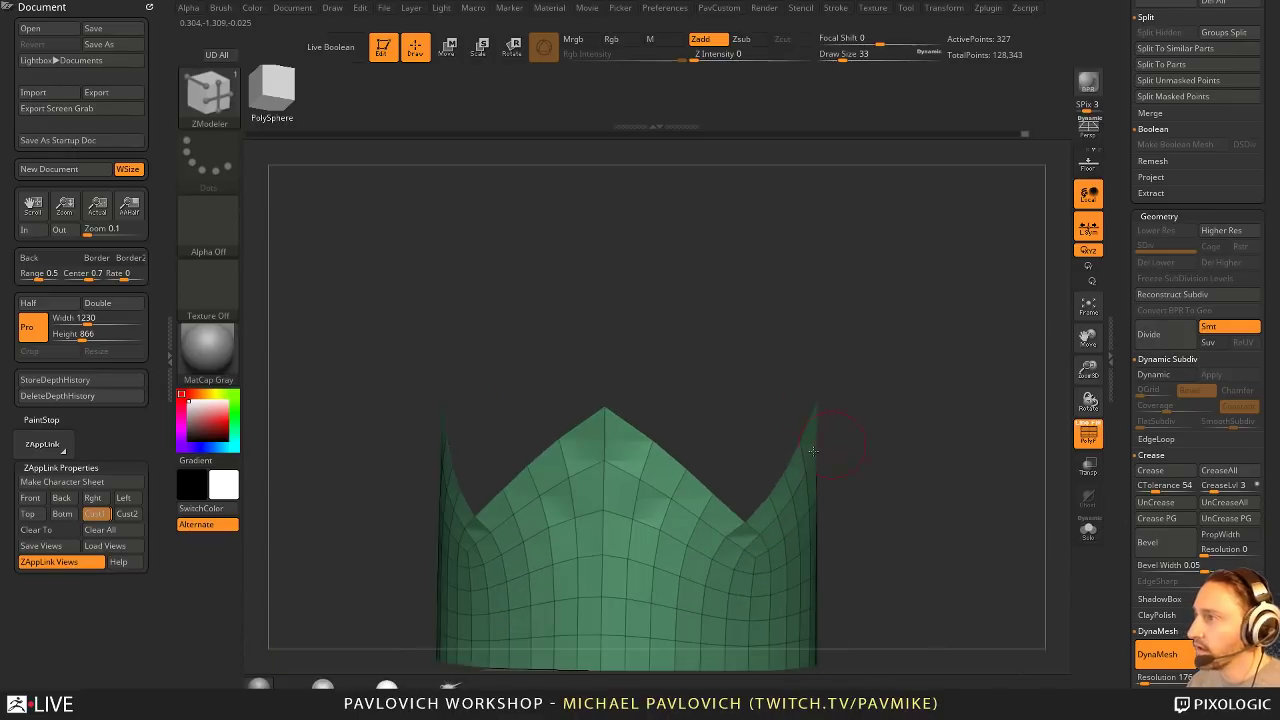
# Step: Try to thicken the crown shell by extruding its whole polygroup with ZModeler's QMesh
pyautogui.press('space')
pyautogui.moveTo(994, 356); pyautogui.dragTo(990, 385)
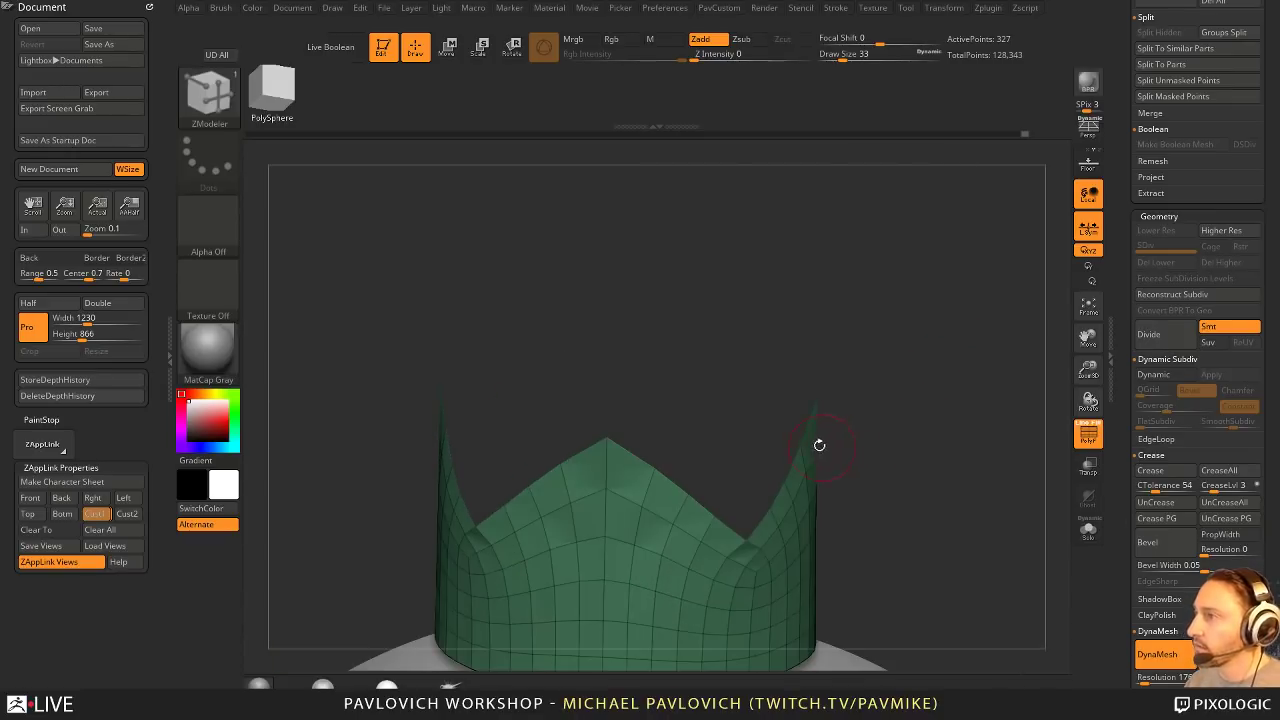
pyautogui.moveTo(814, 437); pyautogui.dragTo(940, 377)
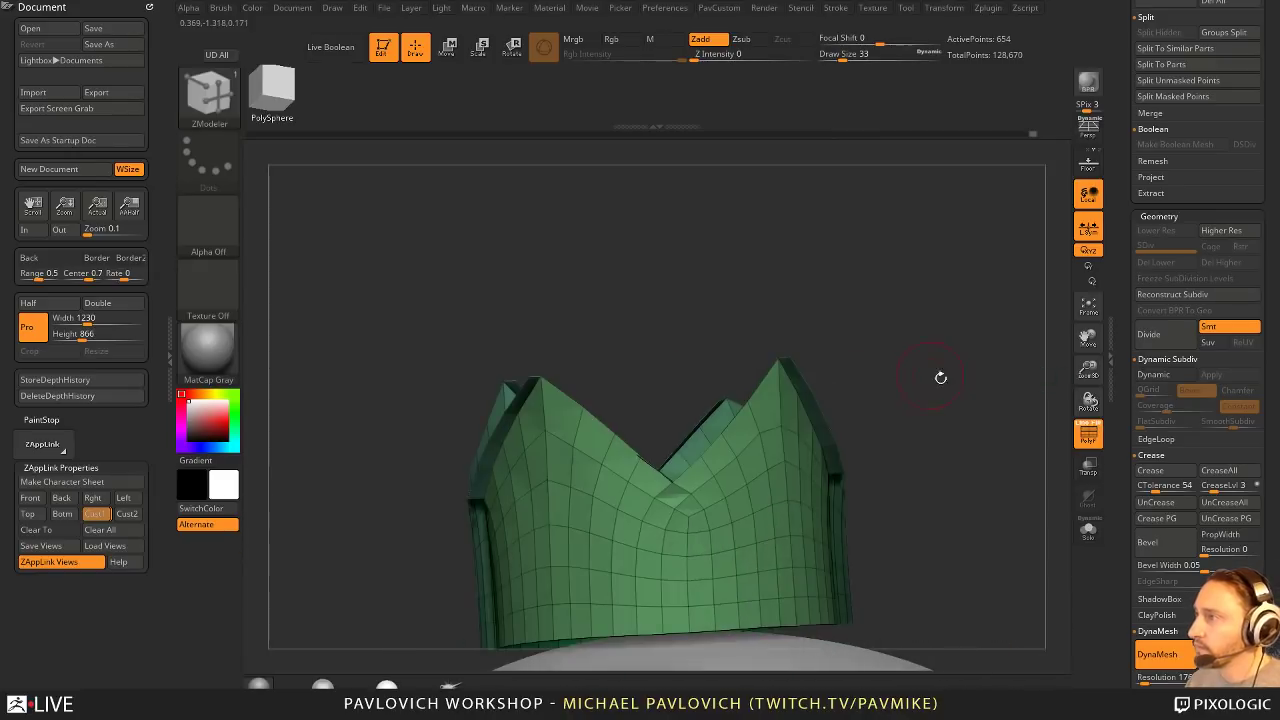
pyautogui.press('2')
pyautogui.click(946, 390)
pyautogui.click(886, 299)
pyautogui.moveTo(901, 302)
pyautogui.mouseDown()
pyautogui.moveTo(917, 283)
pyautogui.moveTo(829, 291)
pyautogui.moveTo(857, 311)
pyautogui.moveTo(937, 303)
pyautogui.moveTo(938, 325)
pyautogui.moveTo(929, 306)
pyautogui.moveTo(889, 306)
pyautogui.moveTo(923, 323)
pyautogui.mouseUp()
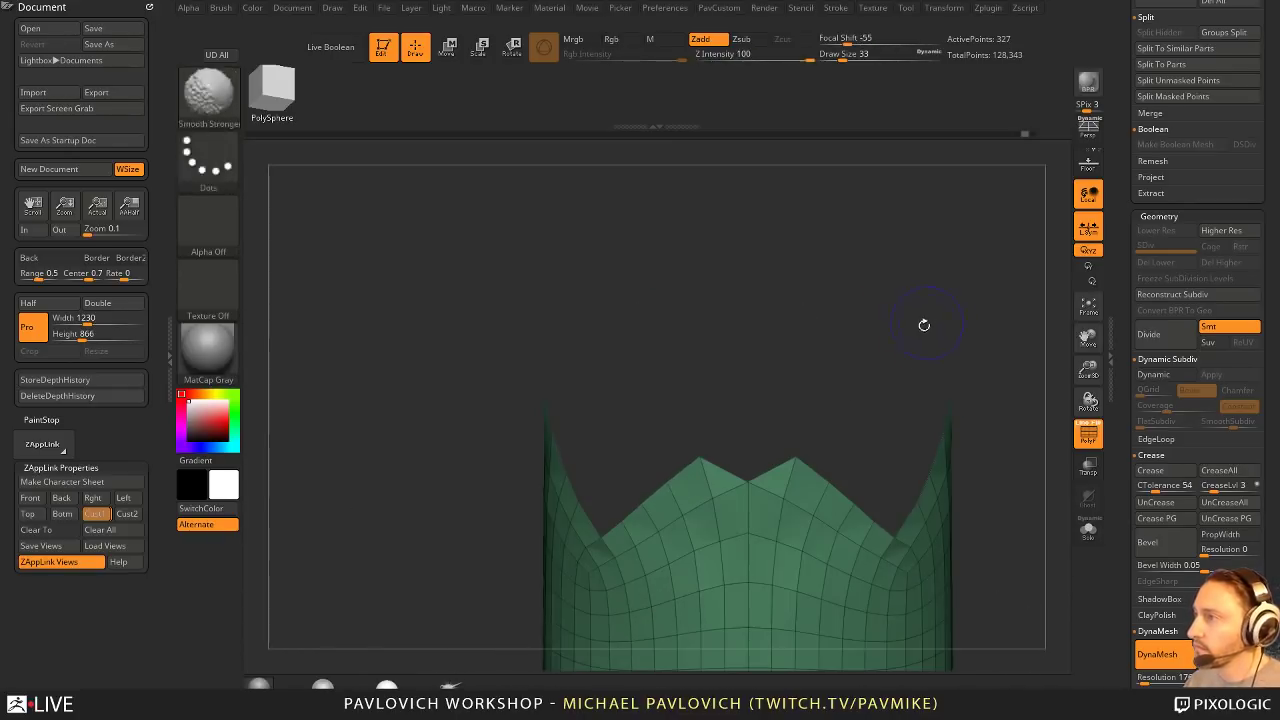
# Step: Reduce the draw size to 7 and bridge the two edges across the notch in the crown's peak with ZModeler
pyautogui.press('s')
pyautogui.moveTo(877, 372); pyautogui.dragTo(865, 372)
pyautogui.press('3')
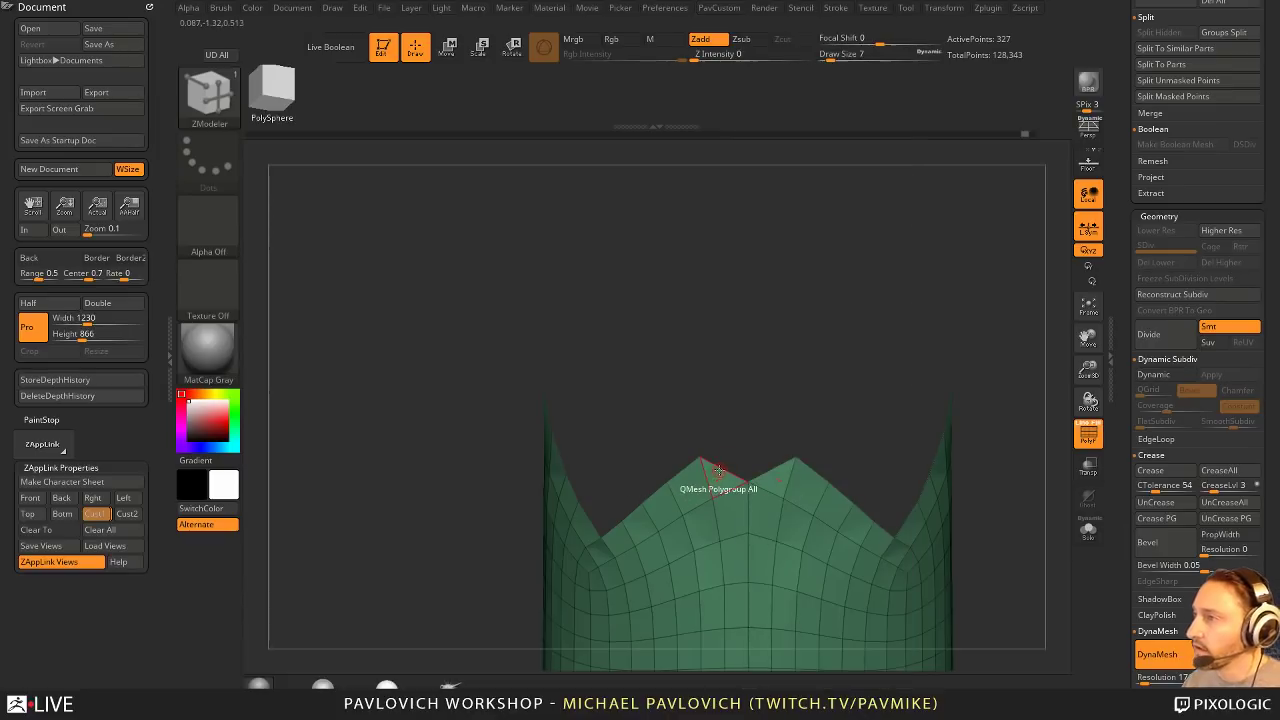
pyautogui.press('space')
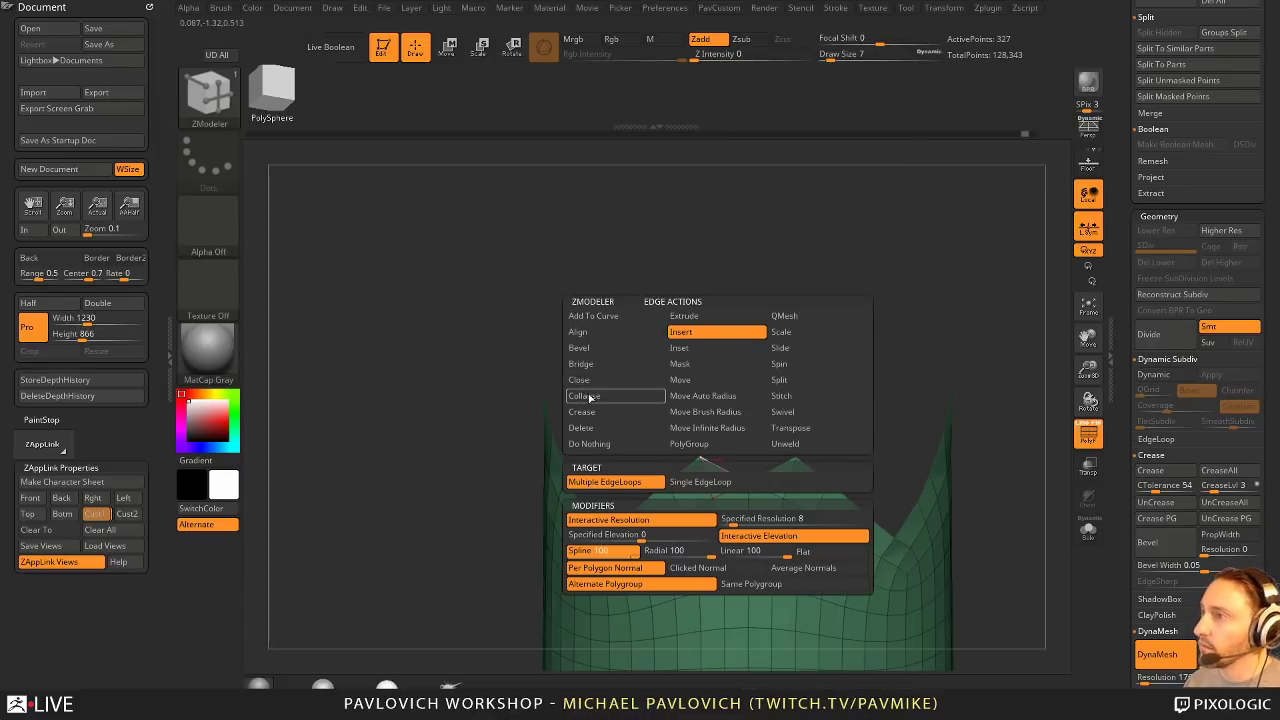
pyautogui.click(590, 367)
pyautogui.click(724, 470)
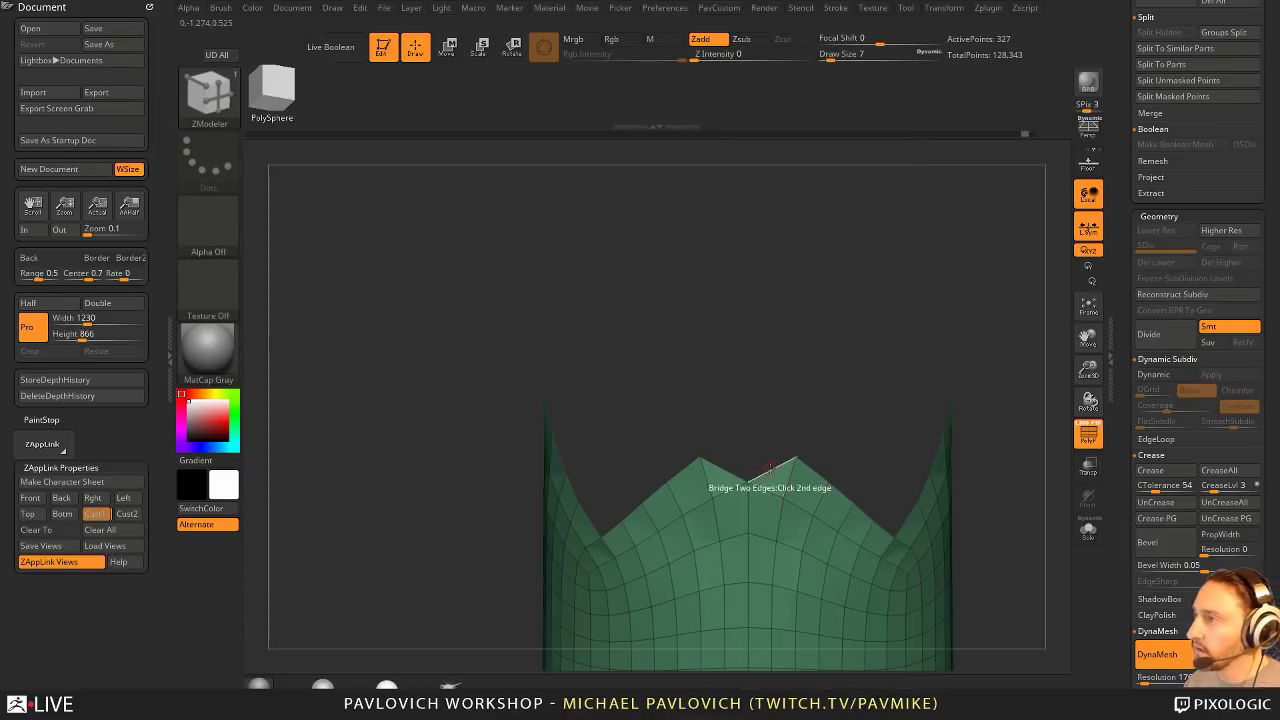
pyautogui.click(770, 468)
# Step: Try Mirror And Weld on the crown and a front-to-back mirror flip, reverting both attempts
pyautogui.press('3')
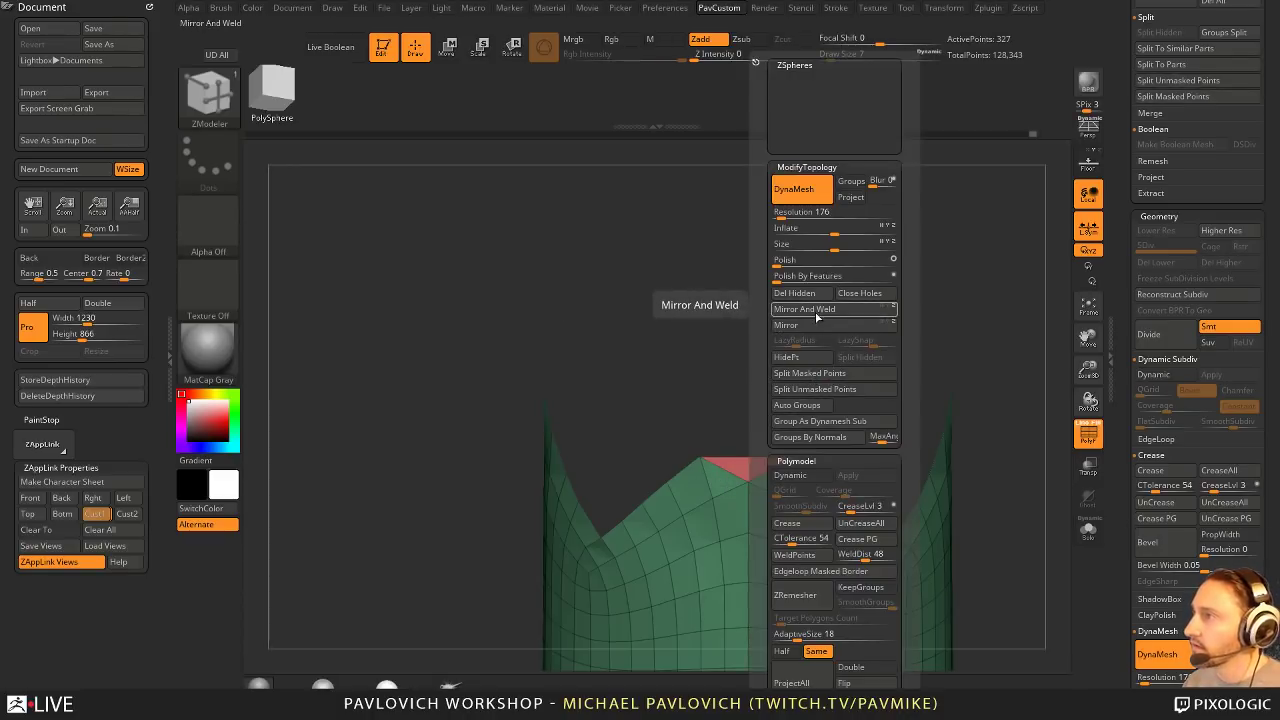
pyautogui.click(818, 315)
pyautogui.hotkey('ctrl', 'z')
pyautogui.press('3')
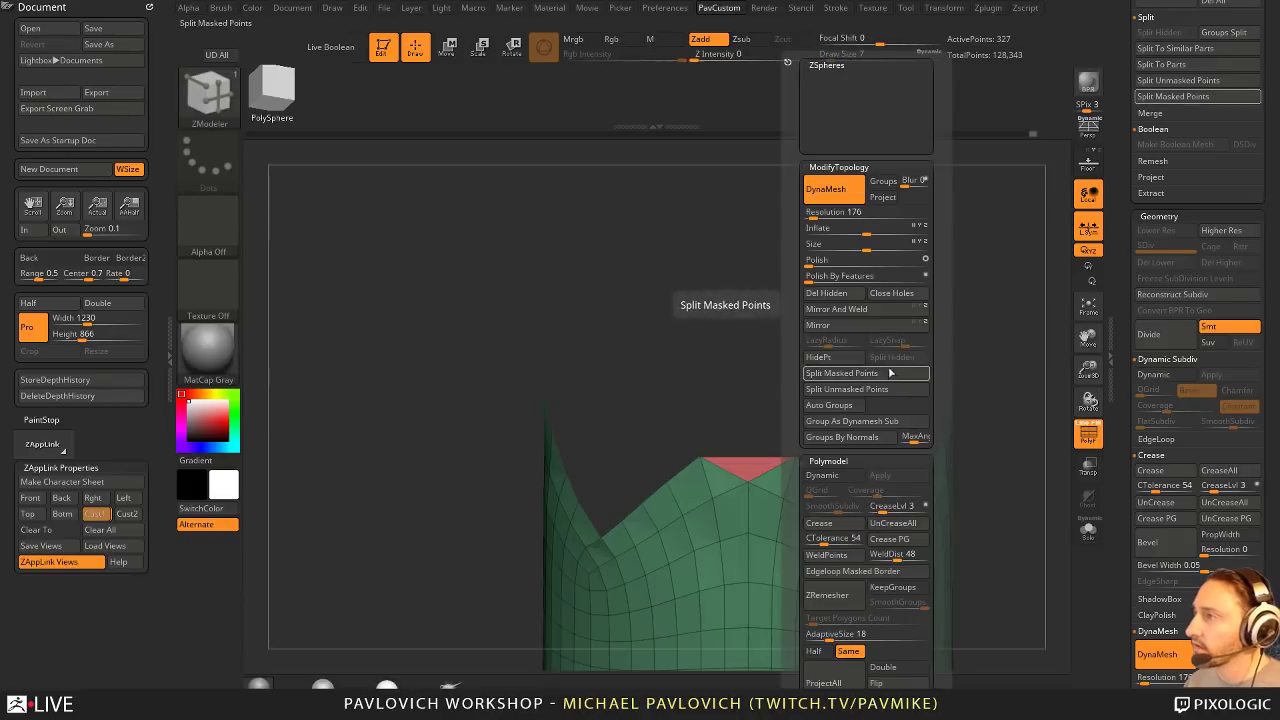
pyautogui.click(912, 325)
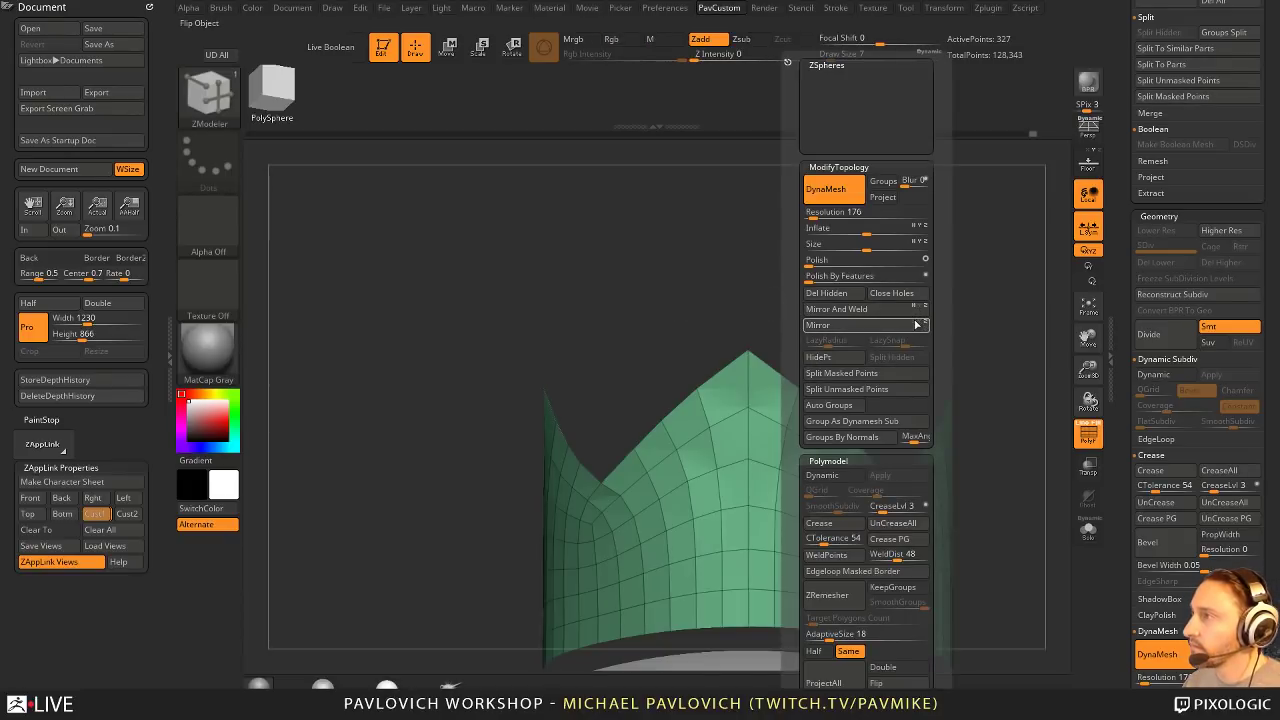
pyautogui.click(916, 325)
pyautogui.click(925, 324)
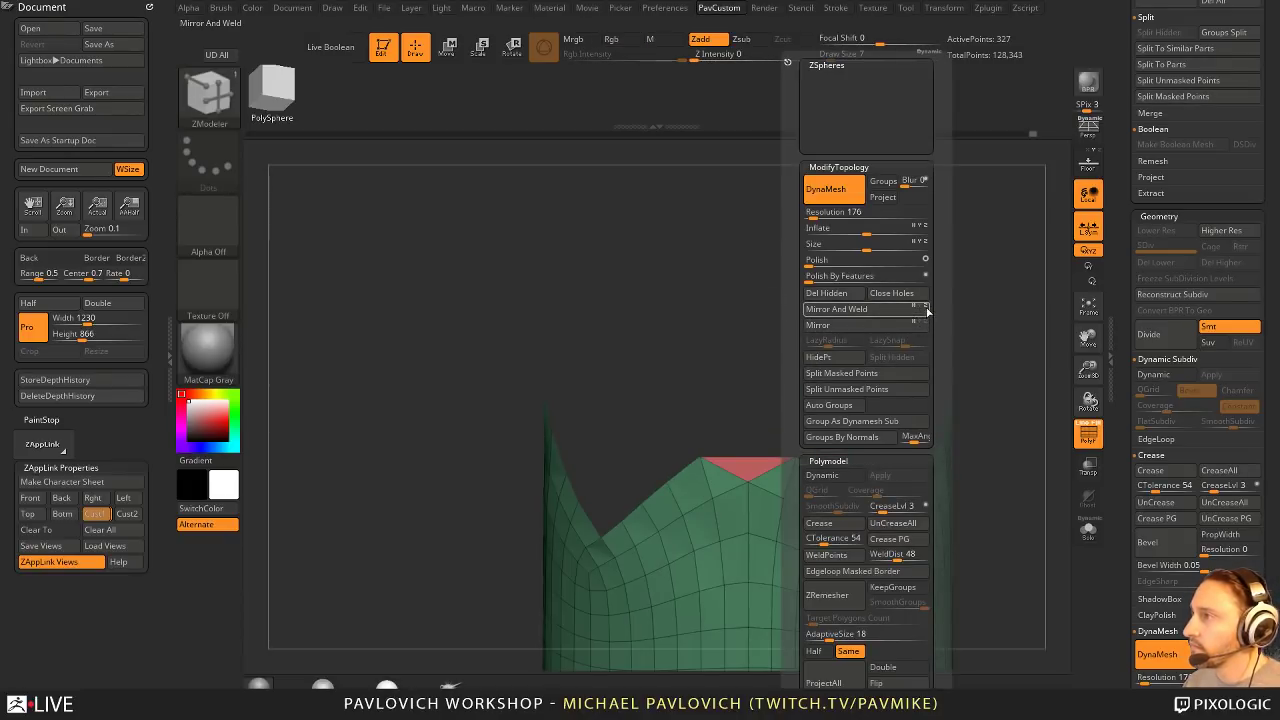
# Step: Limit Mirror And Weld to the X axis and apply it to the crown
pyautogui.click(926, 308)
pyautogui.click(857, 314)
# Step: Pull the middle point of the front notch patch upward into a peak with the Move brush
pyautogui.press('b')
pyautogui.press('m')
pyautogui.press('v')
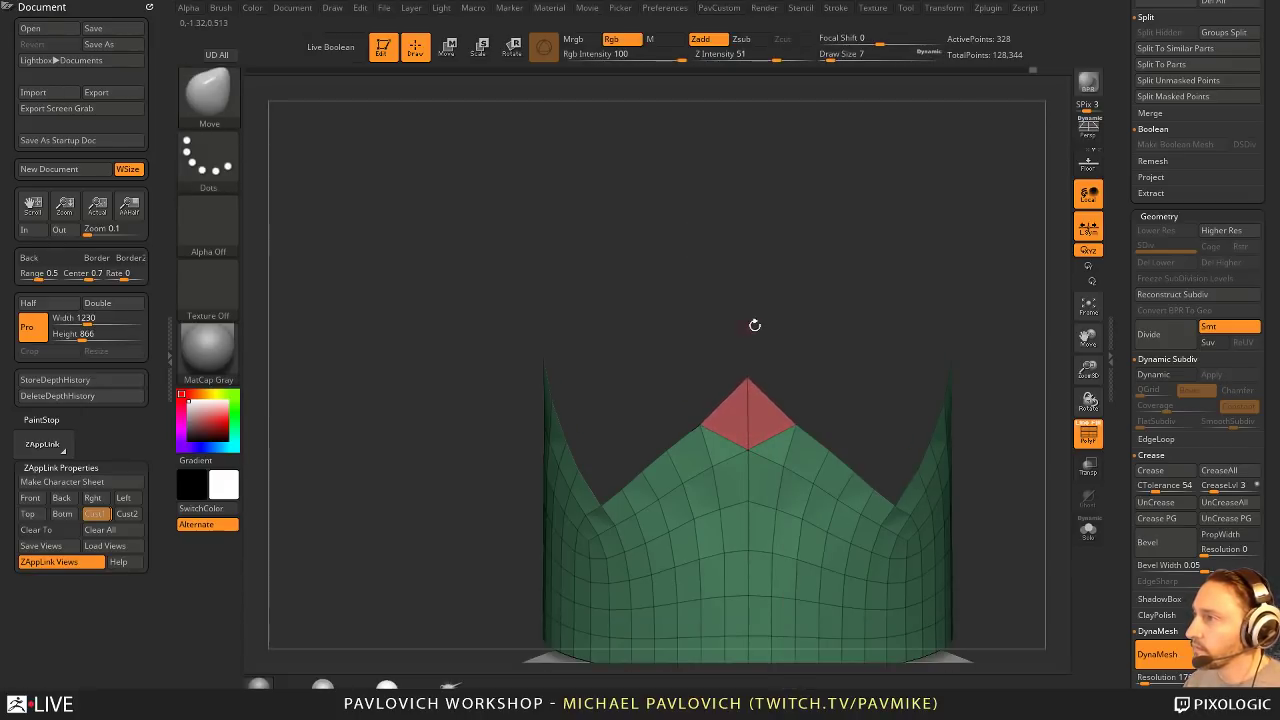
pyautogui.moveTo(755, 325); pyautogui.dragTo(750, 380)
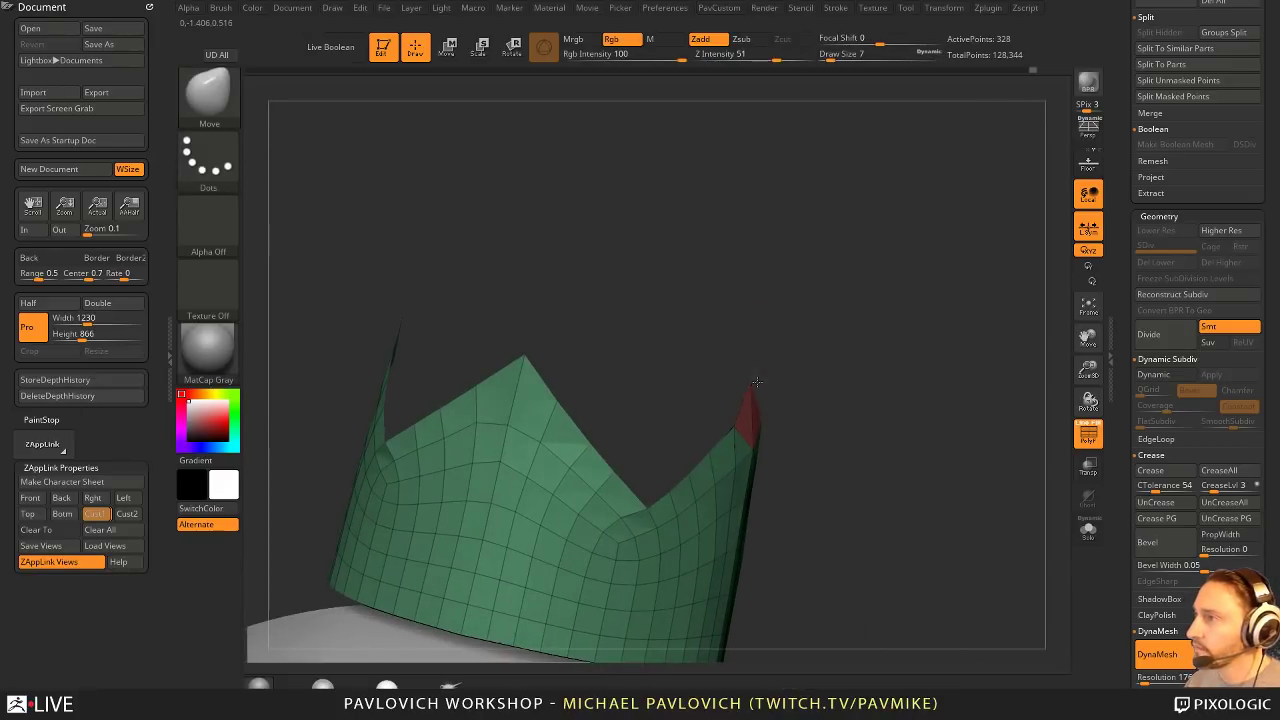
pyautogui.moveTo(812, 408)
pyautogui.keyDown('shift'); pyautogui.mouseDown()
pyautogui.moveTo(831, 371)
pyautogui.moveTo(814, 322)
pyautogui.mouseUp(); pyautogui.keyUp('shift')
# Step: Delete the edges between the front peak's patch and the shell with ZModeler, and undo back to before the peak was raised
pyautogui.press('b')
pyautogui.press('z')
pyautogui.press('m')
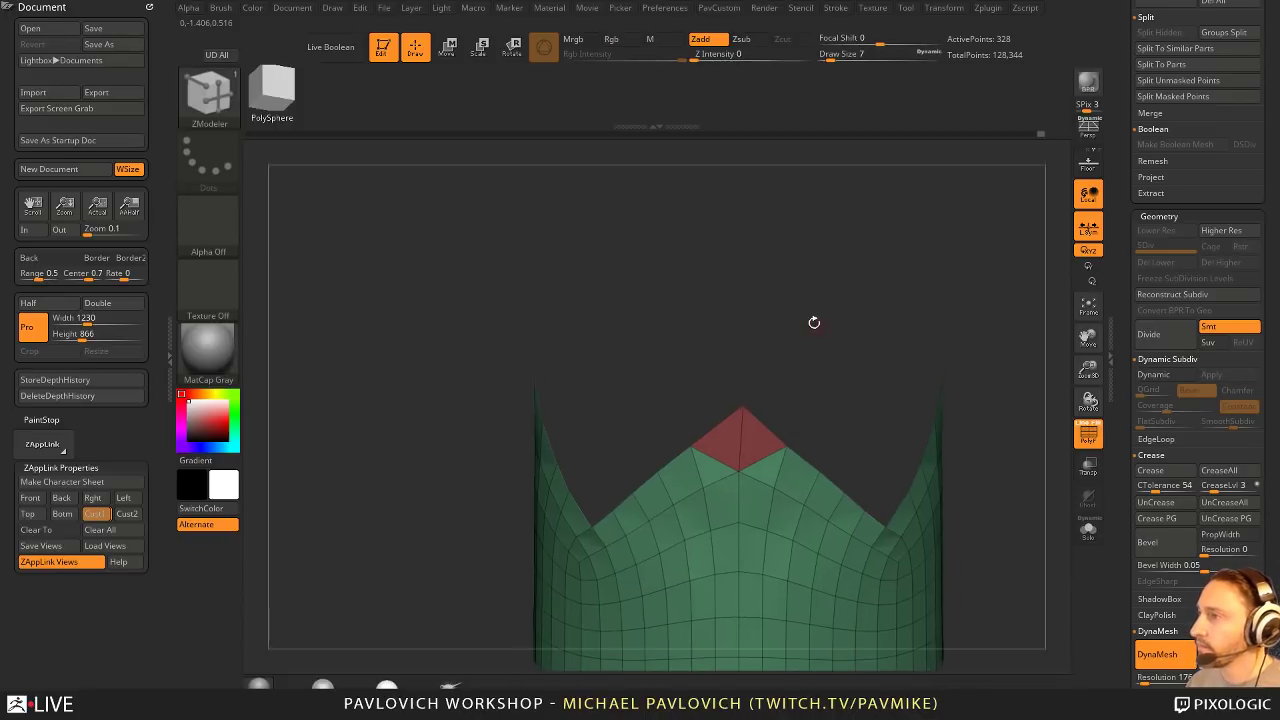
pyautogui.press('space')
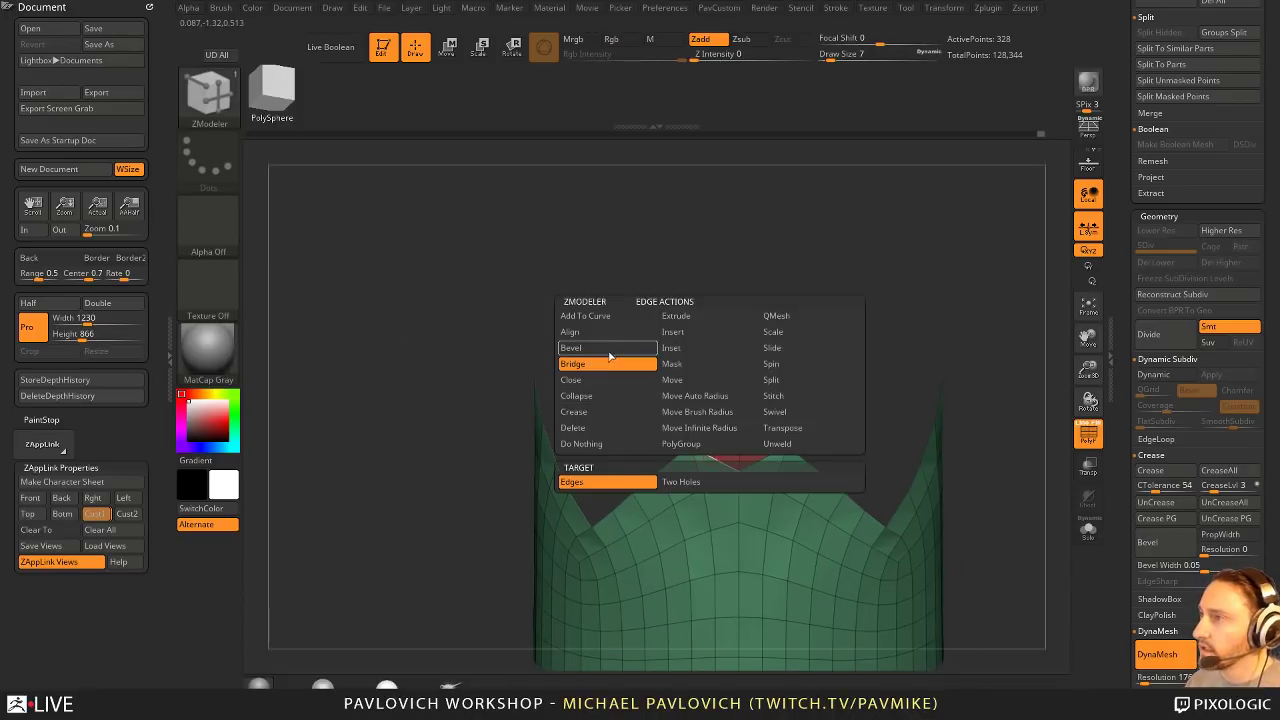
pyautogui.click(601, 416)
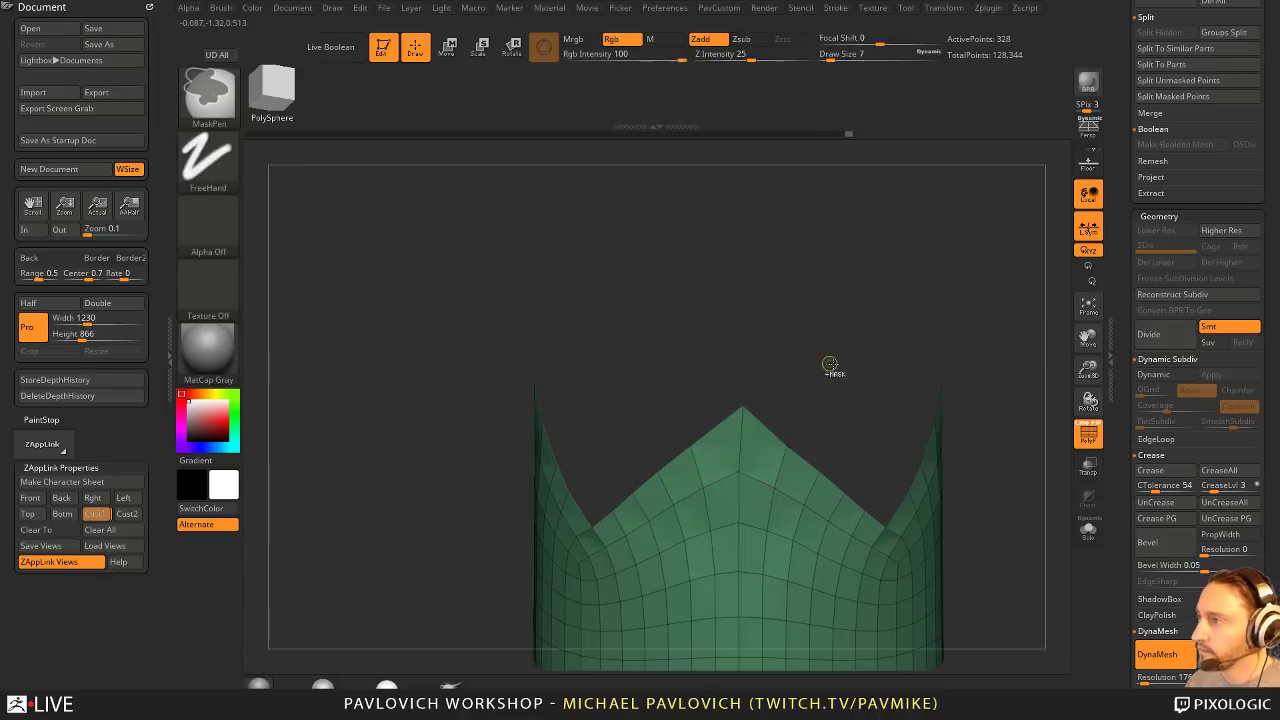
pyautogui.hotkey('ctrl', 'z')
pyautogui.hotkey('ctrl', 'z')
pyautogui.hotkey('ctrl', 'z')
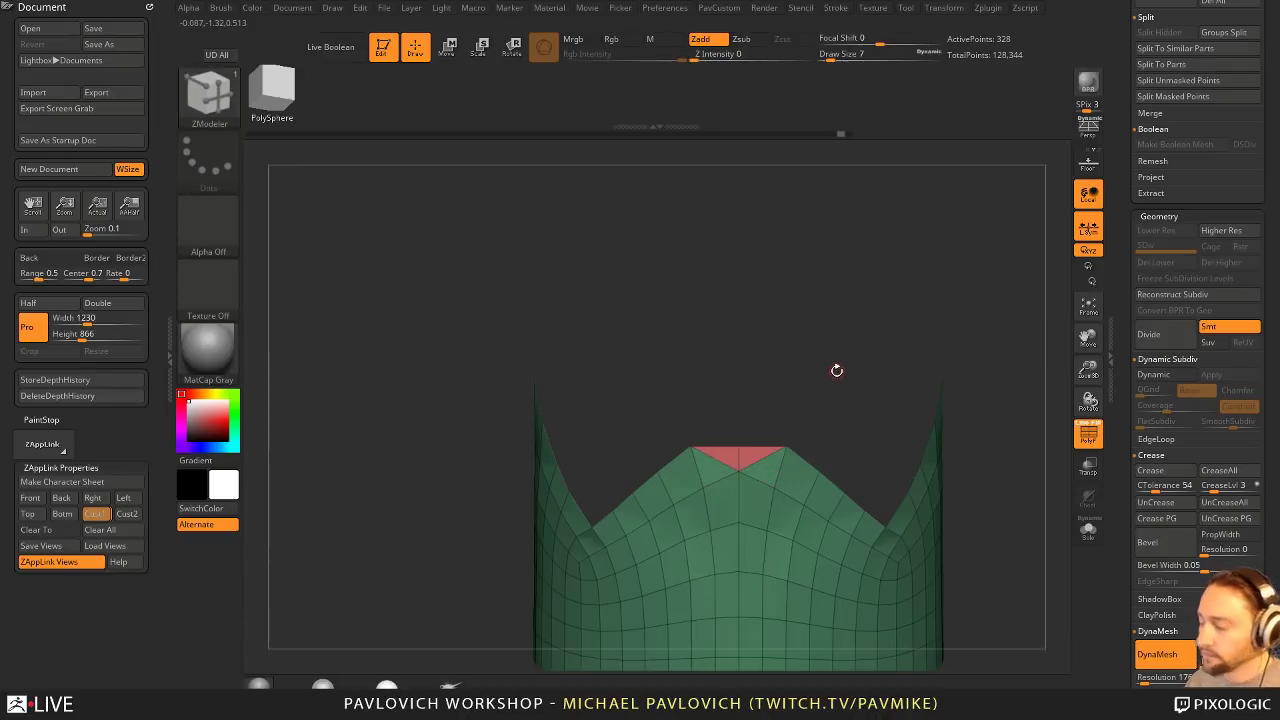
# Step: Pull the middle point of the flat front patch straight up with the Move brush to form a centred peak
pyautogui.press('b')
pyautogui.press('m')
pyautogui.press('v')
pyautogui.moveTo(738, 414); pyautogui.dragTo(739, 365)
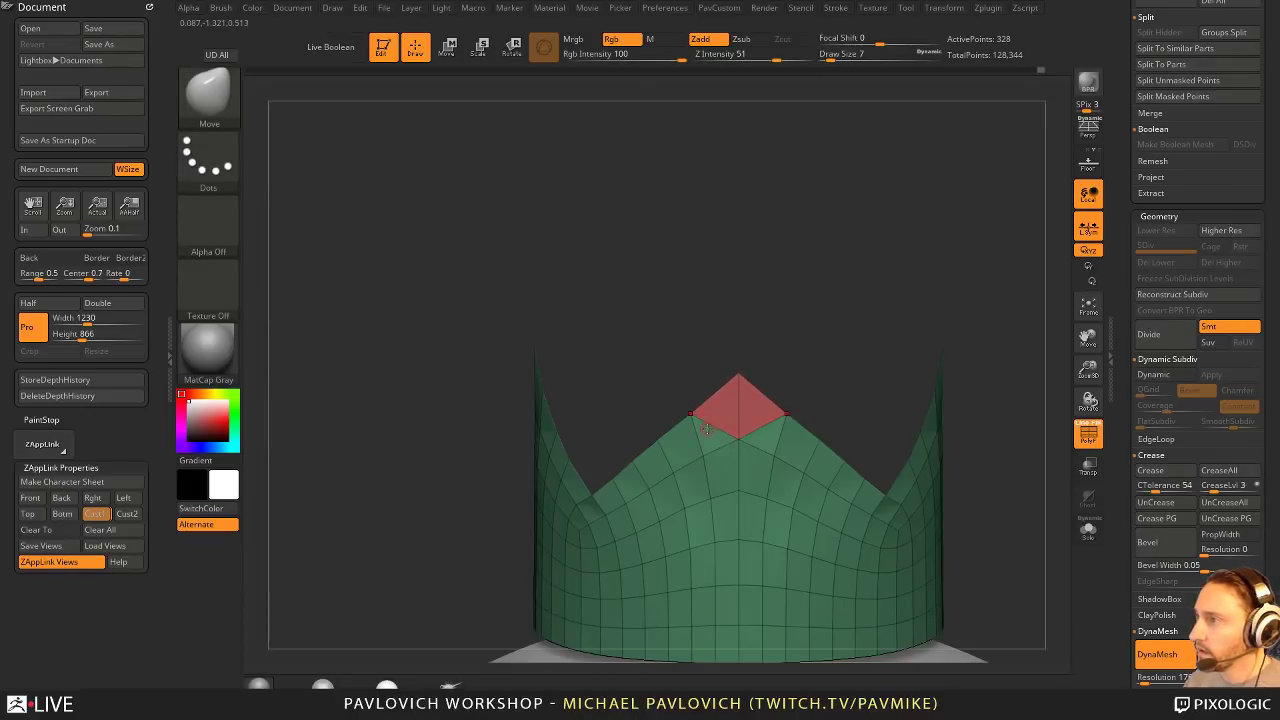
# Step: Use ZModeler's Delete edge action to merge the new peak's patch into the surrounding shell
pyautogui.press('b')
pyautogui.press('z')
pyautogui.press('m')
pyautogui.press('space')
pyautogui.click(713, 457)
pyautogui.moveTo(755, 374)
pyautogui.mouseDown()
pyautogui.moveTo(828, 380)
pyautogui.moveTo(794, 384)
pyautogui.moveTo(837, 363)
pyautogui.moveTo(851, 429)
pyautogui.mouseUp()
# Step: Raise the draw size to 27, thicken the crown shell with QMesh on Polygroup All, and isolate the crown in Solo mode
pyautogui.press('b')
pyautogui.press('m')
pyautogui.press('v')
pyautogui.press('b')
pyautogui.press('z')
pyautogui.press('m')
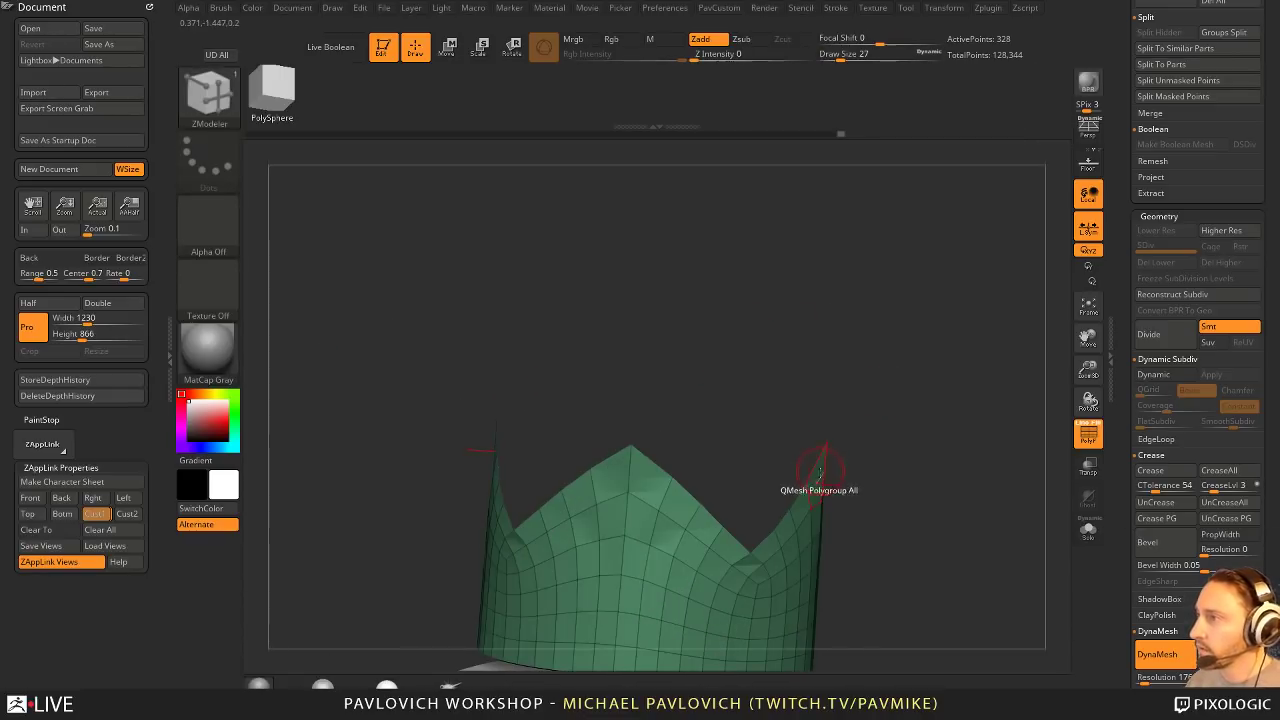
pyautogui.press('space')
pyautogui.moveTo(816, 482); pyautogui.dragTo(836, 475)
pyautogui.keyDown('alt'); pyautogui.moveTo(916, 465); pyautogui.dragTo(1072, 459); pyautogui.keyUp('alt')
pyautogui.press('space')
pyautogui.click(1087, 528)
pyautogui.press('f')
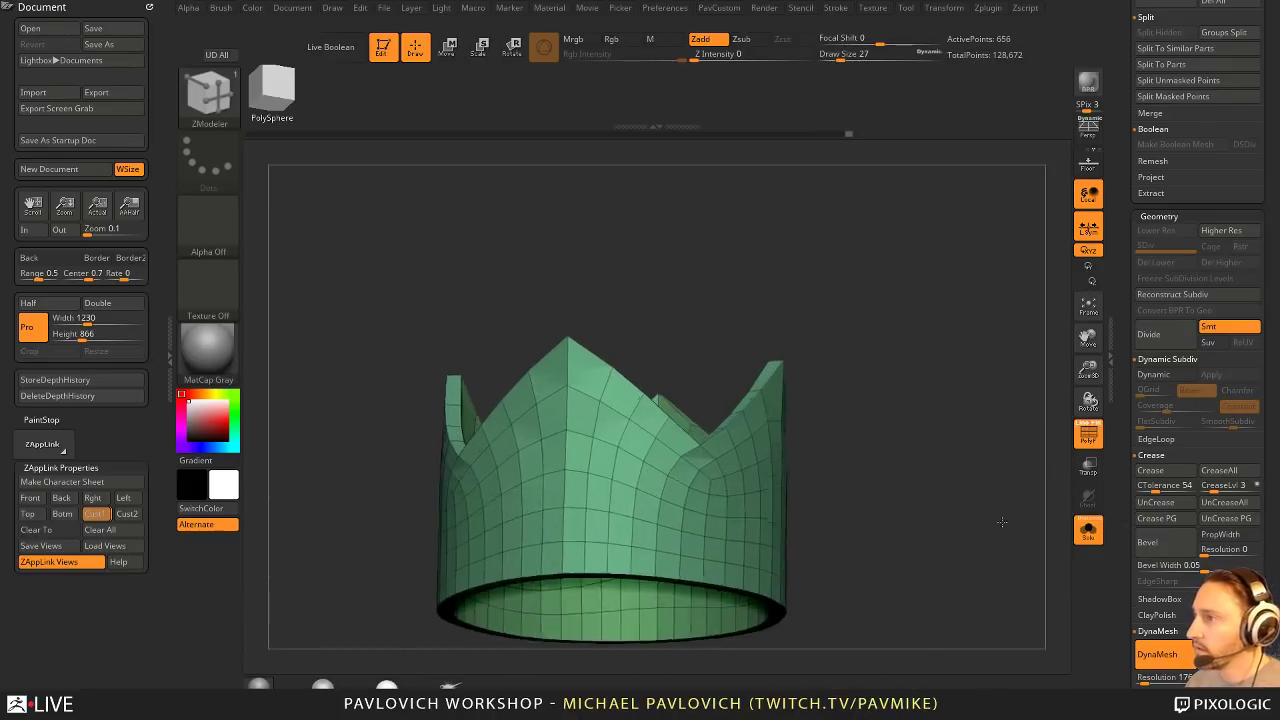
# Step: Set QMesh's target to Polygroup Island and extrude the crown's bottom rim downward into an extra band
pyautogui.moveTo(1002, 522); pyautogui.dragTo(871, 448)
pyautogui.press('space')
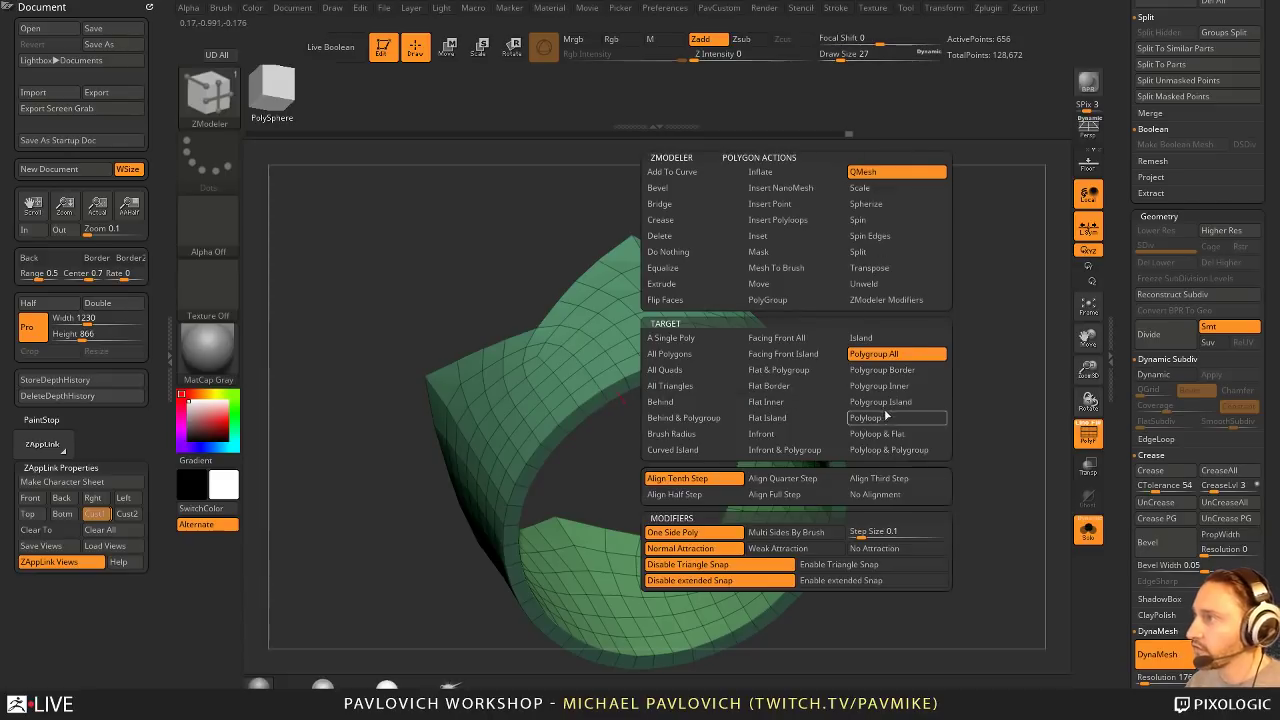
pyautogui.click(887, 403)
pyautogui.moveTo(906, 374); pyautogui.dragTo(838, 410)
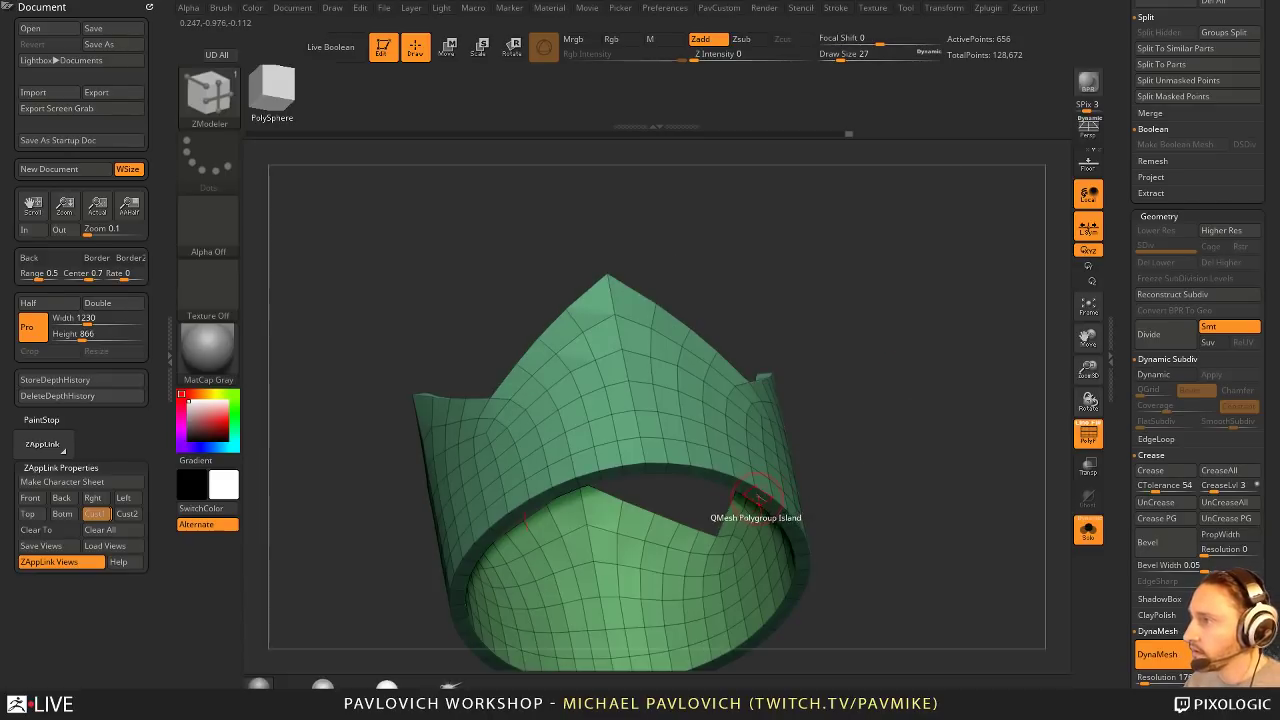
pyautogui.moveTo(757, 499); pyautogui.dragTo(765, 530)
pyautogui.moveTo(857, 427); pyautogui.dragTo(871, 497)
pyautogui.press('f')
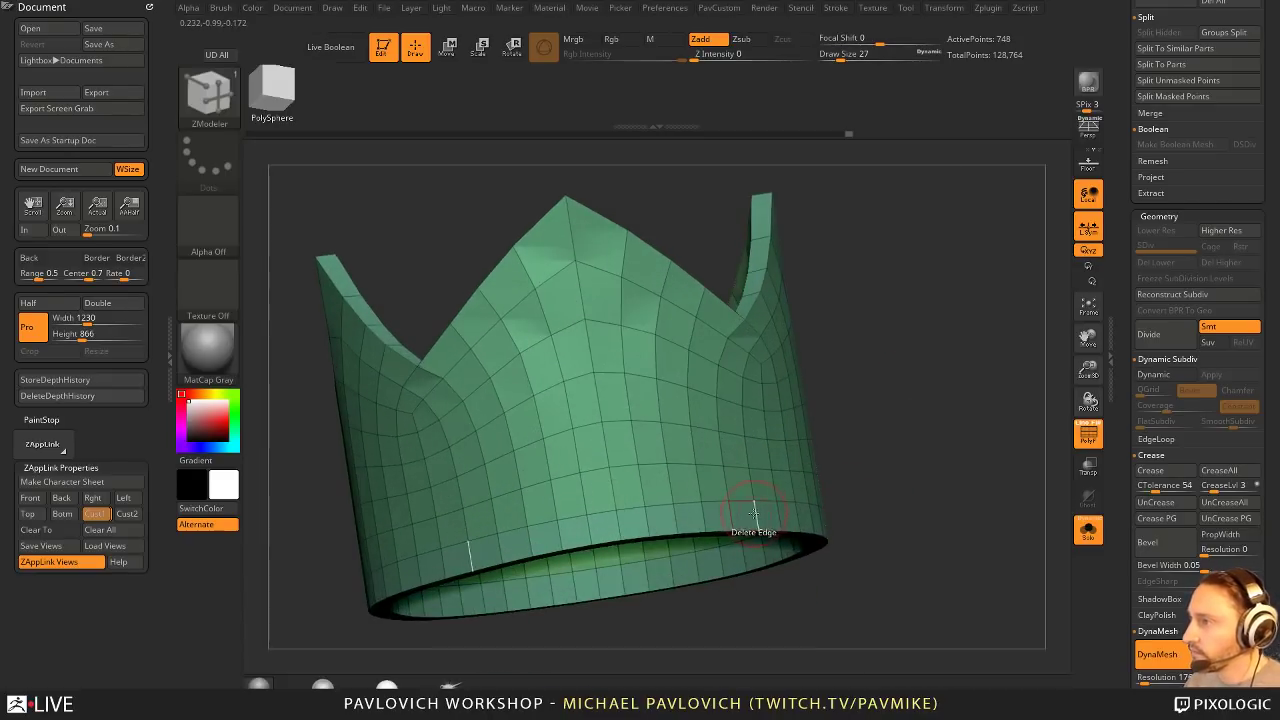
# Step: Extrude the band around the crown's base outward with QMesh to form a raised lip
pyautogui.press('space')
pyautogui.click(743, 335)
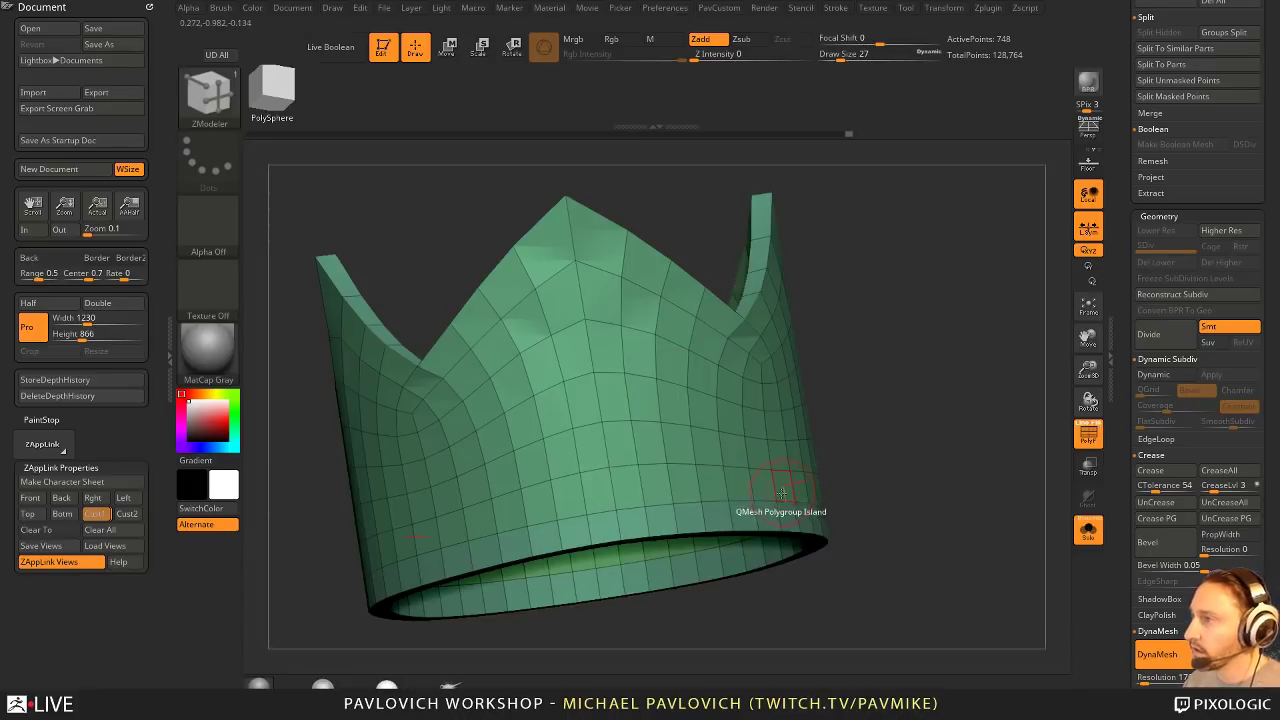
pyautogui.moveTo(782, 492); pyautogui.dragTo(913, 497)
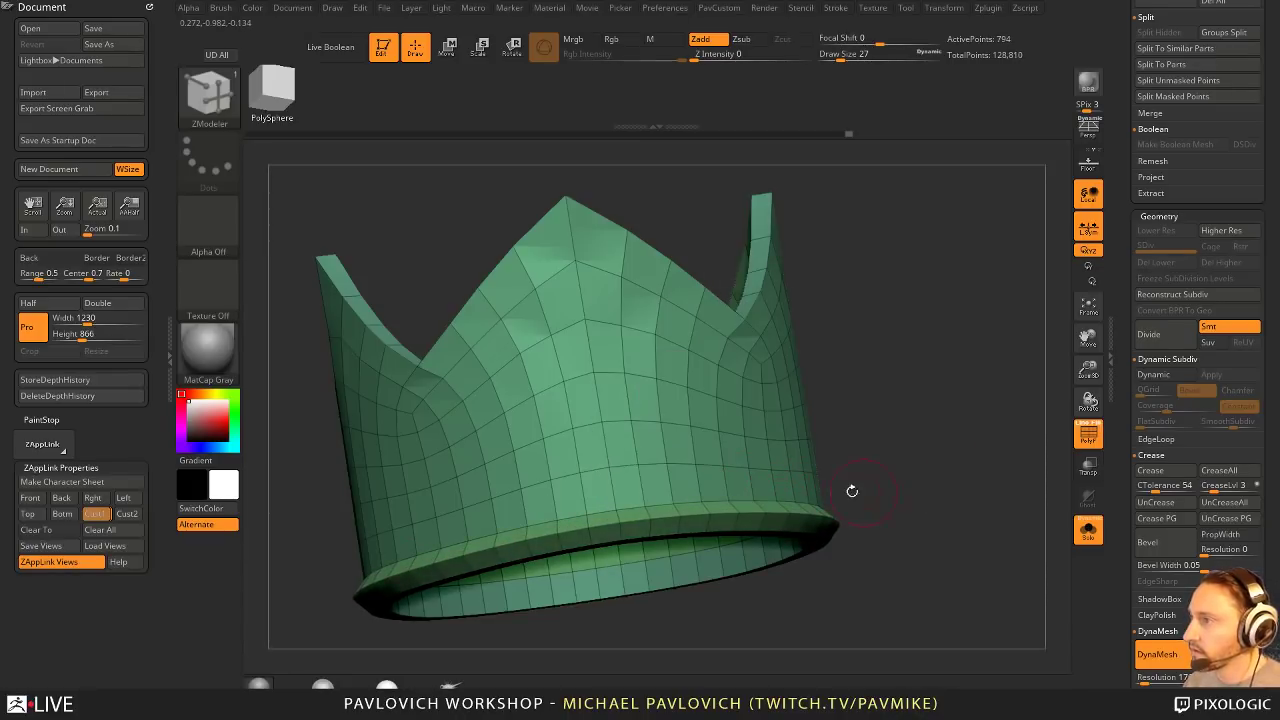
pyautogui.moveTo(804, 514); pyautogui.dragTo(958, 440)
# Step: Regroup the crown's polygons with Groups By Normals, using a maximum angle of about 48
pyautogui.press('space')
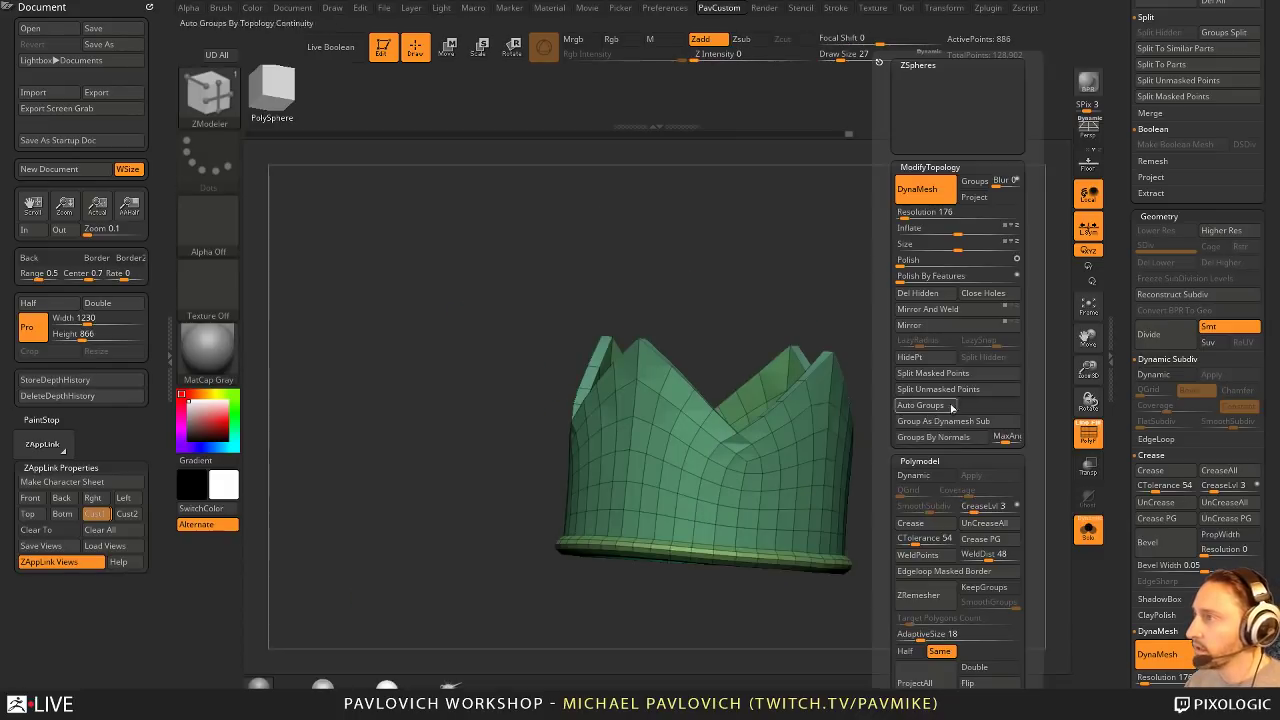
pyautogui.click(962, 442)
pyautogui.press('space')
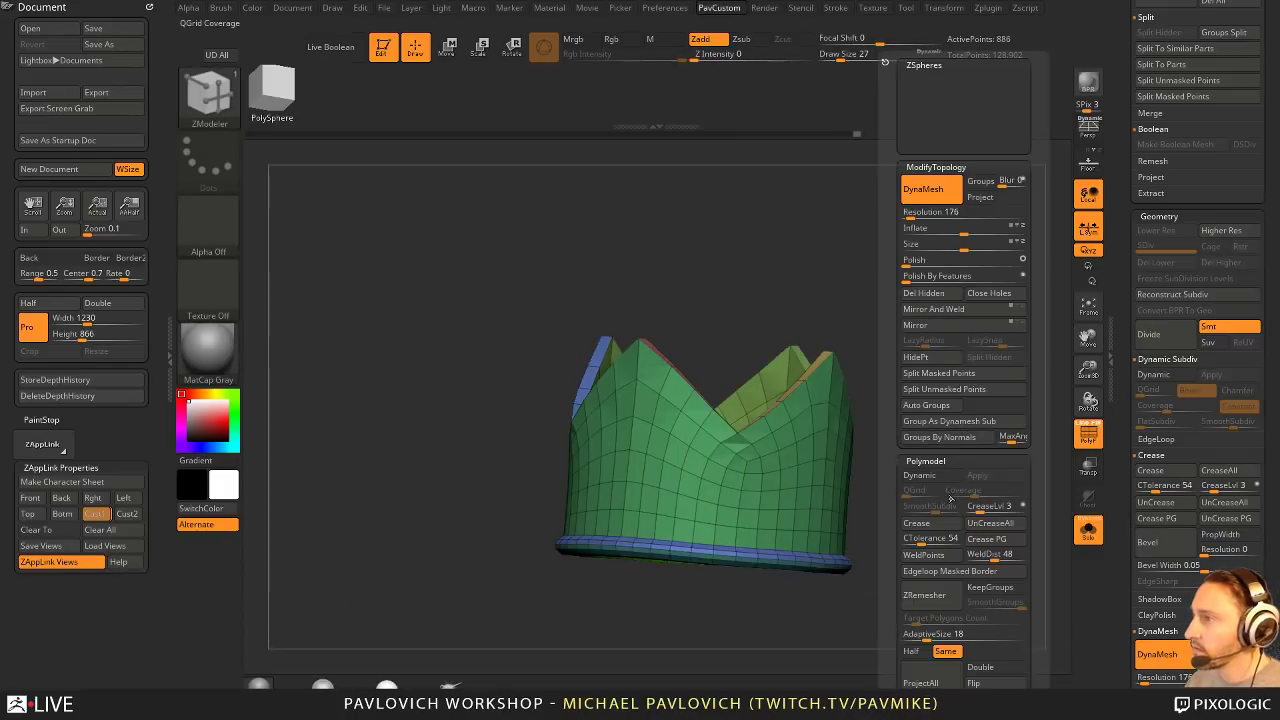
pyautogui.keyDown('alt'); pyautogui.moveTo(953, 498); pyautogui.dragTo(1011, 466); pyautogui.keyUp('alt')
pyautogui.press('c')
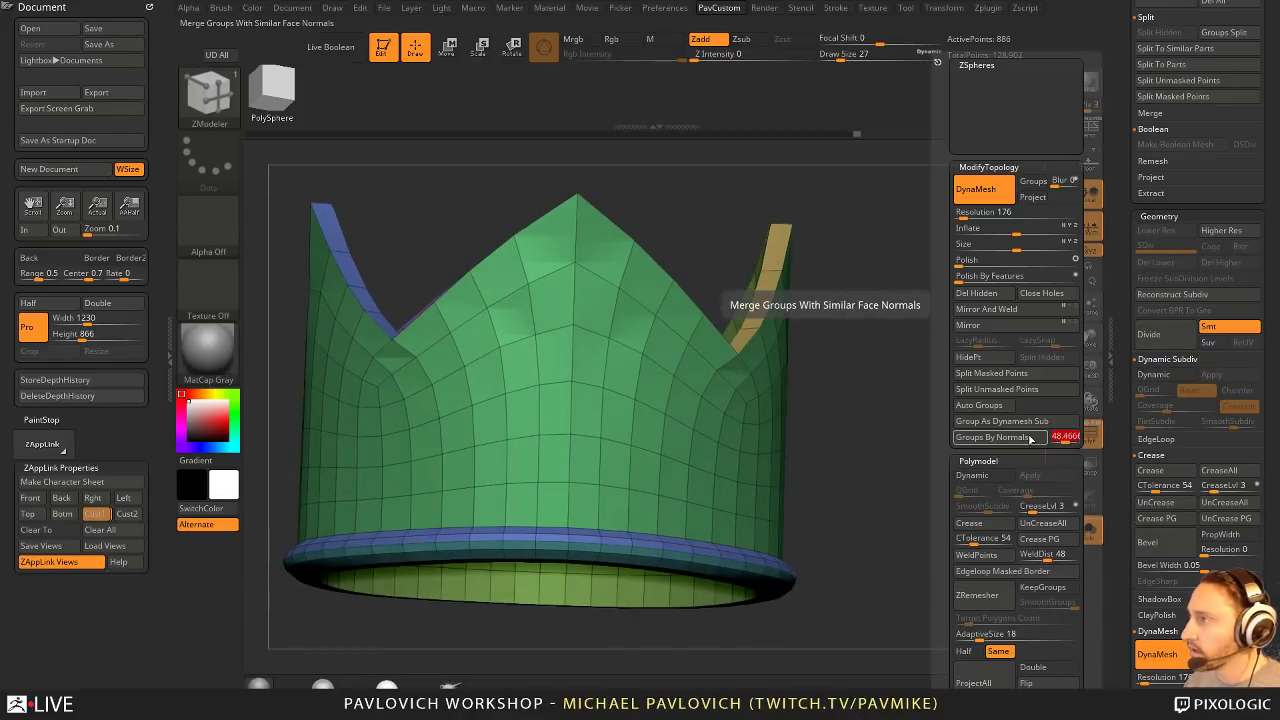
pyautogui.click(1032, 440)
# Step: Crease the crown's polygroup borders and turn on Dynamic Subdiv to preview the smoothed surface
pyautogui.press('c')
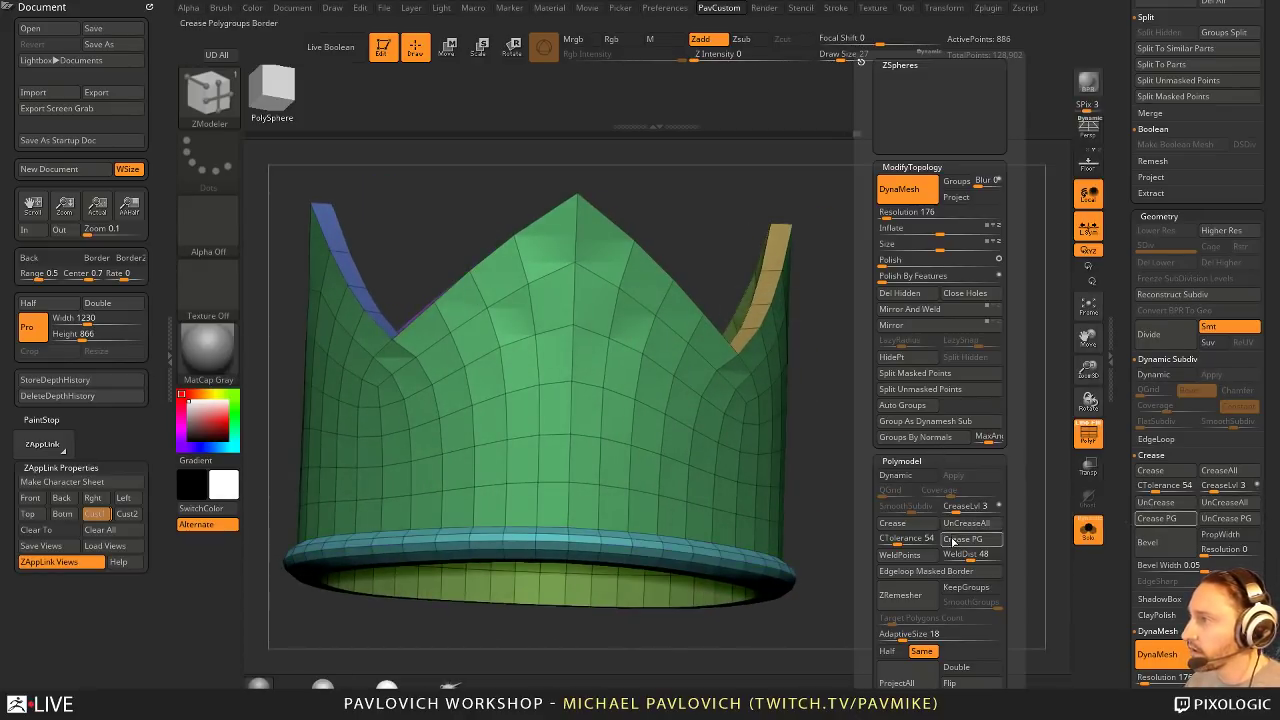
pyautogui.press('d')
pyautogui.moveTo(956, 447); pyautogui.dragTo(934, 444)
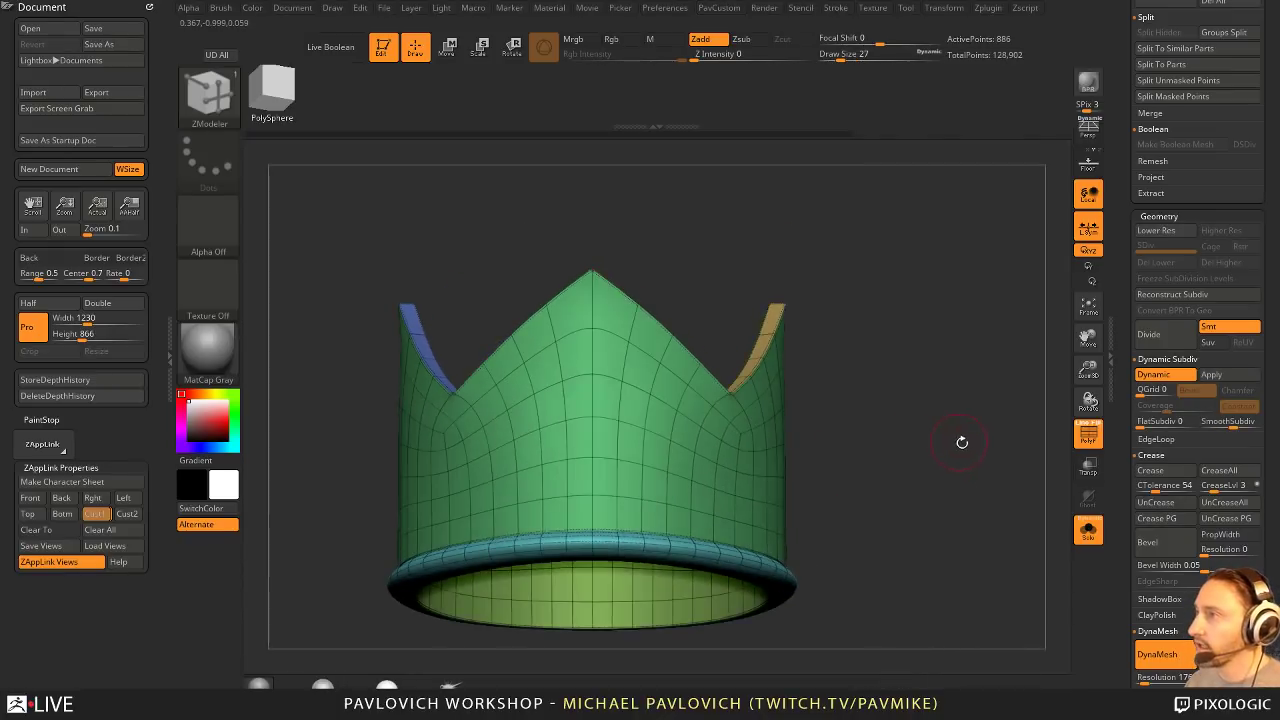
pyautogui.press('c')
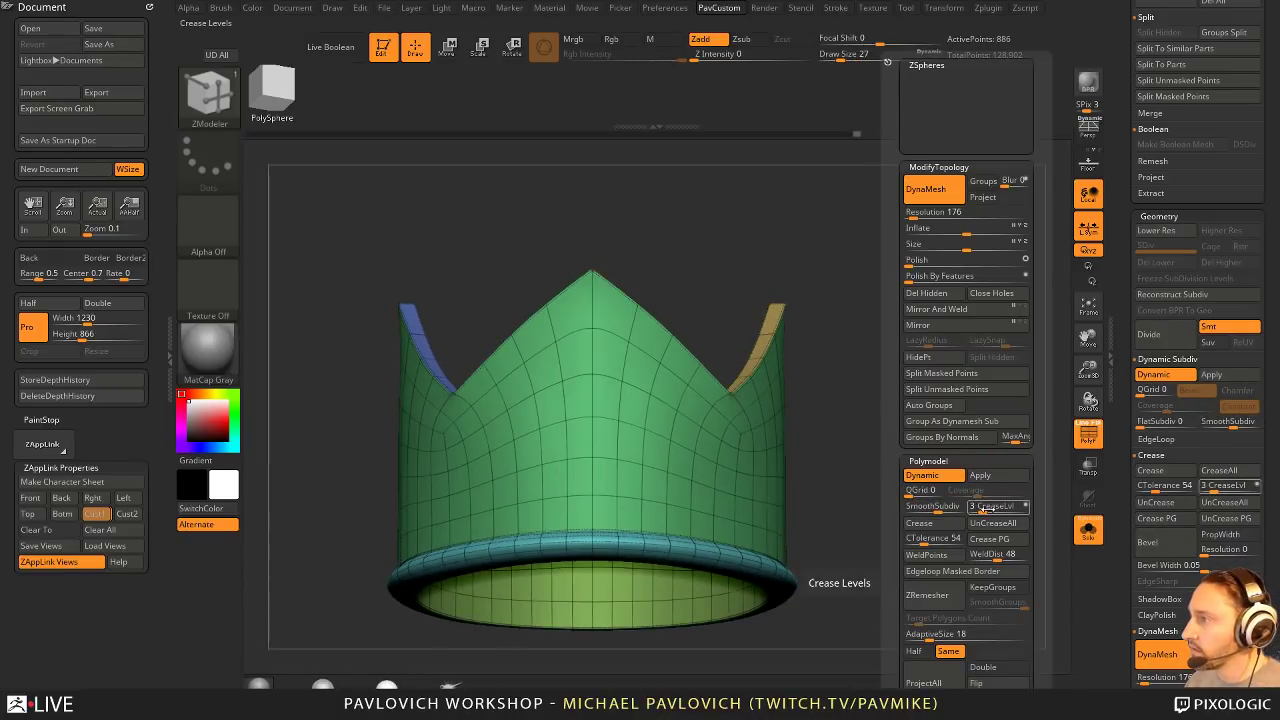
# Step: Show the whole character without polyframe, recall the first custom view over the reference image, and enable perspective
pyautogui.click(1088, 529)
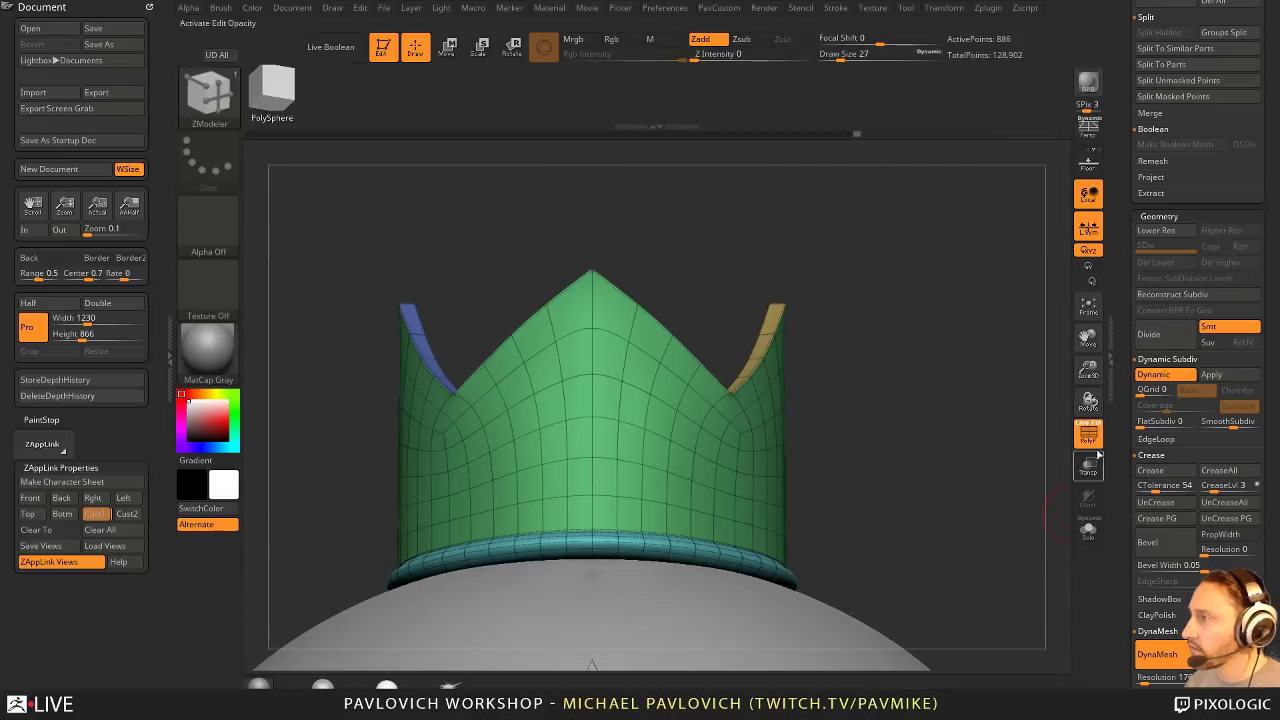
pyautogui.click(1088, 430)
pyautogui.keyDown('alt'); pyautogui.moveTo(976, 449); pyautogui.dragTo(929, 383); pyautogui.keyUp('alt')
pyautogui.moveTo(929, 383); pyautogui.dragTo(959, 419)
pyautogui.hotkey('shift', 'z')
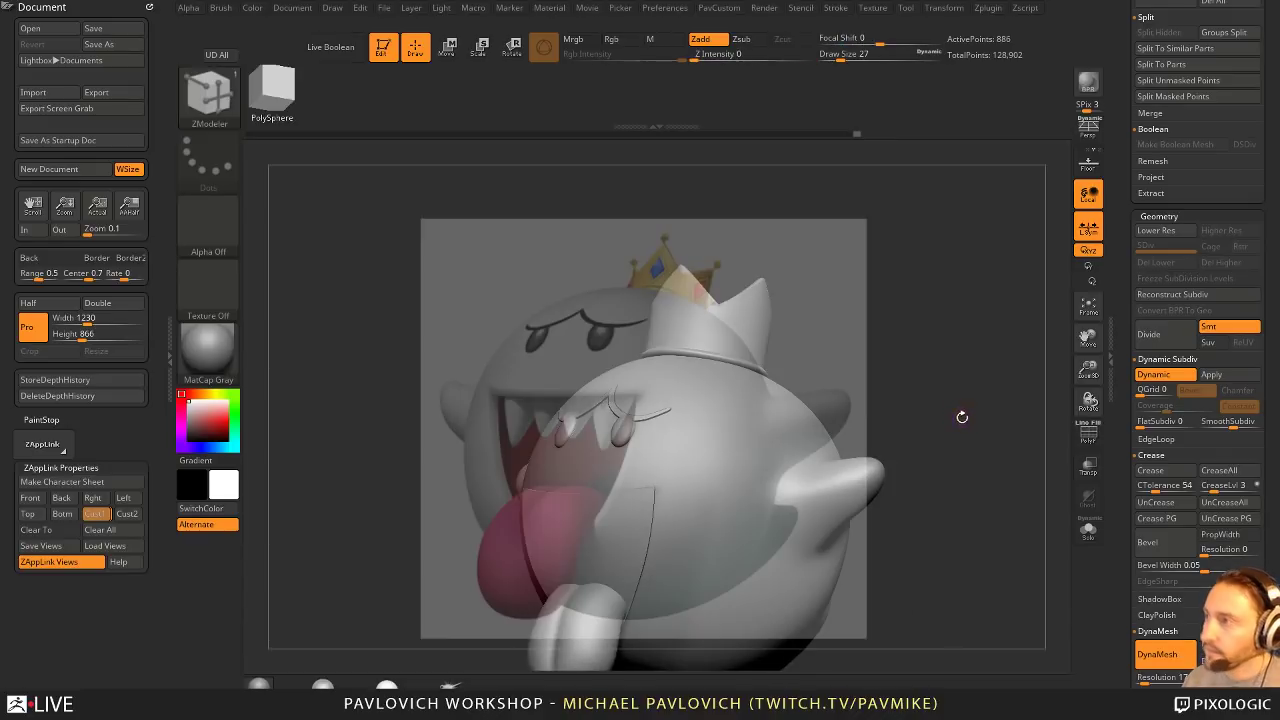
pyautogui.click(104, 517)
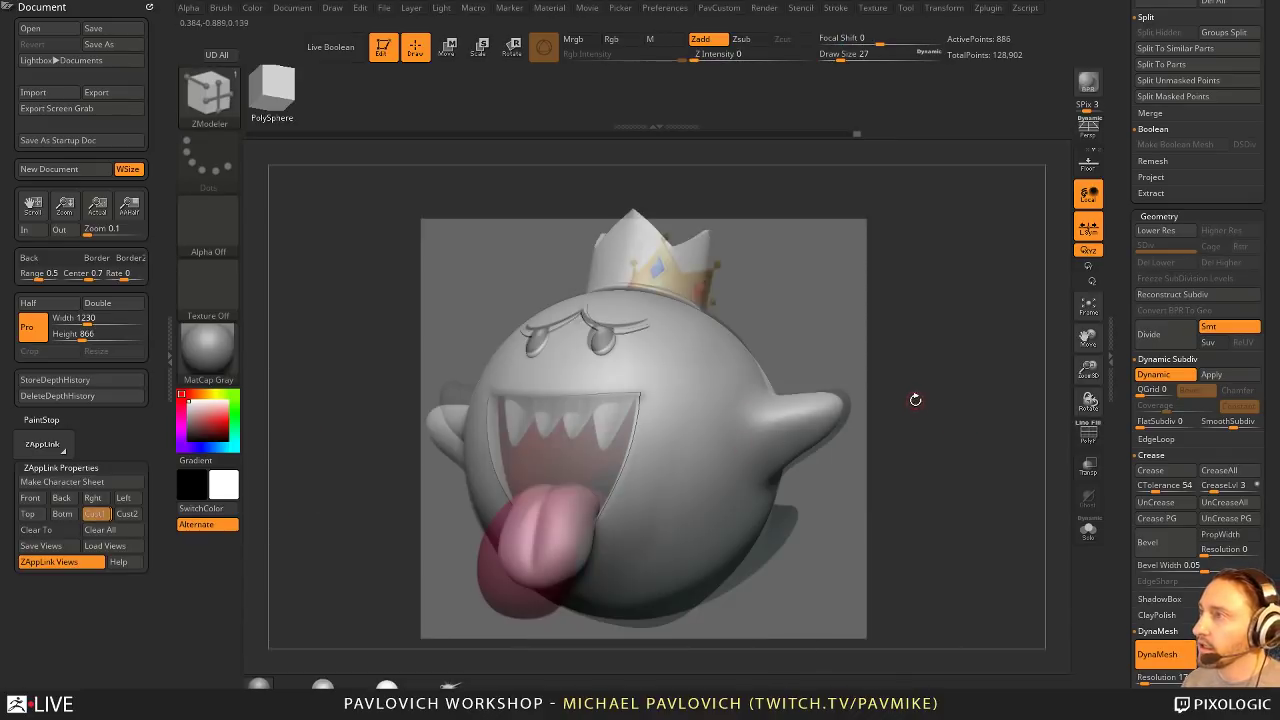
pyautogui.click(1088, 128)
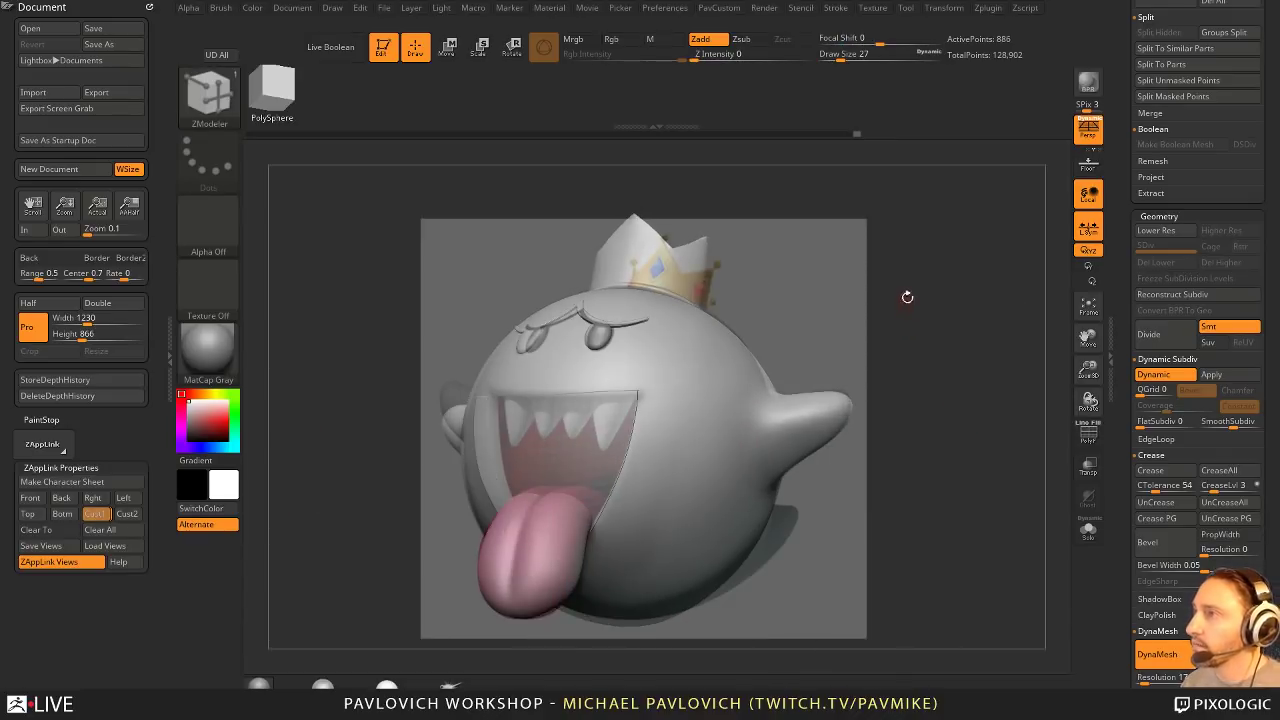
# Step: Scale and move the crown to match the reference crown in the first custom view, centring the transform gizmo on it
pyautogui.press('w')
pyautogui.moveTo(656, 247); pyautogui.dragTo(686, 290)
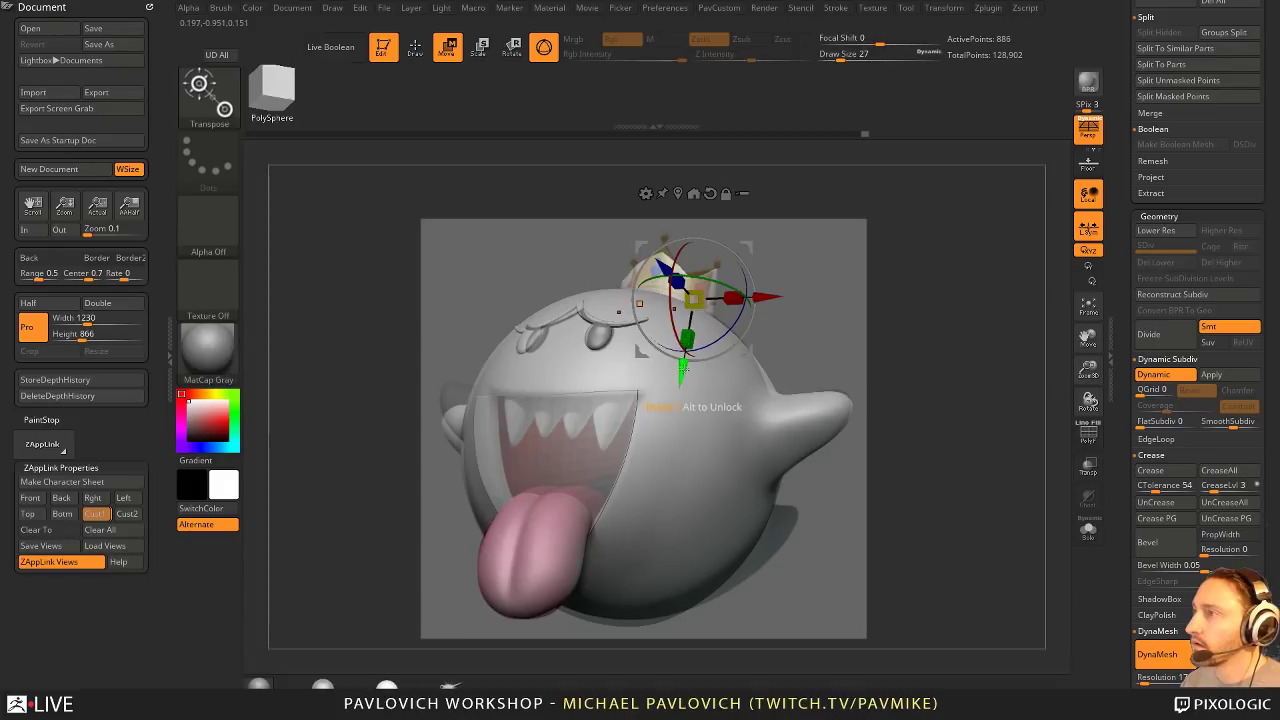
pyautogui.moveTo(683, 369); pyautogui.dragTo(684, 362)
pyautogui.moveTo(972, 346)
pyautogui.mouseDown()
pyautogui.moveTo(1015, 392)
pyautogui.moveTo(983, 395)
pyautogui.mouseUp()
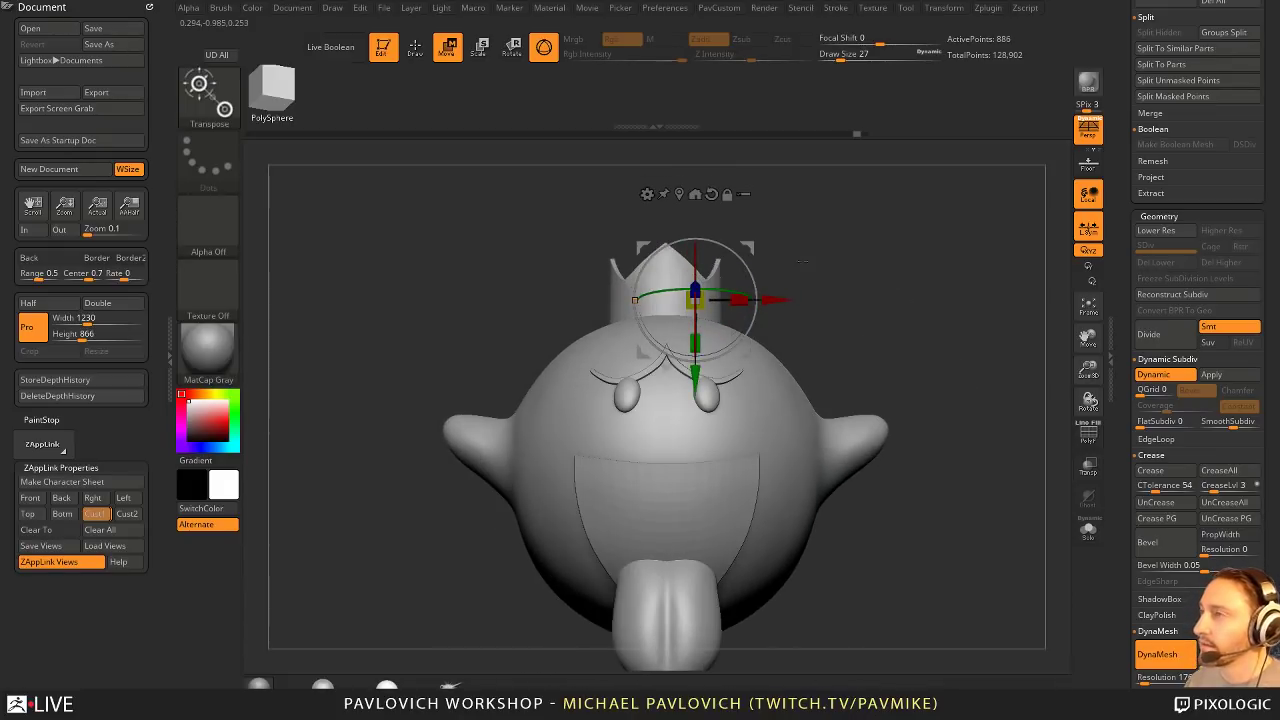
pyautogui.click(695, 194)
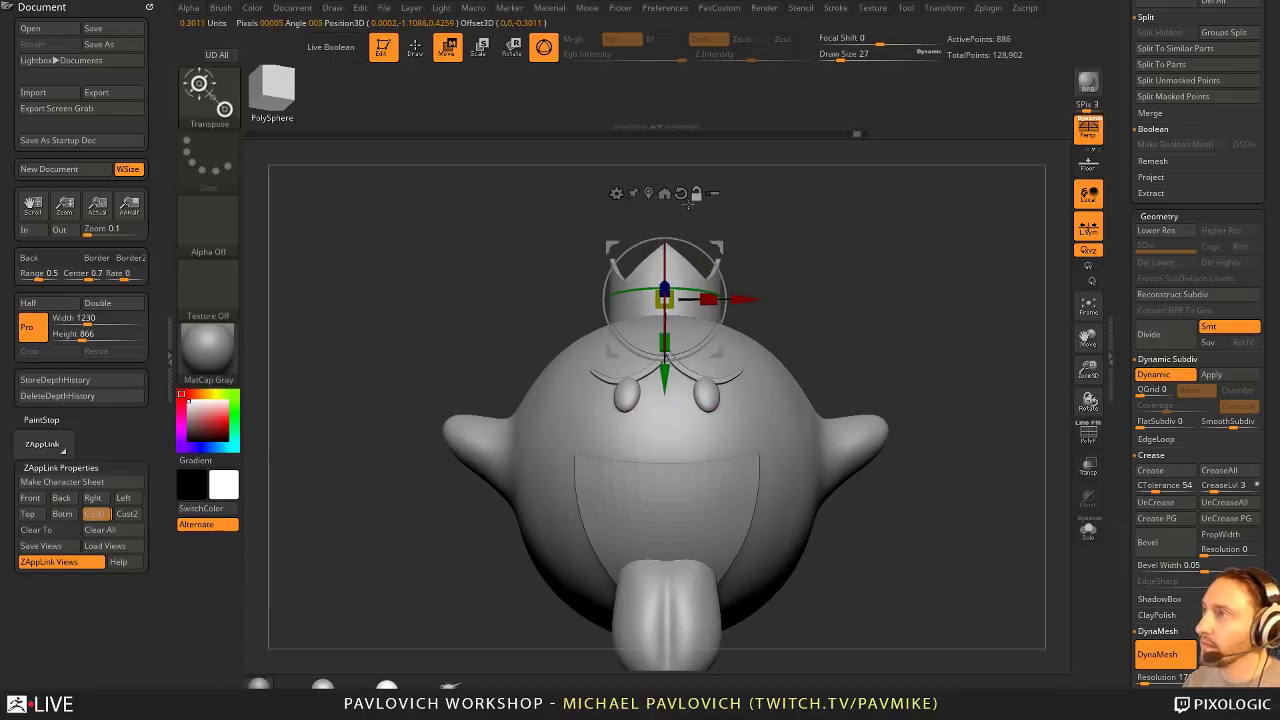
pyautogui.click(106, 516)
pyautogui.hotkey('shift', 'z')
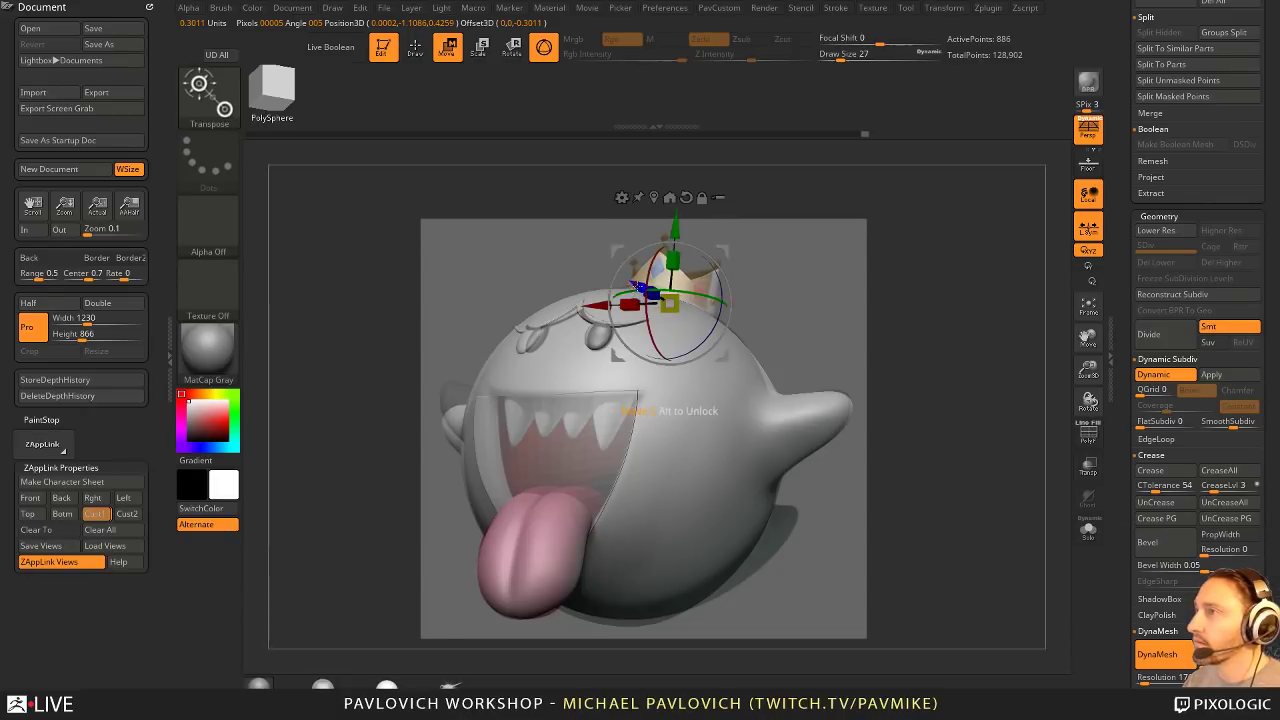
pyautogui.press('q')
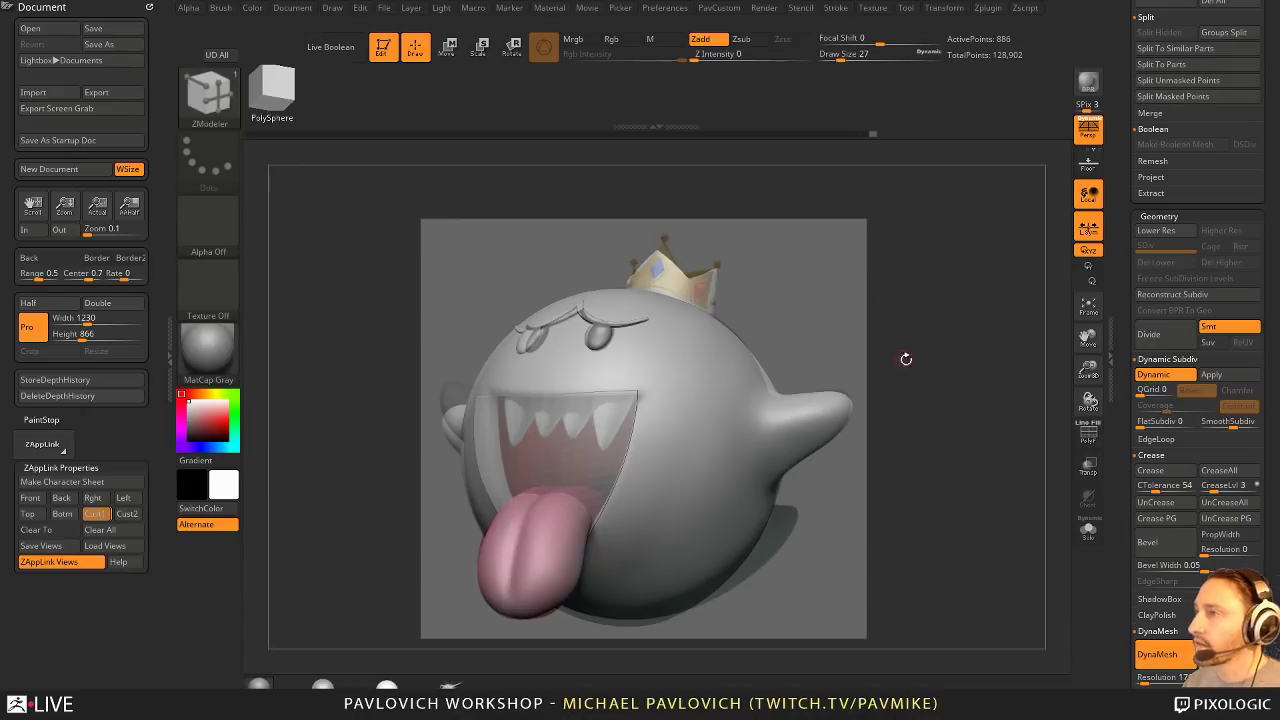
# Step: Nudge the crown down against the head from a side view and compare it with the reference in the first custom view
pyautogui.moveTo(903, 357)
pyautogui.mouseDown()
pyautogui.moveTo(923, 357)
pyautogui.moveTo(931, 400)
pyautogui.moveTo(946, 400)
pyautogui.moveTo(874, 373)
pyautogui.mouseUp()
pyautogui.press('w')
pyautogui.moveTo(740, 312)
pyautogui.mouseDown()
pyautogui.moveTo(744, 328)
pyautogui.moveTo(730, 305)
pyautogui.mouseUp()
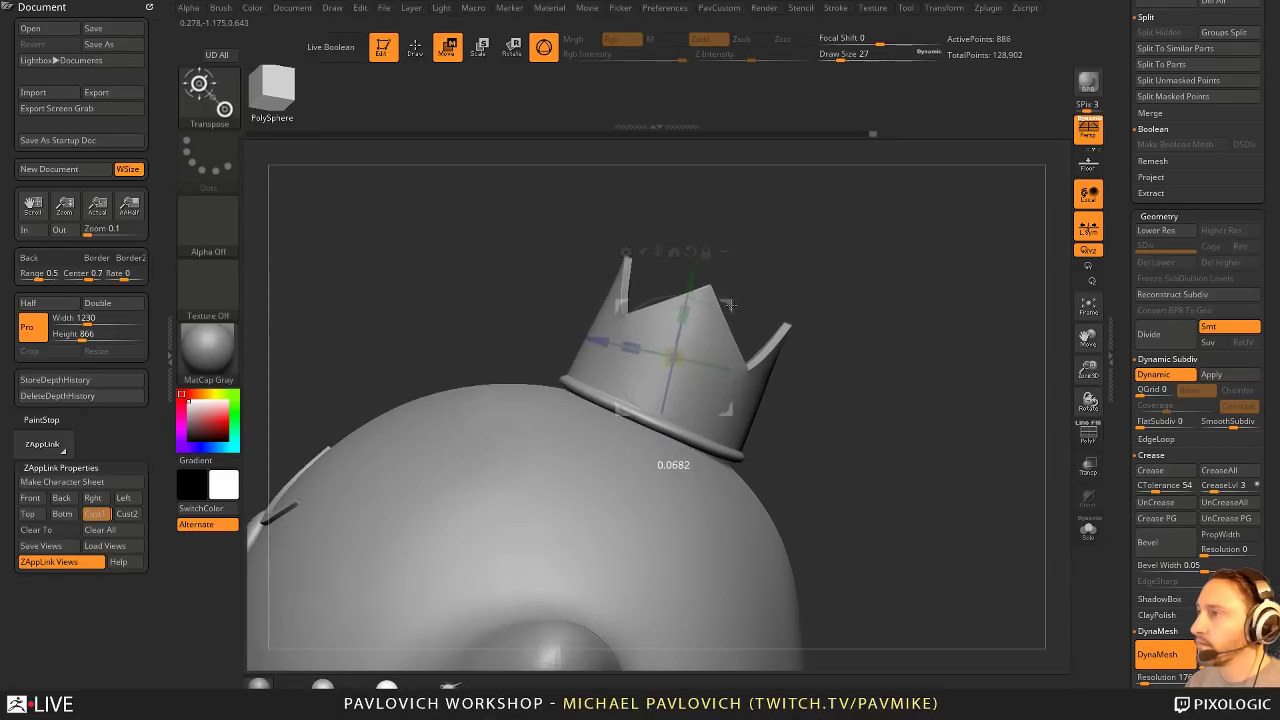
pyautogui.hotkey('shift', 'z')
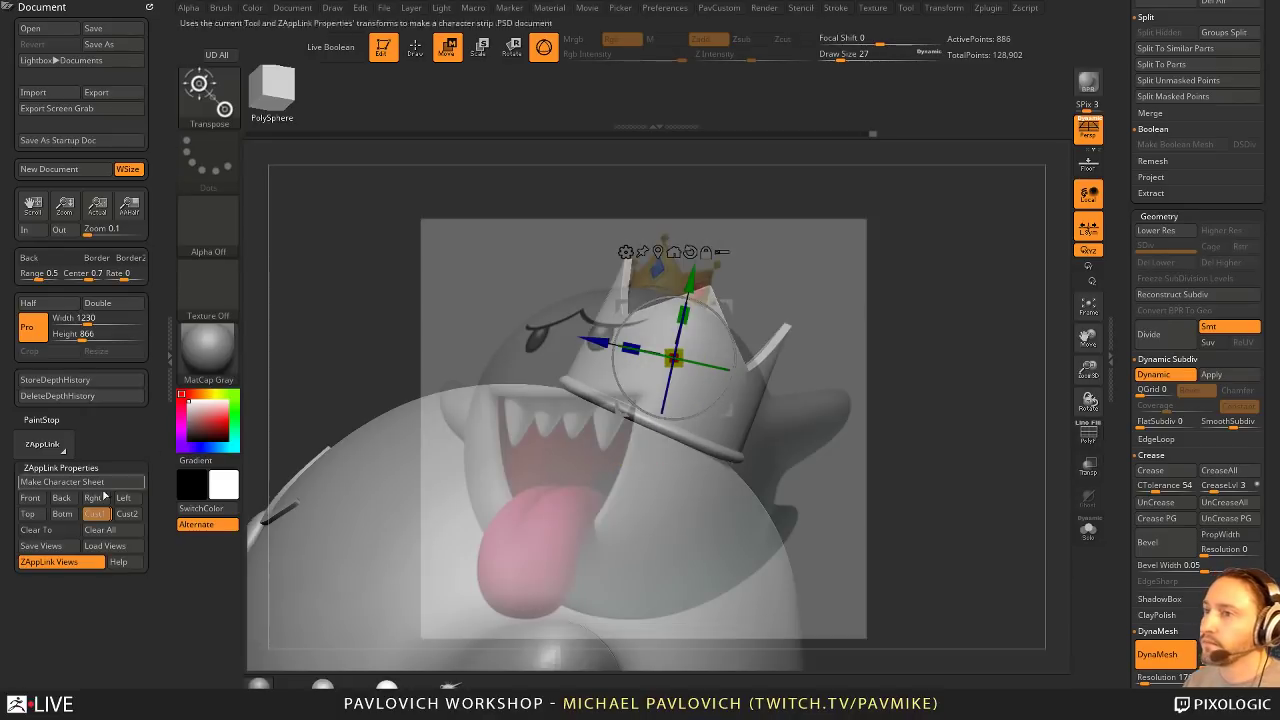
pyautogui.click(98, 513)
pyautogui.press('q')
pyautogui.press('w')
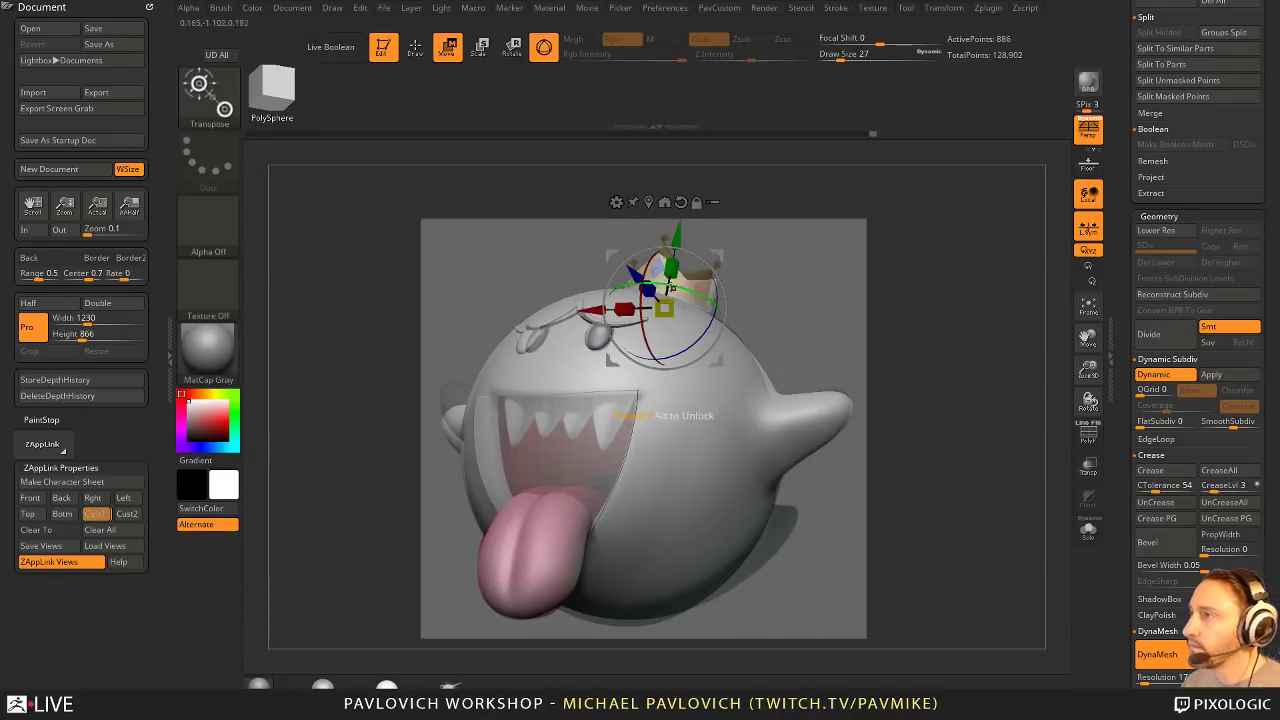
# Step: Tilt and shift the crown slightly to seat it on the head, and check it against the reference in the custom view
pyautogui.hotkey('shift', 'z')
pyautogui.keyDown('shift'); pyautogui.moveTo(938, 324); pyautogui.dragTo(770, 297, button='right'); pyautogui.keyUp('shift')
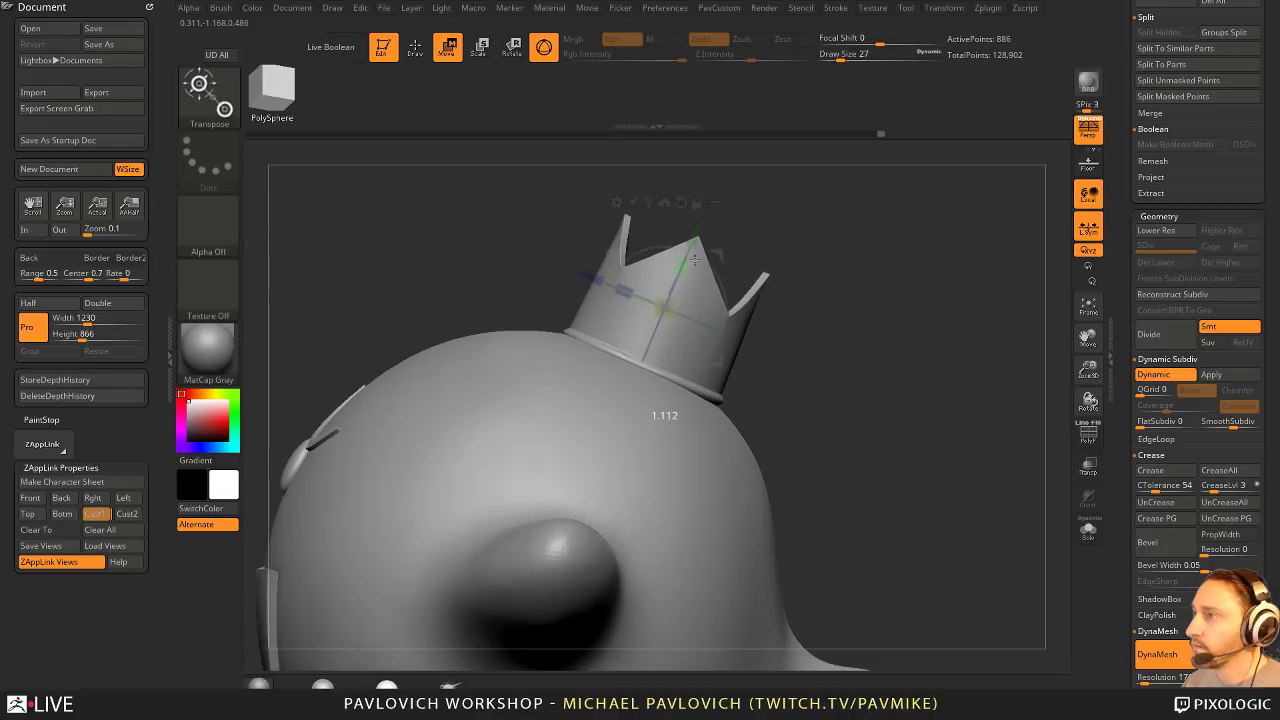
pyautogui.moveTo(706, 262); pyautogui.dragTo(709, 267)
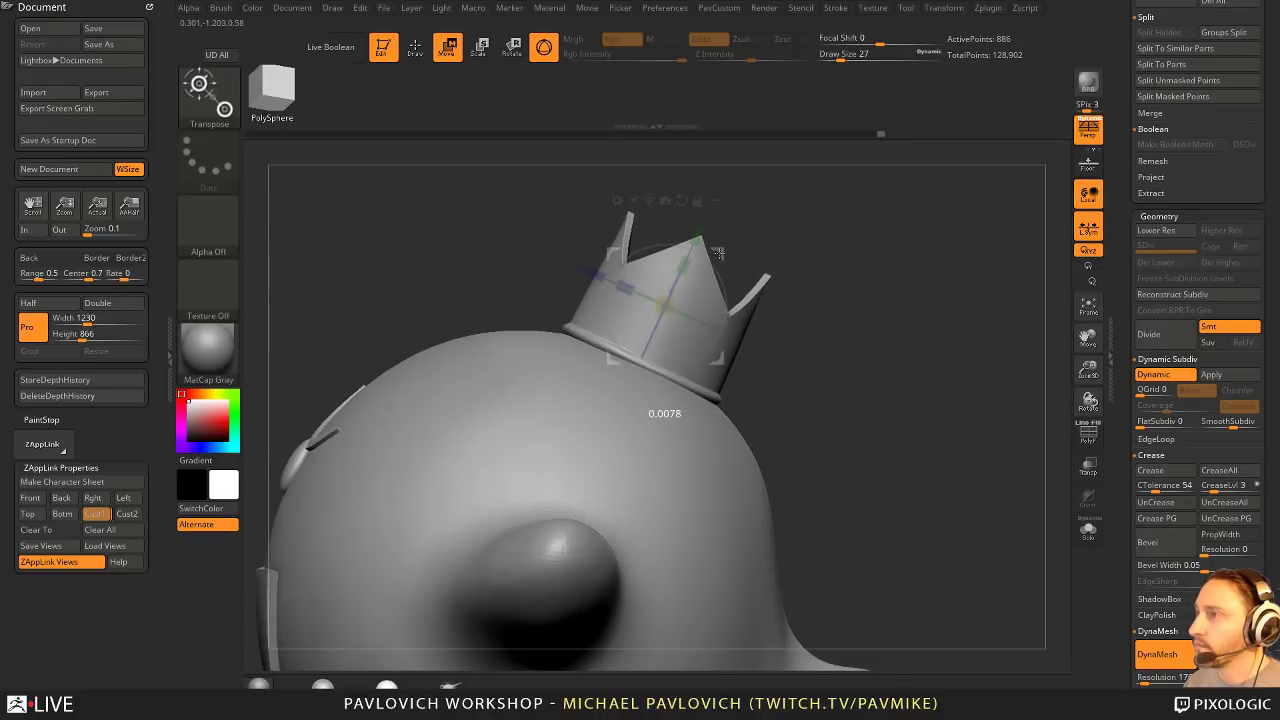
pyautogui.press('q')
pyautogui.hotkey('shift', 'z')
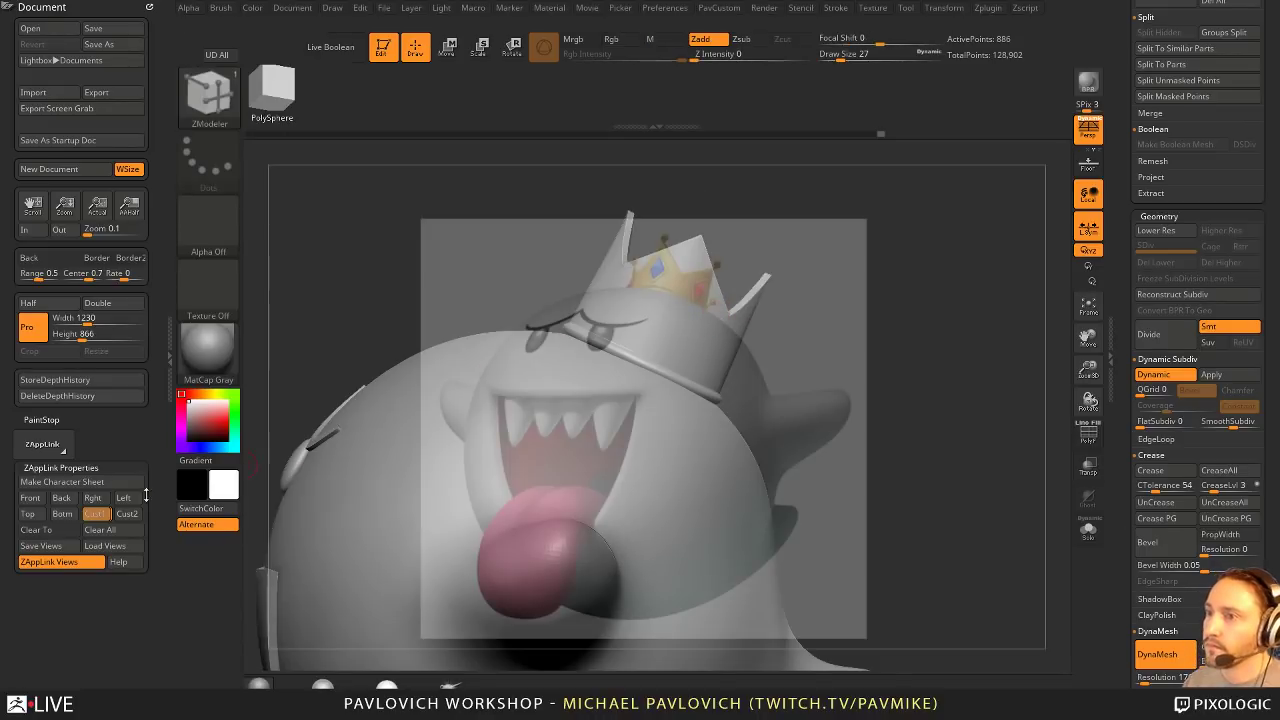
pyautogui.click(123, 497)
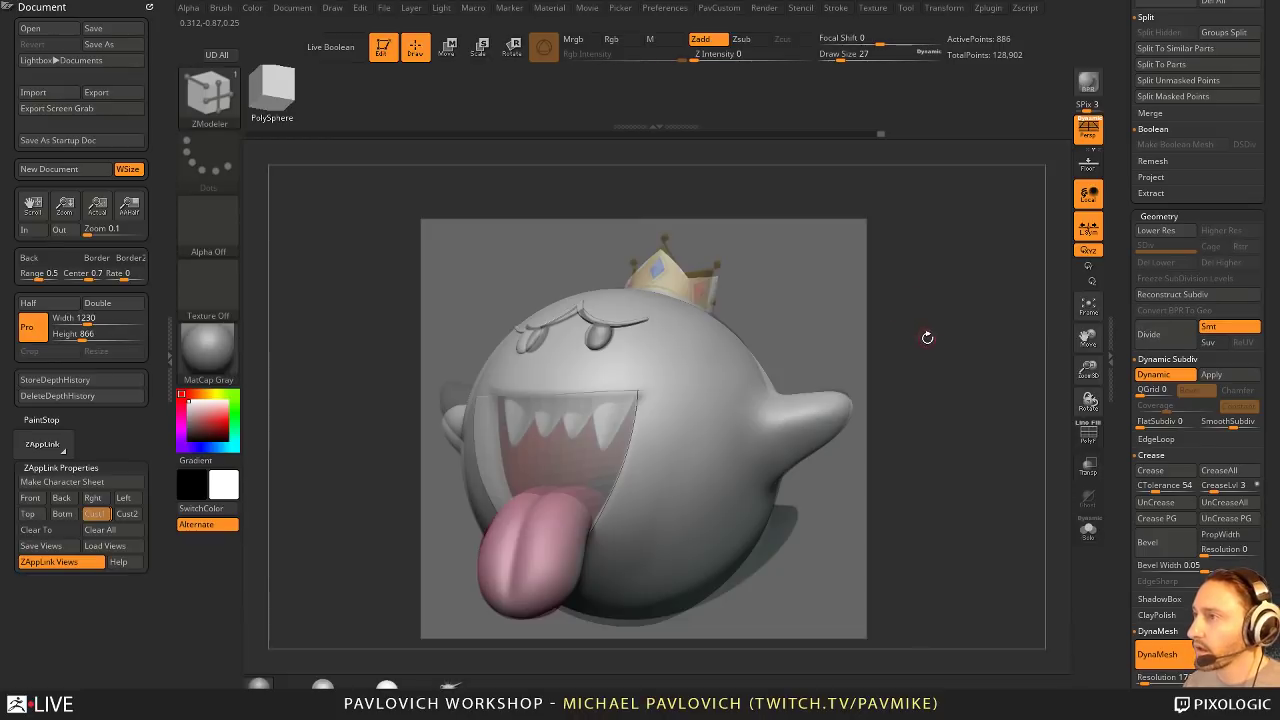
# Step: Hide the reference overlay, turn on Live Boolean and switch to the Standard brush
pyautogui.hotkey('shift', 'z')
pyautogui.moveTo(926, 350)
pyautogui.keyDown('alt'); pyautogui.mouseDown()
pyautogui.moveTo(927, 330)
pyautogui.moveTo(943, 360)
pyautogui.moveTo(972, 359)
pyautogui.moveTo(946, 371)
pyautogui.moveTo(937, 361)
pyautogui.moveTo(950, 352)
pyautogui.moveTo(928, 347)
pyautogui.mouseUp(); pyautogui.keyUp('alt')
pyautogui.hotkey('ctrl', 'shift', 'b')
pyautogui.press('b')
pyautogui.press('s')
pyautogui.press('t')
pyautogui.press('s')
pyautogui.moveTo(938, 346)
pyautogui.mouseDown()
pyautogui.moveTo(906, 343)
pyautogui.moveTo(788, 382)
pyautogui.moveTo(922, 344)
pyautogui.mouseUp()
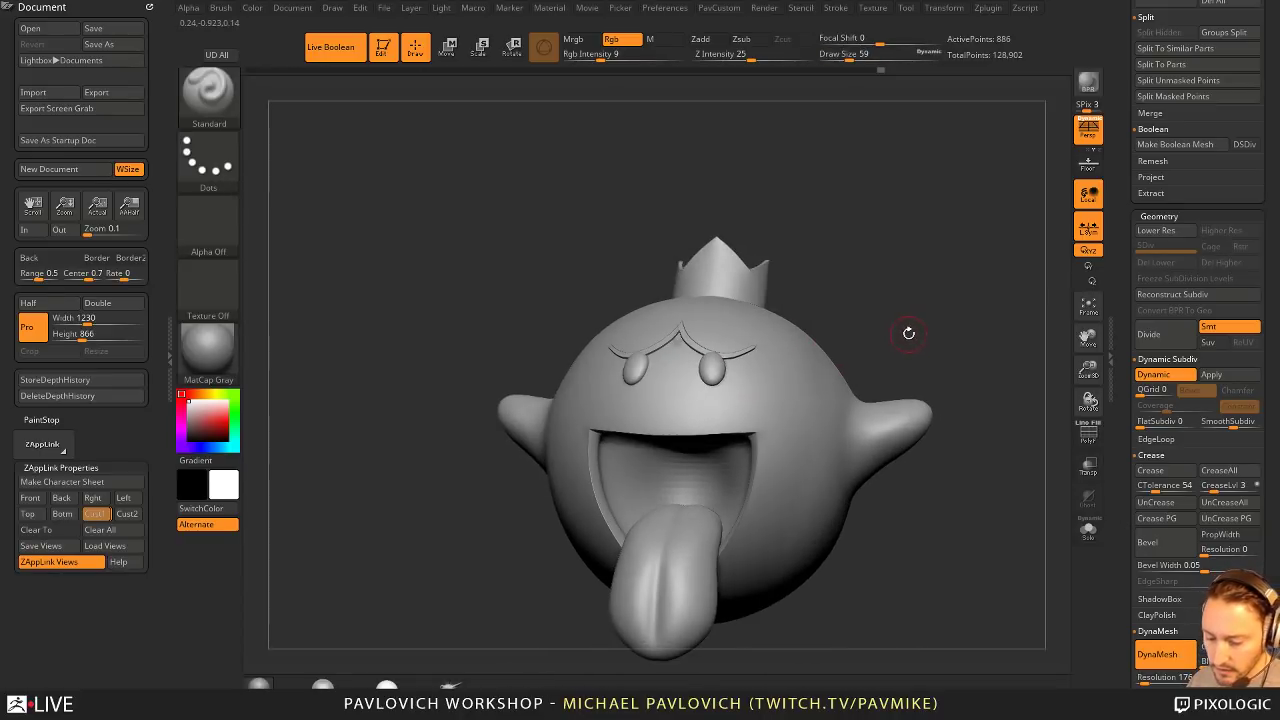
# Step: Look through the meshes of the IMM Base Primitives and IMM Primitives brushes for a cone shape
pyautogui.press('b')
pyautogui.press('i')
pyautogui.press('p')
pyautogui.press('m')
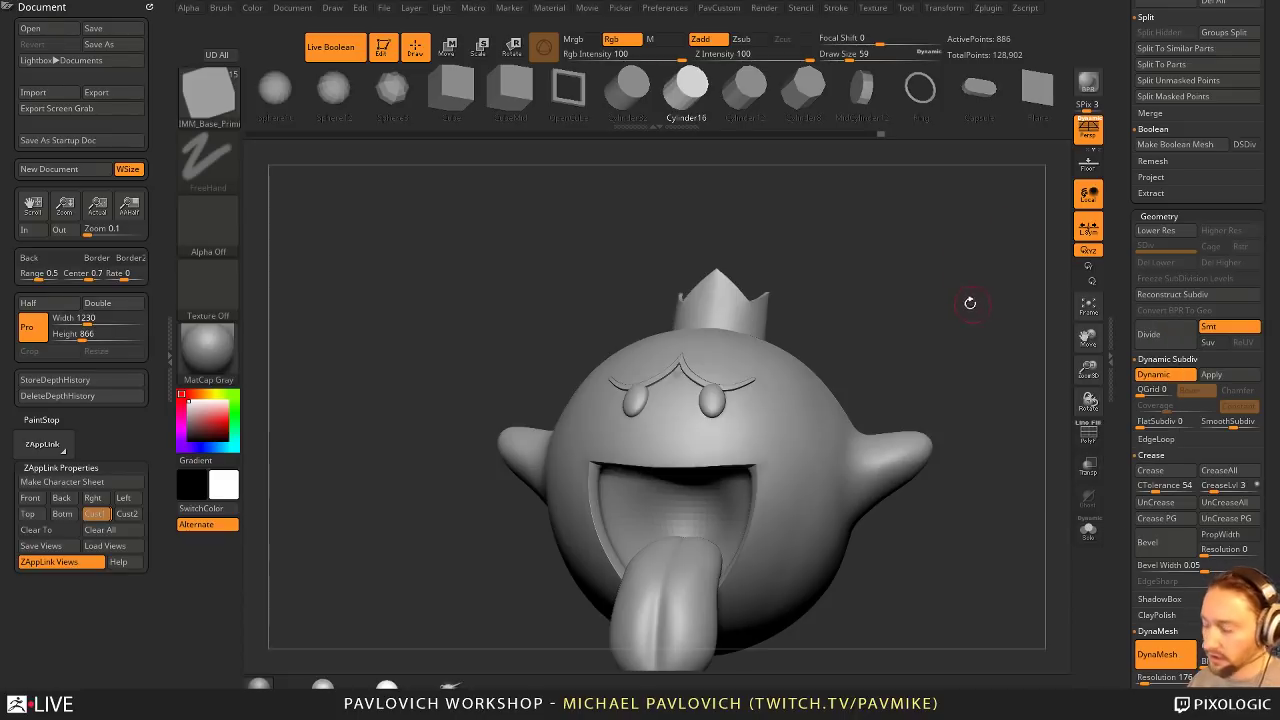
pyautogui.press('b')
pyautogui.press('i')
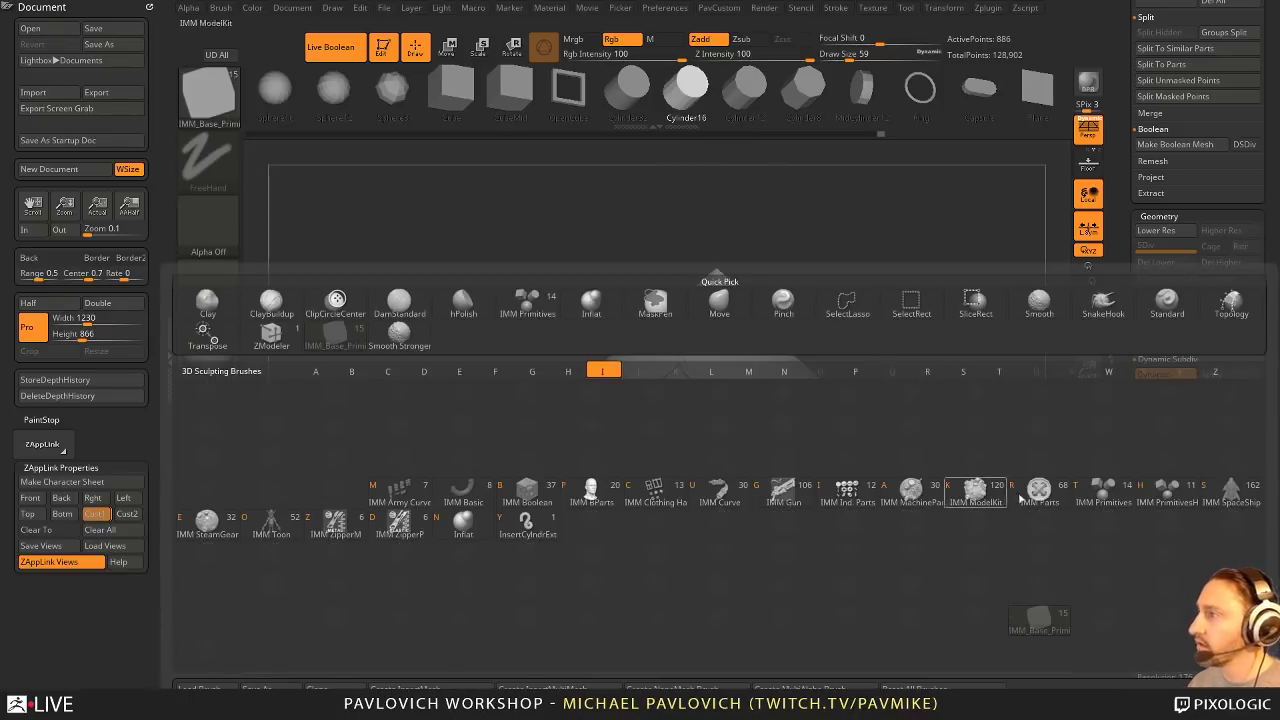
pyautogui.click(1103, 493)
pyautogui.press('m')
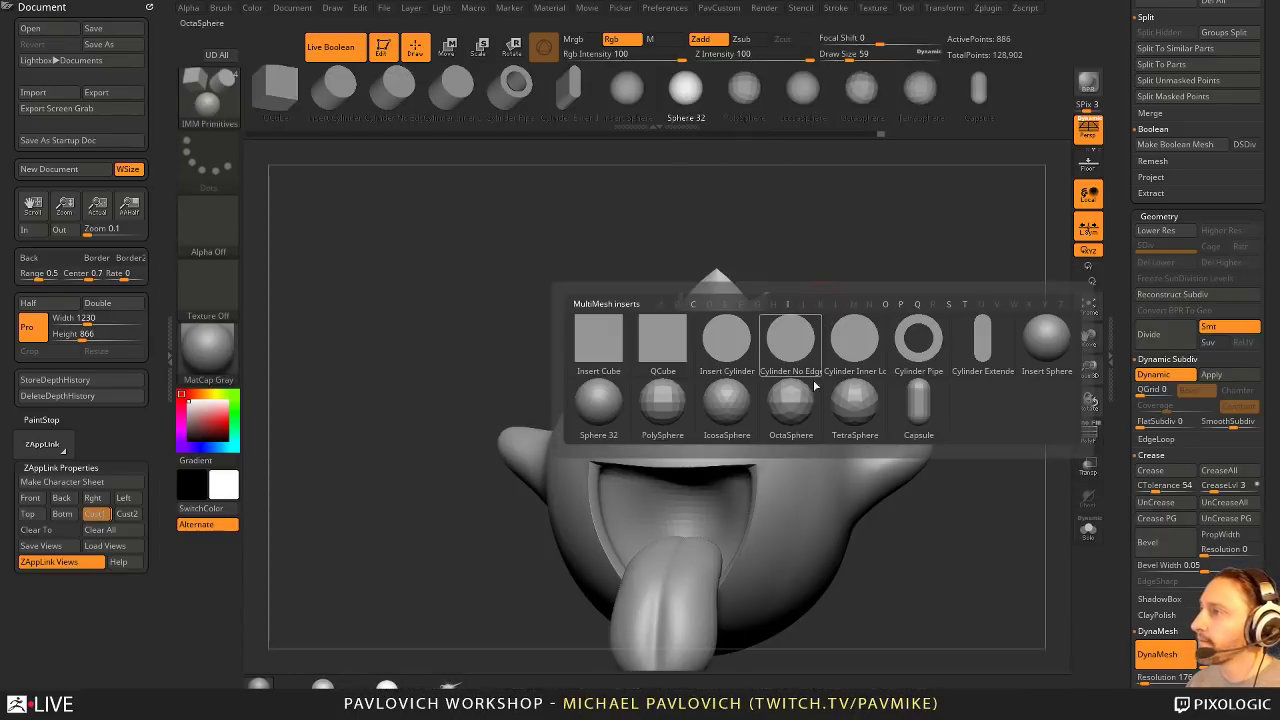
pyautogui.click(515, 95)
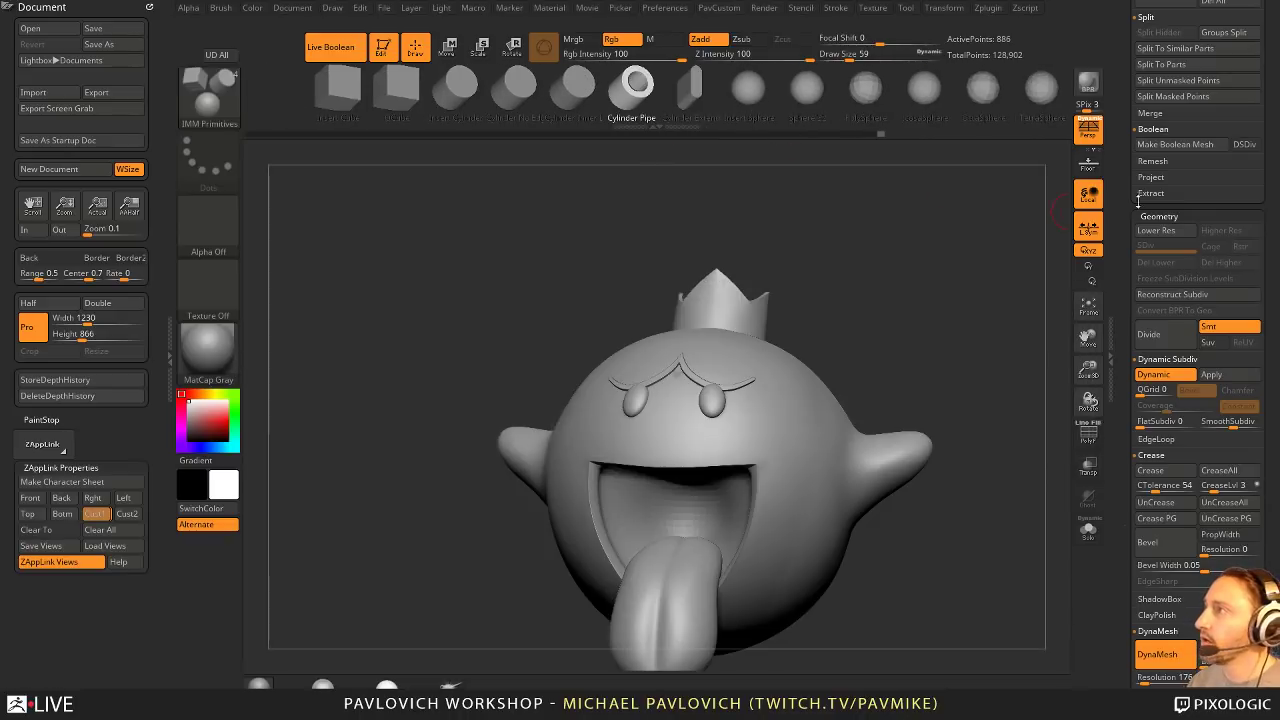
# Step: Leave edit mode, clear the canvas and draw out a Cone3D primitive
pyautogui.moveTo(1128, 191); pyautogui.dragTo(1134, 440)
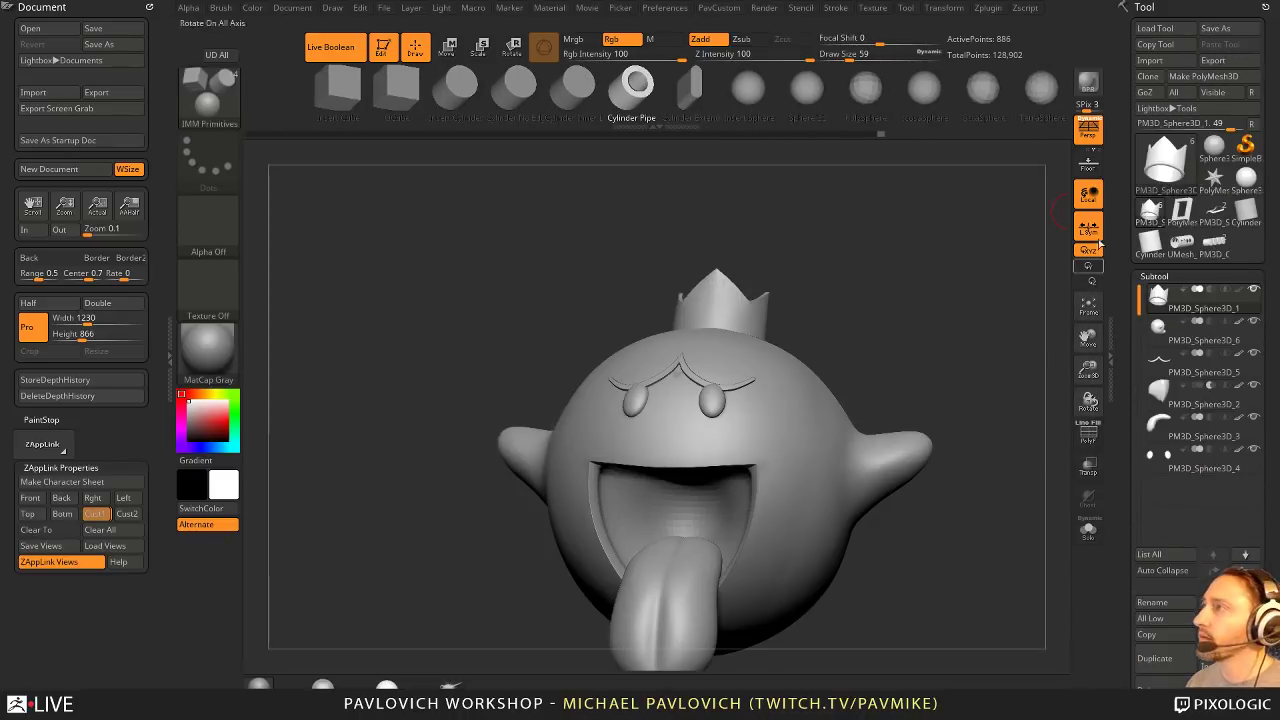
pyautogui.click(381, 56)
pyautogui.hotkey('ctrl', 'n')
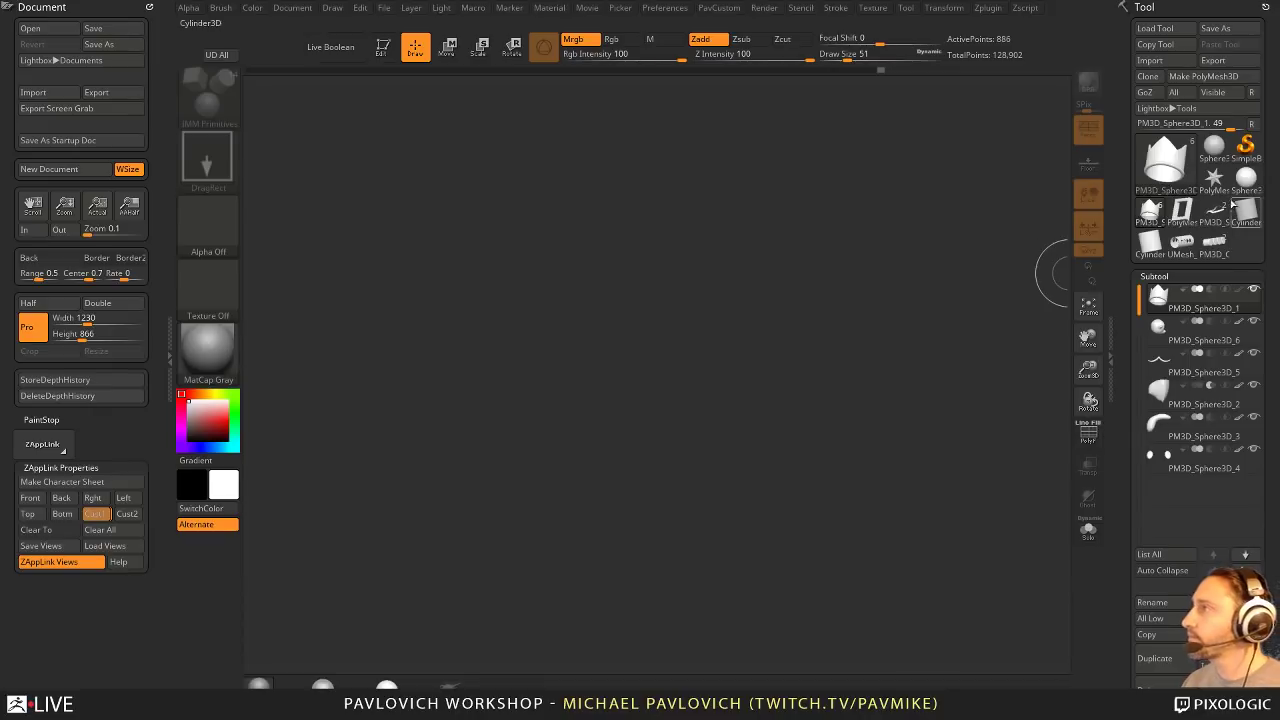
pyautogui.click(1213, 177)
pyautogui.click(1170, 168)
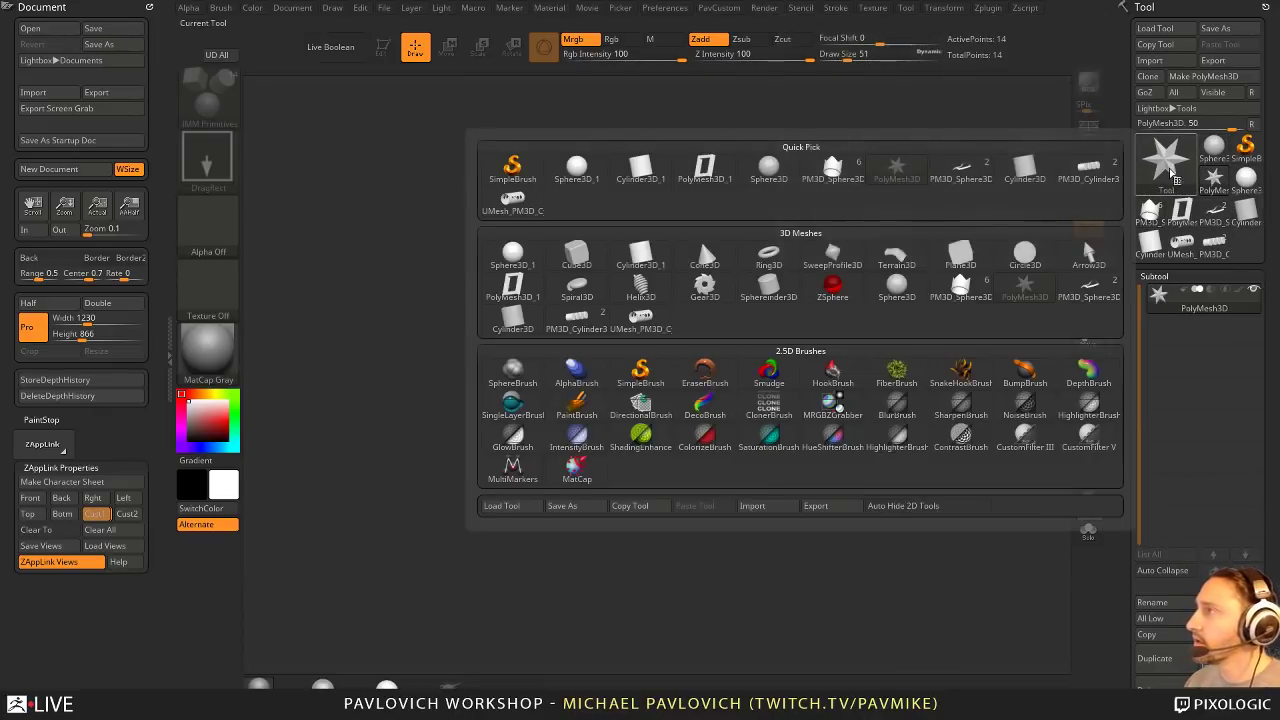
pyautogui.click(704, 257)
pyautogui.moveTo(649, 414); pyautogui.dragTo(618, 339)
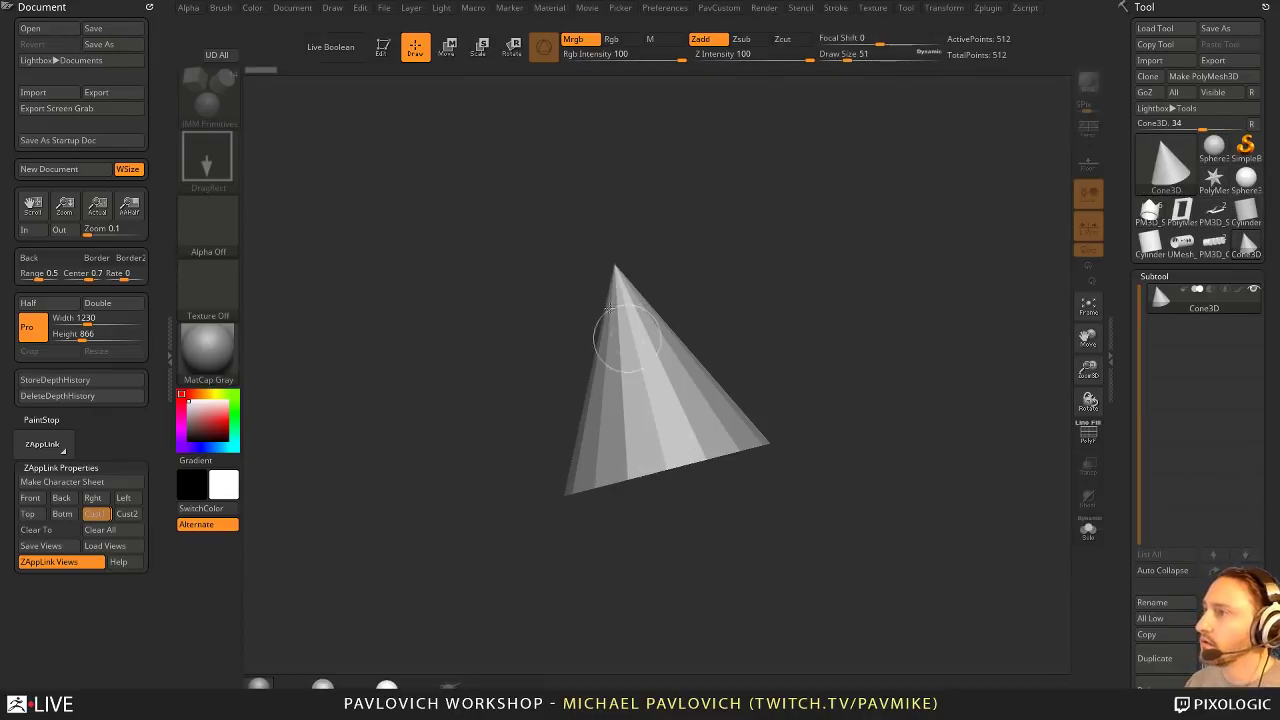
# Step: Make the cone editable with polyframe on and initialize it with HDivide 25 and VDivide 6
pyautogui.click(381, 56)
pyautogui.click(1089, 432)
pyautogui.moveTo(1131, 436); pyautogui.dragTo(1123, 208)
pyautogui.click(1156, 423)
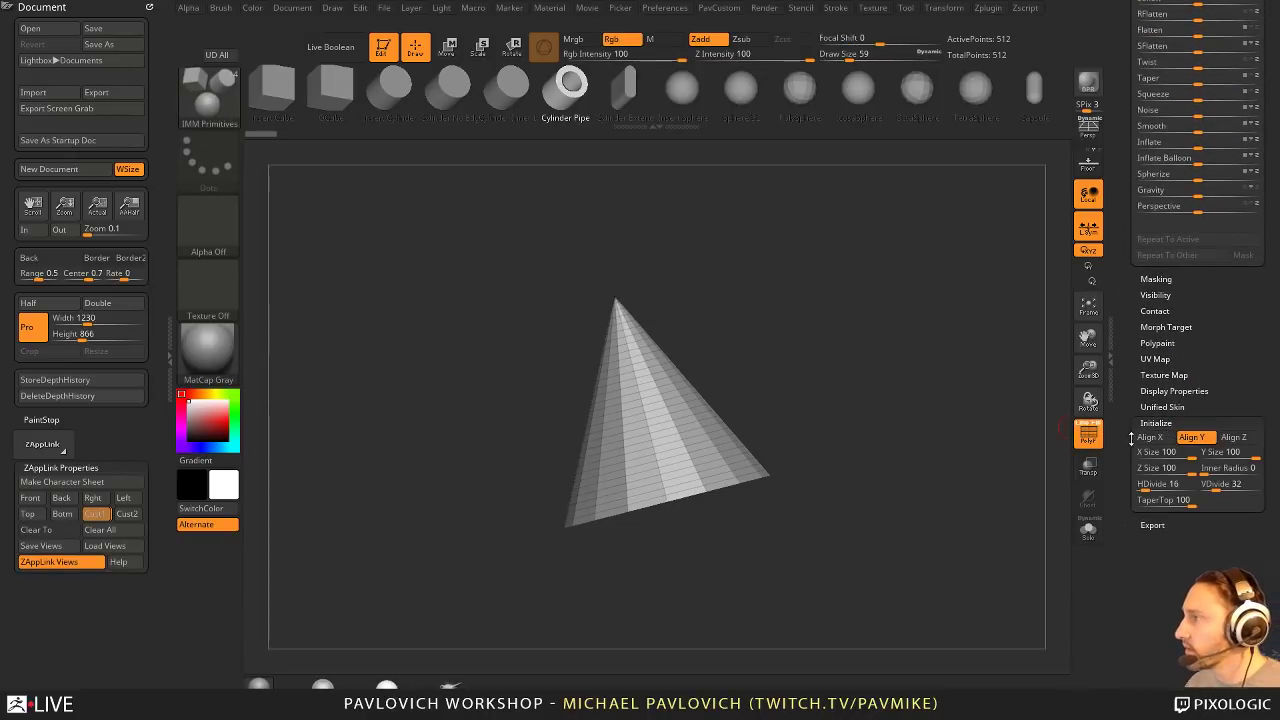
pyautogui.moveTo(1206, 471); pyautogui.dragTo(1219, 471)
pyautogui.moveTo(975, 460); pyautogui.dragTo(976, 402)
pyautogui.click(1215, 470)
pyautogui.moveTo(1168, 470)
pyautogui.mouseDown()
pyautogui.moveTo(1194, 470)
pyautogui.moveTo(1143, 487)
pyautogui.moveTo(1232, 486)
pyautogui.moveTo(1151, 485)
pyautogui.moveTo(1205, 469)
pyautogui.moveTo(1170, 468)
pyautogui.mouseUp()
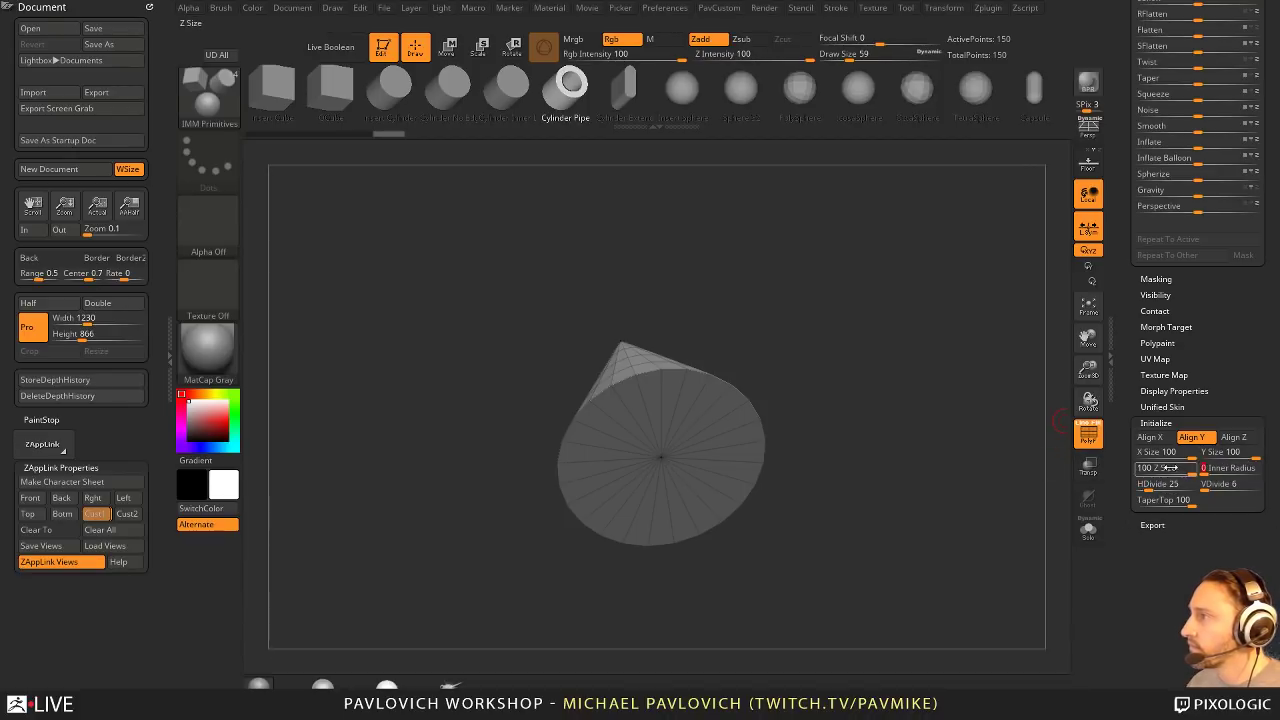
# Step: Convert the cone to a PolyMesh3D and create a new InsertMesh brush from it, viewed from its flat base
pyautogui.moveTo(1018, 389); pyautogui.dragTo(973, 417)
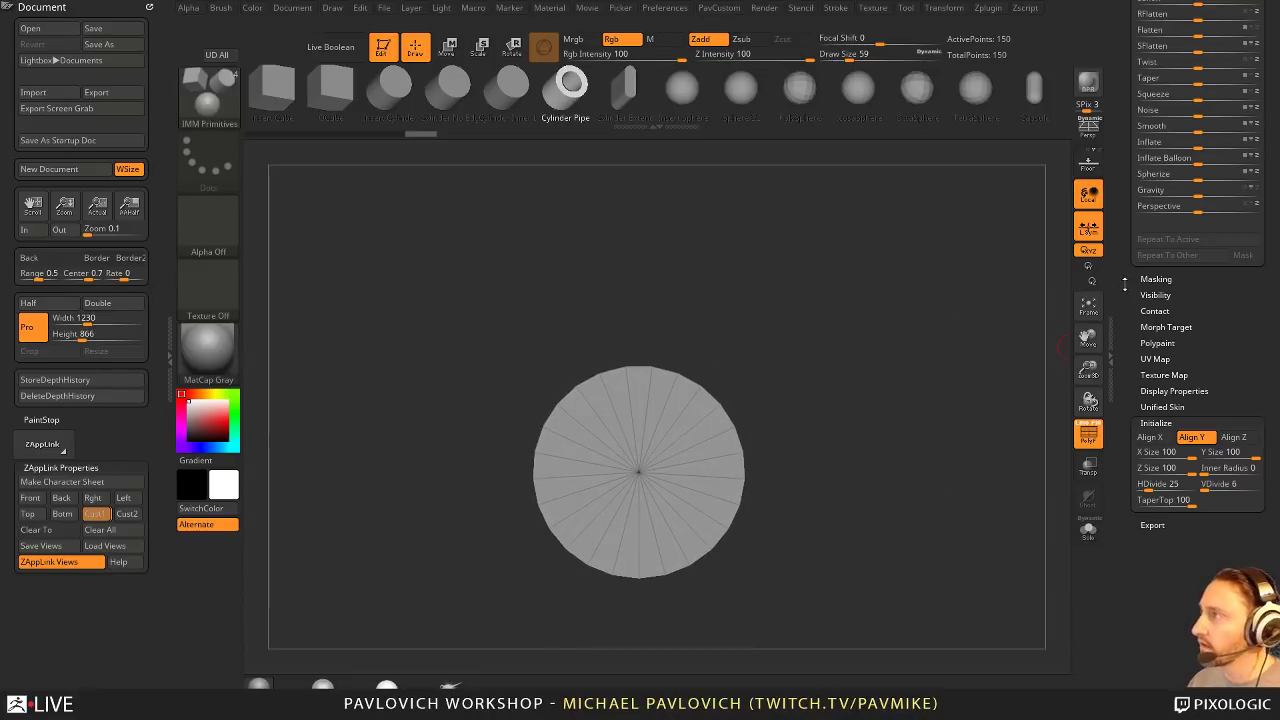
pyautogui.moveTo(1125, 284); pyautogui.dragTo(1125, 312)
pyautogui.click(1197, 80)
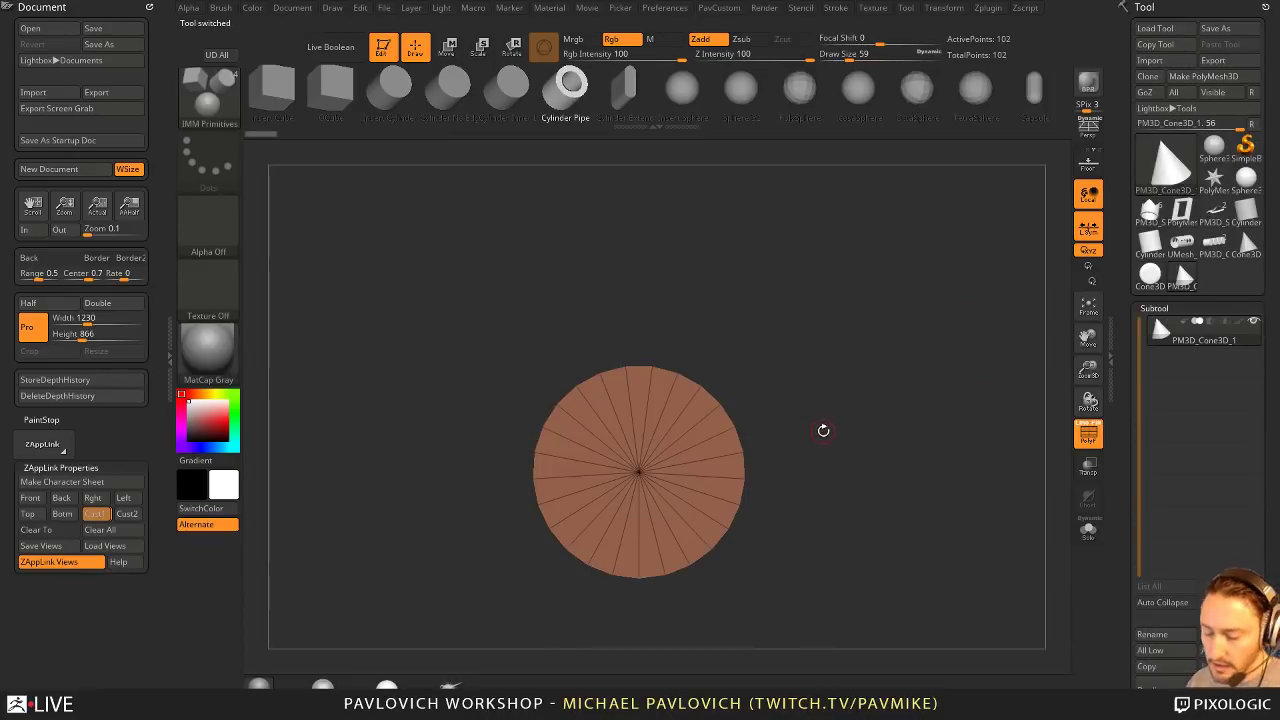
pyautogui.press('b')
pyautogui.click(430, 688)
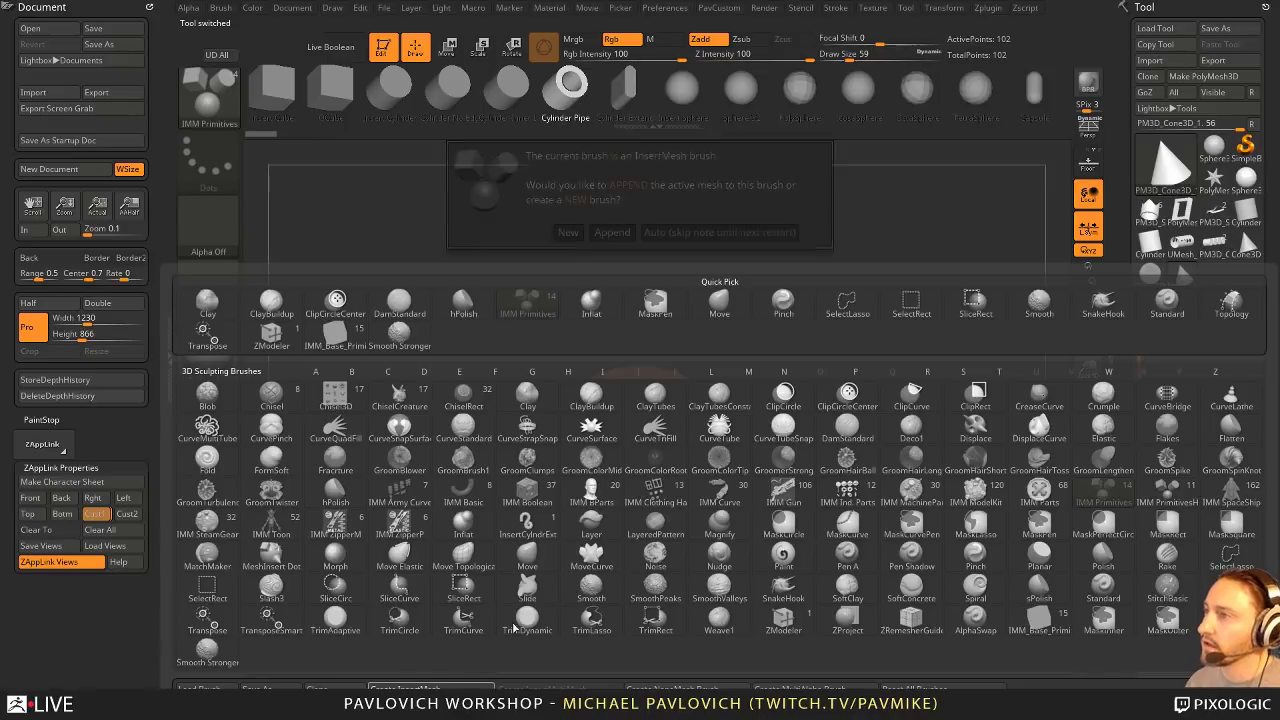
pyautogui.click(568, 232)
# Step: Return to the character with Live Boolean on, try inserting mirrored cones inside the mouth's upper edge, and undo them
pyautogui.click(1176, 259)
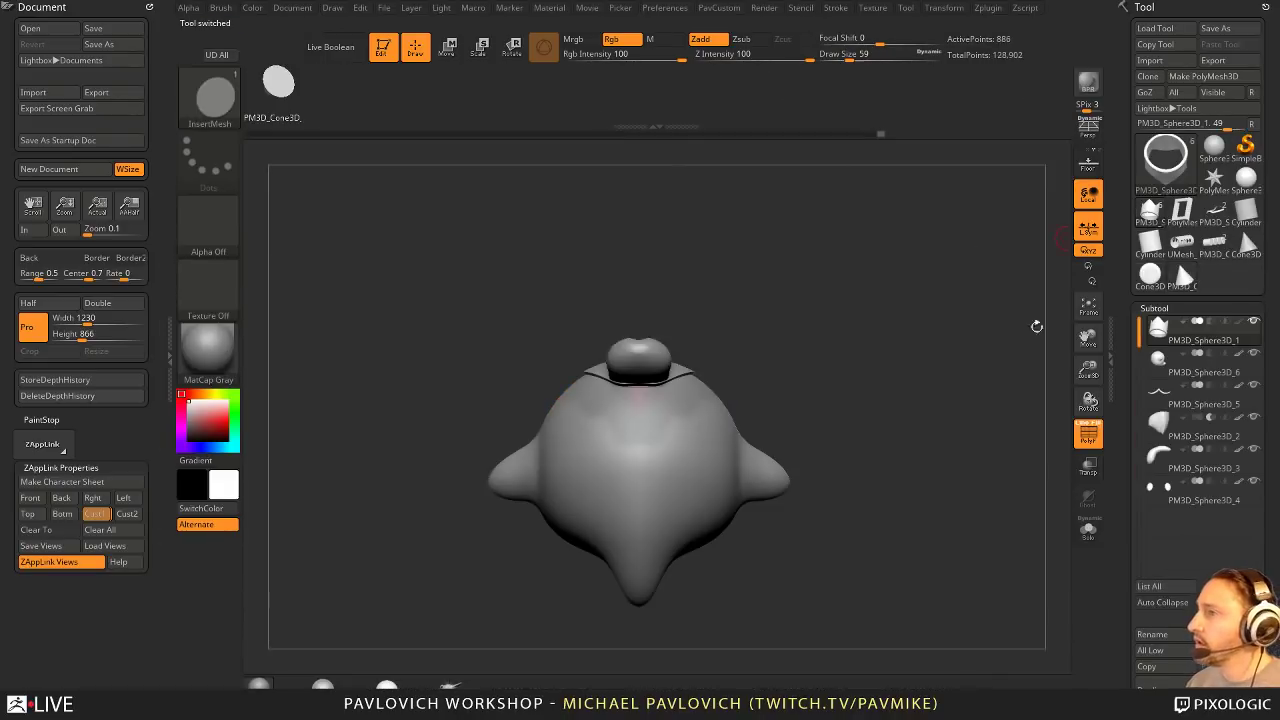
pyautogui.moveTo(1037, 326)
pyautogui.mouseDown()
pyautogui.moveTo(1038, 357)
pyautogui.moveTo(1023, 354)
pyautogui.moveTo(984, 444)
pyautogui.moveTo(1003, 331)
pyautogui.moveTo(1029, 426)
pyautogui.moveTo(971, 400)
pyautogui.moveTo(1031, 306)
pyautogui.moveTo(1014, 280)
pyautogui.moveTo(950, 305)
pyautogui.mouseUp()
pyautogui.hotkey('ctrl', 'shift', 'b')
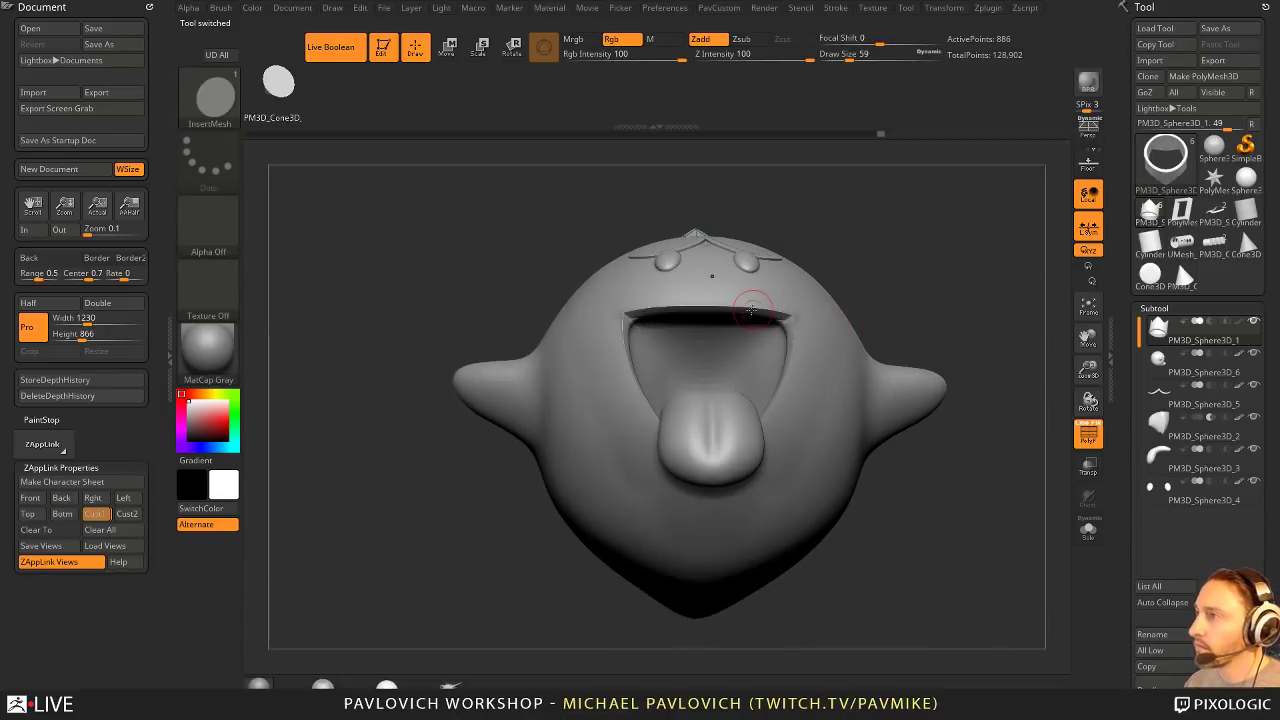
pyautogui.moveTo(757, 316); pyautogui.dragTo(760, 345)
pyautogui.moveTo(914, 277); pyautogui.dragTo(938, 338)
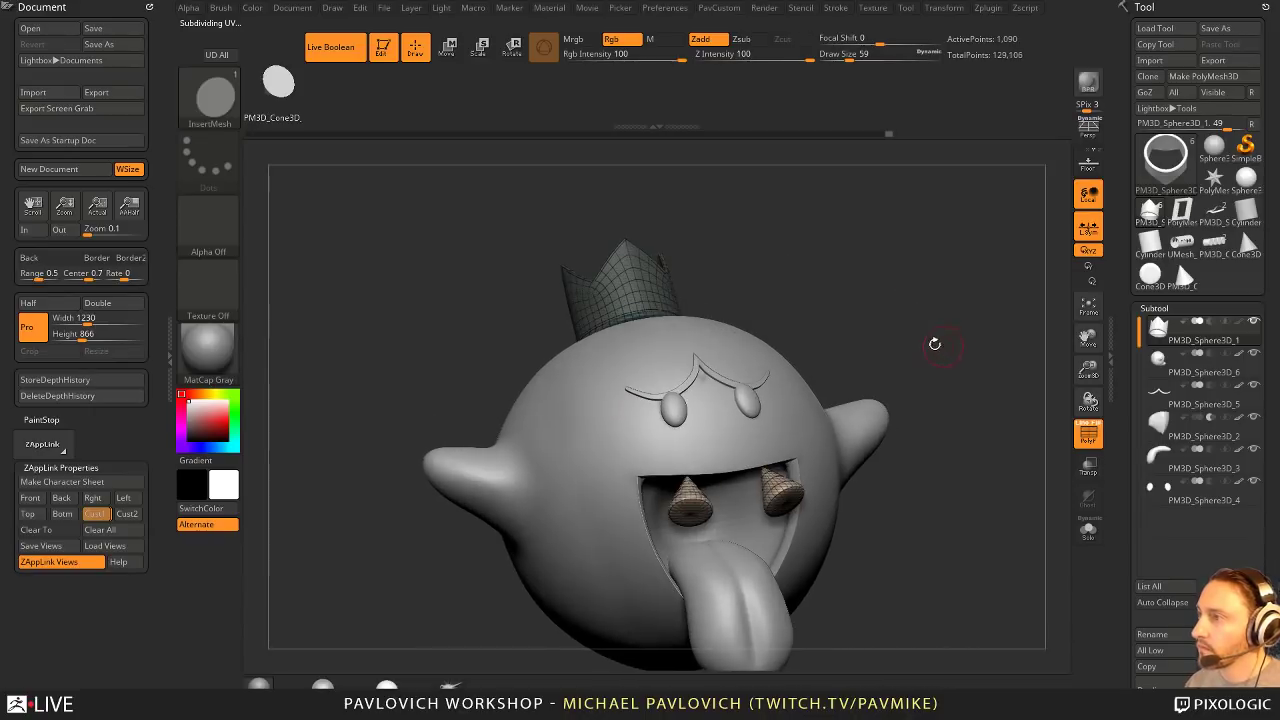
pyautogui.hotkey('ctrl', 'z')
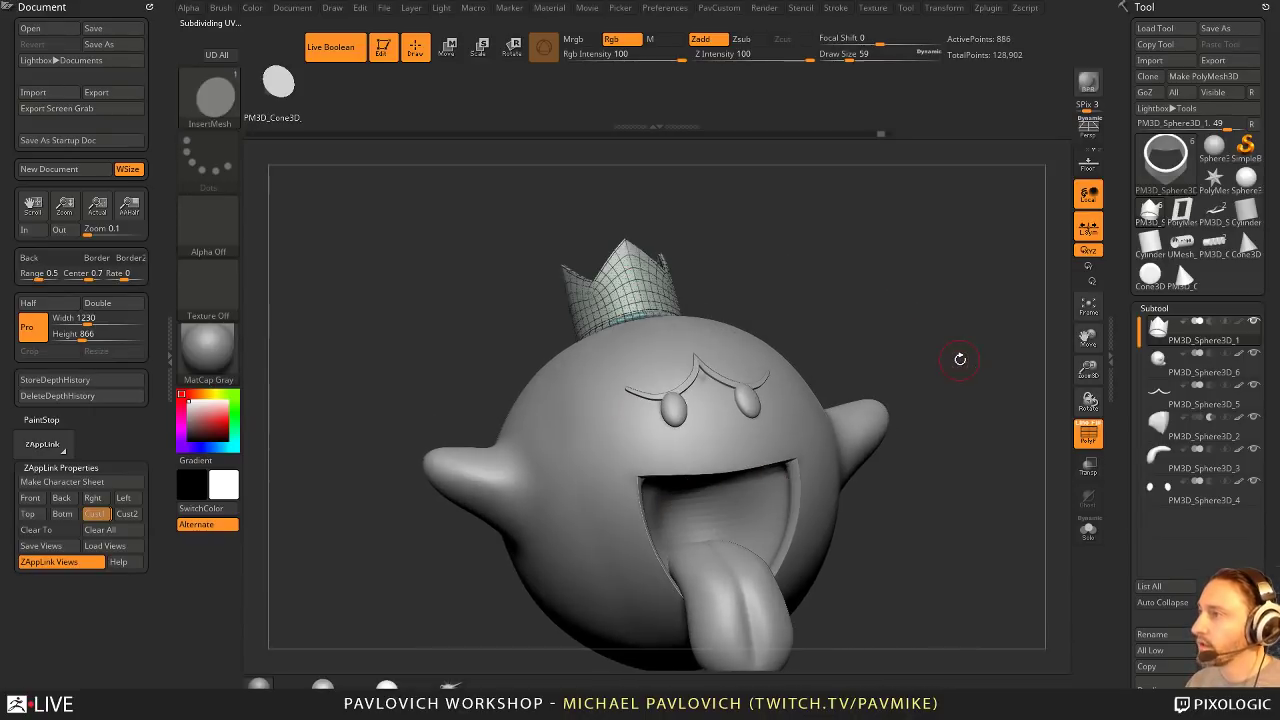
# Step: Reorient the polymesh cone so its tip faces the view and append it to the InsertMesh brush
pyautogui.click(1184, 277)
pyautogui.moveTo(958, 307); pyautogui.dragTo(973, 412)
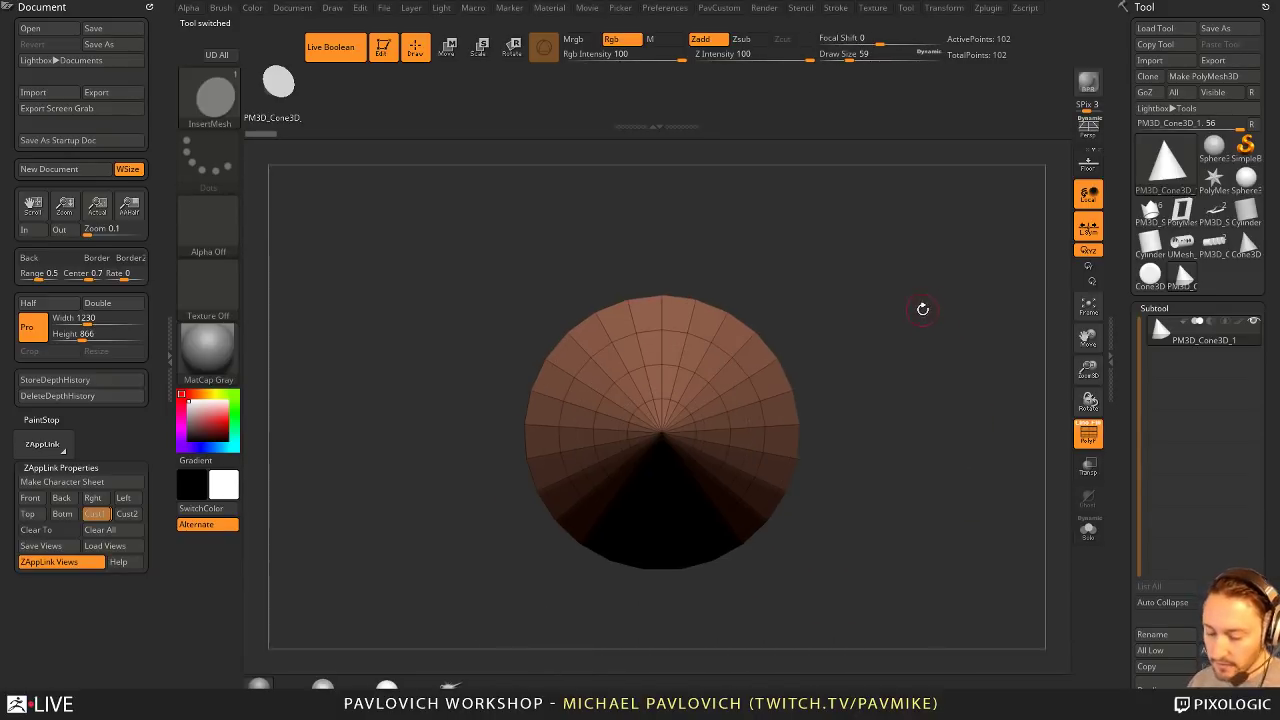
pyautogui.press('b')
pyautogui.click(448, 686)
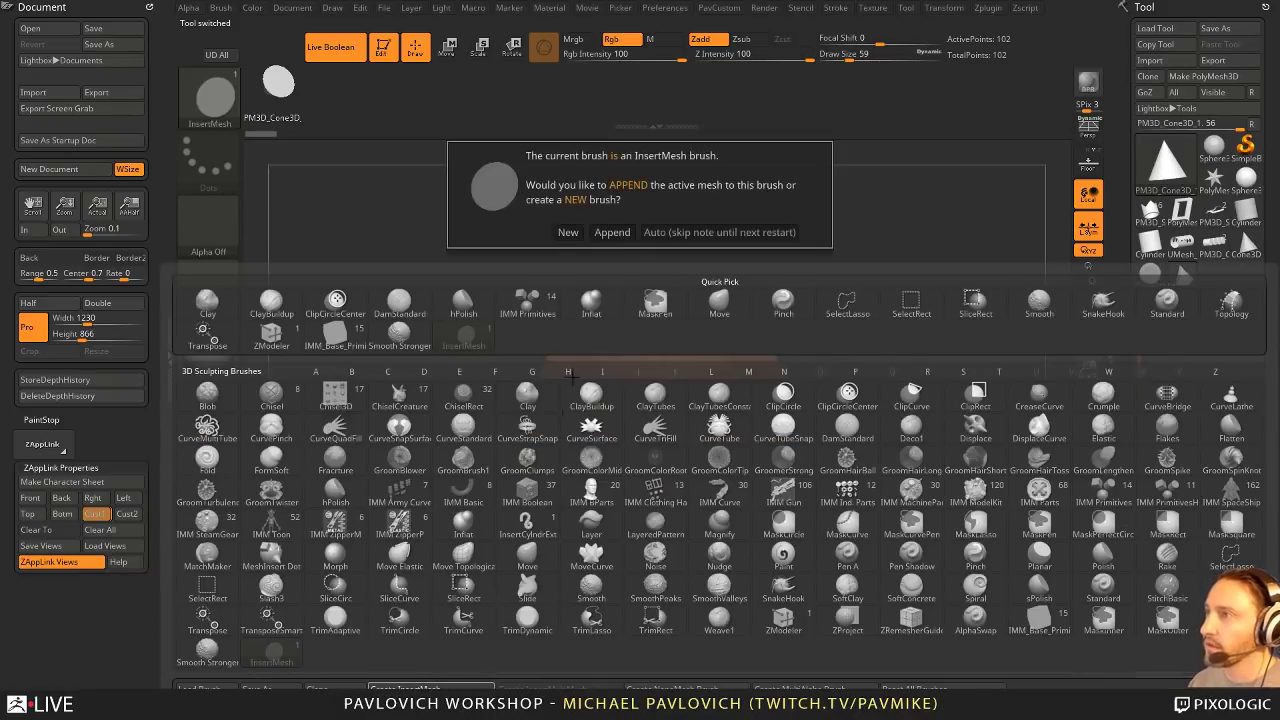
pyautogui.click(611, 232)
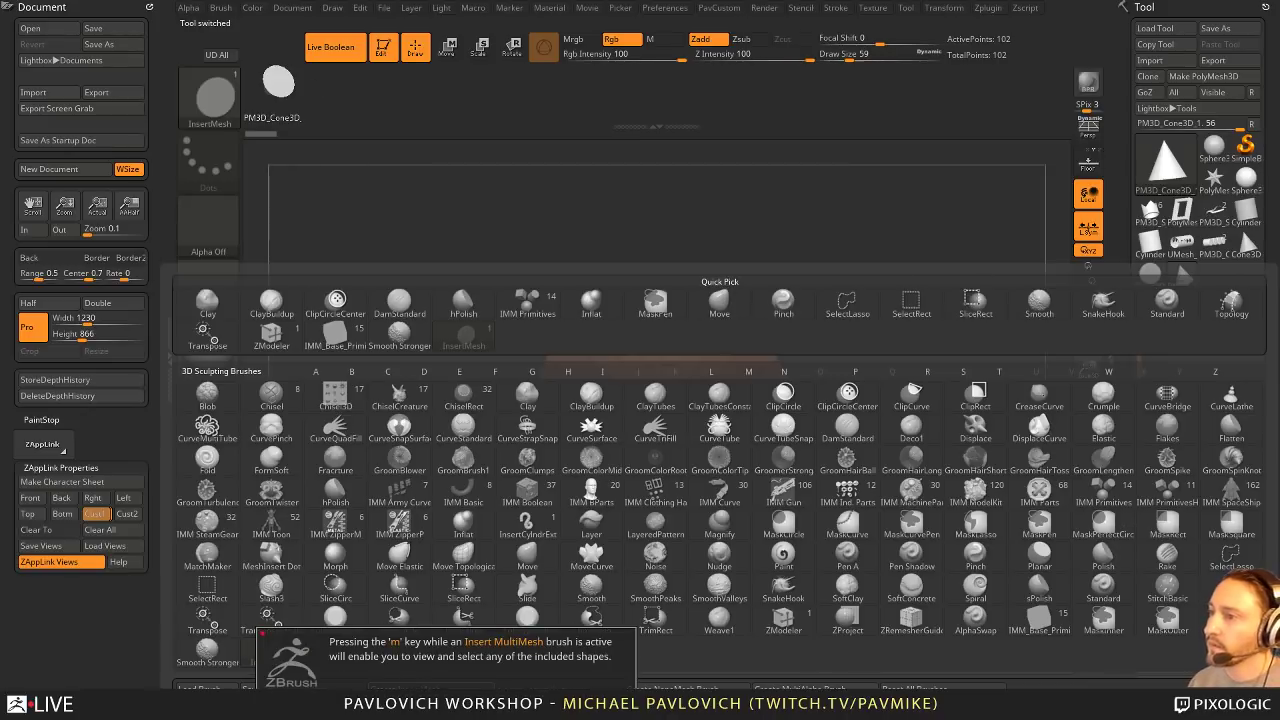
pyautogui.click(406, 690)
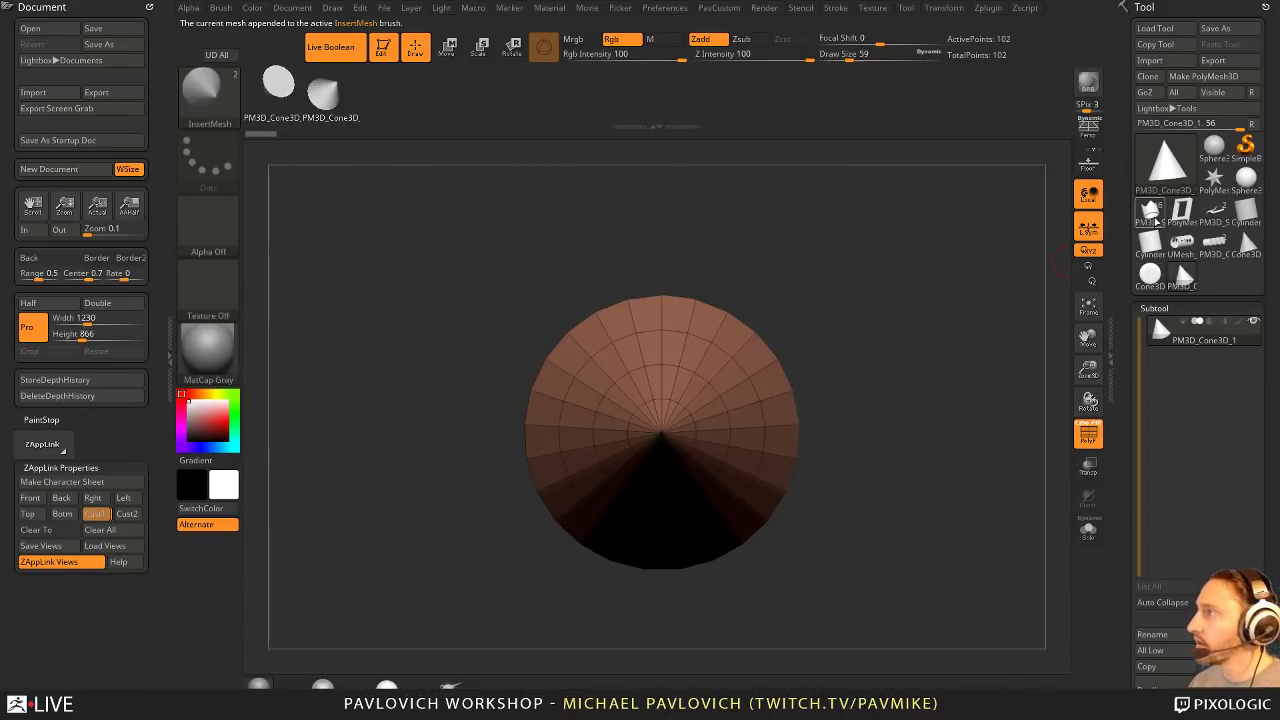
# Step: Insert mirrored, tip-down cone teeth at the mouth's upper edge on the character and bring up the move gizmo for them
pyautogui.click(1156, 221)
pyautogui.moveTo(950, 310); pyautogui.dragTo(898, 308, button='right')
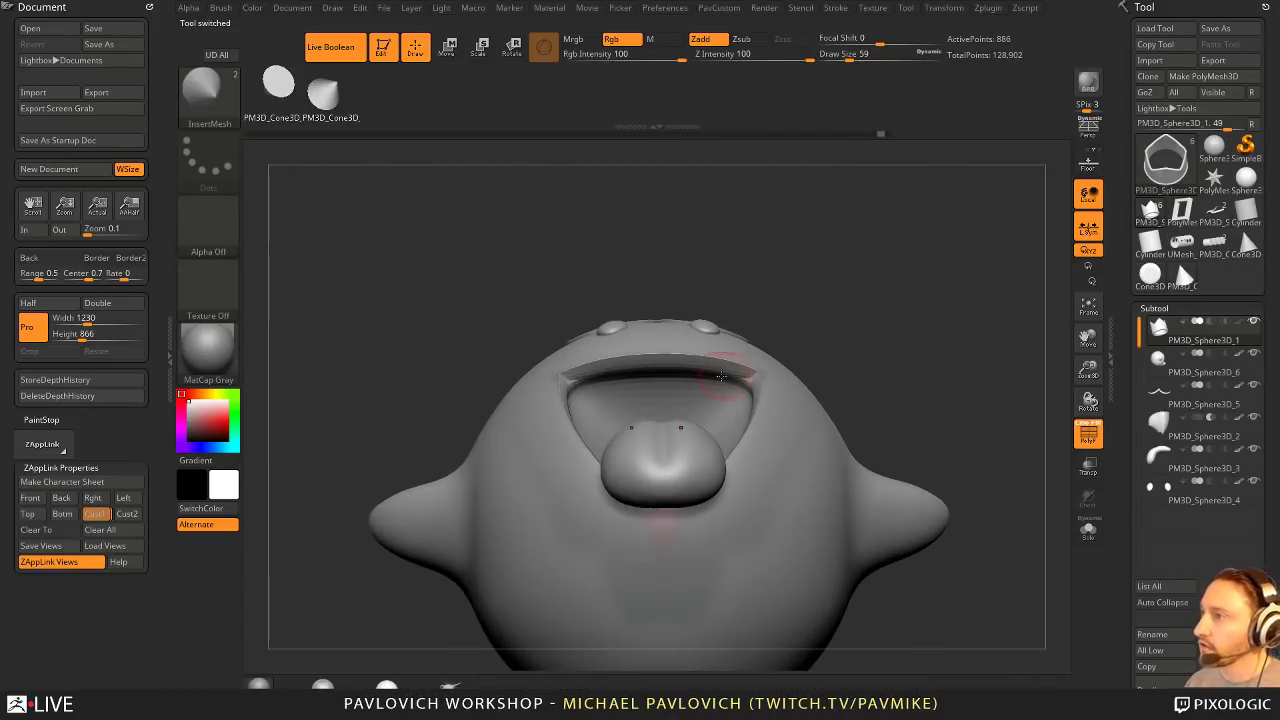
pyautogui.moveTo(707, 367); pyautogui.dragTo(708, 404)
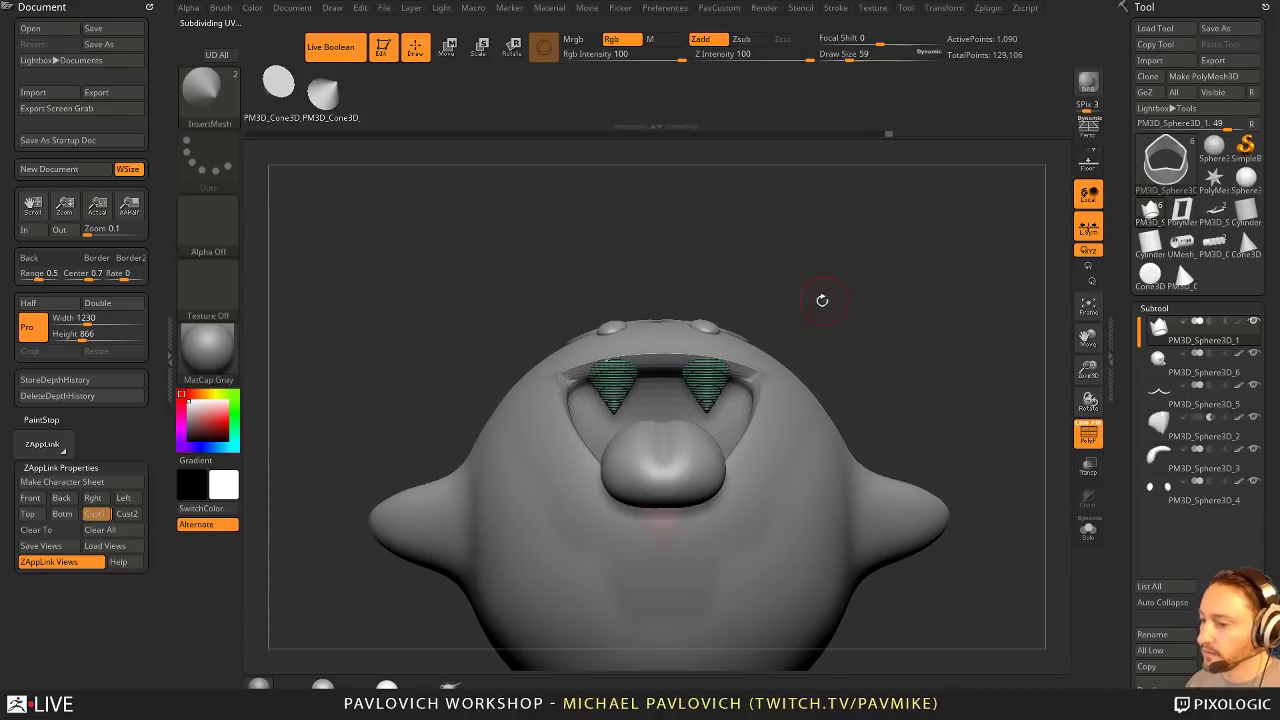
pyautogui.press('w')
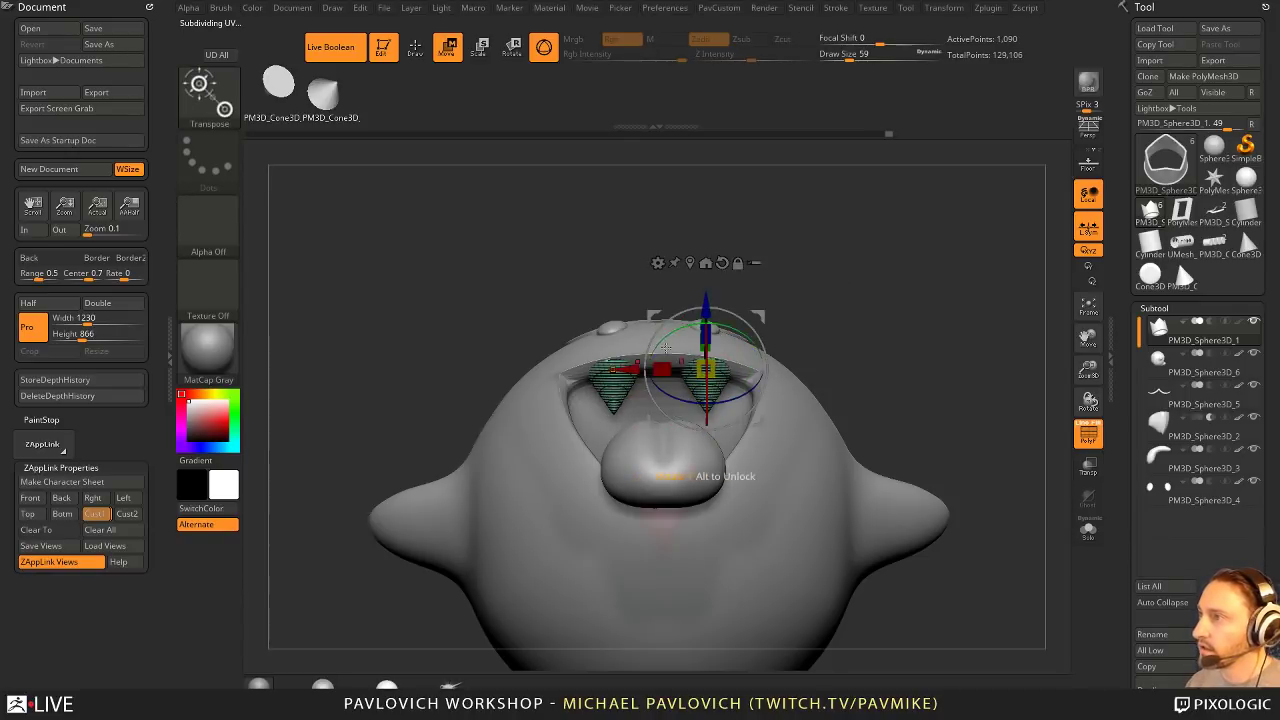
# Step: Move the two upper teeth inward along X so they sit close together at the mouth's centre
pyautogui.moveTo(705, 370); pyautogui.dragTo(612, 363)
pyautogui.moveTo(845, 275); pyautogui.dragTo(840, 345)
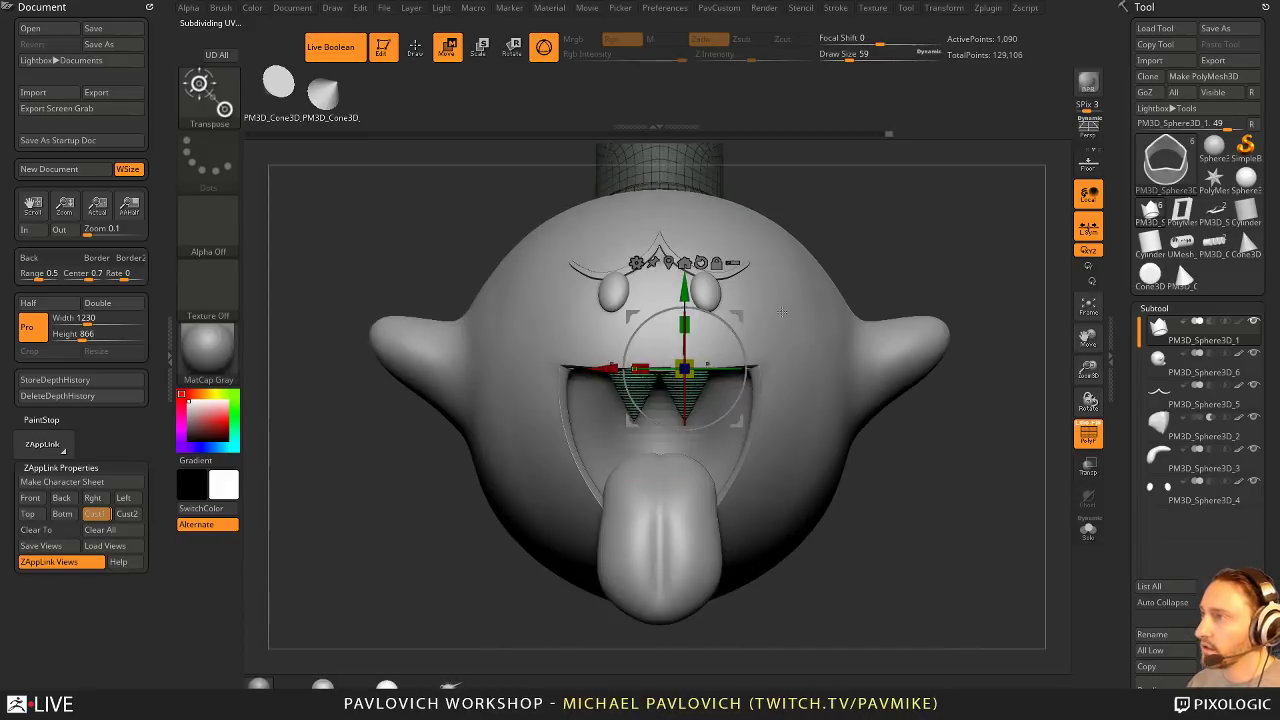
pyautogui.moveTo(895, 246); pyautogui.dragTo(875, 227)
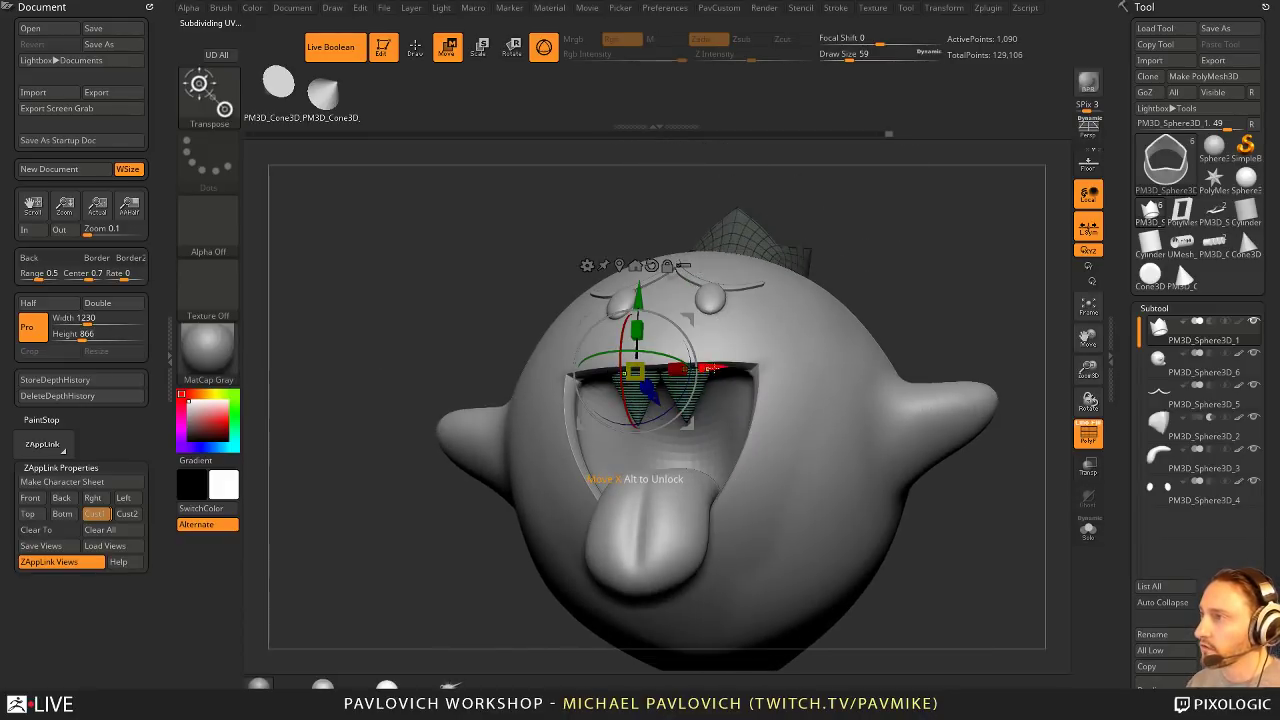
# Step: Duplicate the upper teeth outward along X for an outer pair, and move the copies back along Z to follow the mouth
pyautogui.keyDown('ctrl'); pyautogui.moveTo(727, 370); pyautogui.dragTo(673, 371); pyautogui.keyUp('ctrl')
pyautogui.hotkey('ctrl', 'z')
pyautogui.moveTo(833, 300); pyautogui.dragTo(840, 224, button='right')
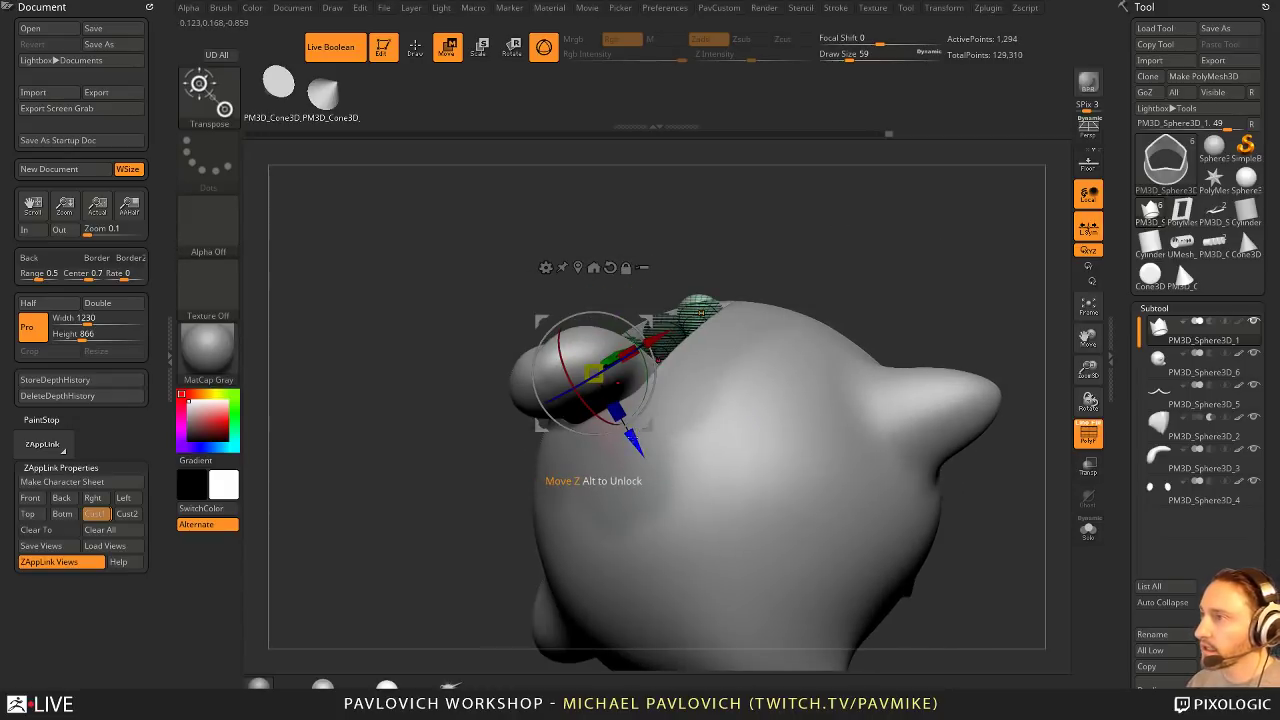
pyautogui.moveTo(631, 441); pyautogui.dragTo(639, 459)
pyautogui.moveTo(660, 440); pyautogui.dragTo(690, 520, button='right')
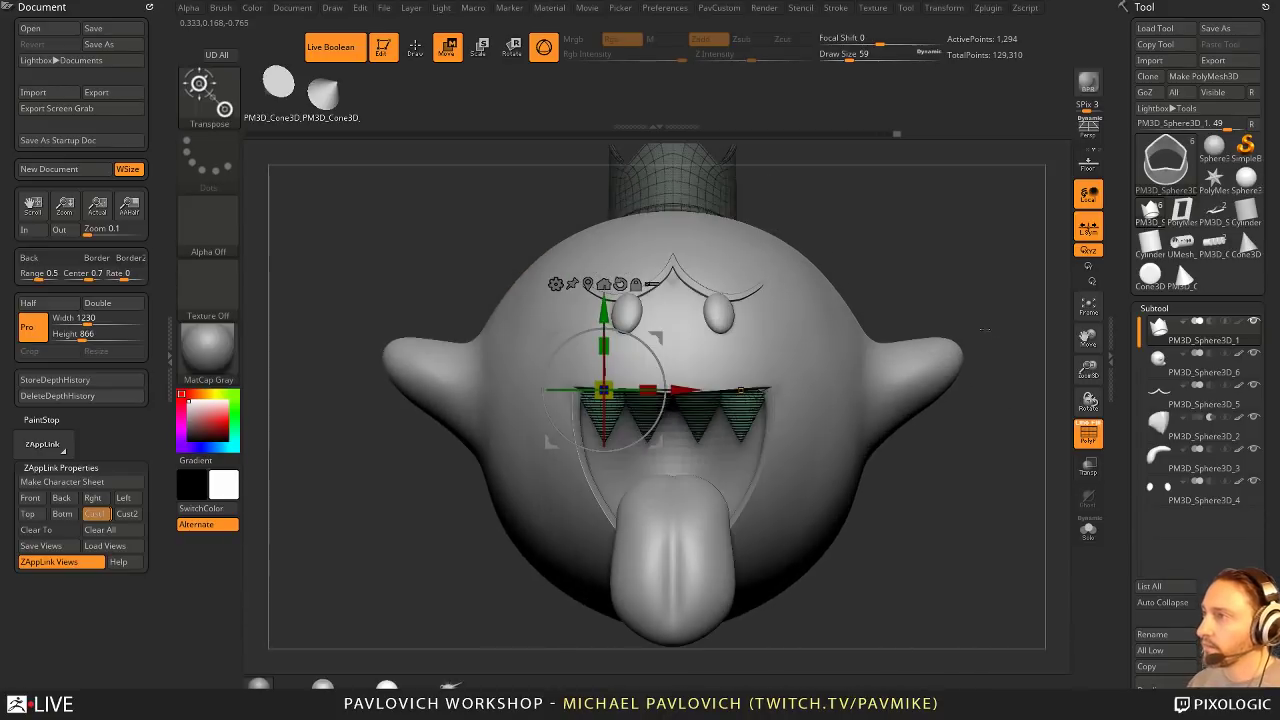
# Step: Centre the gizmo on the outer teeth, enlarge them uniformly and shift them slightly along Z, quick-saving the project
pyautogui.click(591, 283)
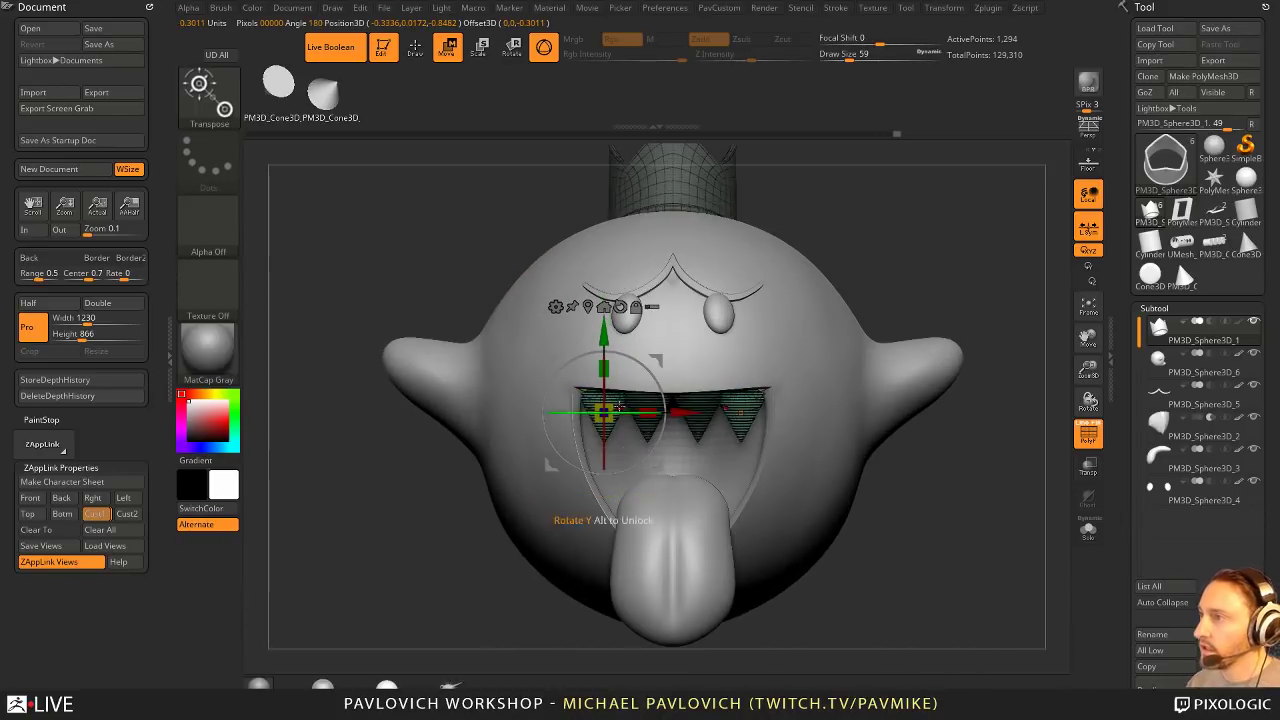
pyautogui.moveTo(604, 412); pyautogui.dragTo(625, 400)
pyautogui.press('9')
pyautogui.moveTo(935, 355); pyautogui.dragTo(902, 214, button='right')
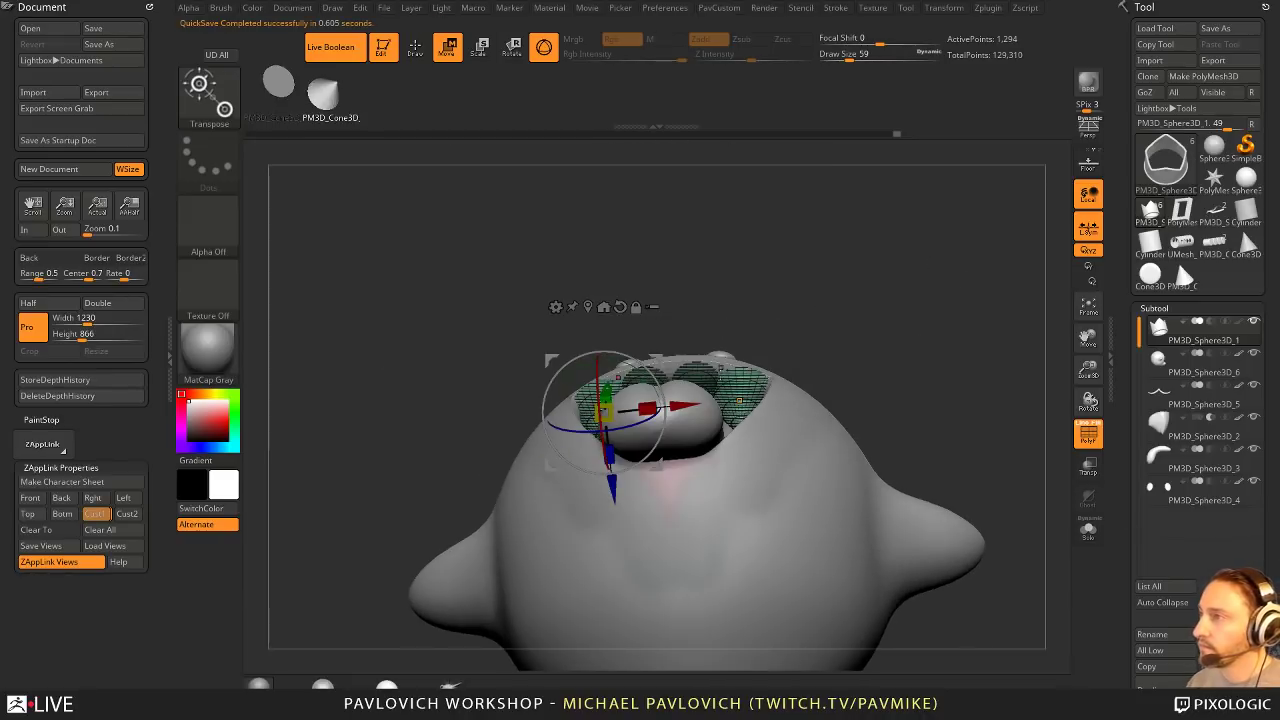
pyautogui.moveTo(613, 481); pyautogui.dragTo(614, 488)
pyautogui.press('q')
pyautogui.keyDown('shift'); pyautogui.moveTo(930, 400); pyautogui.dragTo(945, 465, button='right'); pyautogui.keyUp('shift')
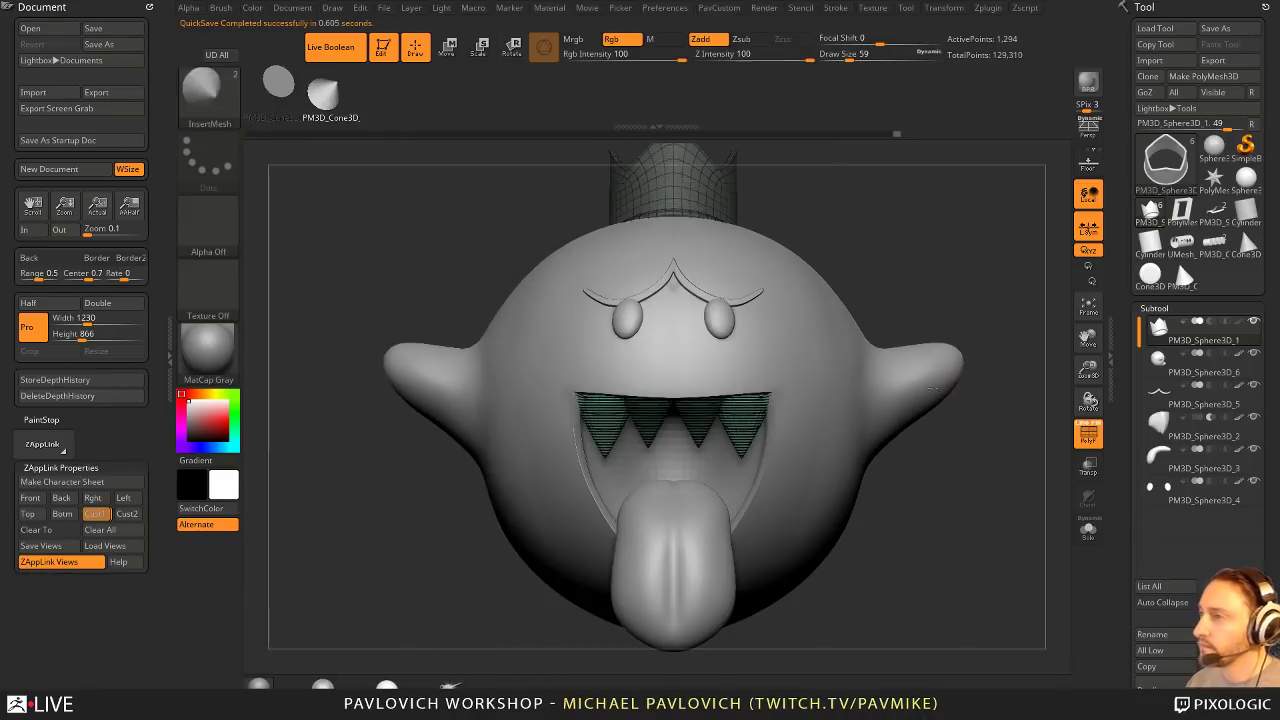
# Step: Clear the mask, isolate the four teeth and split them from the crown into their own subtool at the end of the list
pyautogui.keyDown('ctrl'); pyautogui.moveTo(1000, 432); pyautogui.dragTo(1028, 449); pyautogui.keyUp('ctrl')
pyautogui.moveTo(1028, 449)
pyautogui.mouseDown(button='right')
pyautogui.moveTo(930, 475)
pyautogui.moveTo(1030, 460)
pyautogui.moveTo(930, 485)
pyautogui.moveTo(830, 480)
pyautogui.mouseUp(button='right')
pyautogui.click(1098, 442)
pyautogui.click(1089, 534)
pyautogui.keyDown('ctrl'); pyautogui.keyDown('shift'); pyautogui.moveTo(364, 248); pyautogui.dragTo(586, 502); pyautogui.keyUp('shift'); pyautogui.keyUp('ctrl')
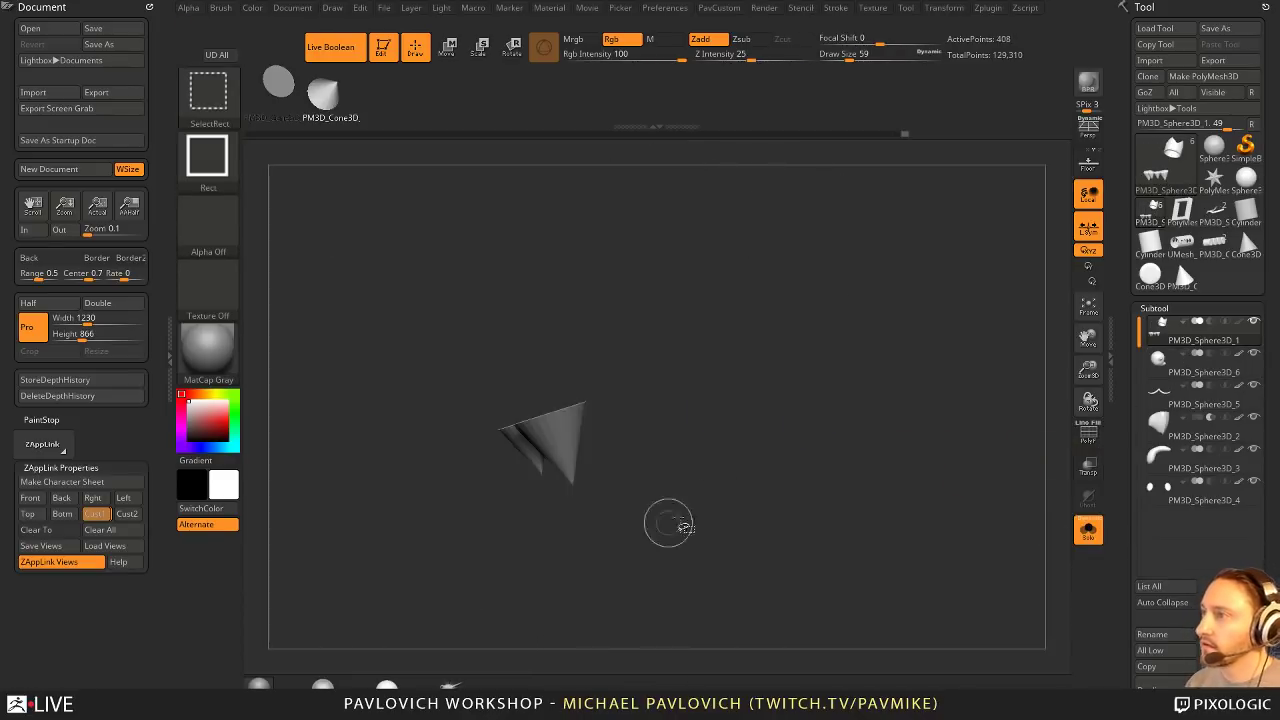
pyautogui.moveTo(700, 510); pyautogui.dragTo(990, 427, button='right')
pyautogui.press('1')
pyautogui.click(1021, 358)
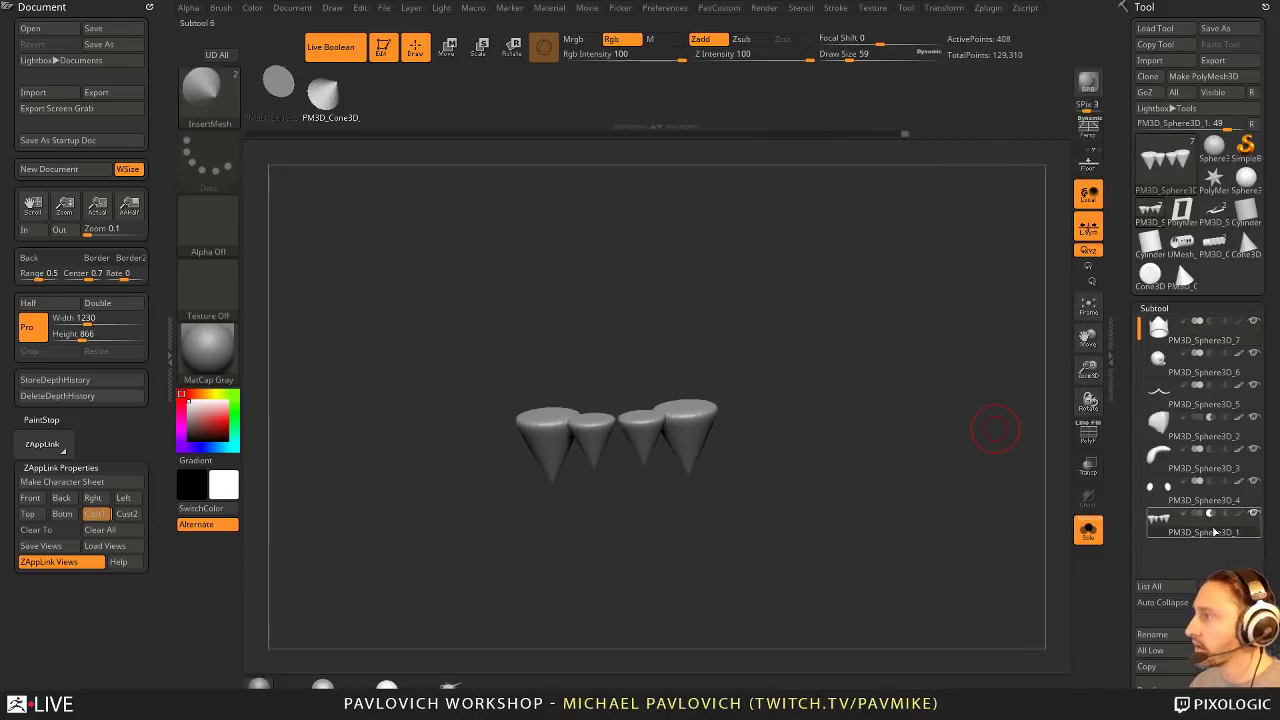
pyautogui.click(1088, 530)
pyautogui.moveTo(991, 426); pyautogui.dragTo(1017, 377)
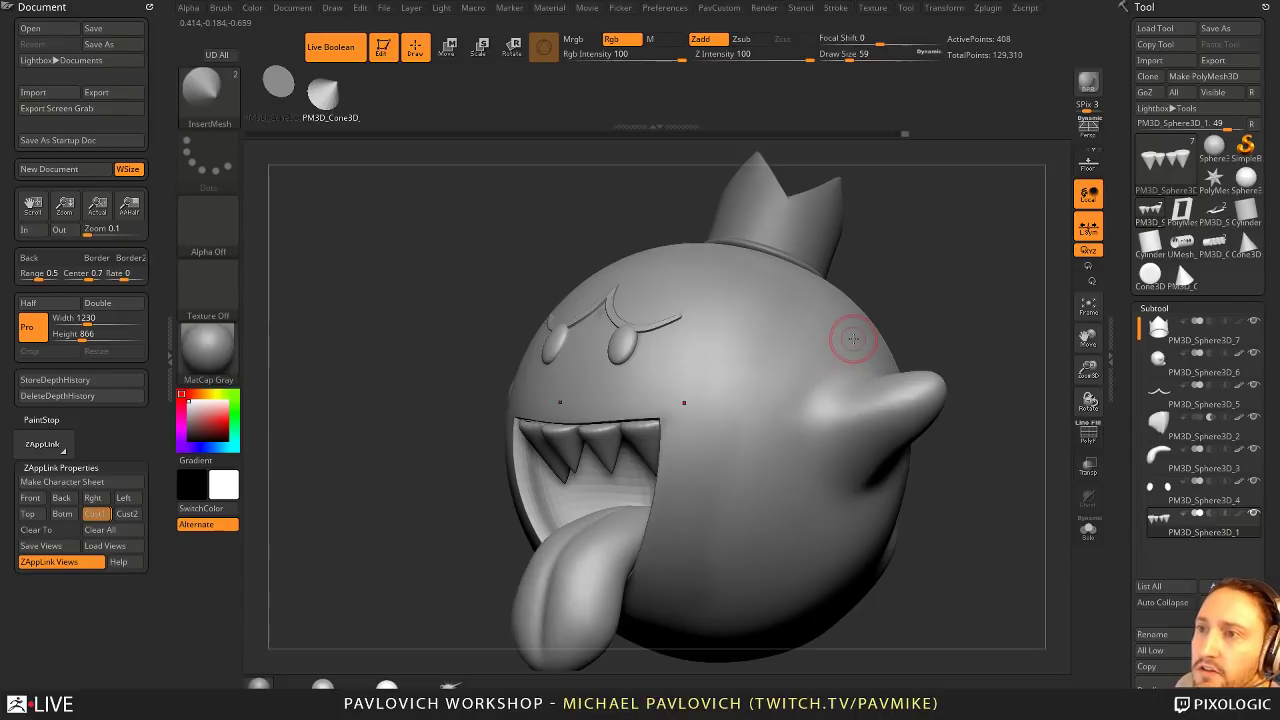
# Step: Switch to the Standard brush and adjust its draw size to 83 over the mouth area
pyautogui.moveTo(442, 250); pyautogui.dragTo(473, 248)
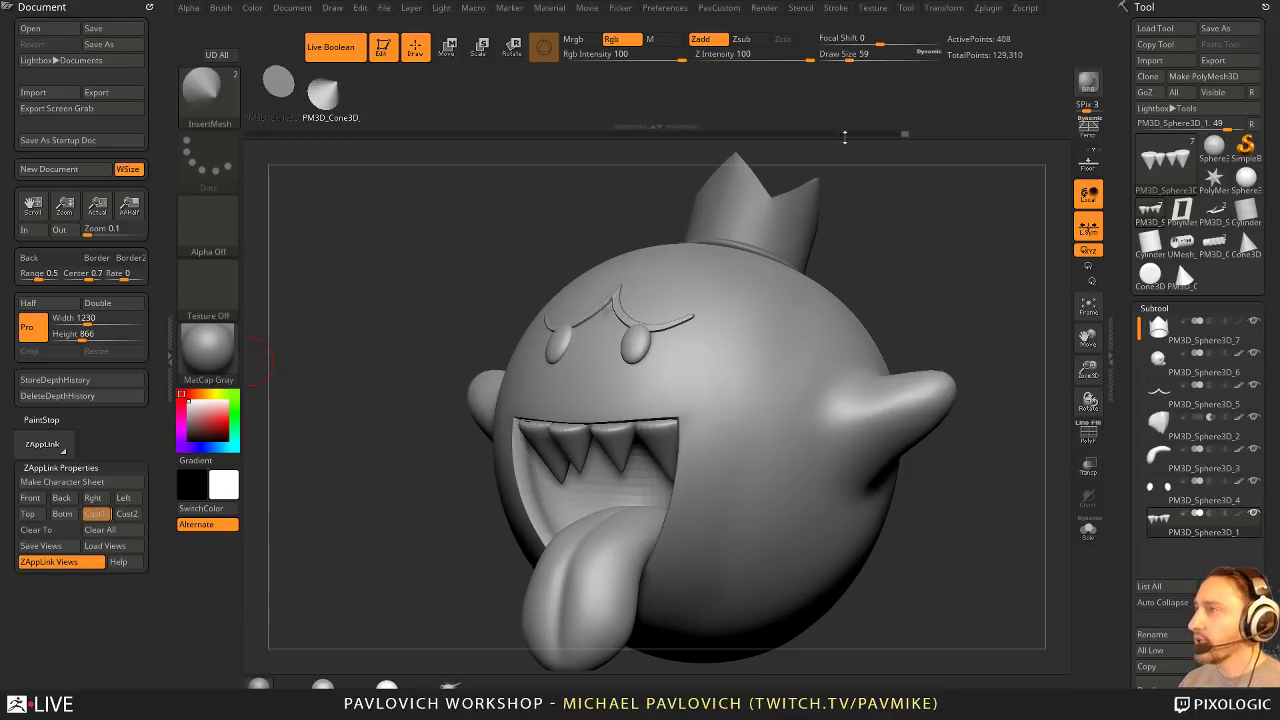
pyautogui.moveTo(925, 206); pyautogui.dragTo(930, 240)
pyautogui.press('b')
pyautogui.press('s')
pyautogui.press('t')
pyautogui.press('s')
pyautogui.moveTo(680, 393); pyautogui.dragTo(688, 393)
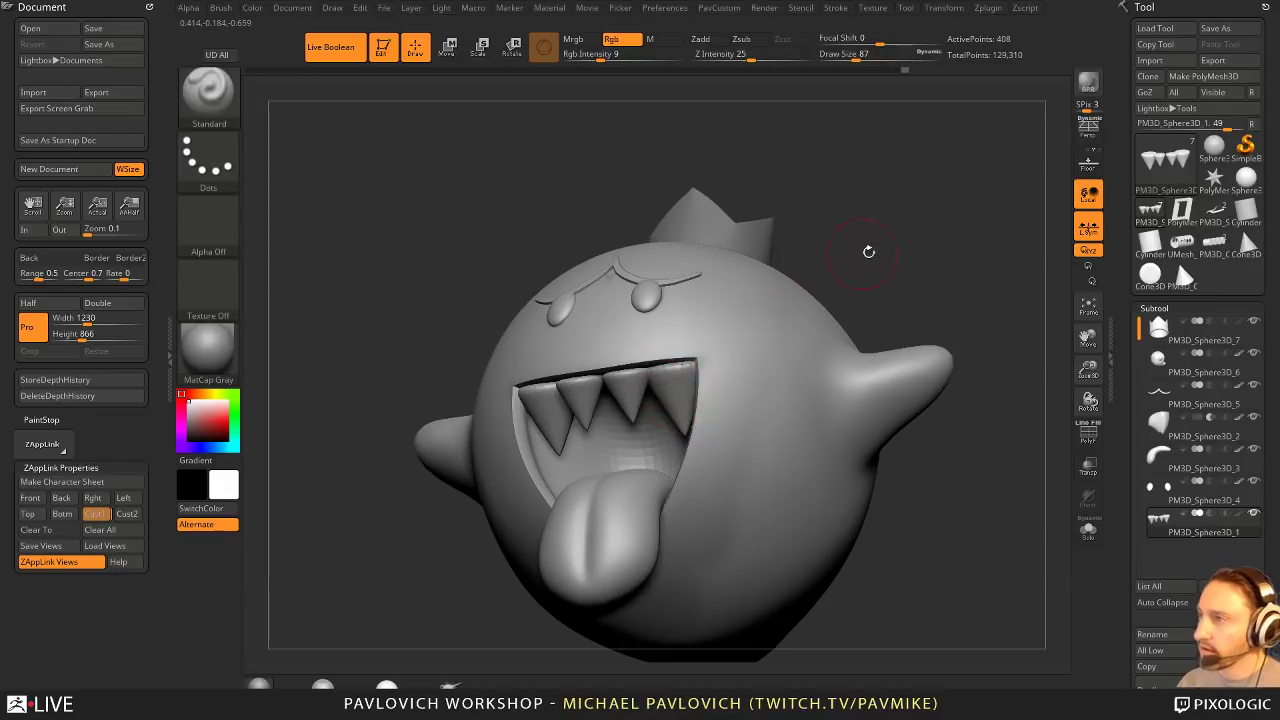
pyautogui.moveTo(868, 251); pyautogui.dragTo(879, 295)
pyautogui.press('s')
pyautogui.moveTo(689, 418); pyautogui.dragTo(701, 418)
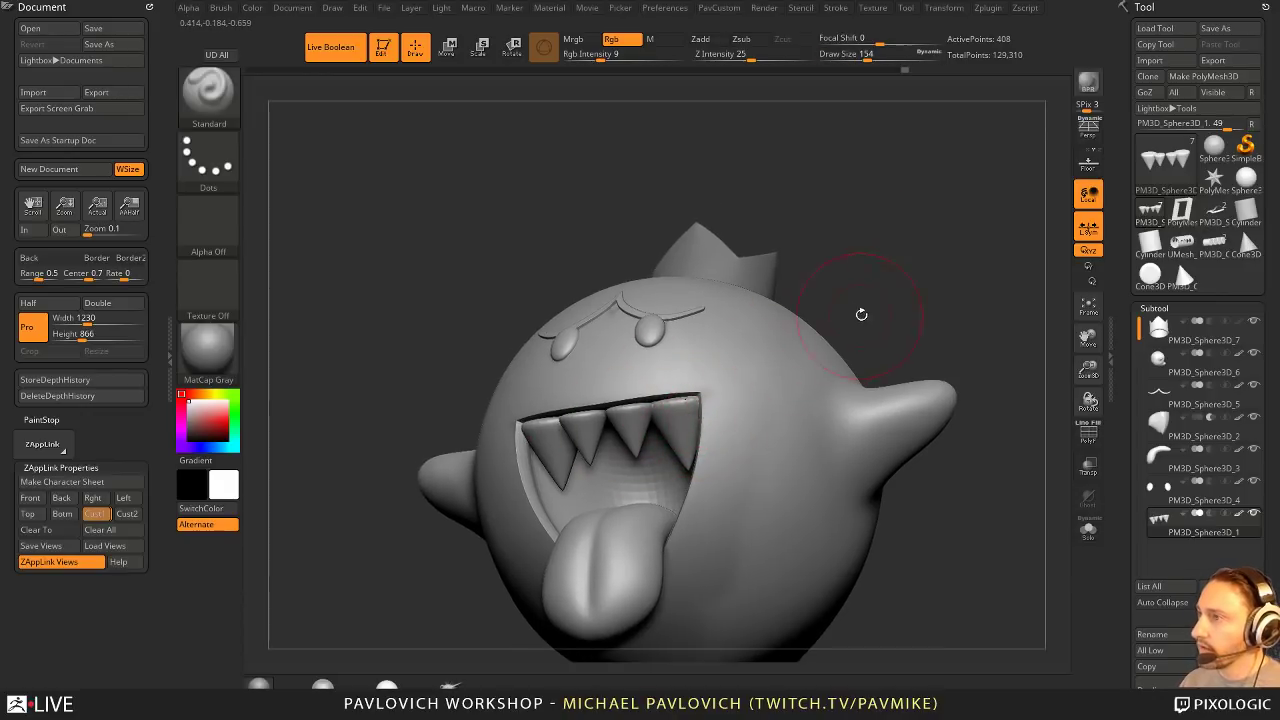
pyautogui.moveTo(860, 314); pyautogui.dragTo(873, 330)
pyautogui.press('s')
pyautogui.moveTo(683, 420); pyautogui.dragTo(660, 419)
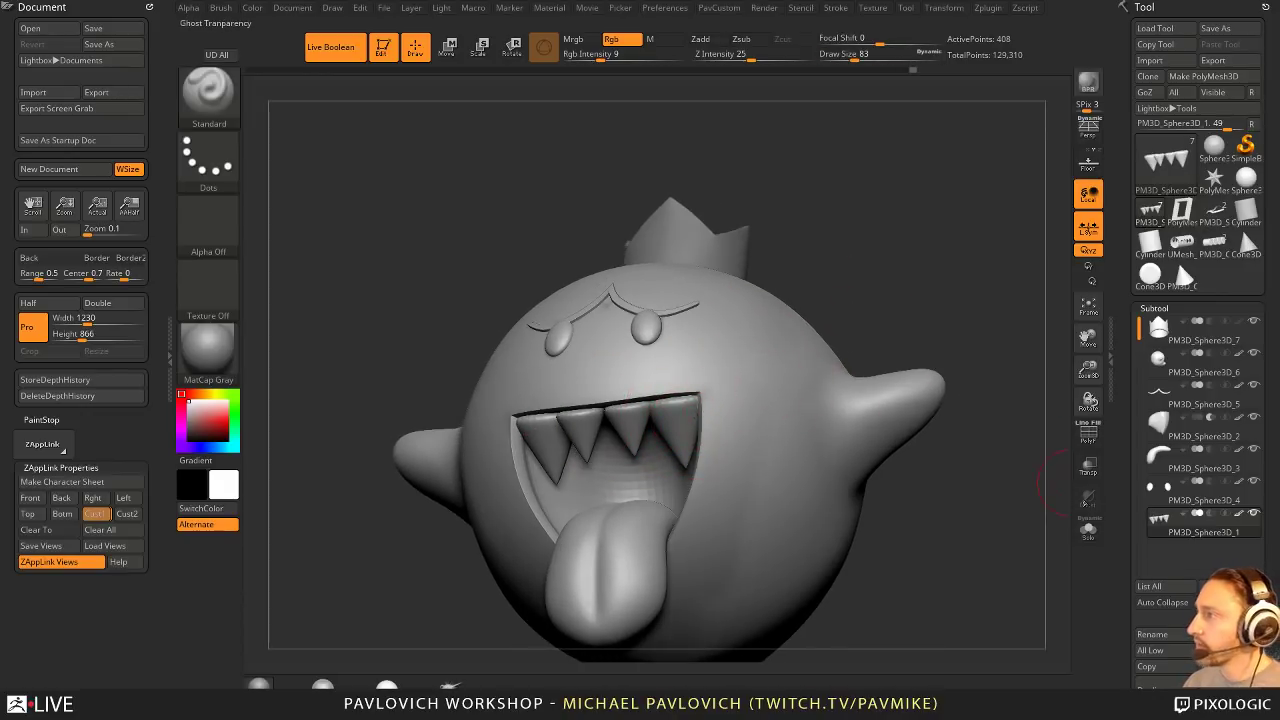
# Step: Solo the teeth with polyframe shown and regroup their caps and sides using Groups By Normals
pyautogui.click(1089, 530)
pyautogui.moveTo(1020, 490)
pyautogui.mouseDown()
pyautogui.moveTo(1037, 433)
pyautogui.moveTo(971, 443)
pyautogui.moveTo(940, 468)
pyautogui.moveTo(953, 458)
pyautogui.moveTo(943, 483)
pyautogui.moveTo(946, 466)
pyautogui.moveTo(1019, 436)
pyautogui.moveTo(994, 457)
pyautogui.moveTo(760, 526)
pyautogui.moveTo(873, 474)
pyautogui.moveTo(909, 386)
pyautogui.moveTo(932, 458)
pyautogui.mouseUp()
pyautogui.click(1082, 434)
pyautogui.press('2')
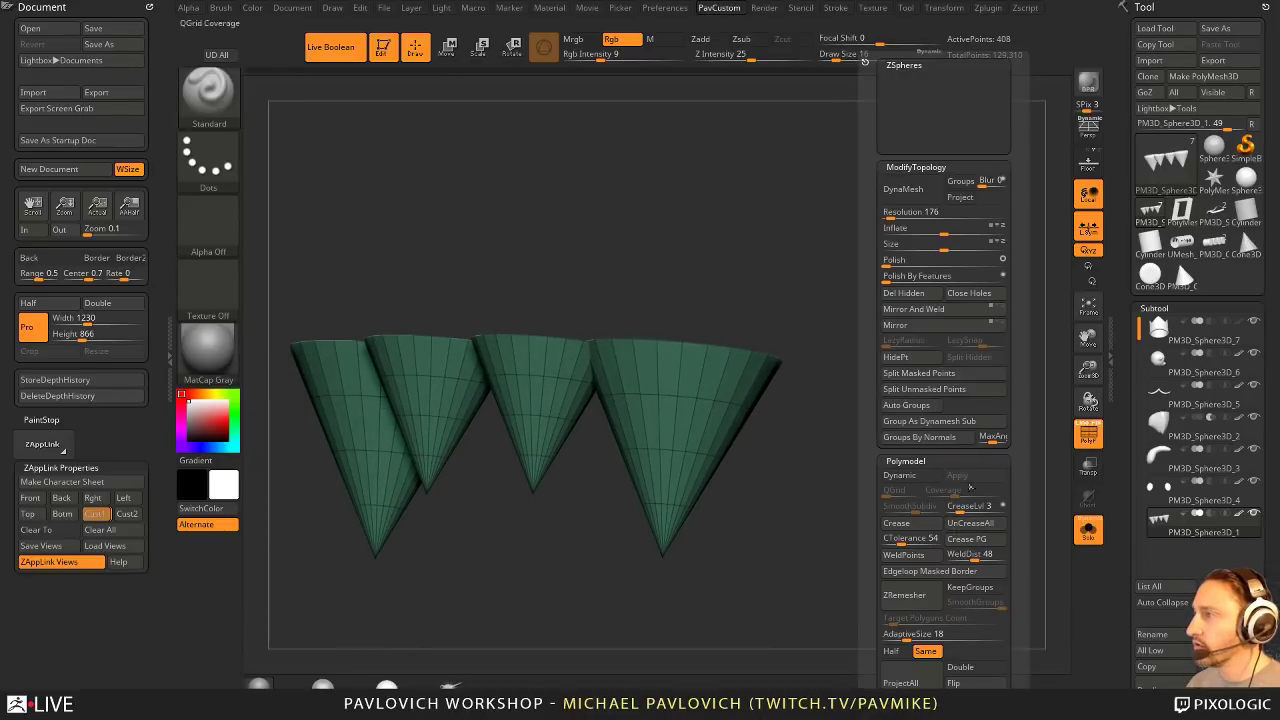
pyautogui.click(932, 438)
# Step: Apply Mirror And Weld to the teeth and delete the stray sliver of geometry between the two inner teeth
pyautogui.moveTo(835, 448)
pyautogui.mouseDown()
pyautogui.moveTo(795, 503)
pyautogui.moveTo(814, 462)
pyautogui.mouseUp()
pyautogui.press('2')
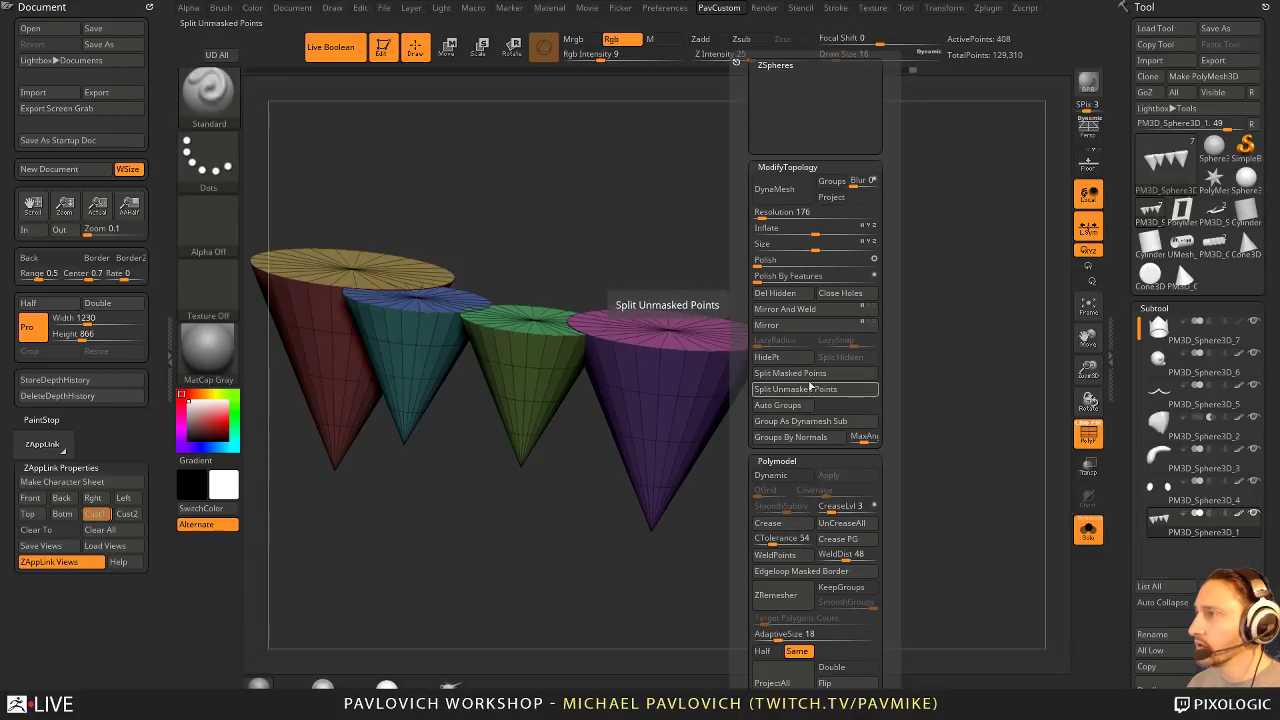
pyautogui.click(805, 310)
pyautogui.moveTo(880, 478); pyautogui.dragTo(908, 376)
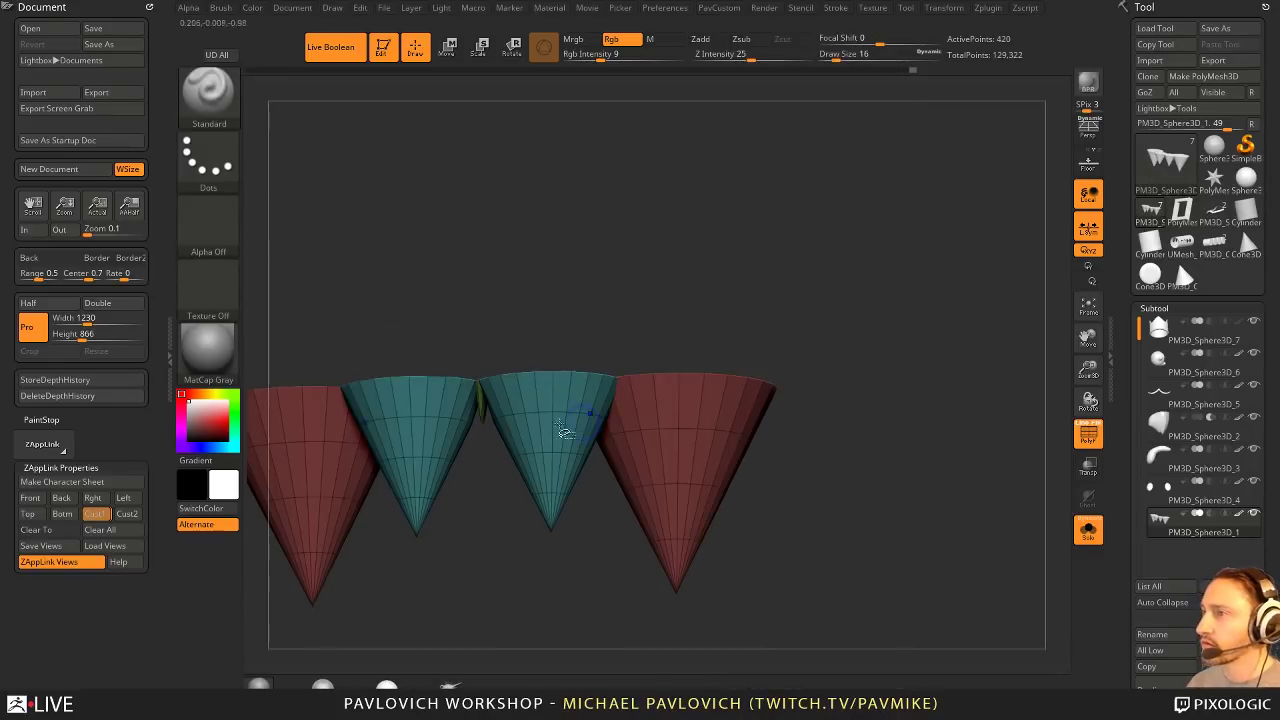
pyautogui.keyDown('ctrl'); pyautogui.keyDown('shift'); pyautogui.click(483, 419); pyautogui.keyUp('shift'); pyautogui.keyUp('ctrl')
pyautogui.keyDown('ctrl'); pyautogui.keyDown('shift'); pyautogui.moveTo(762, 350); pyautogui.dragTo(918, 404); pyautogui.keyUp('shift'); pyautogui.keyUp('ctrl')
pyautogui.press('`')
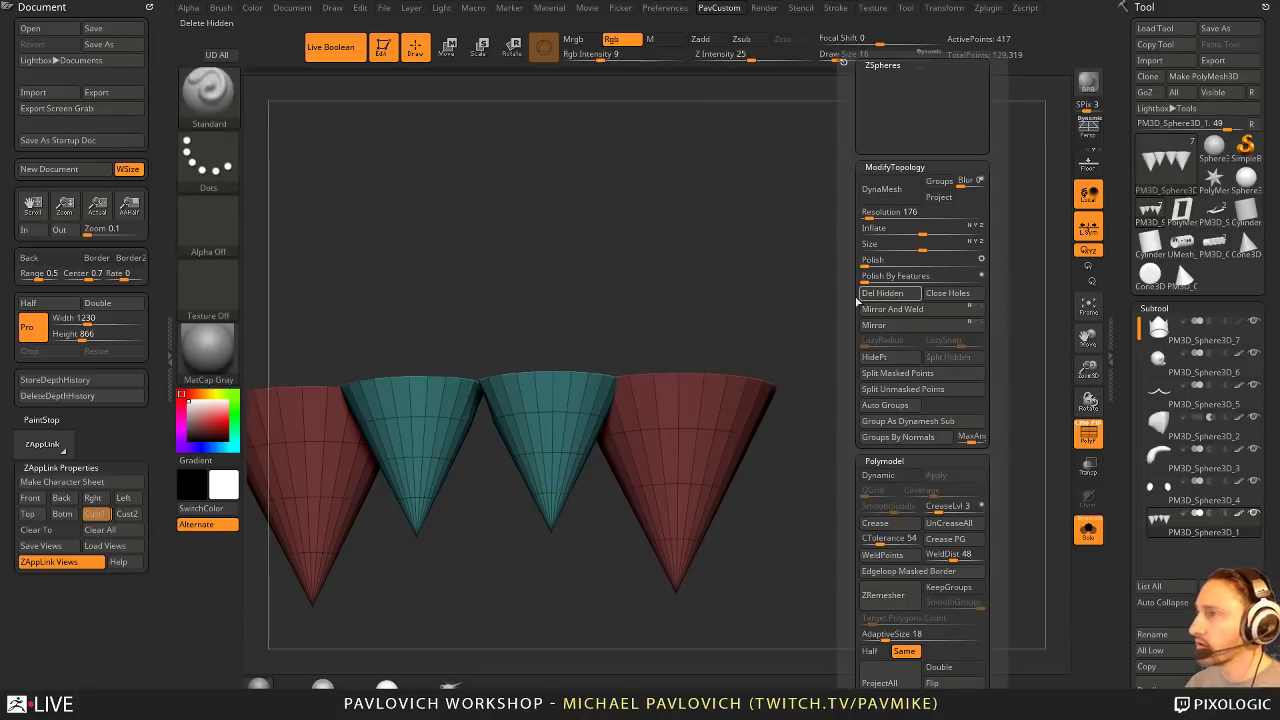
# Step: ZRemesh the teeth with KeepGroups on, AdaptiveSize 0 and the Half option
pyautogui.moveTo(812, 342); pyautogui.dragTo(894, 374)
pyautogui.press('`')
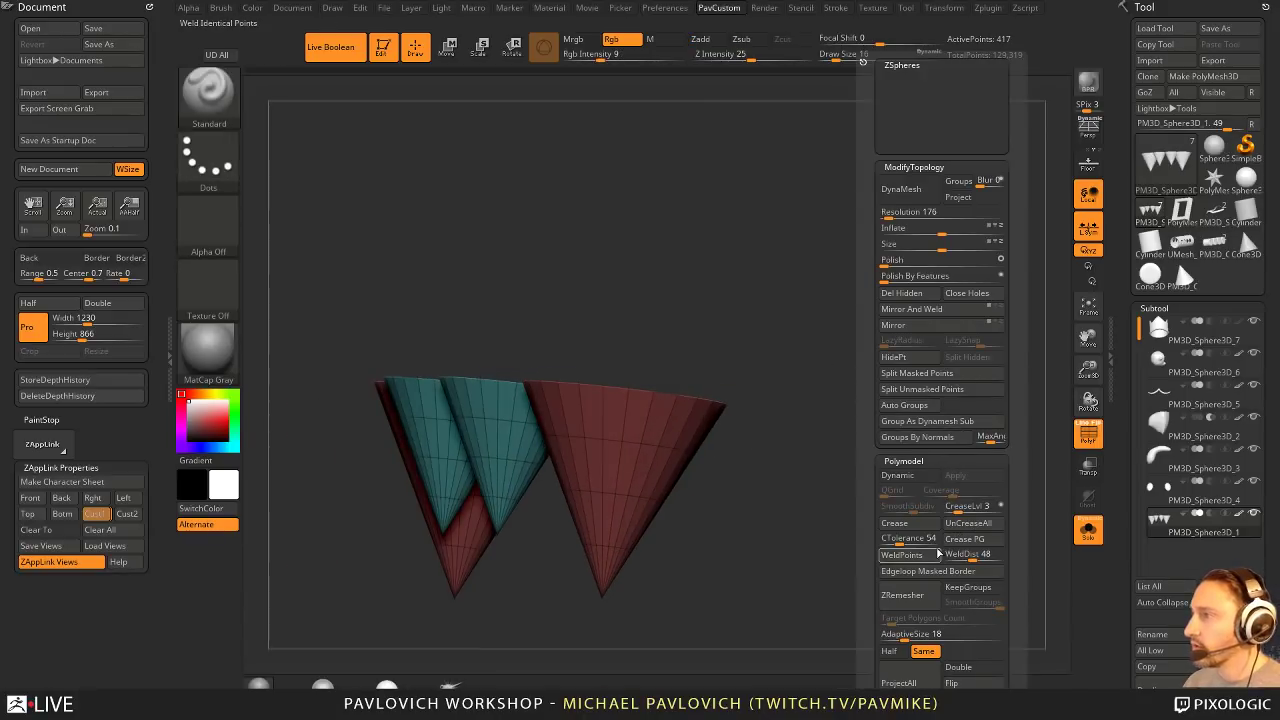
pyautogui.click(920, 597)
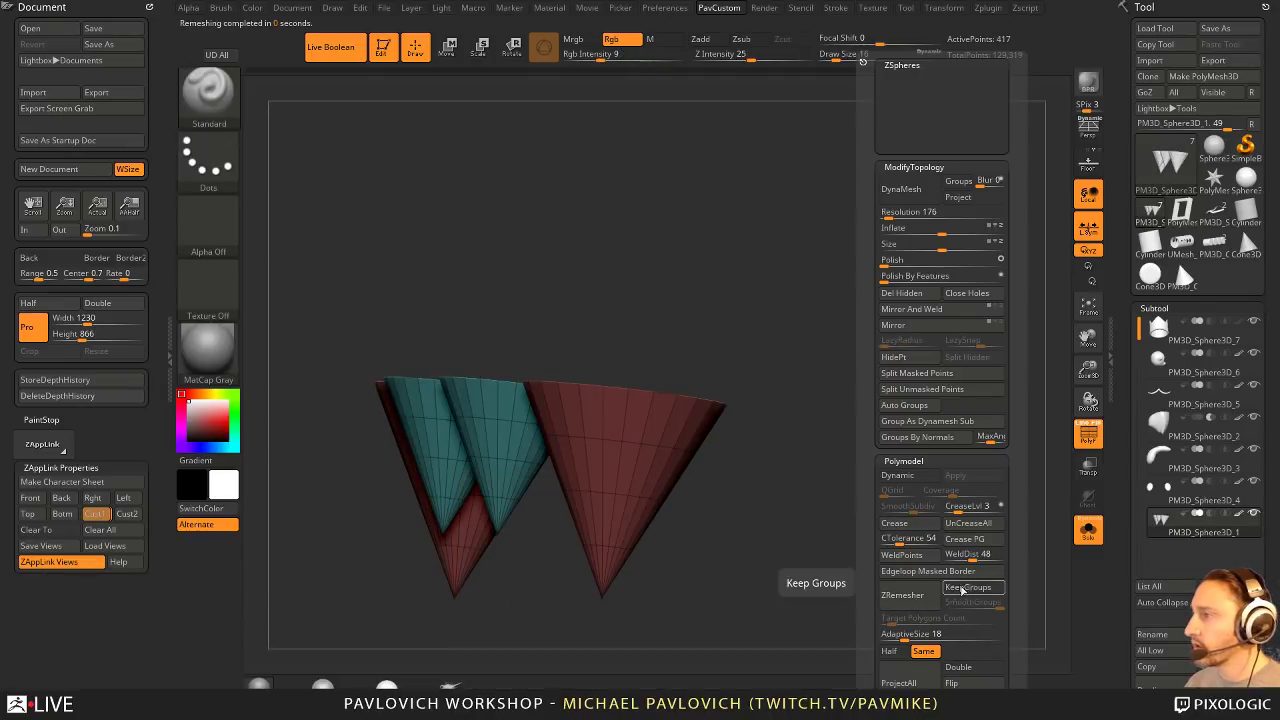
pyautogui.click(963, 590)
pyautogui.click(927, 601)
pyautogui.moveTo(809, 464); pyautogui.dragTo(872, 474)
pyautogui.press('space')
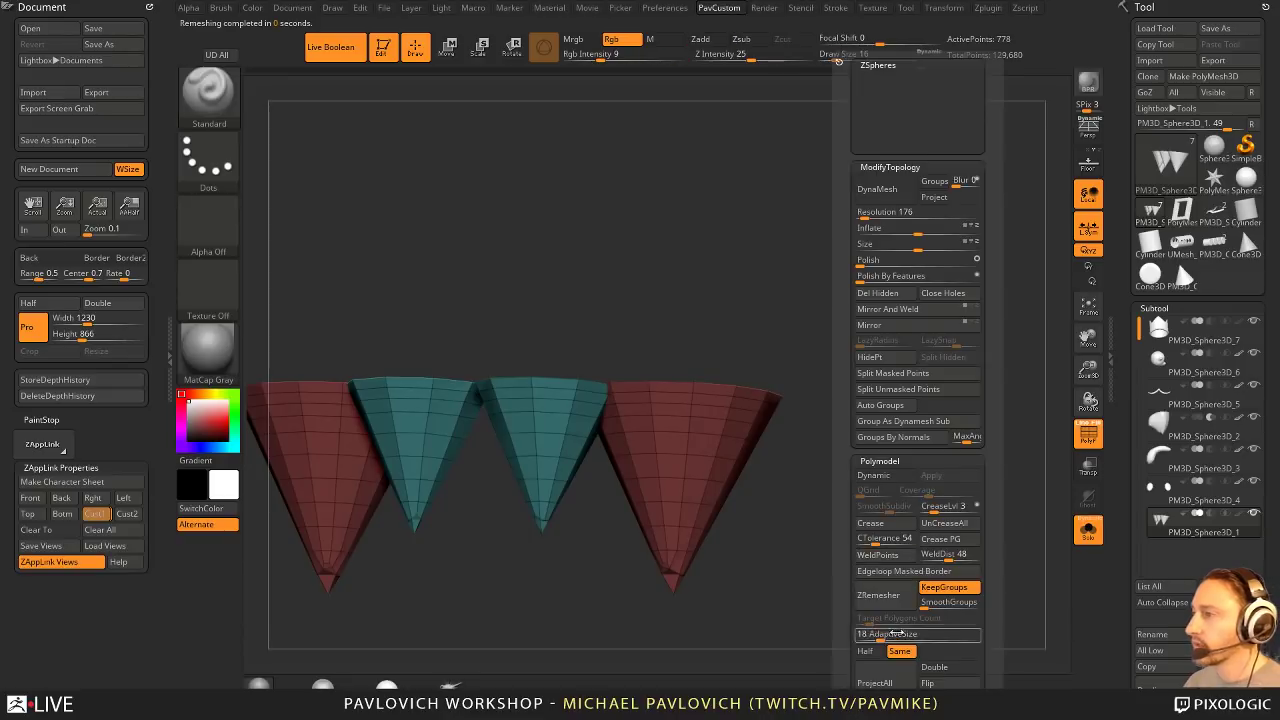
pyautogui.click(880, 595)
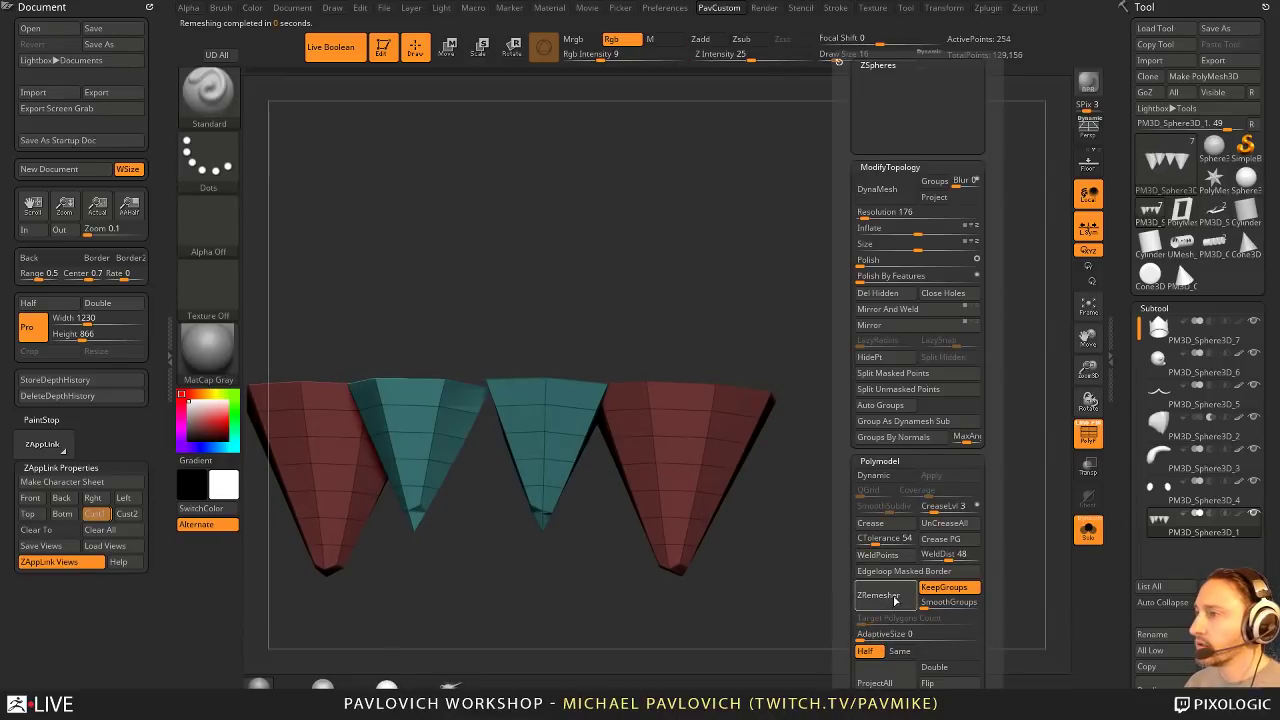
# Step: Isolate the flat top caps of the four teeth, invert the visibility and delete the hidden cap polygons
pyautogui.moveTo(846, 510); pyautogui.dragTo(891, 498)
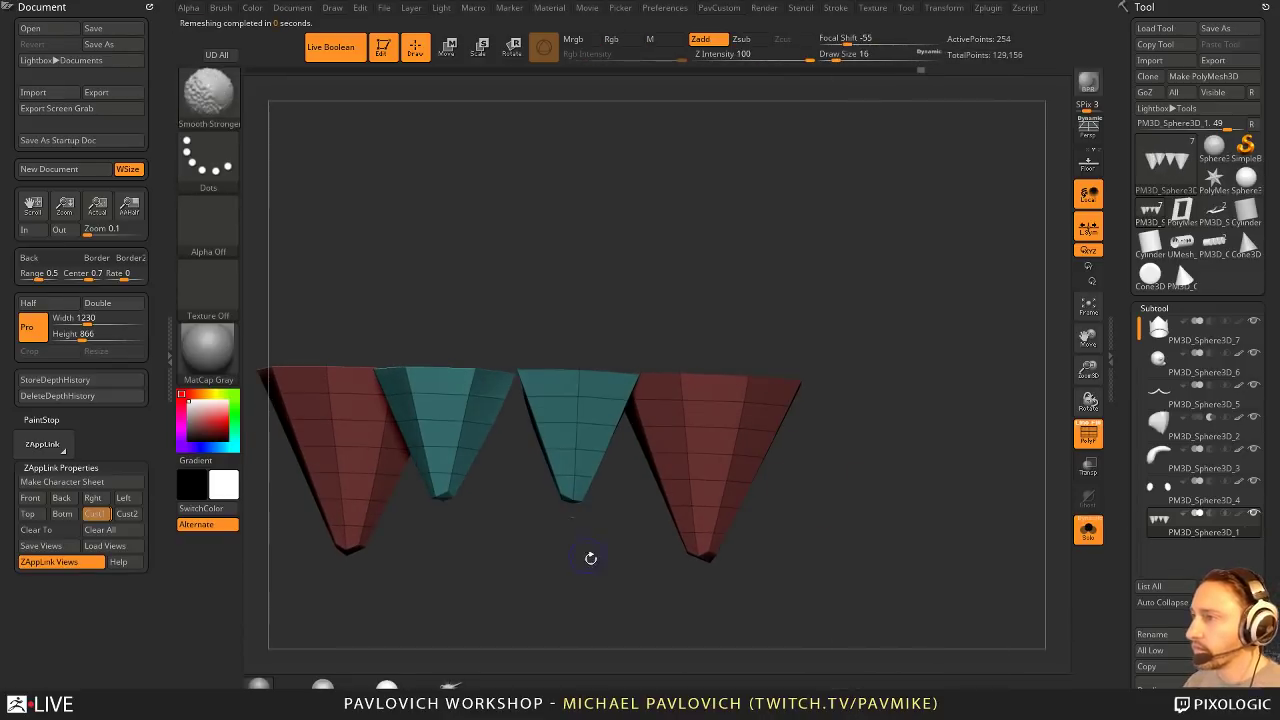
pyautogui.moveTo(563, 566); pyautogui.dragTo(926, 543)
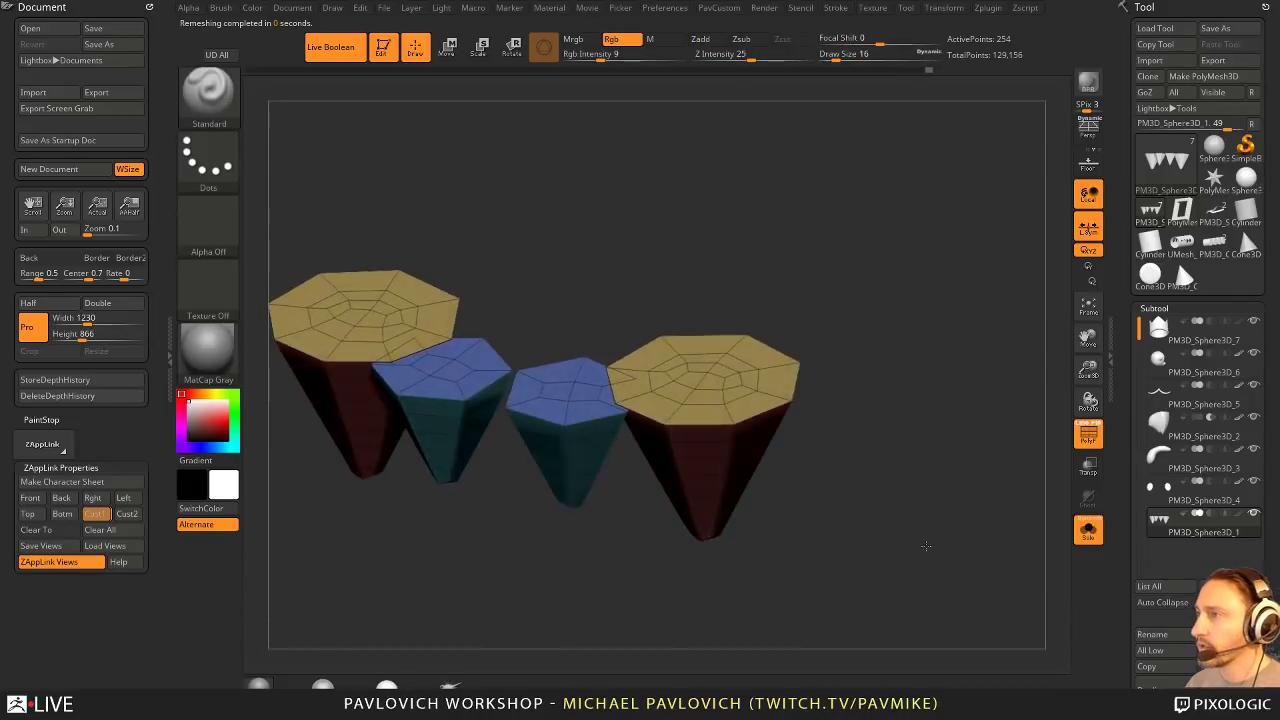
pyautogui.moveTo(914, 383); pyautogui.dragTo(968, 454)
pyautogui.keyDown('ctrl'); pyautogui.keyDown('shift'); pyautogui.click(760, 416); pyautogui.keyUp('shift'); pyautogui.keyUp('ctrl')
pyautogui.keyDown('ctrl'); pyautogui.keyDown('shift'); pyautogui.click(682, 428); pyautogui.keyUp('shift'); pyautogui.keyUp('ctrl')
pyautogui.keyDown('ctrl'); pyautogui.keyDown('shift'); pyautogui.click(594, 440); pyautogui.keyUp('shift'); pyautogui.keyUp('ctrl')
pyautogui.press('2')
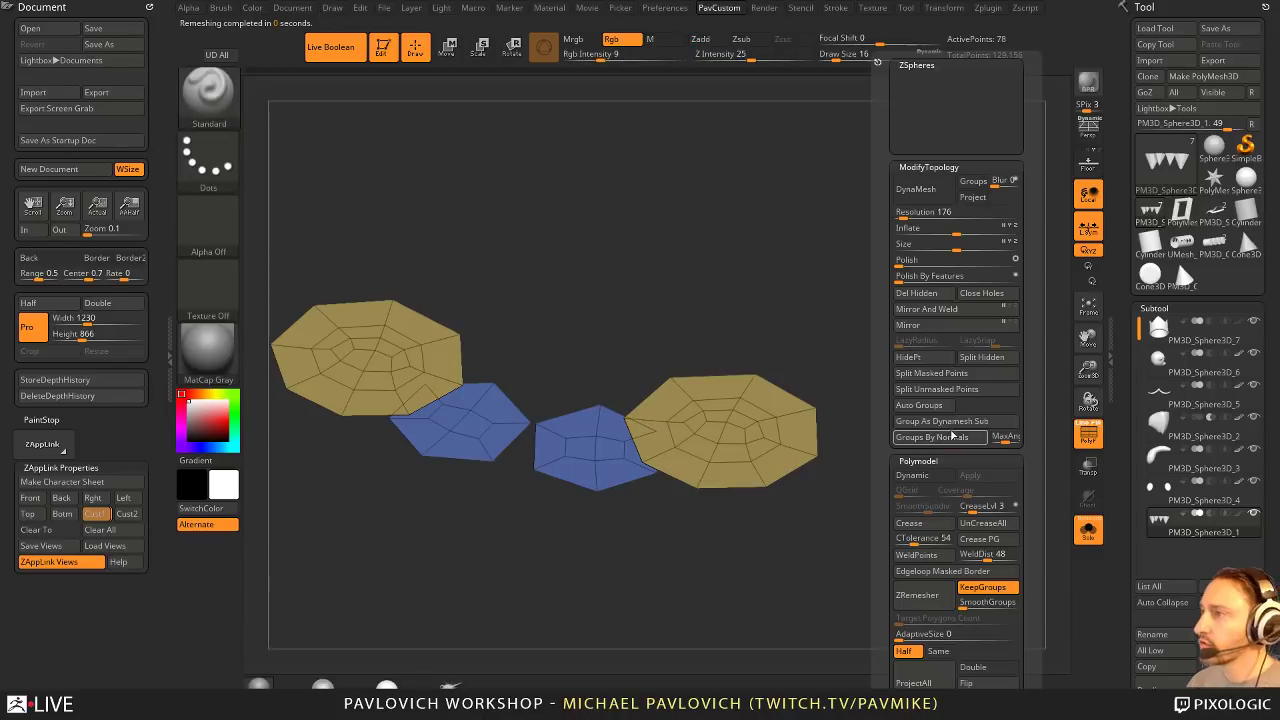
pyautogui.keyDown('ctrl'); pyautogui.keyDown('shift'); pyautogui.moveTo(916, 345); pyautogui.dragTo(936, 400); pyautogui.keyUp('shift'); pyautogui.keyUp('ctrl')
pyautogui.press('2')
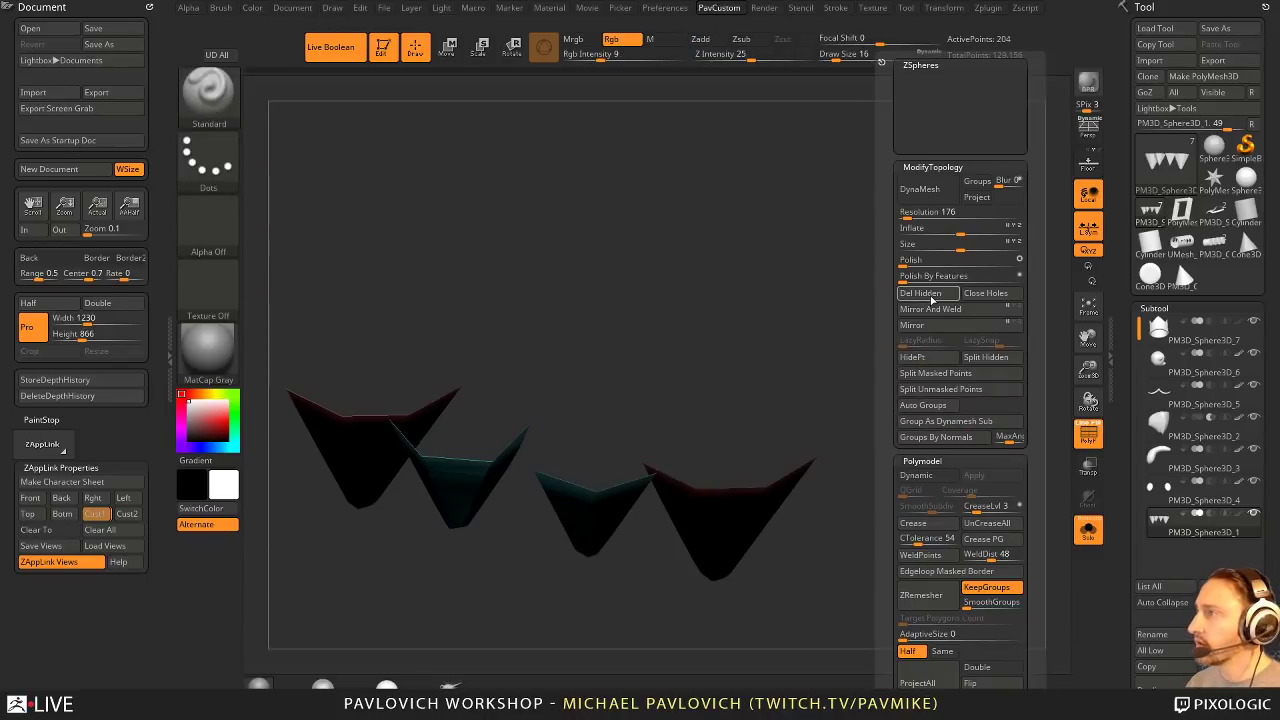
pyautogui.click(921, 293)
# Step: Cap the open tops of all four teeth with the ZModeler edge action Close set to Convex Hole
pyautogui.press('b')
pyautogui.press('z')
pyautogui.press('m')
pyautogui.press('space')
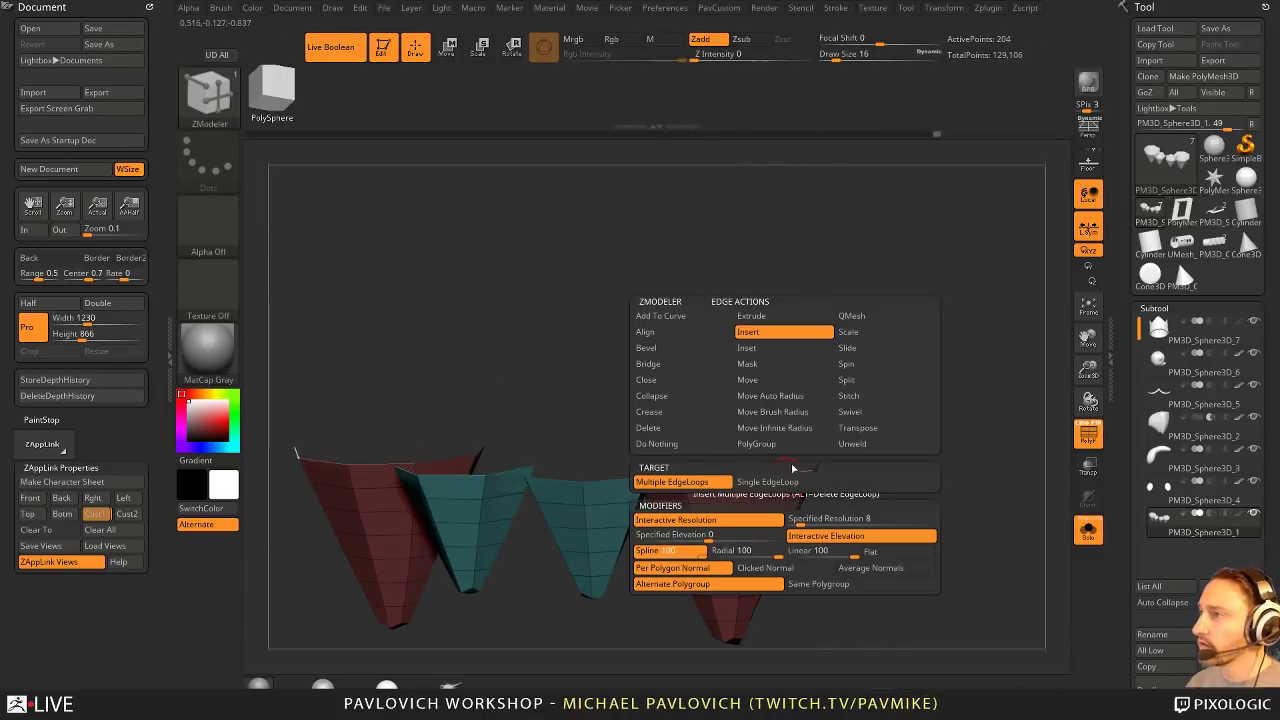
pyautogui.click(660, 381)
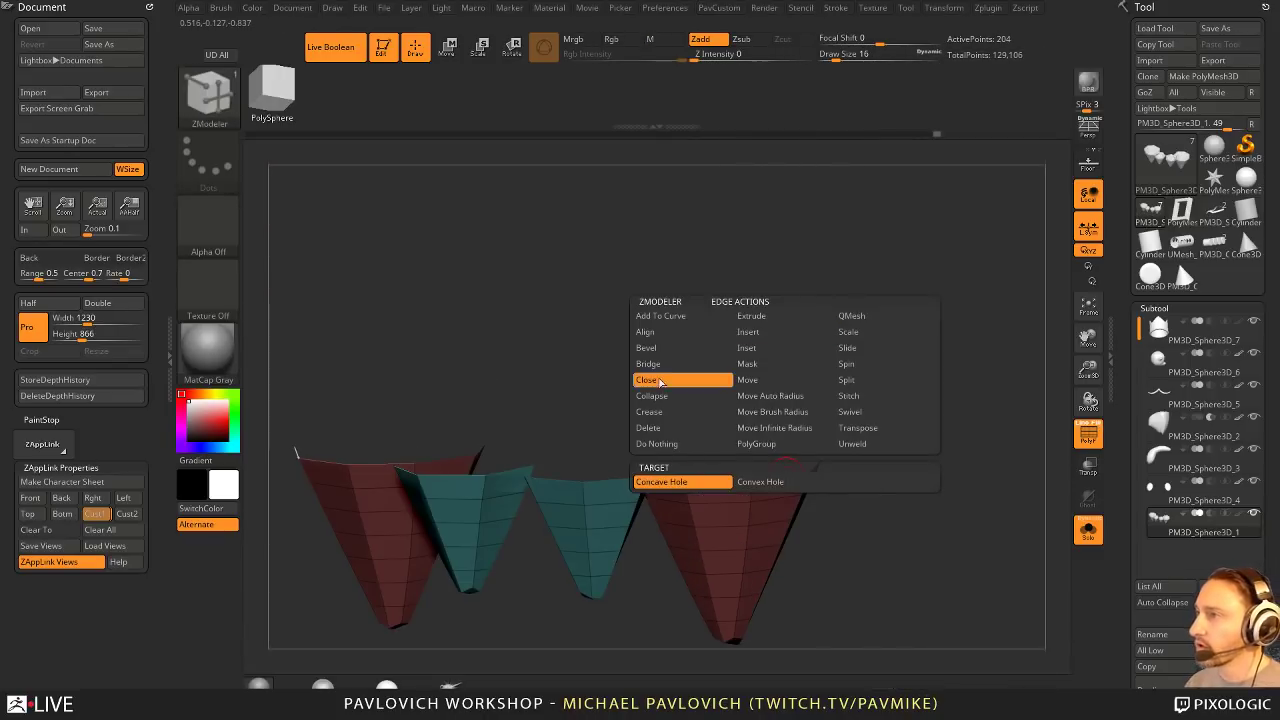
pyautogui.click(753, 485)
pyautogui.click(785, 474)
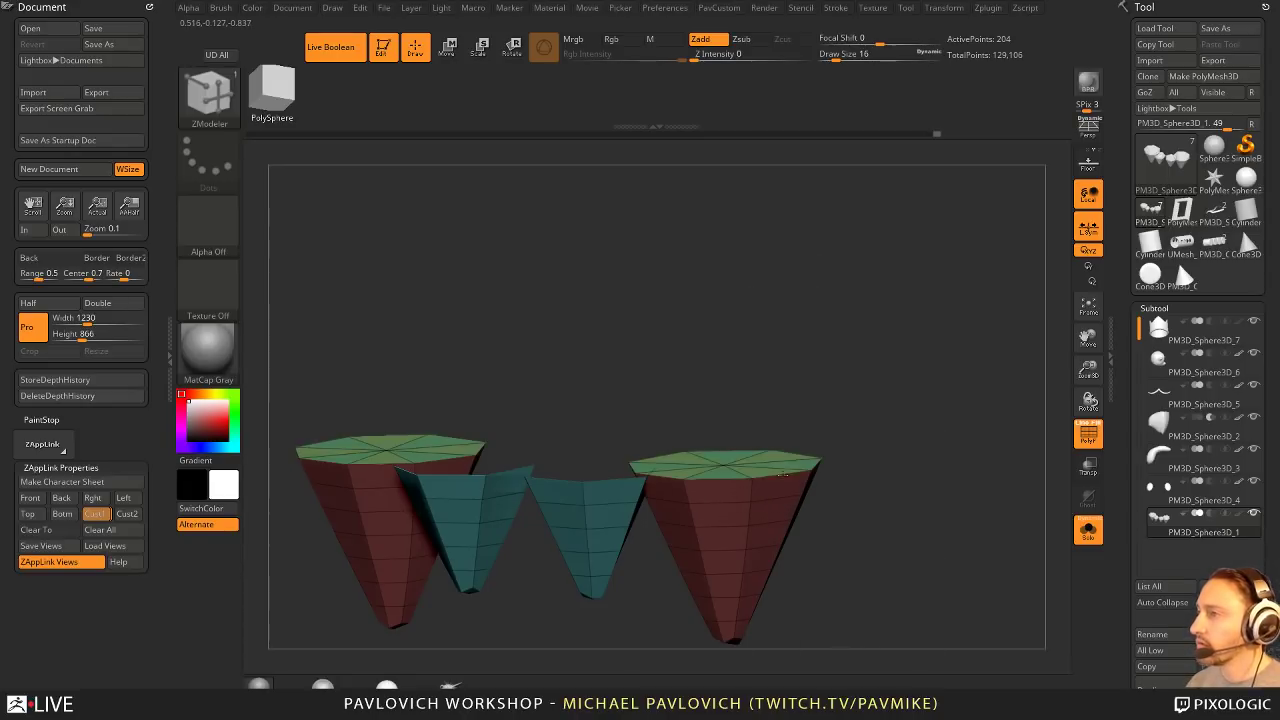
pyautogui.moveTo(815, 405); pyautogui.dragTo(806, 456)
pyautogui.click(613, 494)
# Step: Isolate the new tooth caps, assign them a single polygroup and show the whole teeth again
pyautogui.keyDown('ctrl'); pyautogui.keyDown('shift'); pyautogui.click(719, 450); pyautogui.keyUp('shift'); pyautogui.keyUp('ctrl')
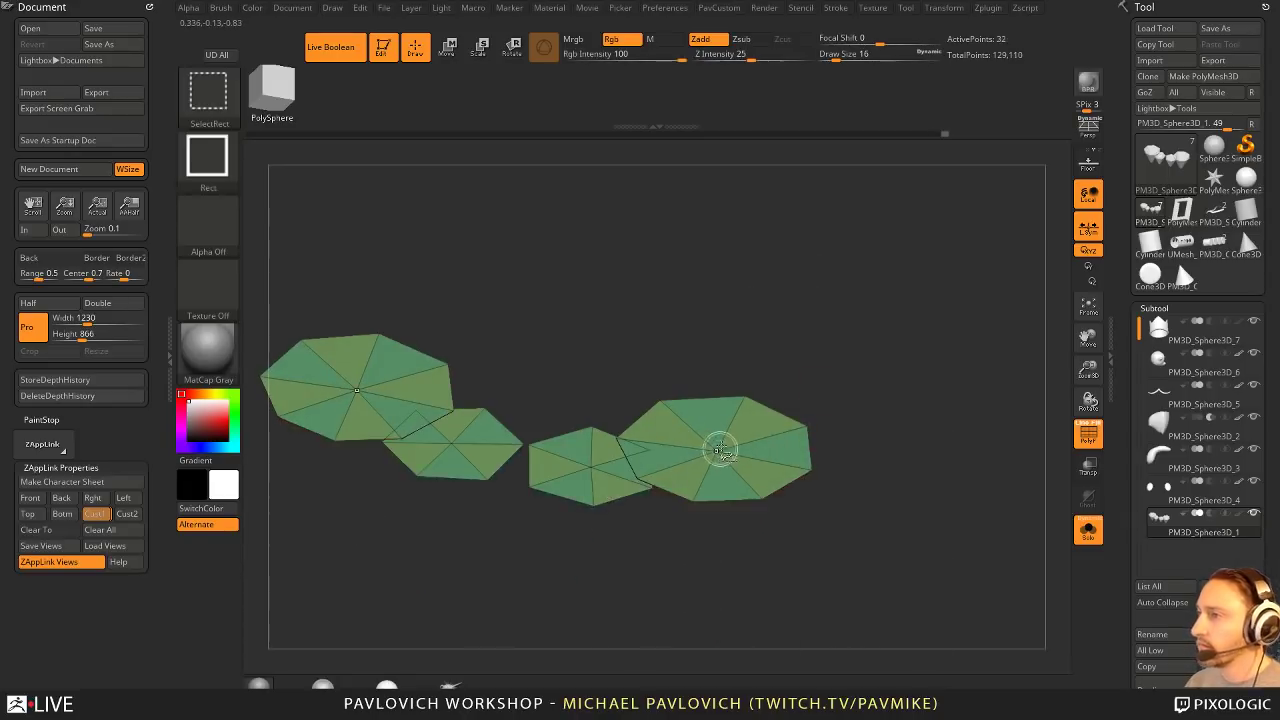
pyautogui.hotkey('ctrl', 'w')
pyautogui.keyDown('ctrl'); pyautogui.keyDown('shift'); pyautogui.click(905, 434); pyautogui.keyUp('shift'); pyautogui.keyUp('ctrl')
# Step: Crease the teeth along their polygroup borders with Crease PG and turn on dynamic subdivision
pyautogui.moveTo(905, 434)
pyautogui.keyDown('alt'); pyautogui.mouseDown()
pyautogui.moveTo(917, 471)
pyautogui.moveTo(923, 442)
pyautogui.mouseUp(); pyautogui.keyUp('alt')
pyautogui.press('3')
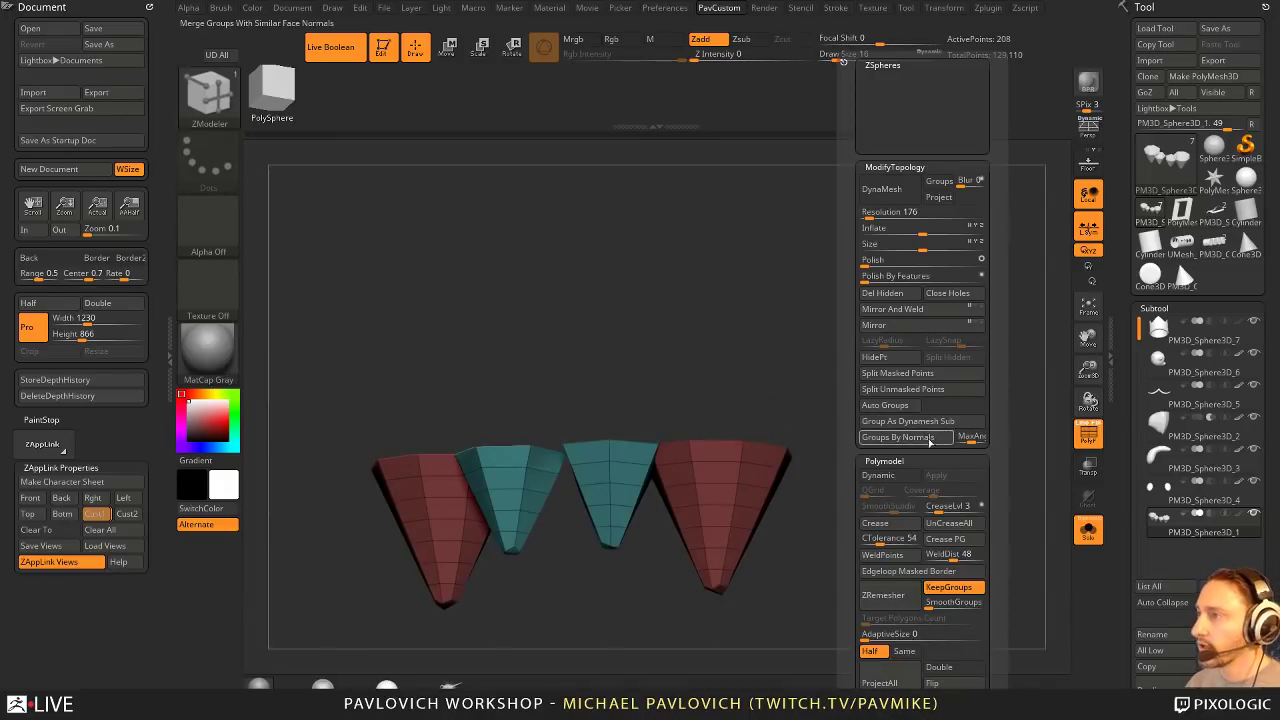
pyautogui.click(950, 540)
pyautogui.press('d')
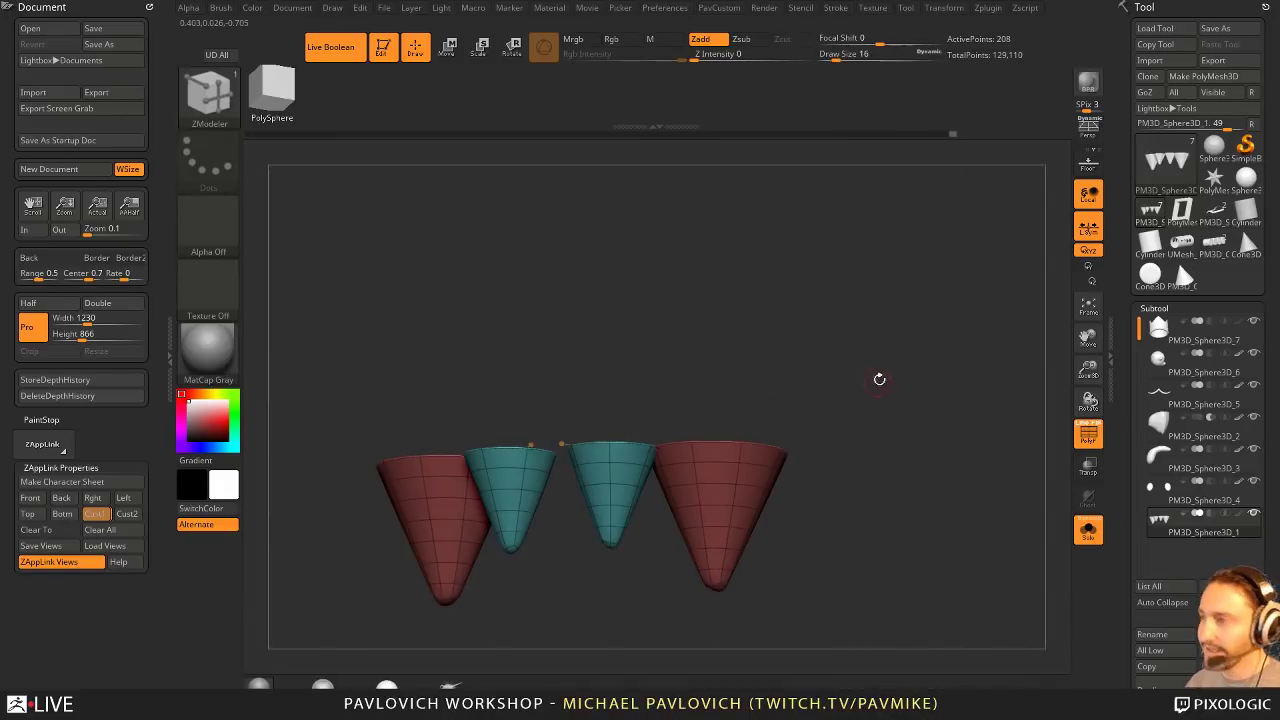
# Step: Exit Solo mode and hide the polyframe to check the smoothed teeth inside the character's mouth
pyautogui.click(1085, 528)
pyautogui.hotkey('shift', 'f')
pyautogui.moveTo(1003, 266); pyautogui.dragTo(968, 257)
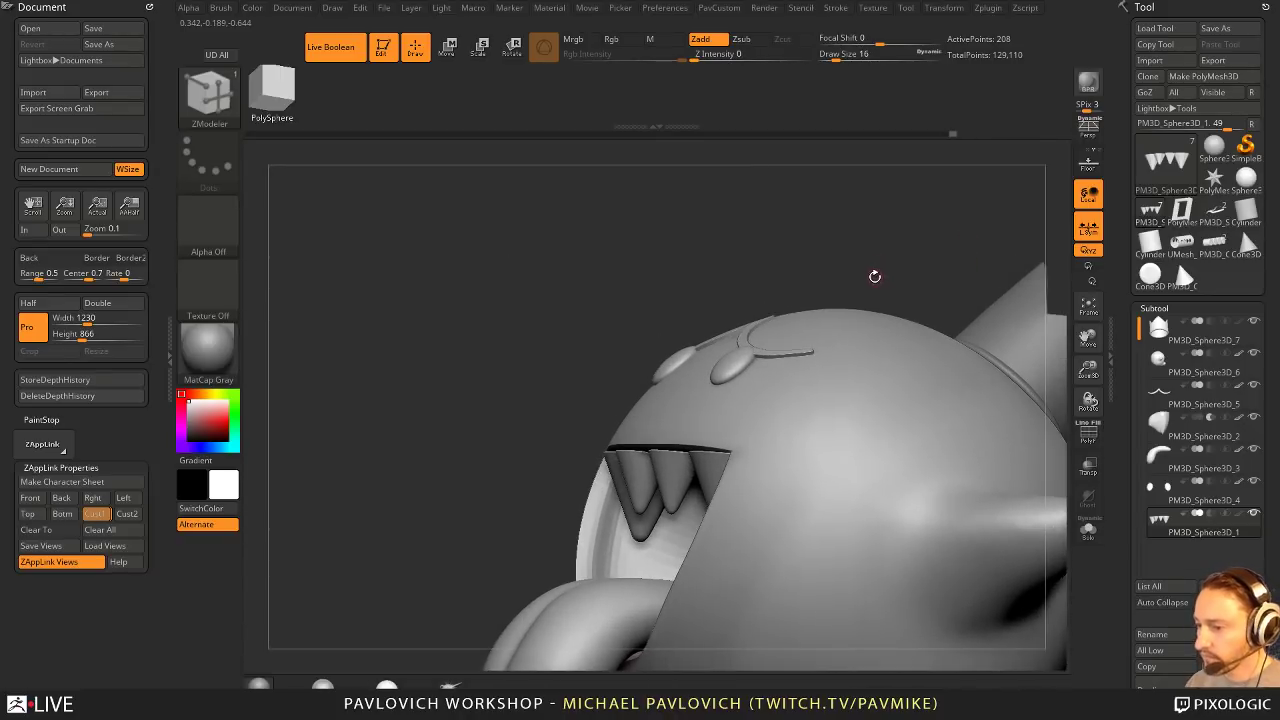
pyautogui.moveTo(844, 284); pyautogui.dragTo(940, 374)
# Step: Rotate the teeth about 13 degrees and shift them about 0.02 units forward with the transform gizmo to fit the mouth
pyautogui.press('w')
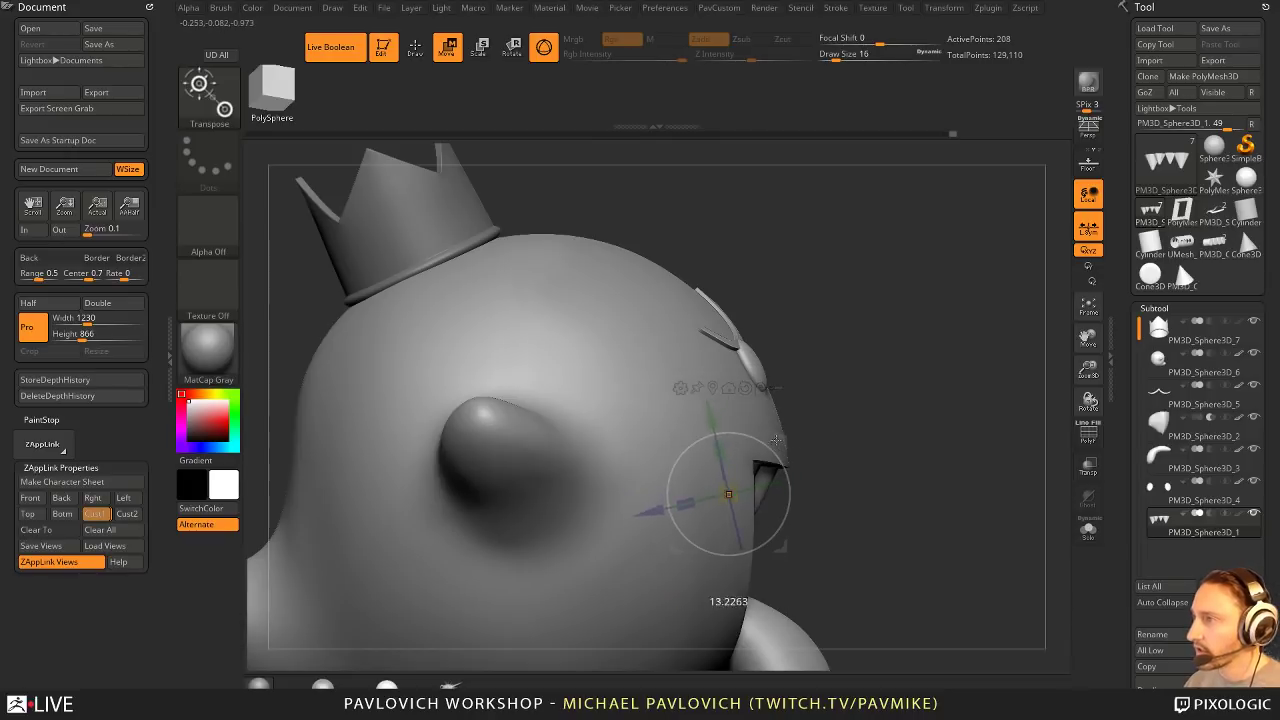
pyautogui.press('q')
pyautogui.moveTo(787, 436)
pyautogui.mouseDown()
pyautogui.moveTo(862, 350)
pyautogui.moveTo(937, 357)
pyautogui.mouseUp()
pyautogui.press('w')
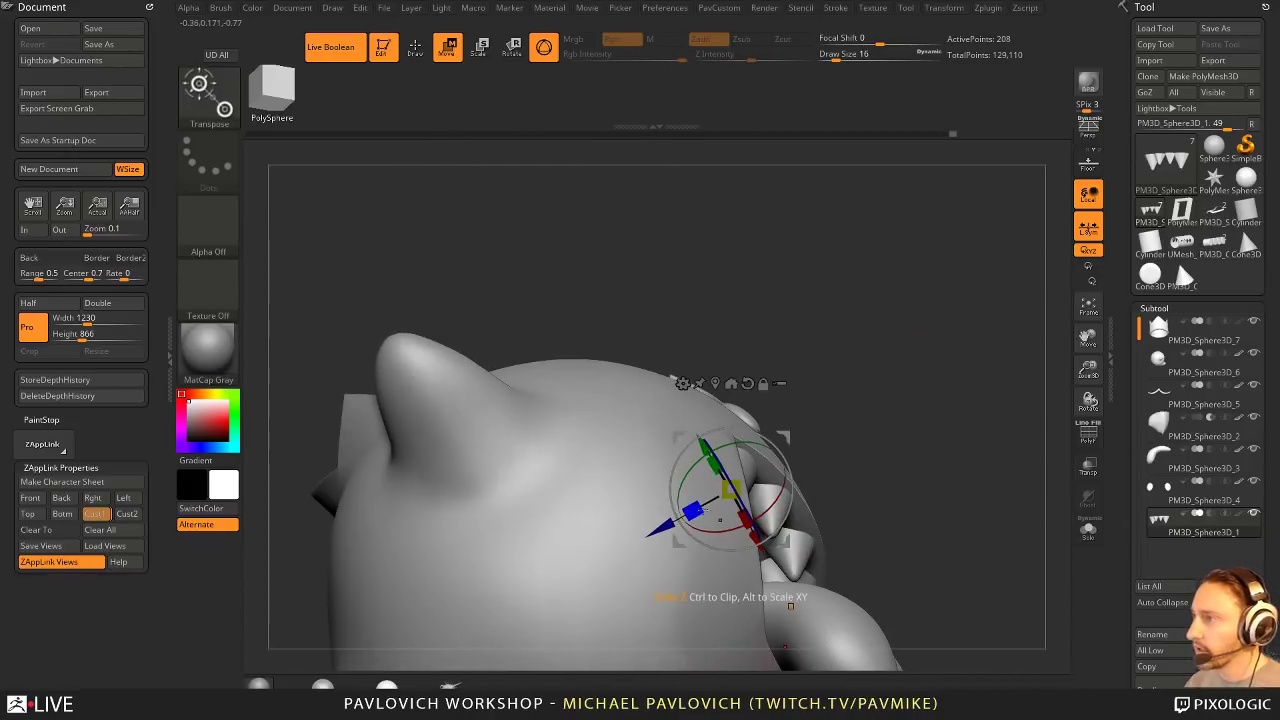
pyautogui.moveTo(662, 526); pyautogui.dragTo(671, 521)
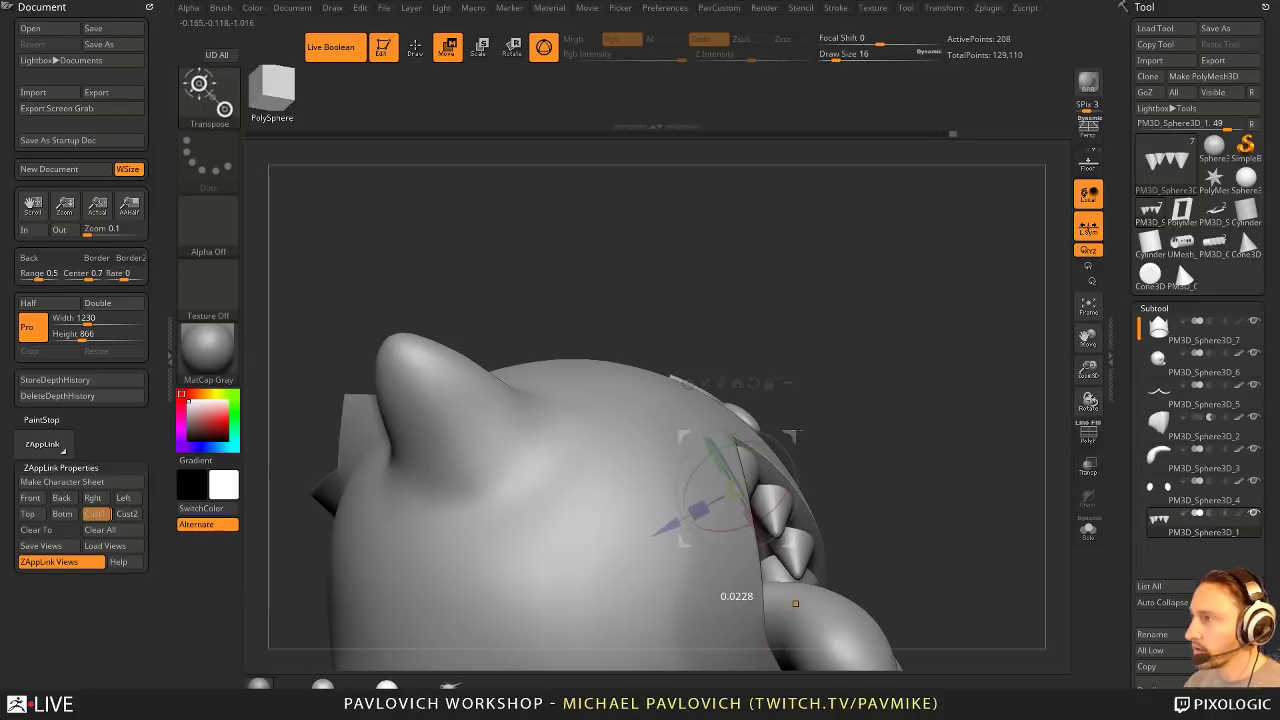
pyautogui.press('q')
pyautogui.moveTo(1000, 425)
pyautogui.mouseDown()
pyautogui.moveTo(976, 408)
pyautogui.moveTo(901, 411)
pyautogui.moveTo(977, 317)
pyautogui.moveTo(972, 393)
pyautogui.moveTo(963, 357)
pyautogui.mouseUp()
pyautogui.press('w')
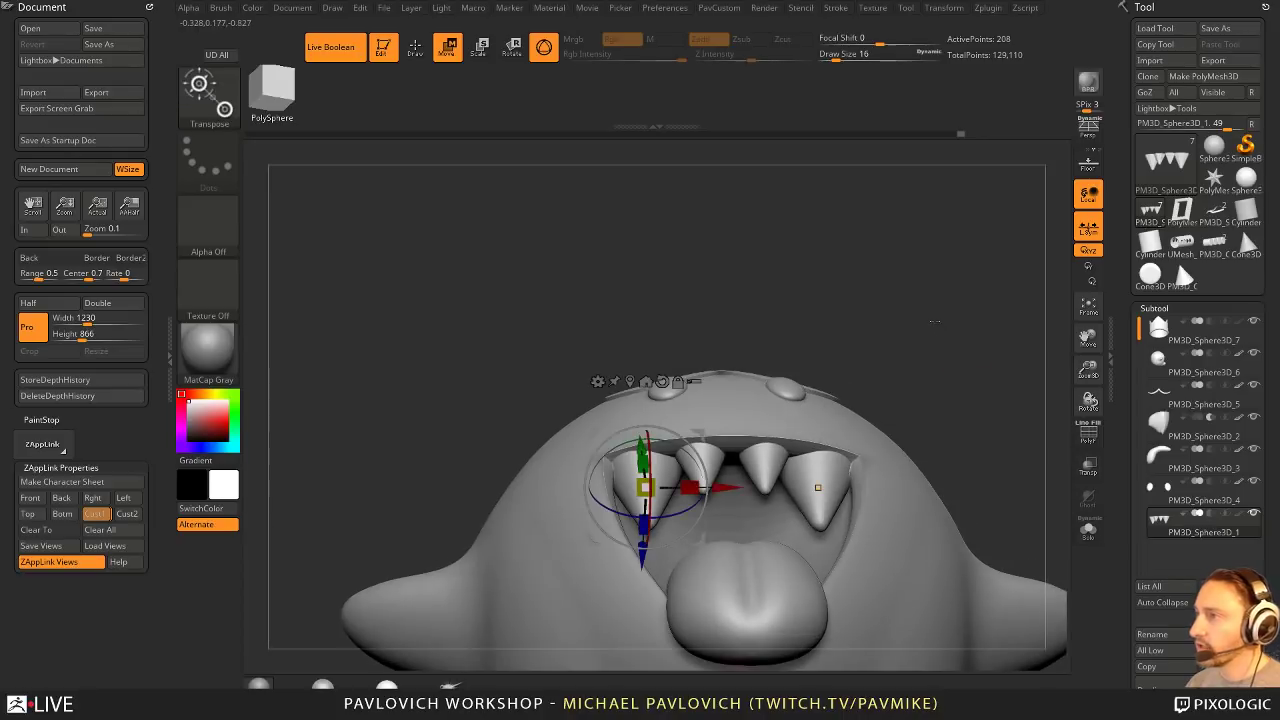
# Step: Isolate the teeth in Solo mode with polyframe shown, choose the Move brush and set its Mask By Polygroups to 100
pyautogui.click(1088, 436)
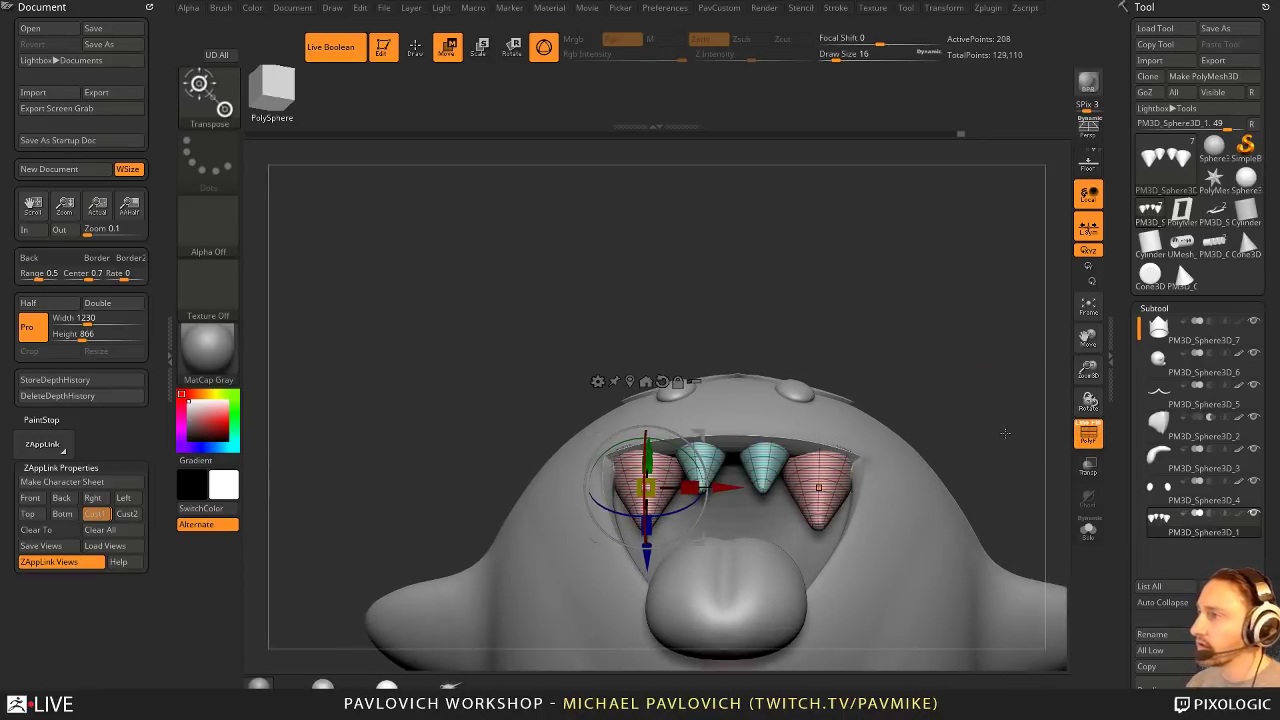
pyautogui.click(1088, 530)
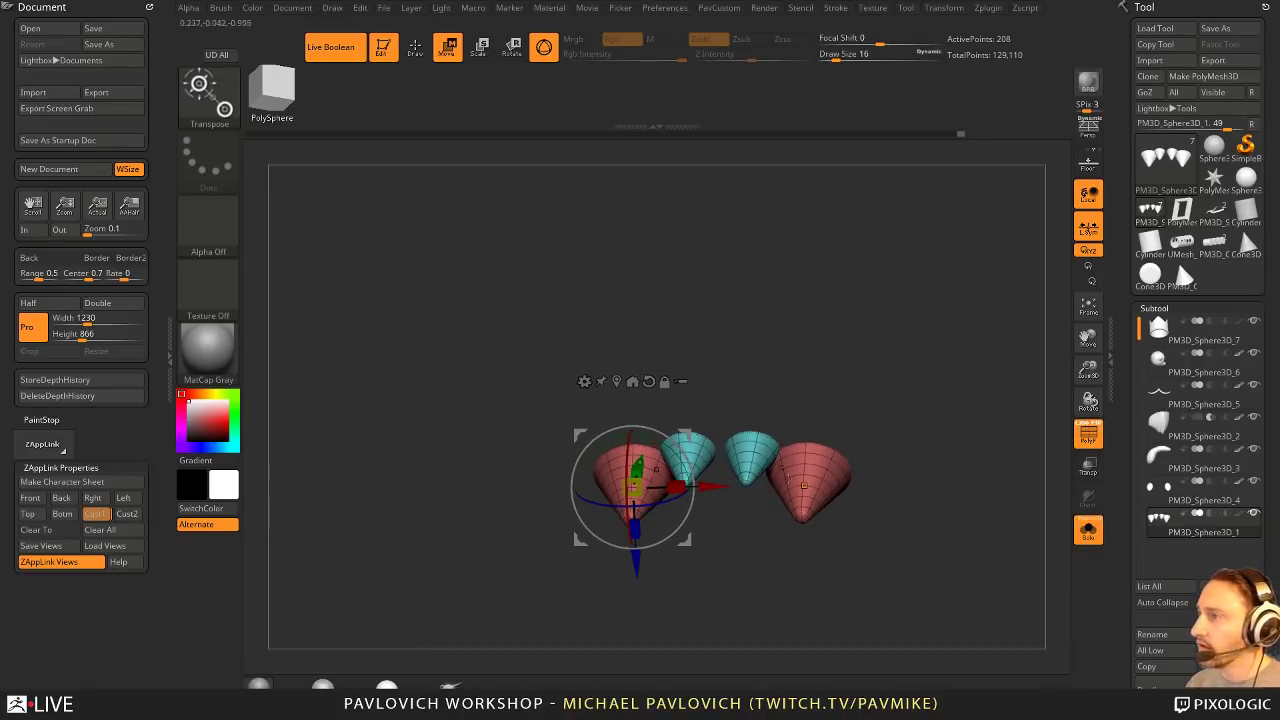
pyautogui.press('q')
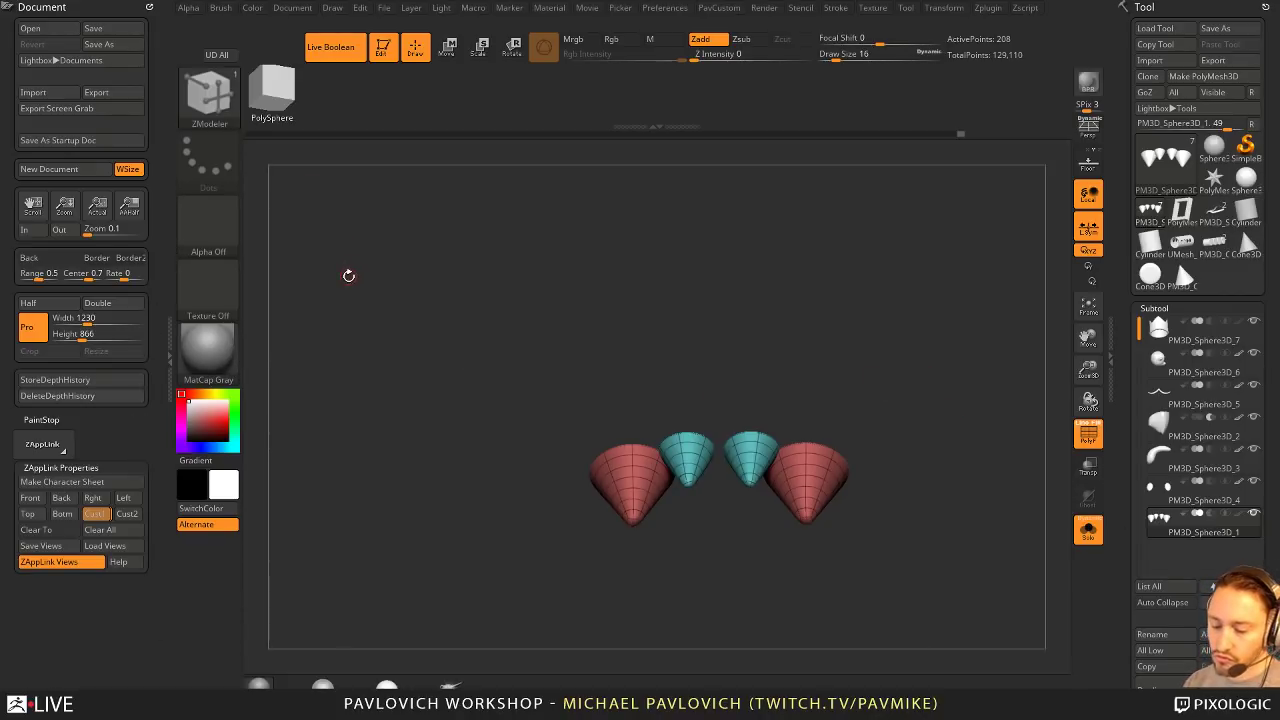
pyautogui.press('b')
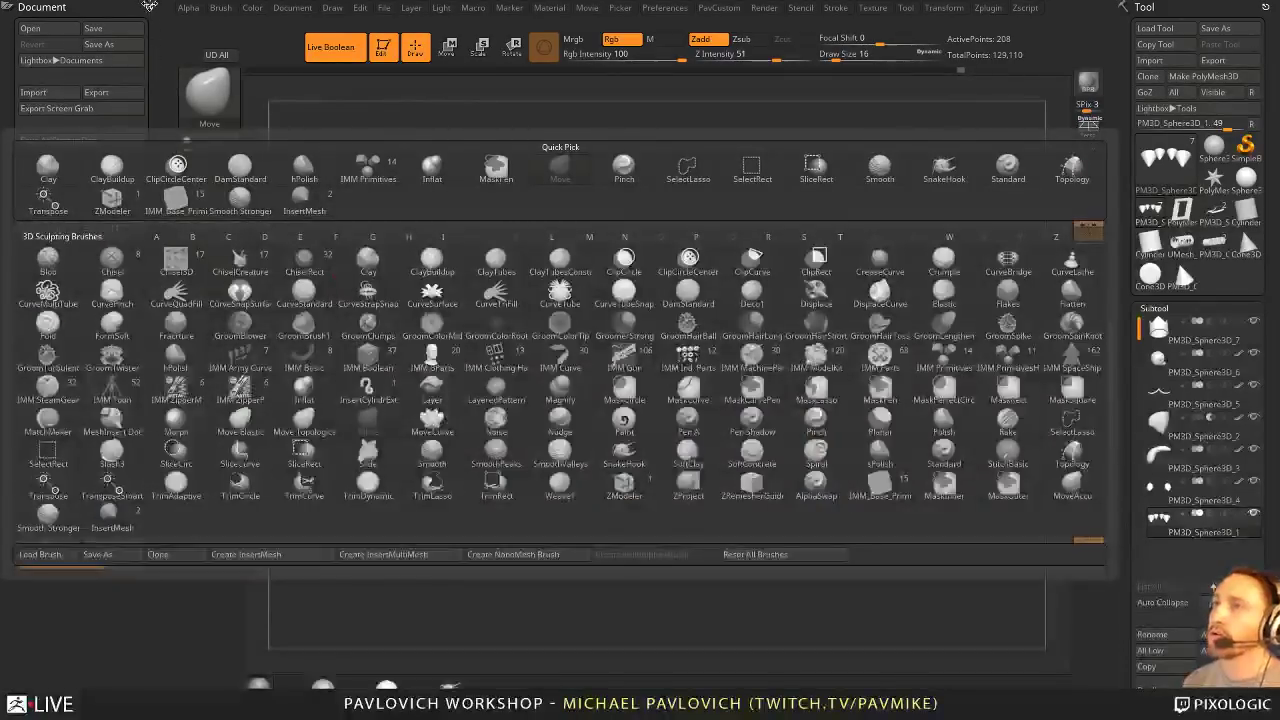
pyautogui.click(220, 7)
pyautogui.click(212, 20)
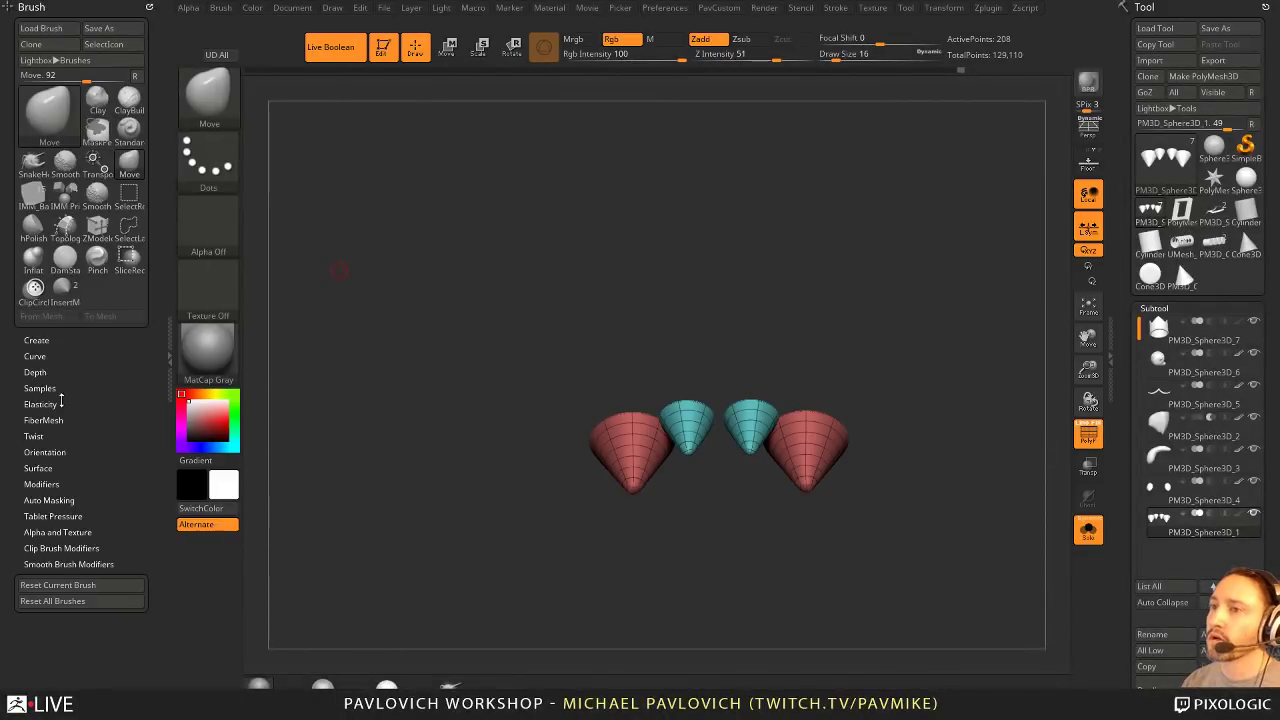
pyautogui.press('shift')
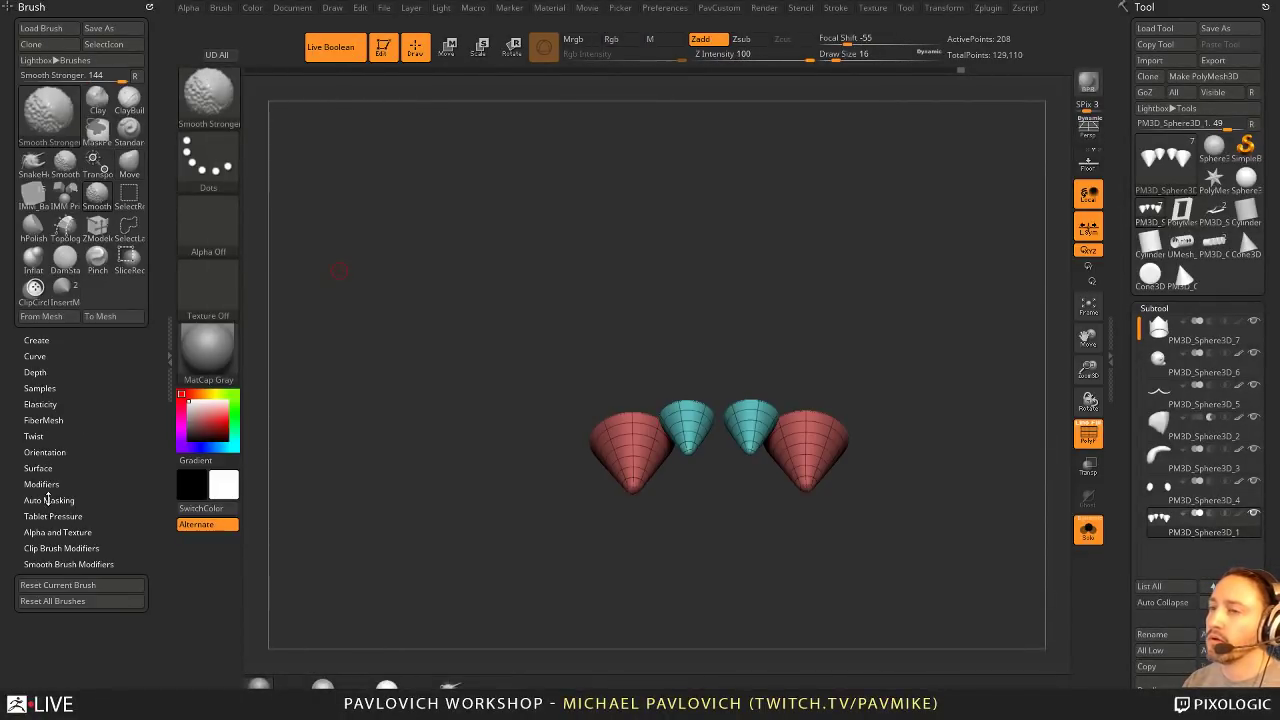
pyautogui.click(47, 500)
pyautogui.scroll(-5, 105, 468)
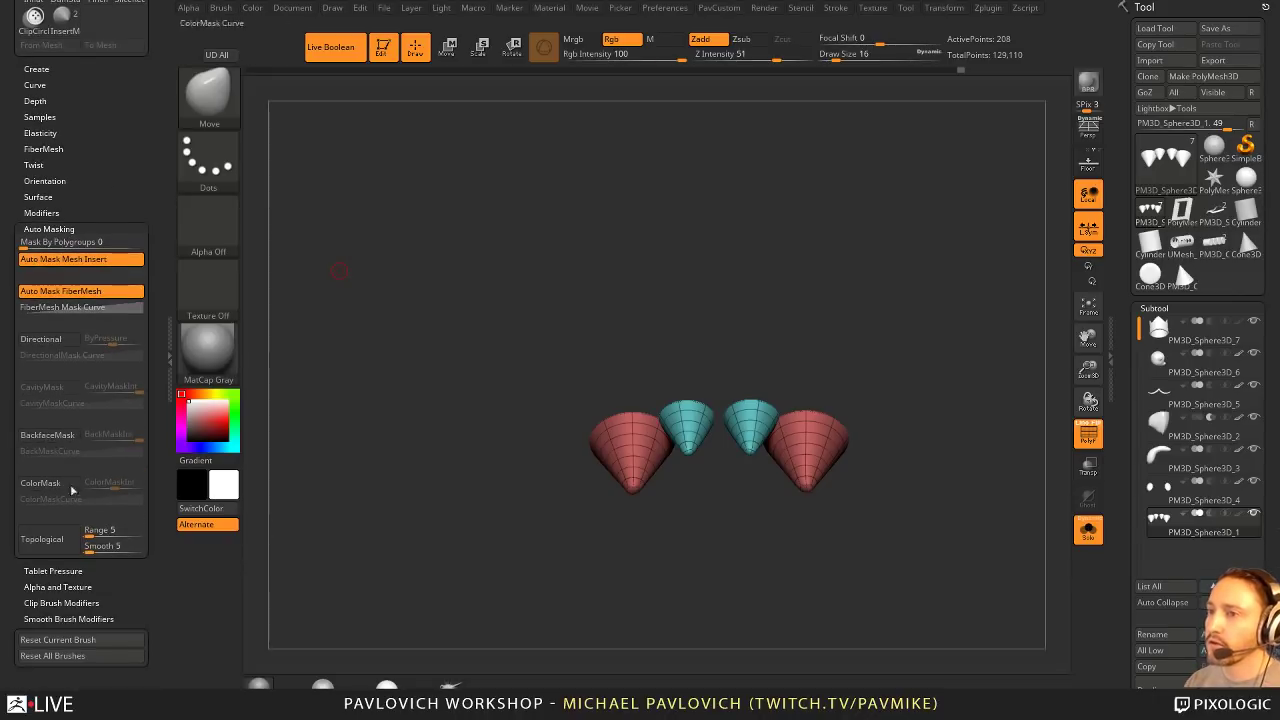
pyautogui.moveTo(108, 244); pyautogui.dragTo(151, 241)
# Step: Reposition the inner and outer teeth from below using the Move brush at draw size 500
pyautogui.keyDown('alt'); pyautogui.moveTo(875, 333); pyautogui.dragTo(823, 363, button='right'); pyautogui.keyUp('alt')
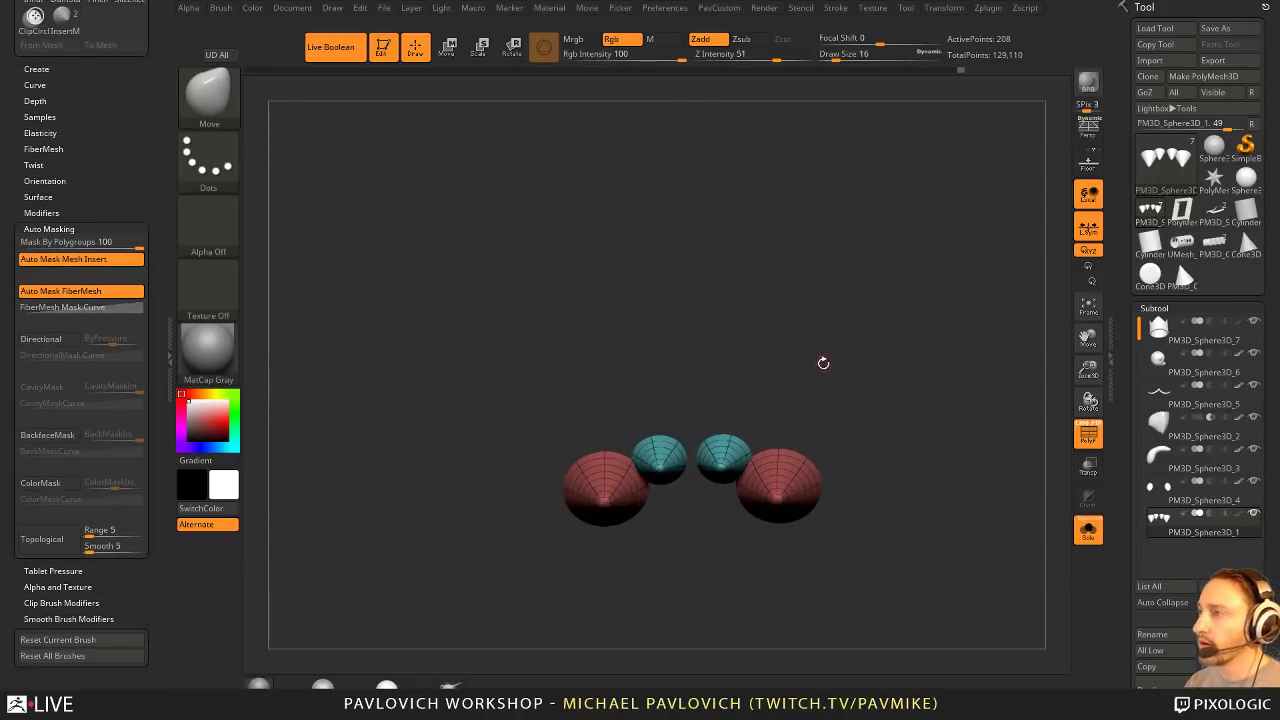
pyautogui.press('s')
pyautogui.moveTo(734, 441)
pyautogui.mouseDown()
pyautogui.moveTo(761, 441)
pyautogui.moveTo(720, 451)
pyautogui.mouseUp()
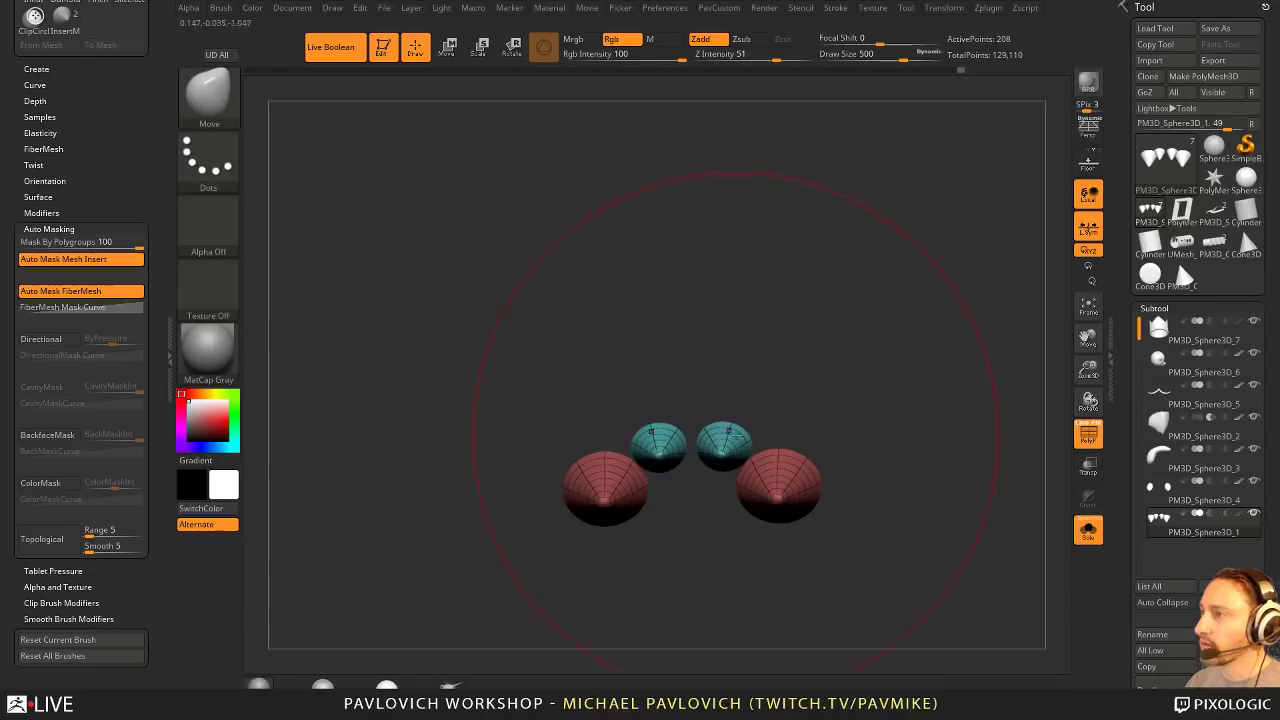
pyautogui.moveTo(777, 490); pyautogui.dragTo(777, 478)
# Step: Exit Solo mode and pull the teeth into line with the upper lip using the Move brush at draw sizes 400 and 331
pyautogui.click(1088, 530)
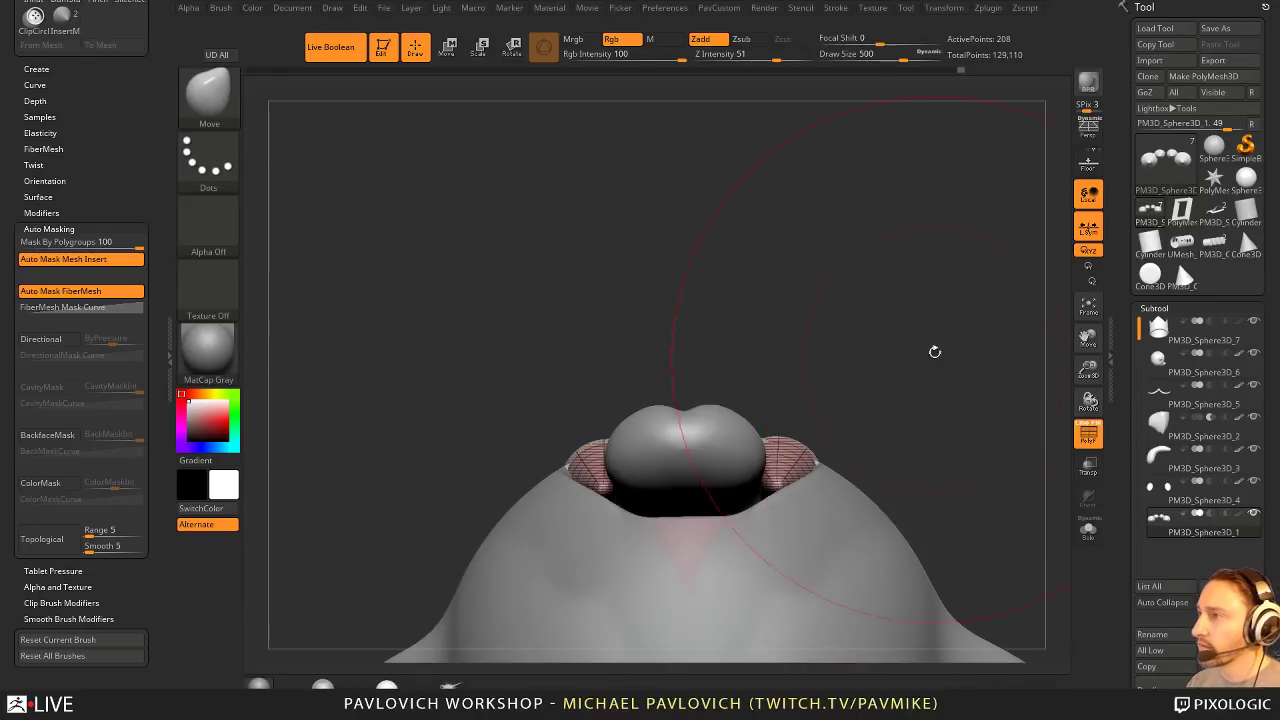
pyautogui.moveTo(934, 349); pyautogui.dragTo(871, 380)
pyautogui.press('[')
pyautogui.moveTo(797, 438); pyautogui.dragTo(756, 438)
pyautogui.moveTo(822, 338); pyautogui.dragTo(834, 462)
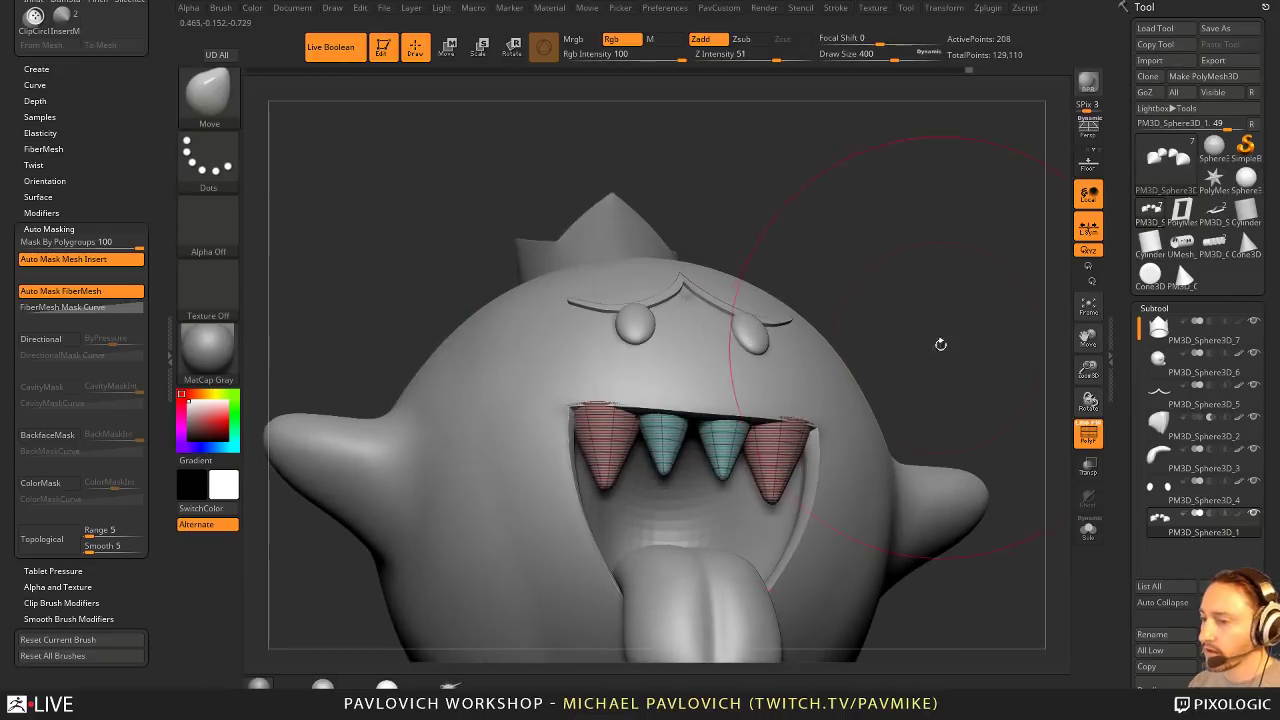
pyautogui.moveTo(940, 346); pyautogui.dragTo(876, 322)
pyautogui.press('[')
pyautogui.moveTo(677, 421); pyautogui.dragTo(675, 427)
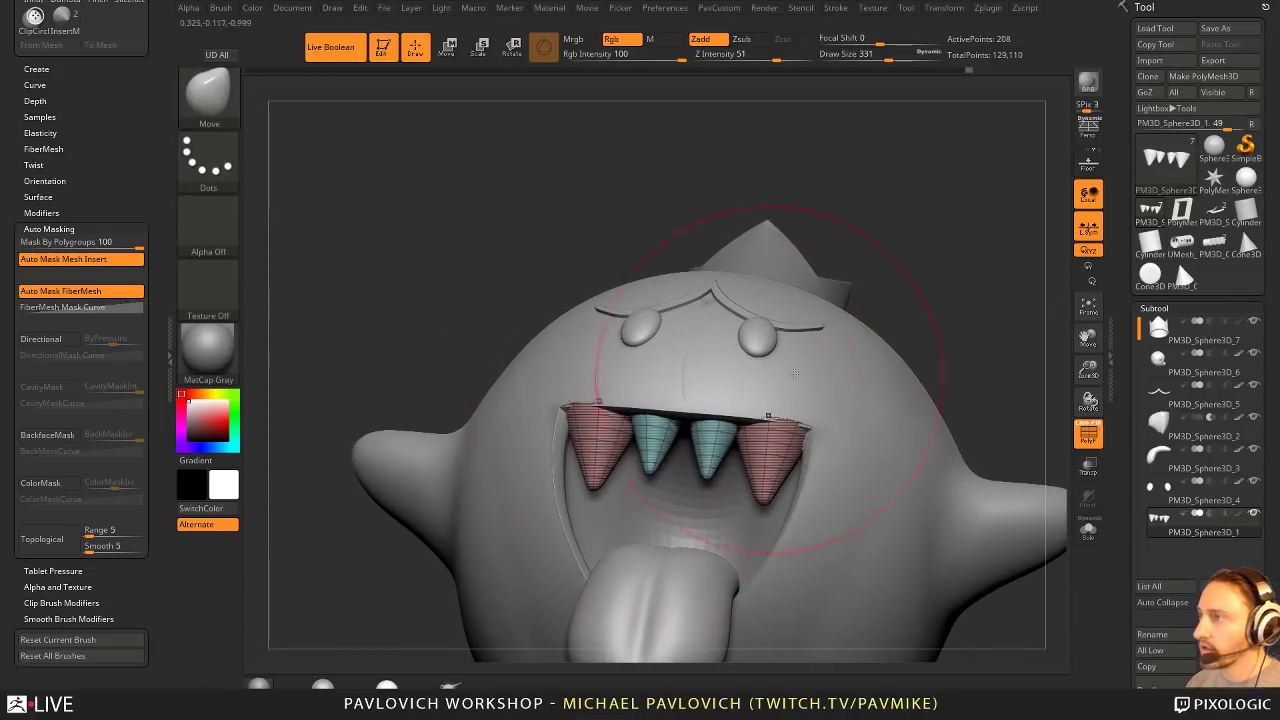
# Step: Inflate the teeth by 14 to thicken them slightly
pyautogui.moveTo(920, 348); pyautogui.dragTo(981, 357)
pyautogui.press('3')
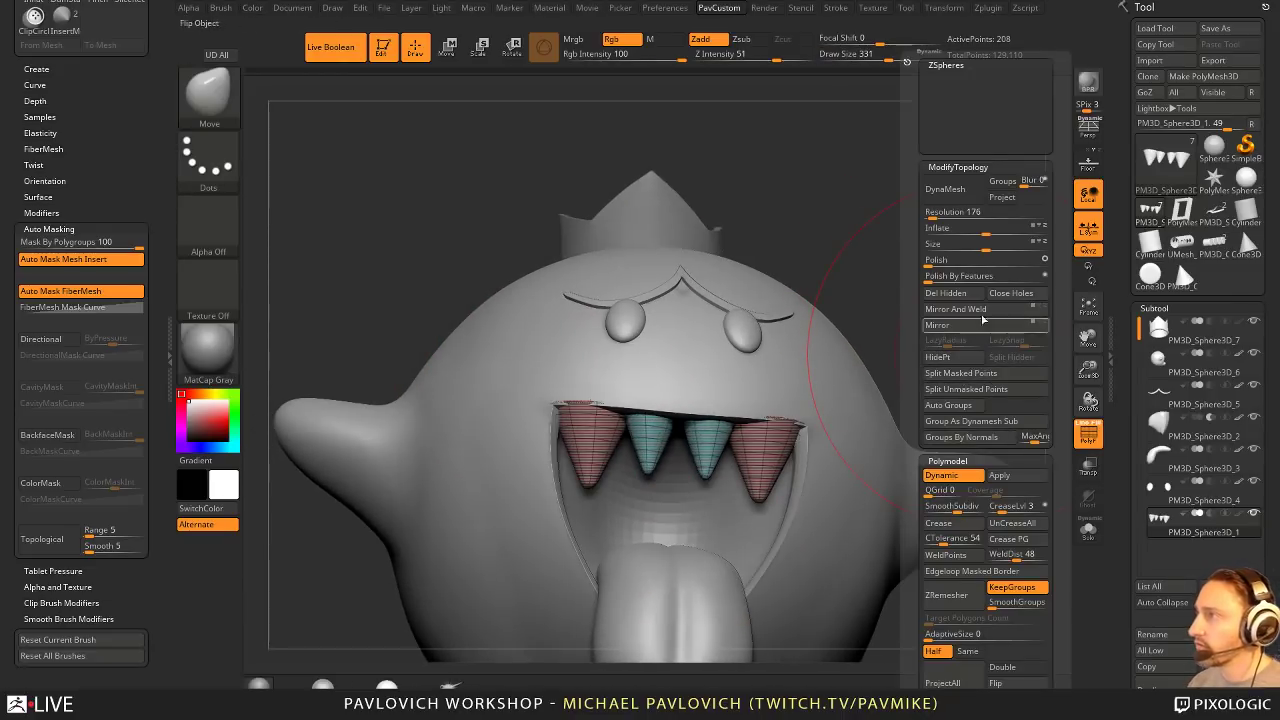
pyautogui.moveTo(988, 236); pyautogui.dragTo(993, 233)
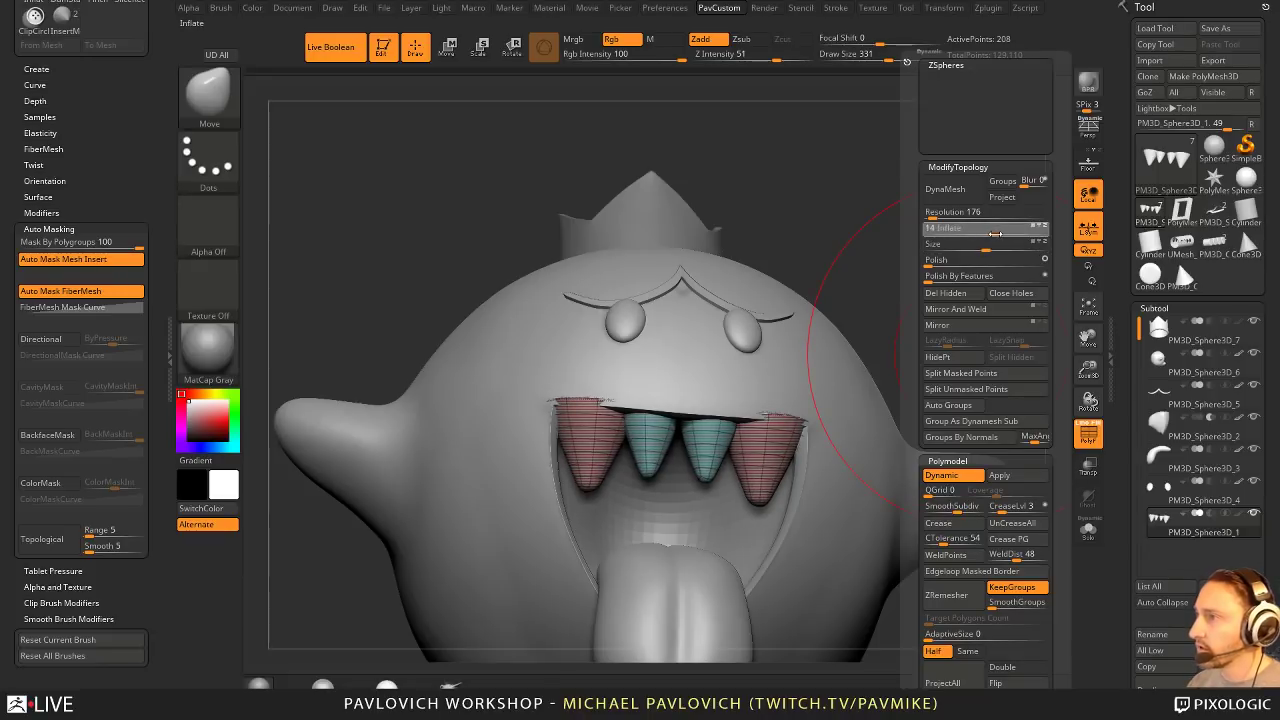
# Step: Refine the placement of the teeth along the mouth's upper edge with the Move brush, reducing the draw size to 234
pyautogui.moveTo(900, 257)
pyautogui.mouseDown()
pyautogui.moveTo(892, 204)
pyautogui.moveTo(902, 220)
pyautogui.mouseUp()
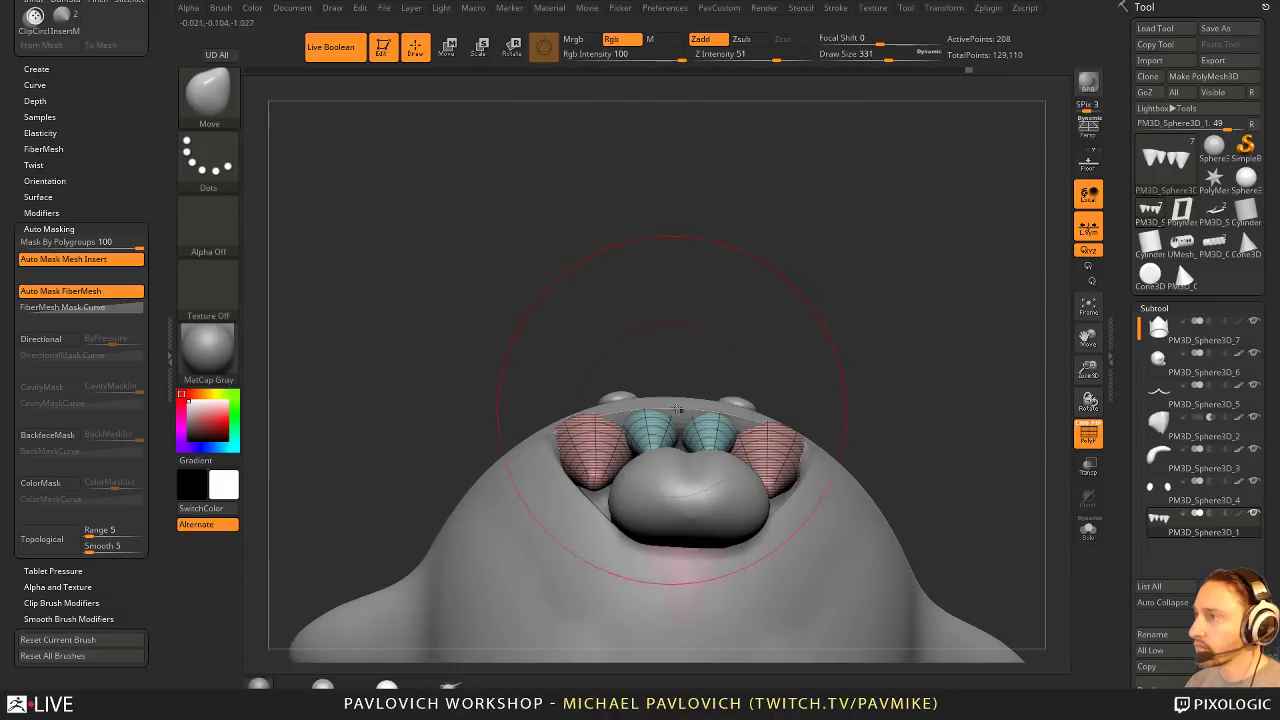
pyautogui.moveTo(678, 410); pyautogui.dragTo(594, 400)
pyautogui.moveTo(802, 334)
pyautogui.mouseDown()
pyautogui.moveTo(644, 402)
pyautogui.moveTo(590, 450)
pyautogui.moveTo(590, 474)
pyautogui.mouseUp()
pyautogui.moveTo(868, 334)
pyautogui.mouseDown()
pyautogui.moveTo(851, 394)
pyautogui.moveTo(820, 372)
pyautogui.mouseUp()
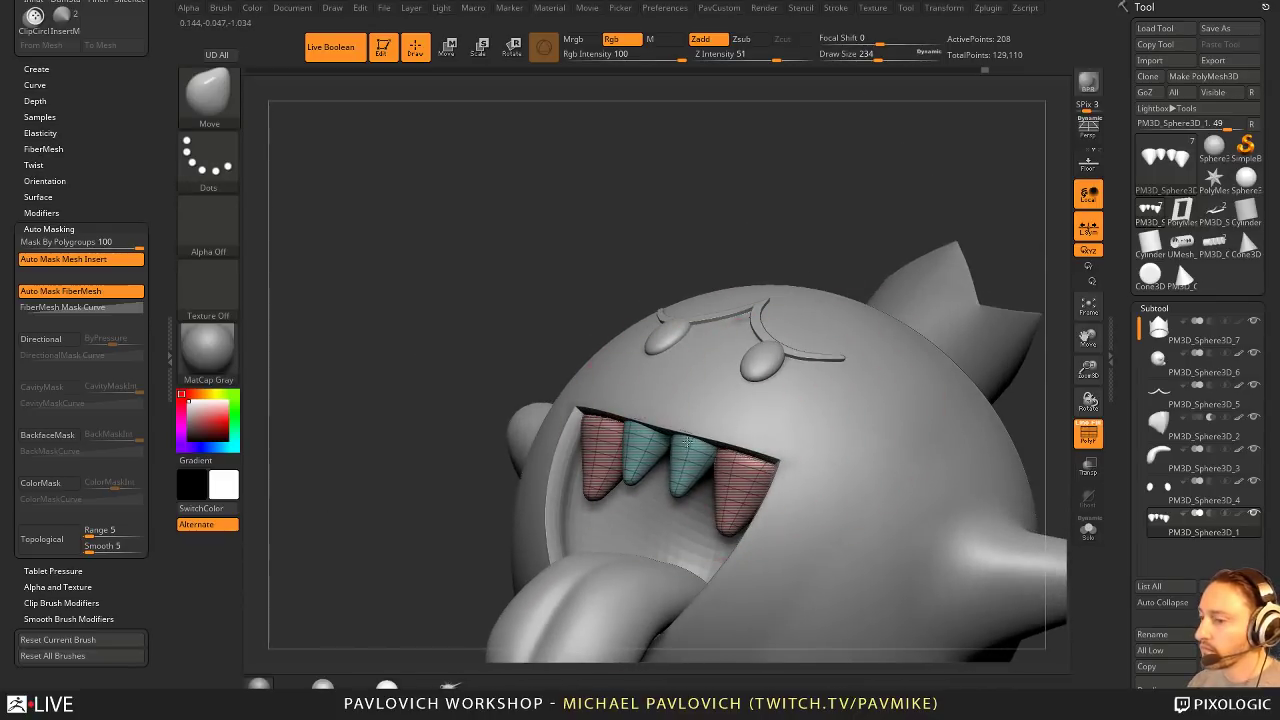
# Step: Choose the Standard brush at draw size 112 and place the transform gizmo on an outer tooth with the inner teeth masked
pyautogui.moveTo(889, 209)
pyautogui.mouseDown()
pyautogui.moveTo(945, 290)
pyautogui.moveTo(840, 335)
pyautogui.mouseUp()
pyautogui.press('b')
pyautogui.press('s')
pyautogui.press('t')
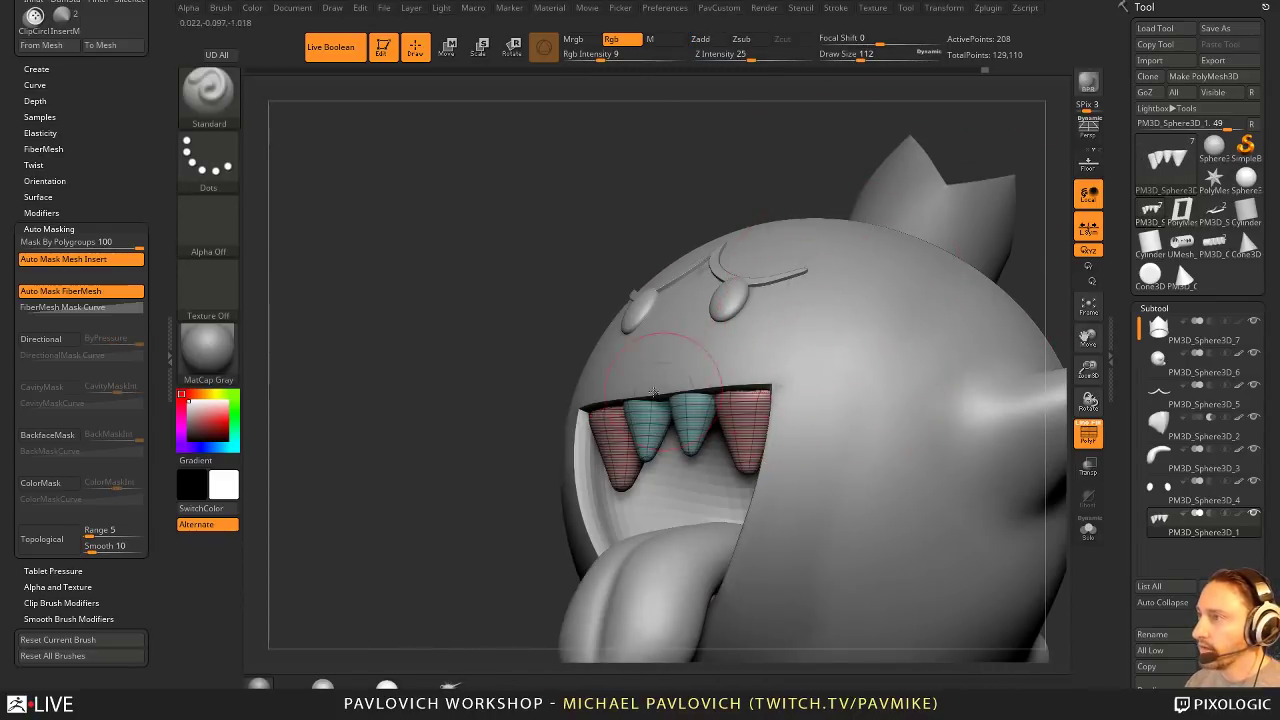
pyautogui.moveTo(957, 286); pyautogui.dragTo(955, 353)
pyautogui.press('w')
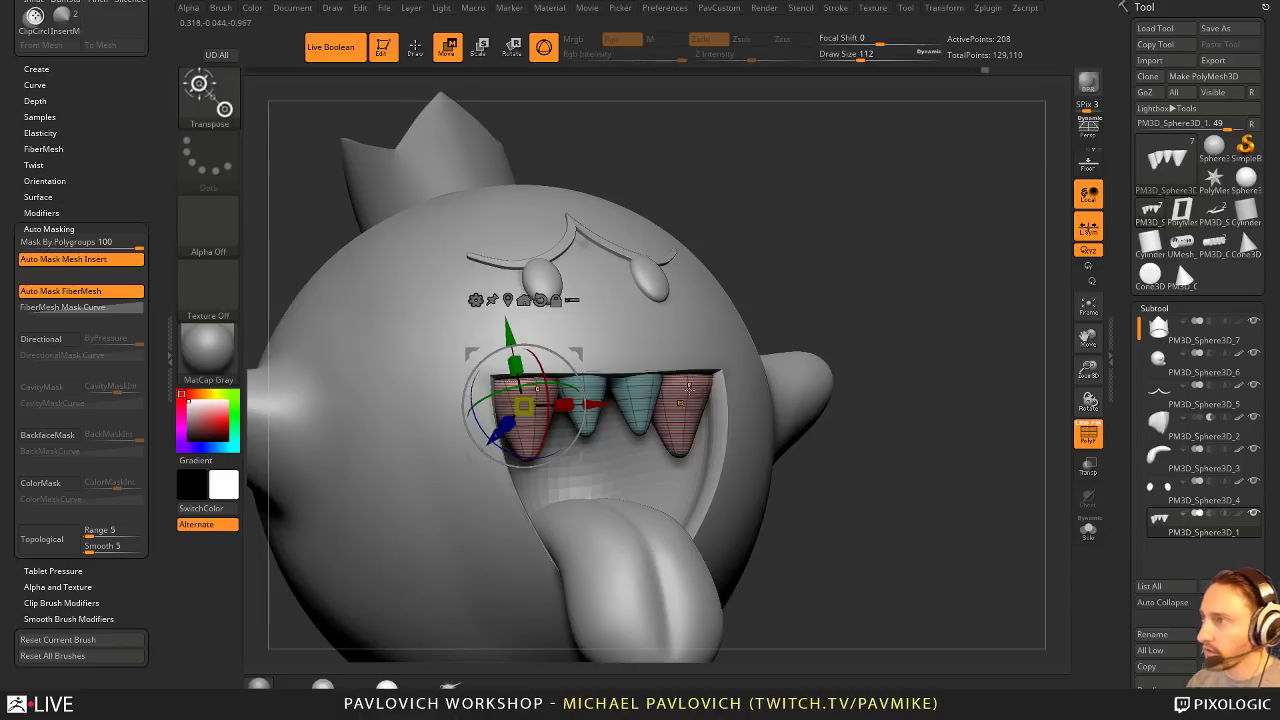
pyautogui.keyDown('alt'); pyautogui.click(689, 388); pyautogui.keyUp('alt')
pyautogui.moveTo(690, 387); pyautogui.dragTo(740, 371, button='right')
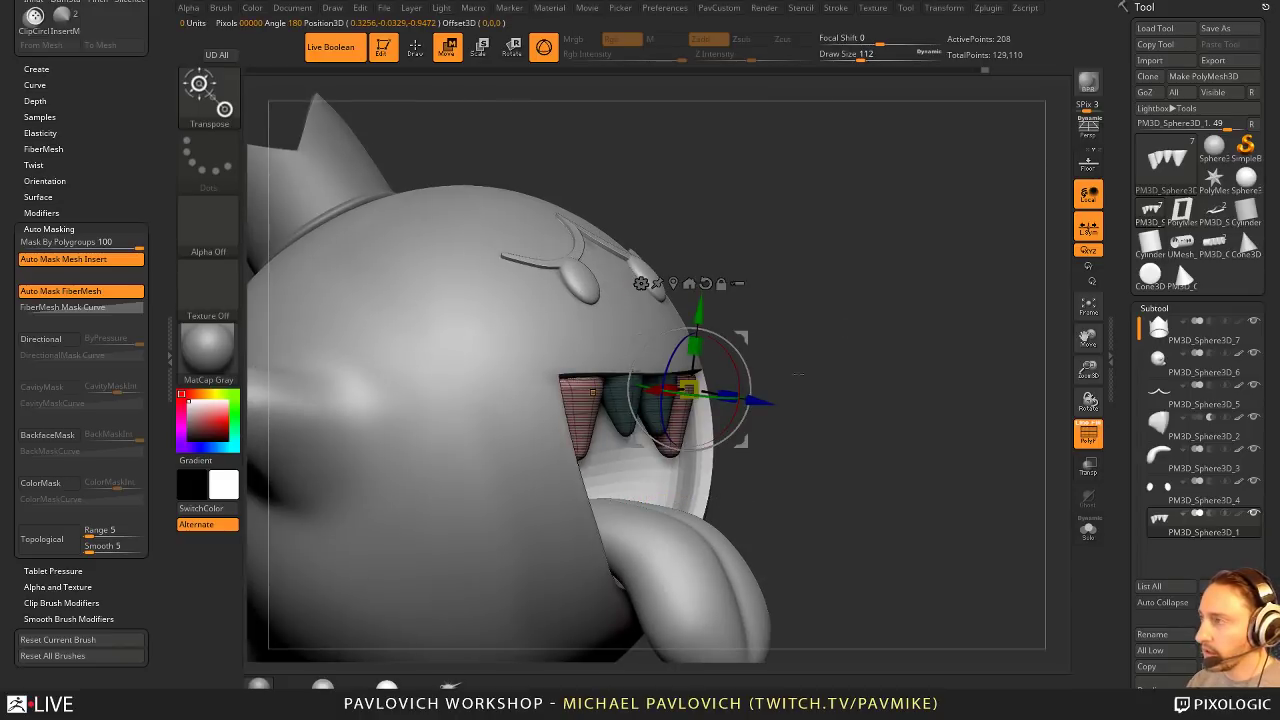
# Step: Isolate the teeth in Solo mode, regroup them with Auto Groups and apply Mirror And Weld
pyautogui.click(1088, 532)
pyautogui.moveTo(1010, 450); pyautogui.dragTo(949, 433)
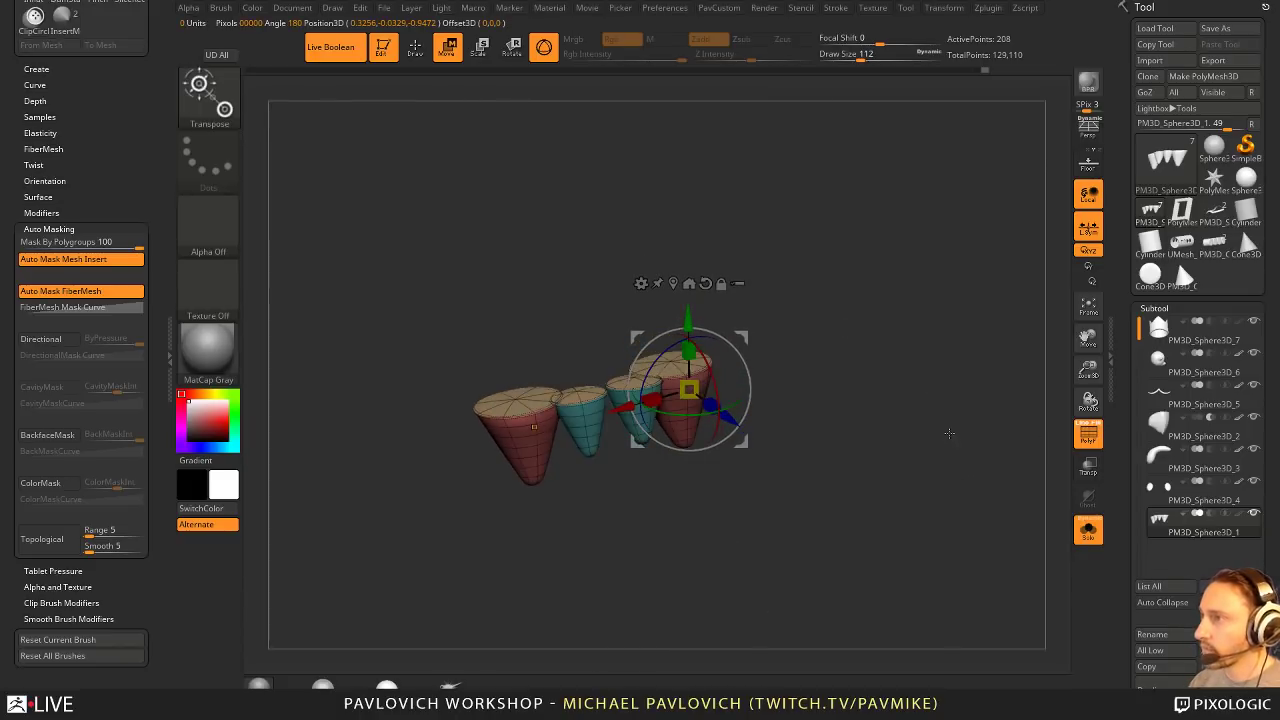
pyautogui.press('space')
pyautogui.click(926, 405)
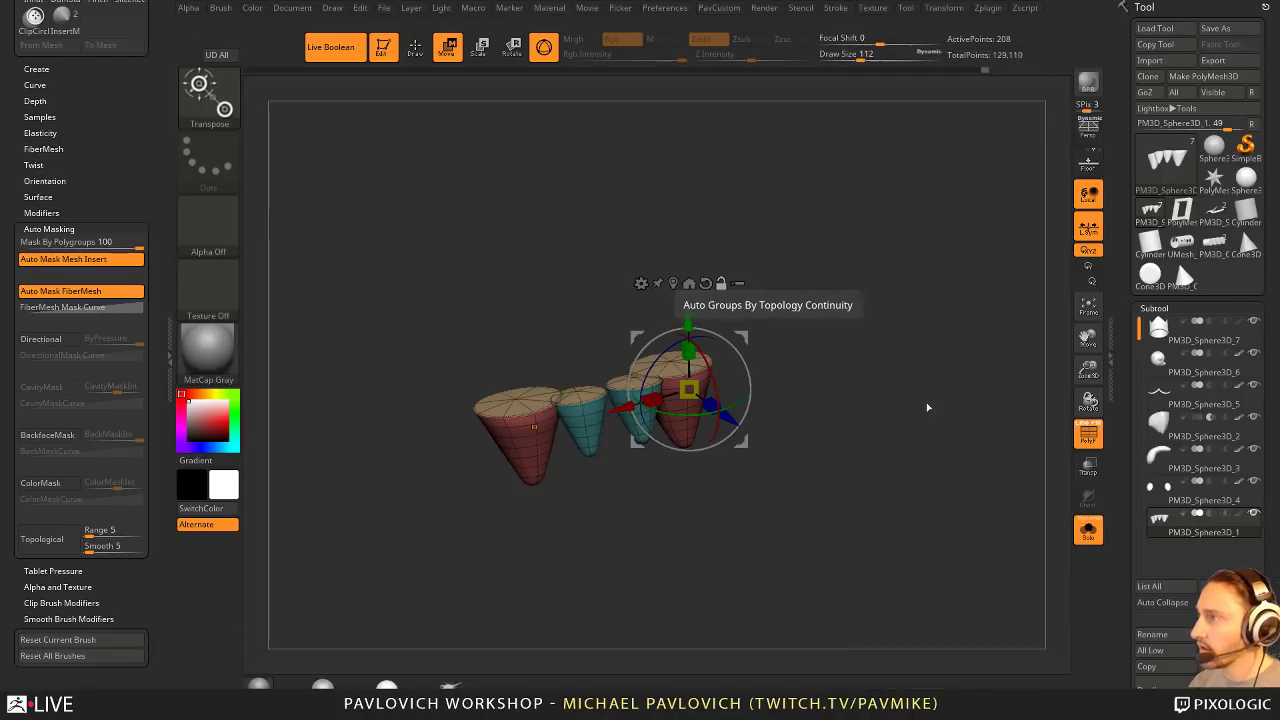
pyautogui.press('F1')
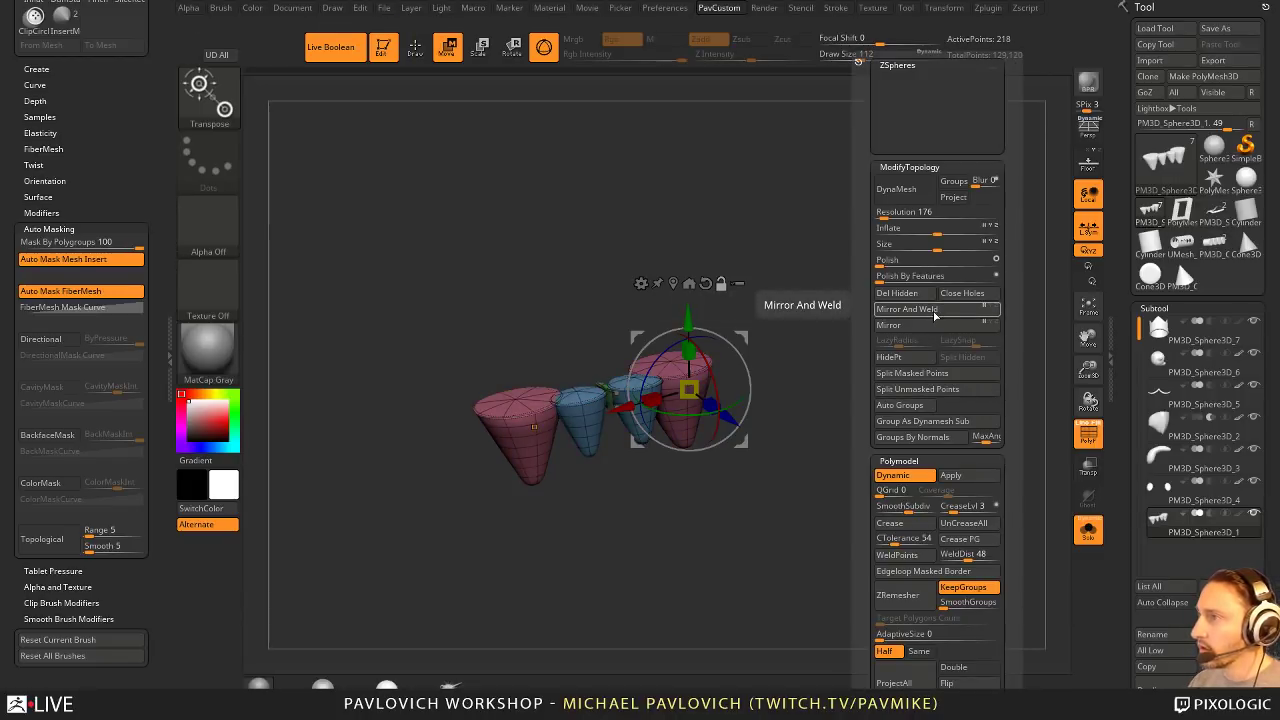
pyautogui.click(936, 314)
# Step: Delete the stray sliver of geometry between the two inner teeth by hiding its polygroup and applying Del Hidden
pyautogui.keyDown('alt'); pyautogui.moveTo(853, 373); pyautogui.dragTo(845, 440); pyautogui.keyUp('alt')
pyautogui.keyDown('ctrl'); pyautogui.click(510, 380); pyautogui.keyUp('ctrl')
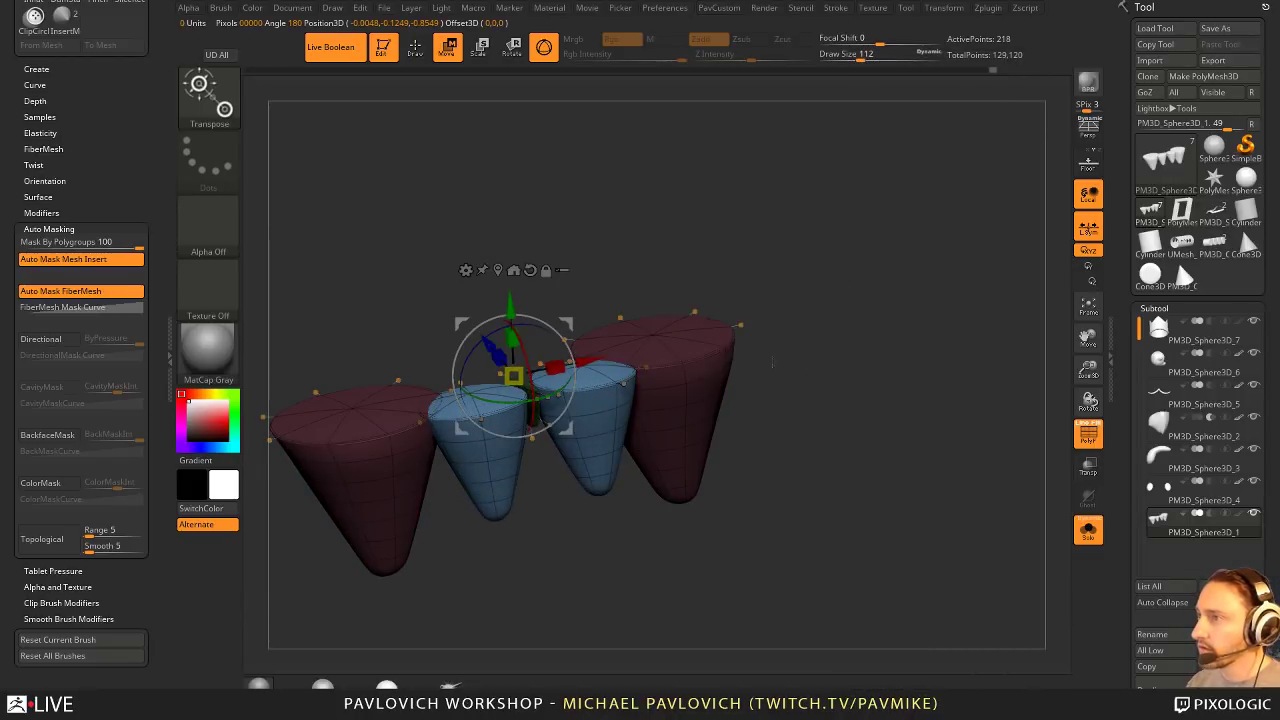
pyautogui.keyDown('ctrl'); pyautogui.moveTo(757, 246); pyautogui.dragTo(725, 258); pyautogui.keyUp('ctrl')
pyautogui.press('q')
pyautogui.keyDown('ctrl'); pyautogui.keyDown('shift'); pyautogui.click(515, 380); pyautogui.keyUp('shift'); pyautogui.keyUp('ctrl')
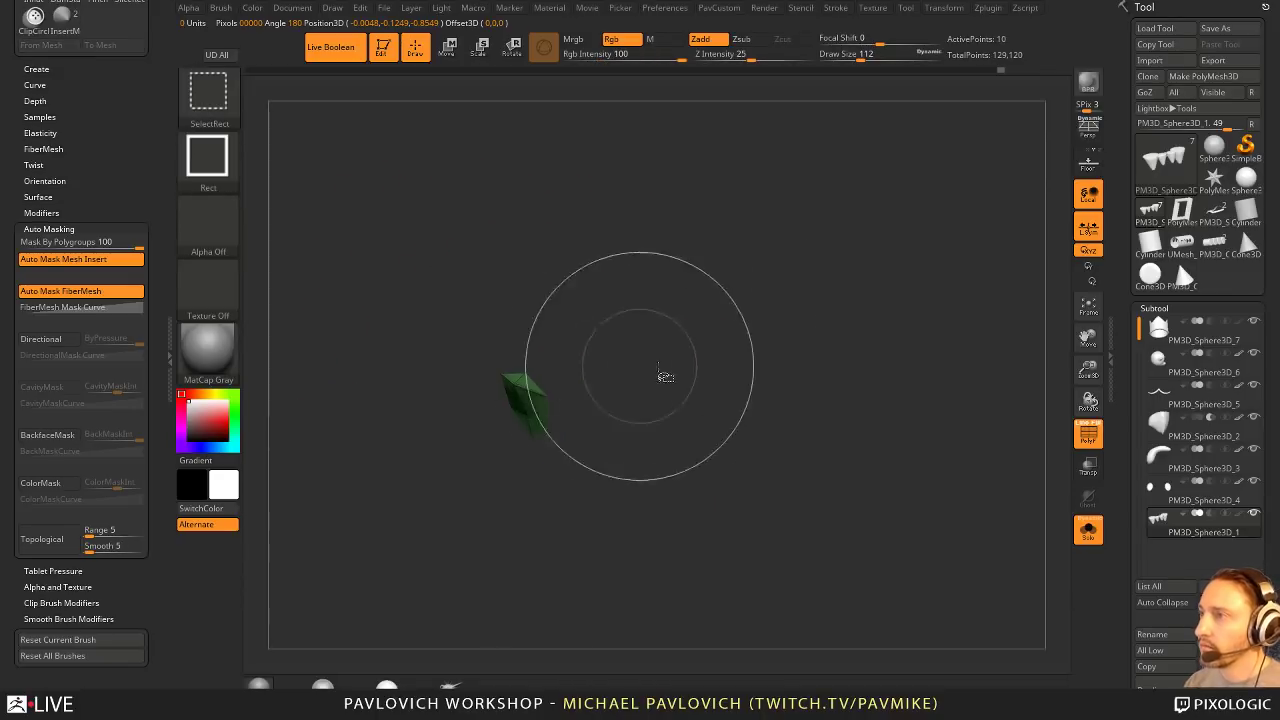
pyautogui.keyDown('ctrl'); pyautogui.keyDown('shift'); pyautogui.moveTo(913, 293); pyautogui.dragTo(936, 350); pyautogui.keyUp('shift'); pyautogui.keyUp('ctrl')
pyautogui.press('F1')
pyautogui.click(926, 297)
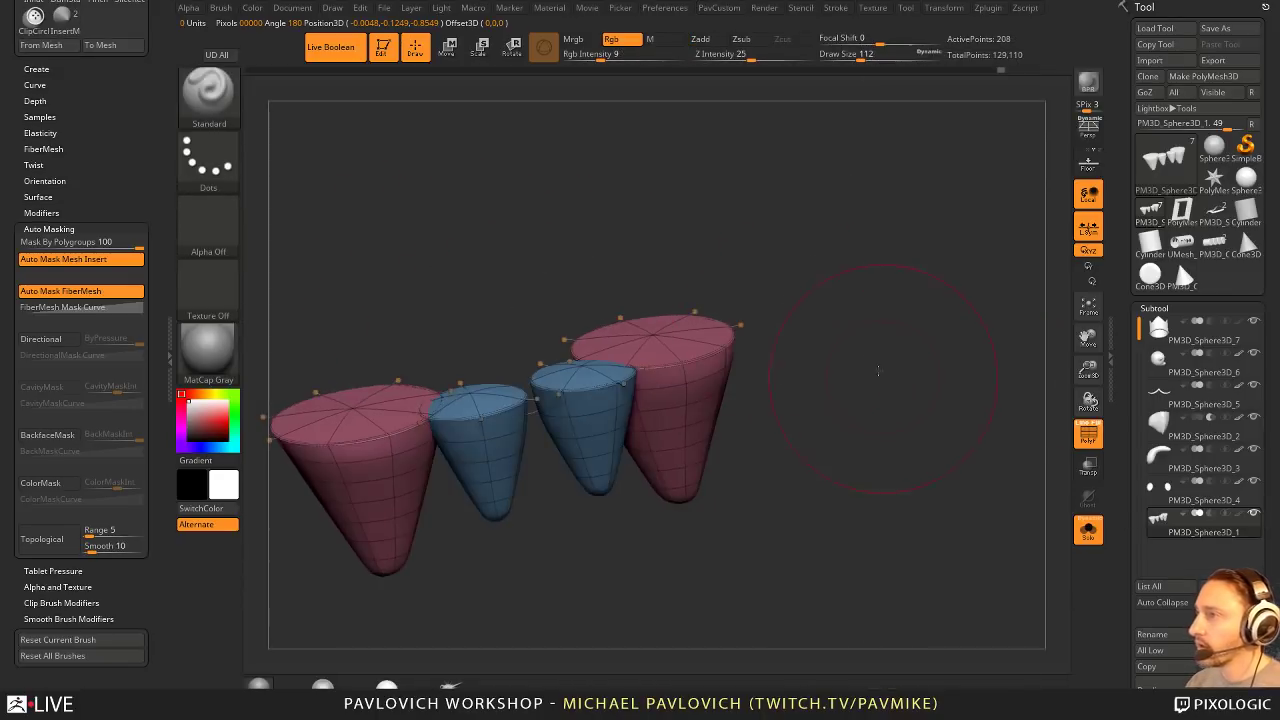
# Step: Mask the inner teeth, return to the full character without polyframe and adjust the outer teeth with the transform gizmo
pyautogui.keyDown('alt'); pyautogui.moveTo(880, 410); pyautogui.dragTo(876, 375); pyautogui.keyUp('alt')
pyautogui.moveTo(876, 375); pyautogui.dragTo(873, 357)
pyautogui.press('w')
pyautogui.click(633, 407)
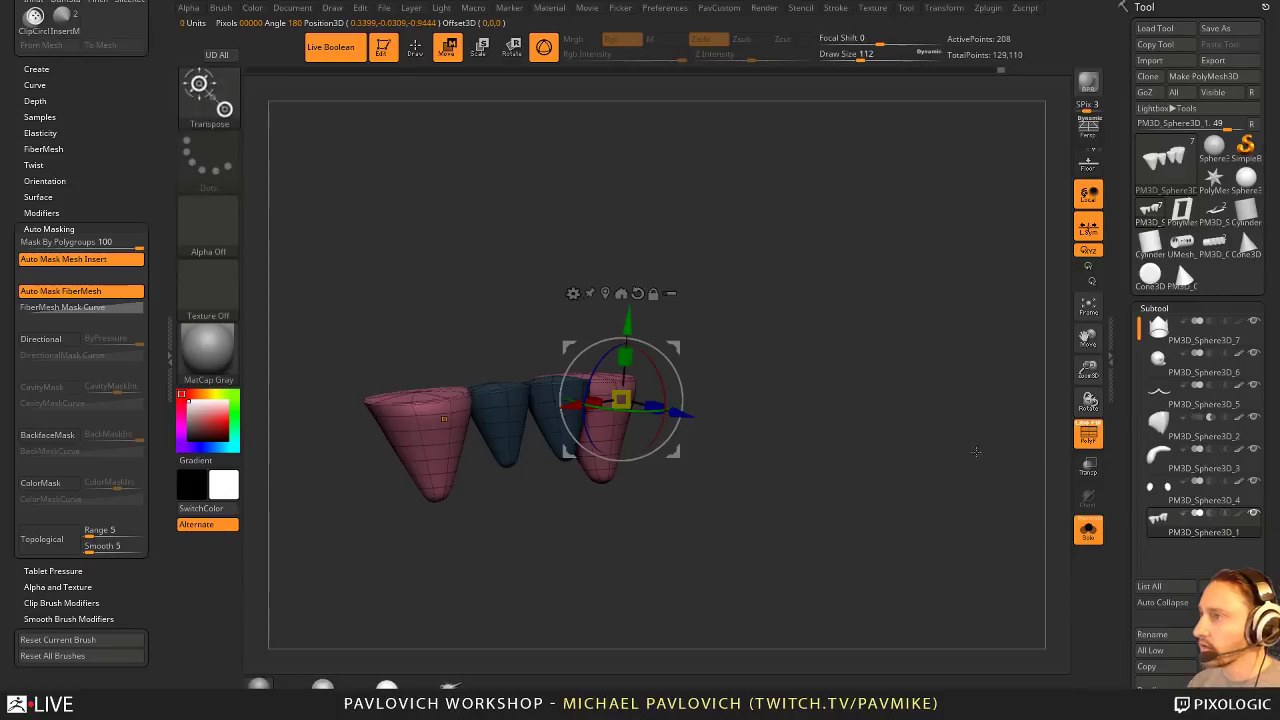
pyautogui.click(1089, 529)
pyautogui.hotkey('shift', 'f')
pyautogui.moveTo(652, 370); pyautogui.dragTo(679, 340)
pyautogui.moveTo(850, 368)
pyautogui.mouseDown()
pyautogui.moveTo(714, 365)
pyautogui.moveTo(684, 380)
pyautogui.mouseUp()
# Step: Adjust the outer teeth against the mouth corners with the Move brush, using draw sizes 145 and 108
pyautogui.press('q')
pyautogui.press(']')
pyautogui.press(']')
pyautogui.press('[')
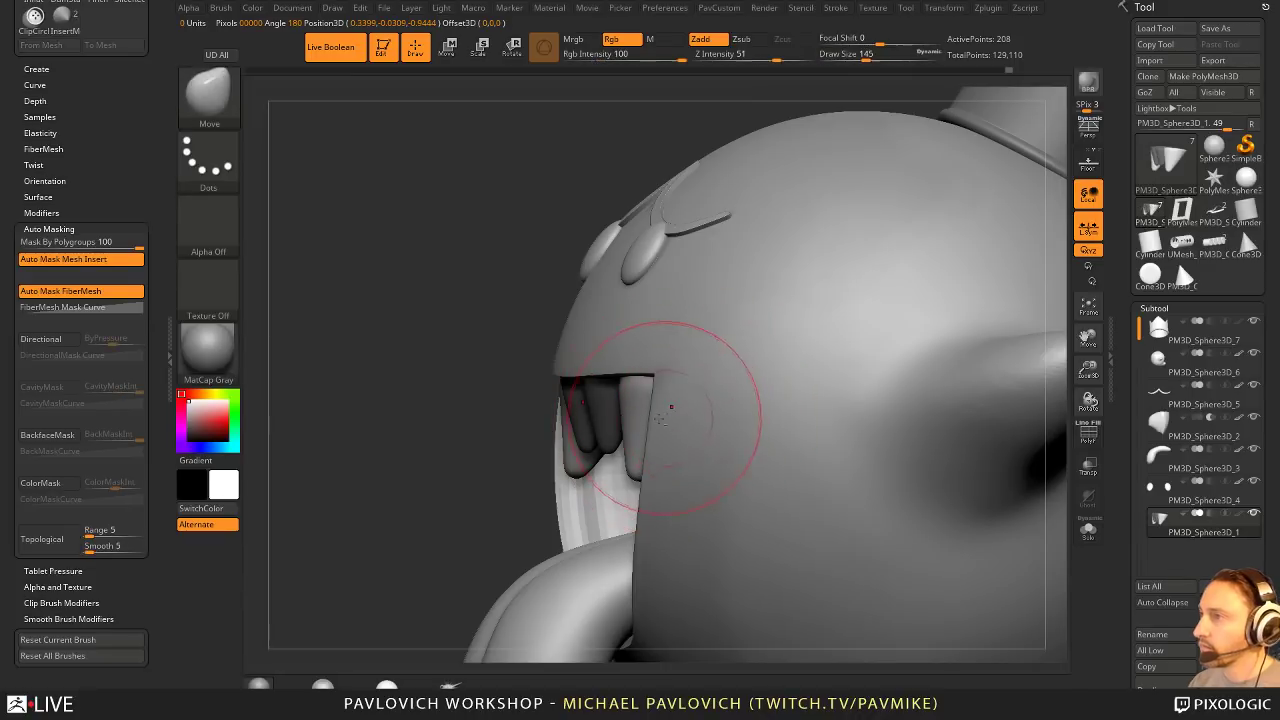
pyautogui.moveTo(455, 477); pyautogui.dragTo(697, 417)
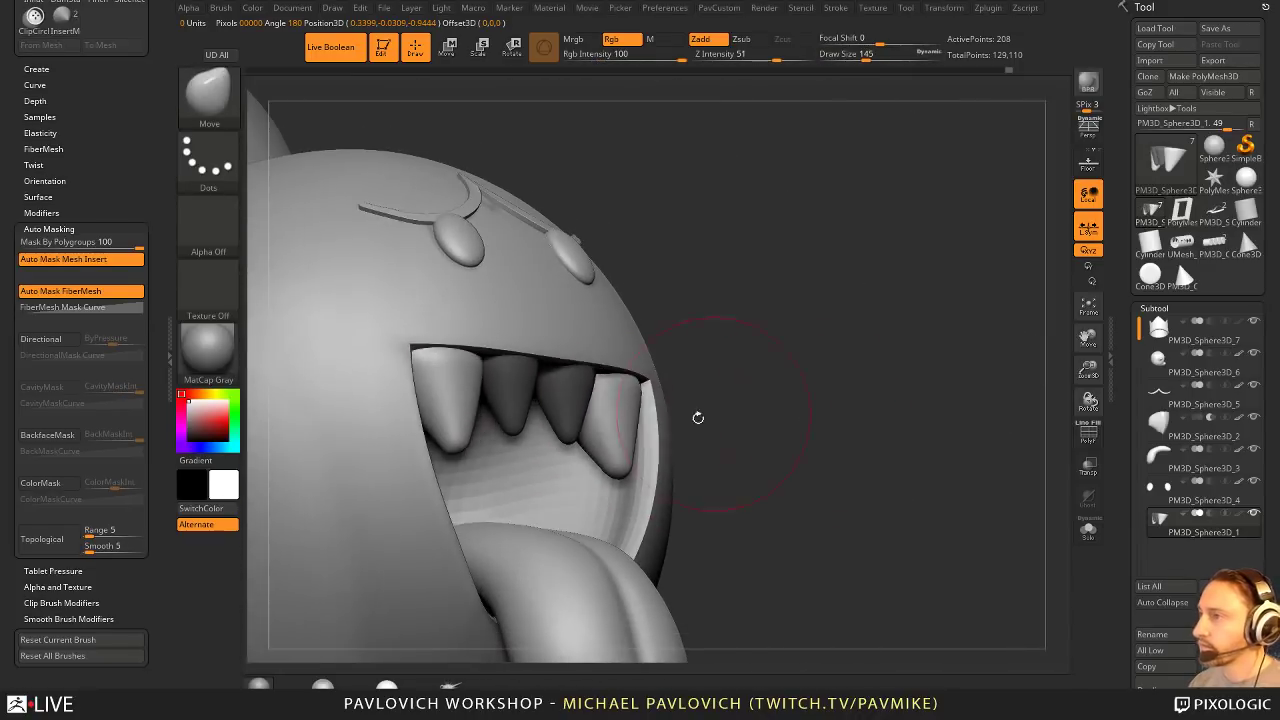
pyautogui.press('[')
pyautogui.press('[')
pyautogui.keyDown('shift'); pyautogui.moveTo(804, 360); pyautogui.dragTo(745, 362); pyautogui.keyUp('shift')
# Step: Choose the ZModeler brush and compare the teeth with dynamic subdivision turned off and back on
pyautogui.press('b')
pyautogui.press('z')
pyautogui.press('m')
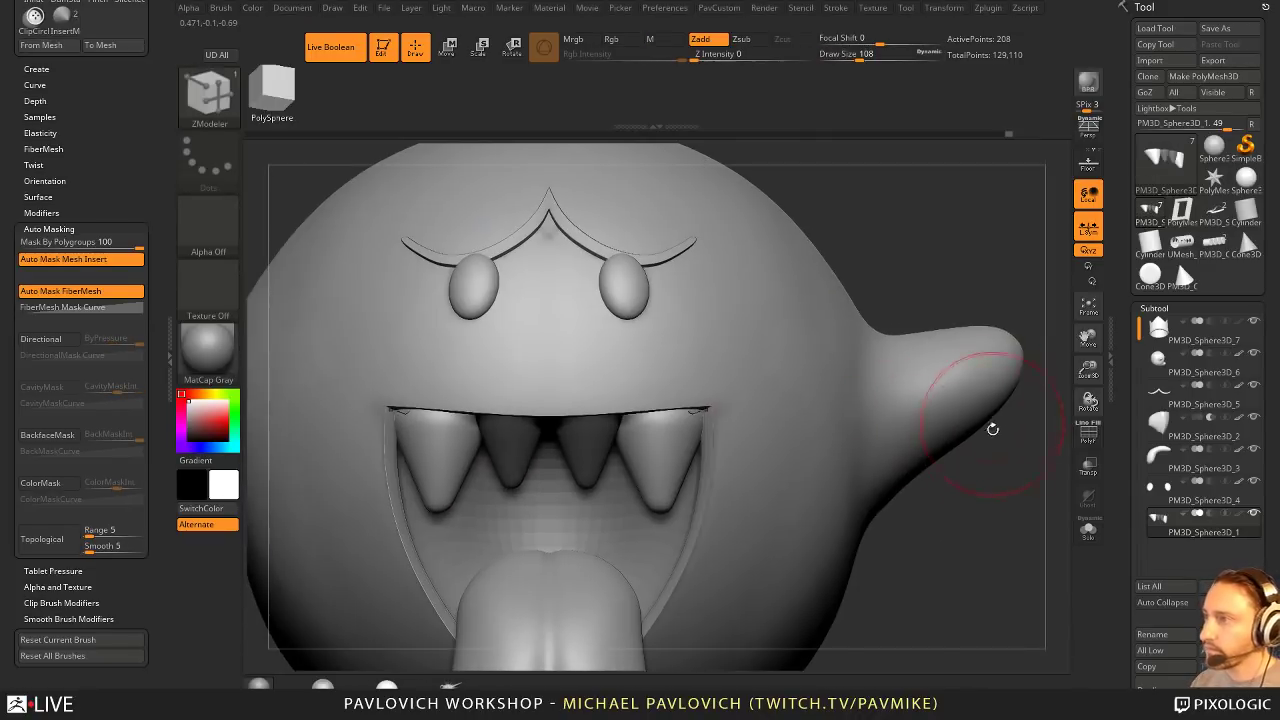
pyautogui.moveTo(994, 436); pyautogui.dragTo(940, 420)
pyautogui.moveTo(1000, 495); pyautogui.dragTo(1025, 503)
pyautogui.hotkey('shift', 'z')
pyautogui.hotkey('shift', 'z')
pyautogui.hotkey('shift', 'd')
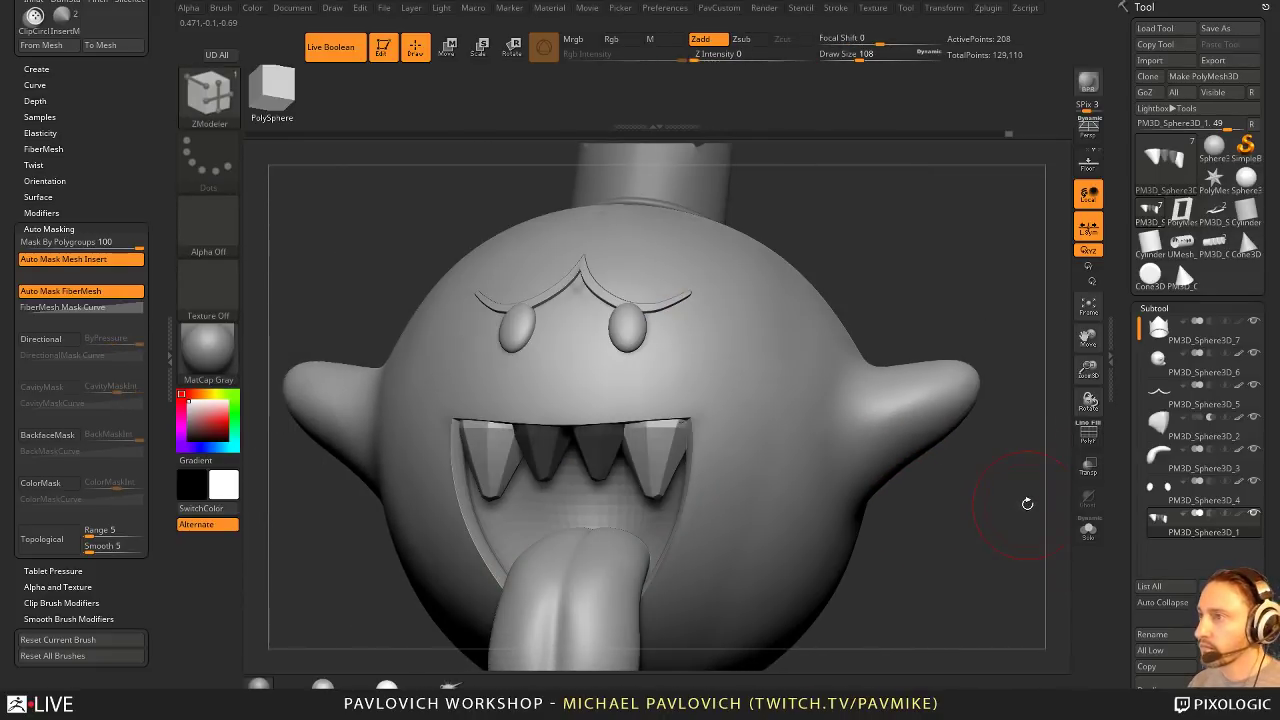
pyautogui.press('d')
# Step: Make the ghost's body the active subtool and face the whole character from the front
pyautogui.keyDown('alt'); pyautogui.moveTo(1023, 506); pyautogui.dragTo(1046, 518); pyautogui.keyUp('alt')
pyautogui.keyDown('alt'); pyautogui.click(766, 430); pyautogui.keyUp('alt')
pyautogui.keyDown('shift'); pyautogui.moveTo(857, 351); pyautogui.dragTo(931, 307); pyautogui.keyUp('shift')
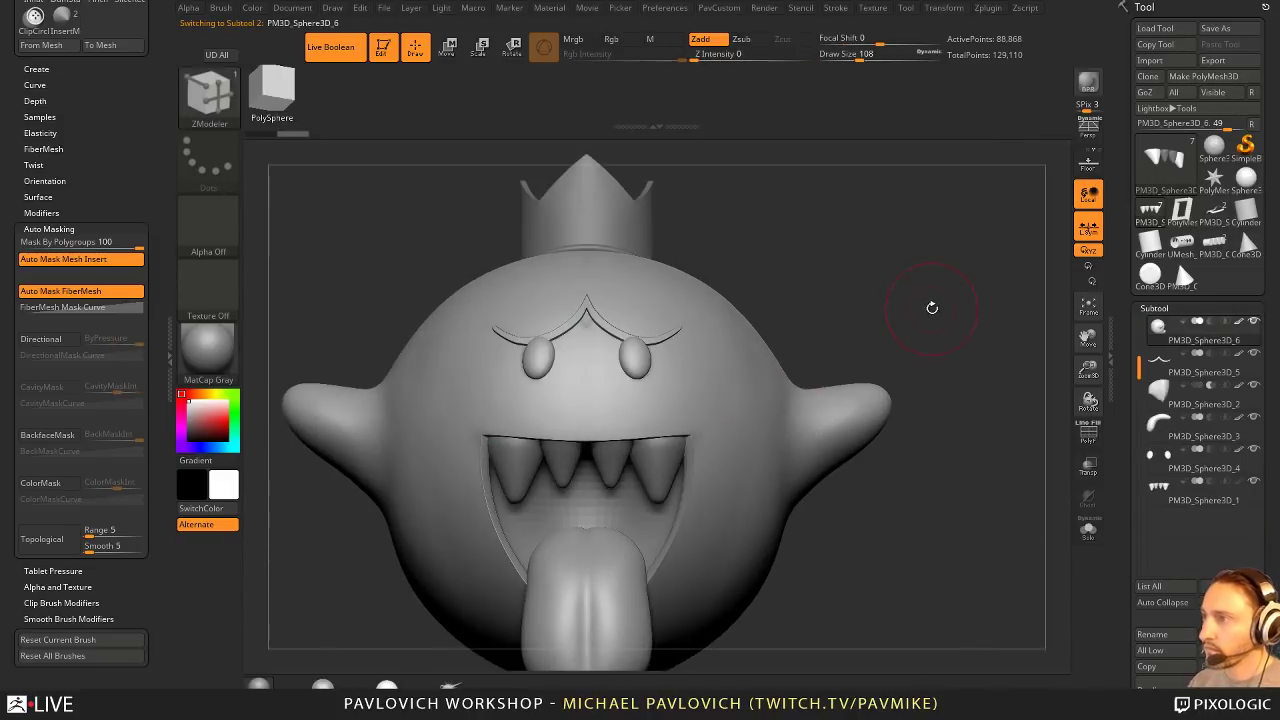
# Step: Switch to the Standard brush and move the ghost's body to the first position in the subtool list, above the crown
pyautogui.keyDown('alt'); pyautogui.moveTo(989, 369); pyautogui.dragTo(956, 386); pyautogui.keyUp('alt')
pyautogui.press('b')
pyautogui.press('s')
pyautogui.press('t')
pyautogui.press('s')
pyautogui.moveTo(958, 389); pyautogui.dragTo(955, 425)
pyautogui.moveTo(1128, 374); pyautogui.dragTo(1131, 299)
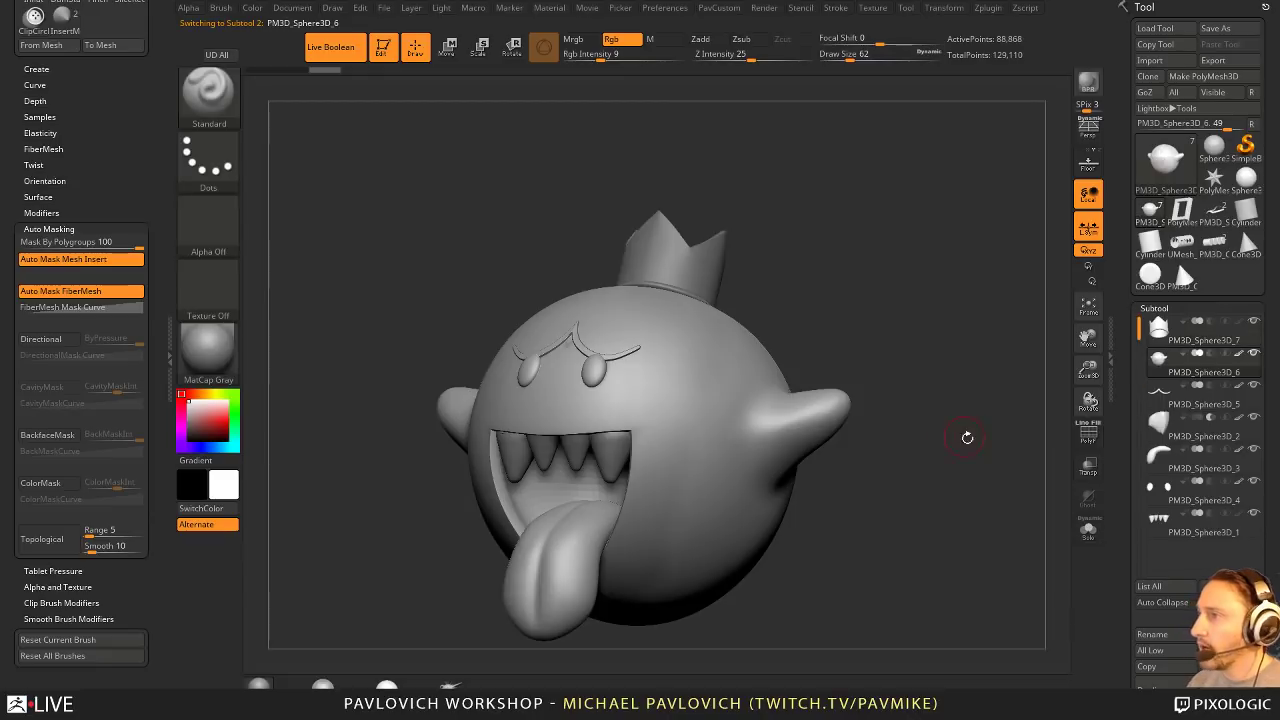
pyautogui.moveTo(967, 438)
pyautogui.mouseDown()
pyautogui.moveTo(898, 441)
pyautogui.moveTo(966, 440)
pyautogui.mouseUp()
pyautogui.hotkey('ctrl', 'Up')
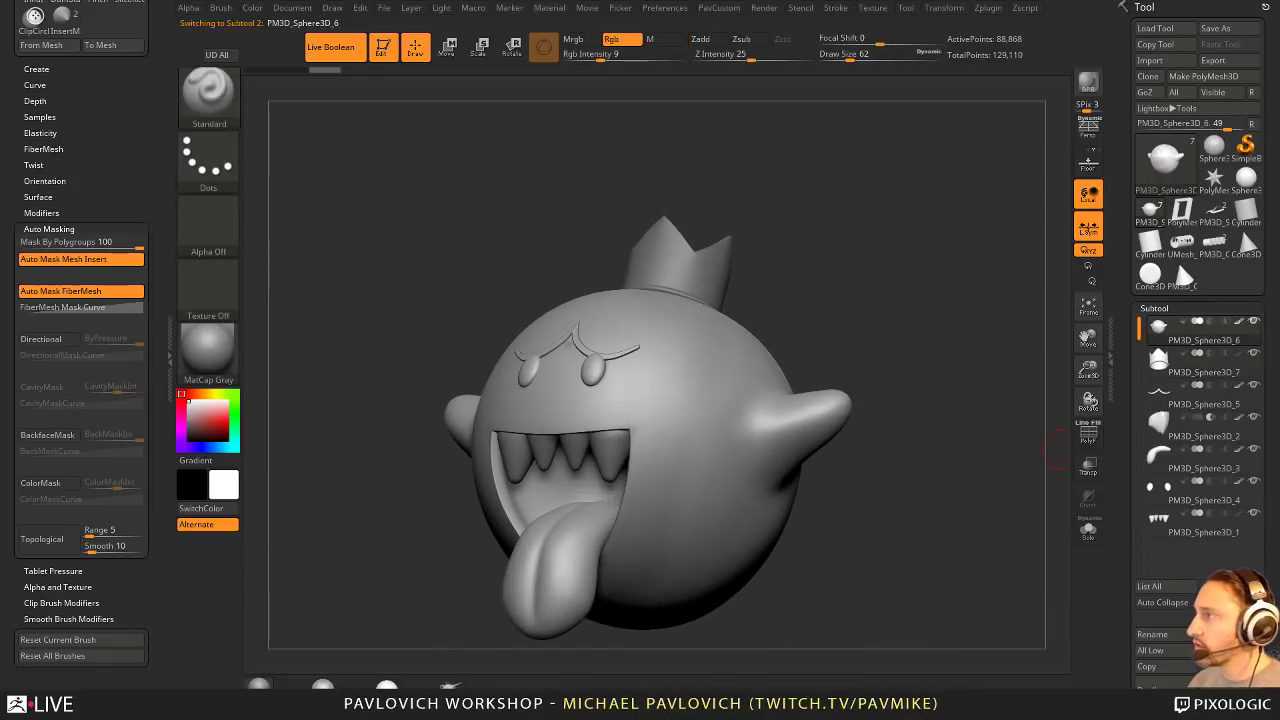
# Step: Place the subtractive mouth shape directly beneath the body in the subtool order and hide all other subtools
pyautogui.keyDown('alt'); pyautogui.click(574, 491); pyautogui.keyUp('alt')
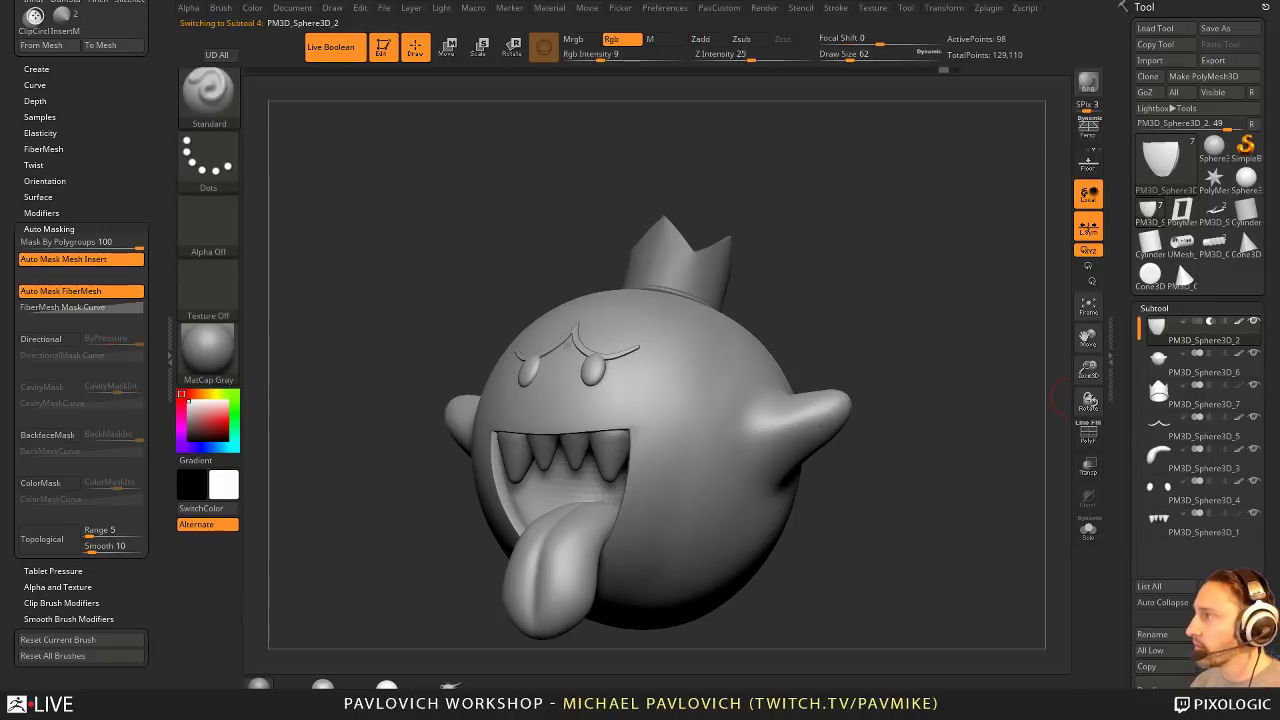
pyautogui.moveTo(959, 398); pyautogui.dragTo(1049, 369)
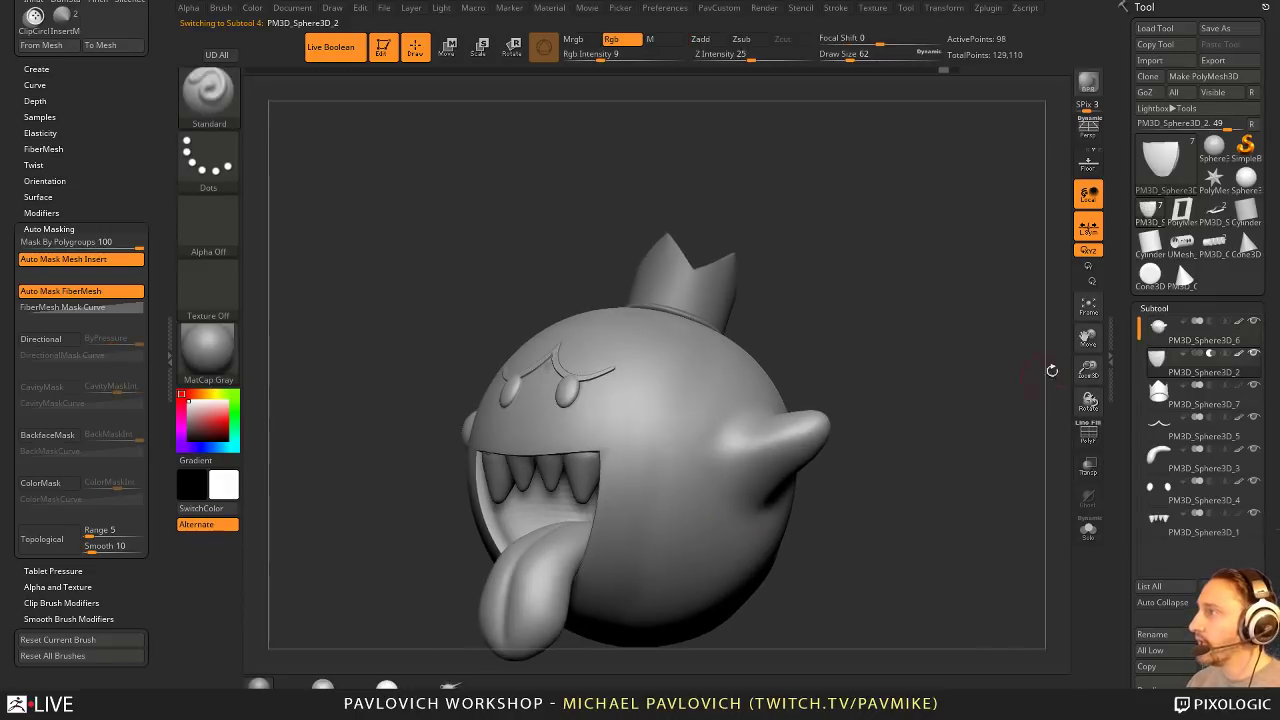
pyautogui.click(1253, 354)
pyautogui.click(1252, 323)
pyautogui.moveTo(989, 427); pyautogui.dragTo(968, 417)
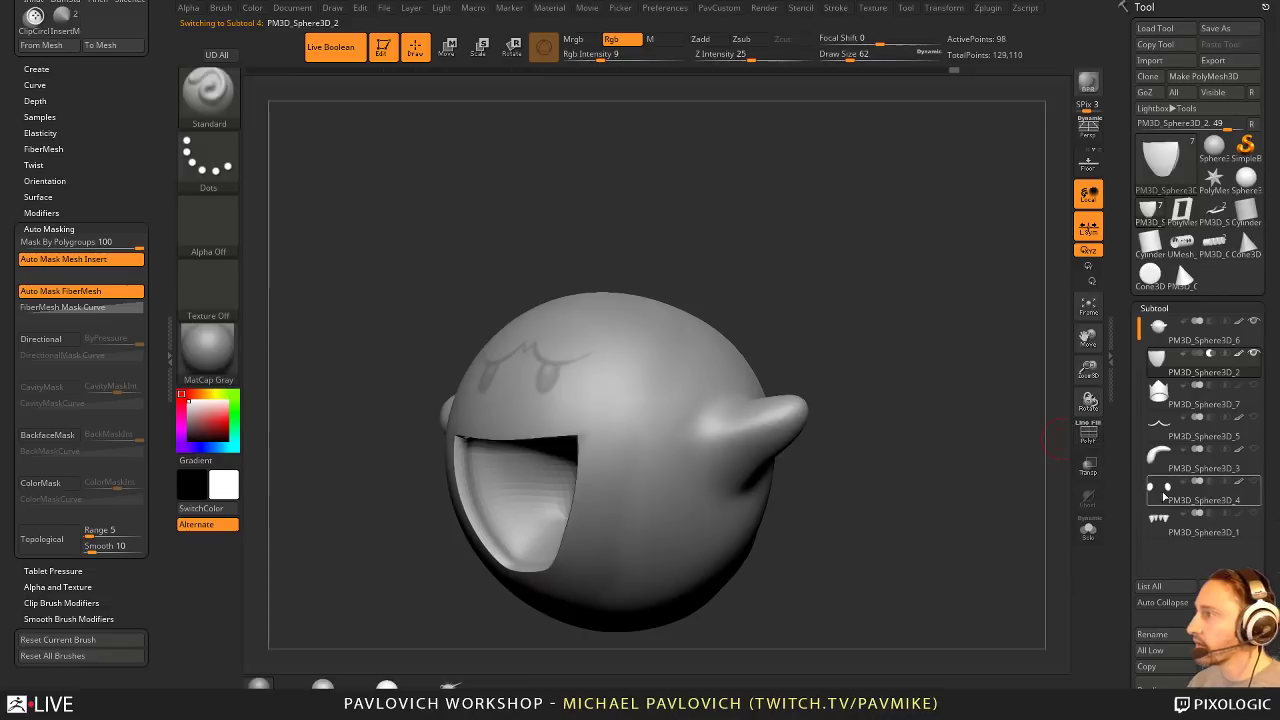
# Step: Make a Boolean mesh from the body and mouth shape, and open the resulting UMesh tool
pyautogui.moveTo(1127, 498); pyautogui.dragTo(1127, 384)
pyautogui.scroll(5, 1143, 434)
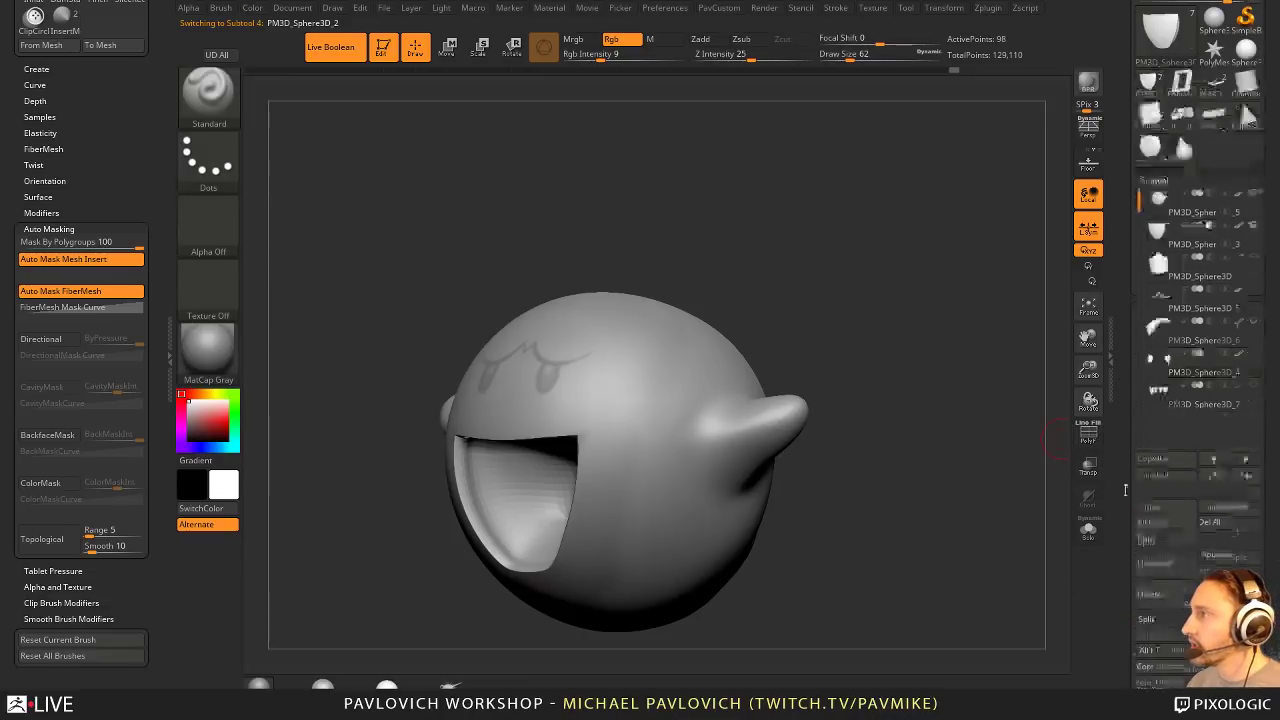
pyautogui.scroll(-5, 1140, 400)
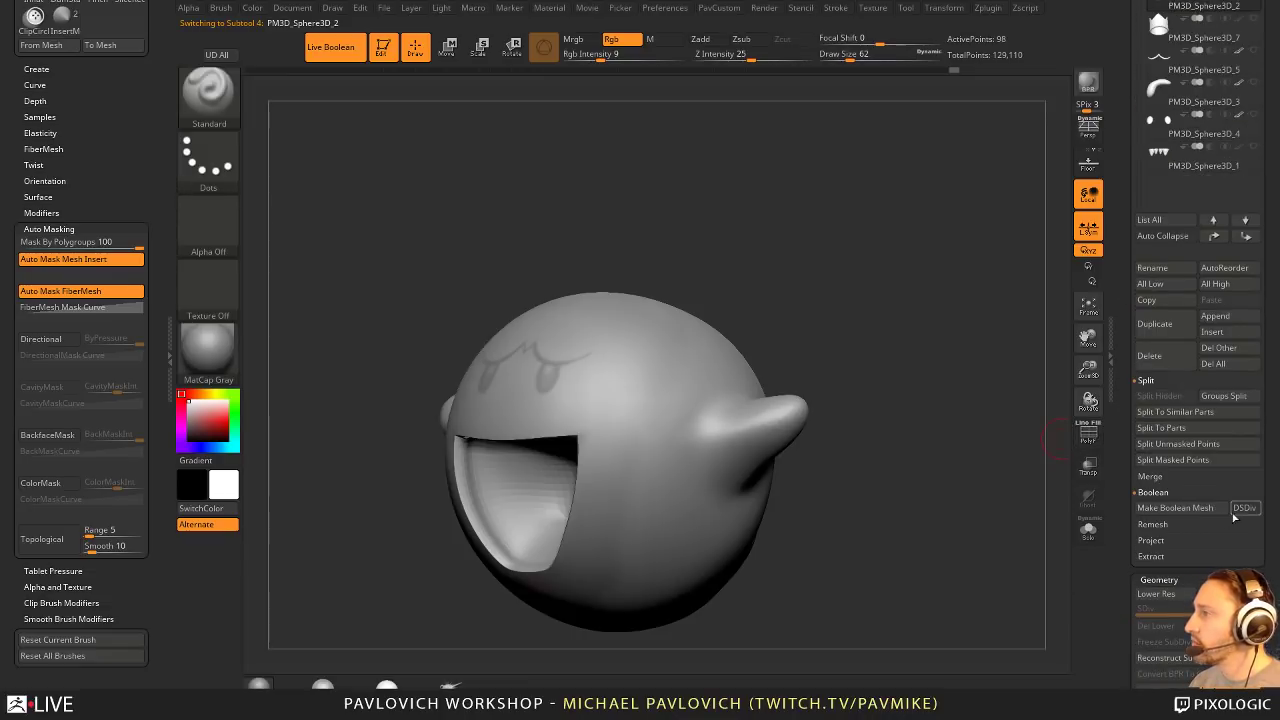
pyautogui.click(1175, 508)
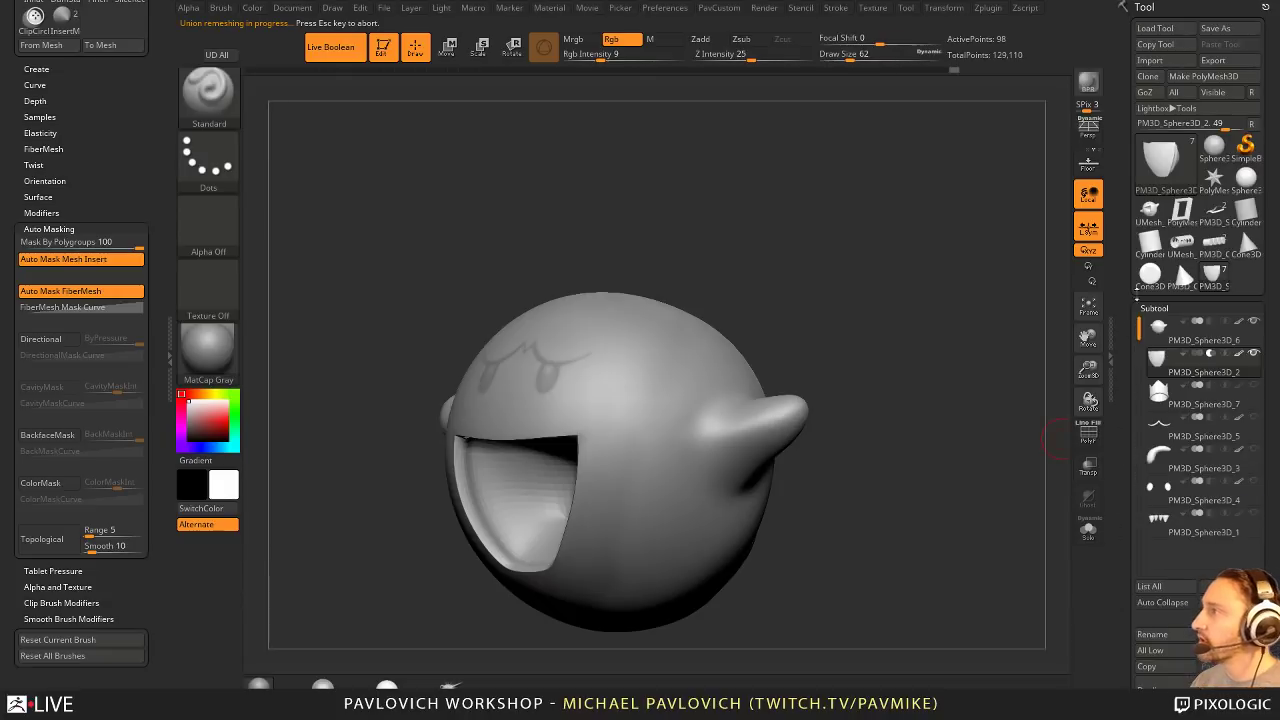
pyautogui.moveTo(1186, 286)
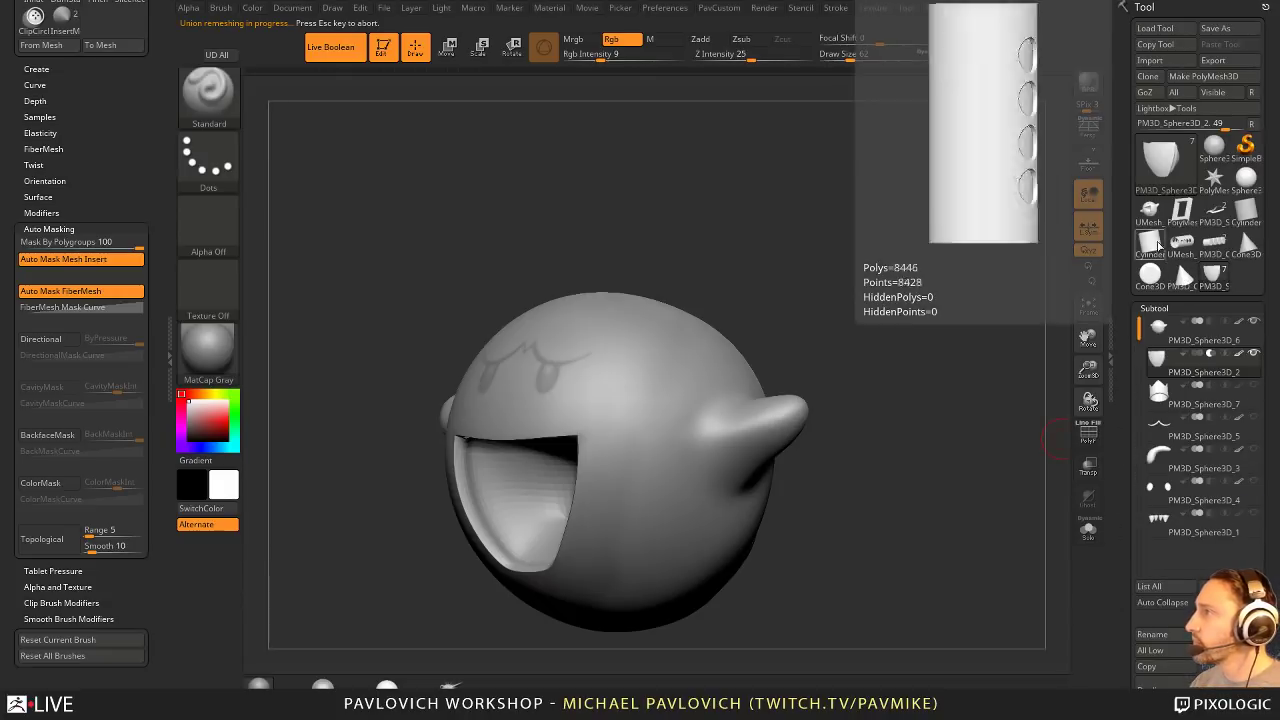
pyautogui.moveTo(973, 373); pyautogui.dragTo(1163, 366)
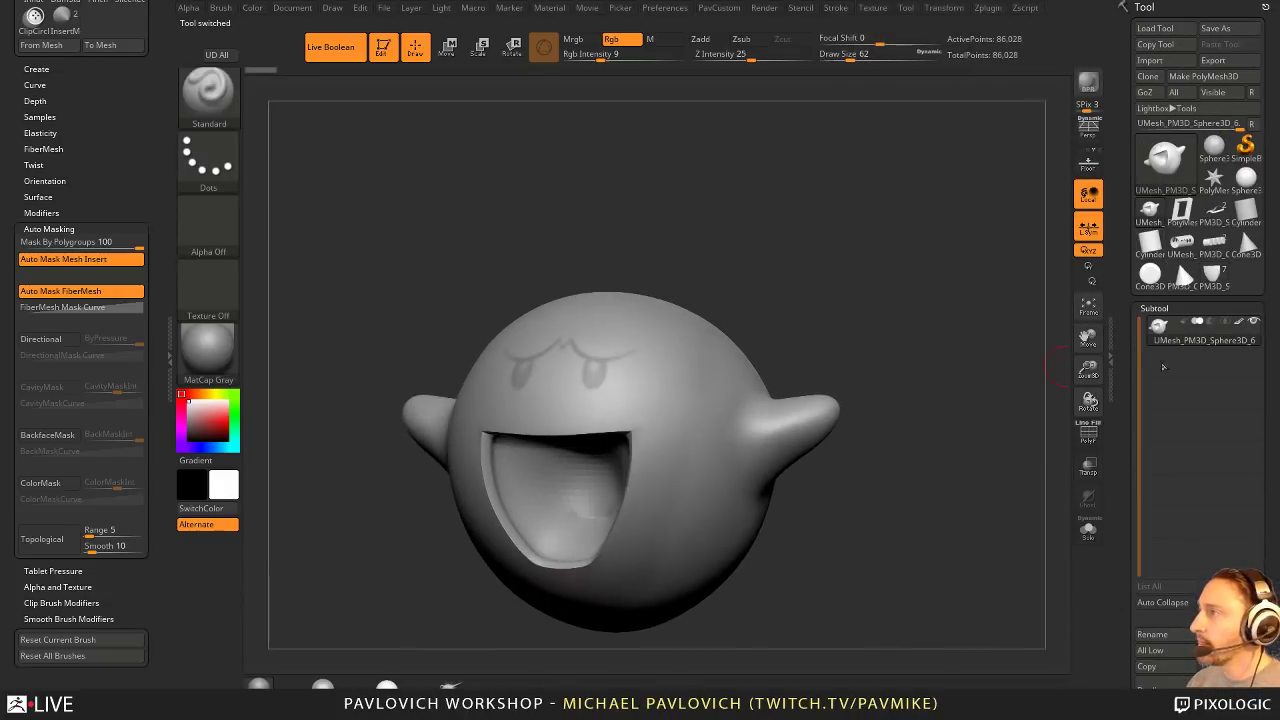
# Step: With polyframe on and SelectRect, isolate the mouth interior's polygroups, merge them into a single polygroup and reveal the whole body
pyautogui.moveTo(1015, 372)
pyautogui.mouseDown()
pyautogui.moveTo(977, 374)
pyautogui.moveTo(1003, 389)
pyautogui.moveTo(987, 395)
pyautogui.moveTo(1007, 438)
pyautogui.moveTo(1067, 398)
pyautogui.moveTo(1011, 451)
pyautogui.mouseUp()
pyautogui.hotkey('shift', 'f')
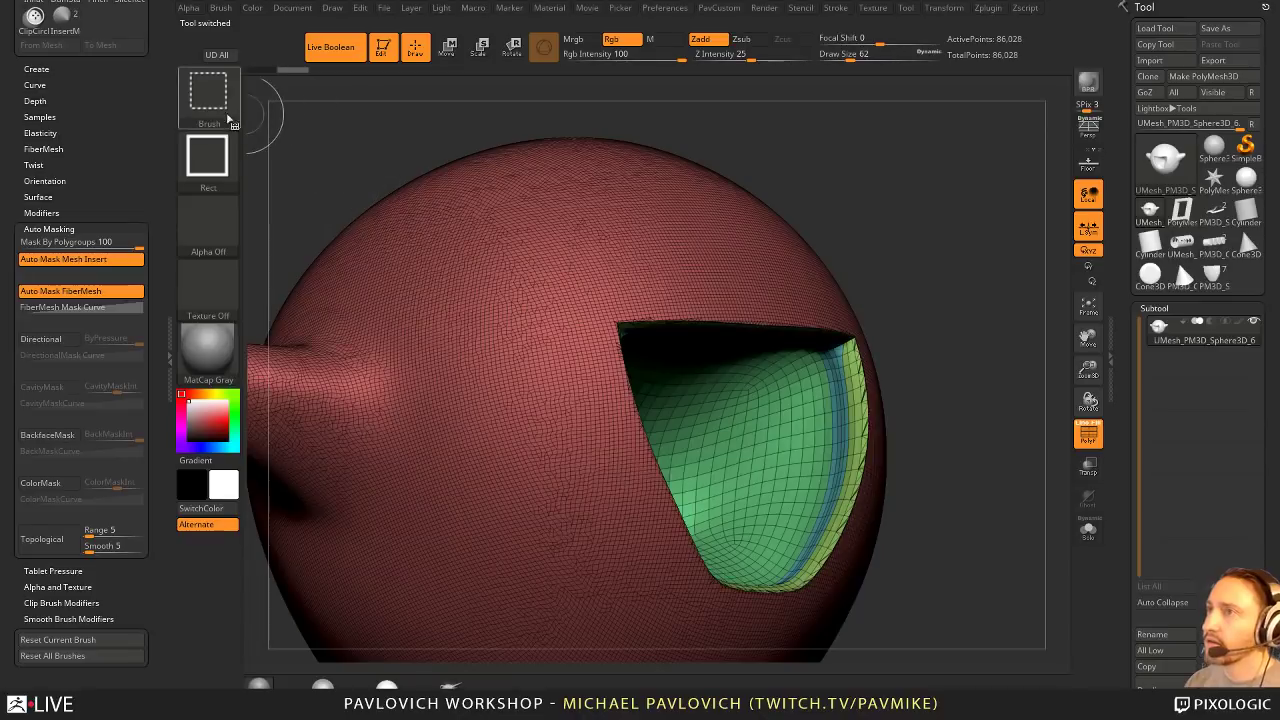
pyautogui.keyDown('ctrl'); pyautogui.keyDown('shift'); pyautogui.click(228, 119); pyautogui.keyUp('shift'); pyautogui.keyUp('ctrl')
pyautogui.click(335, 108)
pyautogui.keyDown('ctrl'); pyautogui.keyDown('shift'); pyautogui.click(835, 368); pyautogui.keyUp('shift'); pyautogui.keyUp('ctrl')
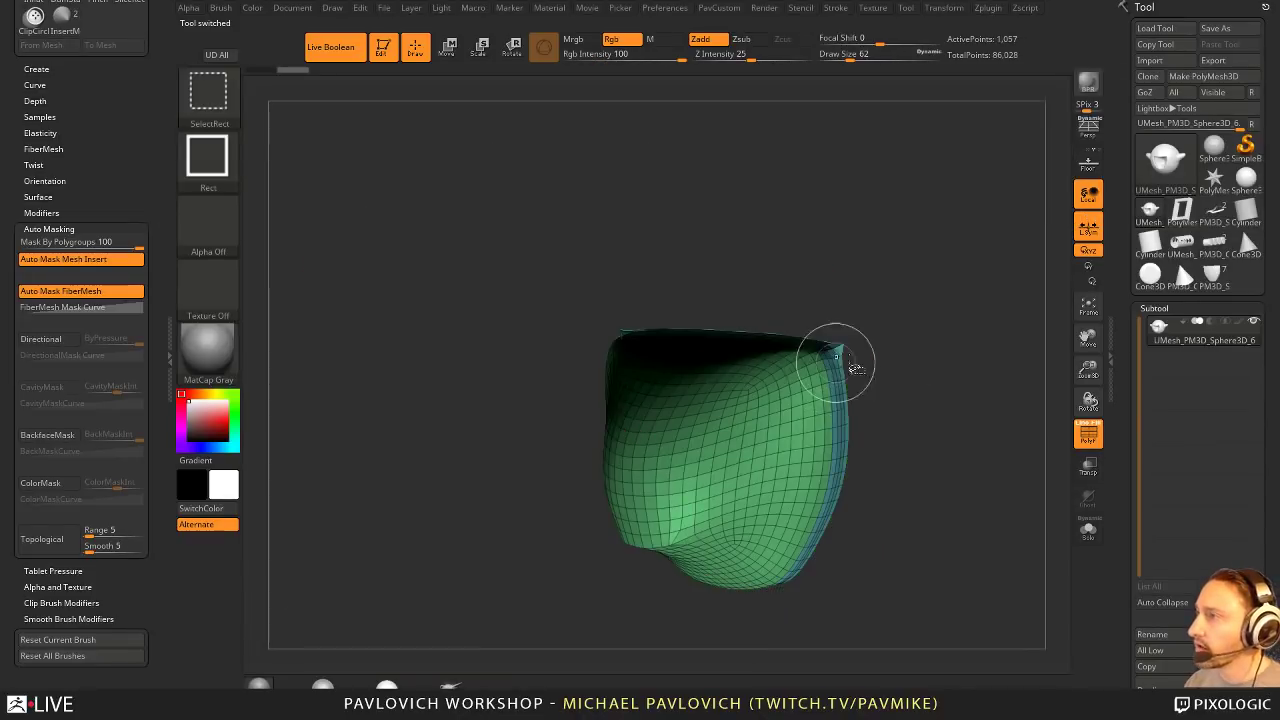
pyautogui.keyDown('ctrl'); pyautogui.keyDown('shift'); pyautogui.click(875, 390); pyautogui.keyUp('shift'); pyautogui.keyUp('ctrl')
pyautogui.keyDown('ctrl'); pyautogui.keyDown('shift'); pyautogui.click(848, 368); pyautogui.keyUp('shift'); pyautogui.keyUp('ctrl')
pyautogui.keyDown('ctrl'); pyautogui.keyDown('shift'); pyautogui.moveTo(943, 297); pyautogui.dragTo(945, 375); pyautogui.keyUp('shift'); pyautogui.keyUp('ctrl')
pyautogui.hotkey('ctrl', 'w')
pyautogui.keyDown('ctrl'); pyautogui.keyDown('shift'); pyautogui.click(975, 352); pyautogui.keyUp('shift'); pyautogui.keyUp('ctrl')
# Step: Turn on KeepGroups for remeshing the combined body and mouth mesh
pyautogui.press('f')
pyautogui.keyDown('alt'); pyautogui.moveTo(1055, 460); pyautogui.dragTo(850, 465); pyautogui.keyUp('alt')
pyautogui.press('3')
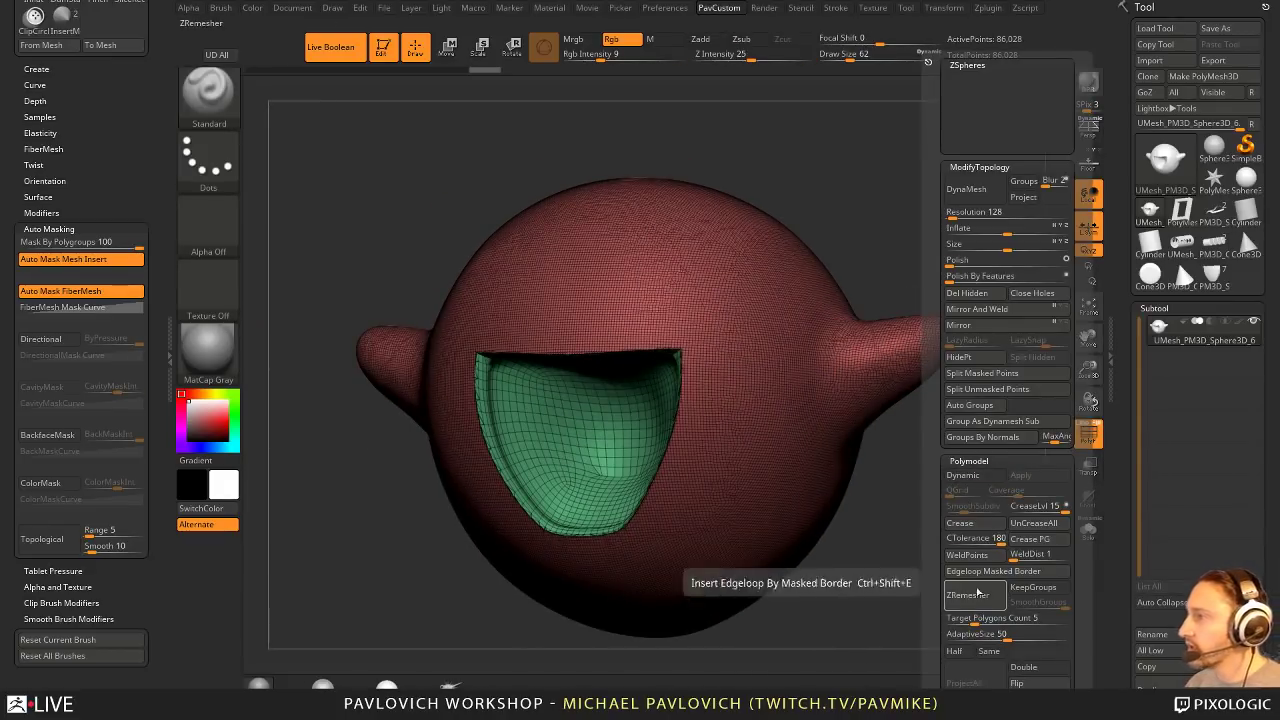
pyautogui.click(1028, 588)
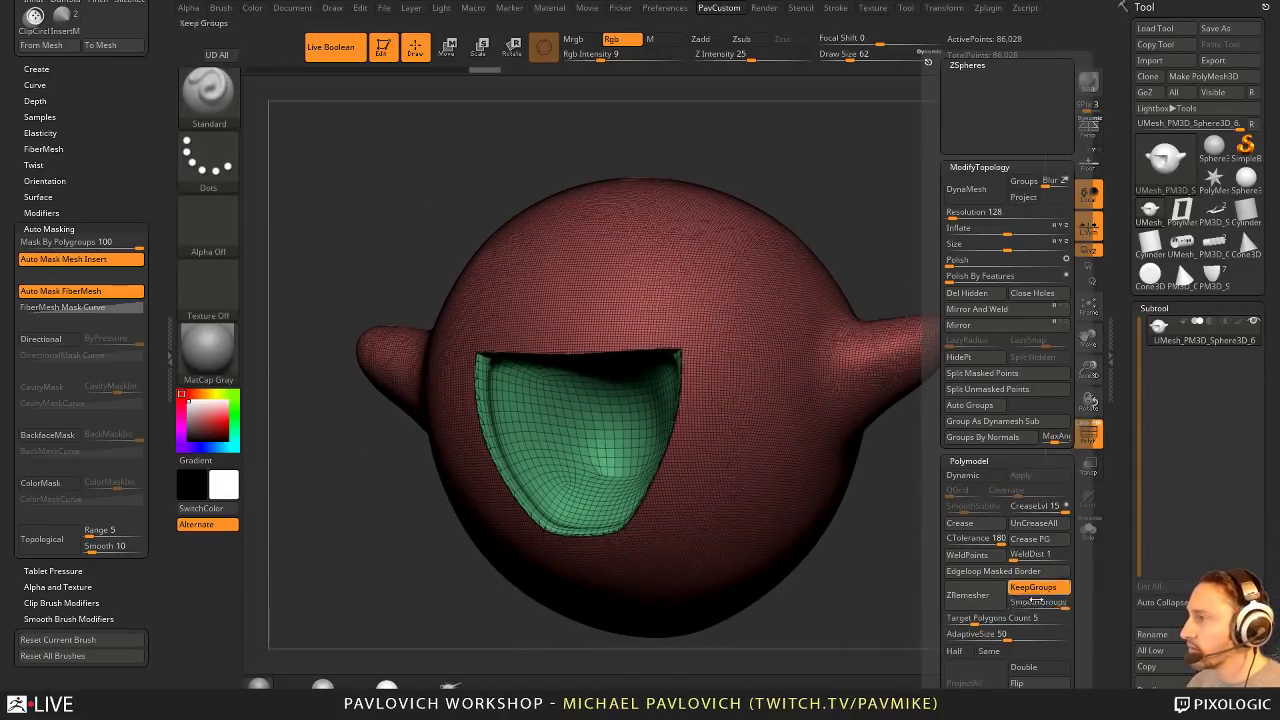
# Step: Try ZRemesher on the body with a target polygon count of 5, and undo the remesh
pyautogui.click(968, 595)
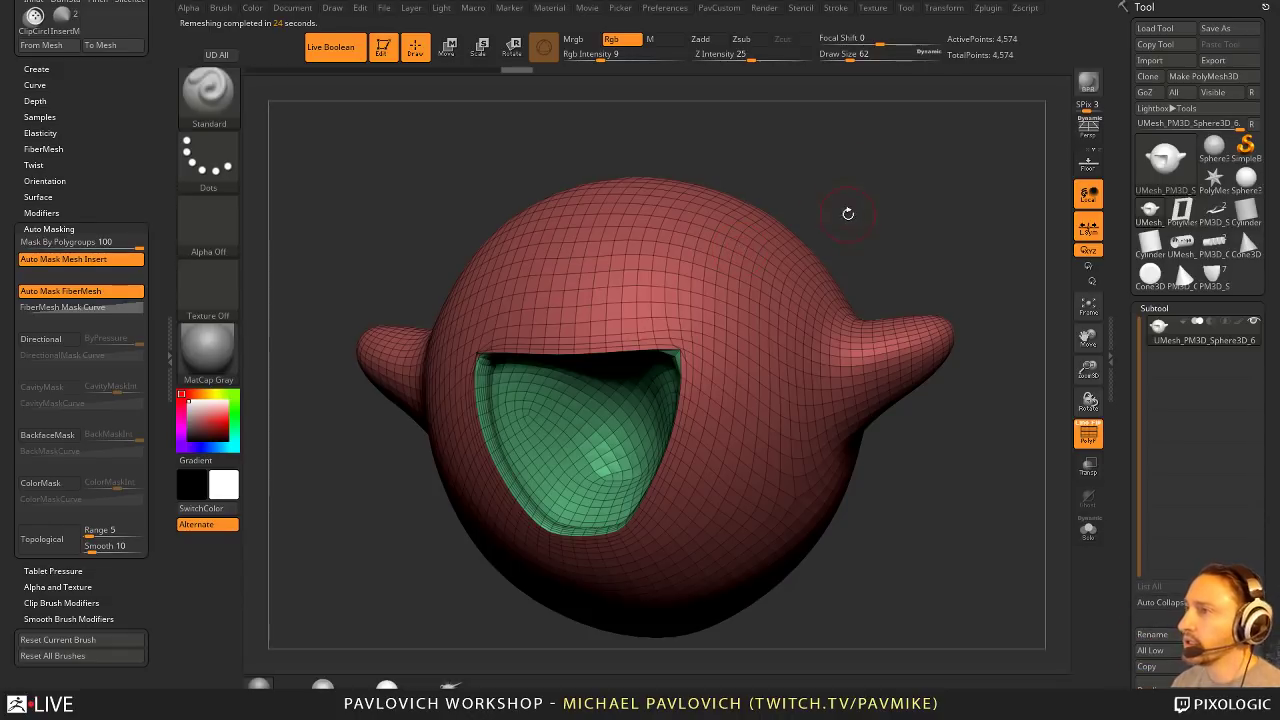
pyautogui.moveTo(848, 213)
pyautogui.mouseDown()
pyautogui.moveTo(920, 197)
pyautogui.moveTo(951, 209)
pyautogui.moveTo(951, 189)
pyautogui.moveTo(969, 181)
pyautogui.moveTo(986, 300)
pyautogui.mouseUp()
pyautogui.hotkey('ctrl', 'z')
# Step: Turn off polyframe and smooth the upper corners of the mouth opening with the Smooth Stronger brush
pyautogui.press('s')
pyautogui.click(956, 207)
pyautogui.hotkey('shift', 'f')
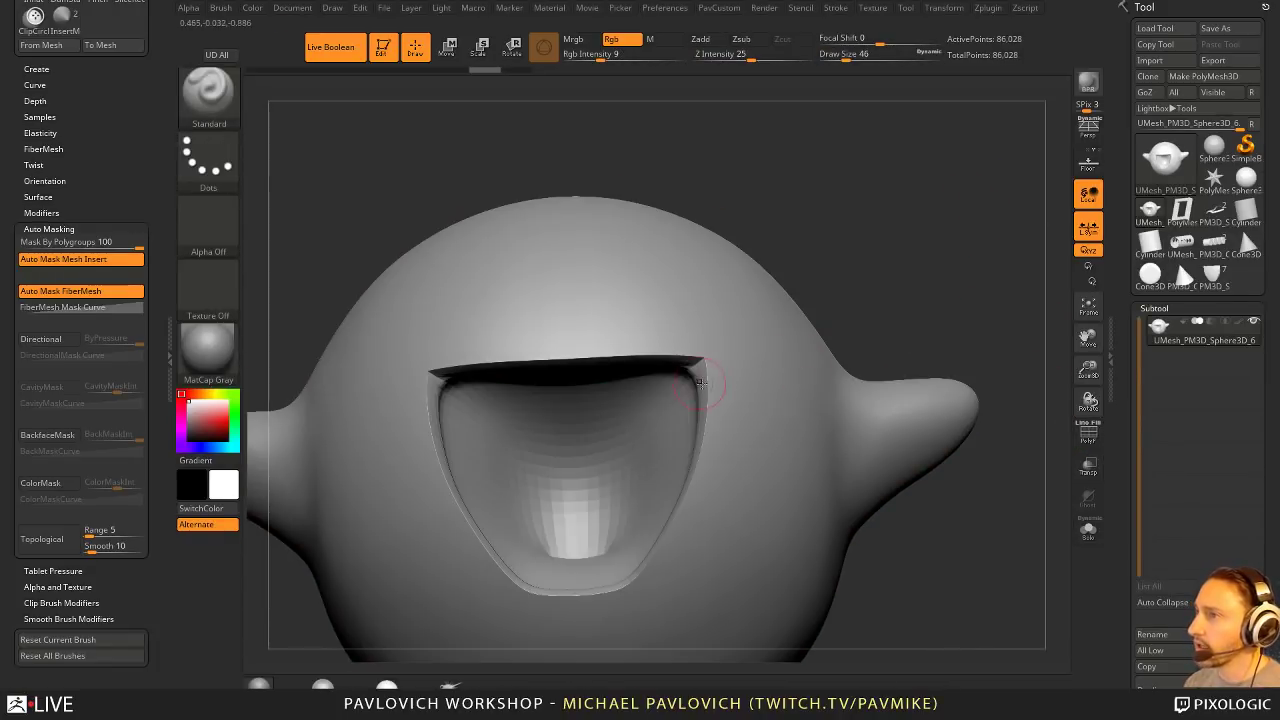
pyautogui.press('shift')
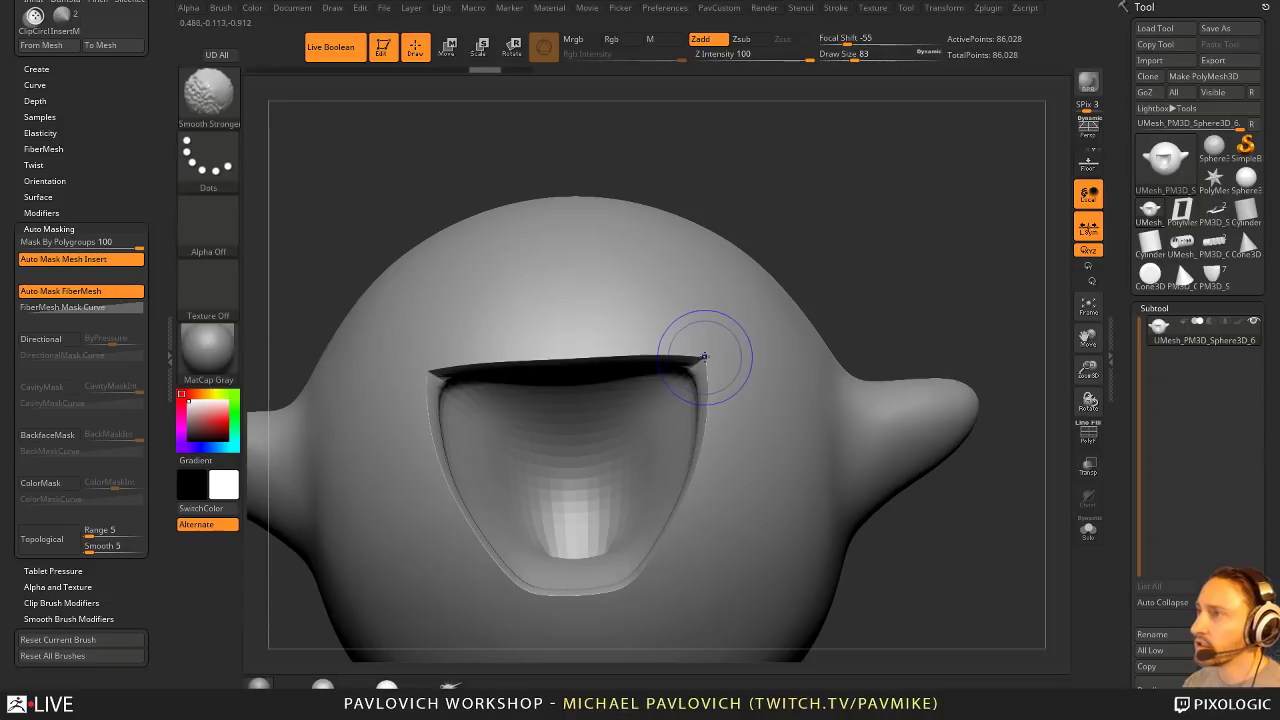
pyautogui.keyDown('shift'); pyautogui.moveTo(692, 359); pyautogui.dragTo(734, 397); pyautogui.keyUp('shift')
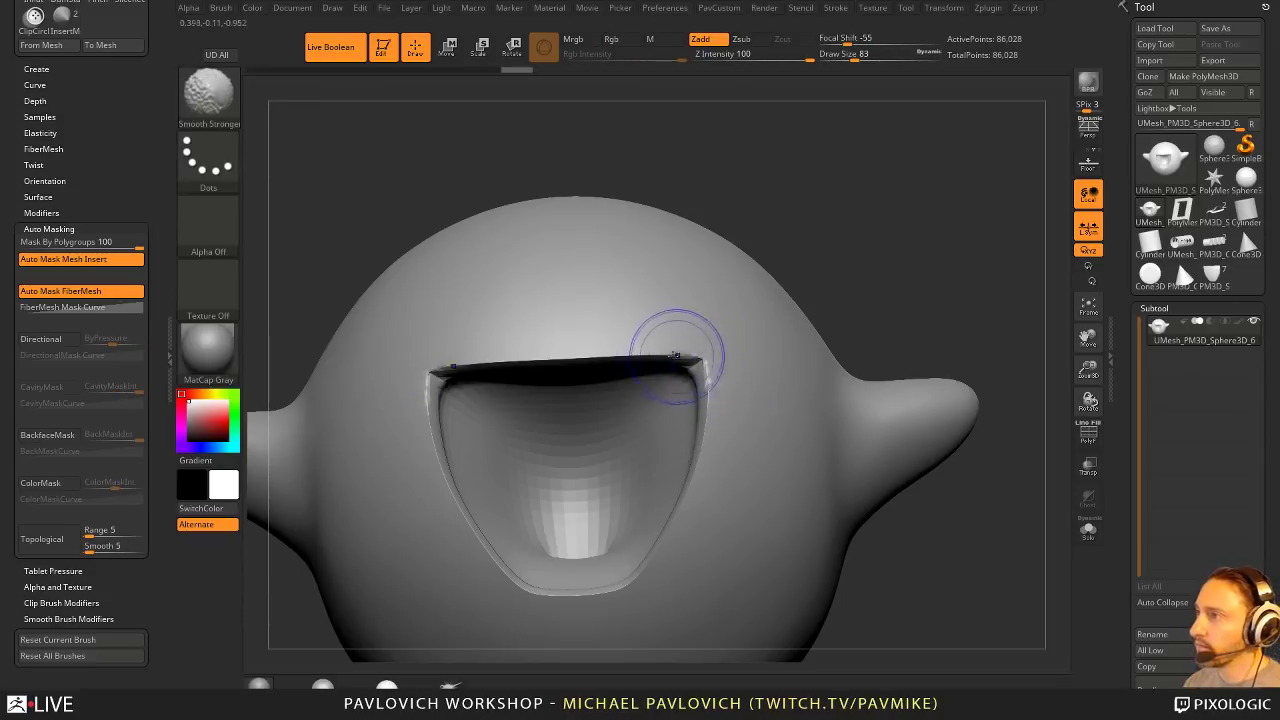
pyautogui.moveTo(829, 286)
pyautogui.mouseDown()
pyautogui.moveTo(900, 257)
pyautogui.moveTo(883, 300)
pyautogui.moveTo(788, 342)
pyautogui.mouseUp()
# Step: Isolate the mouth interior with polyframe on, apply Polish By Features to it and reveal the whole body
pyautogui.press('ctrl')
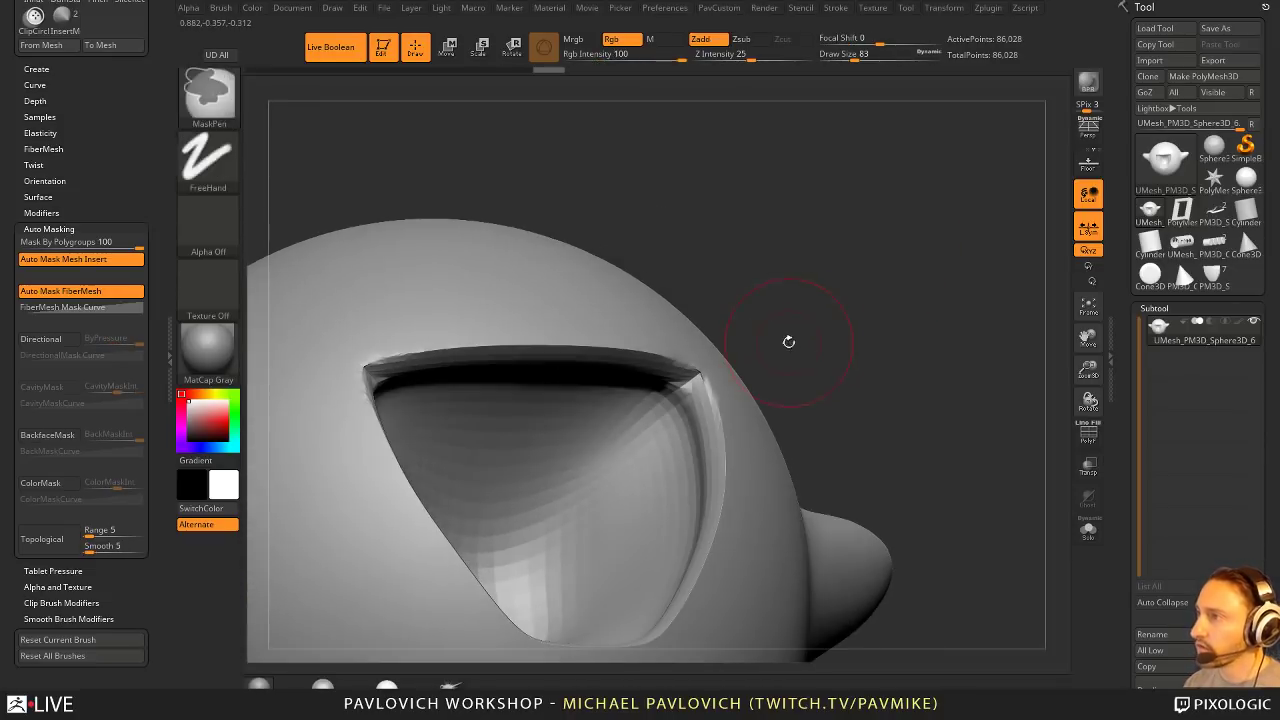
pyautogui.keyDown('ctrl'); pyautogui.keyDown('shift'); pyautogui.click(680, 371); pyautogui.keyUp('shift'); pyautogui.keyUp('ctrl')
pyautogui.hotkey('shift', 'f')
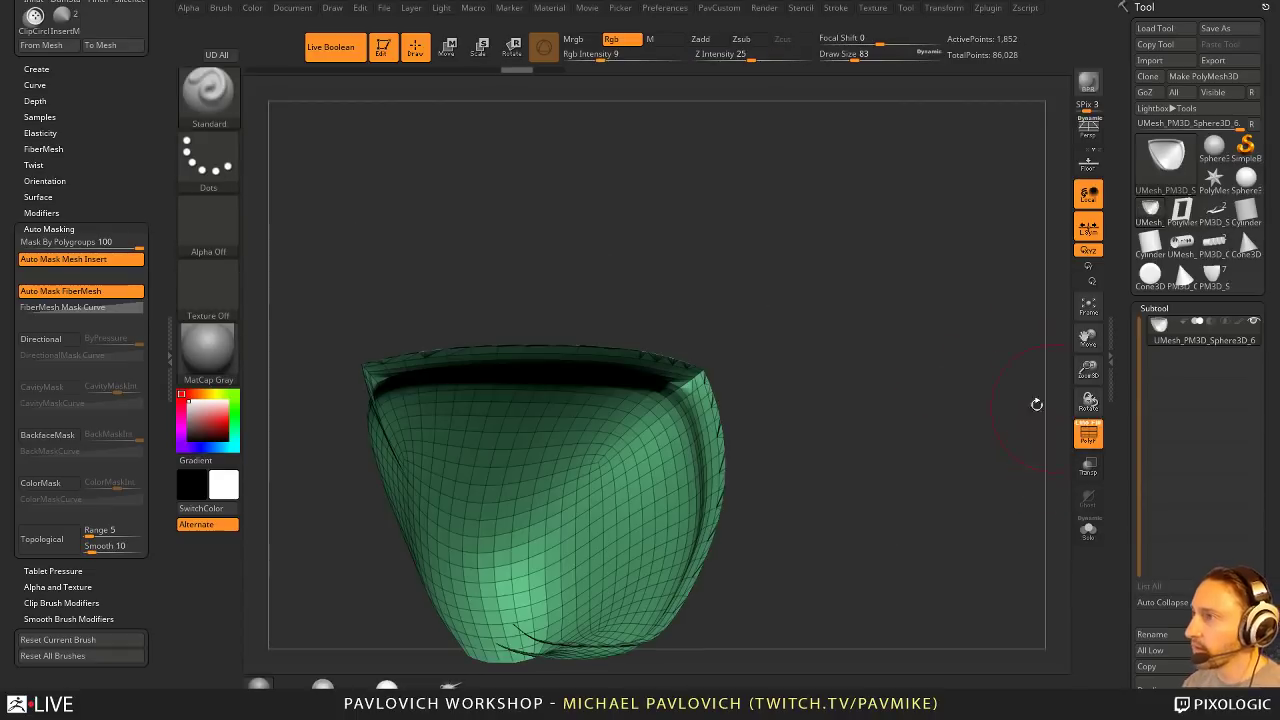
pyautogui.press('z')
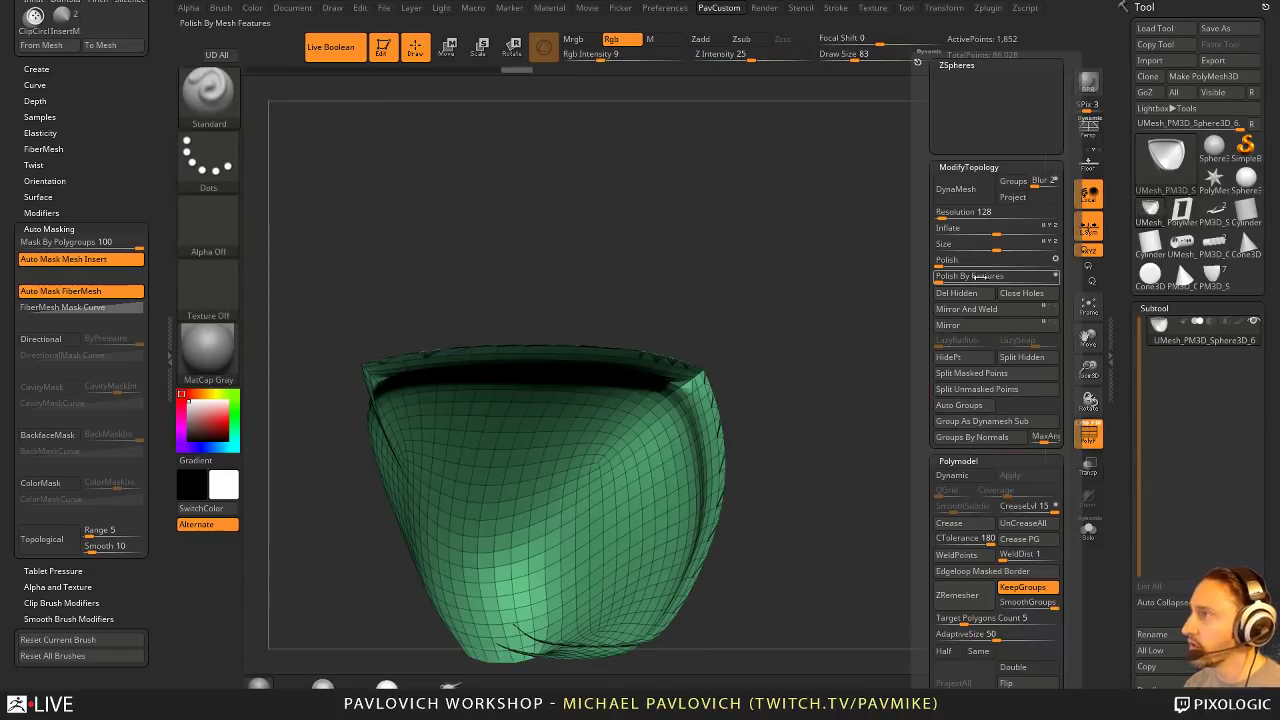
pyautogui.click(955, 276)
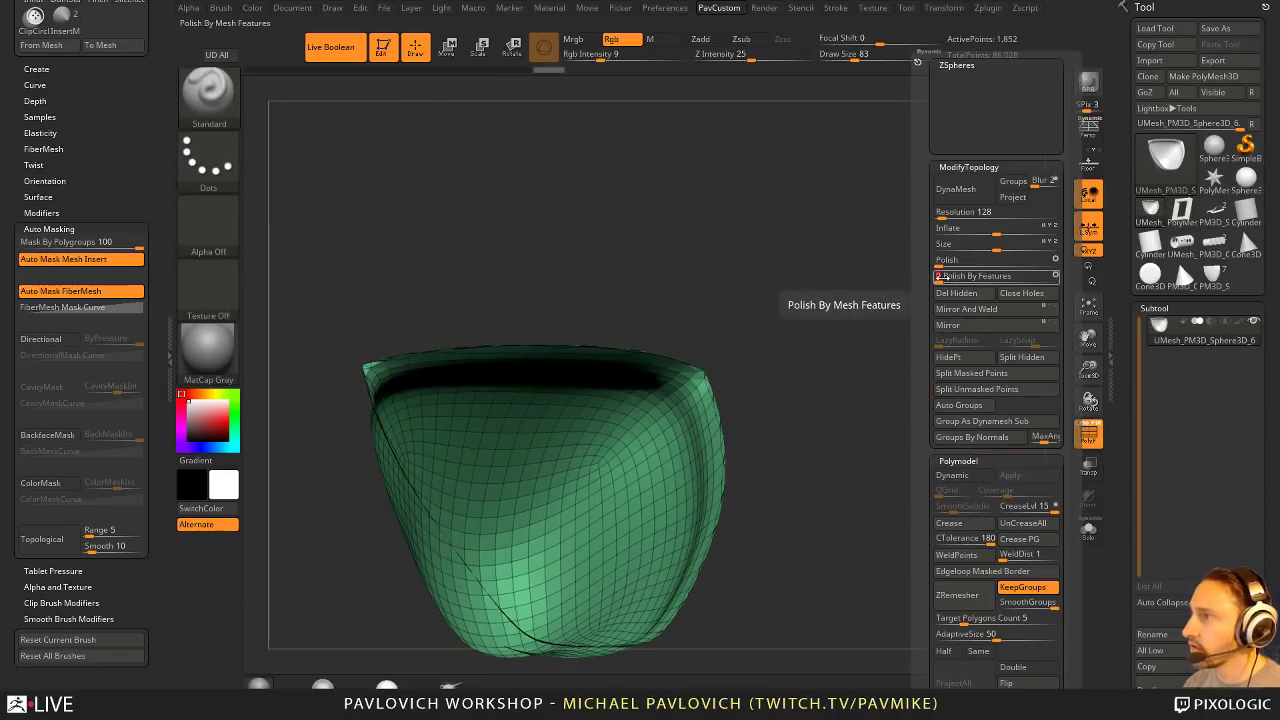
pyautogui.keyDown('ctrl'); pyautogui.keyDown('shift'); pyautogui.click(912, 309); pyautogui.keyUp('shift'); pyautogui.keyUp('ctrl')
# Step: Isolate the outer body polygroup, apply Polish By Features to it and bring the mouth interior back into view
pyautogui.moveTo(912, 309)
pyautogui.mouseDown()
pyautogui.moveTo(830, 345)
pyautogui.moveTo(815, 400)
pyautogui.mouseUp()
pyautogui.press('s')
pyautogui.moveTo(723, 381); pyautogui.dragTo(715, 381)
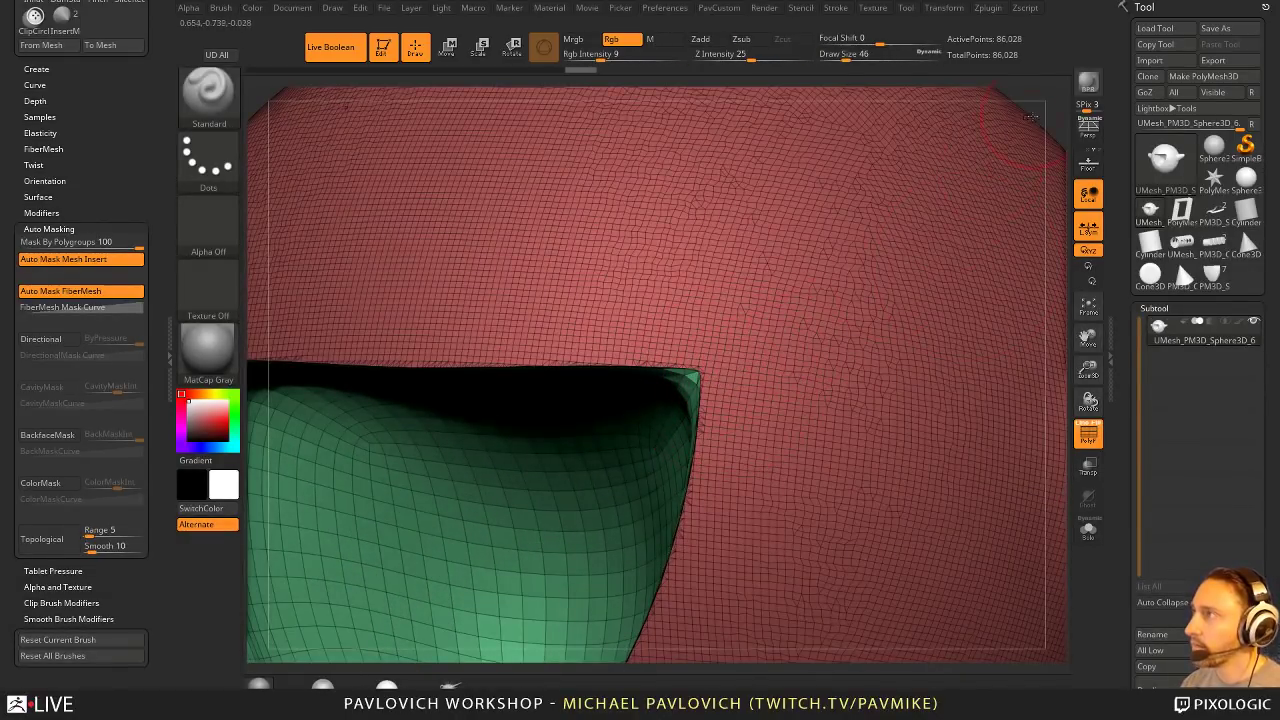
pyautogui.press('f')
pyautogui.keyDown('ctrl'); pyautogui.keyDown('shift'); pyautogui.click(760, 352); pyautogui.keyUp('shift'); pyautogui.keyUp('ctrl')
pyautogui.press('m')
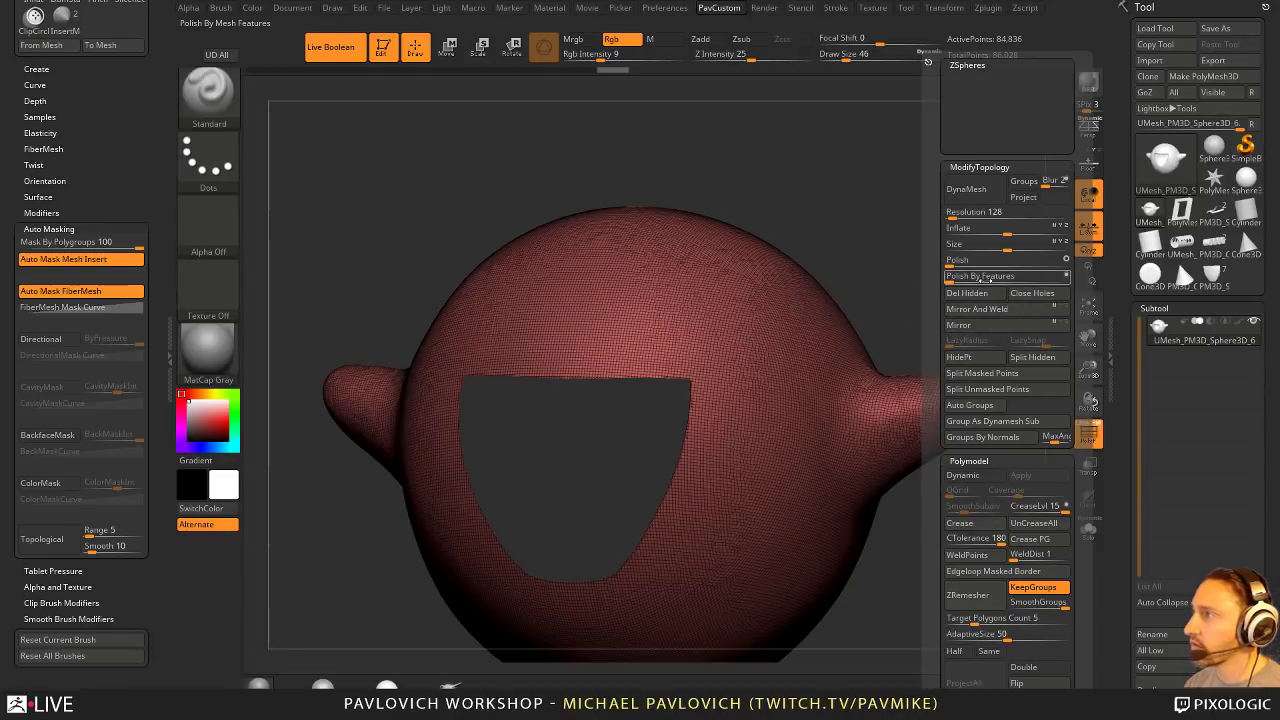
pyautogui.moveTo(940, 300)
pyautogui.mouseDown()
pyautogui.moveTo(911, 260)
pyautogui.moveTo(1002, 369)
pyautogui.moveTo(943, 354)
pyautogui.moveTo(886, 270)
pyautogui.moveTo(1011, 277)
pyautogui.moveTo(1007, 256)
pyautogui.mouseUp()
pyautogui.keyDown('ctrl'); pyautogui.keyDown('shift'); pyautogui.click(976, 286); pyautogui.keyUp('shift'); pyautogui.keyUp('ctrl')
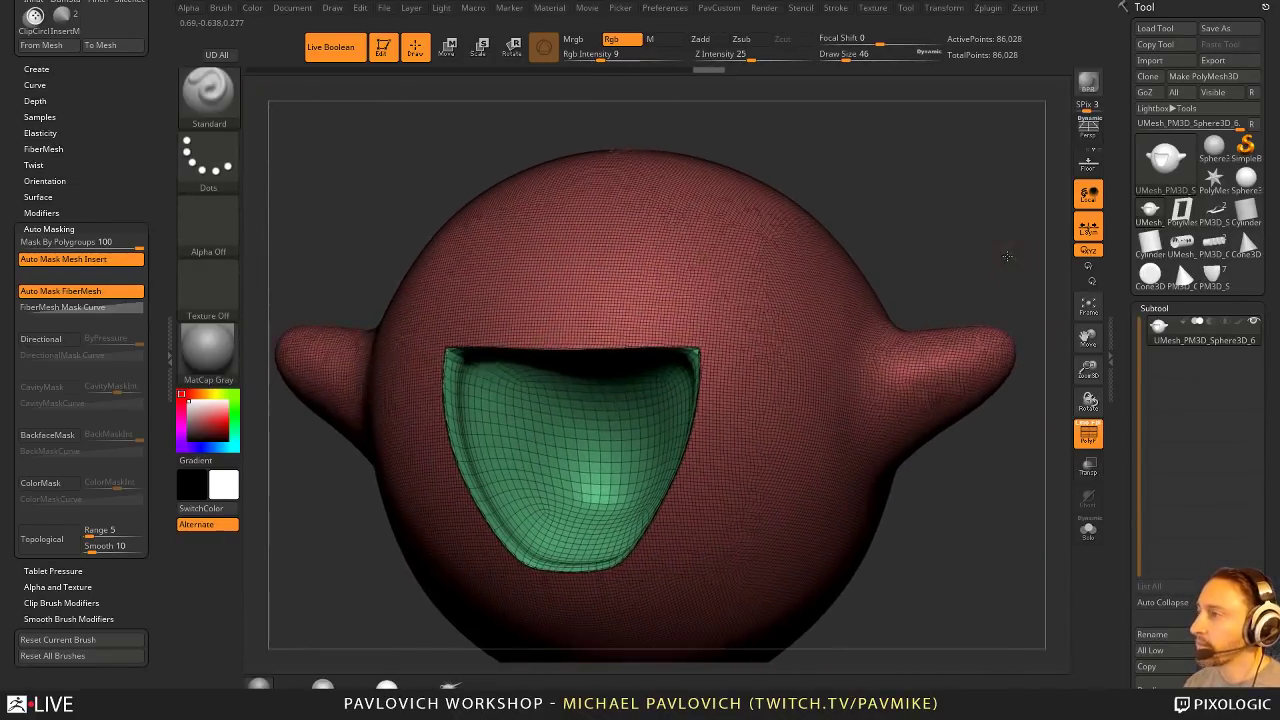
# Step: Remesh the body with ZRemesher using AdaptiveSize 8, the Half option and KeepGroups
pyautogui.press('space')
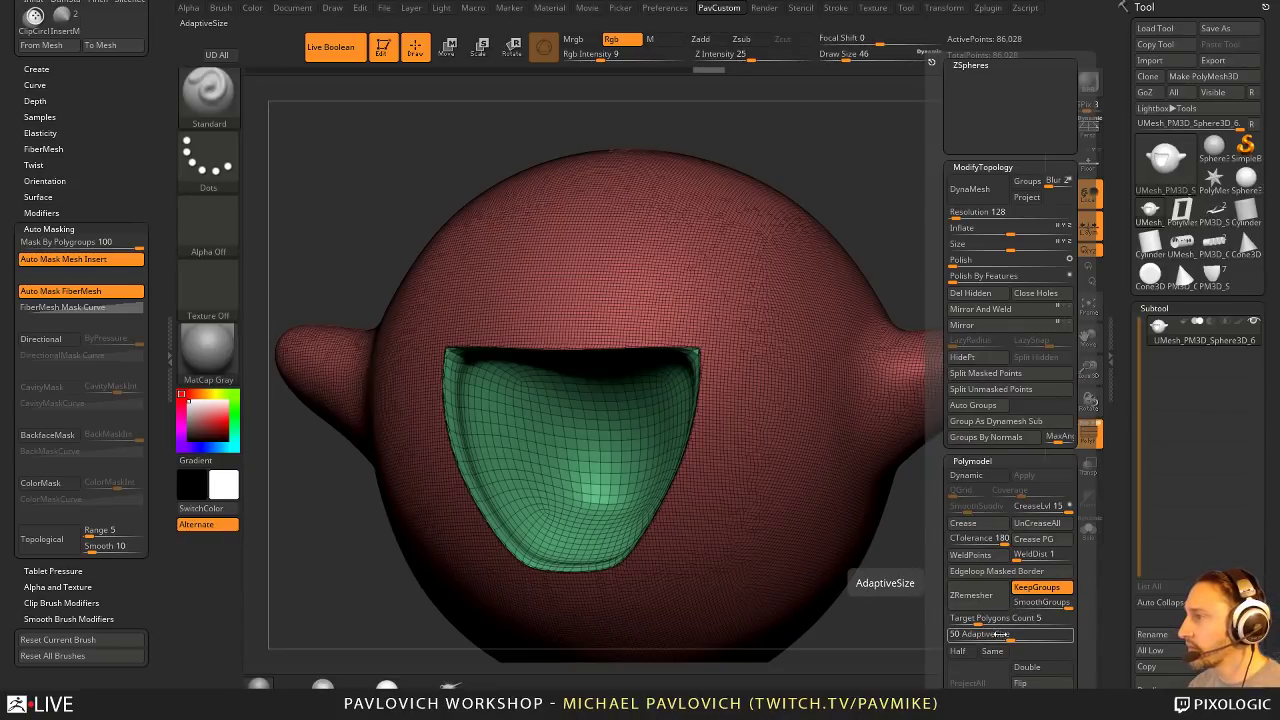
pyautogui.moveTo(1000, 634); pyautogui.dragTo(952, 636)
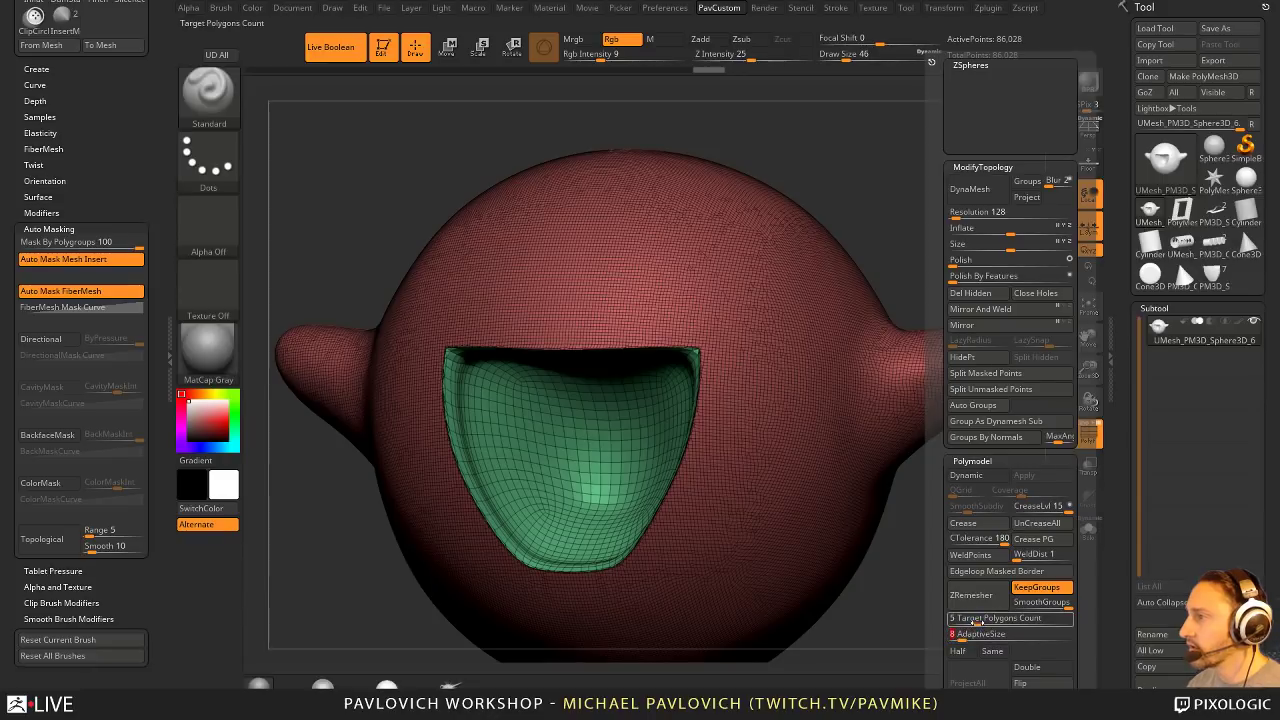
pyautogui.click(970, 651)
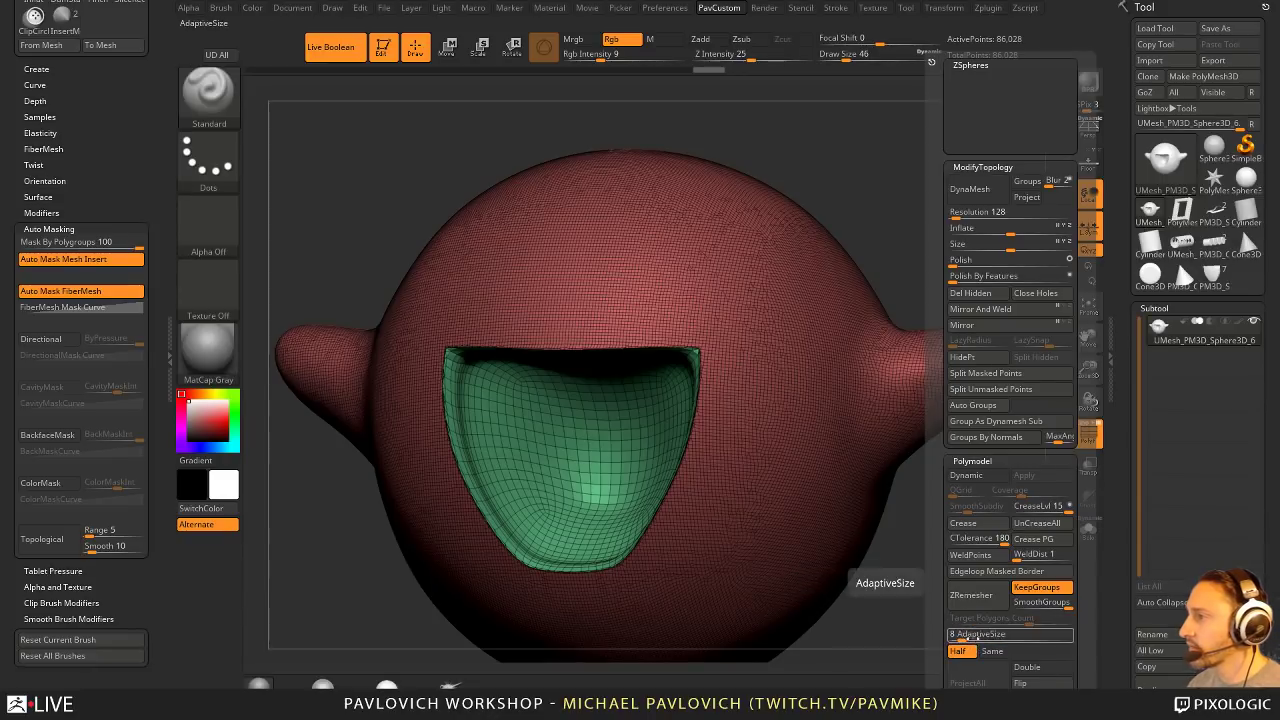
pyautogui.click(972, 595)
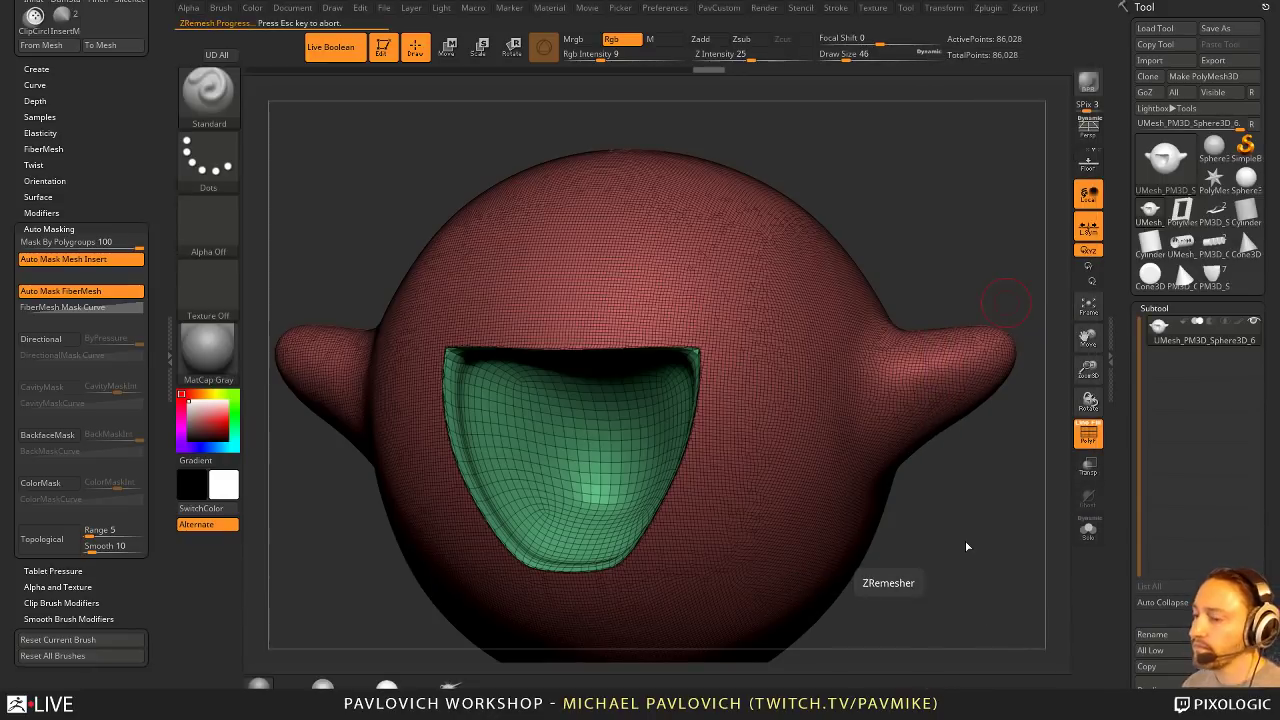
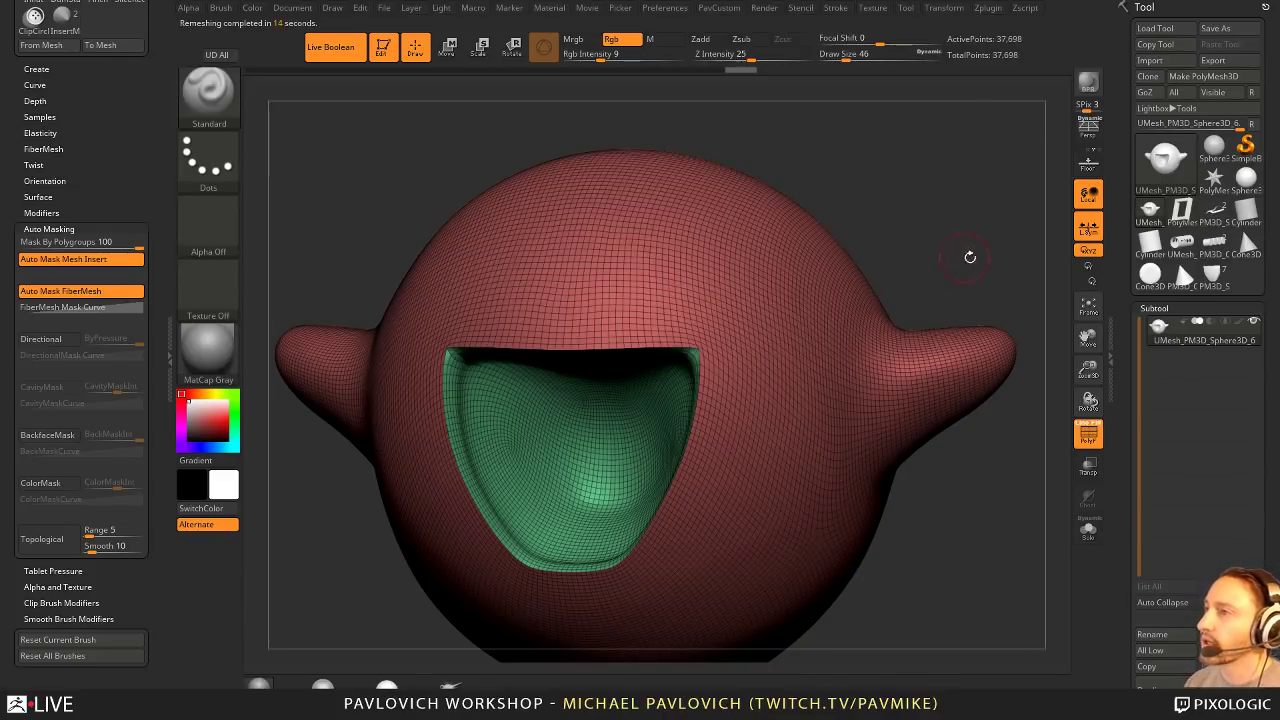
# Step: Examine the remeshed body and mouth opening from several angles, with polyframe off and on
pyautogui.click(1080, 428)
pyautogui.keyDown('alt'); pyautogui.moveTo(1013, 267); pyautogui.dragTo(997, 283); pyautogui.keyUp('alt')
pyautogui.press('`')
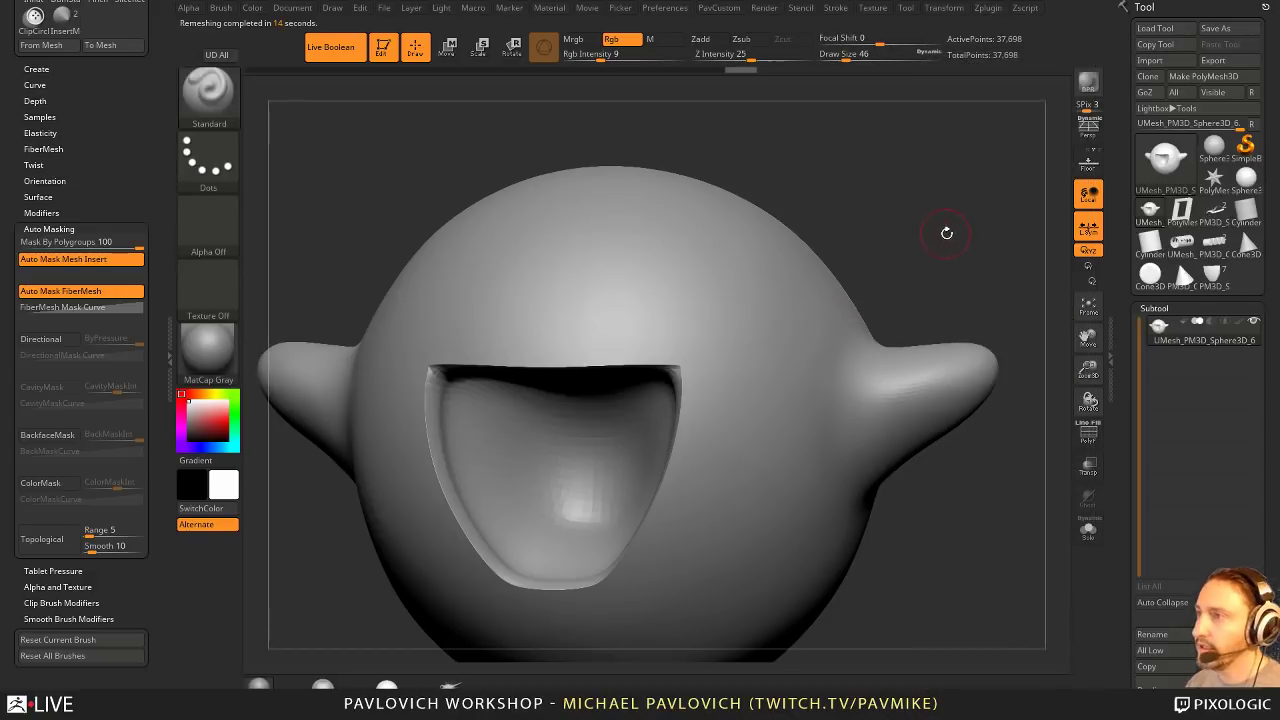
pyautogui.moveTo(949, 240); pyautogui.dragTo(974, 293)
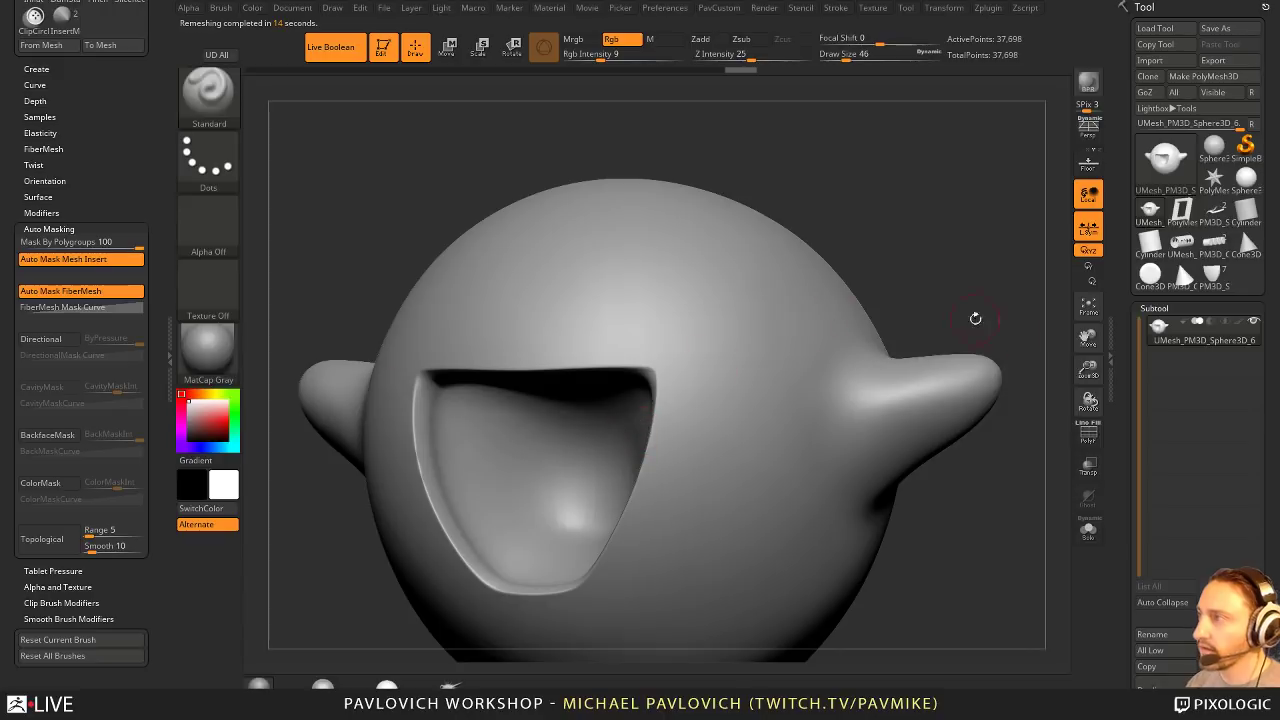
pyautogui.hotkey('shift', 'f')
pyautogui.moveTo(980, 277); pyautogui.dragTo(998, 357)
# Step: Remove an edge loop along the mouth's inner rim using the ZModeler edge action Insert with Single EdgeLoop
pyautogui.moveTo(930, 325)
pyautogui.mouseDown()
pyautogui.moveTo(960, 320)
pyautogui.moveTo(960, 289)
pyautogui.moveTo(1038, 232)
pyautogui.mouseUp()
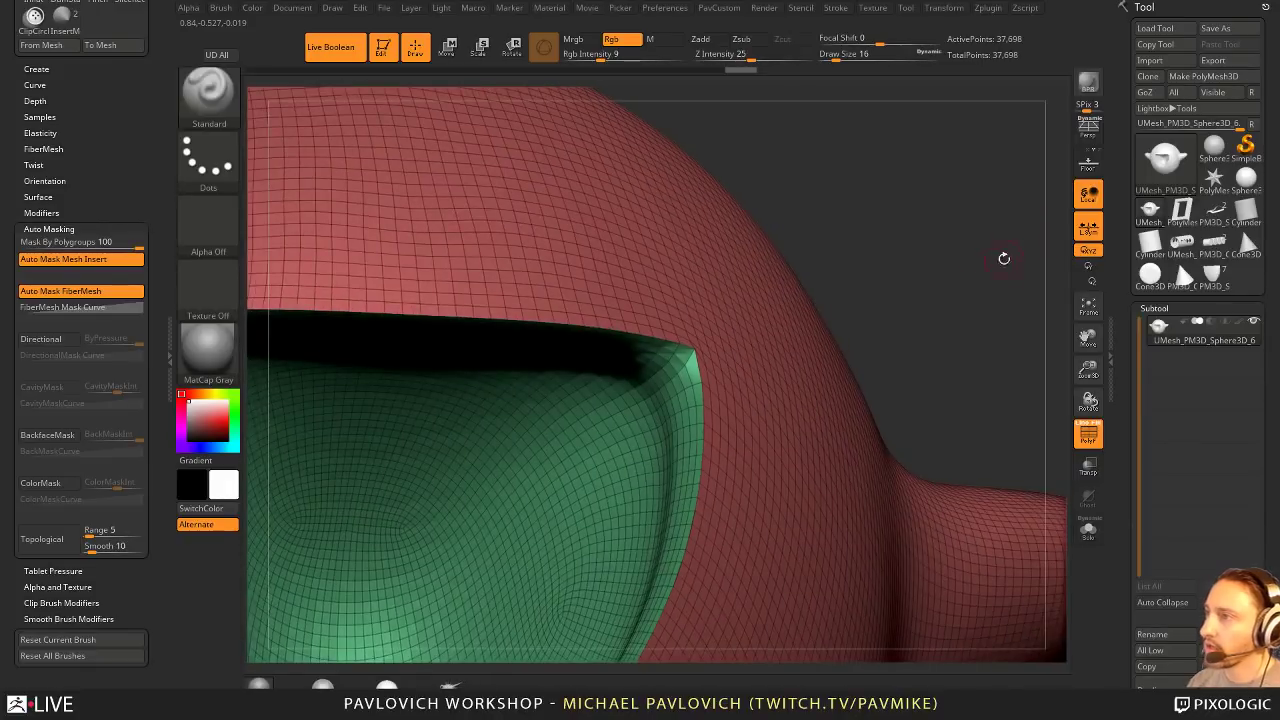
pyautogui.press('b')
pyautogui.press('z')
pyautogui.press('m')
pyautogui.press('space')
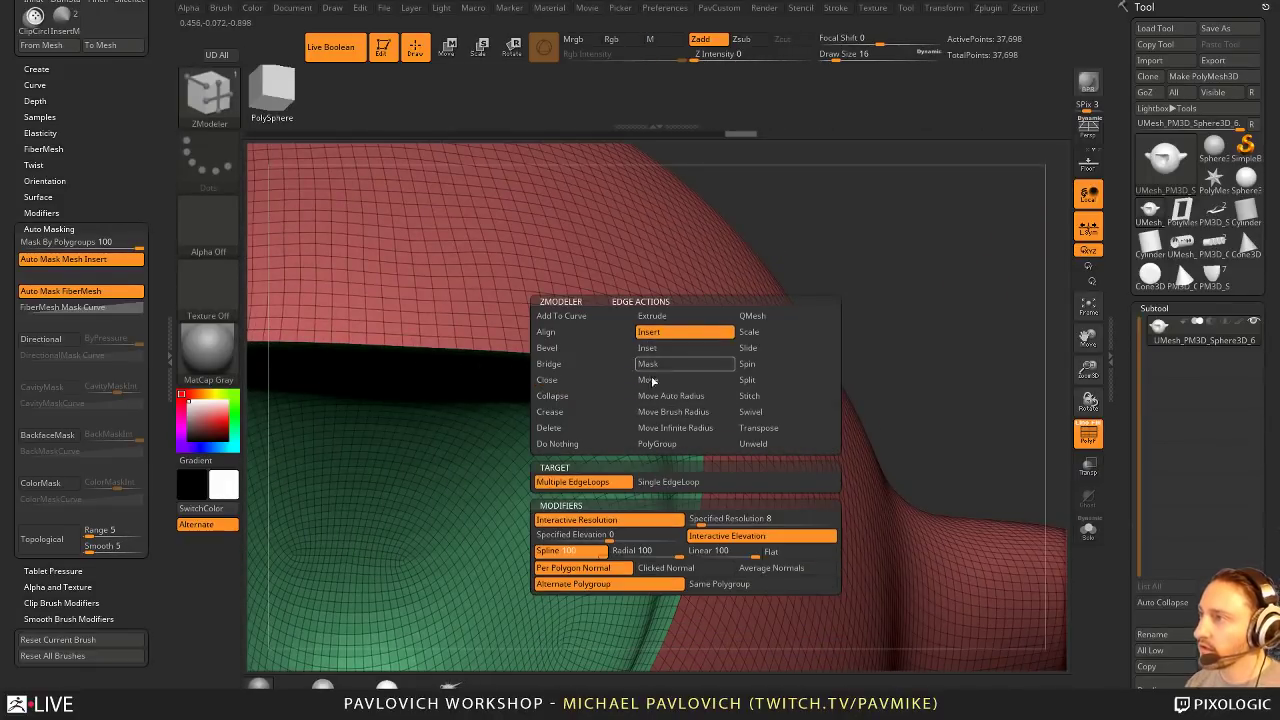
pyautogui.click(645, 488)
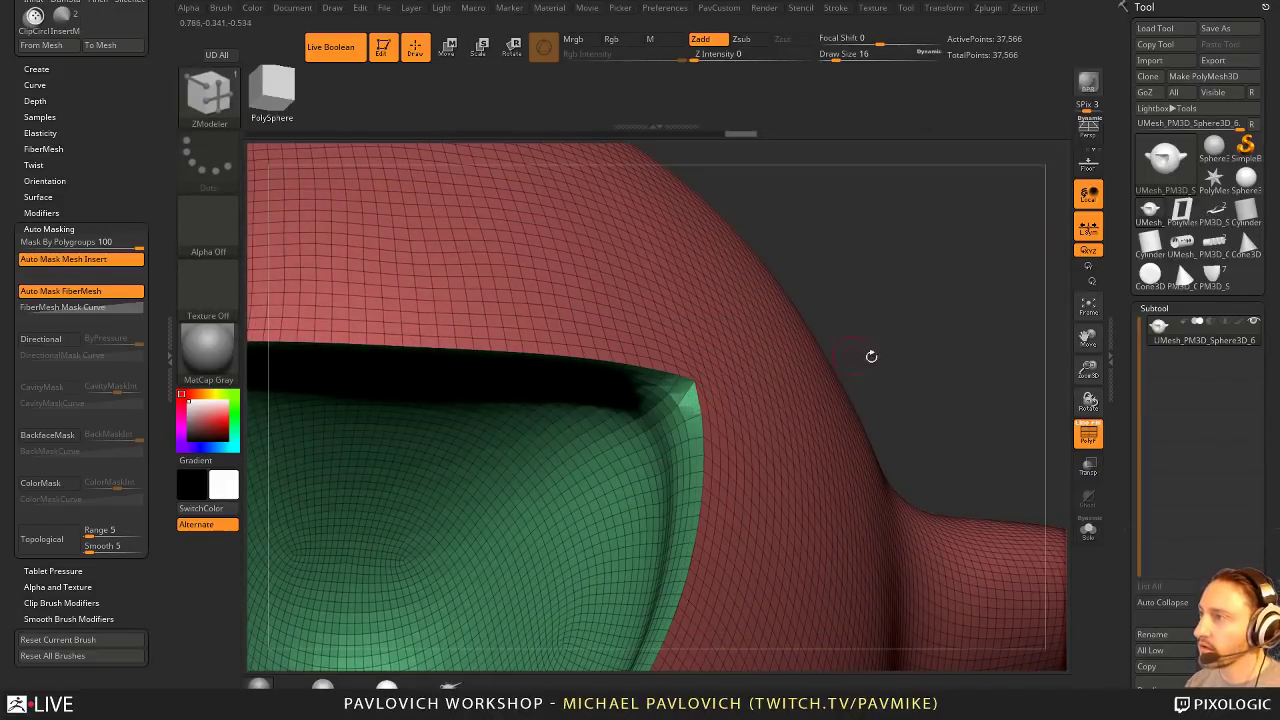
# Step: Undo the last edge loop removal and delete two edge loops along the mouth's inner rim with ZModeler
pyautogui.moveTo(871, 356); pyautogui.dragTo(928, 309)
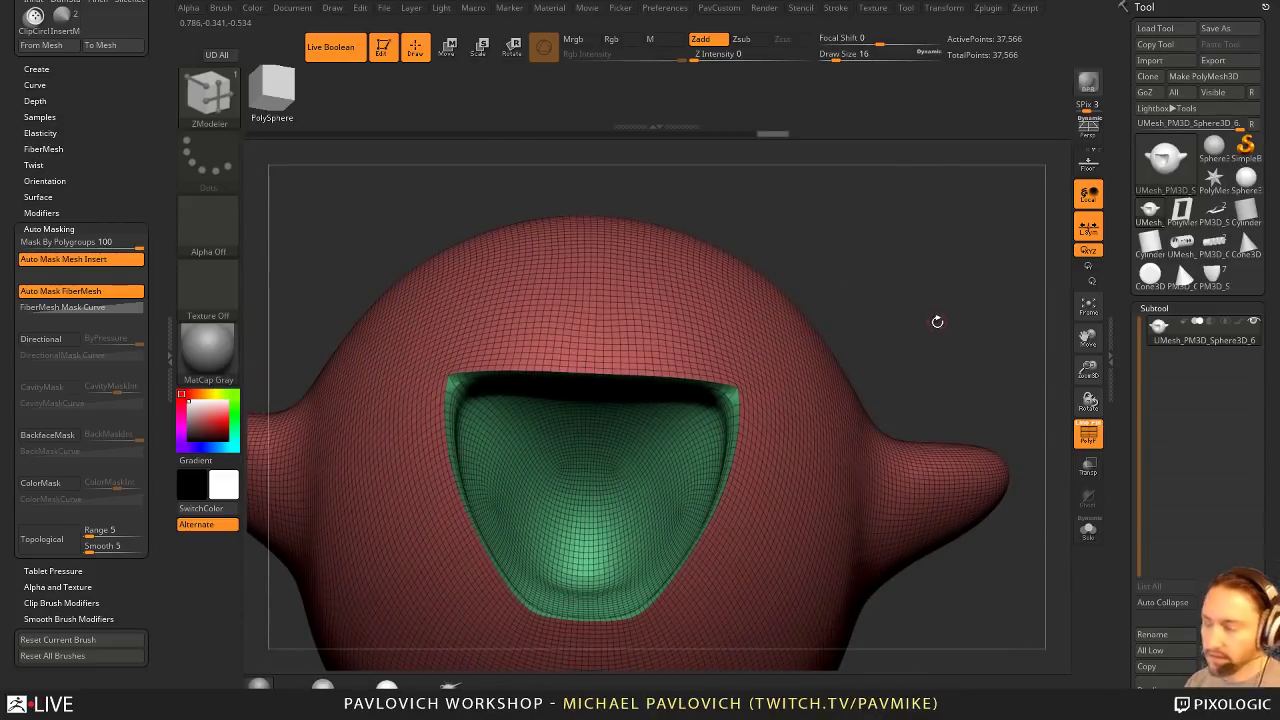
pyautogui.click(1088, 434)
pyautogui.moveTo(1003, 388); pyautogui.dragTo(1034, 391)
pyautogui.hotkey('ctrl', 'z')
pyautogui.keyDown('alt'); pyautogui.moveTo(1040, 506); pyautogui.dragTo(903, 322); pyautogui.keyUp('alt')
pyautogui.click(1088, 434)
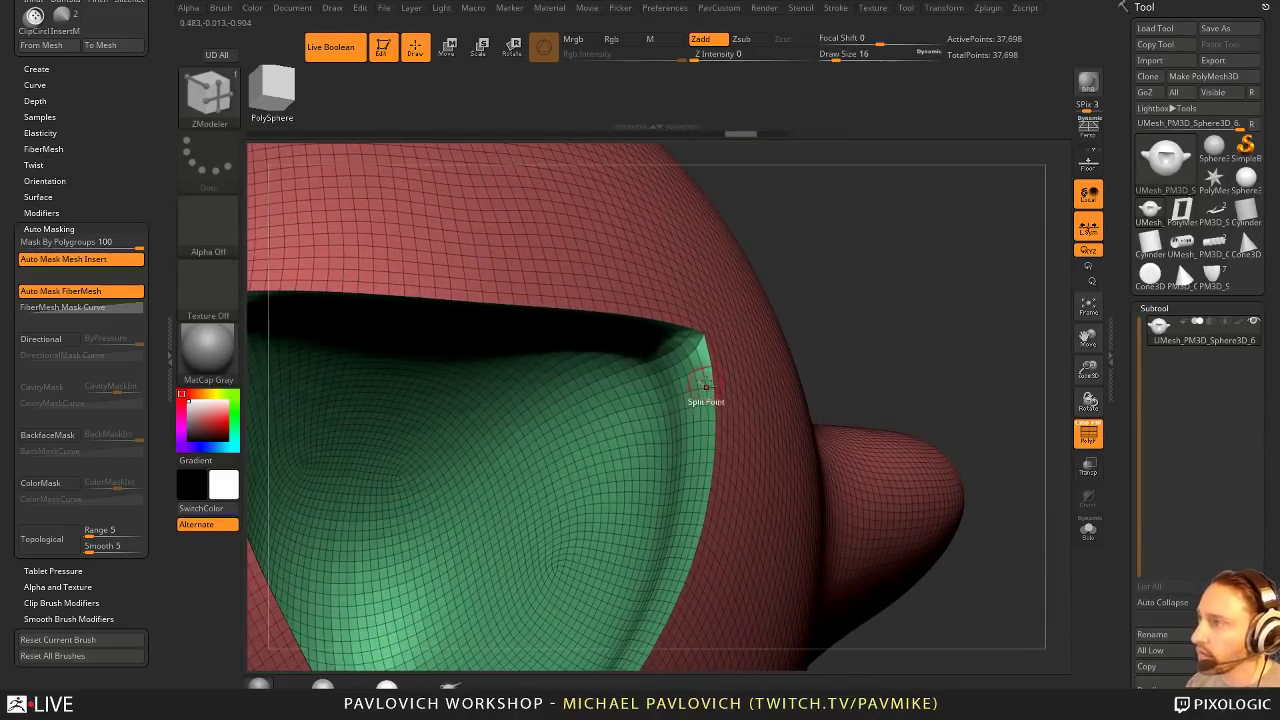
pyautogui.moveTo(950, 260); pyautogui.dragTo(964, 205)
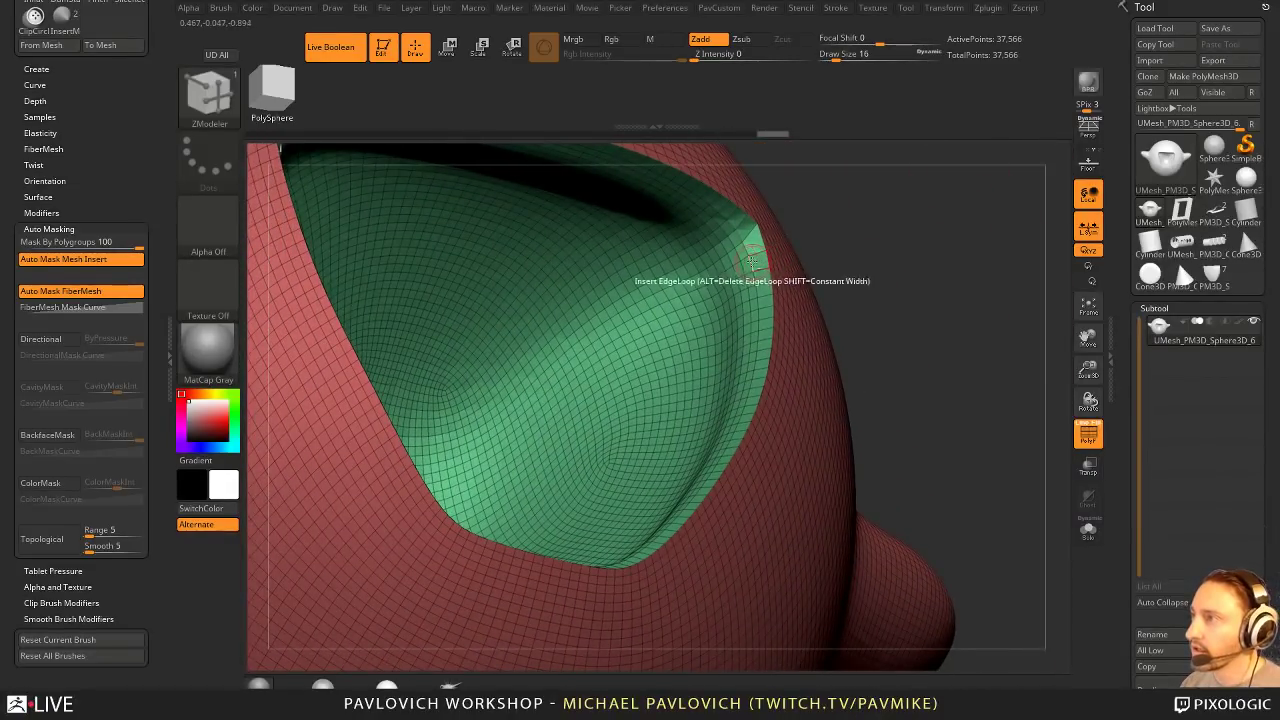
pyautogui.keyDown('alt'); pyautogui.click(752, 262); pyautogui.keyUp('alt')
pyautogui.moveTo(902, 300); pyautogui.dragTo(935, 262)
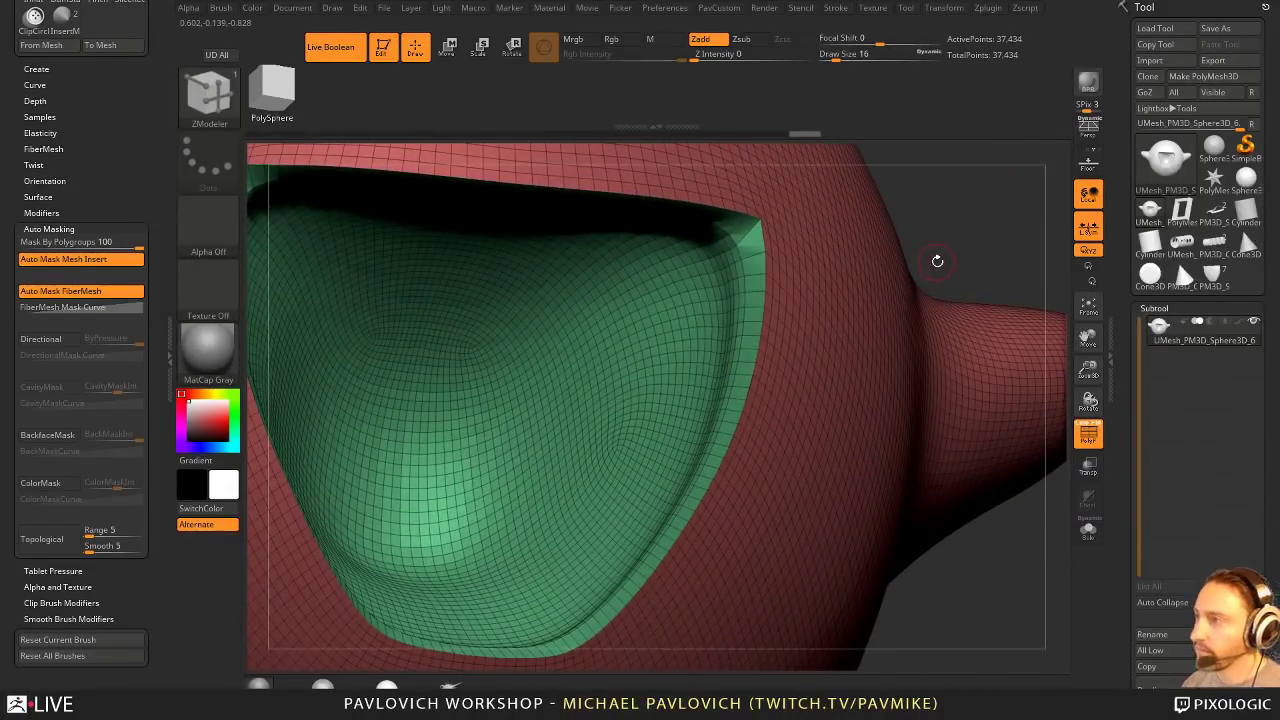
# Step: Preview the mouth rim with dynamic subdivision and return to the base mesh
pyautogui.press('d')
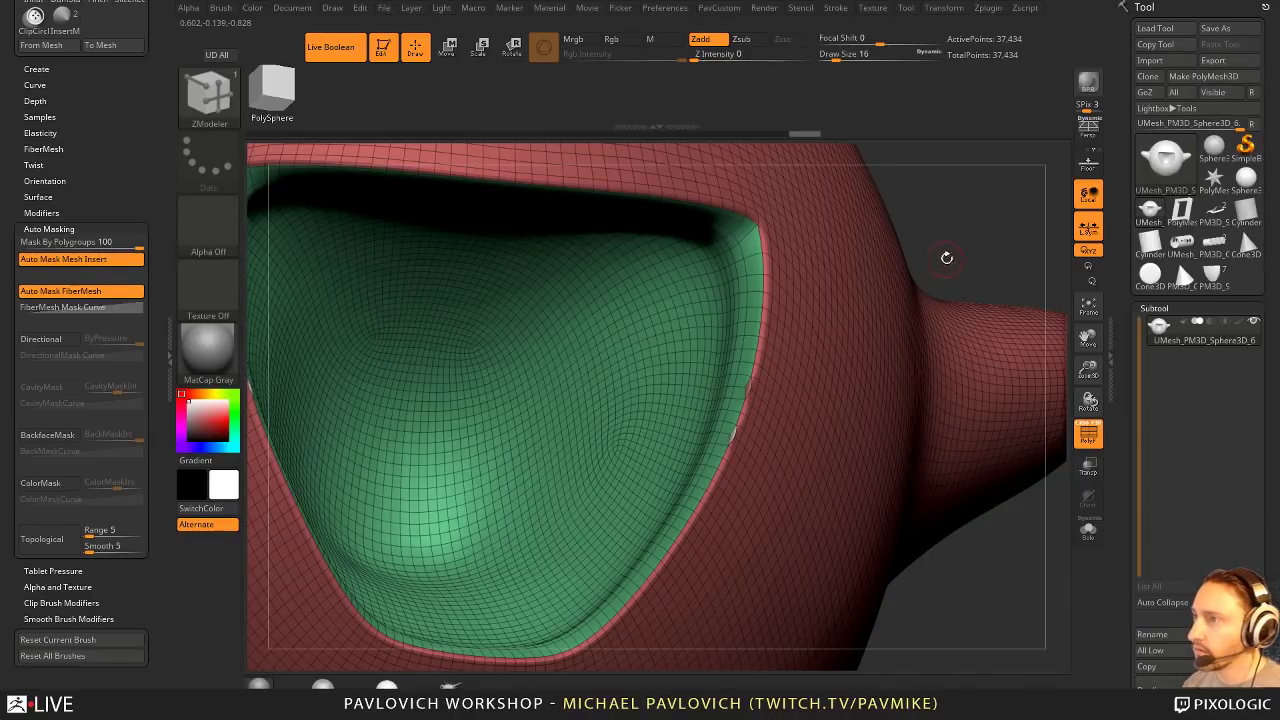
pyautogui.moveTo(946, 257)
pyautogui.mouseDown()
pyautogui.moveTo(972, 240)
pyautogui.moveTo(960, 258)
pyautogui.moveTo(1028, 390)
pyautogui.mouseUp()
pyautogui.press('shift')
pyautogui.hotkey('shift', 'd')
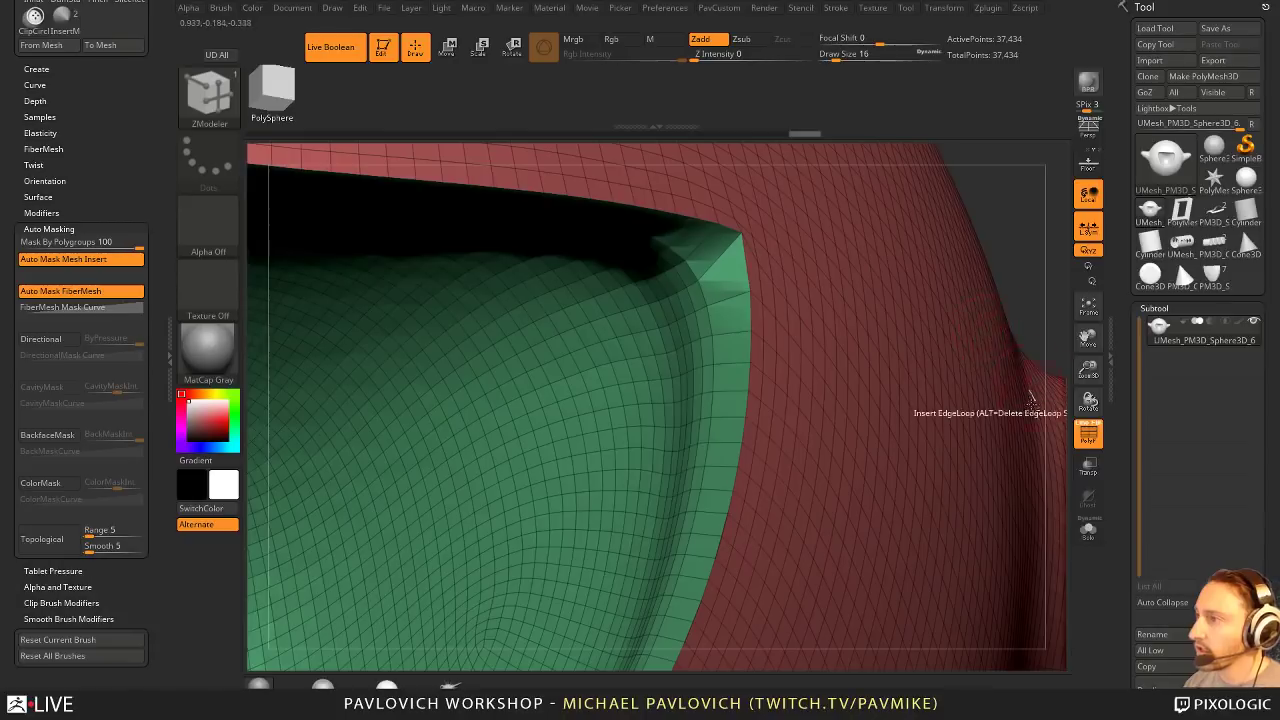
# Step: Weld nearby points on the body with WeldDist 39, restore the smooth preview and turn off the polyframe
pyautogui.press('1')
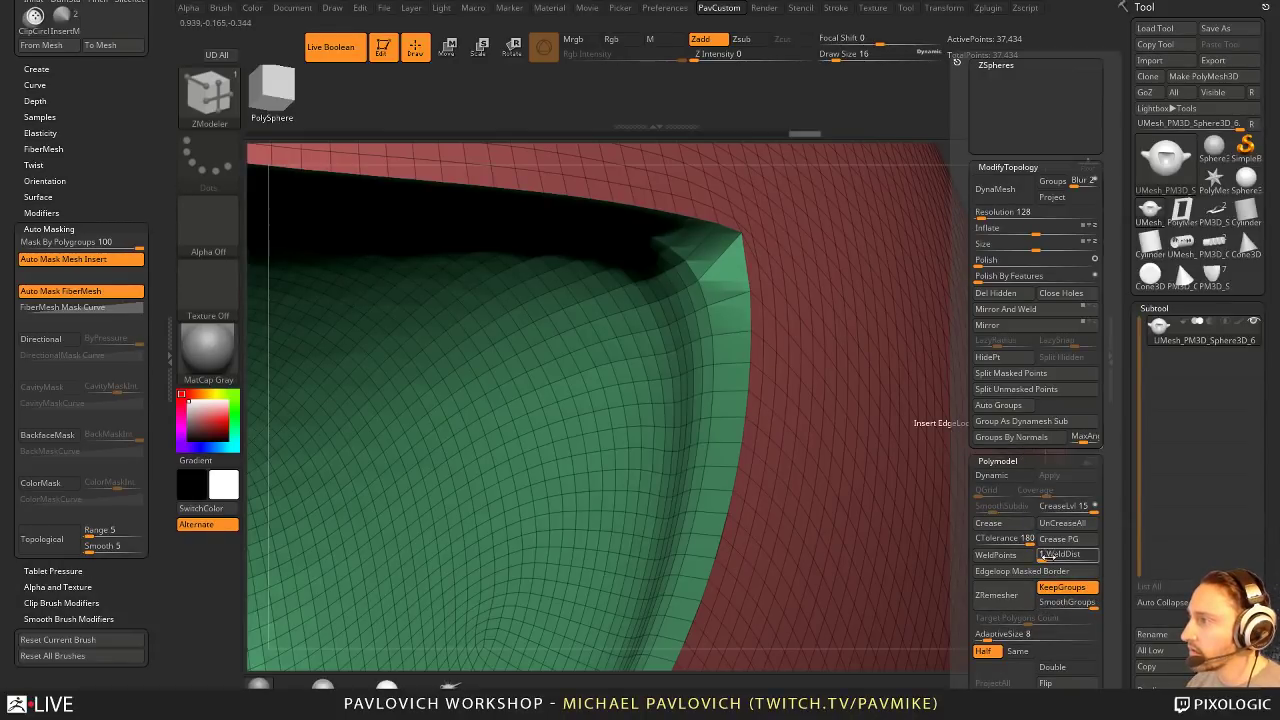
pyautogui.moveTo(1046, 557); pyautogui.dragTo(1068, 553)
pyautogui.click(1026, 556)
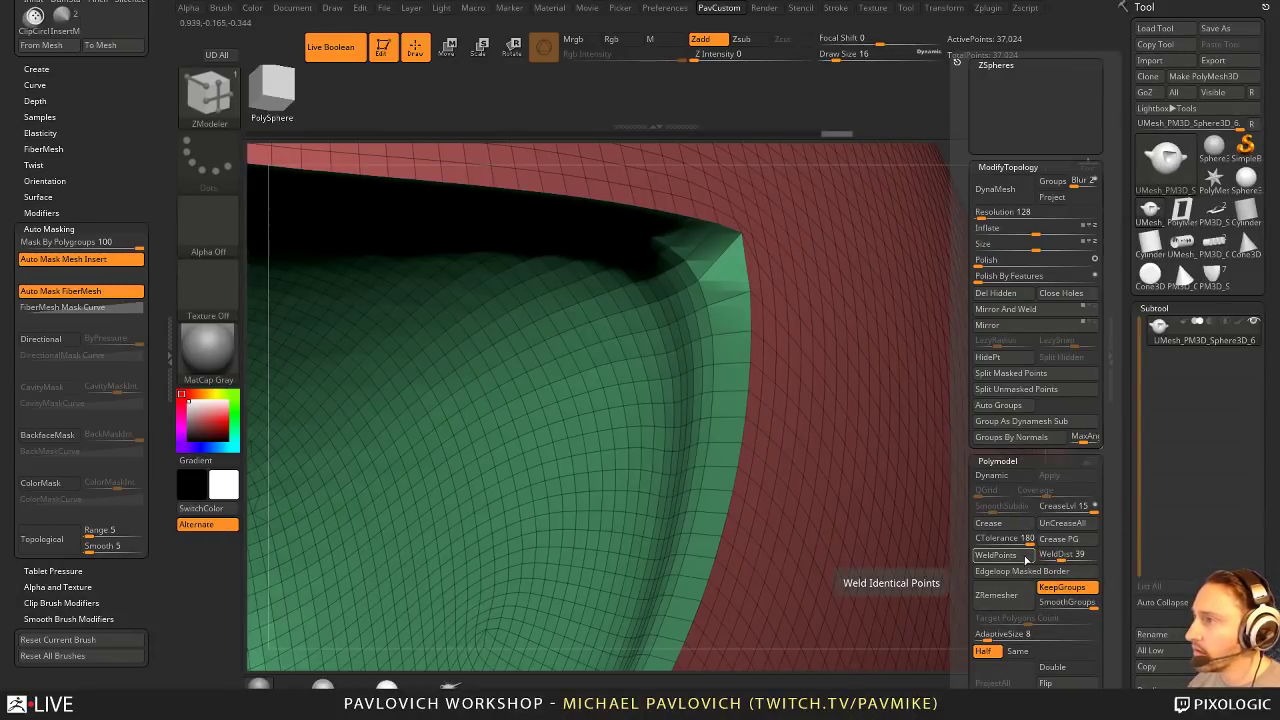
pyautogui.moveTo(1034, 211); pyautogui.dragTo(995, 201)
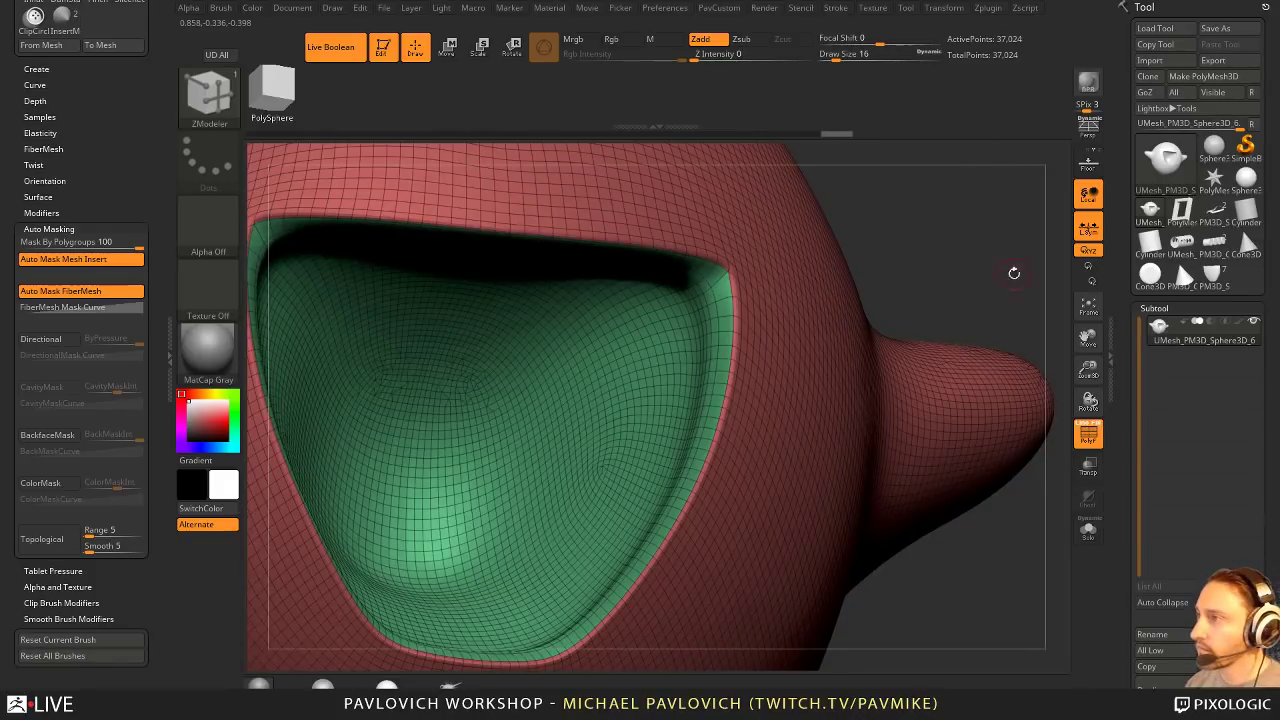
pyautogui.click(1085, 430)
pyautogui.moveTo(1029, 284)
pyautogui.keyDown('alt'); pyautogui.mouseDown()
pyautogui.moveTo(957, 243)
pyautogui.moveTo(878, 292)
pyautogui.moveTo(720, 300)
pyautogui.moveTo(800, 300)
pyautogui.moveTo(1059, 413)
pyautogui.moveTo(966, 417)
pyautogui.mouseUp(); pyautogui.keyUp('alt')
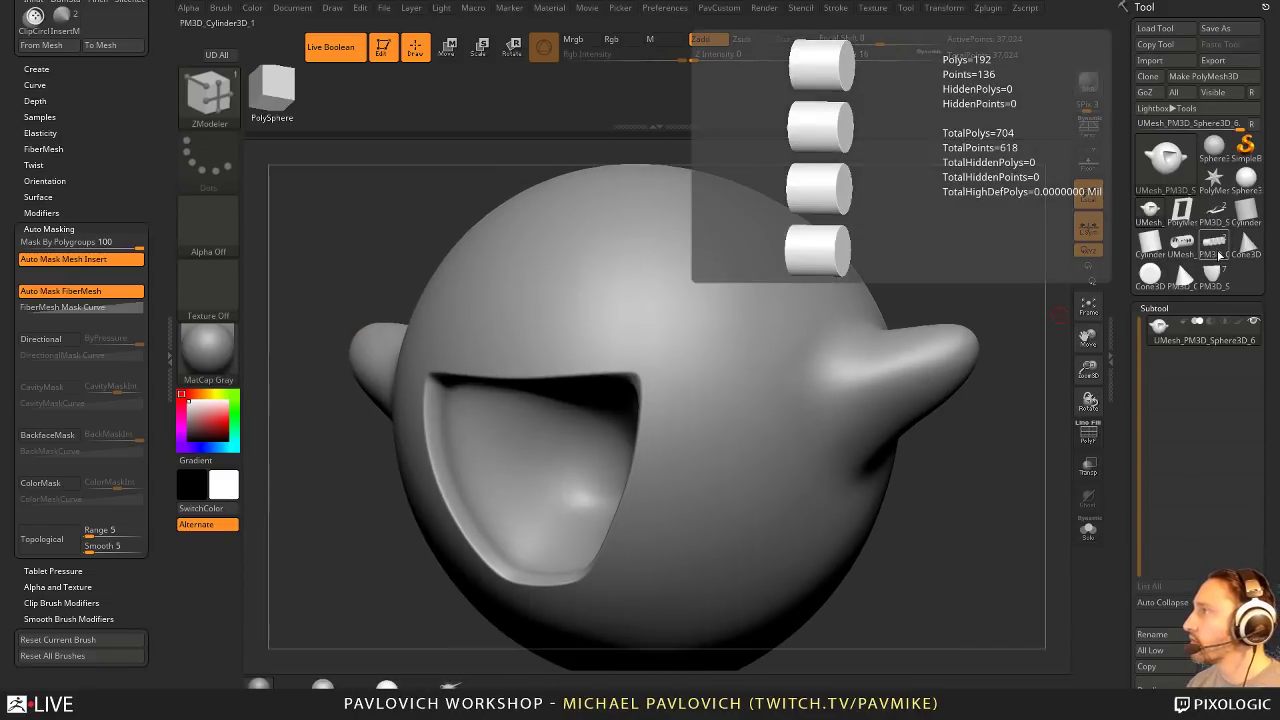
# Step: Switch to the ghost character's multi-subtool tool and insert the remeshed UMesh body as a subtool
pyautogui.moveTo(1221, 254)
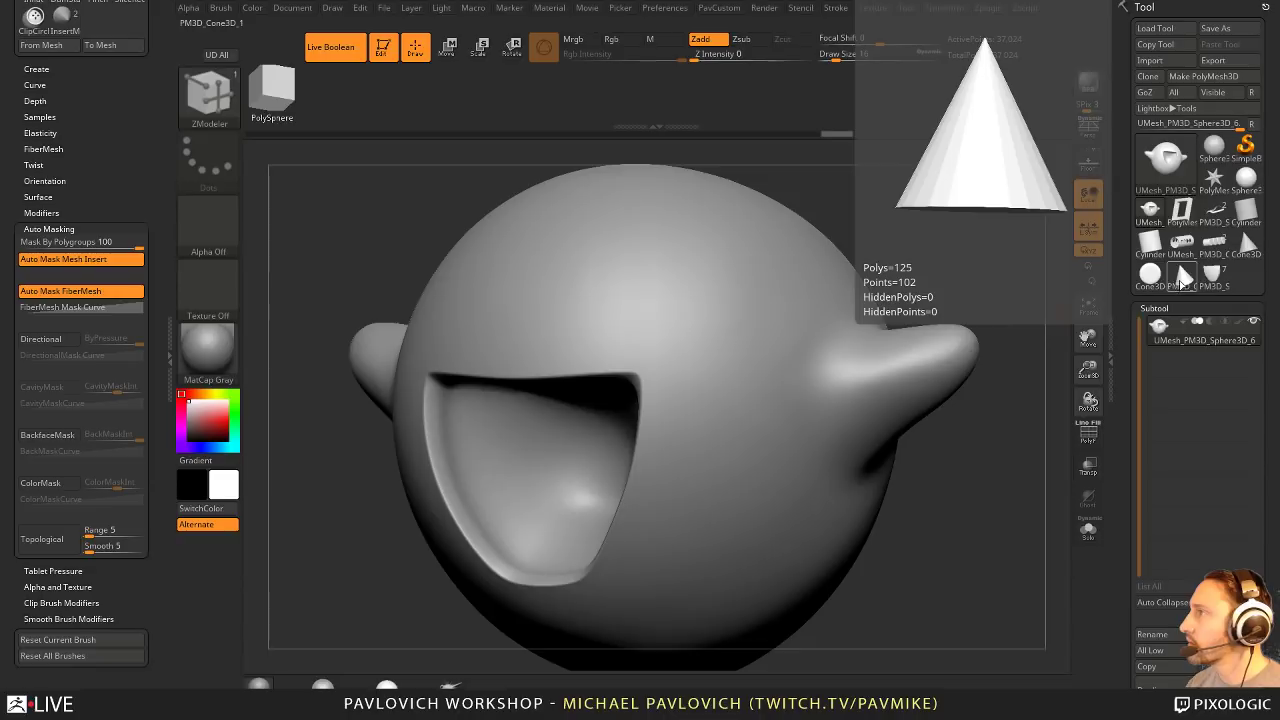
pyautogui.moveTo(1221, 222)
pyautogui.moveTo(1150, 212)
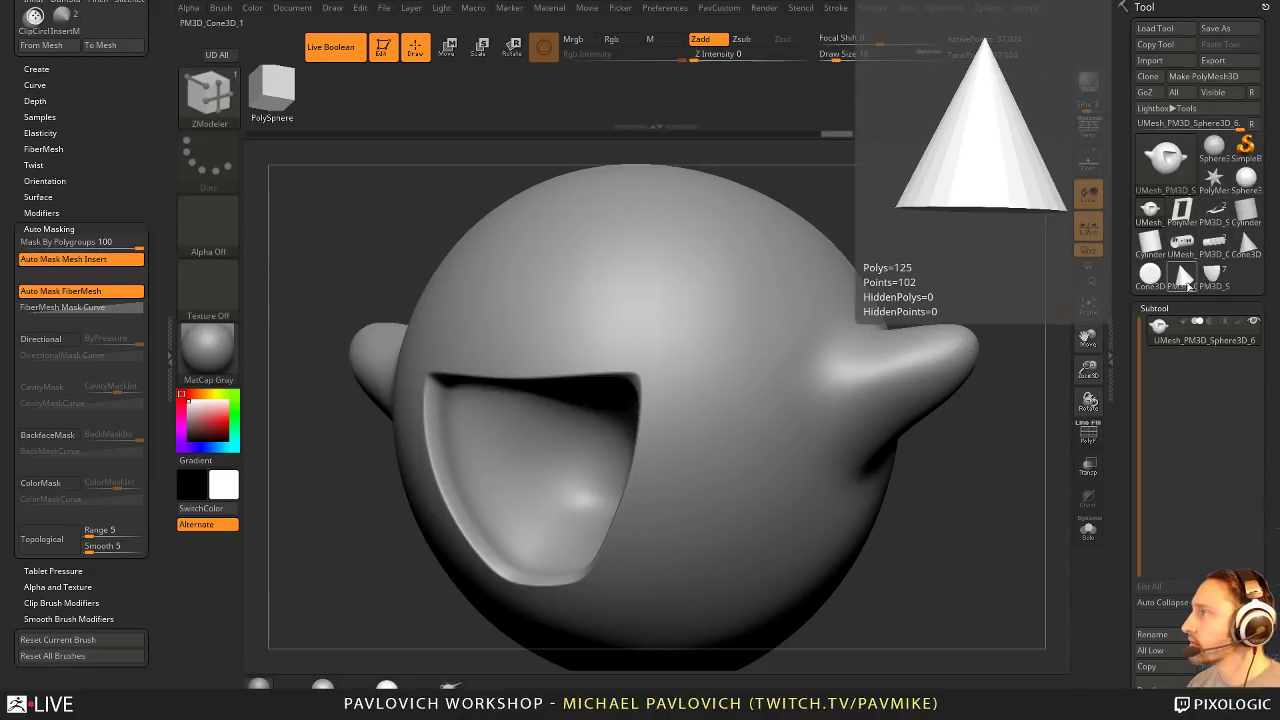
pyautogui.click(1213, 280)
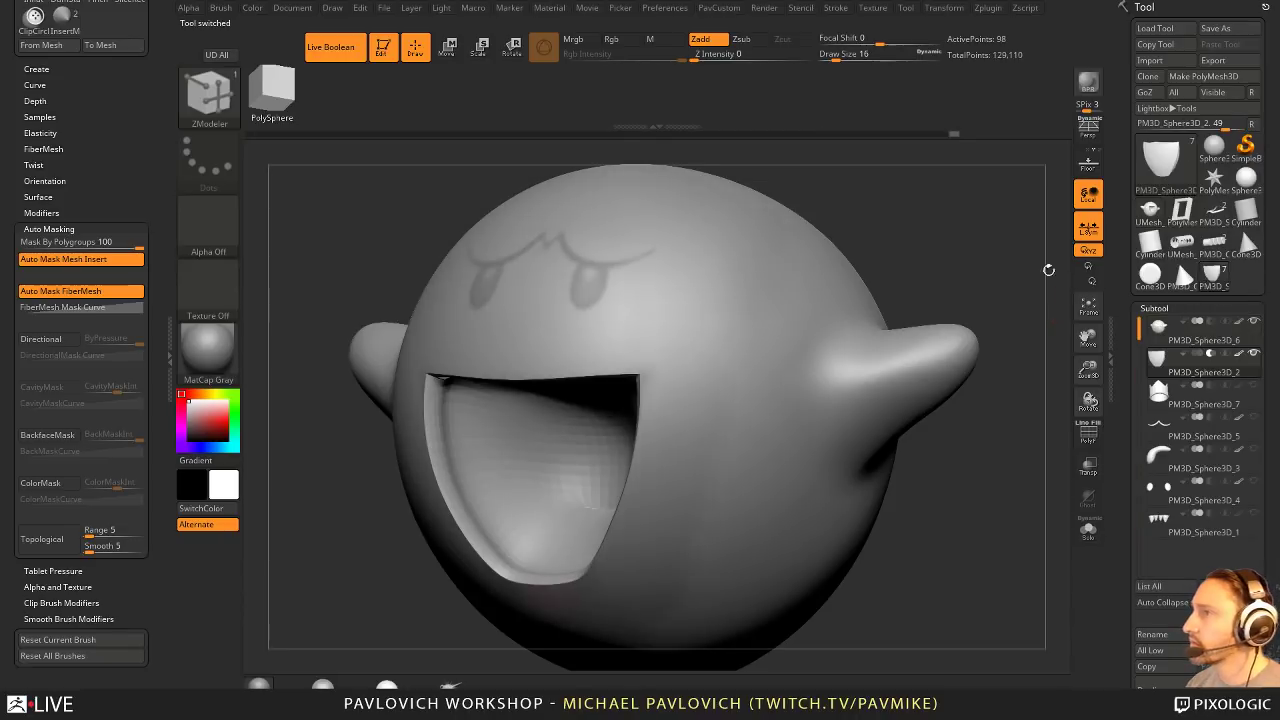
pyautogui.moveTo(1048, 270); pyautogui.dragTo(1005, 262)
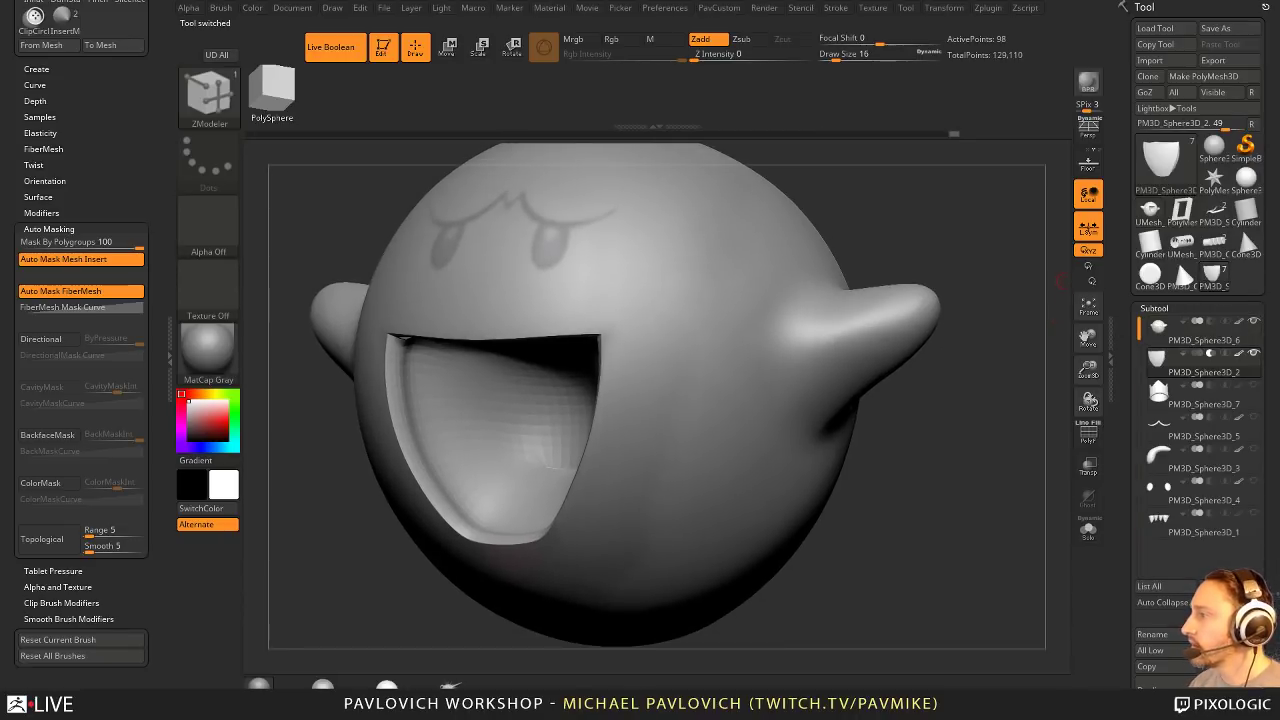
pyautogui.click(1220, 697)
pyautogui.click(897, 532)
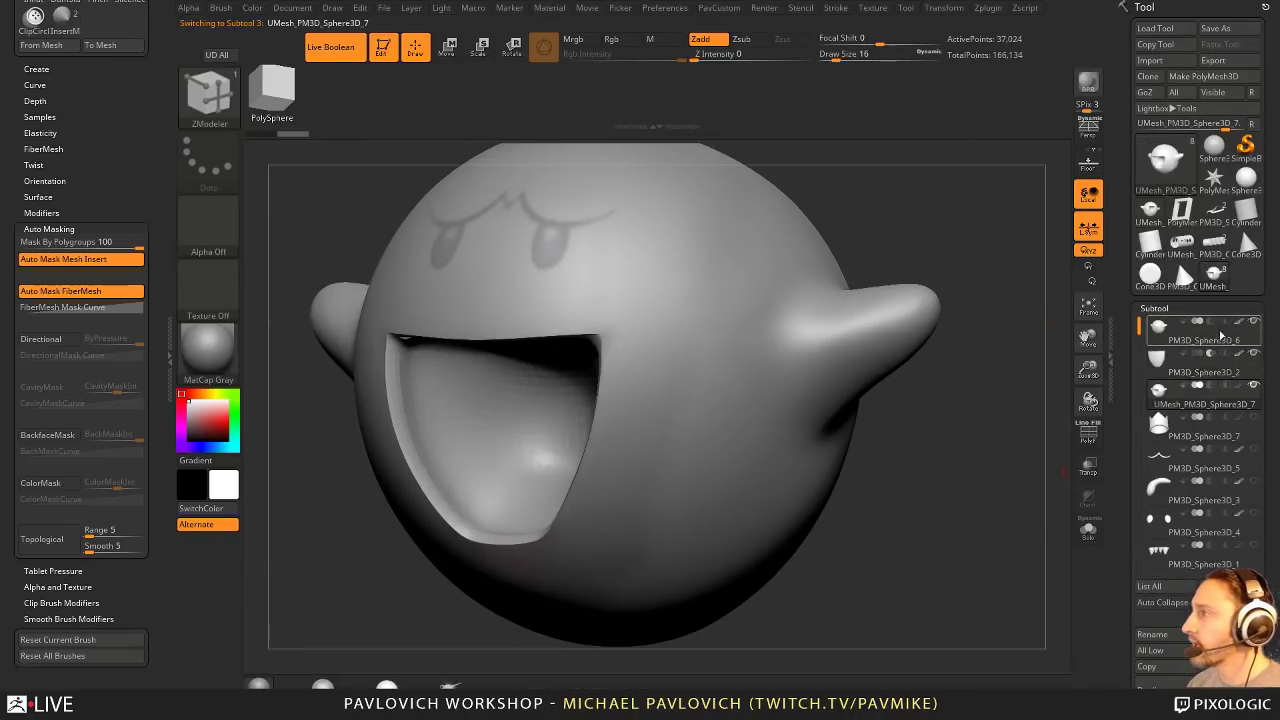
# Step: Delete the old body subtool PM3D_Sphere3D_6 and the mouth-cutting subtool PM3D_Sphere3D_2
pyautogui.click(1205, 348)
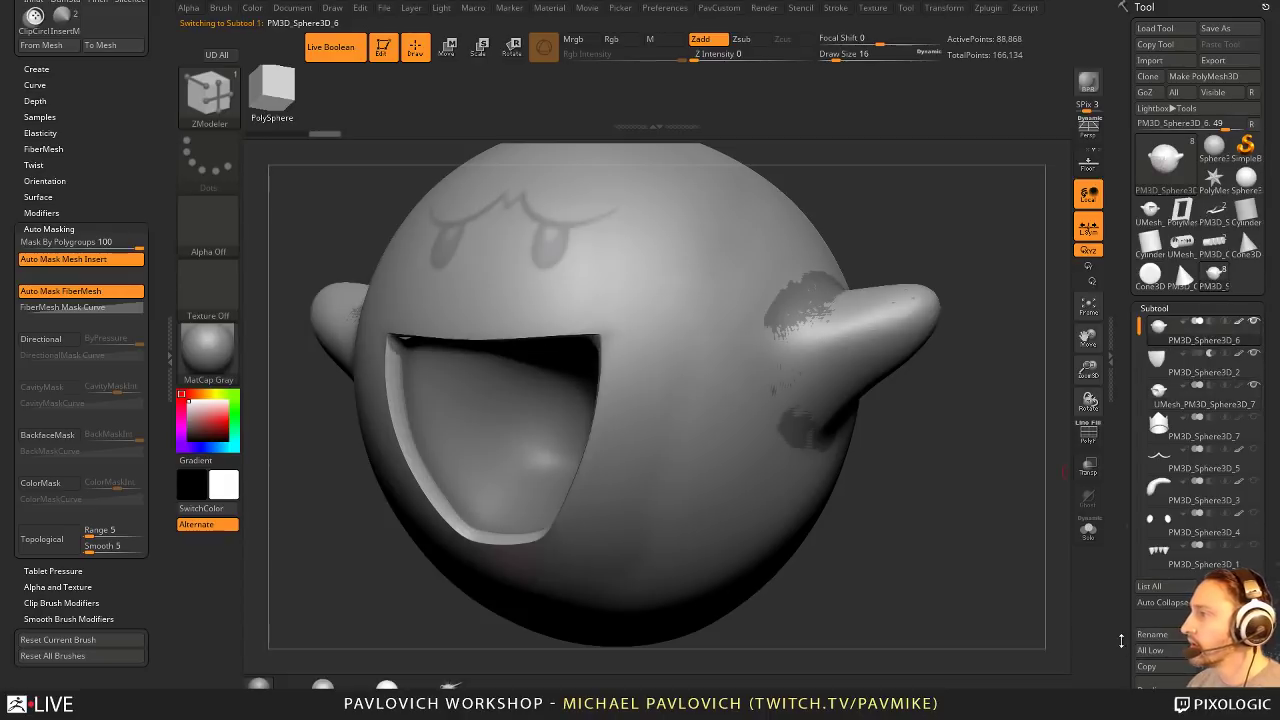
pyautogui.scroll(-3, 1121, 640)
pyautogui.click(1152, 640)
pyautogui.click(1138, 663)
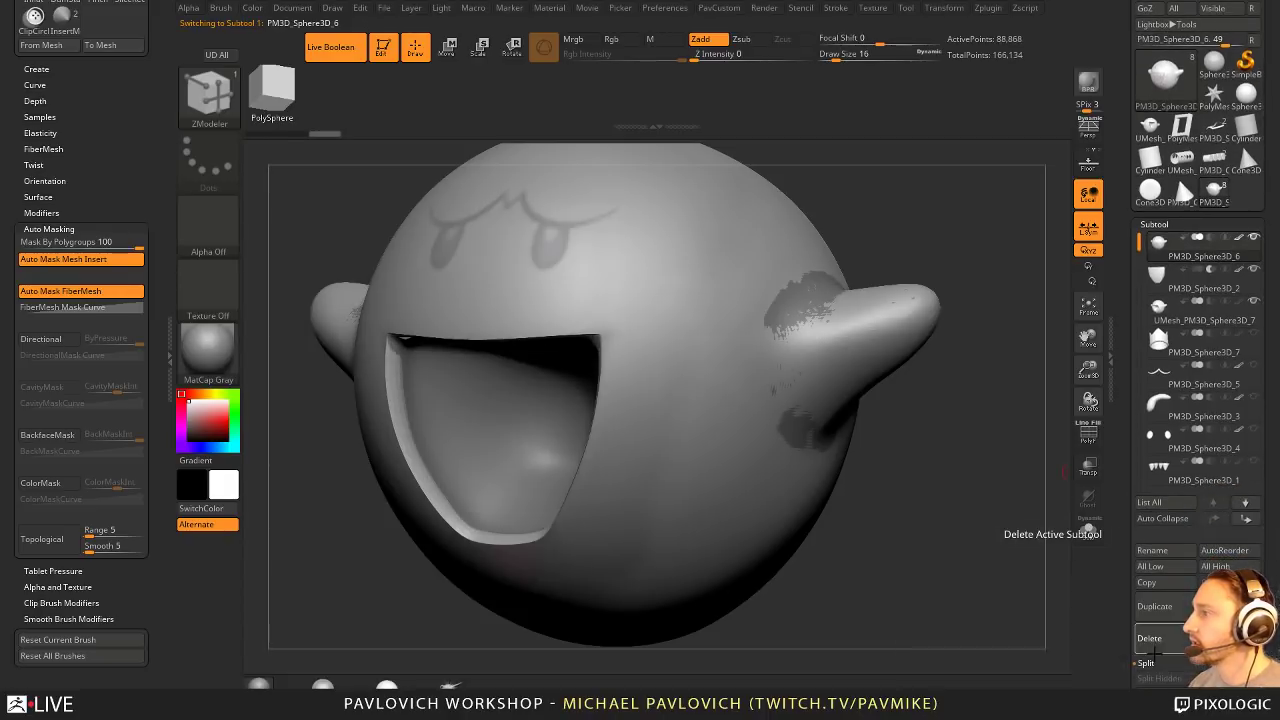
pyautogui.click(1148, 639)
pyautogui.keyDown('alt'); pyautogui.moveTo(990, 508); pyautogui.dragTo(922, 452); pyautogui.keyUp('alt')
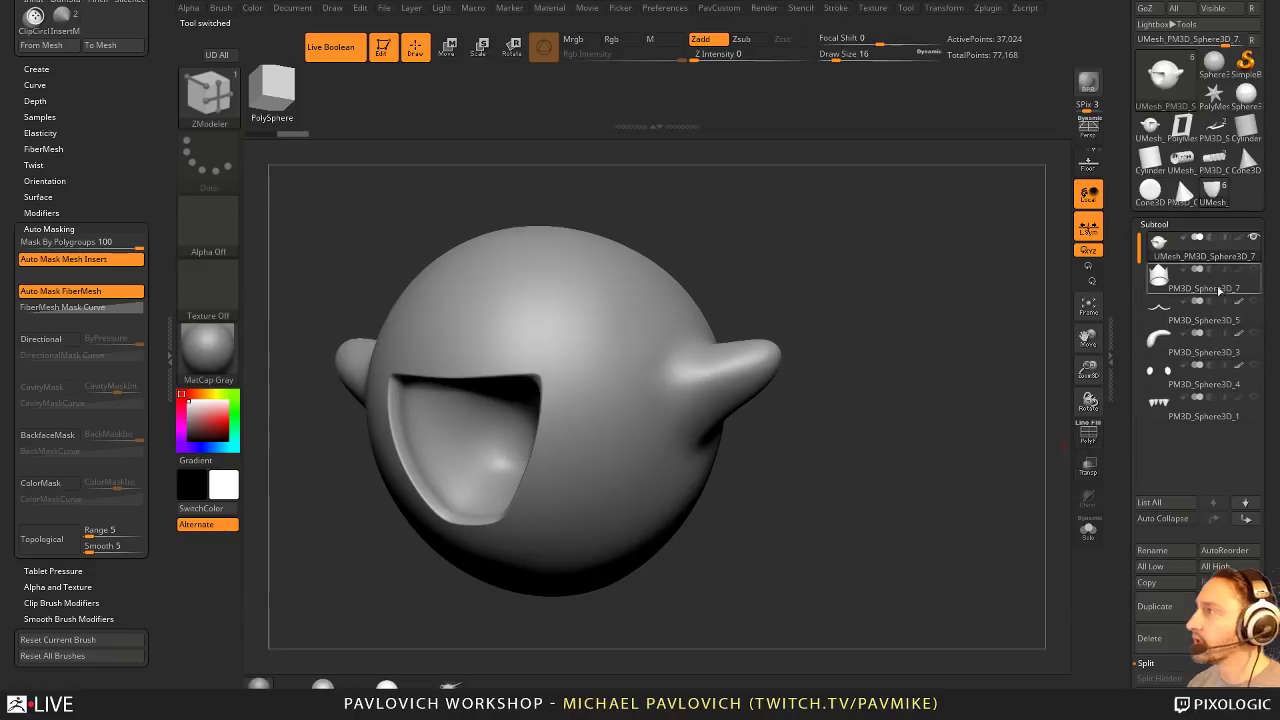
# Step: Show all of the character's subtools and switch to the Standard brush
pyautogui.keyDown('shift'); pyautogui.click(1253, 238); pyautogui.keyUp('shift')
pyautogui.moveTo(930, 315)
pyautogui.keyDown('alt'); pyautogui.mouseDown()
pyautogui.moveTo(970, 358)
pyautogui.moveTo(1000, 326)
pyautogui.moveTo(1040, 370)
pyautogui.moveTo(1014, 383)
pyautogui.moveTo(1006, 335)
pyautogui.moveTo(1003, 386)
pyautogui.moveTo(1024, 386)
pyautogui.moveTo(963, 396)
pyautogui.moveTo(1003, 371)
pyautogui.moveTo(988, 379)
pyautogui.mouseUp(); pyautogui.keyUp('alt')
pyautogui.keyDown('shift'); pyautogui.click(1253, 239); pyautogui.keyUp('shift')
pyautogui.press('b')
pyautogui.press('s')
pyautogui.press('t')
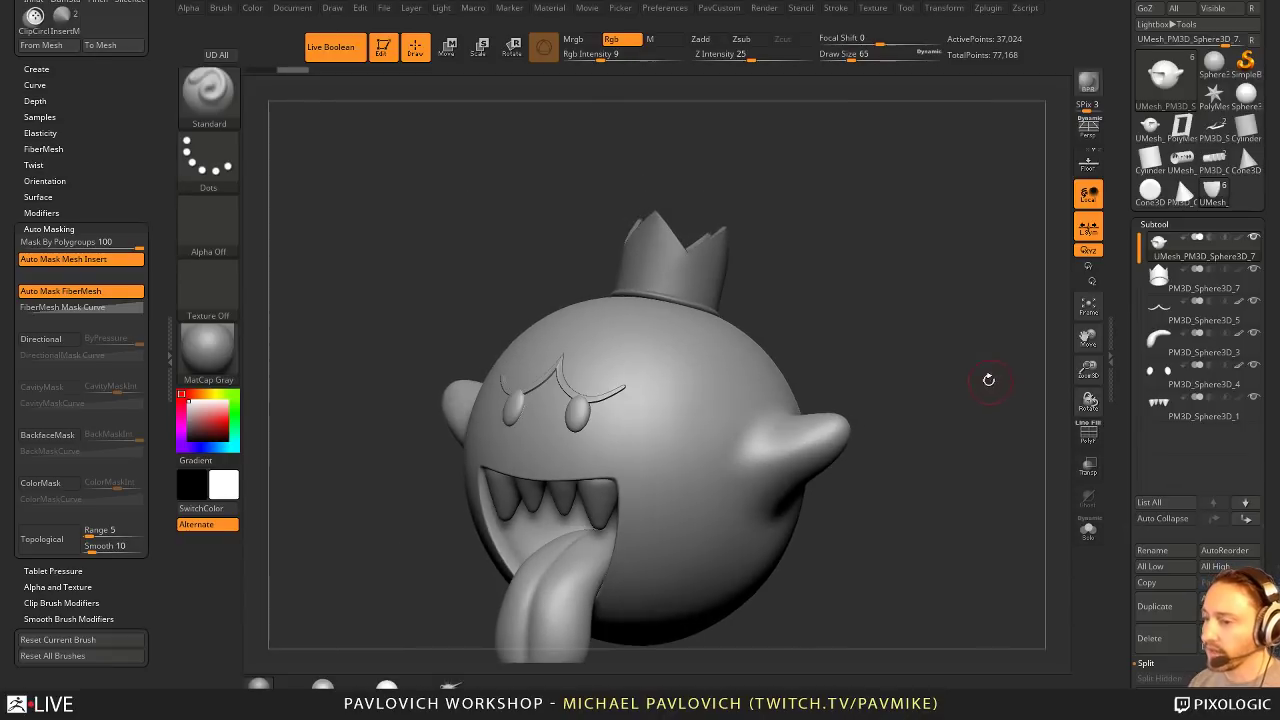
# Step: Make the crown the active subtool and reduce the brush's Draw Size to 44
pyautogui.press('s')
pyautogui.keyDown('alt'); pyautogui.moveTo(873, 213); pyautogui.dragTo(886, 294); pyautogui.keyUp('alt')
pyautogui.press('s')
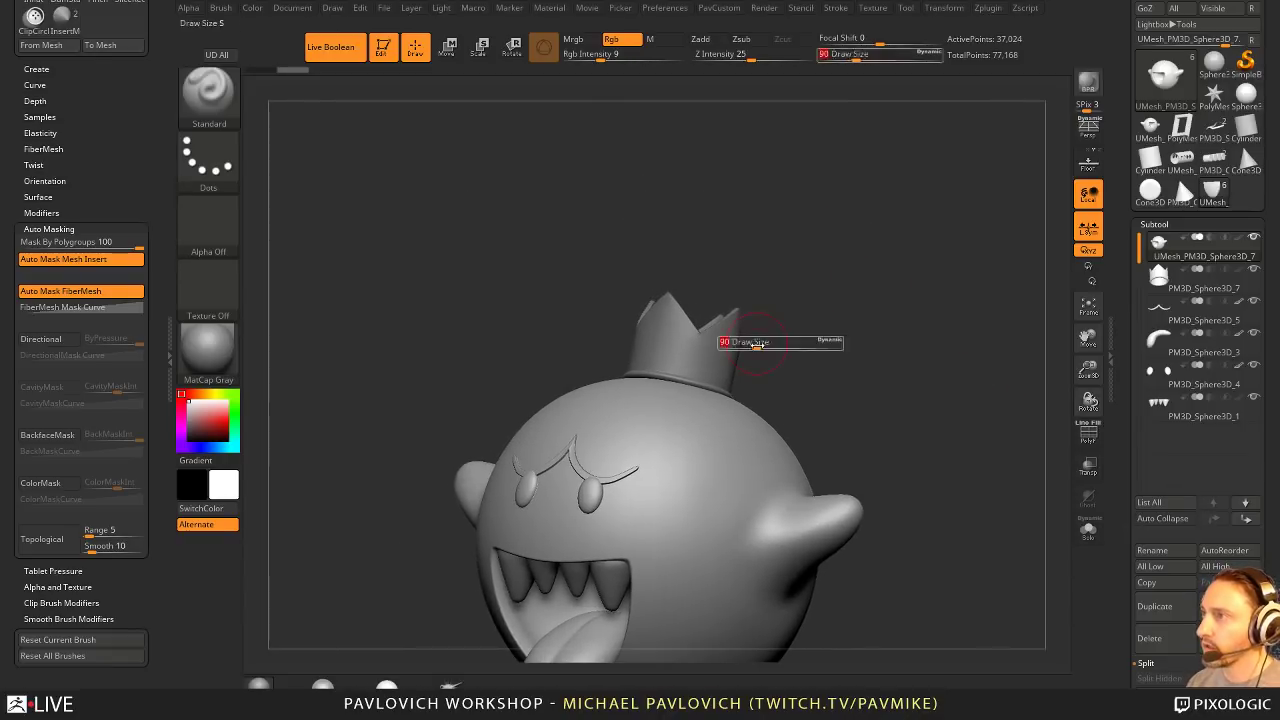
pyautogui.keyDown('alt'); pyautogui.click(722, 343); pyautogui.keyUp('alt')
pyautogui.moveTo(843, 333); pyautogui.dragTo(852, 346)
pyautogui.moveTo(837, 290); pyautogui.dragTo(801, 277)
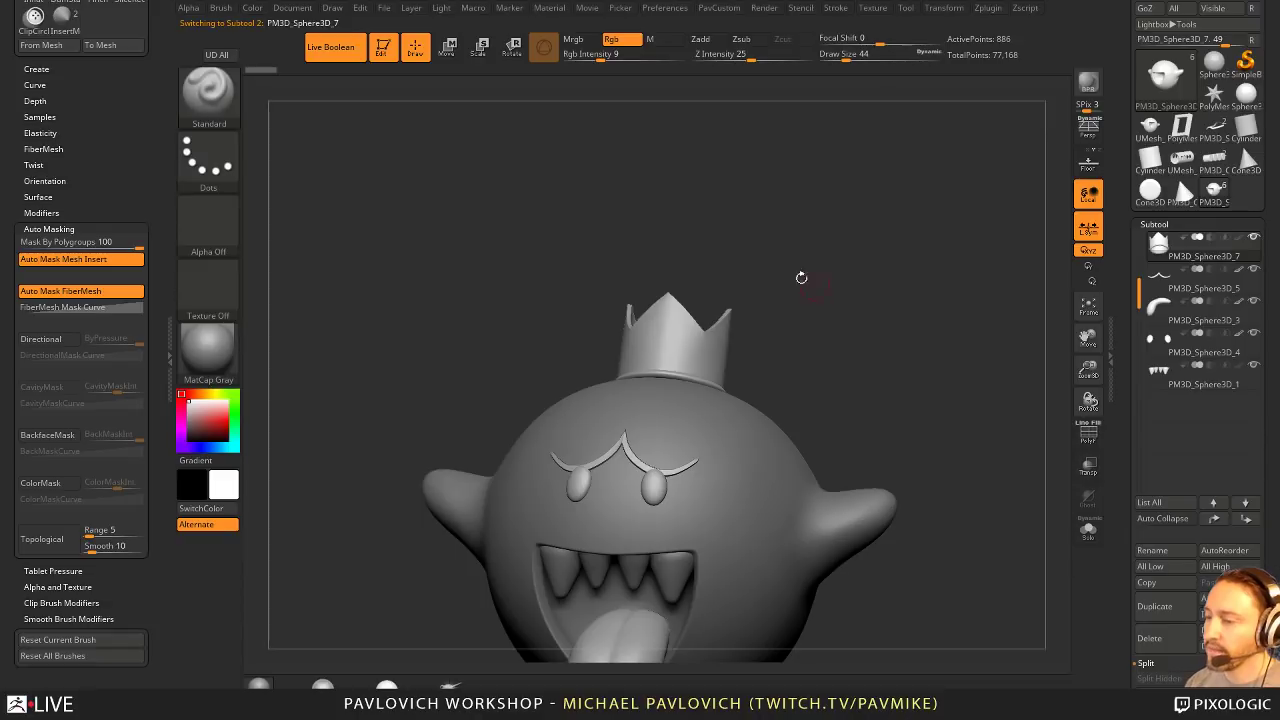
# Step: Clear the character from the canvas and place a PolyMesh3D star there in Edit mode
pyautogui.click(382, 47)
pyautogui.hotkey('ctrl', 'n')
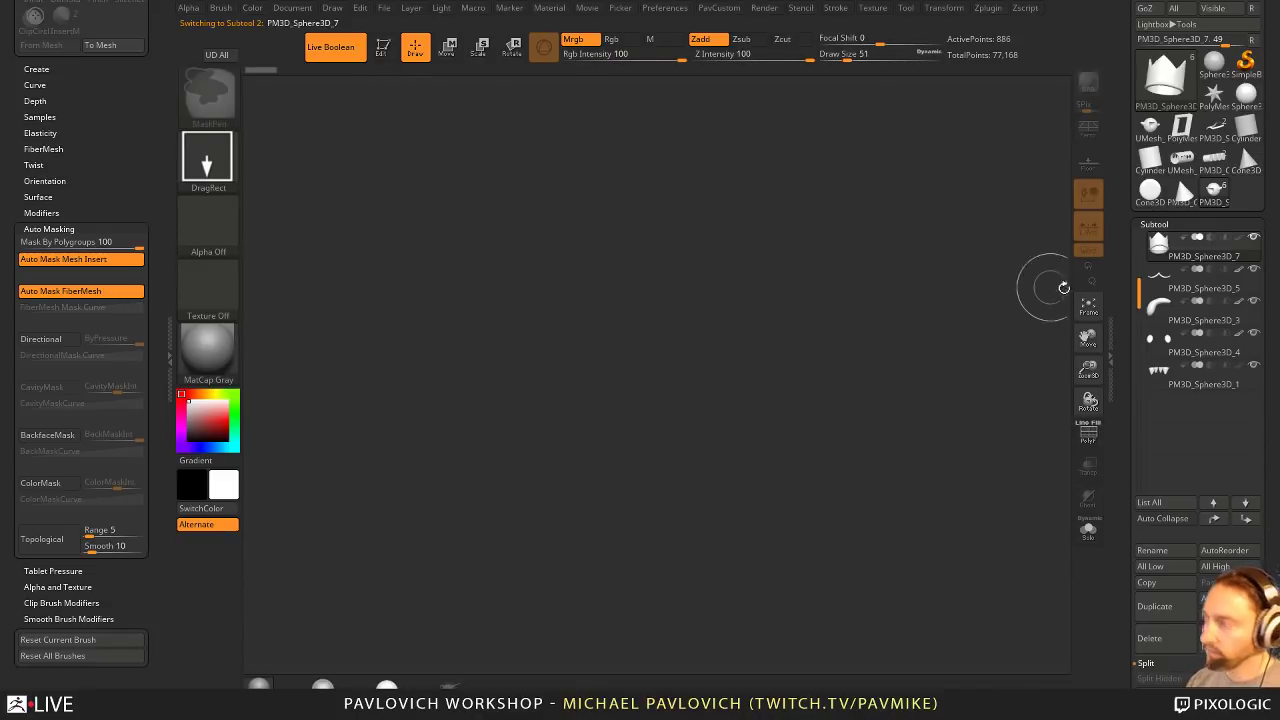
pyautogui.scroll(2, 1176, 175)
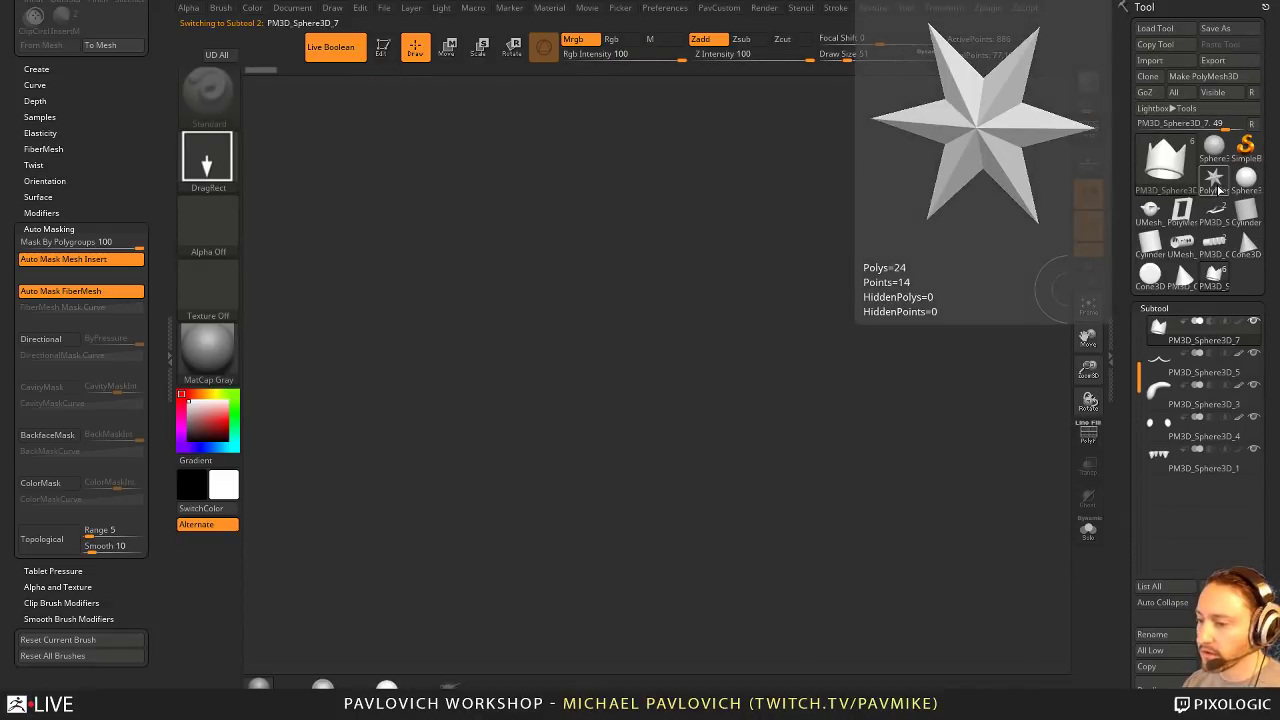
pyautogui.moveTo(1229, 208)
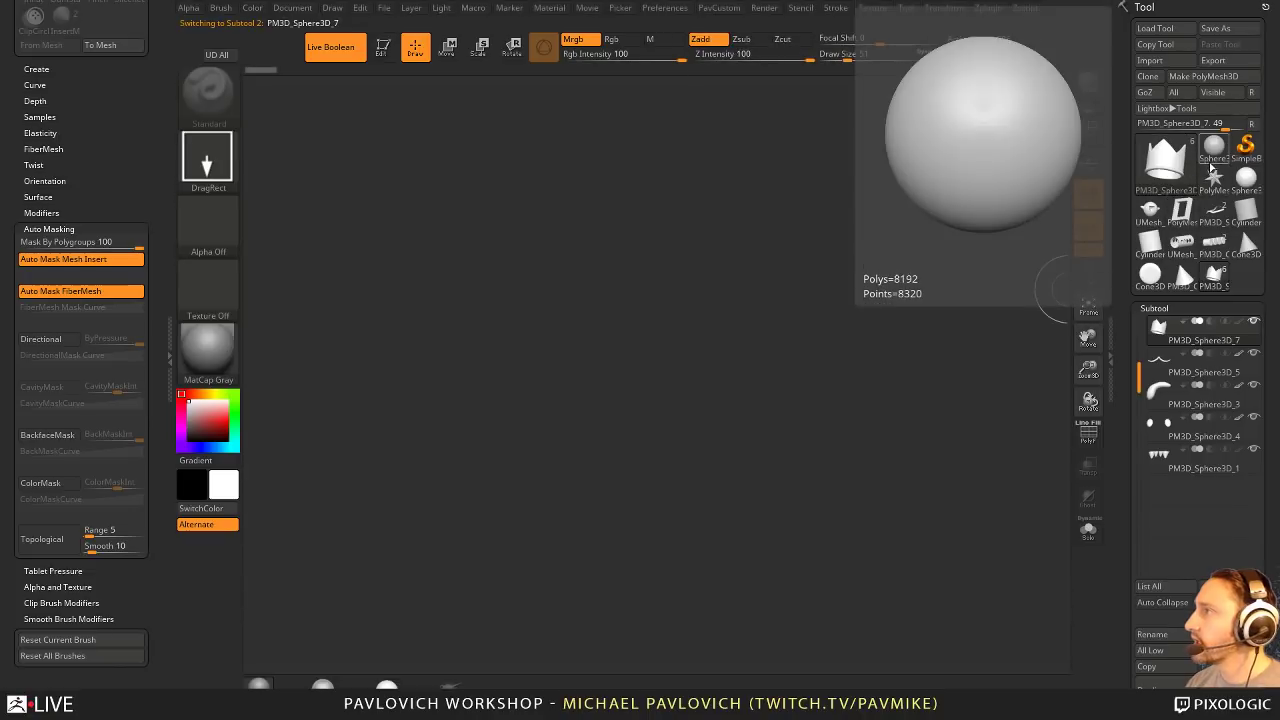
pyautogui.click(1214, 180)
pyautogui.moveTo(722, 330); pyautogui.dragTo(532, 277)
pyautogui.press('t')
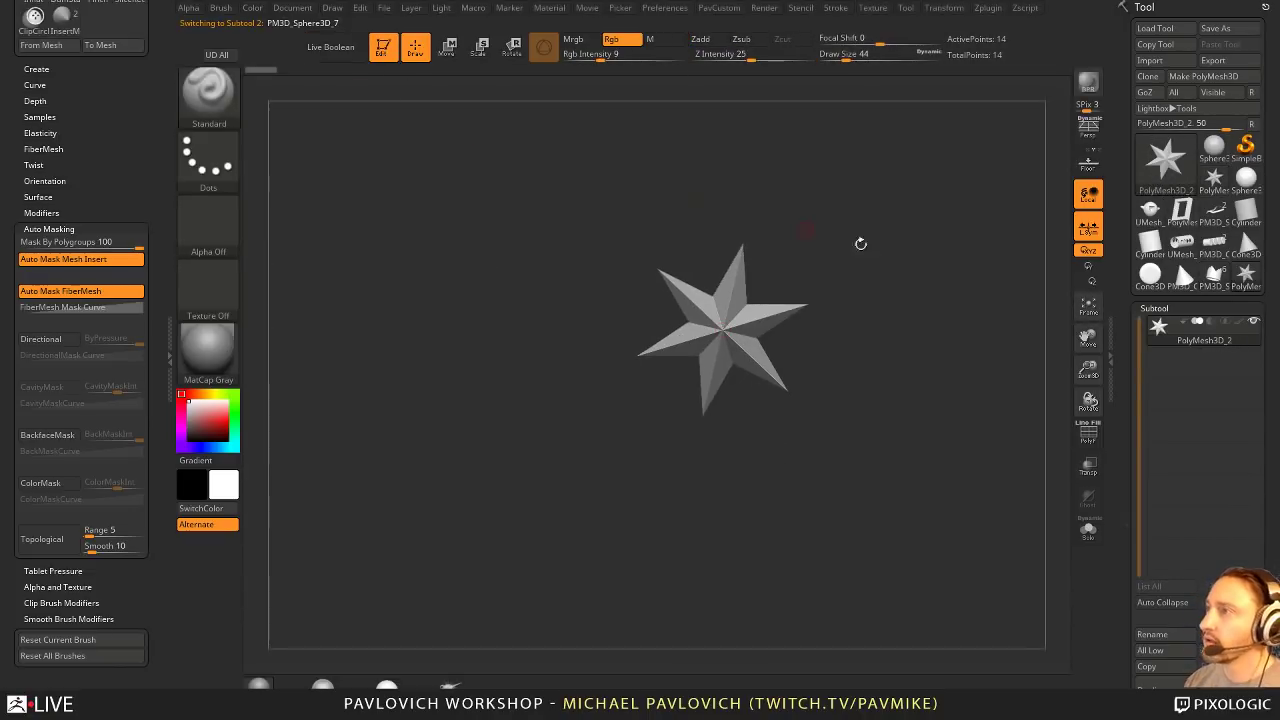
# Step: Initialize the star as a QCube with X Res 2 and frame it with the polyframe on
pyautogui.scroll(-10, 1140, 450)
pyautogui.press('shift')
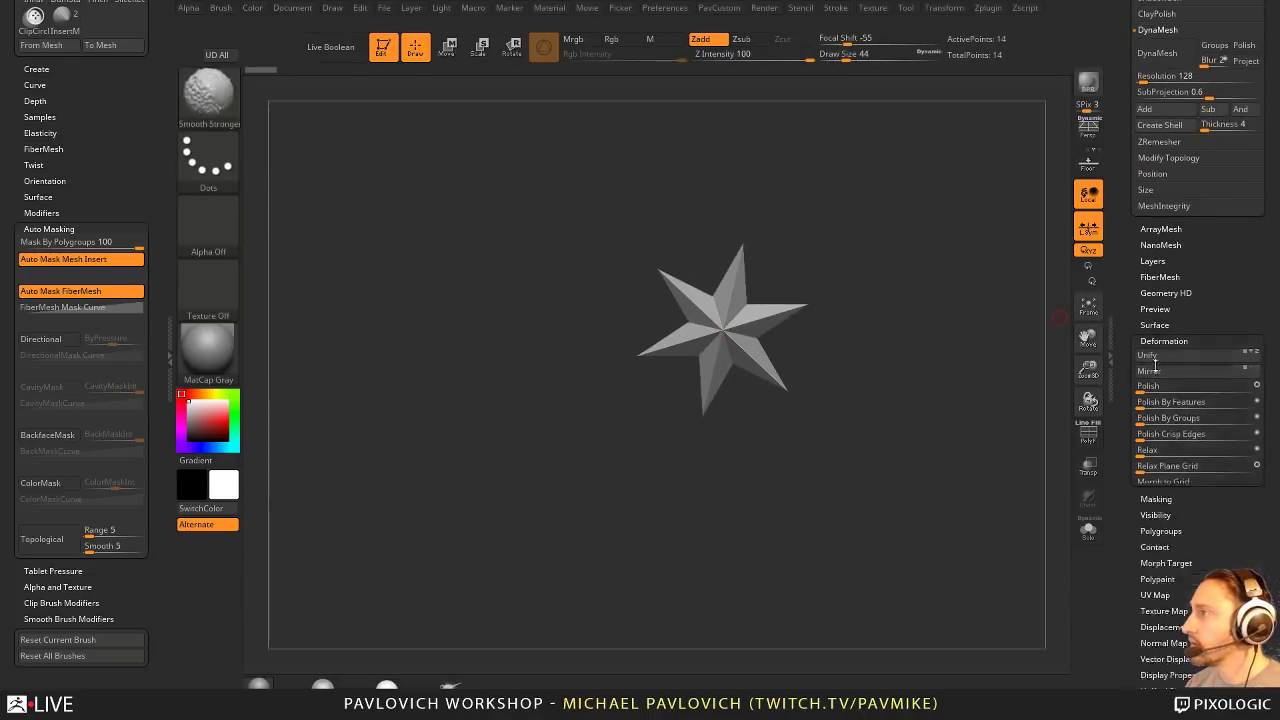
pyautogui.click(1152, 565)
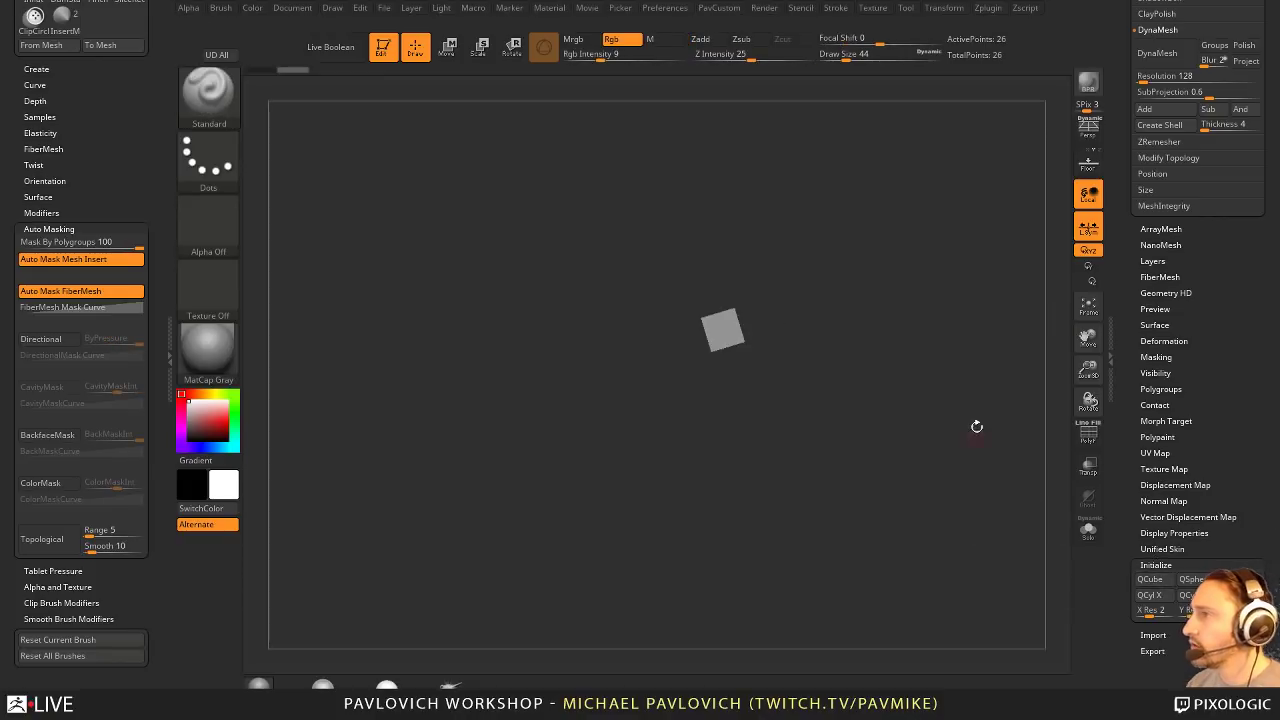
pyautogui.moveTo(977, 427); pyautogui.dragTo(1024, 424)
pyautogui.hotkey('shift', 'f')
pyautogui.press('f')
pyautogui.press('w')
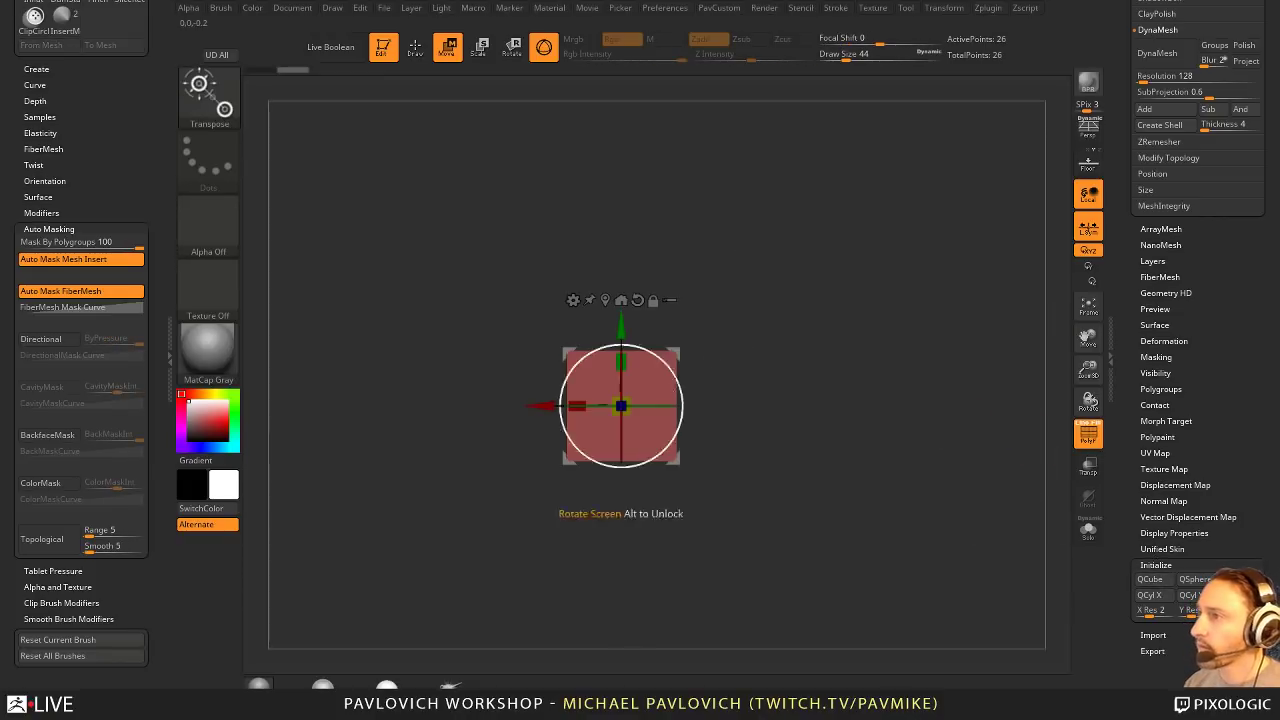
# Step: Rotate the cube about 45° in the front view so it stands on one edge
pyautogui.moveTo(665, 362)
pyautogui.mouseDown()
pyautogui.moveTo(686, 418)
pyautogui.moveTo(689, 405)
pyautogui.mouseUp()
pyautogui.press('q')
pyautogui.moveTo(833, 319)
pyautogui.mouseDown()
pyautogui.moveTo(809, 443)
pyautogui.moveTo(846, 351)
pyautogui.moveTo(826, 303)
pyautogui.moveTo(820, 338)
pyautogui.moveTo(741, 348)
pyautogui.moveTo(801, 377)
pyautogui.moveTo(823, 362)
pyautogui.moveTo(822, 420)
pyautogui.mouseUp()
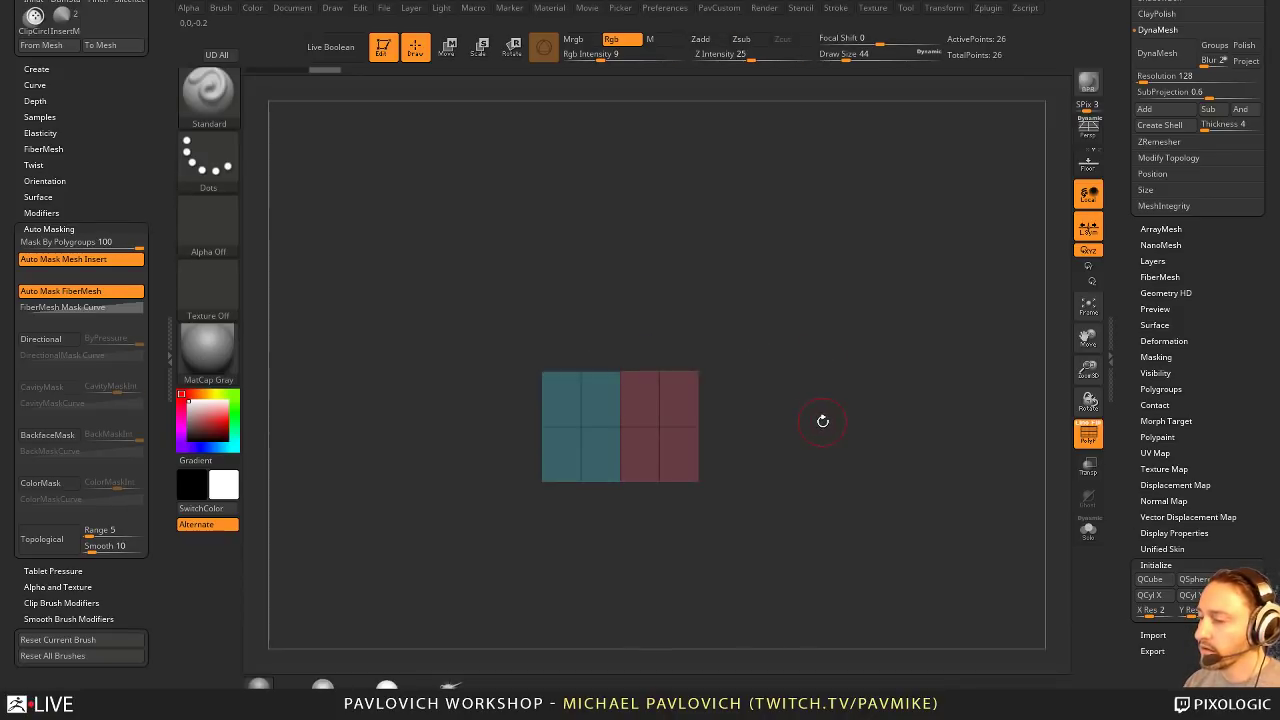
# Step: Narrow the rotated cube along X and stretch it along Z
pyautogui.press('w')
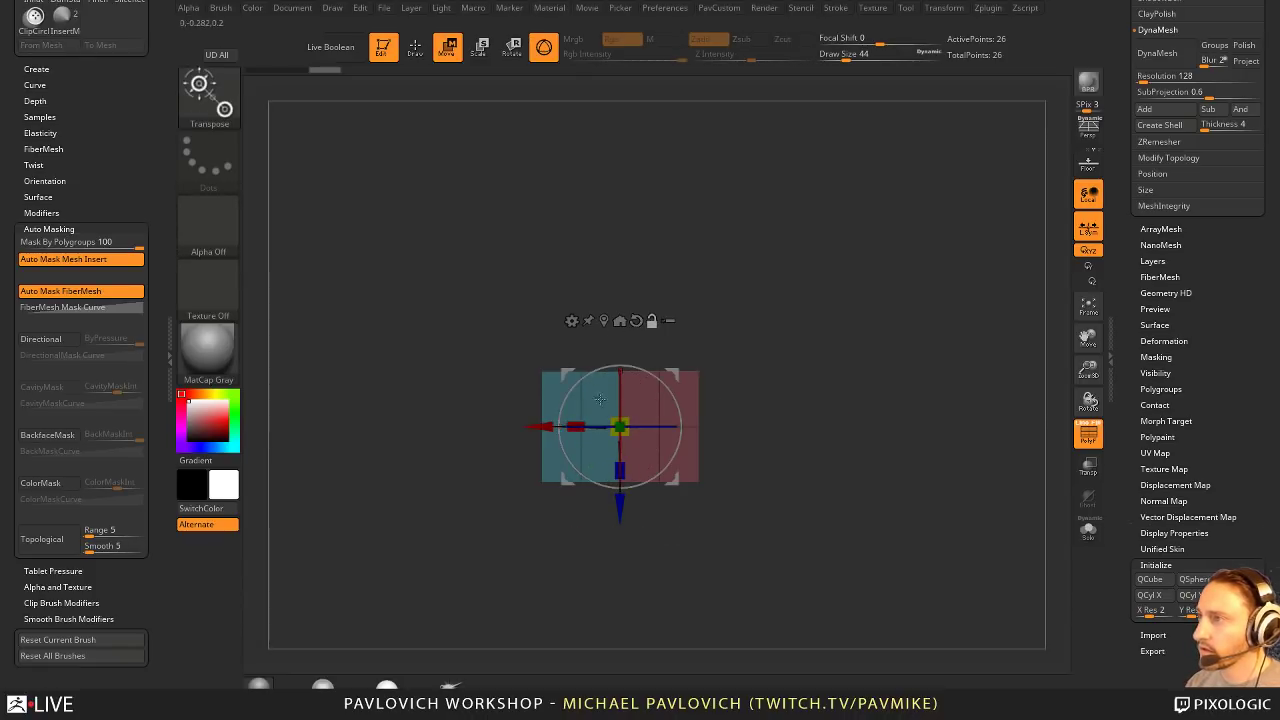
pyautogui.moveTo(590, 425); pyautogui.dragTo(598, 420)
pyautogui.moveTo(622, 469); pyautogui.dragTo(622, 482)
pyautogui.press('q')
pyautogui.moveTo(768, 374)
pyautogui.keyDown('alt'); pyautogui.mouseDown()
pyautogui.moveTo(769, 403)
pyautogui.moveTo(820, 360)
pyautogui.moveTo(800, 366)
pyautogui.moveTo(810, 407)
pyautogui.mouseUp(); pyautogui.keyUp('alt')
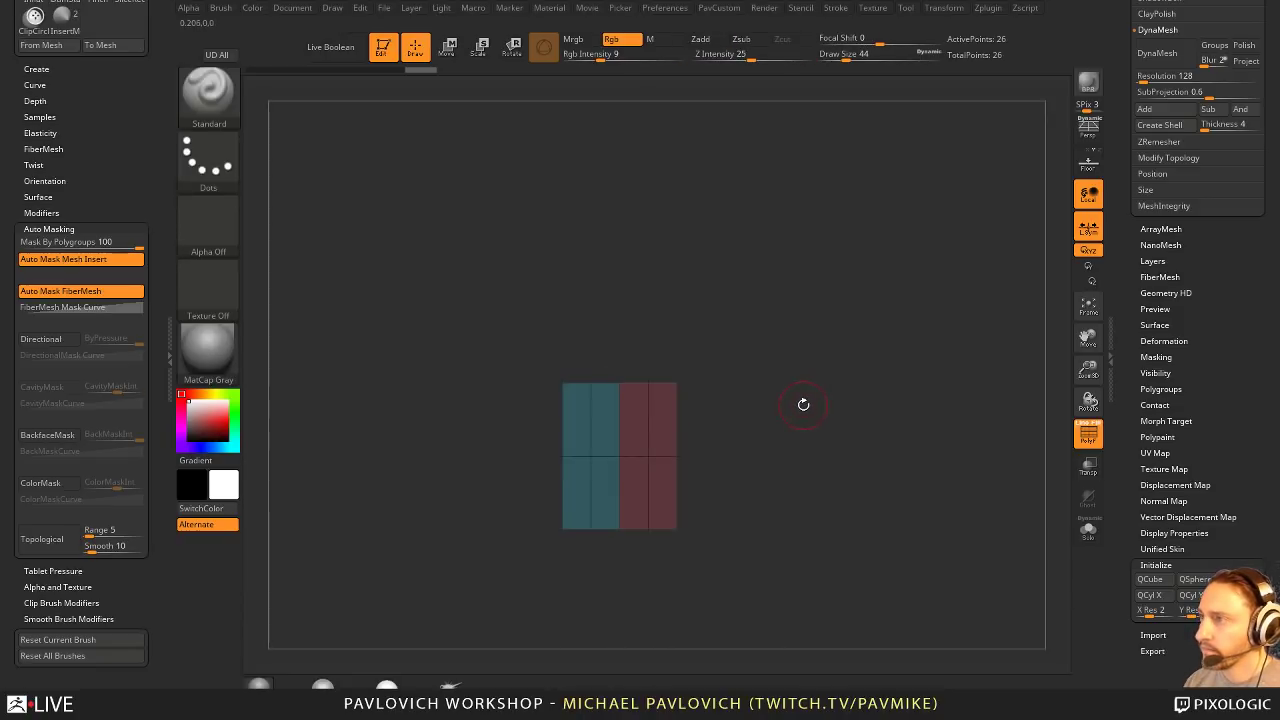
# Step: Delete the lengthwise edge loops through the middle of the block's faces using the ZModeler Insert action with Single EdgeLoop
pyautogui.press('b')
pyautogui.press('z')
pyautogui.press('m')
pyautogui.press('space')
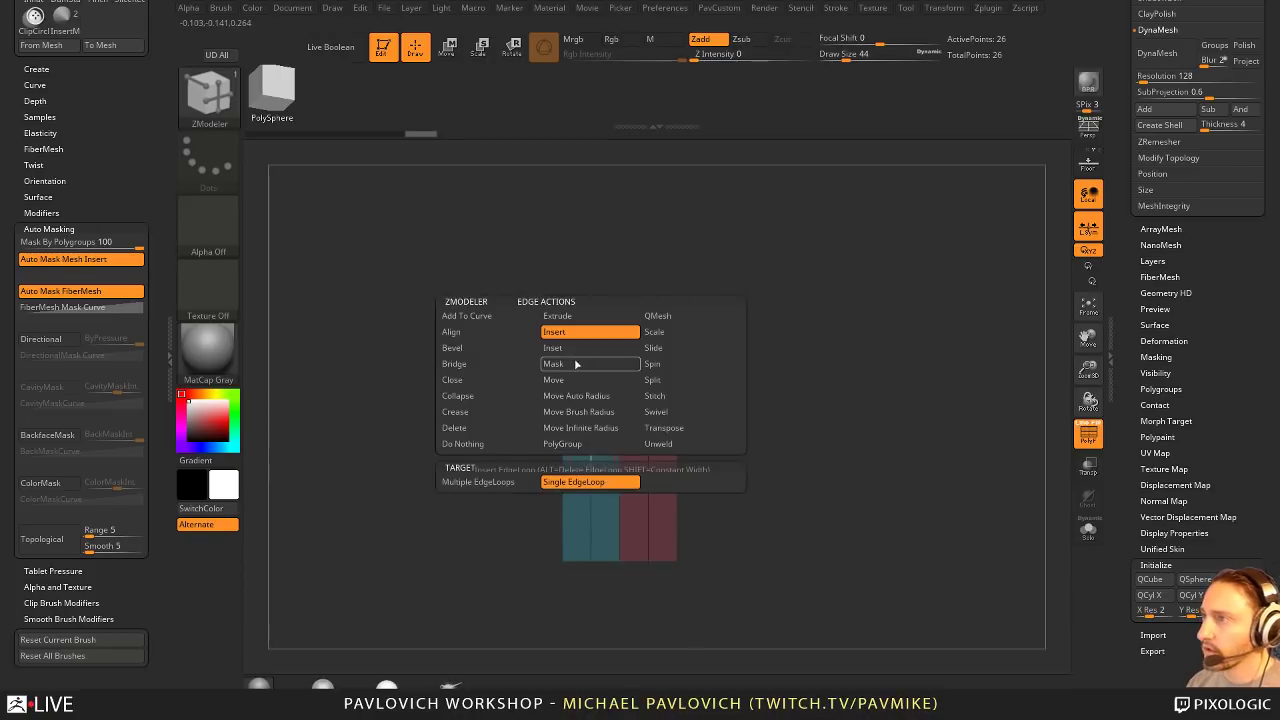
pyautogui.keyDown('alt'); pyautogui.click(589, 467); pyautogui.keyUp('alt')
pyautogui.keyDown('alt'); pyautogui.click(651, 458); pyautogui.keyUp('alt')
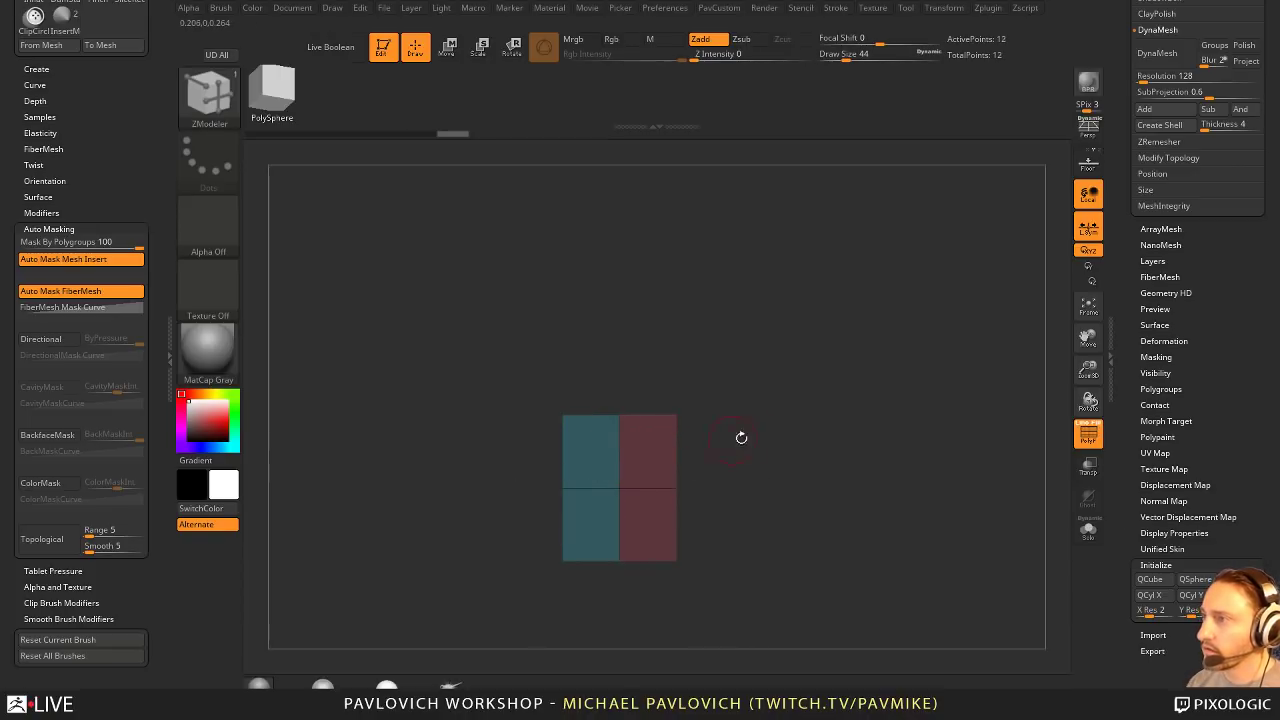
# Step: Isolate the four faces on the block's two adjoining long sides and delete the rest of the mesh
pyautogui.moveTo(755, 433)
pyautogui.mouseDown()
pyautogui.moveTo(738, 475)
pyautogui.moveTo(752, 455)
pyautogui.mouseUp()
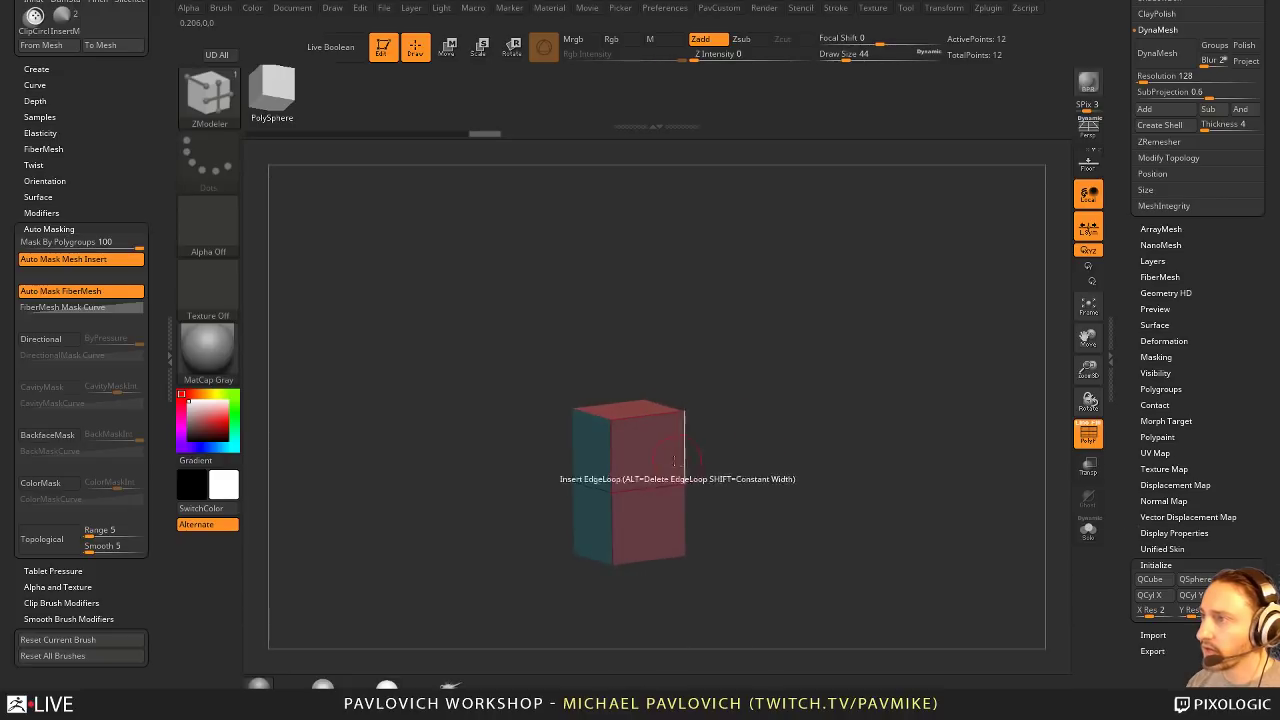
pyautogui.keyDown('alt'); pyautogui.moveTo(655, 455); pyautogui.dragTo(649, 508); pyautogui.keyUp('alt')
pyautogui.keyDown('alt'); pyautogui.moveTo(591, 460); pyautogui.dragTo(591, 512); pyautogui.keyUp('alt')
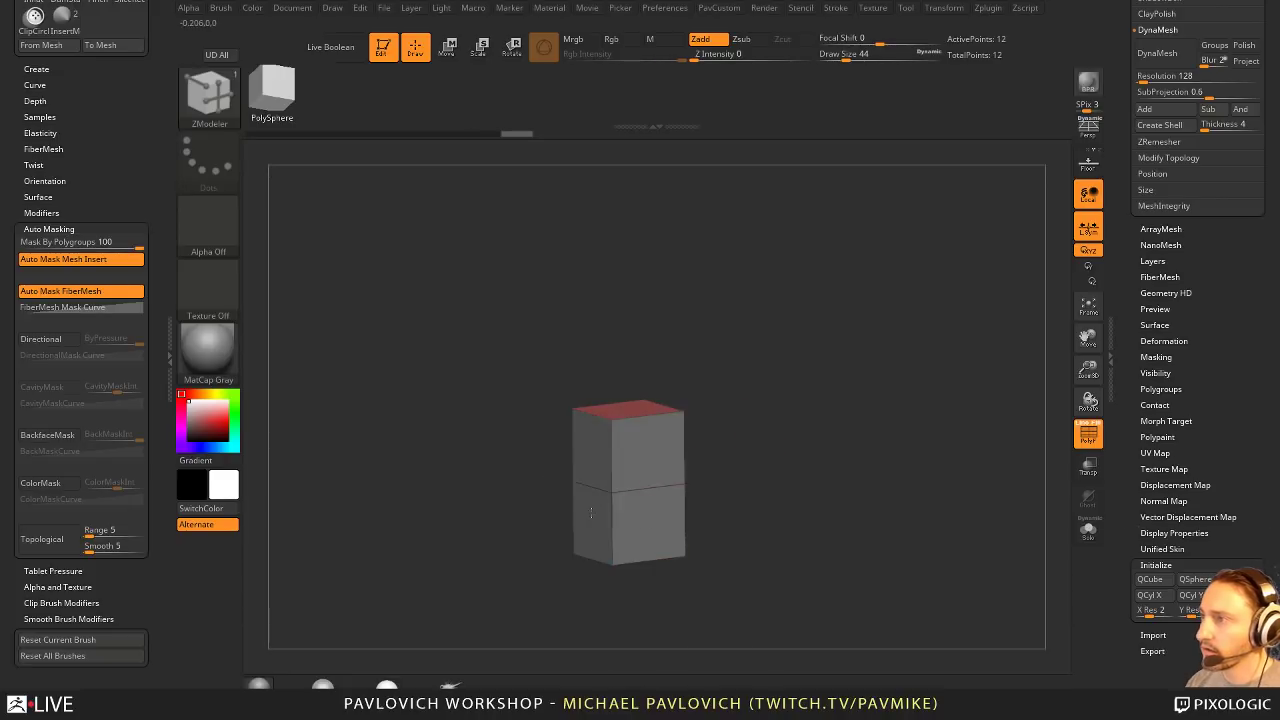
pyautogui.keyDown('ctrl'); pyautogui.keyDown('shift'); pyautogui.click(663, 476); pyautogui.keyUp('shift'); pyautogui.keyUp('ctrl')
pyautogui.press('`')
pyautogui.click(752, 293)
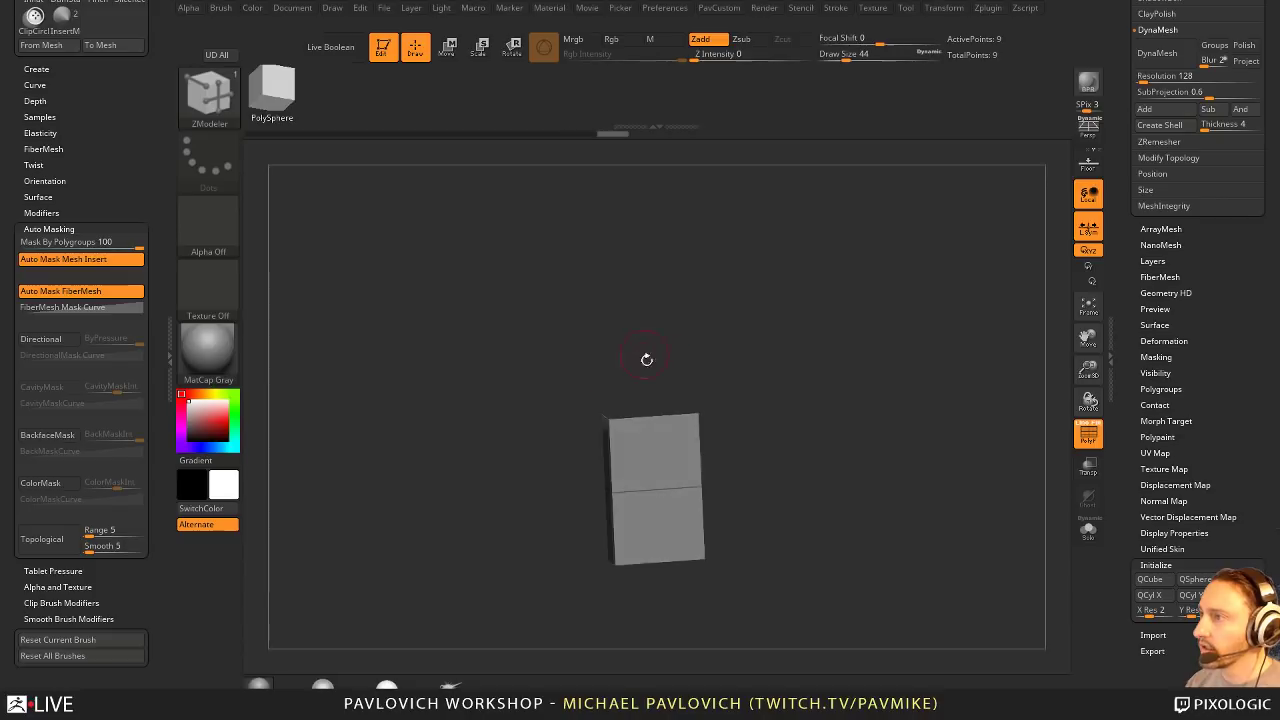
# Step: Collapse the end edges of the folded strip with the ZModeler Edge Collapse action, turning it into a four-faced diamond
pyautogui.press('space')
pyautogui.click(550, 482)
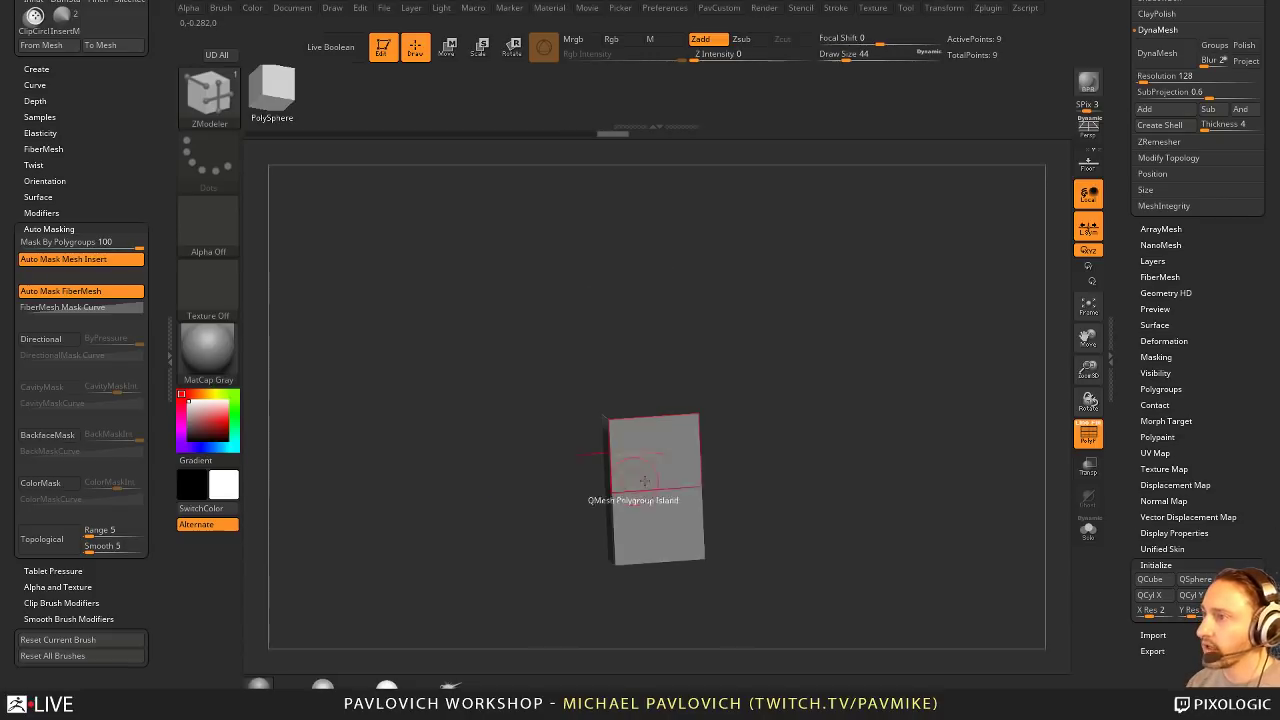
pyautogui.click(649, 424)
pyautogui.moveTo(754, 466); pyautogui.dragTo(789, 457)
pyautogui.click(647, 477)
pyautogui.keyDown('alt'); pyautogui.moveTo(782, 351); pyautogui.dragTo(770, 383); pyautogui.keyUp('alt')
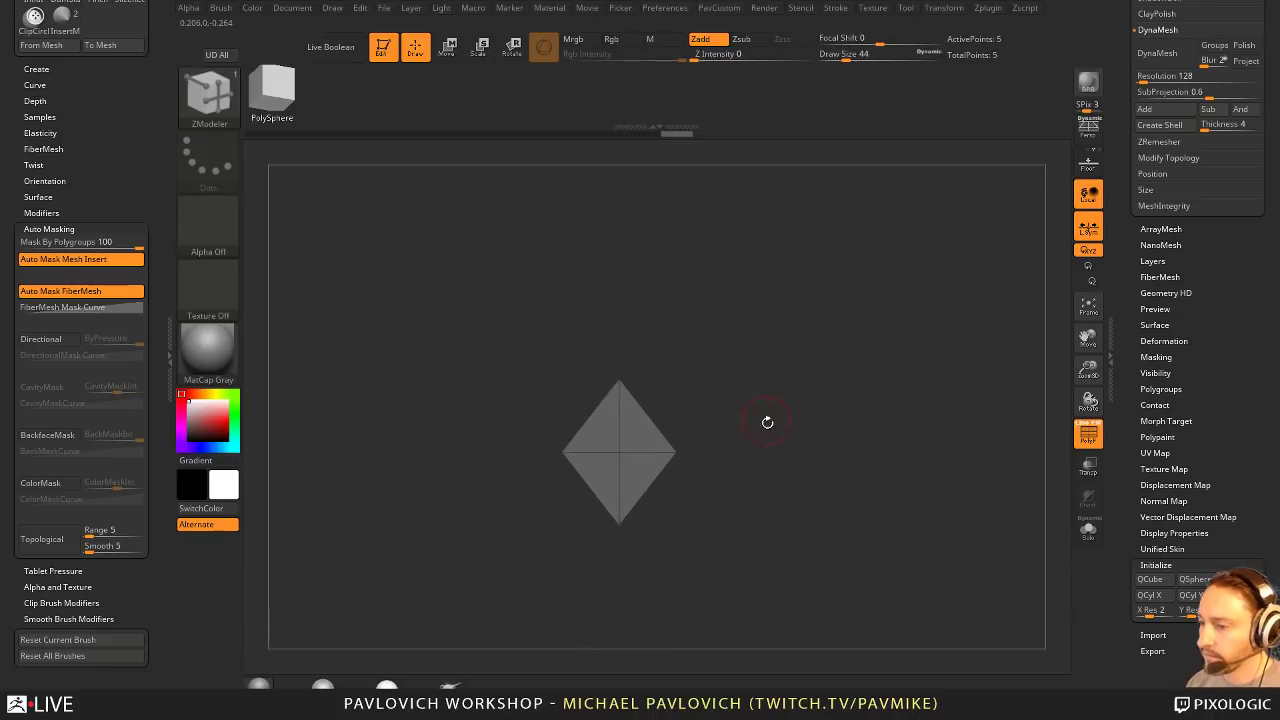
# Step: Flatten the diamond with straight ClipCurve cuts made from the side
pyautogui.moveTo(792, 442); pyautogui.dragTo(803, 388)
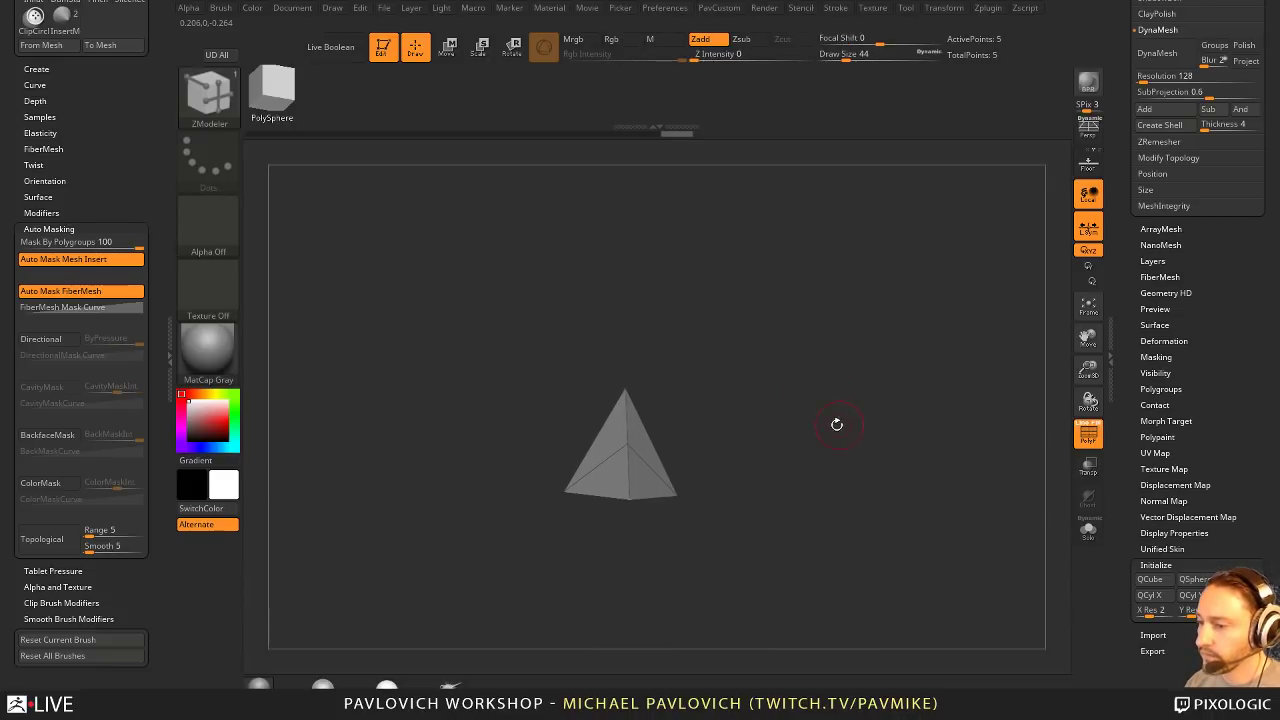
pyautogui.moveTo(854, 424); pyautogui.dragTo(821, 403)
pyautogui.hotkey('ctrl', 'shift')
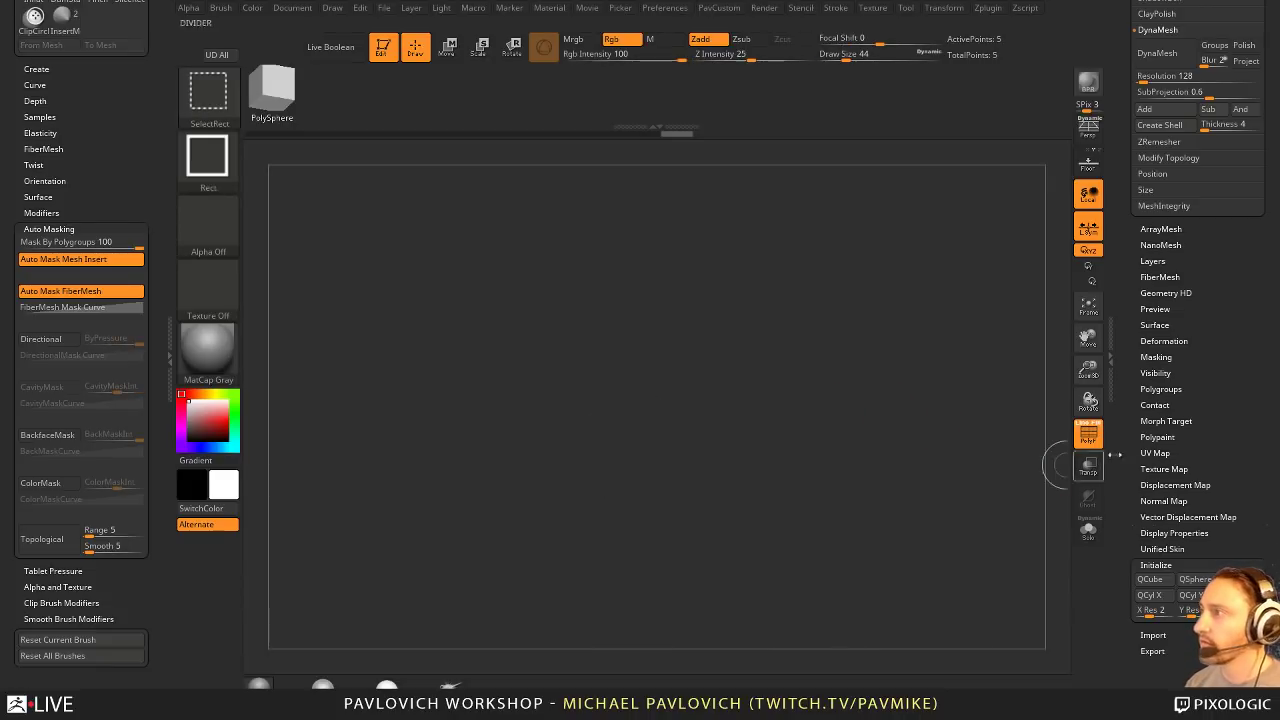
pyautogui.click(208, 92)
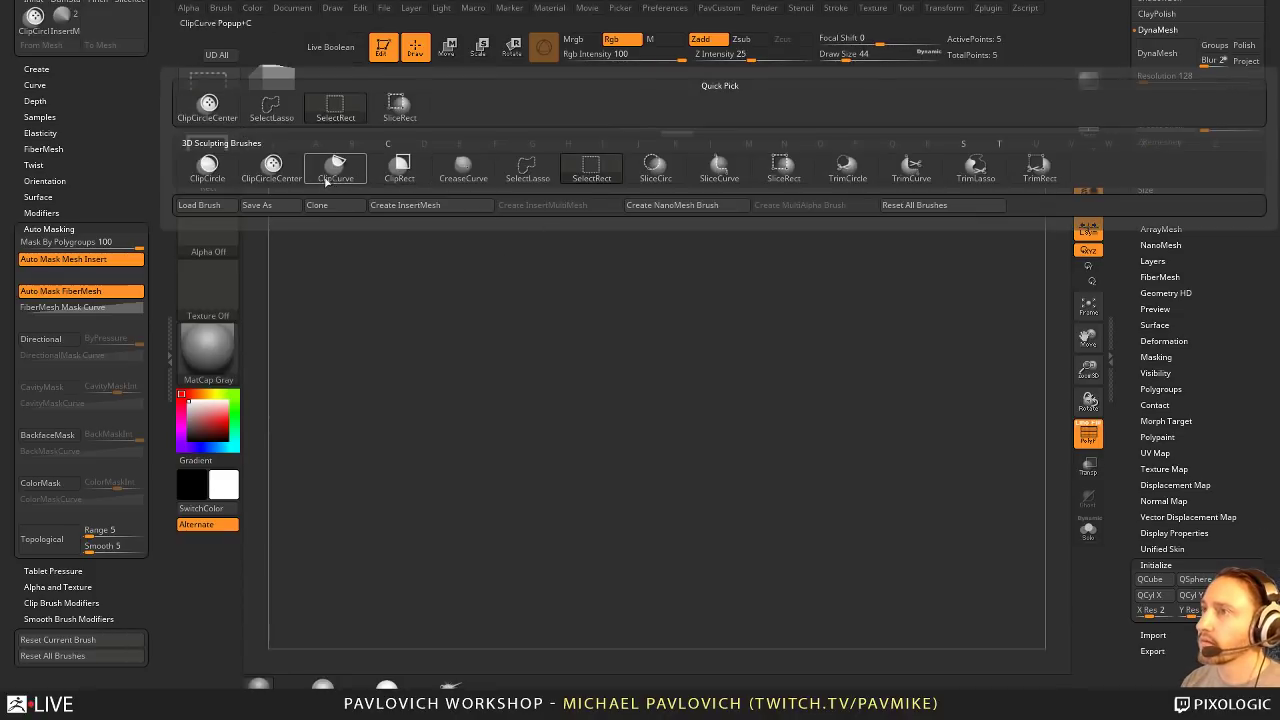
pyautogui.click(326, 180)
pyautogui.keyDown('ctrl'); pyautogui.keyDown('shift'); pyautogui.moveTo(371, 437); pyautogui.dragTo(1003, 434); pyautogui.keyUp('shift'); pyautogui.keyUp('ctrl')
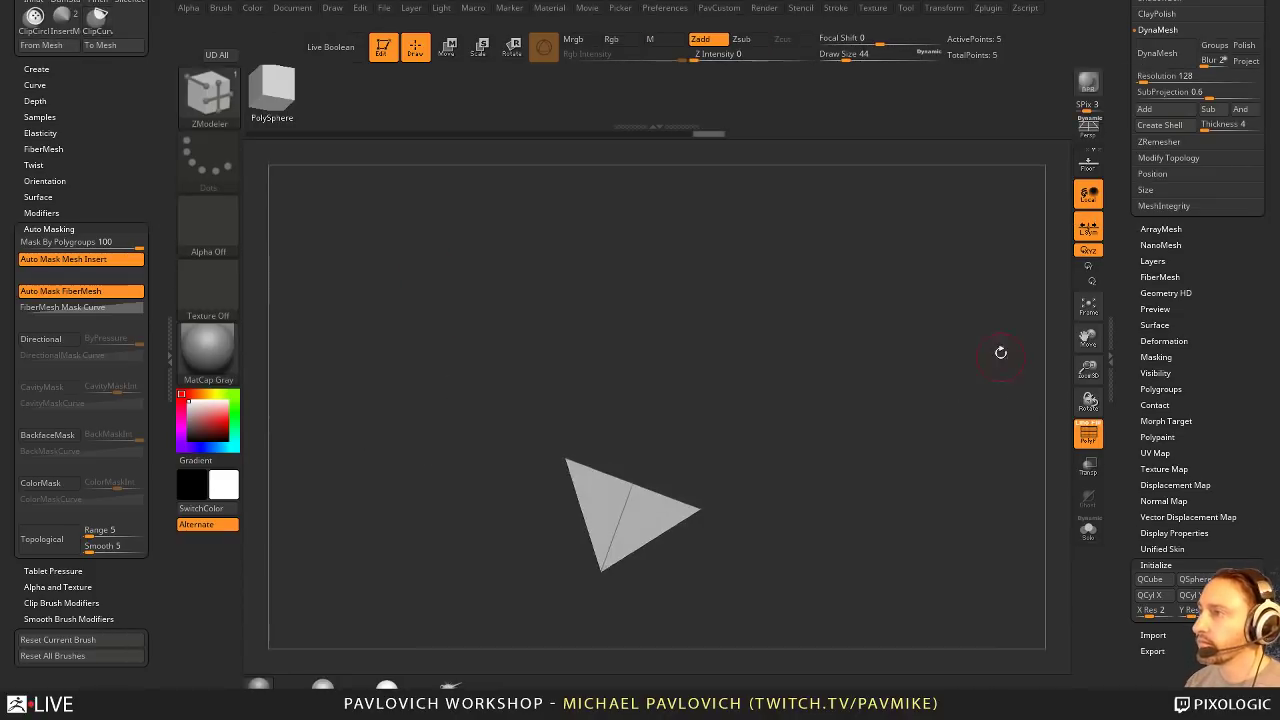
pyautogui.moveTo(1001, 352); pyautogui.dragTo(746, 500)
pyautogui.keyDown('ctrl'); pyautogui.keyDown('shift'); pyautogui.moveTo(434, 571); pyautogui.dragTo(913, 577); pyautogui.keyUp('shift'); pyautogui.keyUp('ctrl')
pyautogui.moveTo(906, 382); pyautogui.dragTo(851, 407)
# Step: Isolate the diamond's centre vertex with an inverted mask and raise it about 0.19 along Y into a peak
pyautogui.press('f')
pyautogui.keyDown('ctrl'); pyautogui.moveTo(713, 415); pyautogui.dragTo(652, 503); pyautogui.keyUp('ctrl')
pyautogui.keyDown('ctrl'); pyautogui.click(858, 471); pyautogui.keyUp('ctrl')
pyautogui.press('w')
pyautogui.moveTo(860, 471); pyautogui.dragTo(820, 393)
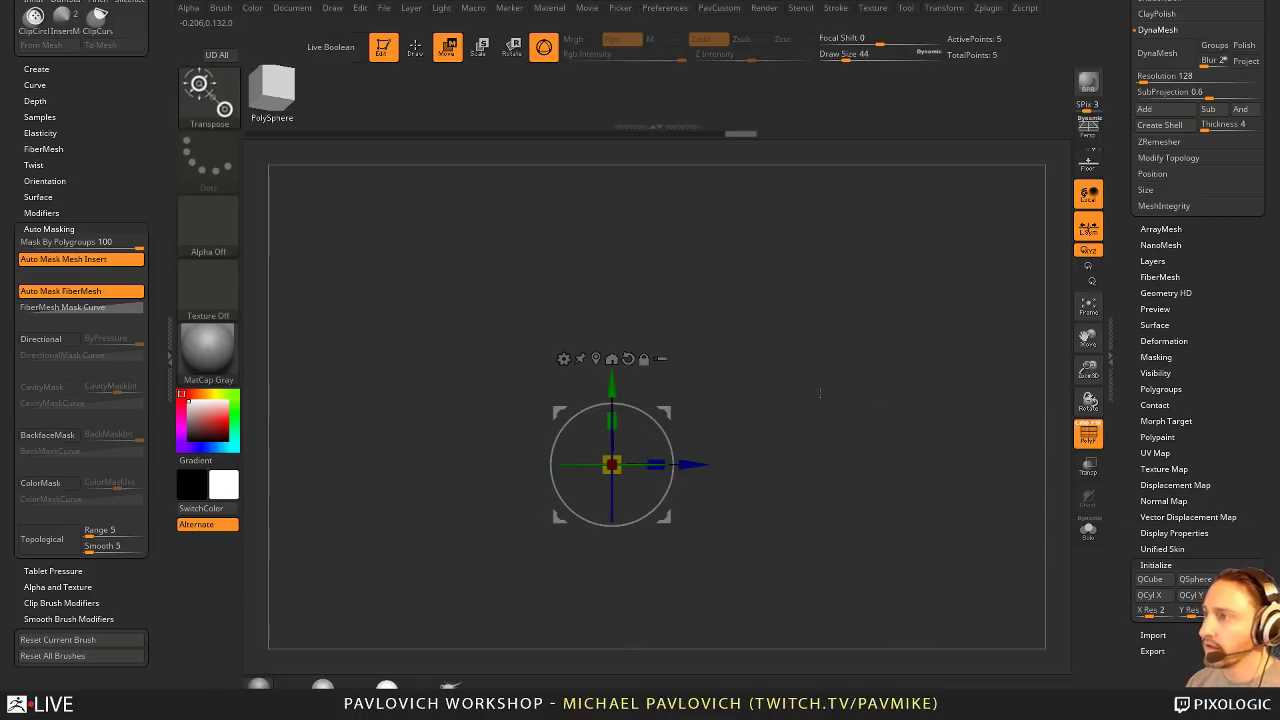
pyautogui.moveTo(612, 384); pyautogui.dragTo(612, 313)
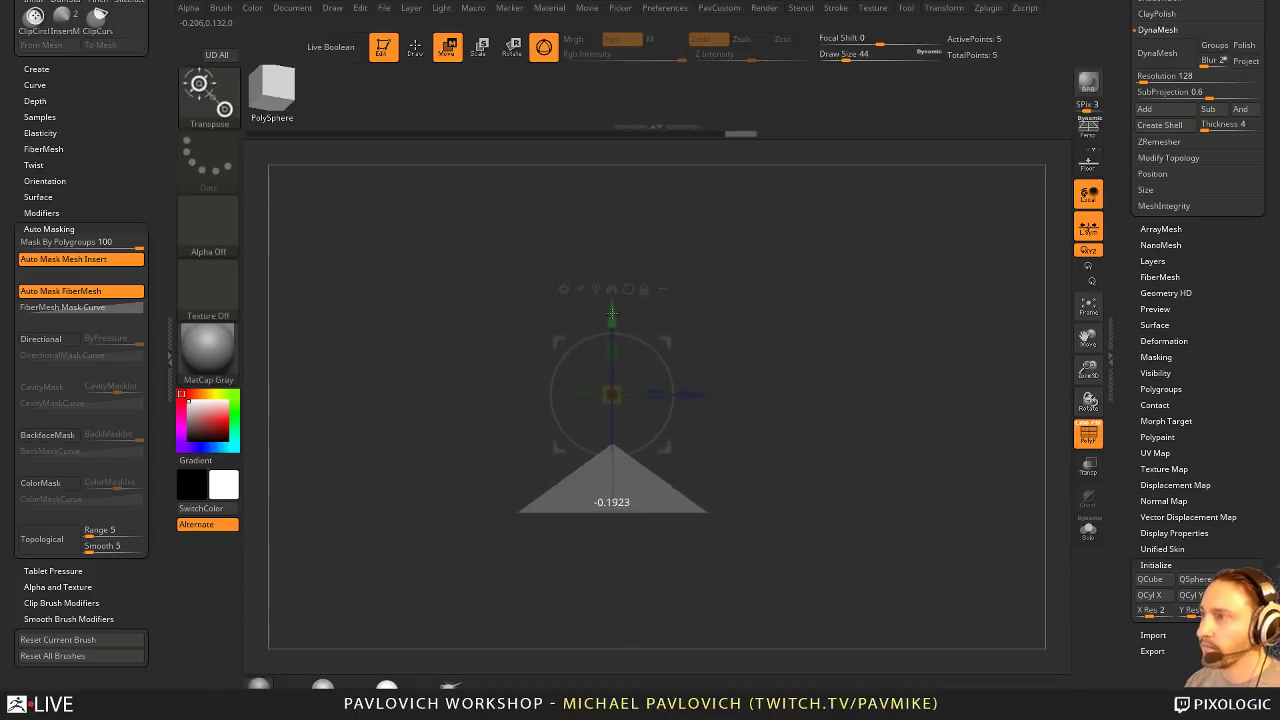
pyautogui.press('q')
pyautogui.moveTo(862, 348)
pyautogui.mouseDown()
pyautogui.moveTo(897, 399)
pyautogui.moveTo(866, 386)
pyautogui.moveTo(891, 363)
pyautogui.moveTo(841, 395)
pyautogui.moveTo(849, 421)
pyautogui.mouseUp()
pyautogui.press('w')
pyautogui.press('q')
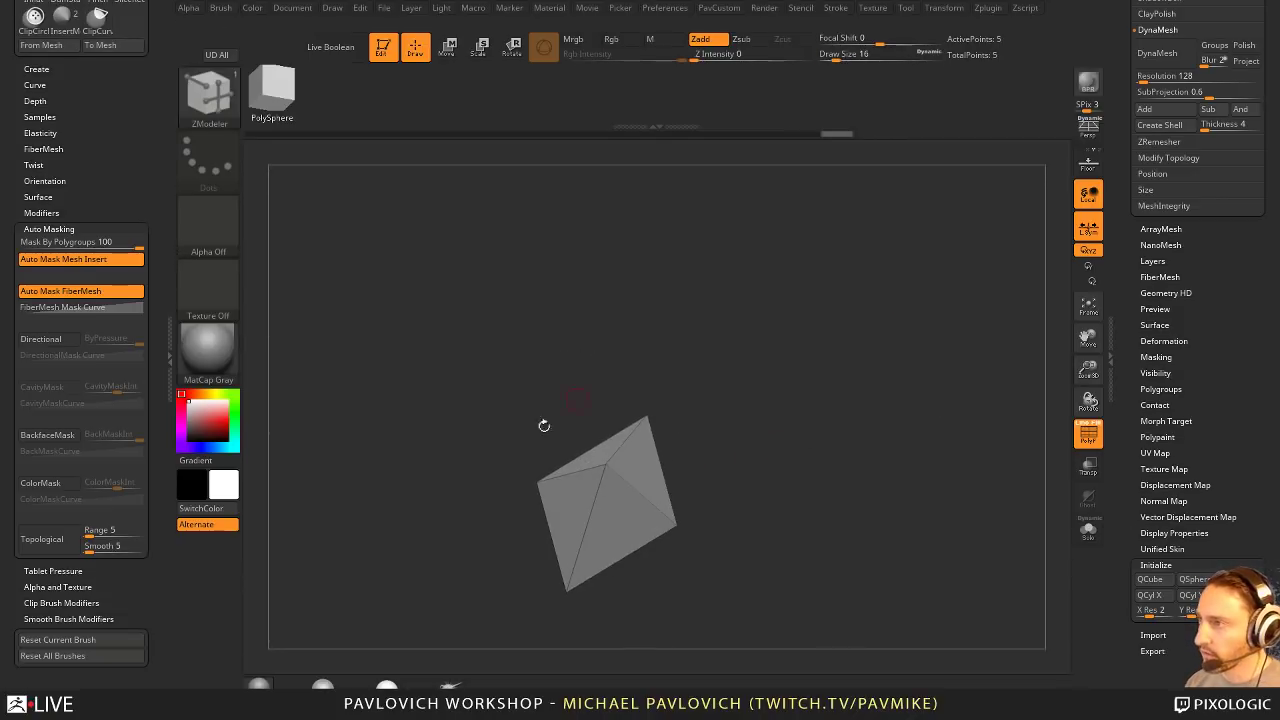
# Step: Switch to a Plane3D tool with the polyframe on and convert it to a PolyMesh3D
pyautogui.moveTo(1125, 329); pyautogui.dragTo(1115, 431)
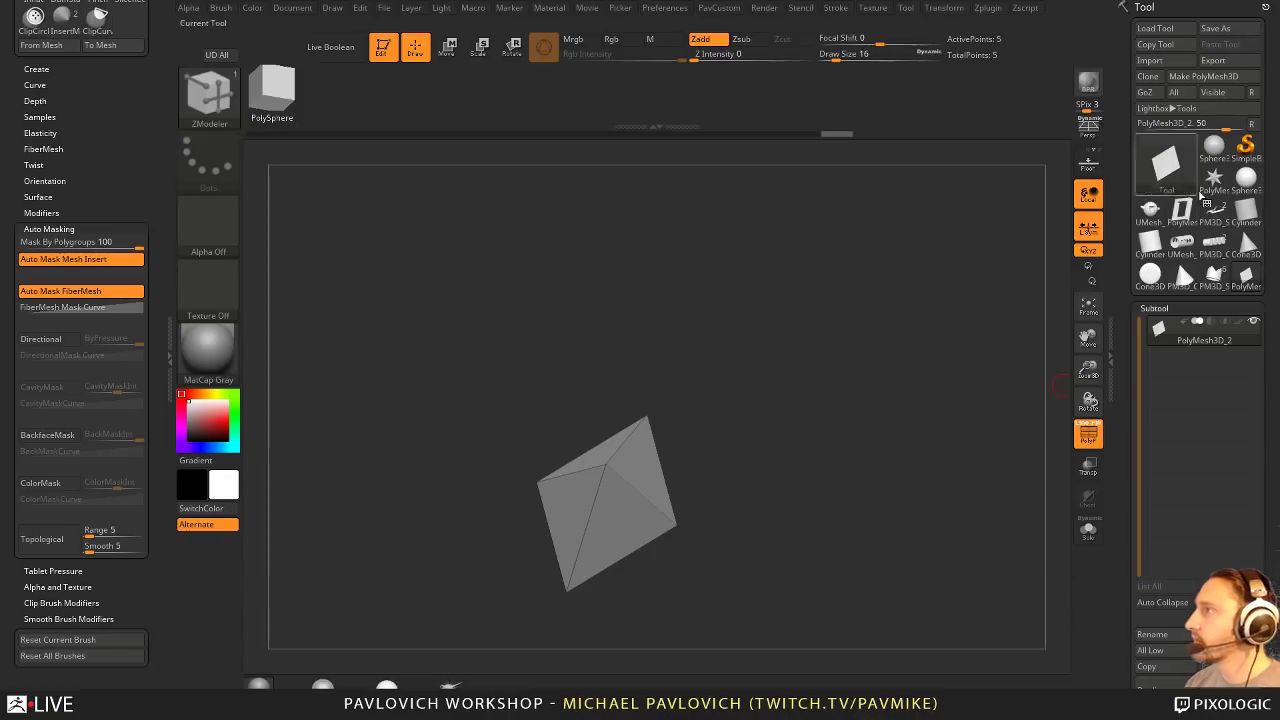
pyautogui.click(1214, 178)
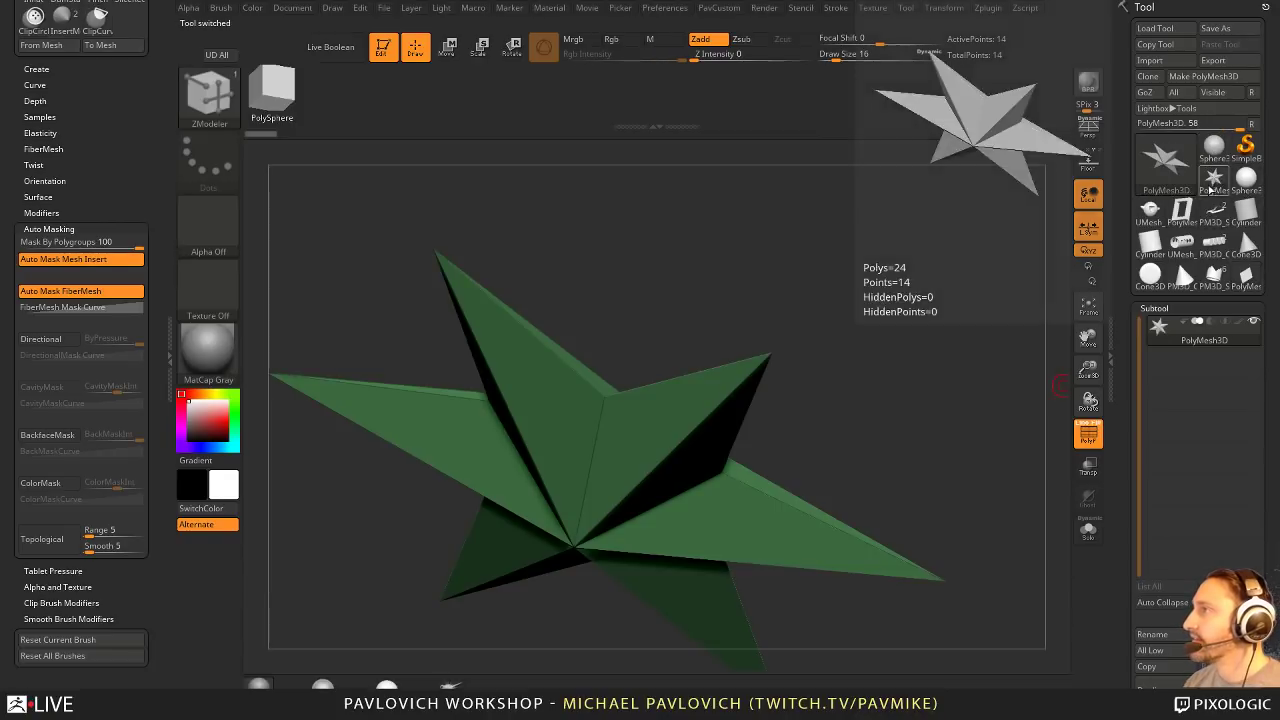
pyautogui.click(1173, 171)
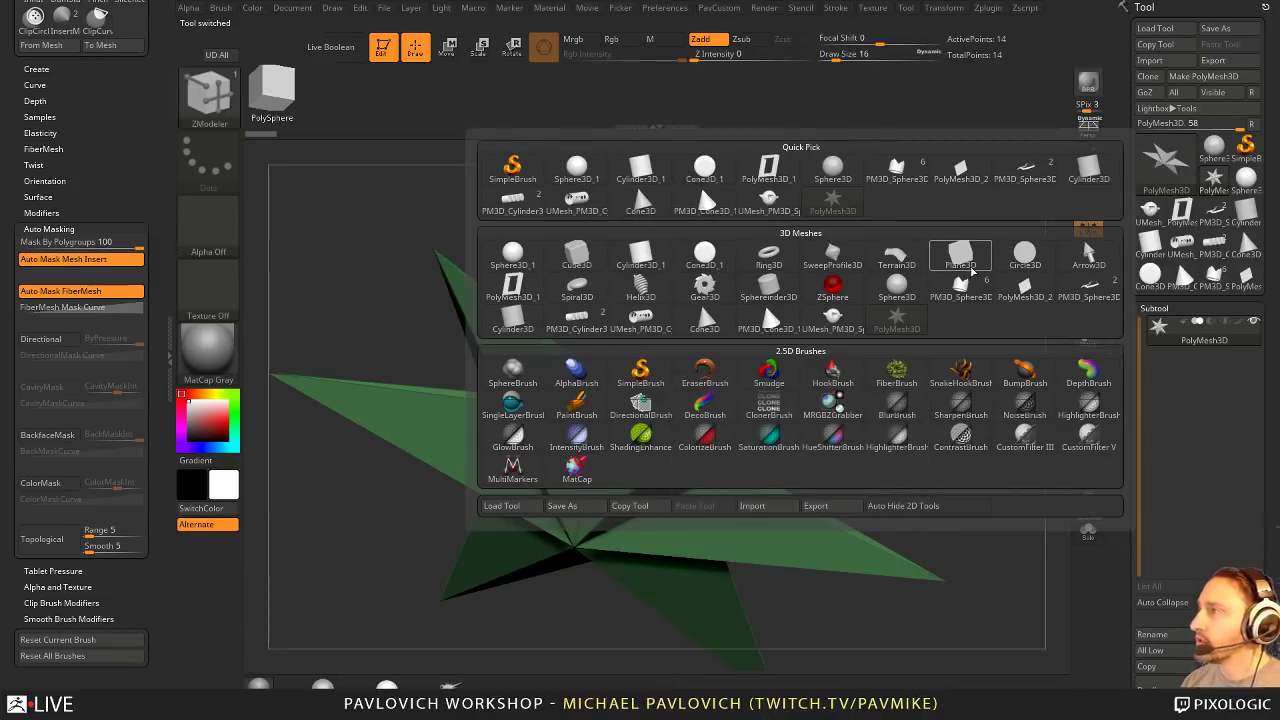
pyautogui.click(960, 255)
pyautogui.moveTo(1001, 373); pyautogui.dragTo(1030, 434)
pyautogui.click(1088, 434)
pyautogui.click(1088, 436)
pyautogui.click(1203, 76)
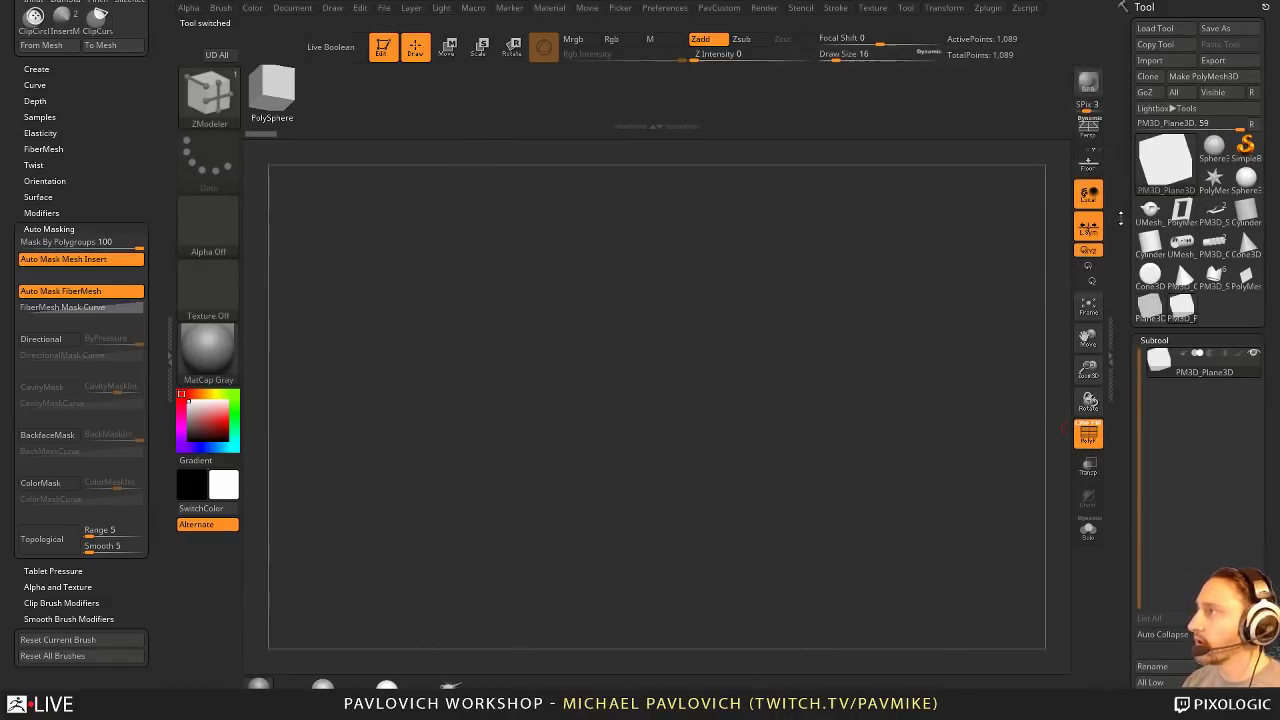
# Step: Reconstruct the plane's lower subdivision levels down to a 2 by 2 grid and delete the higher levels
pyautogui.keyDown('alt'); pyautogui.moveTo(914, 339); pyautogui.dragTo(922, 301); pyautogui.keyUp('alt')
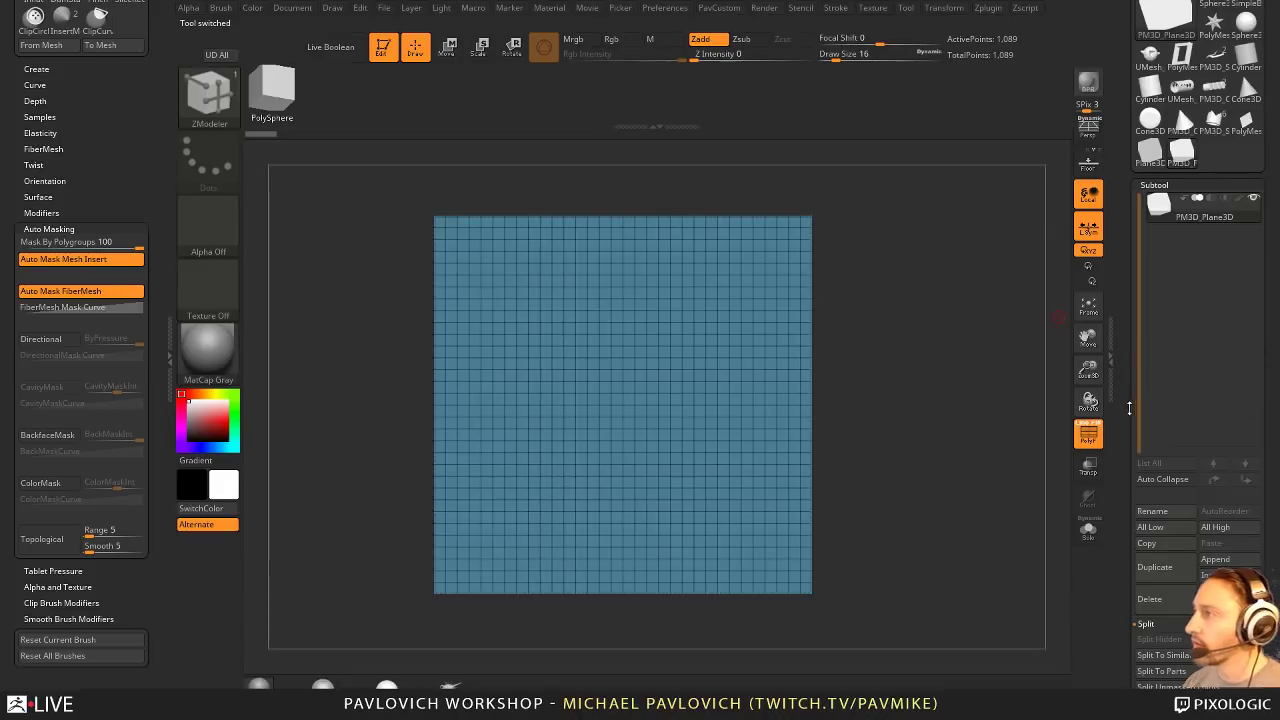
pyautogui.moveTo(1129, 406); pyautogui.dragTo(1119, 273)
pyautogui.scroll(-2, 1118, 272)
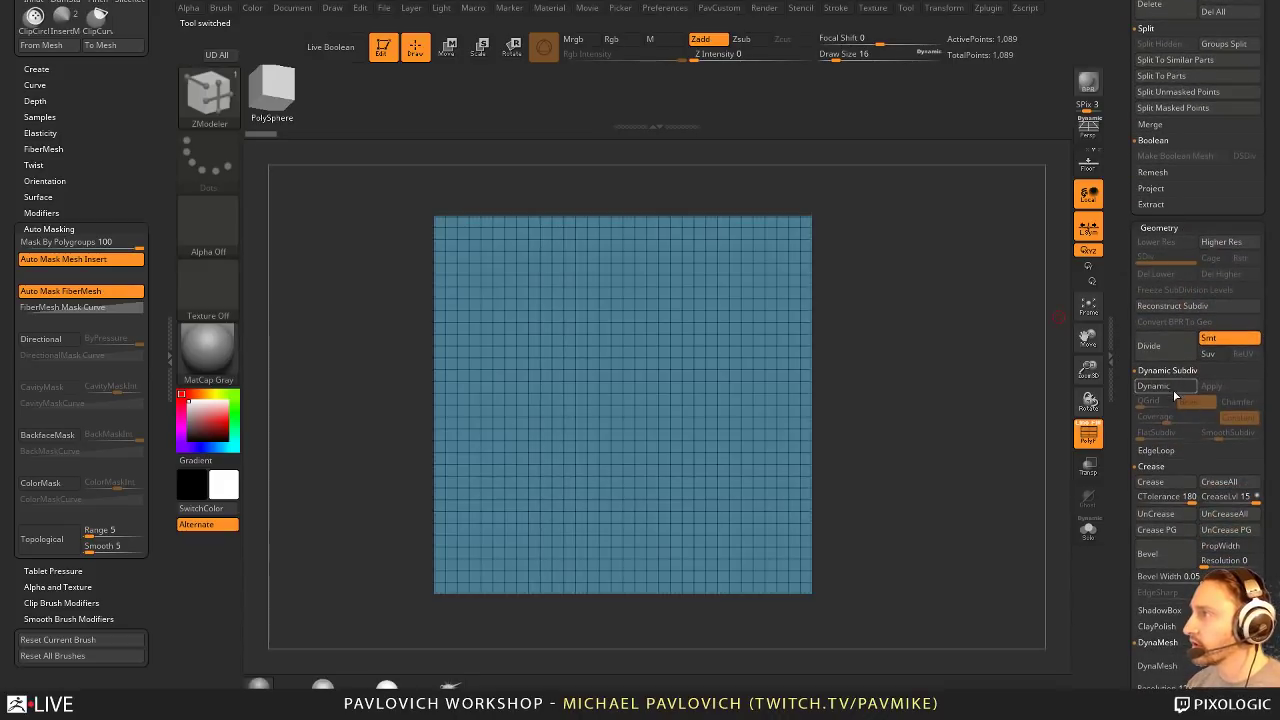
pyautogui.click(1182, 306)
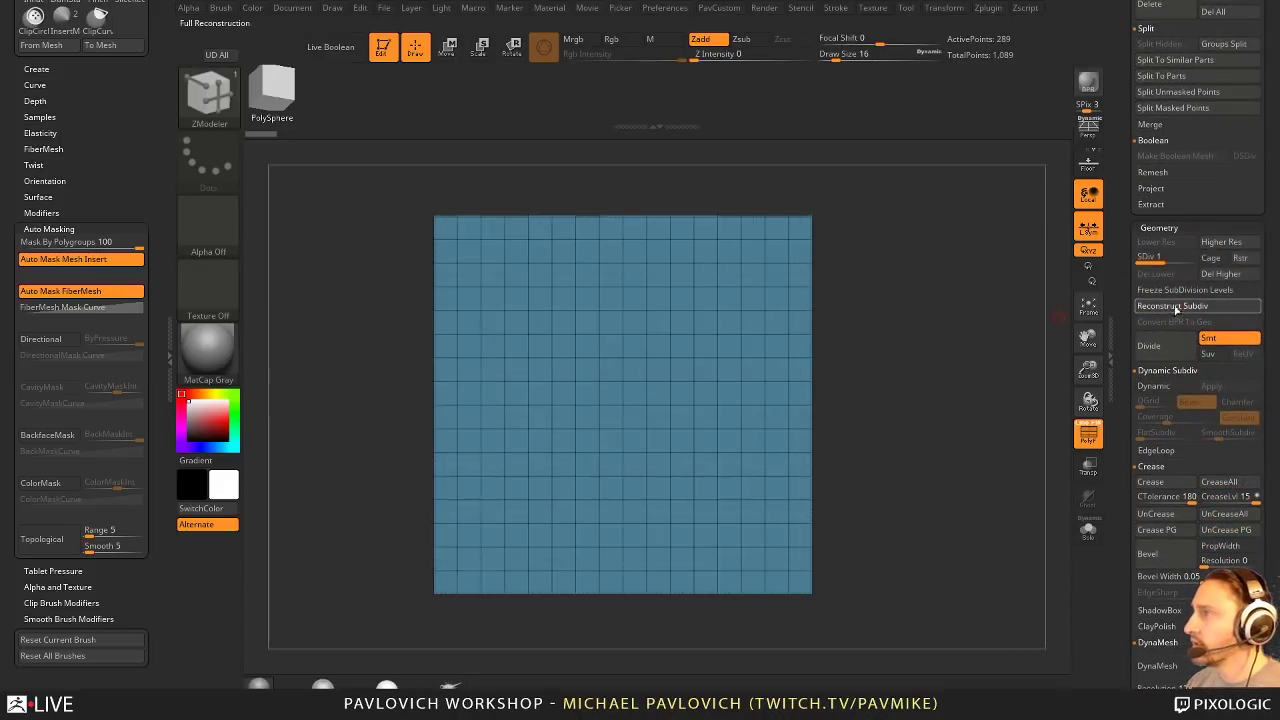
pyautogui.click(1220, 275)
# Step: Use a mask on the plane's centre vertex to offset it in depth into a low pyramid, and clear the mask
pyautogui.press('w')
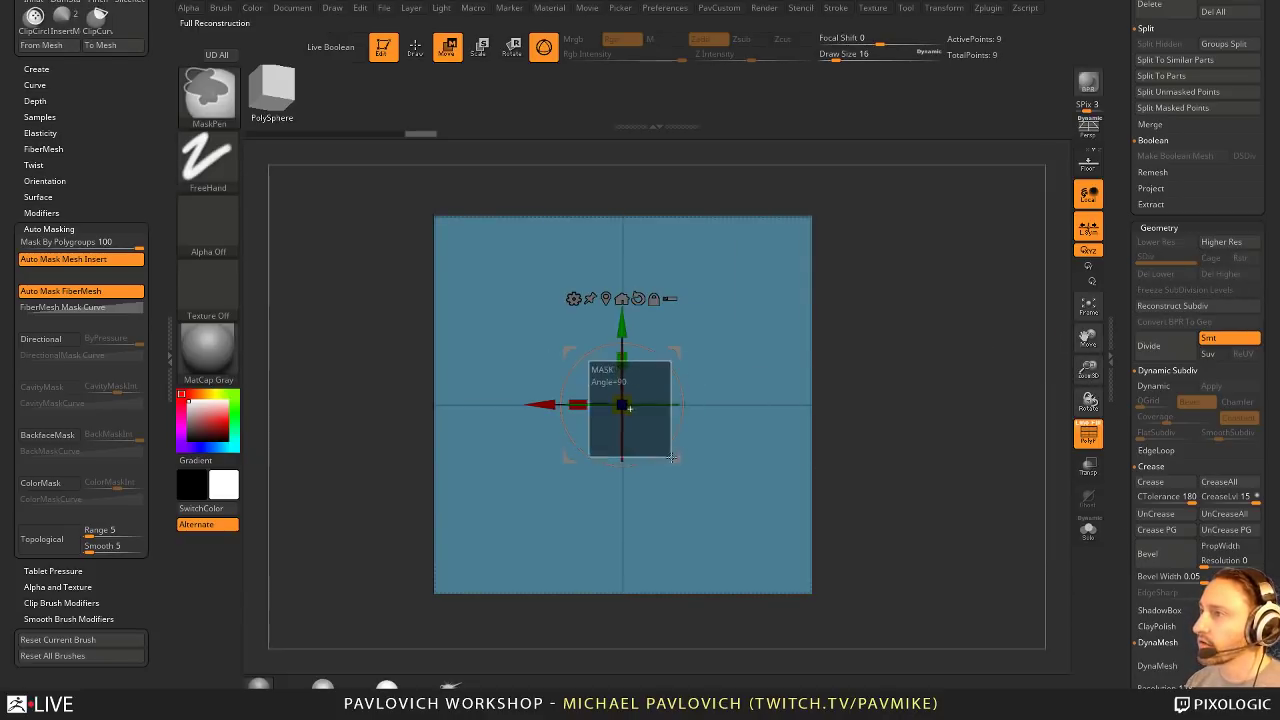
pyautogui.moveTo(620, 400); pyautogui.dragTo(459, 272)
pyautogui.keyDown('alt'); pyautogui.moveTo(893, 400); pyautogui.dragTo(889, 302); pyautogui.keyUp('alt')
pyautogui.keyDown('alt'); pyautogui.moveTo(889, 302); pyautogui.dragTo(908, 471); pyautogui.keyUp('alt')
pyautogui.keyDown('alt'); pyautogui.moveTo(884, 426); pyautogui.dragTo(920, 468); pyautogui.keyUp('alt')
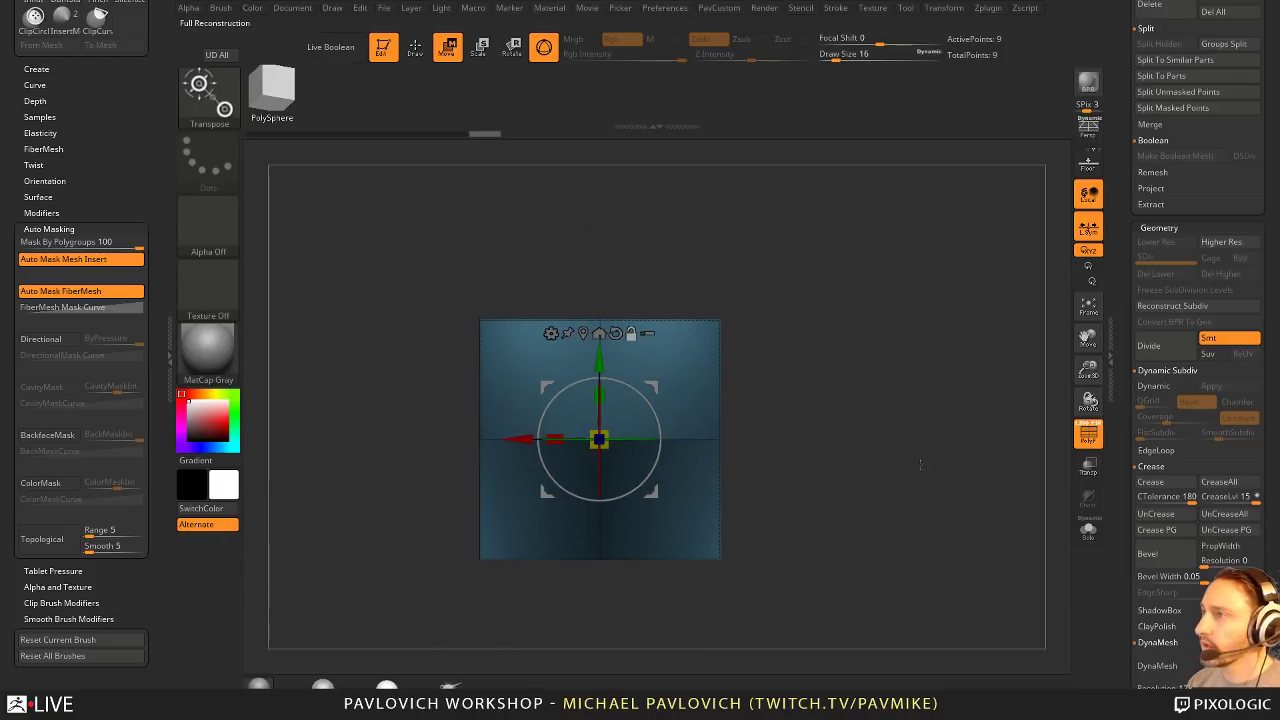
pyautogui.keyDown('ctrl'); pyautogui.moveTo(750, 287); pyautogui.dragTo(778, 307); pyautogui.keyUp('ctrl')
pyautogui.press('q')
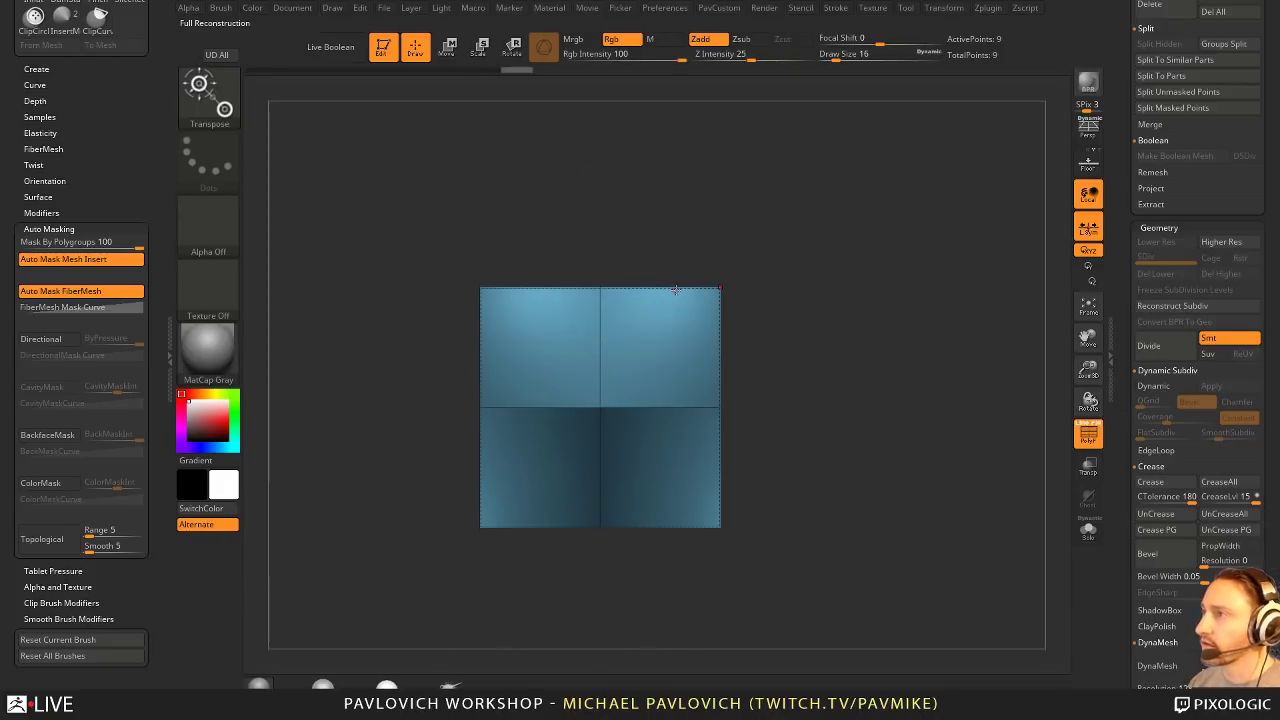
# Step: Collapse the plane's upper and lower border edges with the ZModeler Edge Collapse action to form a diamond outline
pyautogui.press('f')
pyautogui.press('space')
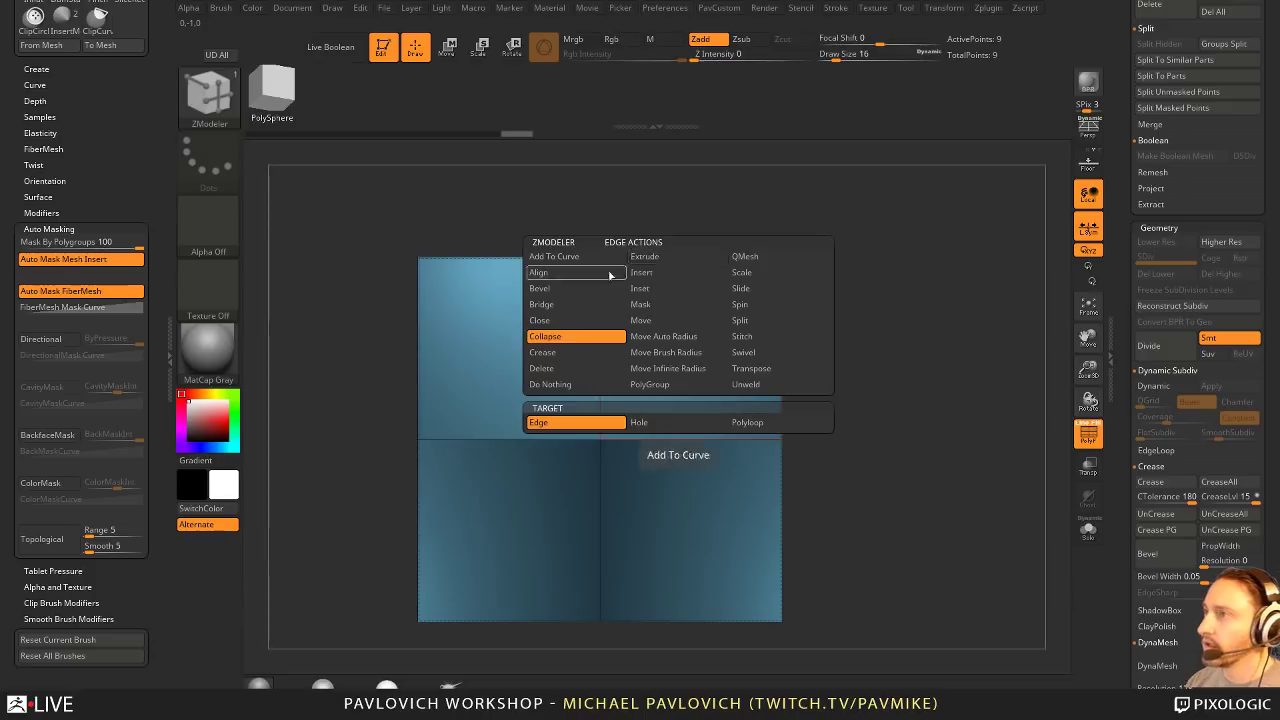
pyautogui.press('space')
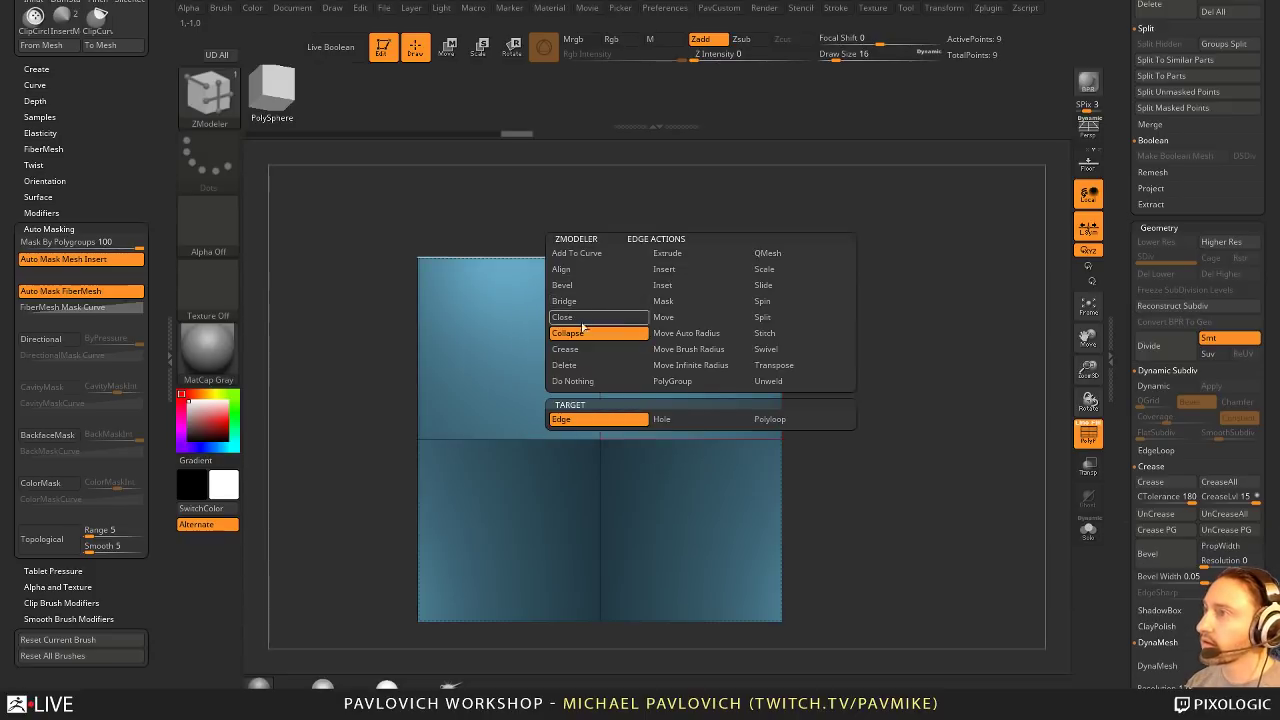
pyautogui.click(585, 332)
pyautogui.click(712, 260)
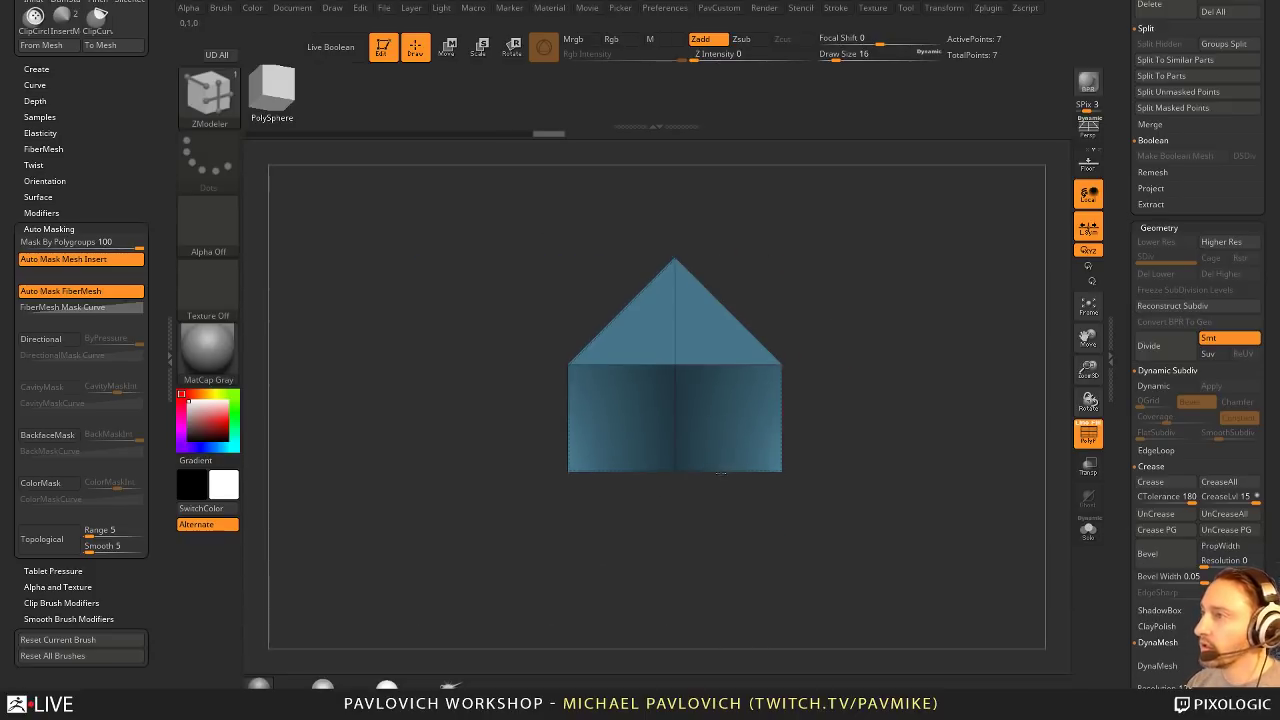
pyautogui.click(721, 474)
# Step: Stretch the plane-based diamond along Y and fine-tune its proportions
pyautogui.moveTo(829, 443); pyautogui.dragTo(844, 375)
pyautogui.press('w')
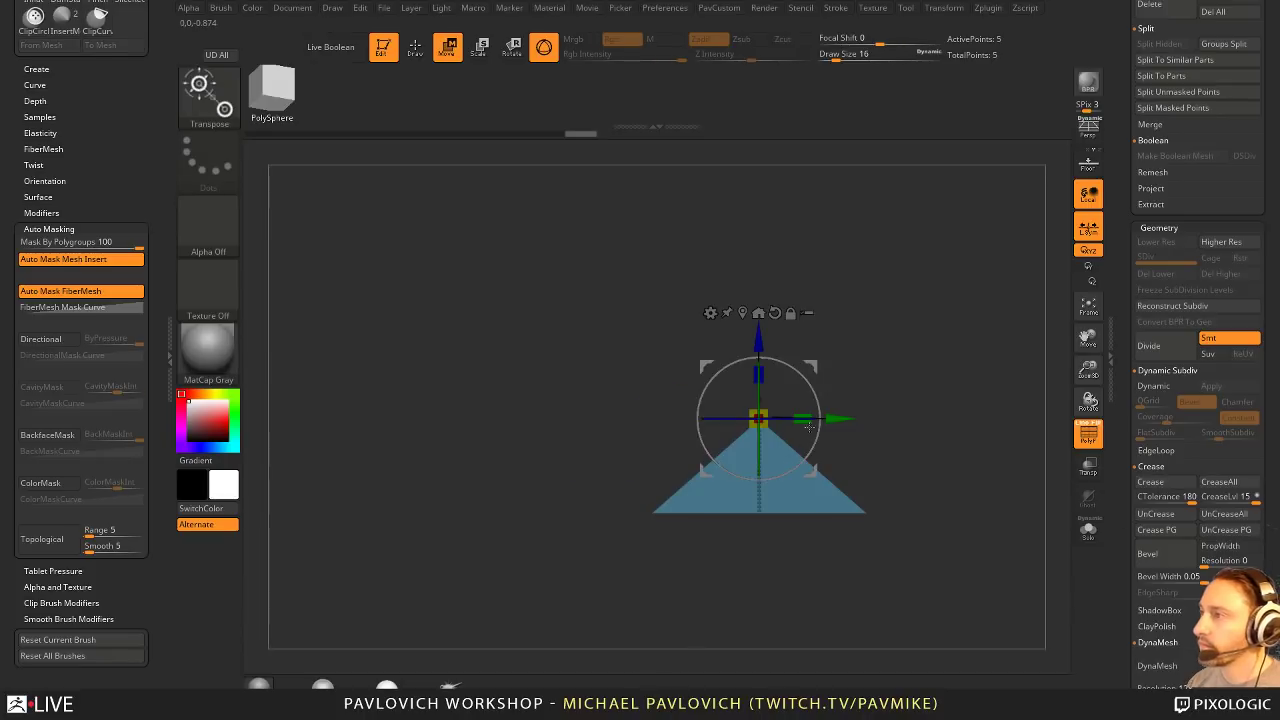
pyautogui.moveTo(808, 416); pyautogui.dragTo(868, 414)
pyautogui.press('q')
pyautogui.moveTo(897, 305)
pyautogui.mouseDown()
pyautogui.moveTo(966, 377)
pyautogui.moveTo(892, 406)
pyautogui.mouseUp()
pyautogui.press('w')
pyautogui.moveTo(681, 356); pyautogui.dragTo(684, 368)
pyautogui.press('q')
# Step: Set the ZModeler edge action to Bridge with the diamond's open side in mind
pyautogui.moveTo(942, 413)
pyautogui.keyDown('alt'); pyautogui.mouseDown()
pyautogui.moveTo(917, 429)
pyautogui.moveTo(872, 332)
pyautogui.moveTo(934, 386)
pyautogui.mouseUp(); pyautogui.keyUp('alt')
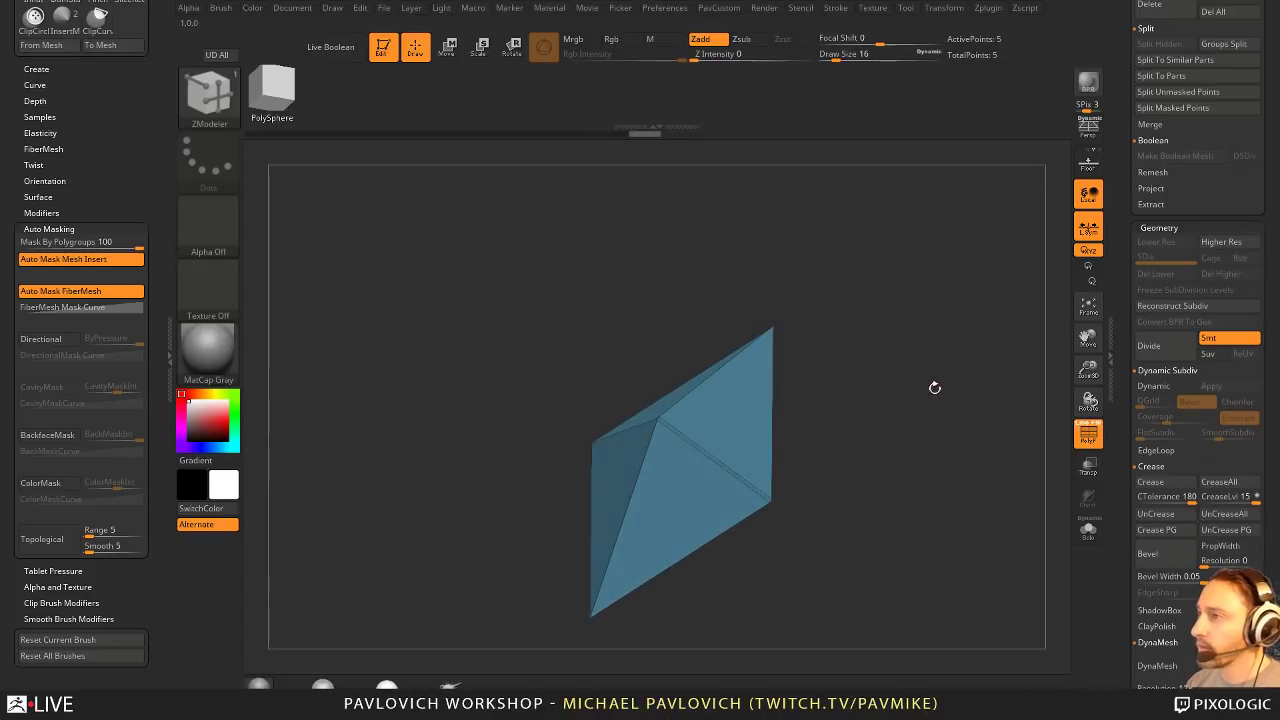
pyautogui.press('2')
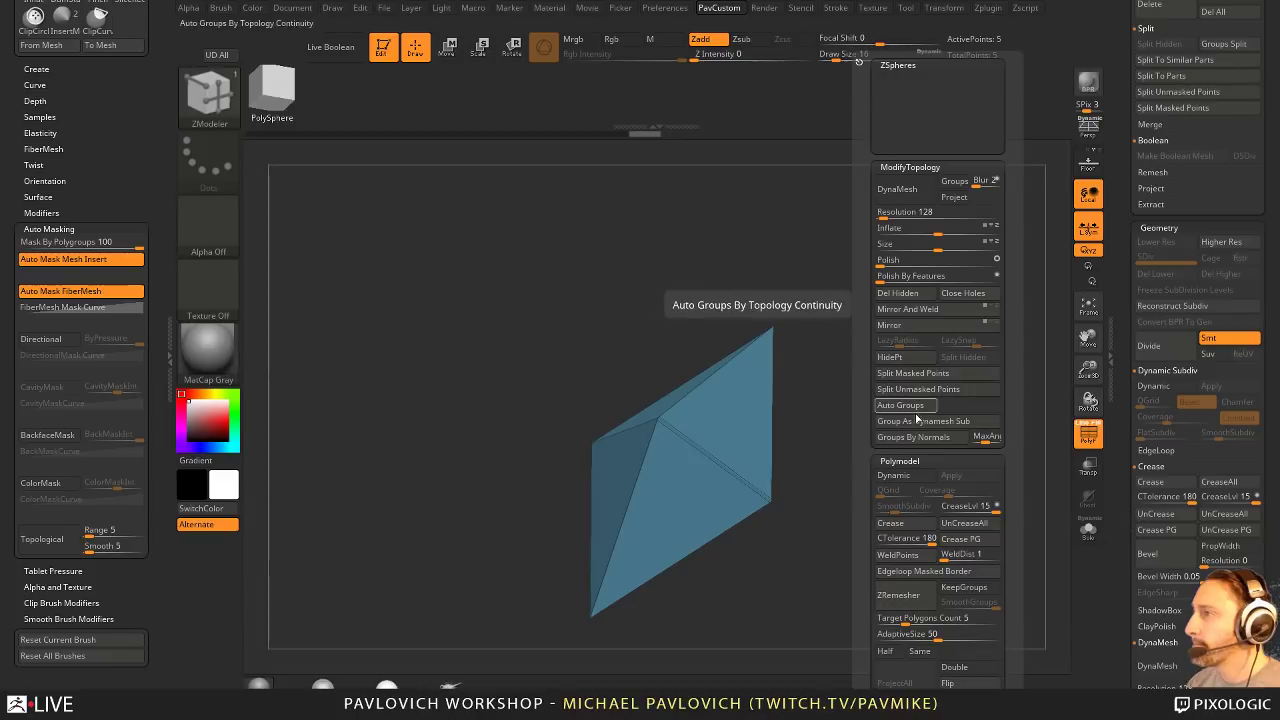
pyautogui.moveTo(850, 490); pyautogui.dragTo(893, 414)
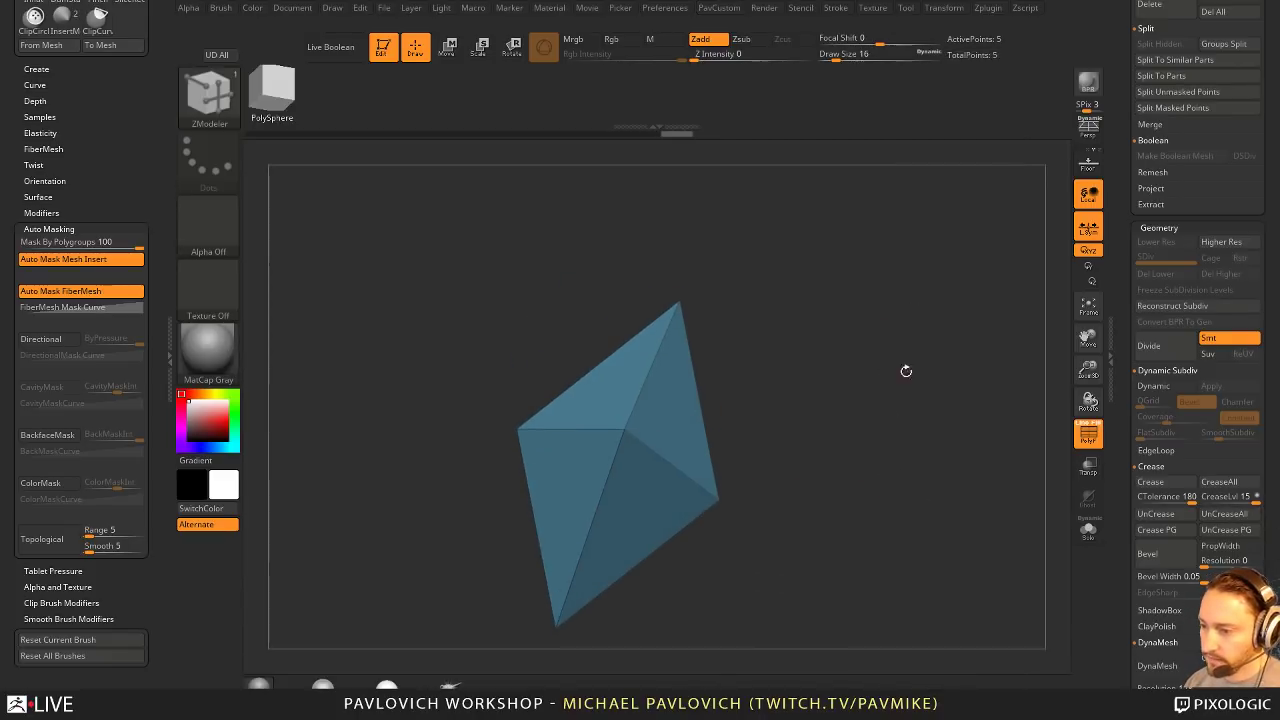
pyautogui.moveTo(935, 365); pyautogui.dragTo(865, 353)
pyautogui.press('space')
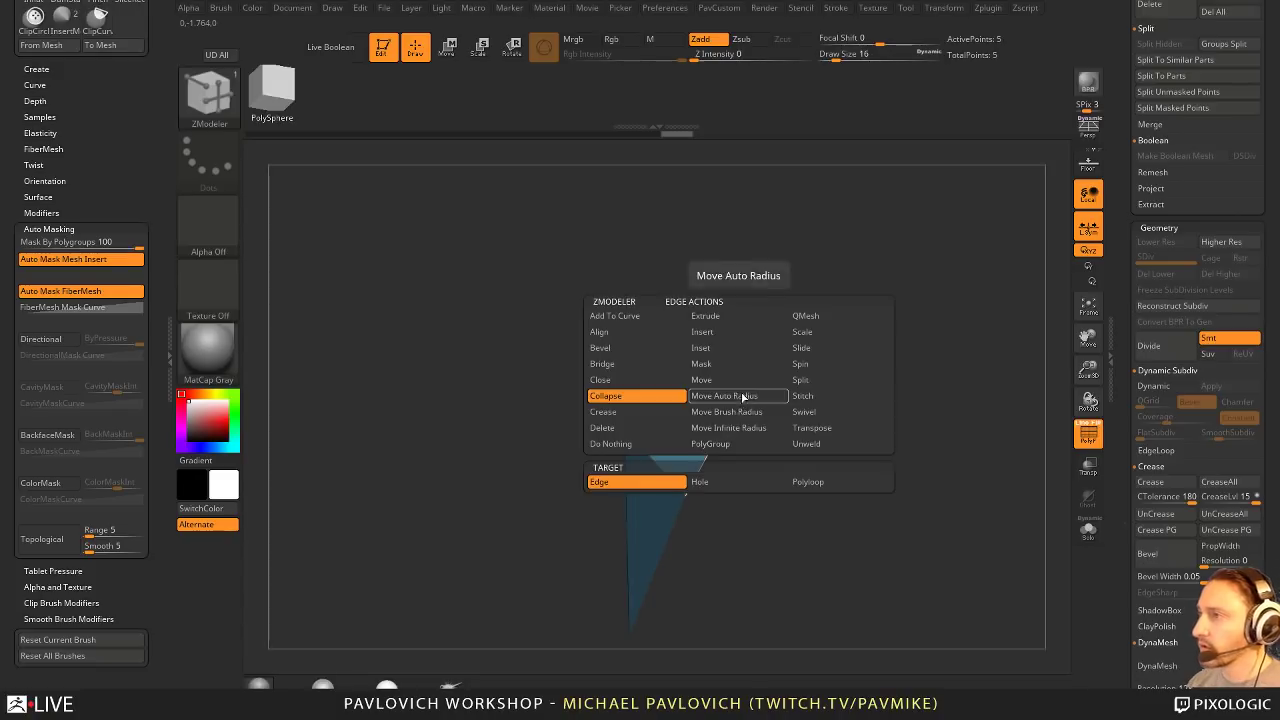
pyautogui.click(622, 364)
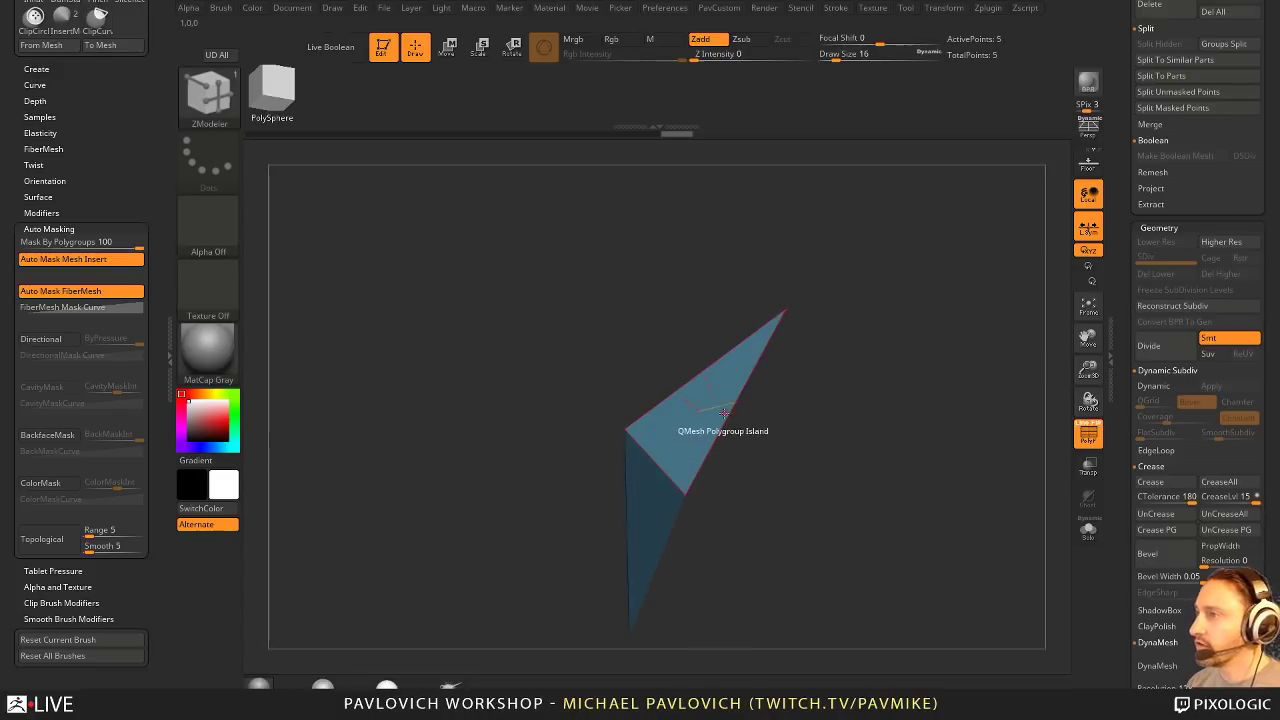
pyautogui.moveTo(864, 410); pyautogui.dragTo(807, 384)
pyautogui.moveTo(918, 307); pyautogui.dragTo(806, 416)
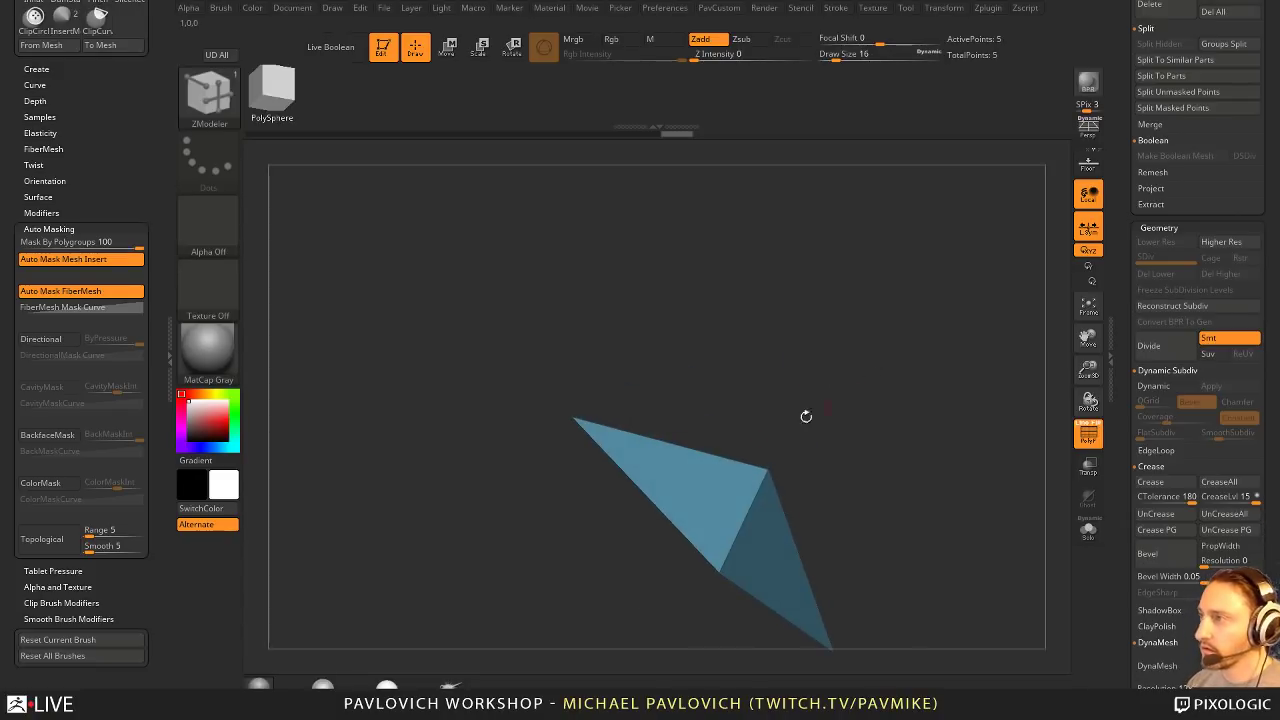
# Step: Turn on double-sided display for the diamond and inspect it from several angles
pyautogui.press('2')
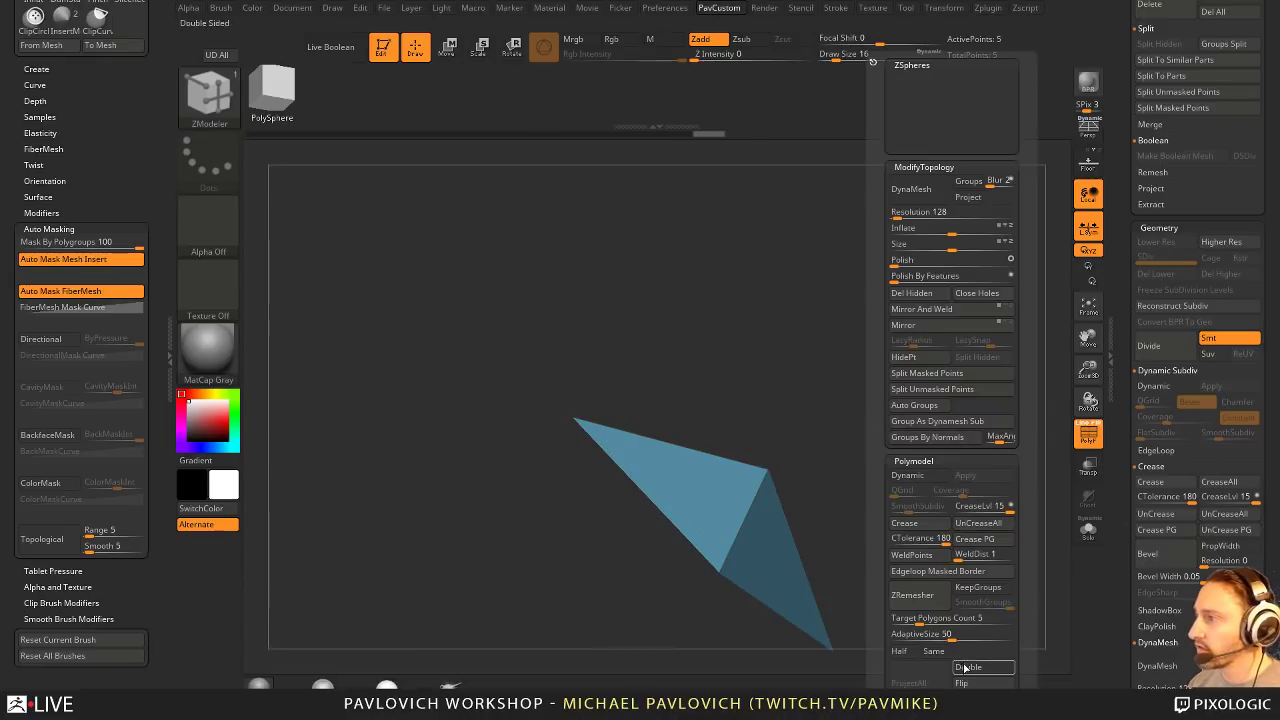
pyautogui.click(965, 667)
pyautogui.moveTo(905, 365); pyautogui.dragTo(850, 315)
pyautogui.moveTo(761, 480); pyautogui.dragTo(897, 359)
pyautogui.moveTo(743, 374); pyautogui.dragTo(888, 390)
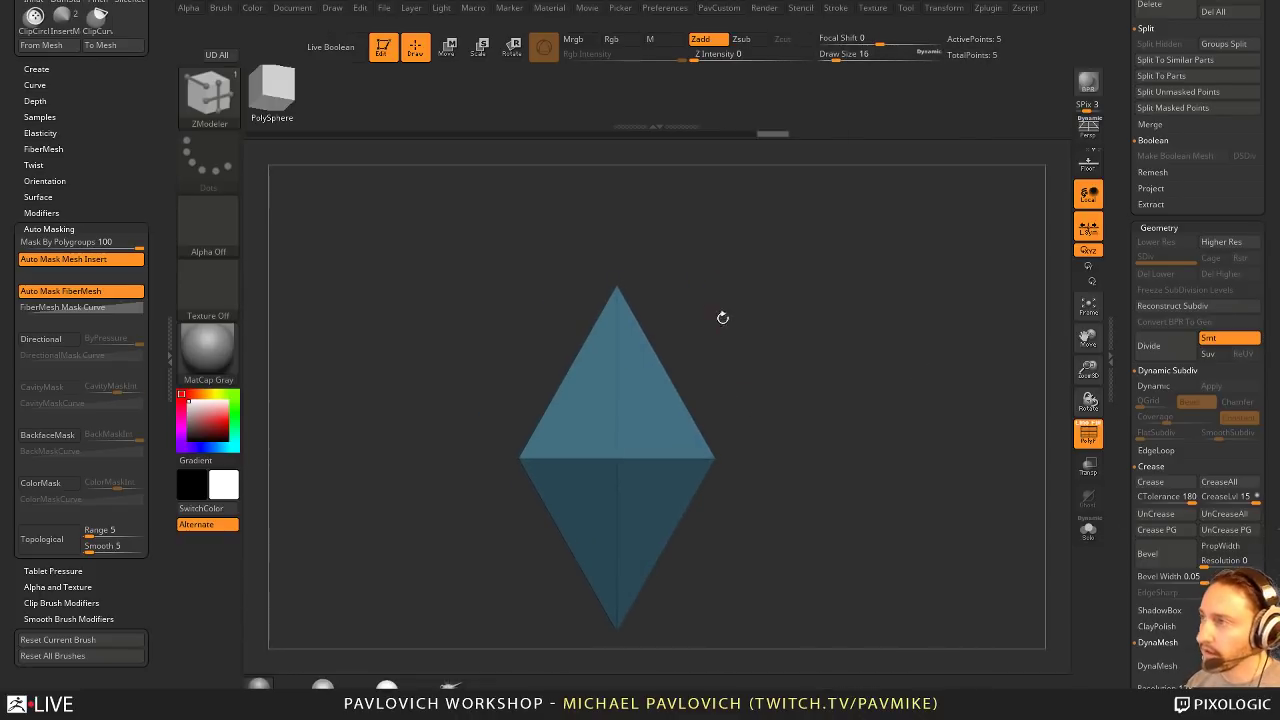
# Step: Cap the diamond's open back with new faces
pyautogui.moveTo(723, 318); pyautogui.dragTo(880, 372)
pyautogui.press('space')
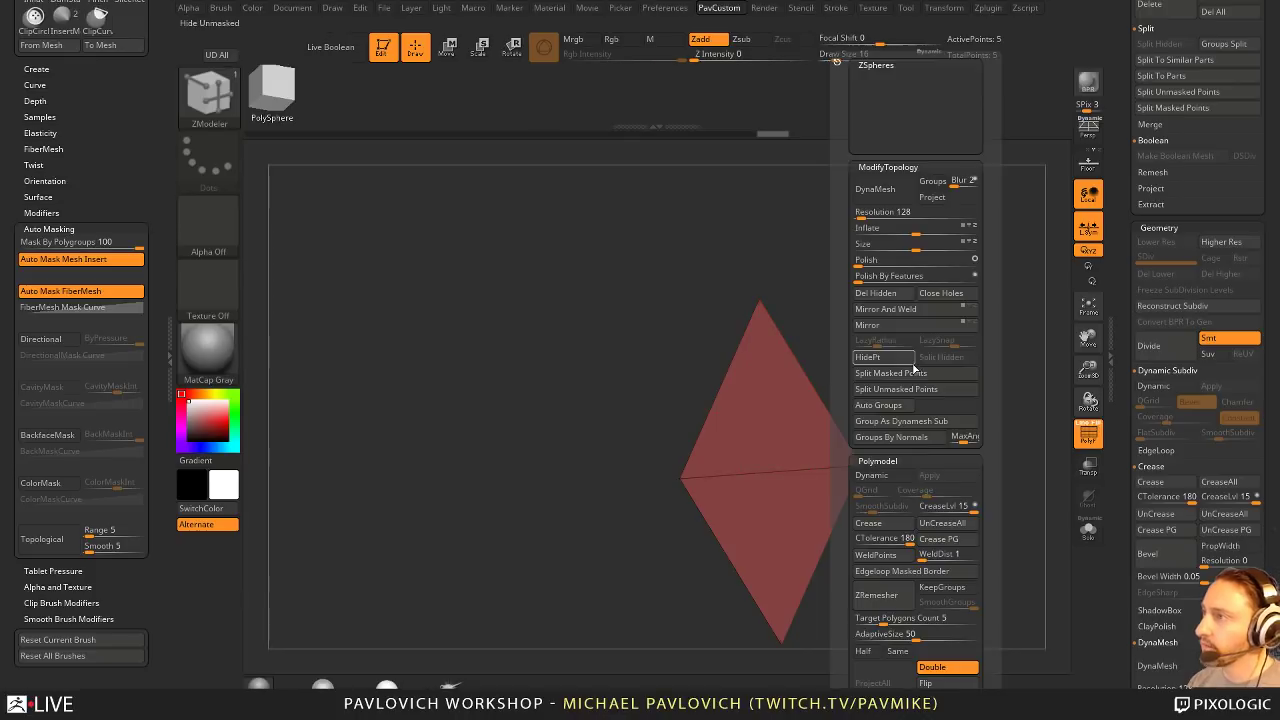
pyautogui.press('space')
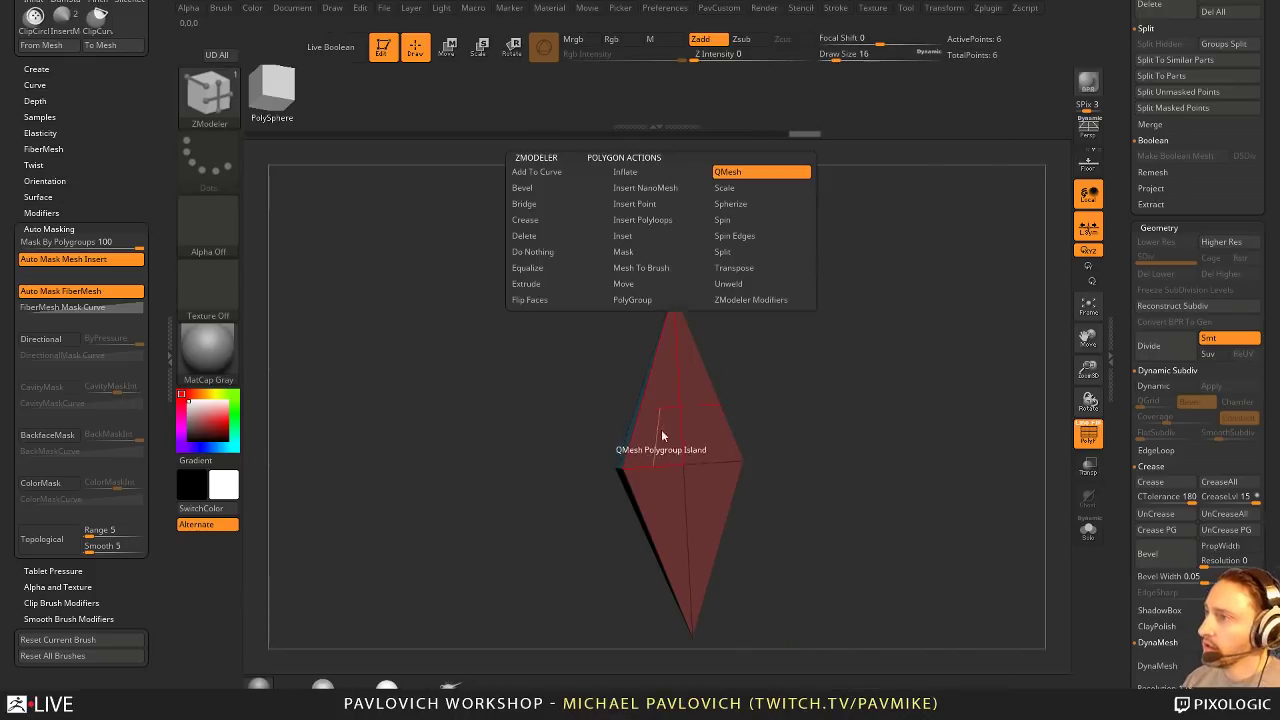
pyautogui.click(784, 347)
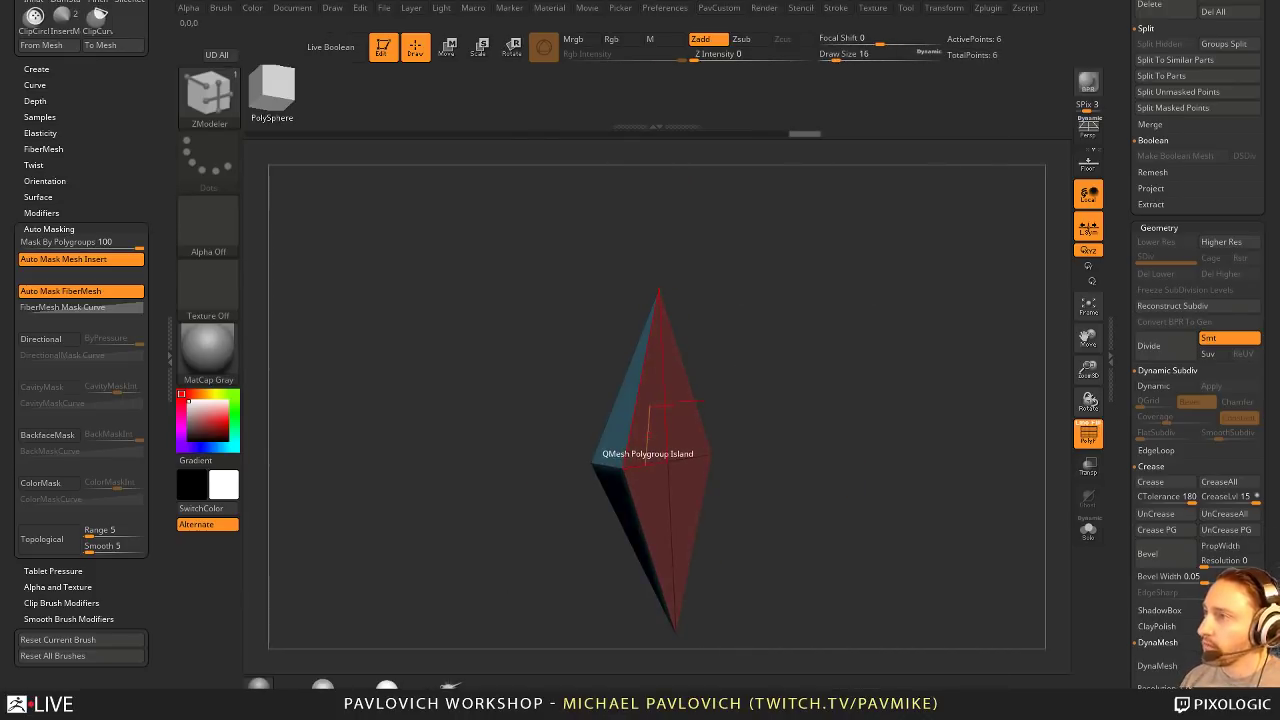
pyautogui.moveTo(650, 432); pyautogui.dragTo(667, 440)
pyautogui.hotkey('ctrl', 'z')
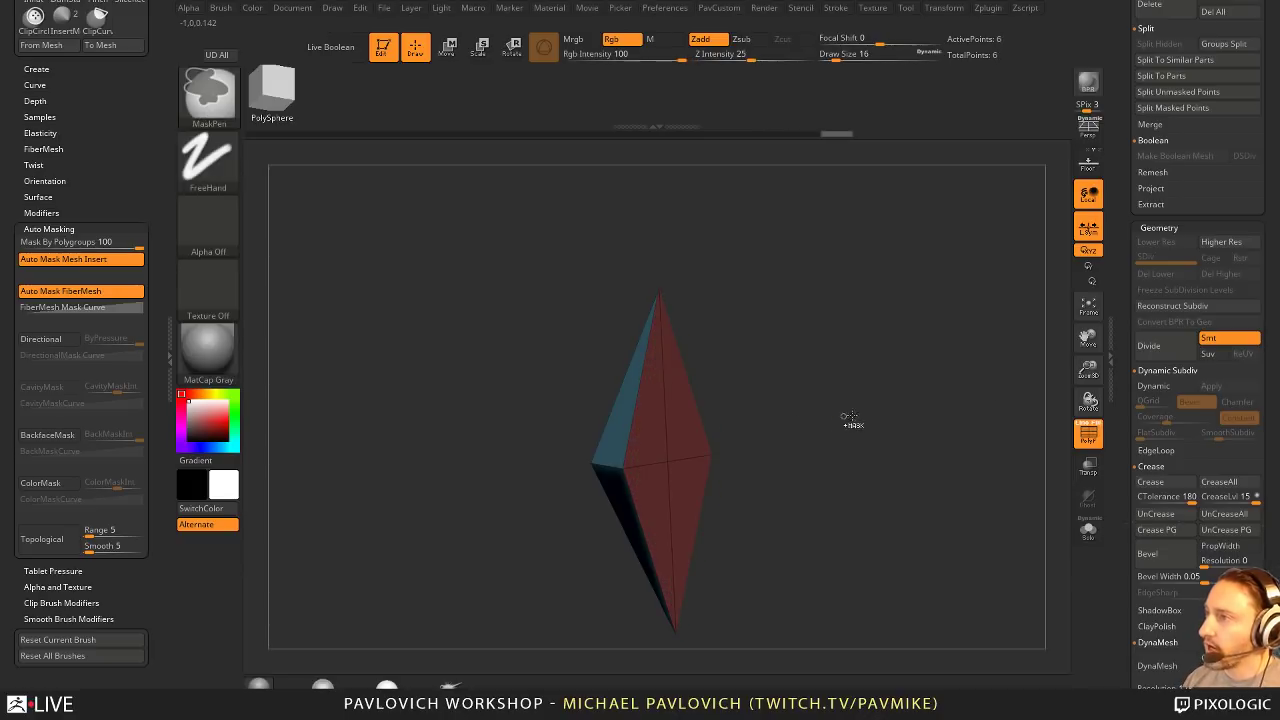
# Step: Duplicate the diamond subtool and keep only the front faceted polygroup on the copy
pyautogui.moveTo(1122, 399); pyautogui.dragTo(1107, 664)
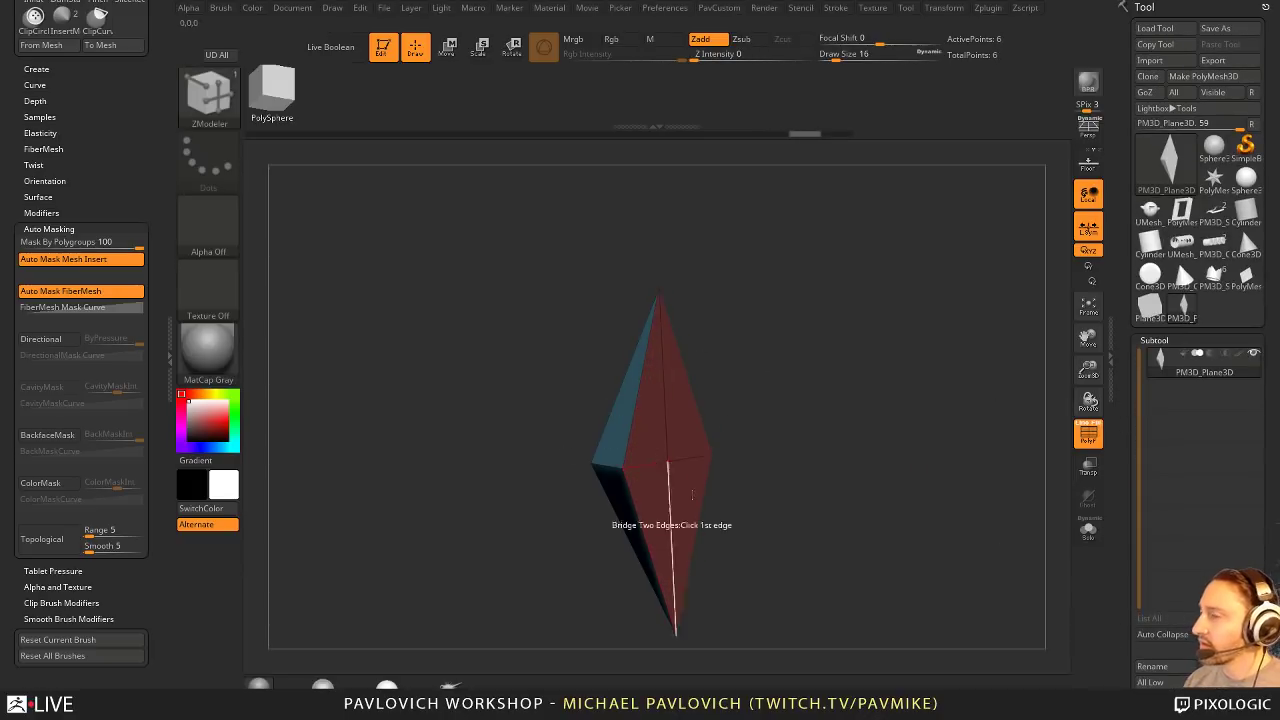
pyautogui.scroll(-3, 1176, 512)
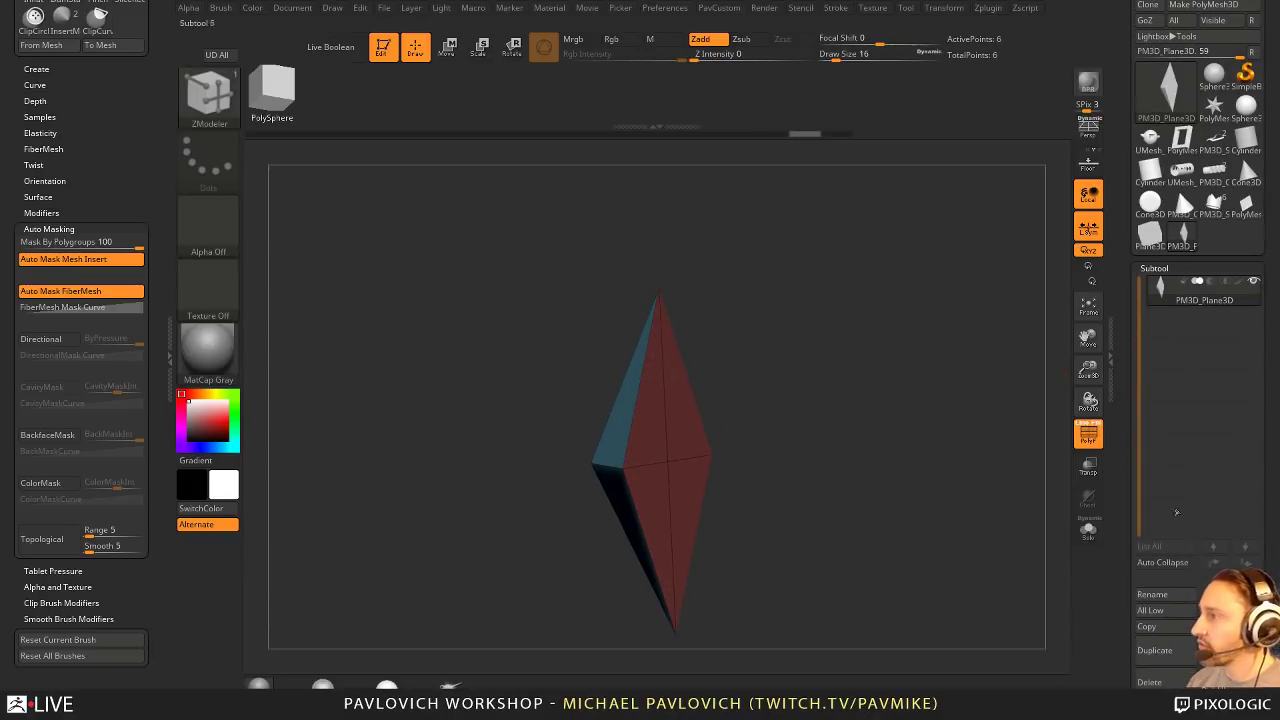
pyautogui.click(1170, 658)
pyautogui.keyDown('ctrl'); pyautogui.keyDown('shift'); pyautogui.click(679, 468); pyautogui.keyUp('shift'); pyautogui.keyUp('ctrl')
pyautogui.press('4')
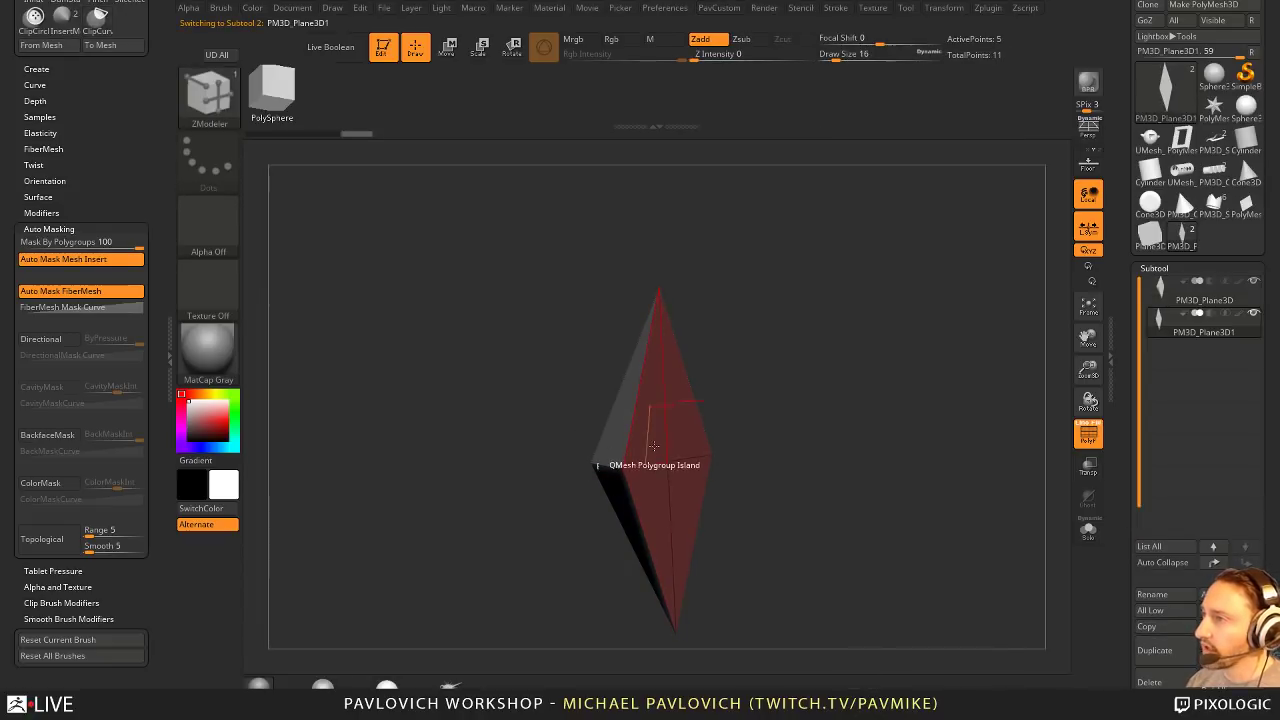
# Step: Thicken the copied faces with QMesh on the Polygroup Island target and extrude the sides outward into a frame around the diamond
pyautogui.press('space')
pyautogui.moveTo(648, 435); pyautogui.dragTo(663, 432)
pyautogui.keyDown('ctrl'); pyautogui.moveTo(663, 432); pyautogui.dragTo(646, 408, button='right'); pyautogui.keyUp('ctrl')
pyautogui.press('space')
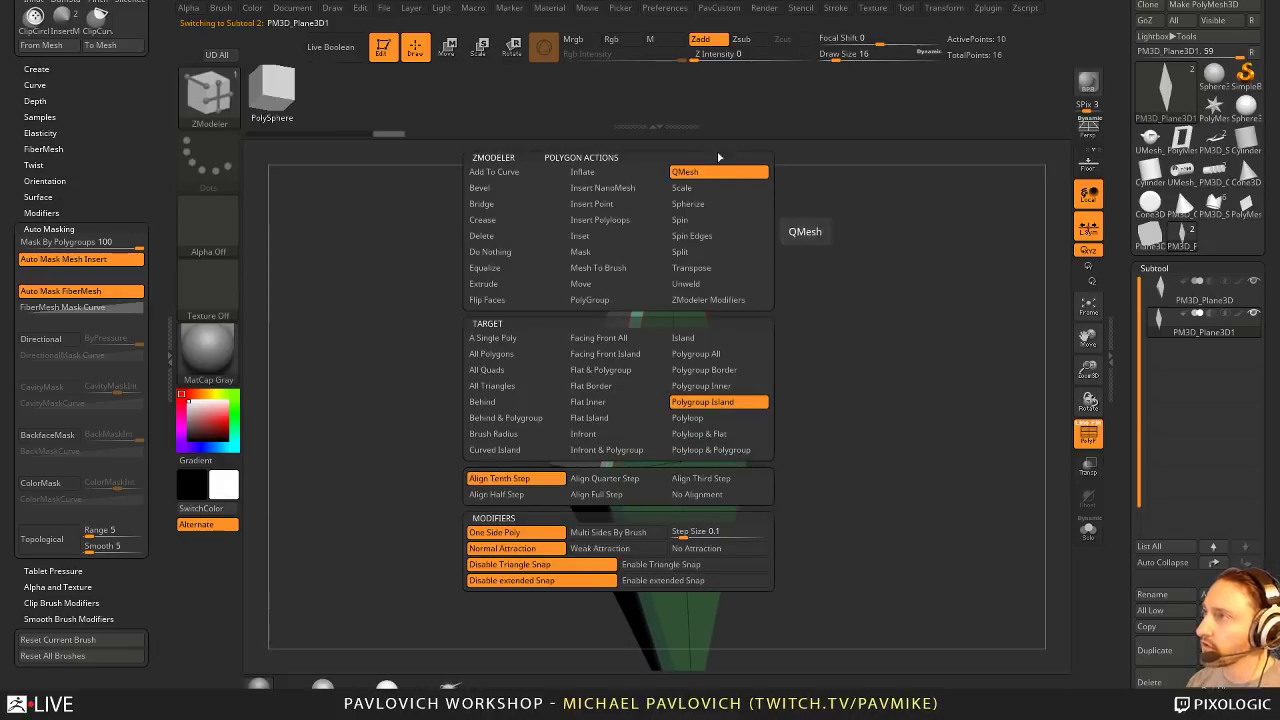
pyautogui.moveTo(616, 402); pyautogui.dragTo(580, 393)
pyautogui.moveTo(816, 352); pyautogui.dragTo(782, 348)
# Step: Insert multiple edge loops along the diamond's frame using the ZModeler Insert edge action with the Multiple EdgeLoops target
pyautogui.press('space')
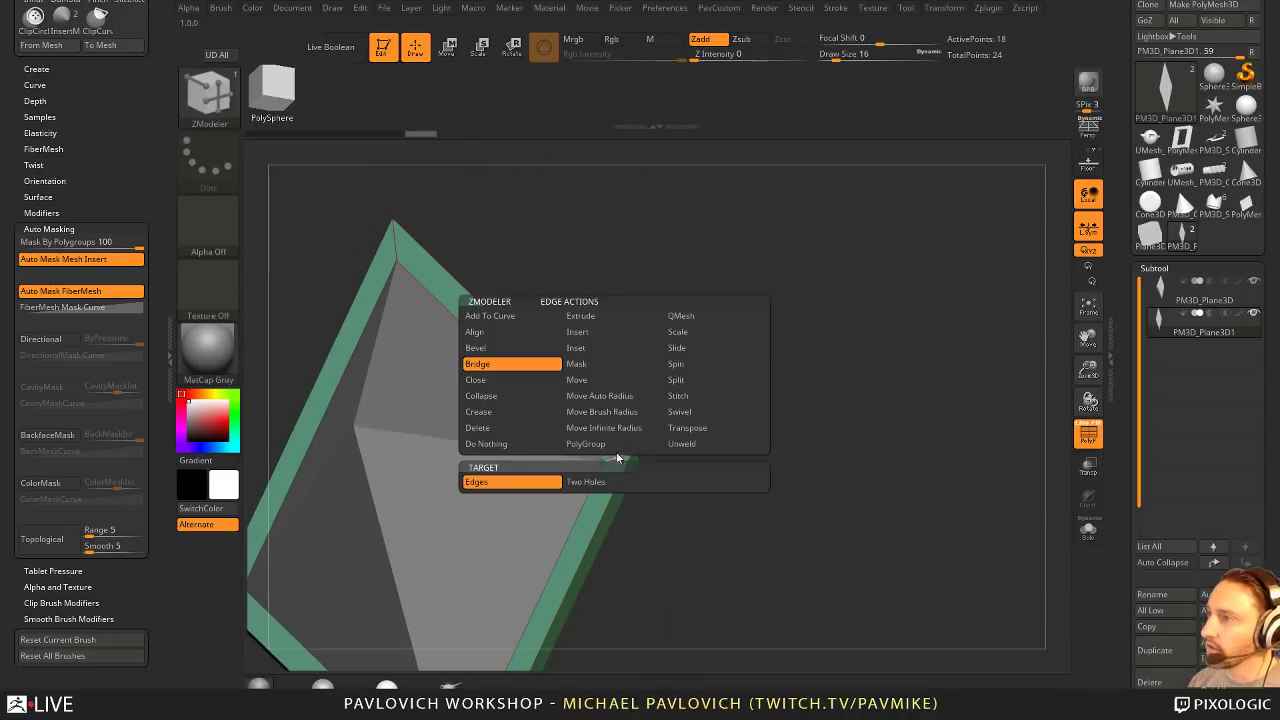
pyautogui.click(600, 334)
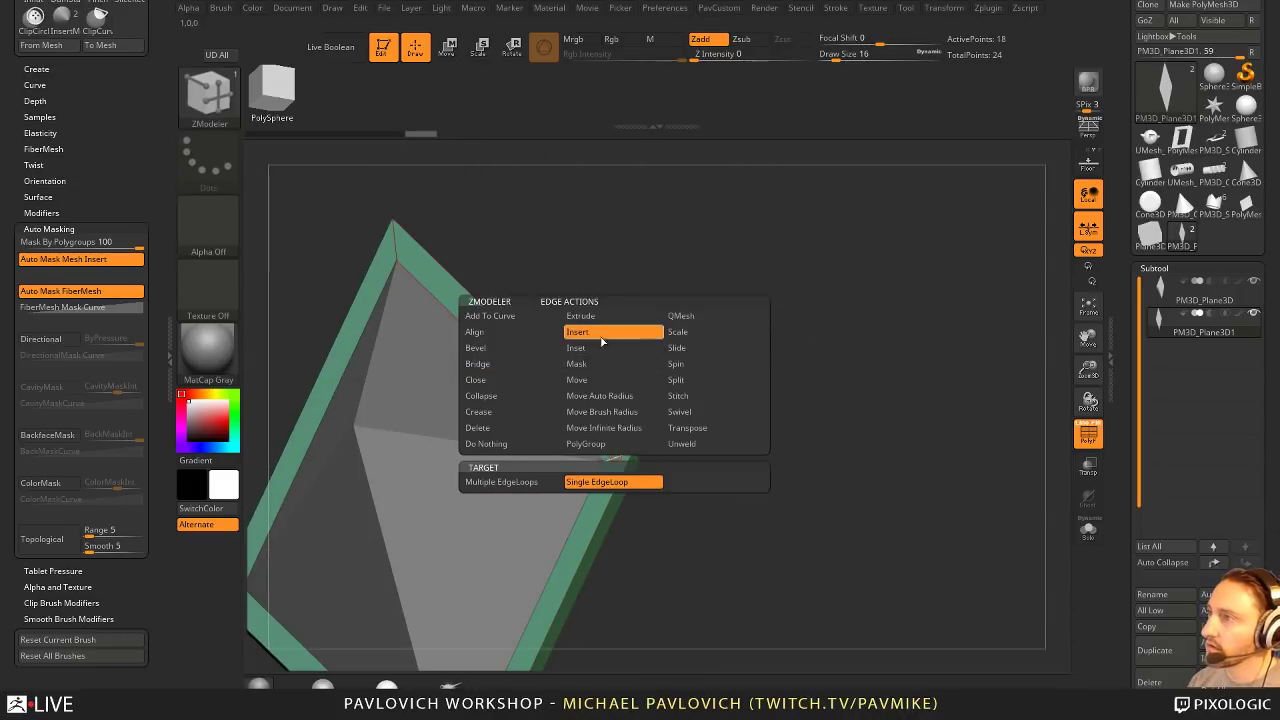
pyautogui.click(533, 483)
pyautogui.moveTo(800, 430); pyautogui.dragTo(769, 393)
pyautogui.click(613, 451)
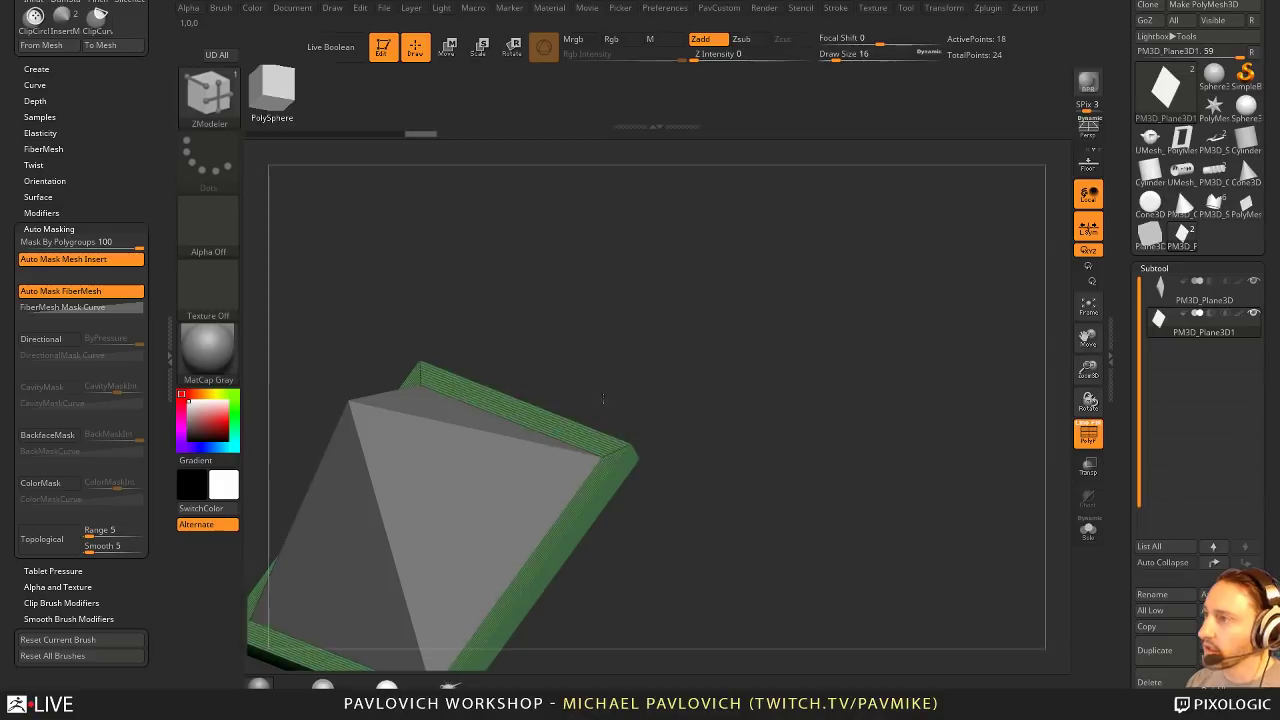
pyautogui.moveTo(727, 465); pyautogui.dragTo(866, 380)
pyautogui.moveTo(700, 470); pyautogui.dragTo(779, 459)
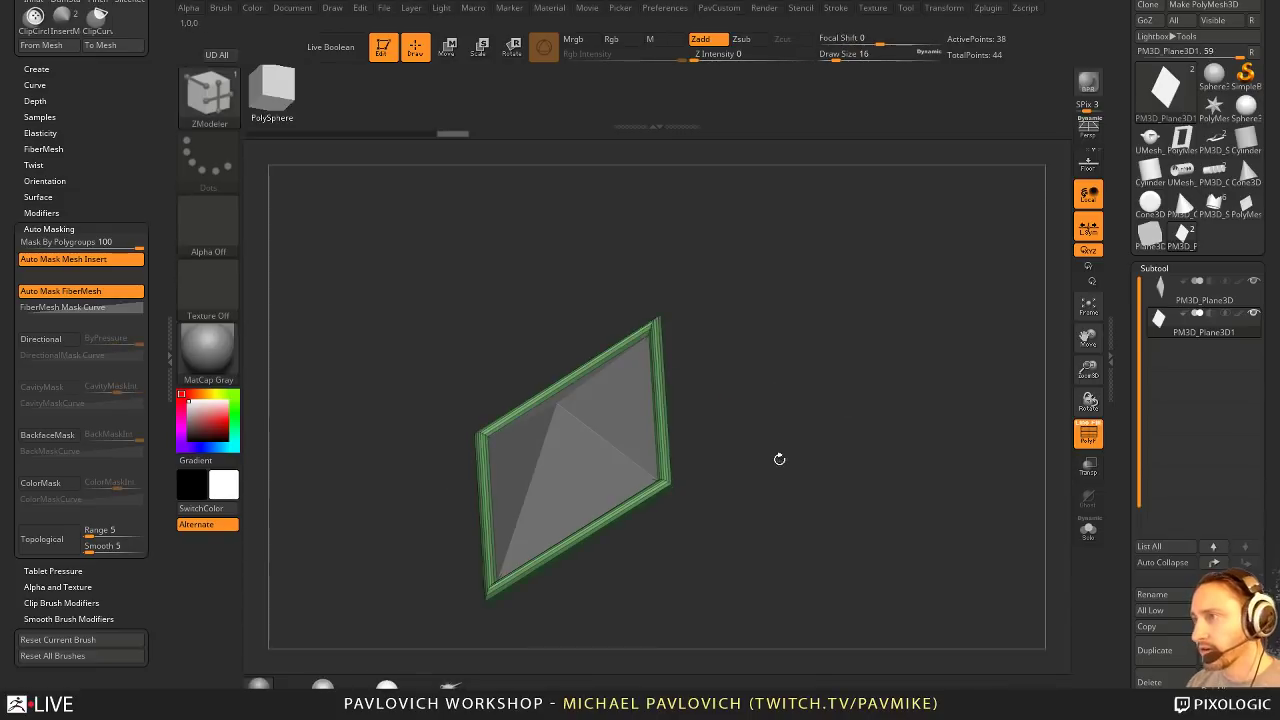
# Step: Select the original diamond subtool and merge it with the frame subtool
pyautogui.hotkey('alt', 'Up')
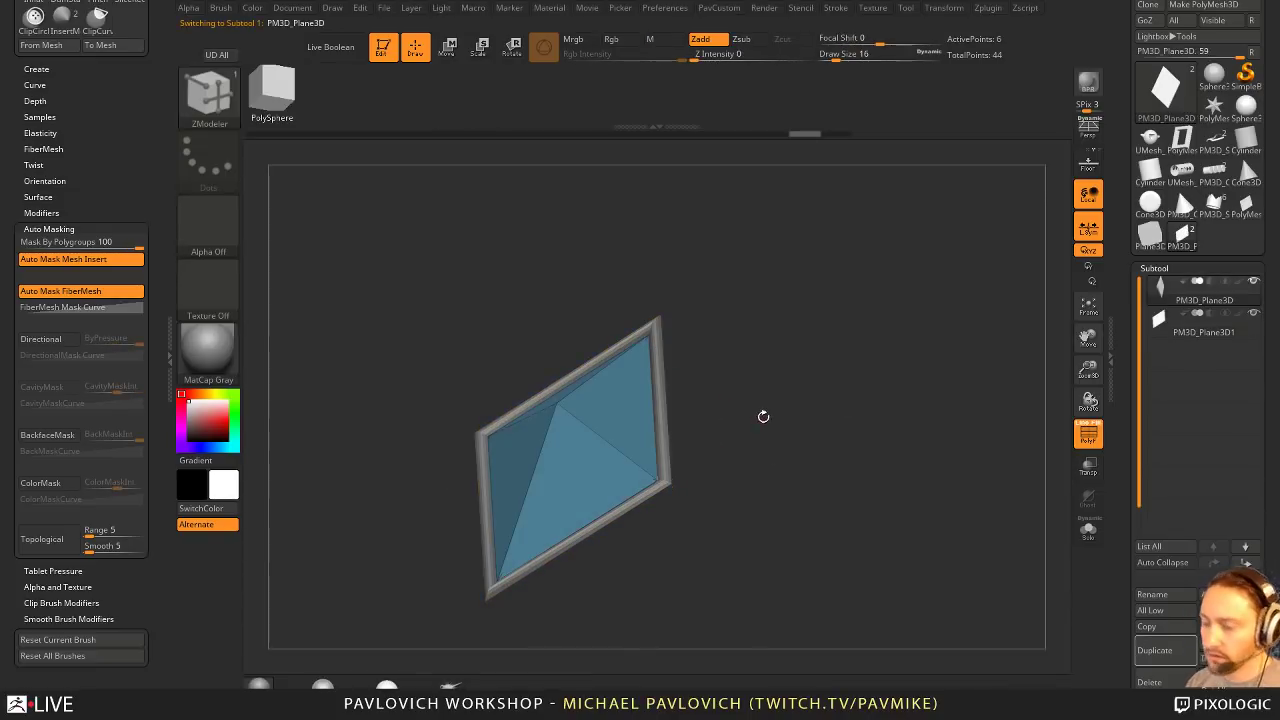
pyautogui.moveTo(779, 418)
pyautogui.mouseDown()
pyautogui.moveTo(787, 449)
pyautogui.moveTo(823, 426)
pyautogui.moveTo(840, 378)
pyautogui.mouseUp()
pyautogui.hotkey('ctrl', 'e')
pyautogui.click(816, 461)
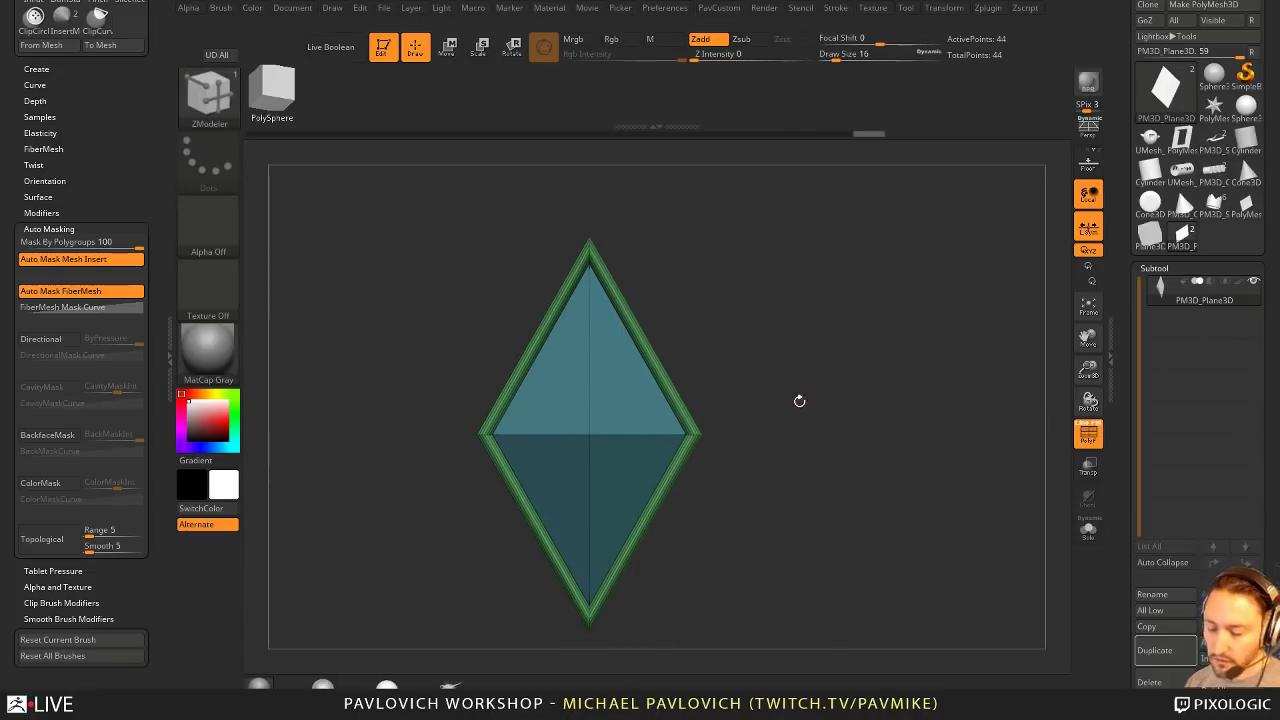
# Step: Create a new InsertMesh brush from the merged framed diamond
pyautogui.press('b')
pyautogui.click(430, 689)
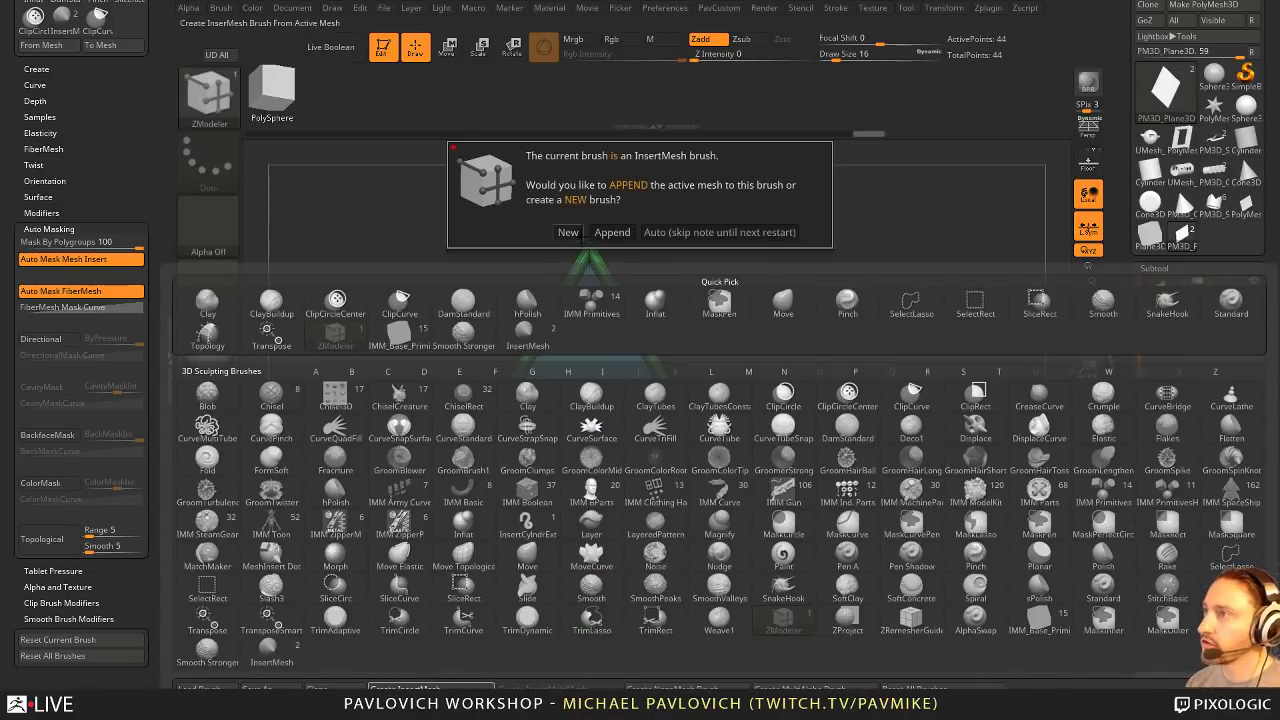
pyautogui.click(568, 232)
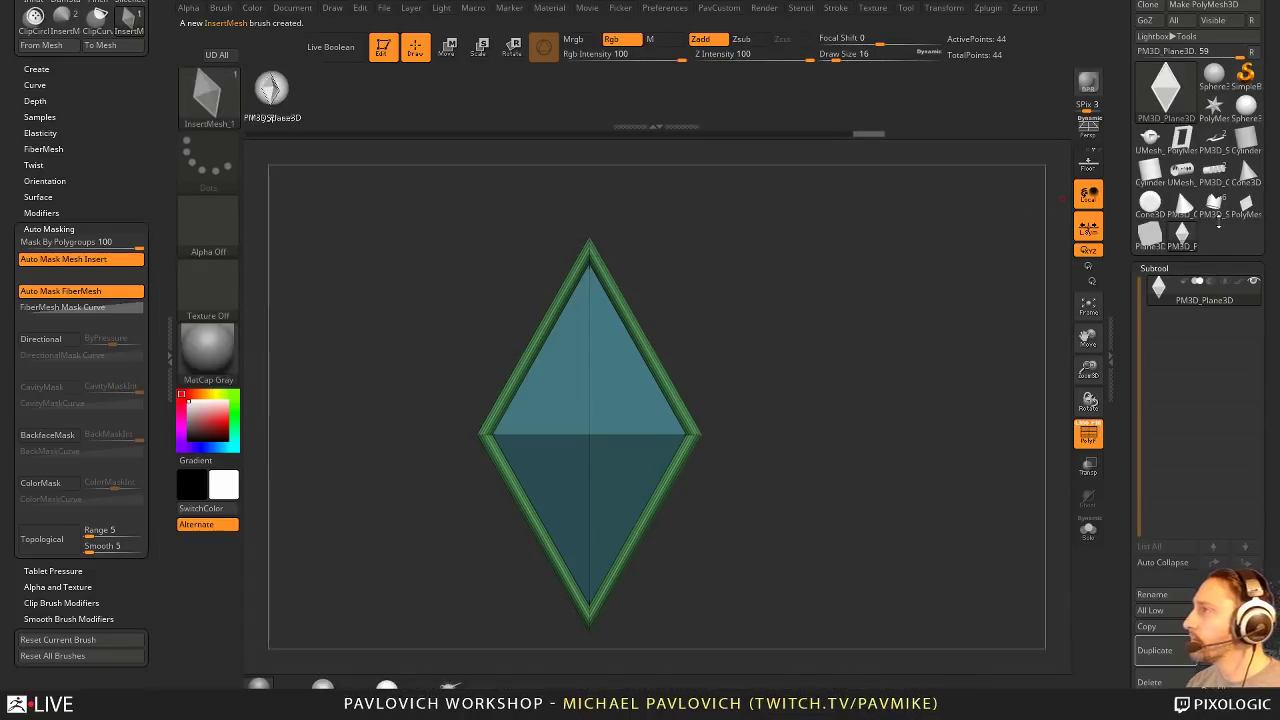
# Step: Switch to the crowned ghost model and turn off its polyframe display
pyautogui.click(1215, 208)
pyautogui.keyDown('alt'); pyautogui.moveTo(829, 350); pyautogui.dragTo(956, 522); pyautogui.keyUp('alt')
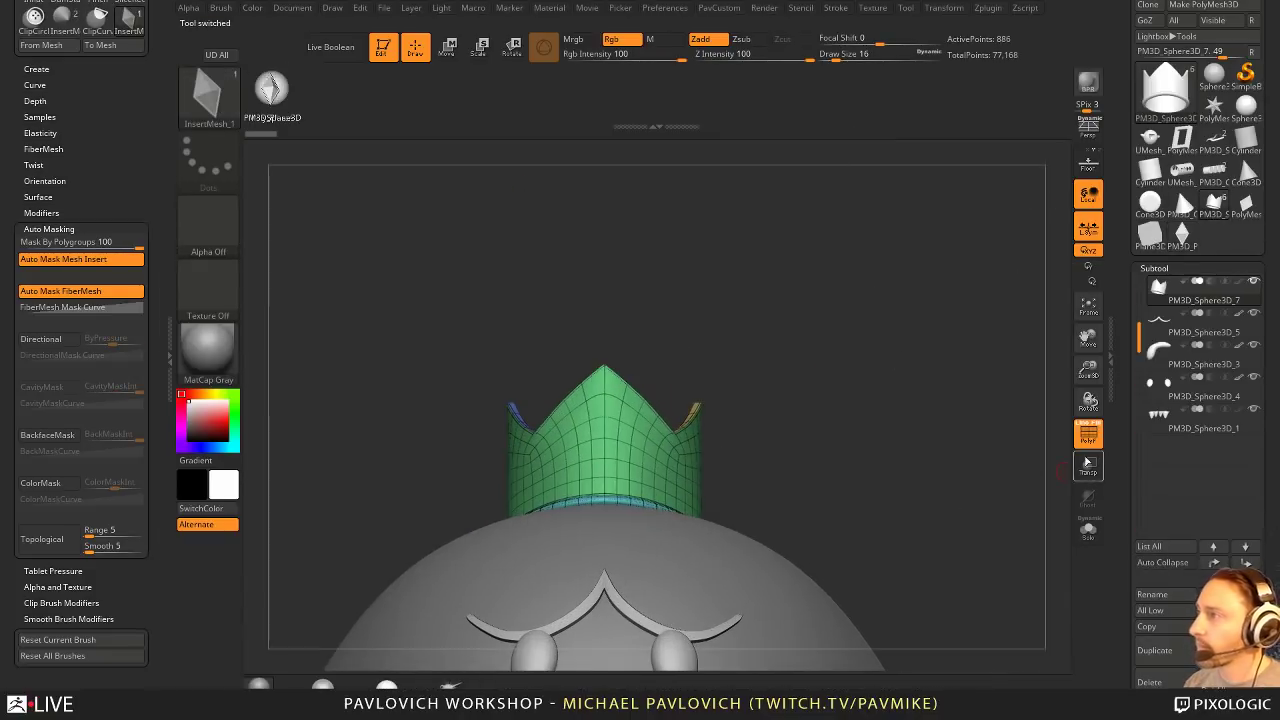
pyautogui.click(1088, 434)
pyautogui.press('f')
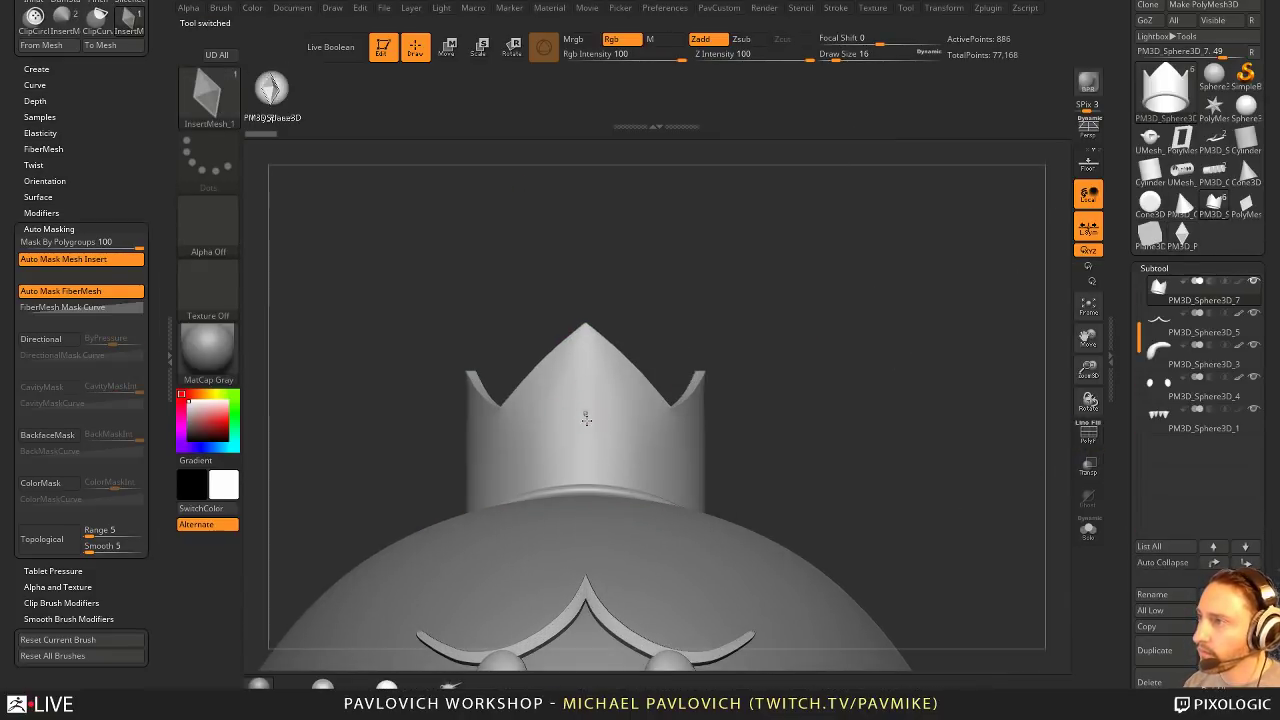
# Step: Insert the diamond gem on the crown's front point and split the unmasked points into a separate subtool
pyautogui.moveTo(589, 466); pyautogui.dragTo(592, 466)
pyautogui.press('space')
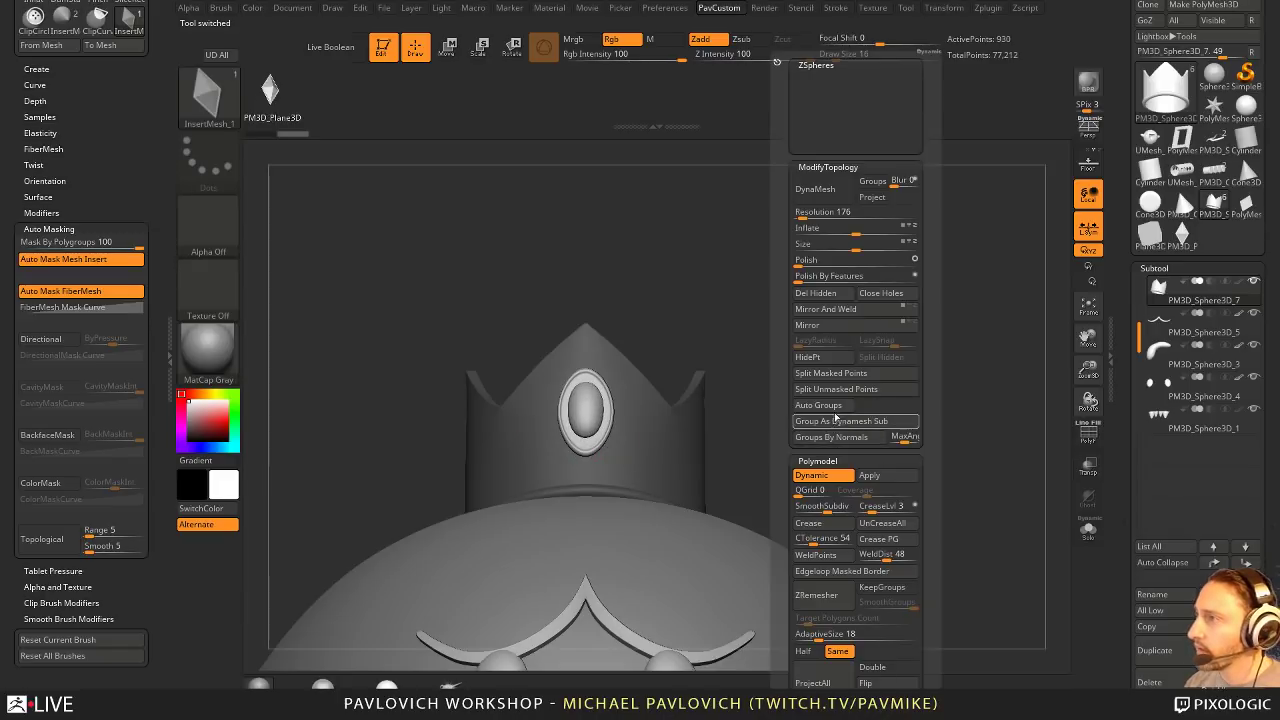
pyautogui.click(846, 388)
pyautogui.moveTo(854, 377); pyautogui.dragTo(846, 371)
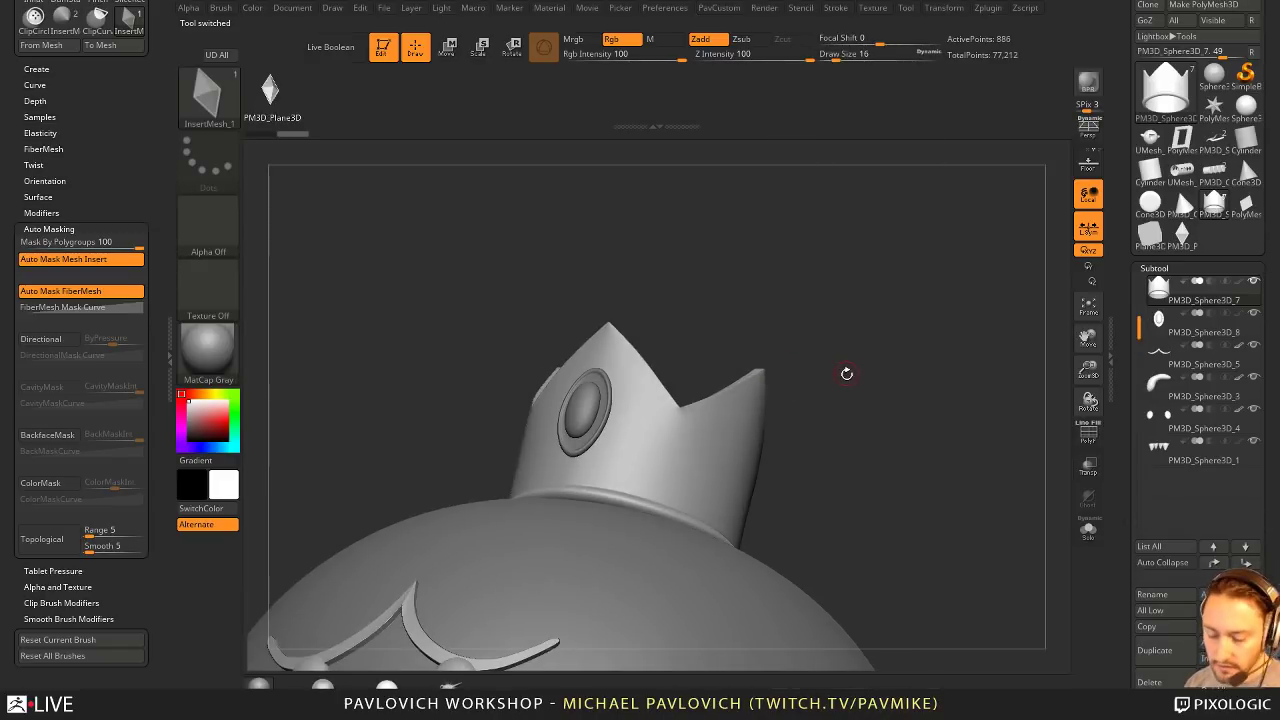
# Step: Select the new gem subtool and turn off its dynamic subdivision so the facets stay sharp
pyautogui.press('shift')
pyautogui.click(1194, 334)
pyautogui.hotkey('shift', 'd')
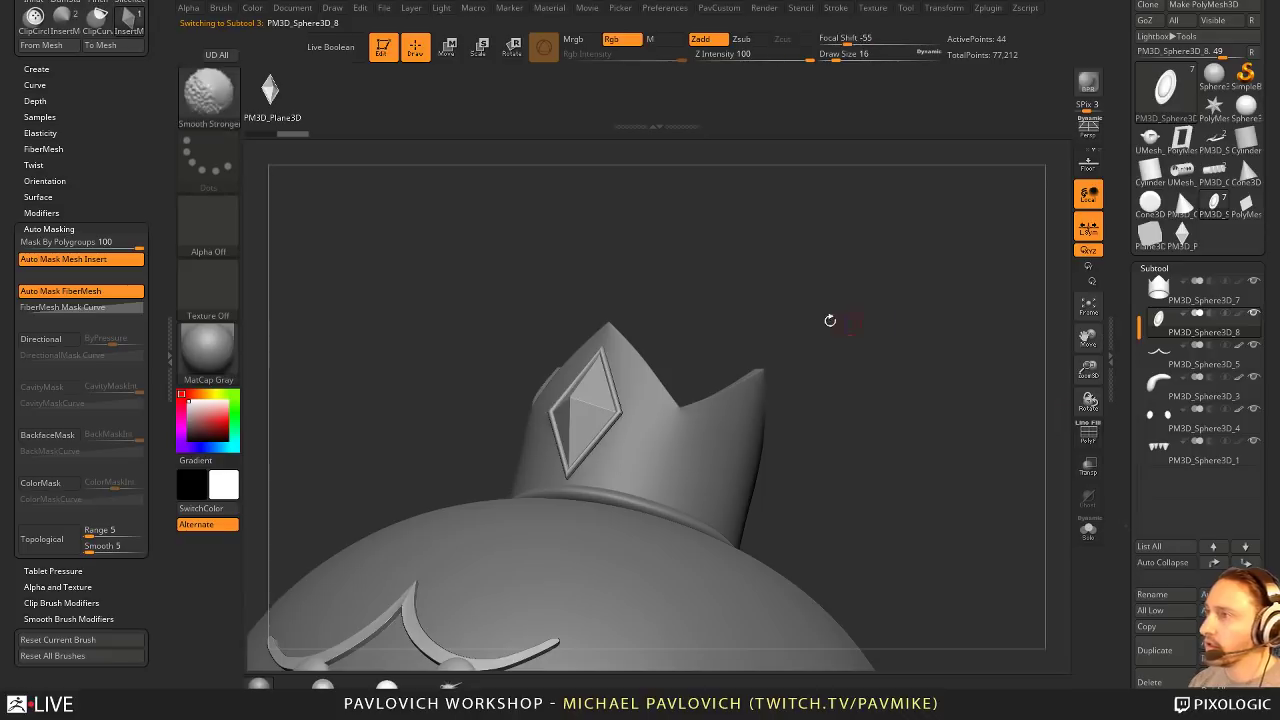
# Step: Scale the gem down uniformly to about 0.79 with the gizmo
pyautogui.moveTo(829, 320); pyautogui.dragTo(853, 311)
pyautogui.press('w')
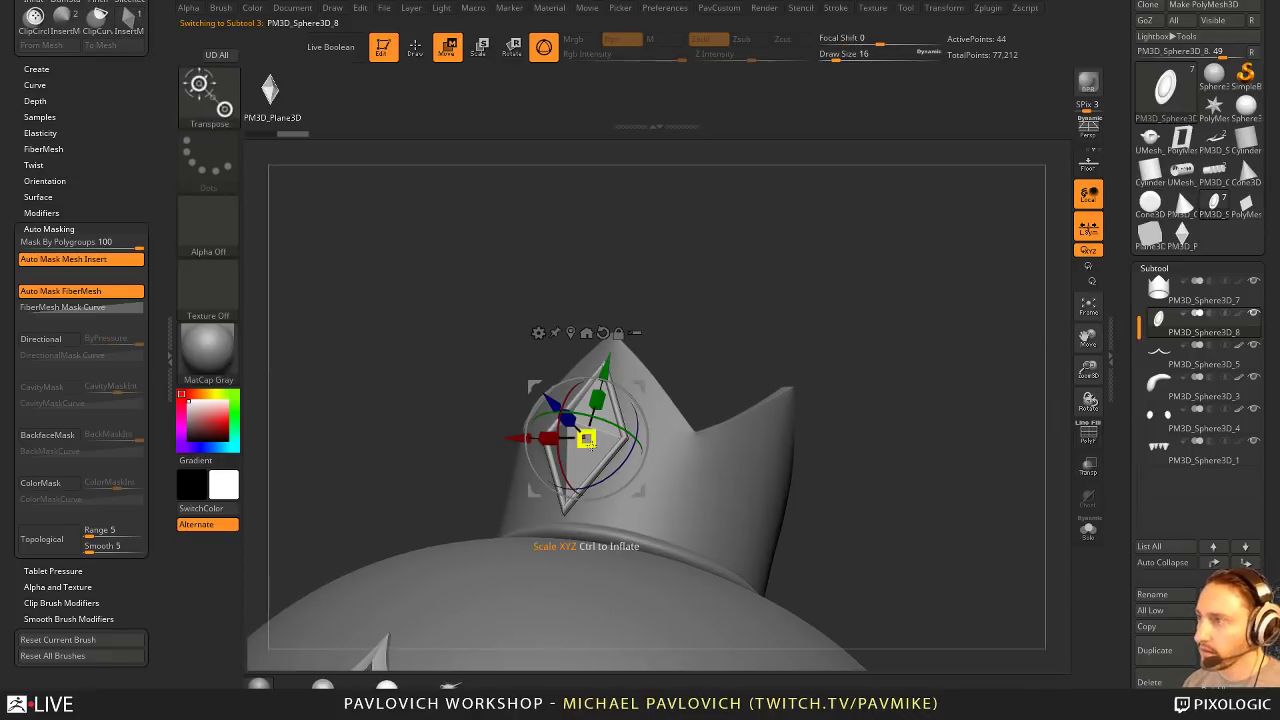
pyautogui.moveTo(588, 440); pyautogui.dragTo(584, 444)
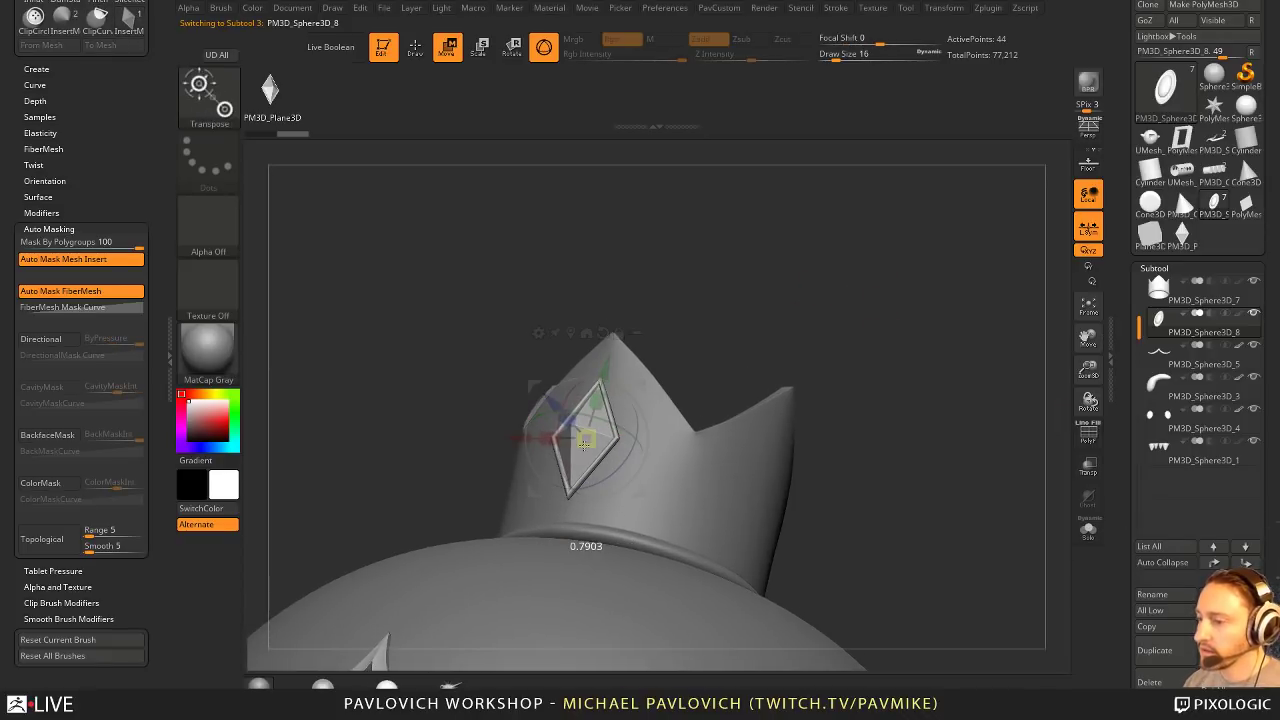
# Step: Add a Bend Arc deformer to the gem and bend it slightly to follow the crown's surface
pyautogui.moveTo(772, 297); pyautogui.dragTo(825, 412)
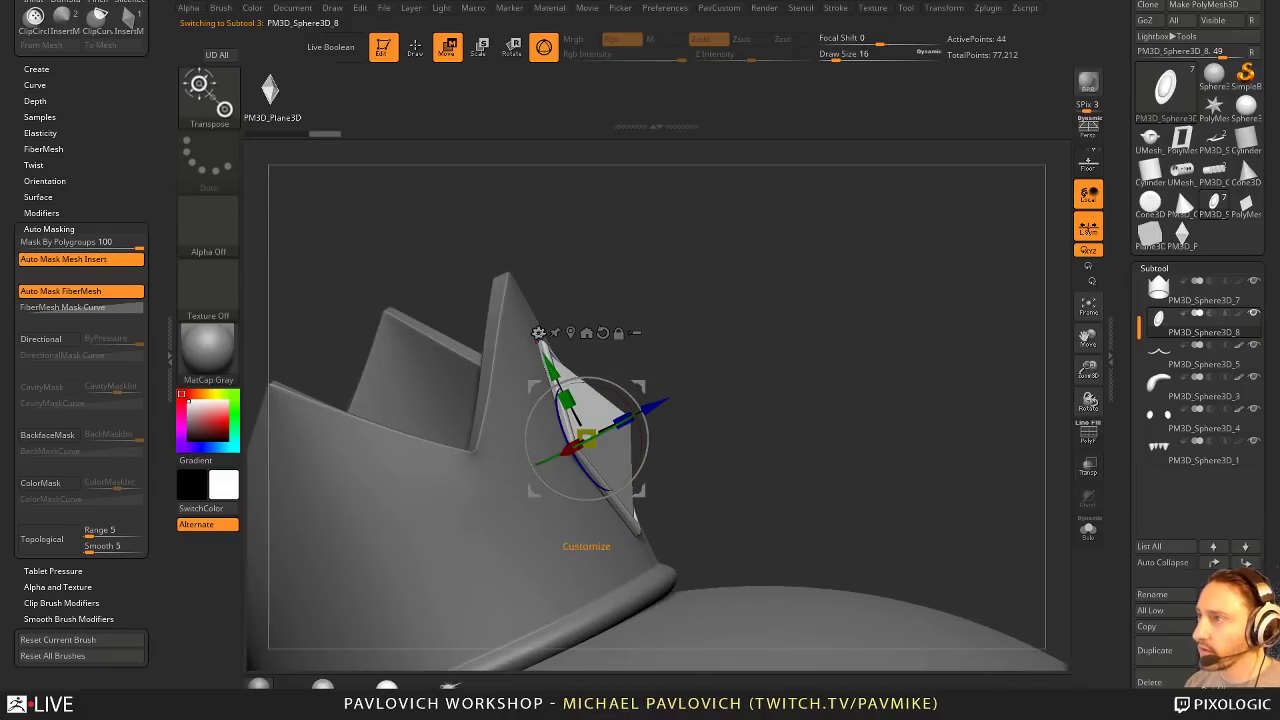
pyautogui.click(538, 332)
pyautogui.click(533, 367)
pyautogui.moveTo(717, 405); pyautogui.dragTo(787, 364)
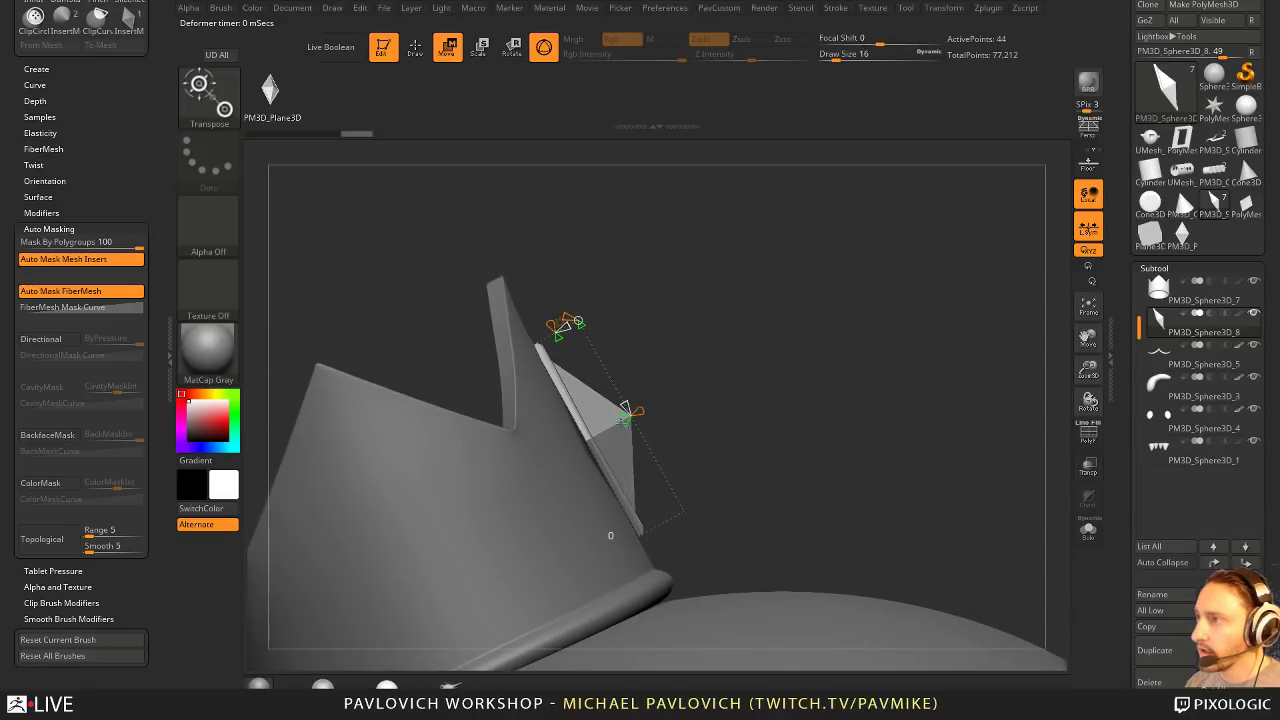
pyautogui.moveTo(623, 418); pyautogui.dragTo(612, 426)
pyautogui.hotkey('ctrl', 'z')
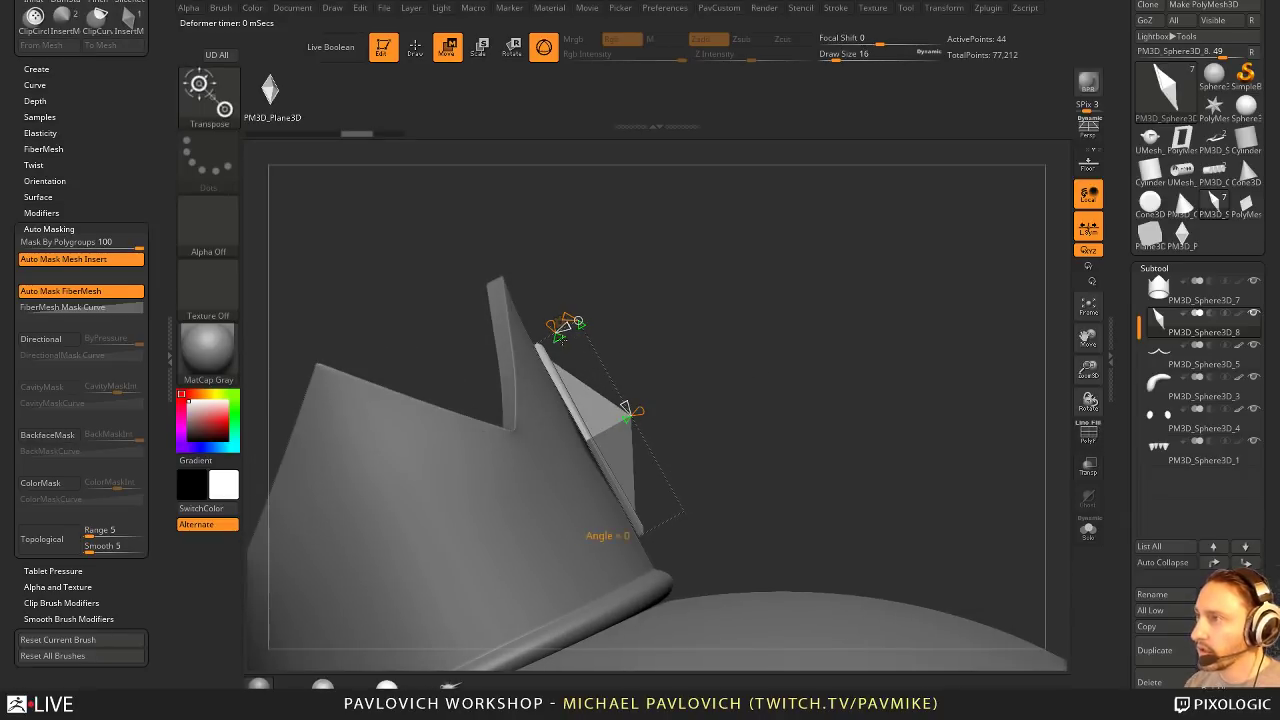
pyautogui.moveTo(675, 321)
pyautogui.mouseDown()
pyautogui.moveTo(738, 316)
pyautogui.moveTo(672, 316)
pyautogui.mouseUp()
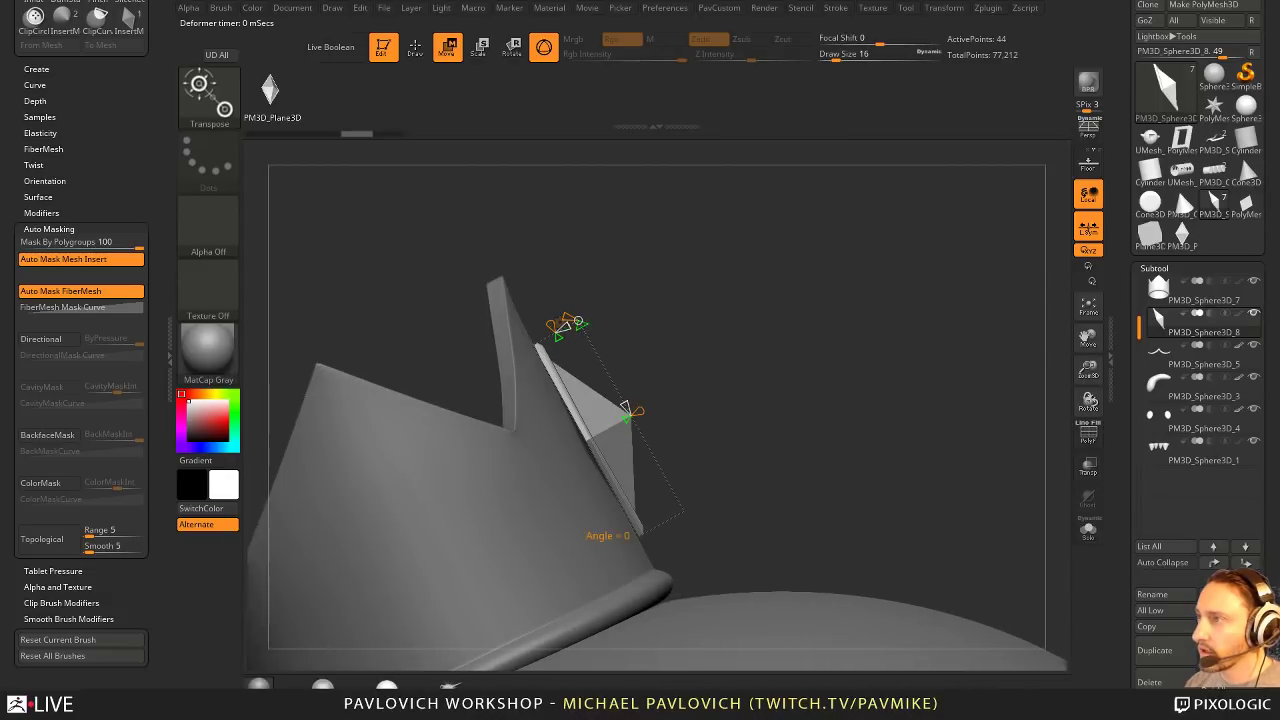
pyautogui.hotkey('ctrl', 'z')
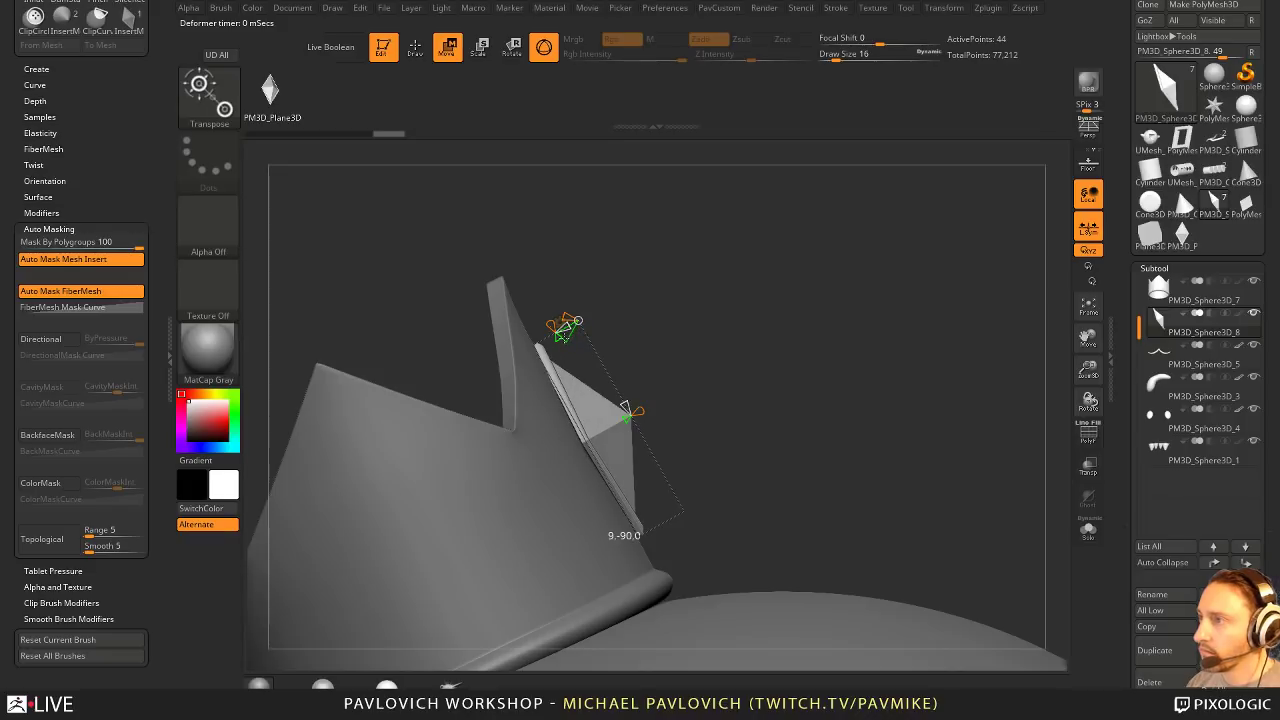
# Step: Leave the Bend Arc deformer and widen the gem along X to about 1.19
pyautogui.press('q')
pyautogui.moveTo(751, 306)
pyautogui.mouseDown()
pyautogui.moveTo(820, 335)
pyautogui.moveTo(880, 337)
pyautogui.moveTo(880, 365)
pyautogui.mouseUp()
pyautogui.press('w')
pyautogui.click(555, 299)
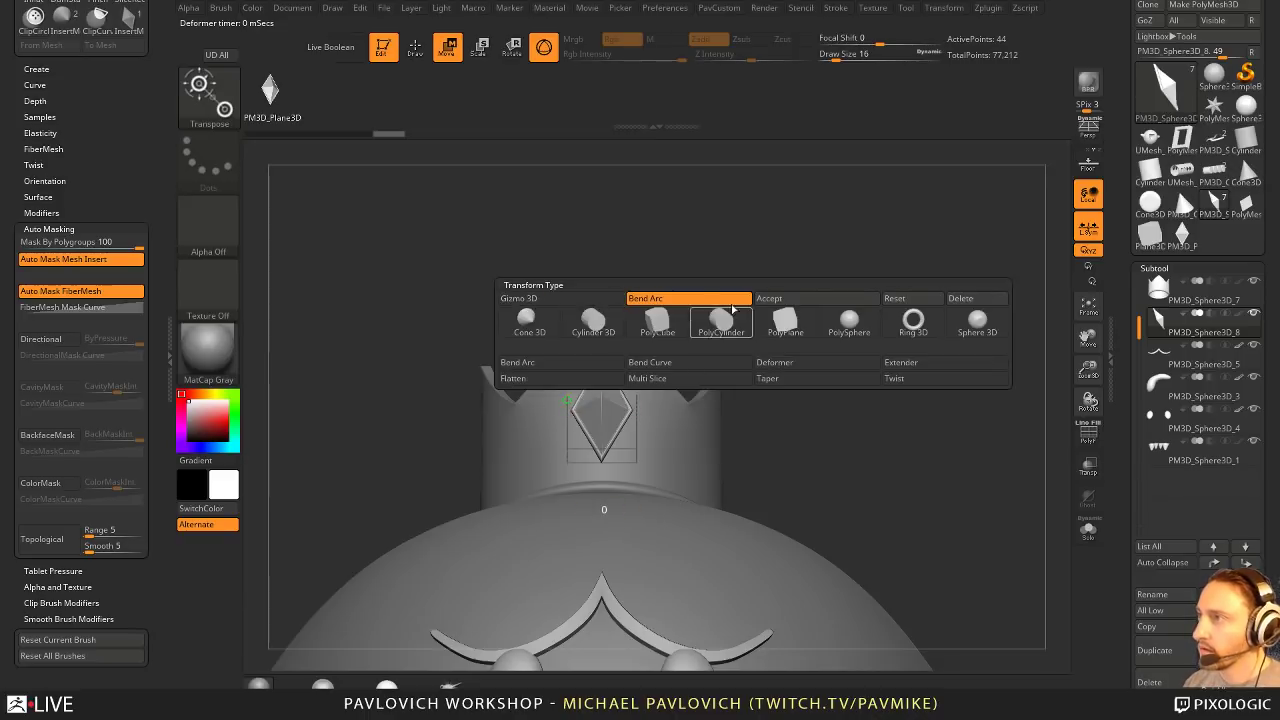
pyautogui.click(736, 299)
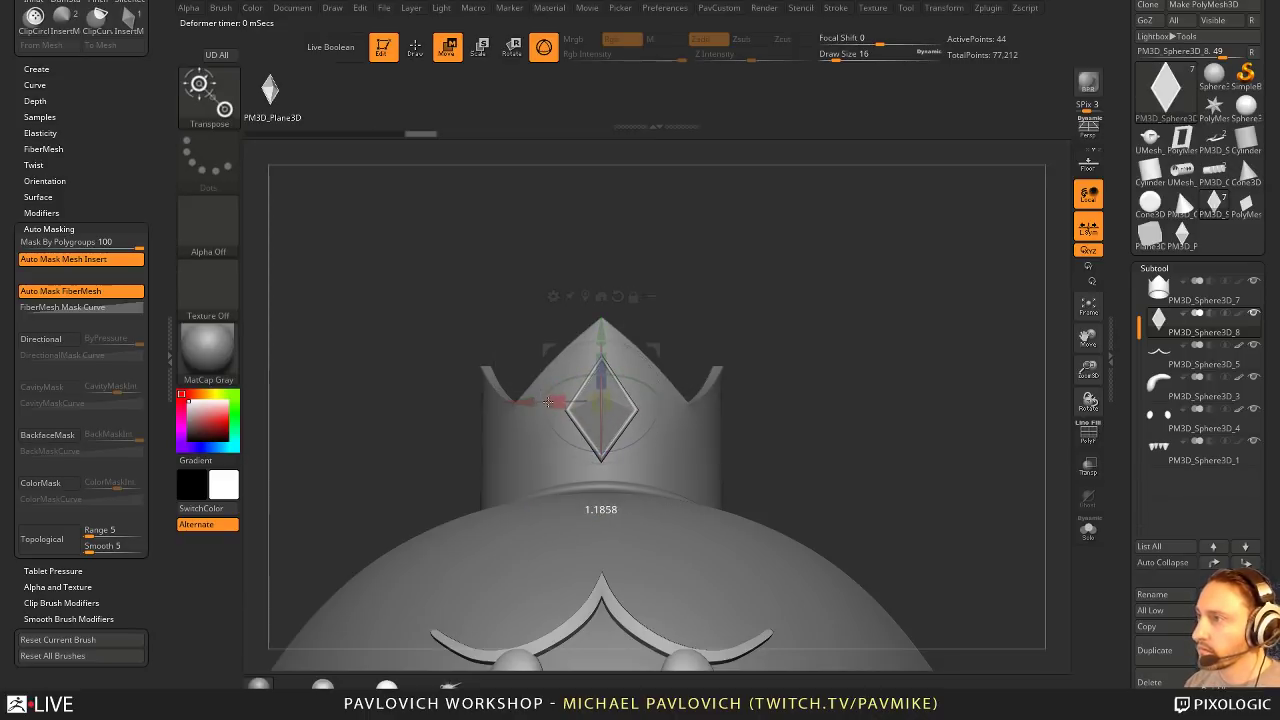
# Step: Duplicate the gem along X toward the side of the crown
pyautogui.press('q')
pyautogui.moveTo(900, 372)
pyautogui.keyDown('alt'); pyautogui.mouseDown()
pyautogui.moveTo(903, 326)
pyautogui.moveTo(829, 349)
pyautogui.moveTo(872, 372)
pyautogui.mouseUp(); pyautogui.keyUp('alt')
pyautogui.keyDown('alt'); pyautogui.moveTo(872, 372); pyautogui.dragTo(699, 328); pyautogui.keyUp('alt')
pyautogui.press('w')
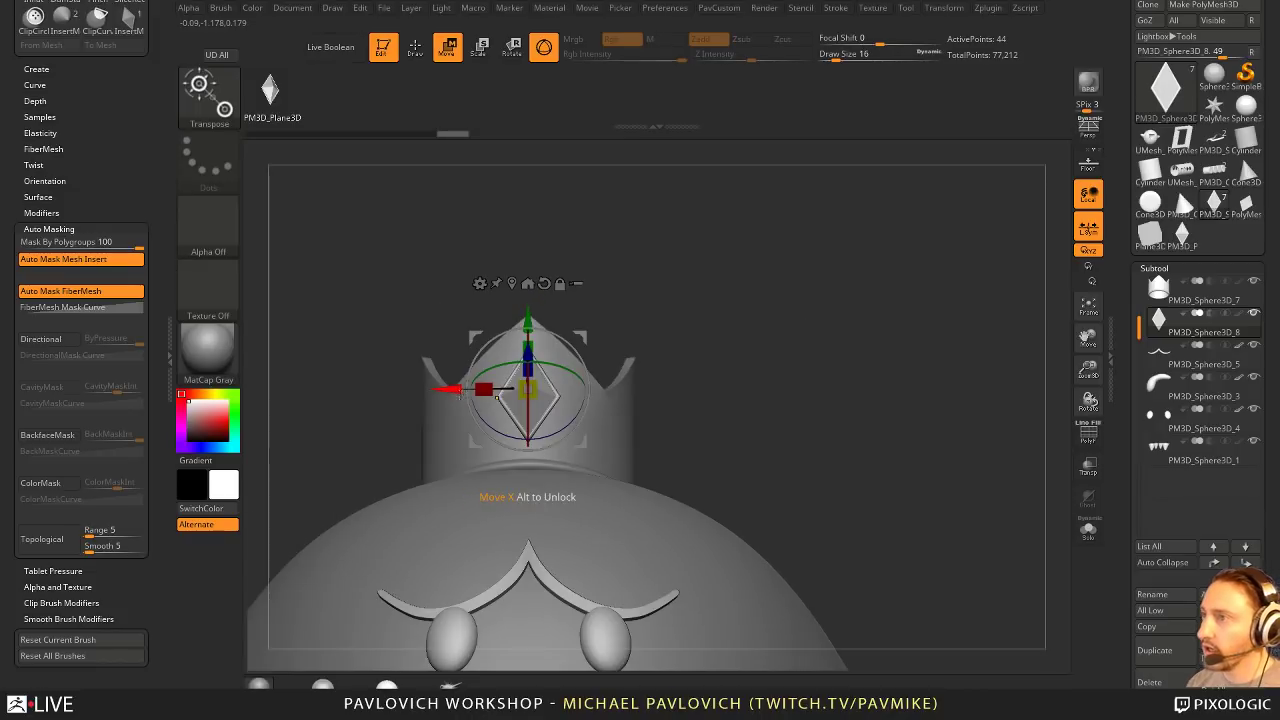
pyautogui.keyDown('ctrl'); pyautogui.moveTo(460, 391); pyautogui.dragTo(553, 391); pyautogui.keyUp('ctrl')
# Step: Rotate the copied gem to face the crown's side and move it outward onto the surface
pyautogui.moveTo(788, 382); pyautogui.dragTo(608, 383)
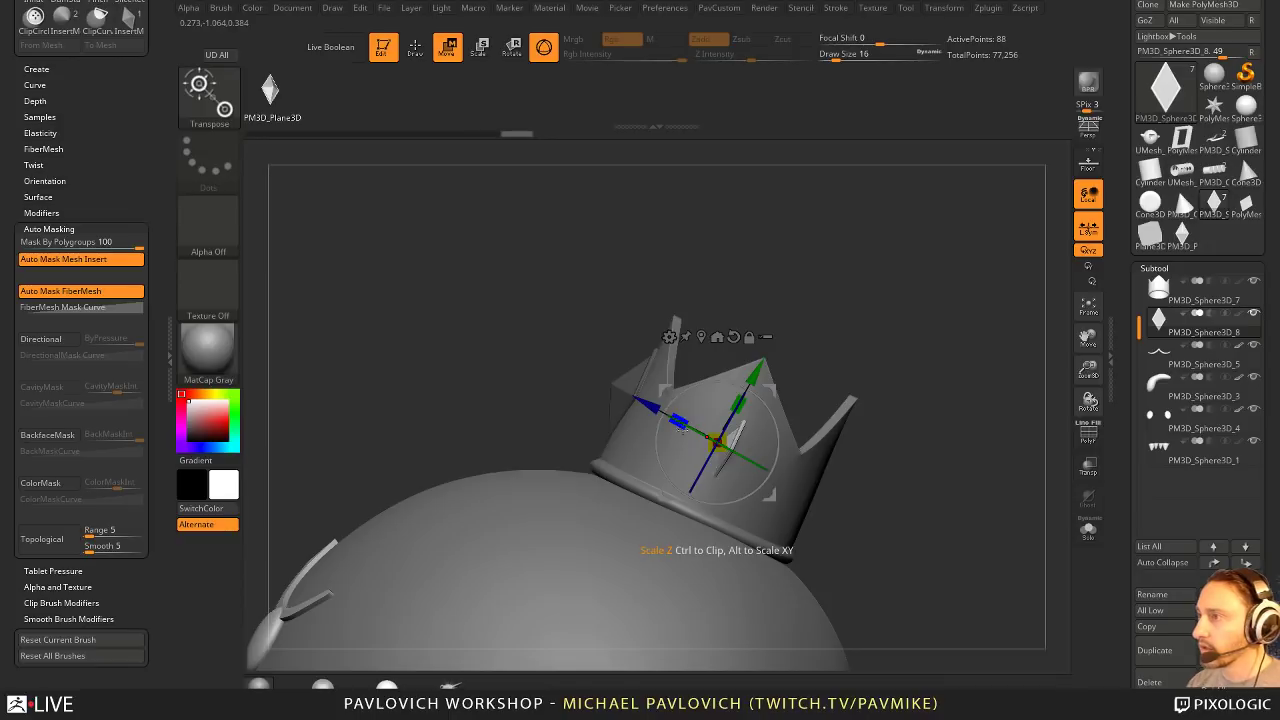
pyautogui.keyDown('shift'); pyautogui.moveTo(784, 474); pyautogui.dragTo(786, 474); pyautogui.keyUp('shift')
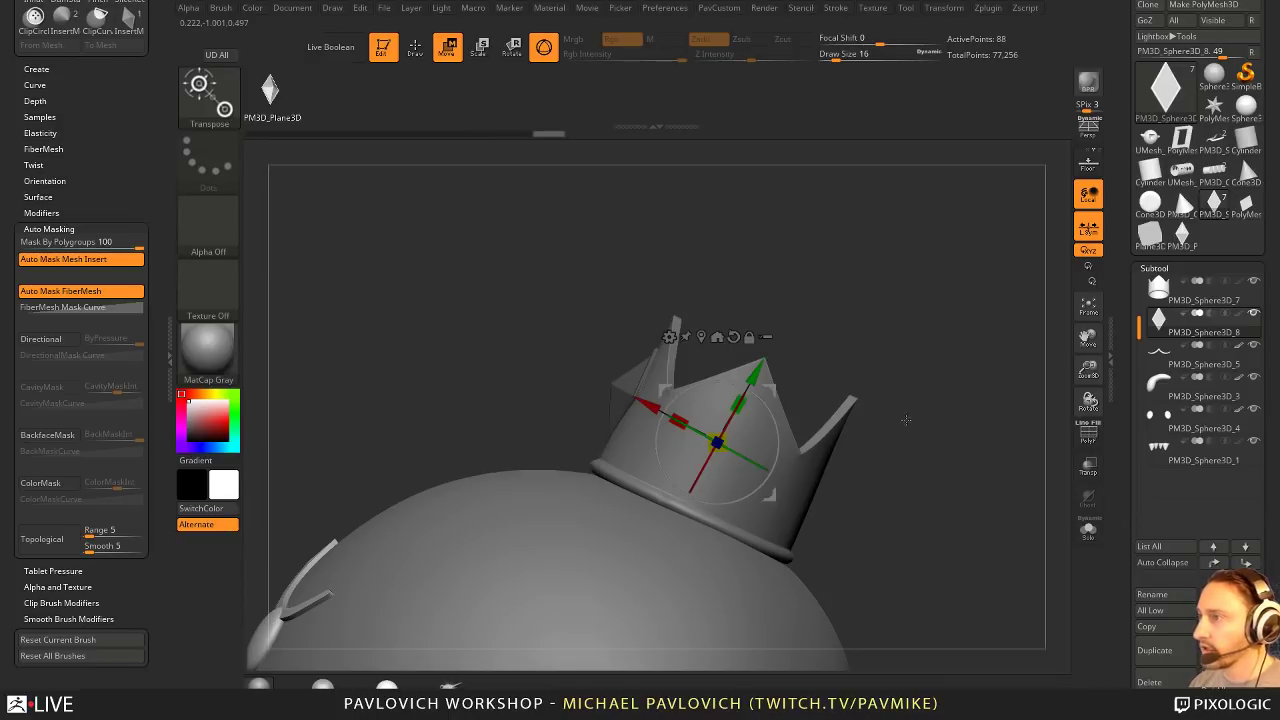
pyautogui.keyDown('shift'); pyautogui.moveTo(906, 420); pyautogui.dragTo(985, 424); pyautogui.keyUp('shift')
pyautogui.moveTo(805, 444); pyautogui.dragTo(828, 445)
pyautogui.moveTo(919, 423); pyautogui.dragTo(840, 311)
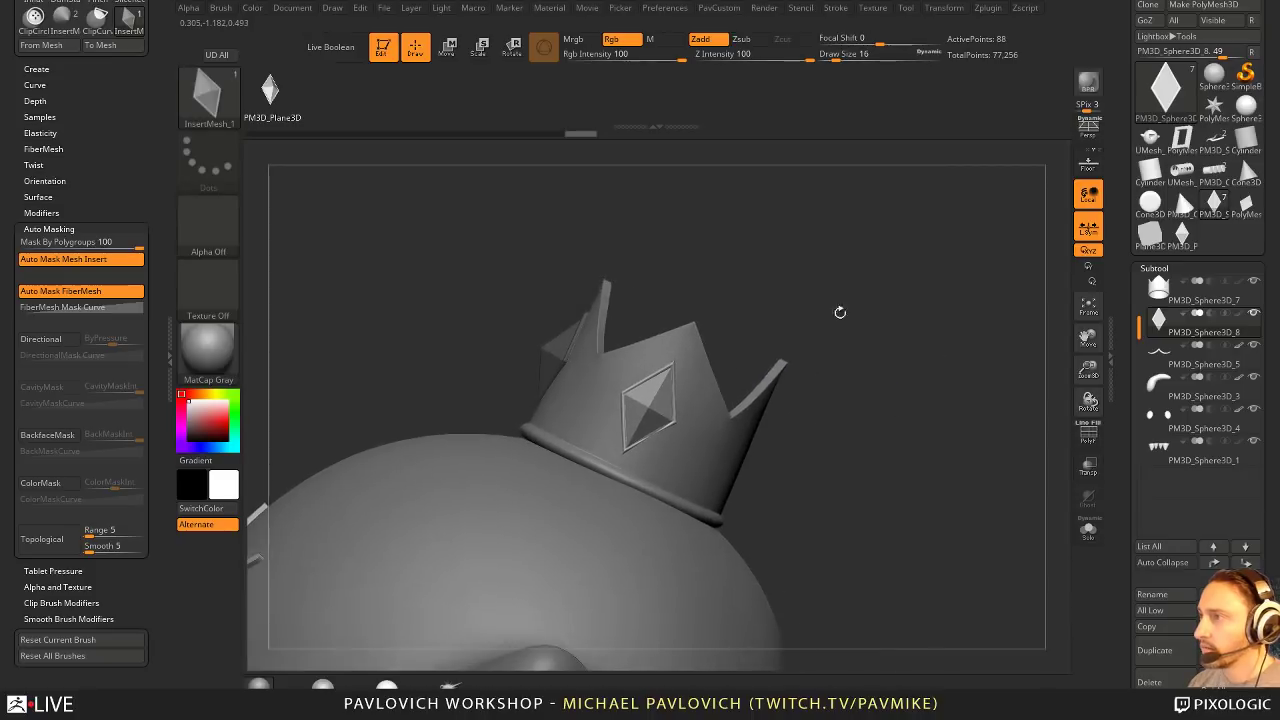
# Step: Nudge the side gem so it sits centered and flush against the side of the crown
pyautogui.moveTo(697, 428); pyautogui.dragTo(702, 372)
pyautogui.press('q')
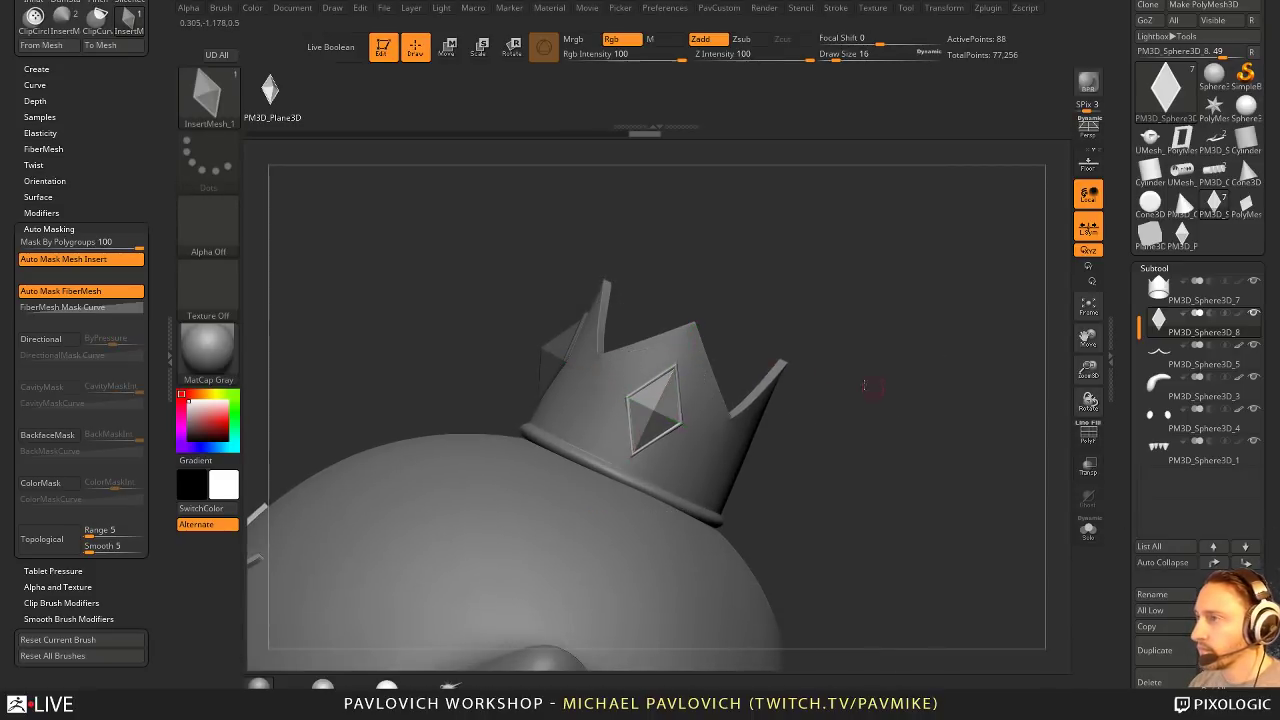
pyautogui.moveTo(871, 383)
pyautogui.mouseDown()
pyautogui.moveTo(822, 379)
pyautogui.moveTo(919, 370)
pyautogui.mouseUp()
pyautogui.press('w')
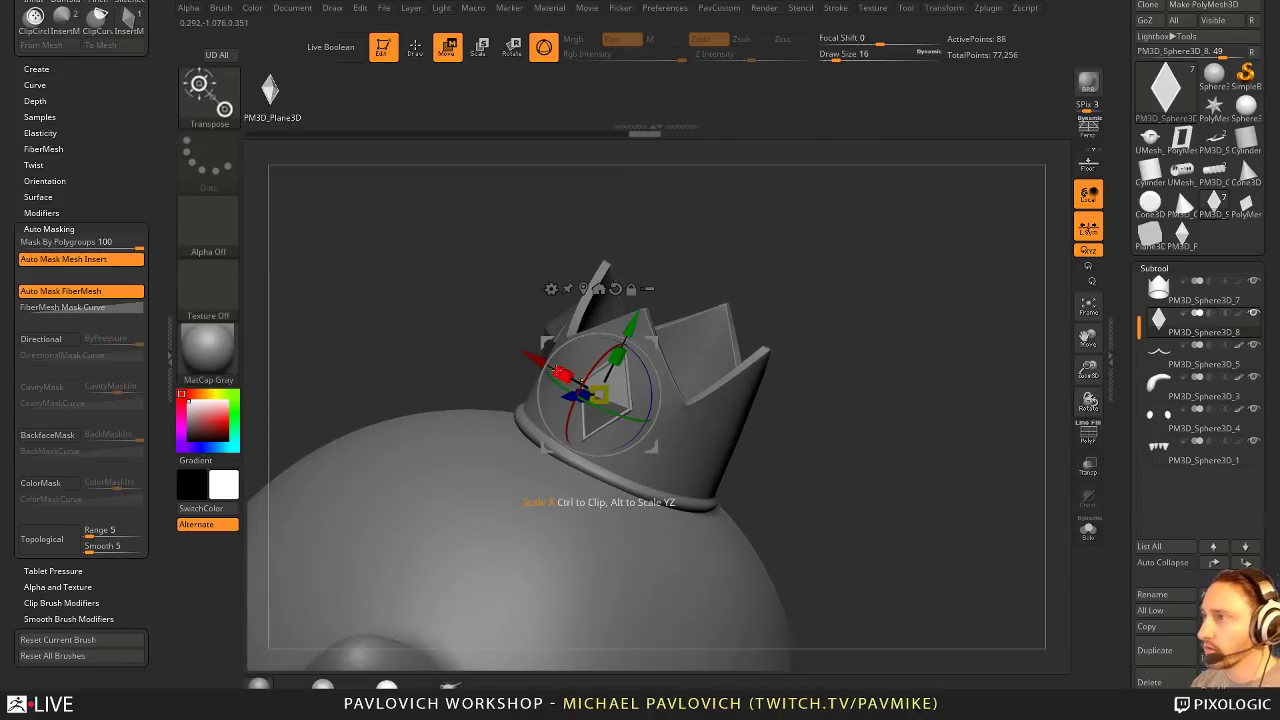
pyautogui.press('q')
pyautogui.moveTo(757, 312)
pyautogui.mouseDown()
pyautogui.moveTo(803, 306)
pyautogui.moveTo(777, 283)
pyautogui.moveTo(796, 336)
pyautogui.mouseUp()
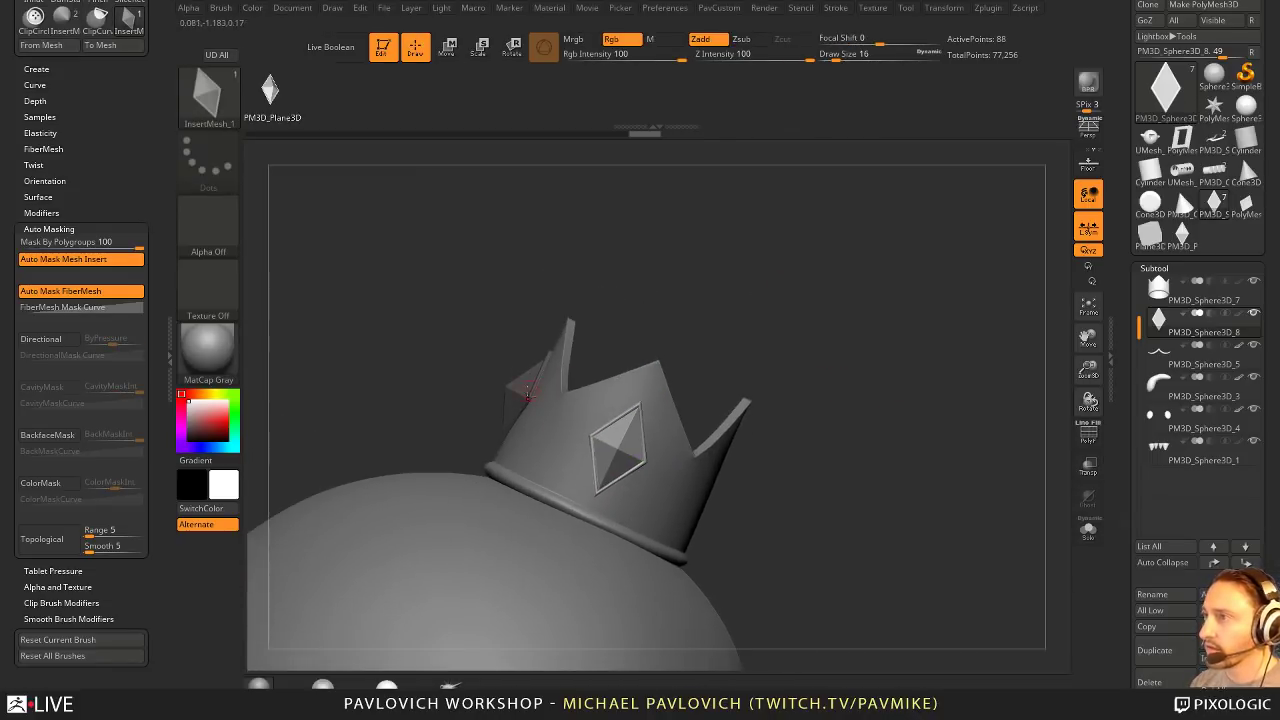
# Step: Duplicate the gem subtool and delete the side gem from the copy, keeping only the front gem
pyautogui.keyDown('alt'); pyautogui.click(528, 393); pyautogui.keyUp('alt')
pyautogui.moveTo(900, 346)
pyautogui.keyDown('alt'); pyautogui.mouseDown()
pyautogui.moveTo(928, 320)
pyautogui.moveTo(949, 362)
pyautogui.moveTo(928, 385)
pyautogui.mouseUp(); pyautogui.keyUp('alt')
pyautogui.click(1153, 651)
pyautogui.click(1088, 530)
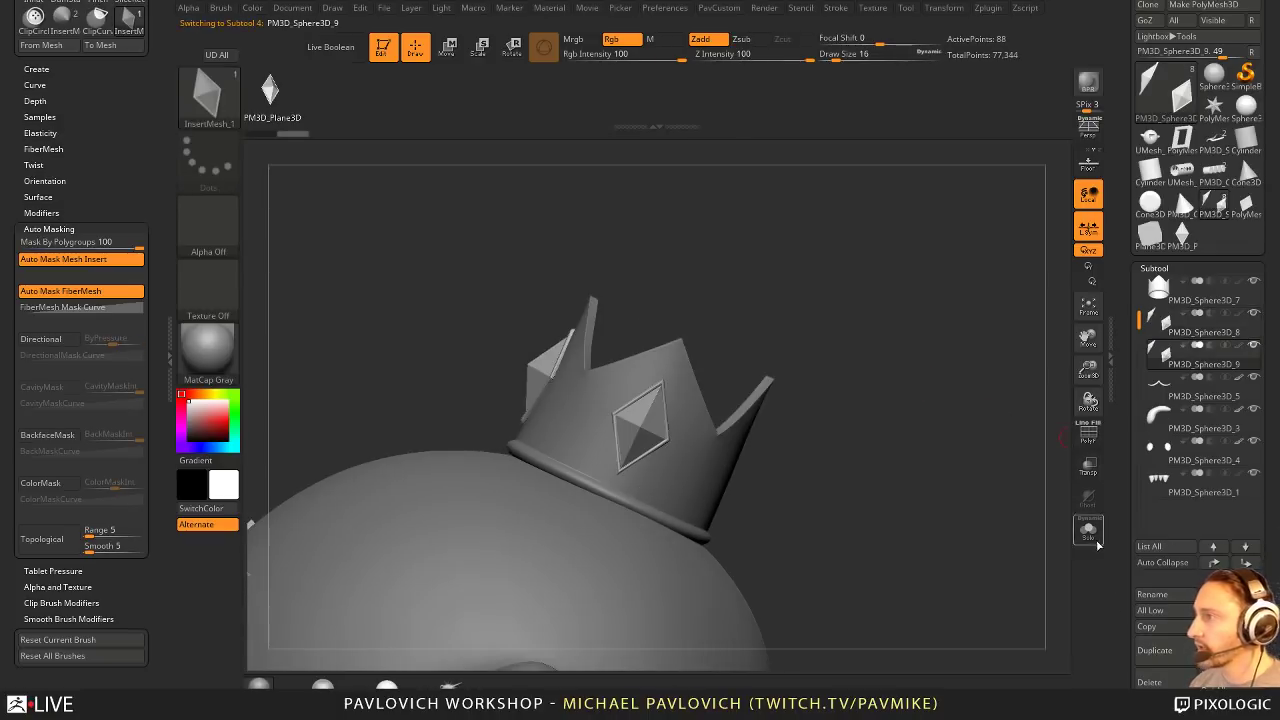
pyautogui.click(209, 95)
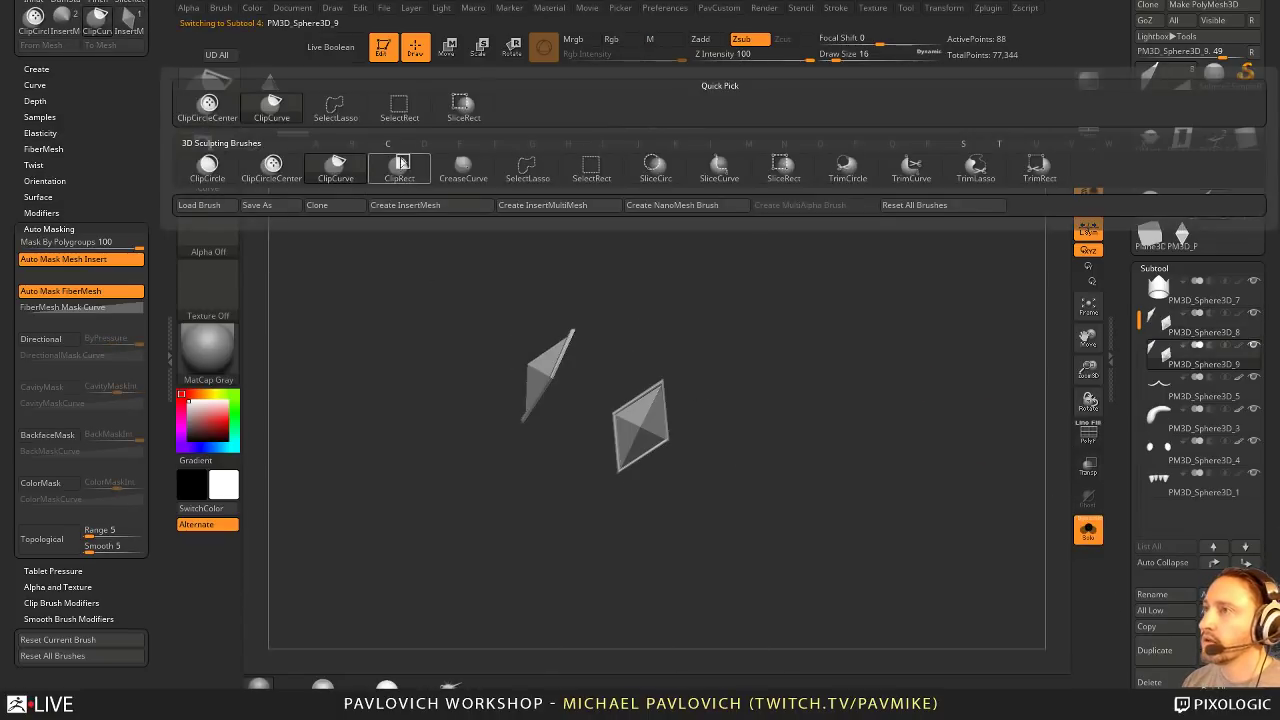
pyautogui.keyDown('ctrl'); pyautogui.keyDown('shift'); pyautogui.click(337, 110); pyautogui.keyUp('shift'); pyautogui.keyUp('ctrl')
pyautogui.moveTo(589, 276)
pyautogui.keyDown('ctrl'); pyautogui.keyDown('shift'); pyautogui.mouseDown()
pyautogui.moveTo(514, 467)
pyautogui.moveTo(608, 305)
pyautogui.mouseUp(); pyautogui.keyUp('shift'); pyautogui.keyUp('ctrl')
pyautogui.press('2')
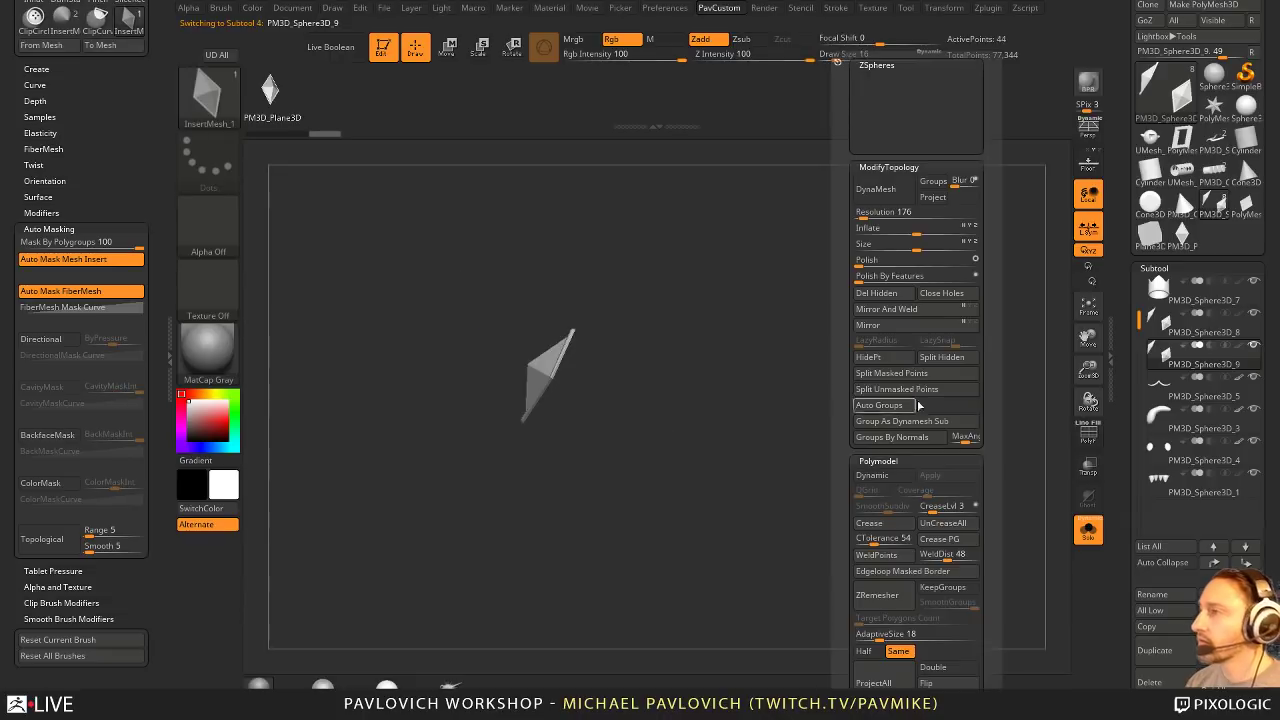
pyautogui.click(895, 294)
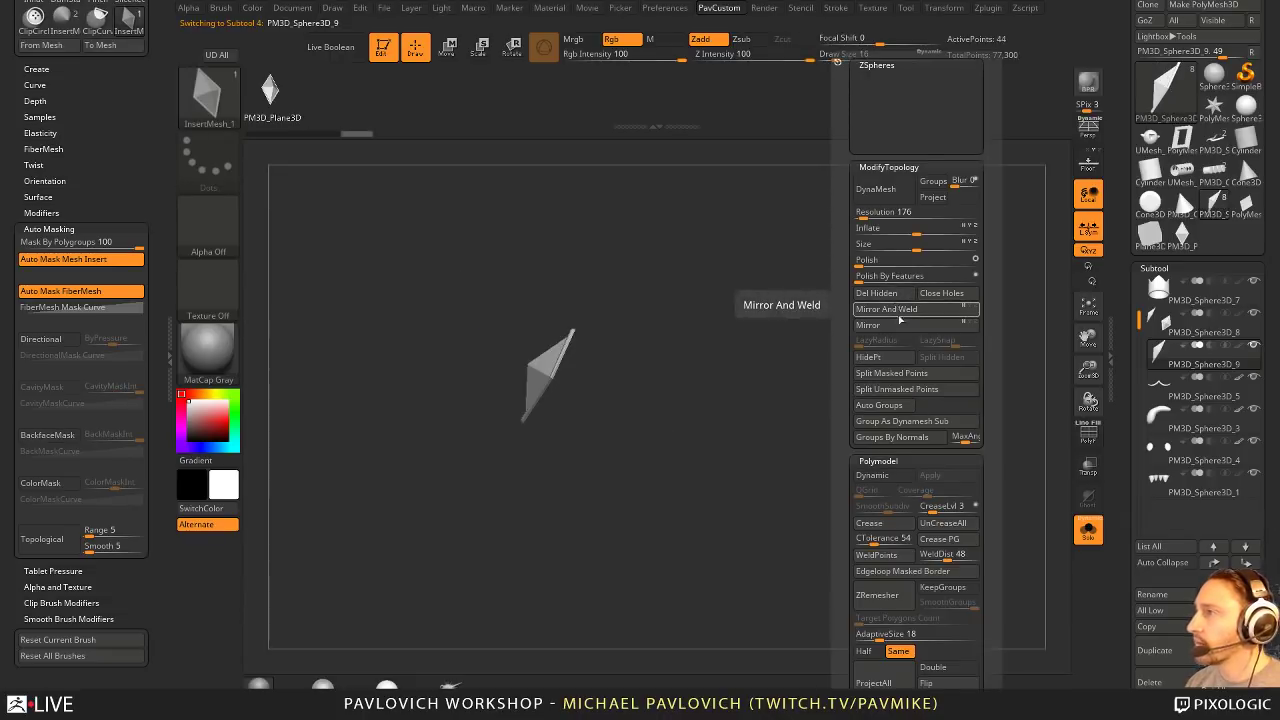
# Step: Mirror the copied front gem front-to-back and move it behind the crown
pyautogui.click(975, 326)
pyautogui.press('w')
pyautogui.click(1088, 530)
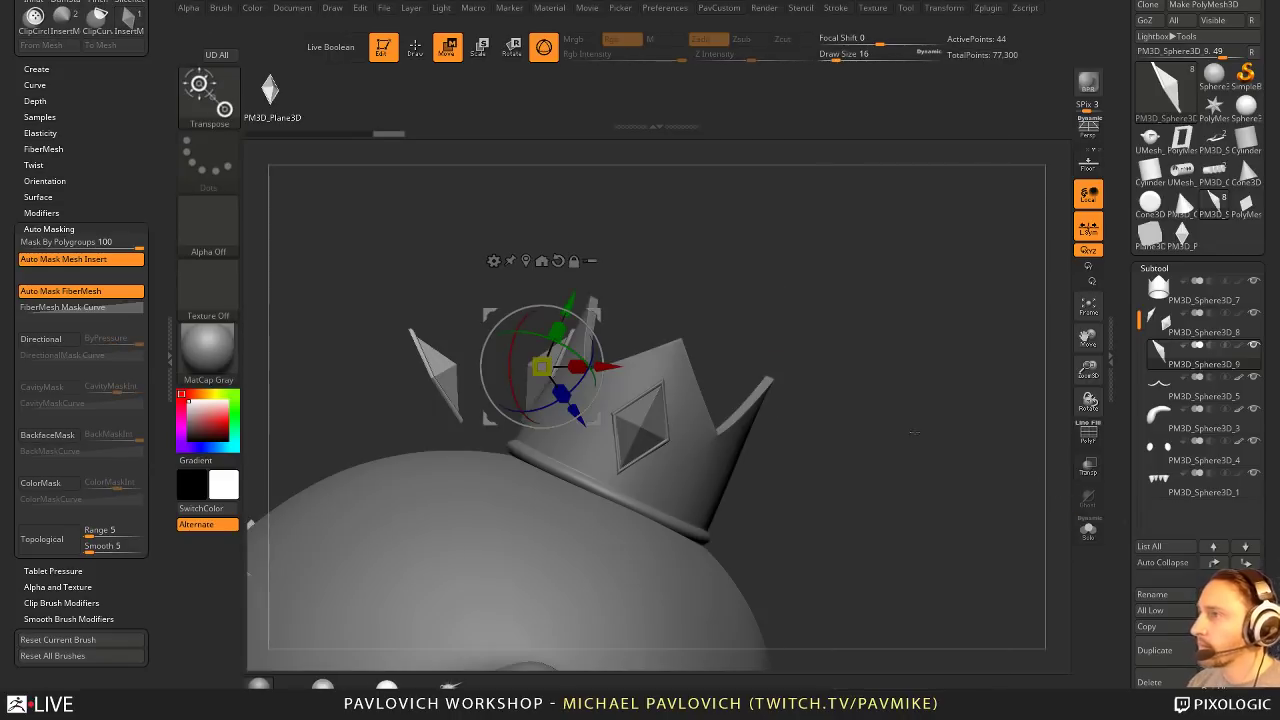
pyautogui.moveTo(597, 318); pyautogui.dragTo(935, 416)
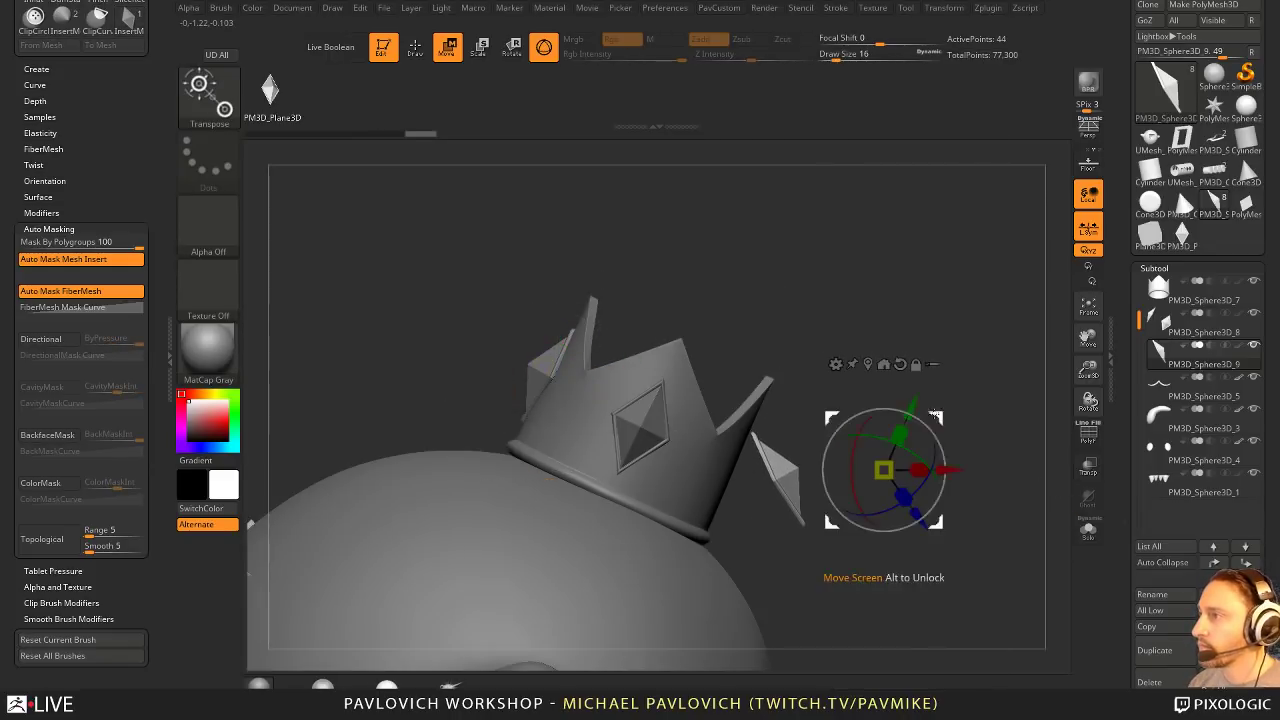
# Step: Recenter the gizmo on the mirrored gem and fit the gem against the back surface of the crown
pyautogui.click(900, 364)
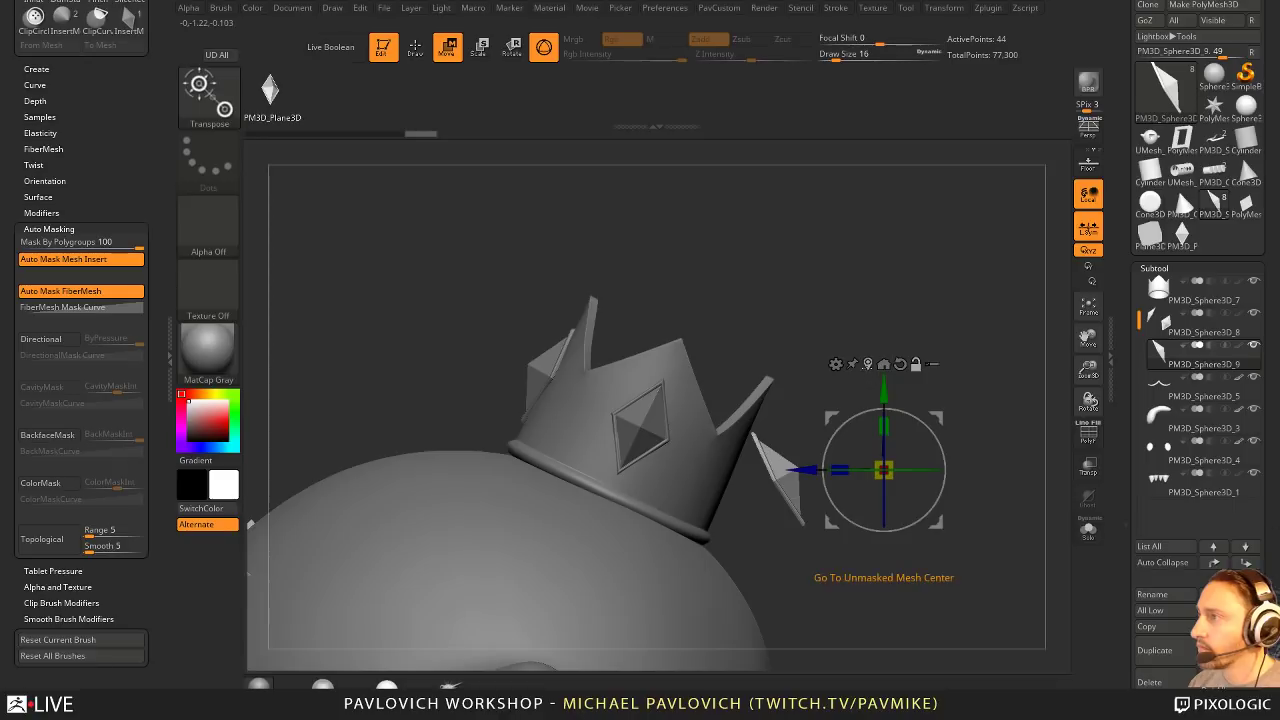
pyautogui.moveTo(884, 470)
pyautogui.mouseDown()
pyautogui.moveTo(835, 456)
pyautogui.moveTo(822, 473)
pyautogui.mouseUp()
pyautogui.press('q')
pyautogui.press('w')
pyautogui.moveTo(842, 422)
pyautogui.mouseDown()
pyautogui.moveTo(790, 419)
pyautogui.moveTo(801, 410)
pyautogui.mouseUp()
pyautogui.press('q')
pyautogui.moveTo(985, 385)
pyautogui.mouseDown()
pyautogui.moveTo(940, 397)
pyautogui.moveTo(875, 316)
pyautogui.moveTo(891, 343)
pyautogui.moveTo(911, 323)
pyautogui.moveTo(922, 370)
pyautogui.moveTo(868, 381)
pyautogui.moveTo(858, 417)
pyautogui.moveTo(886, 423)
pyautogui.moveTo(856, 441)
pyautogui.moveTo(800, 438)
pyautogui.moveTo(814, 444)
pyautogui.mouseUp()
# Step: Switch to the Move brush at draw size 17 and make the front-and-side gem subtool active
pyautogui.keyDown('alt'); pyautogui.click(788, 420); pyautogui.keyUp('alt')
pyautogui.press('s')
pyautogui.press('b')
pyautogui.press('m')
pyautogui.press('v')
pyautogui.moveTo(484, 341)
pyautogui.keyDown('shift'); pyautogui.mouseDown()
pyautogui.moveTo(920, 371)
pyautogui.moveTo(932, 384)
pyautogui.mouseUp(); pyautogui.keyUp('shift')
pyautogui.press('s')
pyautogui.click(885, 384)
pyautogui.keyDown('alt'); pyautogui.moveTo(905, 343); pyautogui.dragTo(922, 377); pyautogui.keyUp('alt')
pyautogui.moveTo(952, 296); pyautogui.dragTo(914, 323)
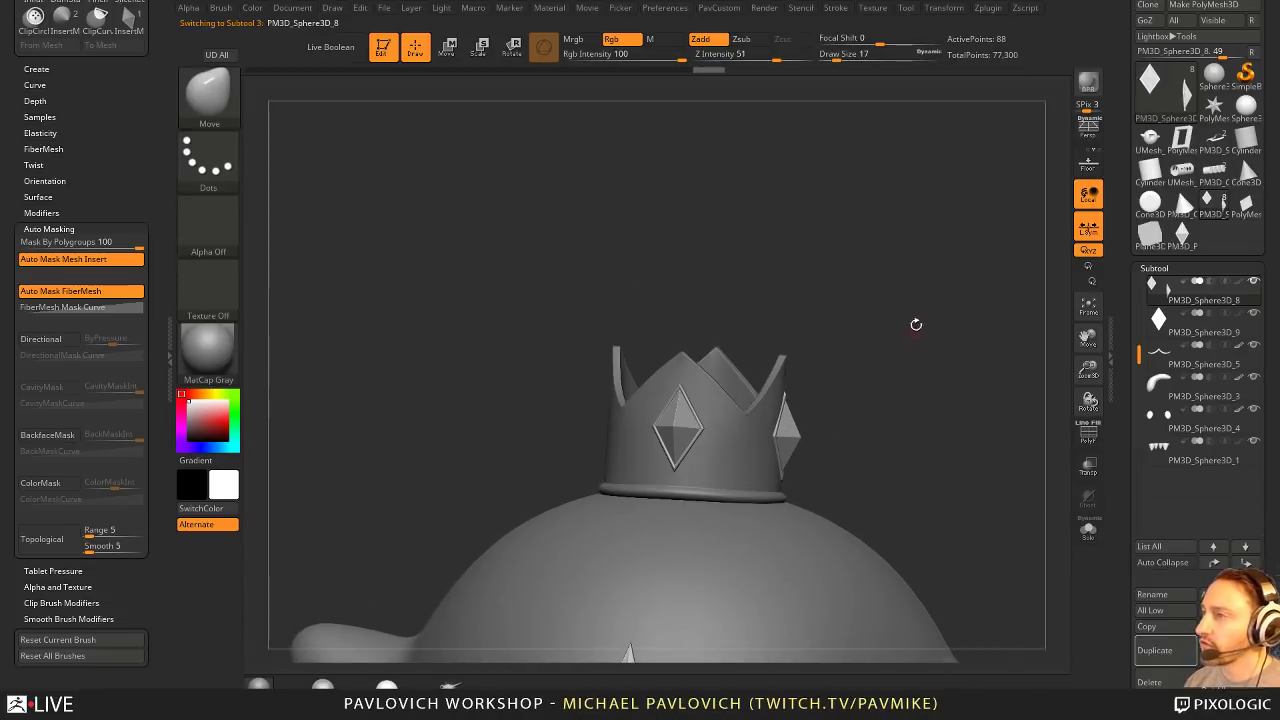
# Step: Mirror the gem mesh, turn off local symmetry, and apply Mirror And Weld to put gems on both sides of the crown
pyautogui.press('space')
pyautogui.click(912, 327)
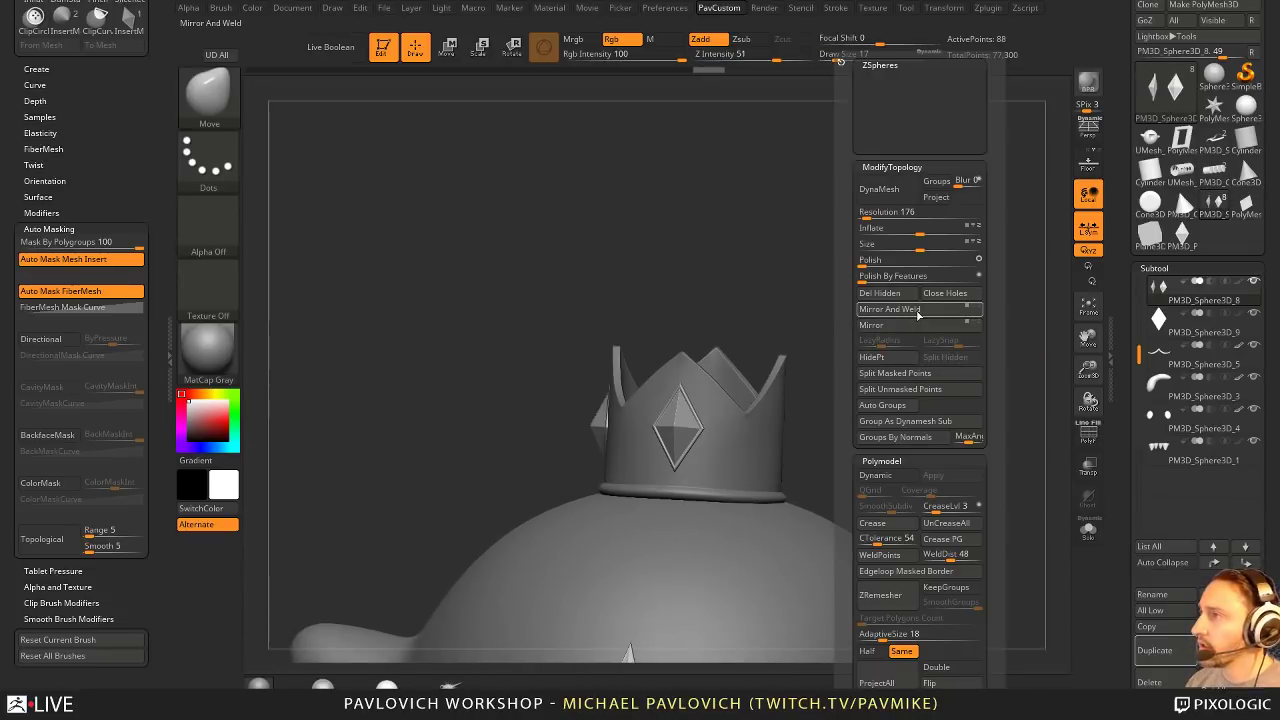
pyautogui.click(1088, 226)
pyautogui.press('space')
pyautogui.click(937, 311)
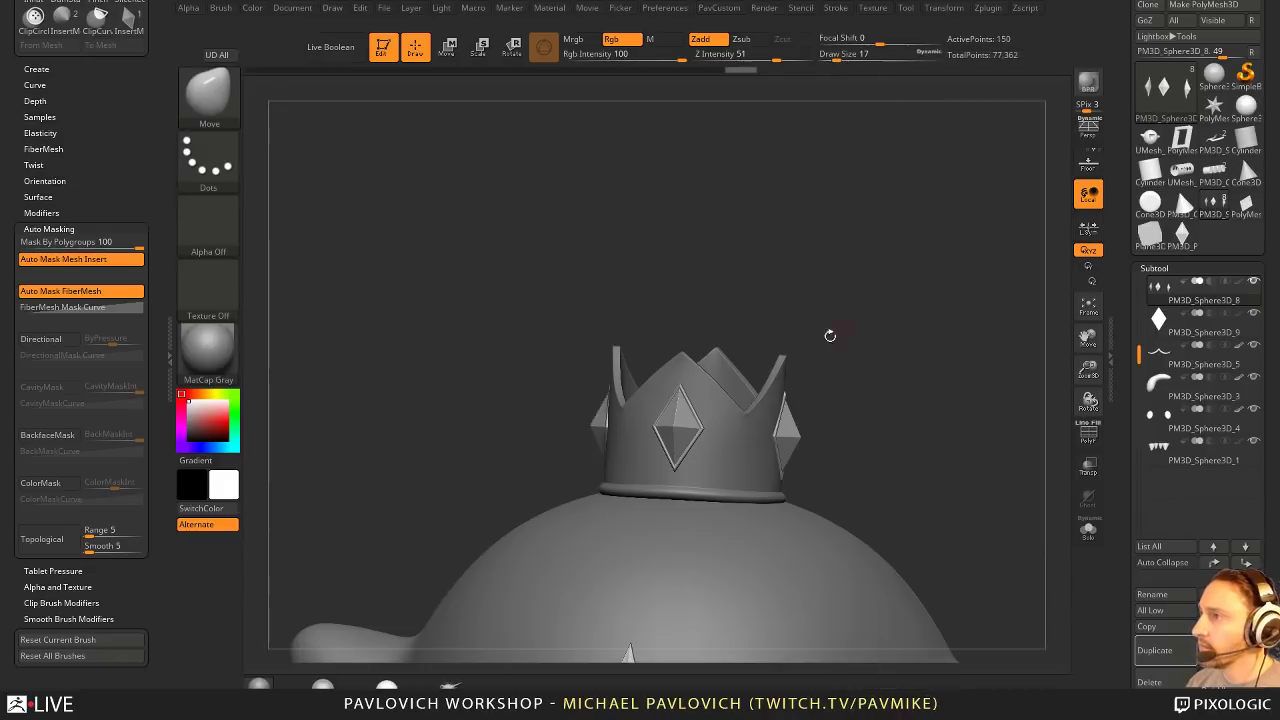
pyautogui.keyDown('alt'); pyautogui.moveTo(853, 352); pyautogui.dragTo(956, 373); pyautogui.keyUp('alt')
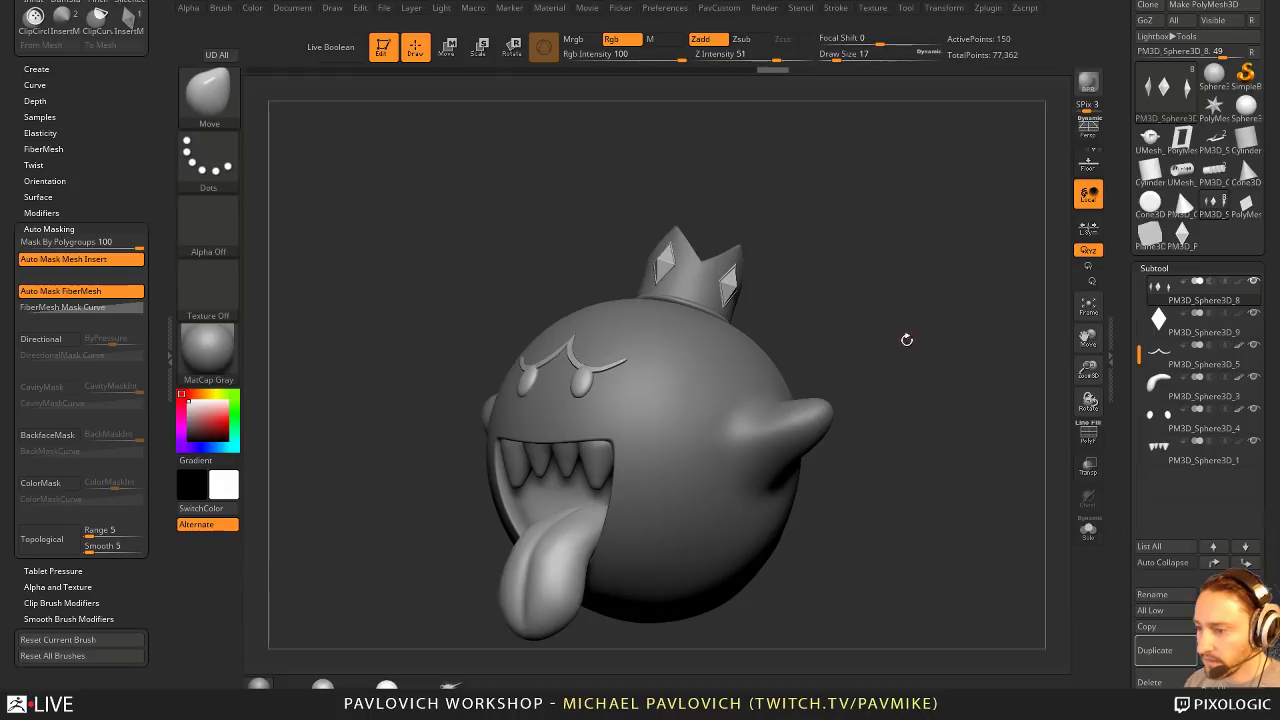
# Step: Switch to the Standard brush, duplicate the gem subtool and delete the frames from the copy, keeping the inner diamonds
pyautogui.moveTo(909, 276)
pyautogui.keyDown('alt'); pyautogui.mouseDown()
pyautogui.moveTo(933, 357)
pyautogui.moveTo(904, 366)
pyautogui.moveTo(925, 399)
pyautogui.mouseUp(); pyautogui.keyUp('alt')
pyautogui.press('s')
pyautogui.press('b')
pyautogui.press('s')
pyautogui.press('t')
pyautogui.click(1156, 651)
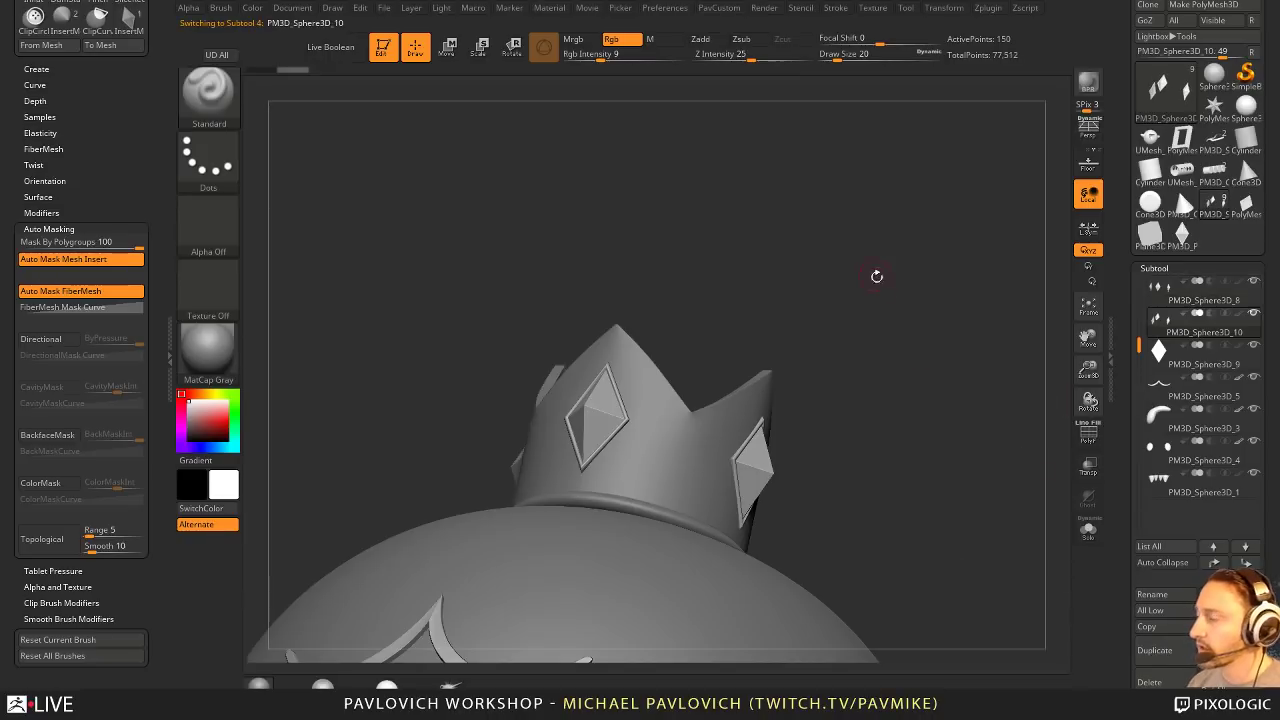
pyautogui.keyDown('alt'); pyautogui.moveTo(877, 277); pyautogui.dragTo(905, 345); pyautogui.keyUp('alt')
pyautogui.click(1088, 533)
pyautogui.keyDown('ctrl'); pyautogui.keyDown('shift'); pyautogui.click(552, 391); pyautogui.keyUp('shift'); pyautogui.keyUp('ctrl')
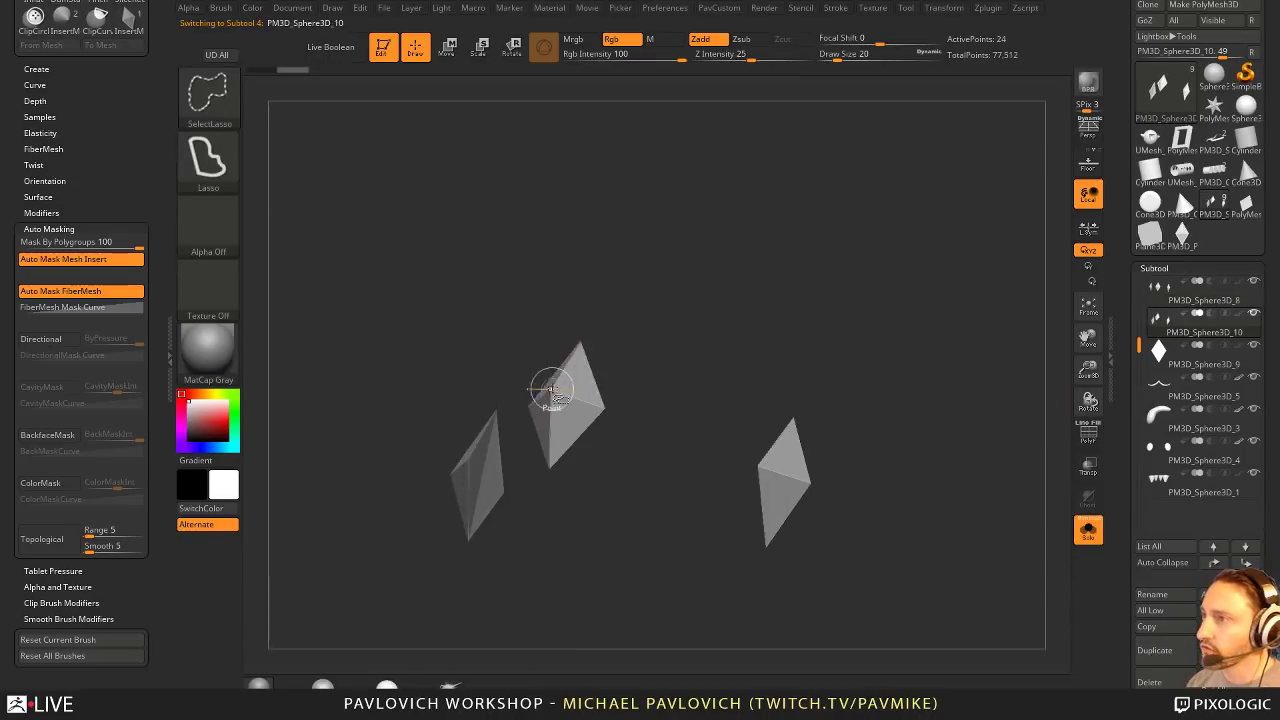
pyautogui.press('`')
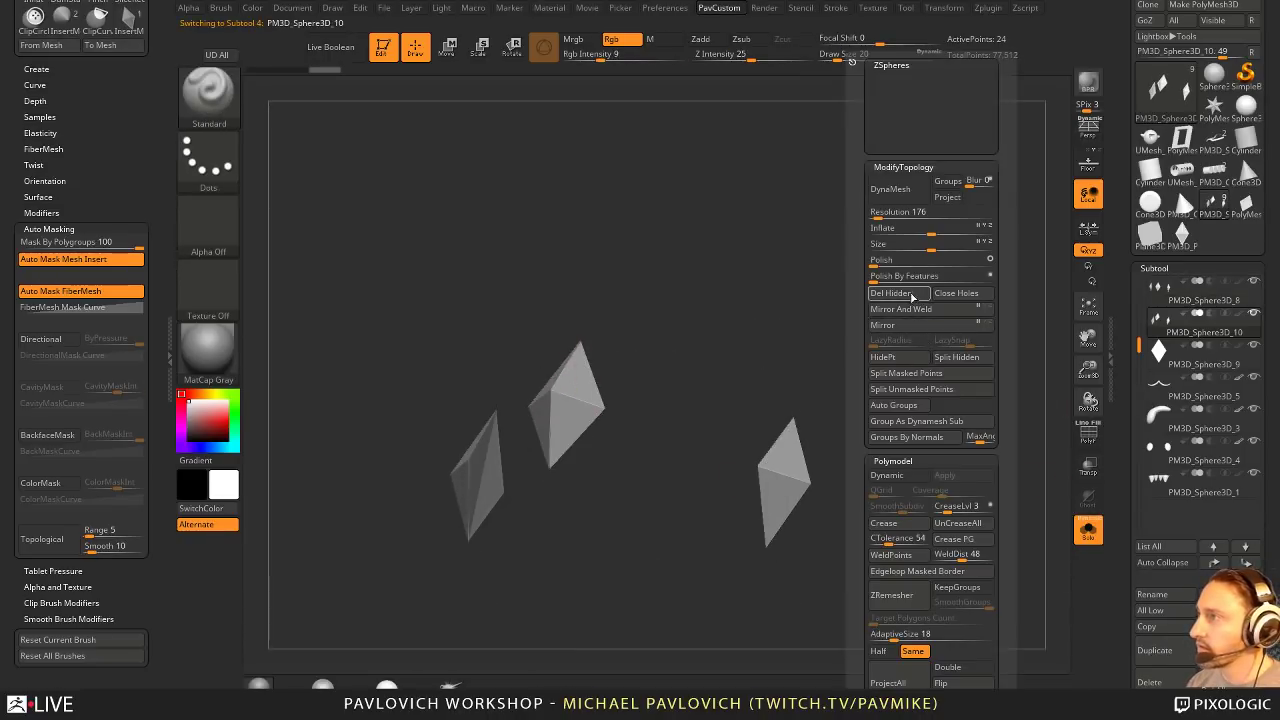
pyautogui.click(911, 297)
pyautogui.click(1086, 530)
# Step: Try raising the copied diamonds above the crown's points, undo the moves and delete the copied subtool
pyautogui.moveTo(954, 319); pyautogui.dragTo(757, 263)
pyautogui.press('w')
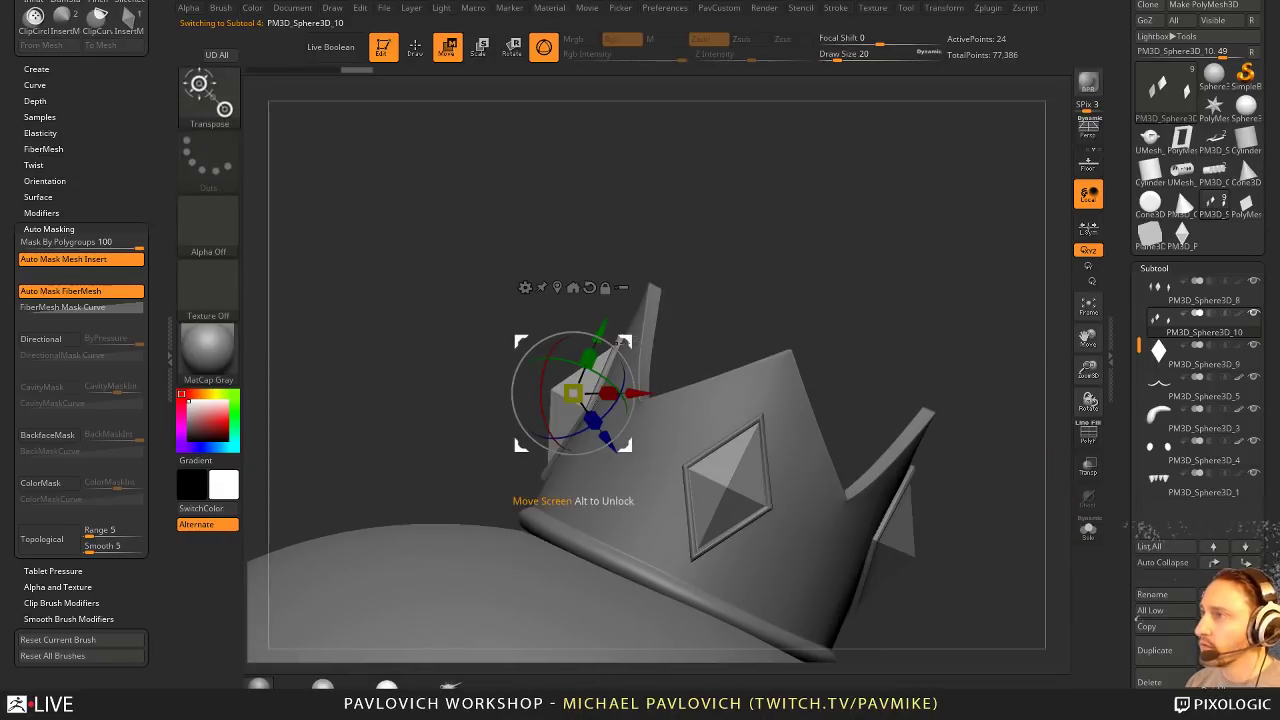
pyautogui.moveTo(632, 402); pyautogui.dragTo(760, 170)
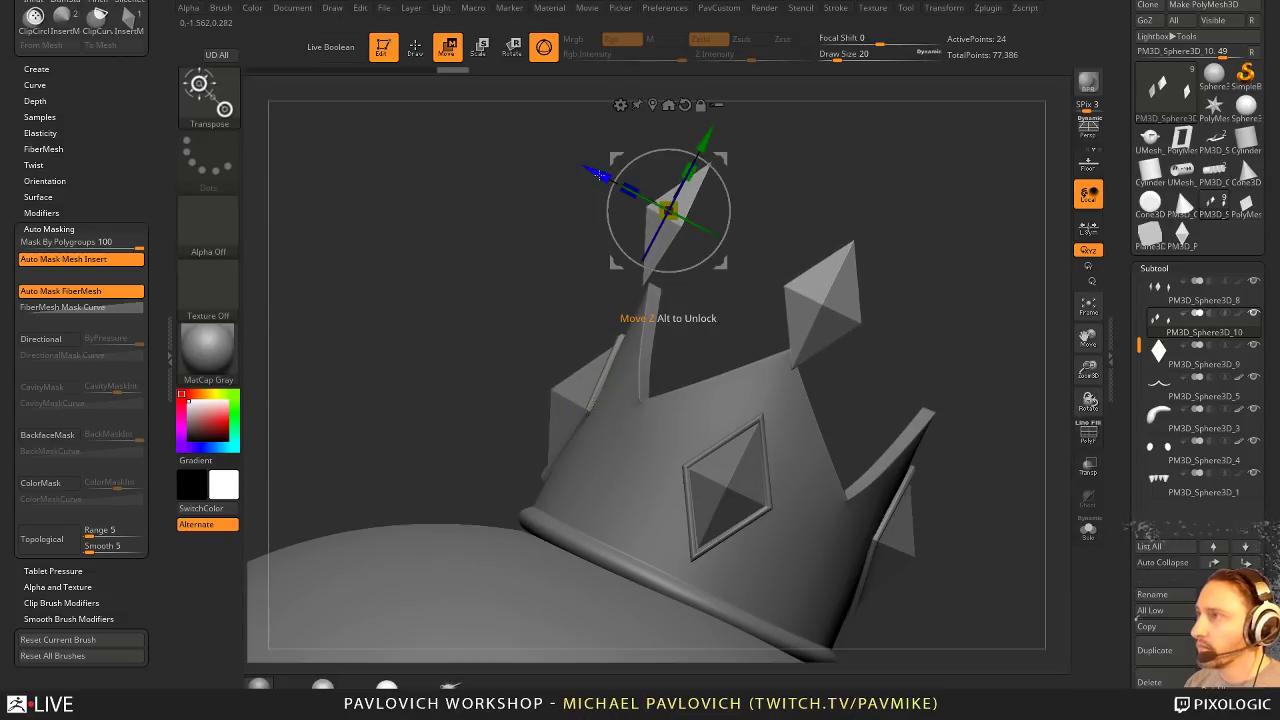
pyautogui.moveTo(600, 175); pyautogui.dragTo(609, 179)
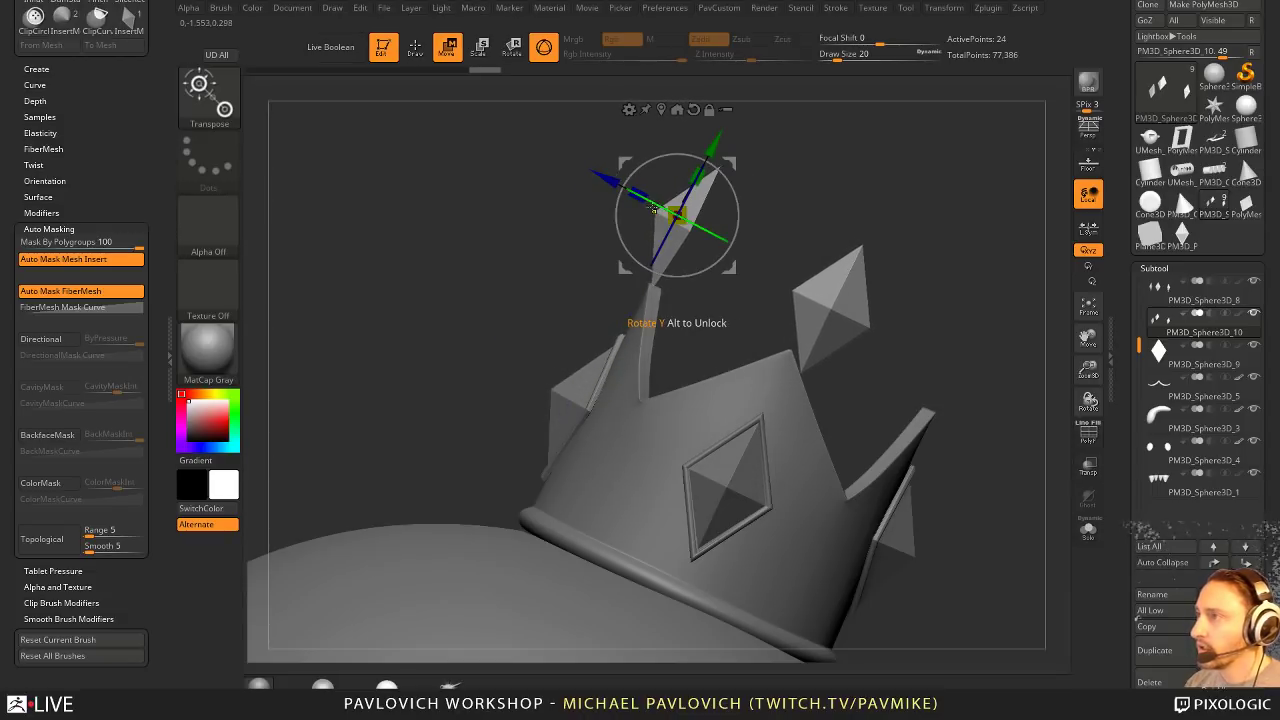
pyautogui.hotkey('ctrl', 'z')
pyautogui.hotkey('ctrl', 'z')
pyautogui.press('q')
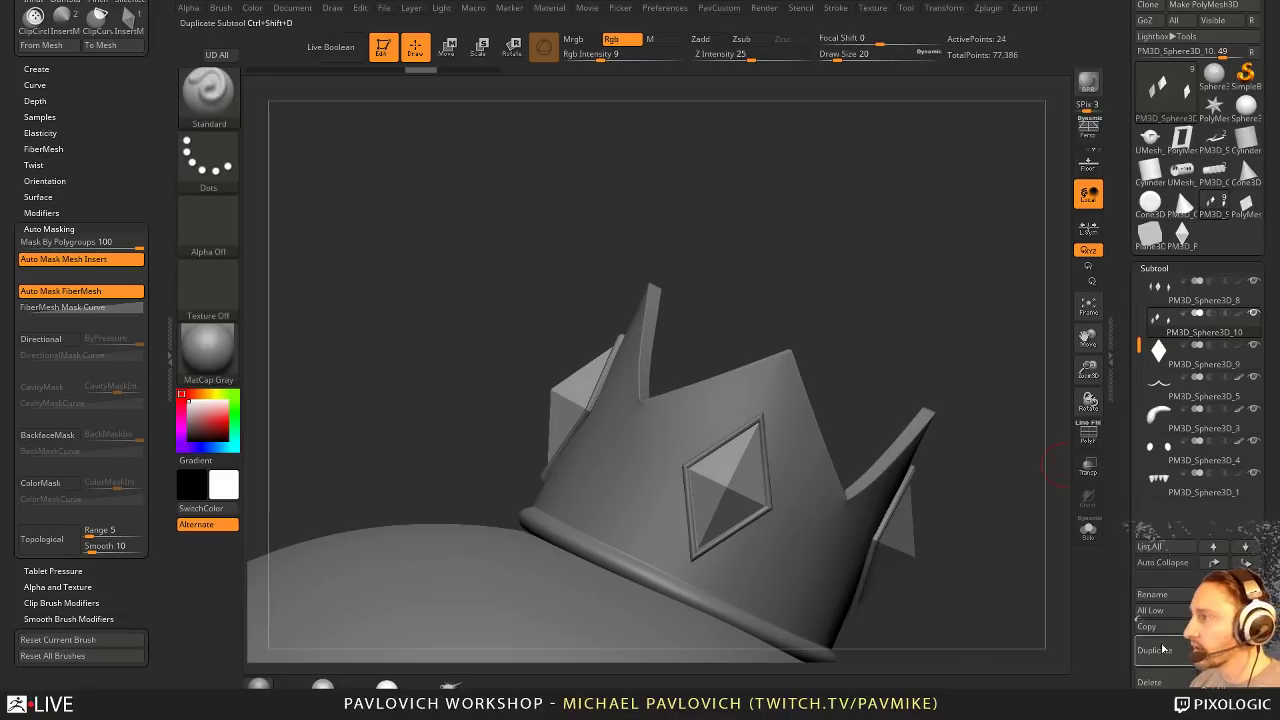
pyautogui.click(1149, 682)
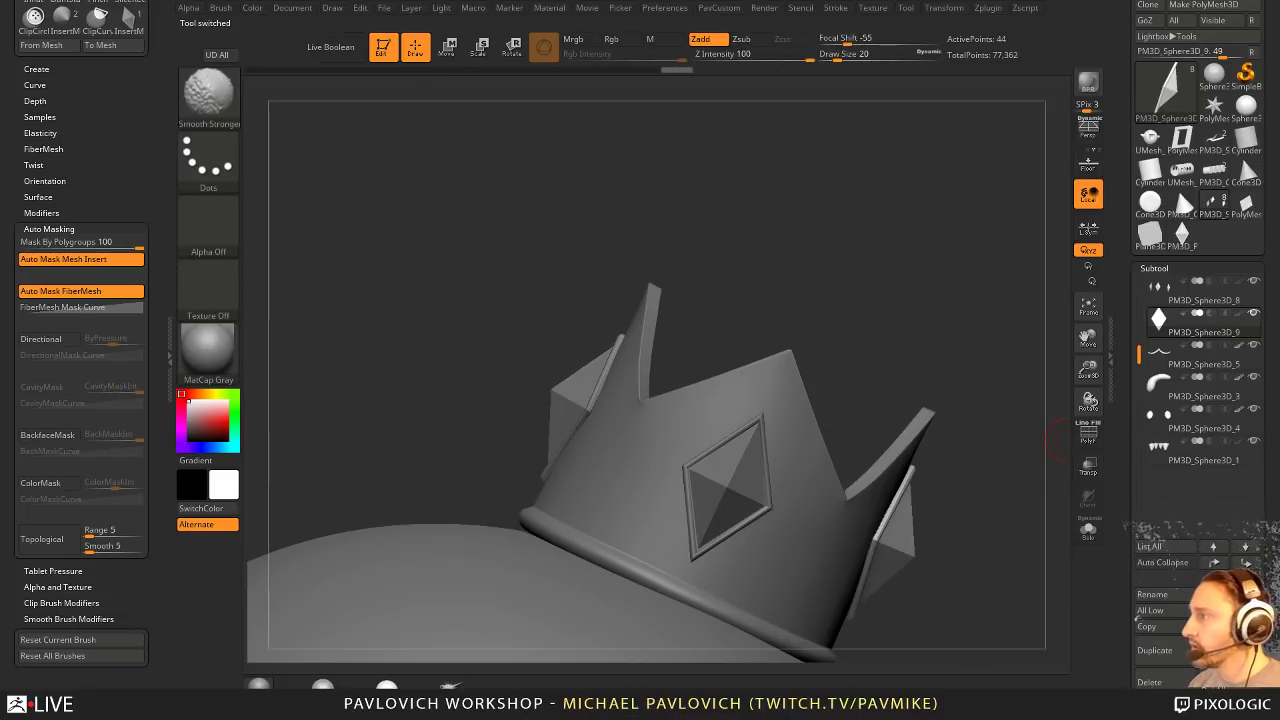
# Step: Move both gem subtools to the top of the subtool list and merge them into one
pyautogui.keyDown('shift'); pyautogui.click(1214, 563); pyautogui.keyUp('shift')
pyautogui.keyDown('alt'); pyautogui.click(752, 492); pyautogui.keyUp('alt')
pyautogui.keyDown('shift'); pyautogui.click(1214, 563); pyautogui.keyUp('shift')
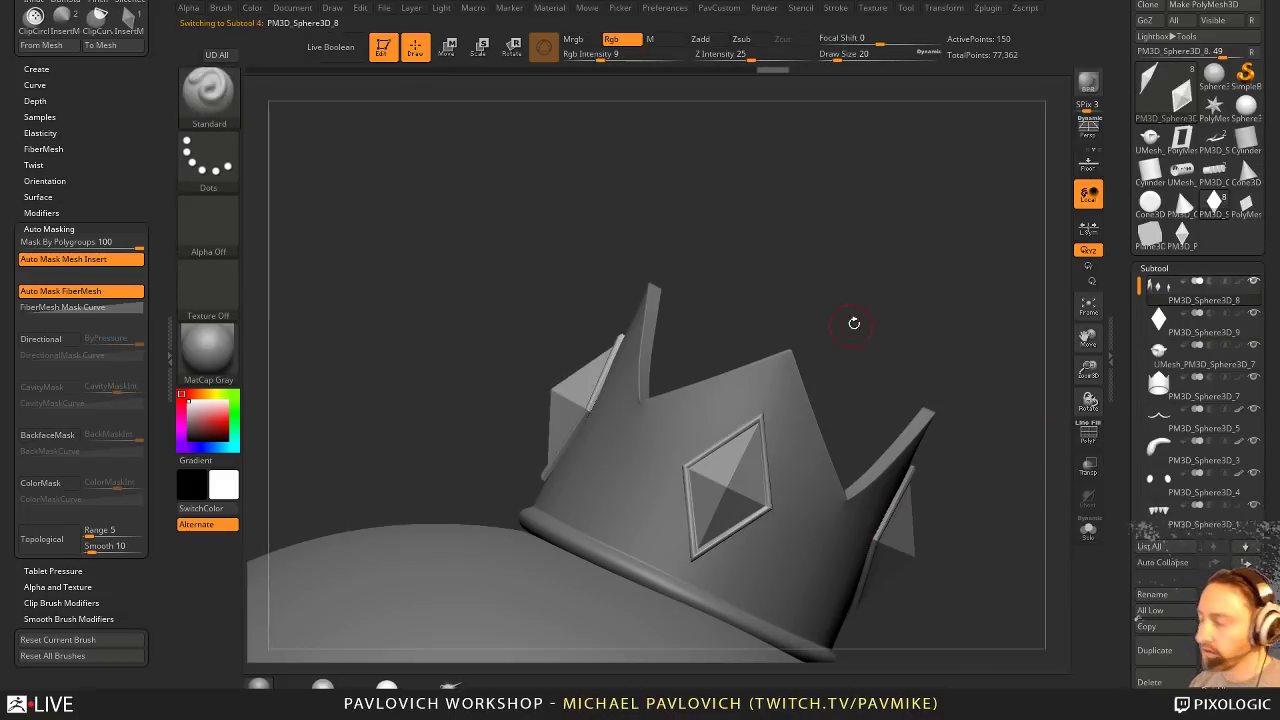
pyautogui.hotkey('ctrl', 'm')
# Step: Show the polyframe, duplicate the merged gem subtool and delete the frames from the copy
pyautogui.click(1088, 434)
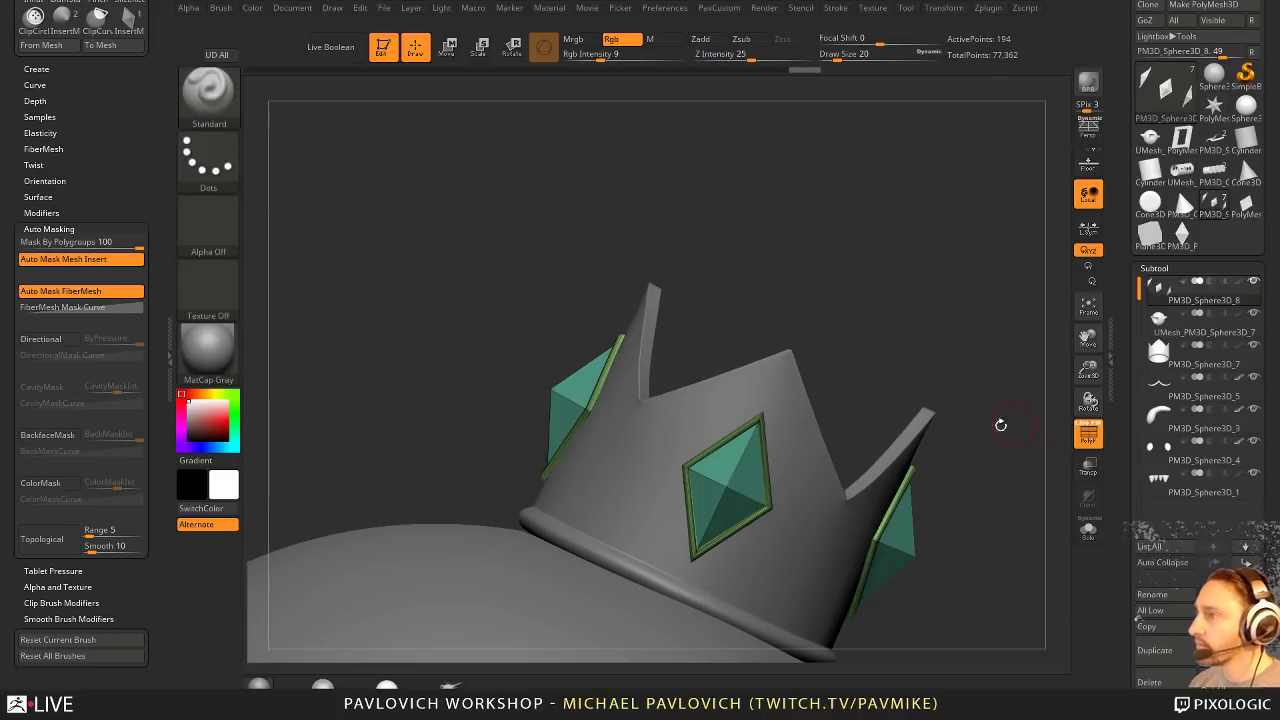
pyautogui.keyDown('ctrl'); pyautogui.keyDown('shift'); pyautogui.click(722, 488); pyautogui.keyUp('shift'); pyautogui.keyUp('ctrl')
pyautogui.moveTo(1008, 335)
pyautogui.mouseDown()
pyautogui.moveTo(924, 295)
pyautogui.moveTo(989, 323)
pyautogui.mouseUp()
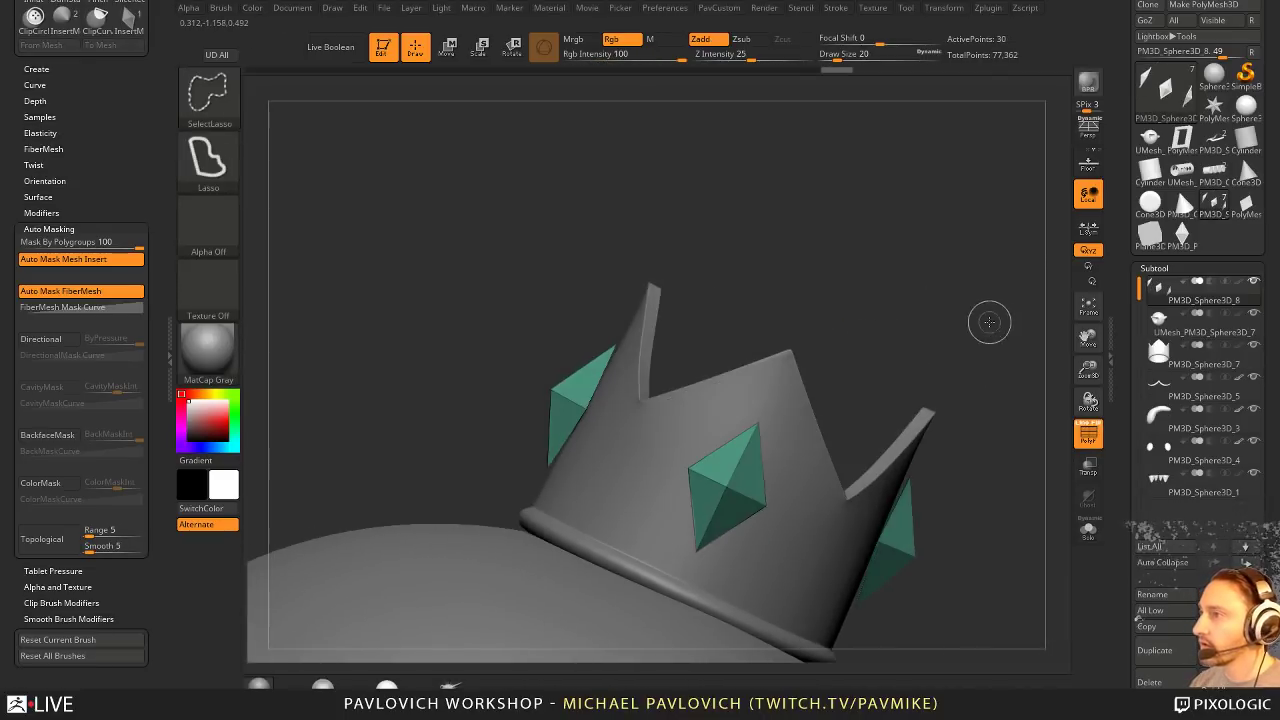
pyautogui.keyDown('ctrl'); pyautogui.keyDown('shift'); pyautogui.click(988, 324); pyautogui.keyUp('shift'); pyautogui.keyUp('ctrl')
pyautogui.click(1165, 654)
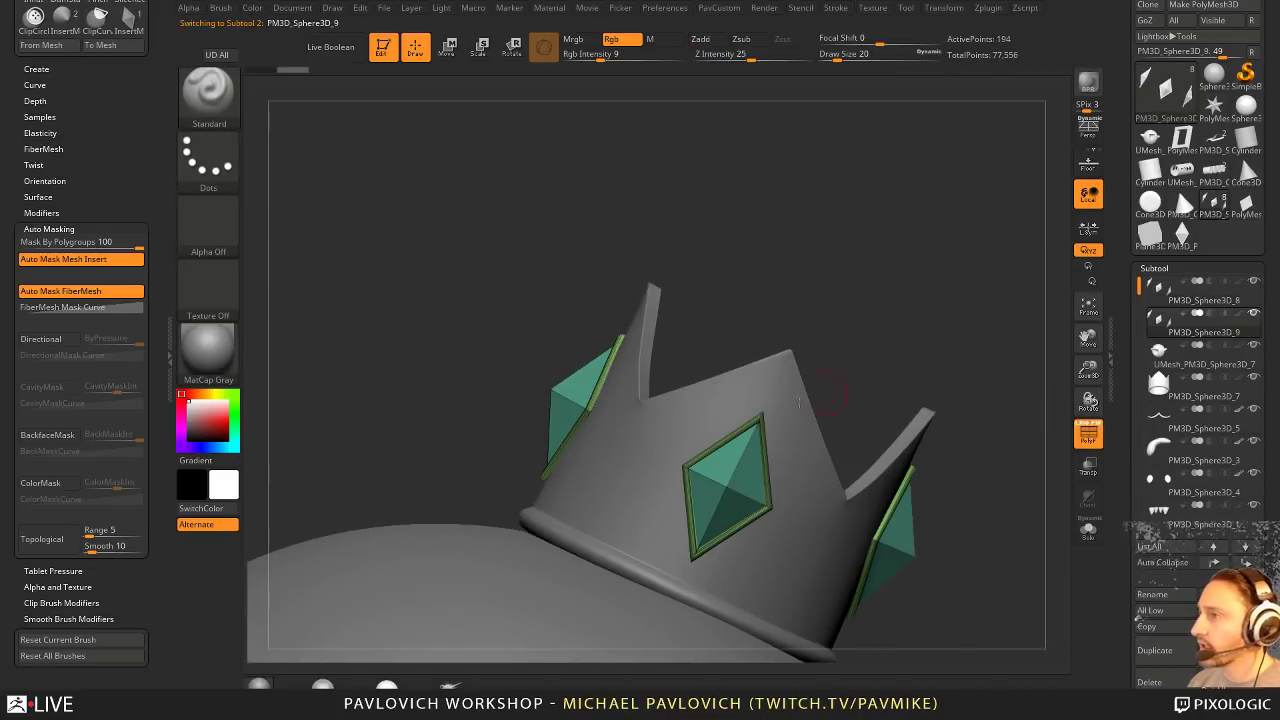
pyautogui.keyDown('ctrl'); pyautogui.keyDown('shift'); pyautogui.click(727, 493); pyautogui.keyUp('shift'); pyautogui.keyUp('ctrl')
pyautogui.press('2')
# Step: Center the gizmo on the copied diamonds and tilt it about -25° to match the crown's slant
pyautogui.press('w')
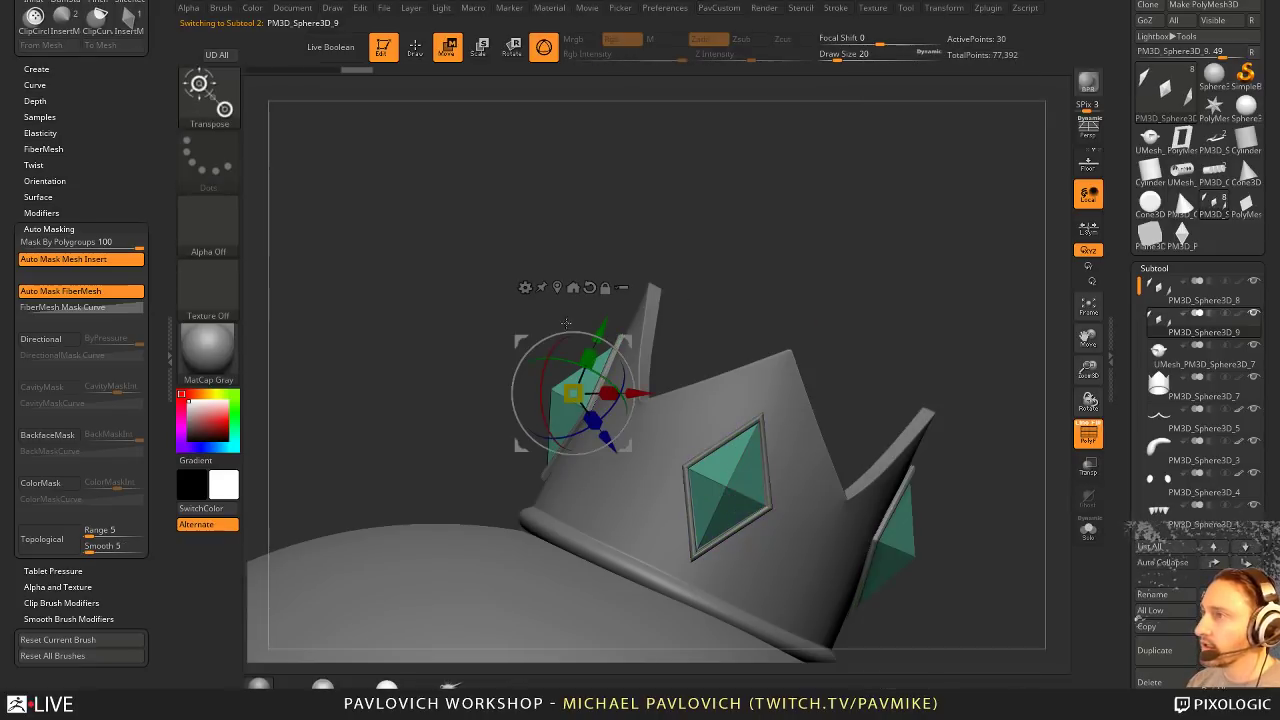
pyautogui.click(589, 288)
pyautogui.click(573, 287)
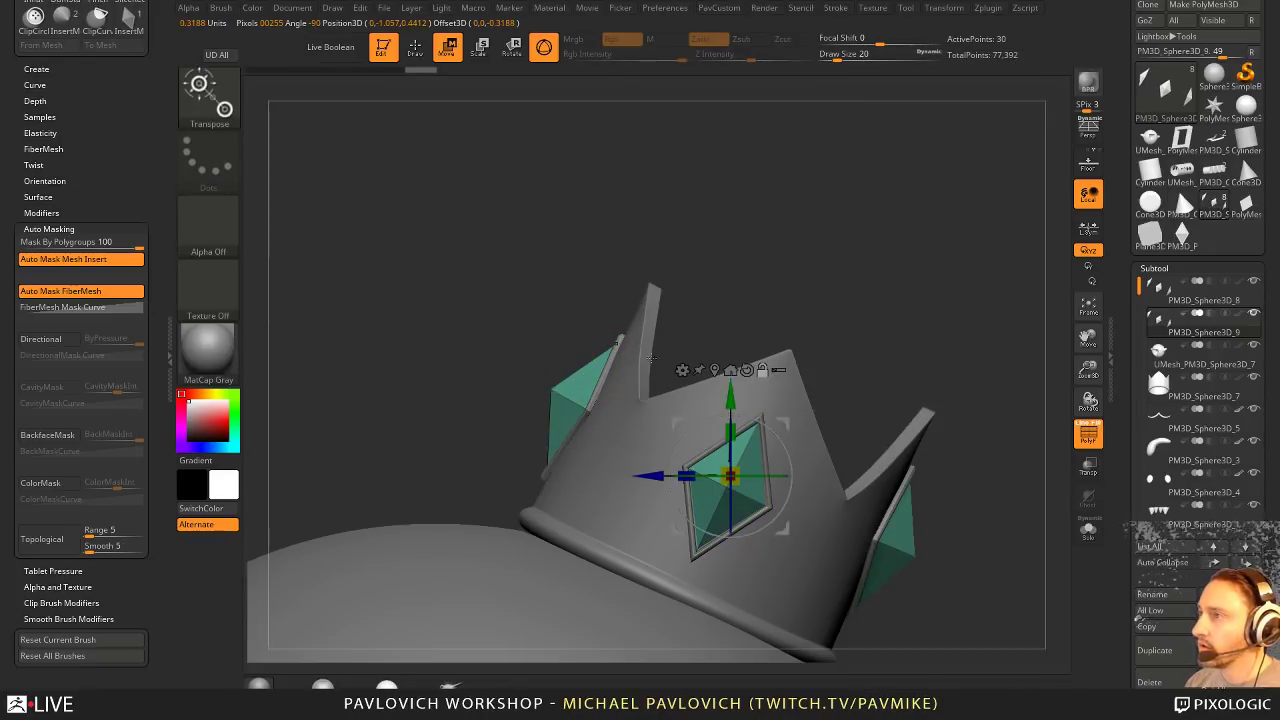
pyautogui.moveTo(771, 427); pyautogui.dragTo(788, 450)
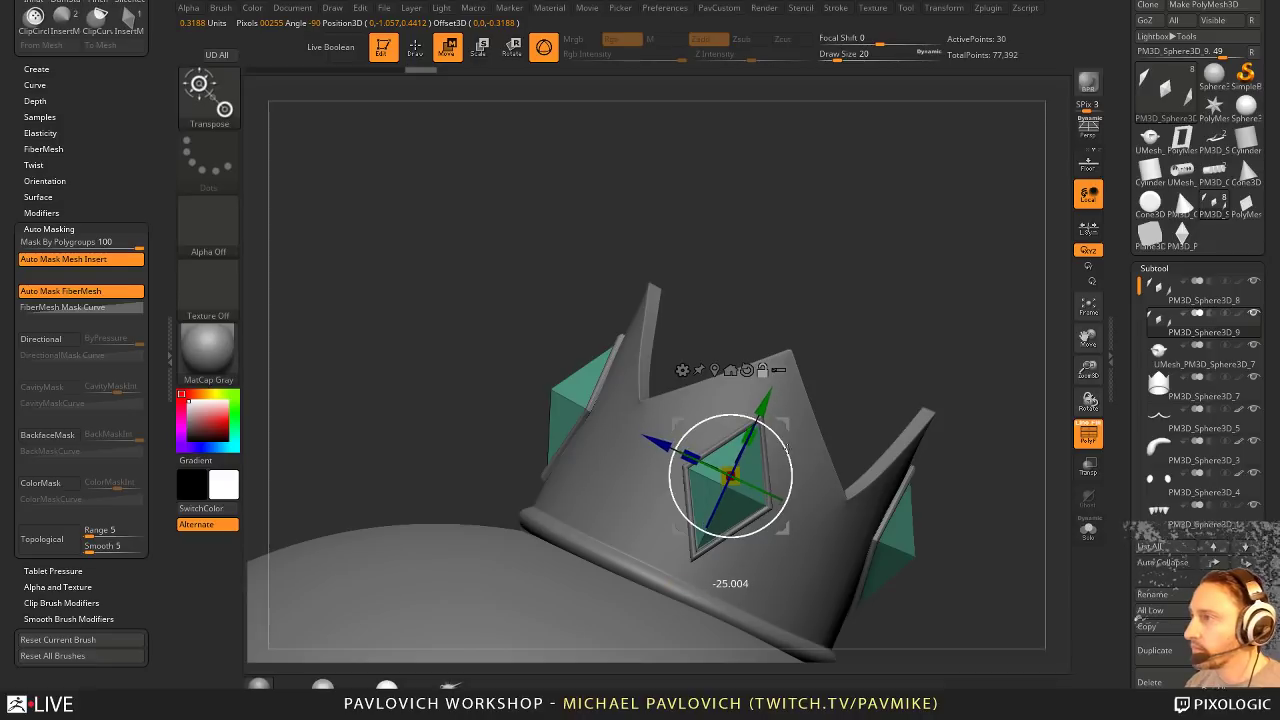
# Step: Raise the diamonds along the crown's slanted axis and adjust them to sit on the tips of its points
pyautogui.moveTo(765, 402); pyautogui.dragTo(945, 280)
pyautogui.moveTo(817, 290); pyautogui.dragTo(791, 312)
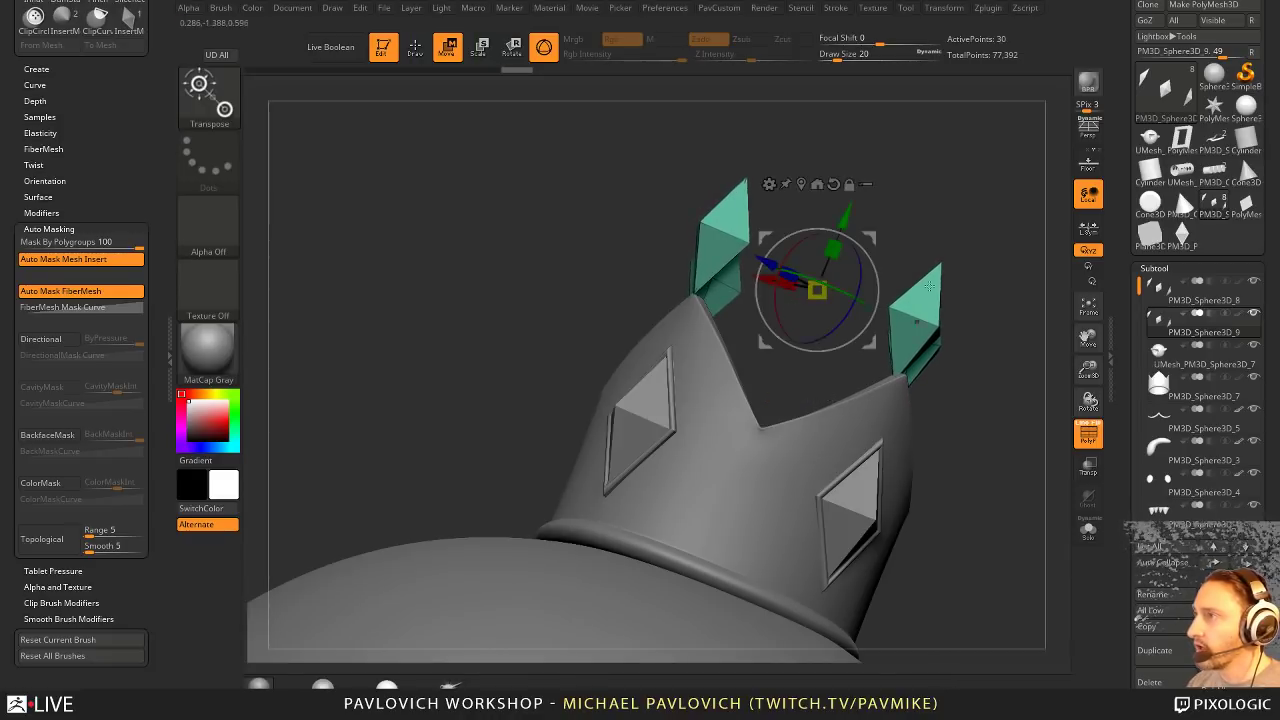
pyautogui.moveTo(925, 205); pyautogui.dragTo(957, 246)
pyautogui.moveTo(841, 273)
pyautogui.mouseDown()
pyautogui.moveTo(970, 242)
pyautogui.moveTo(934, 258)
pyautogui.mouseUp()
pyautogui.press('q')
pyautogui.moveTo(843, 270)
pyautogui.keyDown('alt'); pyautogui.mouseDown()
pyautogui.moveTo(859, 241)
pyautogui.moveTo(863, 280)
pyautogui.moveTo(846, 283)
pyautogui.mouseUp(); pyautogui.keyUp('alt')
# Step: Turn on local symmetry and place the gizmo on one of the side diamonds
pyautogui.press('w')
pyautogui.click(1088, 229)
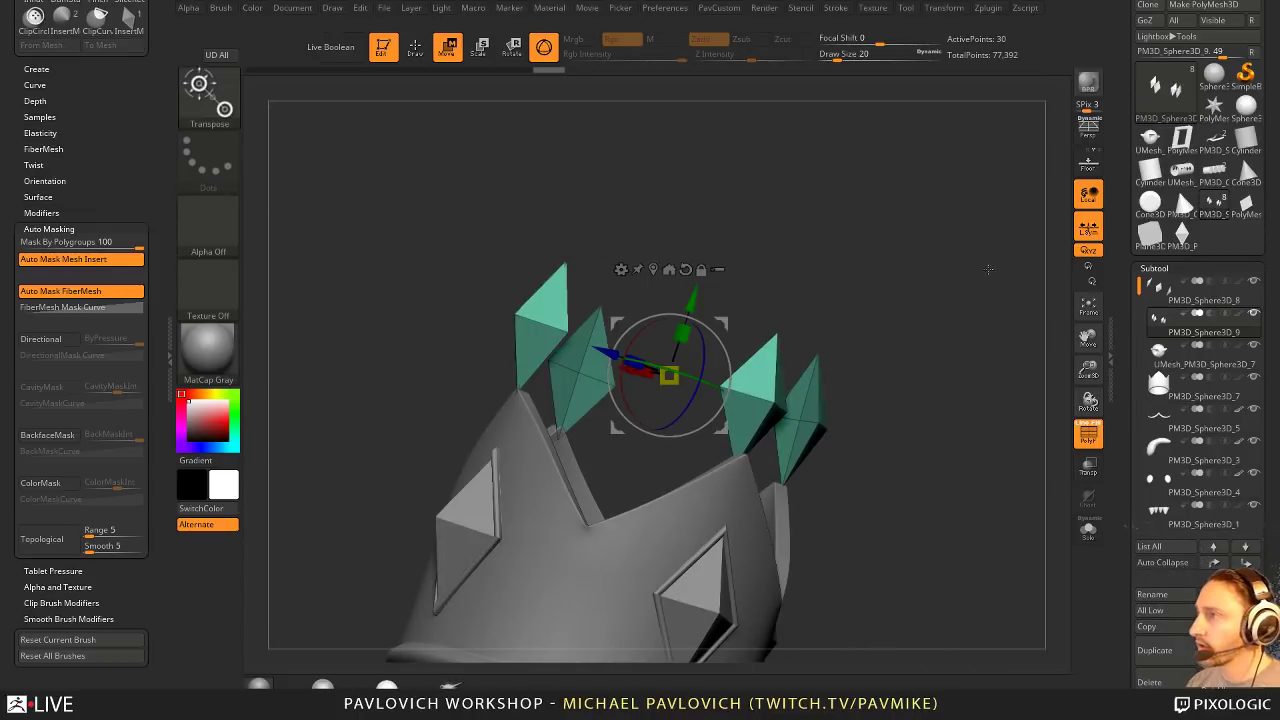
pyautogui.keyDown('shift'); pyautogui.moveTo(989, 270); pyautogui.dragTo(962, 282); pyautogui.keyUp('shift')
pyautogui.keyDown('alt'); pyautogui.click(866, 384); pyautogui.keyUp('alt')
# Step: Try shifting the side diamonds along X by about 0.057 units and undo the move
pyautogui.keyDown('alt'); pyautogui.moveTo(946, 385); pyautogui.dragTo(834, 390); pyautogui.keyUp('alt')
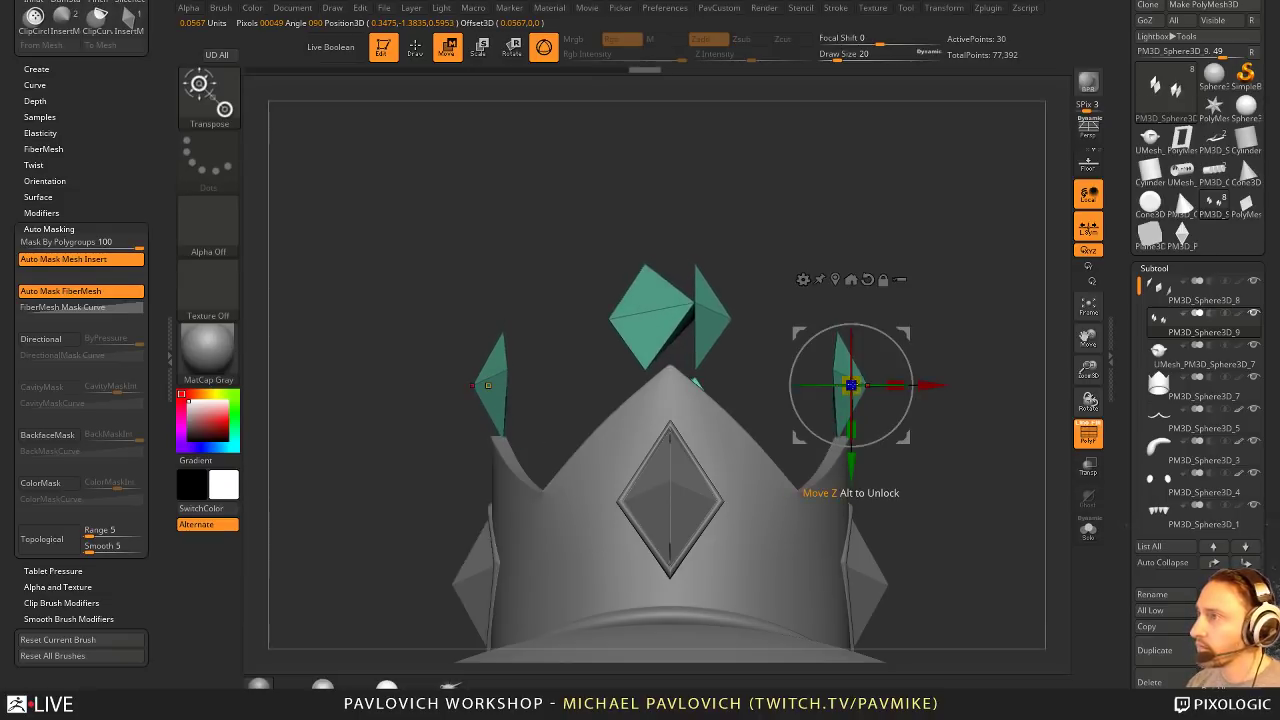
pyautogui.hotkey('ctrl', 'z')
pyautogui.press('q')
# Step: Weld the identical points along the center seams of the diamonds above the crown
pyautogui.moveTo(908, 362)
pyautogui.mouseDown(button='right')
pyautogui.moveTo(923, 364)
pyautogui.moveTo(920, 386)
pyautogui.moveTo(937, 386)
pyautogui.moveTo(966, 484)
pyautogui.mouseUp(button='right')
pyautogui.press('3')
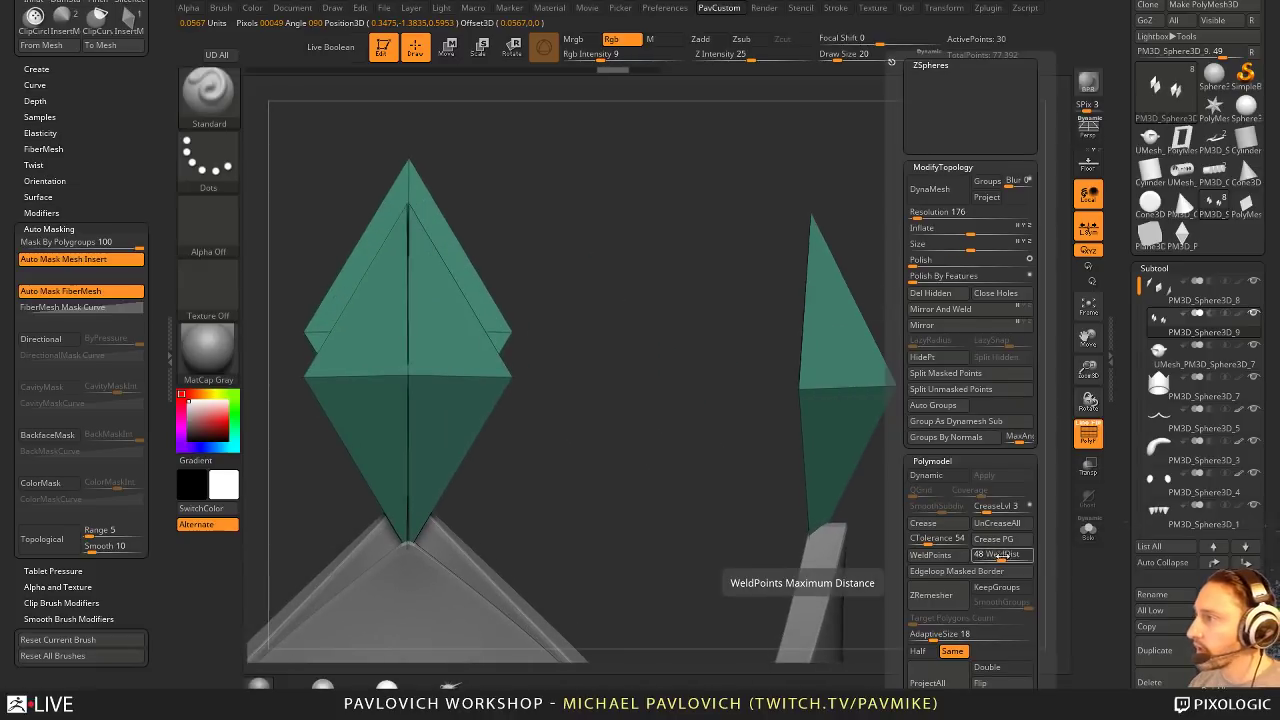
pyautogui.click(950, 556)
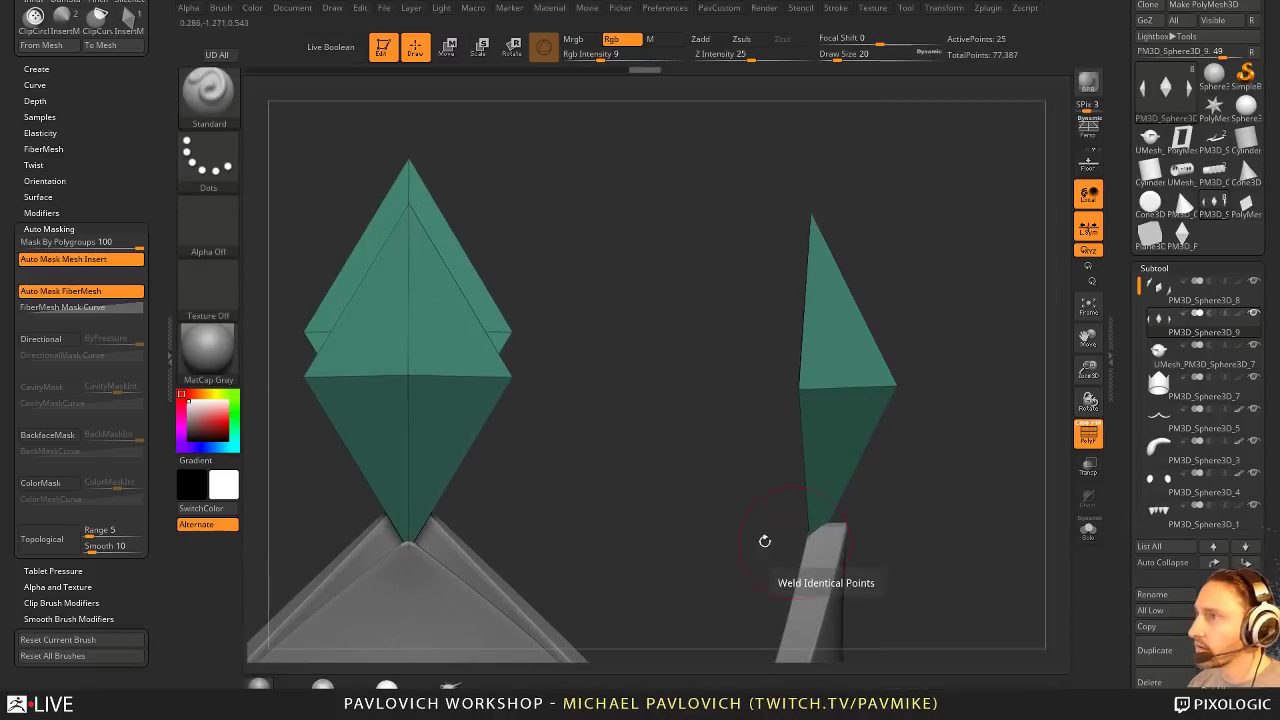
# Step: Try a small symmetrical adjustment of the diamonds above the crown's points and undo it
pyautogui.keyDown('ctrl'); pyautogui.moveTo(966, 441); pyautogui.dragTo(954, 335, button='right'); pyautogui.keyUp('ctrl')
pyautogui.press('w')
pyautogui.moveTo(852, 385)
pyautogui.mouseDown()
pyautogui.moveTo(848, 396)
pyautogui.moveTo(862, 393)
pyautogui.mouseUp()
pyautogui.hotkey('ctrl', 'z')
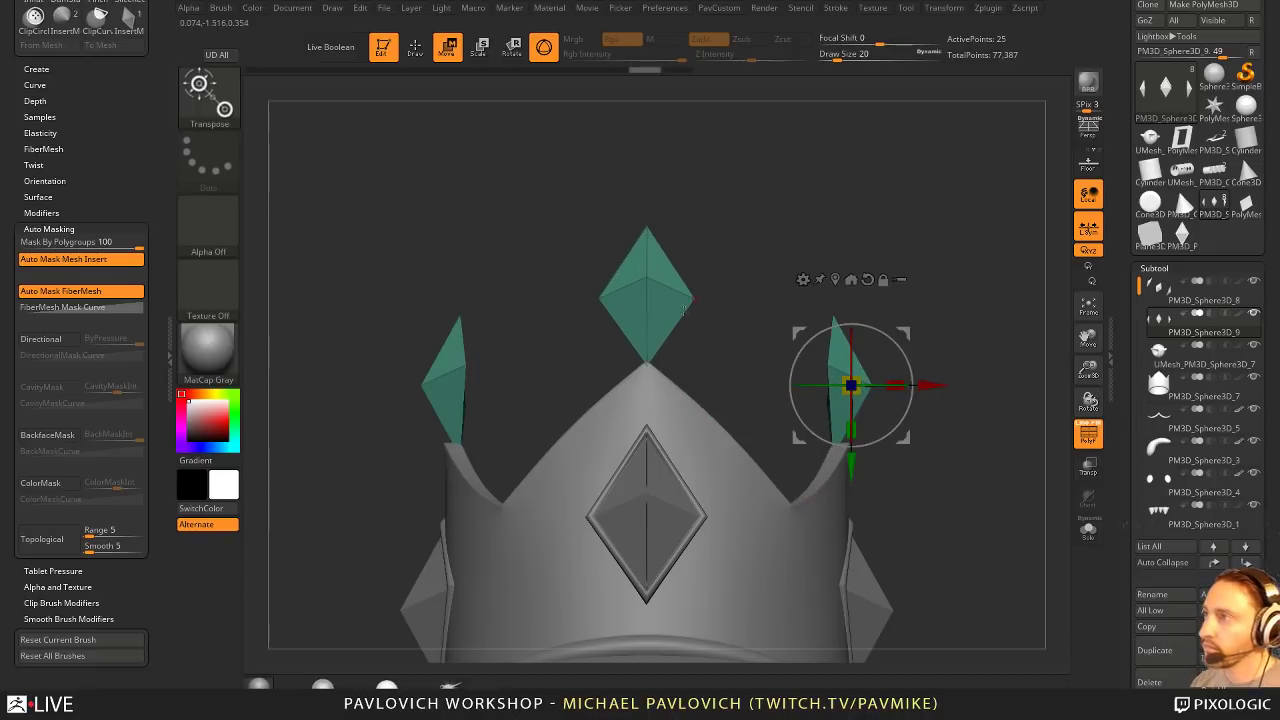
# Step: Mask the front and rear diamonds, then scale down the side diamonds and lower them toward the crown's side points
pyautogui.keyDown('ctrl'); pyautogui.moveTo(546, 162); pyautogui.dragTo(704, 672); pyautogui.keyUp('ctrl')
pyautogui.moveTo(851, 386); pyautogui.dragTo(851, 385)
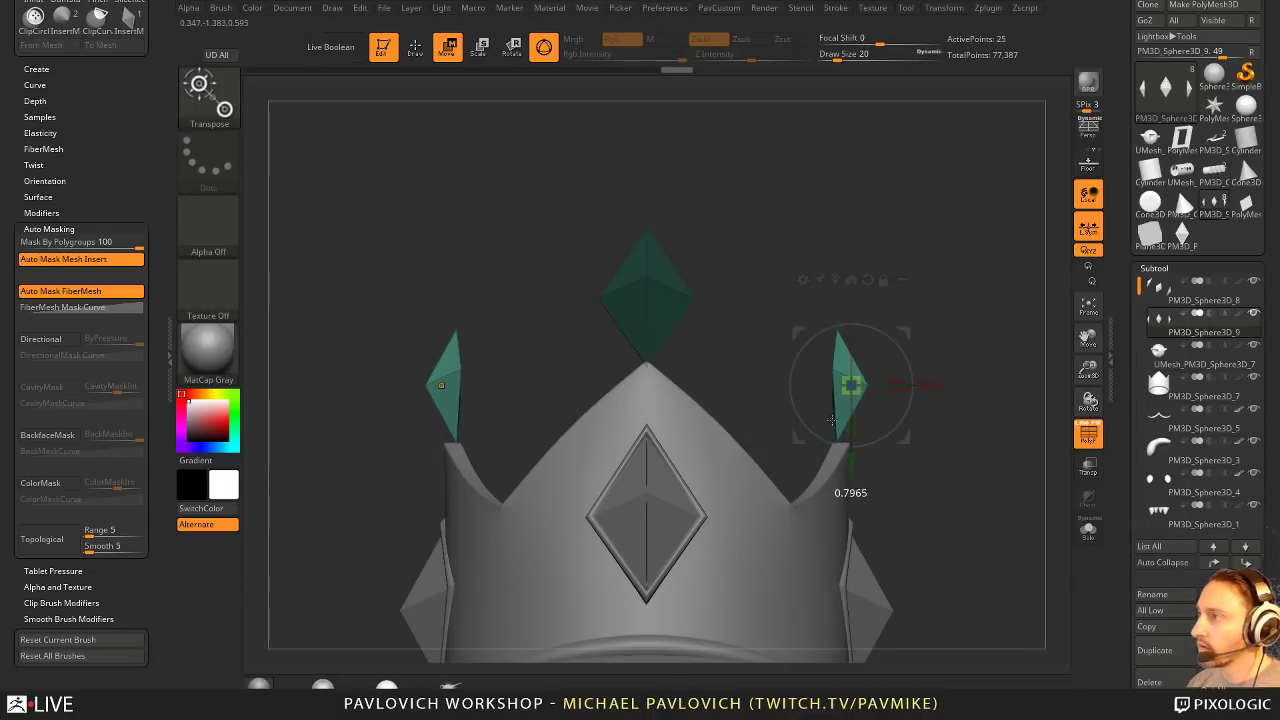
pyautogui.moveTo(809, 446); pyautogui.dragTo(851, 489)
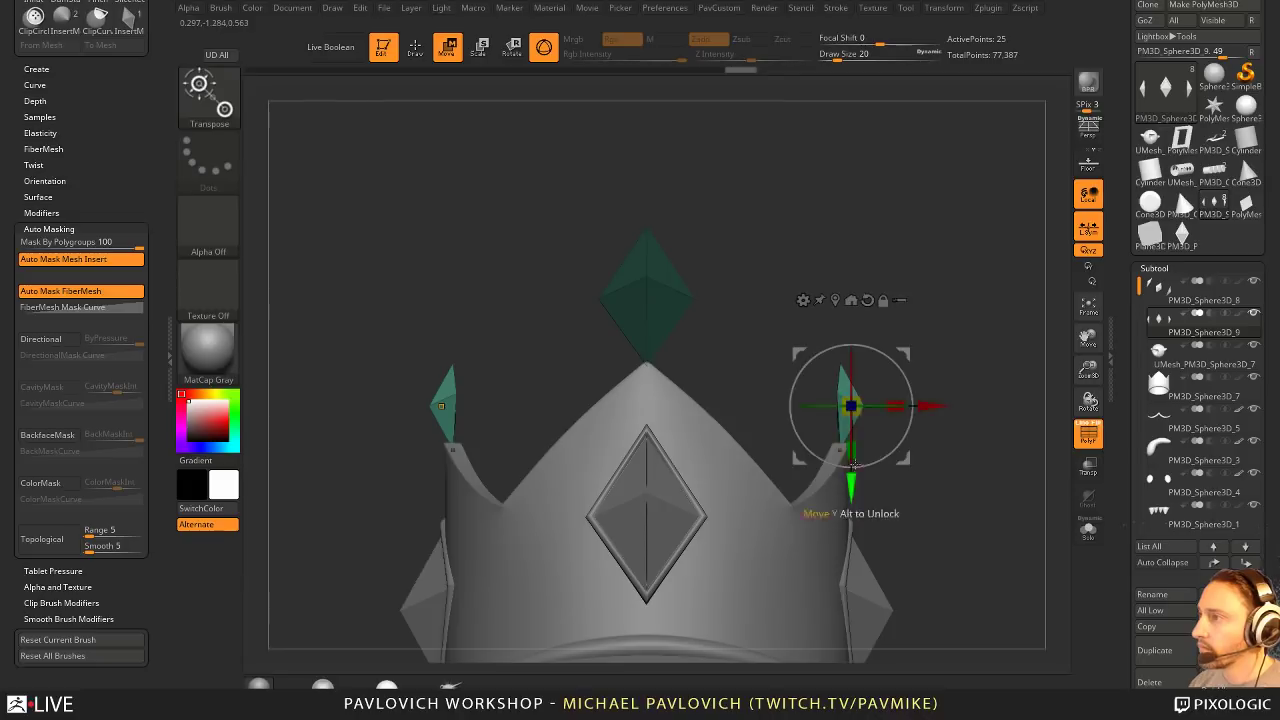
pyautogui.moveTo(851, 489); pyautogui.dragTo(714, 479, button='right')
pyautogui.moveTo(851, 406); pyautogui.dragTo(839, 405)
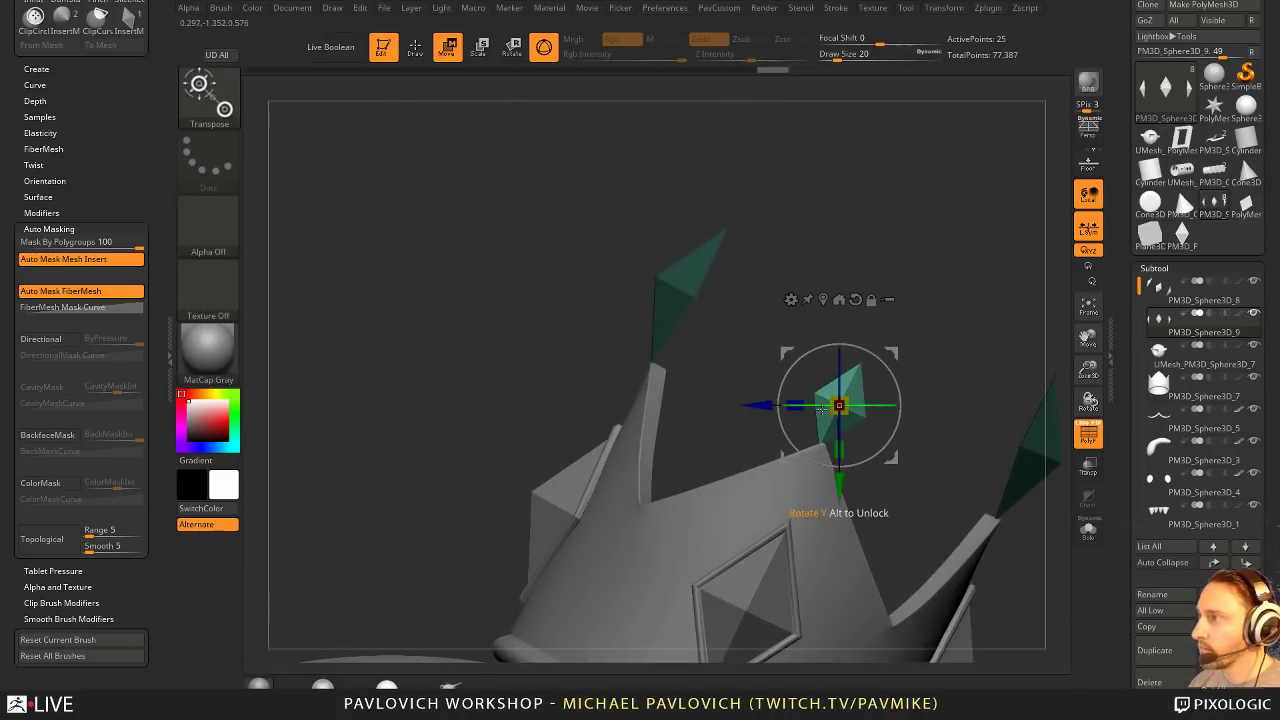
# Step: Tilt the side diamonds to follow the crown's slant, shrink them further and seat them on the side points
pyautogui.moveTo(876, 365); pyautogui.dragTo(890, 385)
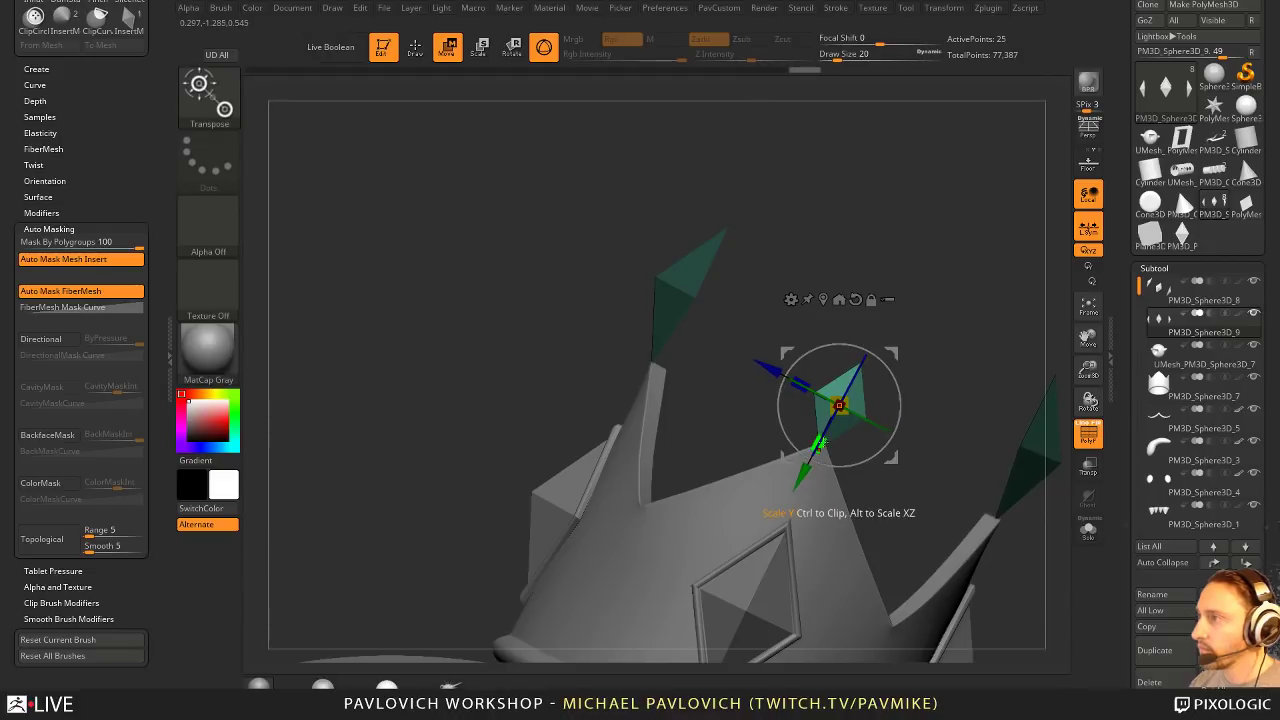
pyautogui.moveTo(819, 443); pyautogui.dragTo(847, 412)
pyautogui.moveTo(806, 473); pyautogui.dragTo(803, 480)
pyautogui.moveTo(844, 410); pyautogui.dragTo(828, 426)
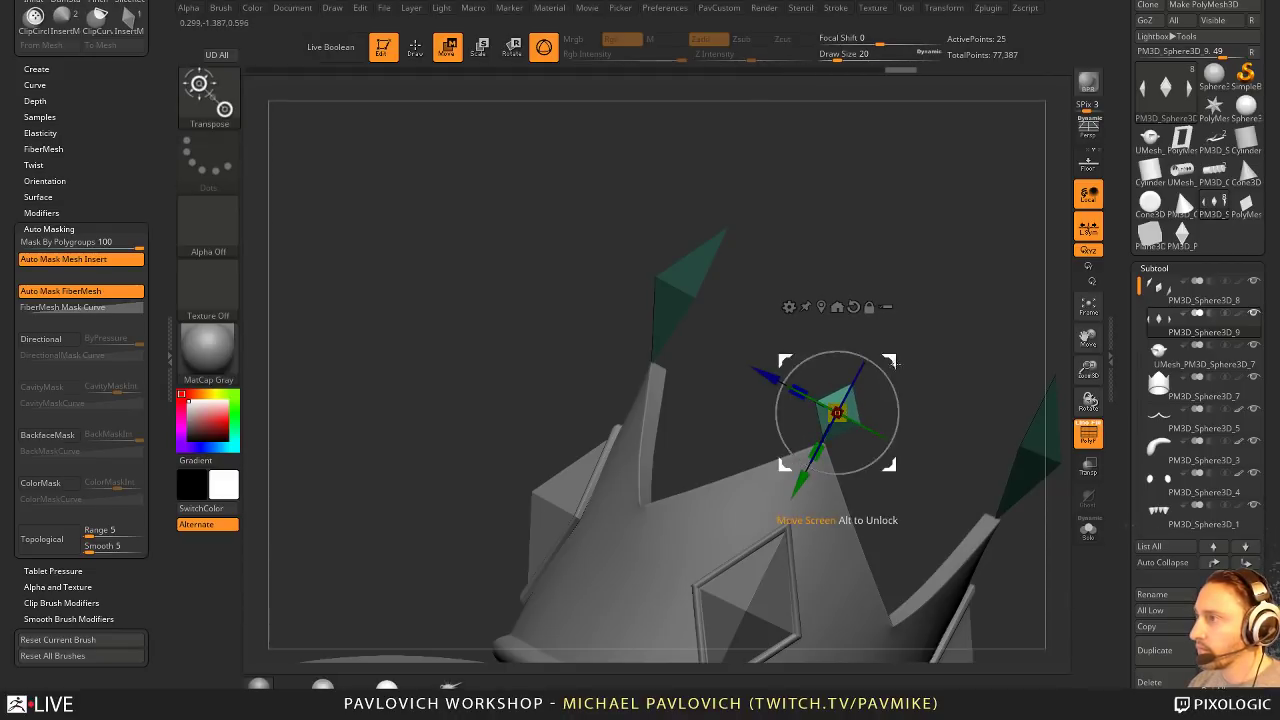
pyautogui.moveTo(803, 481); pyautogui.dragTo(801, 487)
pyautogui.moveTo(928, 330); pyautogui.dragTo(979, 318)
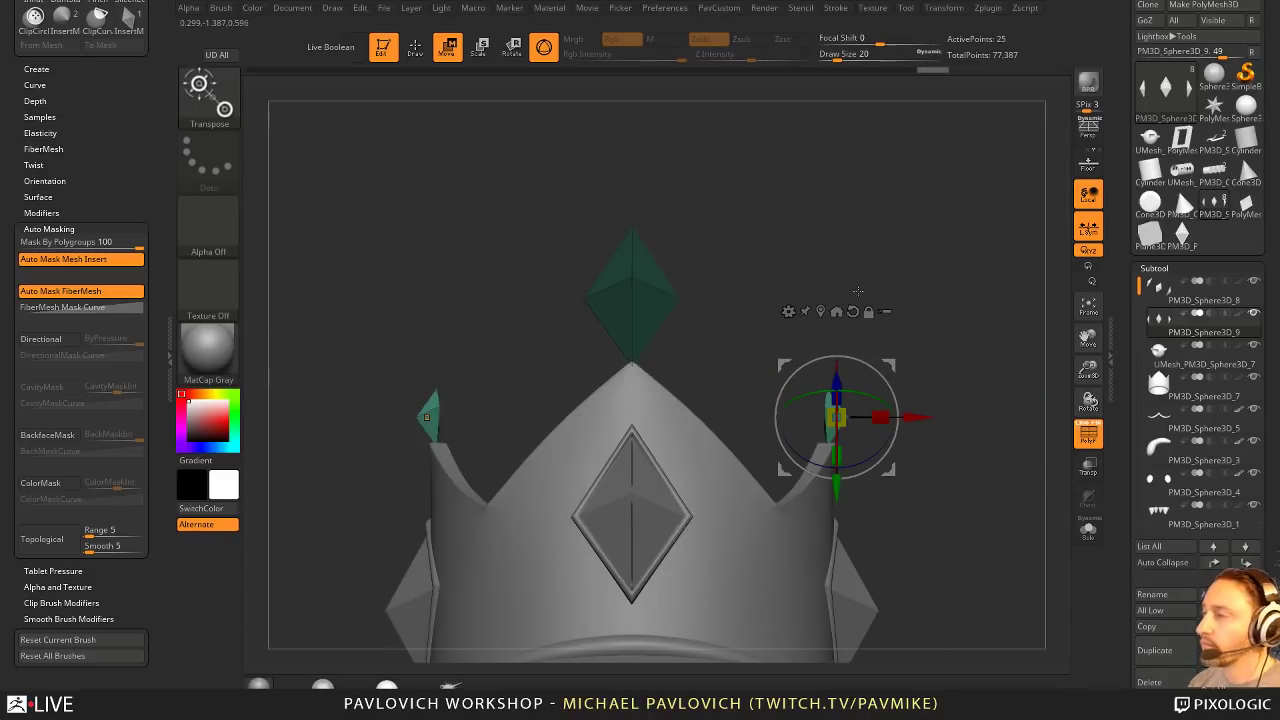
# Step: Mask the side diamonds instead, then scale down the front and rear diamonds and lower them toward their crown points
pyautogui.keyDown('ctrl'); pyautogui.moveTo(858, 291); pyautogui.dragTo(815, 280); pyautogui.keyUp('ctrl')
pyautogui.keyDown('ctrl'); pyautogui.moveTo(537, 165); pyautogui.dragTo(706, 700); pyautogui.keyUp('ctrl')
pyautogui.keyDown('ctrl'); pyautogui.click(922, 230); pyautogui.keyUp('ctrl')
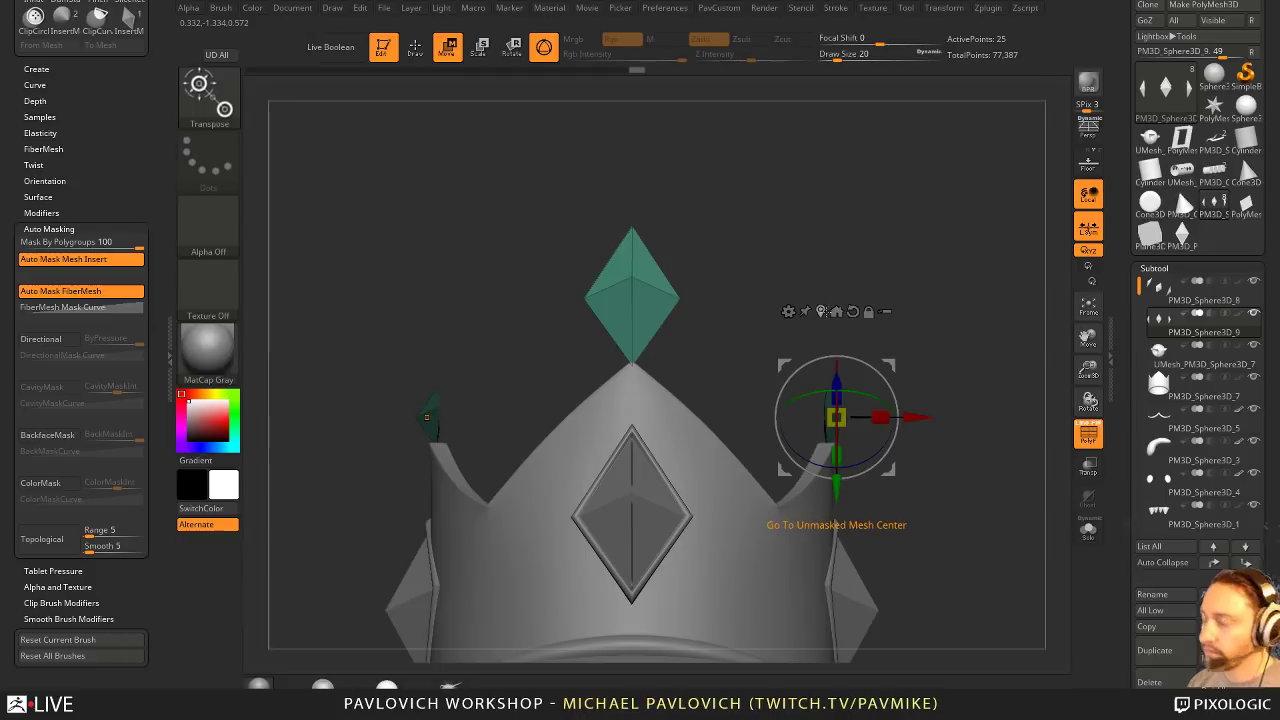
pyautogui.click(836, 311)
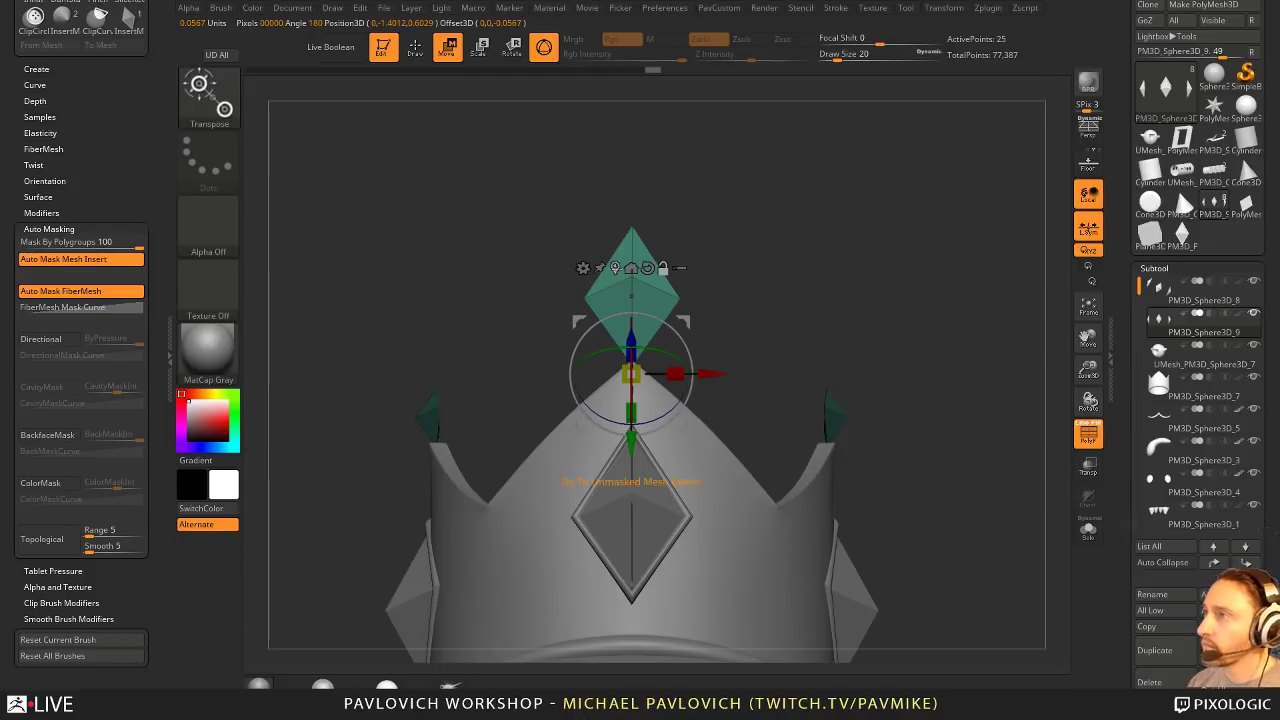
pyautogui.moveTo(858, 296); pyautogui.dragTo(805, 255)
pyautogui.moveTo(654, 414); pyautogui.dragTo(654, 416)
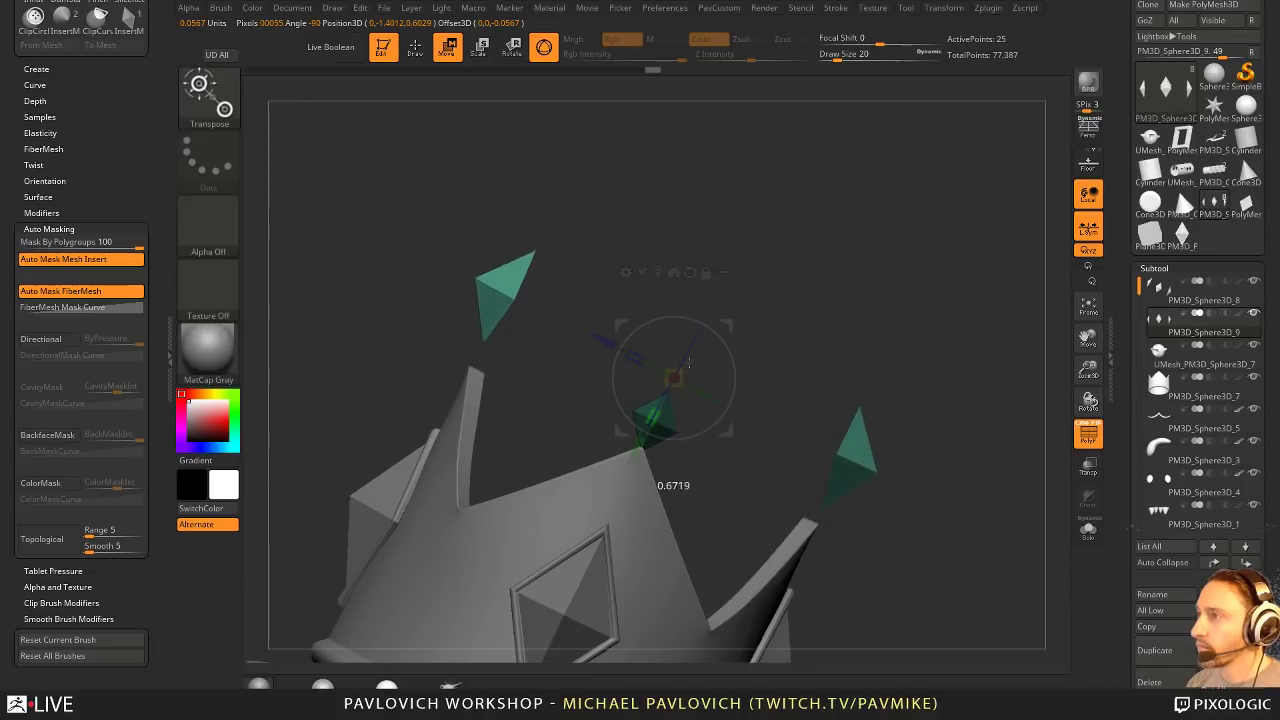
pyautogui.moveTo(640, 448); pyautogui.dragTo(626, 475)
pyautogui.keyDown('alt'); pyautogui.moveTo(739, 339); pyautogui.dragTo(748, 354); pyautogui.keyUp('alt')
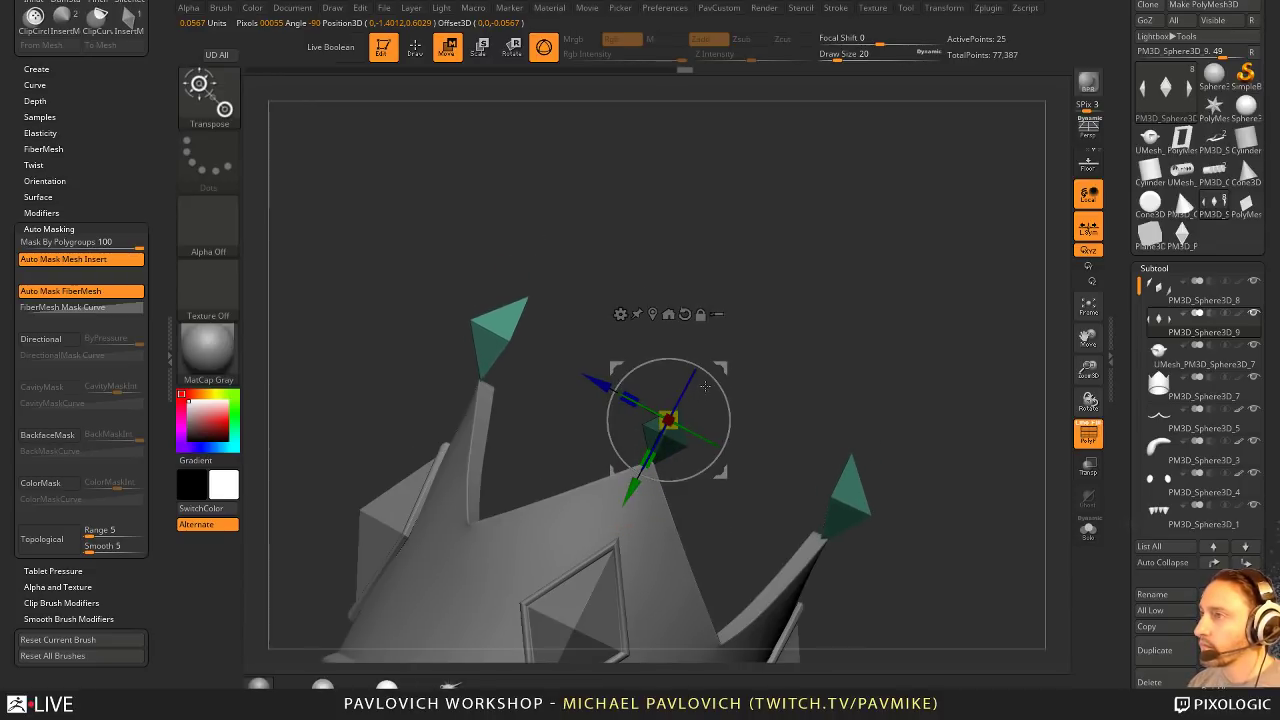
pyautogui.moveTo(641, 403); pyautogui.dragTo(645, 395)
# Step: Mask every diamond except the one above the crown's front point
pyautogui.press('q')
pyautogui.moveTo(625, 300)
pyautogui.mouseDown()
pyautogui.moveTo(711, 312)
pyautogui.moveTo(604, 308)
pyautogui.mouseUp()
pyautogui.keyDown('ctrl'); pyautogui.moveTo(577, 225); pyautogui.dragTo(570, 232); pyautogui.keyUp('ctrl')
pyautogui.keyDown('ctrl'); pyautogui.moveTo(577, 223); pyautogui.dragTo(455, 410); pyautogui.keyUp('ctrl')
pyautogui.keyDown('ctrl'); pyautogui.click(626, 277); pyautogui.keyUp('ctrl')
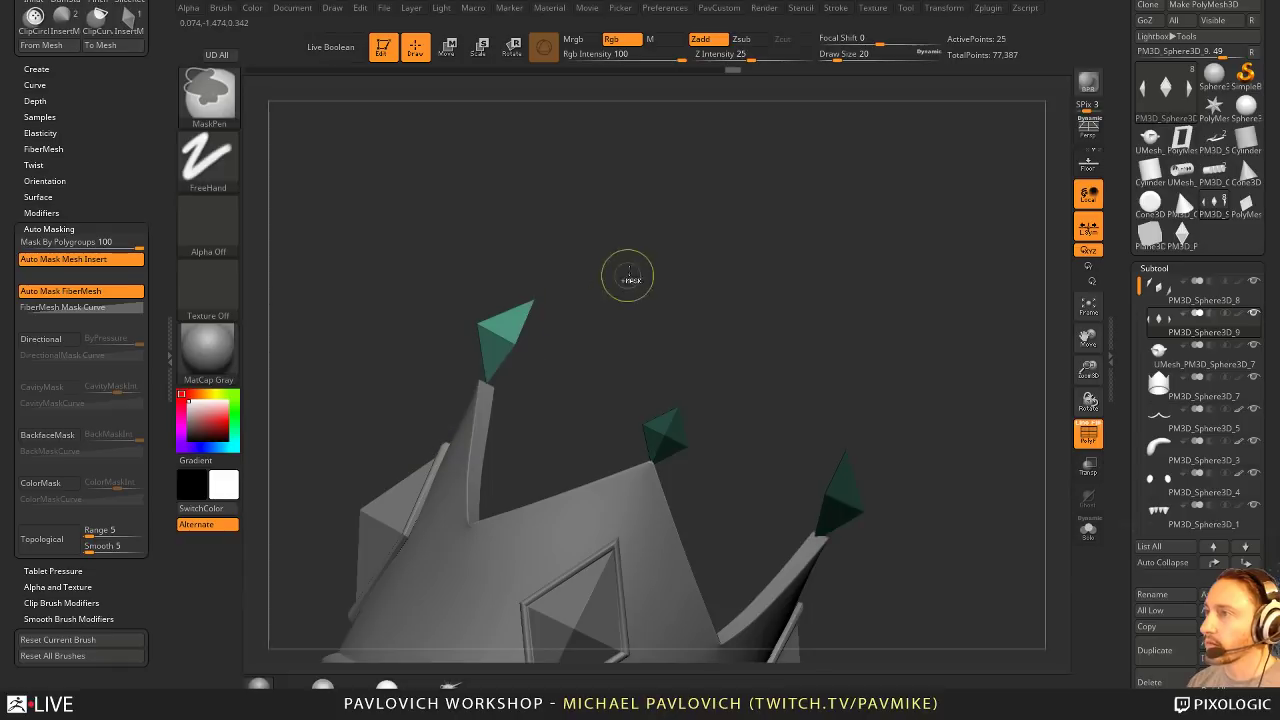
pyautogui.keyDown('alt'); pyautogui.moveTo(709, 243); pyautogui.dragTo(814, 274); pyautogui.keyUp('alt')
# Step: Center the gizmo on the front diamond and shrink, tilt and seat it on the front crown point
pyautogui.press('w')
pyautogui.keyDown('alt'); pyautogui.click(704, 378); pyautogui.keyUp('alt')
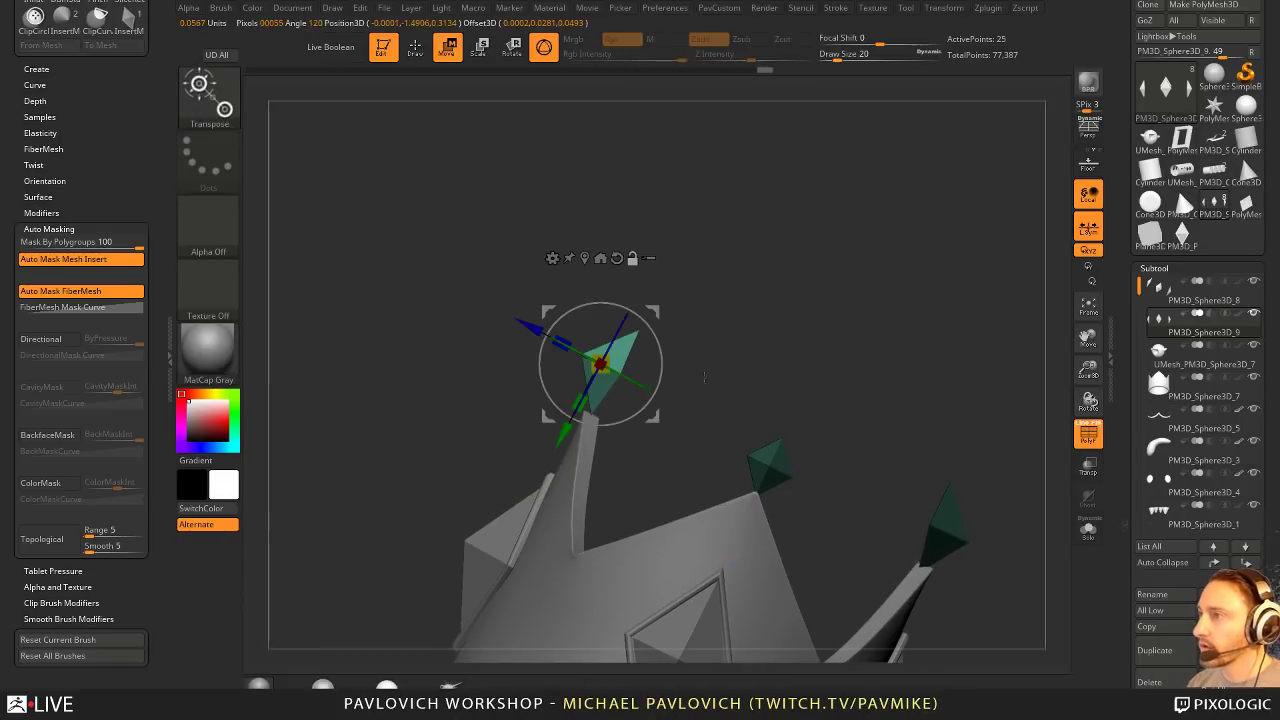
pyautogui.moveTo(600, 366); pyautogui.dragTo(595, 369)
pyautogui.moveTo(721, 337)
pyautogui.keyDown('shift'); pyautogui.mouseDown()
pyautogui.moveTo(791, 344)
pyautogui.moveTo(721, 337)
pyautogui.mouseUp(); pyautogui.keyUp('shift')
pyautogui.moveTo(606, 363); pyautogui.dragTo(600, 365)
pyautogui.moveTo(652, 312); pyautogui.dragTo(648, 332)
pyautogui.moveTo(599, 384); pyautogui.dragTo(608, 377)
# Step: Clear the mask and delete the diamond above the crown's rear point
pyautogui.press('q')
pyautogui.moveTo(687, 357)
pyautogui.keyDown('alt'); pyautogui.mouseDown()
pyautogui.moveTo(723, 329)
pyautogui.moveTo(705, 321)
pyautogui.mouseUp(); pyautogui.keyUp('alt')
pyautogui.keyDown('ctrl'); pyautogui.moveTo(877, 320); pyautogui.dragTo(896, 362); pyautogui.keyUp('ctrl')
pyautogui.moveTo(733, 460)
pyautogui.keyDown('ctrl'); pyautogui.keyDown('shift'); pyautogui.mouseDown()
pyautogui.moveTo(880, 350)
pyautogui.moveTo(833, 363)
pyautogui.mouseUp(); pyautogui.keyUp('shift'); pyautogui.keyUp('ctrl')
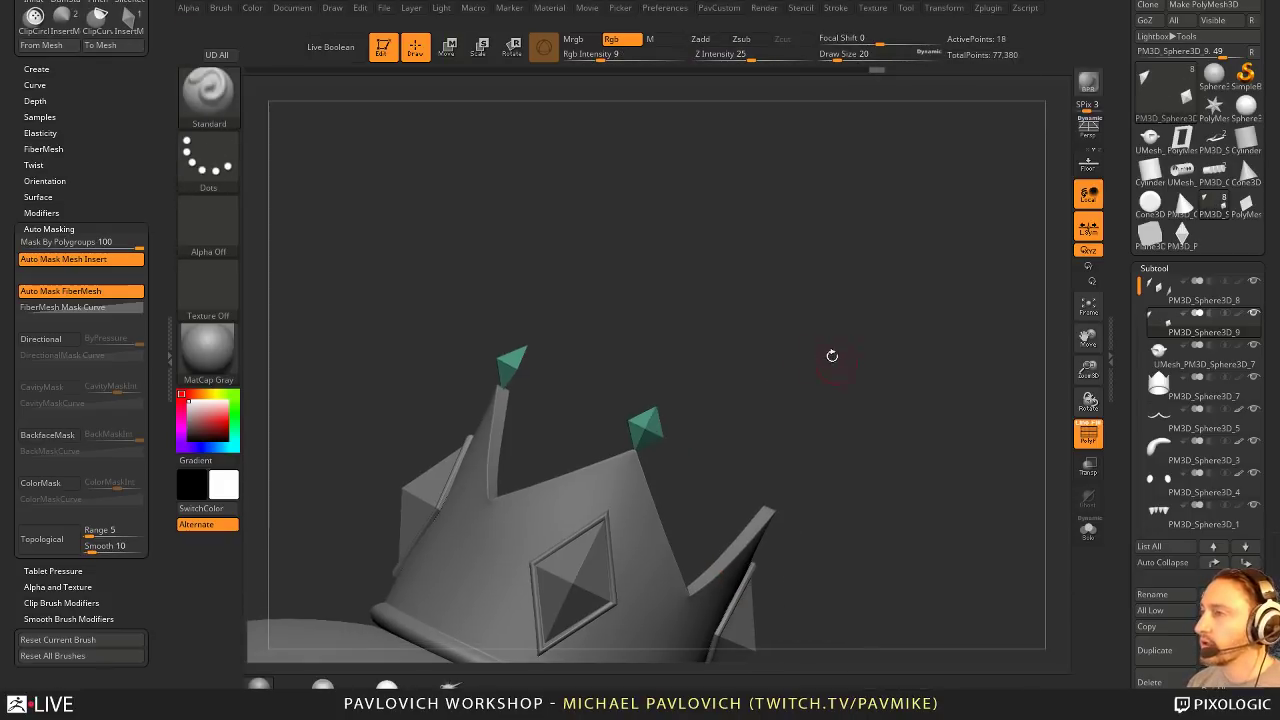
# Step: Reposition the gizmo from the front diamond to the midpoint between the two side diamonds
pyautogui.press('w')
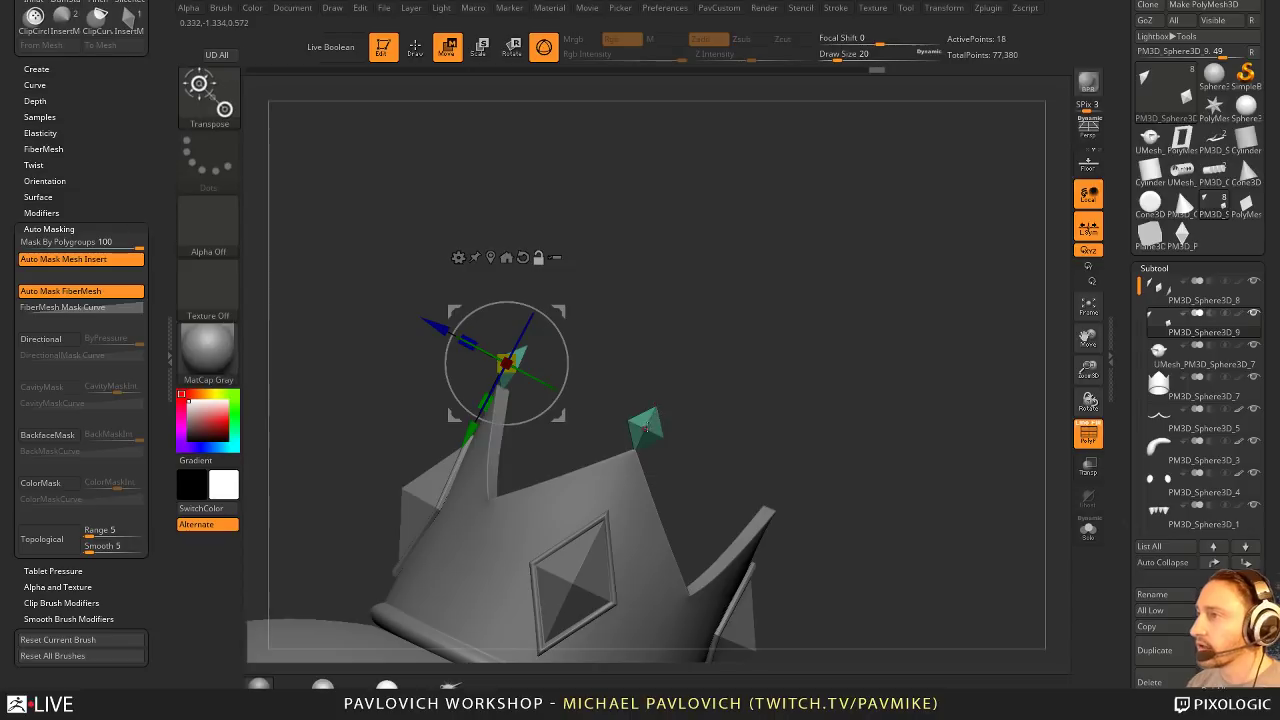
pyautogui.click(646, 428)
pyautogui.press('q')
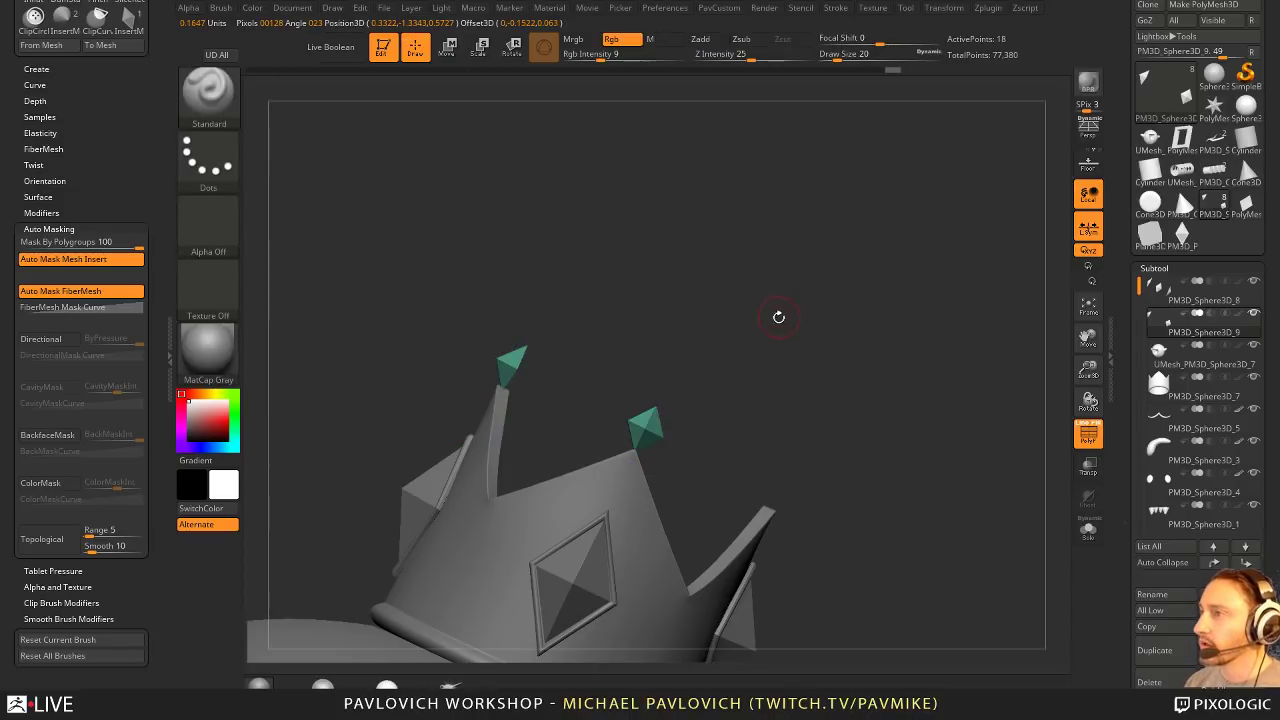
pyautogui.moveTo(741, 320)
pyautogui.mouseDown()
pyautogui.moveTo(770, 335)
pyautogui.moveTo(824, 331)
pyautogui.moveTo(760, 400)
pyautogui.moveTo(775, 345)
pyautogui.moveTo(684, 404)
pyautogui.mouseUp()
pyautogui.press('w')
pyautogui.moveTo(880, 335); pyautogui.dragTo(938, 244)
pyautogui.click(629, 323)
pyautogui.keyDown('alt'); pyautogui.moveTo(627, 238); pyautogui.dragTo(692, 267); pyautogui.keyUp('alt')
# Step: Duplicate the diamond subtool and rotate the copy around the vertical axis so its front diamond sits over the rear crown point
pyautogui.click(1153, 650)
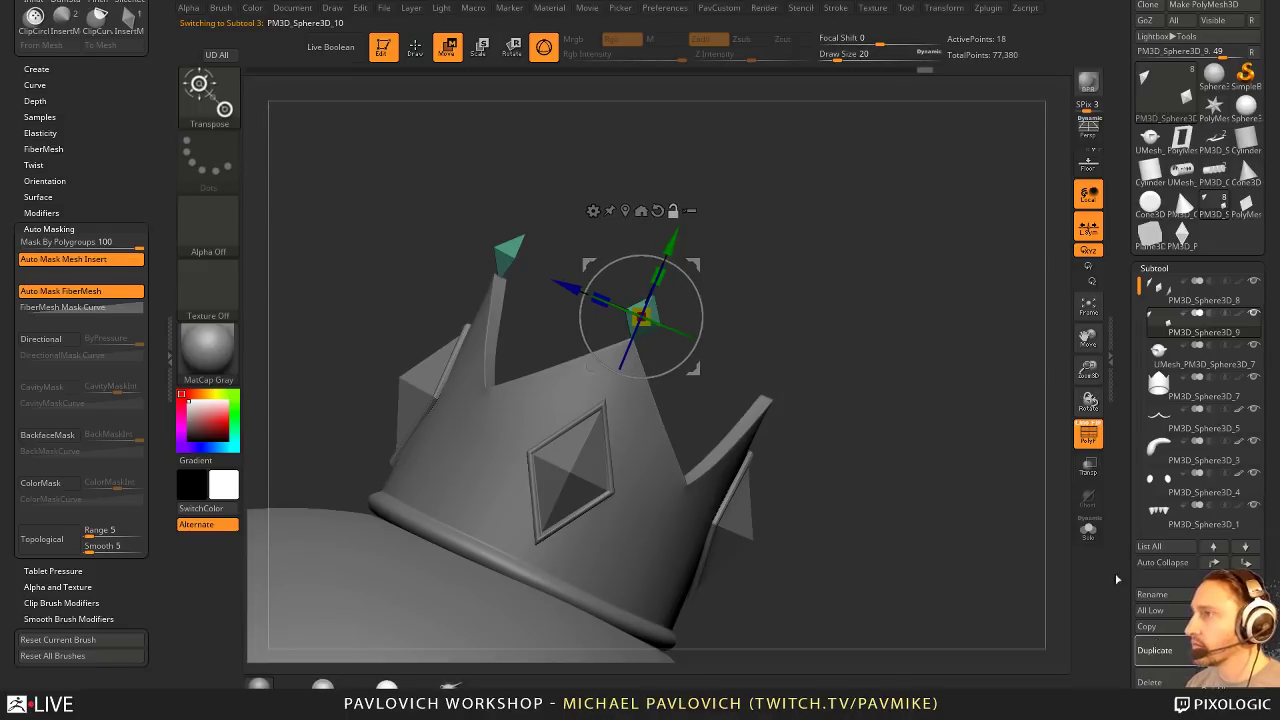
pyautogui.moveTo(846, 240); pyautogui.dragTo(822, 352)
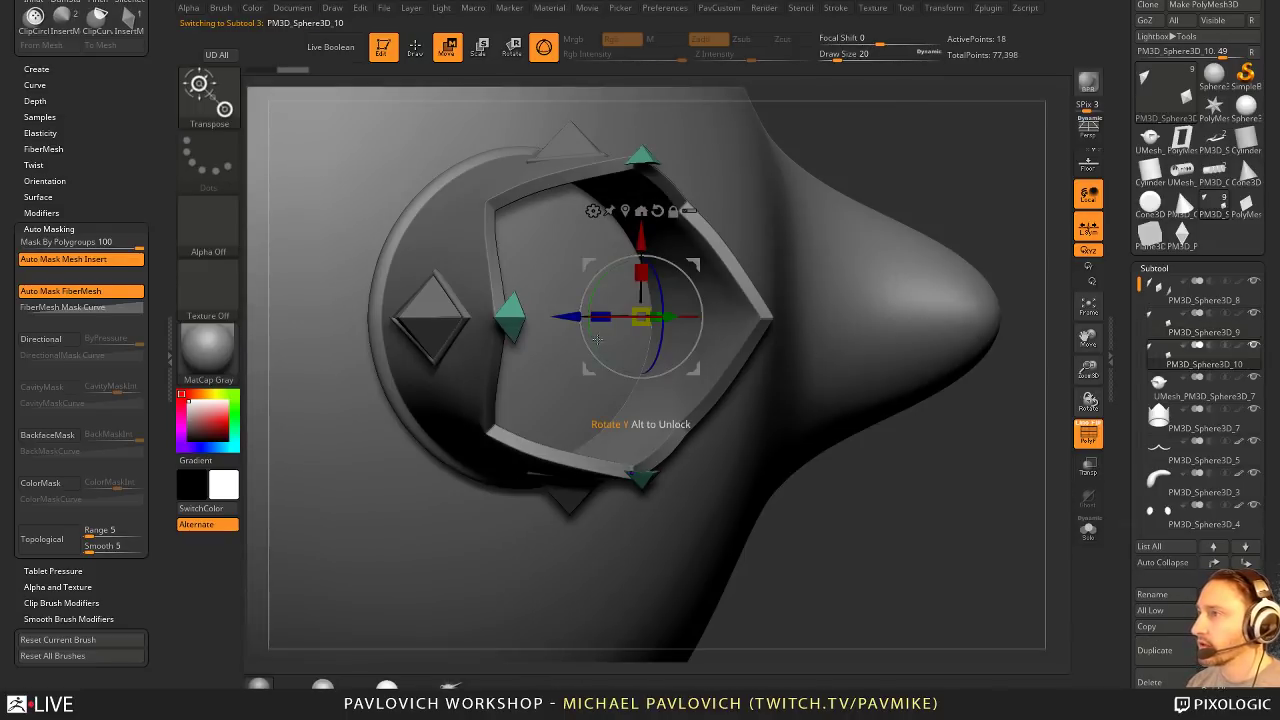
pyautogui.moveTo(597, 339)
pyautogui.mouseDown()
pyautogui.moveTo(643, 423)
pyautogui.moveTo(740, 400)
pyautogui.moveTo(827, 236)
pyautogui.moveTo(966, 337)
pyautogui.moveTo(931, 300)
pyautogui.mouseUp()
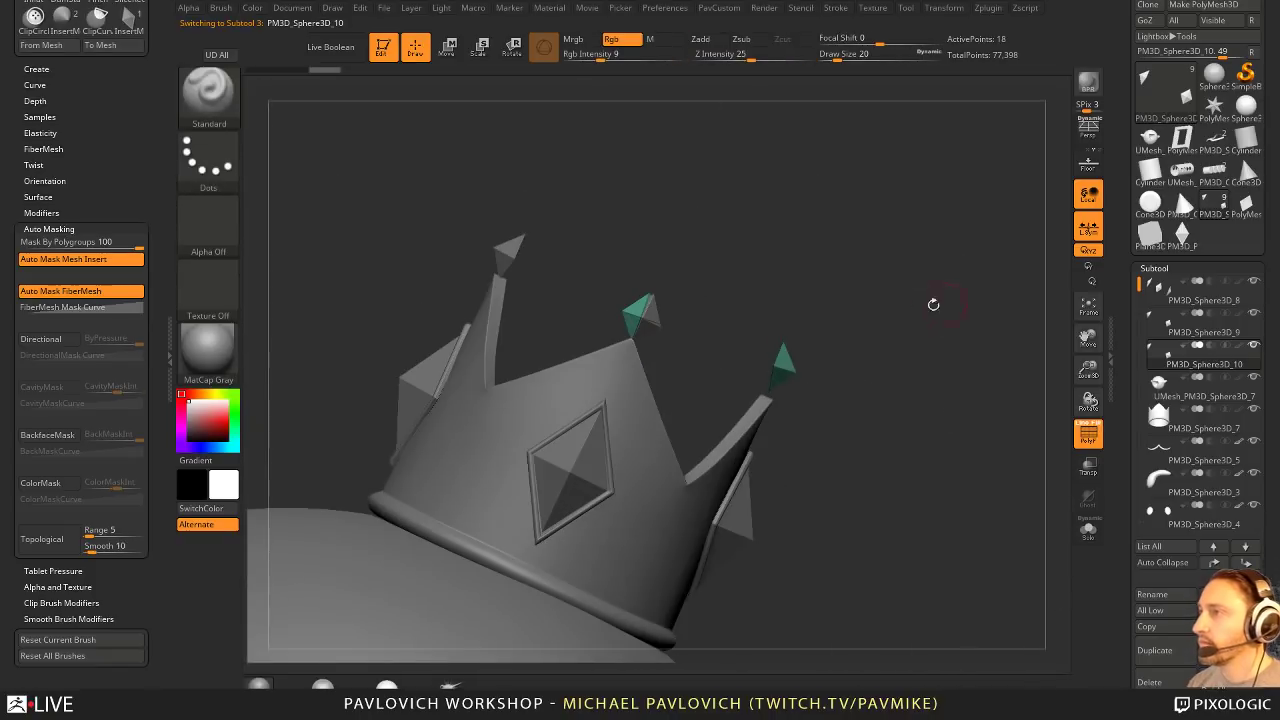
# Step: Delete the duplicate's side diamonds and center the gizmo on its remaining rear diamond
pyautogui.hotkey('ctrl', 'shift')
pyautogui.moveTo(570, 215)
pyautogui.keyDown('ctrl'); pyautogui.keyDown('shift'); pyautogui.mouseDown()
pyautogui.moveTo(600, 200)
pyautogui.moveTo(580, 205)
pyautogui.mouseUp(); pyautogui.keyUp('shift'); pyautogui.keyUp('ctrl')
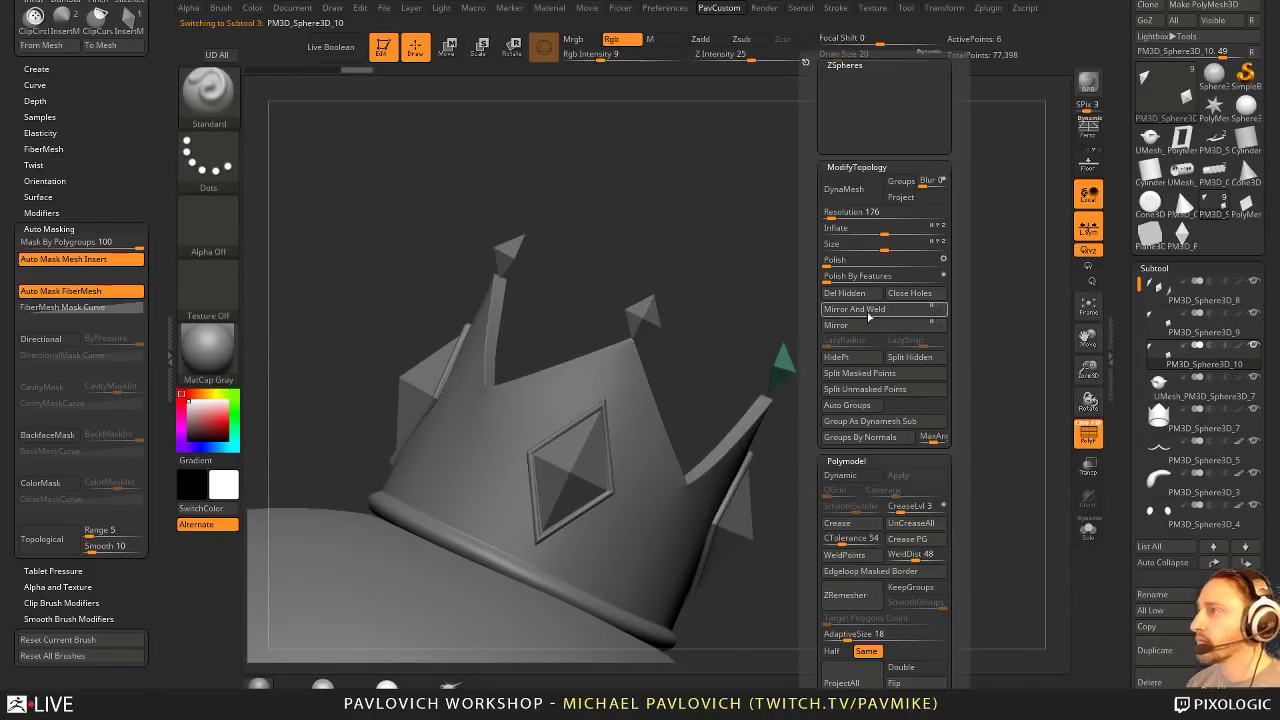
pyautogui.keyDown('alt'); pyautogui.moveTo(886, 356); pyautogui.dragTo(882, 378); pyautogui.keyUp('alt')
pyautogui.keyDown('ctrl'); pyautogui.moveTo(866, 305); pyautogui.dragTo(721, 481); pyautogui.keyUp('ctrl')
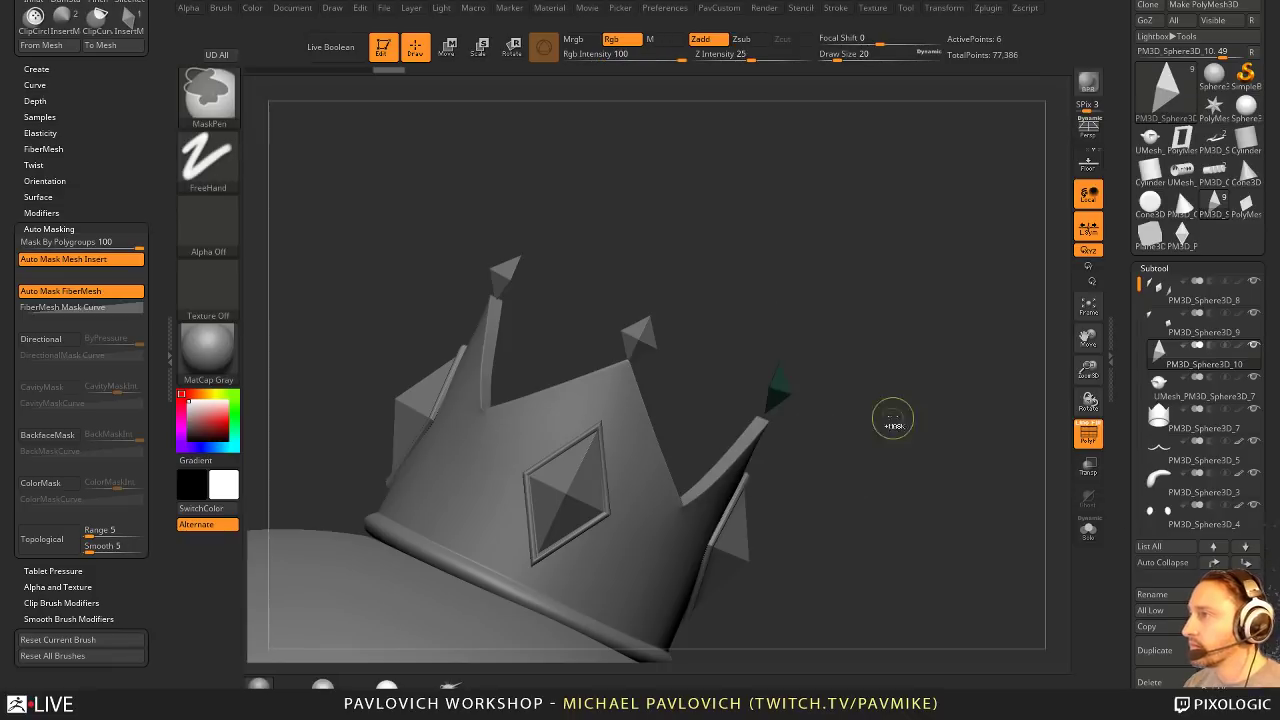
pyautogui.keyDown('ctrl'); pyautogui.click(893, 422); pyautogui.keyUp('ctrl')
pyautogui.press('w')
pyautogui.click(778, 382)
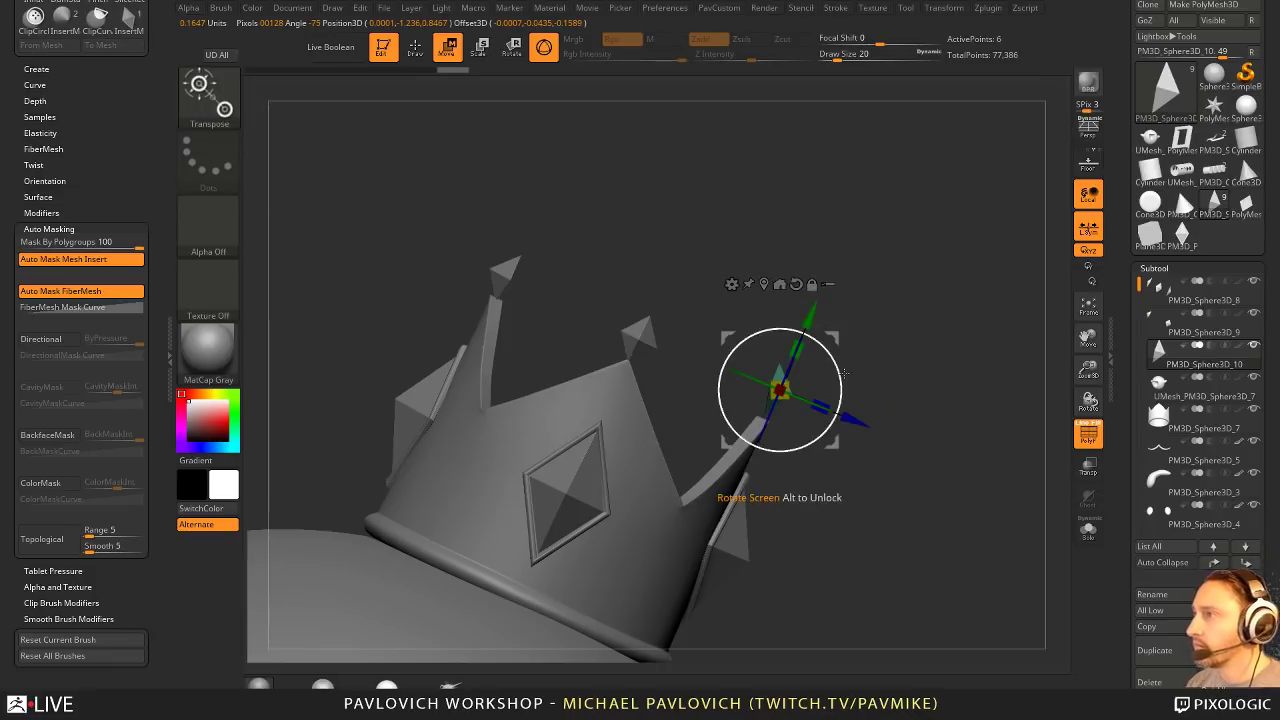
pyautogui.moveTo(832, 356)
pyautogui.mouseDown()
pyautogui.moveTo(837, 341)
pyautogui.moveTo(942, 368)
pyautogui.mouseUp()
# Step: Merge the rear diamond with the other three crown-point diamonds and assign them all a single polygroup
pyautogui.press('q')
pyautogui.keyDown('shift'); pyautogui.click(1216, 564); pyautogui.keyUp('shift')
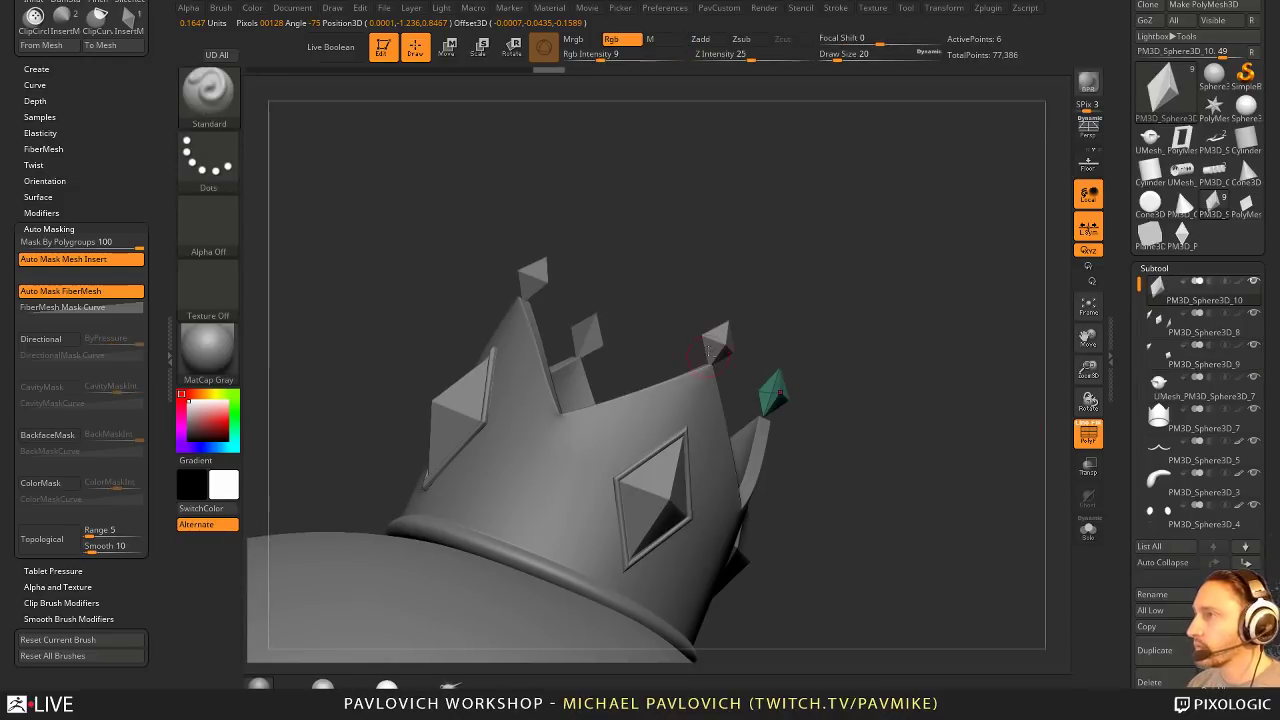
pyautogui.keyDown('alt'); pyautogui.click(720, 343); pyautogui.keyUp('alt')
pyautogui.keyDown('shift'); pyautogui.click(1219, 565); pyautogui.keyUp('shift')
pyautogui.hotkey('ctrl', 'e')
pyautogui.hotkey('ctrl', 'w')
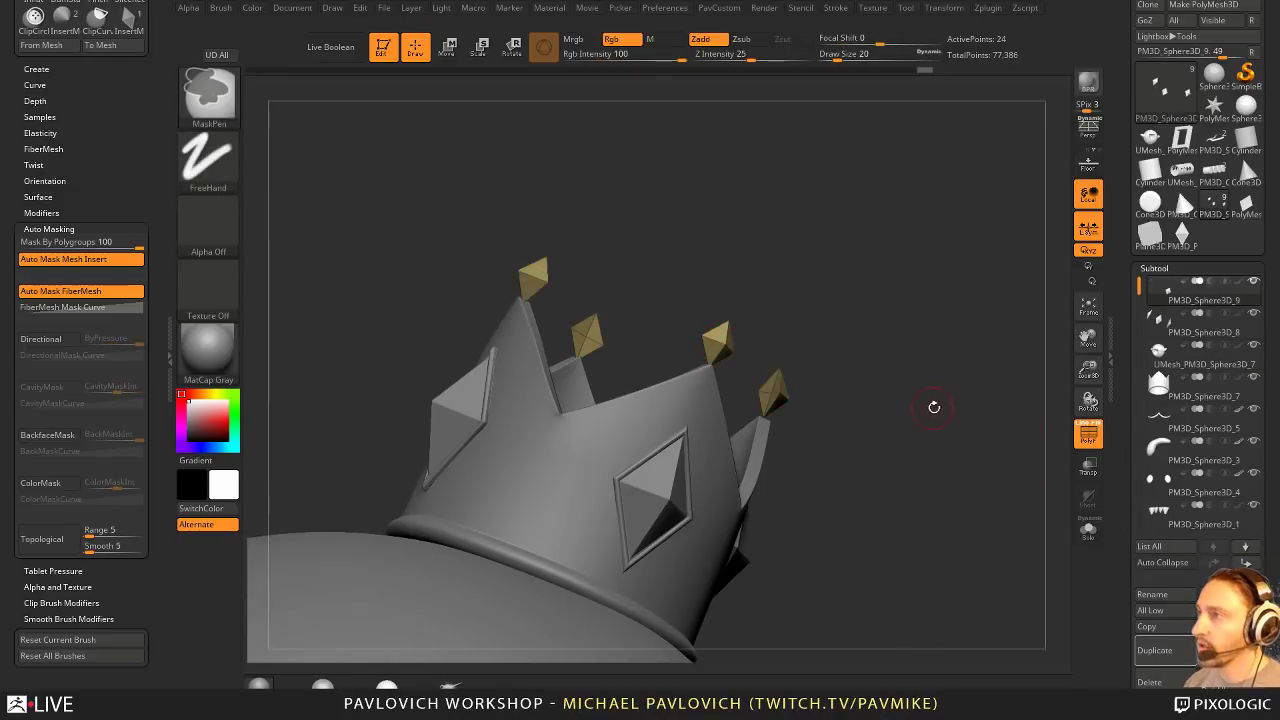
# Step: Turn off the polyframe display and set the draw size to 51 with the whole character in view
pyautogui.moveTo(934, 406)
pyautogui.keyDown('alt'); pyautogui.mouseDown()
pyautogui.moveTo(1011, 429)
pyautogui.moveTo(934, 403)
pyautogui.moveTo(991, 426)
pyautogui.moveTo(987, 377)
pyautogui.moveTo(948, 391)
pyautogui.moveTo(988, 372)
pyautogui.mouseUp(); pyautogui.keyUp('alt')
pyautogui.hotkey('shift', 'f')
pyautogui.press('s')
pyautogui.click(948, 395)
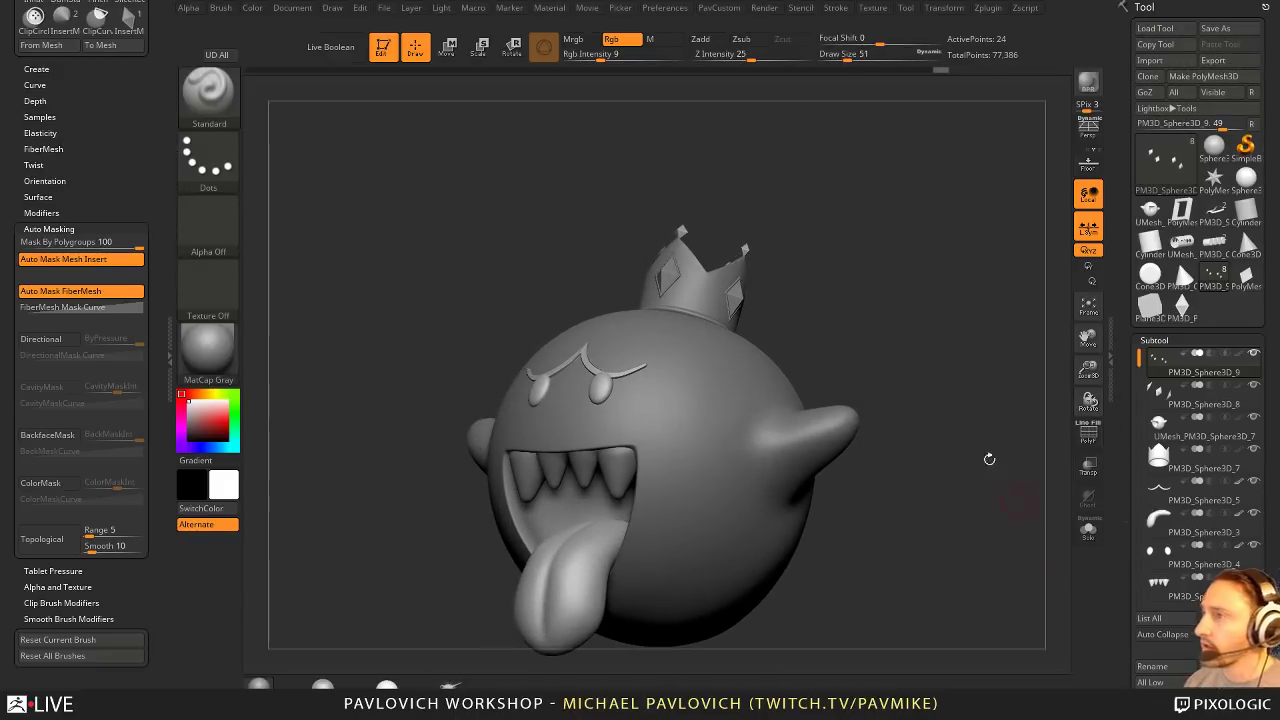
pyautogui.moveTo(888, 341); pyautogui.dragTo(936, 225)
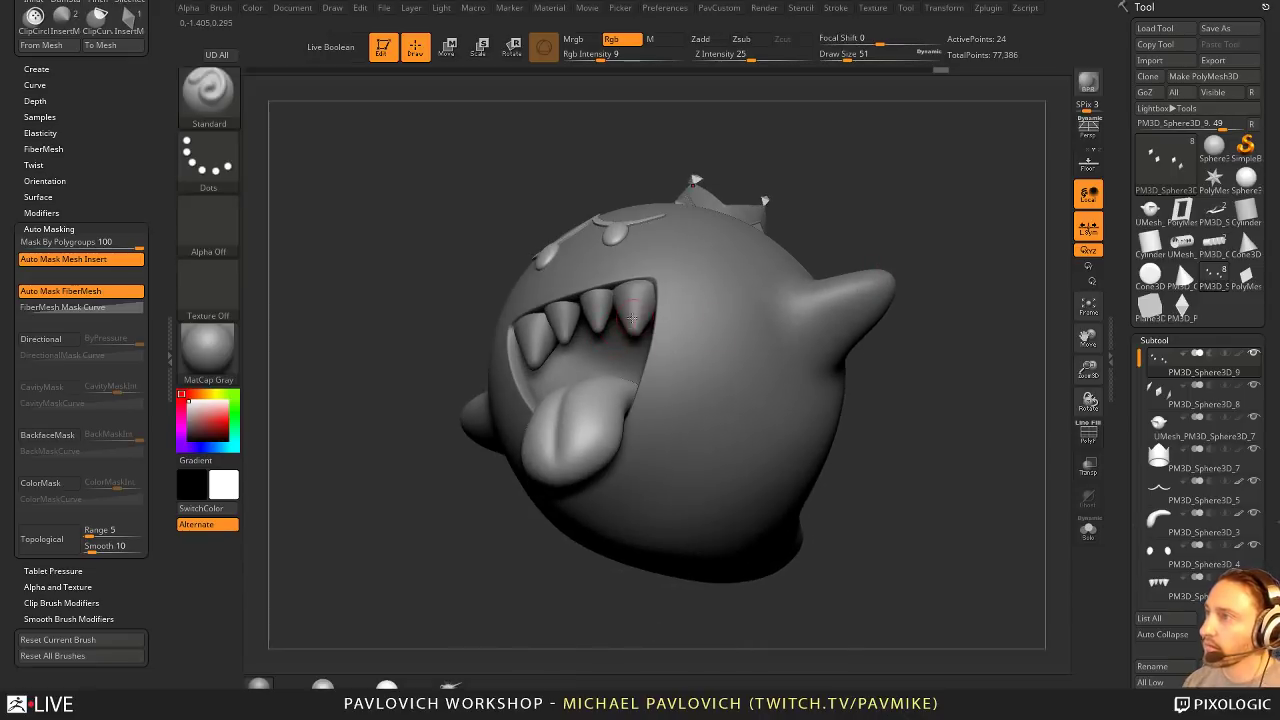
# Step: Select the teeth subtool and switch to the Move brush
pyautogui.keyDown('alt'); pyautogui.click(633, 318); pyautogui.keyUp('alt')
pyautogui.keyDown('alt'); pyautogui.moveTo(874, 165); pyautogui.dragTo(1000, 230); pyautogui.keyUp('alt')
pyautogui.press('b')
pyautogui.press('m')
pyautogui.press('v')
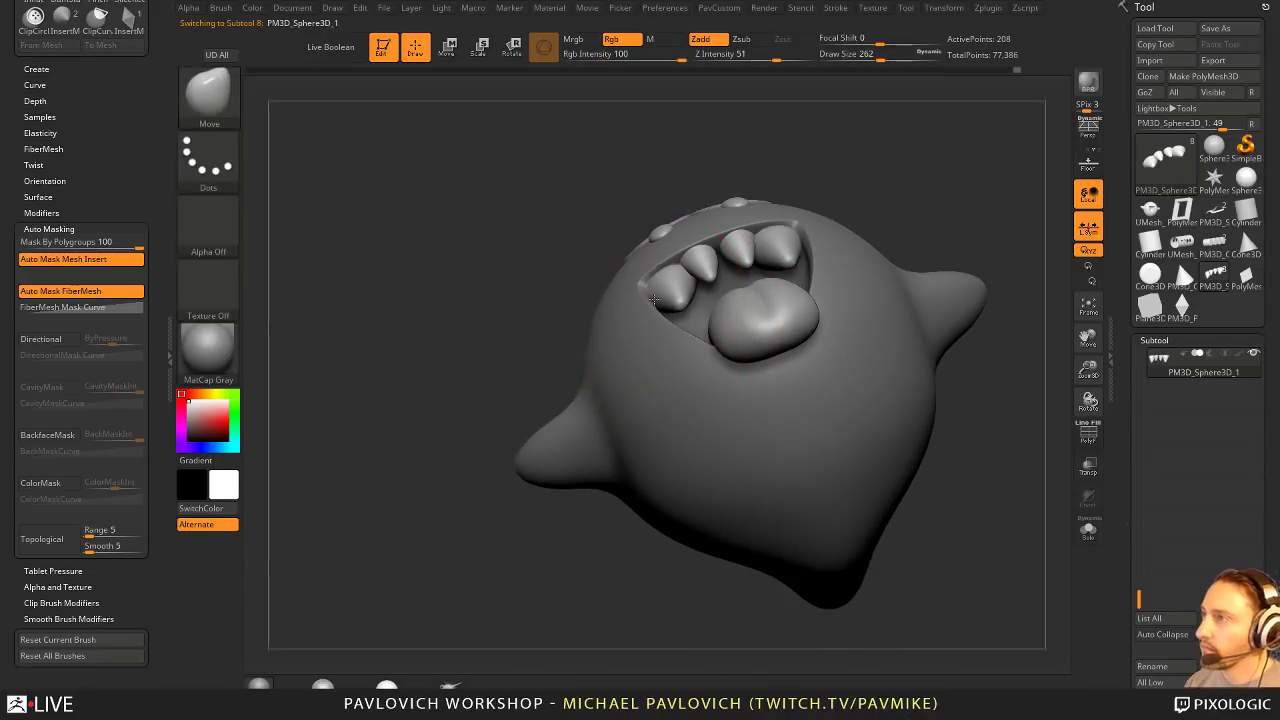
pyautogui.moveTo(930, 150); pyautogui.dragTo(994, 223)
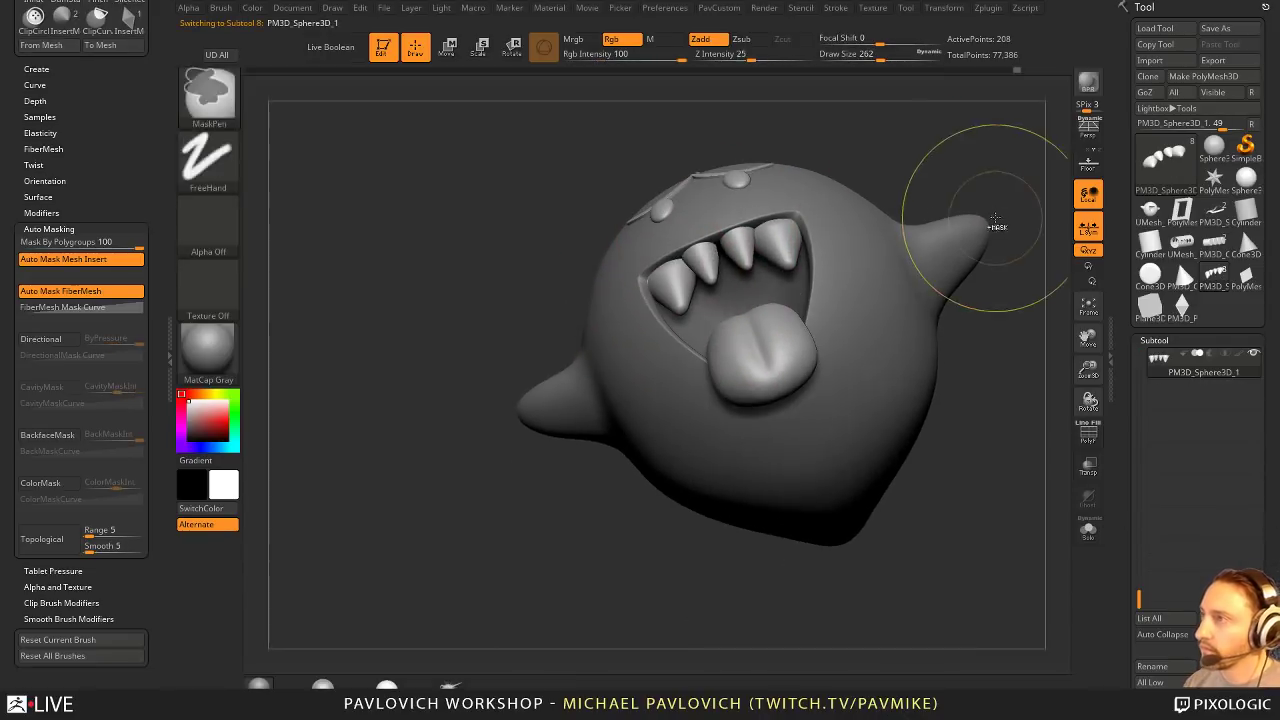
# Step: Show the polyframe on the teeth and give each tooth its own polygroup with Auto Groups
pyautogui.keyDown('shift'); pyautogui.moveTo(1086, 163); pyautogui.dragTo(1047, 360); pyautogui.keyUp('shift')
pyautogui.click(1080, 430)
pyautogui.moveTo(1064, 430)
pyautogui.keyDown('alt'); pyautogui.mouseDown()
pyautogui.moveTo(1032, 449)
pyautogui.moveTo(978, 272)
pyautogui.moveTo(980, 316)
pyautogui.moveTo(974, 286)
pyautogui.moveTo(685, 362)
pyautogui.mouseUp(); pyautogui.keyUp('alt')
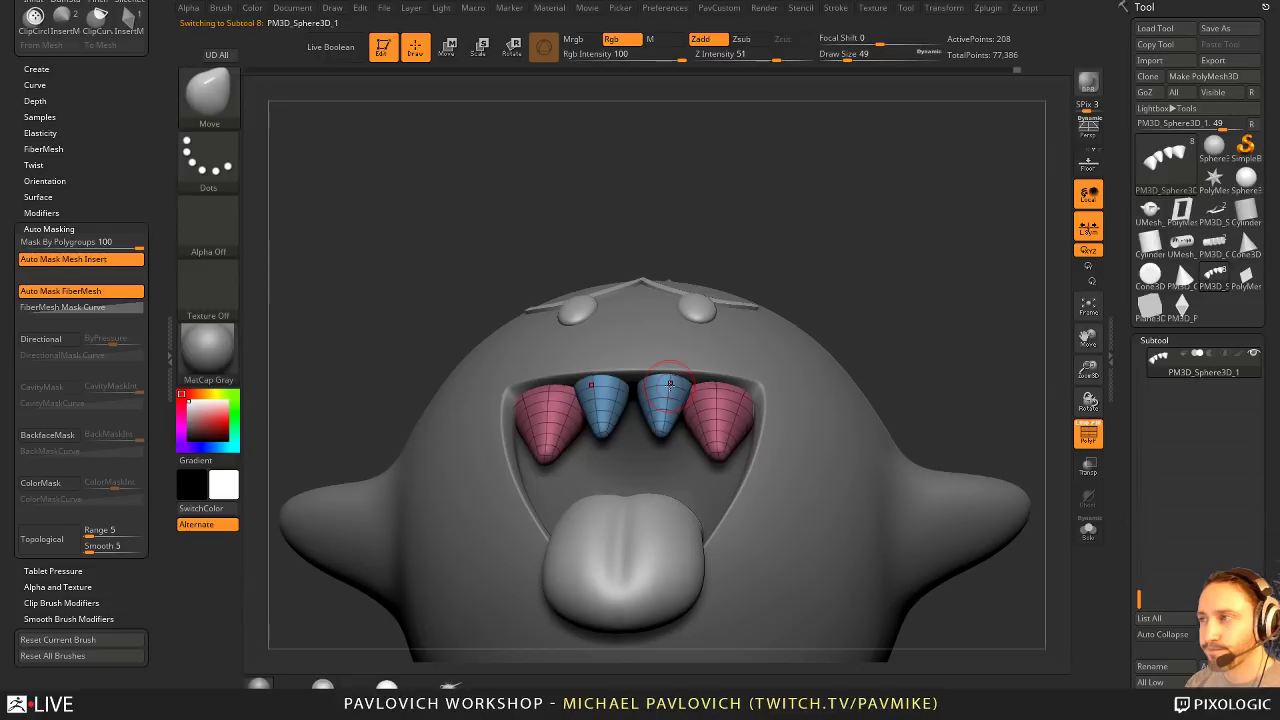
pyautogui.press('3')
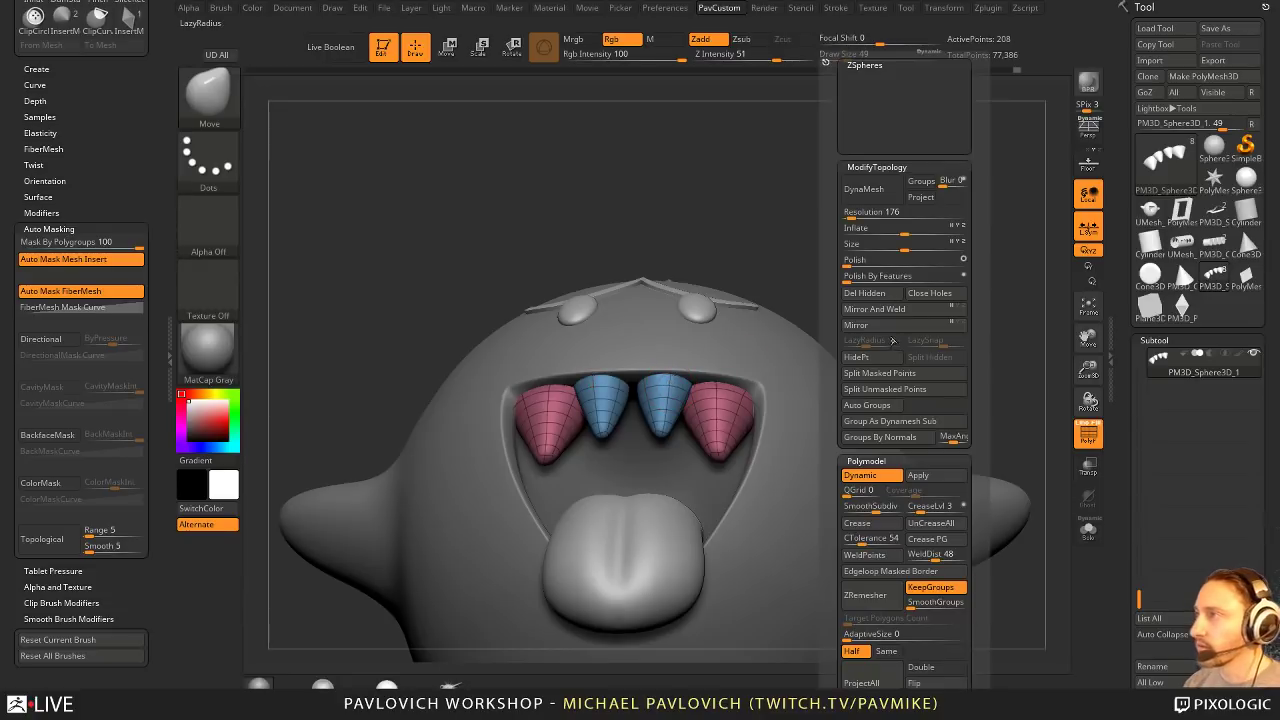
pyautogui.click(870, 405)
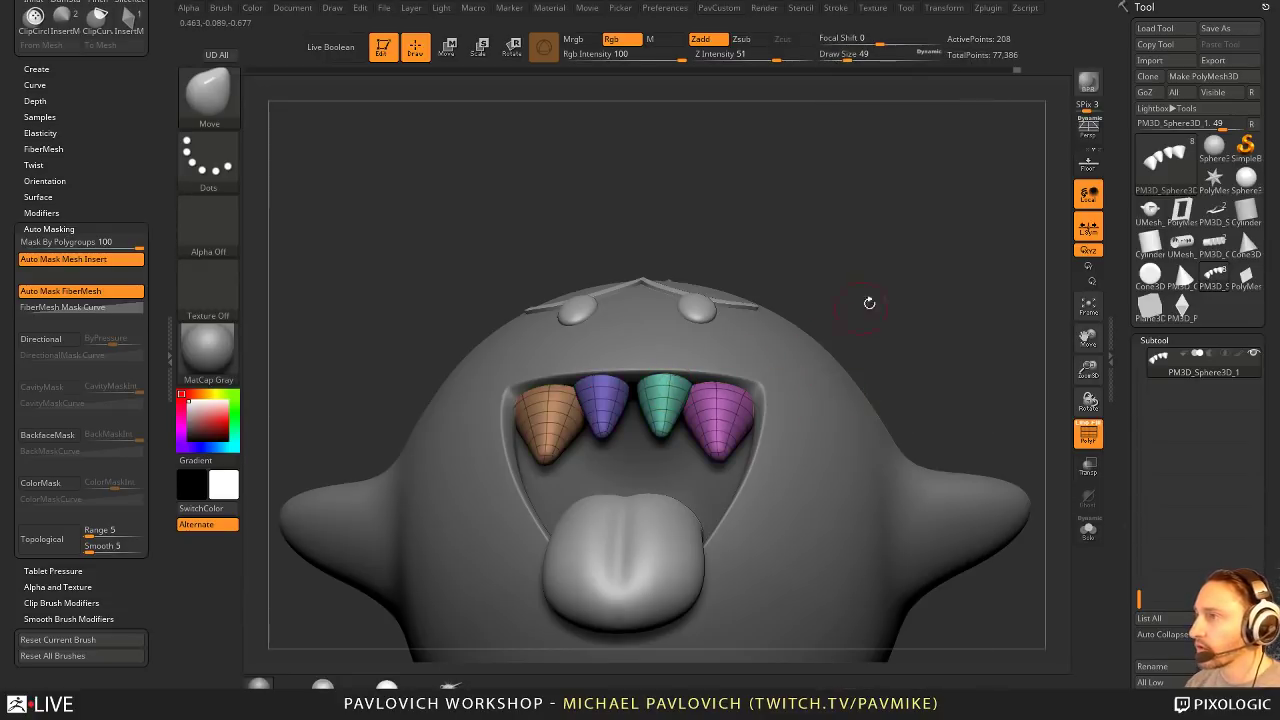
pyautogui.moveTo(866, 300); pyautogui.dragTo(832, 400)
# Step: Solo the teeth, mask all but the green inner tooth, and move that tooth closer to the center line
pyautogui.press('w')
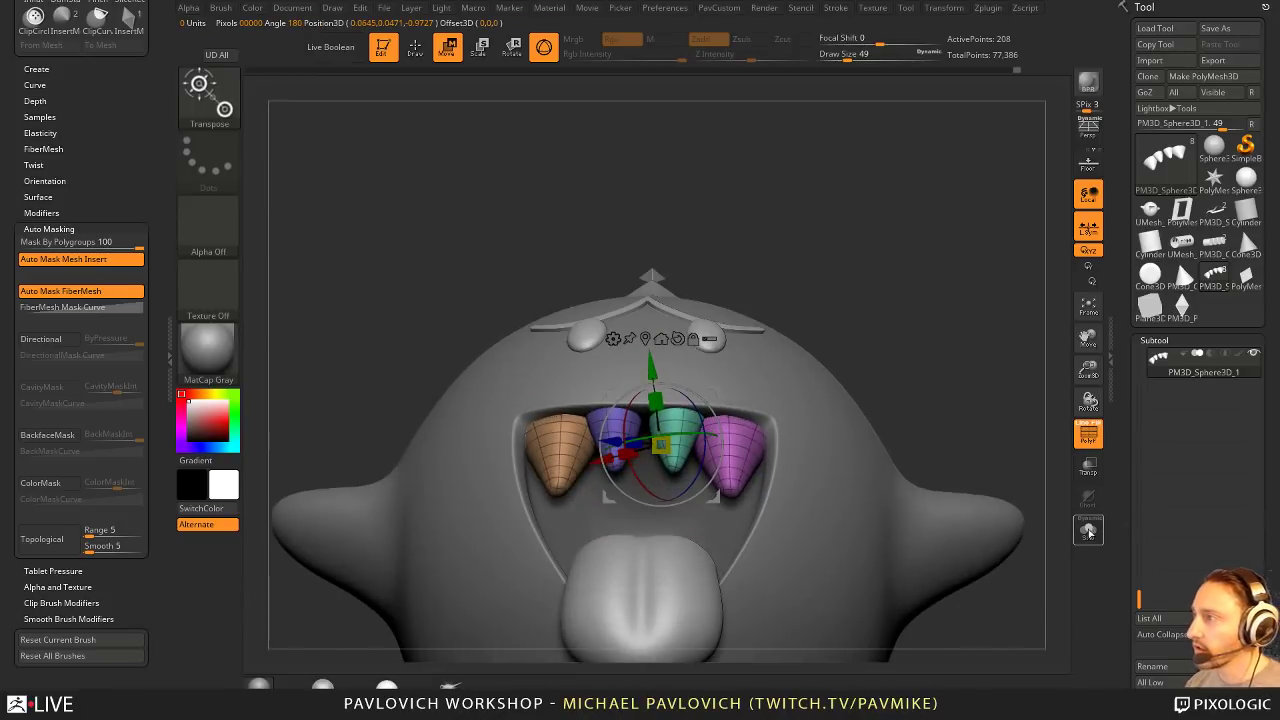
pyautogui.click(1088, 530)
pyautogui.keyDown('ctrl'); pyautogui.keyDown('shift'); pyautogui.click(760, 425); pyautogui.keyUp('shift'); pyautogui.keyUp('ctrl')
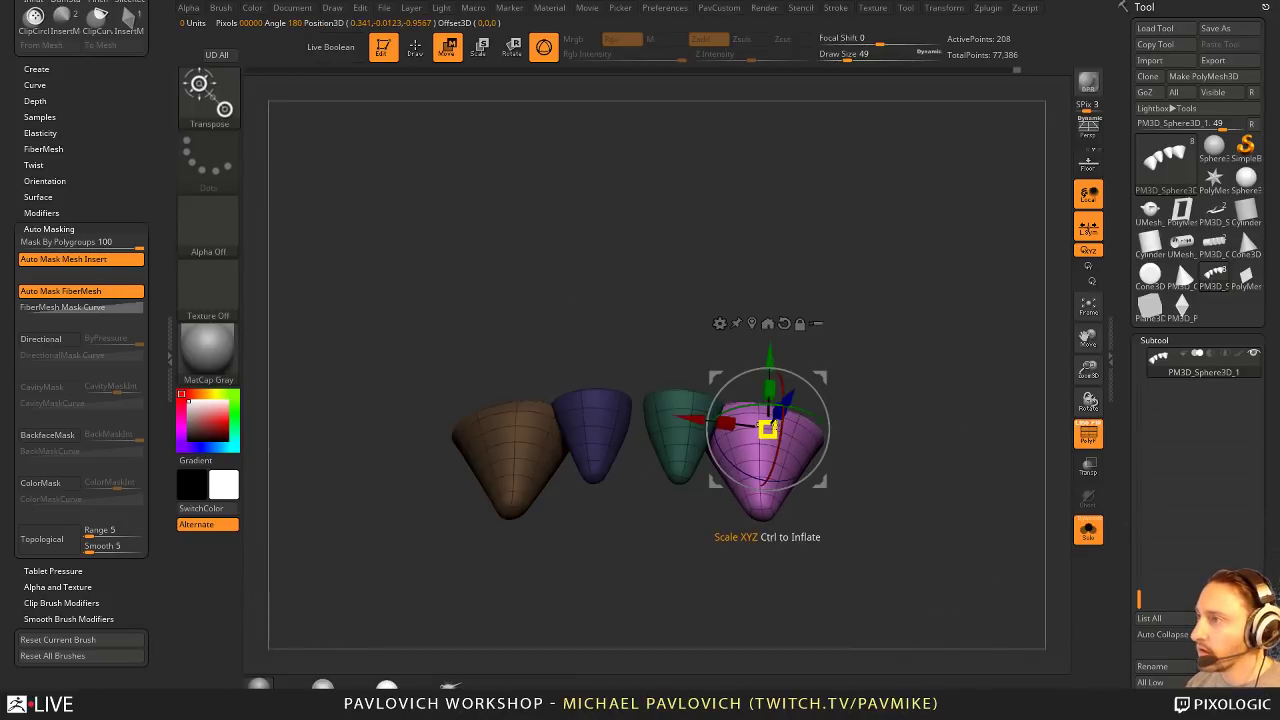
pyautogui.keyDown('ctrl'); pyautogui.keyDown('shift'); pyautogui.click(651, 410); pyautogui.keyUp('shift'); pyautogui.keyUp('ctrl')
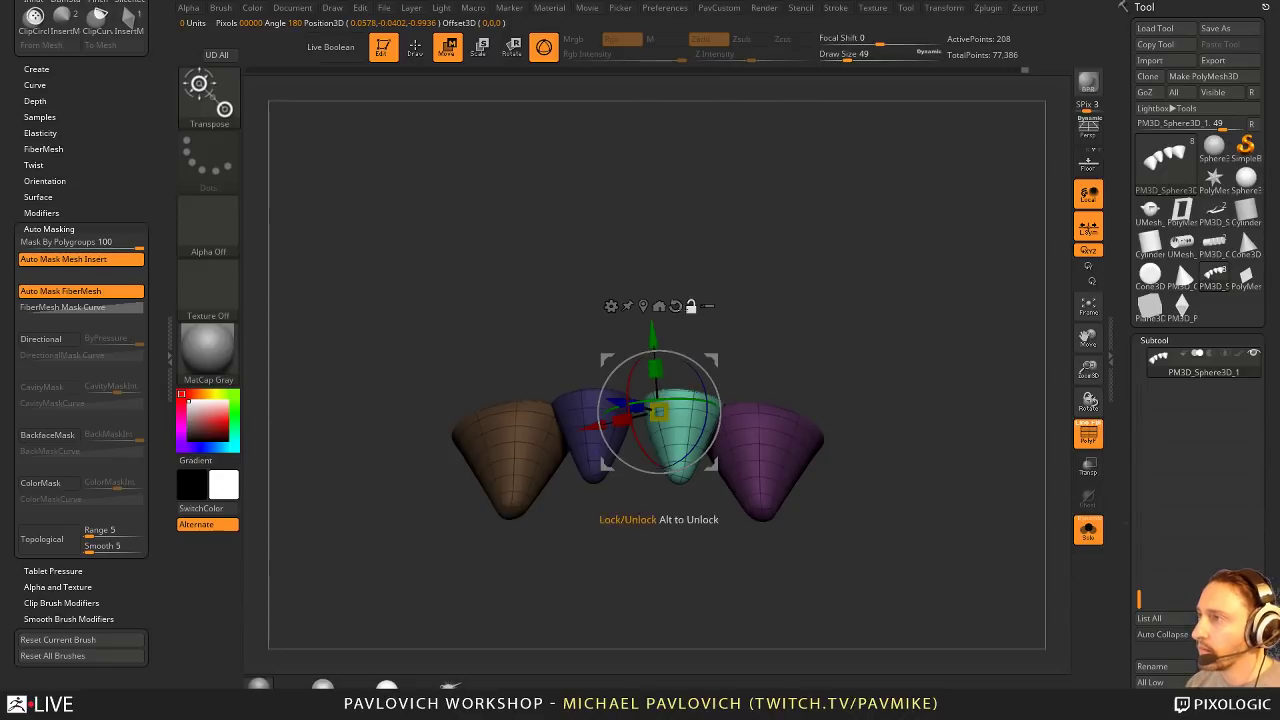
pyautogui.click(675, 306)
pyautogui.keyDown('shift'); pyautogui.moveTo(780, 337); pyautogui.dragTo(775, 325); pyautogui.keyUp('shift')
pyautogui.moveTo(586, 411); pyautogui.dragTo(573, 409)
# Step: Mirror and weld the teeth so the adjusted inner tooth is matched on the other side
pyautogui.press('q')
pyautogui.moveTo(903, 383)
pyautogui.mouseDown()
pyautogui.moveTo(911, 310)
pyautogui.moveTo(914, 350)
pyautogui.mouseUp()
pyautogui.press('space')
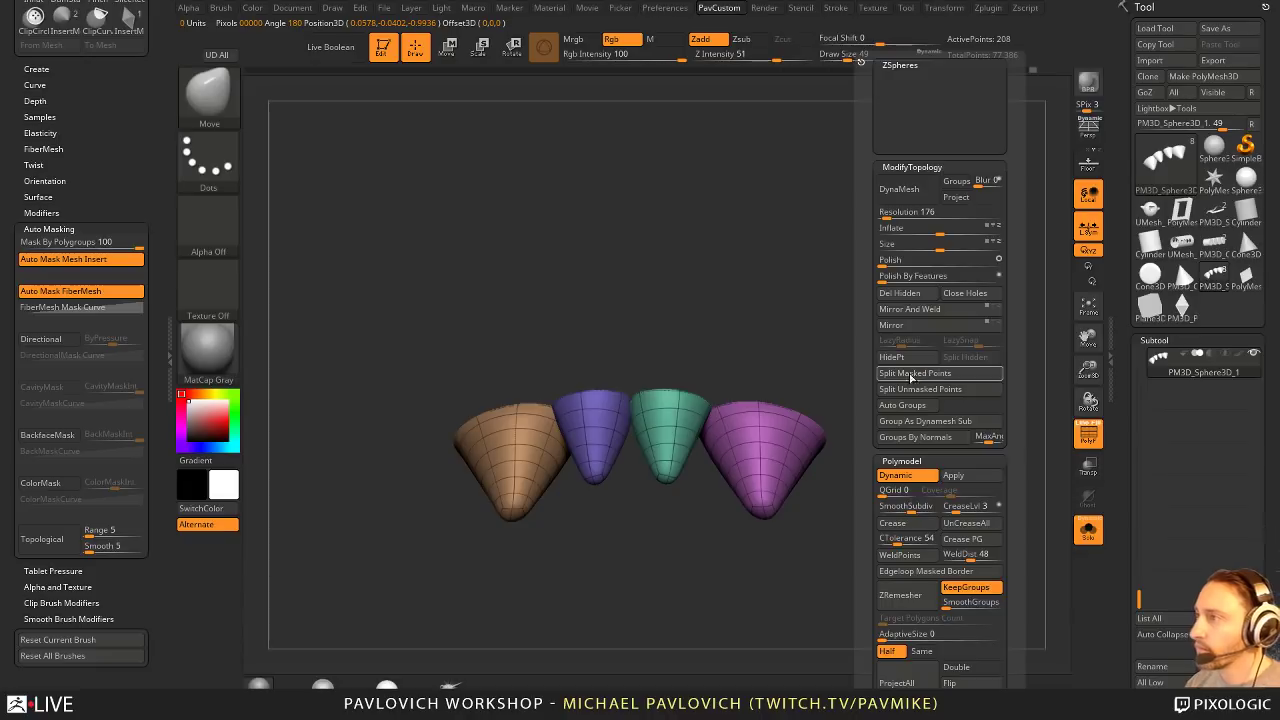
pyautogui.click(891, 325)
pyautogui.click(909, 309)
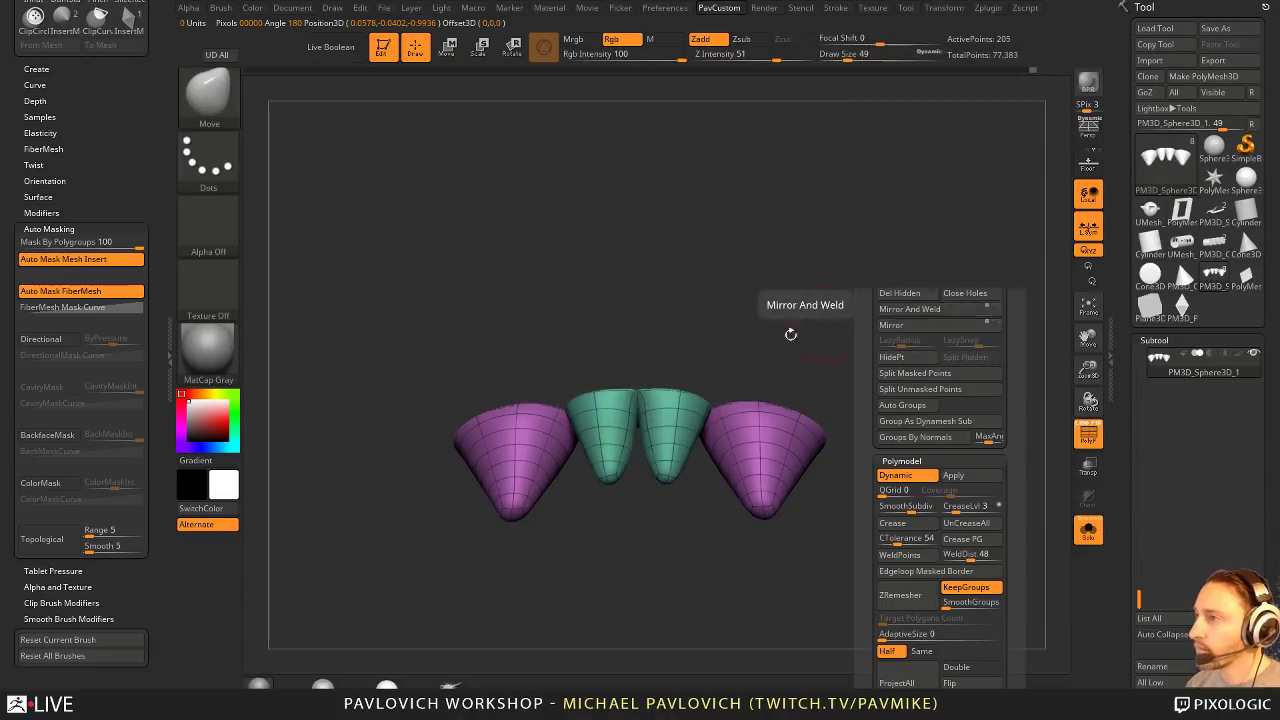
# Step: Leave solo mode, hide the polyframe, and check the mirrored teeth inside the whole character's mouth from several angles
pyautogui.press('f')
pyautogui.keyDown('shift'); pyautogui.moveTo(857, 334); pyautogui.dragTo(743, 377); pyautogui.keyUp('shift')
pyautogui.click(1088, 530)
pyautogui.hotkey('shift', 'f')
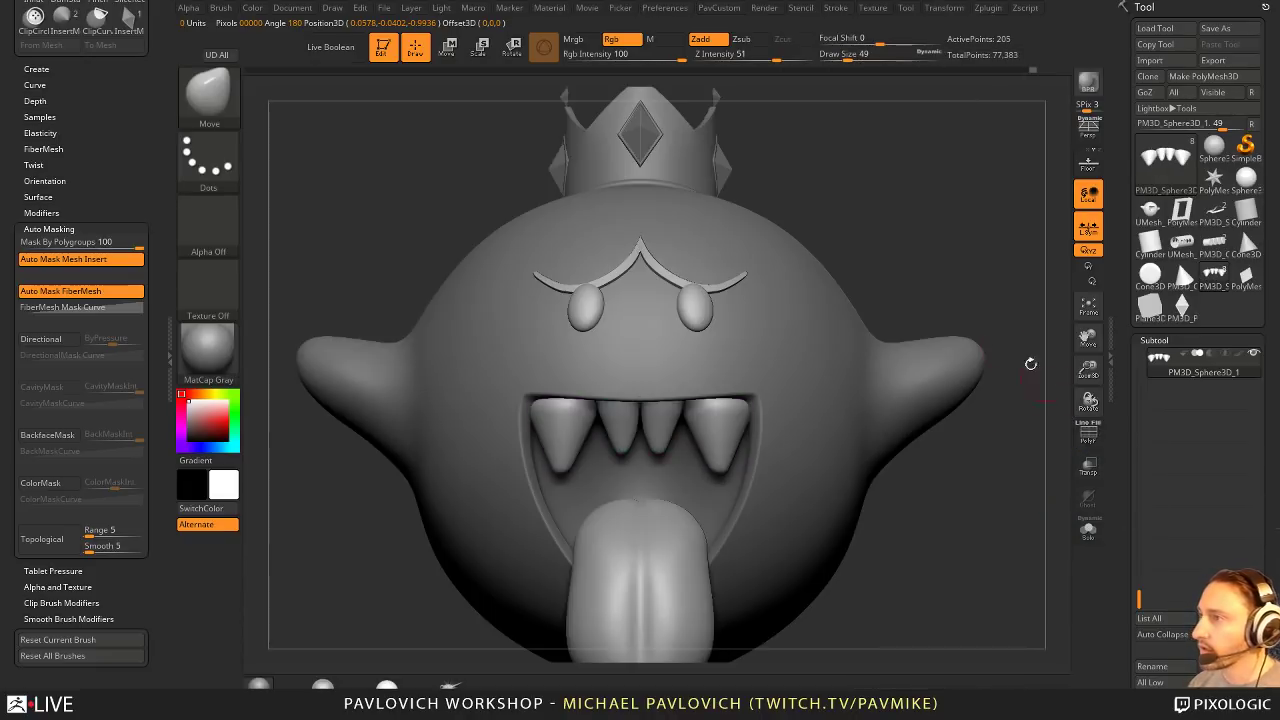
pyautogui.moveTo(1030, 364); pyautogui.dragTo(843, 336)
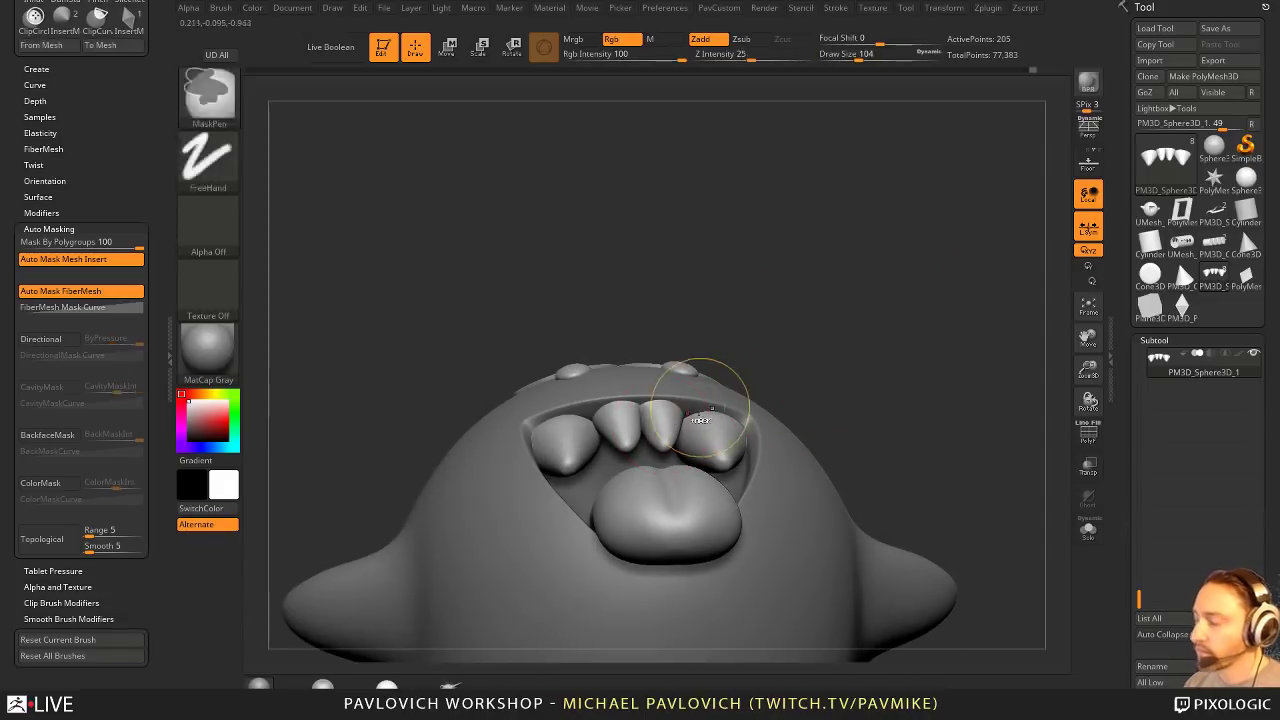
pyautogui.moveTo(704, 421); pyautogui.dragTo(680, 462, button='right')
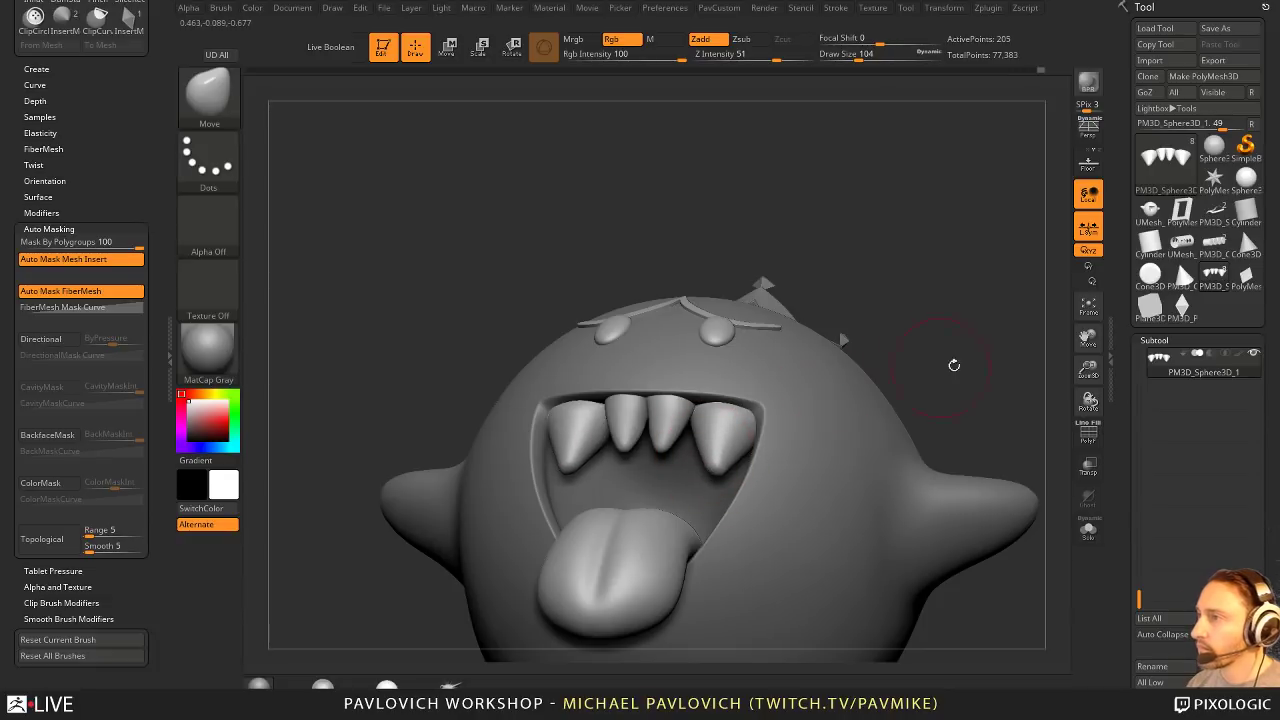
pyautogui.moveTo(951, 363)
pyautogui.mouseDown(button='right')
pyautogui.moveTo(971, 371)
pyautogui.moveTo(951, 423)
pyautogui.moveTo(957, 384)
pyautogui.mouseUp(button='right')
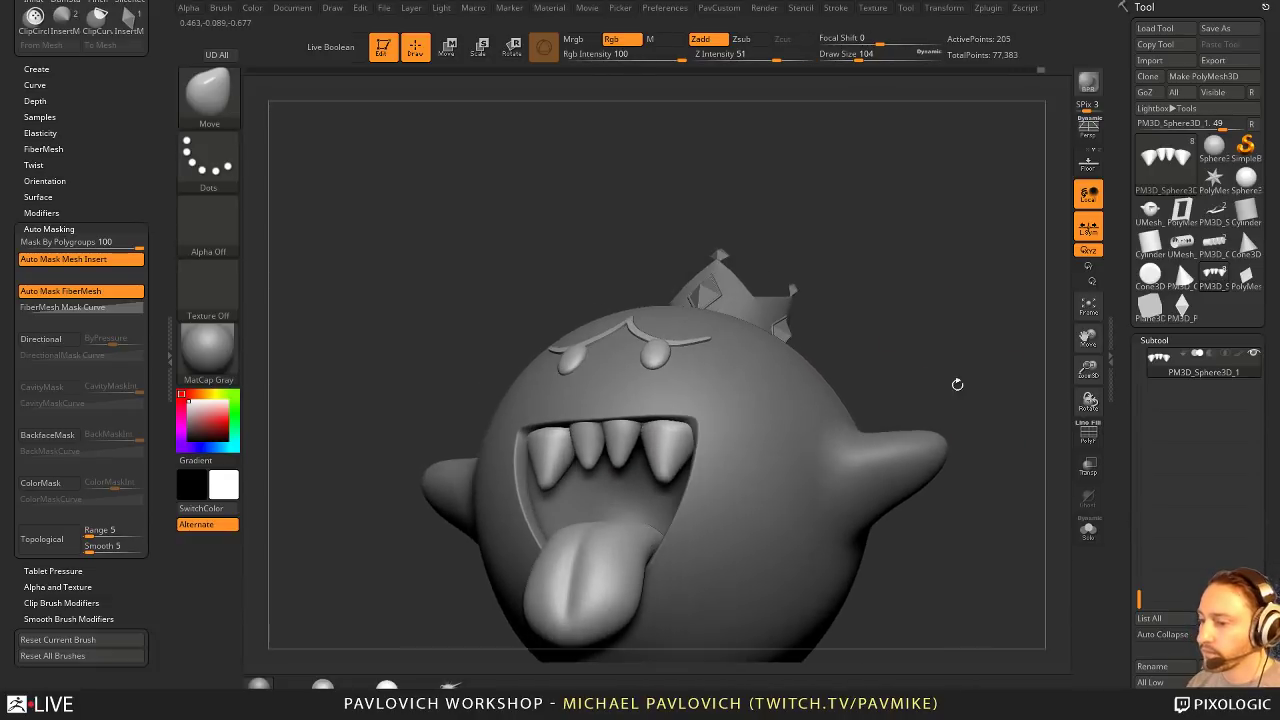
# Step: Nudge the teeth into place in the mouth with the Move brush, checking side and front views and adjusting the draw size
pyautogui.press('[')
pyautogui.keyDown('shift'); pyautogui.moveTo(692, 446); pyautogui.dragTo(674, 452); pyautogui.keyUp('shift')
pyautogui.moveTo(891, 362)
pyautogui.mouseDown(button='right')
pyautogui.moveTo(960, 377)
pyautogui.moveTo(997, 369)
pyautogui.moveTo(1016, 392)
pyautogui.mouseUp(button='right')
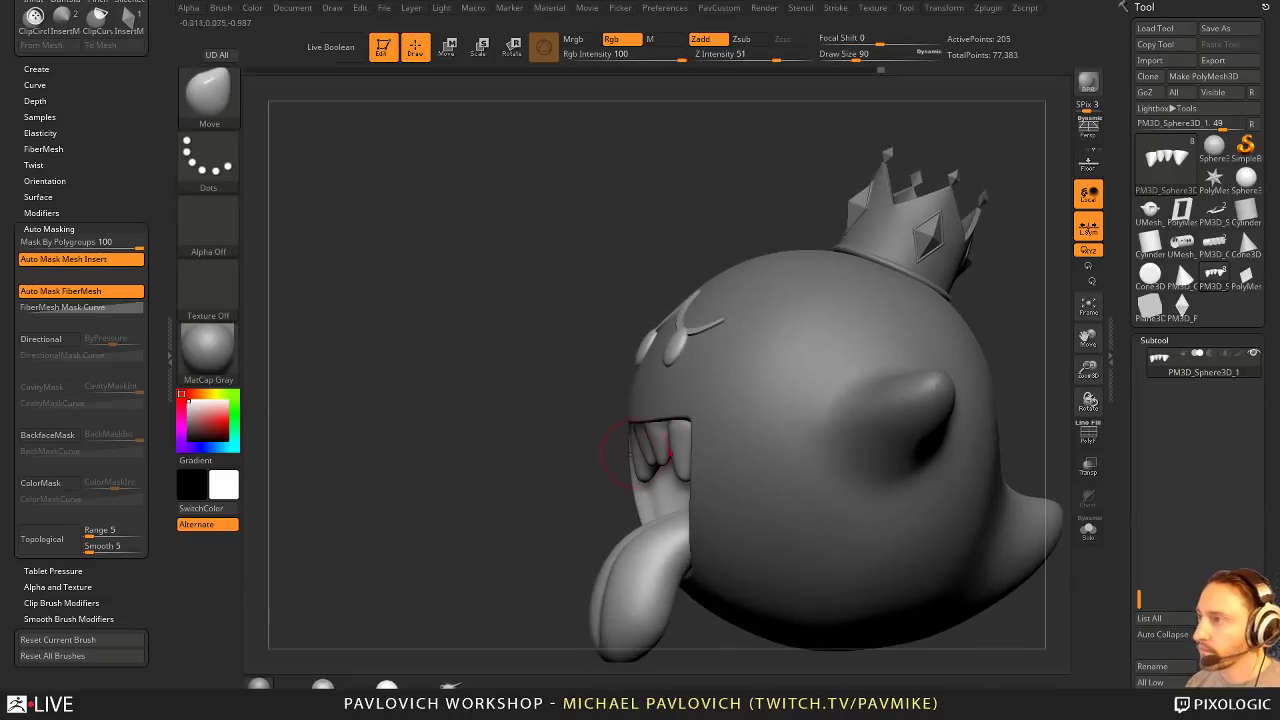
pyautogui.press('s')
pyautogui.moveTo(631, 465); pyautogui.dragTo(646, 465)
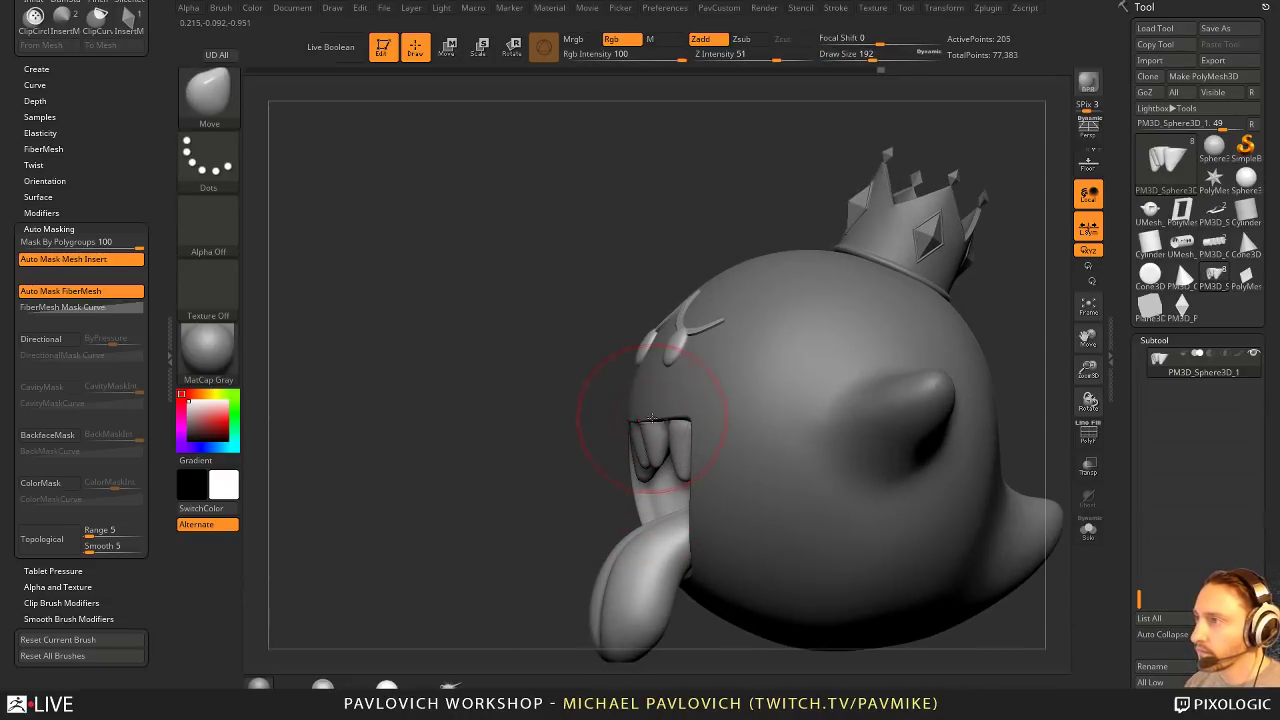
pyautogui.press('[')
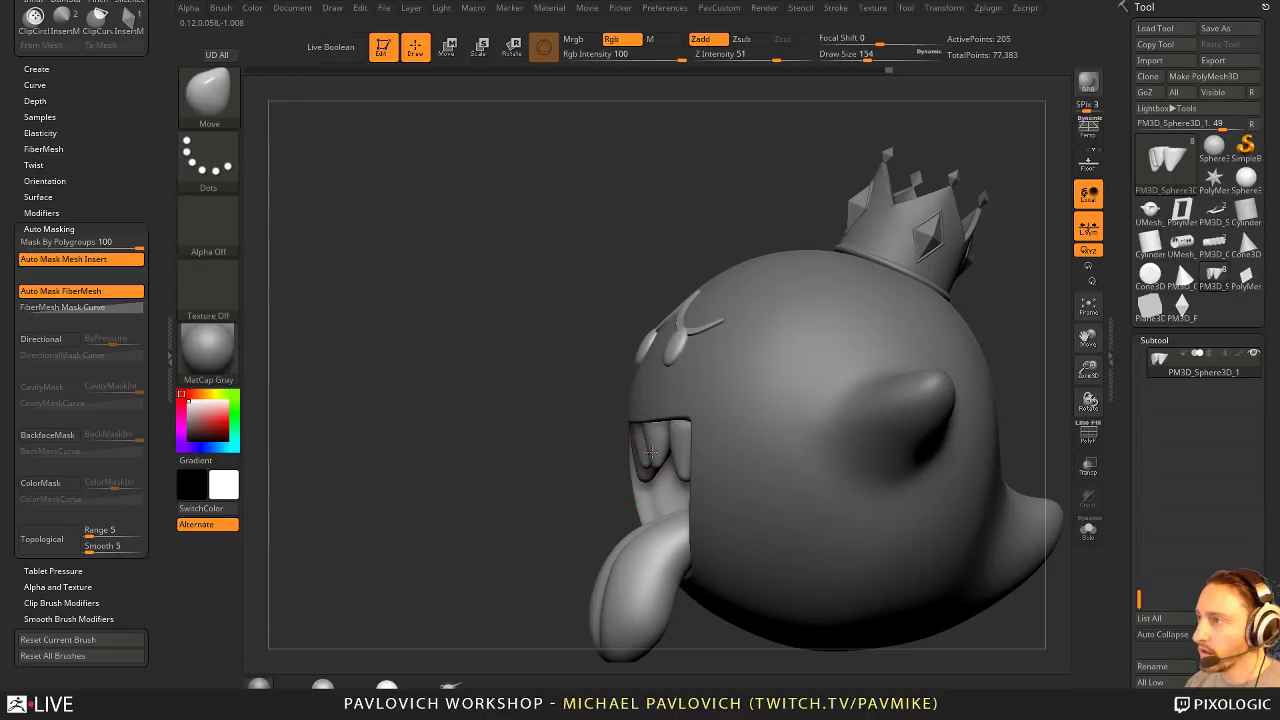
pyautogui.keyDown('shift'); pyautogui.moveTo(649, 440); pyautogui.dragTo(636, 451, button='right'); pyautogui.keyUp('shift')
pyautogui.press('s')
pyautogui.moveTo(636, 452); pyautogui.dragTo(623, 452)
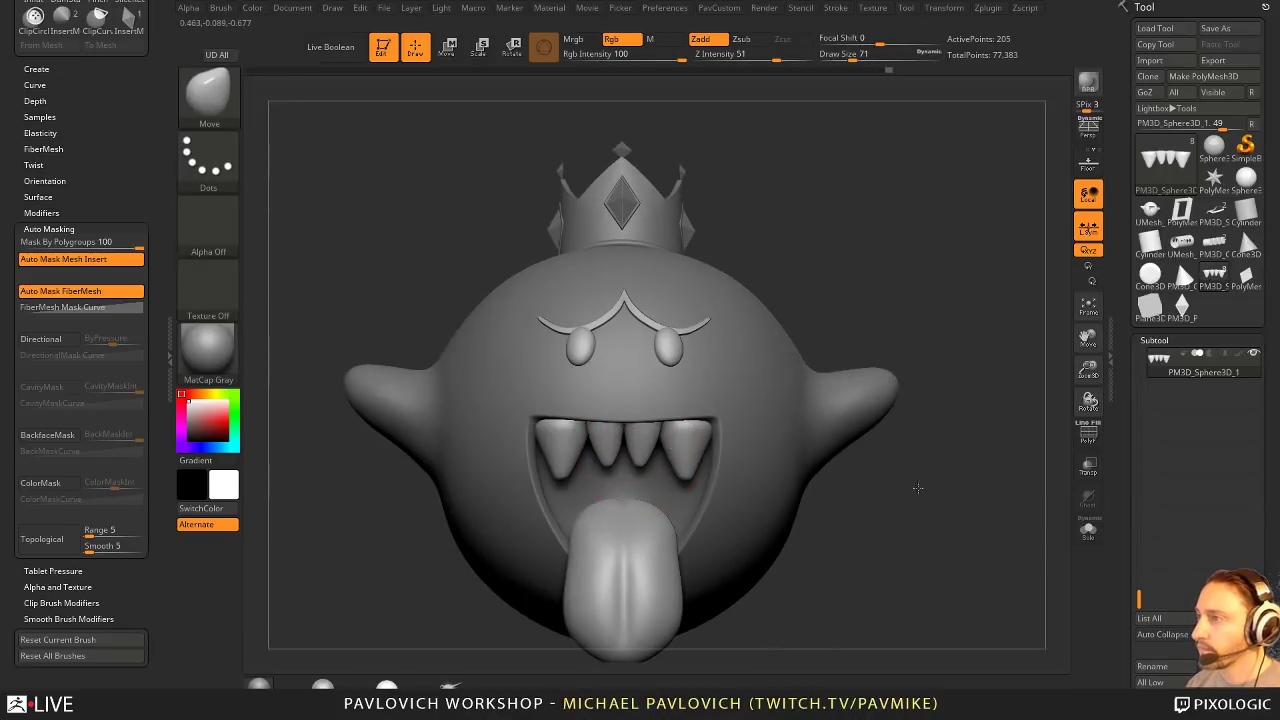
pyautogui.moveTo(917, 486)
pyautogui.keyDown('ctrl'); pyautogui.mouseDown(button='right')
pyautogui.moveTo(935, 466)
pyautogui.moveTo(913, 469)
pyautogui.moveTo(921, 458)
pyautogui.moveTo(925, 484)
pyautogui.mouseUp(button='right'); pyautogui.keyUp('ctrl')
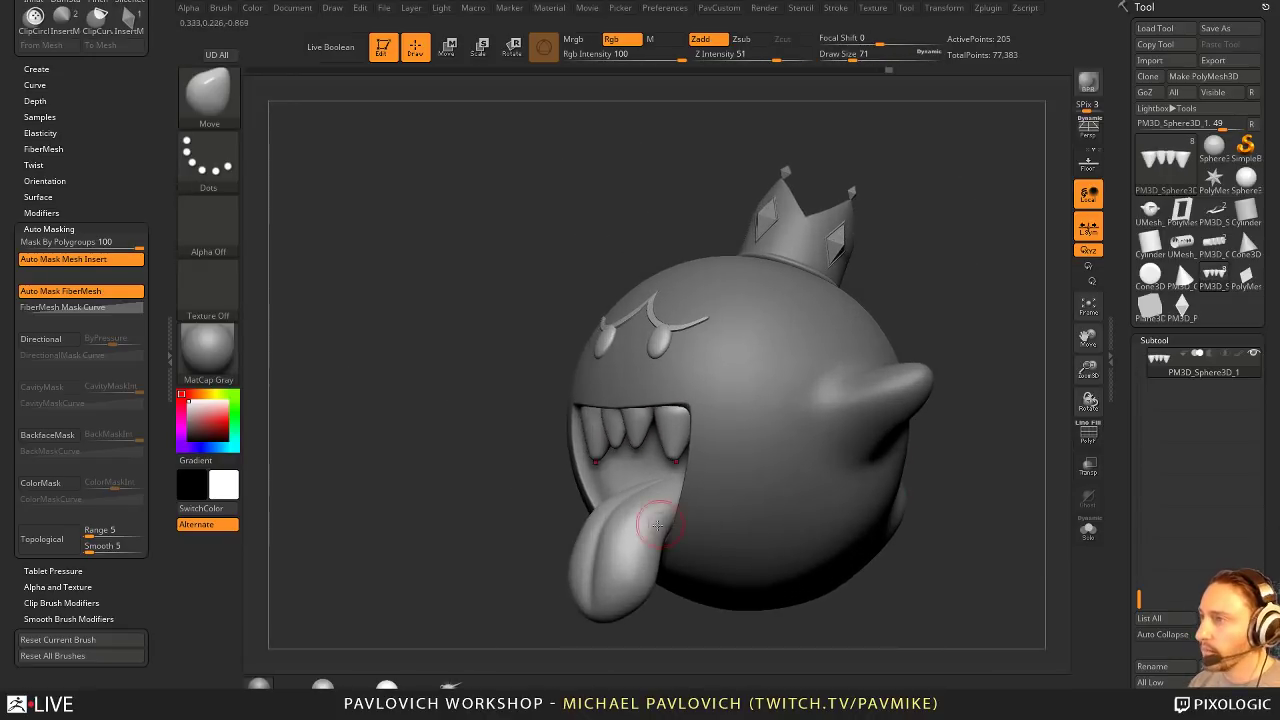
# Step: Select the tongue subtool, switch to the Standard brush, and smooth the side of the tongue below the teeth
pyautogui.keyDown('alt'); pyautogui.moveTo(585, 581); pyautogui.dragTo(649, 457, button='right'); pyautogui.keyUp('alt')
pyautogui.keyDown('alt'); pyautogui.click(605, 535); pyautogui.keyUp('alt')
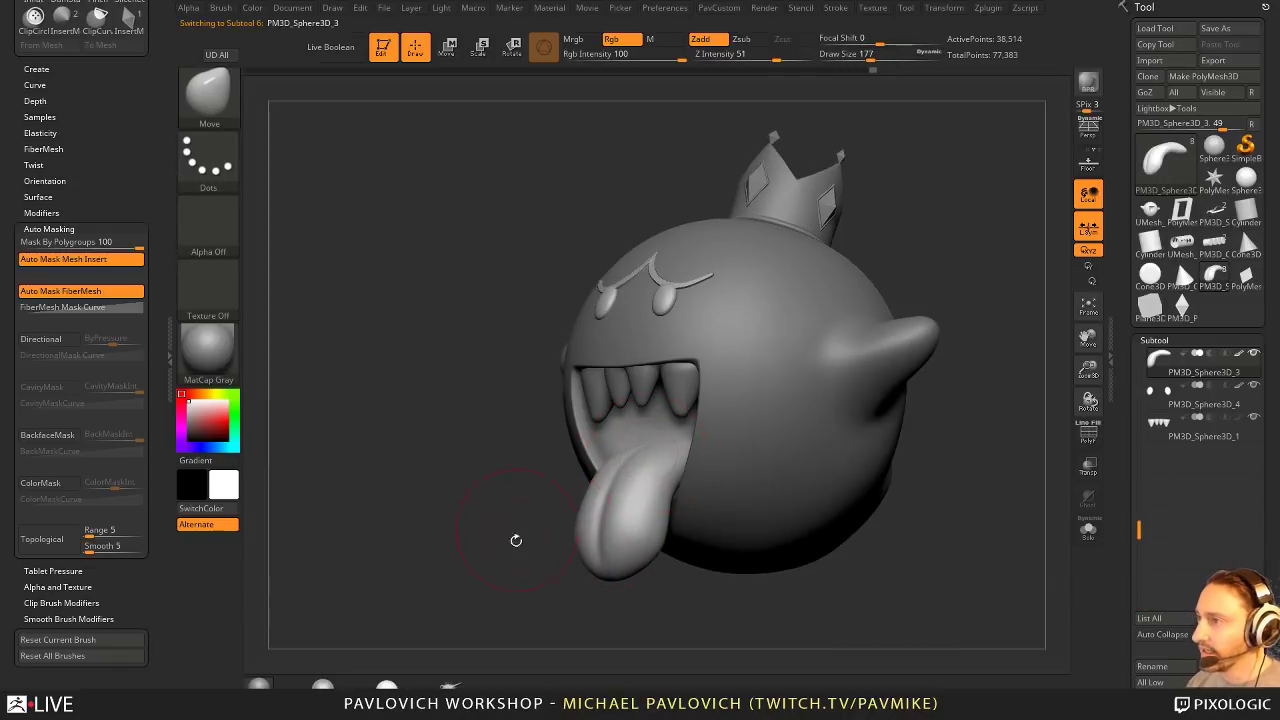
pyautogui.moveTo(516, 540); pyautogui.dragTo(679, 485, button='right')
pyautogui.moveTo(760, 451); pyautogui.dragTo(671, 475, button='right')
pyautogui.press('b')
pyautogui.press('s')
pyautogui.press('t')
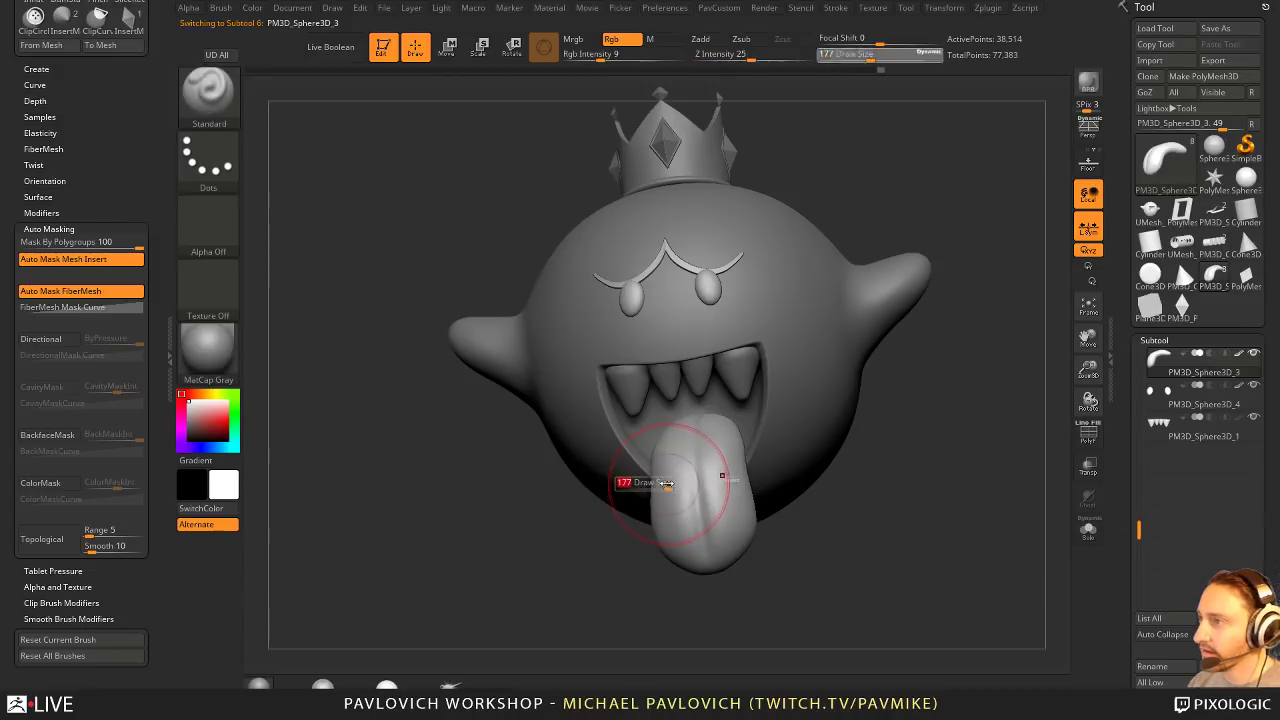
pyautogui.moveTo(900, 437); pyautogui.dragTo(748, 485, button='right')
pyautogui.press('[')
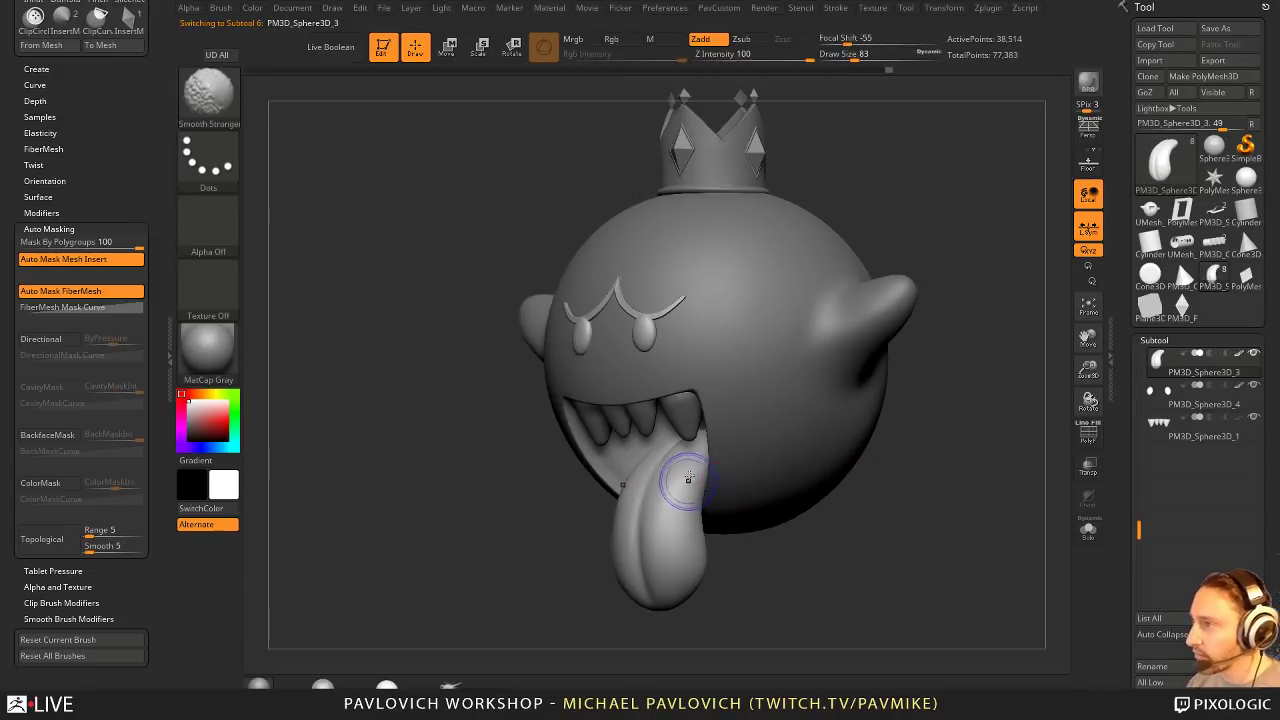
pyautogui.keyDown('shift'); pyautogui.moveTo(686, 480); pyautogui.dragTo(690, 515); pyautogui.keyUp('shift')
pyautogui.moveTo(737, 528)
pyautogui.mouseDown(button='right')
pyautogui.moveTo(891, 503)
pyautogui.moveTo(874, 489)
pyautogui.moveTo(820, 500)
pyautogui.moveTo(870, 495)
pyautogui.moveTo(919, 536)
pyautogui.moveTo(963, 546)
pyautogui.moveTo(934, 303)
pyautogui.moveTo(949, 440)
pyautogui.moveTo(978, 450)
pyautogui.mouseUp(button='right')
# Step: Select the eyebrow subtool and isolate it in solo mode with its polyframe shown
pyautogui.press('[')
pyautogui.press('[')
pyautogui.press('[')
pyautogui.press('[')
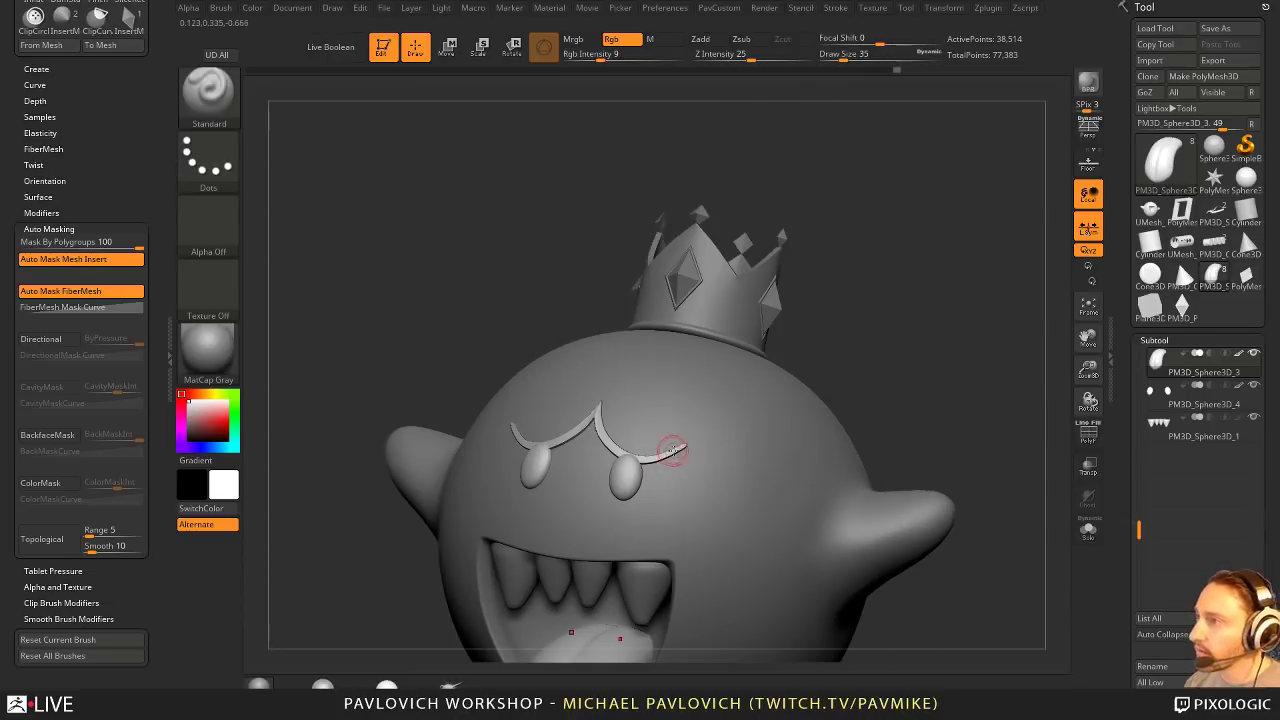
pyautogui.keyDown('alt'); pyautogui.click(673, 449); pyautogui.keyUp('alt')
pyautogui.moveTo(937, 341); pyautogui.dragTo(1000, 440, button='right')
pyautogui.click(1088, 440)
pyautogui.press('f')
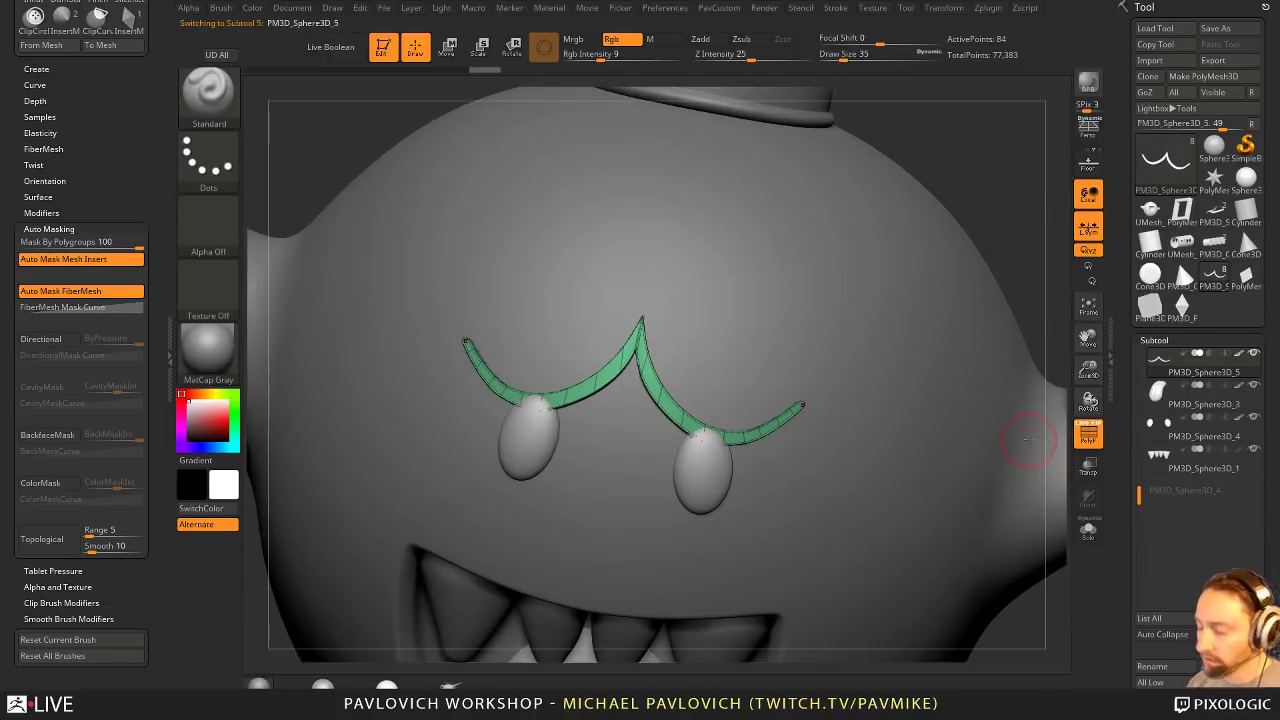
pyautogui.press('shift')
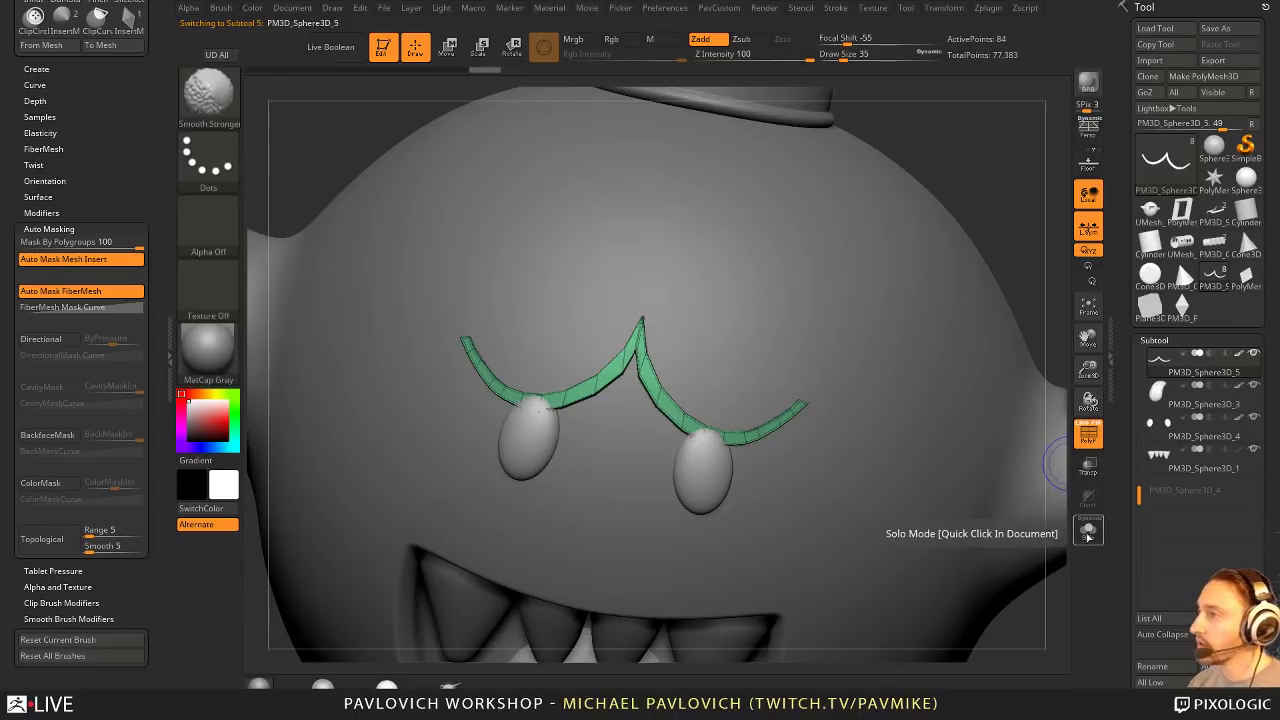
pyautogui.click(1089, 530)
pyautogui.moveTo(933, 466)
pyautogui.keyDown('ctrl'); pyautogui.mouseDown(button='right')
pyautogui.moveTo(968, 503)
pyautogui.moveTo(946, 474)
pyautogui.mouseUp(button='right'); pyautogui.keyUp('ctrl')
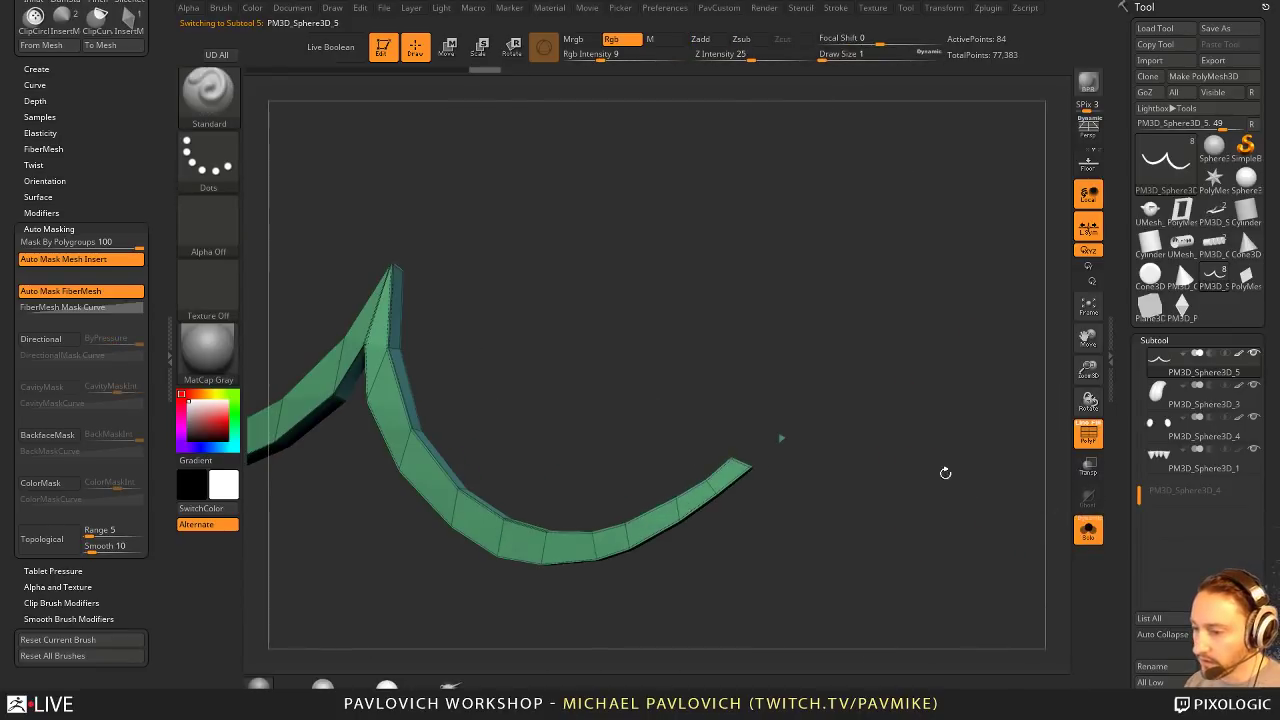
# Step: Collapse the end edges of the eyebrows with ZModeler's edge Collapse action to form pointed tips
pyautogui.press('b')
pyautogui.press('z')
pyautogui.press('m')
pyautogui.press('space')
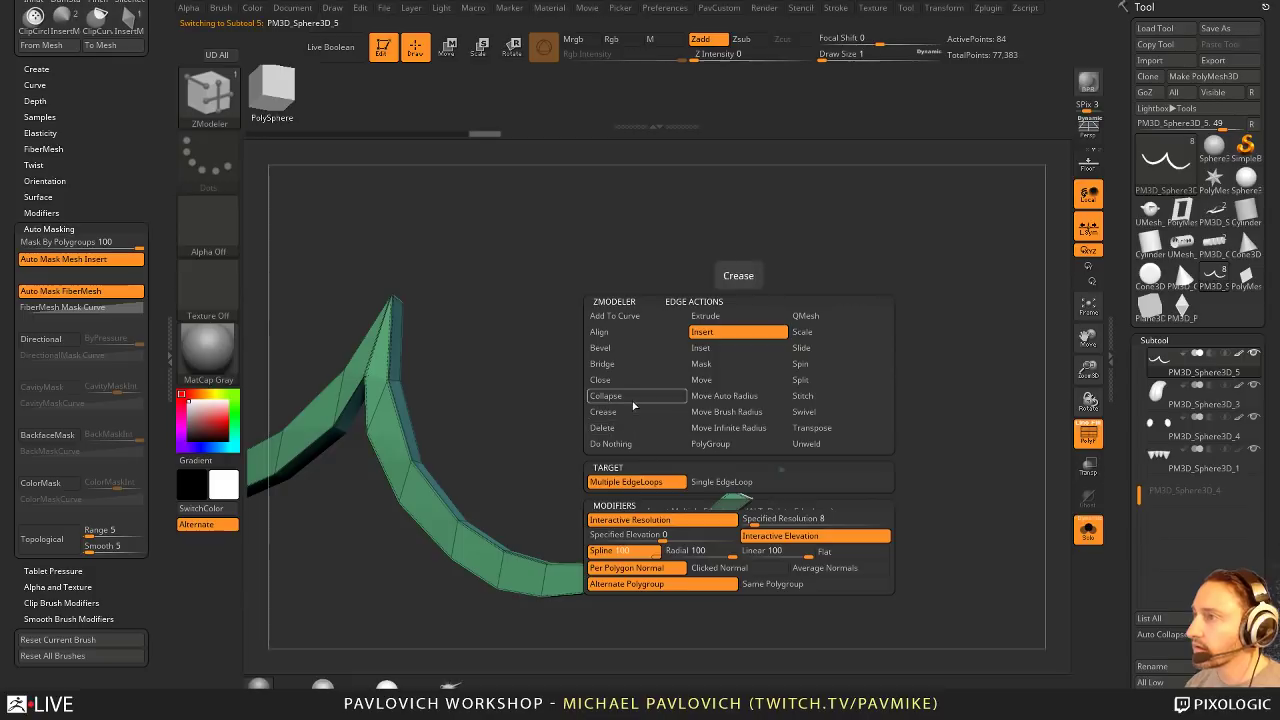
pyautogui.click(634, 399)
pyautogui.moveTo(700, 470); pyautogui.dragTo(790, 520, button='right')
pyautogui.click(737, 502)
pyautogui.click(748, 482)
pyautogui.moveTo(843, 453); pyautogui.dragTo(861, 388, button='right')
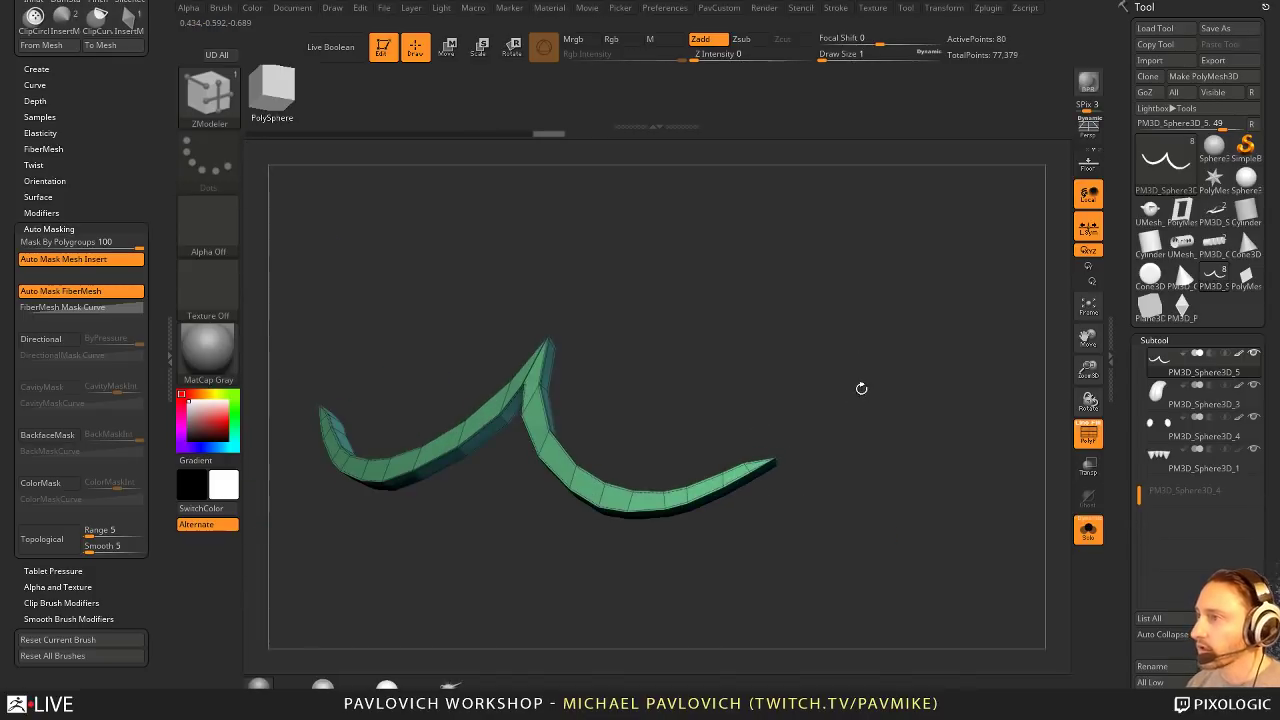
# Step: Enable dynamic subdivision on the eyebrows, lower the crease level to round their edges, and show the whole character without the polyframe
pyautogui.press('3')
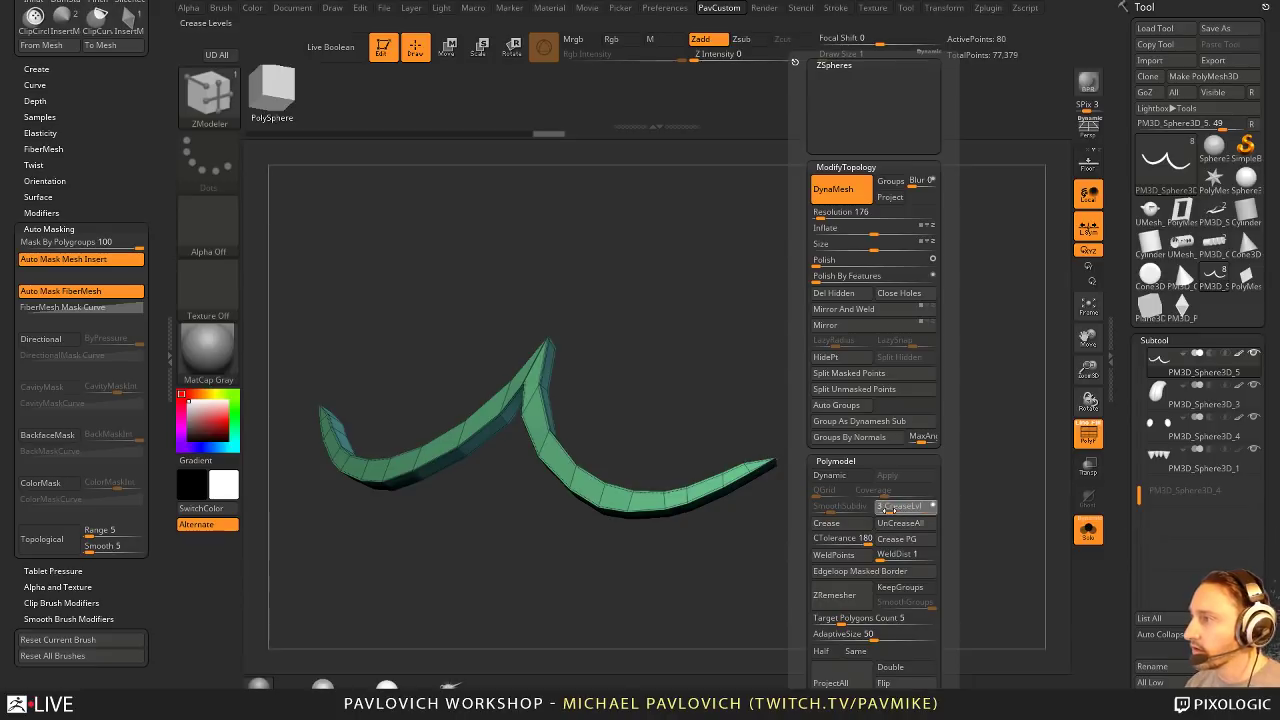
pyautogui.moveTo(893, 507); pyautogui.dragTo(830, 491)
pyautogui.click(836, 479)
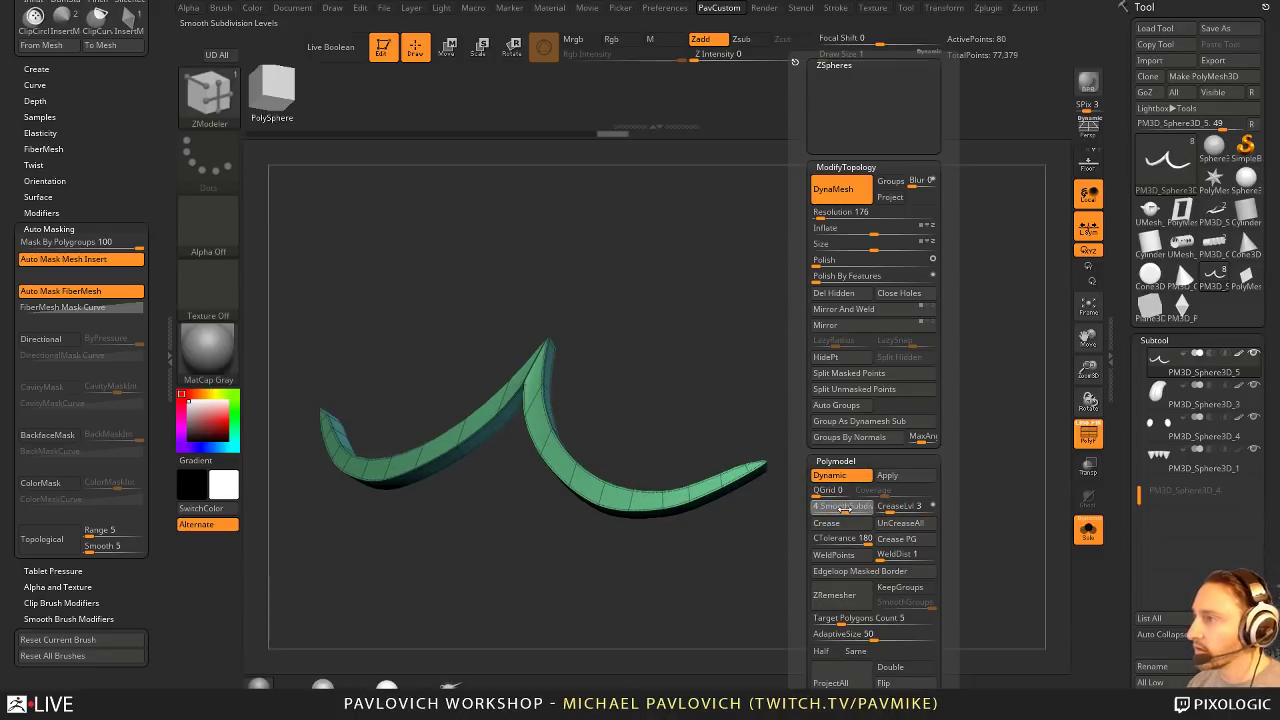
pyautogui.press('2')
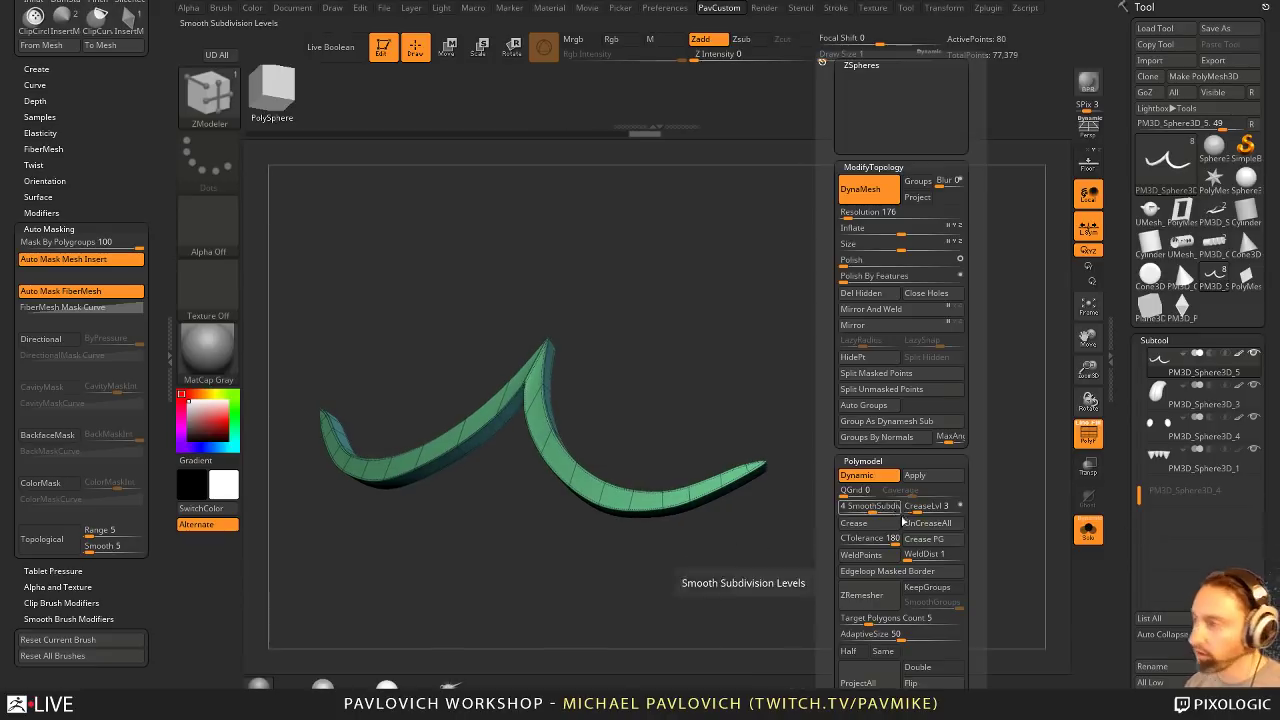
pyautogui.moveTo(934, 508); pyautogui.dragTo(859, 510)
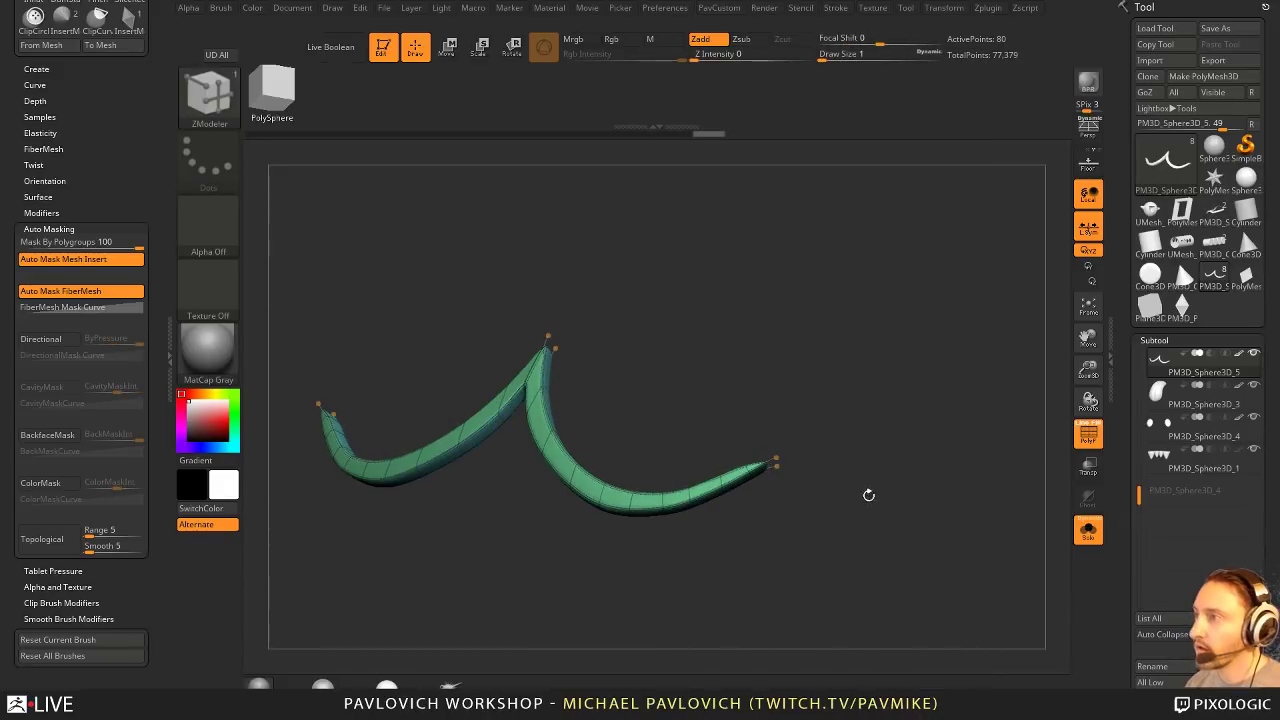
pyautogui.click(1086, 529)
pyautogui.click(1089, 436)
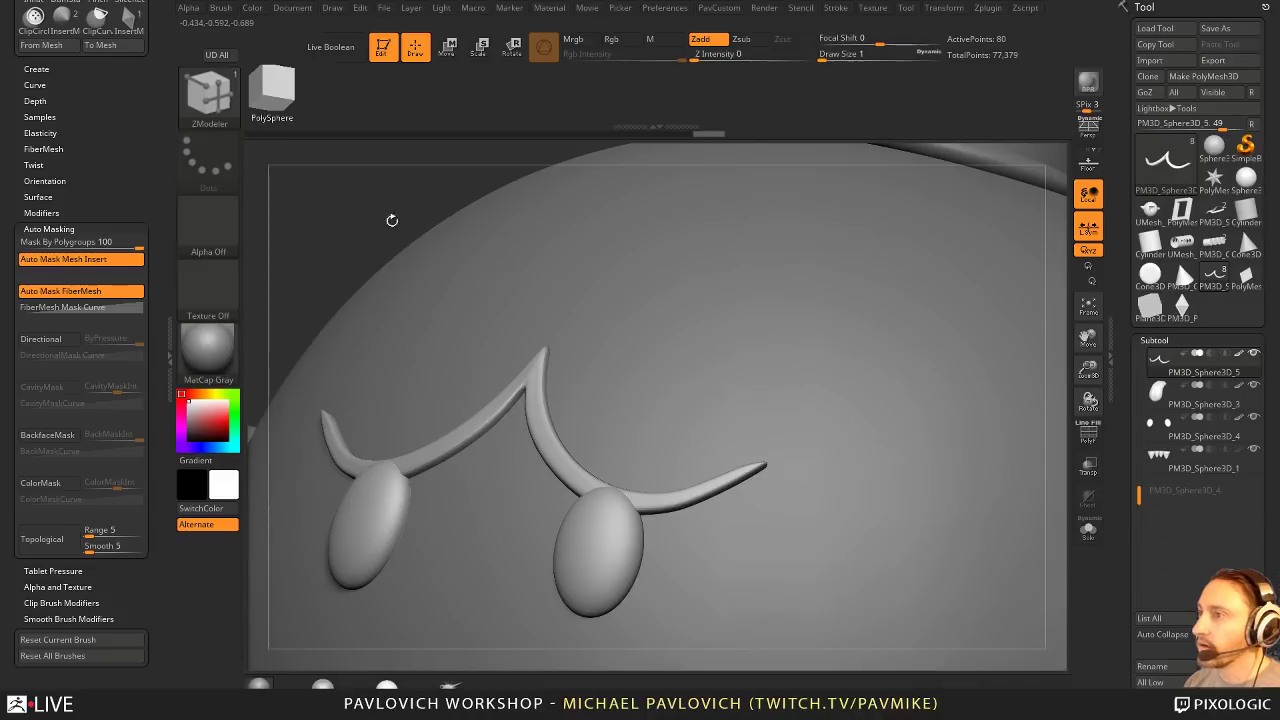
pyautogui.keyDown('alt'); pyautogui.moveTo(391, 220); pyautogui.dragTo(672, 235); pyautogui.keyUp('alt')
pyautogui.moveTo(1022, 352)
pyautogui.keyDown('alt'); pyautogui.mouseDown()
pyautogui.moveTo(966, 311)
pyautogui.moveTo(900, 330)
pyautogui.mouseUp(); pyautogui.keyUp('alt')
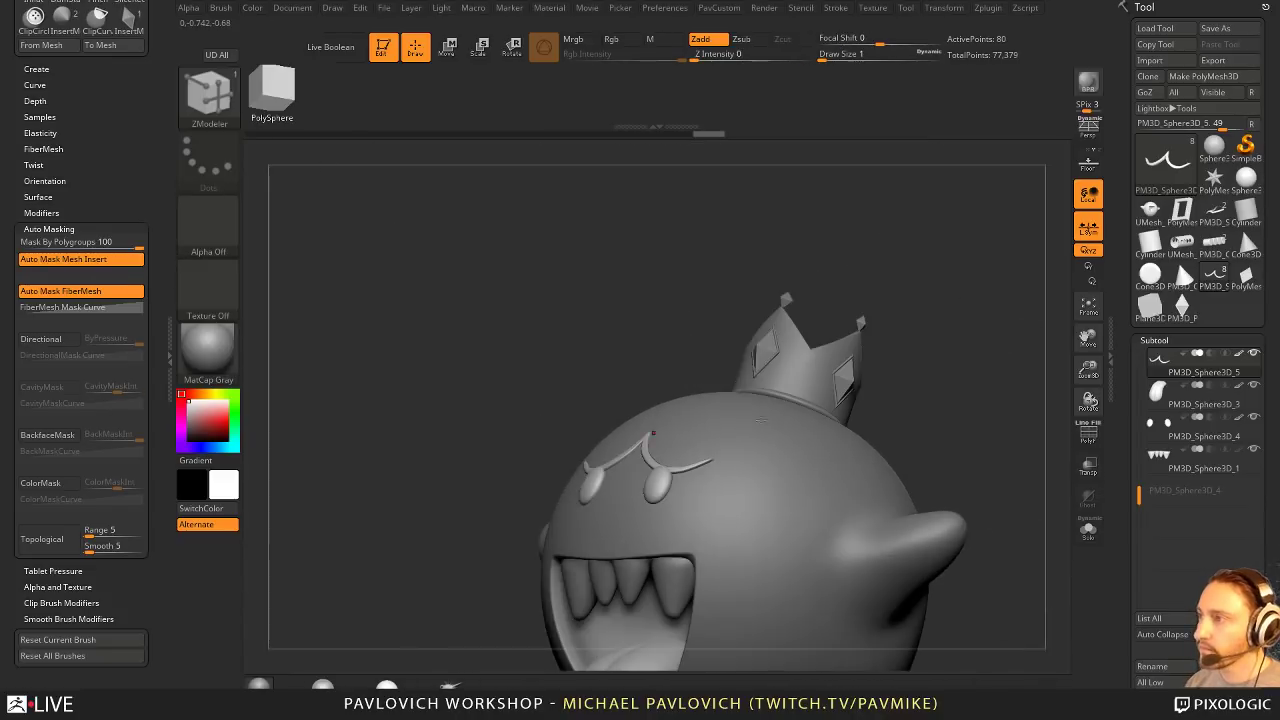
# Step: Switch to the Standard brush, select the eyes subtool, and adjust the eyes' position on the face with the gizmo
pyautogui.press('b')
pyautogui.press('s')
pyautogui.press('t')
pyautogui.press('s')
pyautogui.moveTo(759, 462); pyautogui.dragTo(782, 460)
pyautogui.keyDown('alt'); pyautogui.click(660, 454); pyautogui.keyUp('alt')
pyautogui.moveTo(959, 294)
pyautogui.keyDown('alt'); pyautogui.mouseDown()
pyautogui.moveTo(977, 334)
pyautogui.moveTo(950, 362)
pyautogui.mouseUp(); pyautogui.keyUp('alt')
pyautogui.press('w')
pyautogui.moveTo(671, 451); pyautogui.dragTo(650, 459)
pyautogui.press('q')
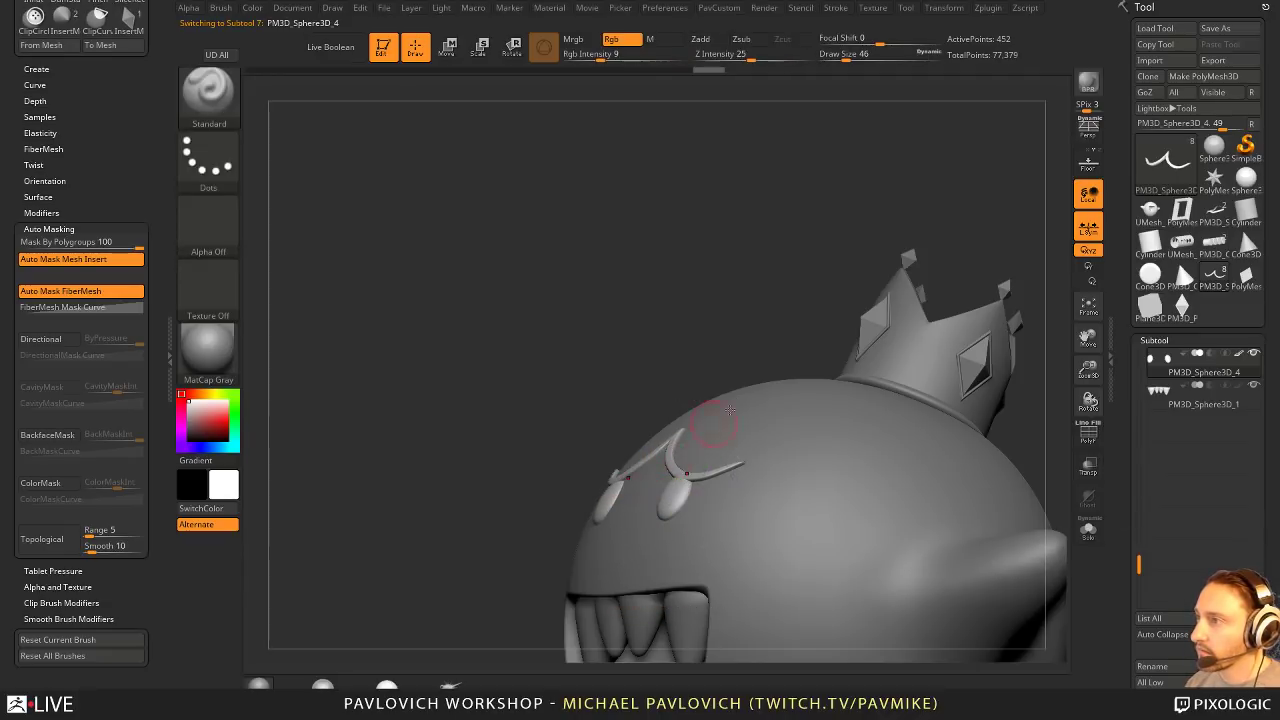
pyautogui.moveTo(708, 430); pyautogui.dragTo(694, 451, button='right')
pyautogui.moveTo(688, 329); pyautogui.dragTo(710, 450)
# Step: Center the gizmo on the eyebrows, tilt it to the slope of the head, and move the eyebrows along its depth axis
pyautogui.keyDown('alt'); pyautogui.click(708, 491); pyautogui.keyUp('alt')
pyautogui.press('w')
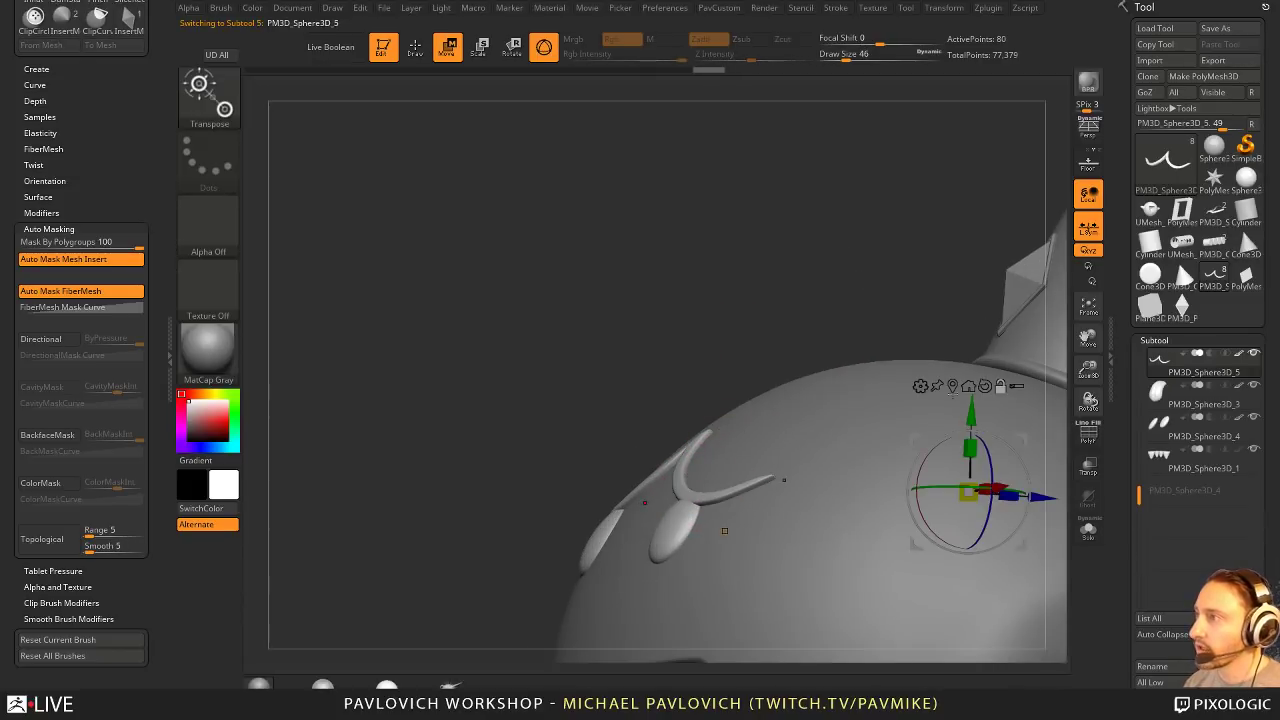
pyautogui.click(953, 388)
pyautogui.moveTo(838, 322); pyautogui.dragTo(770, 320)
pyautogui.moveTo(757, 416); pyautogui.dragTo(772, 448)
pyautogui.moveTo(780, 512)
pyautogui.mouseDown()
pyautogui.moveTo(755, 489)
pyautogui.moveTo(766, 498)
pyautogui.mouseUp()
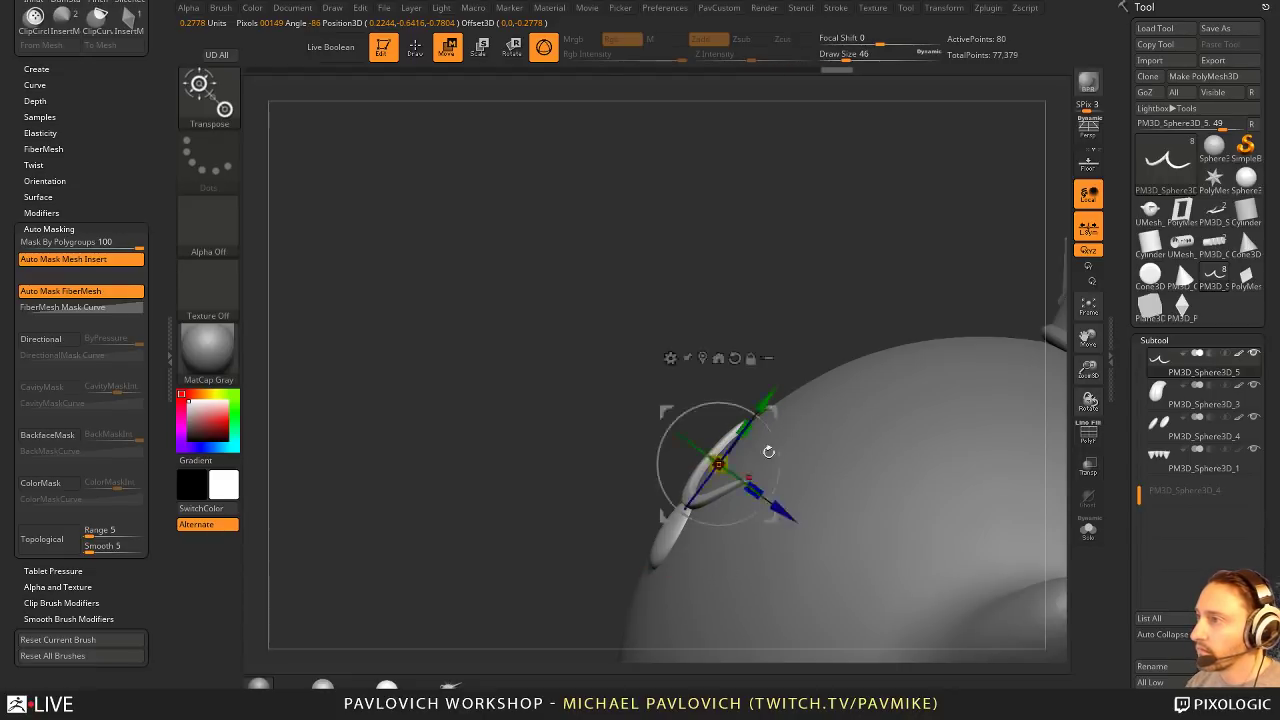
# Step: Return to Draw mode, bring the full character into view, and render it with BPR
pyautogui.press('q')
pyautogui.moveTo(722, 330)
pyautogui.keyDown('alt'); pyautogui.mouseDown()
pyautogui.moveTo(720, 289)
pyautogui.moveTo(952, 344)
pyautogui.mouseUp(); pyautogui.keyUp('alt')
pyautogui.keyDown('alt'); pyautogui.moveTo(936, 401); pyautogui.dragTo(924, 382); pyautogui.keyUp('alt')
pyautogui.moveTo(962, 419)
pyautogui.mouseDown(button='right')
pyautogui.moveTo(1006, 418)
pyautogui.moveTo(978, 398)
pyautogui.moveTo(974, 414)
pyautogui.moveTo(943, 277)
pyautogui.moveTo(1020, 297)
pyautogui.mouseUp(button='right')
pyautogui.click(1089, 90)
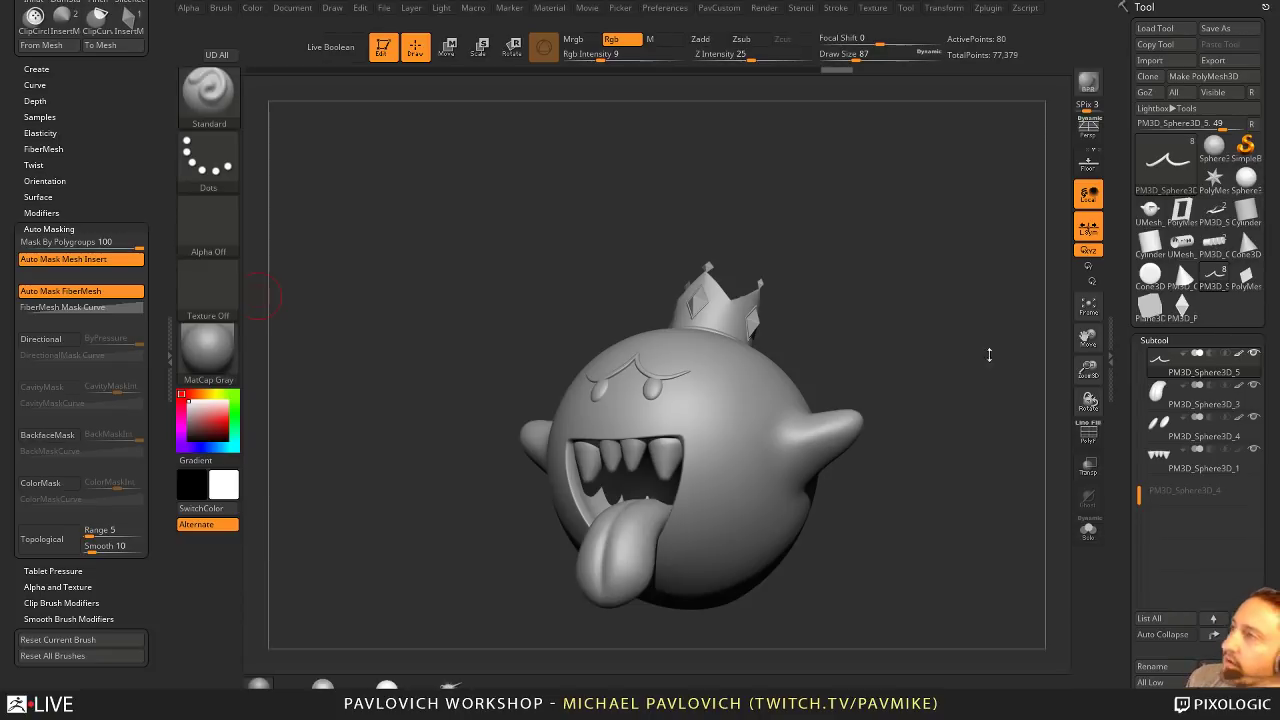
# Step: Leave Edit mode, clear the canvas, and draw a Cube3D primitive, then make it editable
pyautogui.click(383, 49)
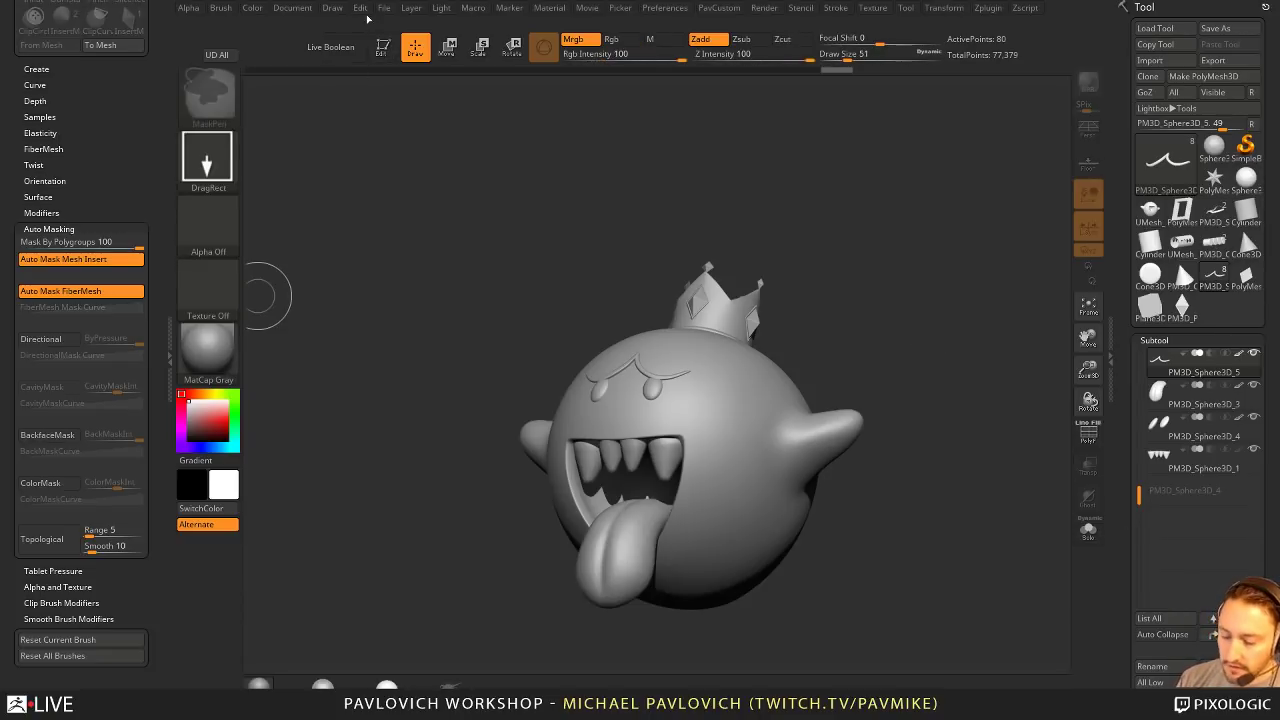
pyautogui.hotkey('ctrl', 'n')
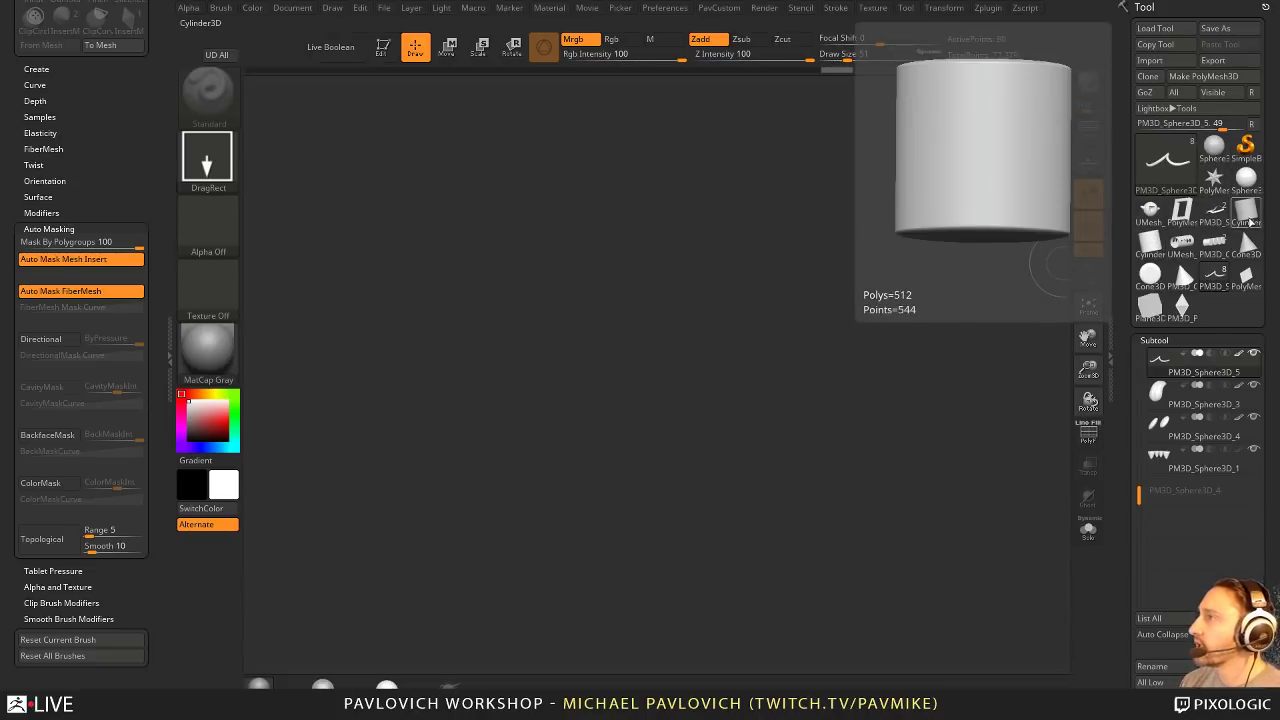
pyautogui.click(1208, 187)
pyautogui.click(1168, 168)
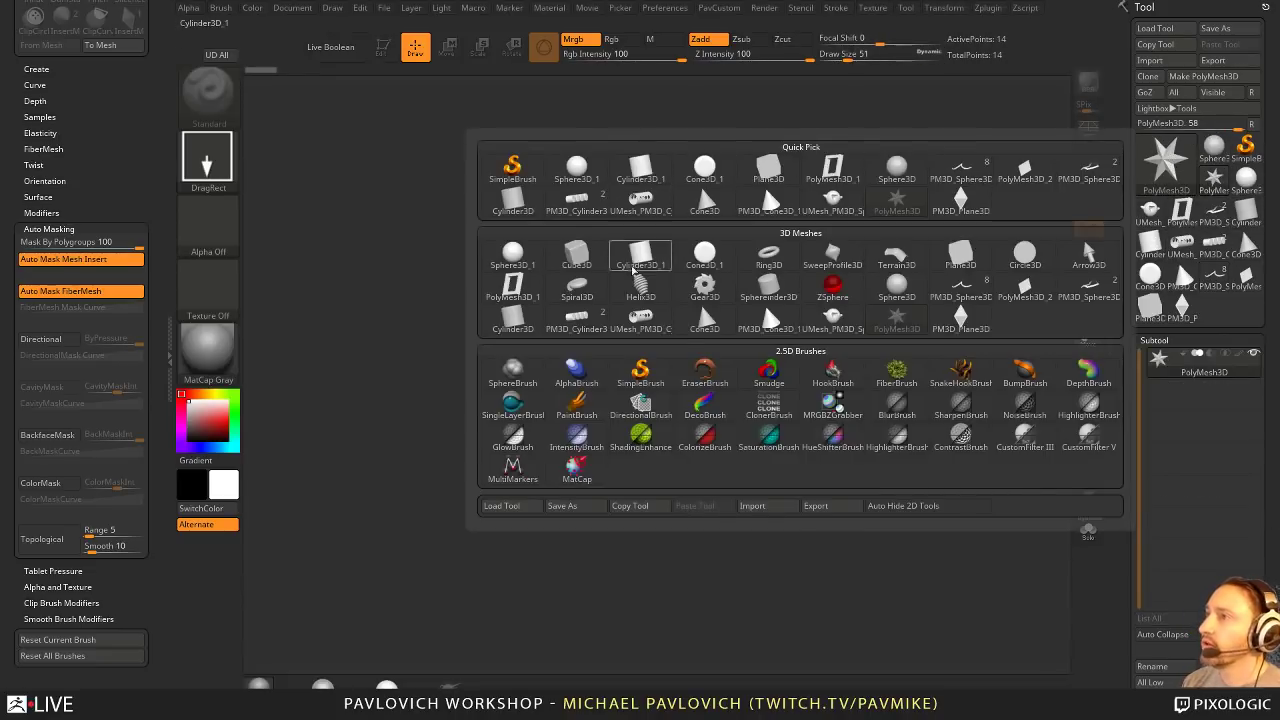
pyautogui.click(578, 262)
pyautogui.moveTo(645, 390); pyautogui.dragTo(523, 199)
pyautogui.click(383, 47)
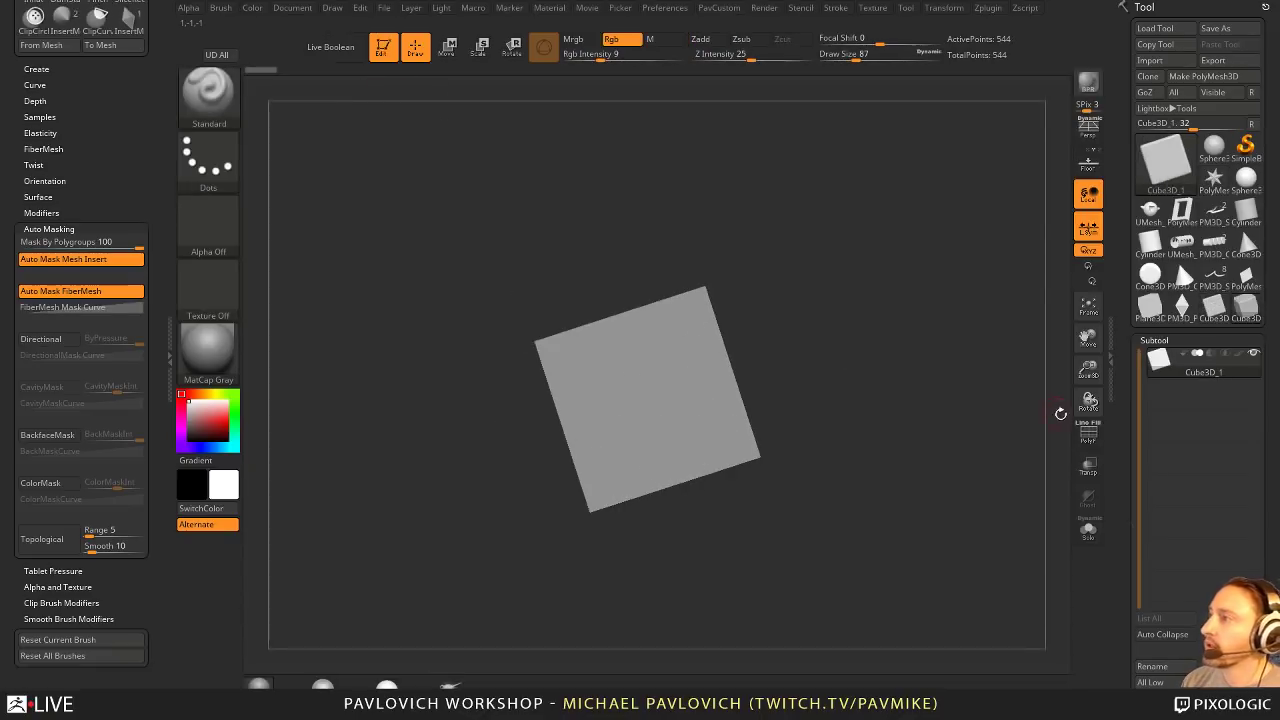
# Step: Convert the cube to a PolyMesh3D and show its polyframe
pyautogui.hotkey('shift', 'f')
pyautogui.click(1203, 77)
pyautogui.press('f')
pyautogui.moveTo(935, 250); pyautogui.dragTo(963, 346)
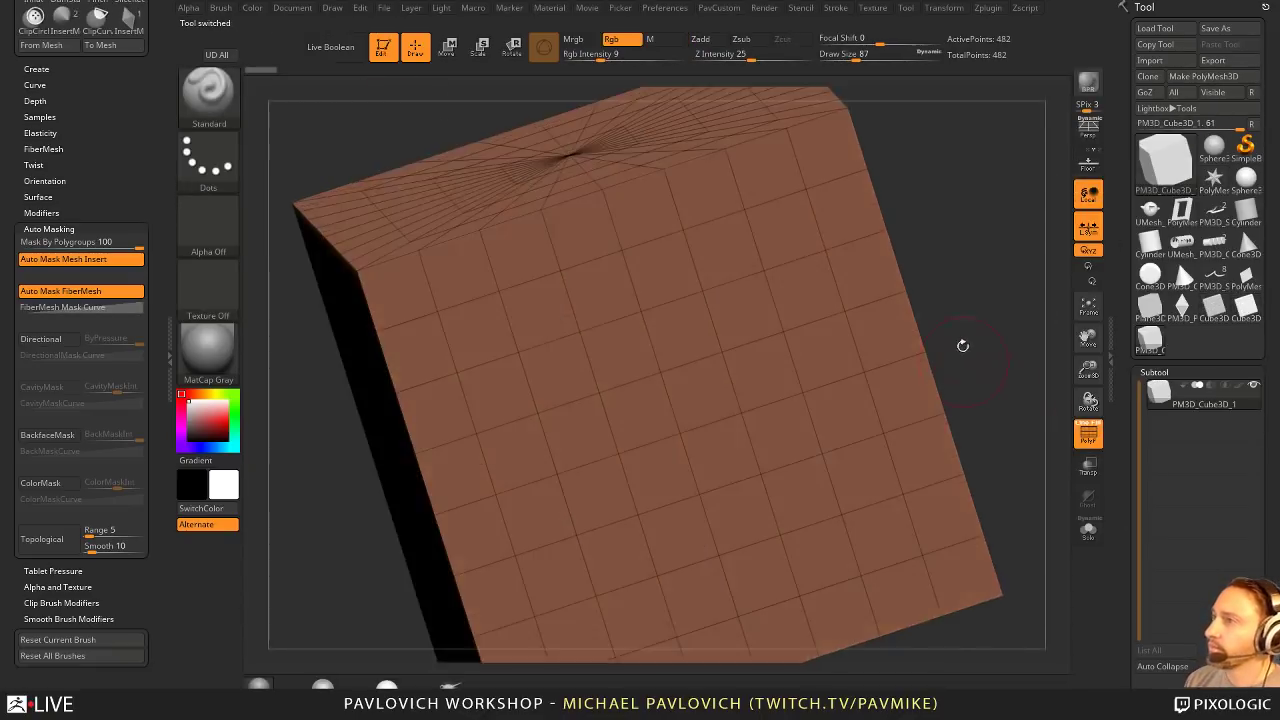
# Step: Set ZModeler's edge Collapse target to Polyloop and collapse one loop on the cube's side
pyautogui.press('b')
pyautogui.press('z')
pyautogui.press('m')
pyautogui.press('space')
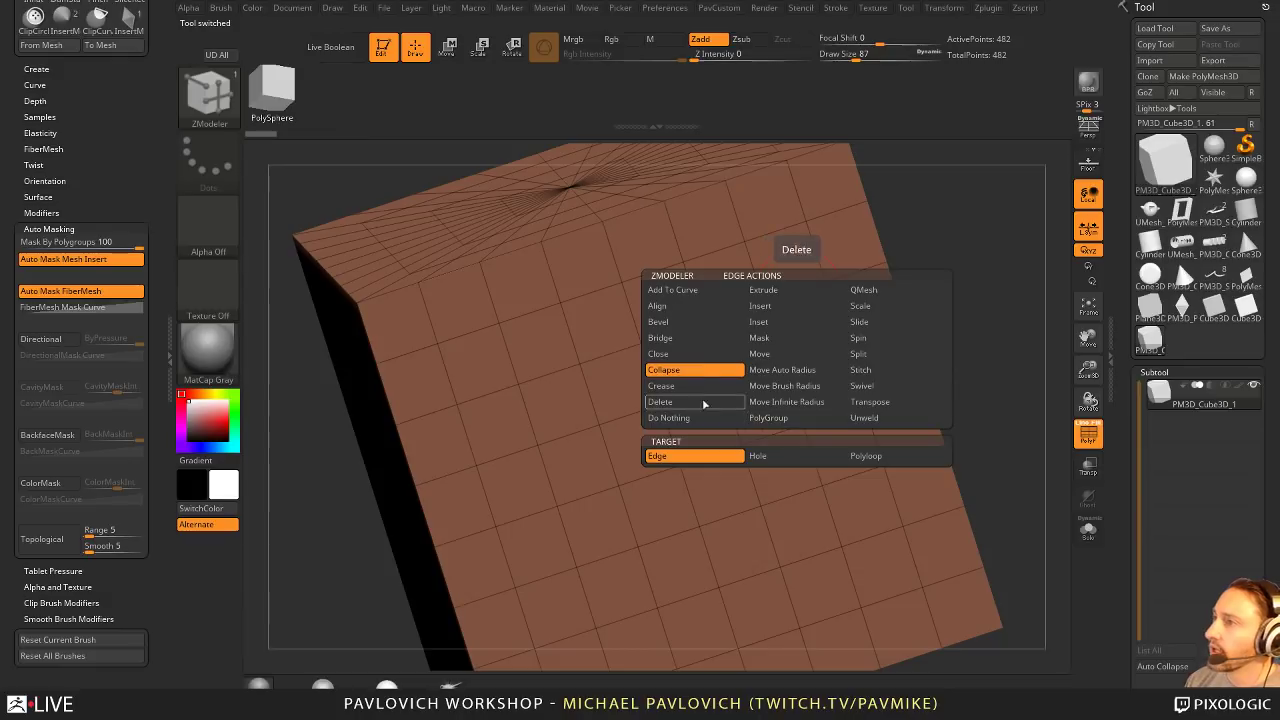
pyautogui.click(866, 456)
pyautogui.click(773, 297)
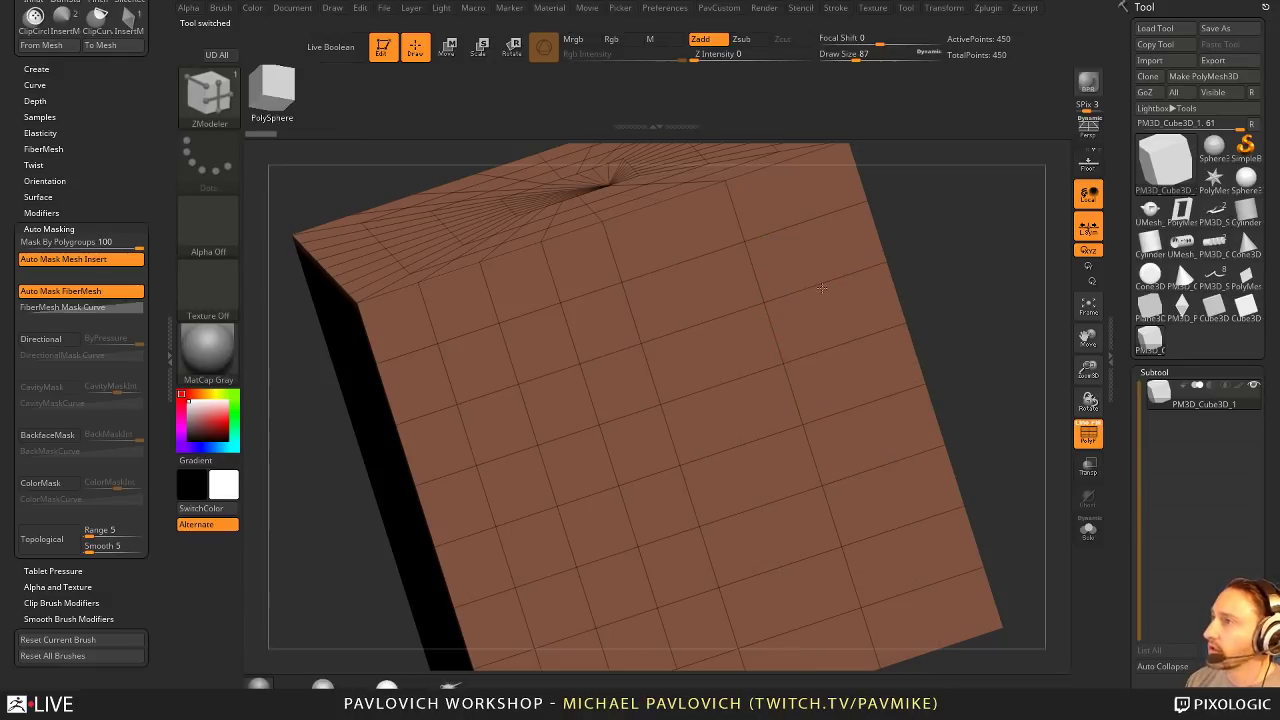
# Step: Undo the last two polyloop collapses and insert multiple edge loops across the cube's front side with ZModeler
pyautogui.hotkey('ctrl', 'z')
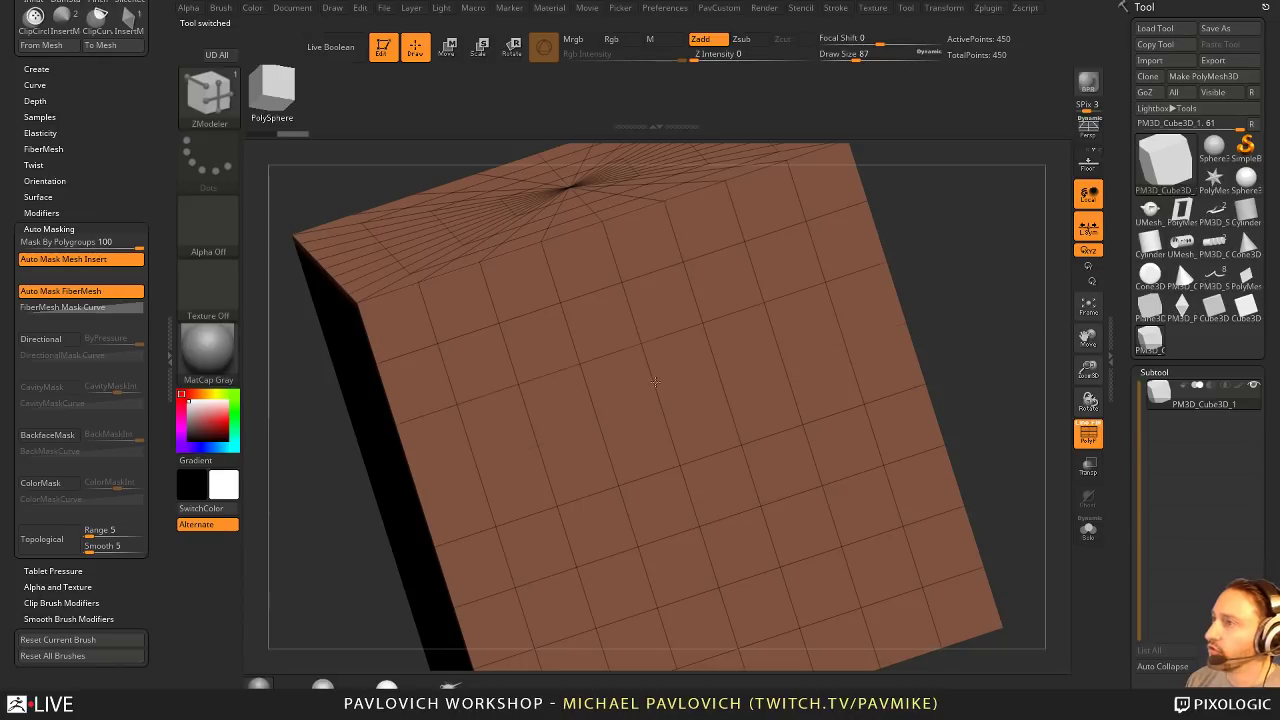
pyautogui.hotkey('ctrl', 'z')
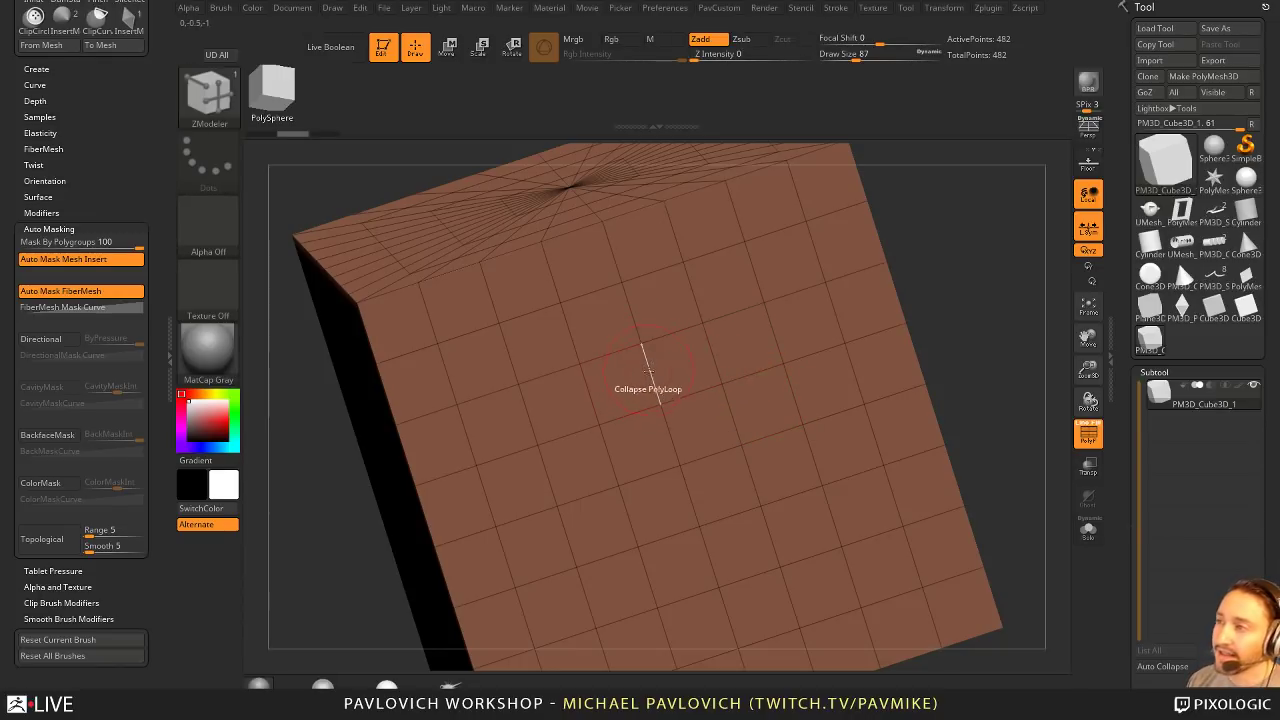
pyautogui.press('space')
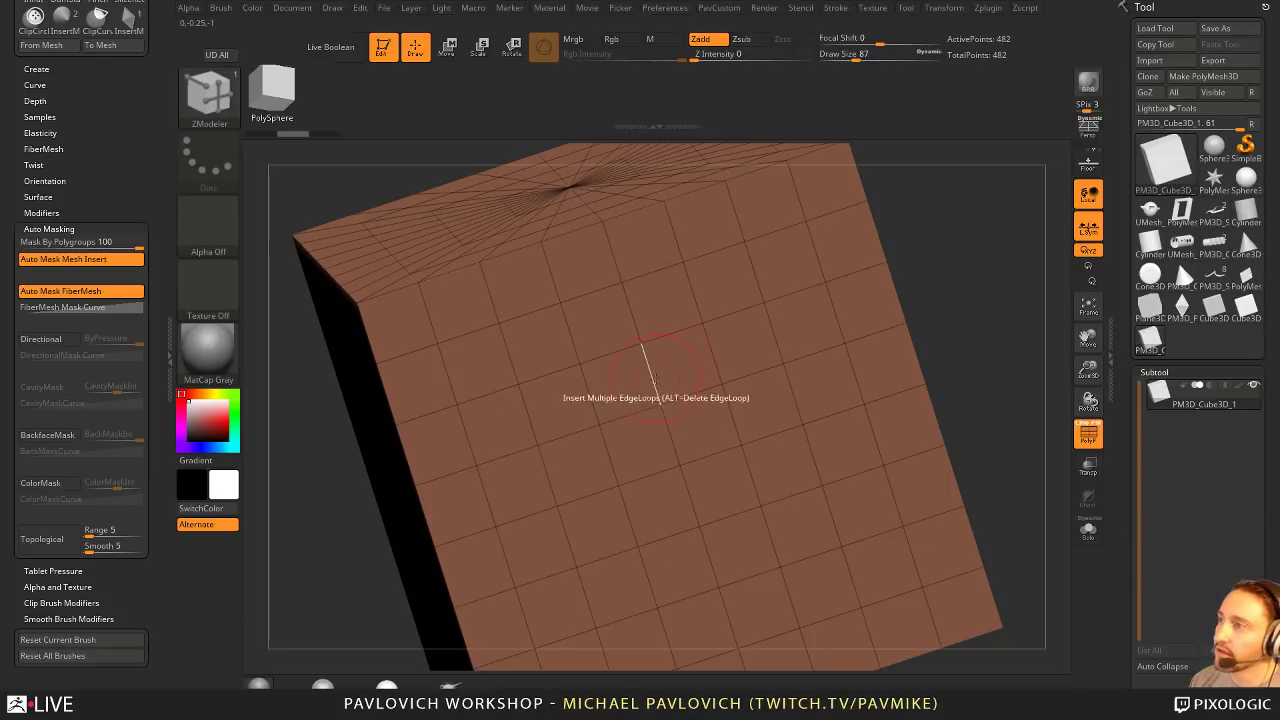
pyautogui.click(643, 394)
# Step: Set ZModeler's edge action back to Collapse Polyloop and collapse the green inserted loops on the cube's side
pyautogui.press('space')
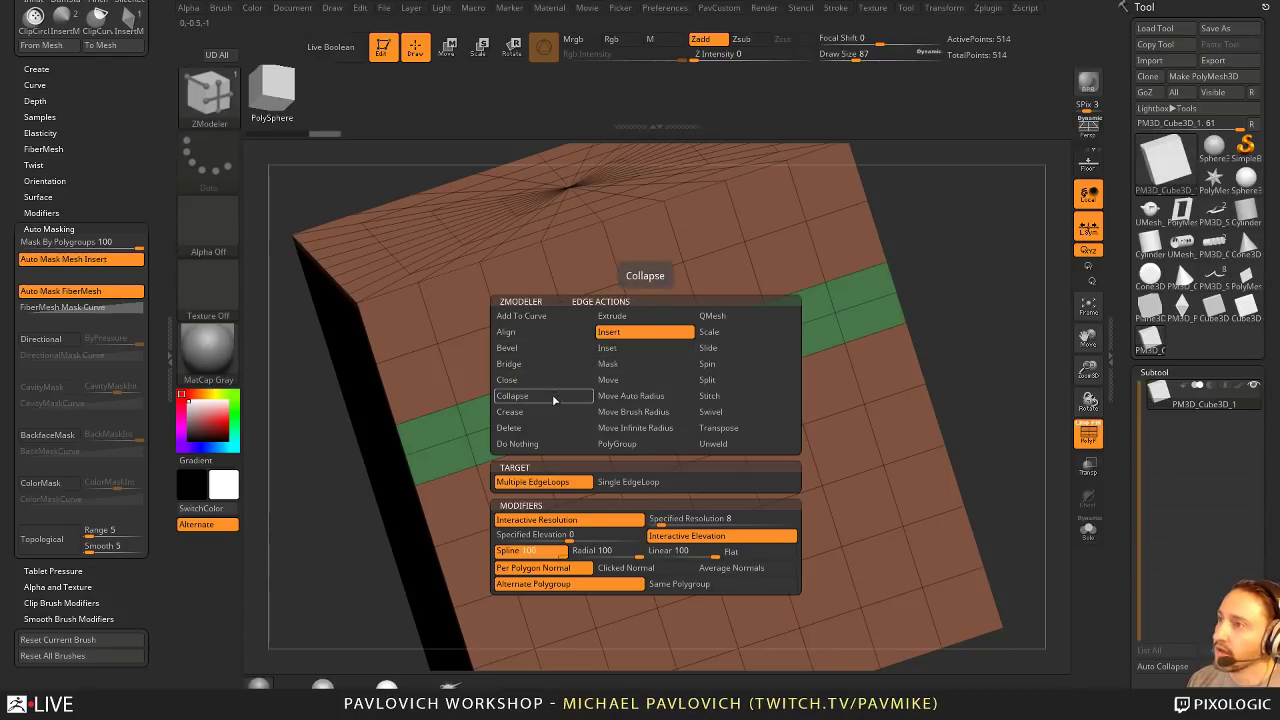
pyautogui.click(540, 396)
pyautogui.click(645, 360)
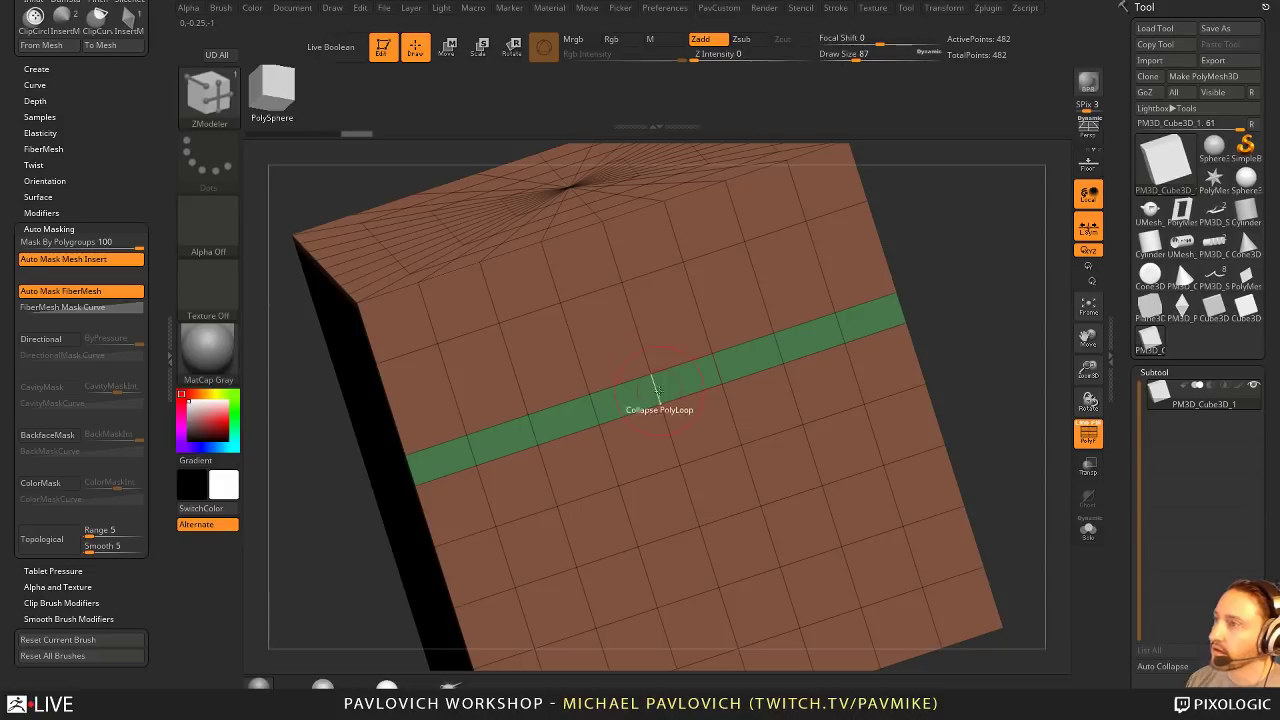
pyautogui.moveTo(964, 295)
pyautogui.mouseDown()
pyautogui.moveTo(1080, 255)
pyautogui.moveTo(968, 285)
pyautogui.mouseUp()
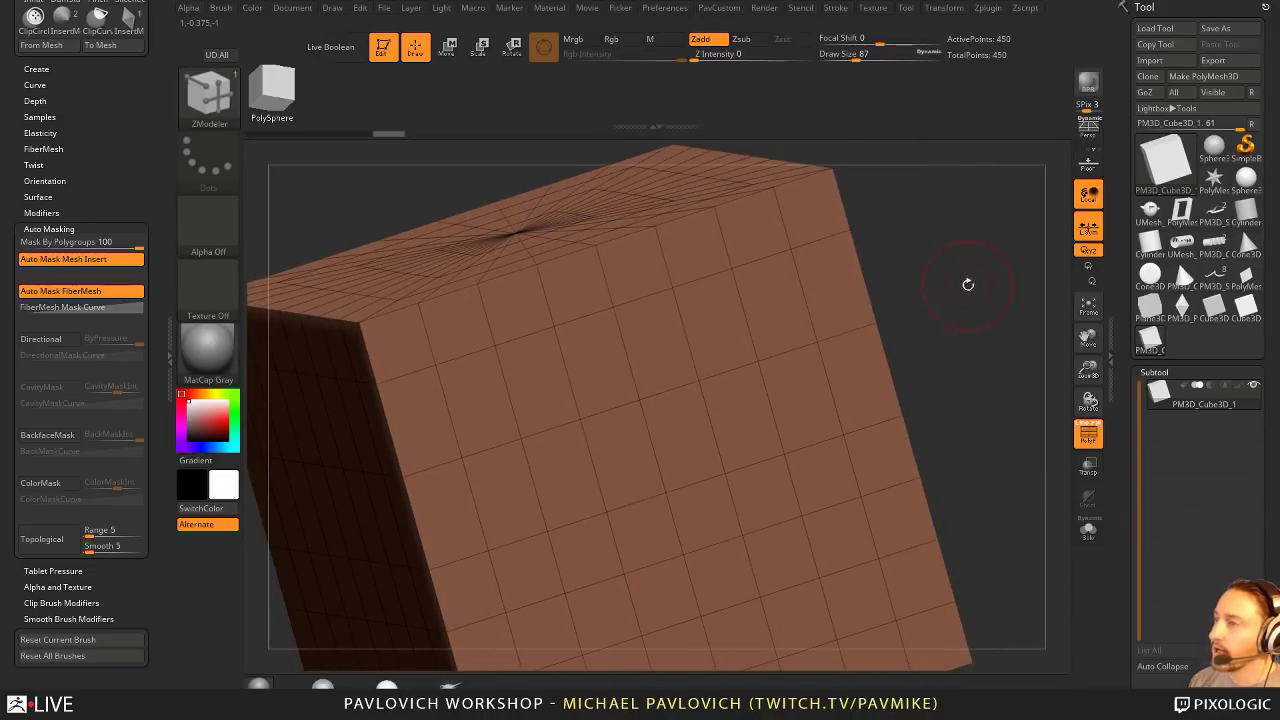
# Step: Set the edge Collapse target to Edge and collapse a row of single edges across the upper middle of the side face
pyautogui.press('space')
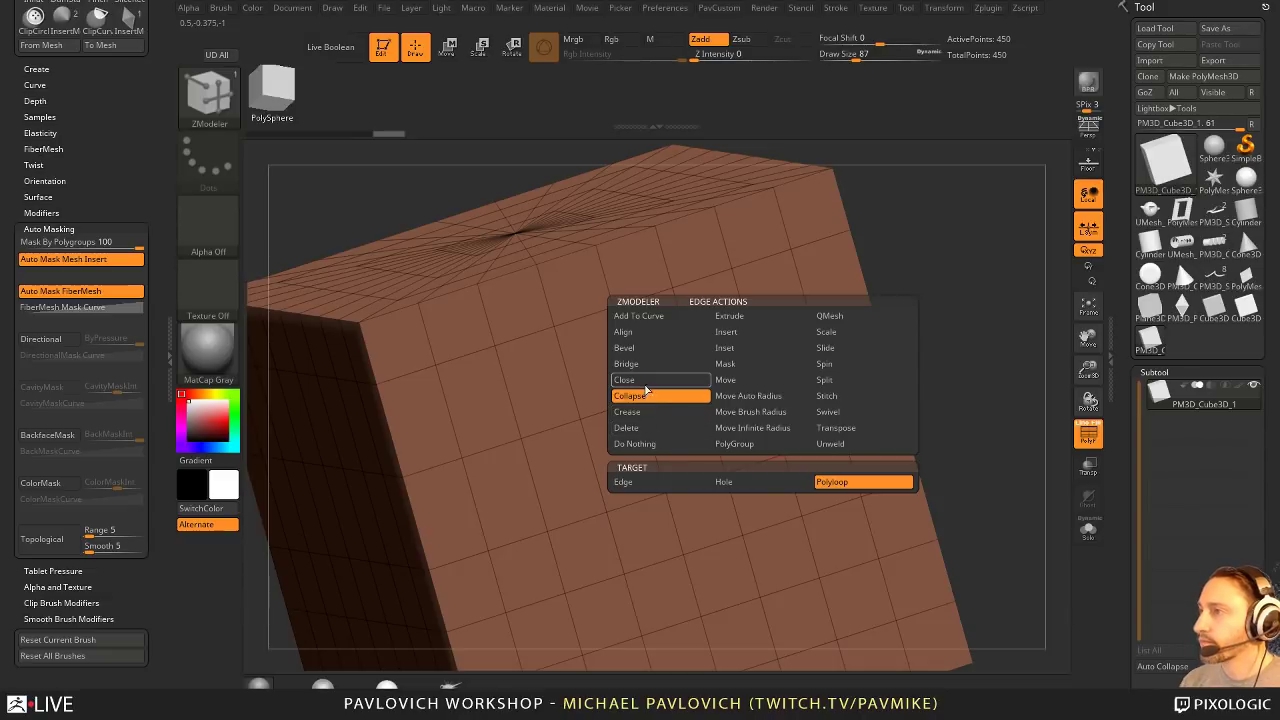
pyautogui.click(623, 481)
pyautogui.click(768, 408)
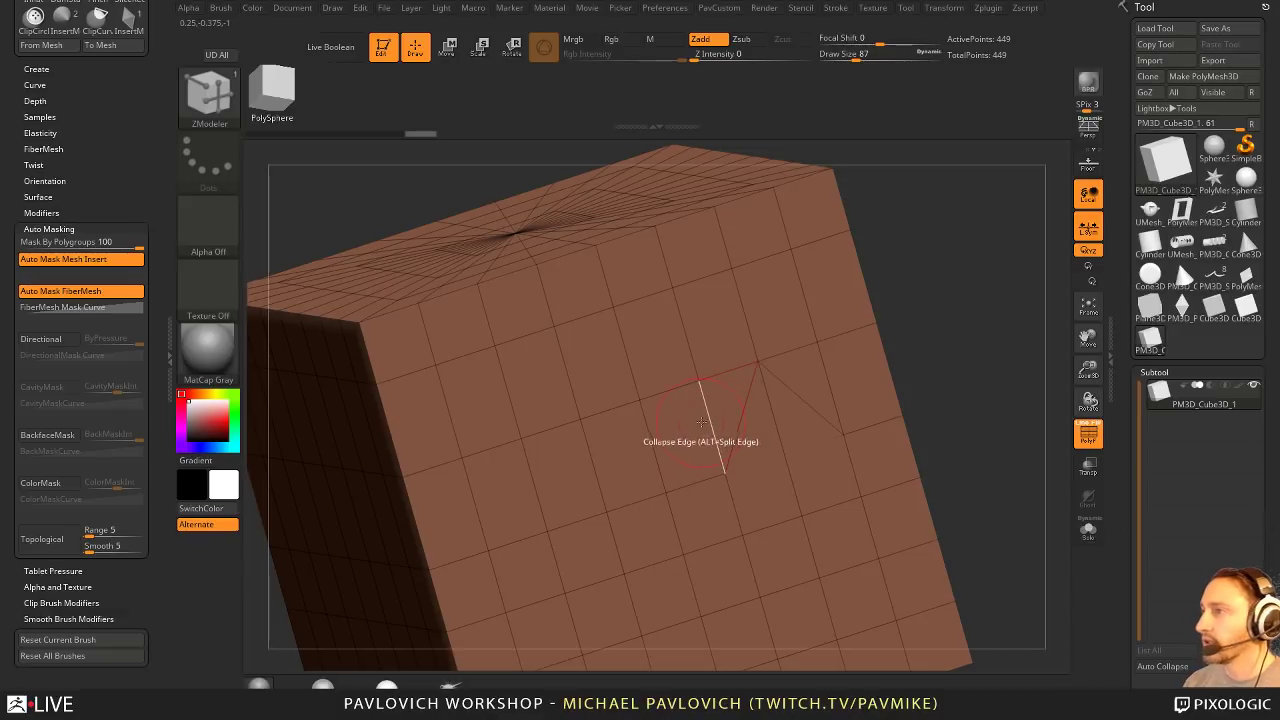
pyautogui.click(706, 422)
pyautogui.hotkey('ctrl', 'z')
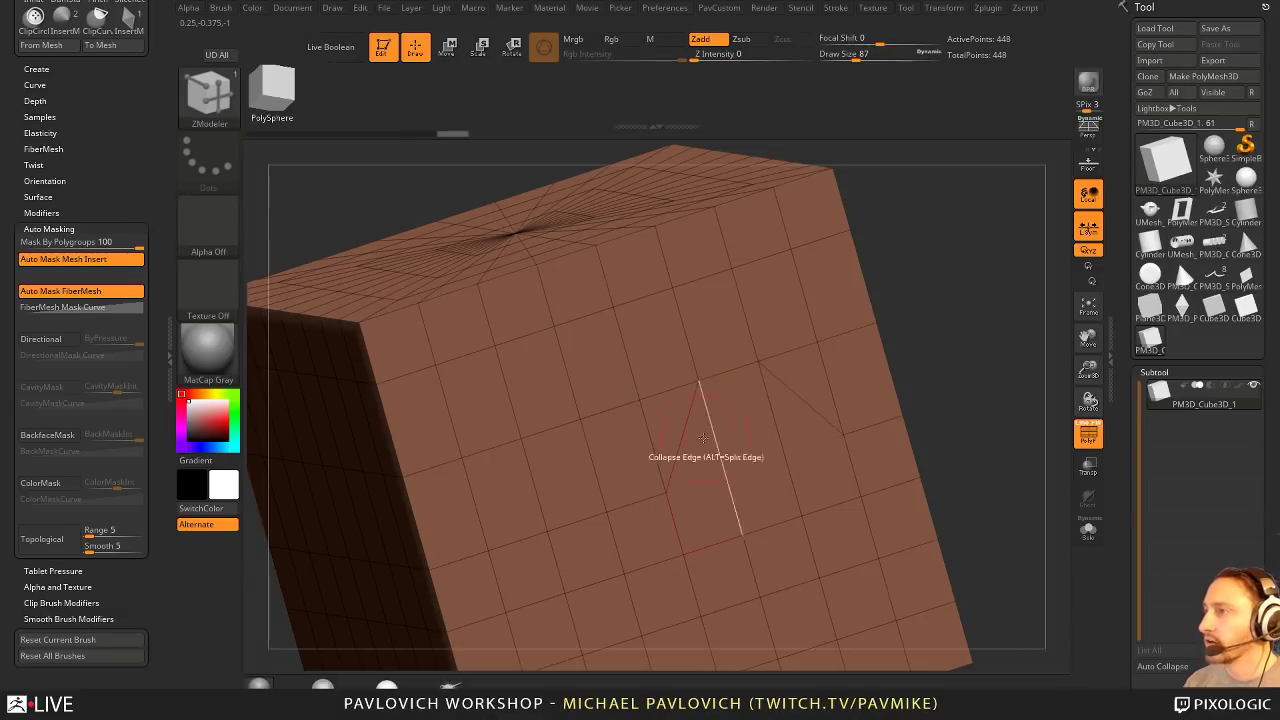
pyautogui.click(650, 439)
pyautogui.click(593, 466)
pyautogui.click(540, 498)
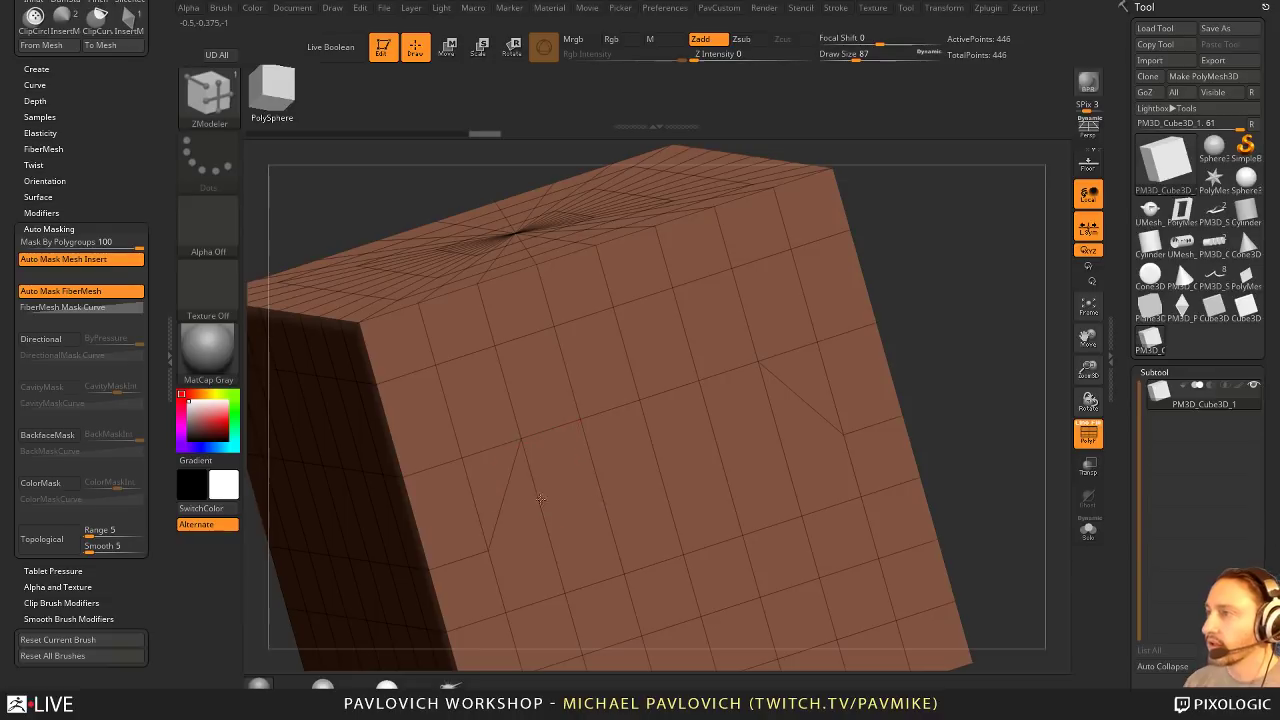
# Step: Collapse the single edges along the lower row of the same face to mirror the upper row
pyautogui.keyDown('alt'); pyautogui.moveTo(915, 352); pyautogui.dragTo(919, 215); pyautogui.keyUp('alt')
pyautogui.click(574, 484)
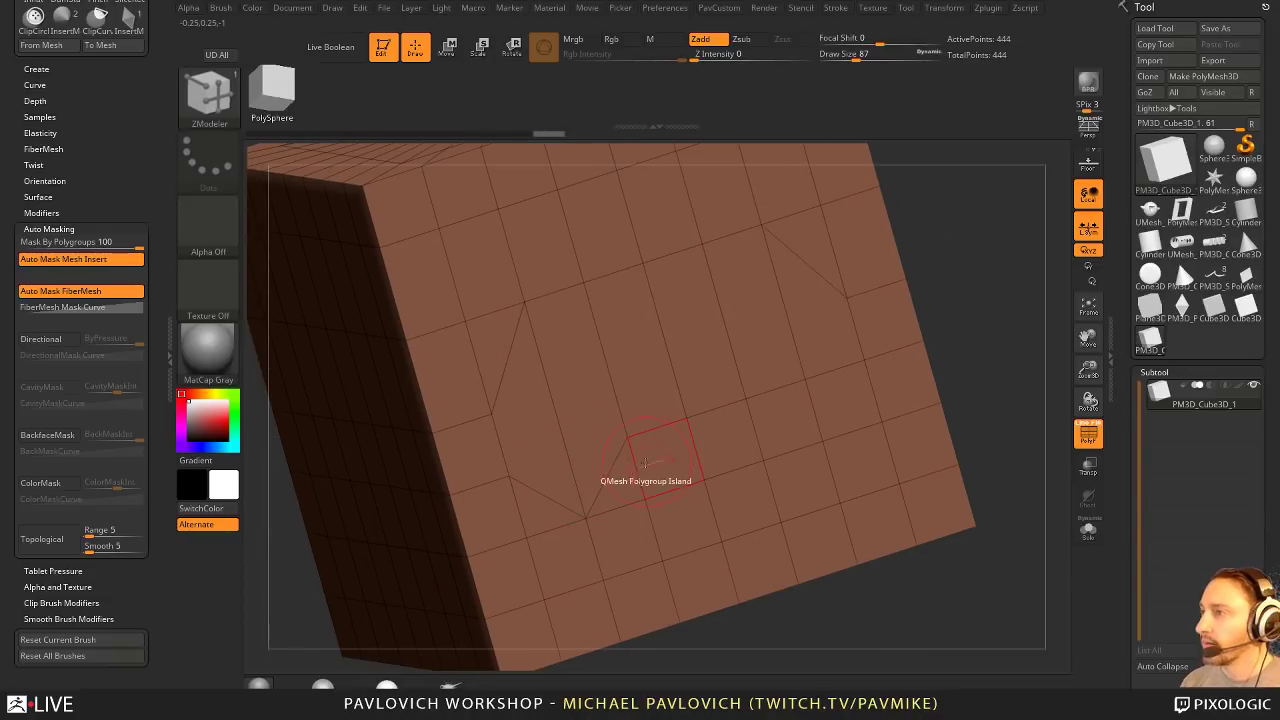
pyautogui.click(771, 421)
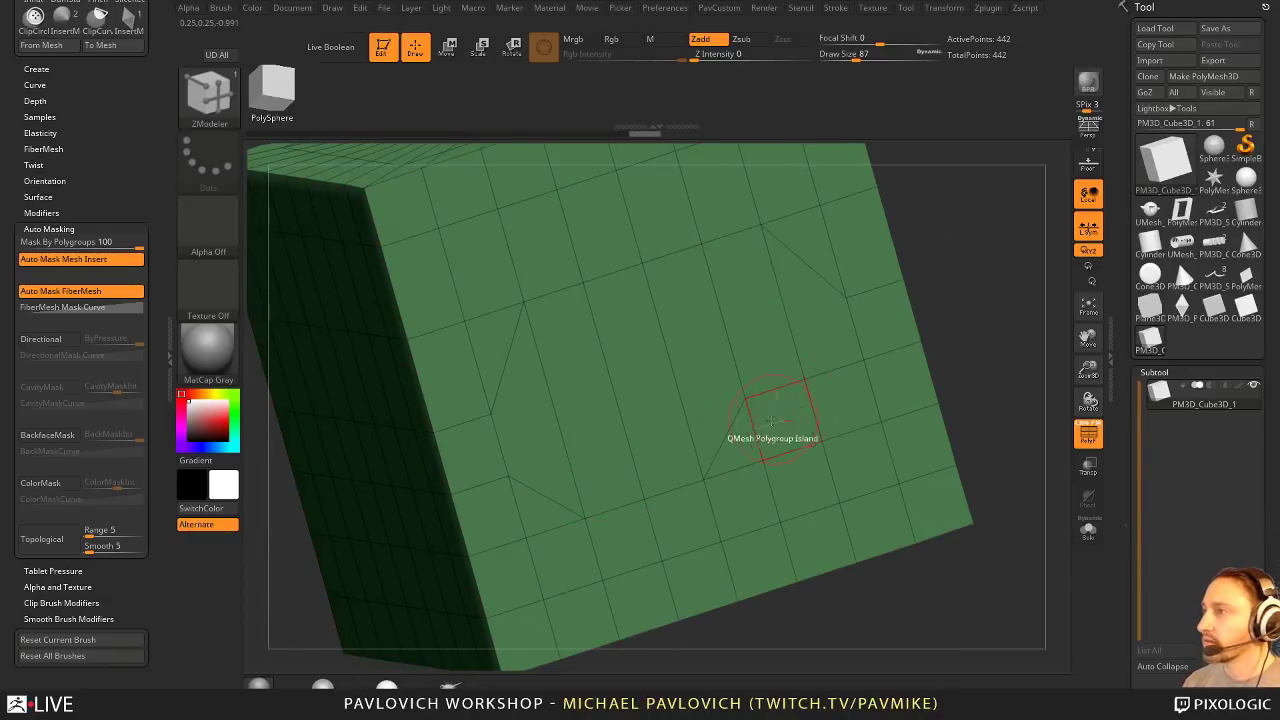
pyautogui.click(756, 434)
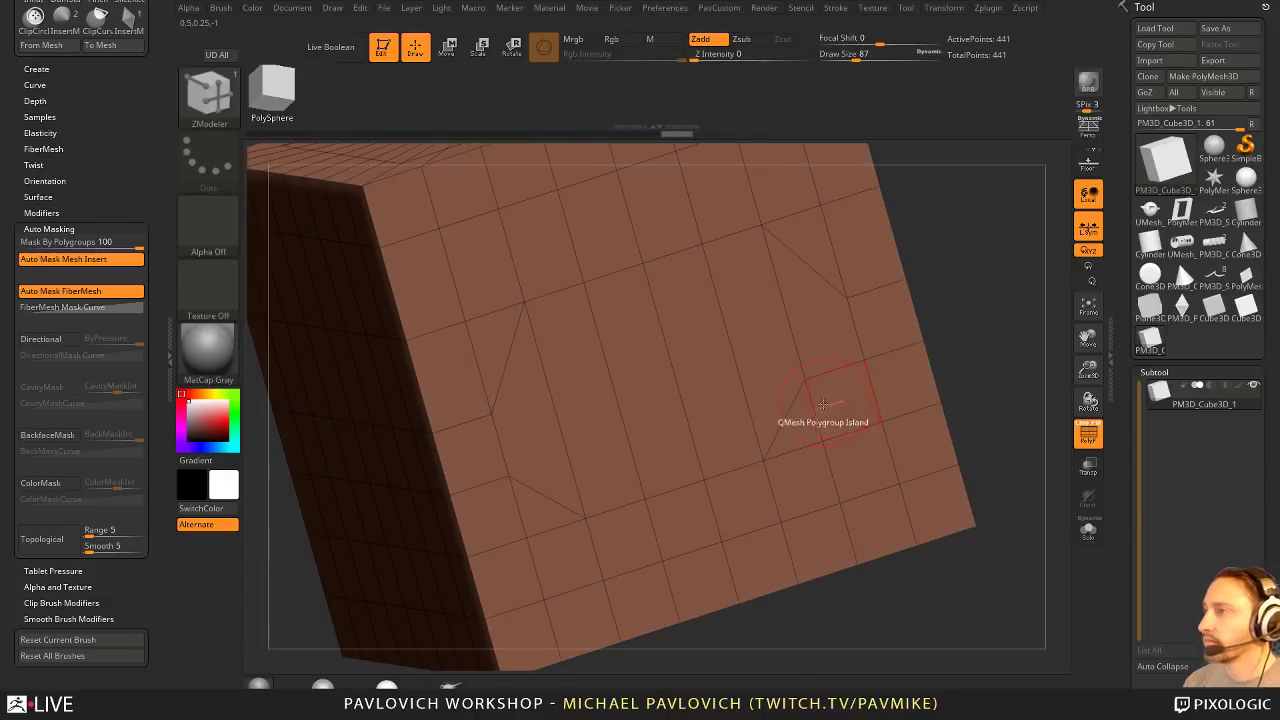
# Step: Mark the octagonal group of polygons in the middle of the face and QMesh it inward as a recess
pyautogui.press('f')
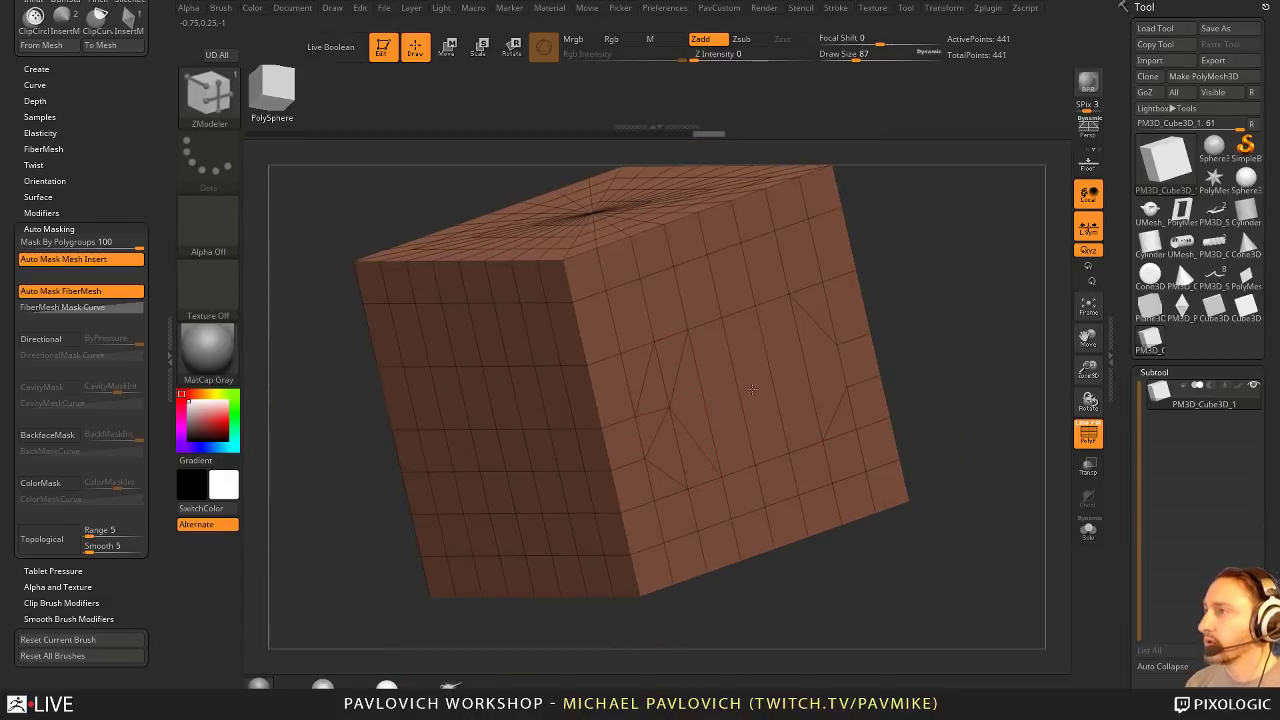
pyautogui.click(802, 374)
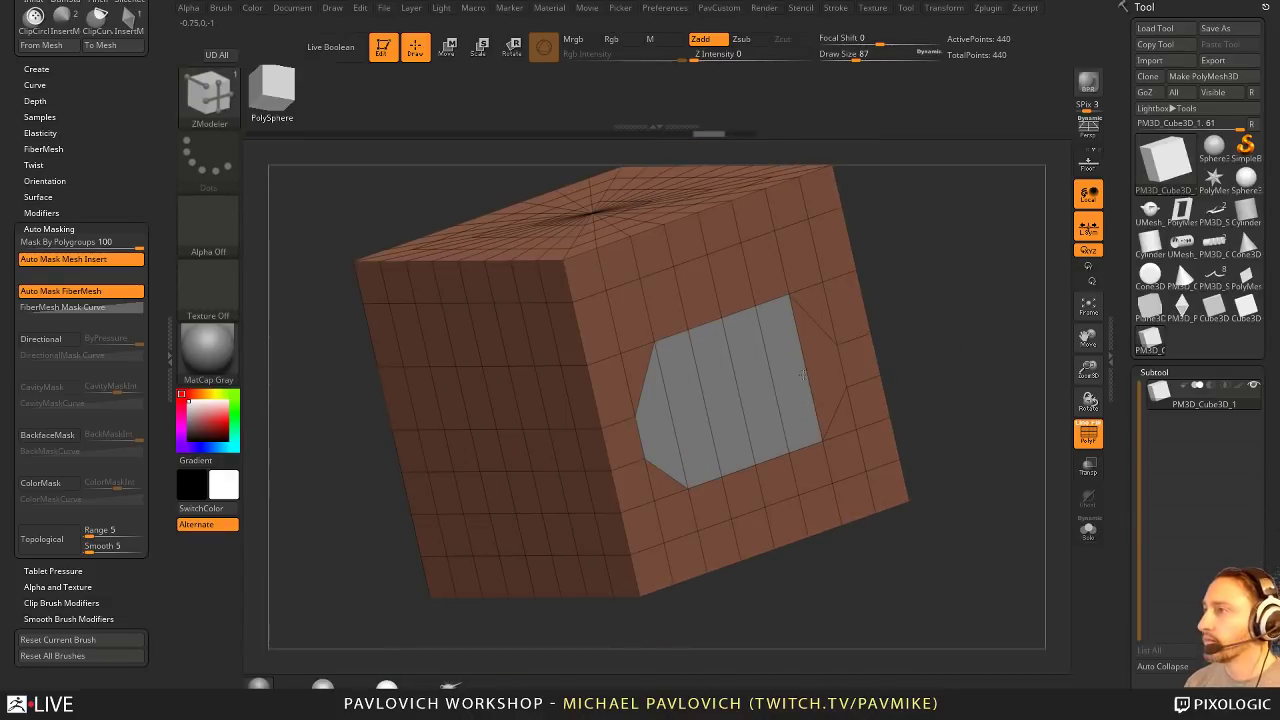
pyautogui.press('space')
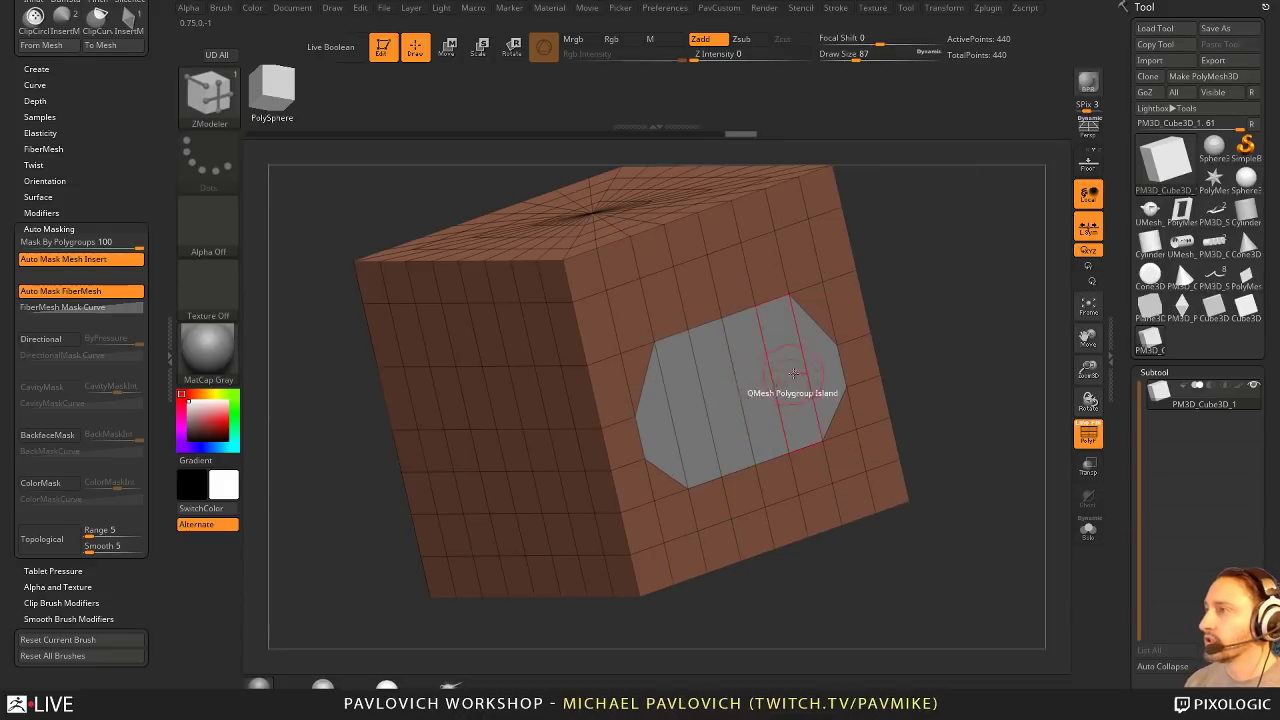
pyautogui.moveTo(793, 373); pyautogui.dragTo(728, 355)
pyautogui.keyDown('alt'); pyautogui.moveTo(914, 395); pyautogui.dragTo(960, 345); pyautogui.keyUp('alt')
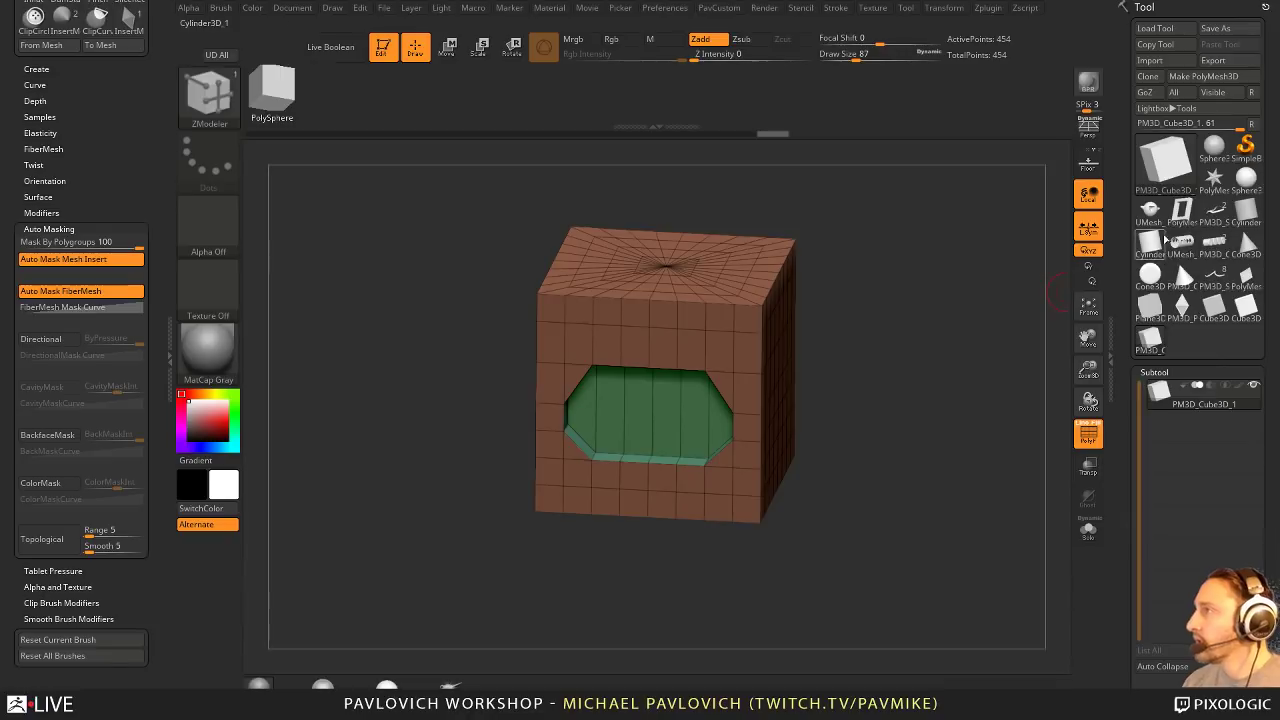
# Step: Switch to the crowned ghost tool, hide its polyframe, and orbit to a three-quarter view
pyautogui.click(1215, 210)
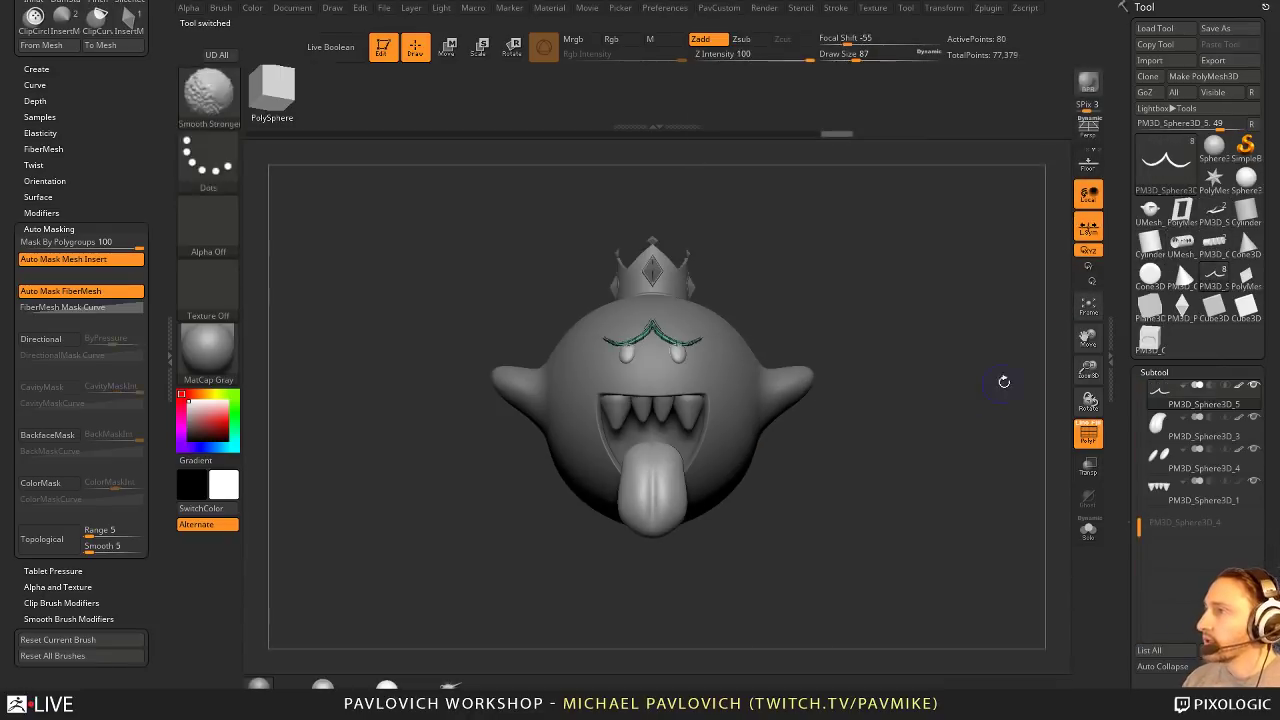
pyautogui.hotkey('shift', 'f')
pyautogui.moveTo(1004, 381); pyautogui.dragTo(1023, 425)
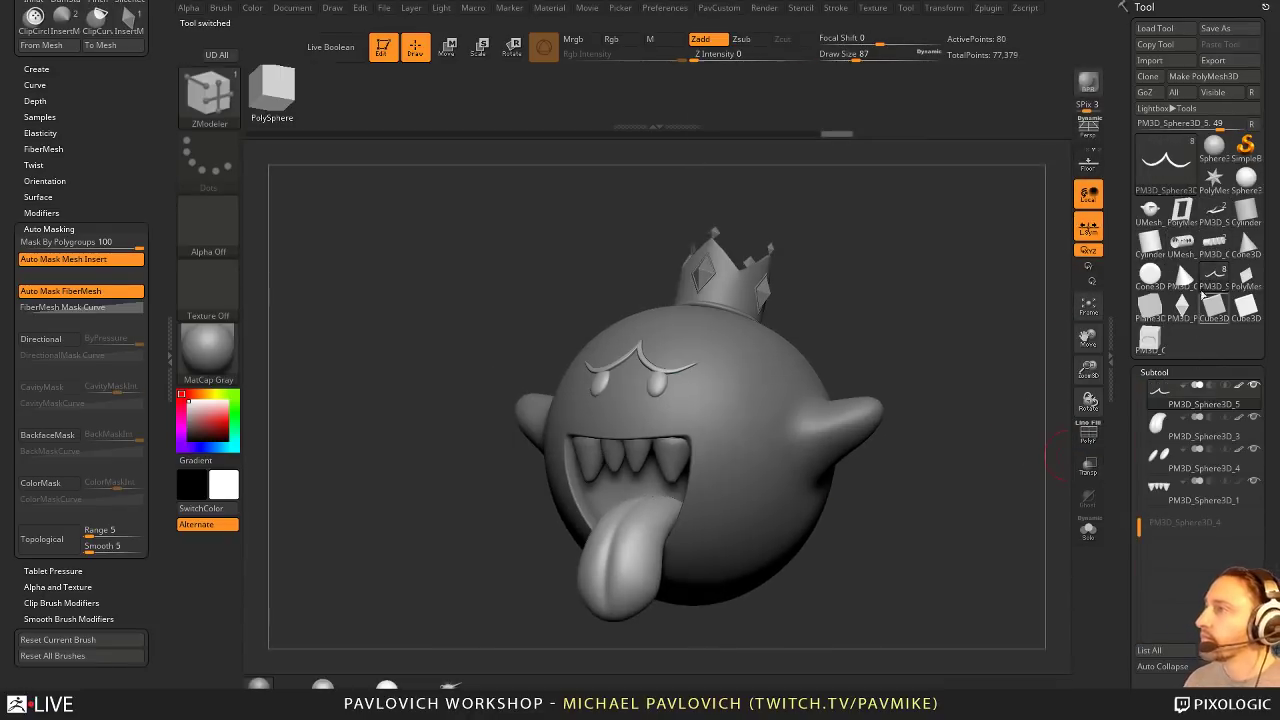
# Step: Save the ghost tool as a ZTL file in the Yoshi folder under the name ghos
pyautogui.click(1232, 32)
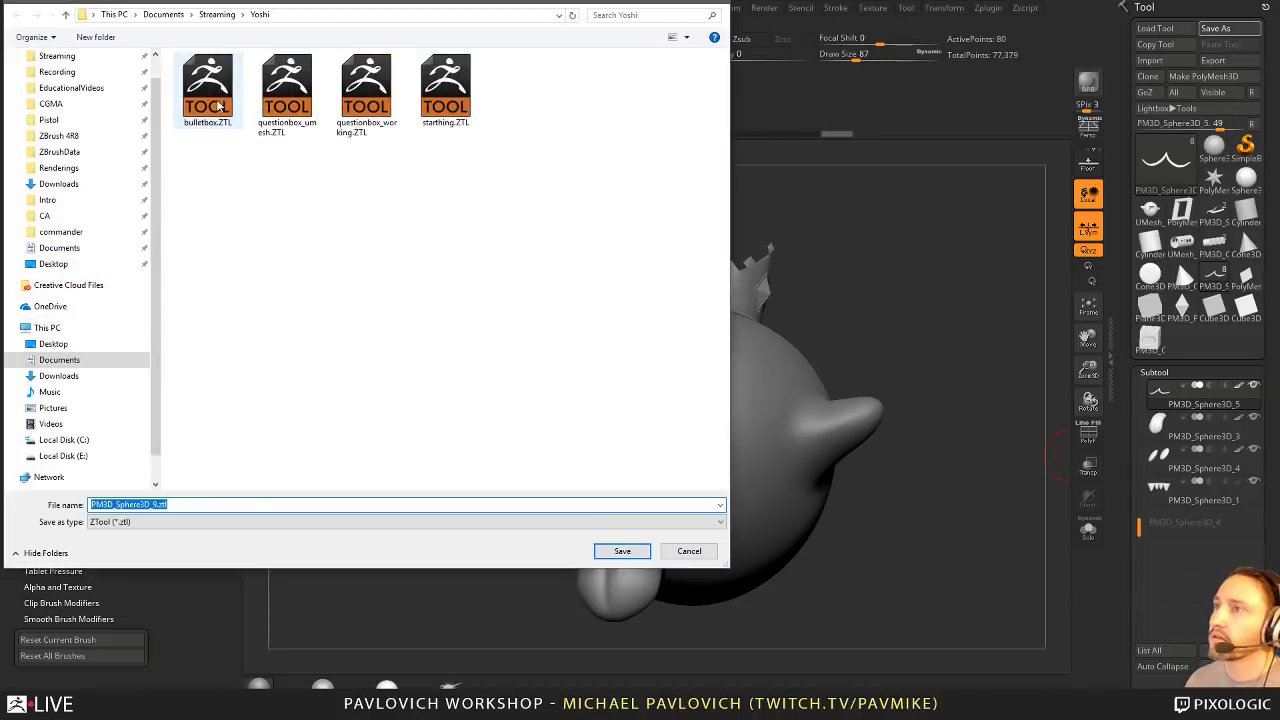
pyautogui.hotkey('ctrl', 'a')
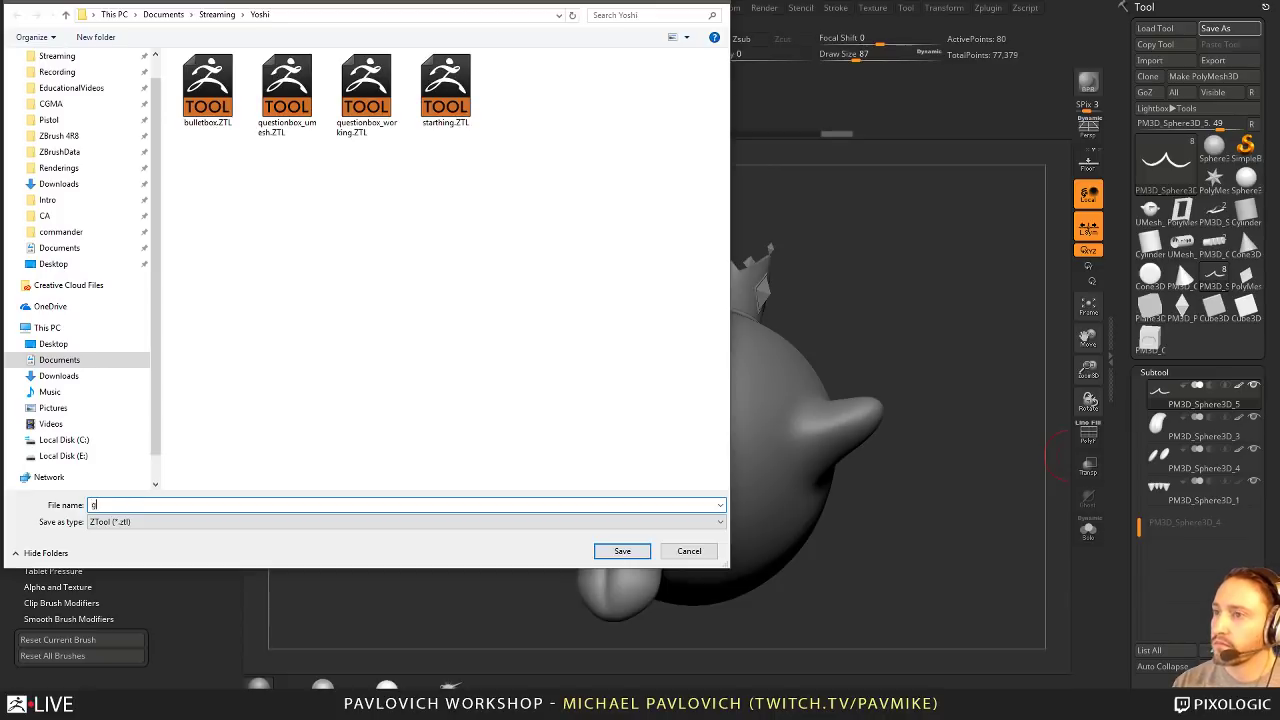
pyautogui.write('ghos')
pyautogui.press('Return')
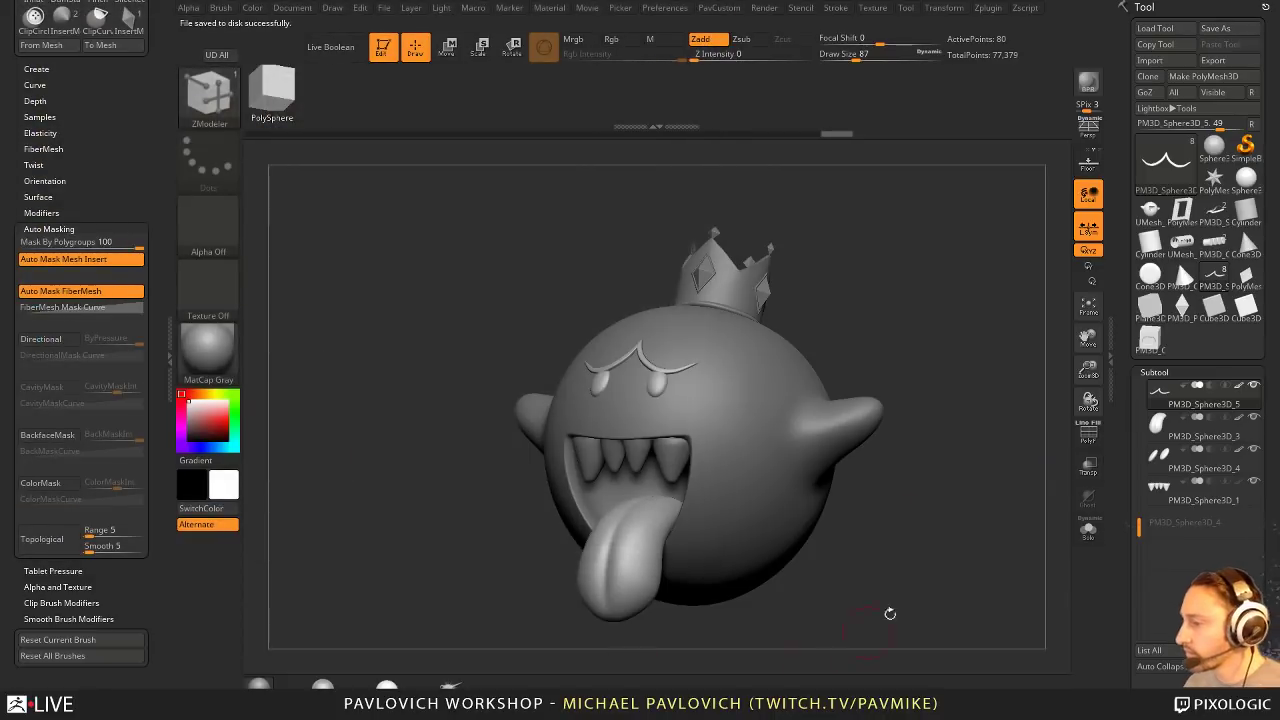
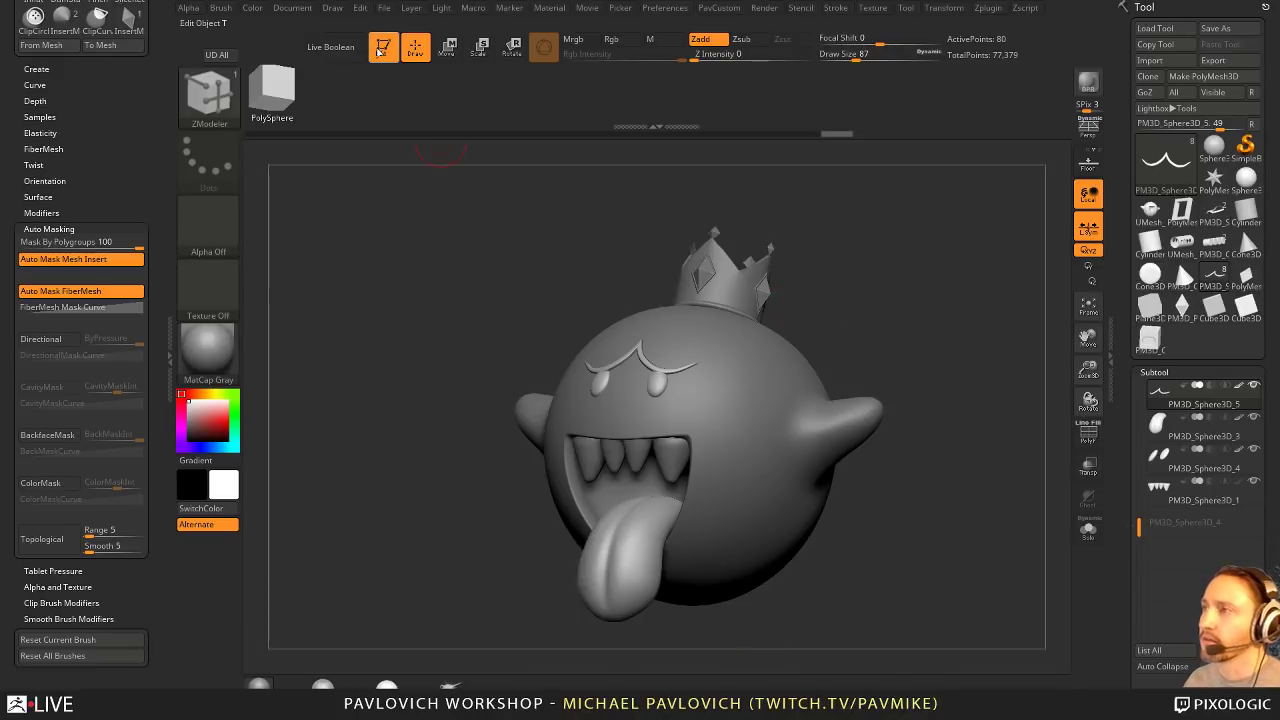
# Step: Leave Edit mode, clear the ghost from the canvas, and open the tool picker with the PolyMesh3D star as current tool
pyautogui.click(382, 49)
pyautogui.hotkey('ctrl', 'n')
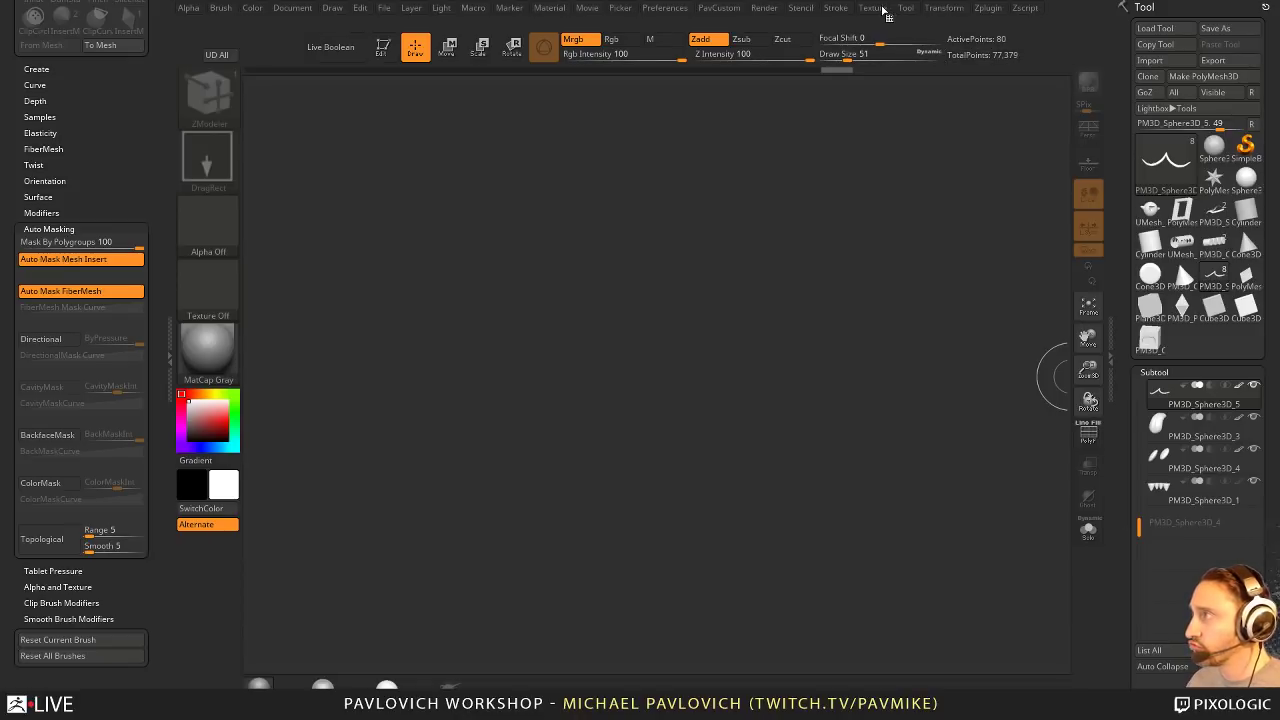
pyautogui.moveTo(1200, 155)
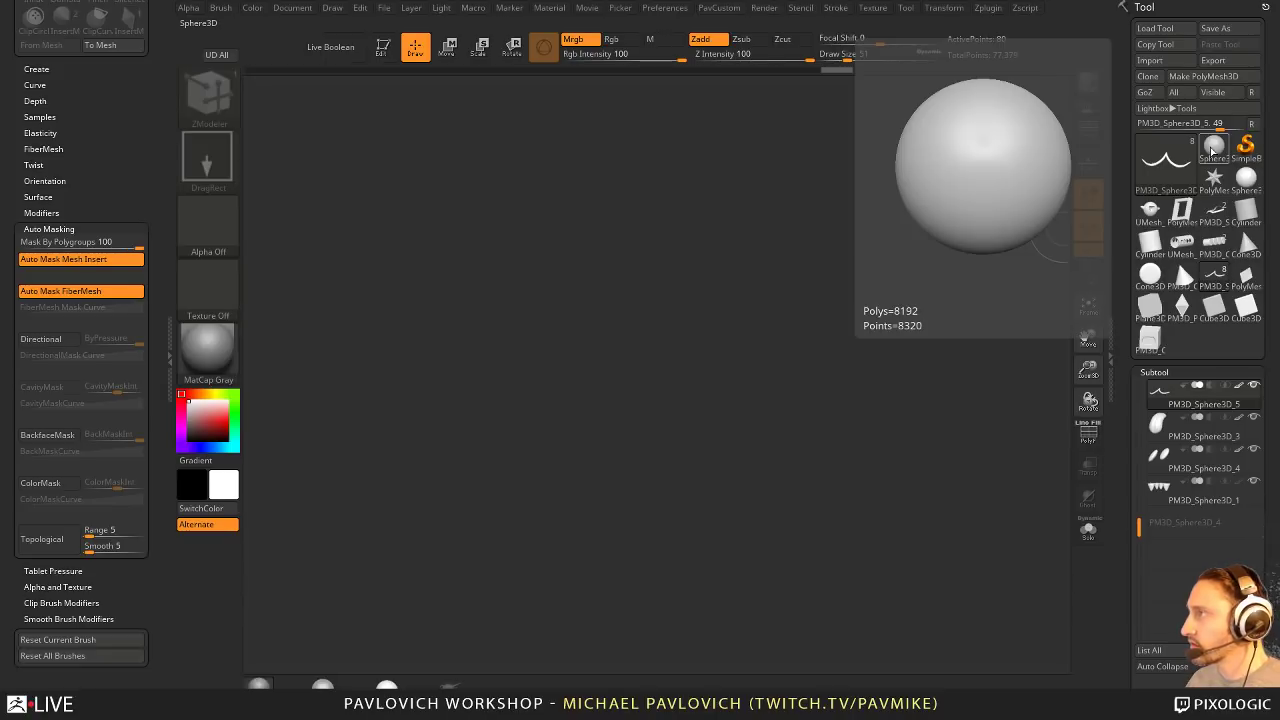
pyautogui.click(1213, 178)
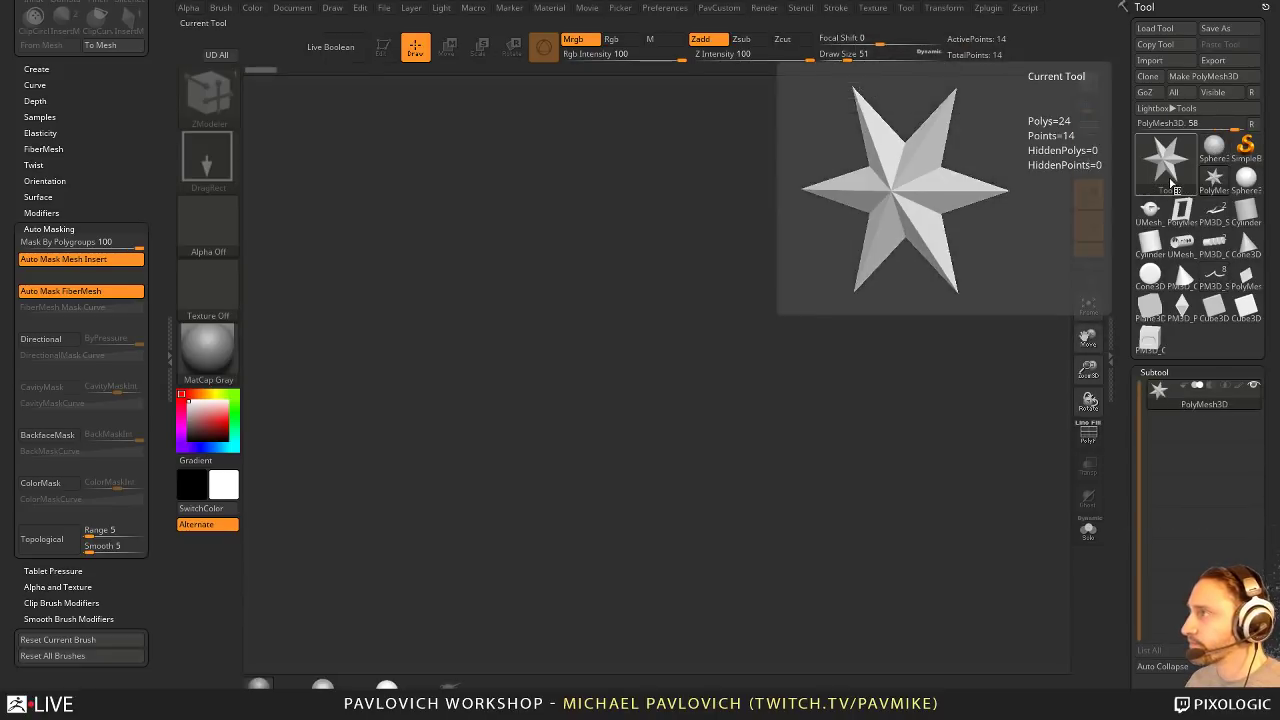
pyautogui.moveTo(1279, 170); pyautogui.dragTo(940, 284)
pyautogui.moveTo(865, 270); pyautogui.dragTo(1279, 325)
pyautogui.click(1207, 175)
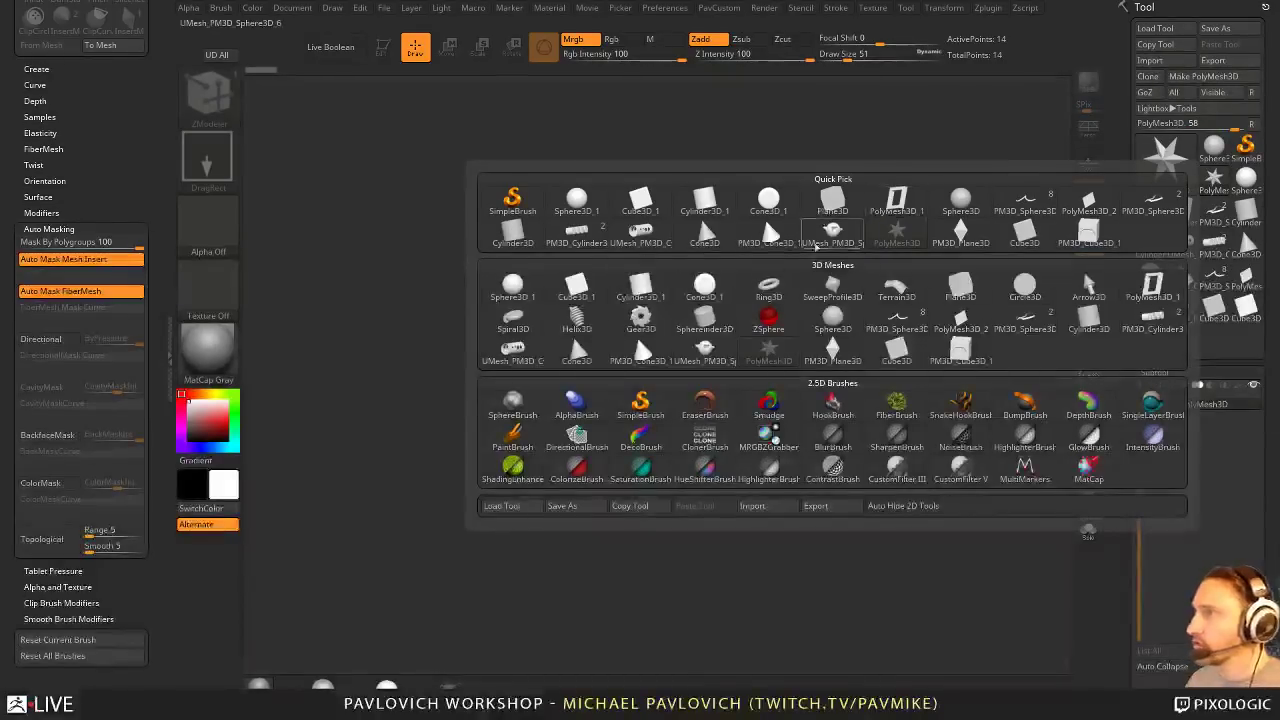
# Step: Draw a Ring3D primitive facing the view, convert it to a PolyMesh3D and turn on its polyframe display
pyautogui.click(768, 288)
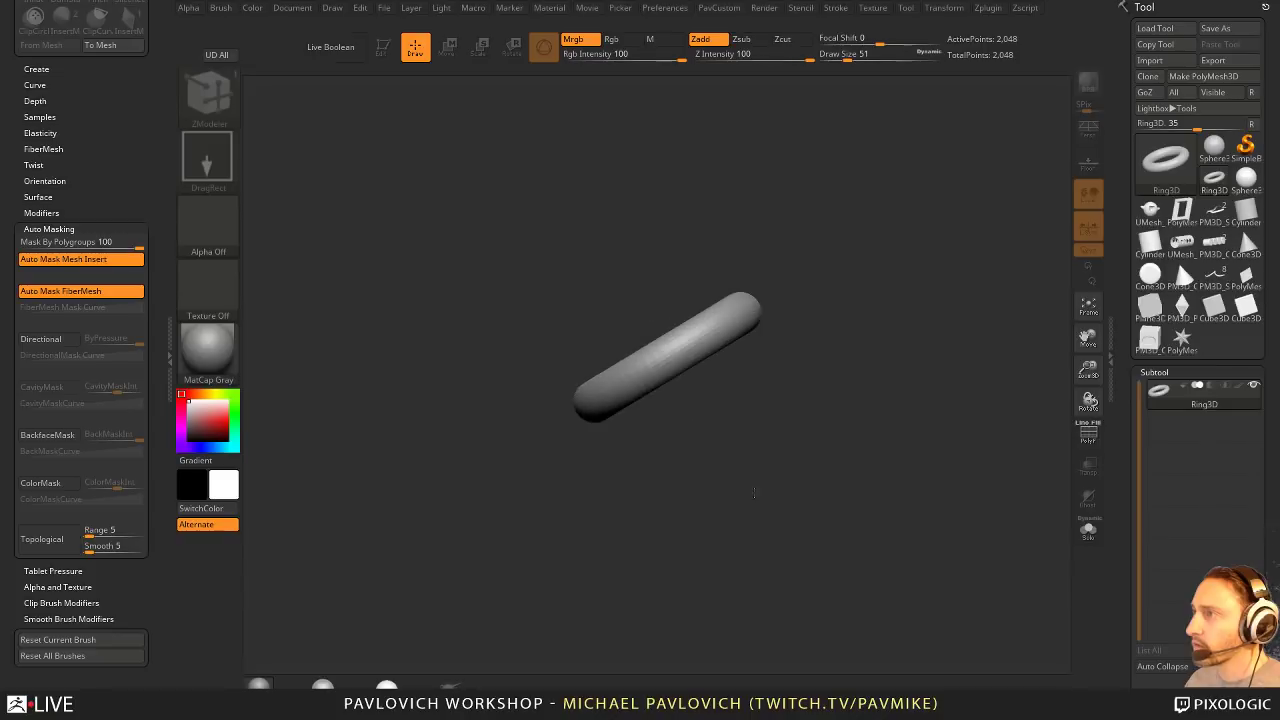
pyautogui.keyDown('shift'); pyautogui.moveTo(875, 230); pyautogui.dragTo(968, 332); pyautogui.keyUp('shift')
pyautogui.keyDown('alt'); pyautogui.moveTo(968, 332); pyautogui.dragTo(857, 378); pyautogui.keyUp('alt')
pyautogui.keyDown('alt'); pyautogui.moveTo(760, 386); pyautogui.dragTo(826, 395); pyautogui.keyUp('alt')
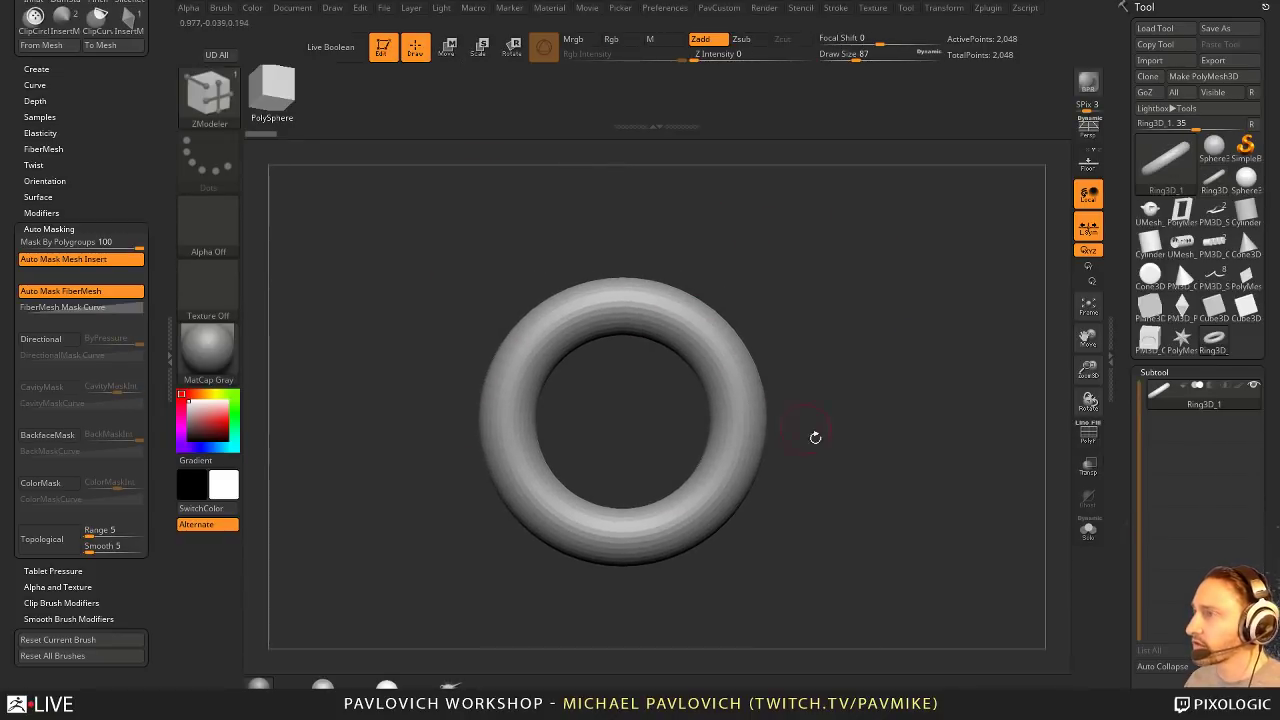
pyautogui.click(1204, 76)
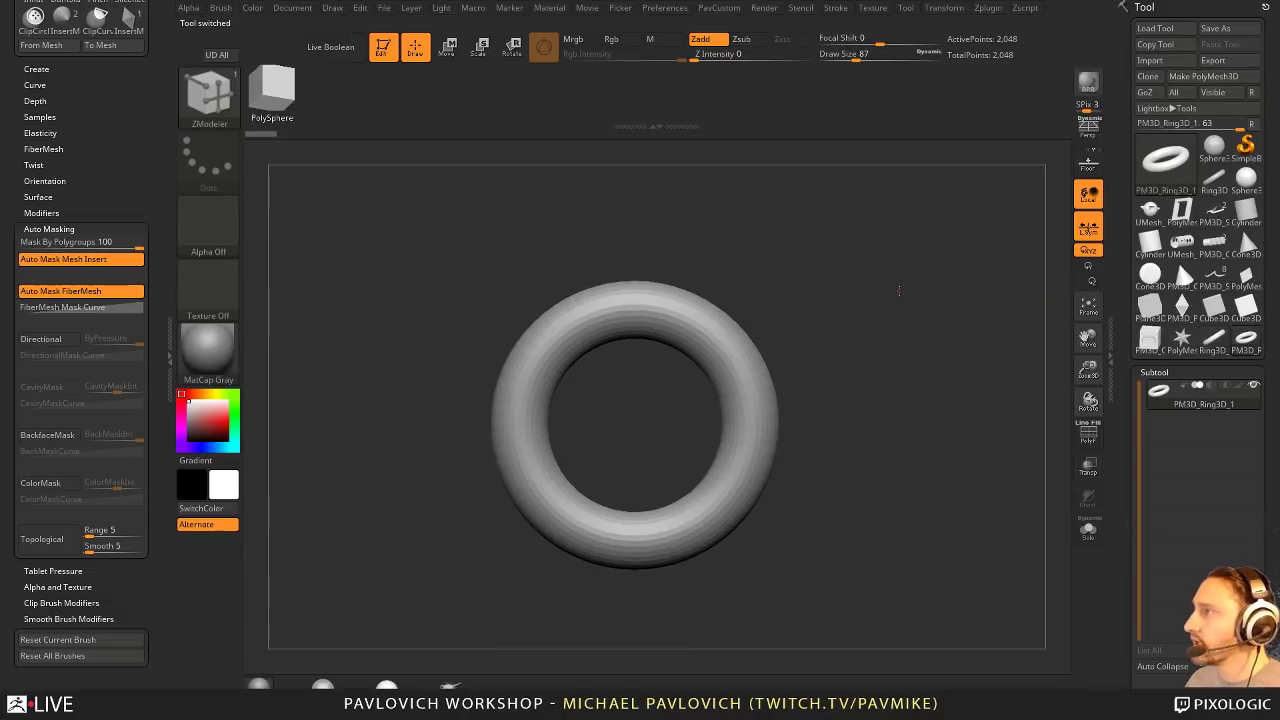
pyautogui.click(1088, 432)
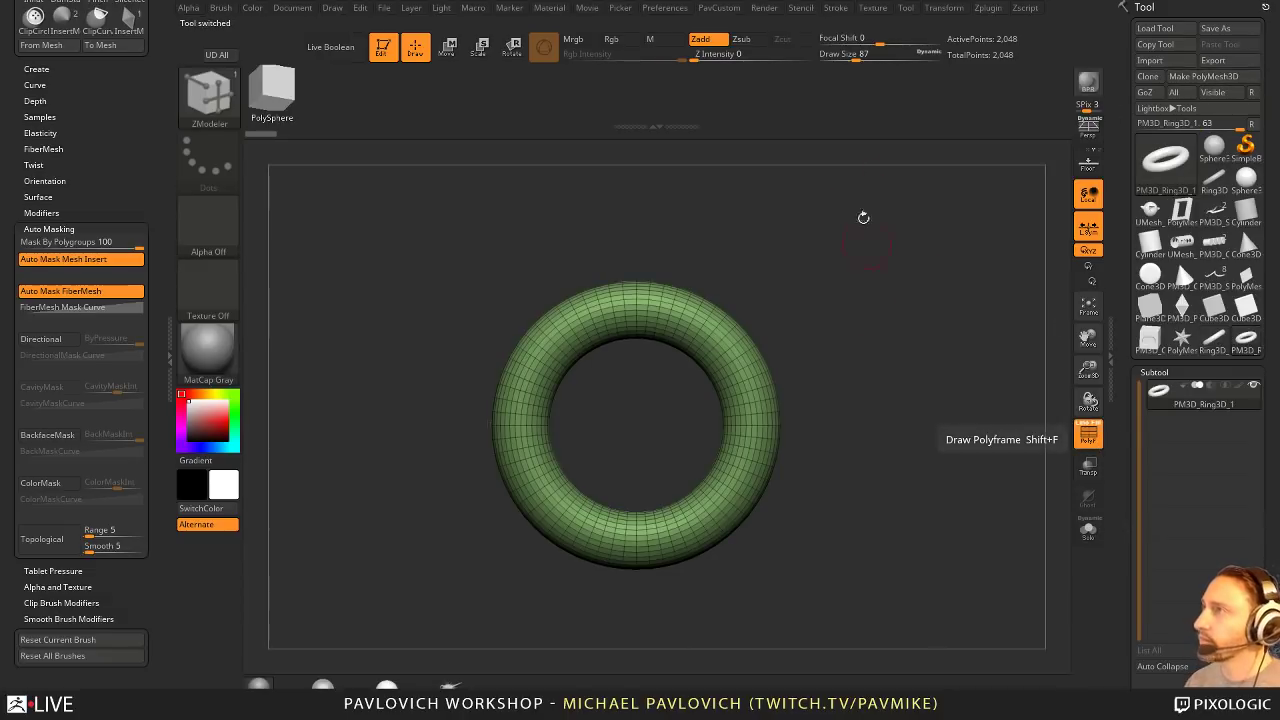
# Step: Import the texture spr-power-ups.jpg and add it to Spotlight
pyautogui.click(872, 7)
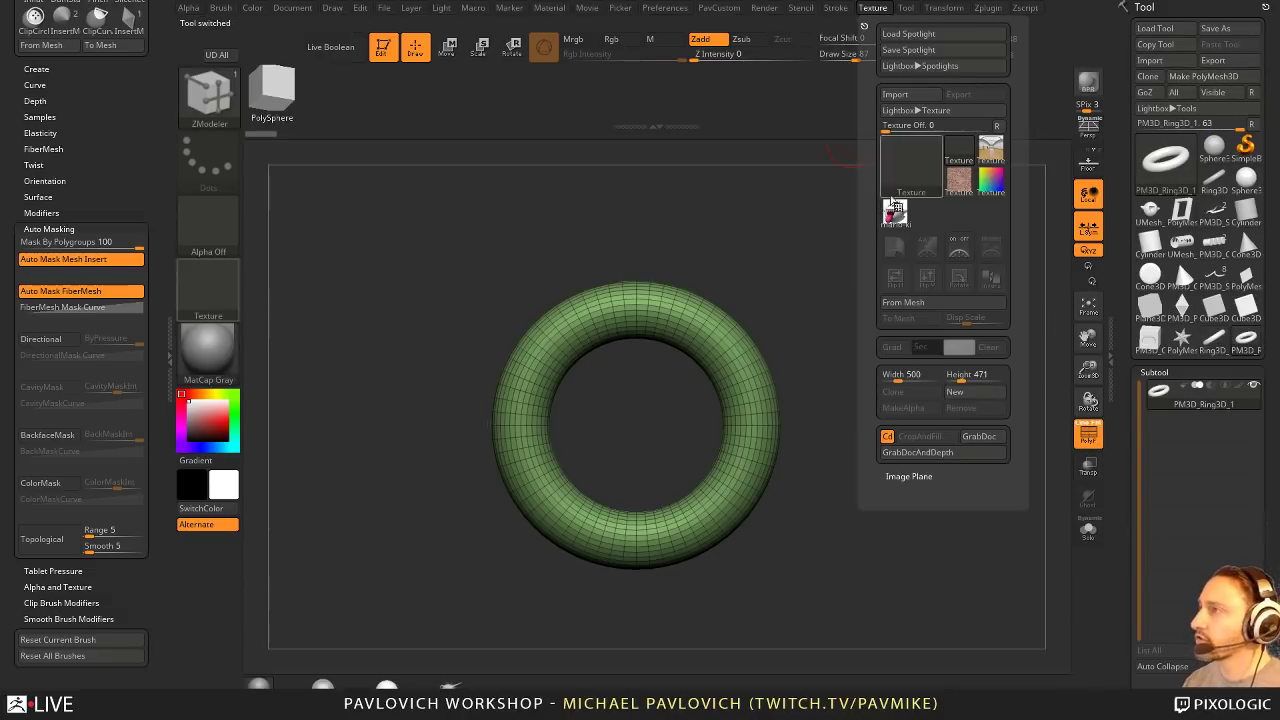
pyautogui.click(901, 97)
pyautogui.click(363, 200)
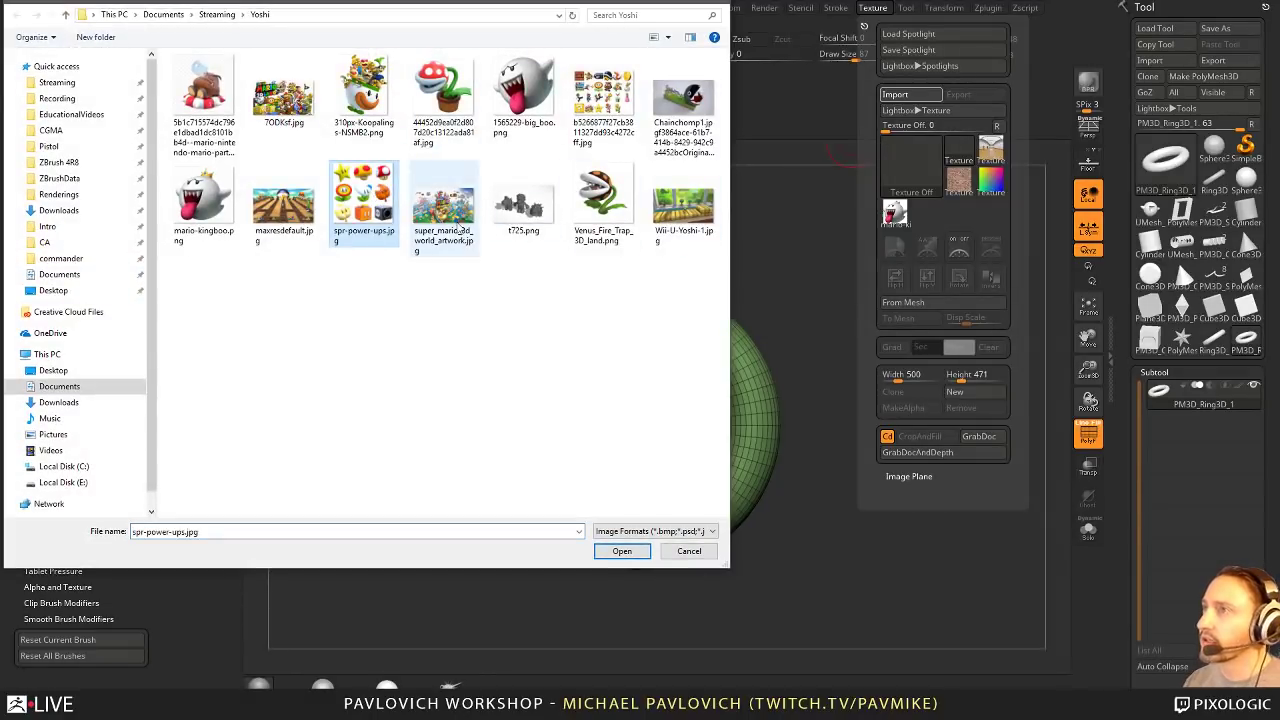
pyautogui.click(621, 551)
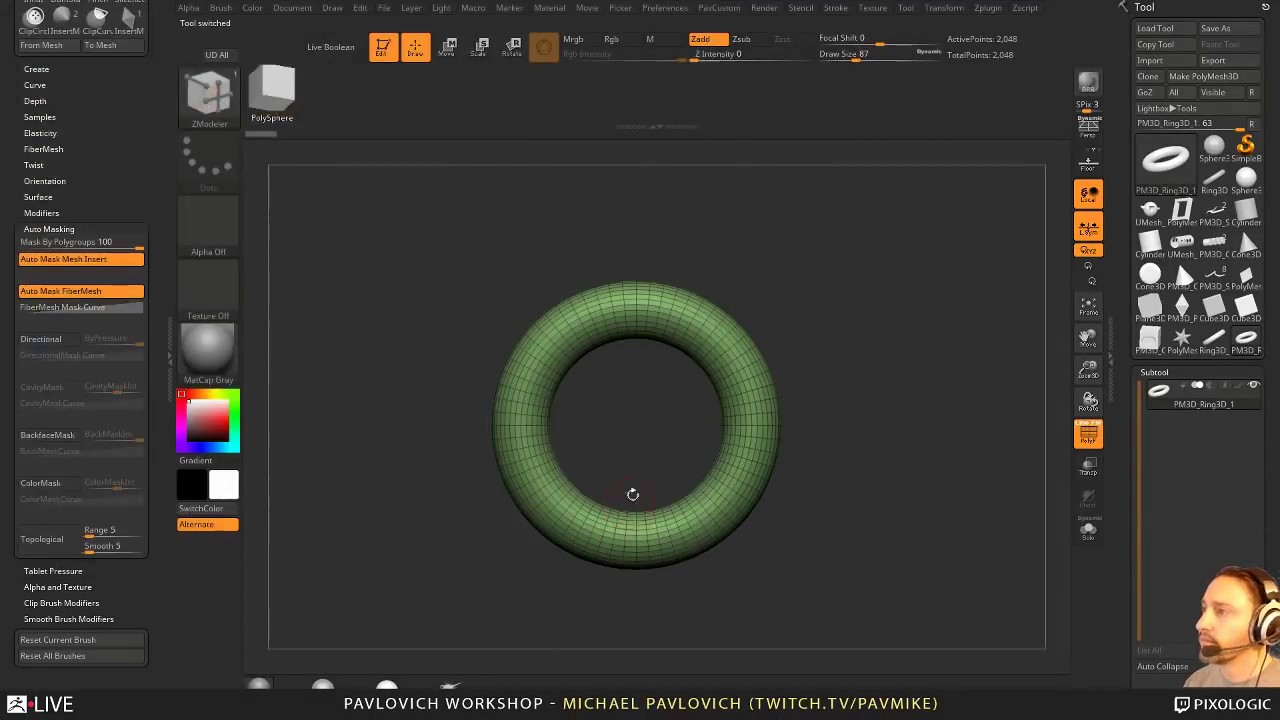
pyautogui.click(881, 8)
pyautogui.click(928, 213)
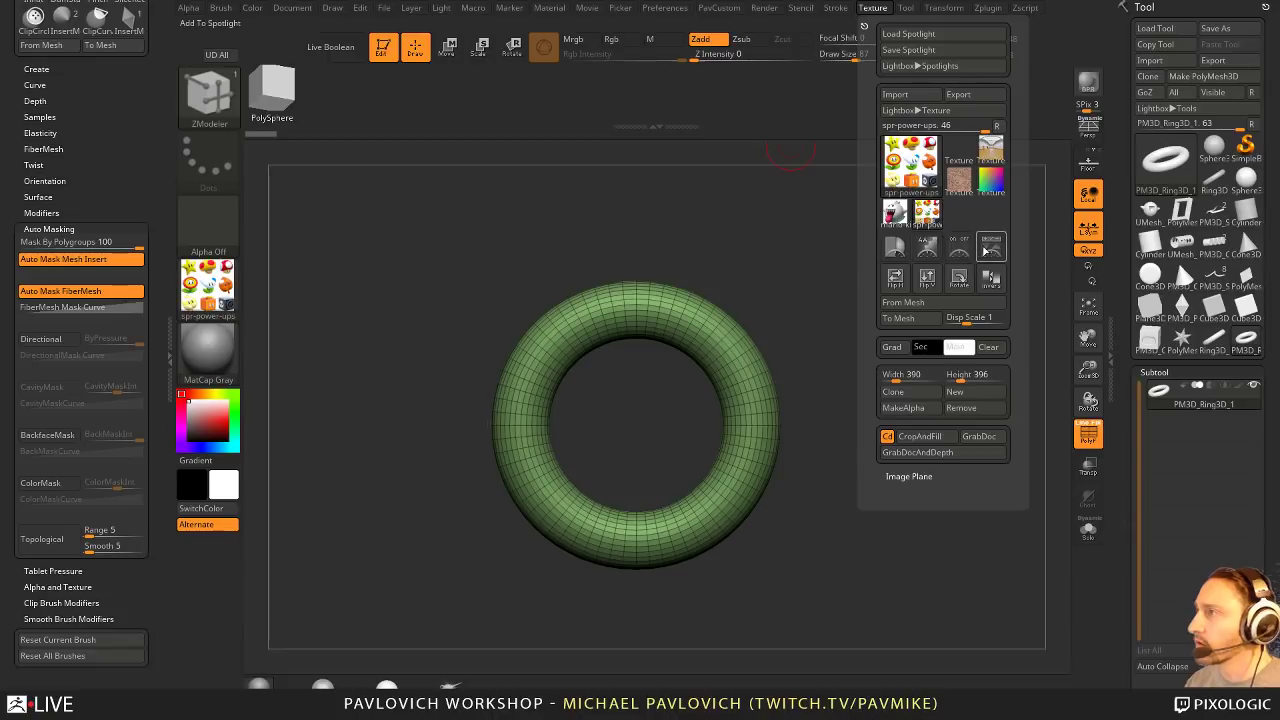
pyautogui.click(991, 247)
# Step: Move and enlarge the power-ups image in Spotlight so the fire flower sits behind the ring, and leave Spotlight editing
pyautogui.moveTo(537, 476); pyautogui.dragTo(799, 466)
pyautogui.moveTo(635, 376); pyautogui.dragTo(716, 414)
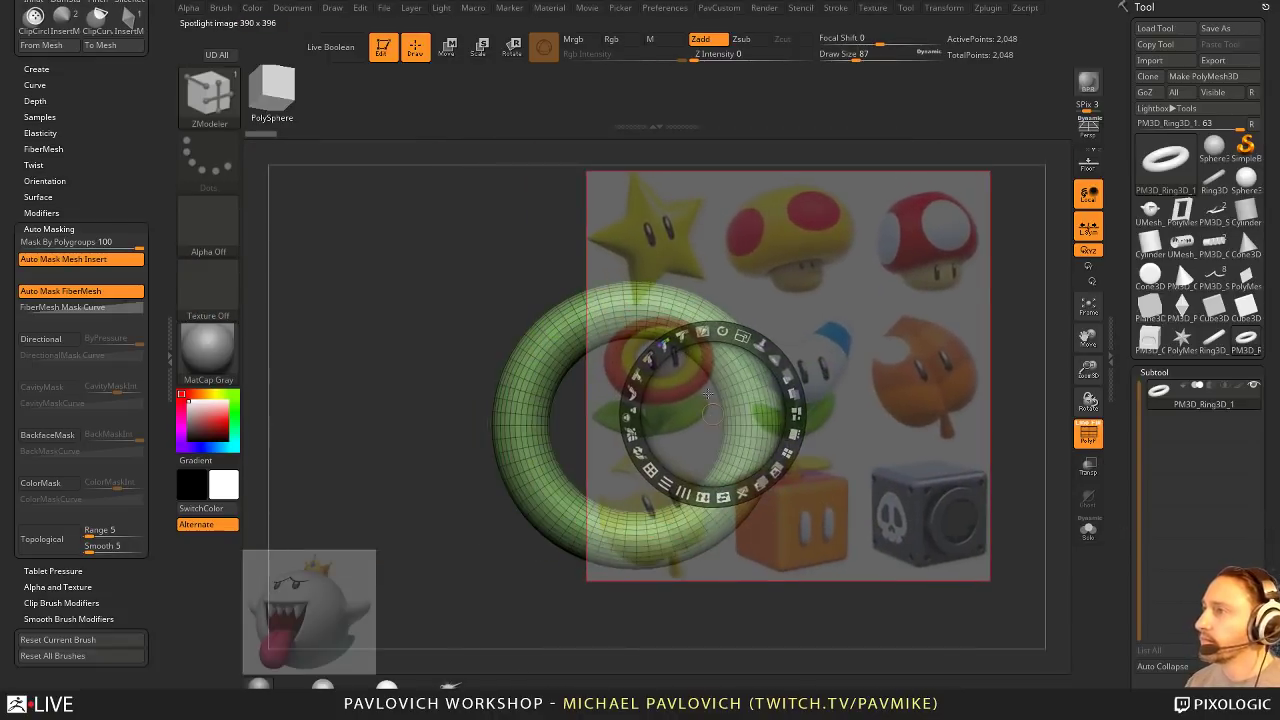
pyautogui.moveTo(685, 365)
pyautogui.mouseDown()
pyautogui.moveTo(664, 384)
pyautogui.moveTo(747, 377)
pyautogui.moveTo(698, 353)
pyautogui.moveTo(755, 455)
pyautogui.mouseUp()
pyautogui.moveTo(728, 279); pyautogui.dragTo(828, 378)
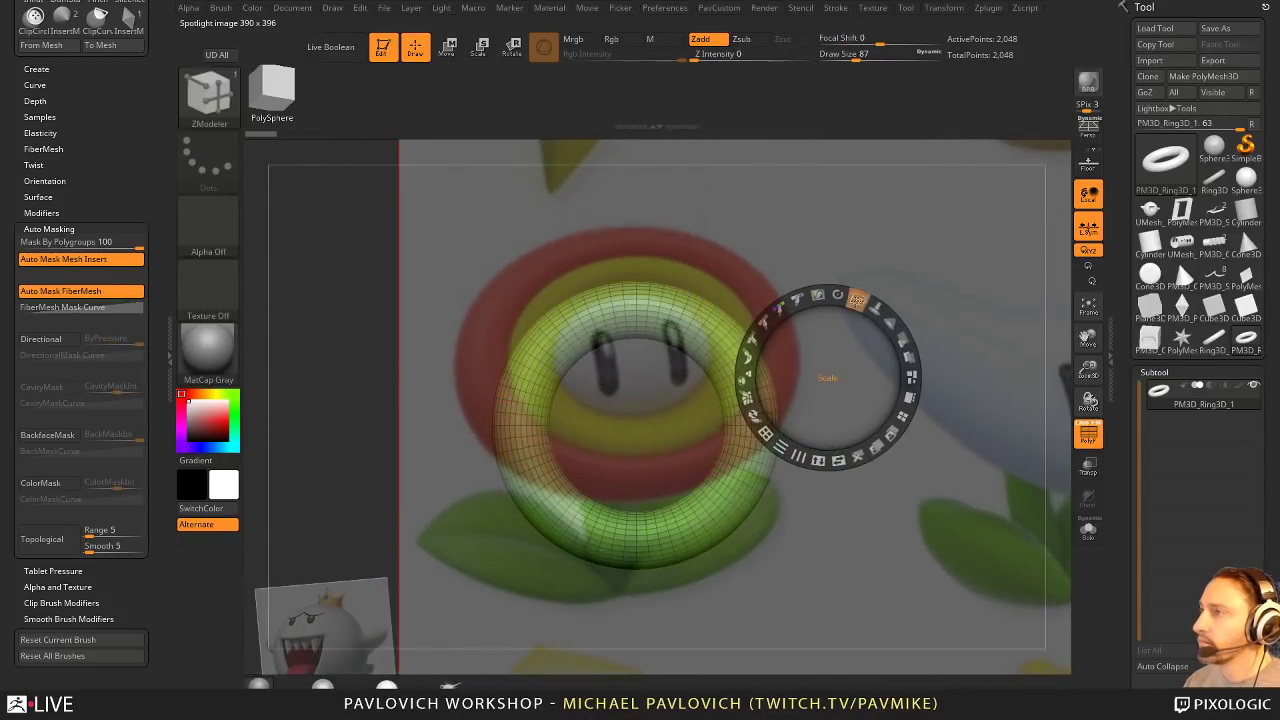
pyautogui.moveTo(858, 301); pyautogui.dragTo(852, 300)
pyautogui.press('z')
# Step: Flatten the ring vertically, move it up and enlarge it slightly to match the flower's yellow inner ring
pyautogui.moveTo(994, 324); pyautogui.dragTo(966, 343)
pyautogui.press('w')
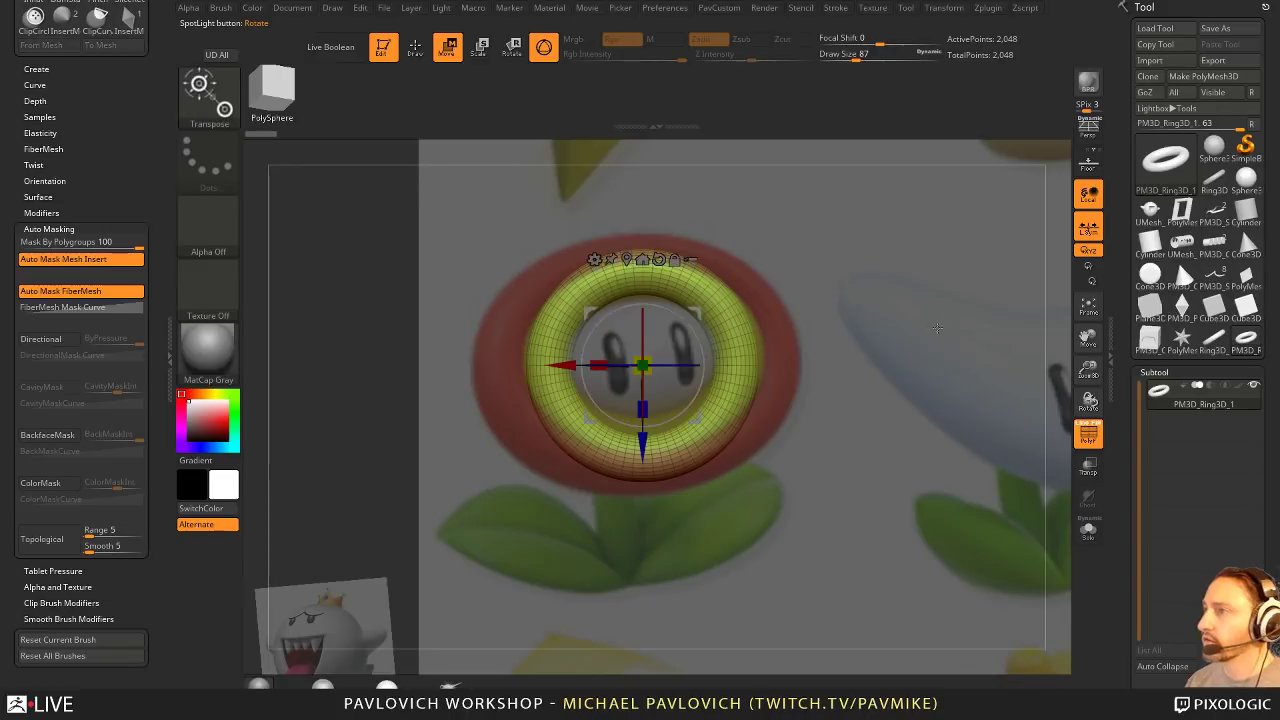
pyautogui.moveTo(643, 407); pyautogui.dragTo(643, 395)
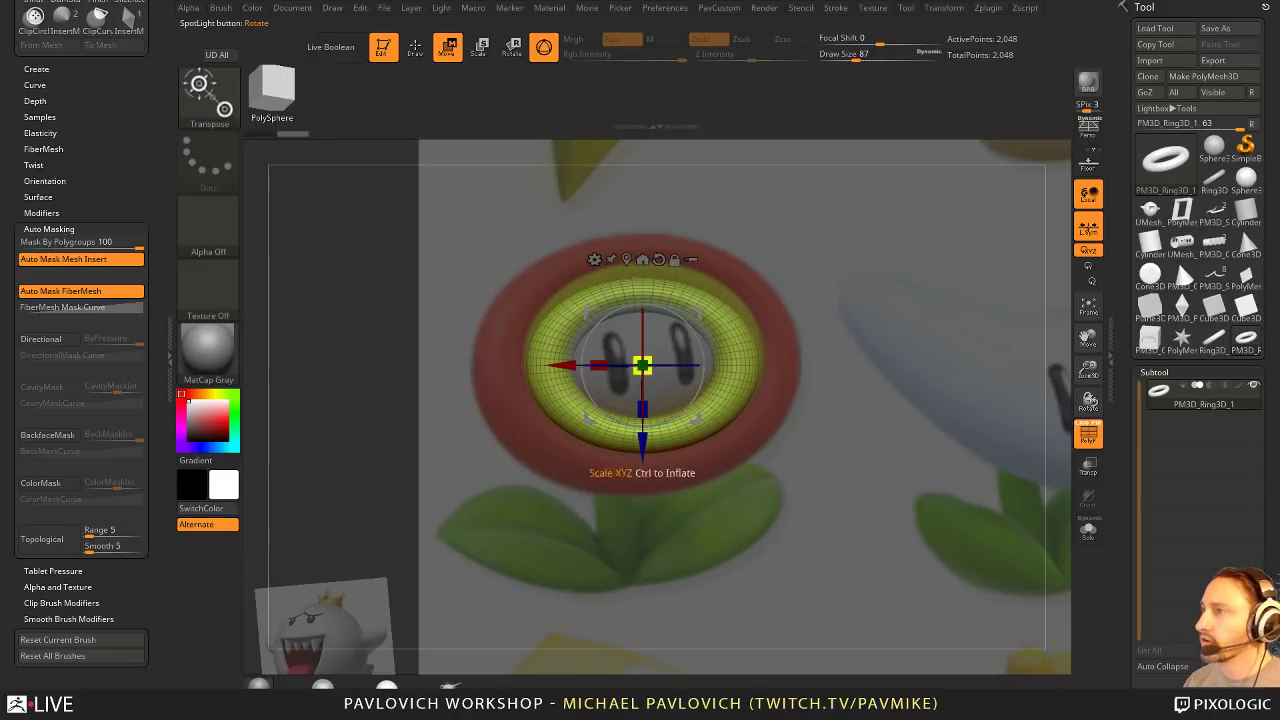
pyautogui.moveTo(642, 444); pyautogui.dragTo(642, 435)
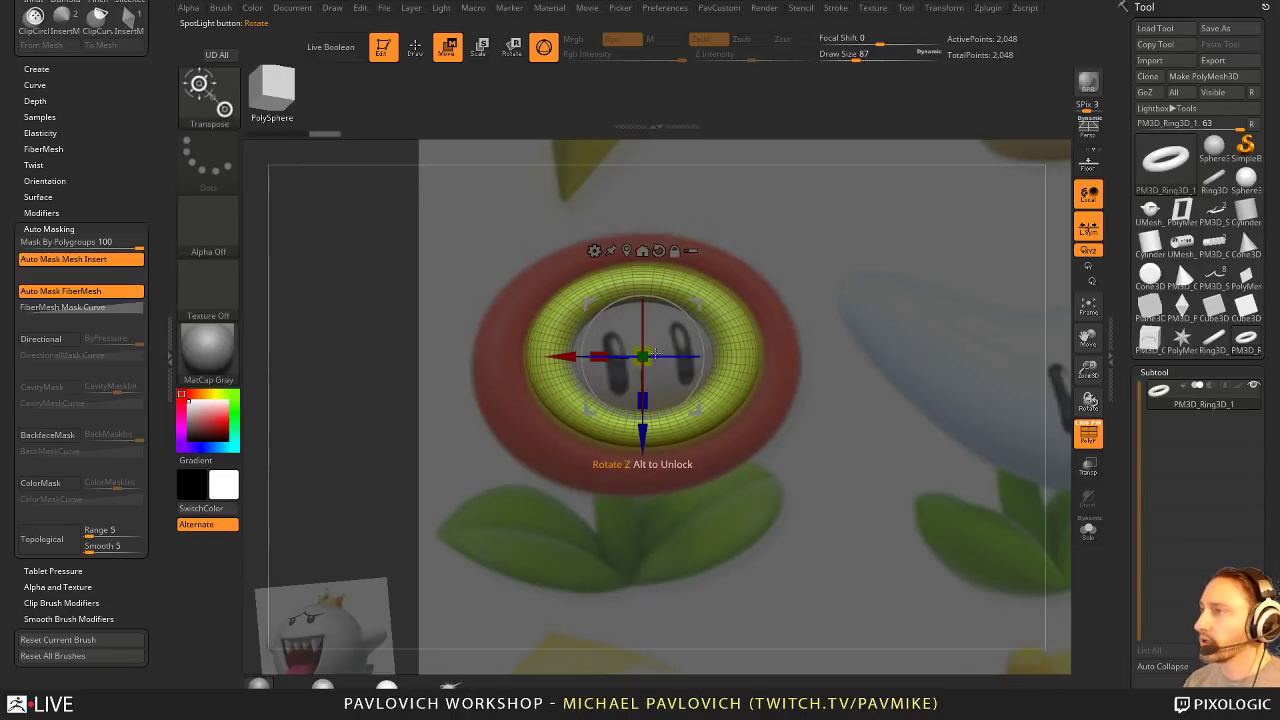
pyautogui.moveTo(643, 357); pyautogui.dragTo(655, 351)
pyautogui.moveTo(642, 436); pyautogui.dragTo(642, 436)
pyautogui.press('q')
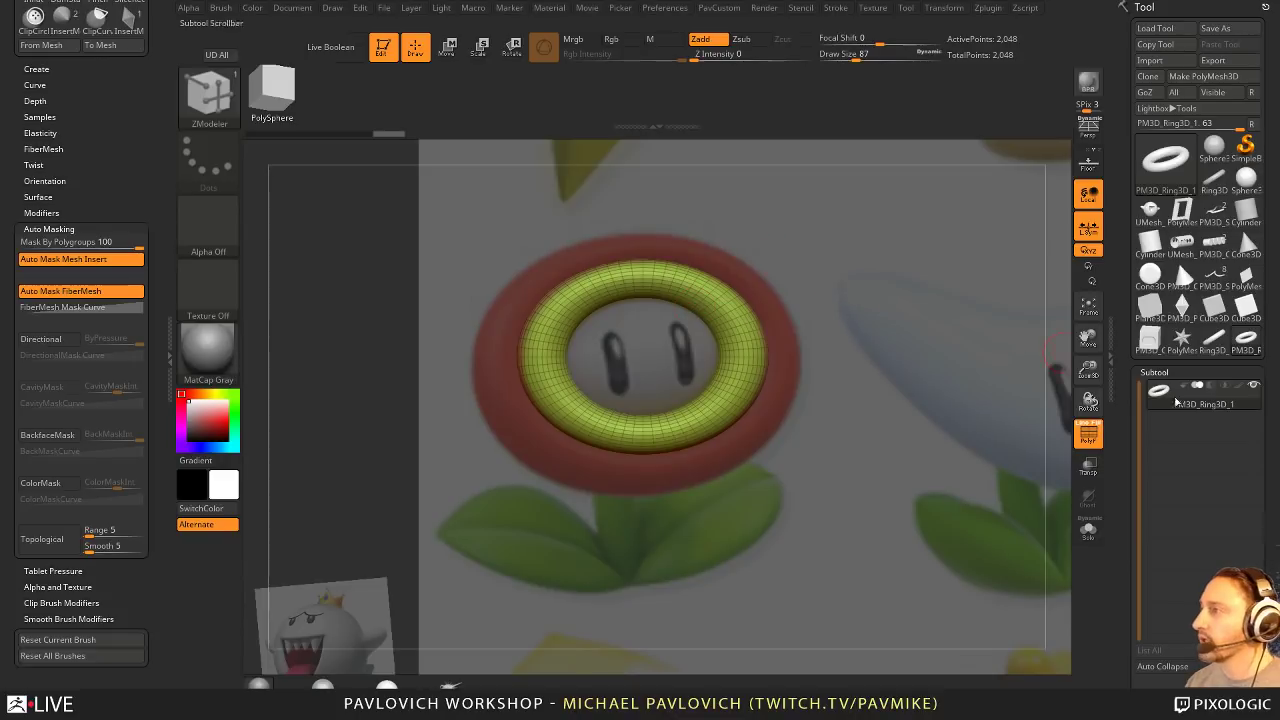
# Step: Duplicate the ring subtool and scale the copy up to match the flower's red outer ring
pyautogui.moveTo(1127, 548); pyautogui.dragTo(1127, 300)
pyautogui.click(1164, 499)
pyautogui.press('w')
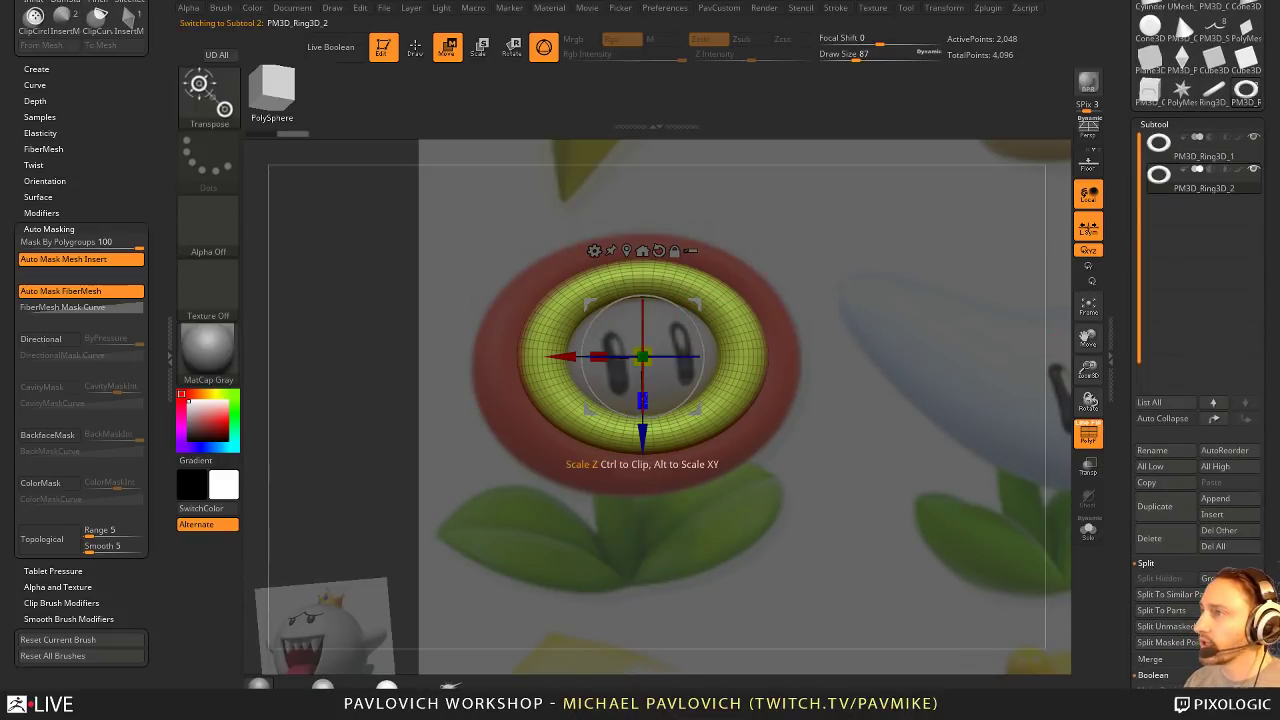
pyautogui.moveTo(598, 357); pyautogui.dragTo(561, 361)
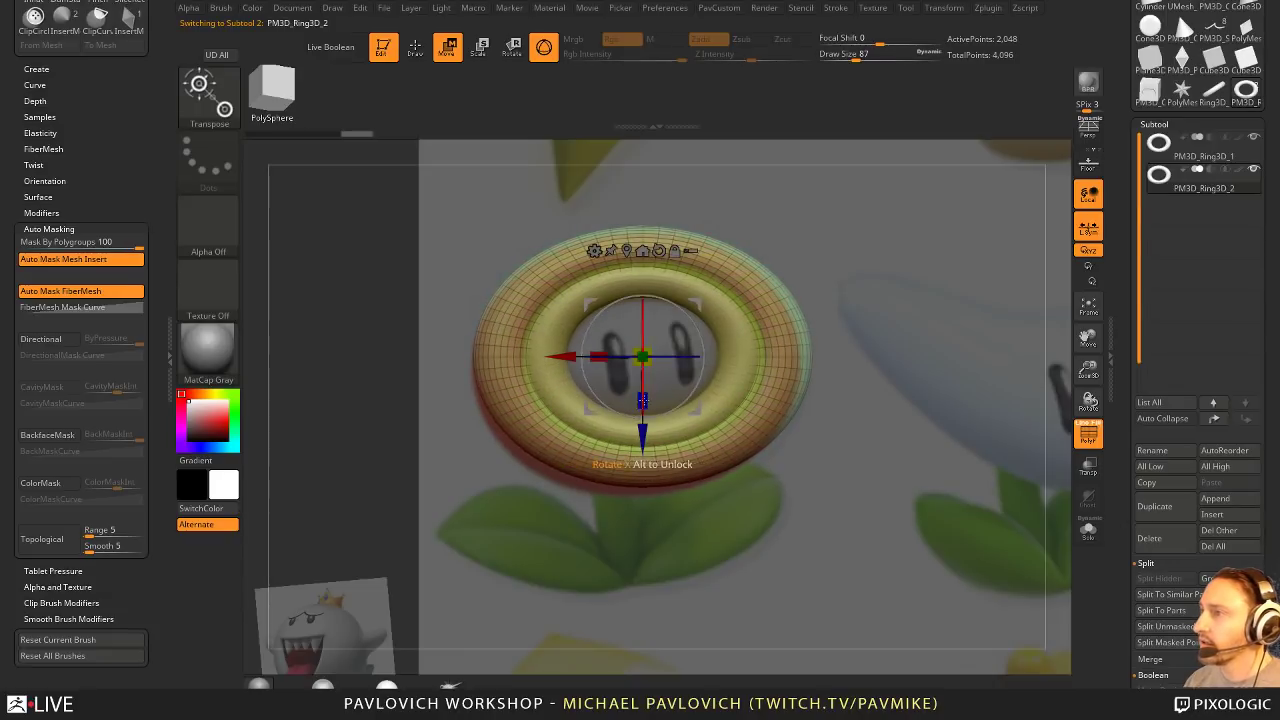
pyautogui.moveTo(642, 401); pyautogui.dragTo(642, 409)
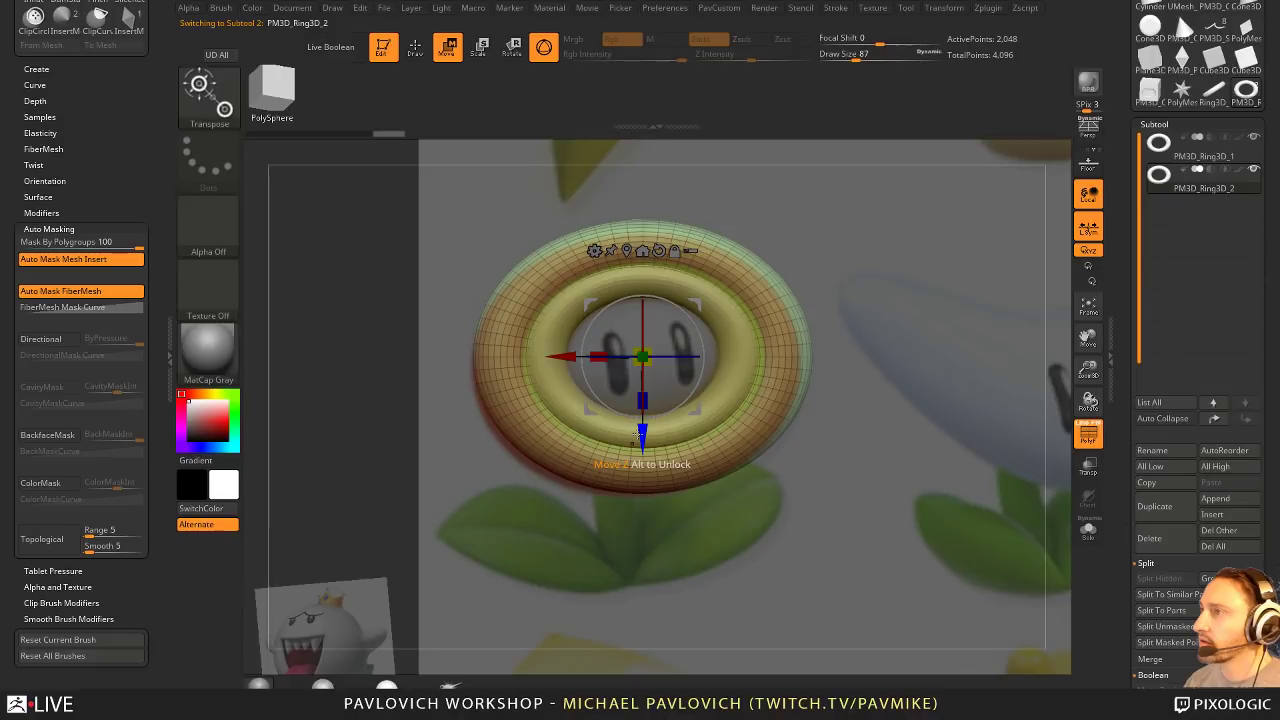
# Step: Switch to the ZModeler brush and append a sphere as a new subtool
pyautogui.press('b')
pyautogui.press('z')
pyautogui.press('m')
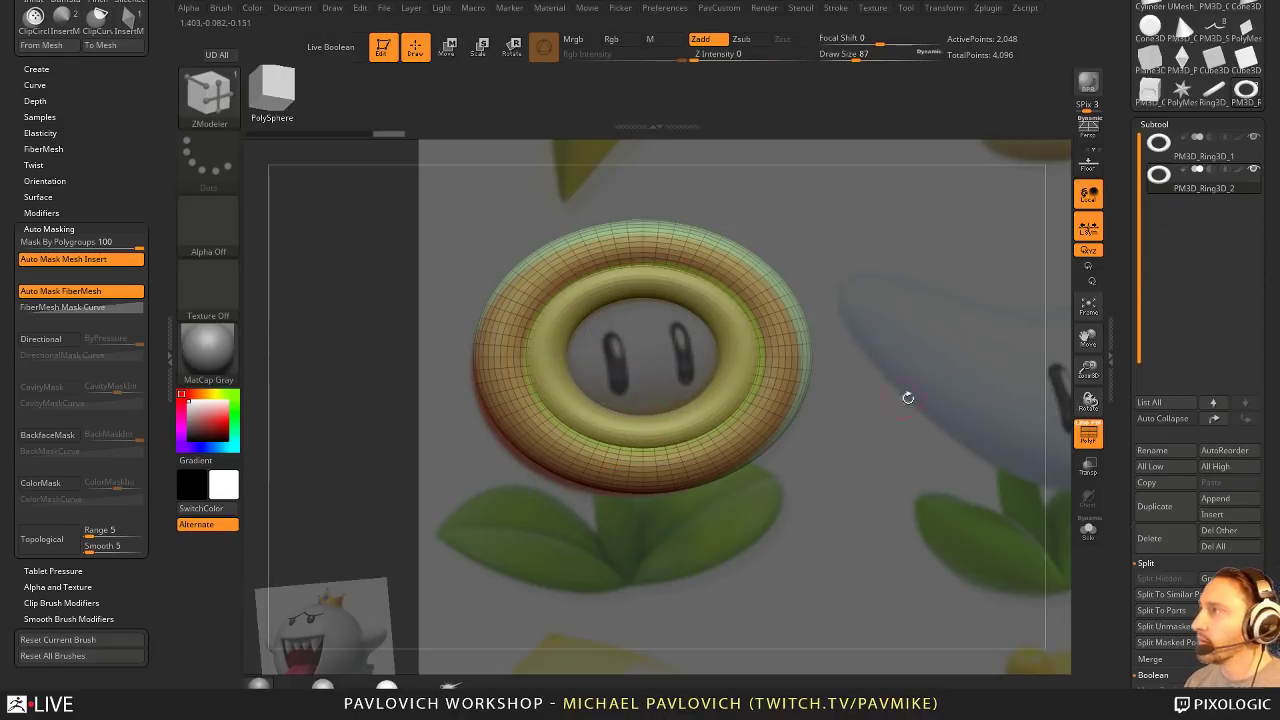
pyautogui.click(1211, 501)
pyautogui.click(727, 438)
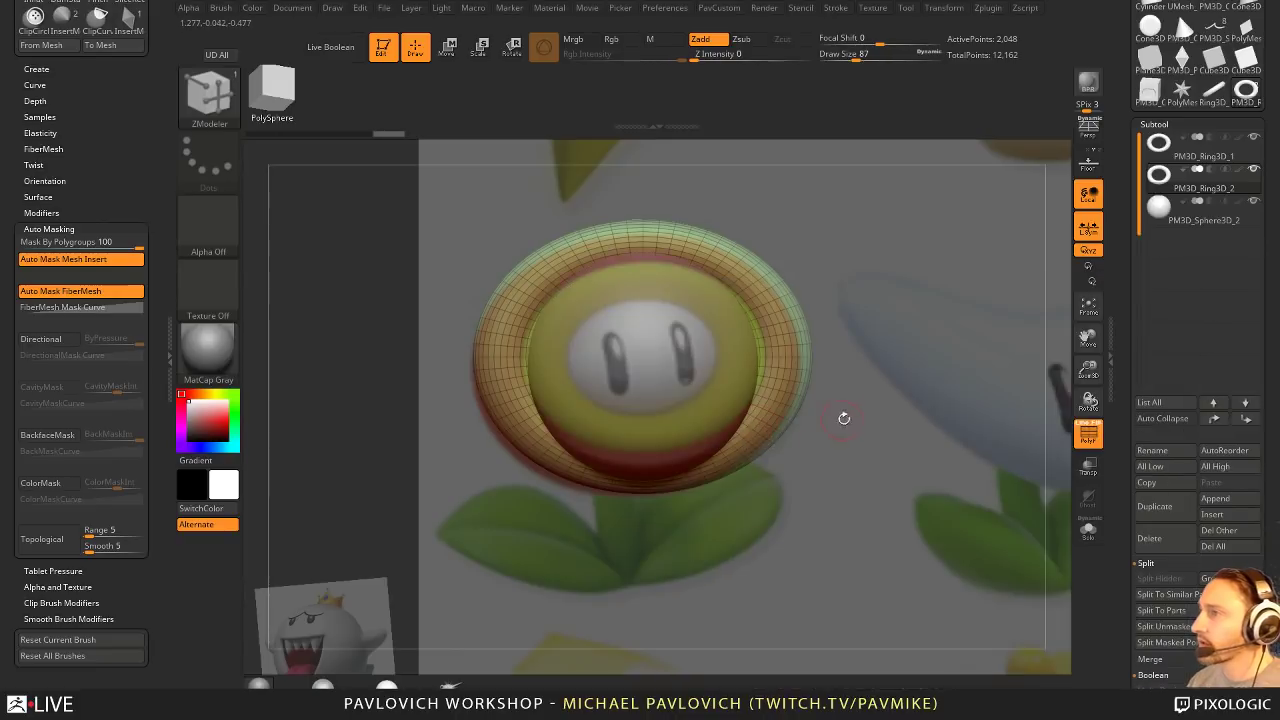
# Step: Scale down, flatten and position the sphere inside the yellow ring to form the flower's white face
pyautogui.press('w')
pyautogui.moveTo(641, 367); pyautogui.dragTo(575, 363)
pyautogui.moveTo(644, 412); pyautogui.dragTo(645, 395)
pyautogui.moveTo(643, 453); pyautogui.dragTo(643, 443)
pyautogui.moveTo(828, 305); pyautogui.dragTo(897, 301)
pyautogui.moveTo(679, 357)
pyautogui.mouseDown()
pyautogui.moveTo(657, 355)
pyautogui.moveTo(691, 354)
pyautogui.mouseUp()
pyautogui.keyDown('shift'); pyautogui.moveTo(806, 350); pyautogui.dragTo(820, 350); pyautogui.keyUp('shift')
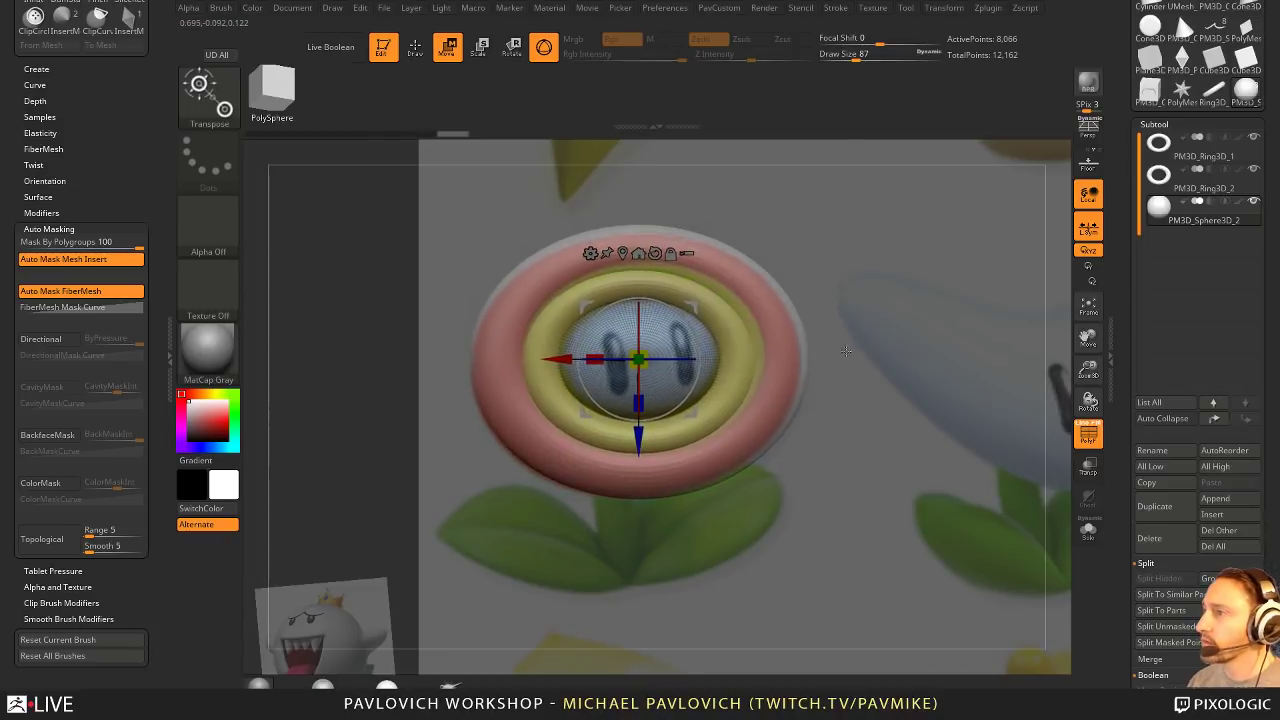
pyautogui.press('q')
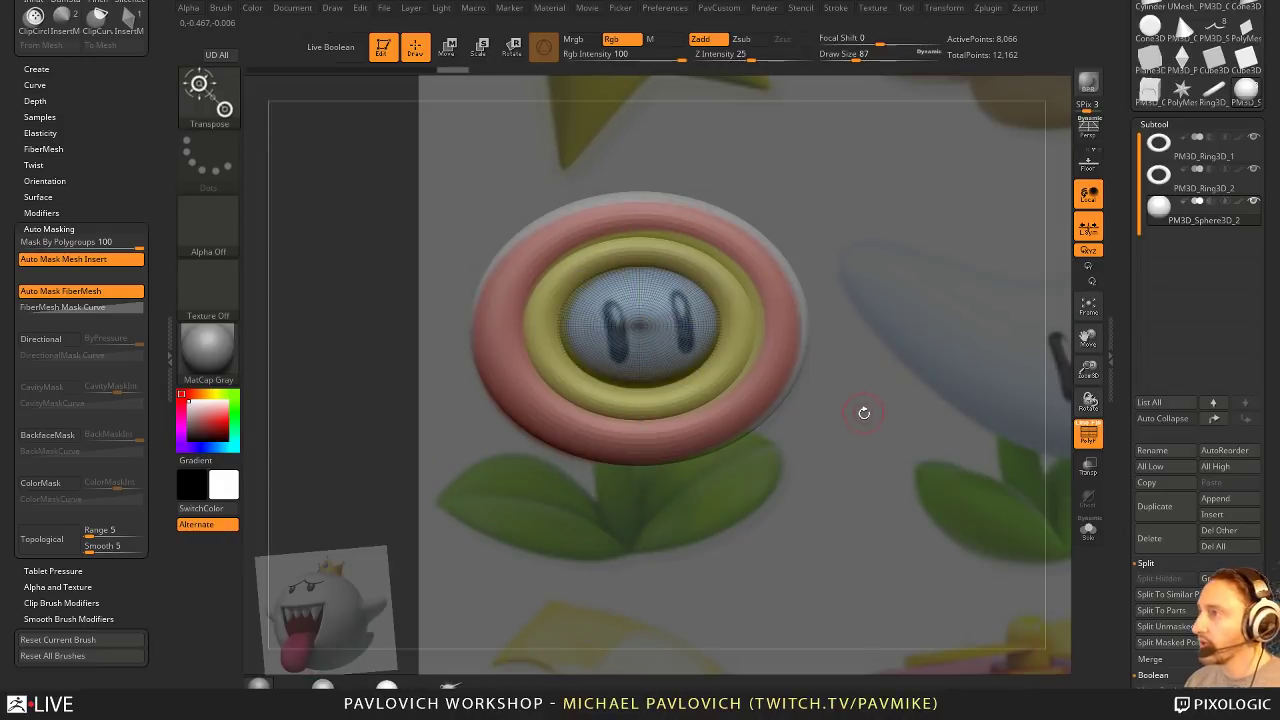
# Step: Using the IMM primitives brush, insert a Cylinder12 into the outer ring subtool from directly below the flower
pyautogui.press('b')
pyautogui.press('i')
pyautogui.press('p')
pyautogui.press('m')
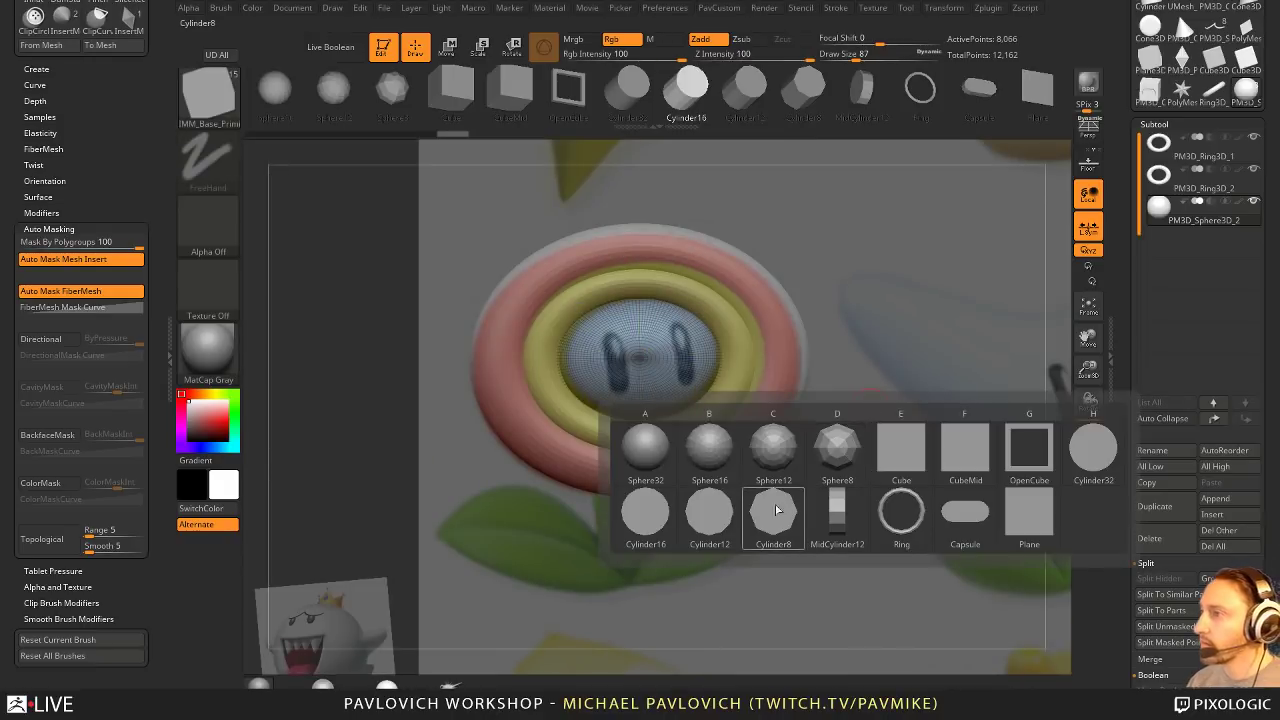
pyautogui.click(710, 519)
pyautogui.moveTo(897, 449); pyautogui.dragTo(908, 384)
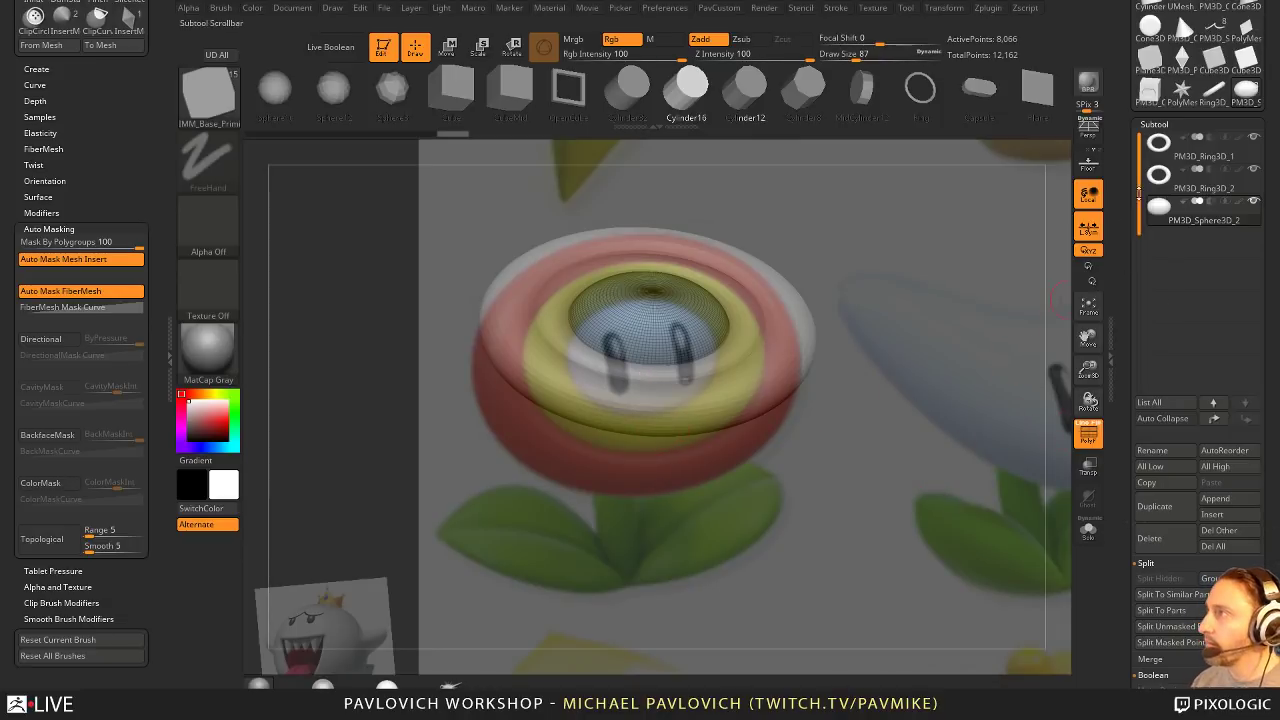
pyautogui.click(1183, 185)
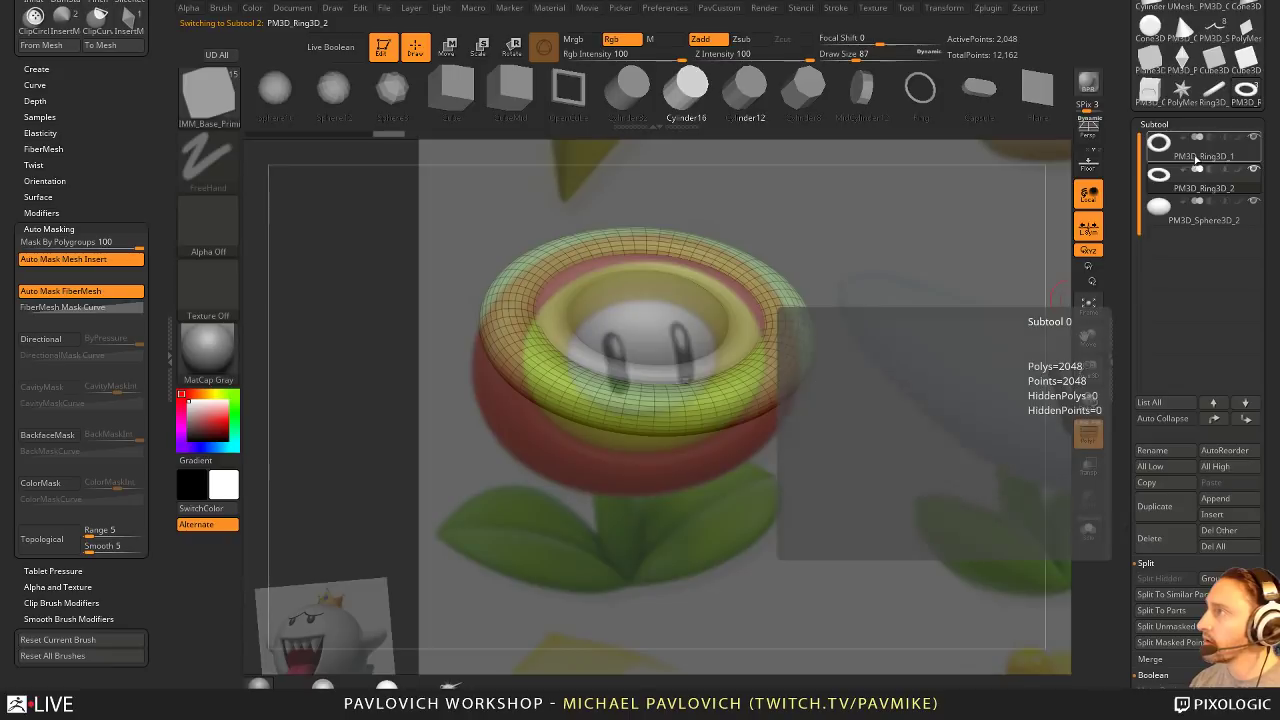
pyautogui.click(1183, 182)
pyautogui.keyDown('shift'); pyautogui.moveTo(905, 470); pyautogui.dragTo(897, 417); pyautogui.keyUp('shift')
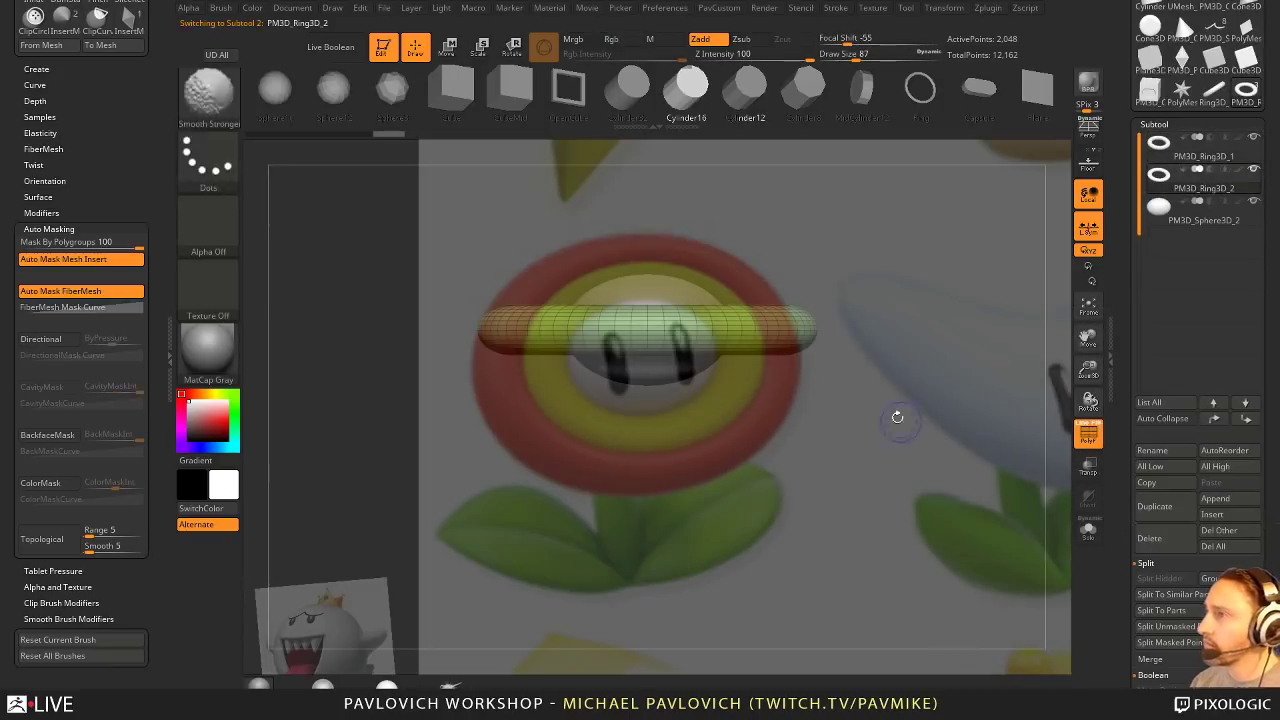
pyautogui.moveTo(651, 333); pyautogui.dragTo(650, 376)
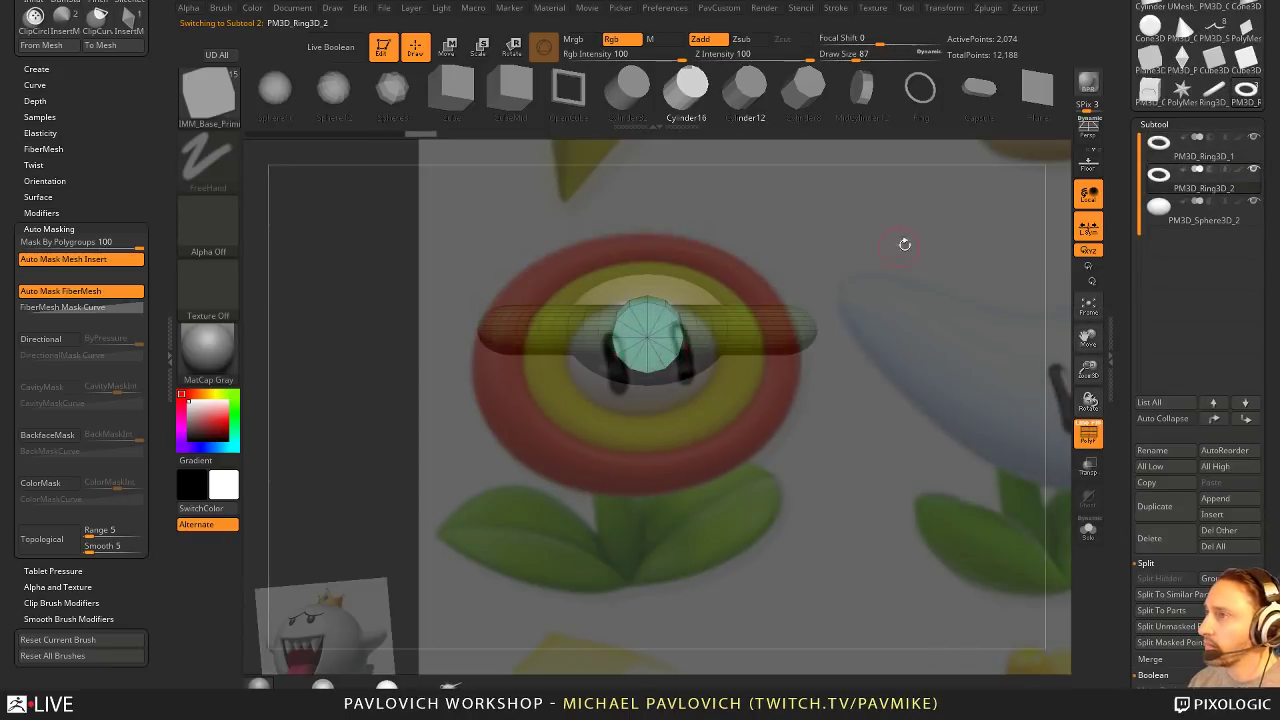
# Step: Split the inserted cylinder into its own subtool with Split Unmasked Points and make it active
pyautogui.keyDown('shift'); pyautogui.moveTo(906, 243); pyautogui.dragTo(890, 385); pyautogui.keyUp('shift')
pyautogui.press('2')
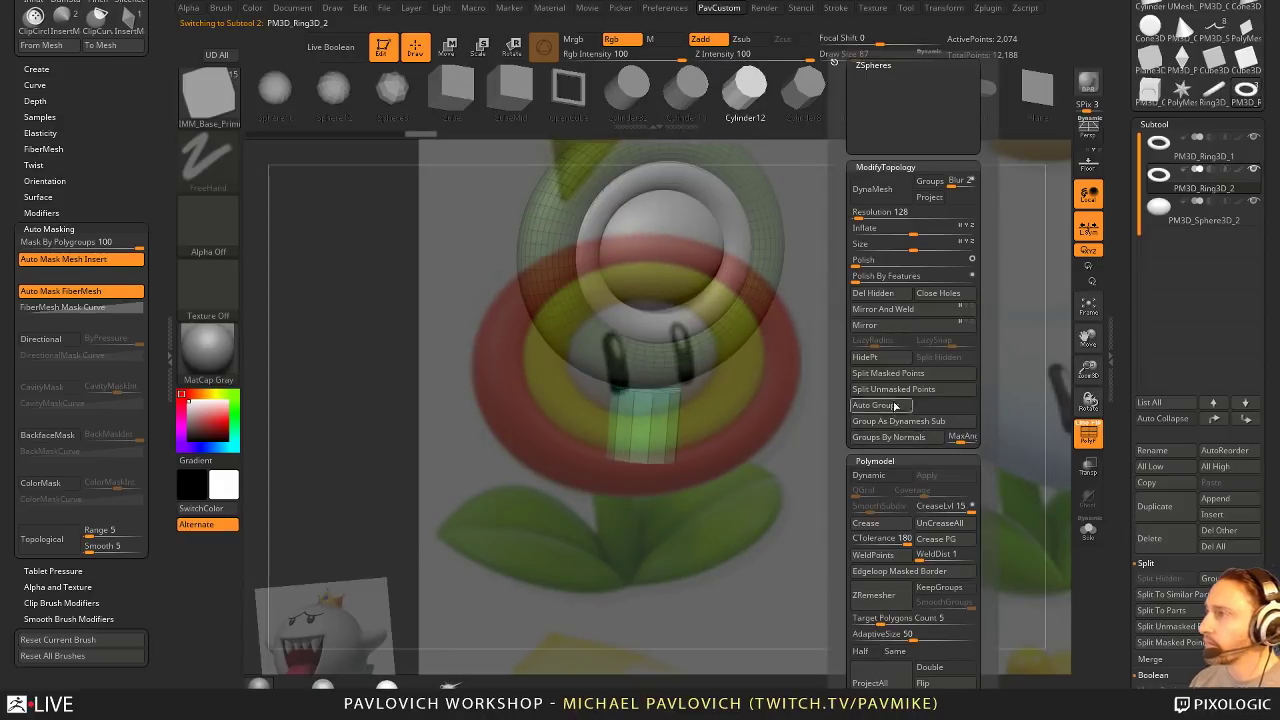
pyautogui.click(898, 390)
pyautogui.moveTo(744, 443); pyautogui.dragTo(810, 408)
pyautogui.keyDown('alt'); pyautogui.click(678, 480); pyautogui.keyUp('alt')
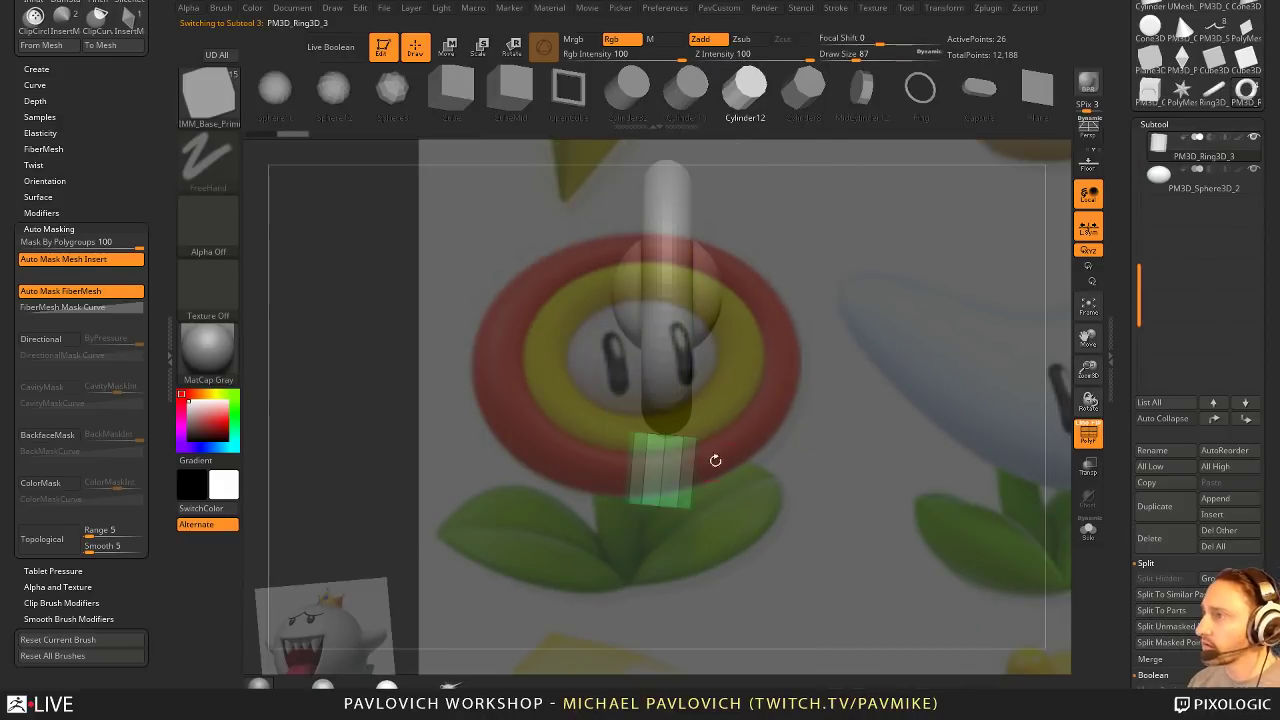
# Step: Position the cylinder beneath the flower head and stretch it down to match the reference's stem
pyautogui.press('w')
pyautogui.moveTo(665, 433); pyautogui.dragTo(664, 436)
pyautogui.moveTo(391, 467); pyautogui.dragTo(745, 469)
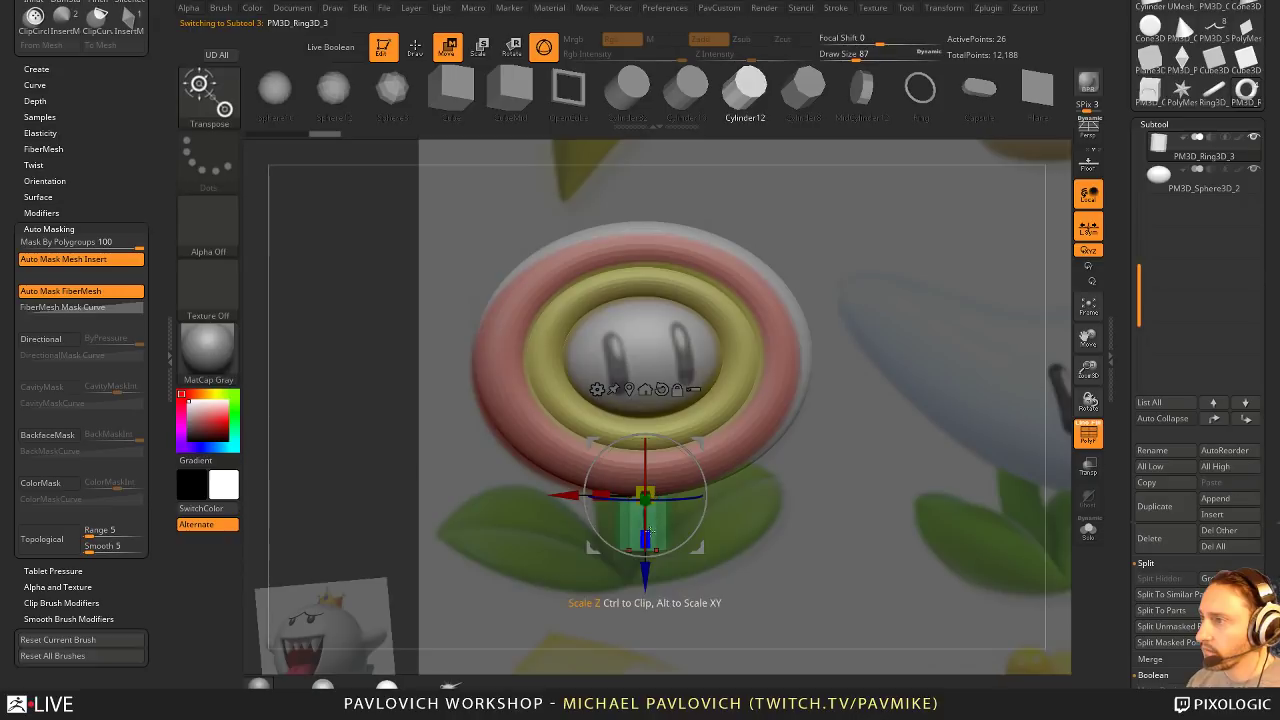
pyautogui.moveTo(645, 493); pyautogui.dragTo(651, 563)
pyautogui.press('q')
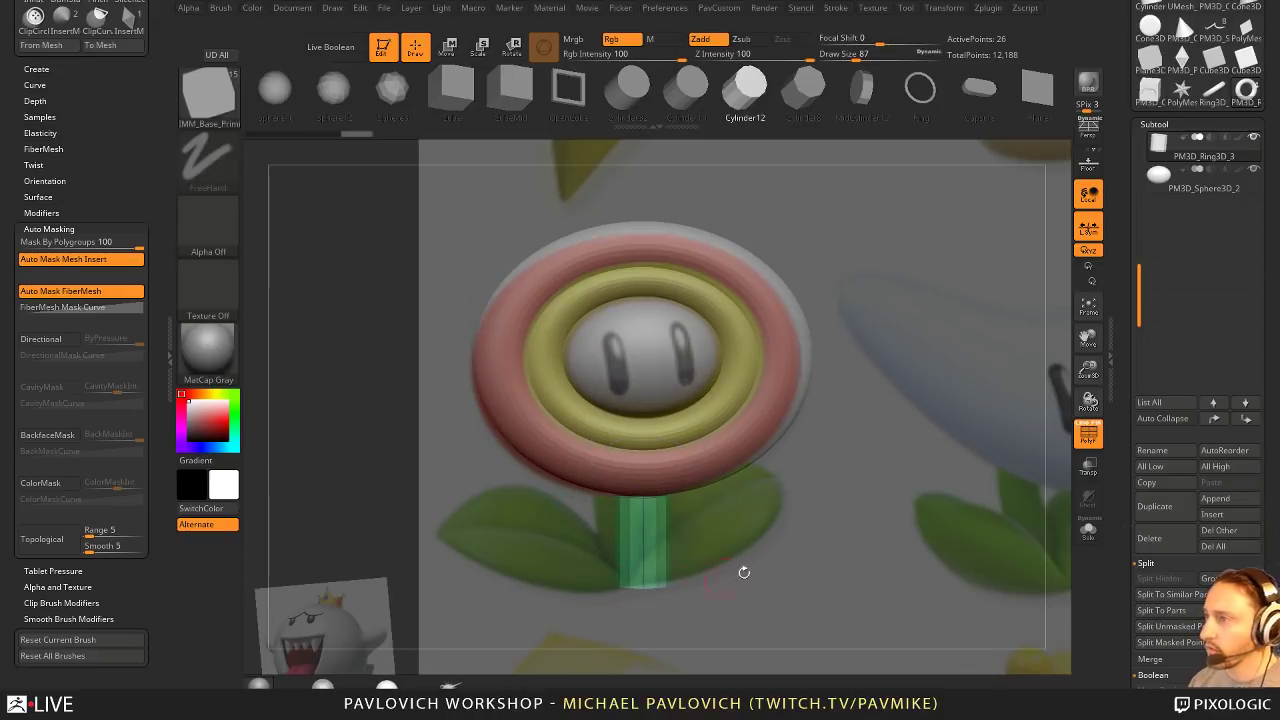
# Step: Mask one end of the stem, centre the gizmo on the lower end and scale that end slightly to fit the reference
pyautogui.keyDown('ctrl'); pyautogui.moveTo(737, 631); pyautogui.dragTo(583, 562); pyautogui.keyUp('ctrl')
pyautogui.press('w')
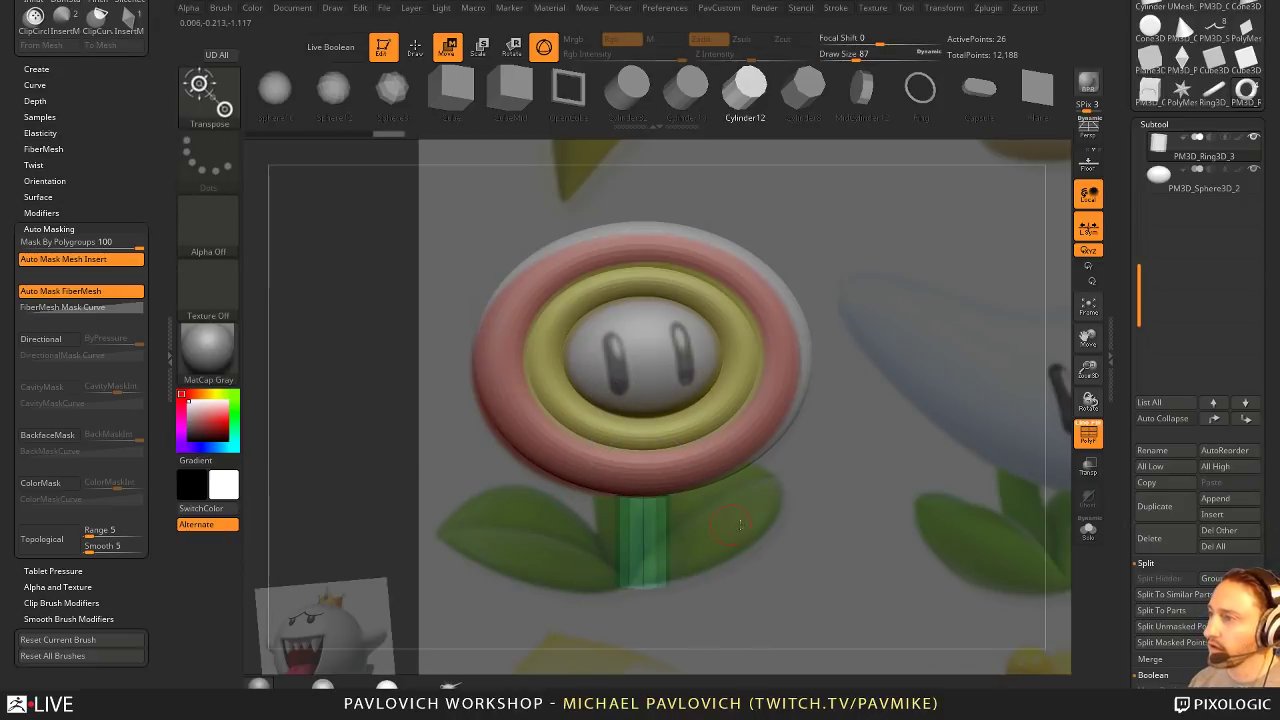
pyautogui.keyDown('alt'); pyautogui.click(629, 391); pyautogui.keyUp('alt')
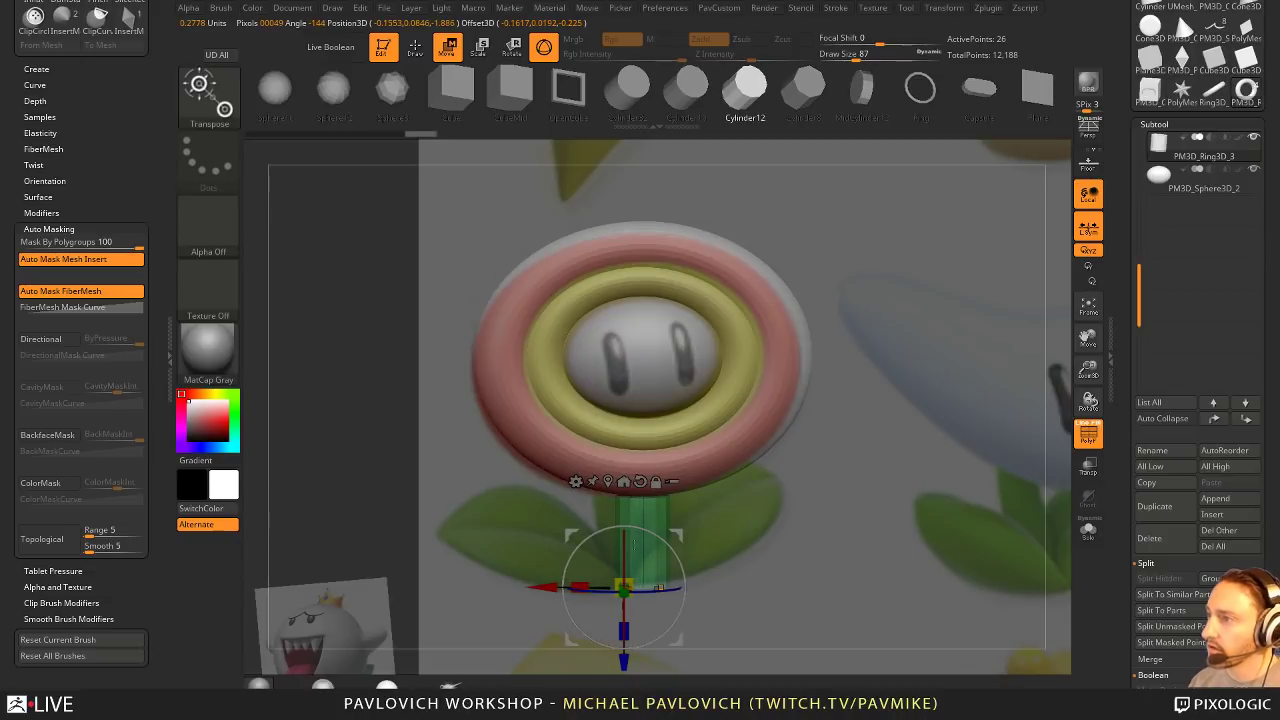
pyautogui.keyDown('alt'); pyautogui.click(608, 482); pyautogui.keyUp('alt')
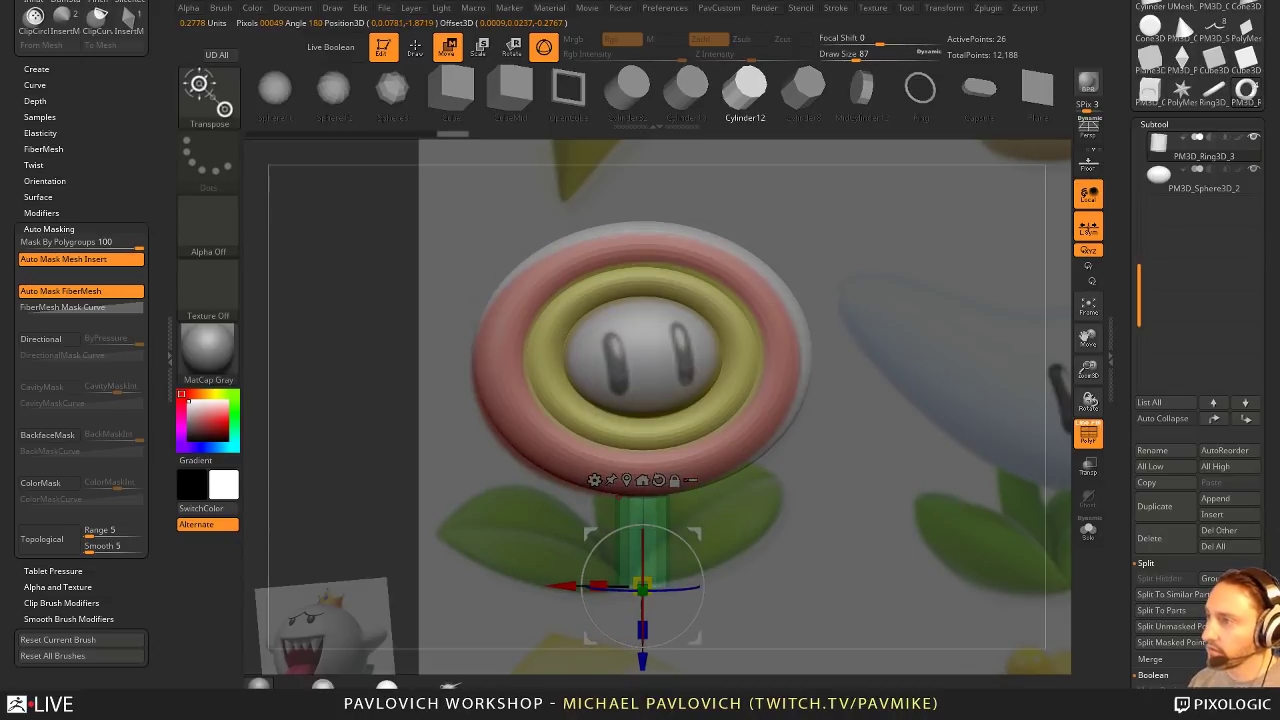
pyautogui.moveTo(642, 585); pyautogui.dragTo(641, 588)
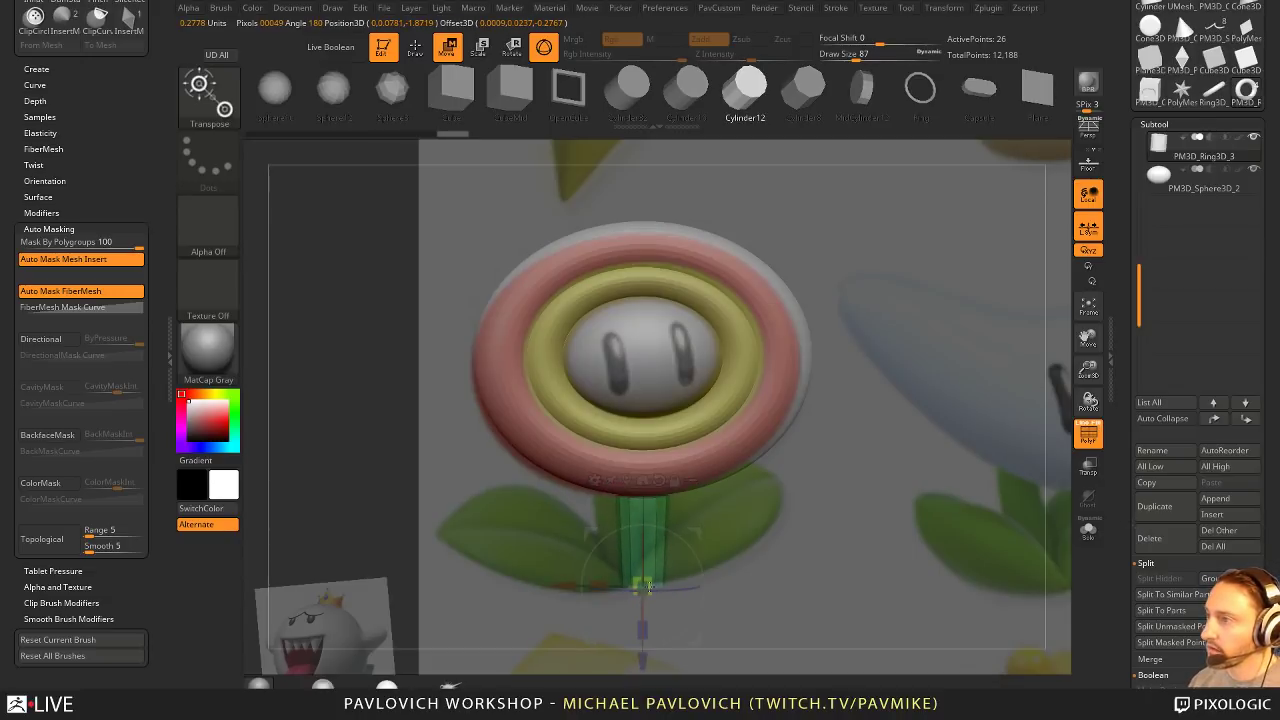
pyautogui.press('q')
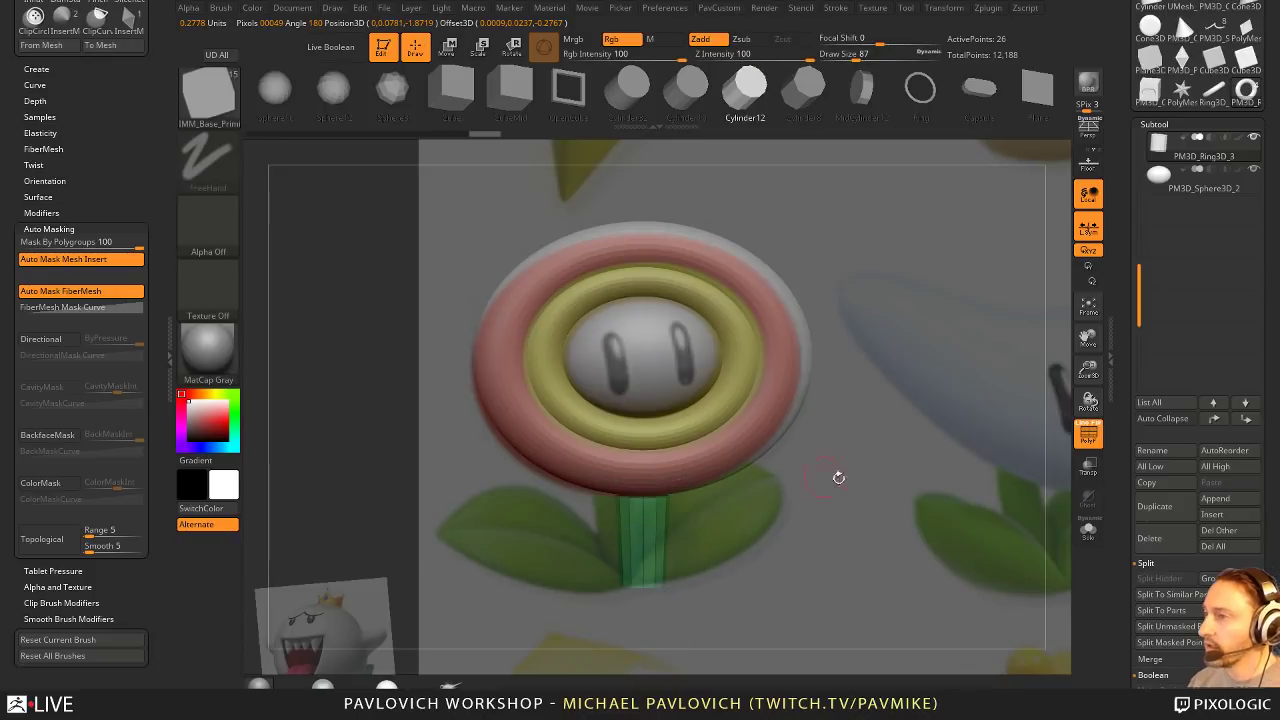
# Step: Clear the canvas and draw a new Sphere3D, made editable and converted to a PolyMesh3D
pyautogui.press('b')
pyautogui.press('s')
pyautogui.press('t')
pyautogui.press('s')
pyautogui.moveTo(875, 472); pyautogui.dragTo(867, 424)
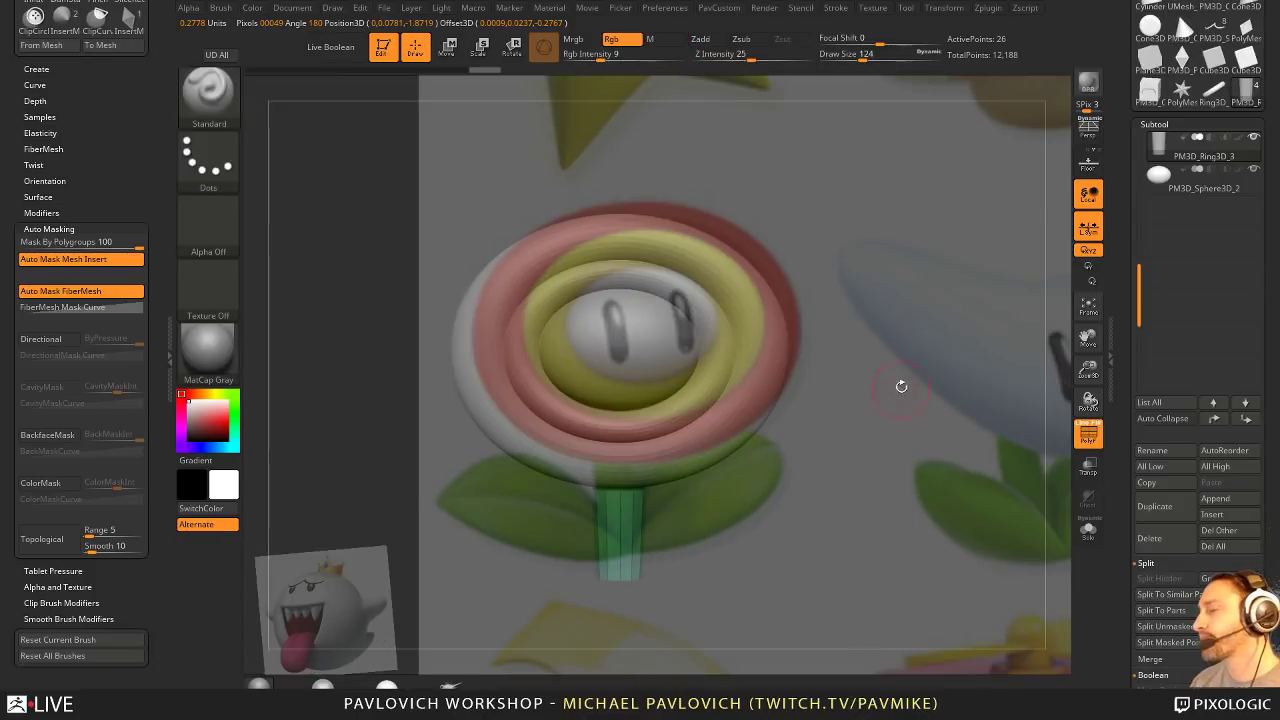
pyautogui.click(390, 50)
pyautogui.hotkey('ctrl', 'n')
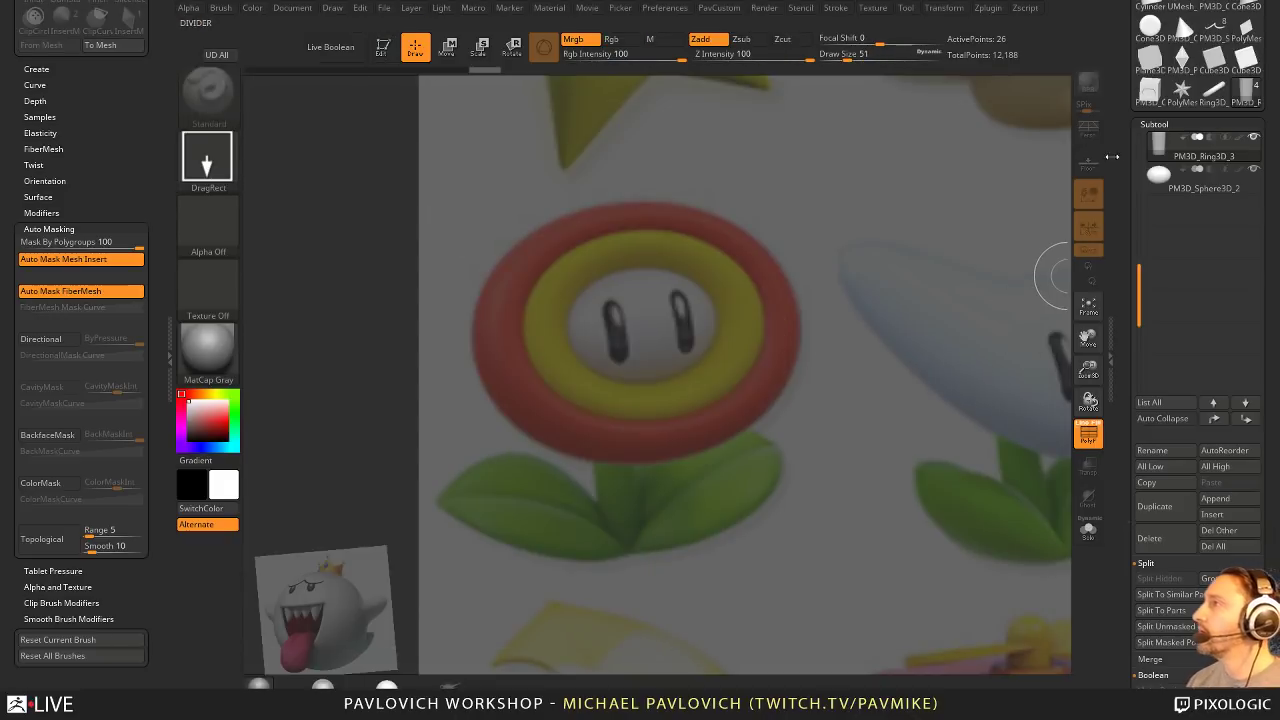
pyautogui.moveTo(1129, 213); pyautogui.dragTo(1141, 411)
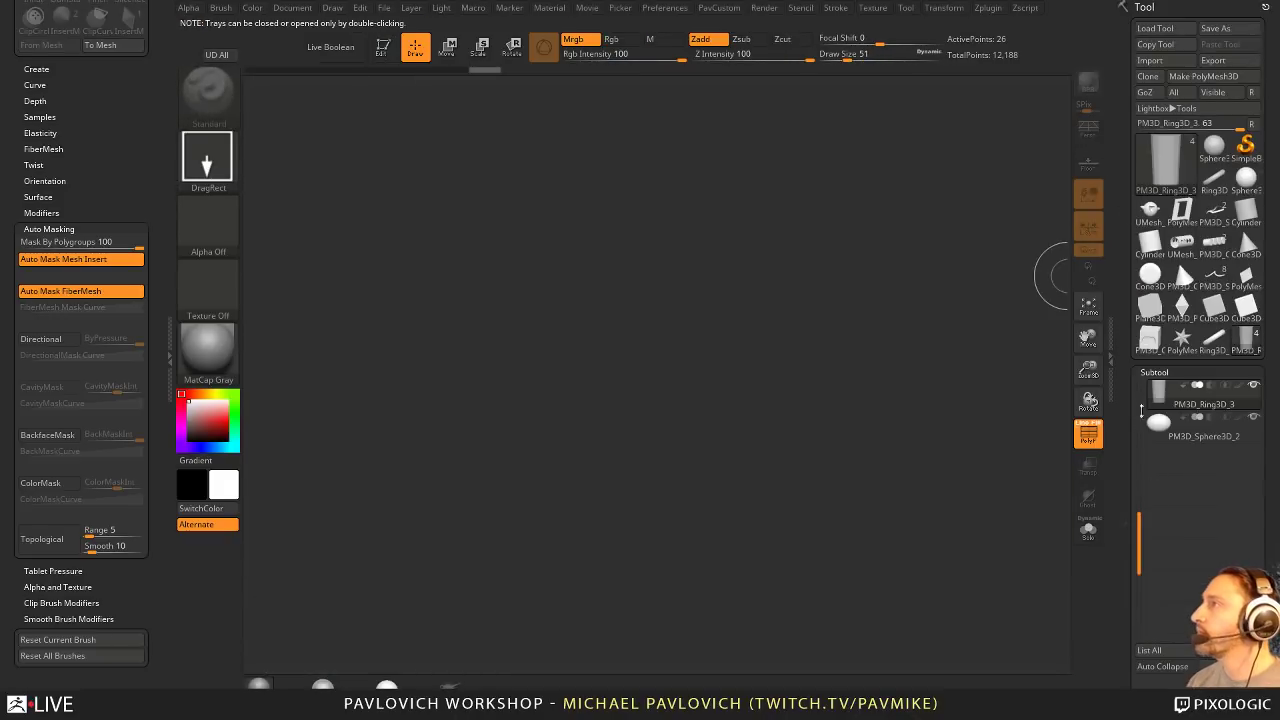
pyautogui.click(1214, 147)
pyautogui.moveTo(670, 392); pyautogui.dragTo(712, 384)
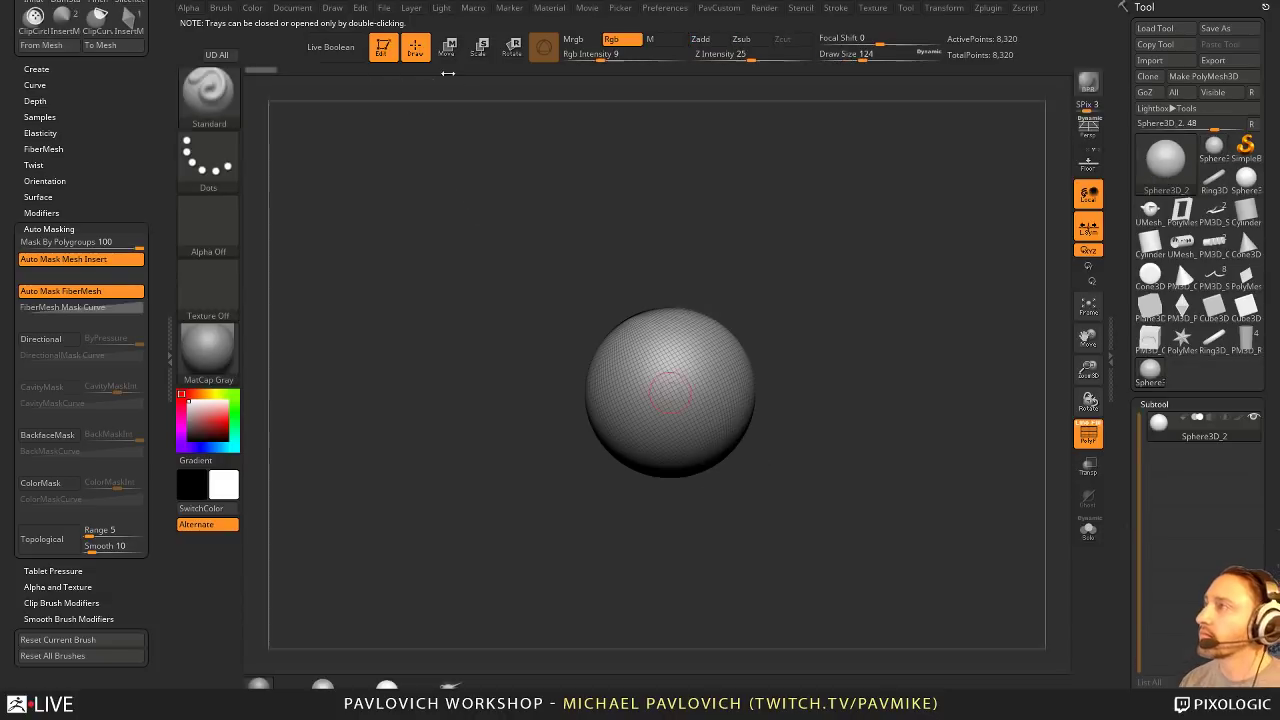
pyautogui.moveTo(868, 268); pyautogui.dragTo(737, 338)
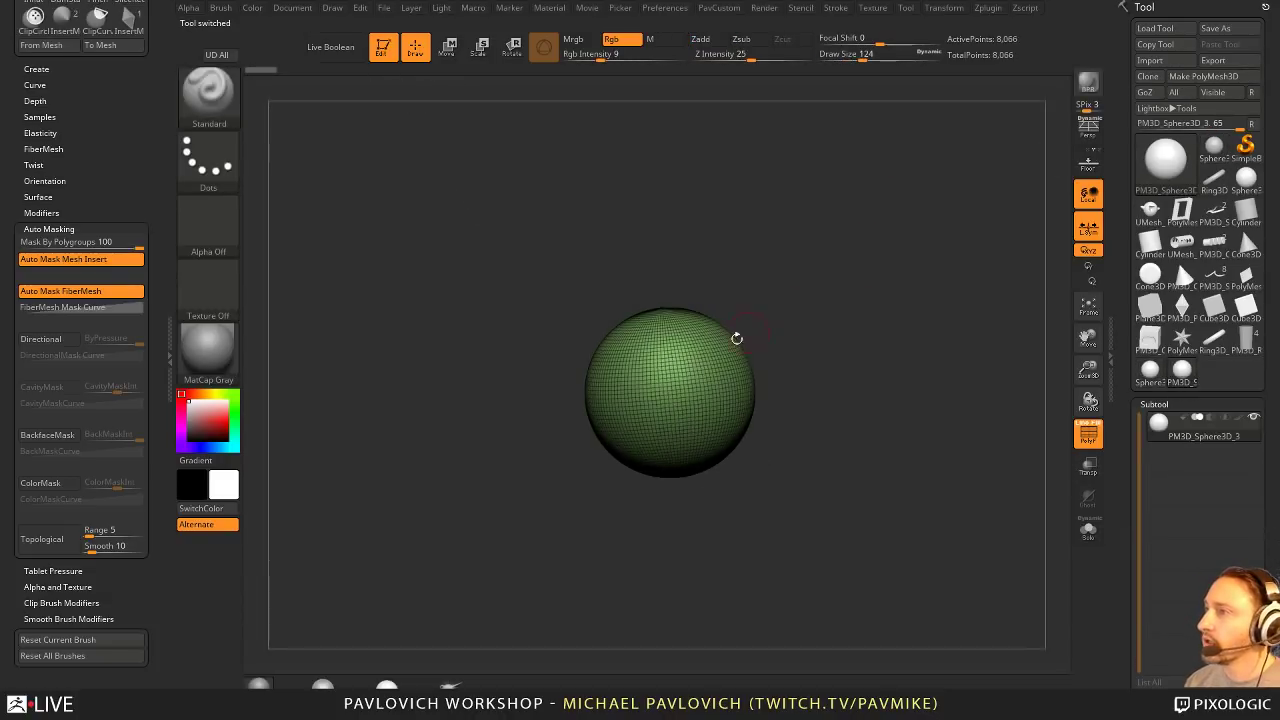
# Step: Try to paint a pointed leaf-shaped mask on the front of the sphere, reducing the mask brush size for the tips
pyautogui.keyDown('ctrl'); pyautogui.moveTo(671, 378); pyautogui.dragTo(678, 401, button='right'); pyautogui.keyUp('ctrl')
pyautogui.moveTo(677, 337)
pyautogui.keyDown('ctrl'); pyautogui.mouseDown()
pyautogui.moveTo(664, 374)
pyautogui.moveTo(724, 421)
pyautogui.moveTo(713, 445)
pyautogui.mouseUp(); pyautogui.keyUp('ctrl')
pyautogui.moveTo(713, 445); pyautogui.dragTo(698, 394, button='right')
pyautogui.keyDown('ctrl'); pyautogui.moveTo(664, 408); pyautogui.dragTo(703, 472); pyautogui.keyUp('ctrl')
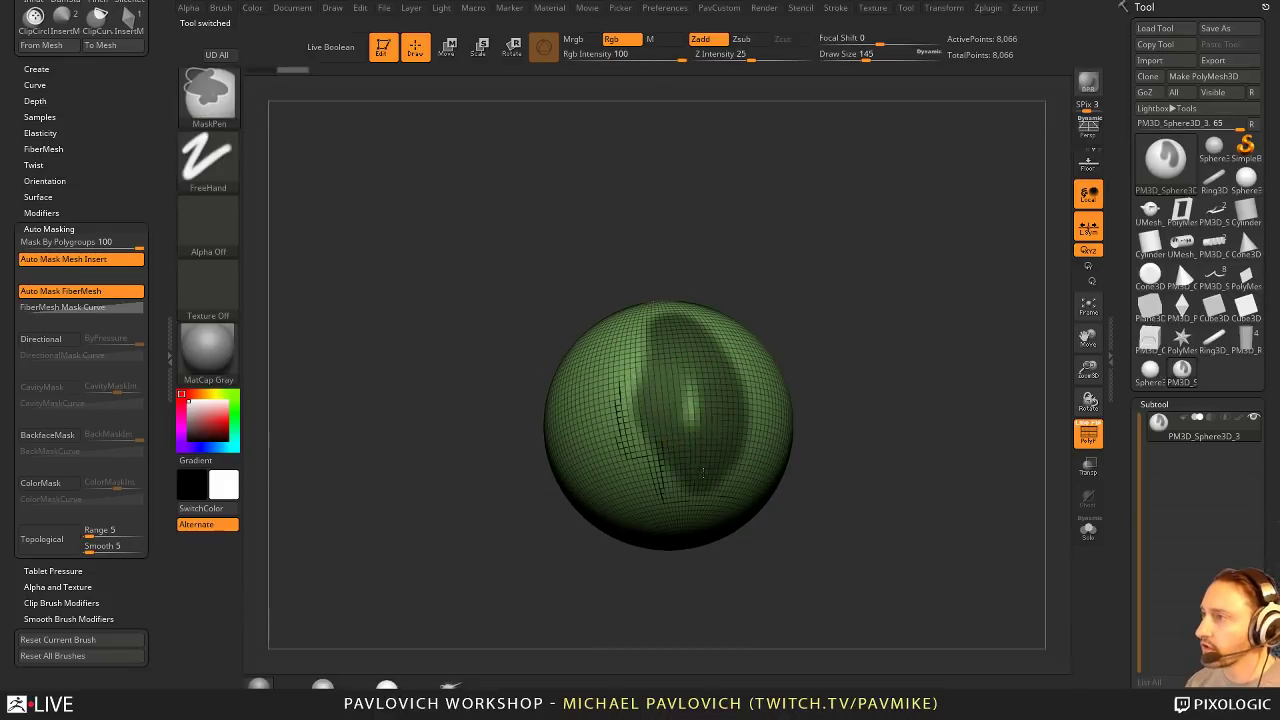
pyautogui.moveTo(801, 374); pyautogui.dragTo(817, 354)
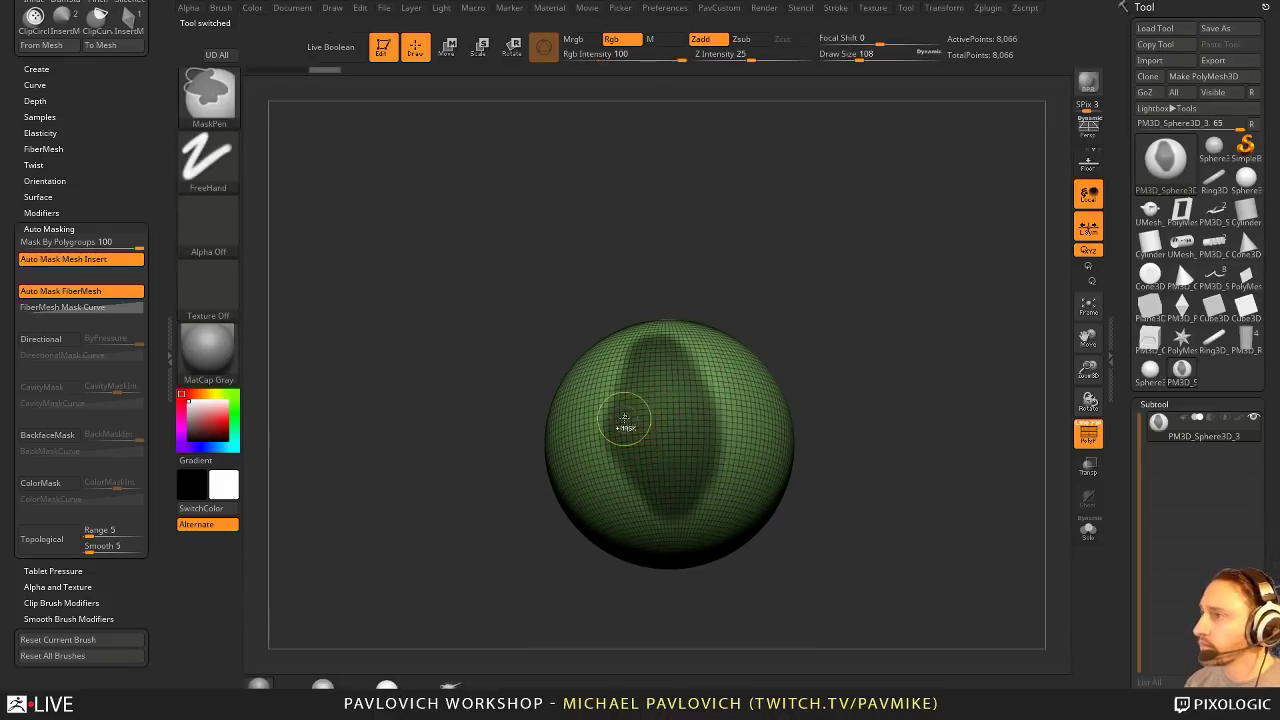
pyautogui.keyDown('ctrl'); pyautogui.moveTo(603, 392); pyautogui.dragTo(638, 350); pyautogui.keyUp('ctrl')
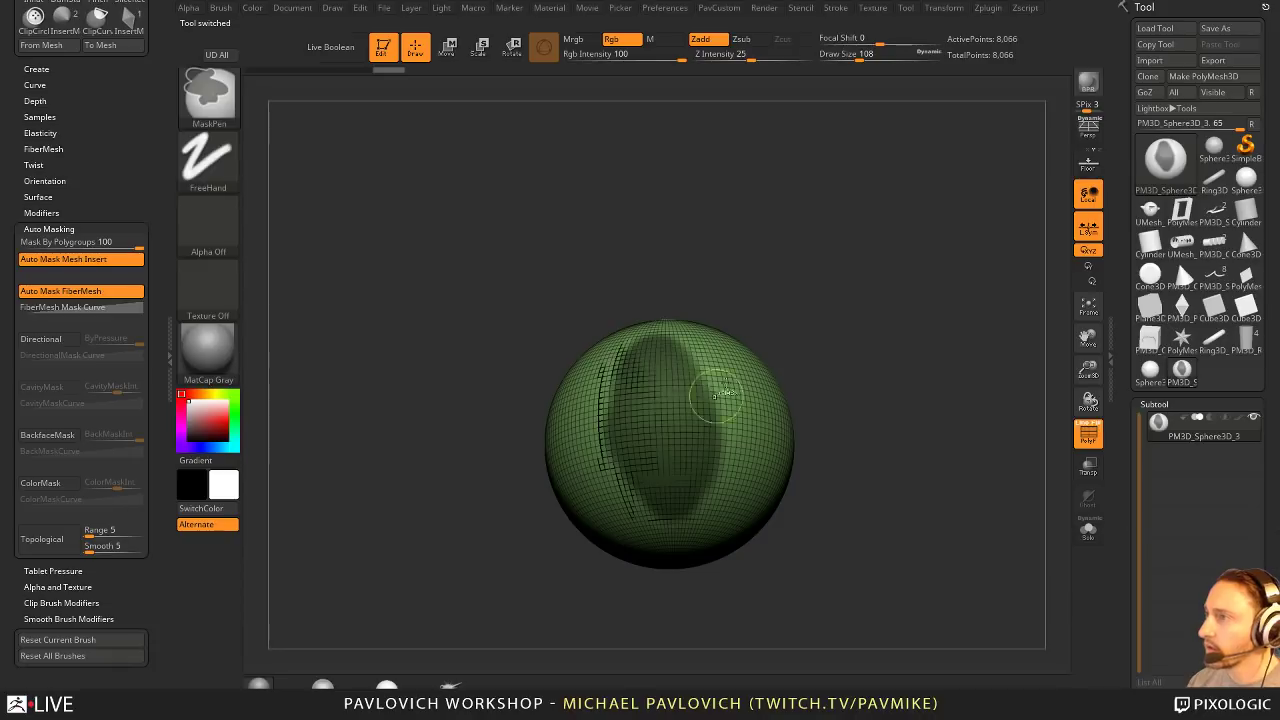
pyautogui.moveTo(720, 397); pyautogui.dragTo(695, 375, button='right')
pyautogui.press('s')
pyautogui.moveTo(695, 375); pyautogui.dragTo(683, 375)
pyautogui.keyDown('ctrl'); pyautogui.moveTo(711, 460); pyautogui.dragTo(654, 316); pyautogui.keyUp('ctrl')
pyautogui.moveTo(803, 327); pyautogui.dragTo(840, 330)
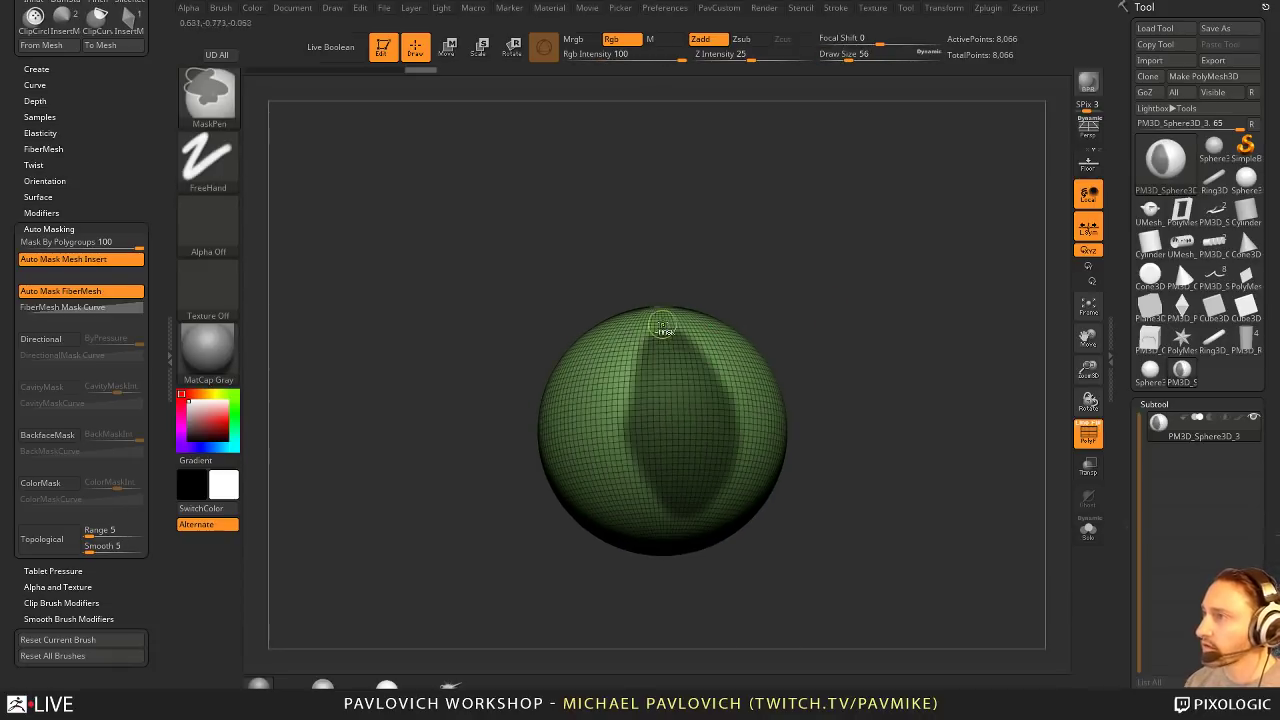
# Step: Hide the polyframe, try to refine the leaf mask's edges by erasing and adding mask, and clear the mask
pyautogui.click(1086, 433)
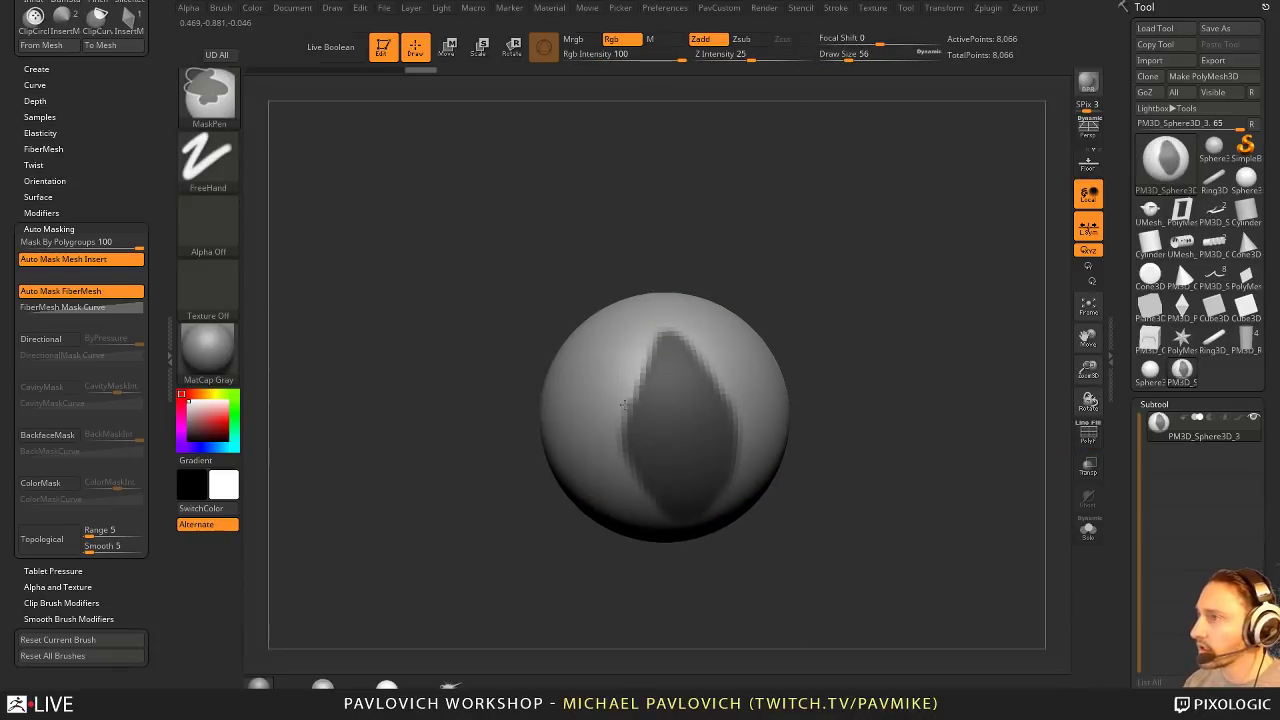
pyautogui.keyDown('ctrl'); pyautogui.keyDown('alt'); pyautogui.moveTo(624, 404); pyautogui.dragTo(650, 443); pyautogui.keyUp('alt'); pyautogui.keyUp('ctrl')
pyautogui.moveTo(815, 405); pyautogui.dragTo(815, 345)
pyautogui.keyDown('ctrl'); pyautogui.keyDown('alt'); pyautogui.moveTo(622, 395); pyautogui.dragTo(655, 445); pyautogui.keyUp('alt'); pyautogui.keyUp('ctrl')
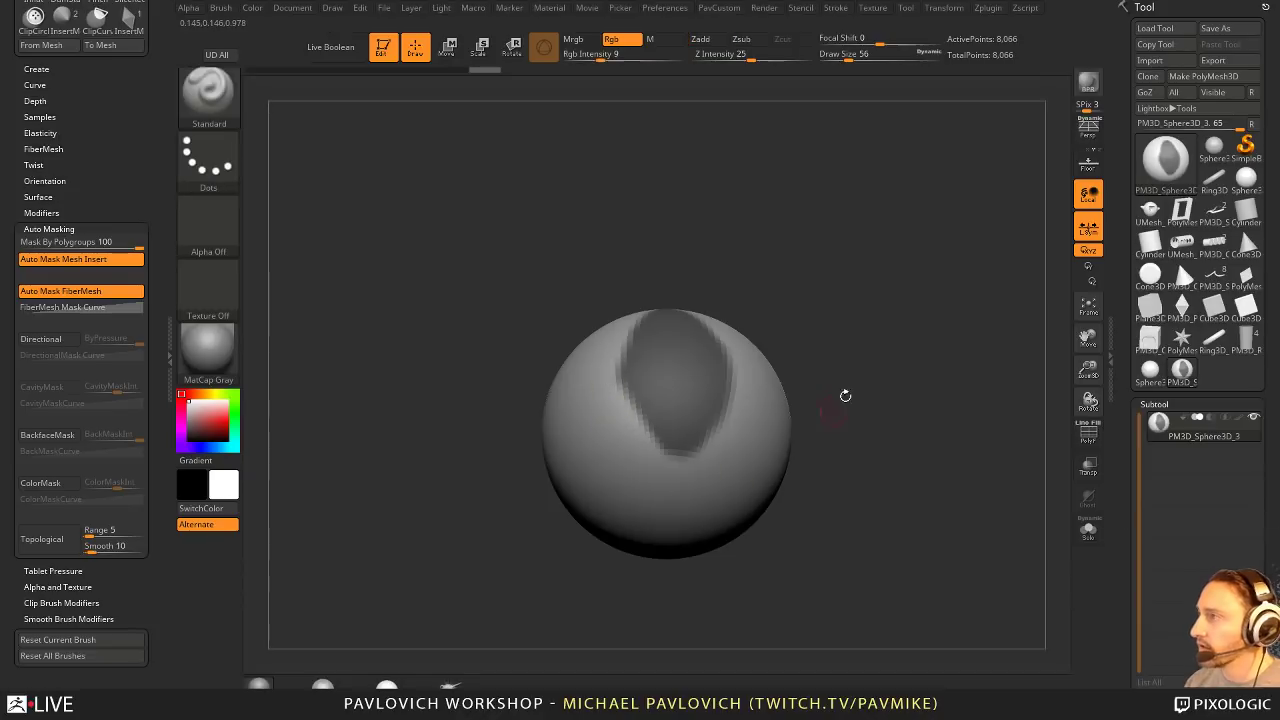
pyautogui.moveTo(845, 396); pyautogui.dragTo(811, 420)
pyautogui.press('ctrl')
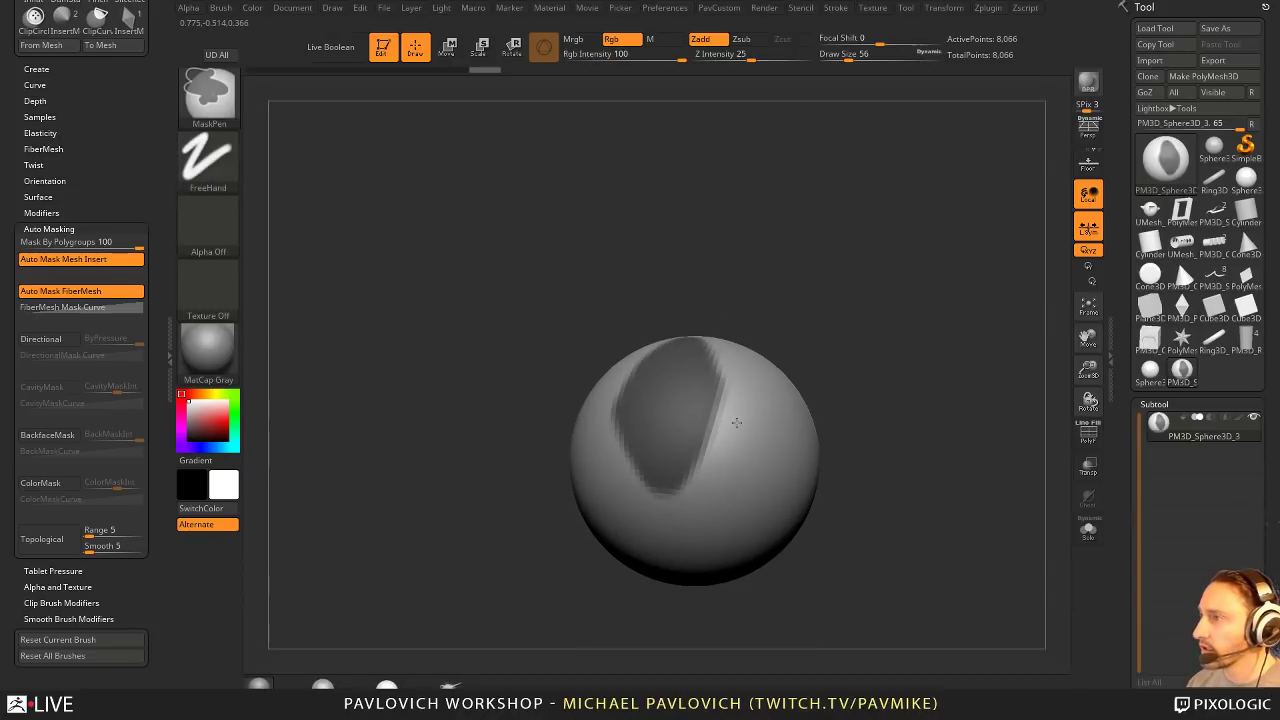
pyautogui.moveTo(835, 376); pyautogui.dragTo(831, 400)
pyautogui.keyDown('ctrl'); pyautogui.moveTo(716, 388); pyautogui.dragTo(724, 432); pyautogui.keyUp('ctrl')
pyautogui.moveTo(850, 380)
pyautogui.mouseDown()
pyautogui.moveTo(909, 346)
pyautogui.moveTo(874, 385)
pyautogui.mouseUp()
pyautogui.keyDown('alt'); pyautogui.moveTo(700, 407); pyautogui.dragTo(808, 362); pyautogui.keyUp('alt')
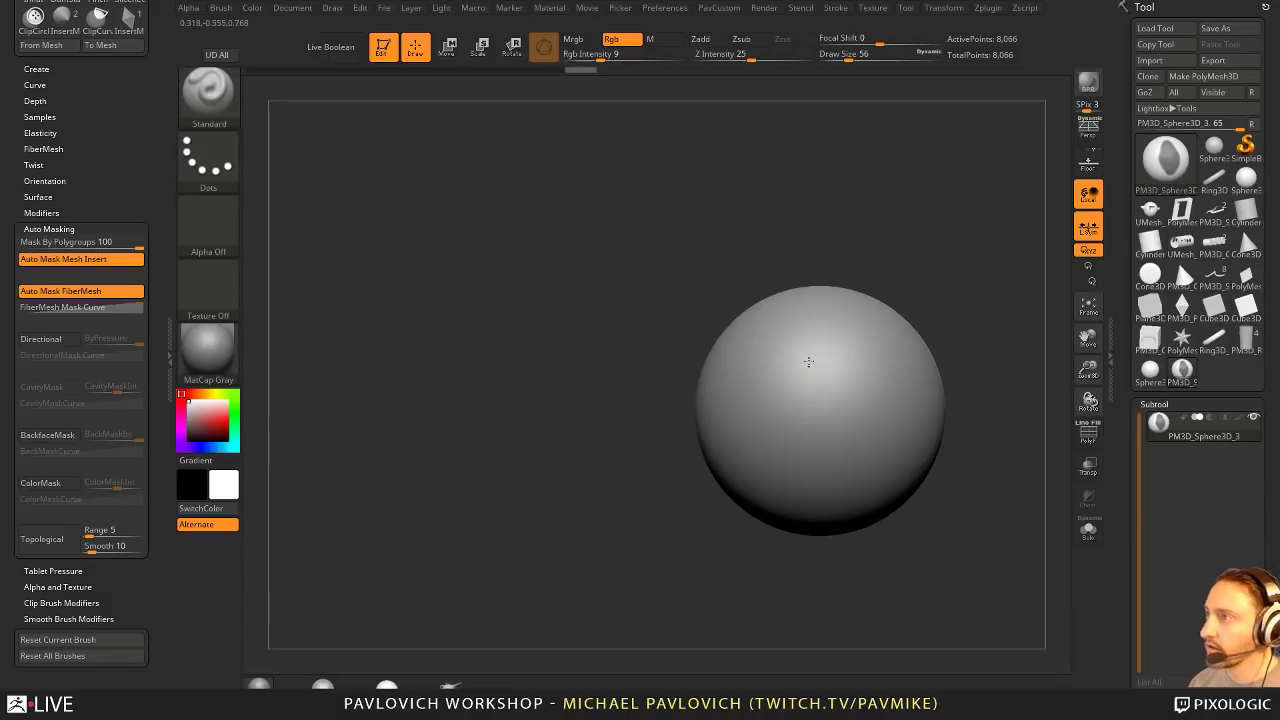
# Step: Try to mask a symmetrical leaf outline on the sphere at its original resolution and fill it in
pyautogui.keyDown('alt'); pyautogui.moveTo(901, 267); pyautogui.dragTo(726, 332); pyautogui.keyUp('alt')
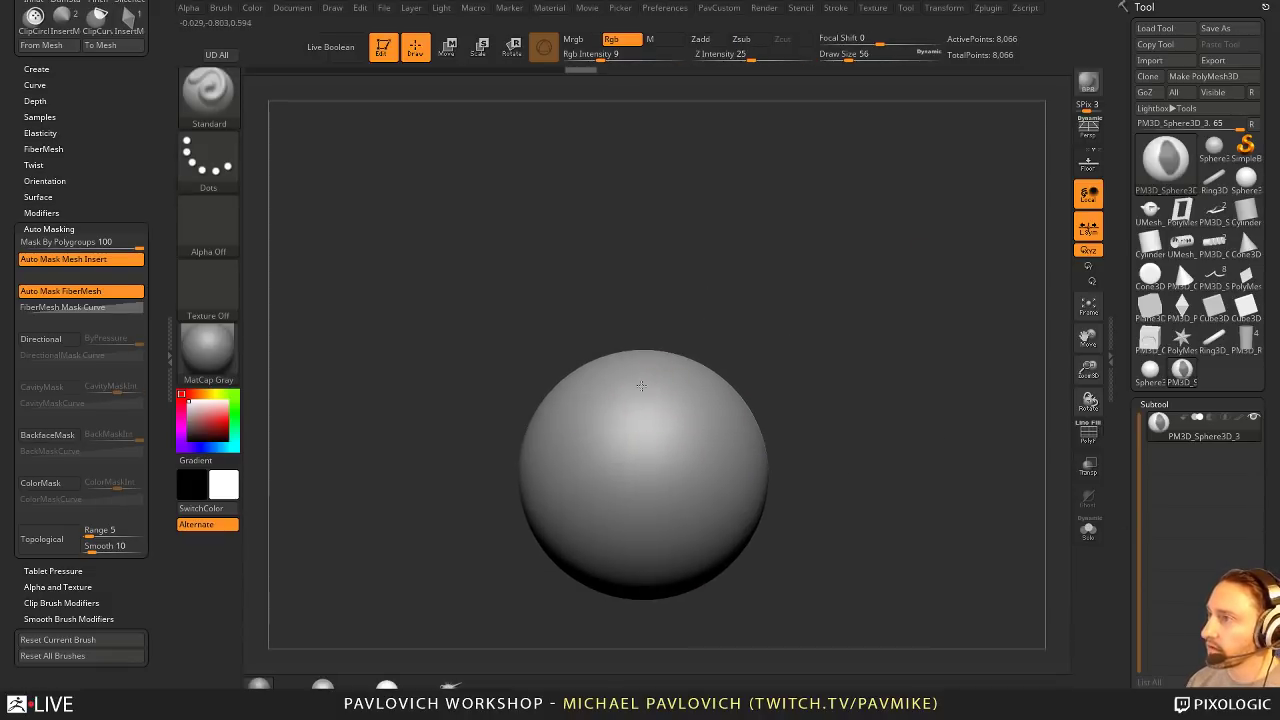
pyautogui.moveTo(643, 373)
pyautogui.keyDown('ctrl'); pyautogui.mouseDown()
pyautogui.moveTo(608, 480)
pyautogui.moveTo(643, 540)
pyautogui.mouseUp(); pyautogui.keyUp('ctrl')
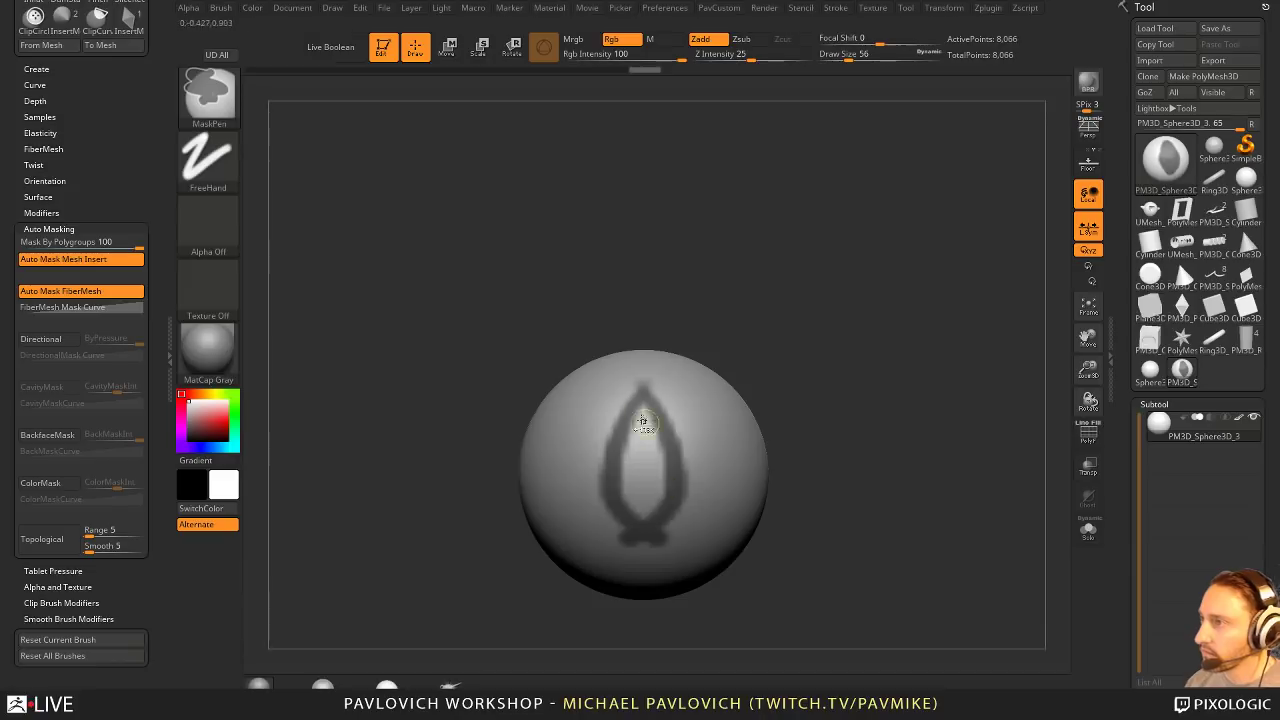
pyautogui.moveTo(643, 421)
pyautogui.keyDown('ctrl'); pyautogui.mouseDown()
pyautogui.moveTo(645, 470)
pyautogui.moveTo(628, 464)
pyautogui.mouseUp(); pyautogui.keyUp('ctrl')
pyautogui.moveTo(795, 405)
pyautogui.mouseDown()
pyautogui.moveTo(797, 371)
pyautogui.moveTo(833, 431)
pyautogui.moveTo(870, 384)
pyautogui.mouseUp()
# Step: Subdivide the sphere once and paint a filled, symmetrical leaf-shaped mask on its front
pyautogui.hotkey('ctrl', 'd')
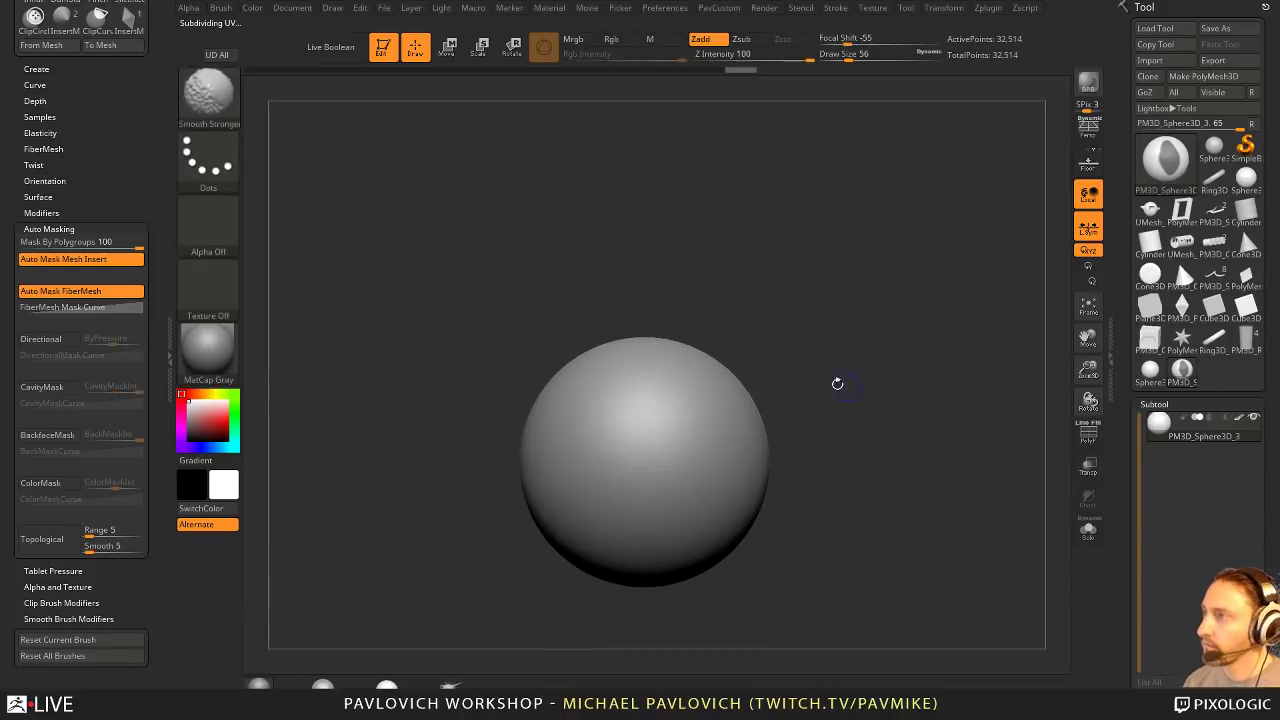
pyautogui.moveTo(644, 373)
pyautogui.keyDown('ctrl'); pyautogui.mouseDown()
pyautogui.moveTo(674, 434)
pyautogui.moveTo(639, 516)
pyautogui.mouseUp(); pyautogui.keyUp('ctrl')
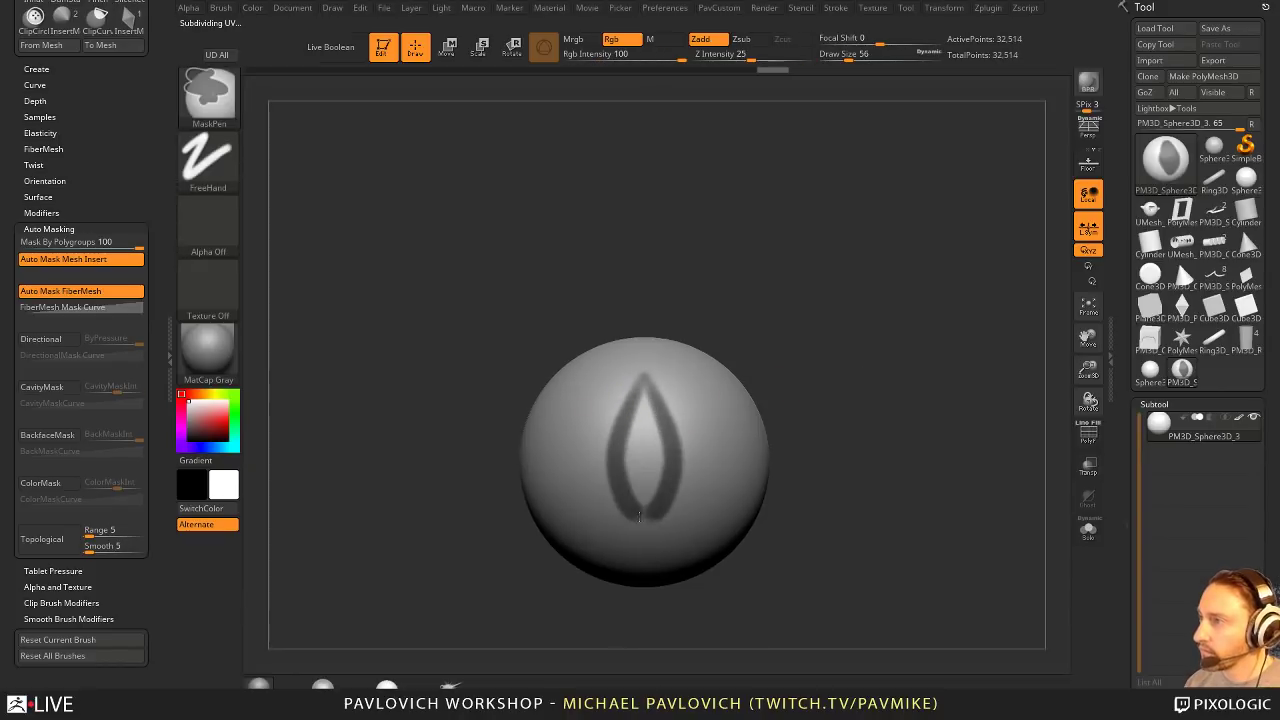
pyautogui.keyDown('ctrl'); pyautogui.moveTo(643, 396); pyautogui.dragTo(629, 419); pyautogui.keyUp('ctrl')
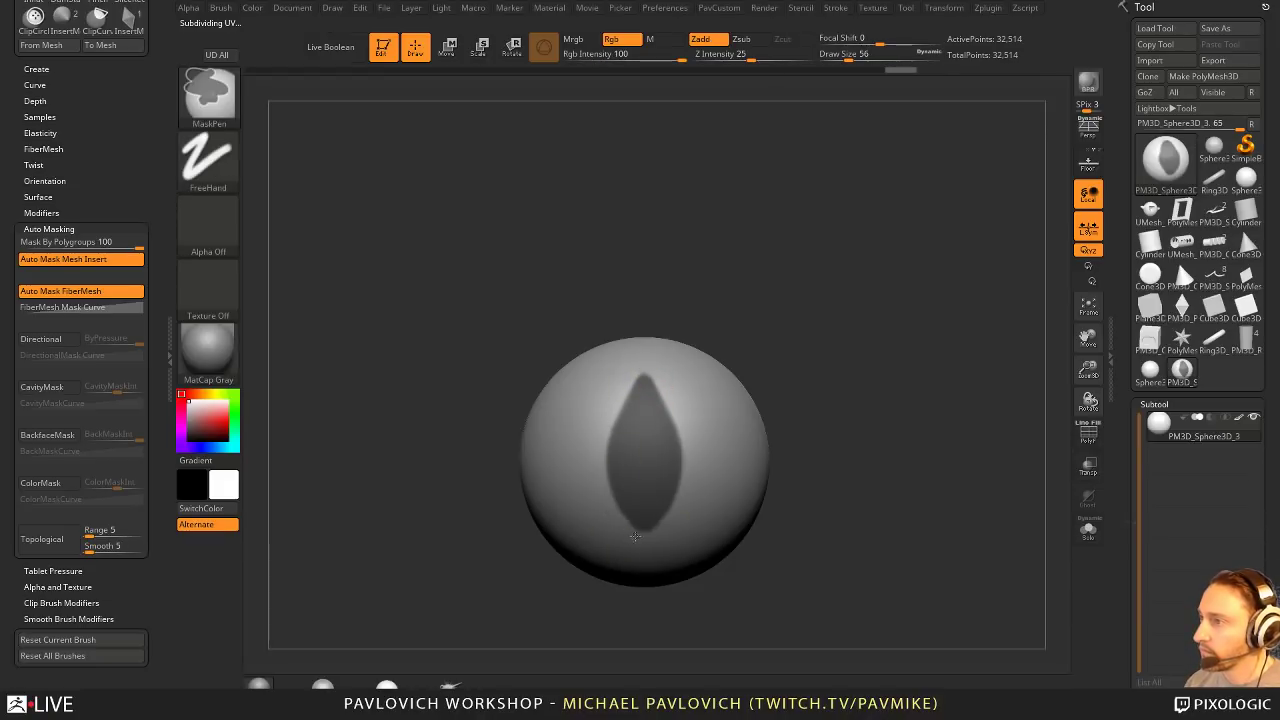
# Step: Turn the masked leaf area into its own polygroup, with the polyframe shown and the whole sphere visible
pyautogui.moveTo(820, 400)
pyautogui.mouseDown()
pyautogui.moveTo(851, 366)
pyautogui.moveTo(846, 386)
pyautogui.moveTo(861, 394)
pyautogui.moveTo(885, 381)
pyautogui.mouseUp()
pyautogui.keyDown('ctrl'); pyautogui.keyDown('shift'); pyautogui.click(641, 476); pyautogui.keyUp('shift'); pyautogui.keyUp('ctrl')
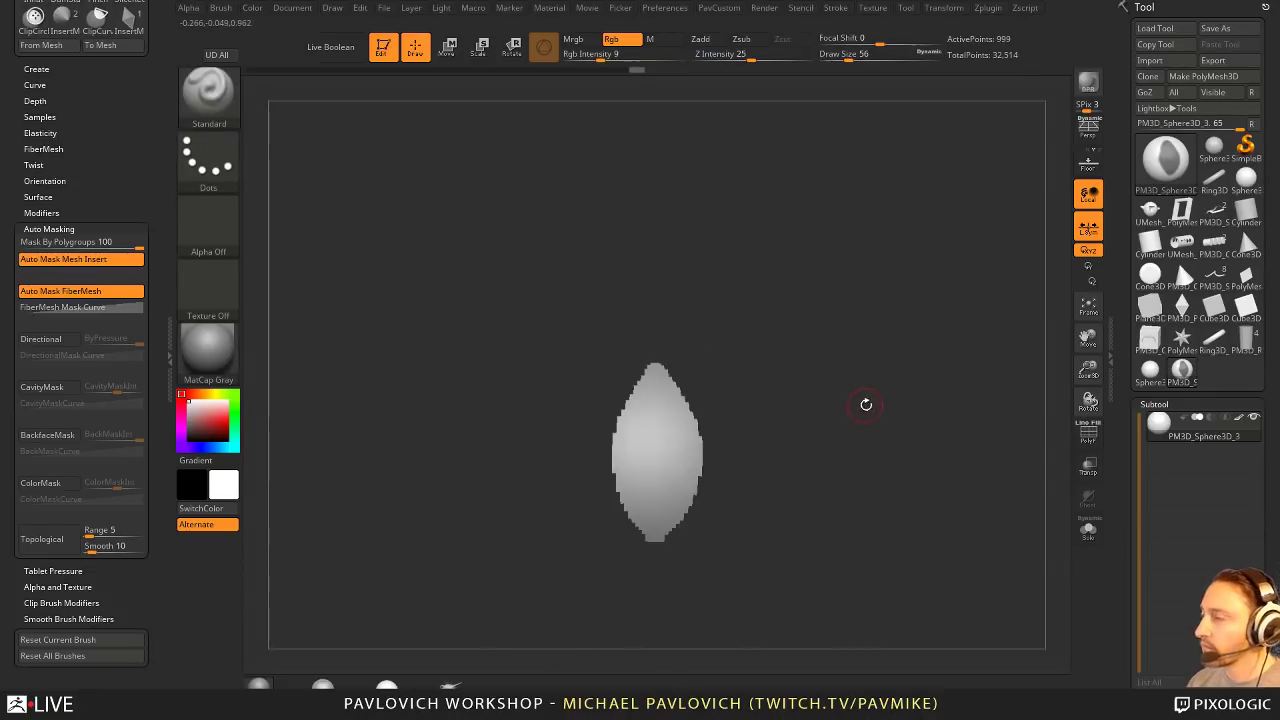
pyautogui.keyDown('ctrl'); pyautogui.keyDown('shift'); pyautogui.click(895, 375); pyautogui.keyUp('shift'); pyautogui.keyUp('ctrl')
pyautogui.click(1088, 434)
pyautogui.keyDown('alt'); pyautogui.moveTo(1004, 413); pyautogui.dragTo(993, 442); pyautogui.keyUp('alt')
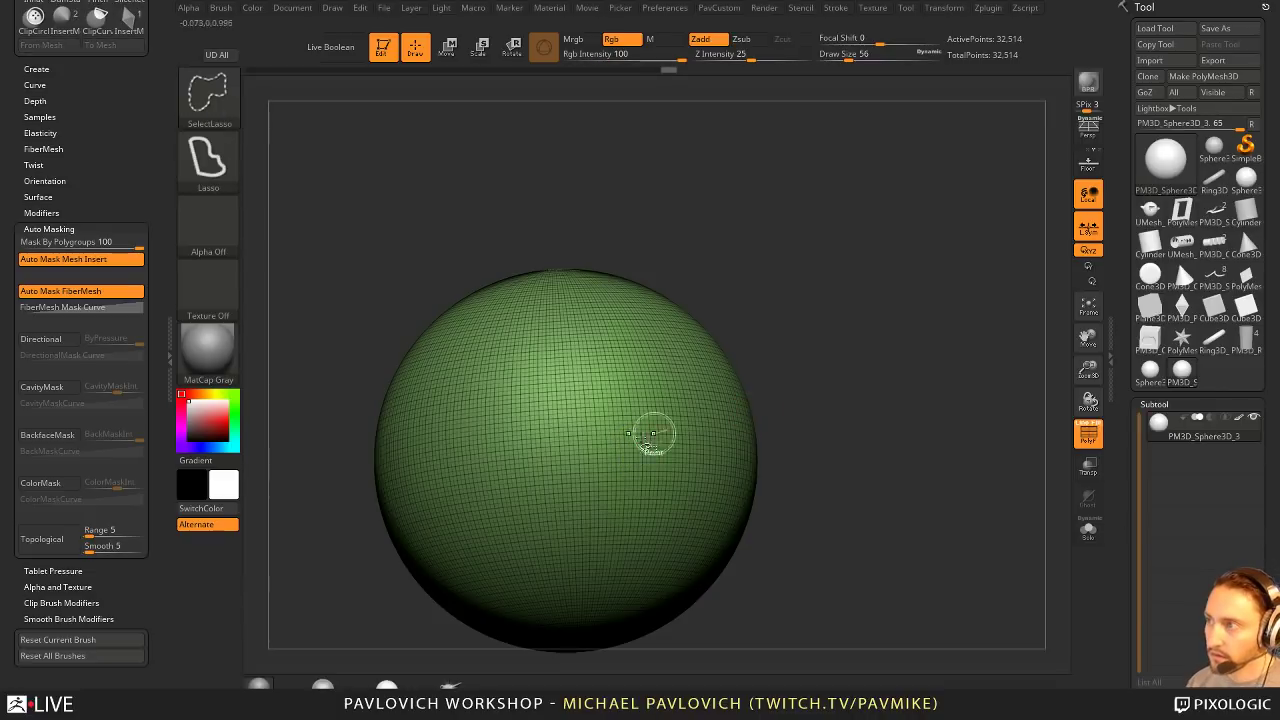
pyautogui.keyDown('ctrl'); pyautogui.keyDown('shift'); pyautogui.click(651, 431); pyautogui.keyUp('shift'); pyautogui.keyUp('ctrl')
pyautogui.keyDown('ctrl'); pyautogui.keyDown('shift'); pyautogui.click(880, 425); pyautogui.keyUp('shift'); pyautogui.keyUp('ctrl')
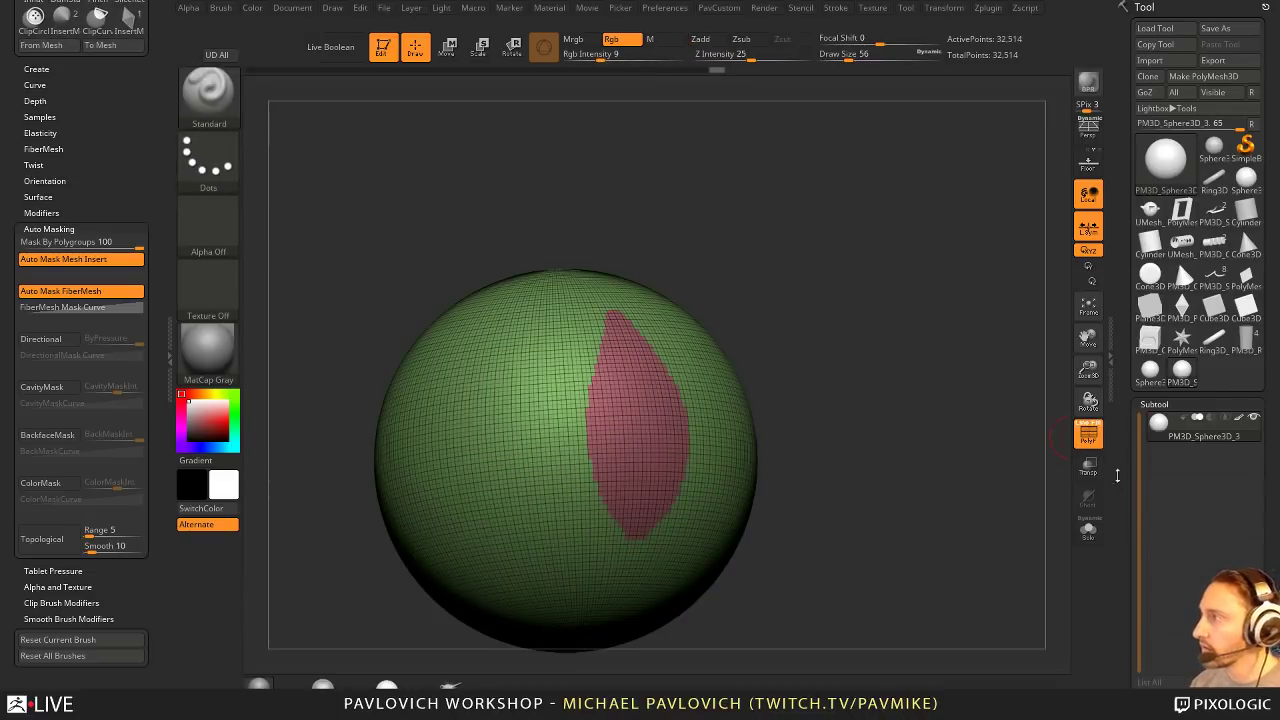
# Step: Isolate the leaf polygroup and remove the rest of the sphere with Del Hidden
pyautogui.scroll(-5, 1156, 425)
pyautogui.scroll(3, 1124, 401)
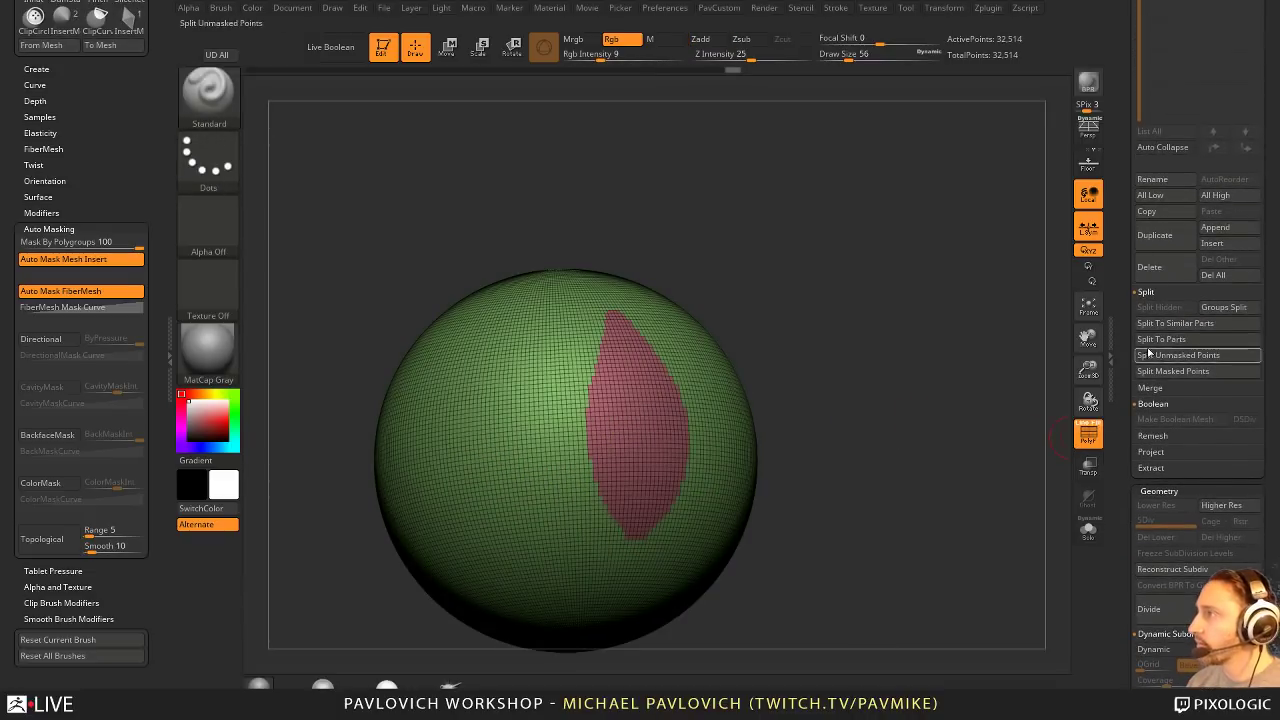
pyautogui.keyDown('ctrl'); pyautogui.keyDown('shift'); pyautogui.click(666, 430); pyautogui.keyUp('shift'); pyautogui.keyUp('ctrl')
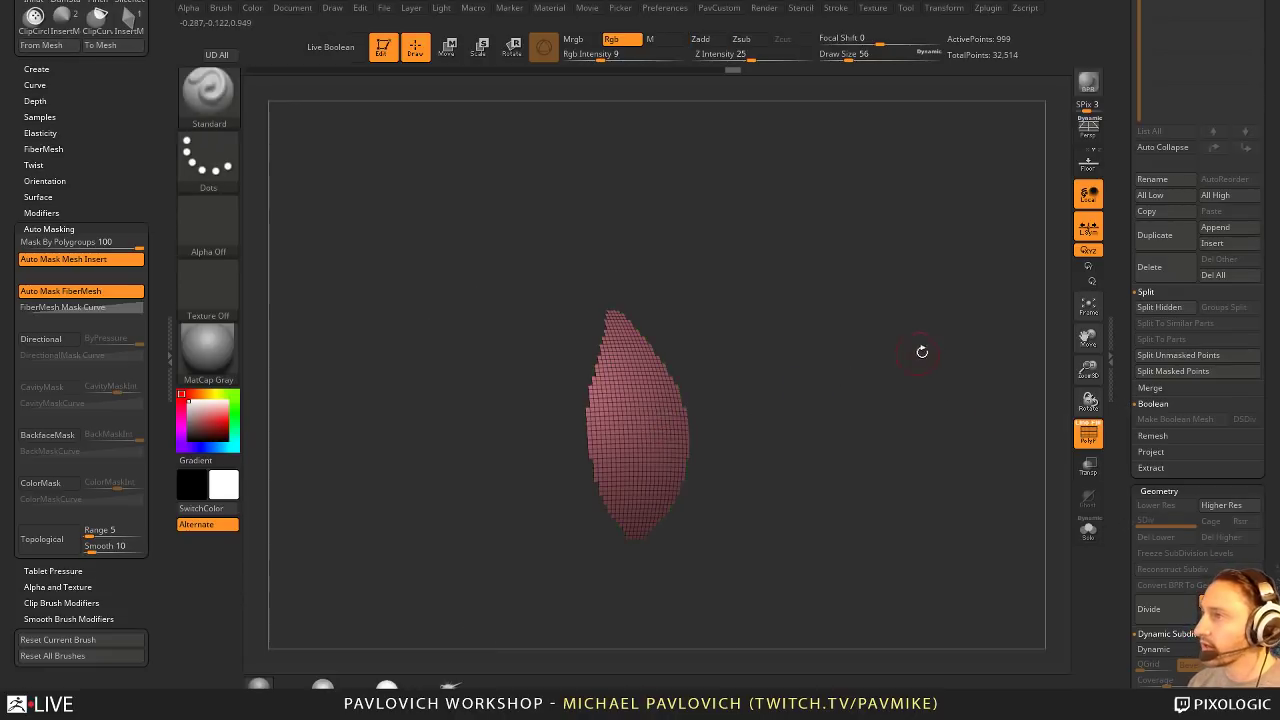
pyautogui.press('2')
pyautogui.click(889, 292)
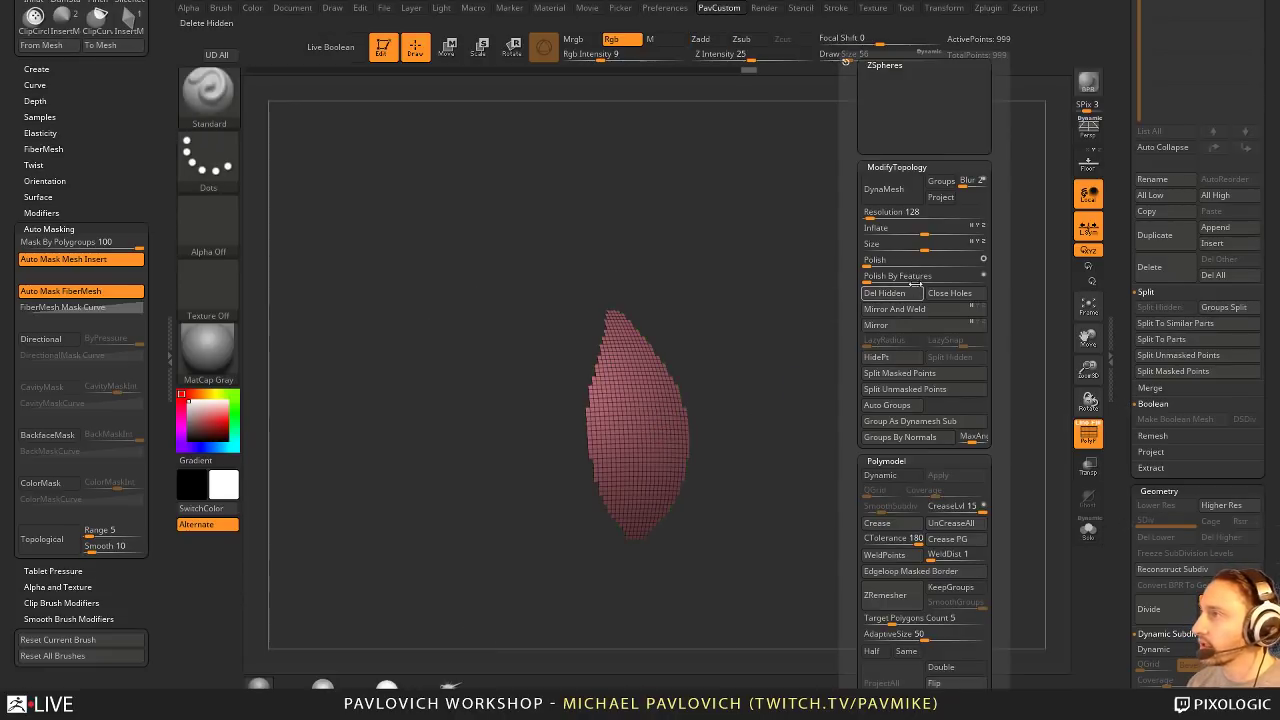
# Step: Smooth the leaf's jagged border with Polish By Features and pull its upper end into a sharp point with the MoveAccu brush
pyautogui.click(880, 276)
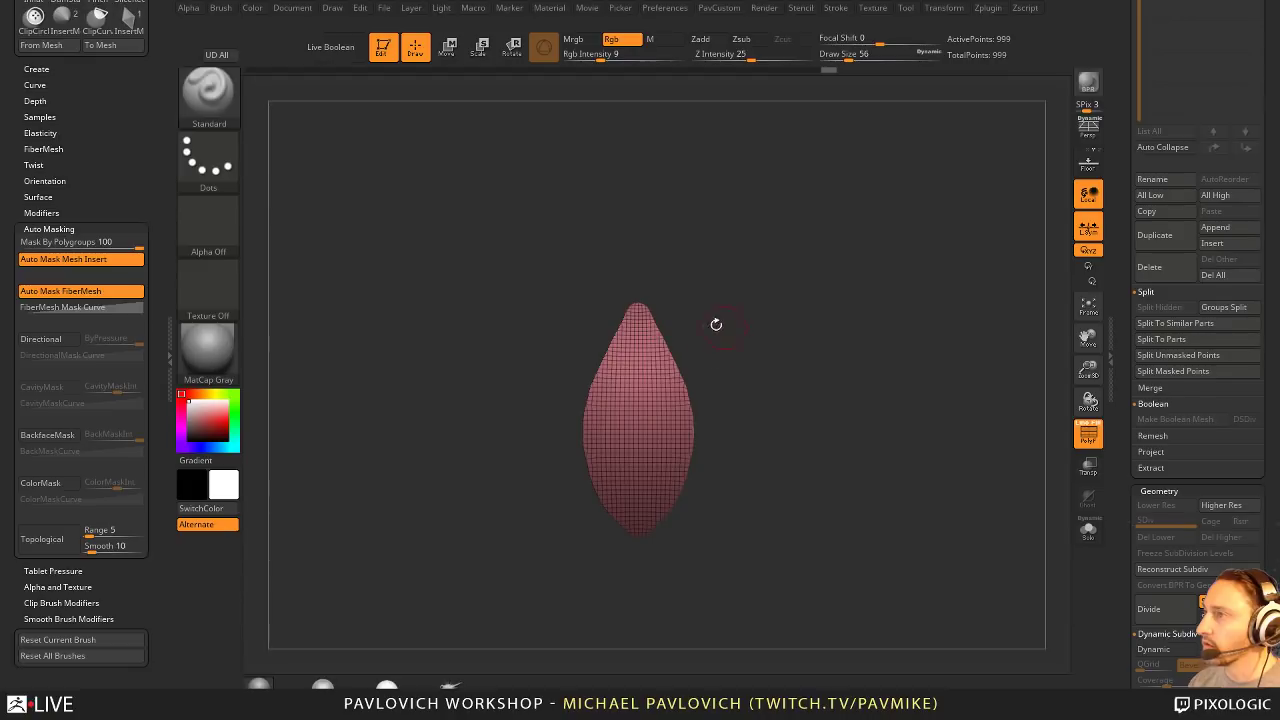
pyautogui.moveTo(837, 380)
pyautogui.mouseDown()
pyautogui.moveTo(853, 347)
pyautogui.moveTo(838, 280)
pyautogui.mouseUp()
pyautogui.keyDown('alt'); pyautogui.moveTo(838, 250); pyautogui.dragTo(851, 302); pyautogui.keyUp('alt')
pyautogui.keyDown('alt'); pyautogui.moveTo(832, 172); pyautogui.dragTo(791, 362); pyautogui.keyUp('alt')
pyautogui.press('1')
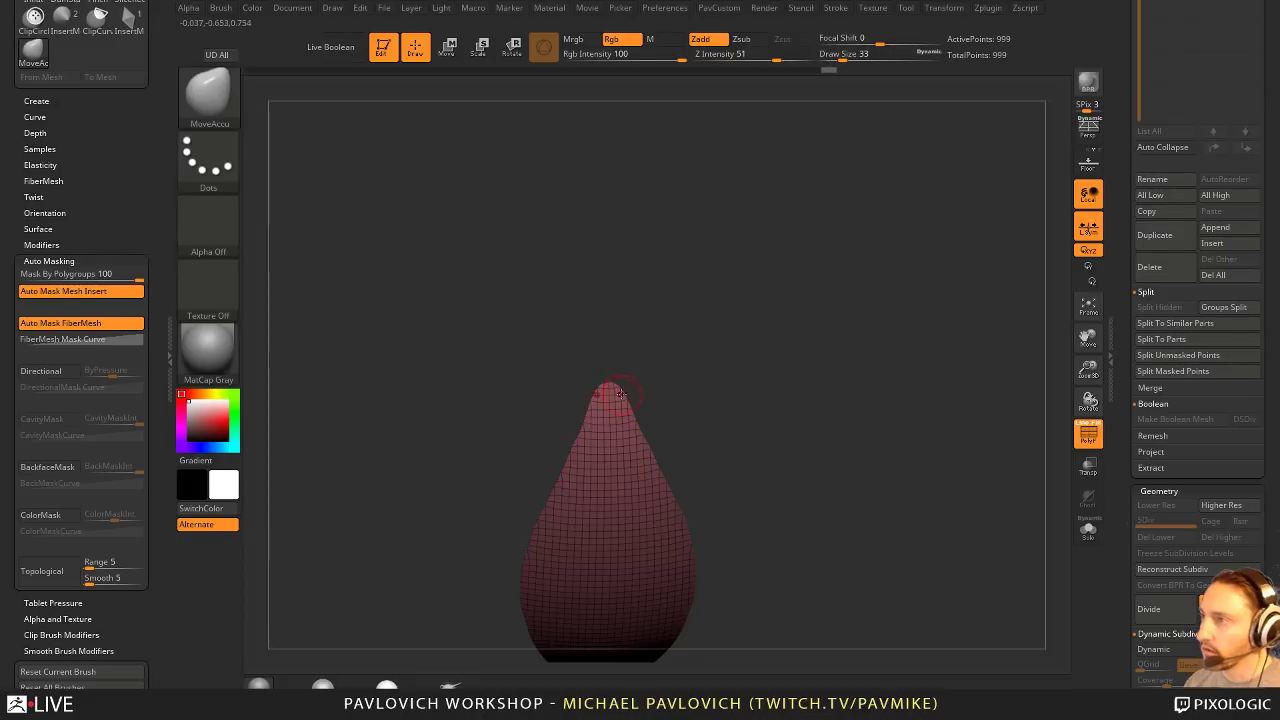
pyautogui.moveTo(640, 344); pyautogui.dragTo(794, 318)
# Step: Switch to the DamStandard brush at draw size 112 and hide the leaf's polyframe
pyautogui.press('3')
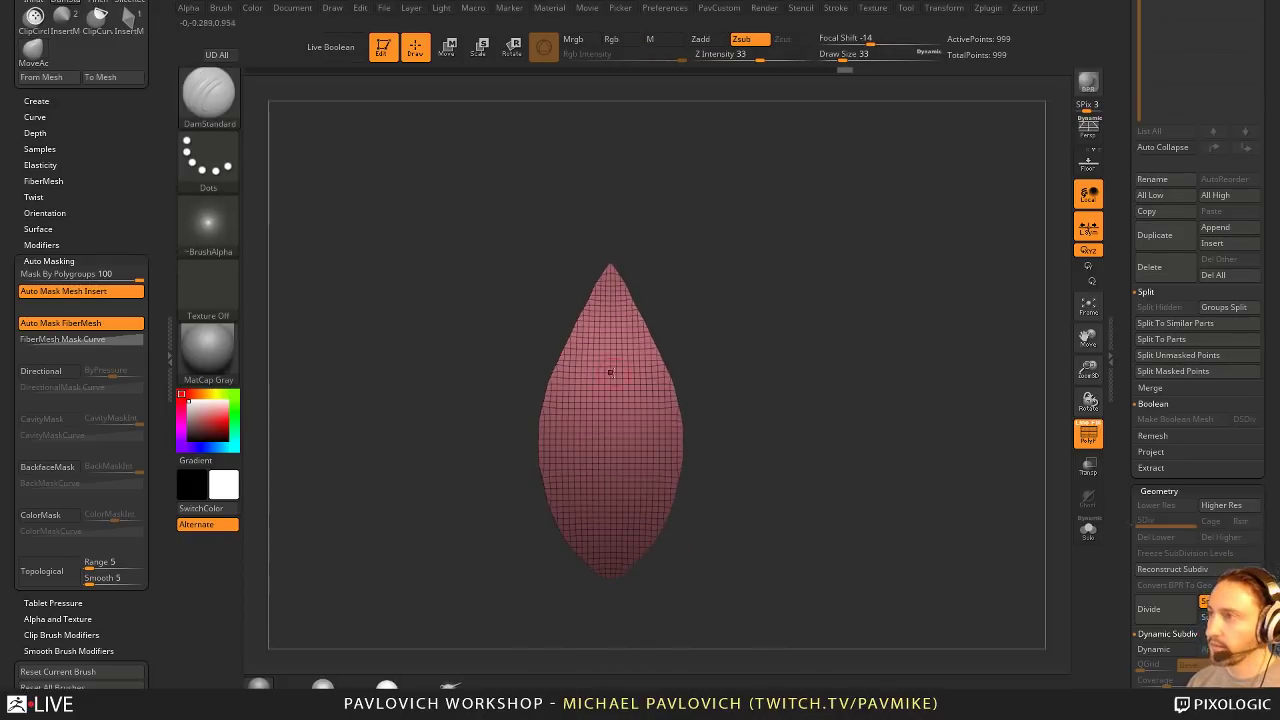
pyautogui.press('s')
pyautogui.moveTo(611, 376); pyautogui.dragTo(641, 380)
pyautogui.click(1088, 436)
pyautogui.press('[')
pyautogui.press('[')
pyautogui.press('[')
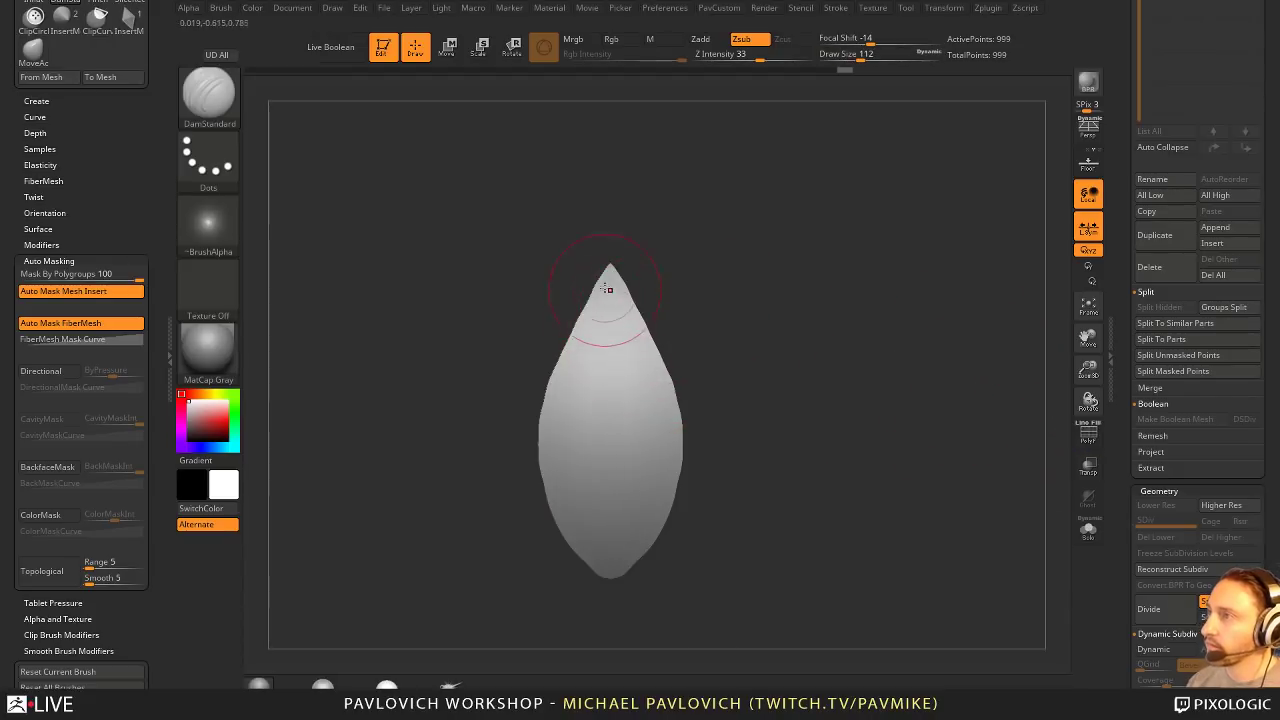
pyautogui.hotkey('ctrl', 'z')
# Step: Reduce the DamStandard draw size to 90 and carve a central groove along the full length of the leaf
pyautogui.press('s')
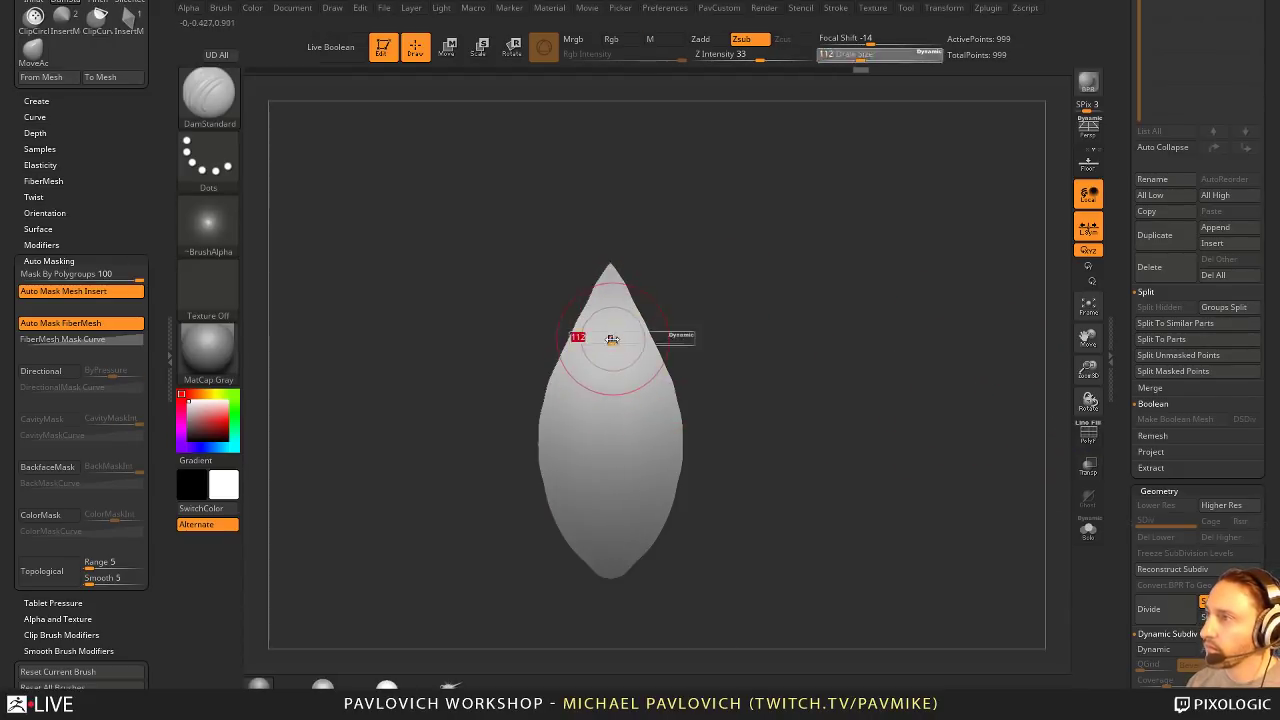
pyautogui.moveTo(611, 340); pyautogui.dragTo(610, 545)
pyautogui.moveTo(770, 354)
pyautogui.mouseDown()
pyautogui.moveTo(734, 363)
pyautogui.moveTo(738, 352)
pyautogui.mouseUp()
pyautogui.hotkey('ctrl', 'z')
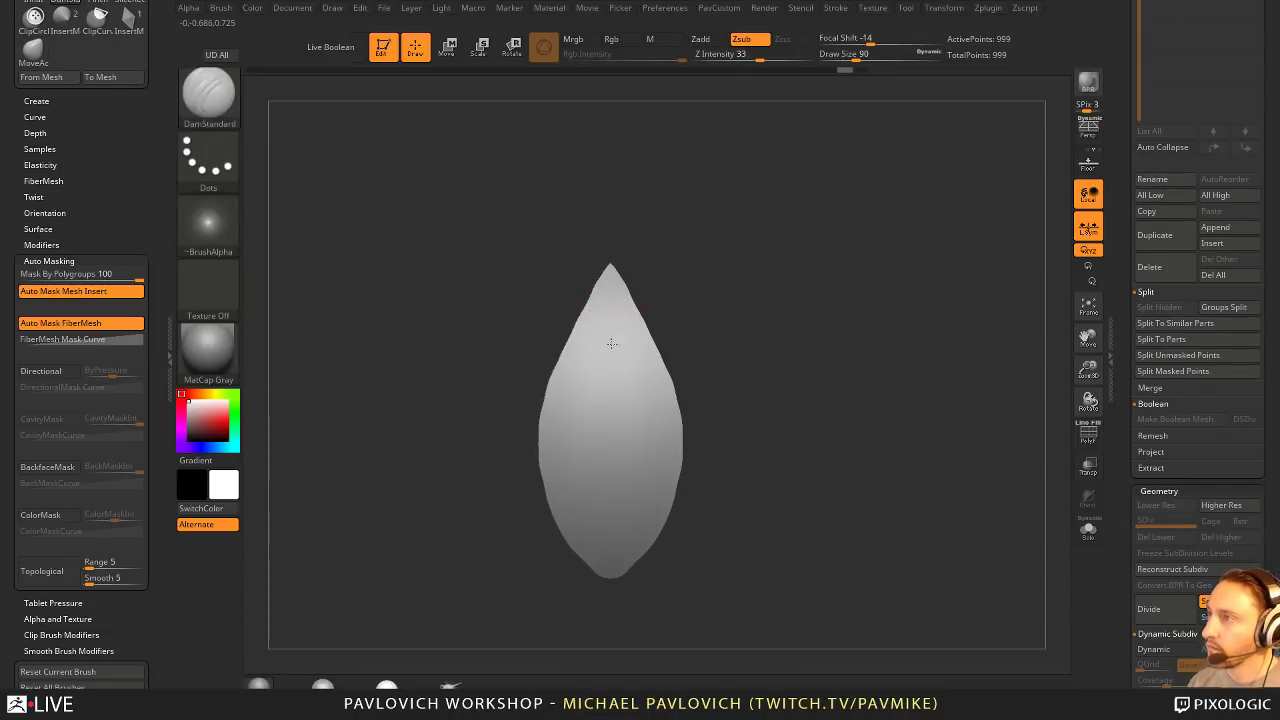
pyautogui.hotkey('ctrl', 'z')
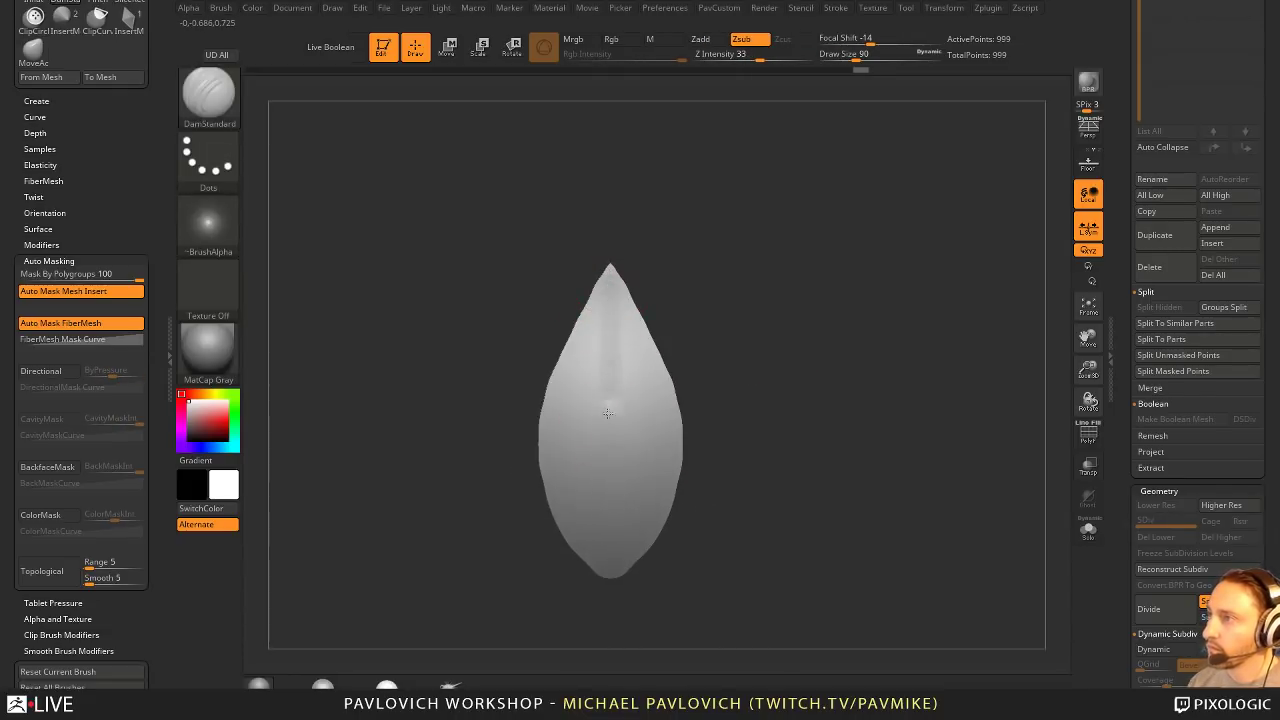
pyautogui.moveTo(610, 520); pyautogui.dragTo(603, 366)
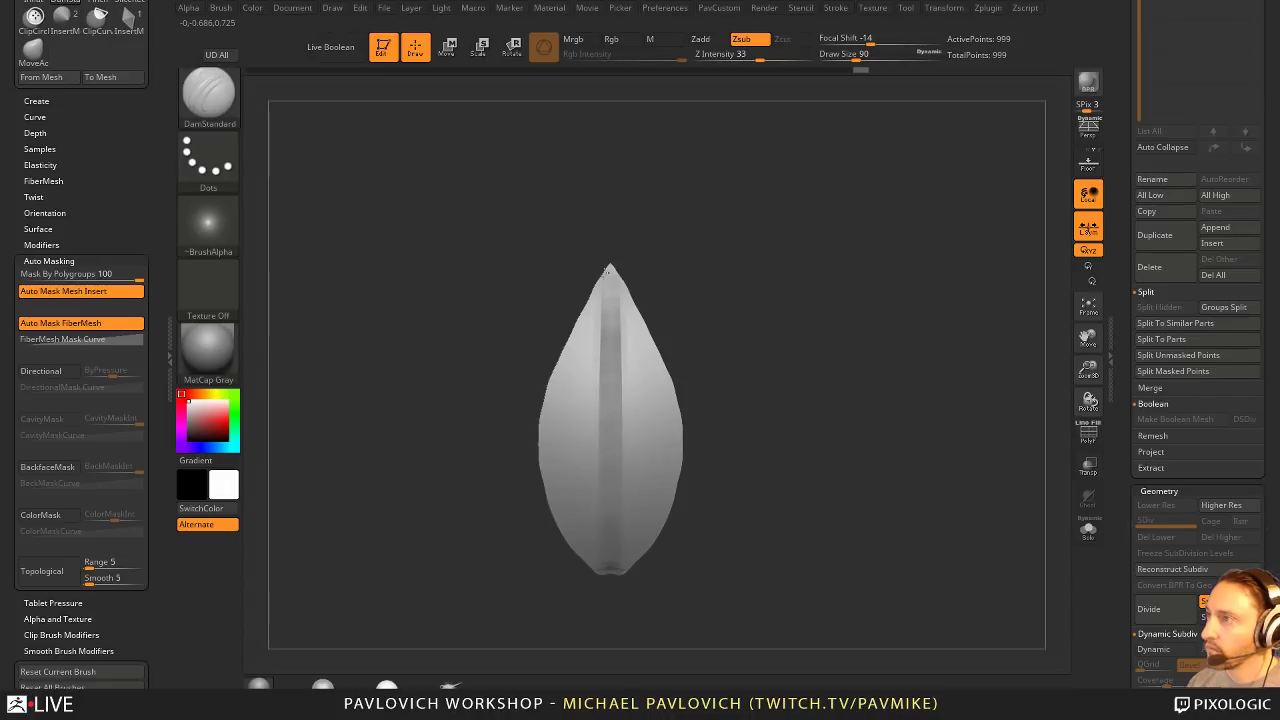
pyautogui.moveTo(700, 272)
pyautogui.mouseDown()
pyautogui.moveTo(737, 266)
pyautogui.moveTo(789, 306)
pyautogui.moveTo(885, 335)
pyautogui.moveTo(765, 325)
pyautogui.mouseUp()
# Step: Show the leaf's polyframe and try ZRemeshing it at half the polygon count with AdaptiveSize 16
pyautogui.click(1088, 433)
pyautogui.press('2')
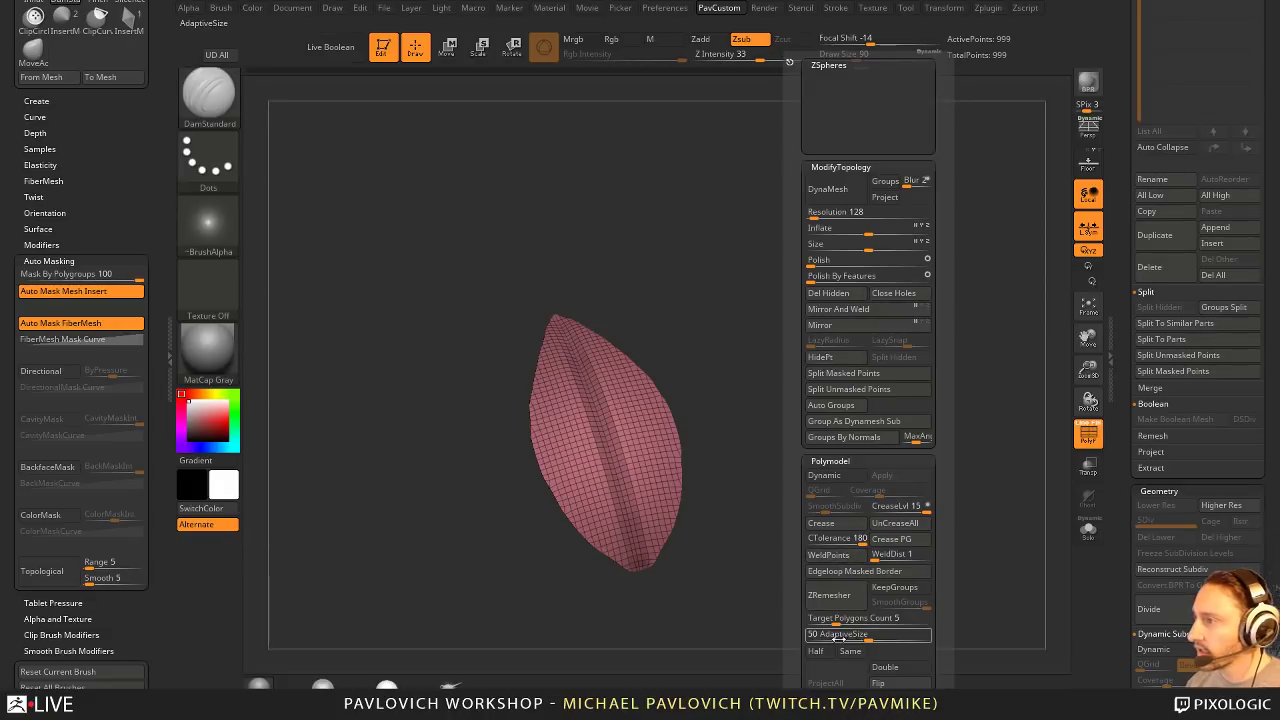
pyautogui.write('16')
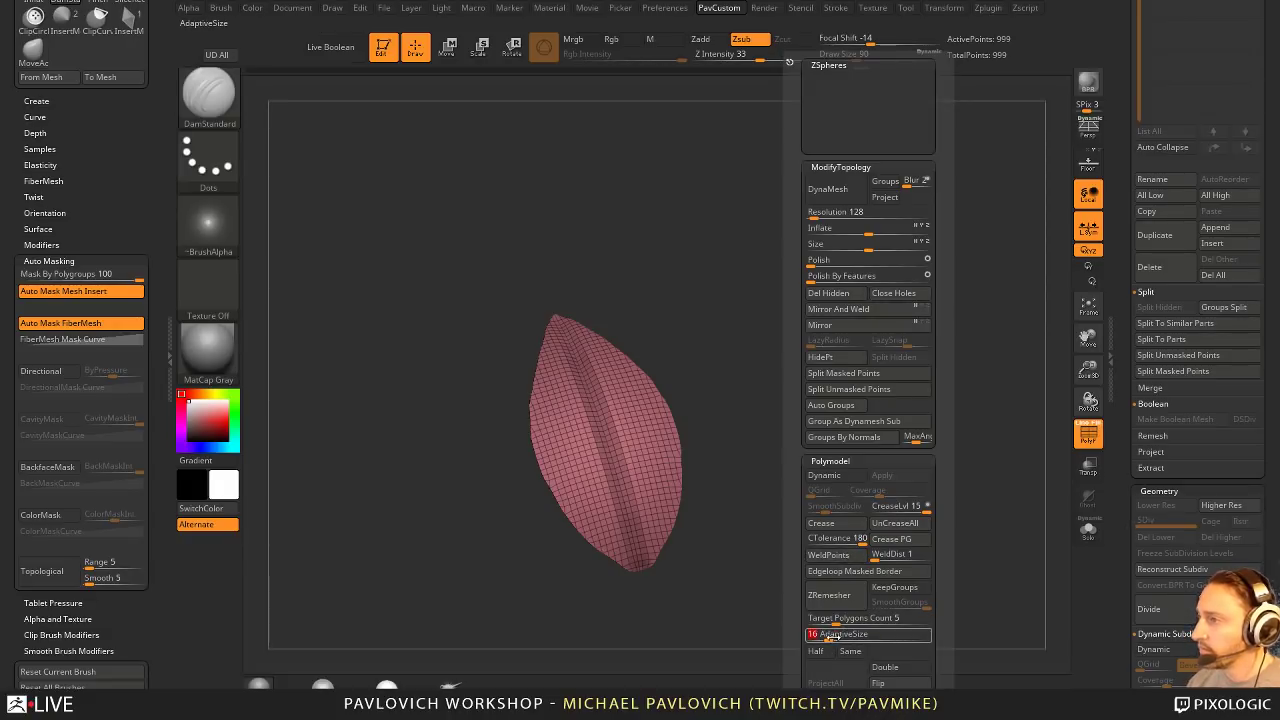
pyautogui.press('Return')
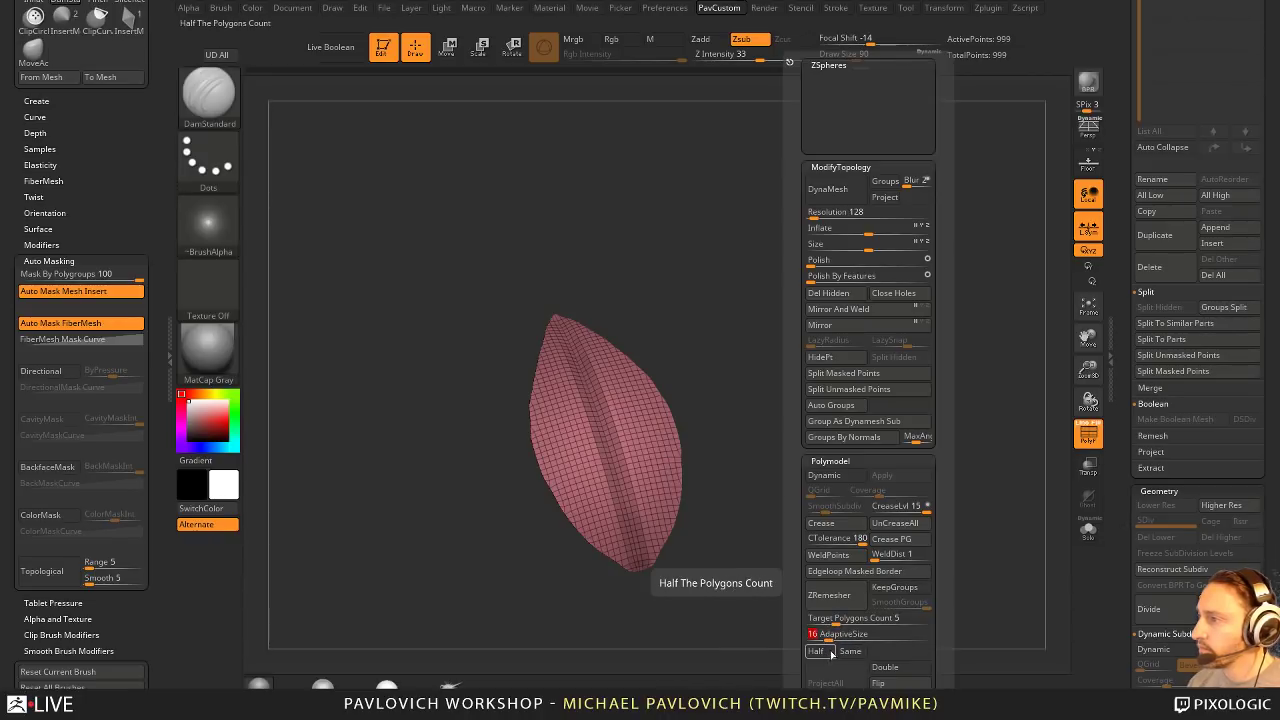
pyautogui.click(826, 652)
pyautogui.click(846, 599)
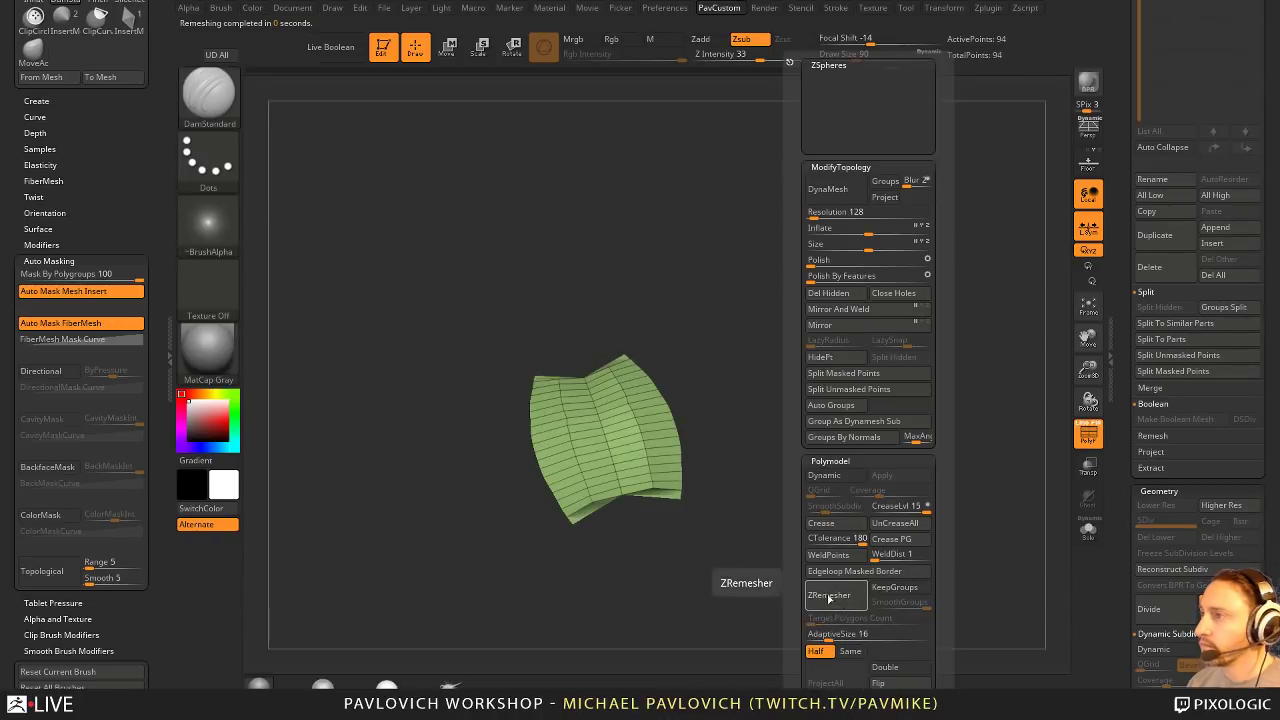
pyautogui.hotkey('ctrl', 'z')
# Step: Try ZRemeshing the grooved leaf at the Same polygon count with AdaptiveSize 16 and with AdaptiveSize 34
pyautogui.click(850, 651)
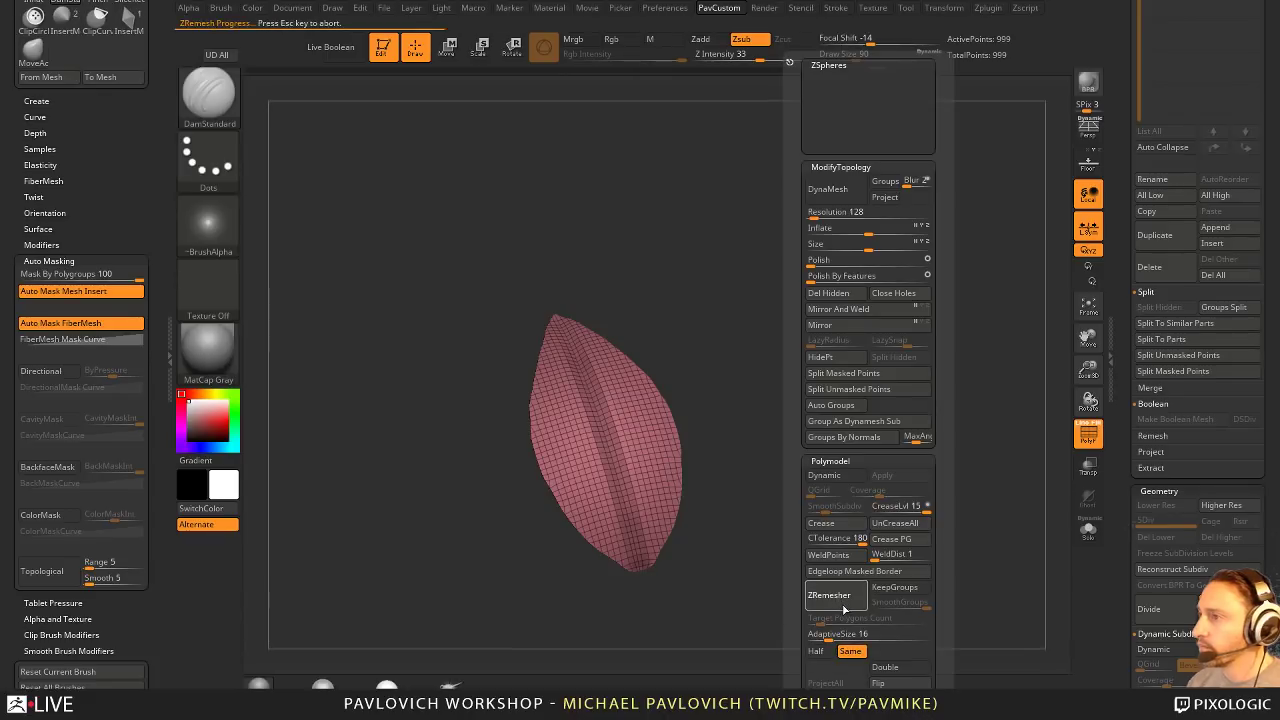
pyautogui.click(841, 605)
pyautogui.hotkey('ctrl', 'z')
pyautogui.moveTo(838, 634); pyautogui.dragTo(846, 627)
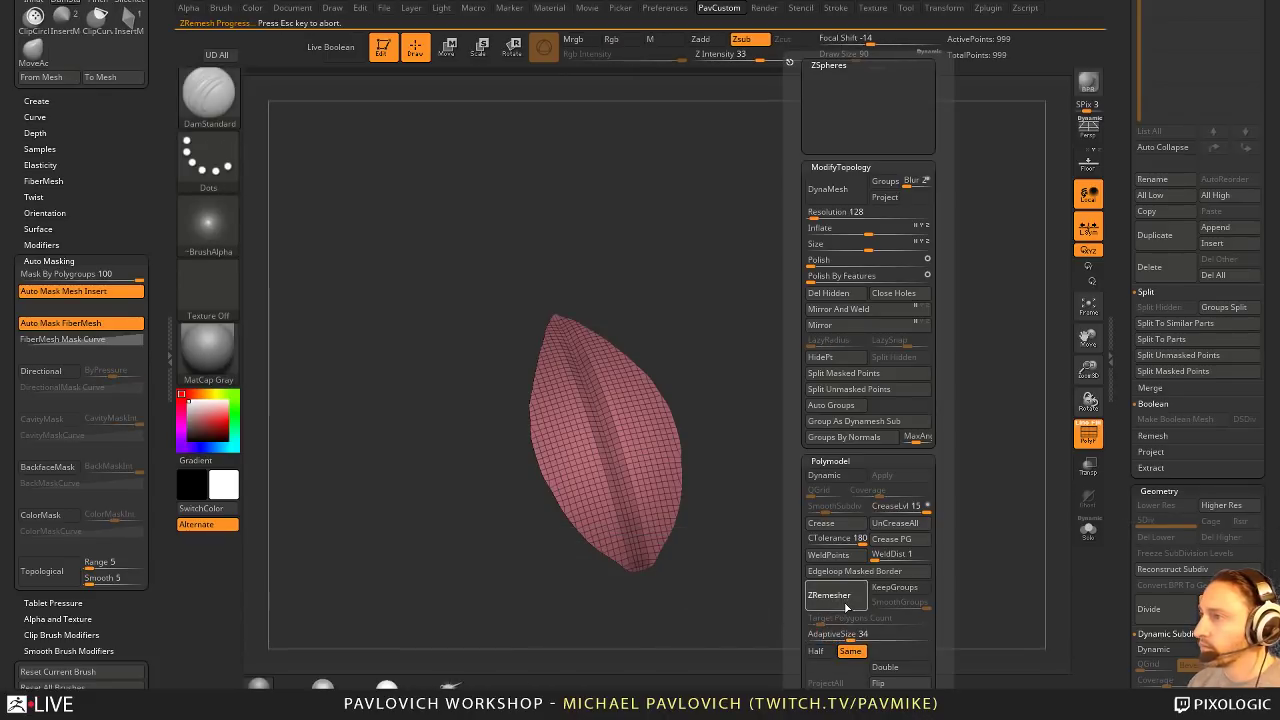
pyautogui.click(829, 595)
pyautogui.hotkey('ctrl', 'z')
# Step: Undo the carved central groove and try ZRemeshing the smooth leaf at the Same polygon count
pyautogui.moveTo(766, 468)
pyautogui.mouseDown()
pyautogui.moveTo(852, 428)
pyautogui.moveTo(810, 436)
pyautogui.moveTo(874, 441)
pyautogui.mouseUp()
pyautogui.hotkey('ctrl', 'z')
pyautogui.press('space')
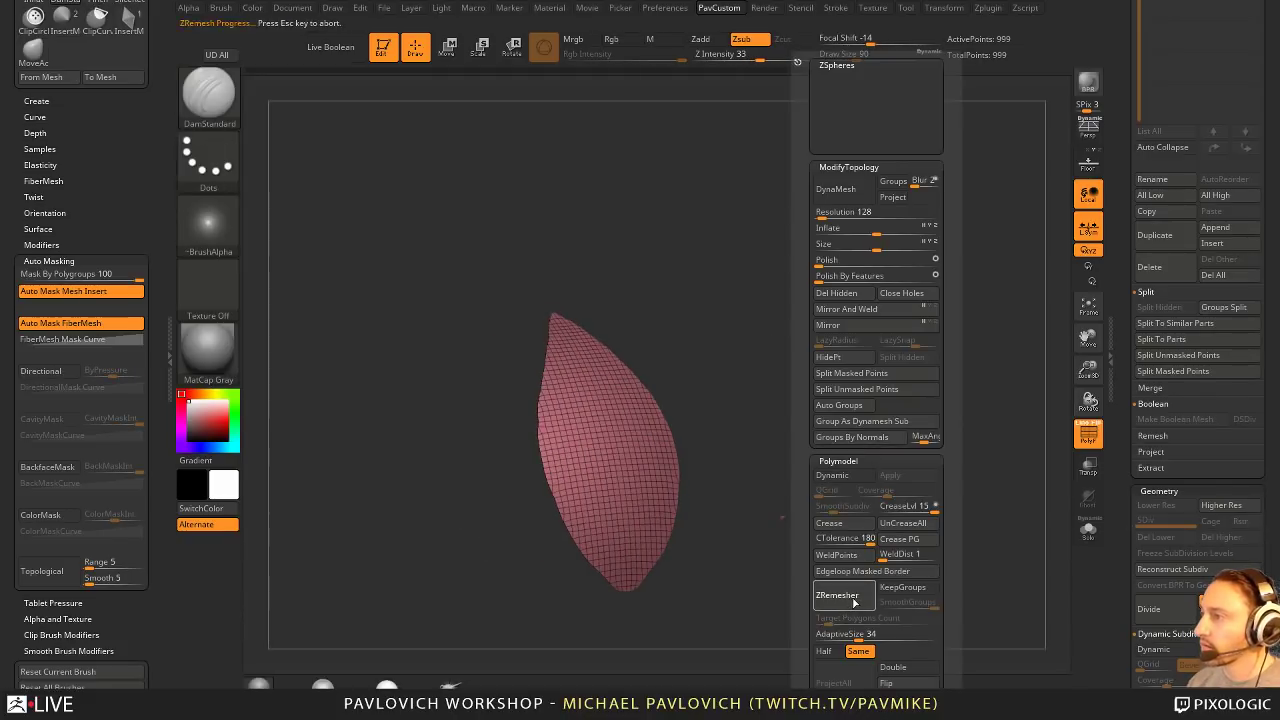
pyautogui.hotkey('ctrl', 'z')
# Step: Switch to the ZModeler brush and extrude the whole leaf surface with QMesh targeting Polygroup Island
pyautogui.moveTo(772, 474)
pyautogui.keyDown('shift'); pyautogui.mouseDown()
pyautogui.moveTo(863, 446)
pyautogui.moveTo(877, 391)
pyautogui.moveTo(894, 400)
pyautogui.moveTo(867, 408)
pyautogui.moveTo(912, 433)
pyautogui.mouseUp(); pyautogui.keyUp('shift')
pyautogui.press('b')
pyautogui.press('z')
pyautogui.press('m')
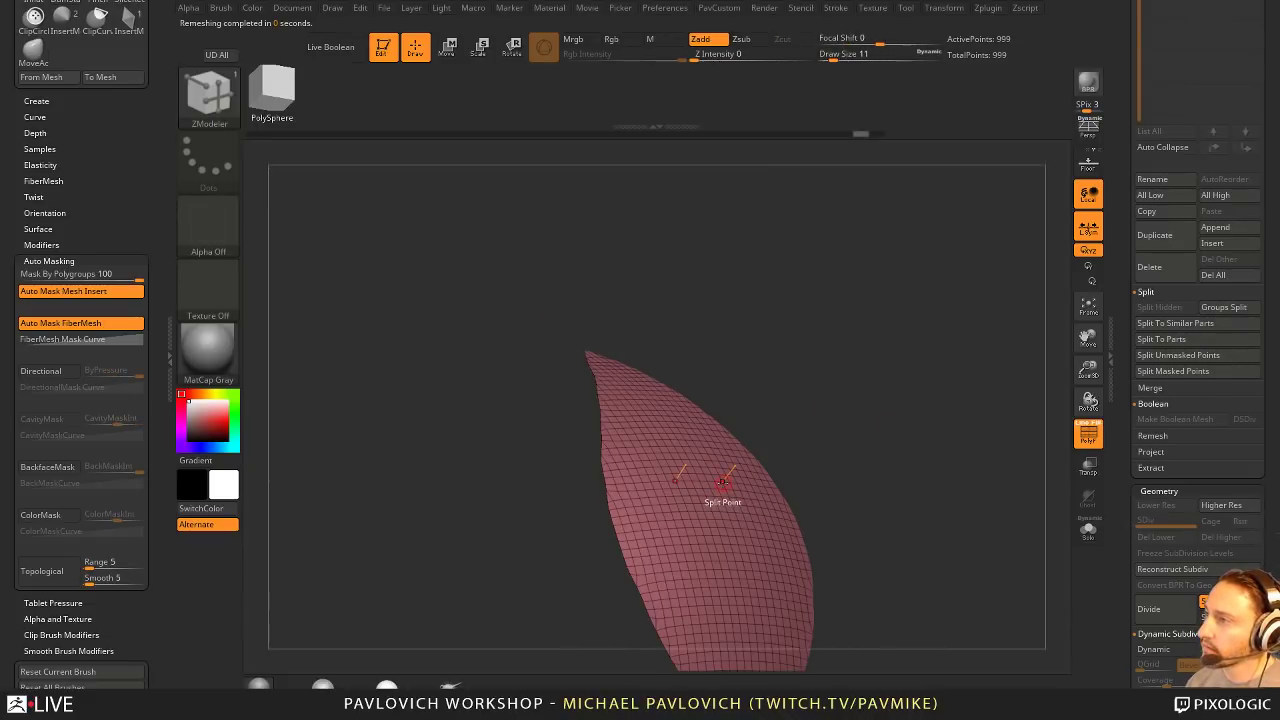
pyautogui.press('space')
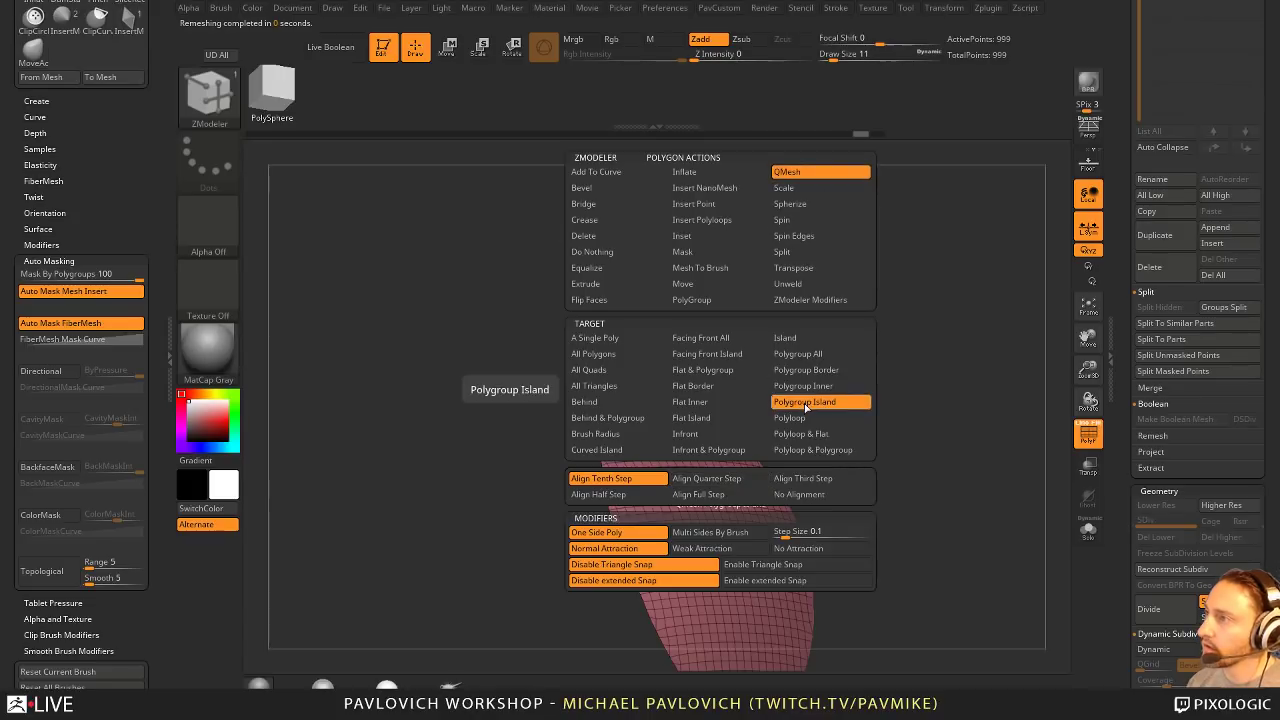
pyautogui.click(805, 403)
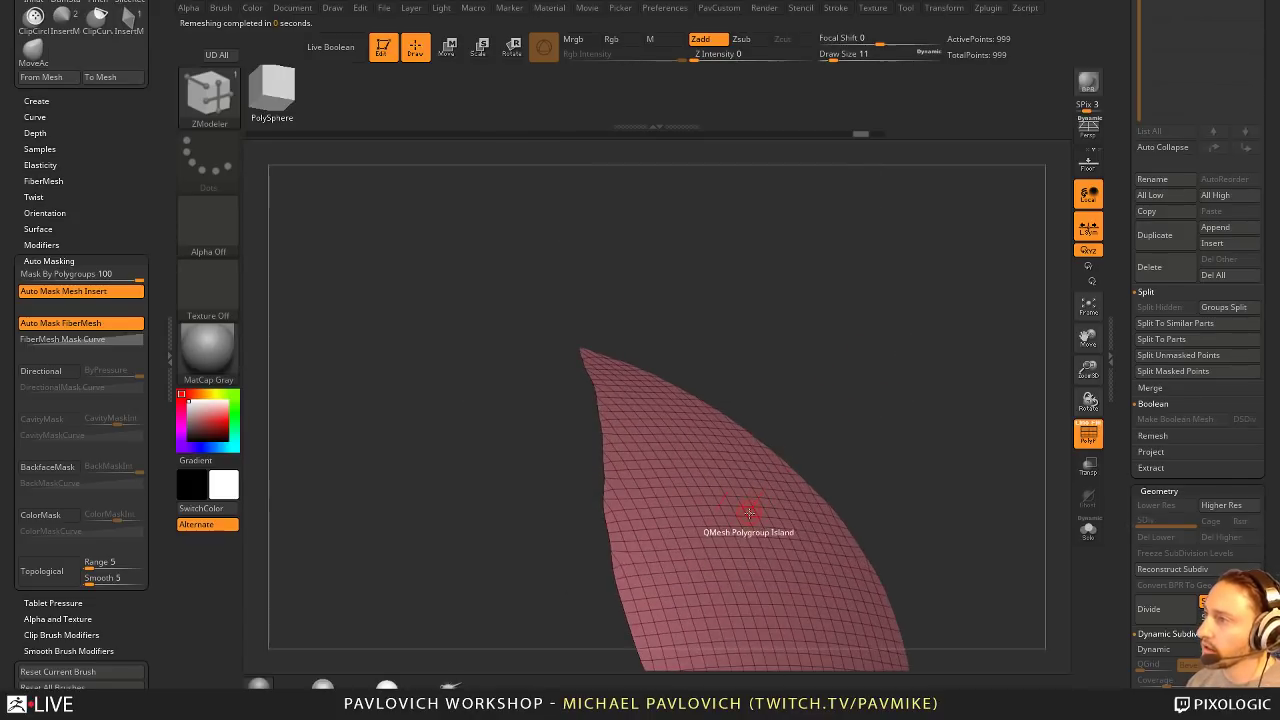
pyautogui.moveTo(749, 513); pyautogui.dragTo(756, 486)
# Step: Polish the extruded leaf by features, then isolate its green front polygroup and remove the rest with Del Hidden
pyautogui.keyDown('alt'); pyautogui.moveTo(878, 432); pyautogui.dragTo(957, 456); pyautogui.keyUp('alt')
pyautogui.press('4')
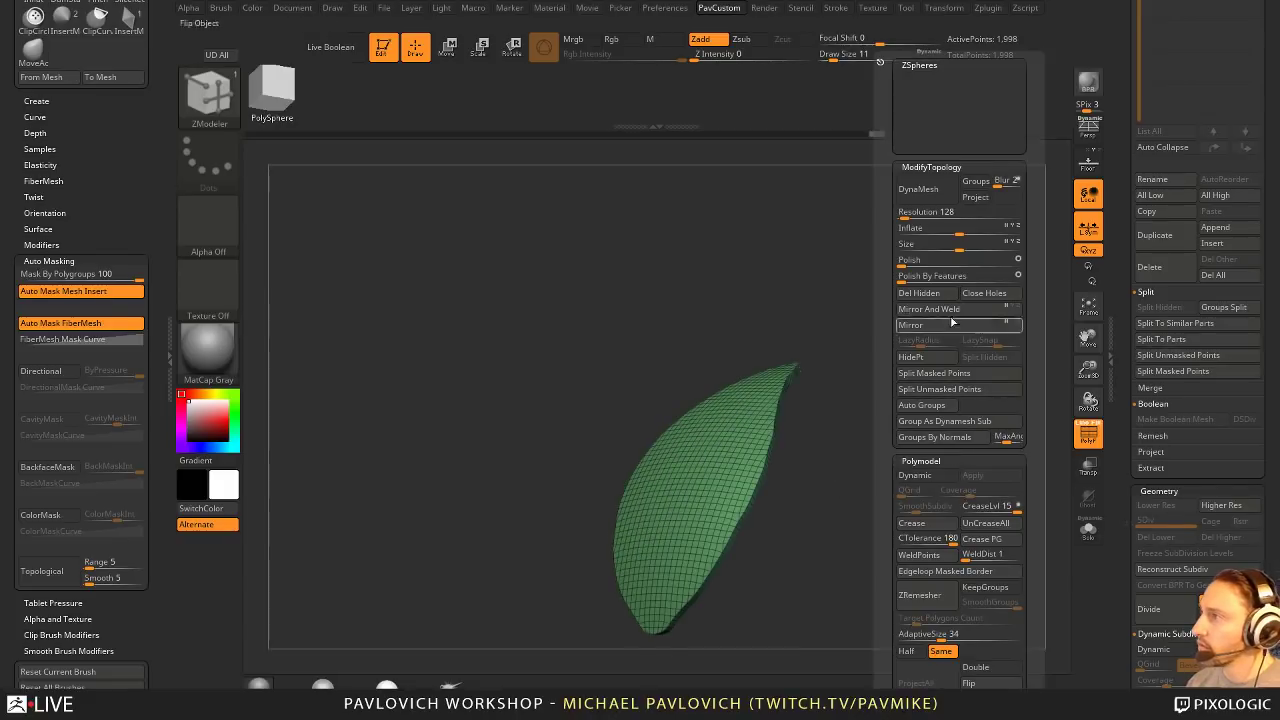
pyautogui.click(904, 276)
pyautogui.moveTo(836, 347)
pyautogui.mouseDown()
pyautogui.moveTo(906, 360)
pyautogui.moveTo(886, 374)
pyautogui.mouseUp()
pyautogui.keyDown('ctrl'); pyautogui.keyDown('shift'); pyautogui.click(734, 460); pyautogui.keyUp('shift'); pyautogui.keyUp('ctrl')
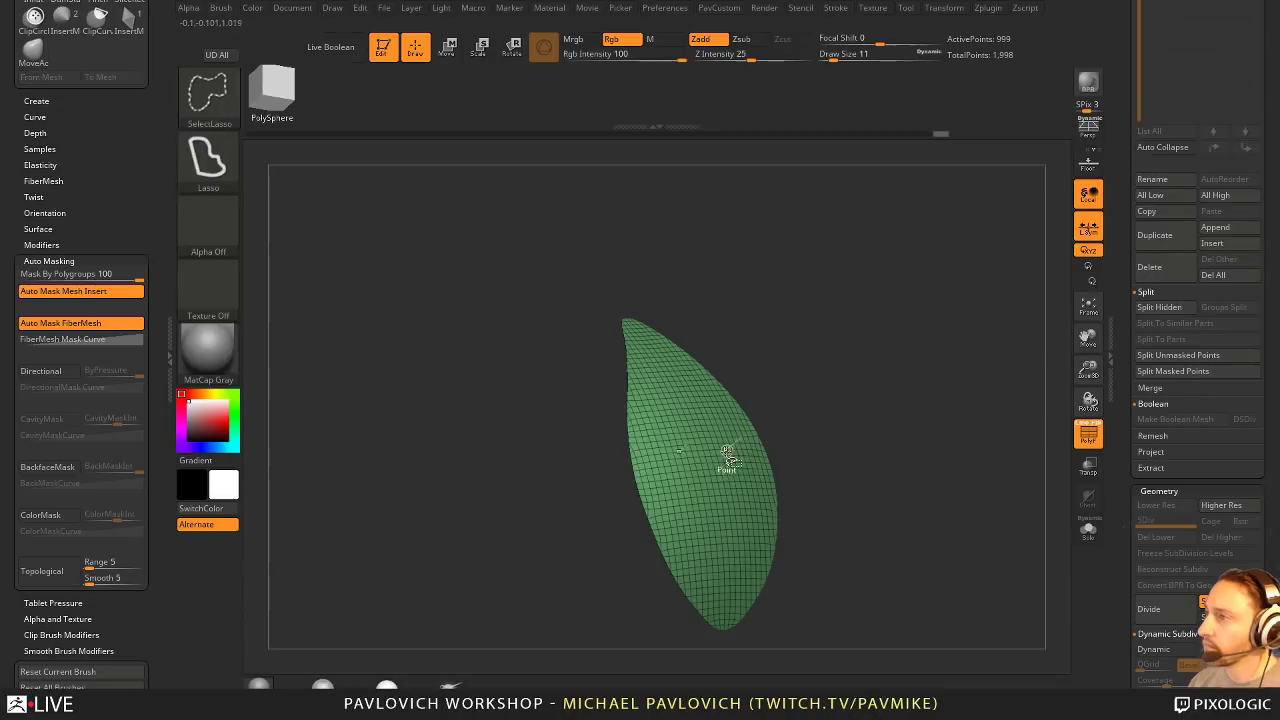
pyautogui.keyDown('ctrl'); pyautogui.keyDown('shift'); pyautogui.click(736, 451); pyautogui.keyUp('shift'); pyautogui.keyUp('ctrl')
pyautogui.keyDown('ctrl'); pyautogui.keyDown('shift'); pyautogui.click(844, 402); pyautogui.keyUp('shift'); pyautogui.keyUp('ctrl')
pyautogui.keyDown('ctrl'); pyautogui.keyDown('shift'); pyautogui.click(724, 457); pyautogui.keyUp('shift'); pyautogui.keyUp('ctrl')
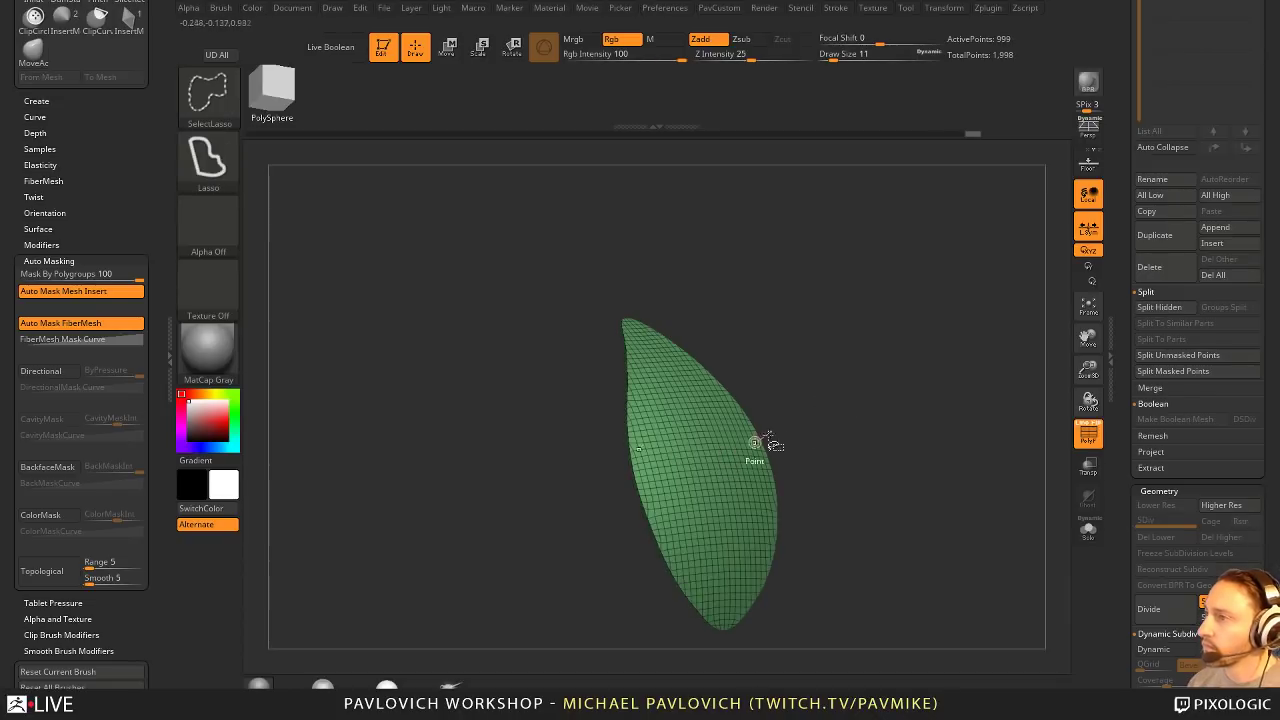
pyautogui.press('`')
pyautogui.click(849, 296)
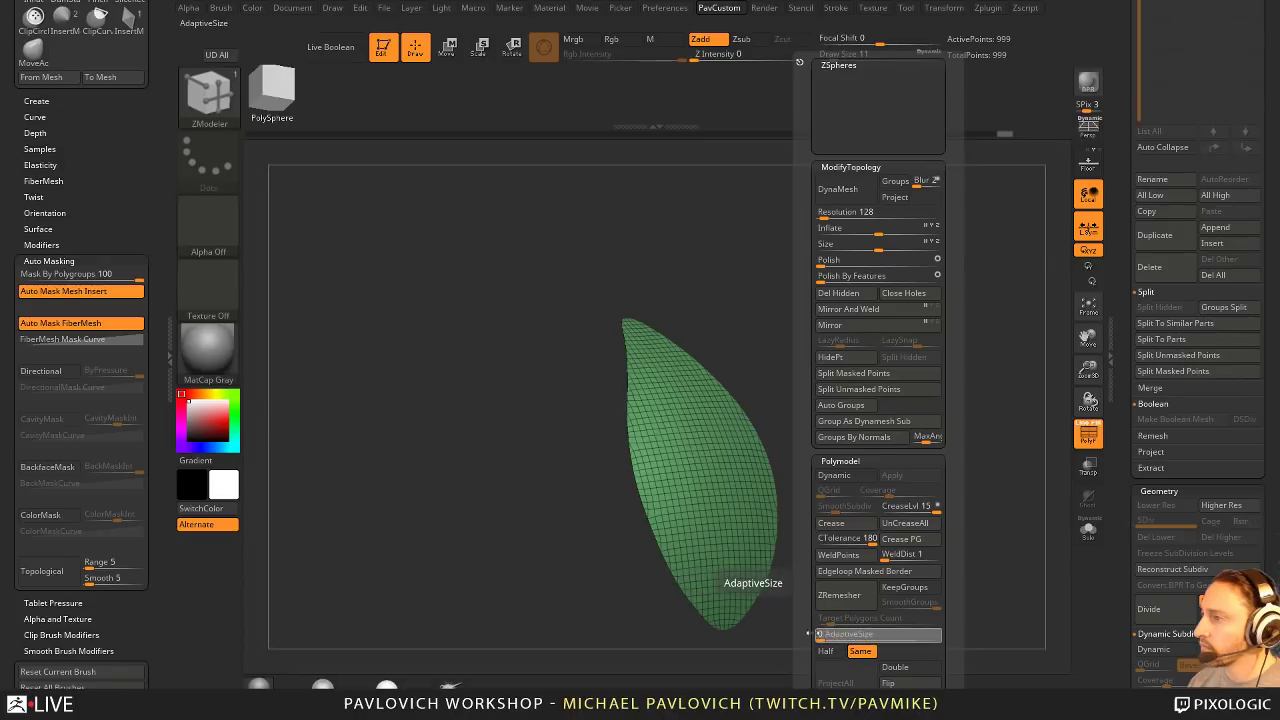
# Step: Set AdaptiveSize to 0 and ZRemesh the leaf once at Same and twice at Half polygon count
pyautogui.moveTo(845, 634); pyautogui.dragTo(816, 634)
pyautogui.click(863, 597)
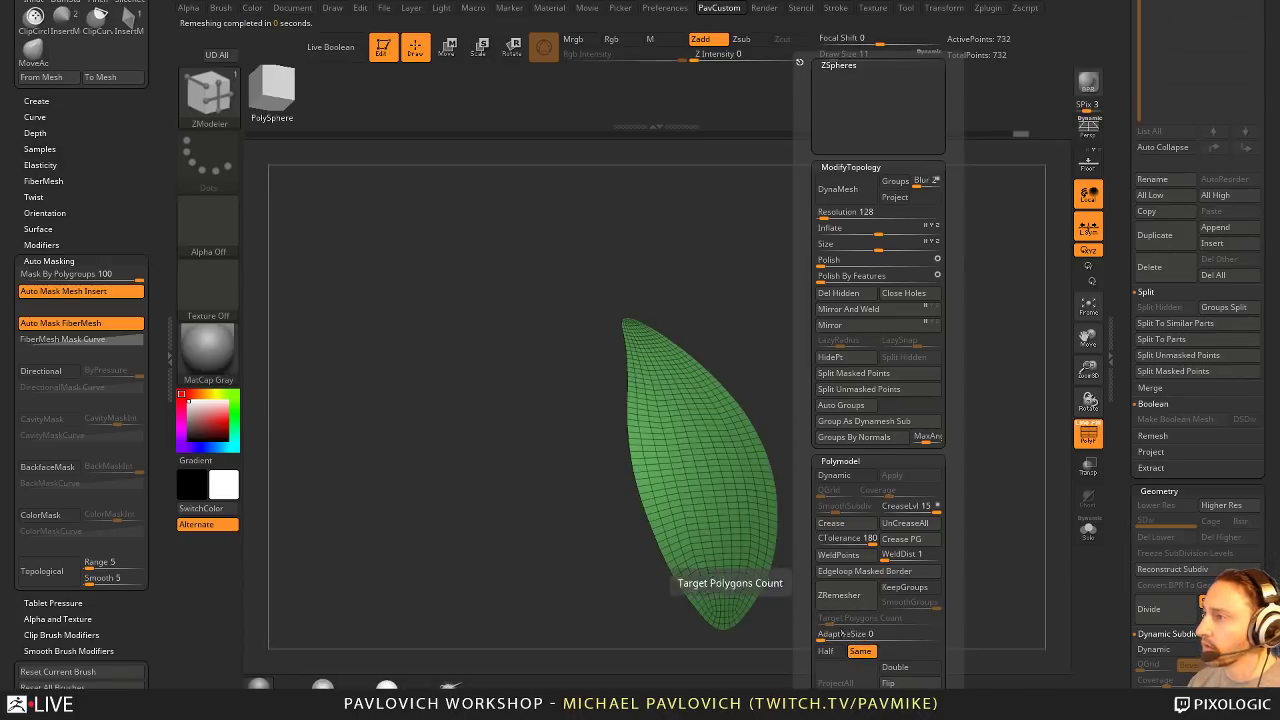
pyautogui.click(826, 651)
pyautogui.click(858, 597)
pyautogui.click(858, 597)
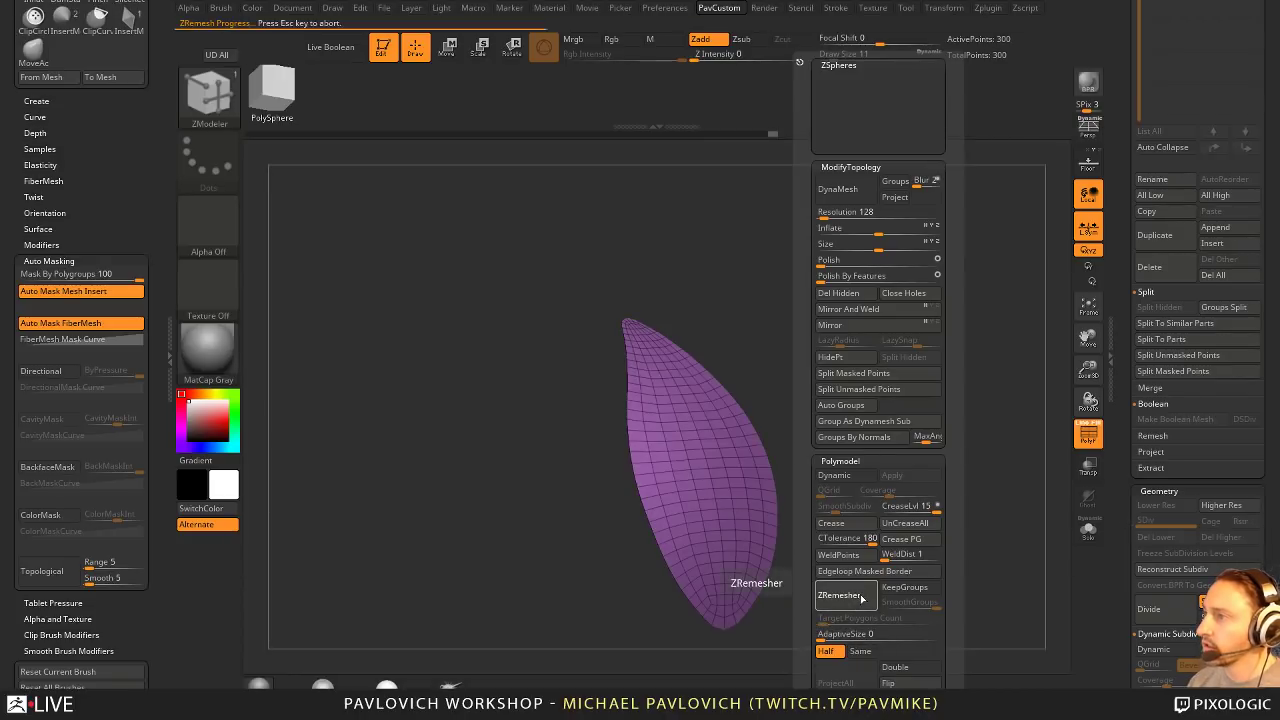
# Step: Bevel the leaf's complete central edge loop with ZModeler into a narrow strip running from tip to base
pyautogui.moveTo(785, 430); pyautogui.dragTo(906, 374)
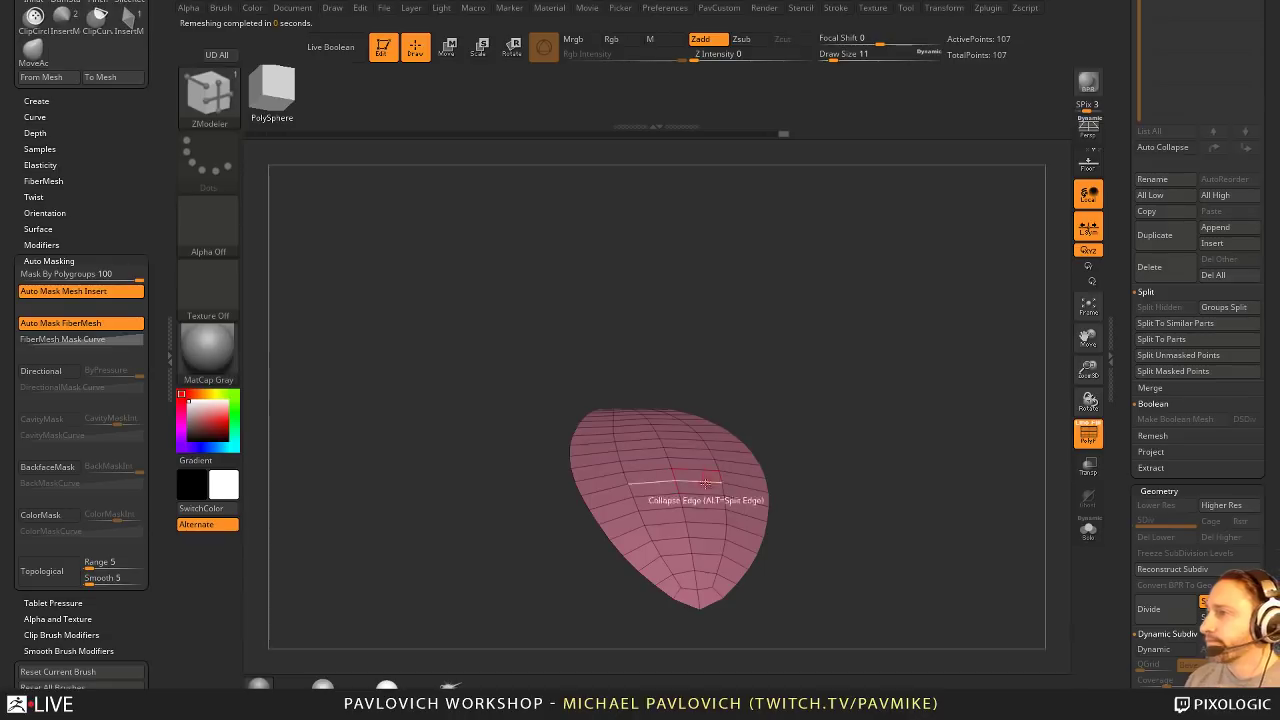
pyautogui.press('space')
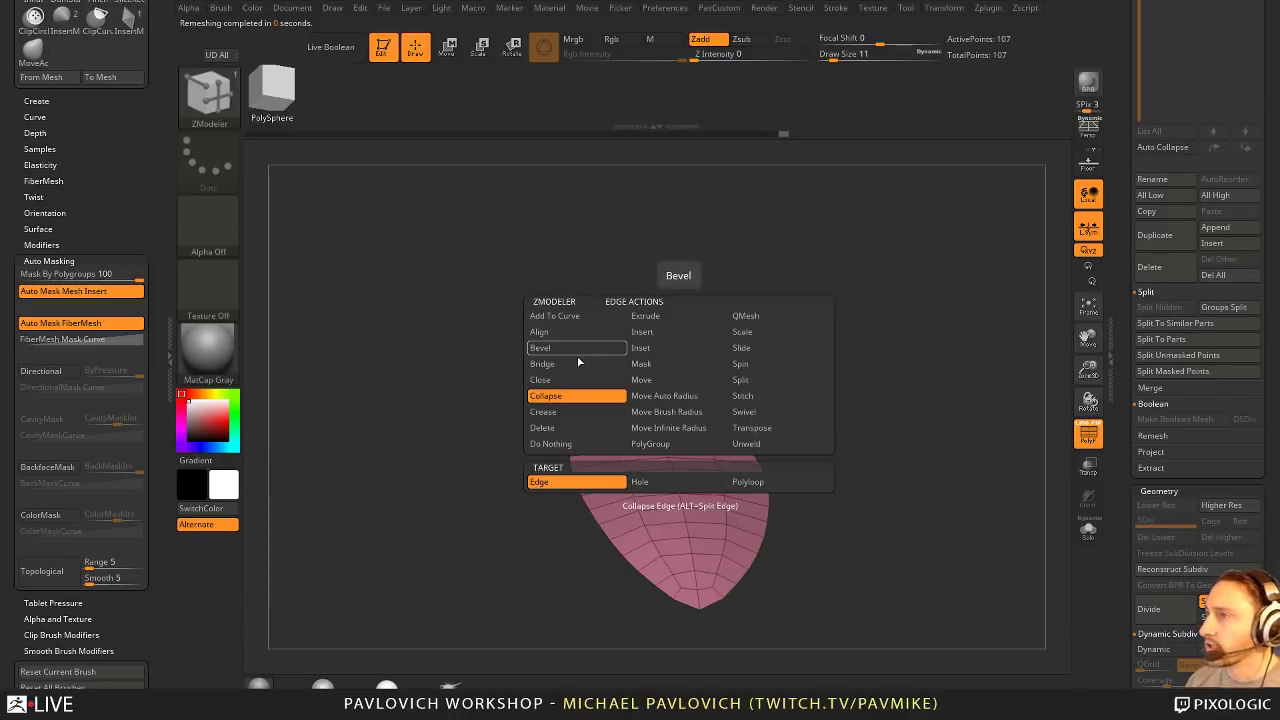
pyautogui.click(579, 348)
pyautogui.click(686, 518)
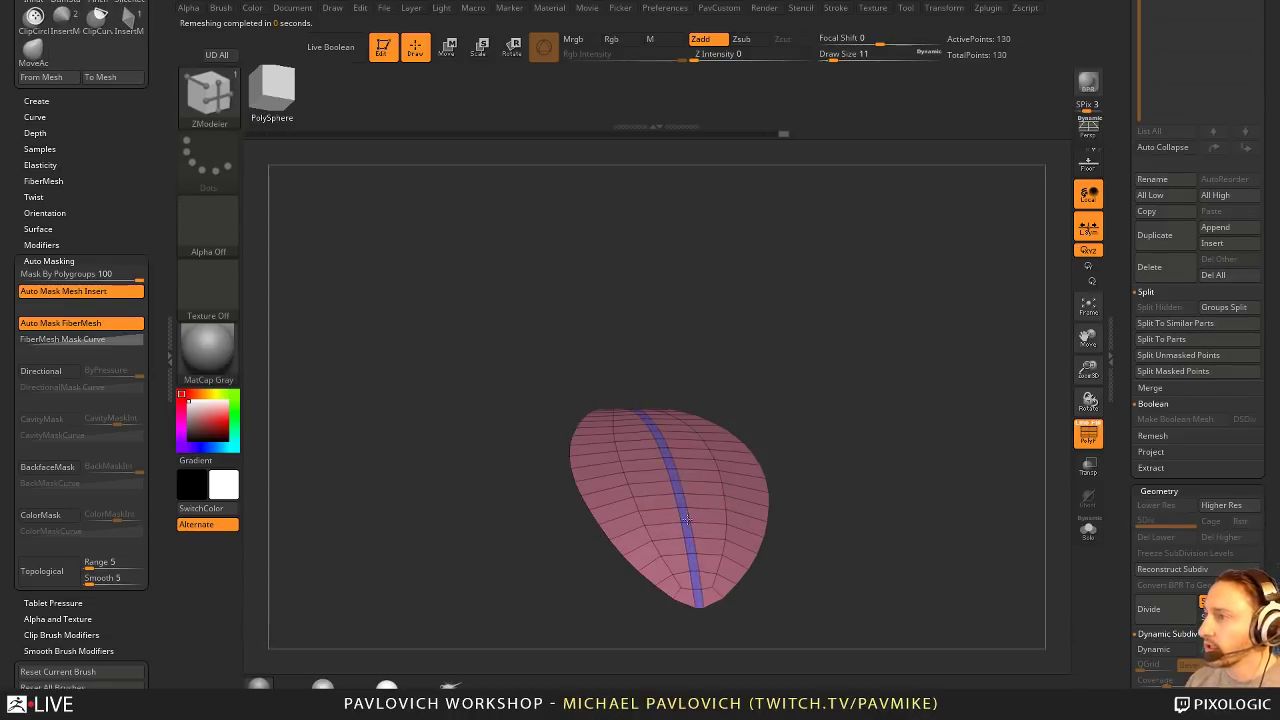
pyautogui.moveTo(829, 436)
pyautogui.keyDown('alt'); pyautogui.mouseDown()
pyautogui.moveTo(829, 395)
pyautogui.moveTo(808, 433)
pyautogui.mouseUp(); pyautogui.keyUp('alt')
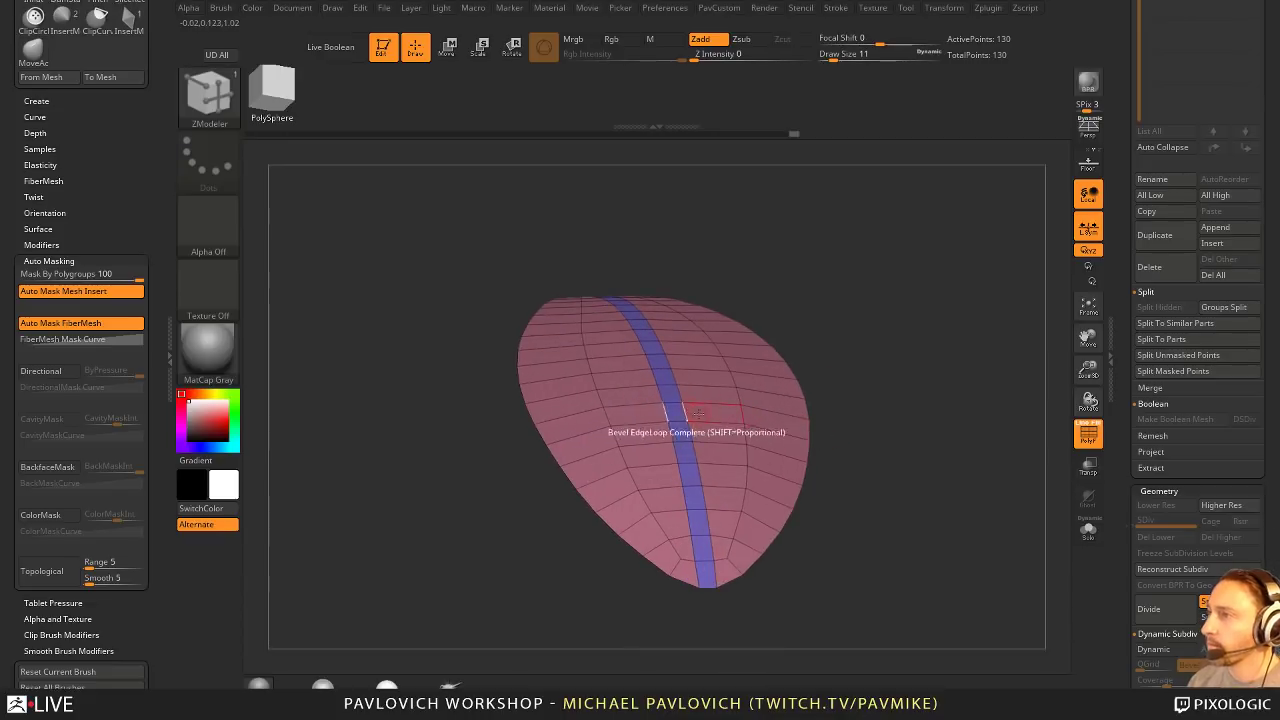
pyautogui.press('space')
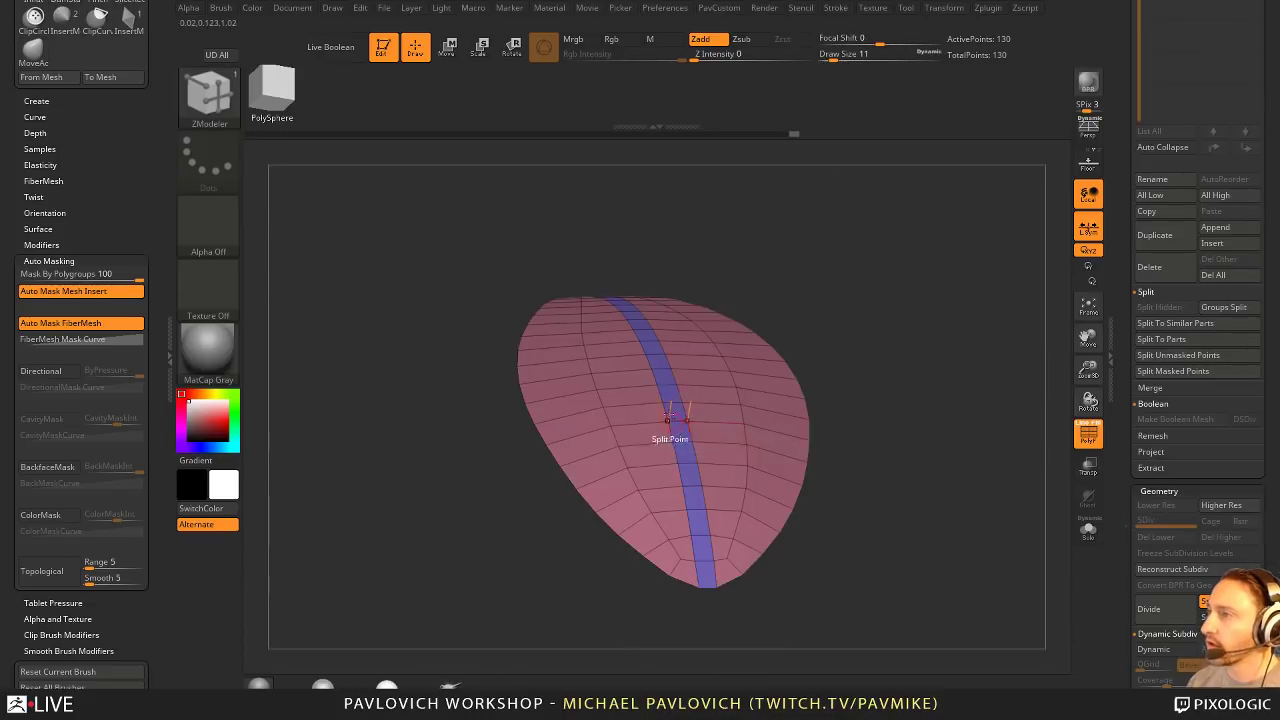
pyautogui.moveTo(673, 411); pyautogui.dragTo(712, 410)
pyautogui.hotkey('ctrl', 'z')
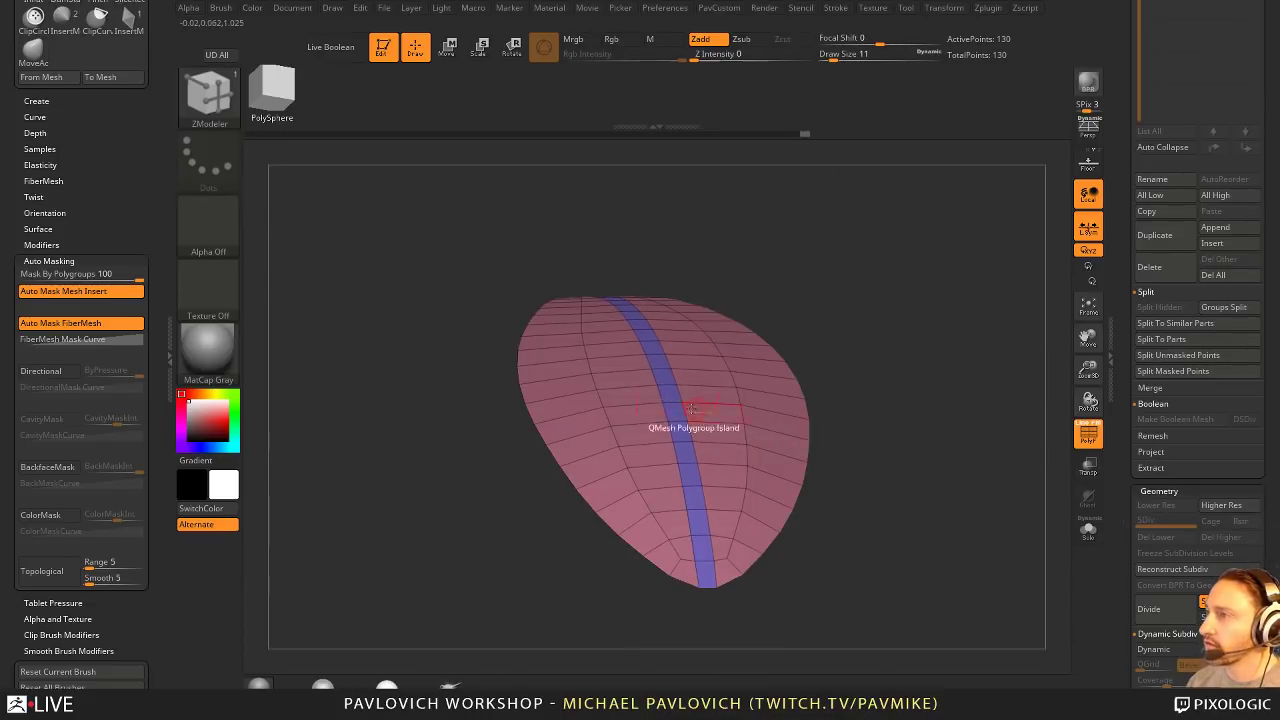
# Step: Mirror and weld the leaf, and mask everything except the edge loop down the middle of its central strip
pyautogui.press('space')
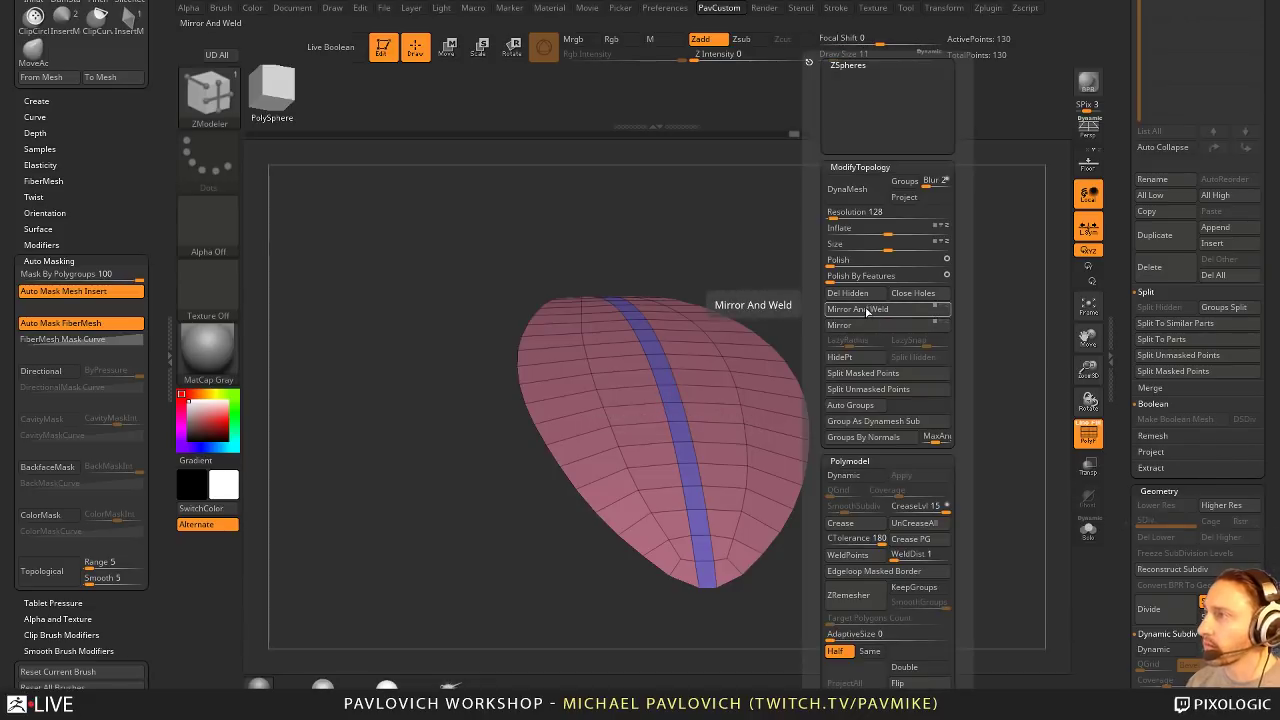
pyautogui.click(868, 314)
pyautogui.press('space')
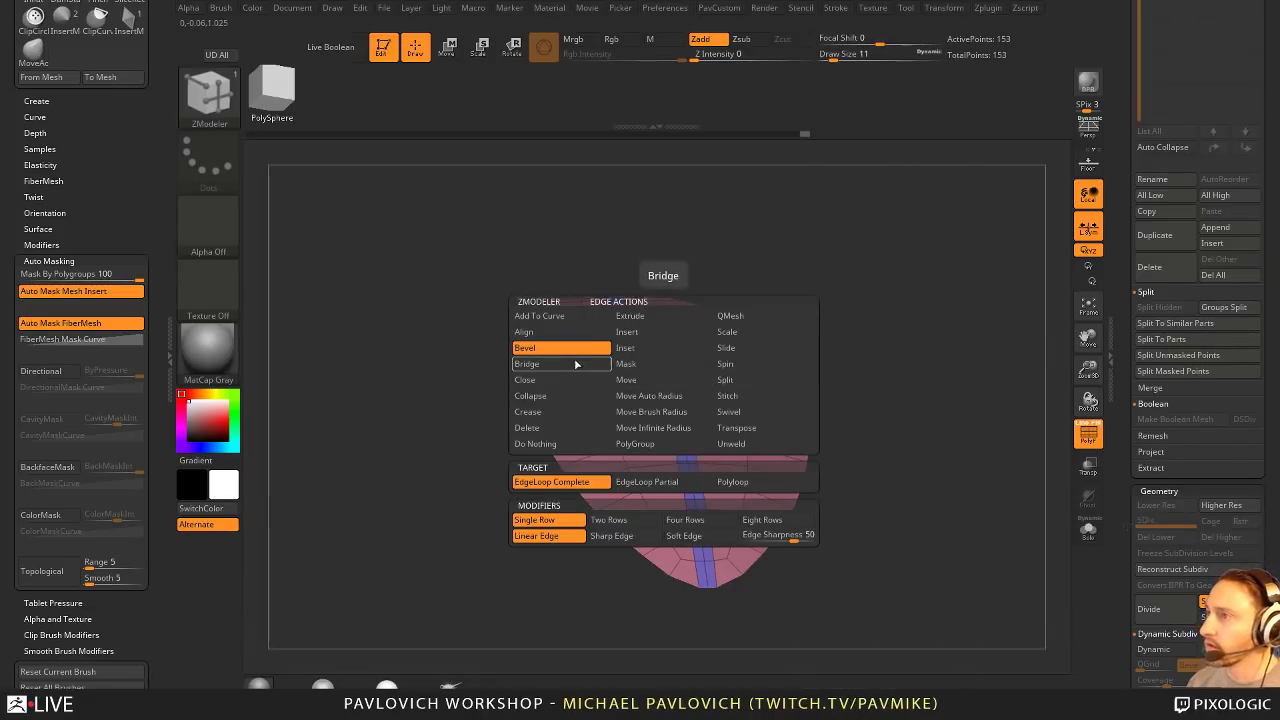
pyautogui.press('f')
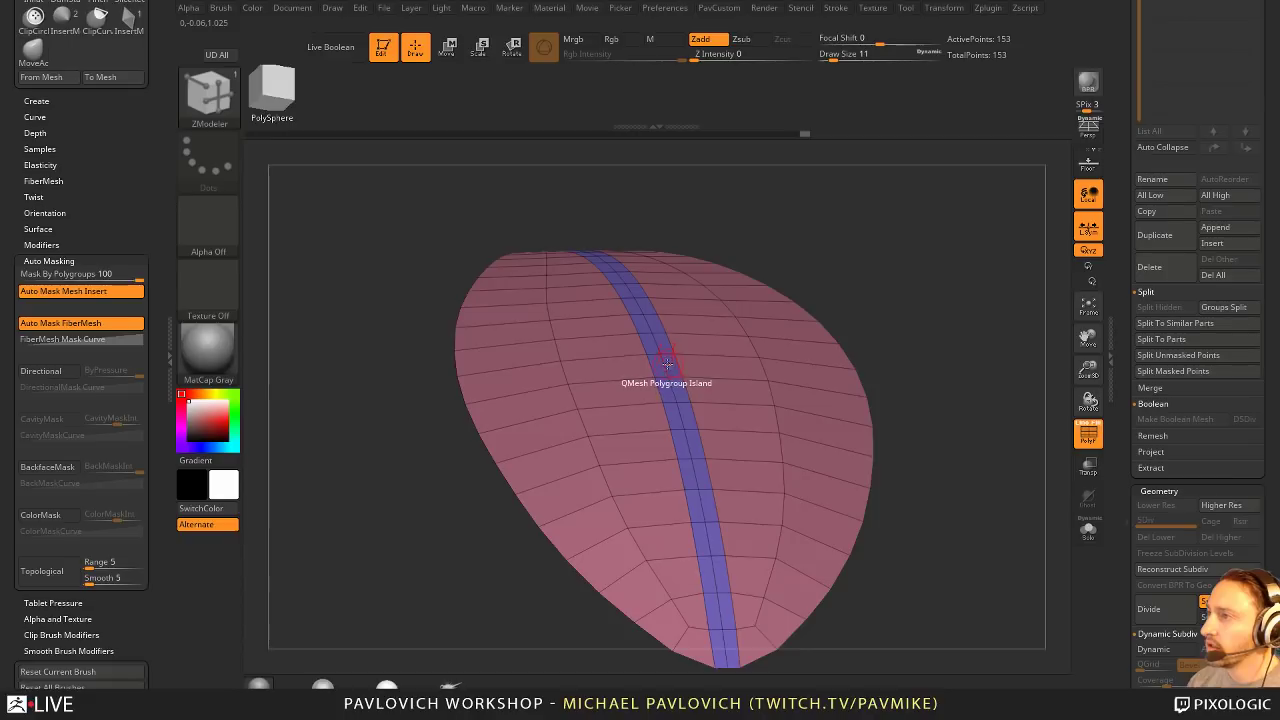
pyautogui.press('space')
pyautogui.click(652, 364)
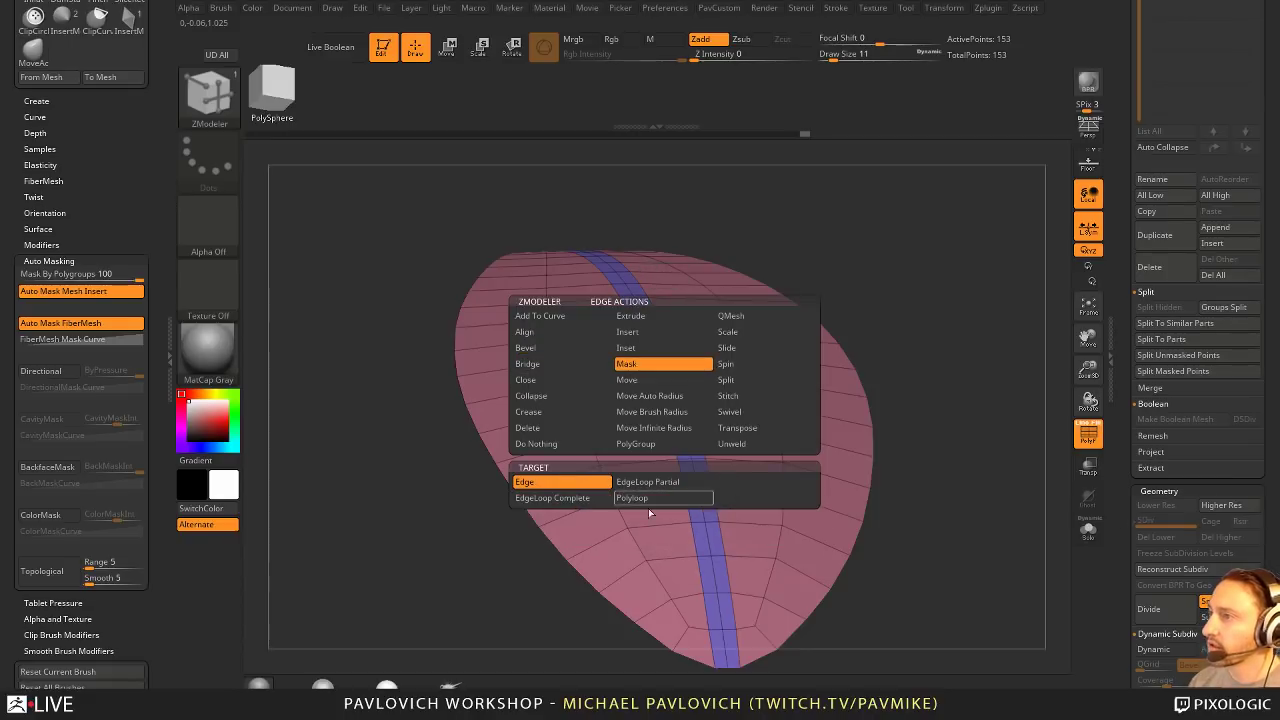
pyautogui.click(594, 499)
pyautogui.click(672, 390)
pyautogui.keyDown('ctrl'); pyautogui.click(891, 317); pyautogui.keyUp('ctrl')
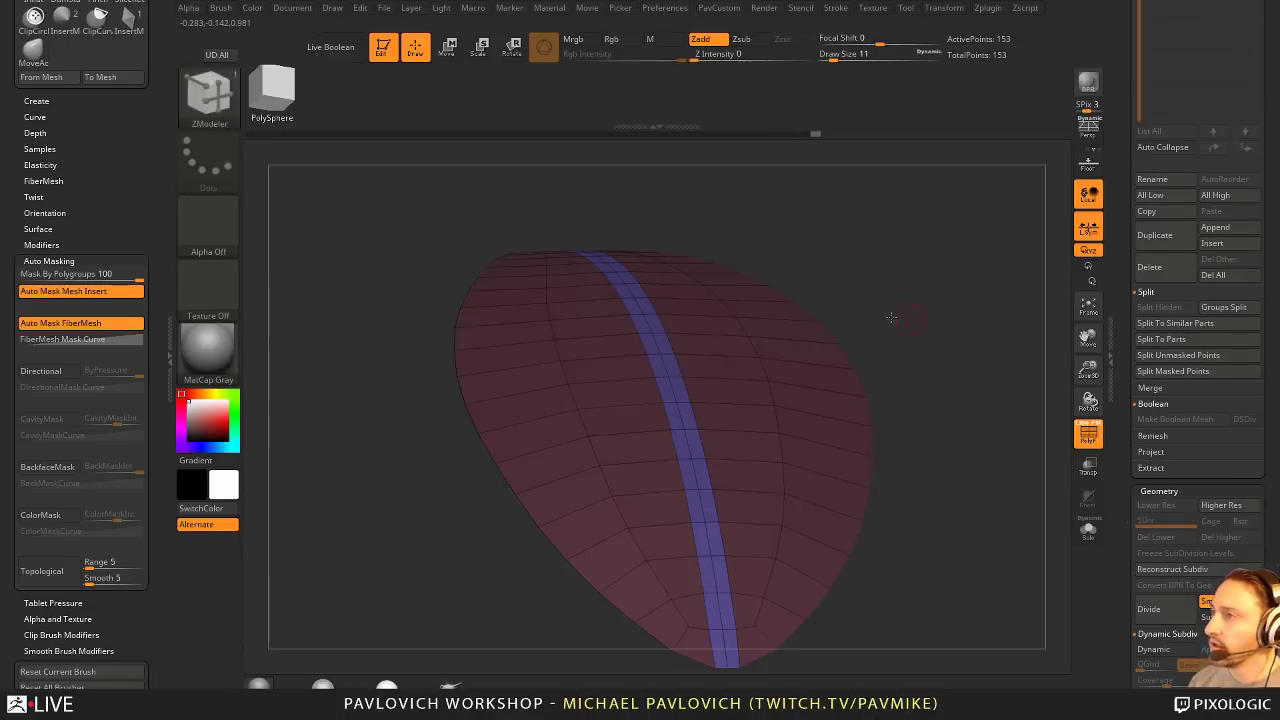
# Step: Push the unmasked centre edge loop into the leaf with the Move gizmo to form a vein groove
pyautogui.press('w')
pyautogui.moveTo(997, 478); pyautogui.dragTo(943, 262)
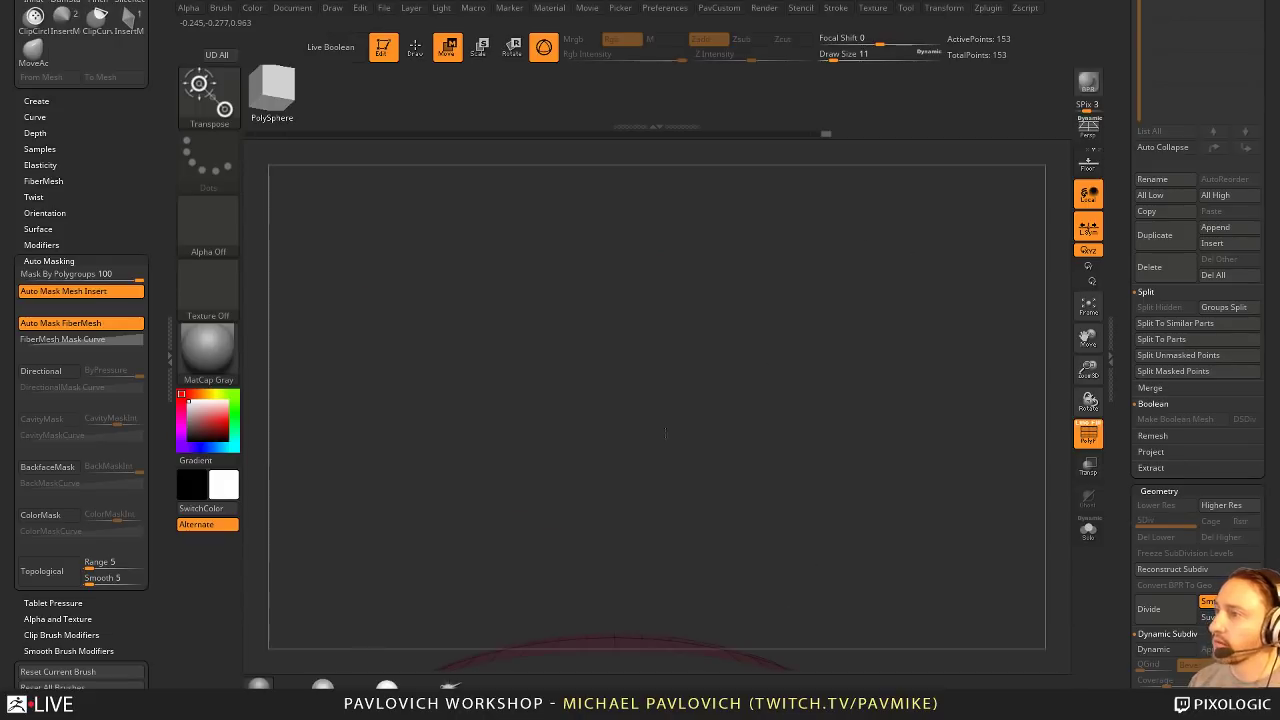
pyautogui.keyDown('alt'); pyautogui.click(641, 484); pyautogui.keyUp('alt')
pyautogui.moveTo(763, 391); pyautogui.dragTo(793, 354)
pyautogui.moveTo(586, 503); pyautogui.dragTo(586, 515)
pyautogui.moveTo(975, 240)
pyautogui.mouseDown()
pyautogui.moveTo(939, 414)
pyautogui.moveTo(925, 400)
pyautogui.moveTo(903, 449)
pyautogui.moveTo(901, 362)
pyautogui.mouseUp()
pyautogui.press('q')
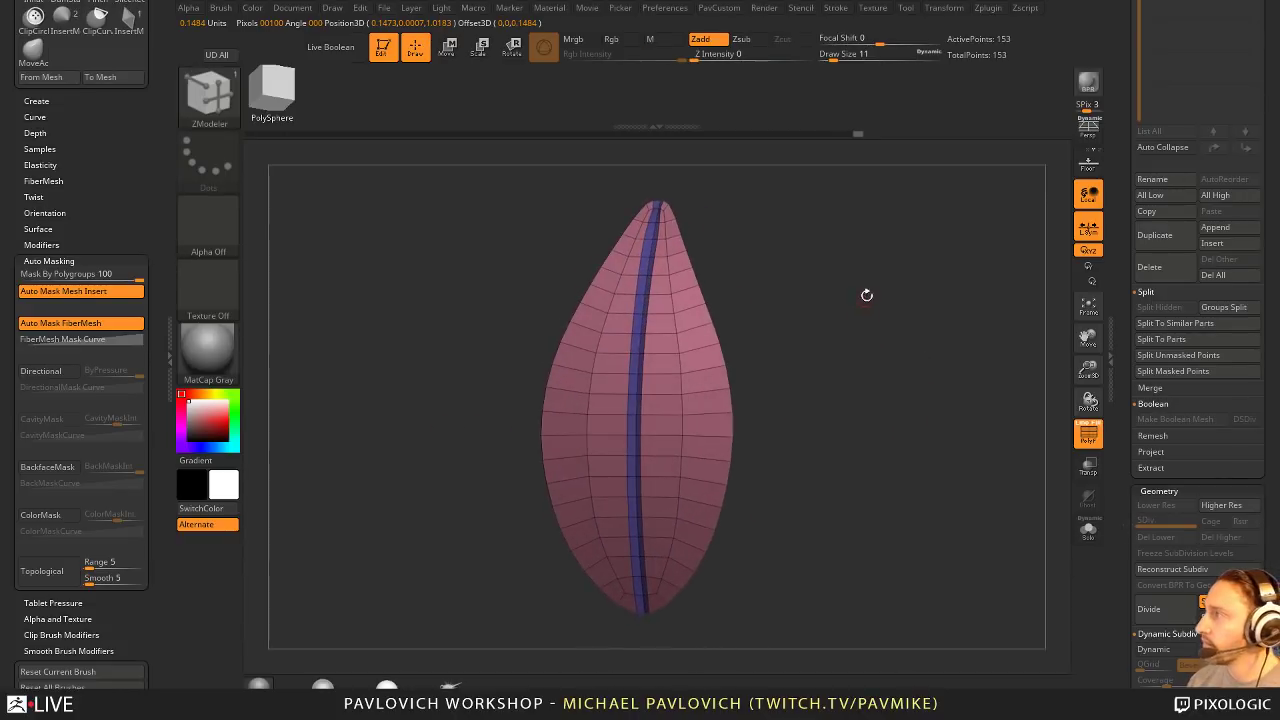
# Step: Add the centre loop's end points at the leaf's upper tip and lower end to the mask
pyautogui.moveTo(867, 295); pyautogui.dragTo(764, 321)
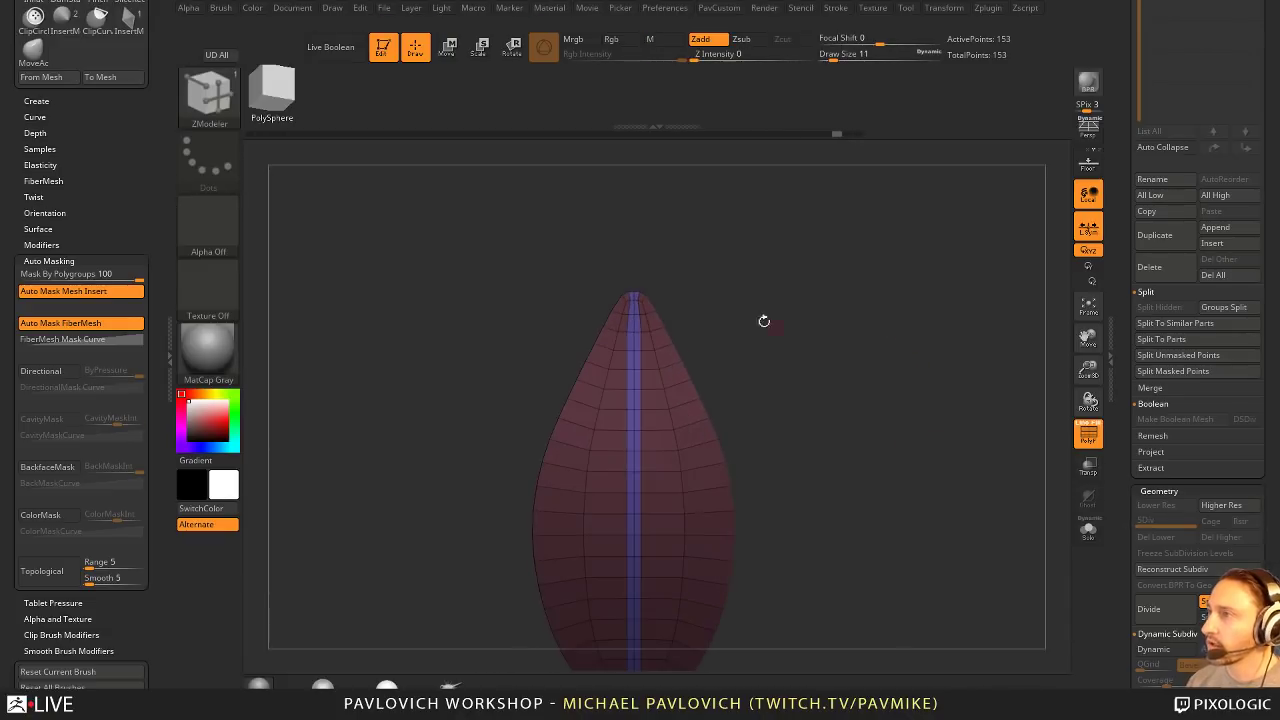
pyautogui.press('ctrl')
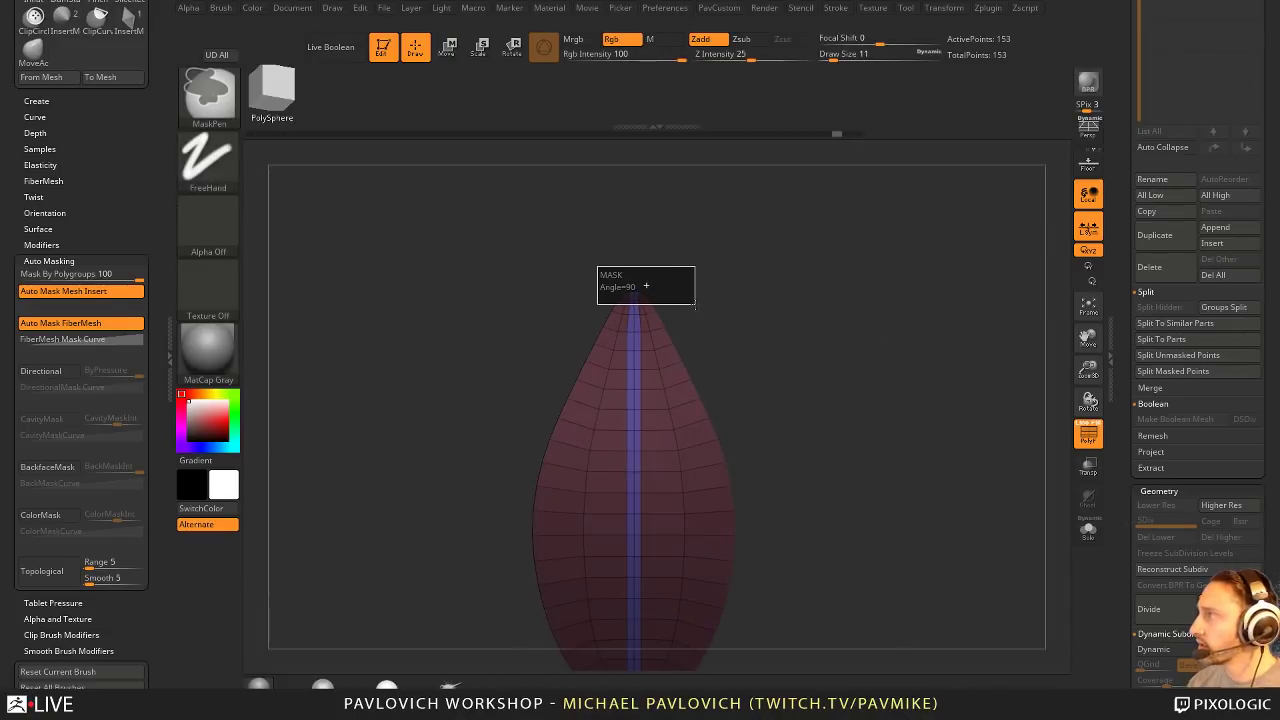
pyautogui.moveTo(829, 437)
pyautogui.mouseDown()
pyautogui.moveTo(849, 366)
pyautogui.moveTo(839, 429)
pyautogui.moveTo(837, 378)
pyautogui.mouseUp()
pyautogui.press('ctrl')
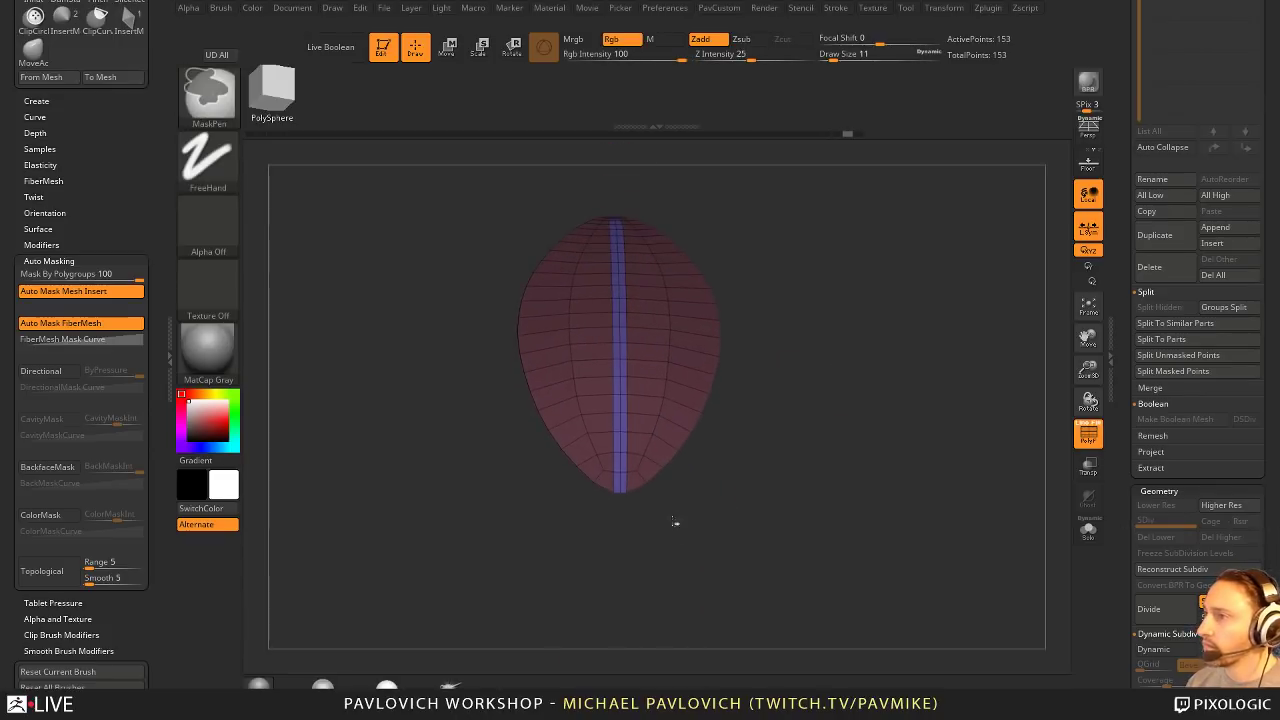
pyautogui.keyDown('ctrl'); pyautogui.moveTo(636, 517); pyautogui.dragTo(593, 559); pyautogui.keyUp('ctrl')
pyautogui.keyDown('ctrl'); pyautogui.click(808, 446); pyautogui.keyUp('ctrl')
# Step: Move the remaining unmasked middle section of the centre loop deeper into the leaf
pyautogui.moveTo(808, 446); pyautogui.dragTo(869, 440)
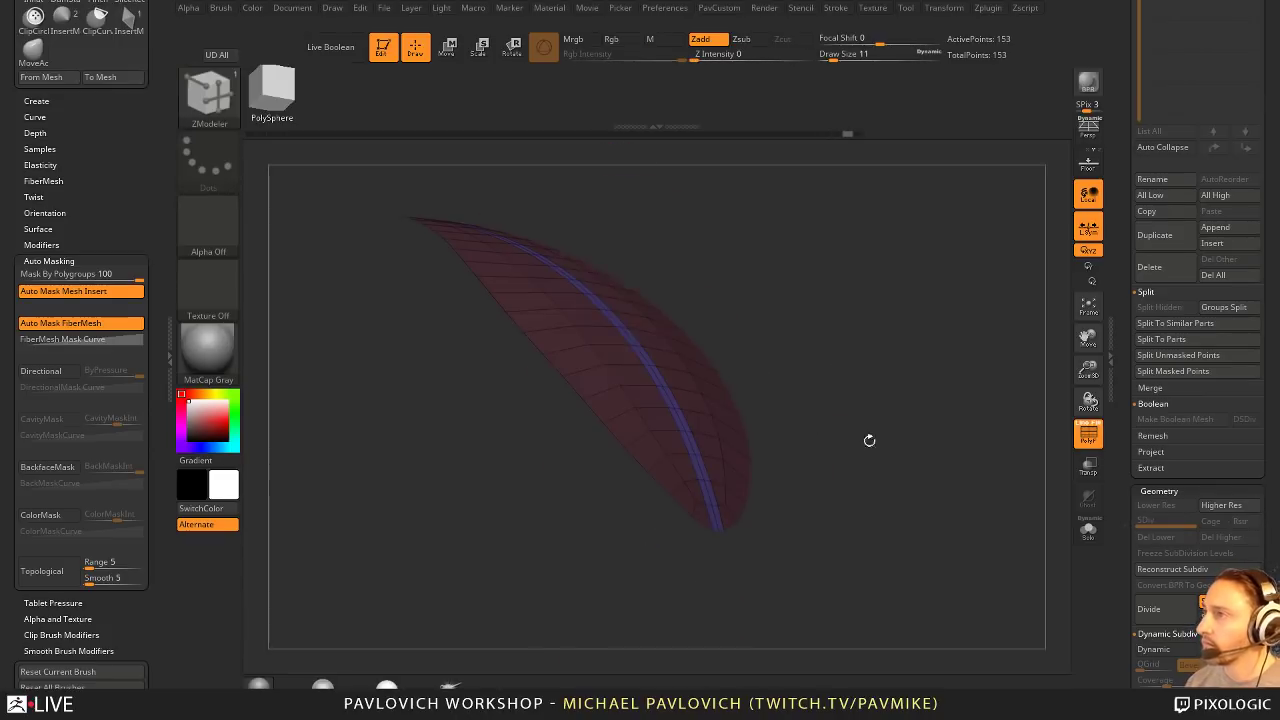
pyautogui.press('w')
pyautogui.keyDown('alt'); pyautogui.moveTo(803, 323); pyautogui.dragTo(805, 371); pyautogui.keyUp('alt')
pyautogui.moveTo(527, 446); pyautogui.dragTo(516, 461)
pyautogui.moveTo(760, 385)
pyautogui.mouseDown()
pyautogui.moveTo(880, 368)
pyautogui.moveTo(852, 337)
pyautogui.moveTo(812, 421)
pyautogui.mouseUp()
pyautogui.press('q')
# Step: Clear the leaf's mask and reshape its upper tip with the Move brush
pyautogui.keyDown('ctrl'); pyautogui.moveTo(797, 374); pyautogui.dragTo(778, 386); pyautogui.keyUp('ctrl')
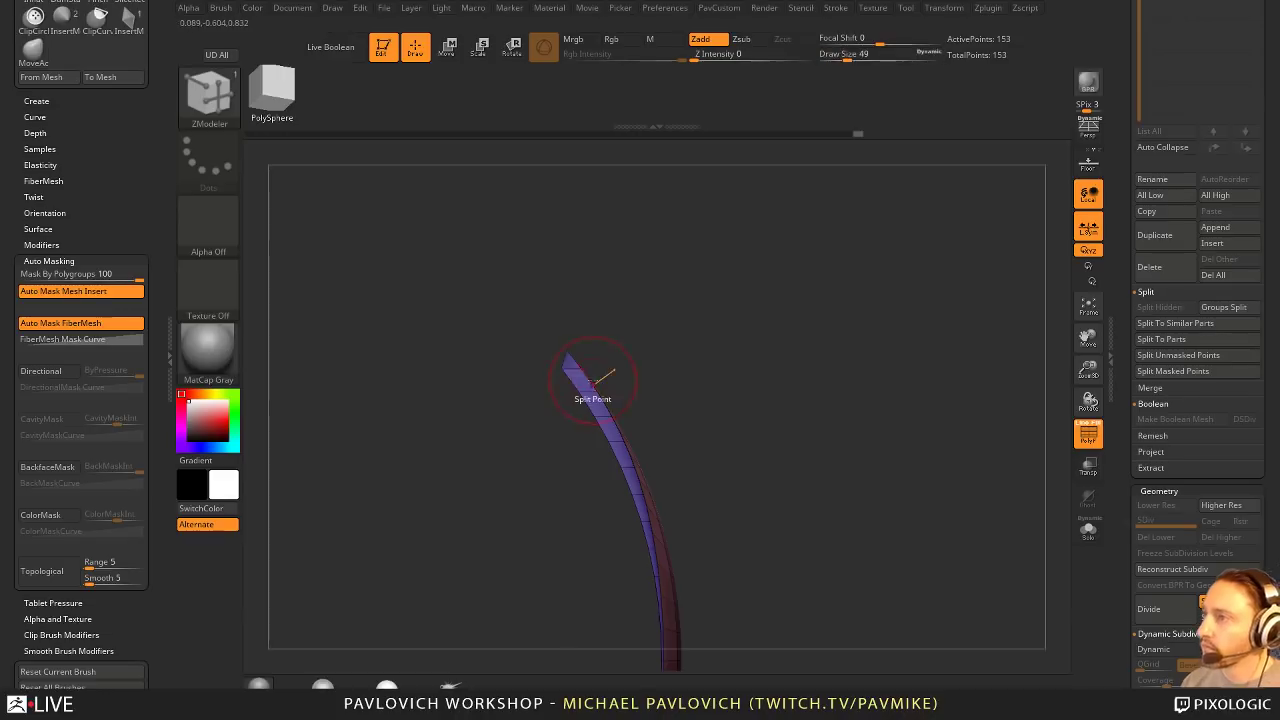
pyautogui.press('b')
pyautogui.press('m')
pyautogui.press('v')
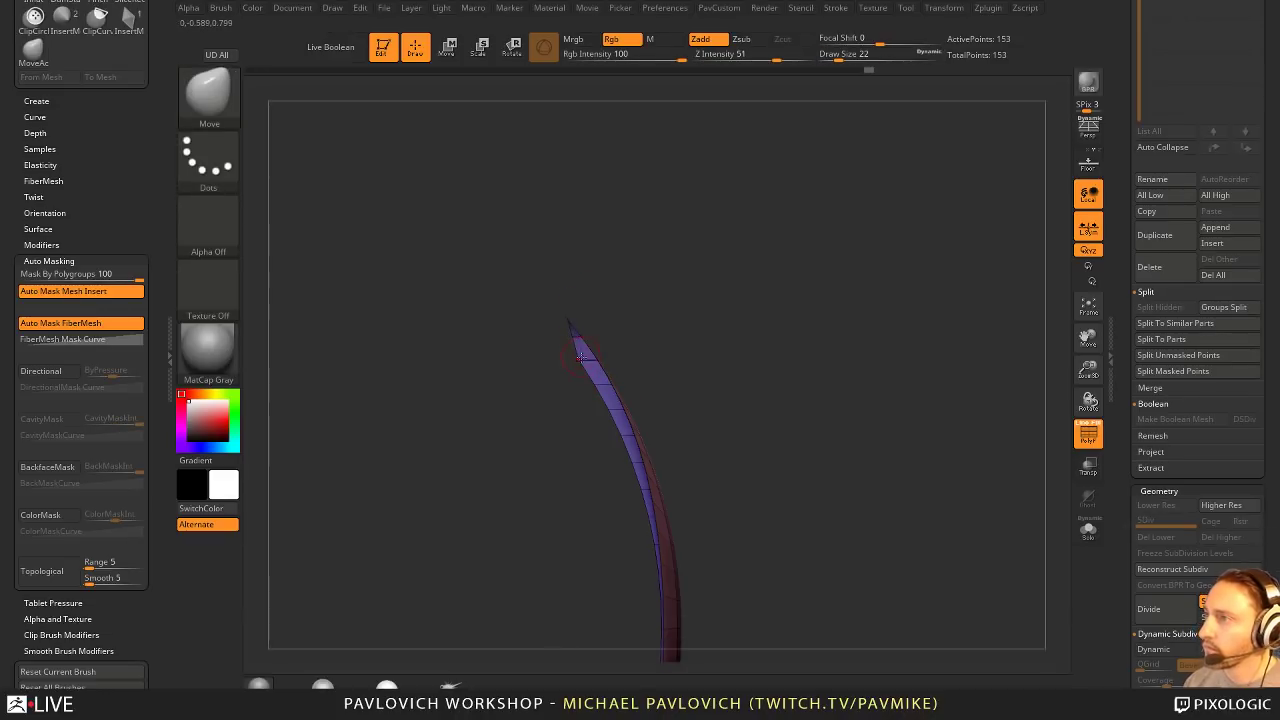
pyautogui.keyDown('shift'); pyautogui.moveTo(613, 345); pyautogui.dragTo(743, 374); pyautogui.keyUp('shift')
# Step: Isolate the edge loop running along the middle of each leaf half and raise both loops into ridges with the Move gizmo
pyautogui.keyDown('alt'); pyautogui.moveTo(857, 429); pyautogui.dragTo(880, 326); pyautogui.keyUp('alt')
pyautogui.moveTo(907, 401)
pyautogui.mouseDown()
pyautogui.moveTo(884, 287)
pyautogui.moveTo(880, 446)
pyautogui.moveTo(838, 460)
pyautogui.moveTo(877, 437)
pyautogui.moveTo(758, 449)
pyautogui.mouseUp()
pyautogui.press('b')
pyautogui.press('z')
pyautogui.press('m')
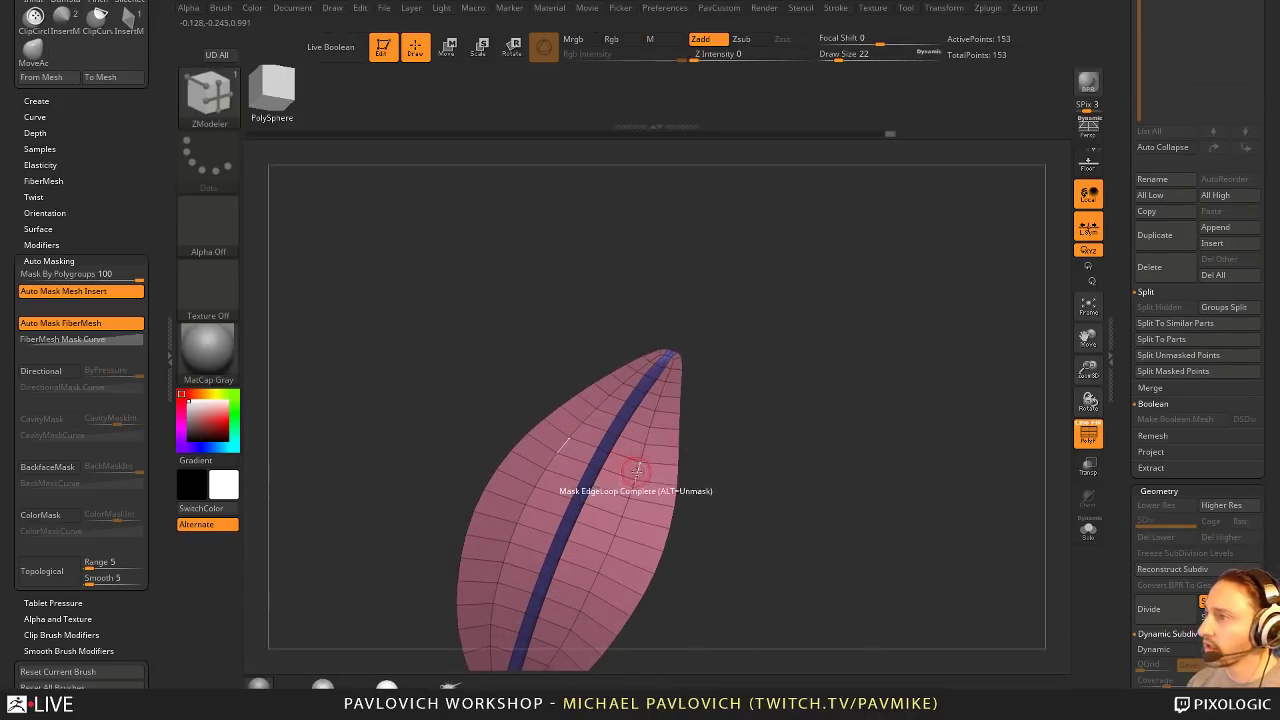
pyautogui.press('space')
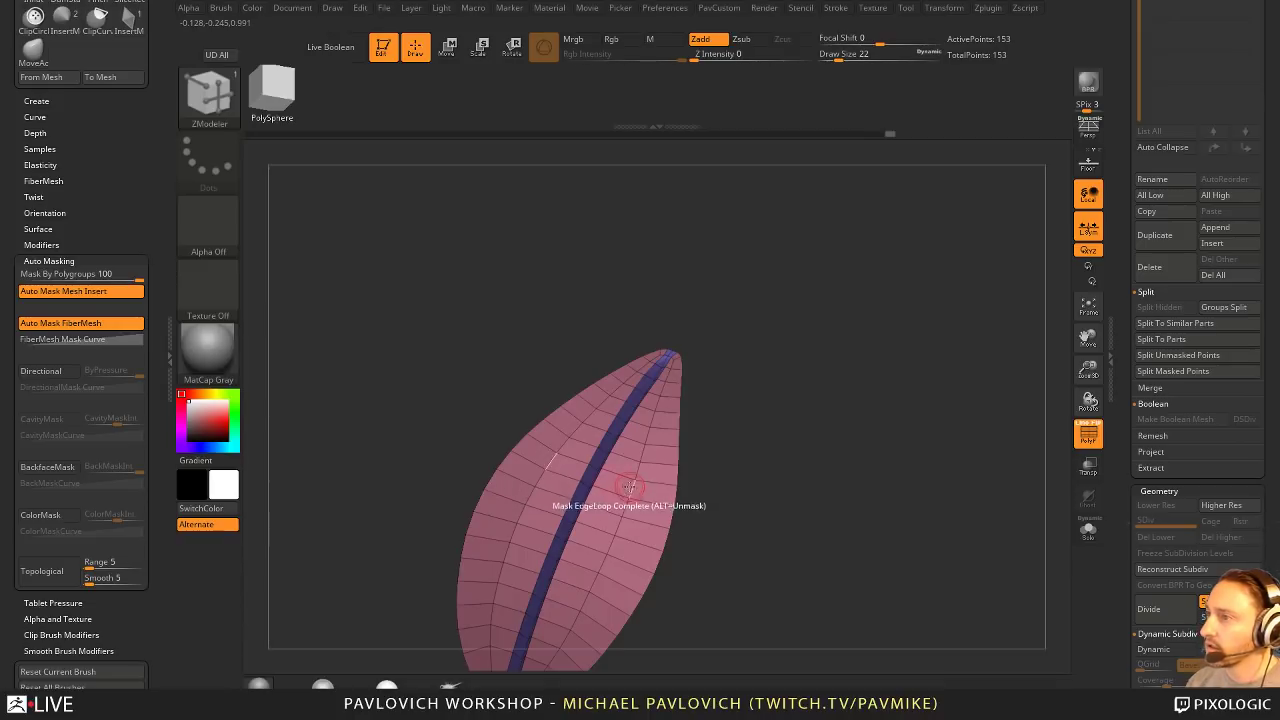
pyautogui.moveTo(748, 325); pyautogui.dragTo(786, 371)
pyautogui.press('w')
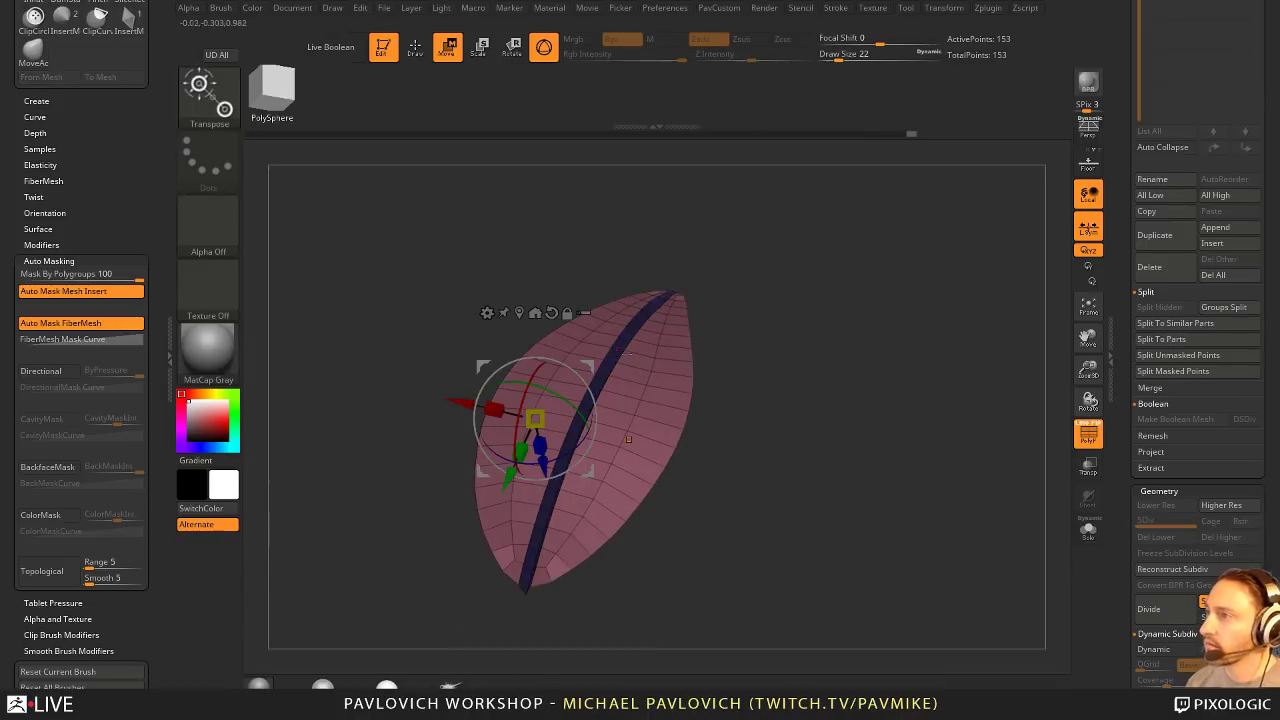
pyautogui.moveTo(544, 464); pyautogui.dragTo(542, 458)
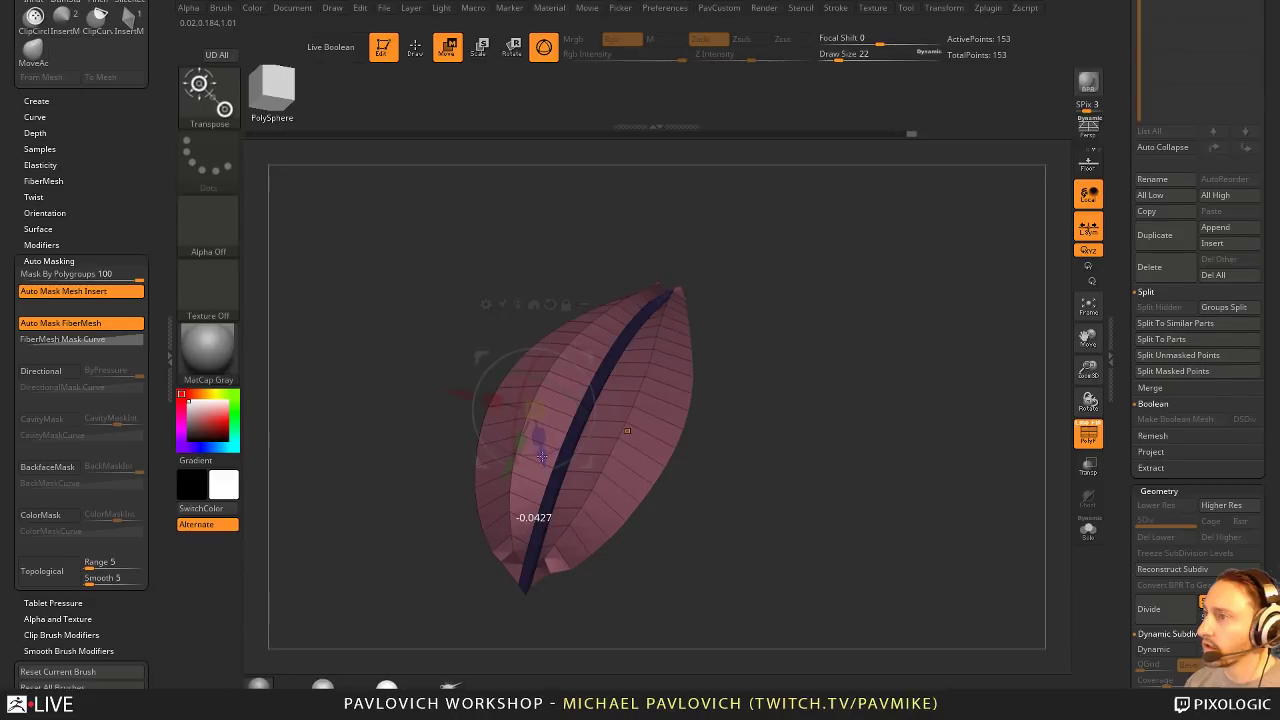
pyautogui.moveTo(627, 430); pyautogui.dragTo(626, 428)
# Step: Adjust the points at the leaf's lower end with the Move brush at Draw Size 18
pyautogui.press('q')
pyautogui.moveTo(765, 435)
pyautogui.mouseDown()
pyautogui.moveTo(829, 380)
pyautogui.moveTo(831, 453)
pyautogui.moveTo(822, 405)
pyautogui.mouseUp()
pyautogui.press('b')
pyautogui.press('m')
pyautogui.press('v')
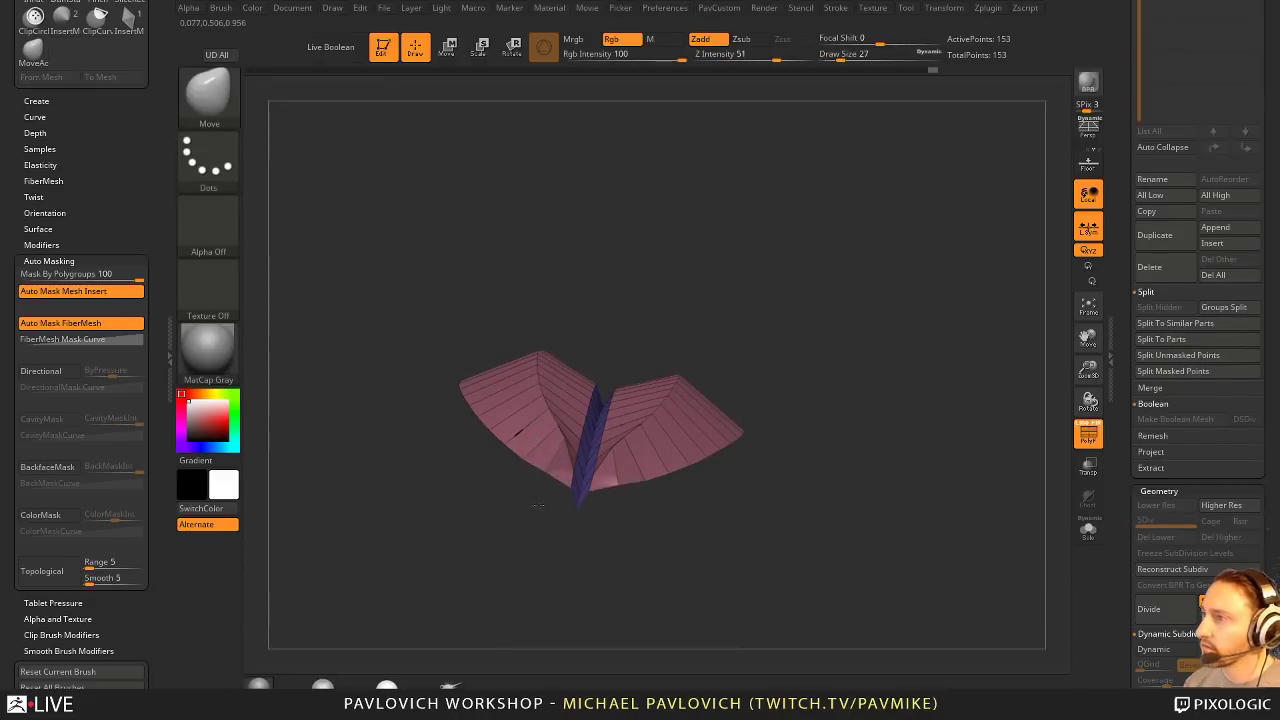
pyautogui.moveTo(754, 408); pyautogui.dragTo(806, 365)
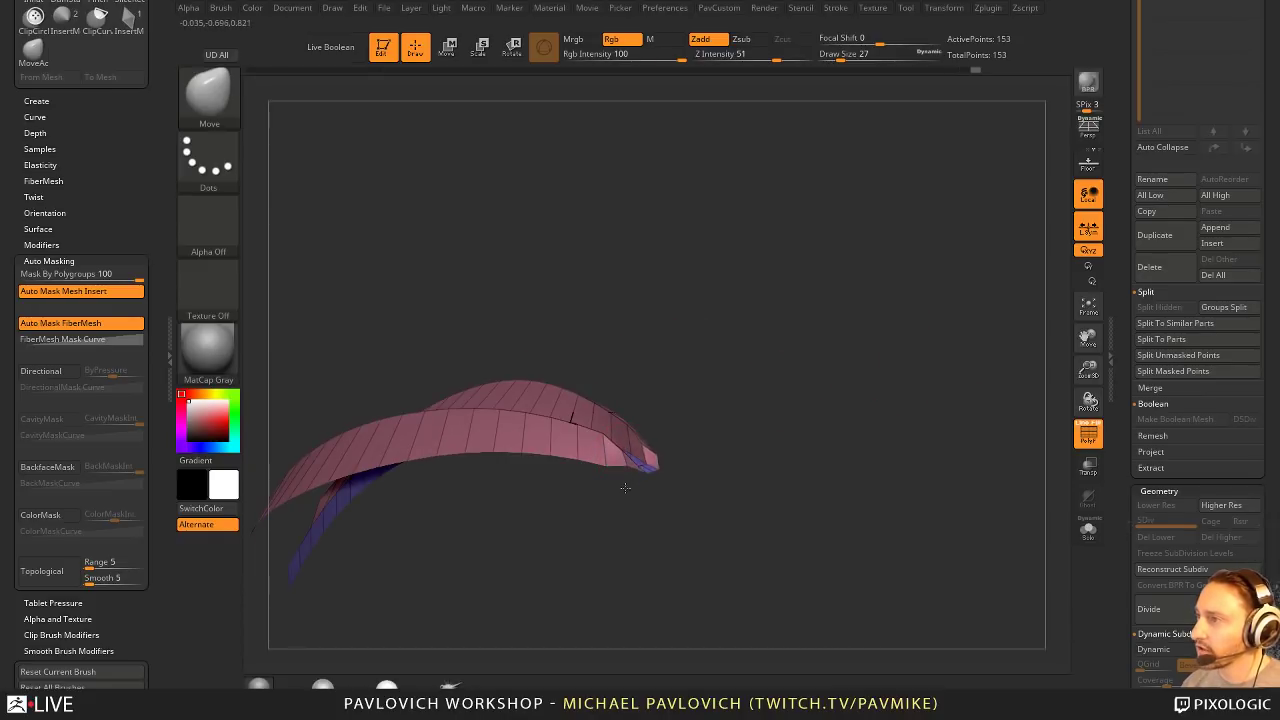
pyautogui.moveTo(643, 496); pyautogui.dragTo(625, 482)
pyautogui.press('s')
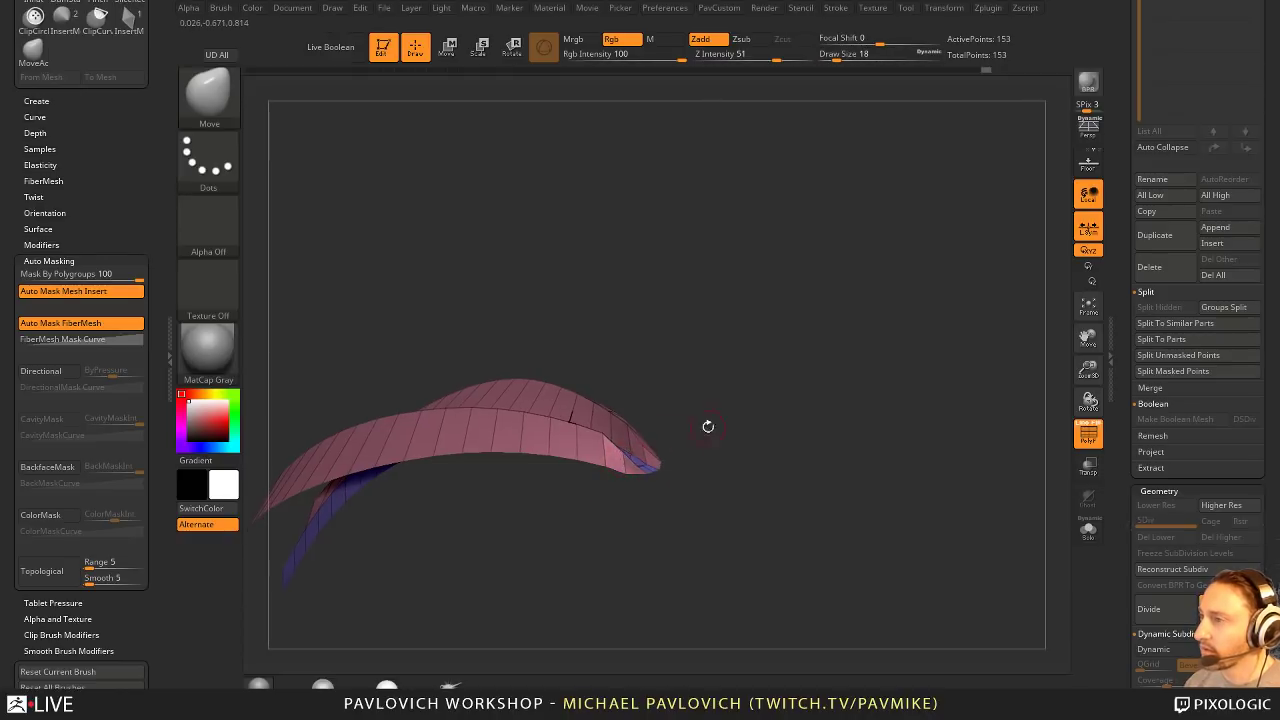
pyautogui.moveTo(708, 426); pyautogui.dragTo(695, 483)
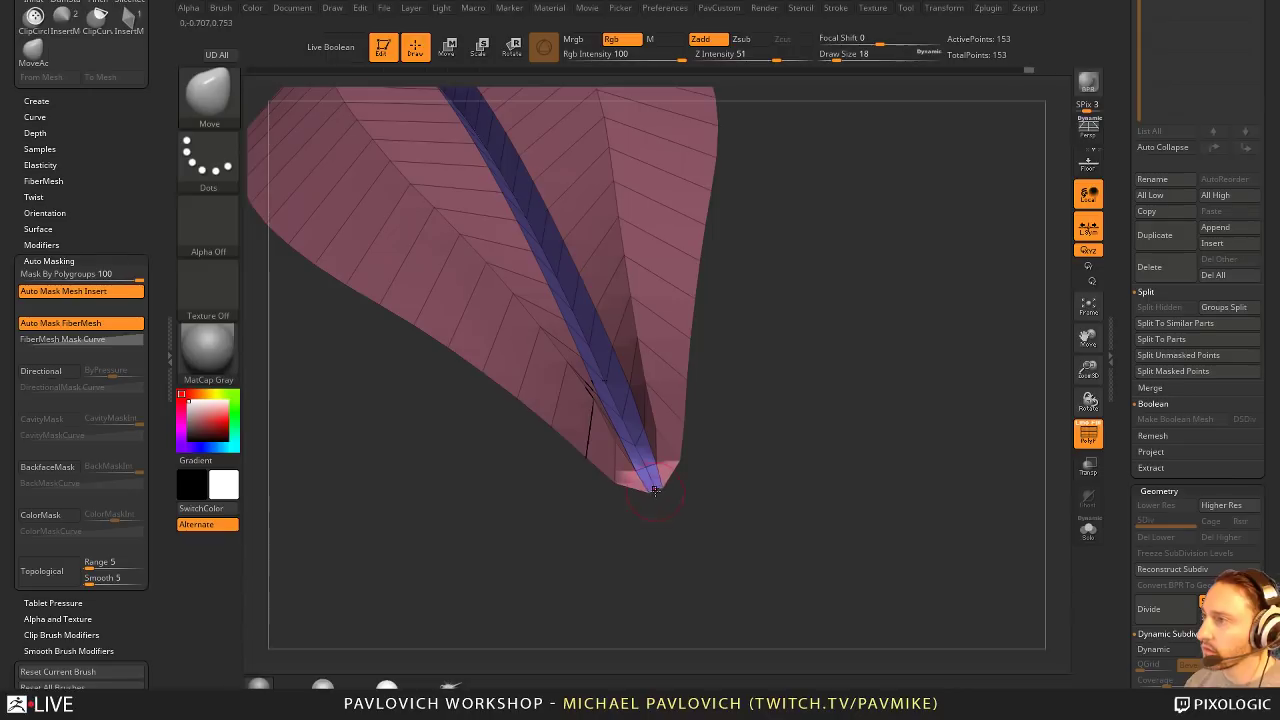
pyautogui.moveTo(638, 490)
pyautogui.mouseDown()
pyautogui.moveTo(702, 478)
pyautogui.moveTo(574, 494)
pyautogui.moveTo(620, 532)
pyautogui.moveTo(660, 490)
pyautogui.moveTo(826, 437)
pyautogui.moveTo(906, 446)
pyautogui.moveTo(912, 500)
pyautogui.moveTo(914, 343)
pyautogui.moveTo(914, 380)
pyautogui.mouseUp()
# Step: Extrude all polygons of the leaf with ZModeler to give it thickness
pyautogui.press('ctrl')
pyautogui.press('b')
pyautogui.press('z')
pyautogui.press('m')
pyautogui.press('space')
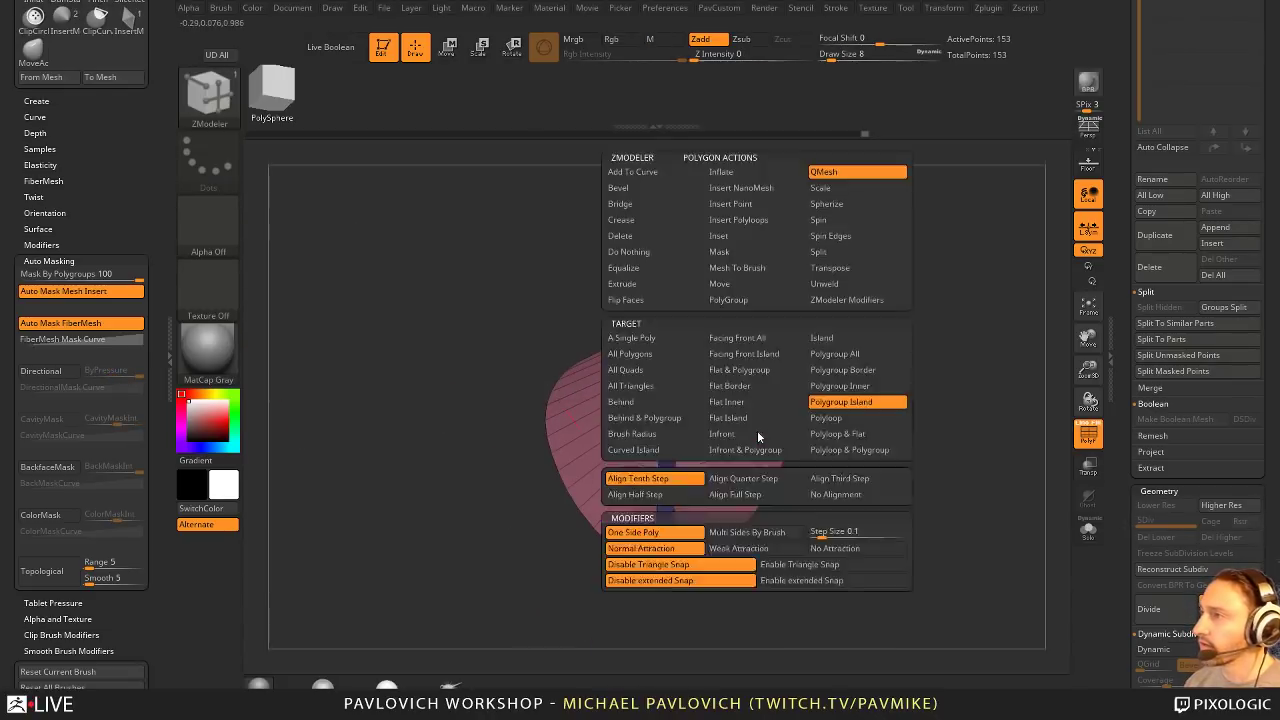
pyautogui.press('space')
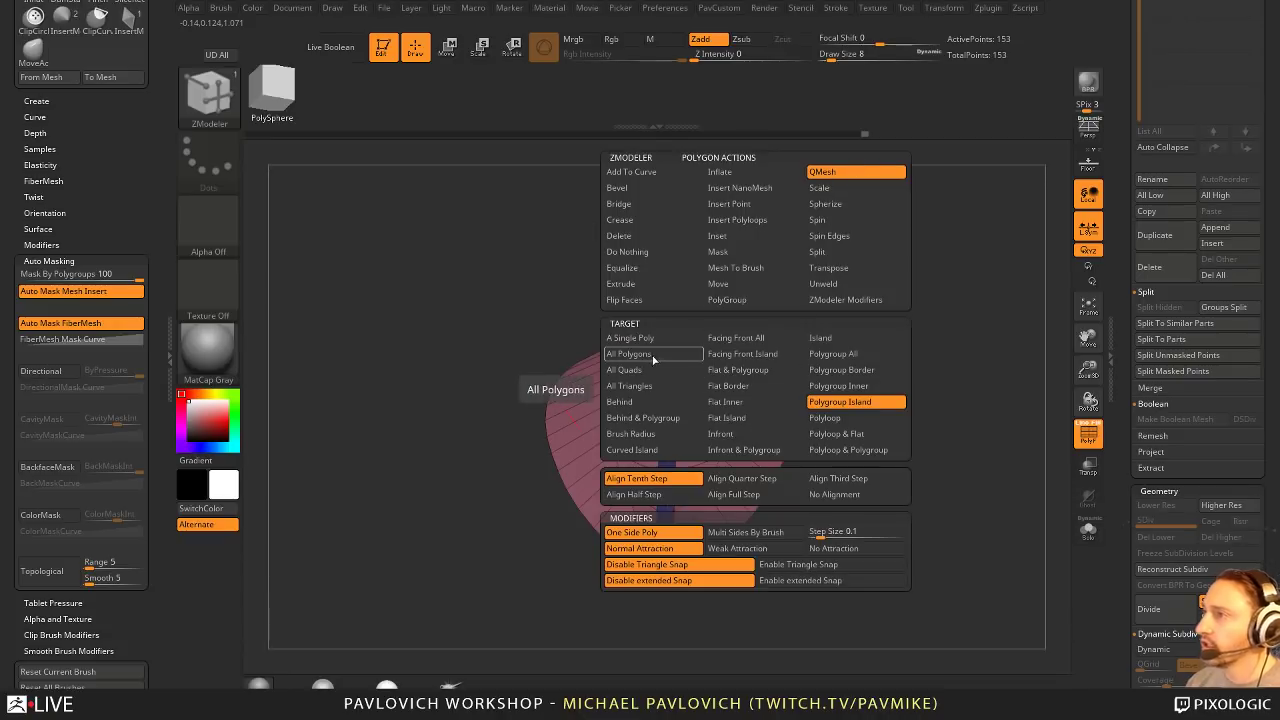
pyautogui.click(643, 283)
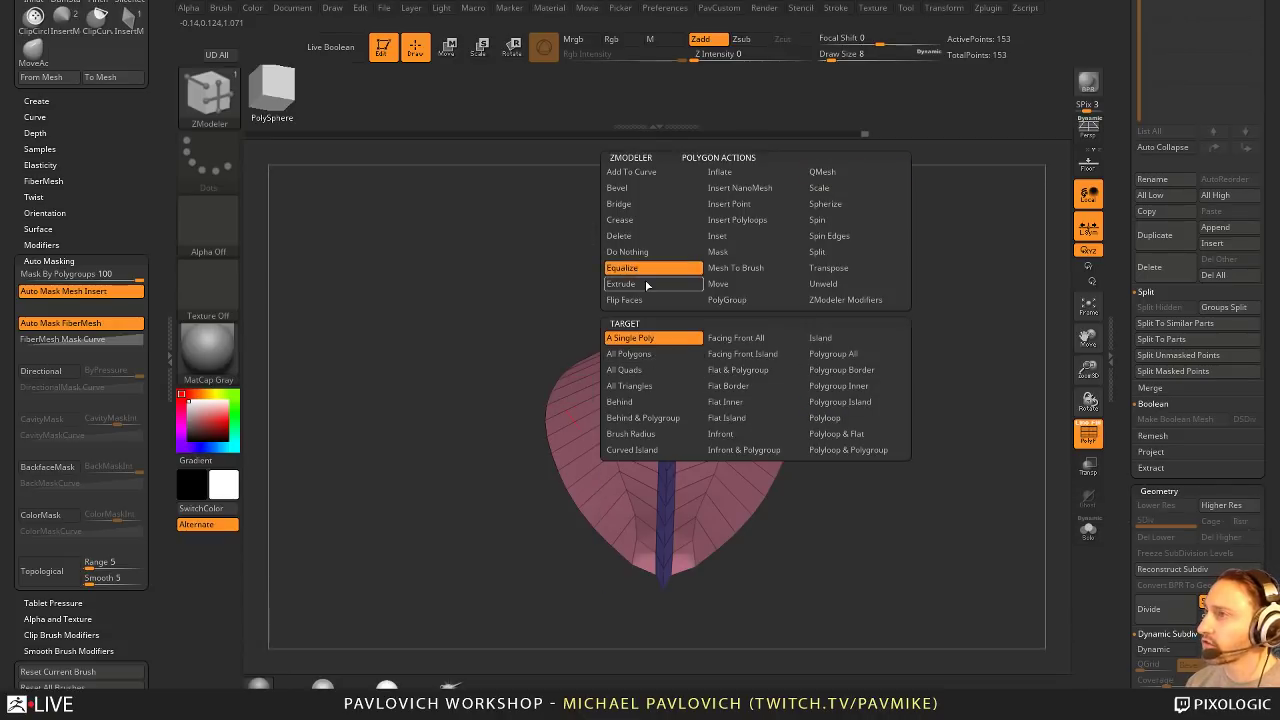
pyautogui.click(655, 355)
pyautogui.moveTo(754, 430); pyautogui.dragTo(768, 421)
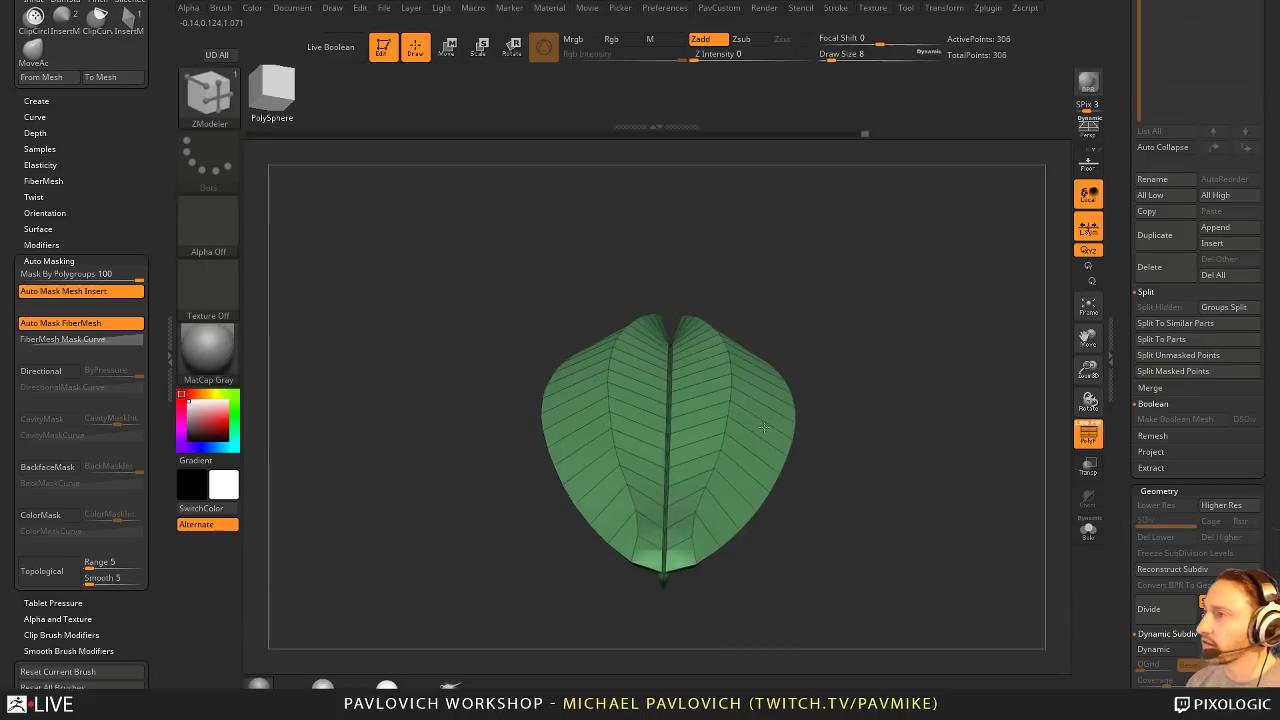
# Step: Preview the leaf smoothed with Dynamic Subdivision and without its polyframe, and return to the low-poly display
pyautogui.moveTo(880, 425); pyautogui.dragTo(938, 457)
pyautogui.press('d')
pyautogui.click(1097, 442)
pyautogui.keyDown('shift'); pyautogui.moveTo(905, 378); pyautogui.dragTo(934, 441); pyautogui.keyUp('shift')
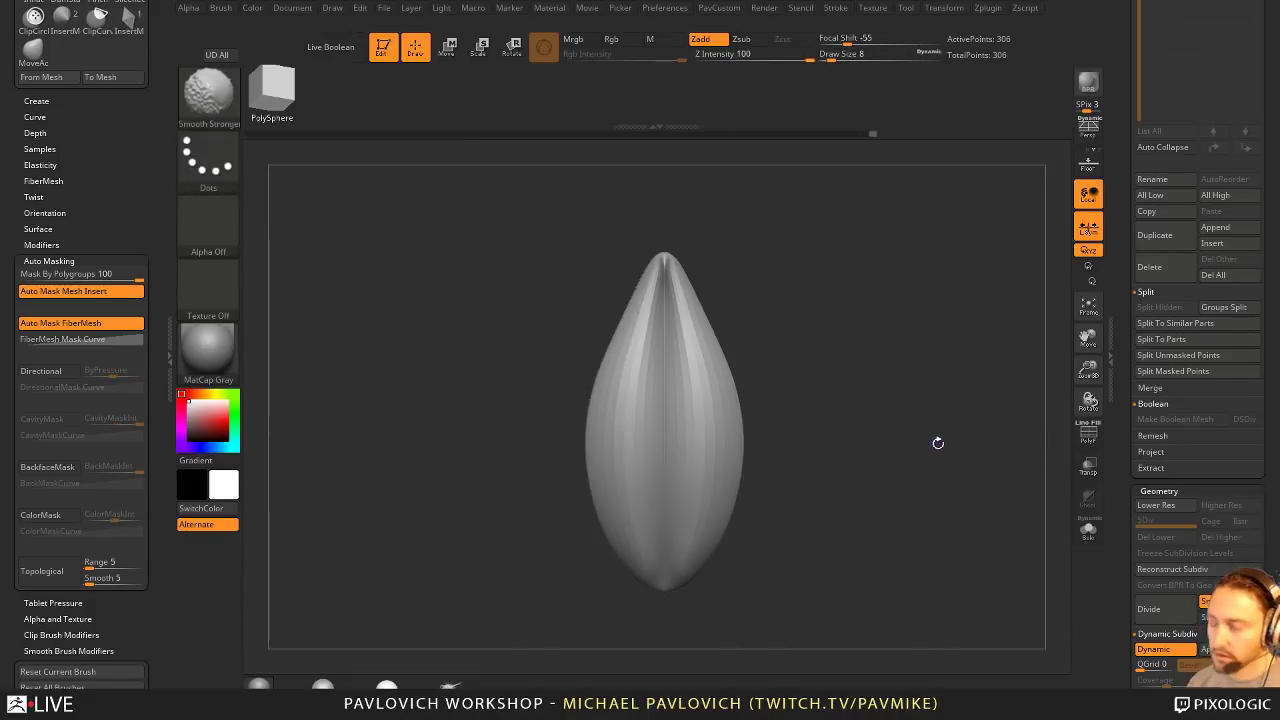
pyautogui.hotkey('shift', 'd')
pyautogui.click(1095, 436)
# Step: Pull the leaf's upper tip into a sharper point with the Move brush at Draw Size 9
pyautogui.keyDown('alt'); pyautogui.moveTo(1035, 440); pyautogui.dragTo(1031, 543); pyautogui.keyUp('alt')
pyautogui.moveTo(918, 222)
pyautogui.keyDown('alt'); pyautogui.mouseDown()
pyautogui.moveTo(924, 528)
pyautogui.moveTo(922, 471)
pyautogui.mouseUp(); pyautogui.keyUp('alt')
pyautogui.moveTo(772, 310); pyautogui.dragTo(770, 340)
pyautogui.press('s')
pyautogui.moveTo(678, 390); pyautogui.dragTo(680, 390)
pyautogui.press('b')
pyautogui.press('m')
pyautogui.press('v')
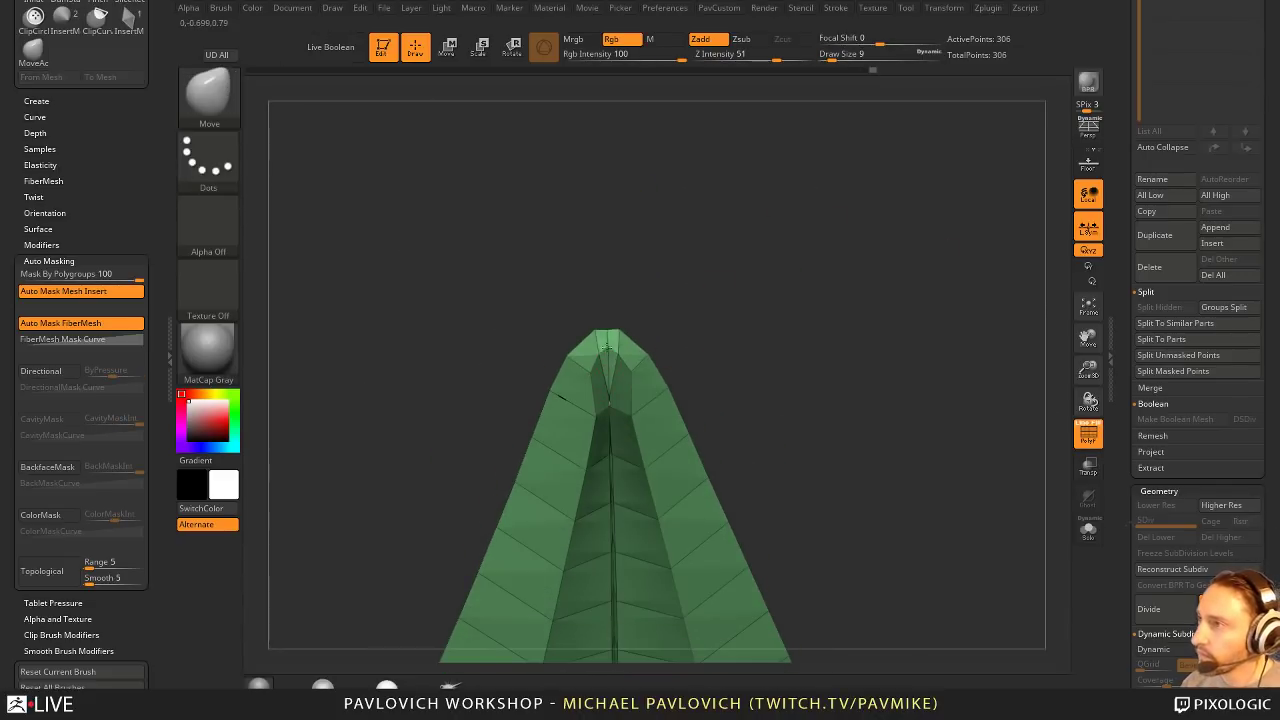
pyautogui.moveTo(657, 276)
pyautogui.mouseDown()
pyautogui.moveTo(605, 323)
pyautogui.moveTo(646, 289)
pyautogui.mouseUp()
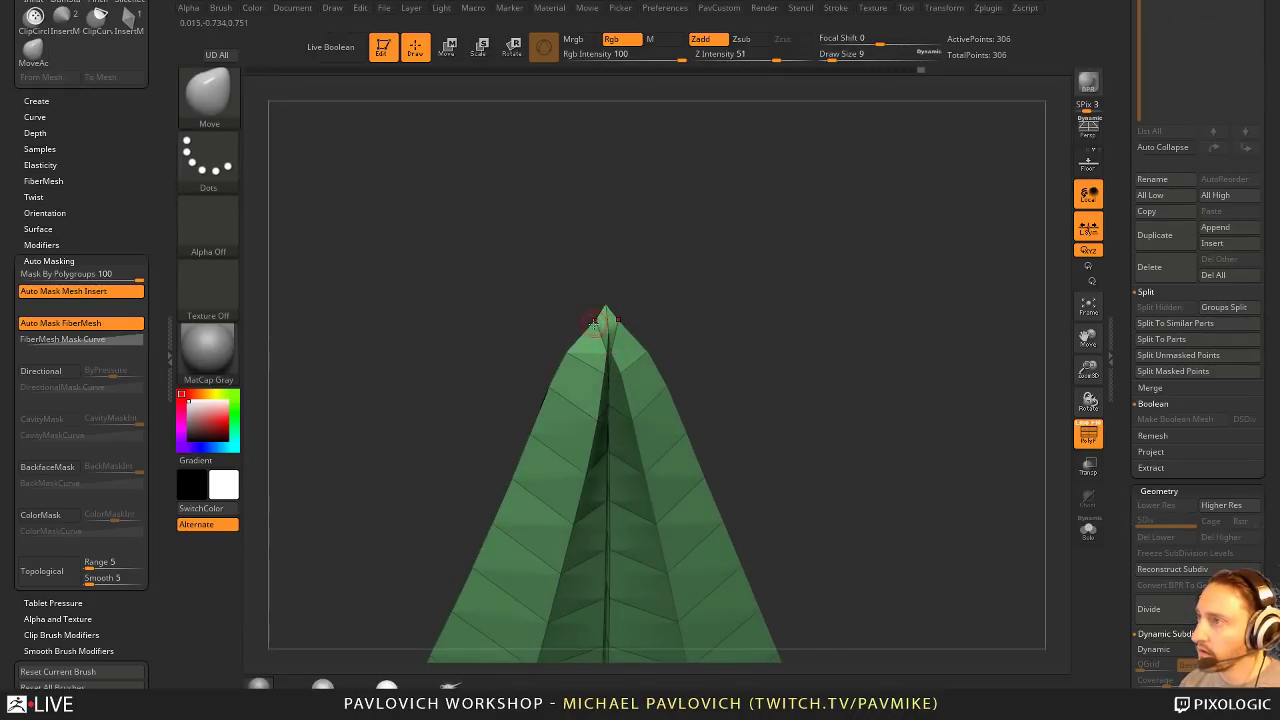
# Step: Refine the points where the central vein meets the leaf's lower end with the Move brush
pyautogui.keyDown('alt'); pyautogui.moveTo(852, 500); pyautogui.dragTo(805, 95); pyautogui.keyUp('alt')
pyautogui.moveTo(948, 354); pyautogui.dragTo(980, 274)
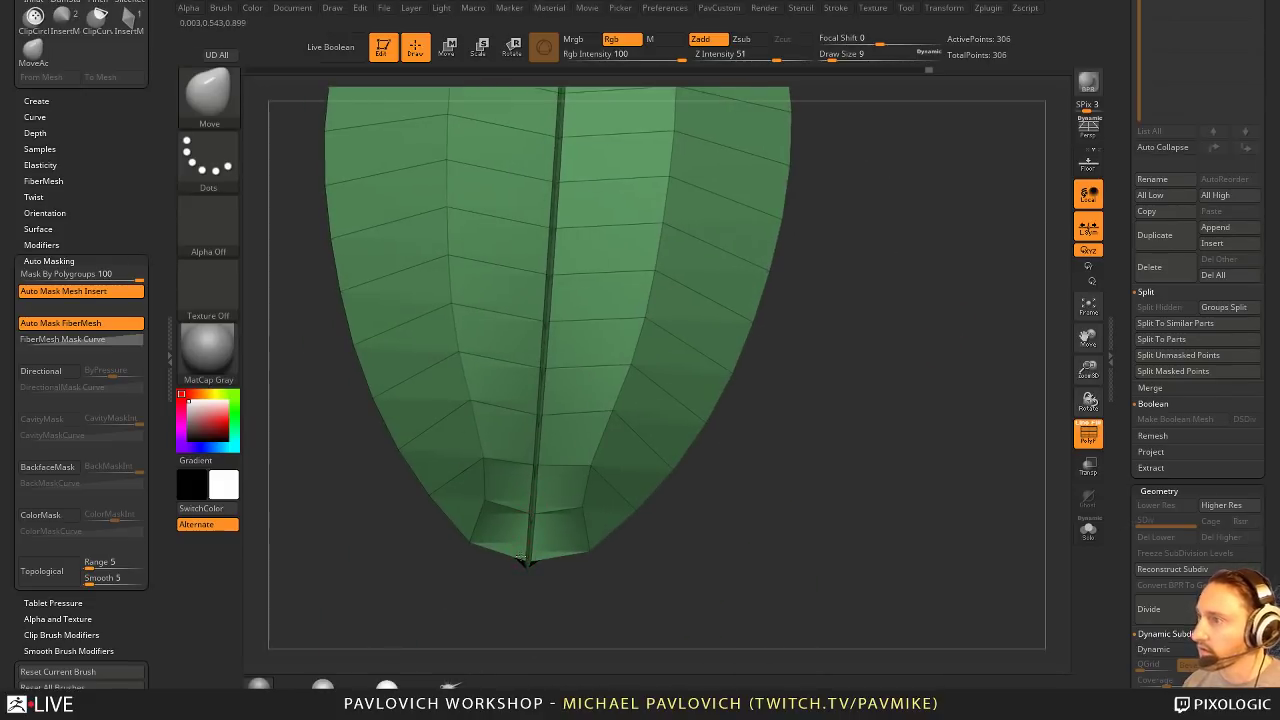
pyautogui.moveTo(509, 569)
pyautogui.mouseDown()
pyautogui.moveTo(519, 603)
pyautogui.moveTo(527, 565)
pyautogui.moveTo(512, 588)
pyautogui.moveTo(507, 578)
pyautogui.mouseUp()
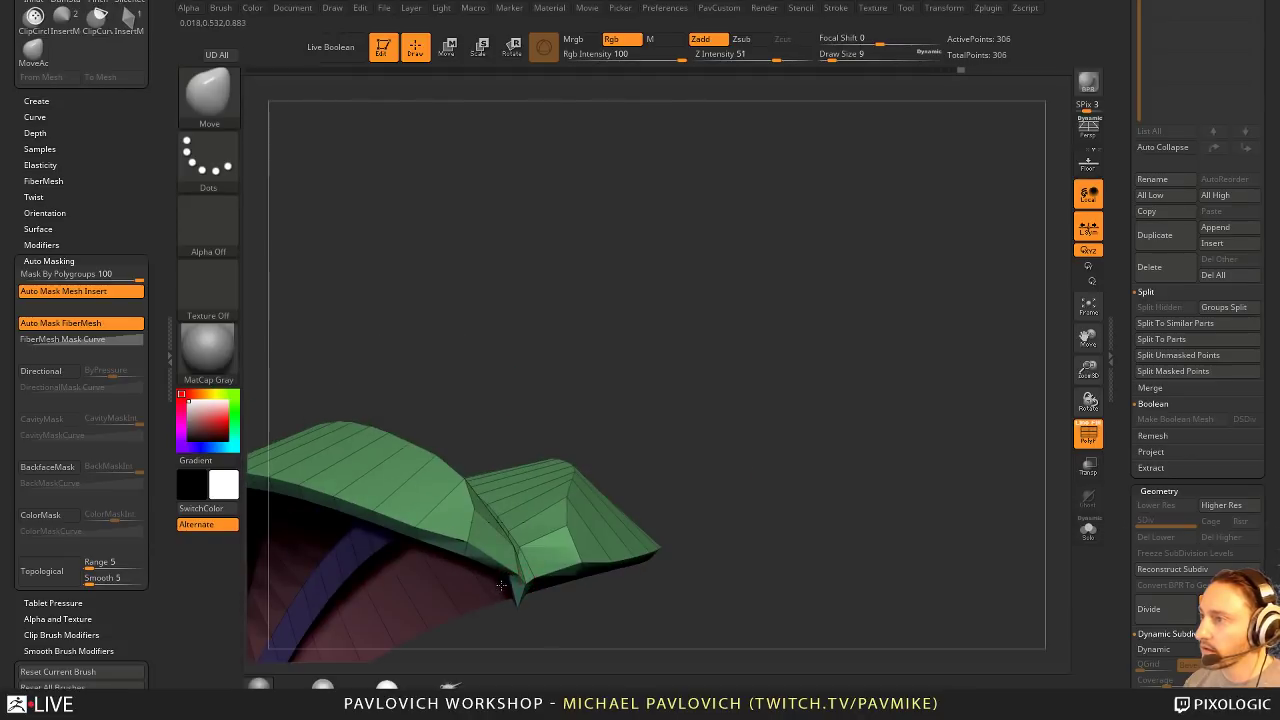
pyautogui.moveTo(417, 657); pyautogui.dragTo(763, 474)
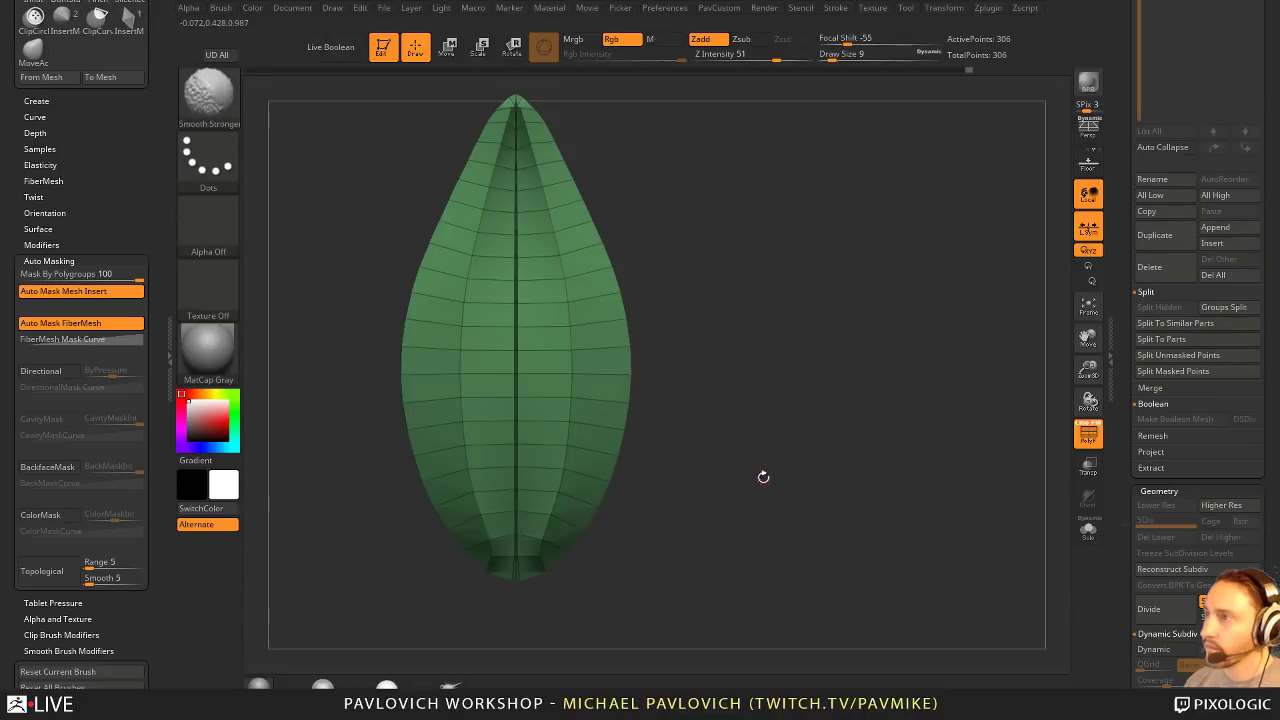
# Step: Create a new InsertMesh brush from the finished leaf
pyautogui.press('b')
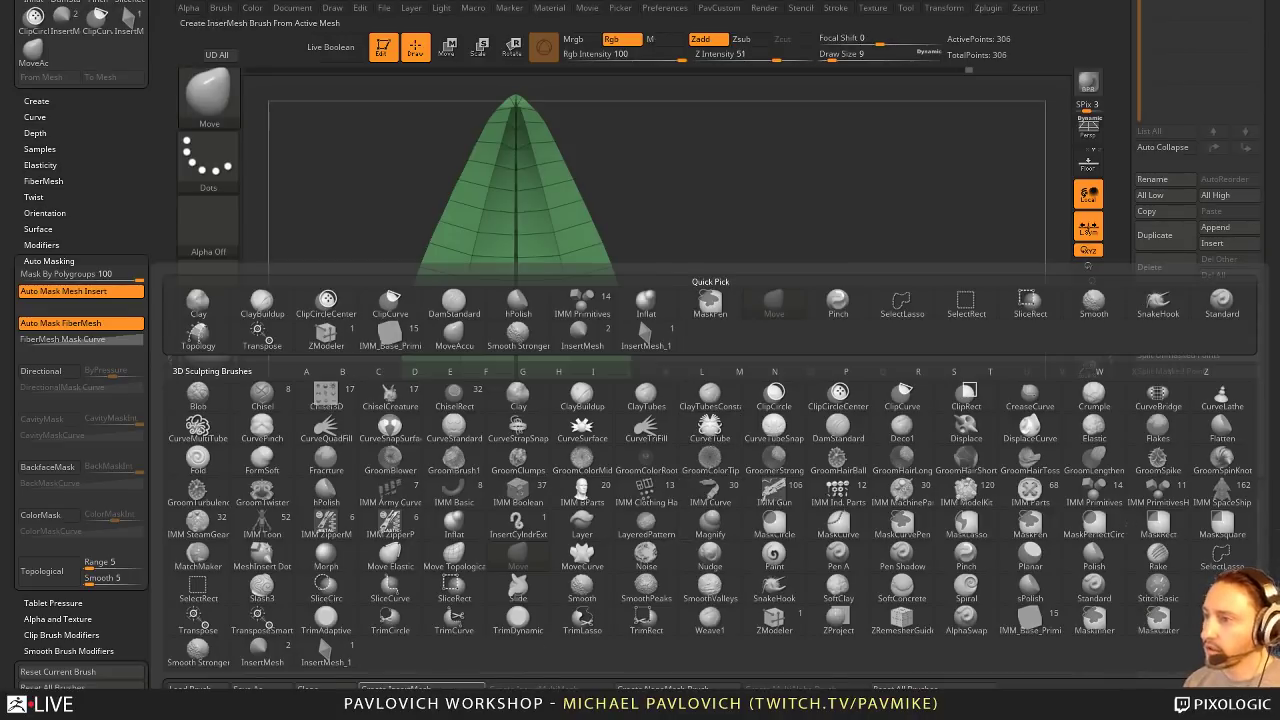
pyautogui.click(432, 687)
pyautogui.click(568, 232)
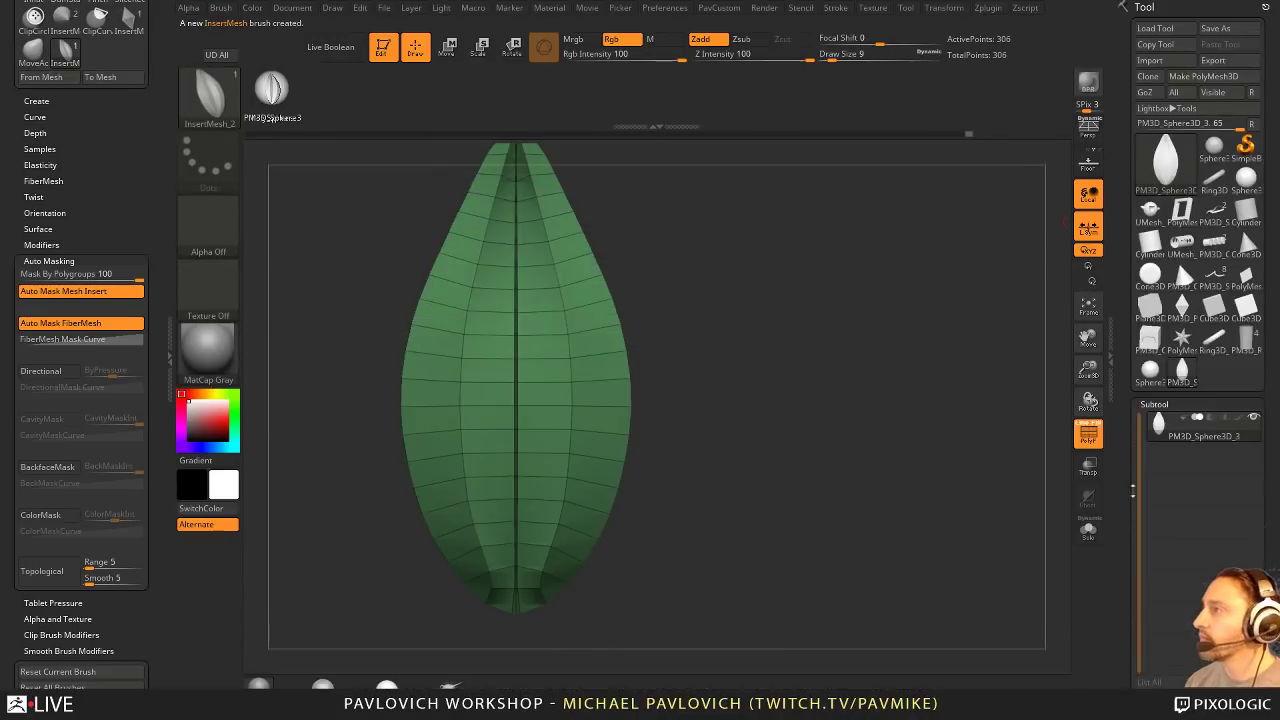
# Step: Switch to the PM3D_Ring3D_3 flower tool and insert a symmetrical pair of leaves beside the stem
pyautogui.click(1251, 349)
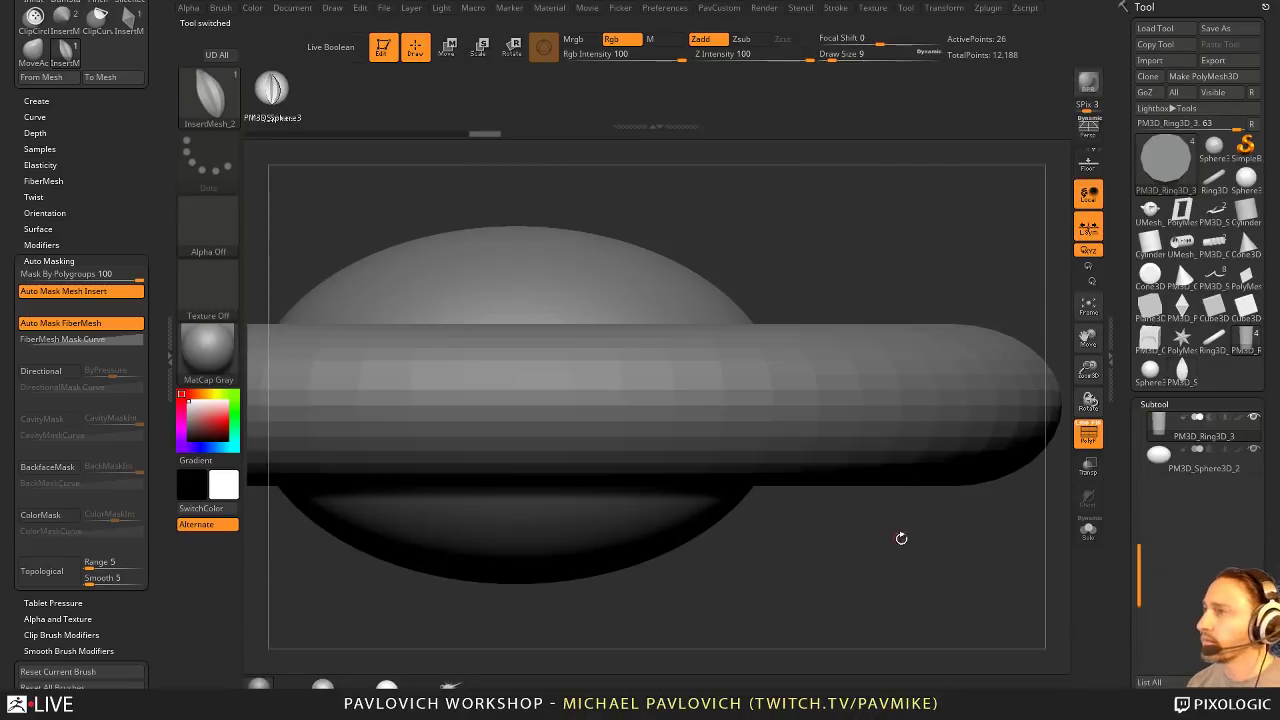
pyautogui.moveTo(900, 424); pyautogui.dragTo(852, 478)
pyautogui.moveTo(673, 478); pyautogui.dragTo(563, 528)
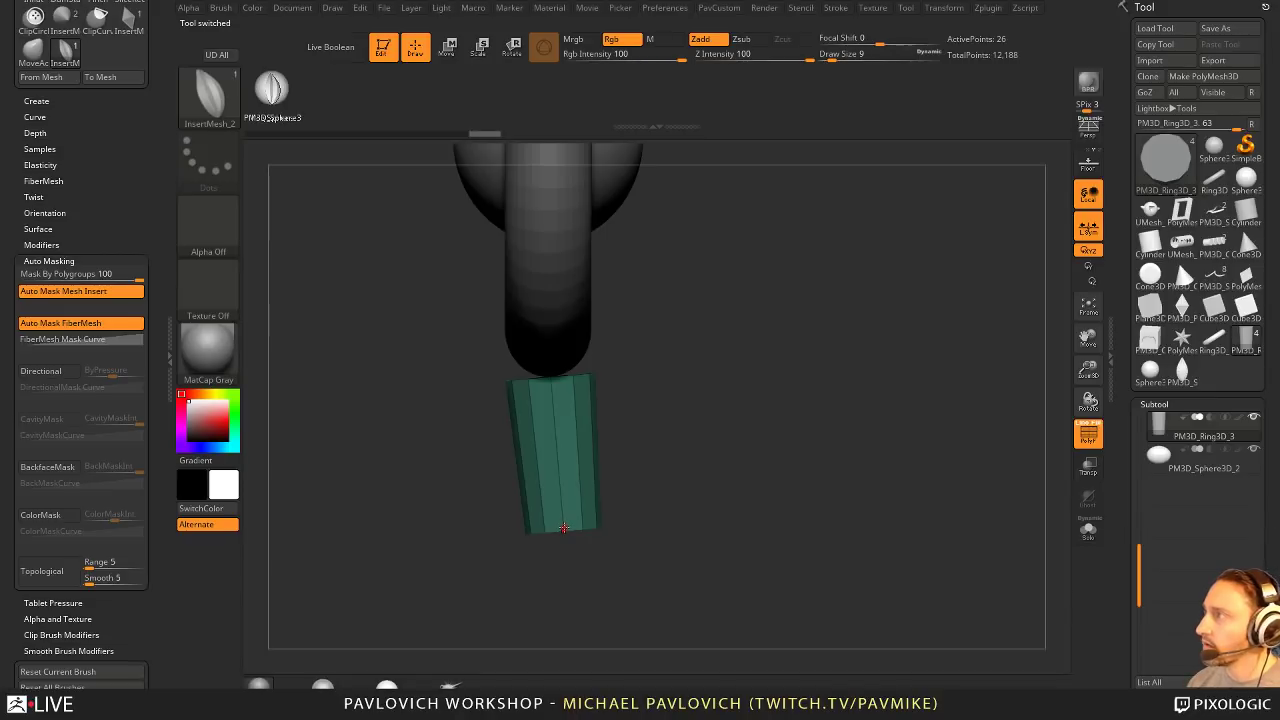
pyautogui.moveTo(578, 566); pyautogui.dragTo(578, 622)
pyautogui.moveTo(706, 526); pyautogui.dragTo(740, 480)
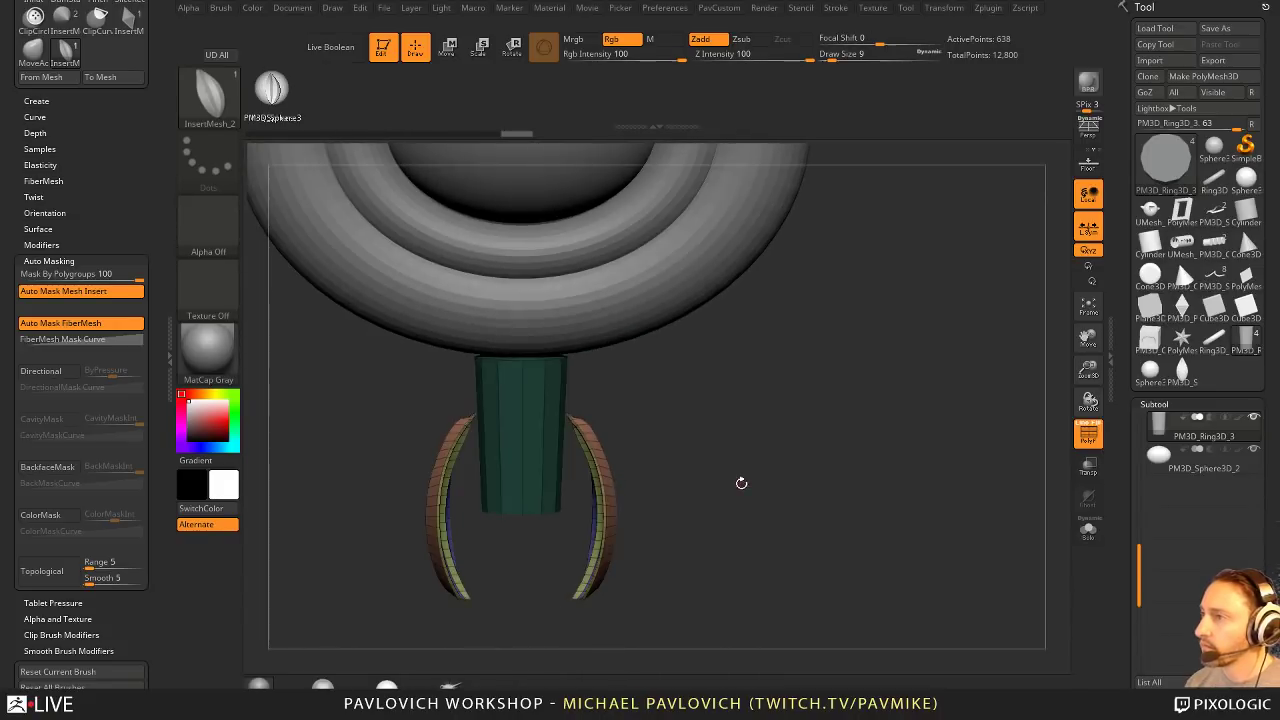
pyautogui.hotkey('ctrl', 'z')
pyautogui.moveTo(560, 551); pyautogui.dragTo(568, 608)
pyautogui.moveTo(677, 528); pyautogui.dragTo(661, 507)
# Step: Rotate the inserted leaves and move them outward from the stem so they curve away from it
pyautogui.press('w')
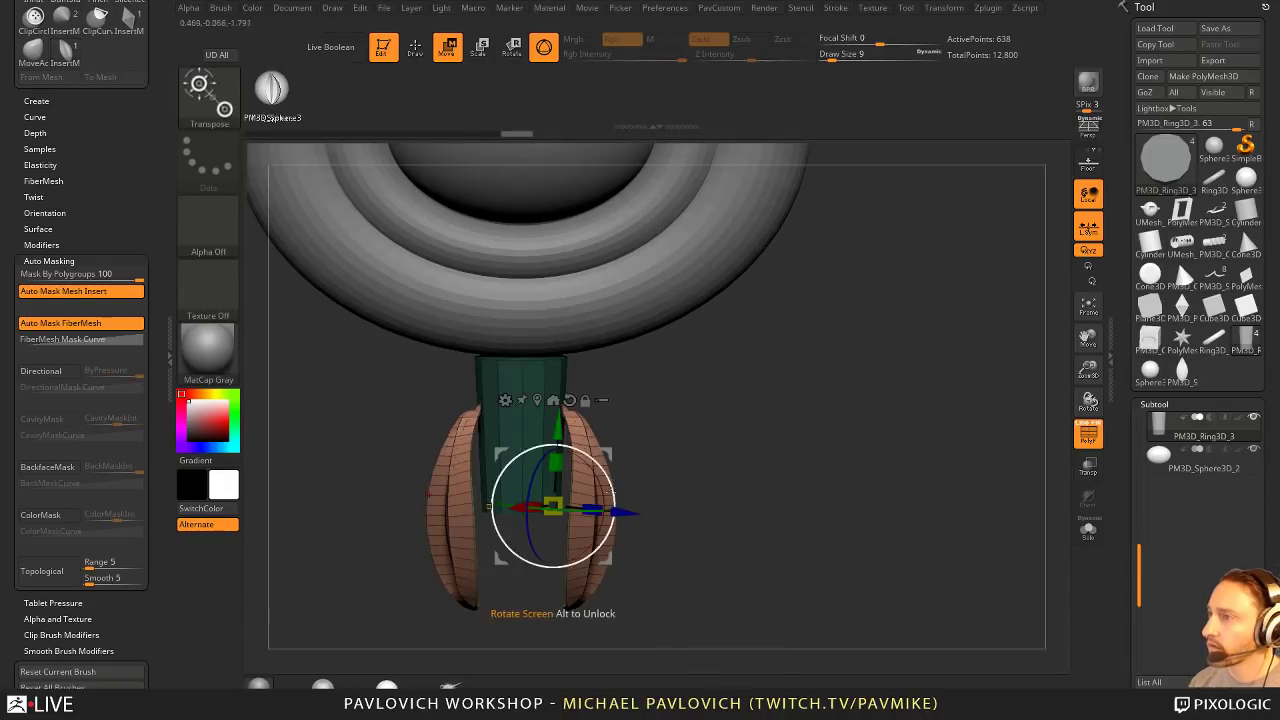
pyautogui.moveTo(572, 508); pyautogui.dragTo(713, 415)
pyautogui.moveTo(672, 467); pyautogui.dragTo(544, 460)
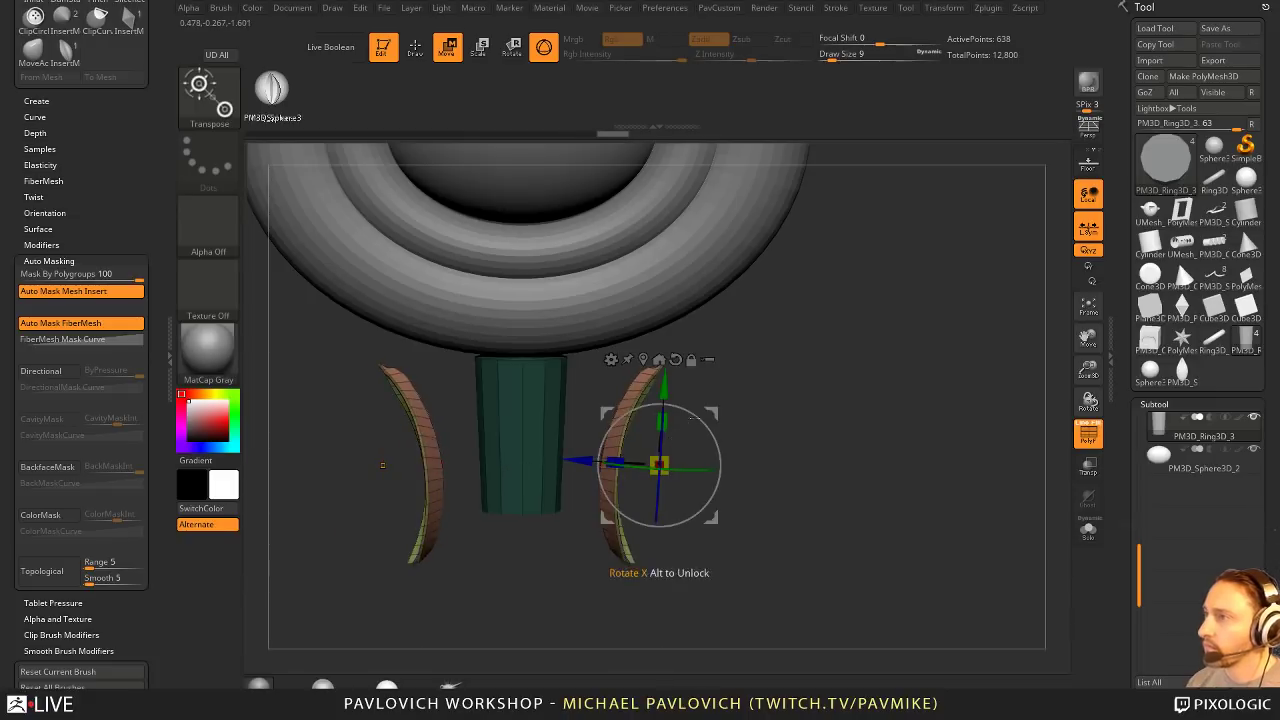
pyautogui.moveTo(692, 418)
pyautogui.mouseDown()
pyautogui.moveTo(706, 404)
pyautogui.moveTo(736, 420)
pyautogui.moveTo(720, 412)
pyautogui.moveTo(724, 436)
pyautogui.mouseUp()
# Step: Show the reference image over the flower and relocate the gizmo pivot to the leaf's base beside the stem
pyautogui.press('q')
pyautogui.moveTo(866, 384)
pyautogui.mouseDown()
pyautogui.moveTo(855, 423)
pyautogui.moveTo(860, 377)
pyautogui.moveTo(883, 446)
pyautogui.moveTo(913, 450)
pyautogui.moveTo(893, 449)
pyautogui.mouseUp()
pyautogui.hotkey('shift', 'z')
pyautogui.press('w')
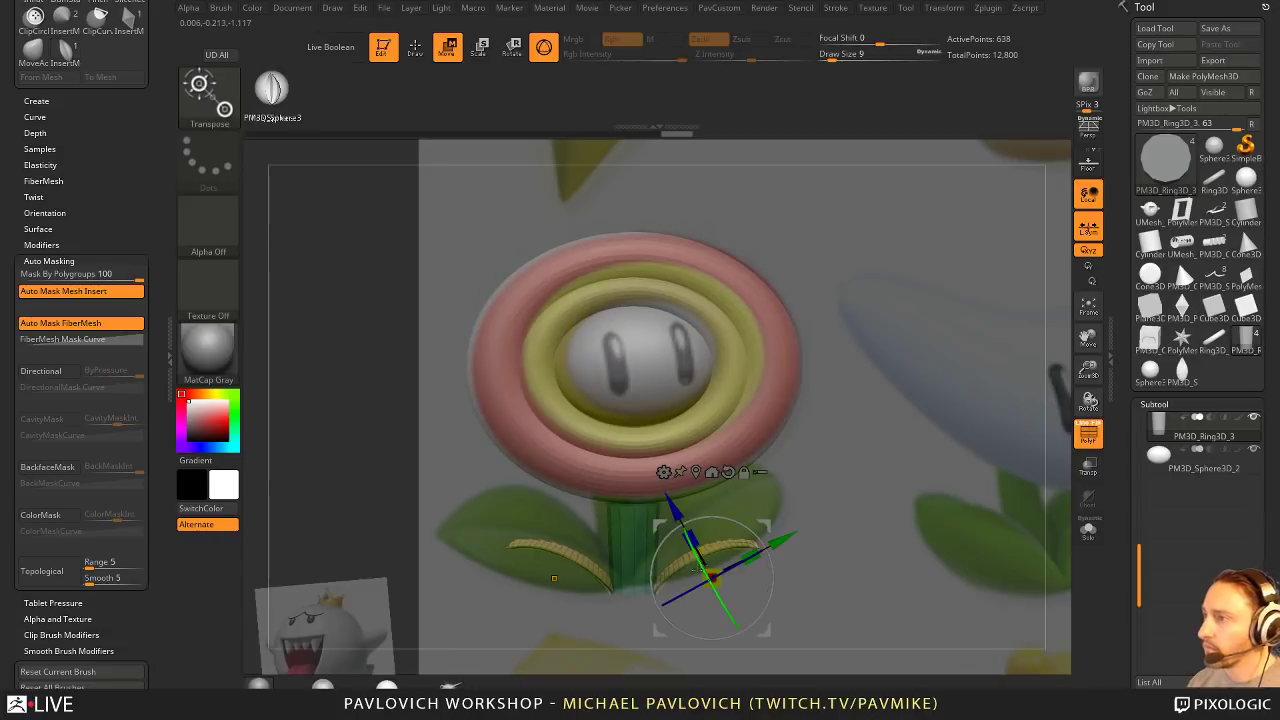
pyautogui.keyDown('alt'); pyautogui.moveTo(765, 525); pyautogui.dragTo(710, 536); pyautogui.keyUp('alt')
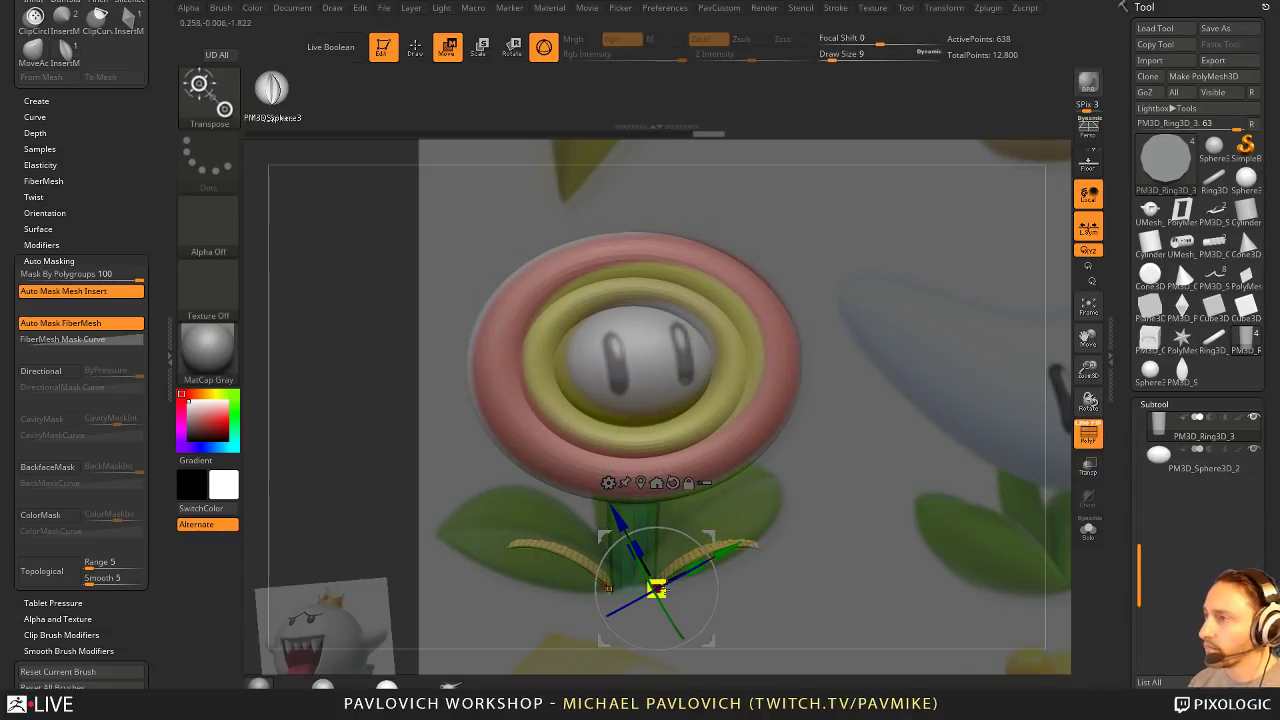
# Step: Turn the leaves about their base so their faces open toward the front, and fit them beside the stem
pyautogui.moveTo(656, 588); pyautogui.dragTo(656, 602)
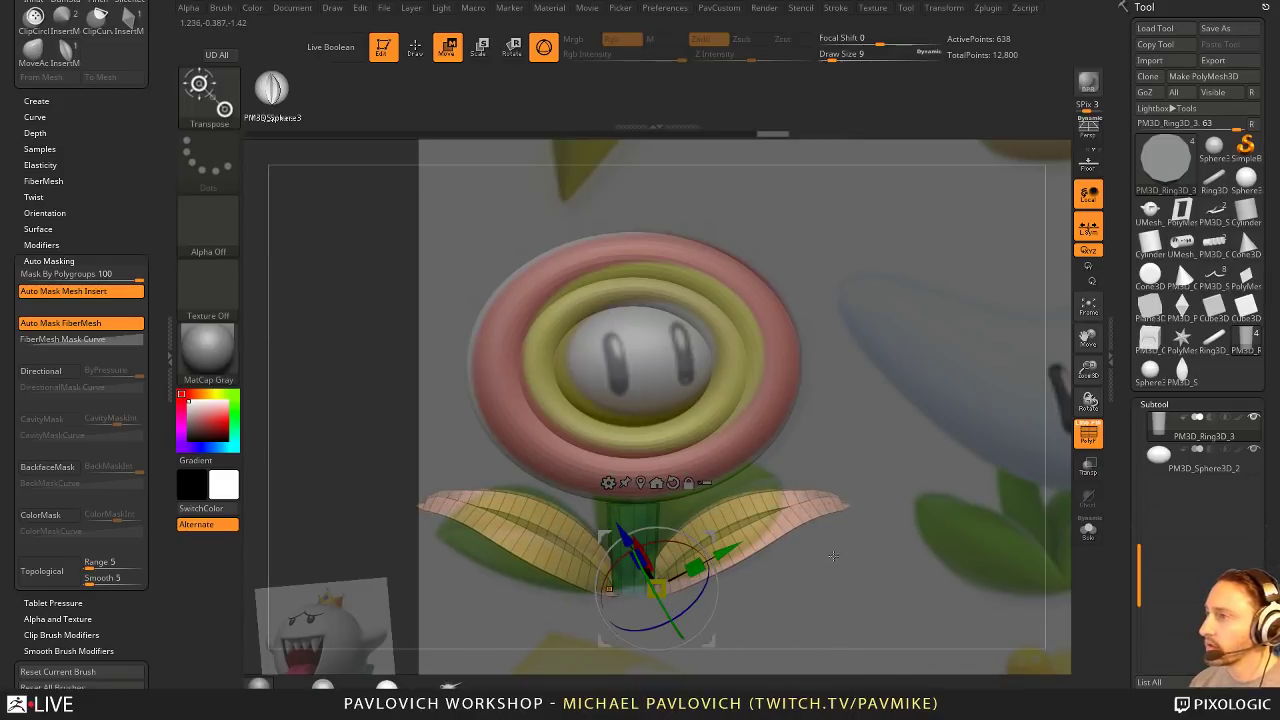
pyautogui.moveTo(655, 598); pyautogui.dragTo(663, 610)
pyautogui.hotkey('shift', 'z')
pyautogui.moveTo(667, 604); pyautogui.dragTo(735, 580, button='right')
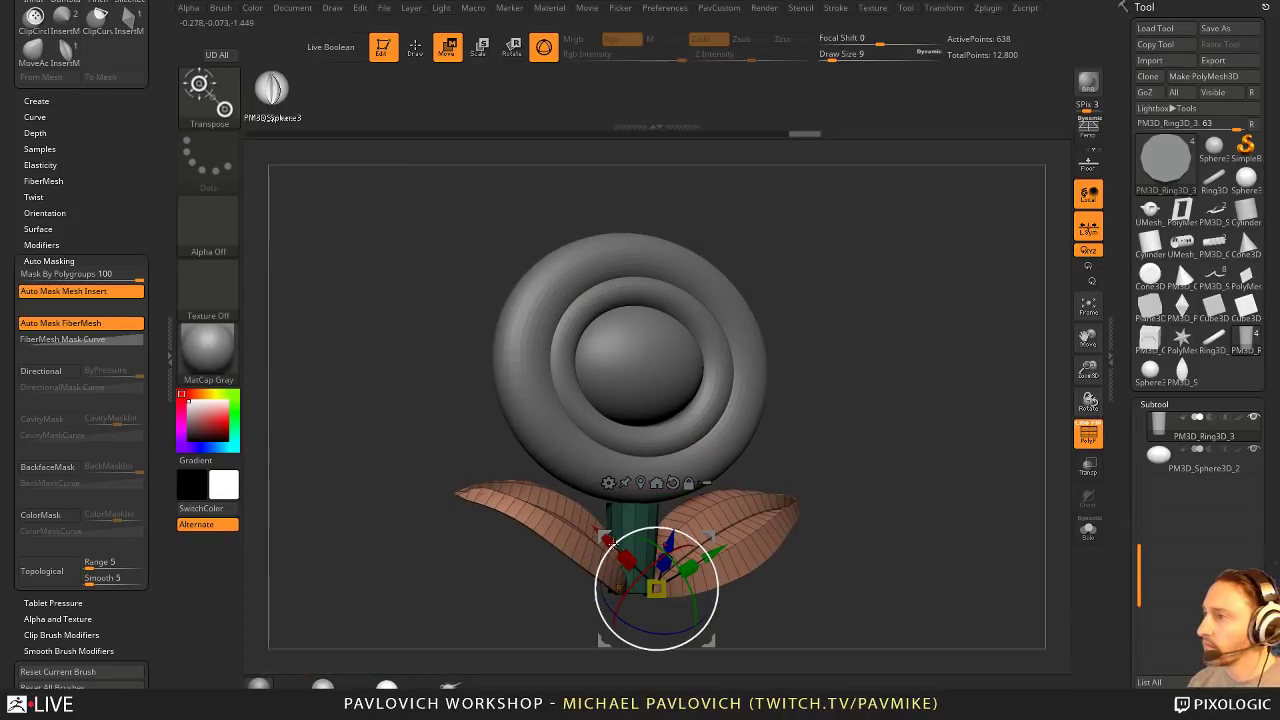
pyautogui.moveTo(613, 543); pyautogui.dragTo(609, 548)
pyautogui.keyDown('shift'); pyautogui.moveTo(620, 545); pyautogui.dragTo(680, 530, button='right'); pyautogui.keyUp('shift')
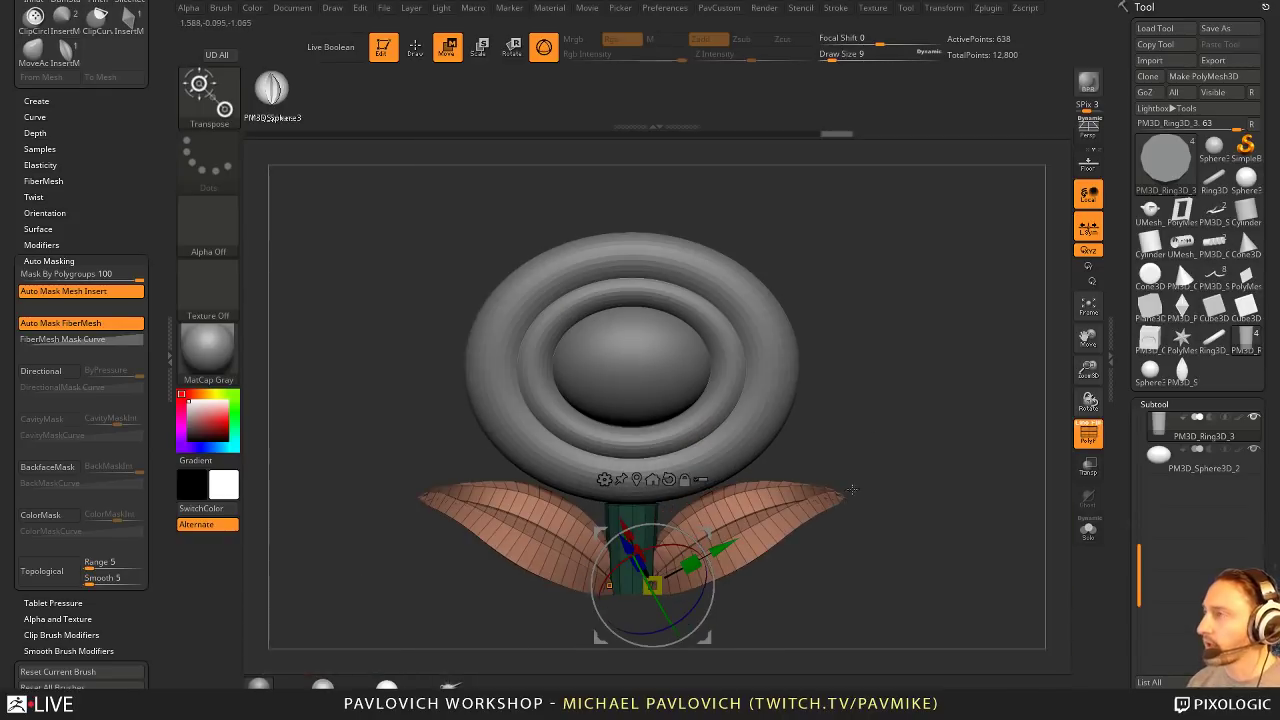
# Step: Turn on perspective and rotate the leaves further to match the reference leaves
pyautogui.click(1093, 125)
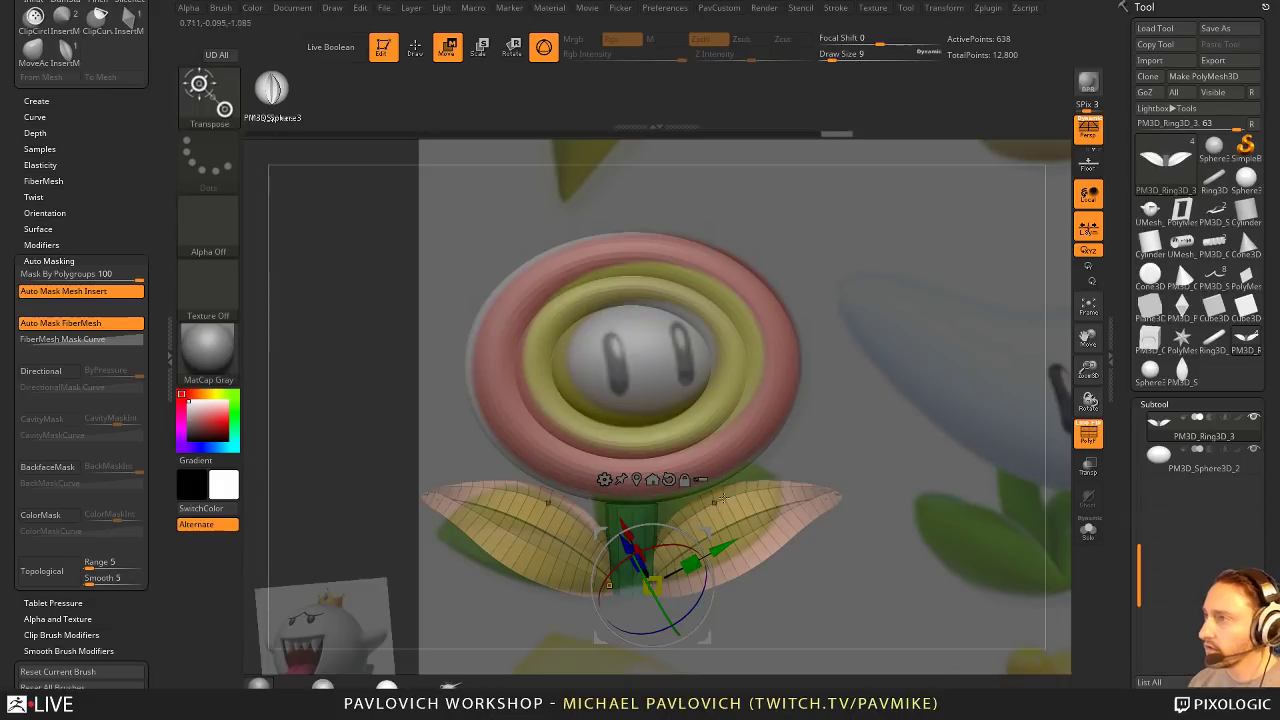
pyautogui.moveTo(850, 425); pyautogui.dragTo(866, 397, button='right')
pyautogui.moveTo(608, 525); pyautogui.dragTo(630, 581)
pyautogui.press('q')
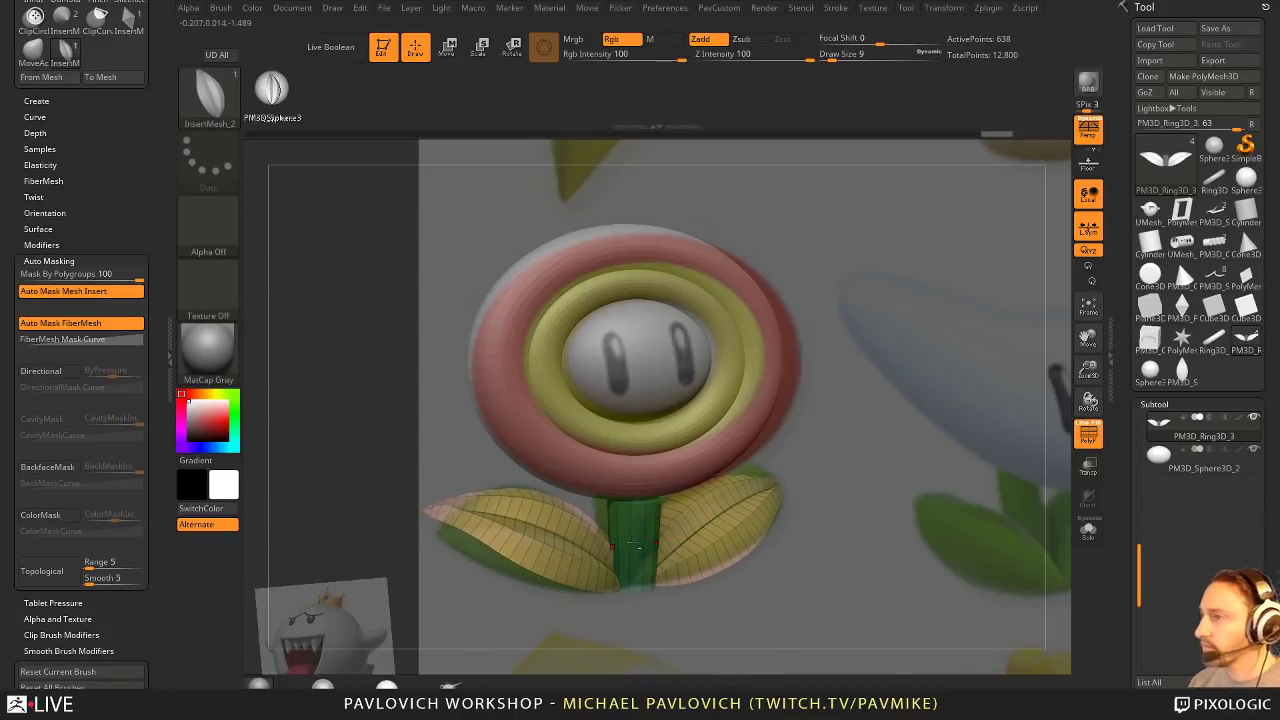
# Step: Split the masked stem off from the leaves as its own subtool
pyautogui.press('s')
pyautogui.press('2')
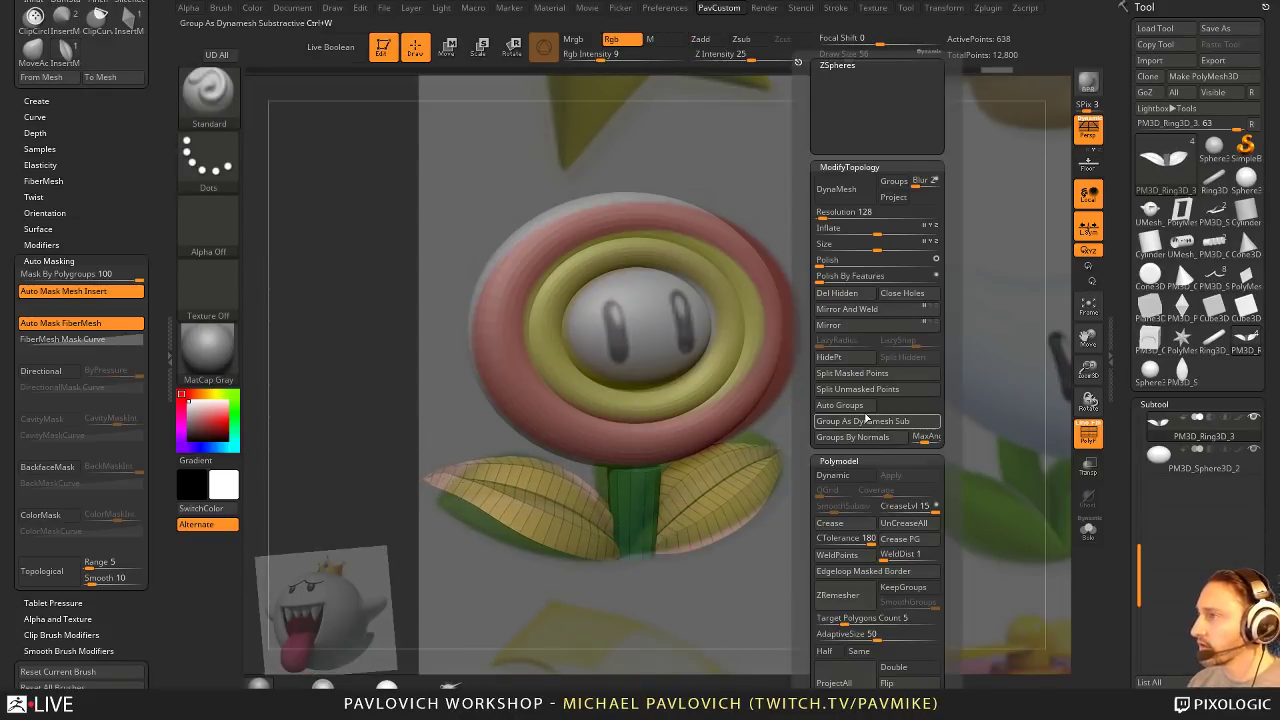
pyautogui.click(861, 374)
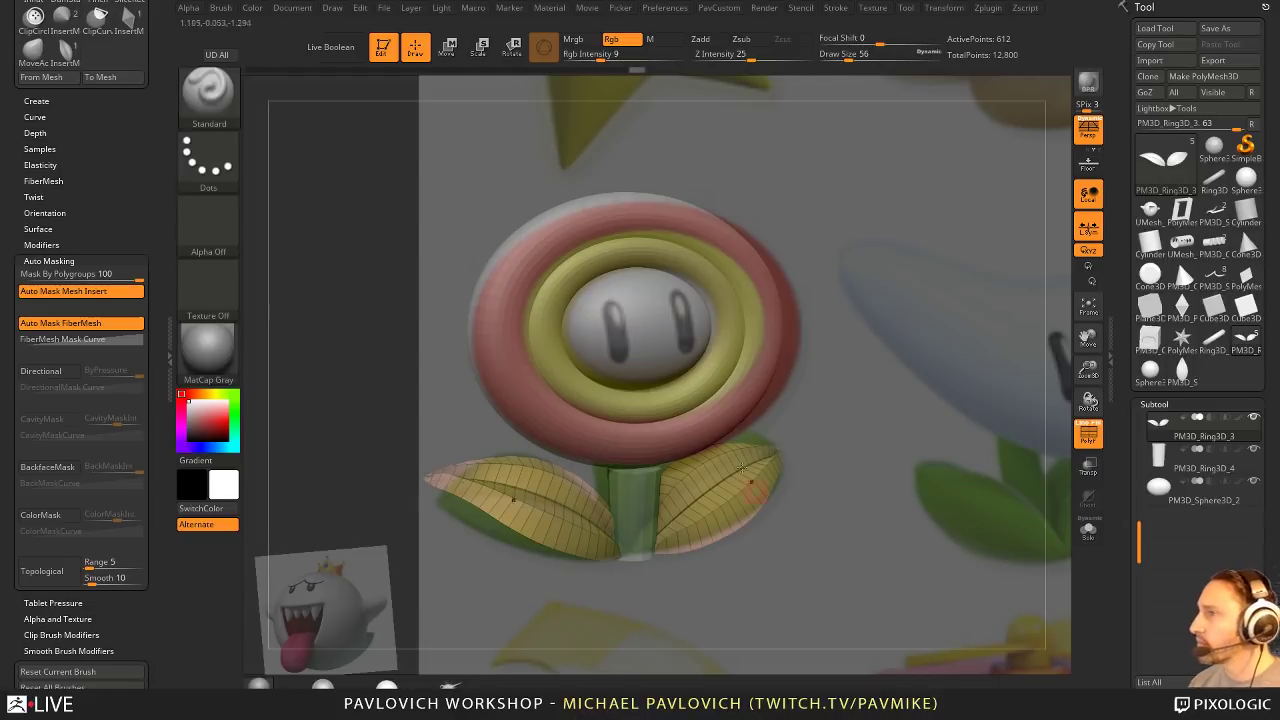
# Step: Select the stem, recentre and reorient its gizmo, and fit the stem to the reference between the leaves
pyautogui.keyDown('alt'); pyautogui.click(625, 500); pyautogui.keyUp('alt')
pyautogui.press('w')
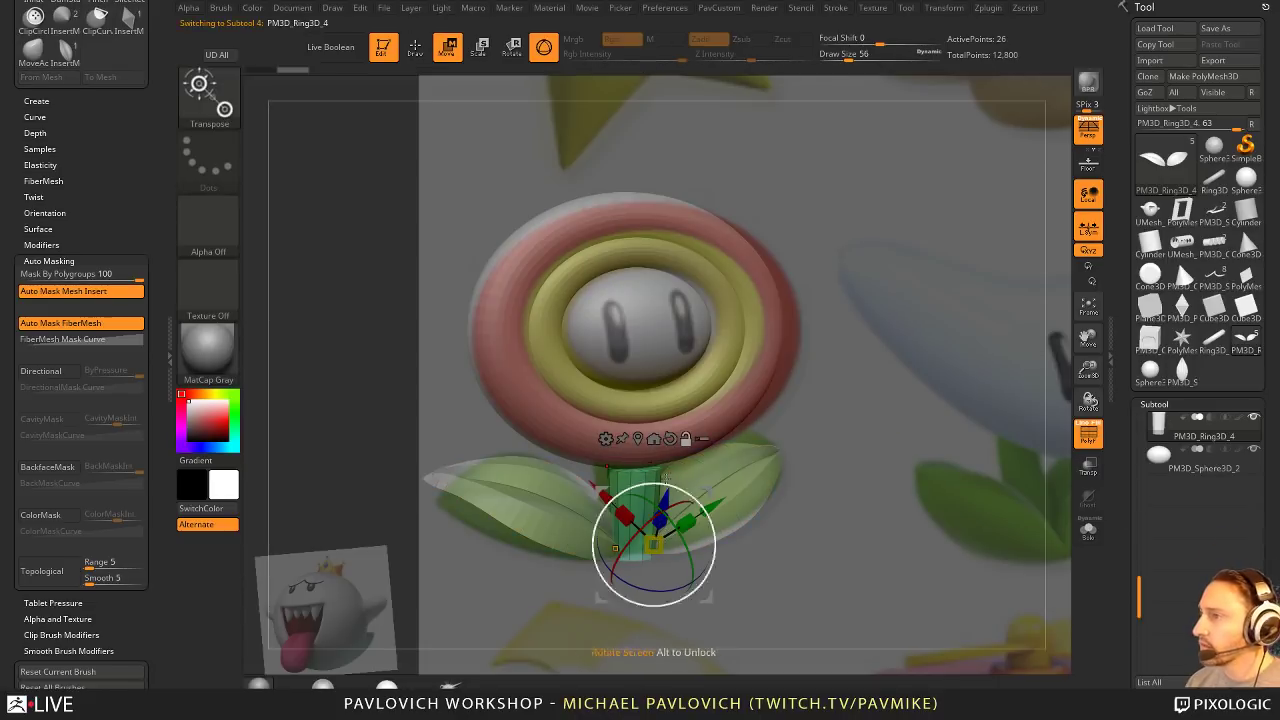
pyautogui.moveTo(826, 442); pyautogui.dragTo(855, 442)
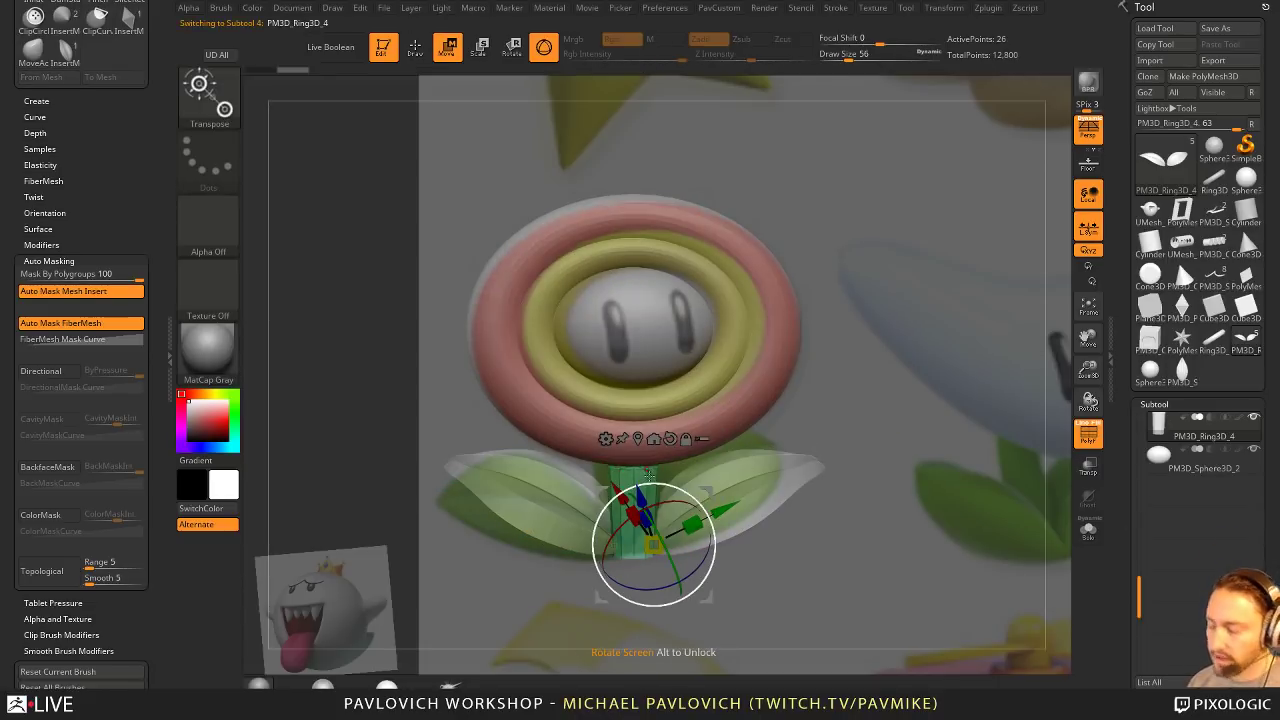
pyautogui.keyDown('alt'); pyautogui.click(638, 439); pyautogui.keyUp('alt')
pyautogui.keyDown('alt'); pyautogui.click(649, 404); pyautogui.keyUp('alt')
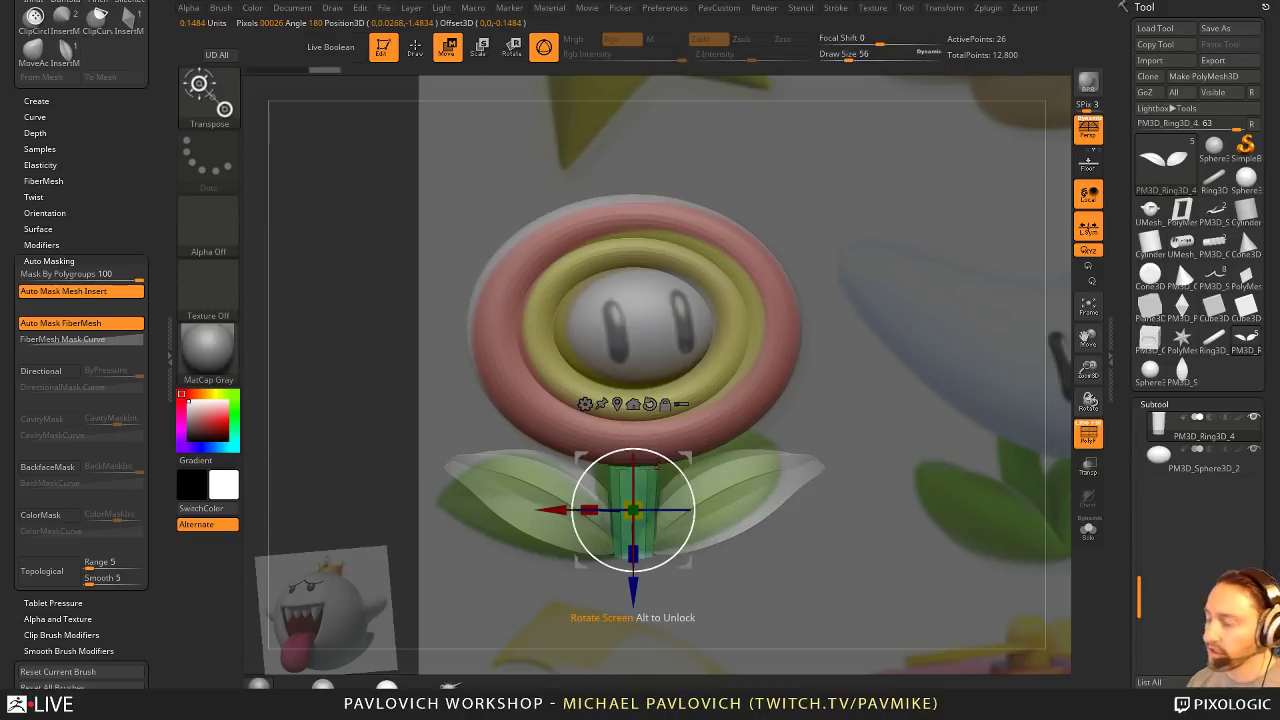
pyautogui.moveTo(806, 404); pyautogui.dragTo(782, 406)
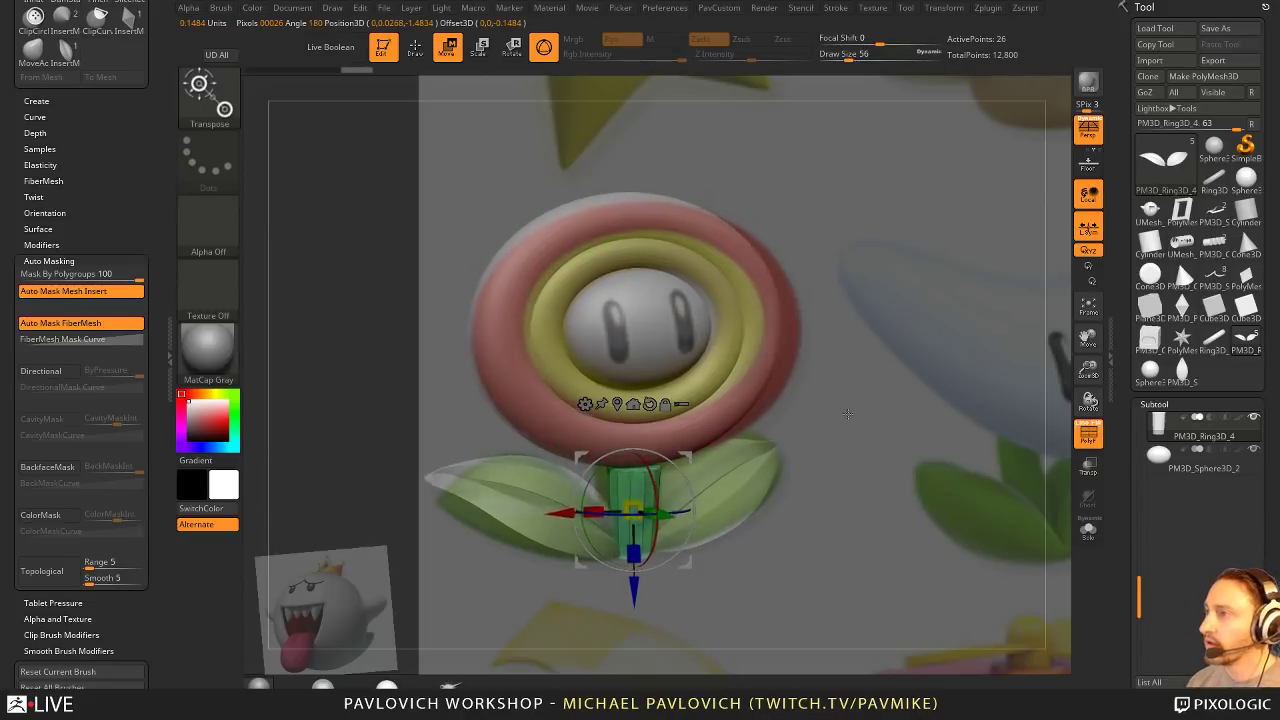
pyautogui.moveTo(657, 496); pyautogui.dragTo(657, 516)
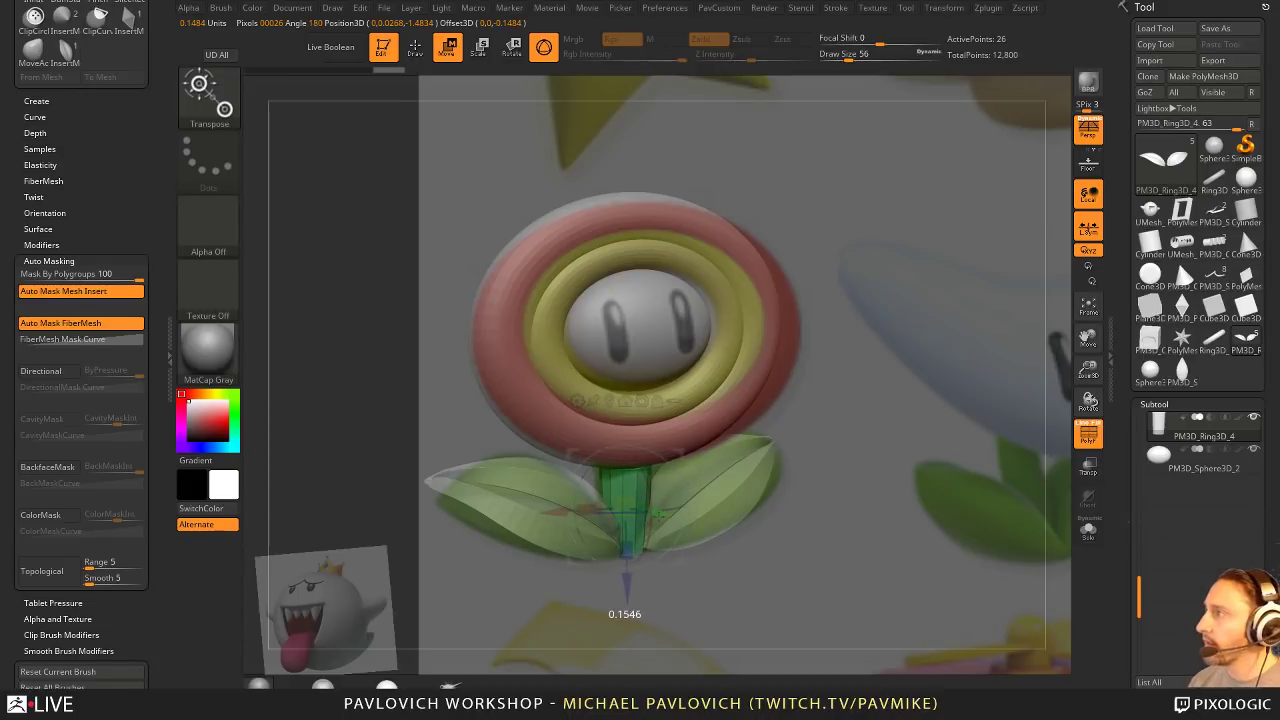
# Step: Hide the reference image, zoom in on the stem and bring up the ZModeler brush's edge actions
pyautogui.press('q')
pyautogui.hotkey('shift', 'z')
pyautogui.moveTo(978, 421)
pyautogui.keyDown('ctrl'); pyautogui.mouseDown(button='right')
pyautogui.moveTo(984, 520)
pyautogui.moveTo(982, 486)
pyautogui.mouseUp(button='right'); pyautogui.keyUp('ctrl')
pyautogui.press('b')
pyautogui.press('z')
pyautogui.press('m')
pyautogui.press('space')
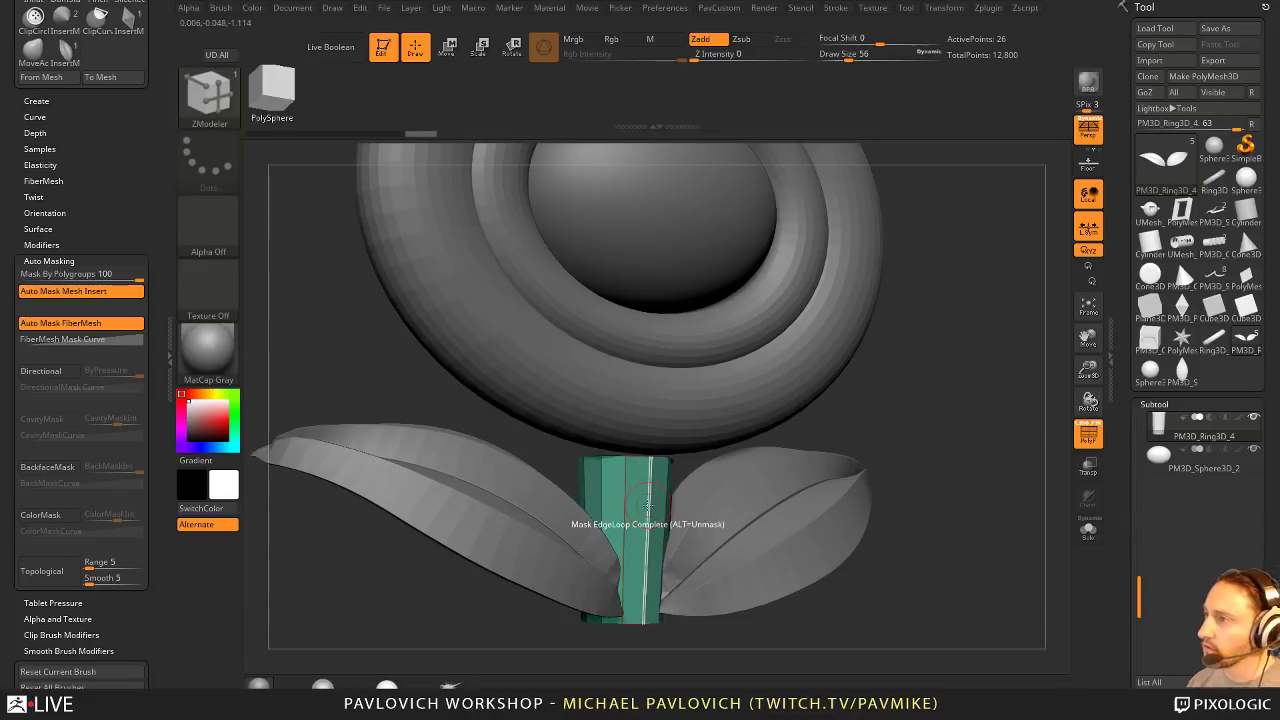
# Step: Try to split the stem's masked points into a separate subtool
pyautogui.keyDown('shift'); pyautogui.moveTo(690, 495); pyautogui.dragTo(780, 468, button='right'); pyautogui.keyUp('shift')
pyautogui.press('3')
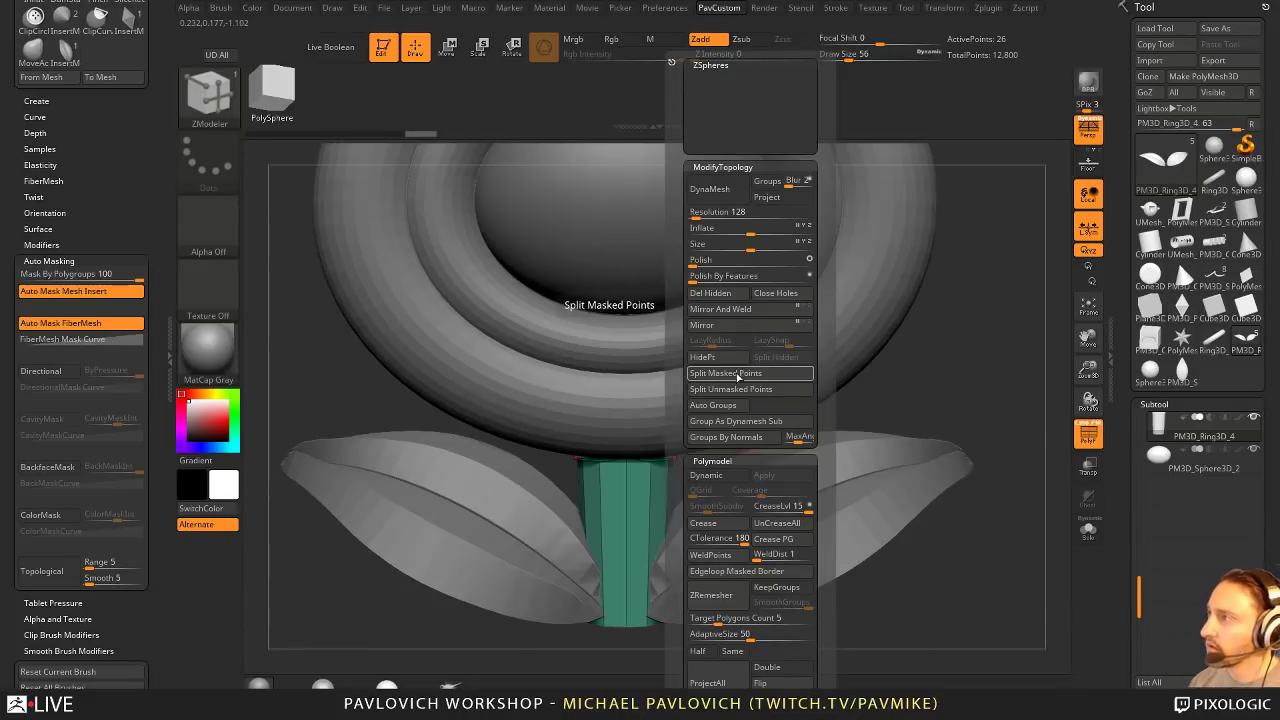
pyautogui.click(743, 373)
pyautogui.hotkey('shift', 'space')
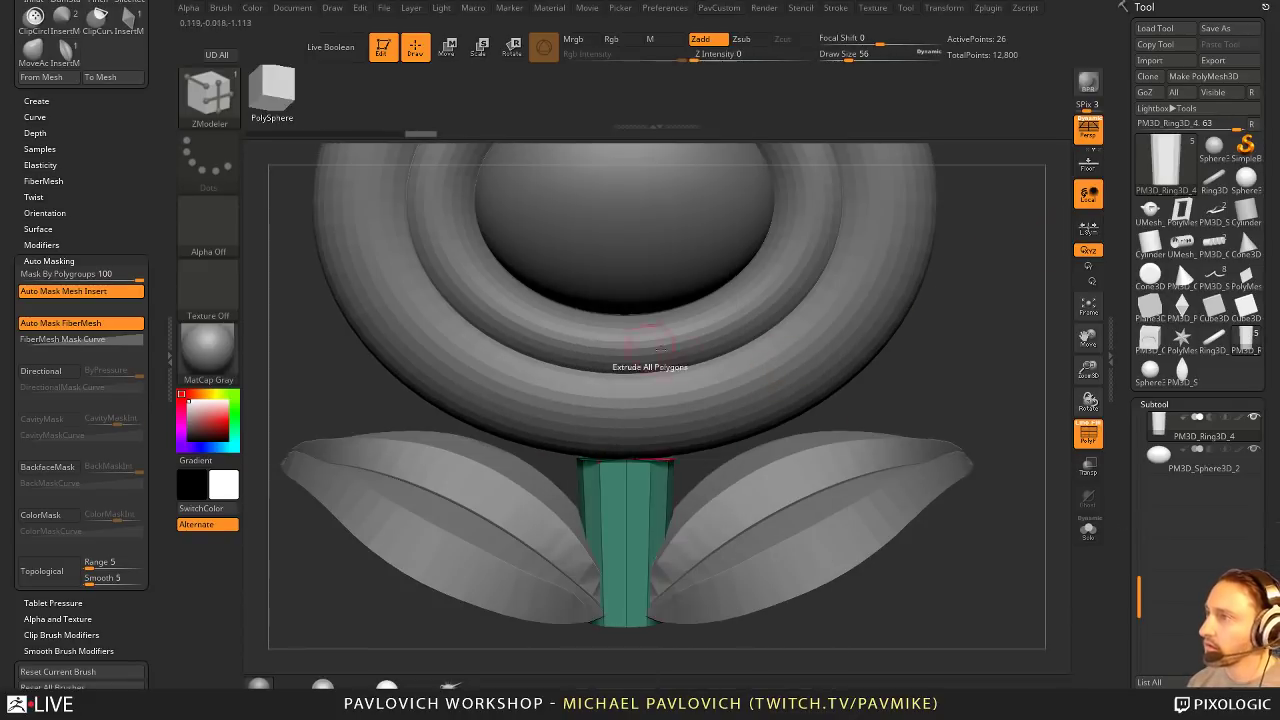
pyautogui.press('3')
pyautogui.click(691, 309)
pyautogui.keyDown('alt'); pyautogui.moveTo(1035, 346); pyautogui.dragTo(1035, 312); pyautogui.keyUp('alt')
pyautogui.moveTo(888, 324); pyautogui.dragTo(993, 326)
pyautogui.moveTo(994, 326); pyautogui.dragTo(786, 365, button='right')
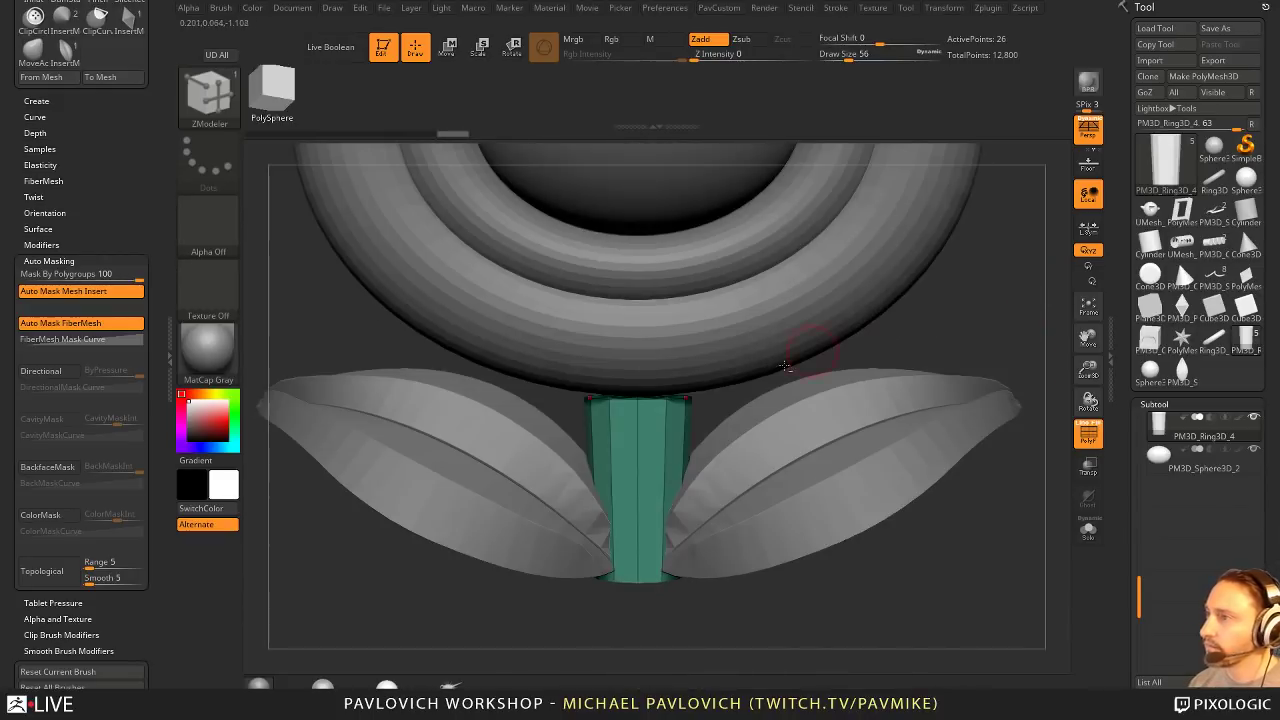
# Step: Add edge loops along the stem's length with ZModeler's Insert edge action at interactive resolution
pyautogui.press('space')
pyautogui.click(635, 347)
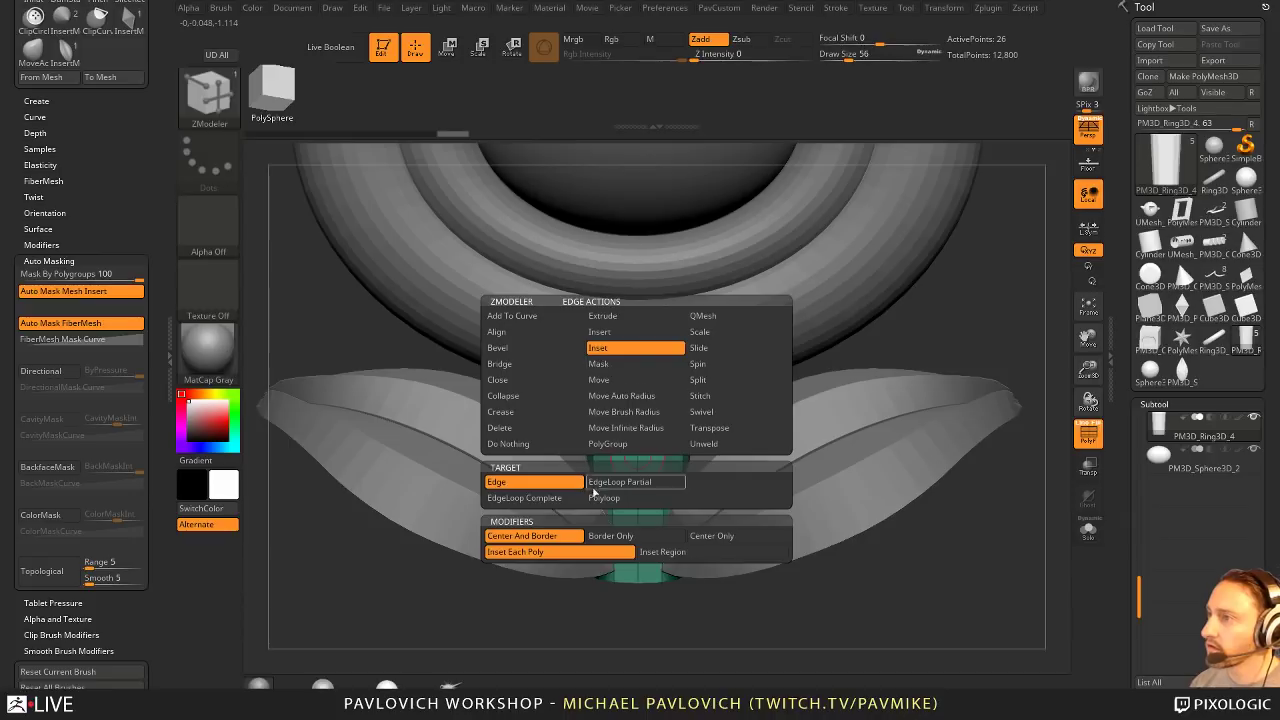
pyautogui.click(612, 331)
pyautogui.click(604, 536)
pyautogui.press('Return')
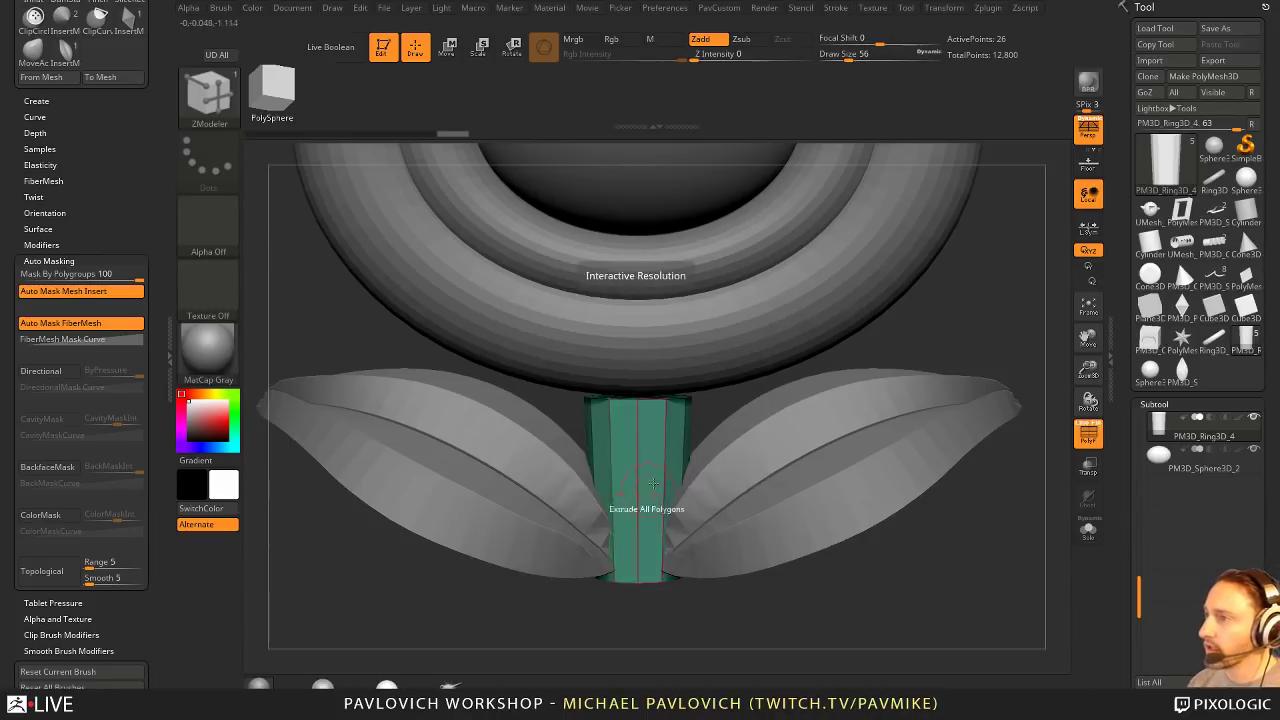
pyautogui.moveTo(639, 472); pyautogui.dragTo(642, 506)
# Step: From the side view, adjust the stem's position, angle and depth so it sits beneath the flower head
pyautogui.moveTo(643, 632); pyautogui.dragTo(809, 546)
pyautogui.press('w')
pyautogui.keyDown('shift'); pyautogui.moveTo(794, 423); pyautogui.dragTo(762, 430); pyautogui.keyUp('shift')
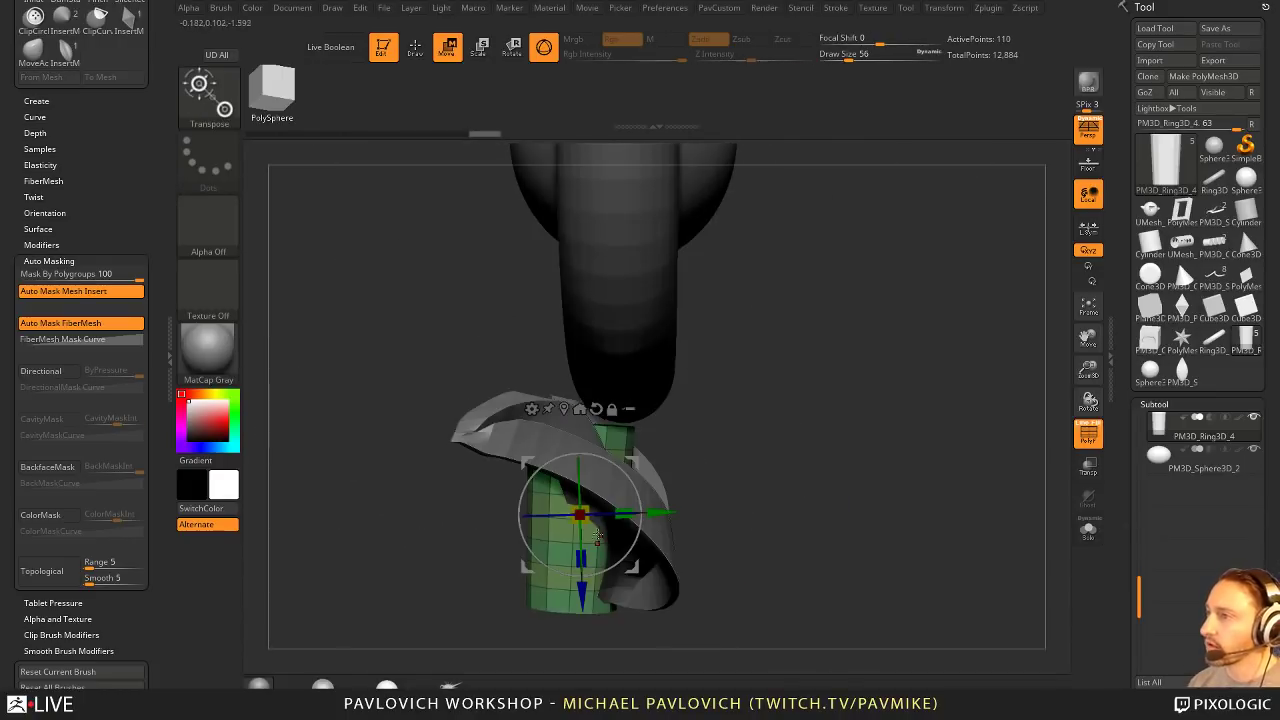
pyautogui.moveTo(624, 473); pyautogui.dragTo(626, 480)
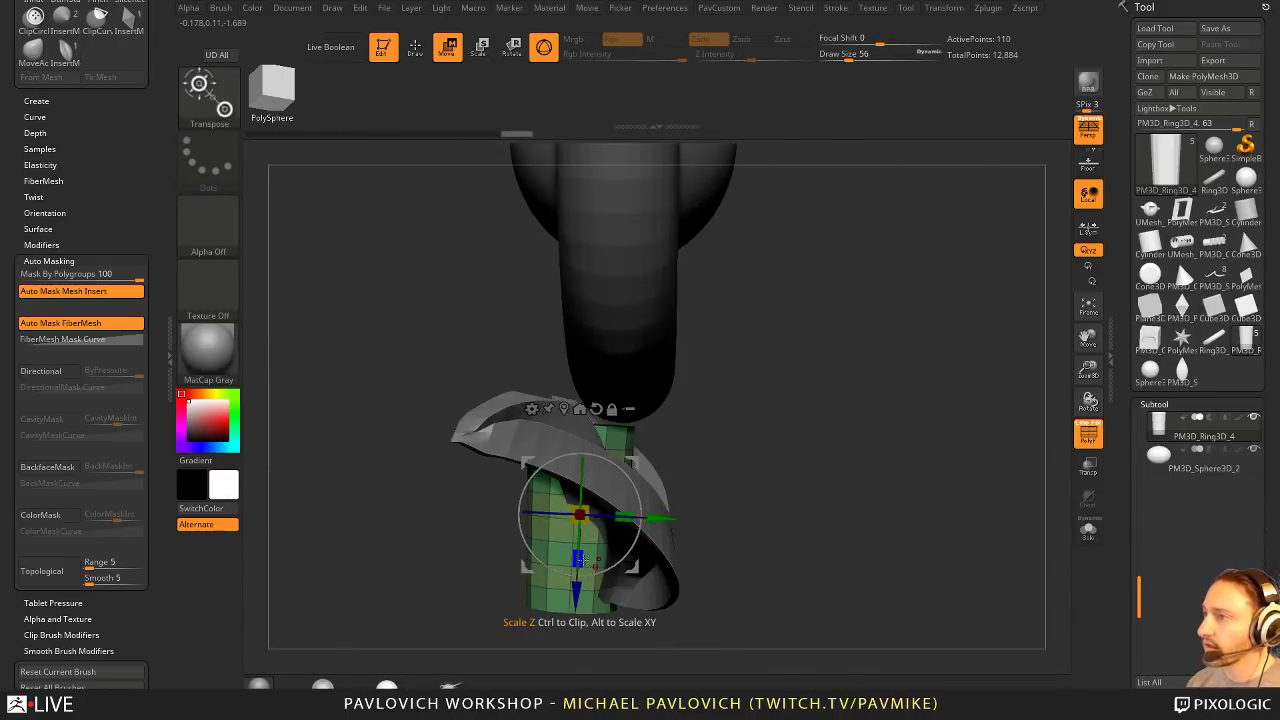
pyautogui.moveTo(579, 559); pyautogui.dragTo(582, 568)
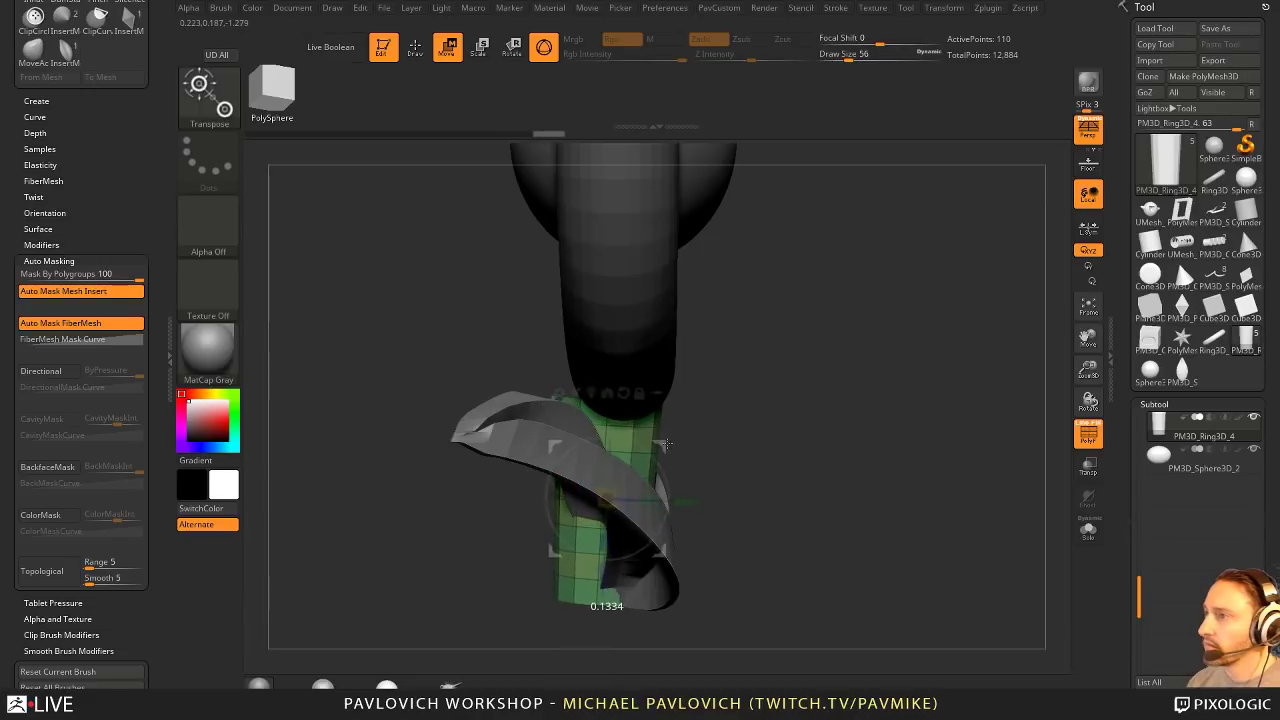
pyautogui.moveTo(666, 443); pyautogui.dragTo(770, 458)
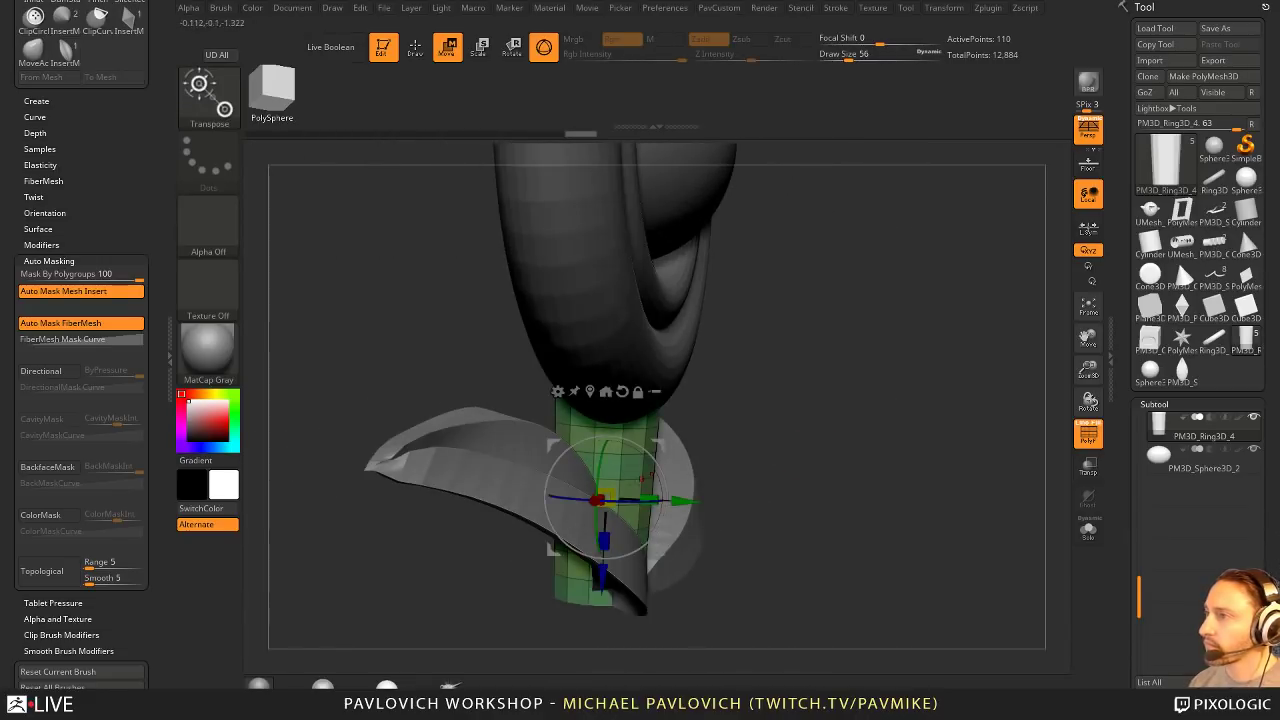
pyautogui.moveTo(600, 499); pyautogui.dragTo(612, 494)
# Step: Bend the stem with the Bend Arc deformer by an angle of about 14
pyautogui.click(560, 392)
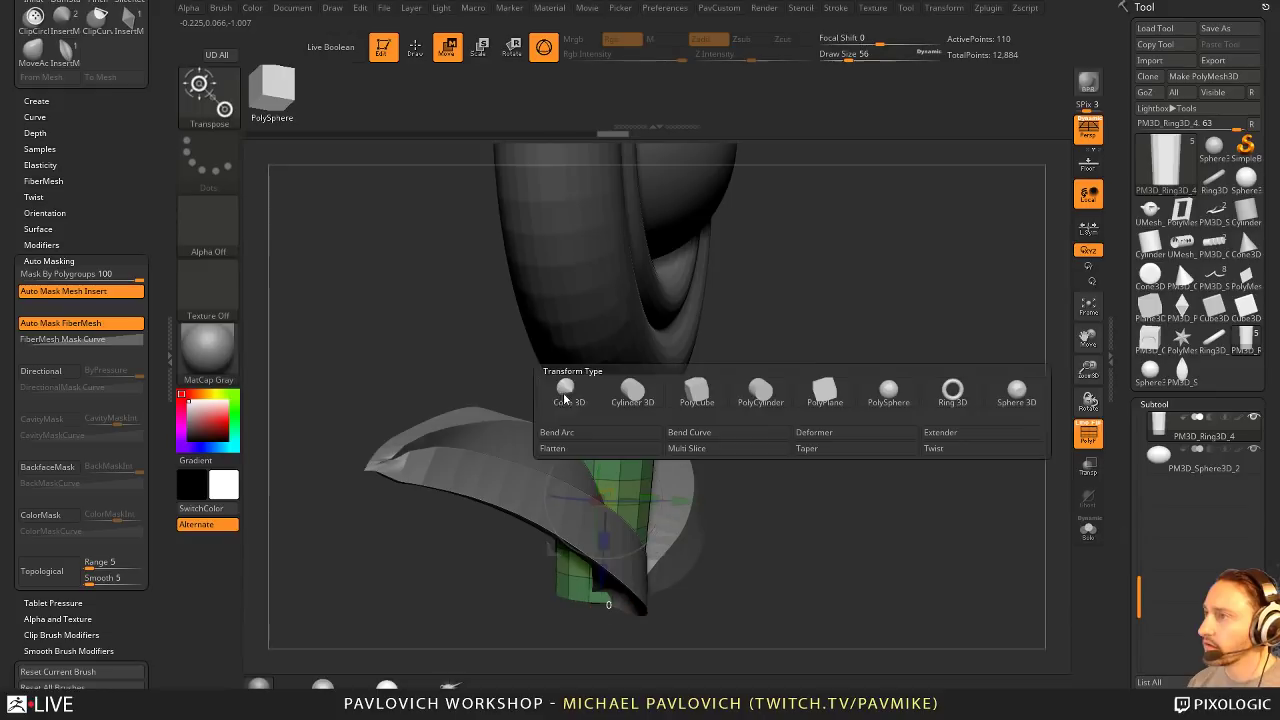
pyautogui.click(574, 435)
pyautogui.moveTo(820, 443); pyautogui.dragTo(770, 452)
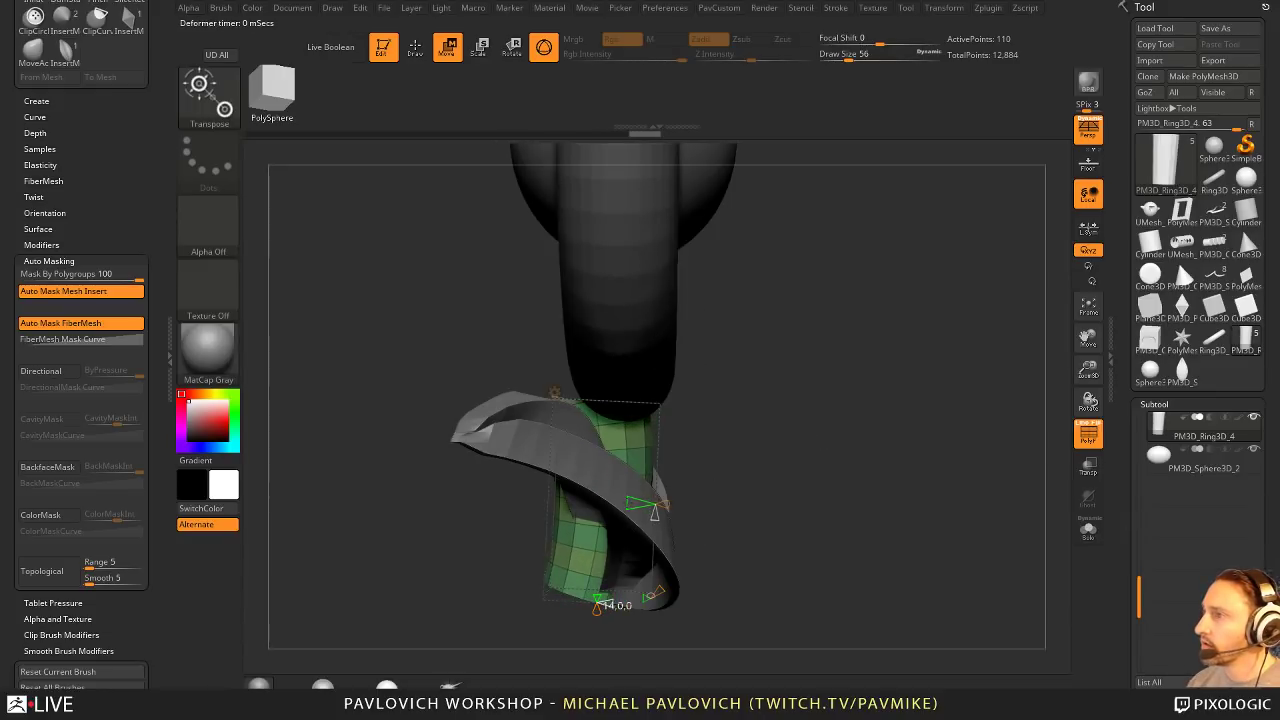
pyautogui.press('q')
# Step: Show the reference image again, switch to the Standard brush and select the flower's centre sphere
pyautogui.moveTo(752, 458)
pyautogui.mouseDown()
pyautogui.moveTo(846, 426)
pyautogui.moveTo(909, 371)
pyautogui.moveTo(911, 429)
pyautogui.mouseUp()
pyautogui.hotkey('shift', 'z')
pyautogui.press('b')
pyautogui.press('s')
pyautogui.press('t')
pyautogui.keyDown('alt'); pyautogui.click(674, 351); pyautogui.keyUp('alt')
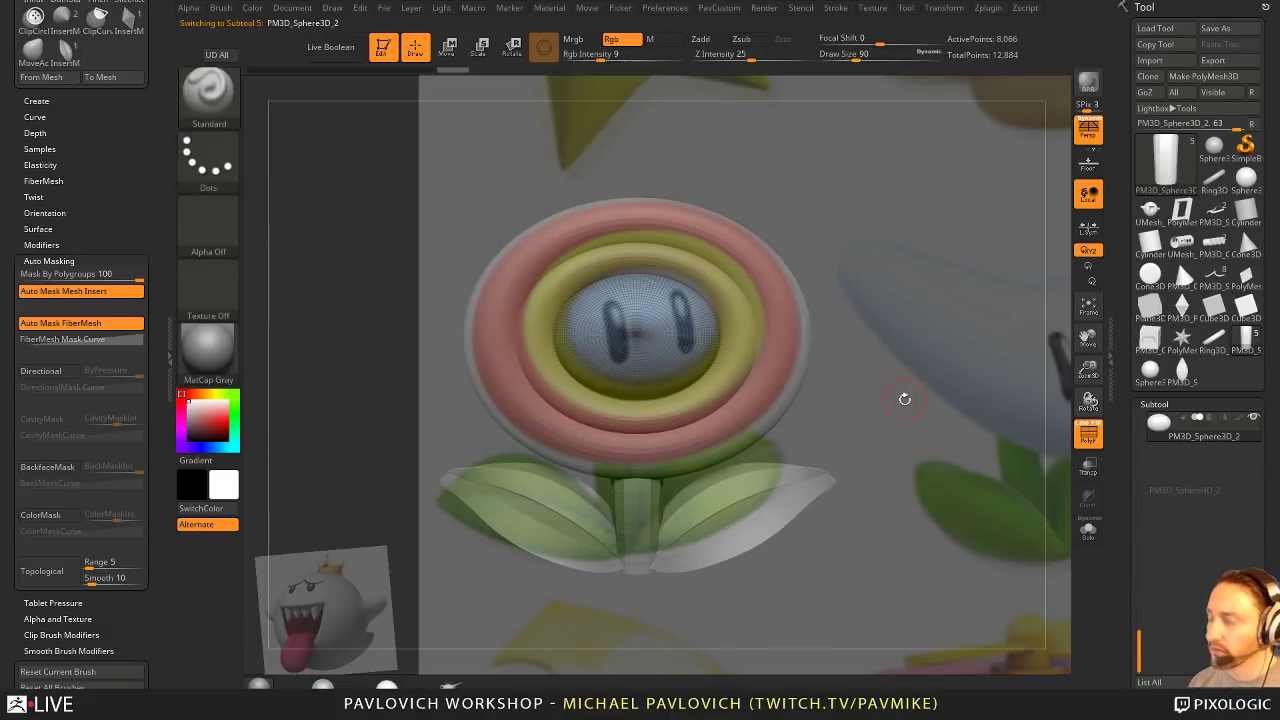
# Step: Choose the Sphere12 primitive from the IMM Base Primitives brush and try placing it on the face
pyautogui.press('b')
pyautogui.press('i')
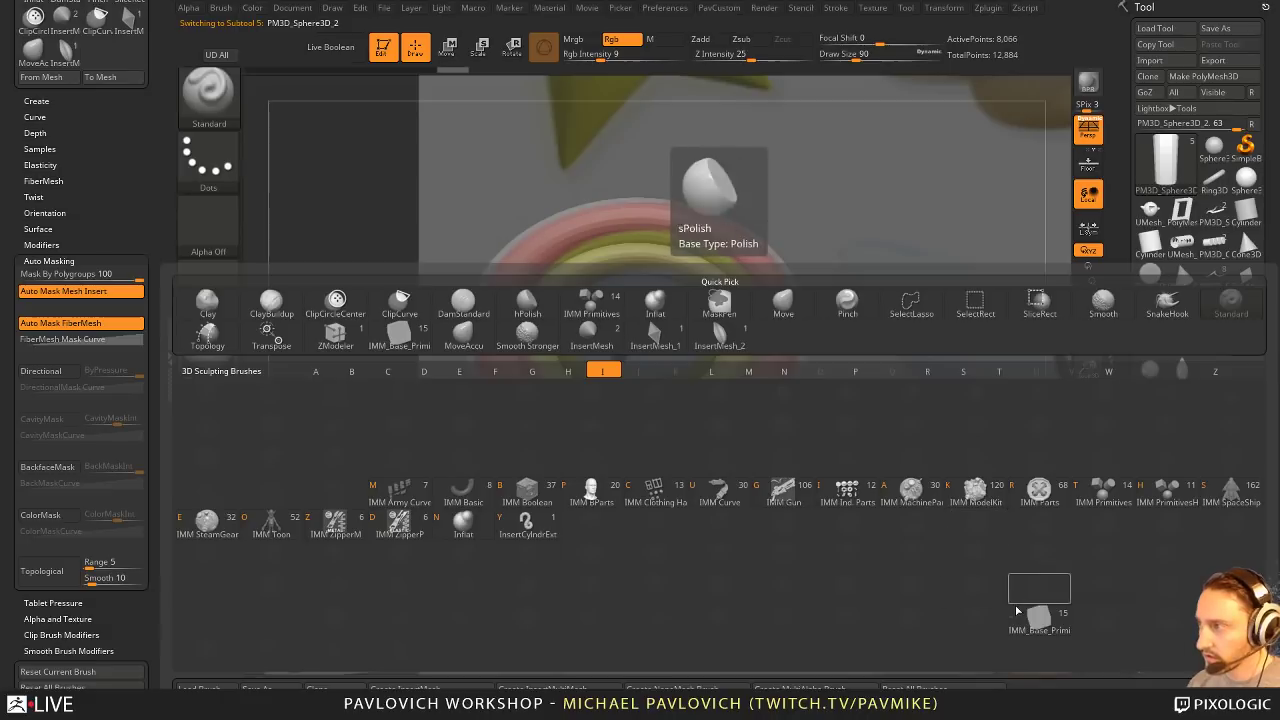
pyautogui.click(1035, 618)
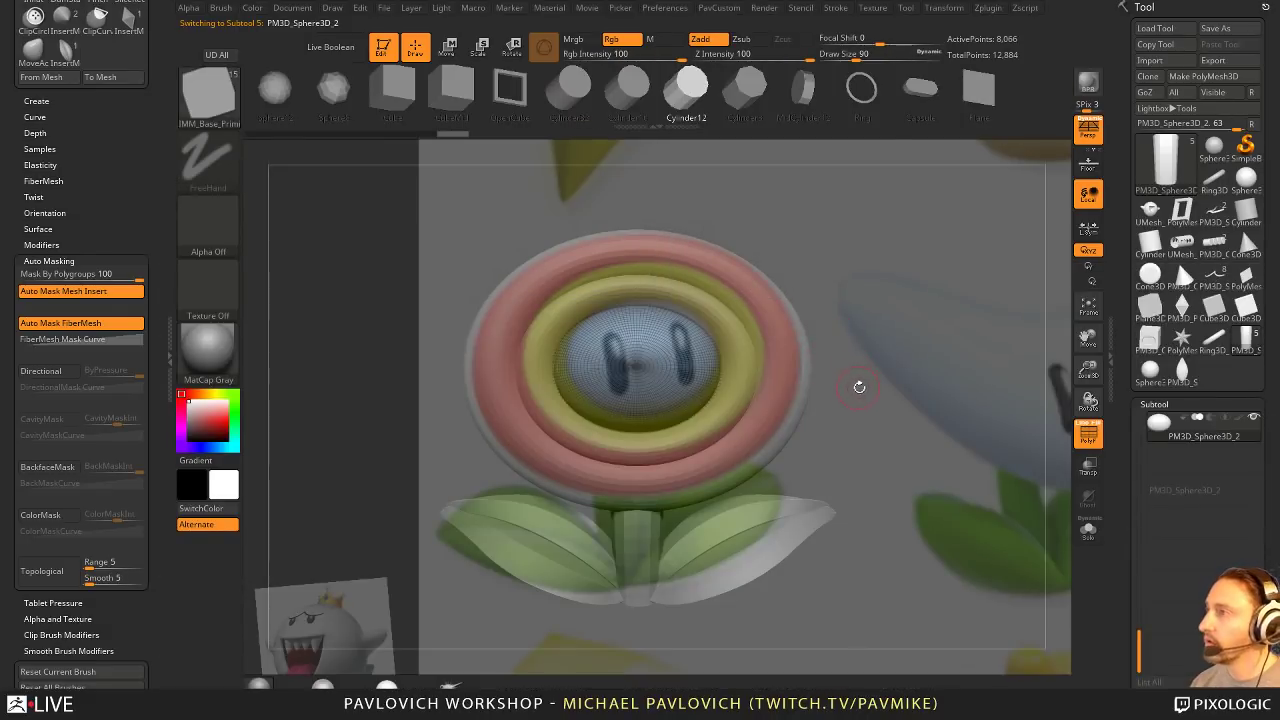
pyautogui.moveTo(896, 364); pyautogui.dragTo(885, 377)
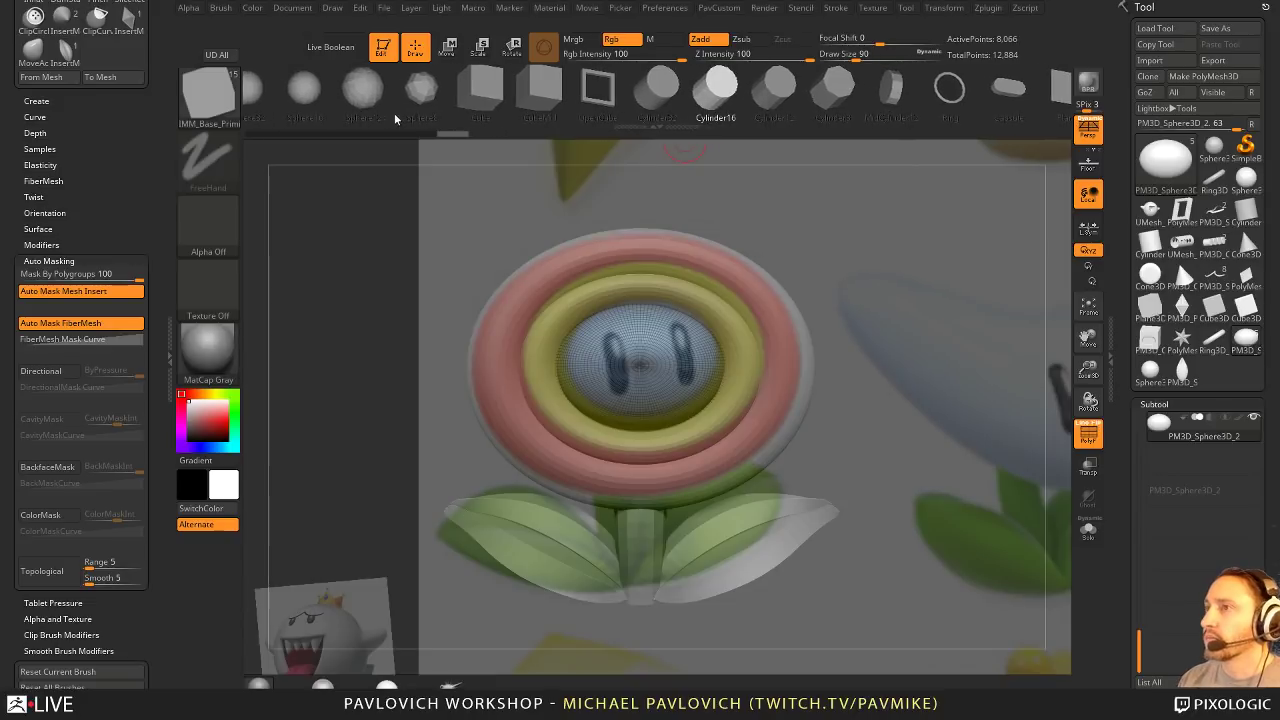
pyautogui.click(357, 92)
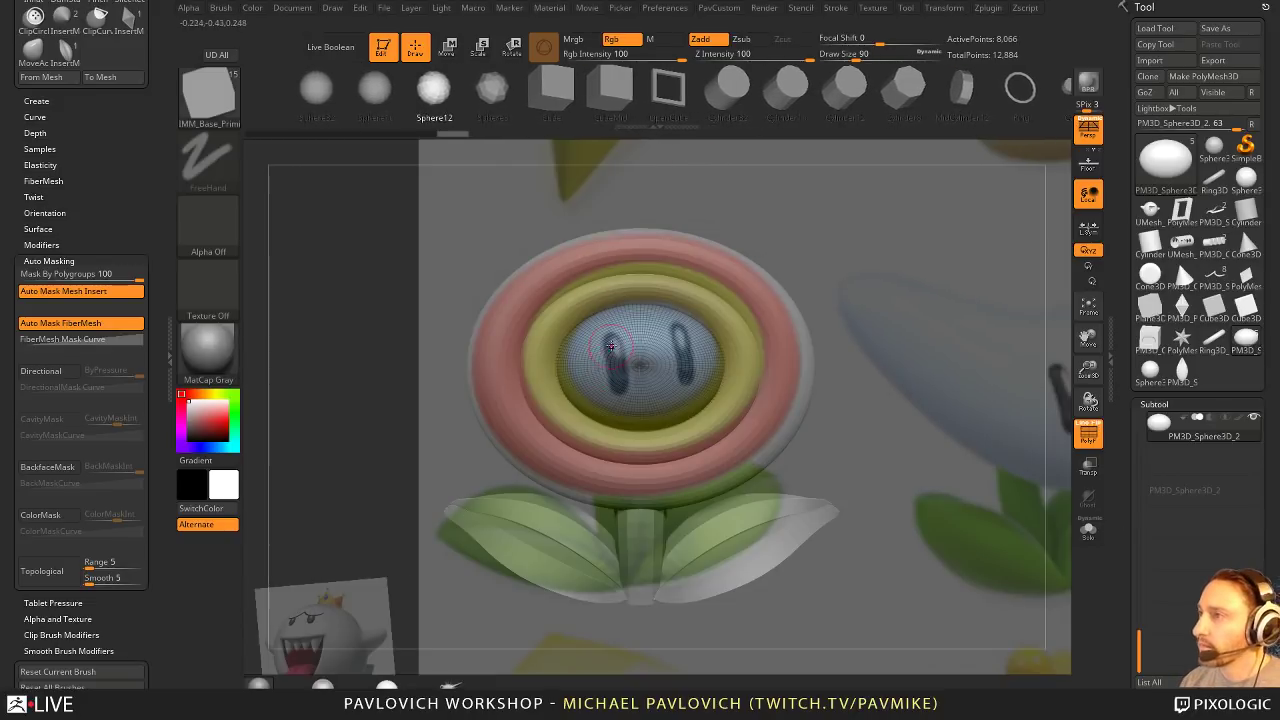
pyautogui.moveTo(614, 346); pyautogui.dragTo(617, 351)
pyautogui.hotkey('ctrl', 'z')
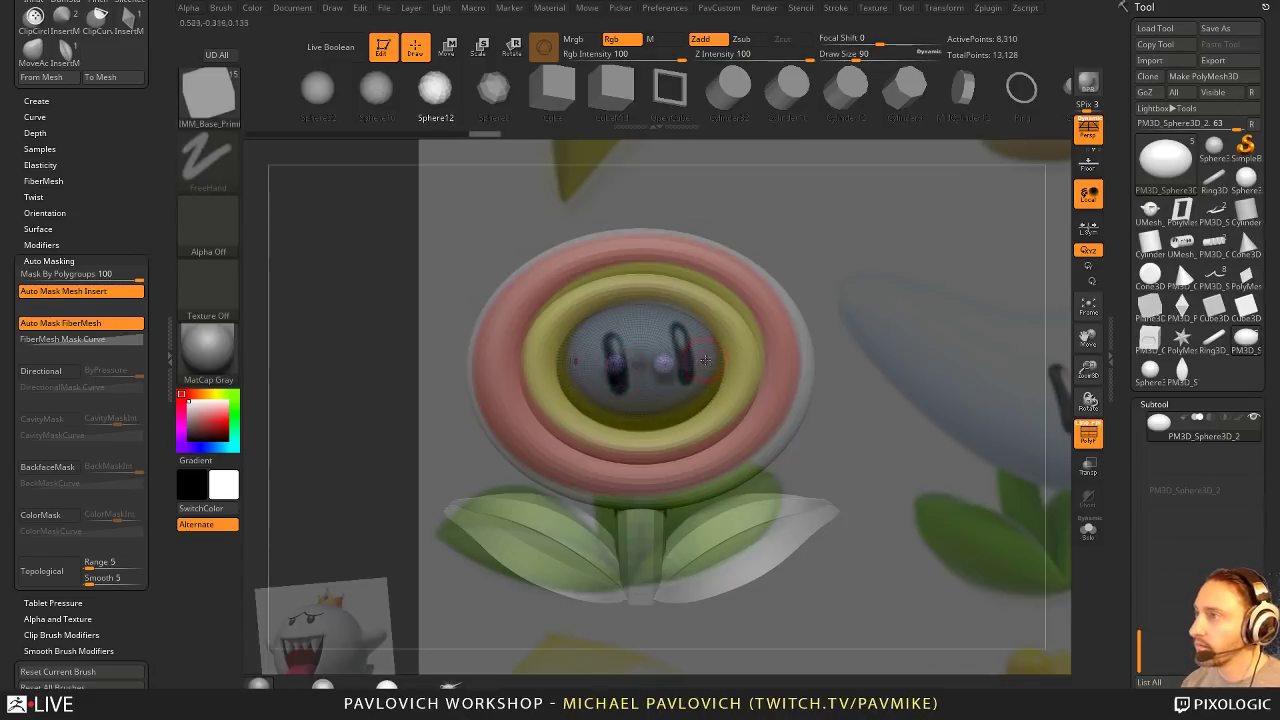
# Step: Insert mirrored small spheres on the face and move them onto the reference eyes
pyautogui.moveTo(903, 329)
pyautogui.mouseDown()
pyautogui.moveTo(917, 314)
pyautogui.moveTo(918, 355)
pyautogui.moveTo(924, 337)
pyautogui.mouseUp()
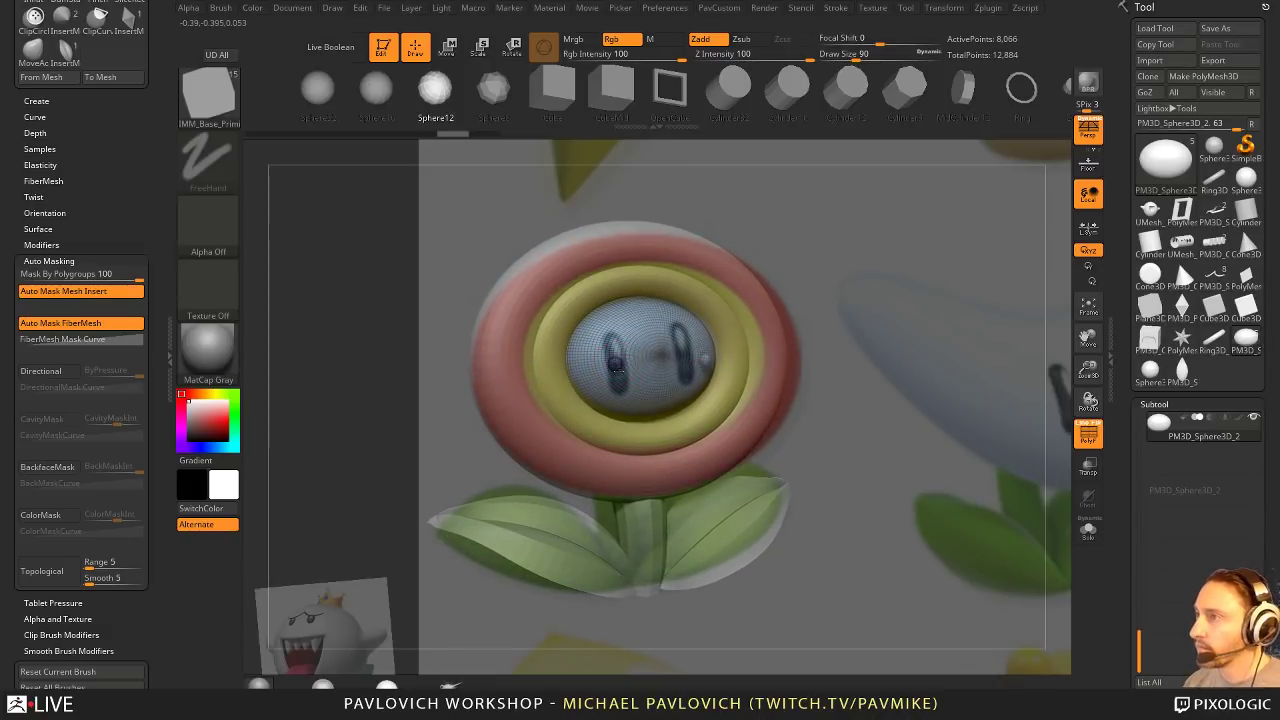
pyautogui.moveTo(617, 367); pyautogui.dragTo(616, 368)
pyautogui.press('w')
pyautogui.moveTo(705, 359); pyautogui.dragTo(702, 359)
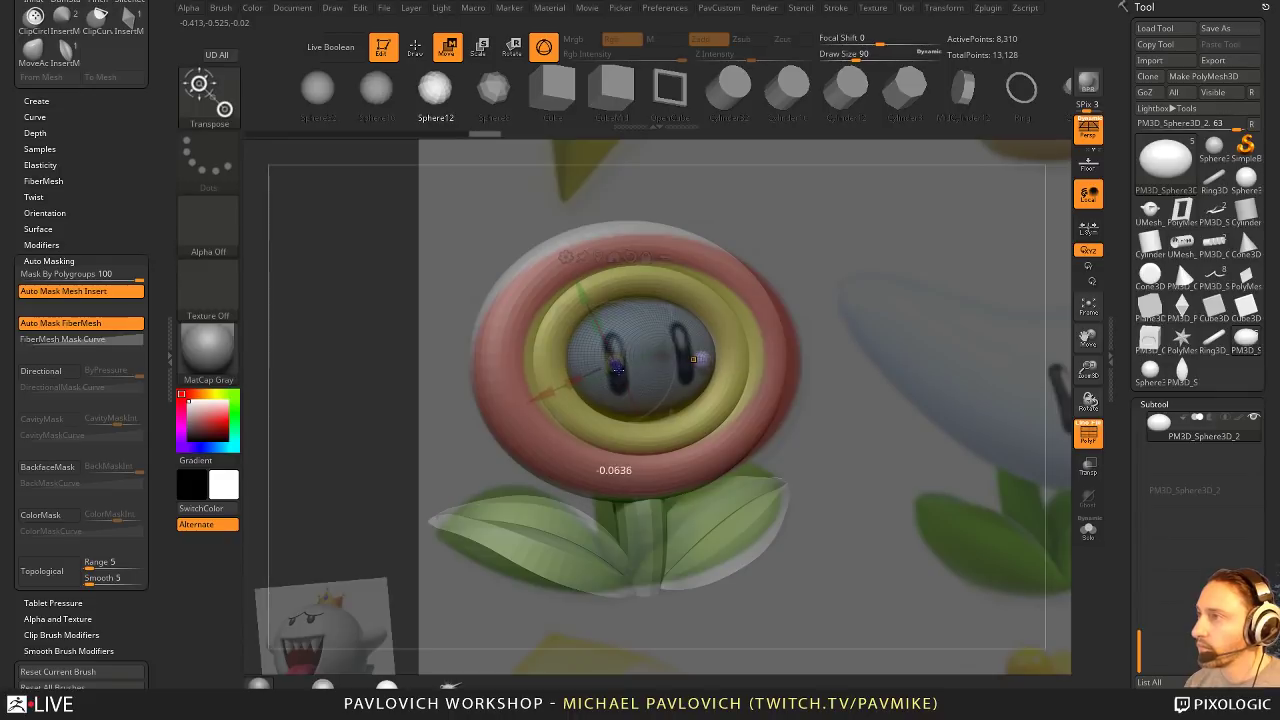
# Step: Hide the reference image and split the eye spheres from the face into their own subtool
pyautogui.hotkey('shift', 'z')
pyautogui.moveTo(880, 330); pyautogui.dragTo(907, 346)
pyautogui.press('5')
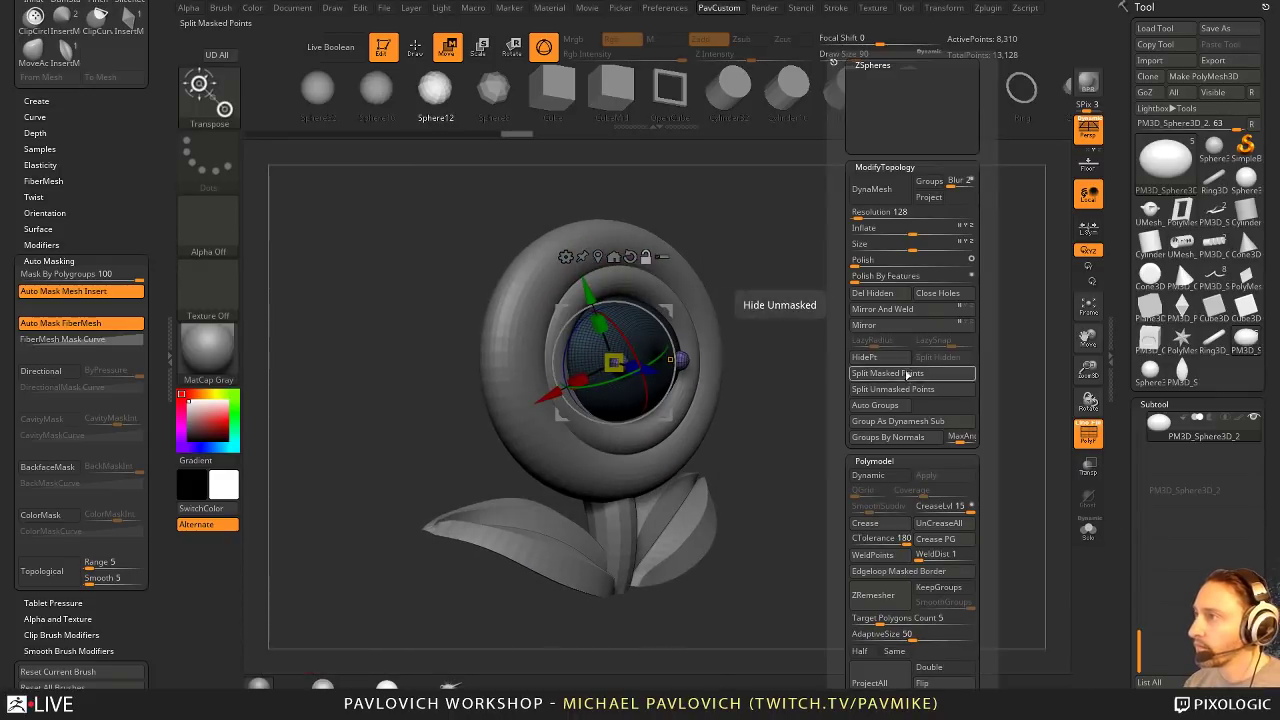
pyautogui.click(900, 377)
pyautogui.moveTo(750, 300)
pyautogui.mouseDown()
pyautogui.moveTo(760, 262)
pyautogui.moveTo(746, 325)
pyautogui.moveTo(585, 332)
pyautogui.mouseUp()
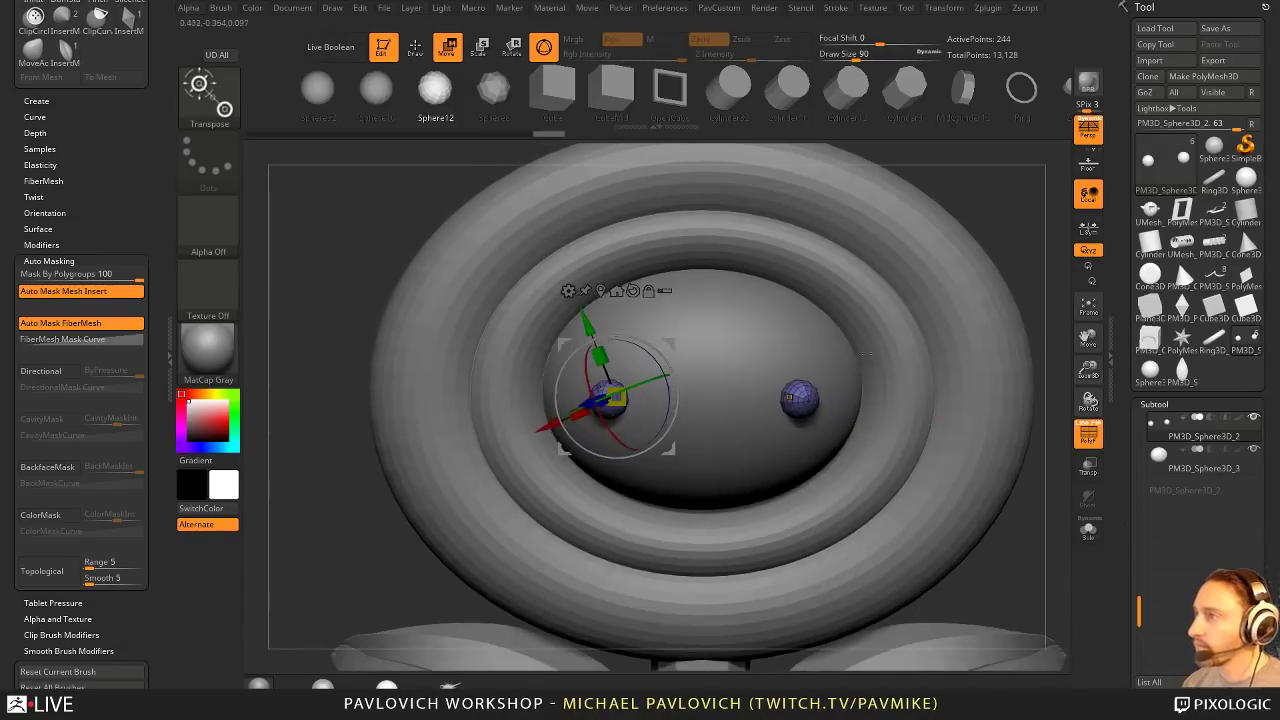
# Step: Isolate and frame the eye spheres, and try rotating them
pyautogui.press('q')
pyautogui.click(1087, 537)
pyautogui.press('f')
pyautogui.press('w')
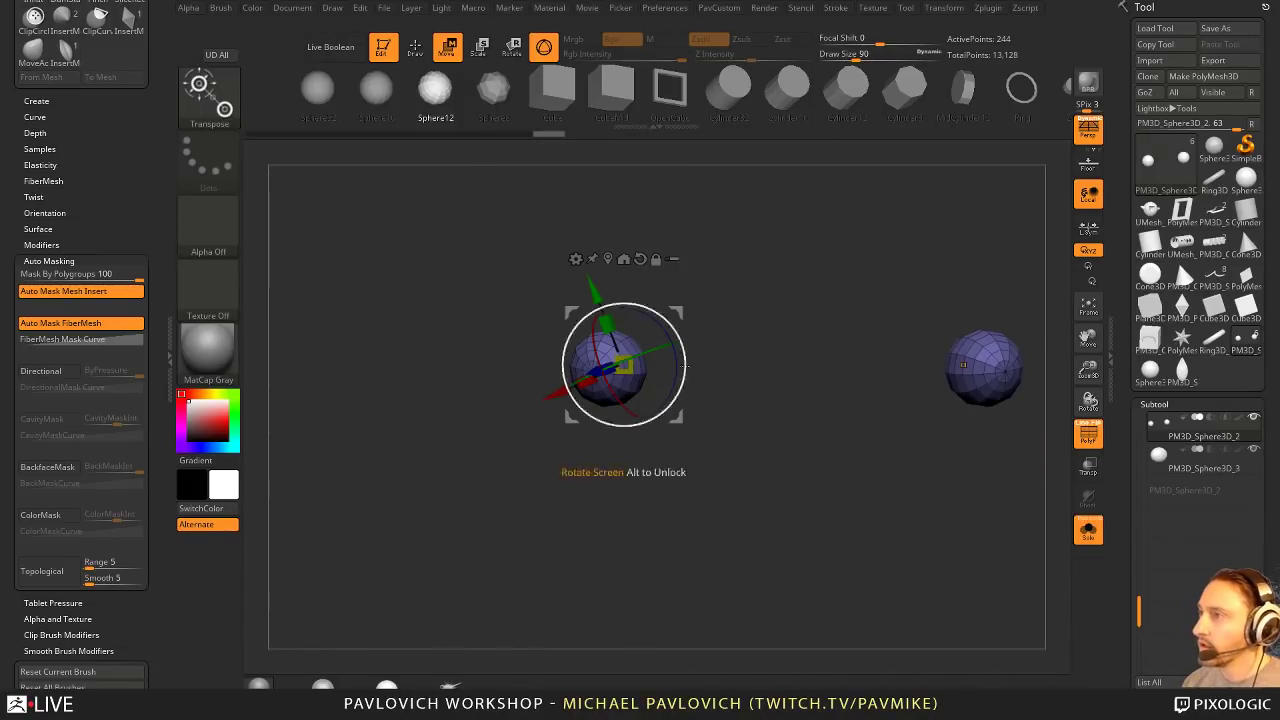
pyautogui.moveTo(650, 352)
pyautogui.mouseDown()
pyautogui.moveTo(688, 338)
pyautogui.moveTo(721, 361)
pyautogui.mouseUp()
pyautogui.hotkey('ctrl', 'z')
# Step: Turn on local symmetry and rotate the eye spheres by about -16 degrees
pyautogui.click(1088, 227)
pyautogui.press('q')
pyautogui.press('w')
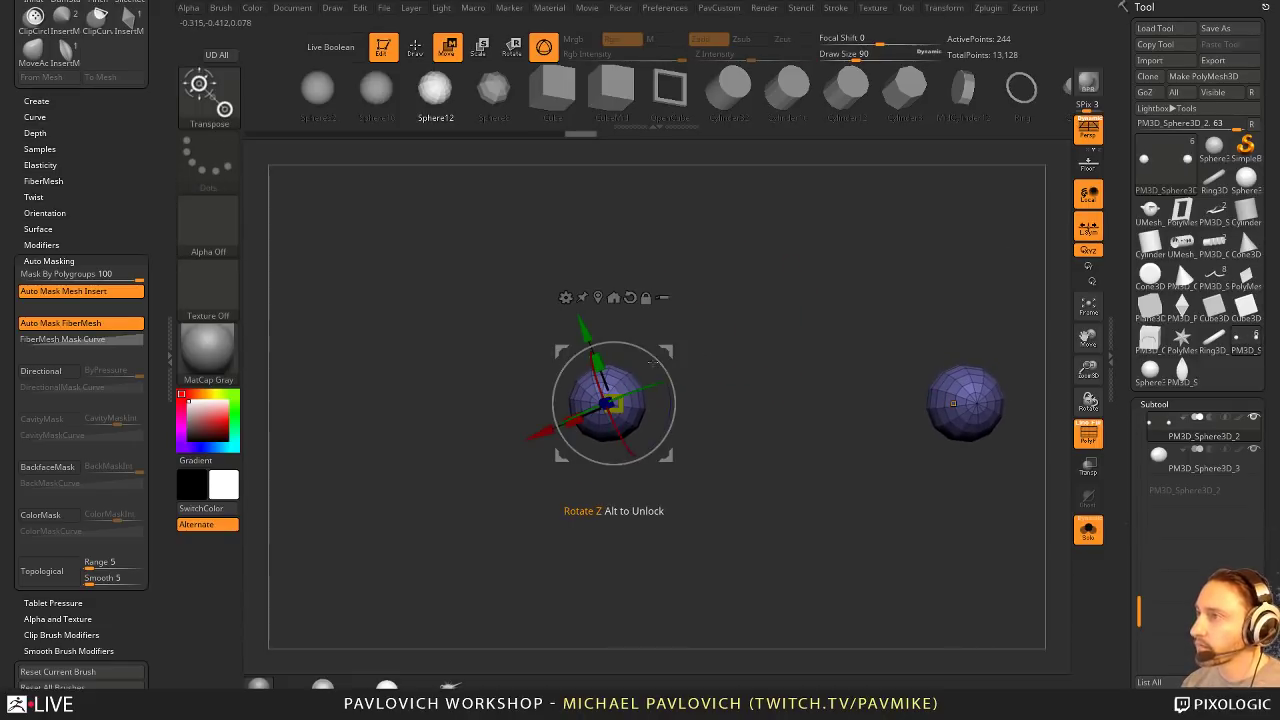
pyautogui.press('q')
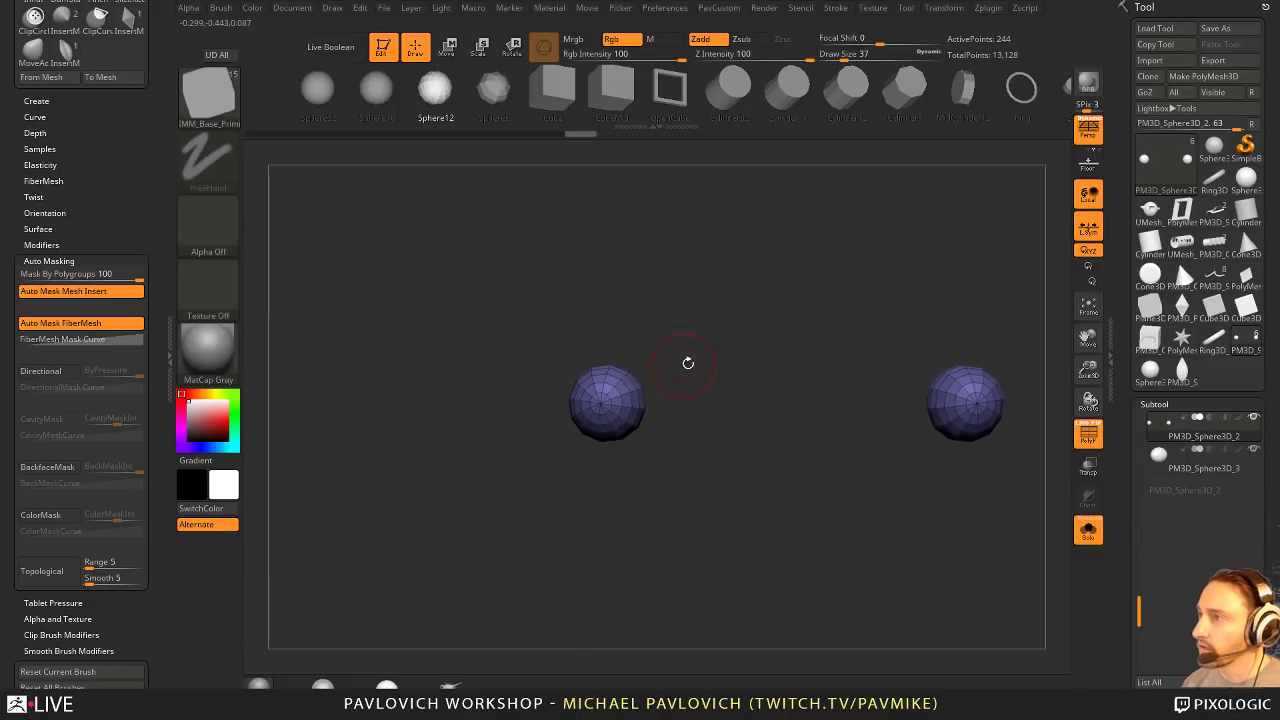
pyautogui.press('w')
pyautogui.moveTo(658, 360); pyautogui.dragTo(670, 376)
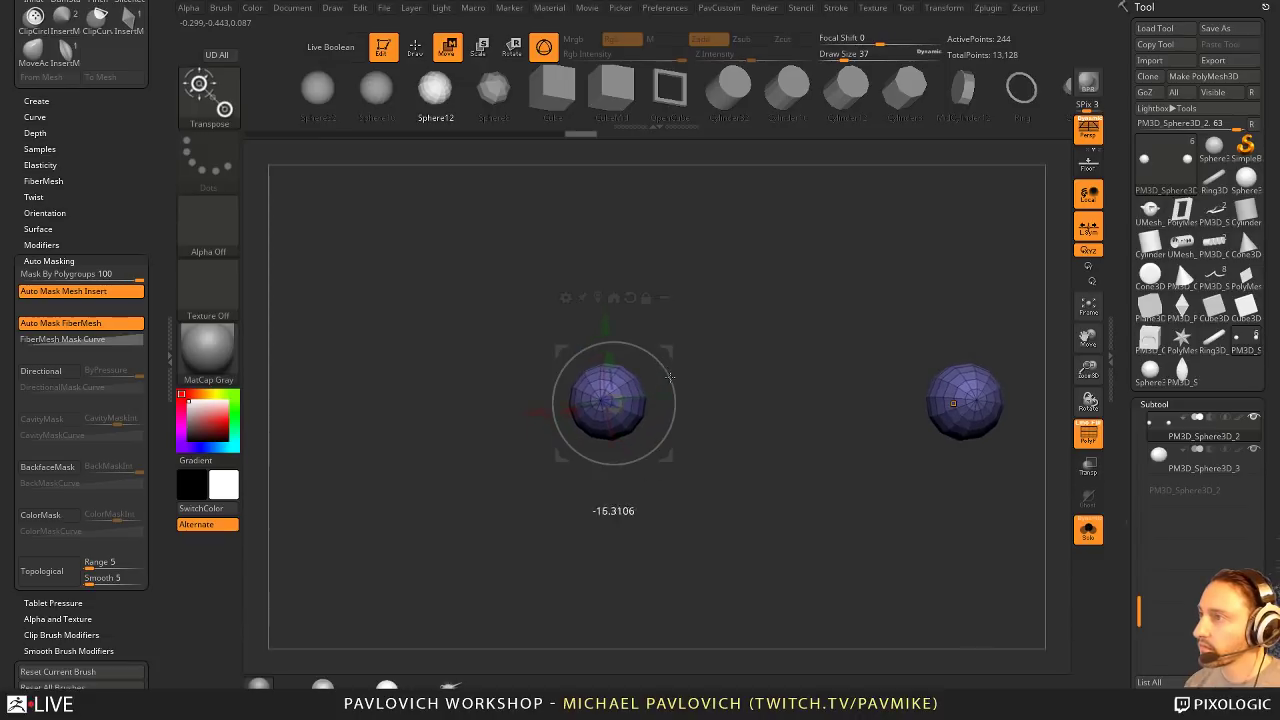
# Step: Lasso-select half of each eye sphere and extrude the spheres vertically into tall capsules
pyautogui.press('q')
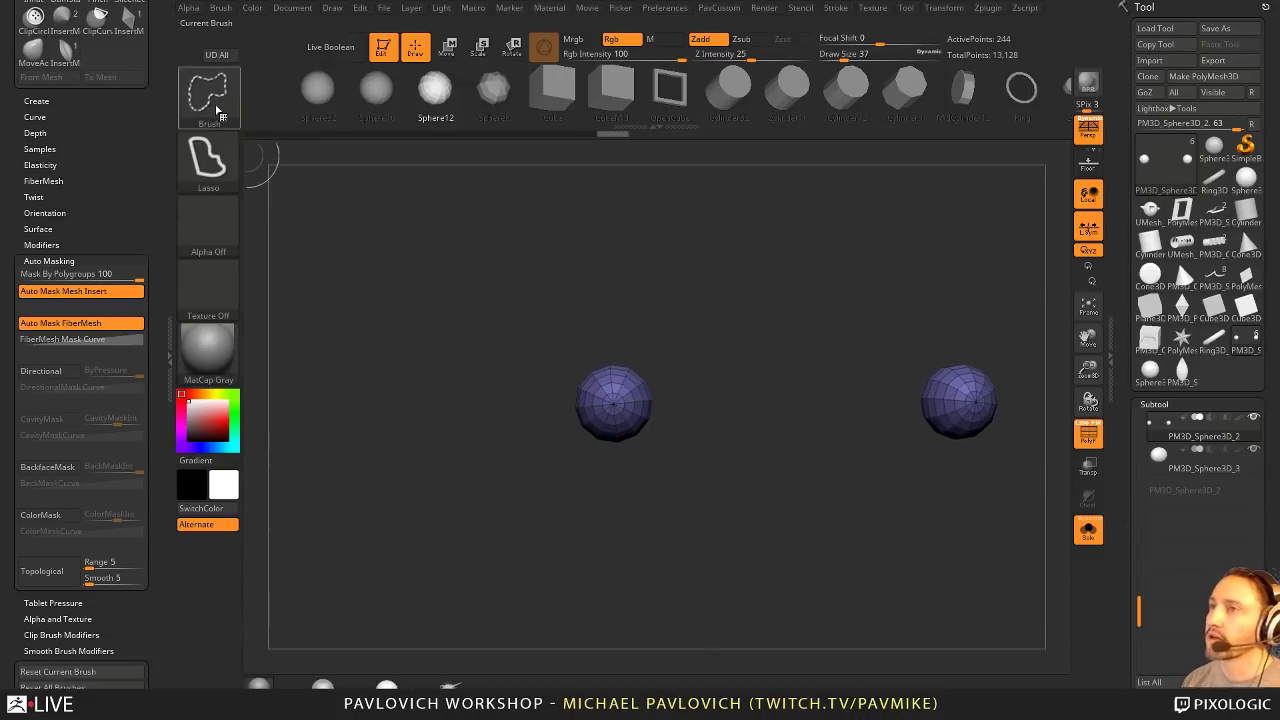
pyautogui.keyDown('ctrl'); pyautogui.keyDown('shift'); pyautogui.moveTo(669, 429); pyautogui.dragTo(677, 410); pyautogui.keyUp('shift'); pyautogui.keyUp('ctrl')
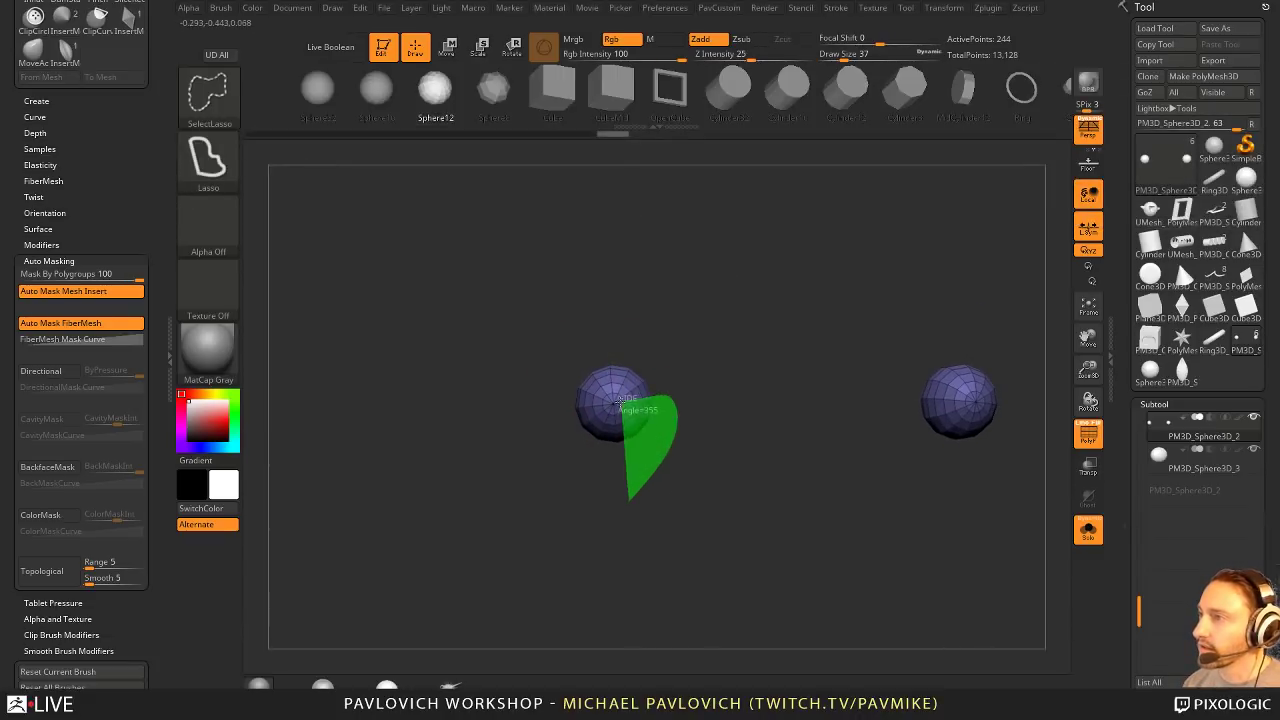
pyautogui.keyDown('ctrl'); pyautogui.keyDown('shift'); pyautogui.moveTo(580, 402); pyautogui.dragTo(645, 498); pyautogui.keyUp('shift'); pyautogui.keyUp('ctrl')
pyautogui.moveTo(688, 489)
pyautogui.keyDown('ctrl'); pyautogui.mouseDown(button='right')
pyautogui.moveTo(758, 443)
pyautogui.moveTo(530, 519)
pyautogui.moveTo(737, 438)
pyautogui.mouseUp(button='right'); pyautogui.keyUp('ctrl')
pyautogui.keyDown('ctrl'); pyautogui.keyDown('shift'); pyautogui.click(766, 458); pyautogui.keyUp('shift'); pyautogui.keyUp('ctrl')
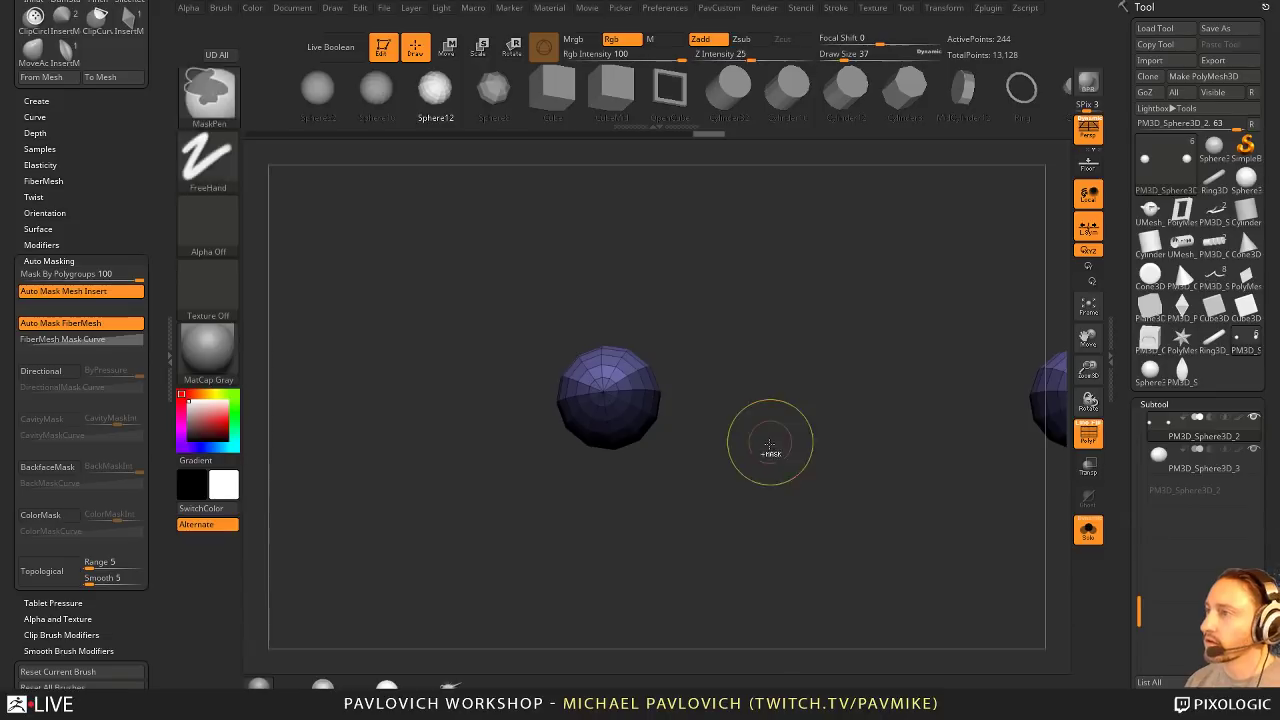
pyautogui.press('w')
pyautogui.moveTo(640, 430); pyautogui.dragTo(626, 420, button='right')
pyautogui.keyDown('ctrl'); pyautogui.moveTo(597, 319); pyautogui.dragTo(615, 558); pyautogui.keyUp('ctrl')
pyautogui.keyDown('ctrl'); pyautogui.moveTo(765, 510); pyautogui.dragTo(797, 360, button='right'); pyautogui.keyUp('ctrl')
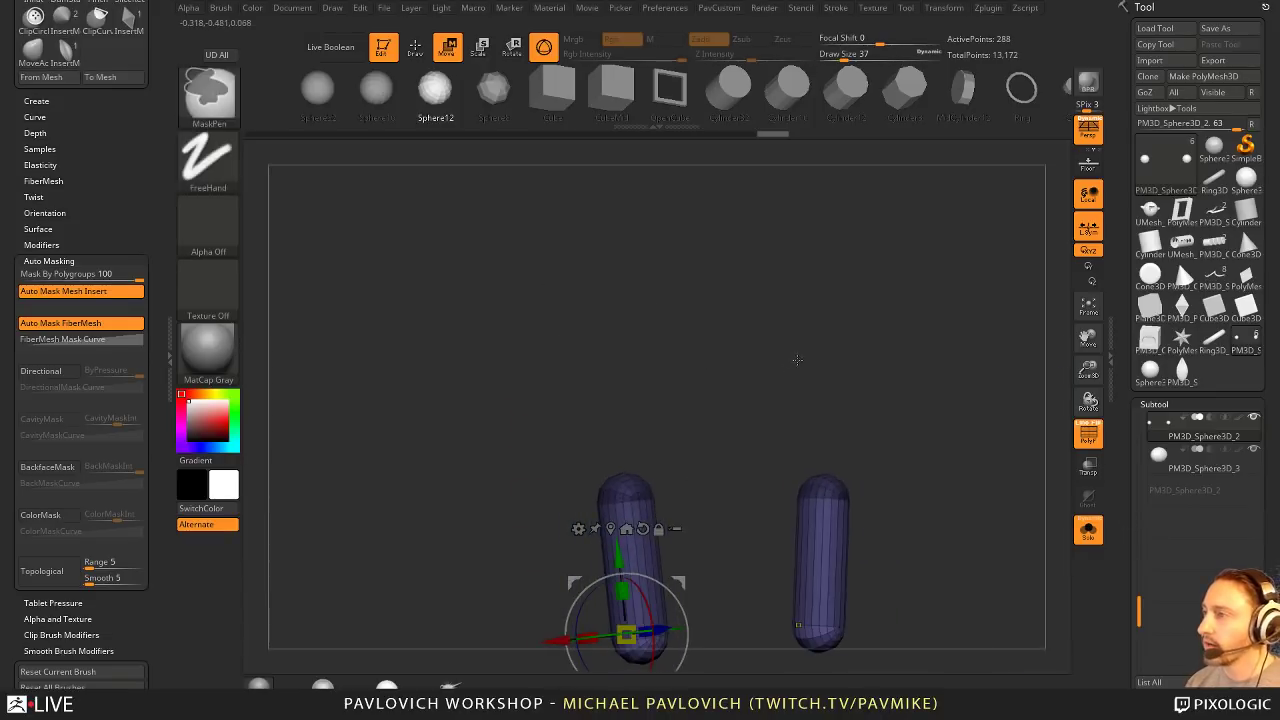
pyautogui.keyDown('alt'); pyautogui.moveTo(728, 429); pyautogui.dragTo(704, 309, button='right'); pyautogui.keyUp('alt')
# Step: Insert multiple edge loops along the shafts of the eye capsules with the ZModeler brush
pyautogui.press('q')
pyautogui.keyDown('ctrl'); pyautogui.moveTo(666, 361); pyautogui.dragTo(723, 431, button='right'); pyautogui.keyUp('ctrl')
pyautogui.press('b')
pyautogui.press('z')
pyautogui.press('m')
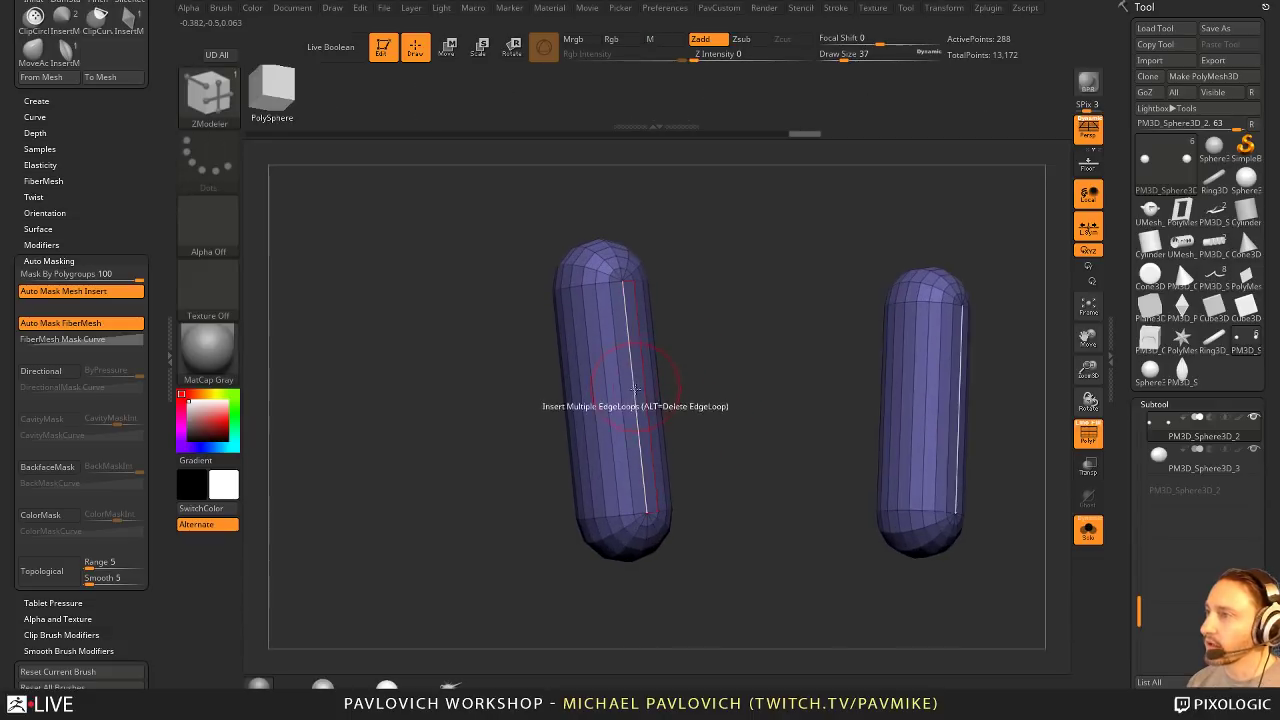
pyautogui.press('space')
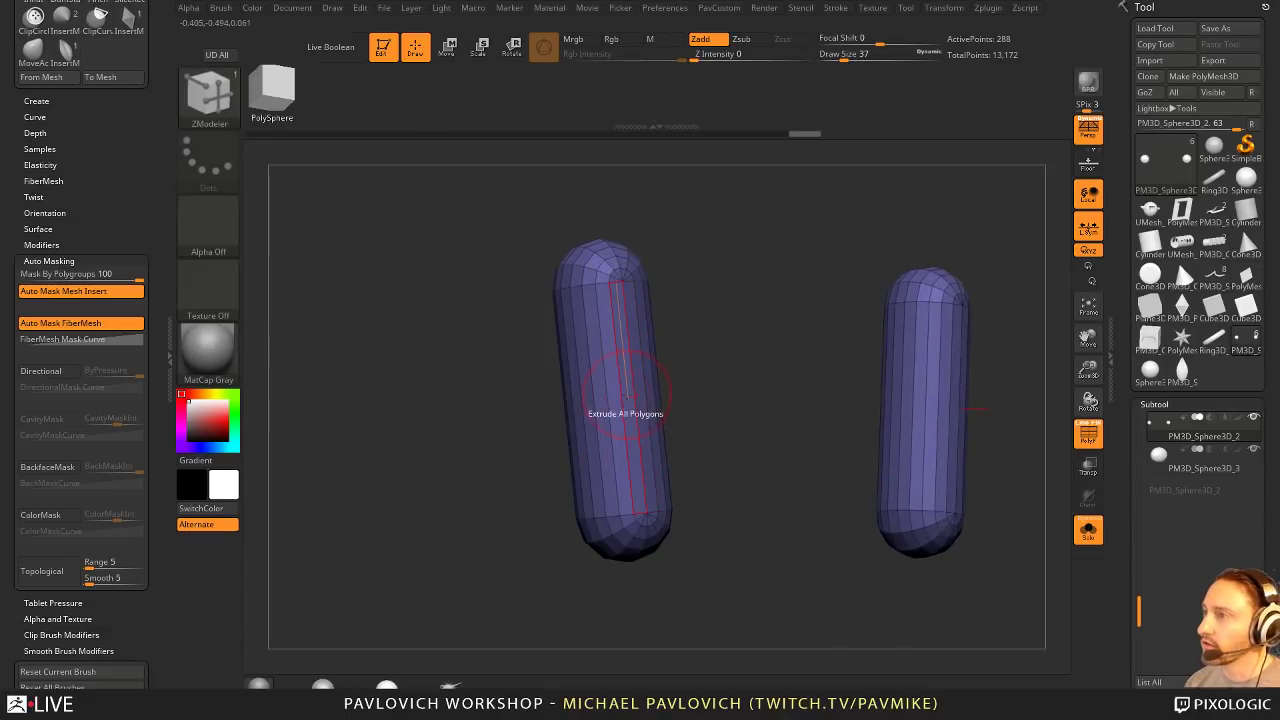
pyautogui.moveTo(633, 392); pyautogui.dragTo(668, 382)
pyautogui.keyDown('ctrl'); pyautogui.moveTo(688, 376); pyautogui.dragTo(893, 305, button='right'); pyautogui.keyUp('ctrl')
pyautogui.moveTo(893, 308); pyautogui.dragTo(987, 471)
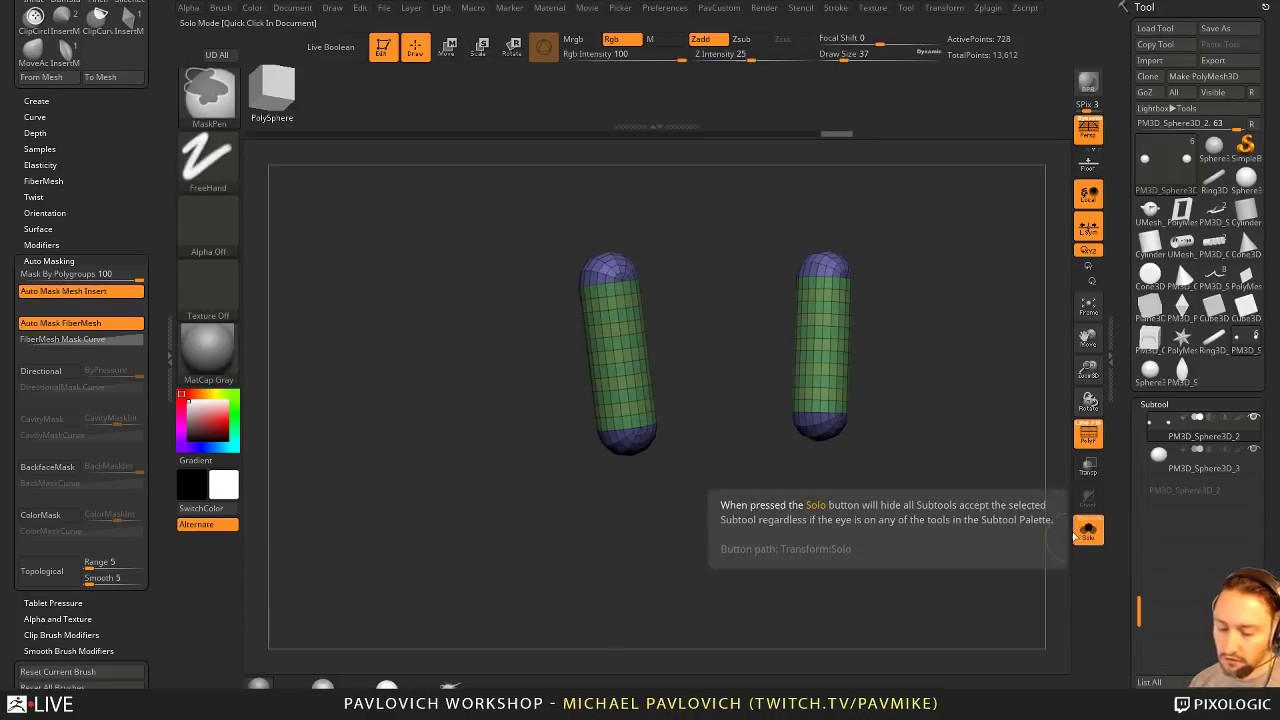
# Step: Turn off Solo, show the reference image, and line the whole flower up with it
pyautogui.click(1088, 532)
pyautogui.moveTo(999, 432); pyautogui.dragTo(985, 478, button='right')
pyautogui.keyDown('ctrl'); pyautogui.moveTo(985, 478); pyautogui.dragTo(1000, 425, button='right'); pyautogui.keyUp('ctrl')
pyautogui.keyDown('alt'); pyautogui.moveTo(1000, 425); pyautogui.dragTo(969, 466, button='right'); pyautogui.keyUp('alt')
pyautogui.press('w')
pyautogui.hotkey('shift', 'z')
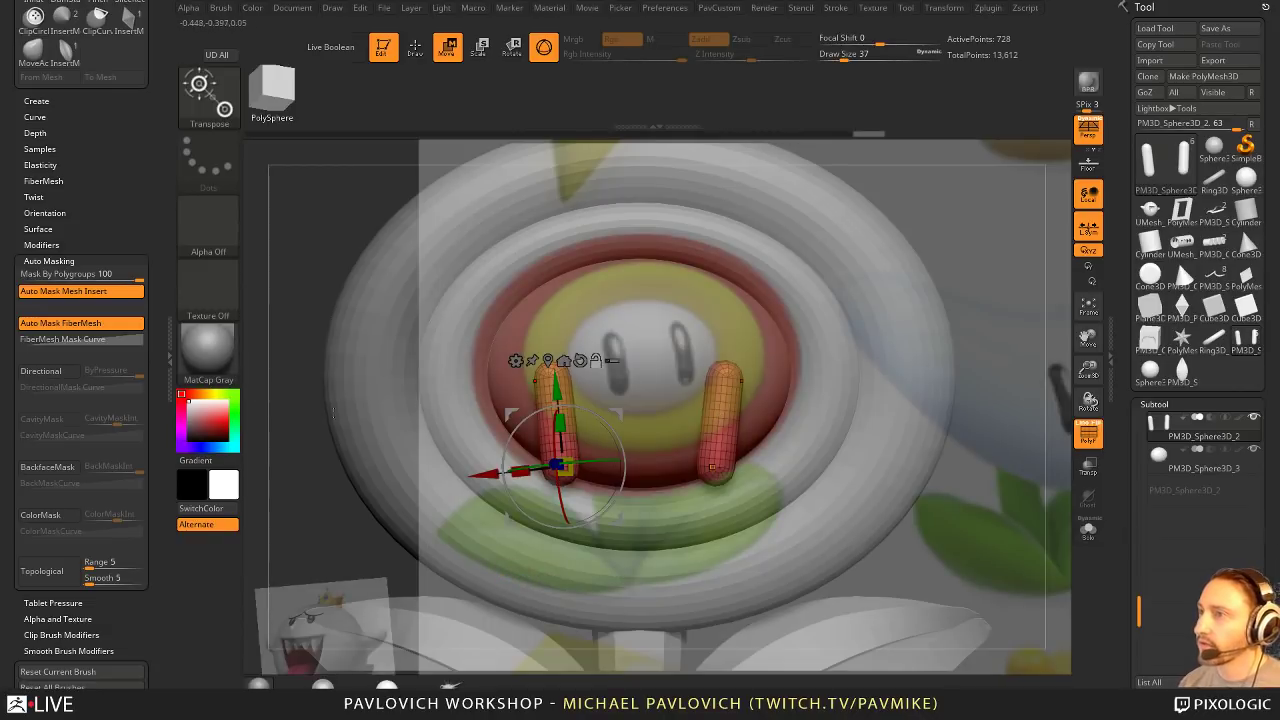
pyautogui.keyDown('ctrl'); pyautogui.moveTo(965, 500); pyautogui.dragTo(973, 429, button='right'); pyautogui.keyUp('ctrl')
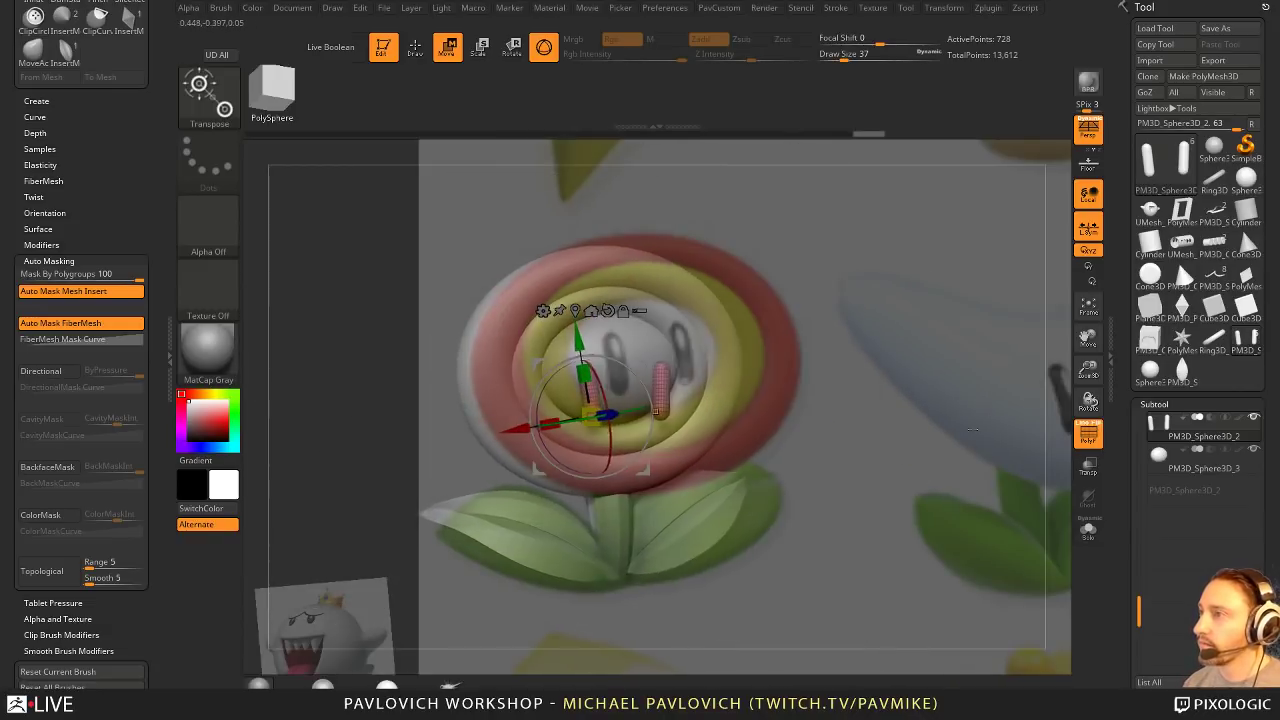
pyautogui.moveTo(972, 430); pyautogui.dragTo(1007, 441)
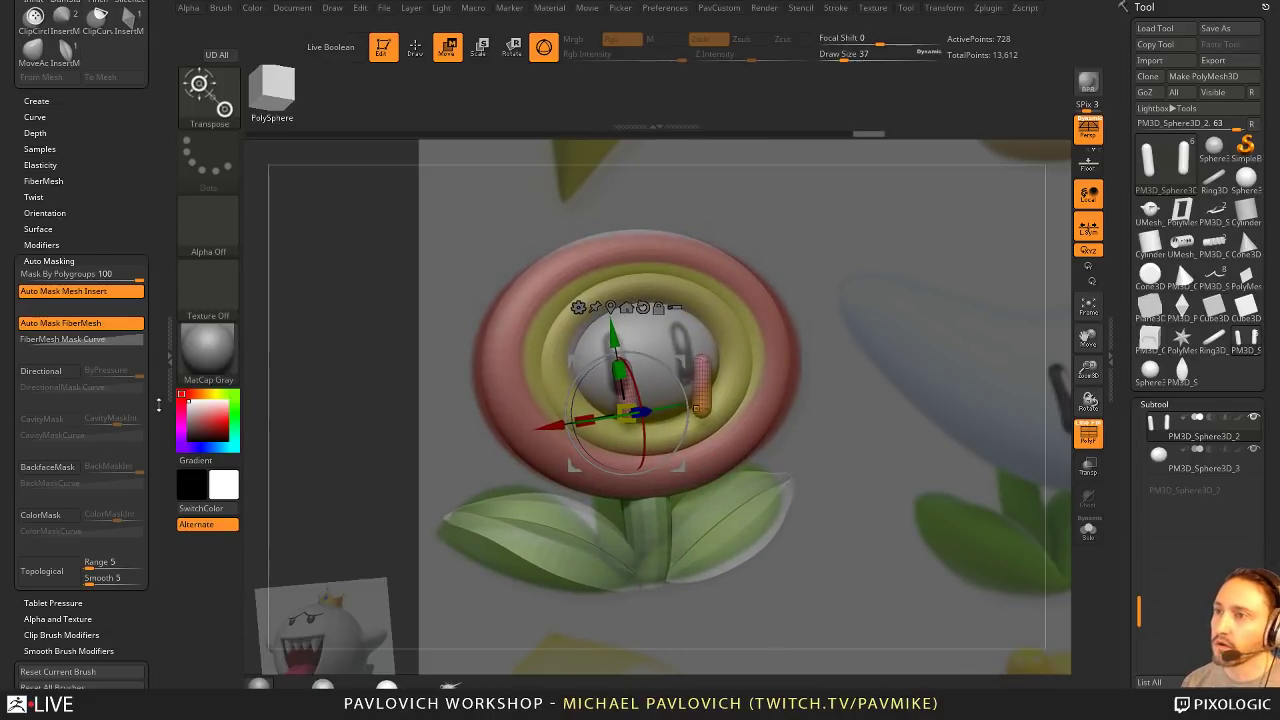
# Step: Dock the Document settings beside the canvas and clear all stored ZAppLink views
pyautogui.moveTo(158, 404)
pyautogui.mouseDown()
pyautogui.moveTo(151, 283)
pyautogui.moveTo(154, 566)
pyautogui.mouseUp()
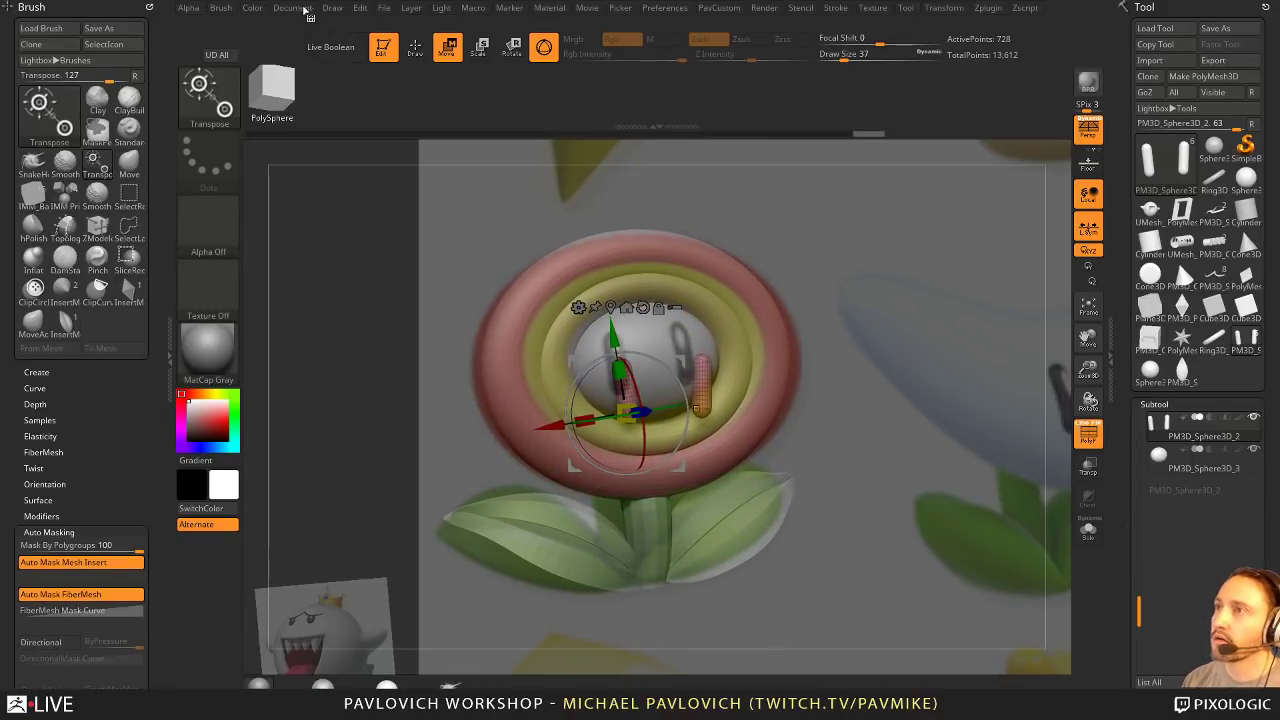
pyautogui.moveTo(304, 10)
pyautogui.moveTo(278, 16); pyautogui.dragTo(127, 108)
pyautogui.moveTo(109, 424); pyautogui.dragTo(113, 353)
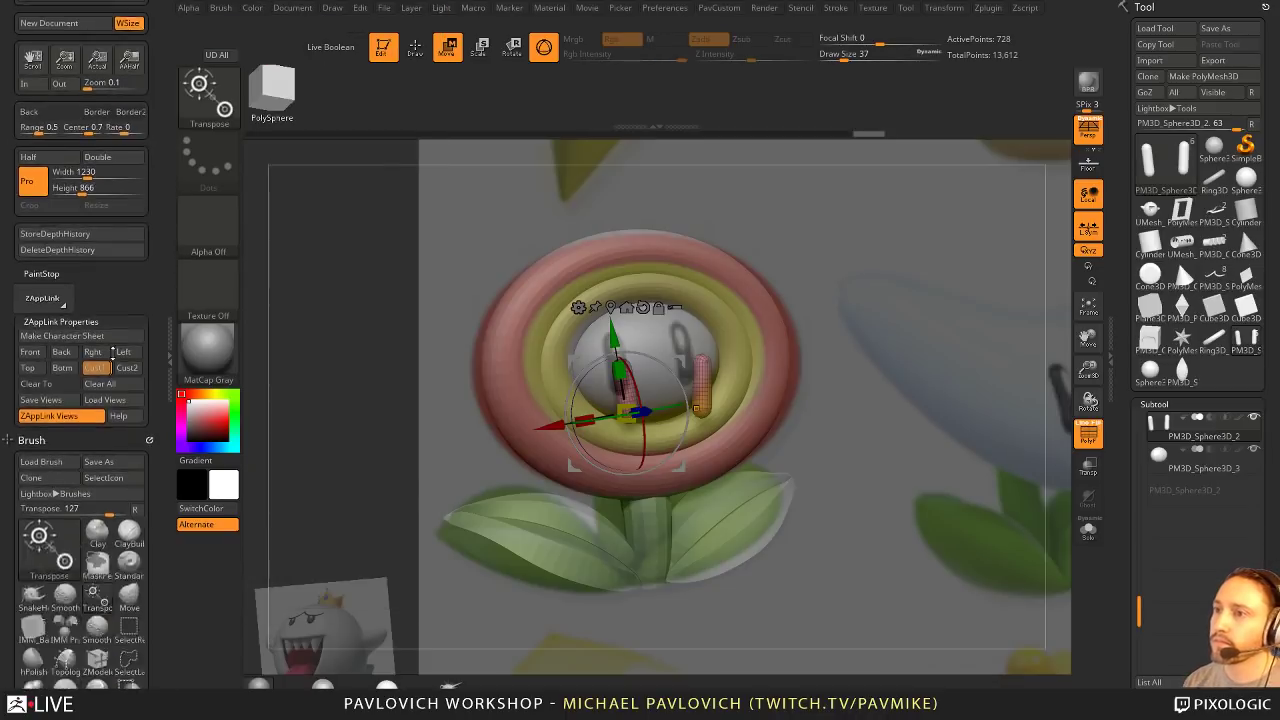
pyautogui.scroll(-2, 113, 351)
pyautogui.click(113, 315)
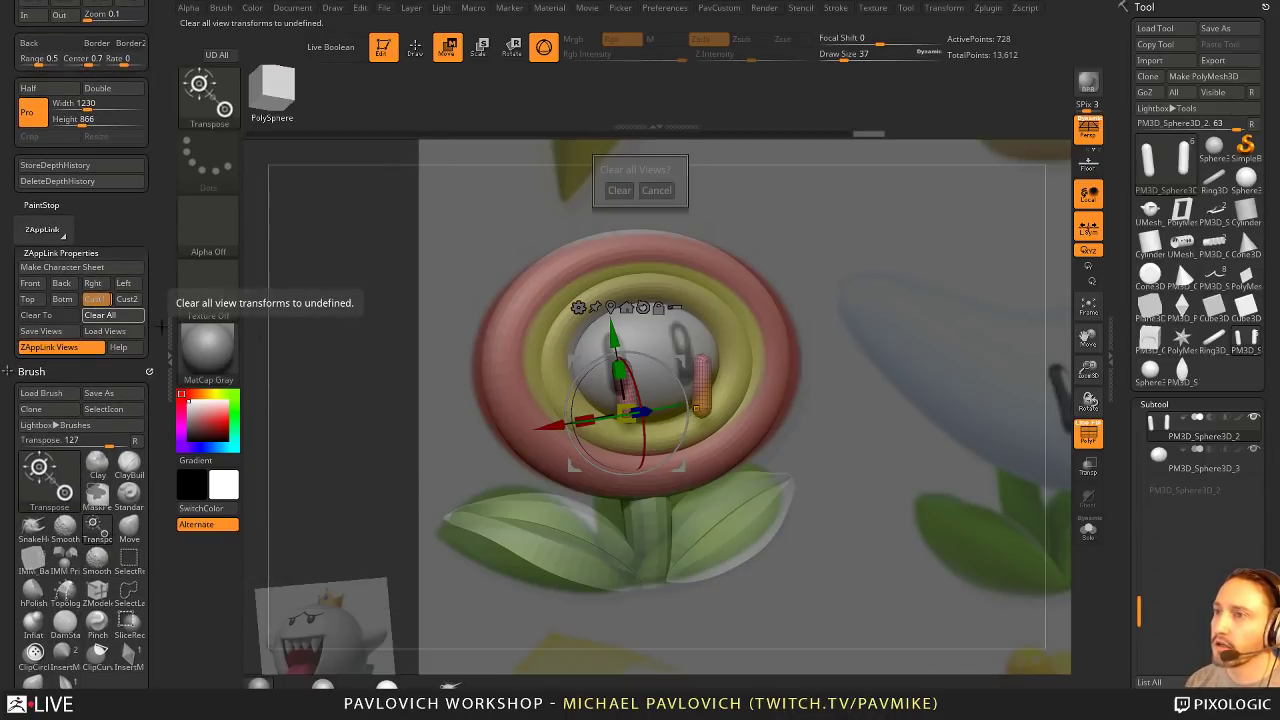
pyautogui.click(619, 190)
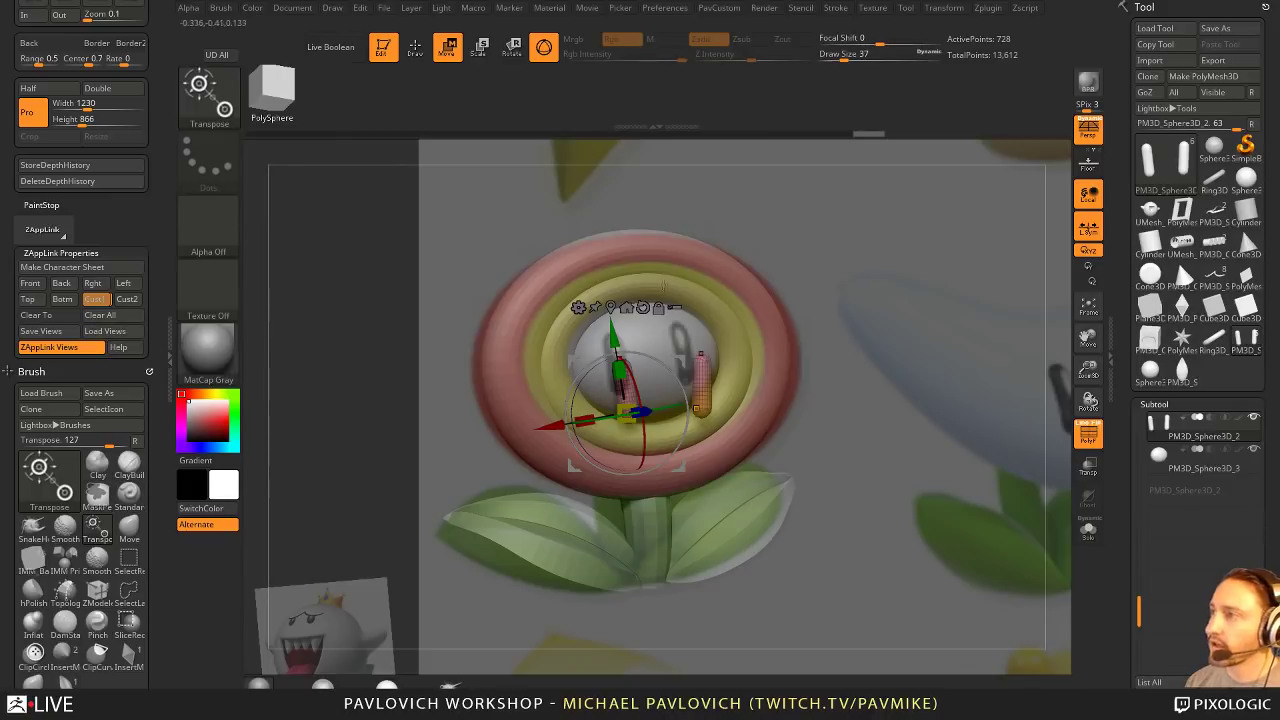
# Step: Move the eye capsules up onto the reference eyes, then hide the reference and set them against the face
pyautogui.moveTo(613, 338); pyautogui.dragTo(609, 311)
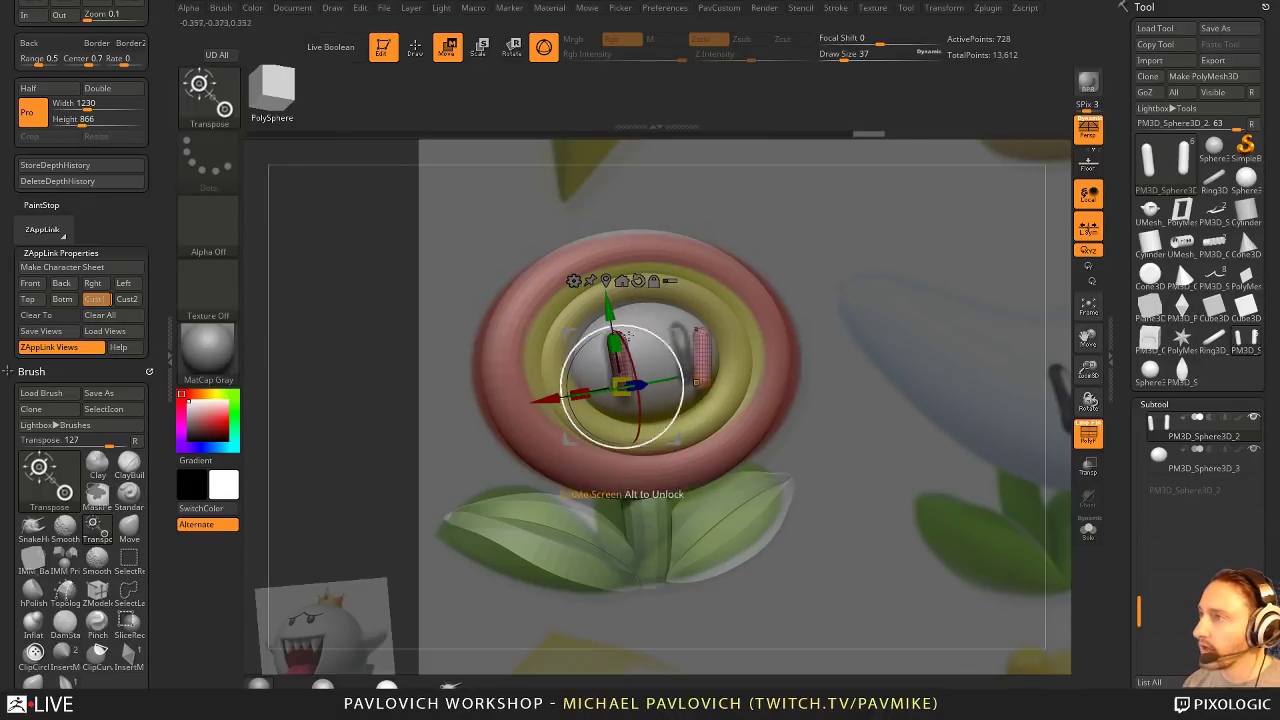
pyautogui.moveTo(640, 383); pyautogui.dragTo(640, 384)
pyautogui.hotkey('shift', 'z')
pyautogui.moveTo(884, 322); pyautogui.dragTo(892, 312)
pyautogui.moveTo(682, 342); pyautogui.dragTo(689, 338)
pyautogui.moveTo(838, 312)
pyautogui.mouseDown()
pyautogui.moveTo(888, 310)
pyautogui.moveTo(886, 330)
pyautogui.moveTo(878, 309)
pyautogui.moveTo(807, 352)
pyautogui.mouseUp()
# Step: Try to curve the eyes along the front of the face with the Move brush
pyautogui.press('q')
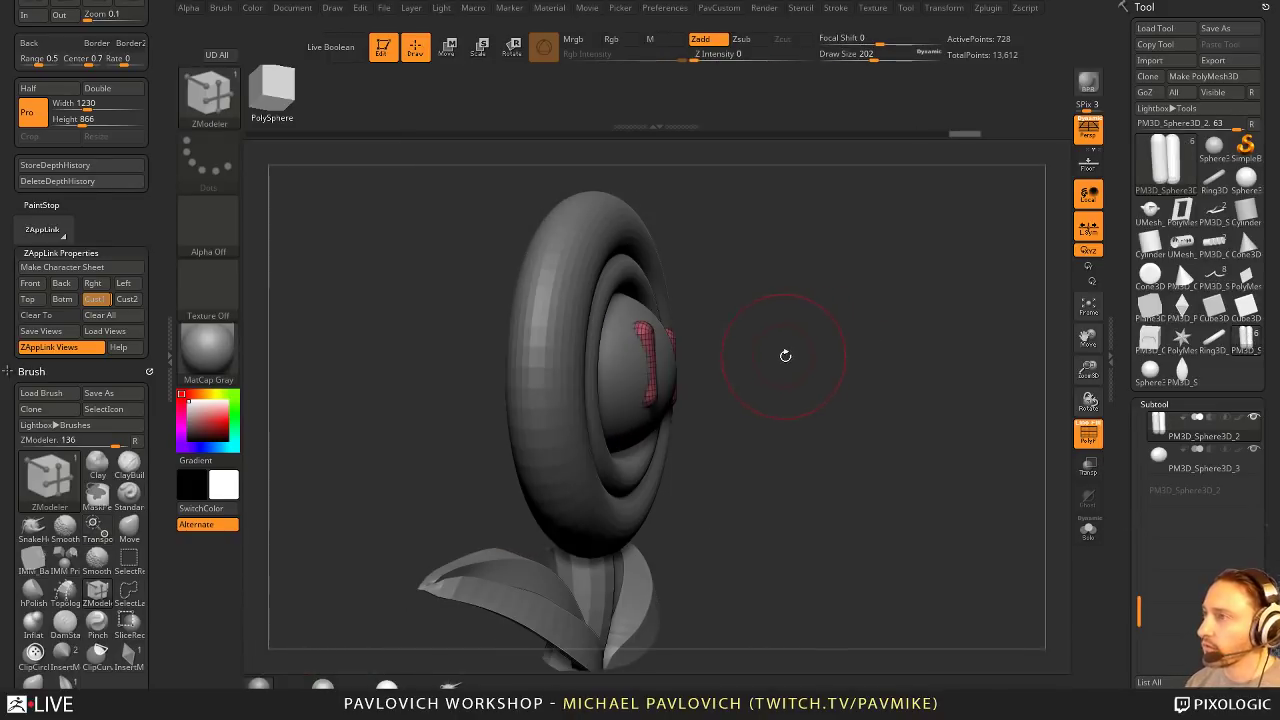
pyautogui.press('b')
pyautogui.press('m')
pyautogui.press('v')
pyautogui.moveTo(654, 350); pyautogui.dragTo(680, 340)
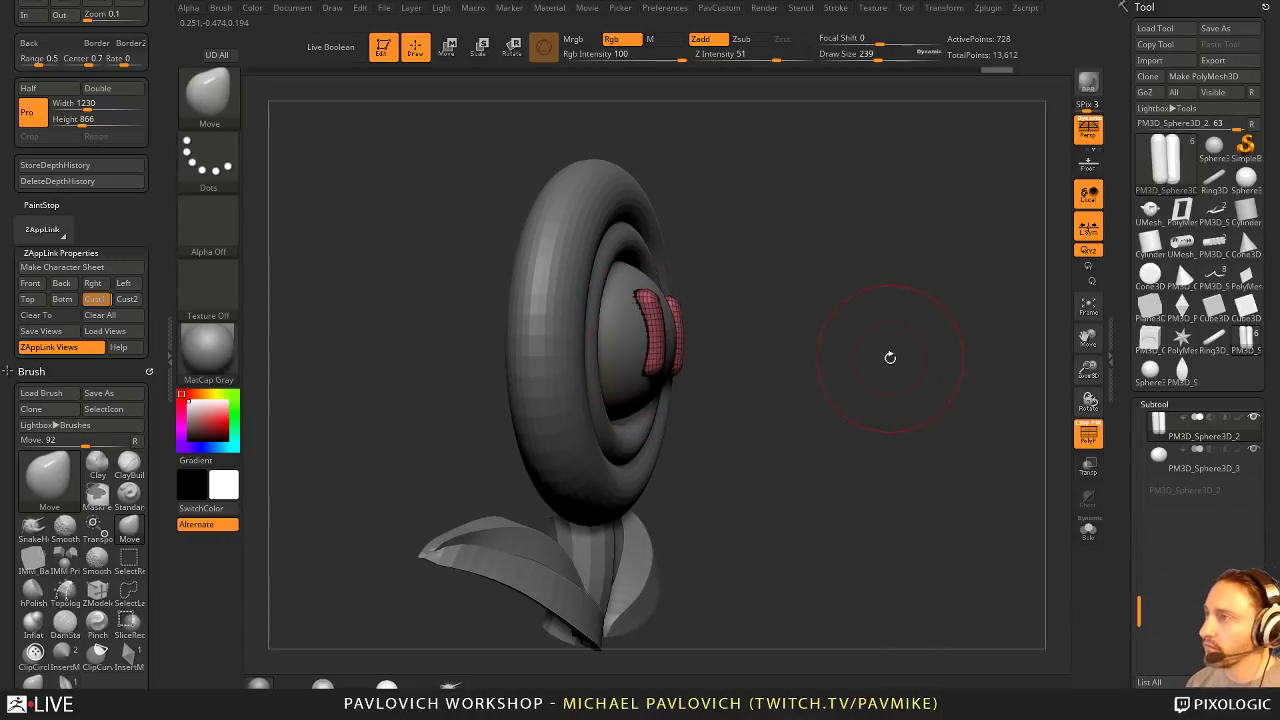
pyautogui.moveTo(890, 358); pyautogui.dragTo(863, 349)
# Step: Reposition the gizmo on the eye, then rotate and shift the eyes to sit on the face's curved surface
pyautogui.keyDown('ctrl'); pyautogui.moveTo(863, 349); pyautogui.dragTo(866, 357, button='right'); pyautogui.keyUp('ctrl')
pyautogui.press('w')
pyautogui.moveTo(866, 357); pyautogui.dragTo(733, 417)
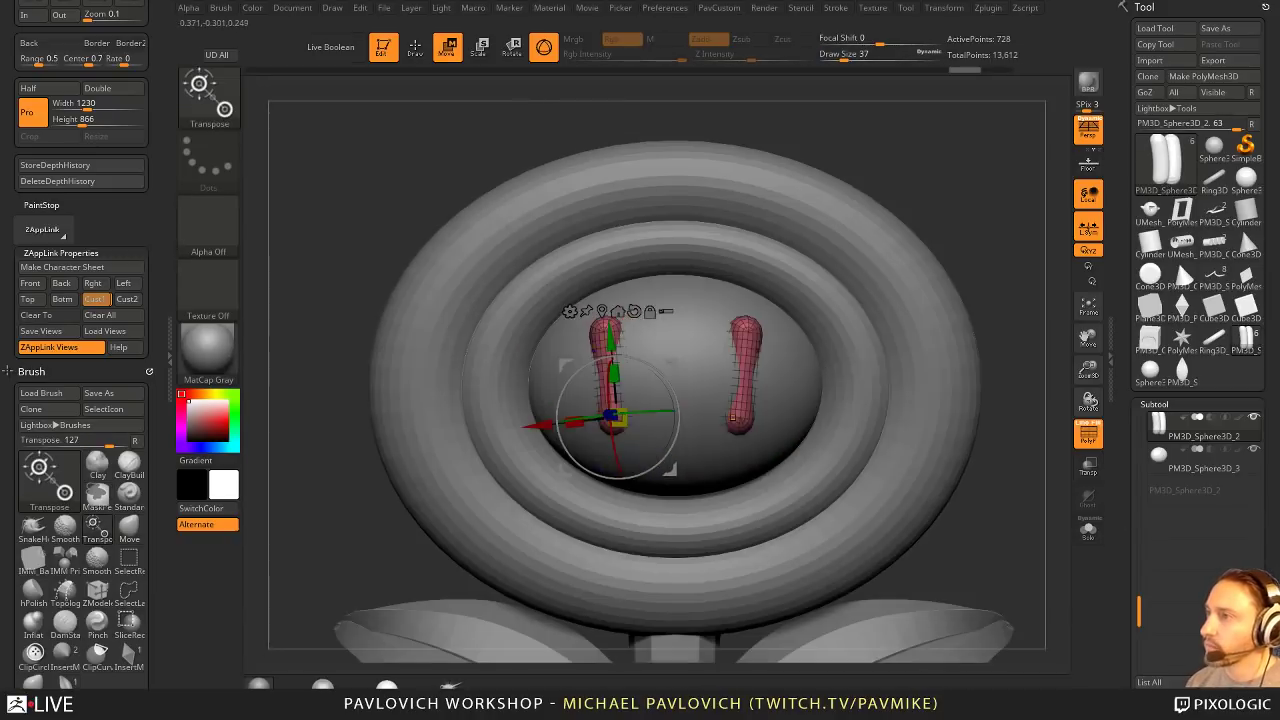
pyautogui.keyDown('alt'); pyautogui.moveTo(674, 357); pyautogui.dragTo(668, 318); pyautogui.keyUp('alt')
pyautogui.moveTo(700, 290); pyautogui.dragTo(948, 258, button='right')
pyautogui.keyDown('alt'); pyautogui.moveTo(719, 373); pyautogui.dragTo(717, 373); pyautogui.keyUp('alt')
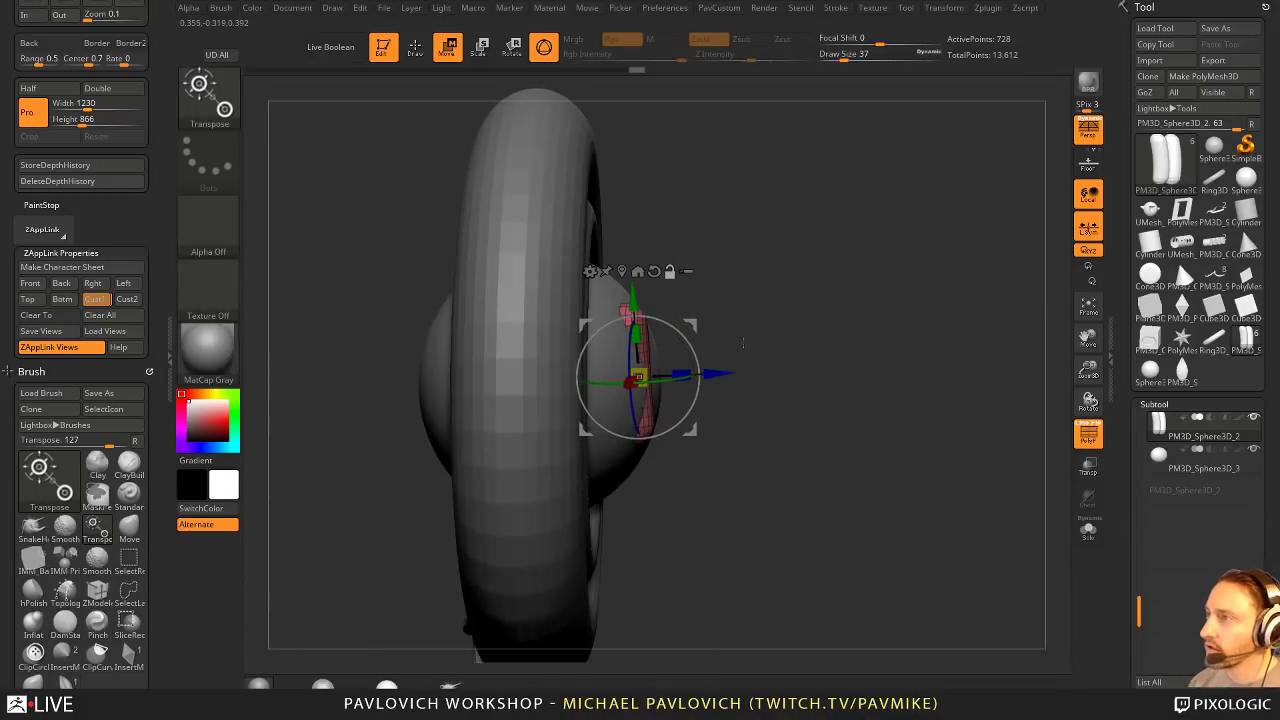
pyautogui.moveTo(764, 314); pyautogui.dragTo(752, 466, button='right')
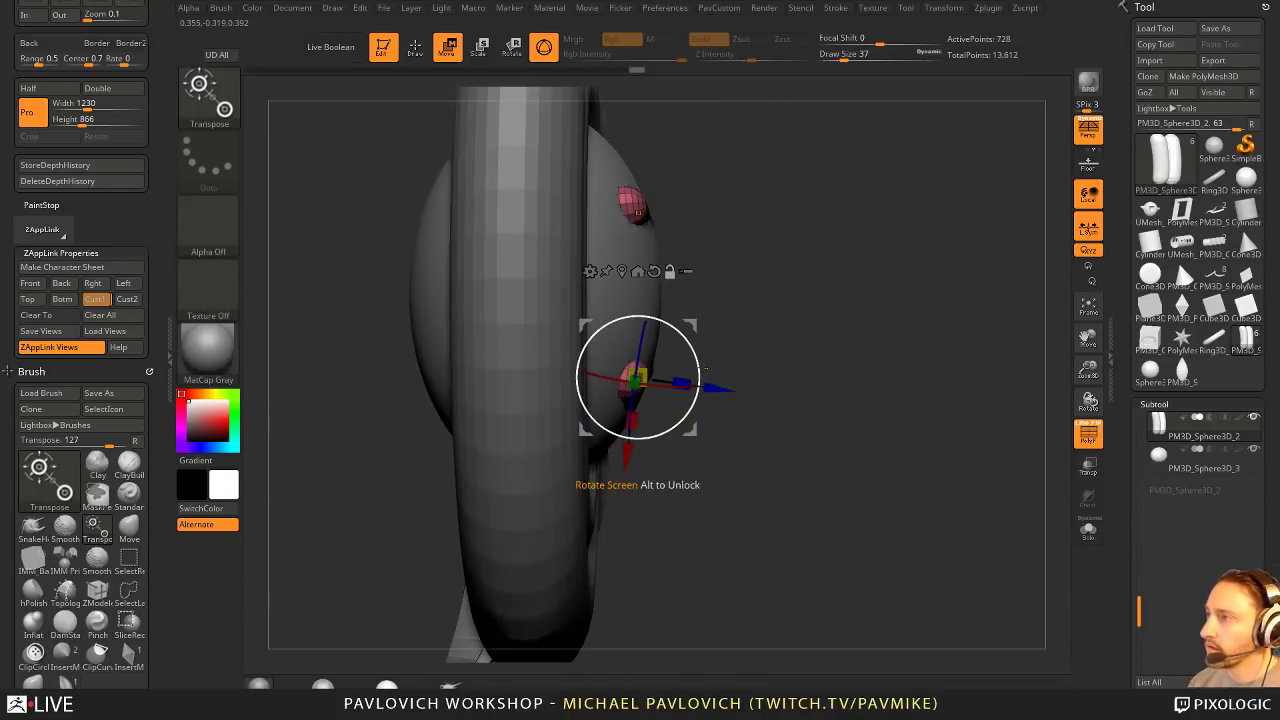
pyautogui.moveTo(701, 371); pyautogui.dragTo(701, 370)
pyautogui.moveTo(693, 326); pyautogui.dragTo(699, 321)
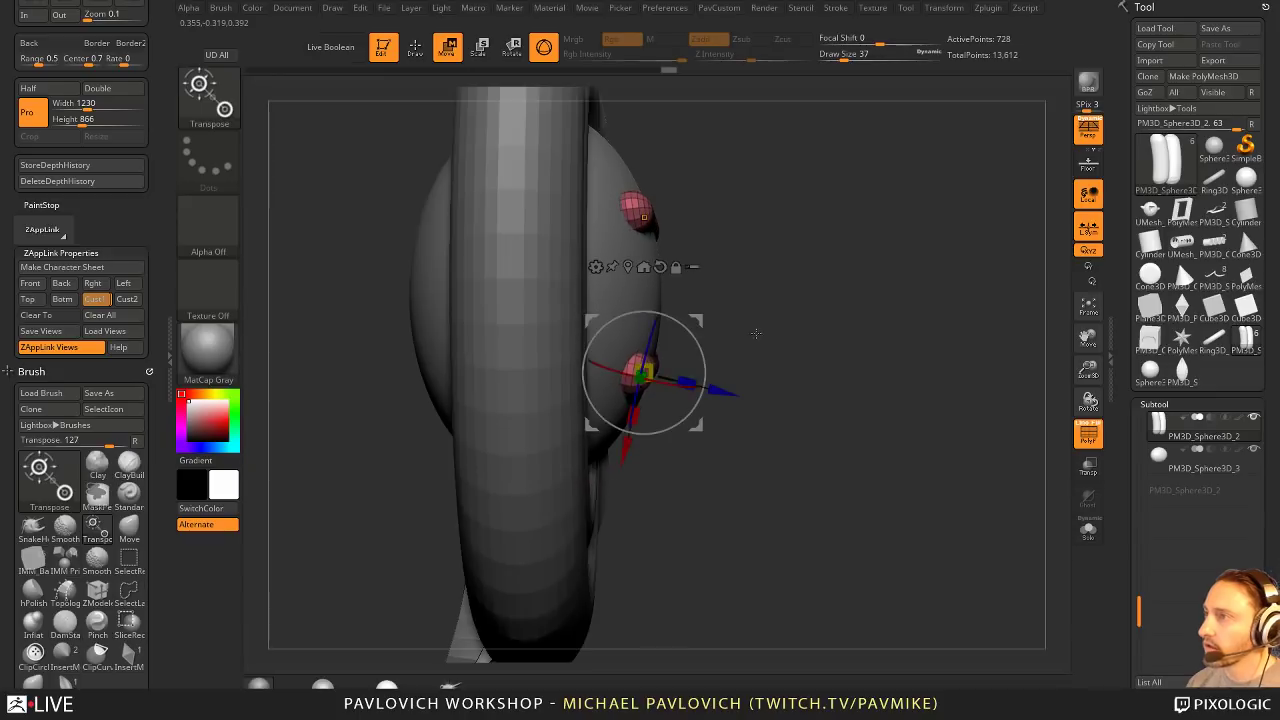
pyautogui.moveTo(757, 331); pyautogui.dragTo(809, 239, button='right')
pyautogui.moveTo(808, 238); pyautogui.dragTo(763, 274)
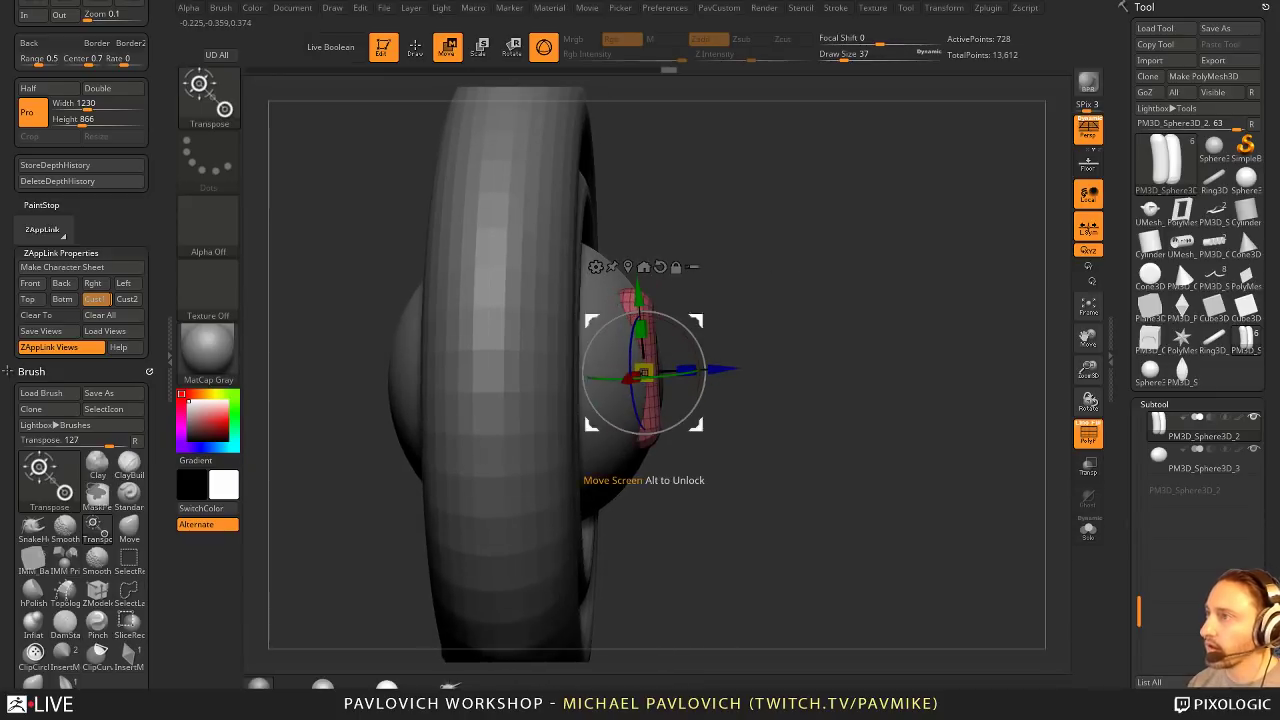
# Step: Bend the eyes with the Bend Arc deformer to follow the face's curvature and accept the deformation
pyautogui.click(596, 267)
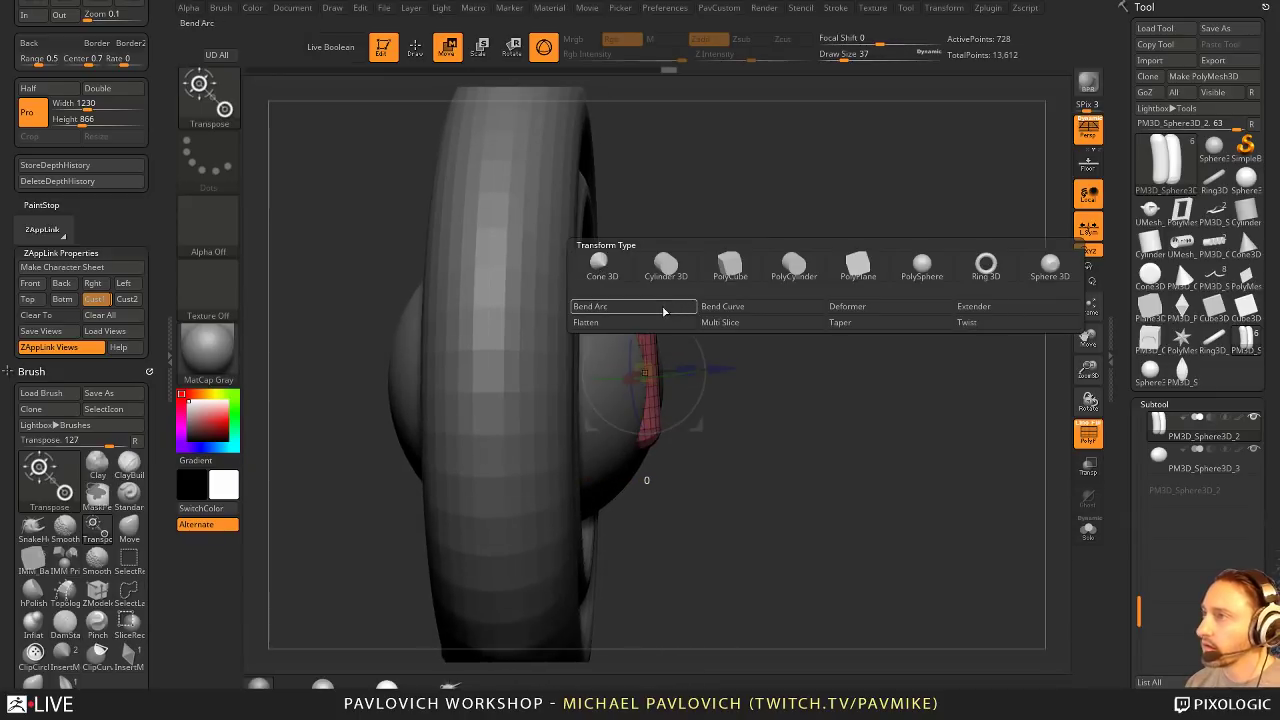
pyautogui.click(663, 311)
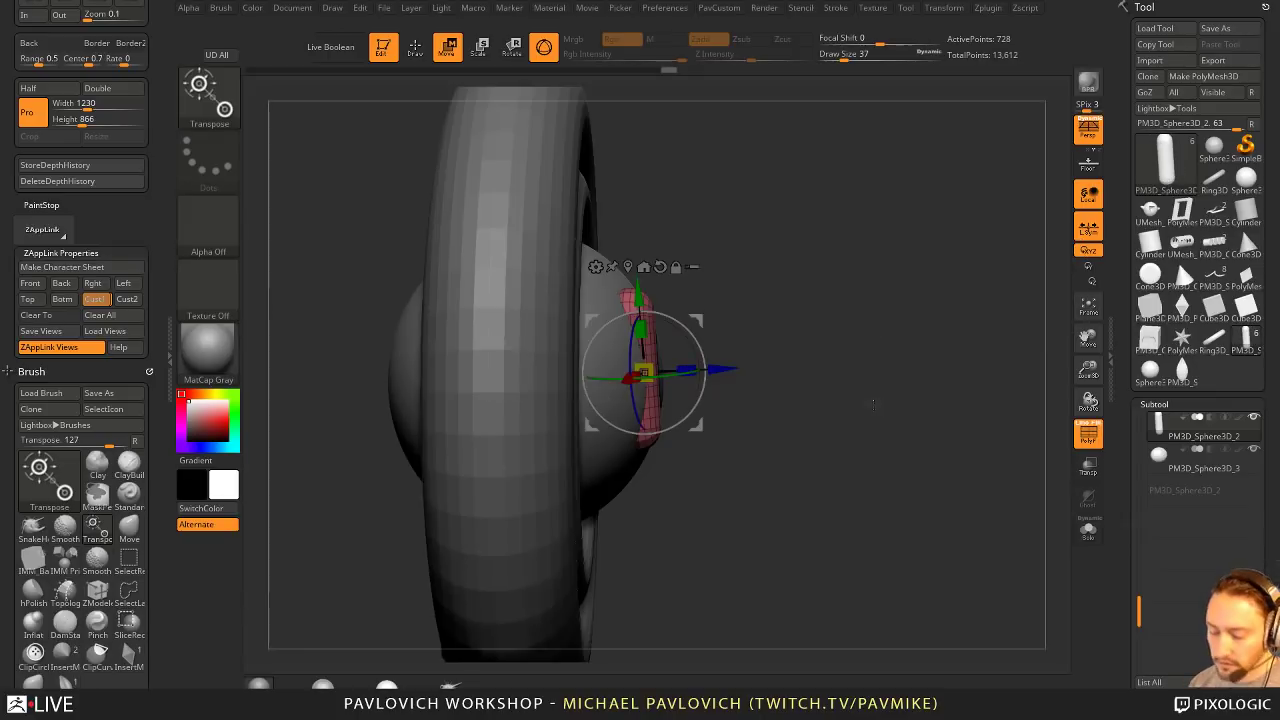
pyautogui.click(596, 267)
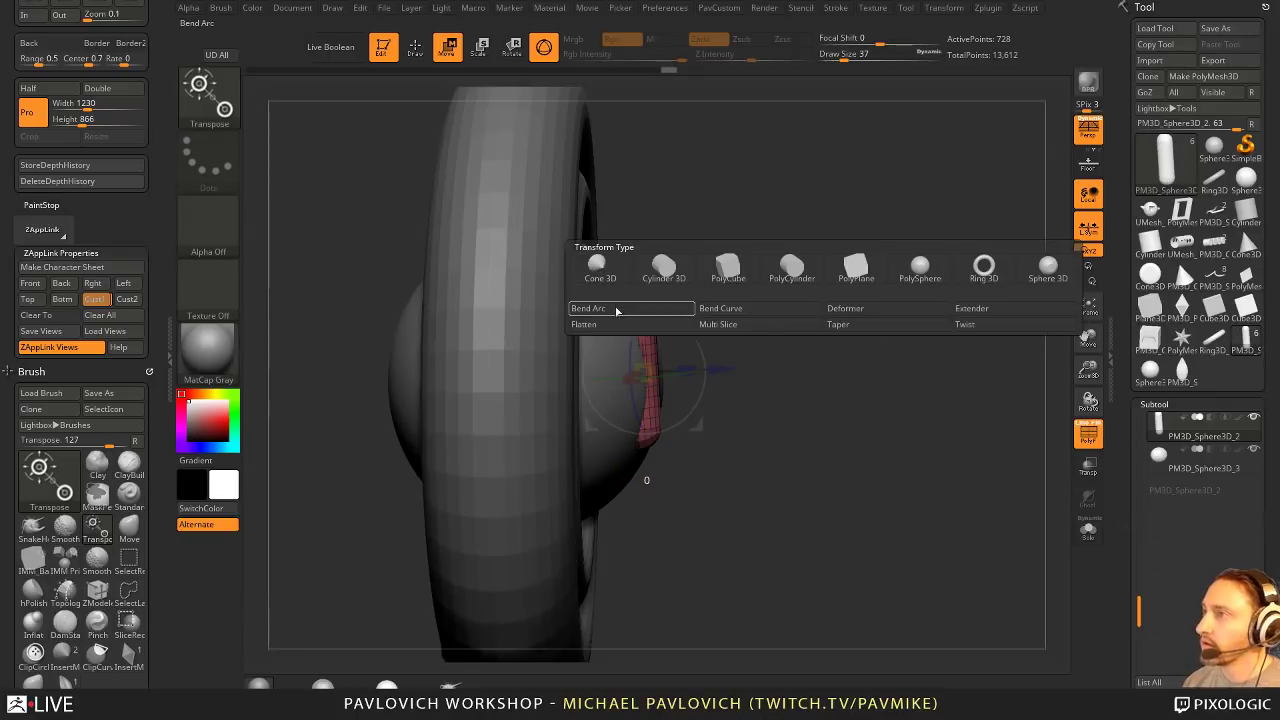
pyautogui.click(617, 310)
pyautogui.moveTo(658, 377)
pyautogui.mouseDown()
pyautogui.moveTo(712, 374)
pyautogui.moveTo(654, 377)
pyautogui.mouseUp()
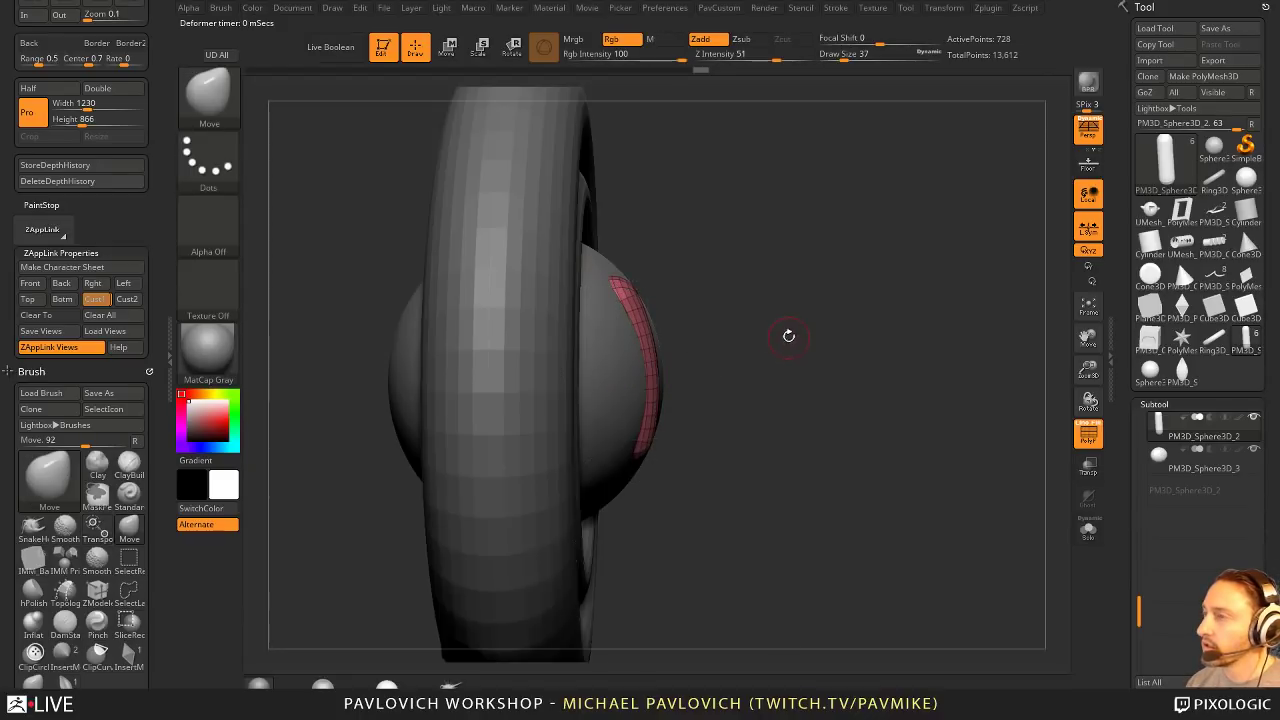
pyautogui.click(587, 264)
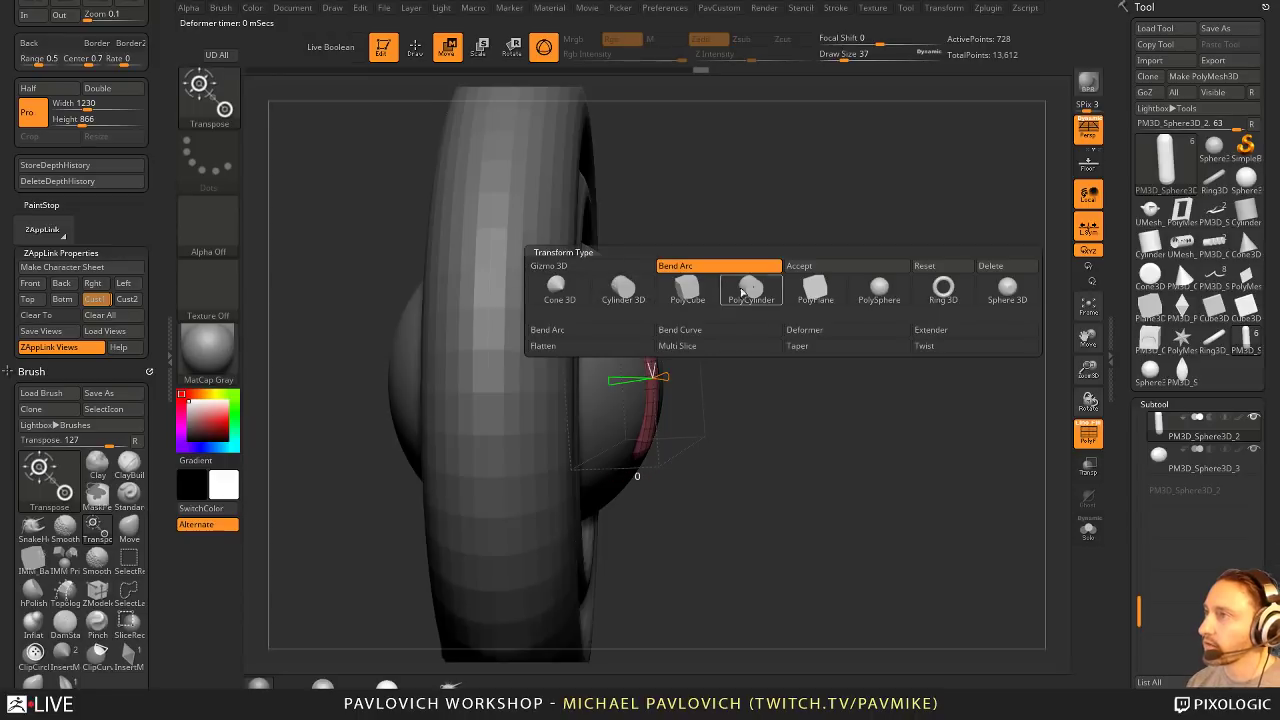
pyautogui.click(818, 267)
# Step: Move the bent eyes outward so they stand out from the face
pyautogui.moveTo(635, 363); pyautogui.dragTo(728, 366)
pyautogui.moveTo(651, 367); pyautogui.dragTo(735, 364)
pyautogui.moveTo(985, 230); pyautogui.dragTo(860, 215)
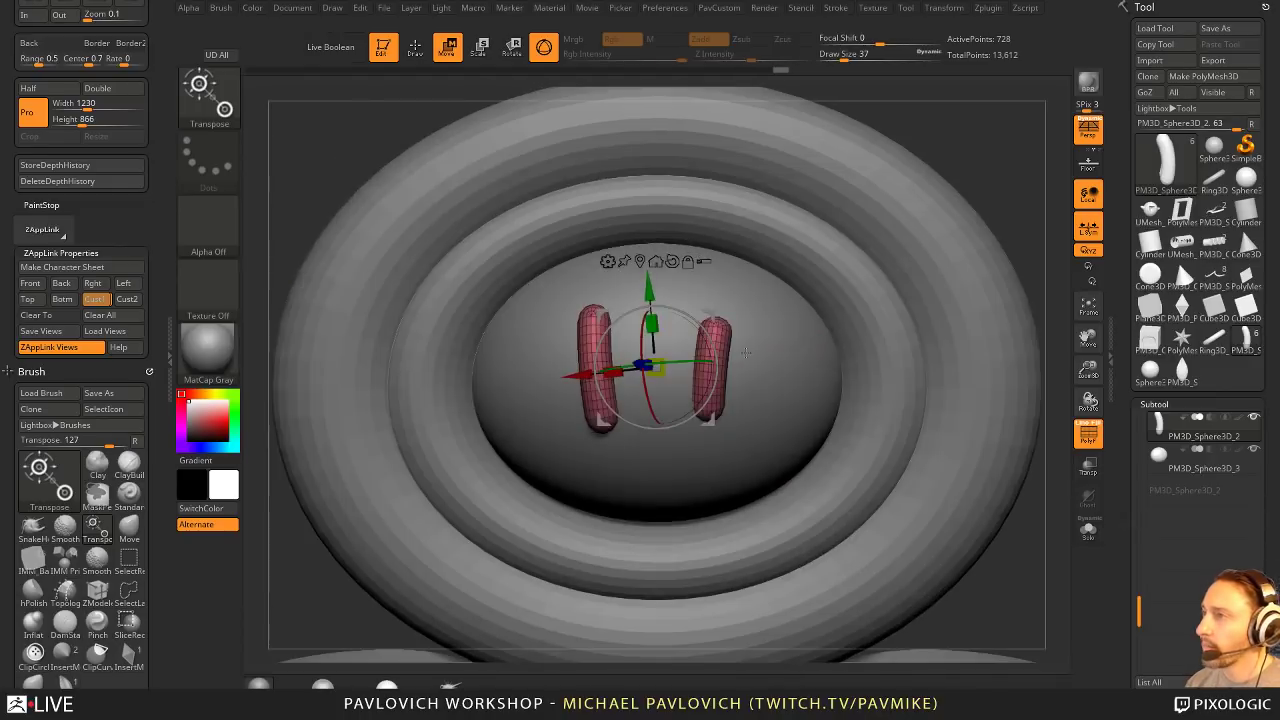
# Step: Apply Mirror And Weld to the eyes to make both sides symmetrical
pyautogui.press('q')
pyautogui.keyDown('ctrl'); pyautogui.moveTo(921, 190); pyautogui.dragTo(921, 133, button='right'); pyautogui.keyUp('ctrl')
pyautogui.keyDown('alt'); pyautogui.moveTo(907, 181); pyautogui.dragTo(890, 198, button='right'); pyautogui.keyUp('alt')
pyautogui.press('2')
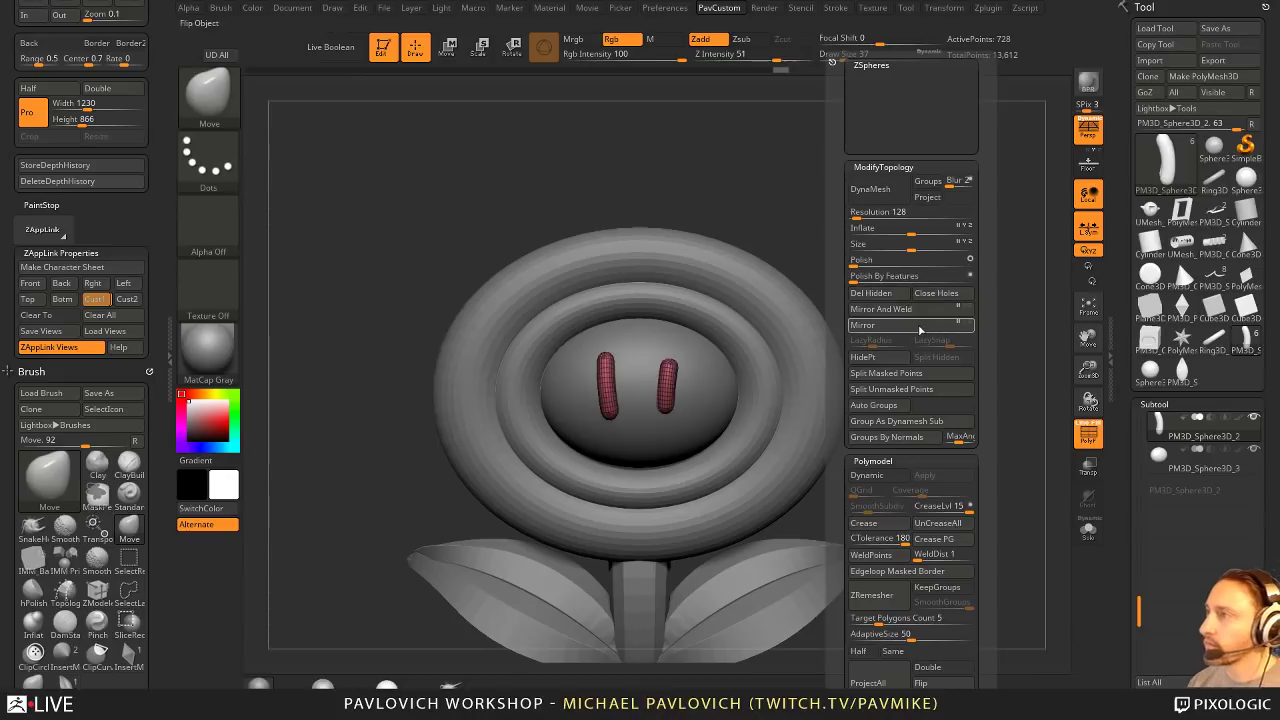
pyautogui.click(894, 308)
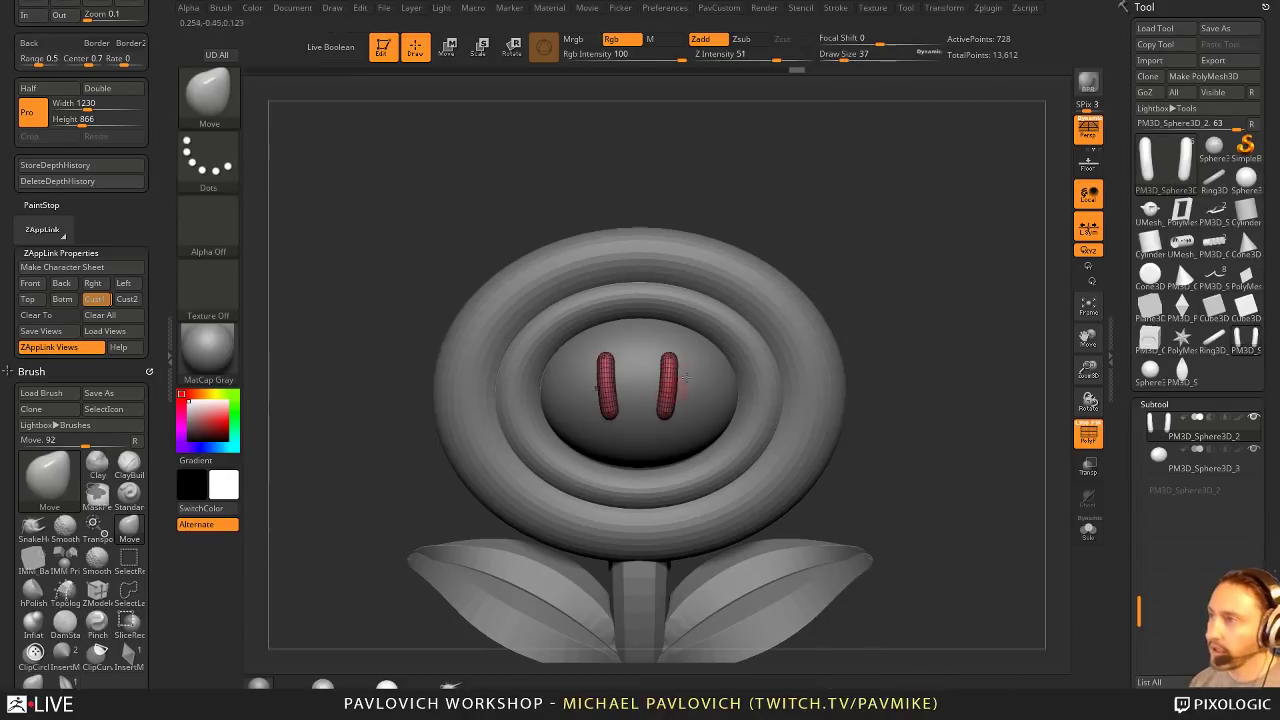
pyautogui.keyDown('ctrl'); pyautogui.moveTo(921, 285); pyautogui.dragTo(921, 306, button='right'); pyautogui.keyUp('ctrl')
pyautogui.moveTo(921, 306)
pyautogui.mouseDown()
pyautogui.moveTo(1000, 306)
pyautogui.moveTo(925, 300)
pyautogui.moveTo(956, 308)
pyautogui.mouseUp()
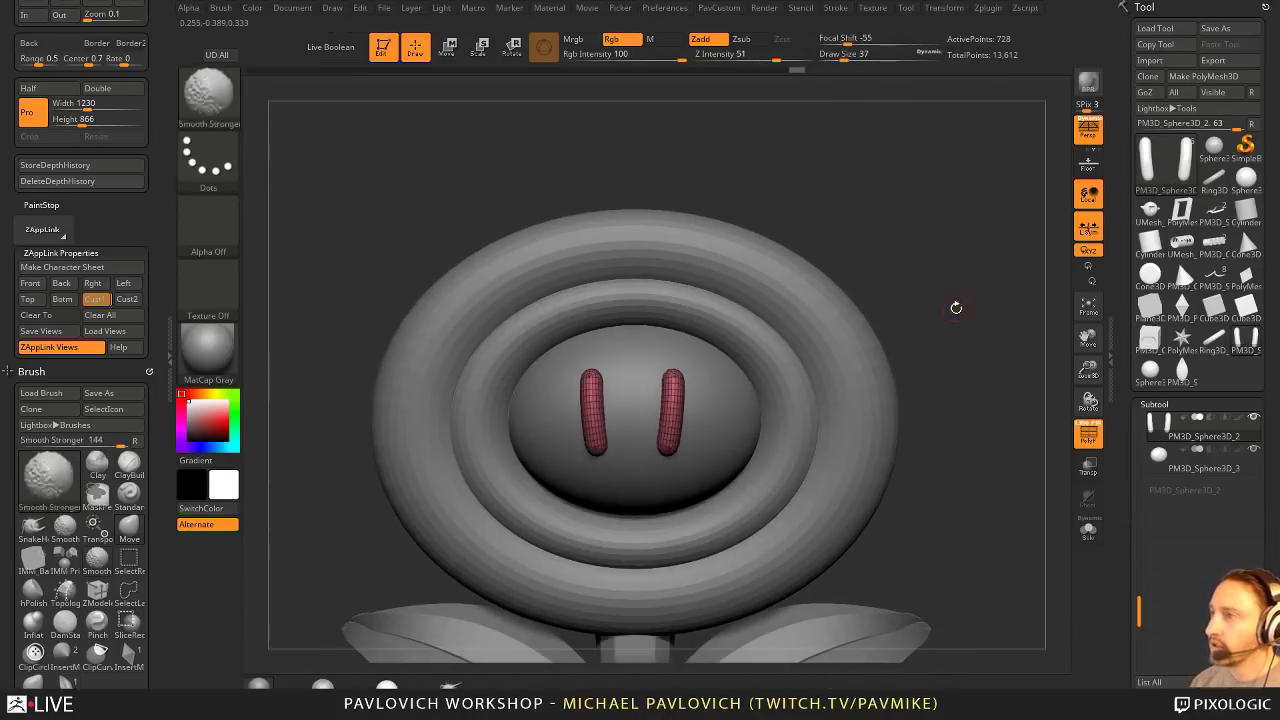
# Step: Show the reference image, recall the Custom 1 view, and compare the eyes with the reference
pyautogui.hotkey('shift', 'z')
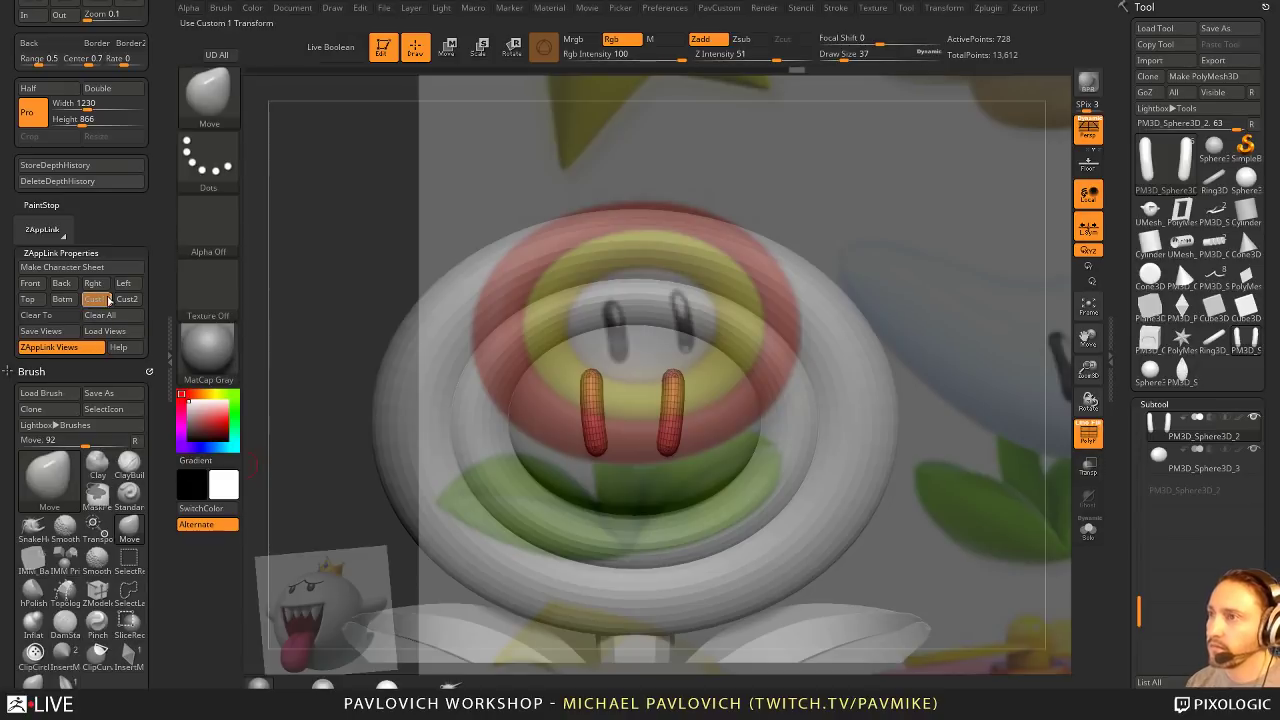
pyautogui.click(96, 300)
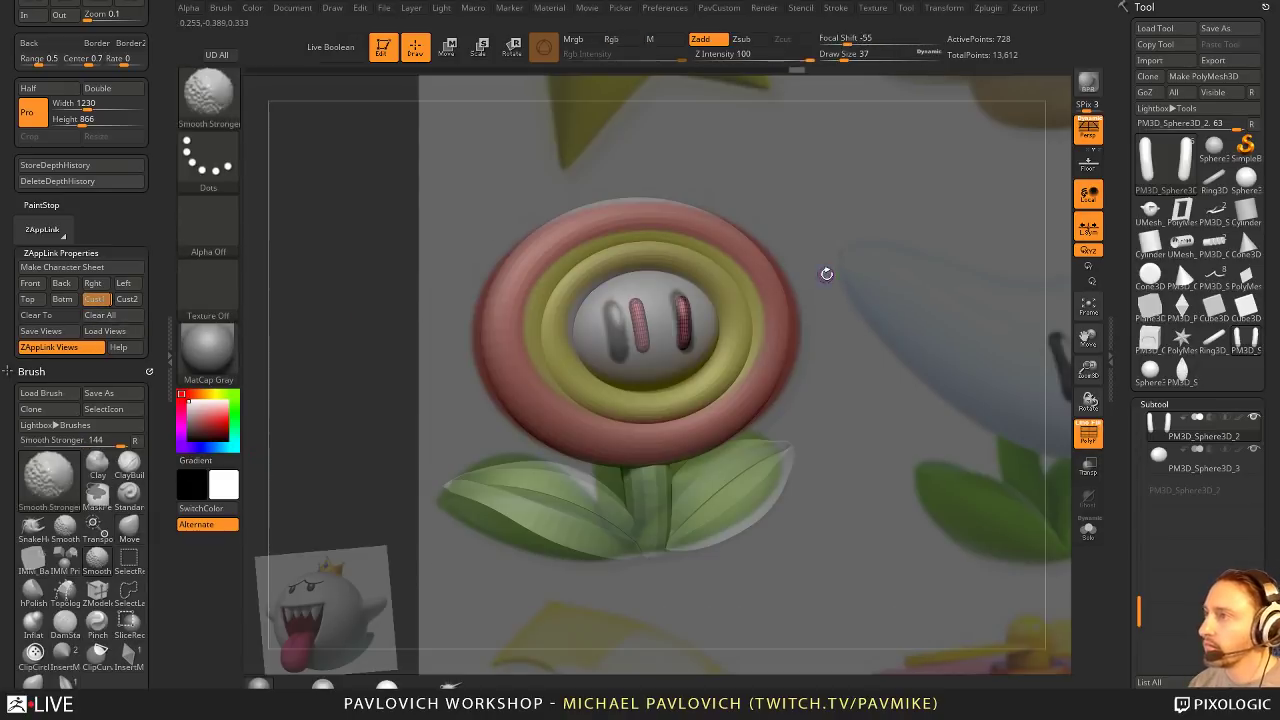
pyautogui.hotkey('shift', 'z')
pyautogui.moveTo(869, 265); pyautogui.dragTo(863, 262)
pyautogui.hotkey('shift', 'z')
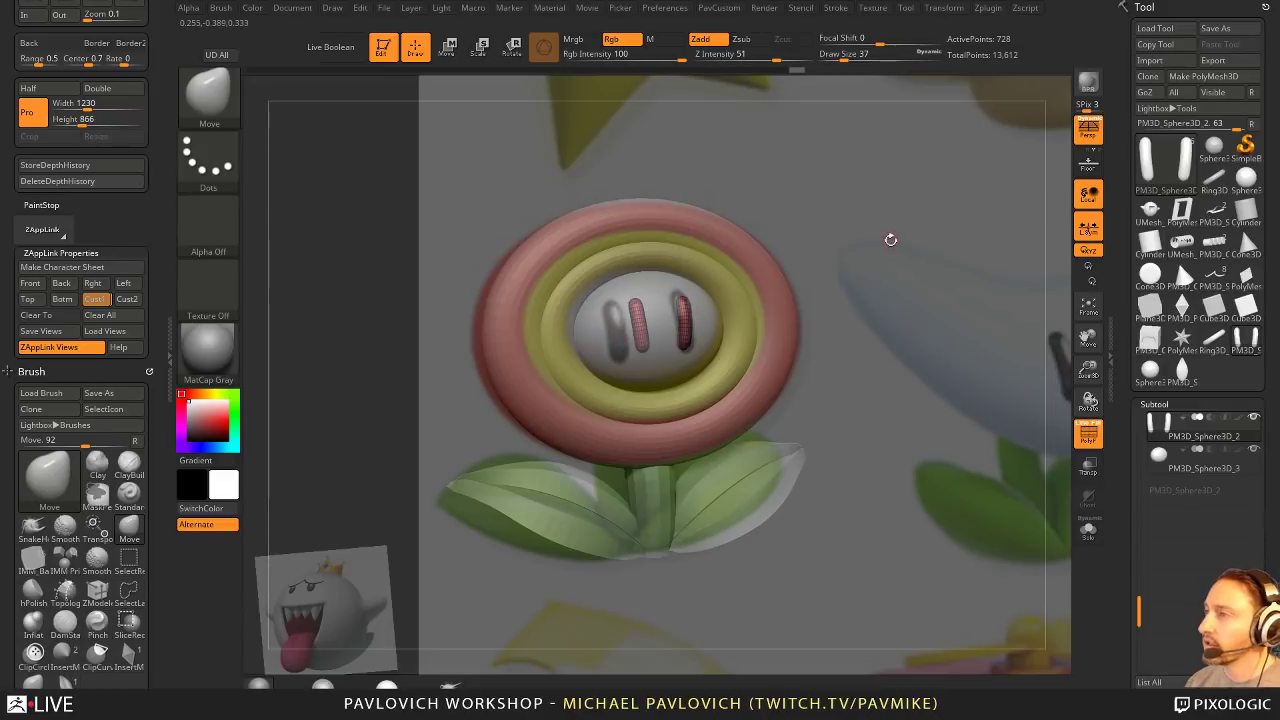
pyautogui.hotkey('shift', 'z')
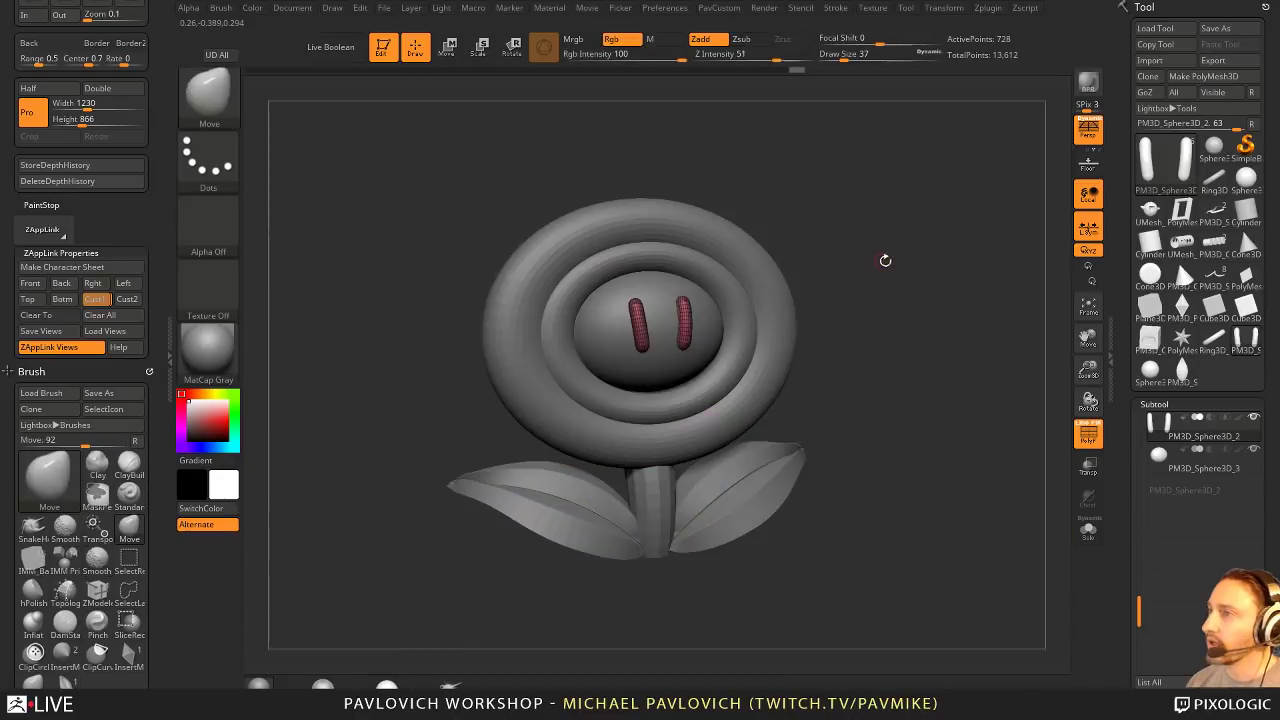
# Step: Reset the gizmo's orientation, centre it on the eye geometry and move the eyes farther apart on the face
pyautogui.keyDown('shift'); pyautogui.moveTo(886, 260); pyautogui.dragTo(888, 254); pyautogui.keyUp('shift')
pyautogui.press('w')
pyautogui.press('f')
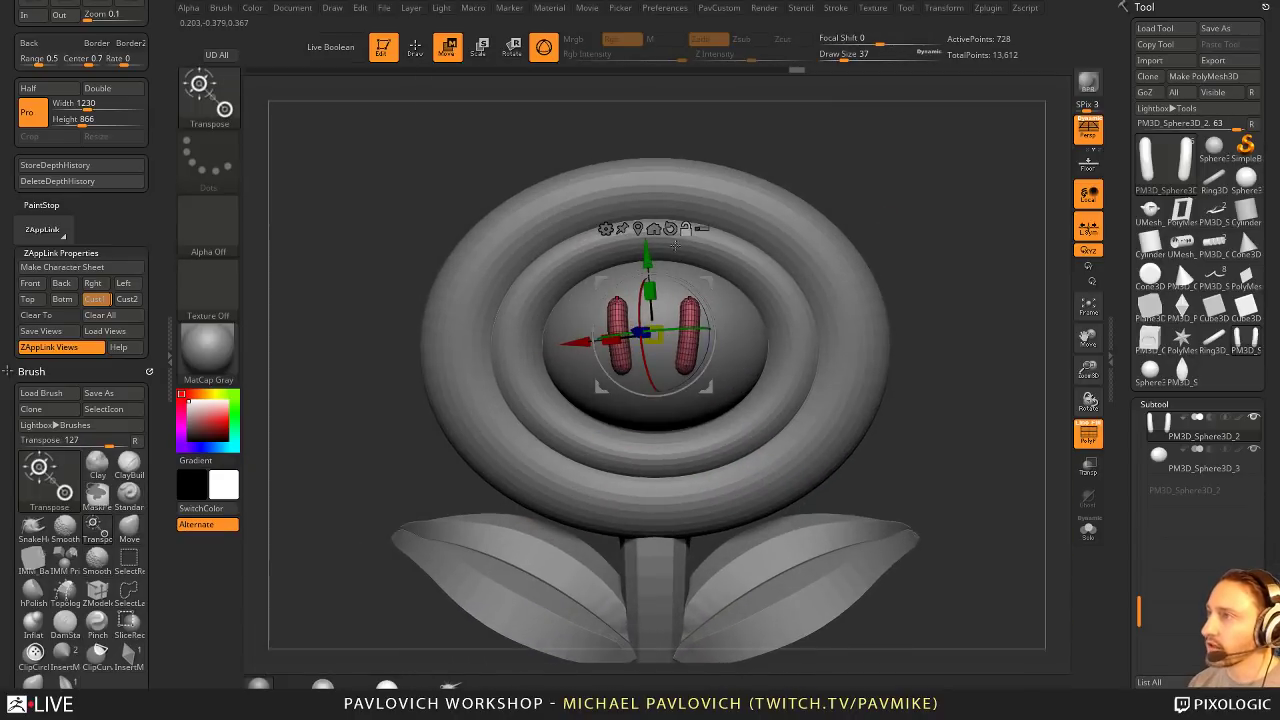
pyautogui.click(670, 229)
pyautogui.click(638, 229)
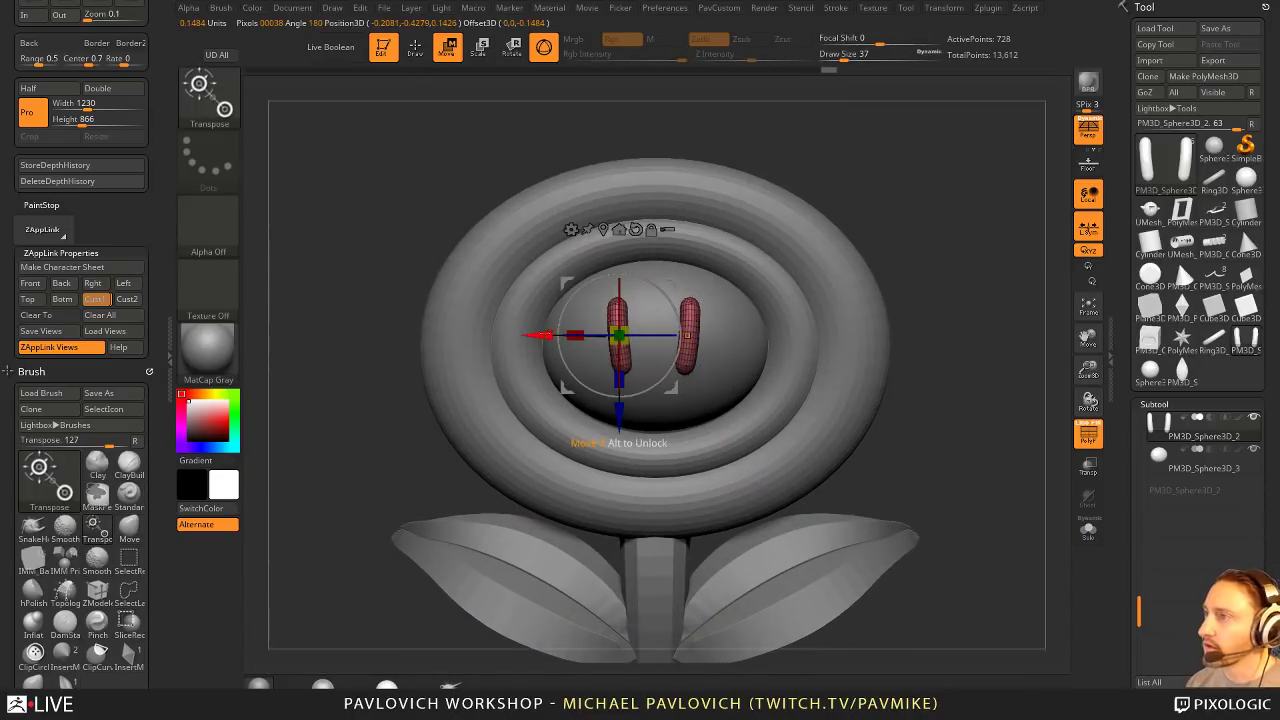
pyautogui.moveTo(544, 336); pyautogui.dragTo(530, 336)
pyautogui.moveTo(612, 277); pyautogui.dragTo(687, 274, button='right')
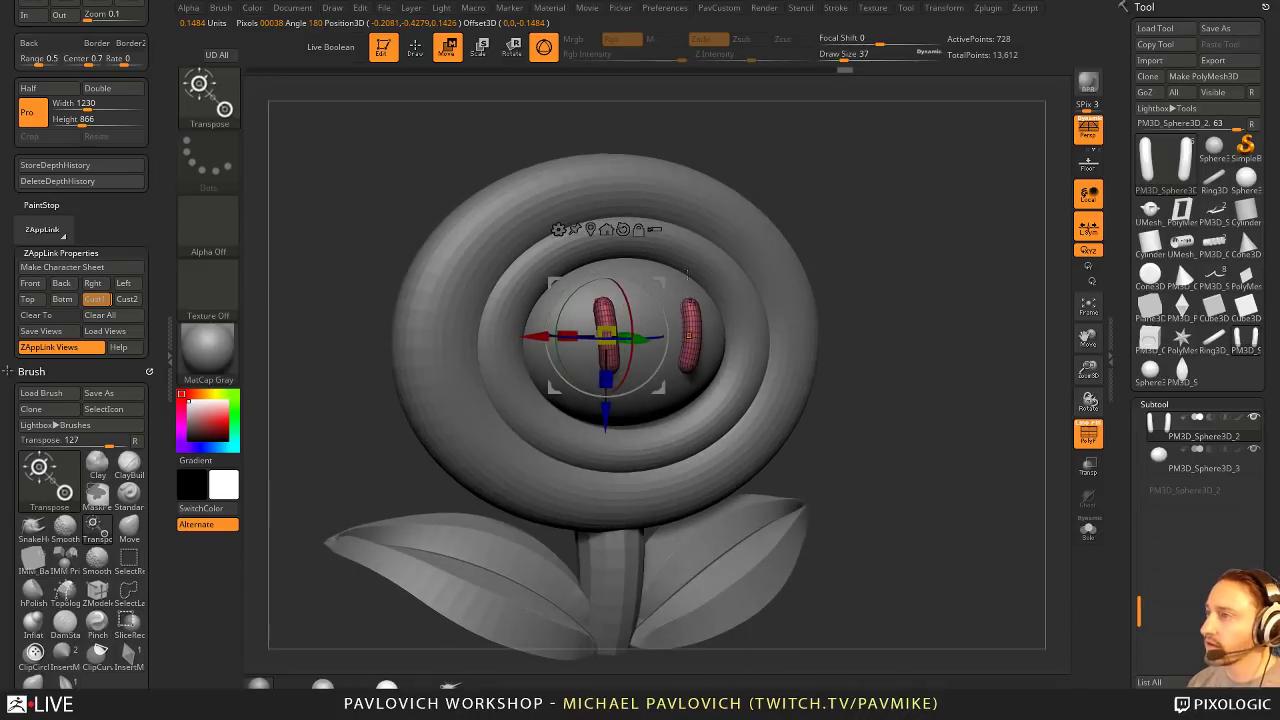
pyautogui.moveTo(606, 336); pyautogui.dragTo(618, 335)
pyautogui.keyDown('shift'); pyautogui.moveTo(618, 335); pyautogui.dragTo(750, 335, button='right'); pyautogui.keyUp('shift')
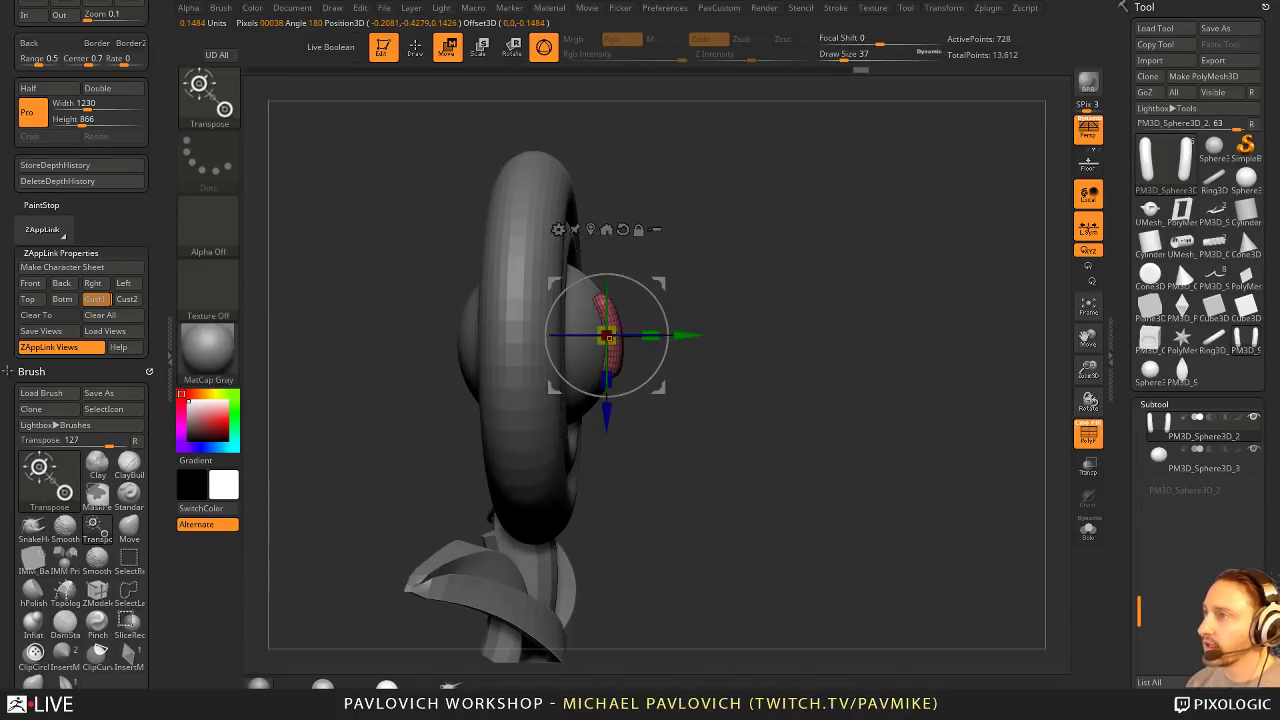
# Step: Nudge the eyes slightly farther outward and check their spacing from the side and the front
pyautogui.press('q')
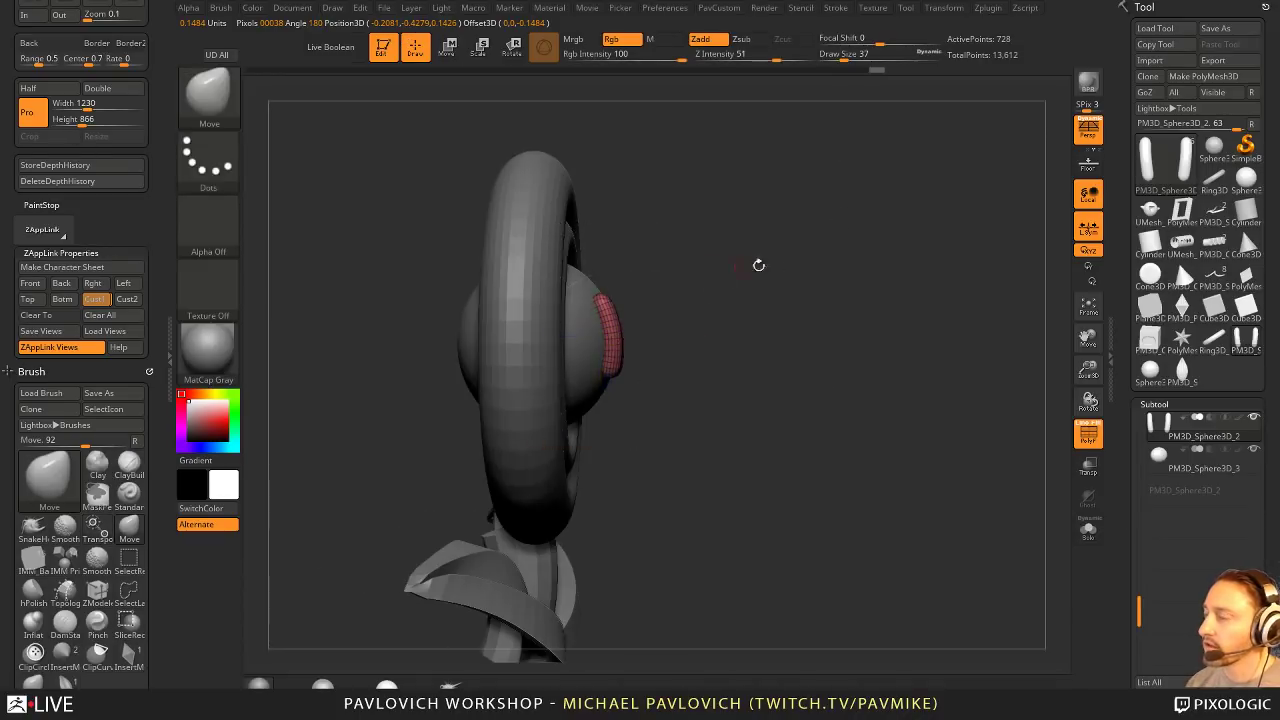
pyautogui.moveTo(757, 266)
pyautogui.keyDown('shift'); pyautogui.mouseDown()
pyautogui.moveTo(934, 269)
pyautogui.moveTo(915, 263)
pyautogui.moveTo(900, 297)
pyautogui.mouseUp(); pyautogui.keyUp('shift')
pyautogui.moveTo(900, 297); pyautogui.dragTo(934, 300)
pyautogui.press('w')
pyautogui.moveTo(550, 345); pyautogui.dragTo(540, 344)
pyautogui.press('q')
pyautogui.keyDown('shift'); pyautogui.moveTo(968, 306); pyautogui.dragTo(949, 277); pyautogui.keyUp('shift')
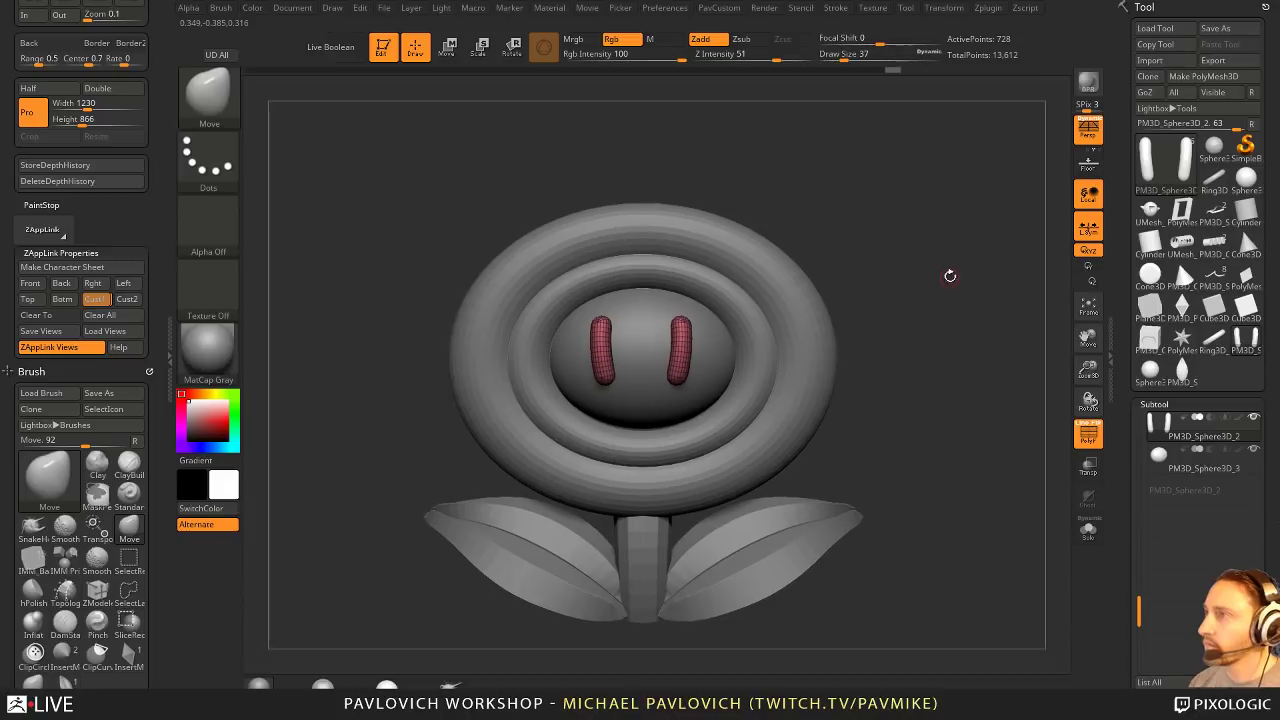
# Step: Choose the Standard brush, select the leaves and turn on Dynamic Subdivision for them
pyautogui.keyDown('alt'); pyautogui.moveTo(963, 325); pyautogui.dragTo(965, 311); pyautogui.keyUp('alt')
pyautogui.press('b')
pyautogui.press('s')
pyautogui.press('t')
pyautogui.press('s')
pyautogui.moveTo(887, 338); pyautogui.dragTo(894, 339)
pyautogui.keyDown('alt'); pyautogui.click(765, 350); pyautogui.keyUp('alt')
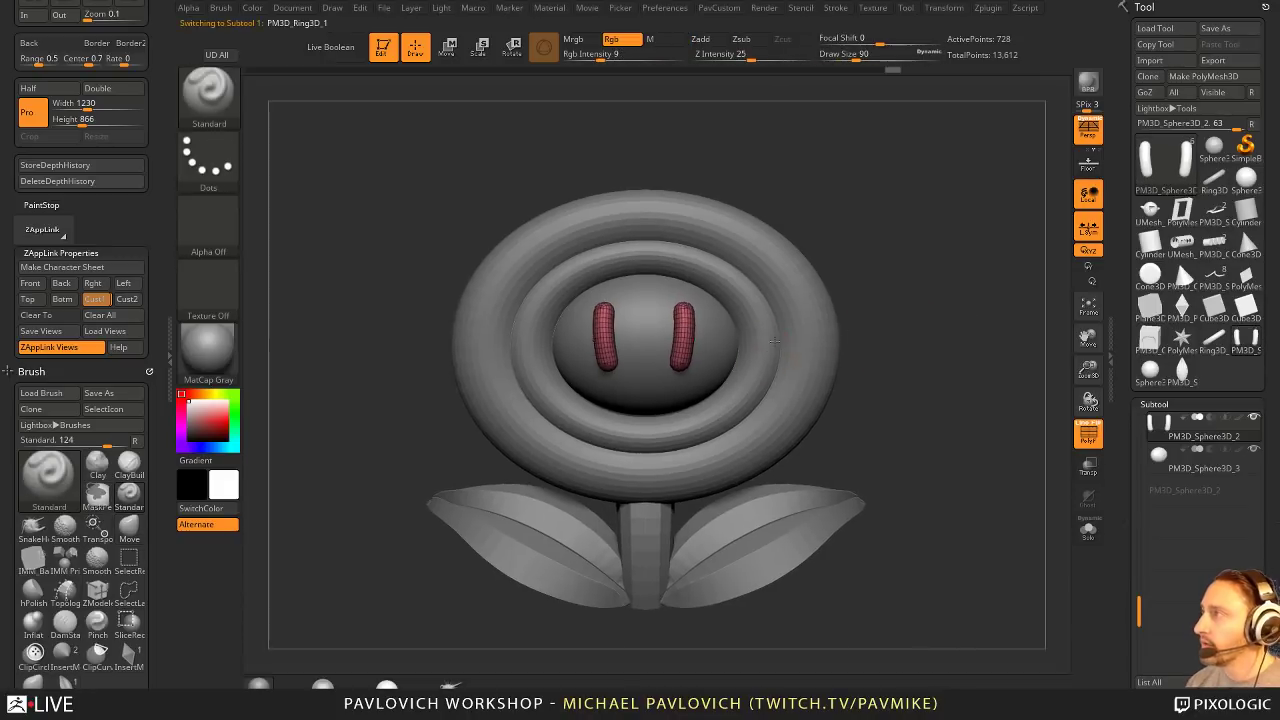
pyautogui.moveTo(948, 288)
pyautogui.keyDown('alt'); pyautogui.mouseDown()
pyautogui.moveTo(950, 316)
pyautogui.moveTo(1009, 335)
pyautogui.moveTo(1054, 331)
pyautogui.moveTo(923, 332)
pyautogui.moveTo(918, 381)
pyautogui.moveTo(910, 349)
pyautogui.mouseUp(); pyautogui.keyUp('alt')
pyautogui.press('w')
pyautogui.keyDown('alt'); pyautogui.moveTo(910, 349); pyautogui.dragTo(930, 436); pyautogui.keyUp('alt')
pyautogui.keyDown('alt'); pyautogui.click(823, 479); pyautogui.keyUp('alt')
pyautogui.hotkey('ctrl', 'd')
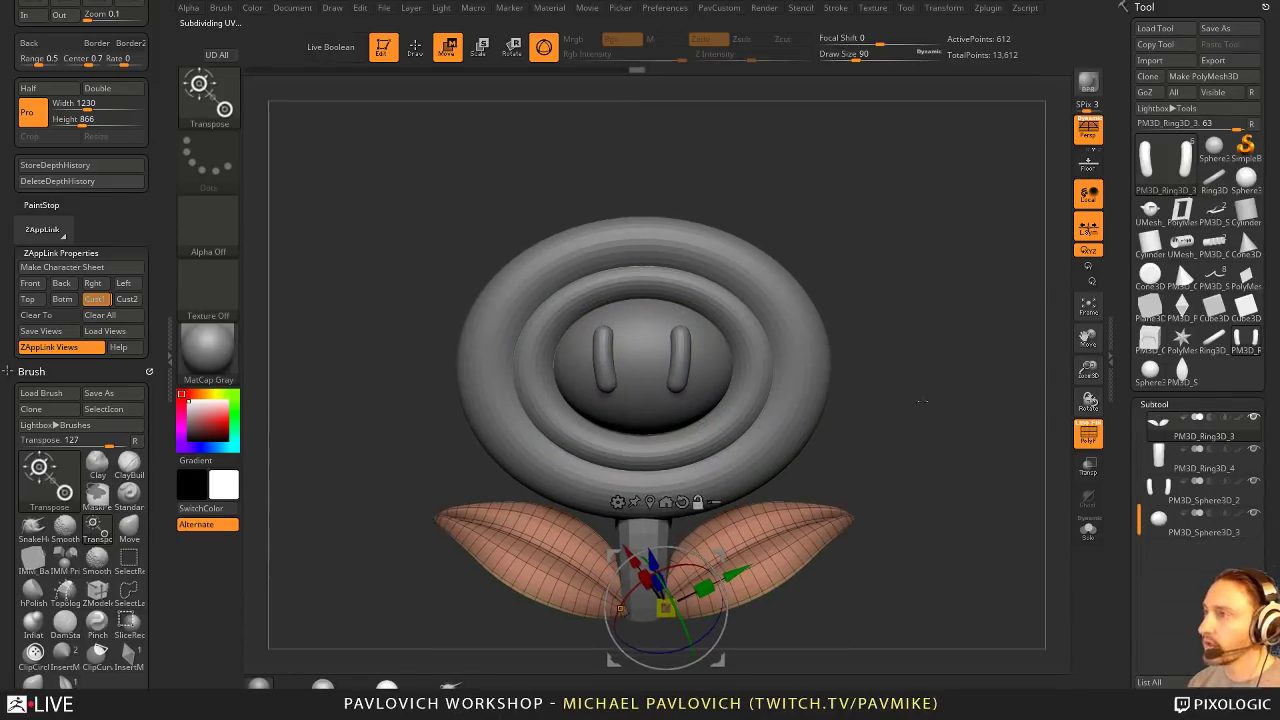
# Step: Turn on Dynamic Subdivision for the two rings, the eyes and the face sphere
pyautogui.press('q')
pyautogui.keyDown('alt'); pyautogui.click(797, 333); pyautogui.keyUp('alt')
pyautogui.keyDown('alt'); pyautogui.click(775, 370); pyautogui.keyUp('alt')
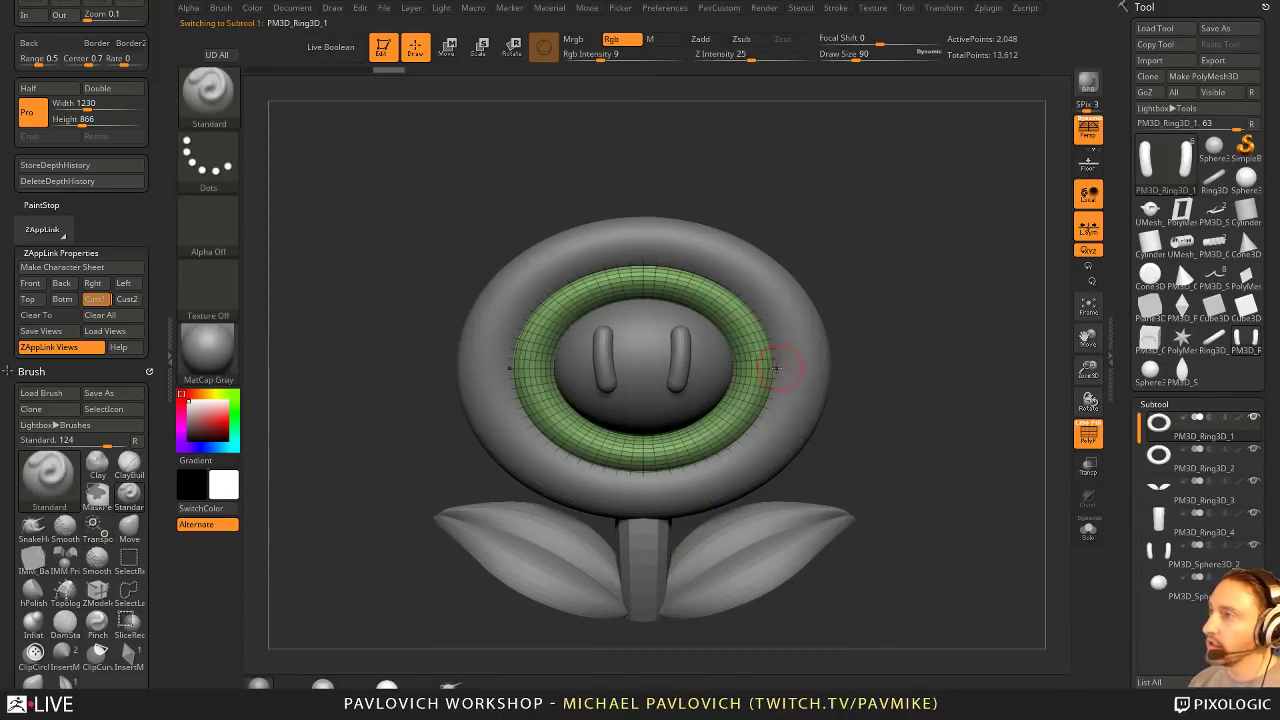
pyautogui.keyDown('alt'); pyautogui.click(677, 375); pyautogui.keyUp('alt')
pyautogui.press('d')
pyautogui.keyDown('alt'); pyautogui.click(716, 364); pyautogui.keyUp('alt')
pyautogui.press('d')
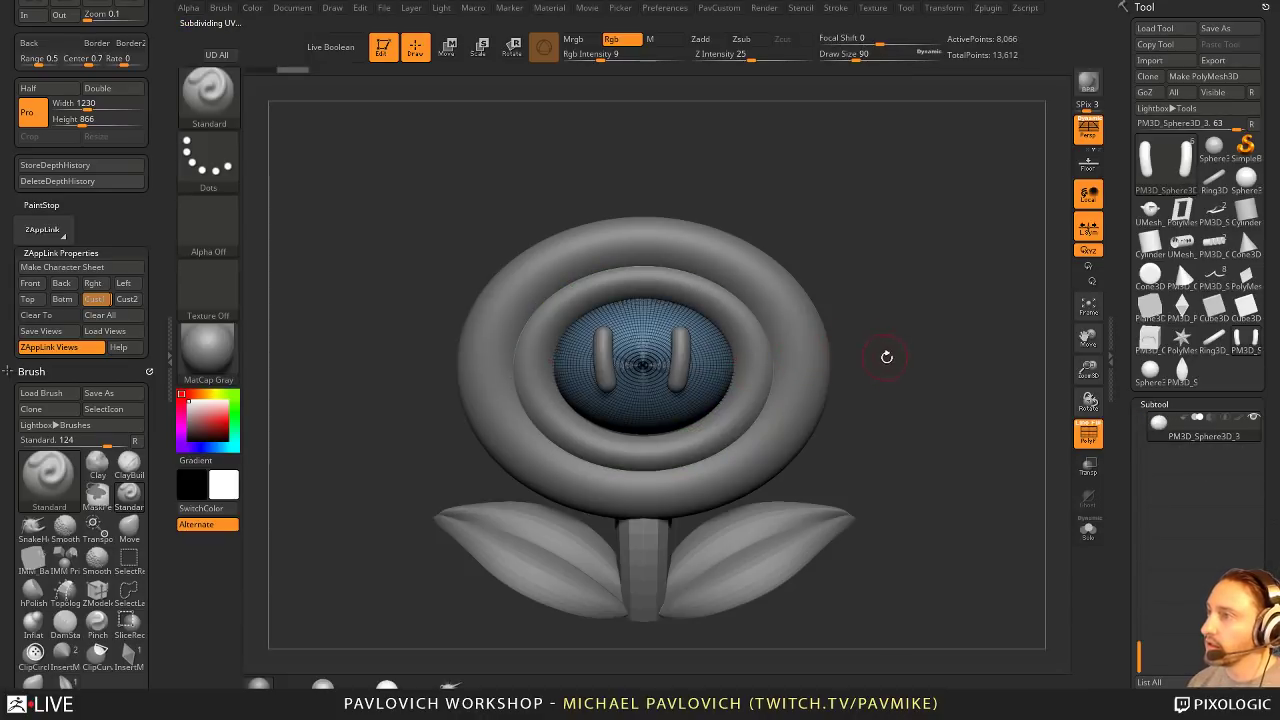
# Step: ZRemesh the face sphere with the Half option and a lowered Adaptive Size
pyautogui.click(1088, 434)
pyautogui.click(1086, 436)
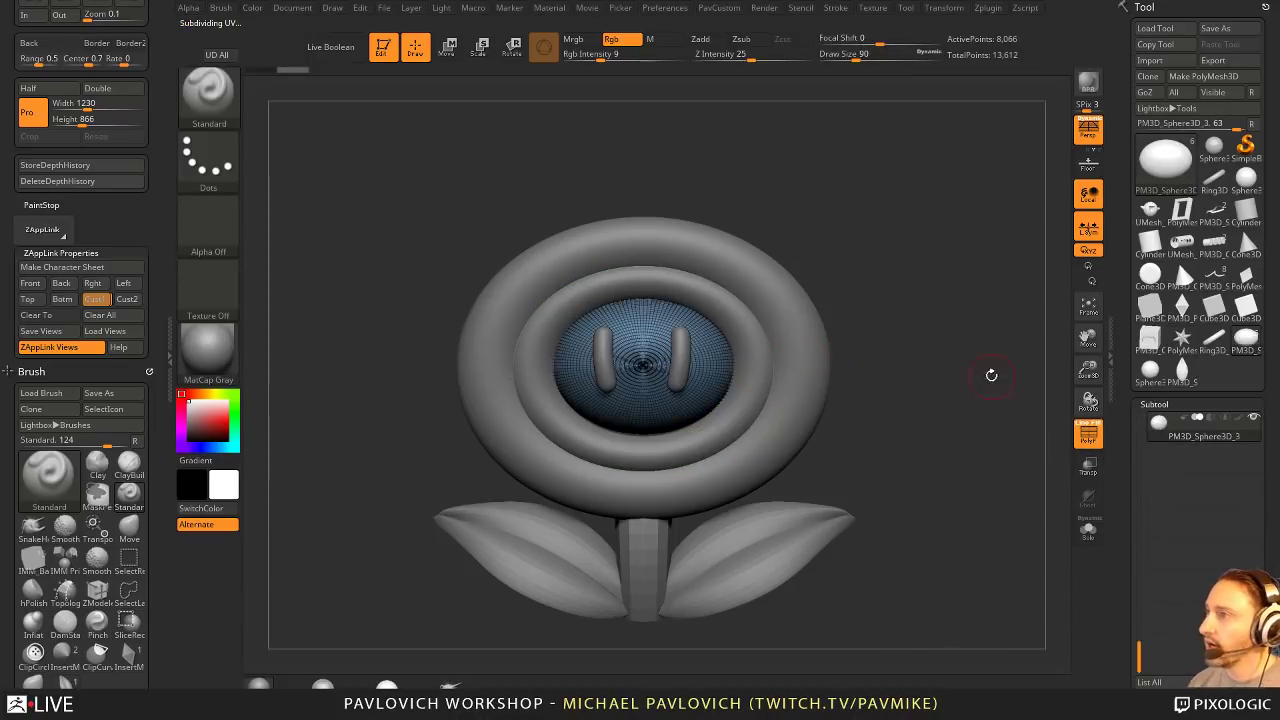
pyautogui.keyDown('ctrl'); pyautogui.moveTo(991, 374); pyautogui.dragTo(994, 426, button='right'); pyautogui.keyUp('ctrl')
pyautogui.keyDown('alt'); pyautogui.moveTo(968, 320); pyautogui.dragTo(941, 374, button='right'); pyautogui.keyUp('alt')
pyautogui.press('space')
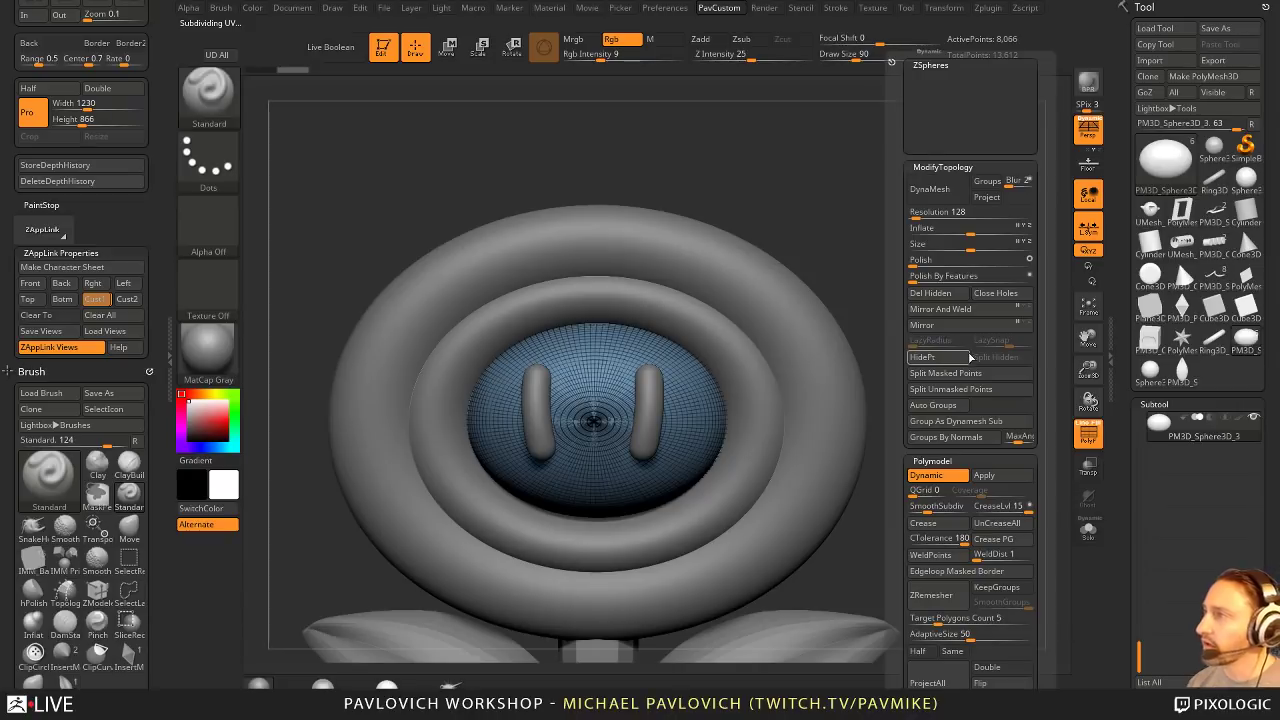
pyautogui.press('space')
pyautogui.click(946, 617)
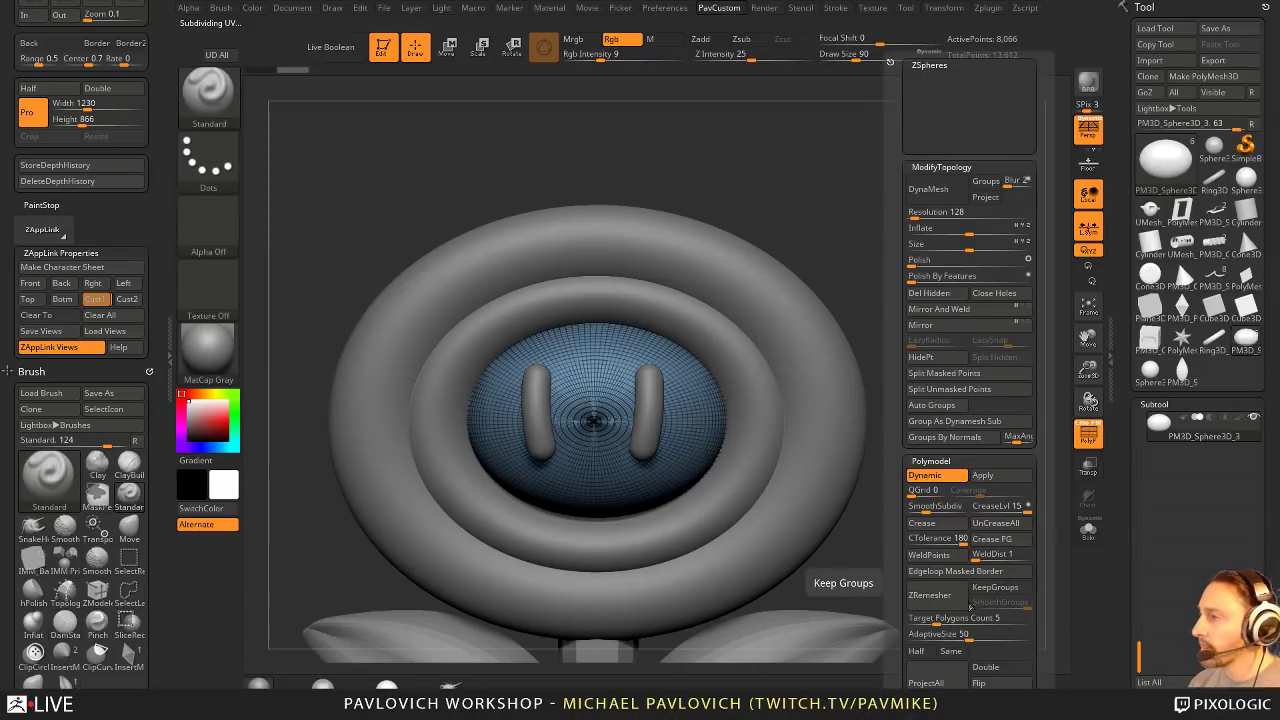
pyautogui.moveTo(948, 638); pyautogui.dragTo(893, 638)
pyautogui.click(920, 652)
pyautogui.click(956, 606)
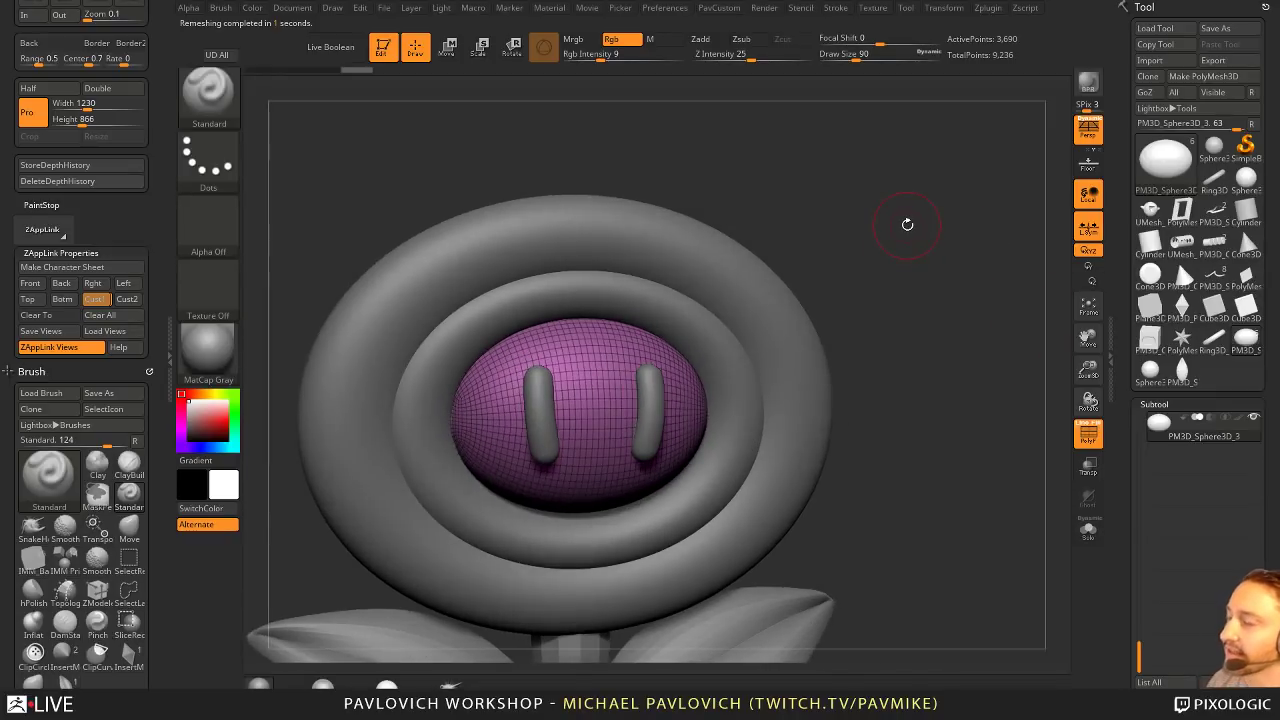
# Step: Select the stem subtool behind the flower head and turn off the polyframe display
pyautogui.keyDown('alt'); pyautogui.moveTo(934, 287); pyautogui.dragTo(894, 294); pyautogui.keyUp('alt')
pyautogui.moveTo(884, 392)
pyautogui.keyDown('alt'); pyautogui.mouseDown()
pyautogui.moveTo(889, 364)
pyautogui.moveTo(870, 385)
pyautogui.moveTo(914, 389)
pyautogui.moveTo(889, 409)
pyautogui.mouseUp(); pyautogui.keyUp('alt')
pyautogui.keyDown('alt'); pyautogui.moveTo(866, 500); pyautogui.dragTo(864, 424); pyautogui.keyUp('alt')
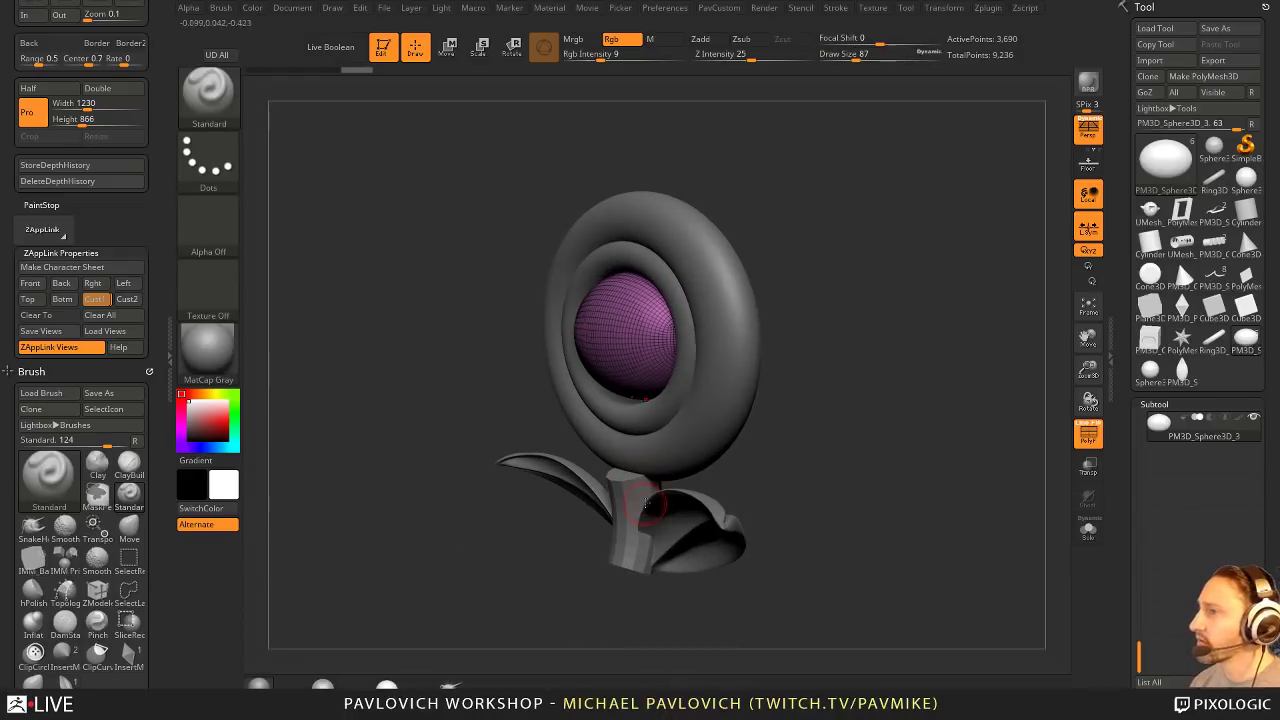
pyautogui.keyDown('alt'); pyautogui.click(646, 514); pyautogui.keyUp('alt')
pyautogui.moveTo(755, 458)
pyautogui.mouseDown()
pyautogui.moveTo(894, 374)
pyautogui.moveTo(825, 398)
pyautogui.mouseUp()
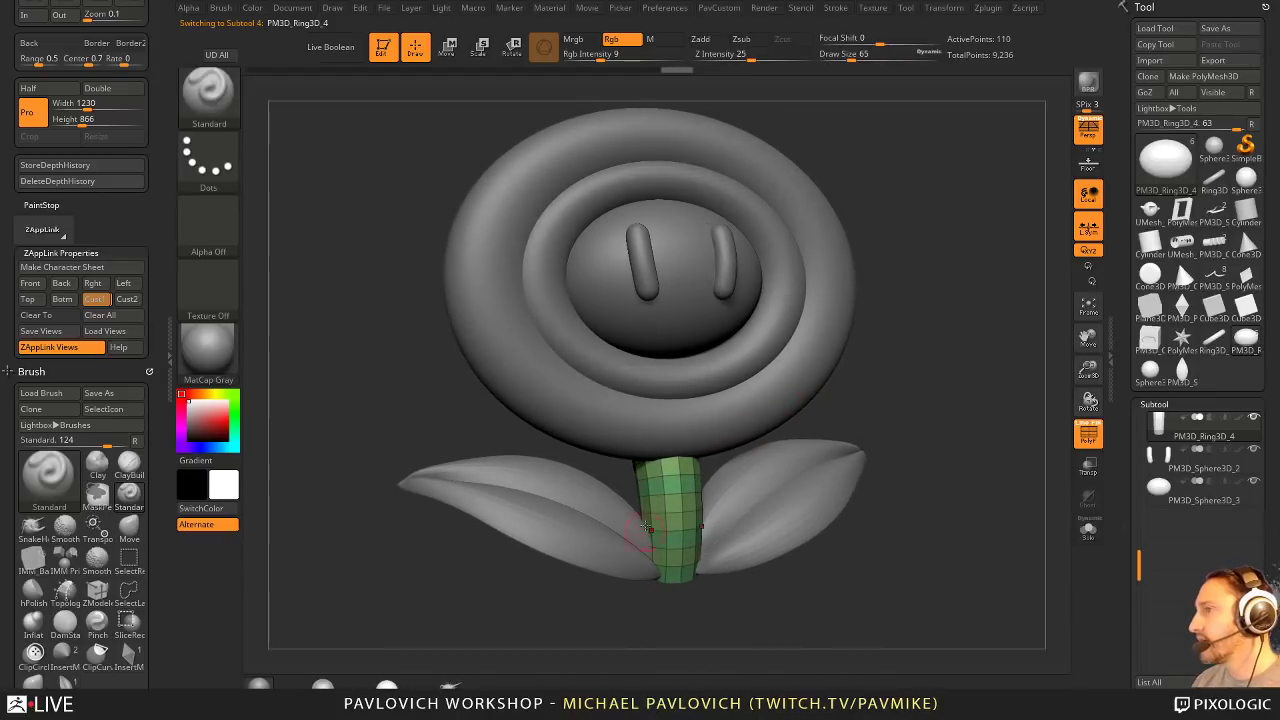
pyautogui.moveTo(923, 466); pyautogui.dragTo(1046, 466)
pyautogui.click(1088, 432)
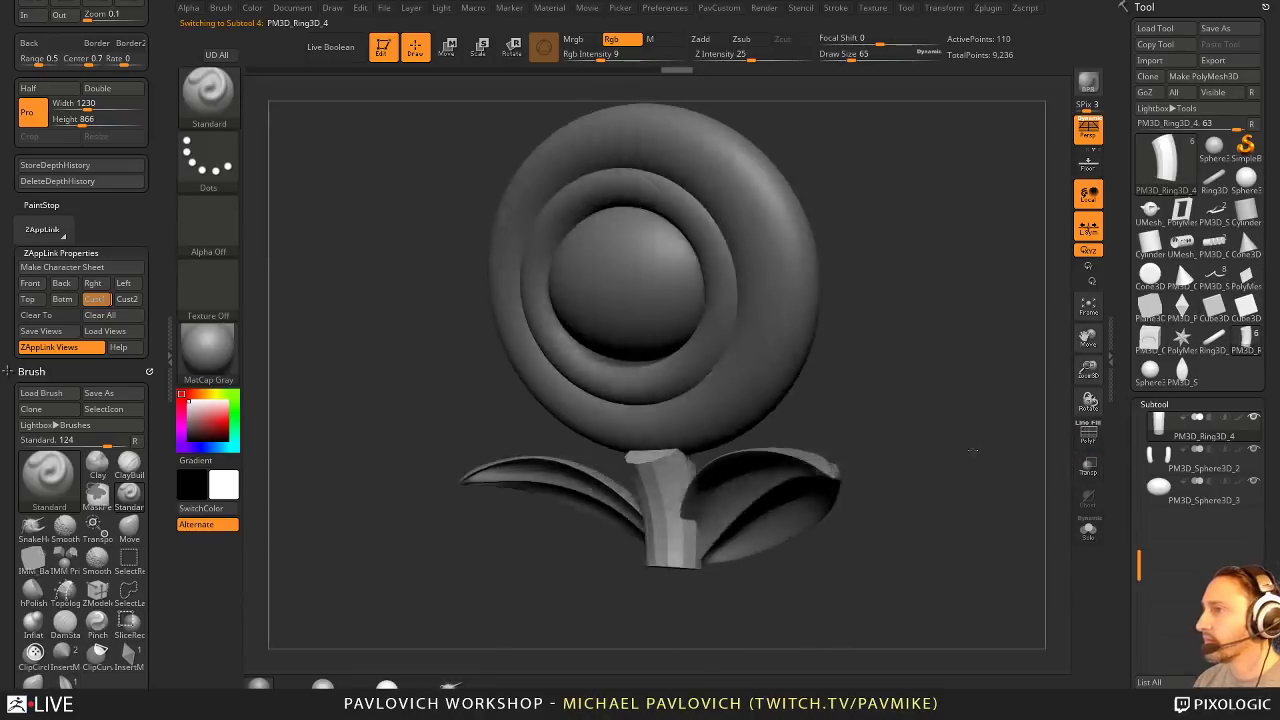
# Step: Widen the stem's upper end with a large Move brush, using a draw size of about 585
pyautogui.keyDown('shift'); pyautogui.moveTo(972, 450); pyautogui.dragTo(950, 430); pyautogui.keyUp('shift')
pyautogui.keyDown('alt'); pyautogui.moveTo(950, 430); pyautogui.dragTo(923, 379); pyautogui.keyUp('alt')
pyautogui.press('s')
pyautogui.moveTo(636, 460)
pyautogui.mouseDown()
pyautogui.moveTo(676, 462)
pyautogui.moveTo(683, 449)
pyautogui.mouseUp()
pyautogui.press('b')
pyautogui.press('m')
pyautogui.press('v')
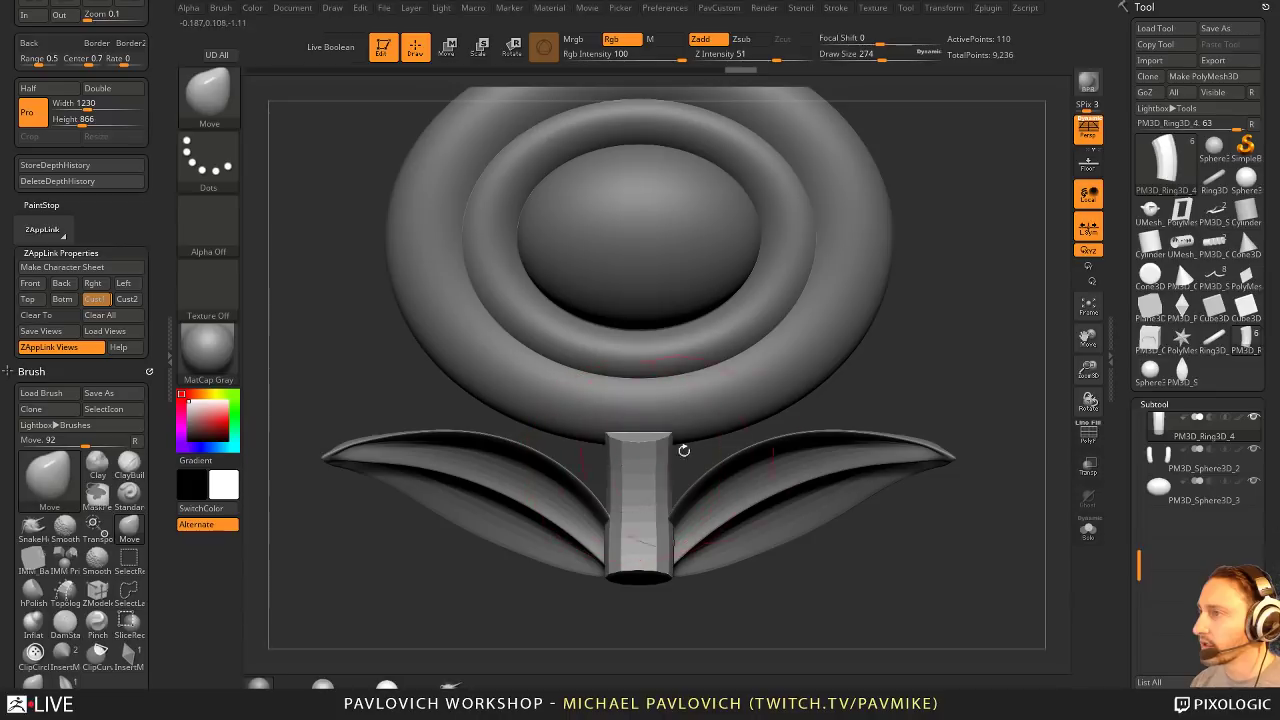
pyautogui.press('s')
pyautogui.moveTo(795, 436); pyautogui.dragTo(783, 436)
pyautogui.moveTo(851, 408)
pyautogui.keyDown('alt'); pyautogui.mouseDown()
pyautogui.moveTo(853, 422)
pyautogui.moveTo(815, 424)
pyautogui.moveTo(868, 430)
pyautogui.mouseUp(); pyautogui.keyUp('alt')
pyautogui.press('s')
pyautogui.moveTo(673, 441); pyautogui.dragTo(704, 441)
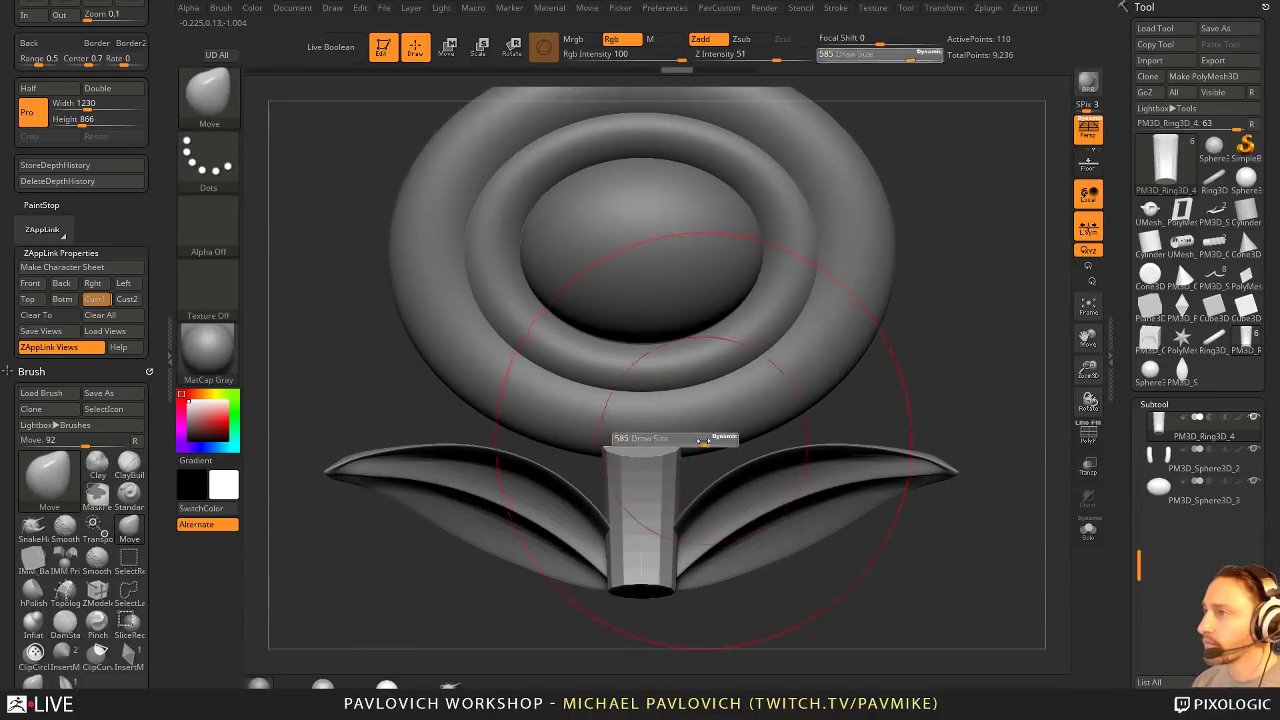
pyautogui.moveTo(619, 449); pyautogui.dragTo(612, 450)
# Step: Refine the stem's silhouette with smaller Move brush sizes, adjusting both ends and pinching in the middle
pyautogui.press('s')
pyautogui.moveTo(614, 515); pyautogui.dragTo(605, 515)
pyautogui.keyDown('shift'); pyautogui.moveTo(618, 518); pyautogui.dragTo(638, 465); pyautogui.keyUp('shift')
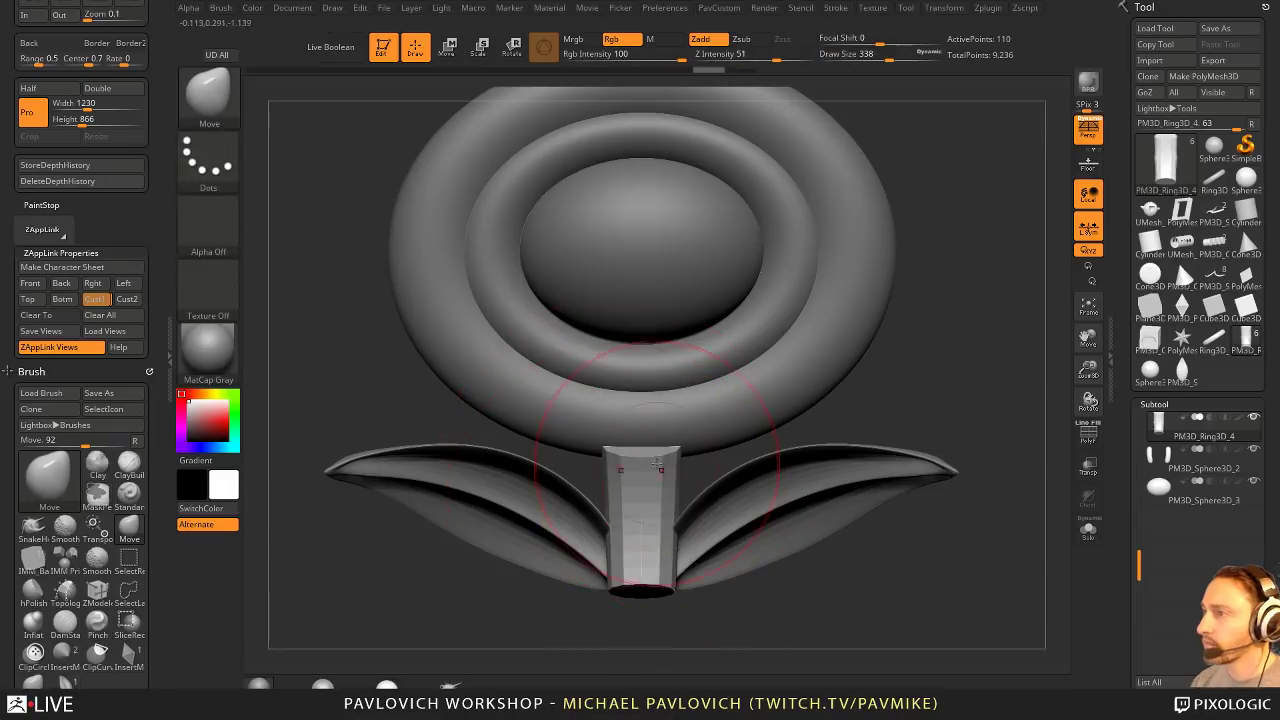
pyautogui.press('s')
pyautogui.moveTo(641, 414)
pyautogui.mouseDown()
pyautogui.moveTo(622, 414)
pyautogui.moveTo(613, 453)
pyautogui.mouseUp()
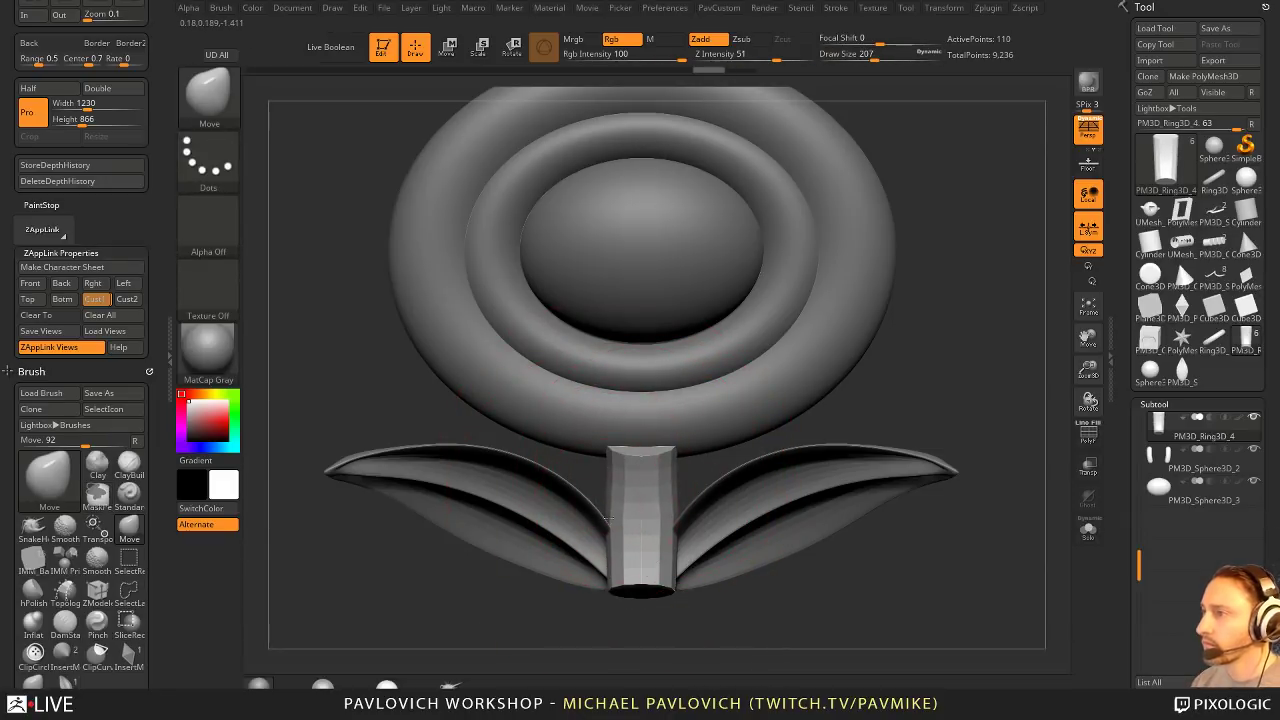
pyautogui.moveTo(606, 585); pyautogui.dragTo(609, 584)
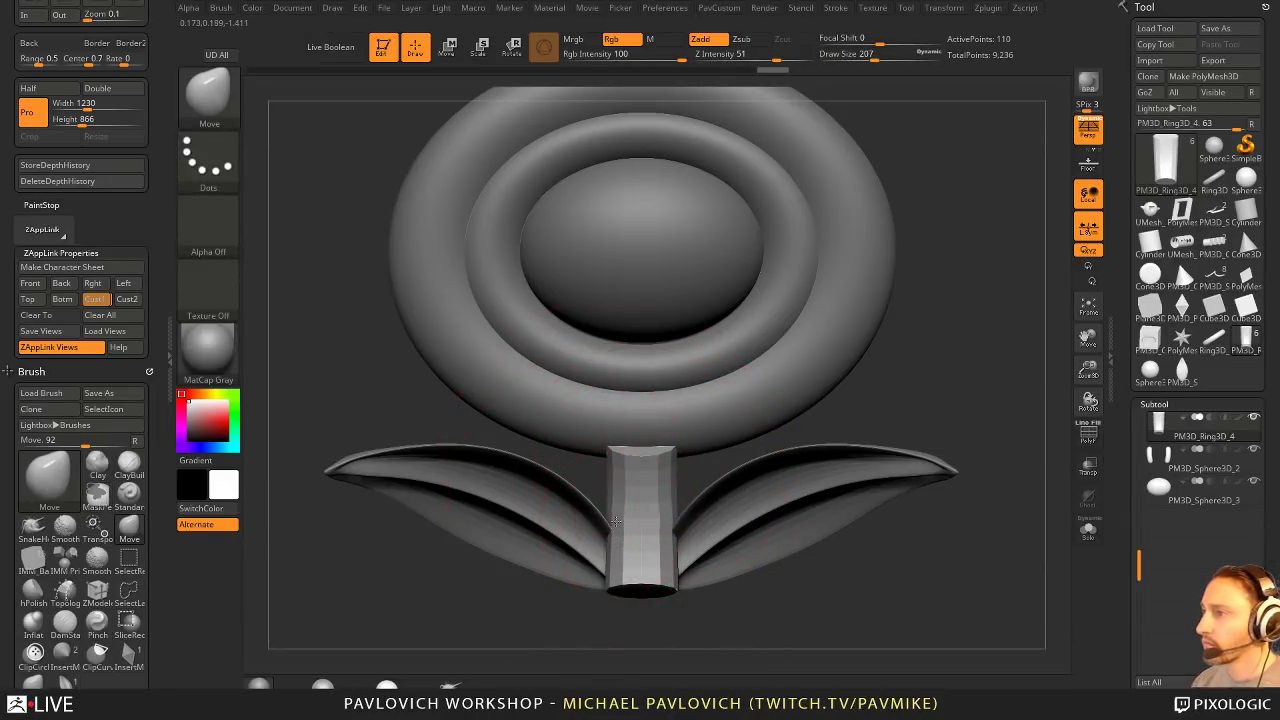
pyautogui.moveTo(609, 538); pyautogui.dragTo(610, 526)
# Step: Smooth the stem's surface with the Smooth Stronger brush at Z Intensity 10
pyautogui.press('s')
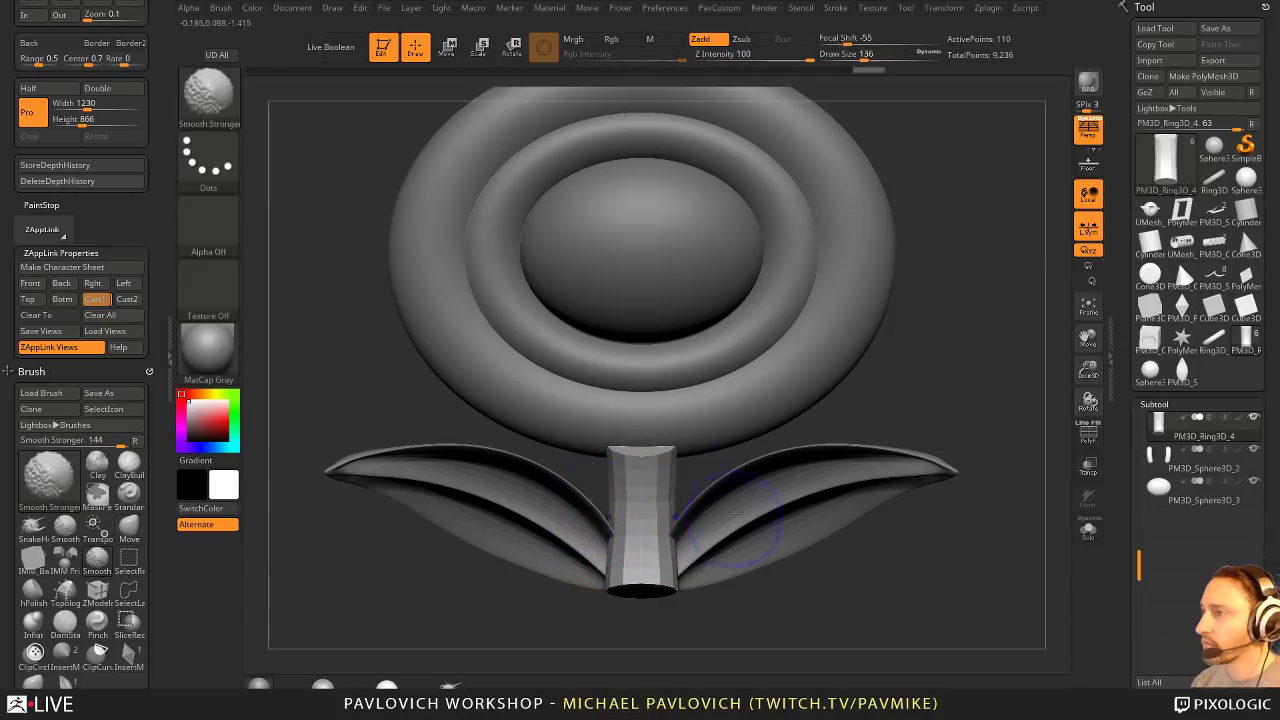
pyautogui.press('shift')
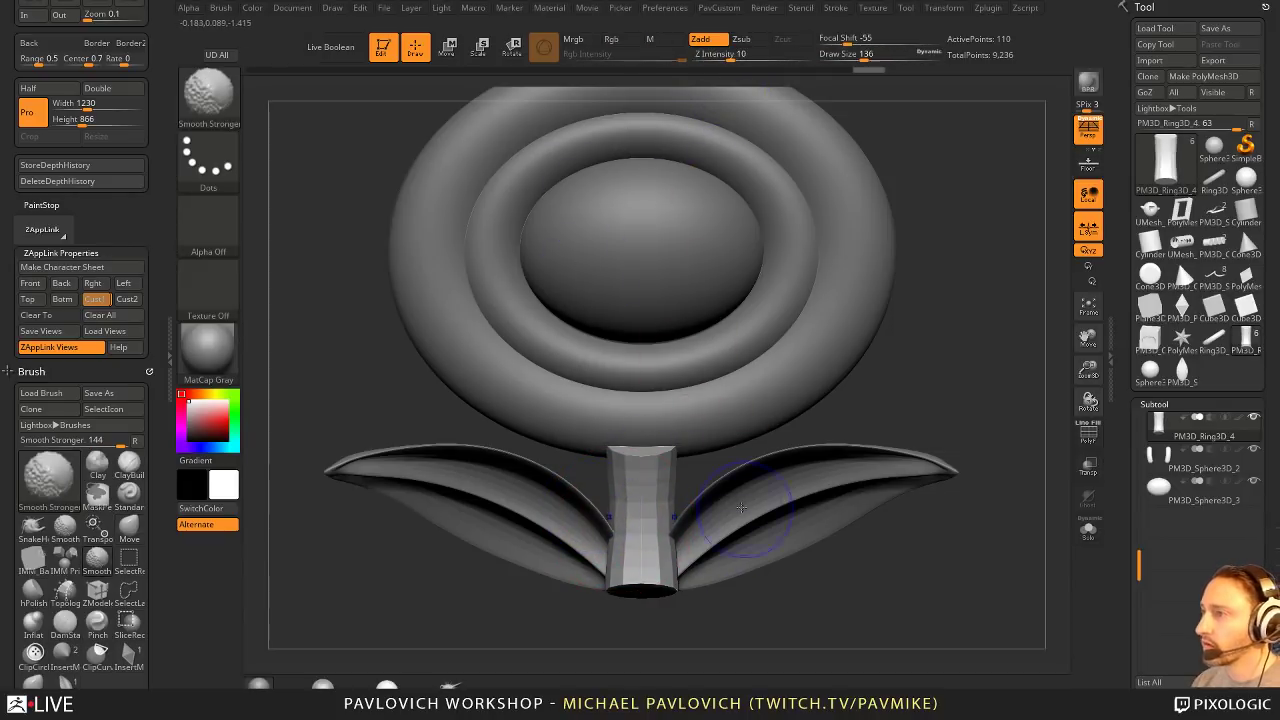
pyautogui.moveTo(965, 432); pyautogui.dragTo(860, 420)
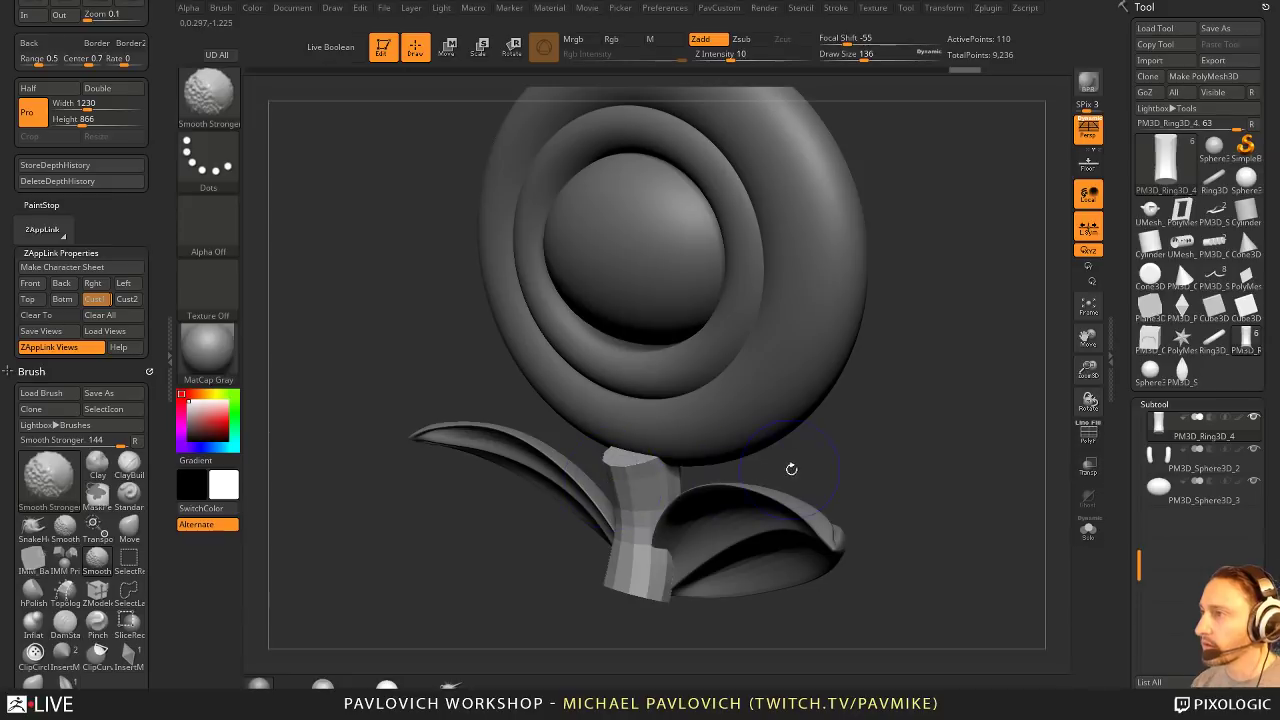
pyautogui.keyDown('shift'); pyautogui.moveTo(643, 480); pyautogui.dragTo(620, 488); pyautogui.keyUp('shift')
pyautogui.keyDown('shift'); pyautogui.moveTo(940, 452); pyautogui.dragTo(822, 455); pyautogui.keyUp('shift')
pyautogui.press('s')
pyautogui.press('b')
pyautogui.press('z')
pyautogui.press('m')
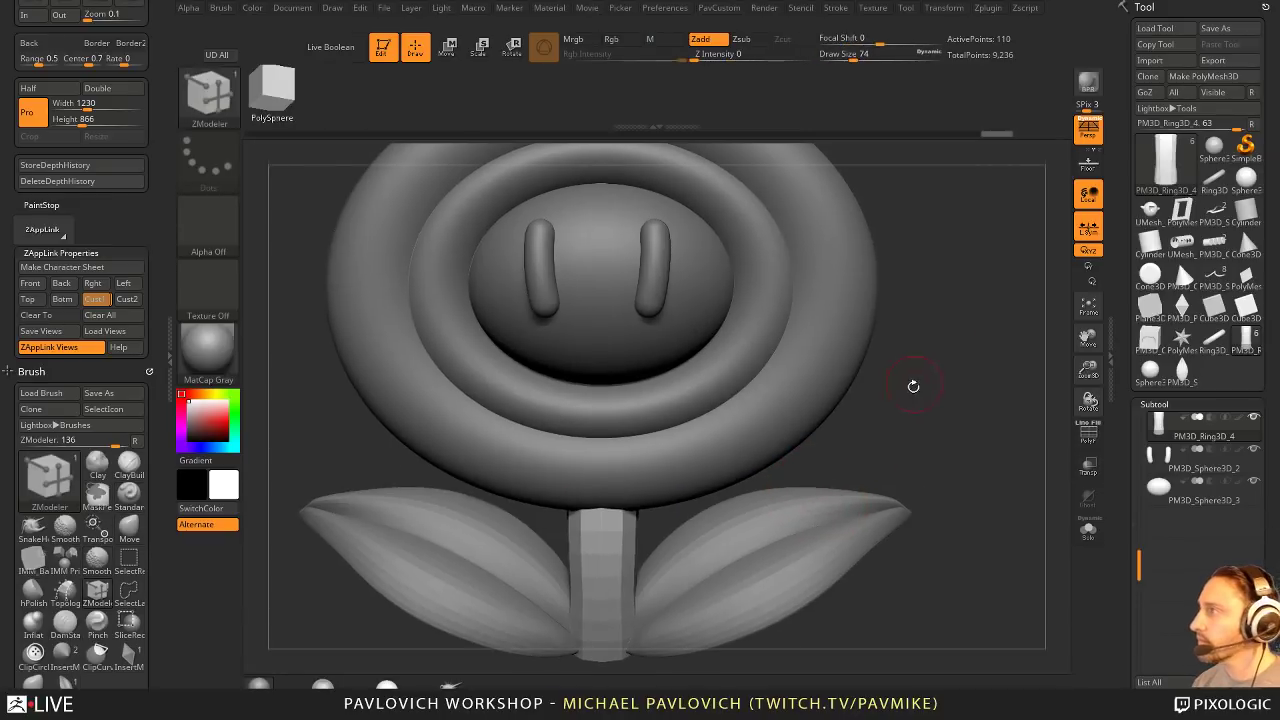
pyautogui.moveTo(906, 419)
pyautogui.mouseDown()
pyautogui.moveTo(964, 422)
pyautogui.moveTo(843, 406)
pyautogui.mouseUp()
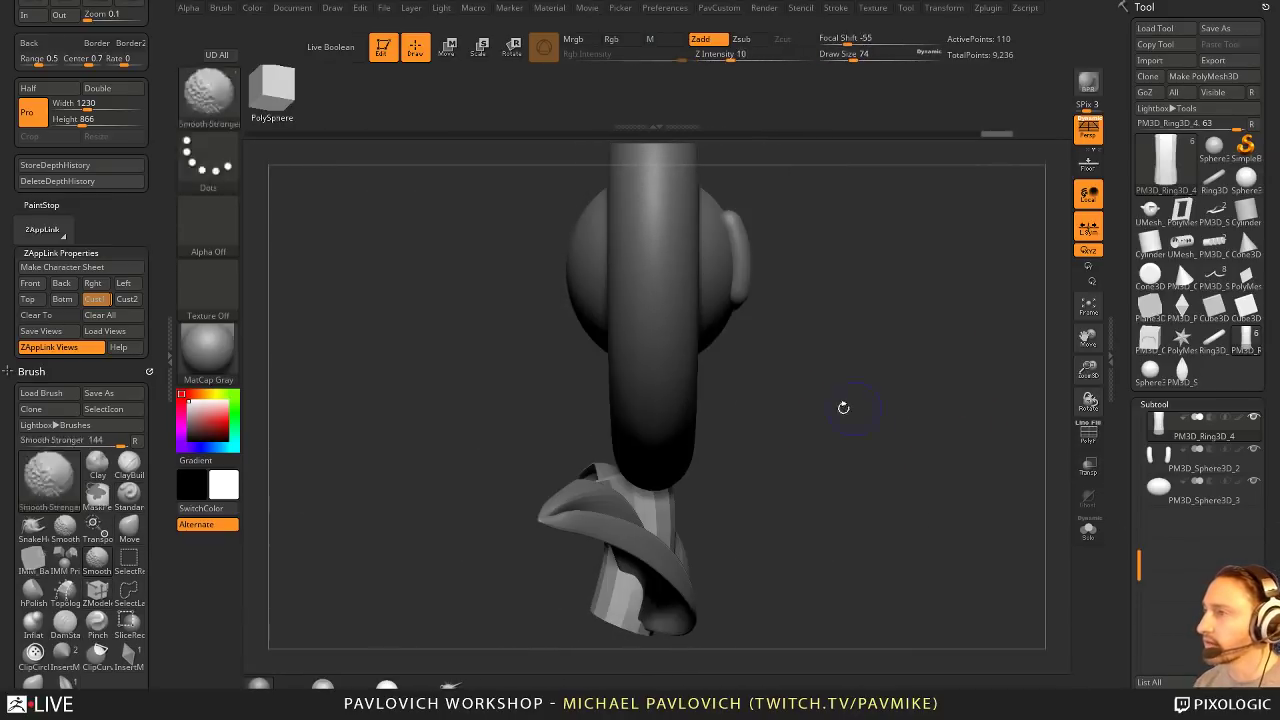
pyautogui.moveTo(731, 423)
pyautogui.mouseDown()
pyautogui.moveTo(791, 406)
pyautogui.moveTo(843, 363)
pyautogui.moveTo(806, 409)
pyautogui.mouseUp()
pyautogui.moveTo(651, 336)
pyautogui.mouseDown()
pyautogui.moveTo(814, 391)
pyautogui.moveTo(846, 360)
pyautogui.moveTo(879, 376)
pyautogui.moveTo(864, 385)
pyautogui.moveTo(922, 394)
pyautogui.mouseUp()
# Step: Choose the Standard brush, select the outer ring and shift only the gizmo's pivot up to the ring's centre
pyautogui.press('b')
pyautogui.press('s')
pyautogui.press('t')
pyautogui.press('s')
pyautogui.keyDown('alt'); pyautogui.click(775, 382); pyautogui.keyUp('alt')
pyautogui.press('w')
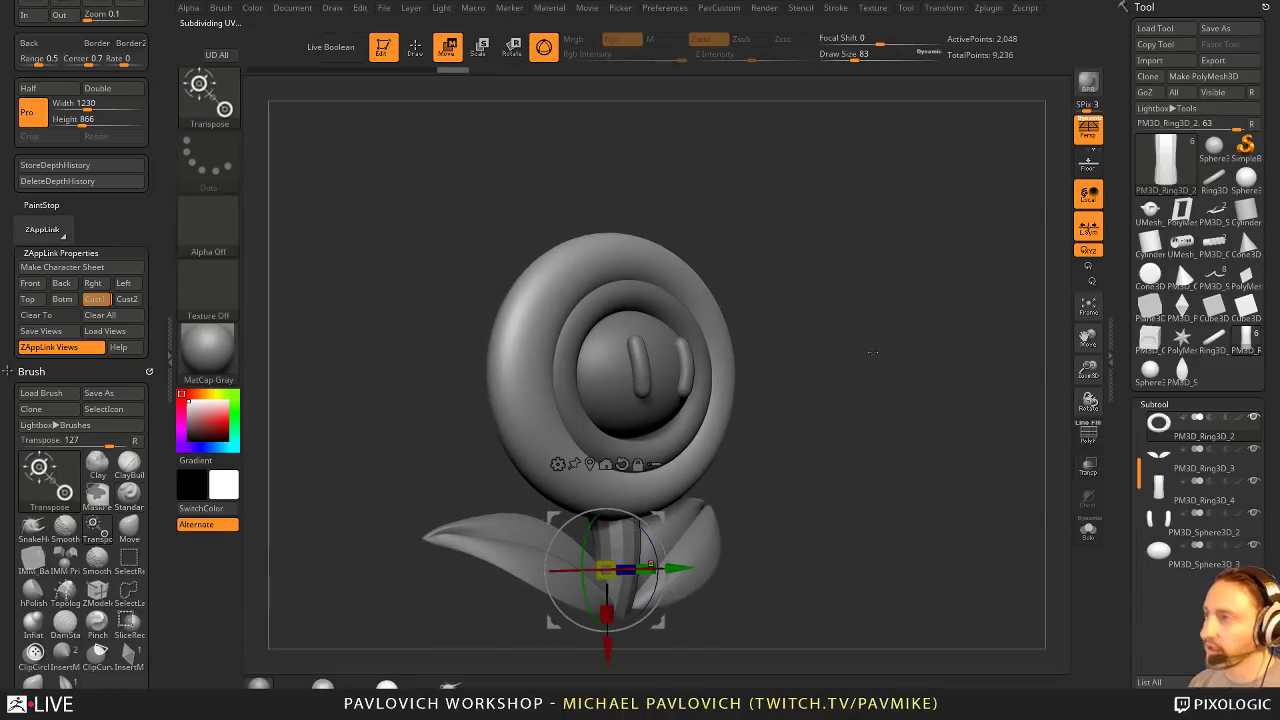
pyautogui.keyDown('shift'); pyautogui.moveTo(812, 421); pyautogui.dragTo(834, 418); pyautogui.keyUp('shift')
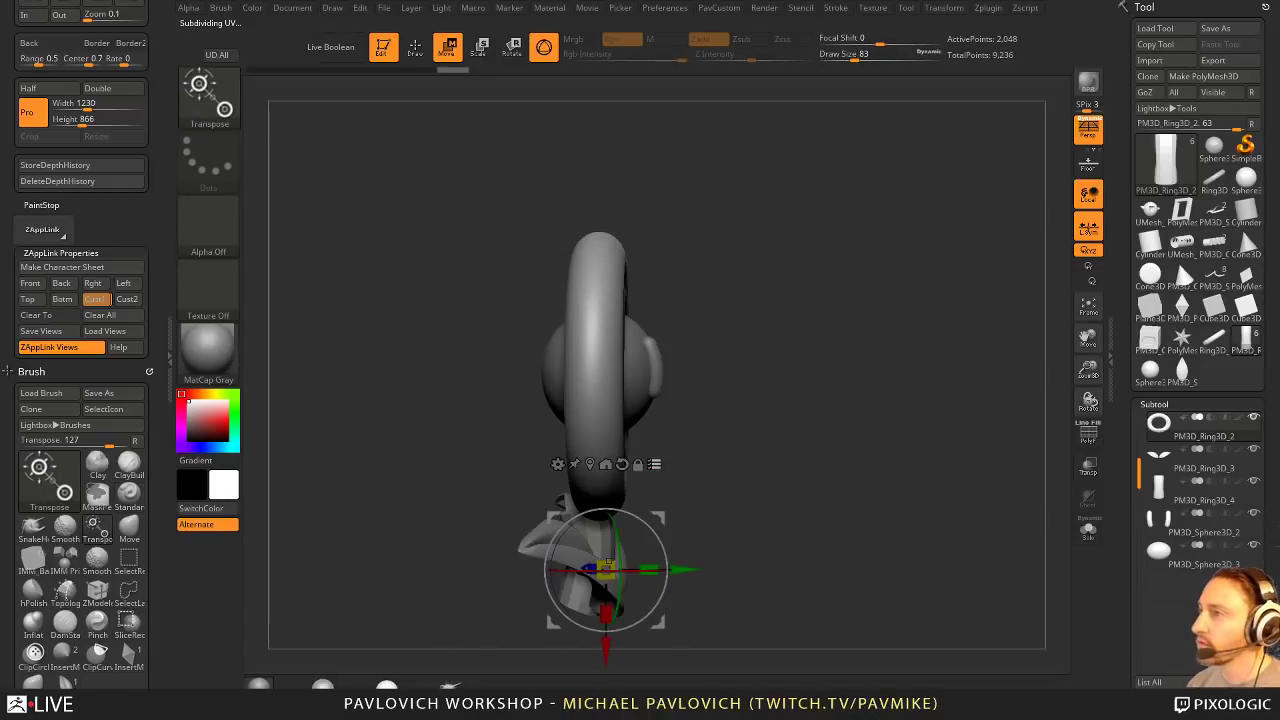
pyautogui.keyDown('alt'); pyautogui.moveTo(606, 648); pyautogui.dragTo(600, 447); pyautogui.keyUp('alt')
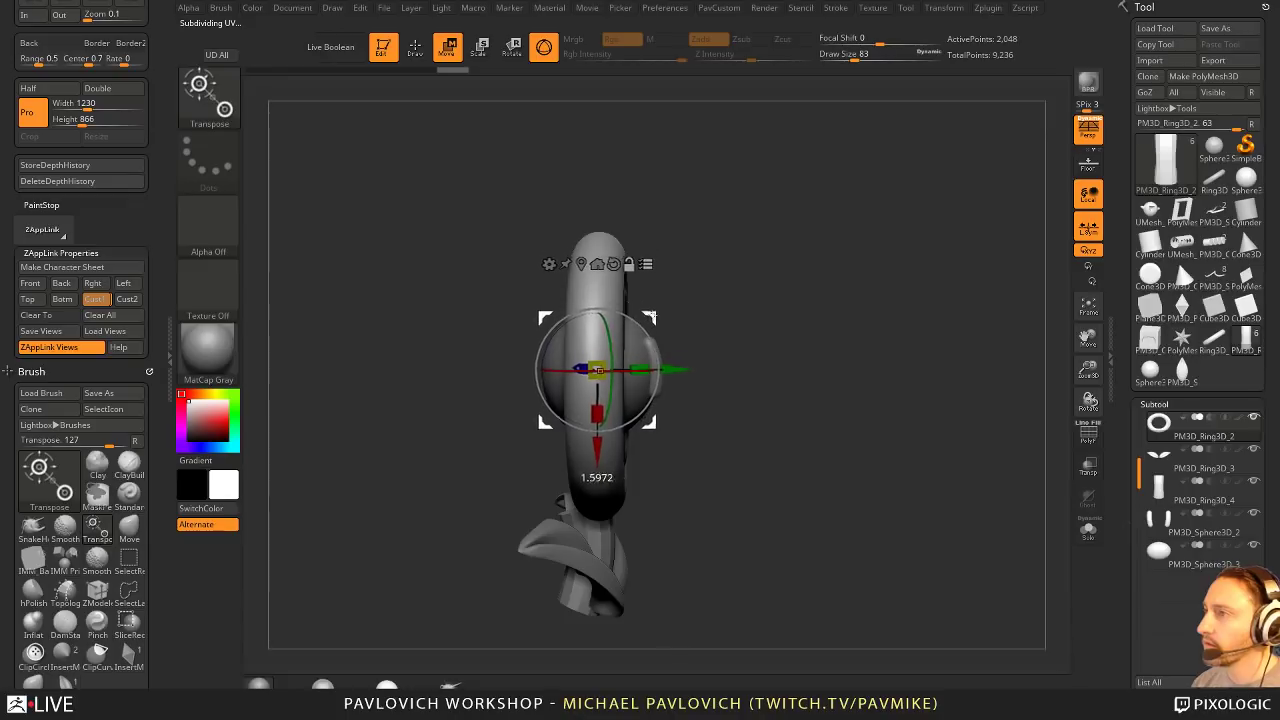
# Step: Turn off perspective and reset the gizmo's orientation on the outer ring
pyautogui.click(1087, 132)
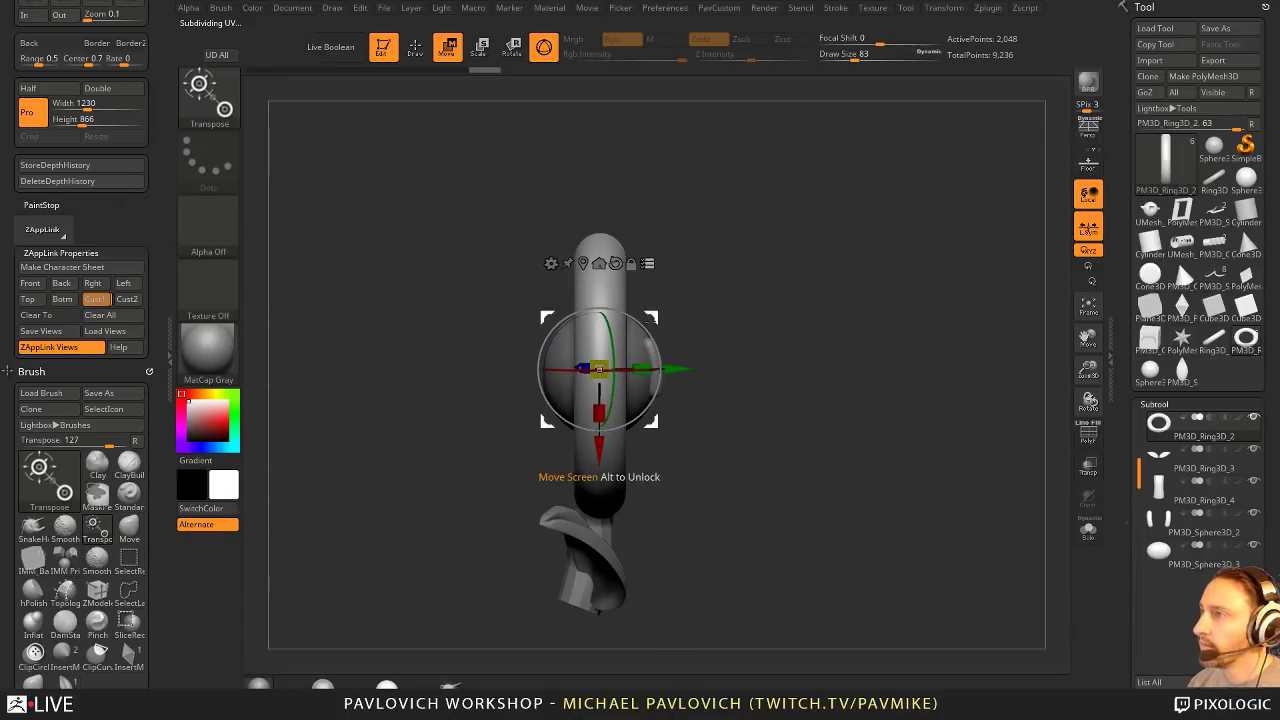
pyautogui.keyDown('alt'); pyautogui.click(615, 264); pyautogui.keyUp('alt')
pyautogui.moveTo(753, 301); pyautogui.dragTo(774, 280)
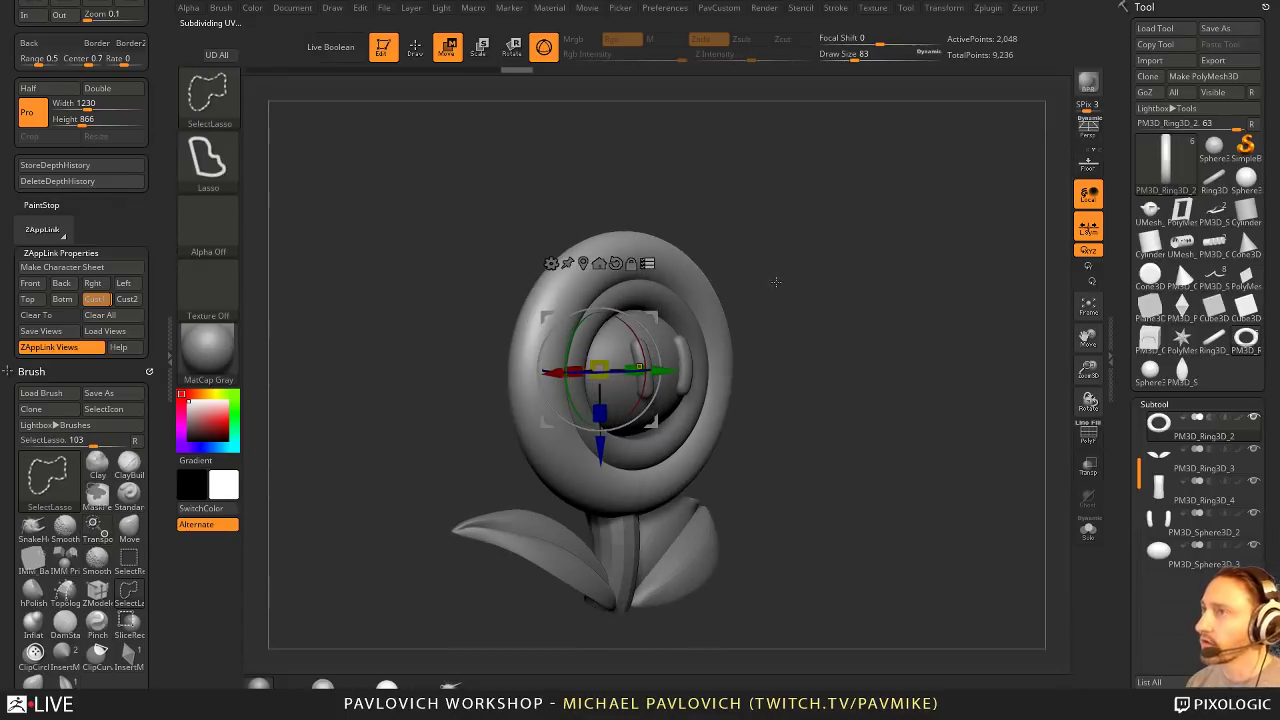
# Step: Set the selection brush to SelectRect and try it on the outer ring
pyautogui.keyDown('ctrl'); pyautogui.keyDown('shift'); pyautogui.click(222, 104); pyautogui.keyUp('shift'); pyautogui.keyUp('ctrl')
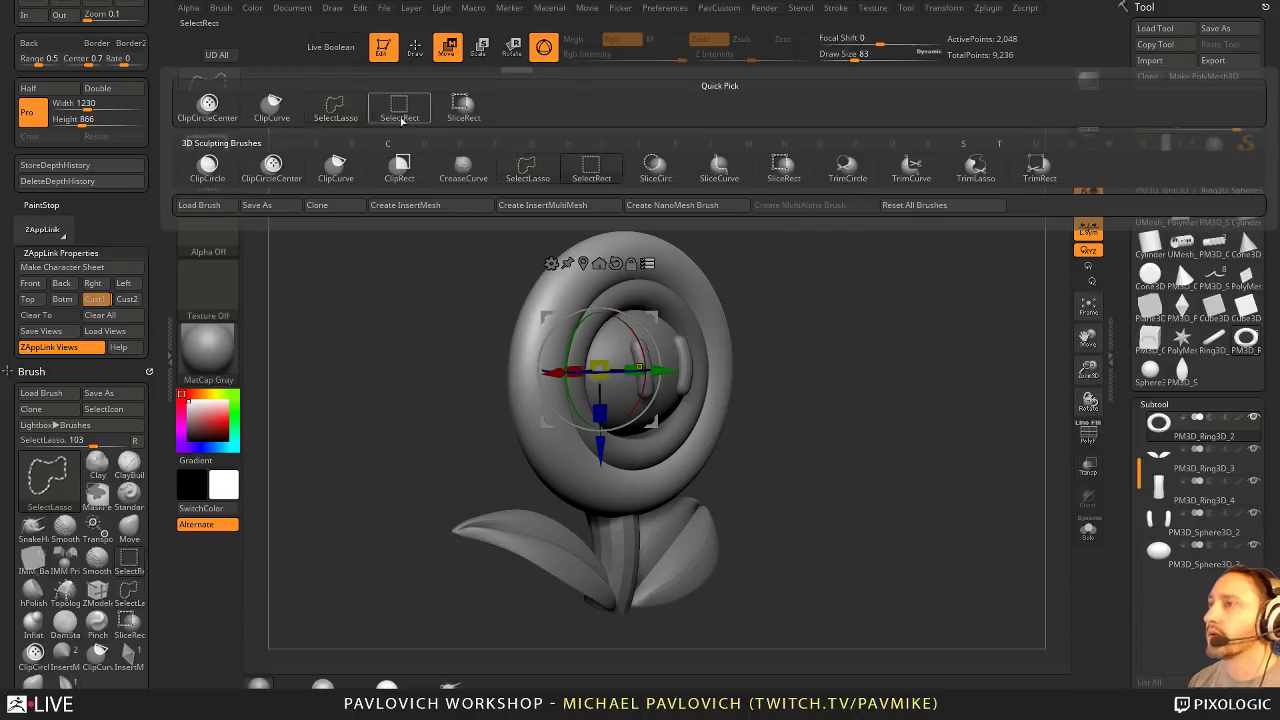
pyautogui.keyDown('ctrl'); pyautogui.keyDown('shift'); pyautogui.click(401, 113); pyautogui.keyUp('shift'); pyautogui.keyUp('ctrl')
pyautogui.keyDown('alt'); pyautogui.moveTo(796, 328); pyautogui.dragTo(784, 313); pyautogui.keyUp('alt')
pyautogui.hotkey('ctrl', 'shift')
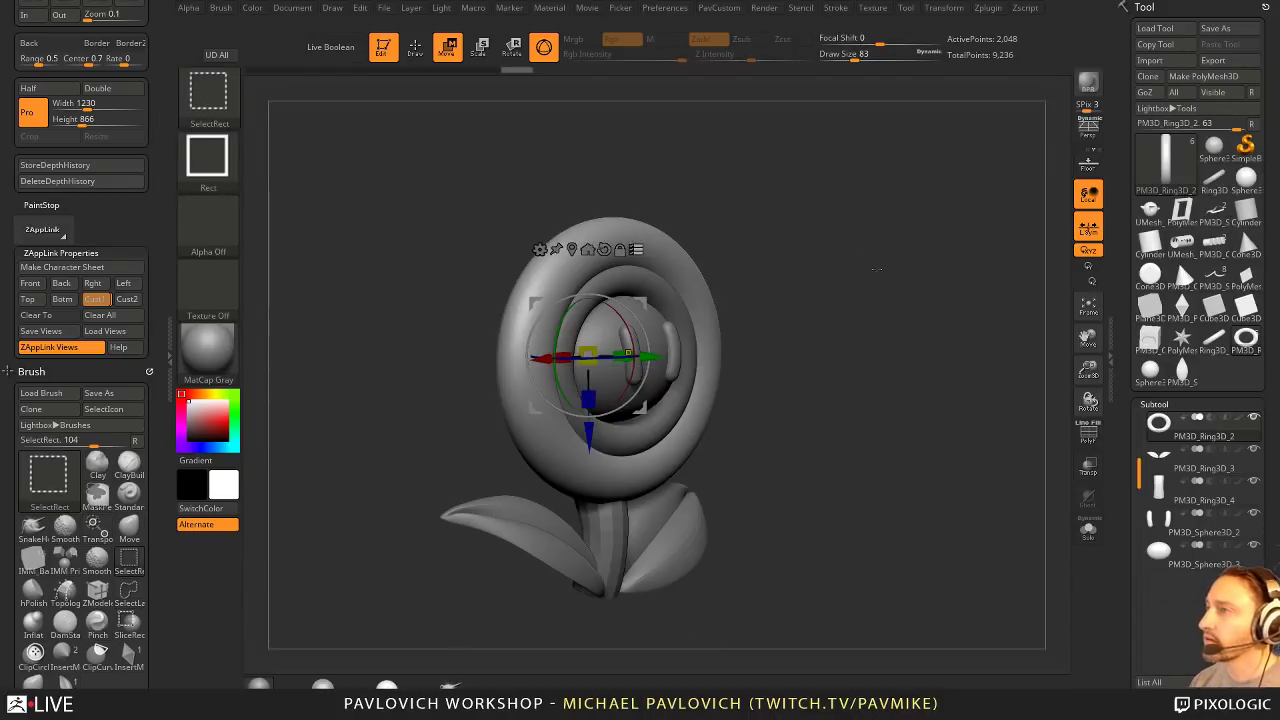
pyautogui.keyDown('ctrl'); pyautogui.keyDown('shift'); pyautogui.click(702, 281); pyautogui.keyUp('shift'); pyautogui.keyUp('ctrl')
pyautogui.keyDown('ctrl'); pyautogui.keyDown('shift'); pyautogui.click(889, 292); pyautogui.keyUp('shift'); pyautogui.keyUp('ctrl')
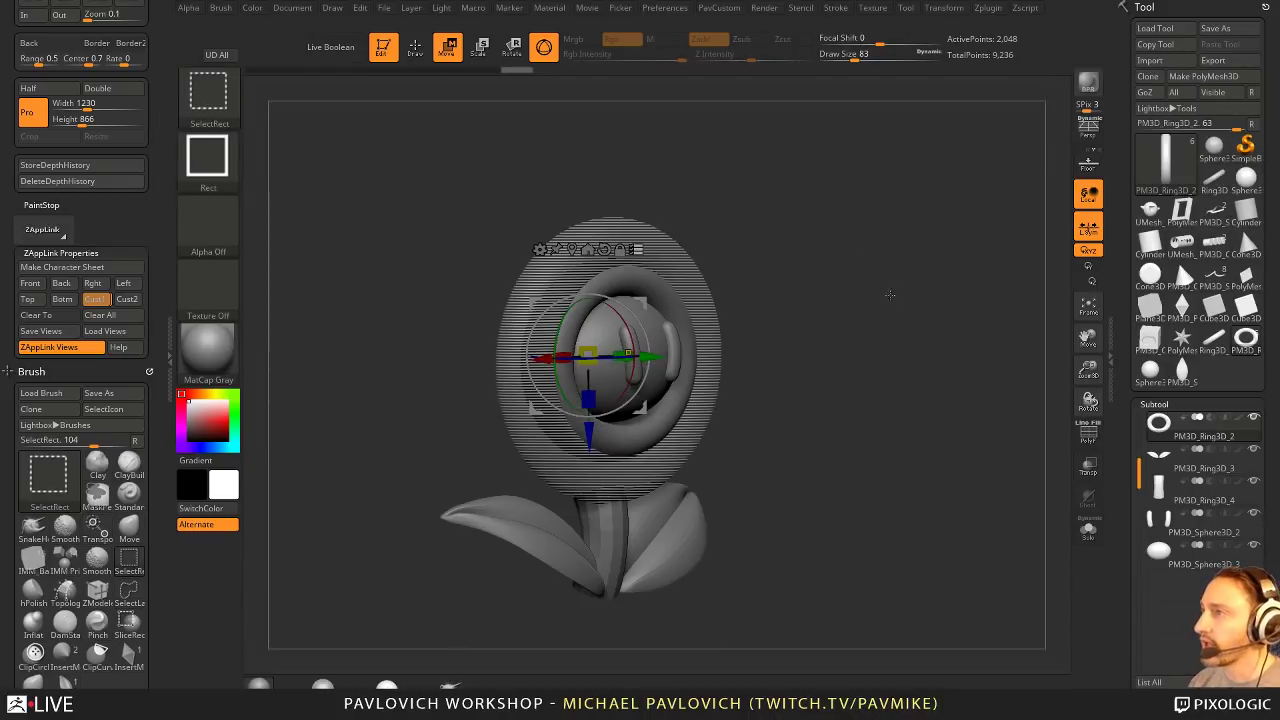
pyautogui.keyDown('alt'); pyautogui.moveTo(772, 287); pyautogui.dragTo(770, 335); pyautogui.keyUp('alt')
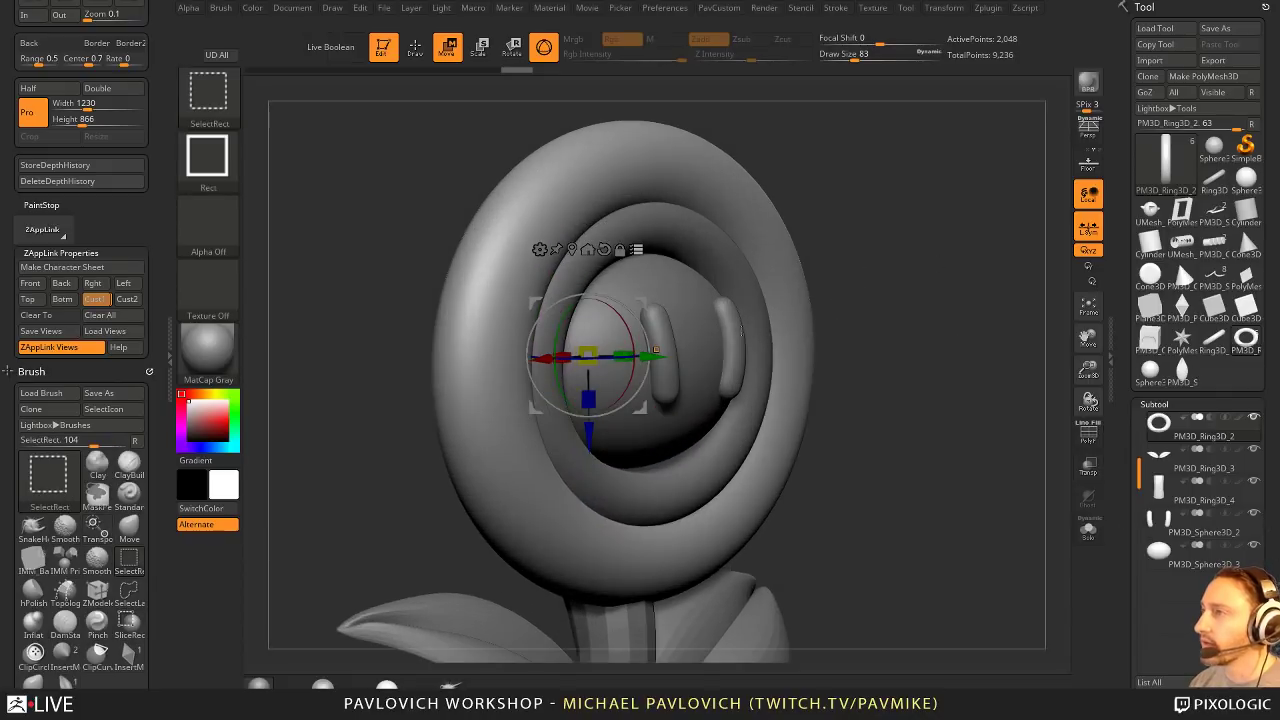
# Step: Examine how the outer ring and its gizmo line up with the face and stem from the front and side
pyautogui.keyDown('ctrl'); pyautogui.keyDown('shift'); pyautogui.click(742, 331); pyautogui.keyUp('shift'); pyautogui.keyUp('ctrl')
pyautogui.moveTo(698, 316); pyautogui.dragTo(826, 240, button='right')
pyautogui.moveTo(641, 311)
pyautogui.mouseDown()
pyautogui.moveTo(619, 295)
pyautogui.moveTo(630, 304)
pyautogui.moveTo(620, 313)
pyautogui.mouseUp()
pyautogui.press('q')
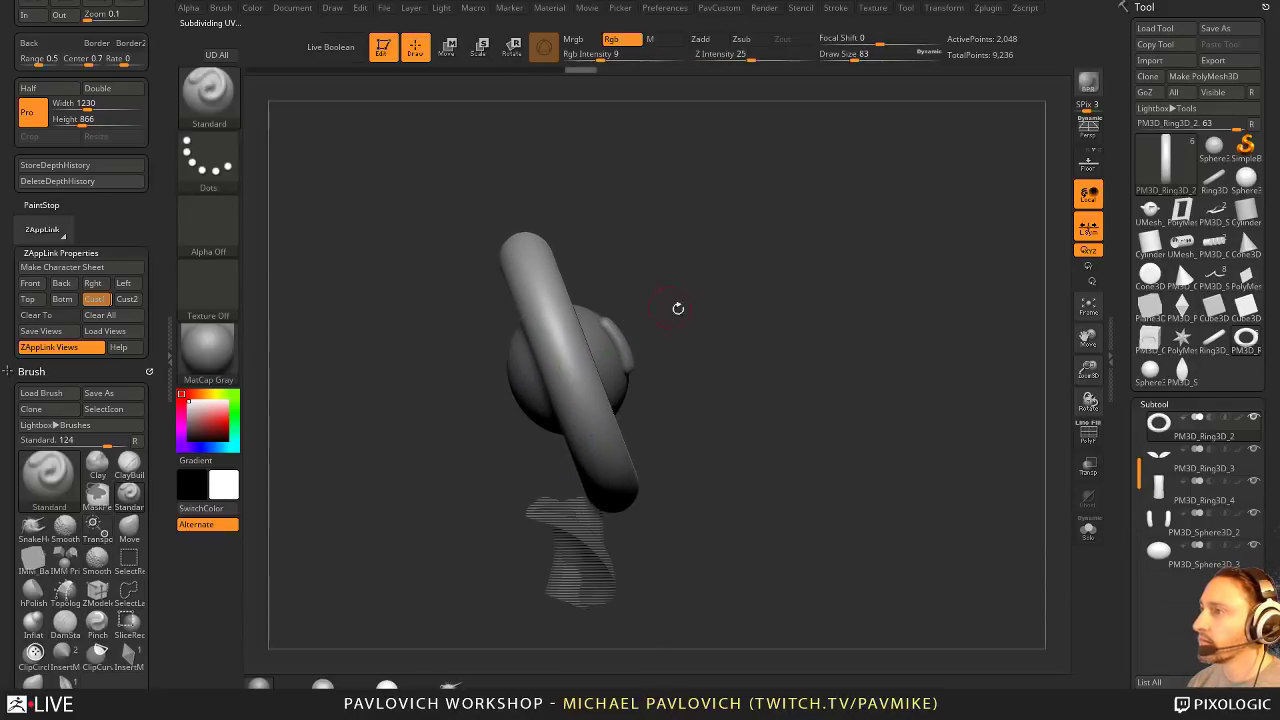
pyautogui.moveTo(758, 384)
pyautogui.mouseDown(button='right')
pyautogui.moveTo(763, 362)
pyautogui.moveTo(768, 401)
pyautogui.mouseUp(button='right')
pyautogui.press('w')
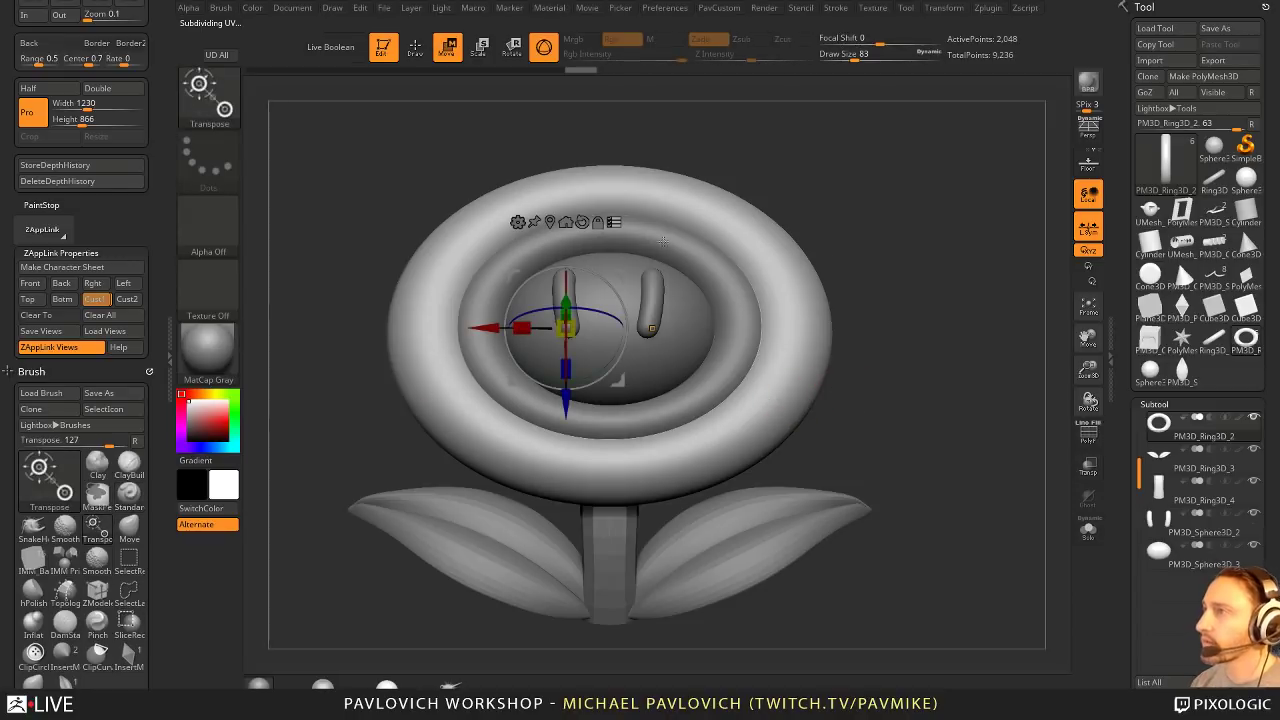
pyautogui.moveTo(928, 300); pyautogui.dragTo(898, 361, button='right')
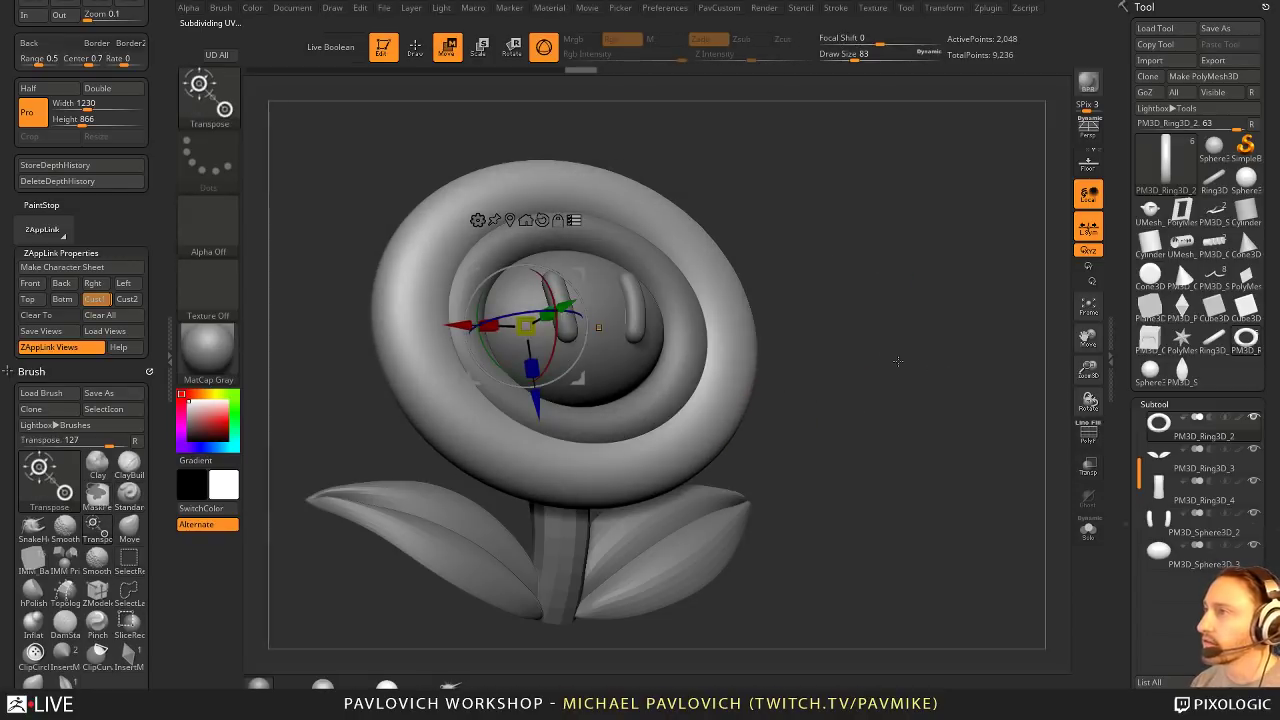
pyautogui.moveTo(848, 302); pyautogui.dragTo(983, 286, button='right')
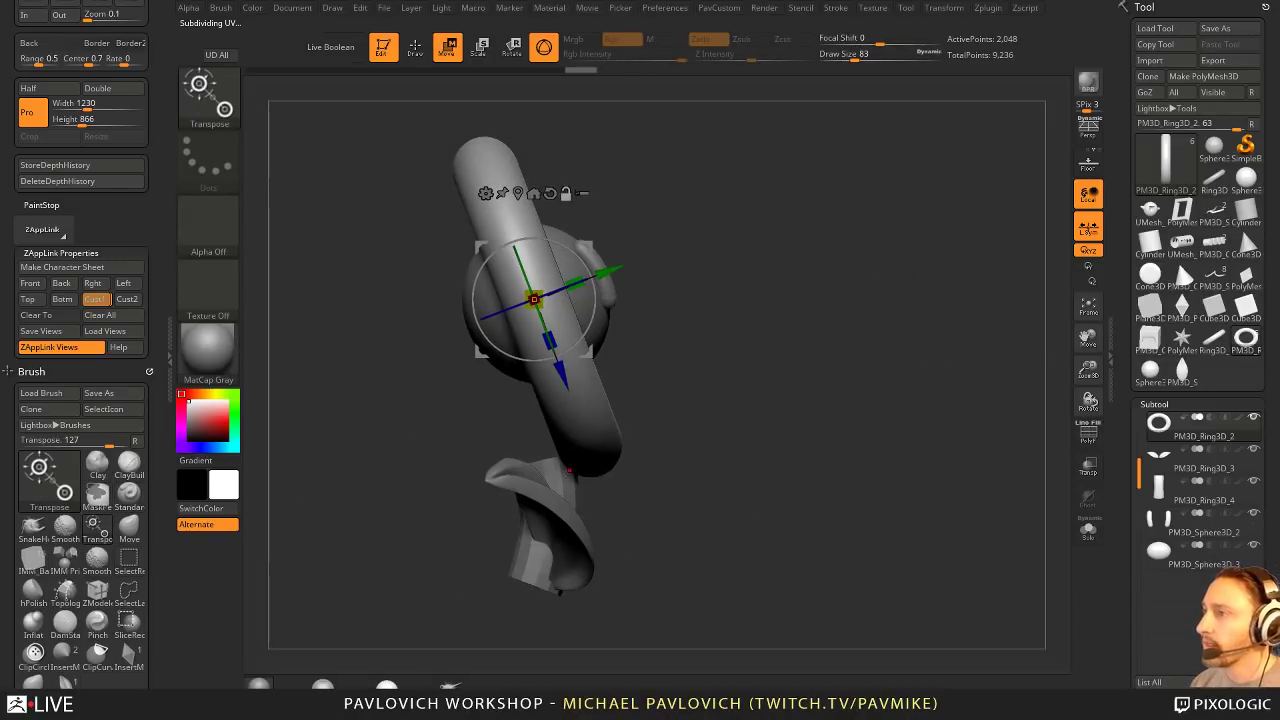
# Step: Select the stem for sculpting and set the brush draw size to 379
pyautogui.keyDown('alt'); pyautogui.click(567, 484); pyautogui.keyUp('alt')
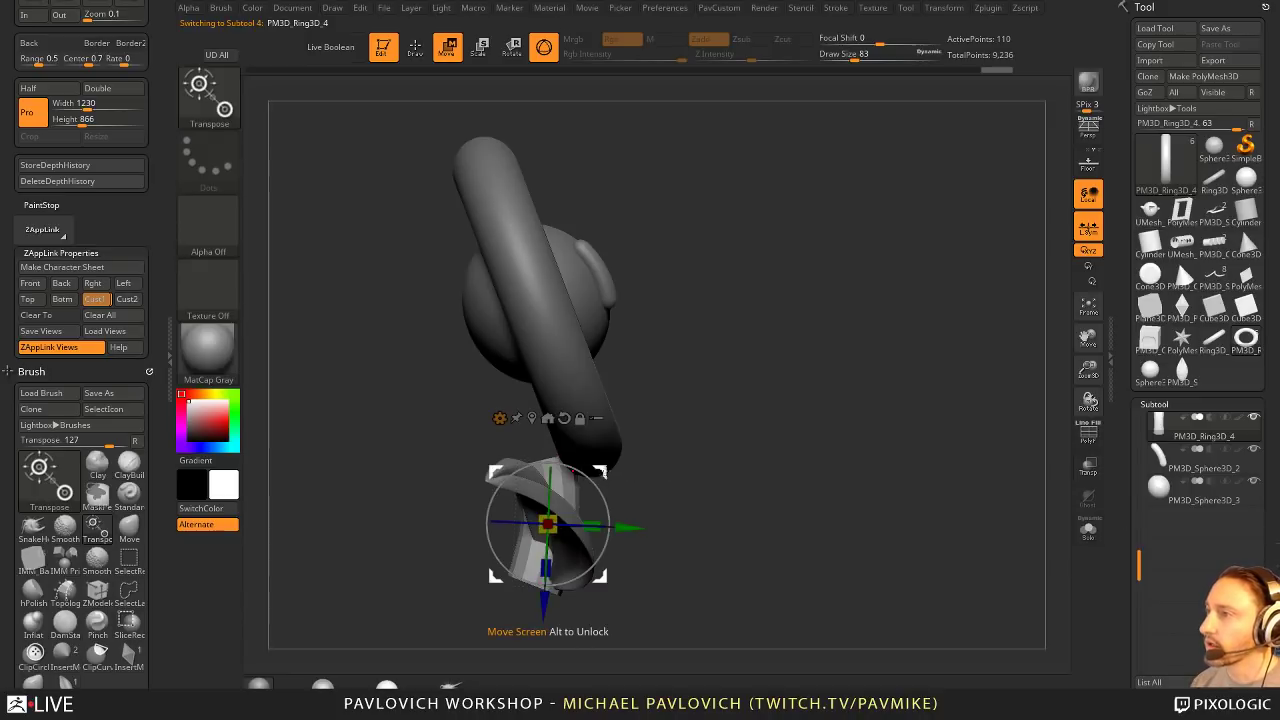
pyautogui.moveTo(604, 470); pyautogui.dragTo(619, 459)
pyautogui.moveTo(560, 556); pyautogui.dragTo(560, 578)
pyautogui.press('q')
pyautogui.moveTo(638, 507)
pyautogui.mouseDown(button='right')
pyautogui.moveTo(727, 483)
pyautogui.moveTo(685, 457)
pyautogui.mouseUp(button='right')
pyautogui.press('s')
pyautogui.click(594, 450)
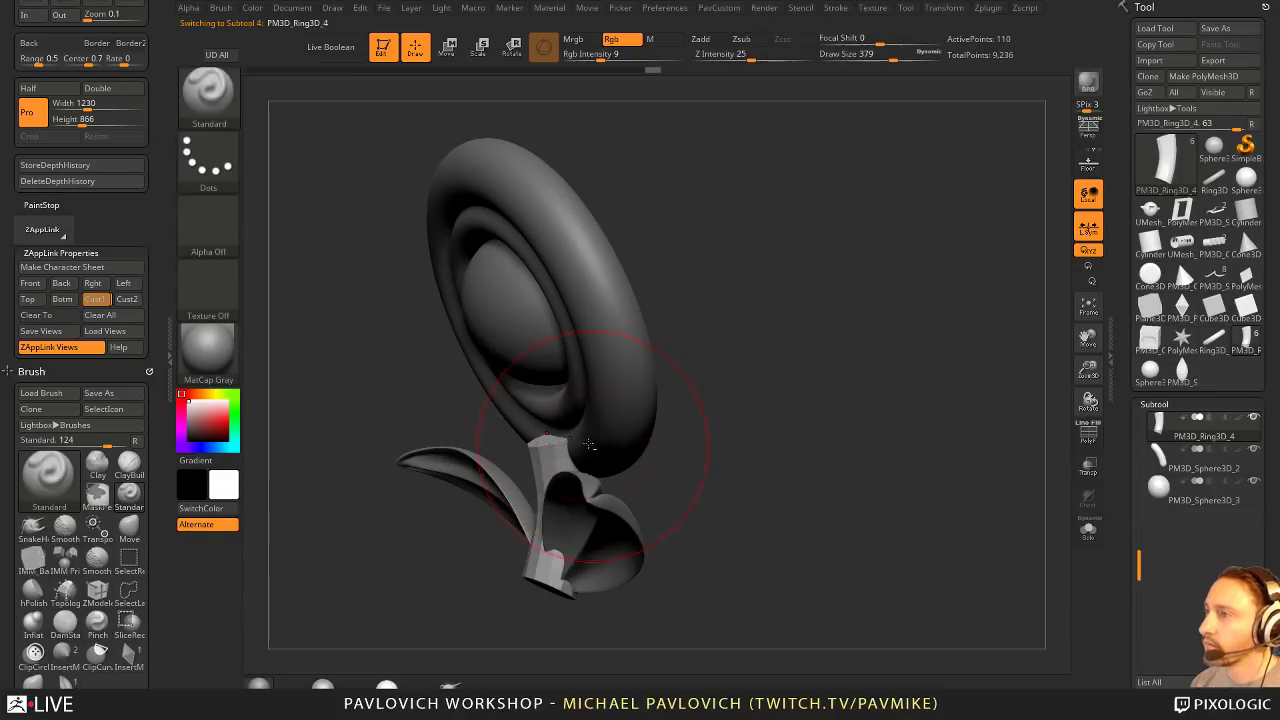
# Step: Choose the Move brush, try a pull on the stem's upper end, and open the brush's Auto Masking settings
pyautogui.press('b')
pyautogui.press('m')
pyautogui.press('v')
pyautogui.moveTo(562, 438); pyautogui.dragTo(575, 432)
pyautogui.hotkey('ctrl', 'z')
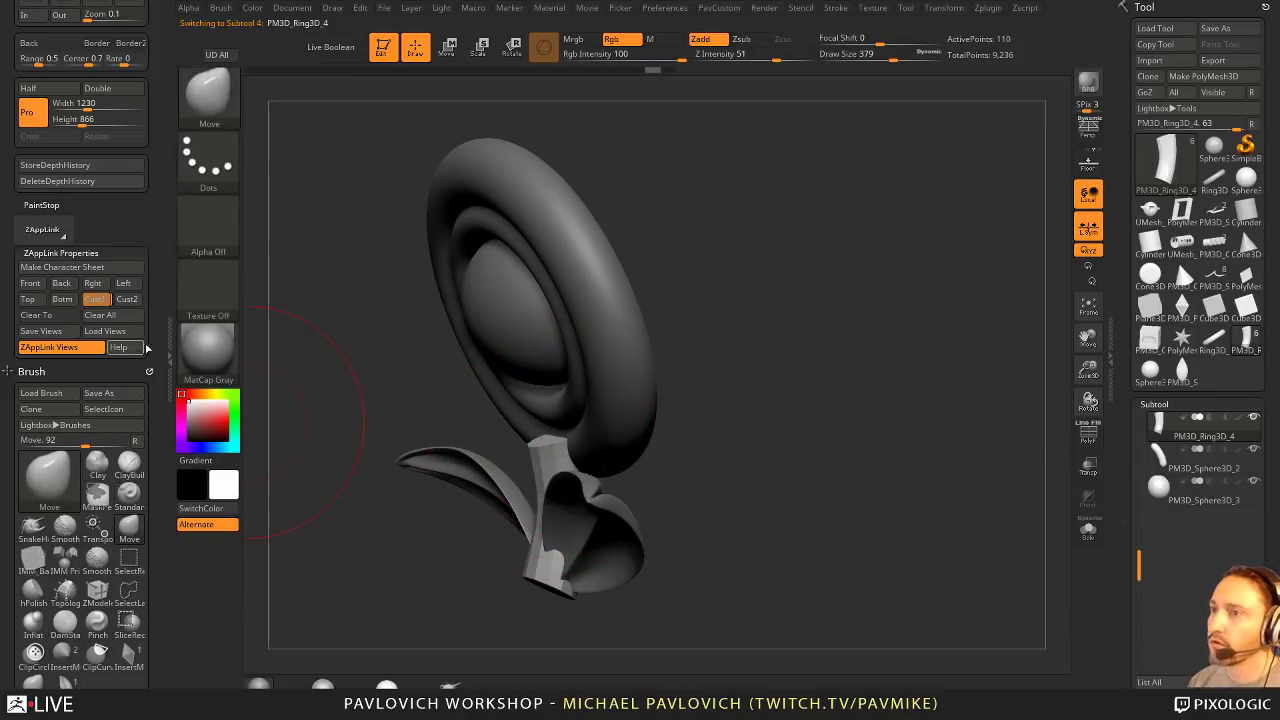
pyautogui.moveTo(159, 362); pyautogui.dragTo(160, 186)
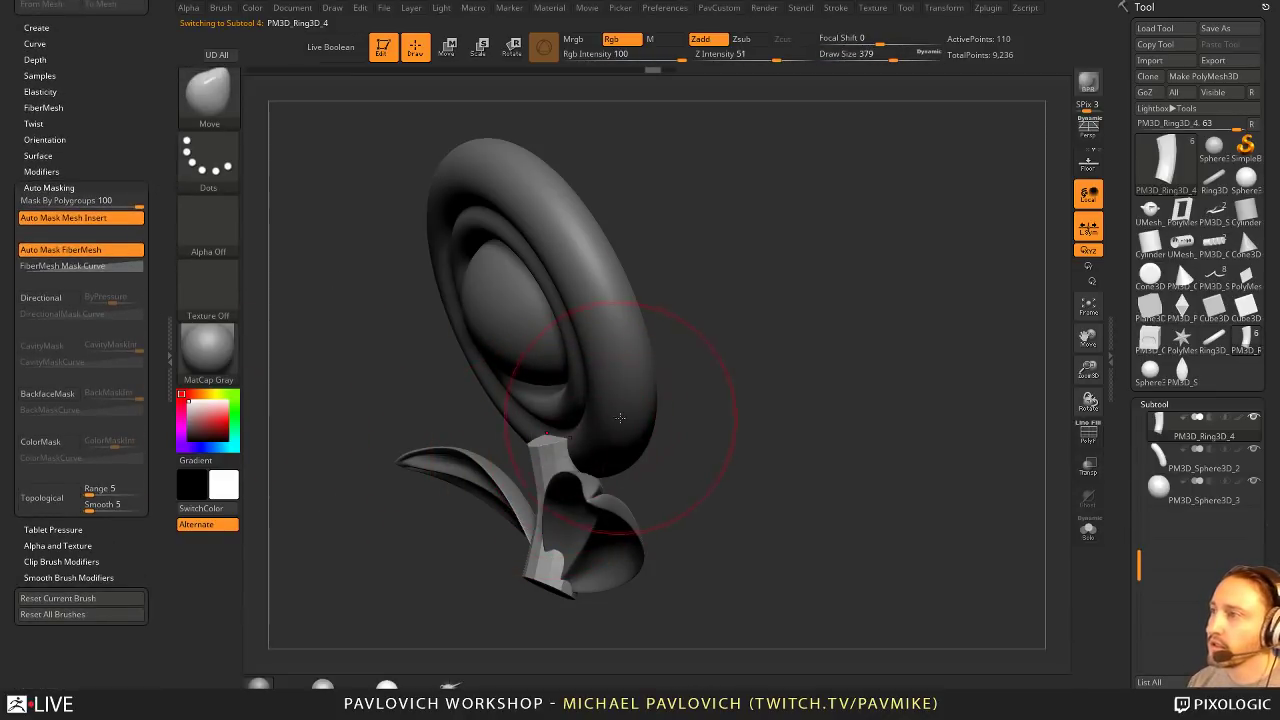
# Step: Try to reshape the stem's upper end with the Move brush
pyautogui.press('s')
pyautogui.moveTo(672, 402); pyautogui.dragTo(644, 404)
pyautogui.moveTo(535, 447); pyautogui.dragTo(569, 438)
pyautogui.moveTo(683, 437); pyautogui.dragTo(655, 446)
pyautogui.press('s')
pyautogui.moveTo(652, 446); pyautogui.dragTo(642, 446)
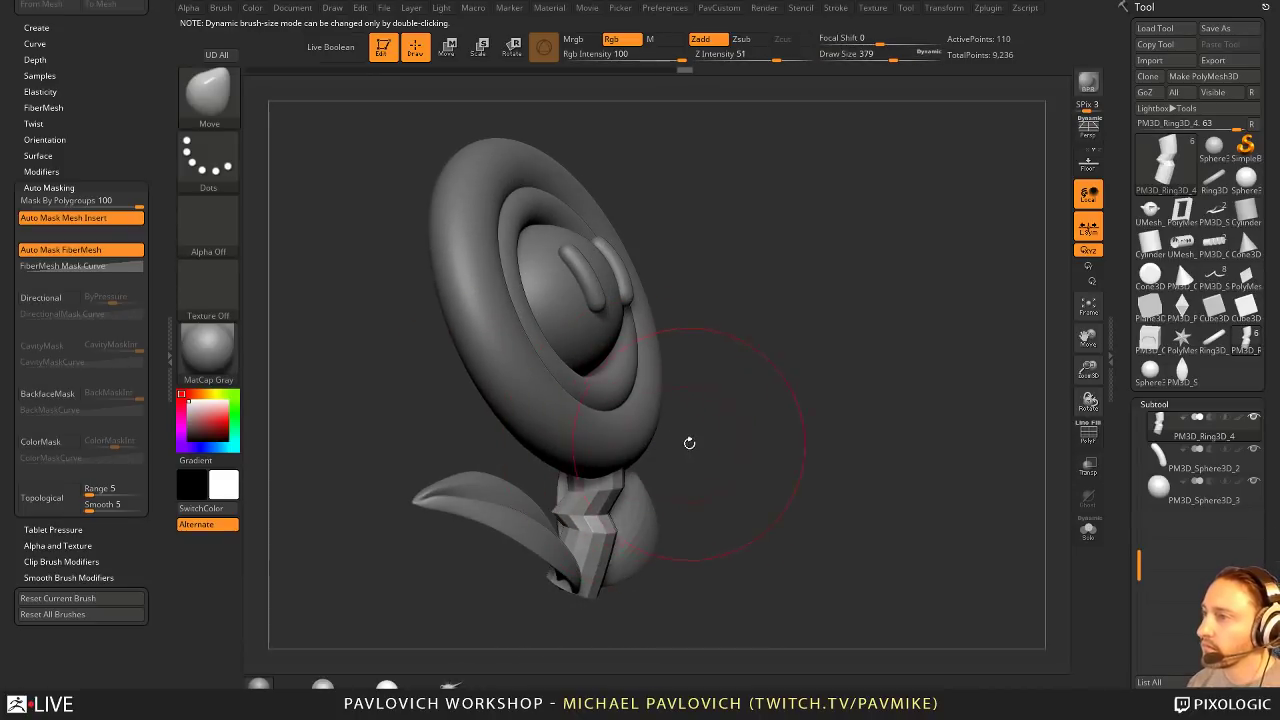
pyautogui.hotkey('ctrl', 'z')
pyautogui.hotkey('ctrl', 'z')
# Step: Display the stem's polyframe and set the Move brush's Mask By Polygroups to 0
pyautogui.click(1089, 433)
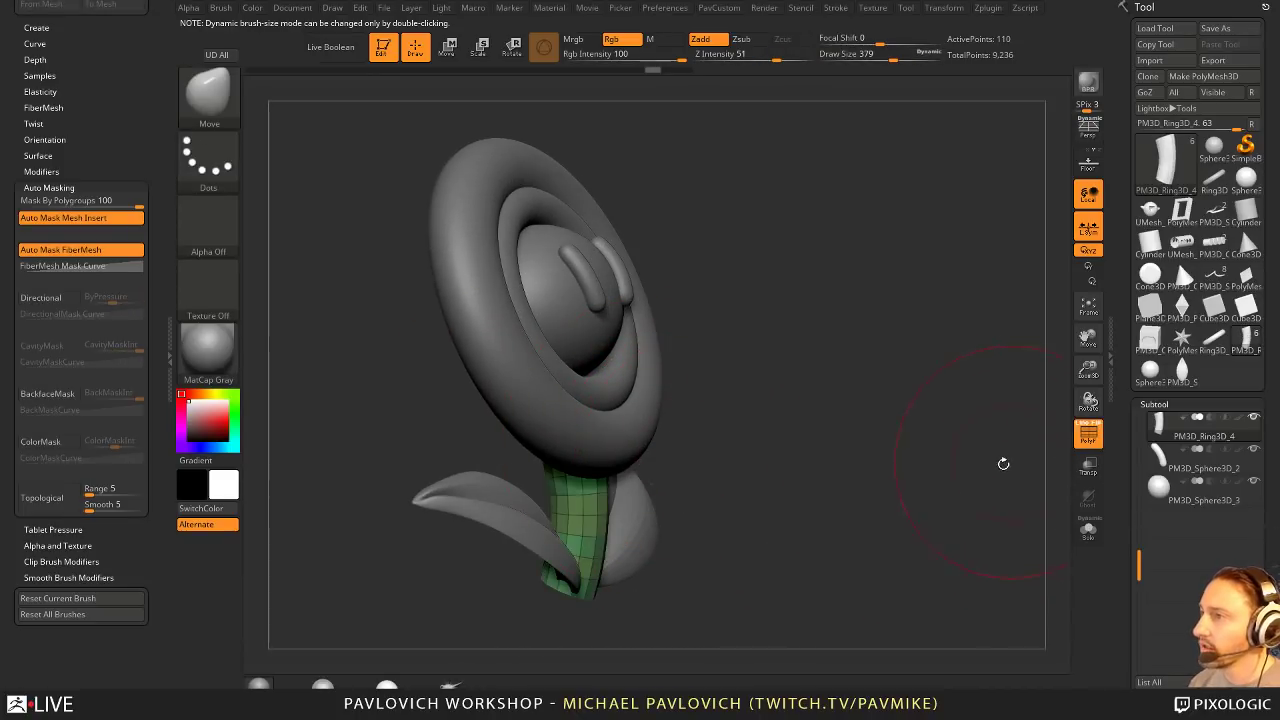
pyautogui.moveTo(1003, 460); pyautogui.dragTo(700, 437)
pyautogui.moveTo(132, 204); pyautogui.dragTo(20, 204)
pyautogui.moveTo(715, 400); pyautogui.dragTo(797, 403)
# Step: Pull the stem's upper end into shape beneath the outer ring with the Move brush
pyautogui.press('s')
pyautogui.moveTo(595, 437); pyautogui.dragTo(641, 437)
pyautogui.press('s')
pyautogui.moveTo(538, 465); pyautogui.dragTo(570, 470)
pyautogui.press('s')
pyautogui.moveTo(570, 471); pyautogui.dragTo(602, 492)
# Step: Adjust the stem's profile lower down with the Move brush at draw size 344
pyautogui.moveTo(760, 485); pyautogui.dragTo(682, 488)
pyautogui.moveTo(851, 456)
pyautogui.mouseDown()
pyautogui.moveTo(926, 457)
pyautogui.moveTo(907, 417)
pyautogui.mouseUp()
pyautogui.moveTo(907, 417); pyautogui.dragTo(850, 441)
pyautogui.press('s')
pyautogui.moveTo(652, 532); pyautogui.dragTo(594, 526)
pyautogui.moveTo(618, 592)
pyautogui.mouseDown()
pyautogui.moveTo(722, 575)
pyautogui.moveTo(736, 609)
pyautogui.mouseUp()
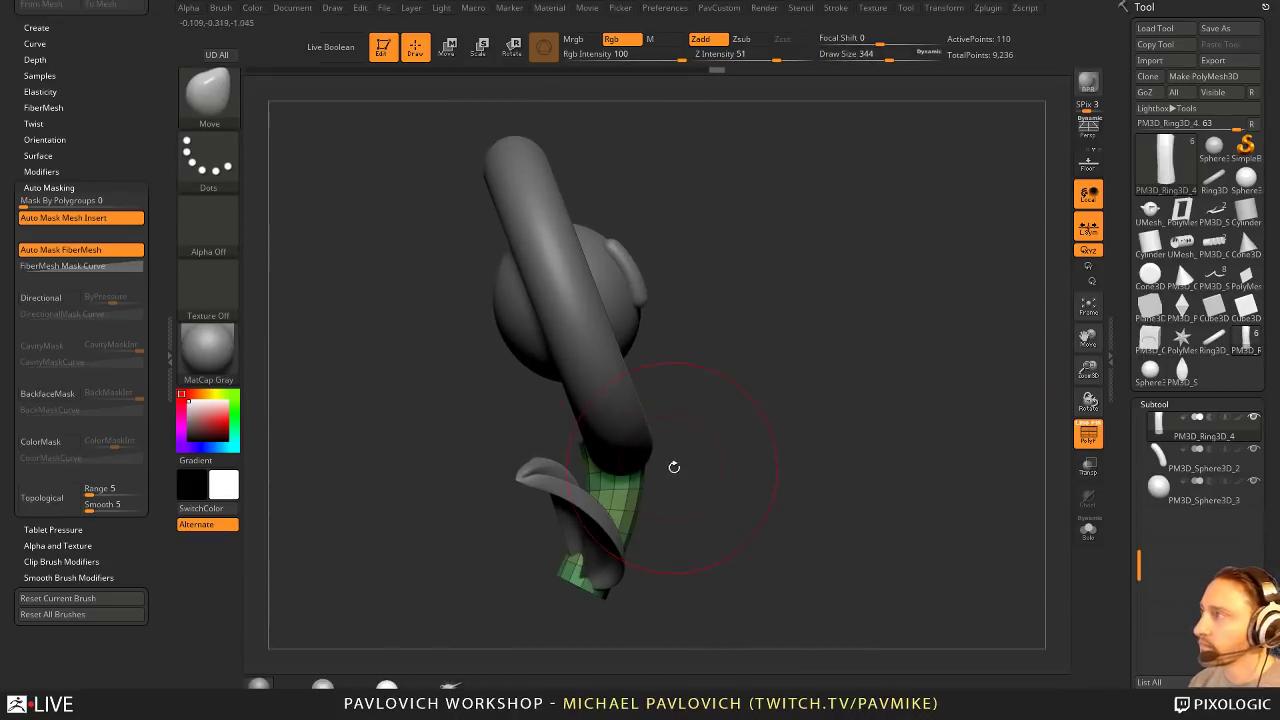
# Step: Refine the stem's curve in side view with the Move brush at draw size 228
pyautogui.press('s')
pyautogui.moveTo(670, 466); pyautogui.dragTo(662, 466)
pyautogui.press('s')
pyautogui.moveTo(690, 545); pyautogui.dragTo(630, 568)
pyautogui.press('s')
pyautogui.keyDown('shift'); pyautogui.moveTo(656, 508); pyautogui.dragTo(680, 500); pyautogui.keyUp('shift')
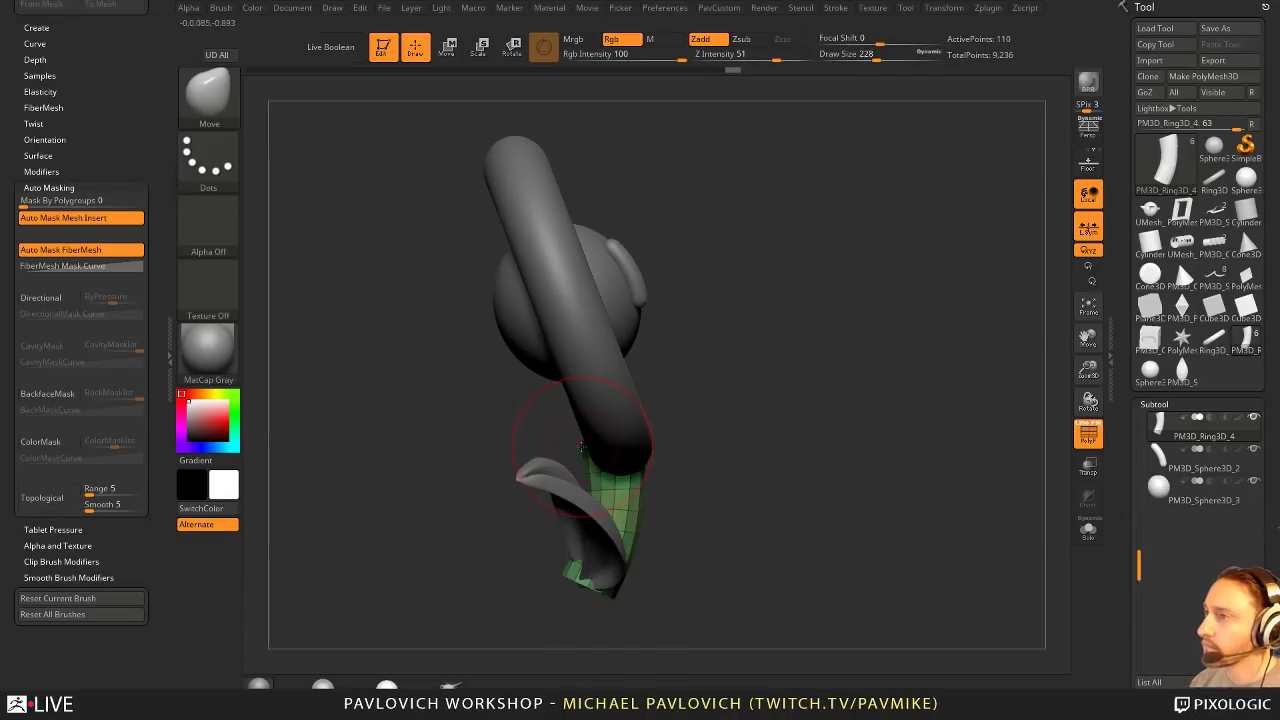
pyautogui.moveTo(583, 449)
pyautogui.mouseDown()
pyautogui.moveTo(671, 443)
pyautogui.moveTo(687, 411)
pyautogui.mouseUp()
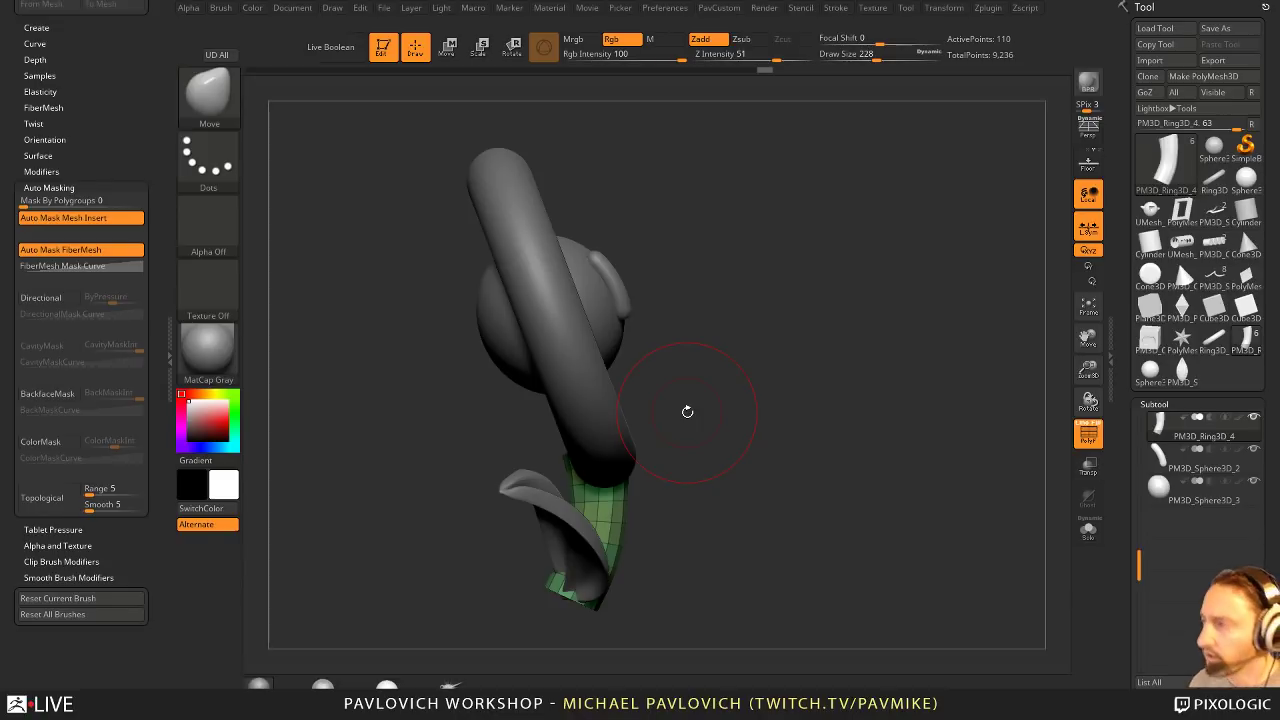
# Step: Choose the Standard brush at draw size 83 and bring up a close front view of the stem
pyautogui.press('b')
pyautogui.press('s')
pyautogui.press('t')
pyautogui.press('s')
pyautogui.moveTo(837, 349)
pyautogui.mouseDown()
pyautogui.moveTo(828, 364)
pyautogui.moveTo(837, 343)
pyautogui.moveTo(826, 334)
pyautogui.moveTo(874, 303)
pyautogui.moveTo(891, 354)
pyautogui.mouseUp()
pyautogui.press('[')
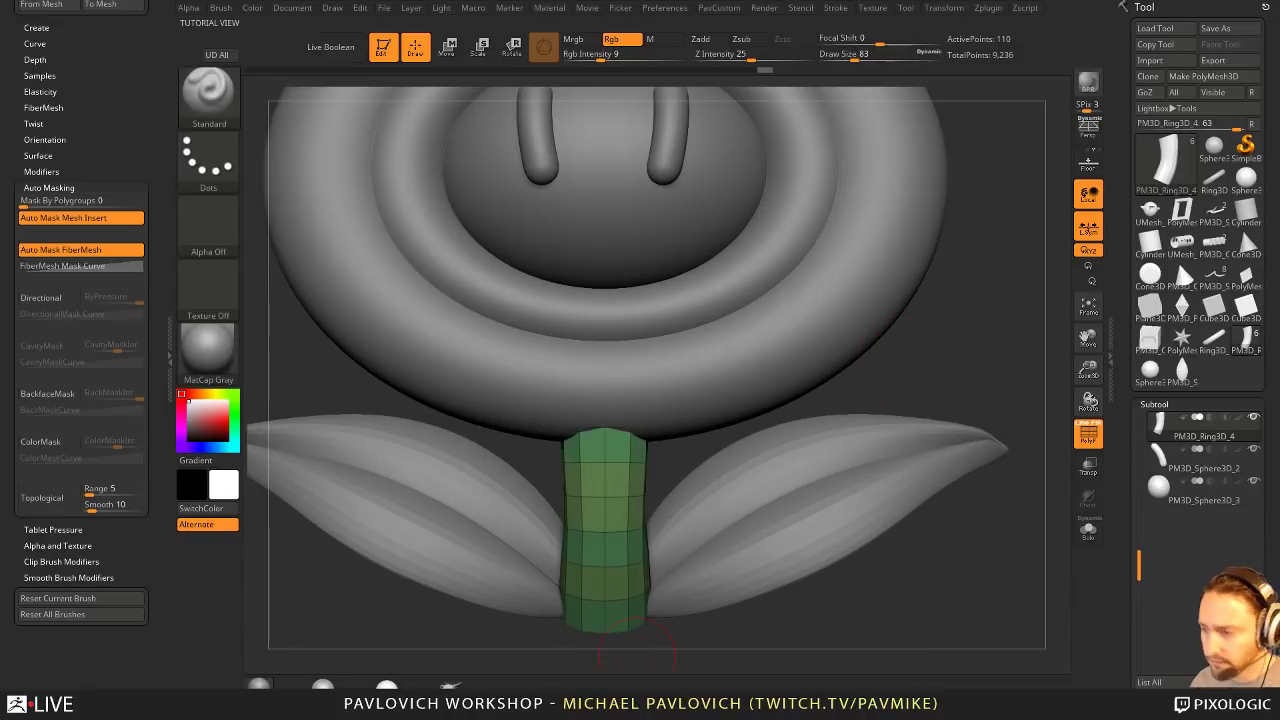
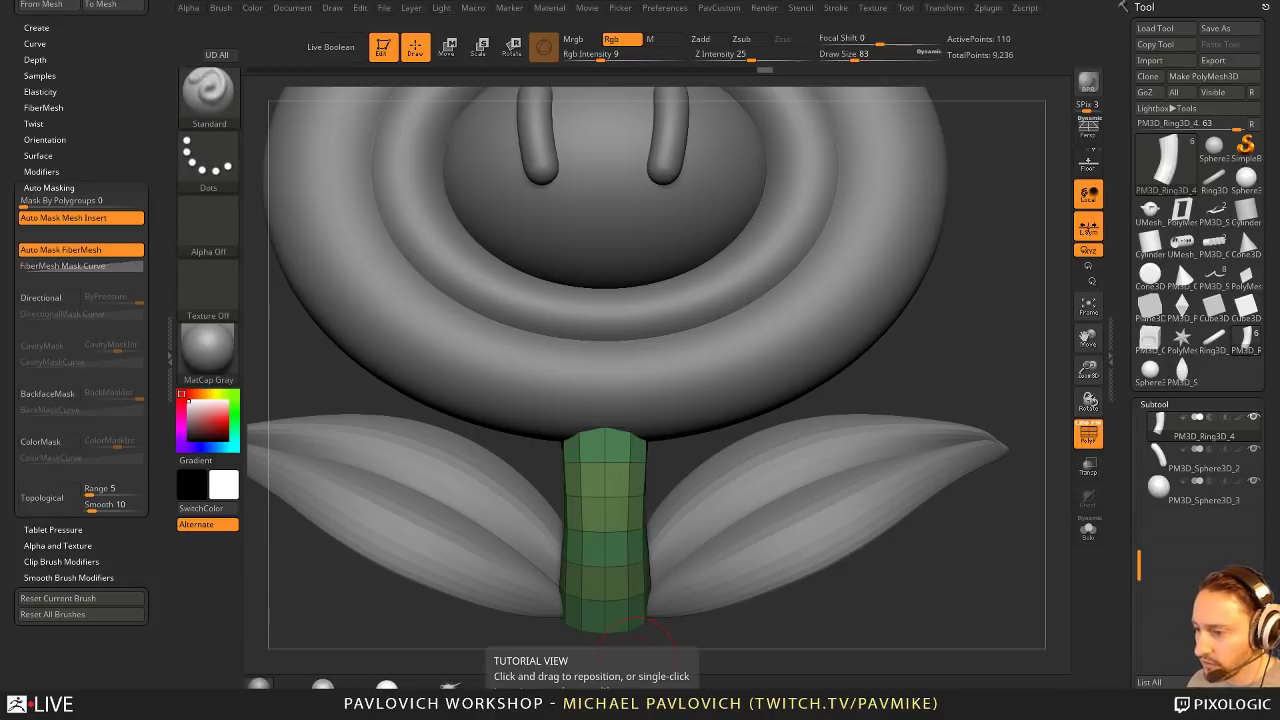
# Step: Look over the Anatomy Male Tool Reference product page in the browser and return to ZBrush
pyautogui.moveTo(690, 700); pyautogui.dragTo(909, 1)
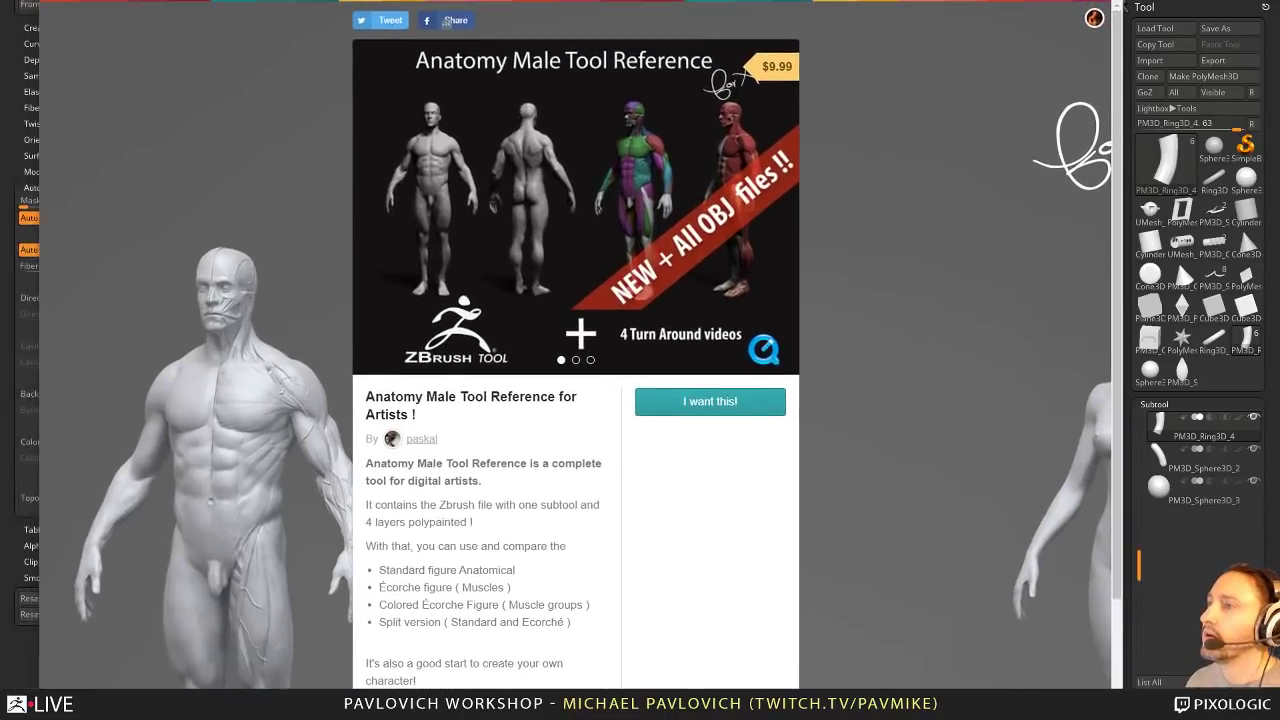
pyautogui.scroll(-2, 750, 275)
pyautogui.scroll(2, 700, 343)
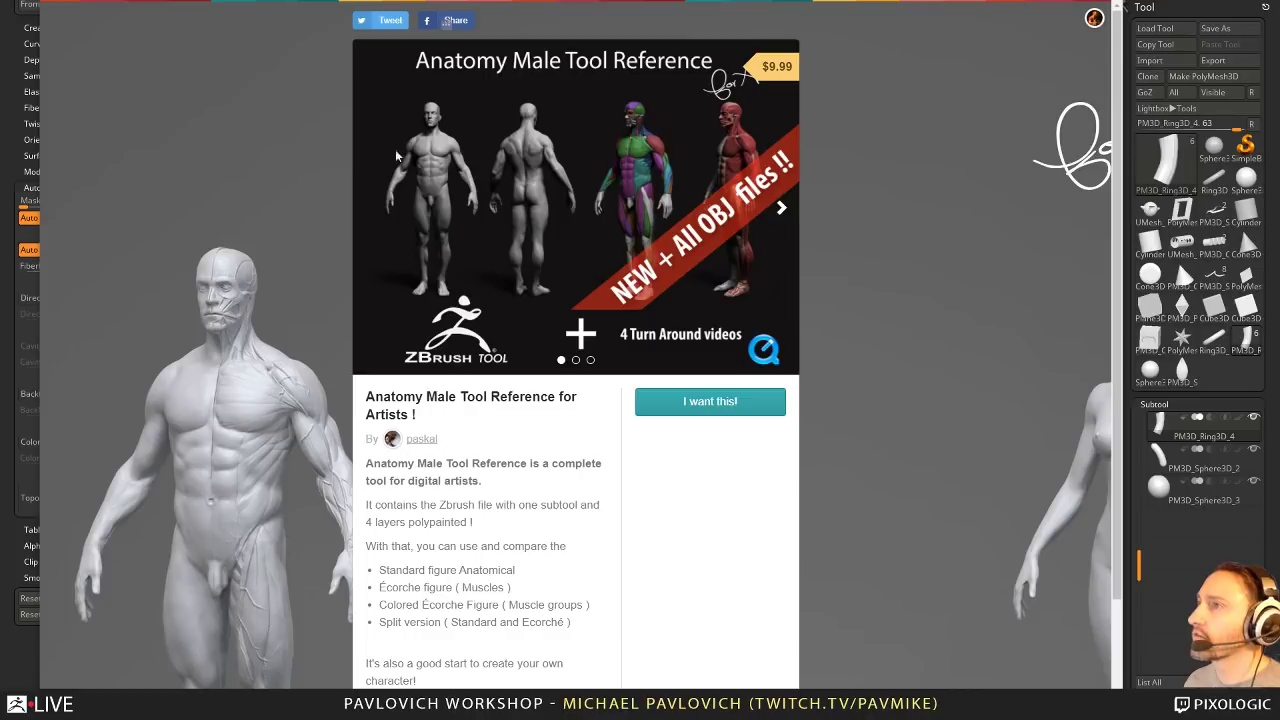
pyautogui.moveTo(625, 1); pyautogui.dragTo(637, 656)
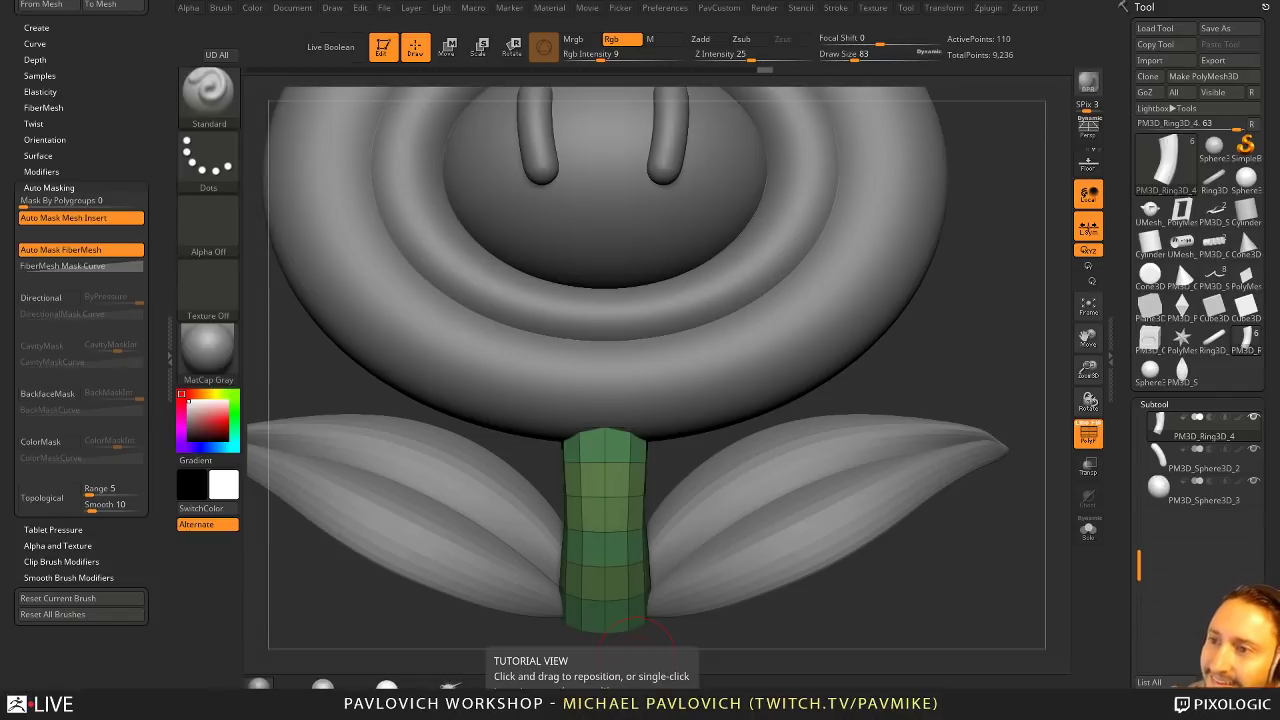
pyautogui.hotkey('ctrl', 's')
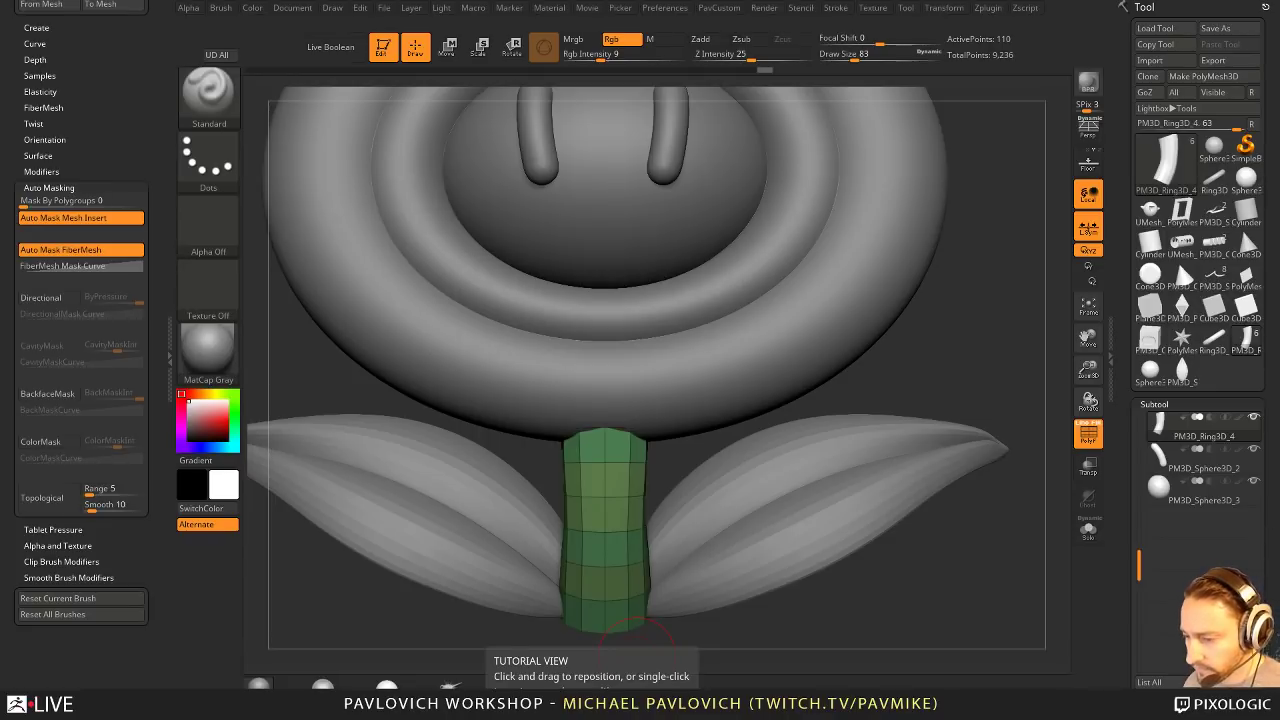
# Step: Switch to ZygoteBody in the browser, split the layer controls and hide every anatomy layer except muscles and bones
pyautogui.moveTo(0, 30); pyautogui.dragTo(1004, 72)
pyautogui.moveTo(394, 302); pyautogui.dragTo(389, 289)
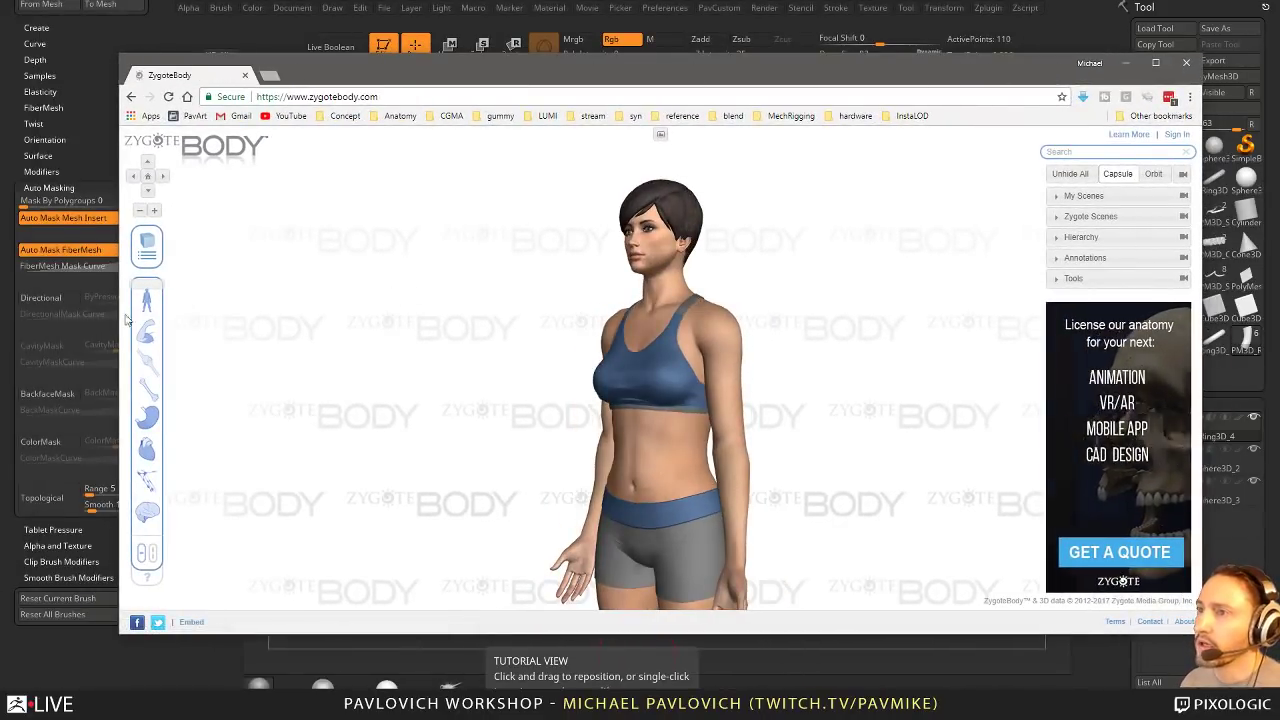
pyautogui.click(151, 557)
pyautogui.click(165, 305)
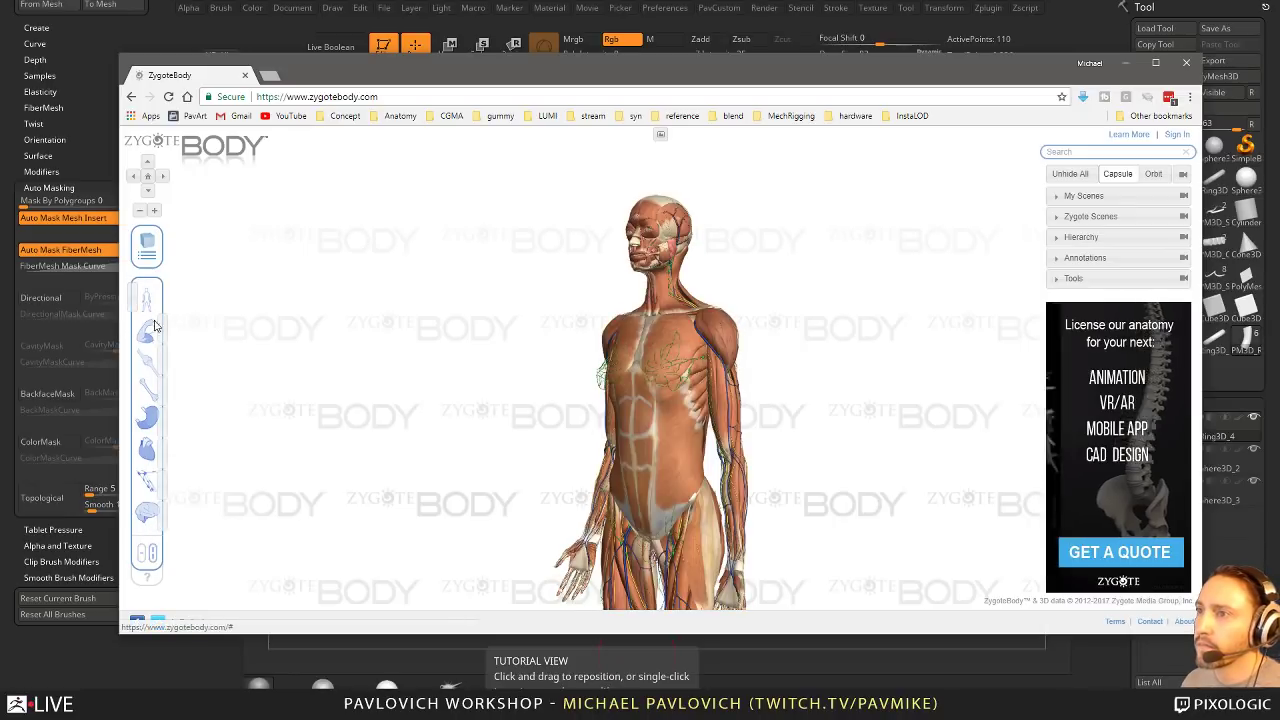
pyautogui.click(160, 421)
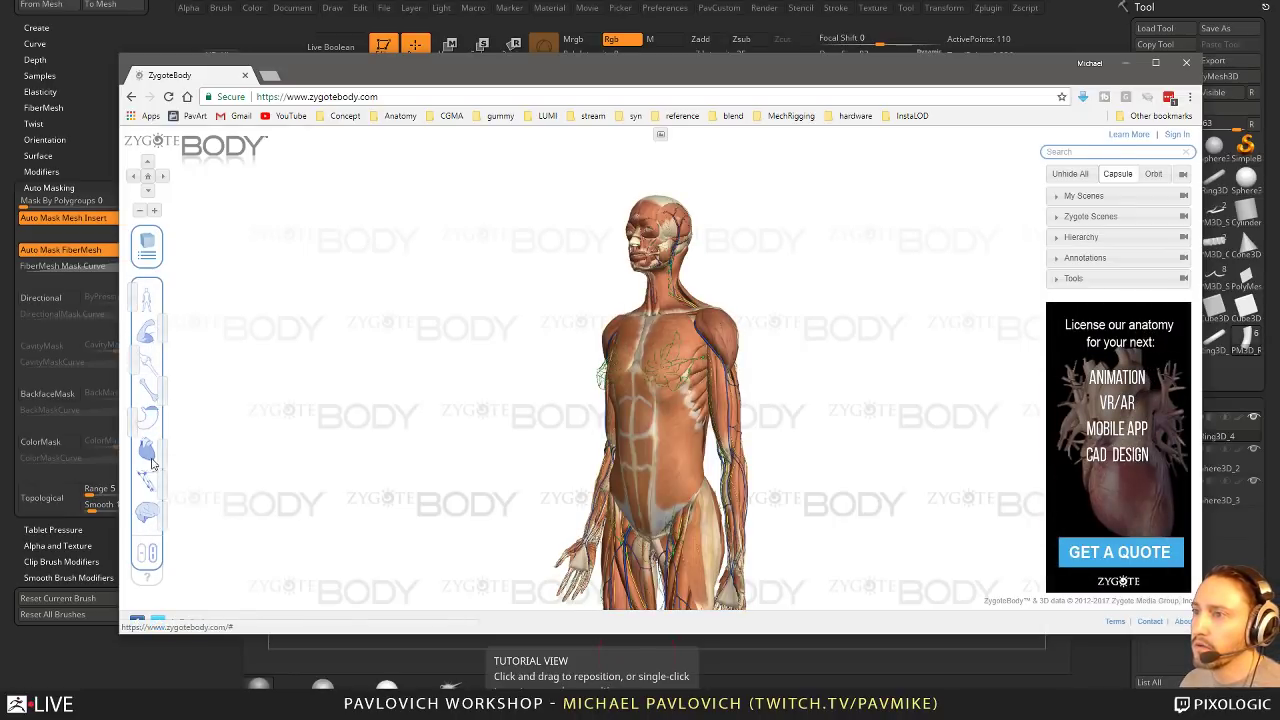
pyautogui.click(158, 451)
pyautogui.click(155, 485)
pyautogui.click(146, 514)
pyautogui.moveTo(539, 389); pyautogui.dragTo(822, 388)
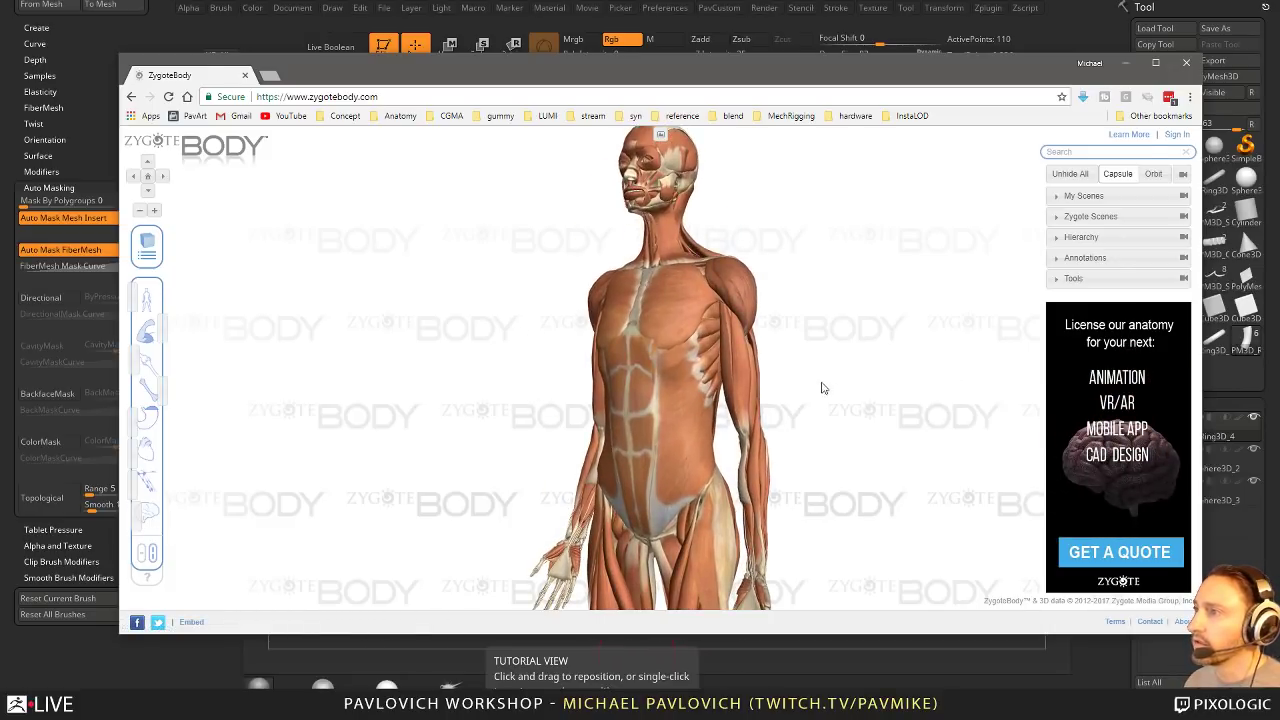
# Step: Select the long and short heads of the biceps brachii and hide the other muscles to examine their attachments to the skeleton
pyautogui.click(726, 324)
pyautogui.scroll(3, 929, 360)
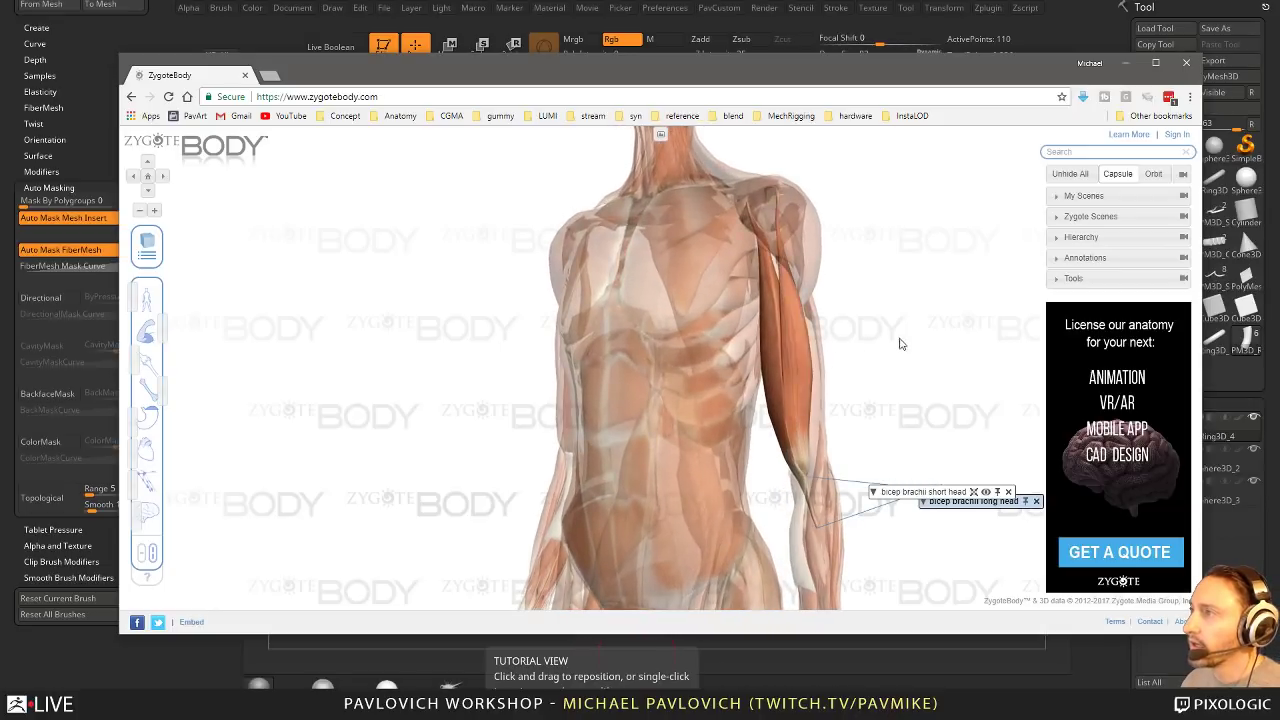
pyautogui.moveTo(899, 344)
pyautogui.mouseDown()
pyautogui.moveTo(843, 334)
pyautogui.moveTo(888, 331)
pyautogui.mouseUp()
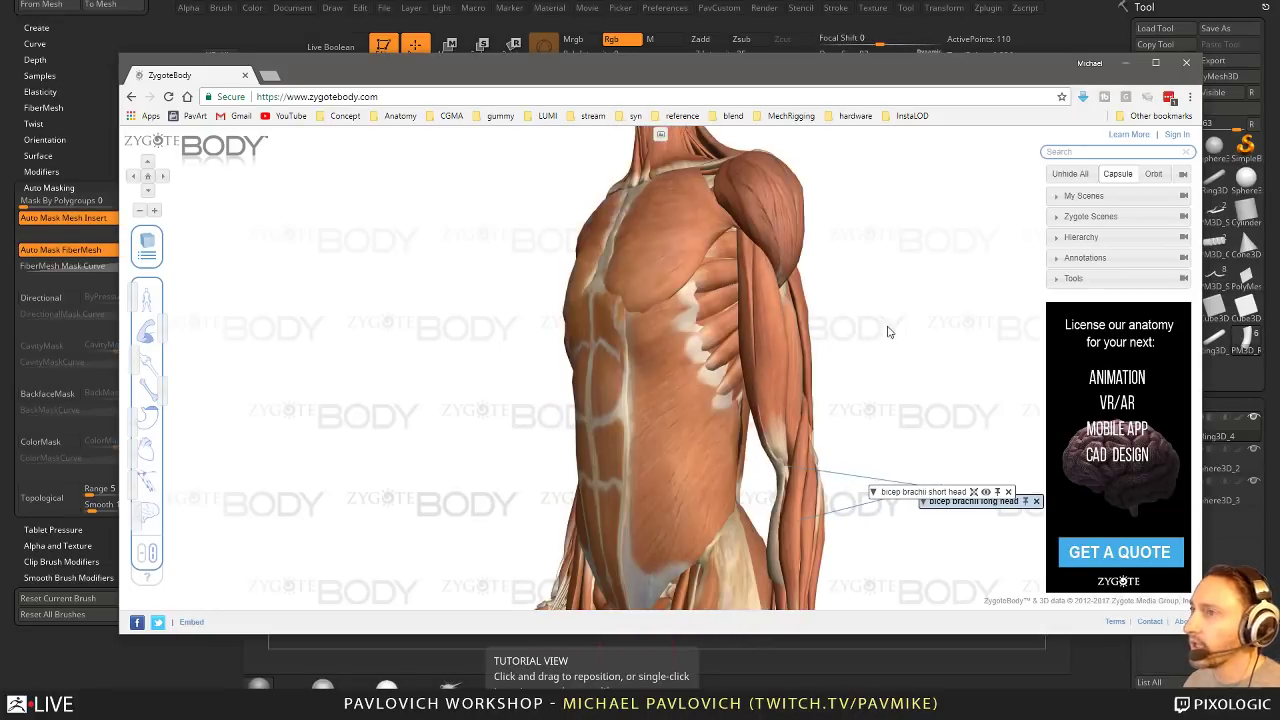
pyautogui.click(784, 347)
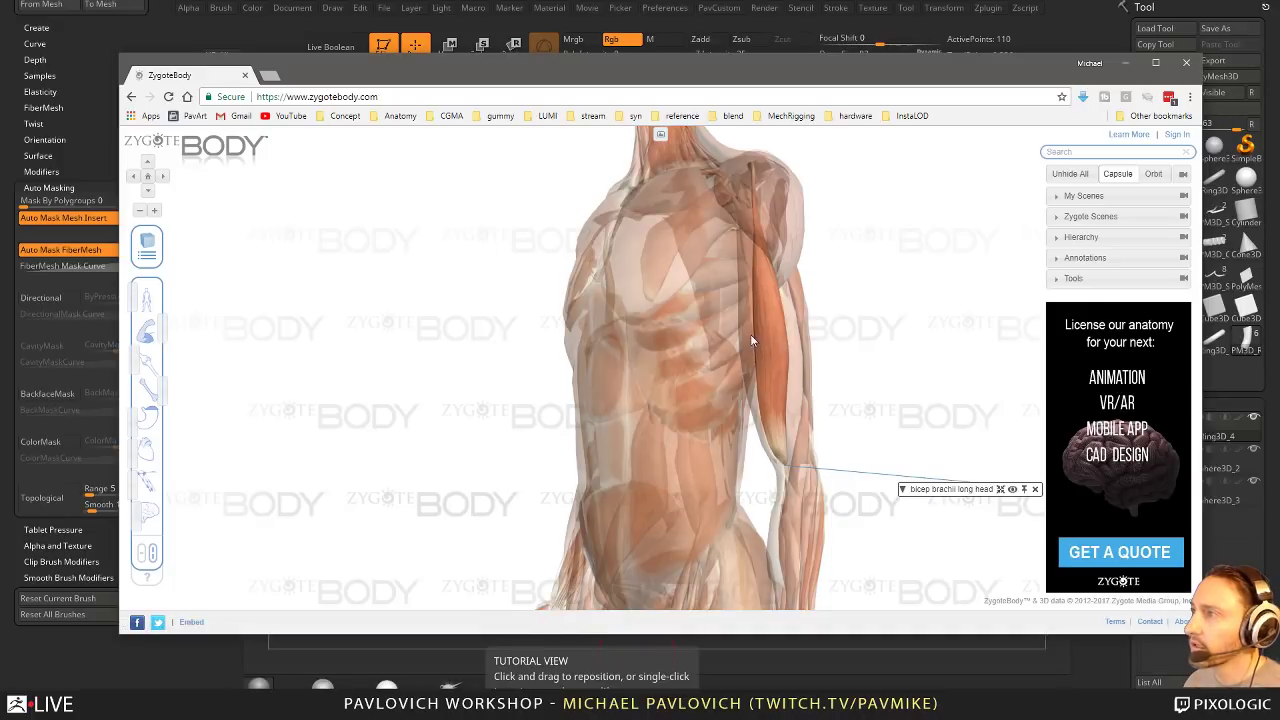
pyautogui.click(155, 332)
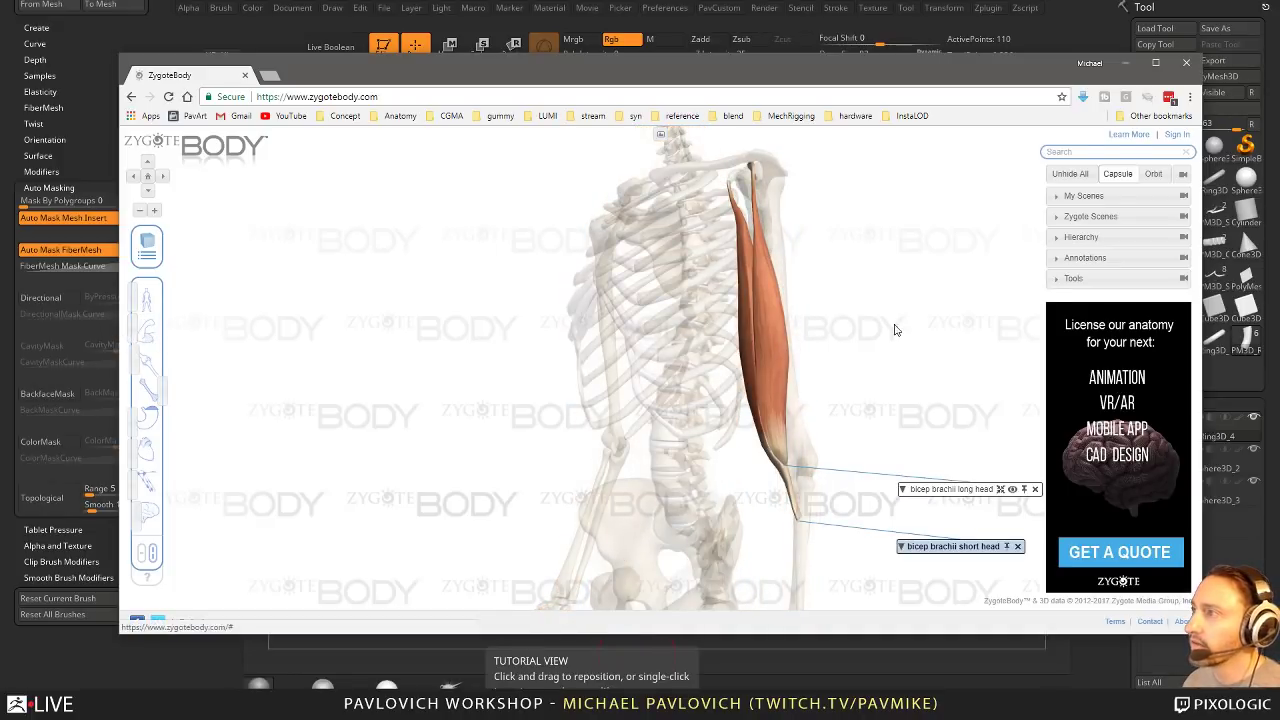
pyautogui.moveTo(896, 330); pyautogui.dragTo(906, 359)
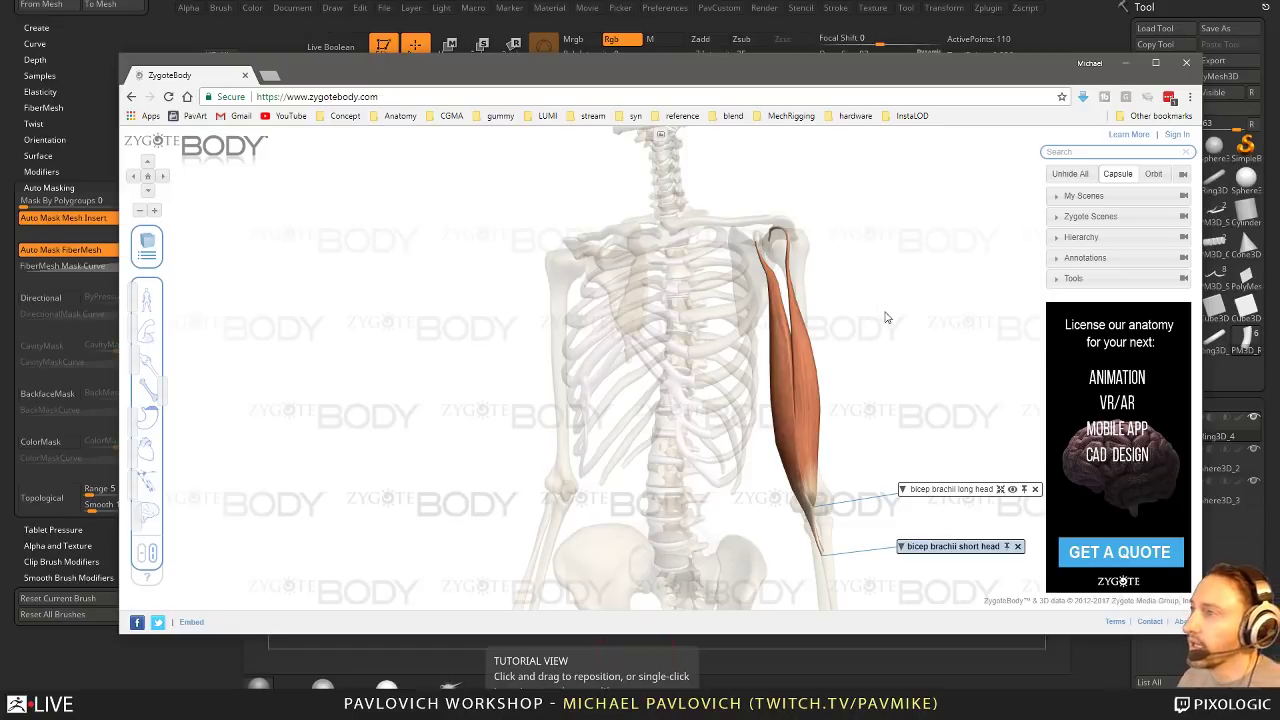
pyautogui.moveTo(885, 318); pyautogui.dragTo(857, 288)
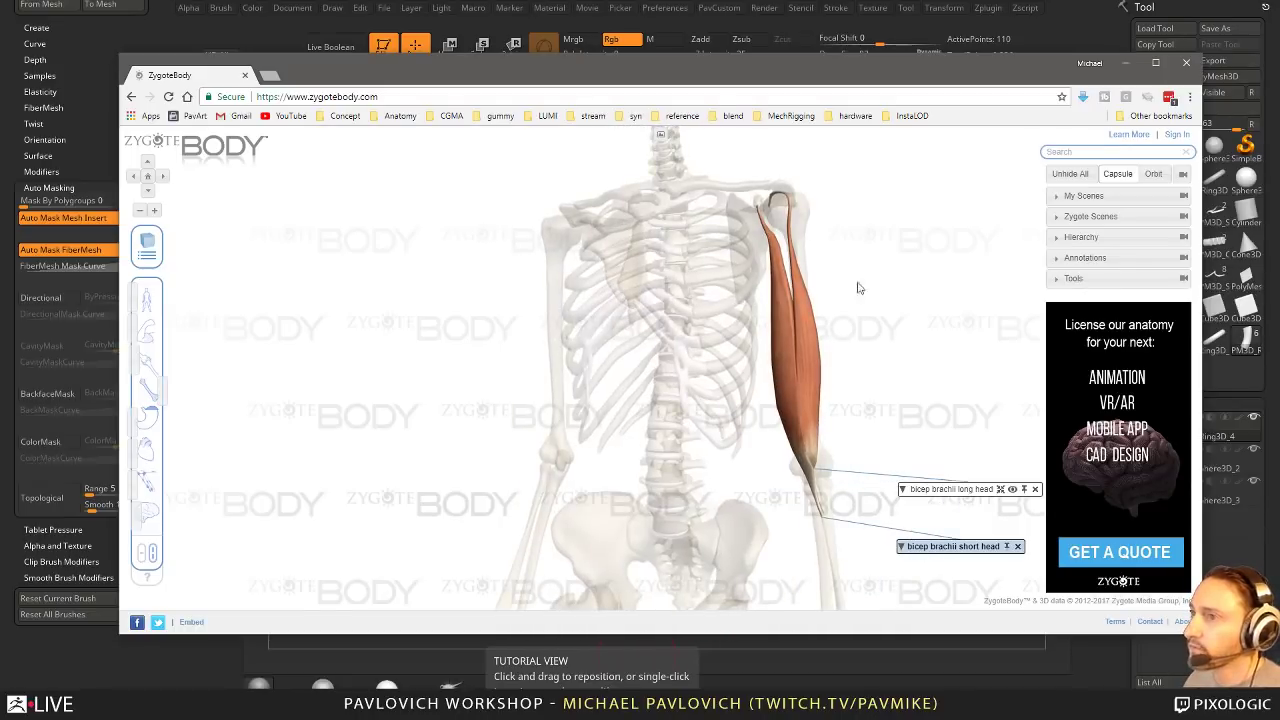
# Step: Show the muscle layer again, swap the biceps selection for the pectoralis major, and hide the other muscles to examine its attachments to the skeleton
pyautogui.click(145, 331)
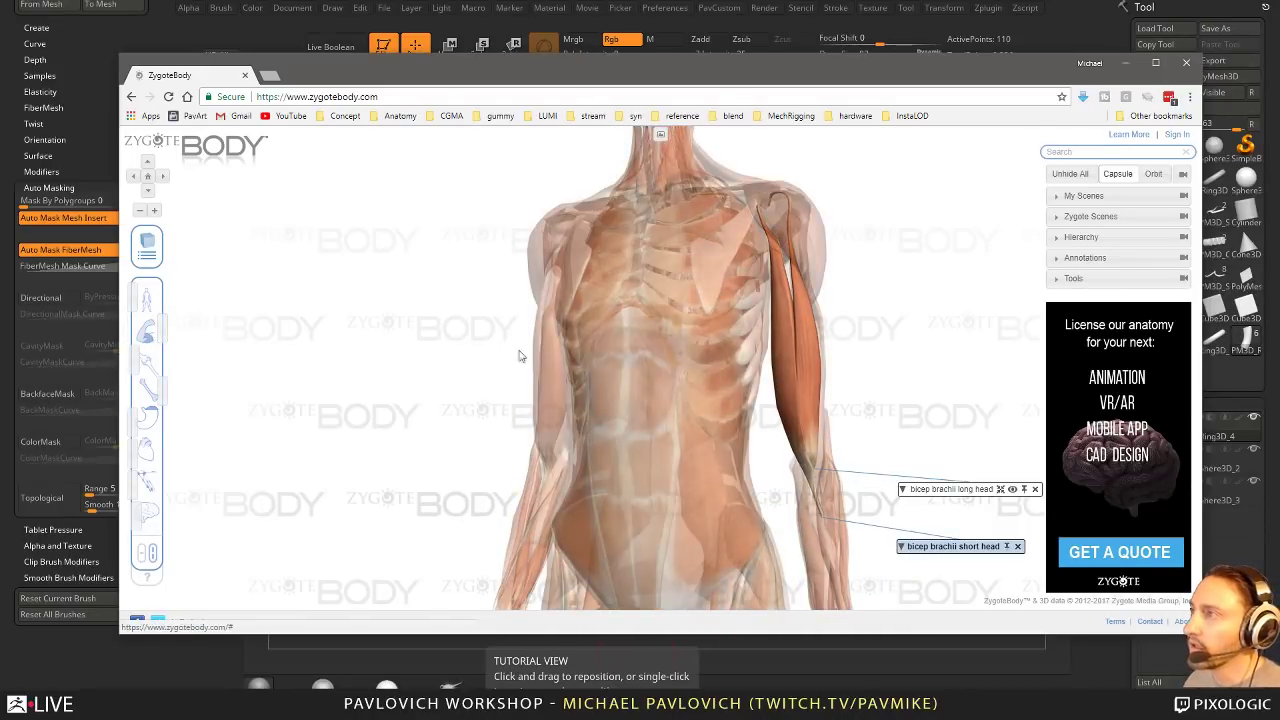
pyautogui.click(747, 292)
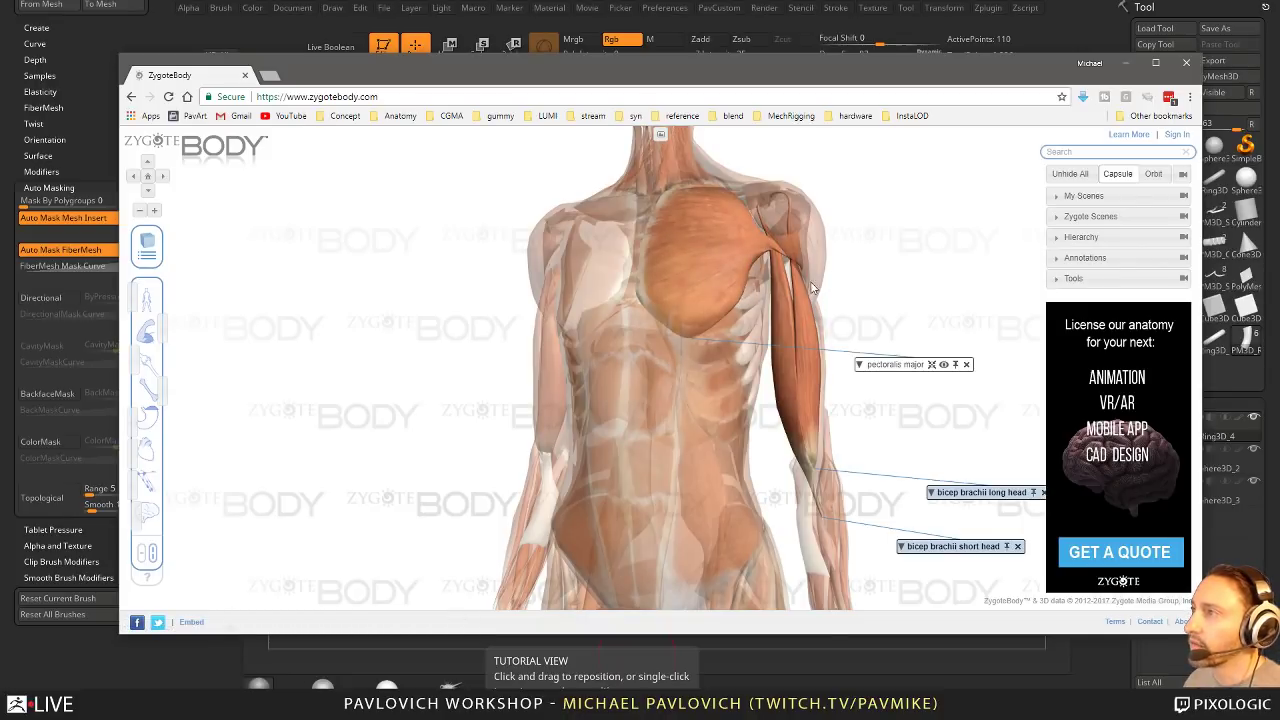
pyautogui.click(808, 379)
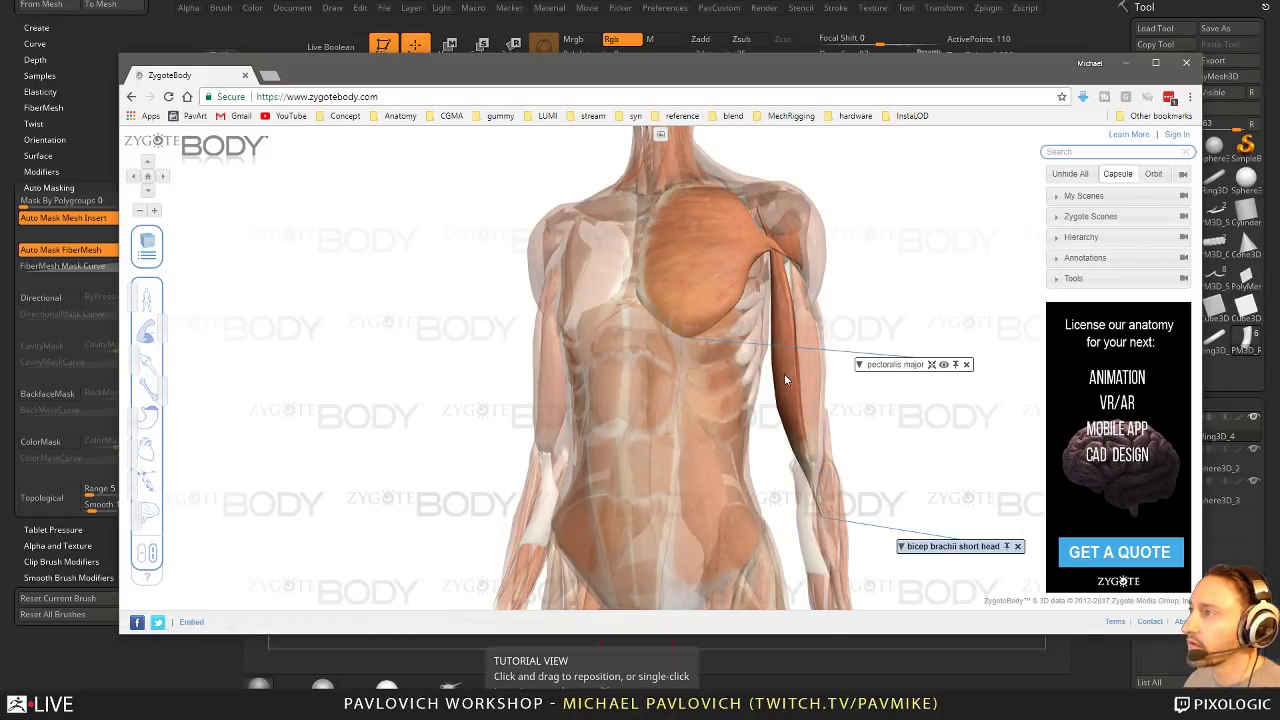
pyautogui.click(793, 382)
pyautogui.click(146, 331)
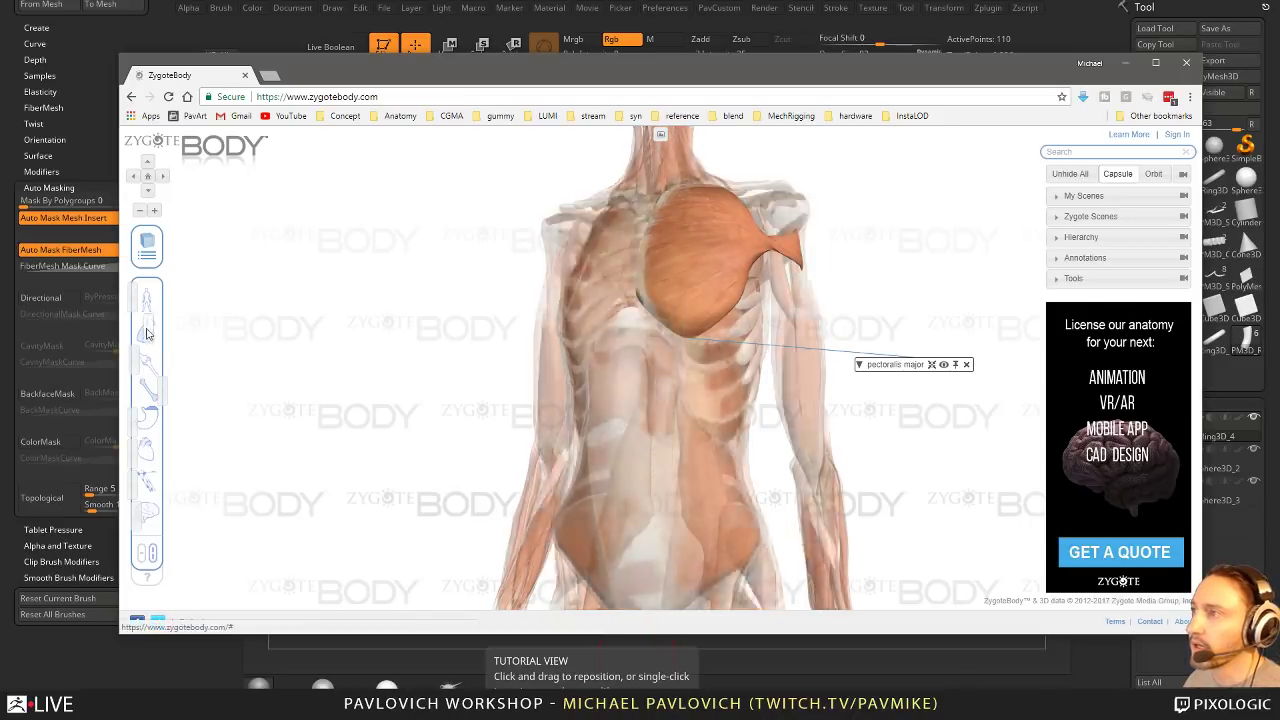
pyautogui.moveTo(779, 265); pyautogui.dragTo(626, 356)
pyautogui.moveTo(1003, 246); pyautogui.dragTo(985, 266)
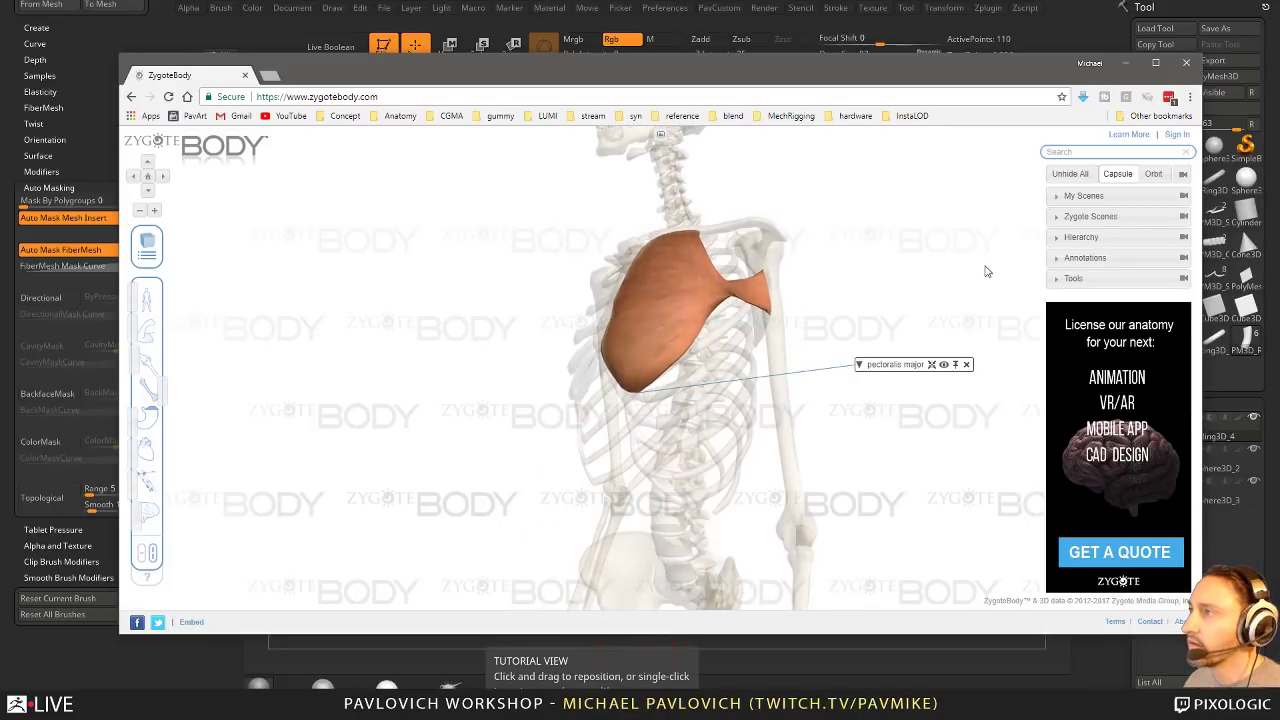
pyautogui.click(834, 297)
pyautogui.moveTo(832, 301); pyautogui.dragTo(764, 258)
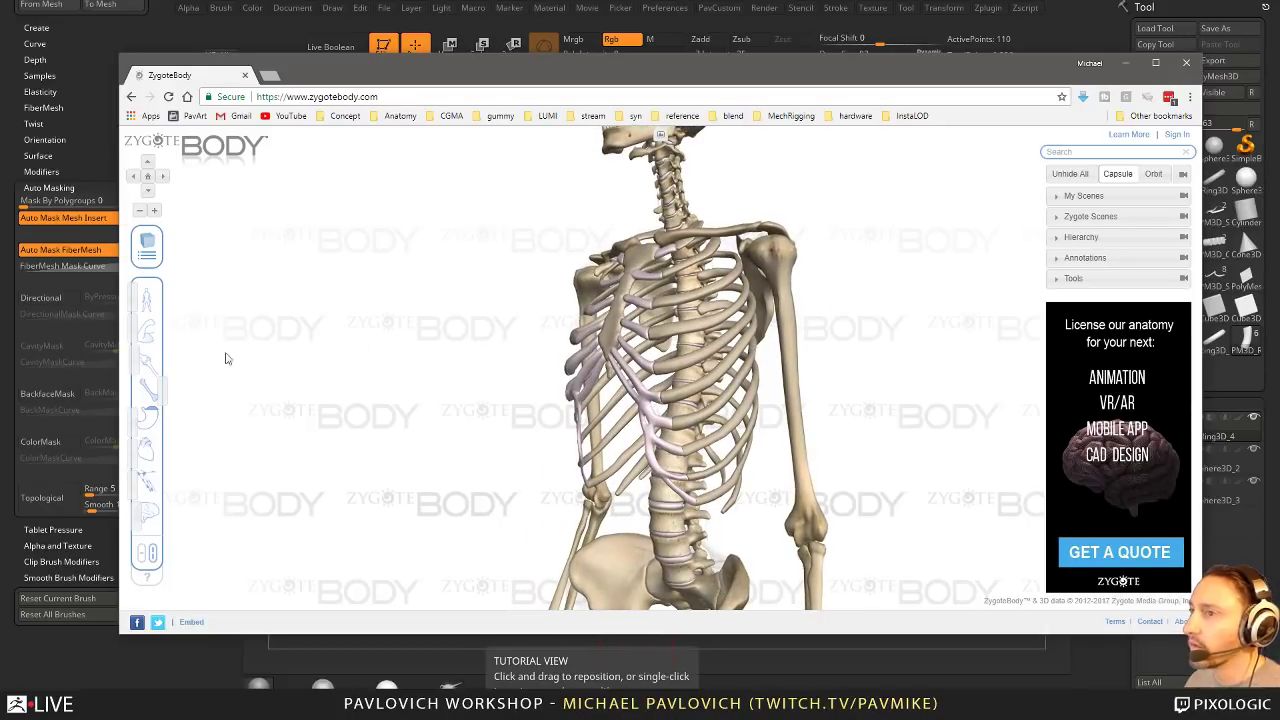
# Step: Restore the muscles, select the sternocleidomastoid, and fade the others out and back in to examine its attachments from skull to collarbone
pyautogui.click(158, 333)
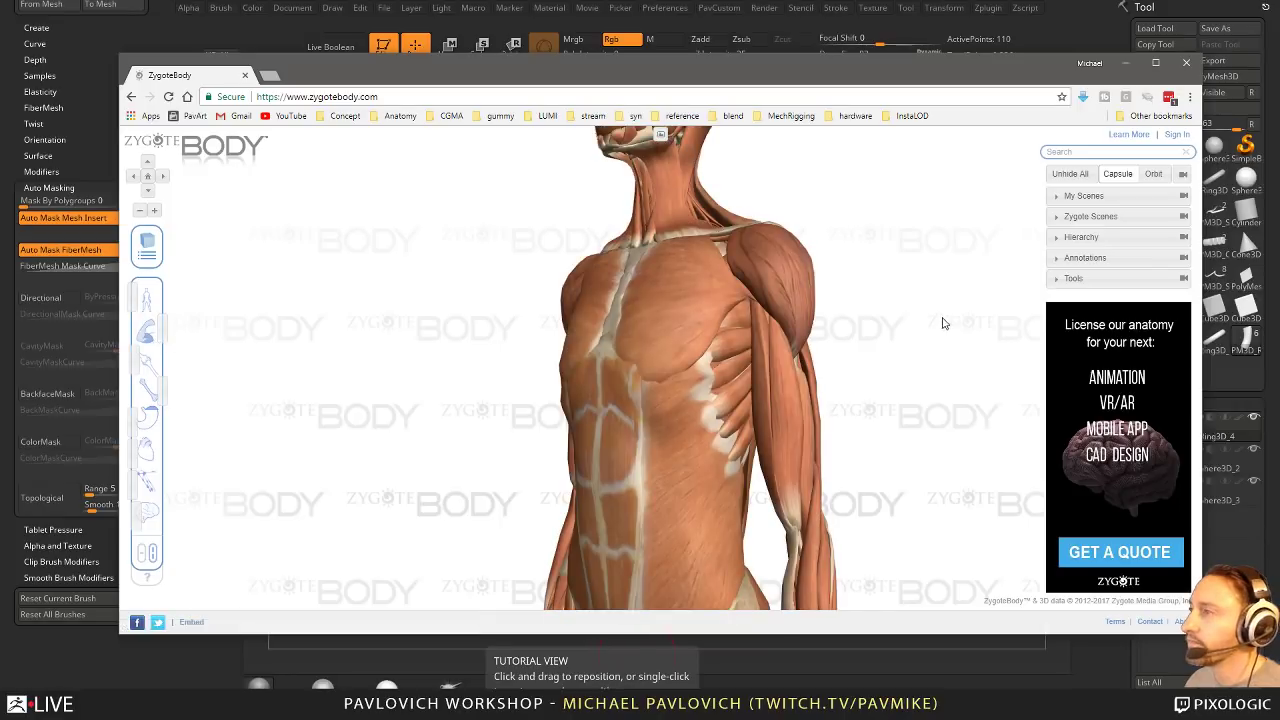
pyautogui.moveTo(942, 323); pyautogui.dragTo(833, 380)
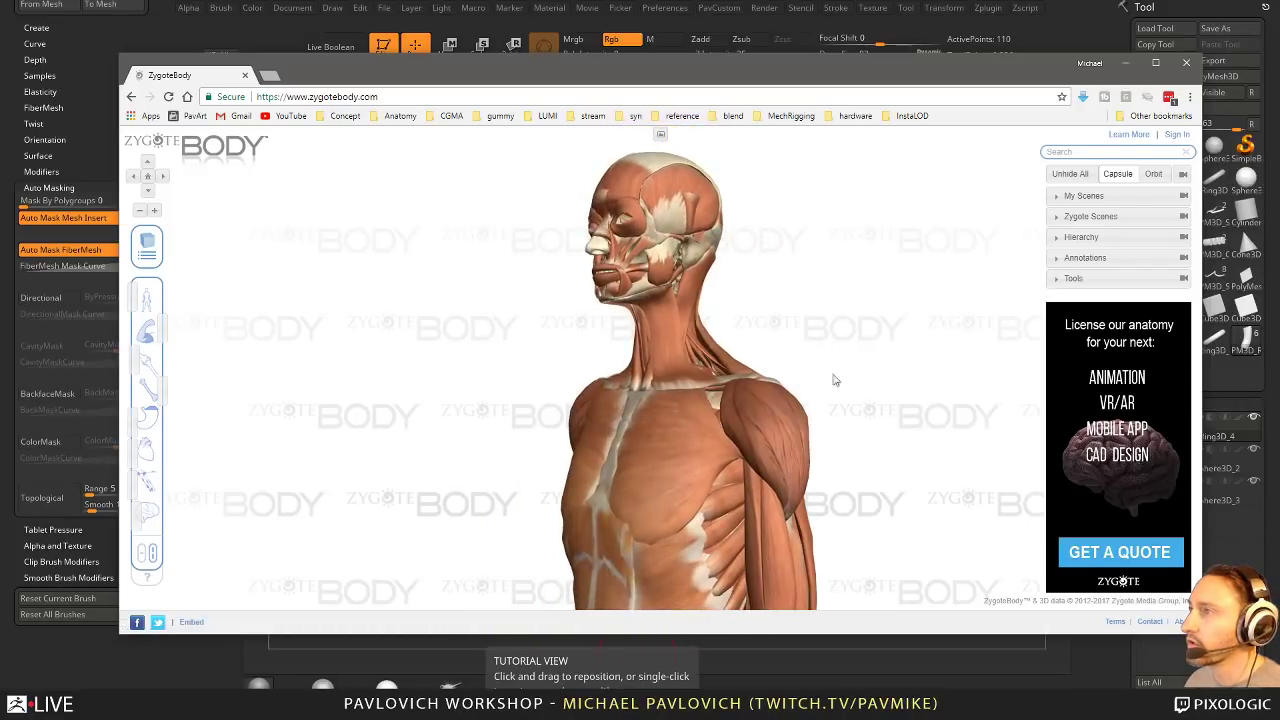
pyautogui.click(695, 294)
pyautogui.moveTo(827, 312); pyautogui.dragTo(893, 308)
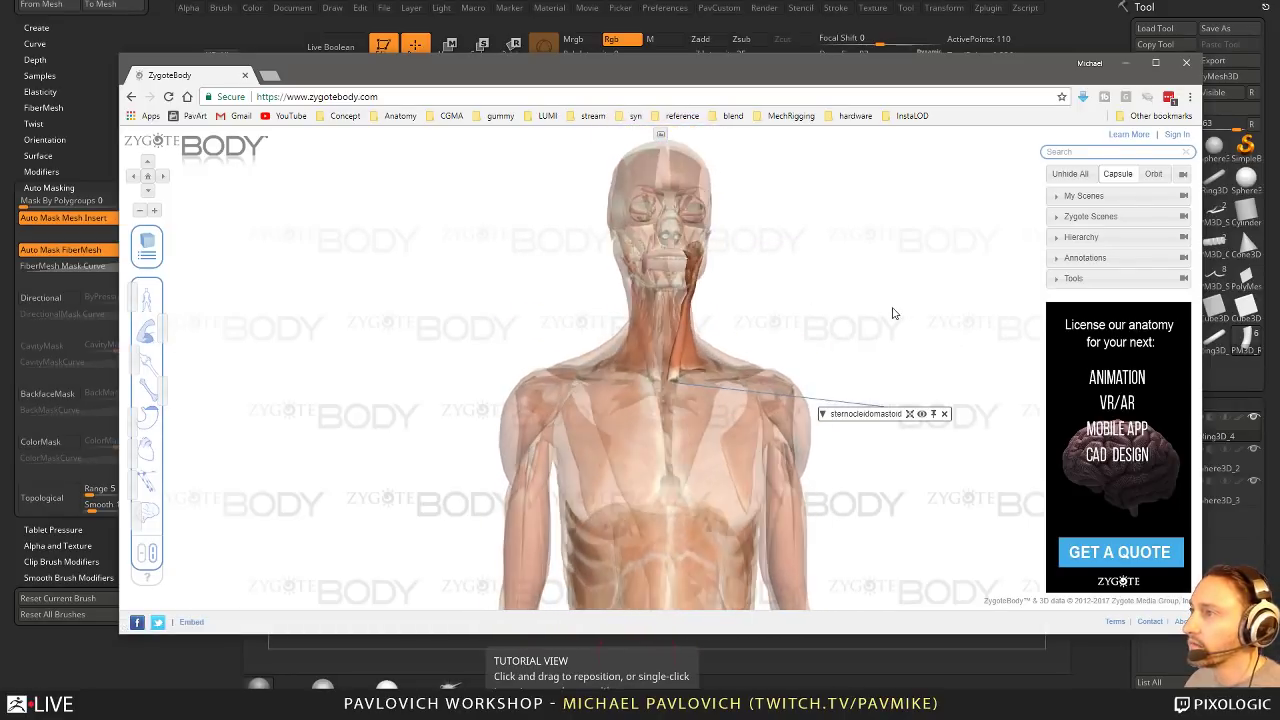
pyautogui.click(130, 332)
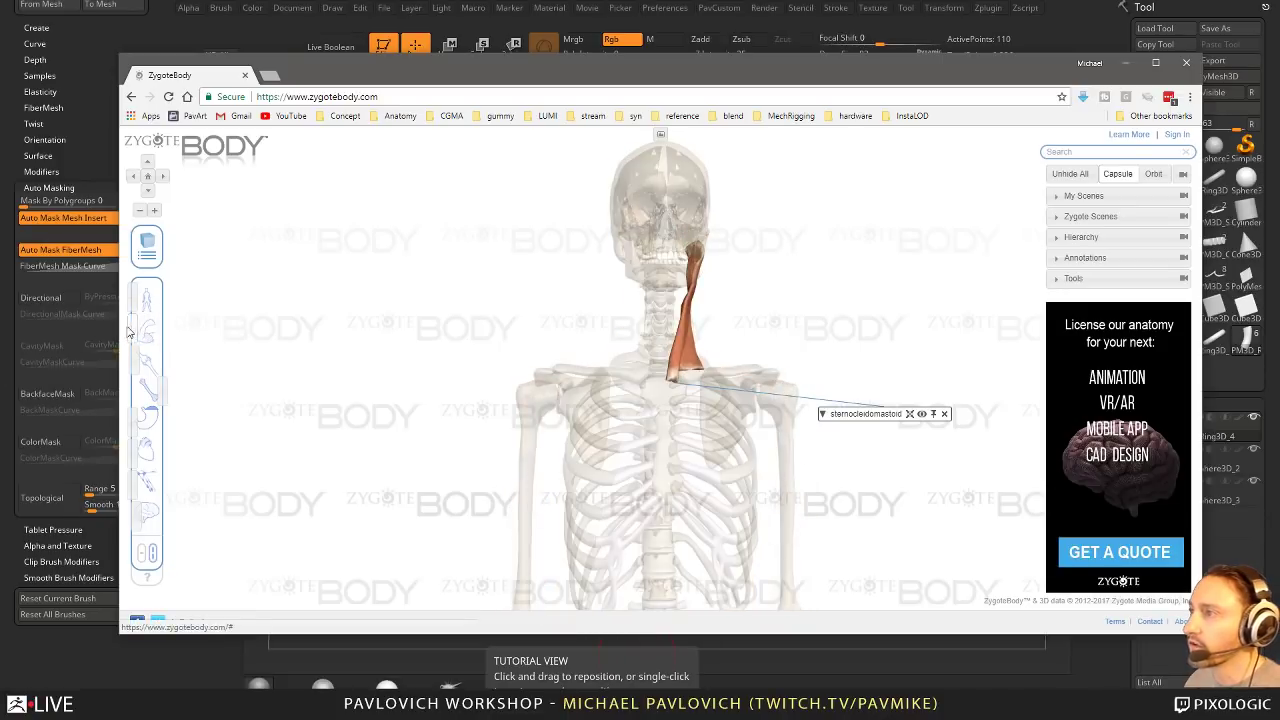
pyautogui.moveTo(828, 300); pyautogui.dragTo(777, 312)
pyautogui.moveTo(131, 332); pyautogui.dragTo(157, 334)
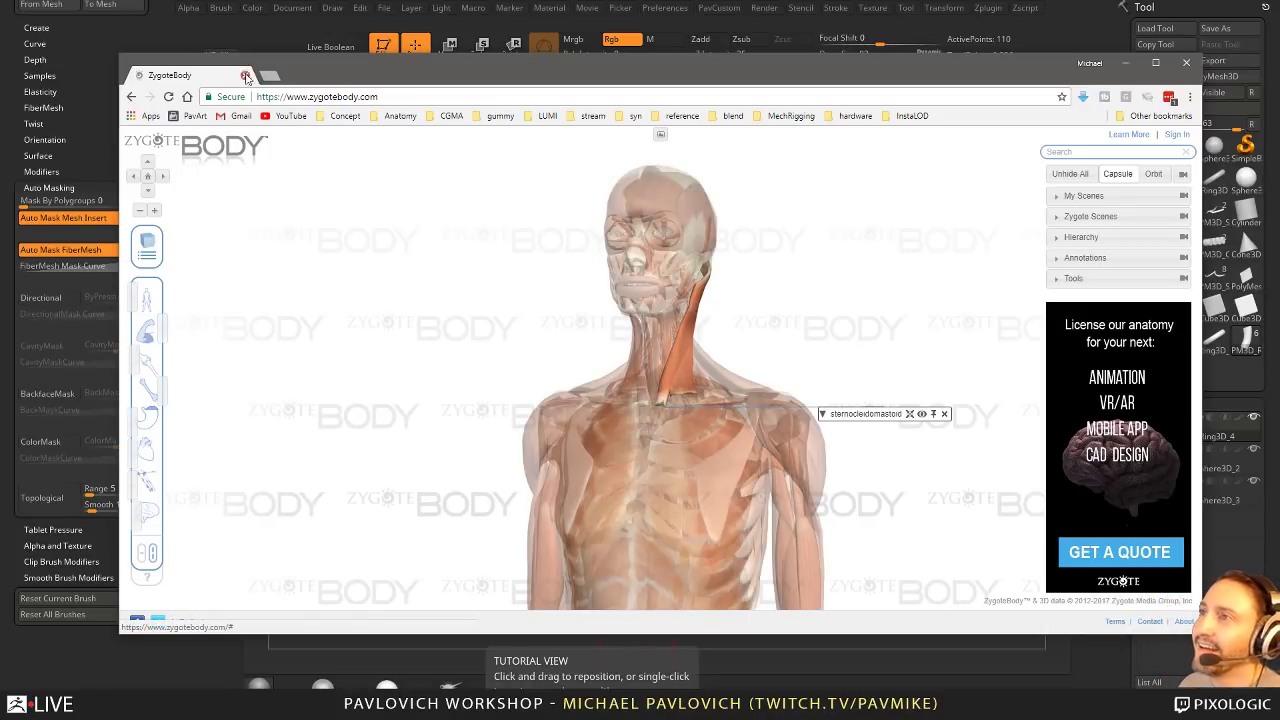
# Step: Close the ZygoteBody page, return to ZBrush and choose the Move brush at draw size 154 with the stem in front view
pyautogui.click(245, 75)
pyautogui.moveTo(895, 343); pyautogui.dragTo(907, 338)
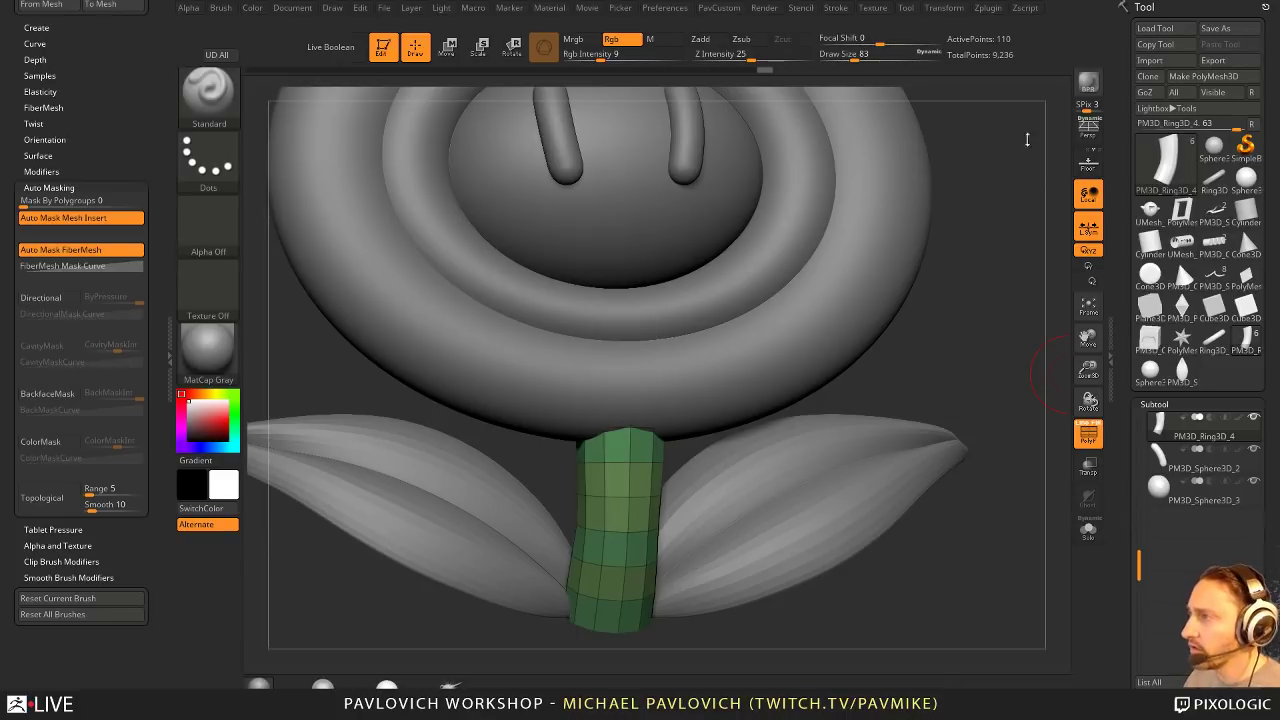
pyautogui.moveTo(1008, 221); pyautogui.dragTo(1000, 229)
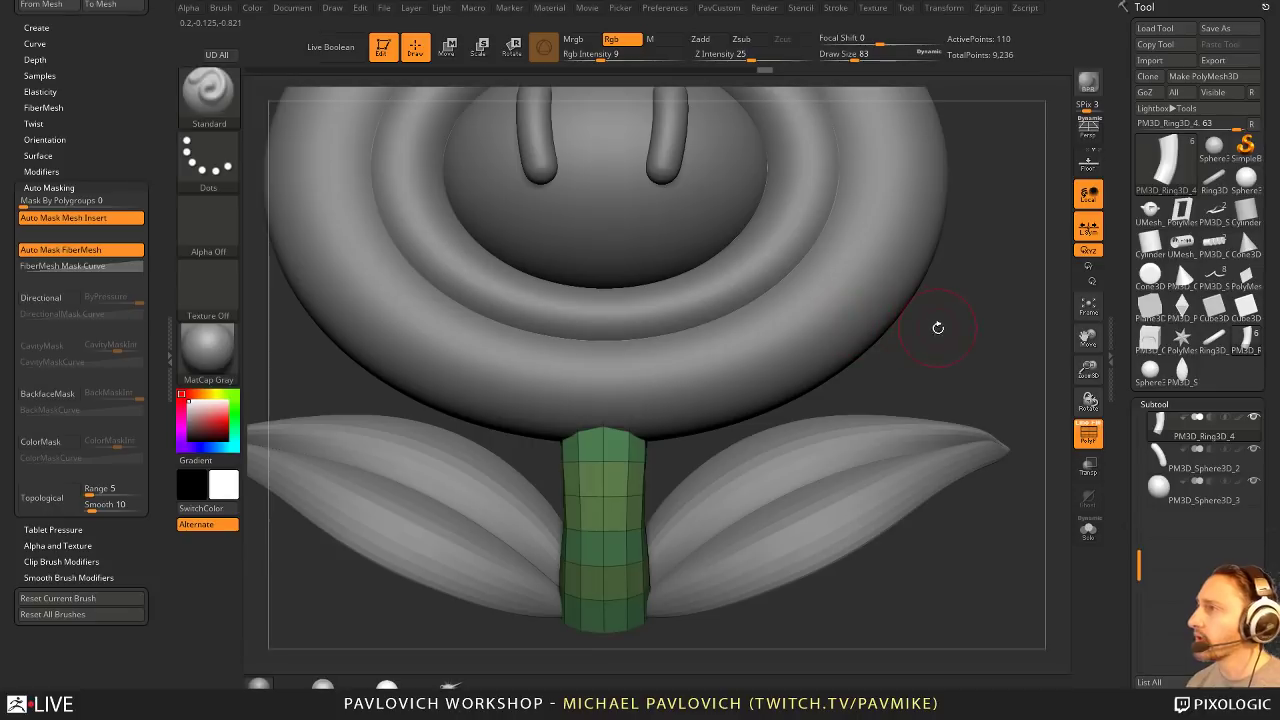
pyautogui.press('f')
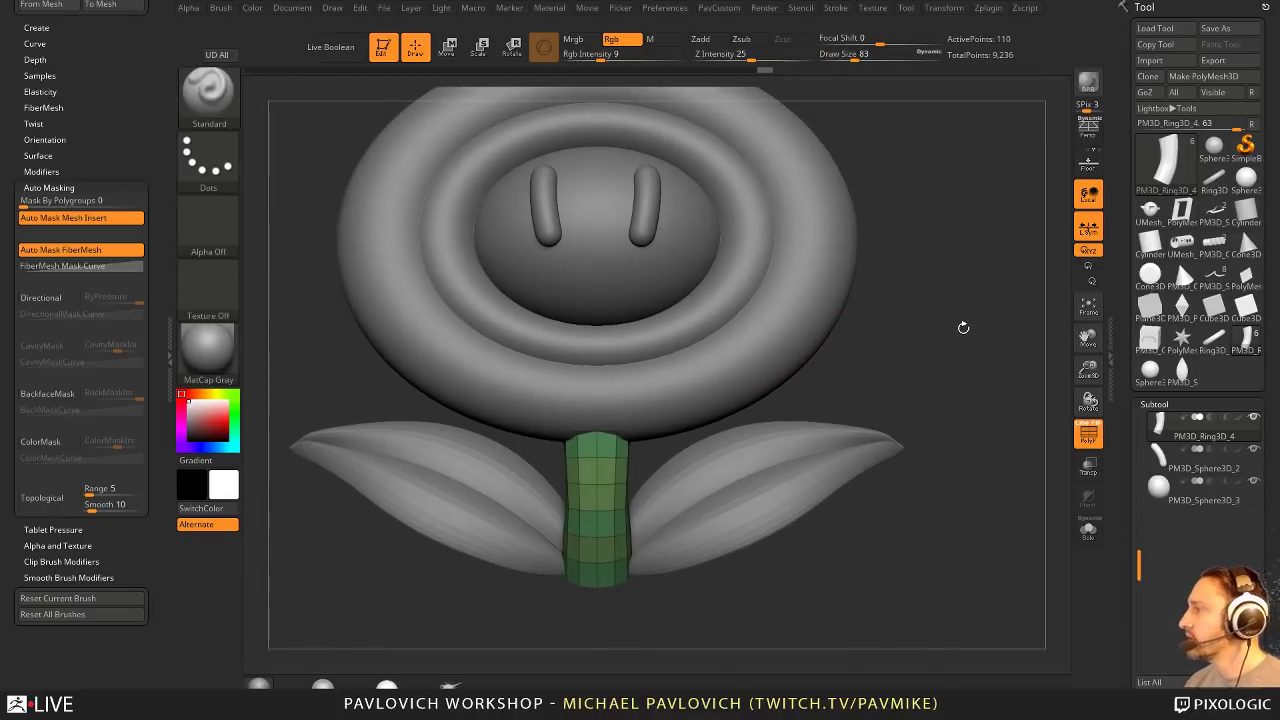
pyautogui.keyDown('alt'); pyautogui.moveTo(949, 308); pyautogui.dragTo(954, 319); pyautogui.keyUp('alt')
pyautogui.press('s')
pyautogui.moveTo(587, 499); pyautogui.dragTo(599, 501)
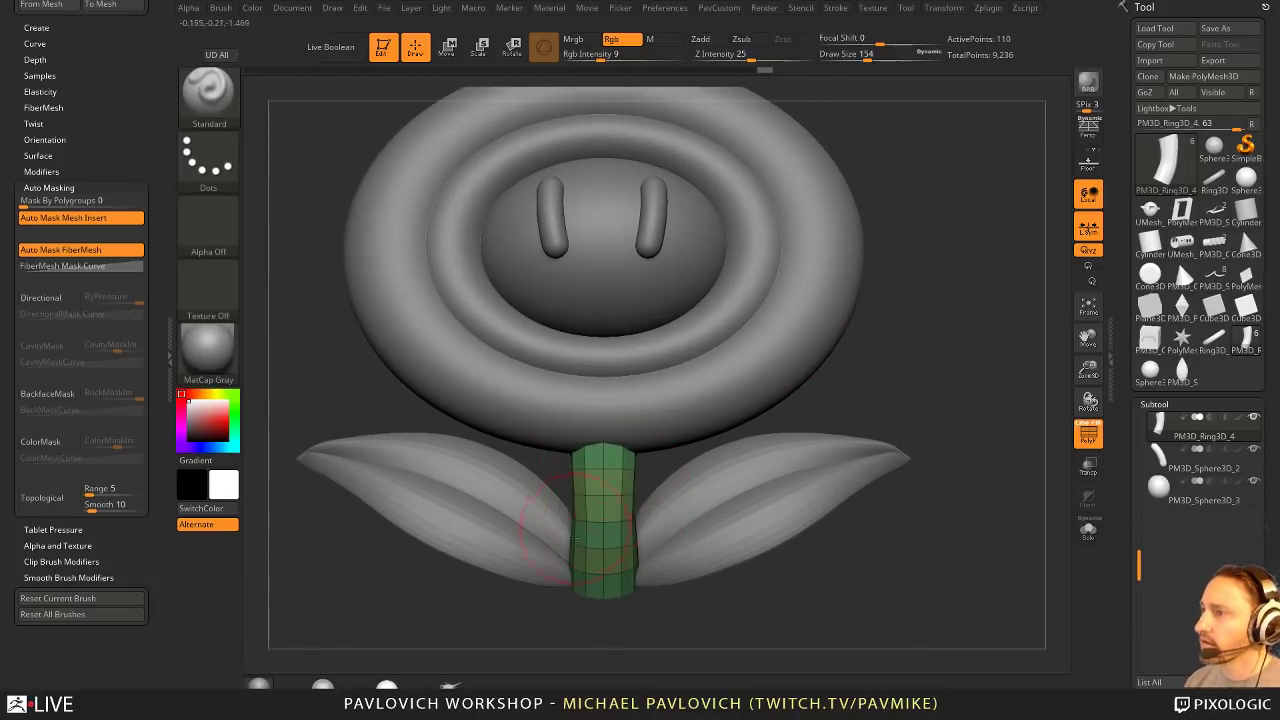
pyautogui.press('b')
pyautogui.press('m')
pyautogui.press('v')
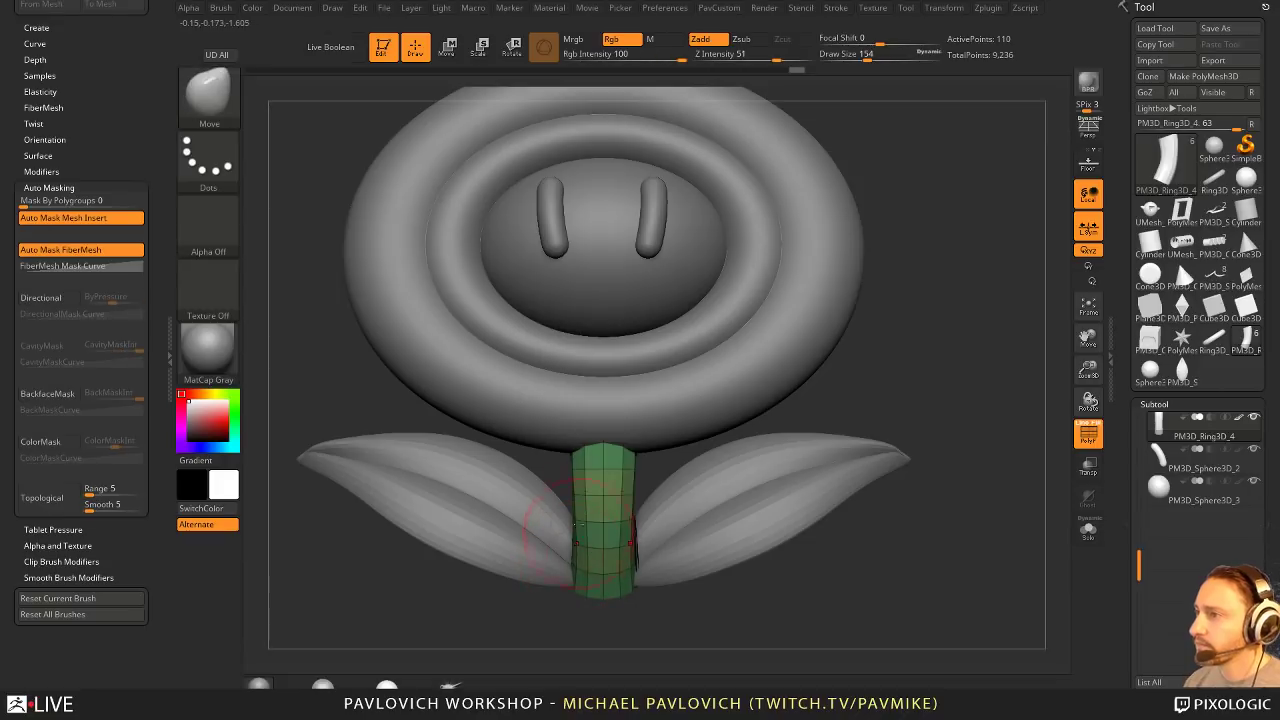
# Step: Turn on dynamic subdivision for the stem and set the draw size to 83
pyautogui.keyDown('alt'); pyautogui.moveTo(938, 350); pyautogui.dragTo(880, 310); pyautogui.keyUp('alt')
pyautogui.moveTo(860, 330); pyautogui.dragTo(925, 364)
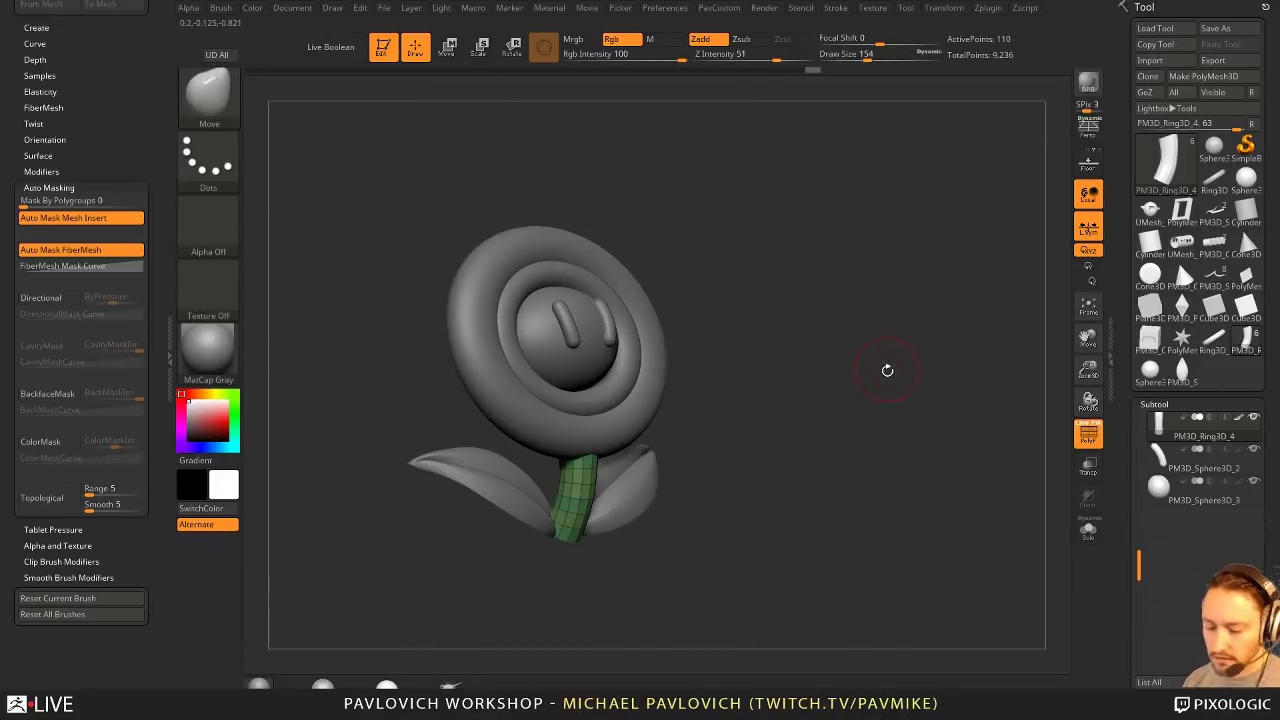
pyautogui.press('space')
pyautogui.click(867, 539)
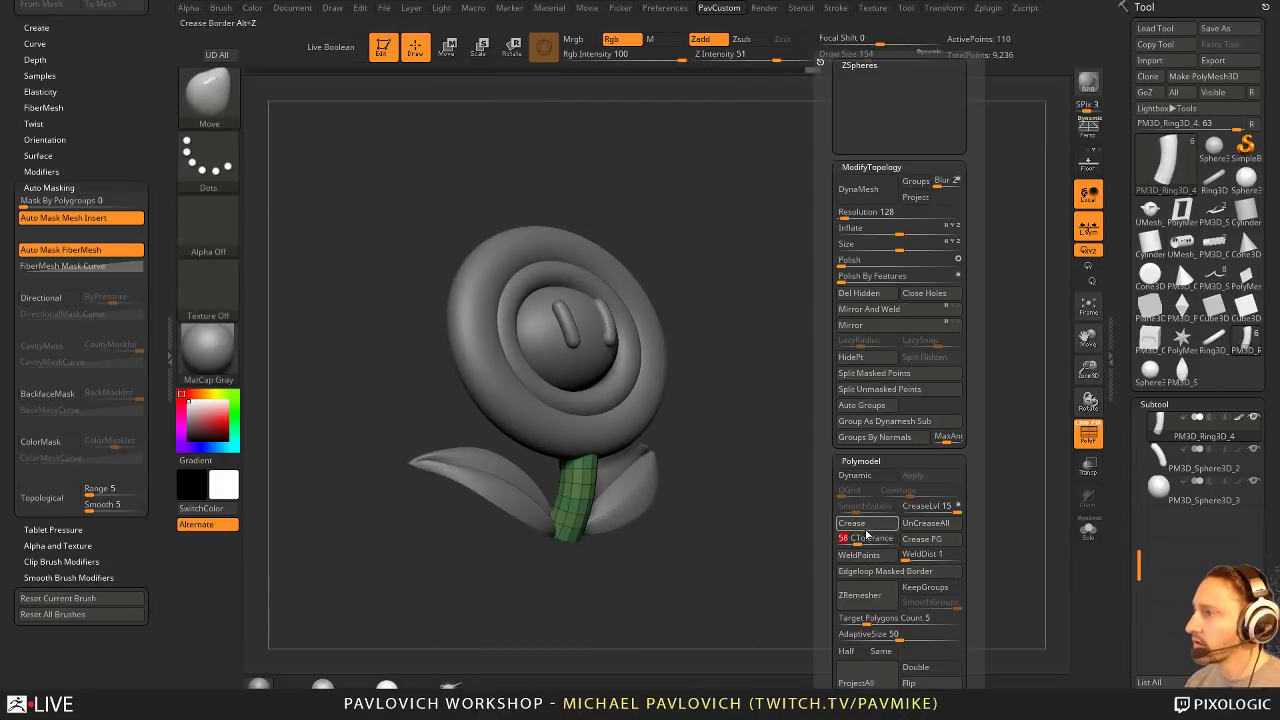
pyautogui.click(870, 479)
pyautogui.keyDown('shift'); pyautogui.moveTo(785, 457); pyautogui.dragTo(850, 405); pyautogui.keyUp('shift')
pyautogui.moveTo(850, 405)
pyautogui.mouseDown()
pyautogui.moveTo(929, 408)
pyautogui.moveTo(917, 434)
pyautogui.moveTo(534, 437)
pyautogui.mouseUp()
pyautogui.moveTo(801, 421)
pyautogui.mouseDown()
pyautogui.moveTo(746, 417)
pyautogui.moveTo(863, 444)
pyautogui.moveTo(863, 419)
pyautogui.mouseUp()
pyautogui.press('s')
pyautogui.click(863, 442)
pyautogui.moveTo(863, 419)
pyautogui.keyDown('shift'); pyautogui.mouseDown()
pyautogui.moveTo(906, 448)
pyautogui.moveTo(1051, 409)
pyautogui.mouseUp(); pyautogui.keyUp('shift')
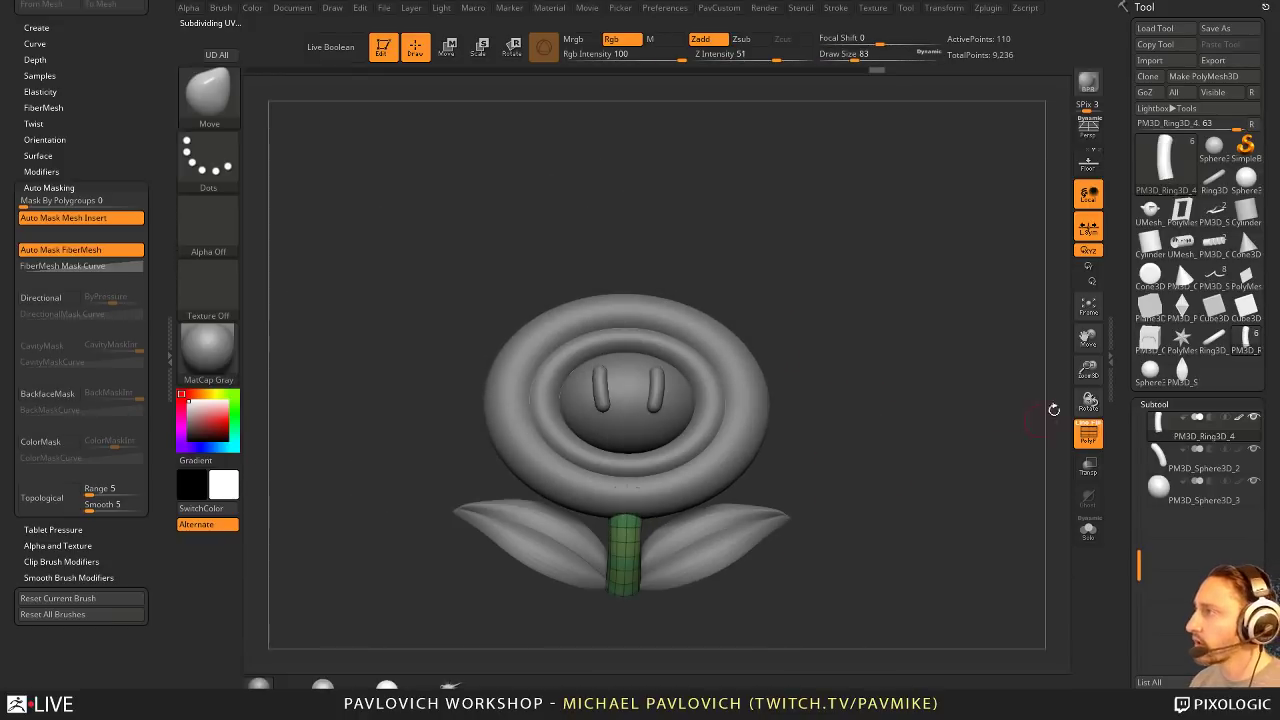
# Step: Save the model as a ZTool named flower in the Yoshi folder
pyautogui.click(1238, 28)
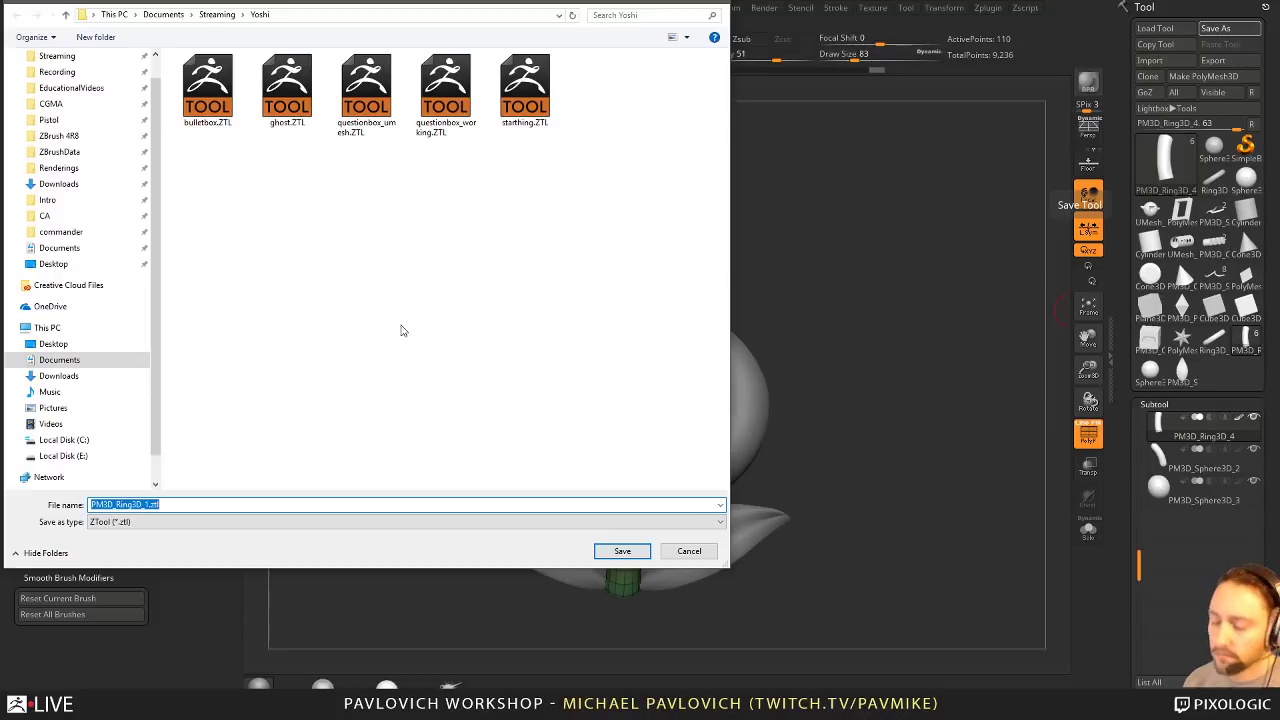
pyautogui.write('flower')
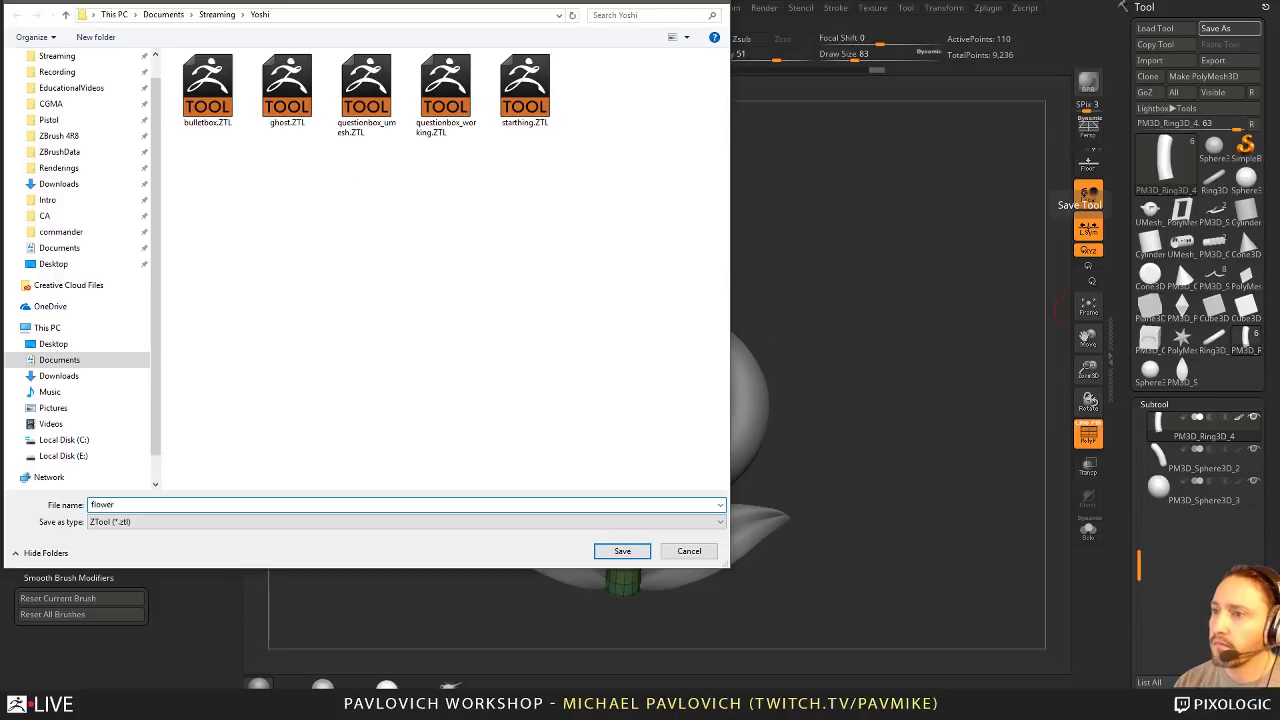
pyautogui.press('Return')
pyautogui.click(1090, 281)
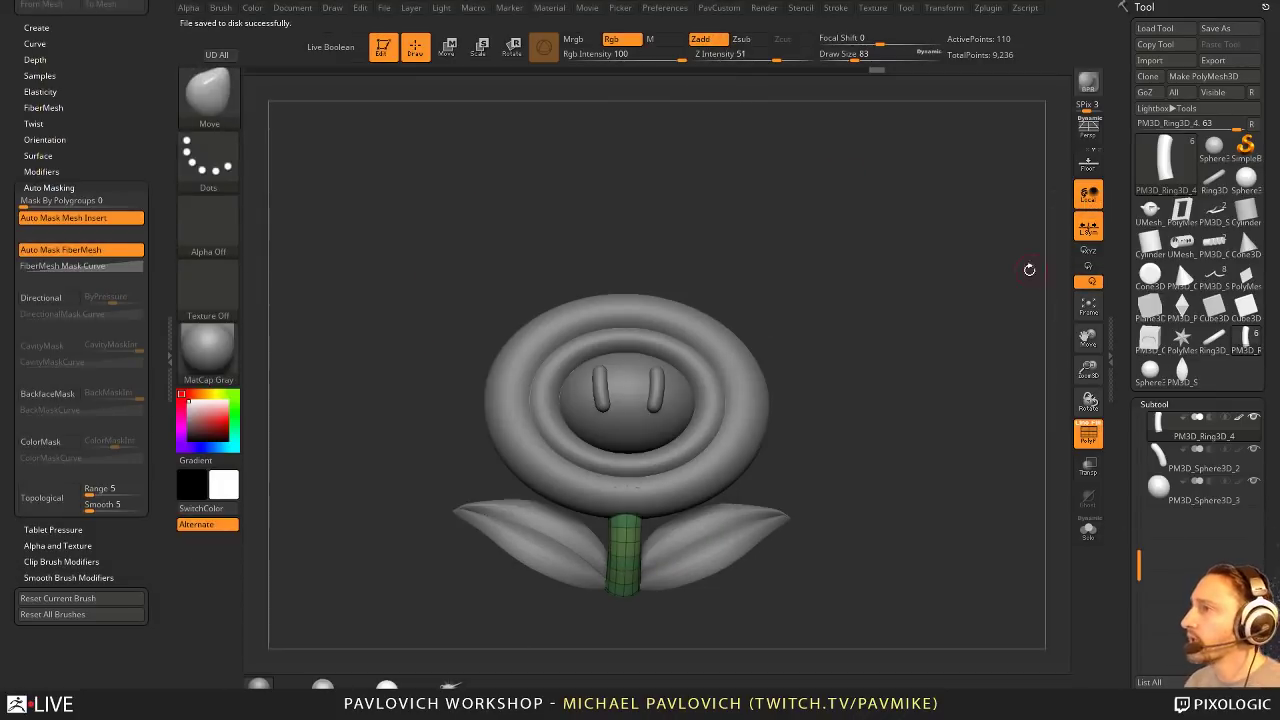
pyautogui.moveTo(1029, 266); pyautogui.dragTo(933, 297)
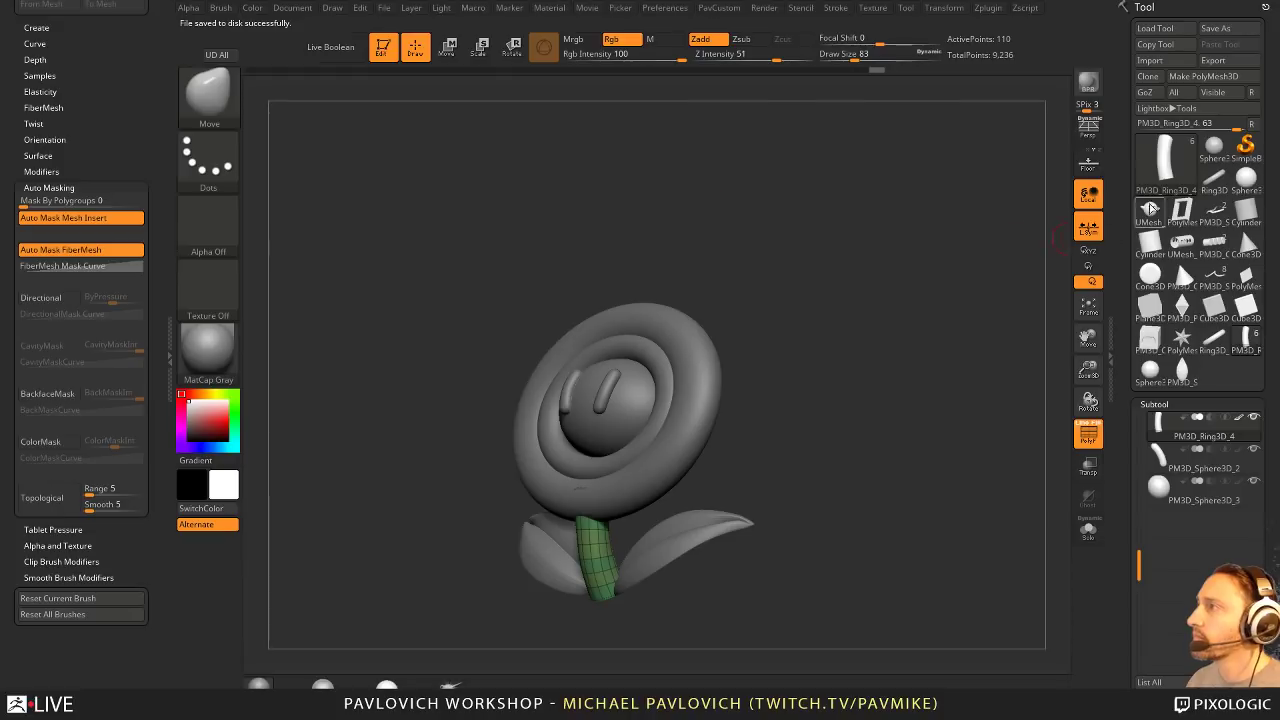
# Step: Fully initialize ZBrush, discarding all custom tools, materials and document data
pyautogui.click(666, 9)
pyautogui.click(688, 34)
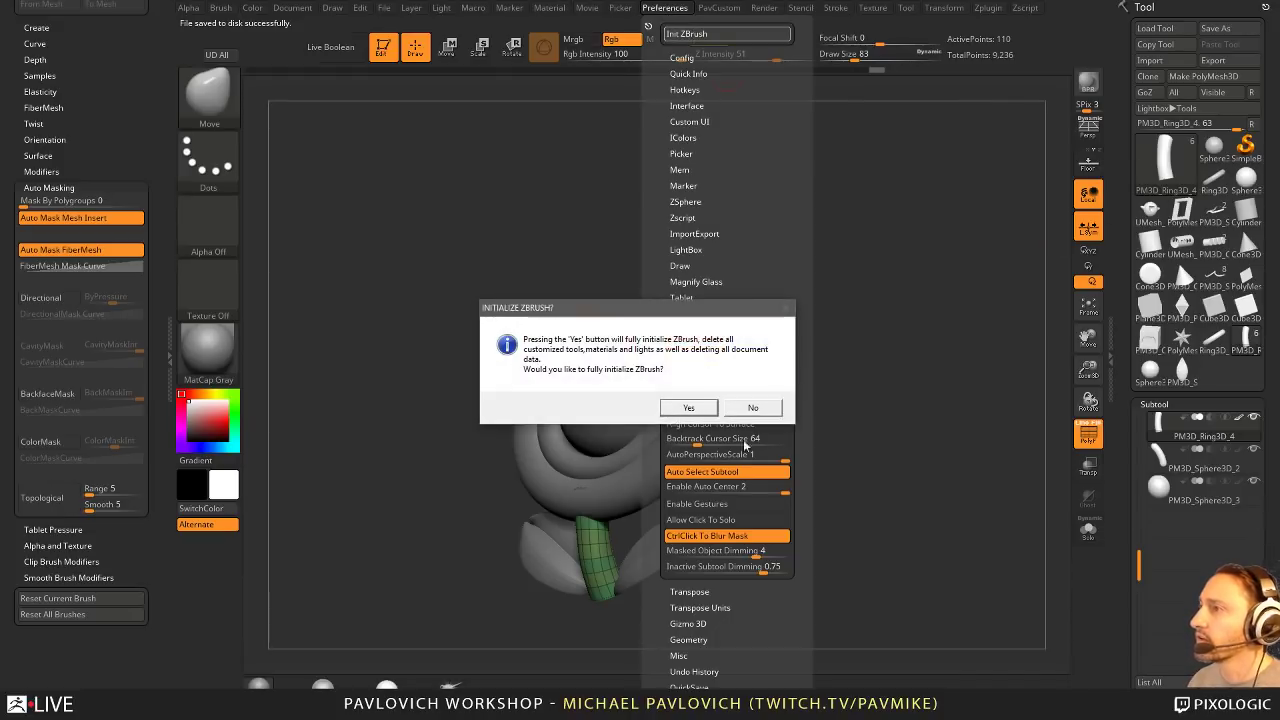
pyautogui.click(695, 407)
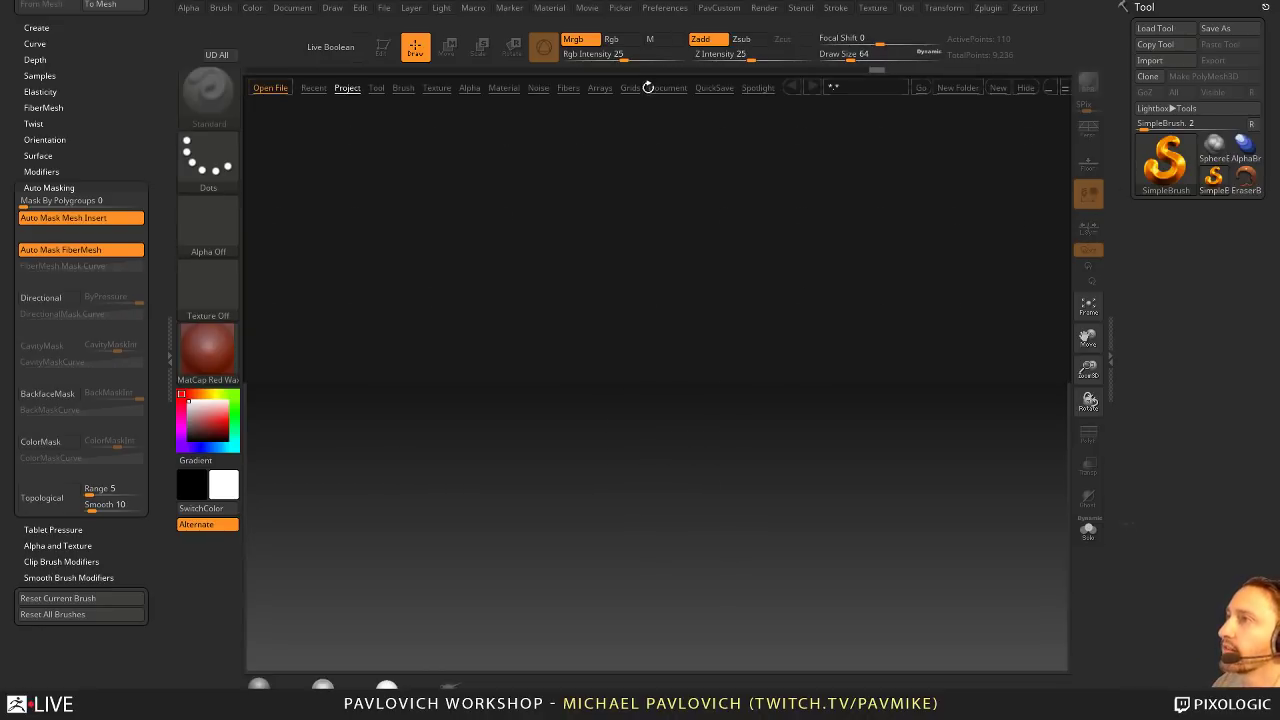
# Step: Load the anatomy model with the skeleton thumbnail from the LightBox tool library and enable Edit mode
pyautogui.click(387, 88)
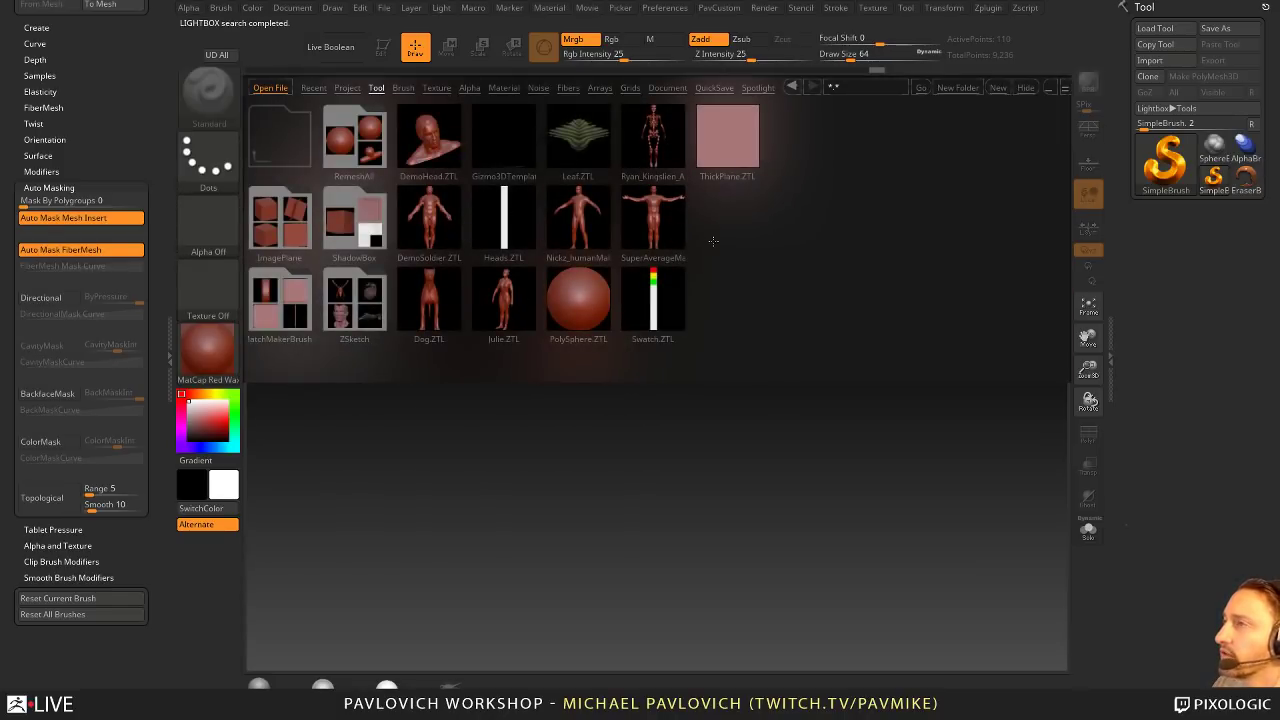
pyautogui.doubleClick(666, 145)
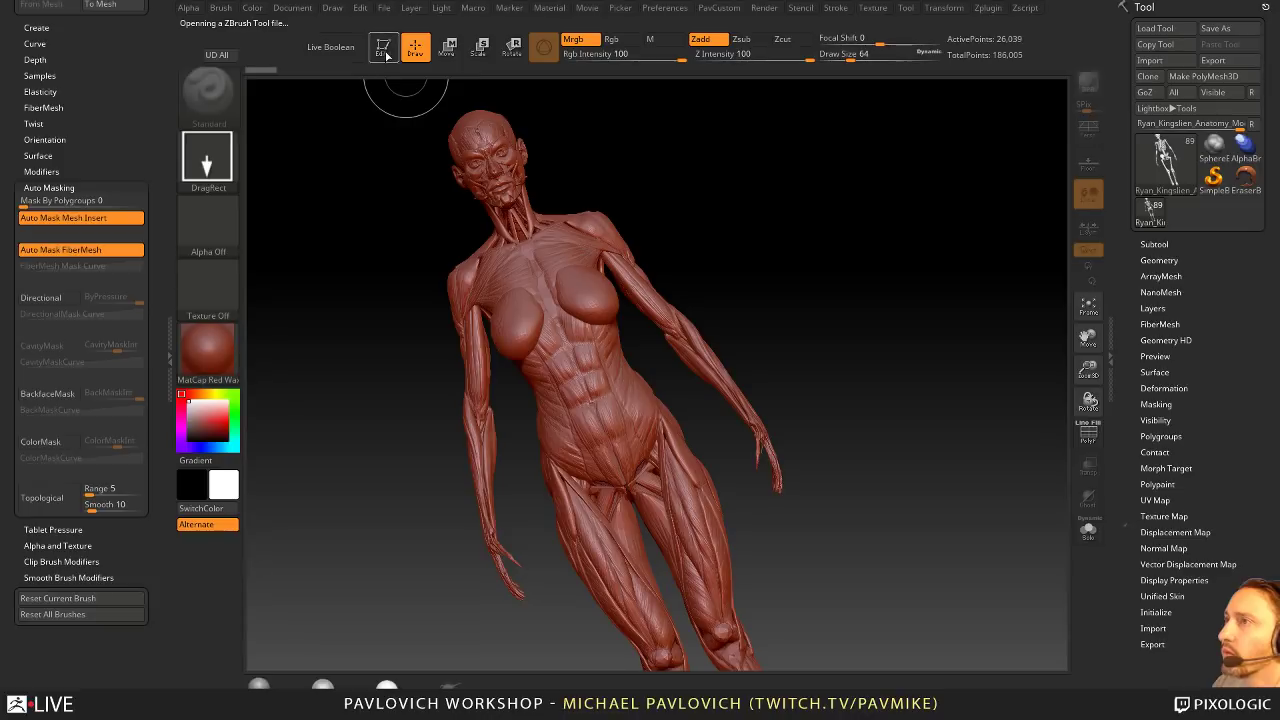
pyautogui.click(384, 50)
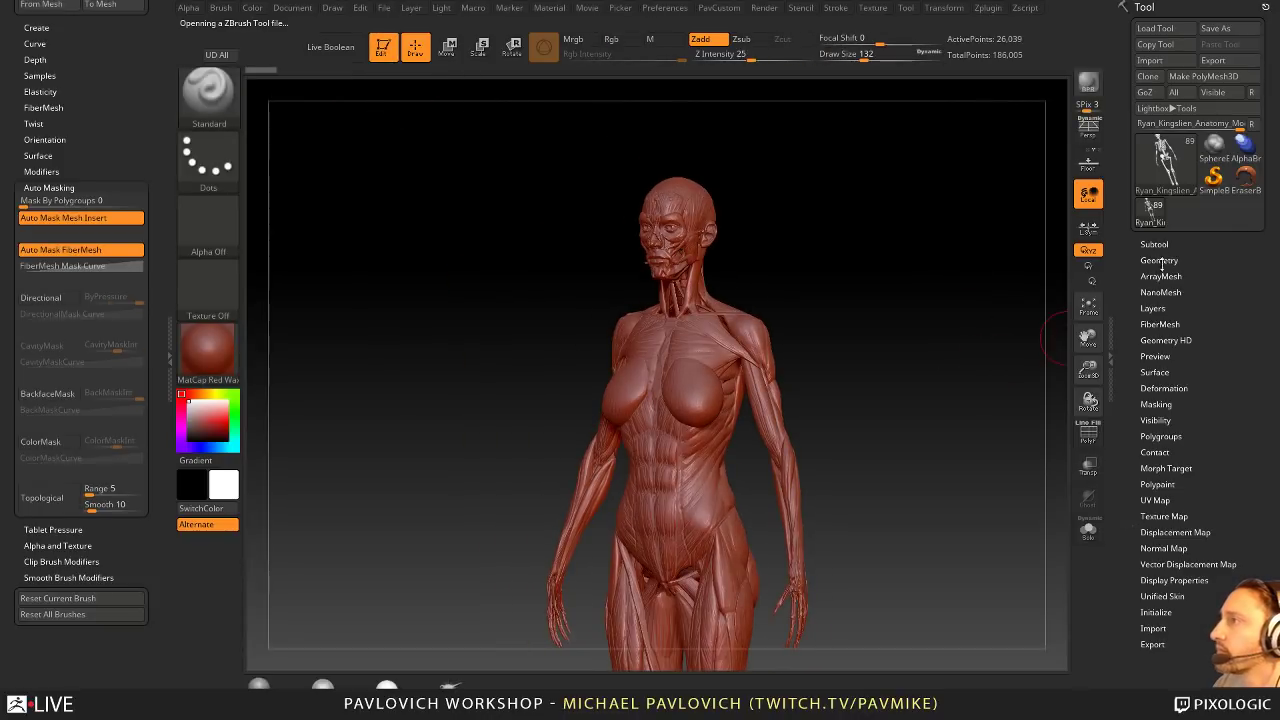
# Step: Apply the MatCap Gray material to the anatomy model and delete every subtool except the skeleton
pyautogui.click(1155, 245)
pyautogui.click(387, 685)
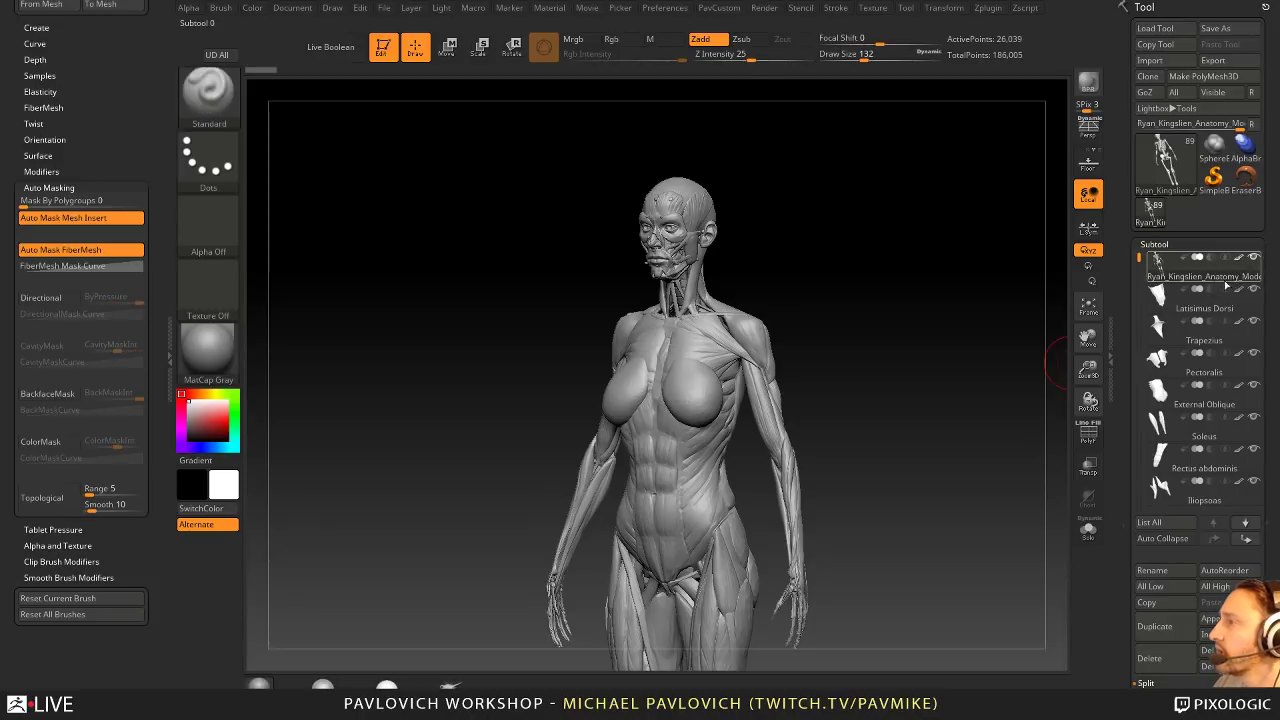
pyautogui.click(1208, 650)
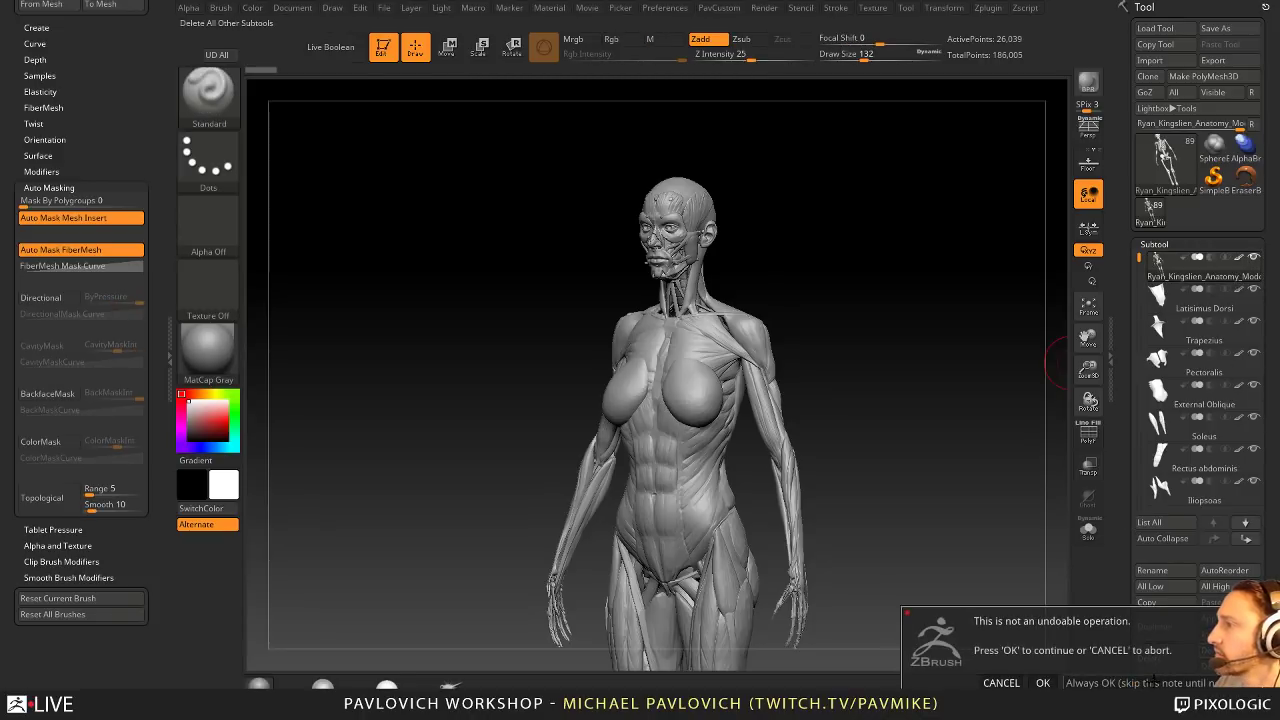
pyautogui.click(1043, 683)
pyautogui.moveTo(909, 397)
pyautogui.keyDown('shift'); pyautogui.mouseDown()
pyautogui.moveTo(923, 394)
pyautogui.moveTo(917, 377)
pyautogui.mouseUp(); pyautogui.keyUp('shift')
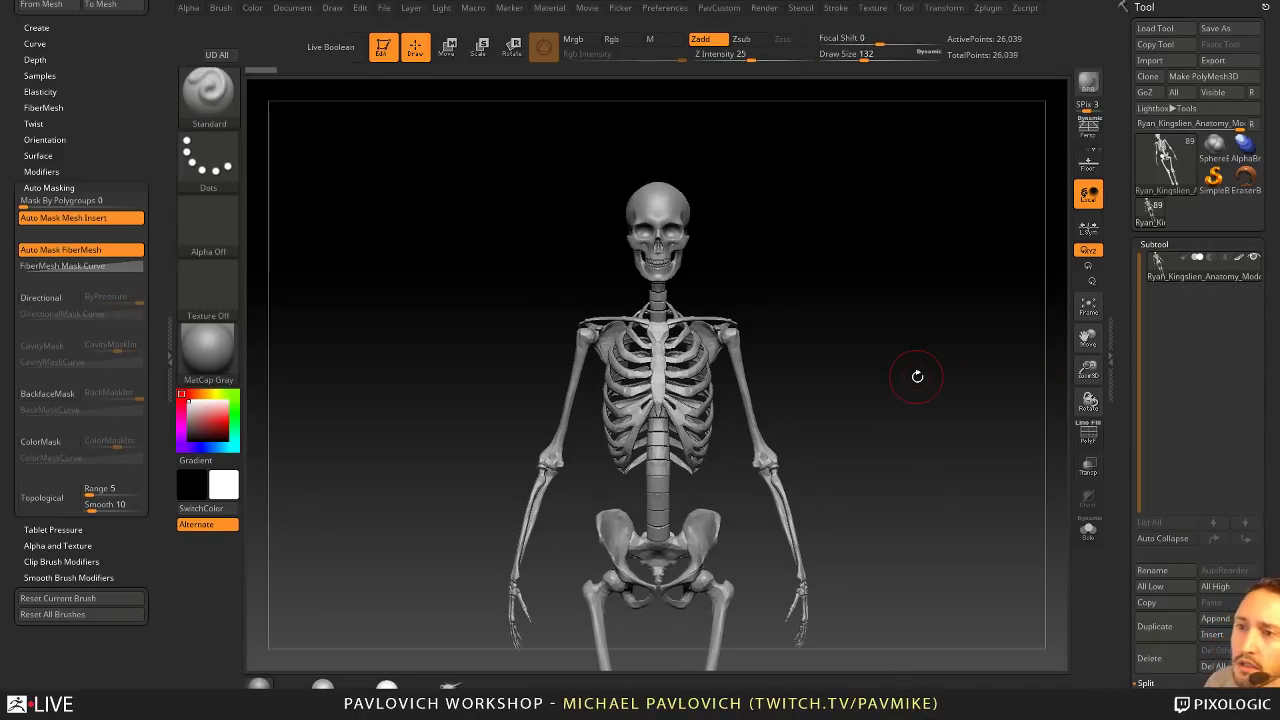
# Step: Dock the Stroke palette in the tray and expand its Curve, Curve Functions and Curve Modifiers sections
pyautogui.moveTo(951, 251)
pyautogui.mouseDown()
pyautogui.moveTo(843, 283)
pyautogui.moveTo(891, 334)
pyautogui.moveTo(894, 266)
pyautogui.moveTo(703, 290)
pyautogui.mouseUp()
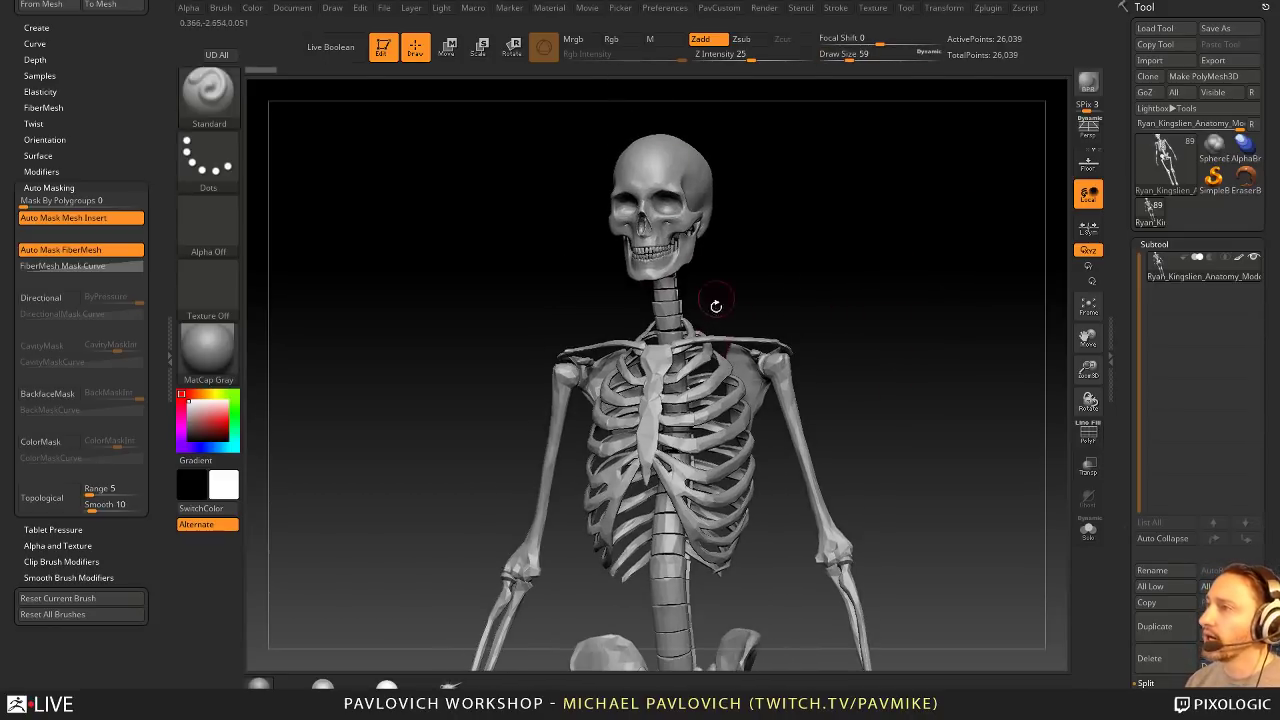
pyautogui.moveTo(797, 273); pyautogui.dragTo(725, 347)
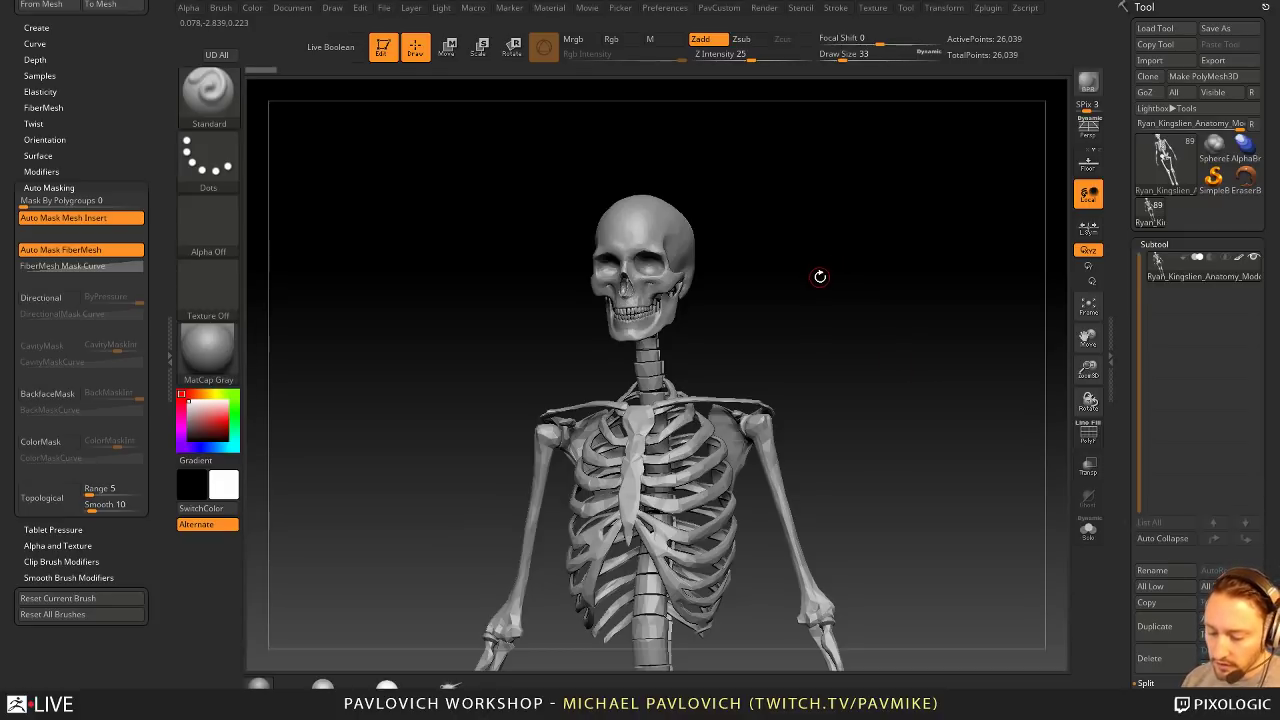
pyautogui.press('b')
pyautogui.press('c')
pyautogui.click(730, 430)
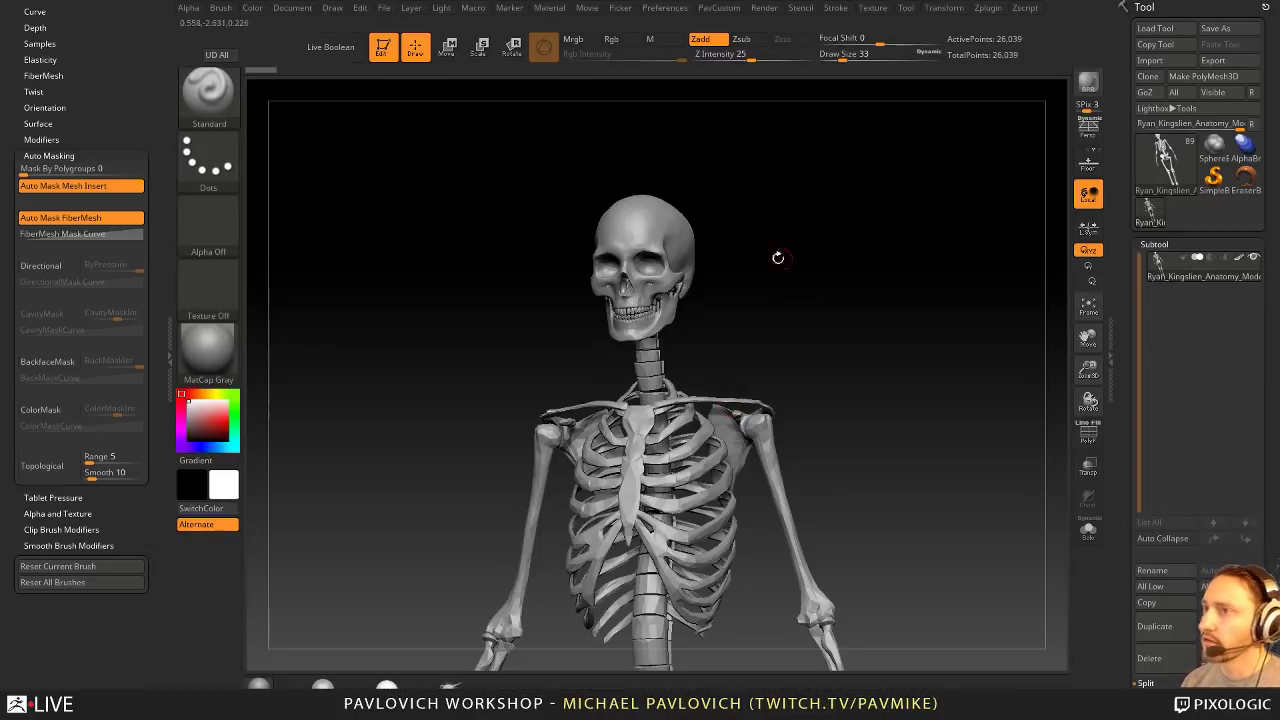
pyautogui.moveTo(108, 80); pyautogui.dragTo(126, 302)
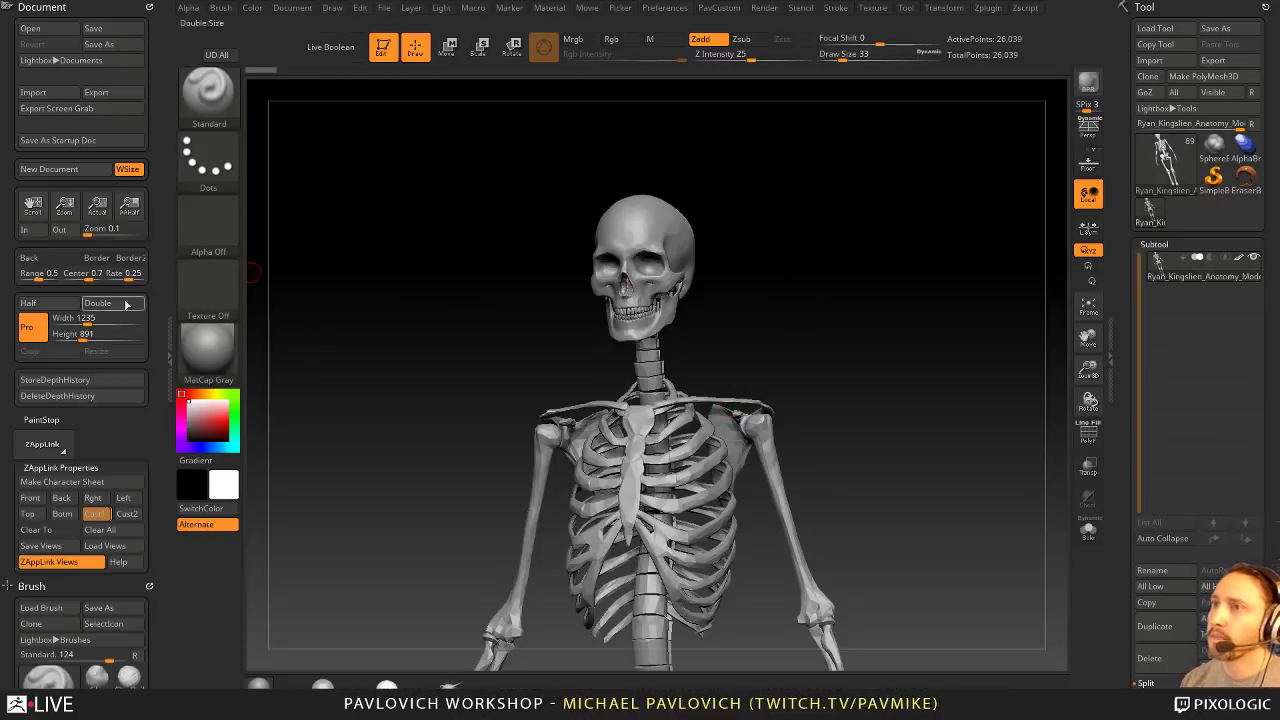
pyautogui.click(838, 10)
pyautogui.moveTo(829, 9)
pyautogui.mouseDown()
pyautogui.moveTo(254, 154)
pyautogui.moveTo(99, 110)
pyautogui.mouseUp()
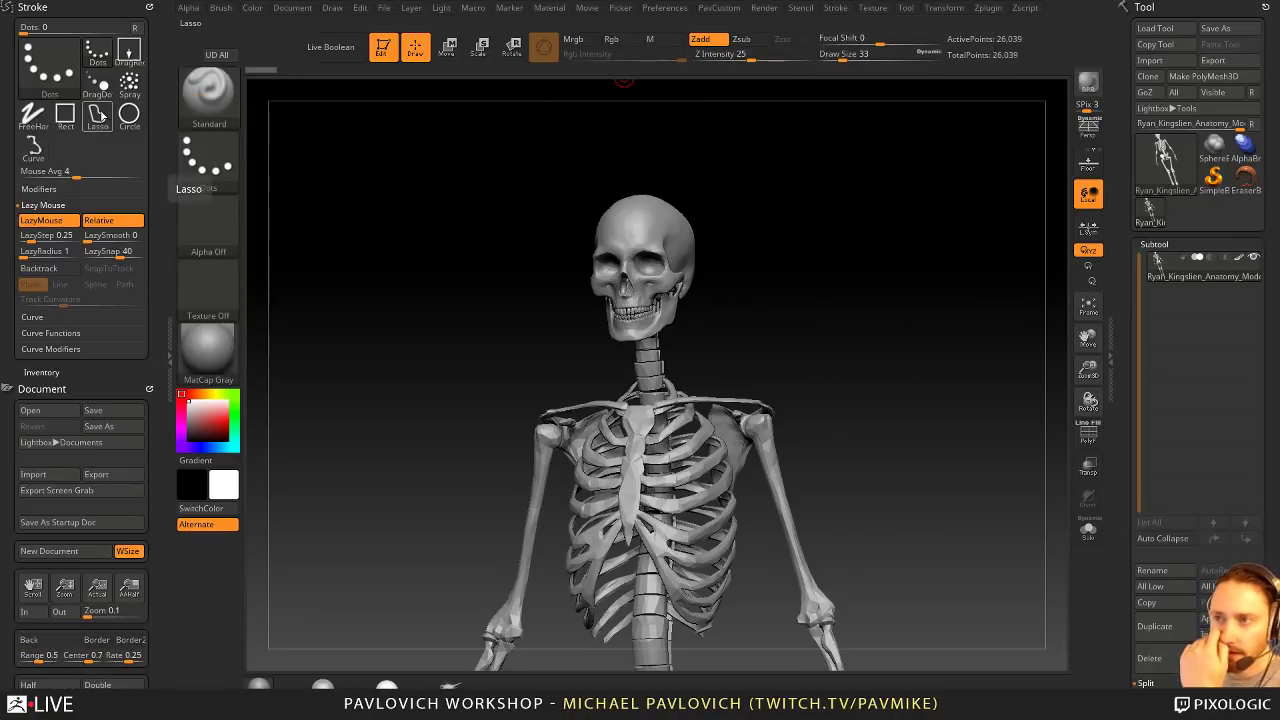
pyautogui.click(32, 316)
pyautogui.click(50, 381)
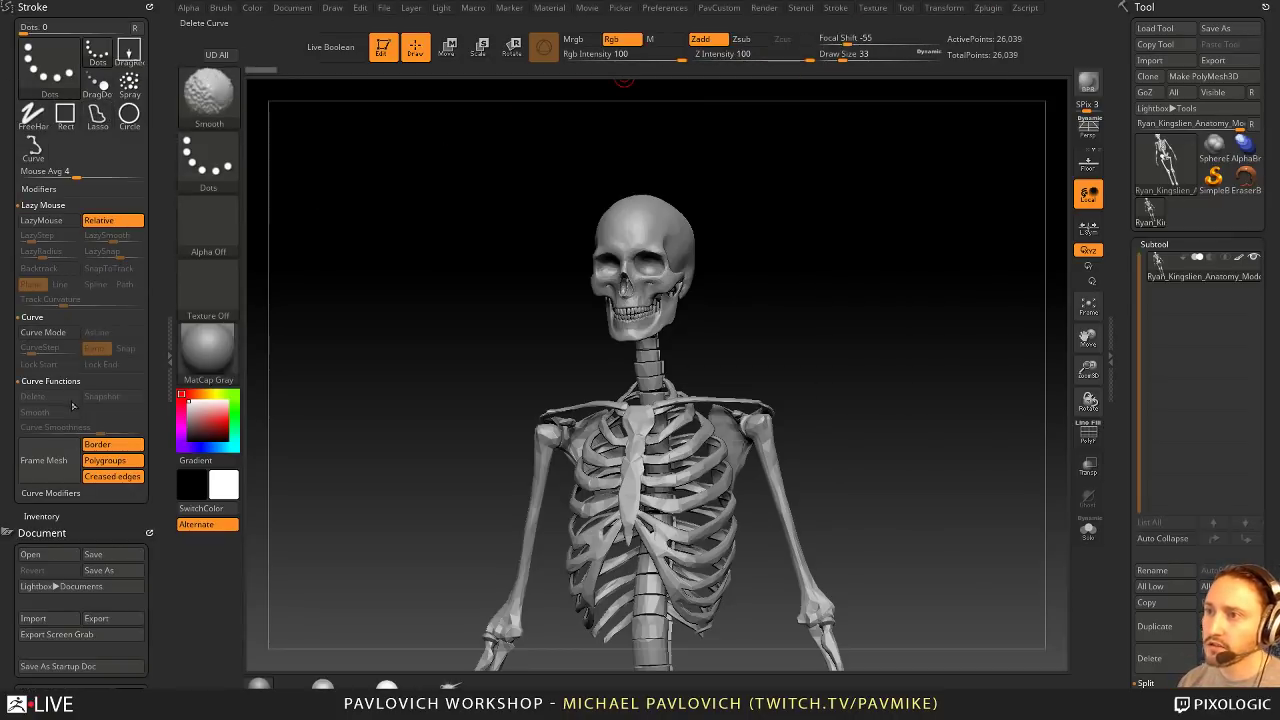
pyautogui.click(50, 493)
pyautogui.click(43, 220)
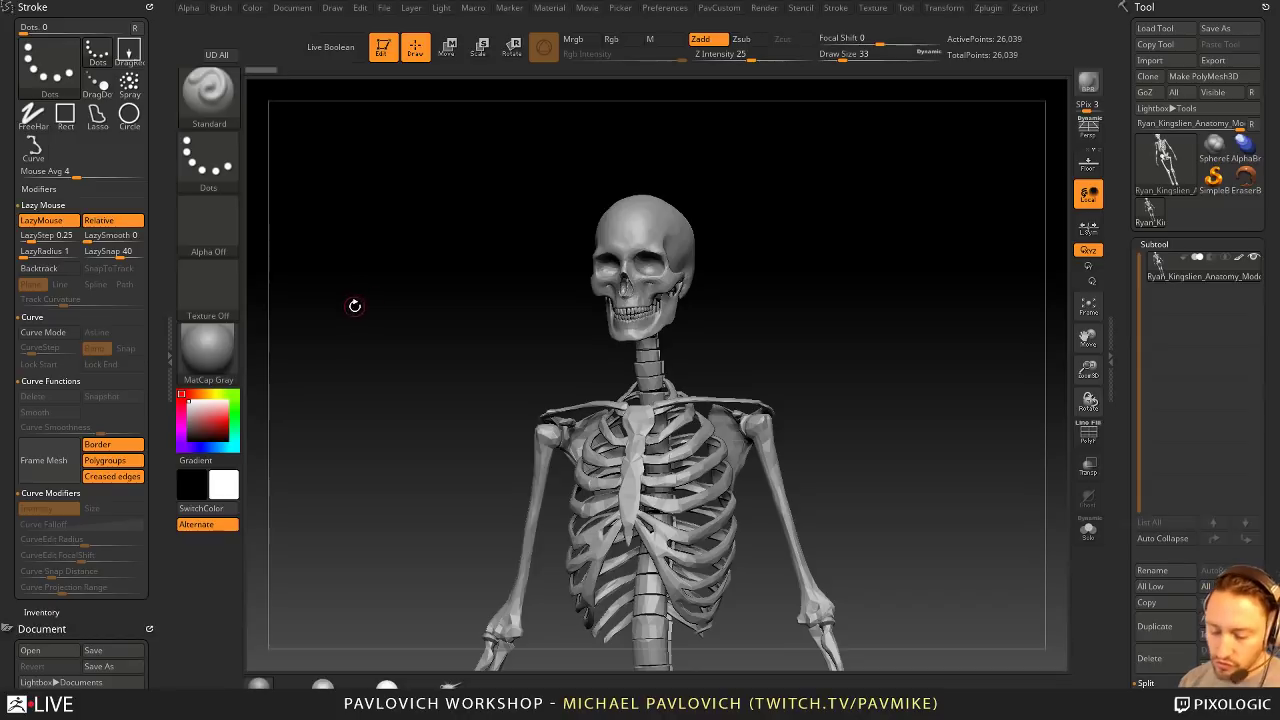
# Step: Choose the CurveTube brush, enable the Size curve modifier and shape Curve Falloff into a bell with a thick middle and thinner ends
pyautogui.press('b')
pyautogui.click(534, 432)
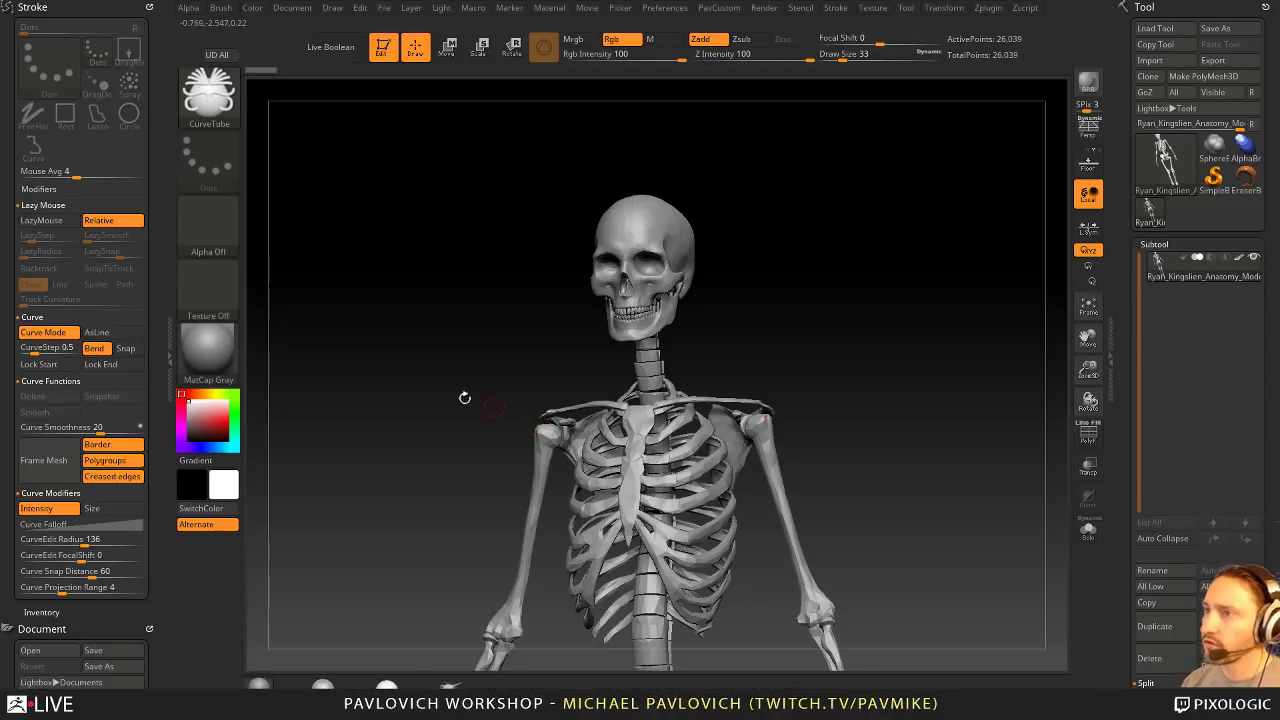
pyautogui.keyDown('alt'); pyautogui.moveTo(465, 397); pyautogui.dragTo(357, 368); pyautogui.keyUp('alt')
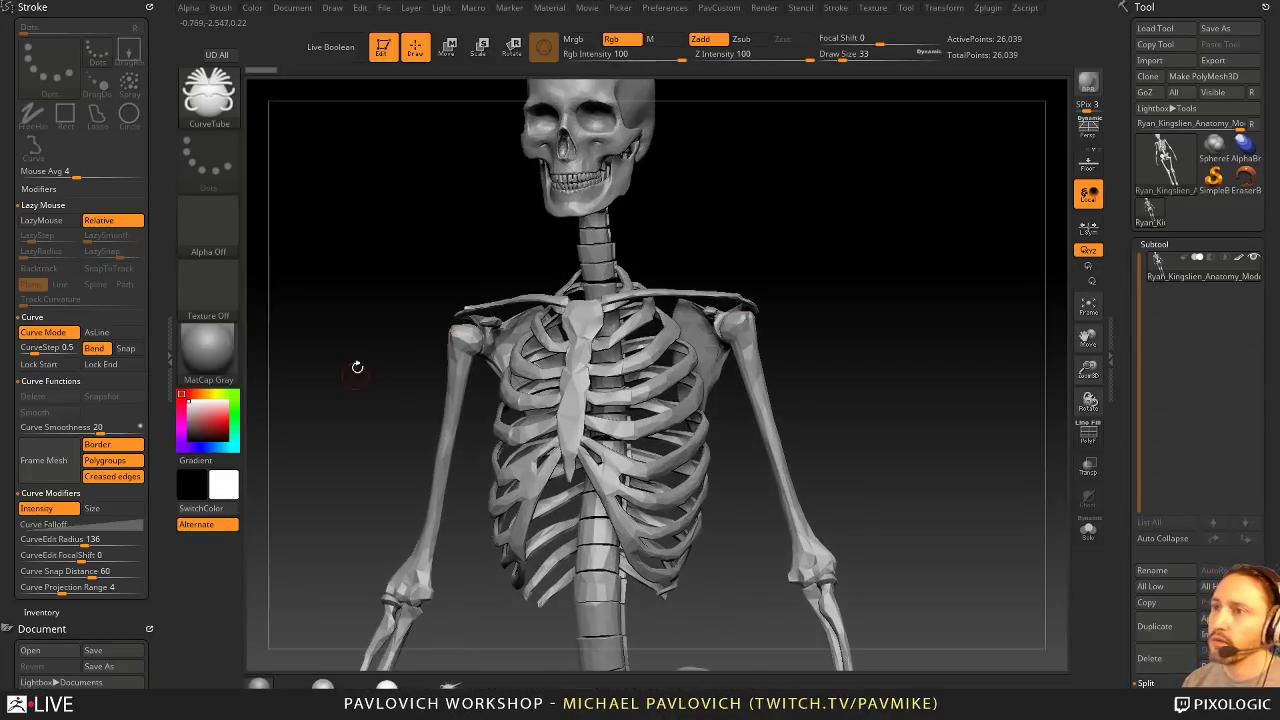
pyautogui.click(92, 508)
pyautogui.click(60, 525)
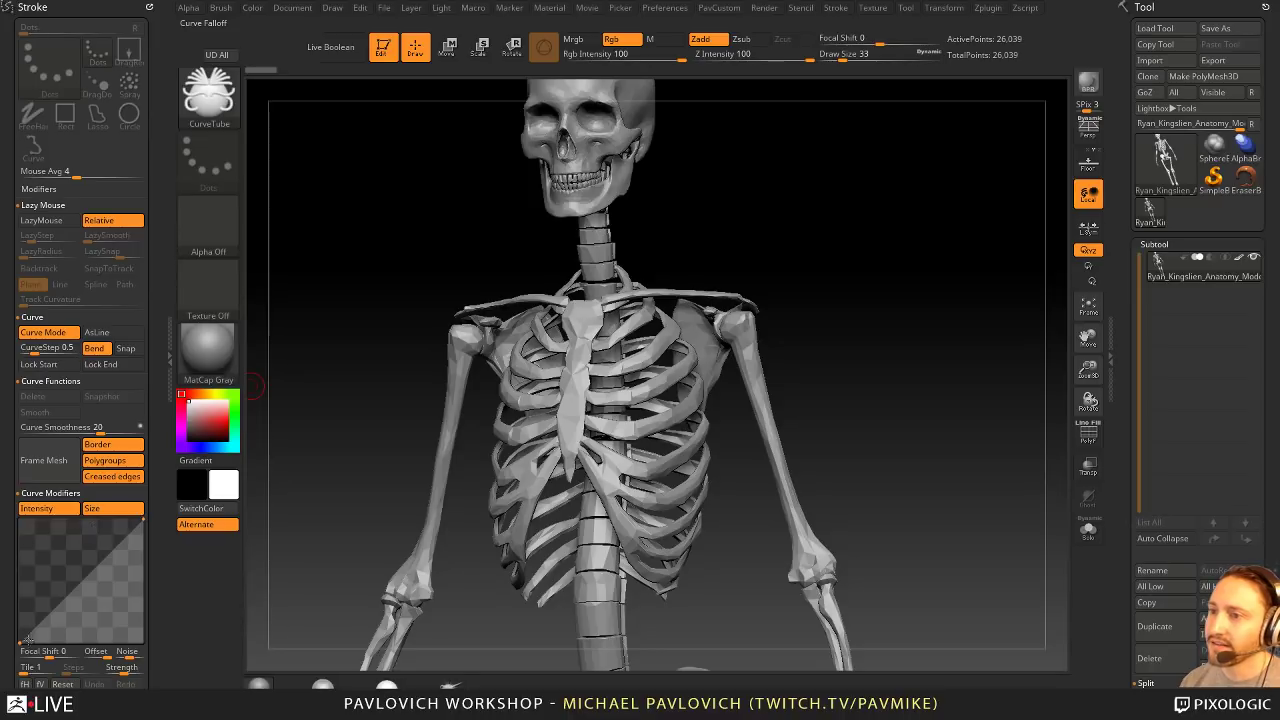
pyautogui.moveTo(29, 640); pyautogui.dragTo(18, 616)
pyautogui.moveTo(69, 582); pyautogui.dragTo(68, 544)
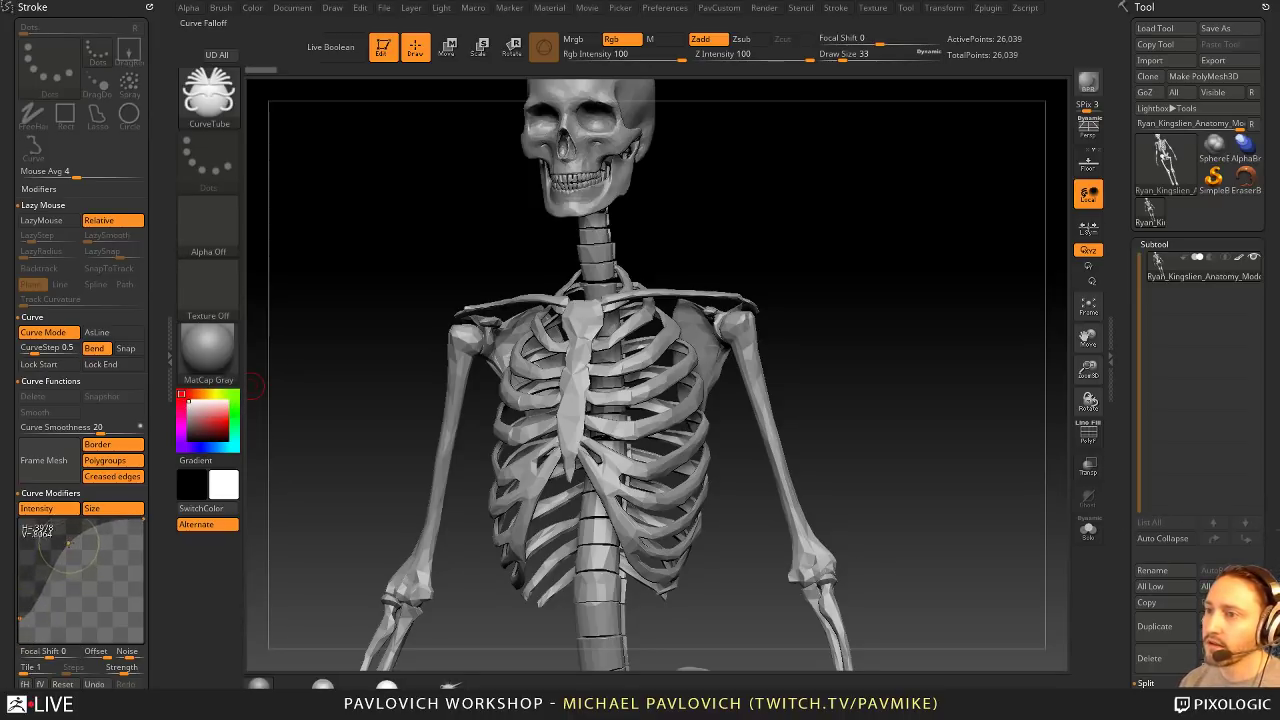
pyautogui.moveTo(150, 605); pyautogui.dragTo(146, 618)
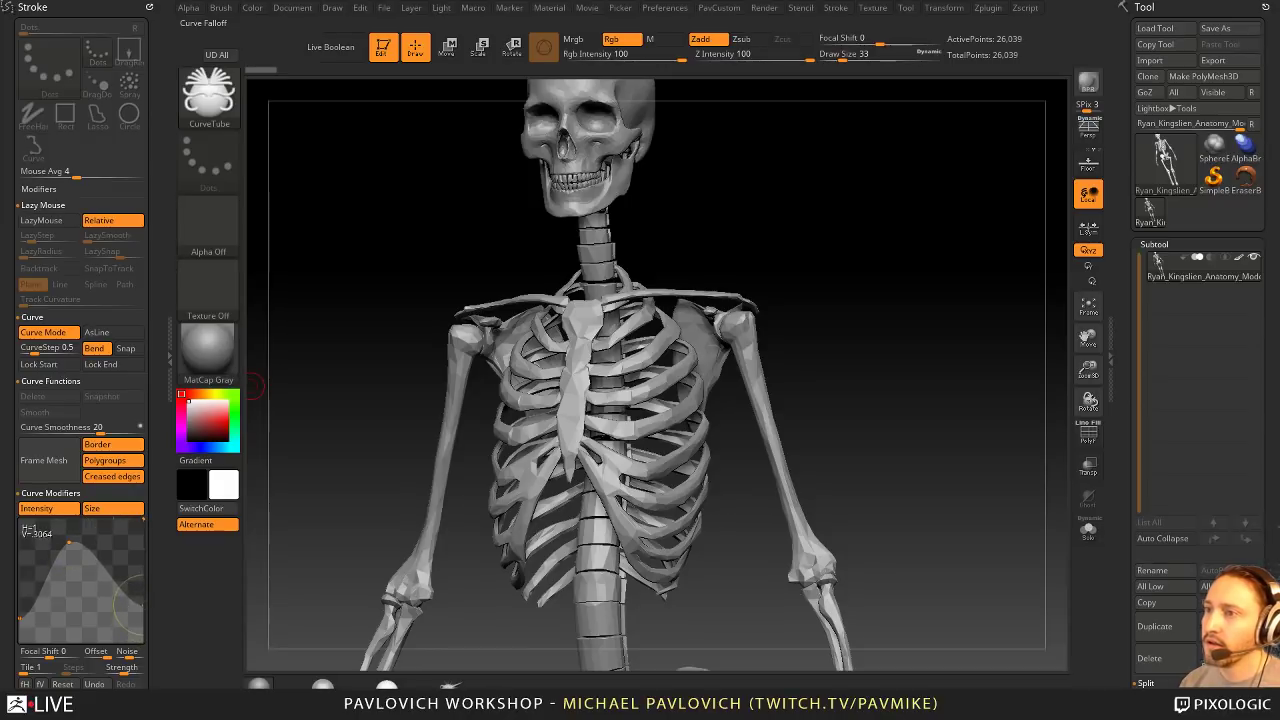
# Step: Enable AsLine and, at Draw Size 51, draw a straight neck muscle tube from behind the ear to the inner collarbone
pyautogui.click(97, 332)
pyautogui.moveTo(760, 229); pyautogui.dragTo(540, 316)
pyautogui.moveTo(513, 310); pyautogui.dragTo(571, 309, button='right')
pyautogui.press('s')
pyautogui.moveTo(571, 311); pyautogui.dragTo(580, 313)
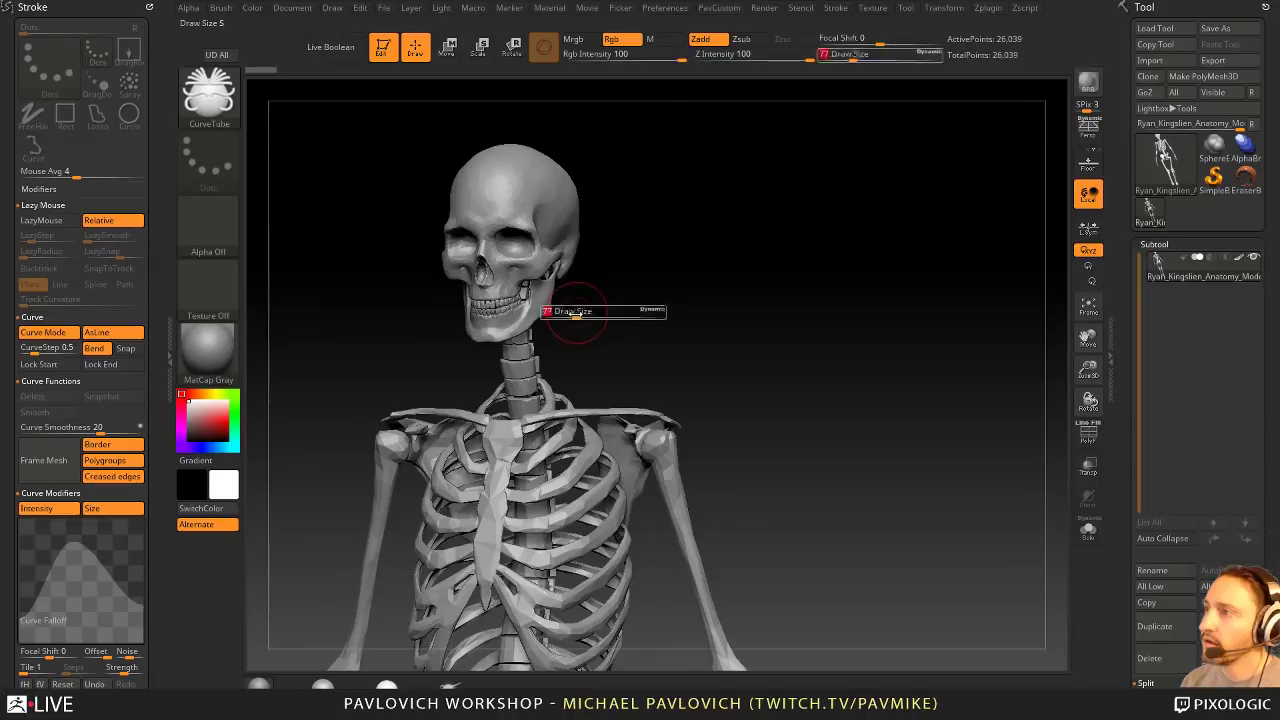
pyautogui.moveTo(549, 300); pyautogui.dragTo(538, 283, button='right')
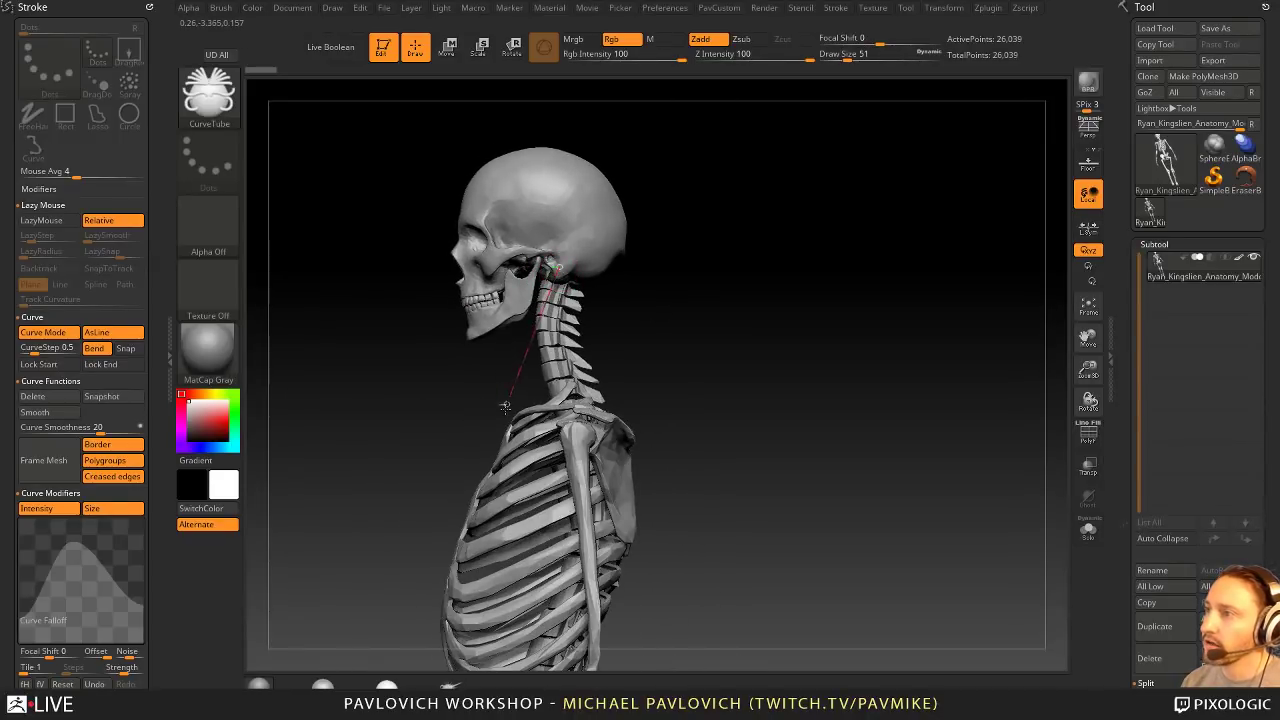
pyautogui.moveTo(509, 420); pyautogui.dragTo(505, 433)
pyautogui.moveTo(520, 420); pyautogui.dragTo(722, 346, button='right')
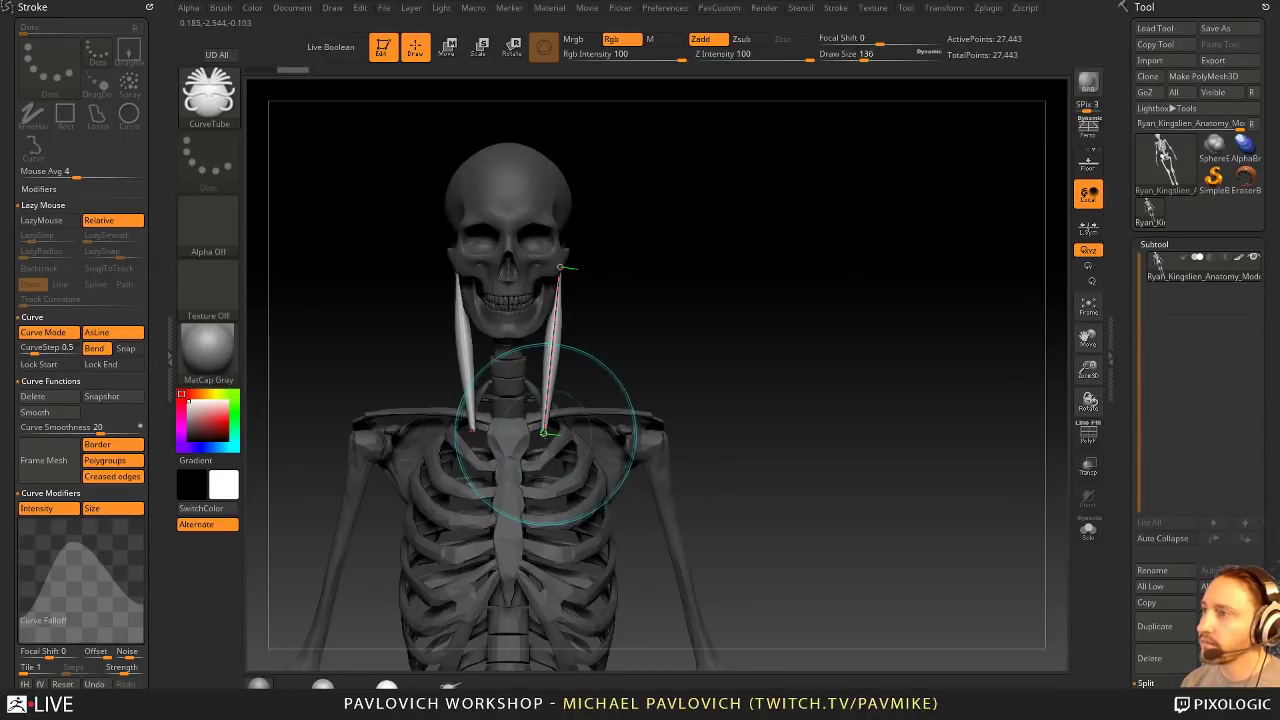
# Step: Move the lower end of the neck muscle curve inward onto the top of the sternum
pyautogui.moveTo(545, 434); pyautogui.dragTo(520, 433)
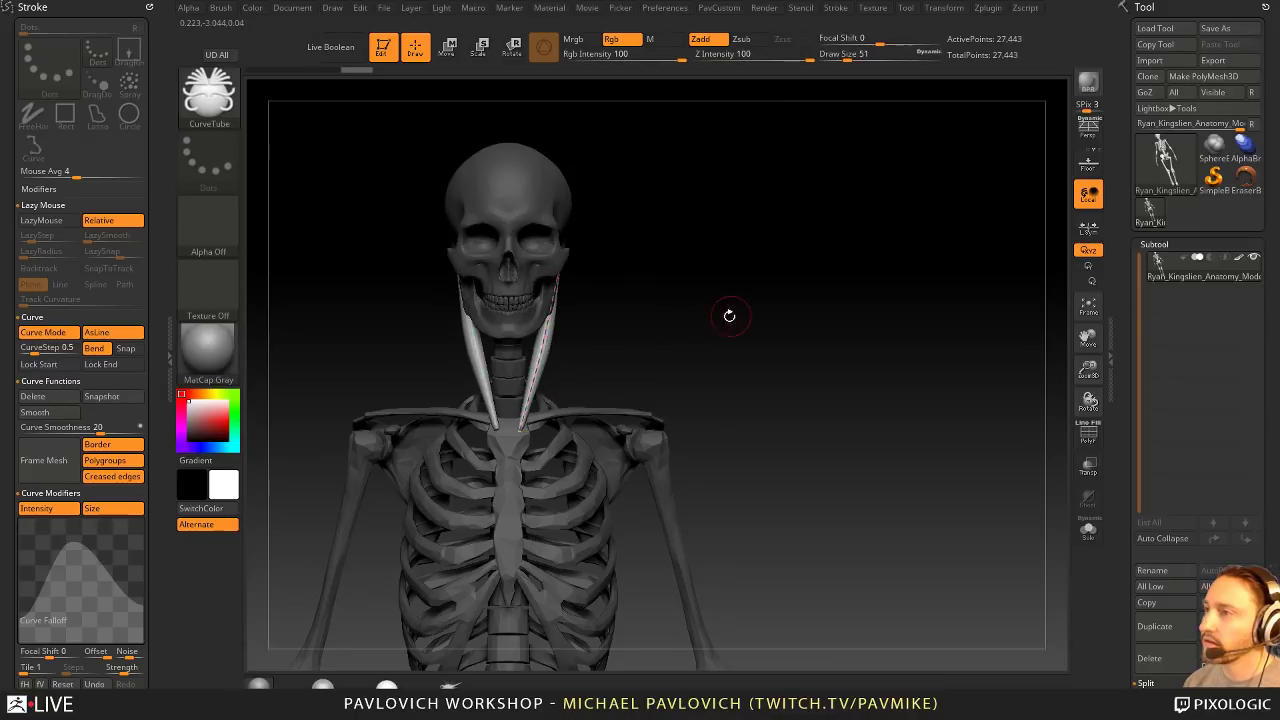
pyautogui.moveTo(729, 314); pyautogui.dragTo(555, 326)
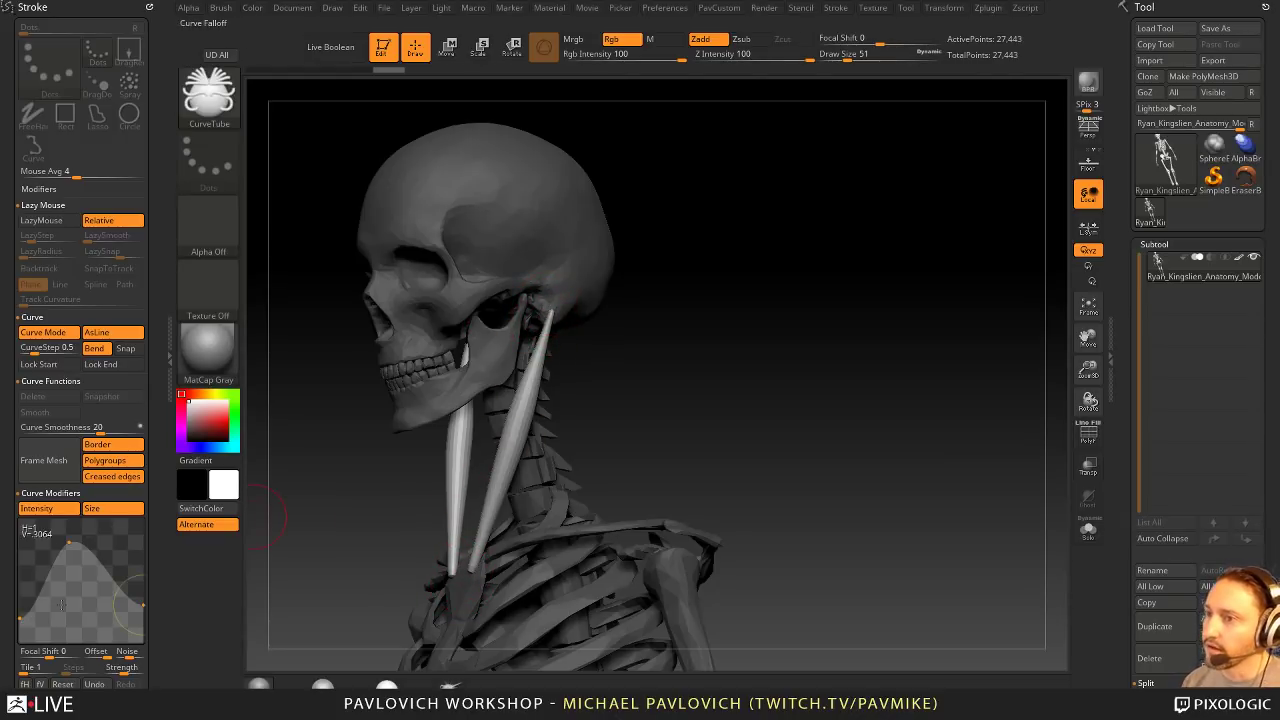
pyautogui.moveTo(589, 371); pyautogui.dragTo(608, 366)
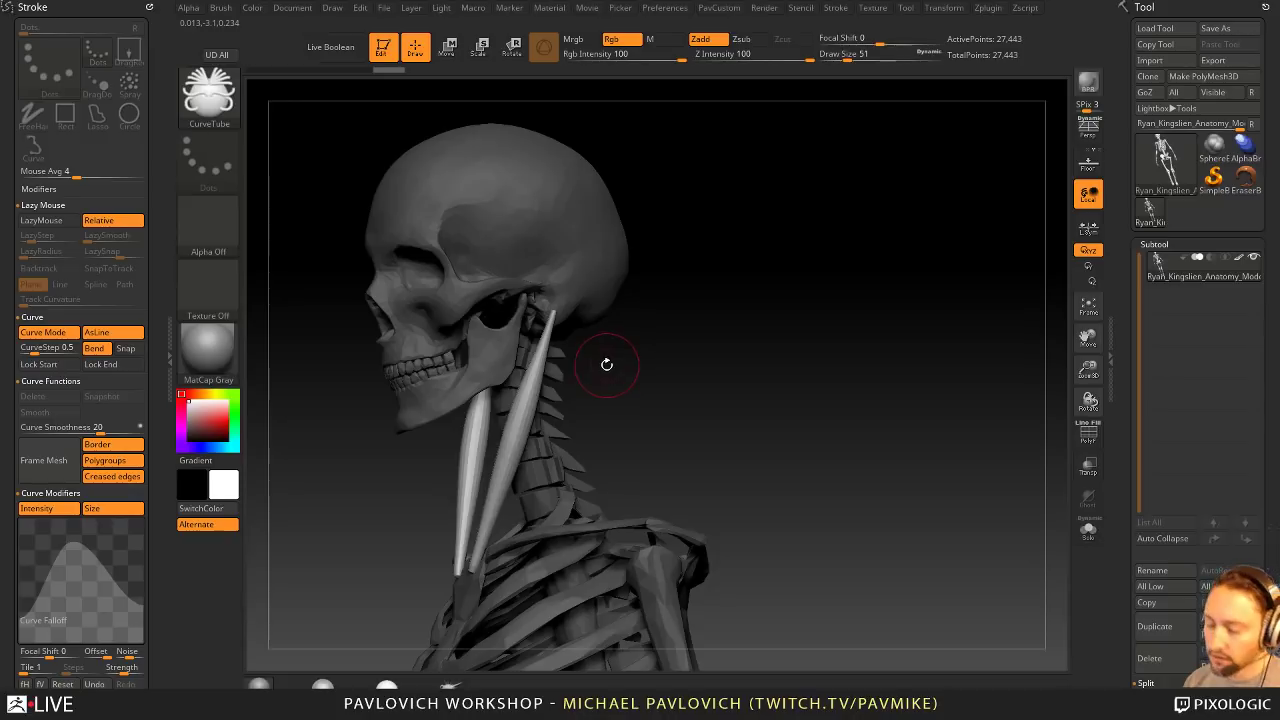
# Step: Thicken the upper part of the neck muscle below the skull with the Inflat brush at Draw Size 202
pyautogui.press('b')
pyautogui.press('i')
pyautogui.press('n')
pyautogui.press('s')
pyautogui.moveTo(533, 381); pyautogui.dragTo(558, 381)
pyautogui.moveTo(540, 345); pyautogui.dragTo(530, 375)
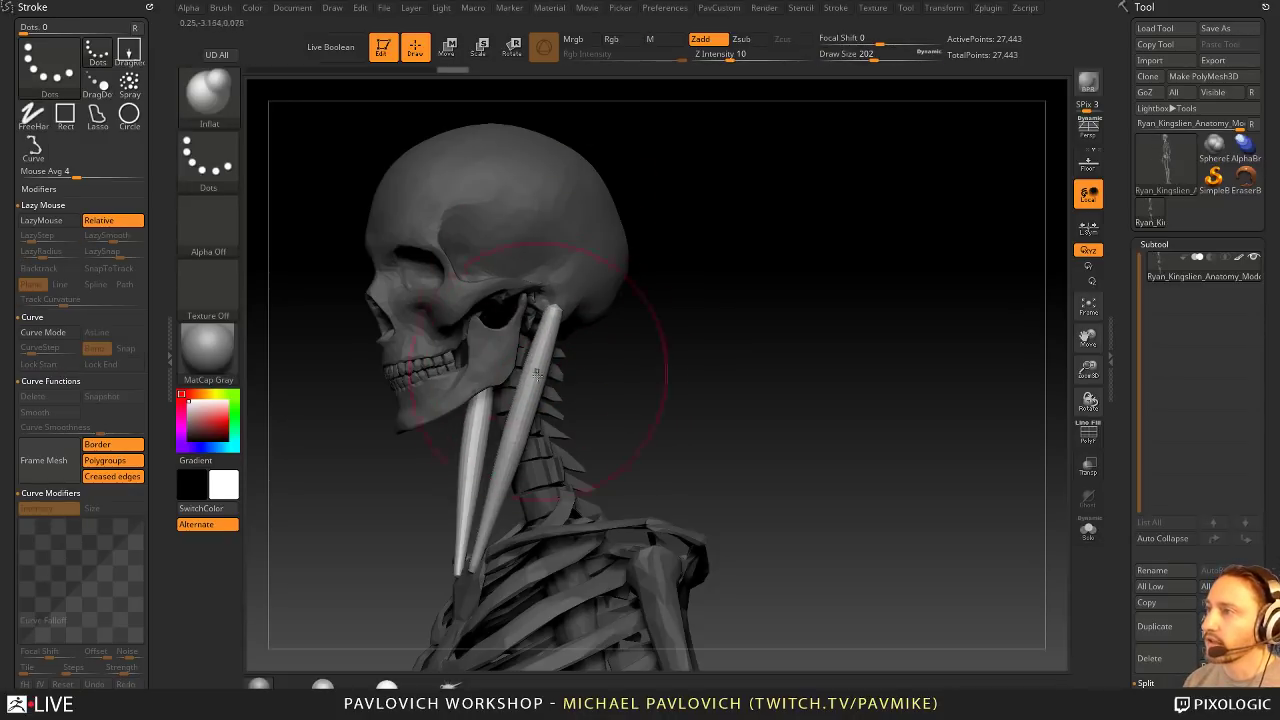
# Step: Flatten the outer surface of the neck muscle with the hPolish brush
pyautogui.press('b')
pyautogui.press('h')
pyautogui.press('p')
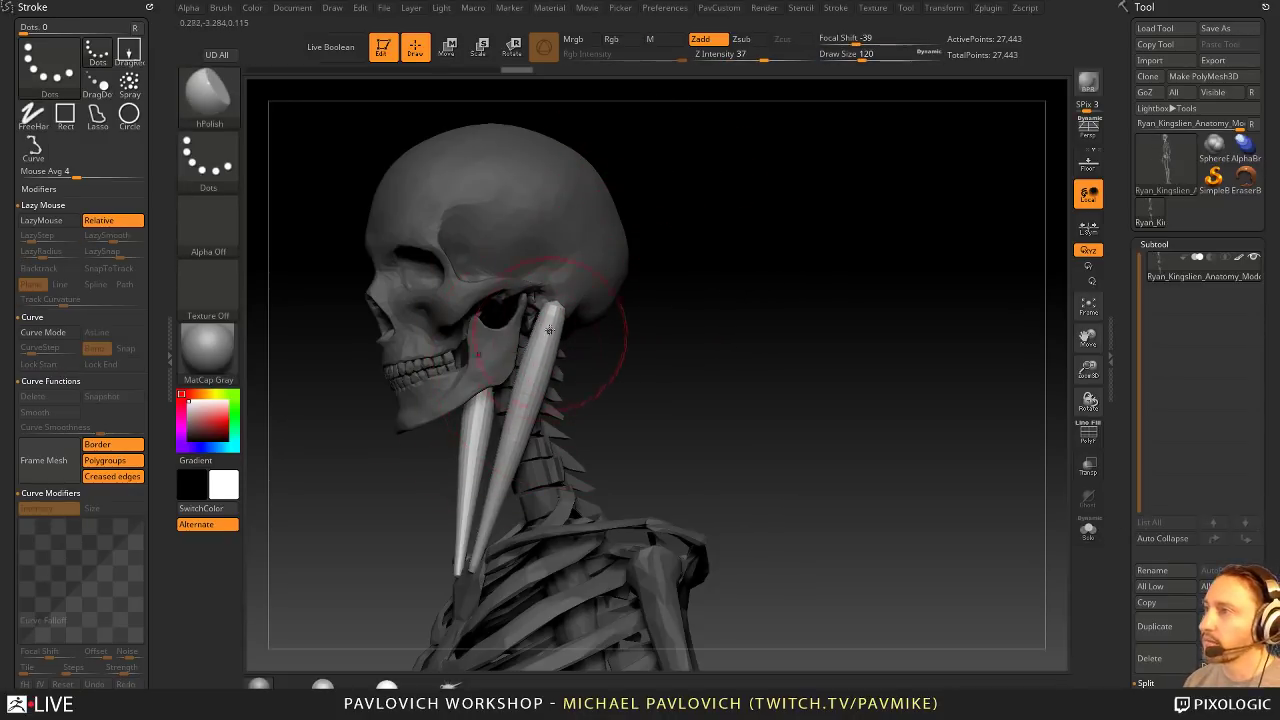
pyautogui.moveTo(652, 338)
pyautogui.mouseDown()
pyautogui.moveTo(697, 335)
pyautogui.moveTo(671, 346)
pyautogui.mouseUp()
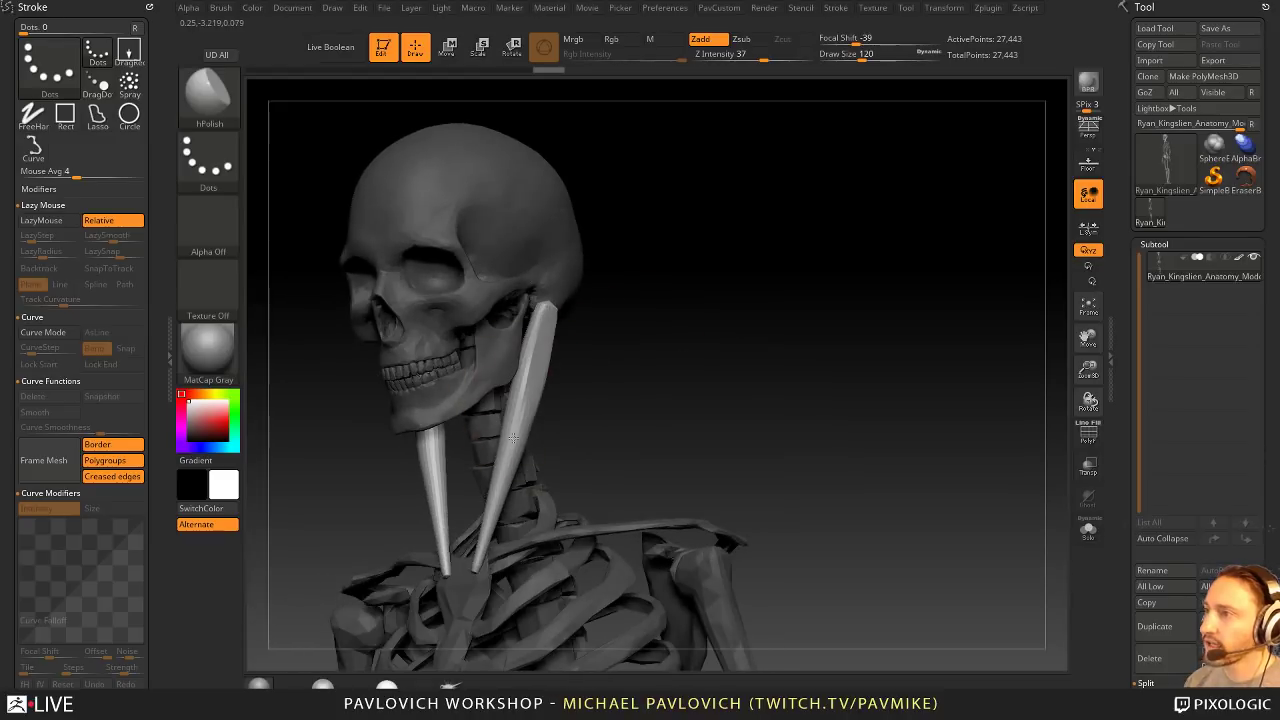
pyautogui.moveTo(707, 387)
pyautogui.mouseDown()
pyautogui.moveTo(657, 380)
pyautogui.moveTo(666, 329)
pyautogui.moveTo(677, 349)
pyautogui.moveTo(690, 321)
pyautogui.moveTo(724, 312)
pyautogui.moveTo(800, 365)
pyautogui.moveTo(752, 425)
pyautogui.moveTo(726, 419)
pyautogui.mouseUp()
pyautogui.moveTo(709, 351)
pyautogui.mouseDown()
pyautogui.moveTo(680, 397)
pyautogui.moveTo(600, 380)
pyautogui.moveTo(716, 431)
pyautogui.moveTo(800, 350)
pyautogui.moveTo(803, 400)
pyautogui.moveTo(692, 408)
pyautogui.mouseUp()
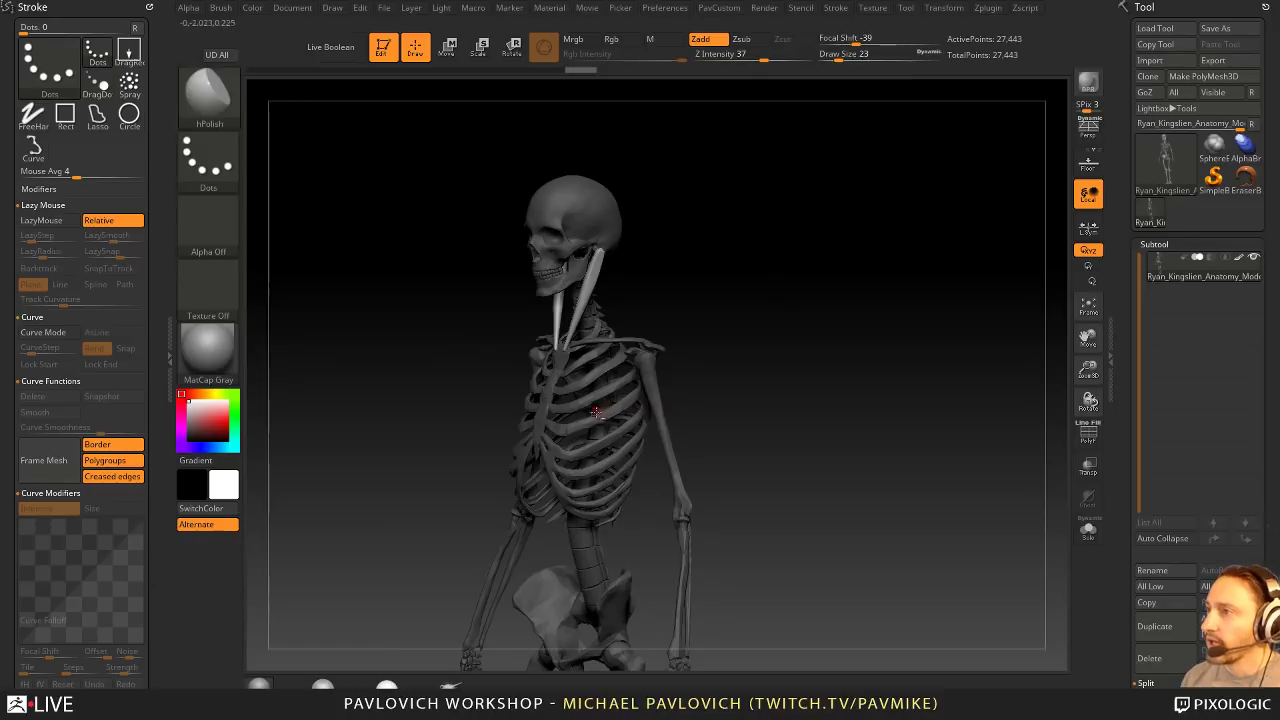
# Step: Switch to the Standard brush with a Draw Size of 65
pyautogui.press('b')
pyautogui.press('s')
pyautogui.press('t')
pyautogui.press('s')
pyautogui.moveTo(598, 415); pyautogui.dragTo(607, 416)
pyautogui.moveTo(705, 346)
pyautogui.keyDown('alt'); pyautogui.mouseDown()
pyautogui.moveTo(711, 412)
pyautogui.moveTo(680, 400)
pyautogui.moveTo(747, 405)
pyautogui.mouseUp(); pyautogui.keyUp('alt')
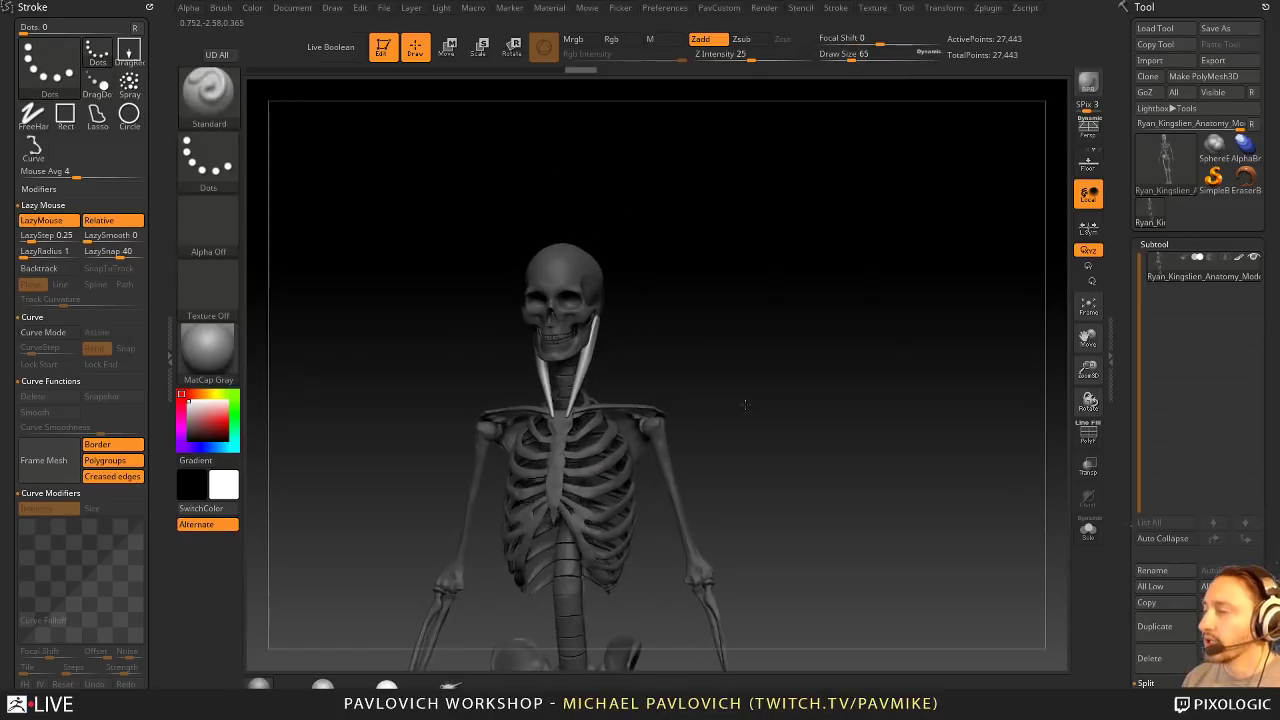
pyautogui.moveTo(647, 341); pyautogui.dragTo(541, 427)
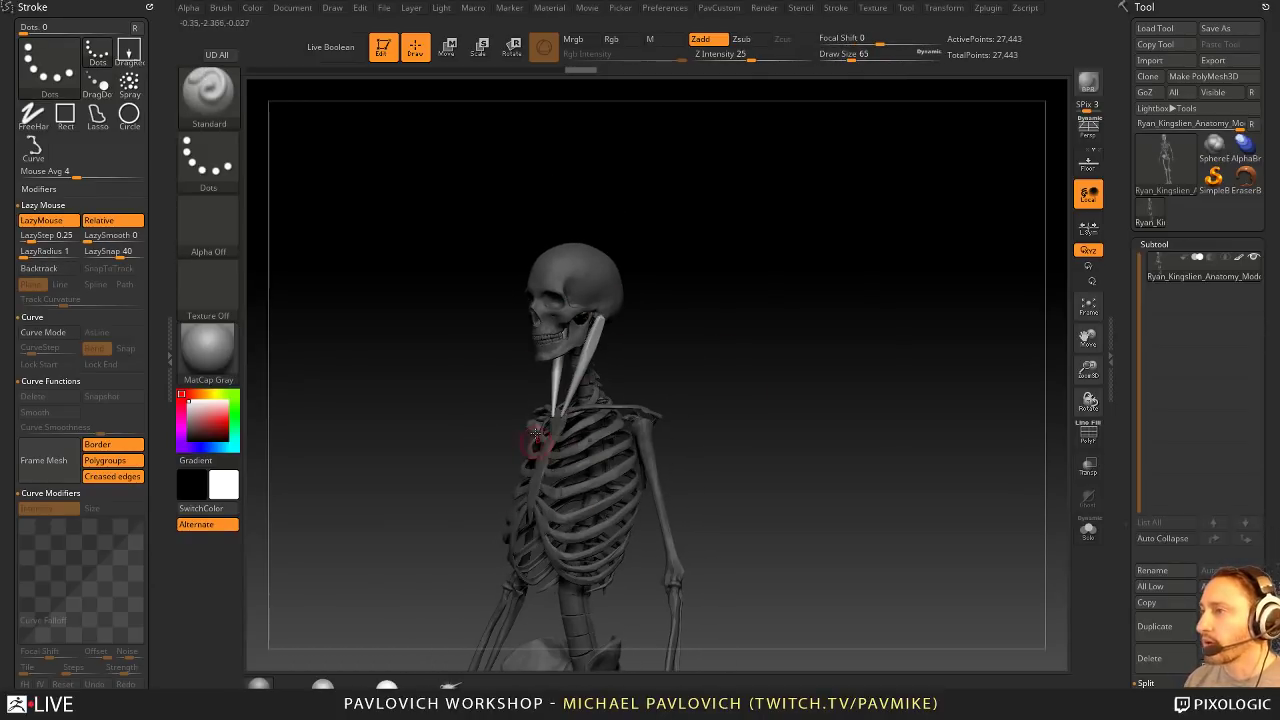
# Step: Duplicate the skeleton subtool and inflate the copy by about 54
pyautogui.moveTo(669, 422); pyautogui.dragTo(855, 351)
pyautogui.click(1150, 624)
pyautogui.press('space')
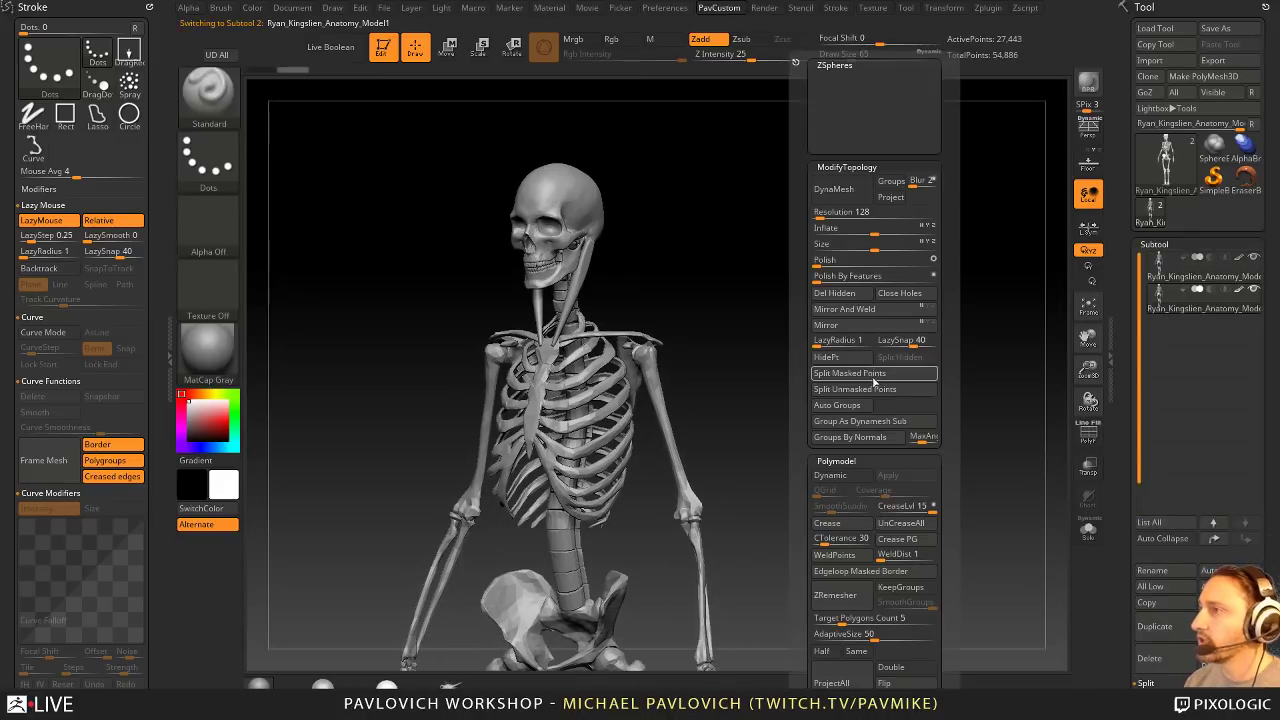
pyautogui.moveTo(880, 229)
pyautogui.mouseDown()
pyautogui.moveTo(905, 231)
pyautogui.moveTo(891, 233)
pyautogui.mouseUp()
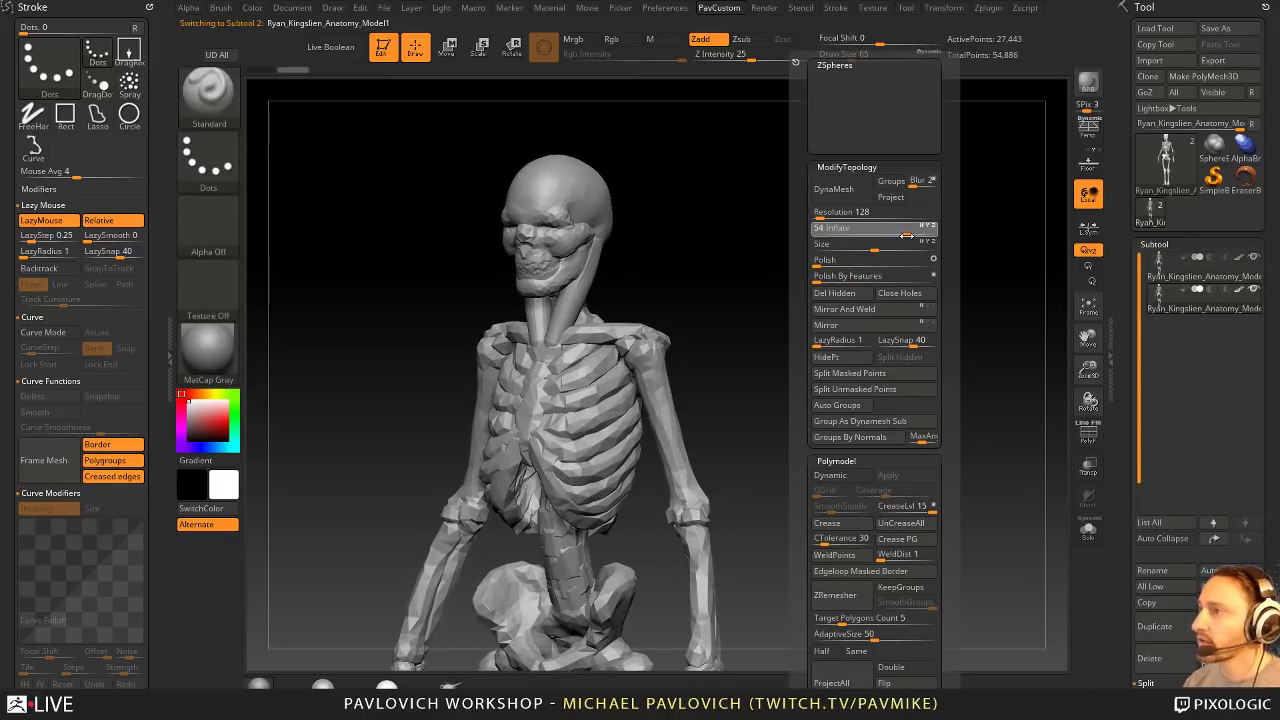
# Step: Apply DynaMesh to the inflated copy at resolution 128 with Blur set to 0
pyautogui.click(920, 182)
pyautogui.write('0')
pyautogui.click(834, 189)
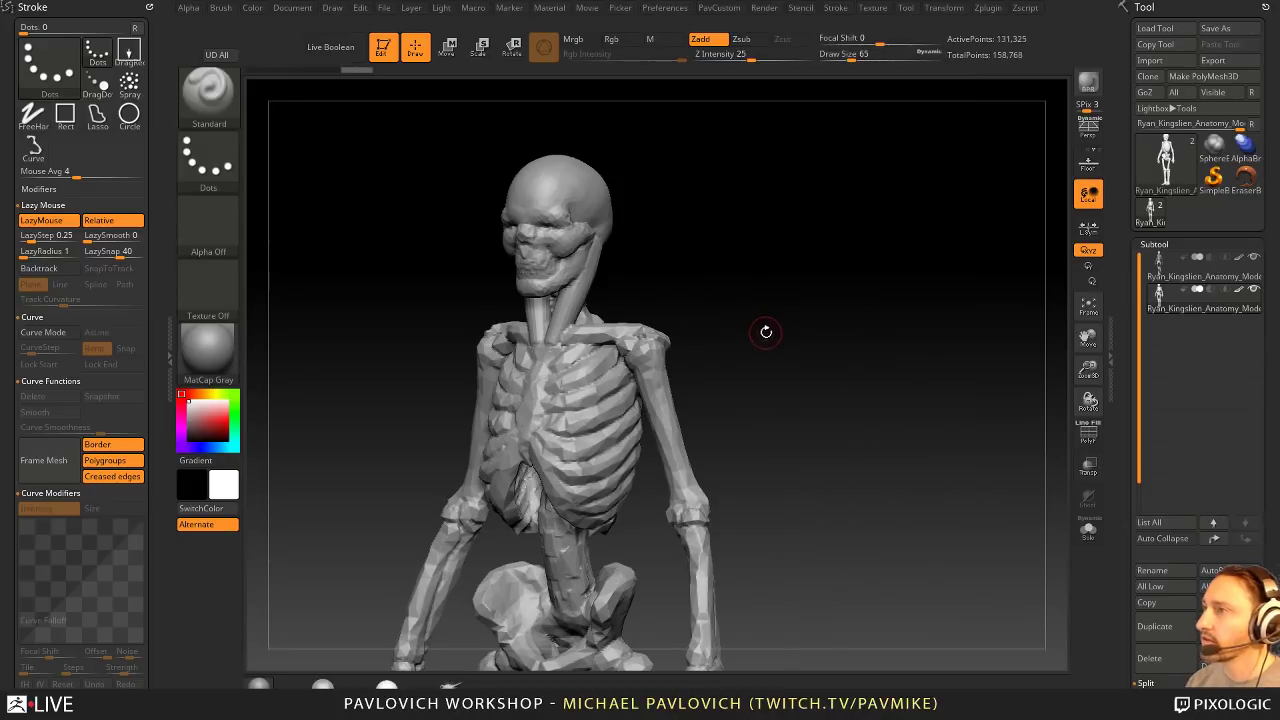
# Step: Build up chest mass over the upper ribs of the inflated copy with the Clay brush
pyautogui.keyDown('shift'); pyautogui.moveTo(765, 335); pyautogui.dragTo(812, 289); pyautogui.keyUp('shift')
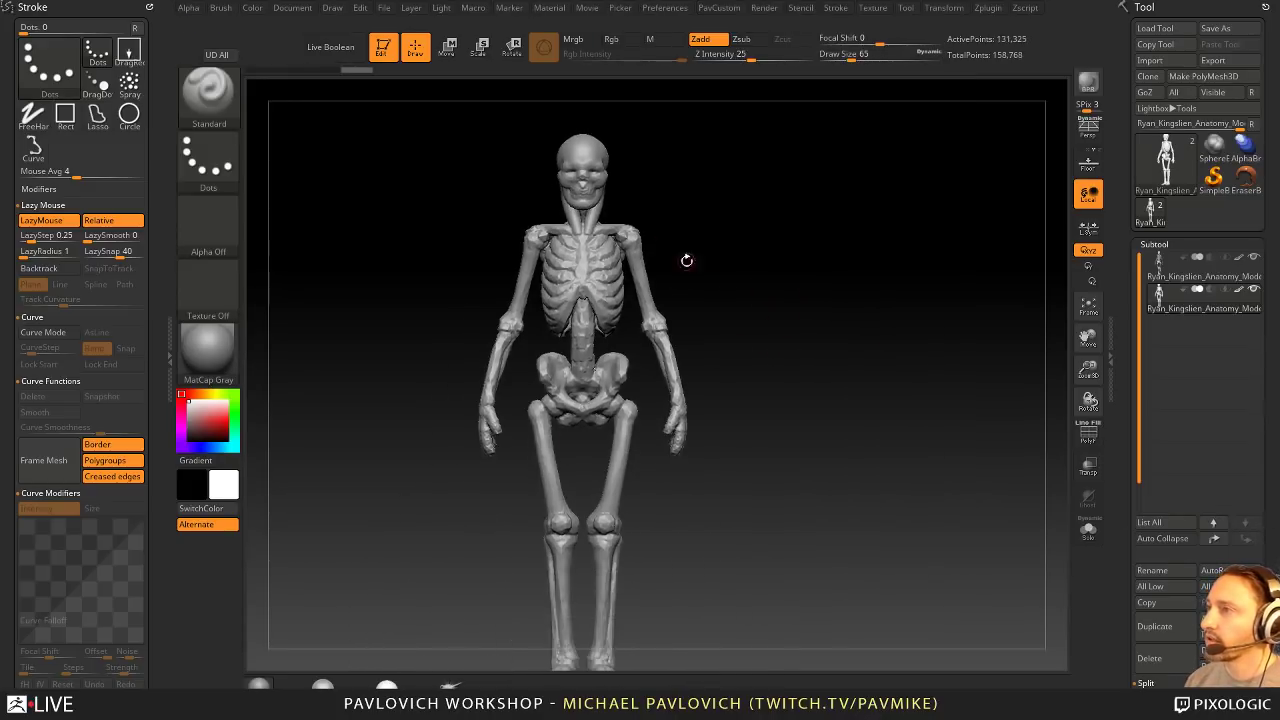
pyautogui.keyDown('alt'); pyautogui.moveTo(687, 261); pyautogui.dragTo(716, 508); pyautogui.keyUp('alt')
pyautogui.keyDown('alt'); pyautogui.moveTo(709, 405); pyautogui.dragTo(693, 345); pyautogui.keyUp('alt')
pyautogui.press('b')
pyautogui.press('c')
pyautogui.press('l')
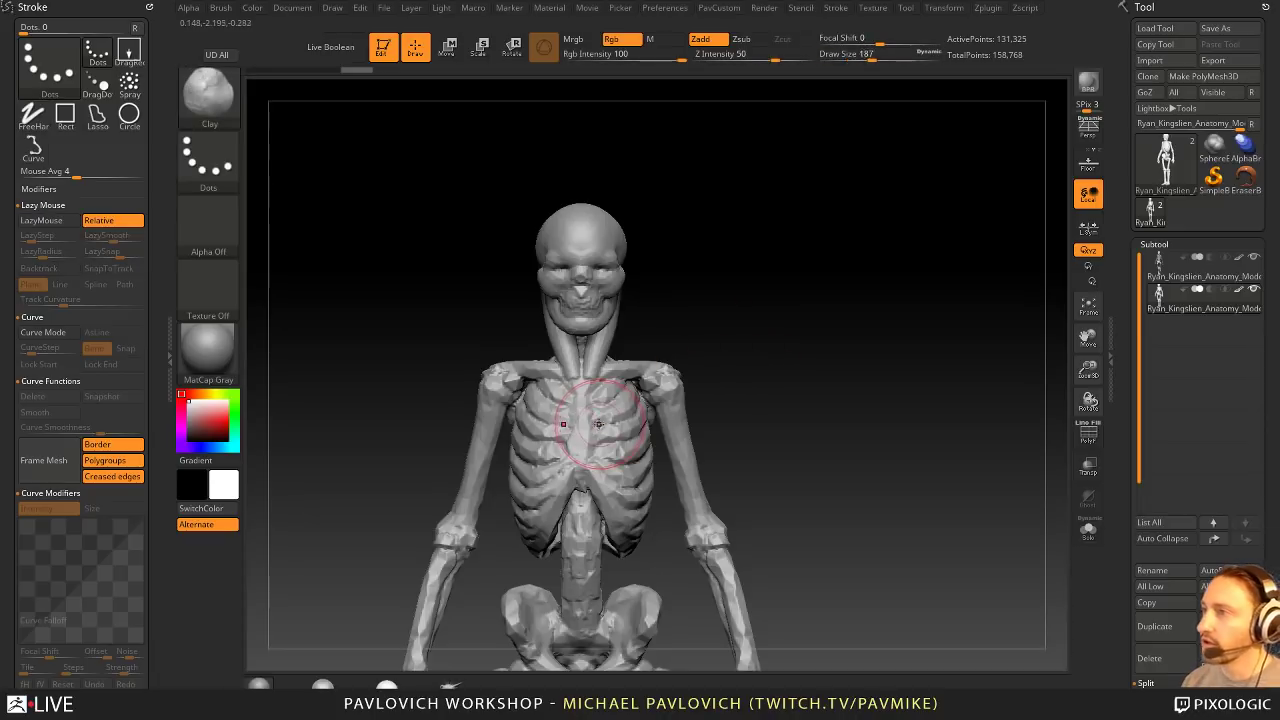
pyautogui.moveTo(593, 368); pyautogui.dragTo(641, 389)
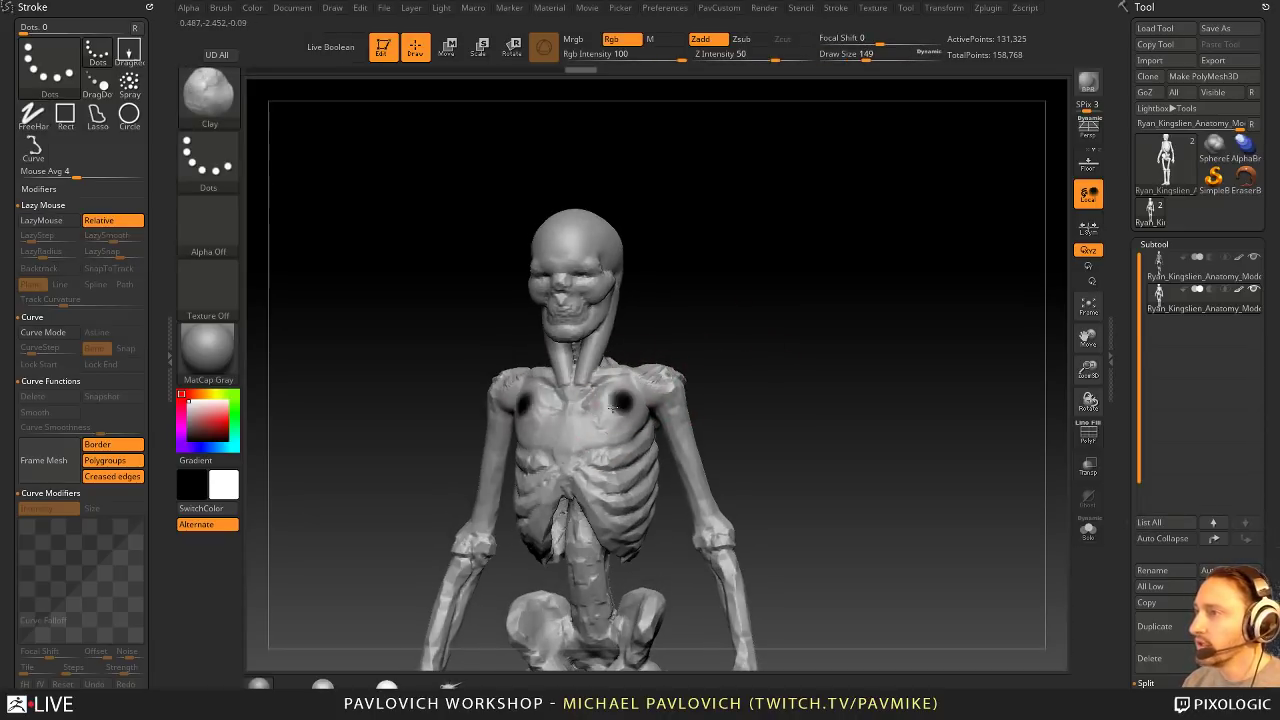
# Step: Undo the black-painted clay stroke, turn off Rgb and continue filling the chest with the Clay brush
pyautogui.hotkey('ctrl', 'z')
pyautogui.click(611, 38)
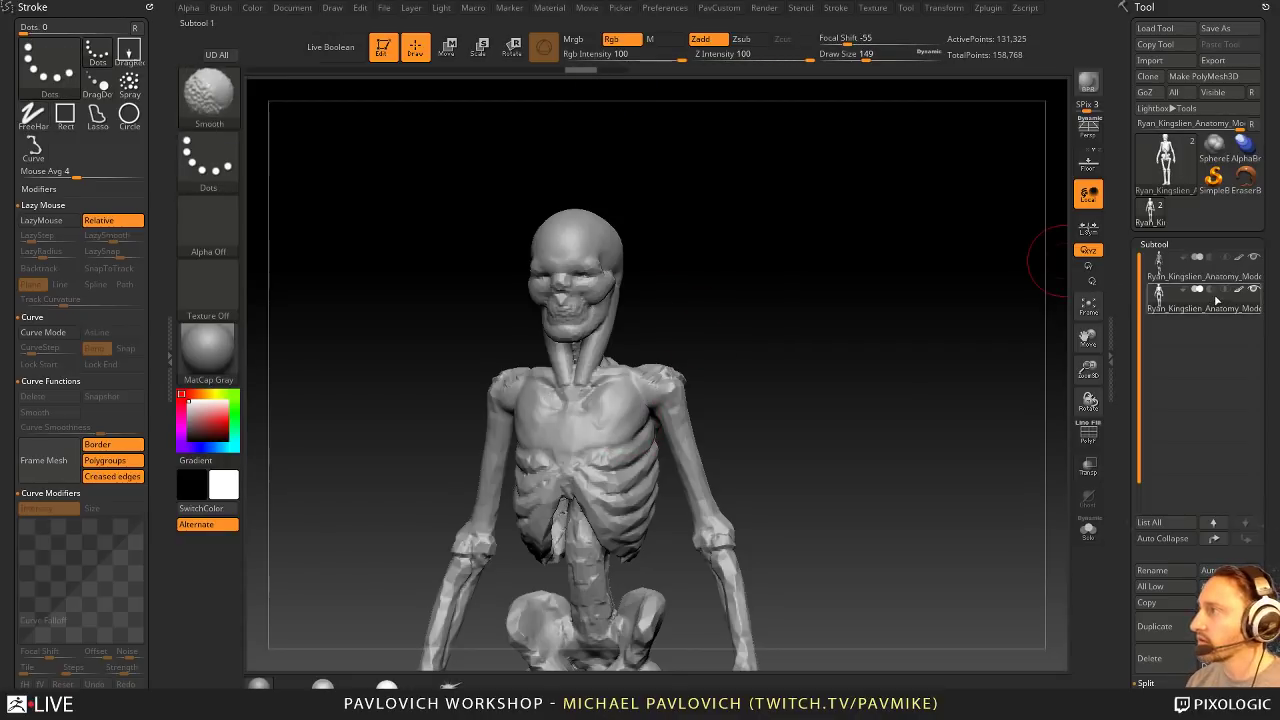
pyautogui.moveTo(1072, 340); pyautogui.dragTo(713, 376)
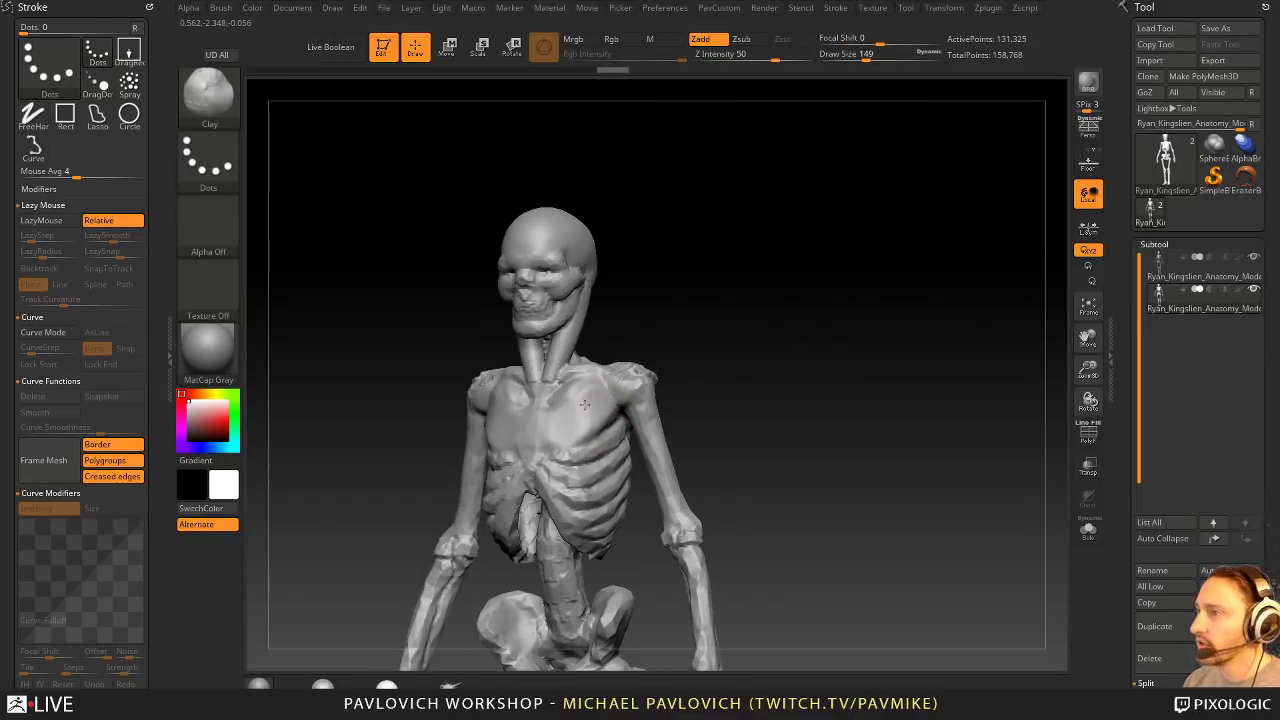
pyautogui.moveTo(594, 391)
pyautogui.mouseDown()
pyautogui.moveTo(580, 432)
pyautogui.moveTo(602, 388)
pyautogui.moveTo(562, 436)
pyautogui.mouseUp()
pyautogui.moveTo(642, 350); pyautogui.dragTo(683, 363)
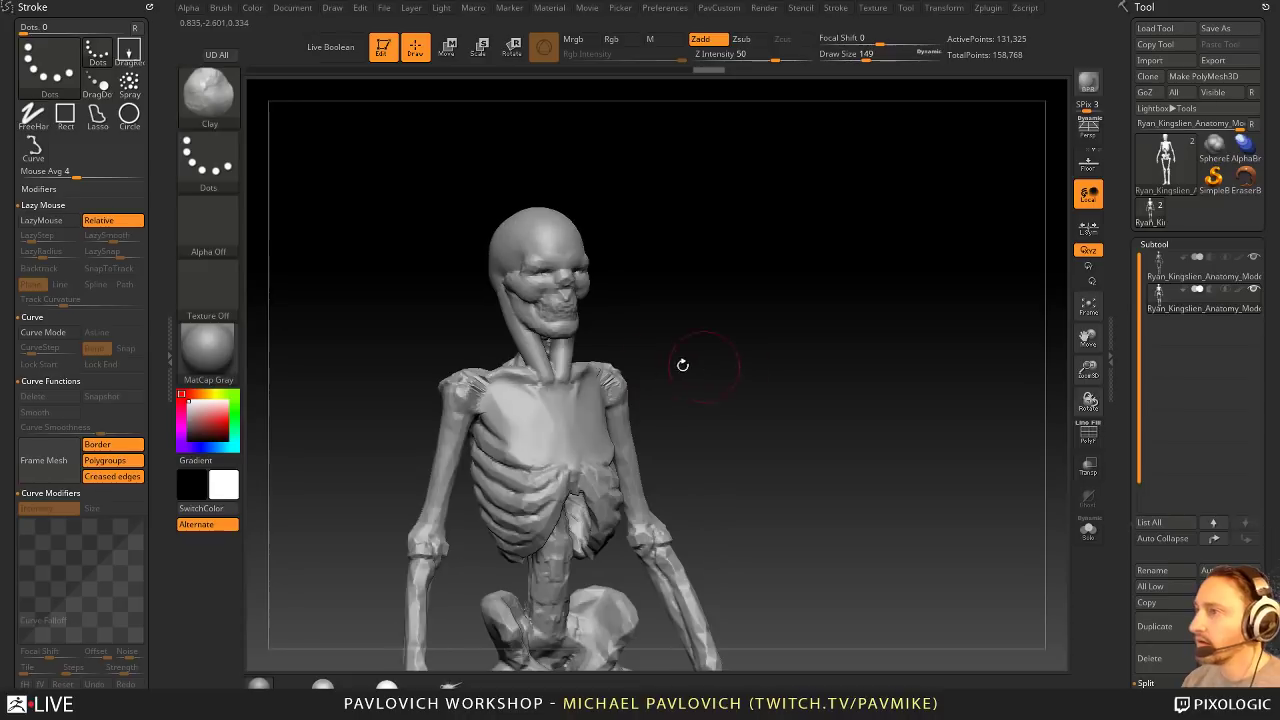
pyautogui.moveTo(546, 424)
pyautogui.mouseDown()
pyautogui.moveTo(510, 420)
pyautogui.moveTo(548, 430)
pyautogui.mouseUp()
# Step: Update the DynaMesh on the inflated copy to blend in the added chest clay
pyautogui.moveTo(710, 315)
pyautogui.keyDown('ctrl'); pyautogui.mouseDown()
pyautogui.moveTo(723, 391)
pyautogui.moveTo(686, 388)
pyautogui.mouseUp(); pyautogui.keyUp('ctrl')
pyautogui.moveTo(618, 442)
pyautogui.mouseDown()
pyautogui.moveTo(590, 425)
pyautogui.moveTo(600, 412)
pyautogui.mouseUp()
pyautogui.moveTo(931, 463); pyautogui.dragTo(885, 409)
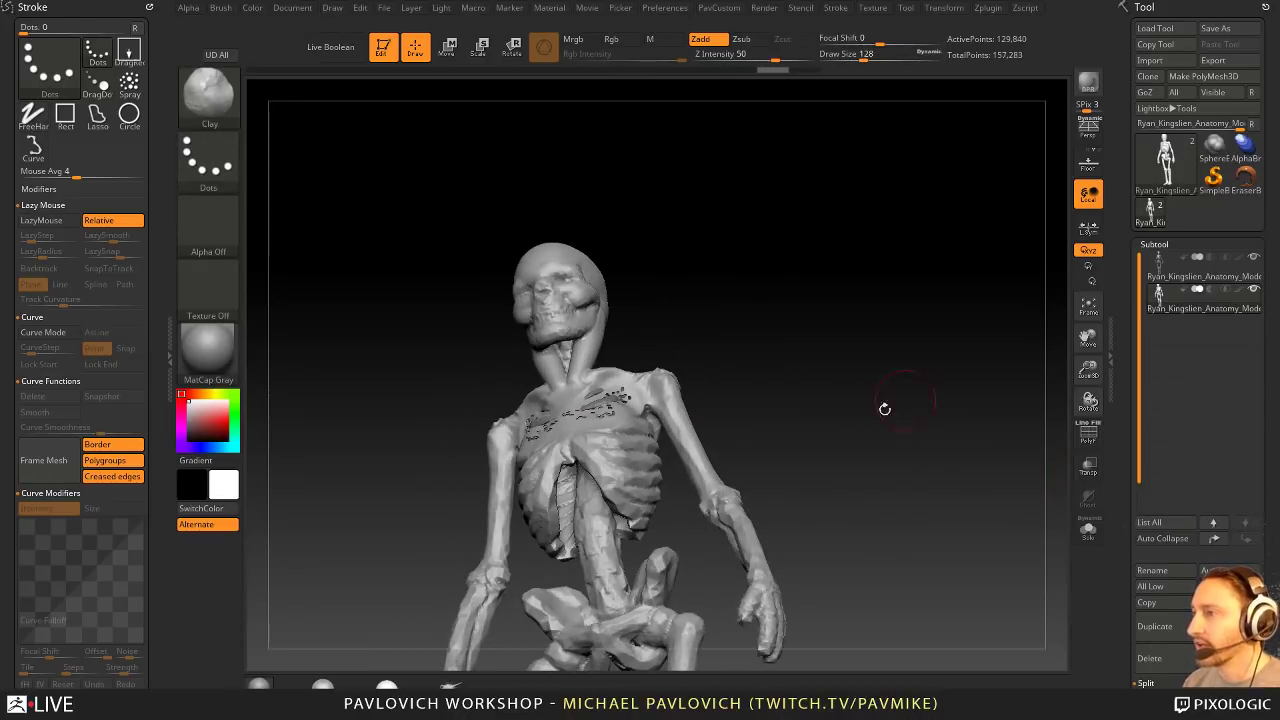
# Step: Undo the clay sculpting on the chest and isolate the inflated copy with Solo
pyautogui.keyDown('ctrl'); pyautogui.moveTo(775, 388); pyautogui.dragTo(891, 424); pyautogui.keyUp('ctrl')
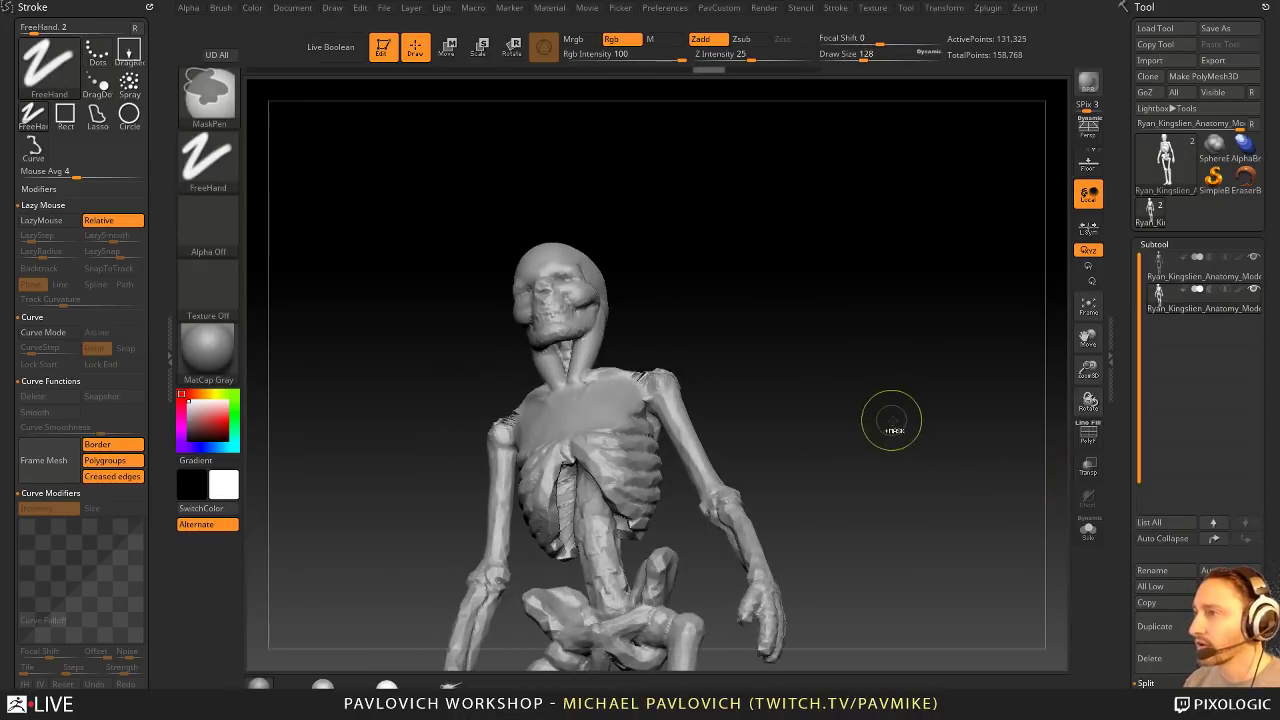
pyautogui.click(1088, 530)
pyautogui.press('ctrl')
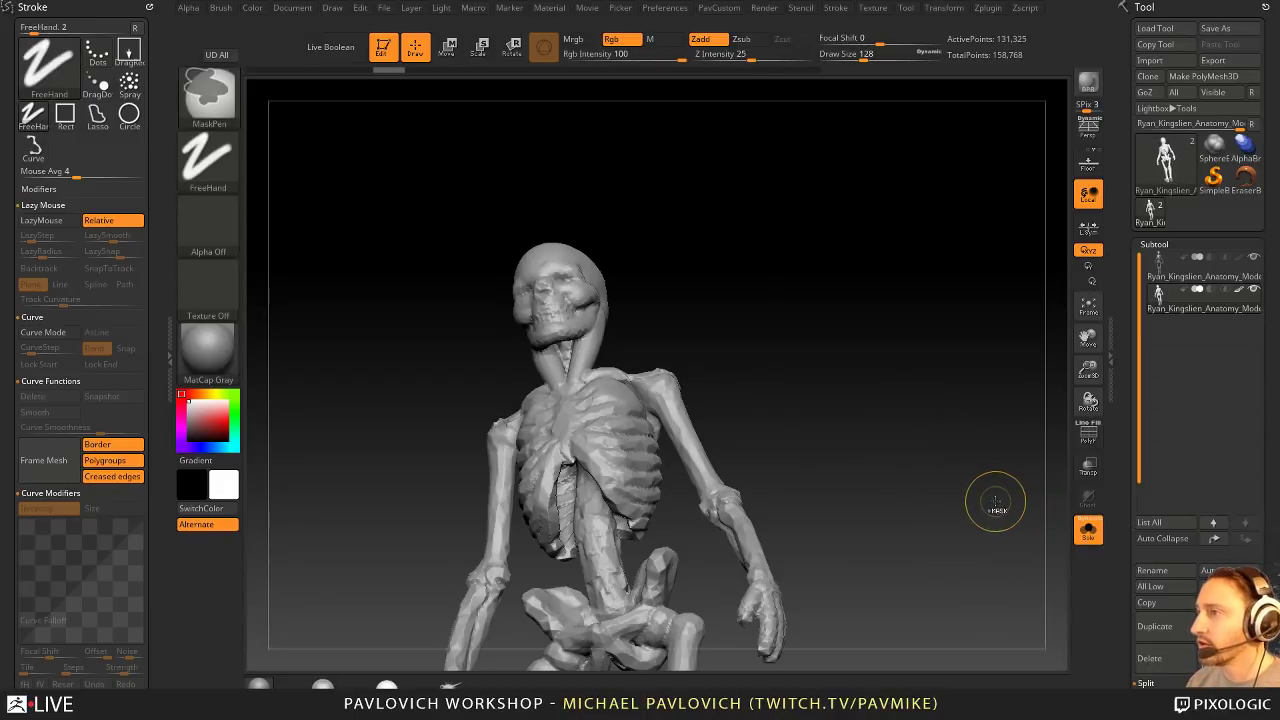
# Step: Undo the DynaMesh on the inflated copy and apply it again
pyautogui.moveTo(946, 374); pyautogui.dragTo(963, 463)
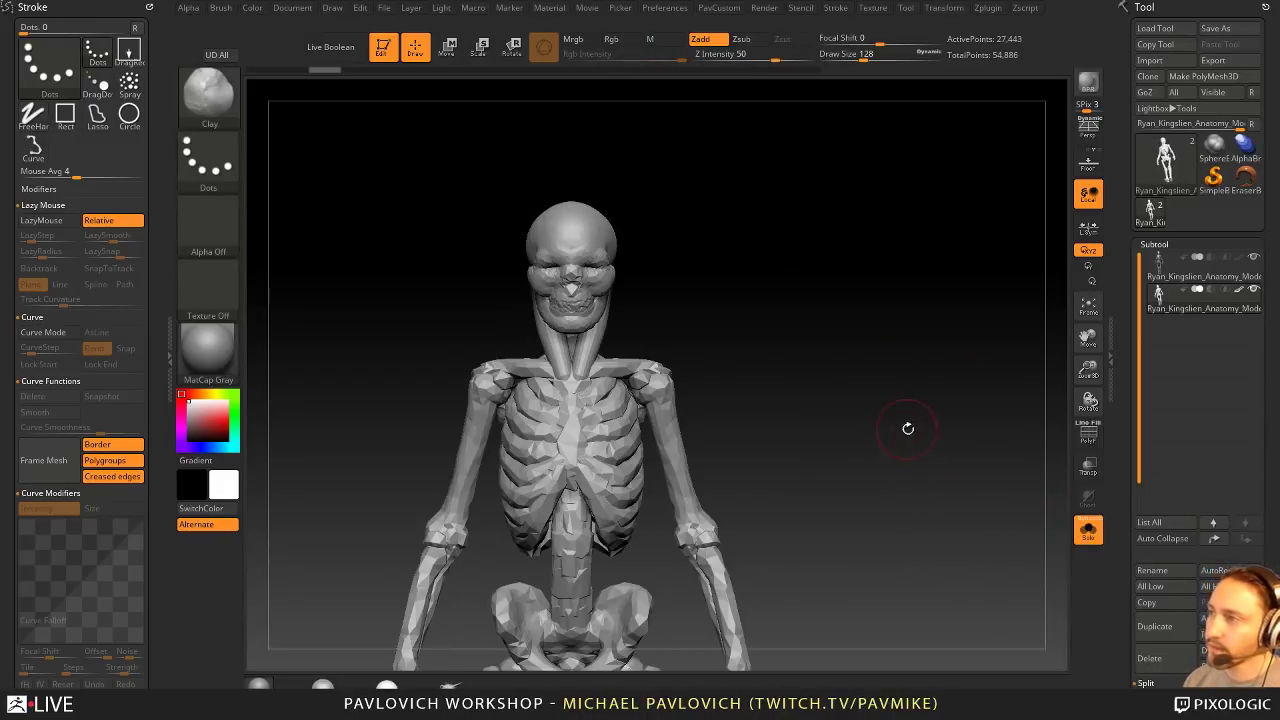
pyautogui.press('space')
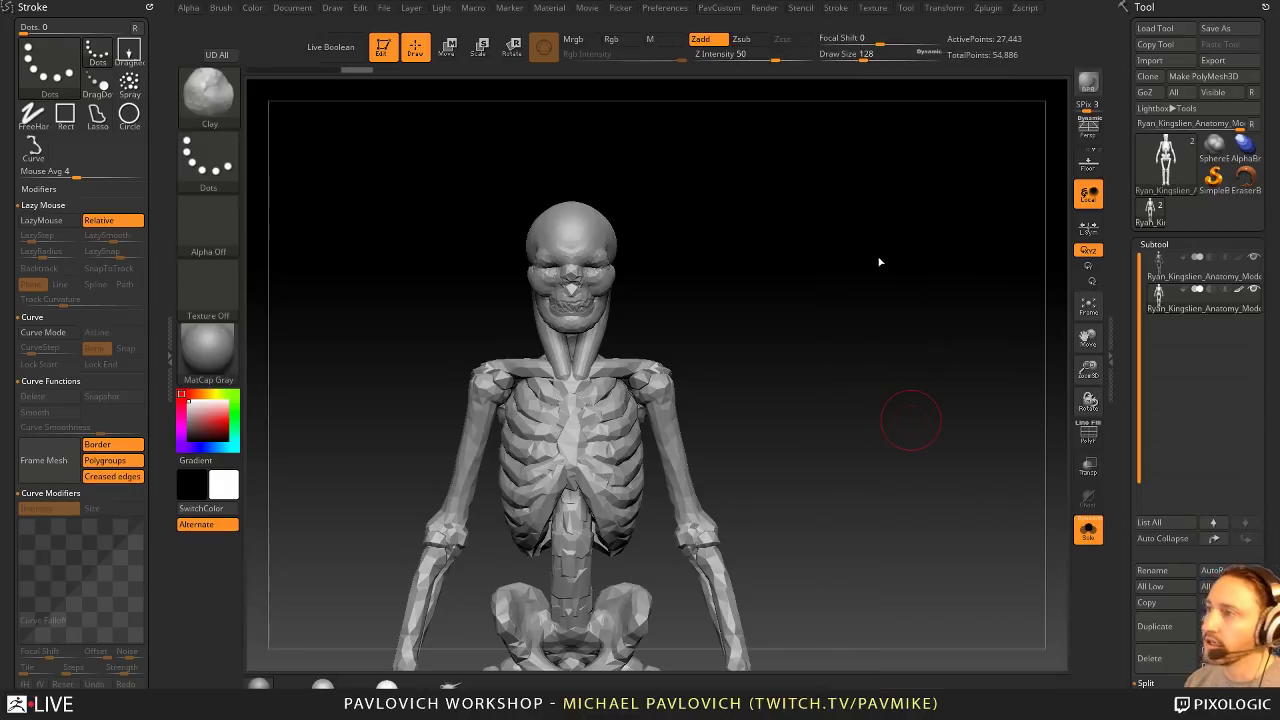
pyautogui.hotkey('ctrl', 'd')
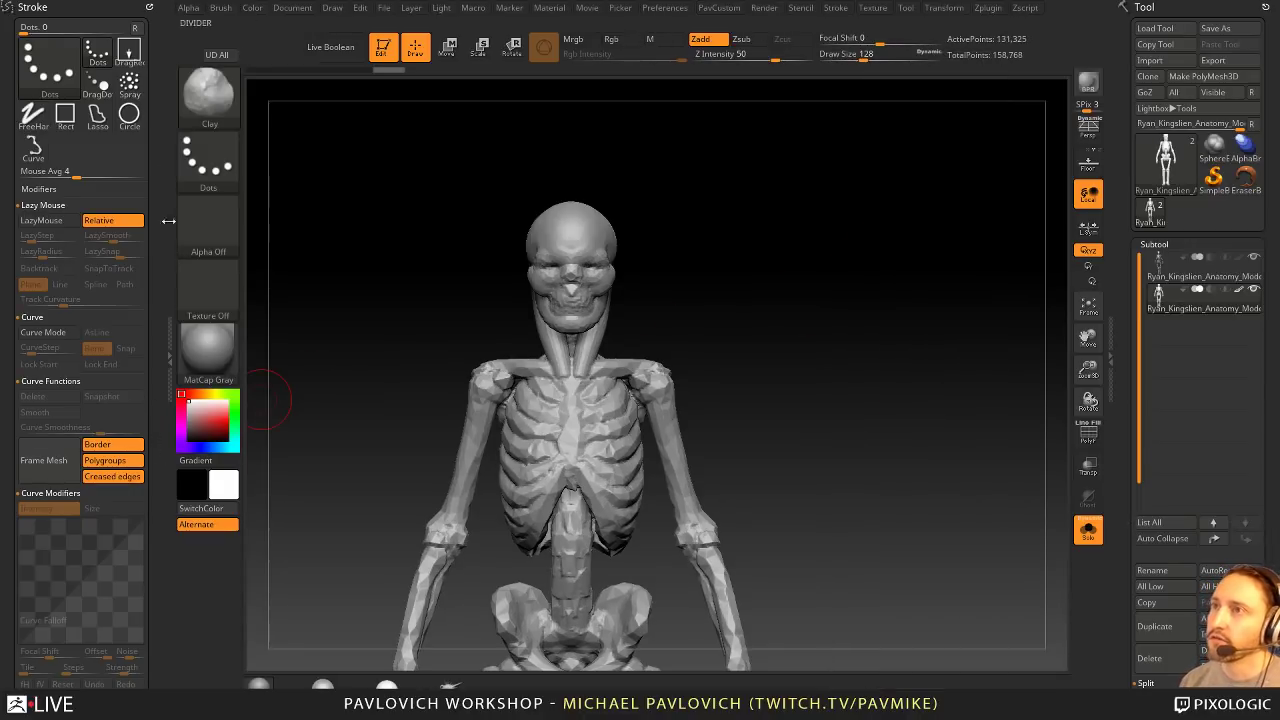
# Step: Show the Brush palette's Auto Masking settings and enable BackfaceMask for the Clay brush
pyautogui.click(146, 7)
pyautogui.moveTo(147, 437); pyautogui.dragTo(149, 254)
pyautogui.press('shift')
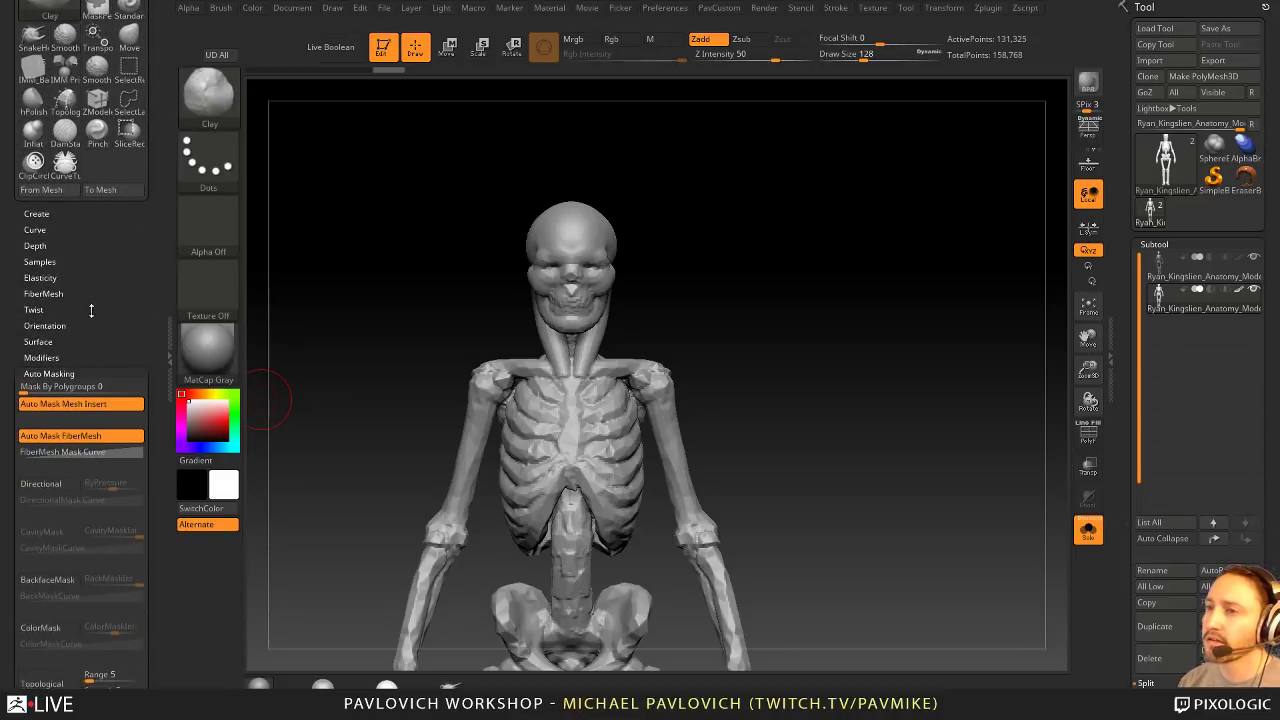
pyautogui.moveTo(90, 311); pyautogui.dragTo(90, 227)
pyautogui.click(63, 500)
pyautogui.keyDown('alt'); pyautogui.moveTo(714, 353); pyautogui.dragTo(690, 369); pyautogui.keyUp('alt')
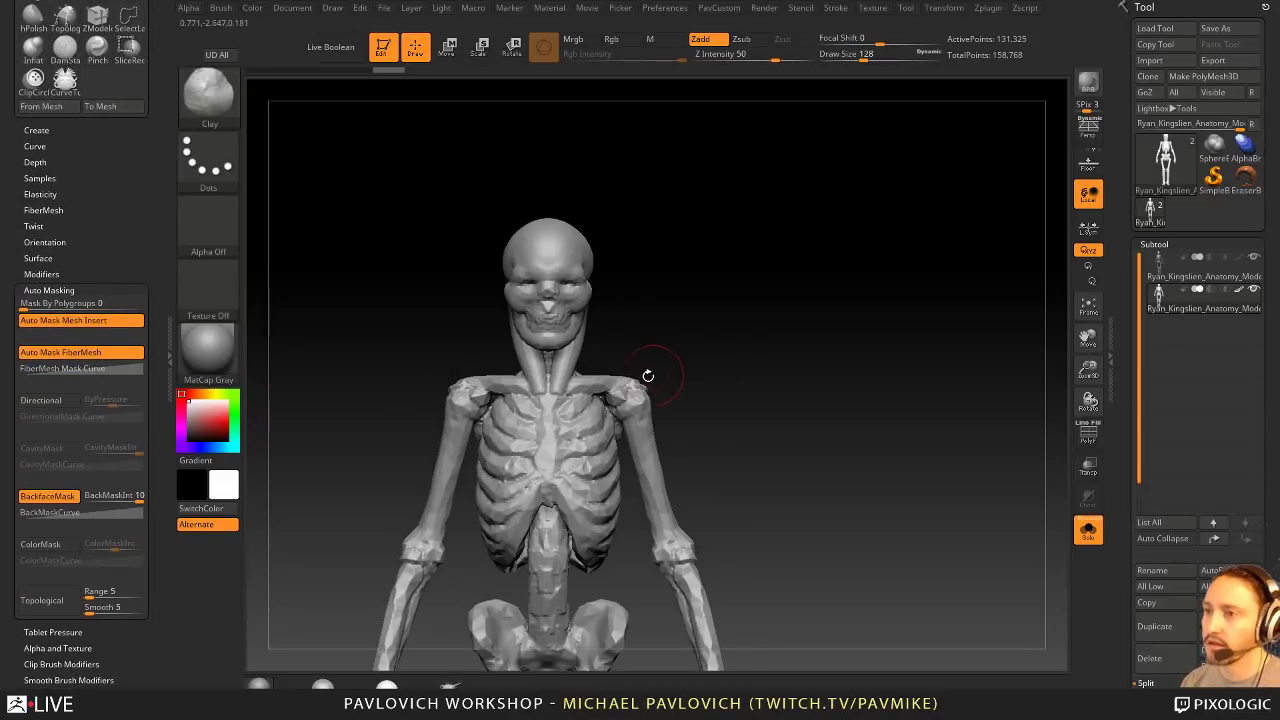
# Step: Enable BackfaceMask for the ClayTubes brush and for the TrimDynamic brush as well
pyautogui.press('b')
pyautogui.press('c')
pyautogui.press('t')
pyautogui.click(72, 497)
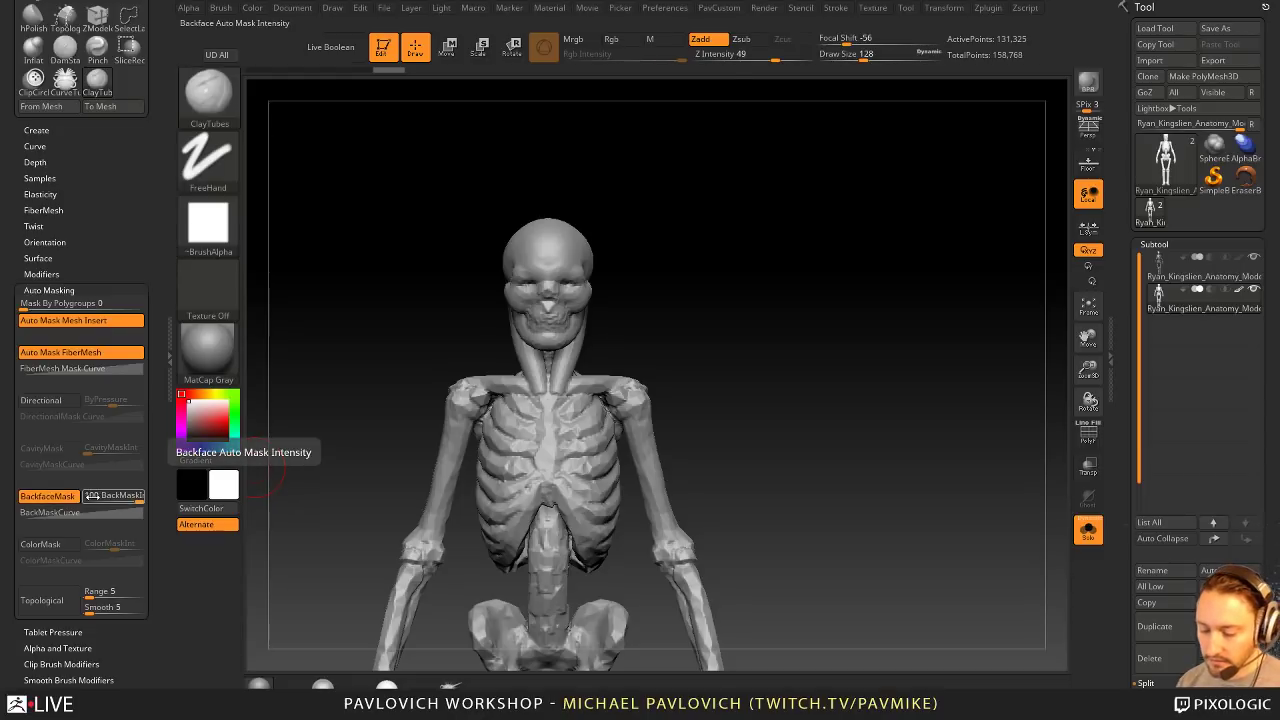
pyautogui.press('b')
pyautogui.press('t')
pyautogui.press('d')
pyautogui.click(66, 498)
# Step: Fill in the gaps across the upper ribs with the Clay brush at draw size 167
pyautogui.keyDown('alt'); pyautogui.moveTo(763, 333); pyautogui.dragTo(713, 361); pyautogui.keyUp('alt')
pyautogui.press('b')
pyautogui.press('c')
pyautogui.press('l')
pyautogui.press(']')
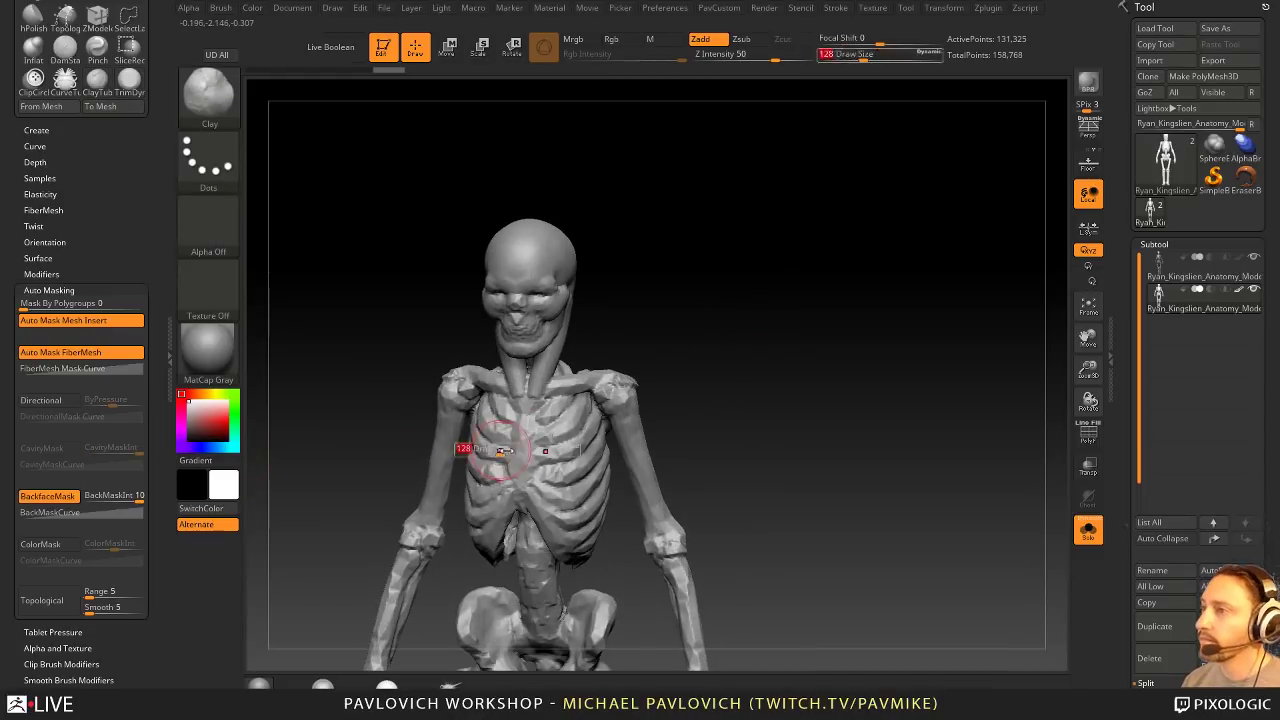
pyautogui.moveTo(541, 449)
pyautogui.mouseDown()
pyautogui.moveTo(562, 428)
pyautogui.moveTo(545, 478)
pyautogui.mouseUp()
pyautogui.moveTo(706, 449); pyautogui.dragTo(690, 371)
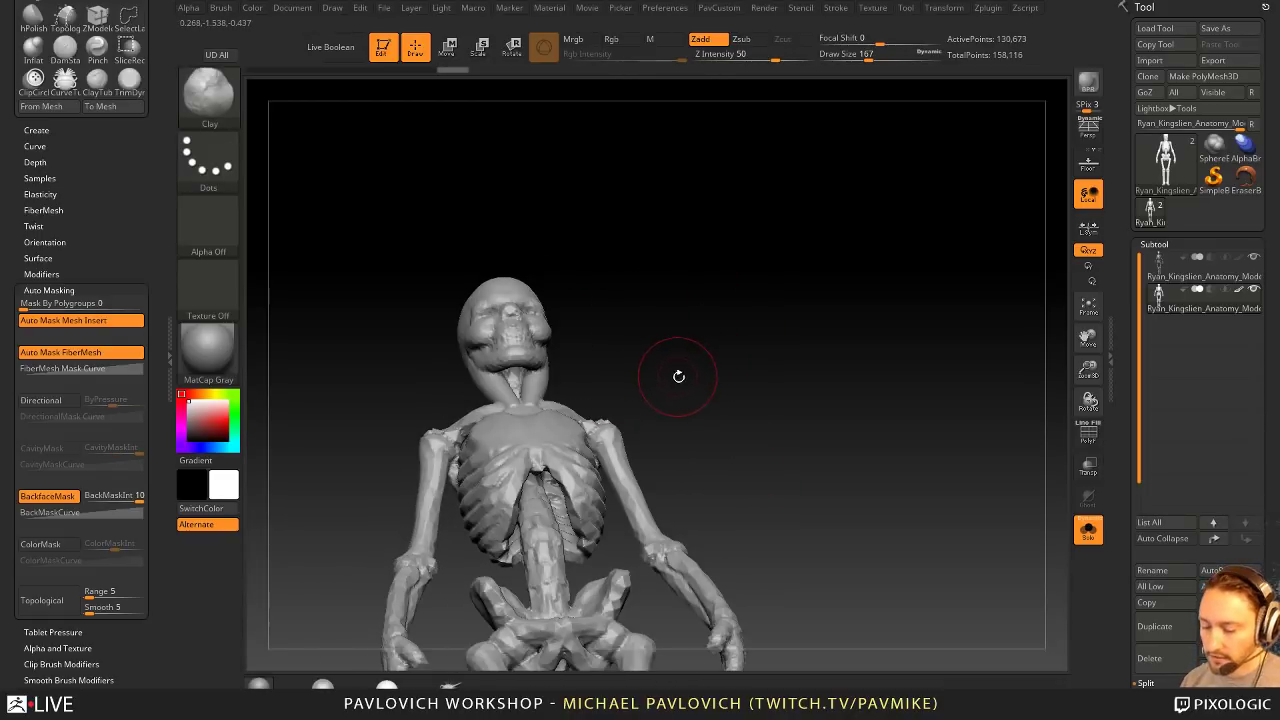
# Step: Swell the front of the rib cage with the Inflat brush at draw size 311
pyautogui.press('b')
pyautogui.press('i')
pyautogui.press('n')
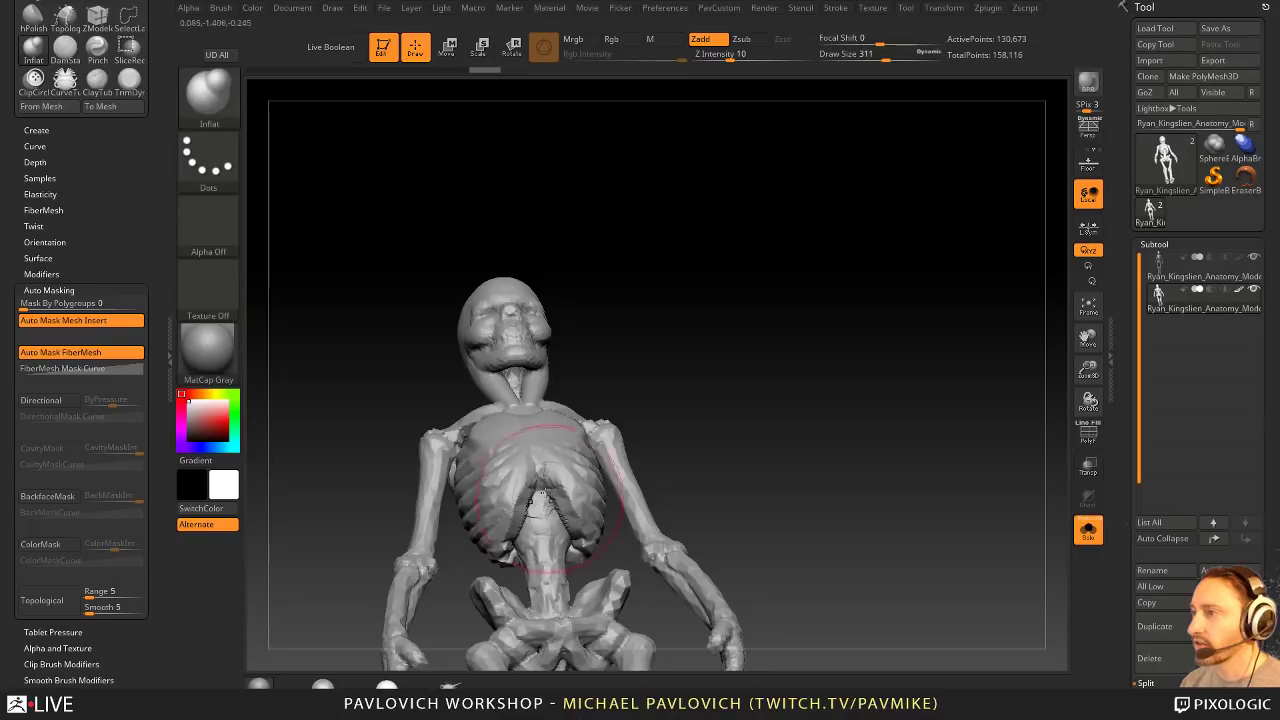
pyautogui.moveTo(541, 497)
pyautogui.mouseDown()
pyautogui.moveTo(608, 400)
pyautogui.moveTo(751, 351)
pyautogui.moveTo(931, 257)
pyautogui.moveTo(770, 270)
pyautogui.mouseUp()
# Step: Reduce the draw size to 202, inflate the ribs further with the Inflat brush and smooth the chest
pyautogui.press('b')
pyautogui.press('s')
pyautogui.press('t')
pyautogui.press('s')
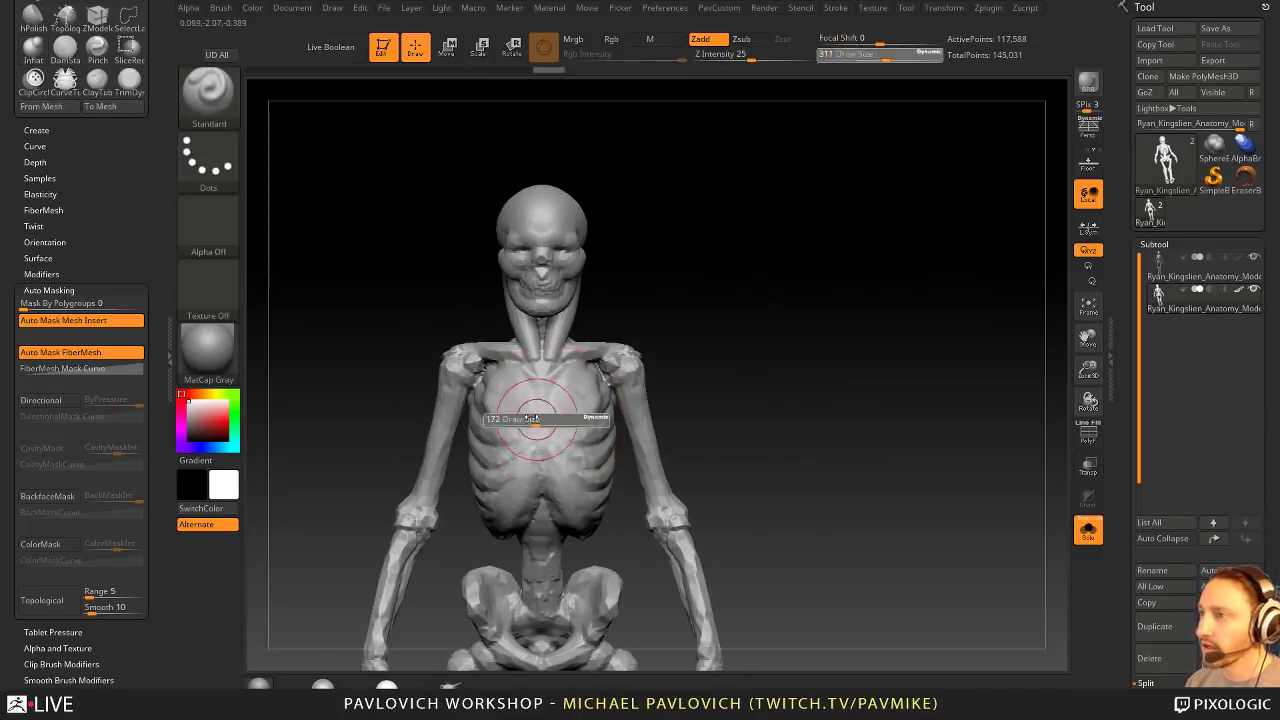
pyautogui.moveTo(531, 418); pyautogui.dragTo(529, 418)
pyautogui.press('b')
pyautogui.press('i')
pyautogui.press('n')
pyautogui.moveTo(694, 338)
pyautogui.mouseDown()
pyautogui.moveTo(601, 390)
pyautogui.moveTo(737, 363)
pyautogui.moveTo(763, 329)
pyautogui.mouseUp()
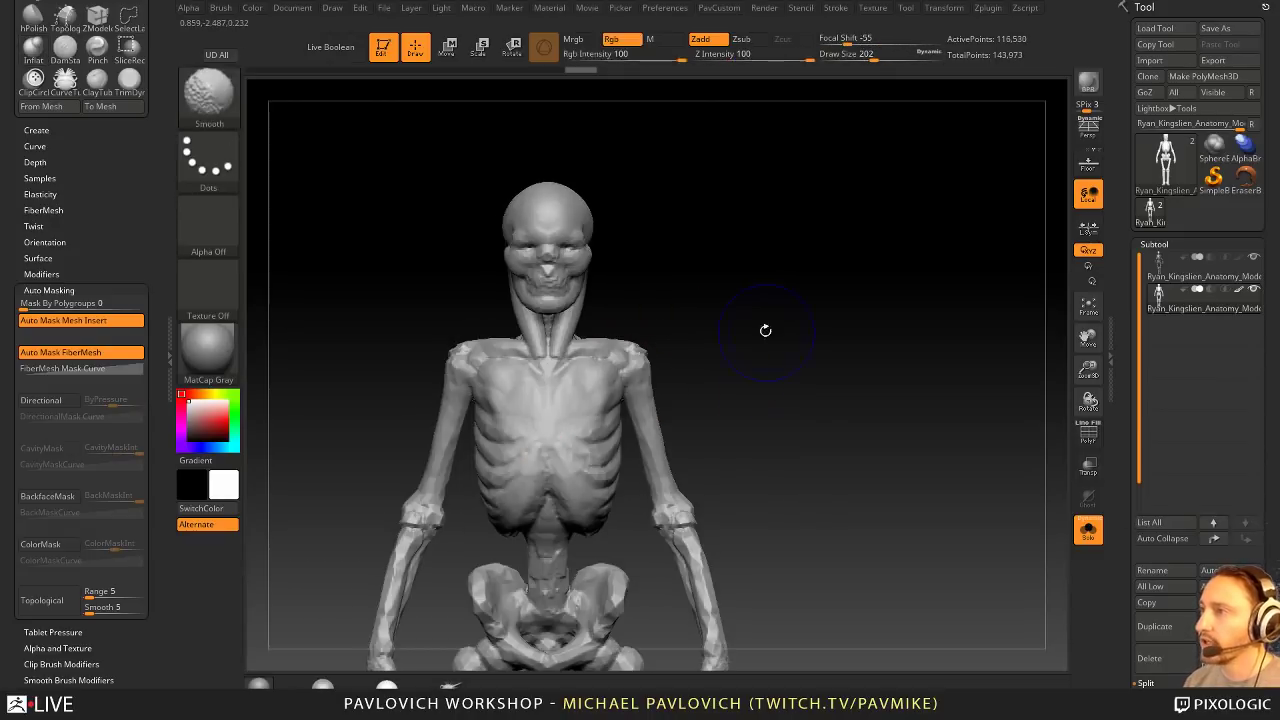
# Step: Check the skeleton's mesh wireframe and leave transparency and Solo mode turned on
pyautogui.click(1088, 468)
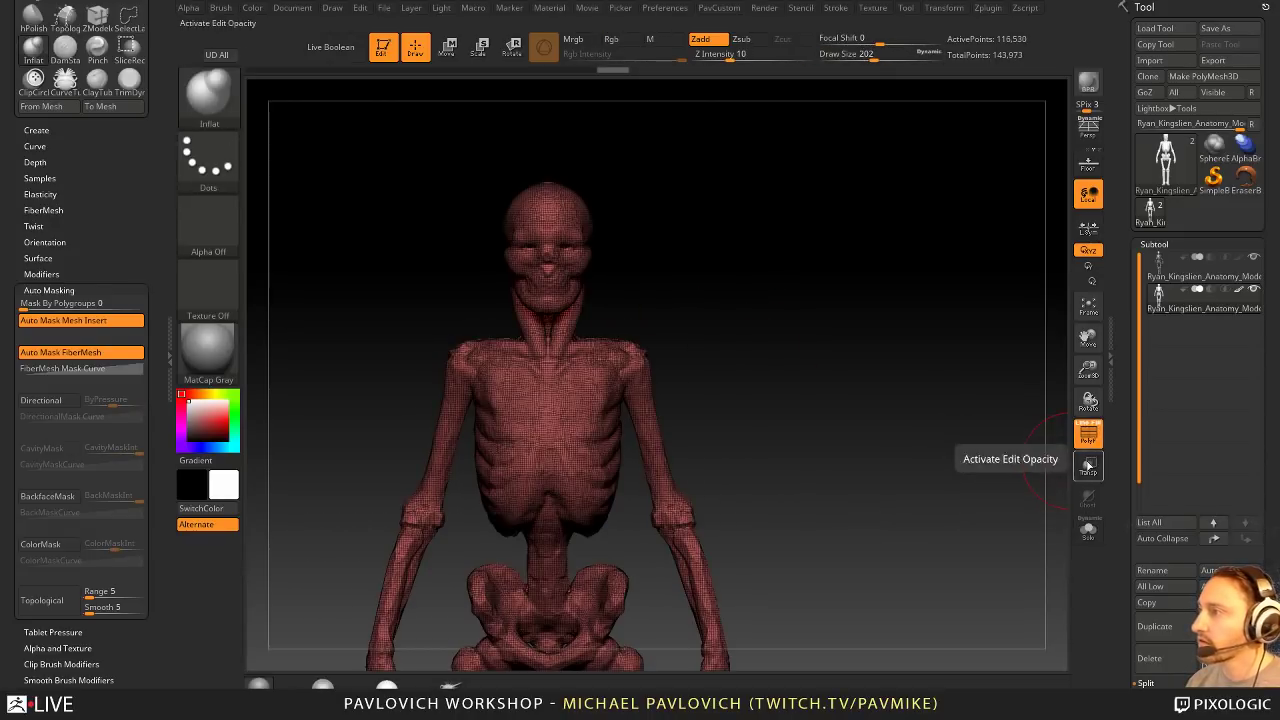
pyautogui.click(1089, 471)
pyautogui.click(1090, 474)
pyautogui.moveTo(968, 492)
pyautogui.mouseDown()
pyautogui.moveTo(900, 491)
pyautogui.moveTo(995, 499)
pyautogui.moveTo(931, 460)
pyautogui.moveTo(953, 411)
pyautogui.moveTo(888, 405)
pyautogui.mouseUp()
pyautogui.click(1086, 531)
# Step: Build up the side and front of the rib cage with the Clay brush, covering the individual ribs
pyautogui.press('2')
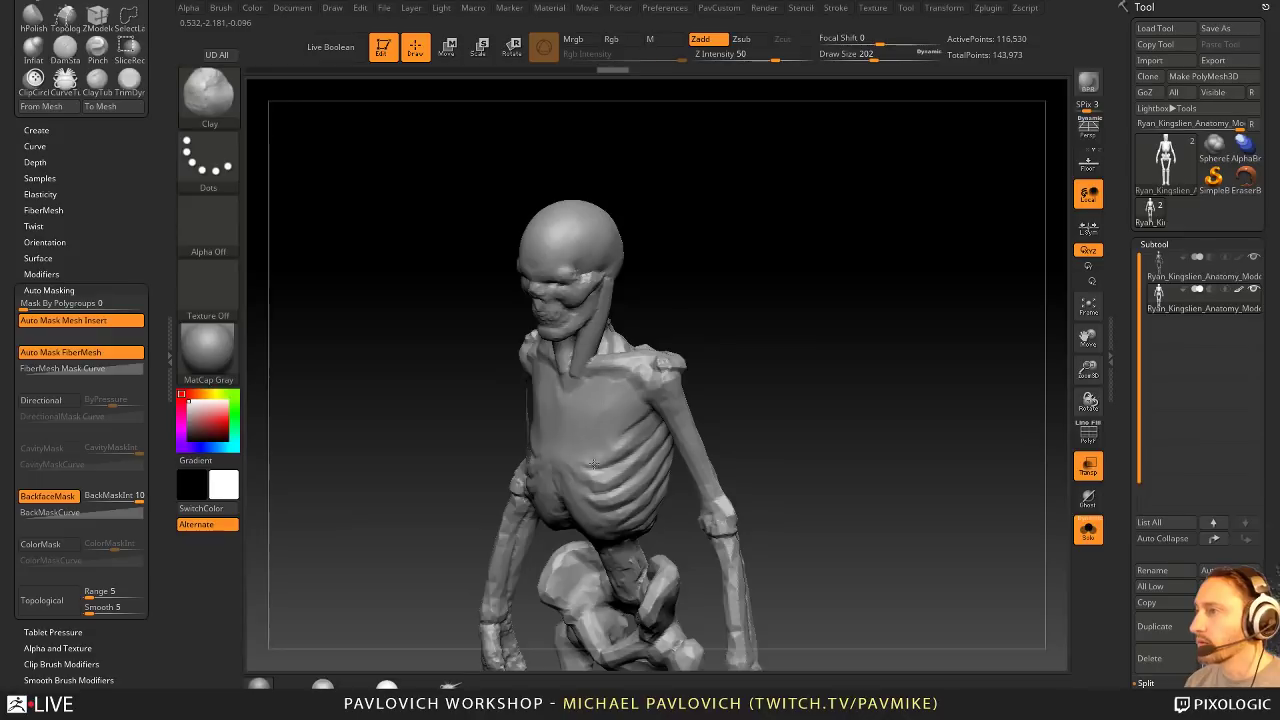
pyautogui.moveTo(780, 430); pyautogui.dragTo(815, 425)
pyautogui.moveTo(594, 430)
pyautogui.mouseDown()
pyautogui.moveTo(602, 500)
pyautogui.moveTo(624, 500)
pyautogui.mouseUp()
pyautogui.moveTo(718, 388); pyautogui.dragTo(760, 378)
pyautogui.moveTo(528, 450)
pyautogui.mouseDown()
pyautogui.moveTo(487, 505)
pyautogui.moveTo(528, 498)
pyautogui.moveTo(519, 417)
pyautogui.mouseUp()
pyautogui.moveTo(720, 392); pyautogui.dragTo(655, 400)
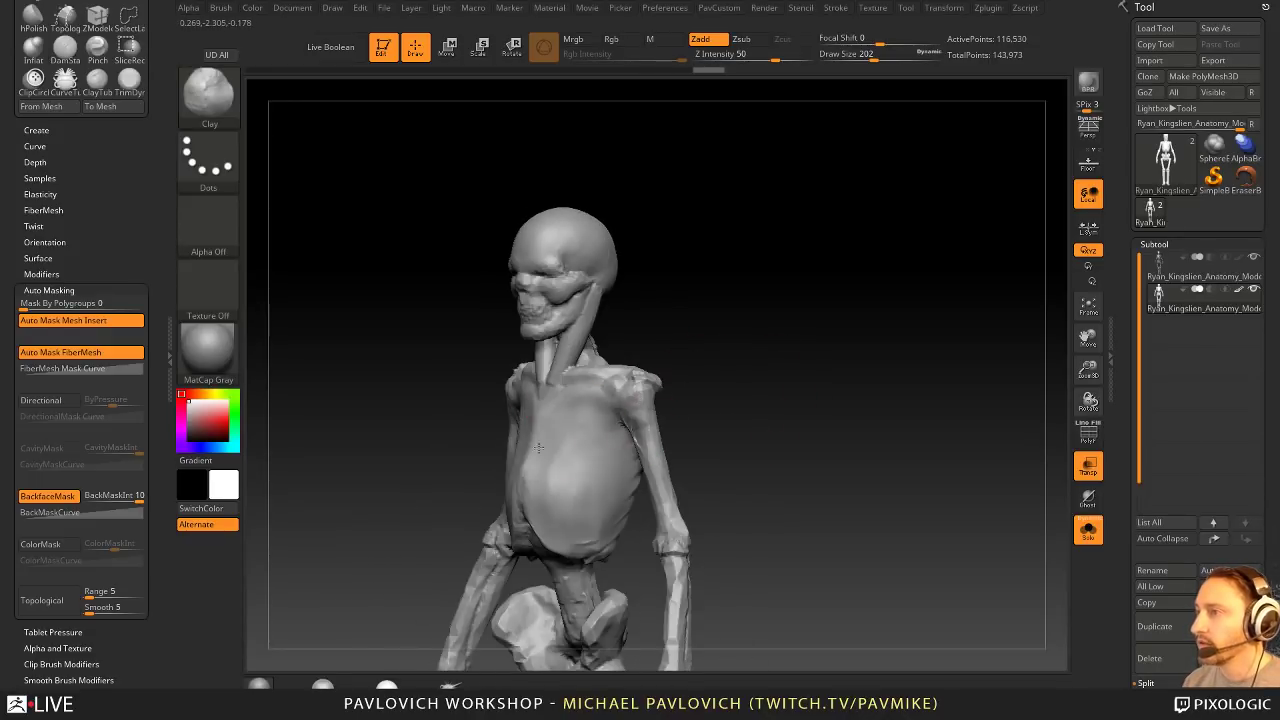
# Step: Fill the front of the neck and the collarbone area with the Clay brush at draw size 182
pyautogui.moveTo(585, 330); pyautogui.dragTo(574, 352)
pyautogui.moveTo(675, 308); pyautogui.dragTo(728, 300)
pyautogui.press('s')
pyautogui.moveTo(597, 362); pyautogui.dragTo(592, 362)
pyautogui.moveTo(660, 283); pyautogui.dragTo(634, 292)
pyautogui.moveTo(634, 292)
pyautogui.keyDown('alt'); pyautogui.mouseDown()
pyautogui.moveTo(651, 385)
pyautogui.moveTo(400, 274)
pyautogui.mouseUp(); pyautogui.keyUp('alt')
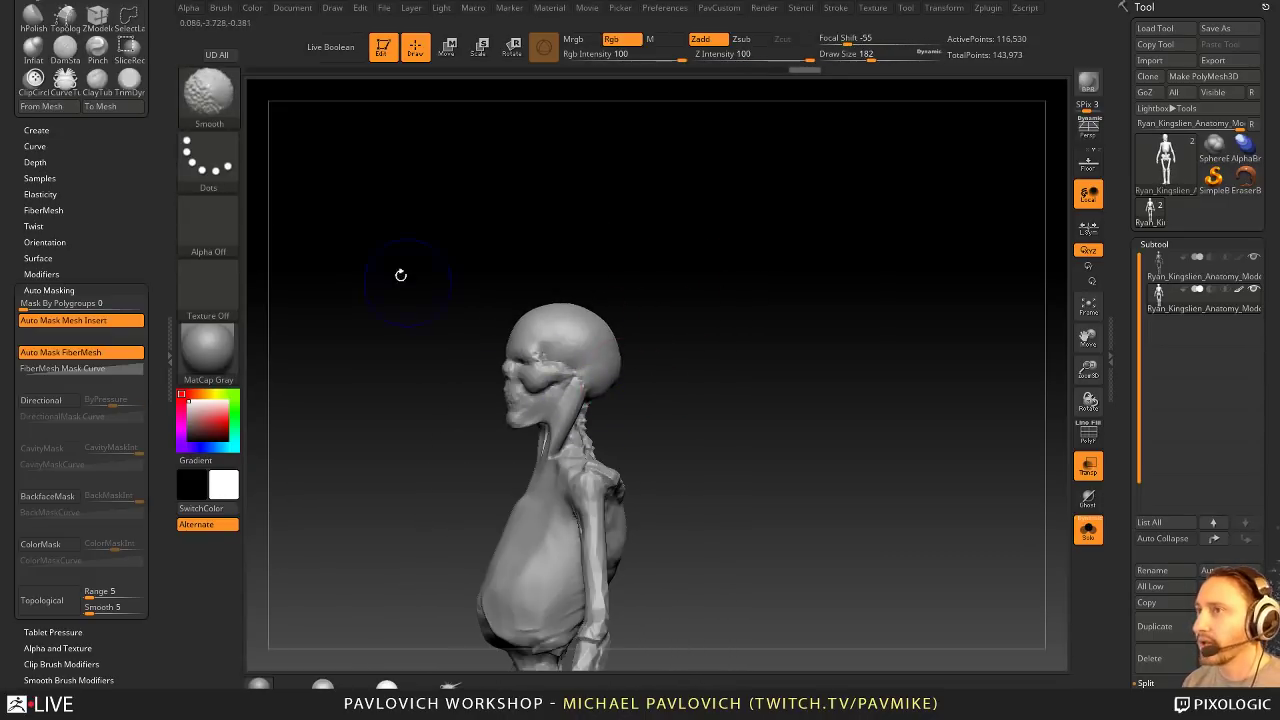
# Step: Smooth away the skull's face details with the Smooth Stronger brush at draw size 140
pyautogui.press('b')
pyautogui.click(207, 452)
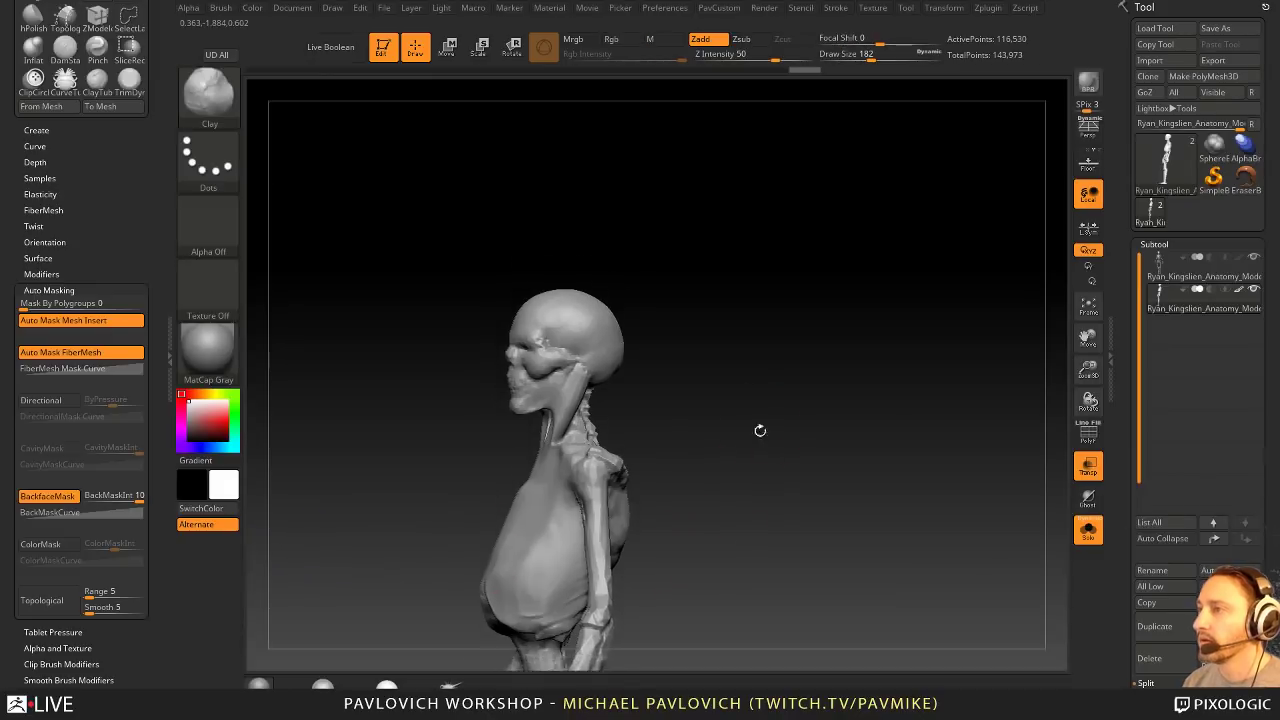
pyautogui.keyDown('shift'); pyautogui.moveTo(578, 292); pyautogui.dragTo(560, 305); pyautogui.keyUp('shift')
pyautogui.moveTo(660, 340); pyautogui.dragTo(714, 343)
pyautogui.keyDown('shift'); pyautogui.moveTo(545, 345); pyautogui.dragTo(532, 300); pyautogui.keyUp('shift')
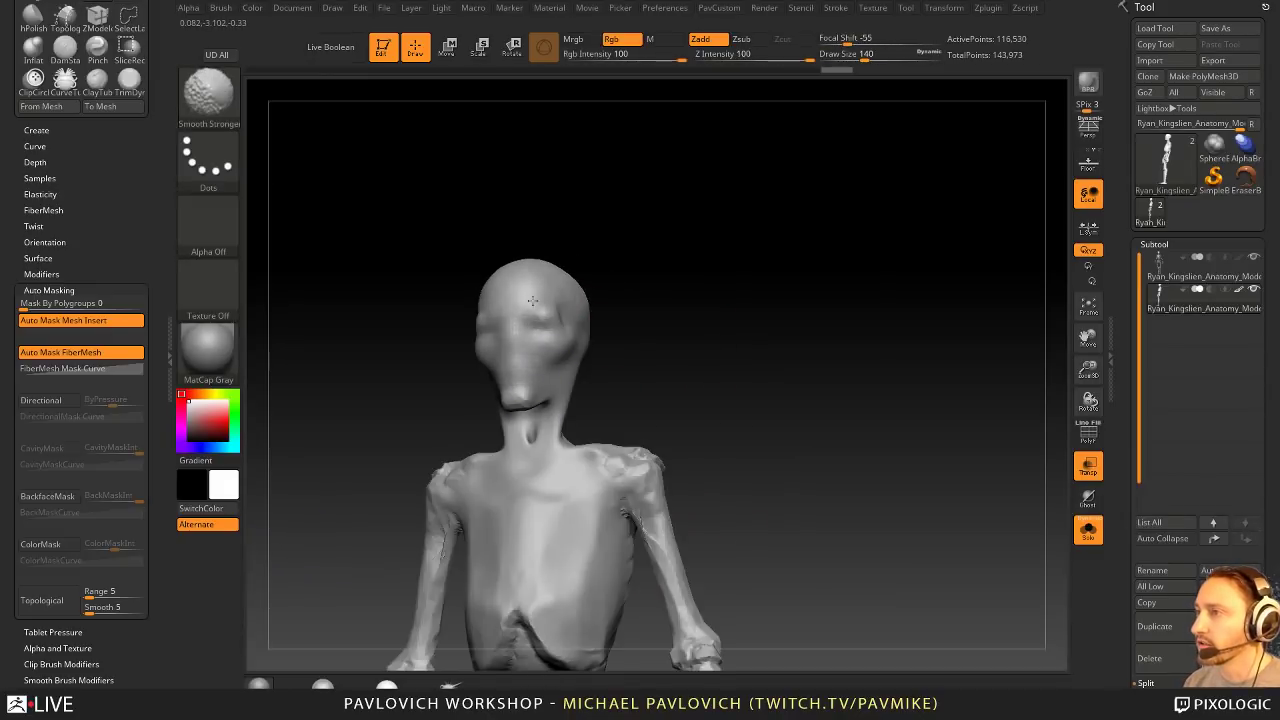
pyautogui.moveTo(690, 300); pyautogui.dragTo(812, 328)
# Step: Apply Polish By Features to smooth the whole body mesh
pyautogui.press('`')
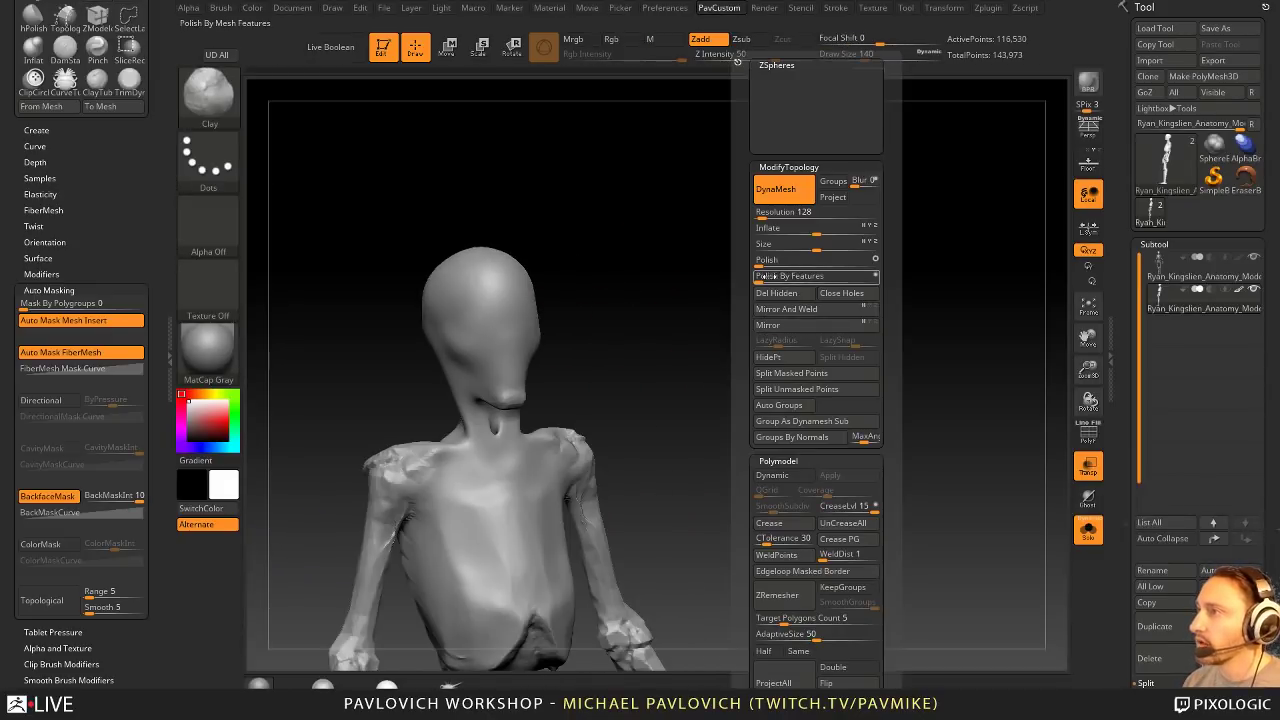
pyautogui.click(762, 276)
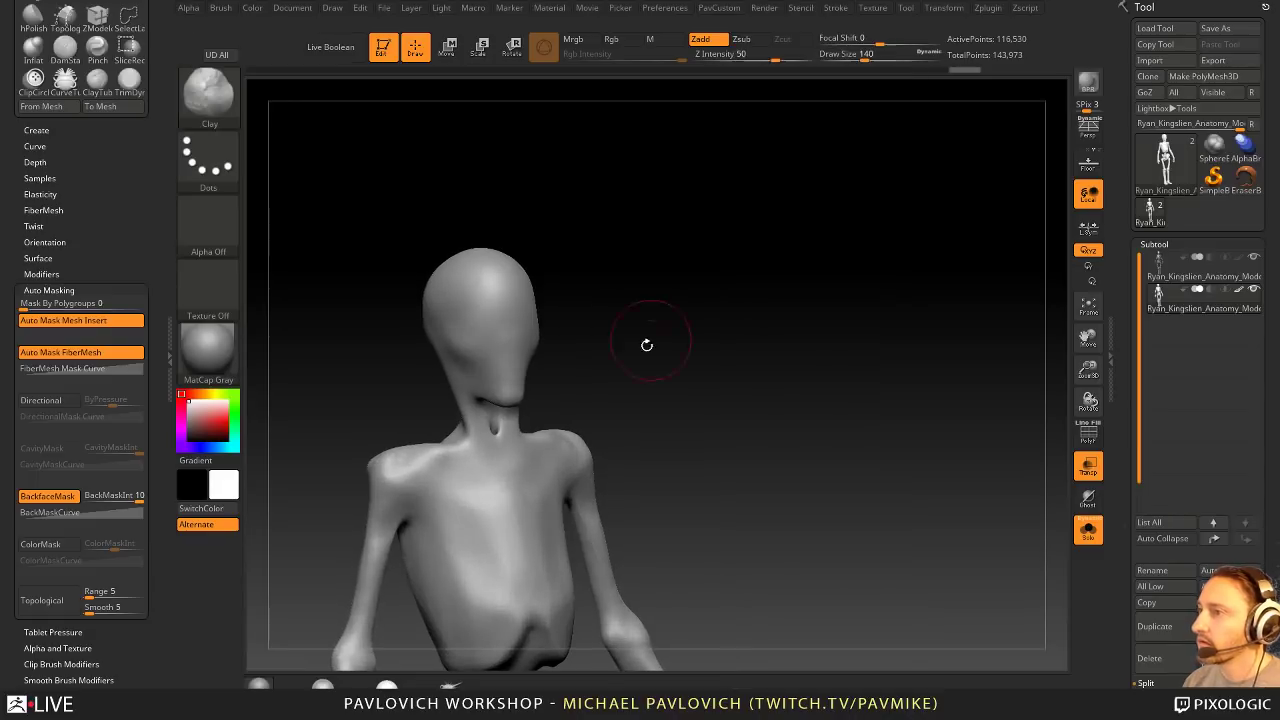
pyautogui.keyDown('shift'); pyautogui.moveTo(647, 345); pyautogui.dragTo(690, 345); pyautogui.keyUp('shift')
pyautogui.keyDown('alt'); pyautogui.moveTo(690, 345); pyautogui.dragTo(708, 323); pyautogui.keyUp('alt')
# Step: Thicken the body with the Inflat brush, remesh it with DynaMesh and smooth the front of the neck
pyautogui.moveTo(770, 490)
pyautogui.keyDown('alt'); pyautogui.mouseDown()
pyautogui.moveTo(790, 311)
pyautogui.moveTo(837, 337)
pyautogui.moveTo(552, 327)
pyautogui.moveTo(590, 316)
pyautogui.moveTo(588, 330)
pyautogui.mouseUp(); pyautogui.keyUp('alt')
pyautogui.press('b')
pyautogui.press('i')
pyautogui.press('n')
pyautogui.keyDown('ctrl'); pyautogui.moveTo(749, 243); pyautogui.dragTo(753, 283); pyautogui.keyUp('ctrl')
pyautogui.keyDown('shift'); pyautogui.moveTo(572, 308); pyautogui.dragTo(561, 316); pyautogui.keyUp('shift')
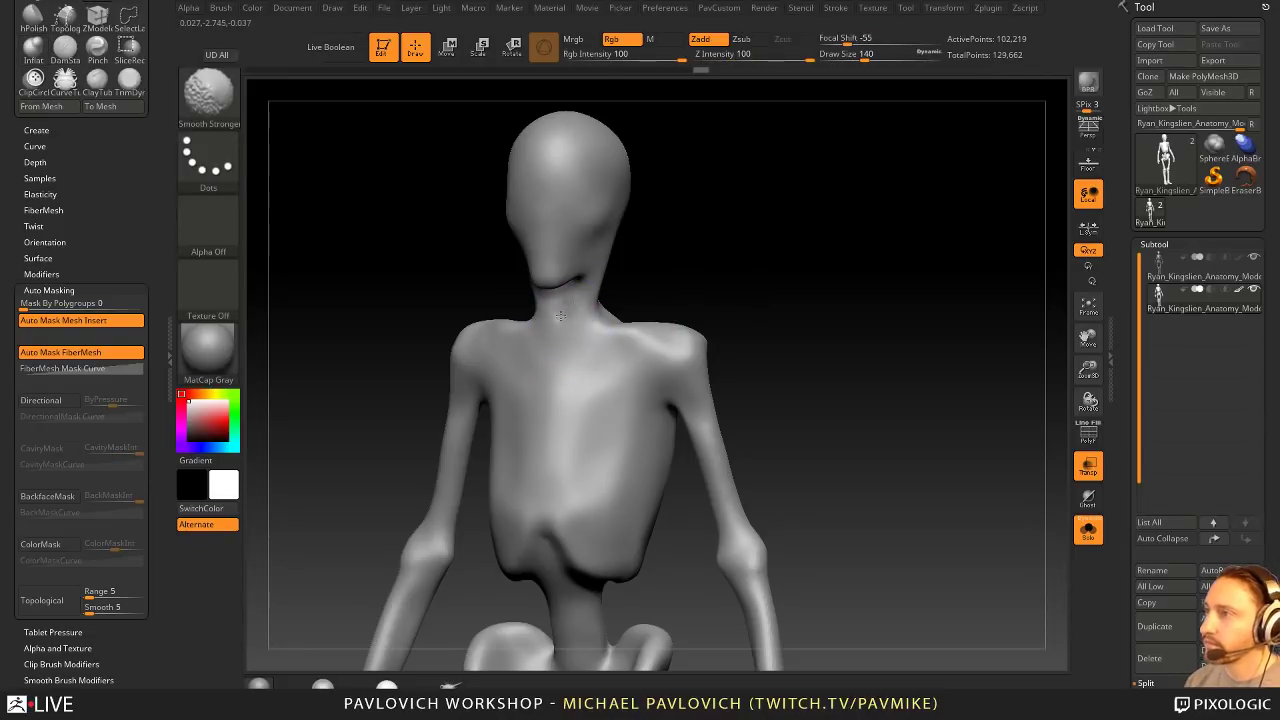
# Step: Give the Clay brush Alpha 06 and sculpt the neck and upper chest at draw size 68, smoothing under the jaw
pyautogui.moveTo(720, 260)
pyautogui.keyDown('shift'); pyautogui.mouseDown()
pyautogui.moveTo(800, 194)
pyautogui.moveTo(743, 300)
pyautogui.moveTo(545, 337)
pyautogui.moveTo(591, 357)
pyautogui.moveTo(562, 373)
pyautogui.mouseUp(); pyautogui.keyUp('shift')
pyautogui.click(215, 162)
pyautogui.click(208, 225)
pyautogui.click(451, 326)
pyautogui.press('s')
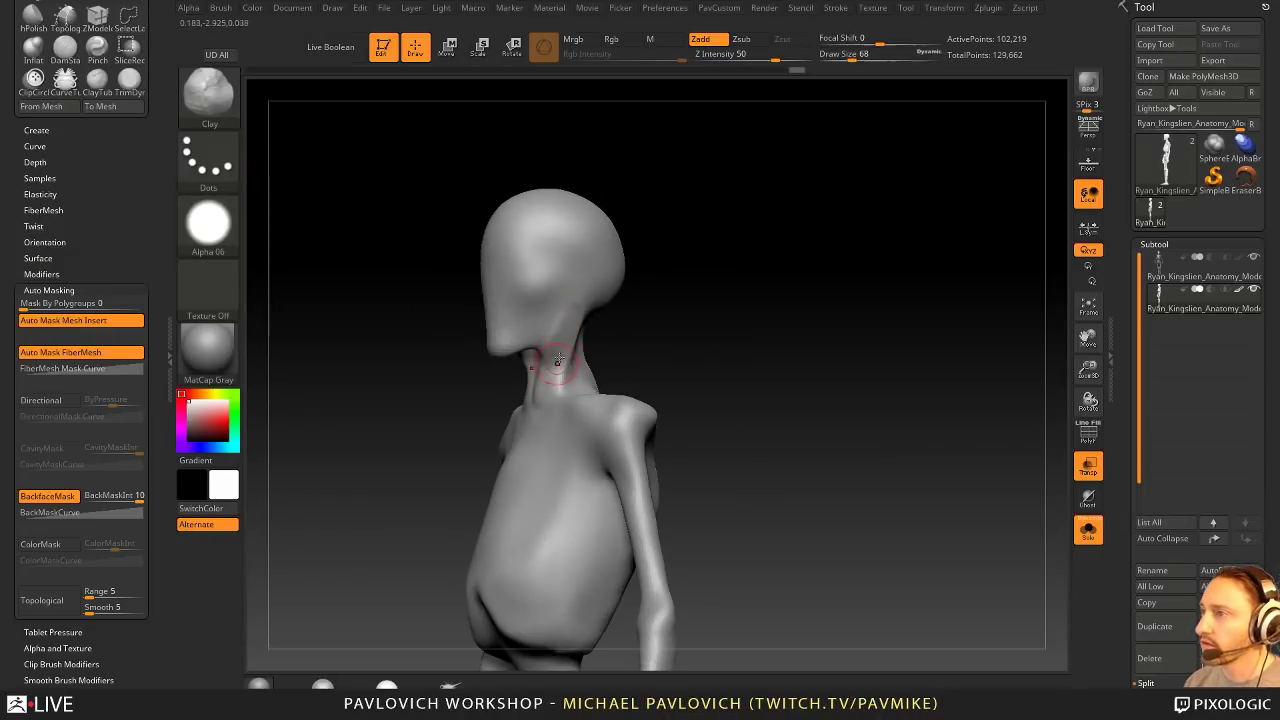
pyautogui.moveTo(543, 429); pyautogui.dragTo(690, 385)
pyautogui.click(786, 57)
pyautogui.moveTo(712, 265); pyautogui.dragTo(790, 262)
pyautogui.keyDown('shift'); pyautogui.moveTo(517, 344); pyautogui.dragTo(502, 346); pyautogui.keyUp('shift')
# Step: Sculpt the jawline and neck forms with the Standard brush at draw size 49
pyautogui.moveTo(420, 318)
pyautogui.mouseDown()
pyautogui.moveTo(514, 306)
pyautogui.moveTo(499, 318)
pyautogui.mouseUp()
pyautogui.press('b')
pyautogui.press('s')
pyautogui.press('t')
pyautogui.press('s')
pyautogui.press('s')
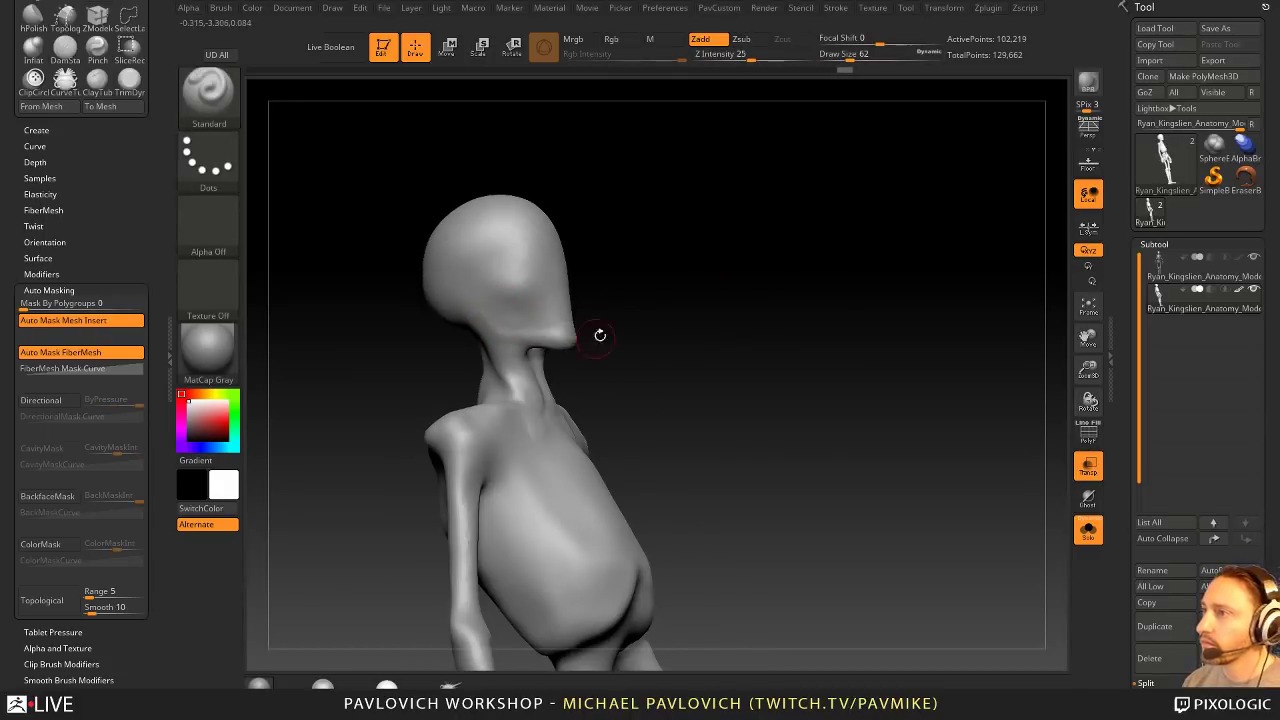
pyautogui.press('[')
pyautogui.moveTo(600, 335)
pyautogui.mouseDown()
pyautogui.moveTo(666, 303)
pyautogui.moveTo(557, 366)
pyautogui.mouseUp()
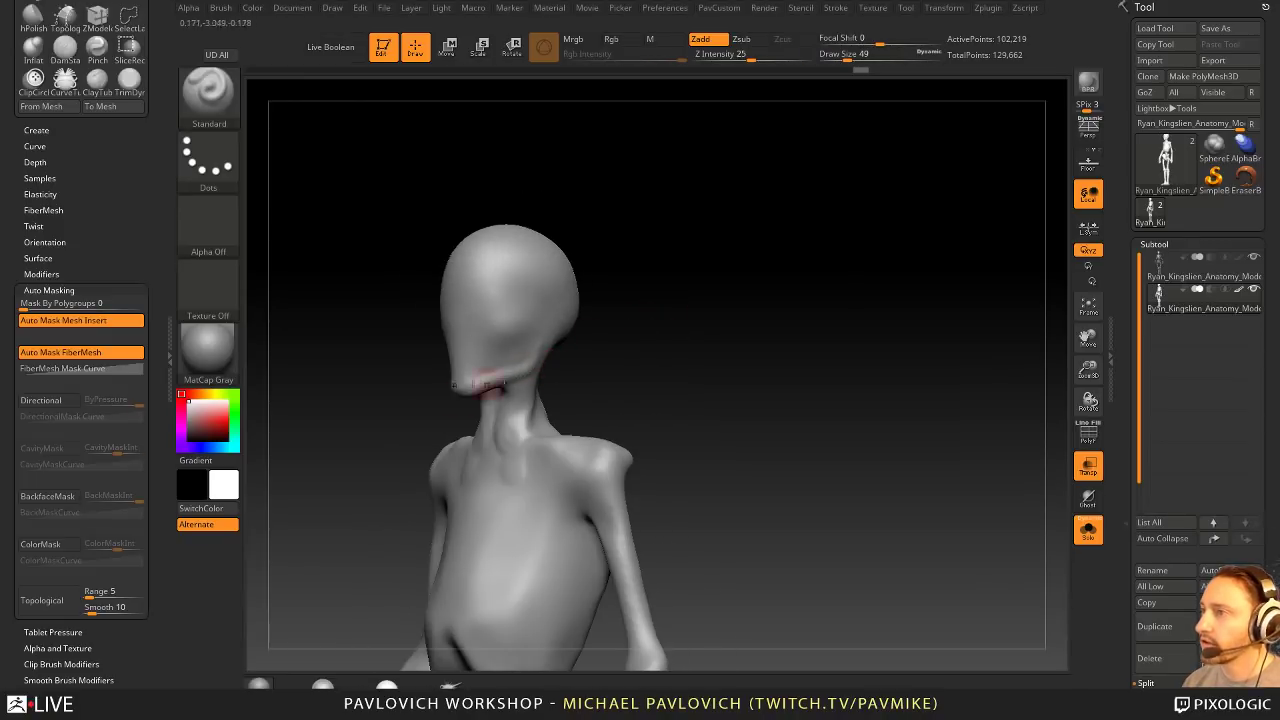
# Step: Show the polygon wireframe on the body and set the Standard brush's Z Intensity to 35
pyautogui.keyDown('shift'); pyautogui.moveTo(485, 385); pyautogui.dragTo(974, 417); pyautogui.keyUp('shift')
pyautogui.click(1088, 433)
pyautogui.click(764, 57)
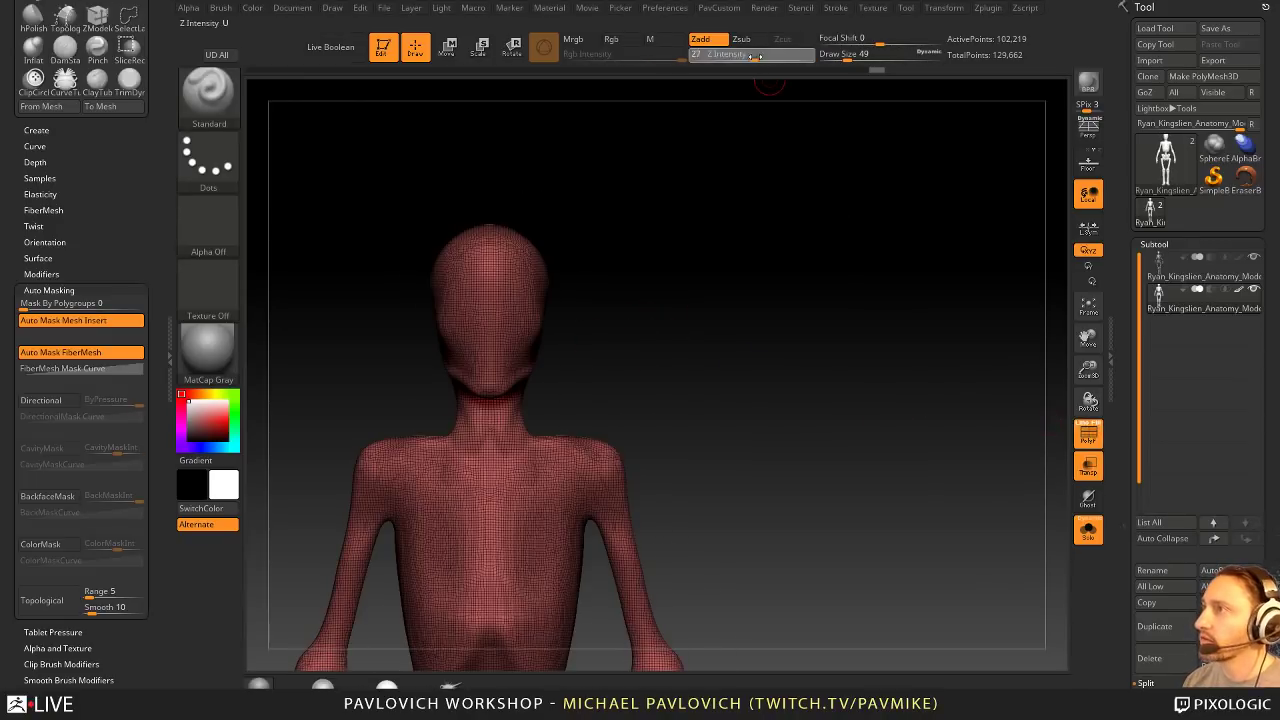
pyautogui.press('d')
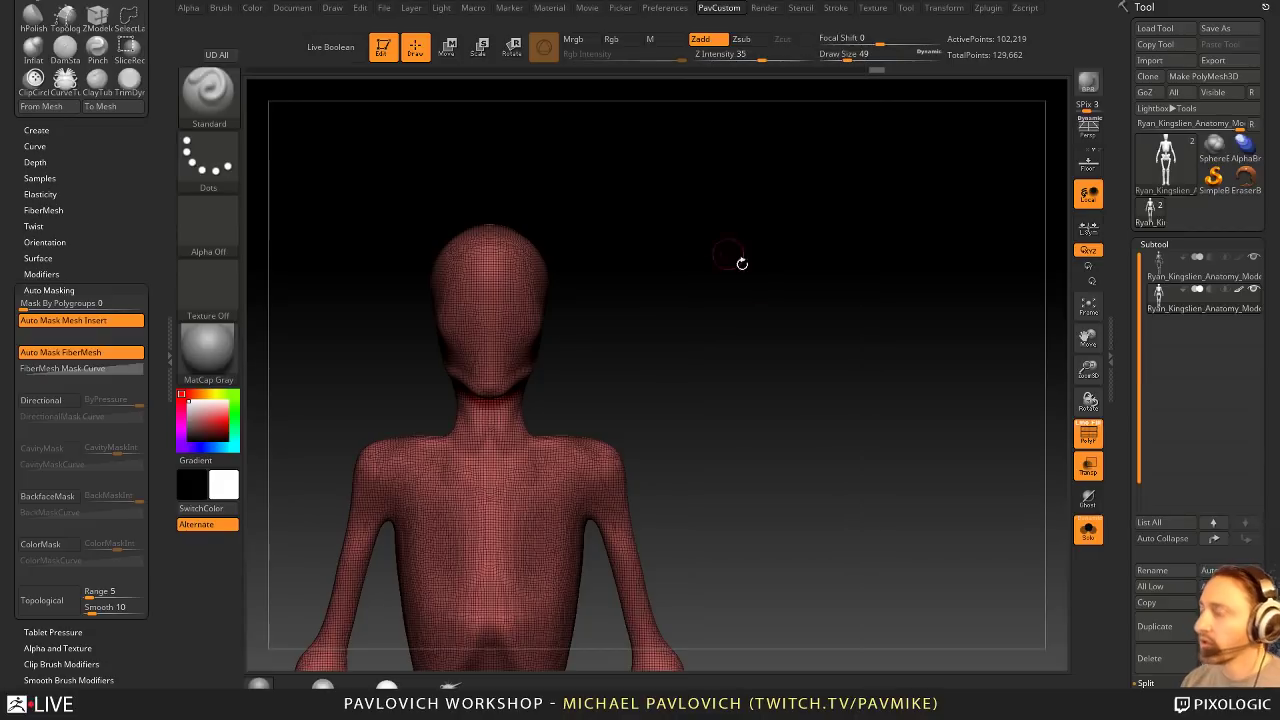
pyautogui.moveTo(762, 330); pyautogui.dragTo(753, 327)
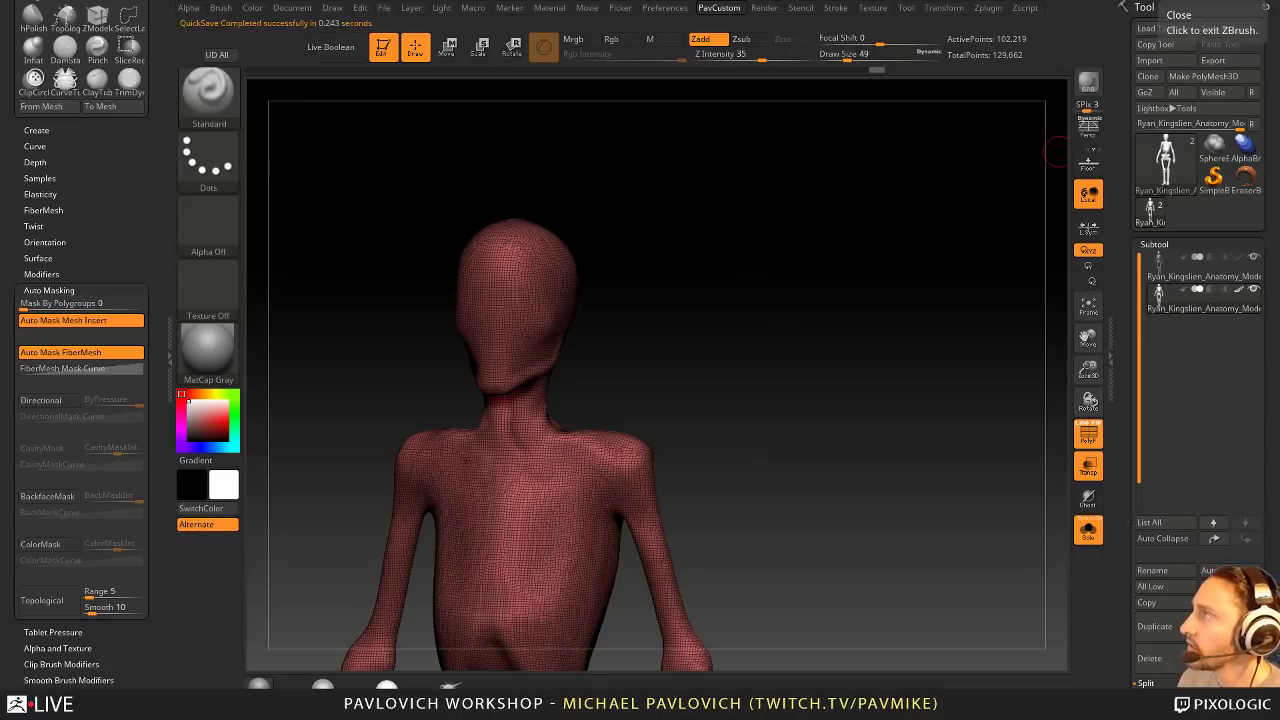
# Step: Exit ZBrush without saving the changes to the project
pyautogui.click(1265, 8)
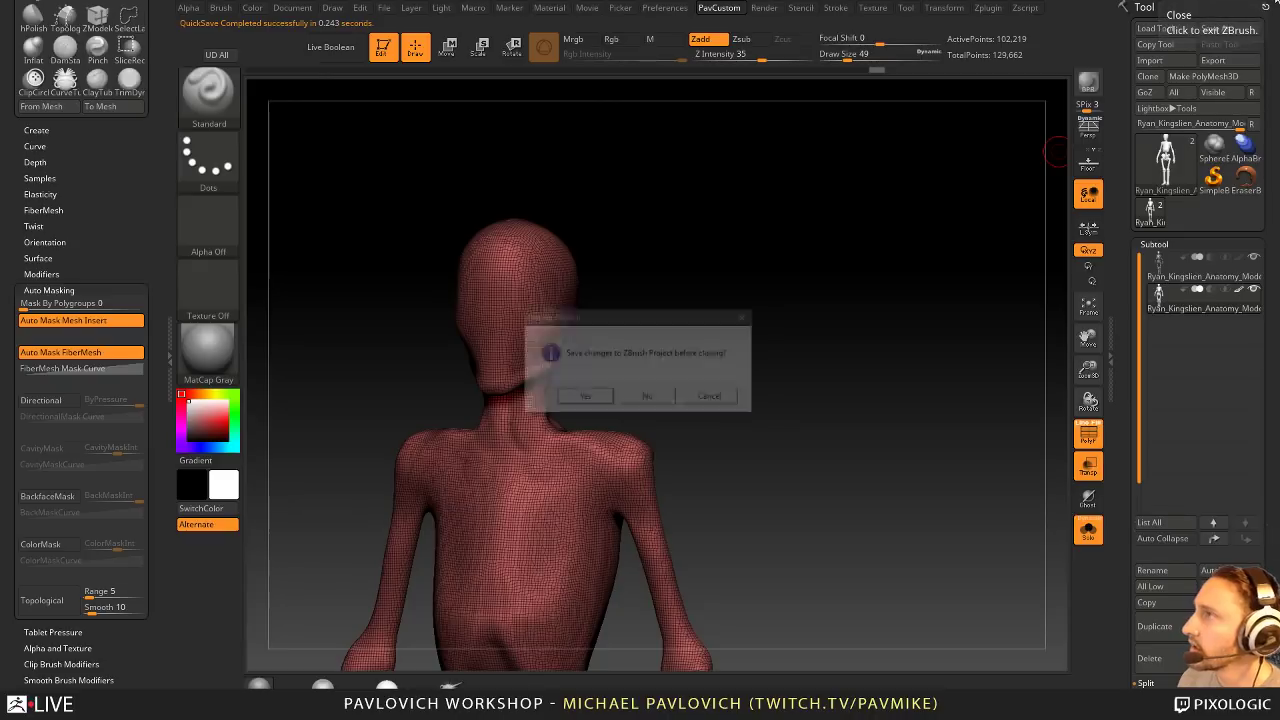
pyautogui.click(648, 398)
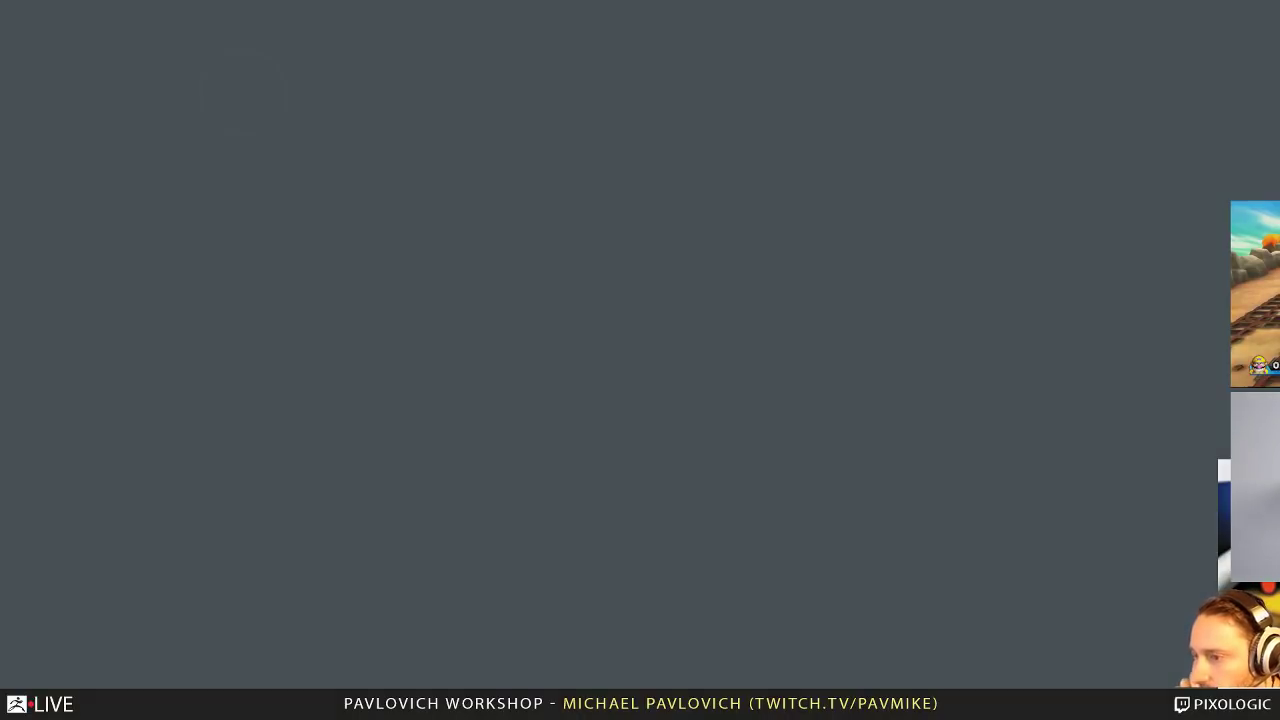
# Step: Switch to the relaunched ZBrush window, restore it down and move it so it fills the recorded screen
pyautogui.hotkey('alt', 'Tab')
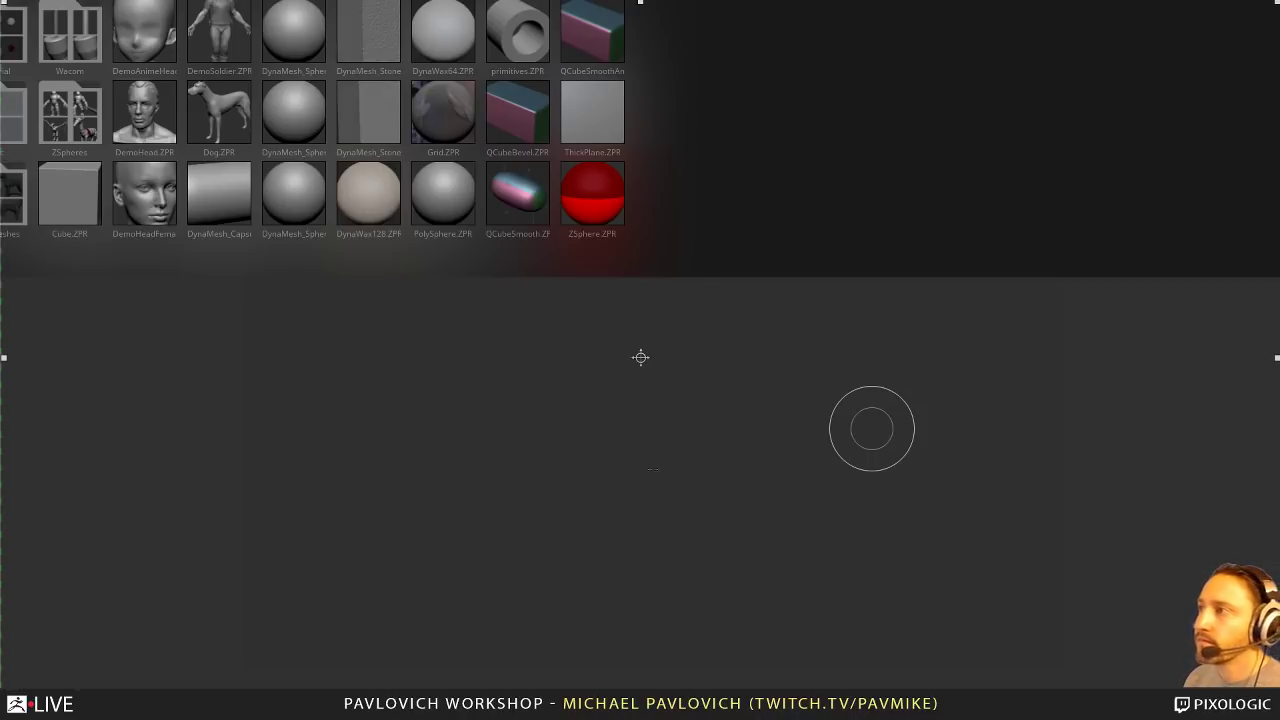
pyautogui.click(858, 177)
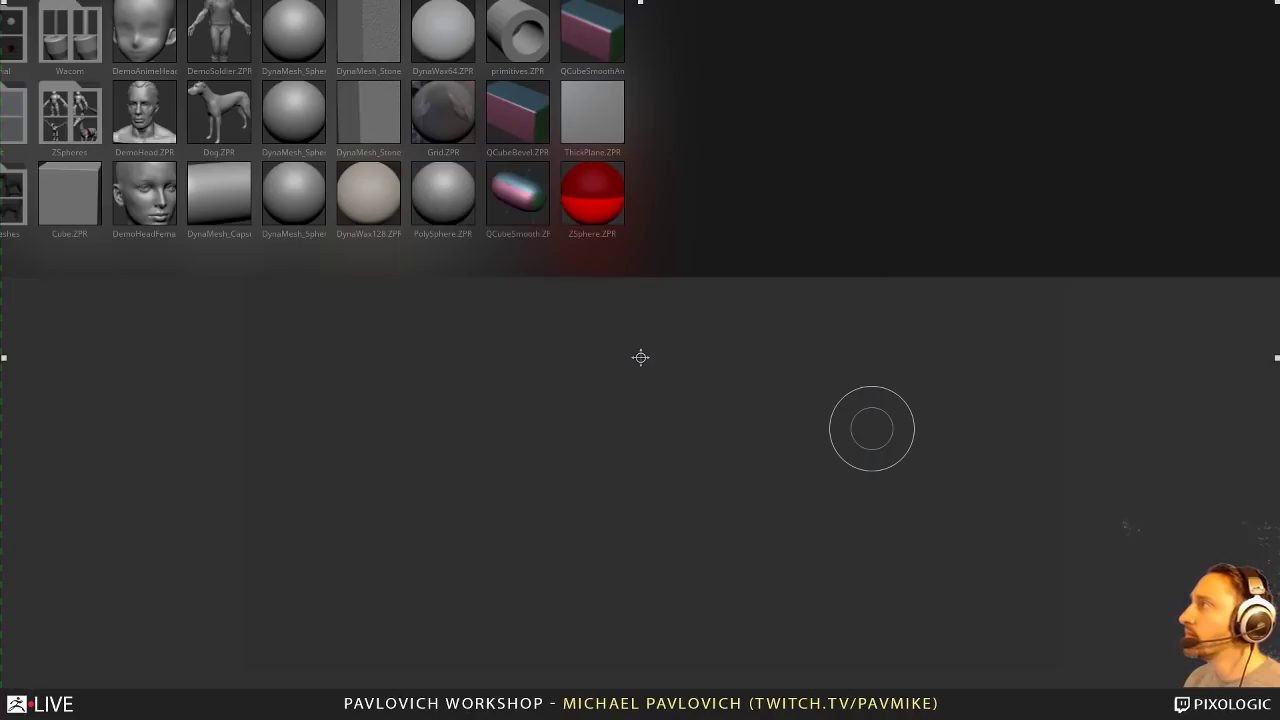
pyautogui.press('super+Down')
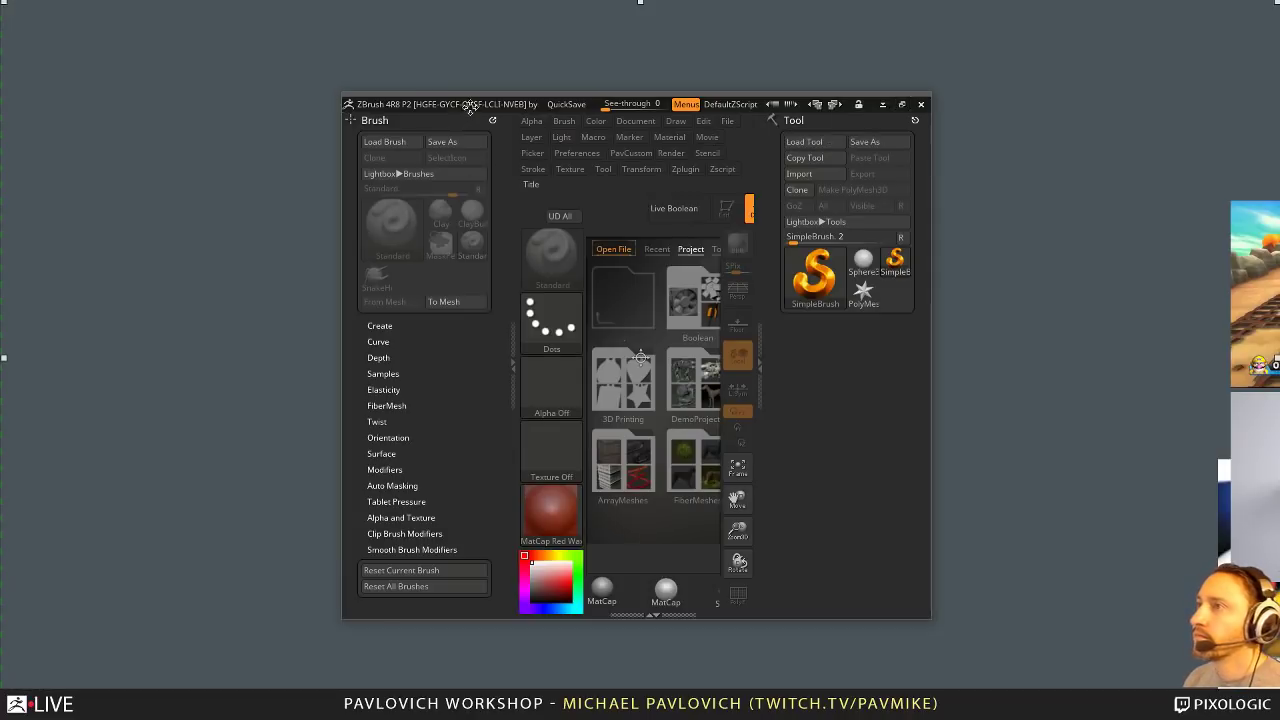
pyautogui.moveTo(470, 107); pyautogui.dragTo(126, 0)
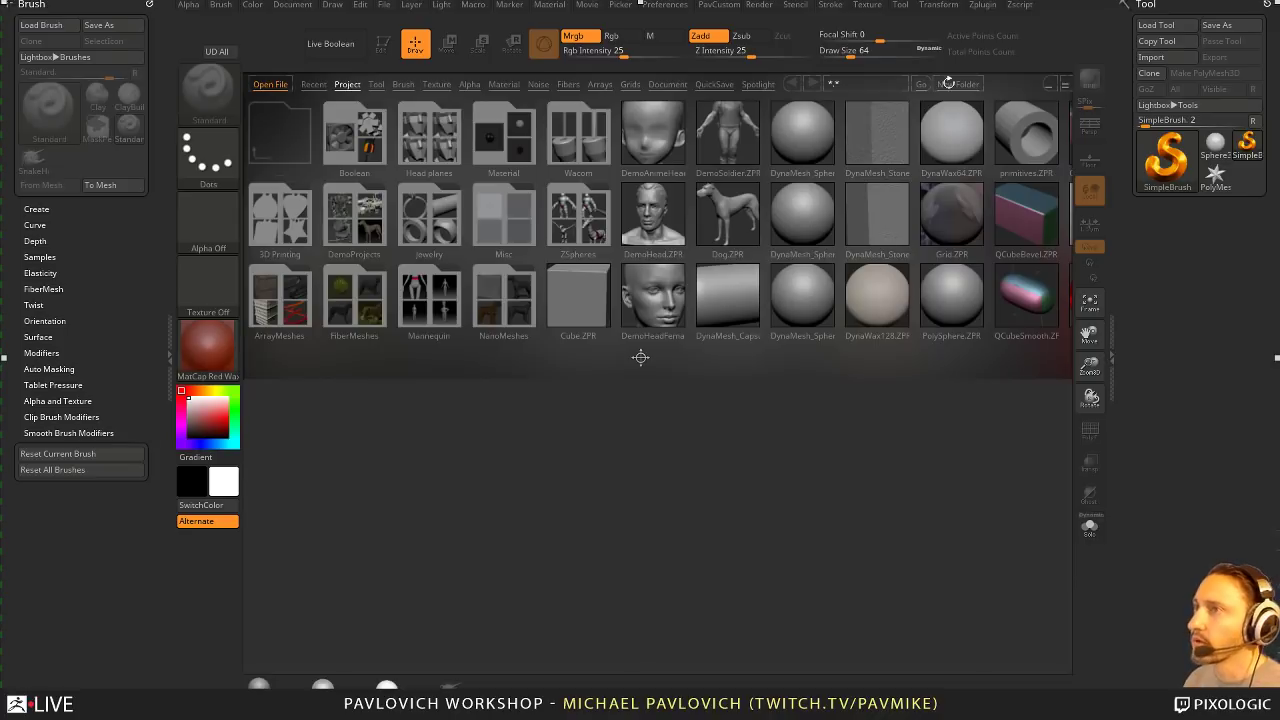
# Step: Collapse both side trays and hide LightBox to widen the empty canvas
pyautogui.doubleClick(172, 135)
pyautogui.doubleClick(1107, 361)
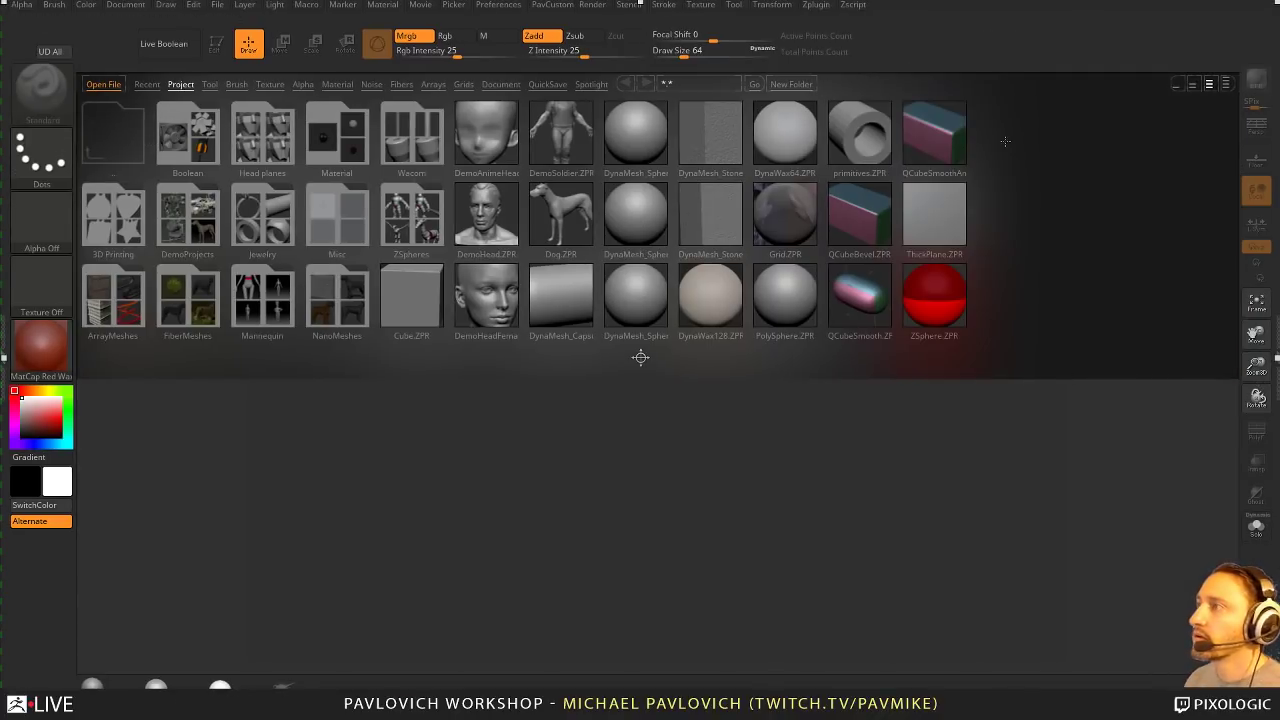
pyautogui.press(',')
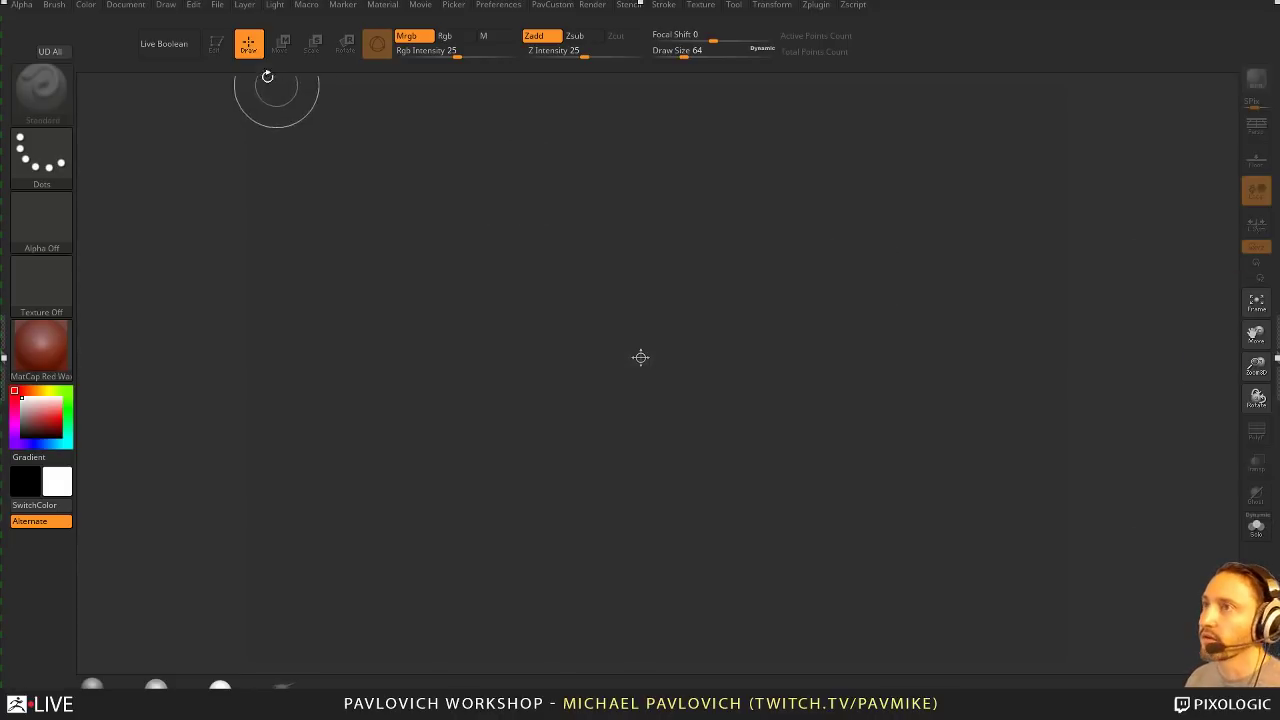
# Step: Create a new document at window size and reopen both side trays
pyautogui.click(138, 6)
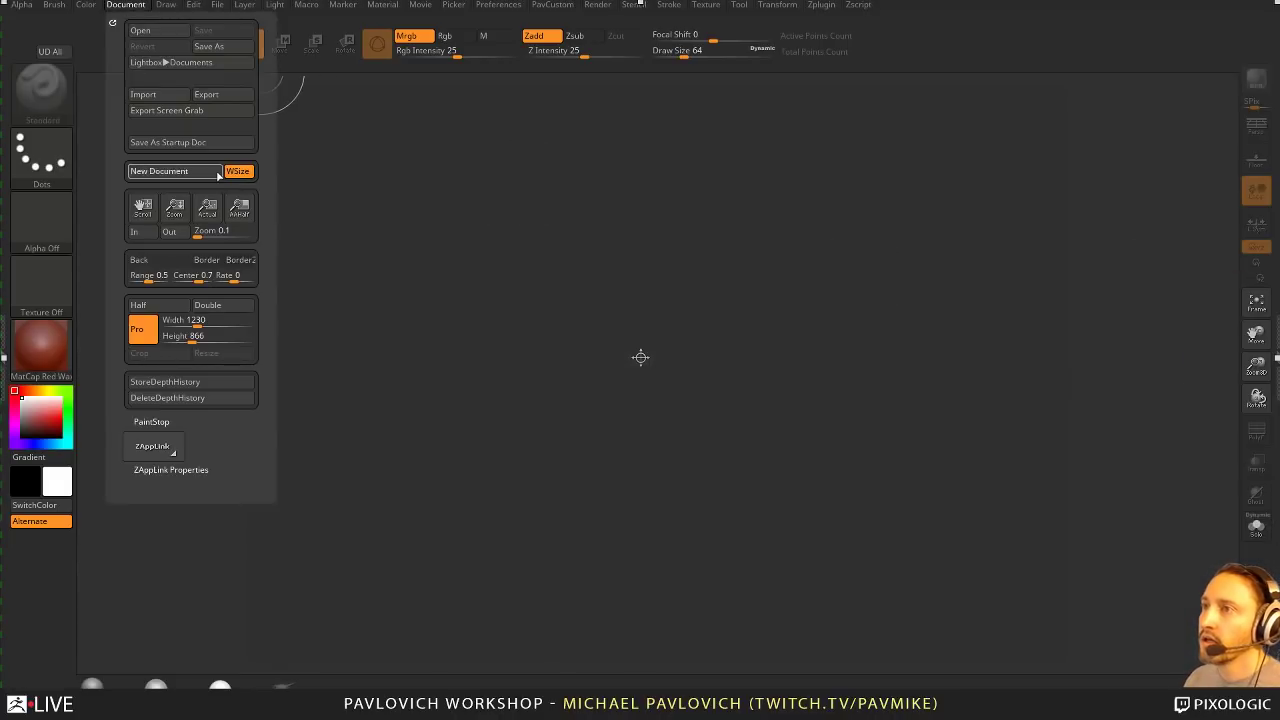
pyautogui.click(1275, 195)
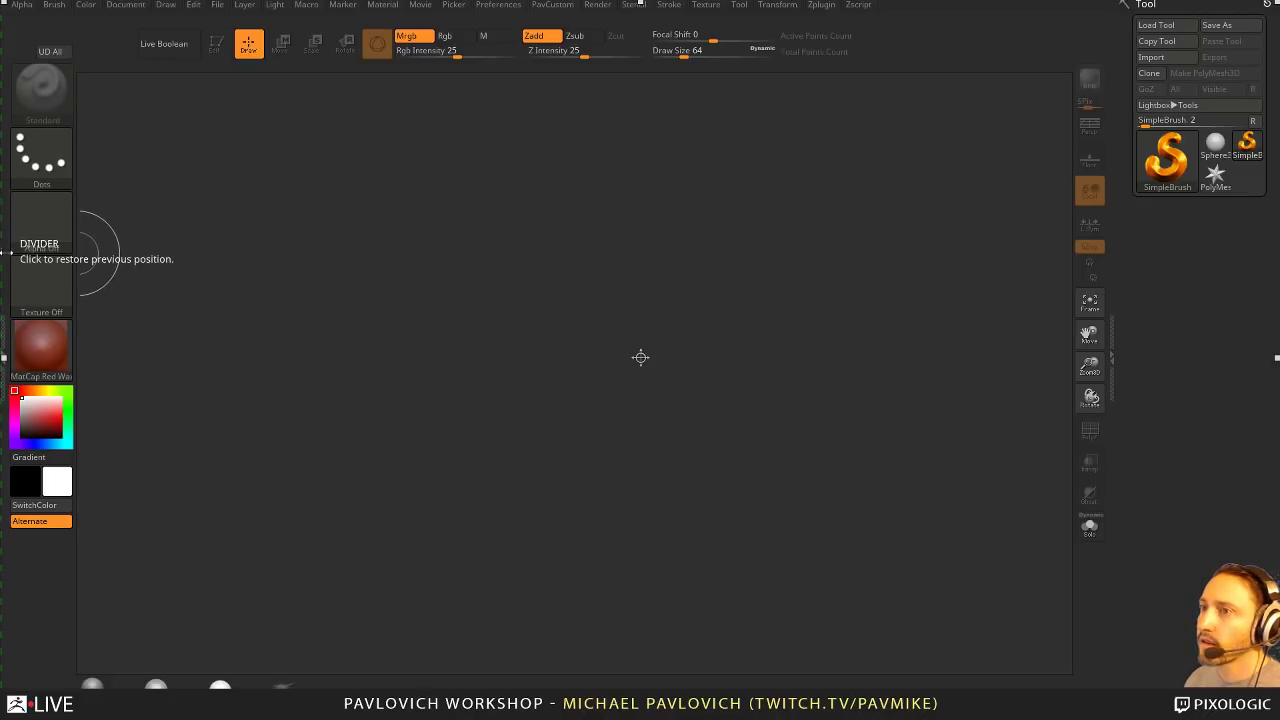
pyautogui.click(8, 253)
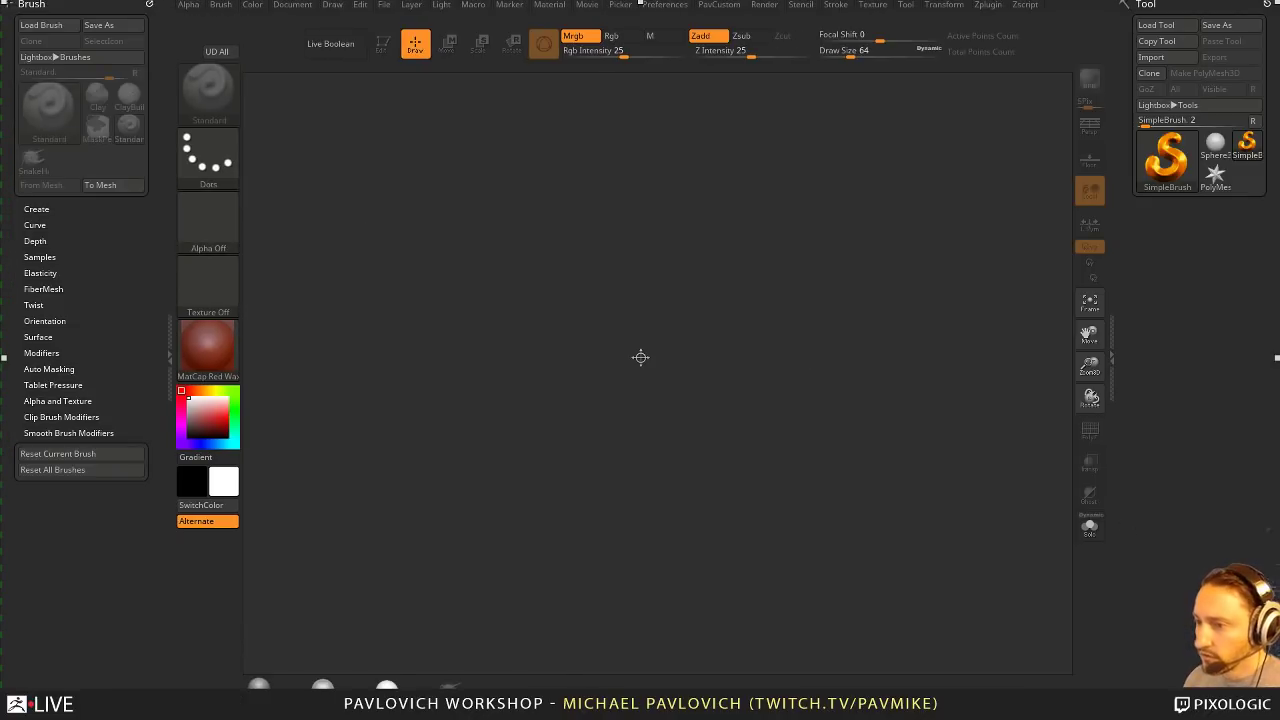
# Step: Switch to the Chrome window, move it into the recorded area, check the YouTube channel's playlists and return to its home page
pyautogui.moveTo(262, 700); pyautogui.dragTo(157, 15)
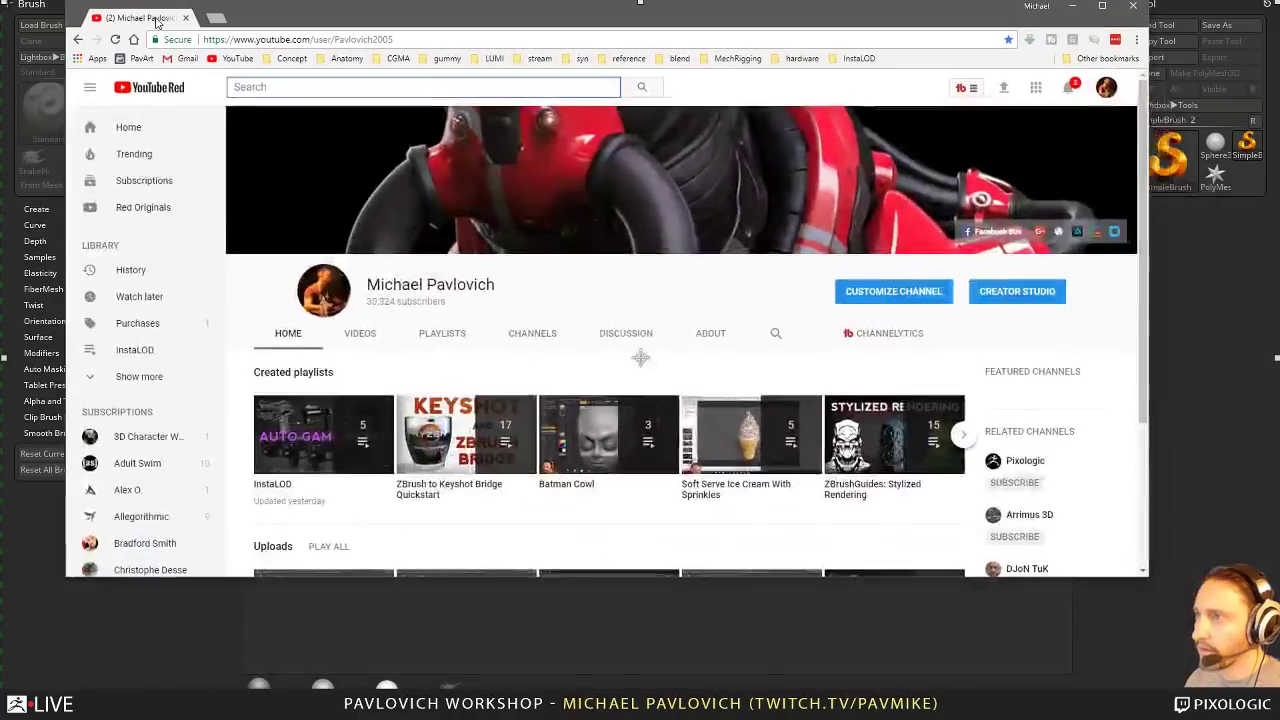
pyautogui.click(440, 333)
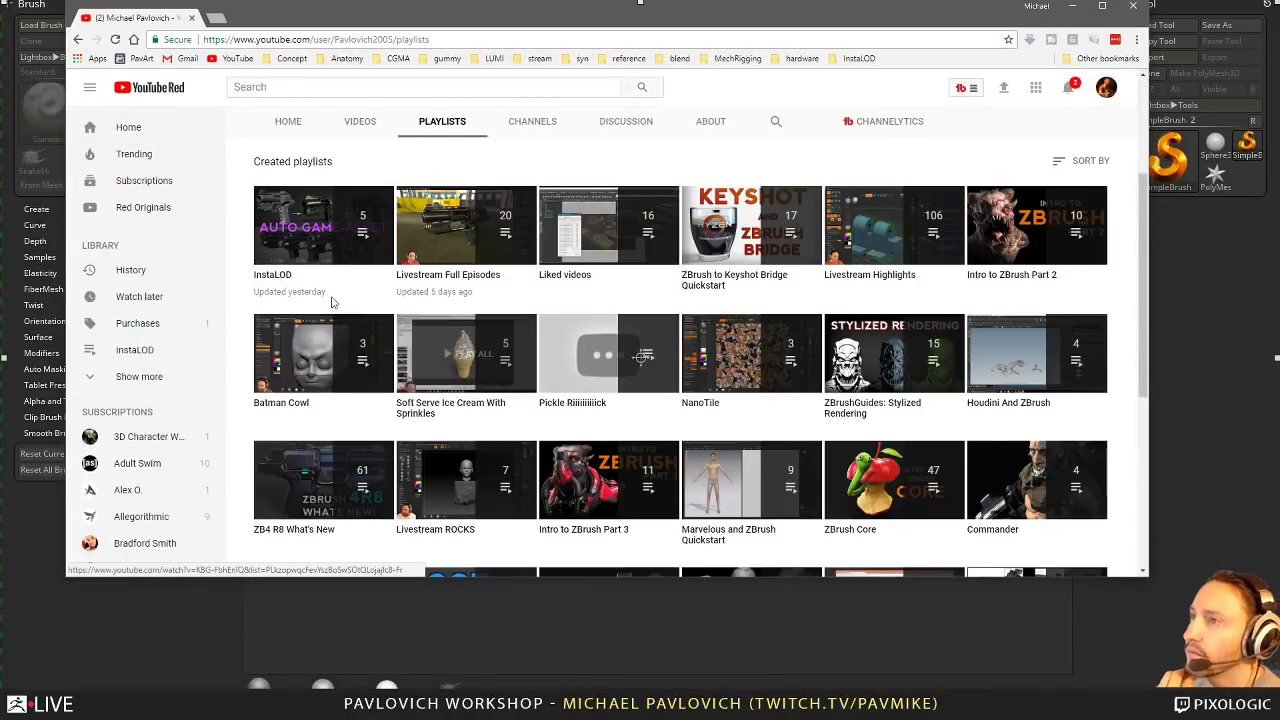
pyautogui.click(287, 122)
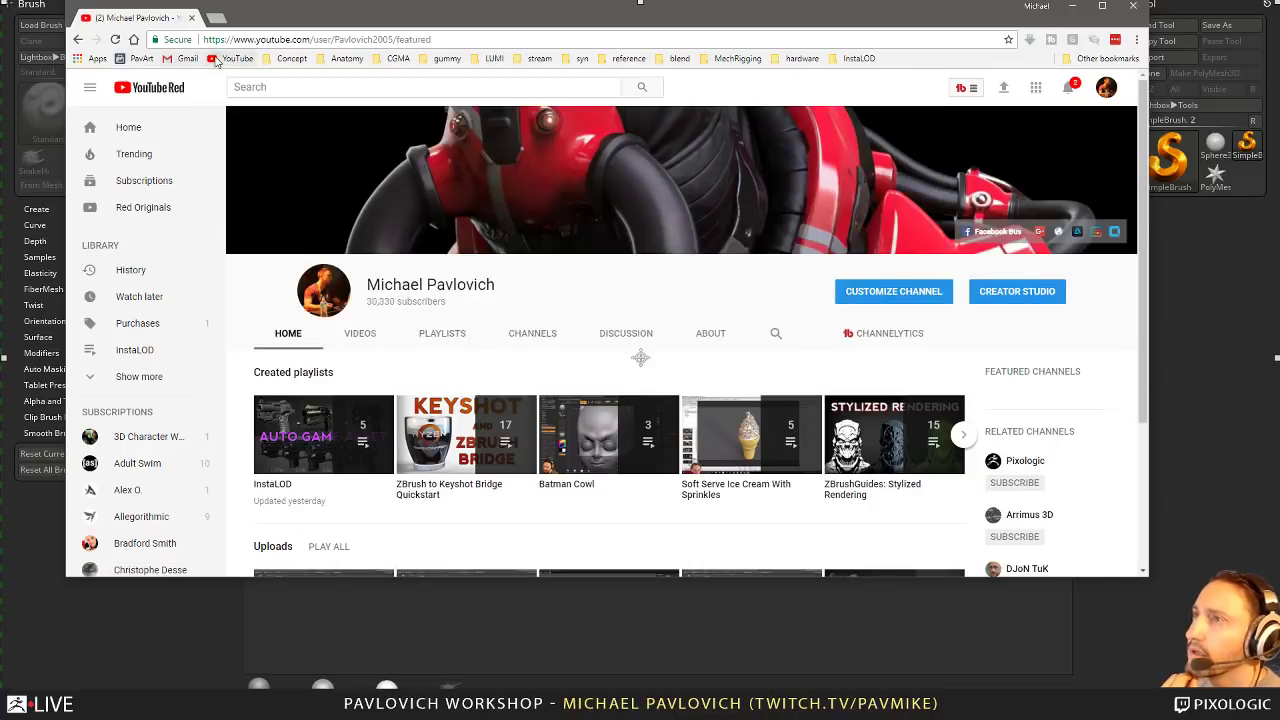
pyautogui.click(217, 61)
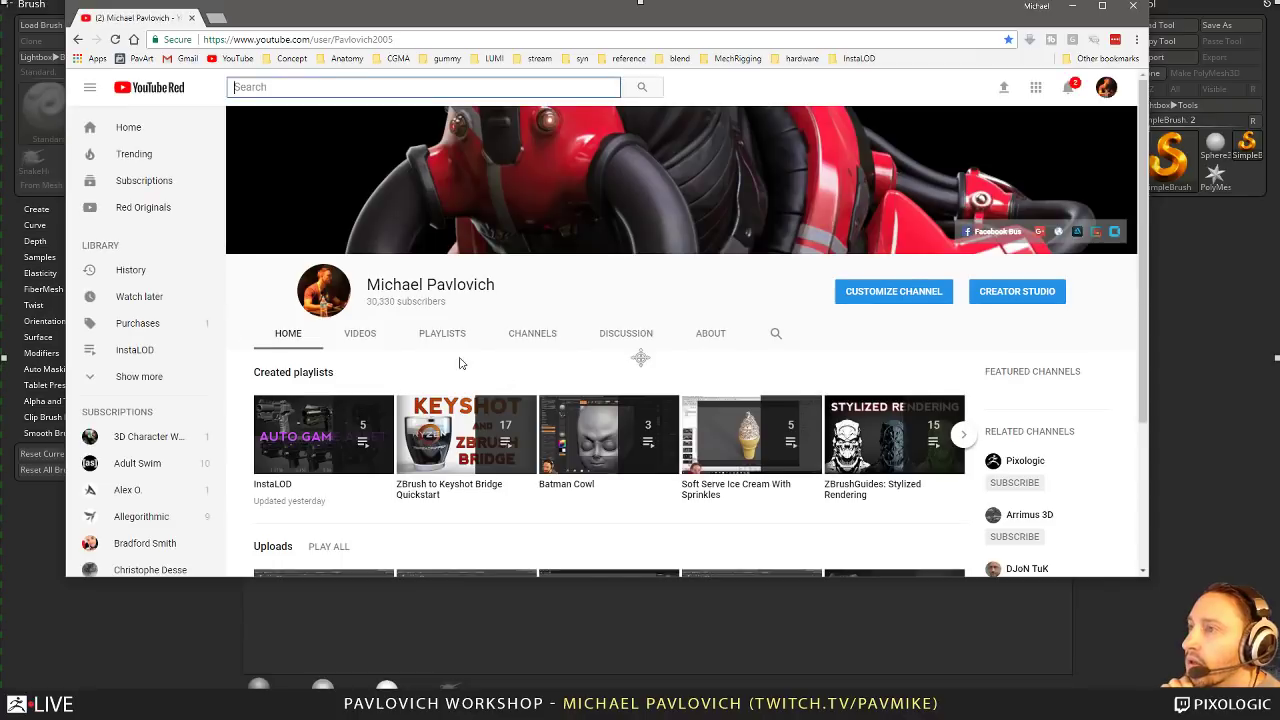
# Step: Look through the channel's recent uploads and full video list, and reopen its playlists page
pyautogui.scroll(-3, 460, 363)
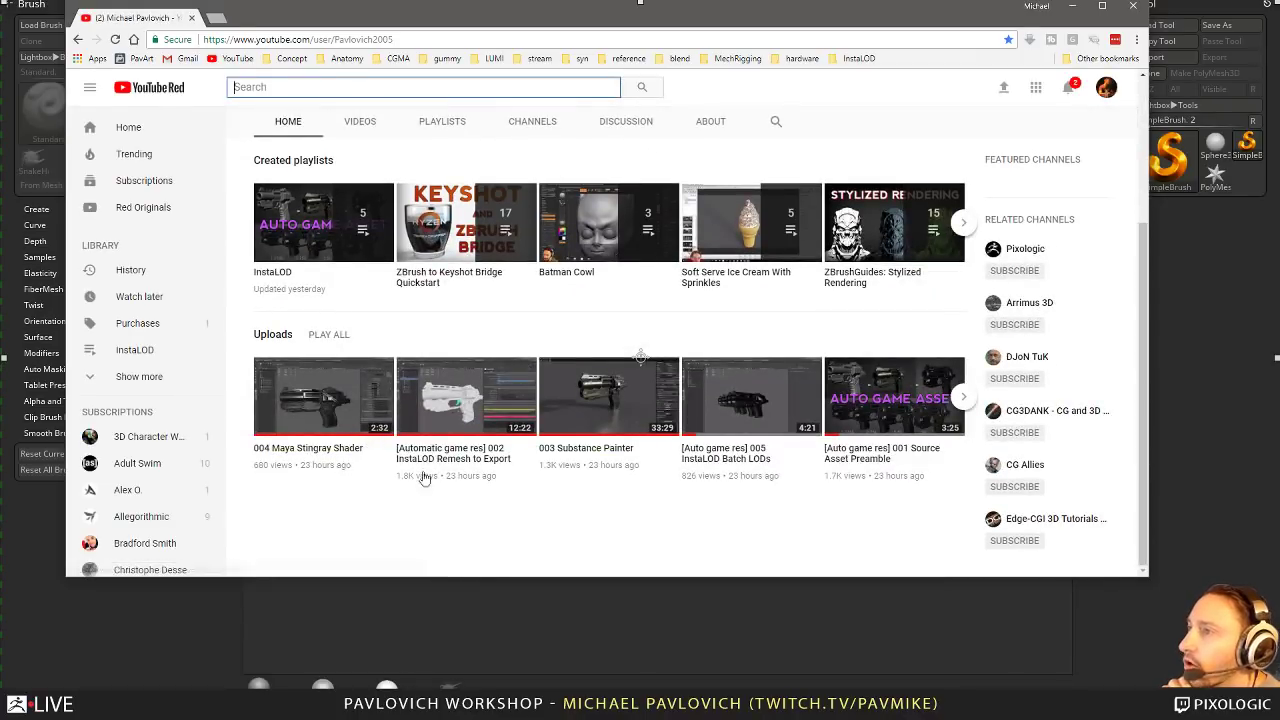
pyautogui.click(360, 121)
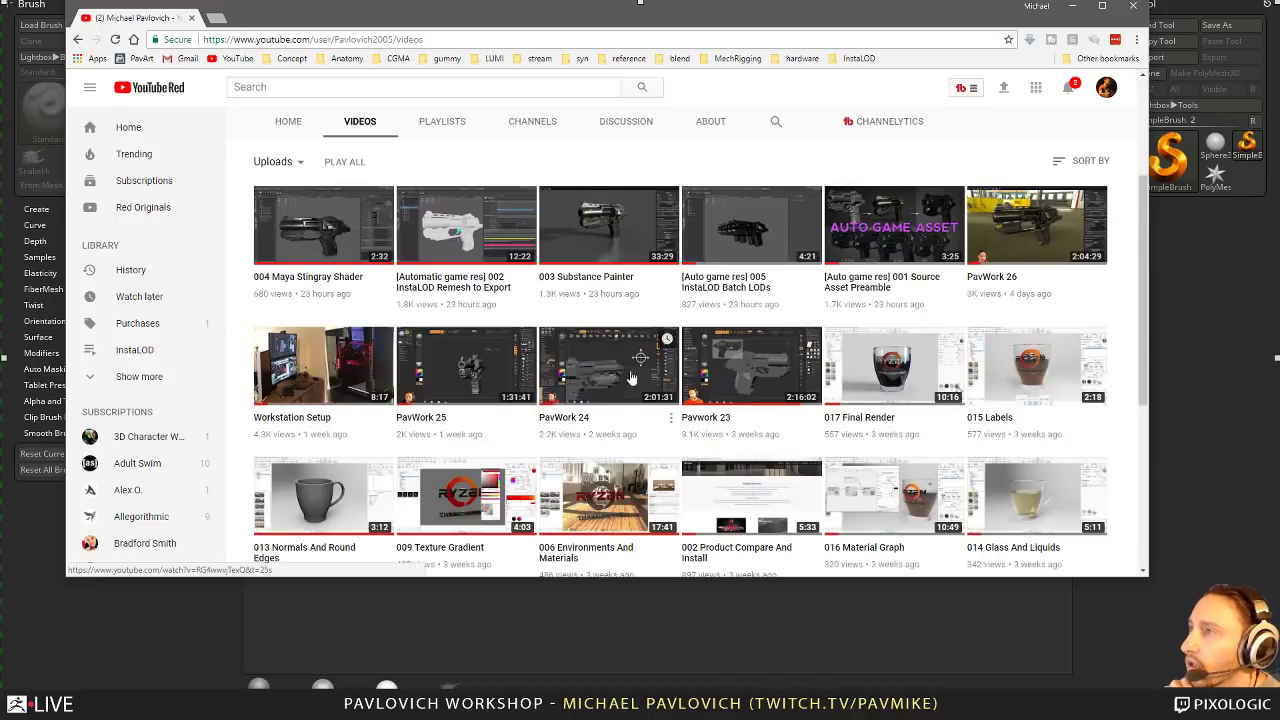
pyautogui.click(441, 122)
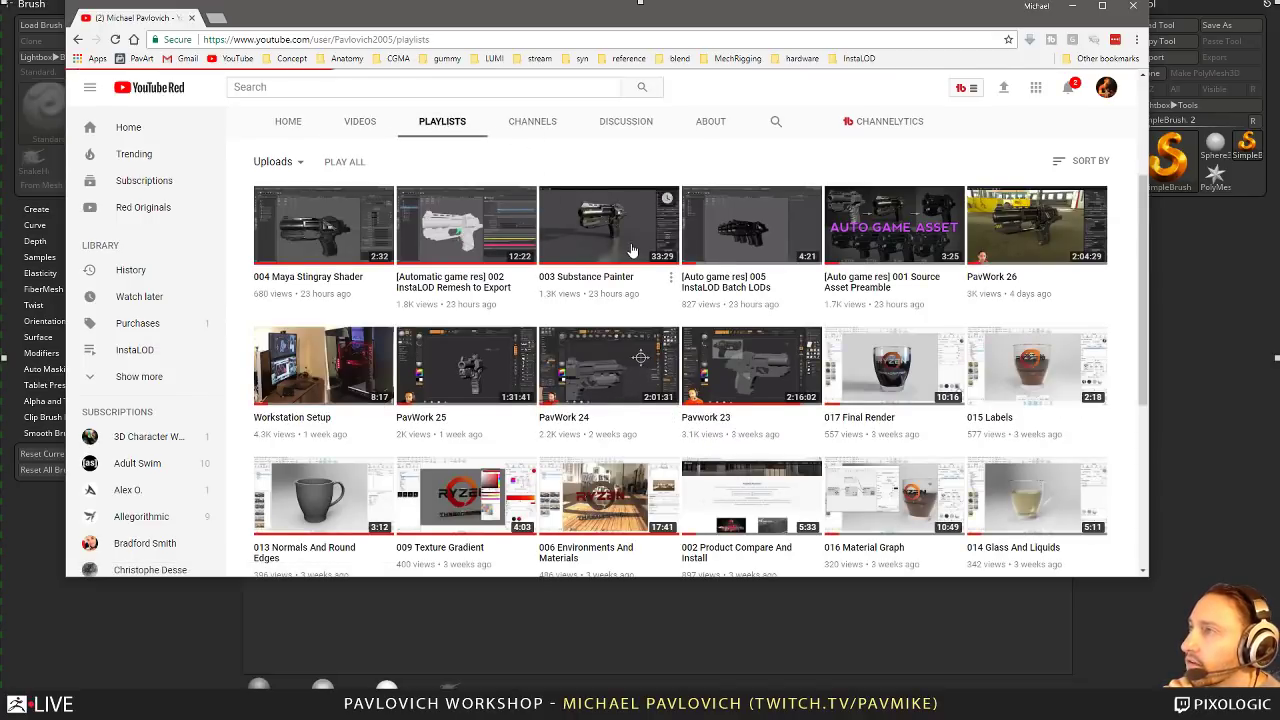
# Step: Open the Livestream Full Episodes playlist, enlarge the PavWork 26 player to theater mode, and examine the comments and episode list
pyautogui.click(450, 276)
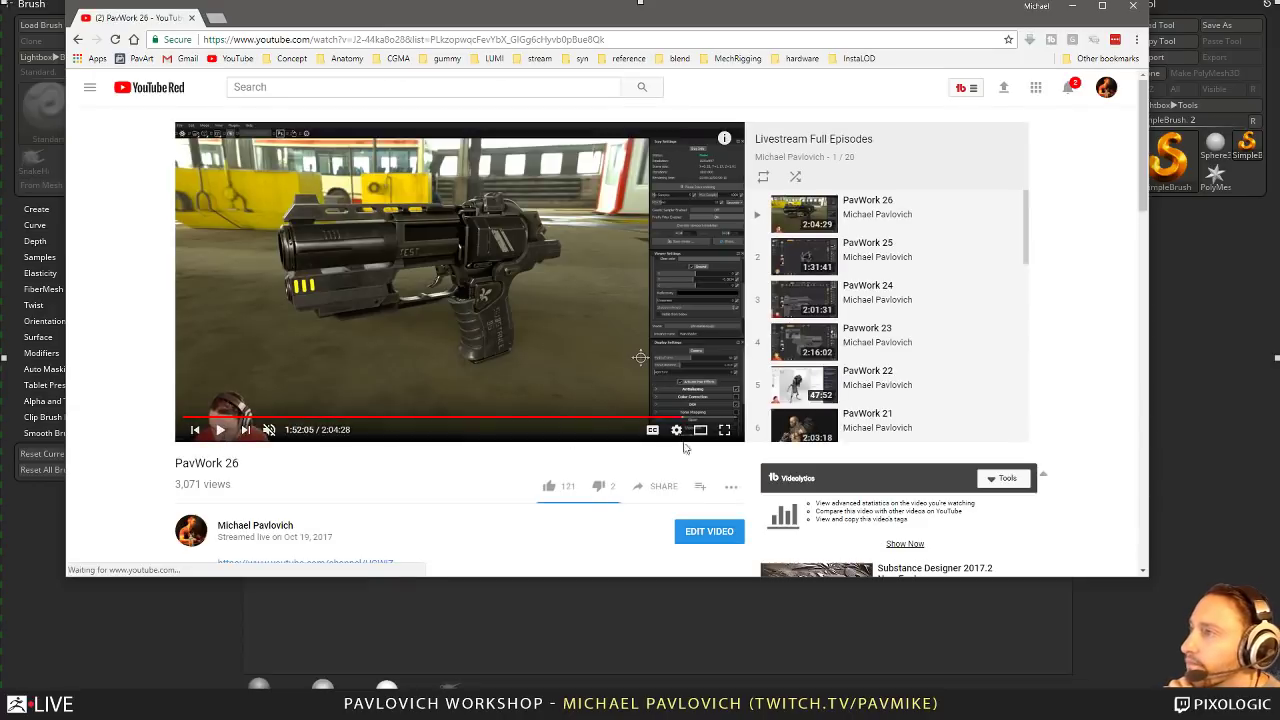
pyautogui.click(701, 430)
pyautogui.scroll(-10, 939, 298)
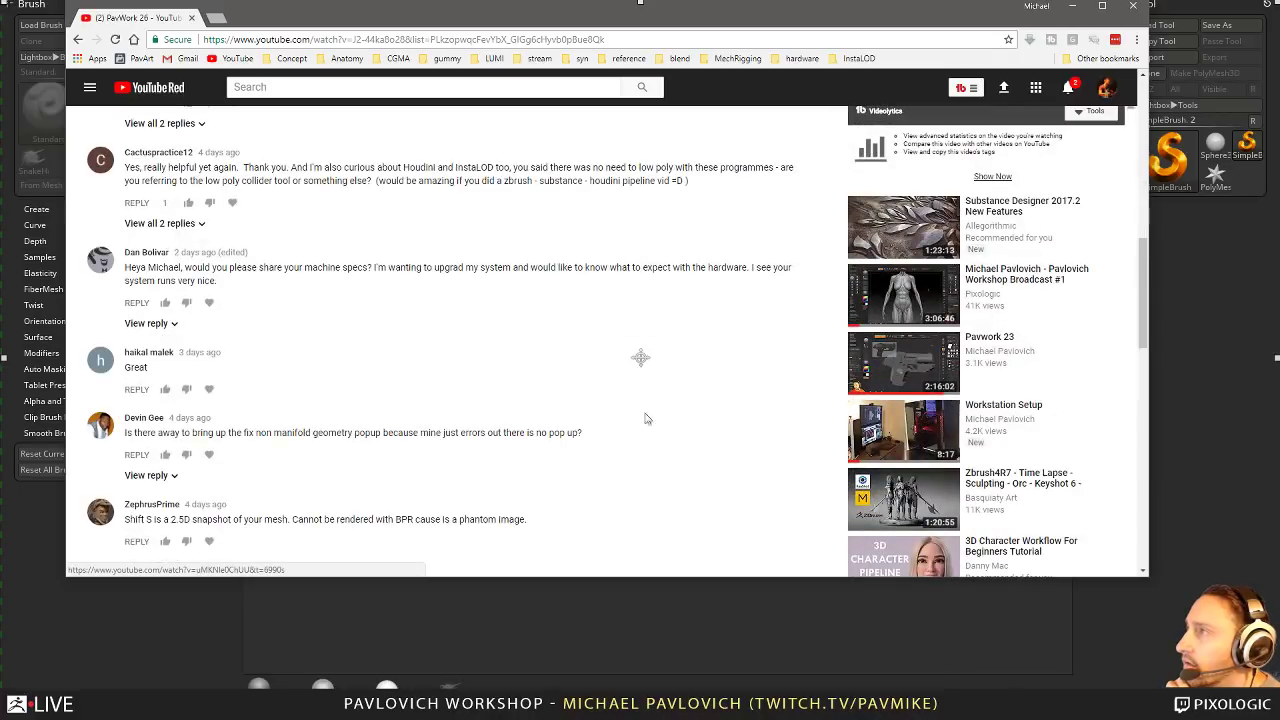
pyautogui.scroll(10, 945, 260)
pyautogui.scroll(8, 938, 420)
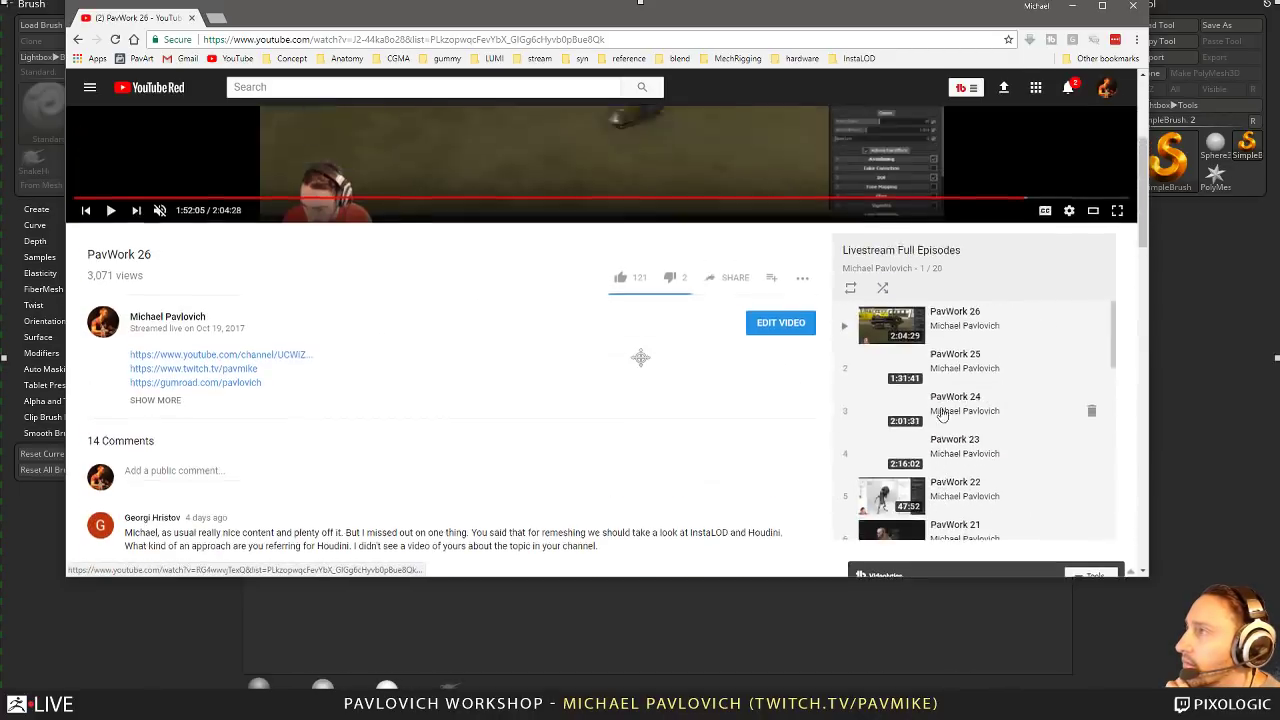
pyautogui.scroll(-1, 1124, 489)
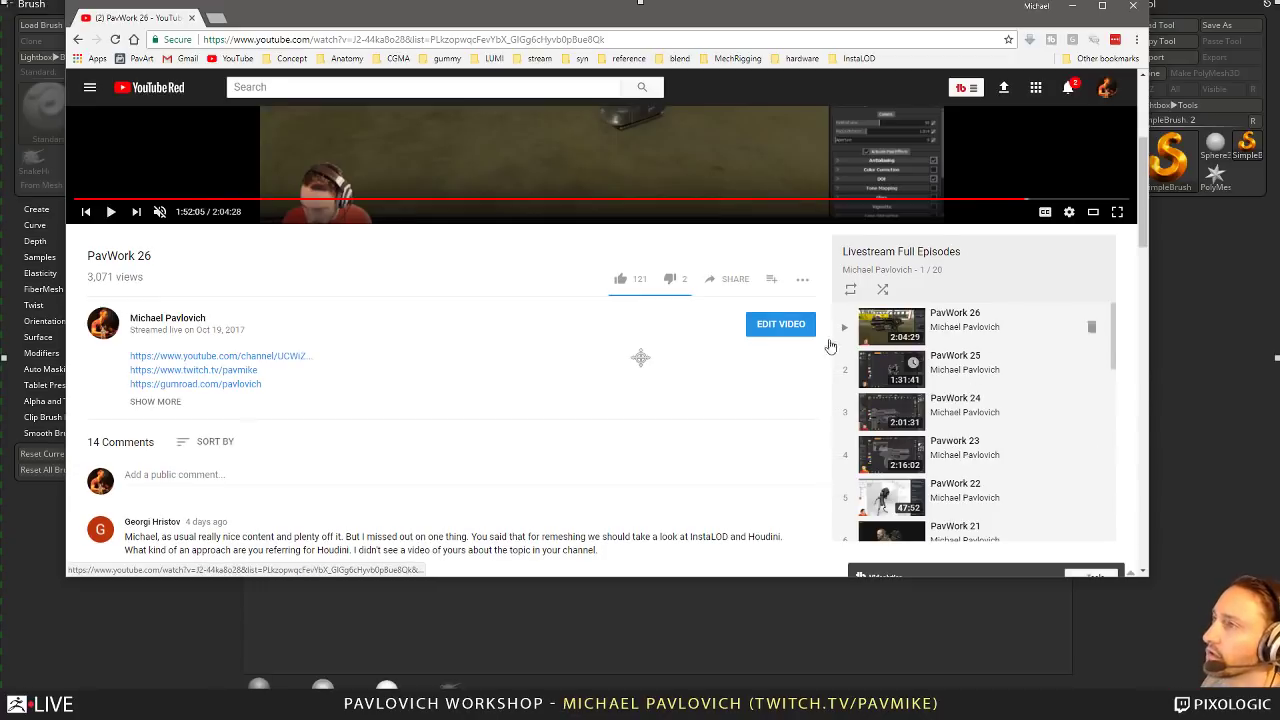
pyautogui.scroll(3, 461, 406)
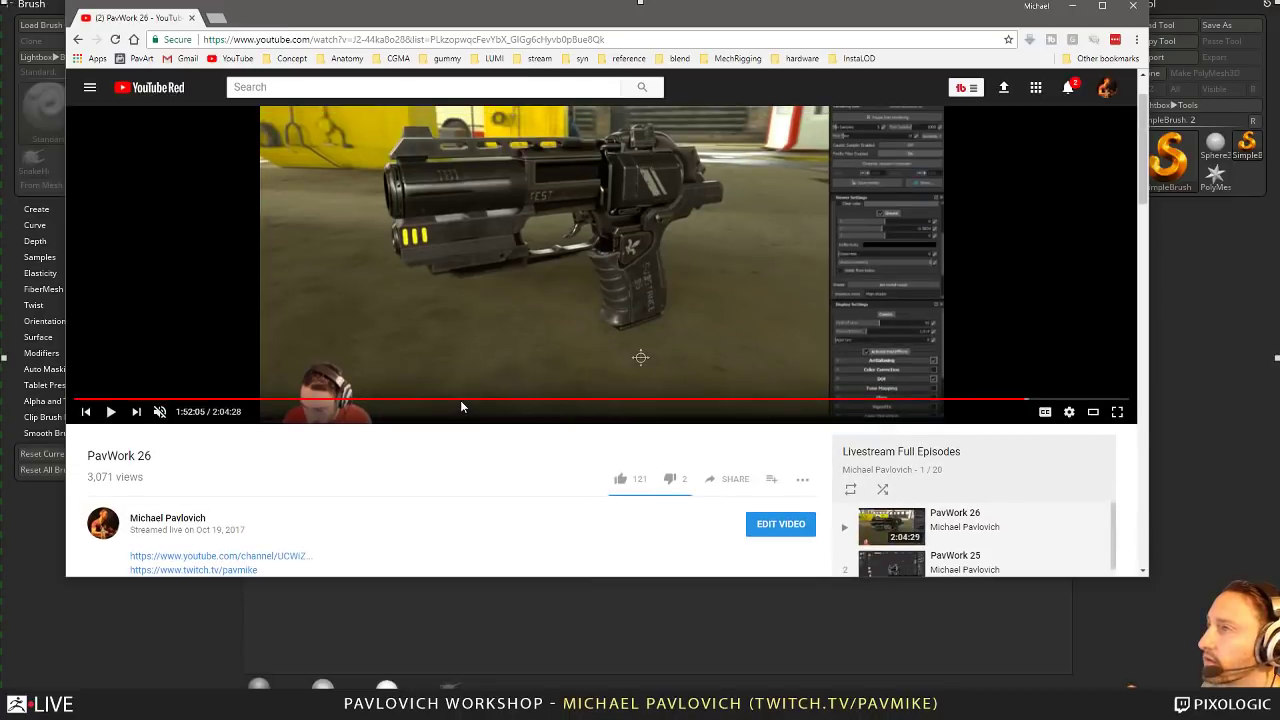
pyautogui.scroll(-1, 562, 350)
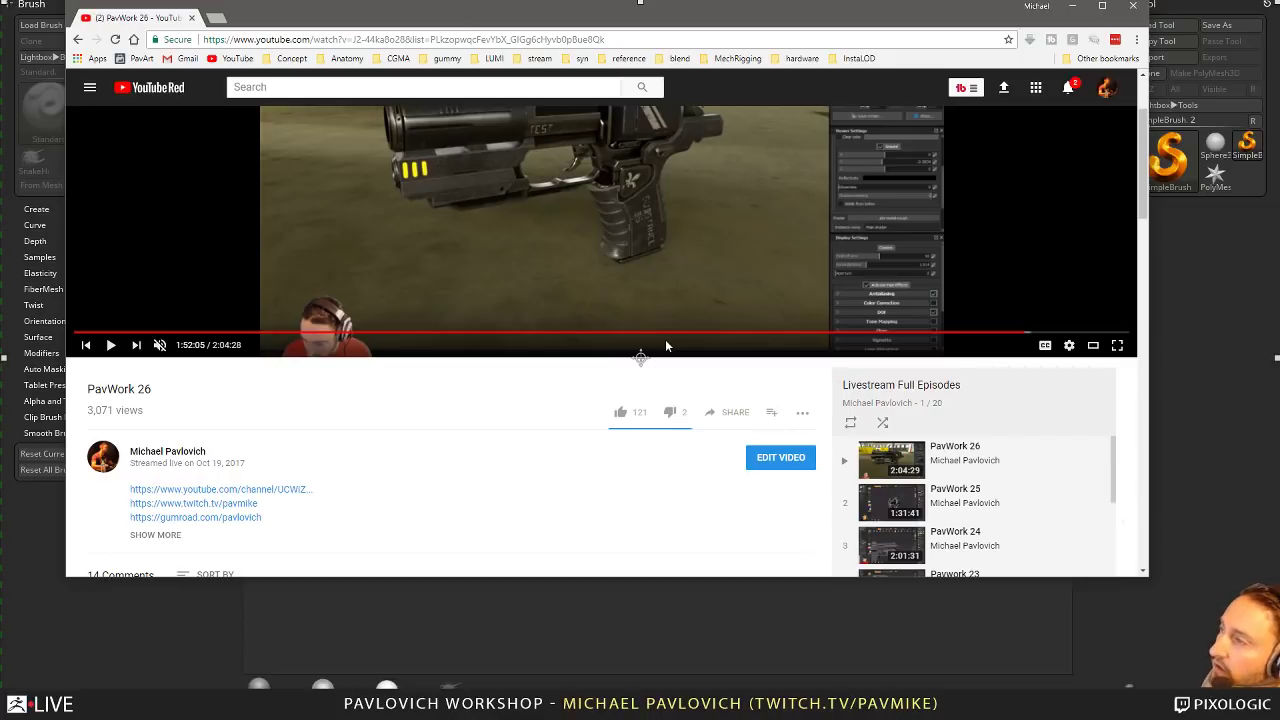
pyautogui.scroll(1, 600, 222)
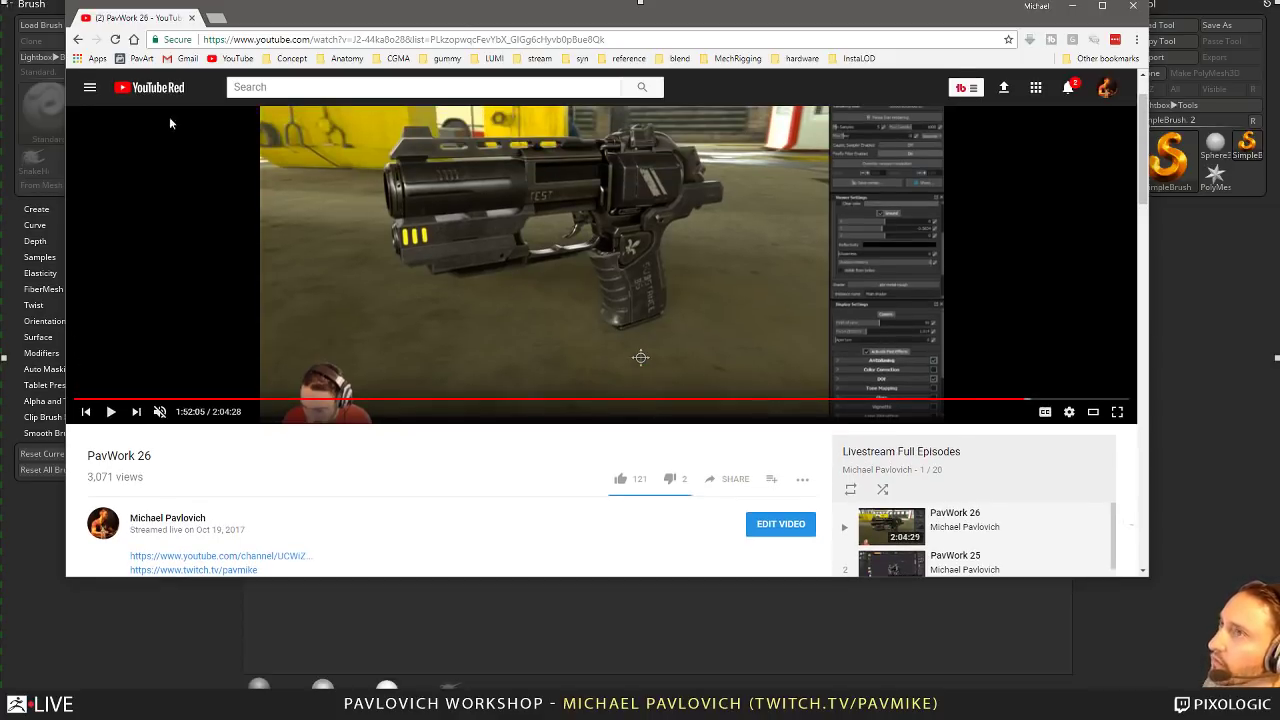
# Step: Return to the channel's playlists, look through them and open the InstaLOD playlist at its first video
pyautogui.click(77, 40)
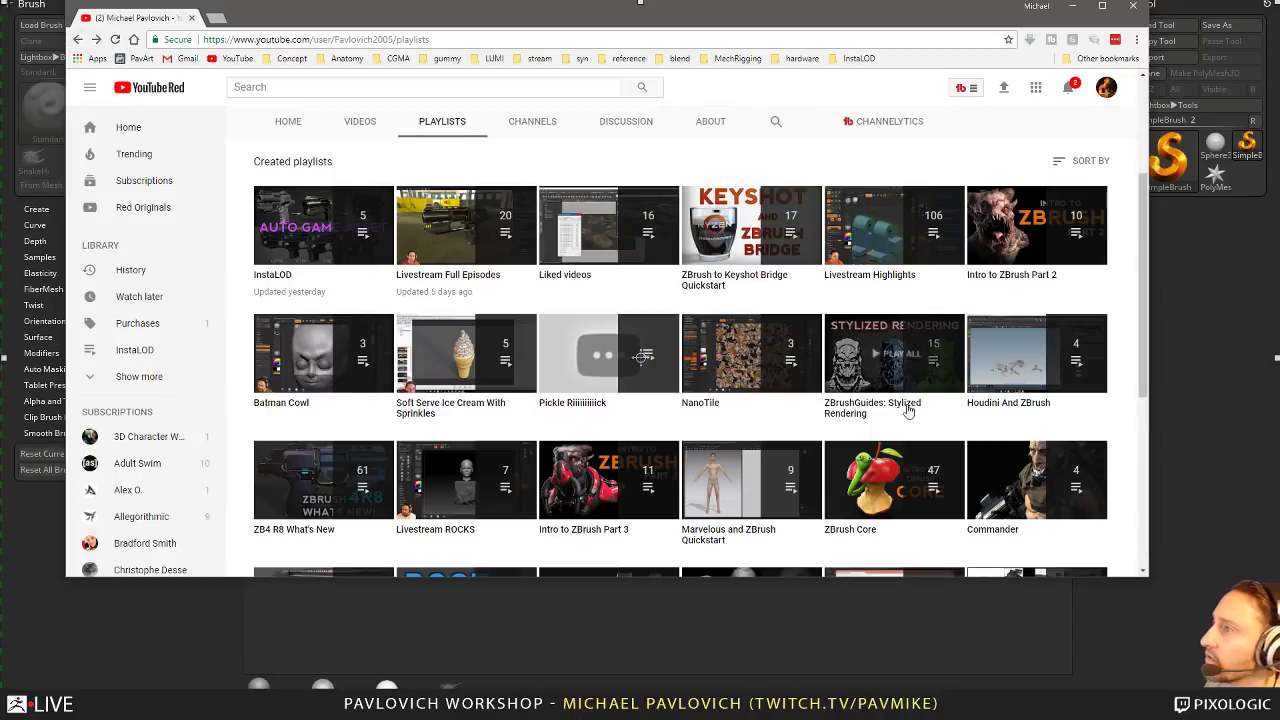
pyautogui.scroll(-3, 918, 420)
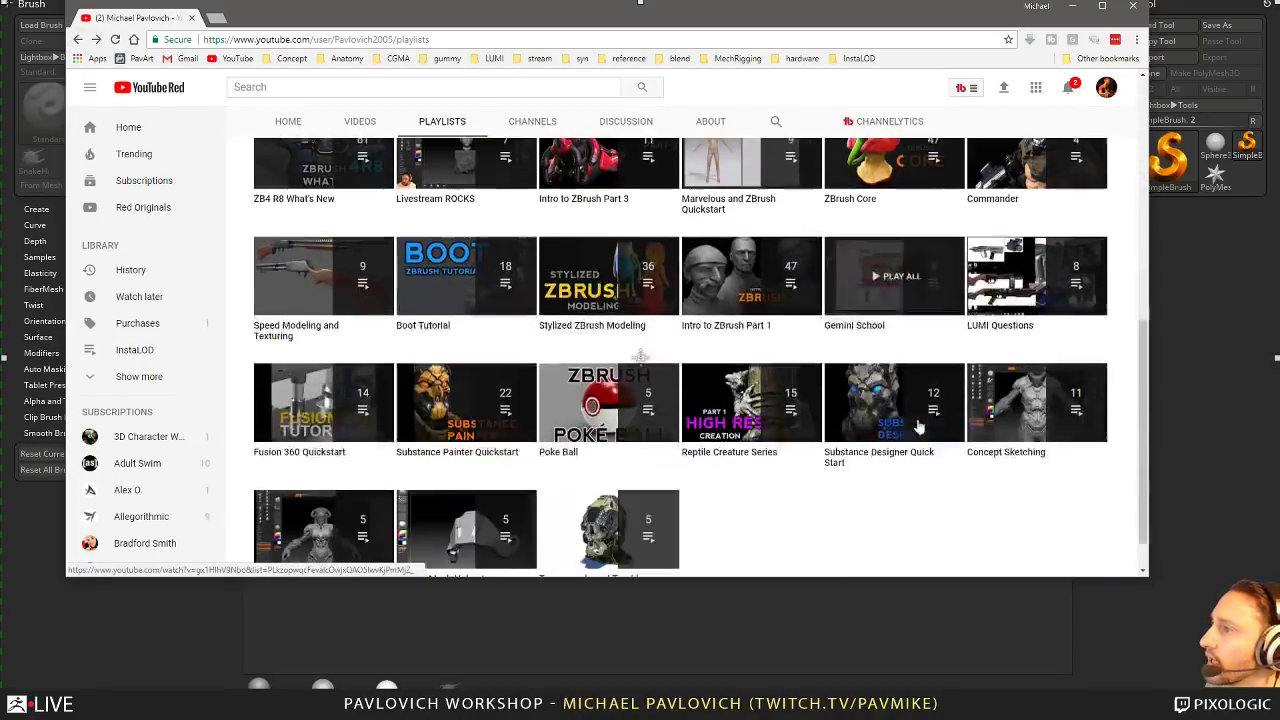
pyautogui.scroll(3, 918, 427)
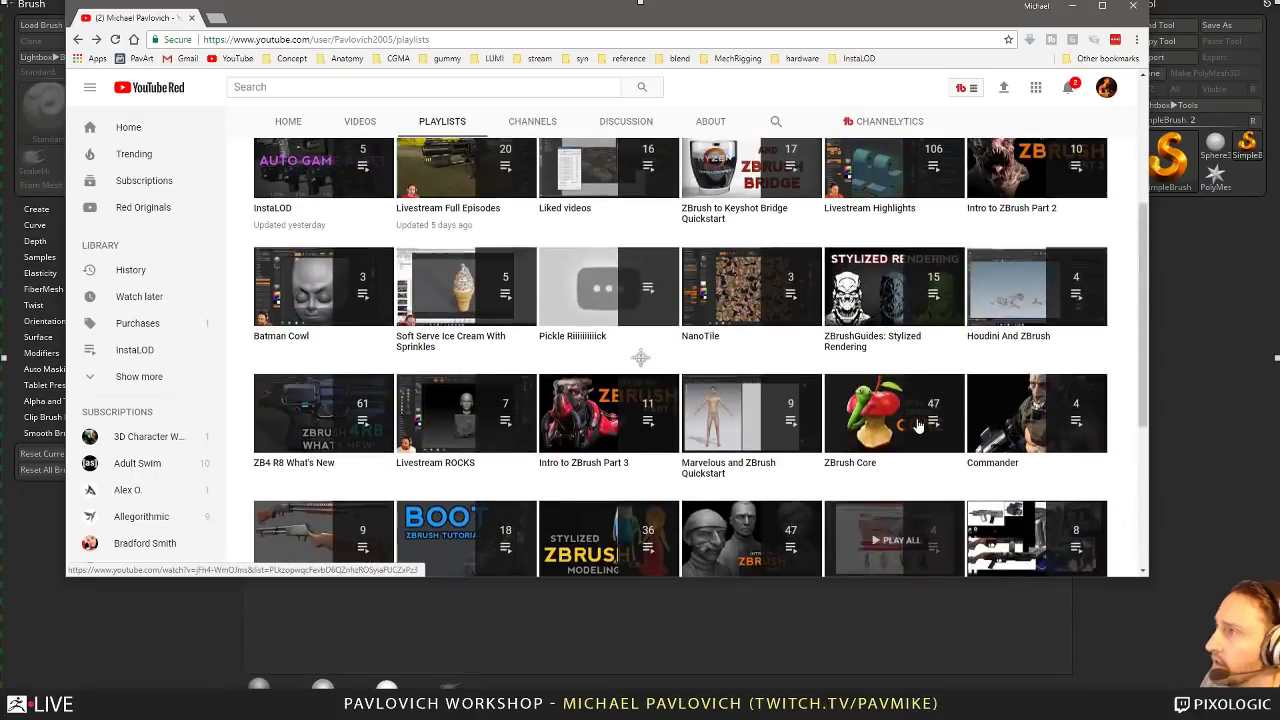
pyautogui.scroll(1, 918, 425)
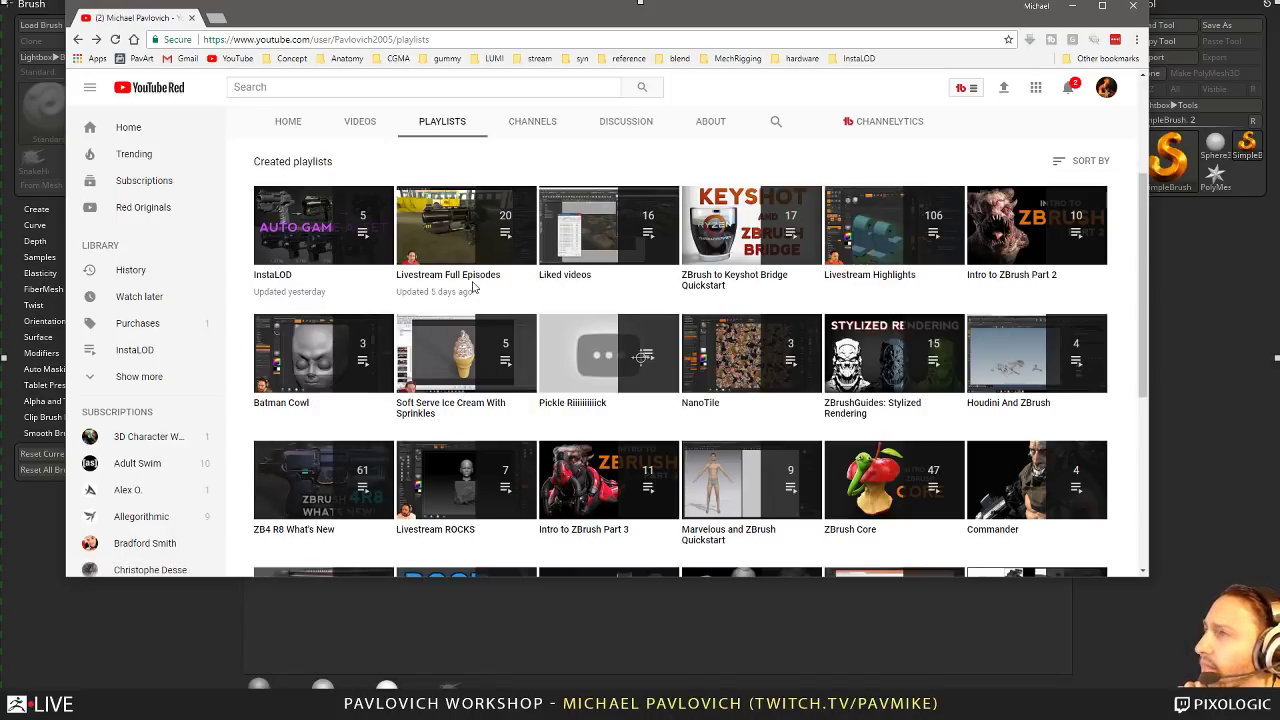
pyautogui.click(290, 276)
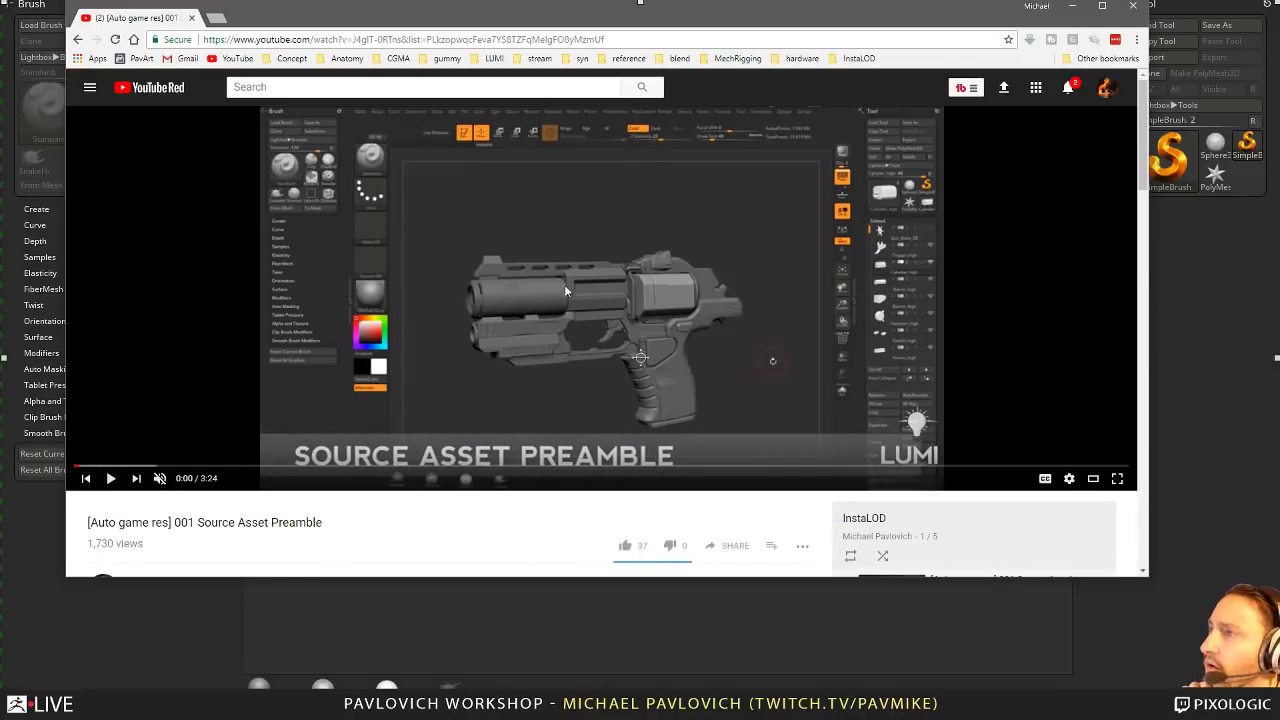
pyautogui.scroll(-2, 516, 438)
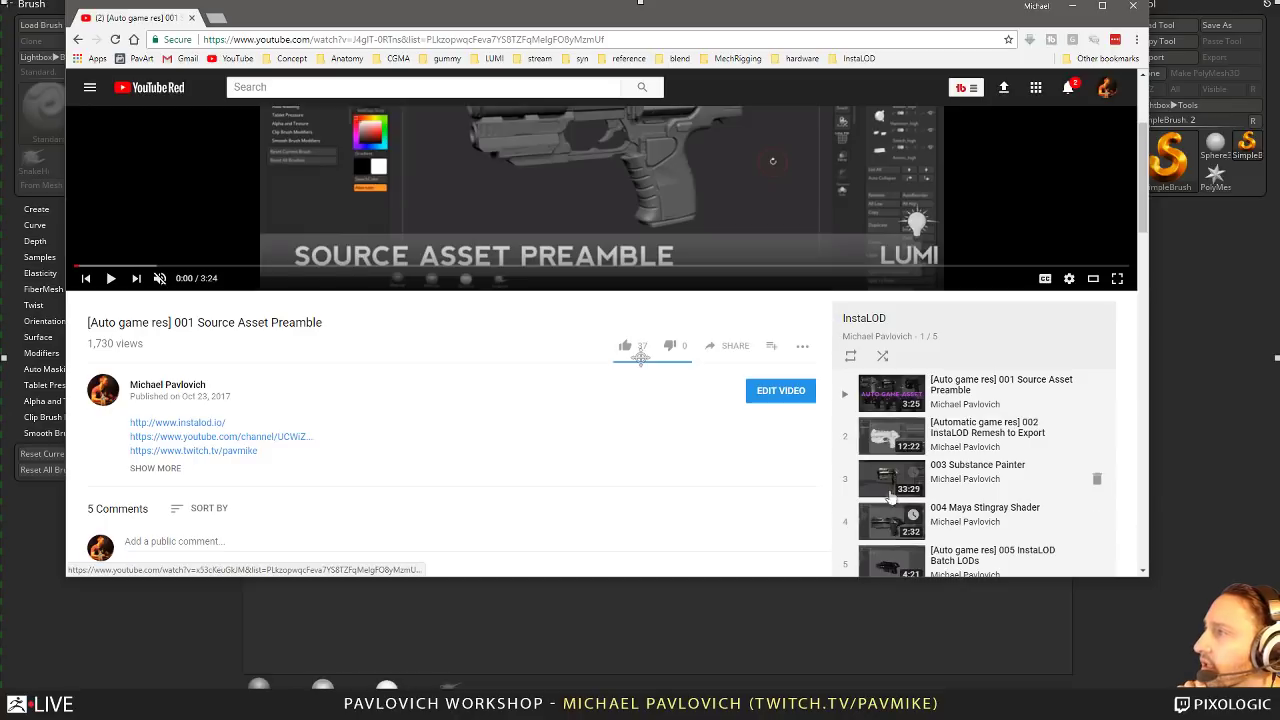
# Step: Open the 002 InstaLOD Remesh to Export video and skim through it to about 10:58
pyautogui.click(887, 437)
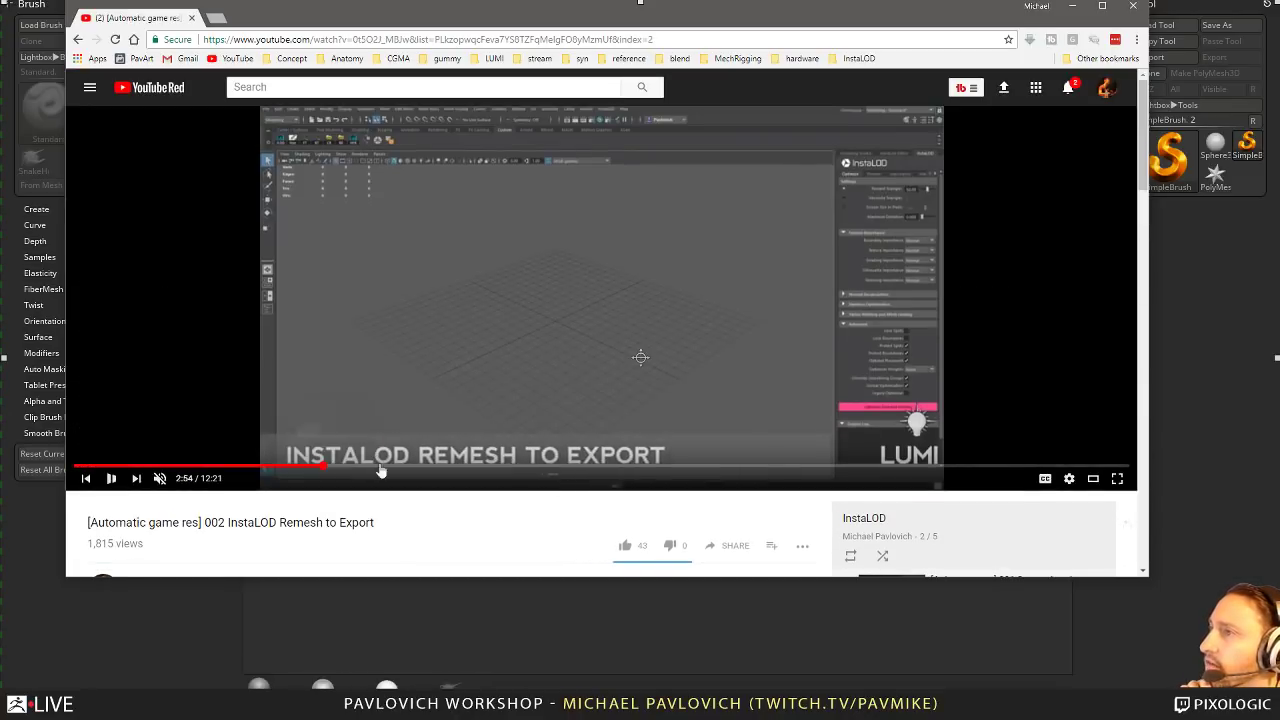
pyautogui.click(679, 468)
pyautogui.click(852, 468)
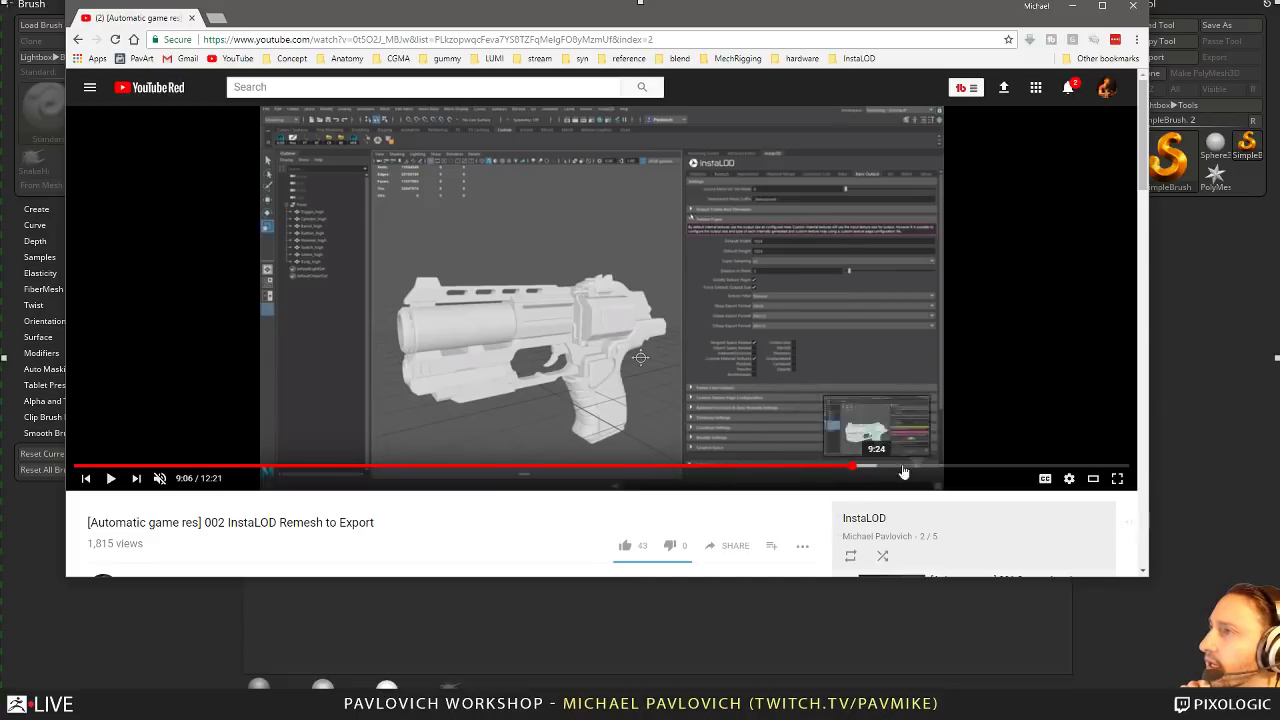
pyautogui.click(903, 468)
pyautogui.click(950, 468)
pyautogui.click(1012, 468)
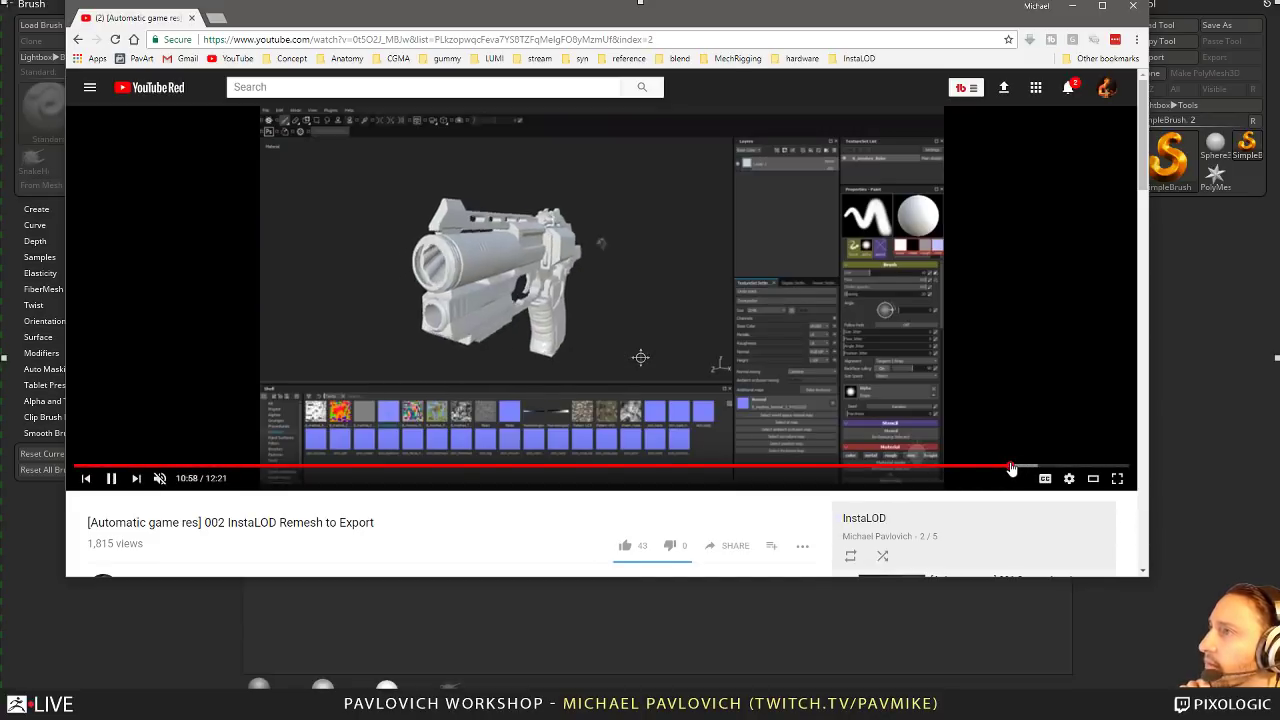
# Step: Open the 003 Substance Painter video from the playlist and skim forward to the finished gun render near 31:55
pyautogui.scroll(-3, 990, 466)
pyautogui.click(985, 466)
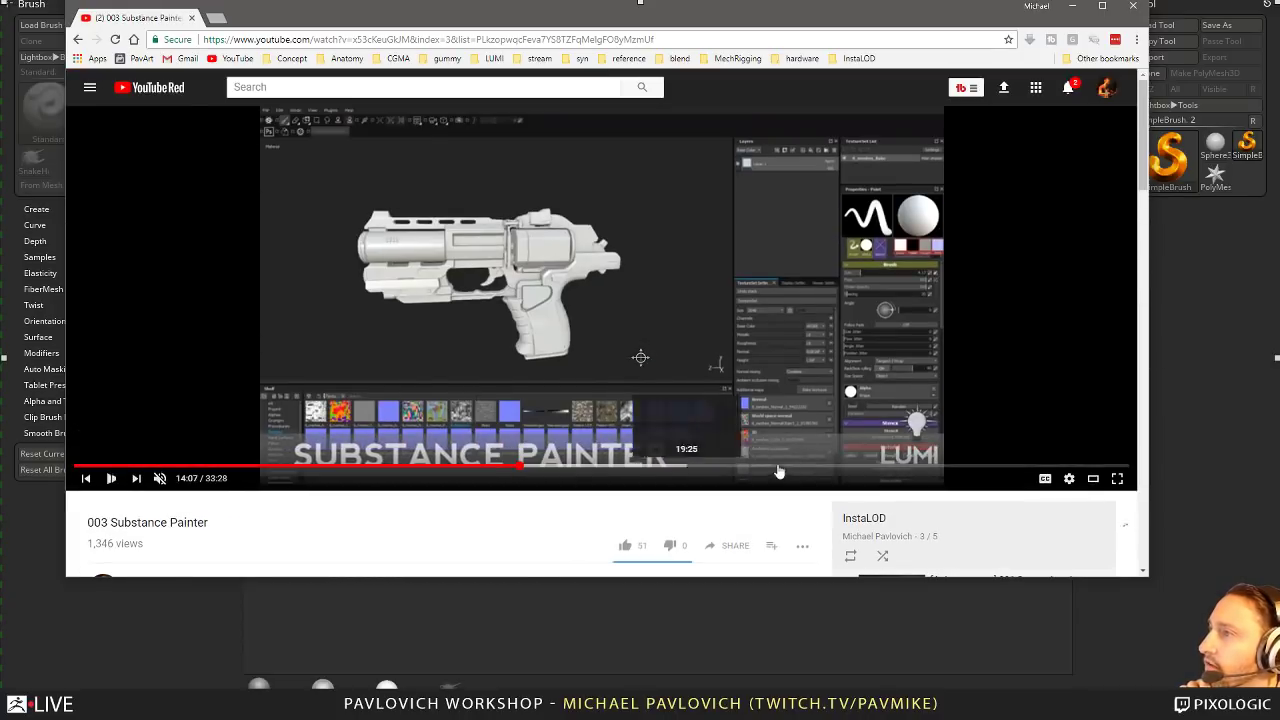
pyautogui.click(790, 468)
pyautogui.click(978, 468)
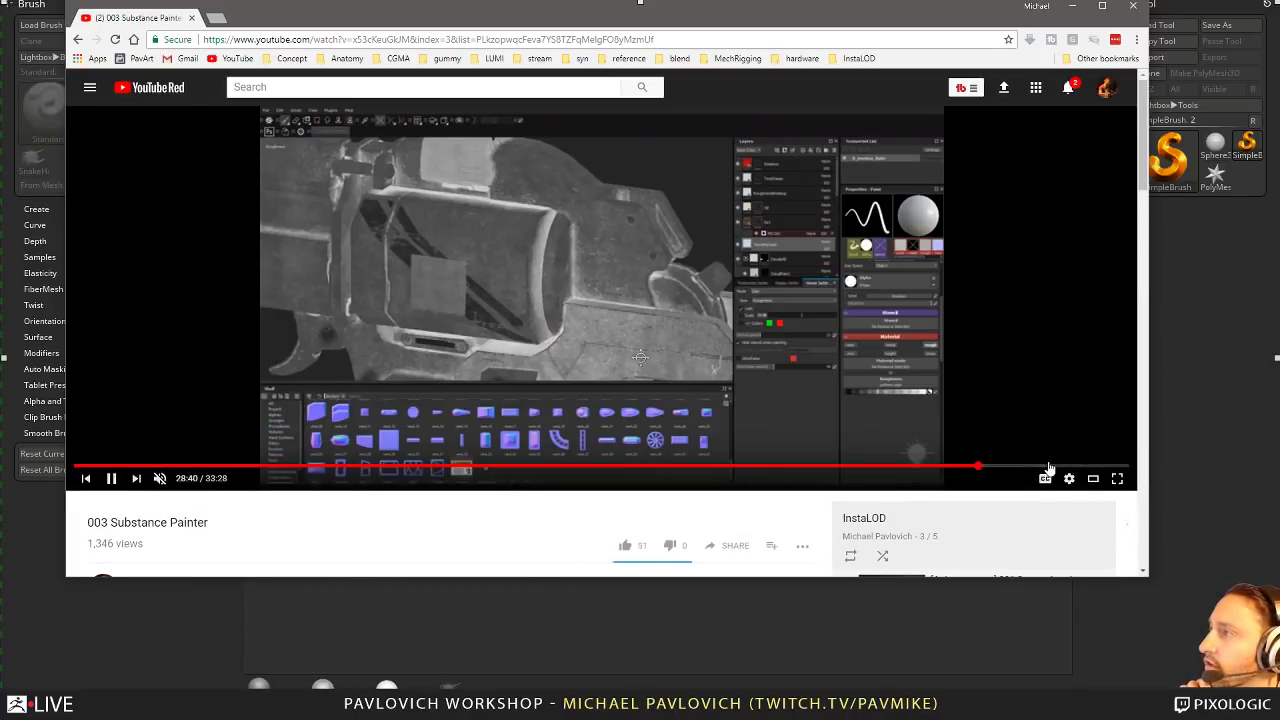
pyautogui.click(1048, 468)
pyautogui.click(1078, 468)
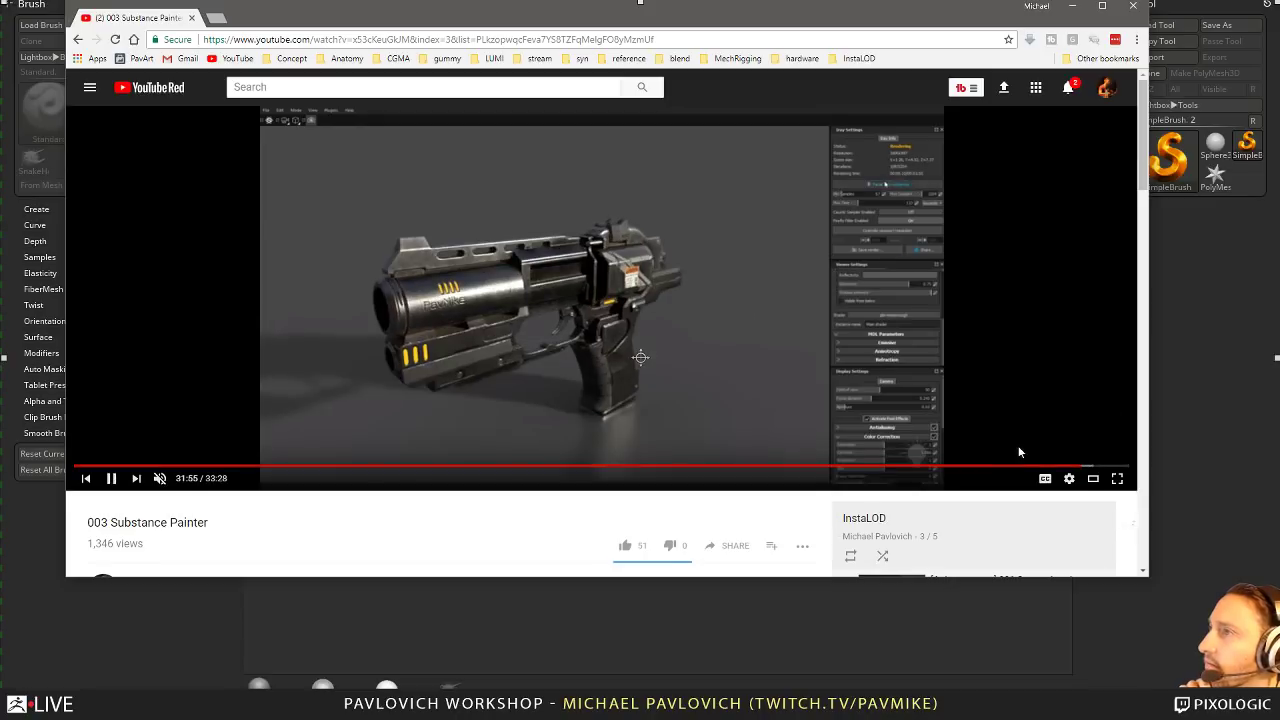
# Step: Open the 004 Maya Stingray Shader video from the playlist and skim forward to 2:12
pyautogui.scroll(-3, 1018, 452)
pyautogui.click(897, 462)
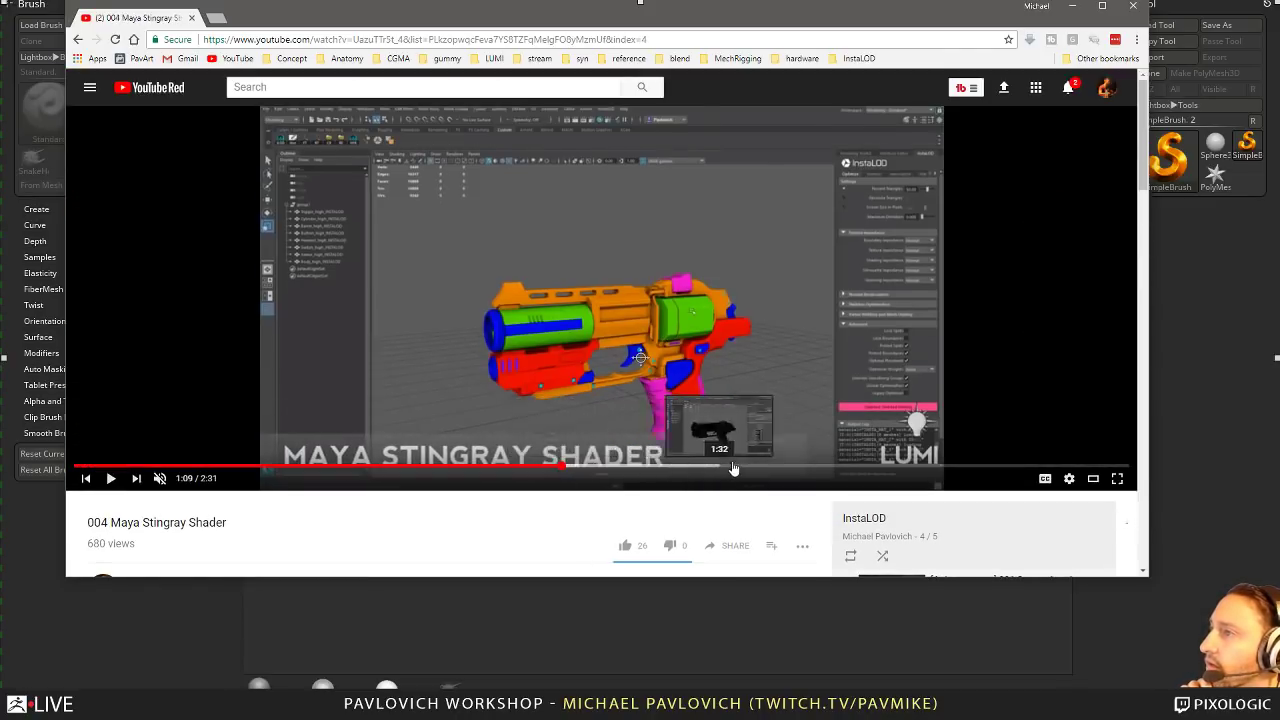
pyautogui.click(733, 468)
pyautogui.click(1002, 468)
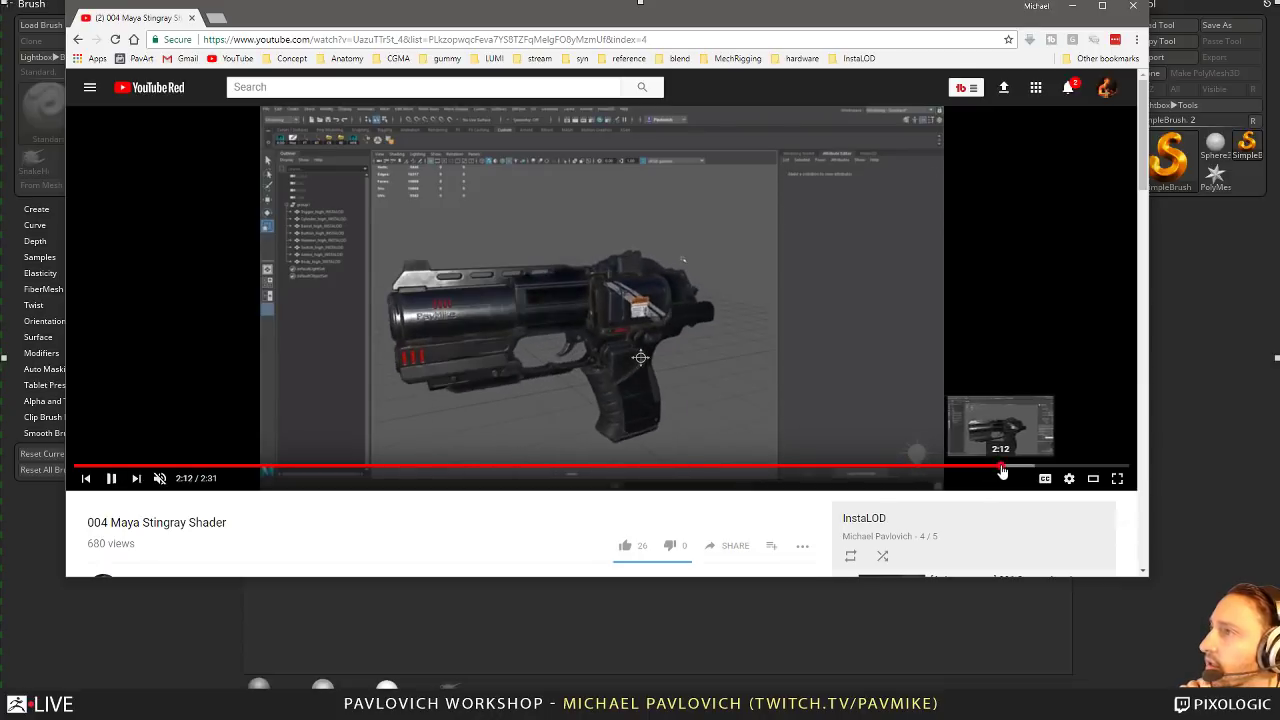
# Step: Open the 005 InstaLOD Batch LODs video from the playlist and skim past 3:24 to the LOD meshes
pyautogui.scroll(-4, 960, 430)
pyautogui.click(875, 380)
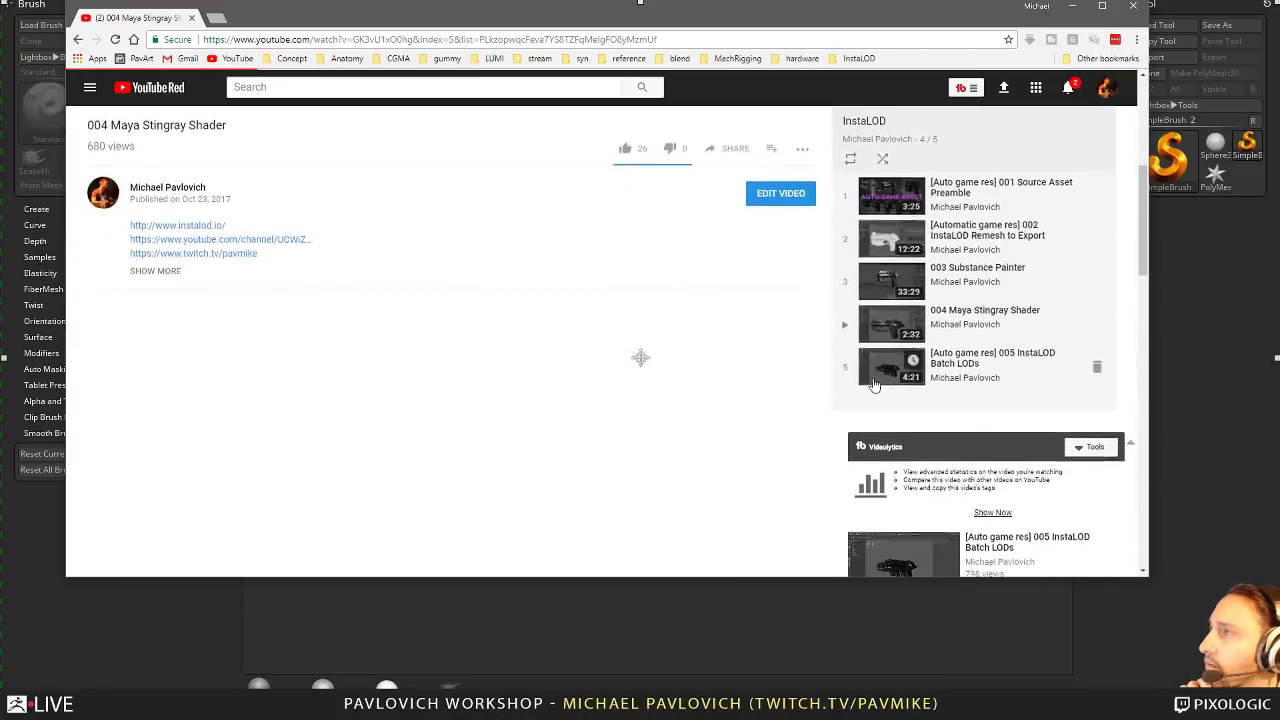
pyautogui.click(720, 467)
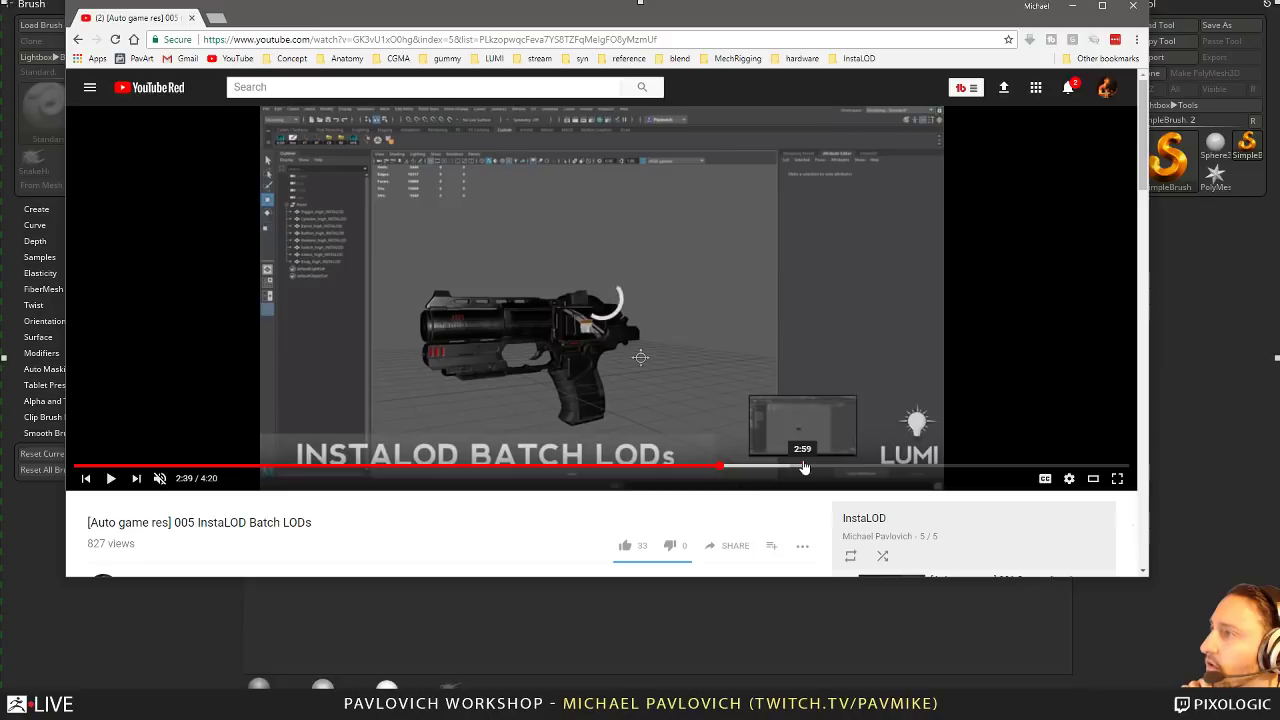
pyautogui.click(852, 468)
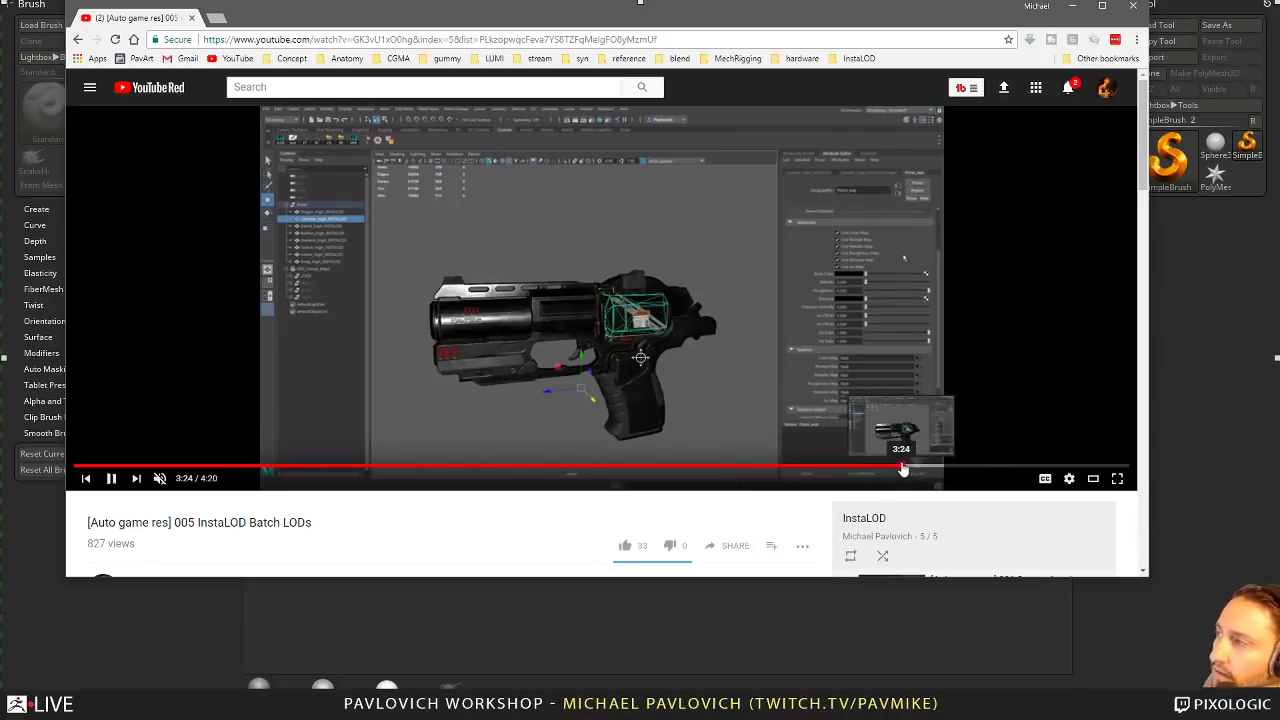
pyautogui.click(946, 469)
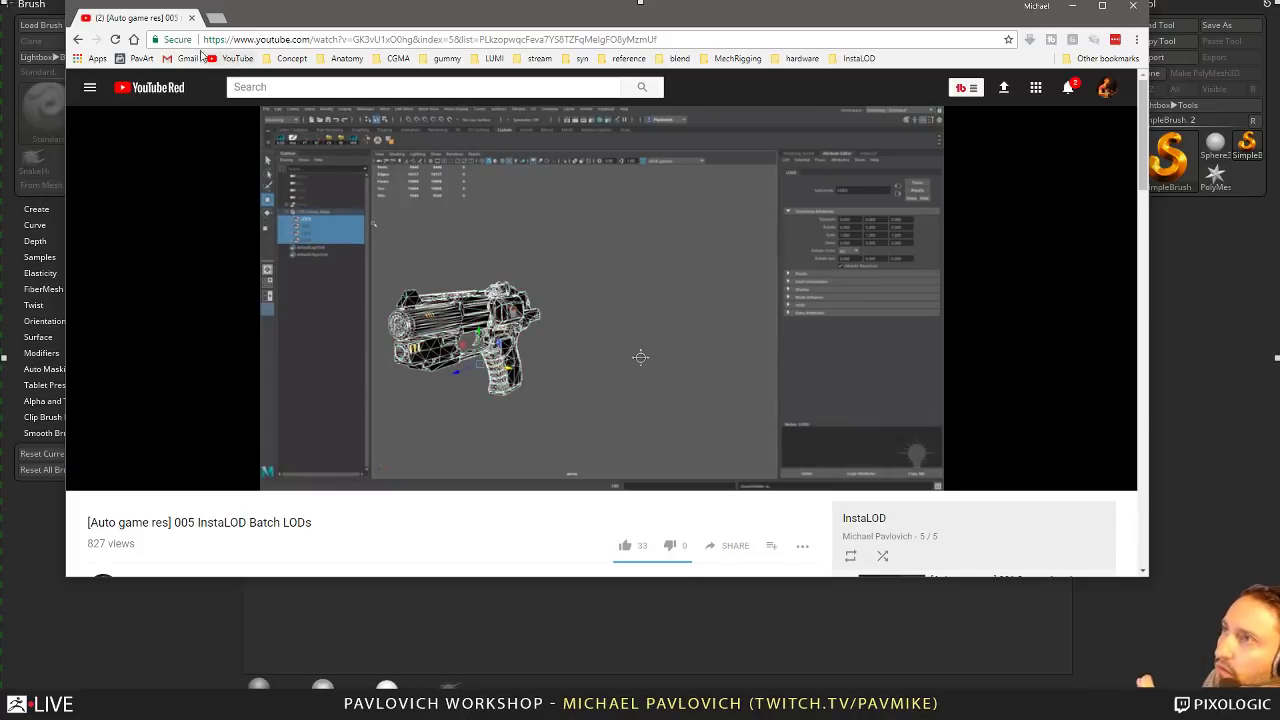
# Step: Return to the channel's created-playlists page in the browser
pyautogui.moveTo(242, 18); pyautogui.dragTo(0, 18)
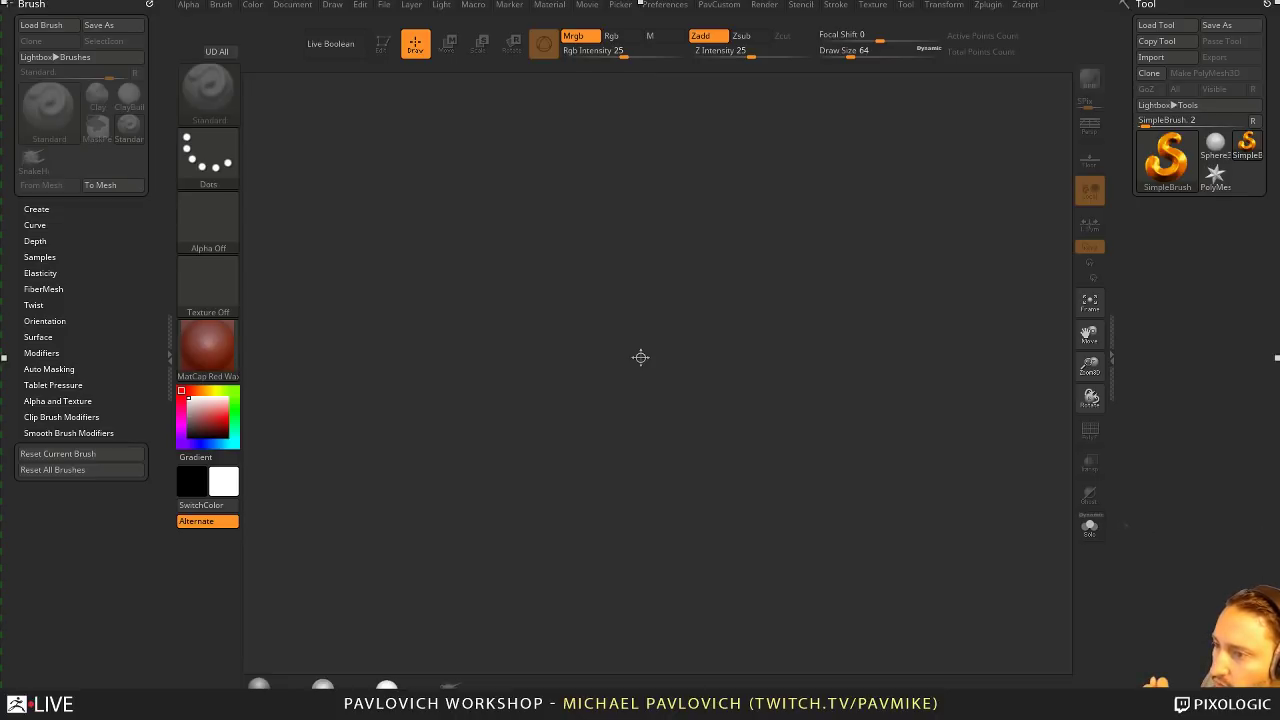
pyautogui.hotkey('alt', 'Tab')
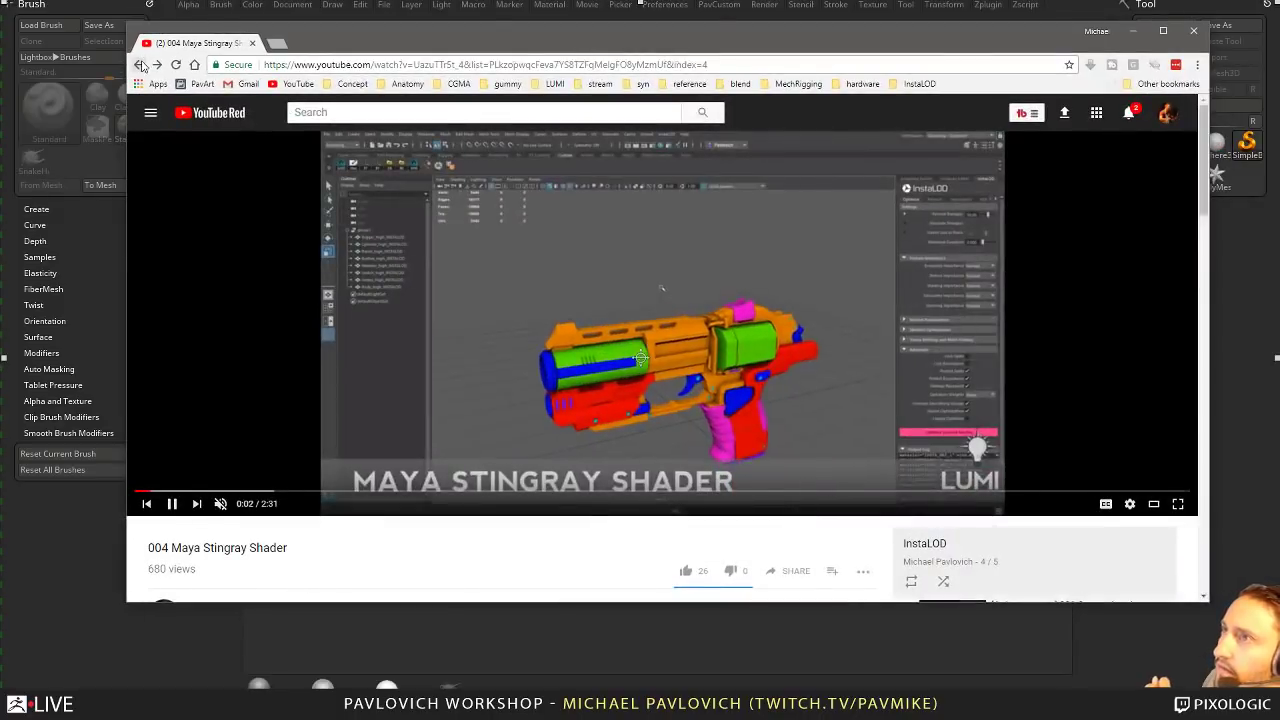
pyautogui.click(140, 64)
pyautogui.click(140, 64)
pyautogui.click(140, 64)
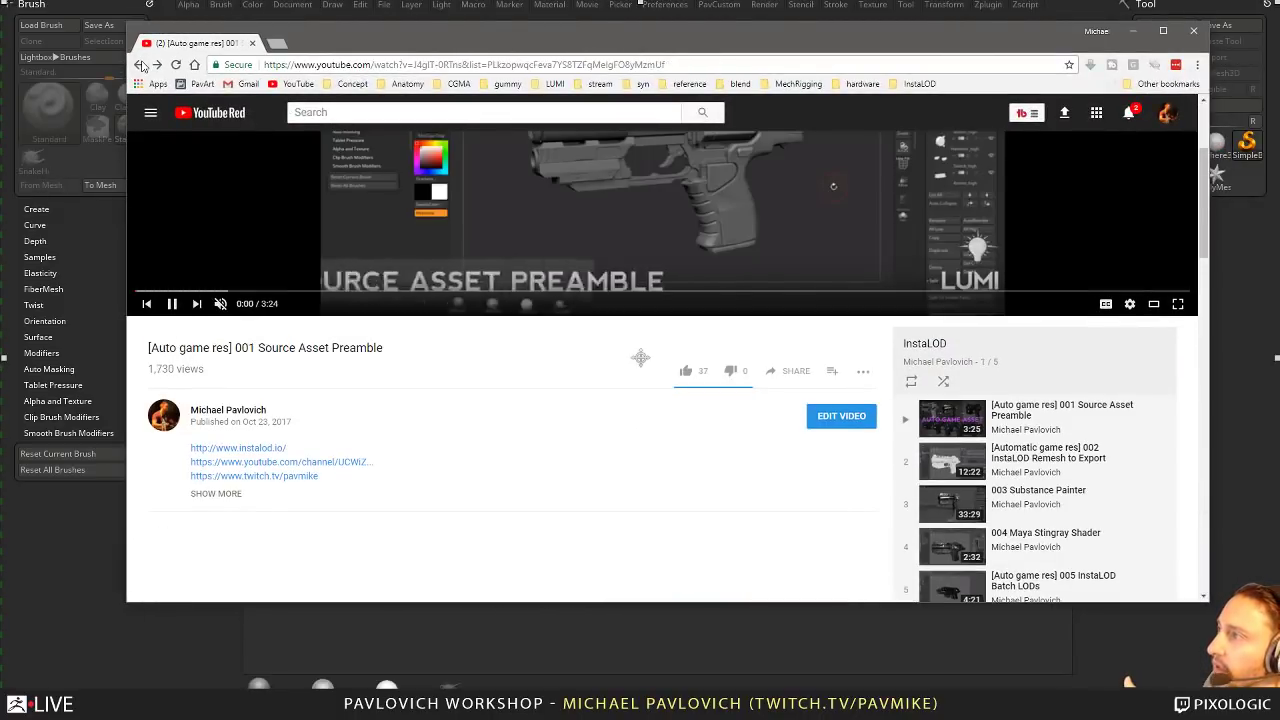
pyautogui.click(140, 64)
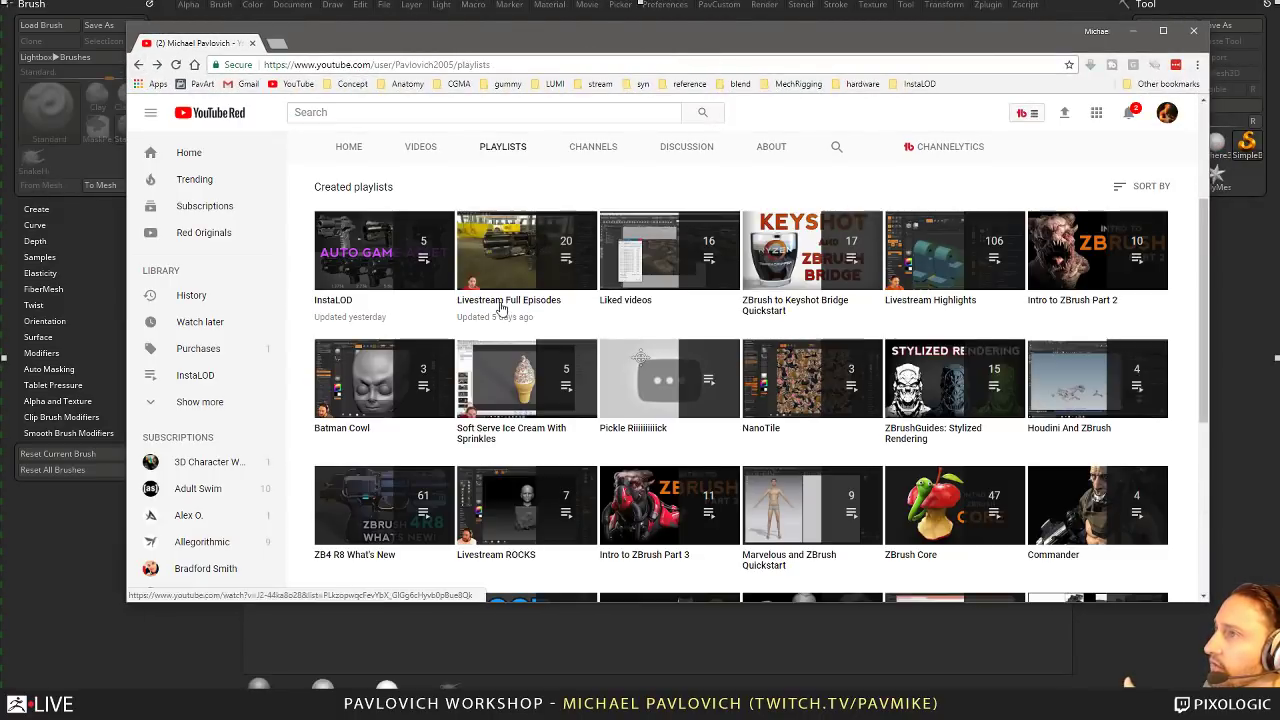
# Step: Open the Livestream Full Episodes playlist and start its PavWork 26 video
pyautogui.click(500, 305)
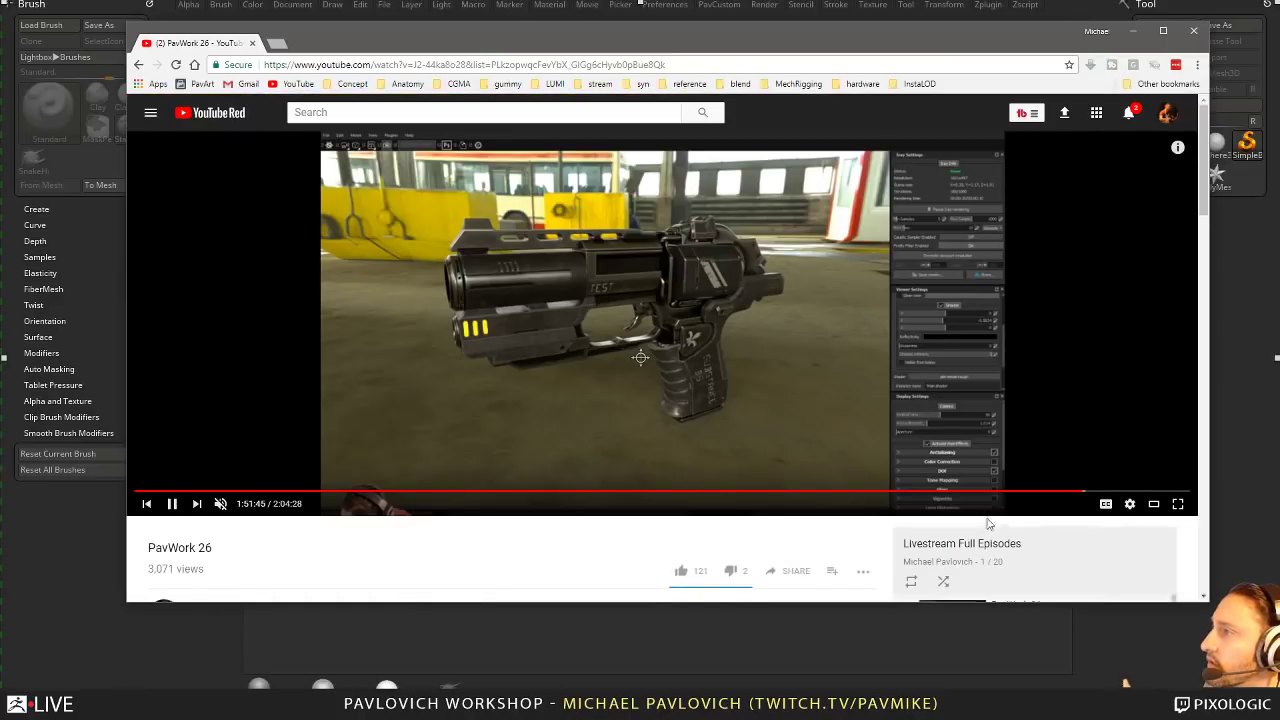
pyautogui.scroll(-2, 994, 524)
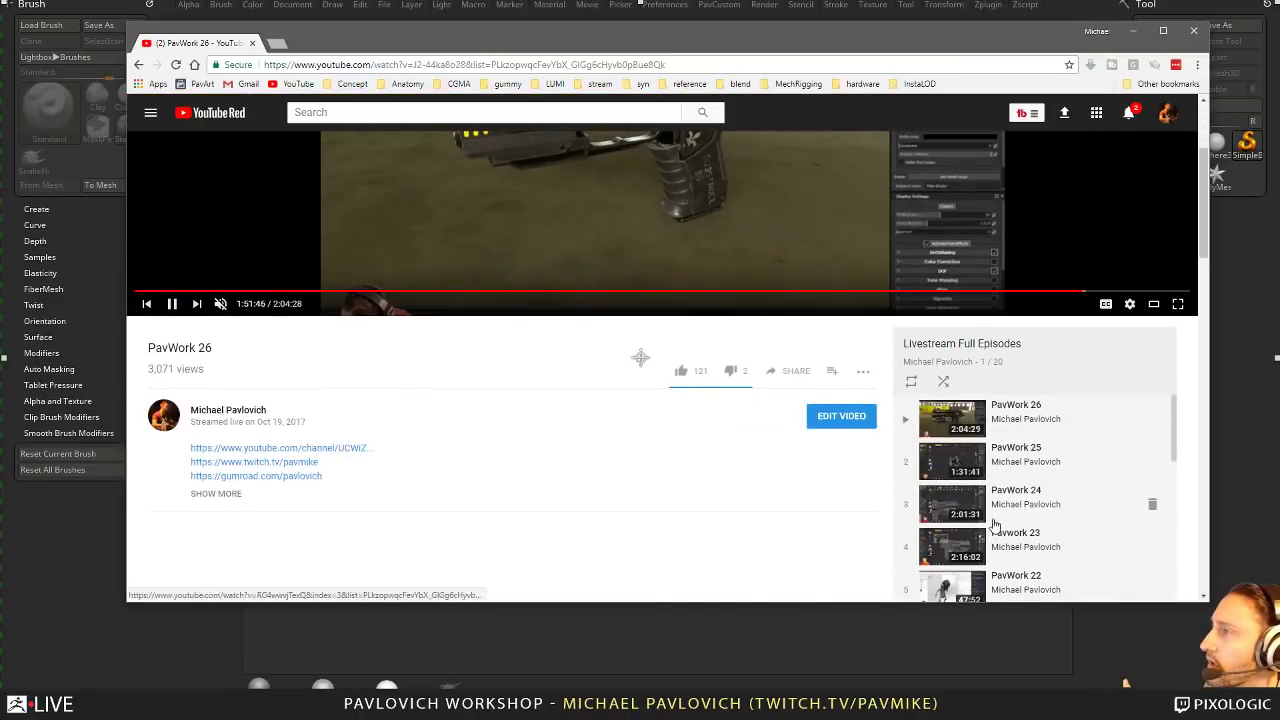
pyautogui.click(954, 424)
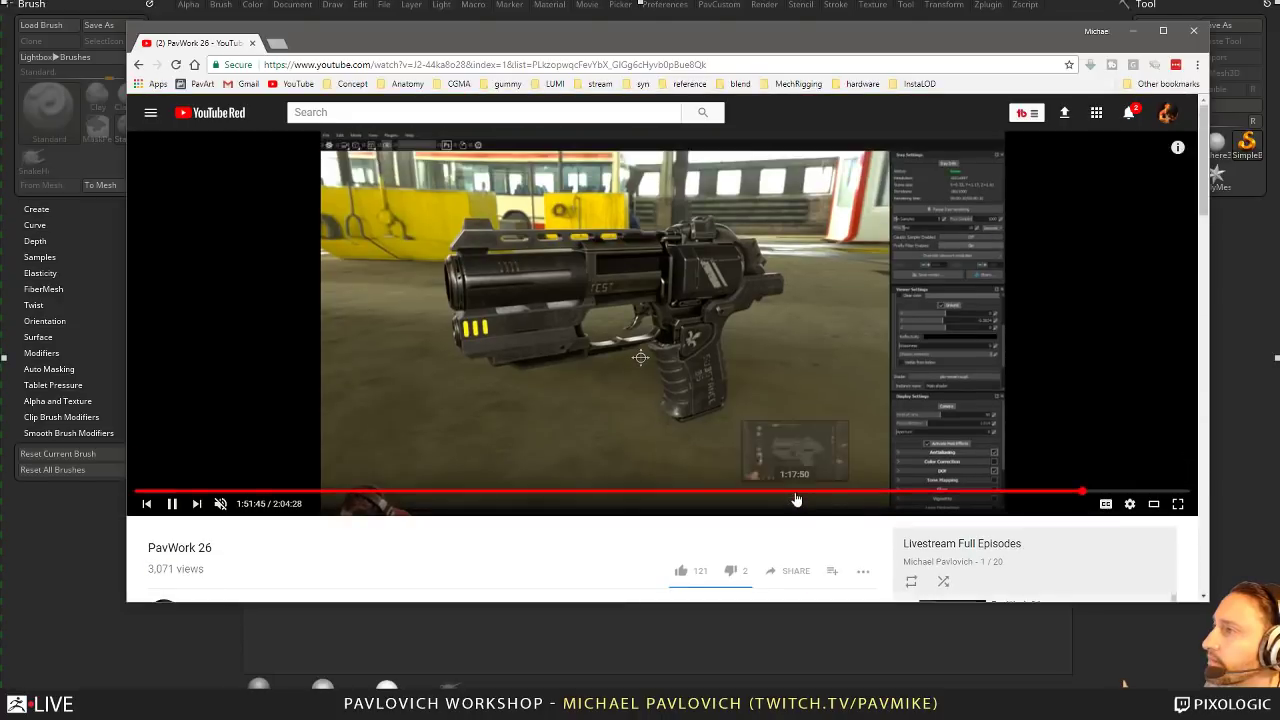
# Step: Skim PavWork 26 through the gun modelling, UV layout and texturing sections, ending at about 2:00:51
pyautogui.moveTo(796, 500)
pyautogui.mouseDown()
pyautogui.moveTo(723, 492)
pyautogui.moveTo(845, 492)
pyautogui.moveTo(757, 492)
pyautogui.mouseUp()
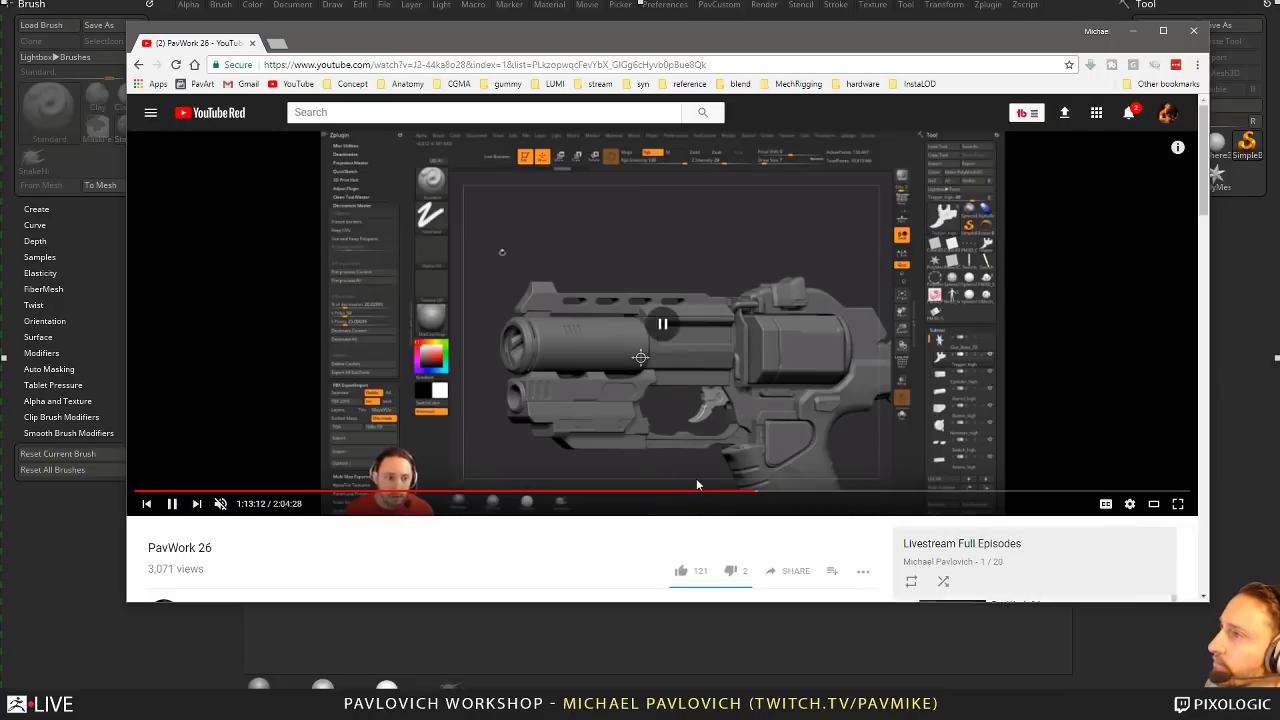
pyautogui.click(697, 491)
pyautogui.click(668, 332)
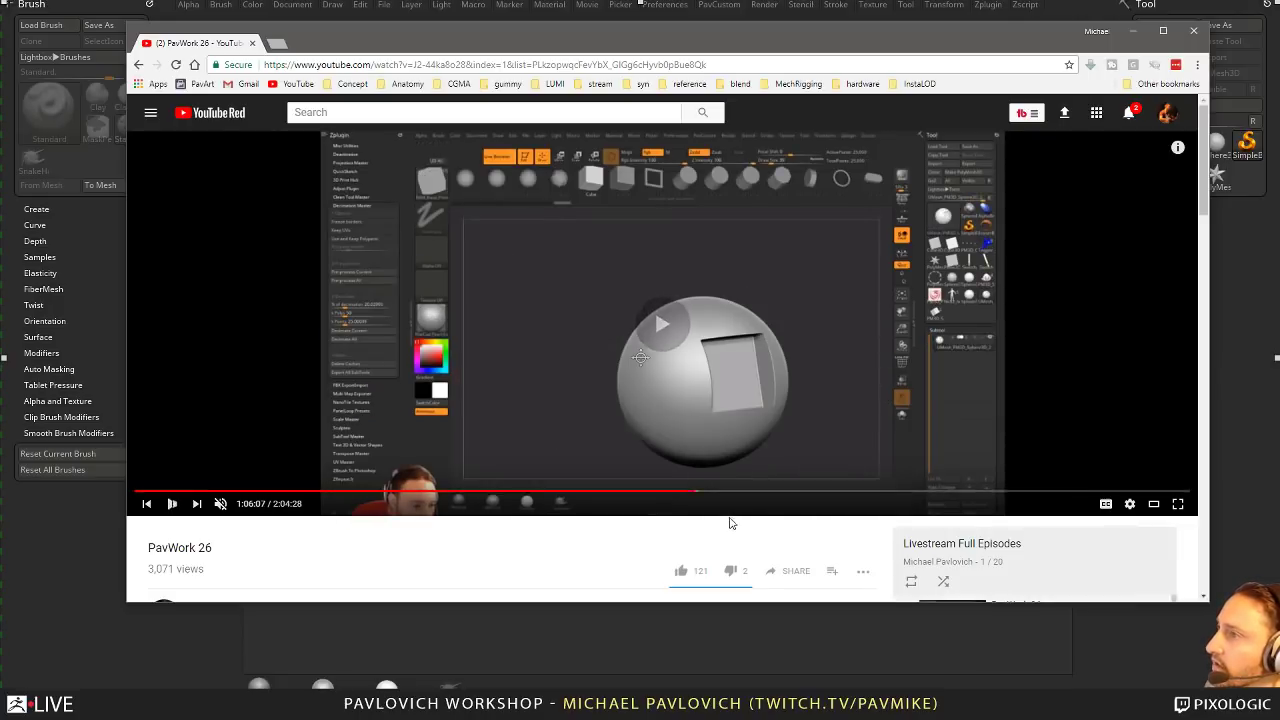
pyautogui.click(770, 494)
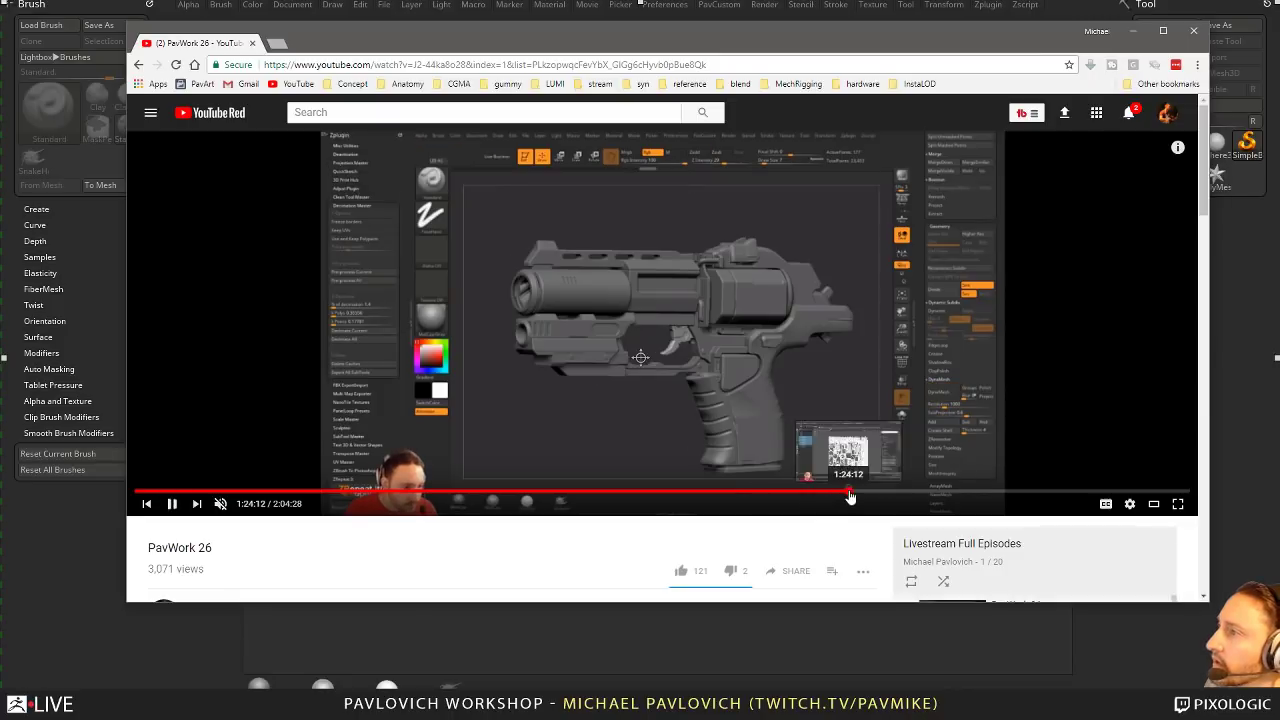
pyautogui.click(916, 493)
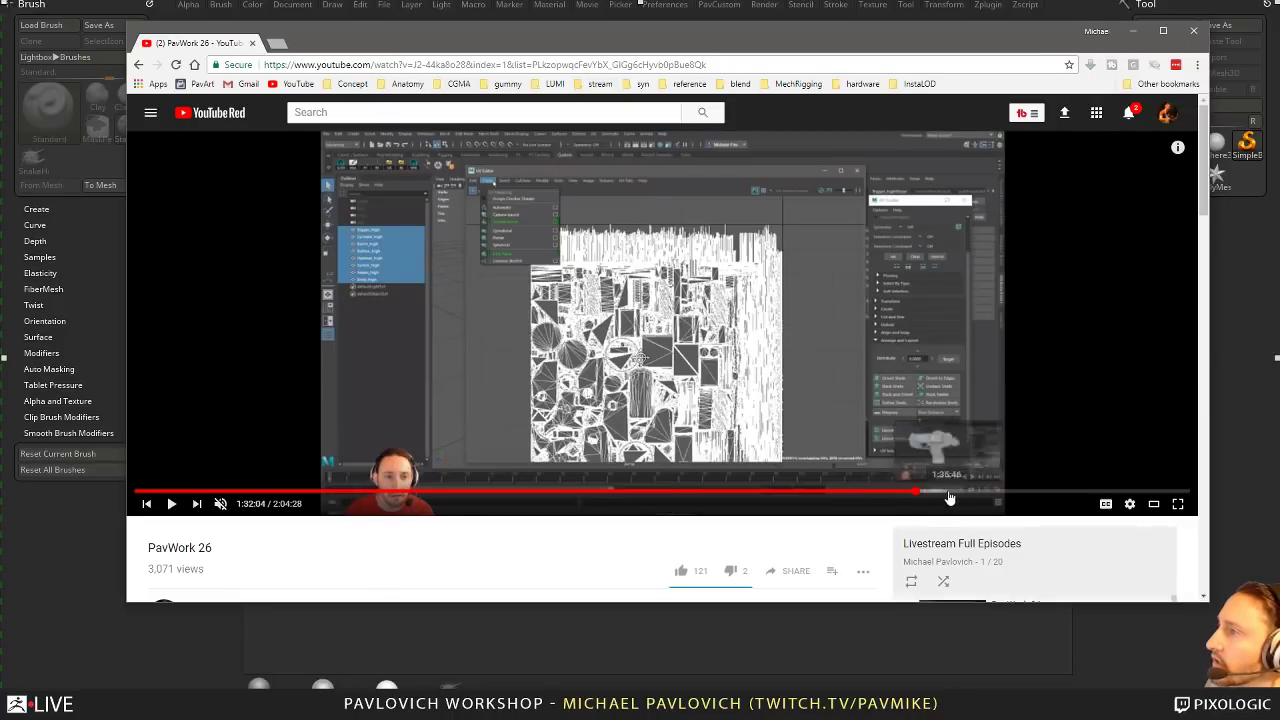
pyautogui.click(955, 493)
pyautogui.click(987, 493)
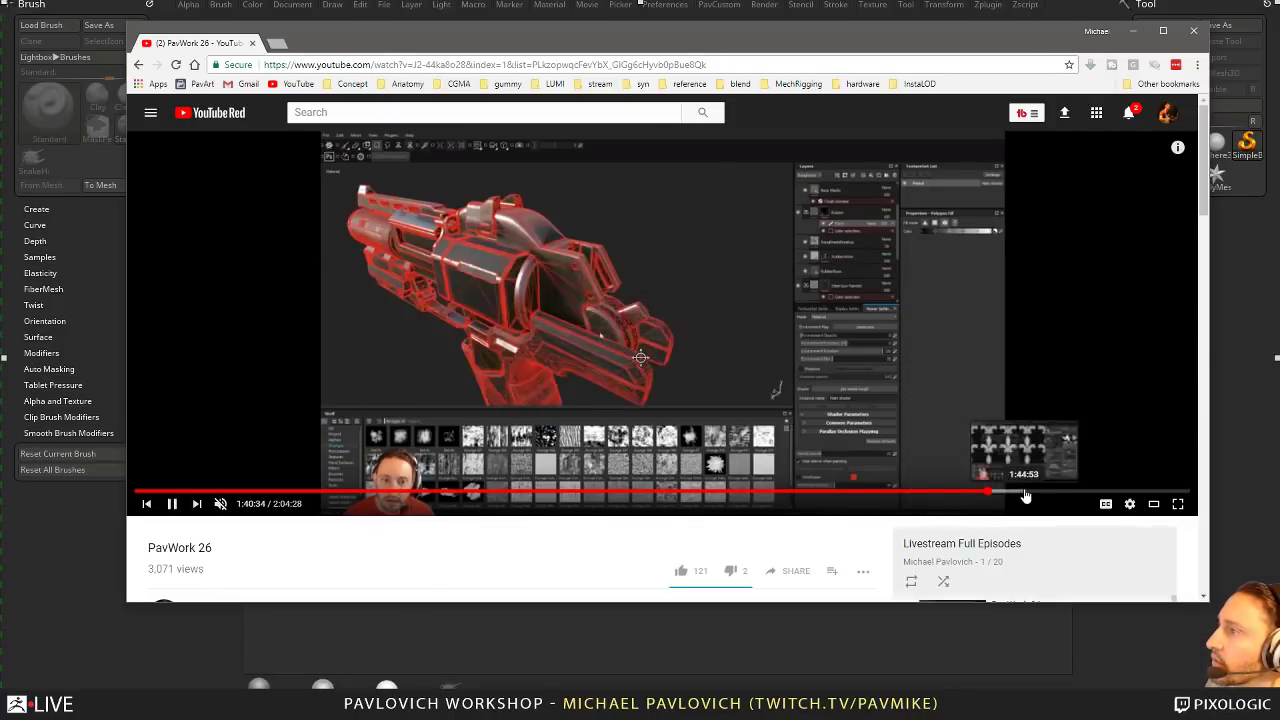
pyautogui.click(1025, 494)
pyautogui.click(1101, 494)
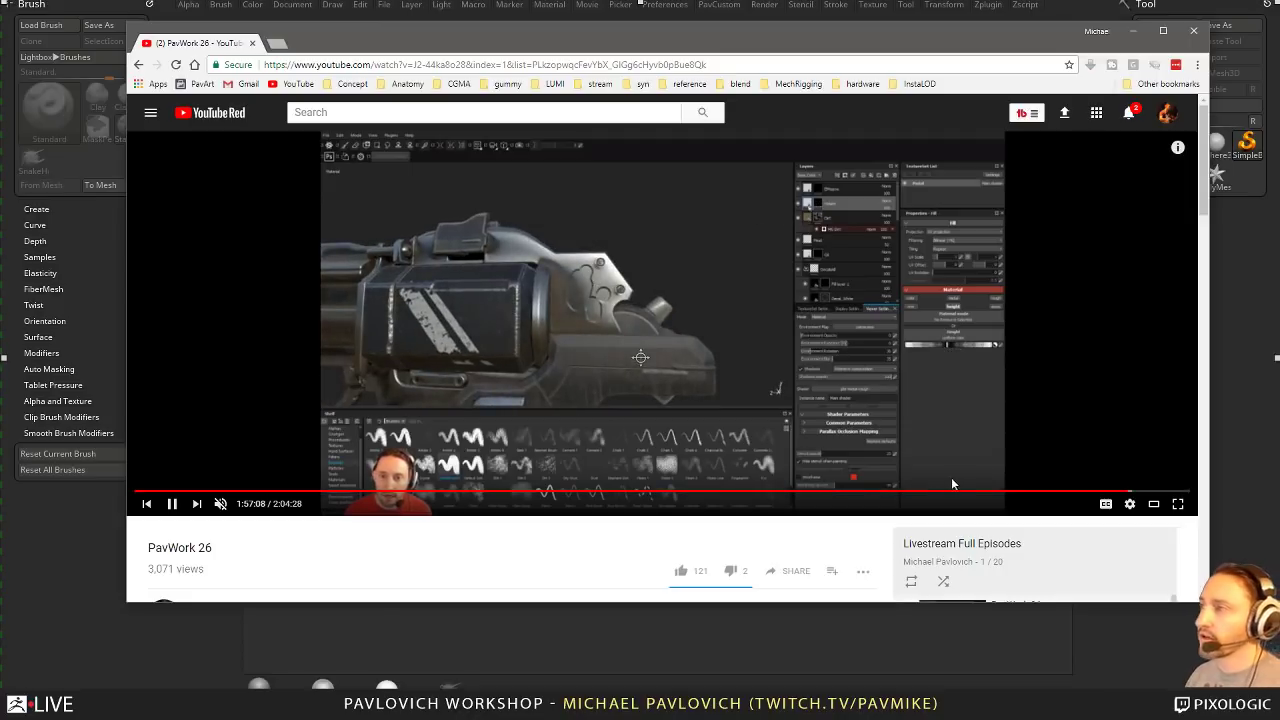
pyautogui.click(1160, 492)
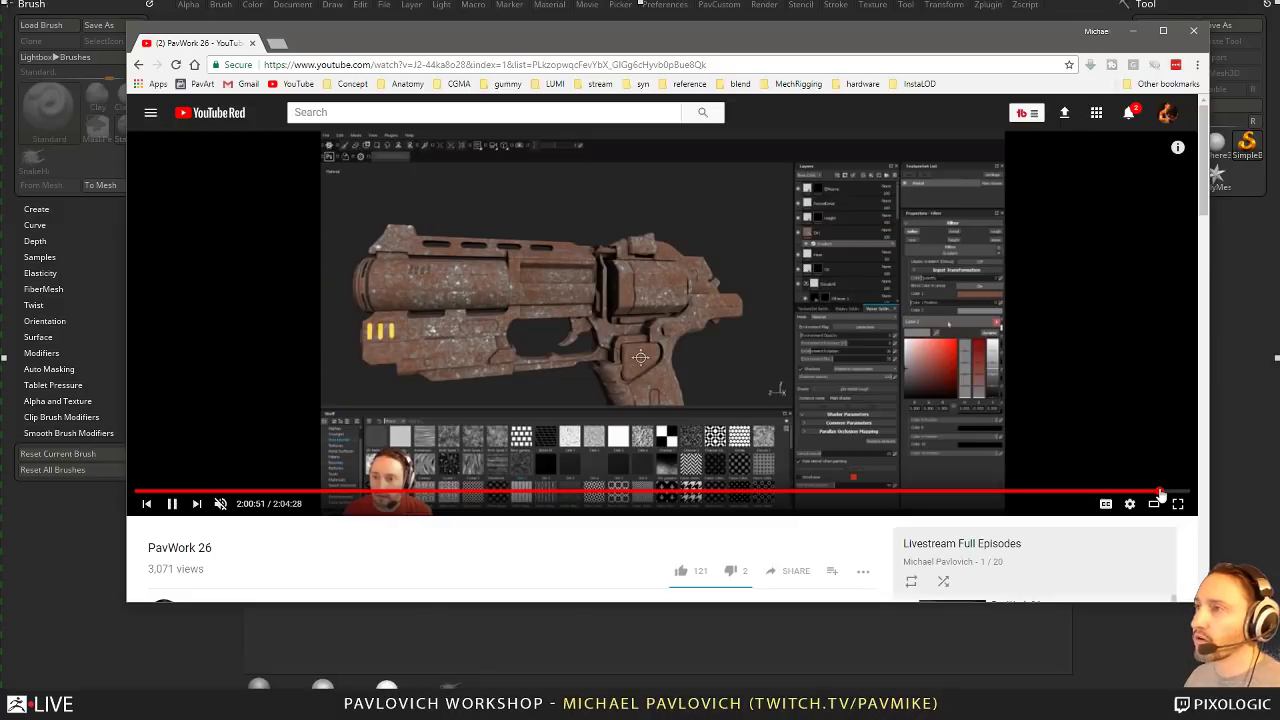
# Step: Switch to ZBrush and load the anatomy figure project from the Lightbox QuickSaves
pyautogui.moveTo(310, 50); pyautogui.dragTo(0, 50)
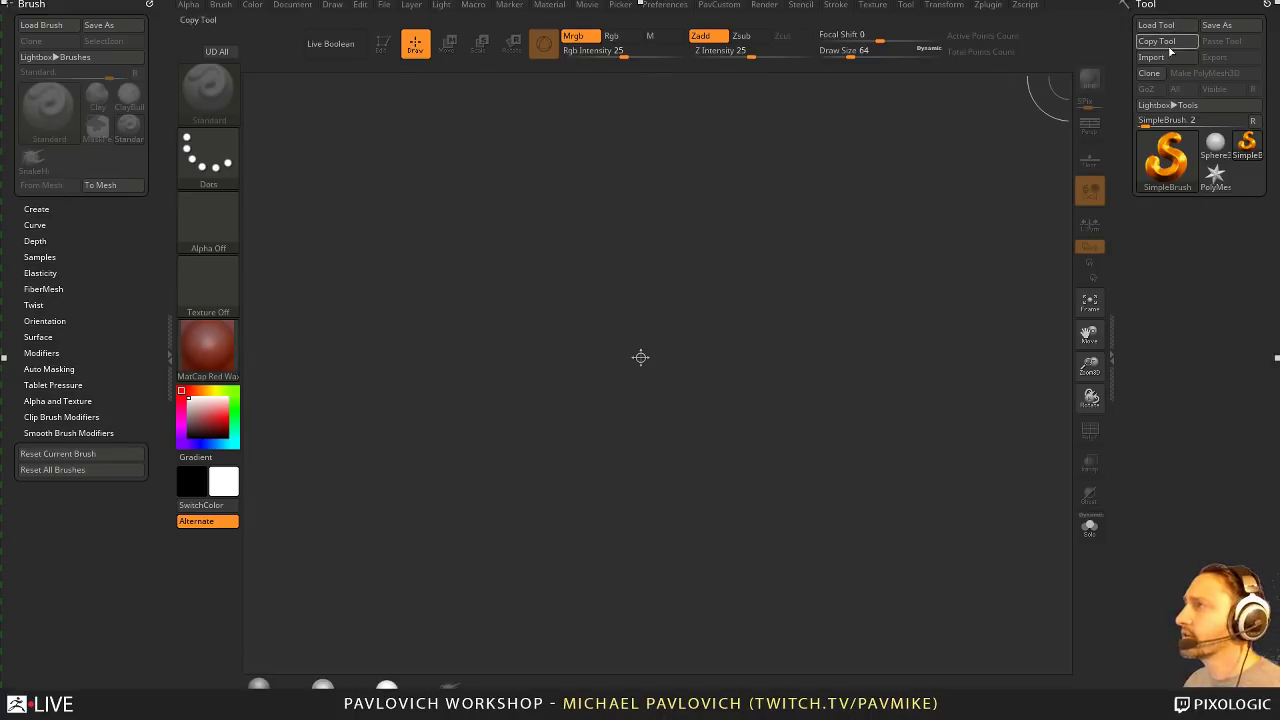
pyautogui.press(',')
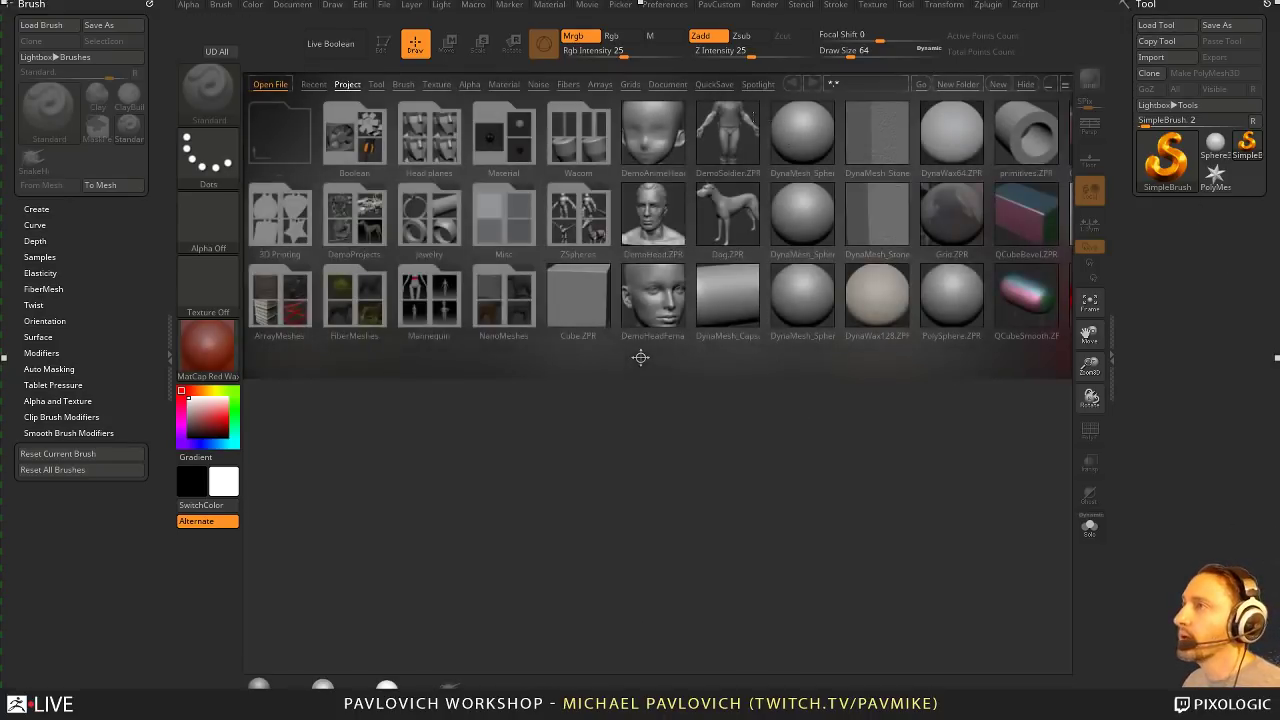
pyautogui.click(714, 88)
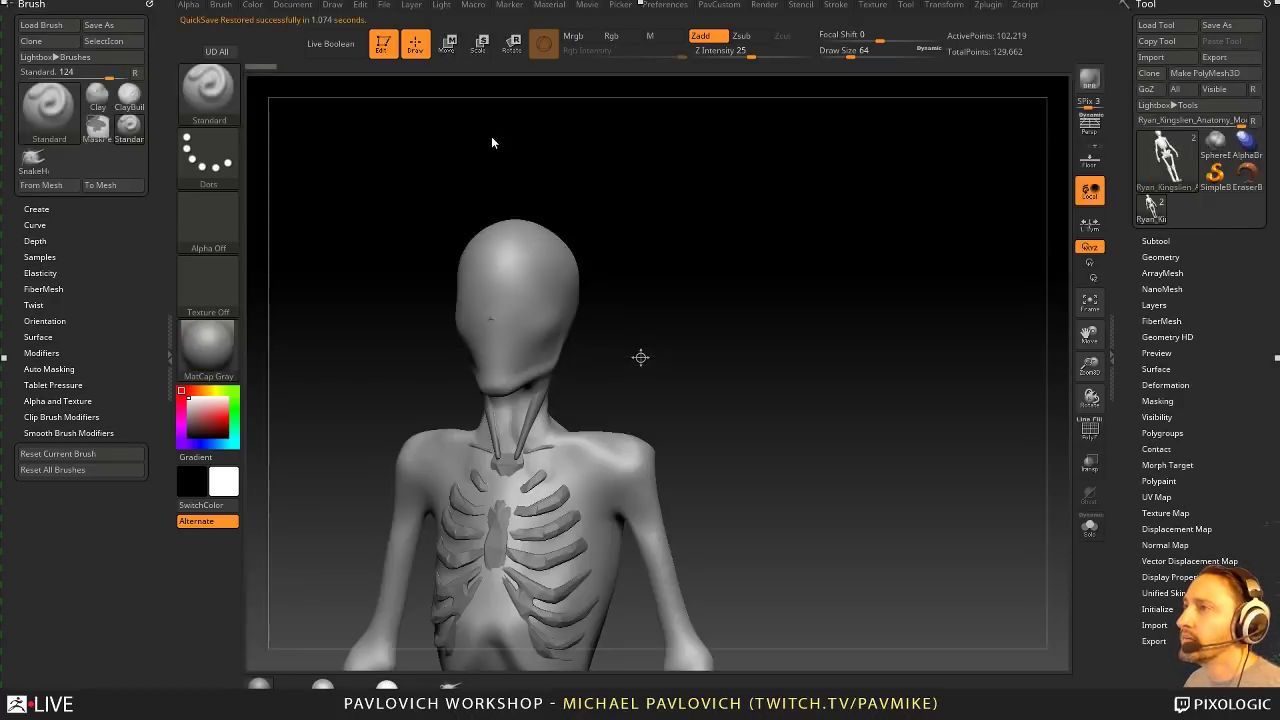
pyautogui.moveTo(748, 303); pyautogui.dragTo(785, 289)
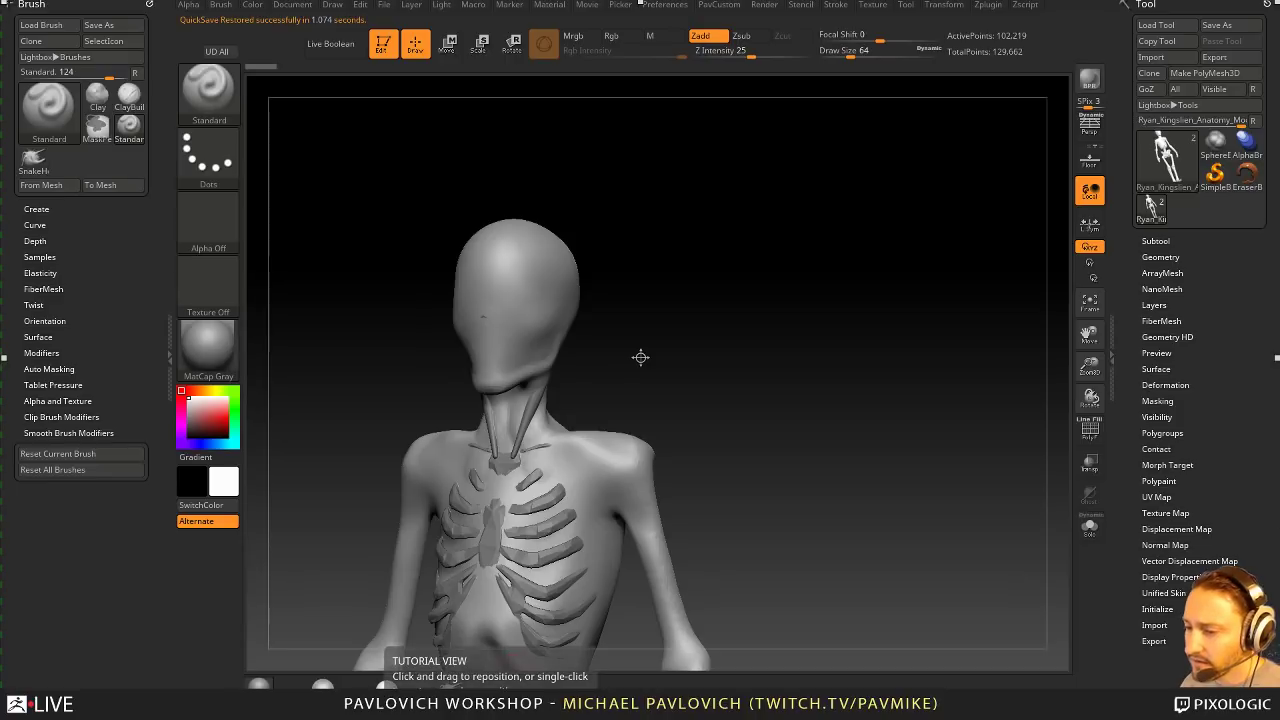
pyautogui.moveTo(669, 242); pyautogui.dragTo(710, 310)
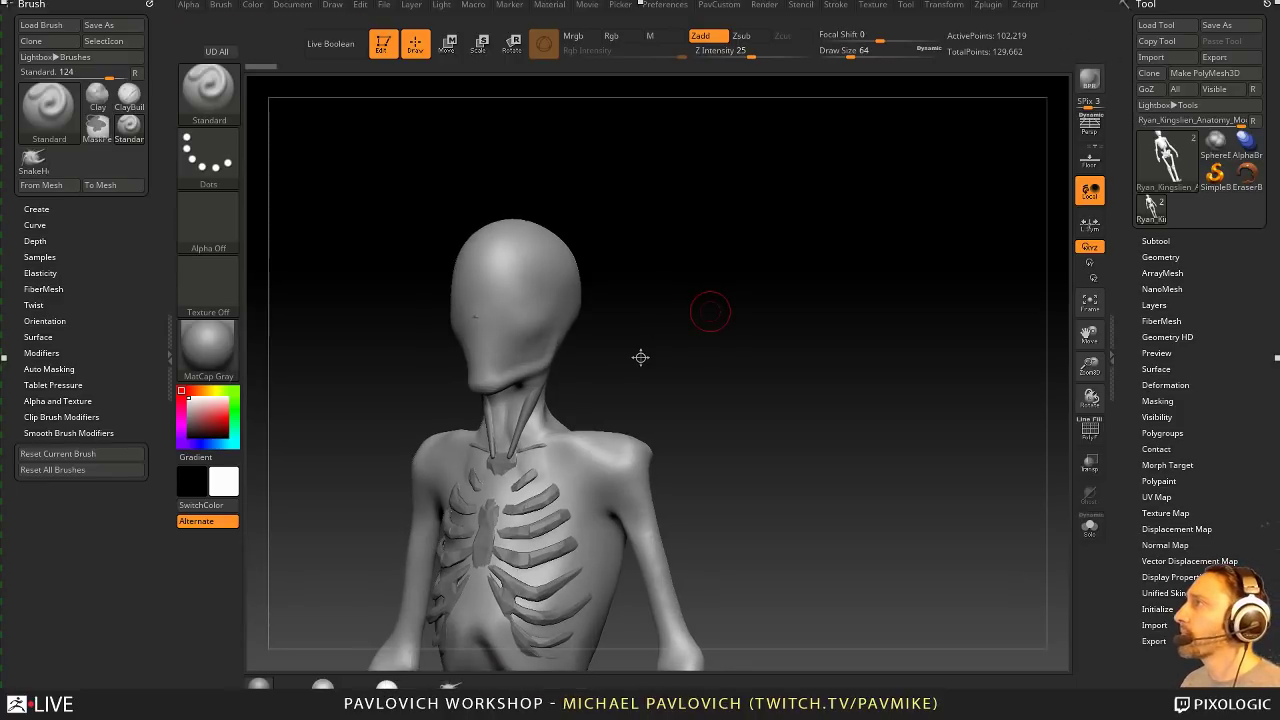
# Step: Set the draw size to 59, face the figure's torso and choose the Clay brush
pyautogui.moveTo(894, 426); pyautogui.dragTo(845, 400)
pyautogui.press('s')
pyautogui.moveTo(856, 392); pyautogui.dragTo(874, 352)
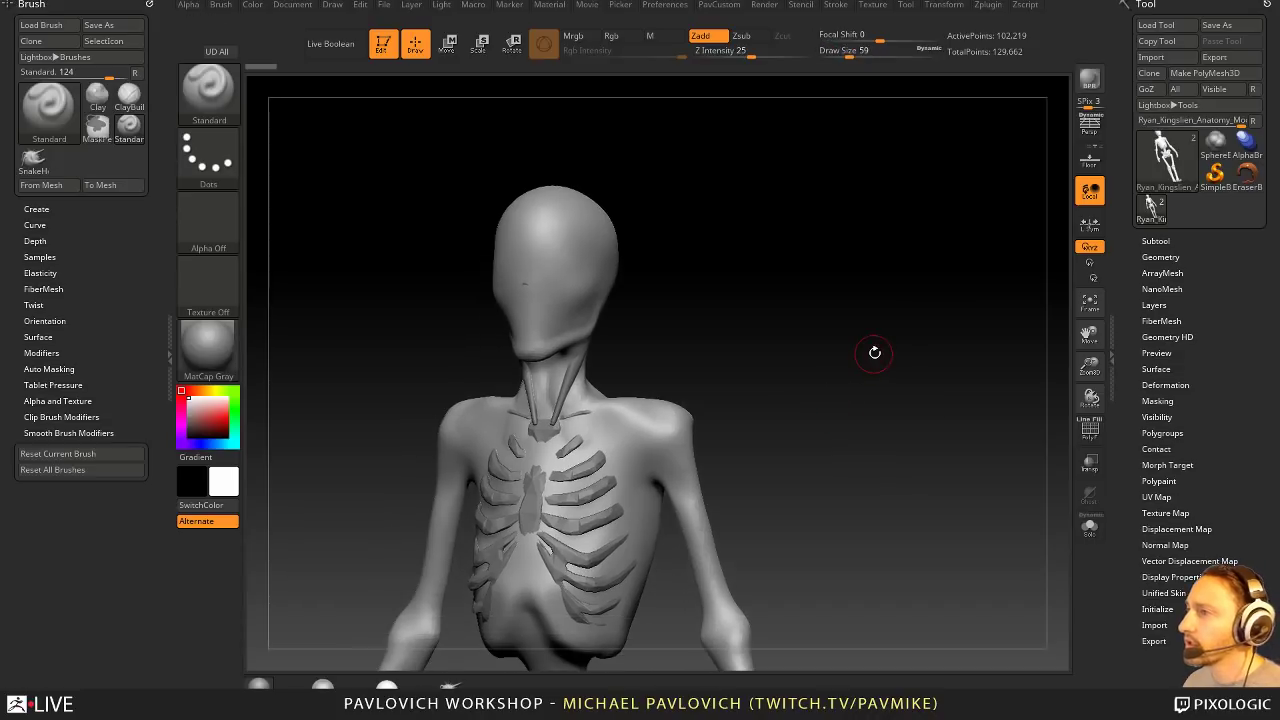
pyautogui.moveTo(711, 249)
pyautogui.keyDown('shift'); pyautogui.mouseDown()
pyautogui.moveTo(767, 296)
pyautogui.moveTo(735, 376)
pyautogui.mouseUp(); pyautogui.keyUp('shift')
pyautogui.press('b')
pyautogui.press('c')
pyautogui.press('l')
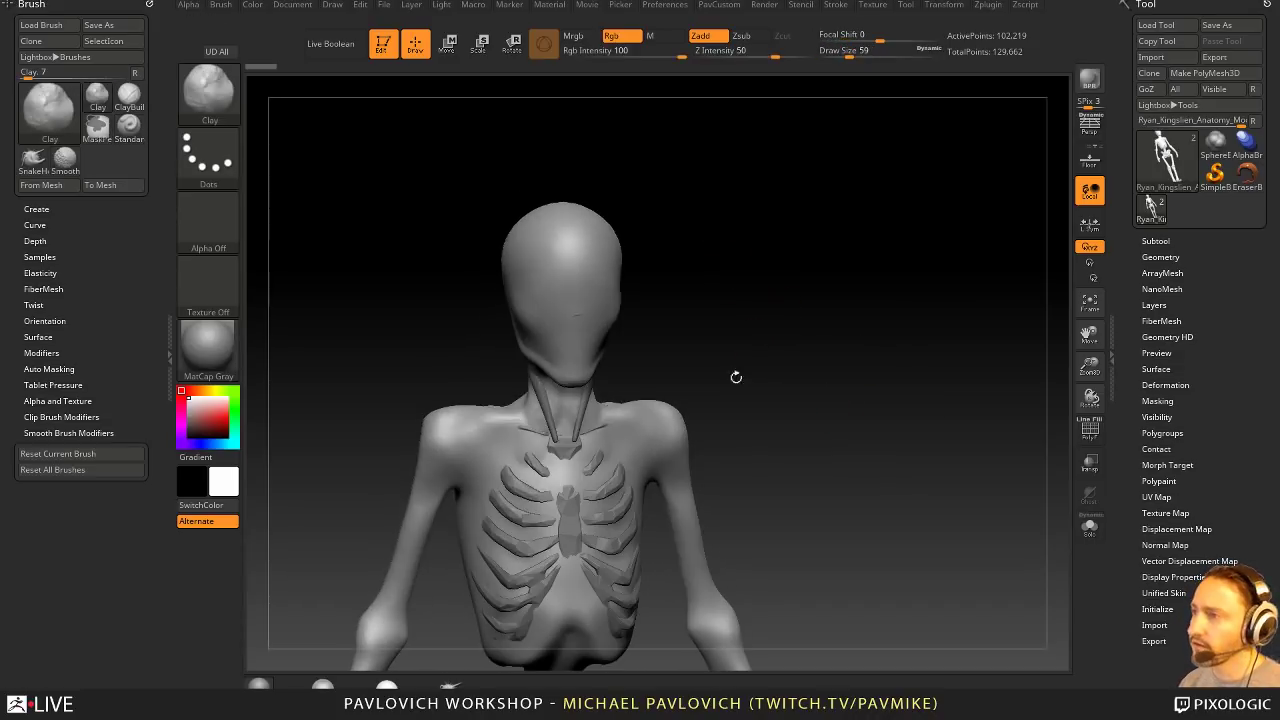
# Step: Build up clay over the upper ribs at draw size 182, undo the last stroke and turn off Rgb
pyautogui.press('[')
pyautogui.moveTo(503, 452)
pyautogui.mouseDown()
pyautogui.moveTo(505, 474)
pyautogui.moveTo(492, 464)
pyautogui.moveTo(524, 496)
pyautogui.mouseUp()
pyautogui.moveTo(742, 368); pyautogui.dragTo(655, 384)
pyautogui.keyDown('alt'); pyautogui.moveTo(590, 424); pyautogui.dragTo(538, 508); pyautogui.keyUp('alt')
pyautogui.hotkey('ctrl', 'z')
pyautogui.click(624, 37)
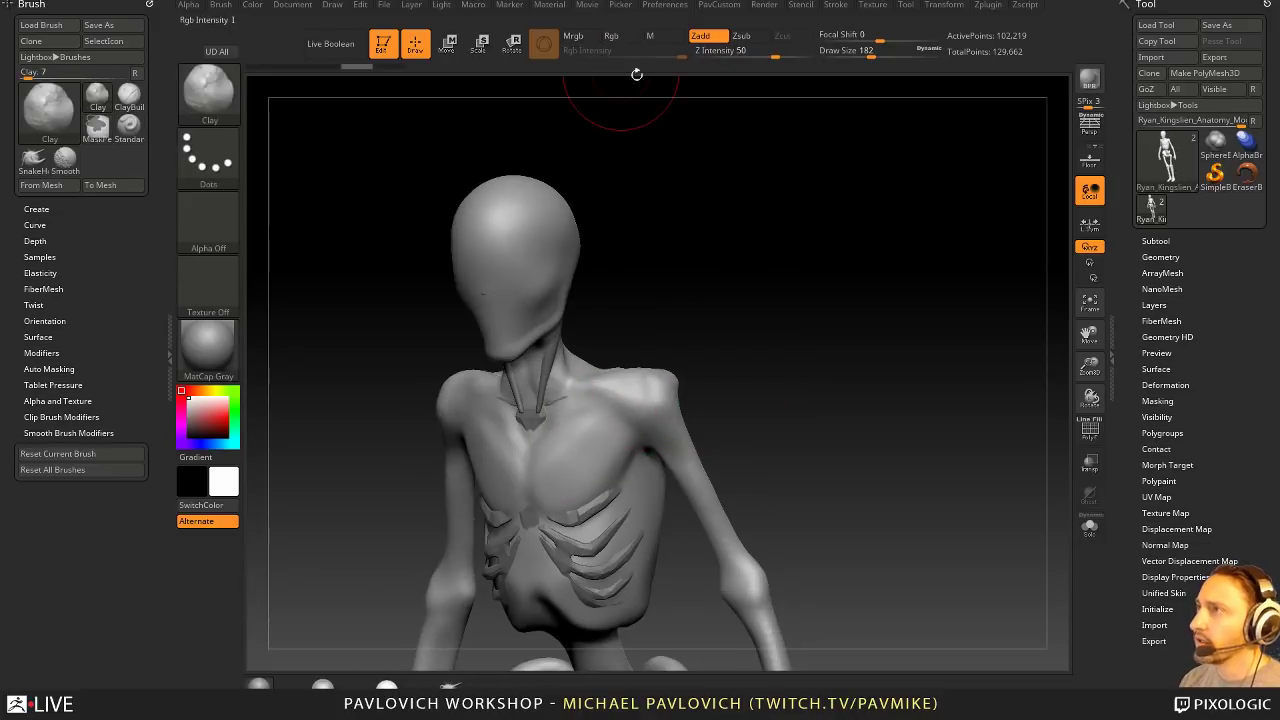
# Step: Show the subtool list and add more Clay strokes across the chest at draw size 145
pyautogui.moveTo(765, 255); pyautogui.dragTo(857, 272)
pyautogui.keyDown('shift'); pyautogui.click(1156, 241); pyautogui.keyUp('shift')
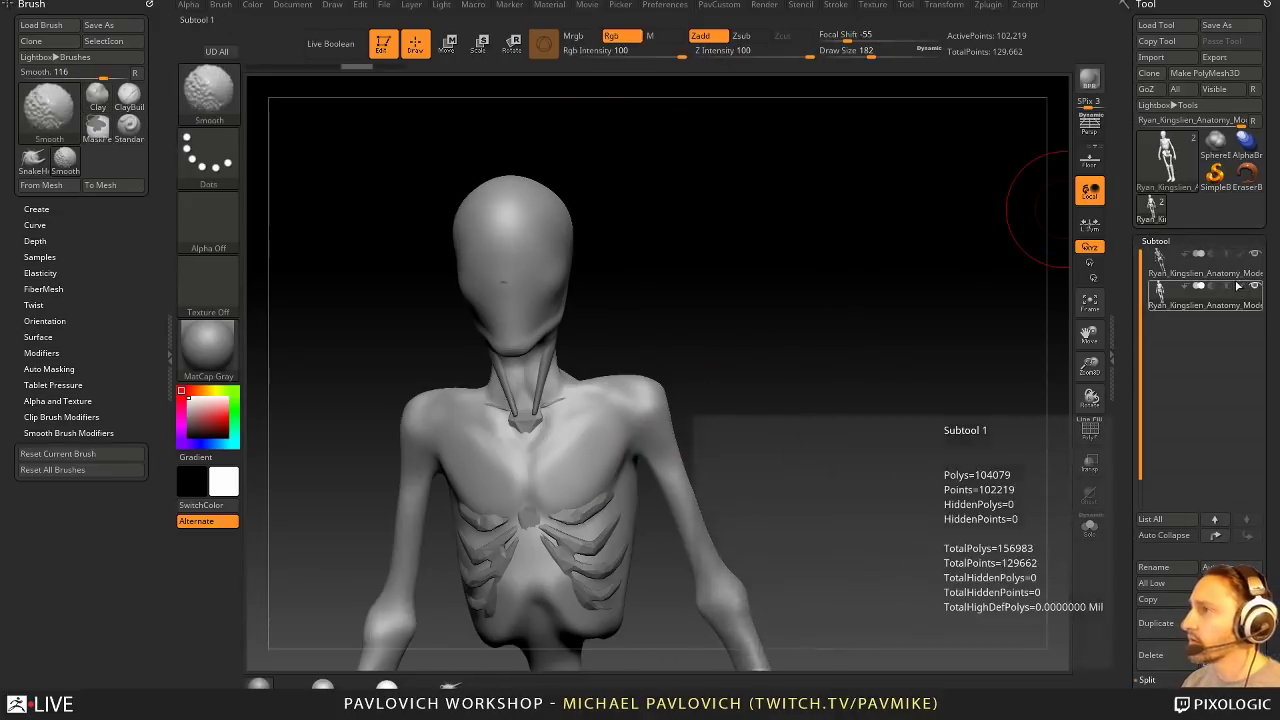
pyautogui.moveTo(845, 383)
pyautogui.keyDown('alt'); pyautogui.mouseDown()
pyautogui.moveTo(867, 341)
pyautogui.moveTo(805, 345)
pyautogui.mouseUp(); pyautogui.keyUp('alt')
pyautogui.press('s')
pyautogui.click(604, 427)
pyautogui.moveTo(588, 438)
pyautogui.mouseDown()
pyautogui.moveTo(606, 430)
pyautogui.moveTo(583, 414)
pyautogui.moveTo(604, 412)
pyautogui.moveTo(582, 420)
pyautogui.mouseUp()
pyautogui.moveTo(765, 355); pyautogui.dragTo(806, 356)
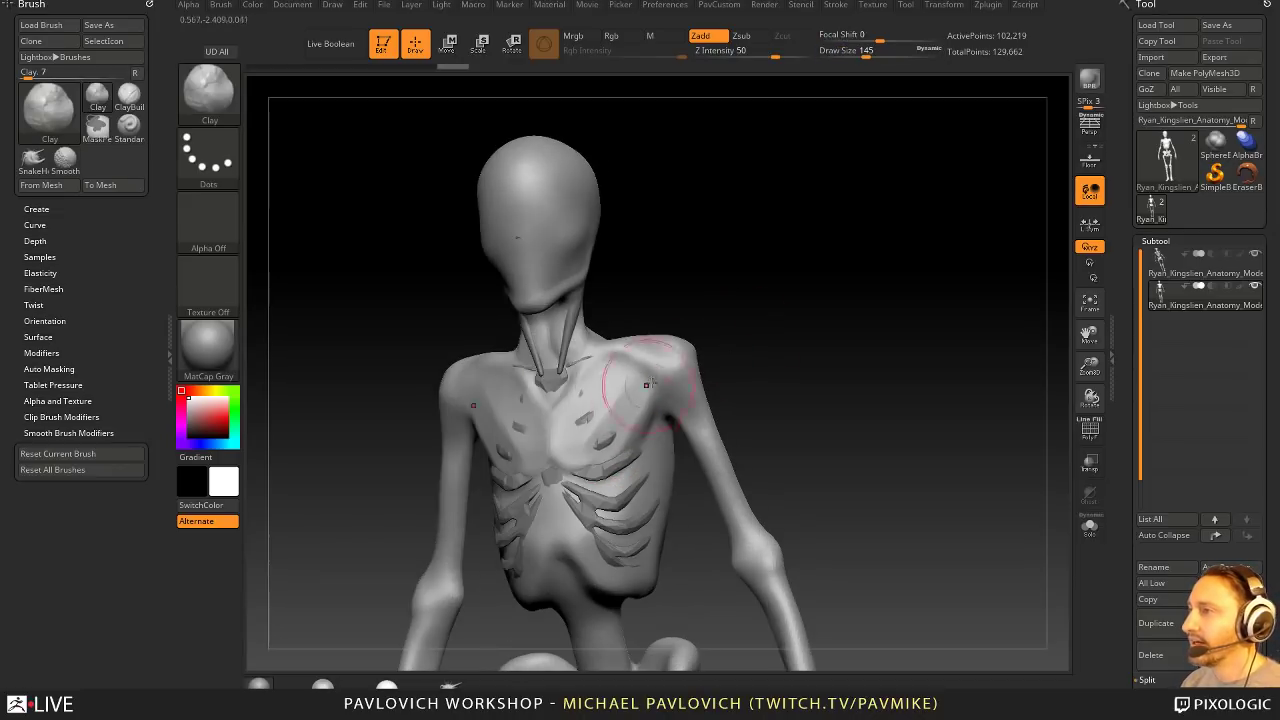
pyautogui.moveTo(620, 388)
pyautogui.mouseDown()
pyautogui.moveTo(590, 415)
pyautogui.moveTo(582, 446)
pyautogui.mouseUp()
pyautogui.moveTo(754, 414)
pyautogui.mouseDown()
pyautogui.moveTo(783, 384)
pyautogui.moveTo(745, 380)
pyautogui.mouseUp()
# Step: Sculpt the lower edge of the chest mass with the Standard brush and smooth it
pyautogui.press('b')
pyautogui.press('s')
pyautogui.press('t')
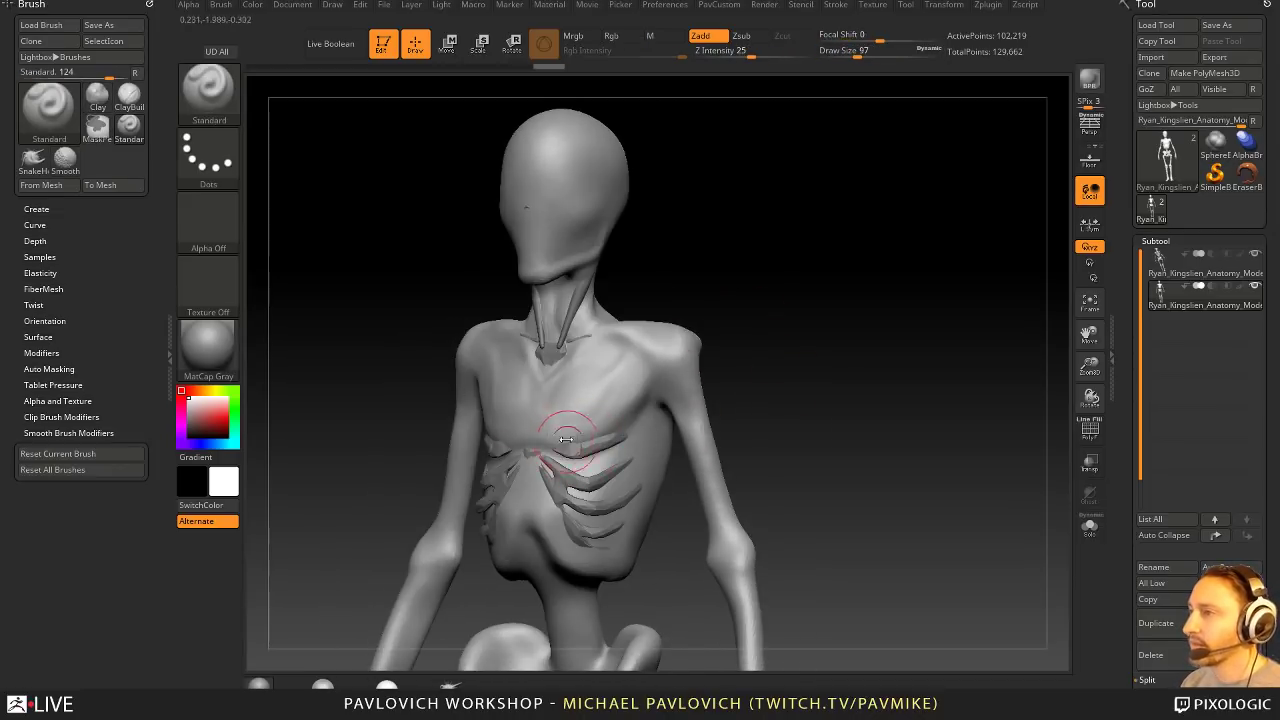
pyautogui.moveTo(563, 434); pyautogui.dragTo(637, 420)
pyautogui.keyDown('shift'); pyautogui.moveTo(742, 408); pyautogui.dragTo(785, 404); pyautogui.keyUp('shift')
pyautogui.keyDown('shift'); pyautogui.moveTo(540, 435); pyautogui.dragTo(570, 425); pyautogui.keyUp('shift')
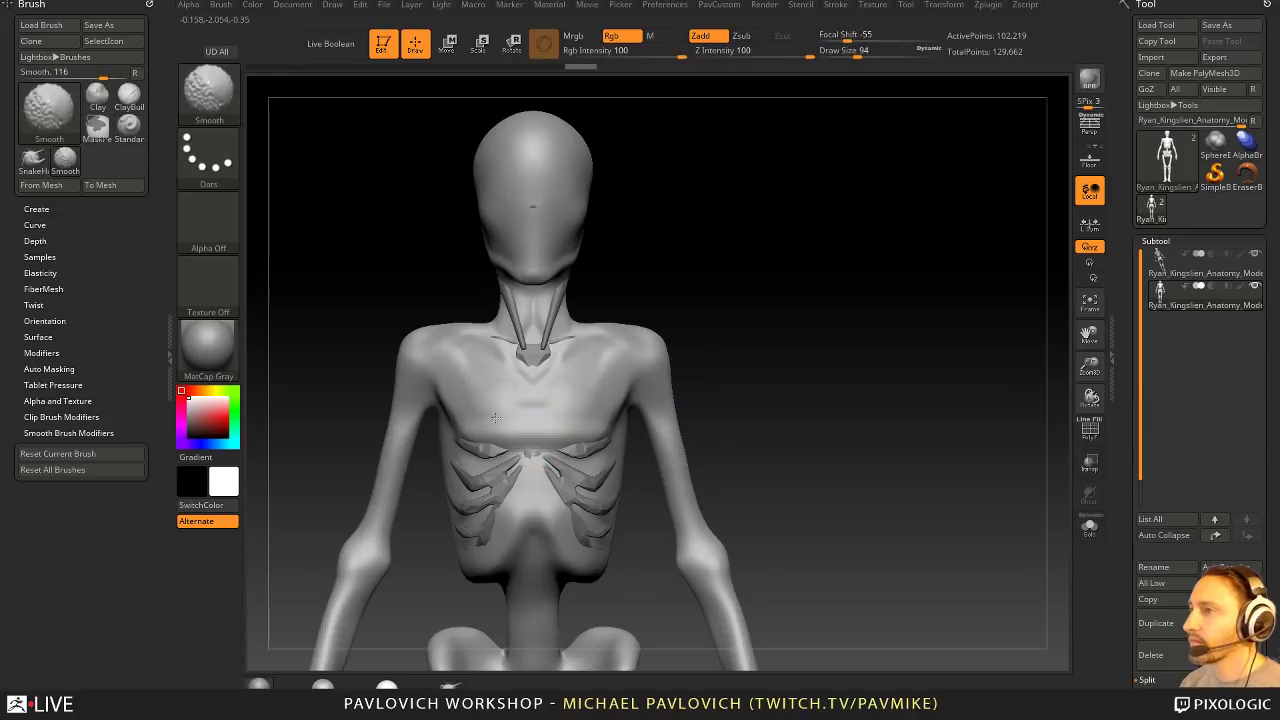
# Step: Choose Smooth Stronger as the smoothing brush and even out the middle of the upper chest
pyautogui.press('b')
pyautogui.press('s')
pyautogui.press('t')
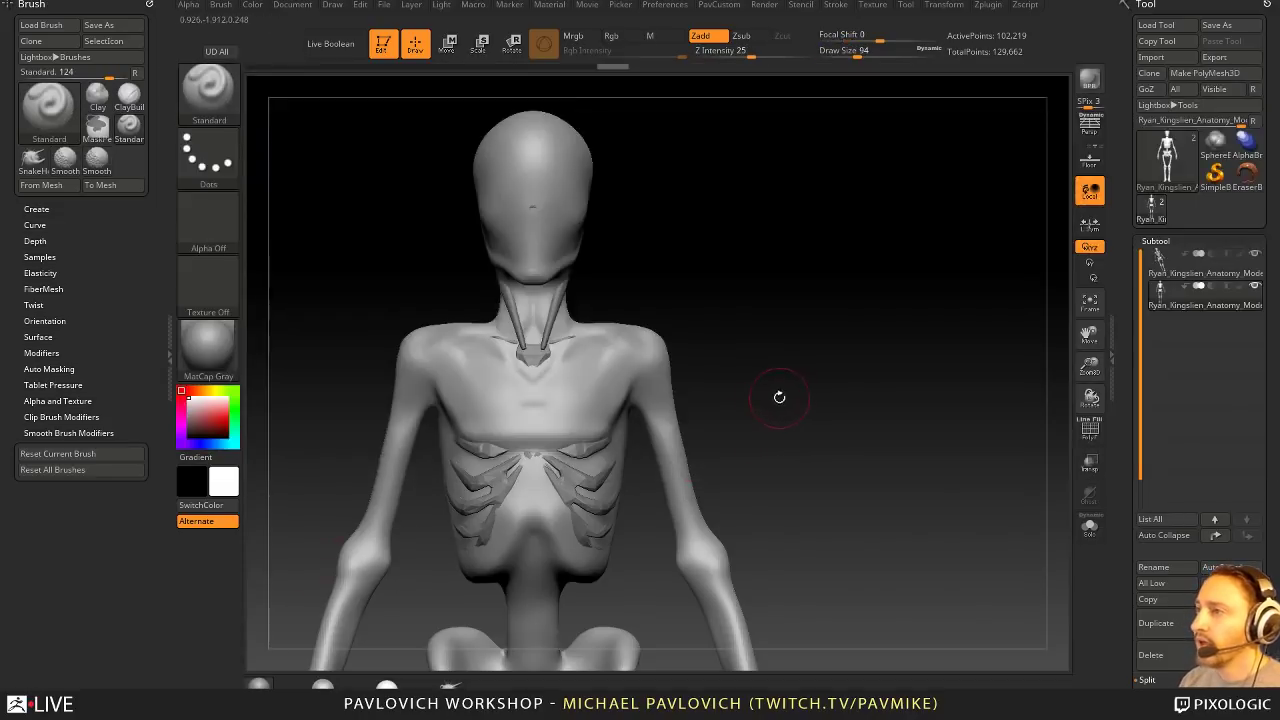
pyautogui.keyDown('shift'); pyautogui.moveTo(514, 417); pyautogui.dragTo(483, 401); pyautogui.keyUp('shift')
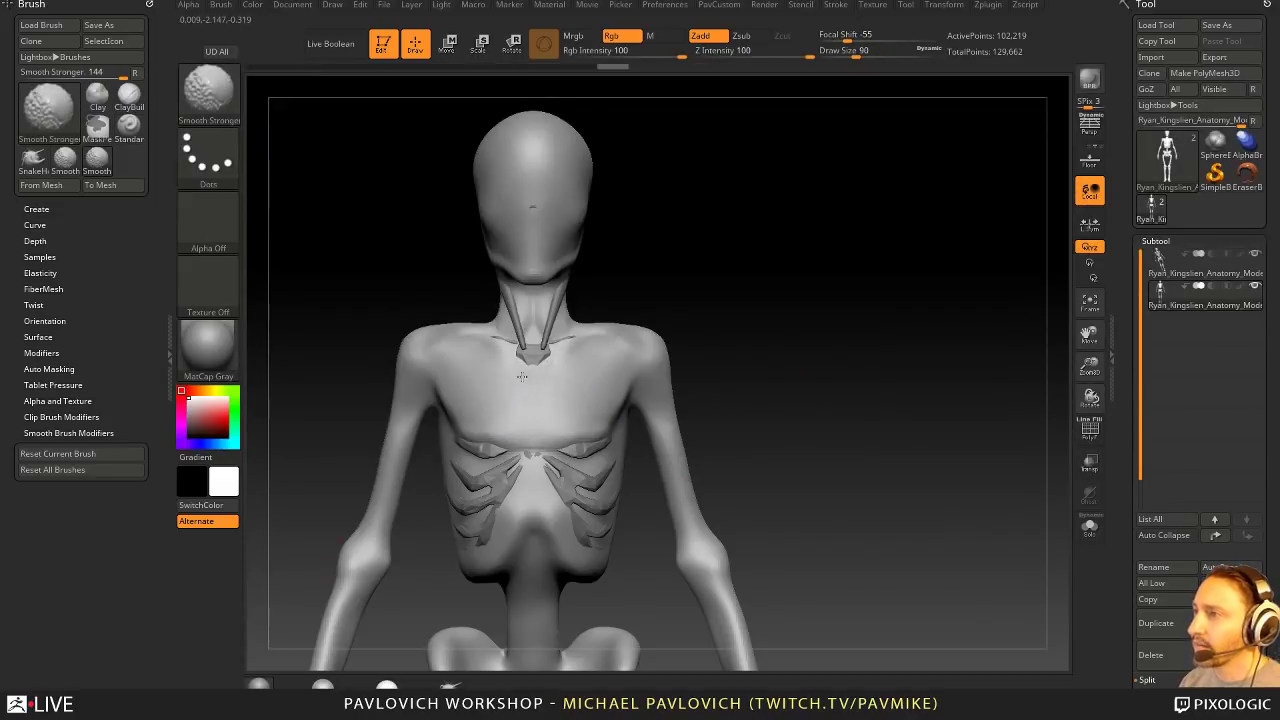
# Step: Dab the chest with the Standard brush and check the Align Cursor To Surface option in the Edit preferences
pyautogui.moveTo(706, 312)
pyautogui.keyDown('alt'); pyautogui.mouseDown()
pyautogui.moveTo(709, 352)
pyautogui.moveTo(678, 350)
pyautogui.moveTo(753, 334)
pyautogui.moveTo(617, 357)
pyautogui.mouseUp(); pyautogui.keyUp('alt')
pyautogui.click(592, 432)
pyautogui.click(672, 6)
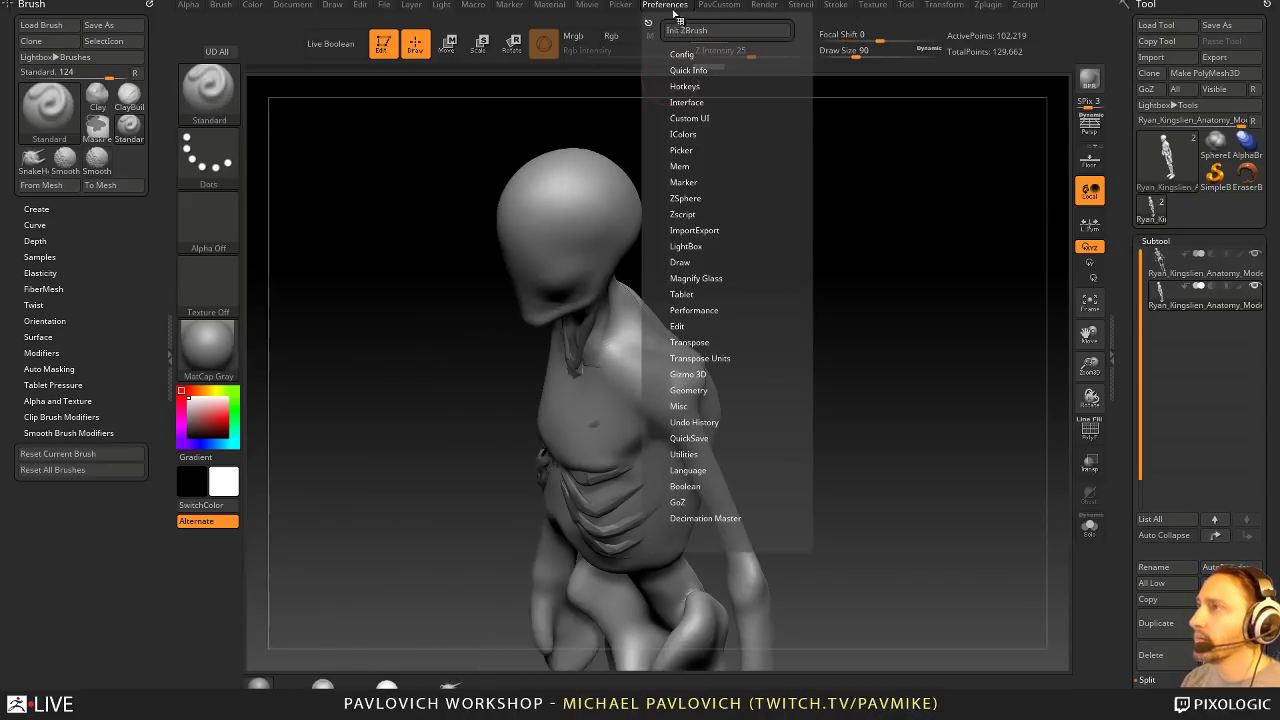
pyautogui.click(680, 326)
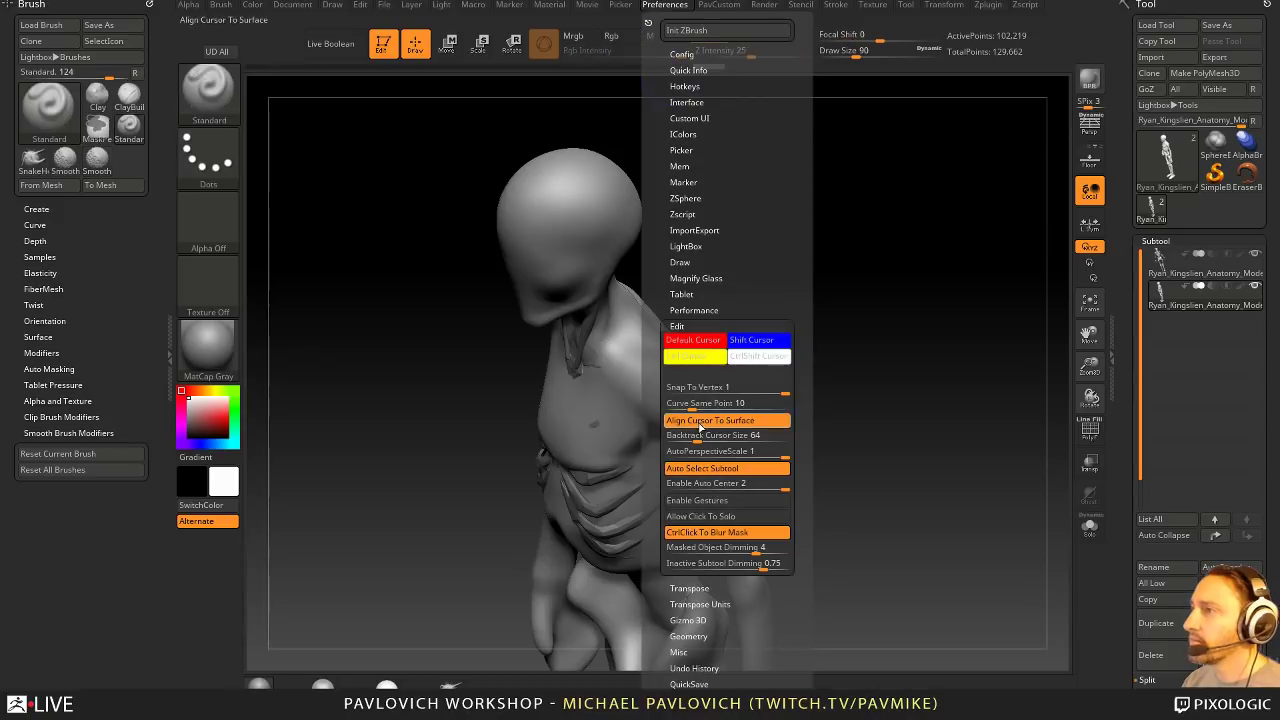
pyautogui.keyDown('shift'); pyautogui.moveTo(805, 369); pyautogui.dragTo(775, 258); pyautogui.keyUp('shift')
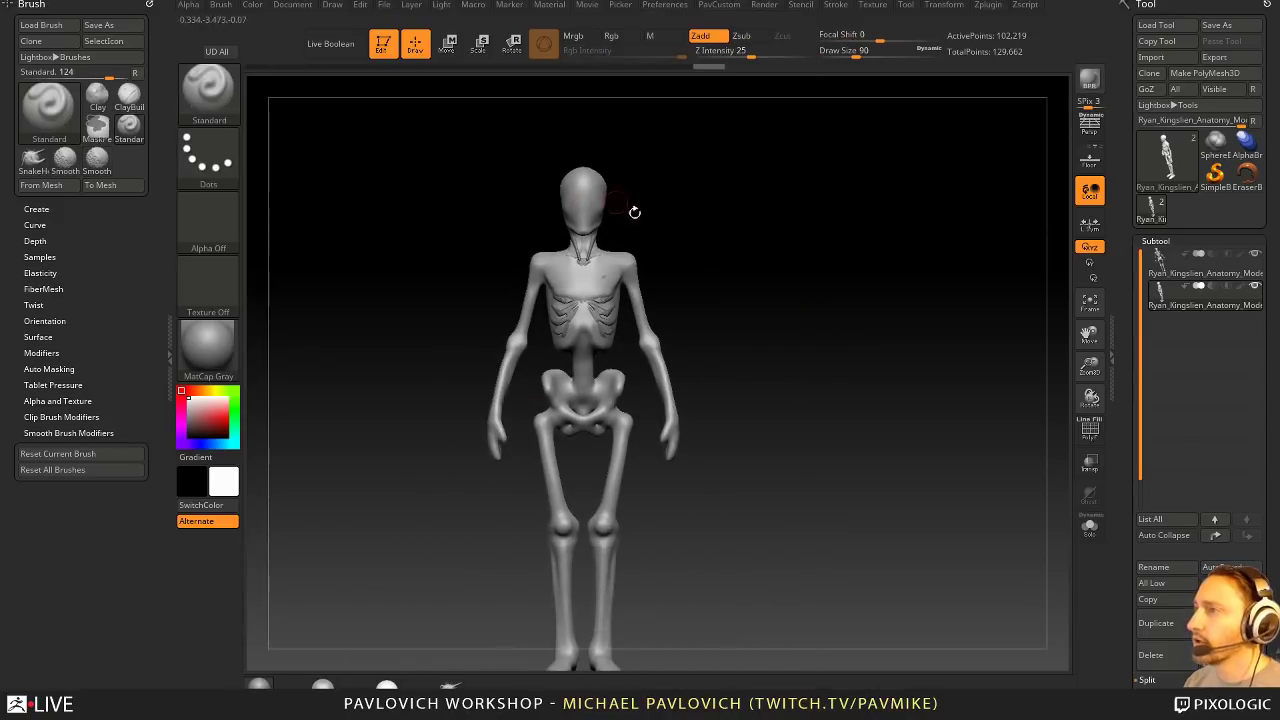
# Step: Reduce the draw size to 56 while viewing the figure's torso and arms
pyautogui.moveTo(508, 251); pyautogui.dragTo(762, 387)
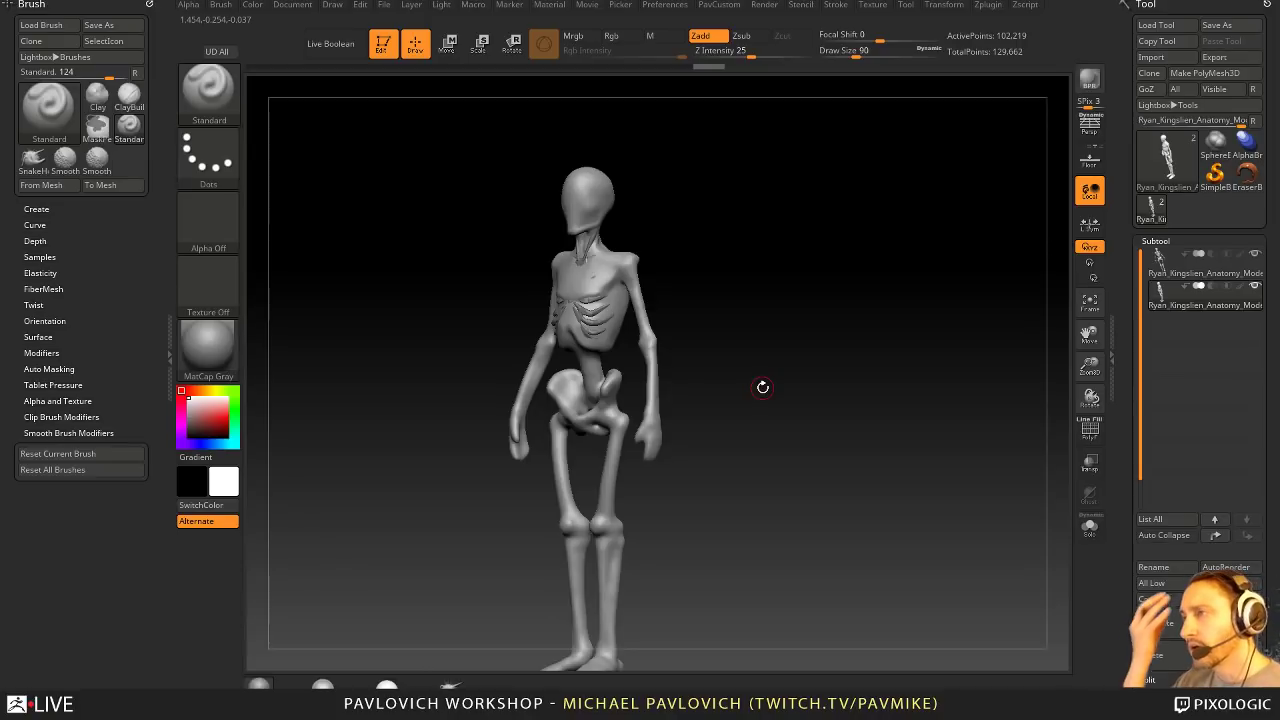
pyautogui.keyDown('ctrl'); pyautogui.moveTo(810, 232); pyautogui.dragTo(856, 350, button='right'); pyautogui.keyUp('ctrl')
pyautogui.press('s')
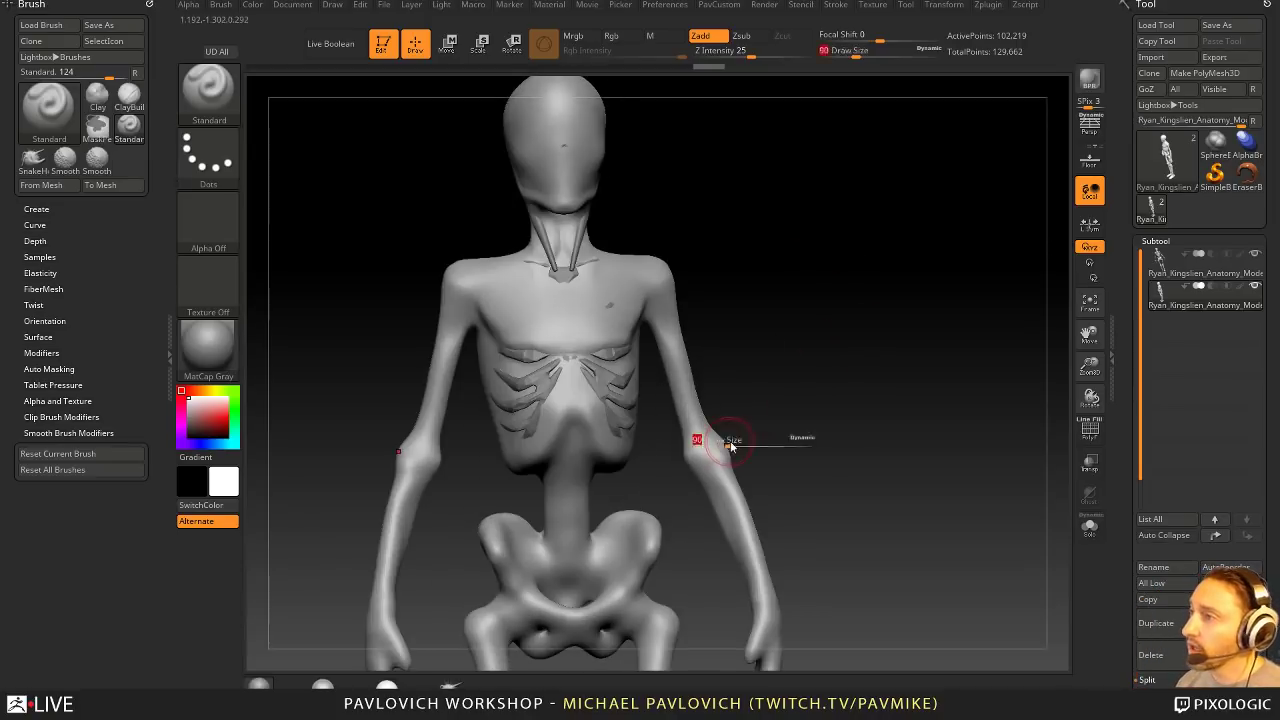
pyautogui.moveTo(731, 443); pyautogui.dragTo(700, 443)
pyautogui.moveTo(823, 370)
pyautogui.mouseDown(button='right')
pyautogui.moveTo(832, 362)
pyautogui.moveTo(843, 390)
pyautogui.mouseUp(button='right')
pyautogui.moveTo(843, 389); pyautogui.dragTo(1000, 377)
# Step: Select the detailed skeleton subtool, isolate it with Solo and frame its ribcage and shoulder joint
pyautogui.click(1206, 270)
pyautogui.keyDown('ctrl'); pyautogui.moveTo(1030, 355); pyautogui.dragTo(1055, 458, button='right'); pyautogui.keyUp('ctrl')
pyautogui.click(1090, 526)
pyautogui.keyDown('alt'); pyautogui.moveTo(872, 311); pyautogui.dragTo(864, 368, button='right'); pyautogui.keyUp('alt')
pyautogui.moveTo(610, 300); pyautogui.dragTo(769, 273)
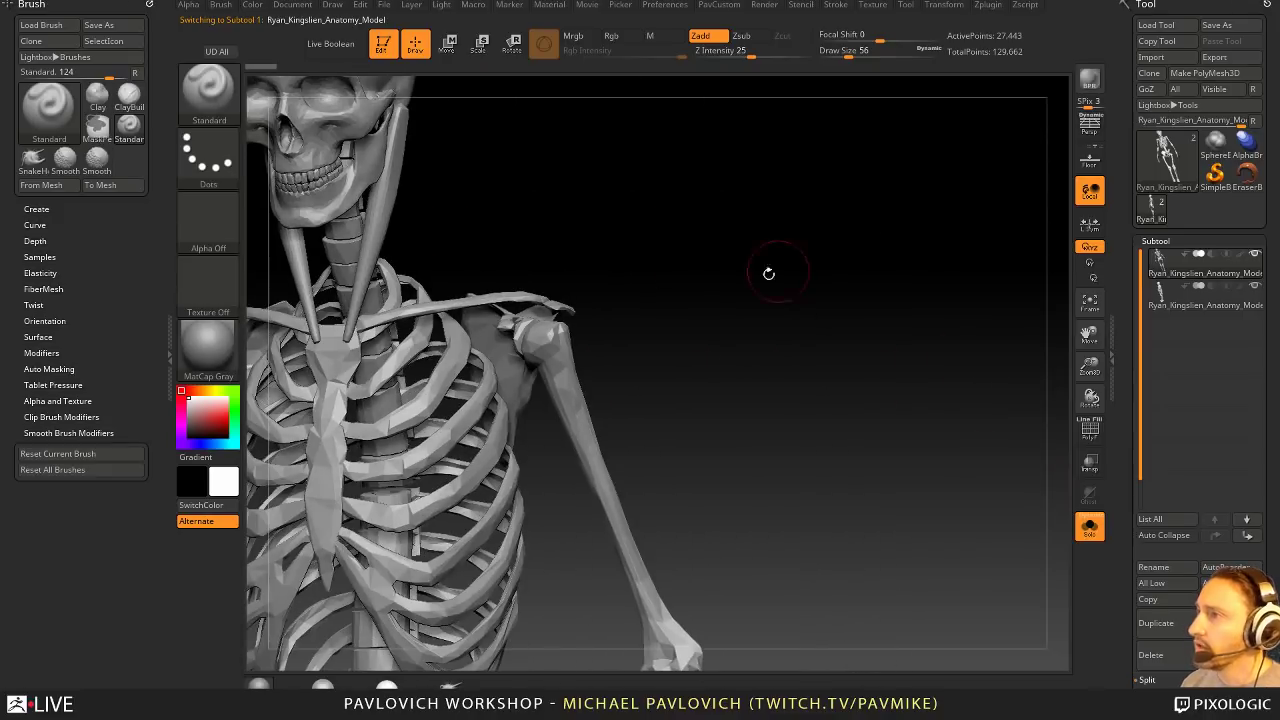
pyautogui.moveTo(504, 320); pyautogui.dragTo(751, 244)
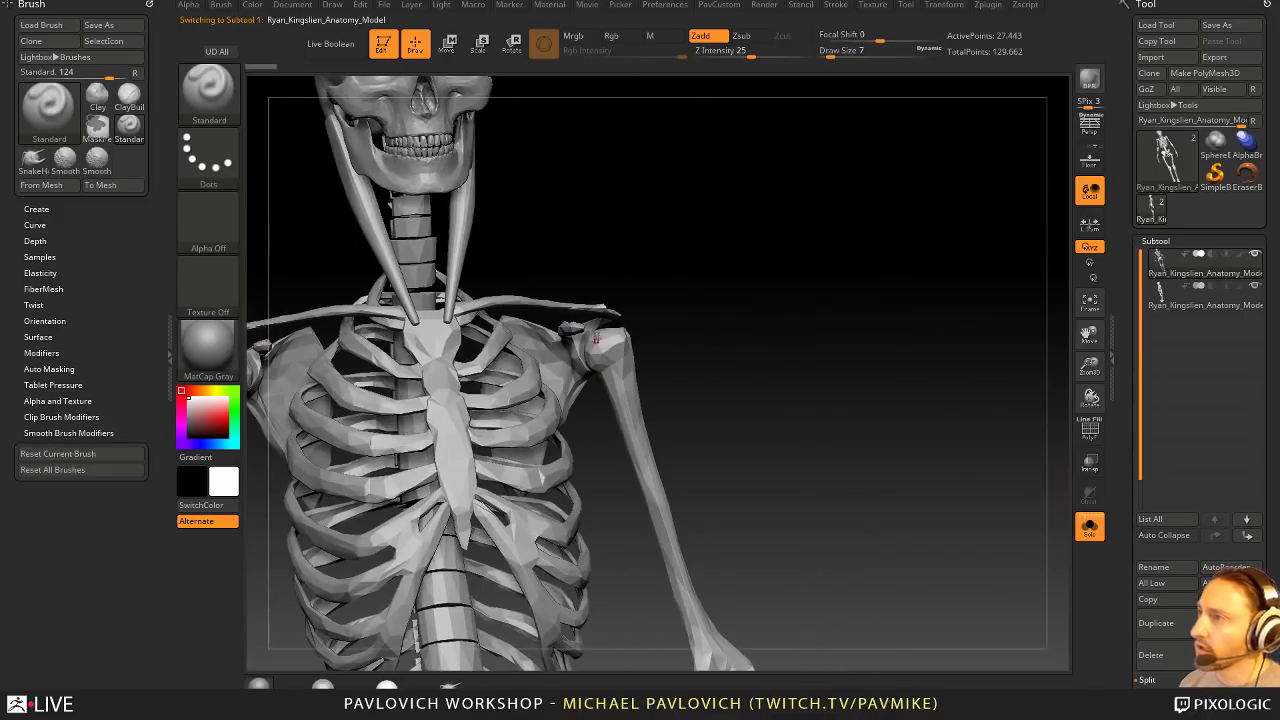
# Step: Turn off Solo for the skeleton and make the smooth body figure the active subtool
pyautogui.moveTo(567, 326); pyautogui.dragTo(610, 272)
pyautogui.moveTo(631, 374); pyautogui.dragTo(765, 396)
pyautogui.click(1088, 525)
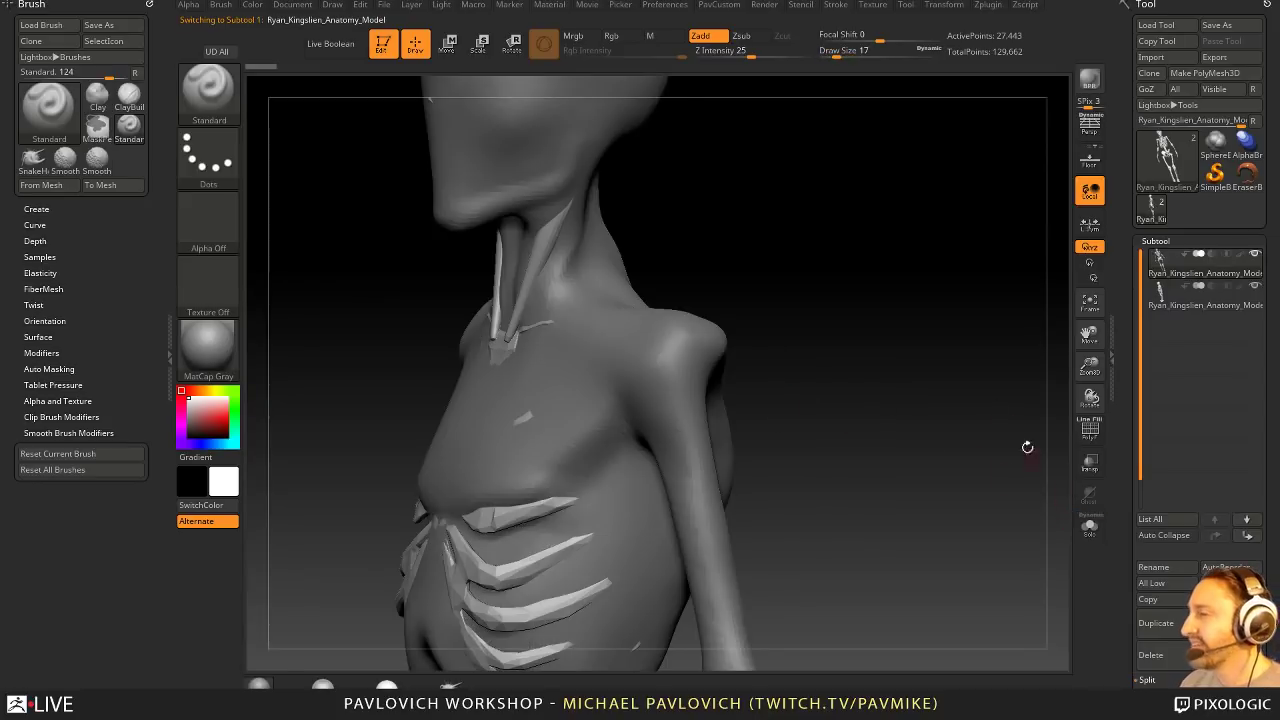
pyautogui.keyDown('alt'); pyautogui.moveTo(911, 368); pyautogui.dragTo(877, 341); pyautogui.keyUp('alt')
pyautogui.keyDown('alt'); pyautogui.click(674, 441); pyautogui.keyUp('alt')
pyautogui.moveTo(778, 420); pyautogui.dragTo(763, 361)
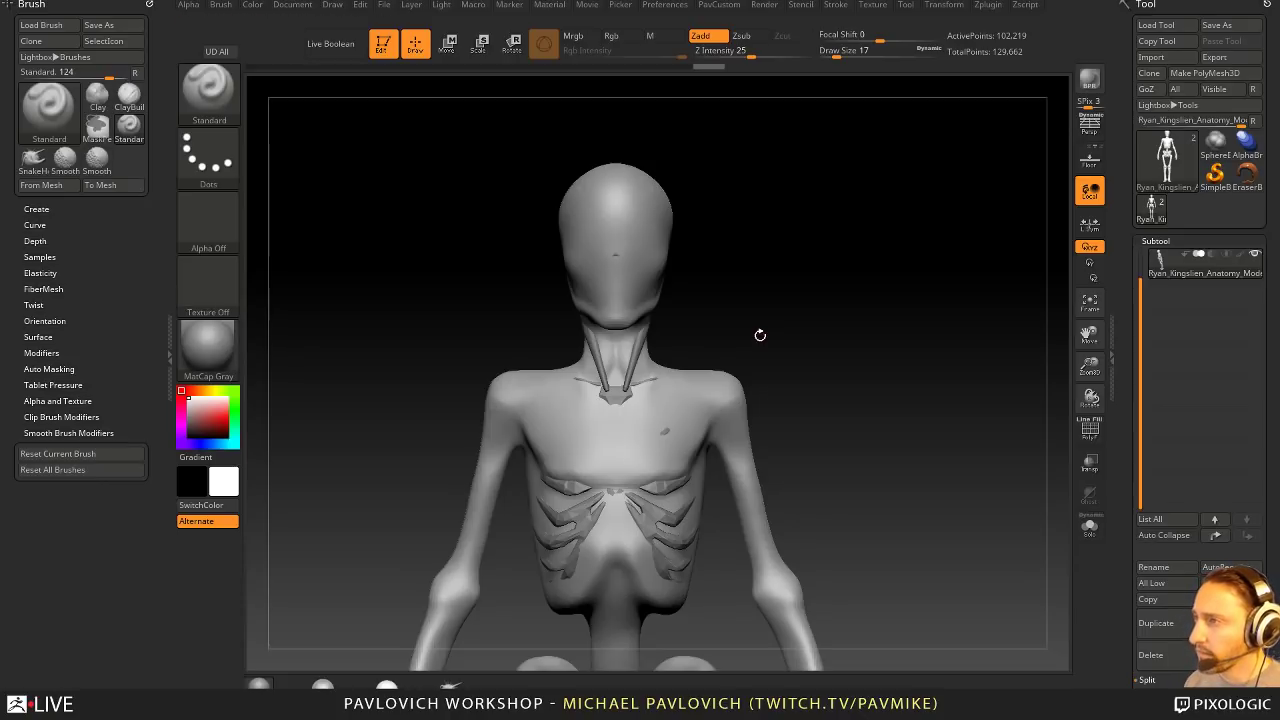
pyautogui.keyDown('alt'); pyautogui.moveTo(738, 300); pyautogui.dragTo(700, 374); pyautogui.keyUp('alt')
# Step: Choose the Move brush with a draw size of 108 and reshape the back of the neck
pyautogui.moveTo(823, 352); pyautogui.dragTo(620, 360)
pyautogui.press('s')
pyautogui.moveTo(632, 455)
pyautogui.mouseDown()
pyautogui.moveTo(665, 455)
pyautogui.moveTo(645, 433)
pyautogui.moveTo(596, 441)
pyautogui.mouseUp()
pyautogui.press('b')
pyautogui.press('m')
pyautogui.press('v')
pyautogui.moveTo(643, 368); pyautogui.dragTo(616, 382)
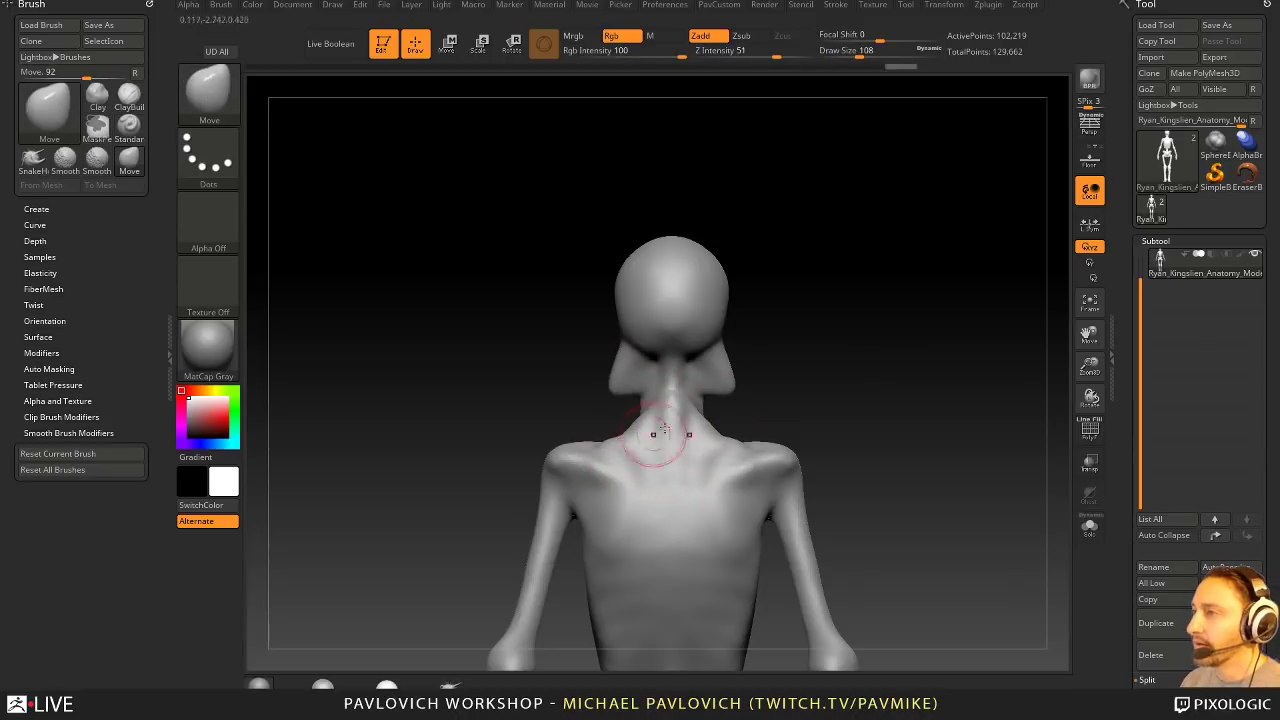
# Step: Undo the last Move stroke and smooth the area between the neck and shoulders
pyautogui.moveTo(664, 428); pyautogui.dragTo(702, 441, button='right')
pyautogui.hotkey('ctrl', 'z')
pyautogui.keyDown('shift'); pyautogui.moveTo(687, 436); pyautogui.dragTo(686, 443); pyautogui.keyUp('shift')
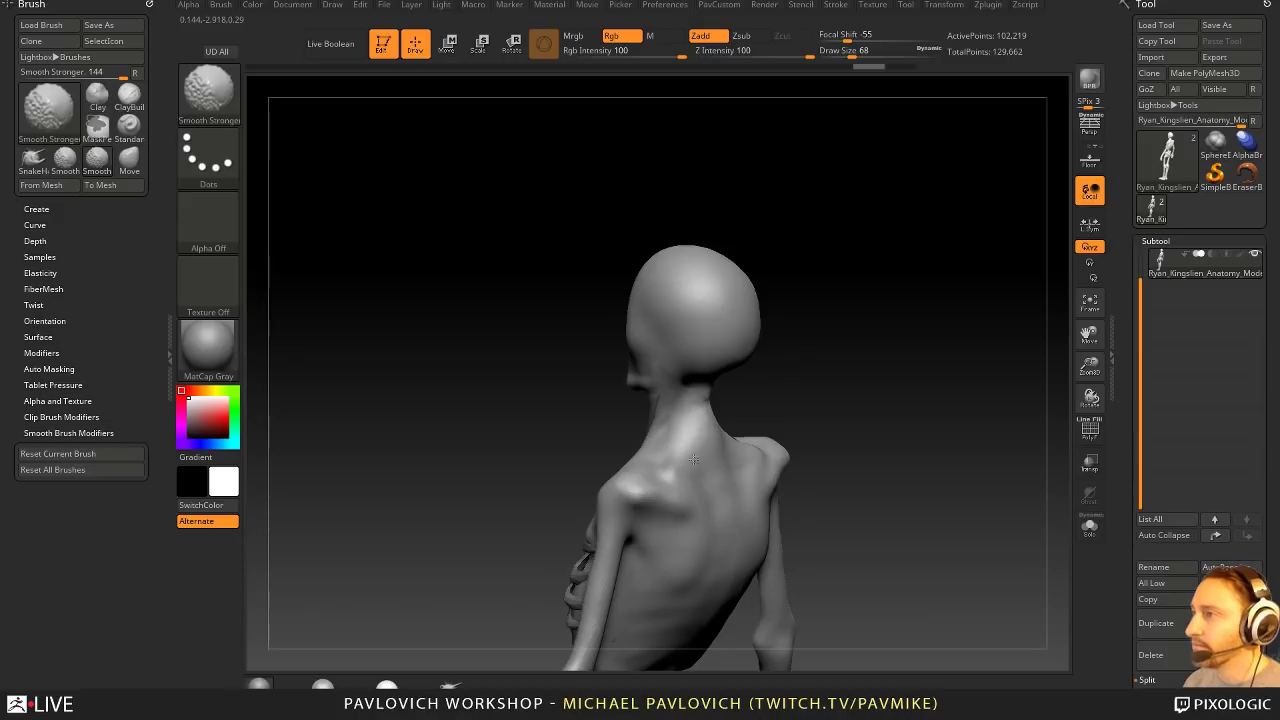
pyautogui.moveTo(751, 423)
pyautogui.mouseDown(button='right')
pyautogui.moveTo(780, 423)
pyautogui.moveTo(705, 411)
pyautogui.moveTo(751, 374)
pyautogui.moveTo(743, 403)
pyautogui.mouseUp(button='right')
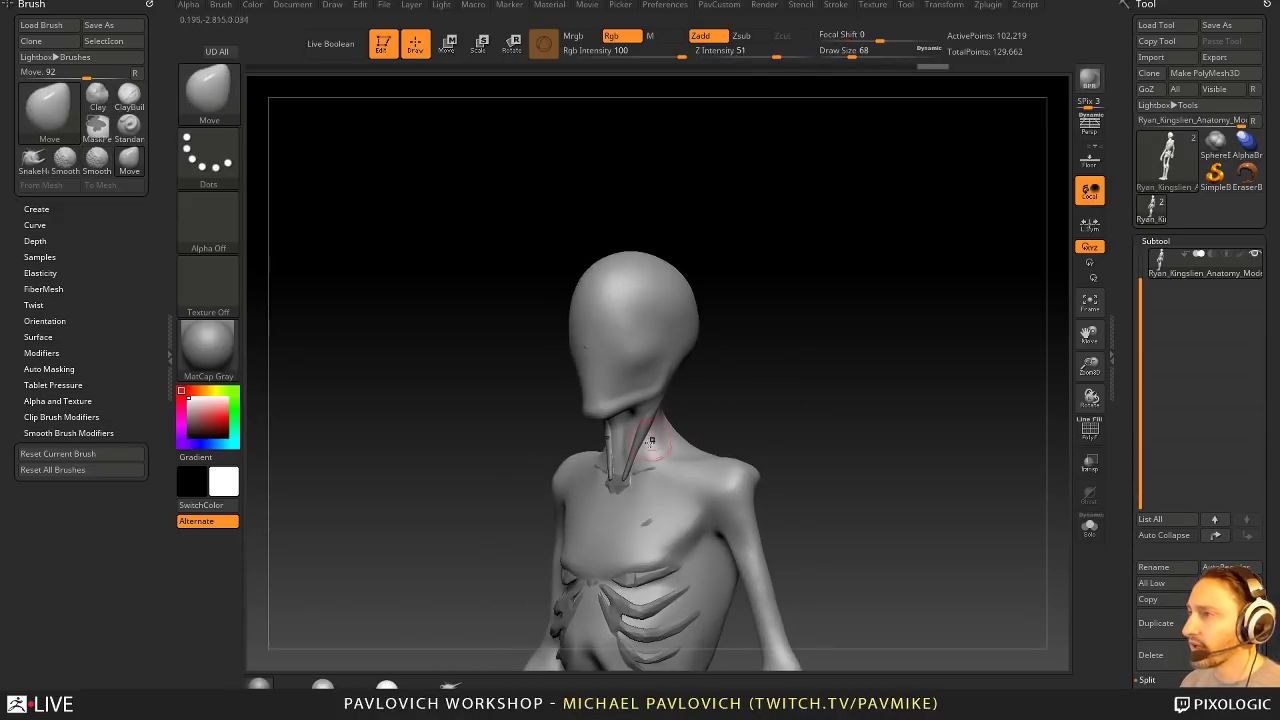
pyautogui.press('shift')
# Step: Pull the neck's volume forward around the throat with the Move brush and smooth the reshaped area
pyautogui.moveTo(621, 449)
pyautogui.mouseDown(button='right')
pyautogui.moveTo(686, 410)
pyautogui.moveTo(663, 382)
pyautogui.mouseUp(button='right')
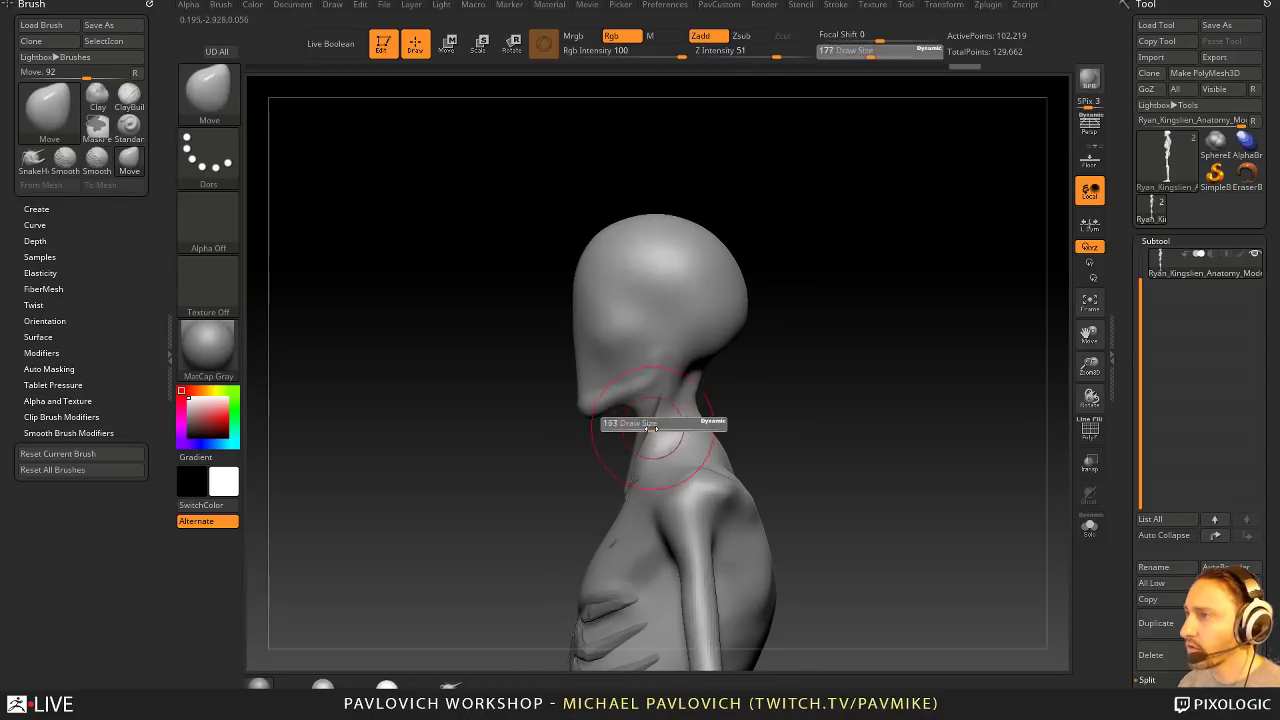
pyautogui.moveTo(621, 440); pyautogui.dragTo(718, 434, button='right')
pyautogui.keyDown('shift'); pyautogui.moveTo(610, 456); pyautogui.dragTo(610, 484); pyautogui.keyUp('shift')
pyautogui.moveTo(718, 456); pyautogui.dragTo(757, 424, button='right')
pyautogui.keyDown('shift'); pyautogui.moveTo(638, 462); pyautogui.dragTo(636, 477); pyautogui.keyUp('shift')
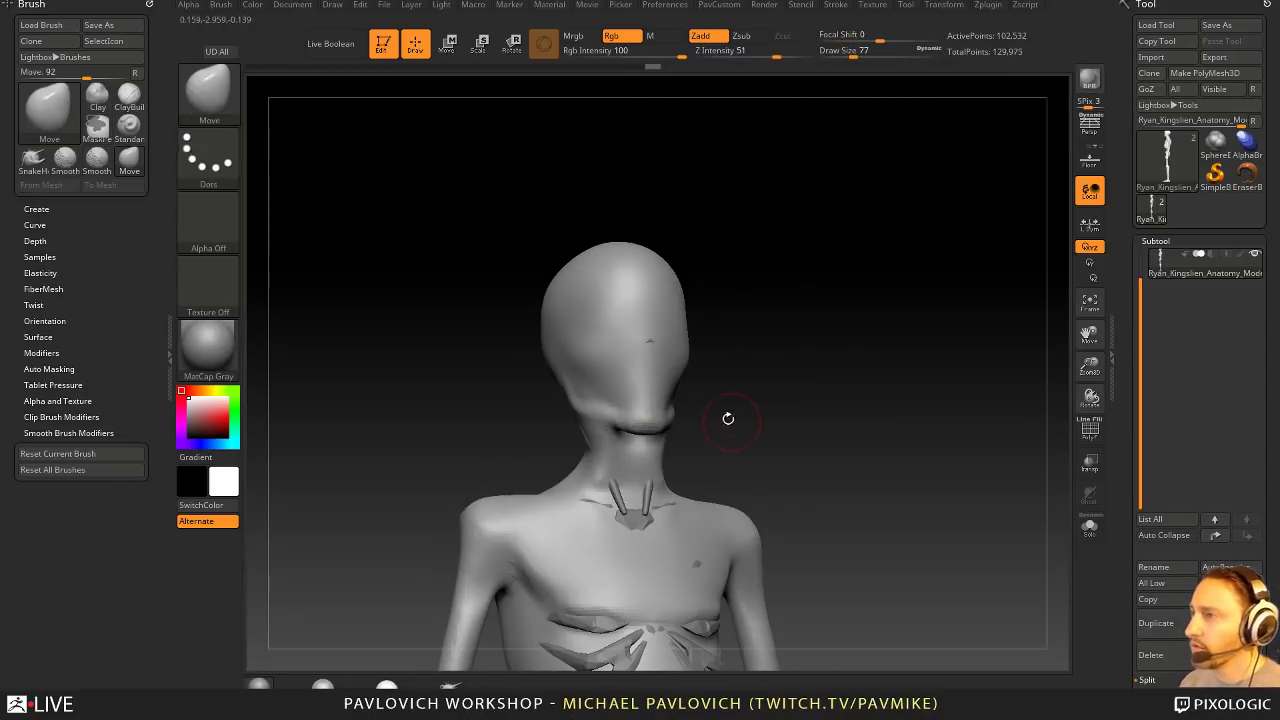
pyautogui.moveTo(586, 428); pyautogui.dragTo(674, 383, button='right')
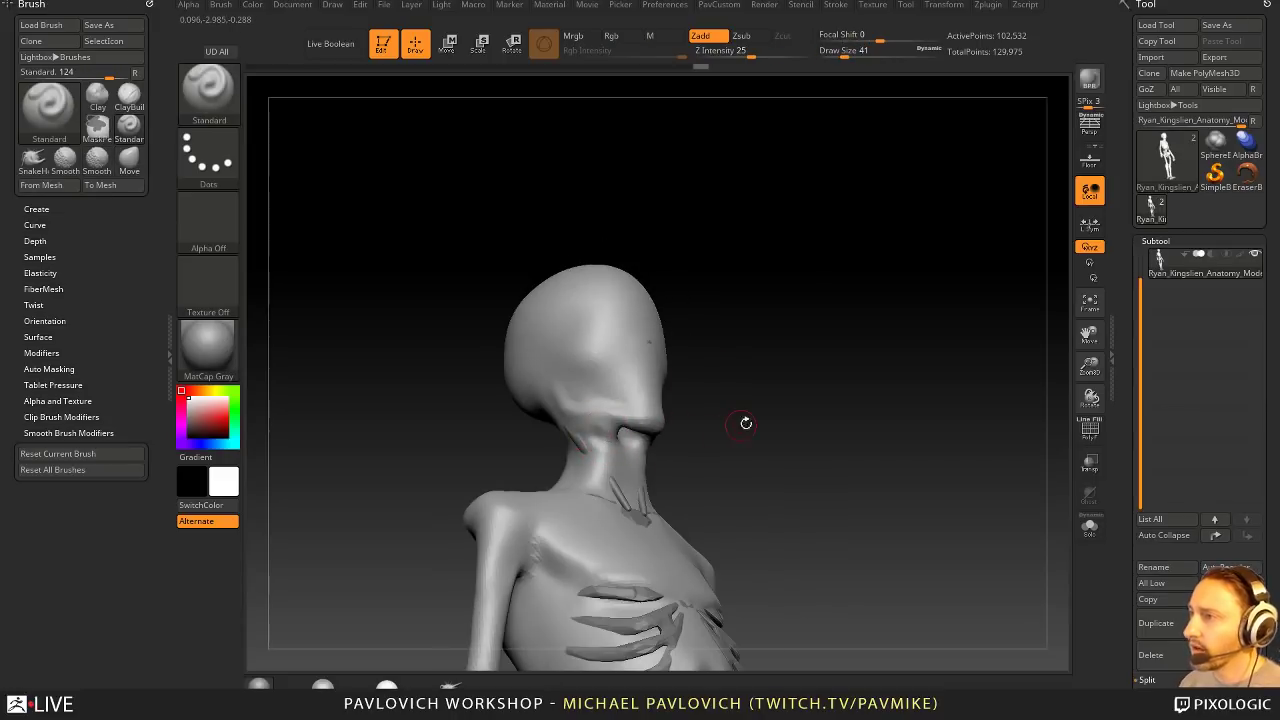
# Step: Thicken the area where the neck meets the jaw with the Inflat brush and update the body's DynaMesh
pyautogui.press('b')
pyautogui.press('i')
pyautogui.press('n')
pyautogui.moveTo(741, 413); pyautogui.dragTo(703, 395)
pyautogui.press('s')
pyautogui.moveTo(641, 430); pyautogui.dragTo(623, 432)
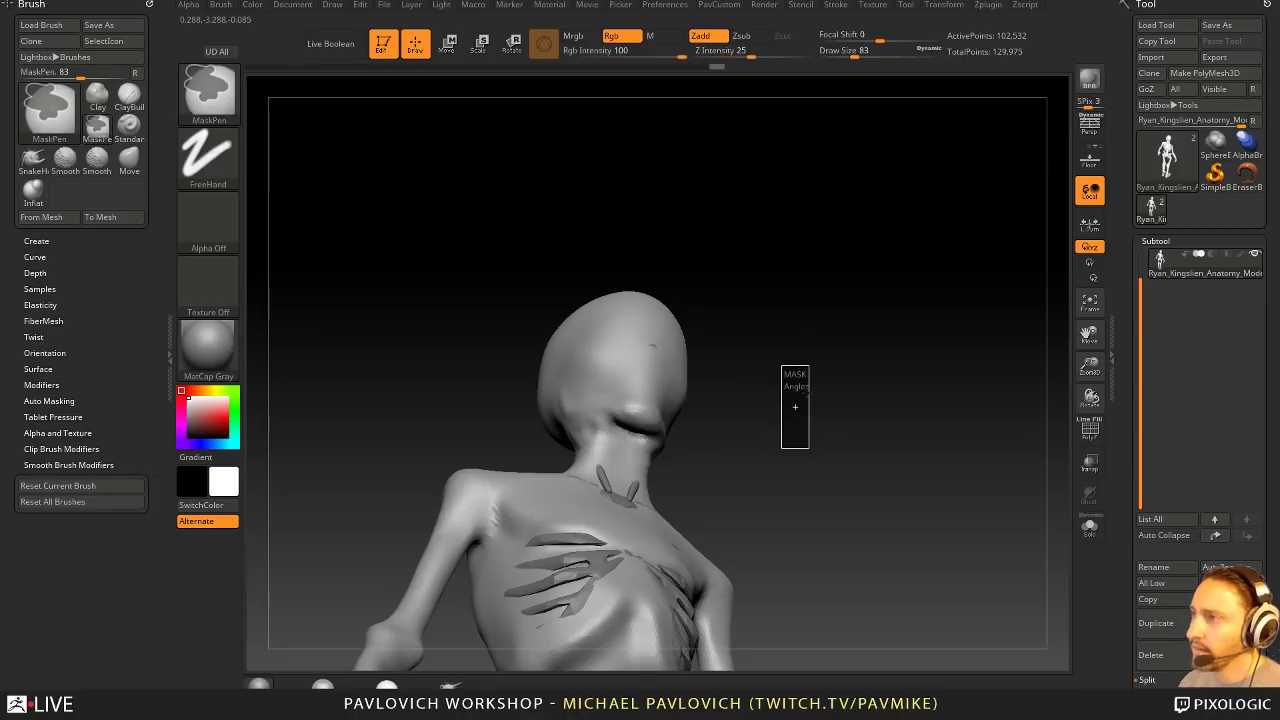
pyautogui.moveTo(794, 372)
pyautogui.mouseDown(button='right')
pyautogui.moveTo(823, 420)
pyautogui.moveTo(652, 413)
pyautogui.mouseUp(button='right')
# Step: Switch to the Standard brush and refine the transition from the jaw into the neck
pyautogui.press('b')
pyautogui.press('s')
pyautogui.press('t')
pyautogui.press('s')
pyautogui.moveTo(651, 414); pyautogui.dragTo(641, 415)
pyautogui.moveTo(655, 412)
pyautogui.mouseDown(button='right')
pyautogui.moveTo(765, 391)
pyautogui.moveTo(594, 397)
pyautogui.moveTo(700, 409)
pyautogui.moveTo(690, 393)
pyautogui.moveTo(575, 428)
pyautogui.mouseUp(button='right')
# Step: Choose the Clay brush and look over the figure's back, arms and pelvis
pyautogui.press('b')
pyautogui.press('c')
pyautogui.press('l')
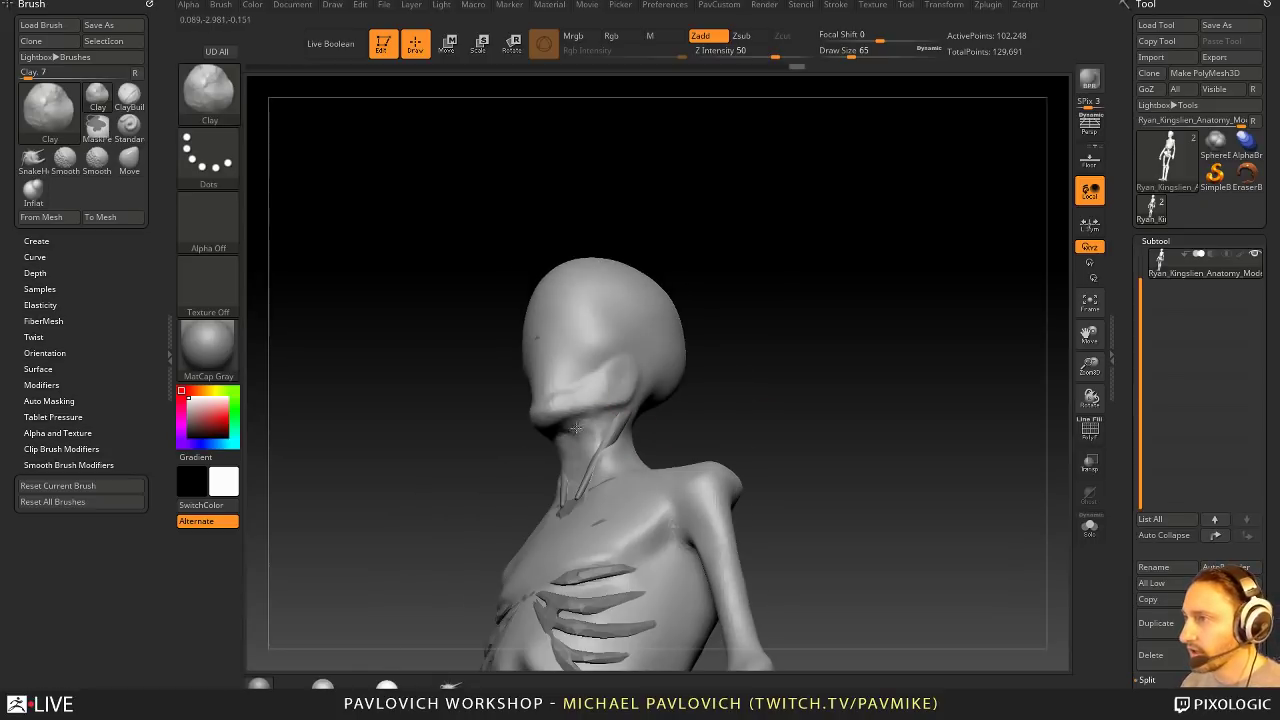
pyautogui.moveTo(672, 392)
pyautogui.mouseDown(button='right')
pyautogui.moveTo(535, 432)
pyautogui.moveTo(596, 432)
pyautogui.moveTo(734, 380)
pyautogui.moveTo(586, 400)
pyautogui.moveTo(650, 460)
pyautogui.moveTo(738, 493)
pyautogui.moveTo(777, 423)
pyautogui.moveTo(717, 449)
pyautogui.moveTo(603, 588)
pyautogui.moveTo(531, 540)
pyautogui.mouseUp(button='right')
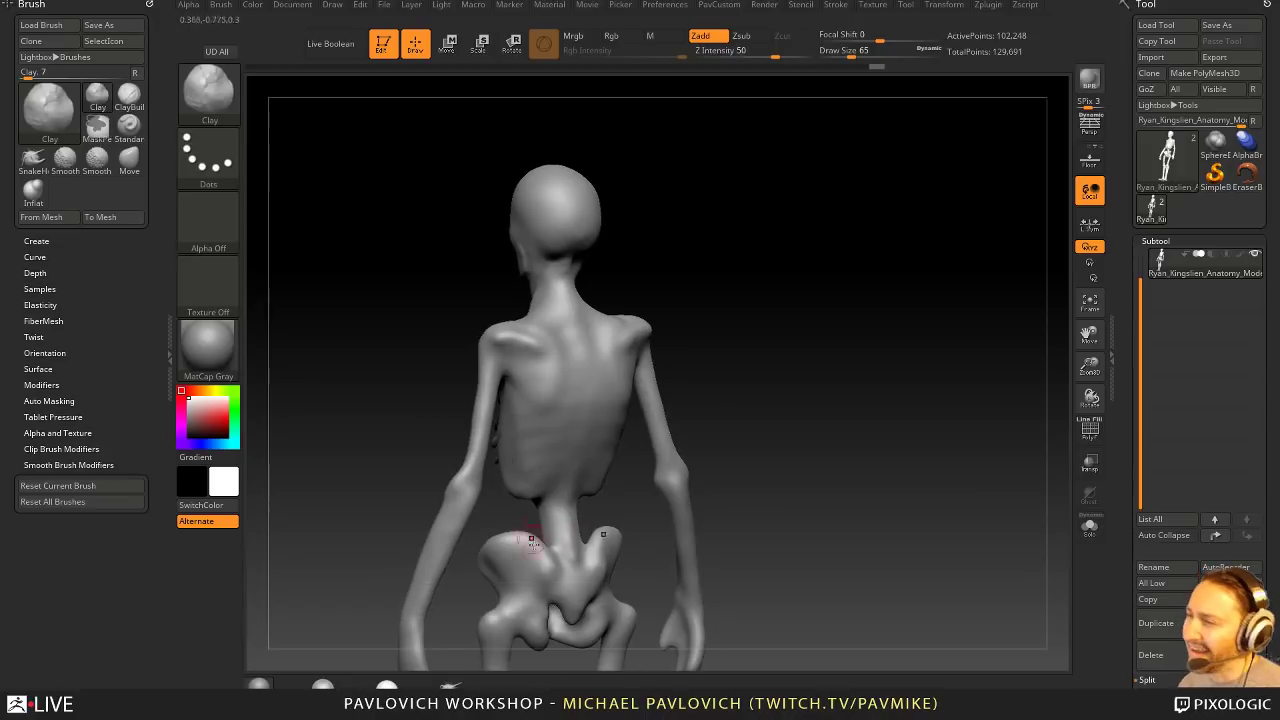
pyautogui.moveTo(497, 620)
pyautogui.mouseDown(button='right')
pyautogui.moveTo(680, 540)
pyautogui.moveTo(837, 449)
pyautogui.moveTo(400, 510)
pyautogui.mouseUp(button='right')
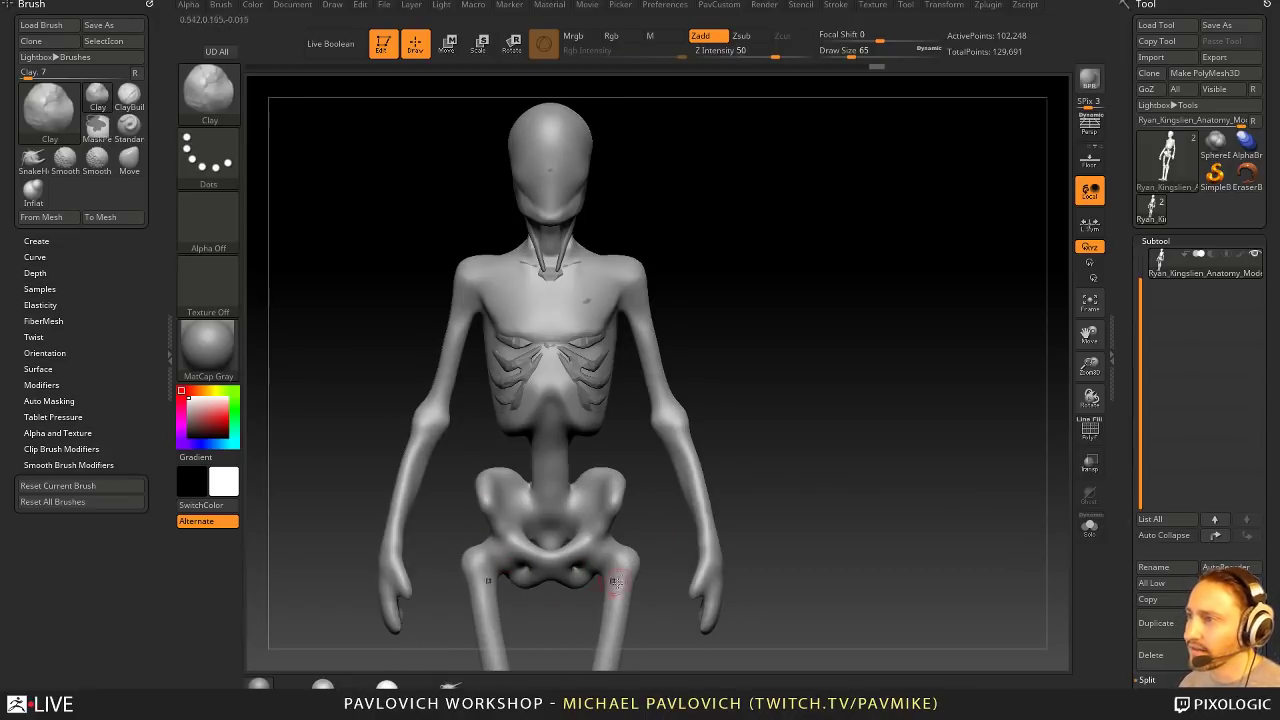
pyautogui.moveTo(486, 509)
pyautogui.mouseDown(button='right')
pyautogui.moveTo(666, 506)
pyautogui.moveTo(656, 563)
pyautogui.moveTo(690, 420)
pyautogui.moveTo(806, 477)
pyautogui.moveTo(690, 480)
pyautogui.moveTo(803, 472)
pyautogui.moveTo(797, 483)
pyautogui.moveTo(811, 303)
pyautogui.moveTo(834, 417)
pyautogui.moveTo(743, 408)
pyautogui.moveTo(804, 428)
pyautogui.mouseUp(button='right')
# Step: Carve a line down the sternum with the Standard brush at draw size 29
pyautogui.press('b')
pyautogui.press('s')
pyautogui.press('t')
pyautogui.press('s')
pyautogui.click(594, 419)
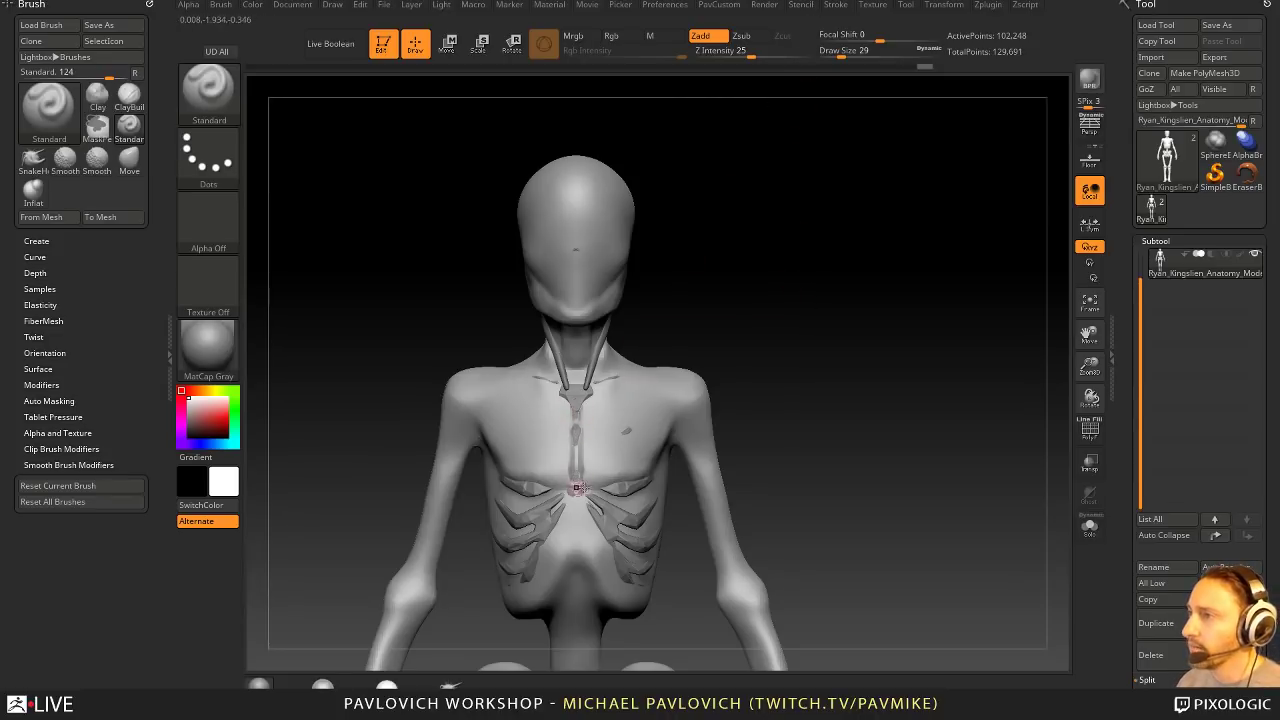
pyautogui.moveTo(577, 488); pyautogui.dragTo(626, 463, button='right')
# Step: Smooth the sternum area with Smooth Stronger and check the shoulder and collarbone forms from several angles
pyautogui.press('shift')
pyautogui.moveTo(654, 359); pyautogui.dragTo(623, 460, button='right')
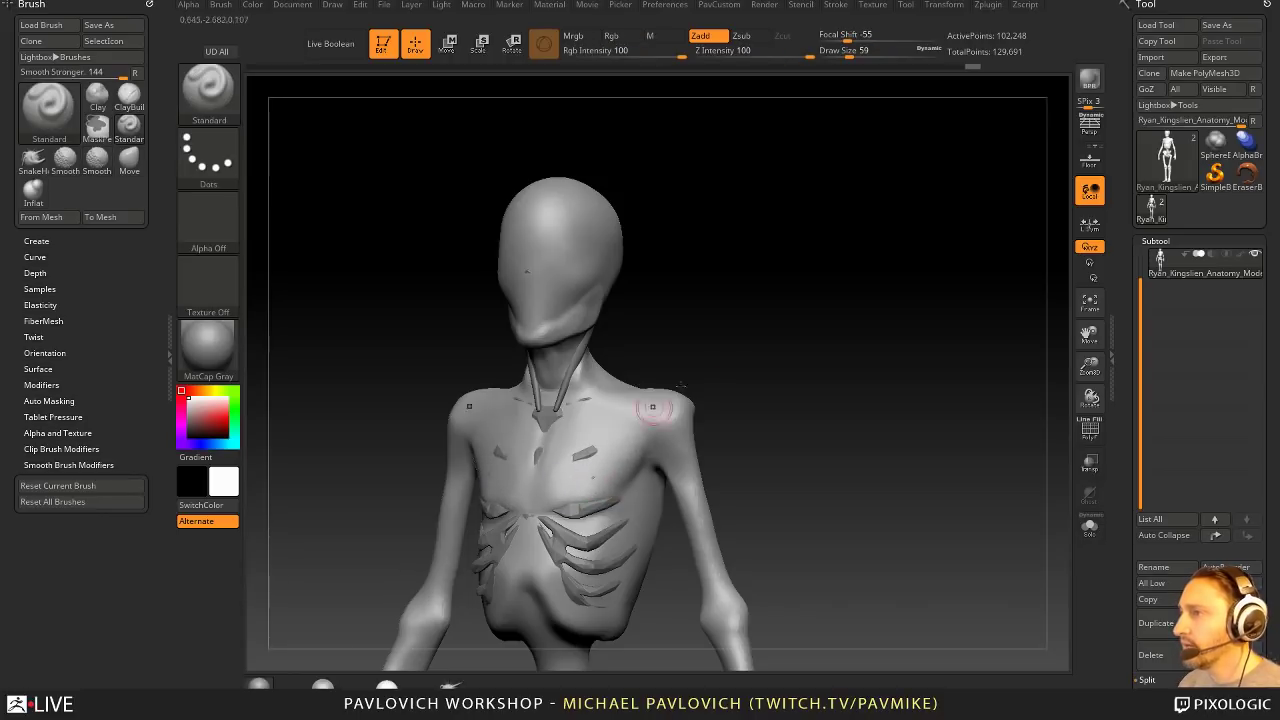
pyautogui.moveTo(654, 409)
pyautogui.mouseDown(button='right')
pyautogui.moveTo(654, 429)
pyautogui.moveTo(607, 440)
pyautogui.moveTo(751, 354)
pyautogui.moveTo(575, 470)
pyautogui.moveTo(657, 450)
pyautogui.mouseUp(button='right')
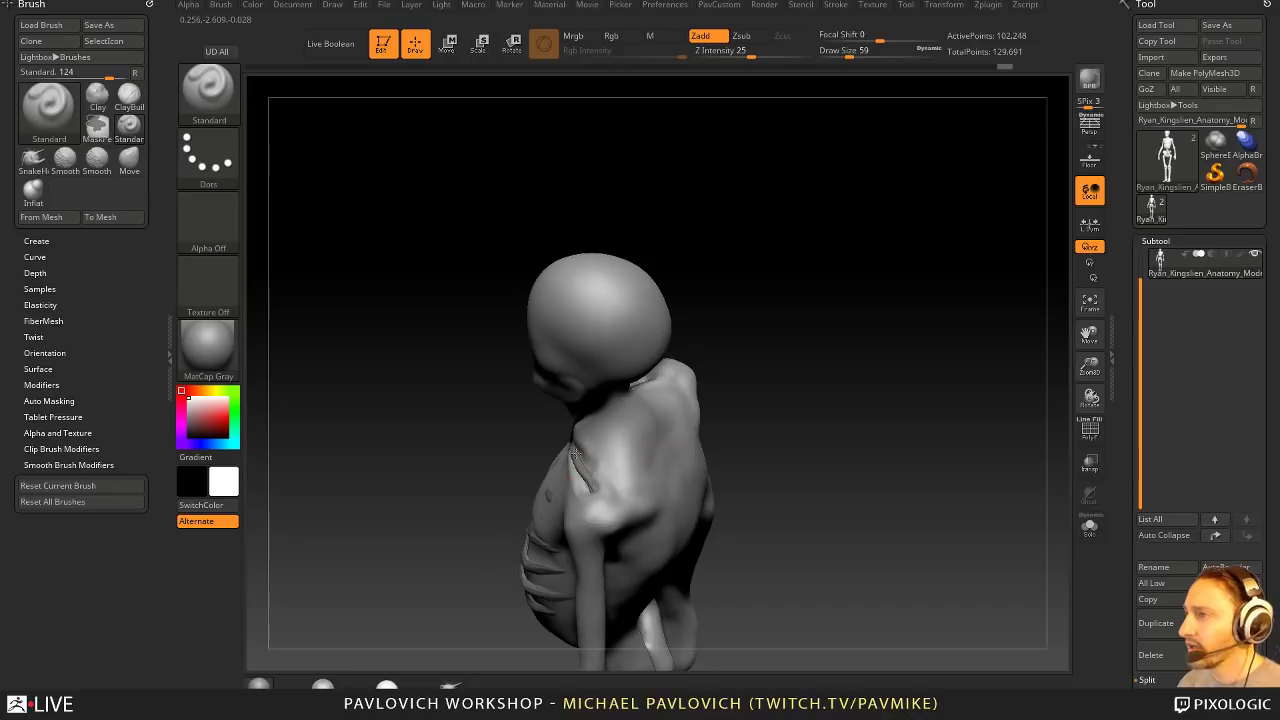
pyautogui.moveTo(588, 485); pyautogui.dragTo(680, 415, button='right')
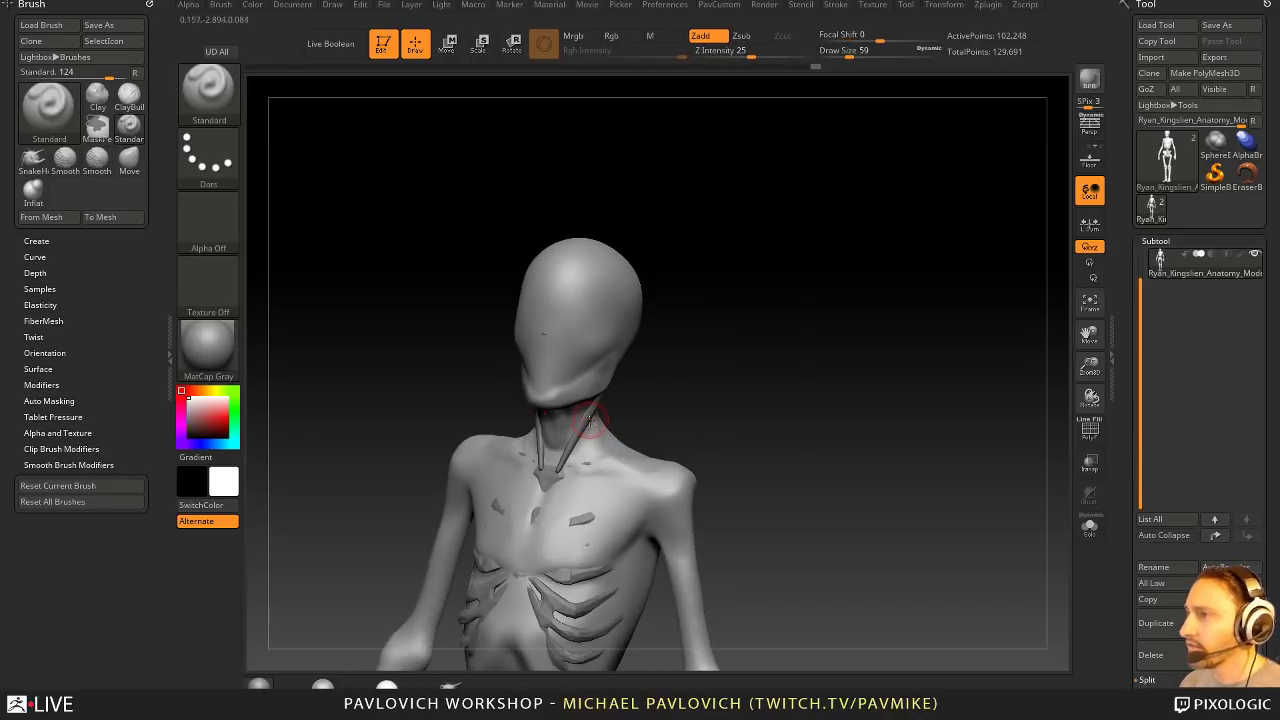
# Step: Isolate the two neck muscle strips in the skeleton subtool, delete them with Del Hidden after inverting visibility, and turn off Solo
pyautogui.keyDown('alt'); pyautogui.click(581, 424); pyautogui.keyUp('alt')
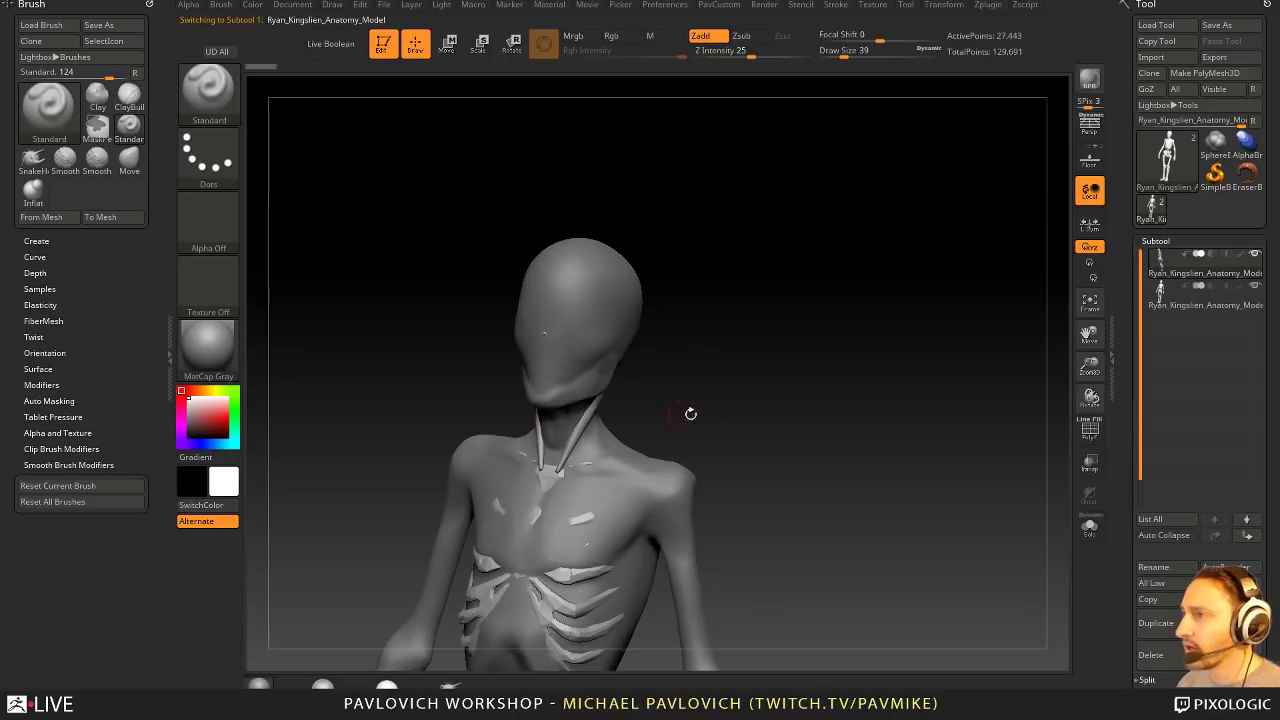
pyautogui.keyDown('shift'); pyautogui.moveTo(689, 413); pyautogui.dragTo(745, 420, button='right'); pyautogui.keyUp('shift')
pyautogui.click(1090, 527)
pyautogui.moveTo(975, 503); pyautogui.dragTo(915, 497, button='right')
pyautogui.keyDown('ctrl'); pyautogui.keyDown('shift'); pyautogui.click(590, 404); pyautogui.keyUp('shift'); pyautogui.keyUp('ctrl')
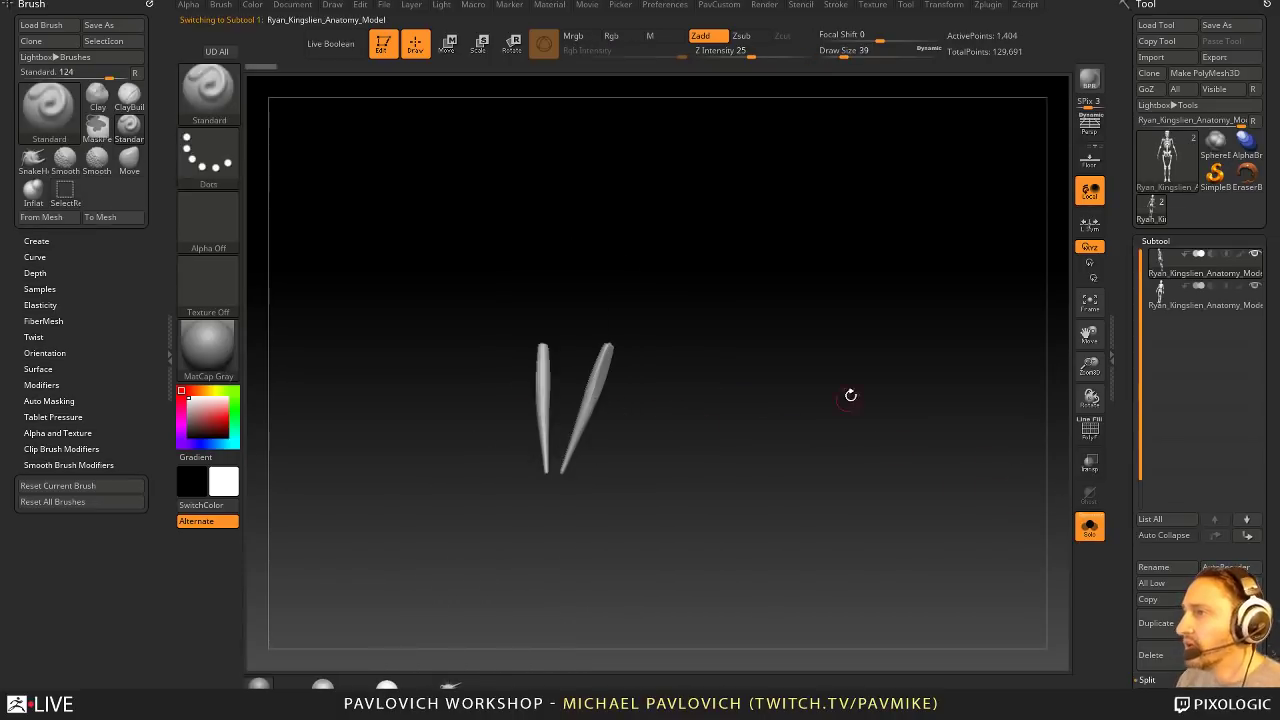
pyautogui.keyDown('ctrl'); pyautogui.keyDown('shift'); pyautogui.moveTo(851, 397); pyautogui.dragTo(886, 457); pyautogui.keyUp('shift'); pyautogui.keyUp('ctrl')
pyautogui.press('space')
pyautogui.click(832, 292)
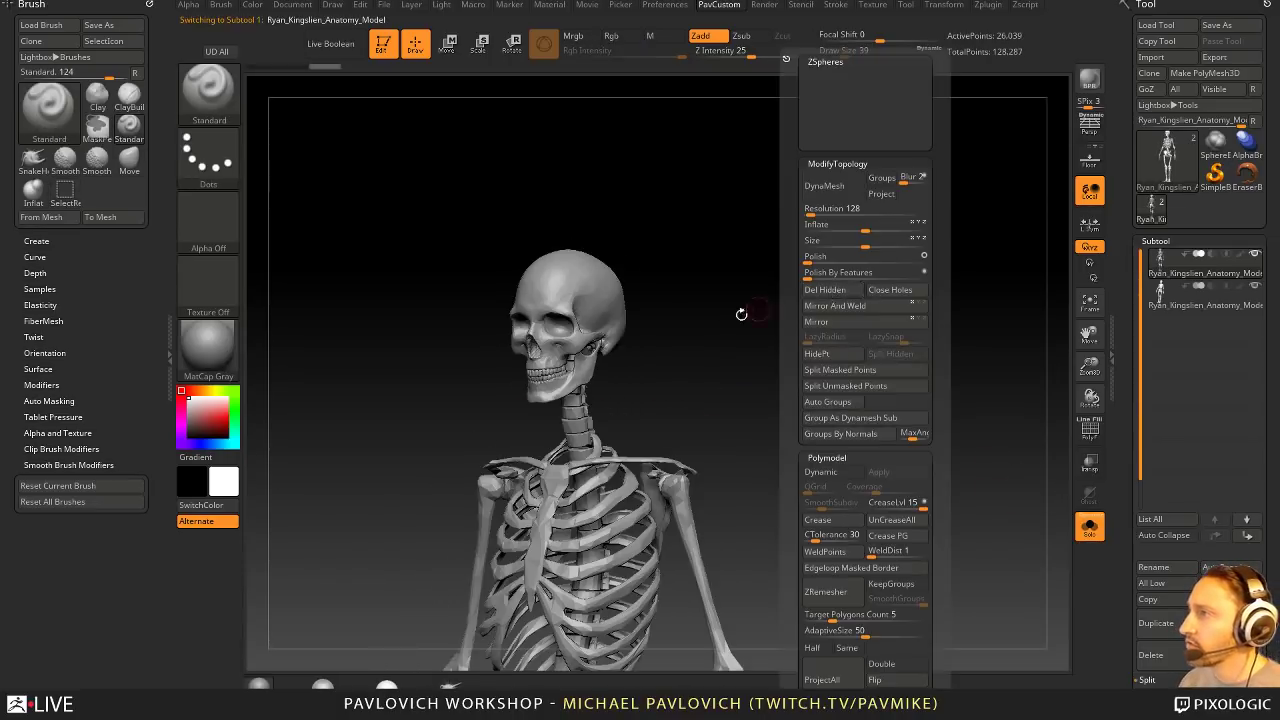
pyautogui.click(1090, 527)
# Step: Select the body subtool and sculpt the side neck muscles from behind the jaw to the collarbone with the Standard brush
pyautogui.moveTo(800, 353)
pyautogui.mouseDown(button='right')
pyautogui.moveTo(586, 457)
pyautogui.moveTo(720, 394)
pyautogui.moveTo(616, 418)
pyautogui.moveTo(745, 396)
pyautogui.mouseUp(button='right')
pyautogui.keyDown('alt'); pyautogui.click(574, 416); pyautogui.keyUp('alt')
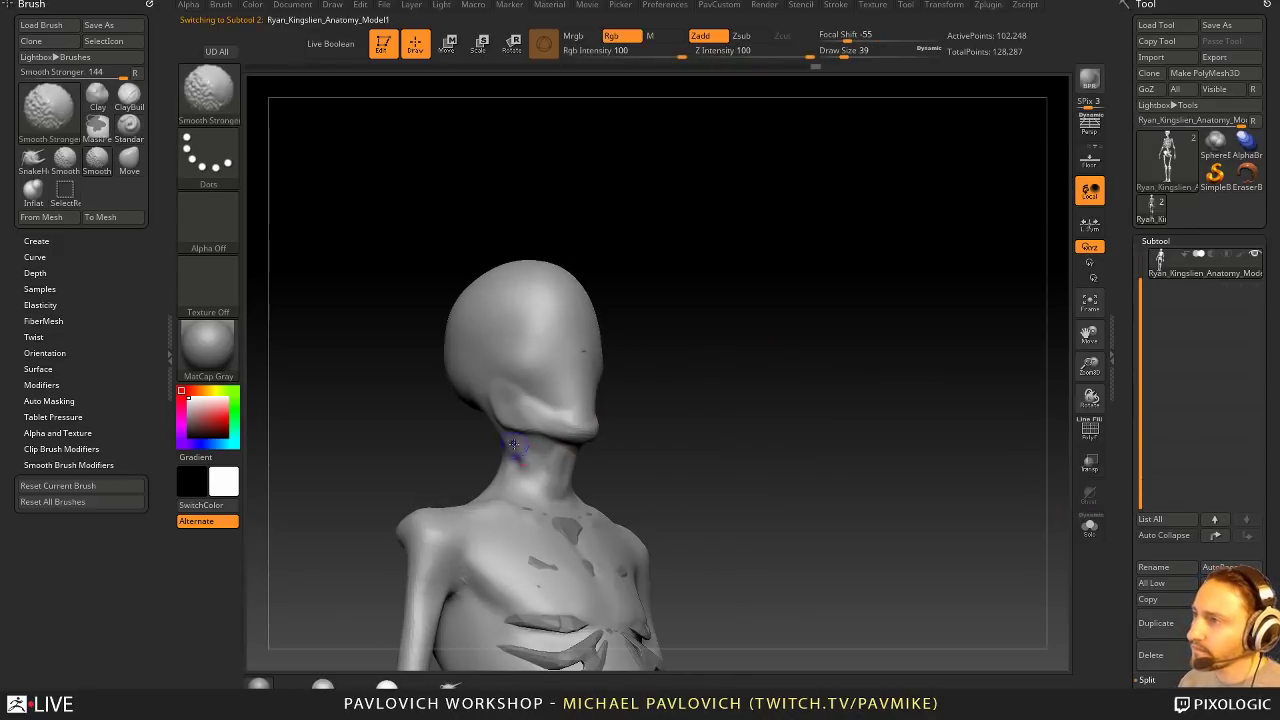
pyautogui.moveTo(790, 440); pyautogui.dragTo(661, 418, button='right')
pyautogui.moveTo(550, 425)
pyautogui.mouseDown(button='right')
pyautogui.moveTo(620, 440)
pyautogui.moveTo(586, 429)
pyautogui.mouseUp(button='right')
pyautogui.moveTo(556, 500); pyautogui.dragTo(557, 473, button='right')
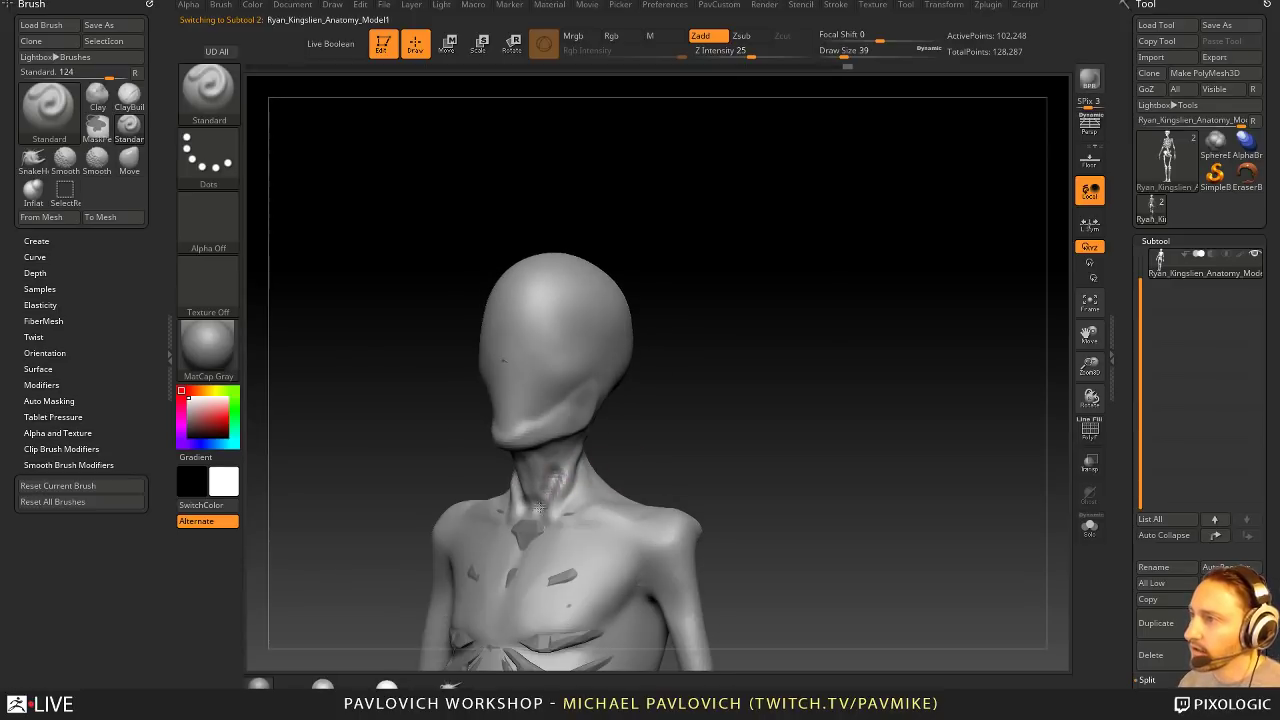
# Step: Smooth the sculpted neck muscles and their attachment near the collarbone
pyautogui.moveTo(608, 434); pyautogui.dragTo(650, 442, button='right')
pyautogui.moveTo(492, 495)
pyautogui.keyDown('shift'); pyautogui.mouseDown()
pyautogui.moveTo(491, 471)
pyautogui.moveTo(497, 506)
pyautogui.mouseUp(); pyautogui.keyUp('shift')
pyautogui.moveTo(640, 465); pyautogui.dragTo(578, 472, button='right')
pyautogui.keyDown('shift'); pyautogui.moveTo(546, 508); pyautogui.dragTo(550, 493); pyautogui.keyUp('shift')
pyautogui.moveTo(640, 455); pyautogui.dragTo(740, 400, button='right')
pyautogui.moveTo(768, 452)
pyautogui.mouseDown(button='right')
pyautogui.moveTo(720, 471)
pyautogui.moveTo(757, 511)
pyautogui.moveTo(655, 522)
pyautogui.mouseUp(button='right')
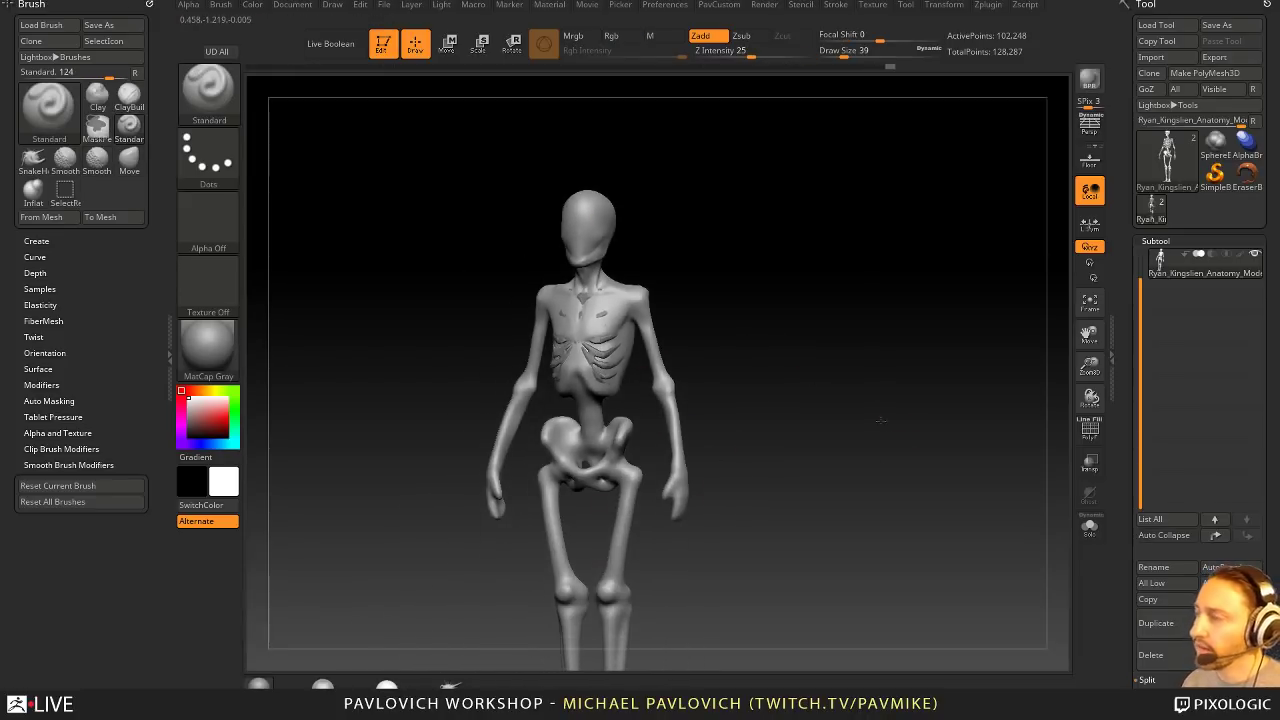
pyautogui.moveTo(880, 420); pyautogui.dragTo(766, 493, button='right')
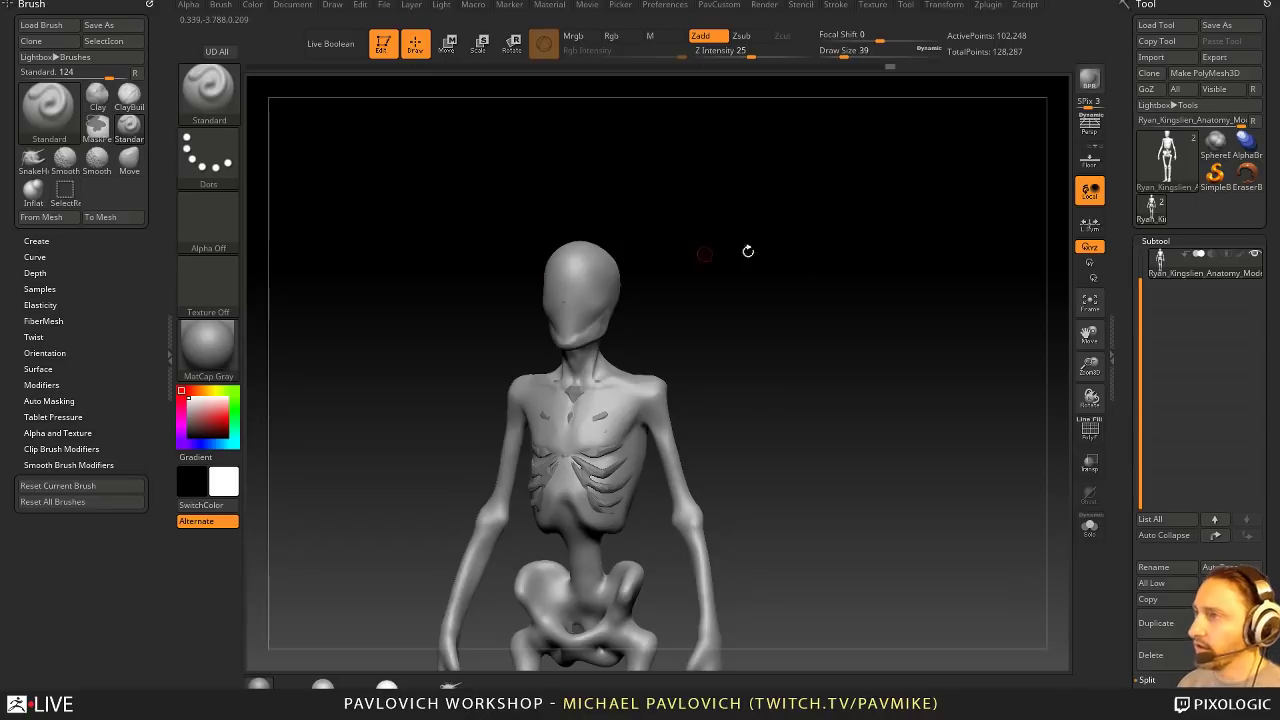
pyautogui.moveTo(748, 251); pyautogui.dragTo(557, 411)
pyautogui.moveTo(721, 357); pyautogui.dragTo(814, 387)
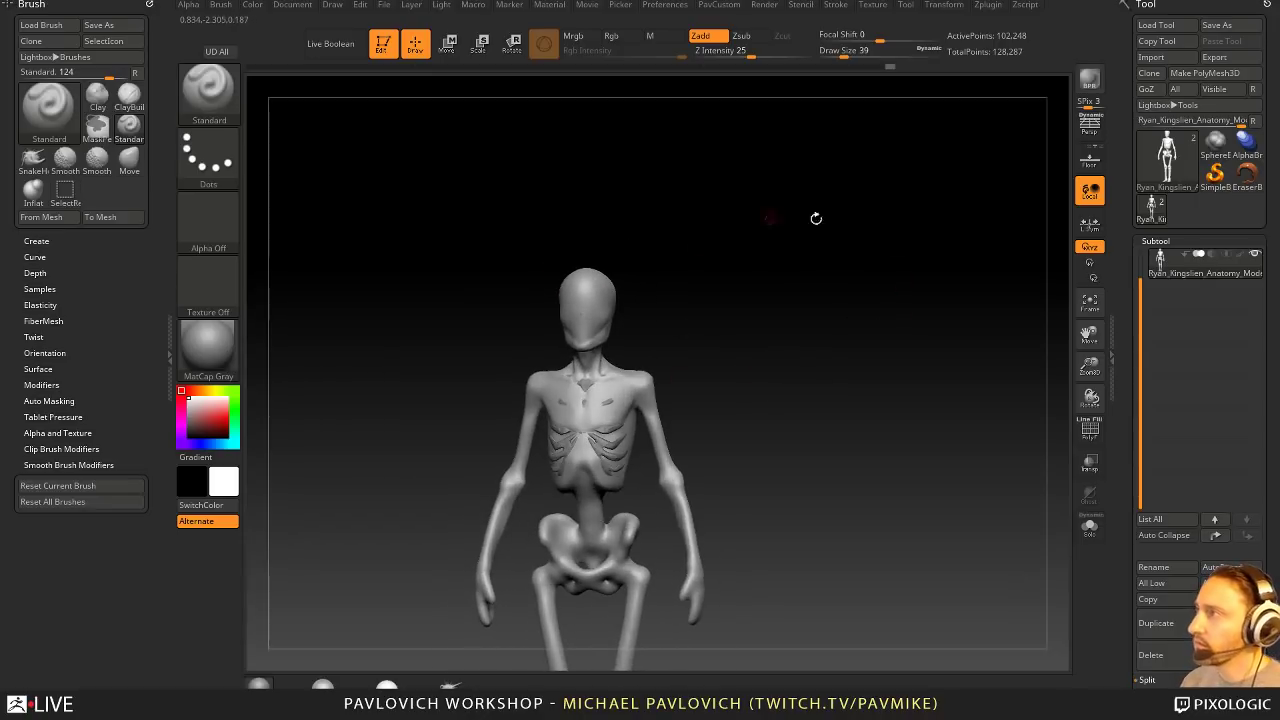
# Step: Clear the figure from the canvas, draw a Sphere3D, enable Edit mode and convert it to a PolyMesh3D
pyautogui.click(387, 48)
pyautogui.hotkey('ctrl', 'n')
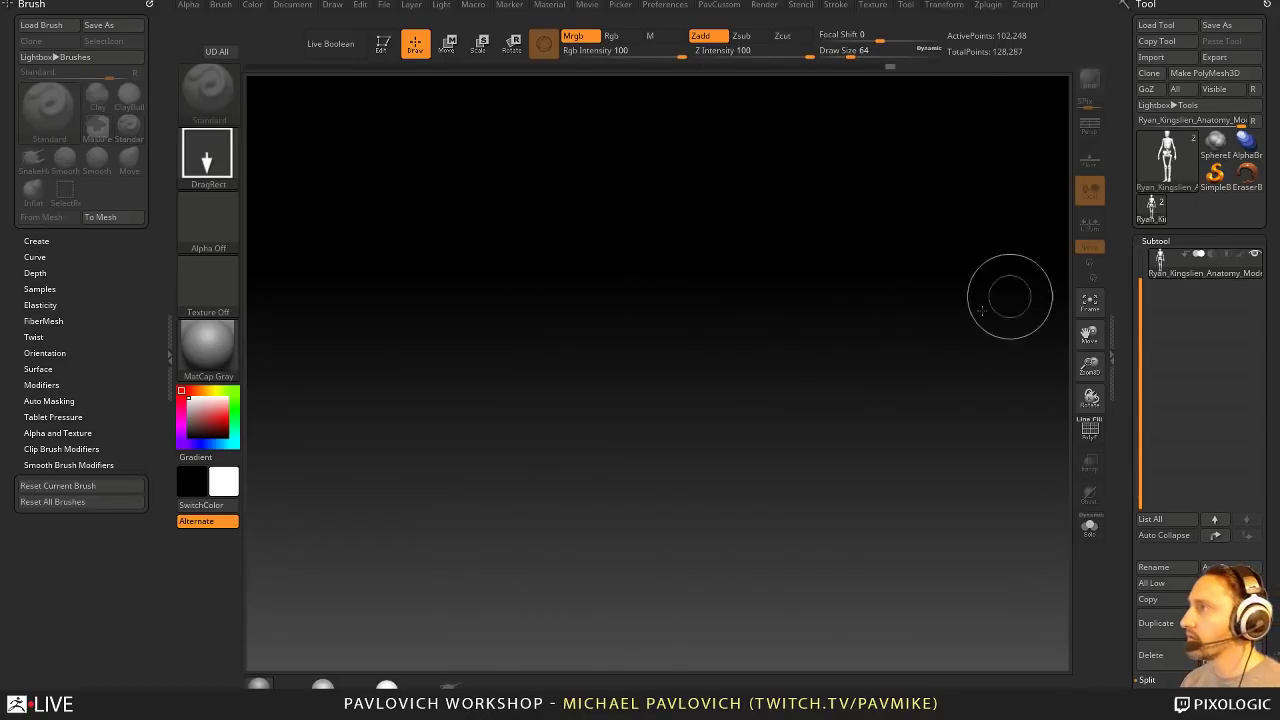
pyautogui.click(1213, 176)
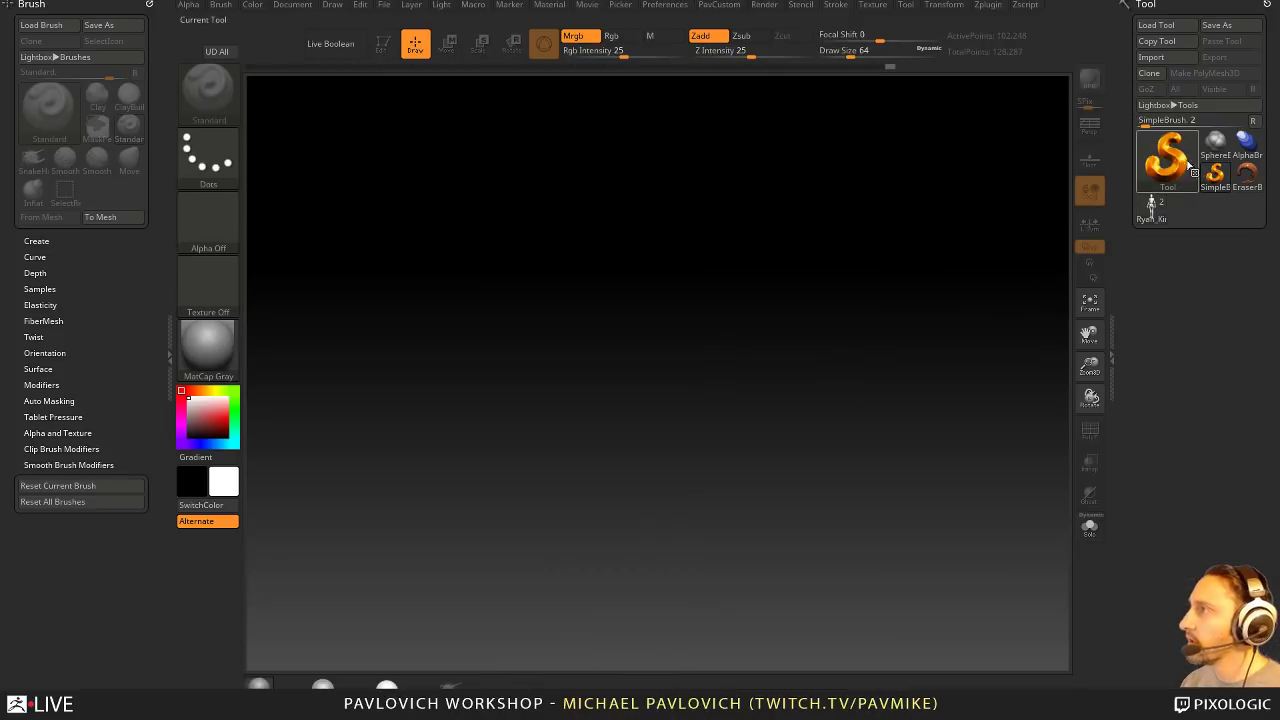
pyautogui.click(1168, 168)
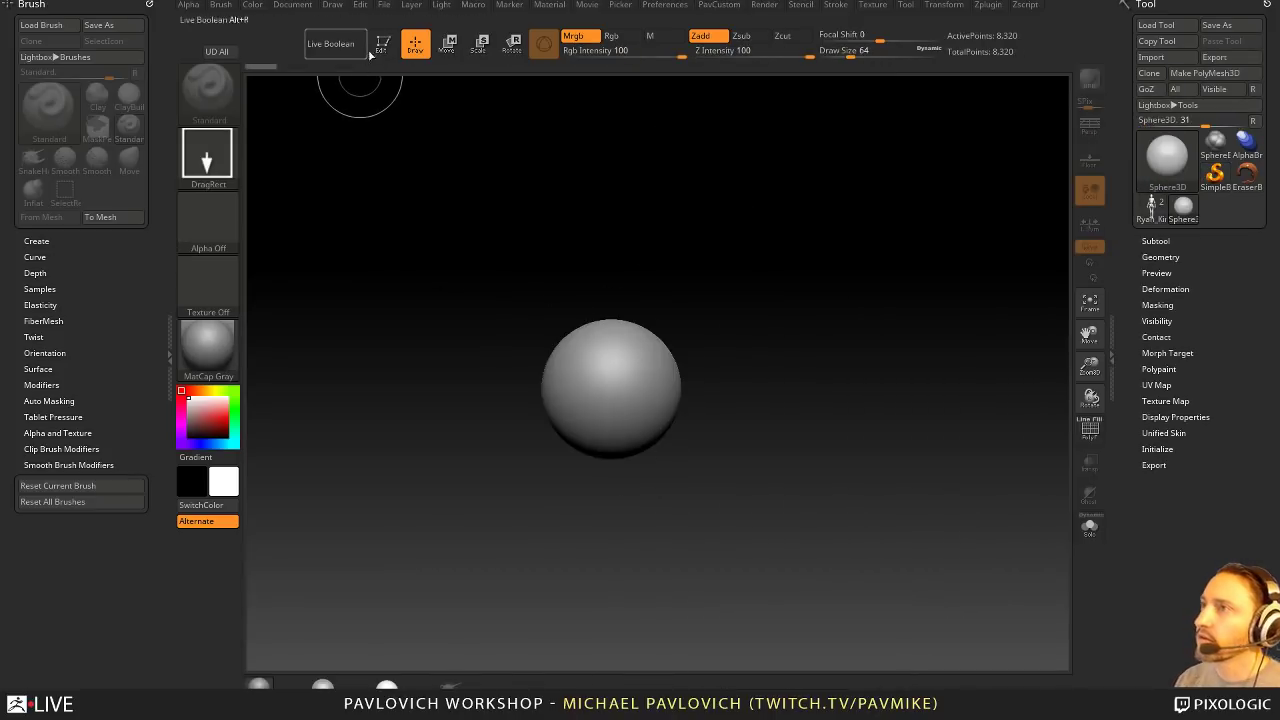
pyautogui.click(383, 42)
pyautogui.click(1204, 73)
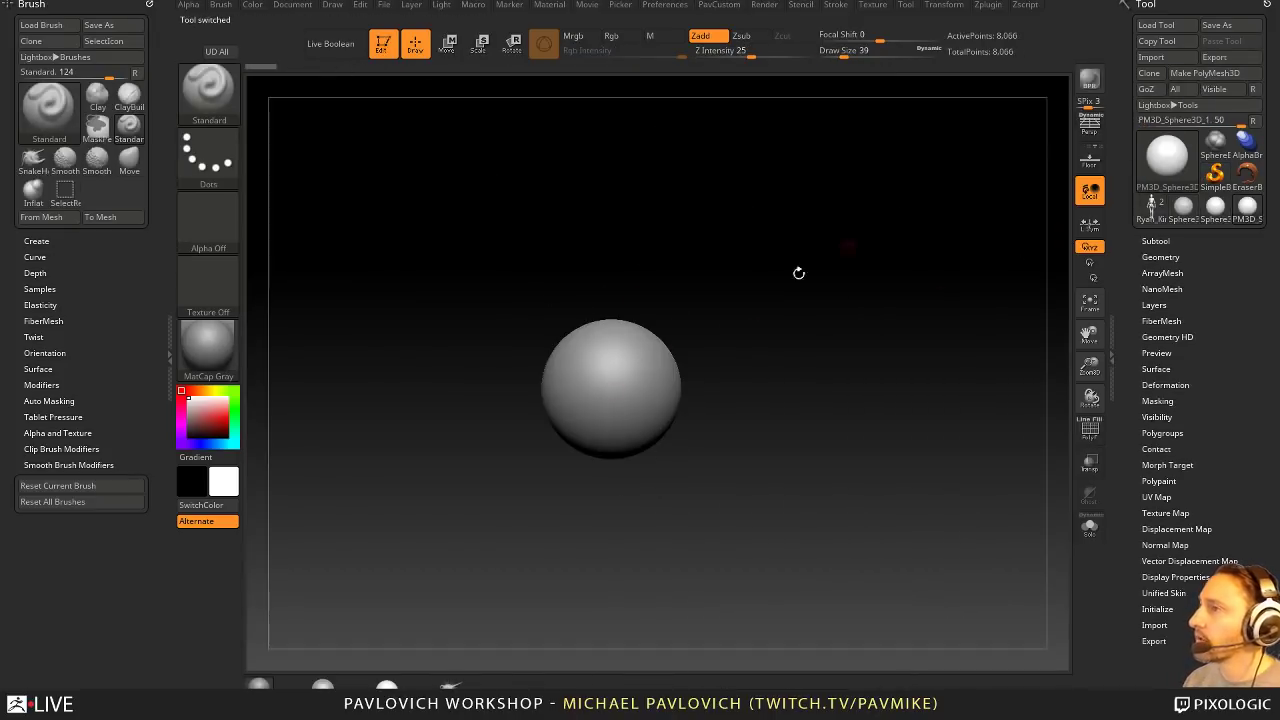
# Step: Stretch the sphere vertically into an egg shape with the transform gizmo and return to drawing
pyautogui.keyDown('alt'); pyautogui.moveTo(786, 301); pyautogui.dragTo(786, 334); pyautogui.keyUp('alt')
pyautogui.press('w')
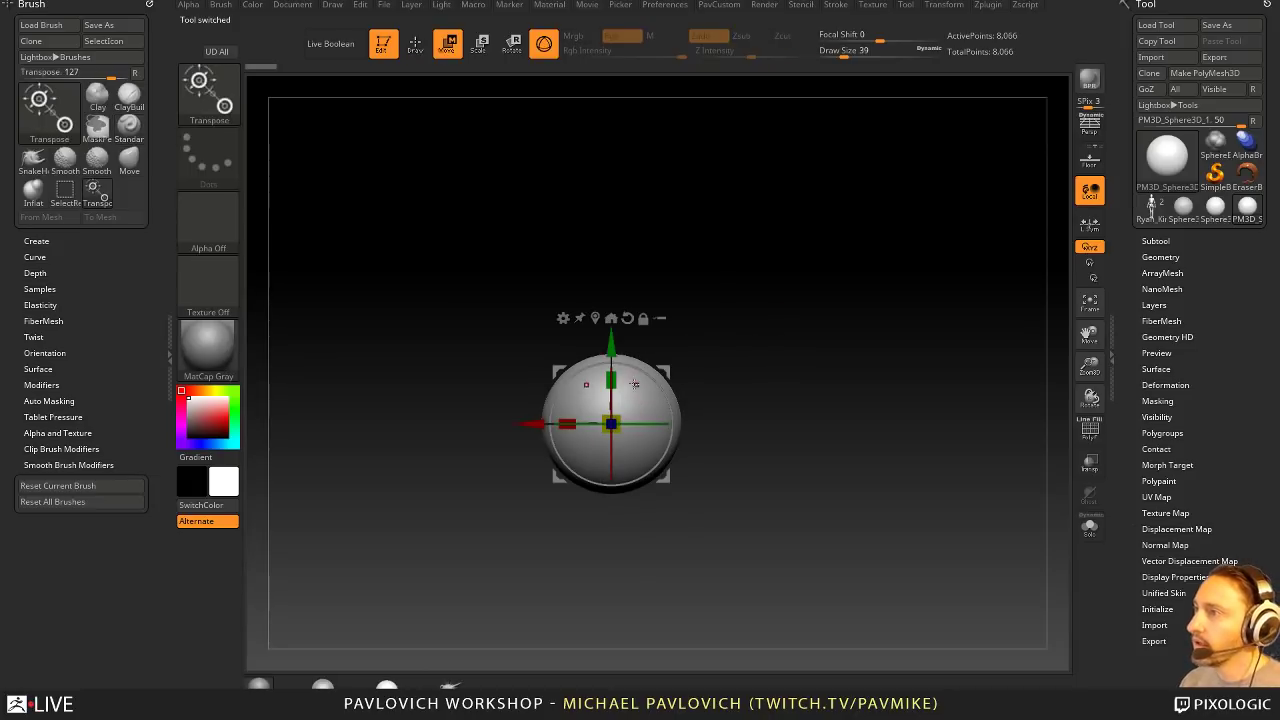
pyautogui.moveTo(612, 379); pyautogui.dragTo(612, 364)
pyautogui.press('q')
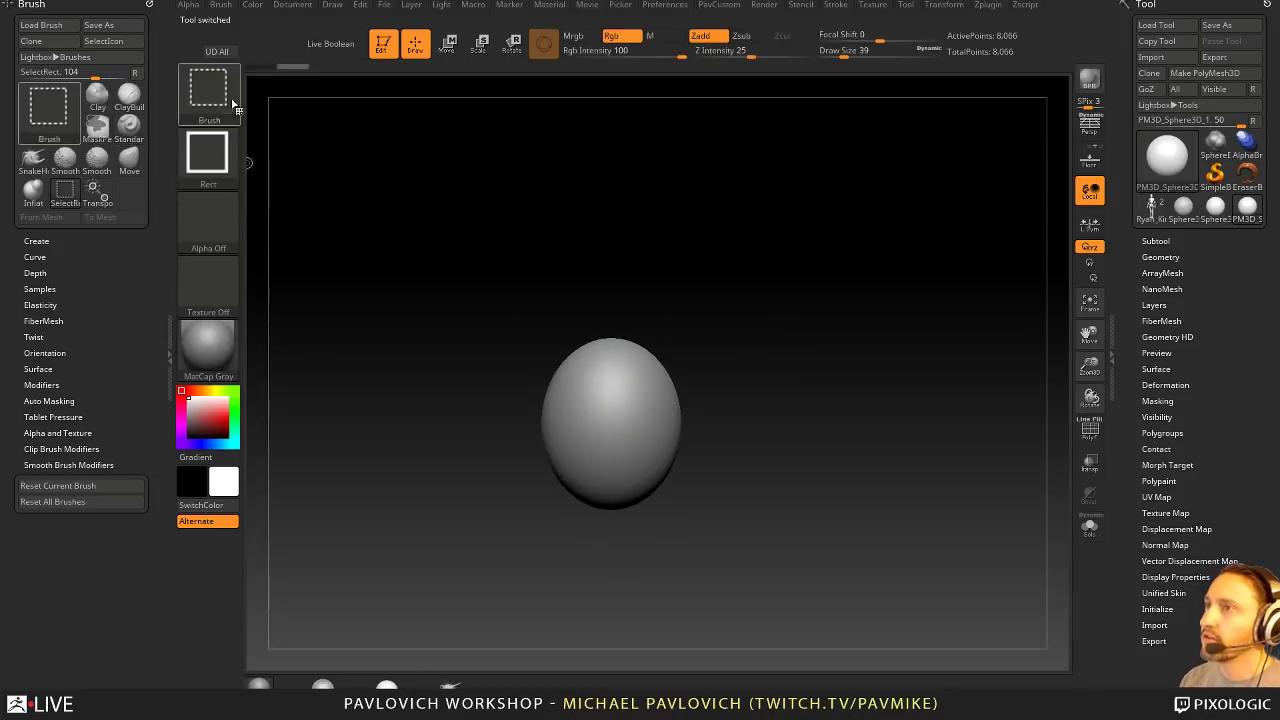
# Step: Select the ClipCurve brush, show the polyframe and clip the egg's upper part along a diagonal line
pyautogui.keyDown('ctrl'); pyautogui.keyDown('shift'); pyautogui.click(233, 105); pyautogui.keyUp('shift'); pyautogui.keyUp('ctrl')
pyautogui.keyDown('ctrl'); pyautogui.keyDown('shift'); pyautogui.click(234, 112); pyautogui.keyUp('shift'); pyautogui.keyUp('ctrl')
pyautogui.keyDown('ctrl'); pyautogui.keyDown('shift'); pyautogui.click(343, 160); pyautogui.keyUp('shift'); pyautogui.keyUp('ctrl')
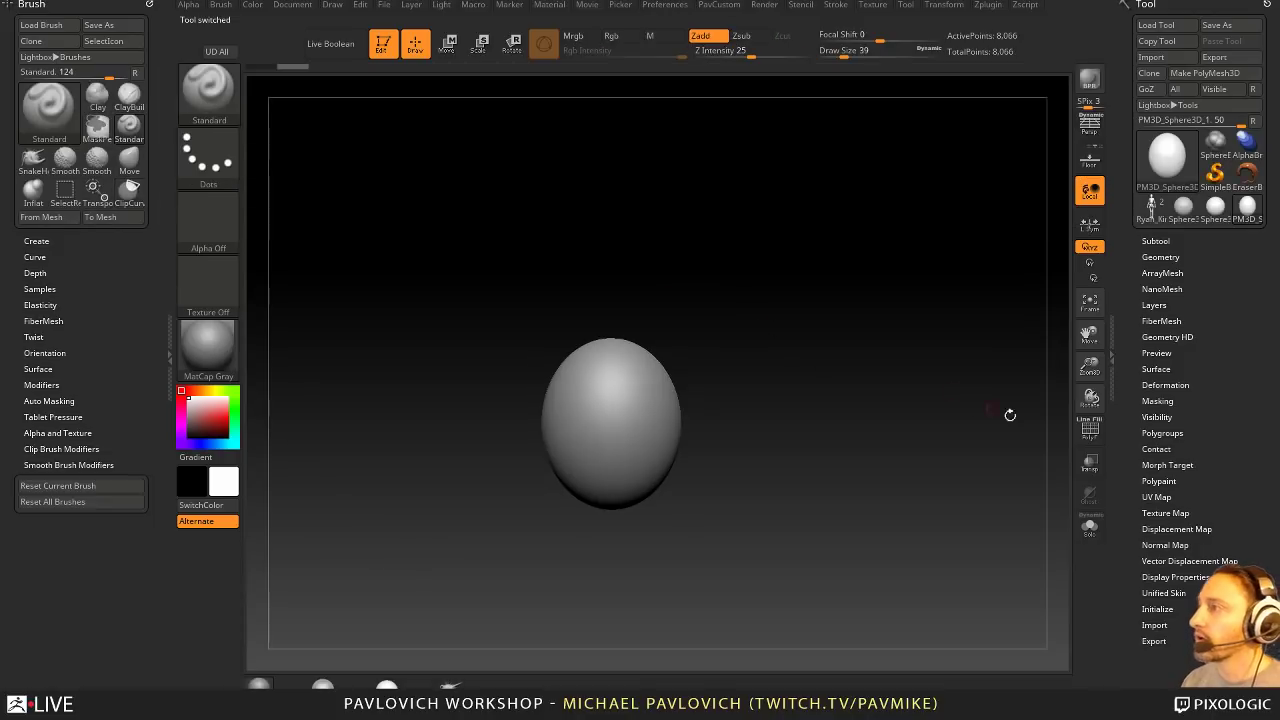
pyautogui.click(1090, 430)
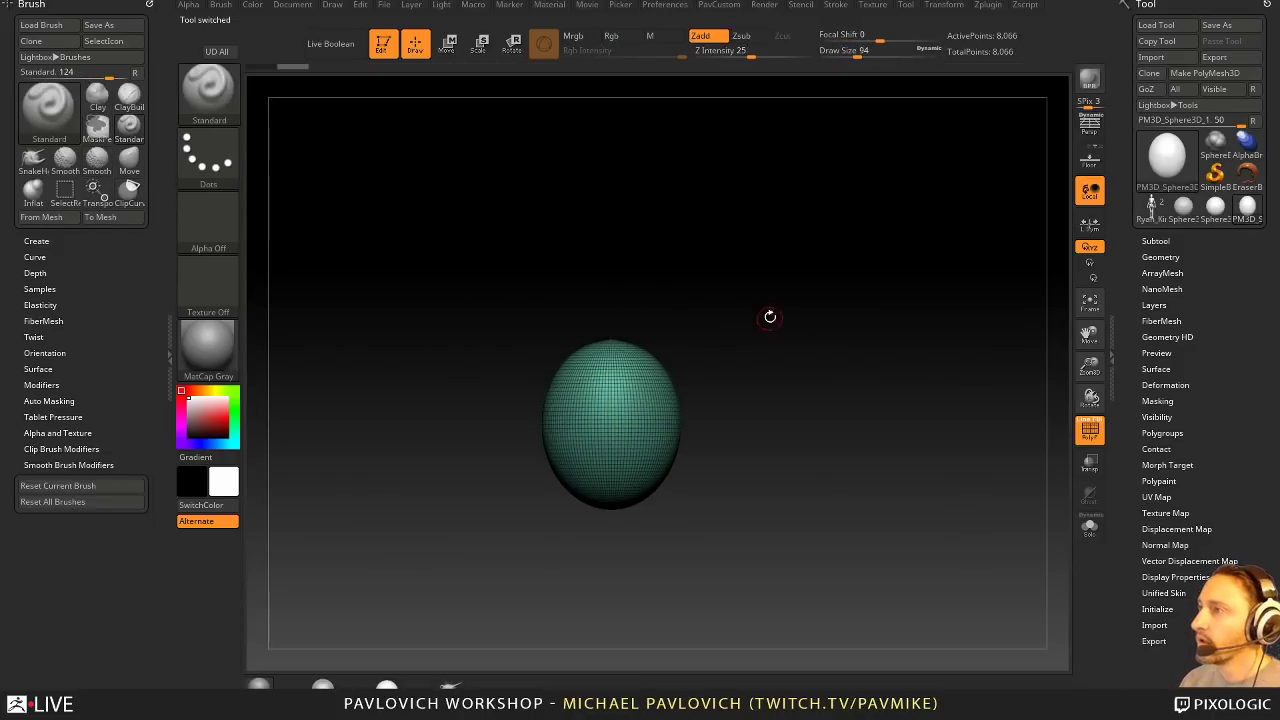
pyautogui.keyDown('ctrl'); pyautogui.keyDown('shift'); pyautogui.moveTo(505, 407); pyautogui.dragTo(751, 294); pyautogui.keyUp('shift'); pyautogui.keyUp('ctrl')
# Step: Bring up the Move gizmo on the clipped egg and reset its orientation
pyautogui.press('w')
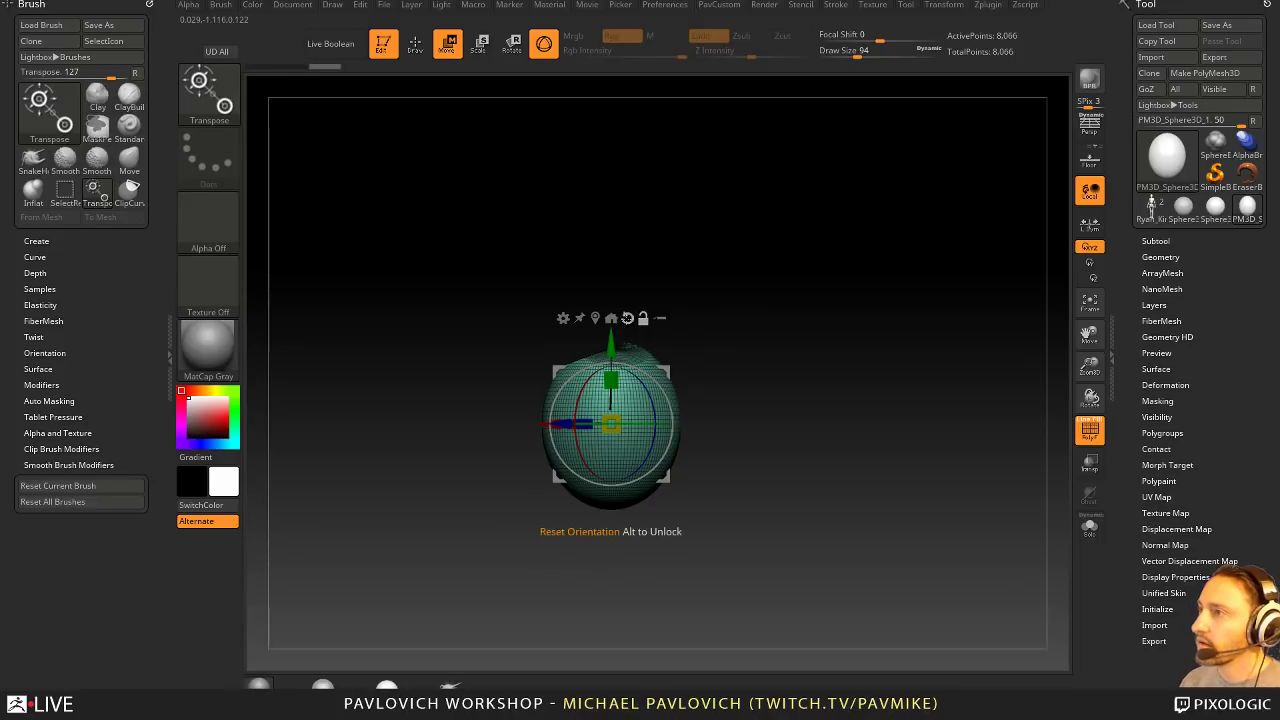
pyautogui.keyDown('alt'); pyautogui.click(627, 318); pyautogui.keyUp('alt')
pyautogui.moveTo(728, 328)
pyautogui.mouseDown()
pyautogui.moveTo(746, 360)
pyautogui.moveTo(734, 403)
pyautogui.moveTo(744, 334)
pyautogui.moveTo(672, 405)
pyautogui.moveTo(719, 432)
pyautogui.mouseUp()
pyautogui.press('s')
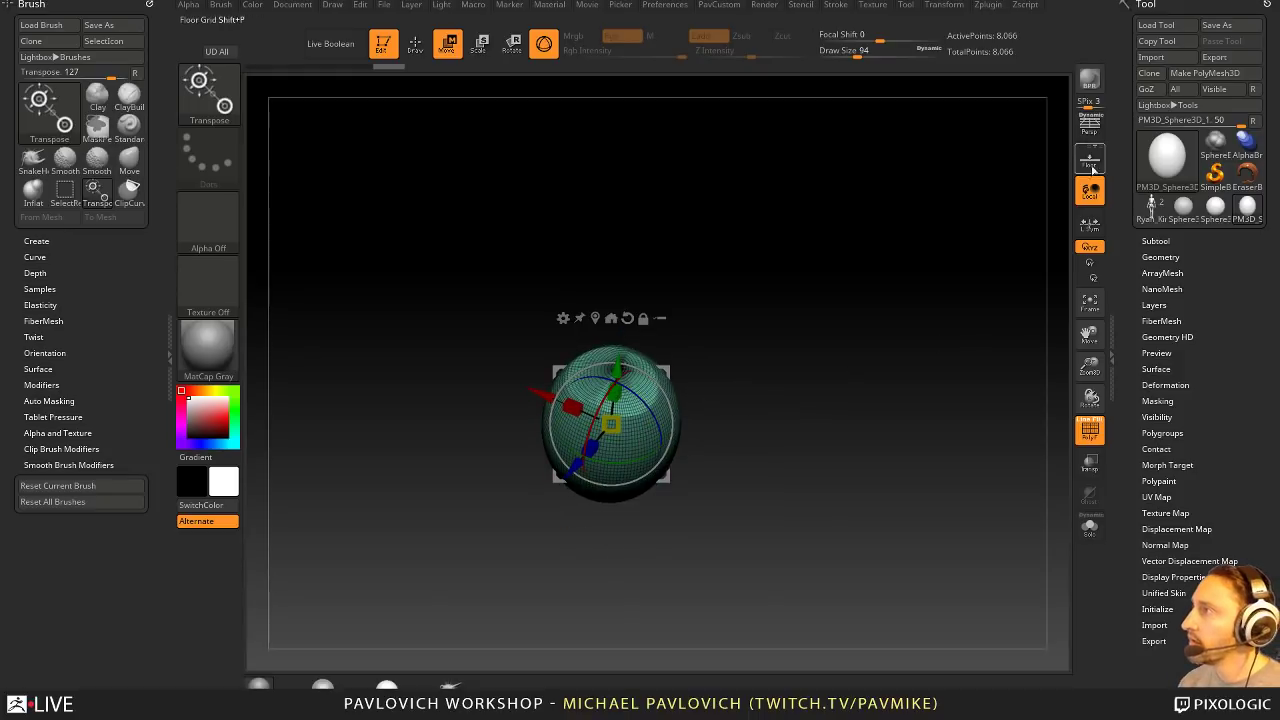
# Step: Show the floor grid to check the egg's orientation against it, and hide the grid again
pyautogui.click(1092, 168)
pyautogui.moveTo(884, 286); pyautogui.dragTo(890, 180)
pyautogui.click(1090, 162)
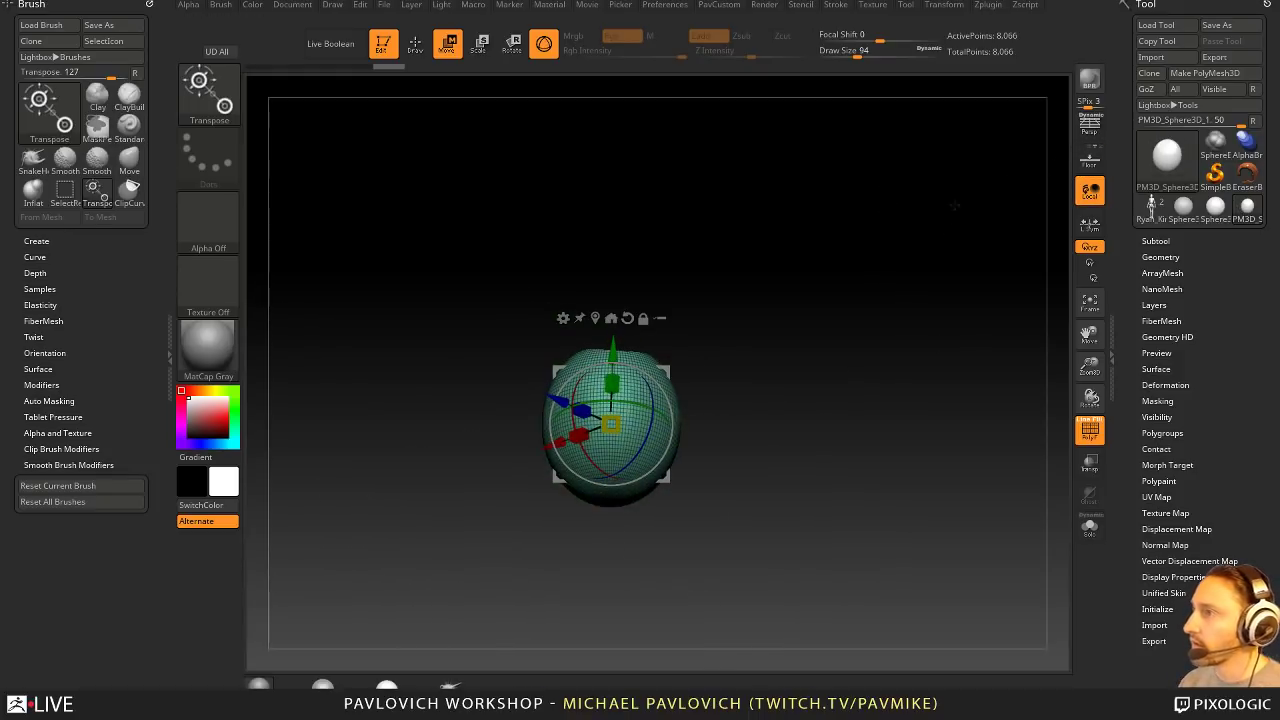
# Step: Thin the clipped egg front to back and rotate it with the Move gizmo until its cut top sits level
pyautogui.moveTo(955, 205); pyautogui.dragTo(805, 251)
pyautogui.press('q')
pyautogui.press('f')
pyautogui.moveTo(757, 300)
pyautogui.mouseDown()
pyautogui.moveTo(800, 386)
pyautogui.moveTo(783, 366)
pyautogui.mouseUp()
pyautogui.moveTo(425, 362); pyautogui.dragTo(760, 280)
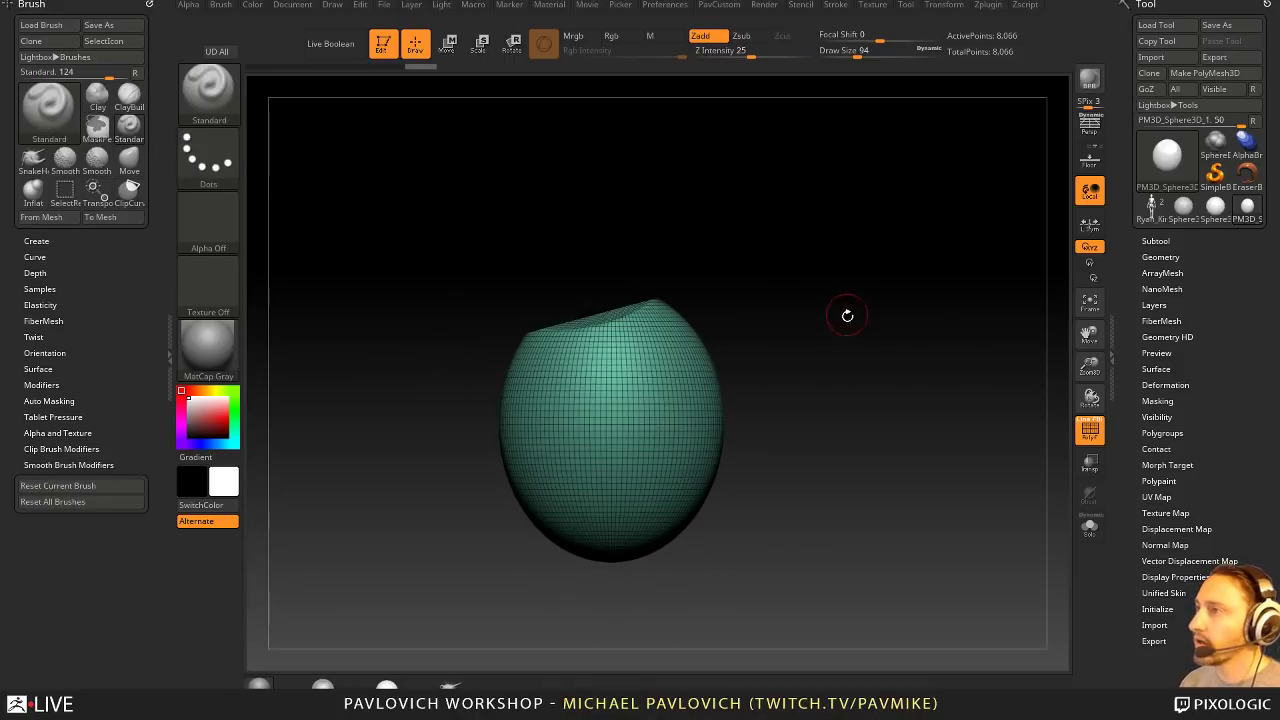
pyautogui.press('w')
pyautogui.moveTo(568, 424); pyautogui.dragTo(598, 420)
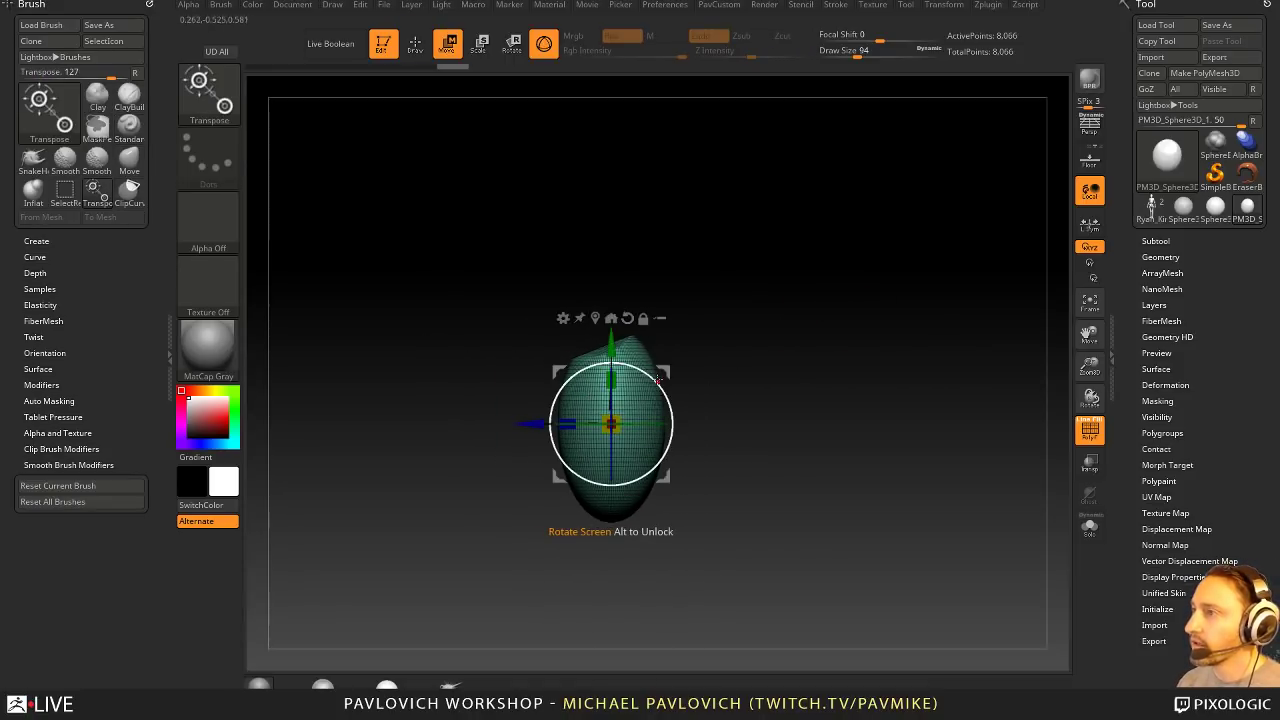
pyautogui.moveTo(656, 381); pyautogui.dragTo(665, 402)
pyautogui.press('q')
pyautogui.keyDown('alt'); pyautogui.moveTo(749, 367); pyautogui.dragTo(747, 345); pyautogui.keyUp('alt')
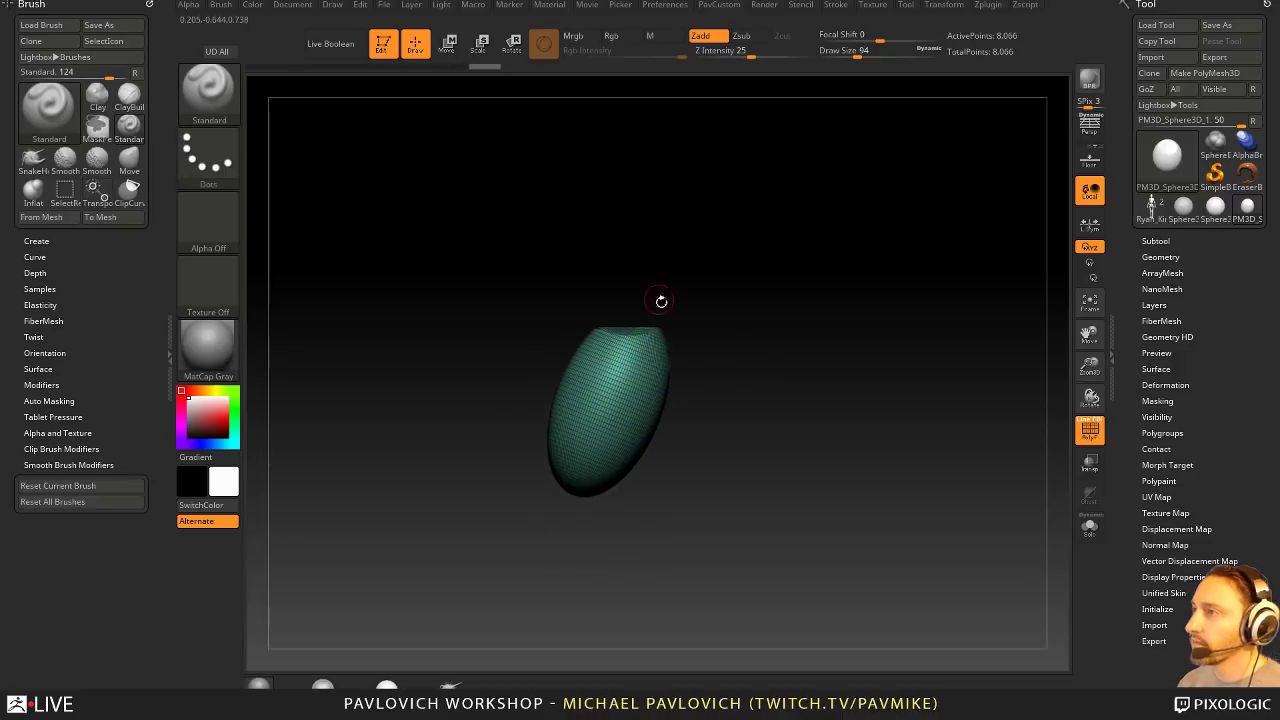
# Step: Hide the polyframe lines and pull the egg's upper sides outward into square corners with the Move and MoveAccu brushes, Draw Size 430
pyautogui.moveTo(546, 351)
pyautogui.keyDown('ctrl'); pyautogui.keyDown('shift'); pyautogui.mouseDown()
pyautogui.moveTo(703, 300)
pyautogui.moveTo(823, 323)
pyautogui.moveTo(704, 343)
pyautogui.moveTo(705, 437)
pyautogui.moveTo(692, 430)
pyautogui.mouseUp(); pyautogui.keyUp('shift'); pyautogui.keyUp('ctrl')
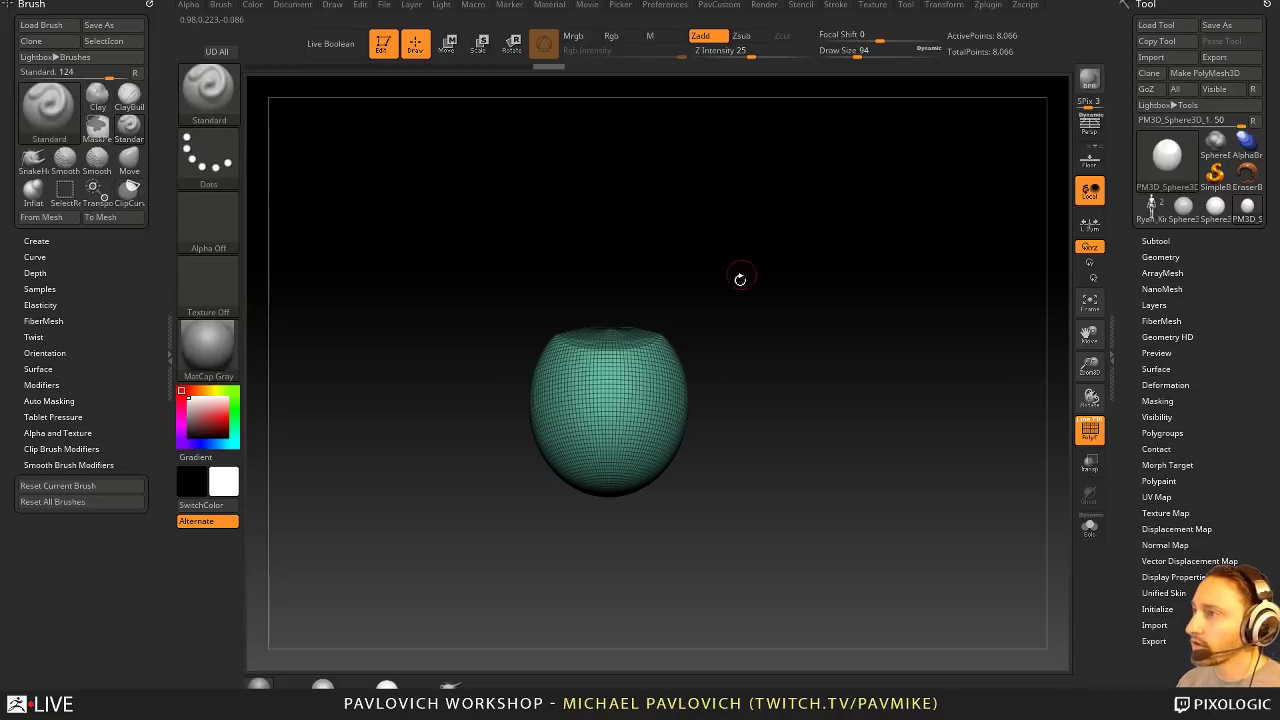
pyautogui.press('b')
pyautogui.press('m')
pyautogui.press('v')
pyautogui.keyDown('alt'); pyautogui.moveTo(756, 286); pyautogui.dragTo(753, 350); pyautogui.keyUp('alt')
pyautogui.click(1088, 431)
pyautogui.press('s')
pyautogui.moveTo(690, 384)
pyautogui.mouseDown()
pyautogui.moveTo(718, 386)
pyautogui.moveTo(688, 389)
pyautogui.moveTo(674, 417)
pyautogui.moveTo(672, 368)
pyautogui.mouseUp()
pyautogui.click(1090, 435)
pyautogui.click(1081, 419)
pyautogui.press('s')
pyautogui.press('b')
pyautogui.press('m')
pyautogui.press('a')
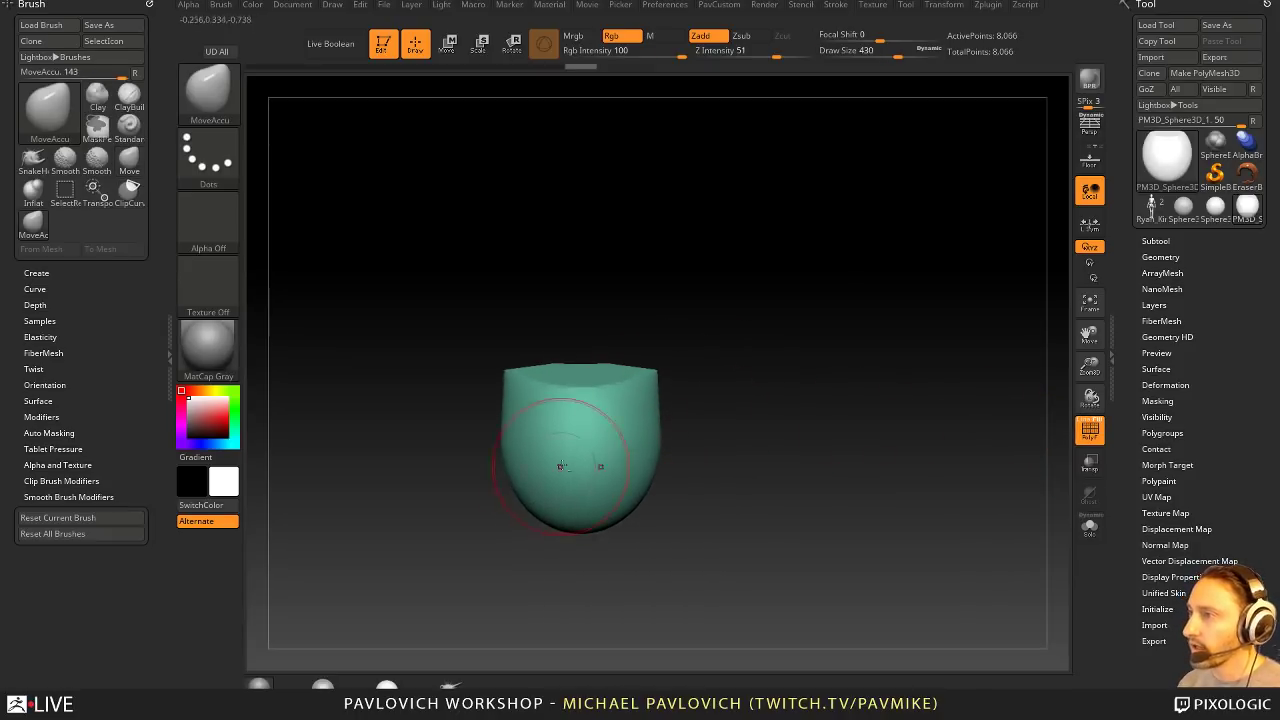
# Step: Smooth the sharp rim and upper corners of the form using Smooth Stronger at Draw Size 97
pyautogui.press('b')
pyautogui.press('s')
pyautogui.press('t')
pyautogui.press('s')
pyautogui.moveTo(562, 458); pyautogui.dragTo(540, 458)
pyautogui.press('s')
pyautogui.moveTo(567, 392); pyautogui.dragTo(556, 390)
pyautogui.moveTo(611, 290); pyautogui.dragTo(520, 394)
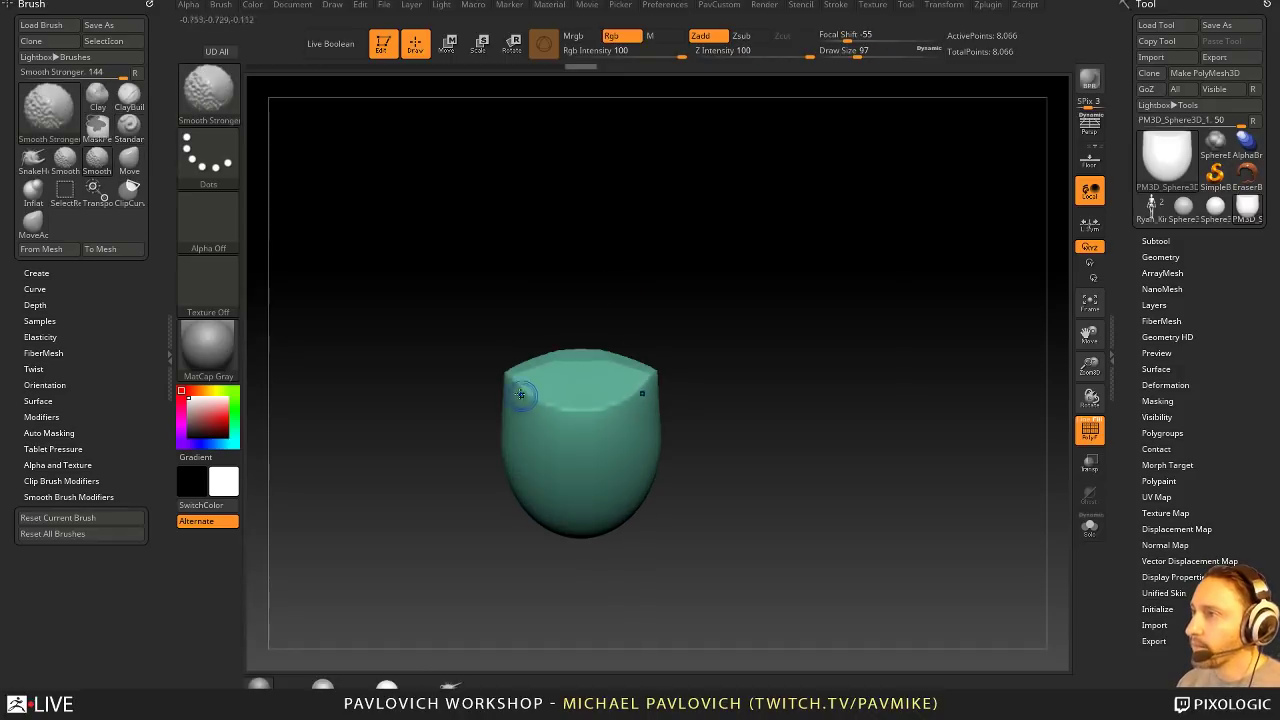
pyautogui.moveTo(657, 354); pyautogui.dragTo(636, 380)
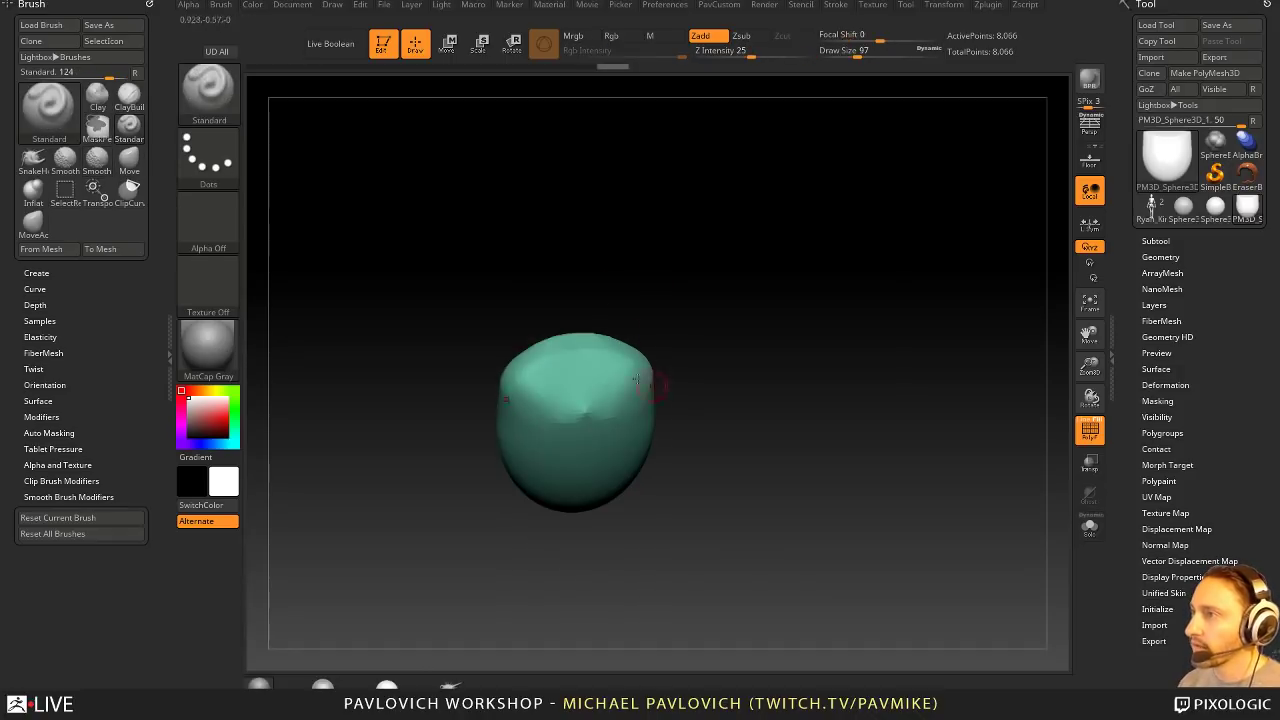
# Step: Flatten the form's upper front with the hPolish brush at Draw Size 182, and remesh it with DynaMesh
pyautogui.press('b')
pyautogui.press('h')
pyautogui.press('p')
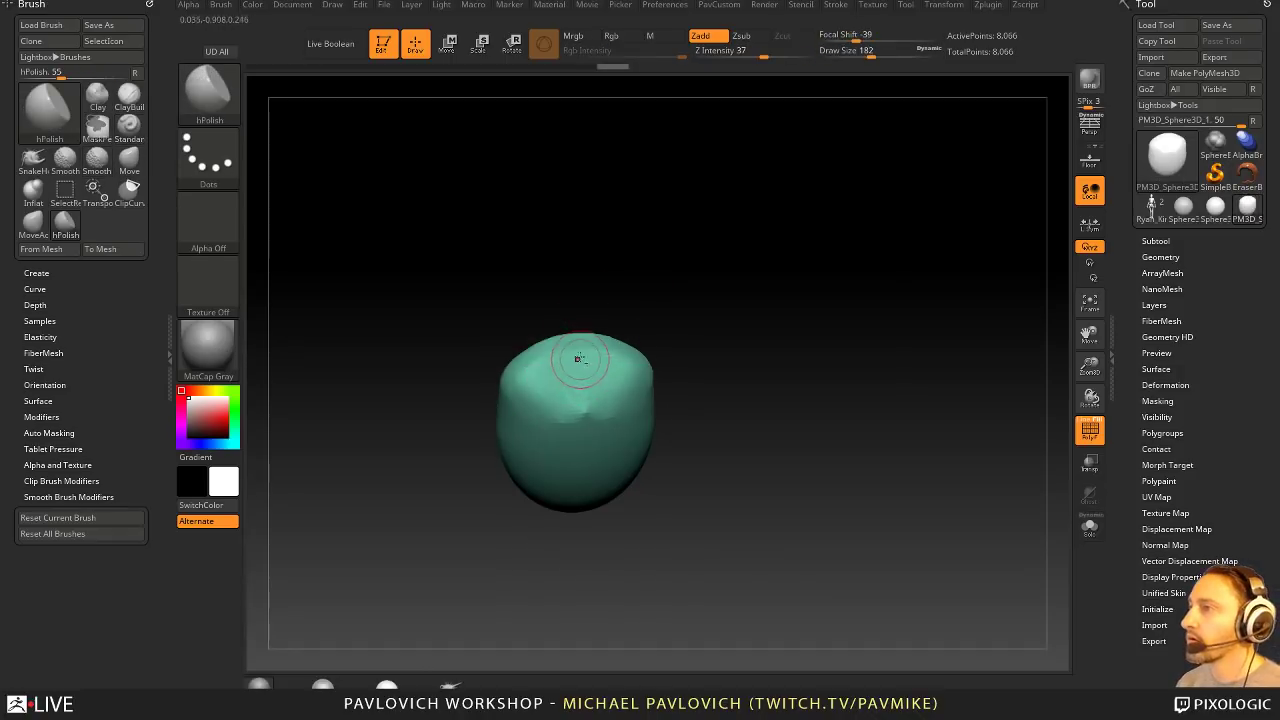
pyautogui.moveTo(815, 372); pyautogui.dragTo(837, 326)
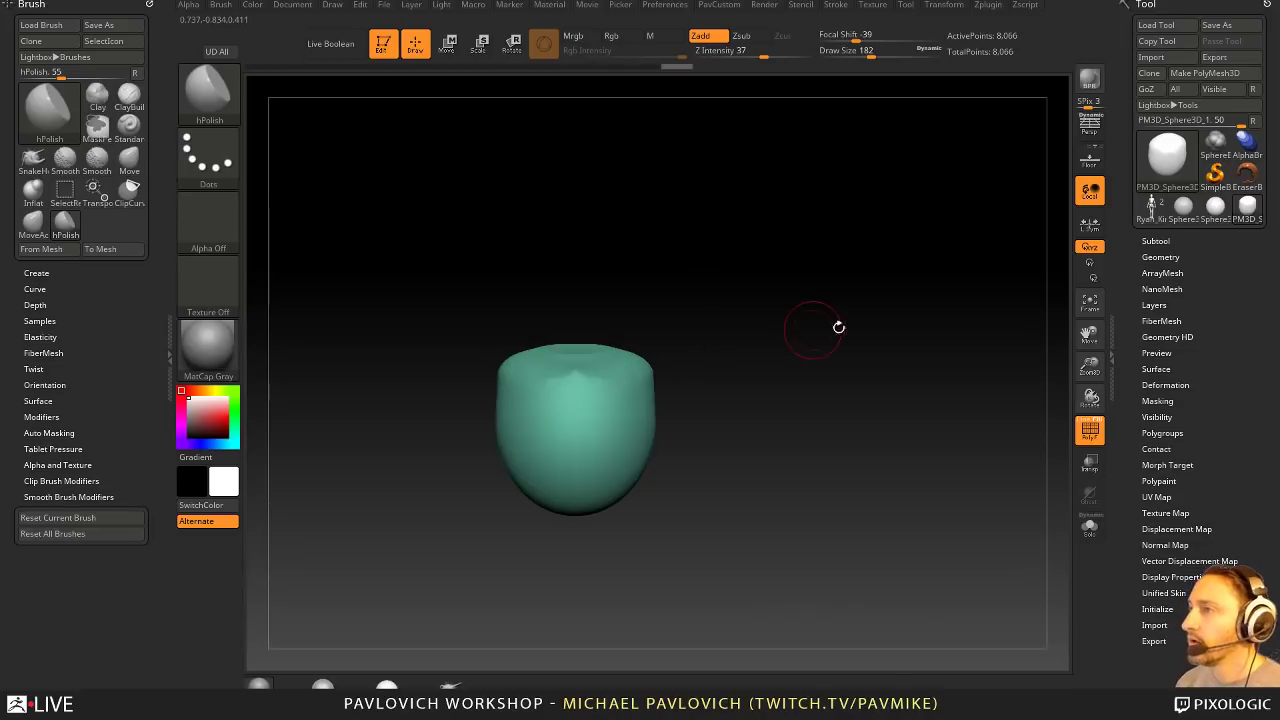
pyautogui.press('`')
pyautogui.click(776, 186)
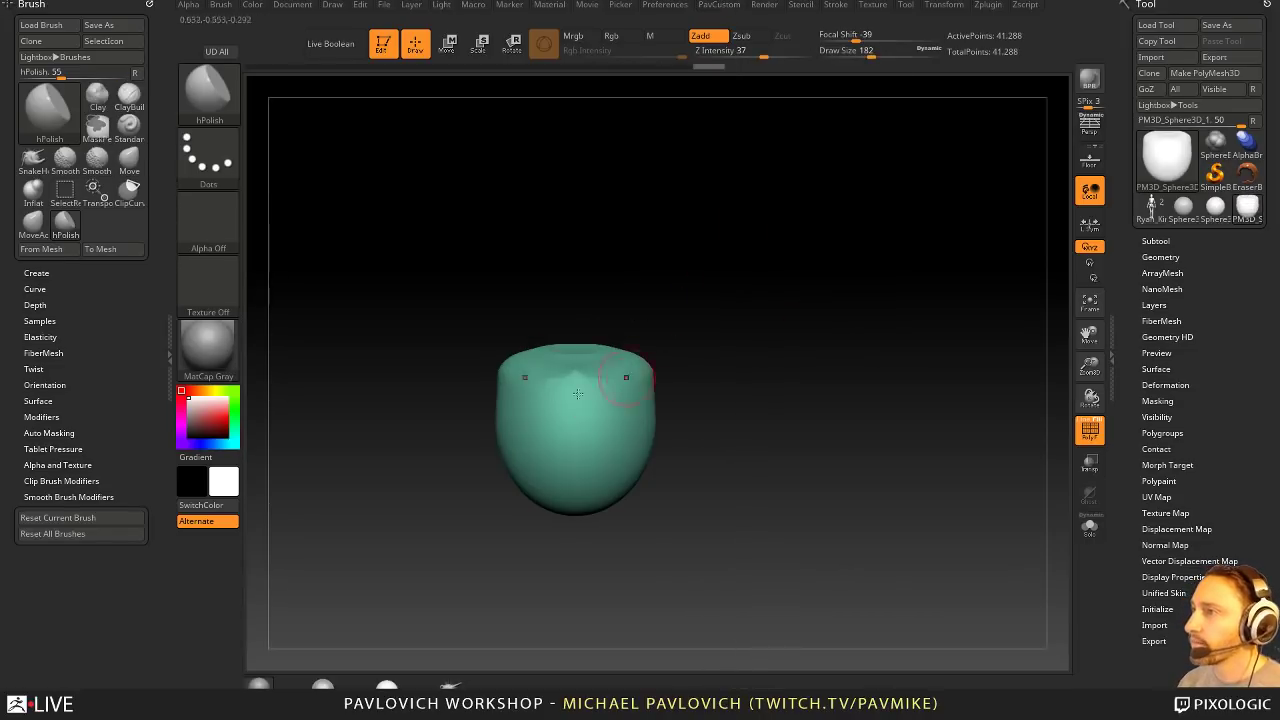
# Step: Sculpt a central sternum line and an inverted-V rib arch on the form's front with the Standard brush at Draw Size 71
pyautogui.press('b')
pyautogui.press('s')
pyautogui.press('t')
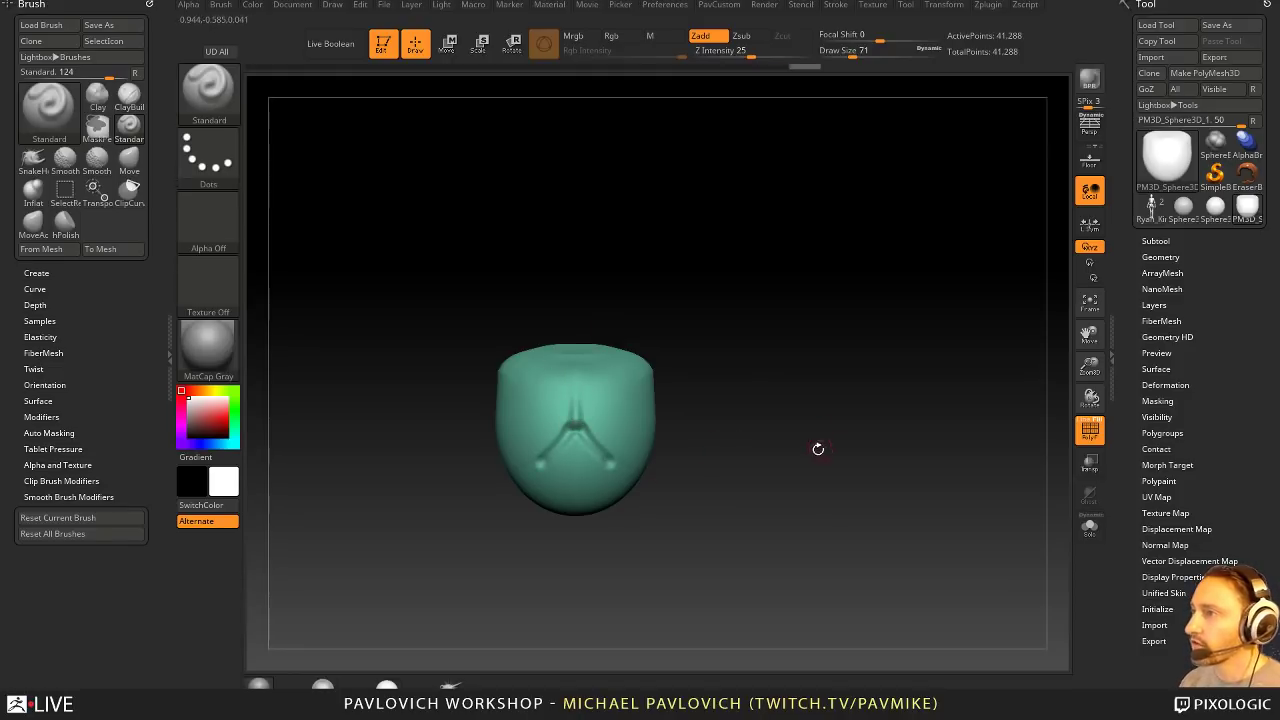
pyautogui.keyDown('alt'); pyautogui.moveTo(796, 454); pyautogui.dragTo(787, 437); pyautogui.keyUp('alt')
pyautogui.moveTo(660, 417); pyautogui.dragTo(637, 395)
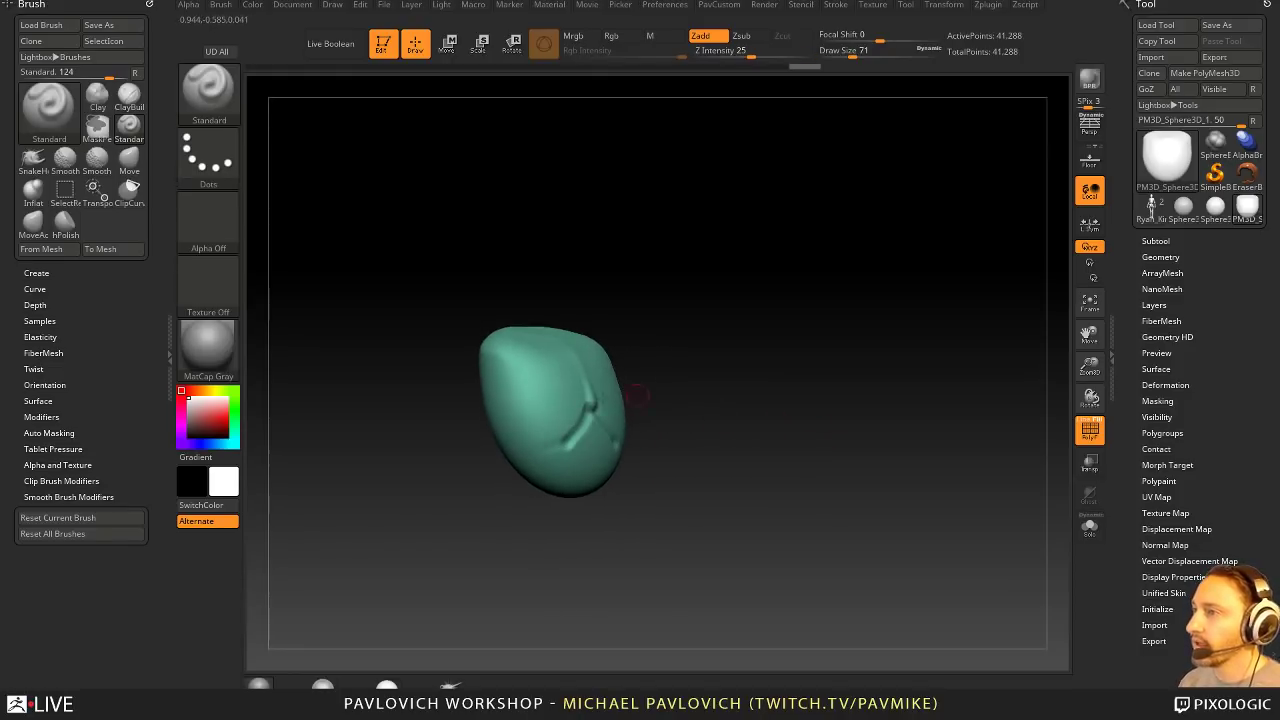
pyautogui.moveTo(735, 417); pyautogui.dragTo(565, 353)
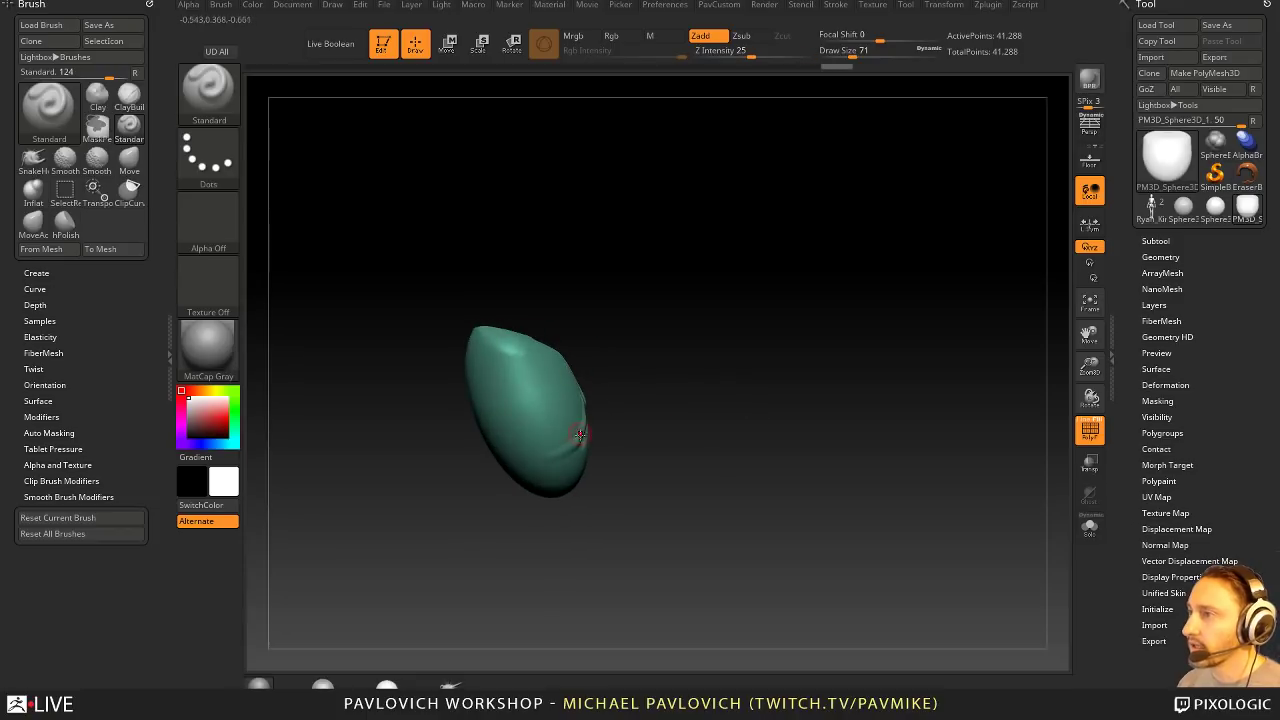
# Step: Undo the last strokes, sculpt a central spine line on the back and carry the lower rib line around the sides
pyautogui.hotkey('ctrl', 'z')
pyautogui.hotkey('ctrl', 'z')
pyautogui.moveTo(606, 455); pyautogui.dragTo(650, 396)
pyautogui.keyDown('shift'); pyautogui.moveTo(634, 304); pyautogui.dragTo(606, 318); pyautogui.keyUp('shift')
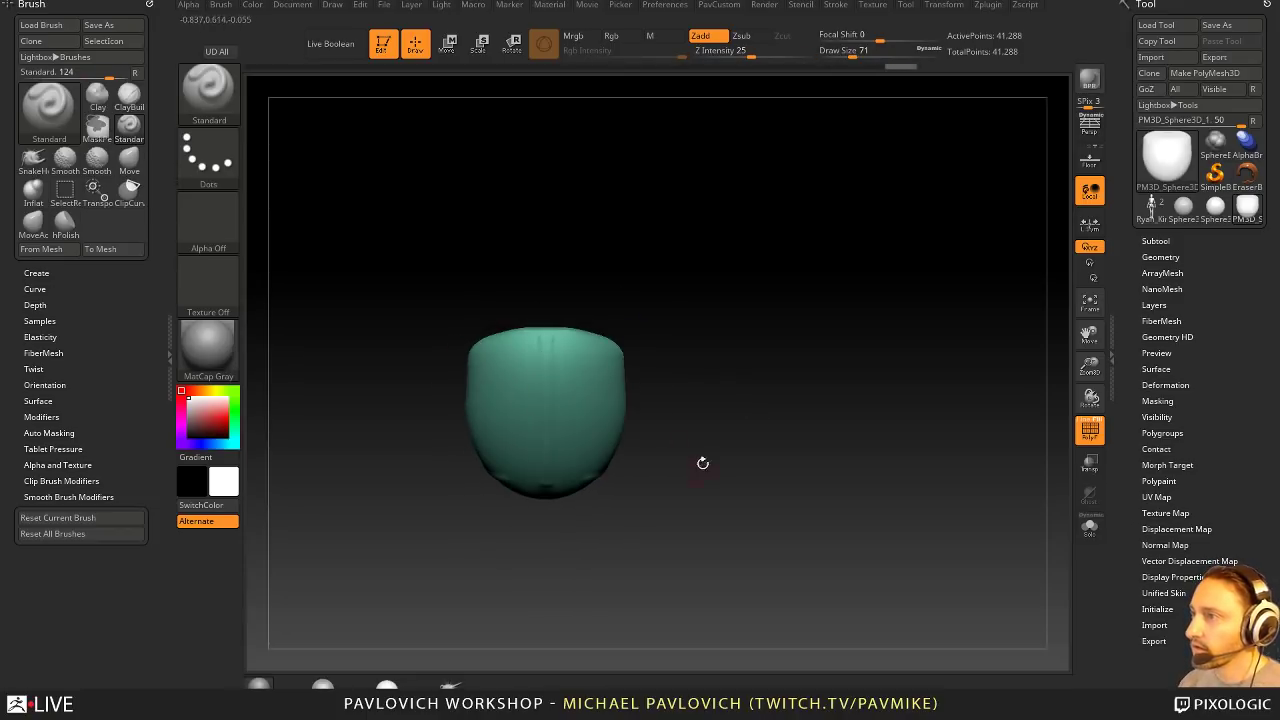
pyautogui.moveTo(703, 463); pyautogui.dragTo(554, 475)
pyautogui.moveTo(736, 451)
pyautogui.mouseDown()
pyautogui.moveTo(683, 451)
pyautogui.moveTo(665, 425)
pyautogui.mouseUp()
pyautogui.press('space')
# Step: Push the rib cage's upper profile down from the side with the Move brush at Draw Size 468
pyautogui.press('b')
pyautogui.press('m')
pyautogui.press('v')
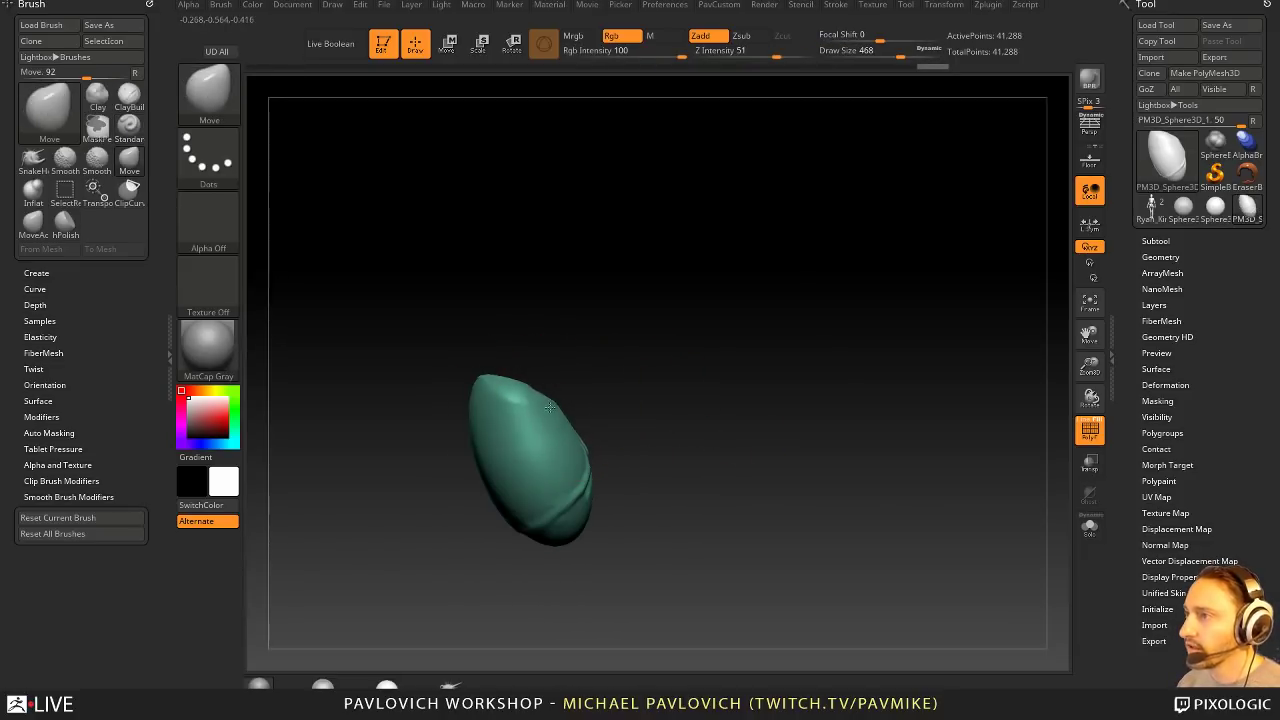
pyautogui.moveTo(482, 387); pyautogui.dragTo(474, 395)
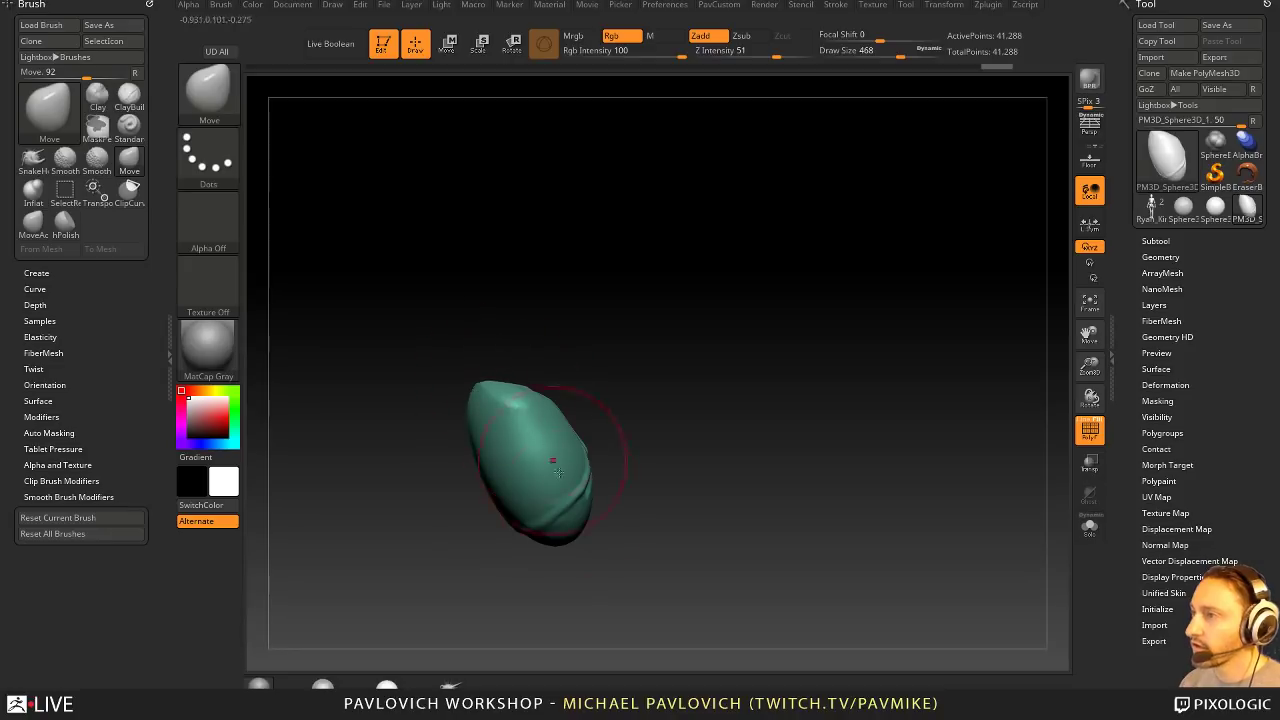
pyautogui.moveTo(612, 460)
pyautogui.mouseDown()
pyautogui.moveTo(555, 463)
pyautogui.moveTo(697, 412)
pyautogui.mouseUp()
# Step: Duplicate the rib cage below itself with the Move gizmo, then scale the copy down and narrow its width
pyautogui.press('s')
pyautogui.press('w')
pyautogui.keyDown('ctrl'); pyautogui.moveTo(610, 335); pyautogui.dragTo(548, 426); pyautogui.keyUp('ctrl')
pyautogui.moveTo(542, 484); pyautogui.dragTo(530, 479)
pyautogui.keyDown('shift'); pyautogui.moveTo(630, 482); pyautogui.dragTo(570, 482); pyautogui.keyUp('shift')
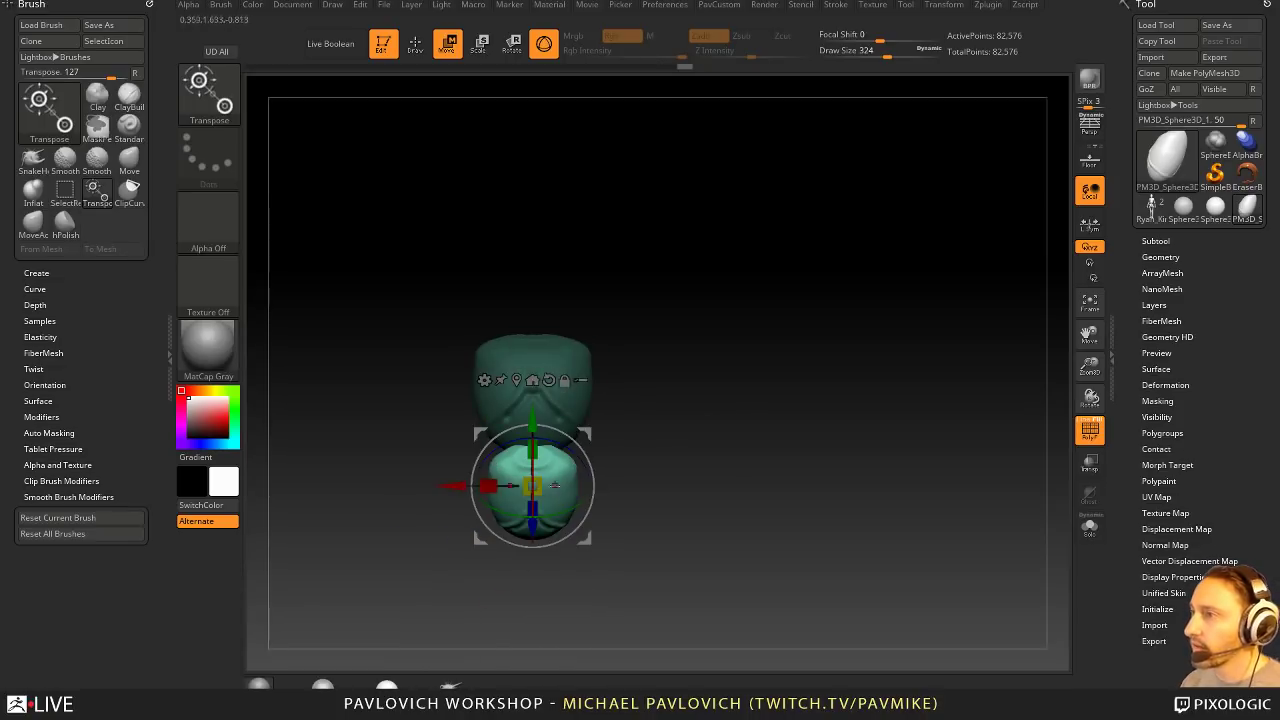
pyautogui.moveTo(487, 486); pyautogui.dragTo(496, 486)
pyautogui.keyDown('ctrl'); pyautogui.click(656, 329); pyautogui.keyUp('ctrl')
pyautogui.keyDown('ctrl'); pyautogui.click(642, 422); pyautogui.keyUp('ctrl')
# Step: Shorten the lower copy along its length and move it down to leave a waist gap below the rib cage
pyautogui.press('q')
pyautogui.moveTo(659, 423); pyautogui.dragTo(612, 434)
pyautogui.press('w')
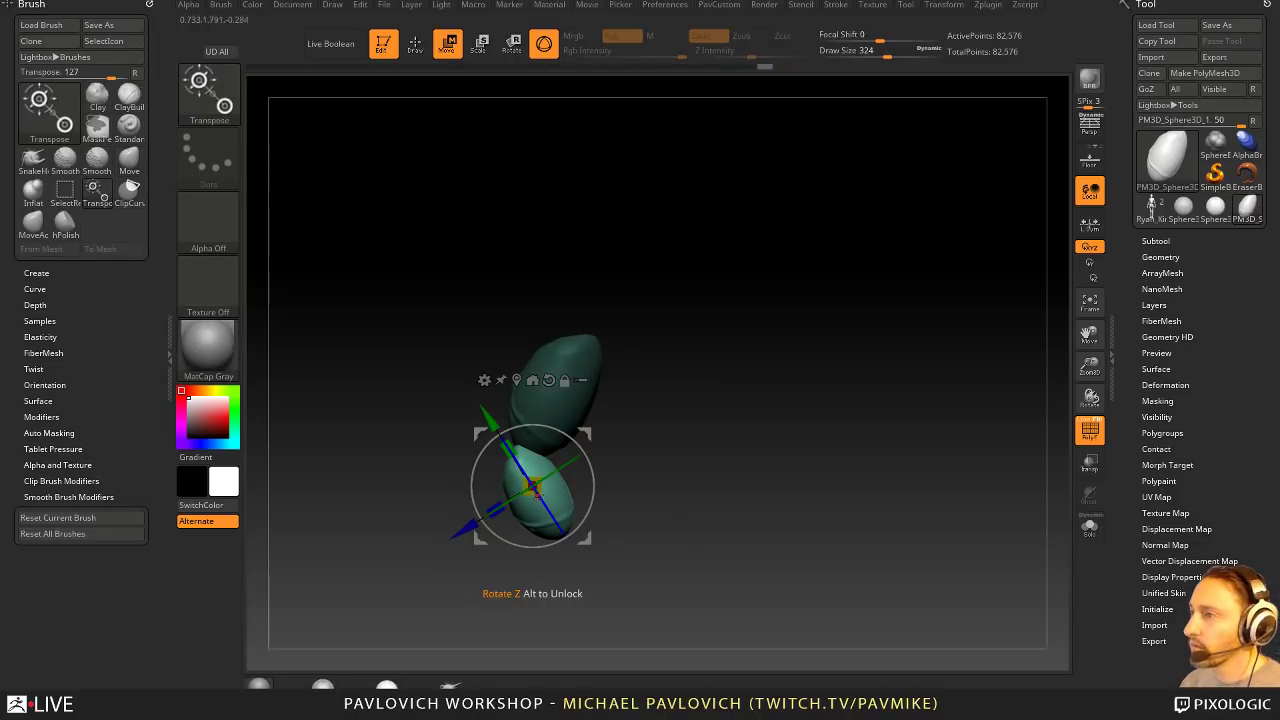
pyautogui.moveTo(503, 439); pyautogui.dragTo(511, 450)
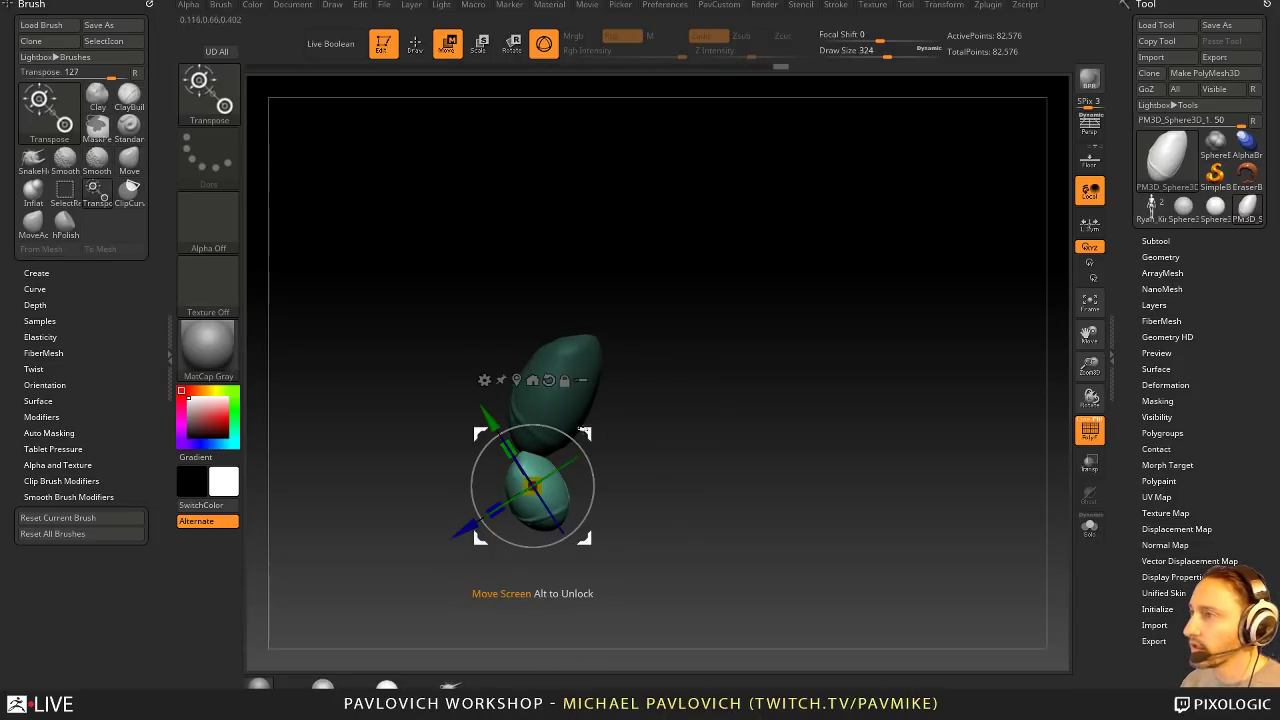
pyautogui.moveTo(590, 431)
pyautogui.mouseDown()
pyautogui.moveTo(601, 445)
pyautogui.moveTo(590, 458)
pyautogui.mouseUp()
pyautogui.press('q')
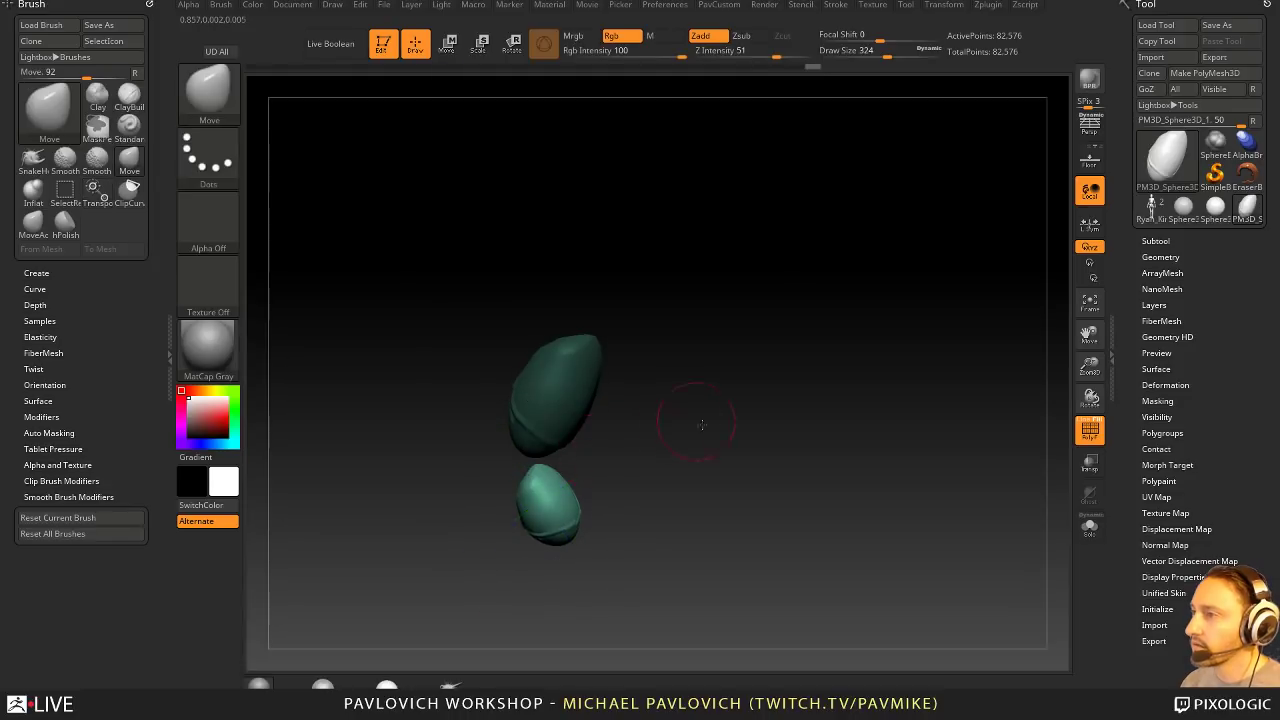
# Step: Smooth away the rib lines on the lower copy with Smooth Stronger at Draw Size 212
pyautogui.moveTo(710, 428)
pyautogui.mouseDown()
pyautogui.moveTo(754, 432)
pyautogui.moveTo(620, 370)
pyautogui.mouseUp()
pyautogui.press('s')
pyautogui.click(703, 438)
pyautogui.press('shift')
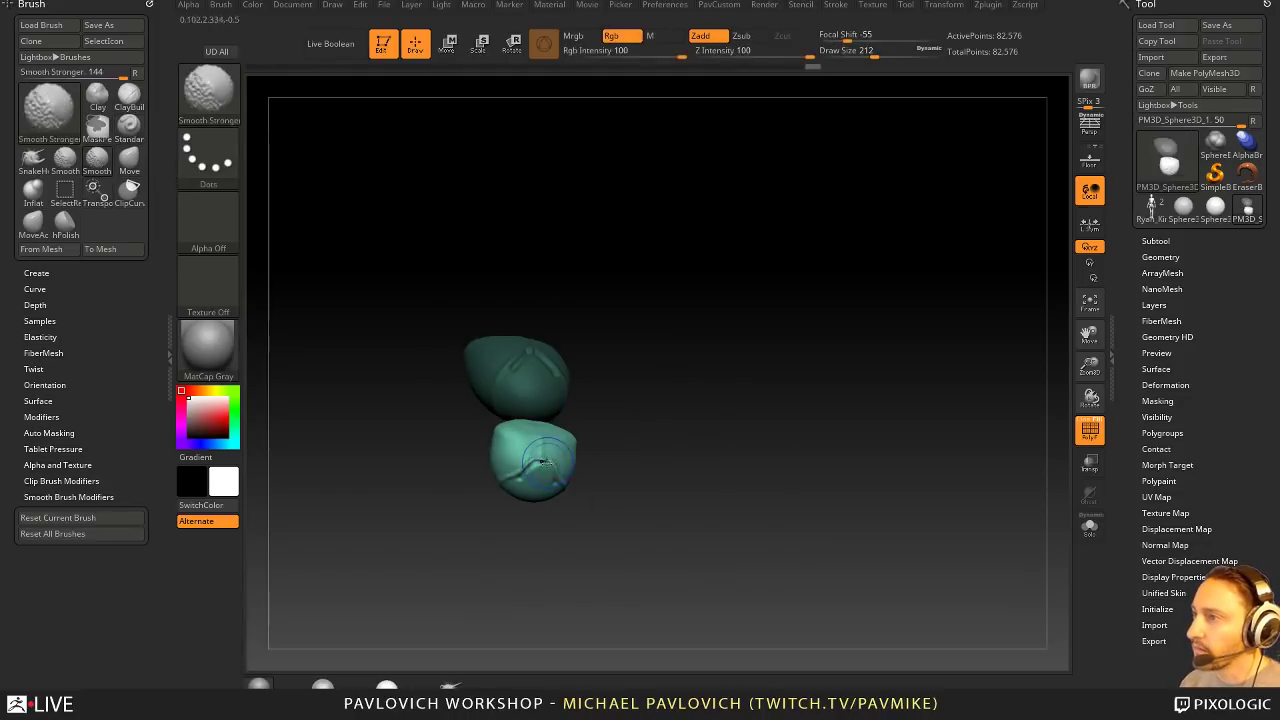
pyautogui.moveTo(490, 492); pyautogui.dragTo(455, 472)
pyautogui.keyDown('shift'); pyautogui.moveTo(531, 480); pyautogui.dragTo(512, 456); pyautogui.keyUp('shift')
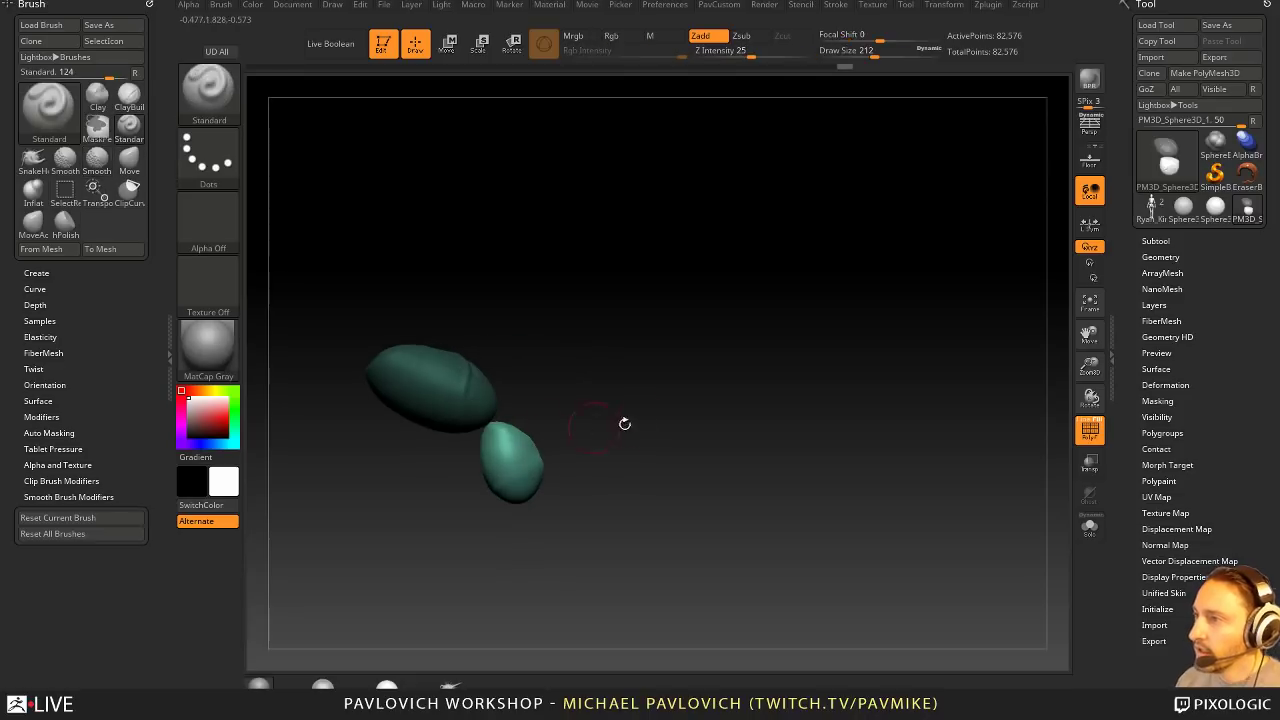
# Step: Sculpt hip-crest ridges on the front of the lower form with the Standard brush, reducing the Draw Size from 116 to 74
pyautogui.moveTo(626, 423)
pyautogui.mouseDown()
pyautogui.moveTo(651, 455)
pyautogui.moveTo(618, 432)
pyautogui.mouseUp()
pyautogui.press('s')
pyautogui.click(530, 425)
pyautogui.keyDown('alt'); pyautogui.moveTo(626, 380); pyautogui.dragTo(624, 436); pyautogui.keyUp('alt')
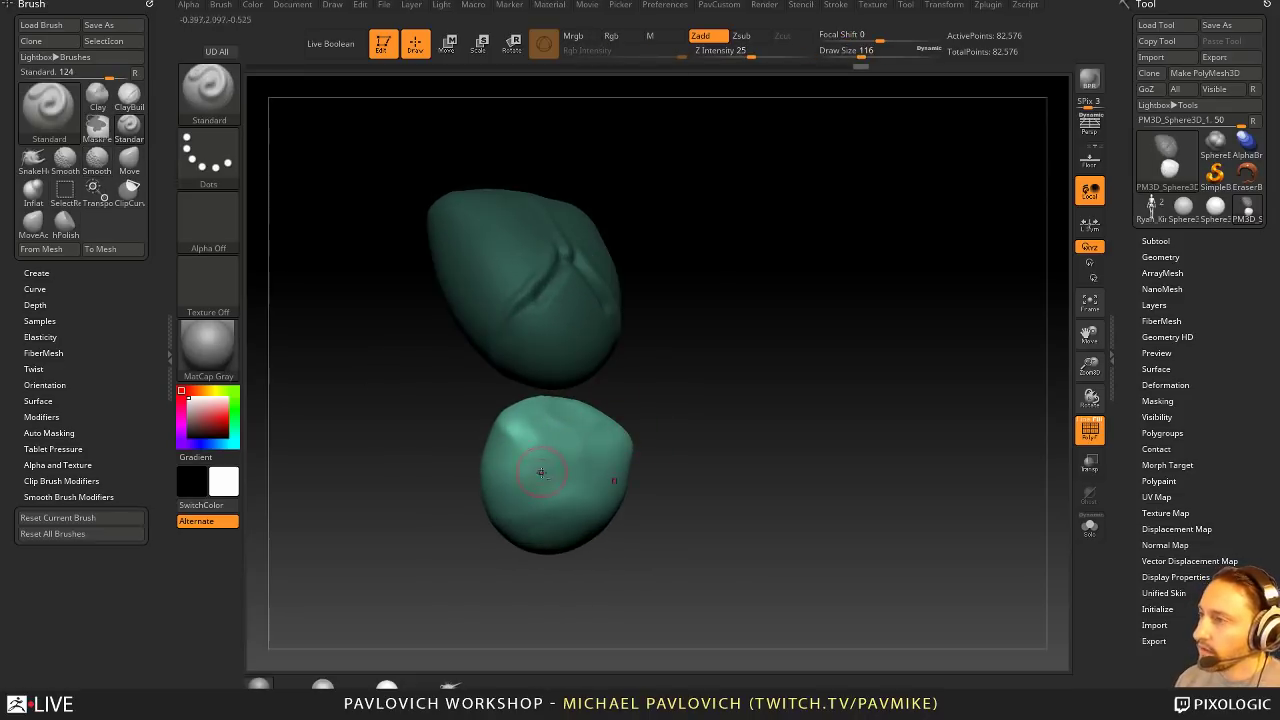
pyautogui.press('s')
pyautogui.click(533, 469)
pyautogui.moveTo(580, 462); pyautogui.dragTo(502, 418, button='right')
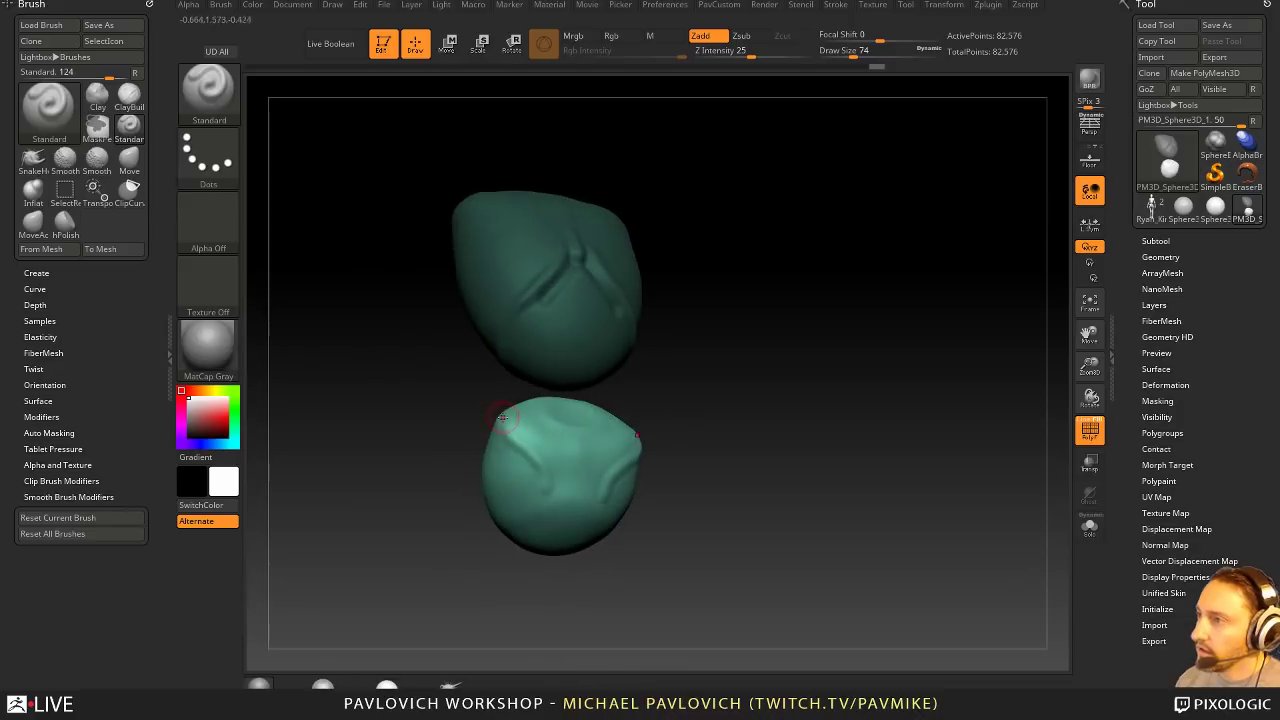
# Step: Carve hip-socket hollows into the sides of the lower form
pyautogui.moveTo(560, 470)
pyautogui.mouseDown(button='right')
pyautogui.moveTo(649, 403)
pyautogui.moveTo(477, 449)
pyautogui.moveTo(620, 414)
pyautogui.moveTo(465, 402)
pyautogui.moveTo(438, 481)
pyautogui.mouseUp(button='right')
pyautogui.moveTo(536, 485)
pyautogui.mouseDown(button='right')
pyautogui.moveTo(454, 449)
pyautogui.moveTo(384, 496)
pyautogui.moveTo(513, 464)
pyautogui.moveTo(480, 514)
pyautogui.mouseUp(button='right')
pyautogui.moveTo(632, 450)
pyautogui.mouseDown(button='right')
pyautogui.moveTo(694, 449)
pyautogui.moveTo(577, 429)
pyautogui.mouseUp(button='right')
# Step: Smooth the lower form at Draw Size 268, clear the mask and remesh both forms with DynaMesh
pyautogui.press('s')
pyautogui.press('shift')
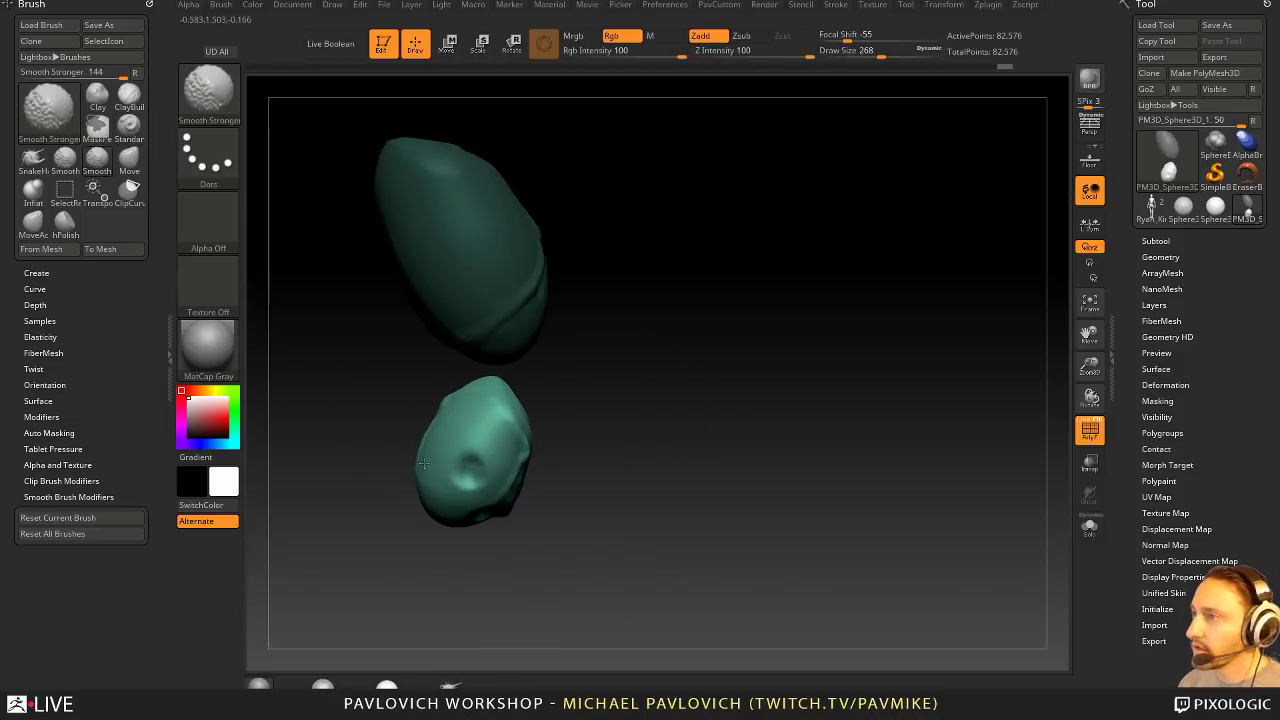
pyautogui.moveTo(335, 181); pyautogui.dragTo(717, 331, button='right')
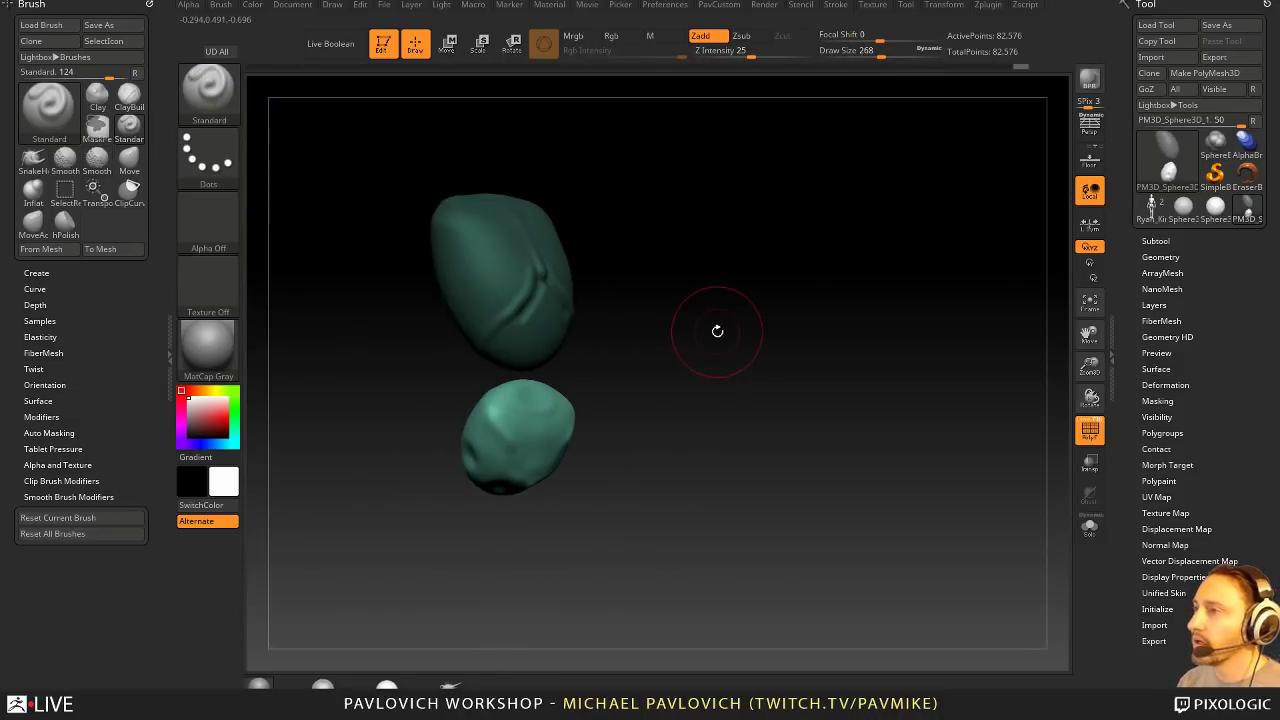
pyautogui.moveTo(740, 312)
pyautogui.keyDown('ctrl'); pyautogui.mouseDown()
pyautogui.moveTo(803, 402)
pyautogui.moveTo(746, 296)
pyautogui.mouseUp(); pyautogui.keyUp('ctrl')
pyautogui.keyDown('shift'); pyautogui.moveTo(548, 411); pyautogui.dragTo(492, 421); pyautogui.keyUp('shift')
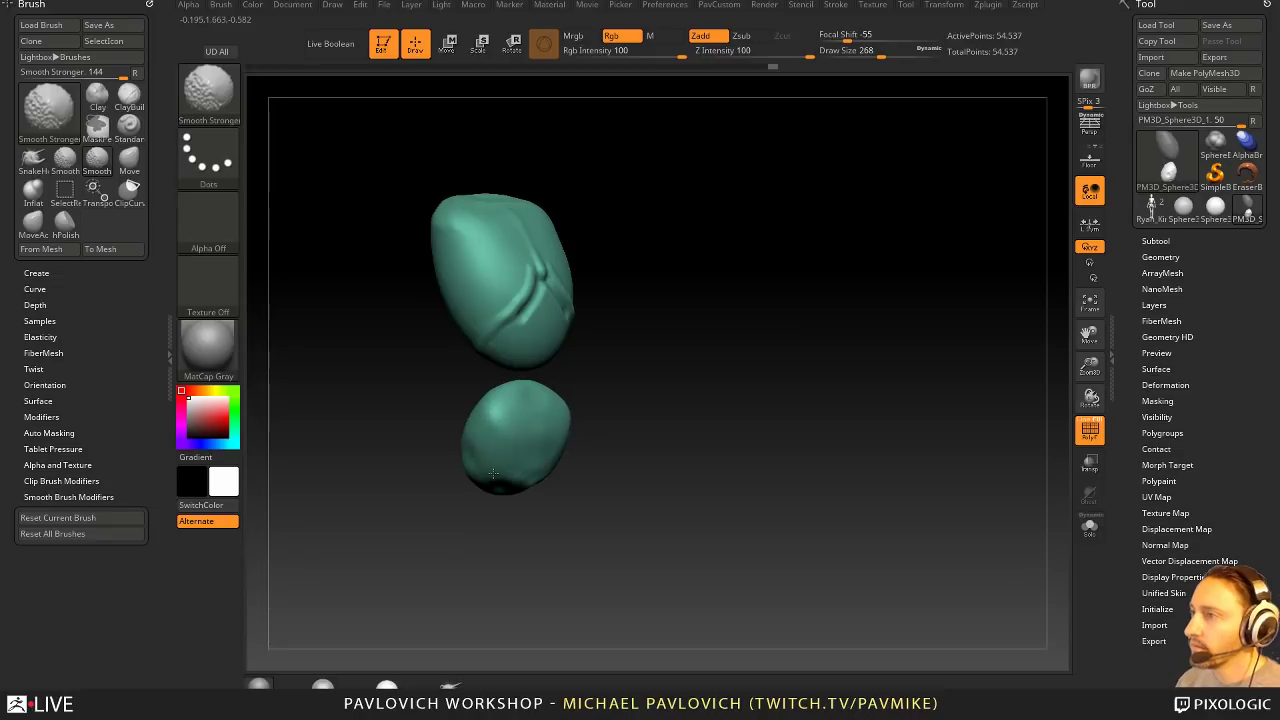
pyautogui.moveTo(493, 474)
pyautogui.mouseDown(button='right')
pyautogui.moveTo(663, 394)
pyautogui.moveTo(654, 434)
pyautogui.mouseUp(button='right')
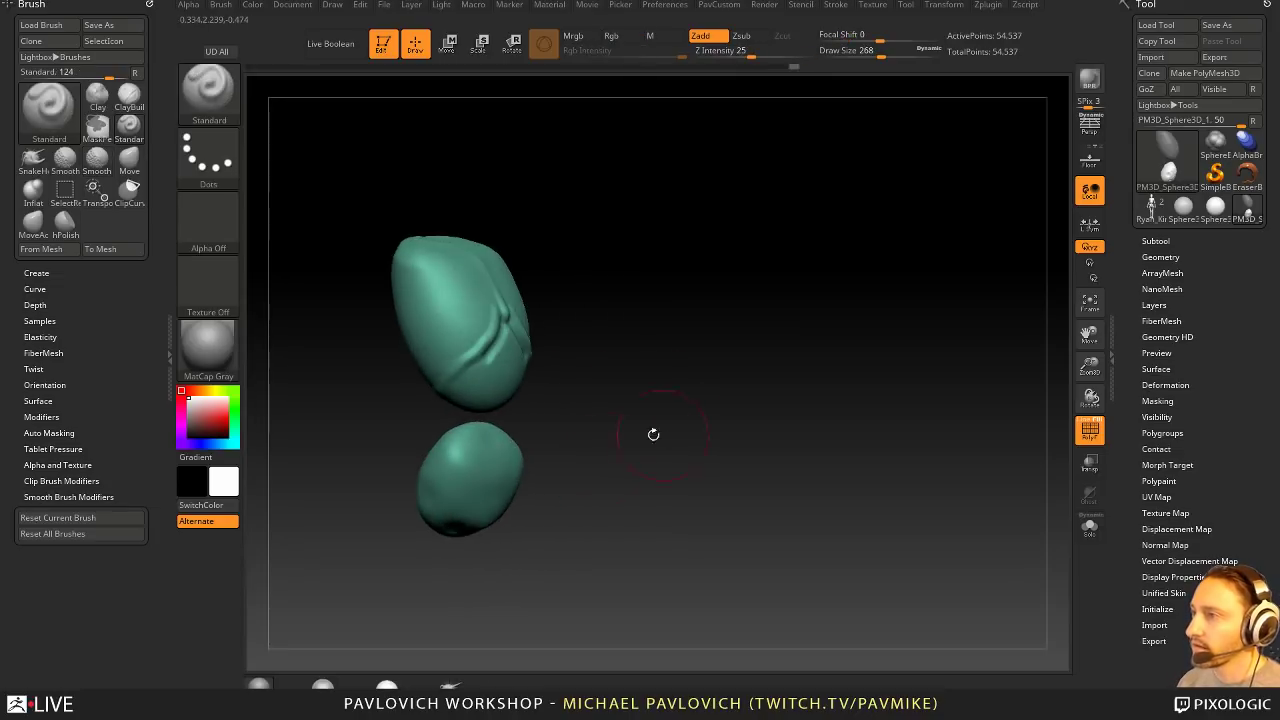
# Step: Block in the pelvic crests on the smoothed lower form with smaller Standard brush strokes
pyautogui.press('s')
pyautogui.click(537, 479)
pyautogui.moveTo(491, 483); pyautogui.dragTo(503, 487)
pyautogui.moveTo(532, 461); pyautogui.dragTo(490, 476, button='right')
pyautogui.press('1')
pyautogui.press('s')
pyautogui.moveTo(492, 477)
pyautogui.mouseDown()
pyautogui.moveTo(474, 477)
pyautogui.moveTo(552, 462)
pyautogui.mouseUp()
pyautogui.moveTo(597, 451); pyautogui.dragTo(560, 463, button='right')
# Step: Build up curved ridges along the pelvis's upper front at Draw Size 90 and smooth the transitions around them
pyautogui.press('s')
pyautogui.moveTo(559, 463); pyautogui.dragTo(546, 463)
pyautogui.moveTo(565, 438); pyautogui.dragTo(500, 498)
pyautogui.moveTo(600, 450); pyautogui.dragTo(717, 400, button='right')
pyautogui.moveTo(544, 472)
pyautogui.keyDown('shift'); pyautogui.mouseDown()
pyautogui.moveTo(545, 488)
pyautogui.moveTo(542, 472)
pyautogui.mouseUp(); pyautogui.keyUp('shift')
pyautogui.moveTo(570, 462); pyautogui.dragTo(635, 445, button='right')
pyautogui.keyDown('shift'); pyautogui.moveTo(520, 462); pyautogui.dragTo(551, 486); pyautogui.keyUp('shift')
pyautogui.keyDown('shift'); pyautogui.moveTo(646, 468); pyautogui.dragTo(631, 450, button='right'); pyautogui.keyUp('shift')
pyautogui.keyDown('shift'); pyautogui.moveTo(545, 470); pyautogui.dragTo(560, 477); pyautogui.keyUp('shift')
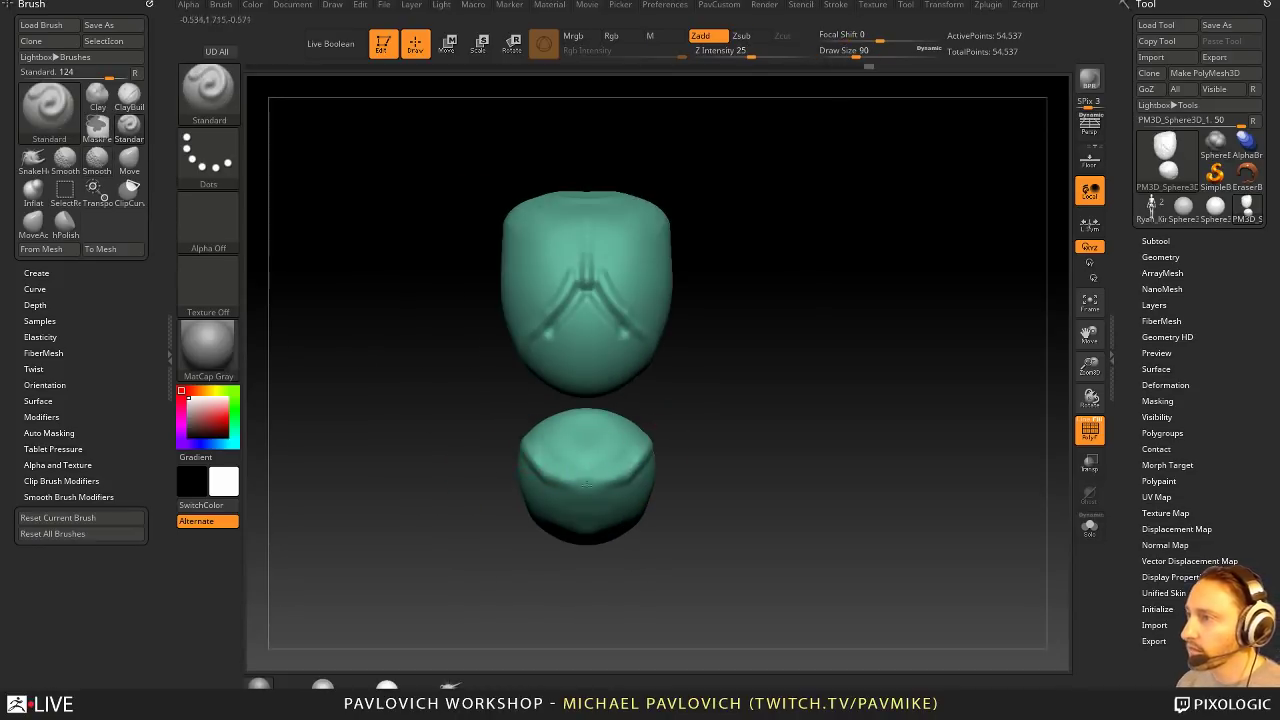
# Step: Sculpt and smooth a central line and V-shaped sacral ridges on the pelvis's back with the Standard brush at Draw Size 68
pyautogui.moveTo(600, 485); pyautogui.dragTo(707, 457, button='right')
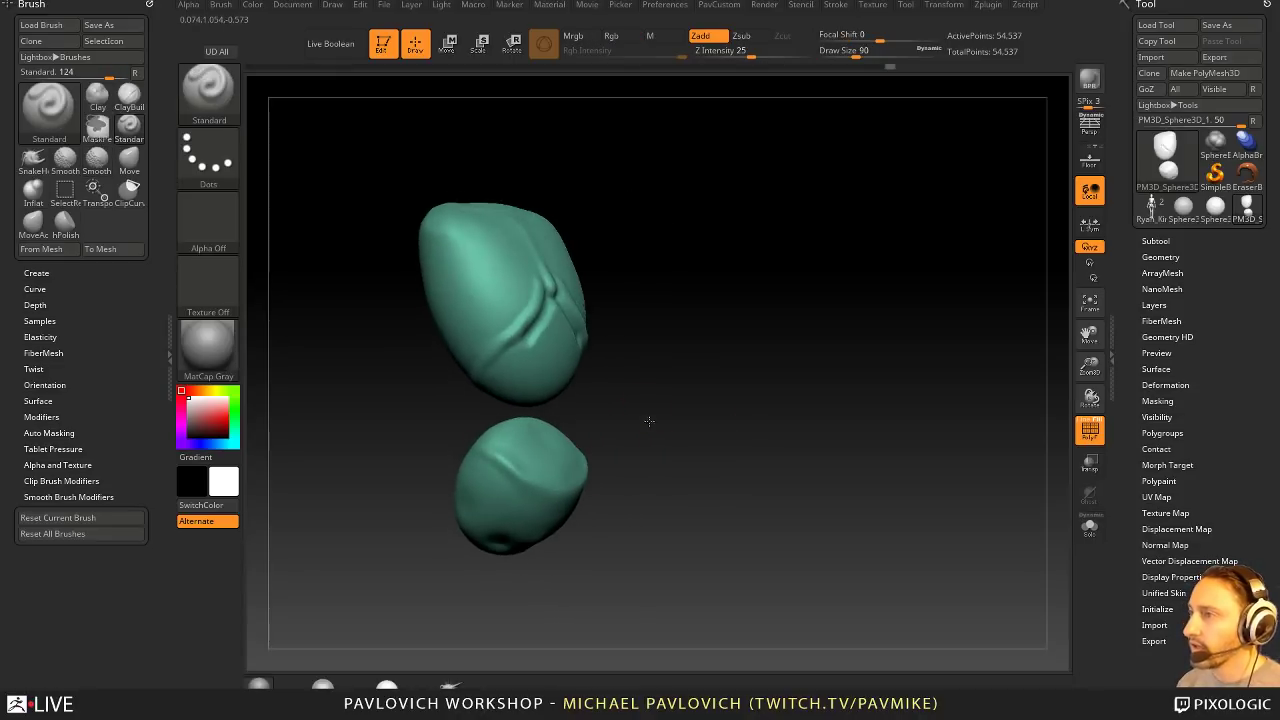
pyautogui.moveTo(648, 421)
pyautogui.mouseDown(button='right')
pyautogui.moveTo(594, 403)
pyautogui.moveTo(535, 447)
pyautogui.mouseUp(button='right')
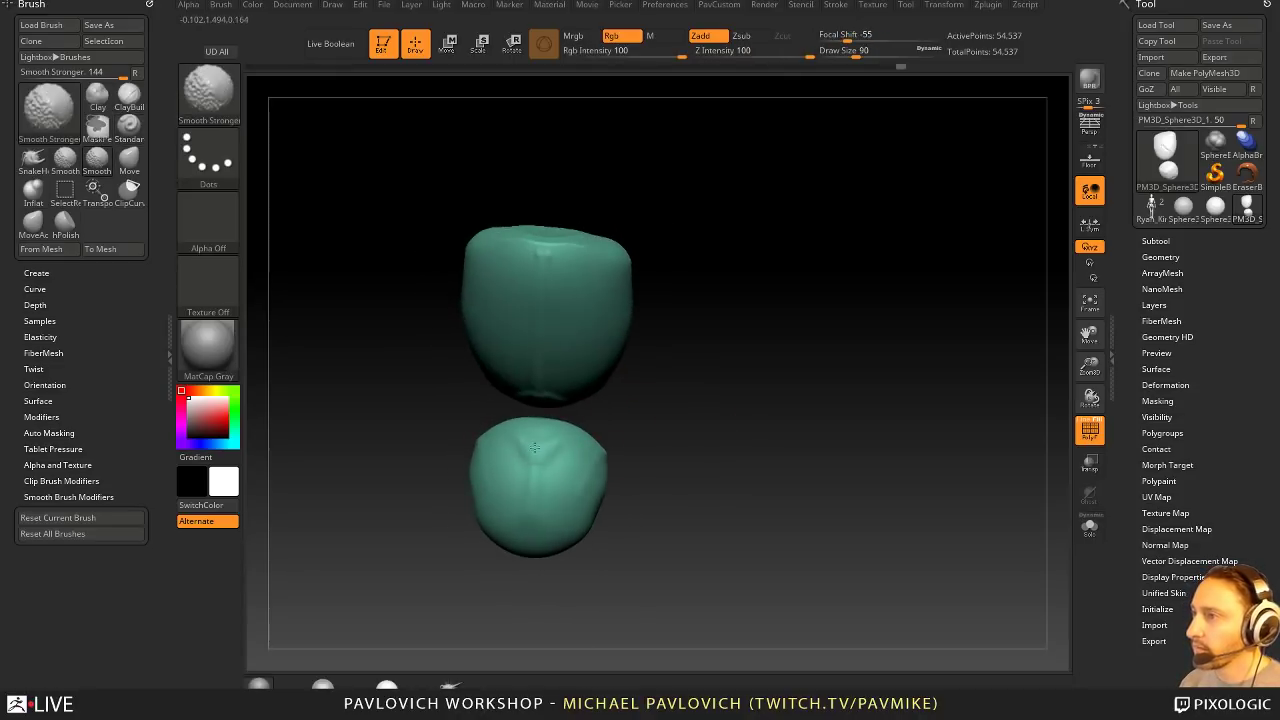
pyautogui.moveTo(619, 456); pyautogui.dragTo(523, 449, button='right')
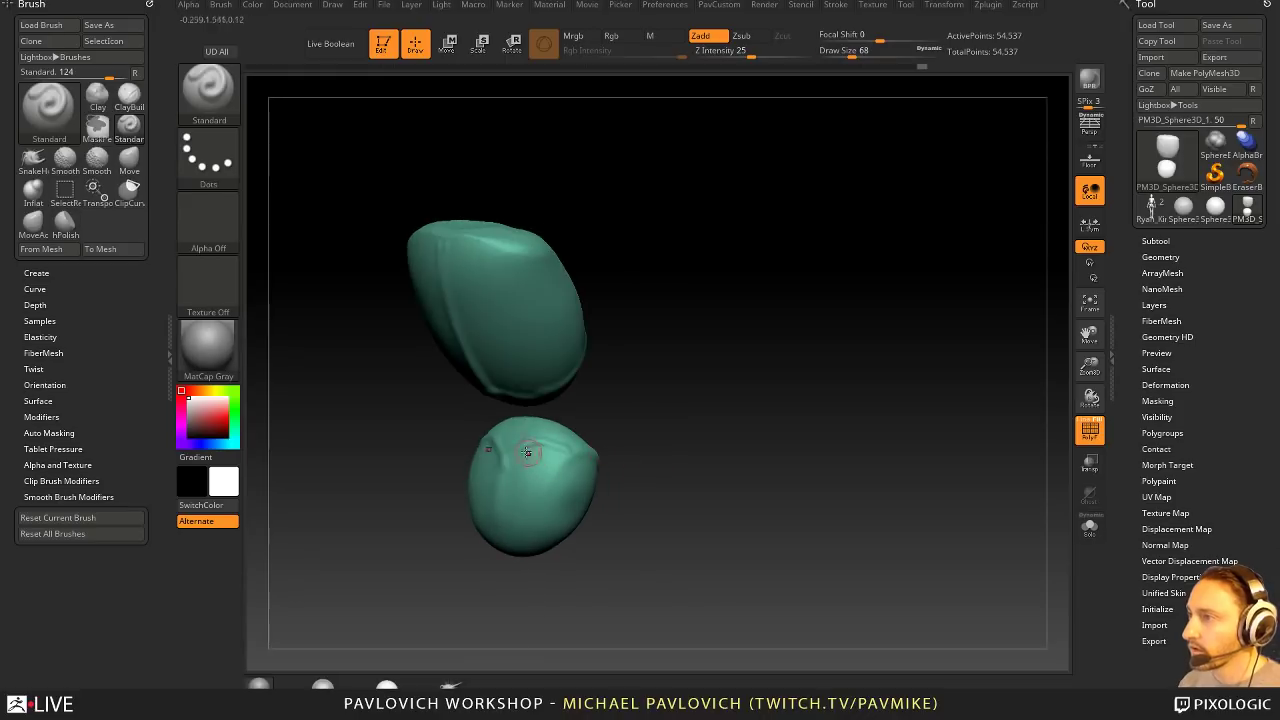
pyautogui.moveTo(628, 501)
pyautogui.keyDown('shift'); pyautogui.mouseDown(button='right')
pyautogui.moveTo(540, 508)
pyautogui.moveTo(624, 423)
pyautogui.moveTo(516, 447)
pyautogui.mouseUp(button='right'); pyautogui.keyUp('shift')
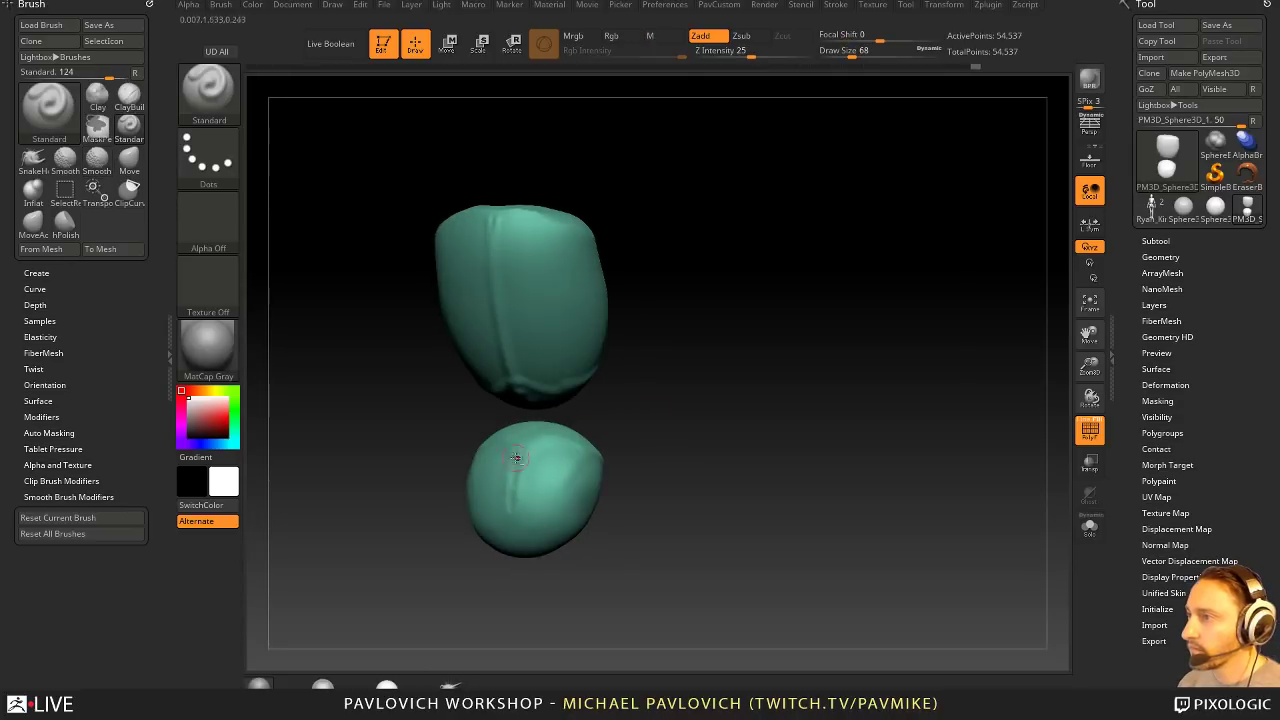
pyautogui.moveTo(510, 506); pyautogui.dragTo(640, 480, button='right')
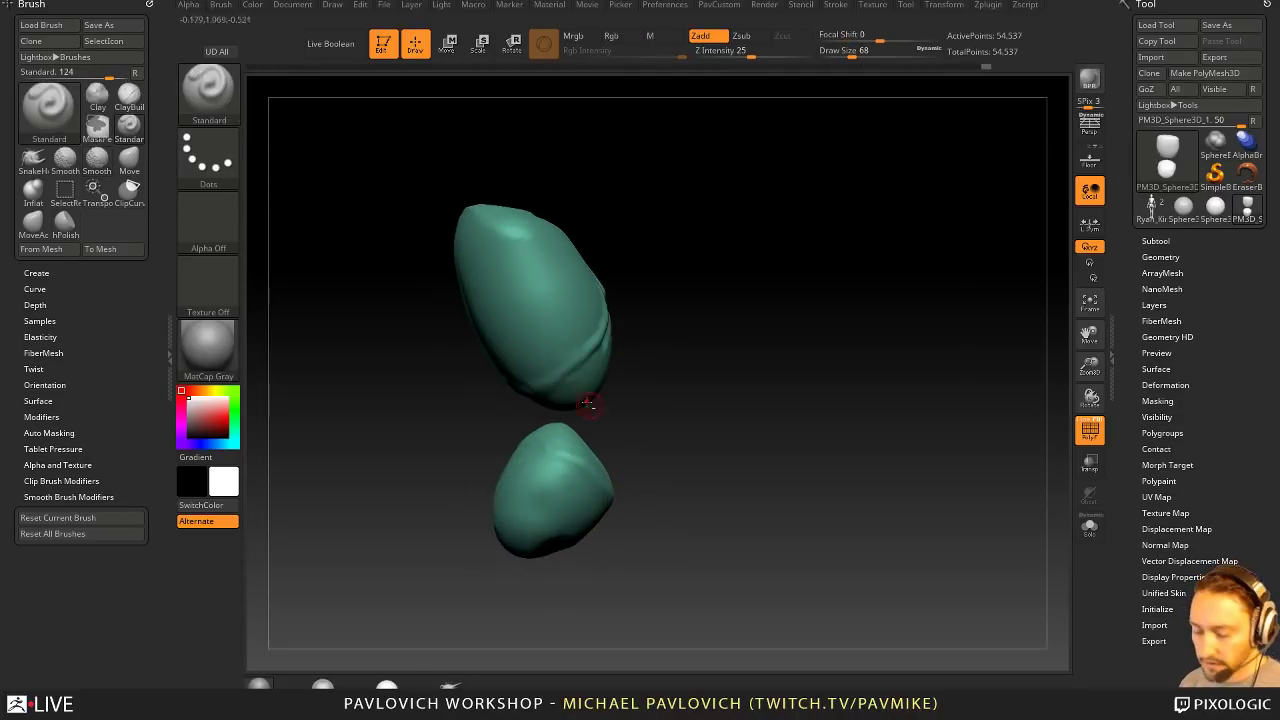
# Step: Flatten the side plane of the pelvis with the hPolish brush at Draw Size 286
pyautogui.press('b')
pyautogui.press('h')
pyautogui.press('p')
pyautogui.press('s')
pyautogui.moveTo(534, 506); pyautogui.dragTo(562, 506)
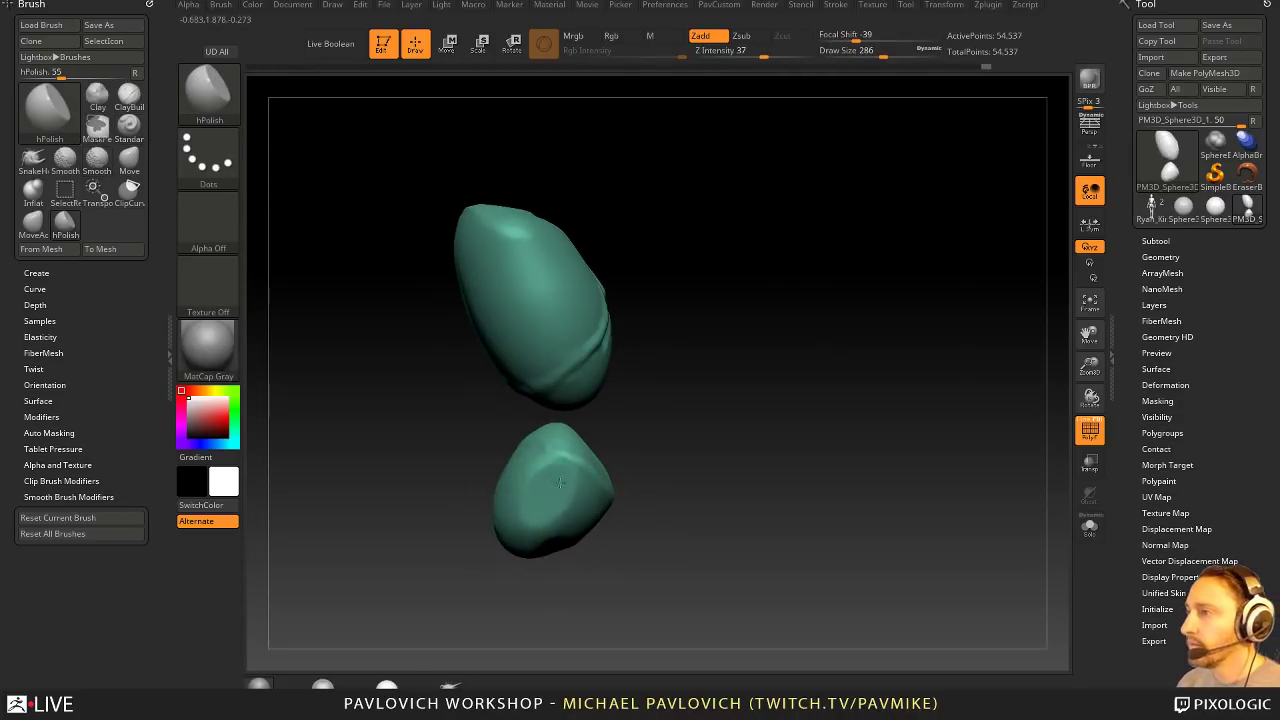
# Step: Adjust the pelvis's width with the transform gizmo while the rib cage is masked, and clear the mask
pyautogui.moveTo(563, 488)
pyautogui.mouseDown(button='right')
pyautogui.moveTo(665, 480)
pyautogui.moveTo(677, 454)
pyautogui.moveTo(657, 464)
pyautogui.mouseUp(button='right')
pyautogui.press('w')
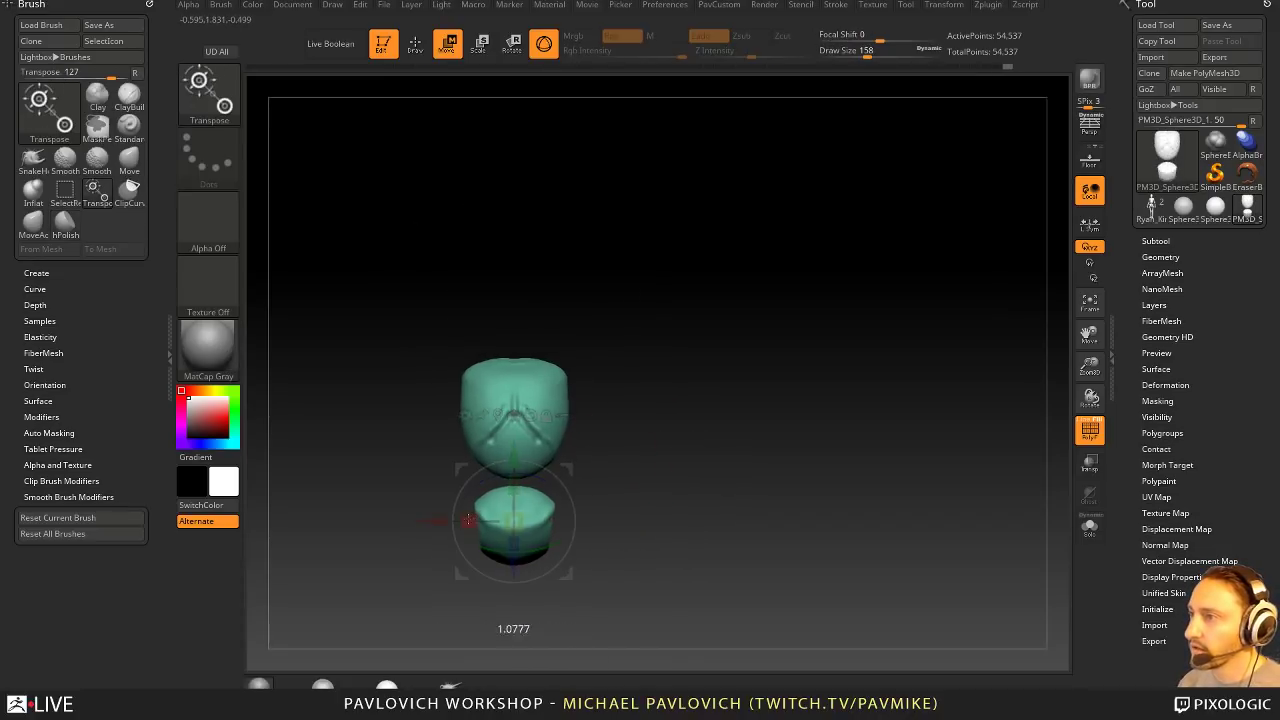
pyautogui.moveTo(634, 631)
pyautogui.keyDown('ctrl'); pyautogui.mouseDown()
pyautogui.moveTo(449, 500)
pyautogui.moveTo(449, 478)
pyautogui.moveTo(472, 514)
pyautogui.mouseUp(); pyautogui.keyUp('ctrl')
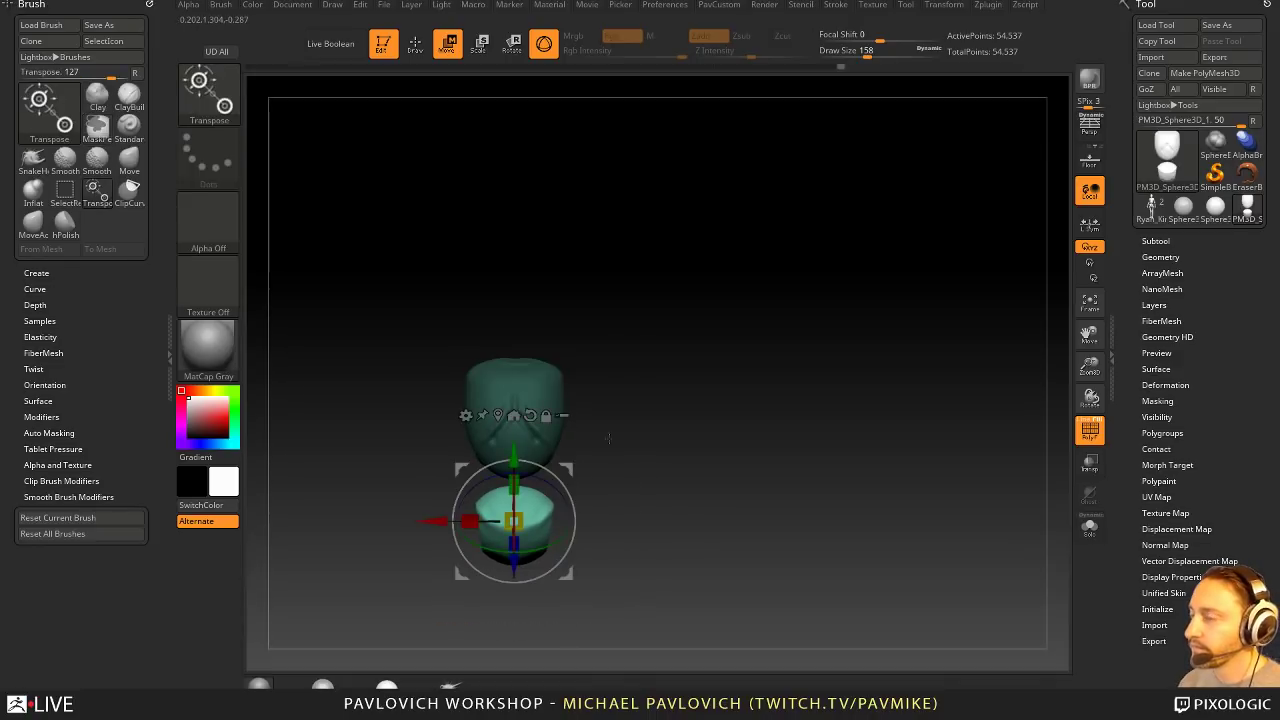
pyautogui.keyDown('ctrl'); pyautogui.moveTo(606, 437); pyautogui.dragTo(622, 452); pyautogui.keyUp('ctrl')
pyautogui.press('q')
pyautogui.moveTo(632, 458)
pyautogui.keyDown('alt'); pyautogui.mouseDown(button='right')
pyautogui.moveTo(636, 415)
pyautogui.moveTo(674, 409)
pyautogui.mouseUp(button='right'); pyautogui.keyUp('alt')
pyautogui.press('b')
pyautogui.press('z')
pyautogui.press('m')
pyautogui.hotkey('ctrl', 'b')
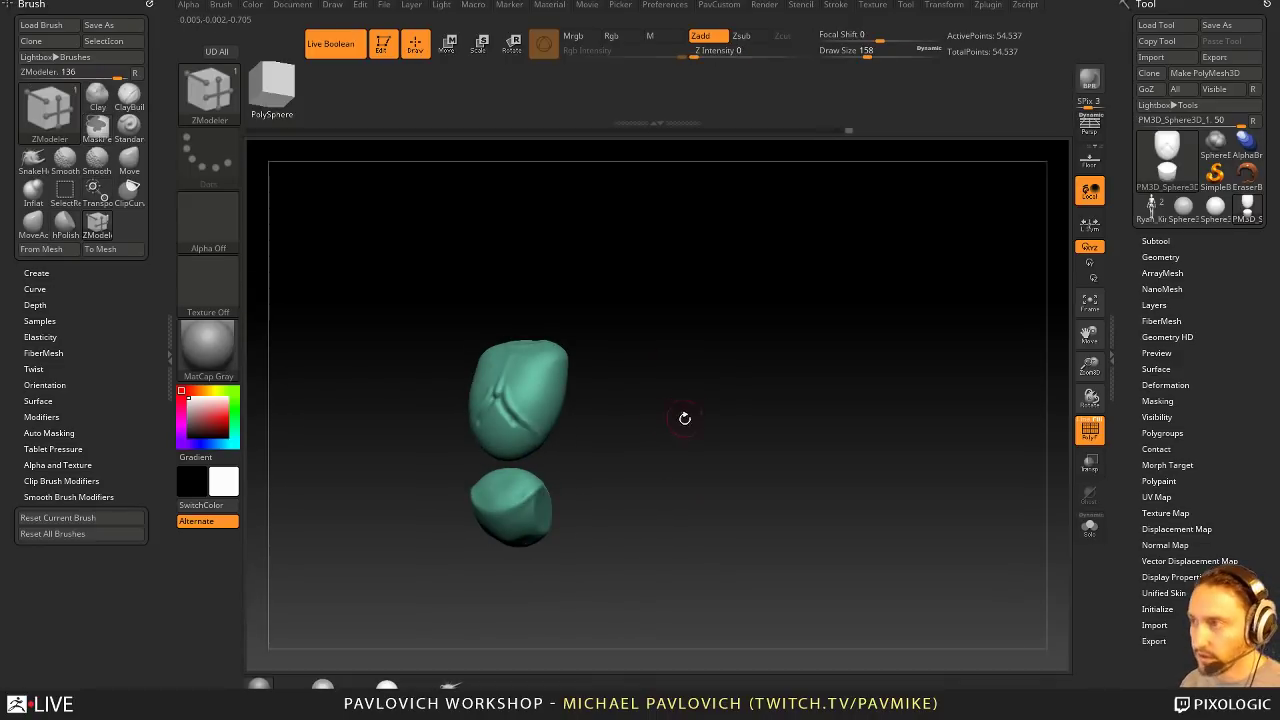
# Step: Insert a mirrored pair of Cylinder12 primitives at the pelvis with the IMM Primitives brush
pyautogui.press('b')
pyautogui.press('i')
pyautogui.press('b')
pyautogui.press('m')
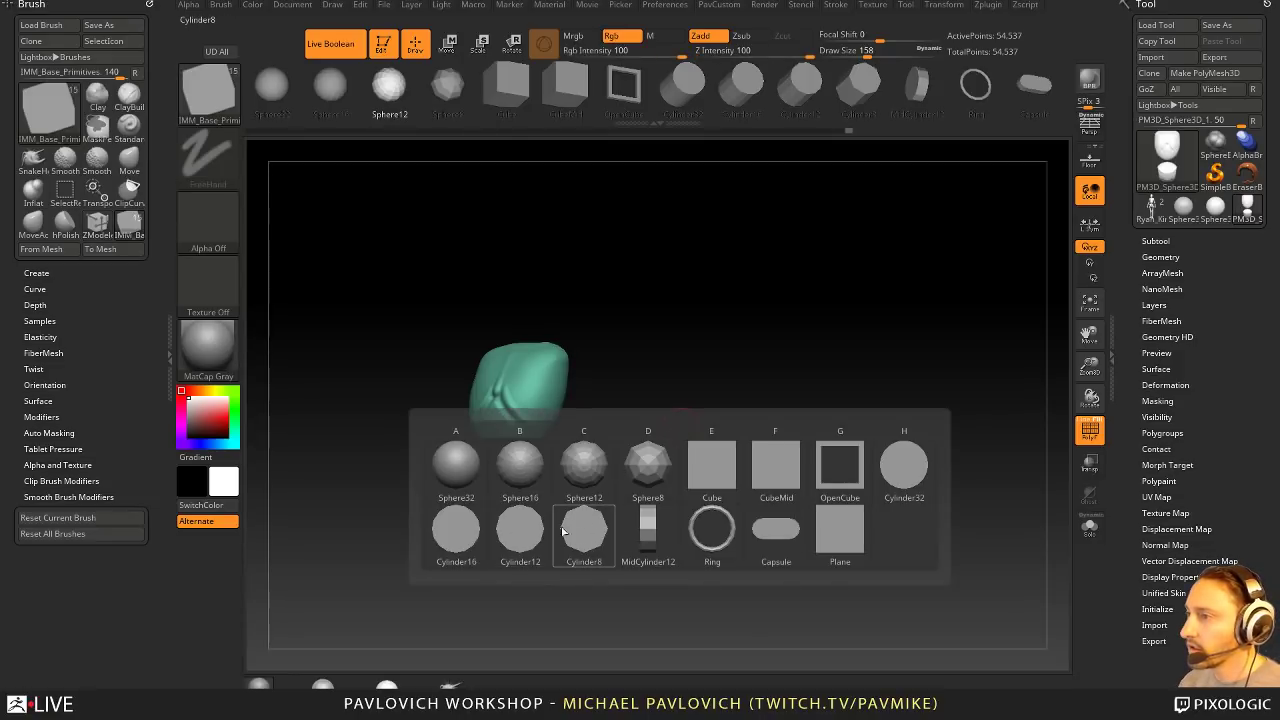
pyautogui.click(519, 531)
pyautogui.moveTo(626, 451); pyautogui.dragTo(596, 472)
pyautogui.keyDown('shift'); pyautogui.moveTo(600, 472); pyautogui.dragTo(643, 472, button='right'); pyautogui.keyUp('shift')
# Step: Position the paired cylinders with the gizmo so they sit upright on both sides of the pelvis
pyautogui.press('w')
pyautogui.moveTo(604, 476); pyautogui.dragTo(545, 538)
pyautogui.moveTo(597, 424)
pyautogui.mouseDown()
pyautogui.moveTo(615, 417)
pyautogui.moveTo(601, 418)
pyautogui.mouseUp()
pyautogui.press('q')
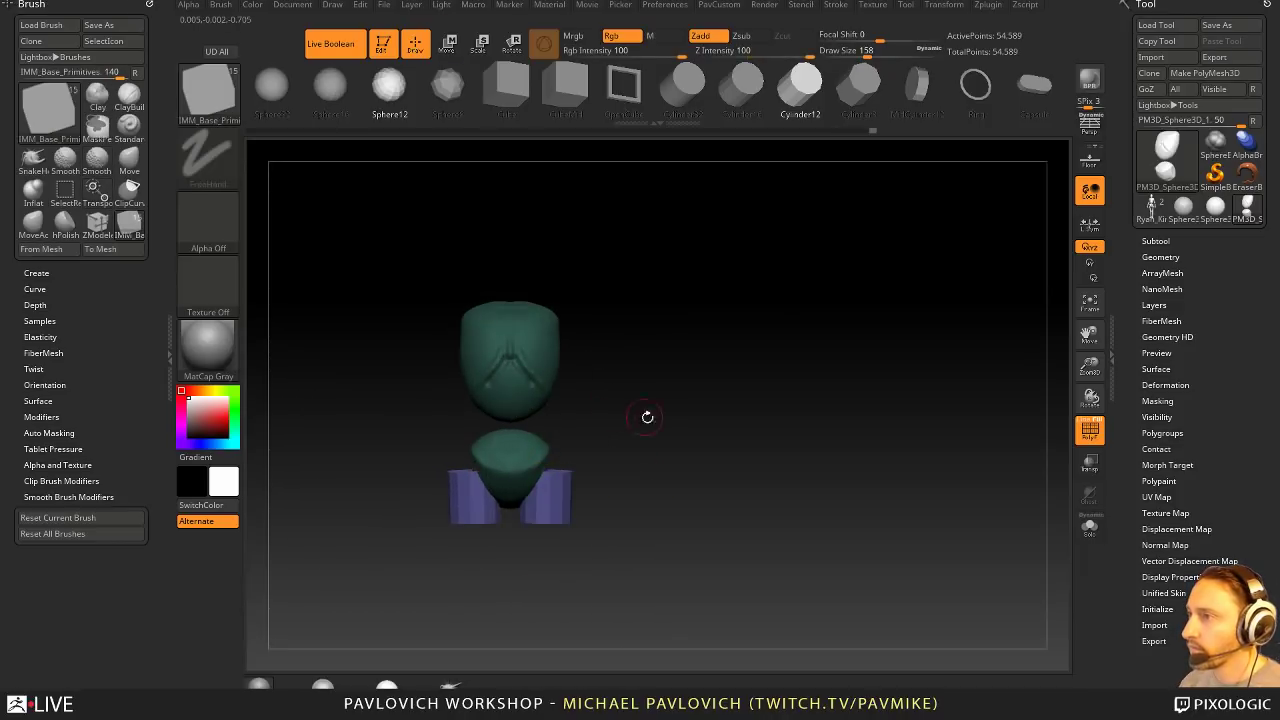
# Step: Split the cylinders into their own subtool and stretch them downward to thigh length
pyautogui.press('2')
pyautogui.click(690, 369)
pyautogui.moveTo(631, 468); pyautogui.dragTo(649, 391)
pyautogui.press('w')
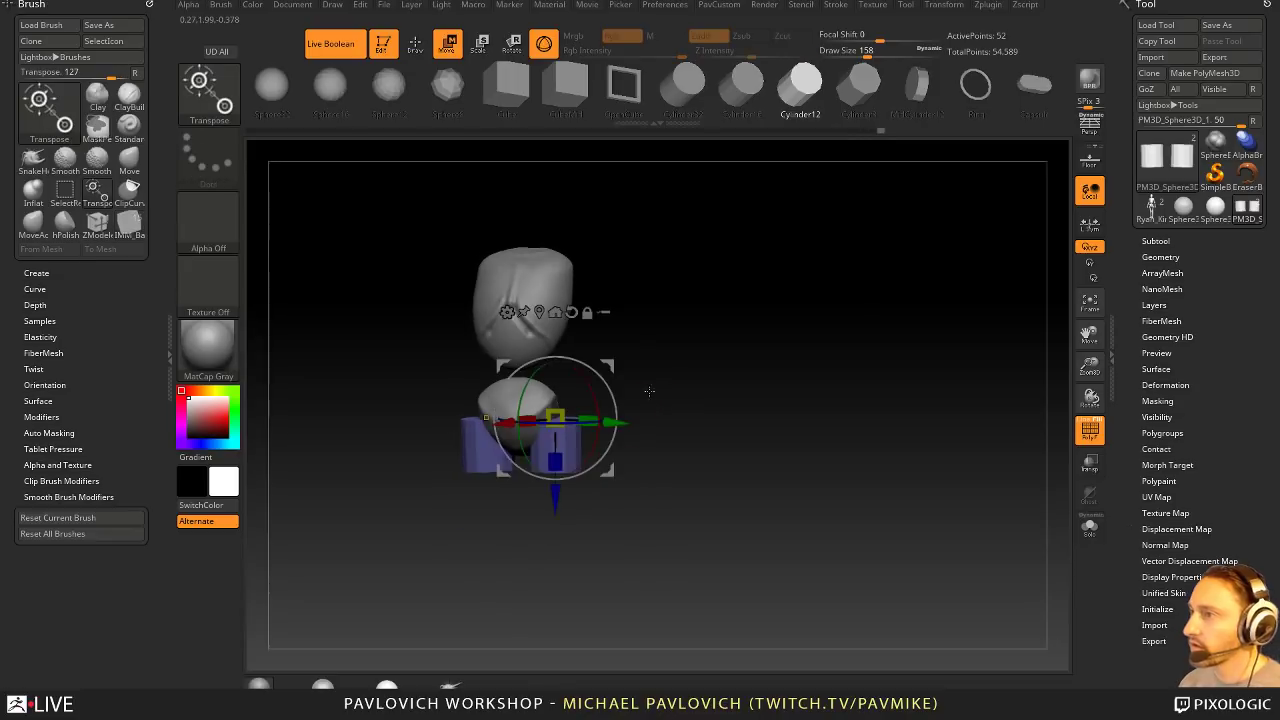
pyautogui.moveTo(555, 461); pyautogui.dragTo(558, 565)
pyautogui.press('q')
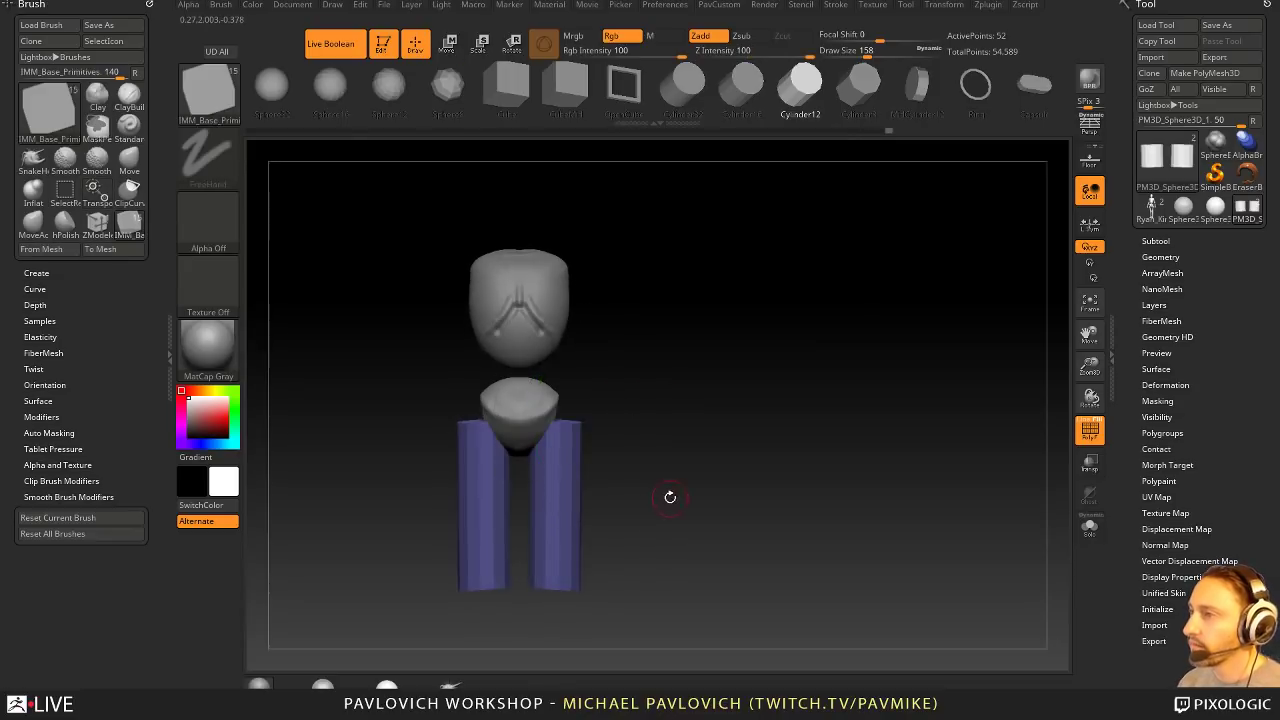
pyautogui.keyDown('alt'); pyautogui.moveTo(968, 453); pyautogui.dragTo(1007, 464); pyautogui.keyUp('alt')
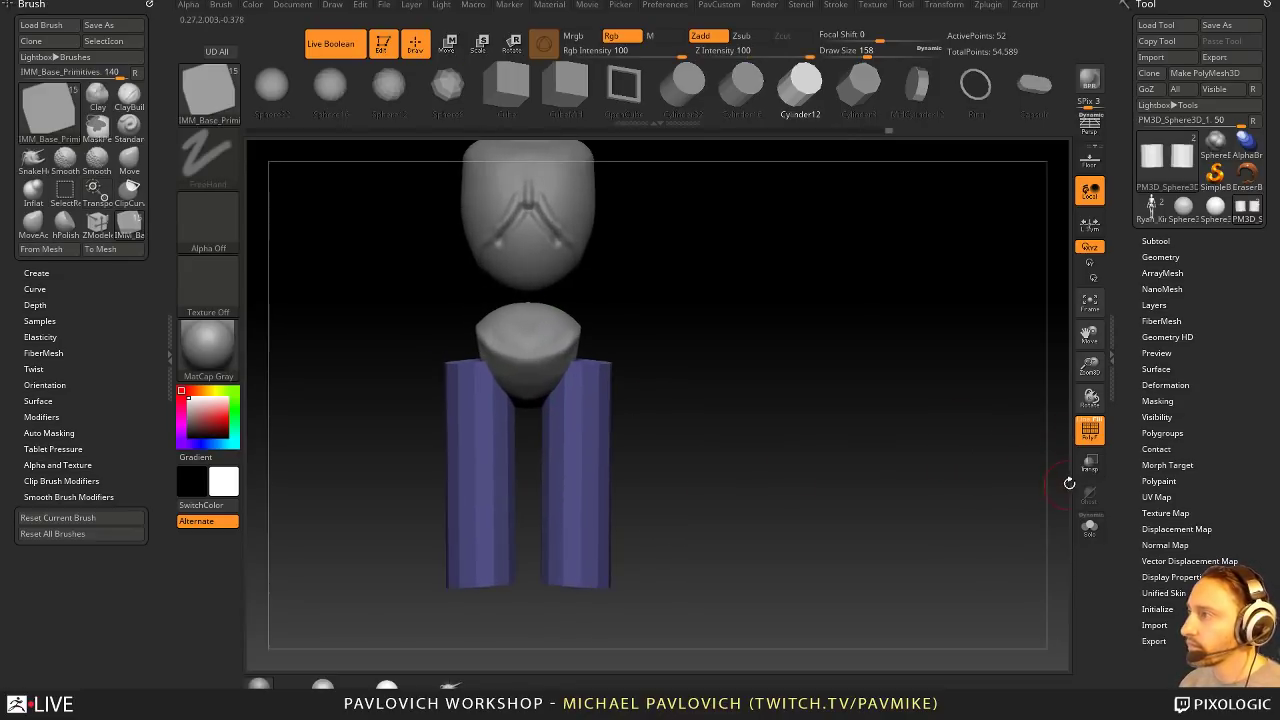
# Step: Remesh the thigh cylinders with DynaMesh and soften their faceted surfaces with a larger brush
pyautogui.moveTo(892, 384)
pyautogui.keyDown('ctrl'); pyautogui.mouseDown()
pyautogui.moveTo(769, 443)
pyautogui.moveTo(751, 404)
pyautogui.mouseUp(); pyautogui.keyUp('ctrl')
pyautogui.press('b')
pyautogui.press('s')
pyautogui.press('t')
pyautogui.press('s')
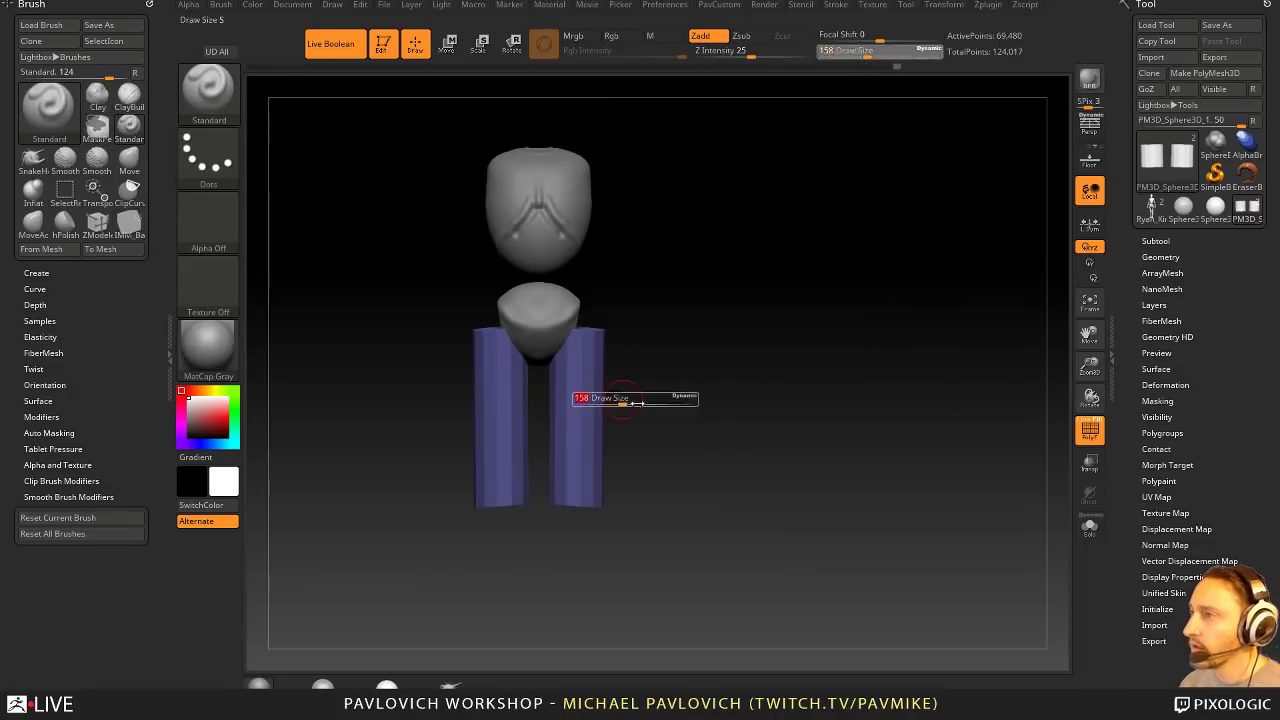
pyautogui.moveTo(633, 402)
pyautogui.mouseDown()
pyautogui.moveTo(667, 399)
pyautogui.moveTo(583, 479)
pyautogui.mouseUp()
# Step: Shape the two thighs with the Move brush at Draw Size 430
pyautogui.keyDown('alt'); pyautogui.moveTo(687, 320); pyautogui.dragTo(688, 400); pyautogui.keyUp('alt')
pyautogui.press('b')
pyautogui.press('m')
pyautogui.press('v')
pyautogui.moveTo(604, 370); pyautogui.dragTo(579, 350)
pyautogui.moveTo(616, 461)
pyautogui.mouseDown()
pyautogui.moveTo(654, 460)
pyautogui.moveTo(623, 451)
pyautogui.mouseUp()
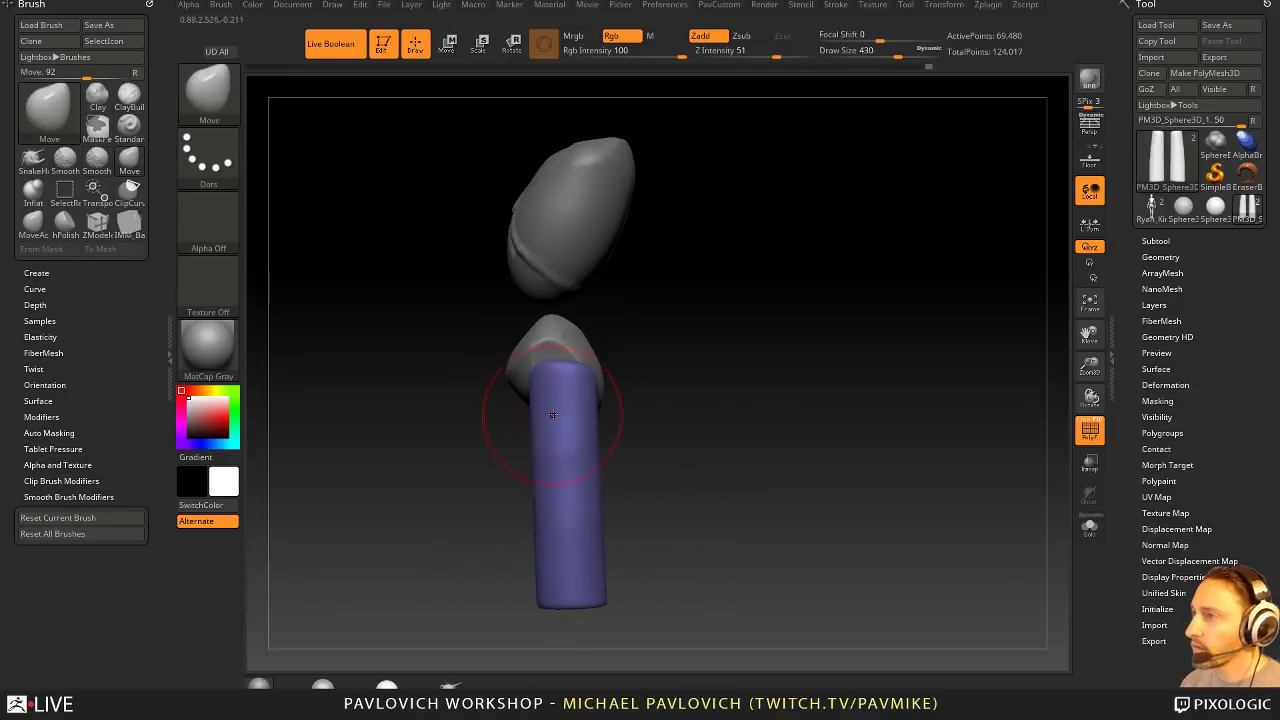
# Step: Shift both thighs slightly forward under the pelvis with the transform gizmo
pyautogui.press('w')
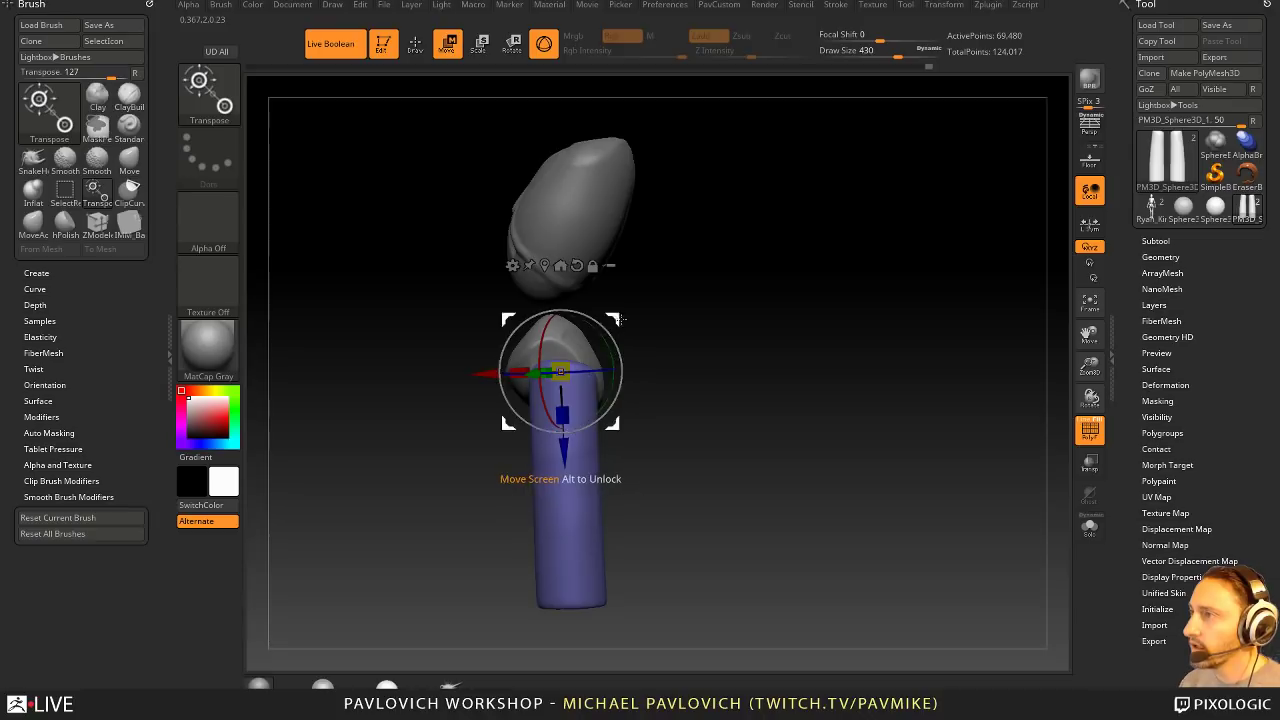
pyautogui.moveTo(614, 322); pyautogui.dragTo(604, 322)
pyautogui.press('q')
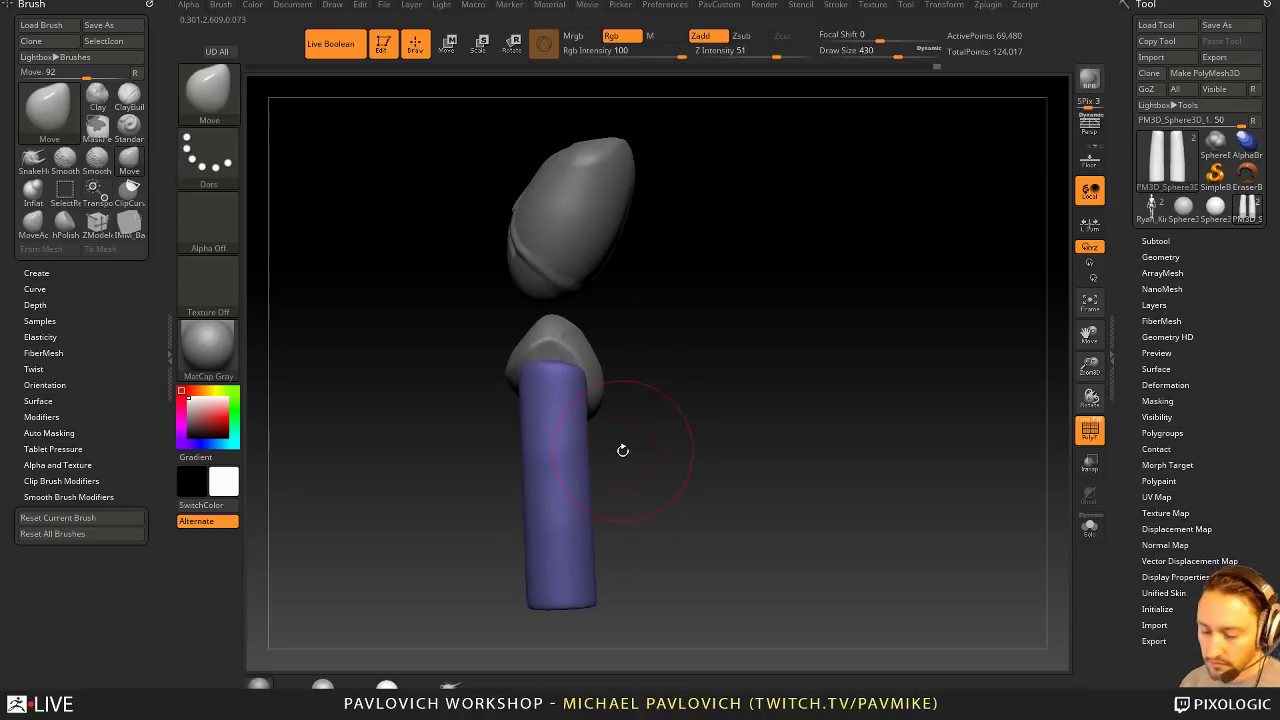
# Step: Swell the middle of the thighs with the Inflat brush at Draw Sizes 734 and 460
pyautogui.press('b')
pyautogui.press('i')
pyautogui.press('n')
pyautogui.moveTo(623, 457); pyautogui.dragTo(563, 476)
pyautogui.press('s')
pyautogui.click(603, 477)
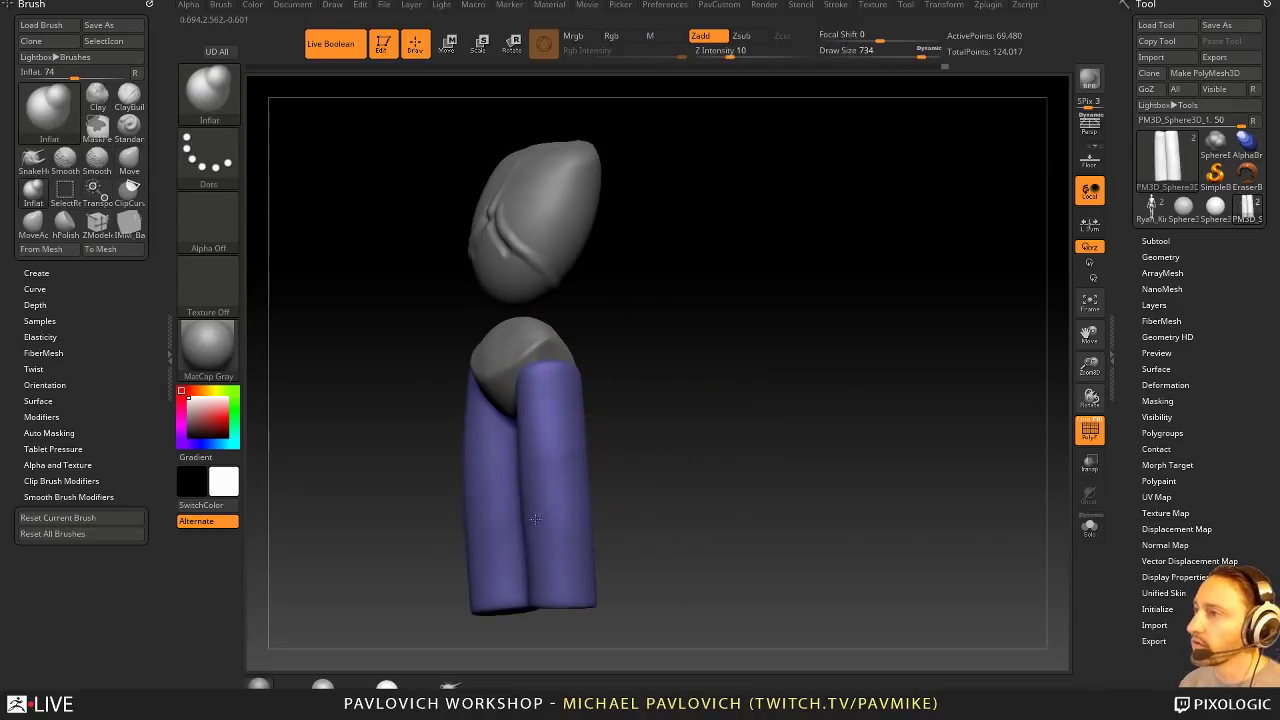
pyautogui.moveTo(535, 519); pyautogui.dragTo(541, 487)
pyautogui.moveTo(645, 484); pyautogui.dragTo(598, 487)
pyautogui.press('s')
pyautogui.click(590, 485)
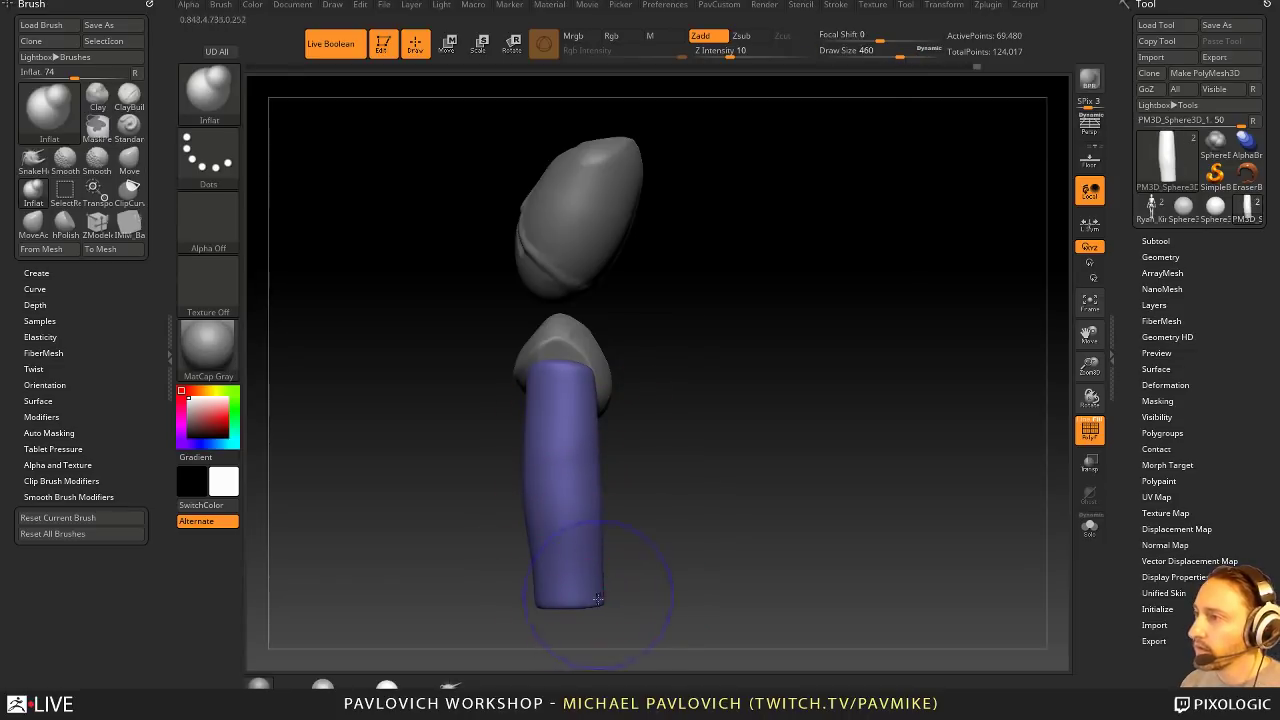
pyautogui.press('shift')
# Step: Remesh the thighs at a lower DynaMesh resolution, smooth them into tapered forms, and set Draw Size to 257
pyautogui.keyDown('alt'); pyautogui.moveTo(690, 585); pyautogui.dragTo(720, 465); pyautogui.keyUp('alt')
pyautogui.press('3')
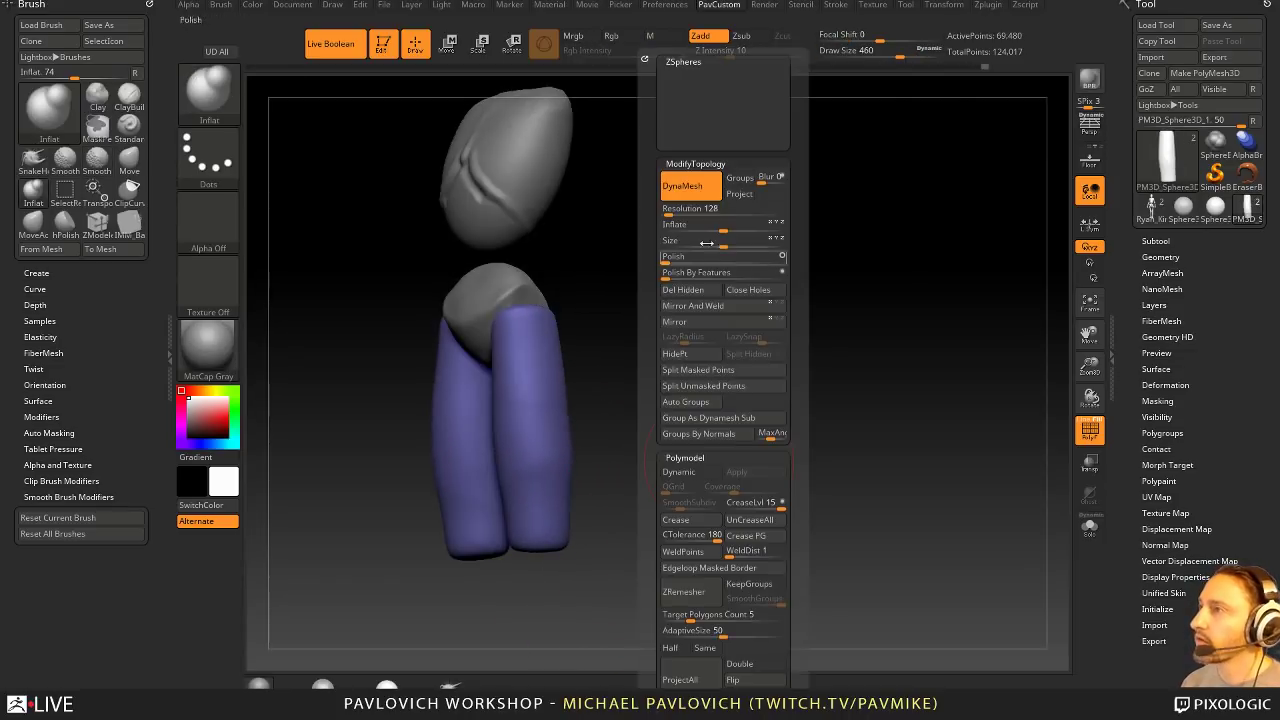
pyautogui.click(667, 214)
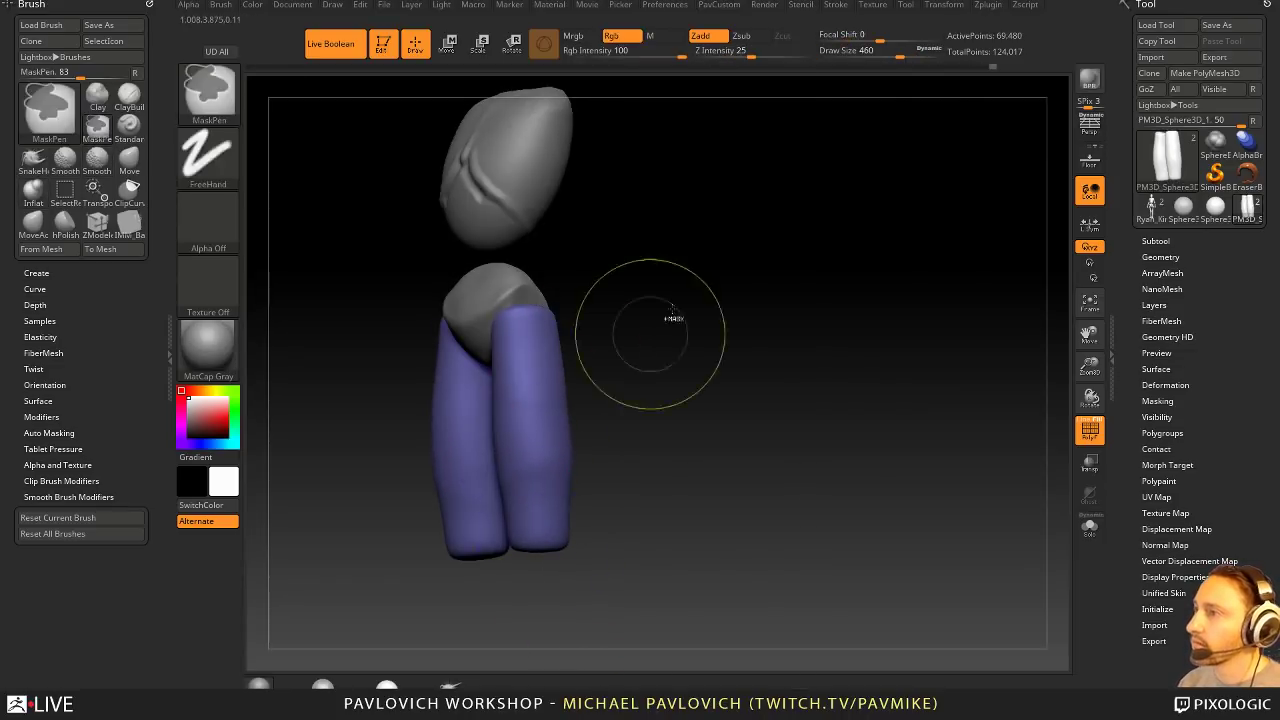
pyautogui.keyDown('ctrl'); pyautogui.moveTo(651, 334); pyautogui.dragTo(690, 509); pyautogui.keyUp('ctrl')
pyautogui.keyDown('shift'); pyautogui.moveTo(537, 523); pyautogui.dragTo(506, 417); pyautogui.keyUp('shift')
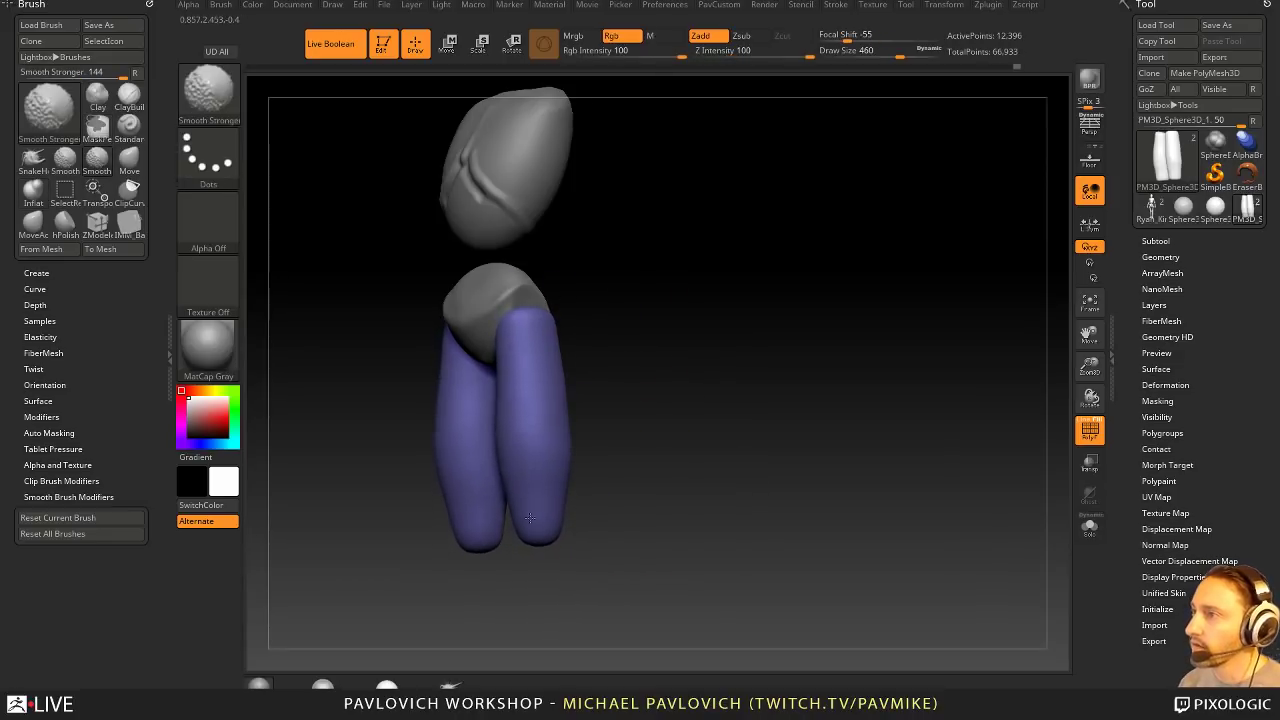
pyautogui.moveTo(640, 345)
pyautogui.mouseDown()
pyautogui.moveTo(689, 323)
pyautogui.moveTo(684, 395)
pyautogui.mouseUp()
pyautogui.moveTo(684, 395)
pyautogui.mouseDown()
pyautogui.moveTo(598, 413)
pyautogui.moveTo(690, 388)
pyautogui.moveTo(655, 377)
pyautogui.mouseUp()
pyautogui.press('s')
pyautogui.press('s')
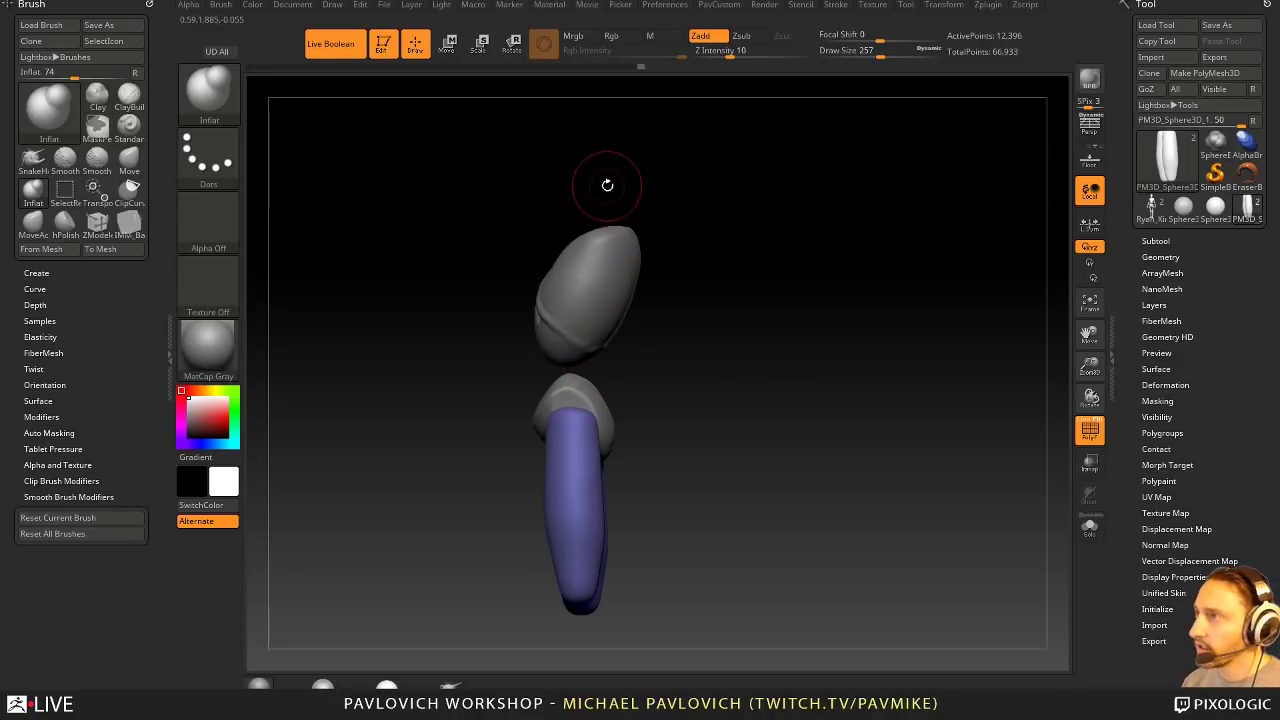
# Step: Switch to the rib cage and pelvis subtool and soften the rib cage's upper corners at Draw Size 132
pyautogui.moveTo(652, 231); pyautogui.dragTo(657, 244, button='right')
pyautogui.press('b')
pyautogui.press('m')
pyautogui.press('v')
pyautogui.keyDown('alt'); pyautogui.click(662, 252); pyautogui.keyUp('alt')
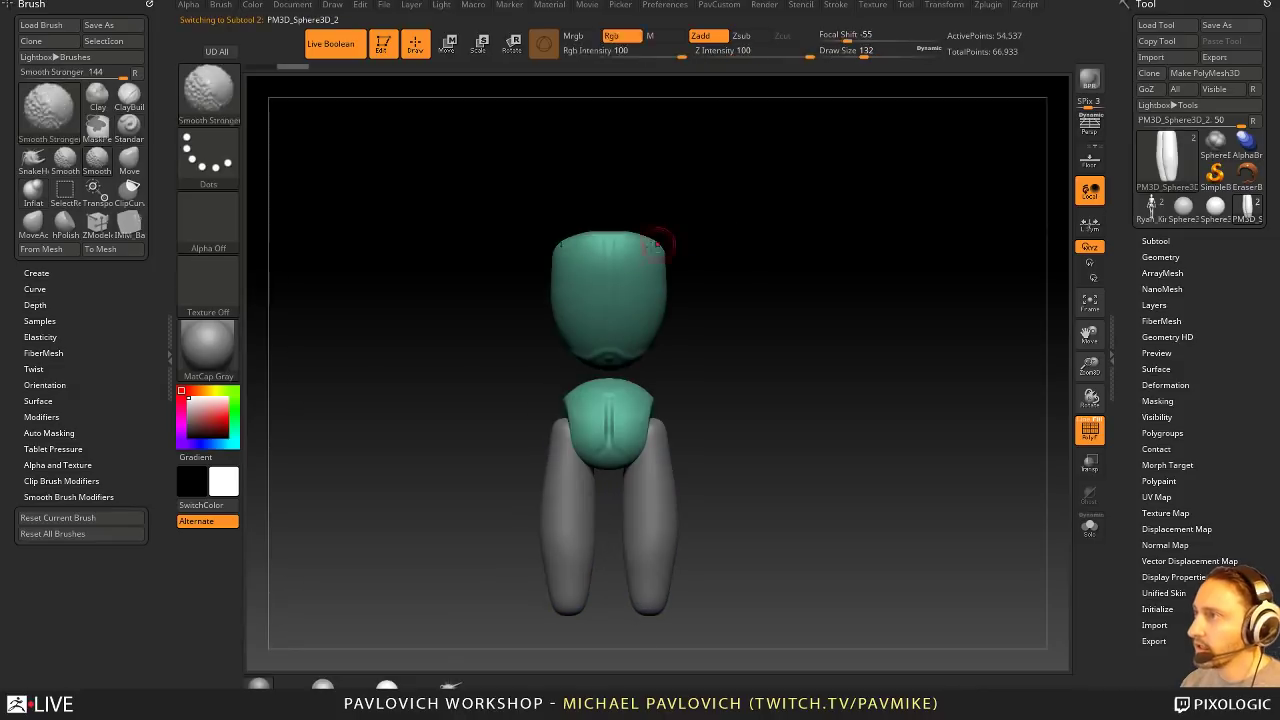
pyautogui.keyDown('alt'); pyautogui.moveTo(609, 242); pyautogui.dragTo(609, 247); pyautogui.keyUp('alt')
# Step: Insert a Sphere32 primitive on top of the rib cage with the IMM Primitives brush
pyautogui.moveTo(664, 234)
pyautogui.mouseDown(button='right')
pyautogui.moveTo(763, 233)
pyautogui.moveTo(769, 303)
pyautogui.mouseUp(button='right')
pyautogui.press('b')
pyautogui.press('i')
pyautogui.press('p')
pyautogui.press('m')
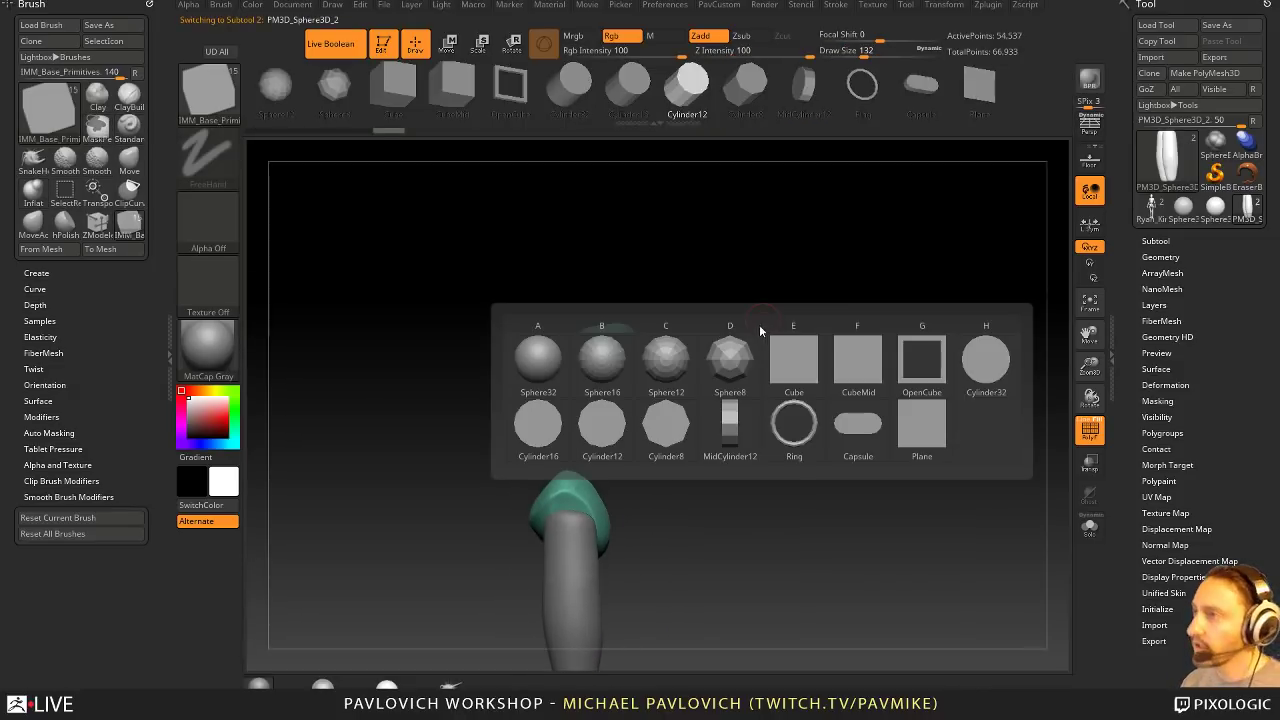
pyautogui.click(537, 366)
pyautogui.moveTo(690, 300)
pyautogui.keyDown('shift'); pyautogui.mouseDown(button='right')
pyautogui.moveTo(800, 280)
pyautogui.moveTo(755, 390)
pyautogui.mouseUp(button='right'); pyautogui.keyUp('shift')
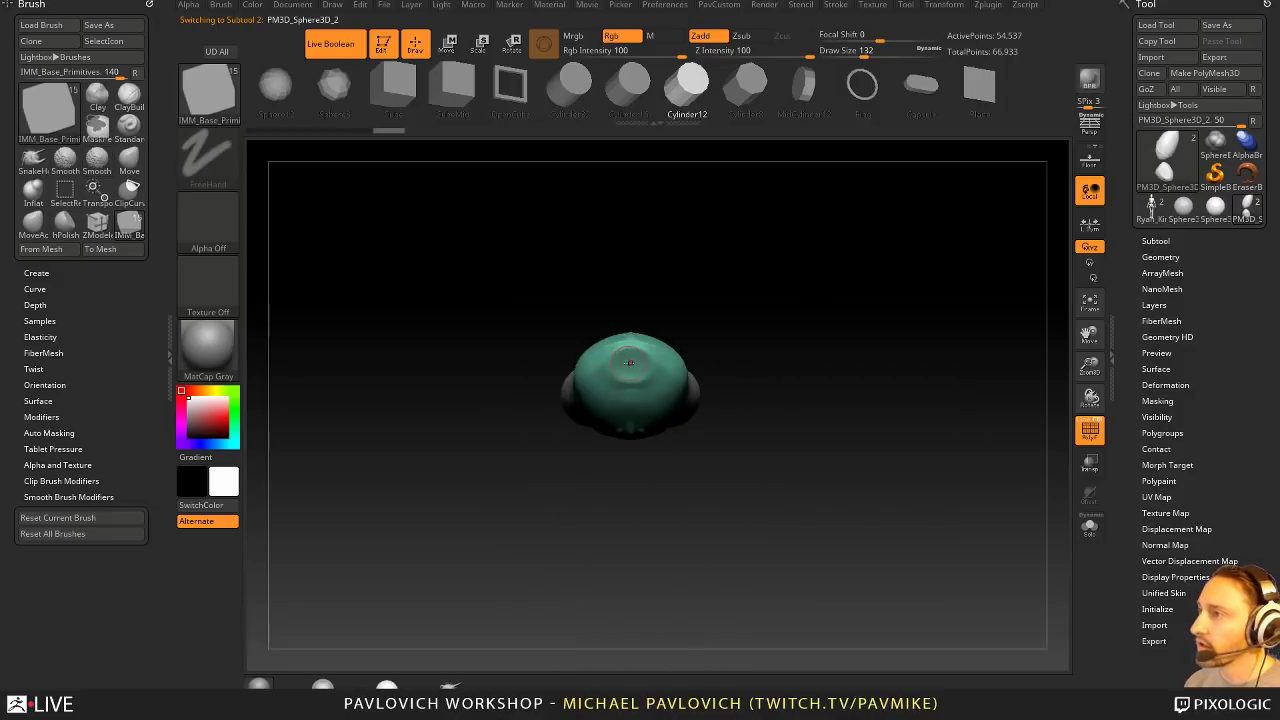
pyautogui.moveTo(629, 364); pyautogui.dragTo(634, 397)
pyautogui.moveTo(700, 395)
pyautogui.mouseDown(button='right')
pyautogui.moveTo(739, 362)
pyautogui.moveTo(771, 302)
pyautogui.mouseUp(button='right')
# Step: Stretch the sphere vertically, resize it, and place it above the rib cage as an egg-shaped head
pyautogui.press('w')
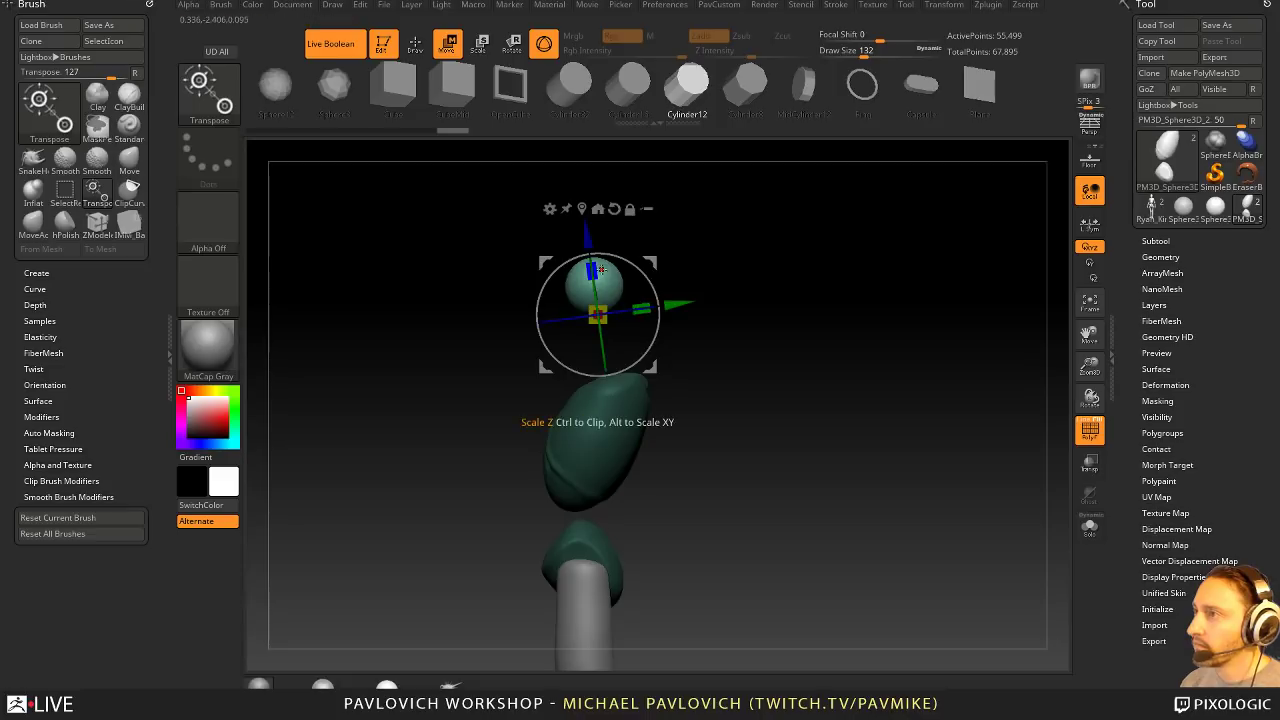
pyautogui.moveTo(592, 270); pyautogui.dragTo(588, 229)
pyautogui.moveTo(656, 257); pyautogui.dragTo(661, 298)
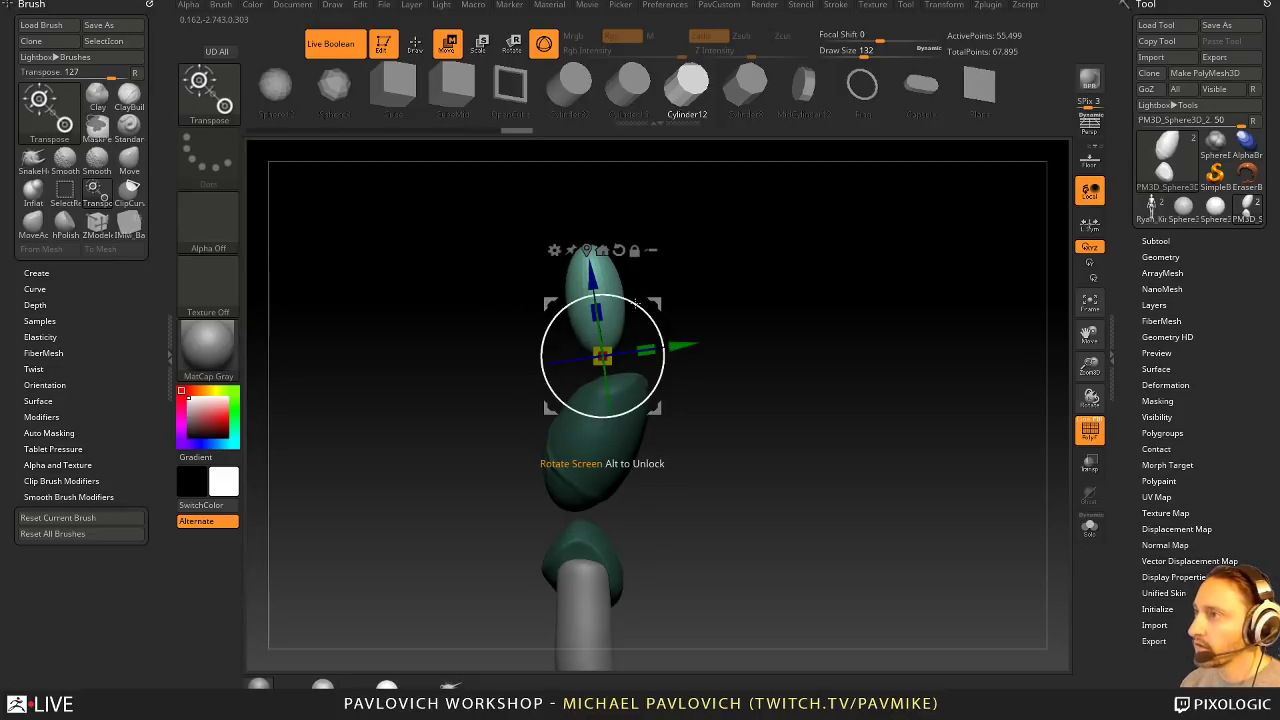
pyautogui.keyDown('shift'); pyautogui.moveTo(694, 300); pyautogui.dragTo(748, 286, button='right'); pyautogui.keyUp('shift')
pyautogui.moveTo(566, 354); pyautogui.dragTo(560, 356)
pyautogui.press('q')
pyautogui.press('w')
pyautogui.press('q')
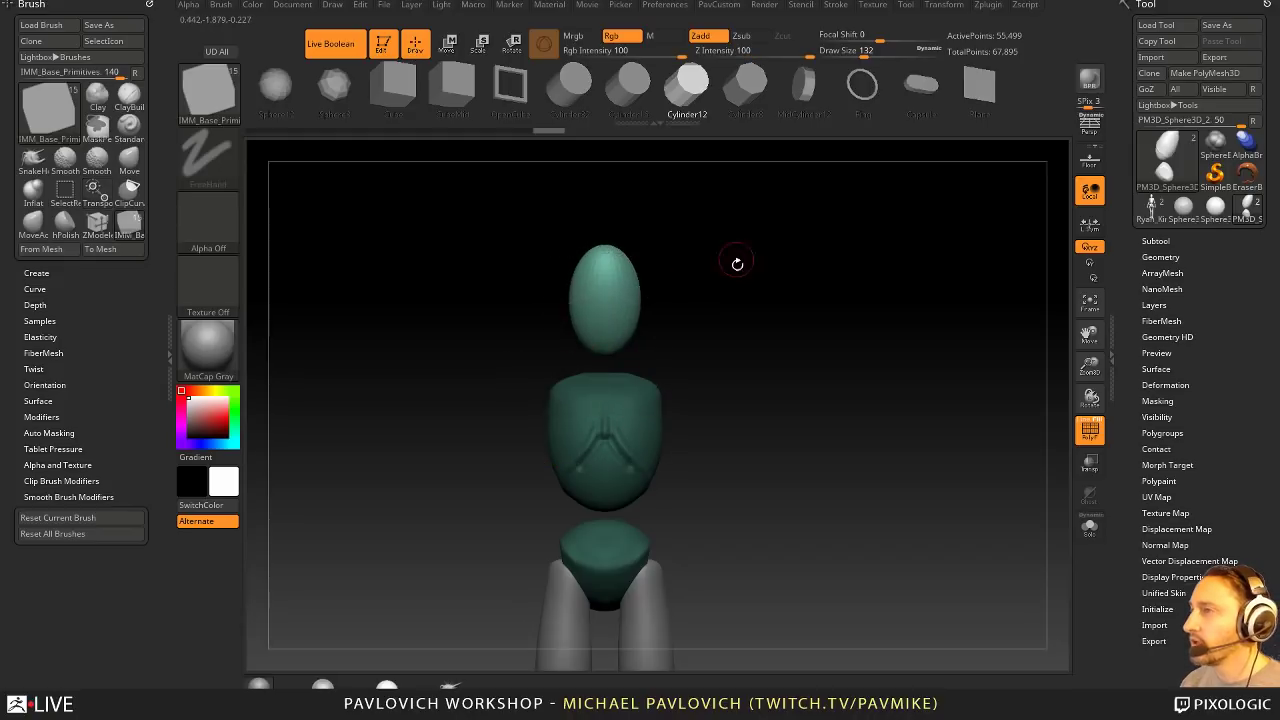
# Step: Refine the egg-shaped head's placement above the rib cage with the gizmo from the side
pyautogui.keyDown('alt'); pyautogui.moveTo(737, 263); pyautogui.dragTo(731, 317, button='right'); pyautogui.keyUp('alt')
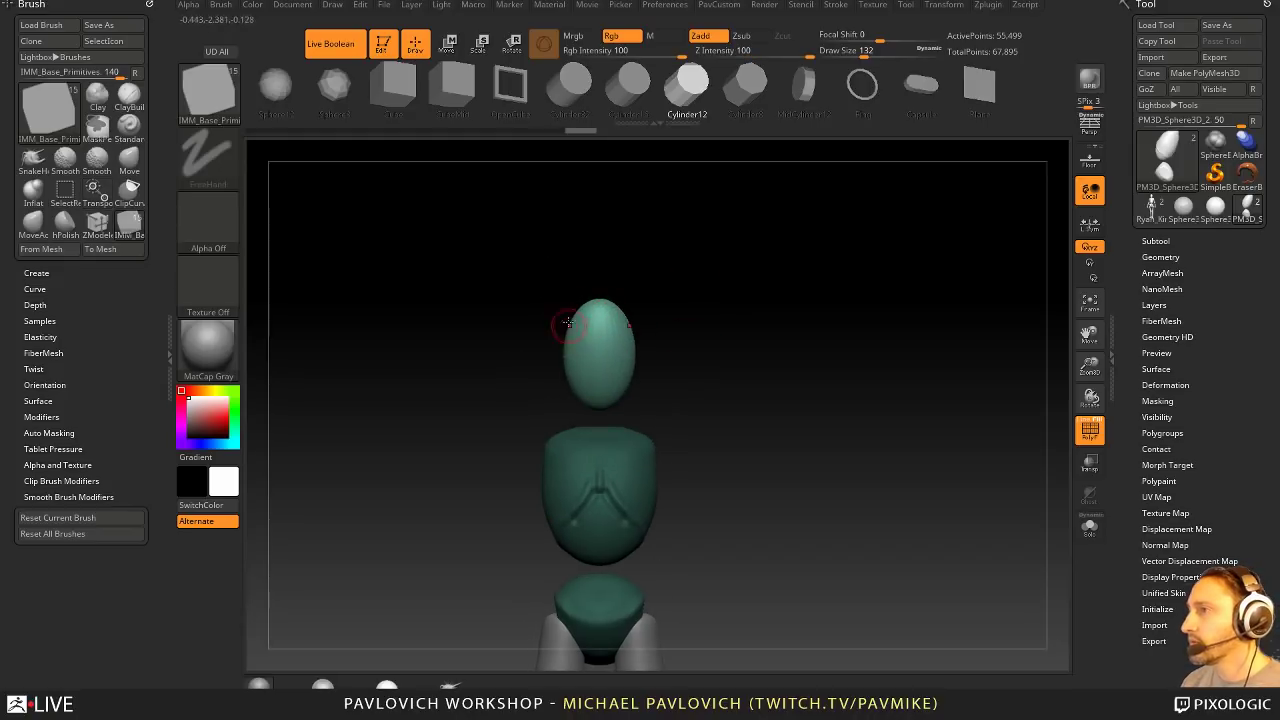
pyautogui.moveTo(693, 311); pyautogui.dragTo(562, 344)
pyautogui.press('w')
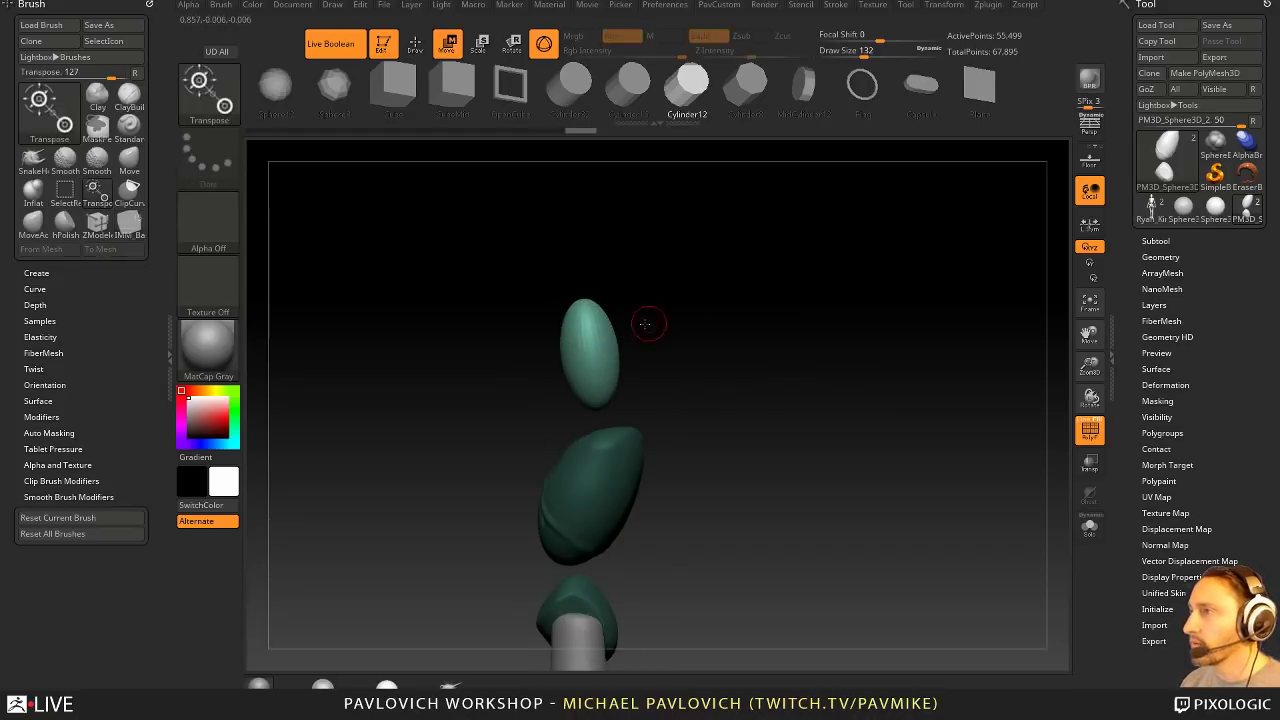
pyautogui.moveTo(628, 392)
pyautogui.mouseDown()
pyautogui.moveTo(620, 369)
pyautogui.moveTo(637, 351)
pyautogui.moveTo(681, 338)
pyautogui.moveTo(632, 367)
pyautogui.mouseUp()
# Step: Add a second sphere behind the head for the cranium and remesh the forms with DynaMesh
pyautogui.press('q')
pyautogui.press('w')
pyautogui.moveTo(680, 338)
pyautogui.mouseDown()
pyautogui.moveTo(671, 301)
pyautogui.moveTo(677, 342)
pyautogui.moveTo(665, 347)
pyautogui.moveTo(677, 334)
pyautogui.mouseUp()
pyautogui.press('q')
pyautogui.moveTo(722, 296)
pyautogui.mouseDown()
pyautogui.moveTo(820, 306)
pyautogui.moveTo(734, 315)
pyautogui.mouseUp()
pyautogui.moveTo(745, 320)
pyautogui.keyDown('ctrl'); pyautogui.mouseDown()
pyautogui.moveTo(790, 368)
pyautogui.moveTo(790, 305)
pyautogui.mouseUp(); pyautogui.keyUp('ctrl')
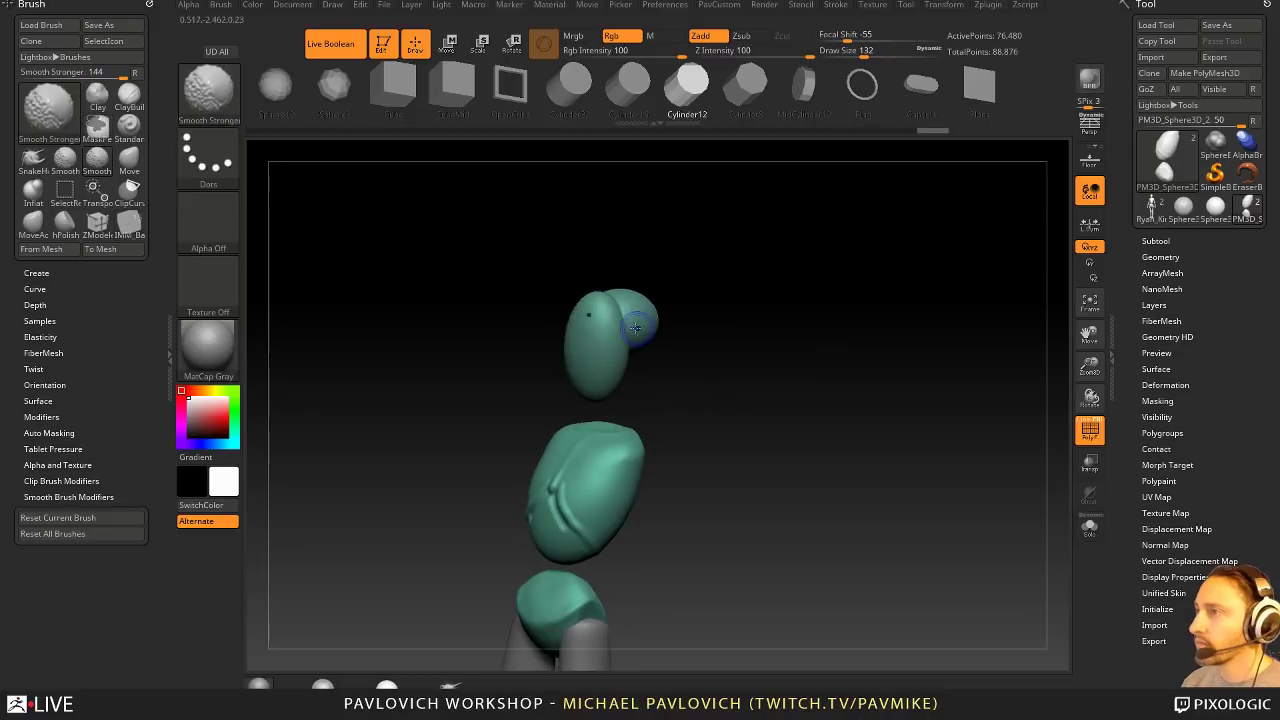
# Step: Blend the seam between the face and cranium with Smooth Stronger, enlarging the brush to Draw Size 280
pyautogui.moveTo(600, 298)
pyautogui.keyDown('shift'); pyautogui.mouseDown()
pyautogui.moveTo(615, 308)
pyautogui.moveTo(587, 339)
pyautogui.moveTo(628, 344)
pyautogui.mouseUp(); pyautogui.keyUp('shift')
pyautogui.press(']')
pyautogui.press(']')
pyautogui.press(']')
pyautogui.press(']')
pyautogui.press(']')
pyautogui.keyDown('shift'); pyautogui.moveTo(700, 322); pyautogui.dragTo(731, 346); pyautogui.keyUp('shift')
# Step: Reshape the face and cranium into a fuller skull profile with the Move brush at Draw Size 344
pyautogui.press('s')
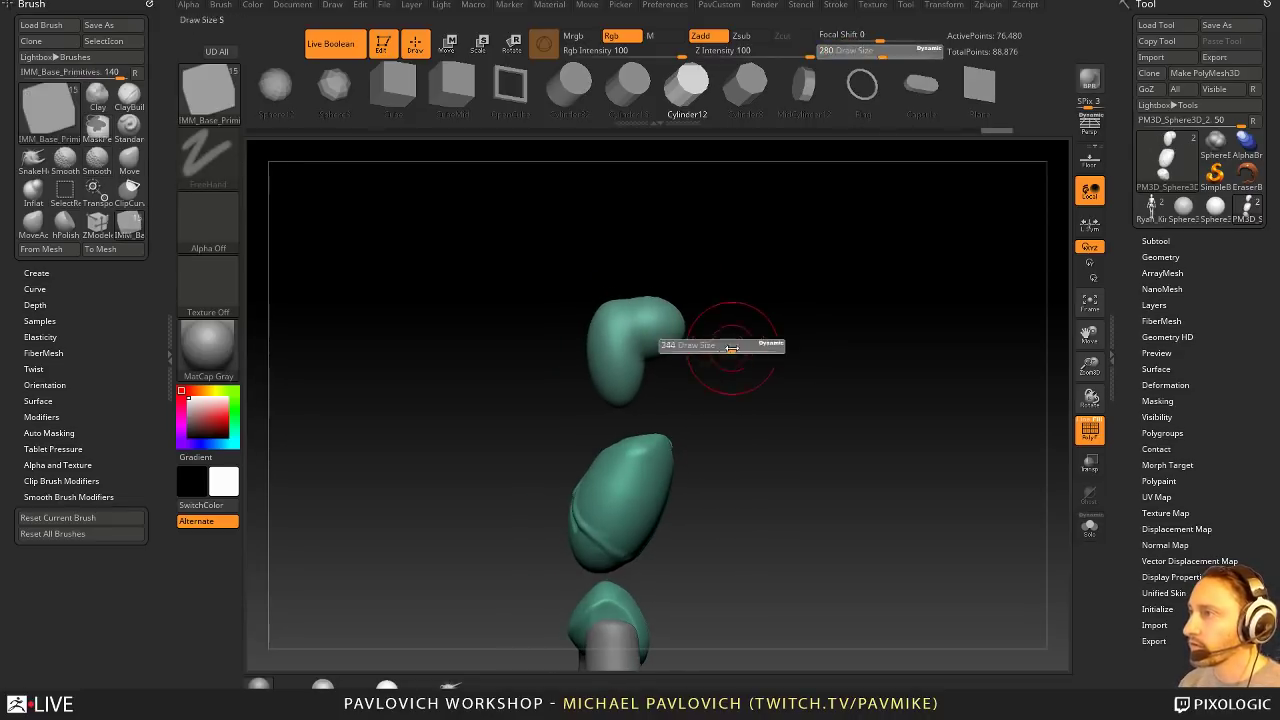
pyautogui.press('b')
pyautogui.press('m')
pyautogui.press('v')
pyautogui.press('s')
pyautogui.moveTo(650, 328); pyautogui.dragTo(647, 327)
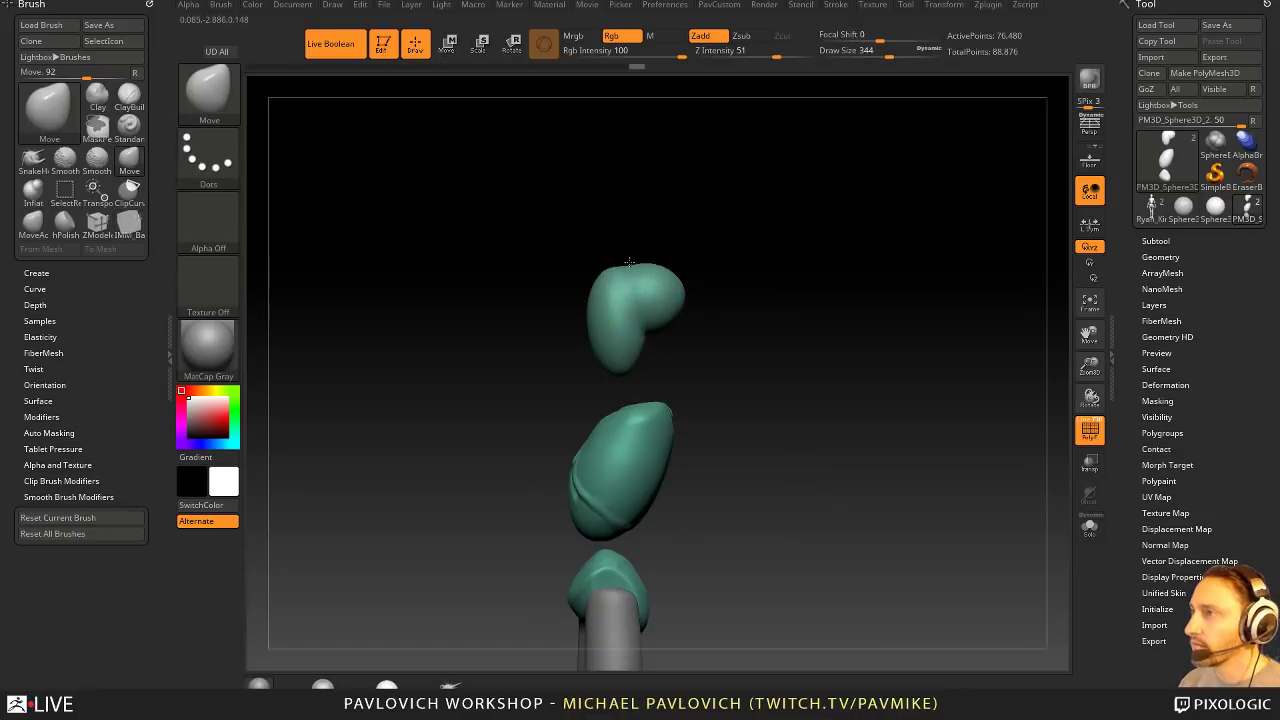
pyautogui.moveTo(598, 272); pyautogui.dragTo(592, 282)
pyautogui.moveTo(717, 293)
pyautogui.mouseDown()
pyautogui.moveTo(863, 317)
pyautogui.moveTo(797, 318)
pyautogui.moveTo(797, 305)
pyautogui.mouseUp()
pyautogui.moveTo(645, 293); pyautogui.dragTo(650, 292)
pyautogui.moveTo(690, 284); pyautogui.dragTo(688, 345)
pyautogui.moveTo(641, 281); pyautogui.dragTo(692, 258)
# Step: Smooth the head's face and cranium transition and reduce Draw Size to 77
pyautogui.keyDown('shift'); pyautogui.moveTo(615, 300); pyautogui.dragTo(591, 310); pyautogui.keyUp('shift')
pyautogui.moveTo(705, 314)
pyautogui.keyDown('shift'); pyautogui.mouseDown()
pyautogui.moveTo(746, 320)
pyautogui.moveTo(727, 345)
pyautogui.moveTo(740, 322)
pyautogui.moveTo(767, 395)
pyautogui.mouseUp(); pyautogui.keyUp('shift')
pyautogui.press('s')
pyautogui.moveTo(604, 386); pyautogui.dragTo(716, 352)
pyautogui.press('w')
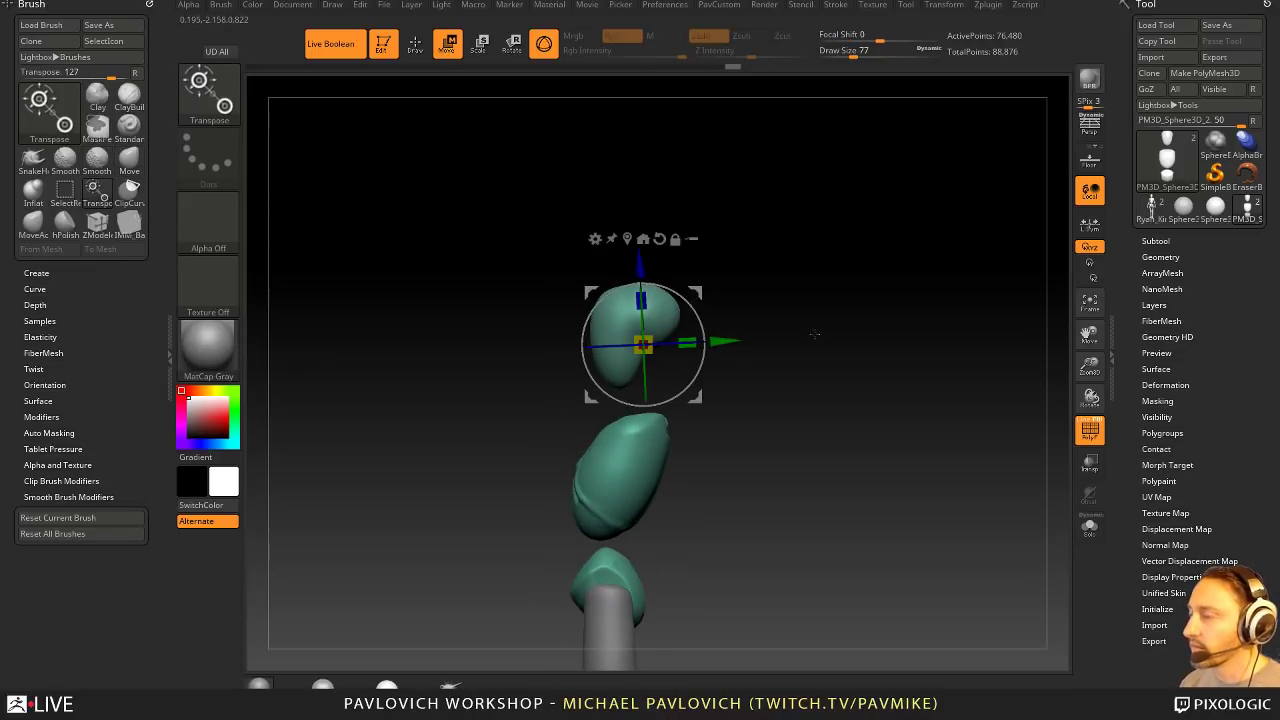
pyautogui.press('q')
# Step: Split the combined head, rib cage and pelvis mesh into separate subtools
pyautogui.moveTo(821, 400)
pyautogui.keyDown('alt'); pyautogui.mouseDown()
pyautogui.moveTo(803, 346)
pyautogui.moveTo(850, 290)
pyautogui.mouseUp(); pyautogui.keyUp('alt')
pyautogui.click(1155, 241)
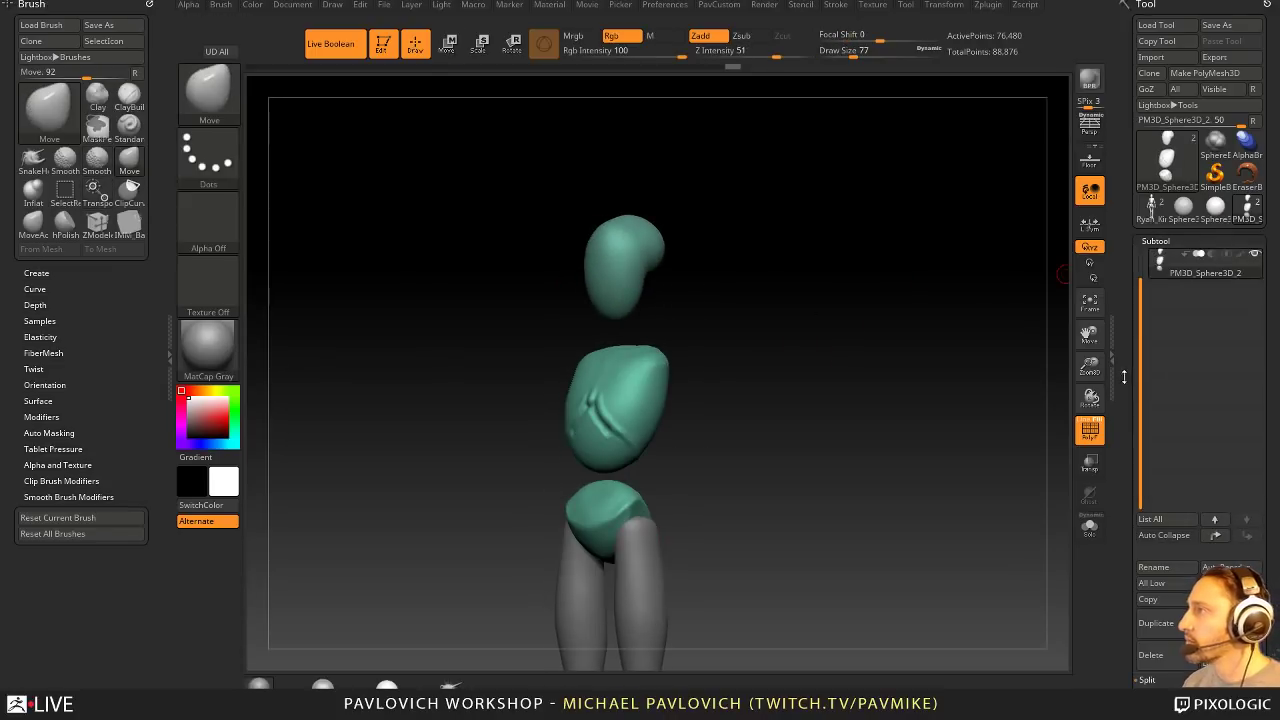
pyautogui.click(1147, 389)
pyautogui.click(1216, 406)
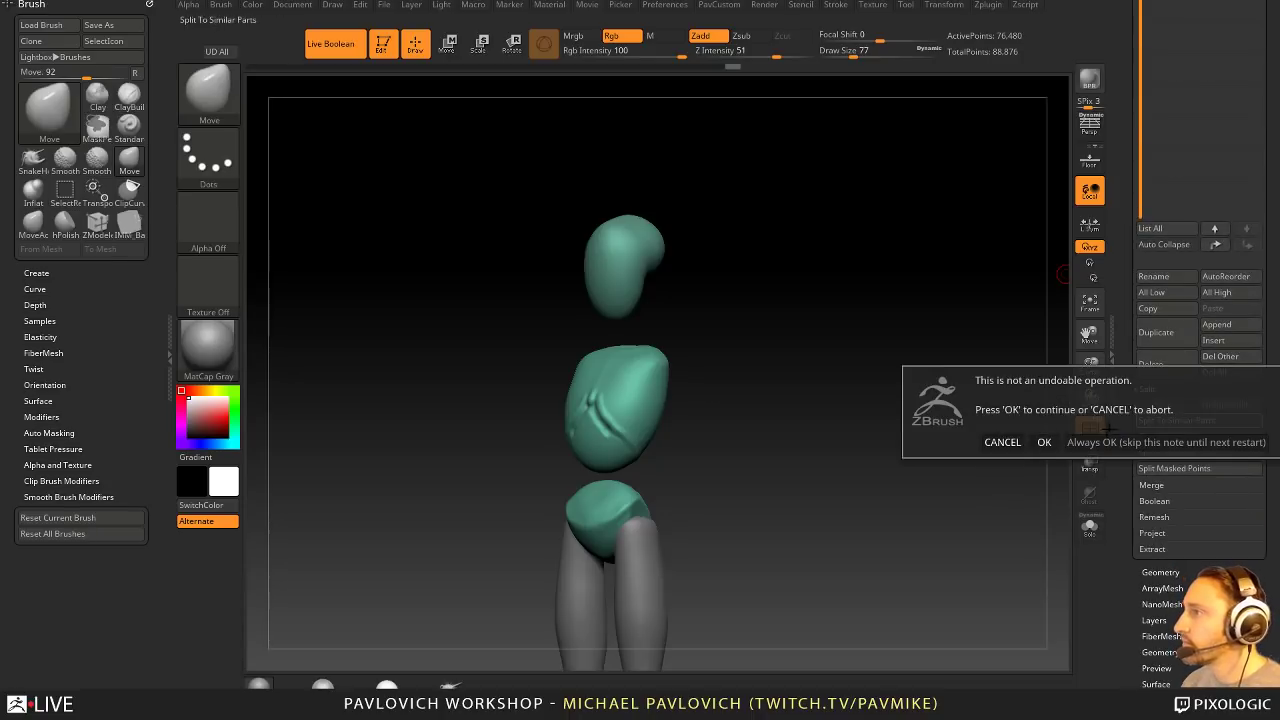
pyautogui.click(1044, 440)
pyautogui.moveTo(1128, 317); pyautogui.dragTo(1124, 606)
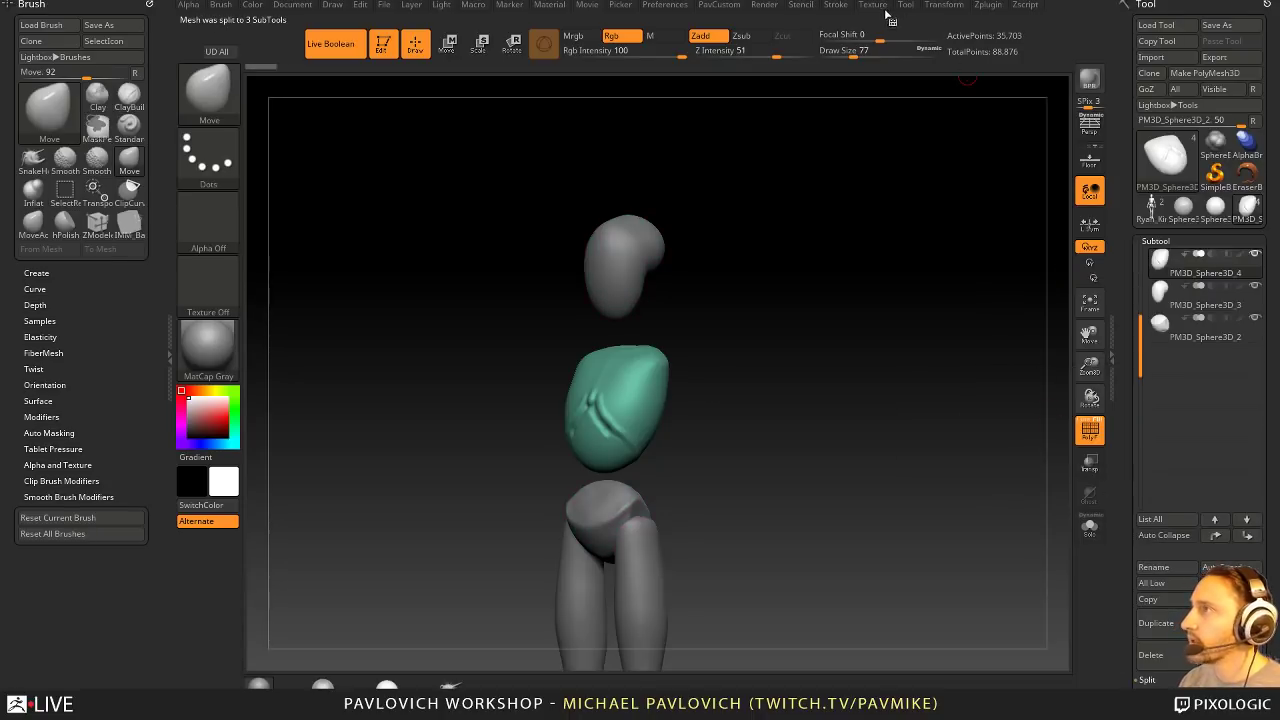
# Step: Restore the QS_3163.ZPR quicksave and discard the changes in the open project
pyautogui.press(',')
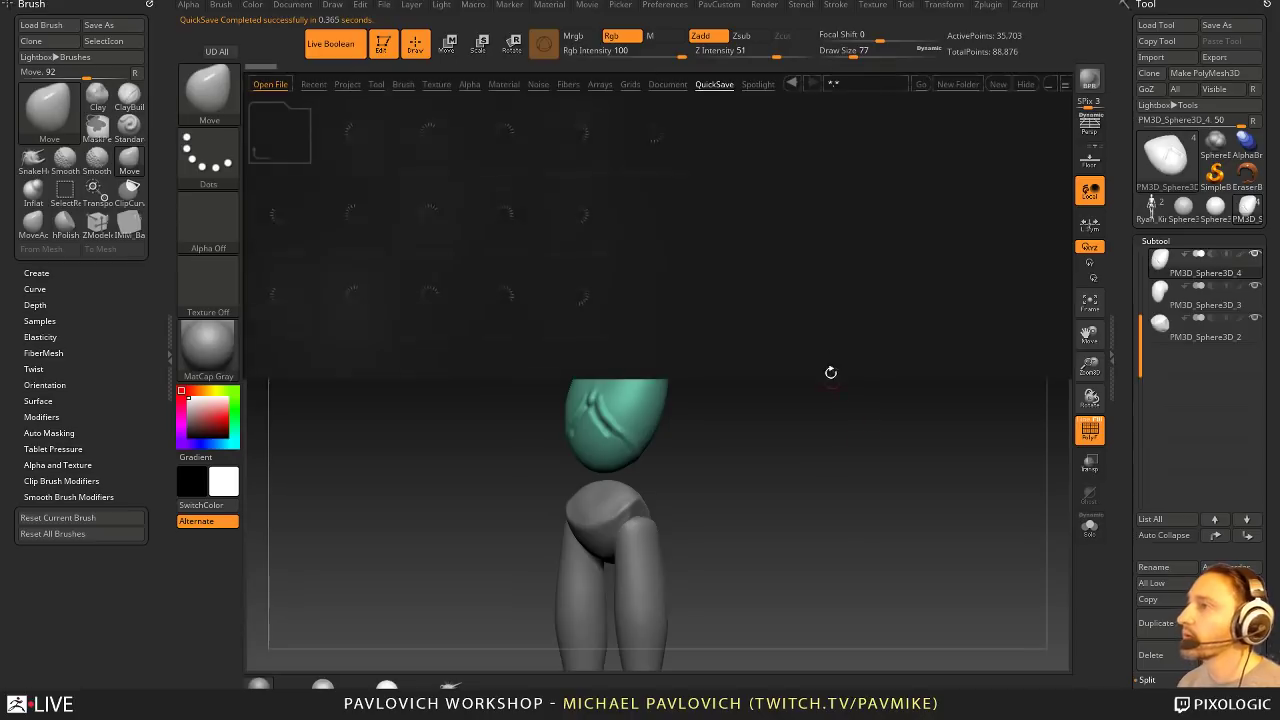
pyautogui.doubleClick(512, 217)
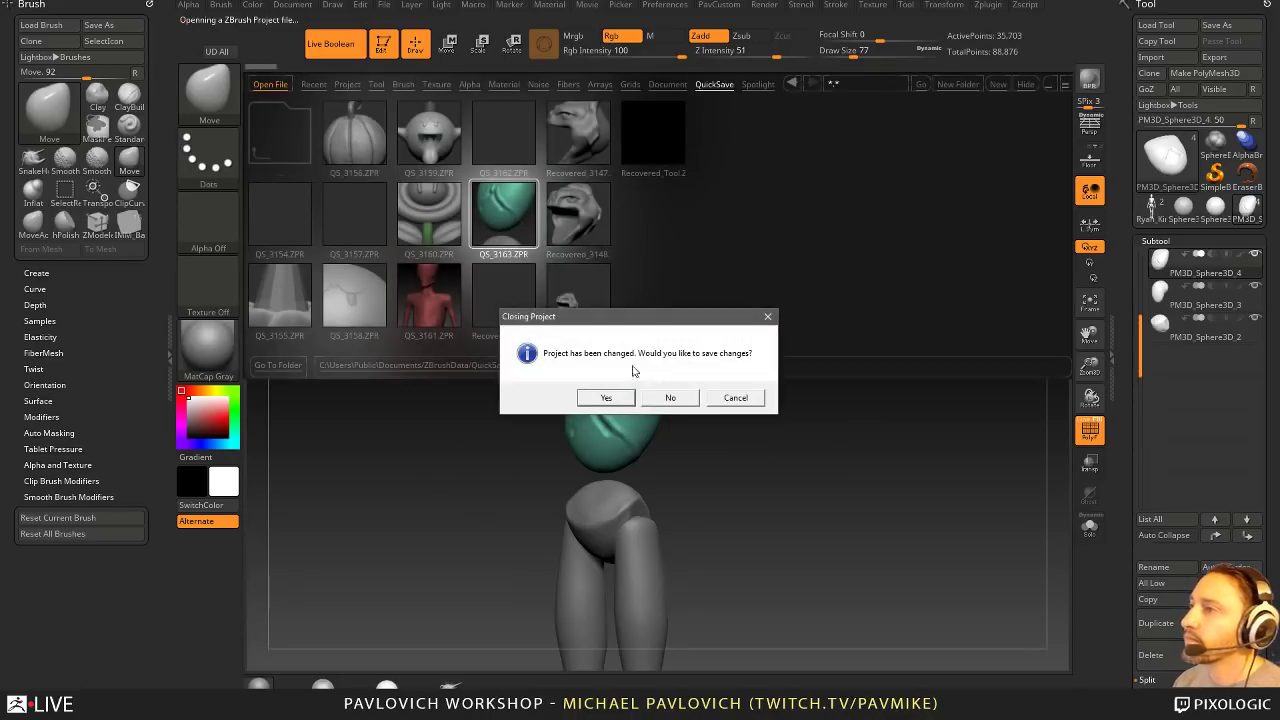
pyautogui.click(660, 397)
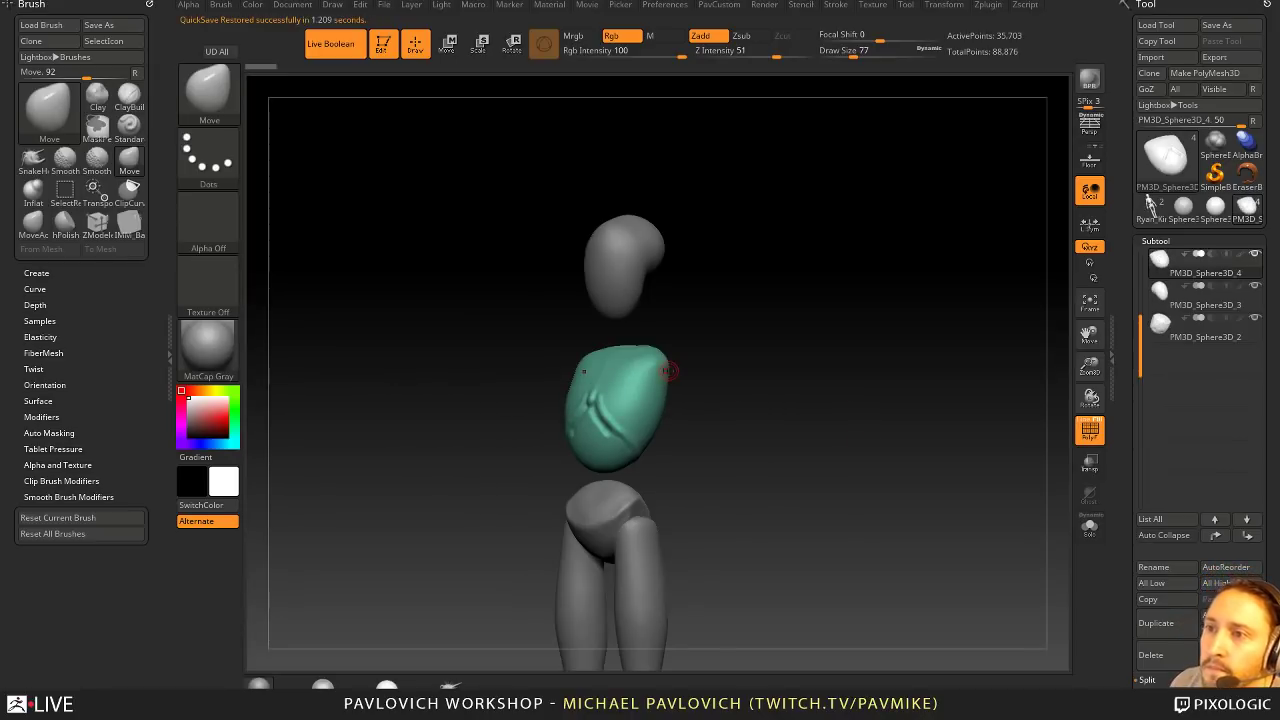
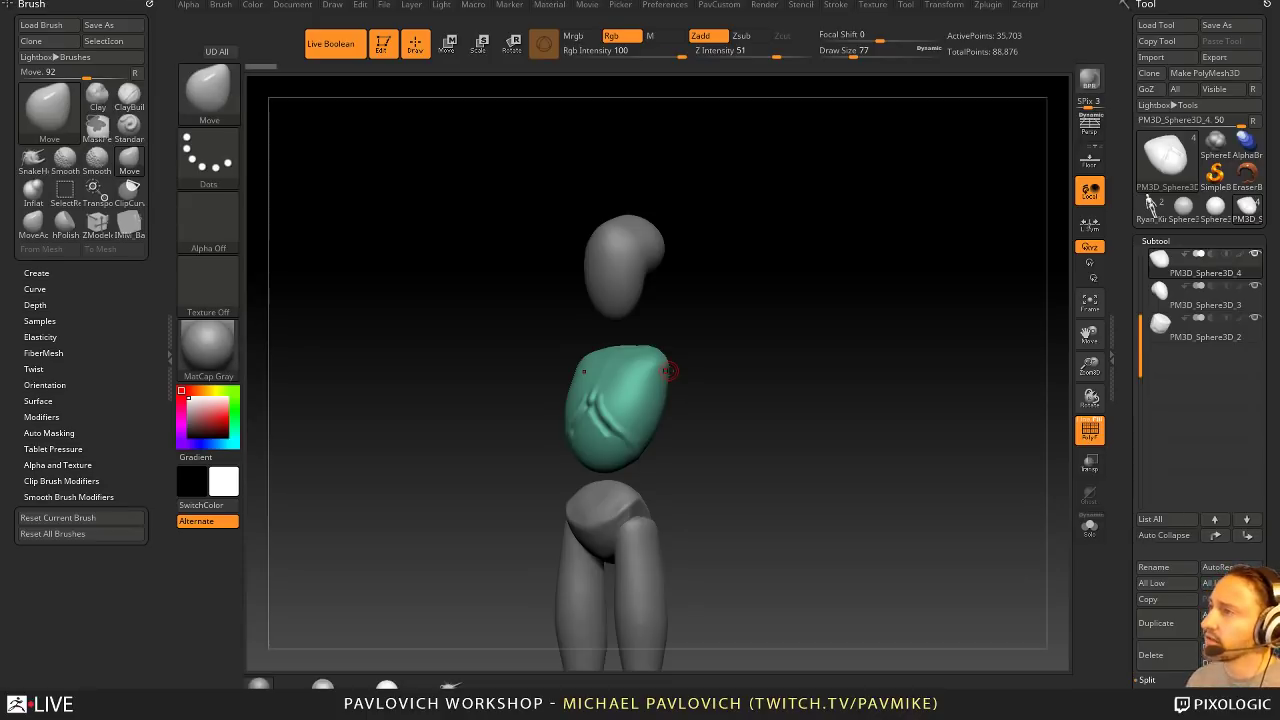
# Step: Switch to the Standard brush for the rib cage and reduce its Draw Size to 120
pyautogui.keyDown('shift'); pyautogui.moveTo(803, 292); pyautogui.dragTo(734, 311); pyautogui.keyUp('shift')
pyautogui.press('b')
pyautogui.press('s')
pyautogui.press('t')
pyautogui.press('s')
pyautogui.click(762, 312)
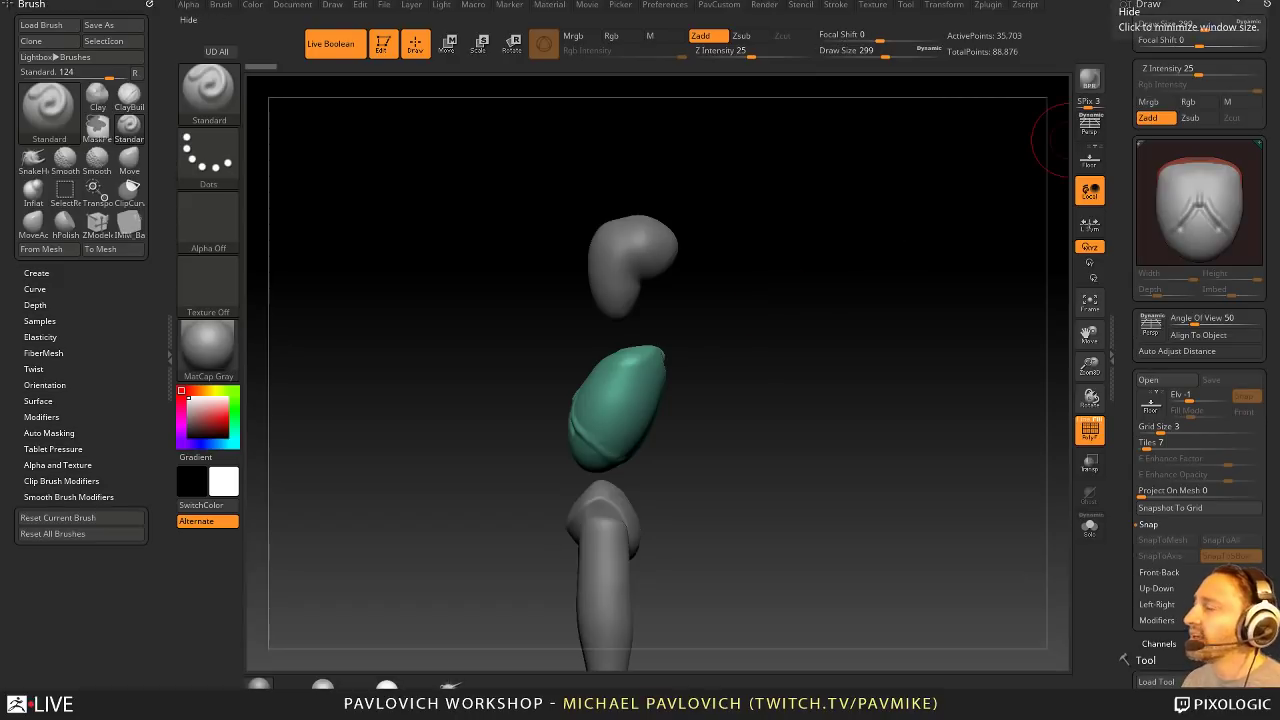
pyautogui.click(1150, 5)
pyautogui.press('s')
pyautogui.moveTo(844, 213); pyautogui.dragTo(827, 214)
pyautogui.moveTo(566, 391)
pyautogui.keyDown('shift'); pyautogui.mouseDown()
pyautogui.moveTo(746, 381)
pyautogui.moveTo(738, 275)
pyautogui.mouseUp(); pyautogui.keyUp('shift')
pyautogui.press('s')
pyautogui.moveTo(680, 371)
pyautogui.mouseDown()
pyautogui.moveTo(662, 370)
pyautogui.moveTo(697, 391)
pyautogui.mouseUp()
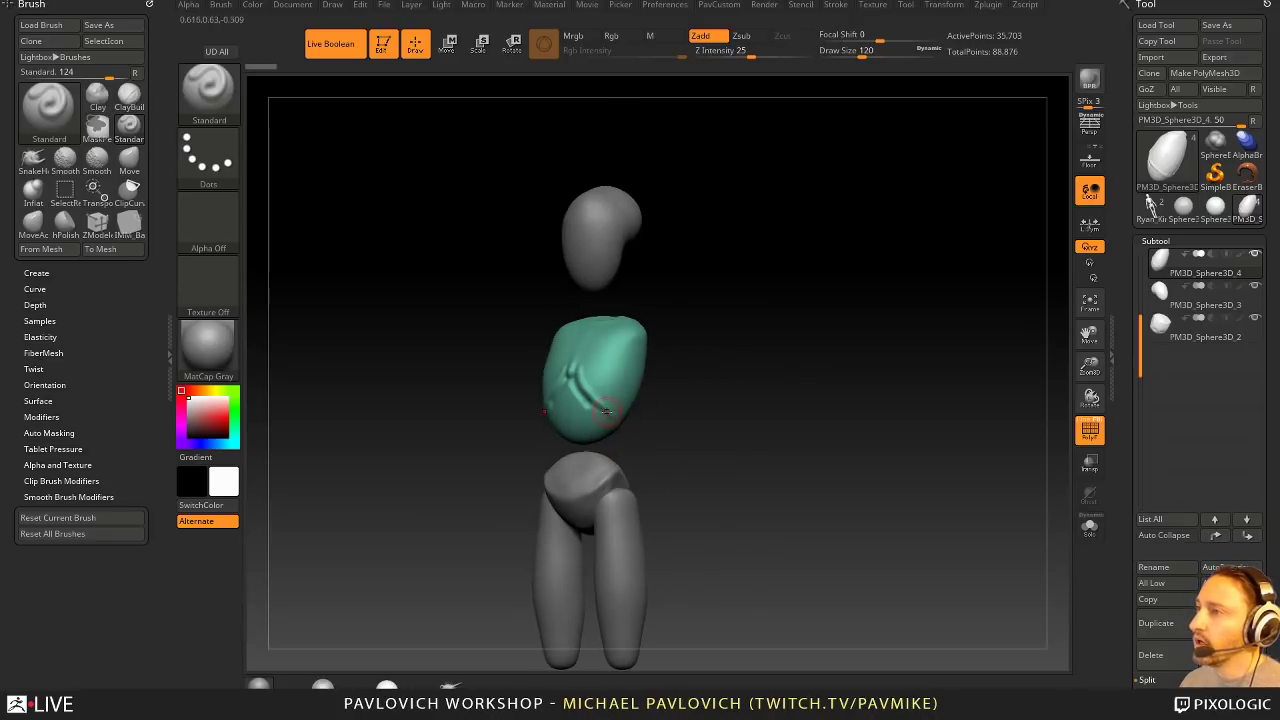
# Step: Make the pelvis the active subtool and build up its upper rim with the Standard brush at Draw Size 97
pyautogui.keyDown('alt'); pyautogui.click(592, 482); pyautogui.keyUp('alt')
pyautogui.moveTo(625, 453); pyautogui.dragTo(694, 468)
pyautogui.keyDown('alt'); pyautogui.moveTo(694, 468); pyautogui.dragTo(700, 486); pyautogui.keyUp('alt')
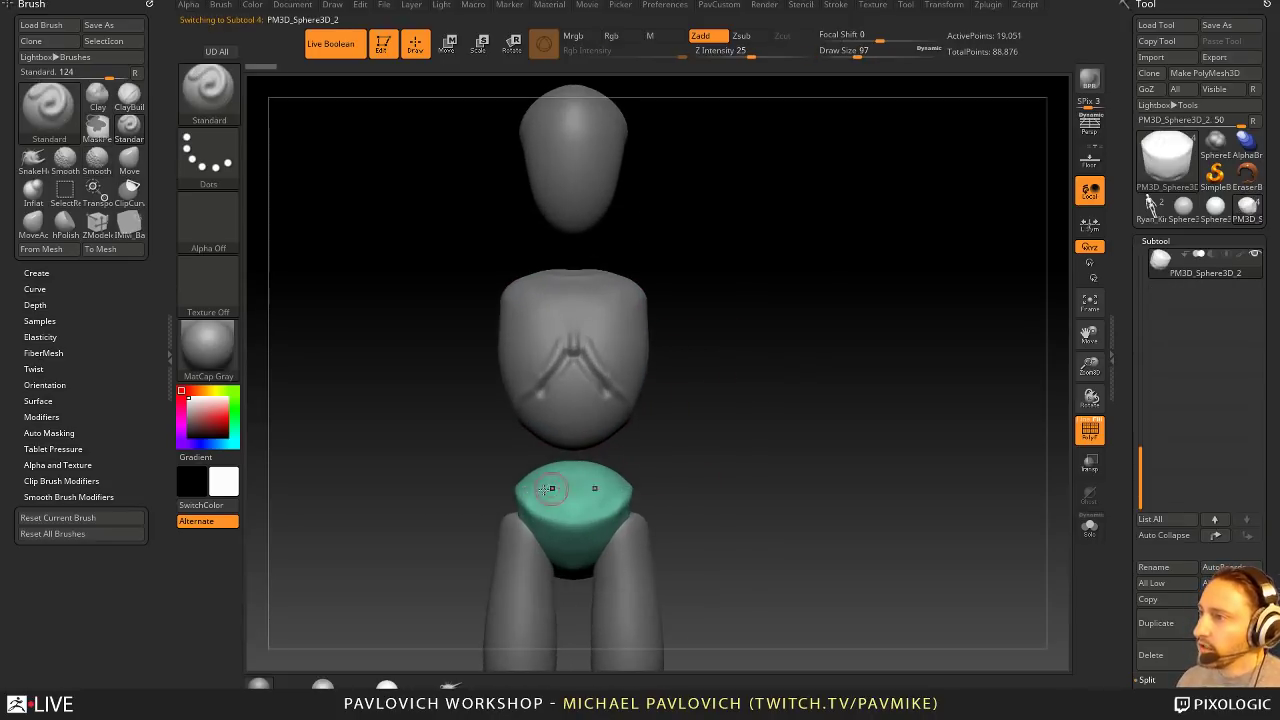
pyautogui.moveTo(521, 487)
pyautogui.mouseDown()
pyautogui.moveTo(643, 457)
pyautogui.moveTo(683, 397)
pyautogui.mouseUp()
# Step: Make the rib cage active and extend its lower rib ridge around the side with the Standard brush
pyautogui.keyDown('alt'); pyautogui.click(546, 410); pyautogui.keyUp('alt')
pyautogui.moveTo(550, 430); pyautogui.dragTo(490, 399)
pyautogui.moveTo(675, 410)
pyautogui.mouseDown()
pyautogui.moveTo(623, 418)
pyautogui.moveTo(608, 507)
pyautogui.mouseUp()
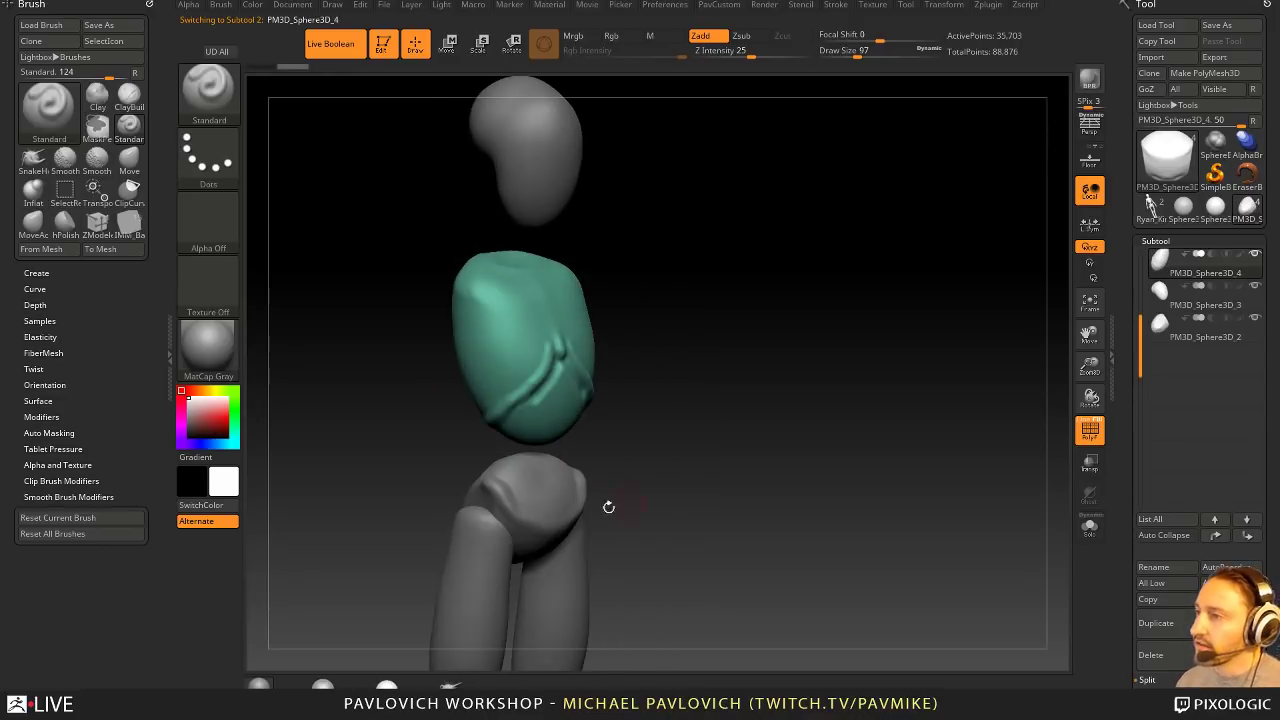
# Step: Return to the pelvis subtool and refine its crest ridge with the Standard brush
pyautogui.keyDown('alt'); pyautogui.click(513, 511); pyautogui.keyUp('alt')
pyautogui.moveTo(513, 511); pyautogui.dragTo(557, 370)
pyautogui.moveTo(666, 404); pyautogui.dragTo(530, 412)
# Step: Sculpt ridges along the rib cage's upper rim and spine with the Standard brush at Draw Size 62
pyautogui.keyDown('alt'); pyautogui.click(574, 400); pyautogui.keyUp('alt')
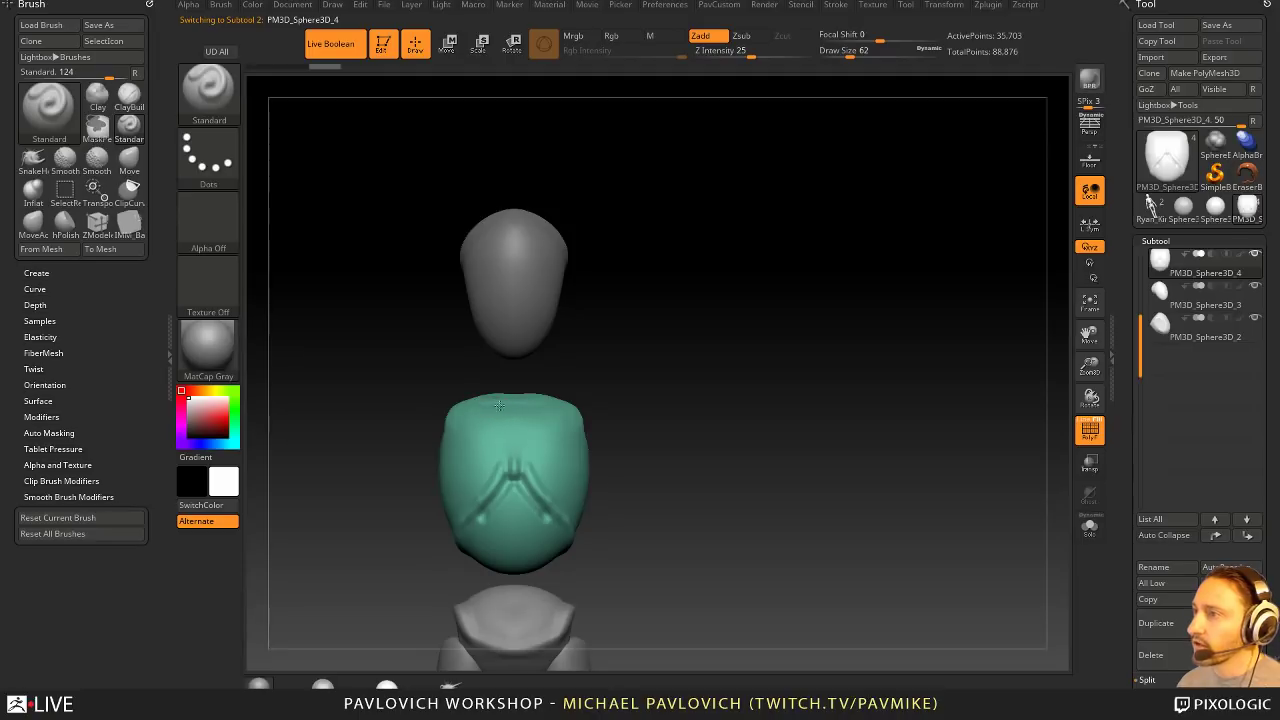
pyautogui.moveTo(610, 380)
pyautogui.mouseDown()
pyautogui.moveTo(485, 403)
pyautogui.moveTo(515, 416)
pyautogui.moveTo(494, 428)
pyautogui.moveTo(680, 420)
pyautogui.moveTo(737, 434)
pyautogui.moveTo(717, 420)
pyautogui.mouseUp()
pyautogui.press('shift')
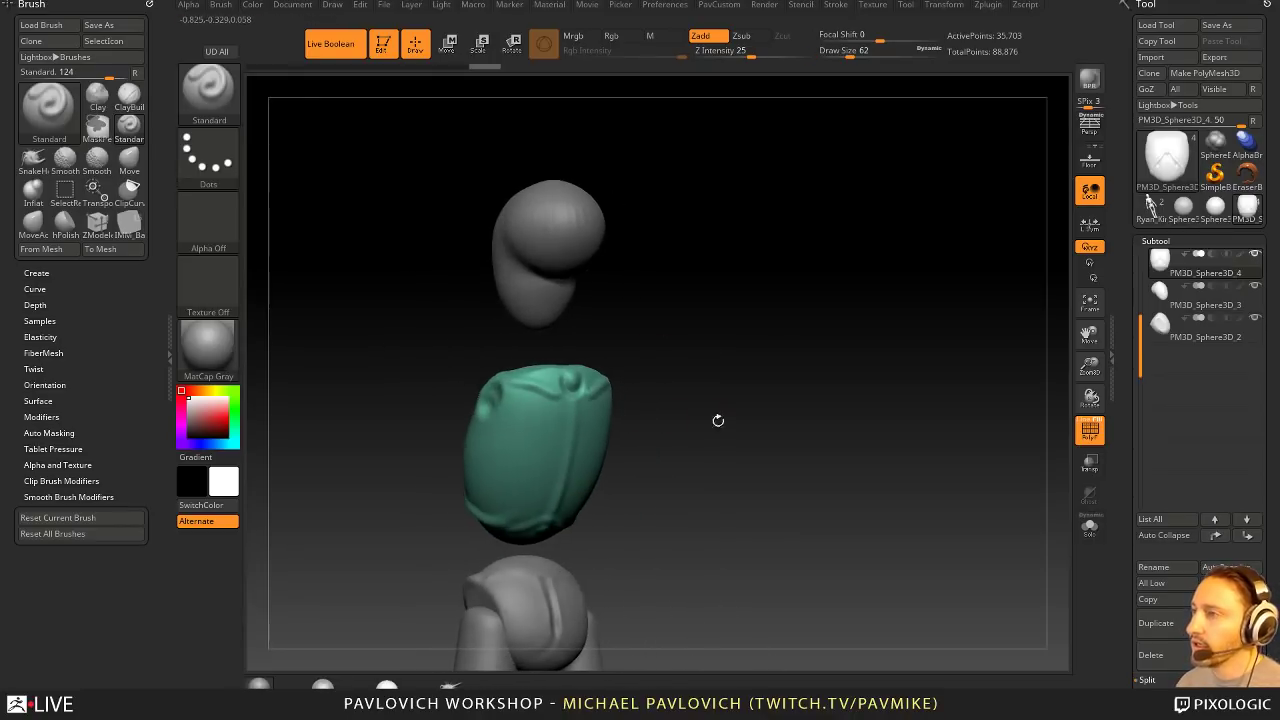
pyautogui.press('shift')
# Step: Sculpt a round socket on the rib cage's upper side and soften its rim by smoothing
pyautogui.moveTo(534, 370); pyautogui.dragTo(608, 422, button='right')
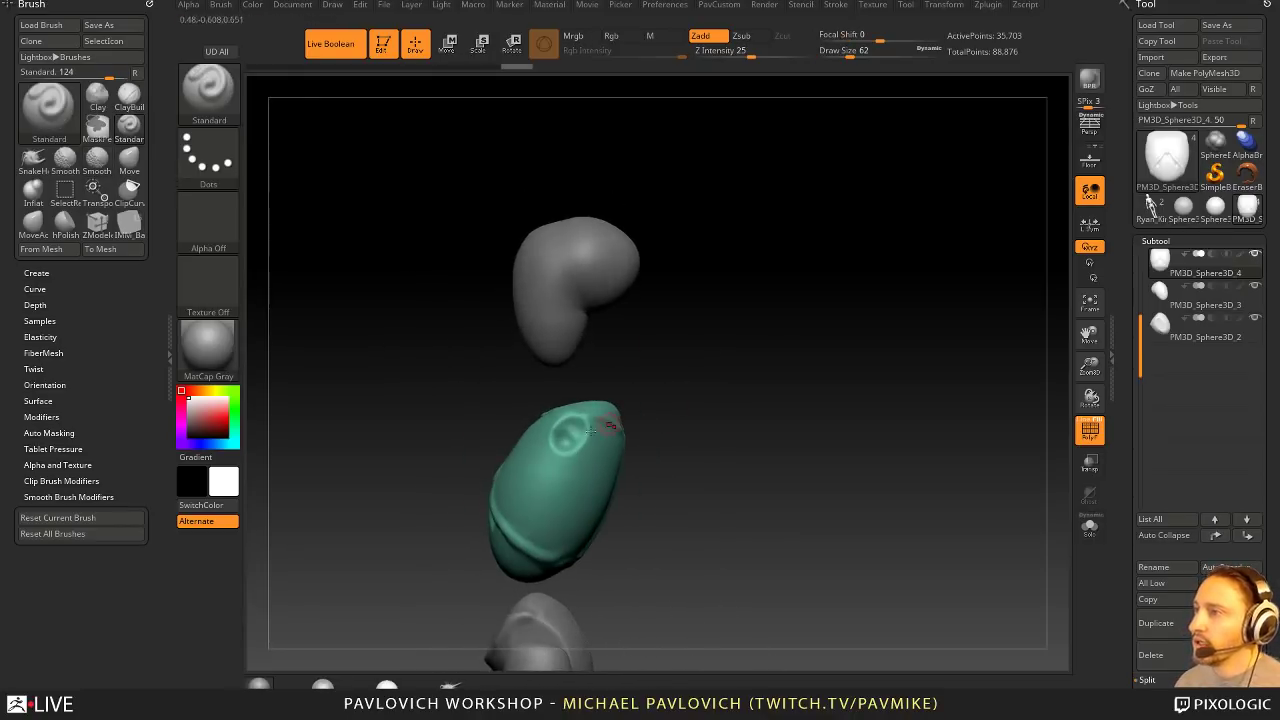
pyautogui.moveTo(581, 423)
pyautogui.keyDown('shift'); pyautogui.mouseDown()
pyautogui.moveTo(562, 433)
pyautogui.moveTo(587, 428)
pyautogui.mouseUp(); pyautogui.keyUp('shift')
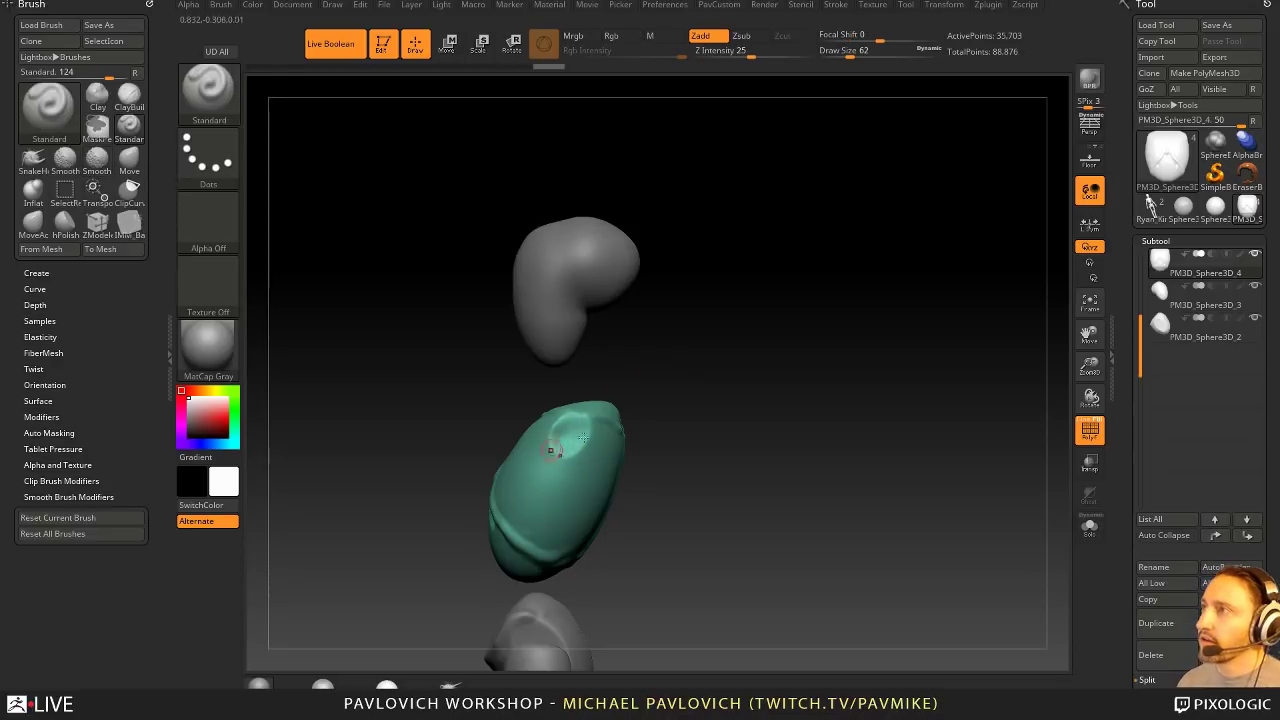
pyautogui.press('shift')
pyautogui.moveTo(747, 253); pyautogui.dragTo(766, 402)
# Step: Remesh the rib cage with DynaMesh at resolution 128
pyautogui.press('3')
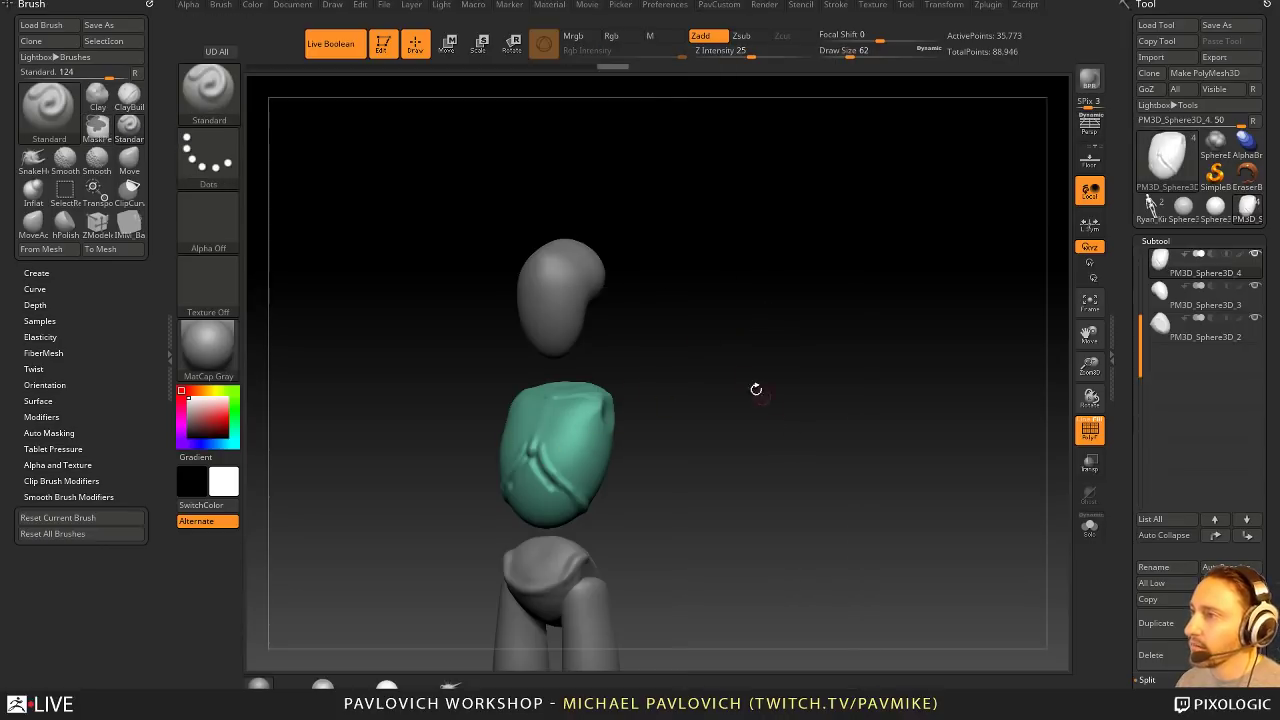
pyautogui.moveTo(754, 389); pyautogui.dragTo(737, 374)
pyautogui.press('space')
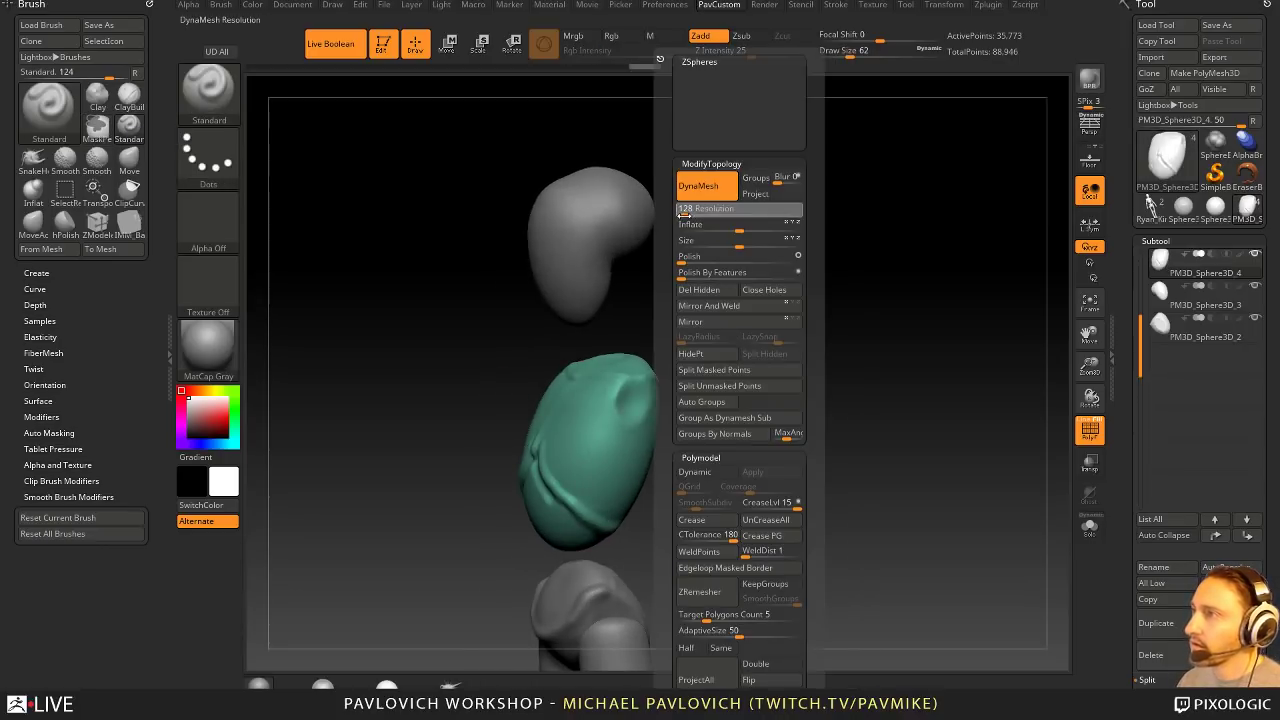
pyautogui.press('shift')
pyautogui.moveTo(761, 385); pyautogui.dragTo(812, 358)
# Step: Make the head the active subtool and adjust its profile with the Move brush at Draw Size 286
pyautogui.keyDown('alt'); pyautogui.click(552, 225); pyautogui.keyUp('alt')
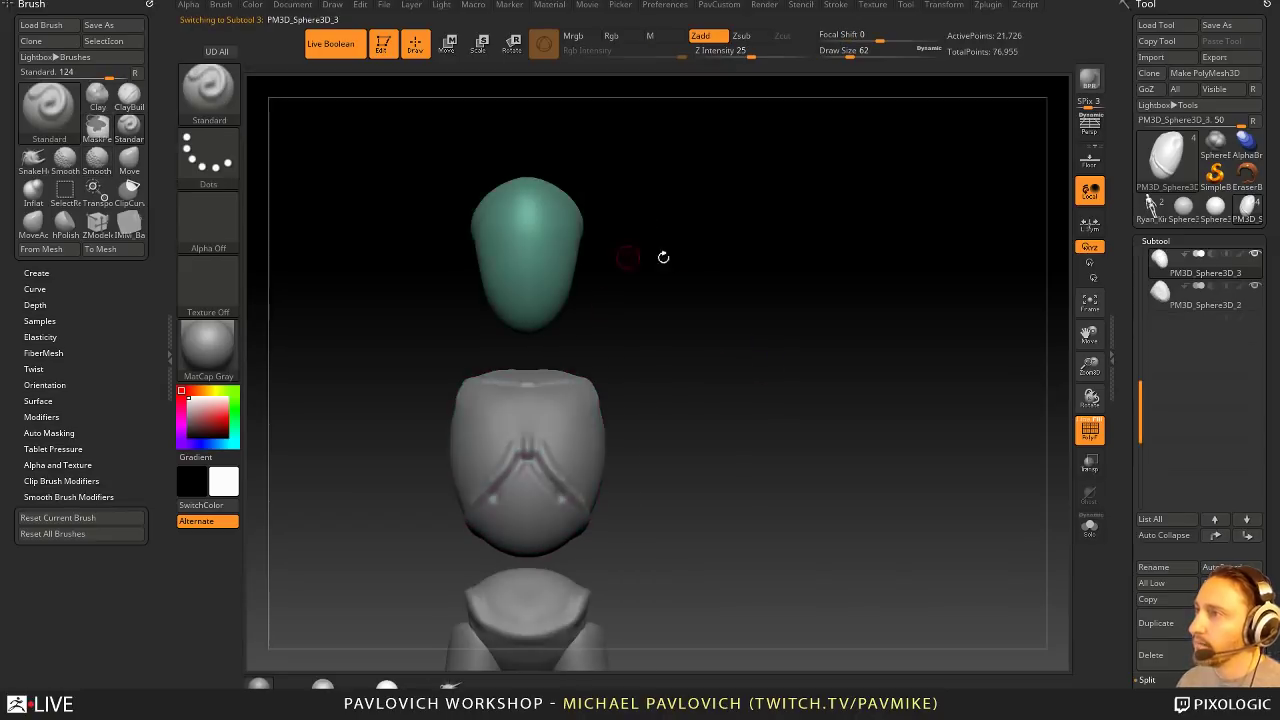
pyautogui.keyDown('alt'); pyautogui.moveTo(663, 257); pyautogui.dragTo(660, 351); pyautogui.keyUp('alt')
pyautogui.press('s')
pyautogui.press('b')
pyautogui.press('m')
pyautogui.press('v')
pyautogui.keyDown('alt'); pyautogui.moveTo(584, 324); pyautogui.dragTo(636, 334); pyautogui.keyUp('alt')
pyautogui.press('s')
pyautogui.moveTo(580, 415); pyautogui.dragTo(569, 415)
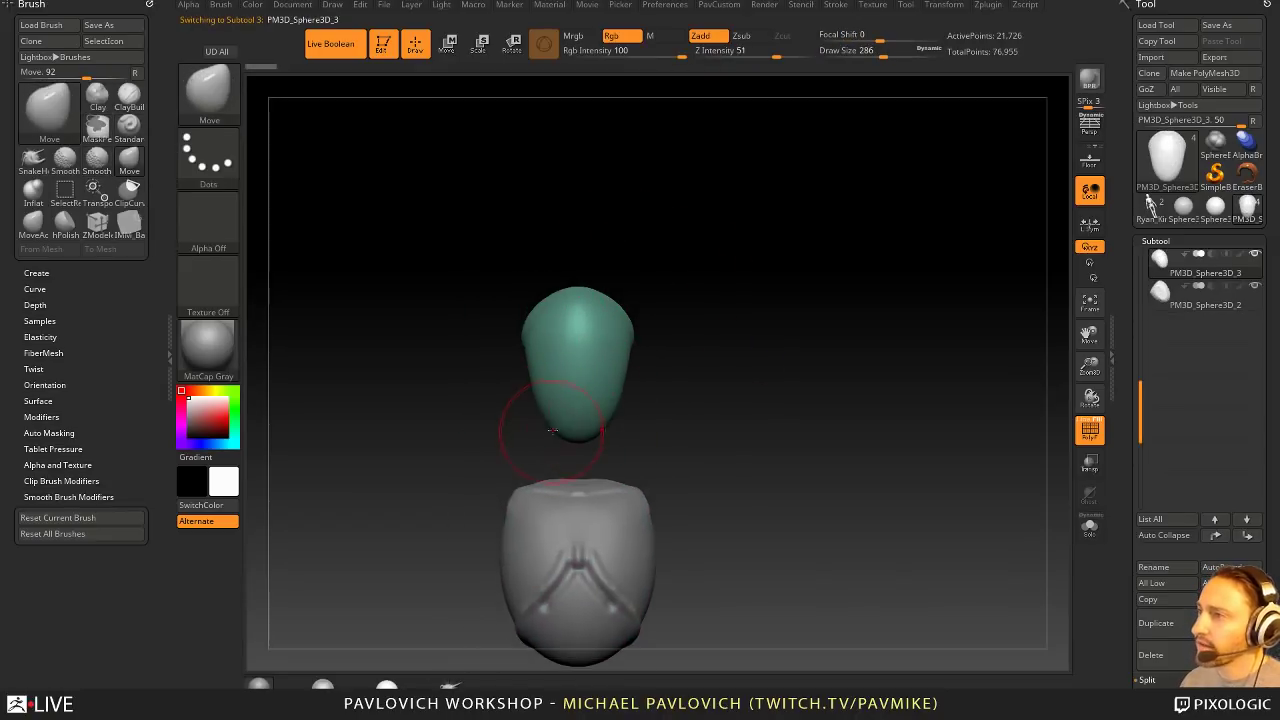
pyautogui.moveTo(578, 400); pyautogui.dragTo(514, 314, button='right')
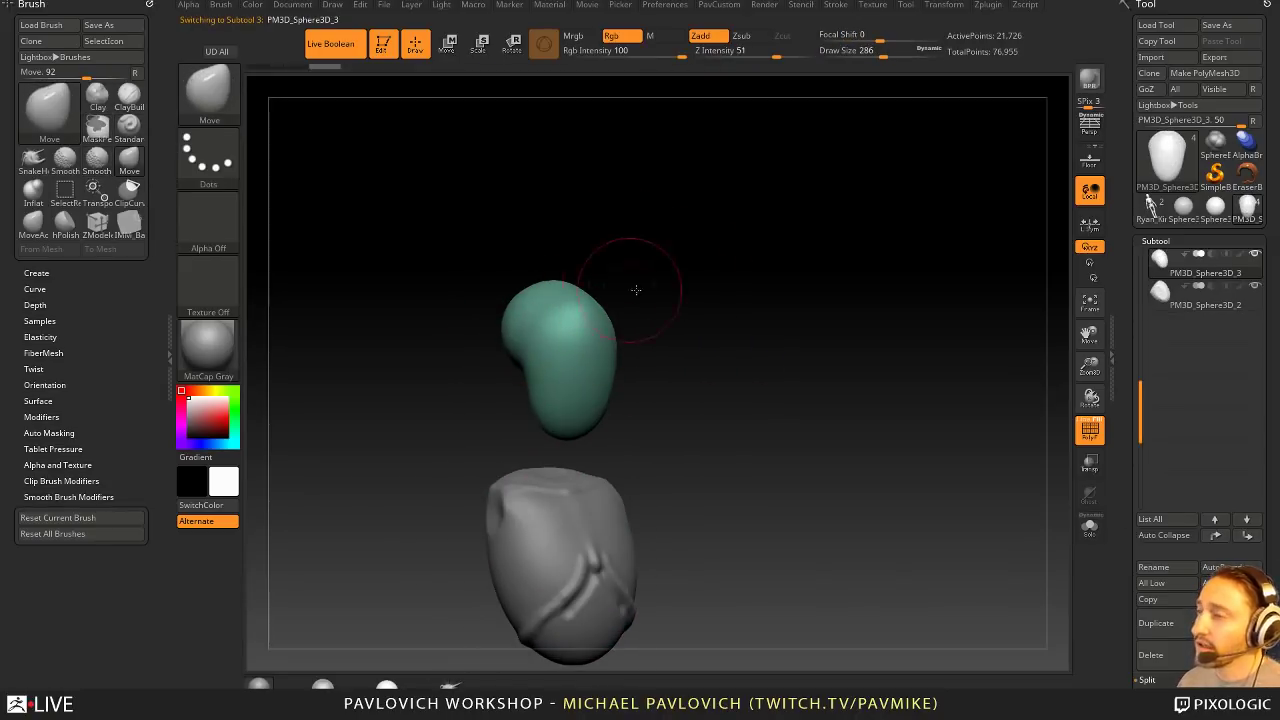
pyautogui.moveTo(636, 290); pyautogui.dragTo(586, 300, button='right')
# Step: Smooth the head's cranium and sides with Smooth Stronger, reducing Draw Size from 239 to 187
pyautogui.press('b')
pyautogui.press('s')
pyautogui.press('t')
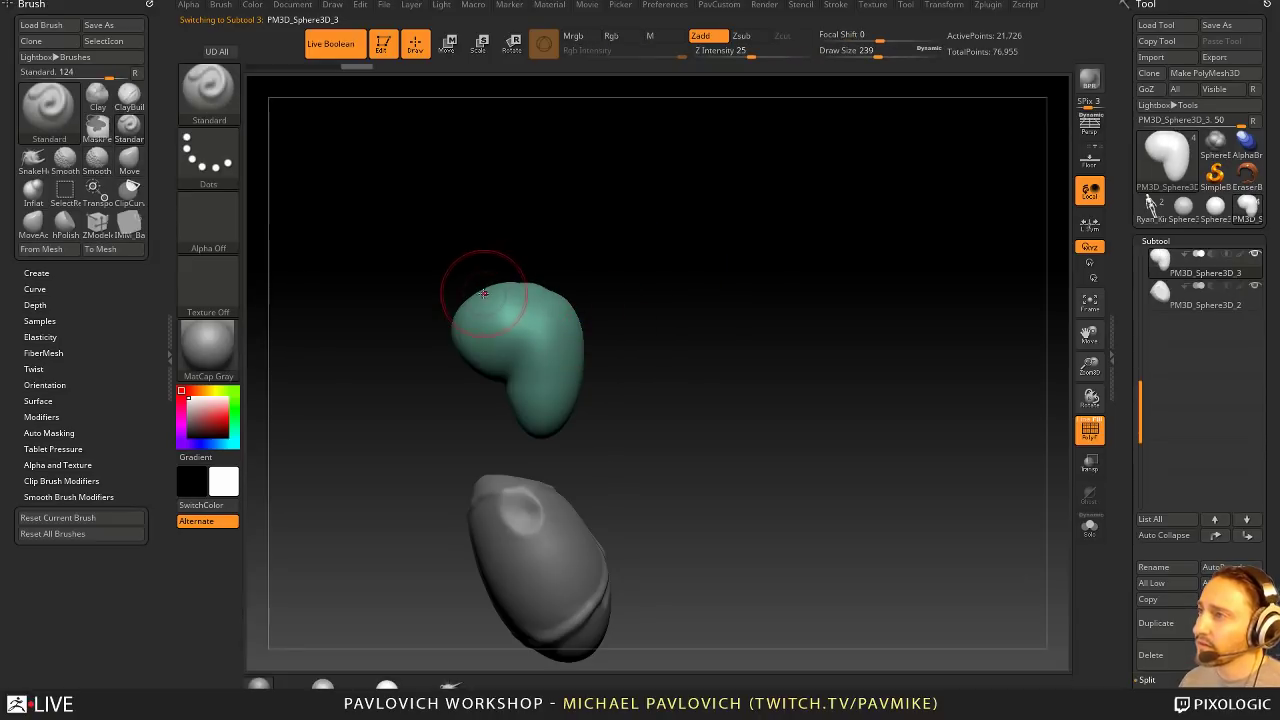
pyautogui.keyDown('shift'); pyautogui.moveTo(460, 328); pyautogui.dragTo(470, 302); pyautogui.keyUp('shift')
pyautogui.moveTo(570, 306); pyautogui.dragTo(680, 310, button='right')
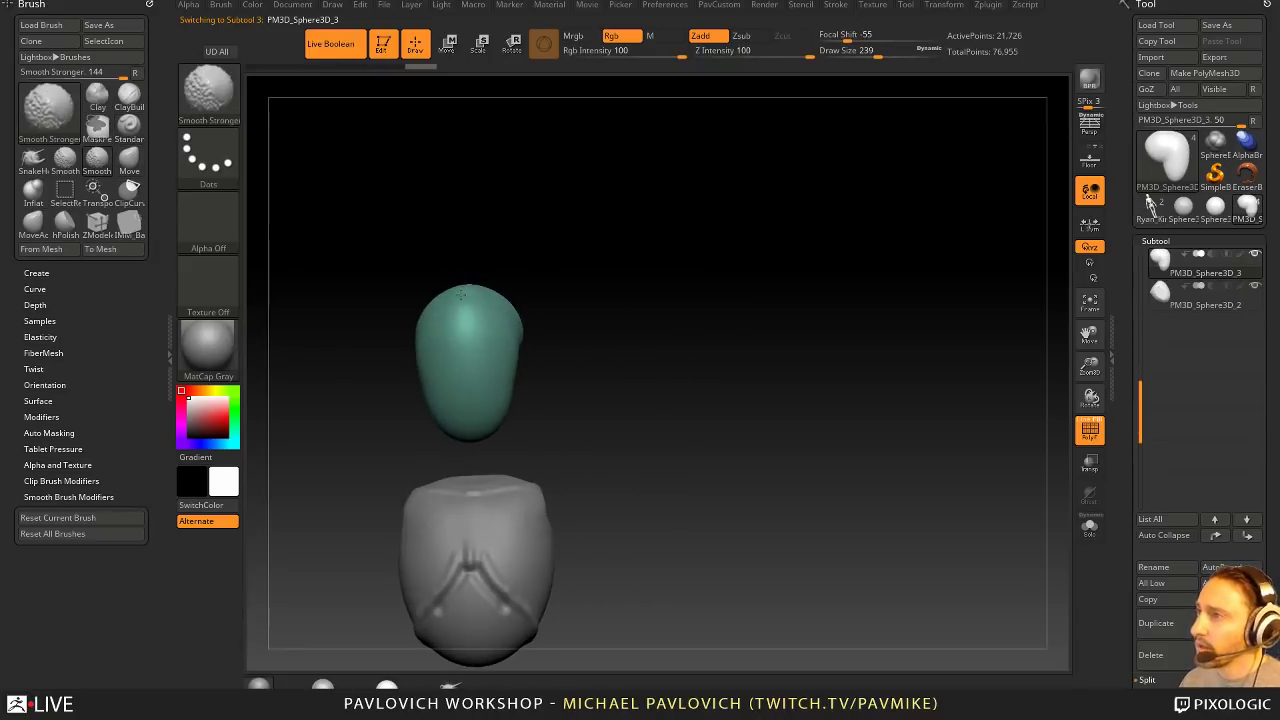
pyautogui.moveTo(533, 309); pyautogui.dragTo(738, 330, button='right')
pyautogui.press('[')
pyautogui.keyDown('shift'); pyautogui.moveTo(572, 346); pyautogui.dragTo(582, 336); pyautogui.keyUp('shift')
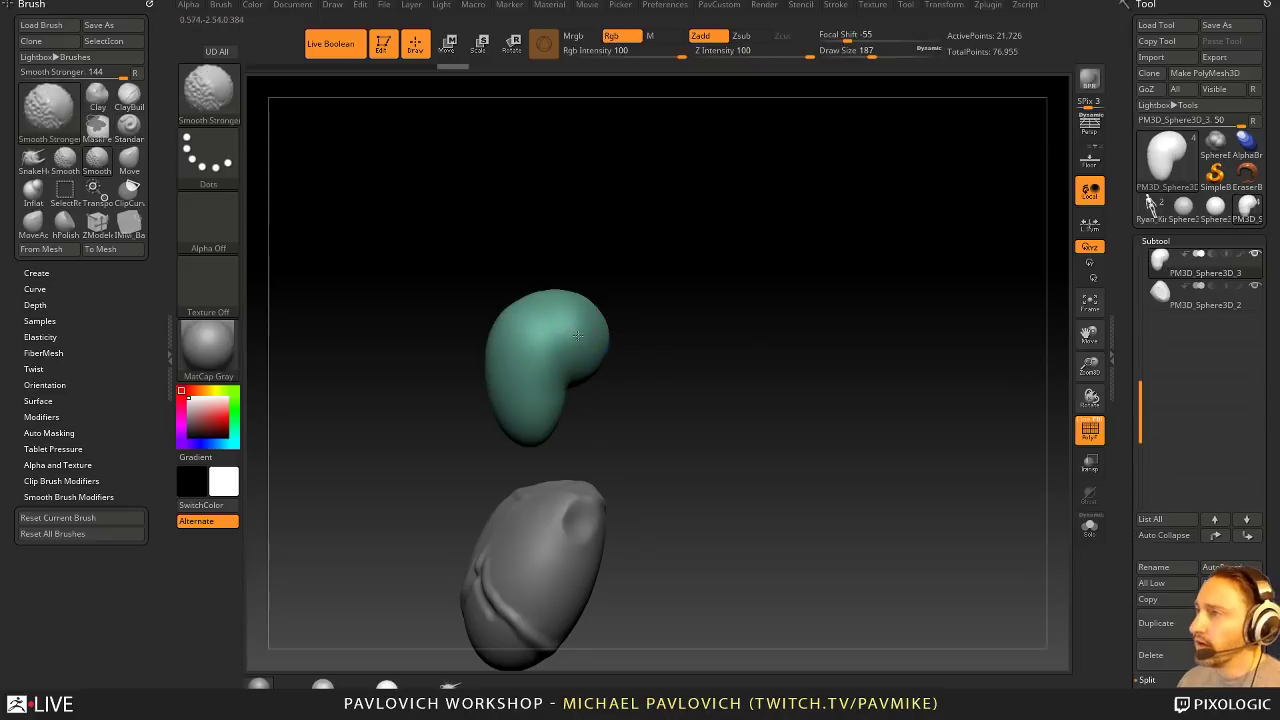
pyautogui.moveTo(652, 364)
pyautogui.keyDown('ctrl'); pyautogui.mouseDown(button='right')
pyautogui.moveTo(667, 325)
pyautogui.moveTo(740, 306)
pyautogui.moveTo(596, 304)
pyautogui.mouseUp(button='right'); pyautogui.keyUp('ctrl')
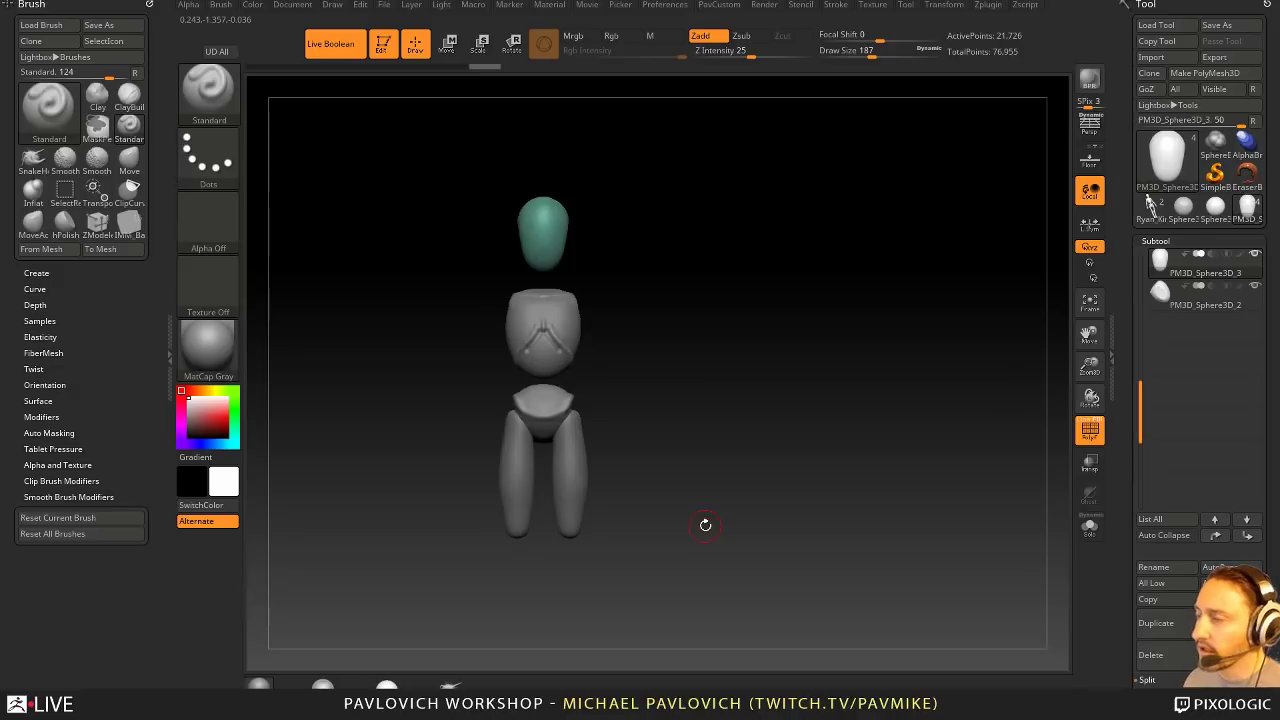
# Step: Make the rib cage active and soften its front rib ridges with Smooth Stronger at Draw Size 132
pyautogui.moveTo(669, 254); pyautogui.dragTo(594, 340, button='right')
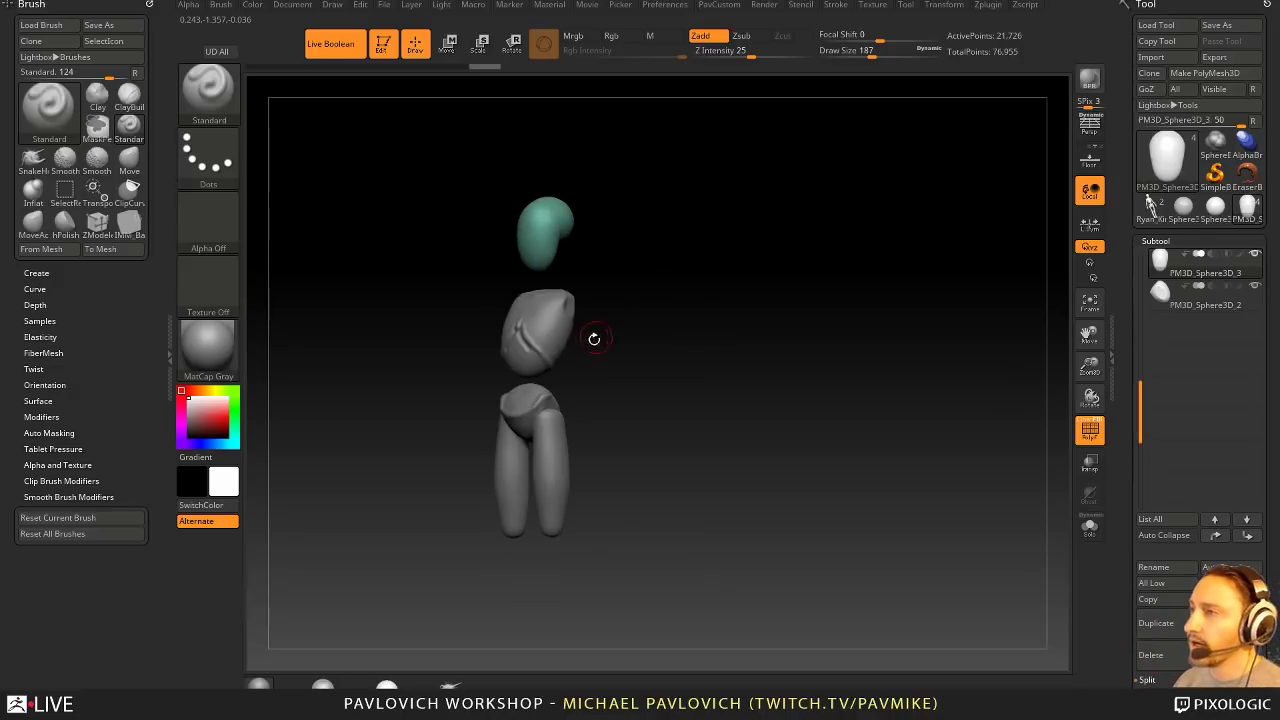
pyautogui.press('[')
pyautogui.press('[')
pyautogui.keyDown('ctrl'); pyautogui.moveTo(600, 289); pyautogui.dragTo(668, 354, button='right'); pyautogui.keyUp('ctrl')
pyautogui.keyDown('alt'); pyautogui.click(598, 404); pyautogui.keyUp('alt')
pyautogui.keyDown('ctrl'); pyautogui.moveTo(662, 402); pyautogui.dragTo(662, 412, button='right'); pyautogui.keyUp('ctrl')
pyautogui.press('s')
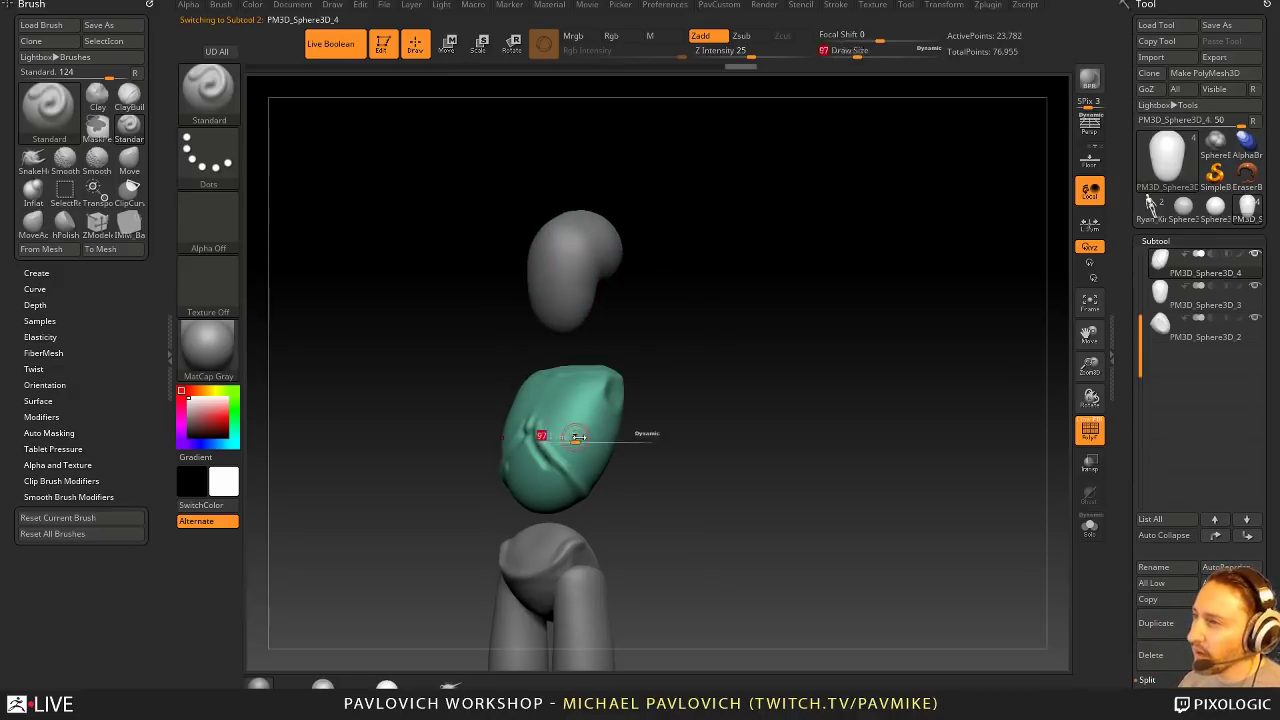
pyautogui.moveTo(577, 437)
pyautogui.mouseDown()
pyautogui.moveTo(556, 458)
pyautogui.moveTo(578, 482)
pyautogui.mouseUp()
pyautogui.moveTo(652, 474); pyautogui.dragTo(700, 462, button='right')
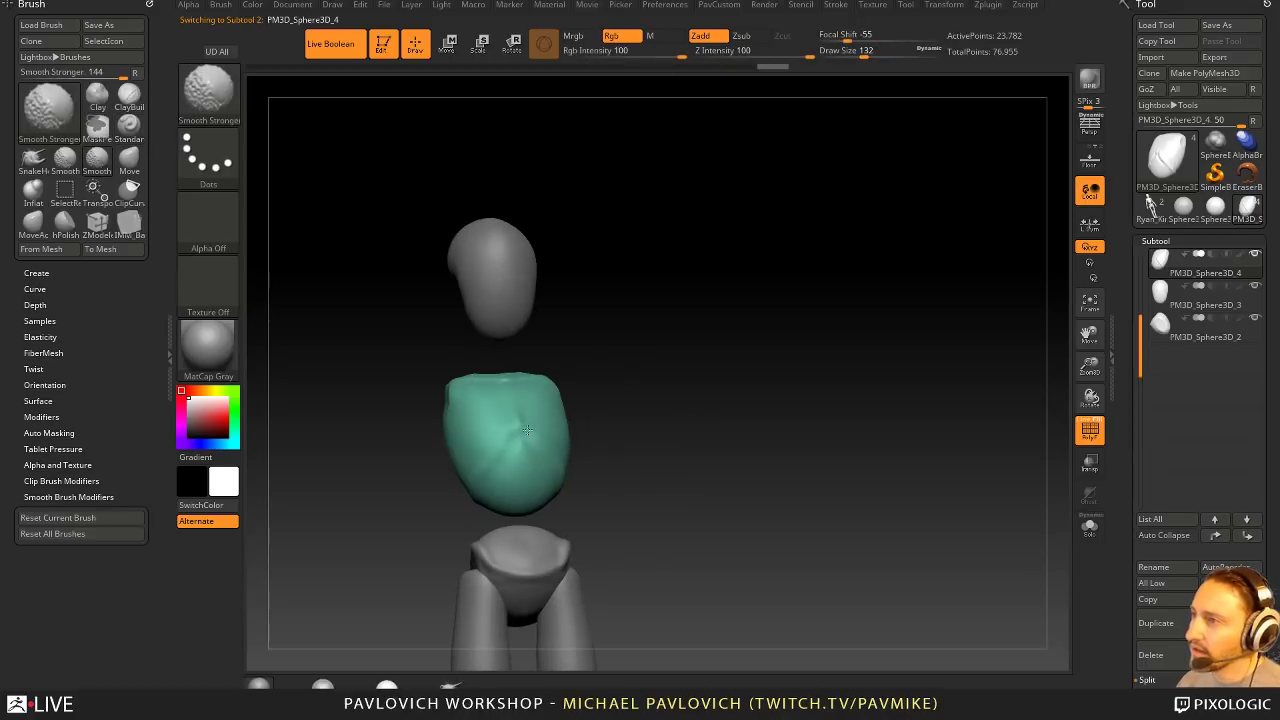
# Step: Cut an arched opening into the rib cage's lower front and smooth the resulting edges
pyautogui.moveTo(600, 415)
pyautogui.mouseDown(button='right')
pyautogui.moveTo(637, 406)
pyautogui.moveTo(665, 482)
pyautogui.mouseUp(button='right')
pyautogui.moveTo(675, 503)
pyautogui.keyDown('ctrl'); pyautogui.keyDown('shift'); pyautogui.mouseDown()
pyautogui.moveTo(580, 486)
pyautogui.moveTo(538, 440)
pyautogui.moveTo(426, 506)
pyautogui.mouseUp(); pyautogui.keyUp('shift'); pyautogui.keyUp('ctrl')
pyautogui.moveTo(729, 457); pyautogui.dragTo(722, 356, button='right')
pyautogui.moveTo(725, 353)
pyautogui.keyDown('ctrl'); pyautogui.mouseDown()
pyautogui.moveTo(783, 451)
pyautogui.moveTo(560, 443)
pyautogui.mouseUp(); pyautogui.keyUp('ctrl')
pyautogui.press('shift')
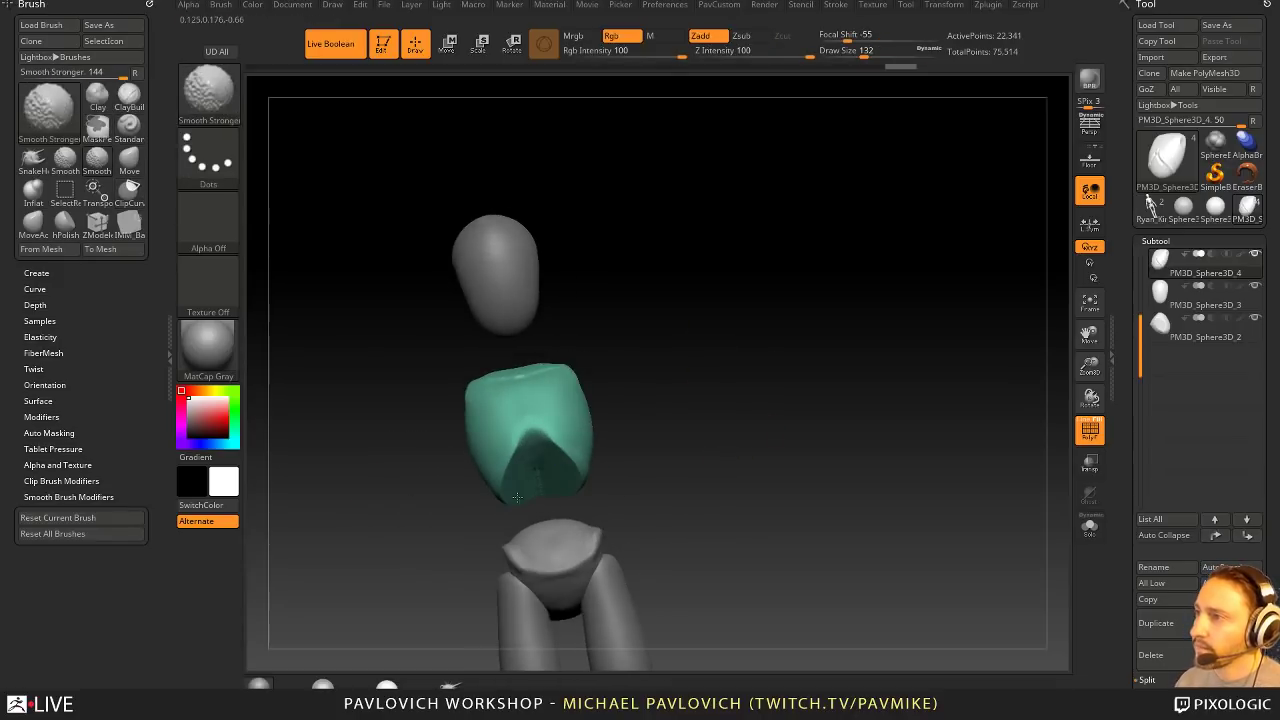
pyautogui.moveTo(711, 443)
pyautogui.mouseDown()
pyautogui.moveTo(669, 469)
pyautogui.moveTo(671, 455)
pyautogui.moveTo(643, 443)
pyautogui.mouseUp()
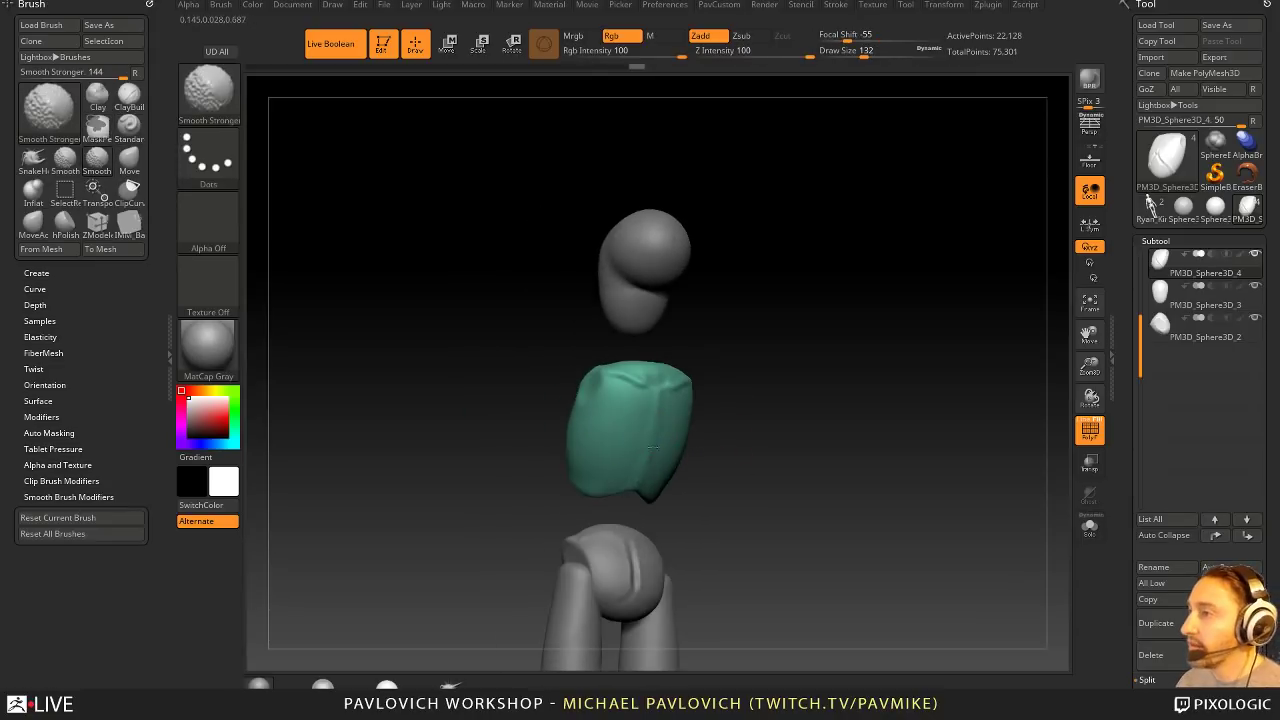
pyautogui.moveTo(723, 372); pyautogui.dragTo(683, 372)
pyautogui.moveTo(709, 413)
pyautogui.keyDown('shift'); pyautogui.mouseDown()
pyautogui.moveTo(759, 446)
pyautogui.moveTo(726, 389)
pyautogui.moveTo(708, 413)
pyautogui.moveTo(766, 390)
pyautogui.mouseUp(); pyautogui.keyUp('shift')
# Step: Make the pelvis active and insert a Sphere32 from IMM Base Primitives between the rib cage and pelvis
pyautogui.keyDown('alt'); pyautogui.click(600, 434); pyautogui.keyUp('alt')
pyautogui.press('m')
pyautogui.click(488, 456)
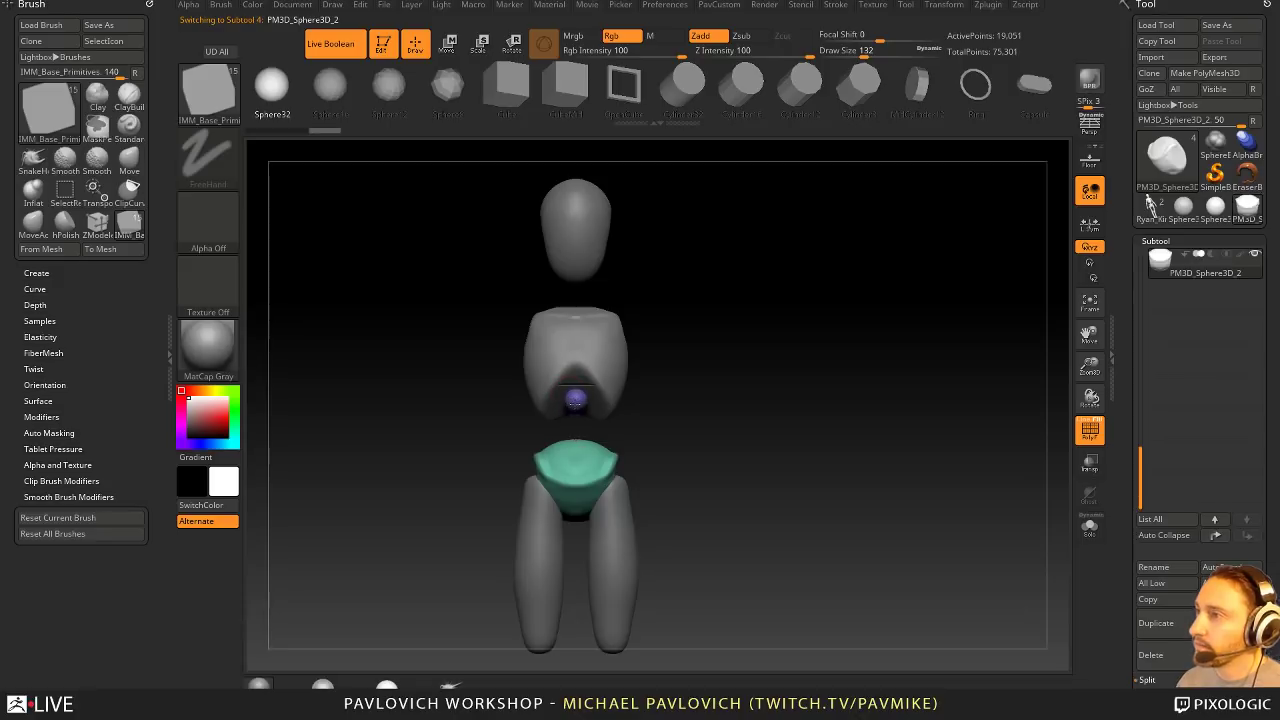
pyautogui.moveTo(575, 403); pyautogui.dragTo(577, 434)
pyautogui.moveTo(715, 392)
pyautogui.keyDown('shift'); pyautogui.mouseDown()
pyautogui.moveTo(656, 387)
pyautogui.moveTo(615, 349)
pyautogui.mouseUp(); pyautogui.keyUp('shift')
# Step: Separate the inserted sphere from the pelvis into its own subtool with Split Masked Points
pyautogui.press('w')
pyautogui.press('q')
pyautogui.press('5')
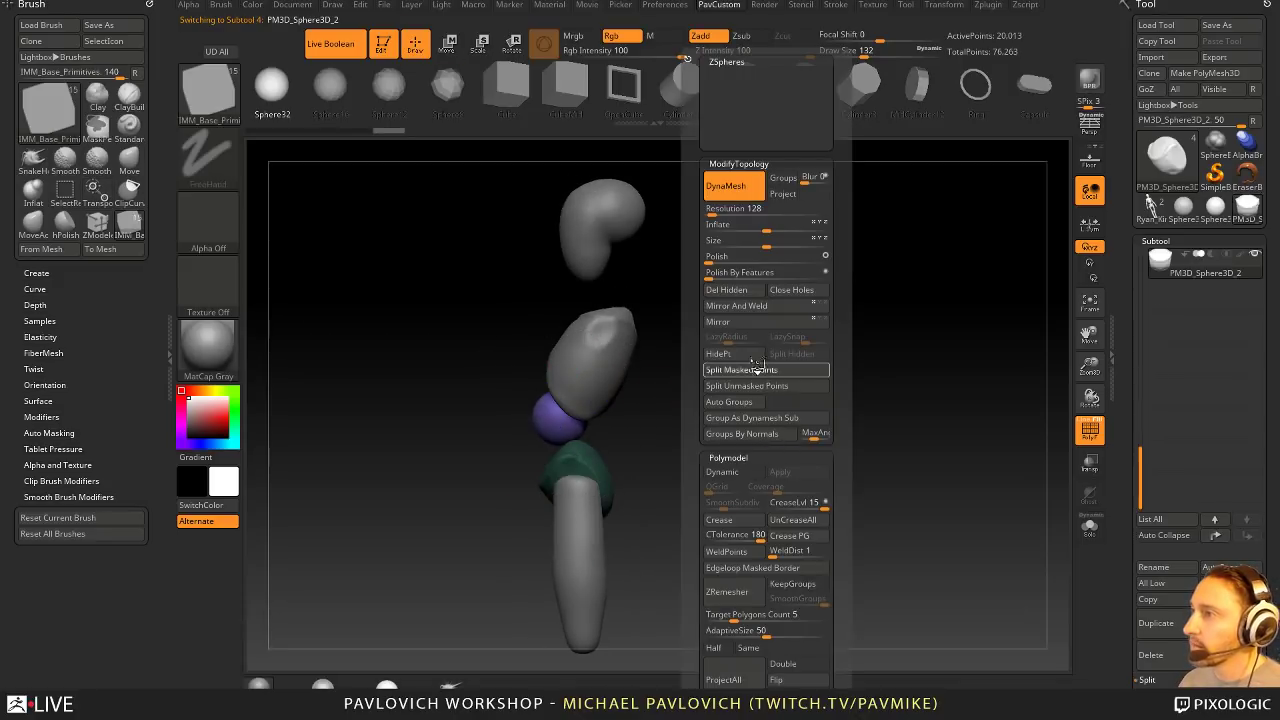
pyautogui.click(757, 367)
# Step: Stretch the sphere into an elongated abdomen form and angle it between the rib cage and pelvis
pyautogui.press('w')
pyautogui.moveTo(554, 432); pyautogui.dragTo(533, 487)
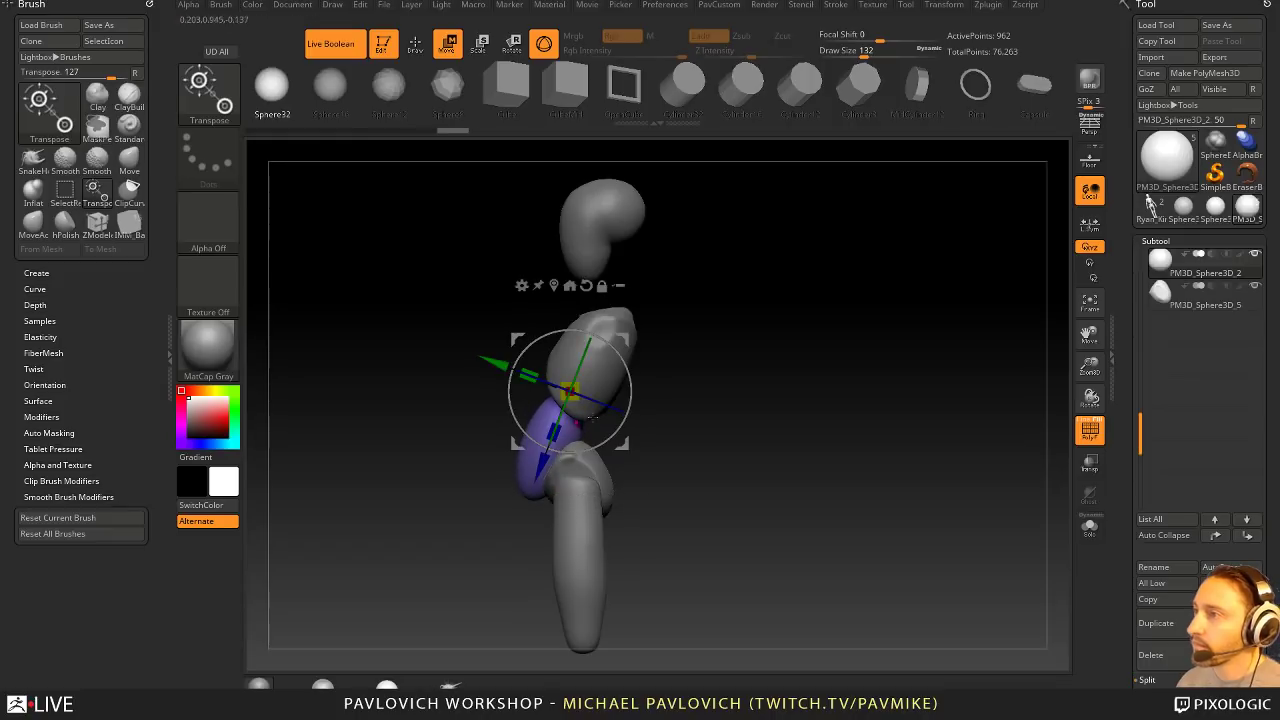
pyautogui.click(586, 286)
pyautogui.moveTo(626, 338); pyautogui.dragTo(619, 314)
# Step: Shape the abdomen's side profile to follow the rib cage and pelvis with the Move brush, starting at Draw Size 639
pyautogui.press('q')
pyautogui.press('s')
pyautogui.moveTo(598, 405); pyautogui.dragTo(625, 402)
pyautogui.press('1')
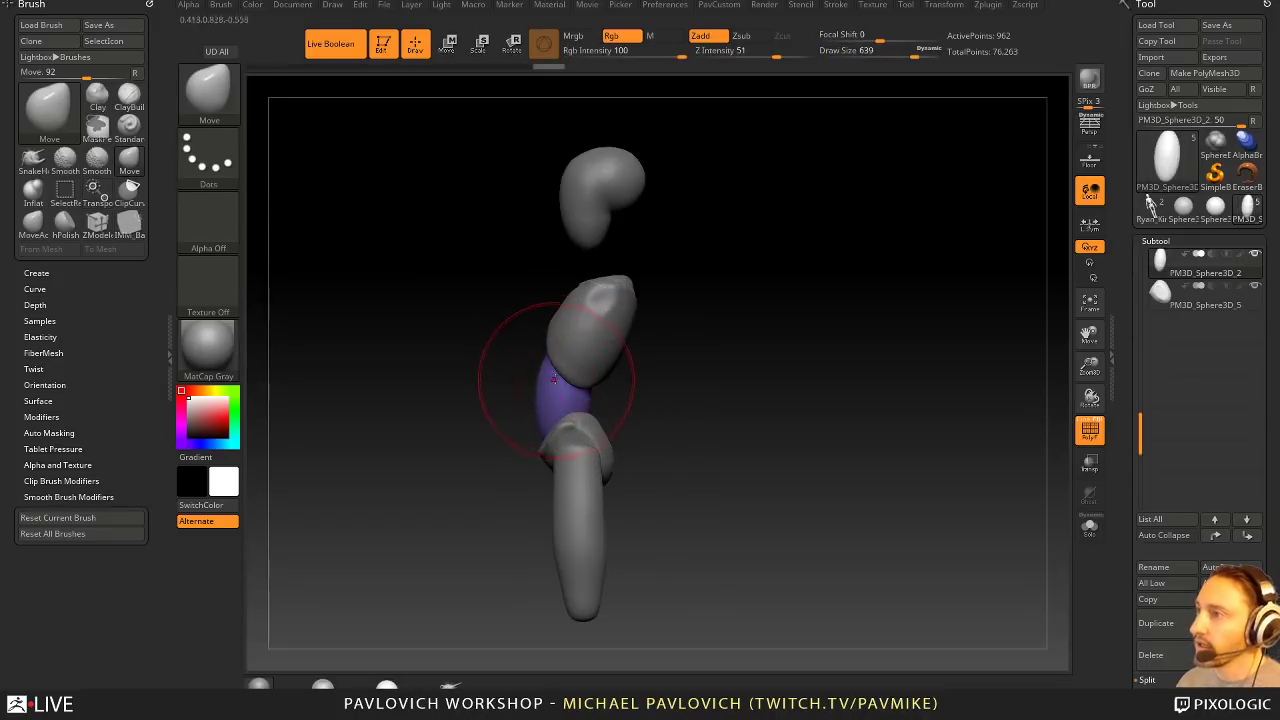
pyautogui.moveTo(553, 378); pyautogui.dragTo(545, 343)
pyautogui.moveTo(541, 437); pyautogui.dragTo(546, 431)
pyautogui.press('[')
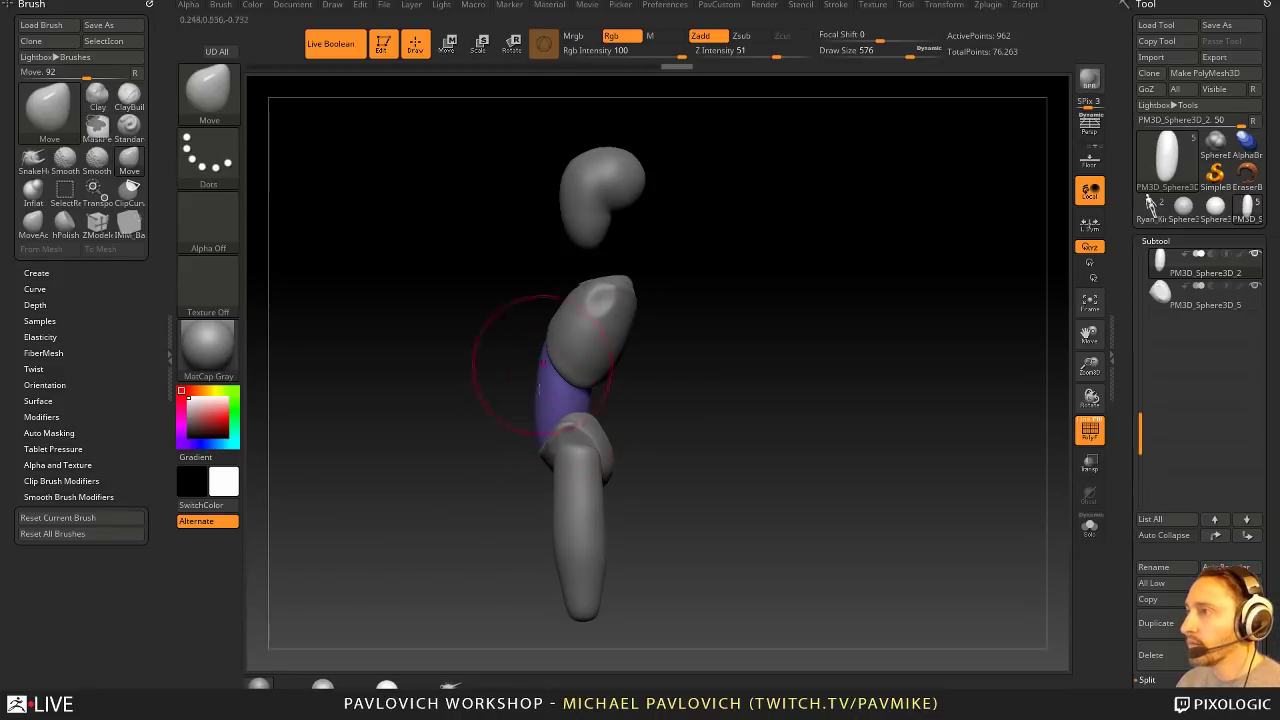
pyautogui.moveTo(656, 371); pyautogui.dragTo(686, 405)
# Step: Widen the abdomen's sides in front view with the Move brush at Draw Size 338
pyautogui.press('w')
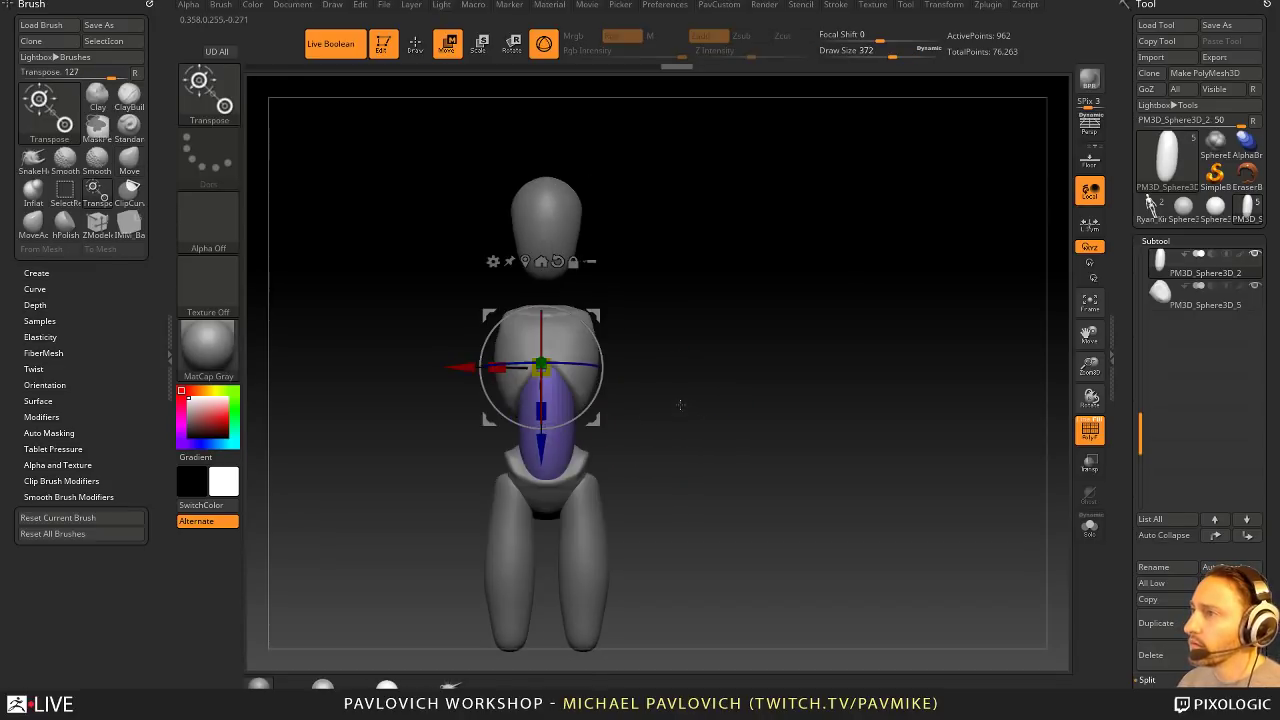
pyautogui.press('q')
pyautogui.press('s')
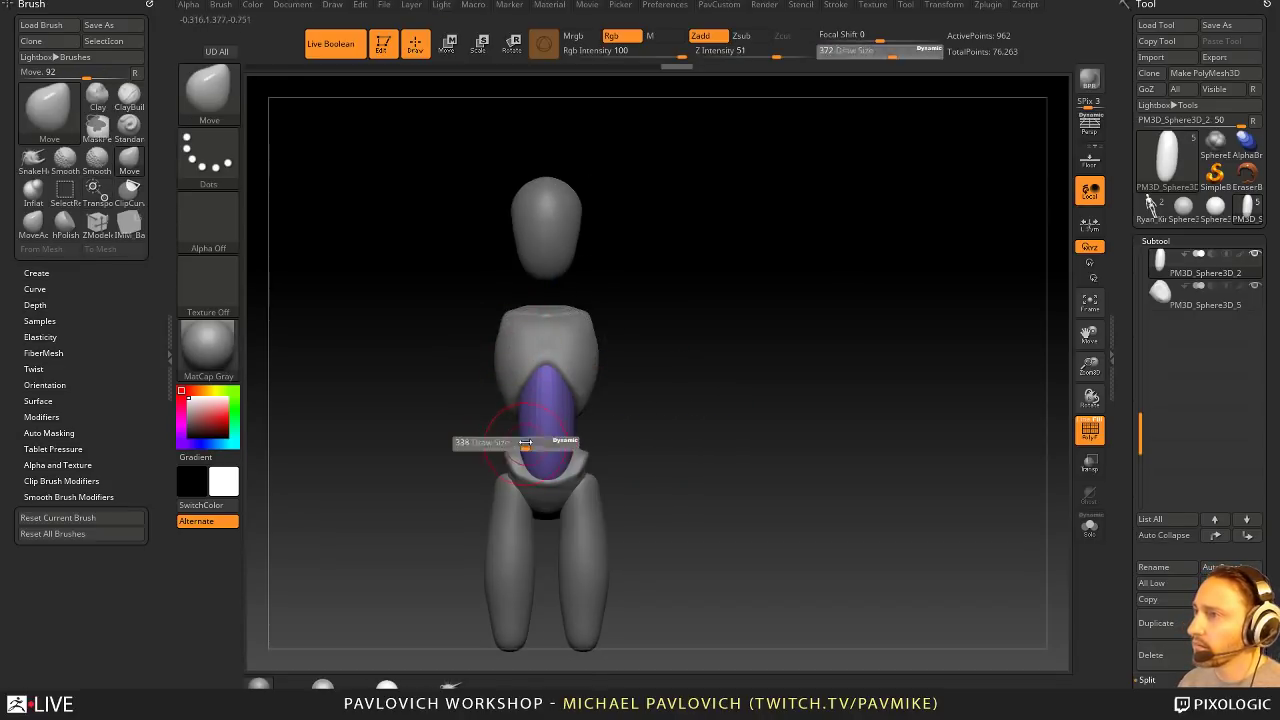
pyautogui.click(525, 448)
pyautogui.moveTo(519, 424); pyautogui.dragTo(513, 426)
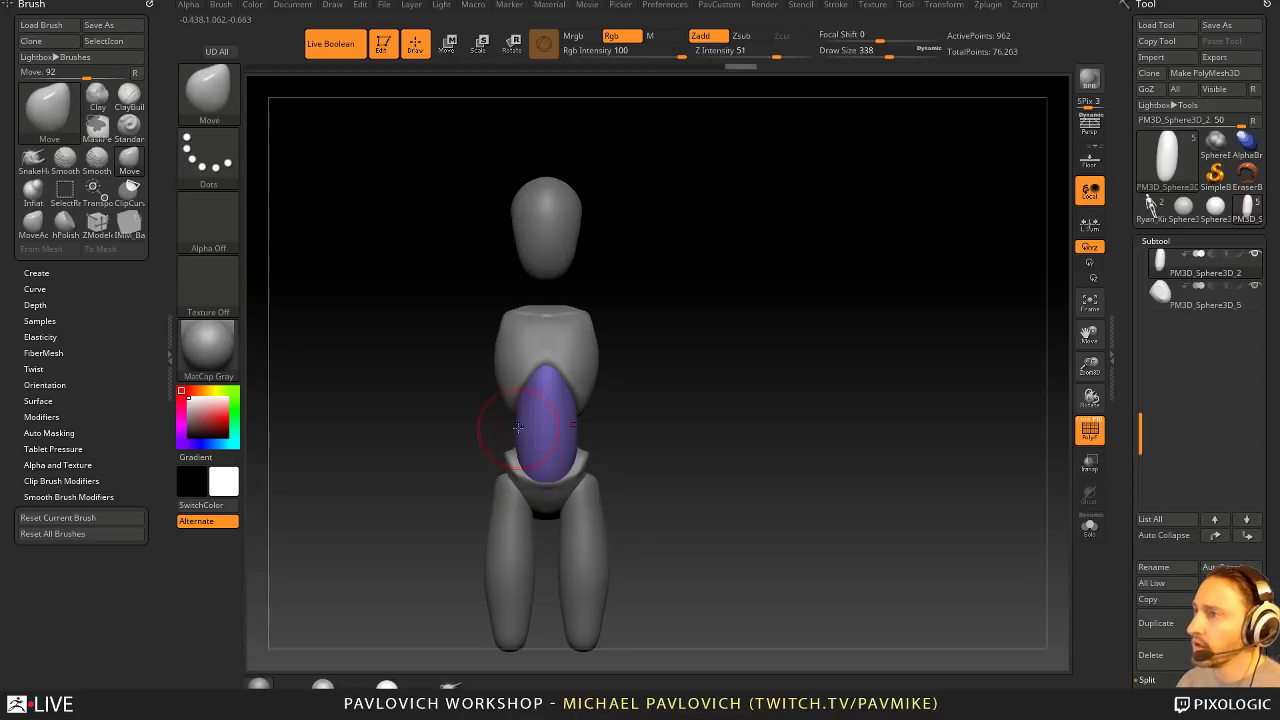
# Step: Duplicate the abdomen sideways and split the copy into its own subtool with Split Masked Points
pyautogui.press('b')
pyautogui.press('s')
pyautogui.press('t')
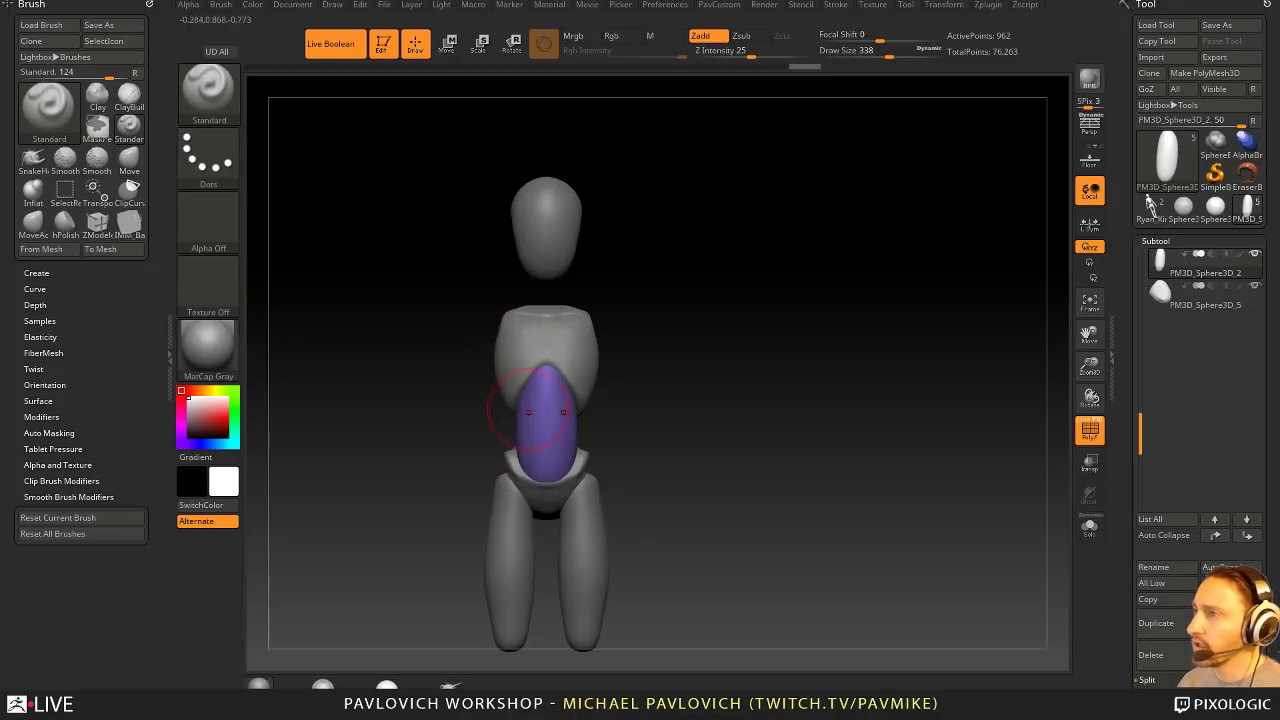
pyautogui.press('s')
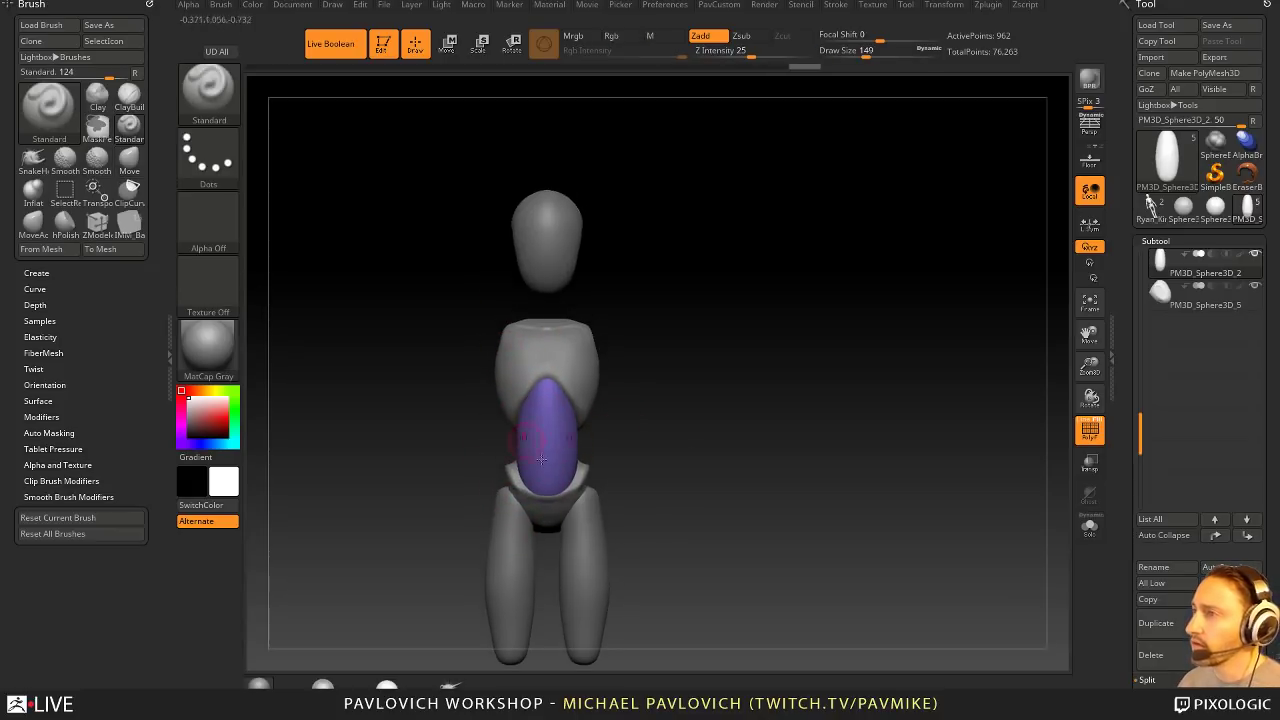
pyautogui.moveTo(722, 440); pyautogui.dragTo(657, 423)
pyautogui.press('w')
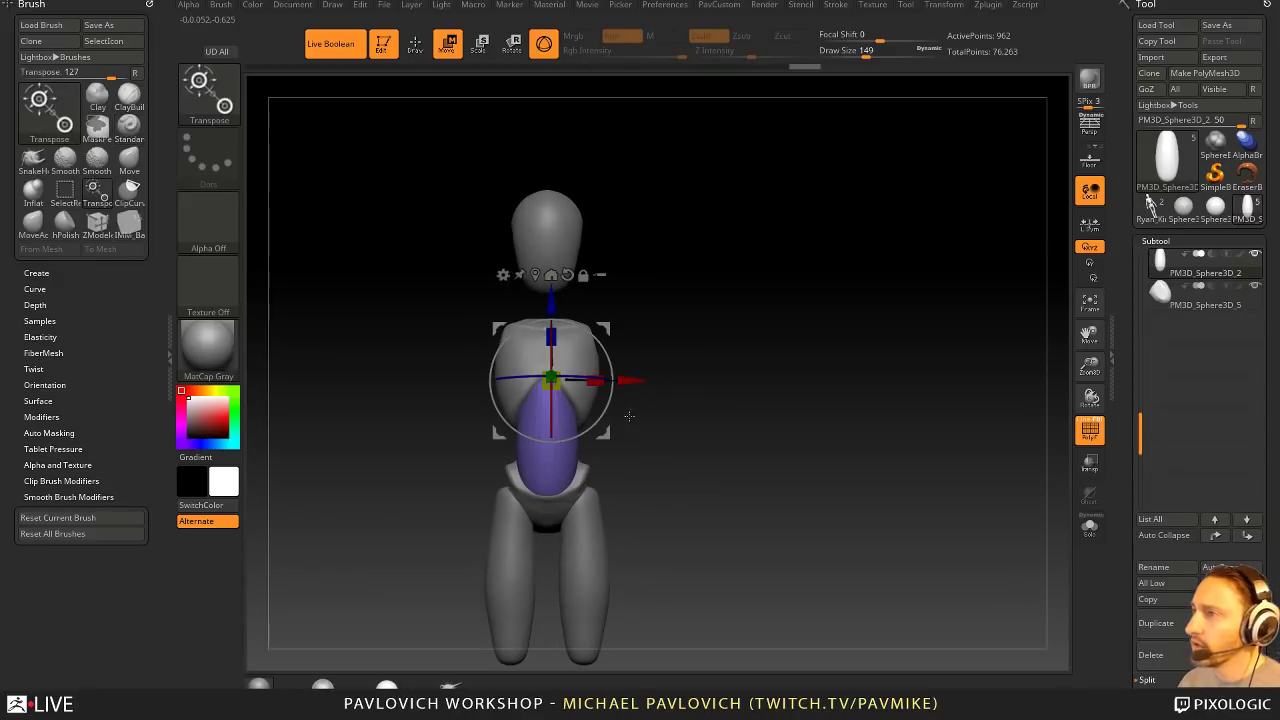
pyautogui.keyDown('ctrl'); pyautogui.moveTo(631, 381); pyautogui.dragTo(678, 381); pyautogui.keyUp('ctrl')
pyautogui.press('2')
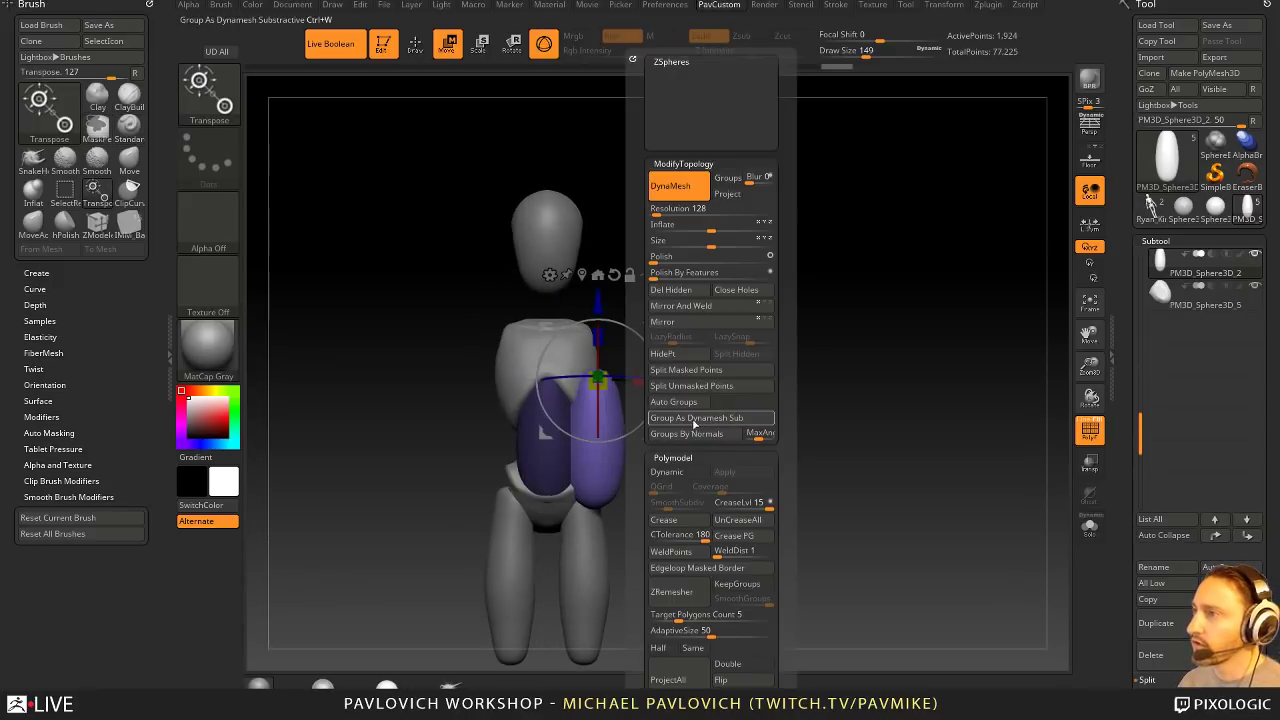
pyautogui.click(681, 386)
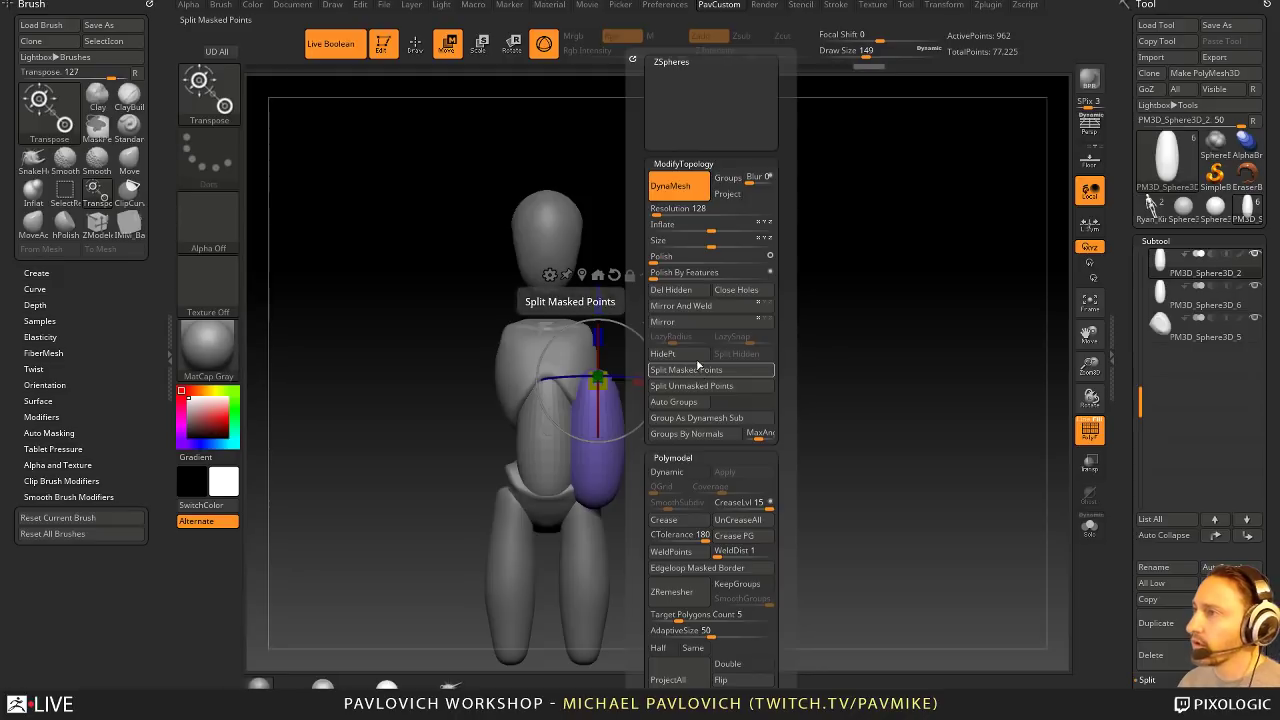
# Step: Mirror the abdomen copy to the other side, then shrink and position the pair beside the waist
pyautogui.click(695, 322)
pyautogui.moveTo(598, 382); pyautogui.dragTo(573, 394)
pyautogui.hotkey('ctrl', 'z')
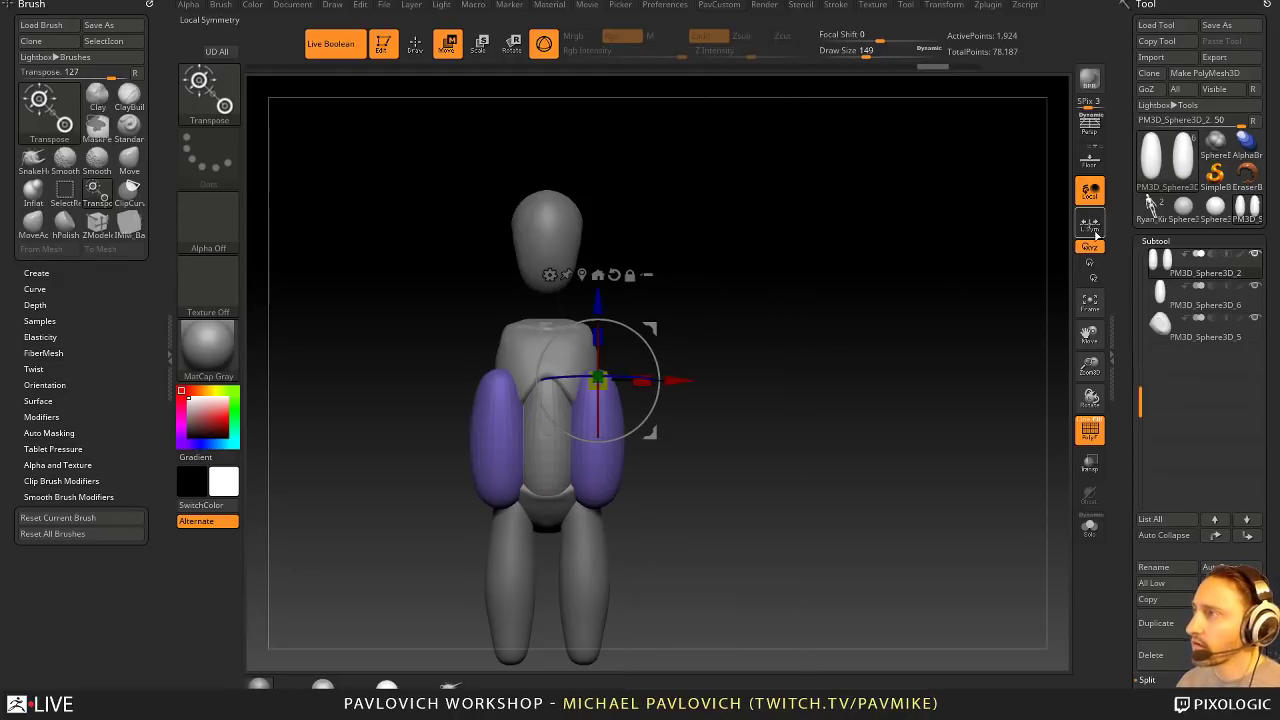
pyautogui.moveTo(600, 384); pyautogui.dragTo(569, 398)
pyautogui.moveTo(651, 350)
pyautogui.mouseDown()
pyautogui.moveTo(677, 391)
pyautogui.moveTo(620, 396)
pyautogui.moveTo(592, 423)
pyautogui.moveTo(598, 488)
pyautogui.mouseUp()
pyautogui.press('q')
# Step: Pull the lower ends of the side waist forms inward in front view with the Move brush, starting at Draw Size 585
pyautogui.moveTo(640, 410)
pyautogui.keyDown('shift'); pyautogui.mouseDown()
pyautogui.moveTo(709, 397)
pyautogui.moveTo(654, 437)
pyautogui.moveTo(606, 450)
pyautogui.moveTo(627, 452)
pyautogui.mouseUp(); pyautogui.keyUp('shift')
pyautogui.press('s')
pyautogui.press('b')
pyautogui.press('m')
pyautogui.press('v')
pyautogui.press('s')
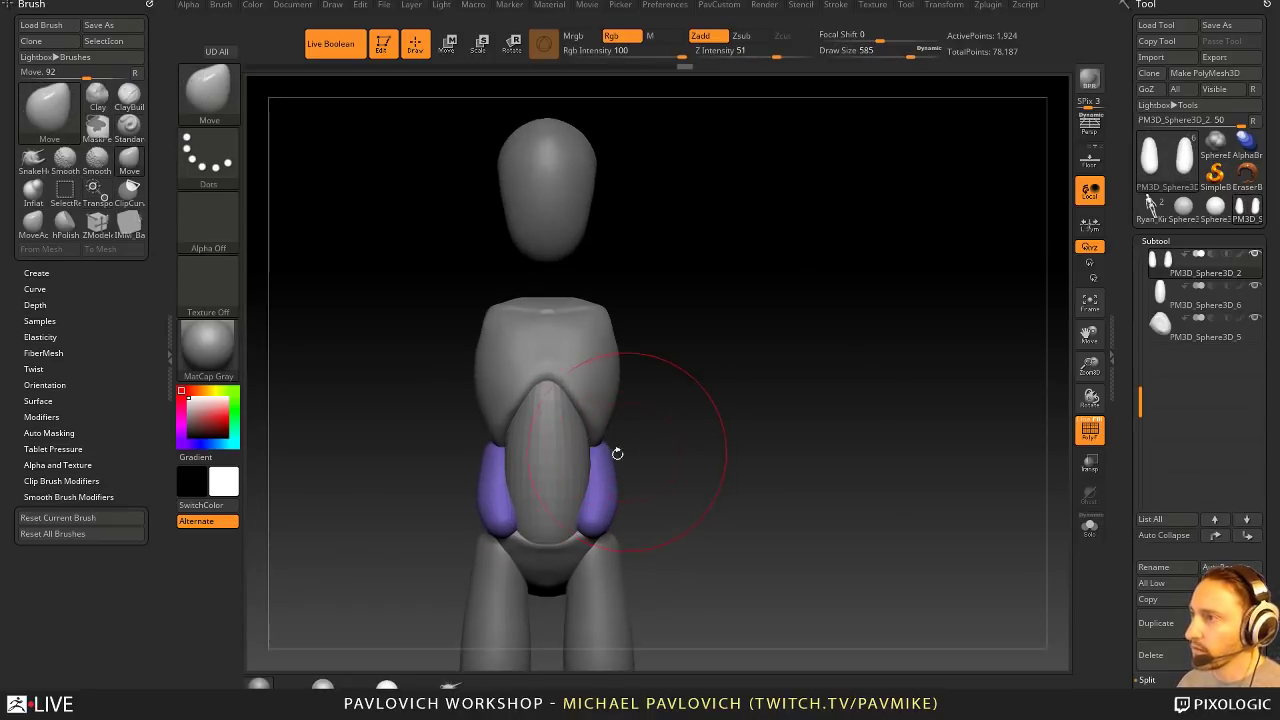
pyautogui.moveTo(600, 532); pyautogui.dragTo(586, 526)
# Step: Fit the side waist forms between rib cage and pelvis from side, back and front with the Move brush, reducing Draw Size from 492 to 338
pyautogui.moveTo(654, 503)
pyautogui.keyDown('alt'); pyautogui.mouseDown()
pyautogui.moveTo(651, 471)
pyautogui.moveTo(602, 473)
pyautogui.moveTo(640, 490)
pyautogui.mouseUp(); pyautogui.keyUp('alt')
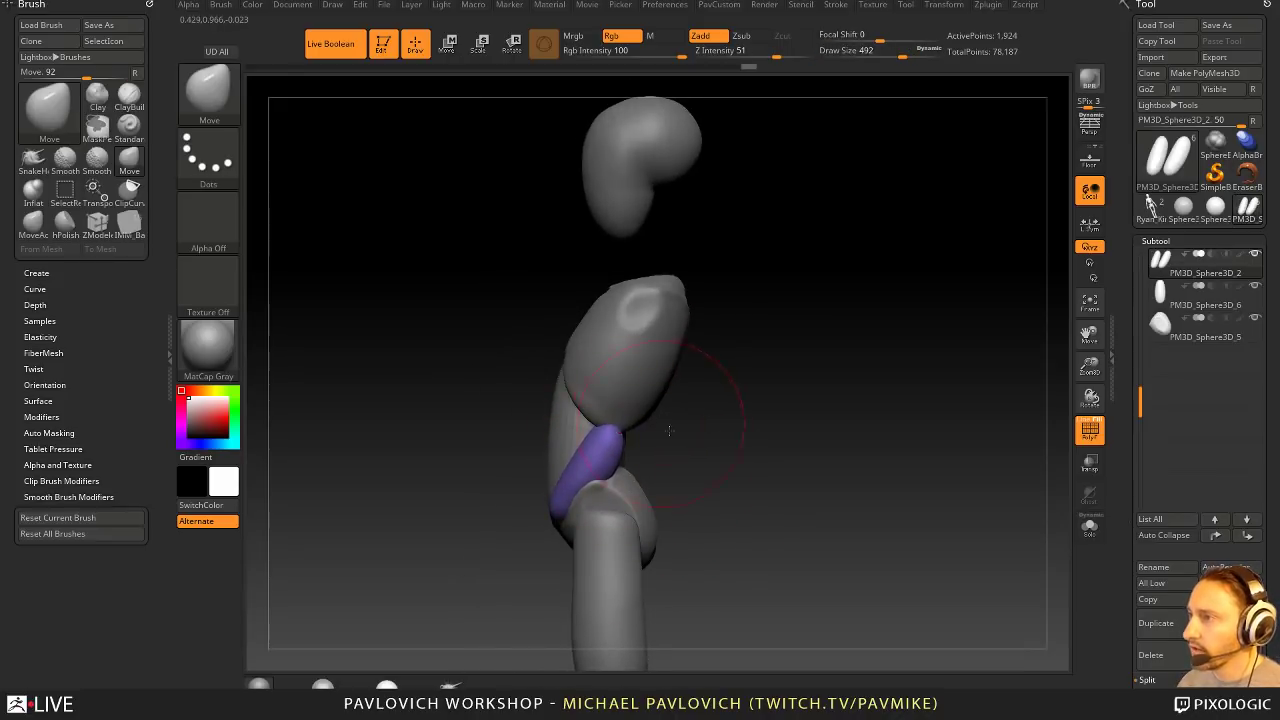
pyautogui.moveTo(669, 430)
pyautogui.mouseDown()
pyautogui.moveTo(610, 476)
pyautogui.moveTo(602, 455)
pyautogui.mouseUp()
pyautogui.moveTo(635, 460); pyautogui.dragTo(585, 462, button='right')
pyautogui.moveTo(624, 458); pyautogui.dragTo(632, 466)
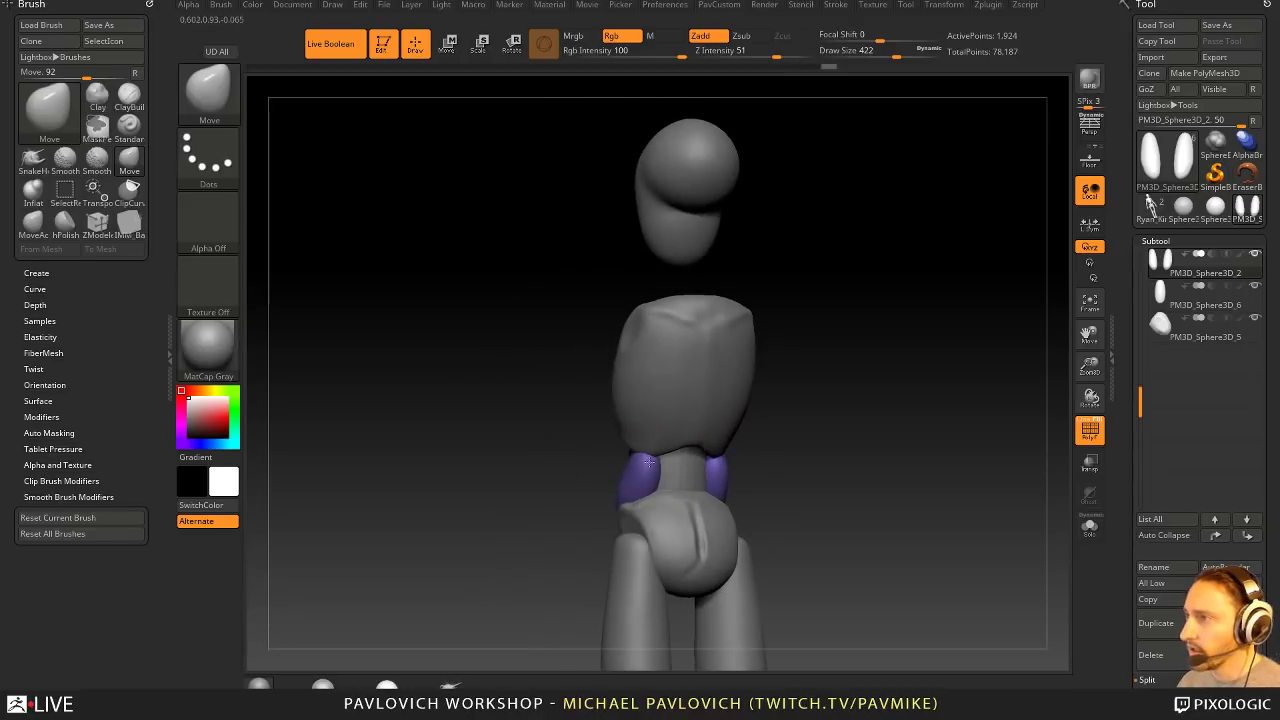
pyautogui.moveTo(590, 462); pyautogui.dragTo(669, 463, button='right')
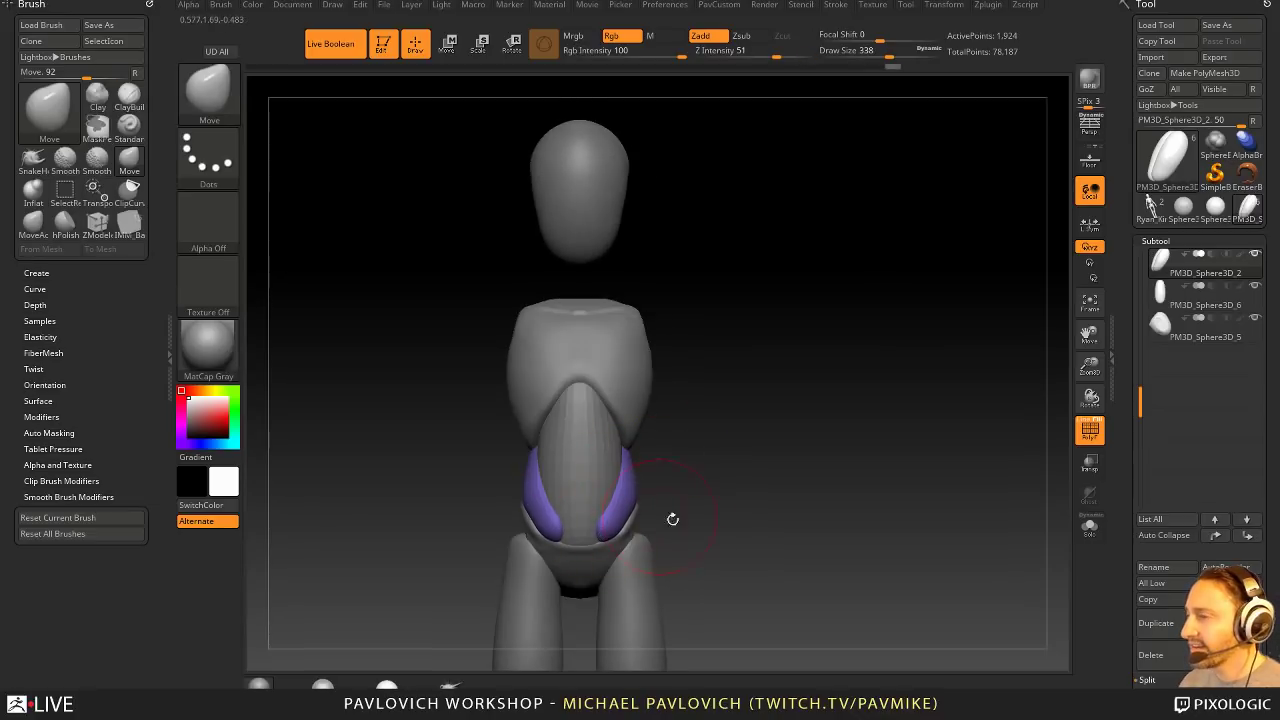
pyautogui.moveTo(672, 519)
pyautogui.mouseDown()
pyautogui.moveTo(597, 484)
pyautogui.moveTo(691, 471)
pyautogui.moveTo(671, 472)
pyautogui.moveTo(651, 423)
pyautogui.moveTo(634, 443)
pyautogui.moveTo(646, 434)
pyautogui.mouseUp()
pyautogui.press('b')
pyautogui.press('s')
pyautogui.press('t')
pyautogui.press('s')
# Step: Pull the tops of the thighs up and outward along the pelvis with the Move brush at Draw Size 476
pyautogui.keyDown('alt'); pyautogui.click(597, 485); pyautogui.keyUp('alt')
pyautogui.press('b')
pyautogui.press('m')
pyautogui.press('v')
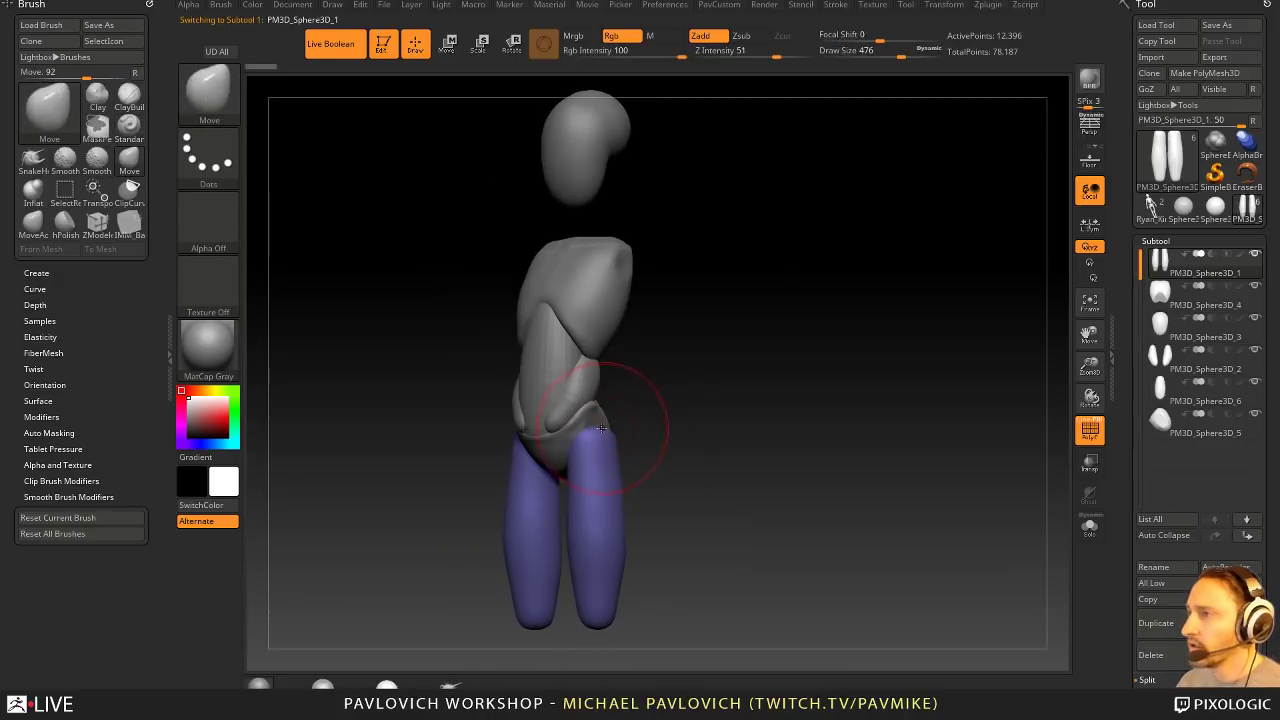
pyautogui.moveTo(603, 397); pyautogui.dragTo(617, 458)
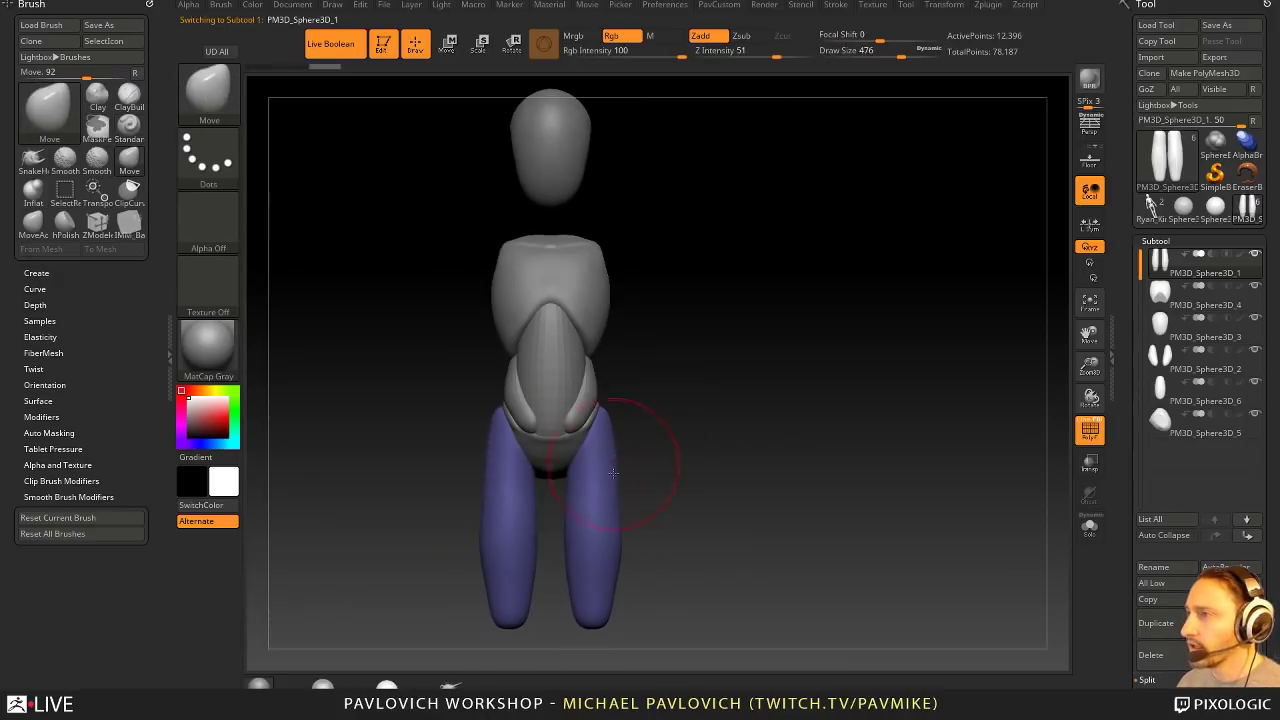
# Step: Switch to the Standard brush with Draw Size 80 and make the rib cage the active subtool
pyautogui.press('b')
pyautogui.press('s')
pyautogui.press('t')
pyautogui.press('s')
pyautogui.moveTo(675, 489)
pyautogui.keyDown('alt'); pyautogui.mouseDown()
pyautogui.moveTo(667, 443)
pyautogui.moveTo(706, 420)
pyautogui.moveTo(734, 480)
pyautogui.moveTo(740, 370)
pyautogui.mouseUp(); pyautogui.keyUp('alt')
pyautogui.moveTo(740, 350)
pyautogui.keyDown('alt'); pyautogui.mouseDown()
pyautogui.moveTo(703, 516)
pyautogui.moveTo(714, 440)
pyautogui.moveTo(734, 440)
pyautogui.moveTo(614, 499)
pyautogui.mouseUp(); pyautogui.keyUp('alt')
pyautogui.keyDown('alt'); pyautogui.click(596, 503); pyautogui.keyUp('alt')
pyautogui.keyDown('alt'); pyautogui.moveTo(700, 497); pyautogui.dragTo(715, 442); pyautogui.keyUp('alt')
pyautogui.moveTo(715, 442); pyautogui.dragTo(723, 420)
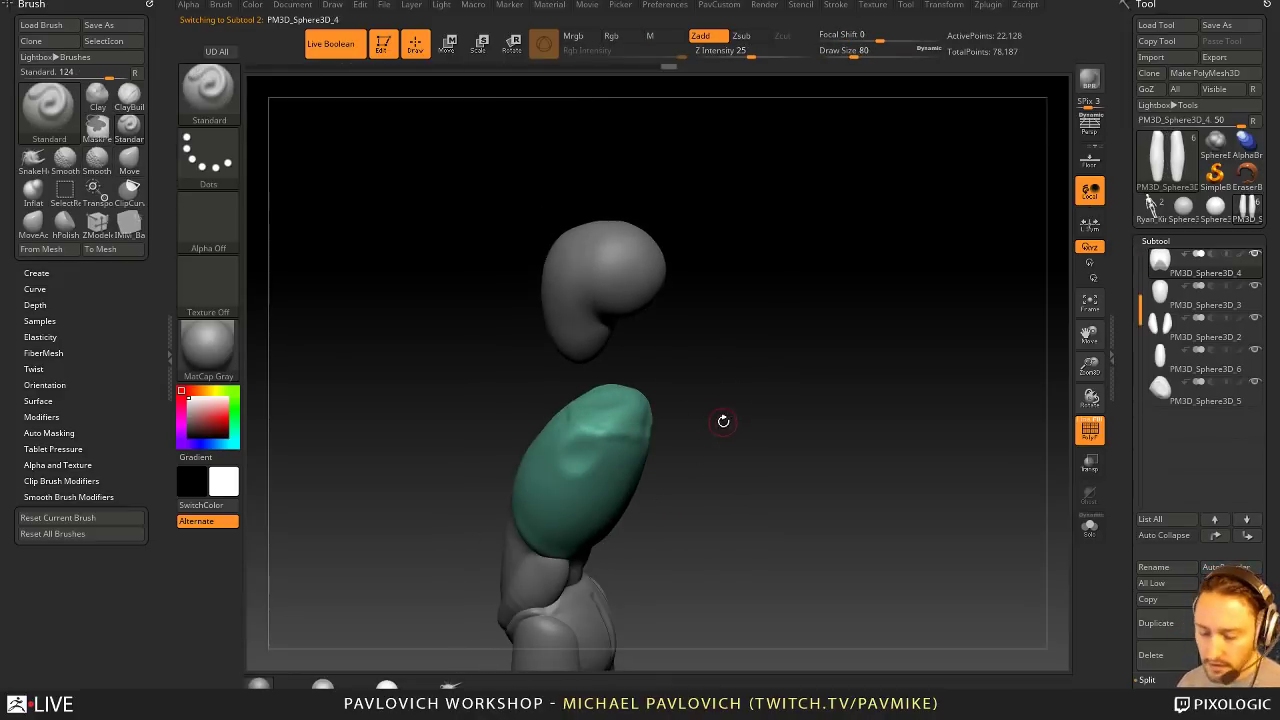
# Step: Insert a Cylinder12 primitive on top of the rib cage as the neck and split it into its own subtool
pyautogui.press('b')
pyautogui.press('i')
pyautogui.press('p')
pyautogui.press('m')
pyautogui.press('a')
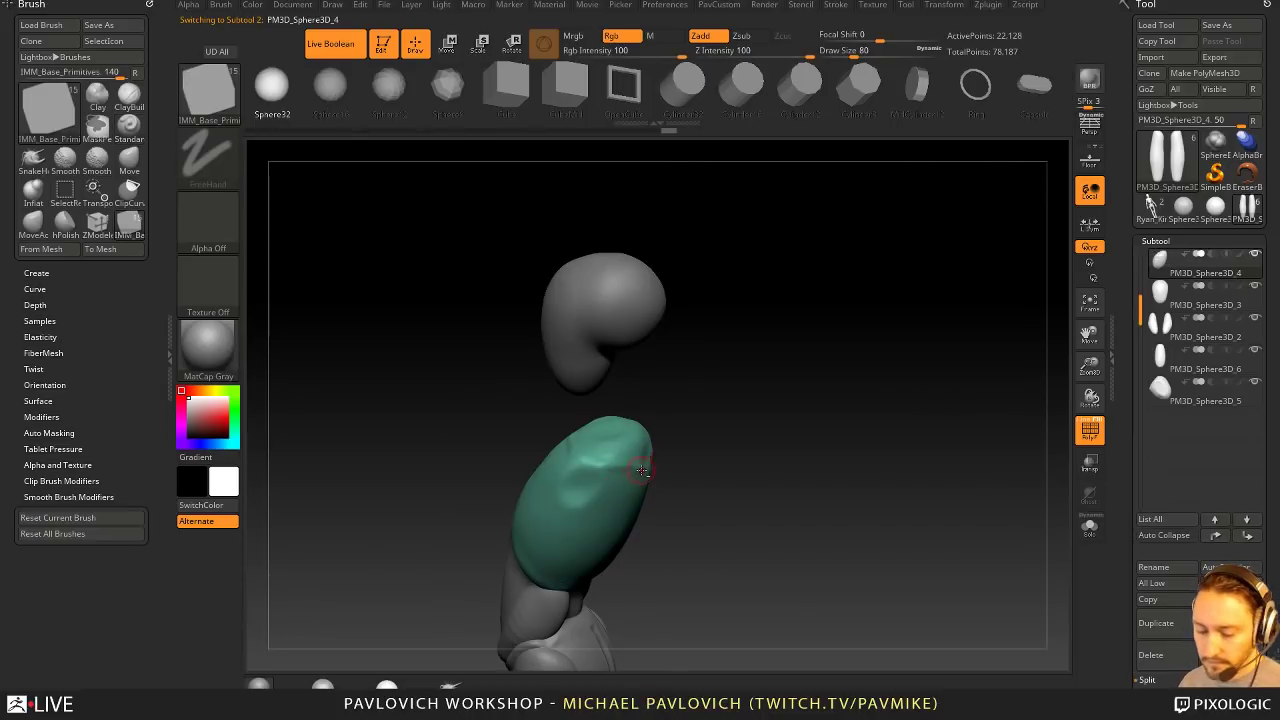
pyautogui.press('m')
pyautogui.click(481, 571)
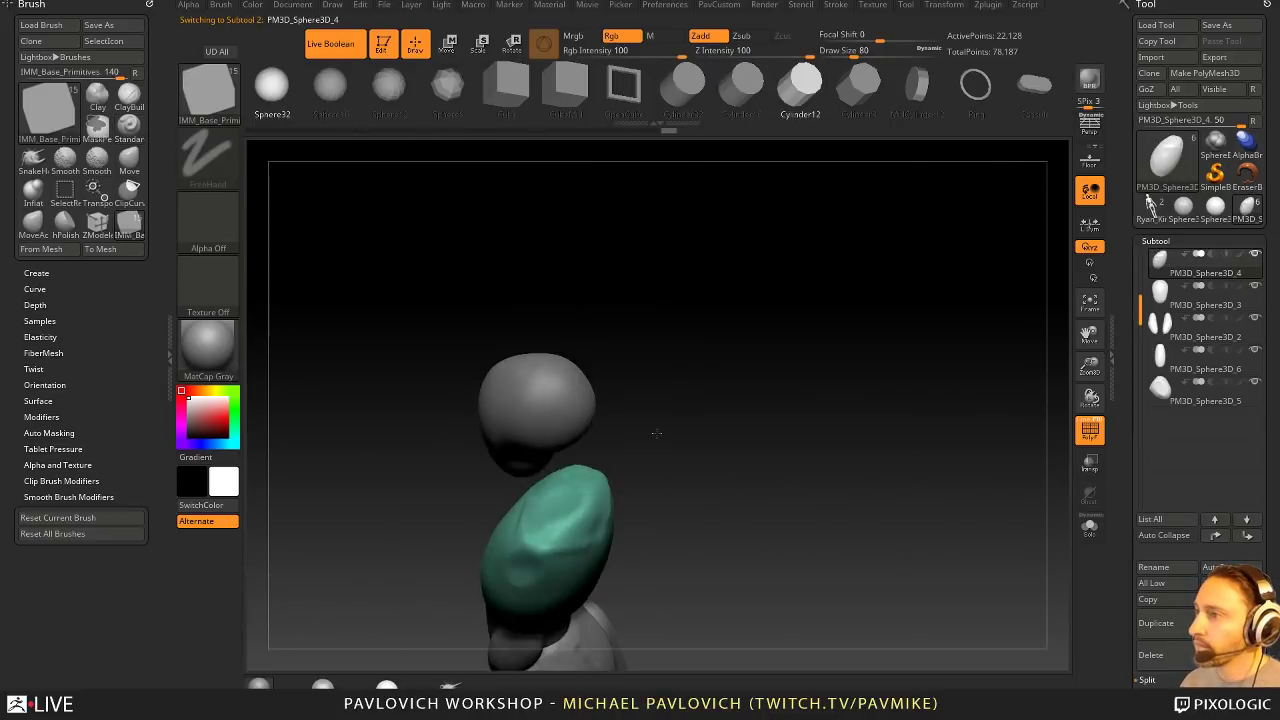
pyautogui.moveTo(587, 520); pyautogui.dragTo(588, 521)
pyautogui.moveTo(645, 488); pyautogui.dragTo(749, 359)
pyautogui.press('space')
pyautogui.click(743, 373)
# Step: Move the head forward and down so it sits closer to the neck
pyautogui.keyDown('alt'); pyautogui.click(650, 335); pyautogui.keyUp('alt')
pyautogui.press('w')
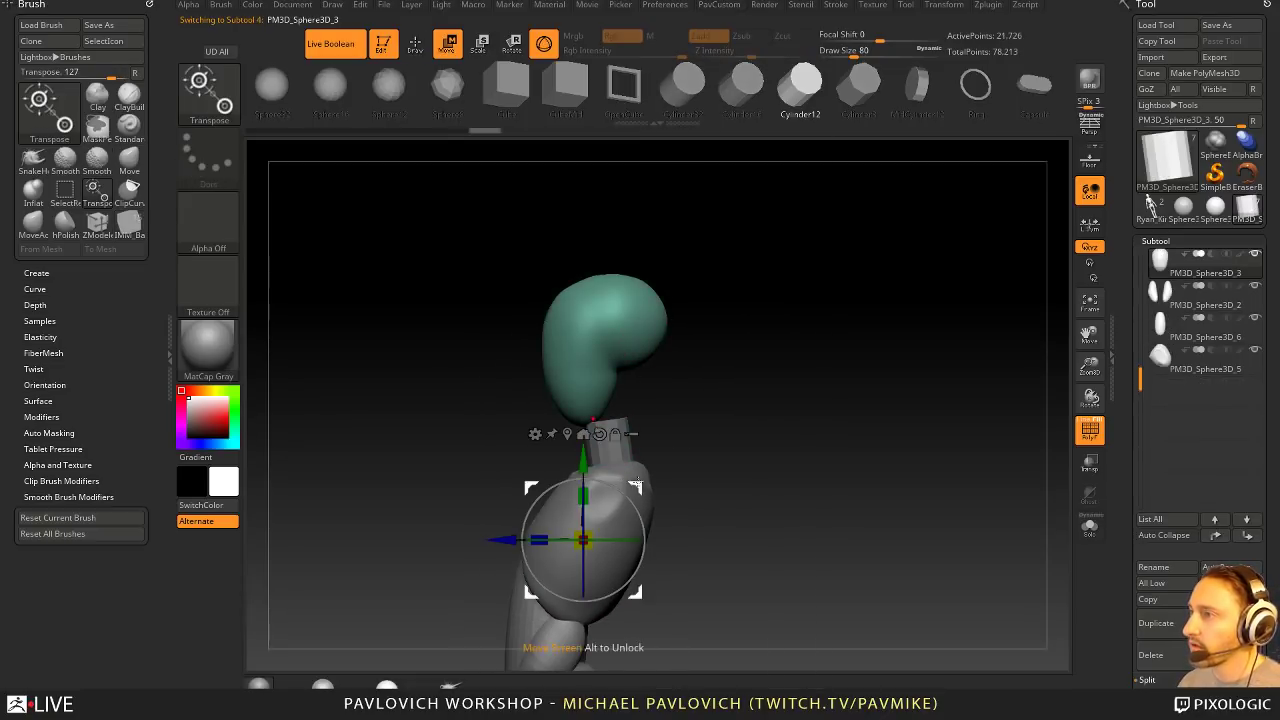
pyautogui.moveTo(637, 482); pyautogui.dragTo(582, 512)
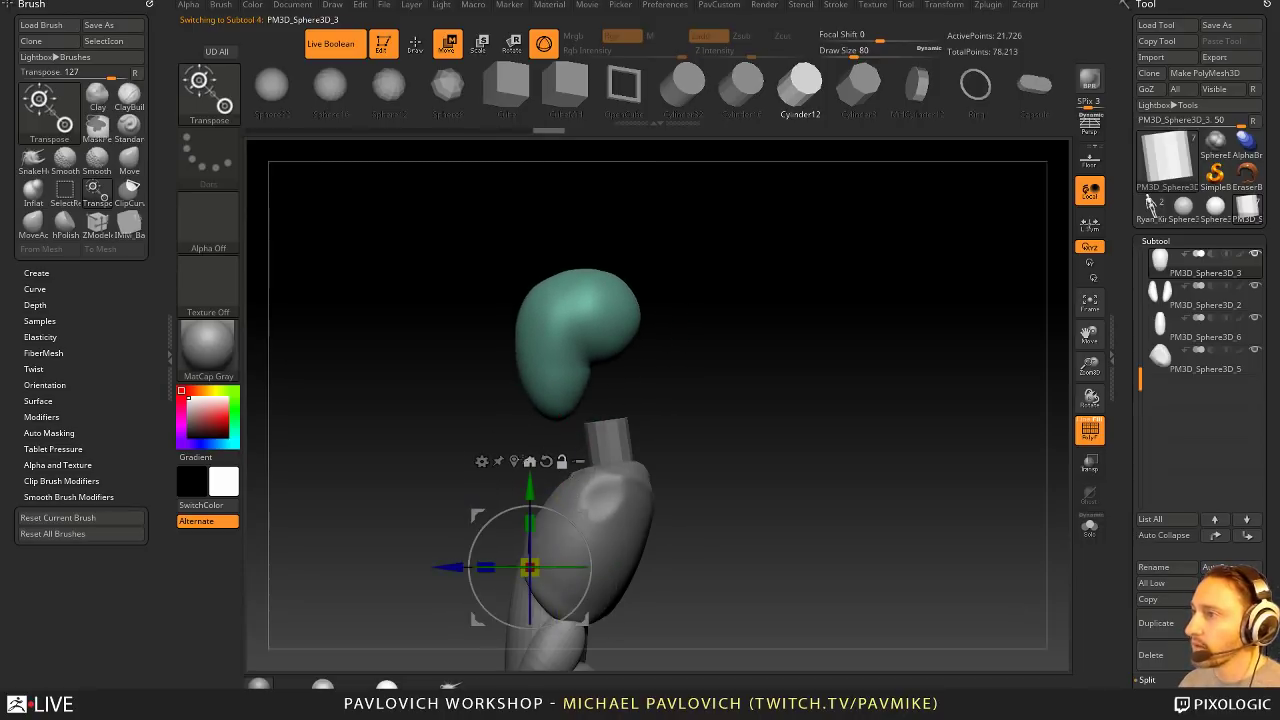
pyautogui.click(514, 461)
pyautogui.moveTo(635, 289)
pyautogui.mouseDown()
pyautogui.moveTo(628, 352)
pyautogui.moveTo(631, 323)
pyautogui.mouseUp()
pyautogui.press('q')
pyautogui.moveTo(703, 363)
pyautogui.mouseDown()
pyautogui.moveTo(780, 403)
pyautogui.moveTo(769, 399)
pyautogui.mouseUp()
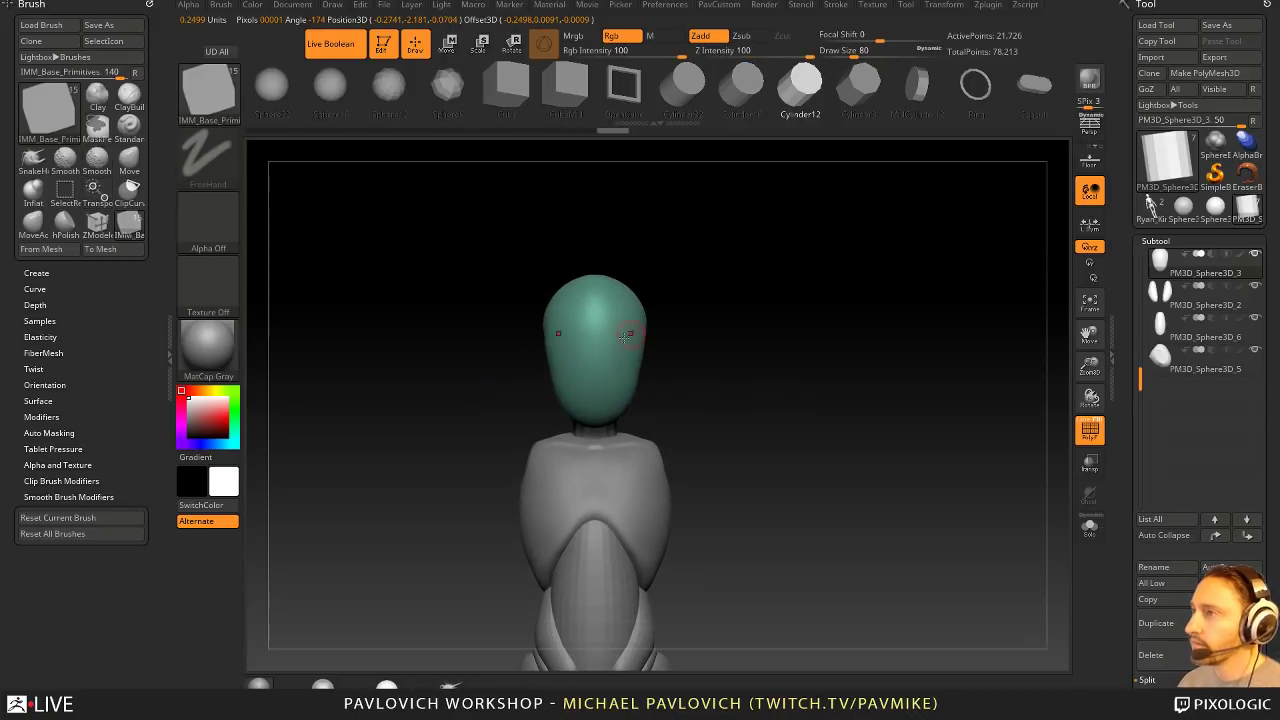
# Step: Narrow the sides of the head and refine its profile with the Move brush, reducing Draw Size from 437 to 251
pyautogui.press('b')
pyautogui.press('m')
pyautogui.press('v')
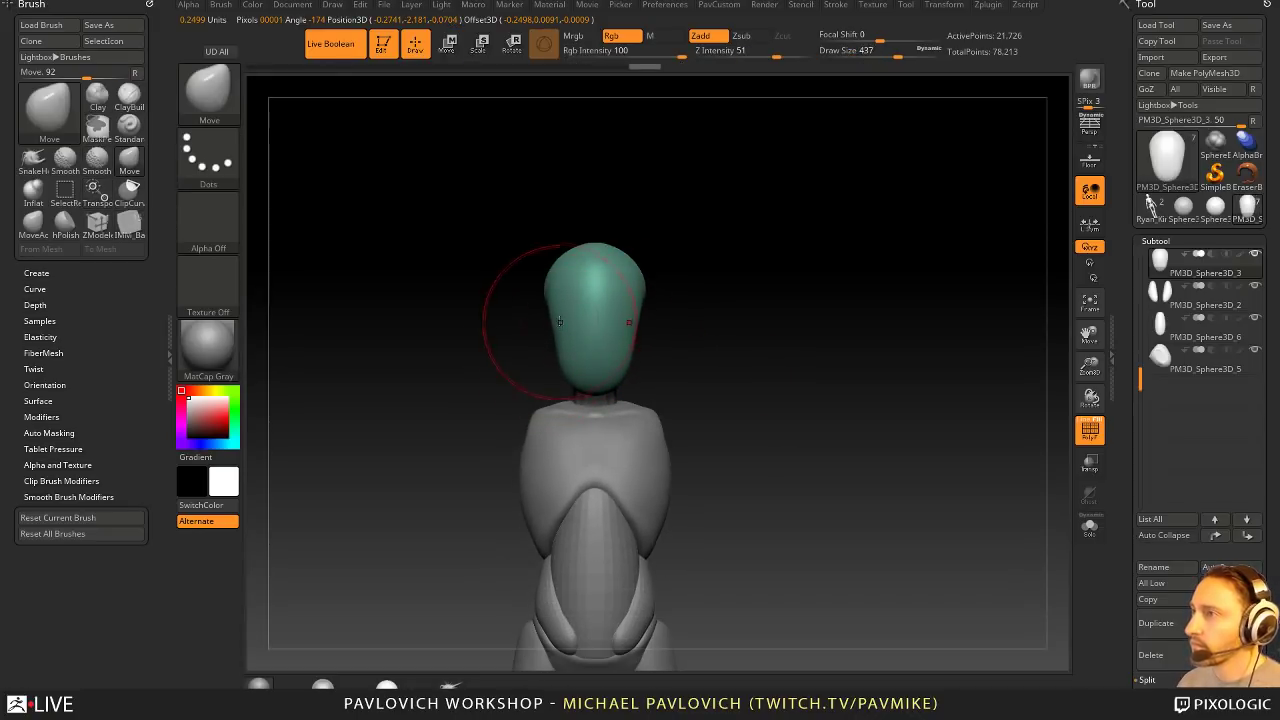
pyautogui.moveTo(549, 289); pyautogui.dragTo(556, 332)
pyautogui.press('s')
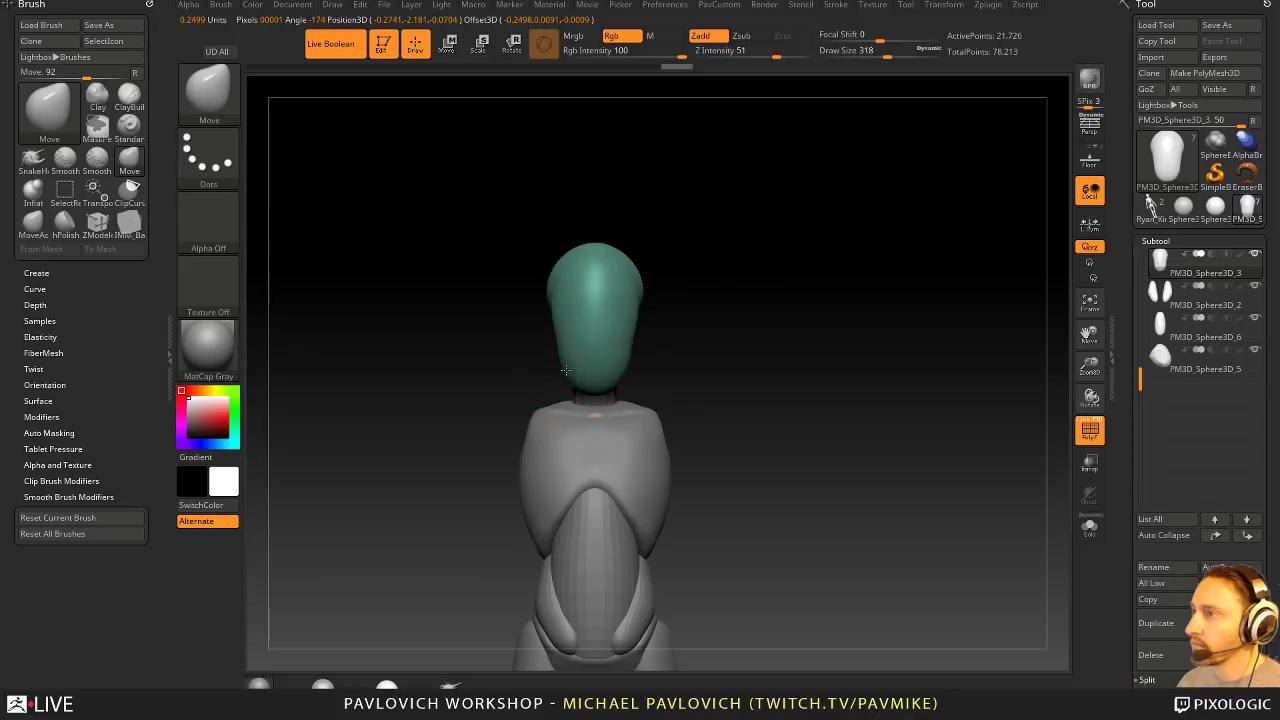
pyautogui.moveTo(700, 395); pyautogui.dragTo(602, 428)
pyautogui.press('s')
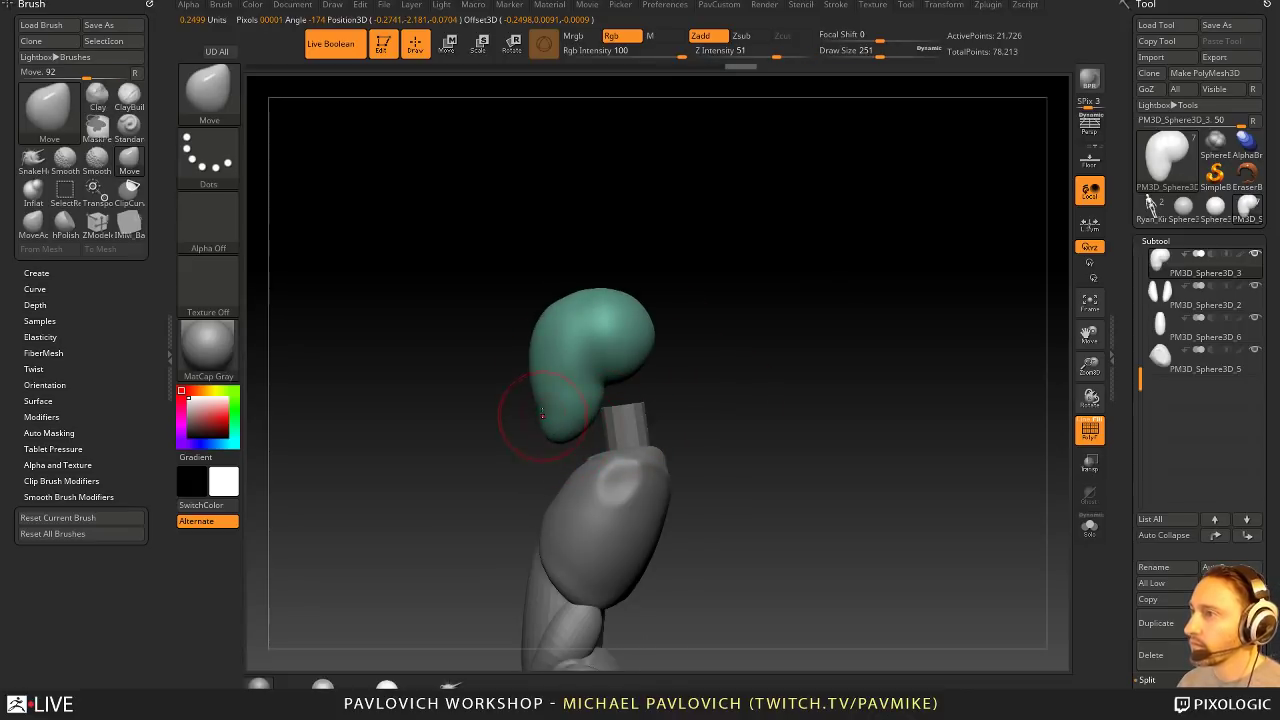
pyautogui.keyDown('alt'); pyautogui.moveTo(674, 376); pyautogui.dragTo(638, 414); pyautogui.keyUp('alt')
# Step: Slant the neck cylinder between the head and rib cage, remesh it with DynaMesh and smooth it
pyautogui.press('w')
pyautogui.keyDown('alt'); pyautogui.click(592, 460); pyautogui.keyUp('alt')
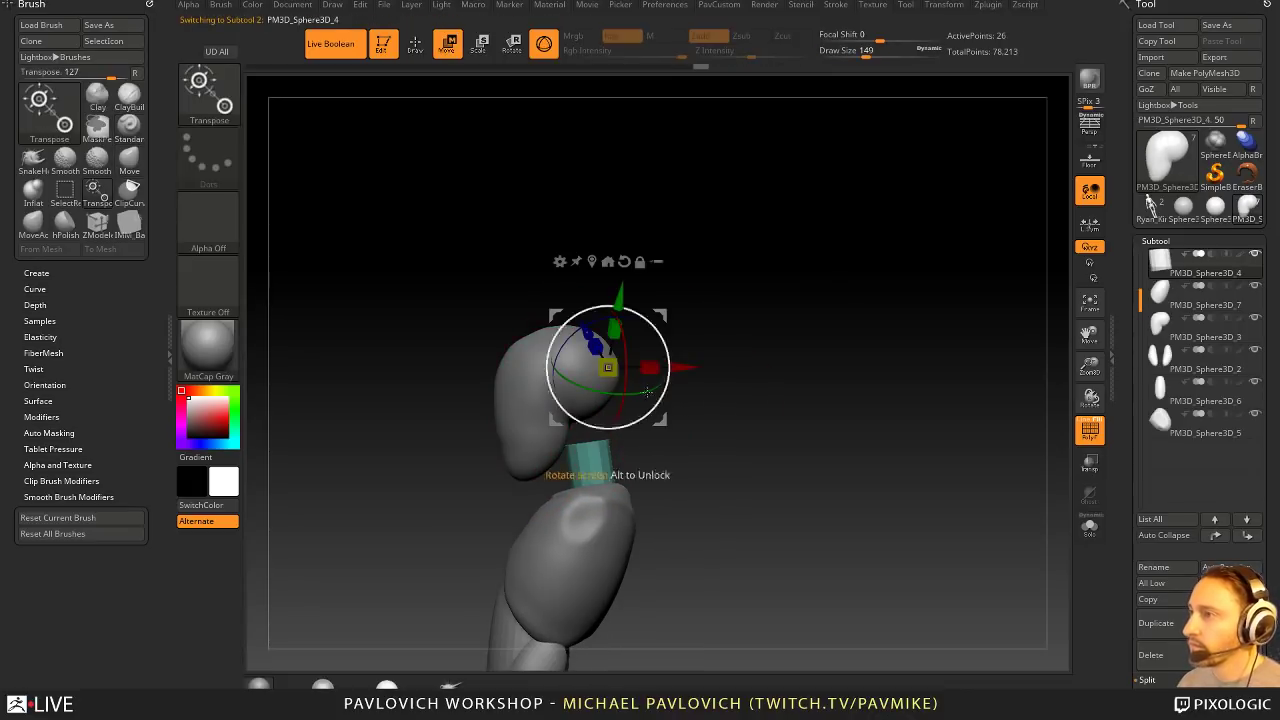
pyautogui.keyDown('alt'); pyautogui.click(624, 262); pyautogui.keyUp('alt')
pyautogui.click(592, 262)
pyautogui.moveTo(626, 425)
pyautogui.mouseDown()
pyautogui.moveTo(567, 404)
pyautogui.moveTo(617, 423)
pyautogui.moveTo(566, 422)
pyautogui.moveTo(555, 382)
pyautogui.mouseUp()
pyautogui.hotkey('ctrl', 'z')
pyautogui.press('q')
pyautogui.moveTo(780, 401)
pyautogui.mouseDown()
pyautogui.moveTo(817, 423)
pyautogui.moveTo(790, 402)
pyautogui.mouseUp()
pyautogui.keyDown('shift'); pyautogui.moveTo(785, 450); pyautogui.dragTo(557, 425); pyautogui.keyUp('shift')
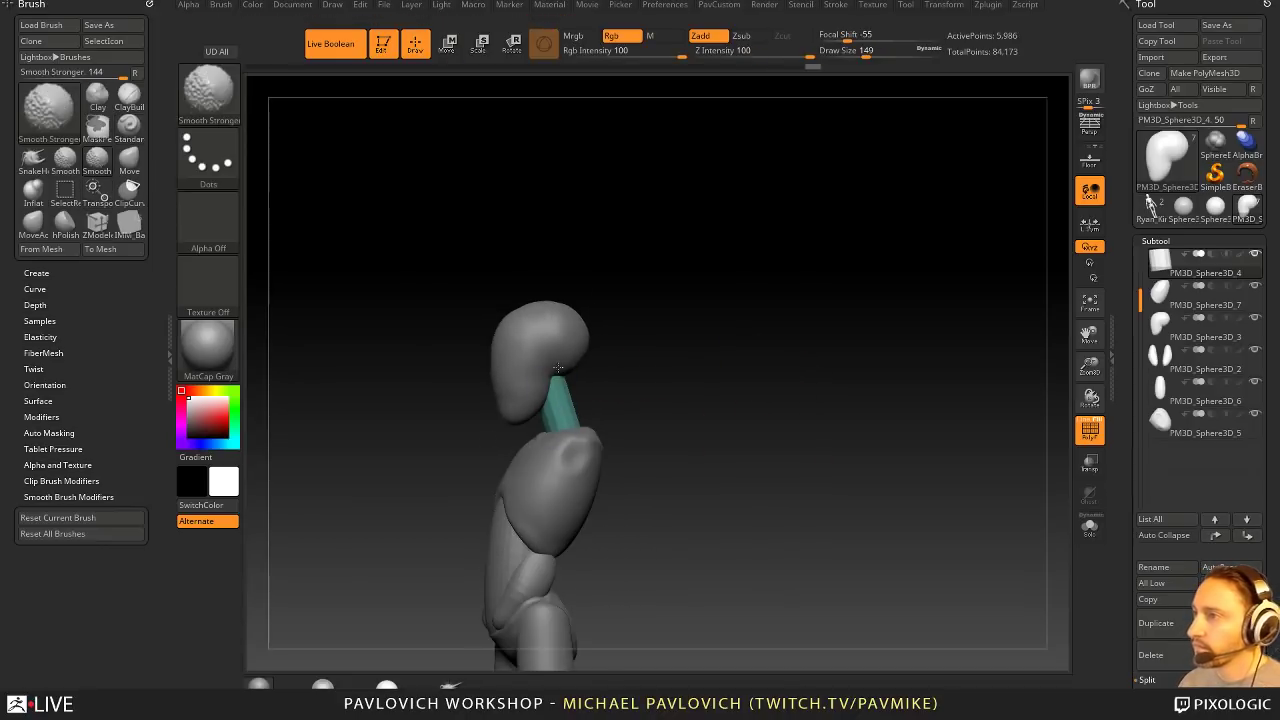
# Step: Remesh the abdomen and the side waist forms with DynaMesh and smooth the abdomen
pyautogui.keyDown('alt'); pyautogui.click(508, 560); pyautogui.keyUp('alt')
pyautogui.keyDown('alt'); pyautogui.moveTo(675, 480); pyautogui.dragTo(680, 366); pyautogui.keyUp('alt')
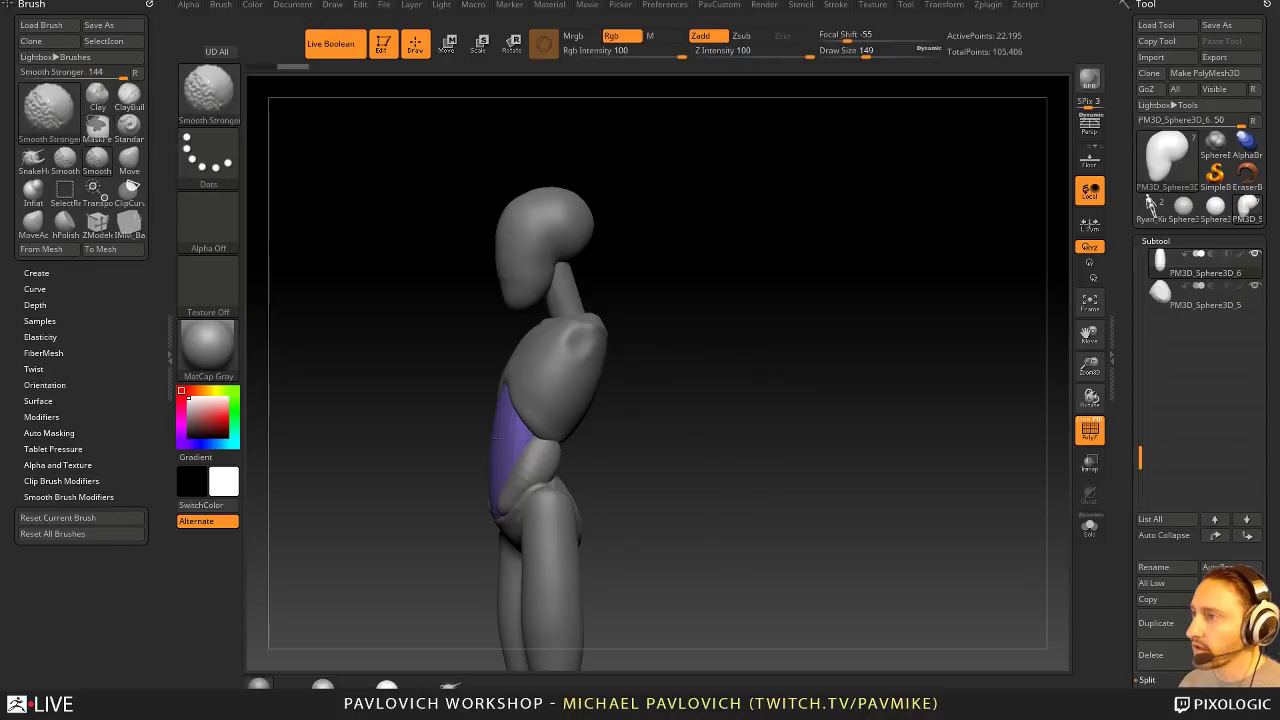
pyautogui.keyDown('alt'); pyautogui.click(550, 463); pyautogui.keyUp('alt')
pyautogui.moveTo(672, 460); pyautogui.dragTo(815, 462)
pyautogui.hotkey('ctrl', 'z')
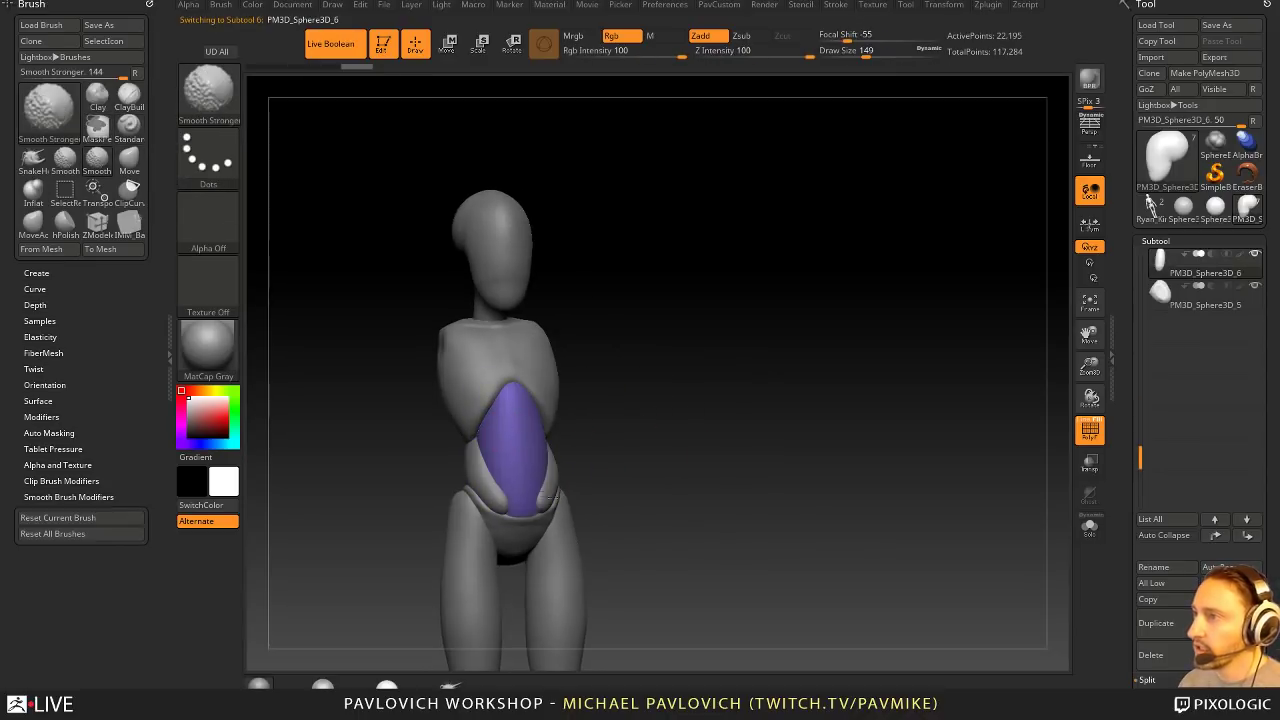
pyautogui.keyDown('shift'); pyautogui.moveTo(600, 450); pyautogui.dragTo(633, 418); pyautogui.keyUp('shift')
pyautogui.press('space')
pyautogui.click(609, 311)
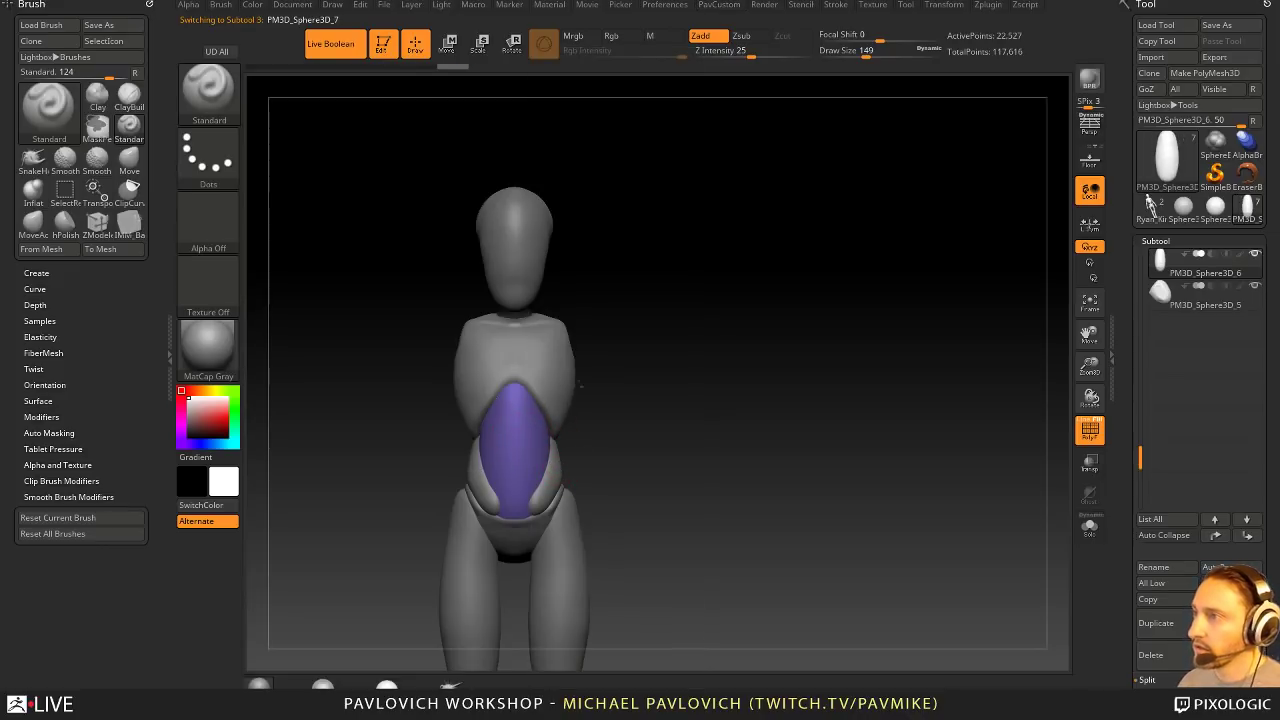
# Step: Insert symmetrical Sphere16 primitives at the rib cage's shoulders and split them into their own subtool
pyautogui.keyDown('alt'); pyautogui.click(564, 384); pyautogui.keyUp('alt')
pyautogui.keyDown('alt'); pyautogui.moveTo(640, 384); pyautogui.dragTo(709, 382); pyautogui.keyUp('alt')
pyautogui.press('b')
pyautogui.press('i')
pyautogui.press('p')
pyautogui.press('m')
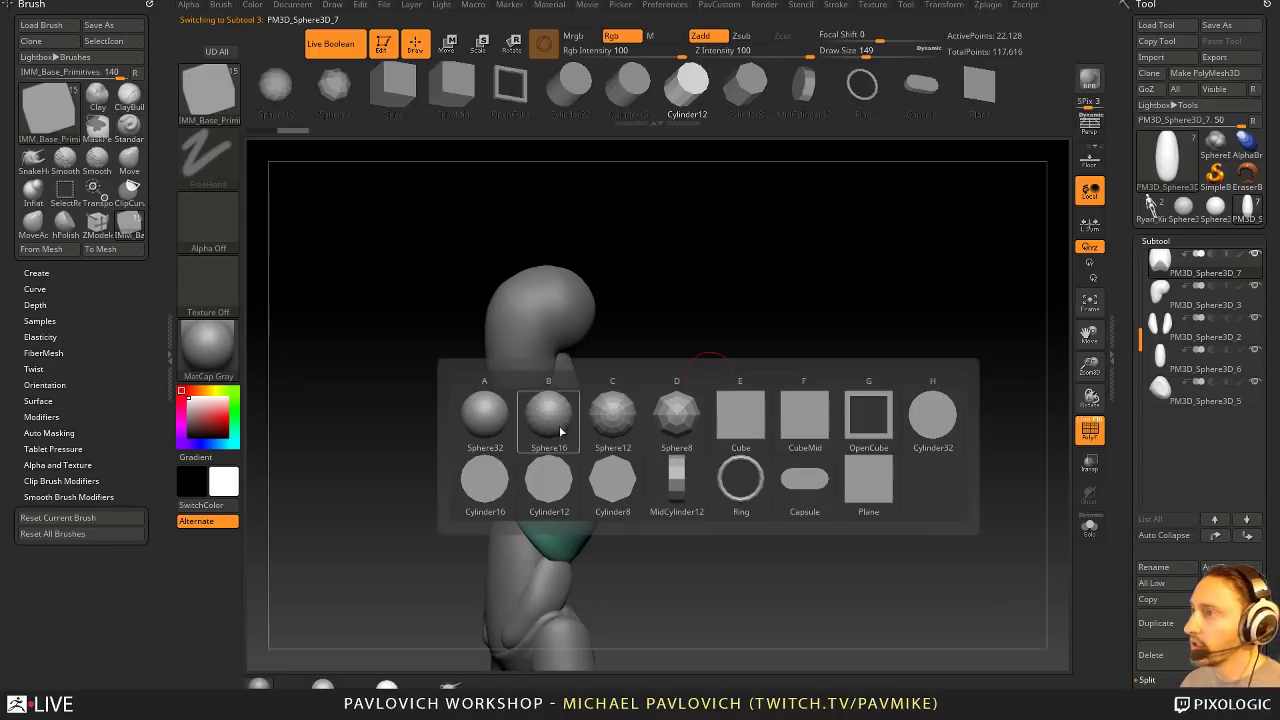
pyautogui.click(560, 431)
pyautogui.moveTo(605, 455); pyautogui.dragTo(609, 465)
pyautogui.keyDown('shift'); pyautogui.moveTo(710, 417); pyautogui.dragTo(751, 401); pyautogui.keyUp('shift')
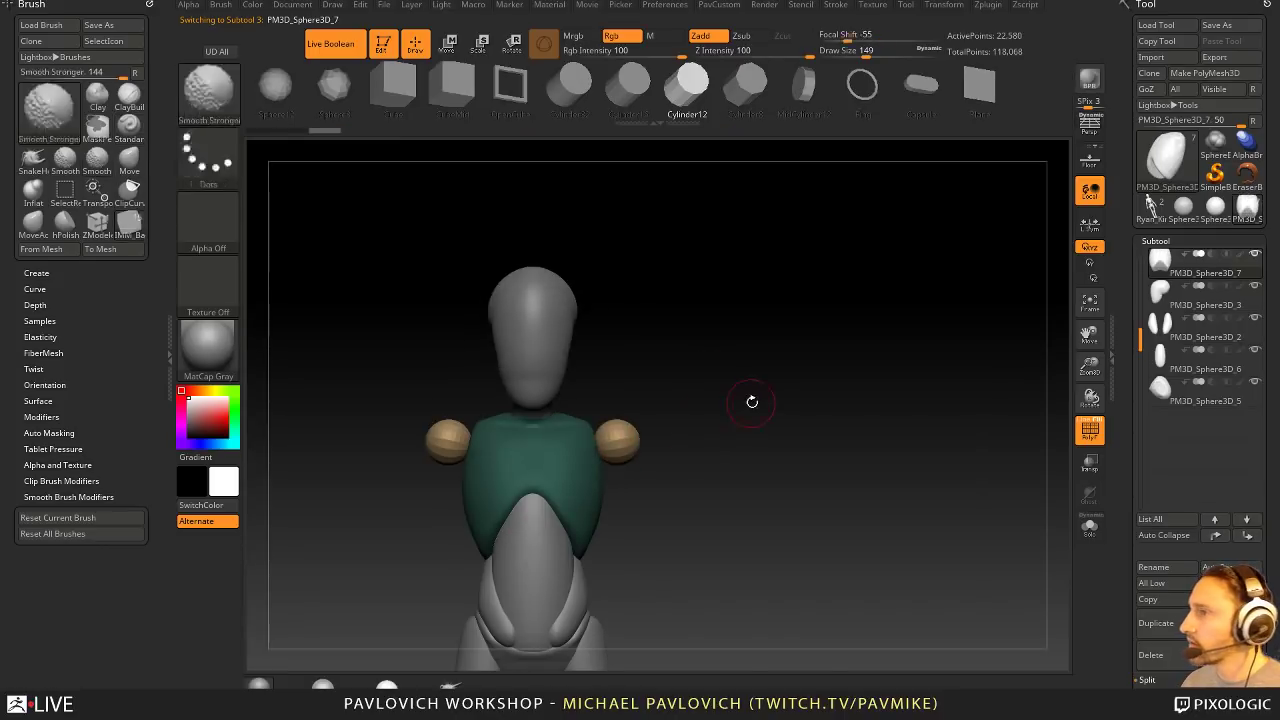
pyautogui.press('2')
pyautogui.click(736, 370)
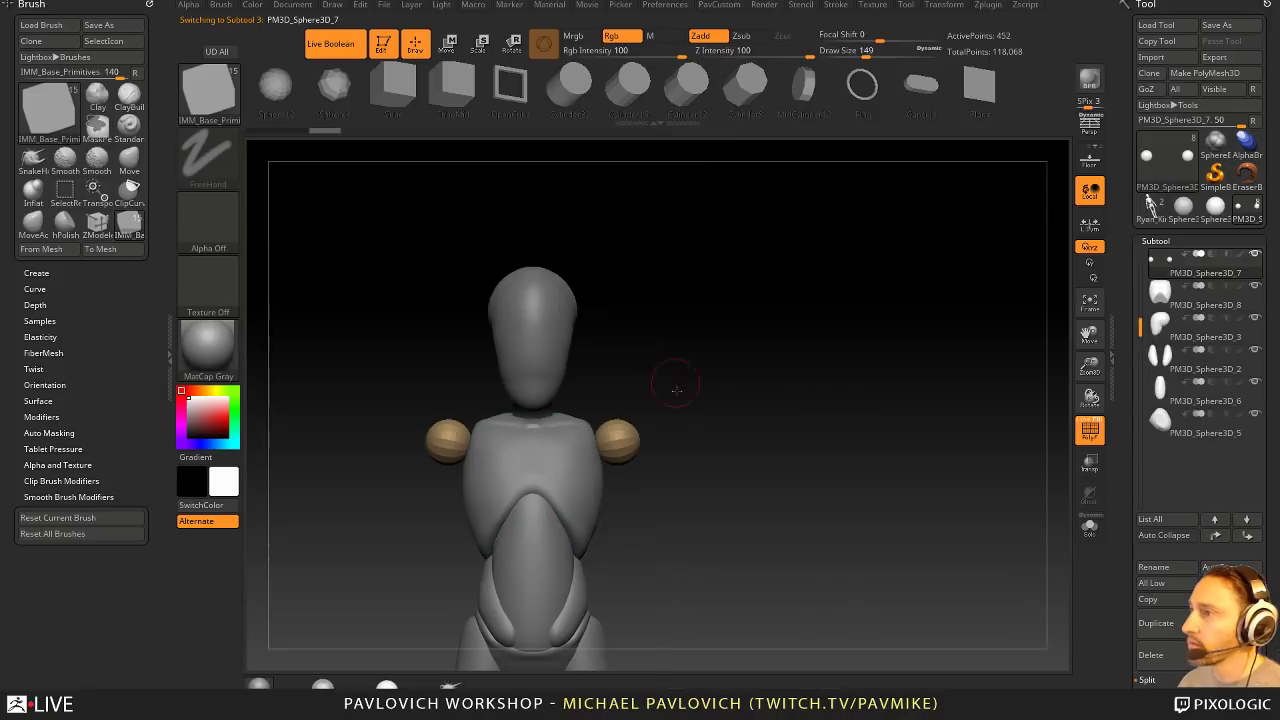
# Step: Remesh the shoulder spheres with DynaMesh
pyautogui.moveTo(714, 425)
pyautogui.keyDown('shift'); pyautogui.mouseDown()
pyautogui.moveTo(647, 434)
pyautogui.moveTo(746, 427)
pyautogui.mouseUp(); pyautogui.keyUp('shift')
pyautogui.press('w')
pyautogui.press('q')
pyautogui.moveTo(735, 374)
pyautogui.keyDown('ctrl'); pyautogui.mouseDown()
pyautogui.moveTo(770, 451)
pyautogui.moveTo(669, 460)
pyautogui.moveTo(685, 465)
pyautogui.mouseUp(); pyautogui.keyUp('ctrl')
# Step: Stretch the shoulder spheres over the upper rib cage with the Move brush, starting at Draw Size 422
pyautogui.press('s')
pyautogui.press('b')
pyautogui.press('m')
pyautogui.press('v')
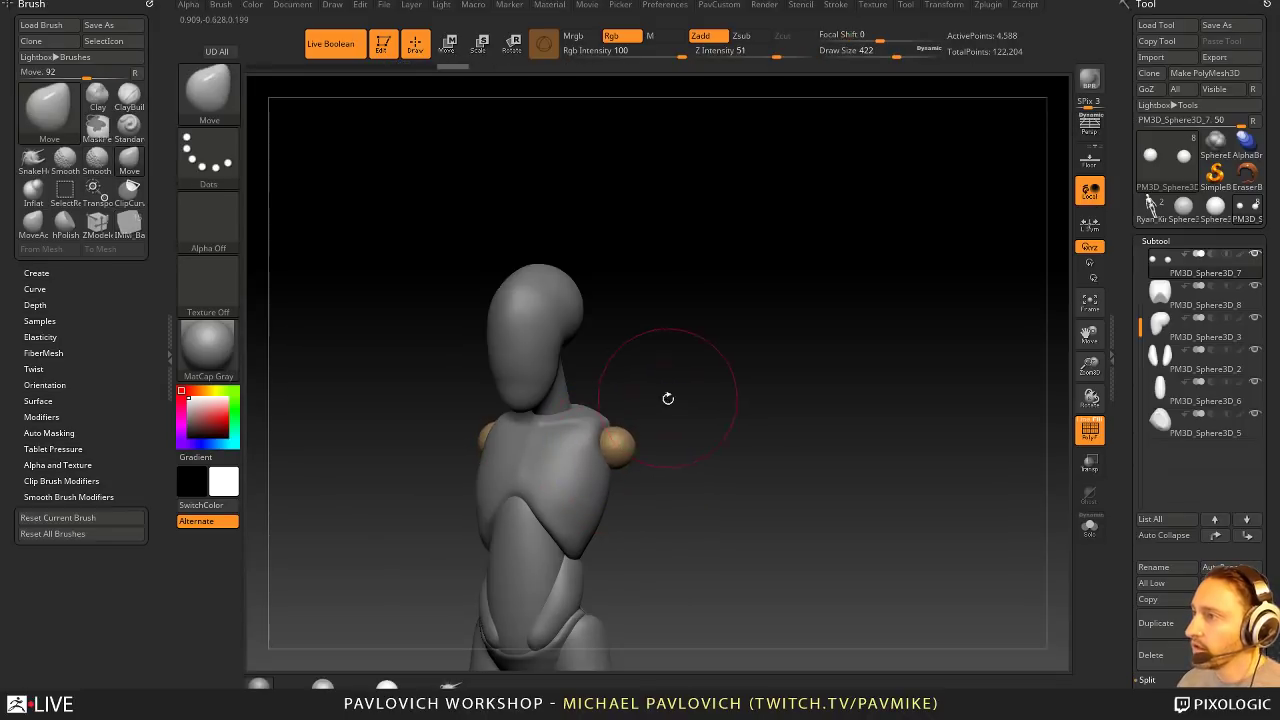
pyautogui.press('s')
pyautogui.moveTo(674, 398); pyautogui.dragTo(632, 468)
pyautogui.moveTo(616, 461)
pyautogui.mouseDown()
pyautogui.moveTo(559, 431)
pyautogui.moveTo(600, 457)
pyautogui.moveTo(686, 374)
pyautogui.mouseUp()
# Step: Shape the shoulders into rounded caps from above and in front view with the Move brush, starting at Draw Size 262
pyautogui.press('[')
pyautogui.moveTo(645, 433); pyautogui.dragTo(665, 420)
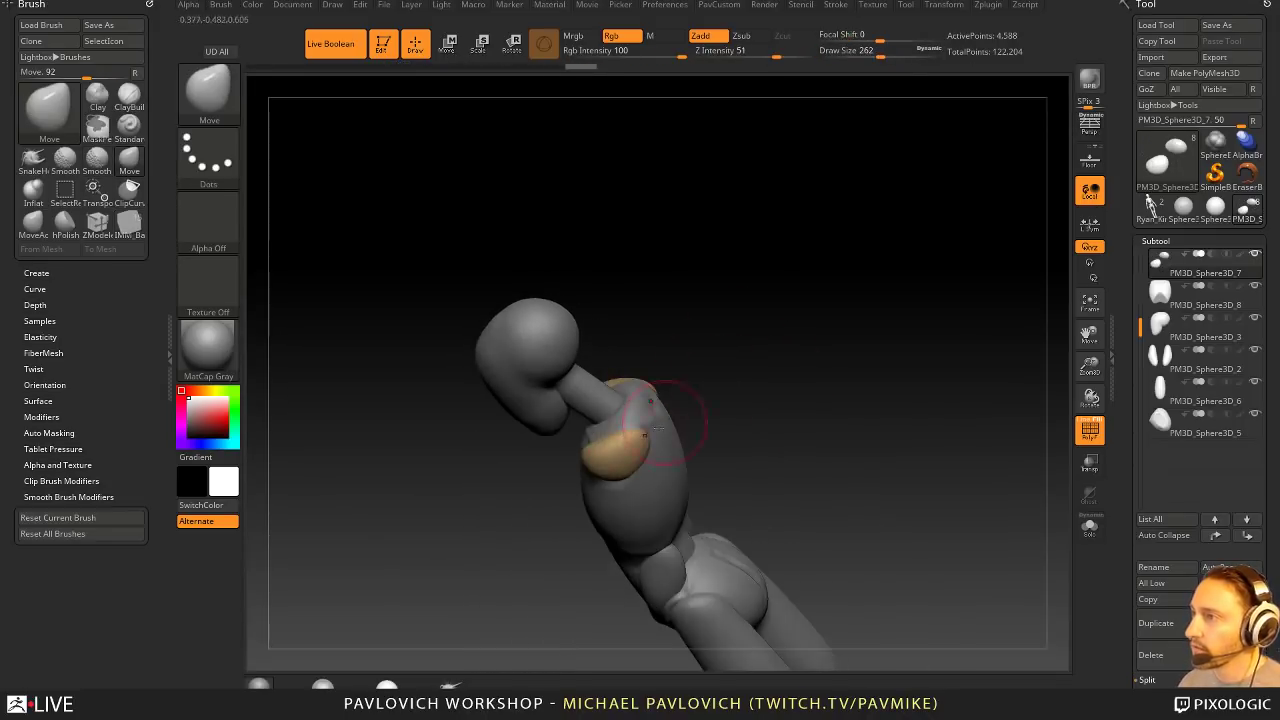
pyautogui.moveTo(617, 457); pyautogui.dragTo(618, 497)
pyautogui.moveTo(685, 520); pyautogui.dragTo(694, 496)
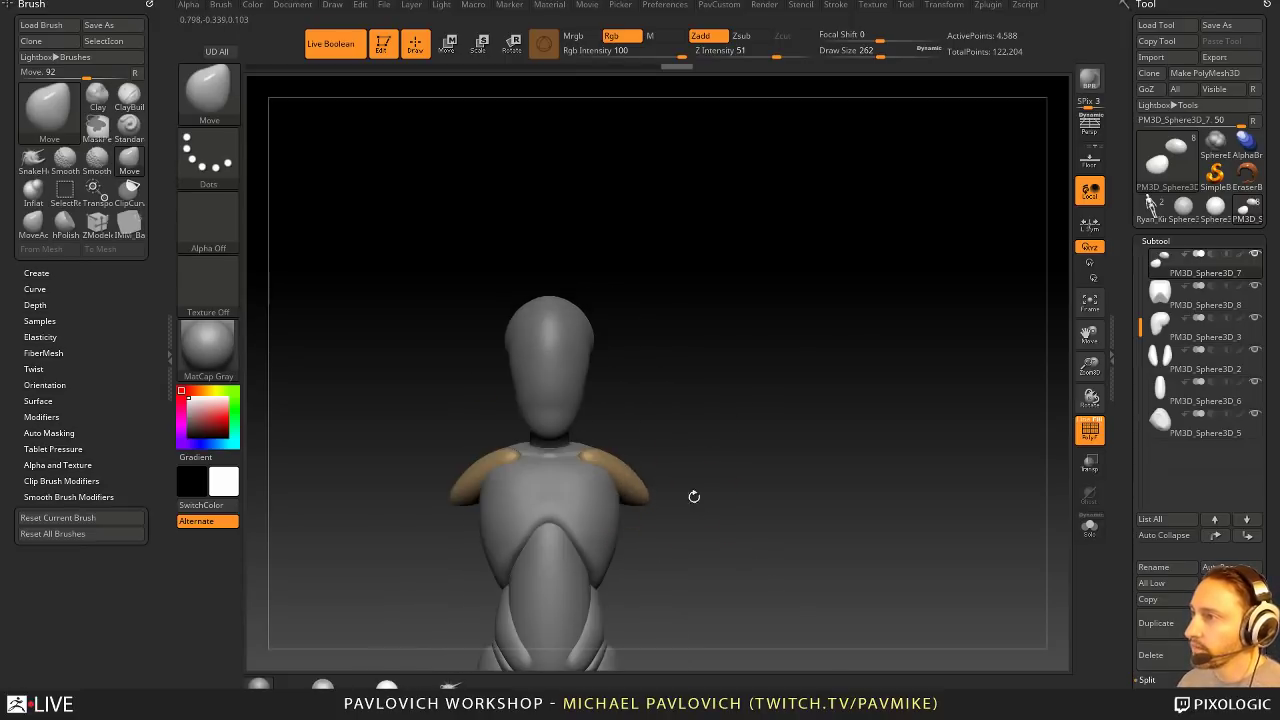
pyautogui.moveTo(596, 462)
pyautogui.mouseDown()
pyautogui.moveTo(726, 457)
pyautogui.moveTo(671, 477)
pyautogui.moveTo(611, 422)
pyautogui.mouseUp()
# Step: Refine the surface of the shoulder caps with the Standard brush, reducing Draw Size from 132 to 87
pyautogui.press('b')
pyautogui.press('s')
pyautogui.press('t')
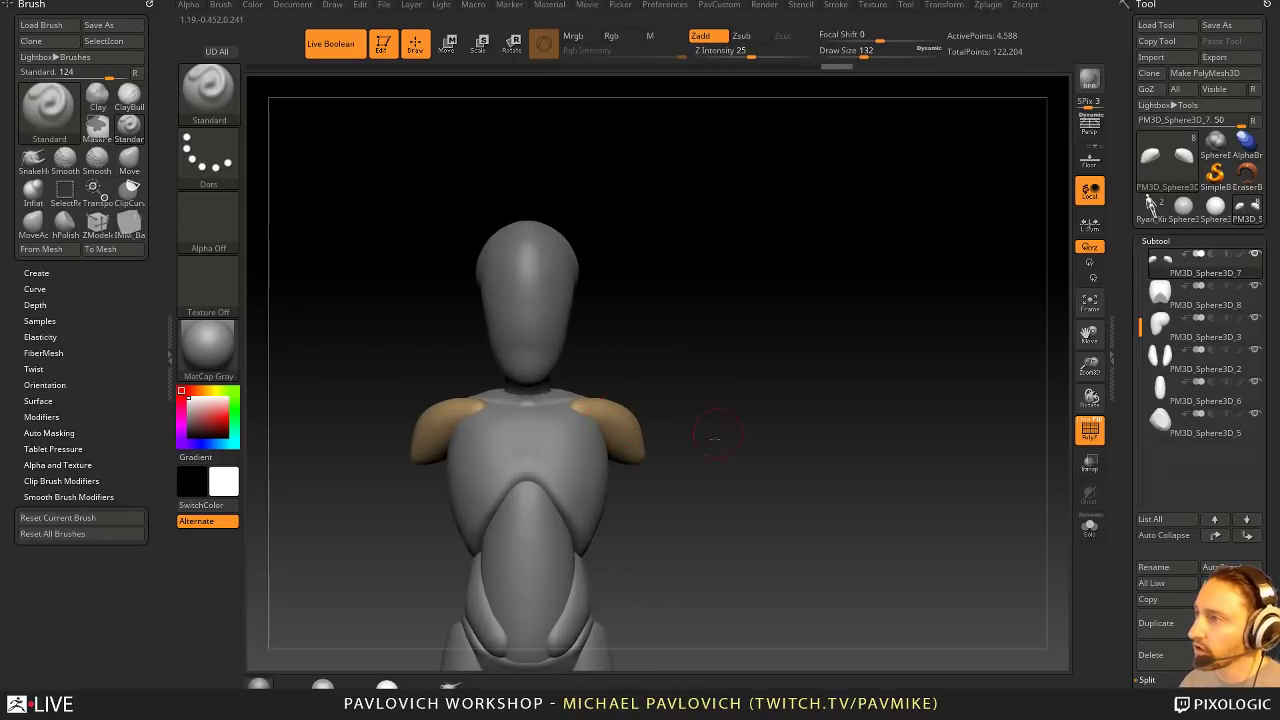
pyautogui.moveTo(714, 437)
pyautogui.mouseDown()
pyautogui.moveTo(743, 428)
pyautogui.moveTo(667, 396)
pyautogui.mouseUp()
pyautogui.press('[')
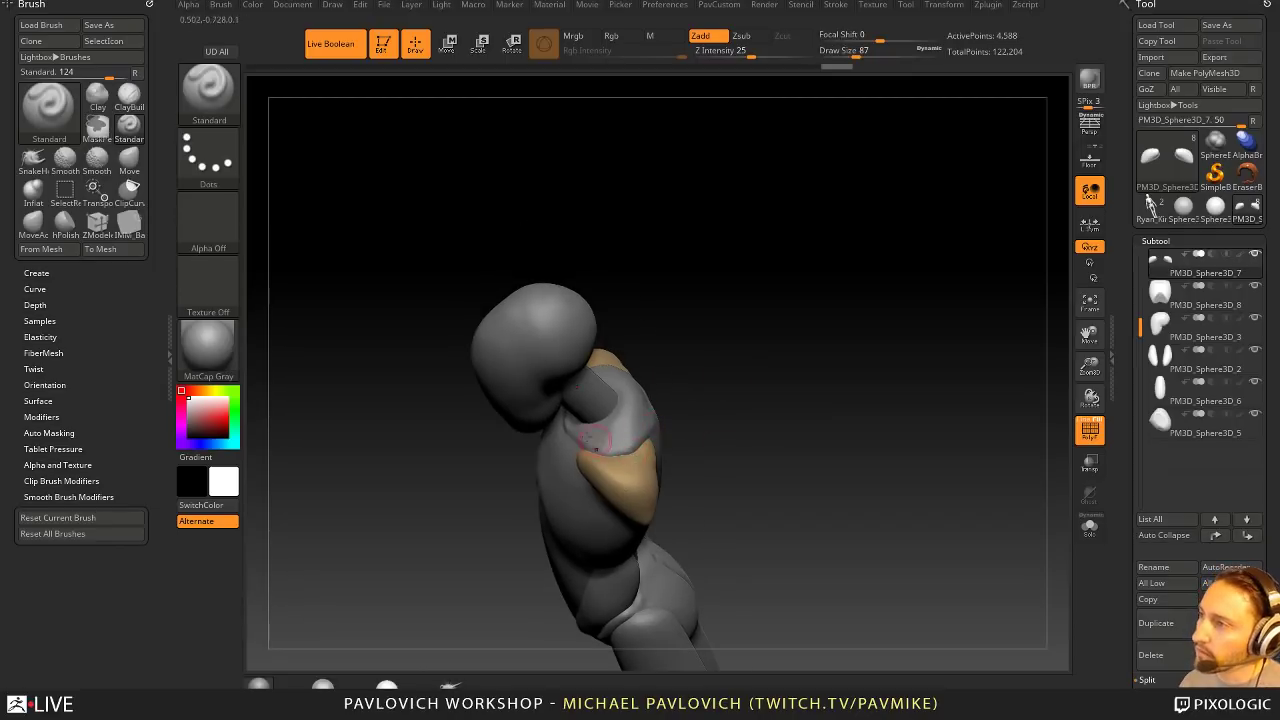
pyautogui.moveTo(618, 454); pyautogui.dragTo(692, 419)
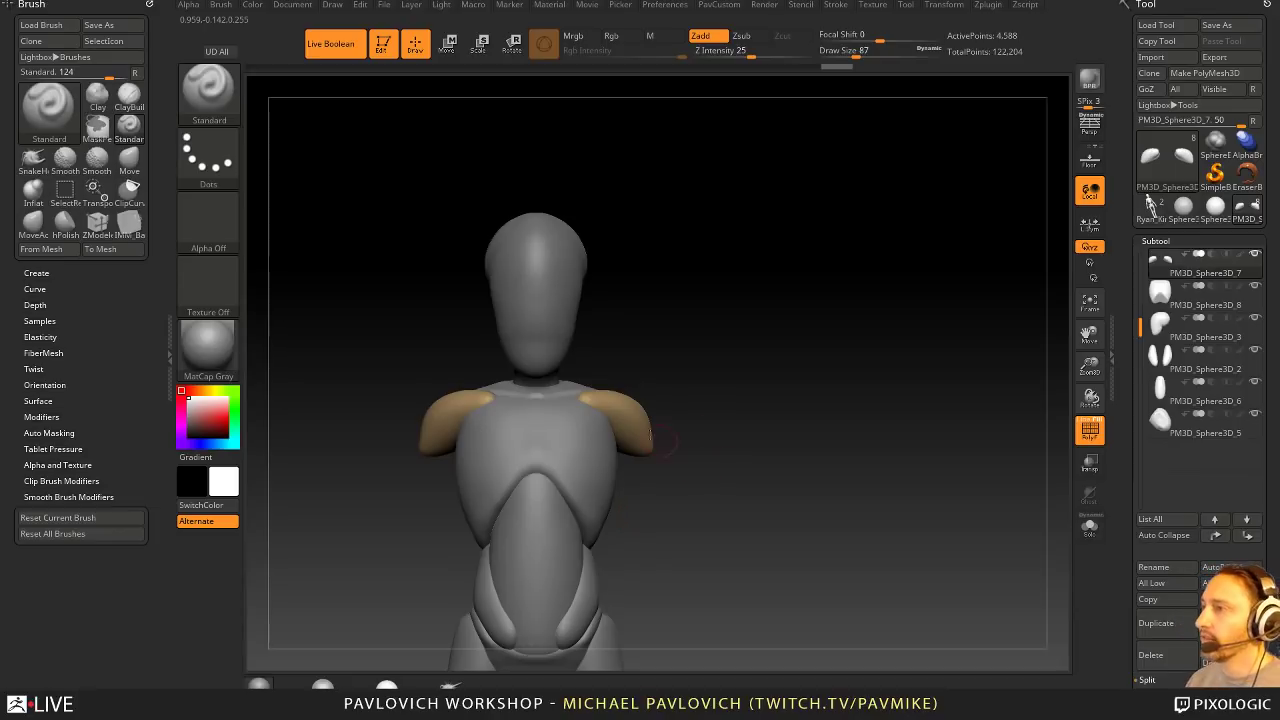
# Step: Adjust the shoulder caps in three-quarter and back views with the Move brush at Draw Size 217
pyautogui.moveTo(700, 428); pyautogui.dragTo(663, 426)
pyautogui.press(']')
pyautogui.press(']')
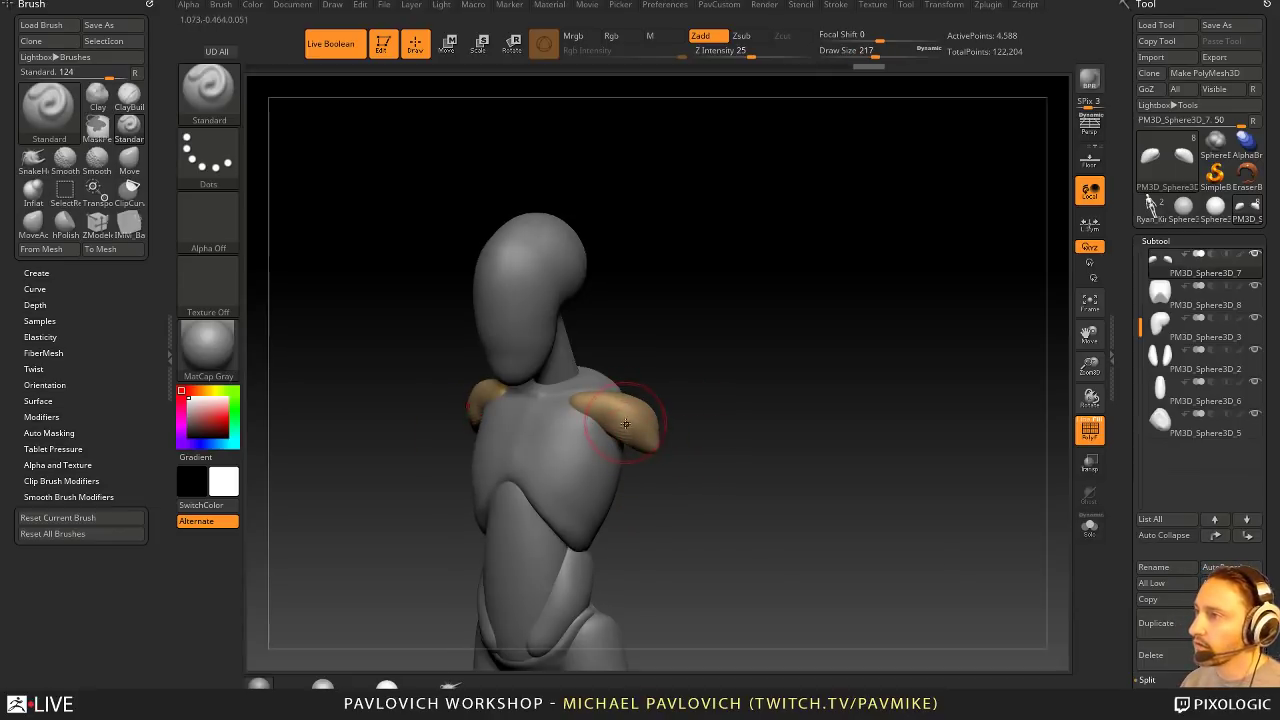
pyautogui.press('b')
pyautogui.press('m')
pyautogui.press('v')
pyautogui.moveTo(640, 450); pyautogui.dragTo(650, 465, button='right')
pyautogui.moveTo(660, 415); pyautogui.dragTo(650, 412)
pyautogui.moveTo(667, 433); pyautogui.dragTo(700, 408, button='right')
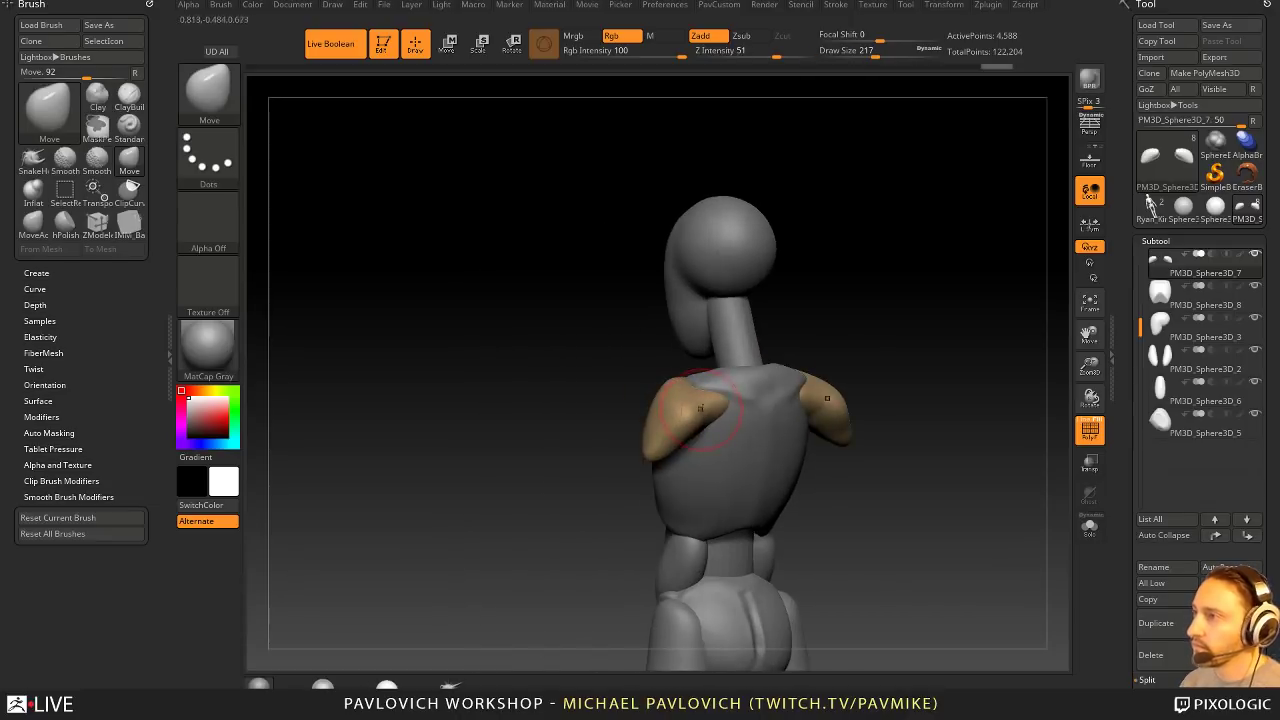
pyautogui.moveTo(589, 445); pyautogui.dragTo(700, 400, button='right')
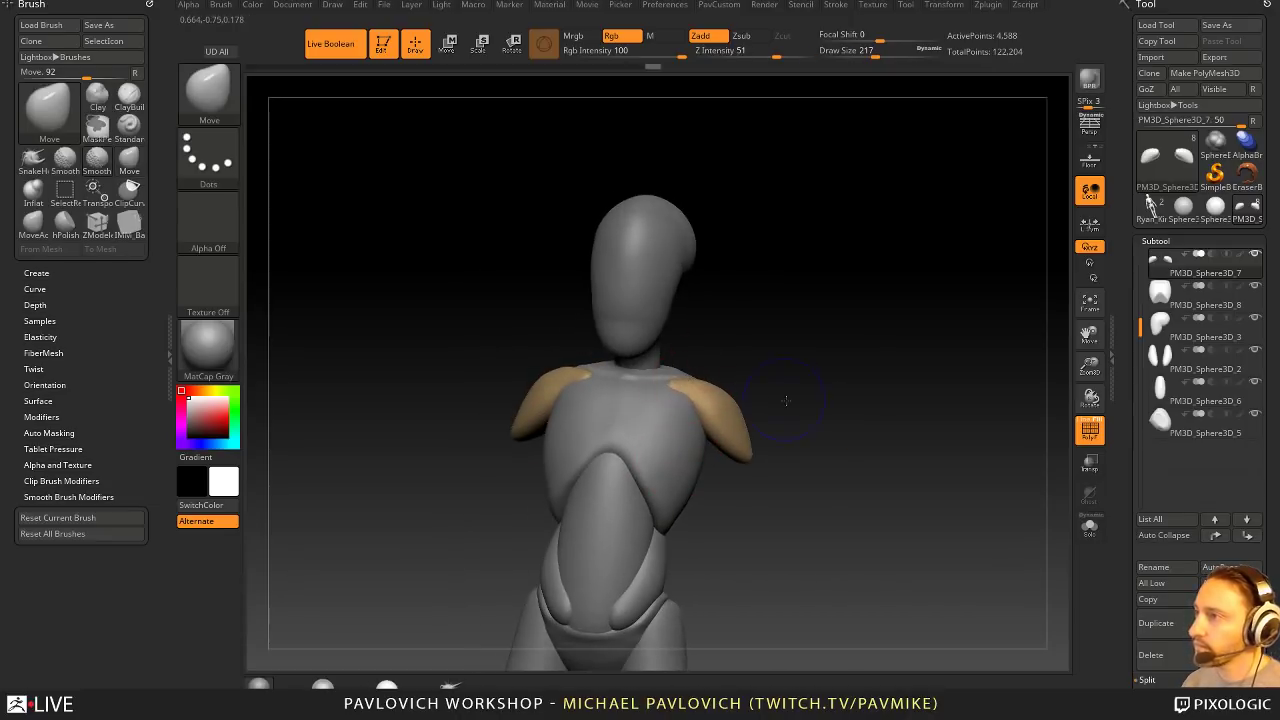
pyautogui.moveTo(786, 400)
pyautogui.keyDown('shift'); pyautogui.mouseDown(button='right')
pyautogui.moveTo(823, 380)
pyautogui.moveTo(730, 405)
pyautogui.mouseUp(button='right'); pyautogui.keyUp('shift')
pyautogui.keyDown('shift'); pyautogui.moveTo(686, 420); pyautogui.dragTo(668, 418); pyautogui.keyUp('shift')
# Step: Select the head subtool and shorten it vertically with the gizmo to about 0.91 of its height
pyautogui.press('b')
pyautogui.press('s')
pyautogui.press('t')
pyautogui.moveTo(777, 420)
pyautogui.mouseDown(button='right')
pyautogui.moveTo(820, 420)
pyautogui.moveTo(724, 307)
pyautogui.moveTo(797, 391)
pyautogui.mouseUp(button='right')
pyautogui.keyDown('alt'); pyautogui.click(611, 462); pyautogui.keyUp('alt')
pyautogui.keyDown('alt'); pyautogui.click(567, 231); pyautogui.keyUp('alt')
pyautogui.press('w')
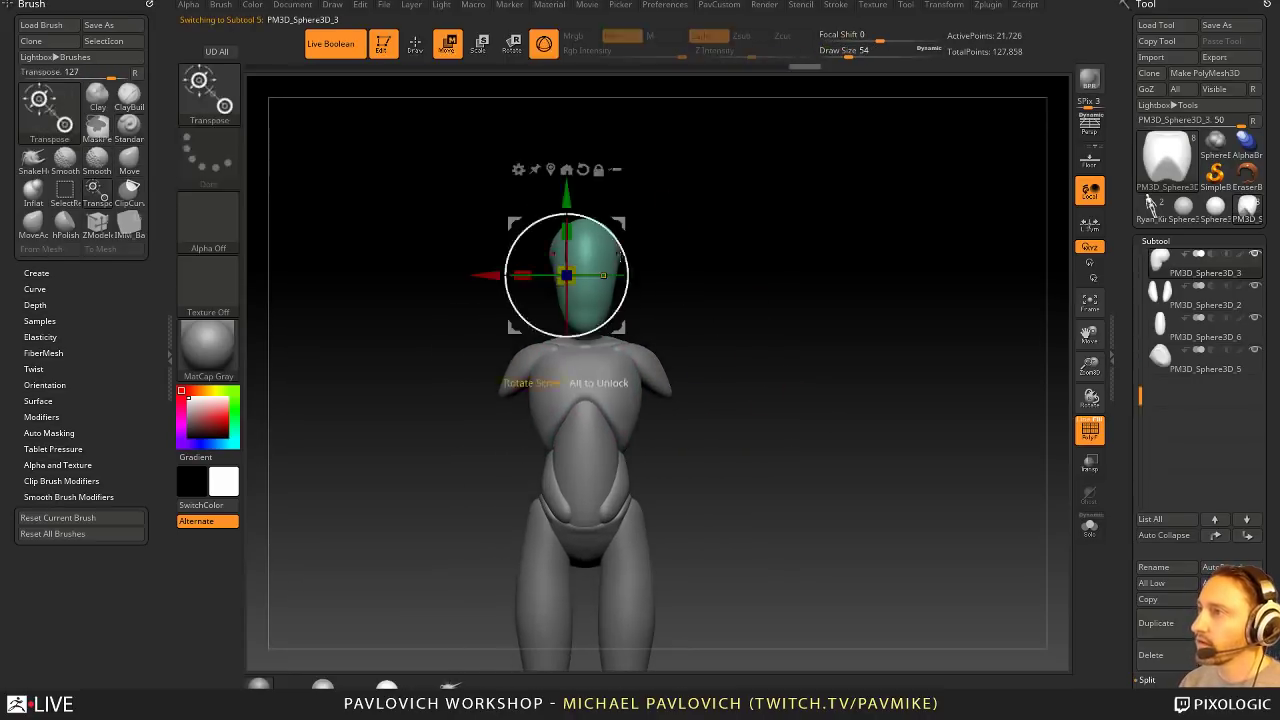
pyautogui.moveTo(576, 240); pyautogui.dragTo(569, 232)
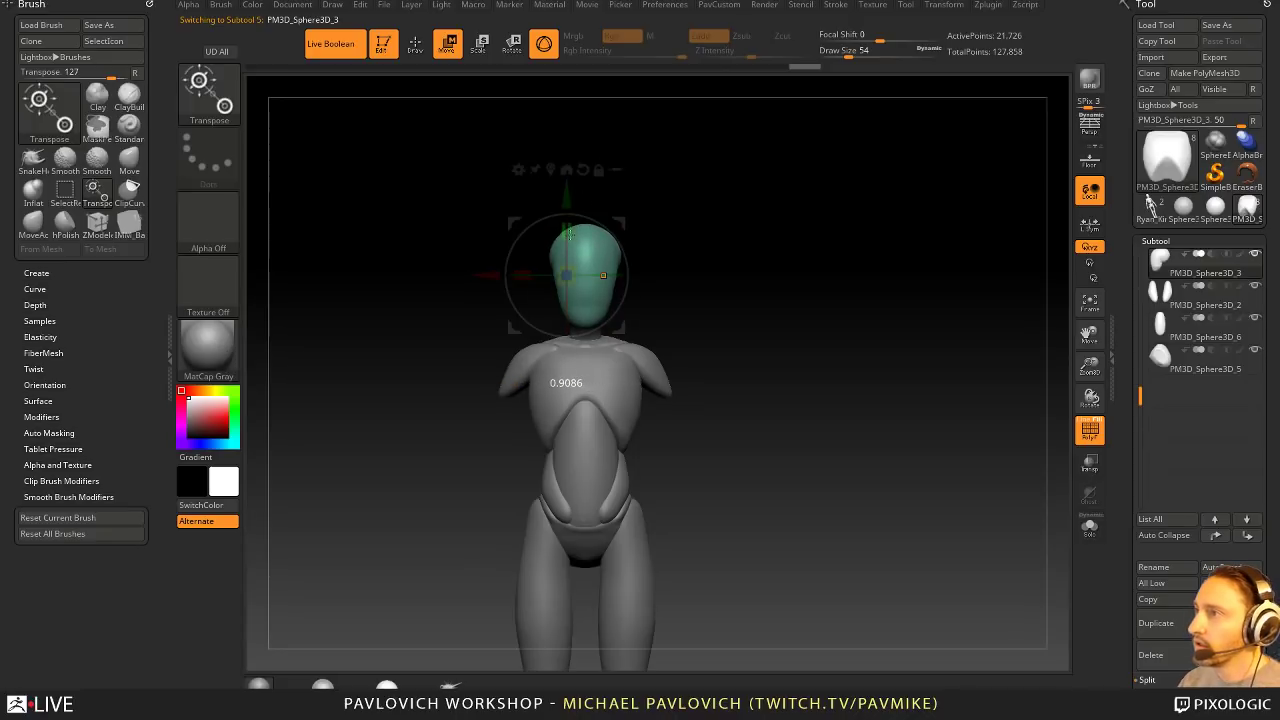
pyautogui.press('q')
pyautogui.moveTo(703, 249); pyautogui.dragTo(714, 247, button='right')
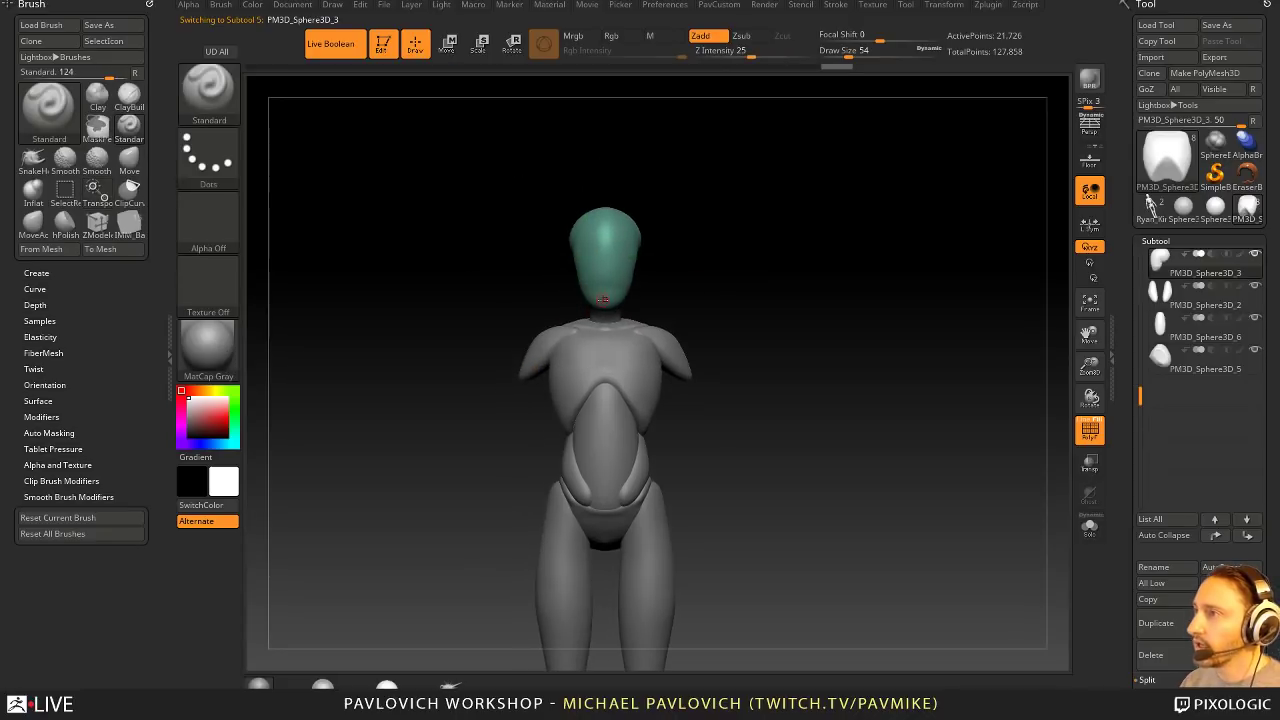
# Step: Cut the underside of the chin flat with a horizontal ClipCurve stroke across the bottom of the head
pyautogui.hotkey('ctrl', 'shift')
pyautogui.keyDown('ctrl'); pyautogui.keyDown('shift'); pyautogui.moveTo(777, 326); pyautogui.dragTo(463, 301); pyautogui.keyUp('shift'); pyautogui.keyUp('ctrl')
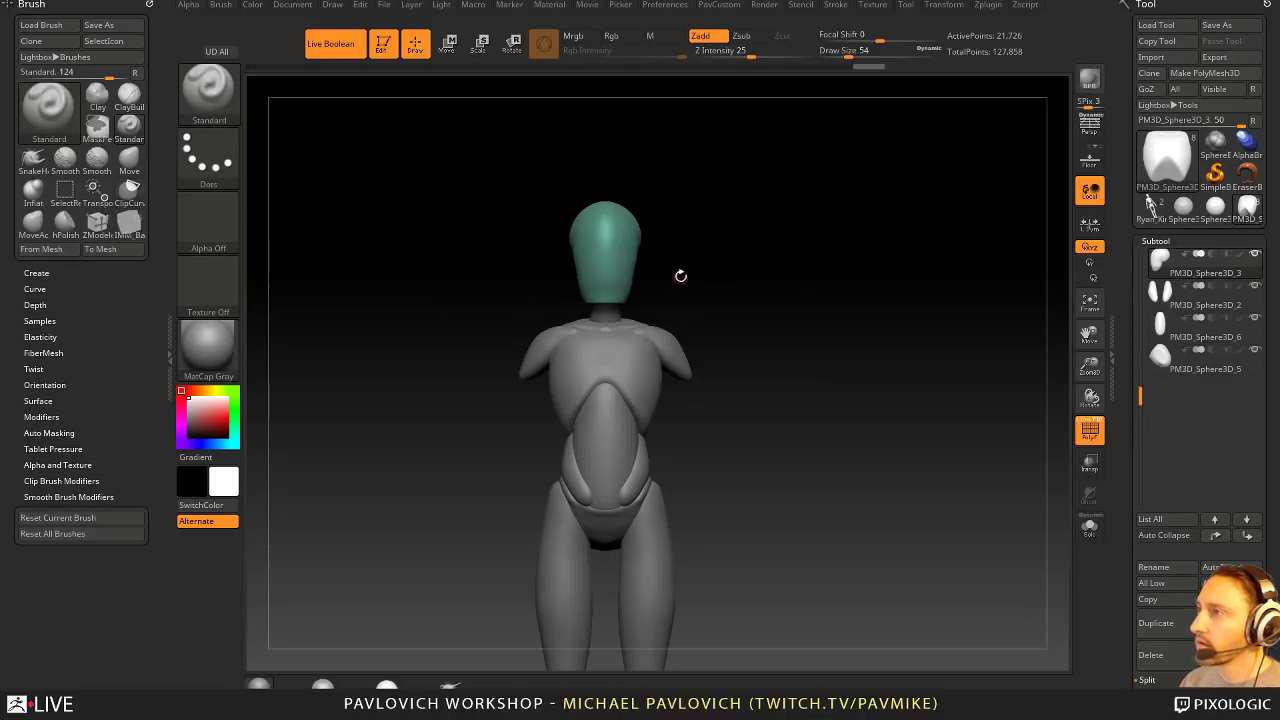
pyautogui.press('w')
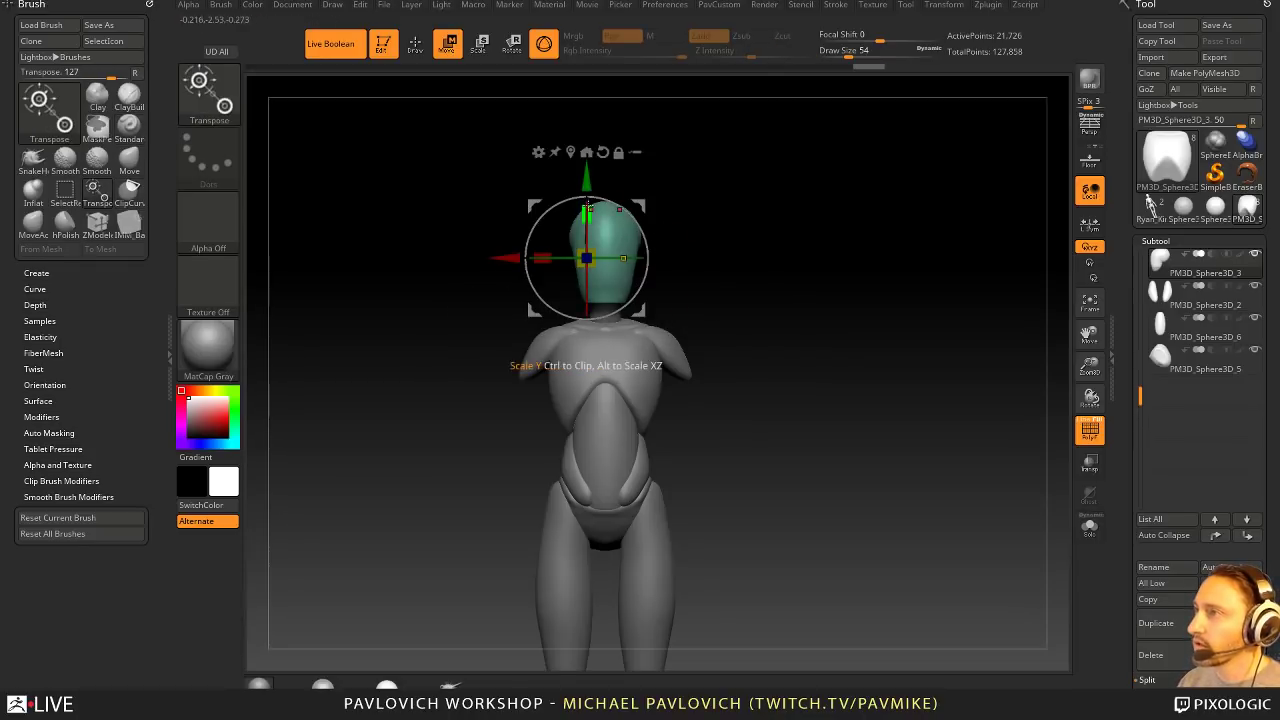
pyautogui.press('q')
# Step: Flatten the sides of the head with a vertical ClipCurve stroke in front view
pyautogui.moveTo(763, 229)
pyautogui.mouseDown()
pyautogui.moveTo(654, 294)
pyautogui.moveTo(757, 297)
pyautogui.mouseUp()
pyautogui.hotkey('ctrl', 'shift')
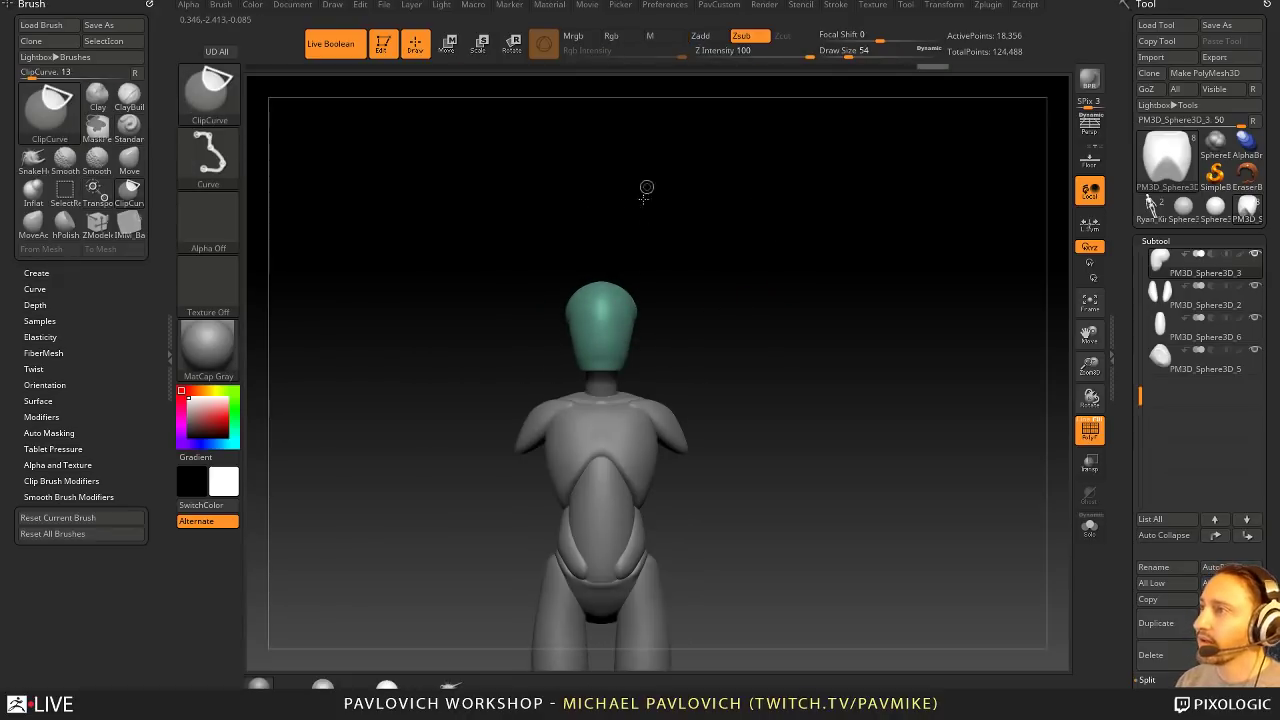
pyautogui.moveTo(646, 188); pyautogui.dragTo(632, 434)
pyautogui.moveTo(734, 289)
pyautogui.mouseDown()
pyautogui.moveTo(780, 296)
pyautogui.moveTo(680, 340)
pyautogui.moveTo(704, 358)
pyautogui.moveTo(689, 320)
pyautogui.mouseUp()
# Step: Smooth the clipped sides of the head and mark a horizontal eye line across the face with the Standard brush at Draw Size 46
pyautogui.press('shift')
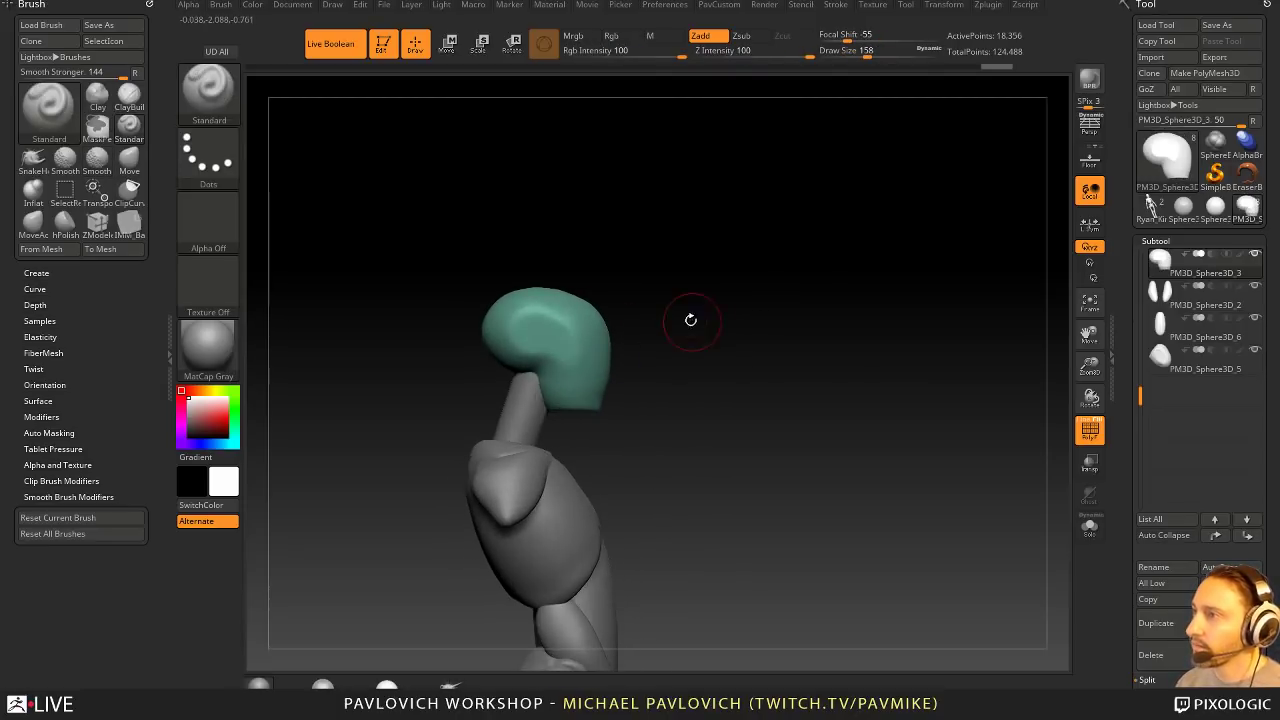
pyautogui.press('s')
pyautogui.moveTo(526, 336); pyautogui.dragTo(512, 332)
pyautogui.moveTo(660, 330)
pyautogui.mouseDown()
pyautogui.moveTo(634, 337)
pyautogui.moveTo(620, 320)
pyautogui.moveTo(666, 302)
pyautogui.mouseUp()
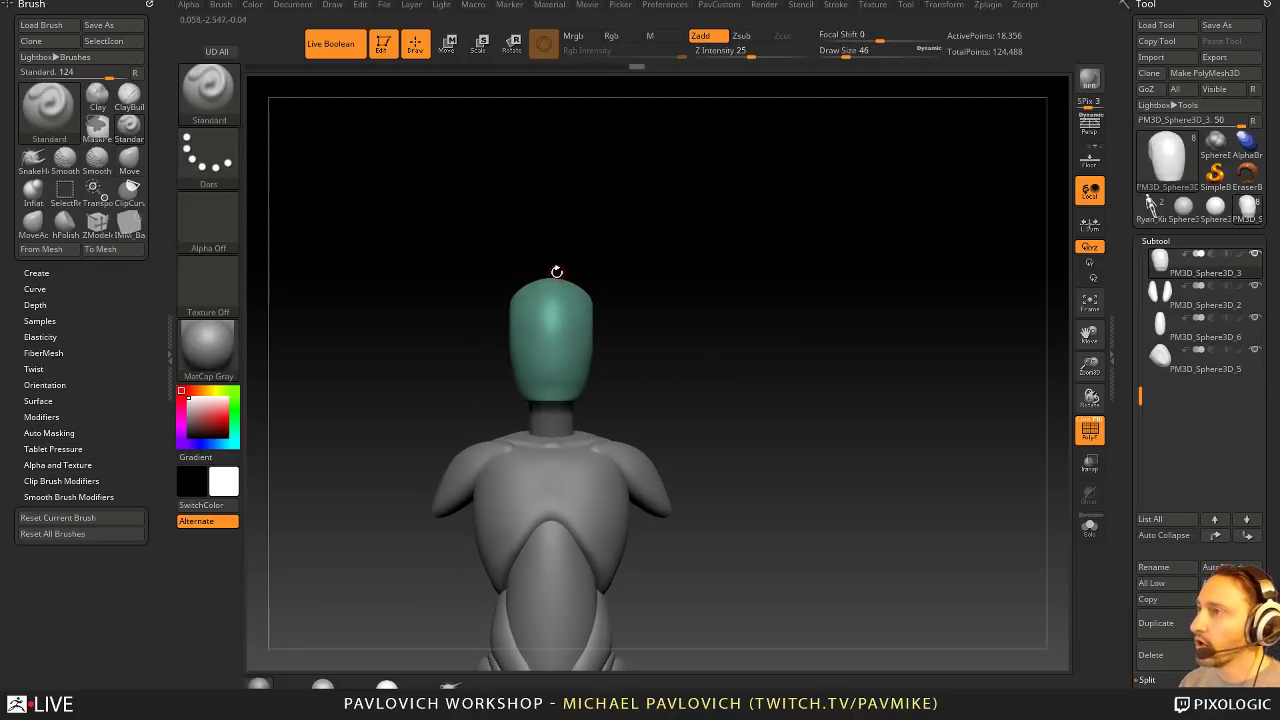
pyautogui.moveTo(607, 338); pyautogui.dragTo(626, 360)
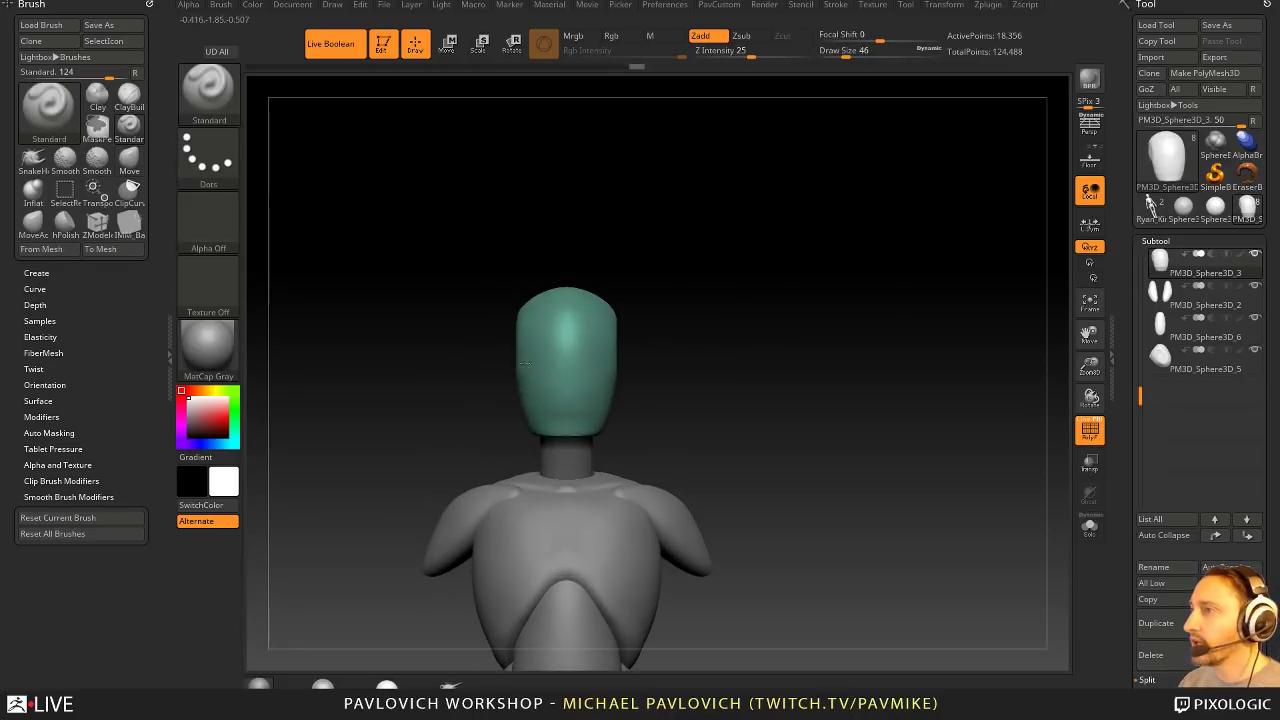
pyautogui.moveTo(616, 362); pyautogui.dragTo(585, 371)
# Step: Isolate the head with Solo and shape the jaw and face from below with the Move brush, starting at Draw Size 228
pyautogui.moveTo(715, 368); pyautogui.dragTo(685, 291)
pyautogui.click(1089, 525)
pyautogui.press('s')
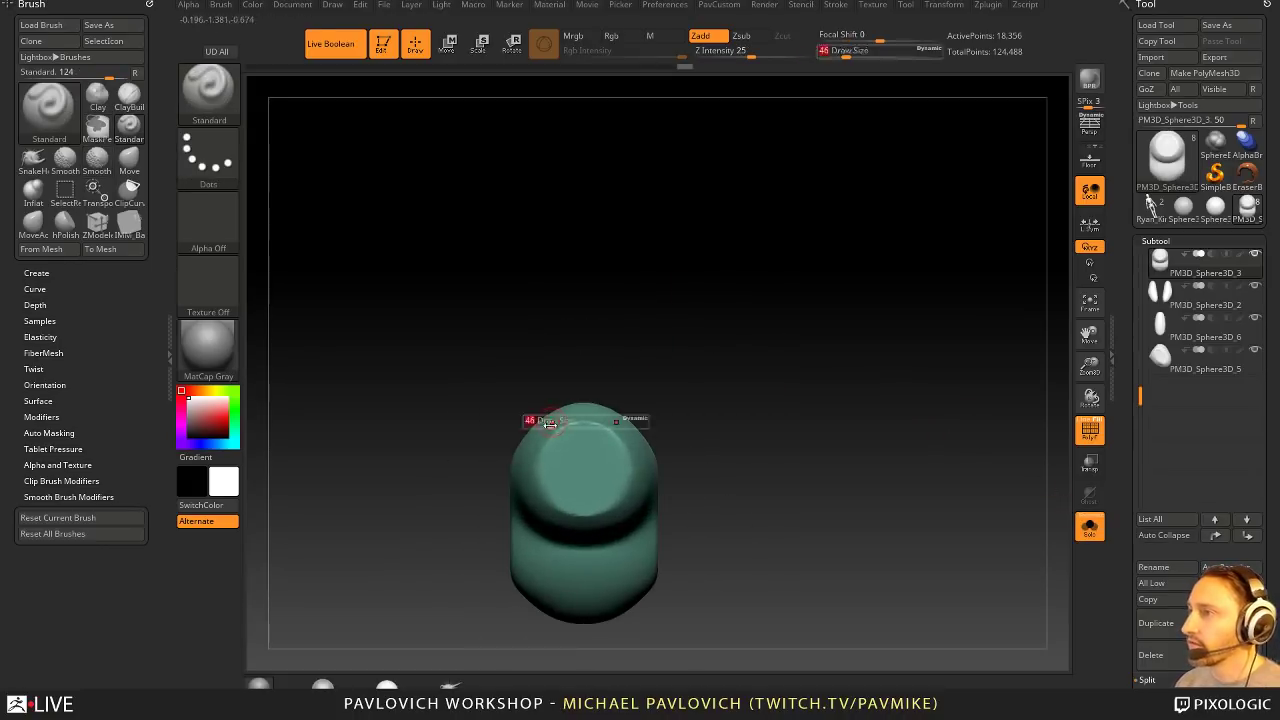
pyautogui.moveTo(586, 433); pyautogui.dragTo(622, 433)
pyautogui.press('b')
pyautogui.press('m')
pyautogui.press('v')
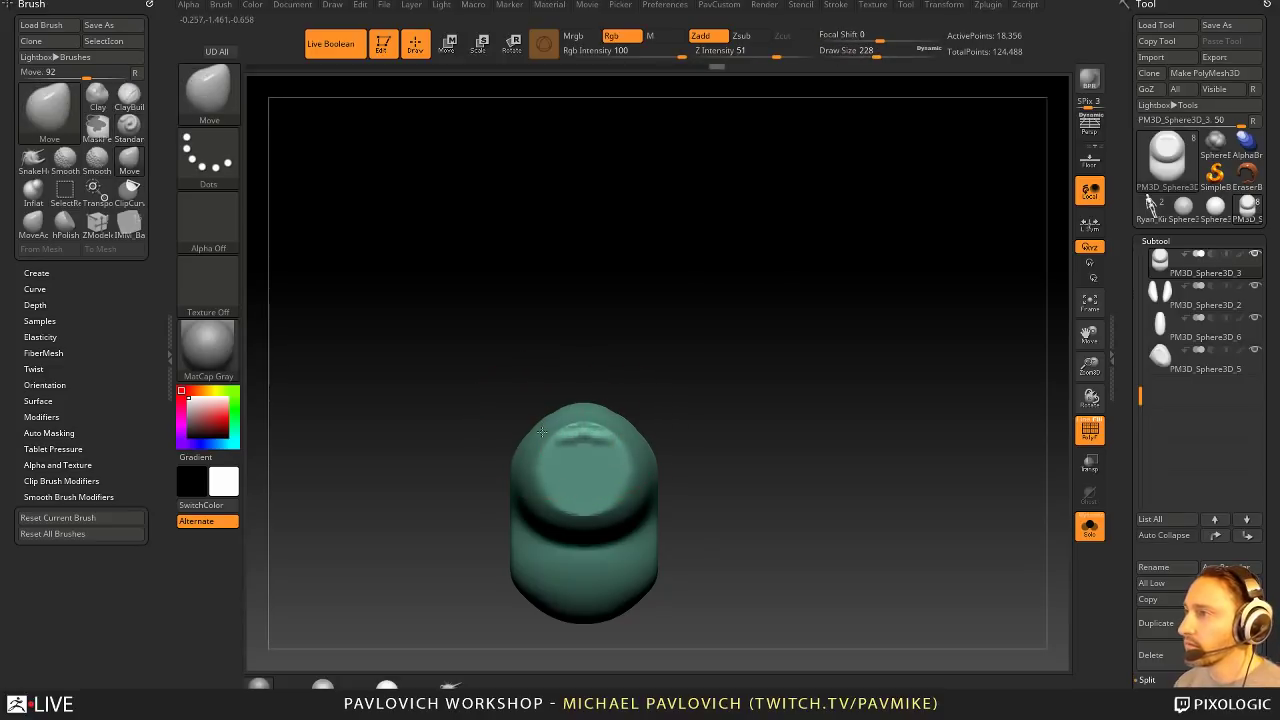
pyautogui.press('s')
pyautogui.click(588, 426)
pyautogui.press('s')
pyautogui.moveTo(612, 388)
pyautogui.mouseDown()
pyautogui.moveTo(606, 448)
pyautogui.moveTo(590, 431)
pyautogui.mouseUp()
pyautogui.click(603, 457)
pyautogui.moveTo(728, 500)
pyautogui.mouseDown()
pyautogui.moveTo(720, 460)
pyautogui.moveTo(741, 484)
pyautogui.moveTo(720, 446)
pyautogui.moveTo(610, 432)
pyautogui.mouseUp()
pyautogui.keyDown('alt'); pyautogui.moveTo(705, 398); pyautogui.dragTo(669, 432, button='right'); pyautogui.keyUp('alt')
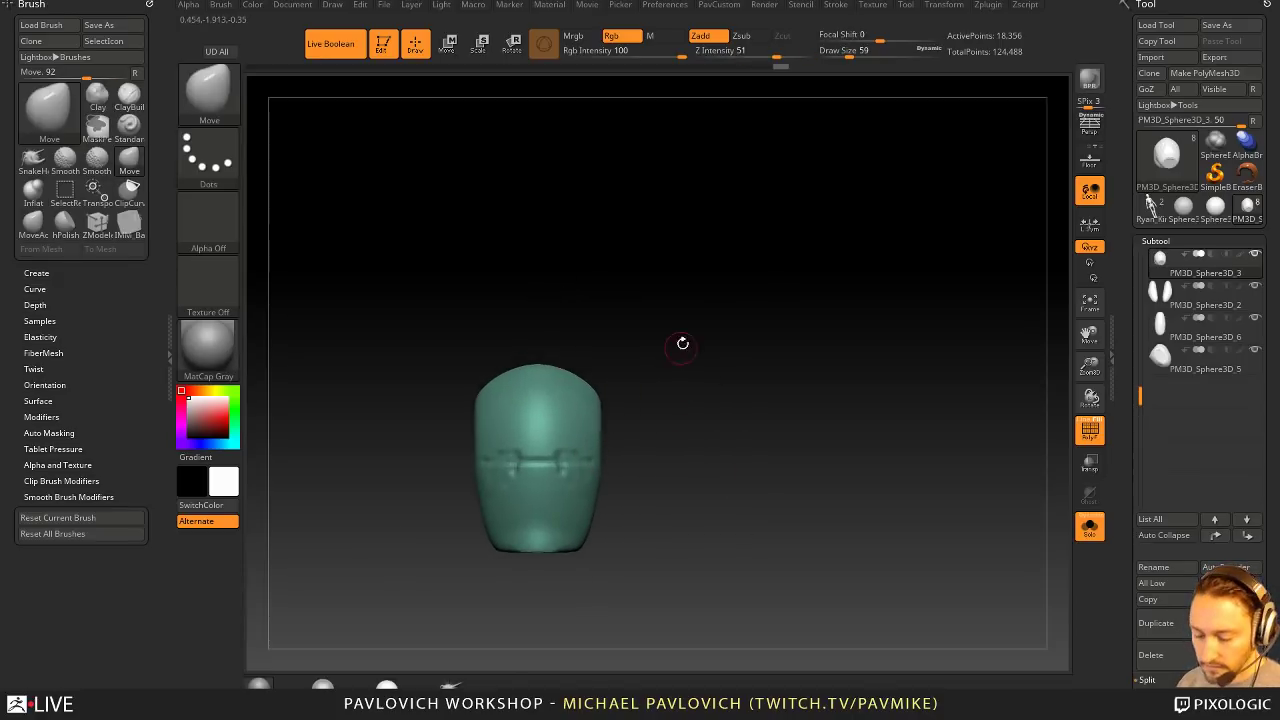
# Step: Carve the eye sockets on the eye line with the Standard brush at Z Intensity 36 and Draw Size 59, and remesh the head
pyautogui.press('b')
pyautogui.press('s')
pyautogui.press('t')
pyautogui.moveTo(689, 367); pyautogui.dragTo(619, 411)
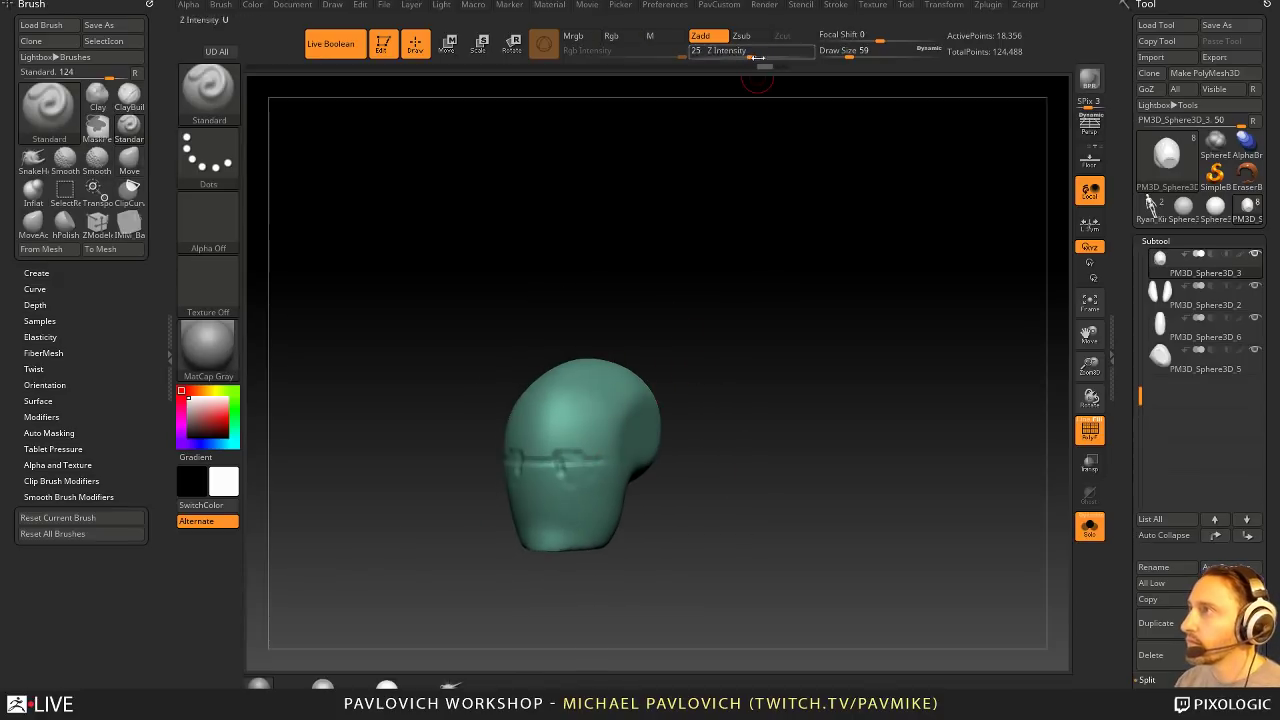
pyautogui.moveTo(757, 58); pyautogui.dragTo(764, 58)
pyautogui.press('space')
pyautogui.keyDown('alt'); pyautogui.moveTo(592, 458); pyautogui.dragTo(582, 442, button='right'); pyautogui.keyUp('alt')
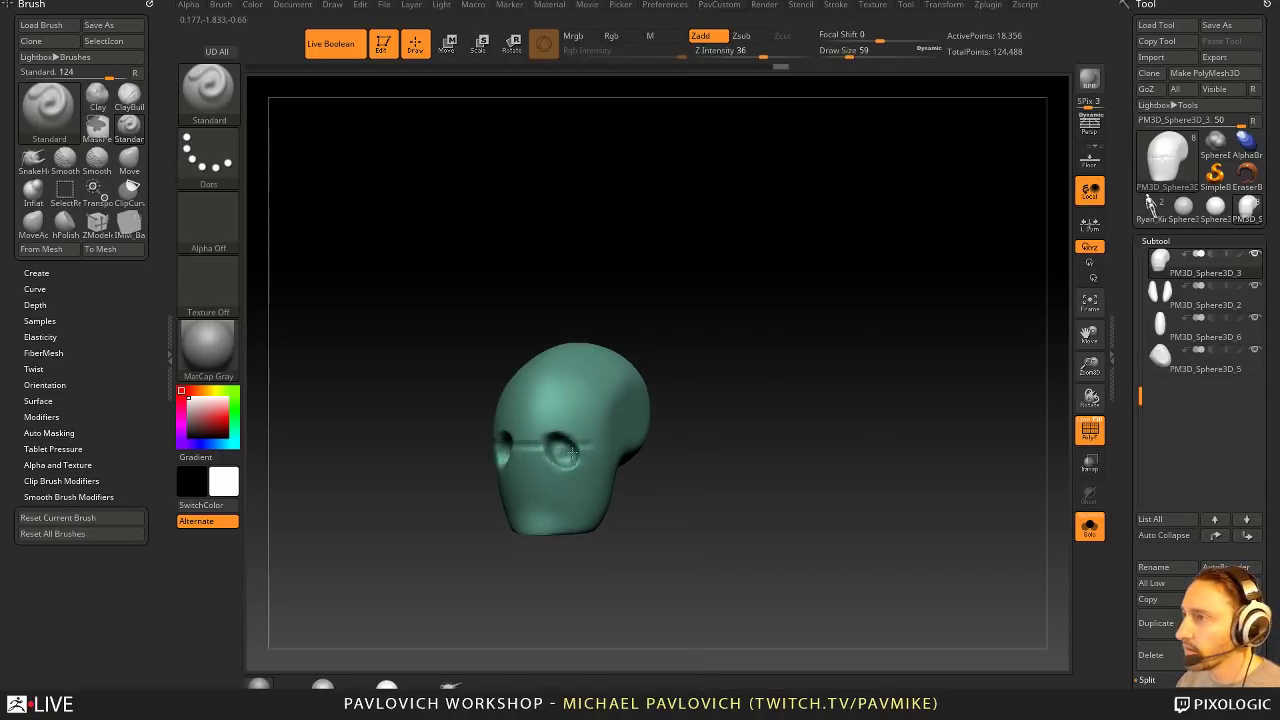
pyautogui.press('shift')
pyautogui.moveTo(660, 360)
pyautogui.keyDown('shift'); pyautogui.mouseDown()
pyautogui.moveTo(712, 348)
pyautogui.moveTo(691, 440)
pyautogui.mouseUp(); pyautogui.keyUp('shift')
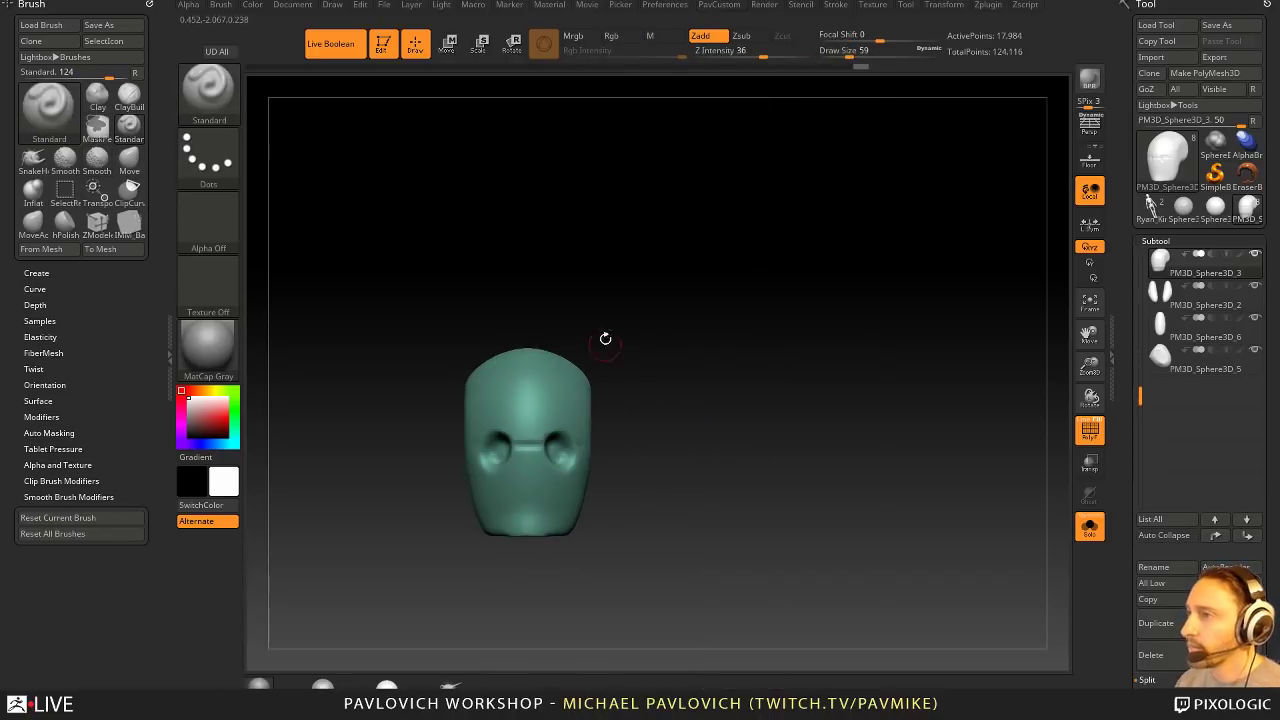
# Step: Build a brow ridge above the eye sockets and mark the base of the nose with the Standard brush at Draw Size 51
pyautogui.moveTo(606, 339); pyautogui.dragTo(604, 380)
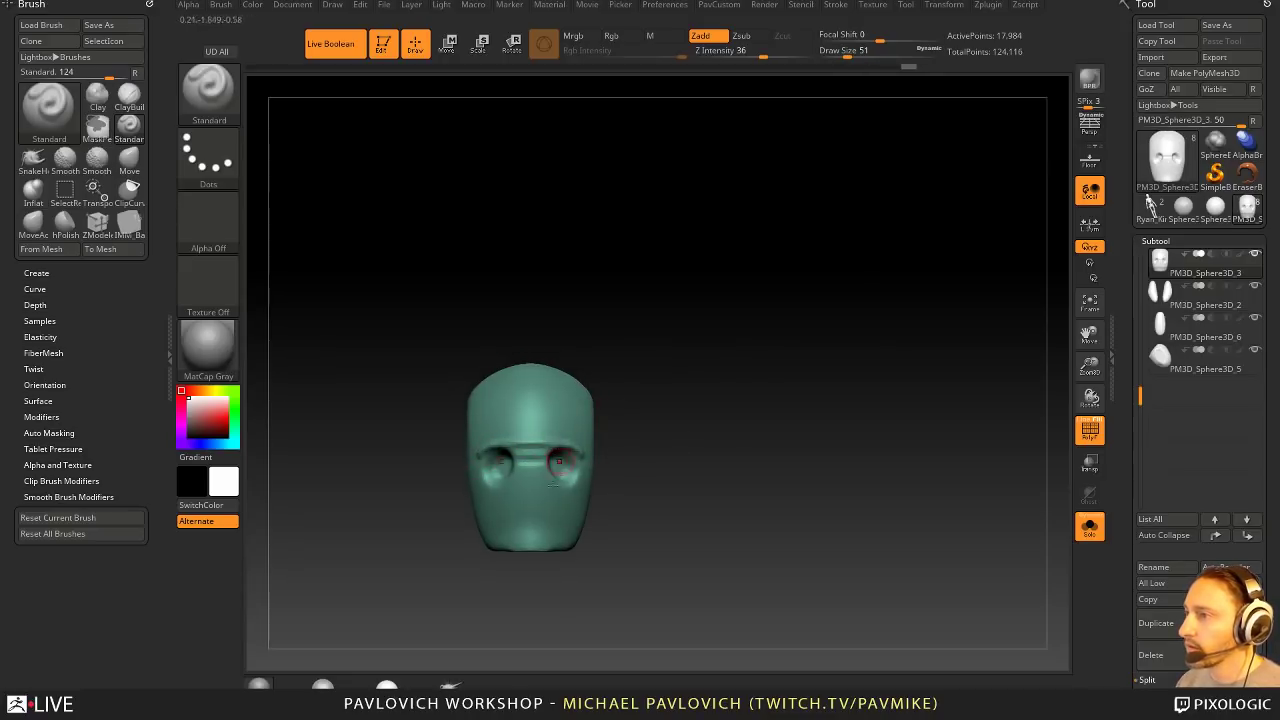
pyautogui.press('shift')
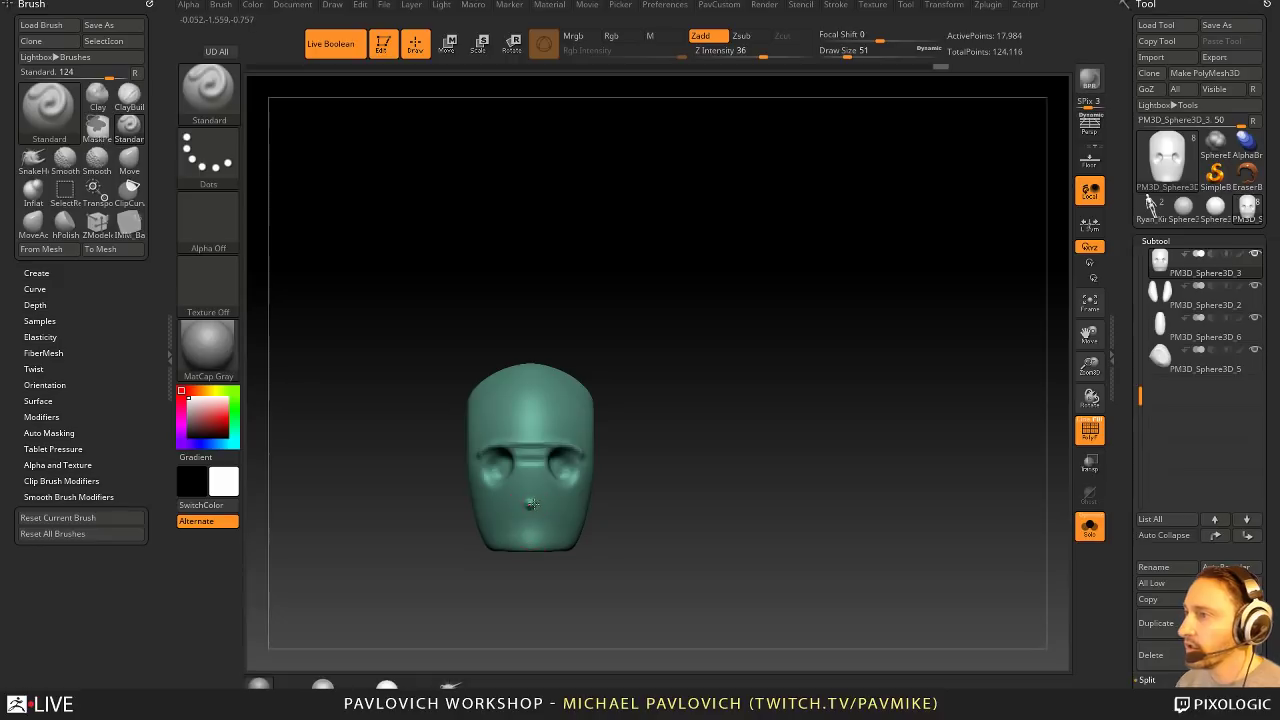
pyautogui.moveTo(657, 491); pyautogui.dragTo(703, 435)
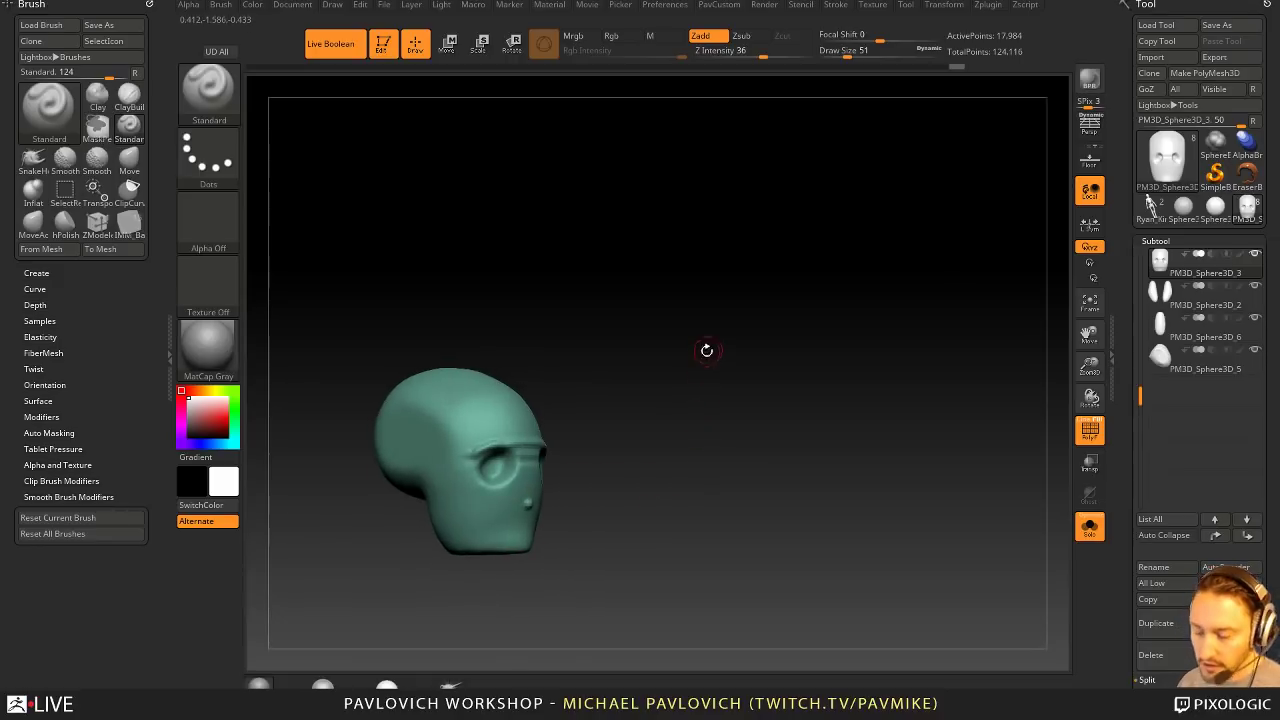
# Step: Insert a Sphere12 primitive on the middle of the face as the nose and position it with the gizmo
pyautogui.press('1')
pyautogui.press('m')
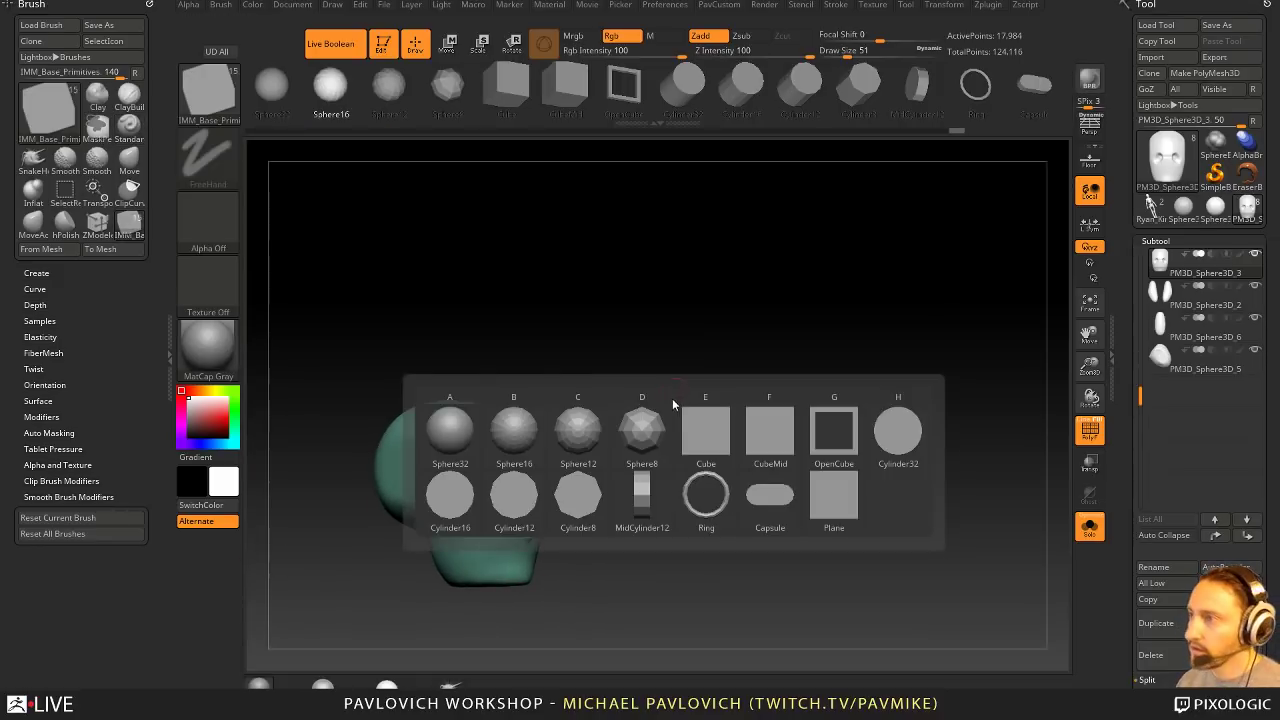
pyautogui.moveTo(527, 446)
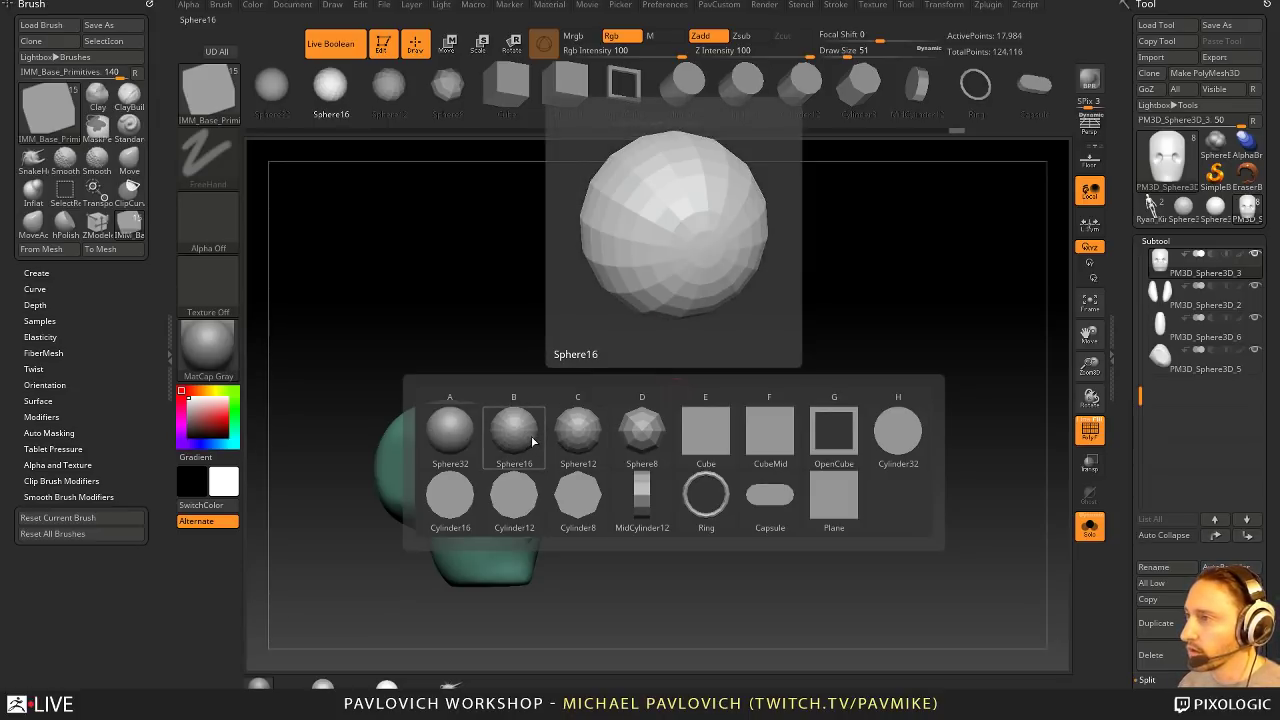
pyautogui.click(575, 428)
pyautogui.keyDown('shift'); pyautogui.moveTo(577, 427); pyautogui.dragTo(548, 438); pyautogui.keyUp('shift')
pyautogui.moveTo(530, 503); pyautogui.dragTo(532, 521)
pyautogui.press('w')
pyautogui.moveTo(663, 455); pyautogui.dragTo(750, 462)
pyautogui.moveTo(609, 510); pyautogui.dragTo(581, 508)
pyautogui.moveTo(508, 458); pyautogui.dragTo(512, 418)
pyautogui.press('q')
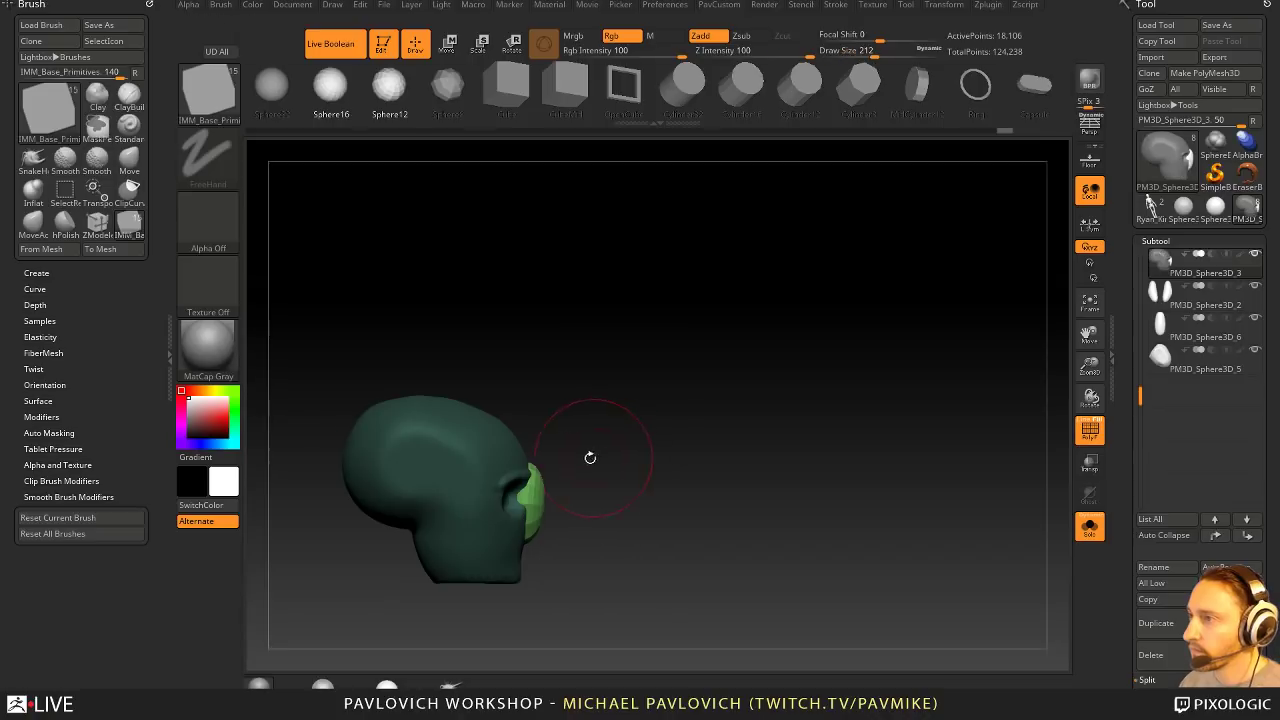
# Step: Stretch the inserted sphere into a long, narrow nose in side view with the Move brush, reducing Draw Size from 212 to 132
pyautogui.press('b')
pyautogui.press('m')
pyautogui.press('v')
pyautogui.moveTo(537, 497); pyautogui.dragTo(544, 496)
pyautogui.press('s')
pyautogui.moveTo(626, 474)
pyautogui.keyDown('alt'); pyautogui.mouseDown()
pyautogui.moveTo(643, 483)
pyautogui.moveTo(543, 484)
pyautogui.mouseUp(); pyautogui.keyUp('alt')
pyautogui.press('s')
pyautogui.moveTo(538, 486); pyautogui.dragTo(543, 480)
pyautogui.press('s')
pyautogui.moveTo(541, 488); pyautogui.dragTo(550, 481)
pyautogui.keyDown('shift'); pyautogui.moveTo(655, 468); pyautogui.dragTo(748, 441); pyautogui.keyUp('shift')
# Step: Split the nose into its own subtool and remesh it into a smooth form with DynaMesh
pyautogui.press('2')
pyautogui.click(761, 370)
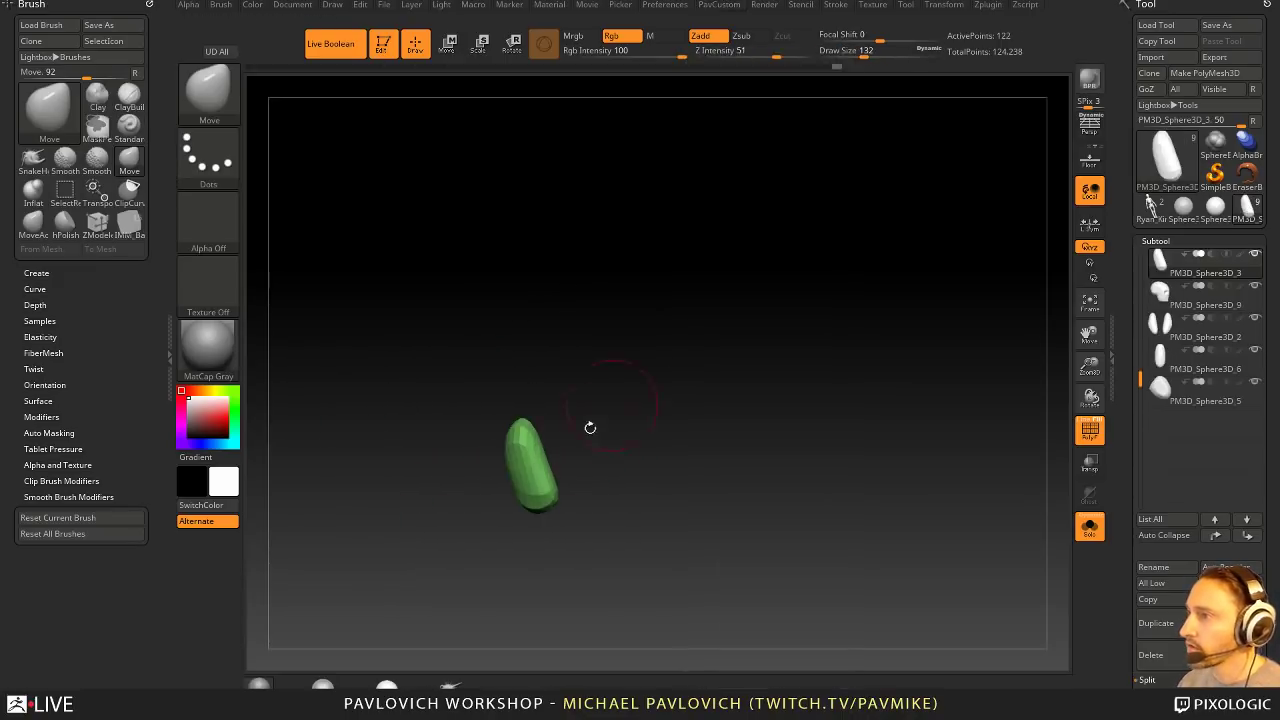
pyautogui.moveTo(590, 427)
pyautogui.keyDown('shift'); pyautogui.mouseDown()
pyautogui.moveTo(663, 400)
pyautogui.moveTo(646, 449)
pyautogui.mouseUp(); pyautogui.keyUp('shift')
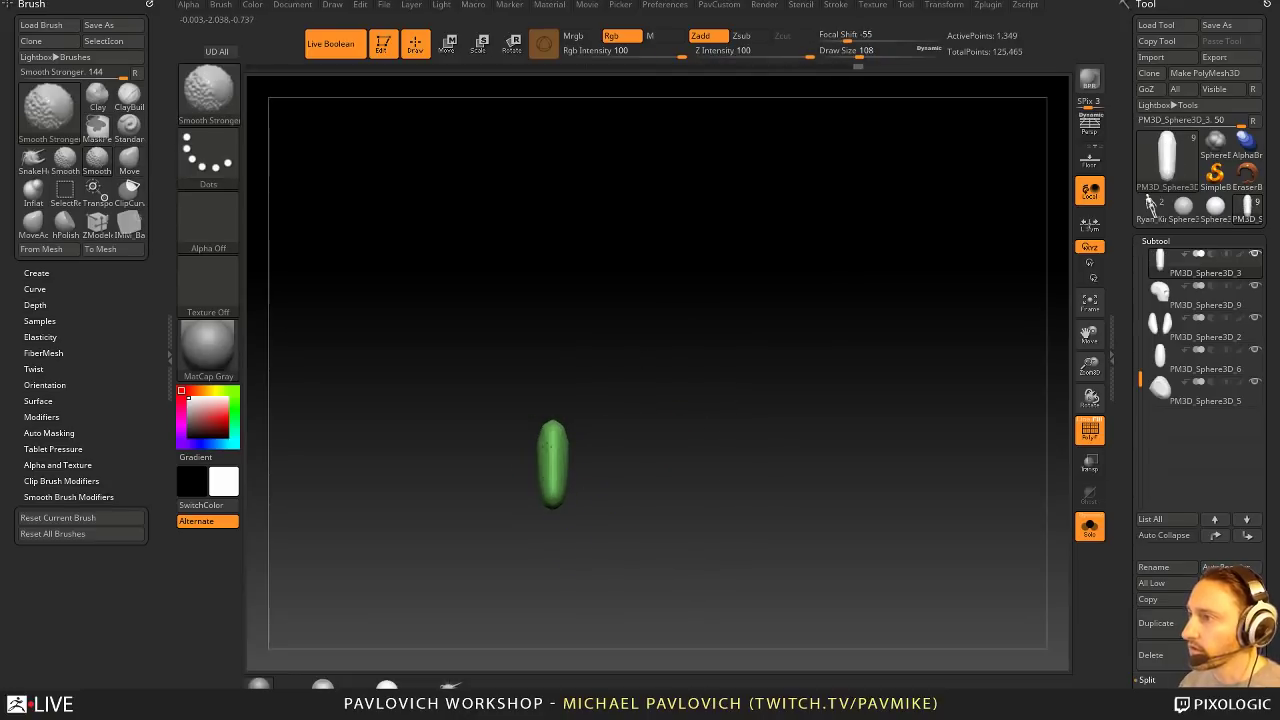
# Step: Turn off Solo and refine the nose profile with the Move brush at Draw Size 154 and the Standard brush at Draw Size 90
pyautogui.click(1090, 527)
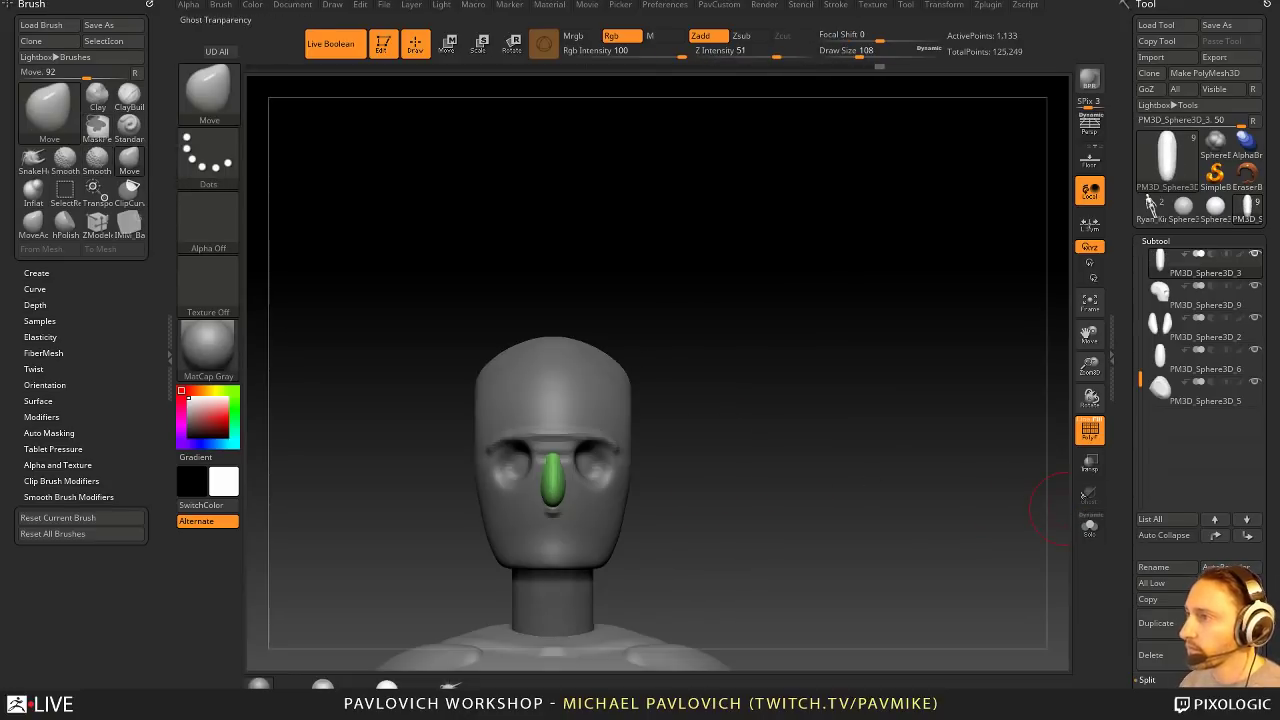
pyautogui.keyDown('shift'); pyautogui.moveTo(588, 465); pyautogui.dragTo(551, 491, button='right'); pyautogui.keyUp('shift')
pyautogui.press(']')
pyautogui.press(']')
pyautogui.moveTo(549, 506); pyautogui.dragTo(541, 513)
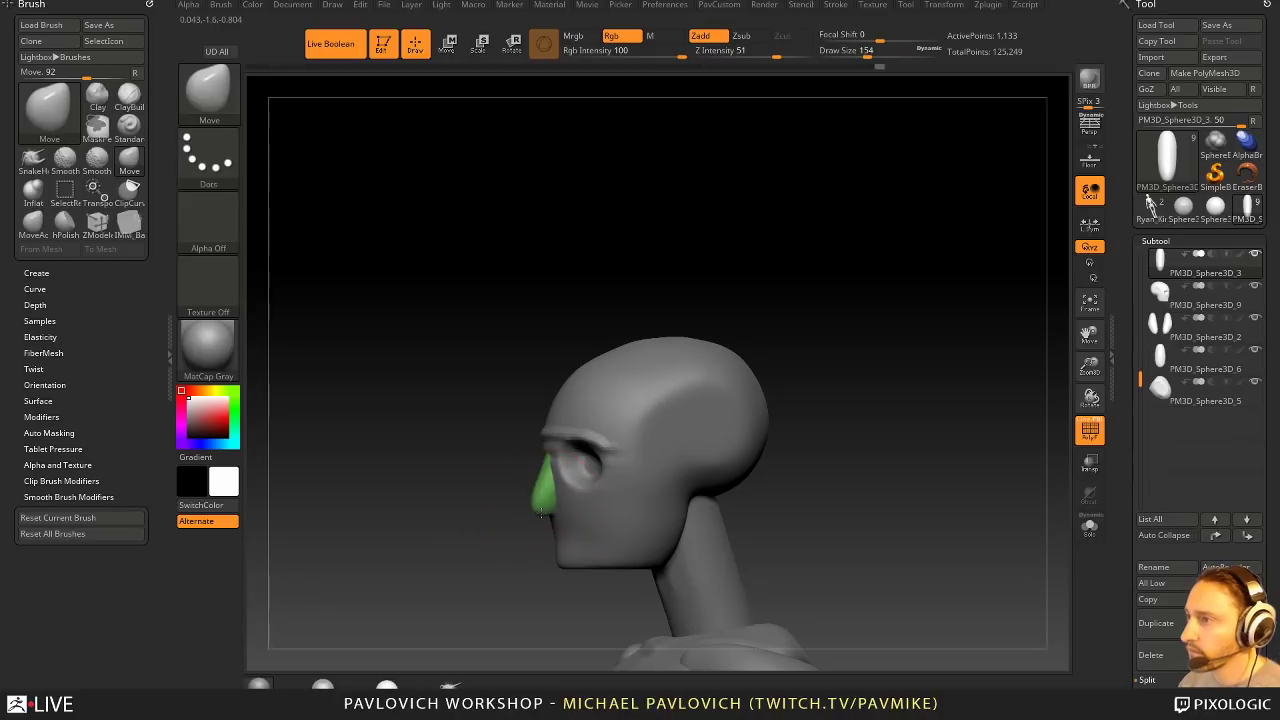
pyautogui.press('b')
pyautogui.press('s')
pyautogui.press('t')
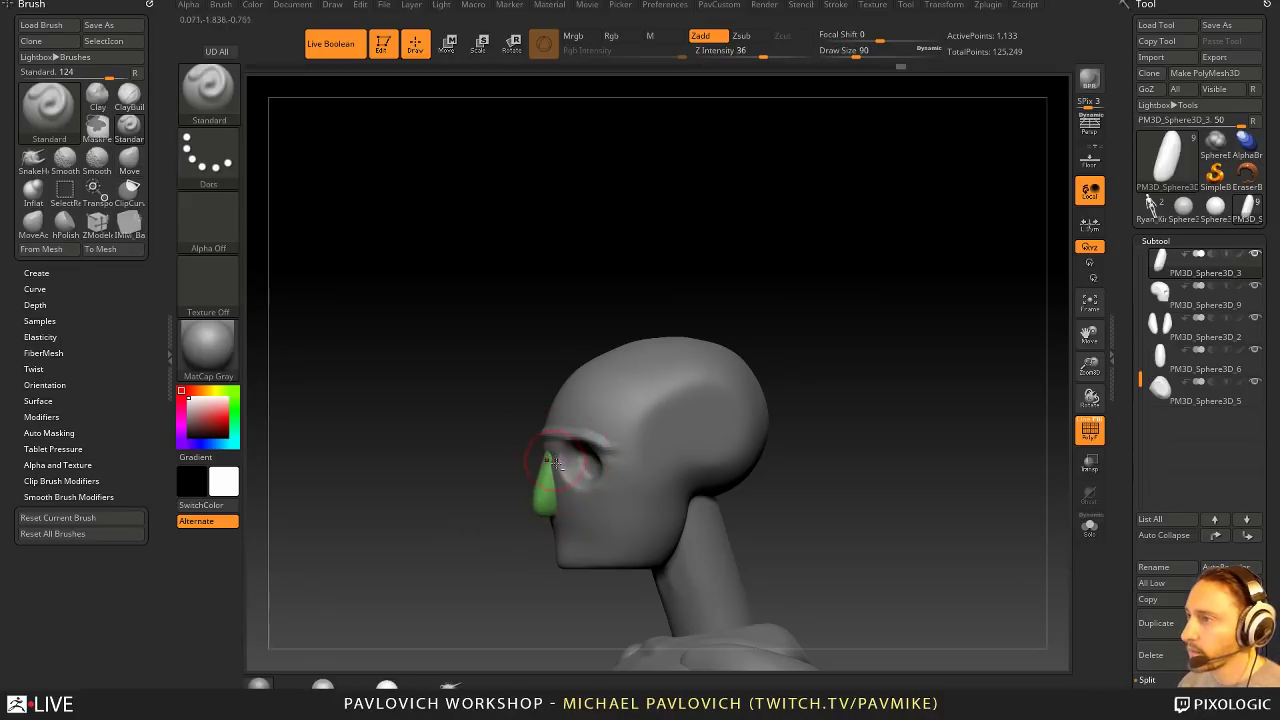
pyautogui.moveTo(745, 312); pyautogui.dragTo(706, 312)
# Step: Select the head subtool and trim the front of the face along its side profile with ClipCurve, then remesh it
pyautogui.keyDown('alt'); pyautogui.click(620, 447); pyautogui.keyUp('alt')
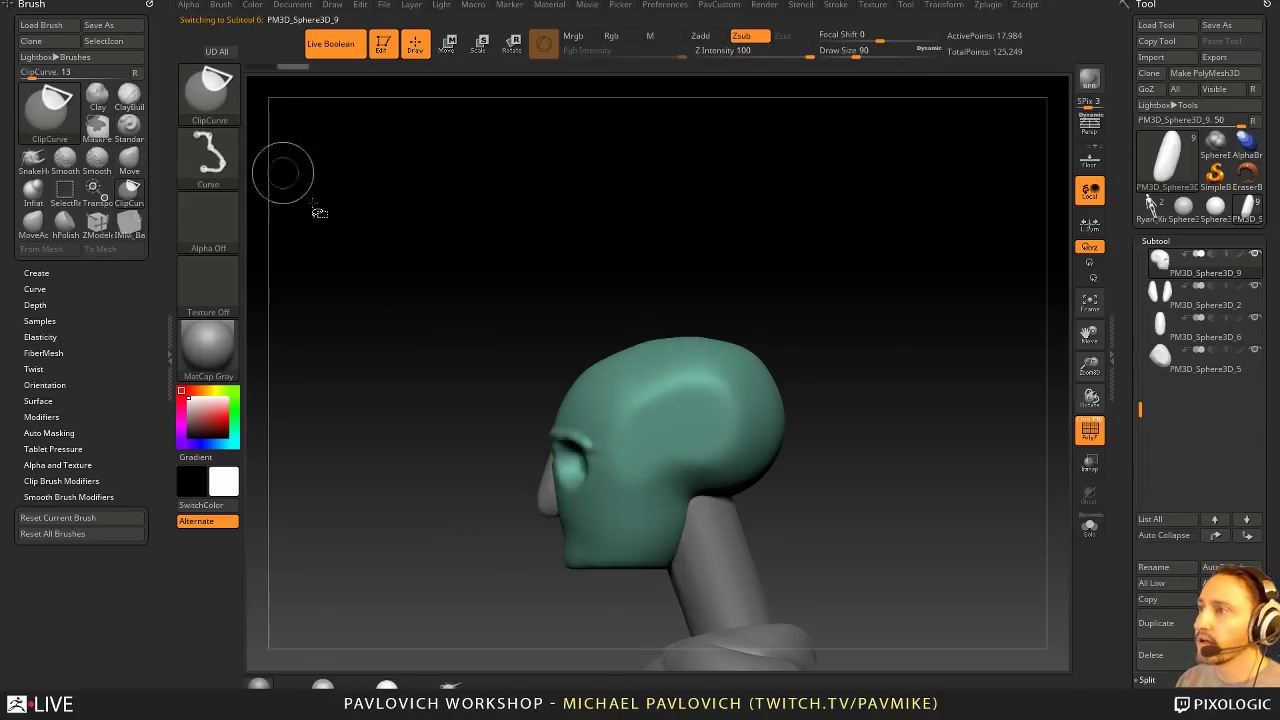
pyautogui.moveTo(484, 528)
pyautogui.keyDown('ctrl'); pyautogui.keyDown('shift'); pyautogui.mouseDown()
pyautogui.moveTo(555, 450)
pyautogui.moveTo(532, 389)
pyautogui.mouseUp(); pyautogui.keyUp('shift'); pyautogui.keyUp('ctrl')
pyautogui.keyDown('shift'); pyautogui.moveTo(797, 309); pyautogui.dragTo(733, 320); pyautogui.keyUp('shift')
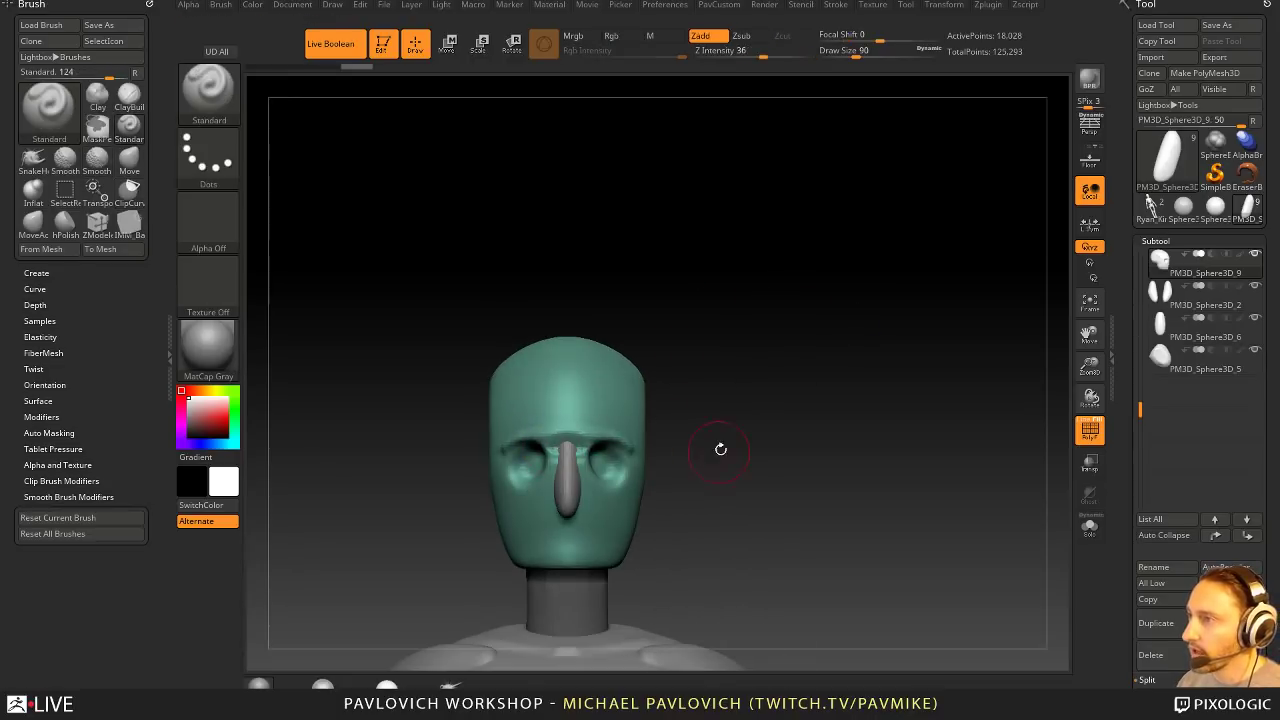
# Step: Adjust the inner eye sockets with the Move brush at Draw Size 101 and draw a vertical centre line down the face at Draw Size 18
pyautogui.moveTo(720, 446)
pyautogui.mouseDown()
pyautogui.moveTo(646, 443)
pyautogui.moveTo(571, 466)
pyautogui.mouseUp()
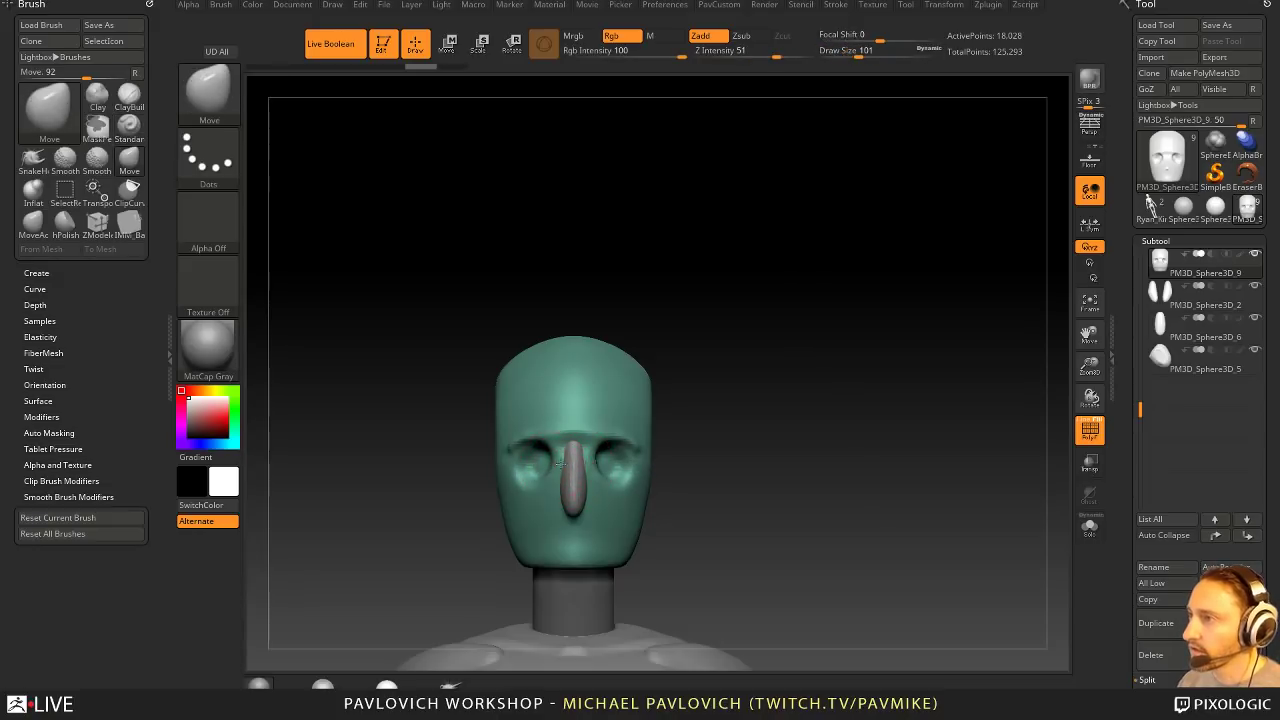
pyautogui.keyDown('alt'); pyautogui.moveTo(746, 402); pyautogui.dragTo(682, 442); pyautogui.keyUp('alt')
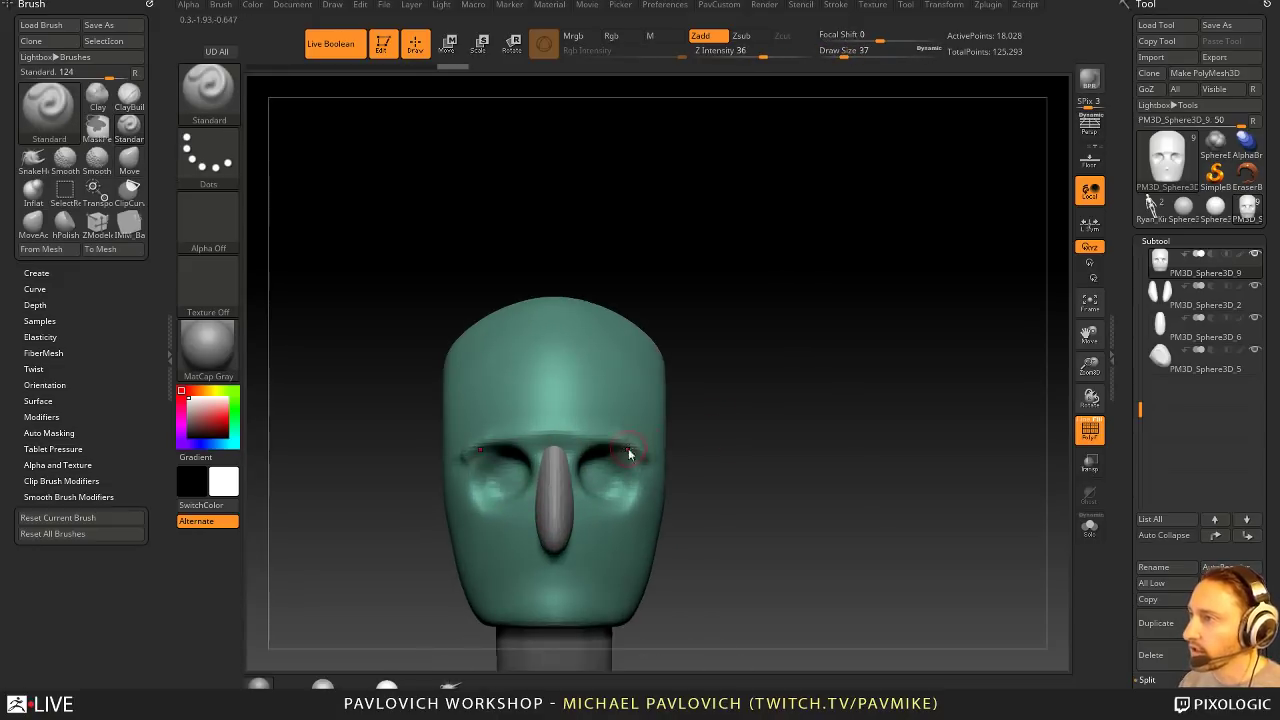
pyautogui.press('s')
pyautogui.moveTo(559, 342); pyautogui.dragTo(554, 600)
pyautogui.moveTo(560, 437); pyautogui.dragTo(592, 463, button='right')
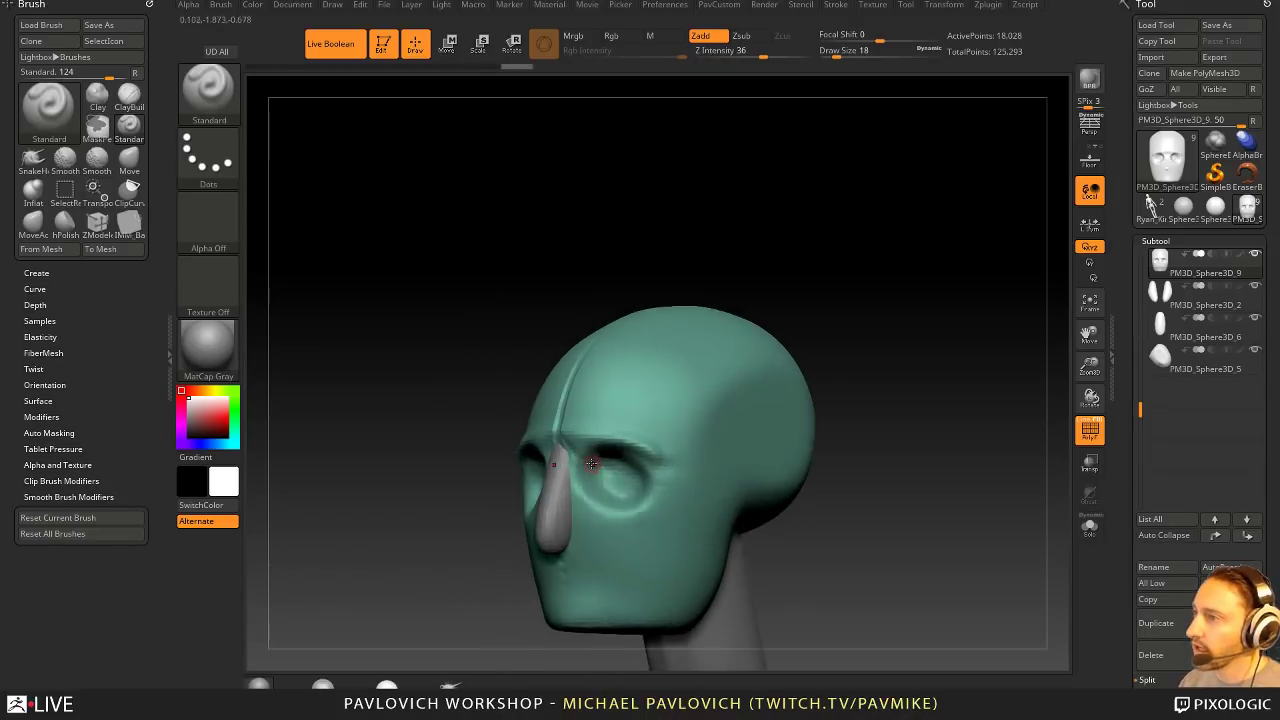
pyautogui.moveTo(857, 386); pyautogui.dragTo(686, 406, button='right')
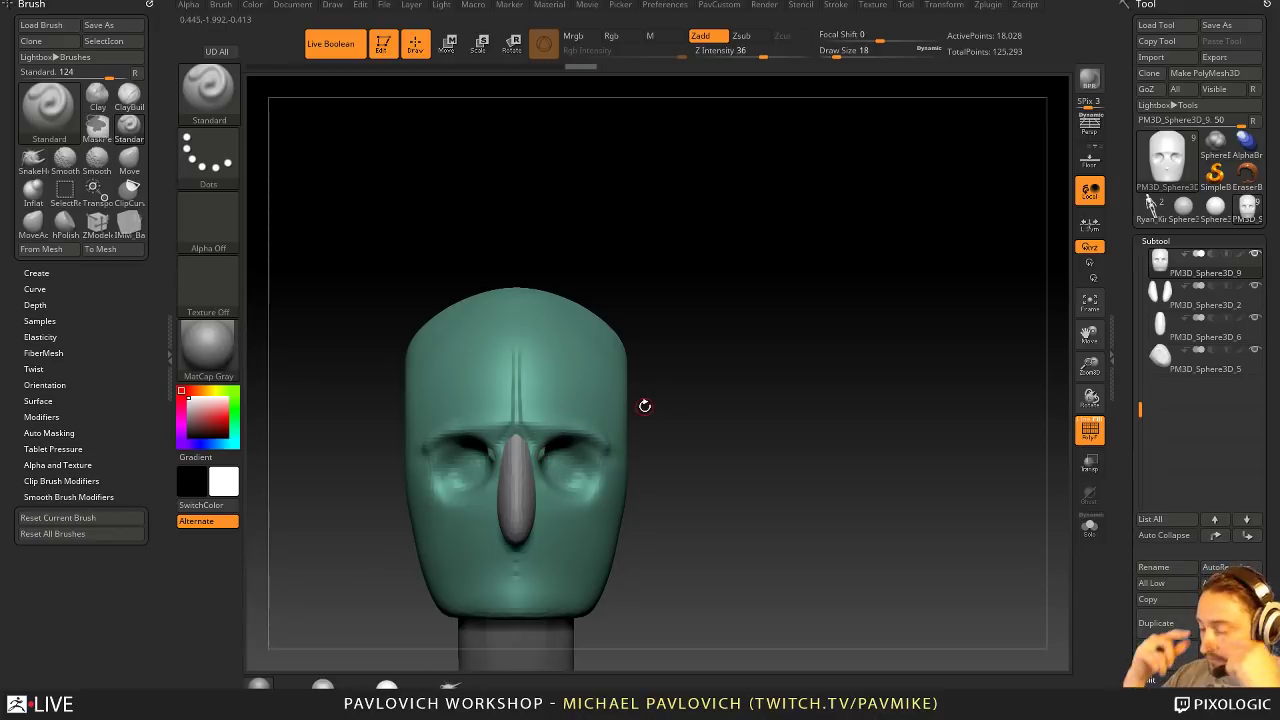
# Step: Insert a mirrored pair of Sphere16 primitives in the eye sockets as eyeballs and set them back into the head
pyautogui.moveTo(706, 343); pyautogui.dragTo(740, 375, button='right')
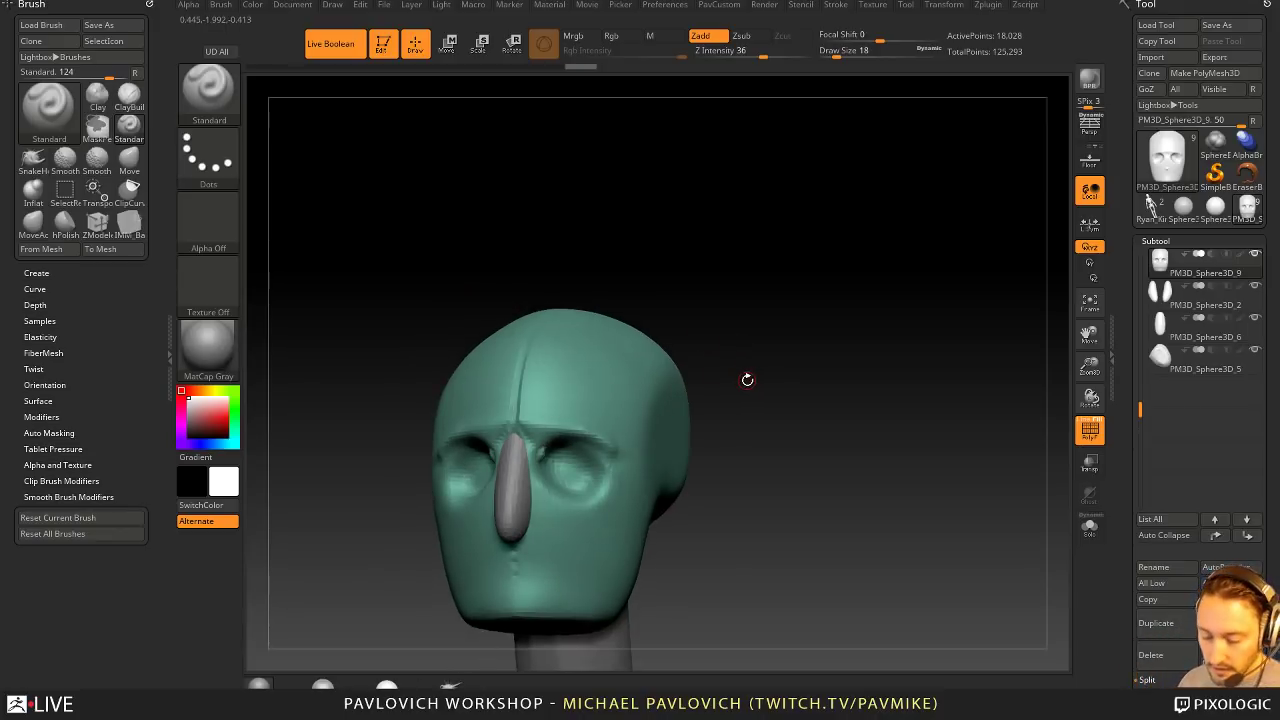
pyautogui.press('5')
pyautogui.press('m')
pyautogui.click(585, 425)
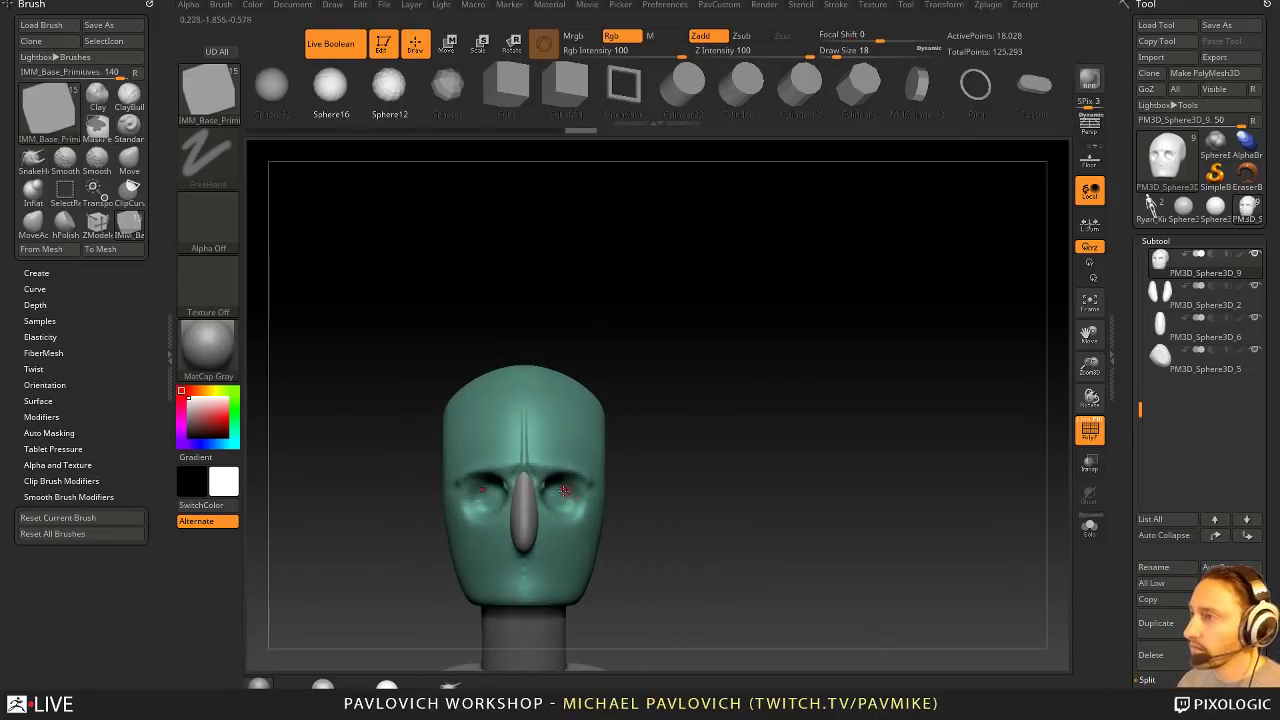
pyautogui.moveTo(564, 492); pyautogui.dragTo(575, 508)
pyautogui.keyDown('shift'); pyautogui.moveTo(575, 508); pyautogui.dragTo(500, 506, button='right'); pyautogui.keyUp('shift')
pyautogui.press('w')
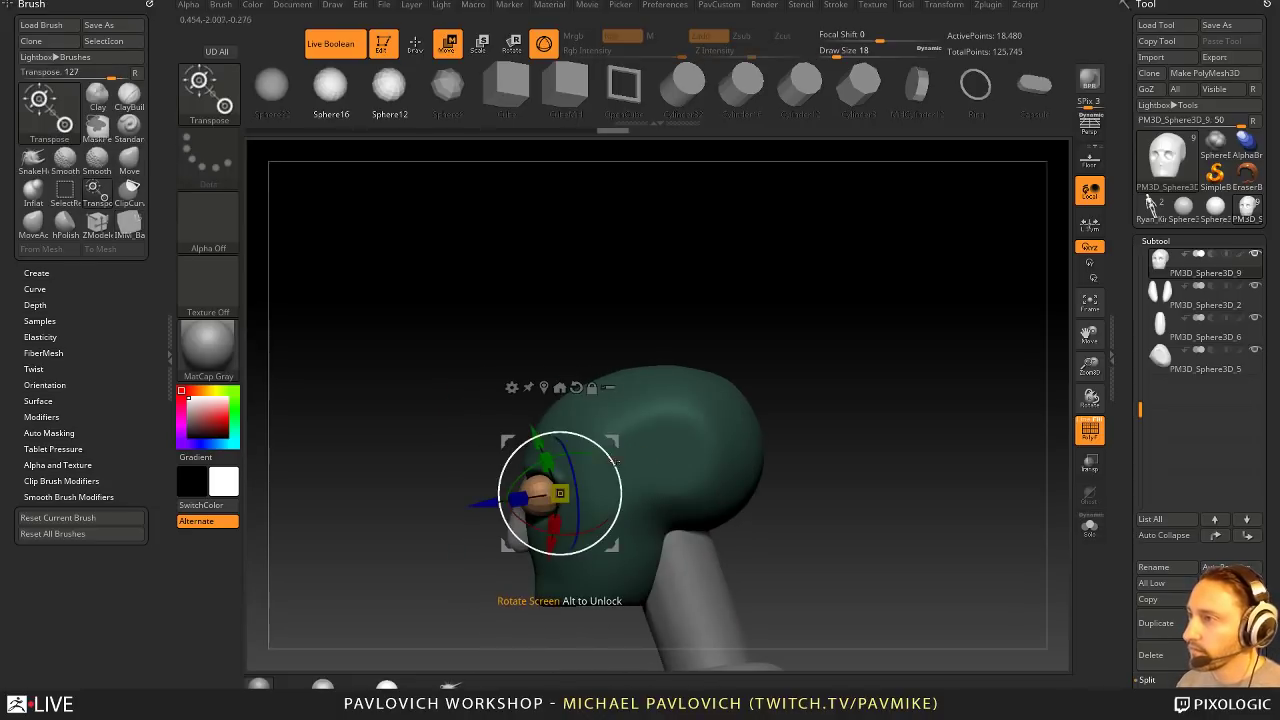
pyautogui.moveTo(485, 503); pyautogui.dragTo(496, 503)
pyautogui.press('q')
pyautogui.keyDown('shift'); pyautogui.moveTo(746, 340); pyautogui.dragTo(826, 400, button='right'); pyautogui.keyUp('shift')
# Step: Split the eyeballs into their own subtool and move them slightly closer together in the sockets
pyautogui.press('2')
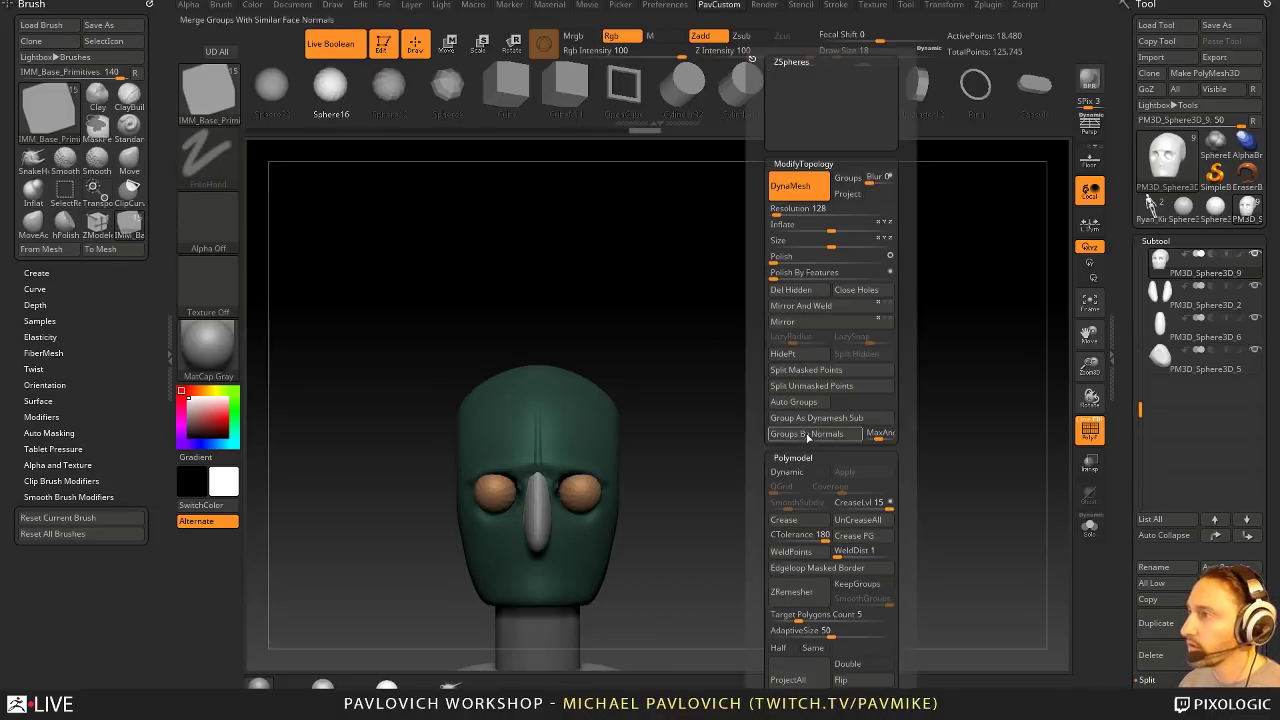
pyautogui.click(809, 373)
pyautogui.press('w')
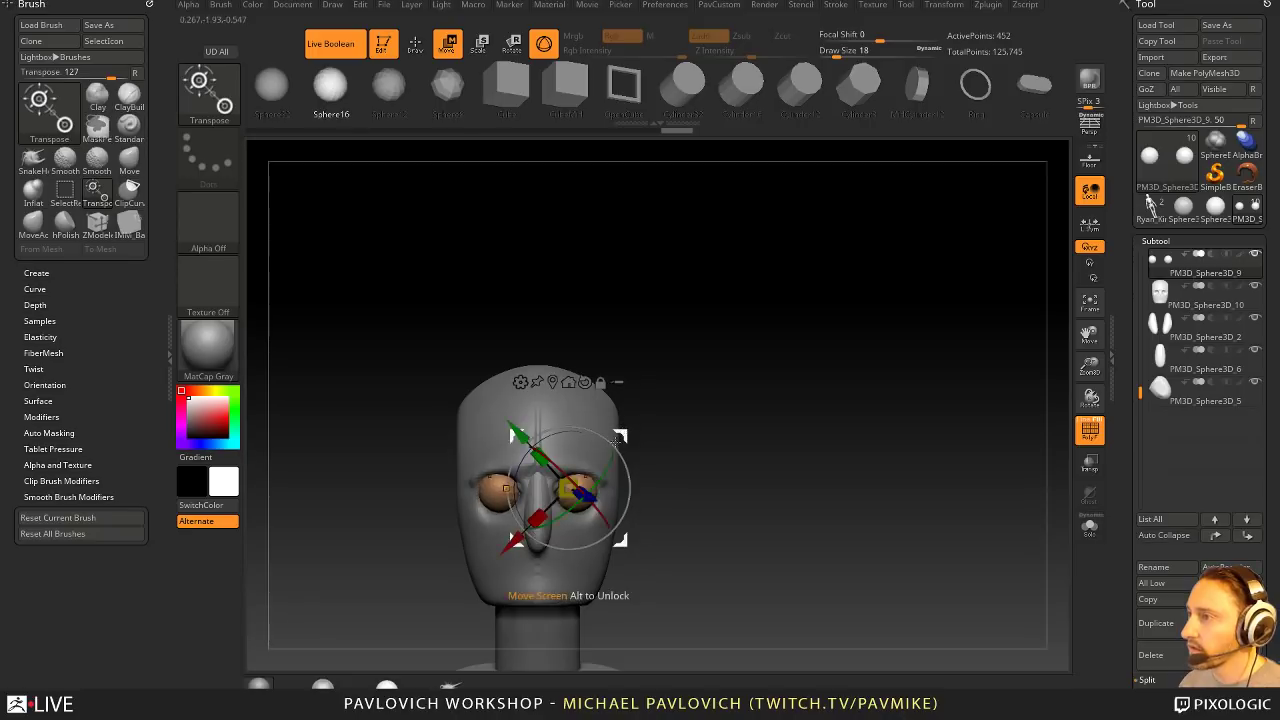
pyautogui.moveTo(602, 478); pyautogui.dragTo(621, 439)
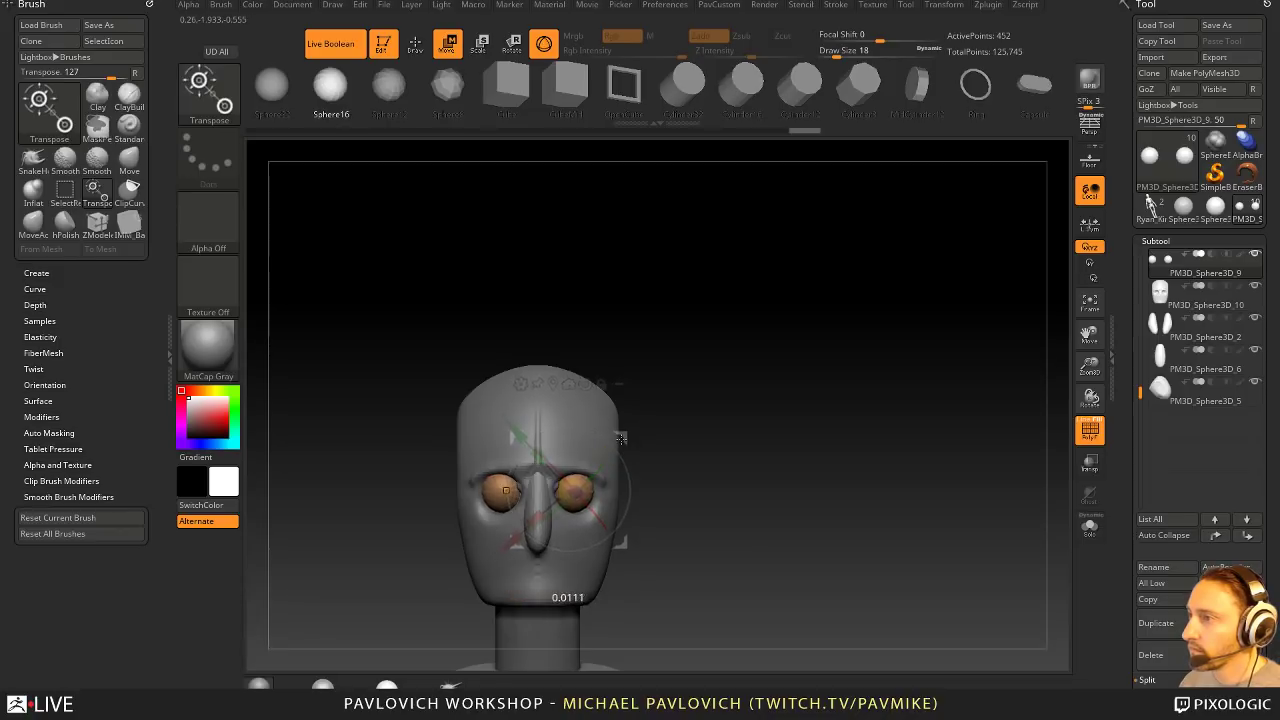
pyautogui.press('q')
pyautogui.moveTo(718, 444)
pyautogui.mouseDown(button='right')
pyautogui.moveTo(692, 446)
pyautogui.moveTo(709, 447)
pyautogui.mouseUp(button='right')
# Step: Select the head subtool and sculpt the cheekbones and brow around the eyes with the Standard brush at Draw Size 44
pyautogui.keyDown('alt'); pyautogui.click(629, 481); pyautogui.keyUp('alt')
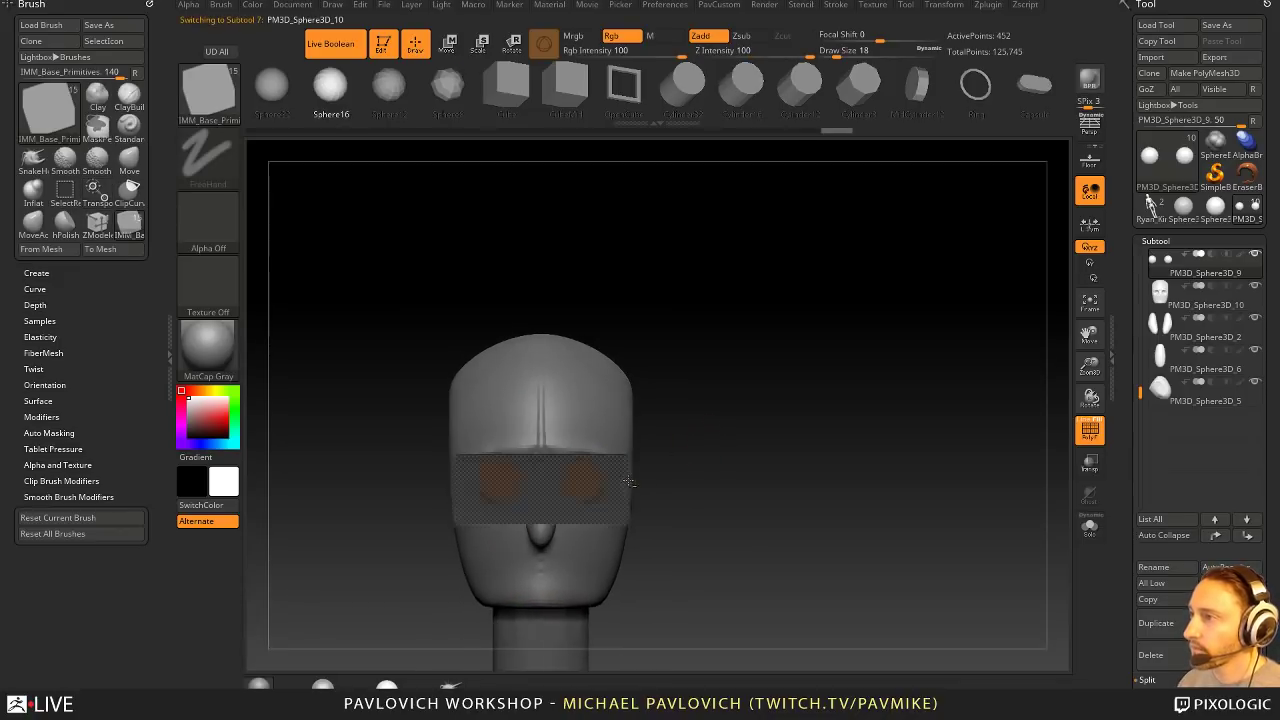
pyautogui.press('1')
pyautogui.moveTo(654, 463); pyautogui.dragTo(686, 429)
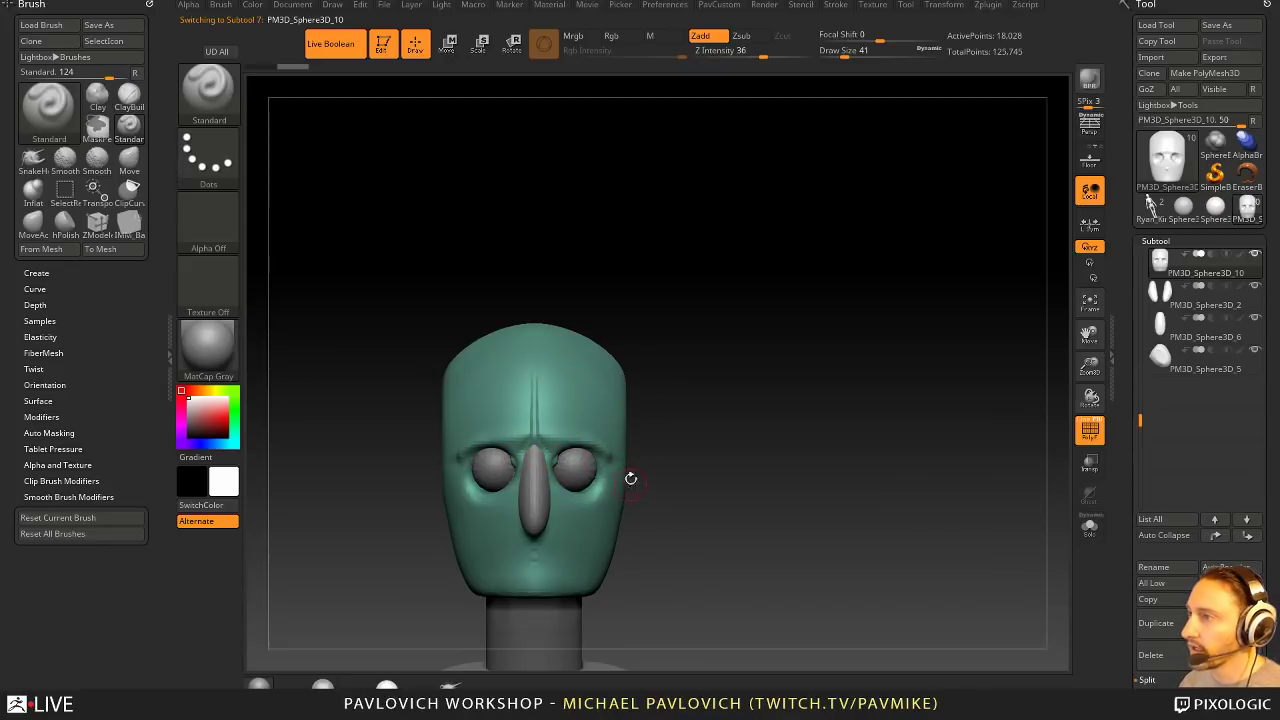
pyautogui.moveTo(695, 494); pyautogui.dragTo(567, 478)
pyautogui.press('s')
pyautogui.moveTo(483, 482)
pyautogui.mouseDown()
pyautogui.moveTo(464, 468)
pyautogui.moveTo(473, 479)
pyautogui.mouseUp()
pyautogui.moveTo(695, 488)
pyautogui.mouseDown()
pyautogui.moveTo(597, 482)
pyautogui.moveTo(599, 464)
pyautogui.mouseUp()
pyautogui.moveTo(710, 450)
pyautogui.mouseDown()
pyautogui.moveTo(651, 447)
pyautogui.moveTo(602, 468)
pyautogui.moveTo(750, 459)
pyautogui.moveTo(723, 434)
pyautogui.moveTo(618, 393)
pyautogui.mouseUp()
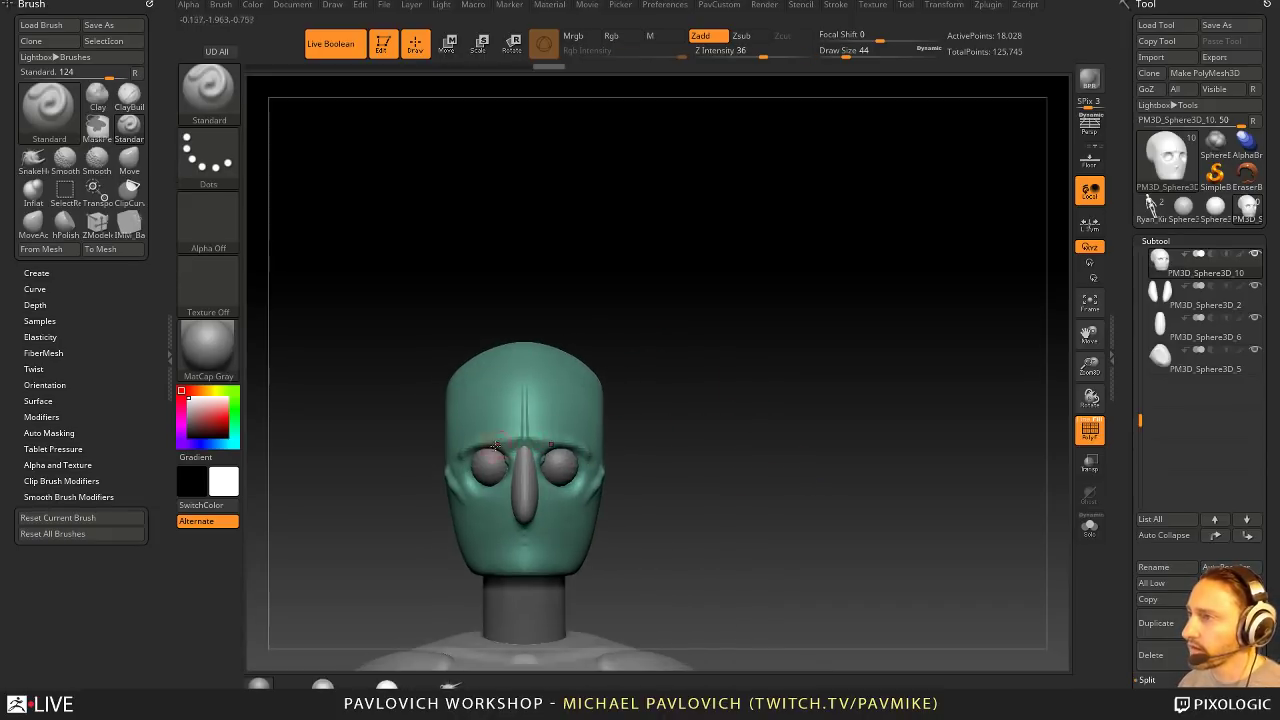
pyautogui.press('ctrl')
pyautogui.moveTo(514, 440); pyautogui.dragTo(458, 464)
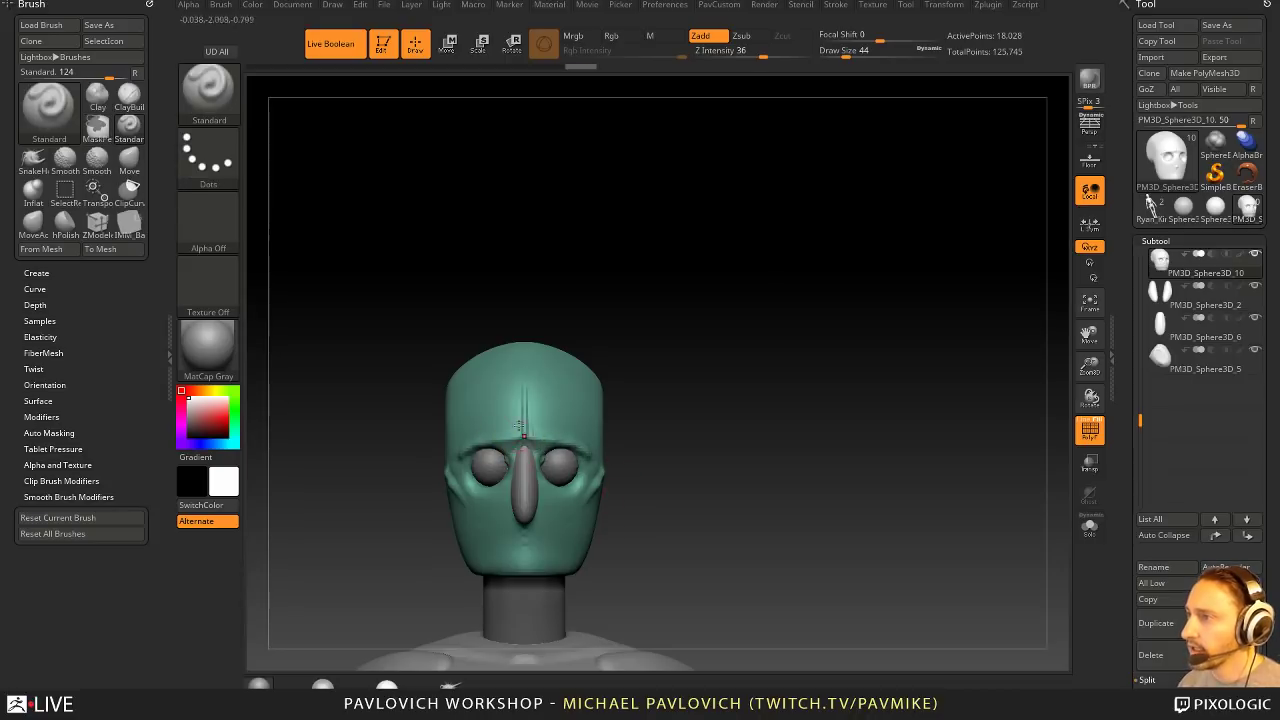
# Step: Select the nose subtool and trim its underside flat with ClipCurve
pyautogui.keyDown('alt'); pyautogui.moveTo(624, 498); pyautogui.dragTo(628, 481); pyautogui.keyUp('alt')
pyautogui.keyDown('alt'); pyautogui.click(535, 497); pyautogui.keyUp('alt')
pyautogui.hotkey('ctrl', 'shift')
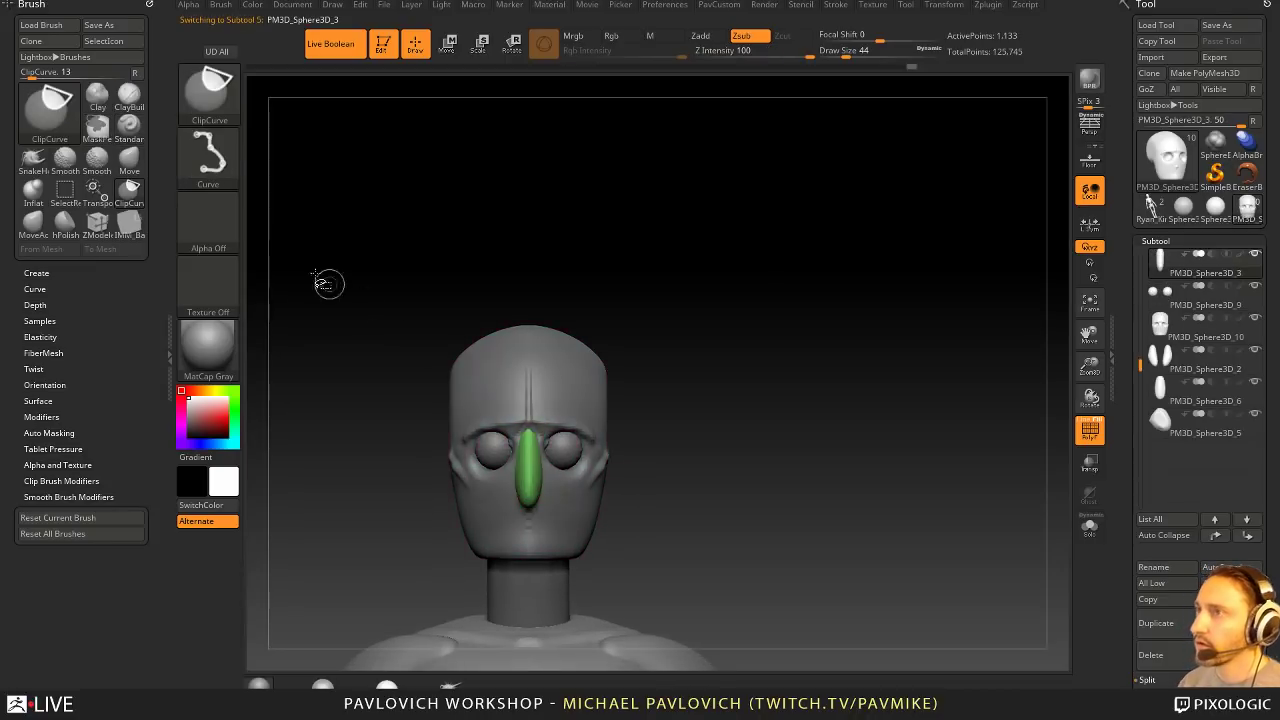
pyautogui.keyDown('ctrl'); pyautogui.keyDown('shift'); pyautogui.moveTo(737, 500); pyautogui.dragTo(306, 508); pyautogui.keyUp('shift'); pyautogui.keyUp('ctrl')
# Step: Widen the base of the nose into a wedge with the MoveAccu brush at Draw Size 77
pyautogui.moveTo(688, 463)
pyautogui.mouseDown()
pyautogui.moveTo(800, 466)
pyautogui.moveTo(692, 468)
pyautogui.mouseUp()
pyautogui.press('s')
pyautogui.moveTo(569, 488); pyautogui.dragTo(556, 487)
pyautogui.press('2')
pyautogui.moveTo(672, 440)
pyautogui.keyDown('alt'); pyautogui.mouseDown()
pyautogui.moveTo(662, 490)
pyautogui.moveTo(594, 501)
pyautogui.mouseUp(); pyautogui.keyUp('alt')
pyautogui.press('s')
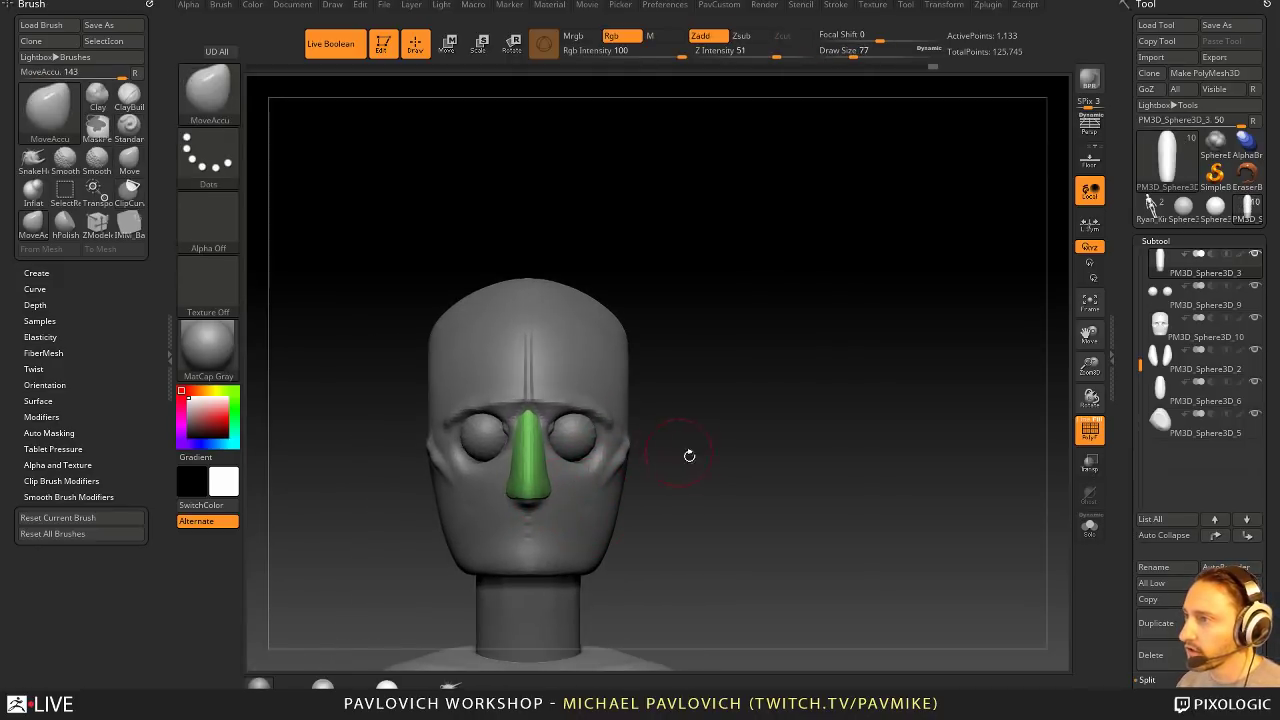
pyautogui.moveTo(689, 455); pyautogui.dragTo(520, 397)
pyautogui.keyDown('shift'); pyautogui.moveTo(687, 481); pyautogui.dragTo(731, 453); pyautogui.keyUp('shift')
# Step: Select the head, block in the lips with the Standard brush at Draw Size 31, and shape the lower face with Move at 145
pyautogui.press('1')
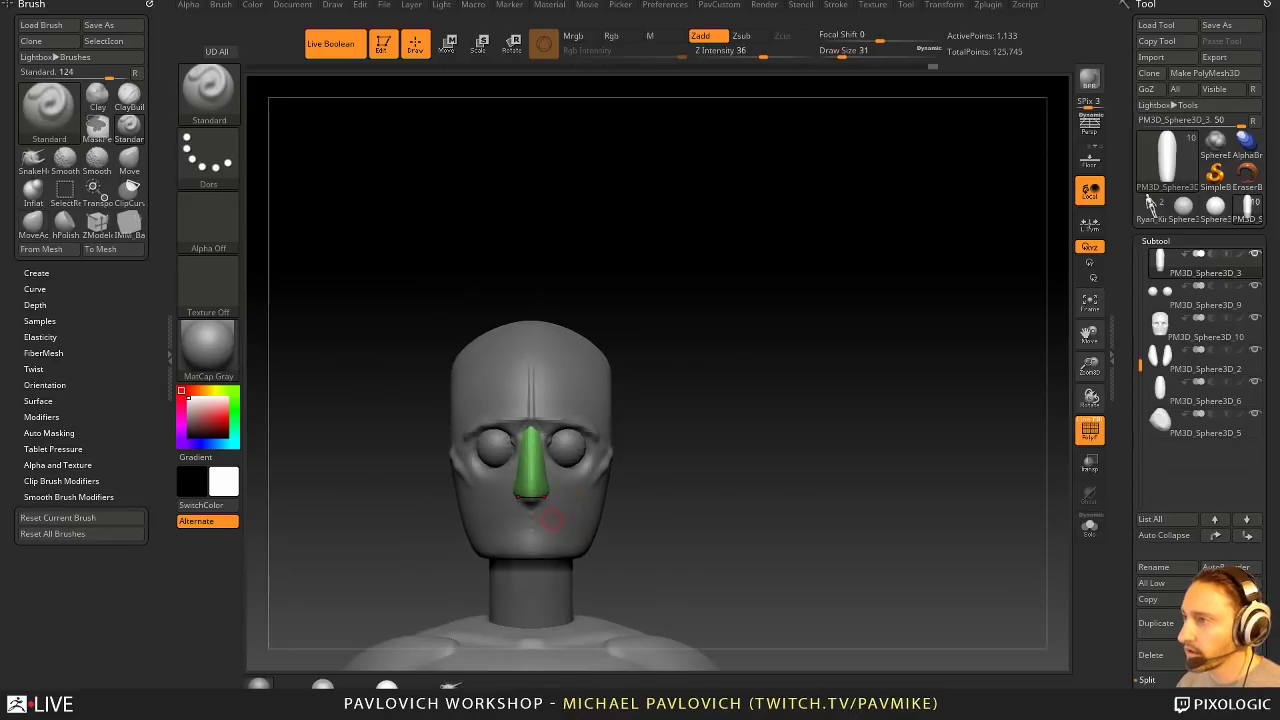
pyautogui.keyDown('alt'); pyautogui.click(550, 522); pyautogui.keyUp('alt')
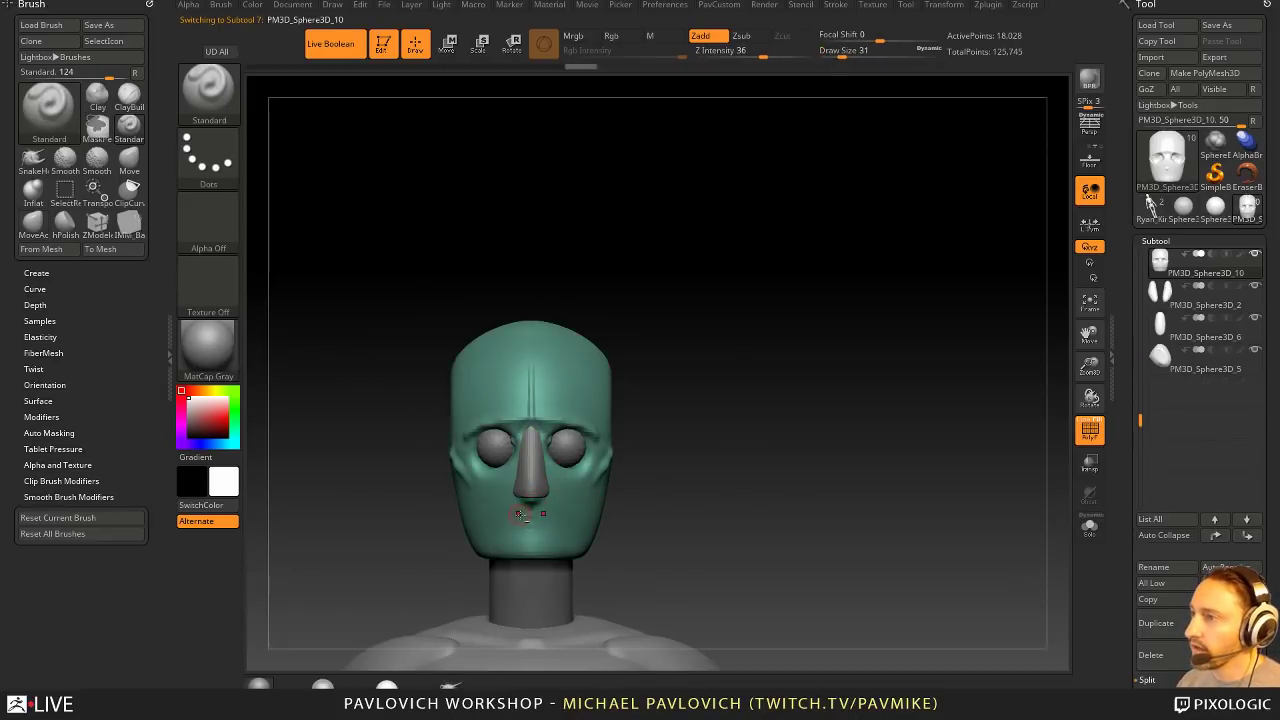
pyautogui.moveTo(655, 512)
pyautogui.mouseDown()
pyautogui.moveTo(642, 505)
pyautogui.moveTo(664, 499)
pyautogui.moveTo(628, 494)
pyautogui.moveTo(680, 457)
pyautogui.moveTo(514, 530)
pyautogui.mouseUp()
pyautogui.press('b')
pyautogui.press('m')
pyautogui.press('v')
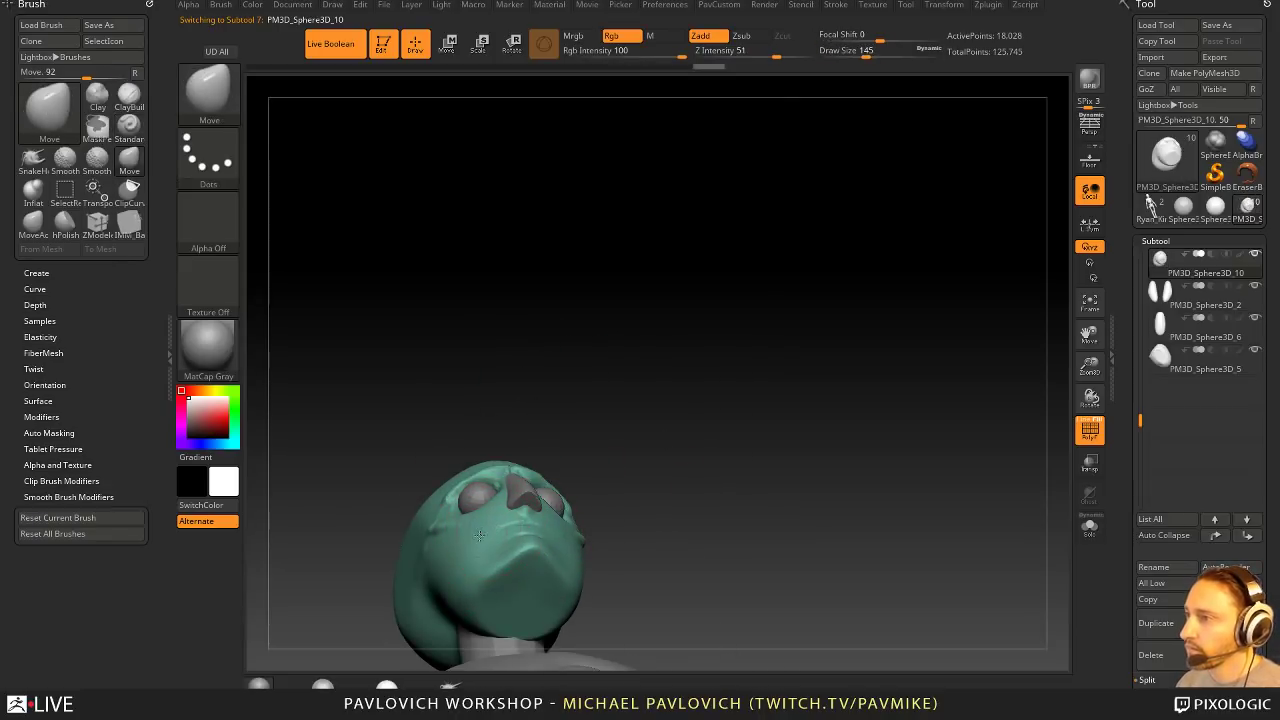
pyautogui.moveTo(480, 536)
pyautogui.mouseDown(button='right')
pyautogui.moveTo(498, 540)
pyautogui.moveTo(475, 551)
pyautogui.mouseUp(button='right')
pyautogui.moveTo(471, 549); pyautogui.dragTo(587, 541)
# Step: Build up the chin and mouth area with the Clay brush, starting at Draw Size 116 and reducing it for finer strokes
pyautogui.press('b')
pyautogui.press('c')
pyautogui.press('l')
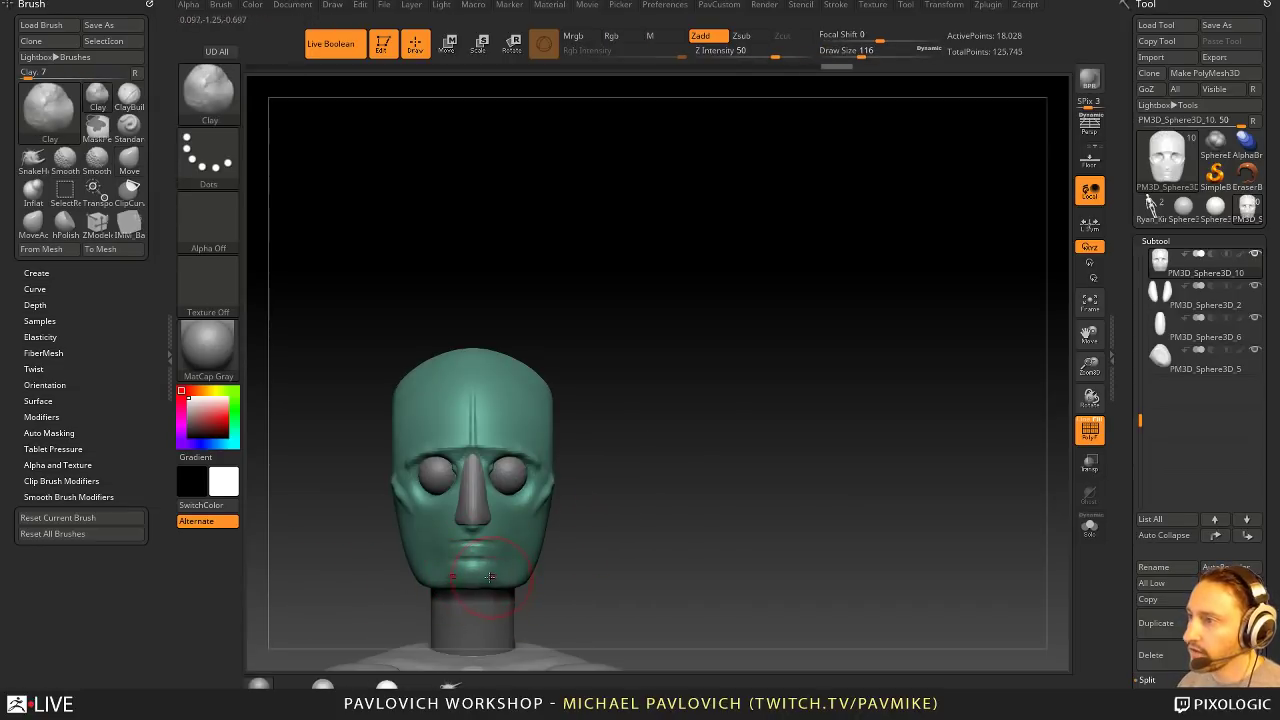
pyautogui.moveTo(598, 559)
pyautogui.mouseDown()
pyautogui.moveTo(614, 506)
pyautogui.moveTo(617, 529)
pyautogui.mouseUp()
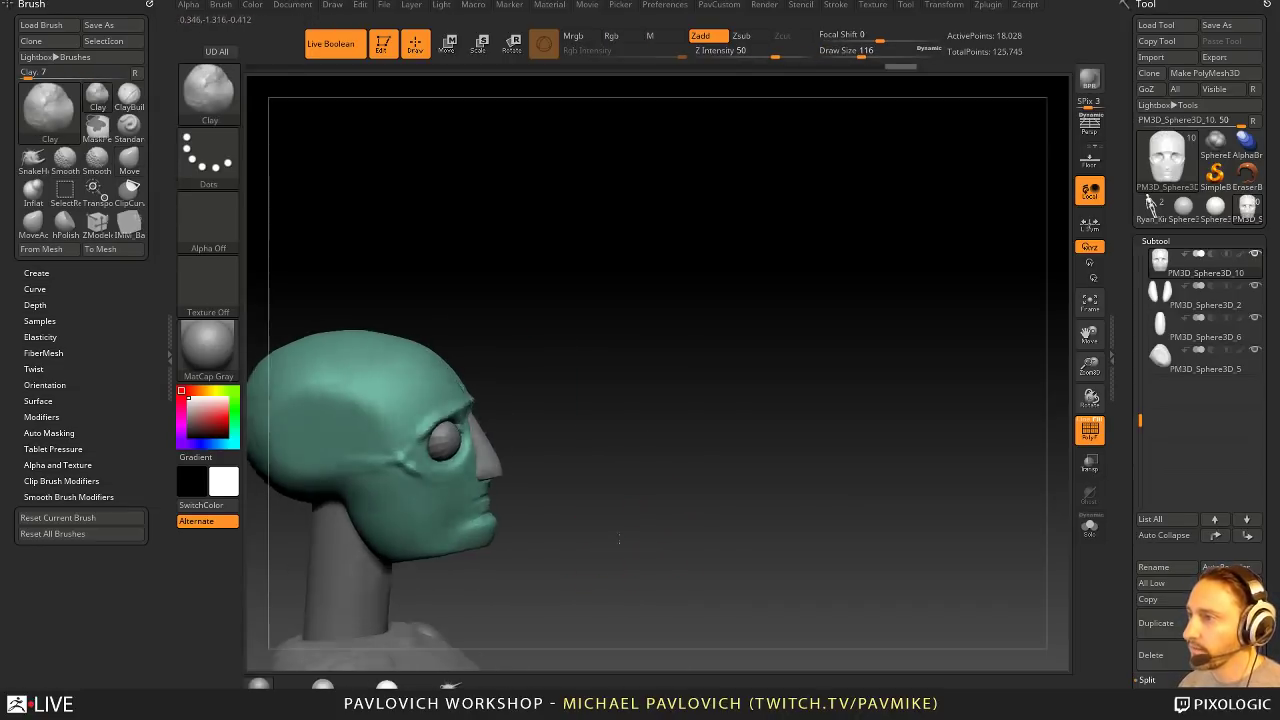
pyautogui.press('[')
pyautogui.press('[')
pyautogui.press('[')
pyautogui.press('[')
pyautogui.press('[')
pyautogui.press('[')
pyautogui.moveTo(540, 529)
pyautogui.mouseDown()
pyautogui.moveTo(471, 537)
pyautogui.moveTo(560, 540)
pyautogui.moveTo(768, 506)
pyautogui.moveTo(720, 491)
pyautogui.moveTo(410, 477)
pyautogui.moveTo(438, 498)
pyautogui.moveTo(629, 457)
pyautogui.moveTo(545, 472)
pyautogui.moveTo(615, 478)
pyautogui.moveTo(512, 498)
pyautogui.moveTo(542, 470)
pyautogui.moveTo(495, 500)
pyautogui.mouseUp()
# Step: Draw the cheekbone arches and the folds beside the mouth with the Standard brush at Draw Size 41, undoing unwanted strokes
pyautogui.press('s')
pyautogui.press('b')
pyautogui.press('s')
pyautogui.press('t')
pyautogui.hotkey('ctrl', 'z')
pyautogui.moveTo(551, 459)
pyautogui.mouseDown()
pyautogui.moveTo(505, 498)
pyautogui.moveTo(526, 504)
pyautogui.mouseUp()
pyautogui.hotkey('ctrl', 'z')
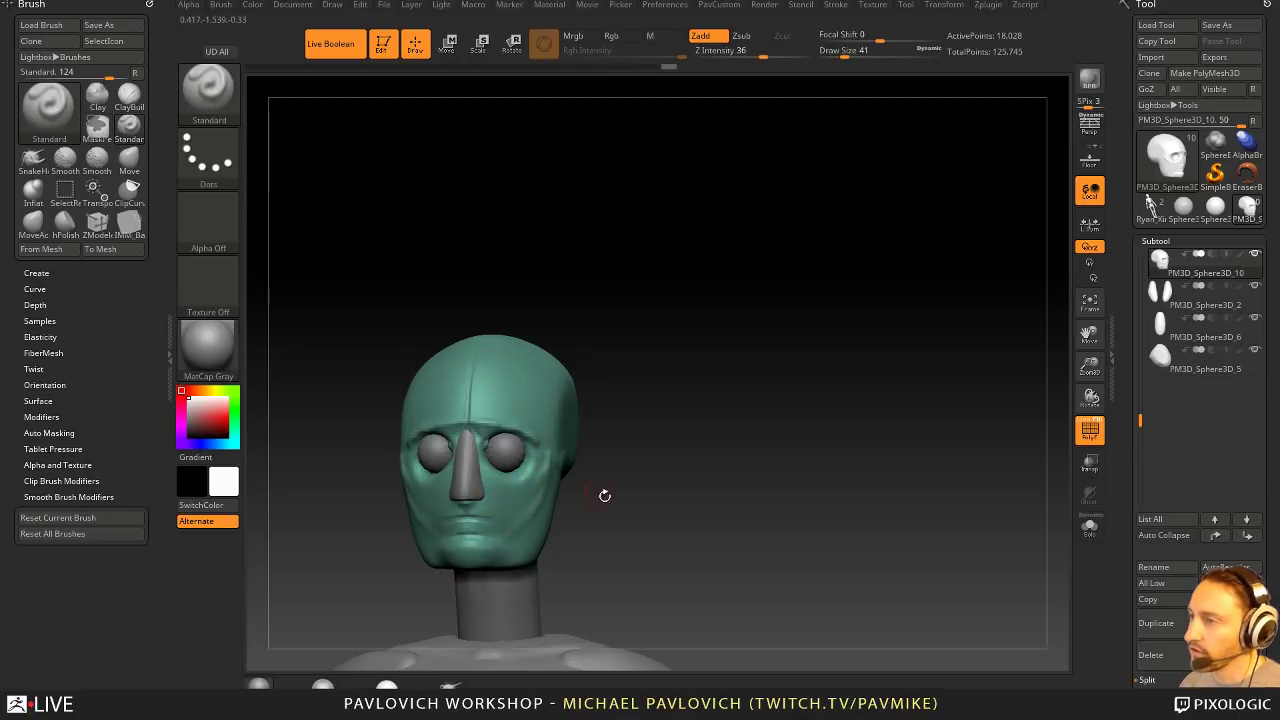
pyautogui.moveTo(604, 495)
pyautogui.mouseDown()
pyautogui.moveTo(685, 490)
pyautogui.moveTo(543, 657)
pyautogui.mouseUp()
pyautogui.hotkey('ctrl', 'z')
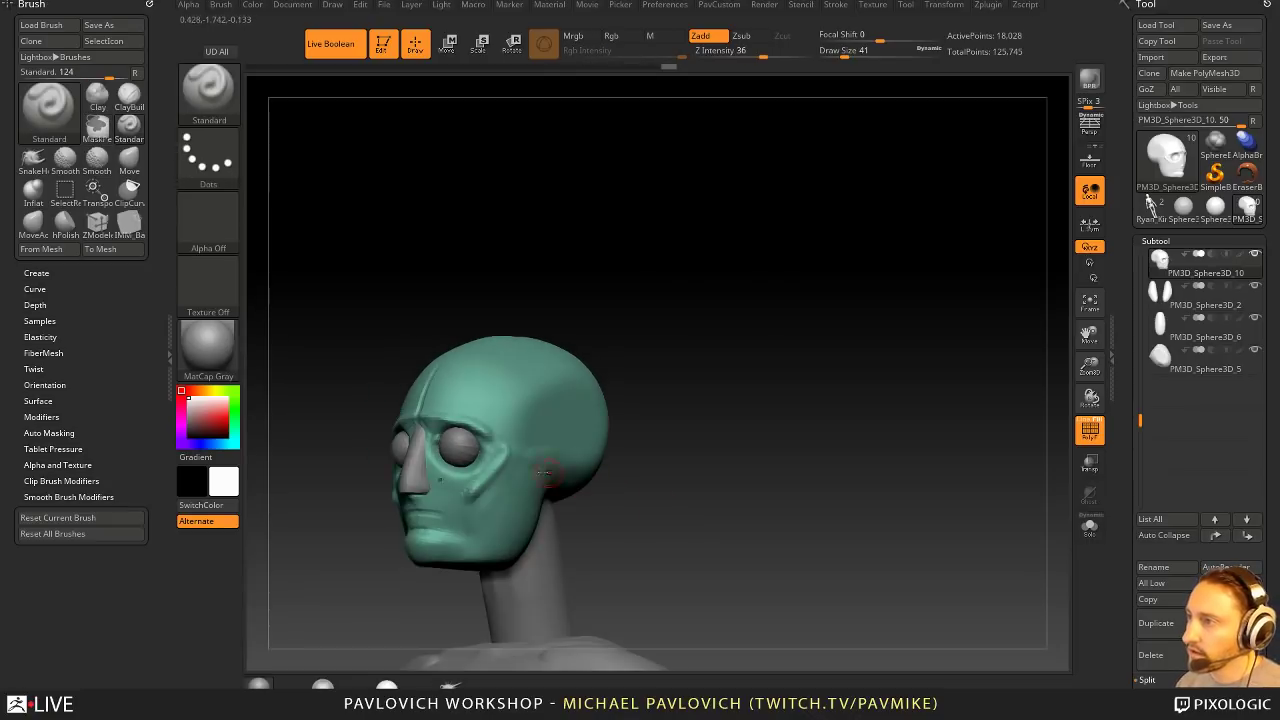
pyautogui.moveTo(650, 476); pyautogui.dragTo(698, 471)
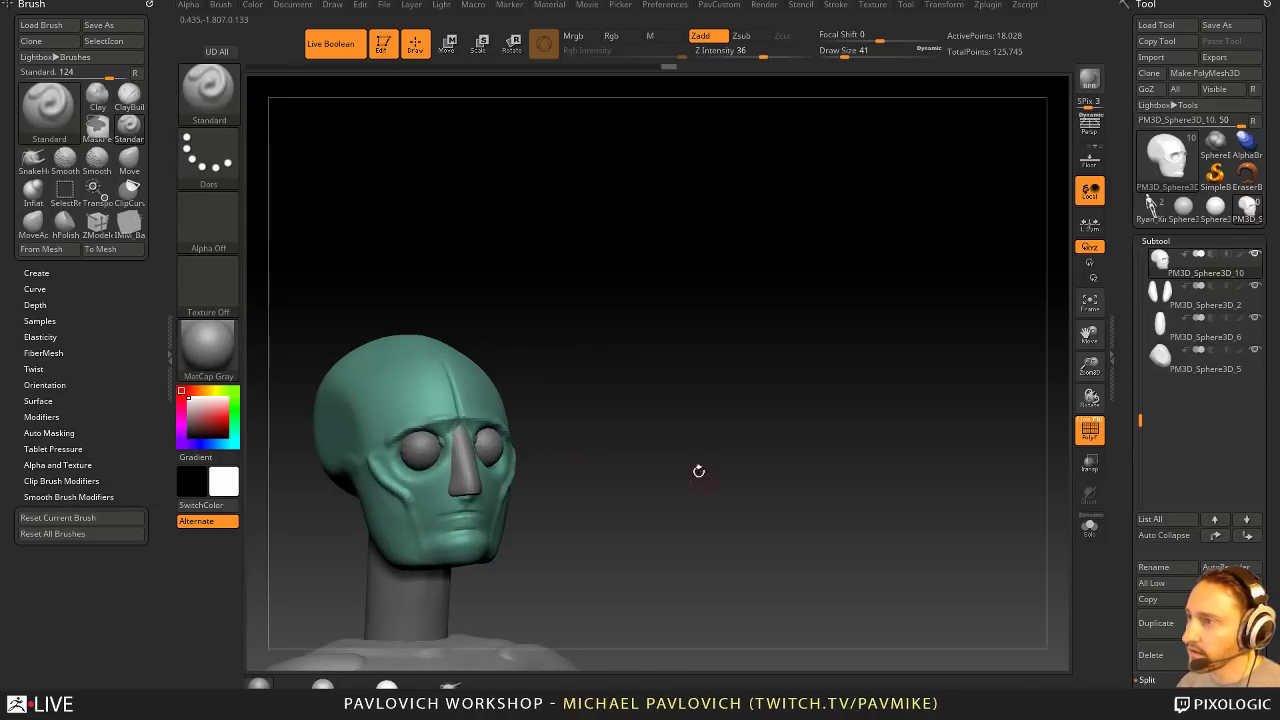
pyautogui.moveTo(514, 529); pyautogui.dragTo(434, 498)
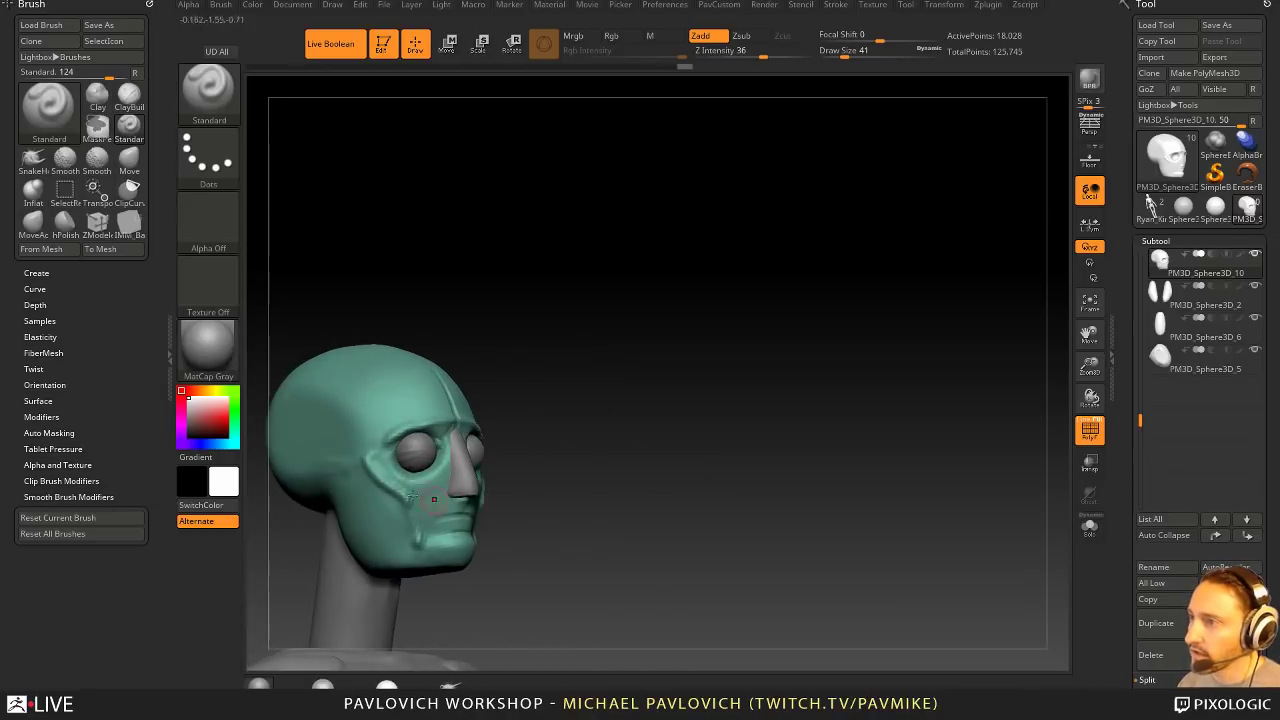
# Step: Fill out the cheeks and the muzzle around the mouth with the Clay brush at Draw Size 104
pyautogui.press('b')
pyautogui.press('c')
pyautogui.press('l')
pyautogui.moveTo(547, 404); pyautogui.dragTo(474, 446)
pyautogui.press('s')
pyautogui.moveTo(414, 474)
pyautogui.mouseDown()
pyautogui.moveTo(388, 475)
pyautogui.moveTo(402, 490)
pyautogui.mouseUp()
pyautogui.moveTo(597, 477)
pyautogui.mouseDown()
pyautogui.moveTo(502, 455)
pyautogui.moveTo(480, 540)
pyautogui.mouseUp()
pyautogui.moveTo(594, 478)
pyautogui.mouseDown()
pyautogui.moveTo(522, 480)
pyautogui.moveTo(468, 529)
pyautogui.mouseUp()
pyautogui.press('s')
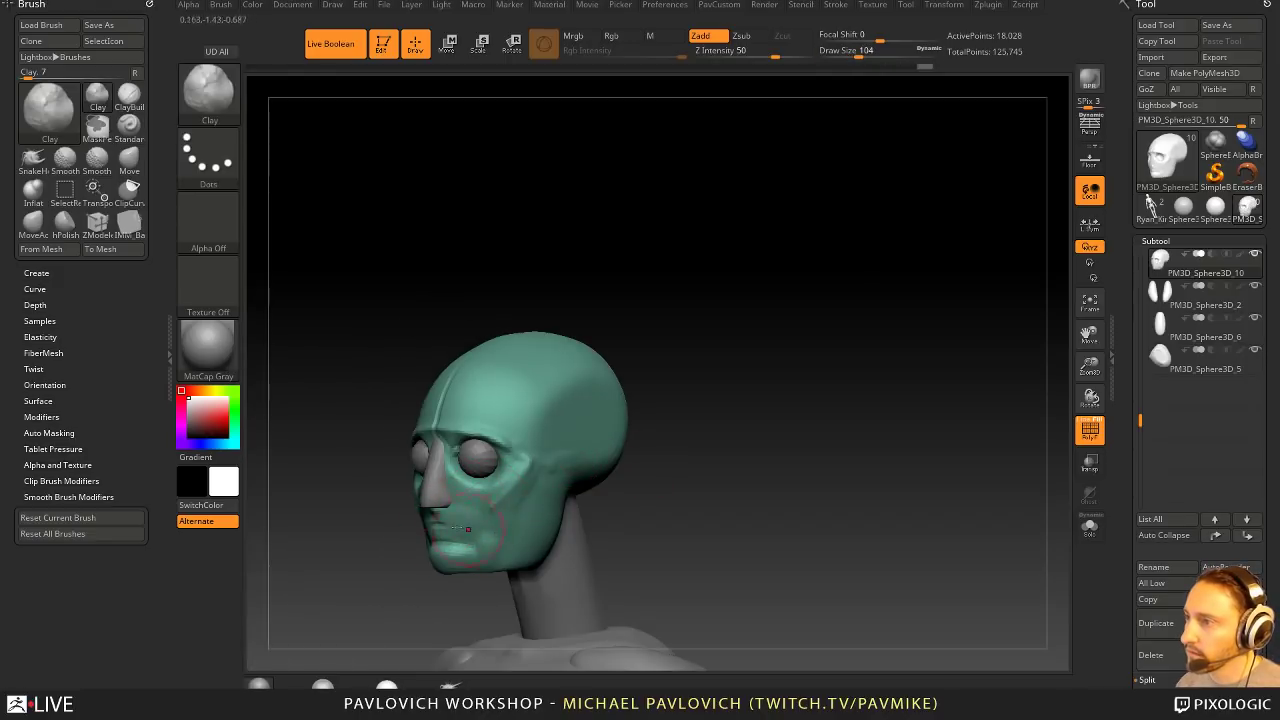
pyautogui.moveTo(624, 485); pyautogui.dragTo(520, 480)
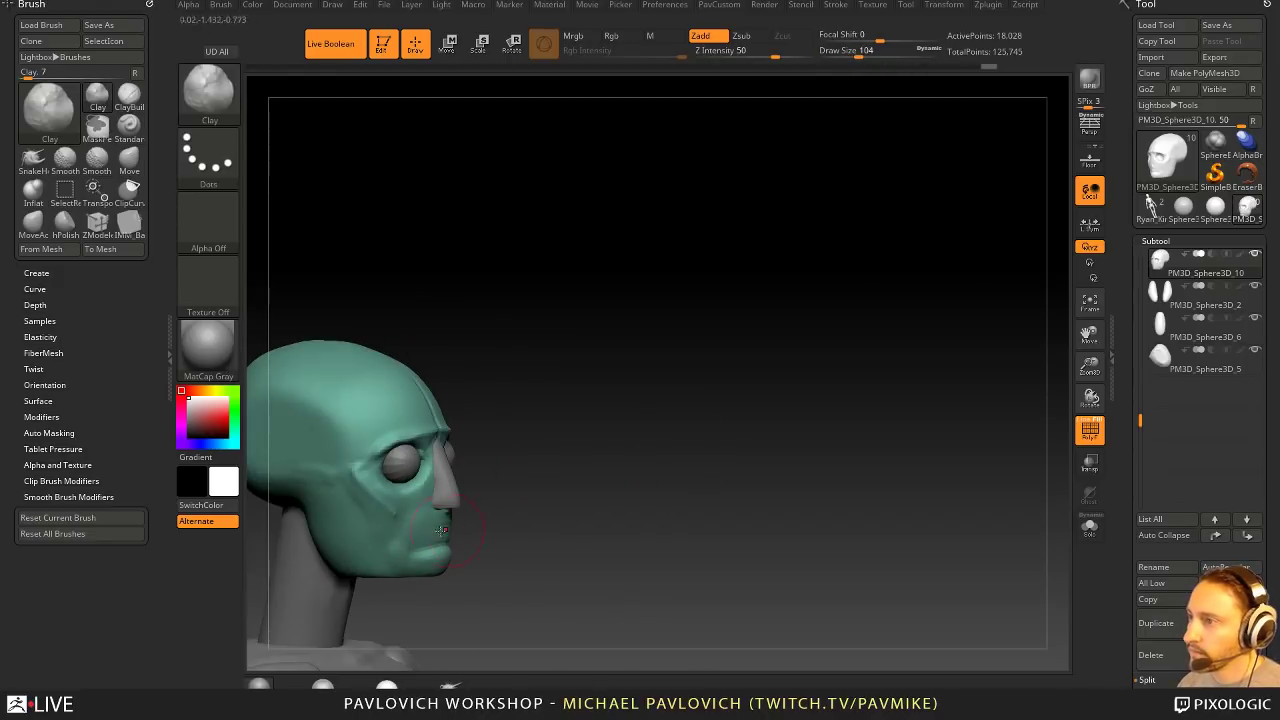
pyautogui.moveTo(572, 512)
pyautogui.mouseDown()
pyautogui.moveTo(484, 516)
pyautogui.moveTo(425, 549)
pyautogui.moveTo(500, 520)
pyautogui.moveTo(443, 583)
pyautogui.mouseUp()
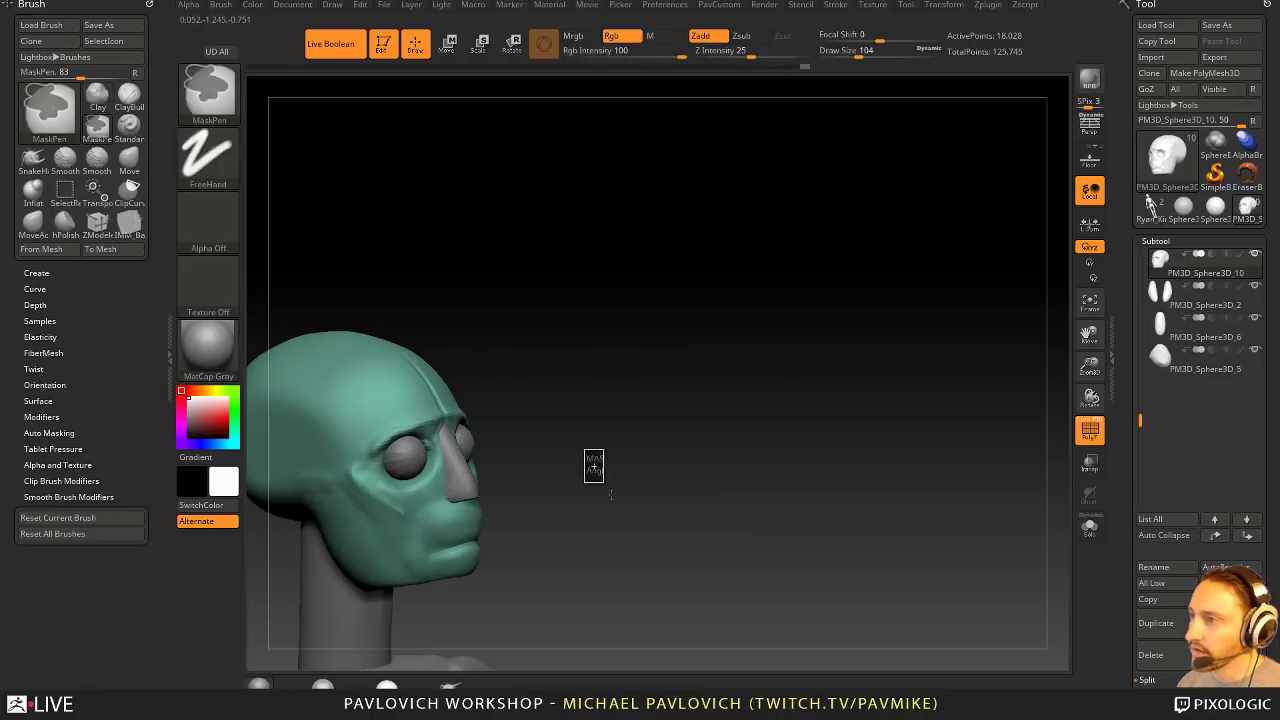
# Step: Remesh the head with DynaMesh and set up the Standard brush at Draw Size 29 for the upper lip
pyautogui.moveTo(591, 463)
pyautogui.mouseDown()
pyautogui.moveTo(540, 488)
pyautogui.moveTo(591, 458)
pyautogui.moveTo(595, 505)
pyautogui.mouseUp()
pyautogui.press('b')
pyautogui.press('s')
pyautogui.press('t')
pyautogui.press('s')
pyautogui.click(443, 524)
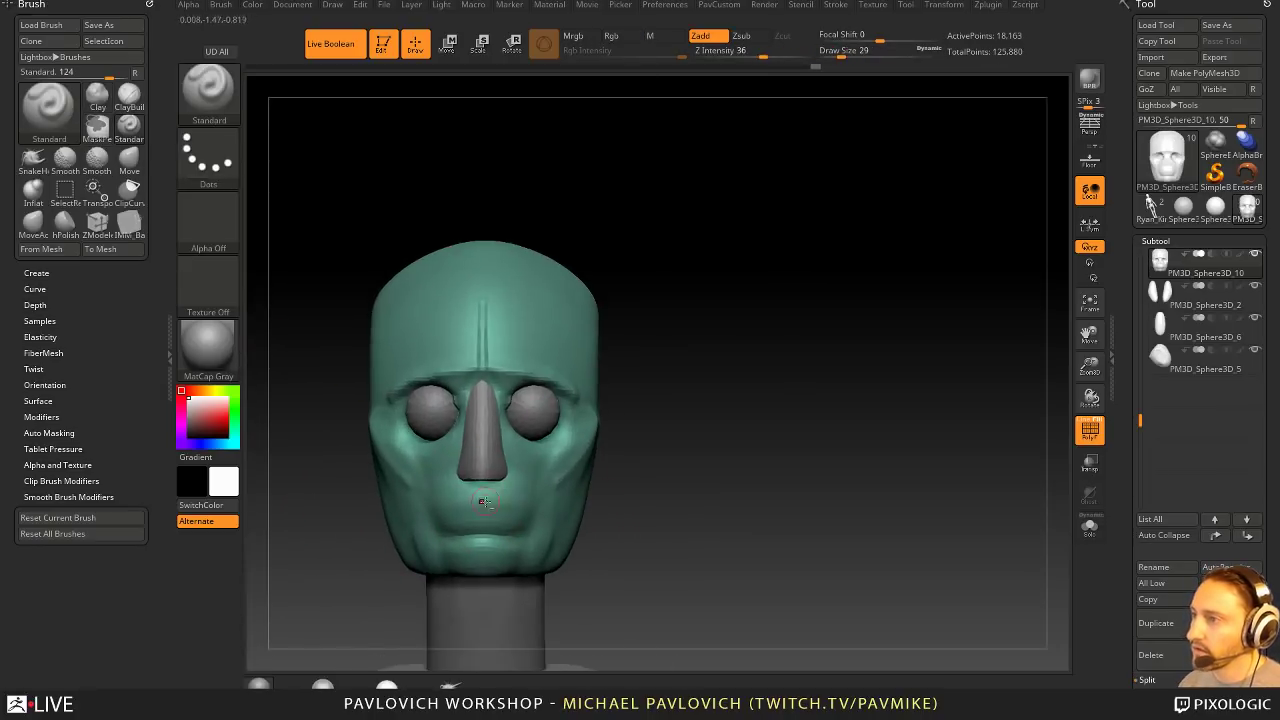
# Step: Define the lips and the mouth line with the Standard brush at Draw Size 20
pyautogui.press('s')
pyautogui.click(474, 505)
pyautogui.moveTo(477, 507); pyautogui.dragTo(635, 482, button='right')
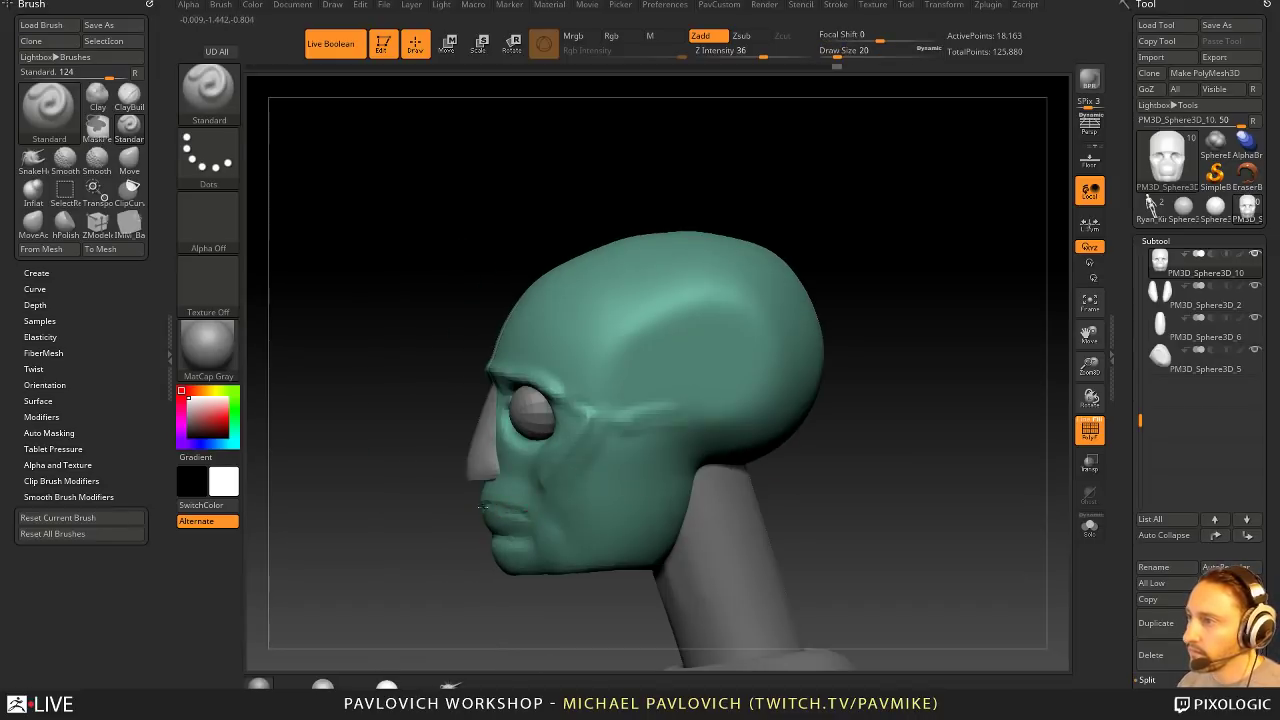
pyautogui.press('shift')
pyautogui.moveTo(505, 513); pyautogui.dragTo(530, 514)
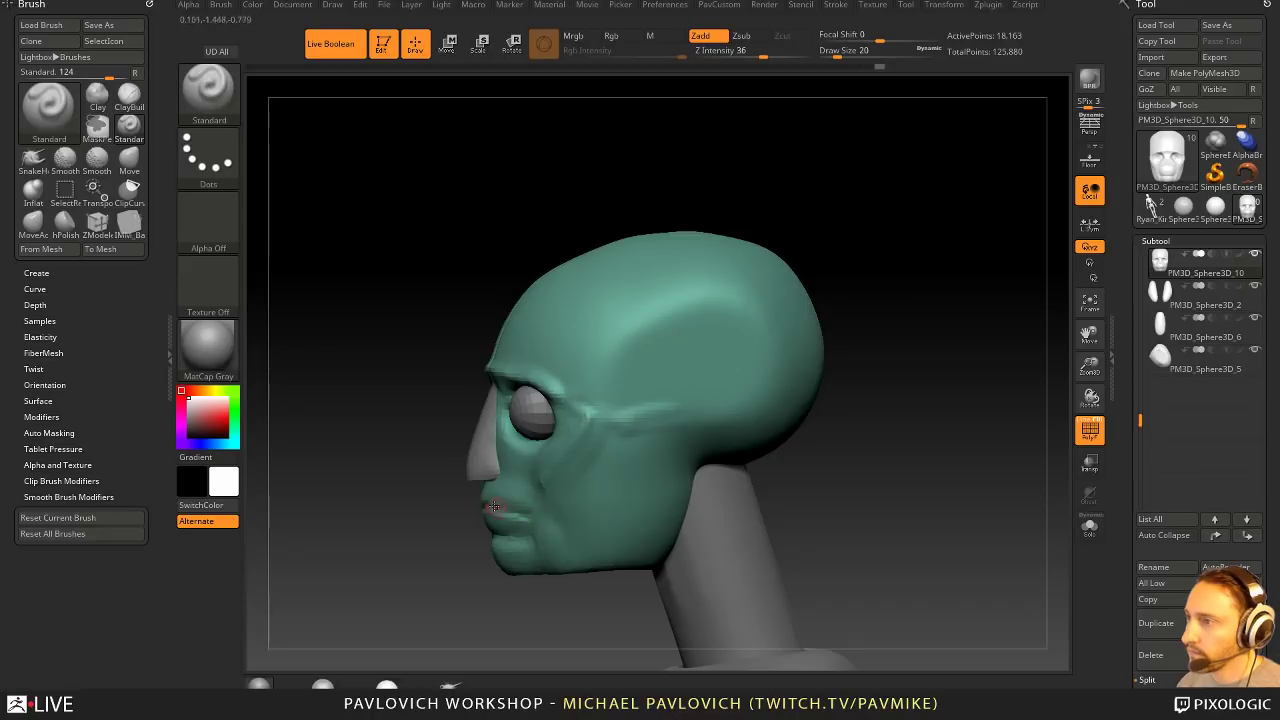
pyautogui.moveTo(432, 524); pyautogui.dragTo(477, 497, button='right')
pyautogui.moveTo(547, 474); pyautogui.dragTo(750, 448, button='right')
pyautogui.press('shift')
pyautogui.moveTo(435, 470); pyautogui.dragTo(563, 445, button='right')
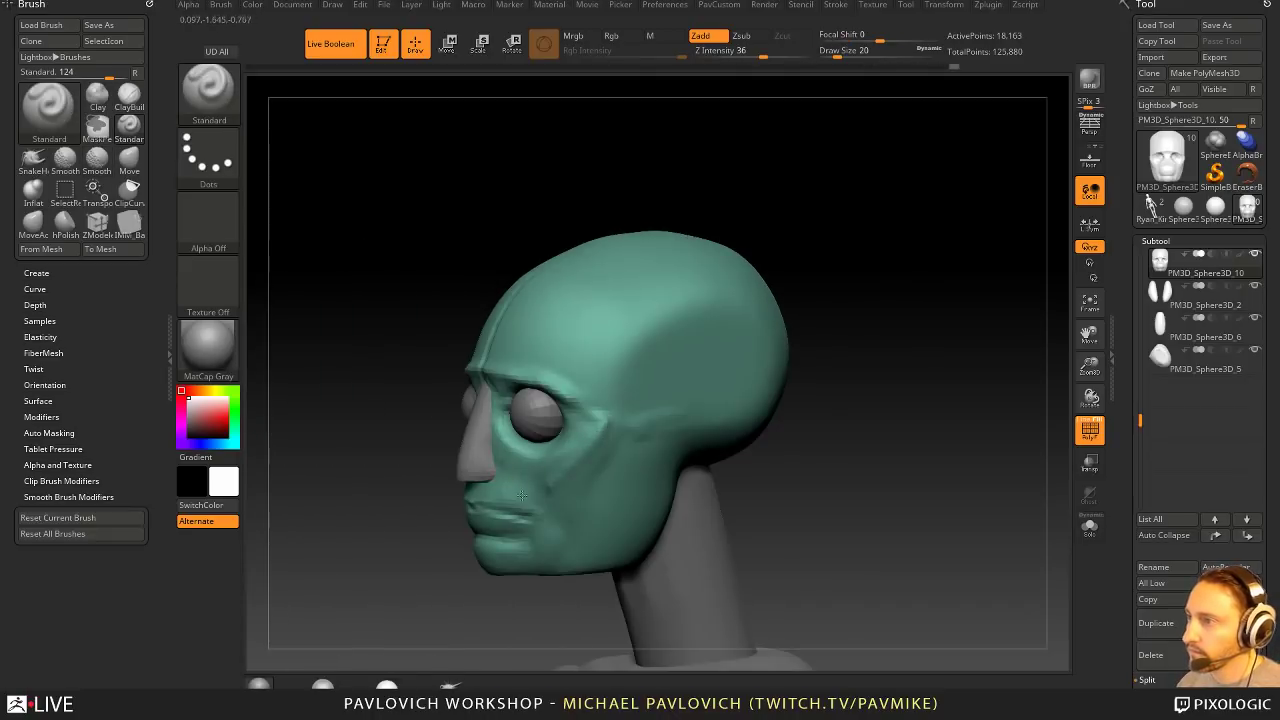
pyautogui.moveTo(521, 494); pyautogui.dragTo(466, 526, button='right')
# Step: Adjust the front of the cheek beside the nose with the Move brush at Draw Size 90
pyautogui.press('b')
pyautogui.press('m')
pyautogui.press('v')
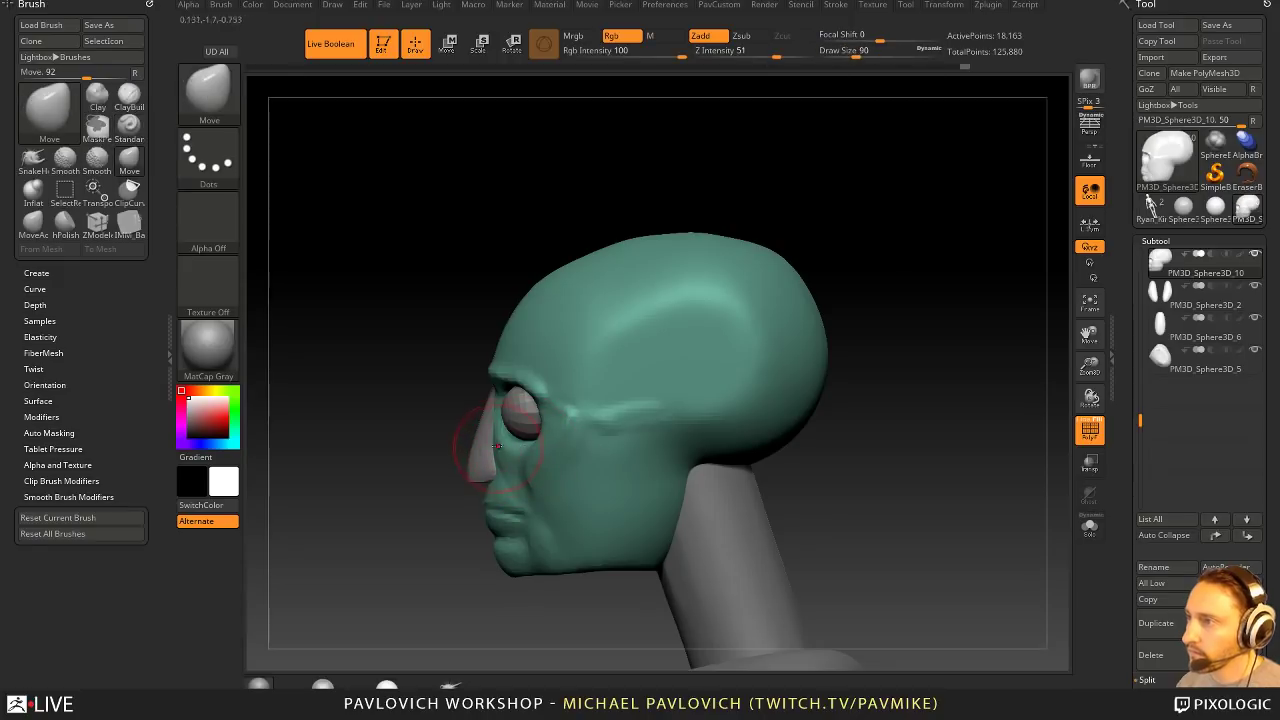
# Step: Build up the cheek beside the nose with a stroke of the Clay brush on the head
pyautogui.moveTo(397, 509); pyautogui.dragTo(473, 490, button='right')
pyautogui.press('b')
pyautogui.press('c')
pyautogui.press('l')
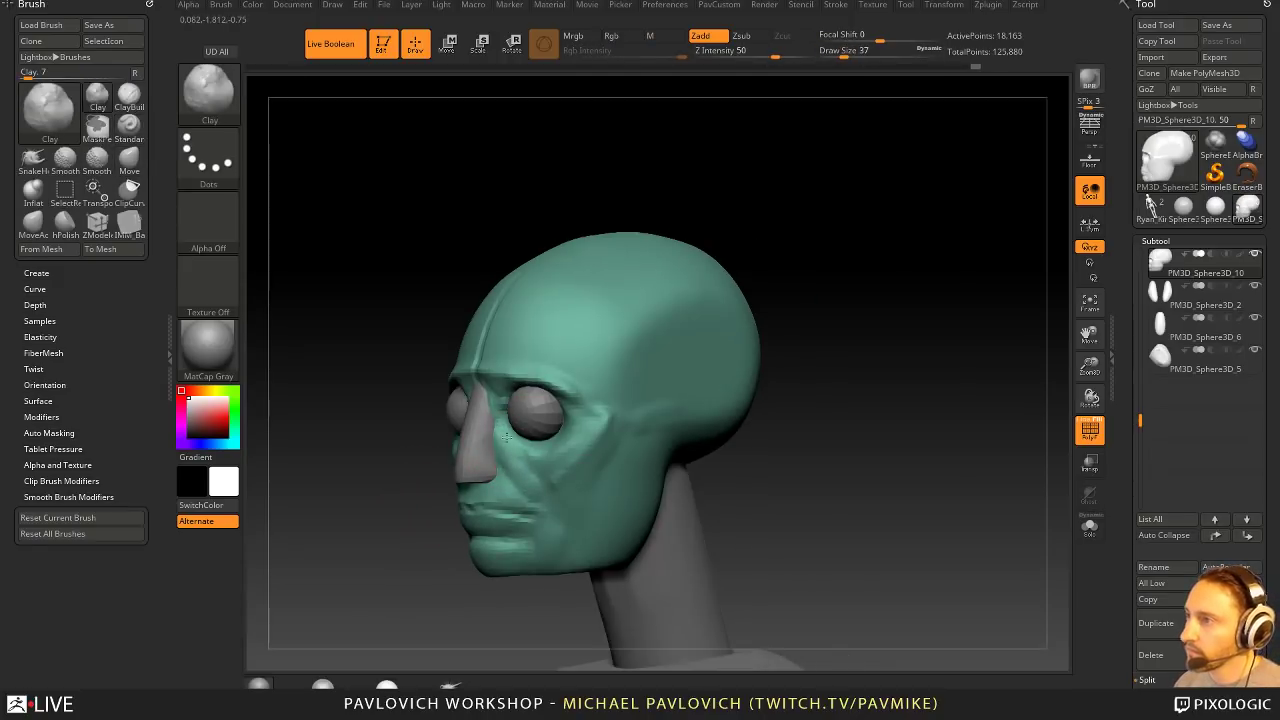
pyautogui.moveTo(509, 455); pyautogui.dragTo(530, 482)
# Step: Smooth the lips, mouth corners and chin area of the head
pyautogui.moveTo(645, 470)
pyautogui.mouseDown(button='right')
pyautogui.moveTo(709, 443)
pyautogui.moveTo(747, 453)
pyautogui.mouseUp(button='right')
pyautogui.keyDown('shift'); pyautogui.moveTo(471, 545); pyautogui.dragTo(460, 550); pyautogui.keyUp('shift')
pyautogui.keyDown('alt'); pyautogui.moveTo(651, 540); pyautogui.dragTo(647, 512, button='right'); pyautogui.keyUp('alt')
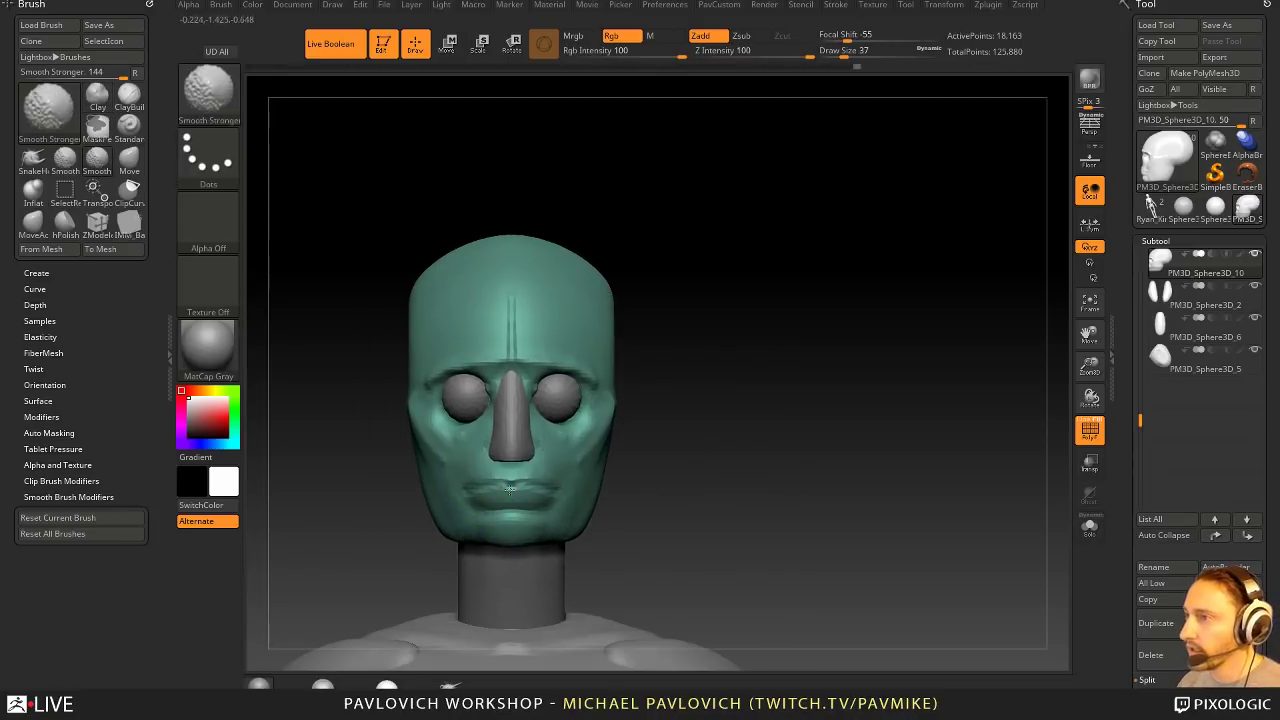
pyautogui.keyDown('shift'); pyautogui.moveTo(505, 488); pyautogui.dragTo(546, 509); pyautogui.keyUp('shift')
pyautogui.moveTo(548, 514); pyautogui.dragTo(505, 515, button='right')
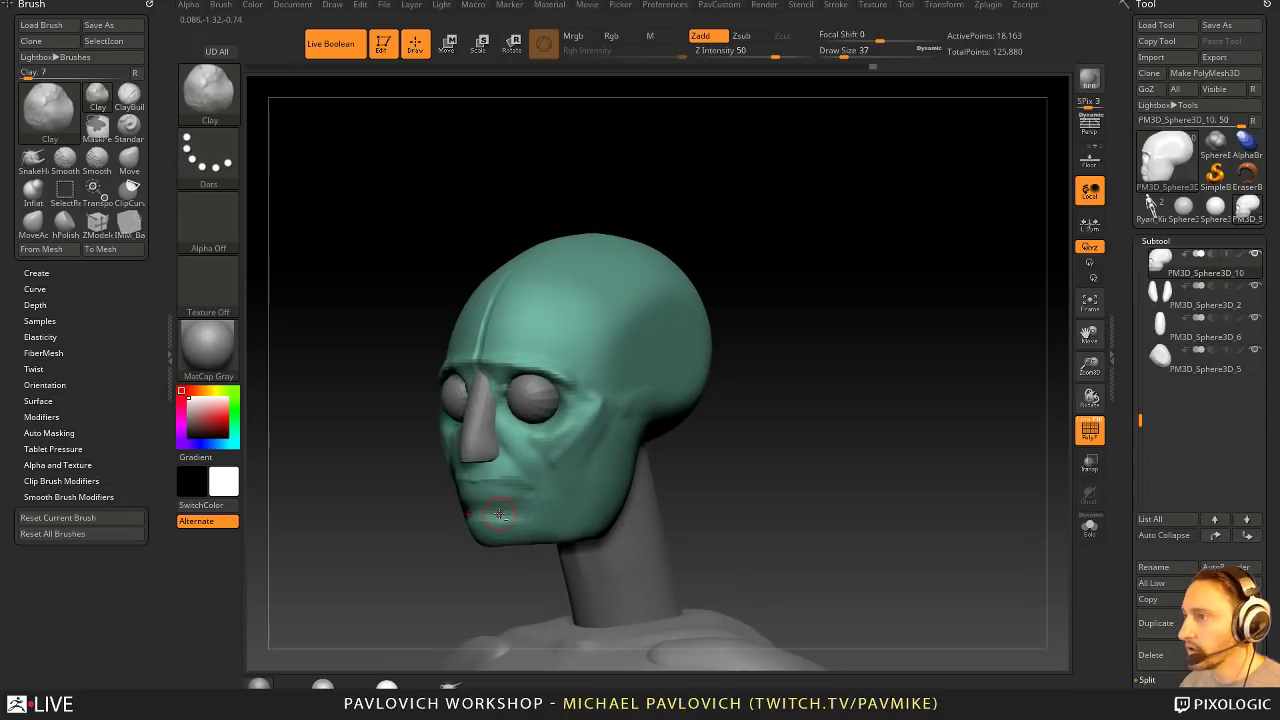
# Step: Mark the jawline with the Standard brush, from the chin back to the jaw corner and up toward the ear
pyautogui.press('b')
pyautogui.press('s')
pyautogui.press('t')
pyautogui.moveTo(690, 479); pyautogui.dragTo(485, 515, button='right')
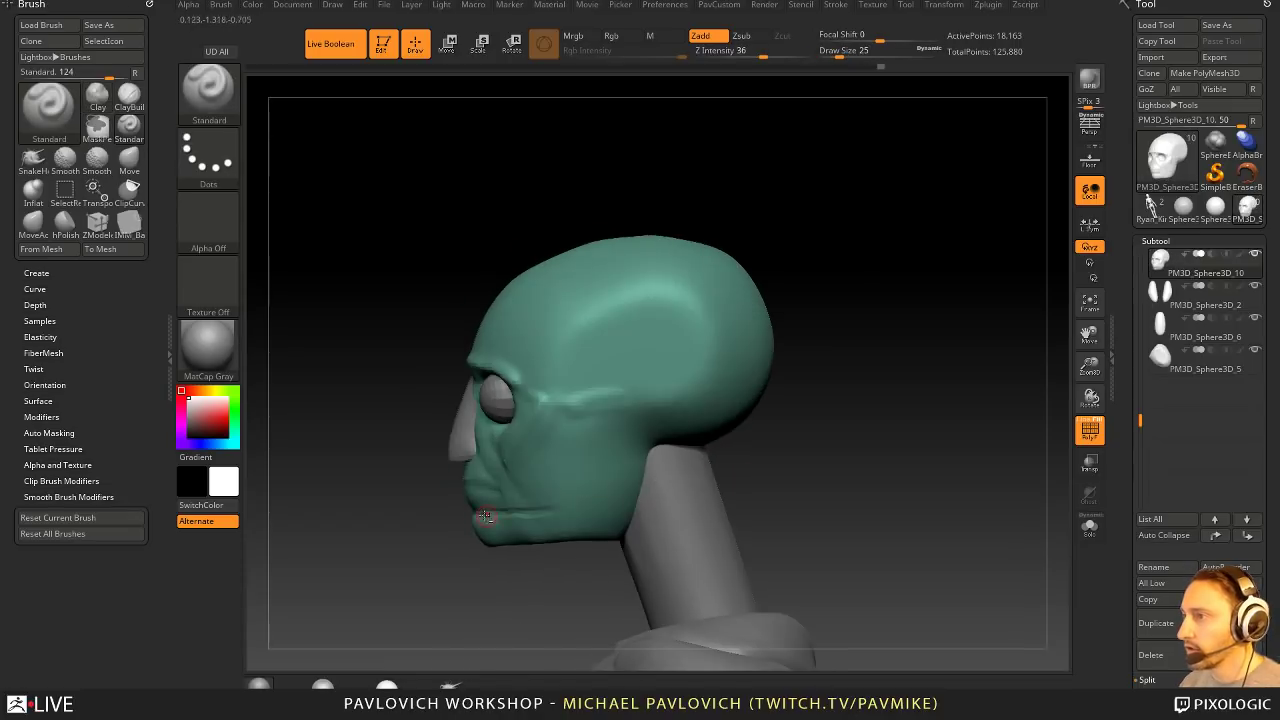
pyautogui.moveTo(488, 546); pyautogui.dragTo(583, 514)
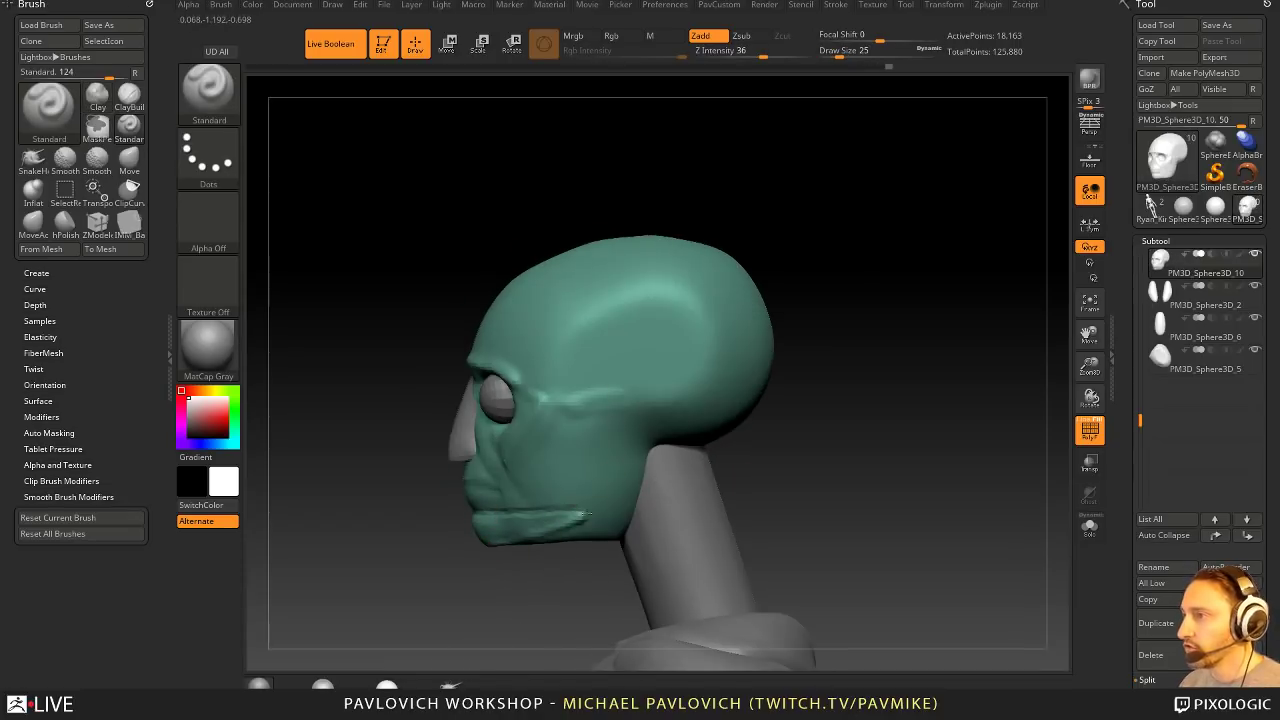
pyautogui.moveTo(811, 459)
pyautogui.keyDown('alt'); pyautogui.mouseDown(button='right')
pyautogui.moveTo(766, 463)
pyautogui.moveTo(781, 434)
pyautogui.mouseUp(button='right'); pyautogui.keyUp('alt')
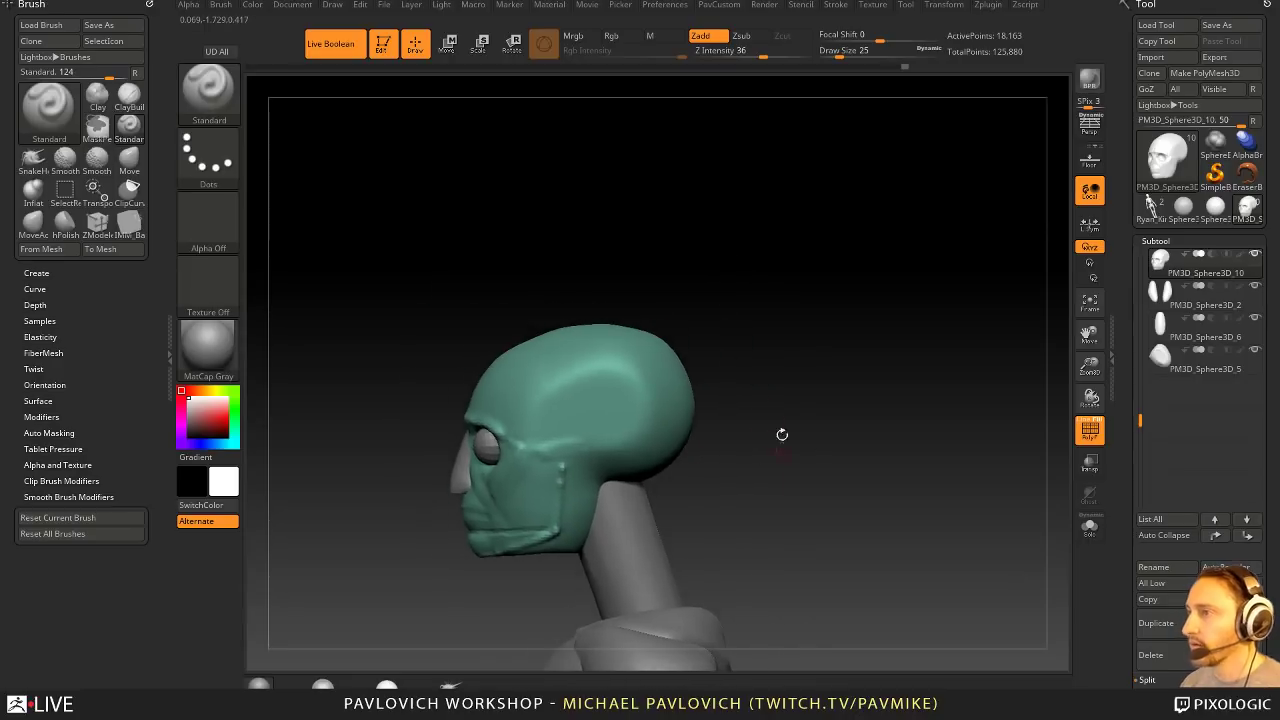
pyautogui.press('w')
pyautogui.press('q')
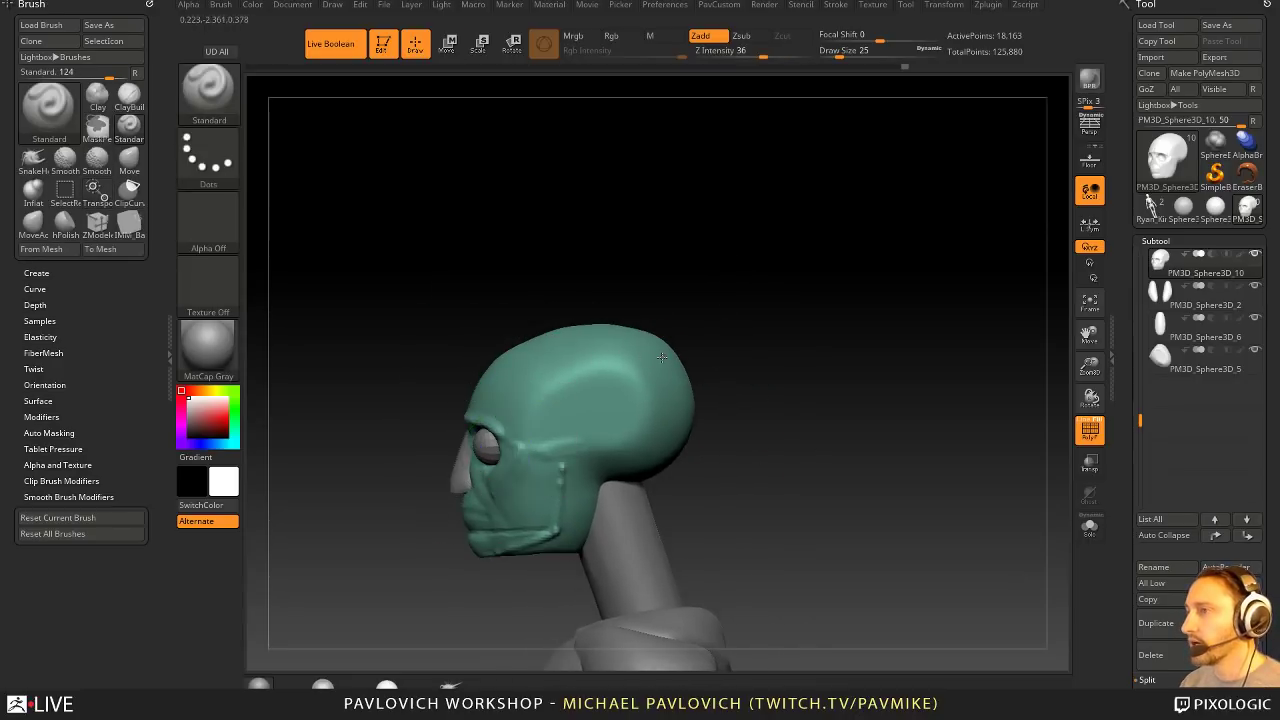
# Step: Append a Cube3D subtool, make it the active subtool and turn on transparency
pyautogui.moveTo(741, 357); pyautogui.dragTo(769, 343, button='right')
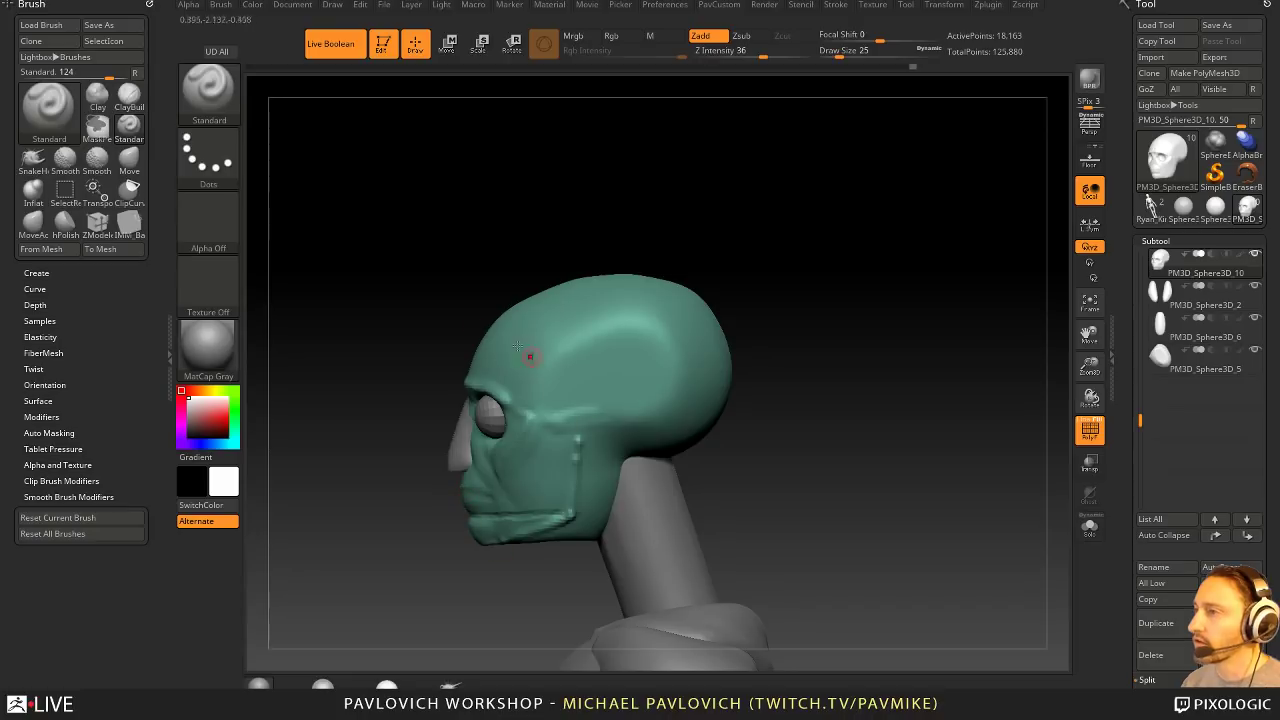
pyautogui.moveTo(736, 387); pyautogui.dragTo(802, 365, button='right')
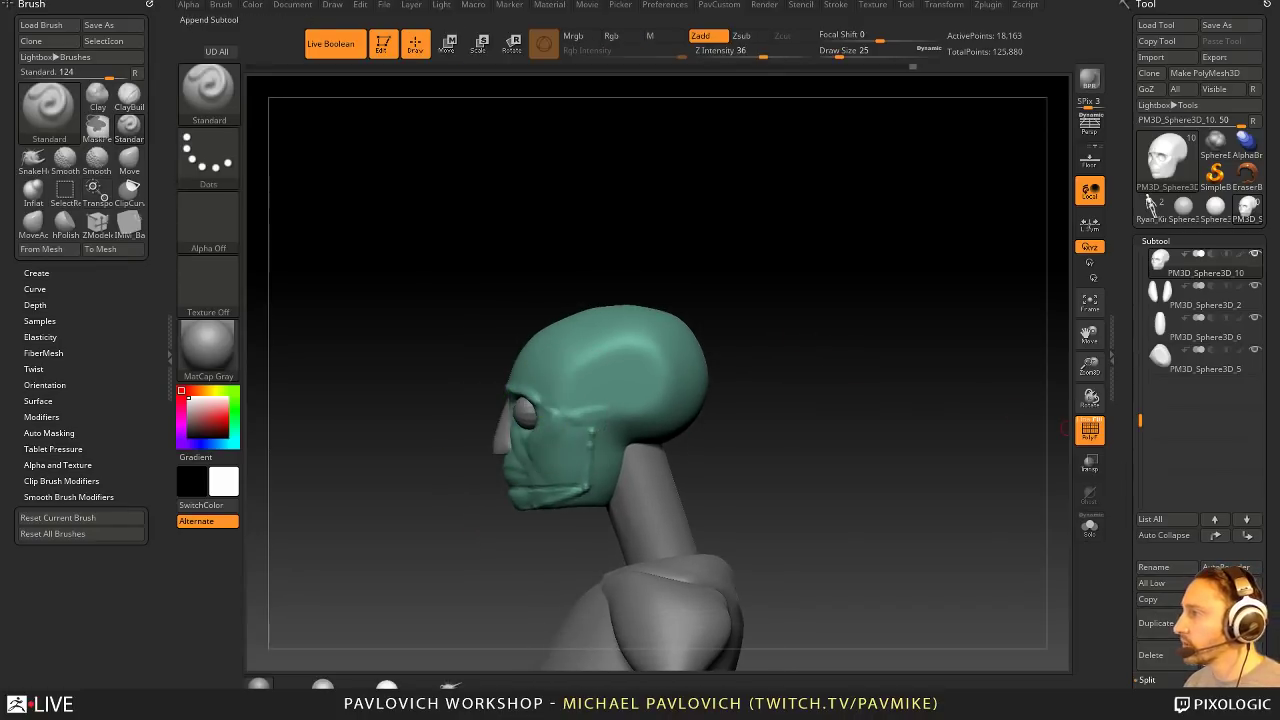
pyautogui.click(1228, 615)
pyautogui.click(1228, 631)
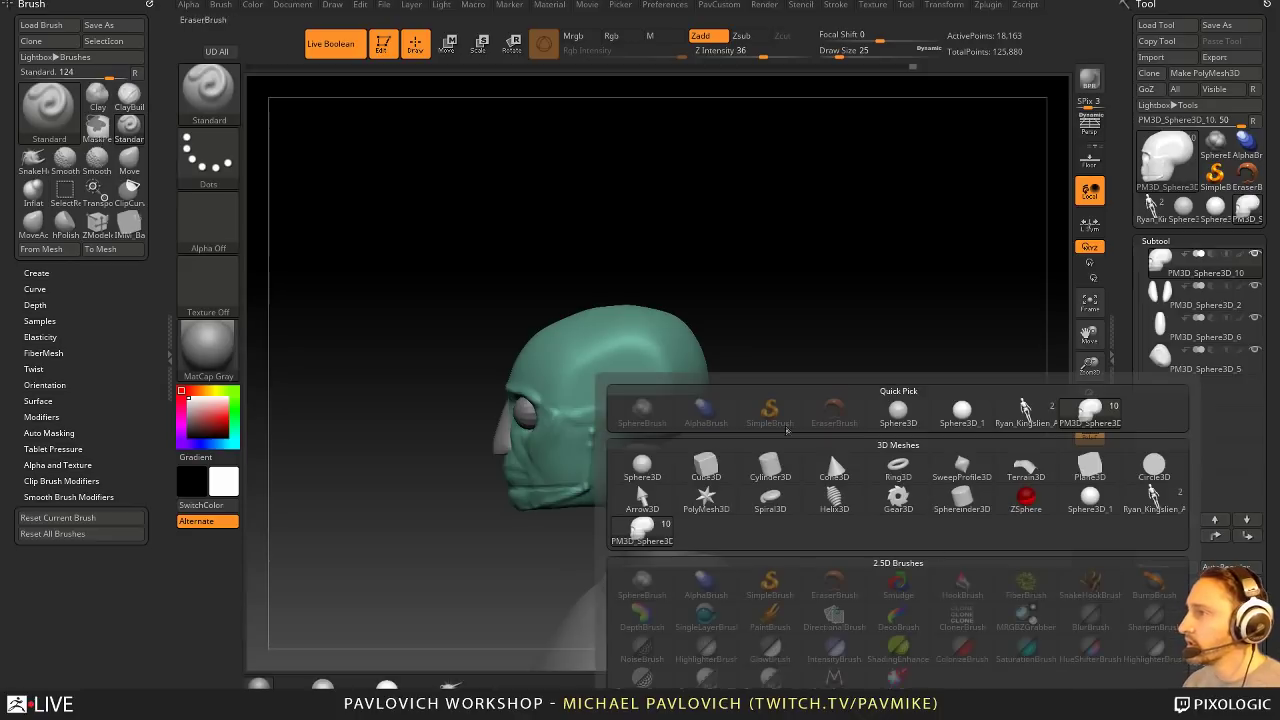
pyautogui.click(706, 466)
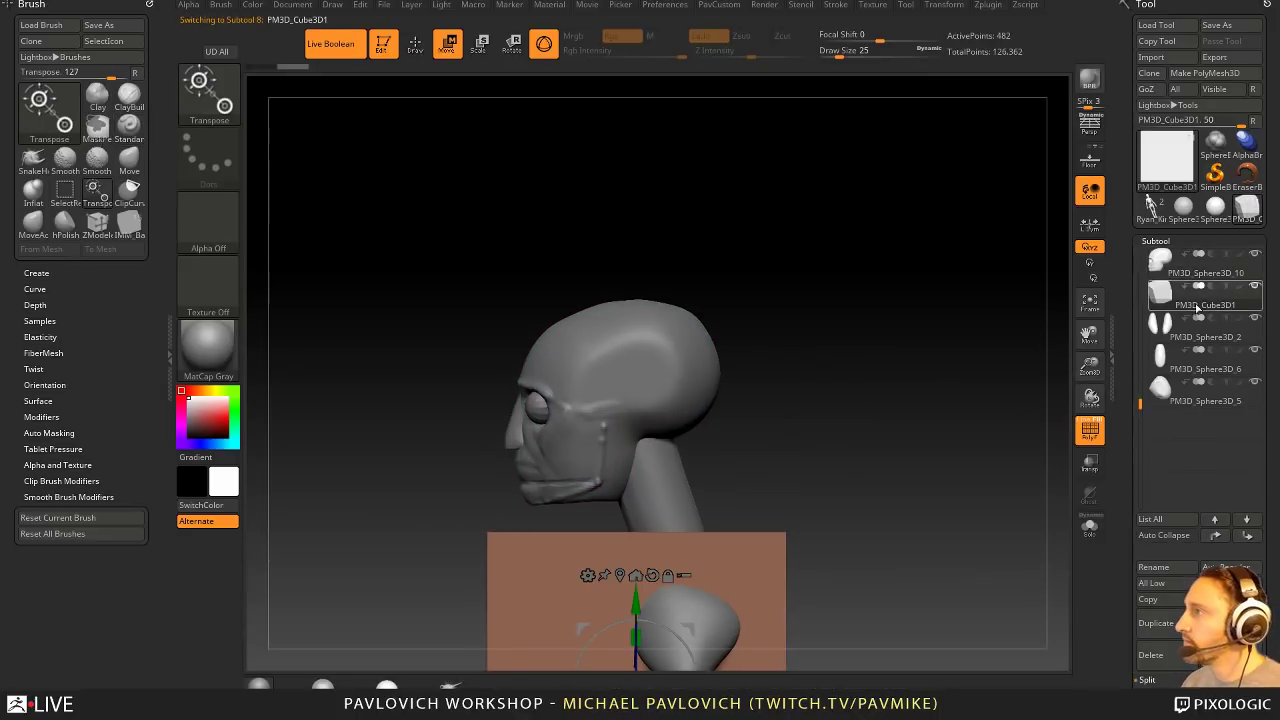
pyautogui.keyDown('ctrl'); pyautogui.moveTo(908, 480); pyautogui.dragTo(923, 331, button='right'); pyautogui.keyUp('ctrl')
pyautogui.click(1090, 462)
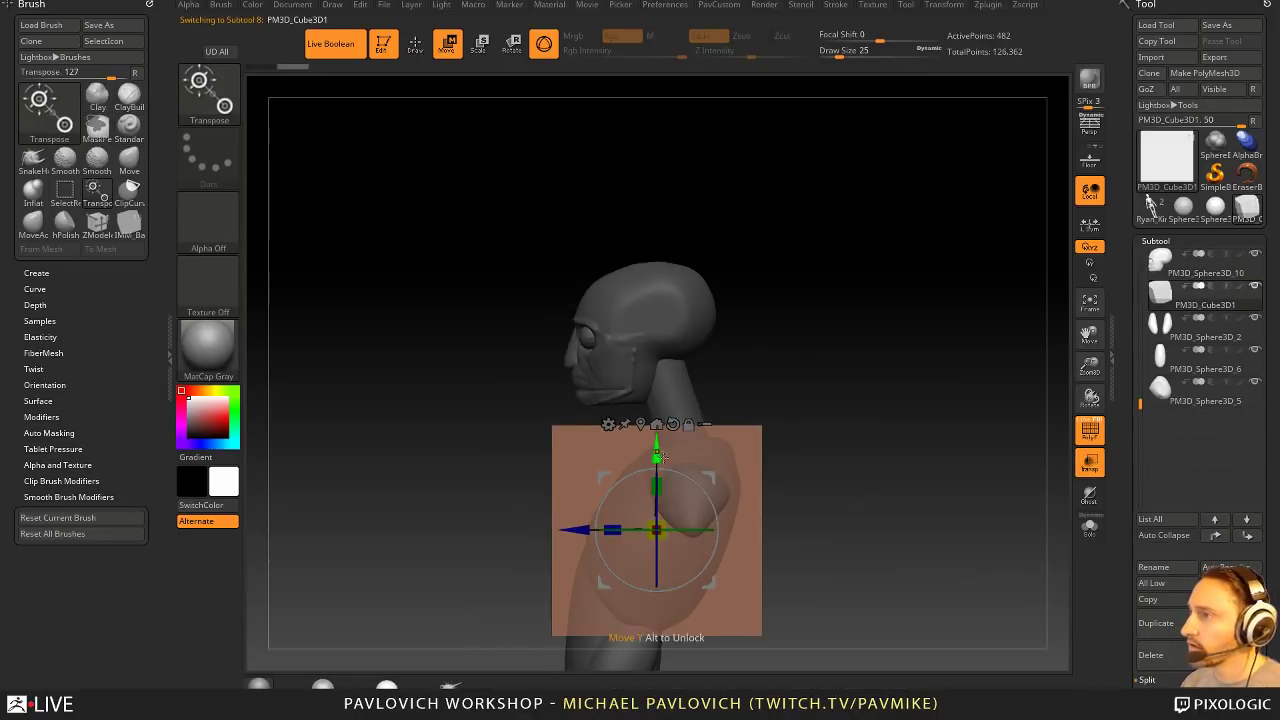
# Step: Move the cube up over the head as a proportion guide and show it with its polyframe grid in side view
pyautogui.moveTo(648, 508); pyautogui.dragTo(696, 282)
pyautogui.keyDown('ctrl'); pyautogui.moveTo(786, 274); pyautogui.dragTo(804, 316, button='right'); pyautogui.keyUp('ctrl')
pyautogui.keyDown('alt'); pyautogui.moveTo(804, 316); pyautogui.dragTo(817, 387, button='right'); pyautogui.keyUp('alt')
pyautogui.moveTo(654, 384); pyautogui.dragTo(702, 328)
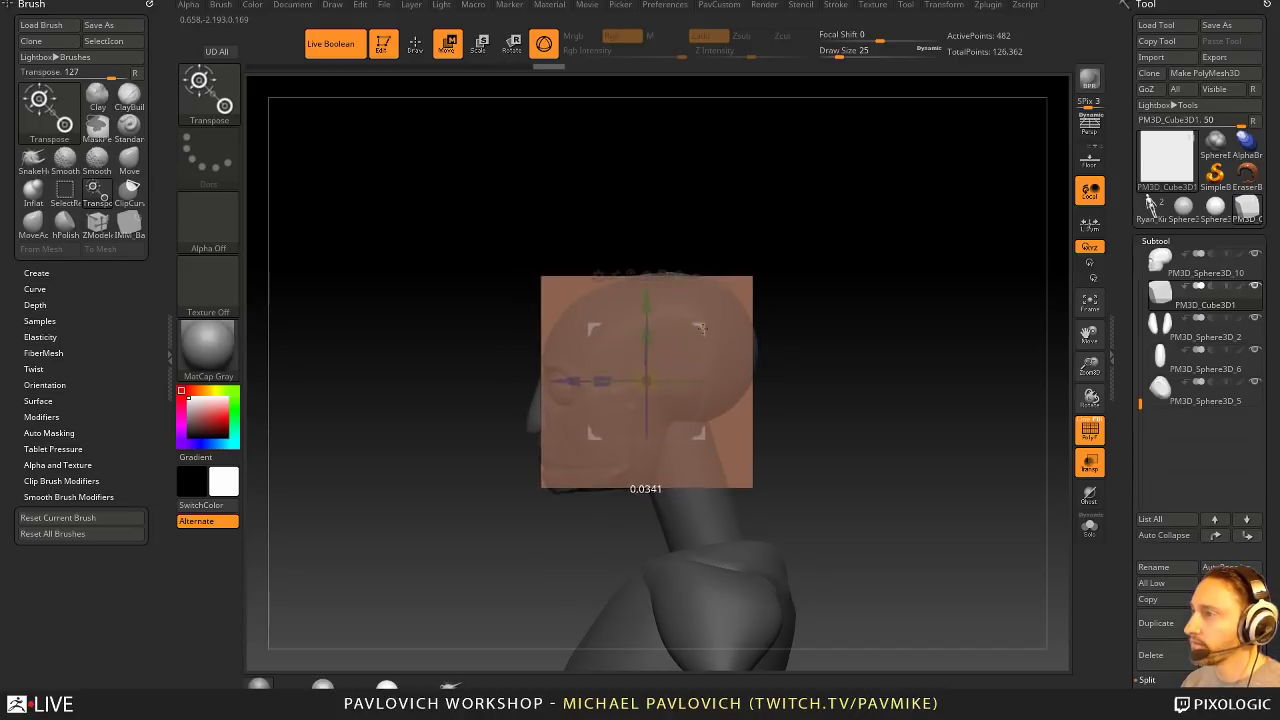
pyautogui.press('q')
pyautogui.keyDown('alt'); pyautogui.moveTo(846, 375); pyautogui.dragTo(852, 388); pyautogui.keyUp('alt')
pyautogui.click(1083, 420)
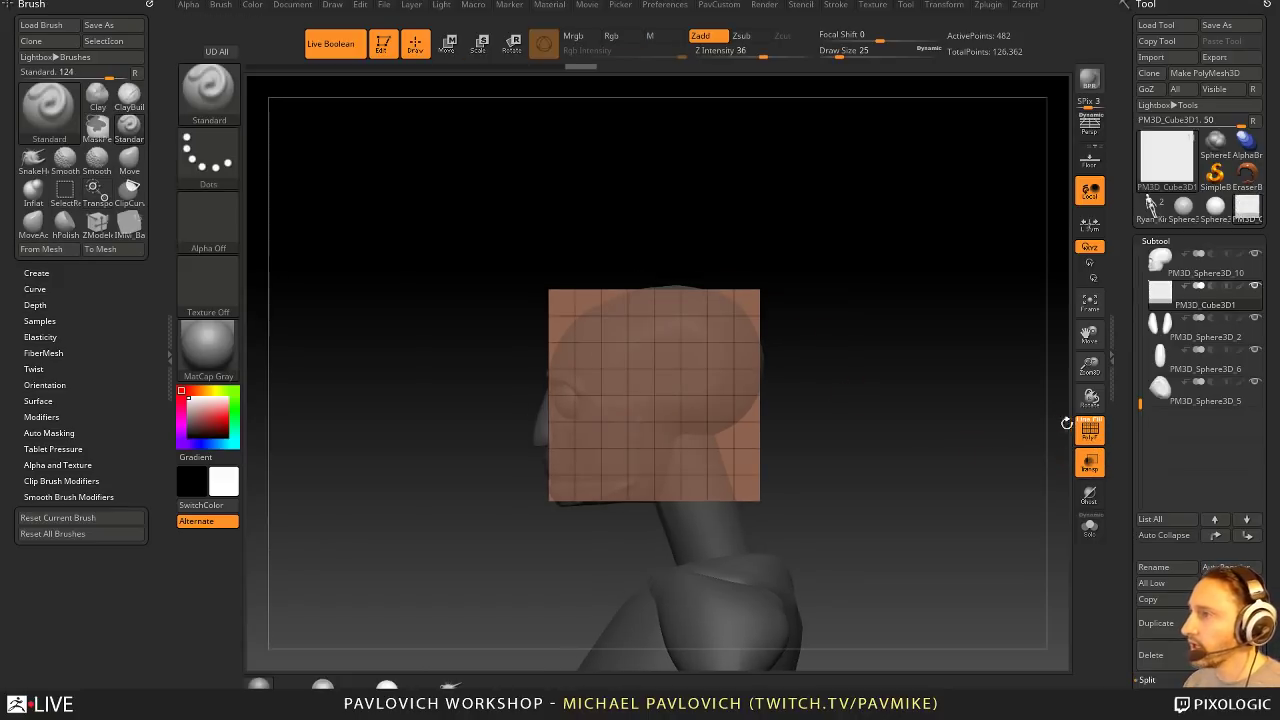
pyautogui.keyDown('alt'); pyautogui.moveTo(925, 351); pyautogui.dragTo(938, 390); pyautogui.keyUp('alt')
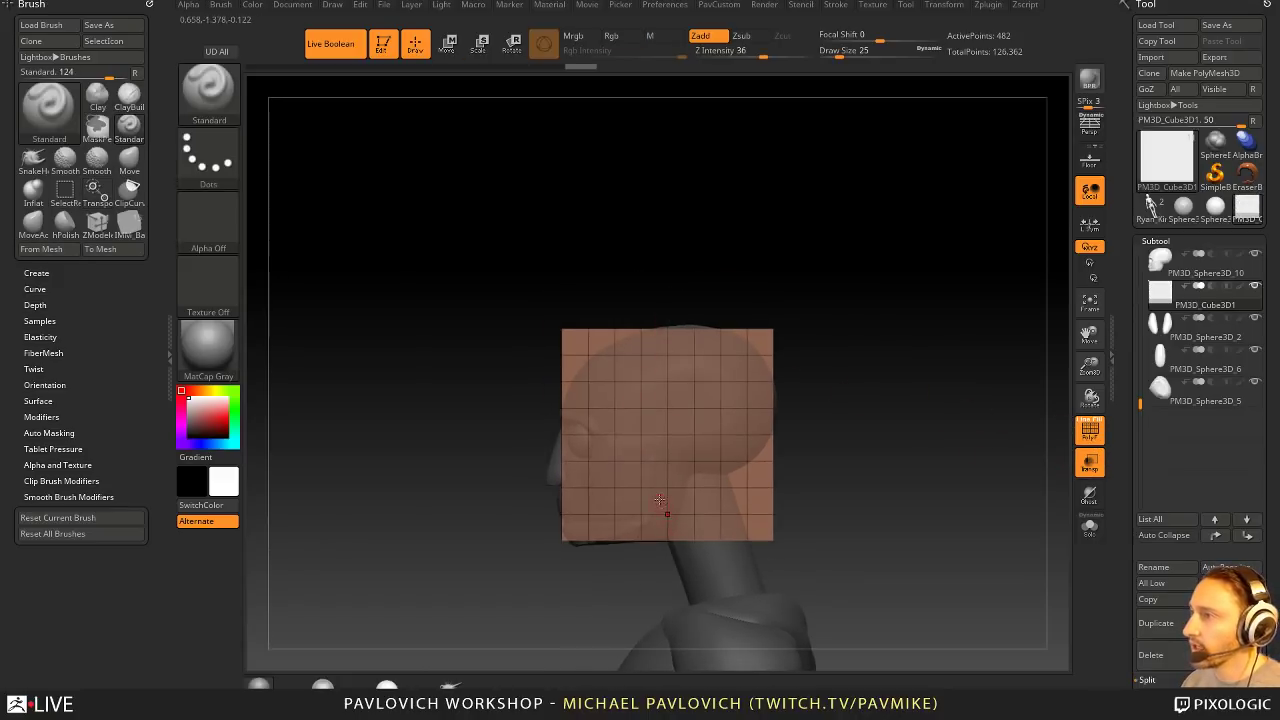
pyautogui.moveTo(782, 406); pyautogui.dragTo(816, 379)
# Step: Select the head subtool and shift the back of its jaw with an enlarged Move brush, using the cube as reference
pyautogui.keyDown('alt'); pyautogui.click(545, 415); pyautogui.keyUp('alt')
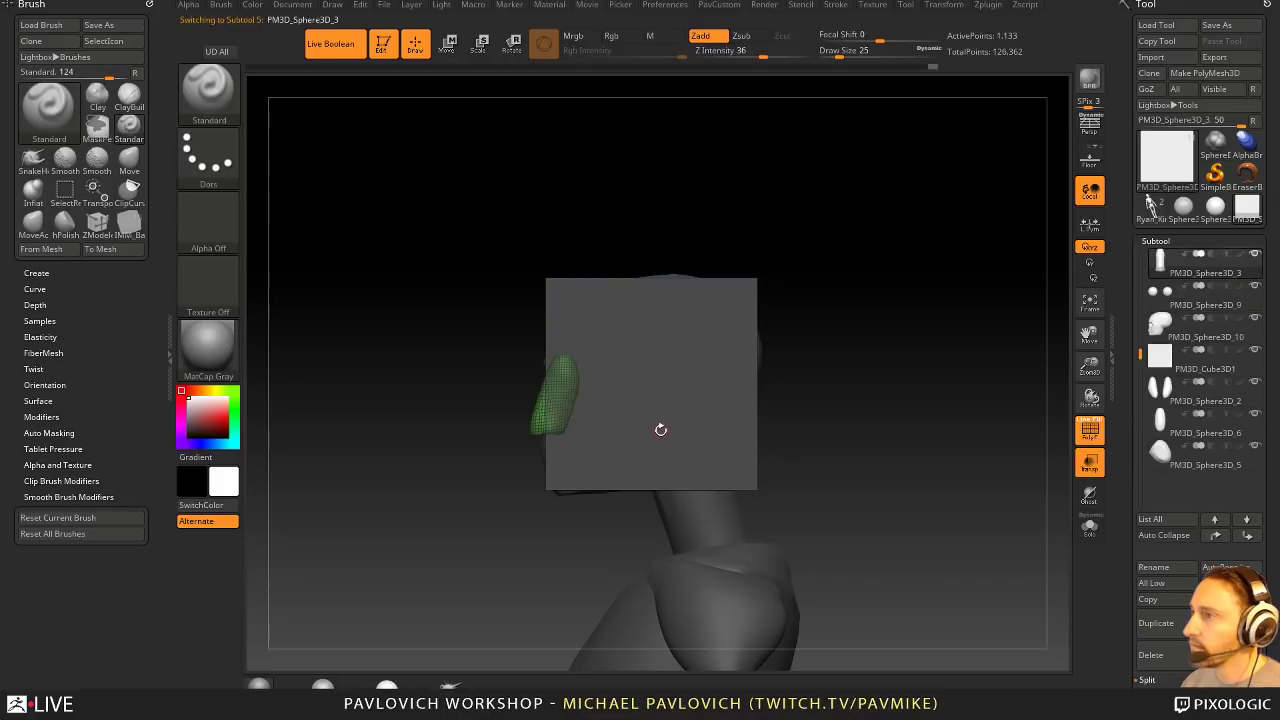
pyautogui.keyDown('alt'); pyautogui.click(763, 427); pyautogui.keyUp('alt')
pyautogui.press('s')
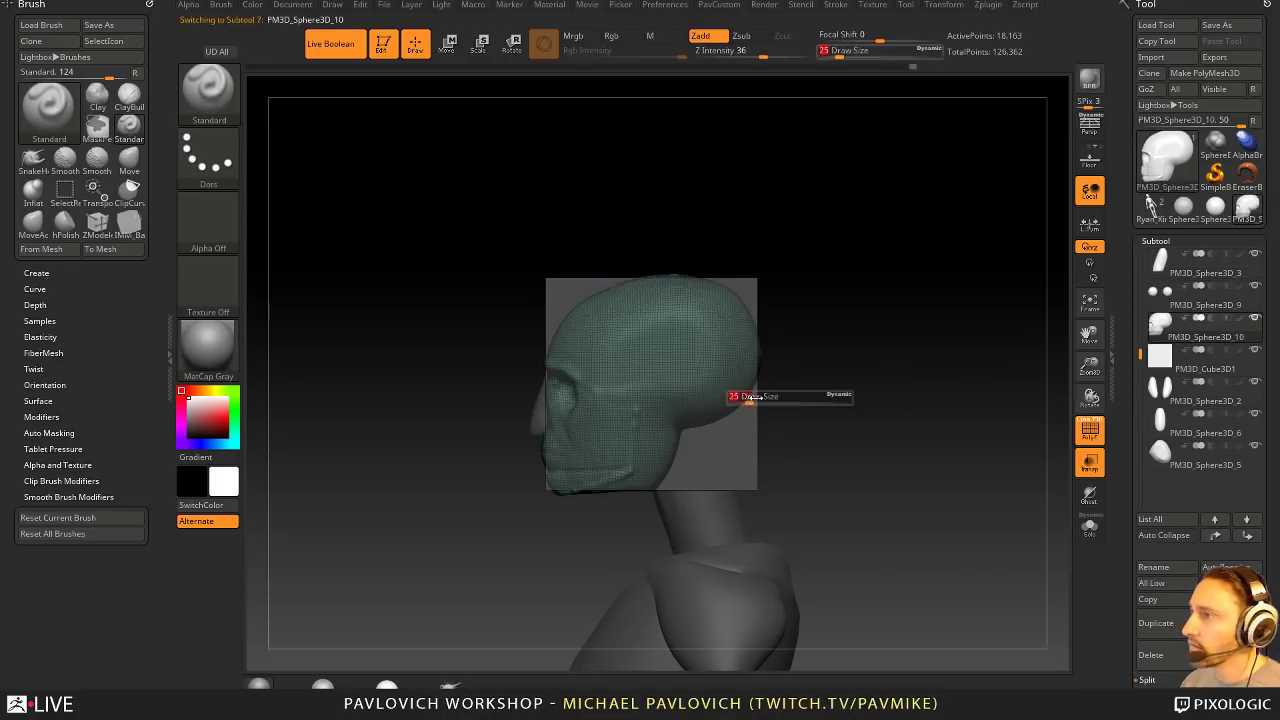
pyautogui.click(772, 391)
pyautogui.press('b')
pyautogui.press('m')
pyautogui.press('v')
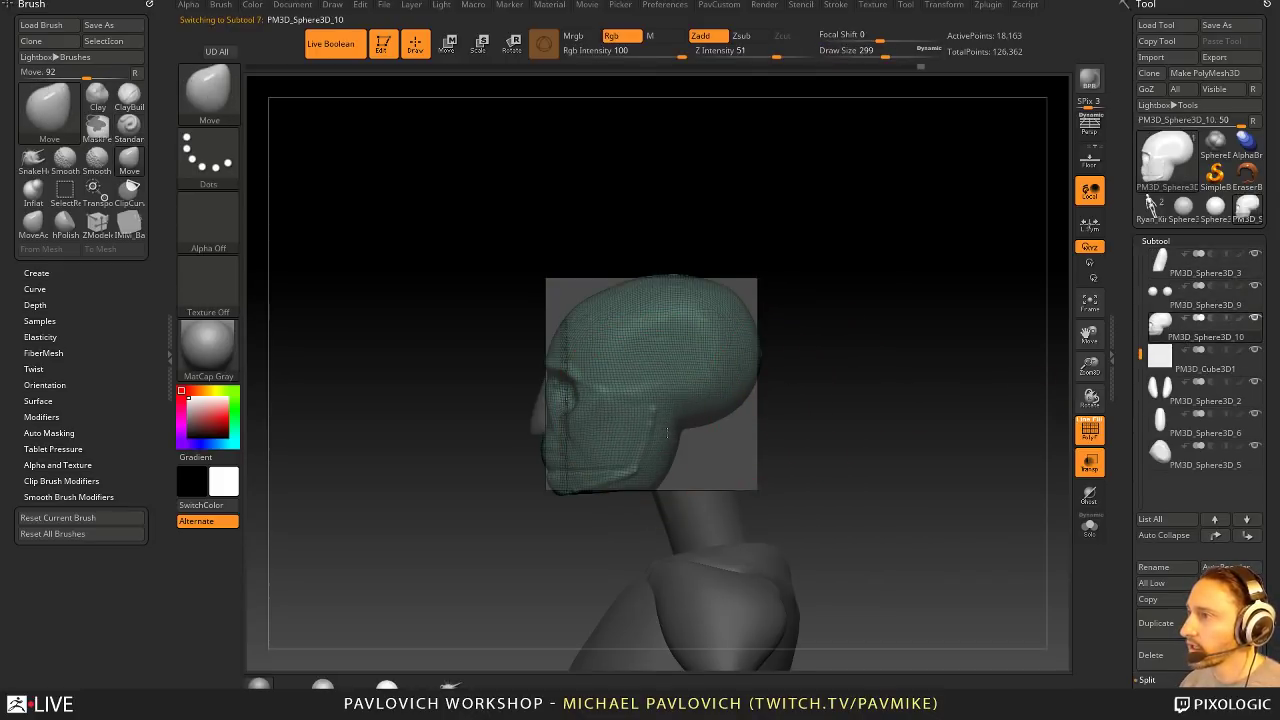
# Step: Refine the side of the head against the cube with the Standard and Move brushes, and run a ClipCurve stroke across the lower jaw
pyautogui.press('b')
pyautogui.press('s')
pyautogui.press('t')
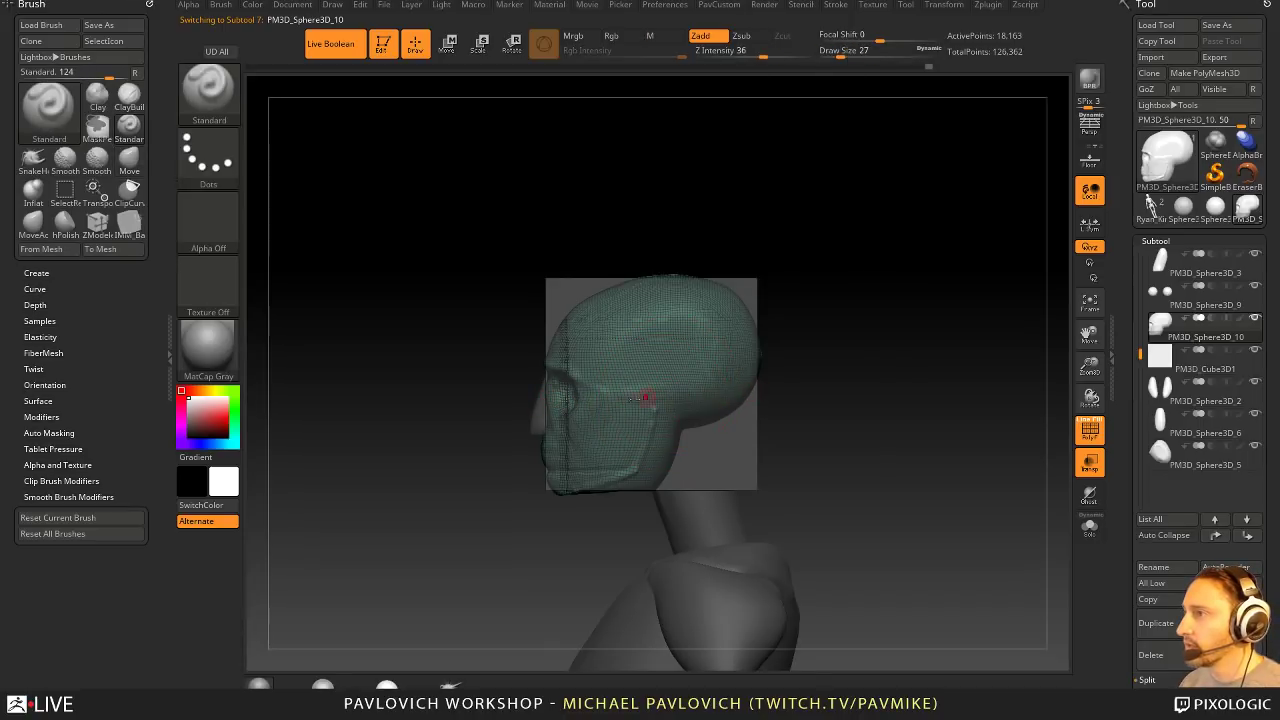
pyautogui.press('b')
pyautogui.press('m')
pyautogui.press('v')
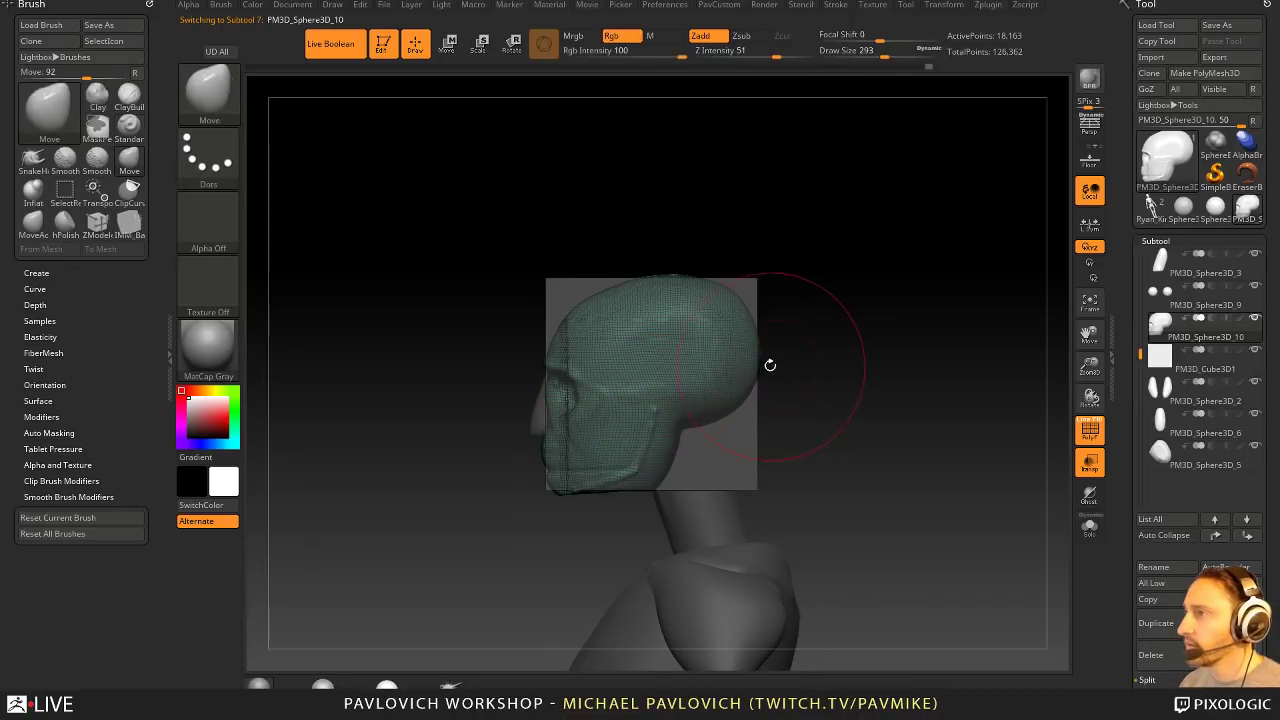
pyautogui.press('s')
pyautogui.click(760, 380)
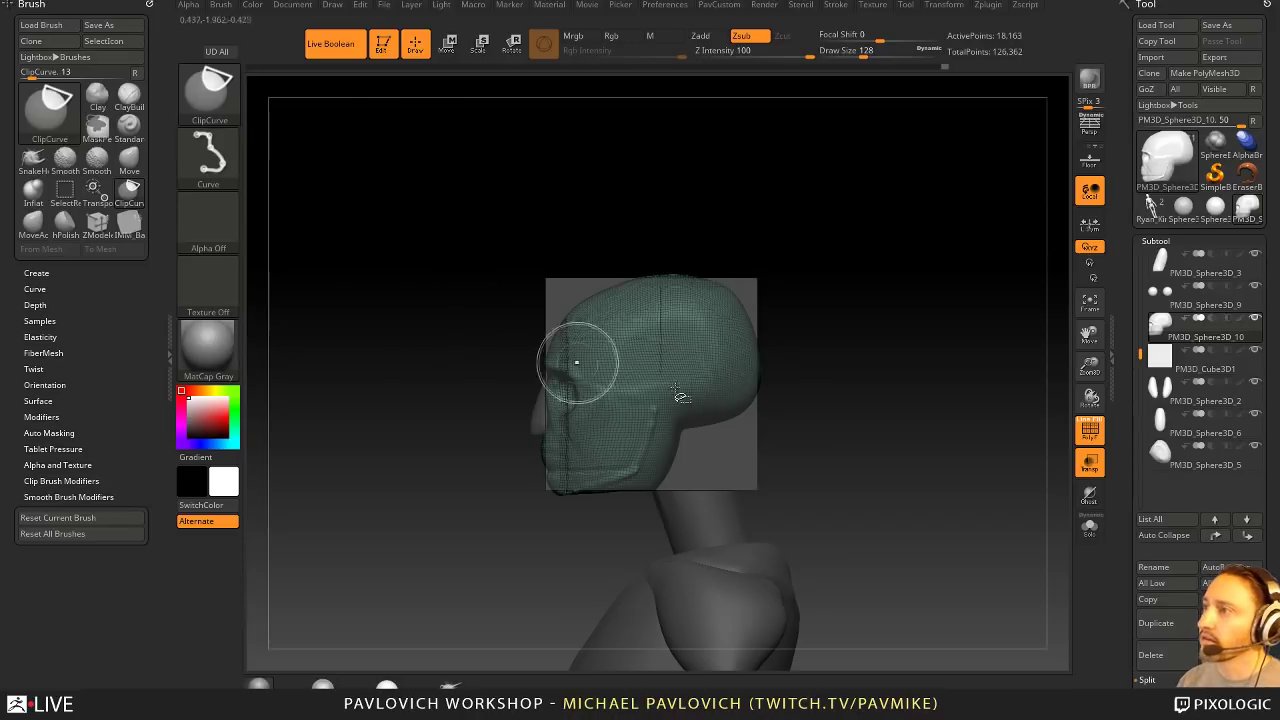
pyautogui.moveTo(708, 430)
pyautogui.keyDown('ctrl'); pyautogui.keyDown('shift'); pyautogui.mouseDown()
pyautogui.moveTo(903, 419)
pyautogui.moveTo(711, 433)
pyautogui.moveTo(723, 402)
pyautogui.moveTo(695, 427)
pyautogui.moveTo(662, 415)
pyautogui.moveTo(640, 485)
pyautogui.moveTo(635, 474)
pyautogui.moveTo(552, 506)
pyautogui.mouseUp(); pyautogui.keyUp('shift'); pyautogui.keyUp('ctrl')
pyautogui.moveTo(857, 449)
pyautogui.mouseDown()
pyautogui.moveTo(872, 400)
pyautogui.moveTo(891, 406)
pyautogui.mouseUp()
# Step: Turn on ghost transparency and adjust the sides of the jaw and cheeks in front view with the Move brush at draw size 202
pyautogui.press('s')
pyautogui.moveTo(620, 474); pyautogui.dragTo(636, 474)
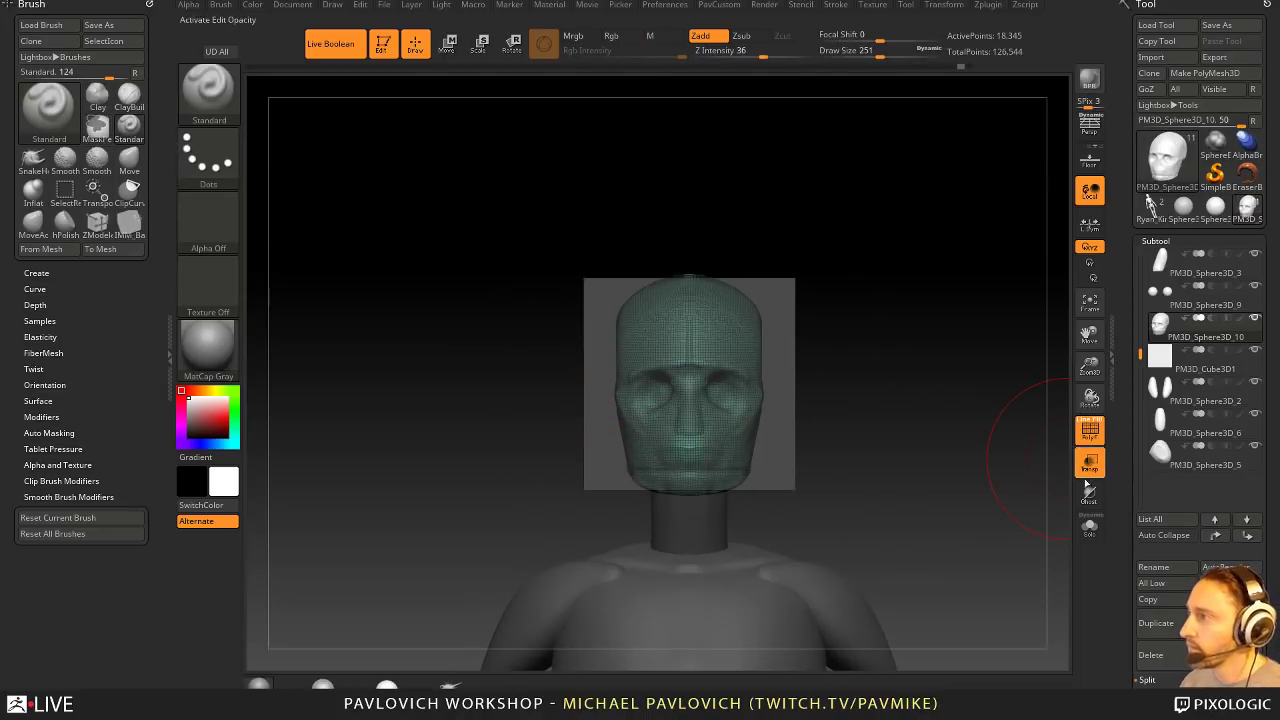
pyautogui.click(1090, 494)
pyautogui.press('ctrl')
pyautogui.press('[')
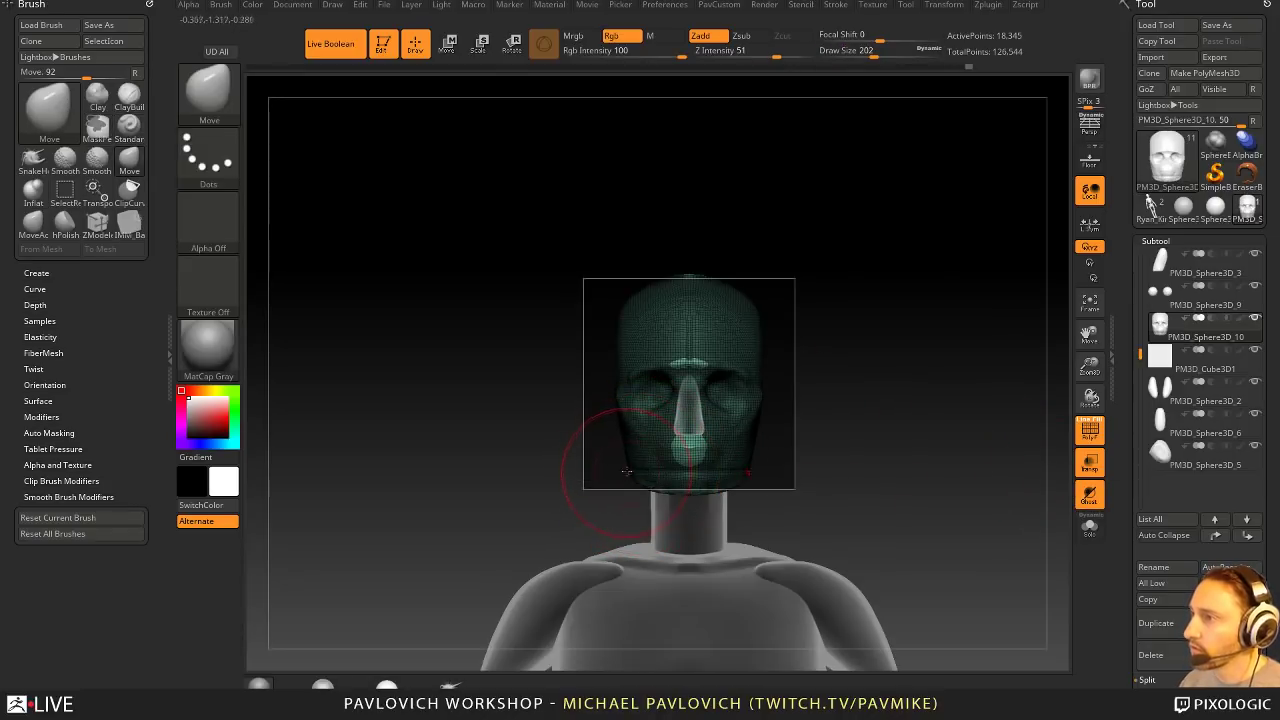
pyautogui.keyDown('alt'); pyautogui.moveTo(820, 384); pyautogui.dragTo(811, 417); pyautogui.keyUp('alt')
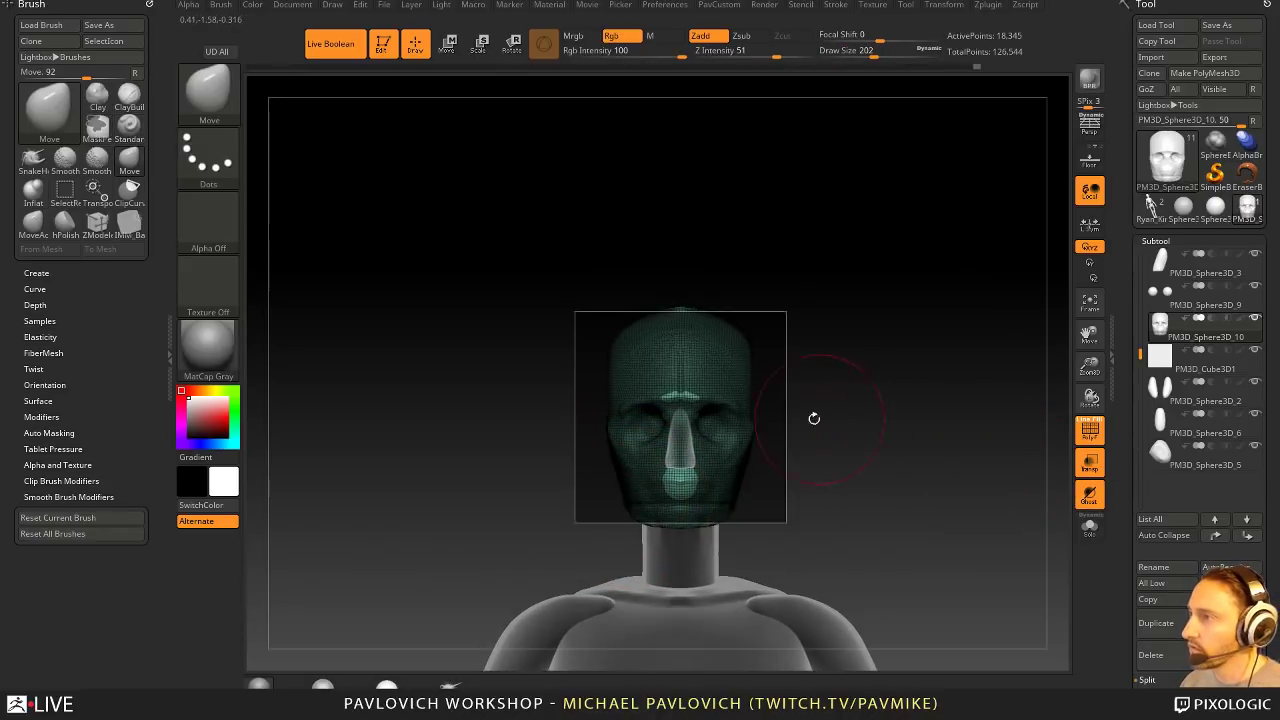
pyautogui.press('s')
pyautogui.moveTo(628, 480); pyautogui.dragTo(638, 484)
pyautogui.moveTo(598, 425); pyautogui.dragTo(607, 441)
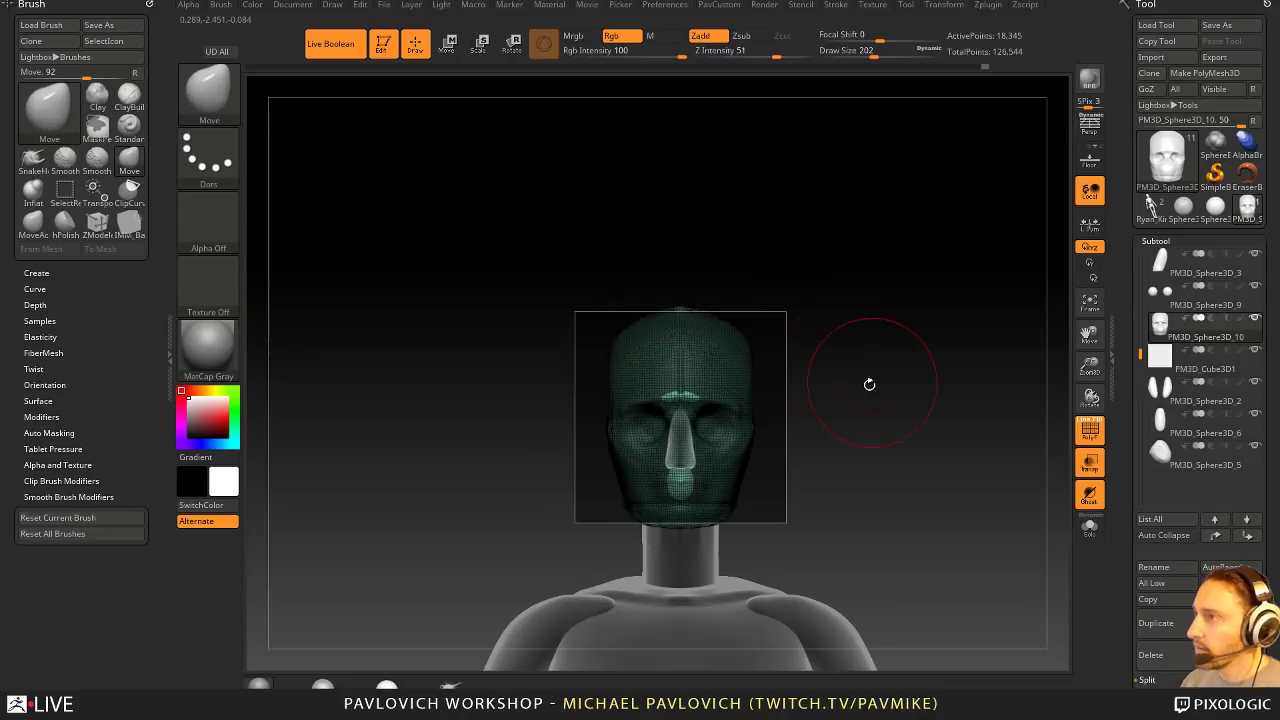
# Step: Switch to the Standard brush, turn off transparency, polyframe and ghosting, and check the head alone in Solo mode
pyautogui.moveTo(870, 383); pyautogui.dragTo(808, 382)
pyautogui.press('b')
pyautogui.press('s')
pyautogui.press('t')
pyautogui.moveTo(1030, 335)
pyautogui.keyDown('shift'); pyautogui.mouseDown()
pyautogui.moveTo(803, 357)
pyautogui.moveTo(850, 365)
pyautogui.mouseUp(); pyautogui.keyUp('shift')
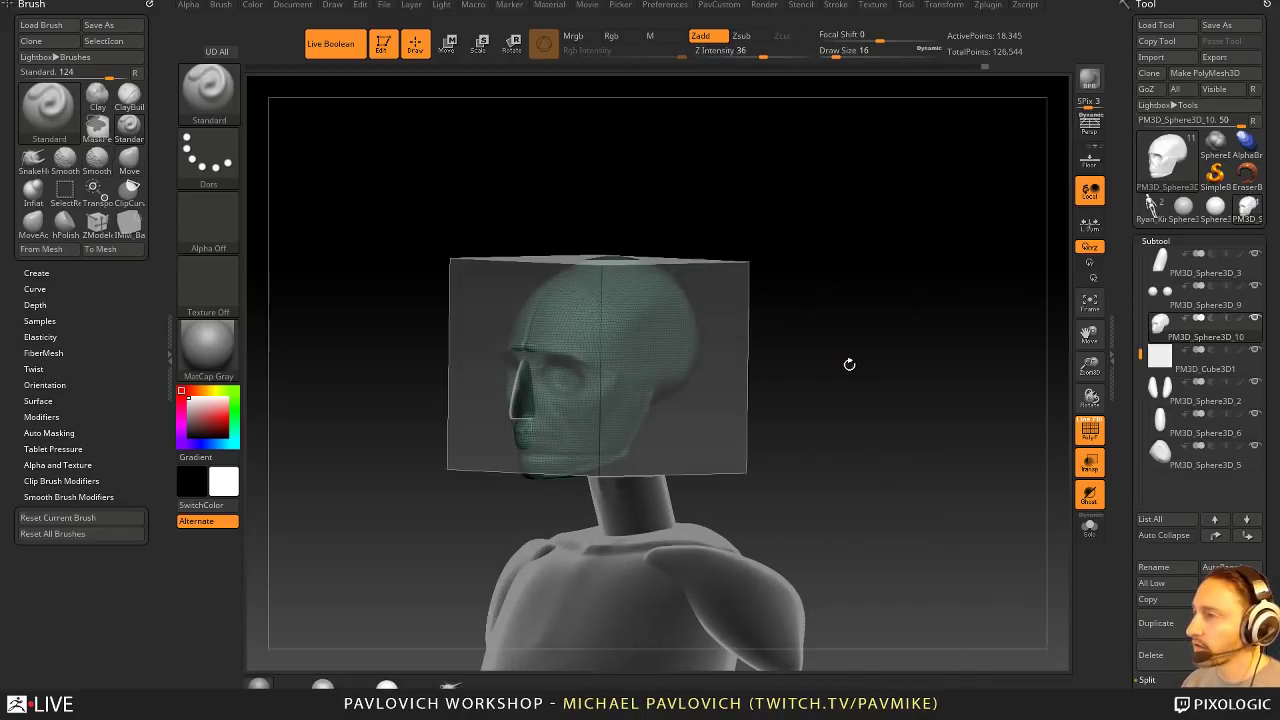
pyautogui.click(1090, 462)
pyautogui.click(1090, 428)
pyautogui.click(1090, 494)
pyautogui.click(1090, 527)
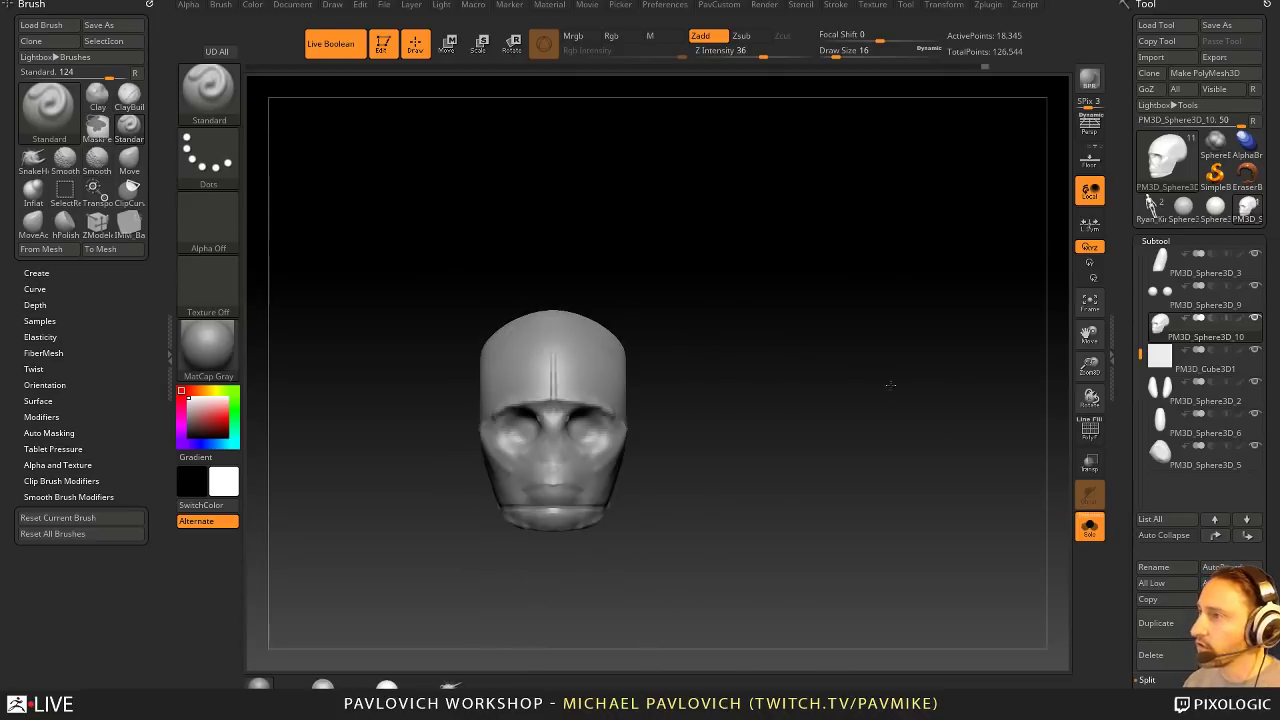
pyautogui.click(1090, 527)
# Step: Select the guide cube subtool and delete it
pyautogui.keyDown('alt'); pyautogui.moveTo(872, 391); pyautogui.dragTo(906, 426); pyautogui.keyUp('alt')
pyautogui.keyDown('alt'); pyautogui.click(672, 378); pyautogui.keyUp('alt')
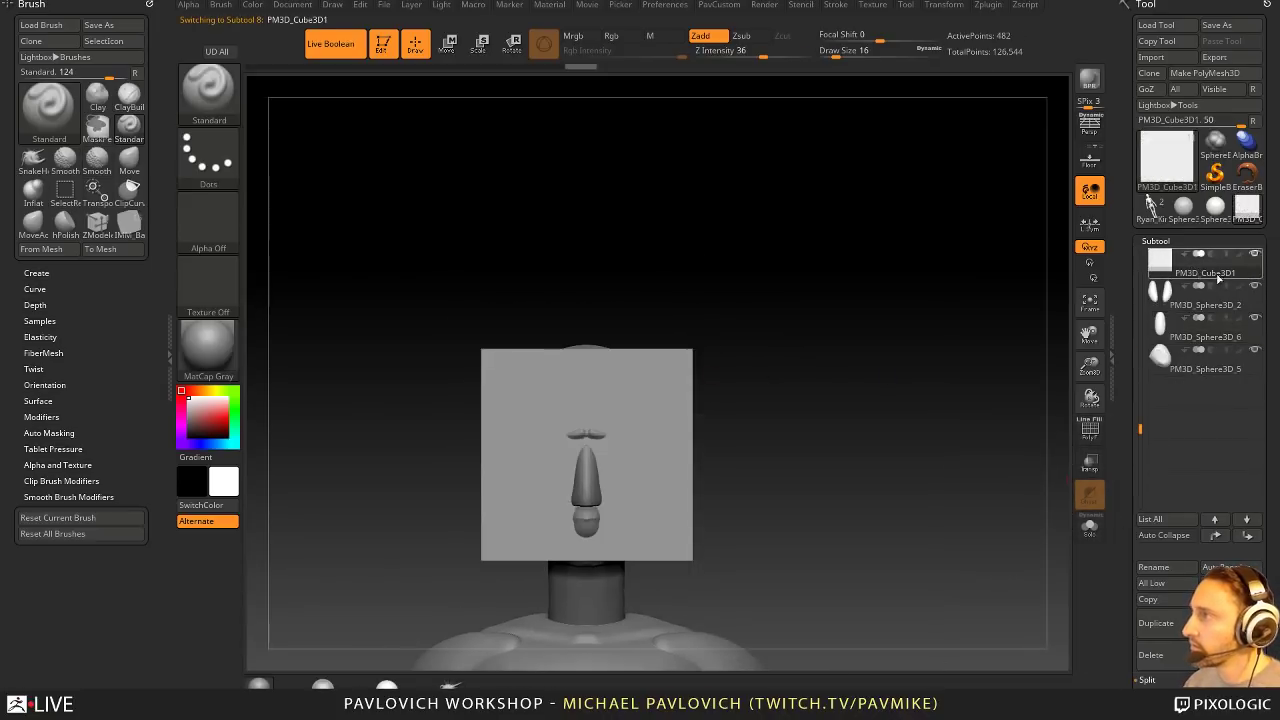
pyautogui.click(1155, 656)
pyautogui.click(1044, 679)
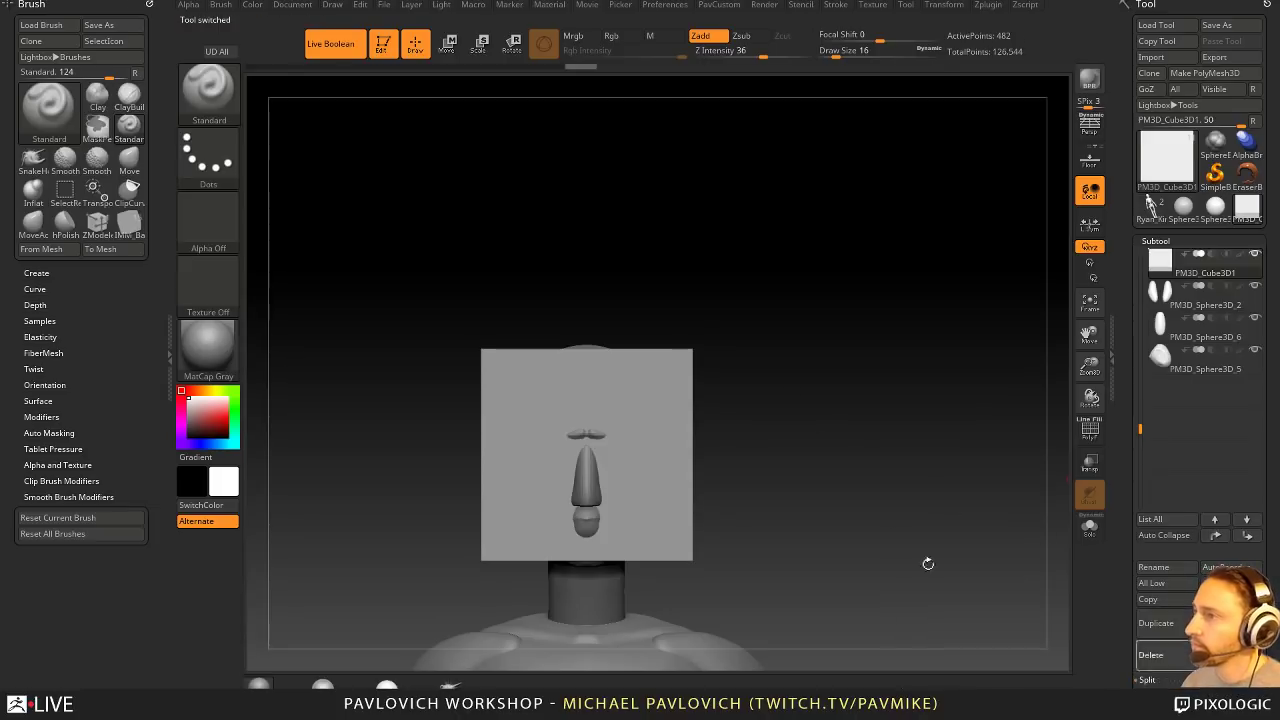
# Step: Place the figure at one side of the canvas, leave Edit mode and set up SimpleBrush with the Dots stroke and Alpha 01
pyautogui.moveTo(857, 371); pyautogui.dragTo(667, 430)
pyautogui.moveTo(850, 425)
pyautogui.keyDown('alt'); pyautogui.mouseDown()
pyautogui.moveTo(654, 403)
pyautogui.moveTo(543, 283)
pyautogui.mouseUp(); pyautogui.keyUp('alt')
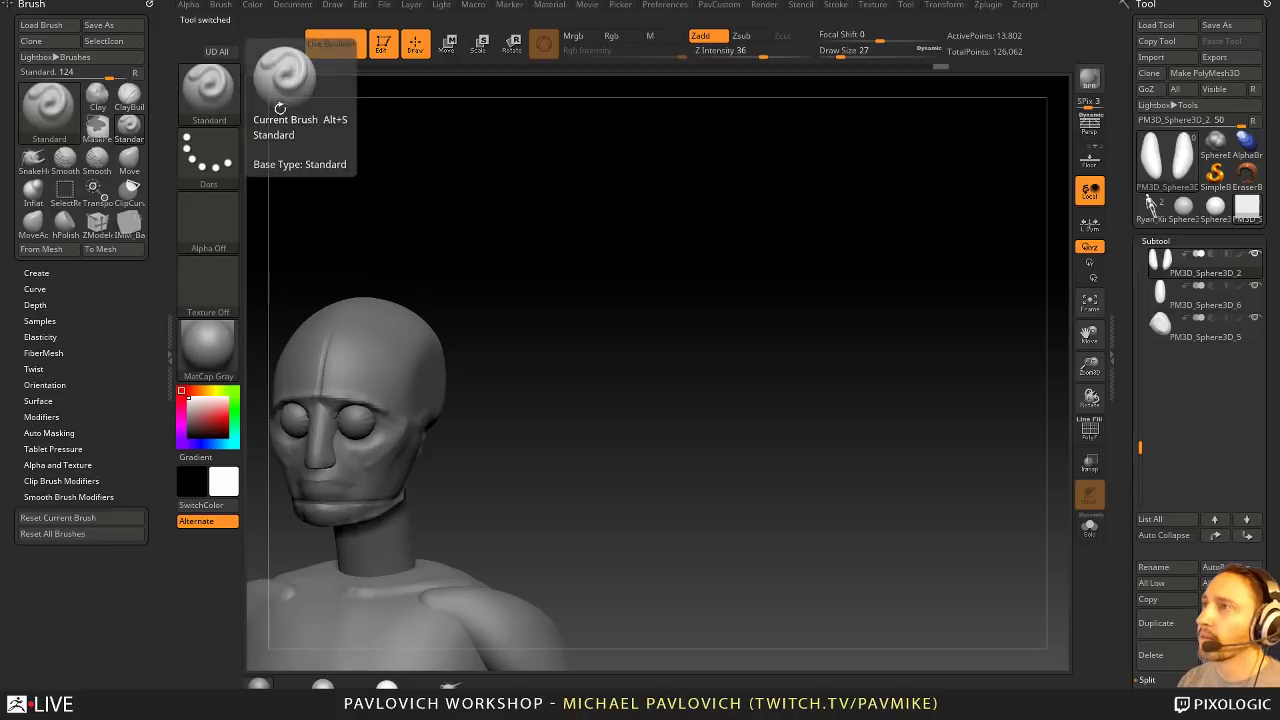
pyautogui.click(380, 45)
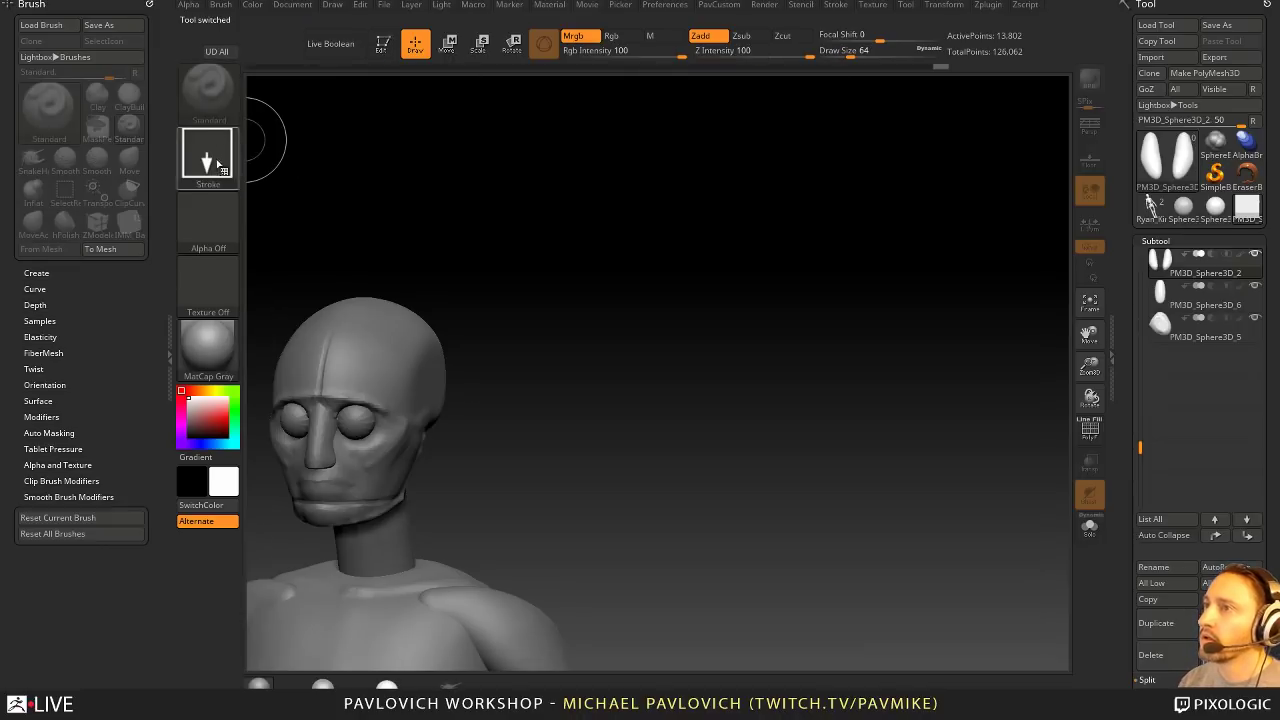
pyautogui.click(1216, 176)
pyautogui.click(207, 155)
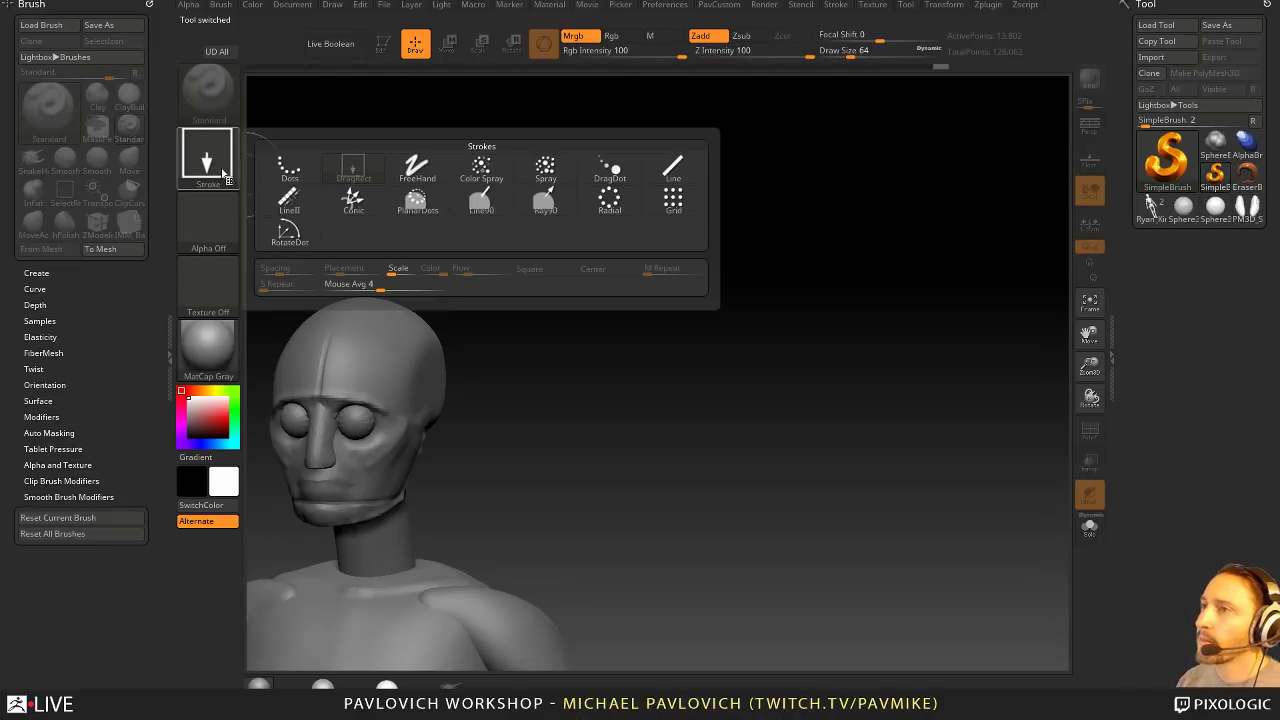
pyautogui.click(286, 171)
pyautogui.click(208, 220)
pyautogui.click(362, 233)
# Step: Test the brush at draw size 7 with an oval beside the head, and change the stroke type to FreeHand
pyautogui.press('s')
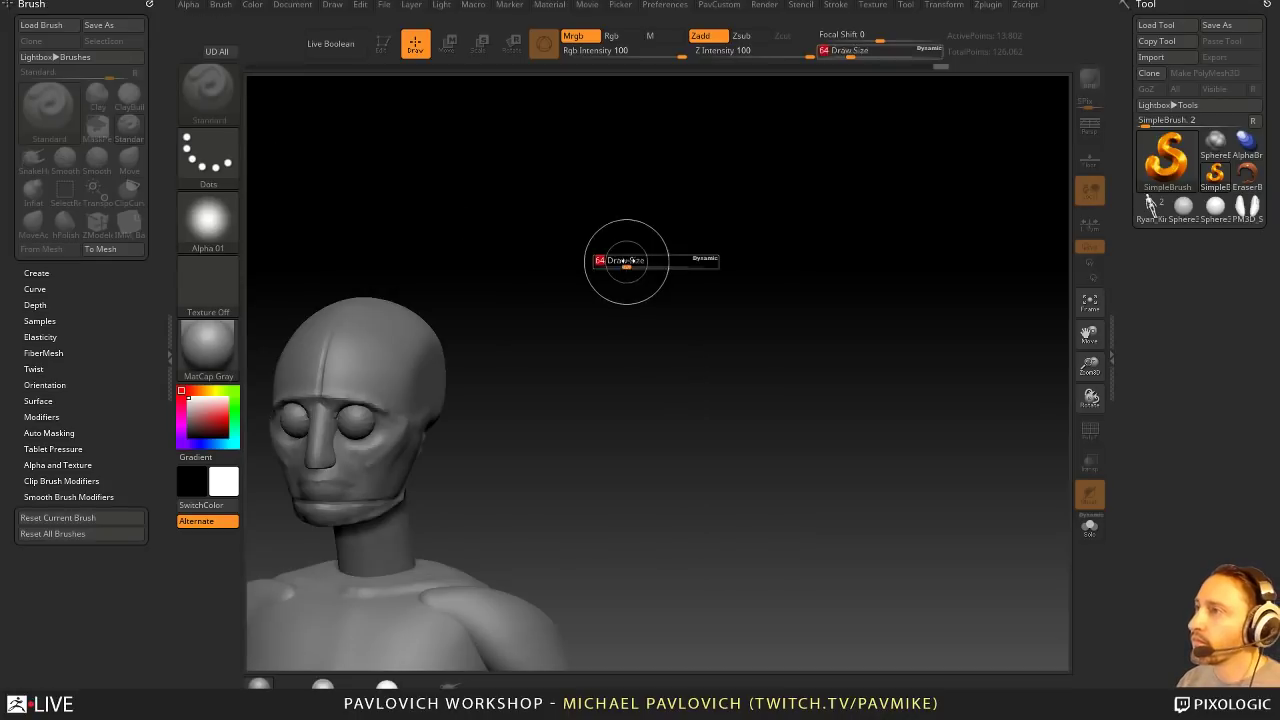
pyautogui.moveTo(627, 262)
pyautogui.mouseDown()
pyautogui.moveTo(612, 260)
pyautogui.moveTo(668, 210)
pyautogui.mouseUp()
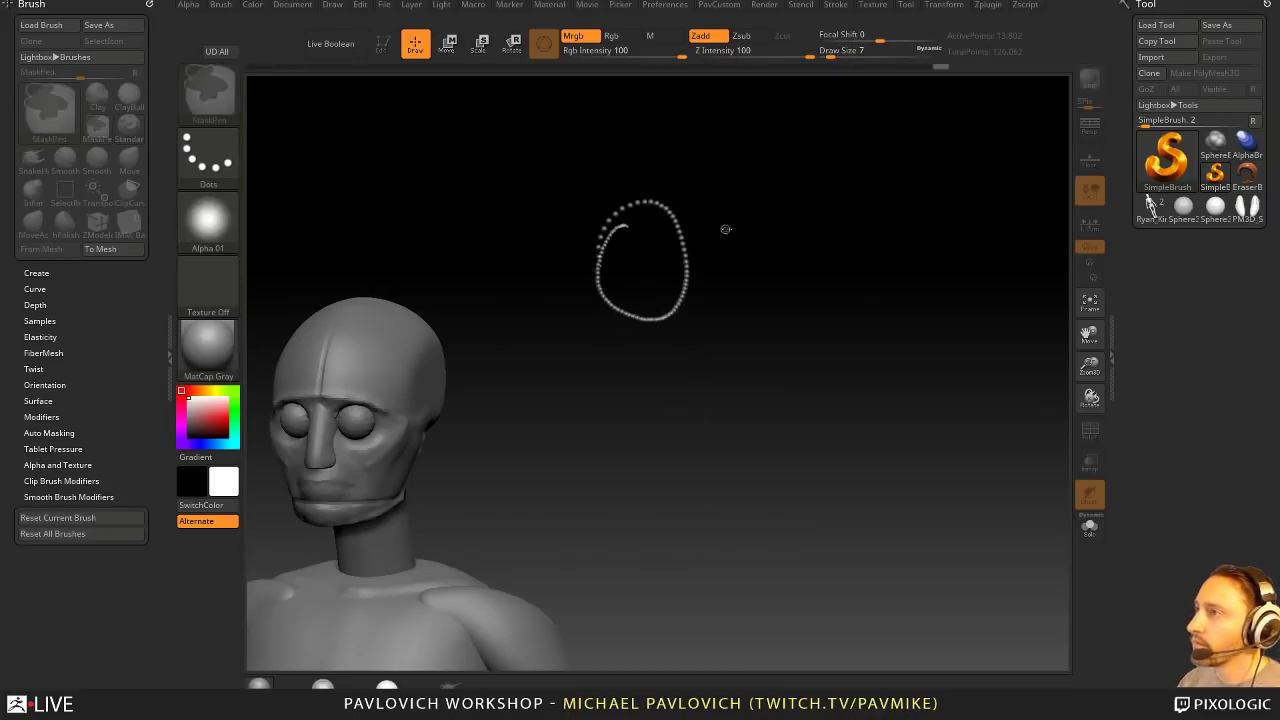
pyautogui.click(228, 178)
pyautogui.click(410, 167)
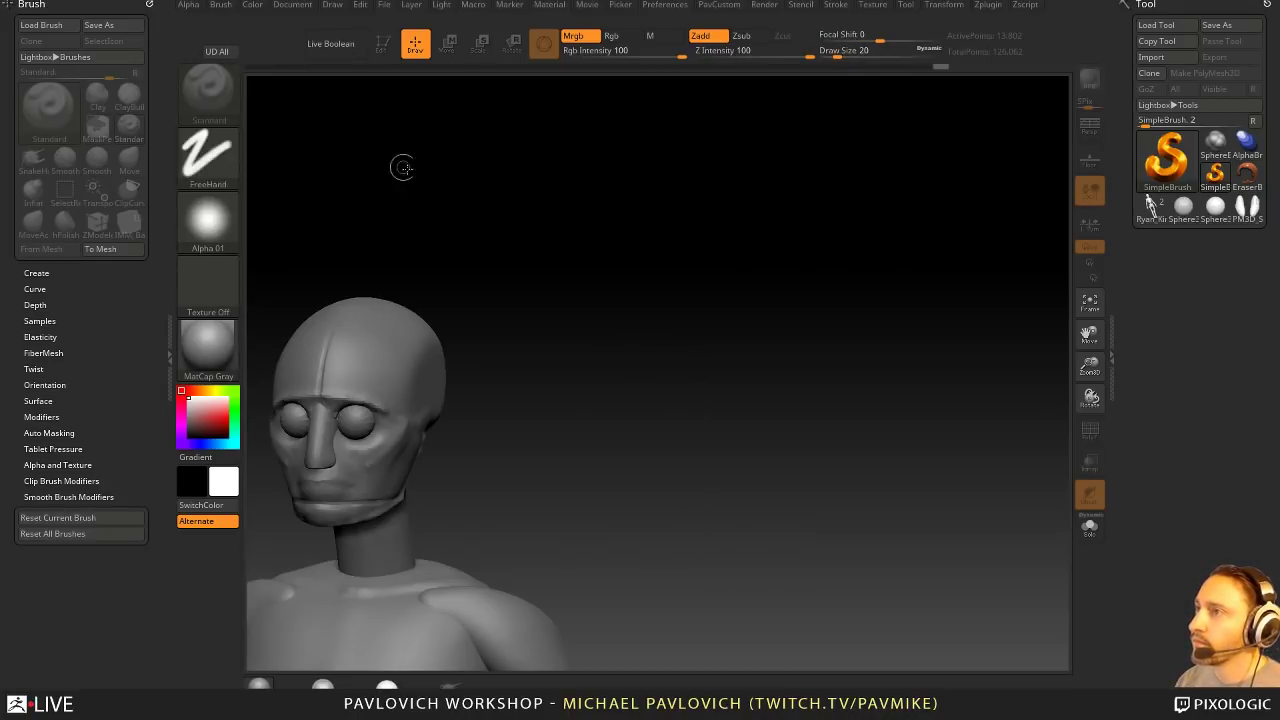
# Step: Set the draw size to 7 and sketch two egg-shaped heads with centre, eye and feature guide lines beside the mannequin
pyautogui.moveTo(622, 195)
pyautogui.mouseDown()
pyautogui.moveTo(603, 278)
pyautogui.moveTo(646, 300)
pyautogui.mouseUp()
pyautogui.hotkey('ctrl', 'z')
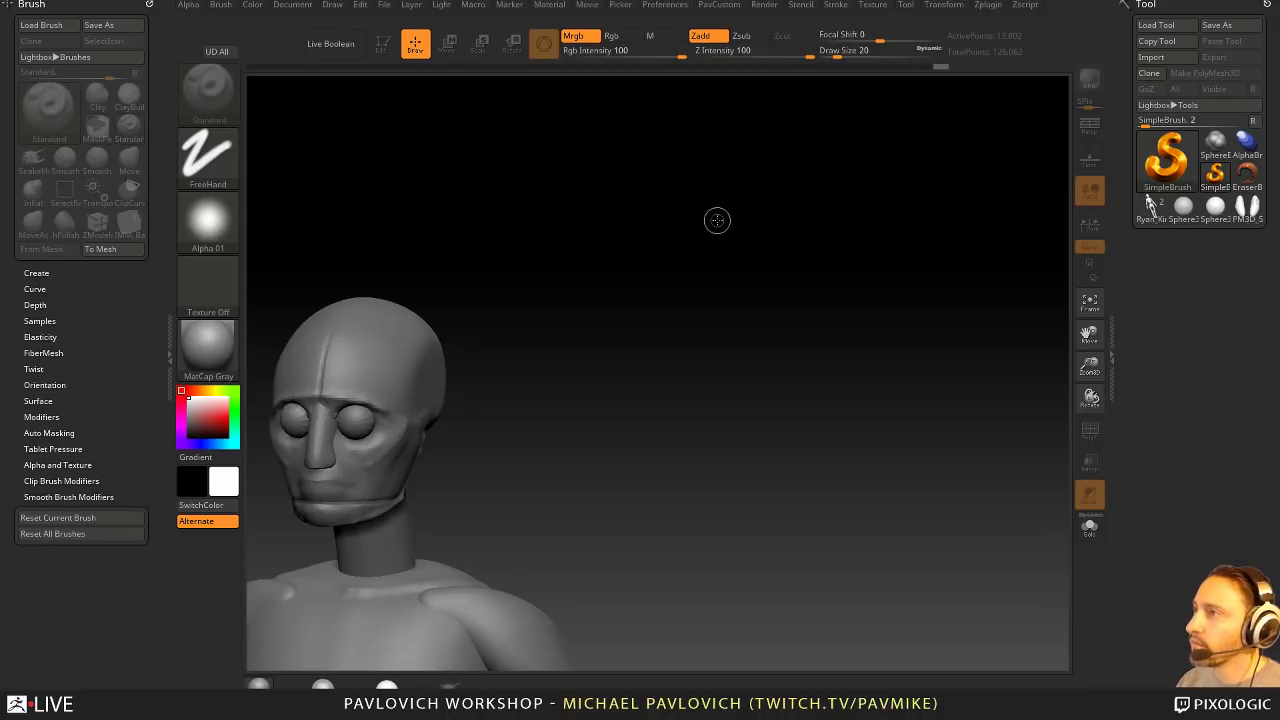
pyautogui.press('s')
pyautogui.moveTo(717, 220)
pyautogui.mouseDown()
pyautogui.moveTo(689, 220)
pyautogui.moveTo(709, 197)
pyautogui.moveTo(641, 285)
pyautogui.mouseUp()
pyautogui.hotkey('ctrl', 'z')
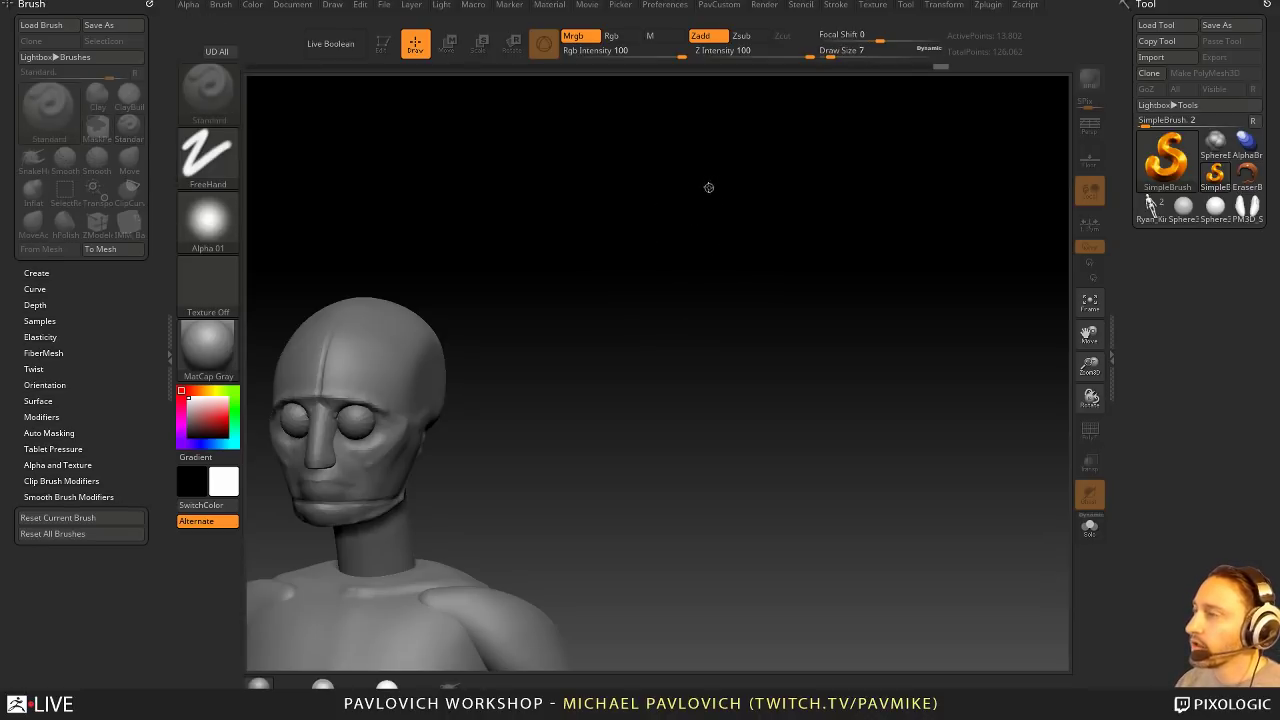
pyautogui.moveTo(634, 194)
pyautogui.mouseDown()
pyautogui.moveTo(709, 225)
pyautogui.moveTo(632, 242)
pyautogui.mouseUp()
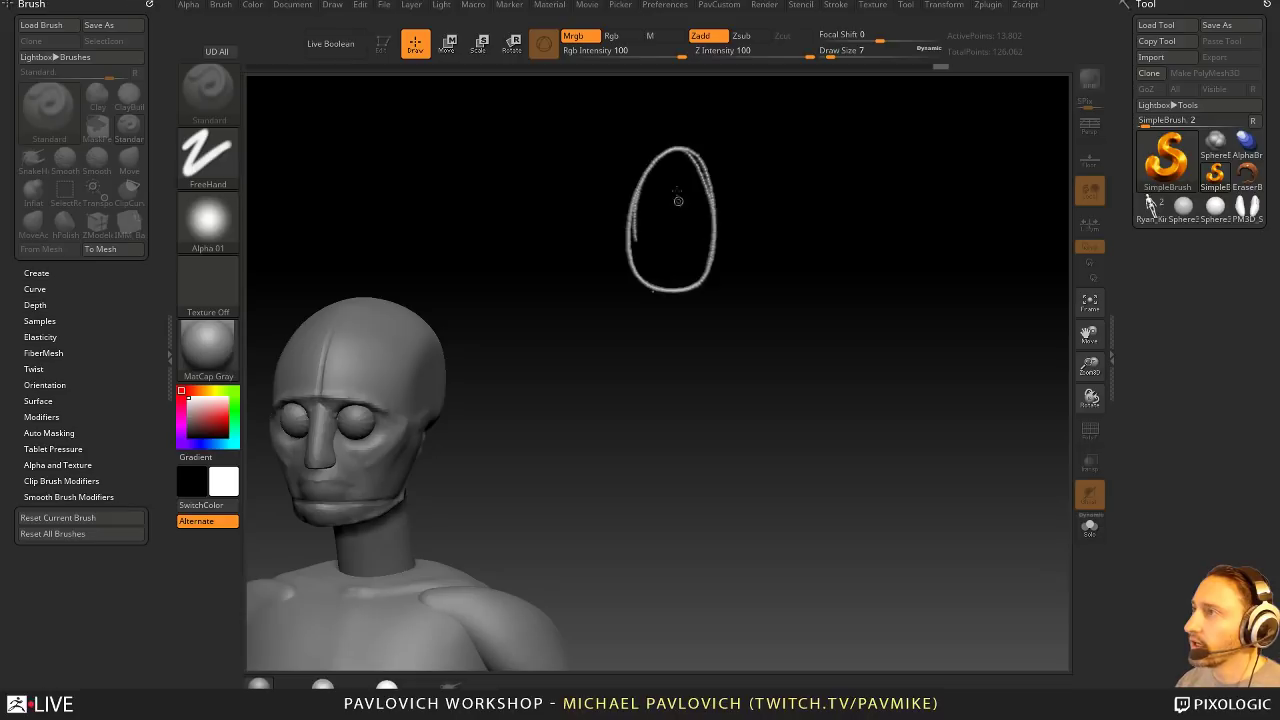
pyautogui.moveTo(656, 162); pyautogui.dragTo(658, 290)
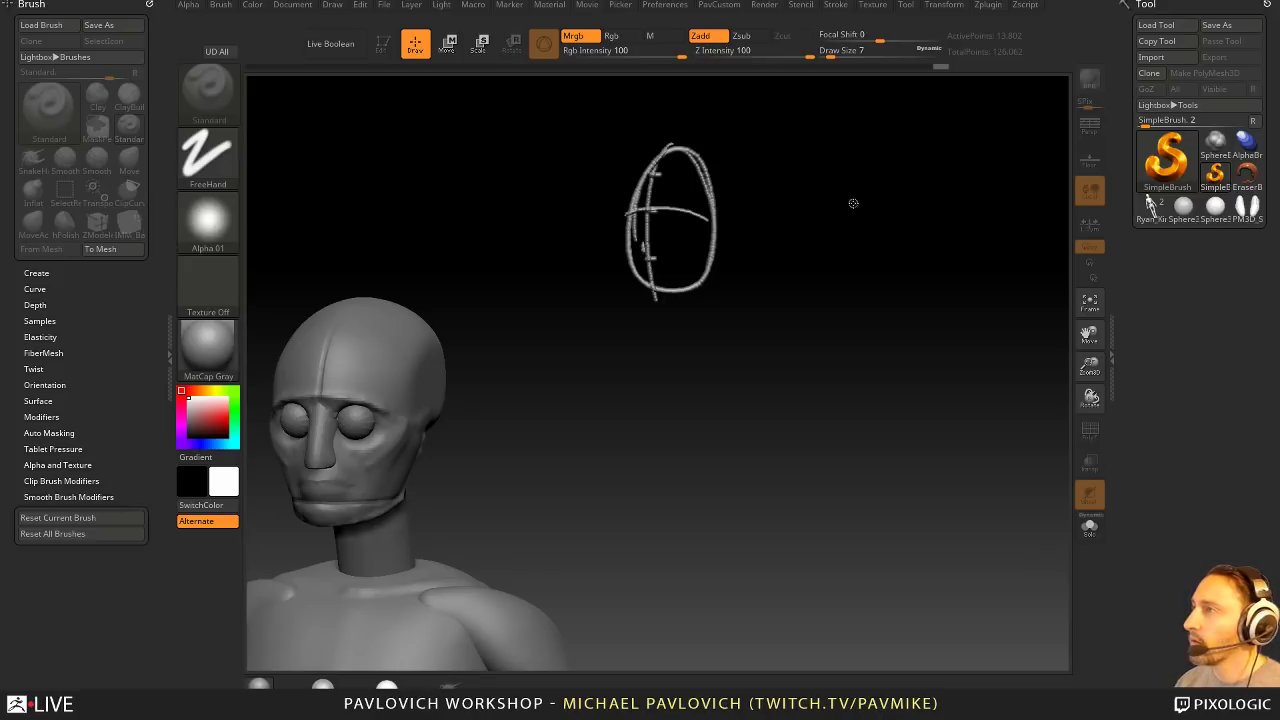
pyautogui.moveTo(884, 178)
pyautogui.mouseDown()
pyautogui.moveTo(858, 284)
pyautogui.moveTo(886, 182)
pyautogui.moveTo(826, 296)
pyautogui.mouseUp()
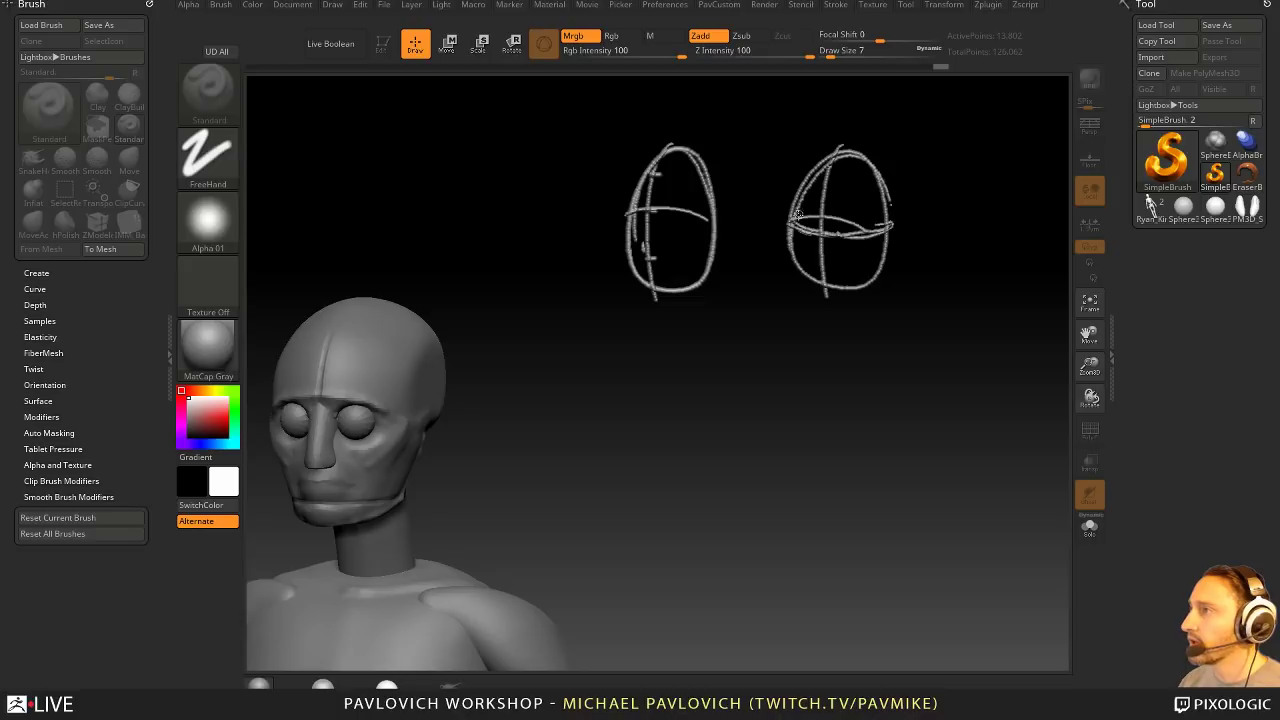
pyautogui.moveTo(866, 229); pyautogui.dragTo(904, 206)
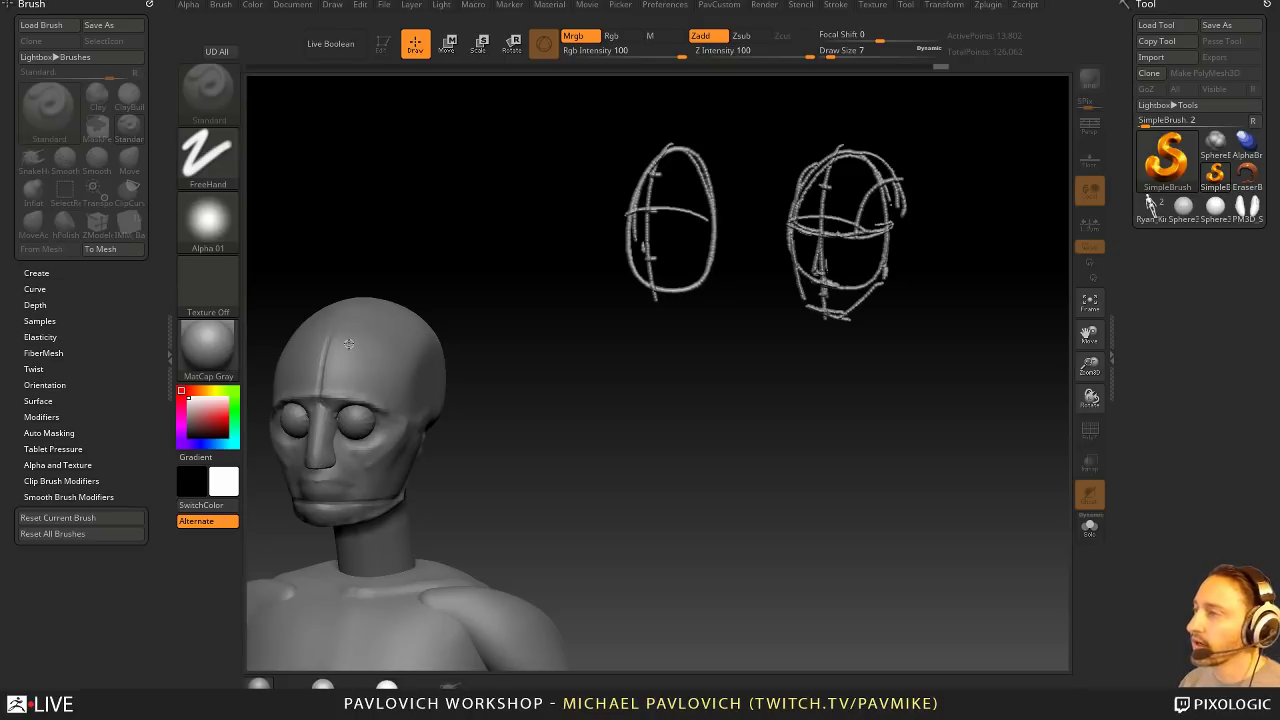
# Step: Clear the canvas, choose the PM3D_Sphere3D_2 mannequin tool, place it on the canvas and enter Edit mode
pyautogui.hotkey('ctrl', 'n')
pyautogui.click(1155, 211)
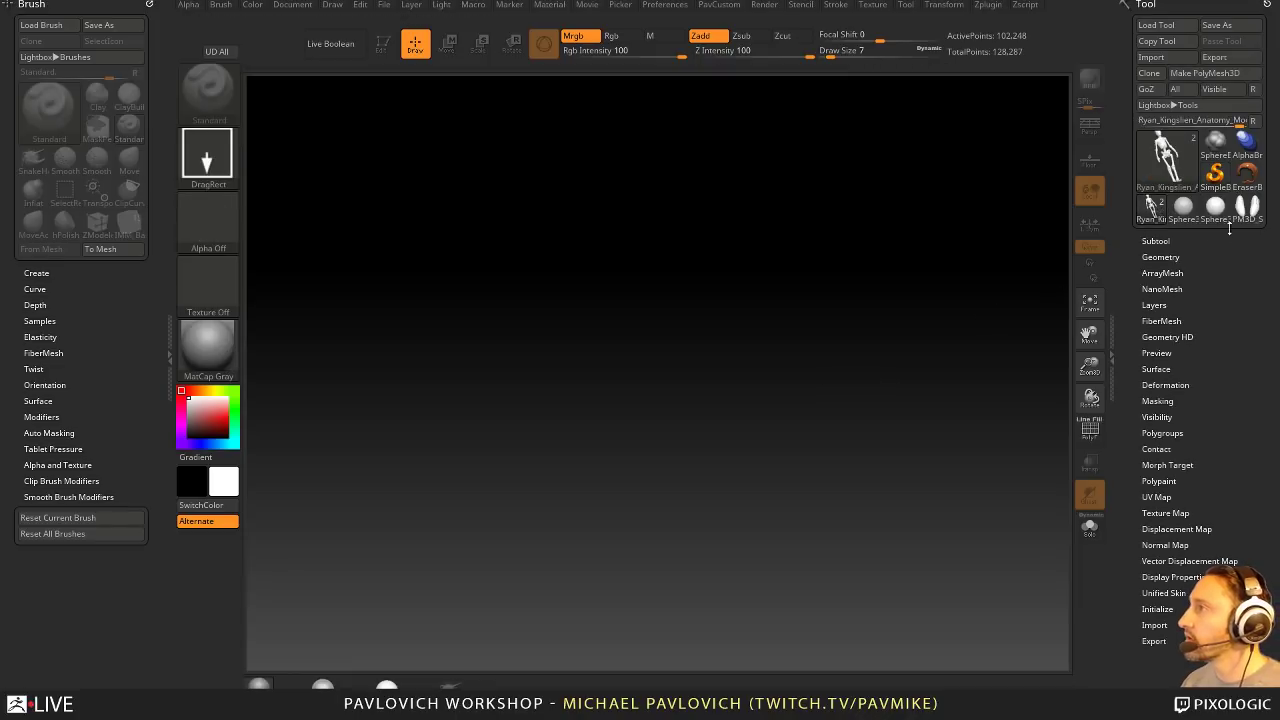
pyautogui.click(1237, 219)
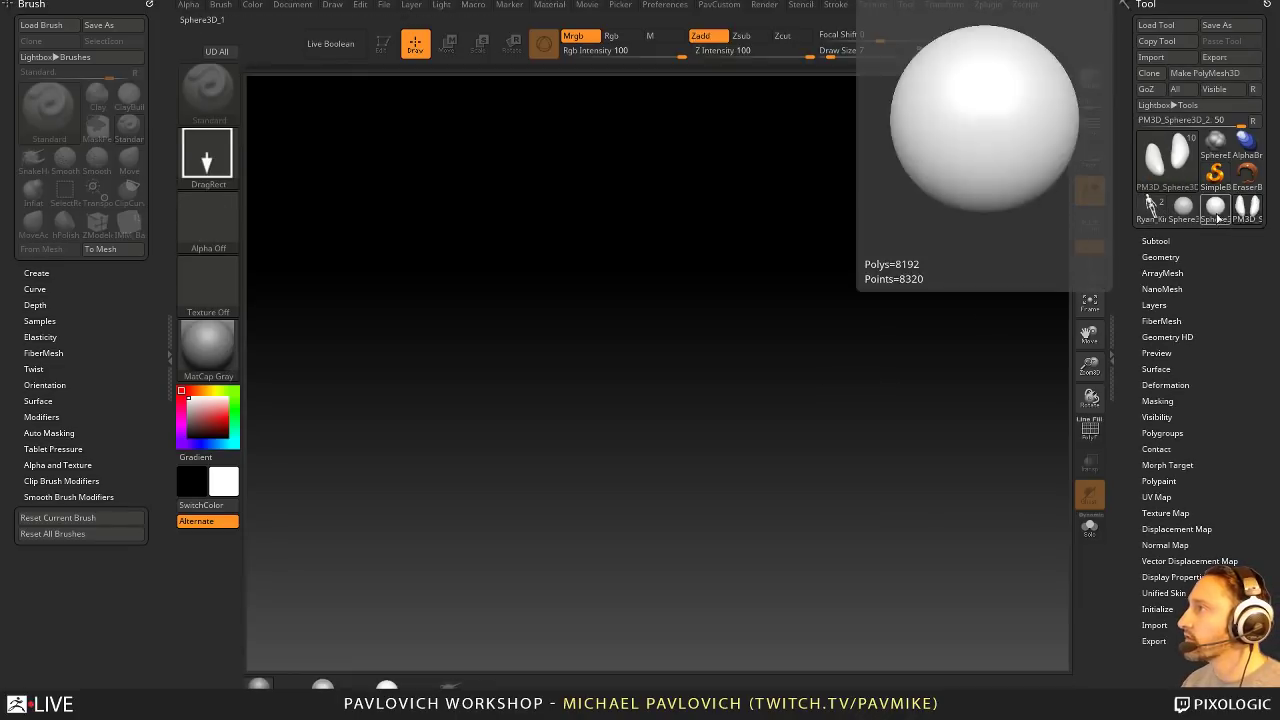
pyautogui.click(1216, 207)
pyautogui.click(1248, 222)
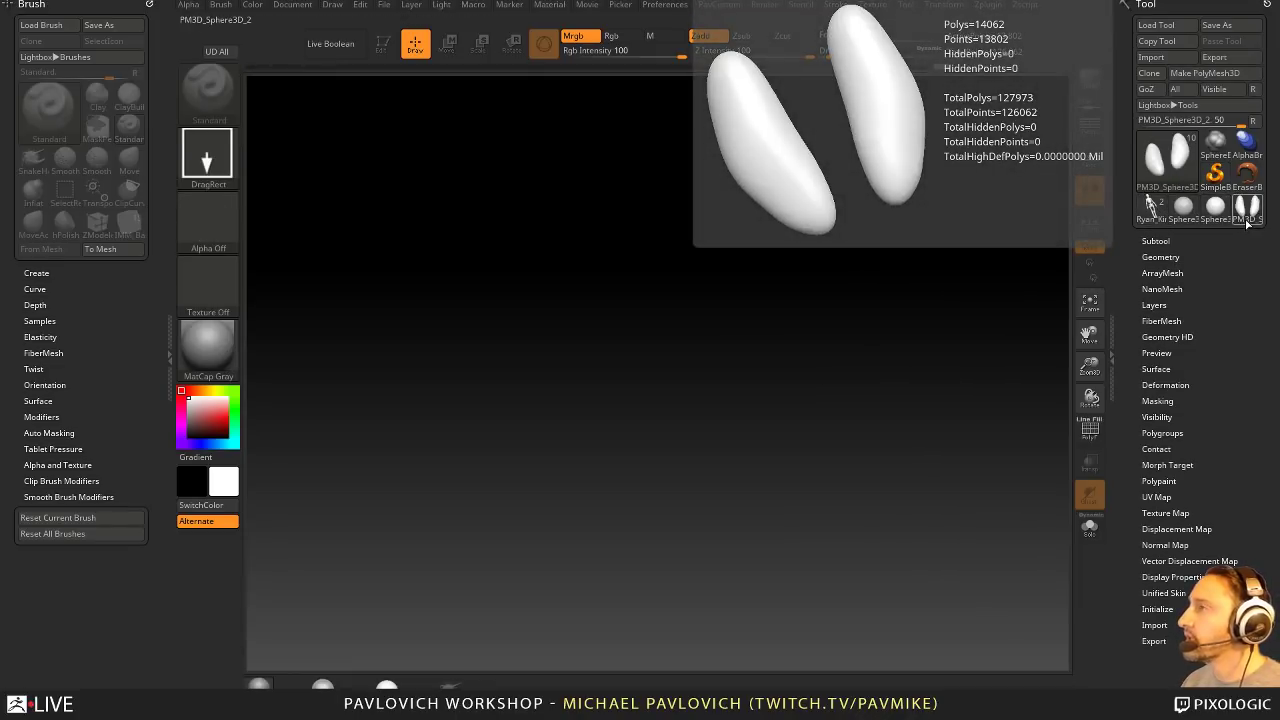
pyautogui.moveTo(595, 402); pyautogui.dragTo(634, 450)
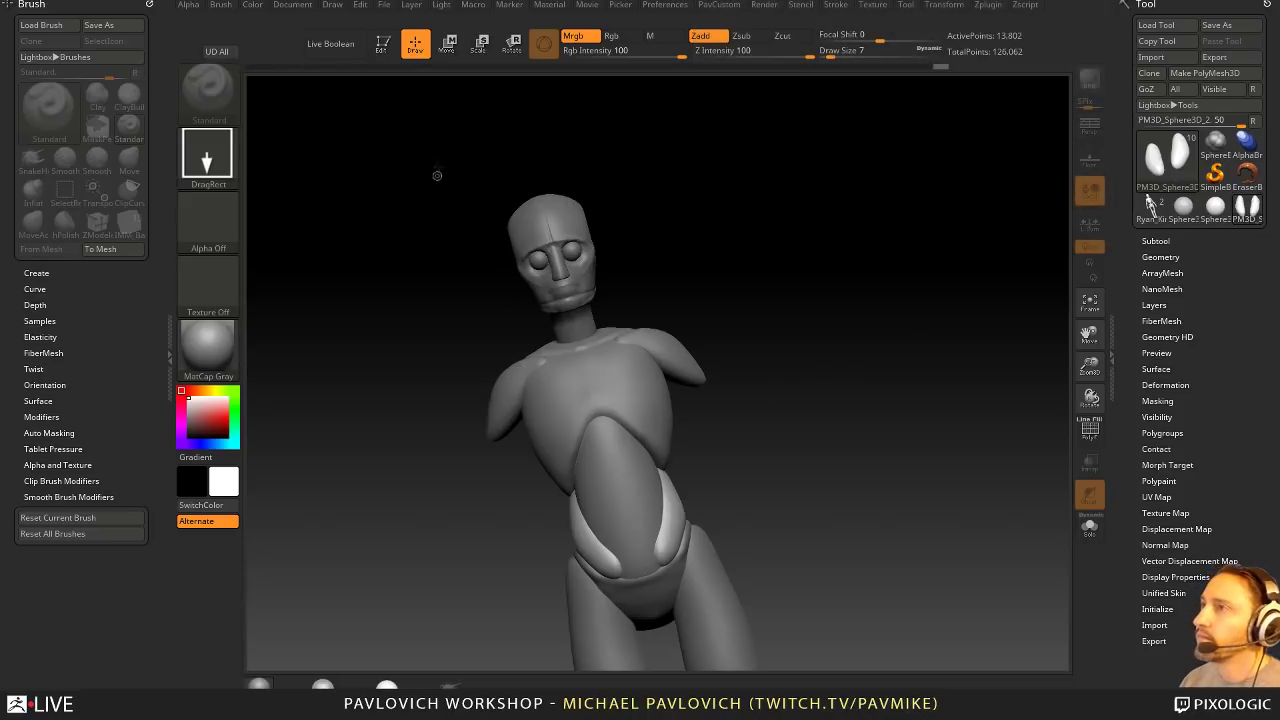
pyautogui.click(383, 45)
# Step: Straighten the mannequin to a front view and make the eyeballs (PM3D_Sphere3D_4) the active subtool
pyautogui.moveTo(760, 240)
pyautogui.keyDown('shift'); pyautogui.mouseDown()
pyautogui.moveTo(771, 247)
pyautogui.moveTo(766, 303)
pyautogui.mouseUp(); pyautogui.keyUp('shift')
pyautogui.keyDown('alt'); pyautogui.click(614, 294); pyautogui.keyUp('alt')
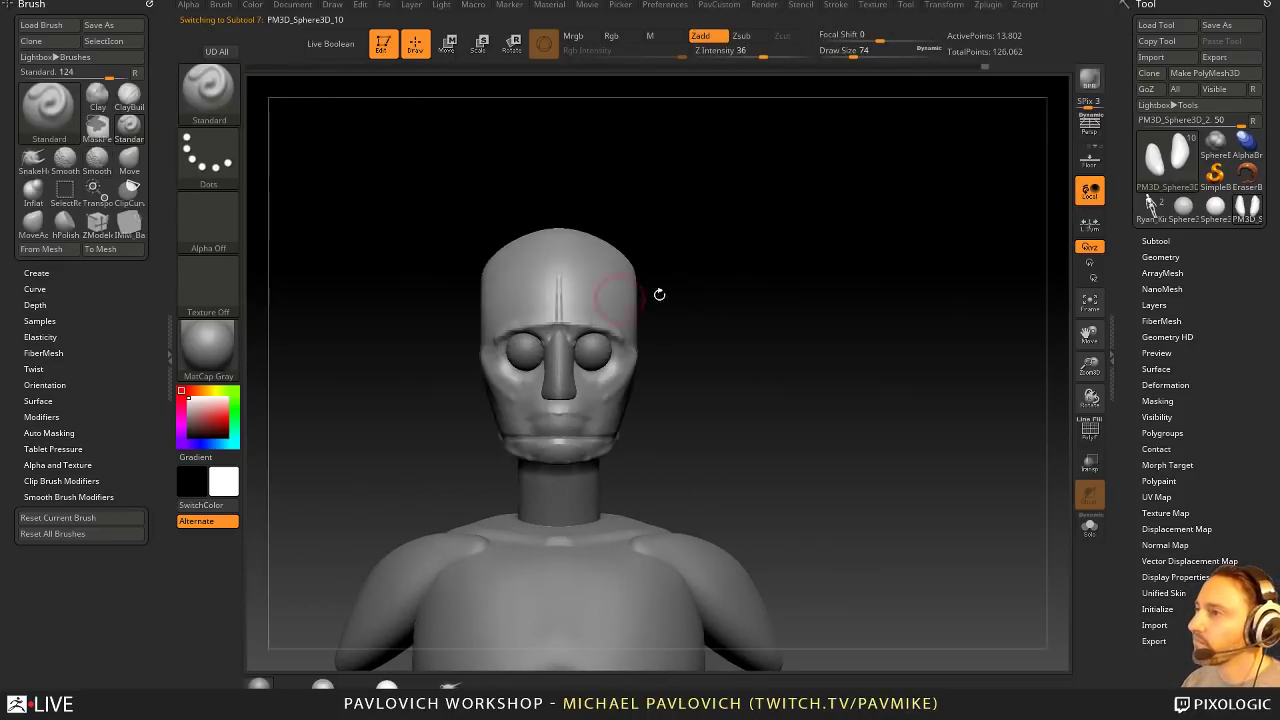
pyautogui.keyDown('alt'); pyautogui.moveTo(657, 294); pyautogui.dragTo(656, 378); pyautogui.keyUp('alt')
pyautogui.keyDown('alt'); pyautogui.click(591, 405); pyautogui.keyUp('alt')
pyautogui.moveTo(832, 375)
pyautogui.mouseDown()
pyautogui.moveTo(760, 393)
pyautogui.moveTo(822, 394)
pyautogui.mouseUp()
pyautogui.keyDown('alt'); pyautogui.click(565, 333); pyautogui.keyUp('alt')
pyautogui.keyDown('shift'); pyautogui.moveTo(732, 364); pyautogui.dragTo(763, 370); pyautogui.keyUp('shift')
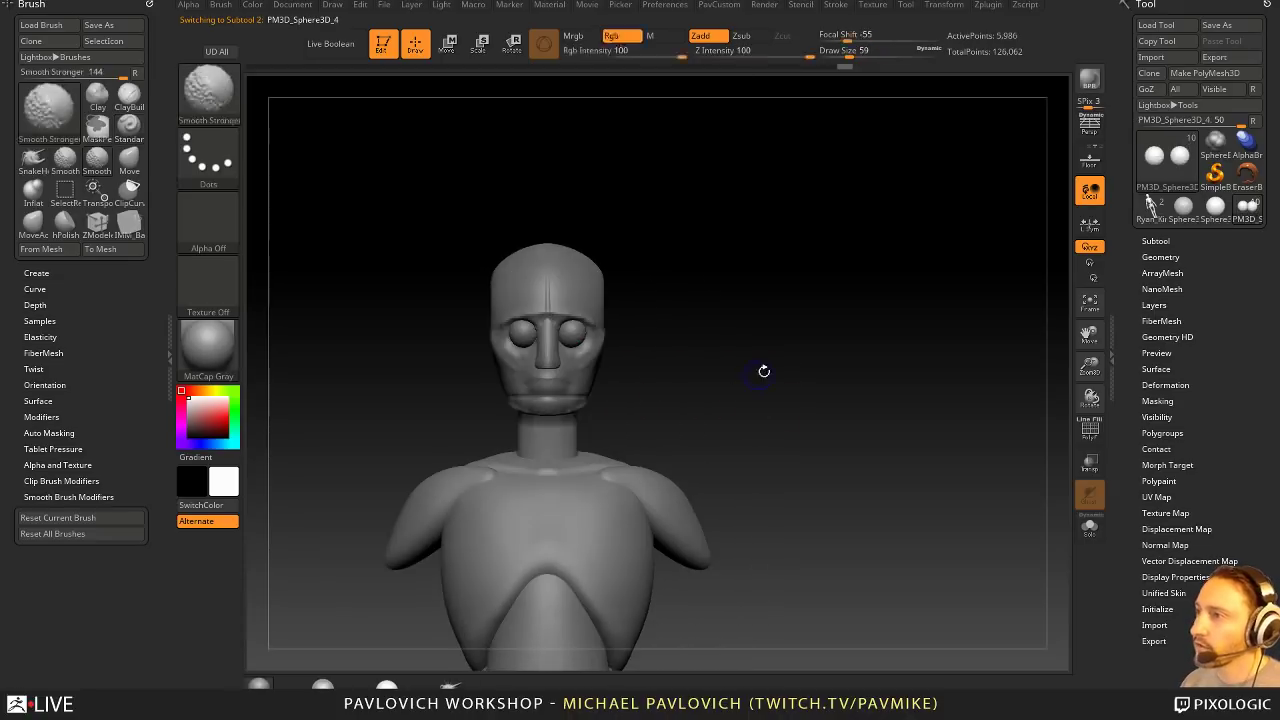
# Step: Choose the CurveTube brush at draw size 68, try a mirrored tube down the sides of the neck, and undo it
pyautogui.press('b')
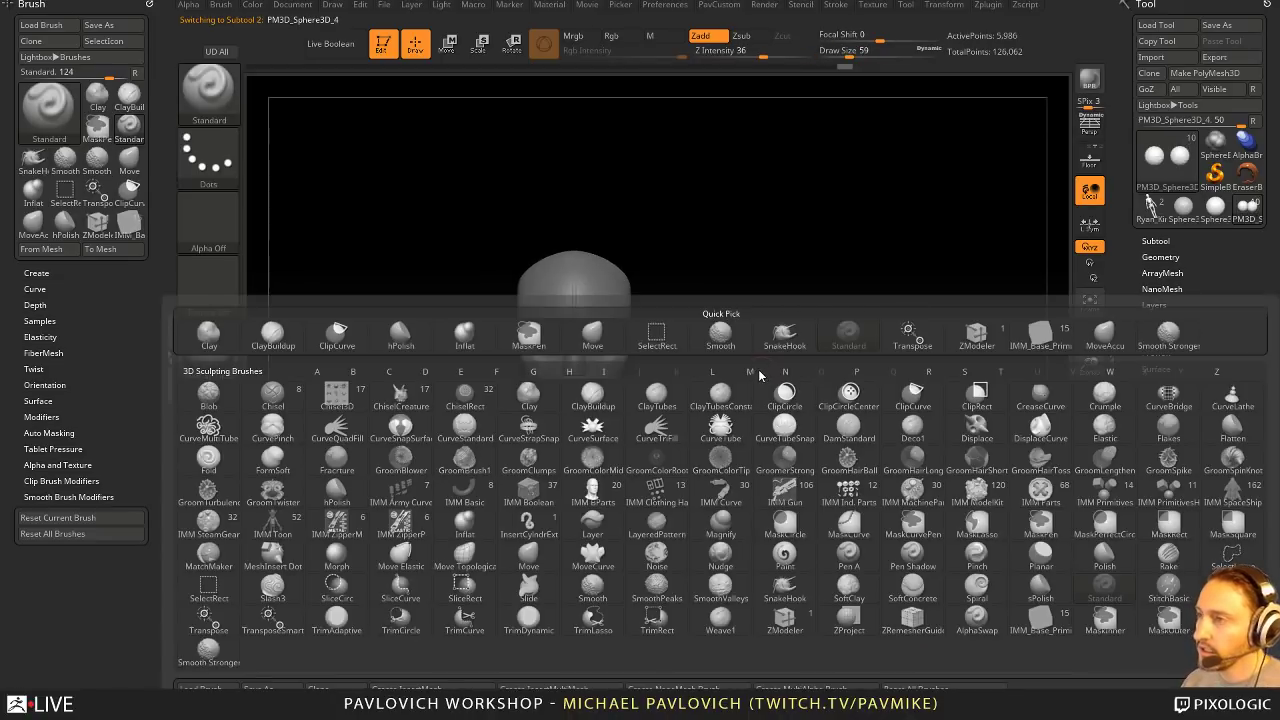
pyautogui.press('c')
pyautogui.click(721, 428)
pyautogui.moveTo(757, 329)
pyautogui.keyDown('alt'); pyautogui.mouseDown()
pyautogui.moveTo(777, 349)
pyautogui.moveTo(696, 372)
pyautogui.mouseUp(); pyautogui.keyUp('alt')
pyautogui.press('s')
pyautogui.moveTo(664, 421); pyautogui.dragTo(664, 500)
pyautogui.keyDown('shift'); pyautogui.moveTo(769, 397); pyautogui.dragTo(842, 393); pyautogui.keyUp('shift')
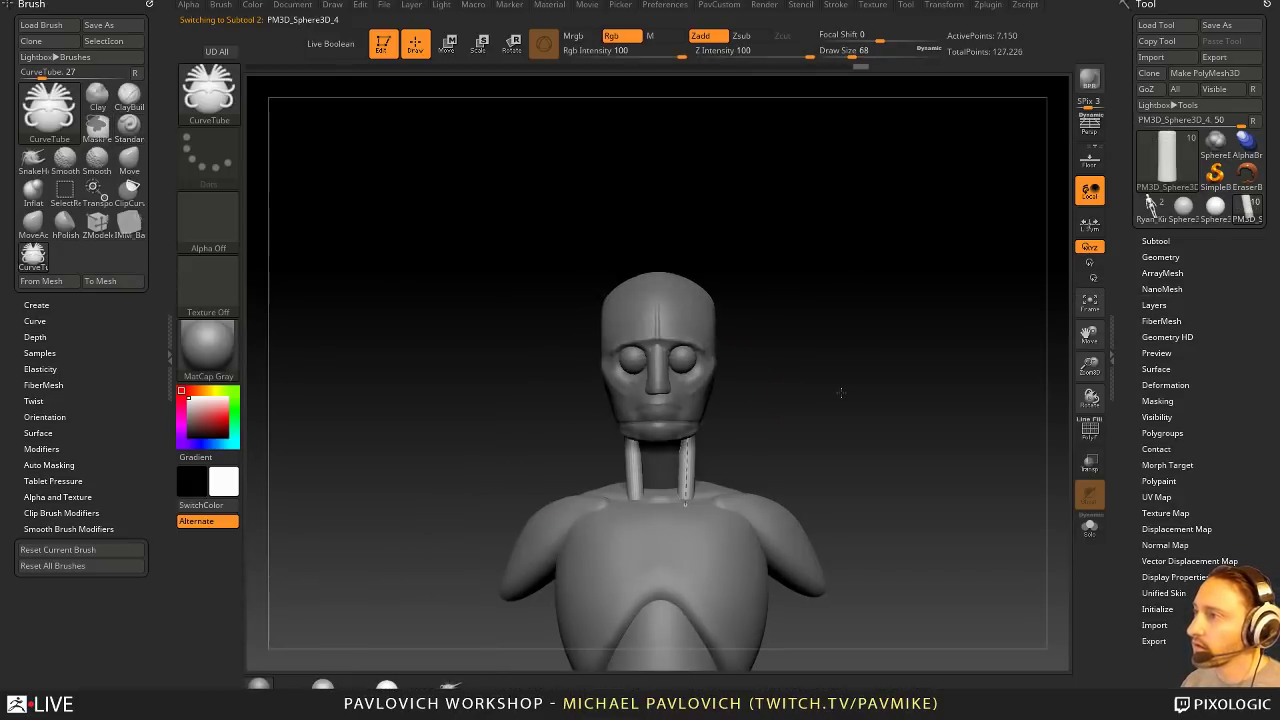
pyautogui.hotkey('ctrl', 'z')
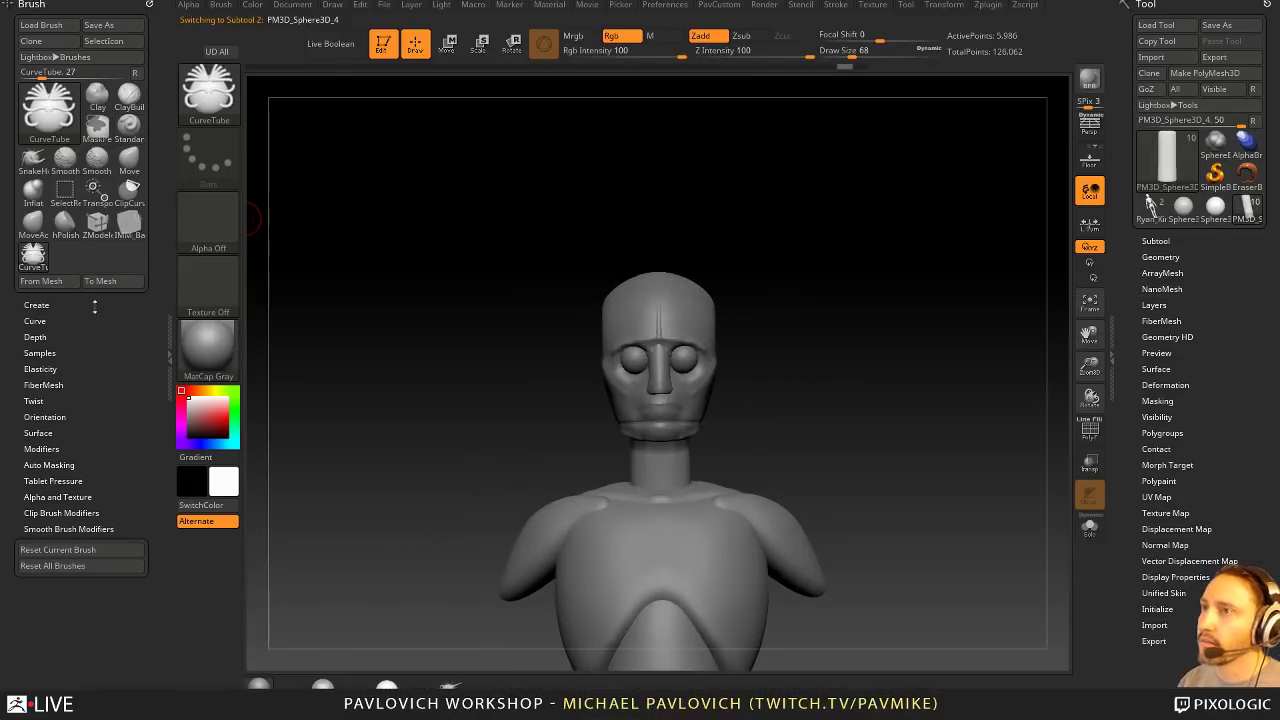
# Step: Turn on AsLine and turn off Bend in the curve stroke settings
pyautogui.click(839, 6)
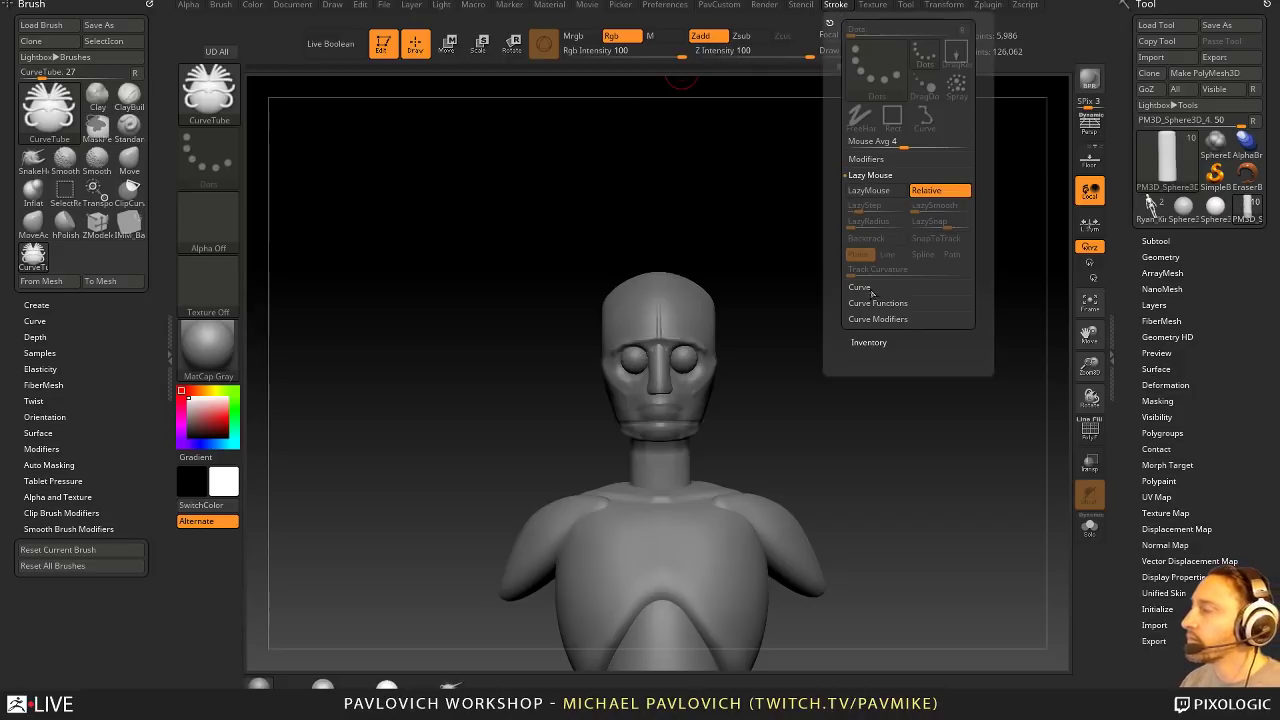
pyautogui.click(869, 301)
pyautogui.click(876, 288)
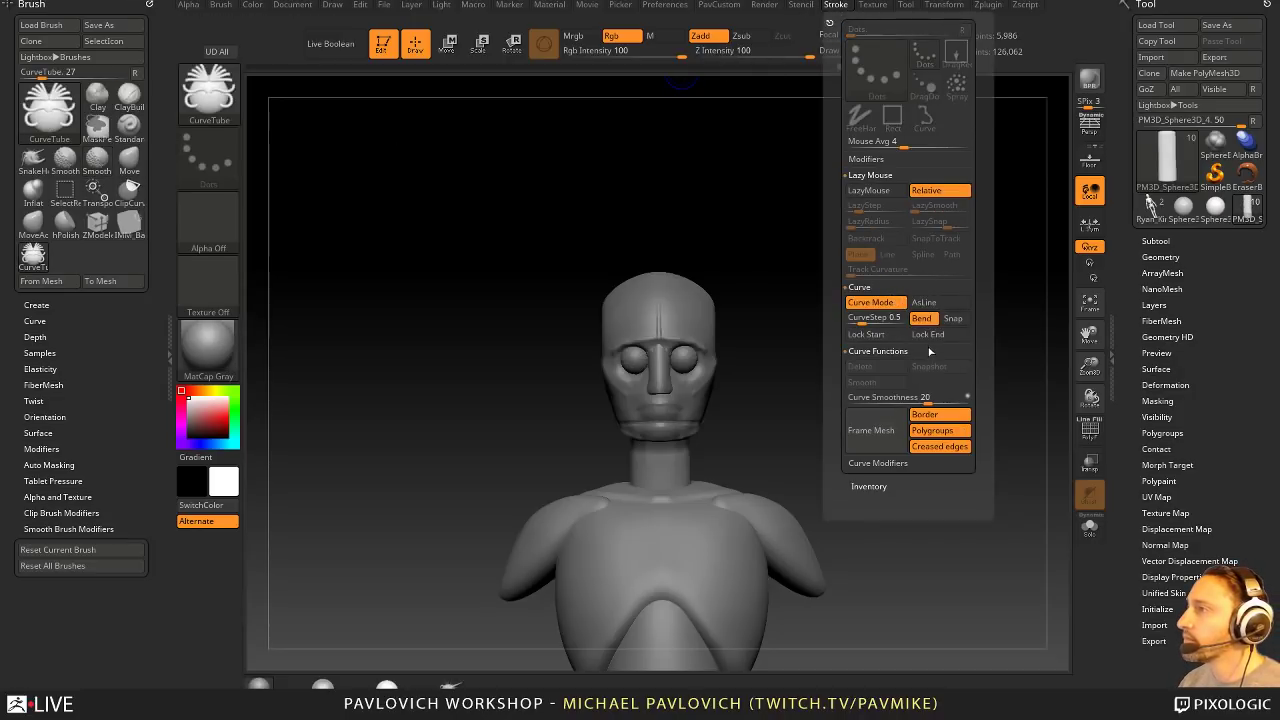
pyautogui.click(929, 304)
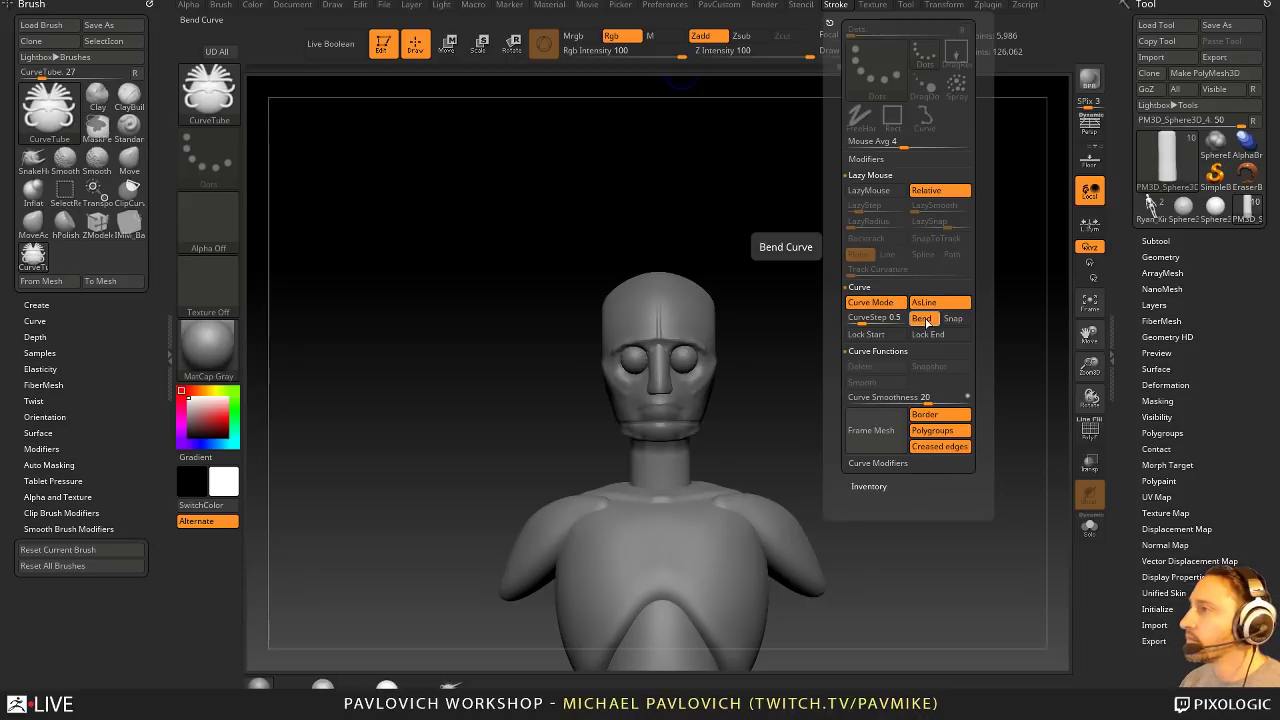
# Step: Reshape the Curve Falloff graph into a hump, with a raised start, a high middle and a lowered end
pyautogui.moveTo(790, 325)
pyautogui.mouseDown()
pyautogui.moveTo(757, 326)
pyautogui.moveTo(751, 351)
pyautogui.mouseUp()
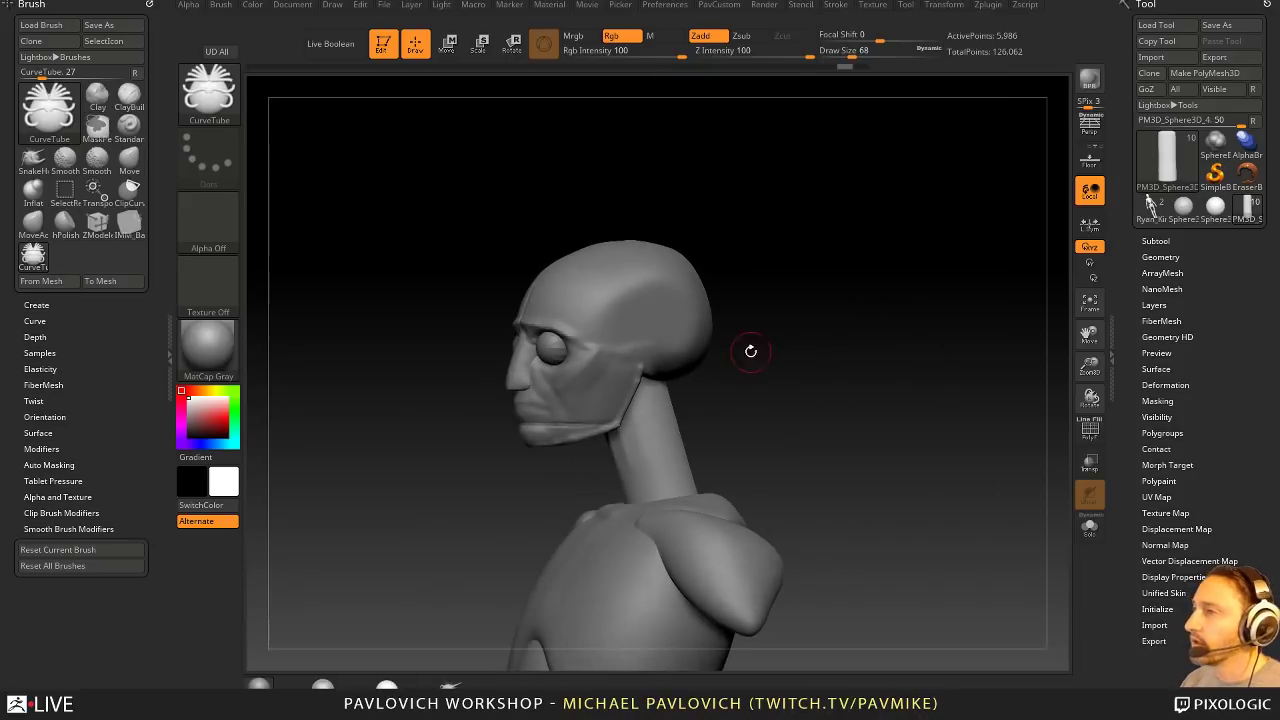
pyautogui.click(835, 4)
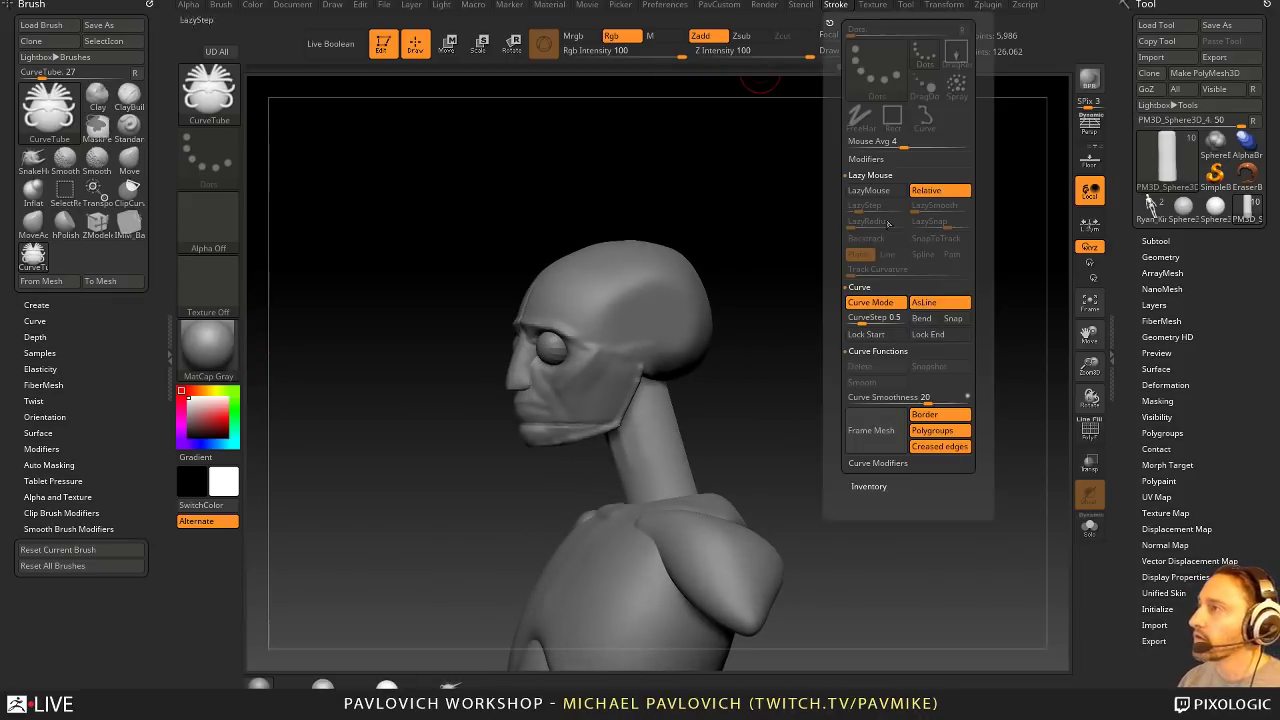
pyautogui.press('shift')
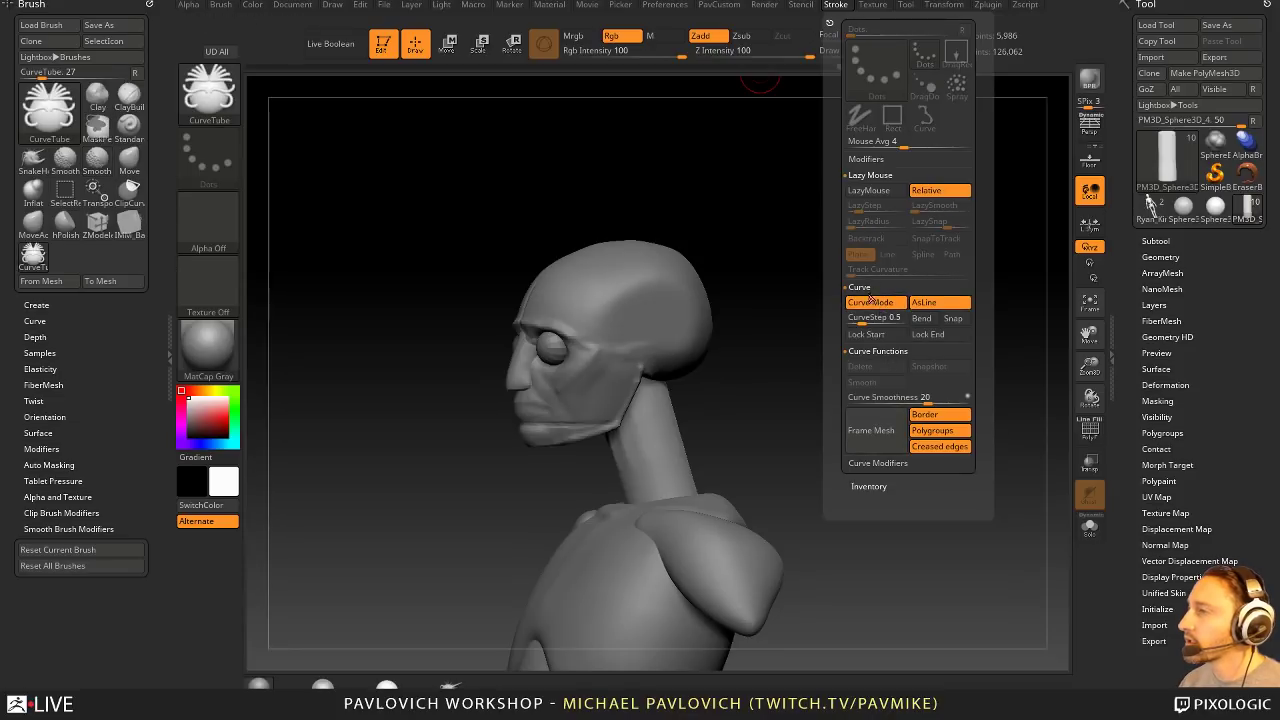
pyautogui.click(885, 463)
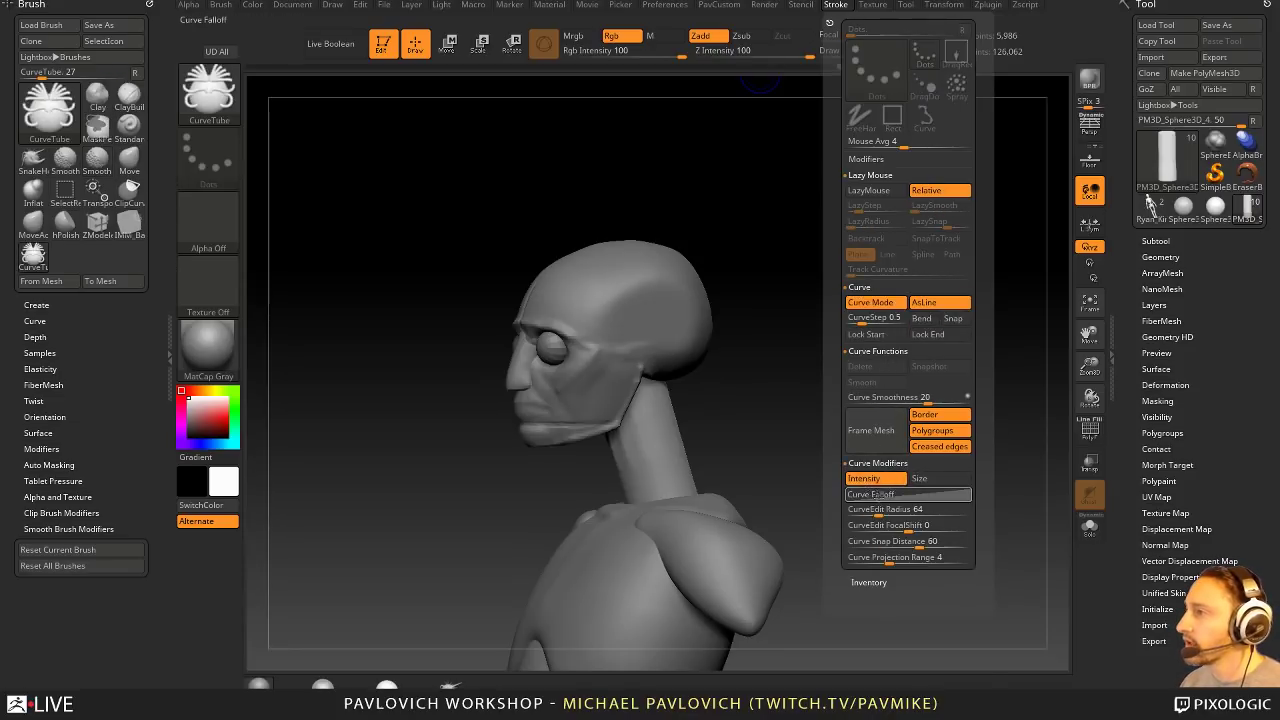
pyautogui.moveTo(847, 610); pyautogui.dragTo(848, 567)
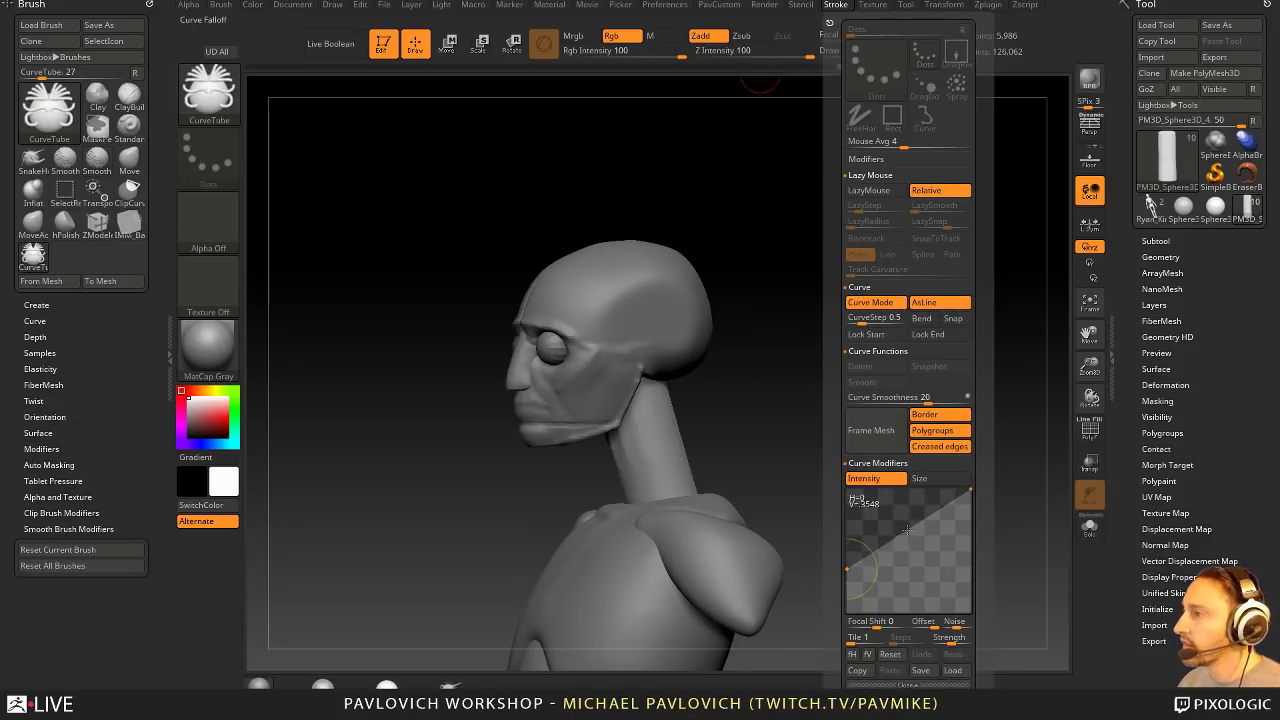
pyautogui.moveTo(907, 530); pyautogui.dragTo(907, 518)
pyautogui.moveTo(971, 490); pyautogui.dragTo(973, 549)
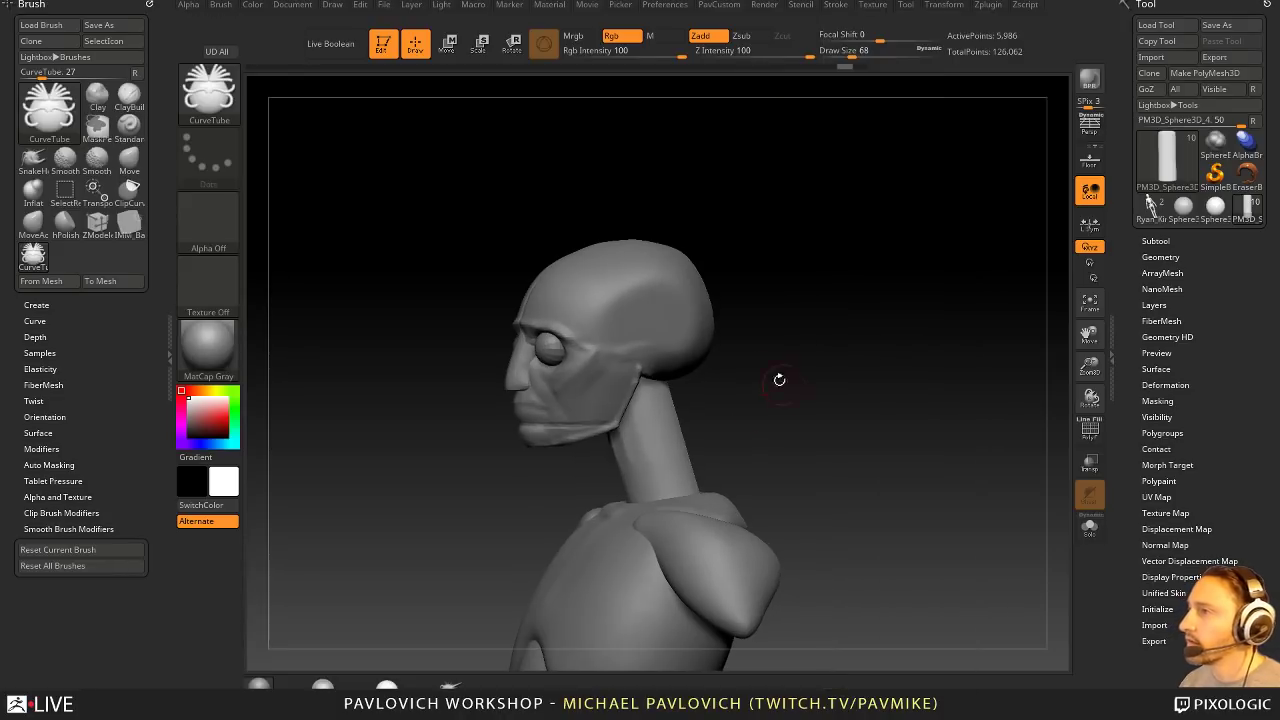
# Step: Draw mirrored tubes from behind the jaw to the base of the neck and taper them with the curve's Size modifier
pyautogui.moveTo(608, 512); pyautogui.dragTo(608, 513)
pyautogui.moveTo(735, 432)
pyautogui.mouseDown()
pyautogui.moveTo(786, 427)
pyautogui.moveTo(772, 396)
pyautogui.mouseUp()
pyautogui.moveTo(836, 7)
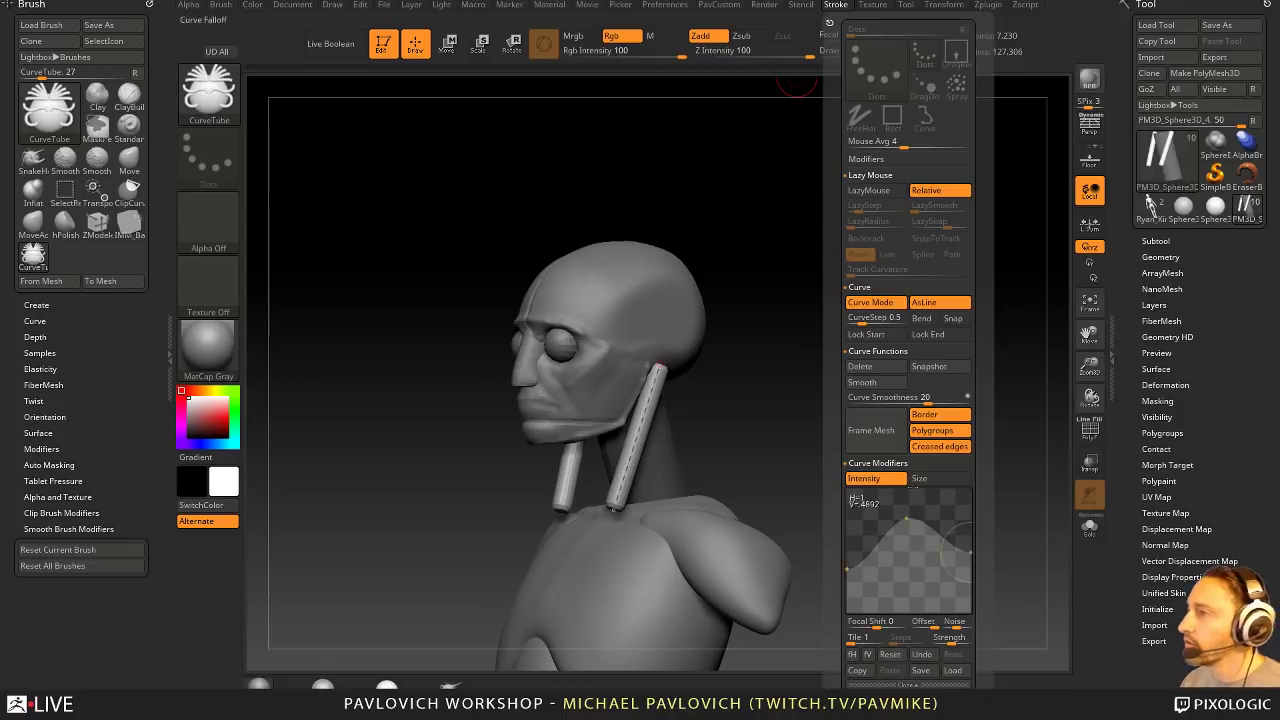
pyautogui.click(928, 479)
pyautogui.click(627, 480)
# Step: Reposition the tube curve's ends so it runs from behind the jaw inward to the pit of the neck
pyautogui.keyDown('shift'); pyautogui.moveTo(723, 434); pyautogui.dragTo(766, 426); pyautogui.keyUp('shift')
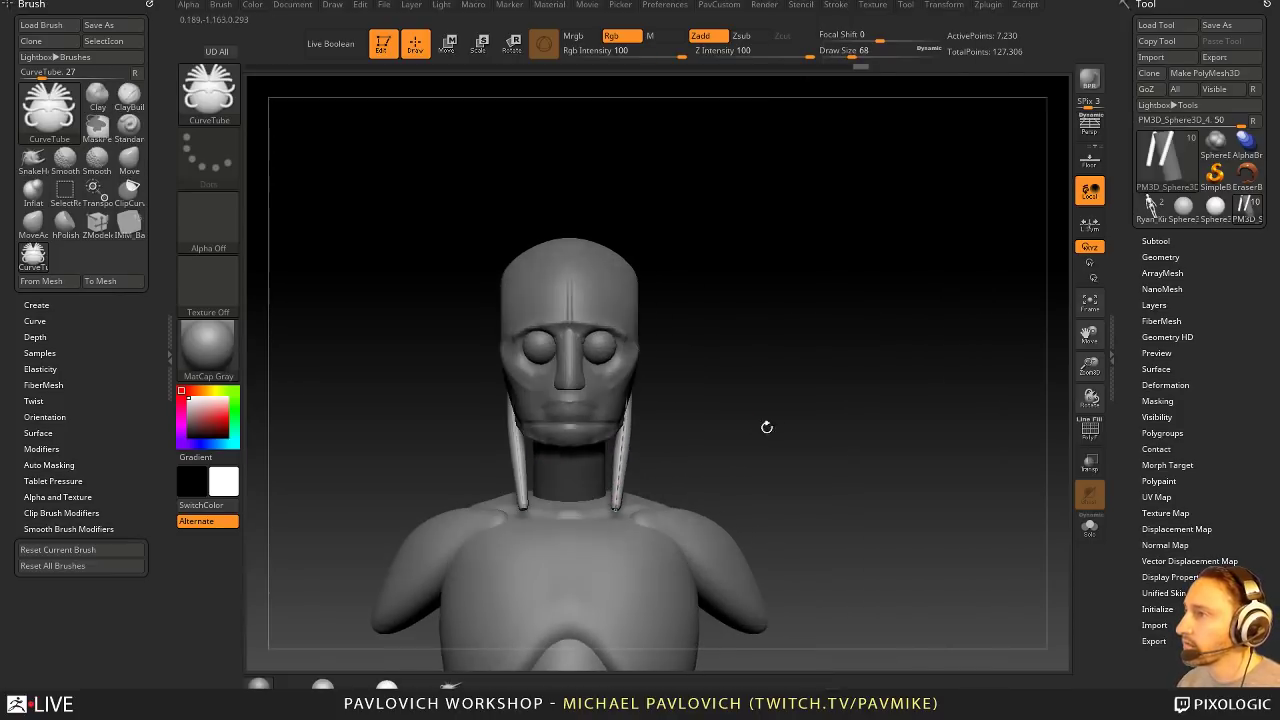
pyautogui.moveTo(616, 508); pyautogui.dragTo(590, 512)
pyautogui.moveTo(694, 426); pyautogui.dragTo(654, 420)
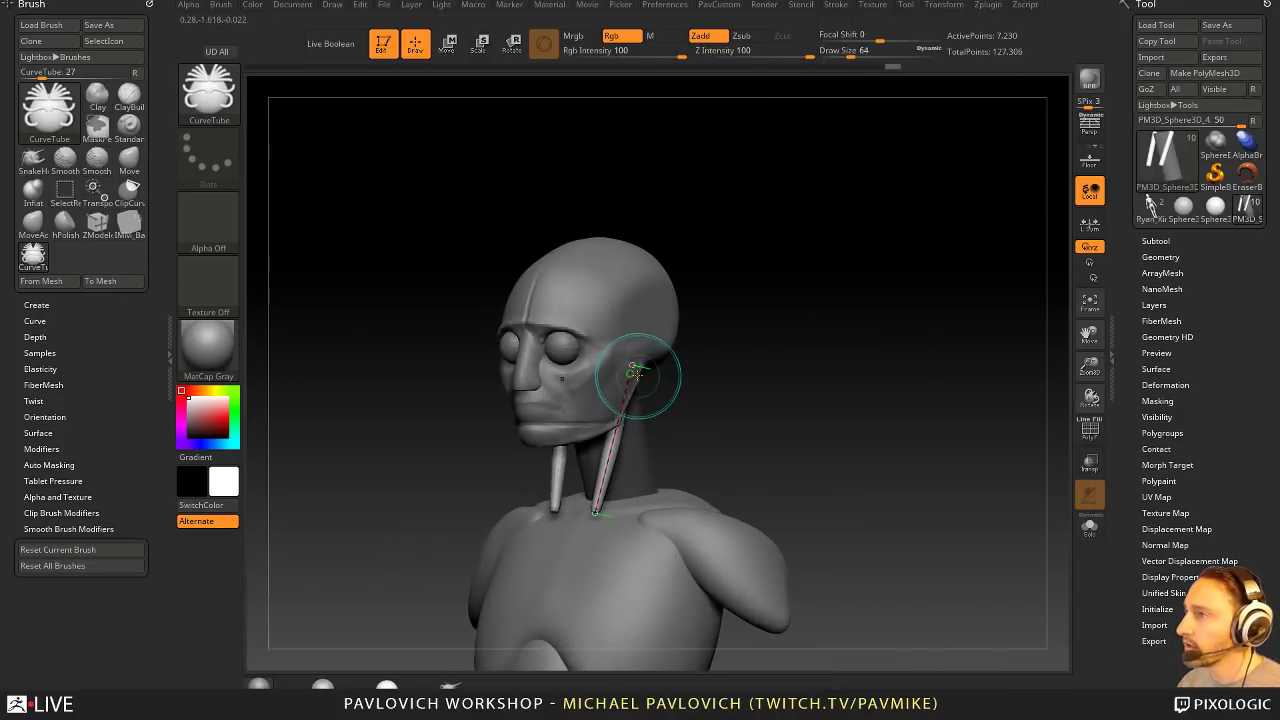
pyautogui.moveTo(636, 374); pyautogui.dragTo(645, 366)
pyautogui.moveTo(609, 516); pyautogui.dragTo(601, 513)
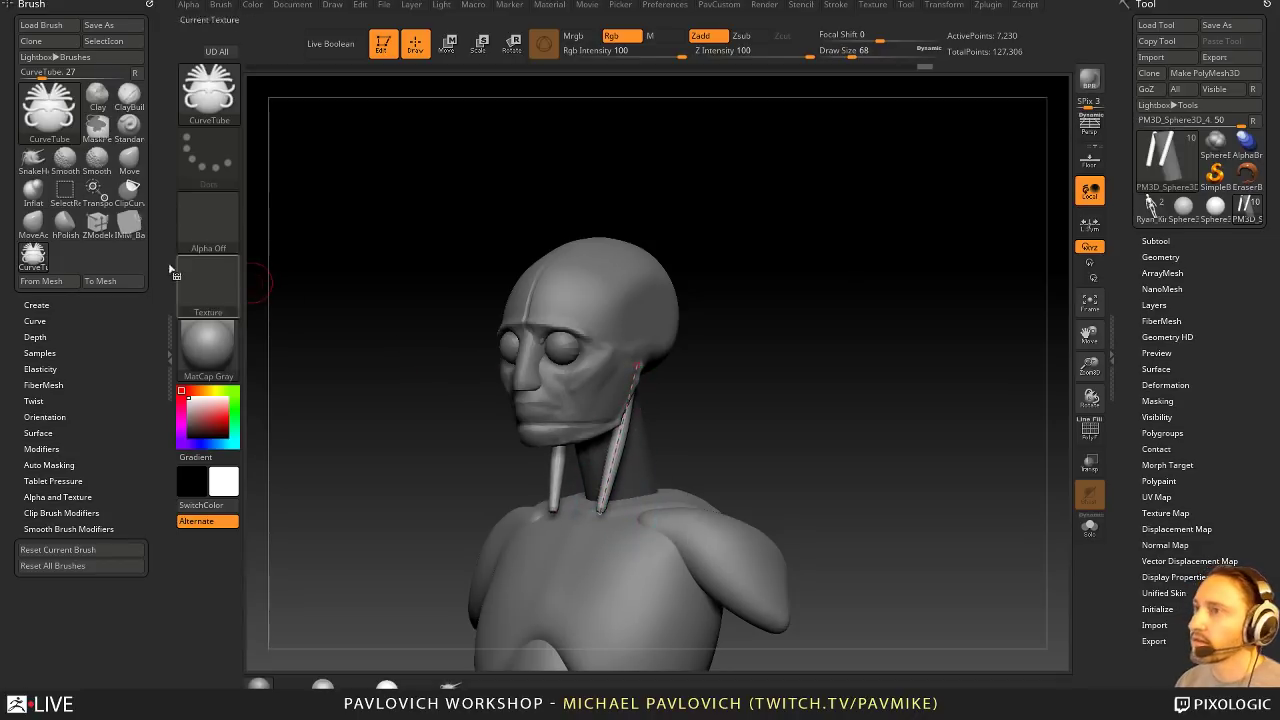
# Step: Switch to the Move brush at draw size 593 and pull the neck tubes' lower ends down to the chest
pyautogui.click(837, 6)
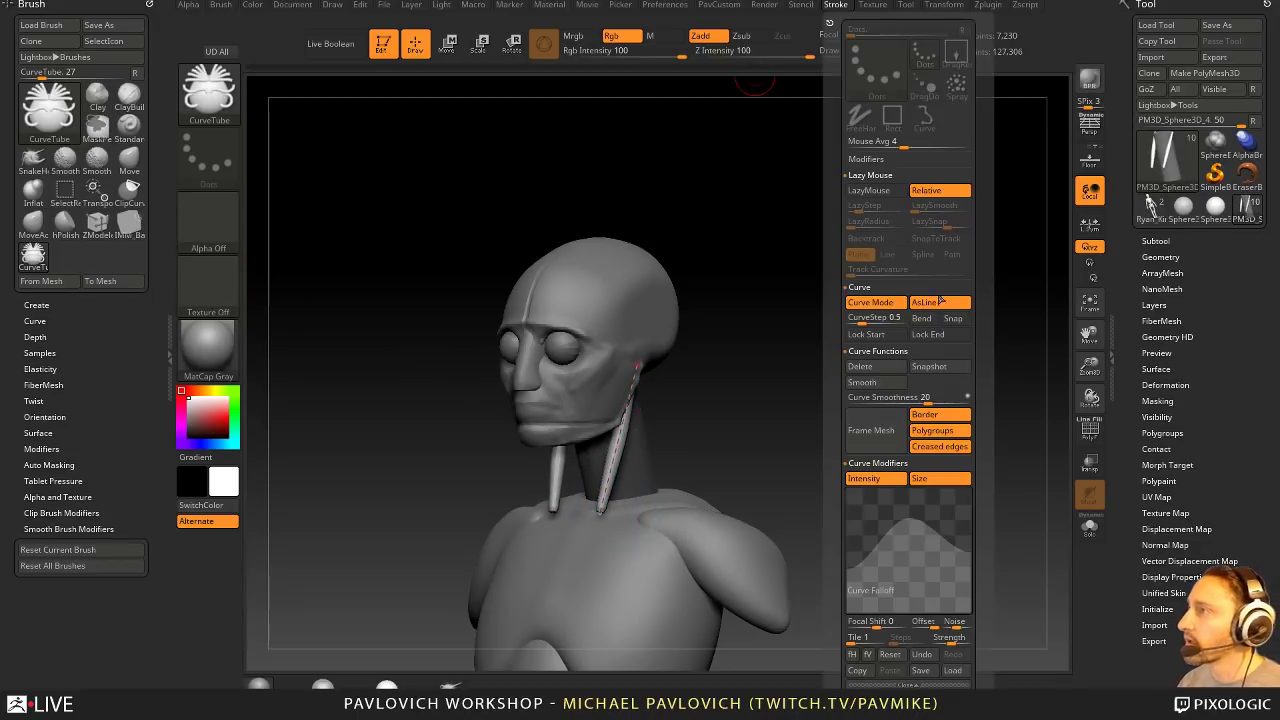
pyautogui.moveTo(808, 432)
pyautogui.mouseDown()
pyautogui.moveTo(752, 436)
pyautogui.moveTo(751, 414)
pyautogui.mouseUp()
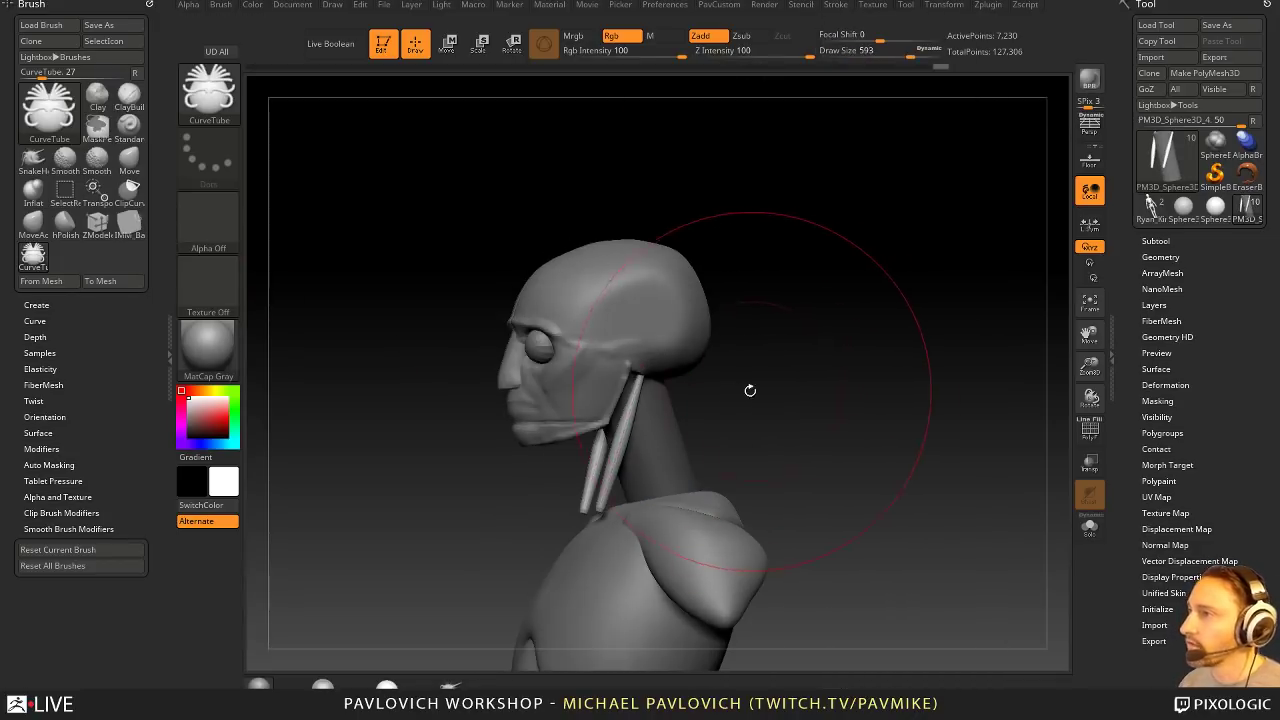
pyautogui.press('b')
pyautogui.press('m')
pyautogui.press('v')
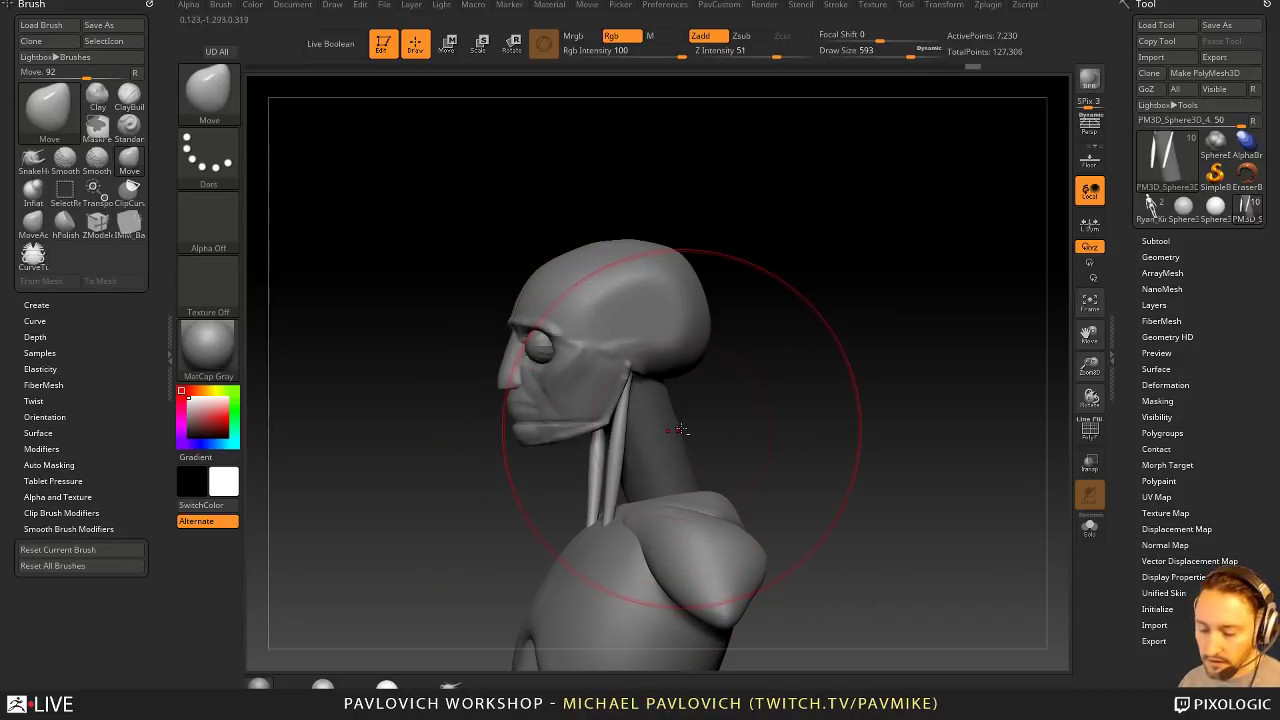
# Step: Thicken the middle of the neck tubes with the Inflat brush
pyautogui.press('b')
pyautogui.press('i')
pyautogui.press('n')
pyautogui.moveTo(634, 446)
pyautogui.mouseDown()
pyautogui.moveTo(632, 380)
pyautogui.moveTo(625, 432)
pyautogui.mouseUp()
pyautogui.moveTo(741, 420); pyautogui.dragTo(711, 419)
# Step: Adjust the neck tubes' side profile with the Move brush, reducing the draw size to 344, and smooth their surface
pyautogui.press('b')
pyautogui.press('m')
pyautogui.press('v')
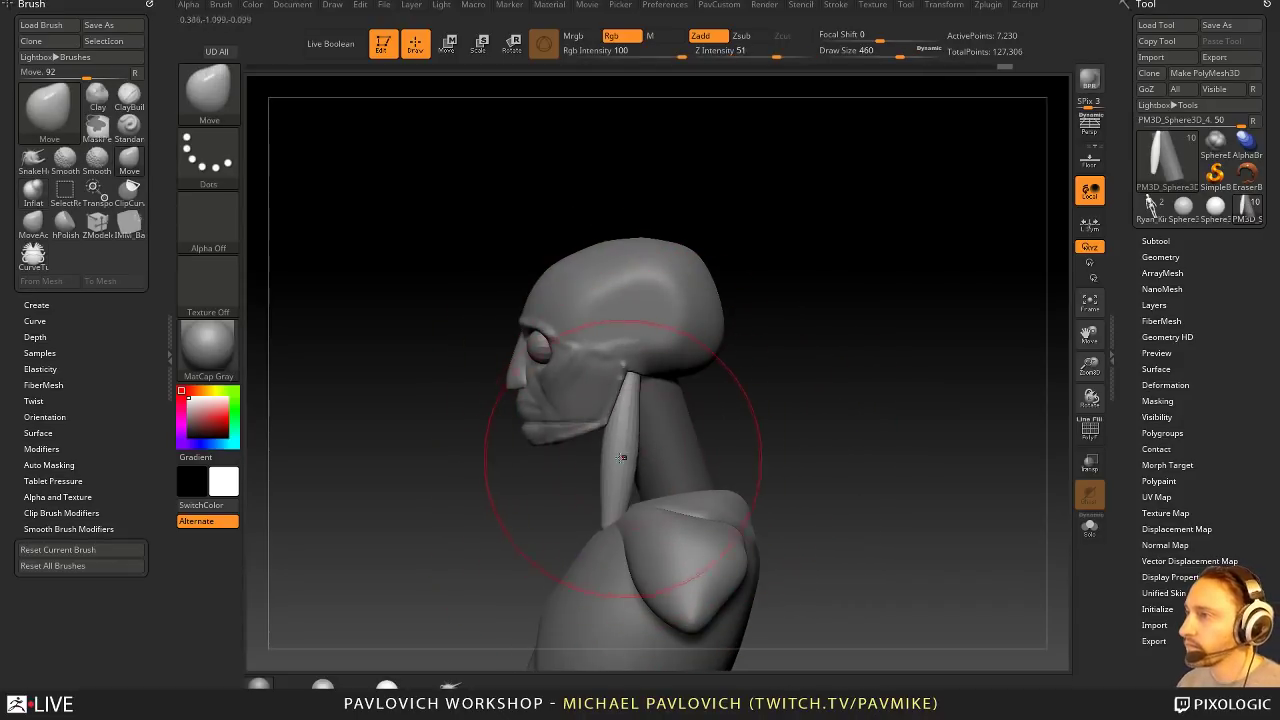
pyautogui.press('[')
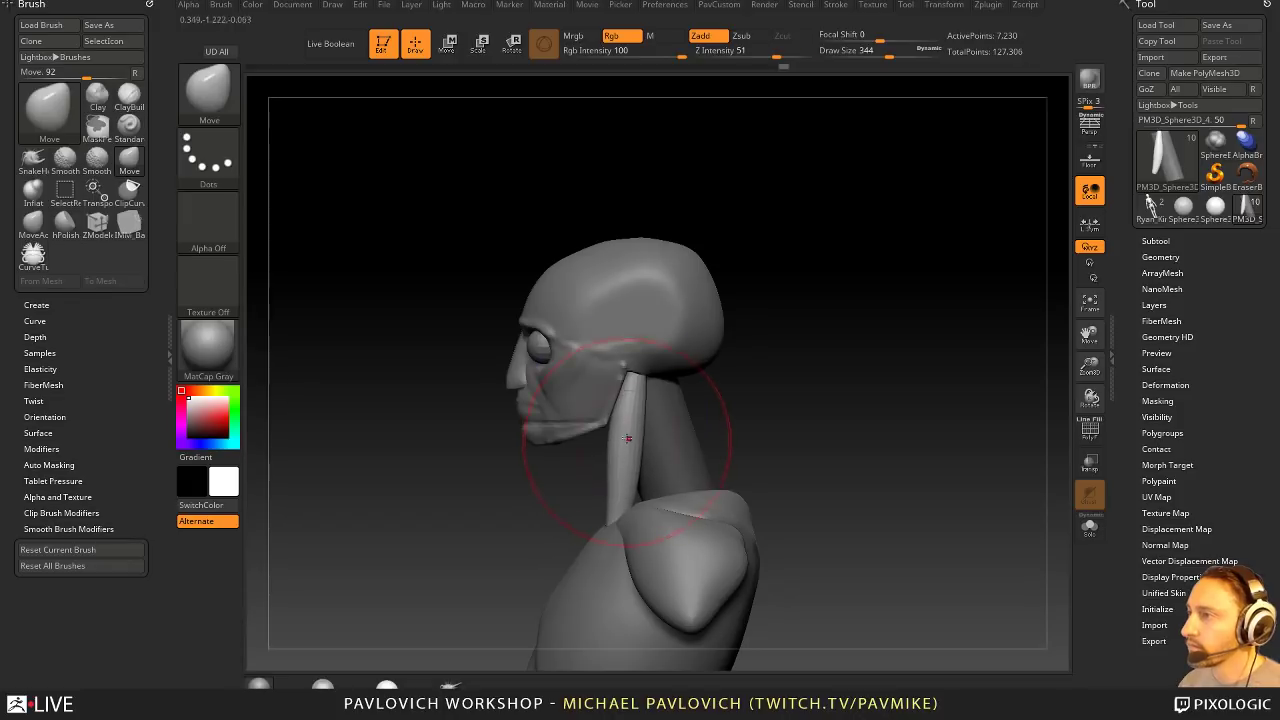
pyautogui.keyDown('shift'); pyautogui.moveTo(628, 439); pyautogui.dragTo(640, 456); pyautogui.keyUp('shift')
pyautogui.moveTo(643, 457); pyautogui.dragTo(688, 450, button='right')
pyautogui.keyDown('shift'); pyautogui.moveTo(645, 433); pyautogui.dragTo(646, 468); pyautogui.keyUp('shift')
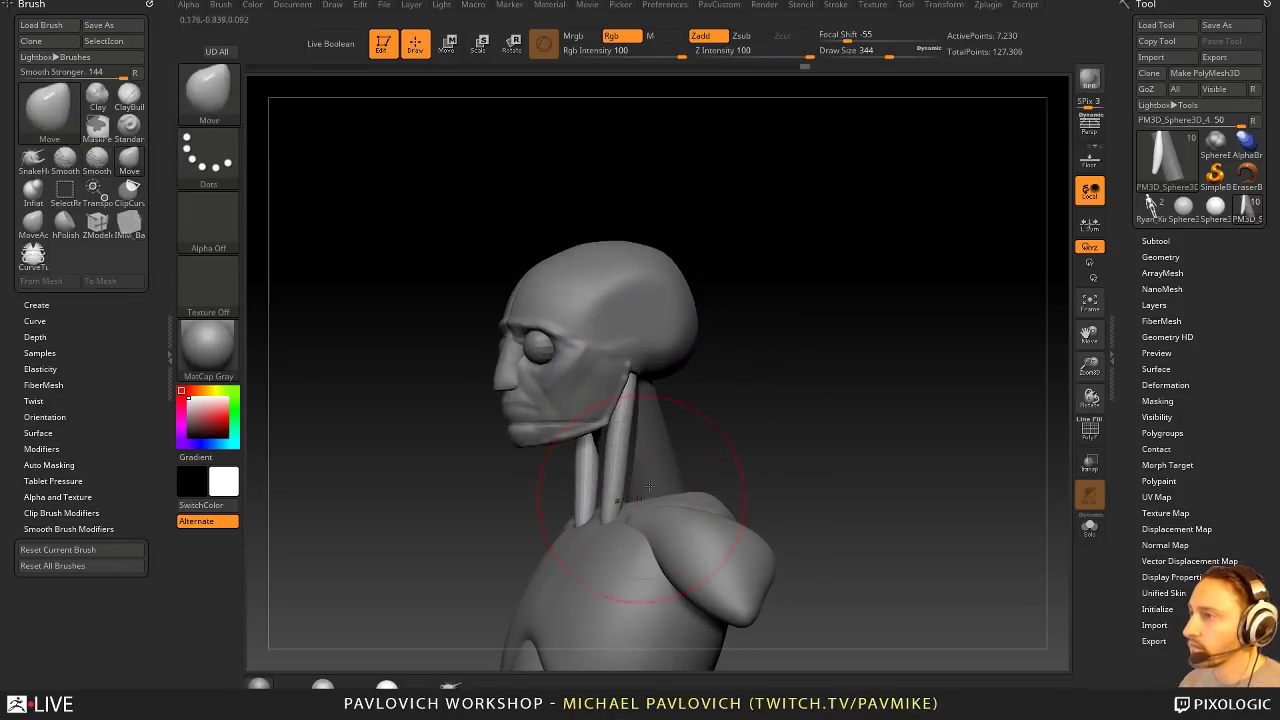
# Step: Angle the neck tubes inward so their lower ends converge at the pit of the neck
pyautogui.keyDown('shift'); pyautogui.moveTo(650, 486); pyautogui.dragTo(760, 457, button='right'); pyautogui.keyUp('shift')
pyautogui.press('w')
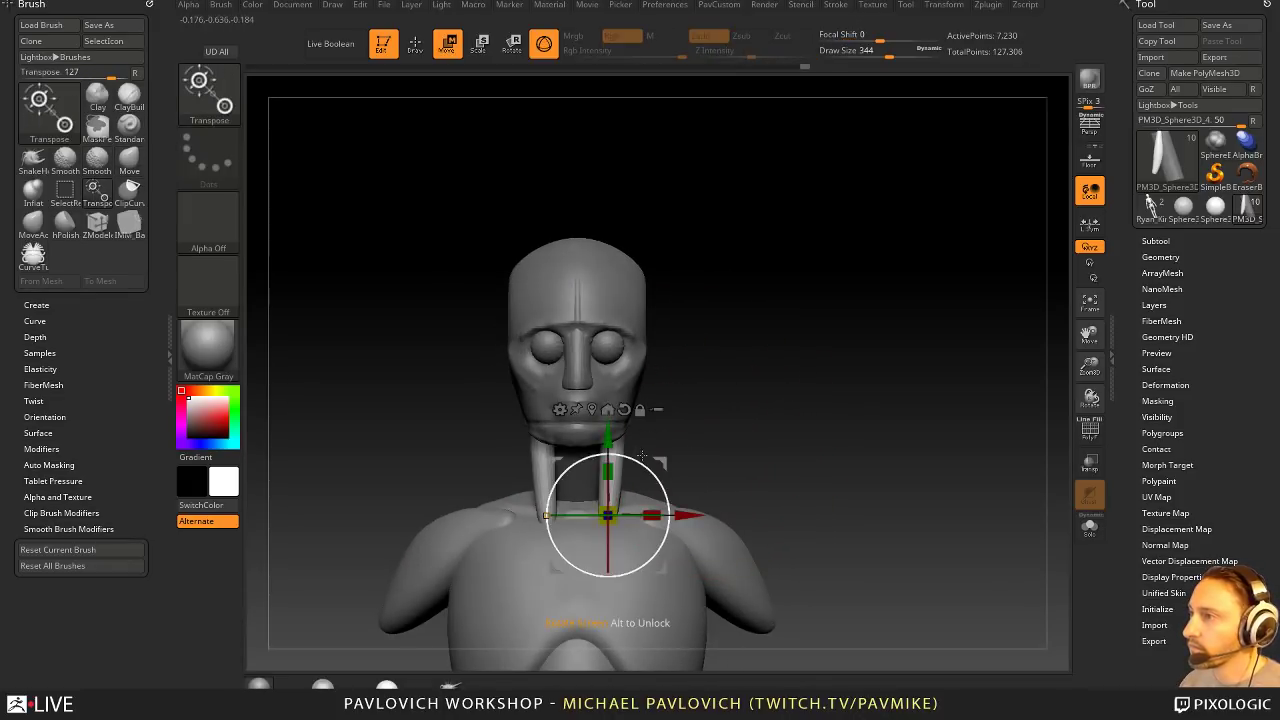
pyautogui.press('q')
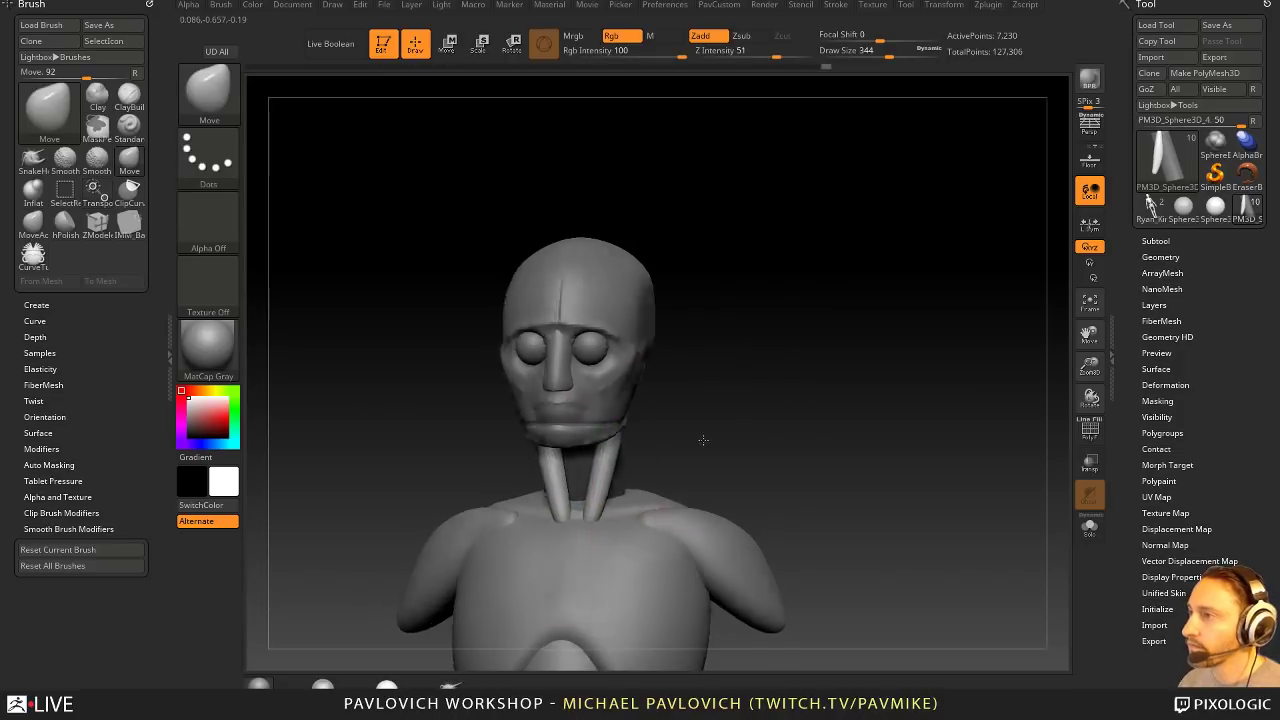
# Step: Select the head and build up a bump behind the jaw hinge with the Standard brush at draw size 68
pyautogui.moveTo(703, 440); pyautogui.dragTo(664, 441, button='right')
pyautogui.press('b')
pyautogui.press('s')
pyautogui.press('t')
pyautogui.press('s')
pyautogui.moveTo(680, 441); pyautogui.dragTo(667, 441)
pyautogui.moveTo(701, 345)
pyautogui.mouseDown(button='right')
pyautogui.moveTo(666, 377)
pyautogui.moveTo(676, 355)
pyautogui.mouseUp(button='right')
pyautogui.keyDown('alt'); pyautogui.click(642, 354); pyautogui.keyUp('alt')
pyautogui.press('s')
pyautogui.moveTo(640, 355); pyautogui.dragTo(626, 357)
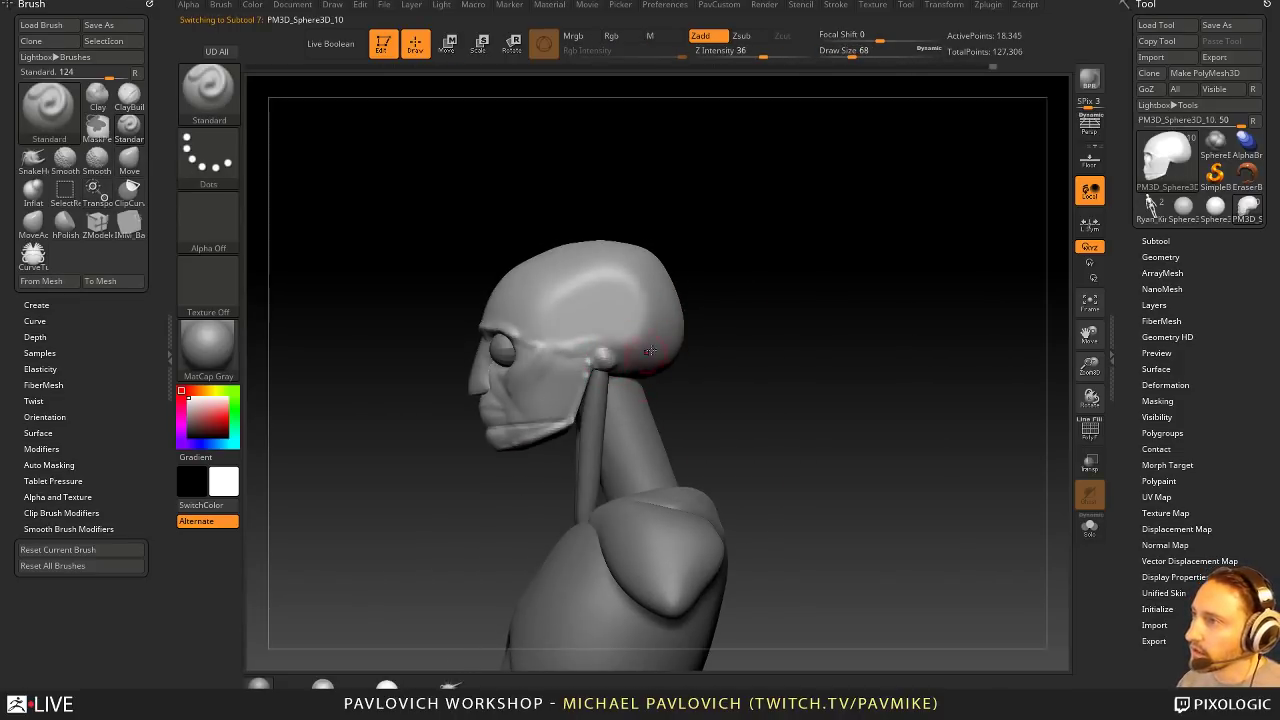
# Step: Smooth the bump behind the jaw so it blends into the base of the skull
pyautogui.moveTo(650, 350); pyautogui.dragTo(608, 355, button='right')
pyautogui.keyDown('shift'); pyautogui.moveTo(606, 355); pyautogui.dragTo(606, 362); pyautogui.keyUp('shift')
pyautogui.moveTo(606, 362); pyautogui.dragTo(634, 368, button='right')
pyautogui.keyDown('shift'); pyautogui.moveTo(634, 368); pyautogui.dragTo(614, 372); pyautogui.keyUp('shift')
pyautogui.moveTo(612, 374); pyautogui.dragTo(600, 417, button='right')
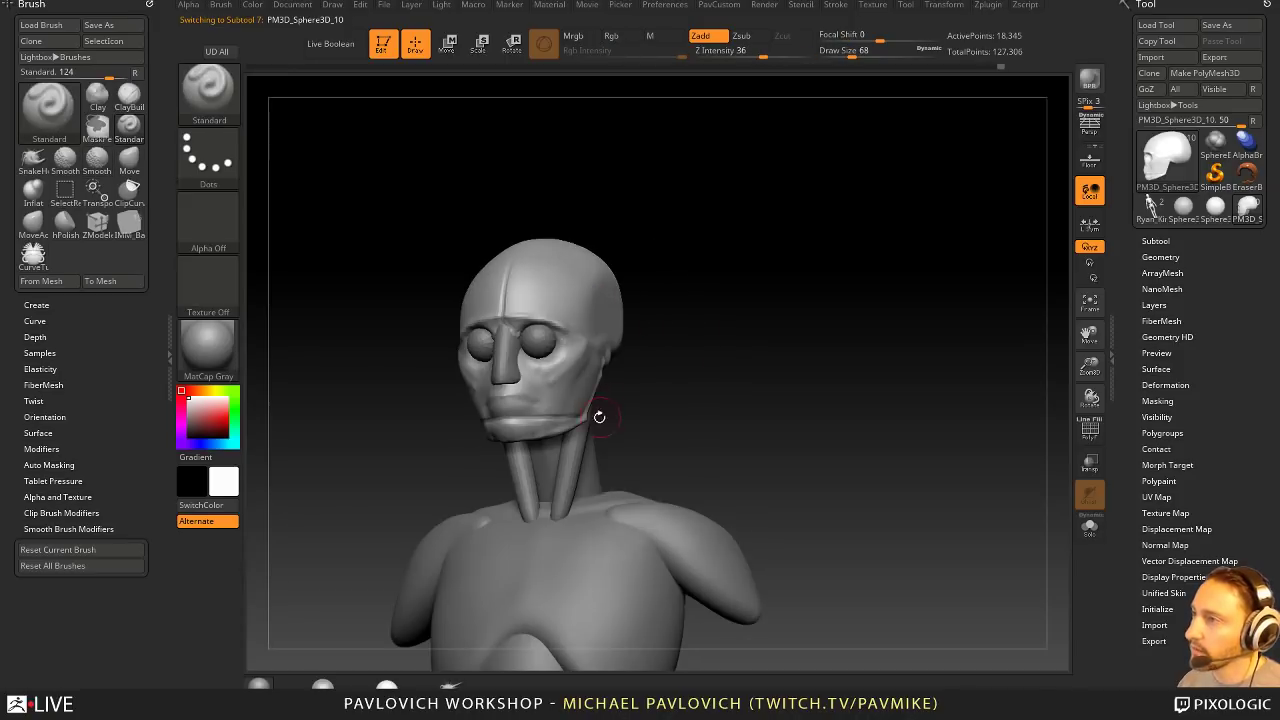
# Step: Select the neck tubes and pull a forked branch from their lower ends toward the collarbones with SnakeHook at draw size 68
pyautogui.keyDown('alt'); pyautogui.click(599, 416); pyautogui.keyUp('alt')
pyautogui.moveTo(640, 317); pyautogui.dragTo(677, 468, button='right')
pyautogui.press('b')
pyautogui.press('s')
pyautogui.press('h')
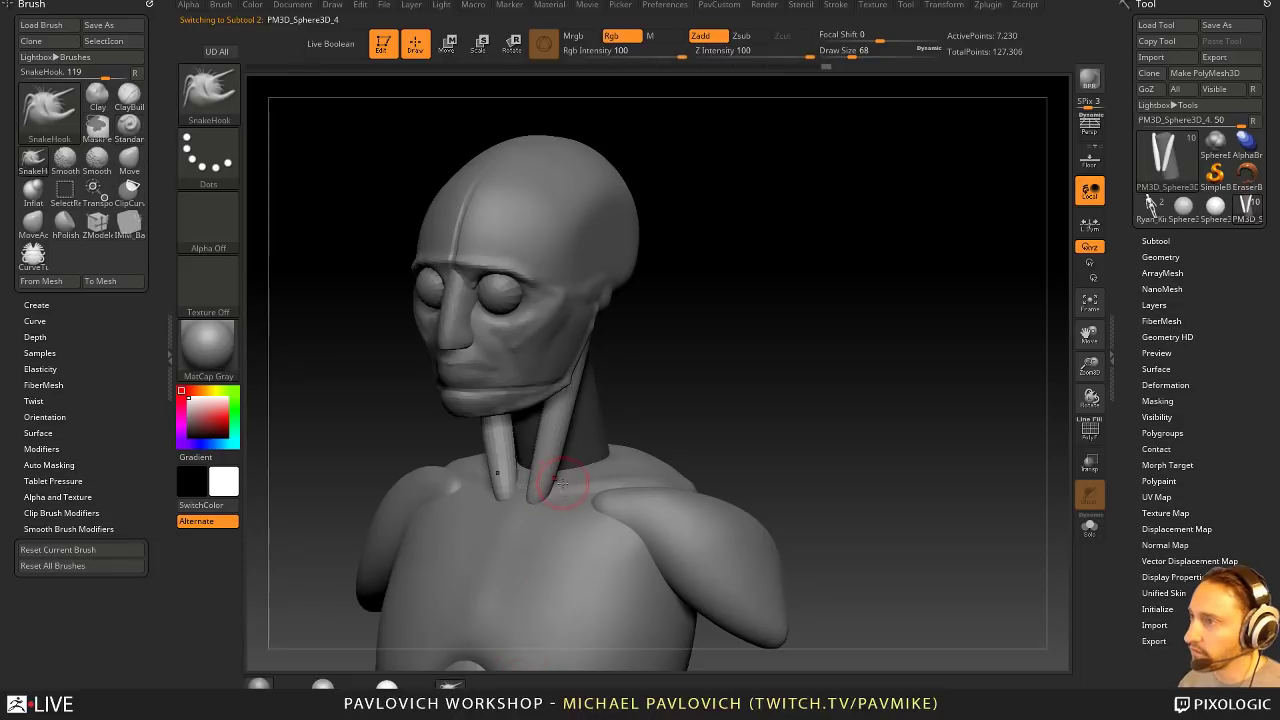
pyautogui.moveTo(570, 457); pyautogui.dragTo(581, 492)
pyautogui.moveTo(813, 418)
pyautogui.mouseDown()
pyautogui.moveTo(593, 403)
pyautogui.moveTo(780, 376)
pyautogui.moveTo(754, 394)
pyautogui.moveTo(846, 366)
pyautogui.moveTo(763, 394)
pyautogui.moveTo(751, 420)
pyautogui.moveTo(808, 400)
pyautogui.moveTo(771, 408)
pyautogui.moveTo(722, 392)
pyautogui.mouseUp()
pyautogui.moveTo(612, 352); pyautogui.dragTo(632, 296)
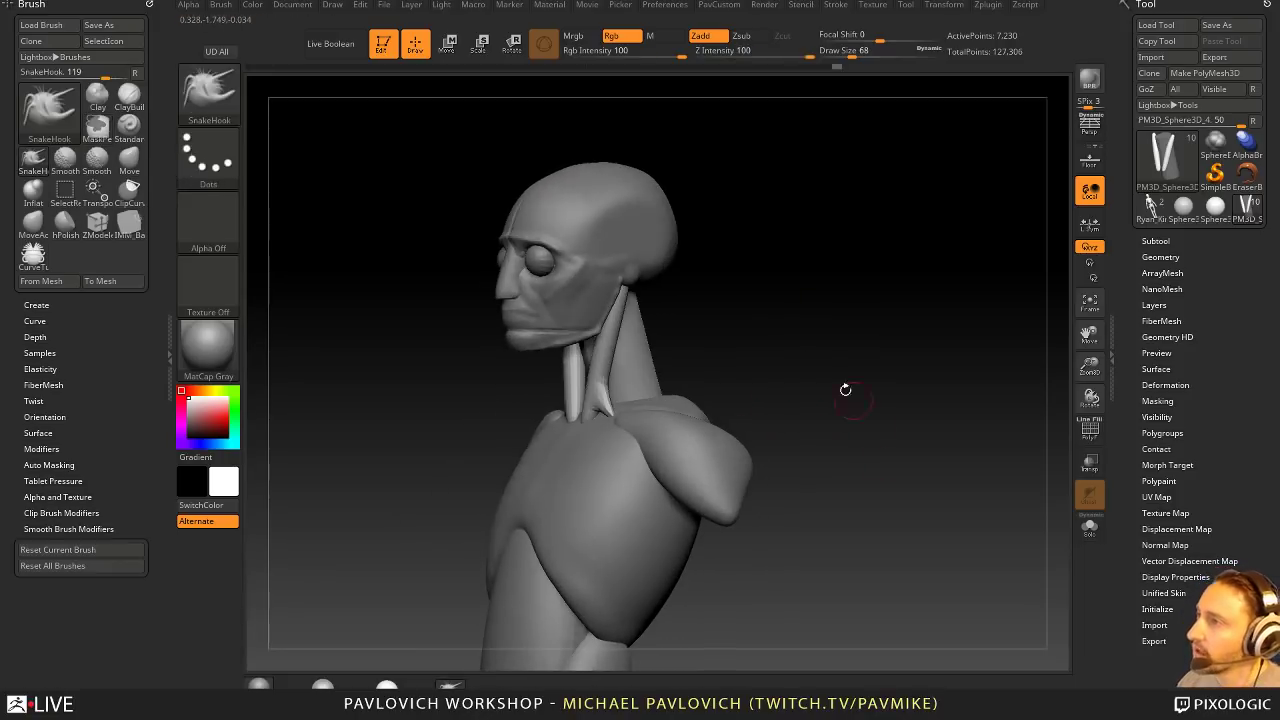
# Step: Refine the neck tubes' forked lower ends from several angles and smooth them into the chest
pyautogui.moveTo(843, 391)
pyautogui.mouseDown()
pyautogui.moveTo(823, 406)
pyautogui.moveTo(821, 347)
pyautogui.moveTo(742, 368)
pyautogui.mouseUp()
pyautogui.press('s')
pyautogui.moveTo(626, 411)
pyautogui.mouseDown()
pyautogui.moveTo(640, 413)
pyautogui.moveTo(630, 450)
pyautogui.mouseUp()
pyautogui.moveTo(707, 380); pyautogui.dragTo(785, 384)
pyautogui.keyDown('shift'); pyautogui.moveTo(571, 403); pyautogui.dragTo(586, 495); pyautogui.keyUp('shift')
pyautogui.moveTo(705, 465)
pyautogui.mouseDown()
pyautogui.moveTo(665, 460)
pyautogui.moveTo(781, 444)
pyautogui.moveTo(762, 468)
pyautogui.mouseUp()
# Step: Select the torso and raise collarbone ridges from the pit of the neck to the shoulders with the Standard brush at draw size 56
pyautogui.keyDown('alt'); pyautogui.click(512, 526); pyautogui.keyUp('alt')
pyautogui.moveTo(706, 430); pyautogui.dragTo(690, 478)
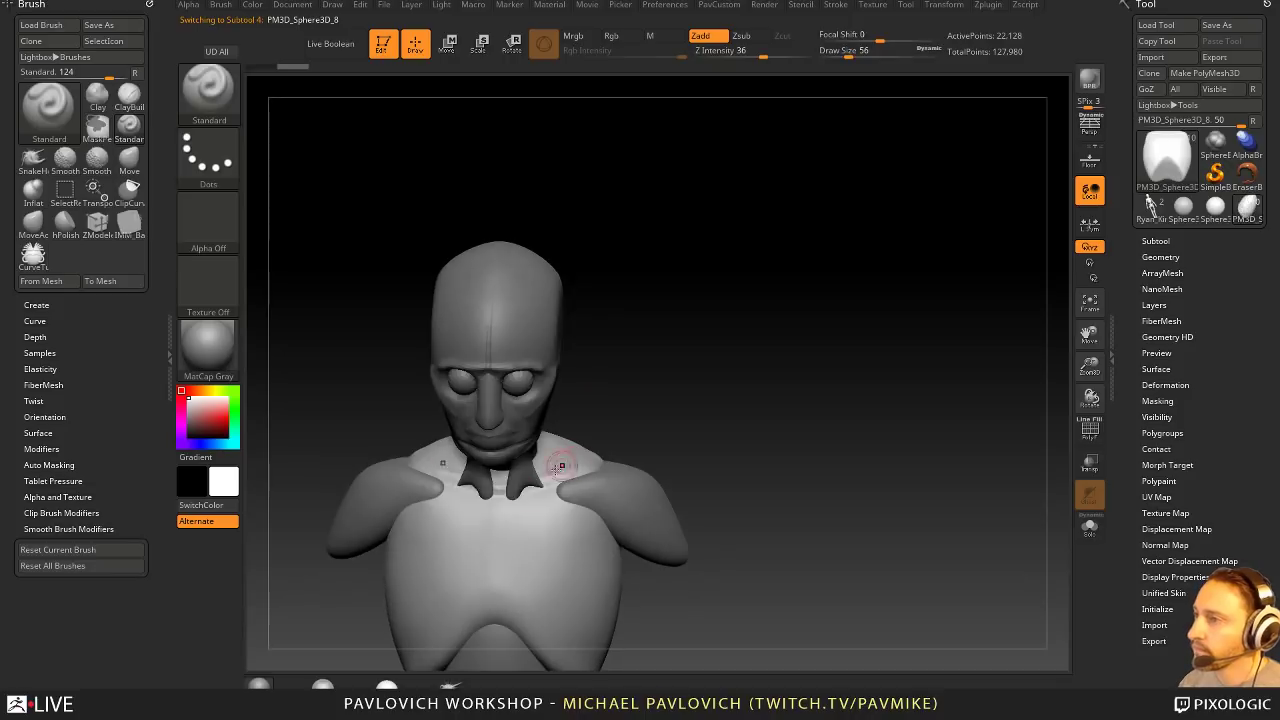
pyautogui.moveTo(632, 446)
pyautogui.mouseDown()
pyautogui.moveTo(622, 394)
pyautogui.moveTo(603, 434)
pyautogui.moveTo(491, 523)
pyautogui.mouseUp()
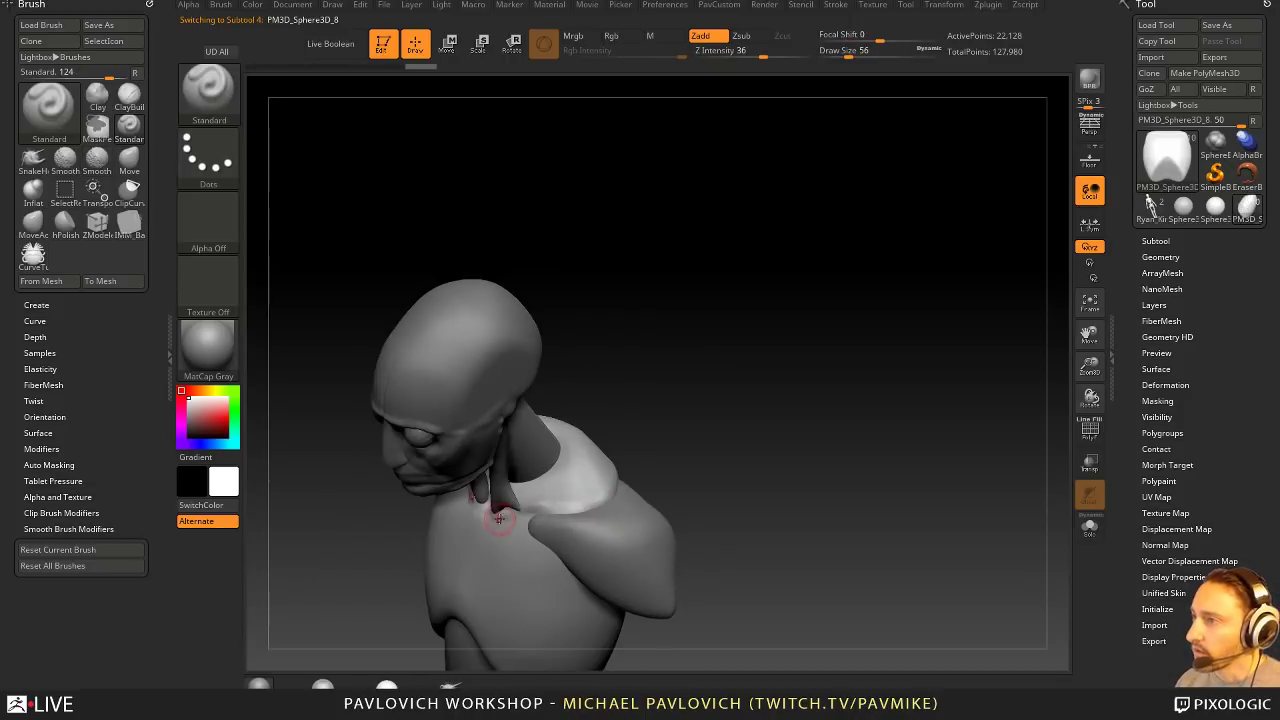
pyautogui.moveTo(686, 474)
pyautogui.mouseDown()
pyautogui.moveTo(794, 446)
pyautogui.moveTo(801, 426)
pyautogui.moveTo(700, 440)
pyautogui.mouseUp()
# Step: Select the shoulder pieces, draw a ridge down their outer side with the Standard brush and smooth it
pyautogui.keyDown('alt'); pyautogui.click(610, 456); pyautogui.keyUp('alt')
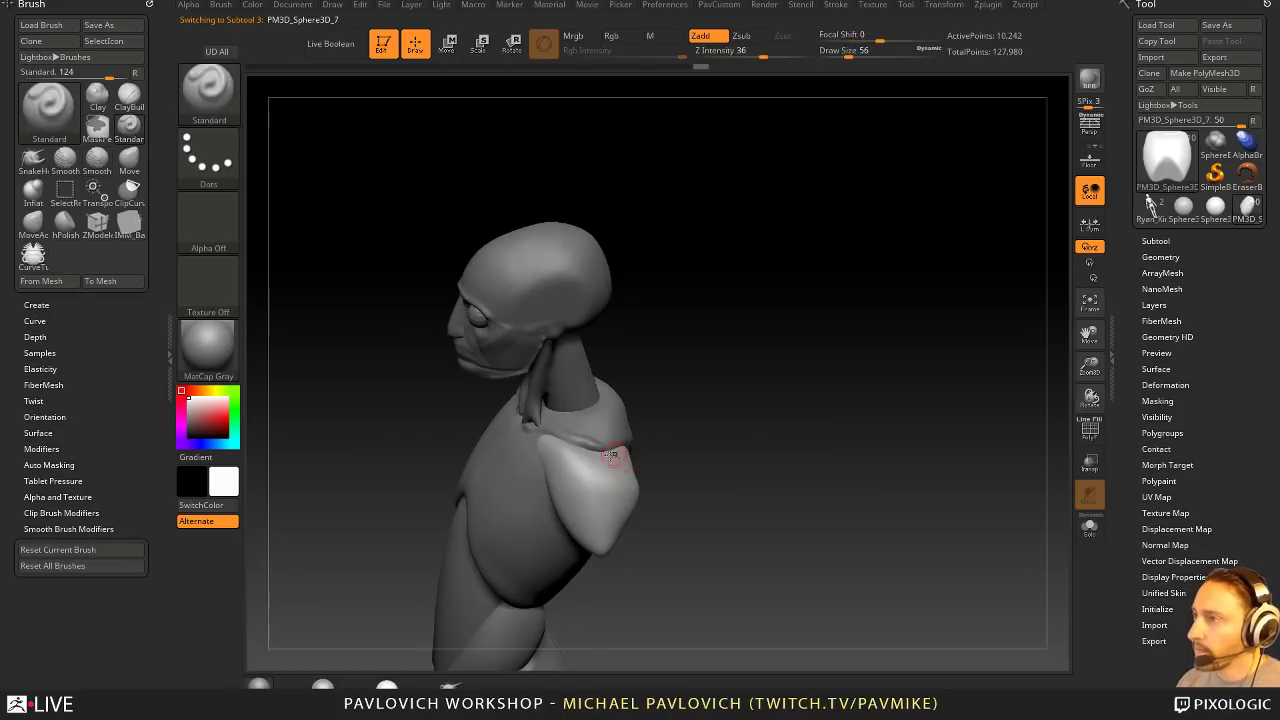
pyautogui.moveTo(604, 492); pyautogui.dragTo(601, 542)
pyautogui.moveTo(683, 496)
pyautogui.mouseDown()
pyautogui.moveTo(622, 500)
pyautogui.moveTo(728, 486)
pyautogui.mouseUp()
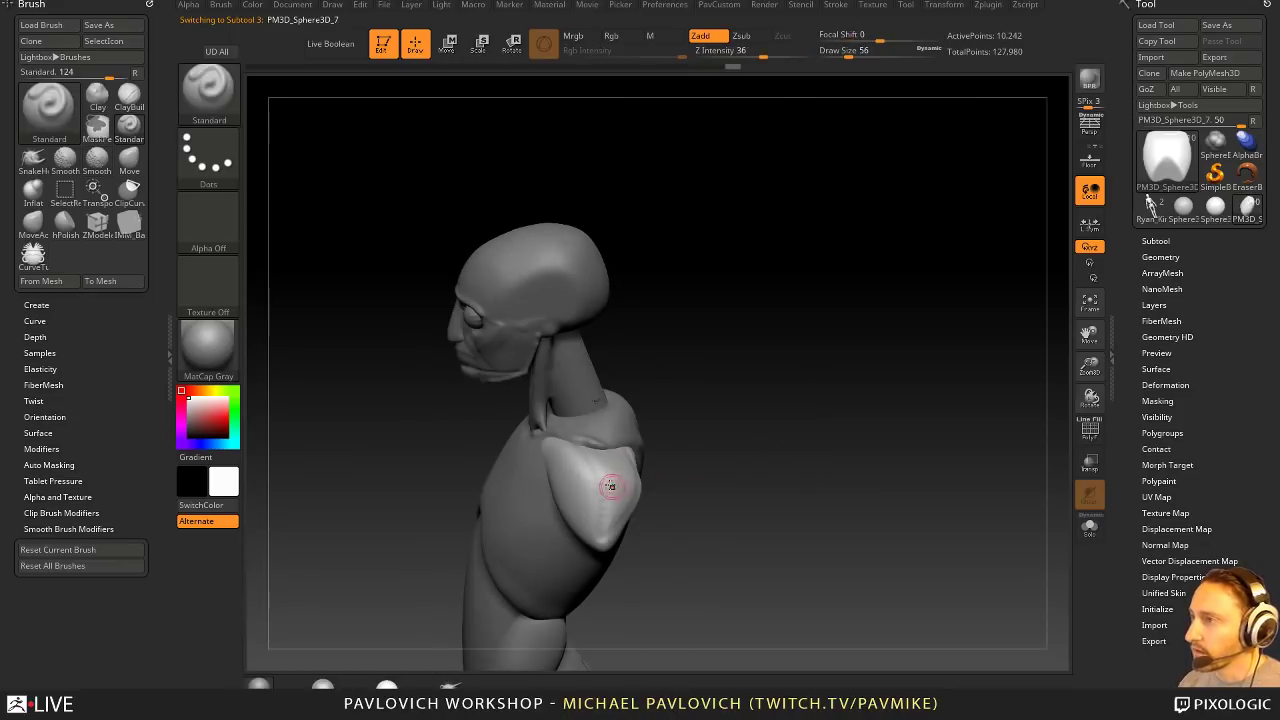
pyautogui.moveTo(611, 486)
pyautogui.keyDown('shift'); pyautogui.mouseDown()
pyautogui.moveTo(791, 431)
pyautogui.moveTo(802, 356)
pyautogui.moveTo(829, 381)
pyautogui.mouseUp(); pyautogui.keyUp('shift')
# Step: Select the torso and draw the lower chest line across the front and up toward the armpits at draw size 44
pyautogui.keyDown('alt'); pyautogui.click(534, 443); pyautogui.keyUp('alt')
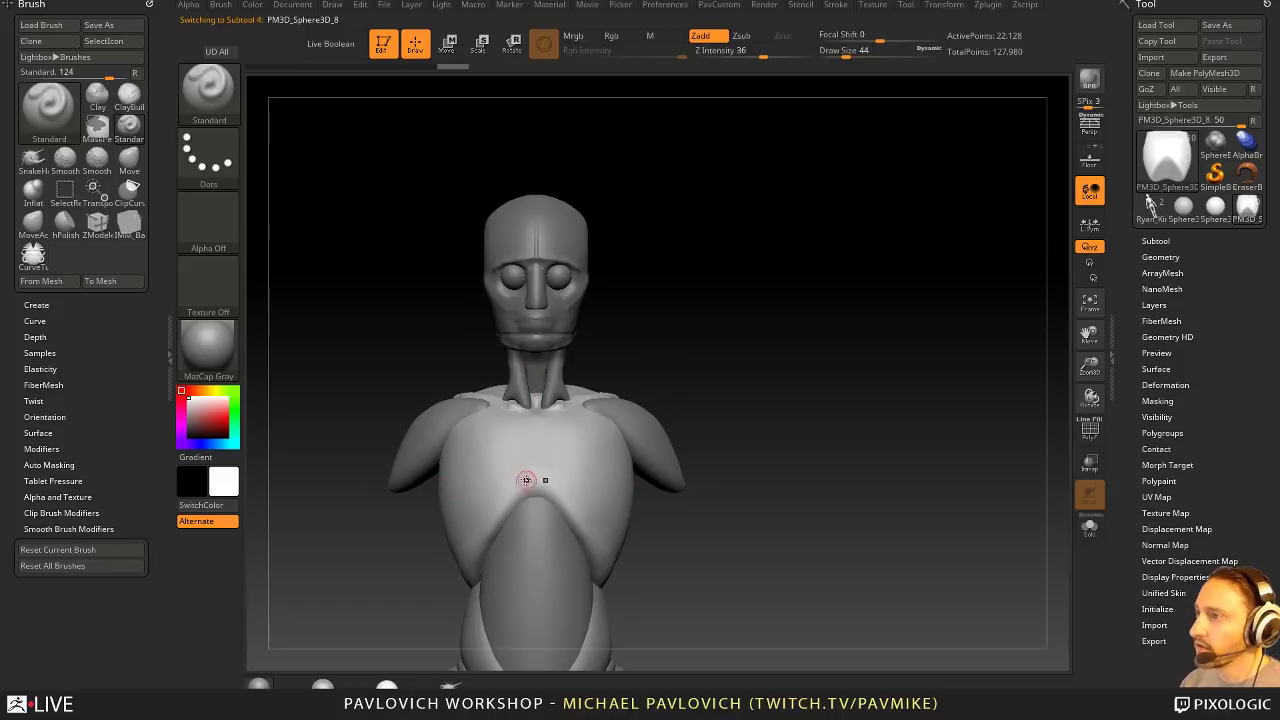
pyautogui.moveTo(801, 431); pyautogui.dragTo(680, 371)
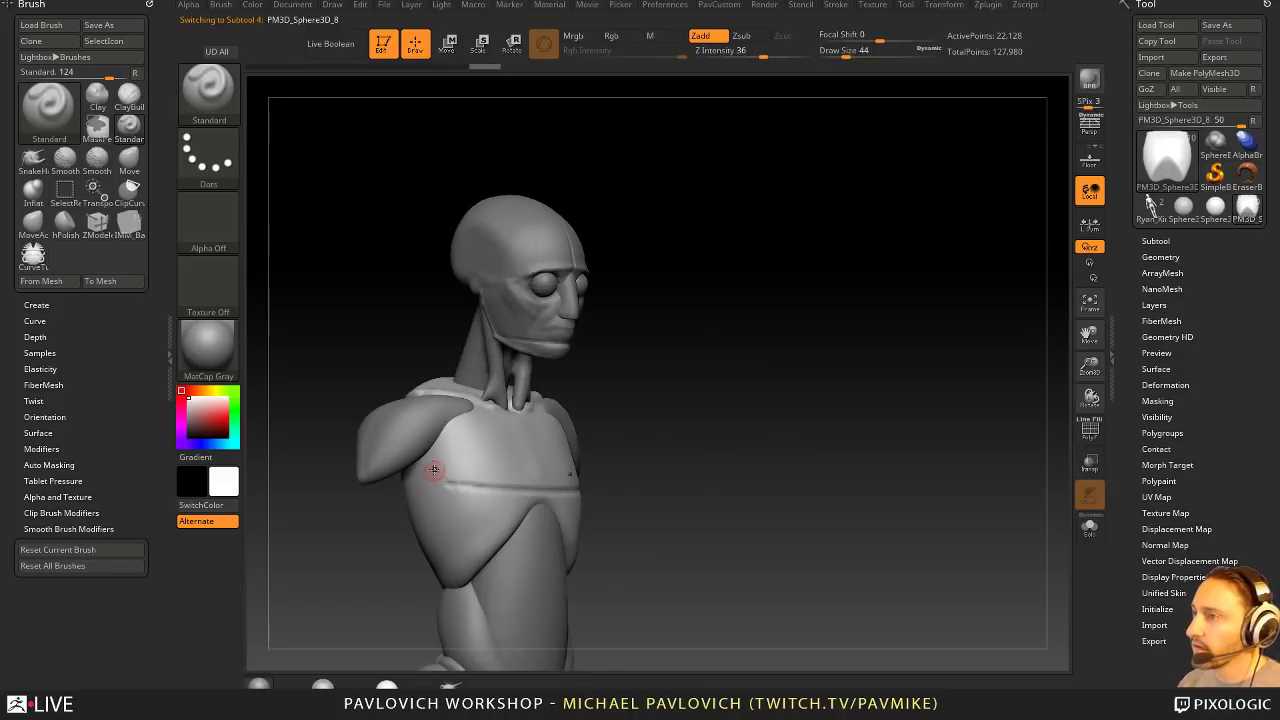
pyautogui.moveTo(679, 460)
pyautogui.mouseDown()
pyautogui.moveTo(600, 476)
pyautogui.moveTo(710, 444)
pyautogui.mouseUp()
pyautogui.moveTo(590, 404); pyautogui.dragTo(620, 403)
pyautogui.keyDown('shift'); pyautogui.moveTo(492, 514); pyautogui.dragTo(508, 526); pyautogui.keyUp('shift')
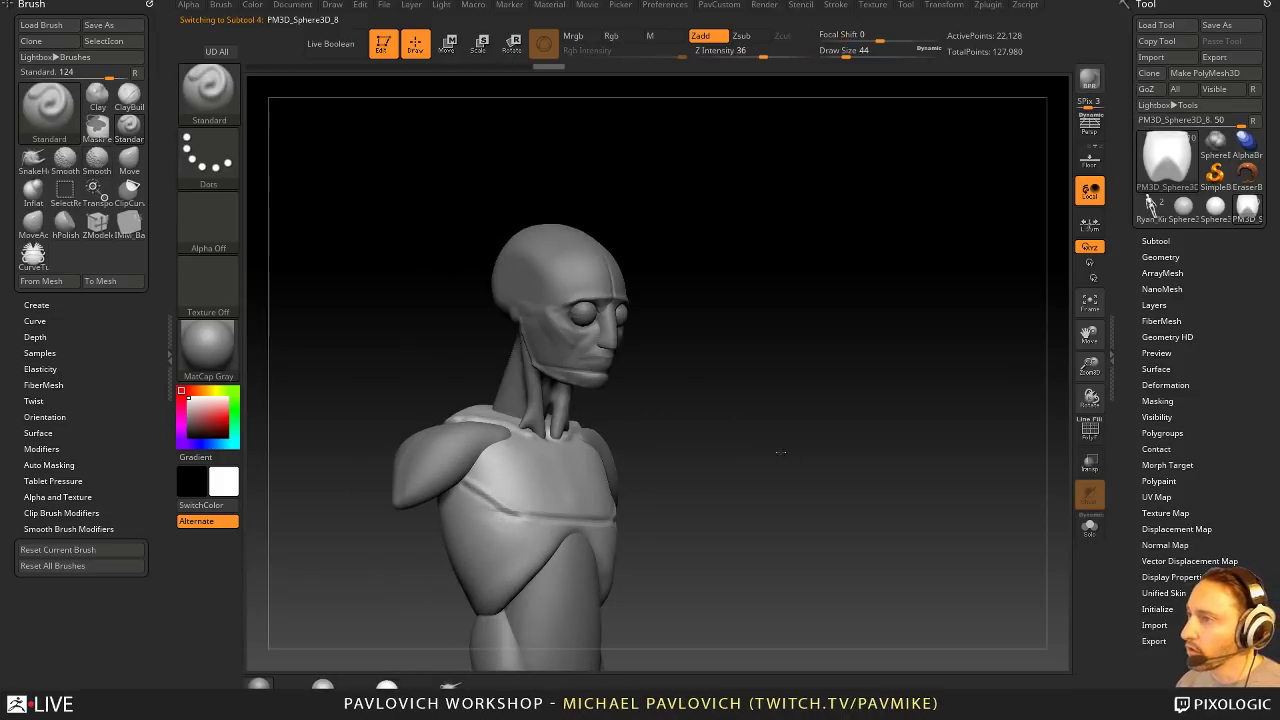
# Step: Draw a vertical sternum line from the pit of the neck to the lower chest line and smooth where they meet
pyautogui.moveTo(780, 449); pyautogui.dragTo(710, 382)
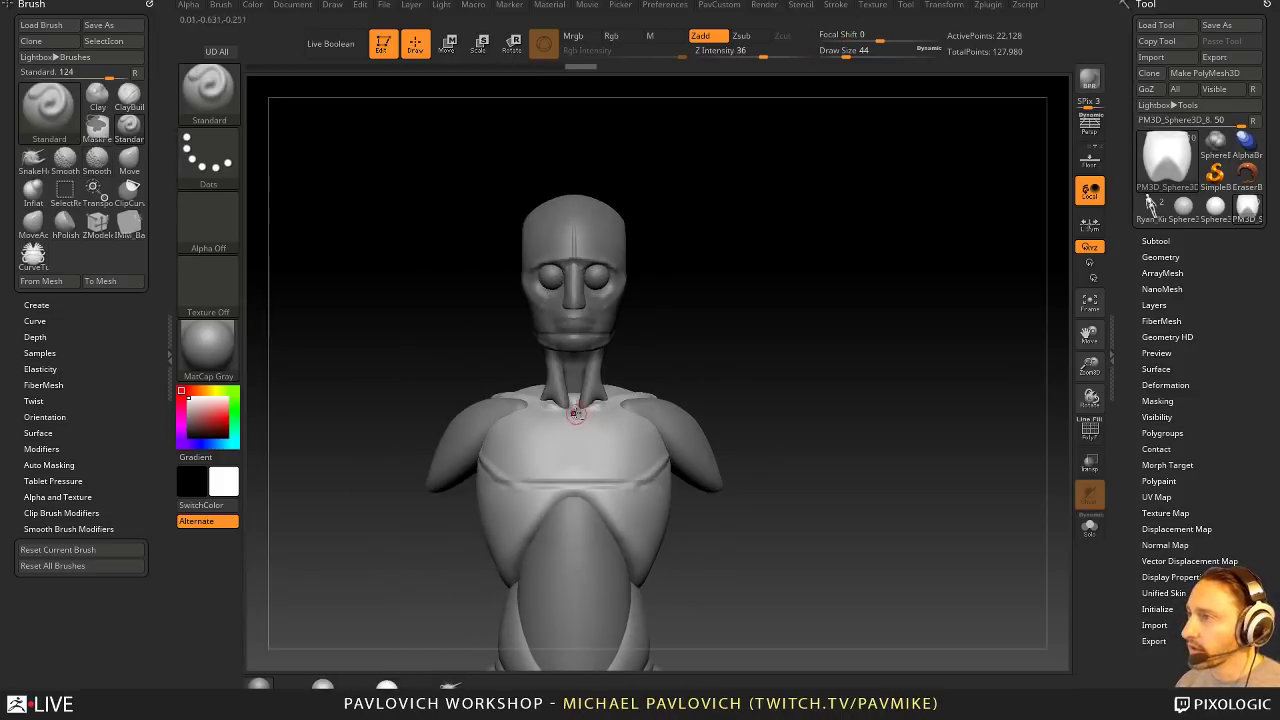
pyautogui.moveTo(574, 413); pyautogui.dragTo(575, 488)
pyautogui.moveTo(734, 386); pyautogui.dragTo(698, 408)
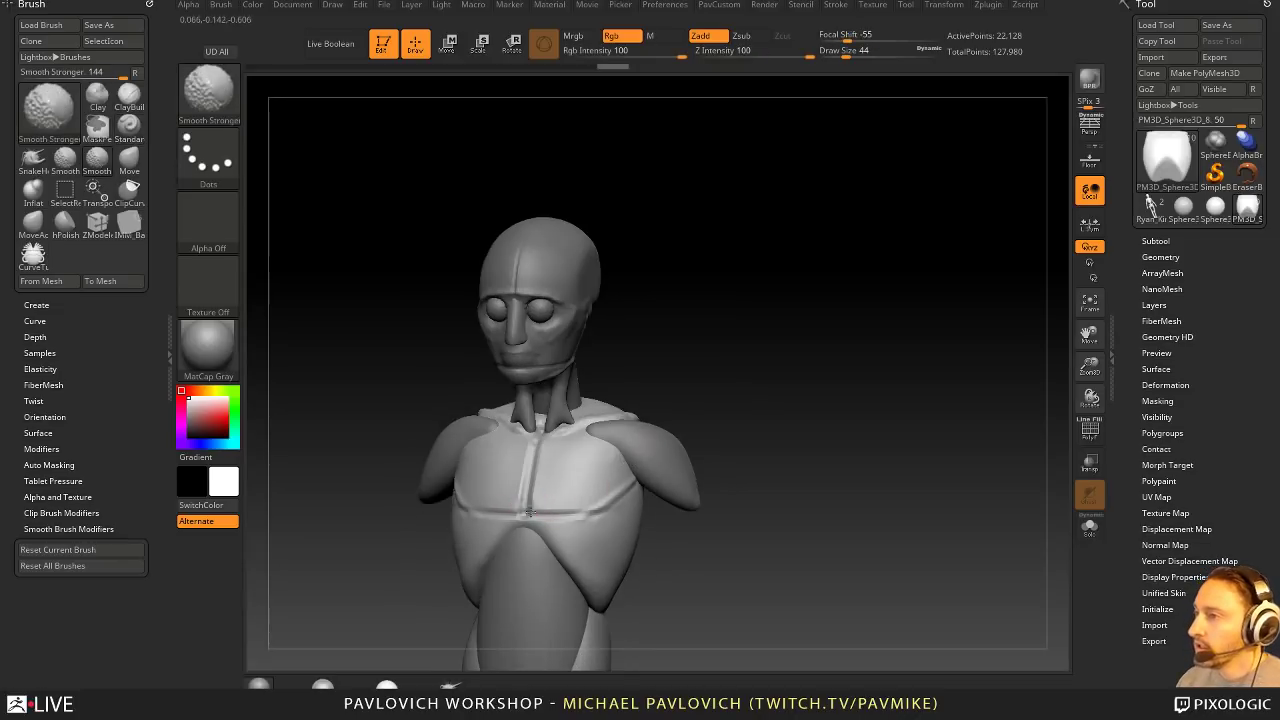
pyautogui.keyDown('shift'); pyautogui.moveTo(540, 511); pyautogui.dragTo(586, 508); pyautogui.keyUp('shift')
# Step: Reinforce the lower chest line toward the armpits with the Standard brush at draw sizes 101 and 51
pyautogui.press('s')
pyautogui.moveTo(490, 508); pyautogui.dragTo(503, 508)
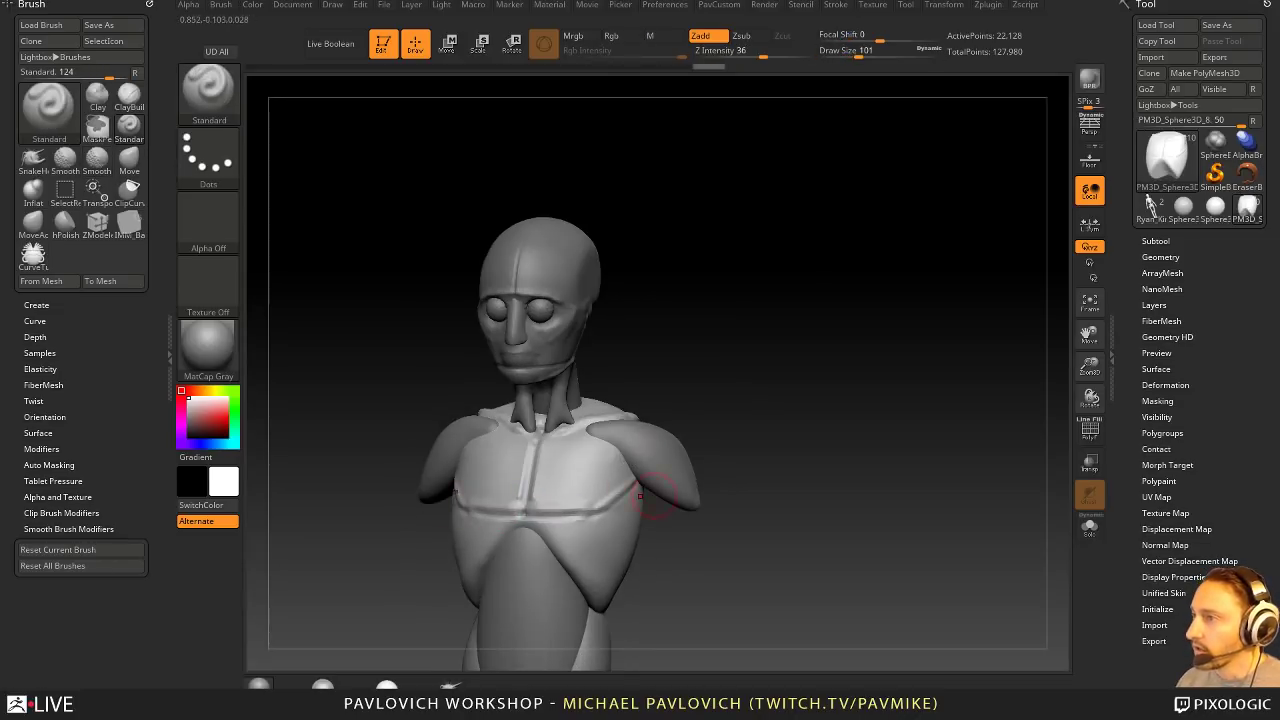
pyautogui.moveTo(654, 491); pyautogui.dragTo(572, 510)
pyautogui.press('s')
pyautogui.moveTo(518, 503); pyautogui.dragTo(554, 482)
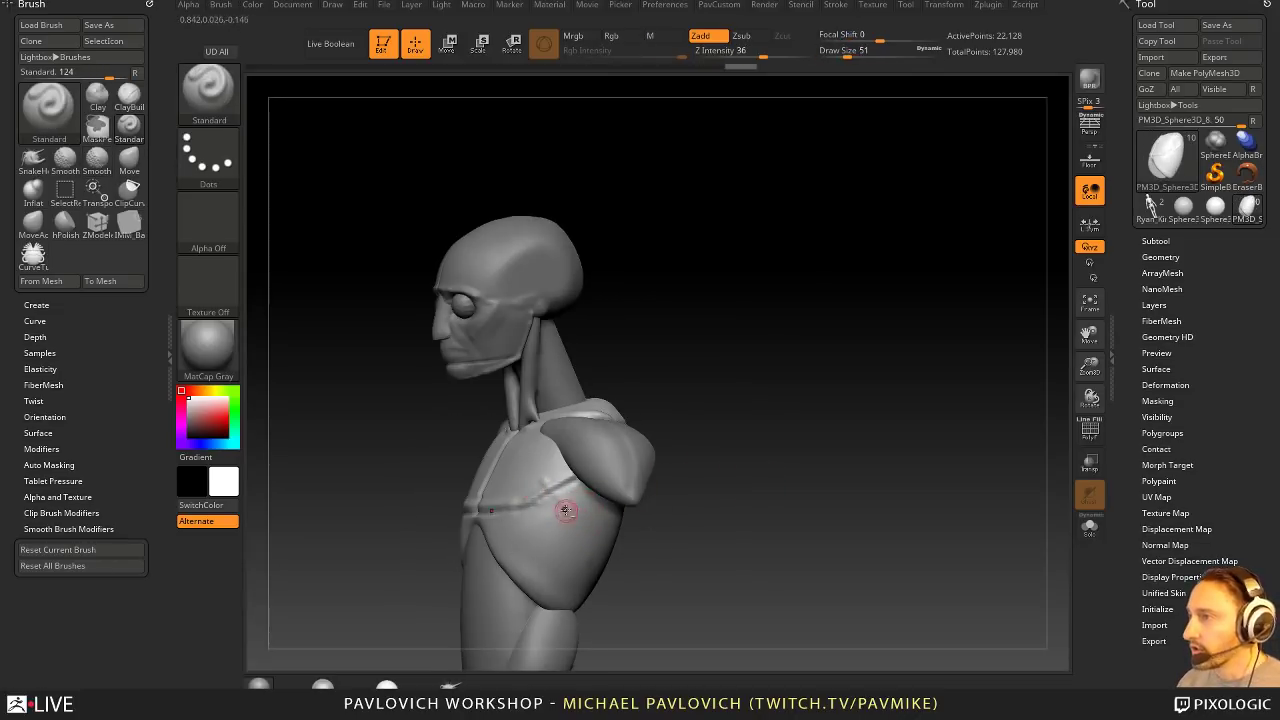
# Step: Sculpt diagonal rib ridges along the sides of the rib cage, using the Inflat and Standard brushes
pyautogui.moveTo(571, 514)
pyautogui.mouseDown(button='right')
pyautogui.moveTo(690, 522)
pyautogui.moveTo(718, 478)
pyautogui.moveTo(661, 483)
pyautogui.moveTo(600, 447)
pyautogui.moveTo(640, 427)
pyautogui.mouseUp(button='right')
pyautogui.press('s')
pyautogui.moveTo(475, 460); pyautogui.dragTo(479, 460)
pyautogui.moveTo(466, 459)
pyautogui.mouseDown()
pyautogui.moveTo(501, 451)
pyautogui.moveTo(480, 449)
pyautogui.moveTo(518, 466)
pyautogui.mouseUp()
pyautogui.press('b')
pyautogui.press('i')
pyautogui.press('n')
pyautogui.press('s')
pyautogui.moveTo(655, 478)
pyautogui.mouseDown(button='right')
pyautogui.moveTo(765, 474)
pyautogui.moveTo(755, 465)
pyautogui.mouseUp(button='right')
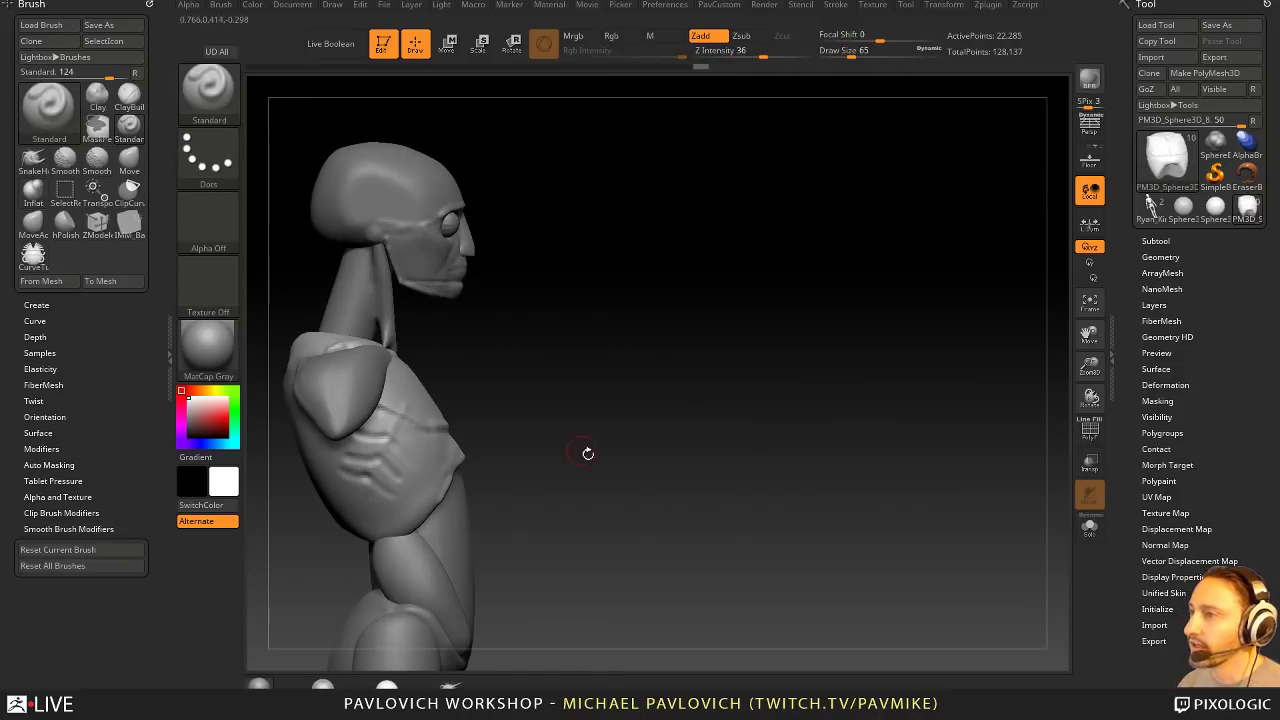
# Step: Select the abdomen and cut back its front profile below the rib cage with ClipCurve in side view
pyautogui.moveTo(588, 453); pyautogui.dragTo(481, 452)
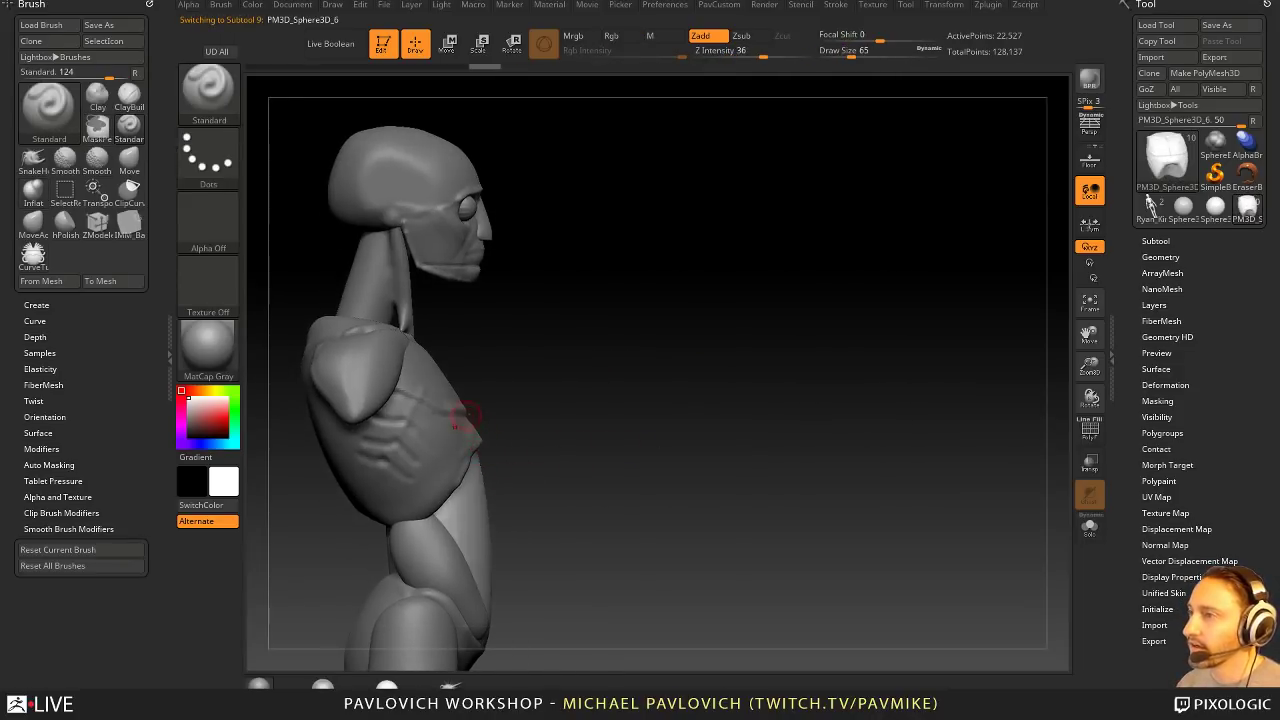
pyautogui.press('s')
pyautogui.click(499, 478)
pyautogui.keyDown('ctrl'); pyautogui.keyDown('shift'); pyautogui.click(129, 191); pyautogui.keyUp('shift'); pyautogui.keyUp('ctrl')
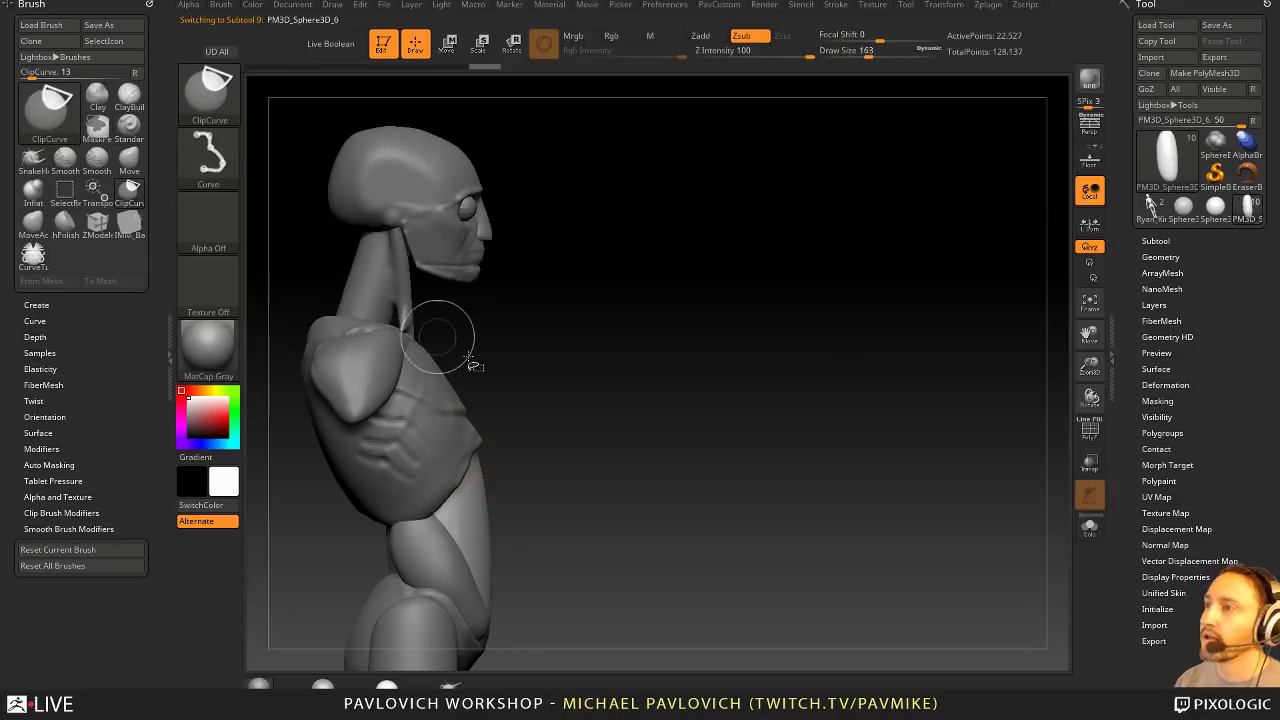
pyautogui.moveTo(475, 366)
pyautogui.keyDown('ctrl'); pyautogui.keyDown('shift'); pyautogui.mouseDown()
pyautogui.moveTo(514, 486)
pyautogui.moveTo(483, 478)
pyautogui.moveTo(485, 490)
pyautogui.moveTo(515, 552)
pyautogui.moveTo(530, 540)
pyautogui.moveTo(483, 430)
pyautogui.mouseUp(); pyautogui.keyUp('shift'); pyautogui.keyUp('ctrl')
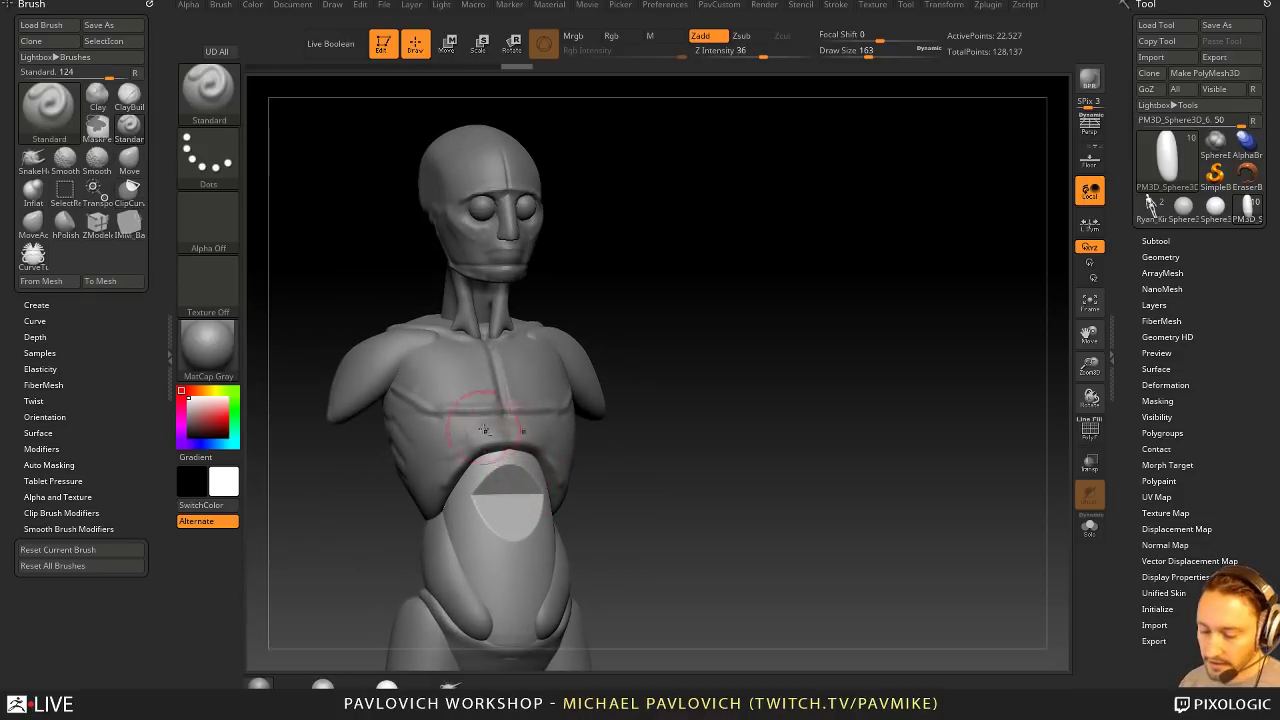
# Step: Soften the clipped facets on the abdomen with the TrimDynamic brush at draw size 163
pyautogui.press('b')
pyautogui.press('t')
pyautogui.press('d')
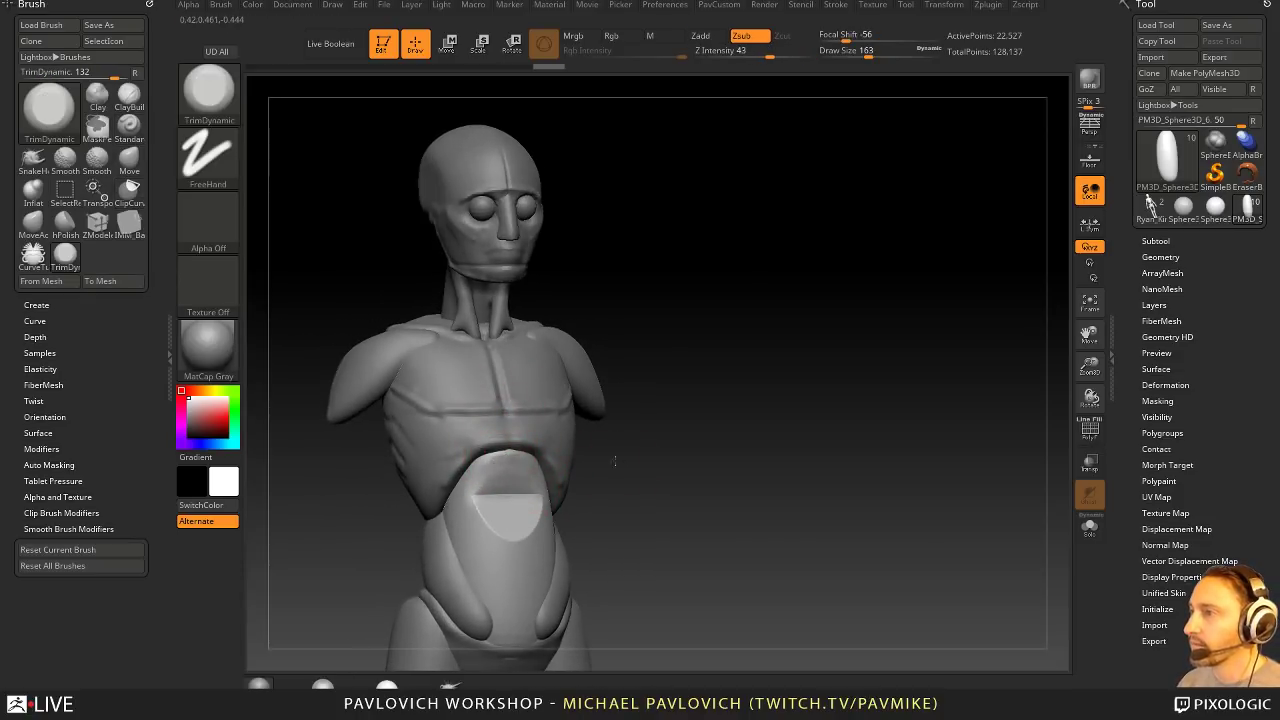
pyautogui.moveTo(615, 461)
pyautogui.mouseDown()
pyautogui.moveTo(575, 452)
pyautogui.moveTo(648, 418)
pyautogui.mouseUp()
# Step: Select the torso and adjust the arch at the bottom of the rib cage with the Move brush
pyautogui.keyDown('alt'); pyautogui.click(504, 421); pyautogui.keyUp('alt')
pyautogui.press('s')
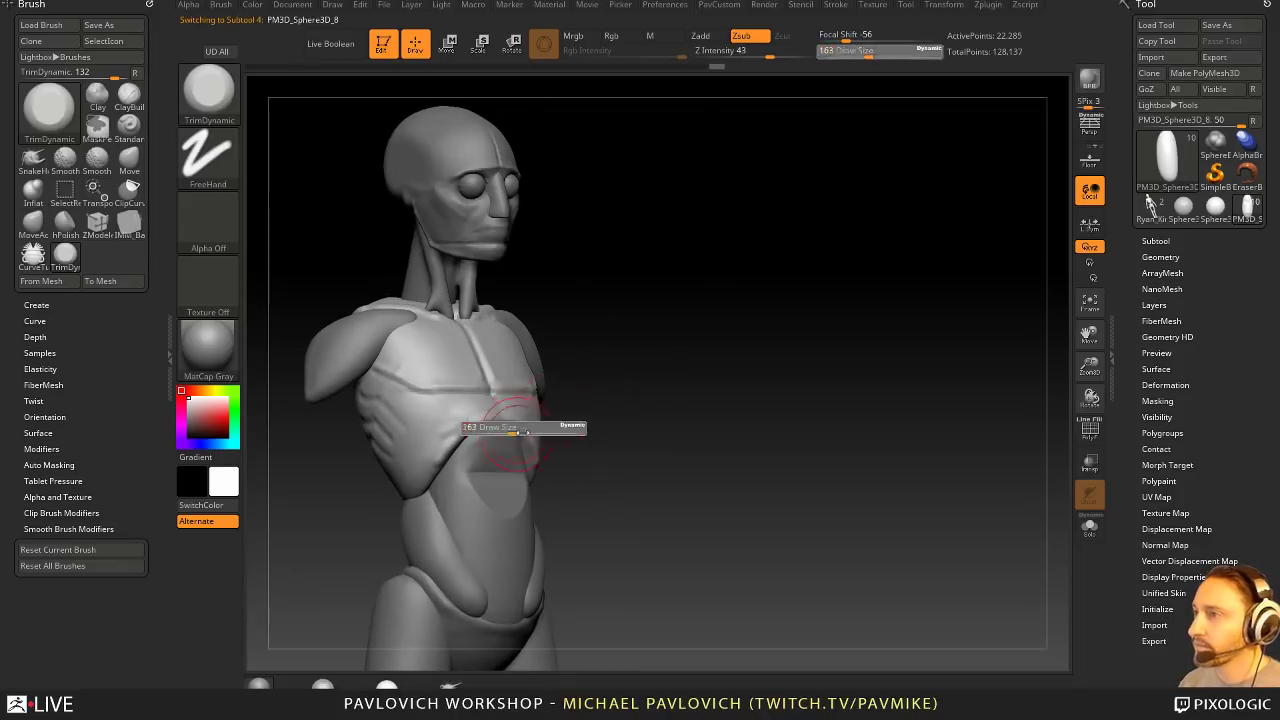
pyautogui.press('b')
pyautogui.press('m')
pyautogui.press('v')
pyautogui.moveTo(523, 432); pyautogui.dragTo(468, 428)
# Step: Switch to the Standard brush at draw size 120, select the abdomen and clip its front profile again with ClipCurve
pyautogui.press('b')
pyautogui.press('s')
pyautogui.press('t')
pyautogui.press('s')
pyautogui.moveTo(573, 444)
pyautogui.mouseDown()
pyautogui.moveTo(530, 445)
pyautogui.moveTo(494, 472)
pyautogui.mouseUp()
pyautogui.keyDown('alt'); pyautogui.click(508, 502); pyautogui.keyUp('alt')
pyautogui.moveTo(600, 471)
pyautogui.keyDown('shift'); pyautogui.mouseDown()
pyautogui.moveTo(566, 474)
pyautogui.moveTo(614, 434)
pyautogui.mouseUp(); pyautogui.keyUp('shift')
pyautogui.hotkey('ctrl', 'shift')
pyautogui.moveTo(481, 351)
pyautogui.keyDown('ctrl'); pyautogui.keyDown('shift'); pyautogui.mouseDown()
pyautogui.moveTo(462, 492)
pyautogui.moveTo(510, 570)
pyautogui.mouseUp(); pyautogui.keyUp('shift'); pyautogui.keyUp('ctrl')
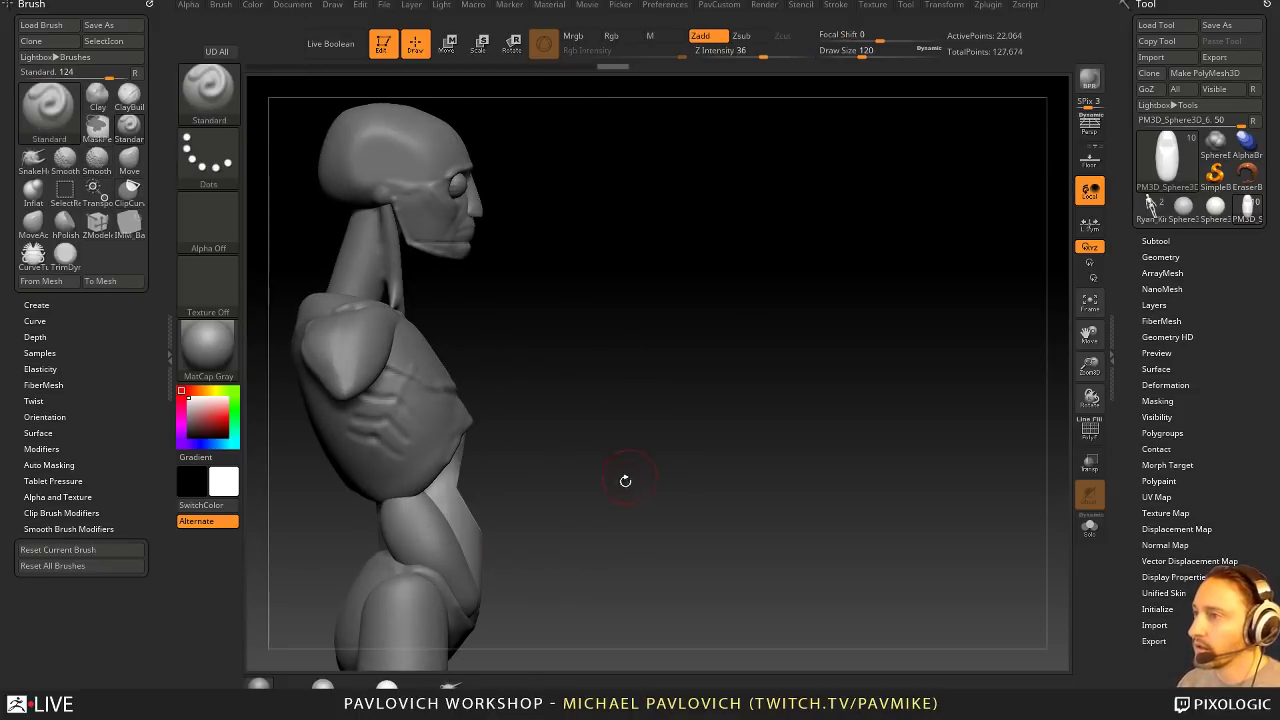
# Step: Sculpt a navel in the middle of the abdomen at draw size 49 and smooth the surface around it
pyautogui.moveTo(625, 481)
pyautogui.mouseDown()
pyautogui.moveTo(517, 513)
pyautogui.moveTo(496, 491)
pyautogui.moveTo(626, 458)
pyautogui.mouseUp()
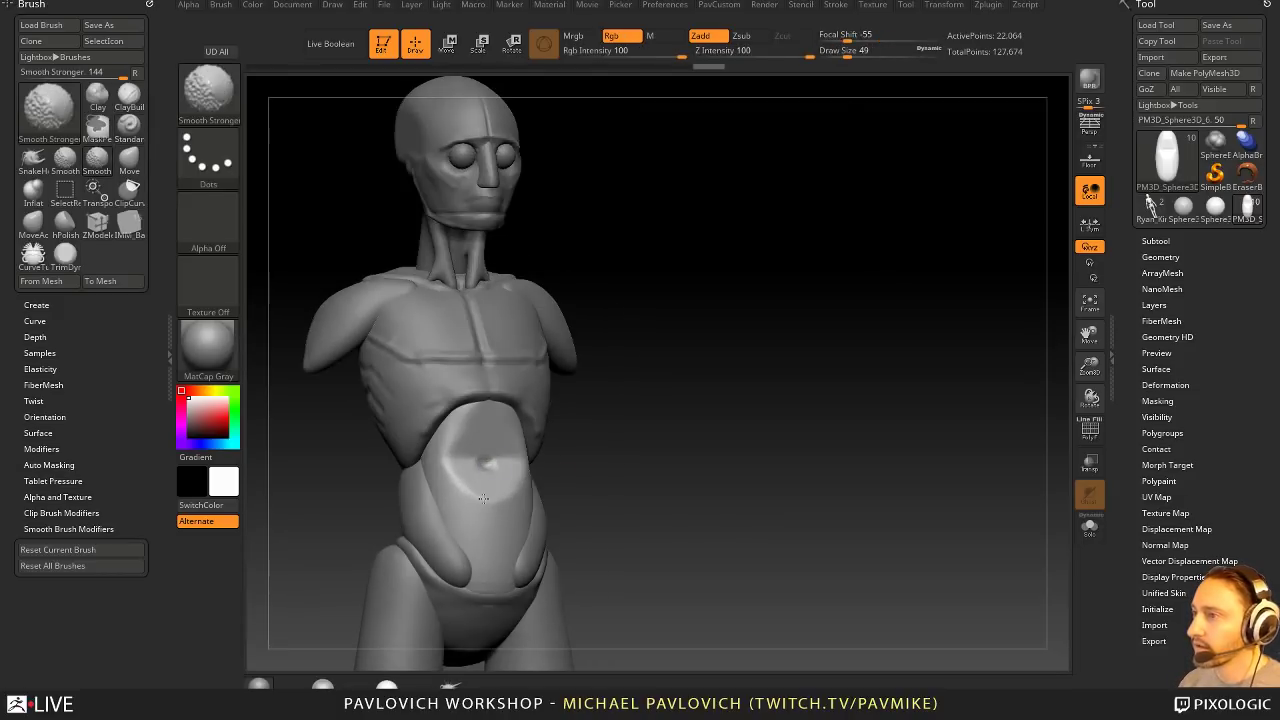
pyautogui.moveTo(565, 497)
pyautogui.mouseDown()
pyautogui.moveTo(623, 494)
pyautogui.moveTo(577, 500)
pyautogui.moveTo(621, 473)
pyautogui.moveTo(608, 489)
pyautogui.mouseUp()
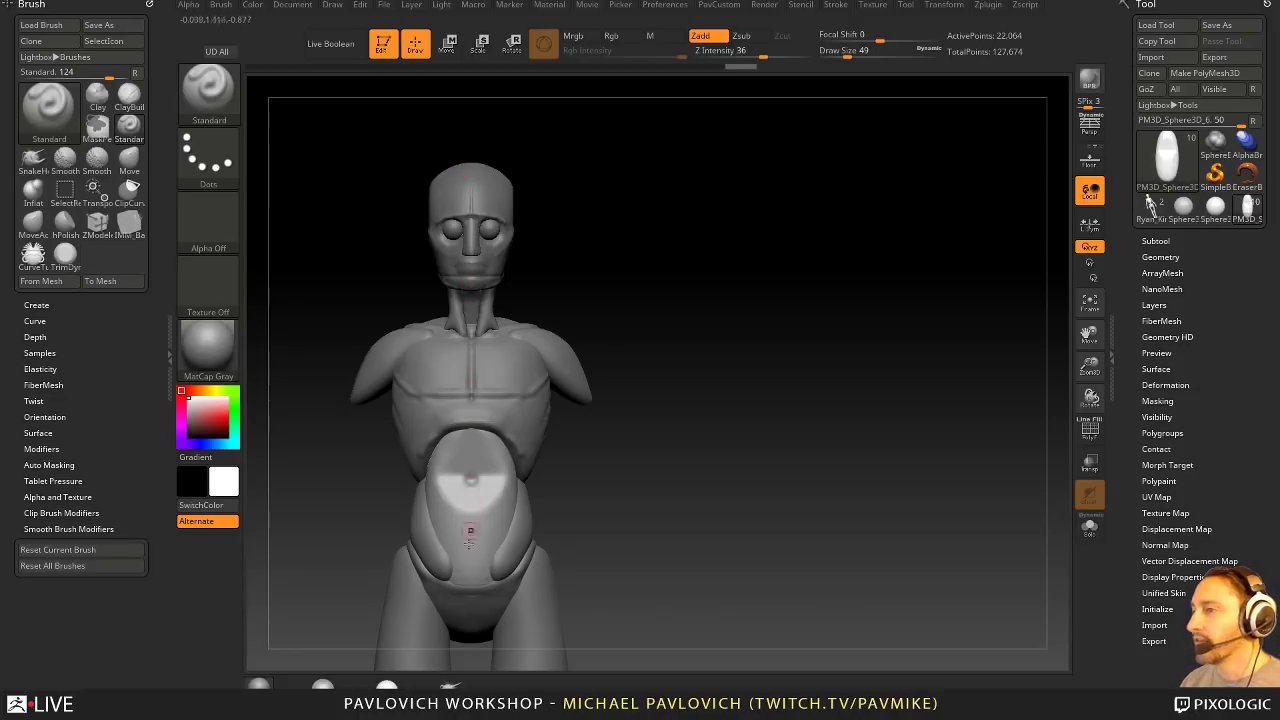
pyautogui.keyDown('alt'); pyautogui.moveTo(608, 522); pyautogui.dragTo(617, 449); pyautogui.keyUp('alt')
# Step: Adjust the abdomen with the Move brush at draw size 525 and soften the crease around the navel with Standard at size 116
pyautogui.keyDown('alt'); pyautogui.click(551, 499); pyautogui.keyUp('alt')
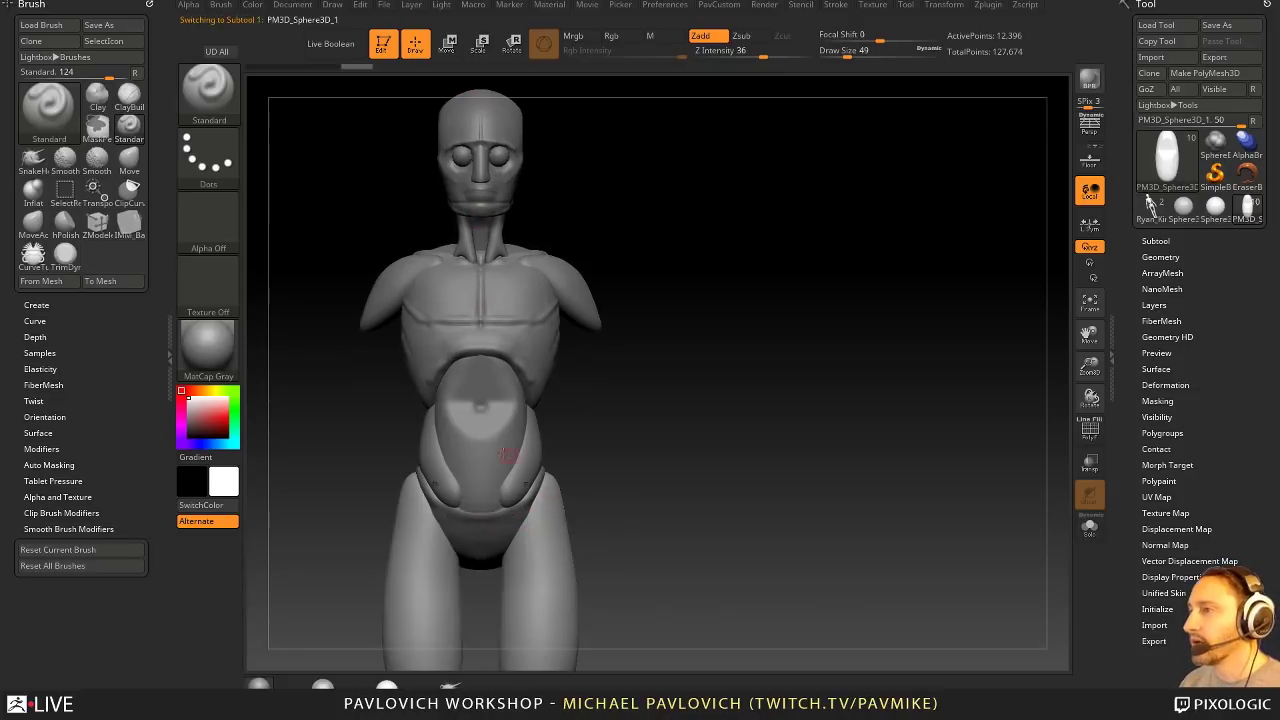
pyautogui.keyDown('alt'); pyautogui.moveTo(530, 418); pyautogui.dragTo(551, 478); pyautogui.keyUp('alt')
pyautogui.keyDown('alt'); pyautogui.click(538, 466); pyautogui.keyUp('alt')
pyautogui.press('s')
pyautogui.press('b')
pyautogui.press('m')
pyautogui.press('v')
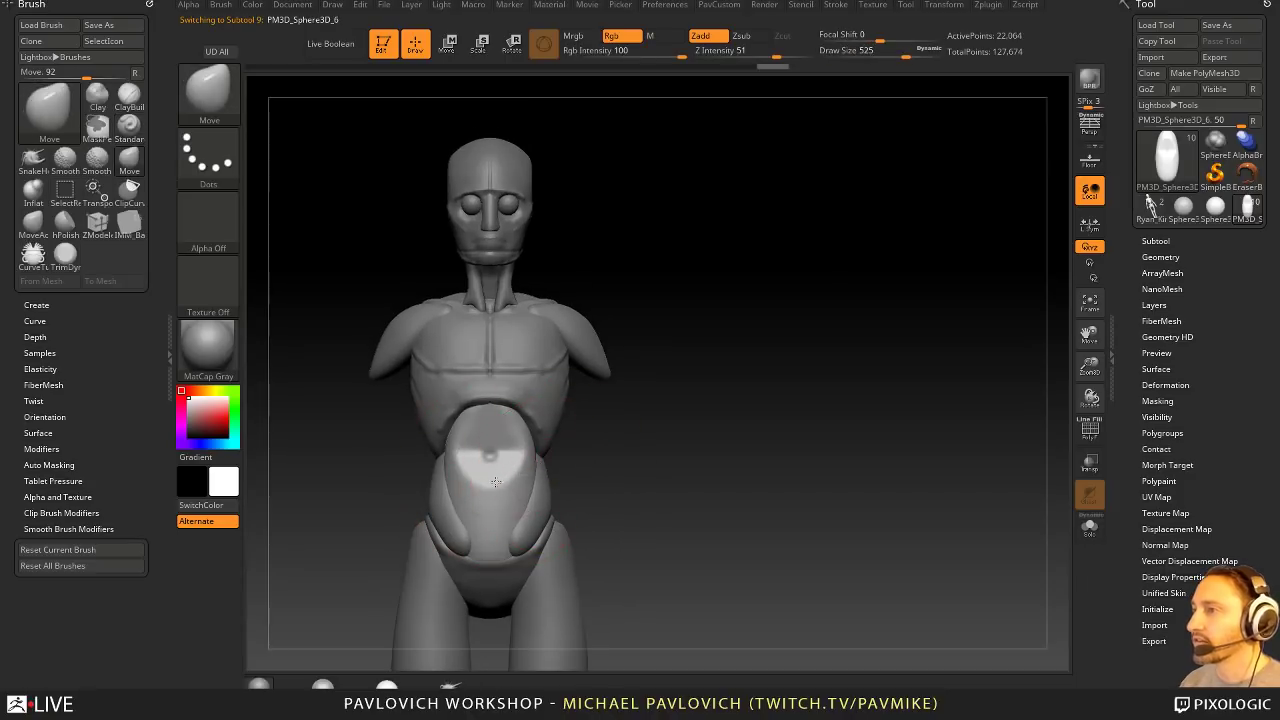
pyautogui.press('[')
pyautogui.press('b')
pyautogui.press('s')
pyautogui.press('t')
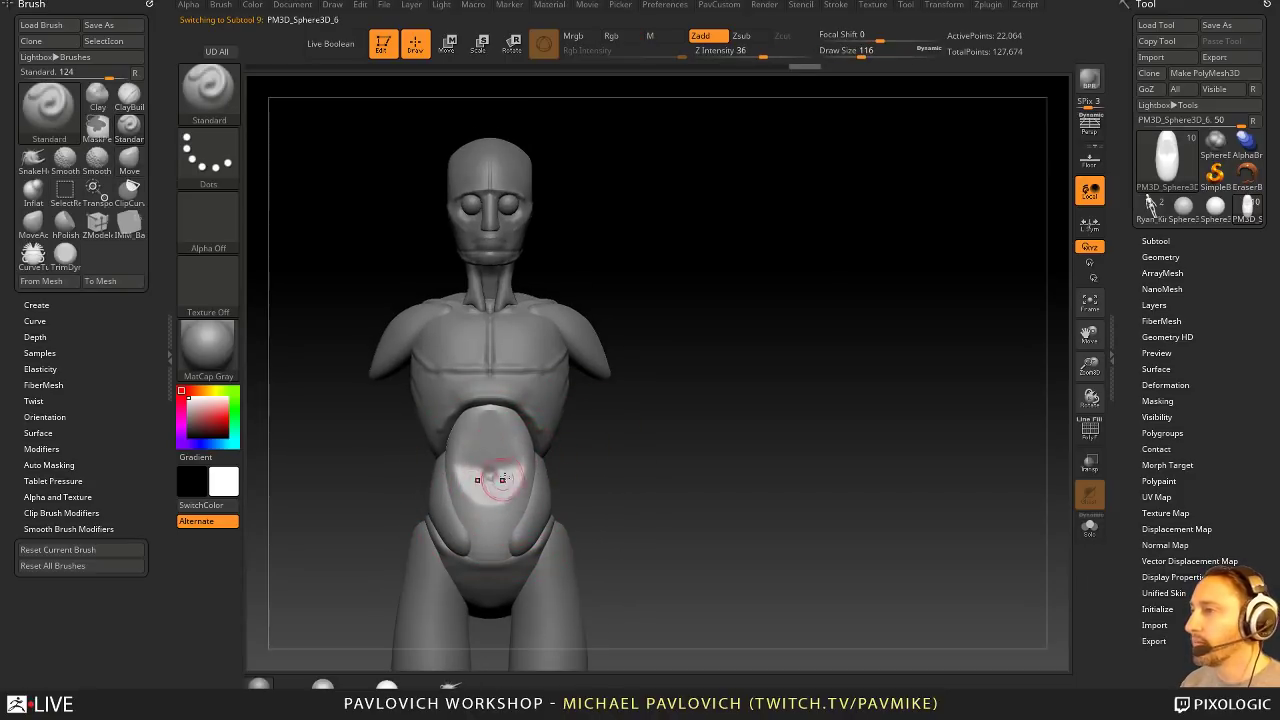
pyautogui.keyDown('shift'); pyautogui.moveTo(575, 463); pyautogui.dragTo(690, 465); pyautogui.keyUp('shift')
# Step: Select the pelvis and pull its upper back edge outward with the Move brush at draw size 268
pyautogui.keyDown('alt'); pyautogui.click(492, 530); pyautogui.keyUp('alt')
pyautogui.press('s')
pyautogui.moveTo(496, 505)
pyautogui.mouseDown()
pyautogui.moveTo(508, 505)
pyautogui.moveTo(457, 480)
pyautogui.moveTo(460, 490)
pyautogui.moveTo(415, 492)
pyautogui.moveTo(500, 502)
pyautogui.moveTo(449, 504)
pyautogui.mouseUp()
pyautogui.press('b')
pyautogui.press('m')
pyautogui.press('v')
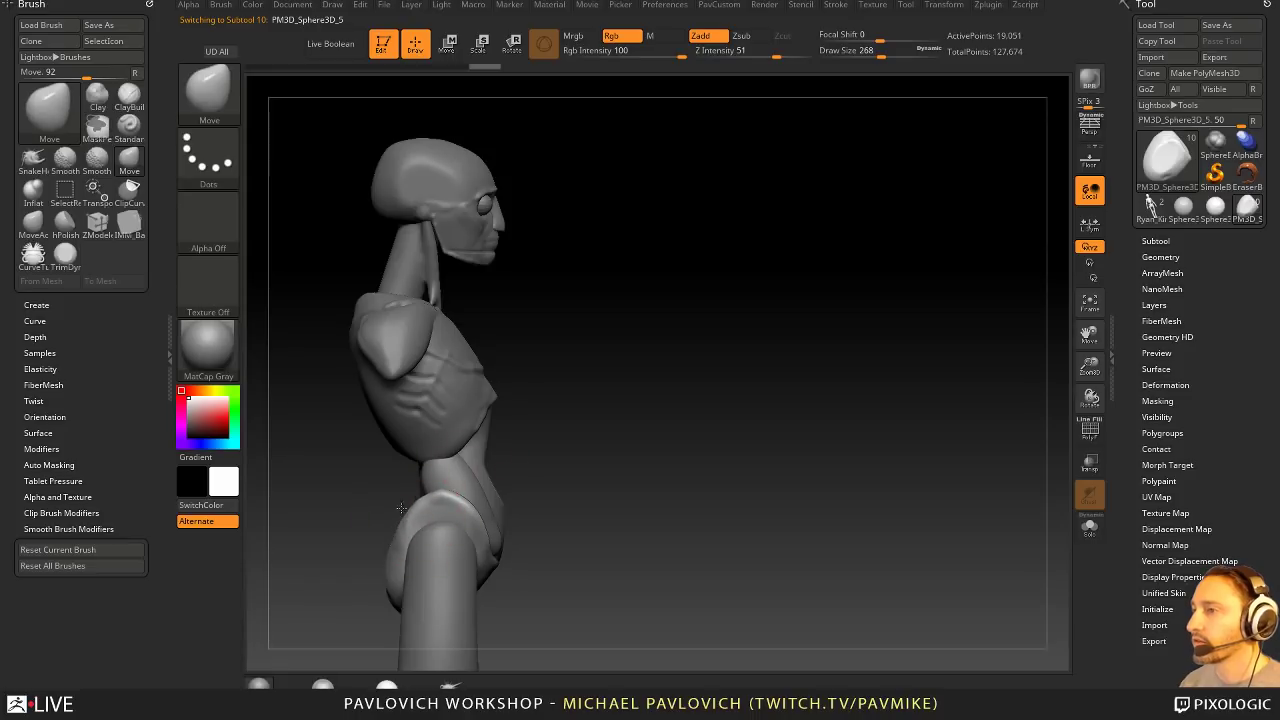
pyautogui.moveTo(401, 508); pyautogui.dragTo(440, 508, button='right')
pyautogui.moveTo(391, 506); pyautogui.dragTo(370, 512)
pyautogui.moveTo(366, 520); pyautogui.dragTo(364, 502)
# Step: Shape the pelvis's rear profile and upper corners from the opposite side and the back with the Move brush
pyautogui.moveTo(370, 505); pyautogui.dragTo(449, 519, button='right')
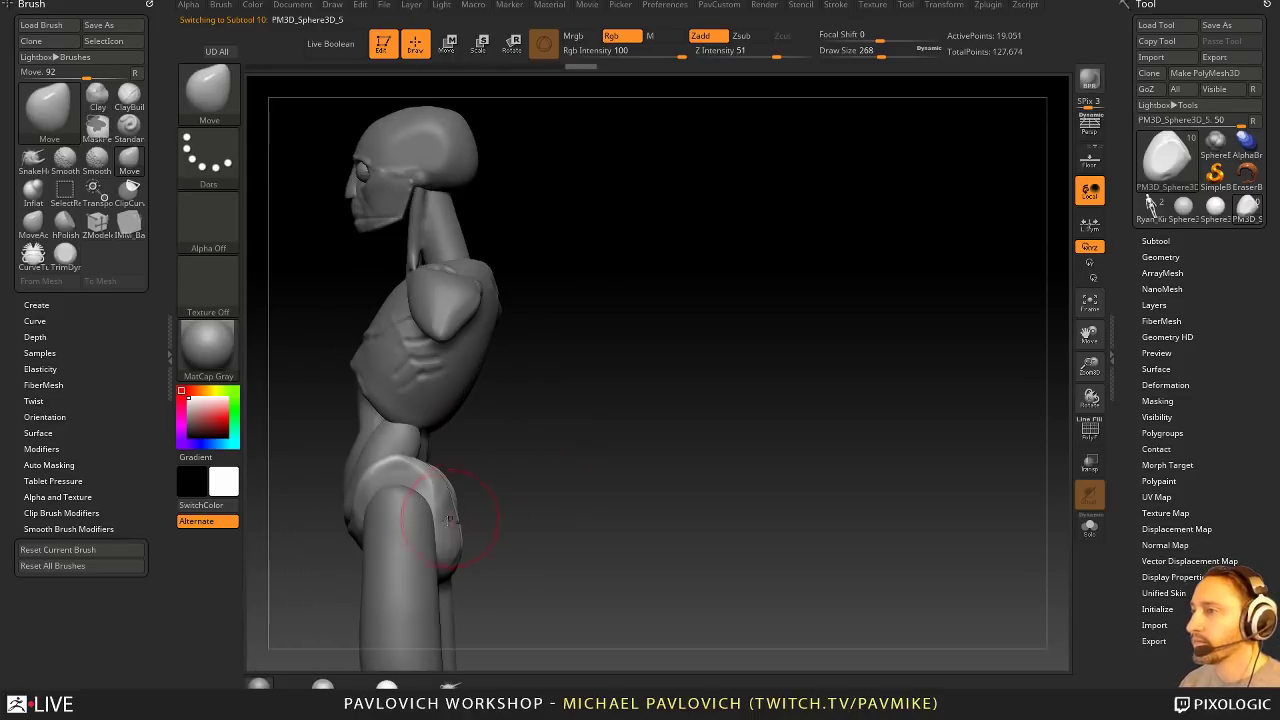
pyautogui.moveTo(462, 522); pyautogui.dragTo(467, 522)
pyautogui.moveTo(515, 514); pyautogui.dragTo(483, 504, button='right')
pyautogui.moveTo(485, 505); pyautogui.dragTo(478, 512)
pyautogui.moveTo(498, 502); pyautogui.dragTo(462, 492, button='right')
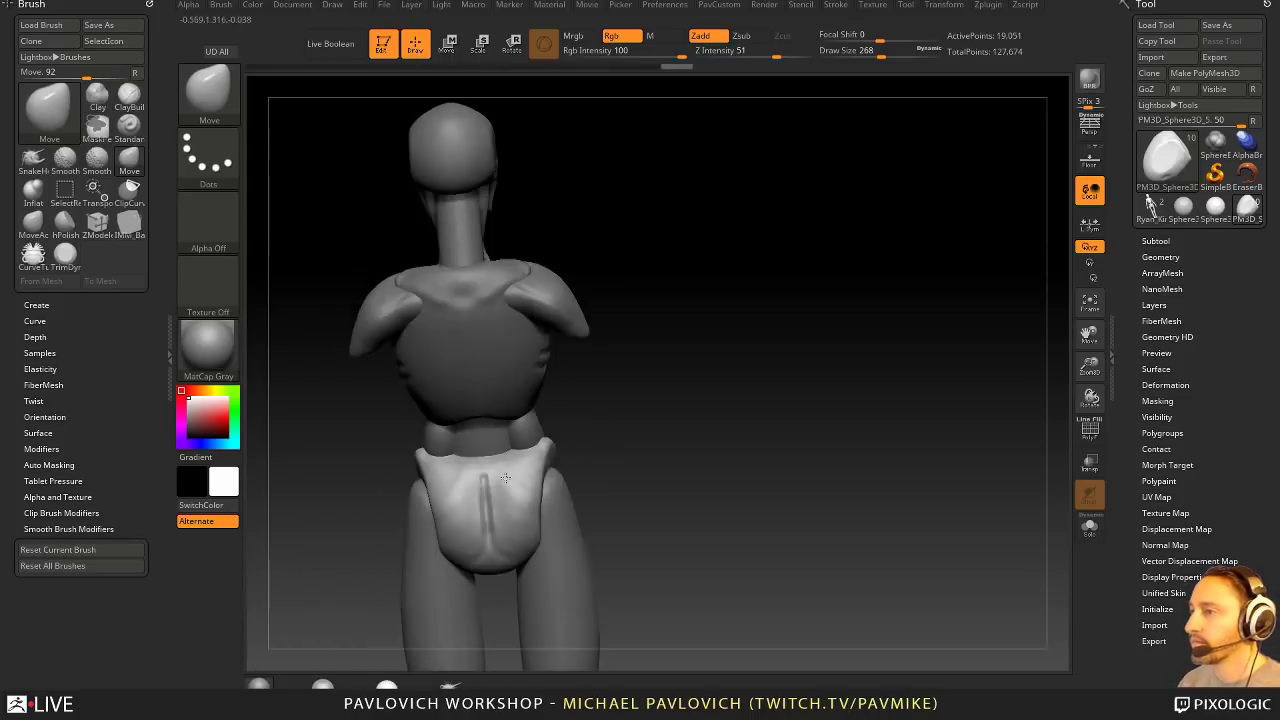
# Step: Switch to the Standard brush and smooth the upper back of the pelvis around its central ridge
pyautogui.press('b')
pyautogui.press('s')
pyautogui.press('t')
pyautogui.keyDown('shift'); pyautogui.moveTo(465, 480); pyautogui.dragTo(486, 506); pyautogui.keyUp('shift')
pyautogui.moveTo(565, 440)
pyautogui.mouseDown(button='right')
pyautogui.moveTo(652, 423)
pyautogui.moveTo(760, 429)
pyautogui.mouseUp(button='right')
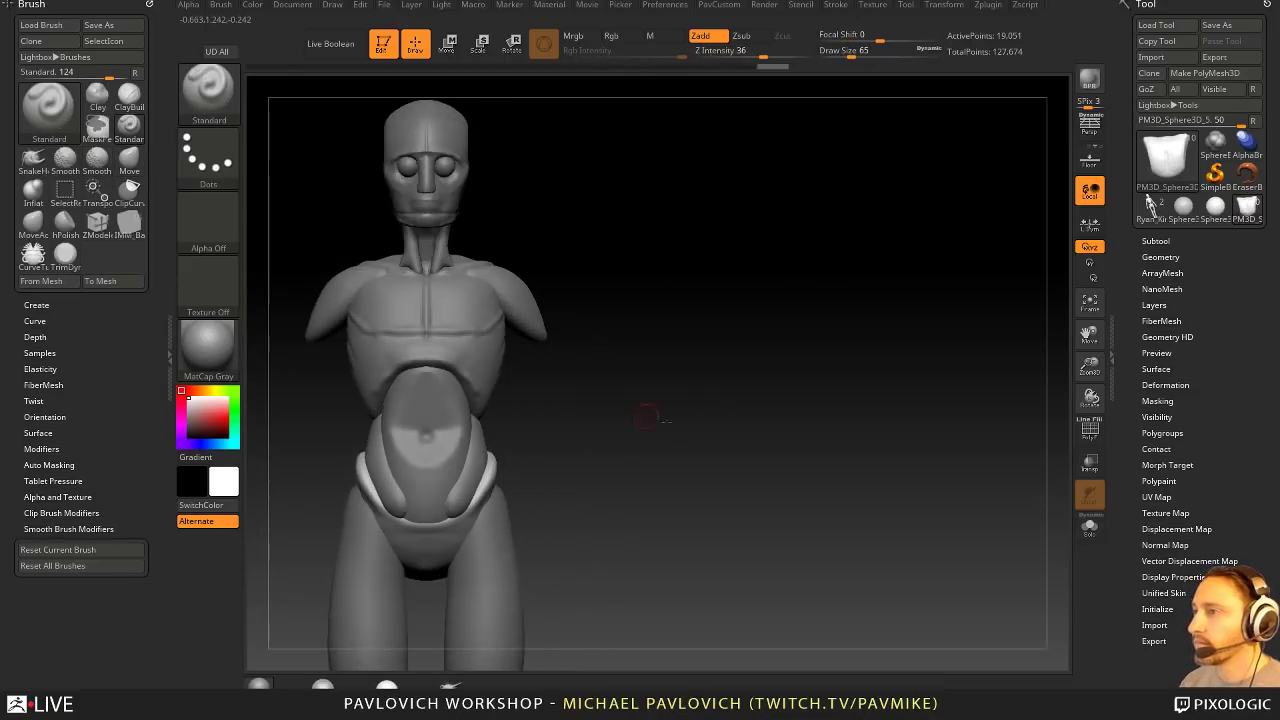
# Step: Select the abdomen and draw its midline from below the navel toward the groin at draw size 31
pyautogui.keyDown('alt'); pyautogui.moveTo(660, 420); pyautogui.dragTo(716, 429, button='right'); pyautogui.keyUp('alt')
pyautogui.press('s')
pyautogui.keyDown('alt'); pyautogui.click(484, 451); pyautogui.keyUp('alt')
pyautogui.moveTo(501, 475); pyautogui.dragTo(483, 532)
pyautogui.keyDown('alt'); pyautogui.moveTo(543, 508); pyautogui.dragTo(553, 528, button='right'); pyautogui.keyUp('alt')
pyautogui.moveTo(623, 505)
pyautogui.keyDown('alt'); pyautogui.mouseDown(button='right')
pyautogui.moveTo(623, 456)
pyautogui.moveTo(616, 512)
pyautogui.mouseUp(button='right'); pyautogui.keyUp('alt')
# Step: Set the draw size to 77 and make the abdomen the active part, viewed from the front
pyautogui.keyDown('alt'); pyautogui.click(511, 515); pyautogui.keyUp('alt')
pyautogui.keyDown('ctrl'); pyautogui.moveTo(616, 512); pyautogui.dragTo(617, 488, button='right'); pyautogui.keyUp('ctrl')
pyautogui.keyDown('alt'); pyautogui.click(558, 525); pyautogui.keyUp('alt')
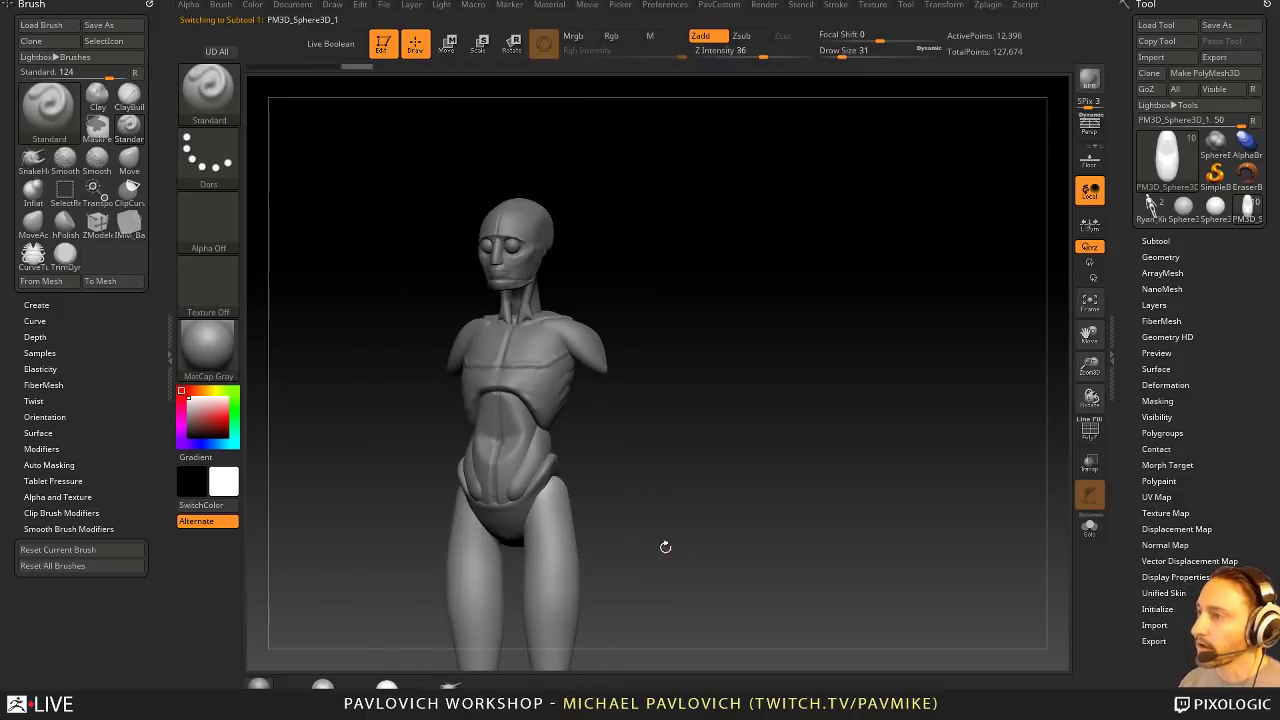
pyautogui.keyDown('alt'); pyautogui.moveTo(664, 547); pyautogui.dragTo(627, 455, button='right'); pyautogui.keyUp('alt')
pyautogui.keyDown('shift'); pyautogui.moveTo(627, 455); pyautogui.dragTo(580, 490, button='right'); pyautogui.keyUp('shift')
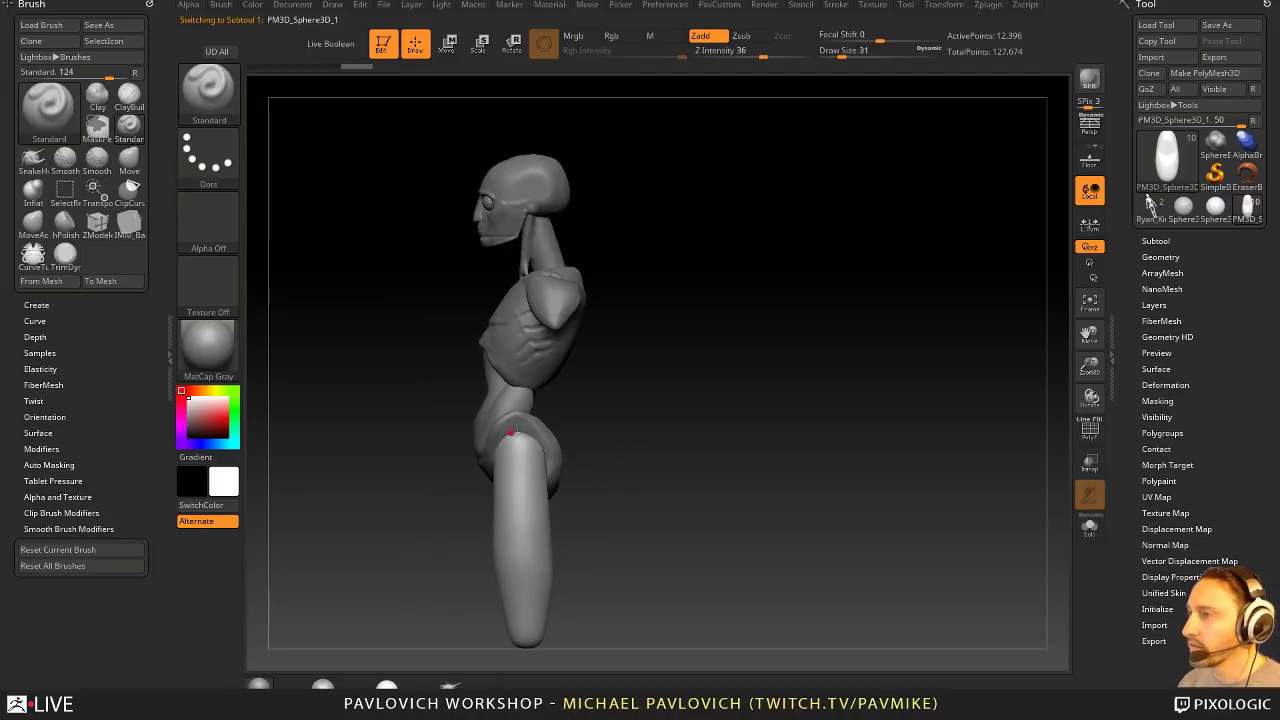
pyautogui.moveTo(526, 410); pyautogui.dragTo(569, 403, button='right')
pyautogui.moveTo(518, 458); pyautogui.dragTo(452, 490, button='right')
pyautogui.moveTo(631, 483)
pyautogui.mouseDown(button='right')
pyautogui.moveTo(603, 463)
pyautogui.moveTo(680, 489)
pyautogui.moveTo(720, 452)
pyautogui.moveTo(722, 487)
pyautogui.mouseUp(button='right')
pyautogui.press('s')
pyautogui.moveTo(498, 493); pyautogui.dragTo(514, 491)
pyautogui.keyDown('alt'); pyautogui.click(515, 473); pyautogui.keyUp('alt')
pyautogui.moveTo(515, 473); pyautogui.dragTo(662, 455, button='right')
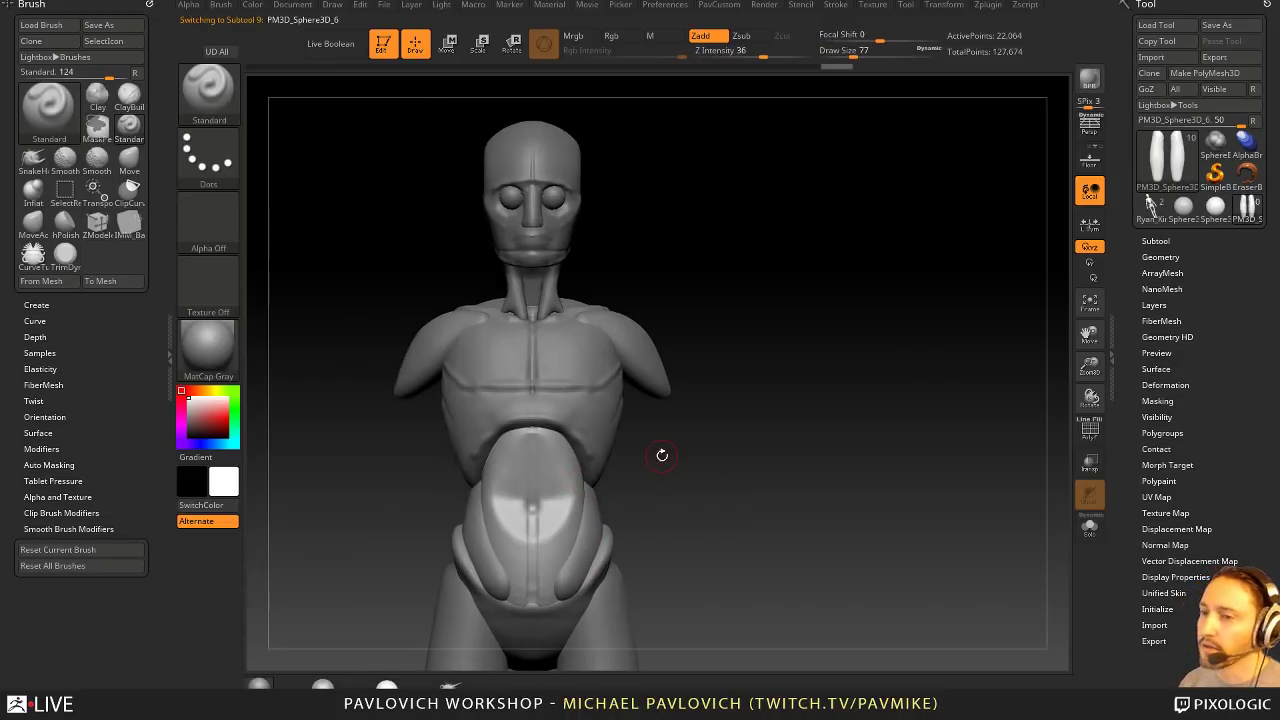
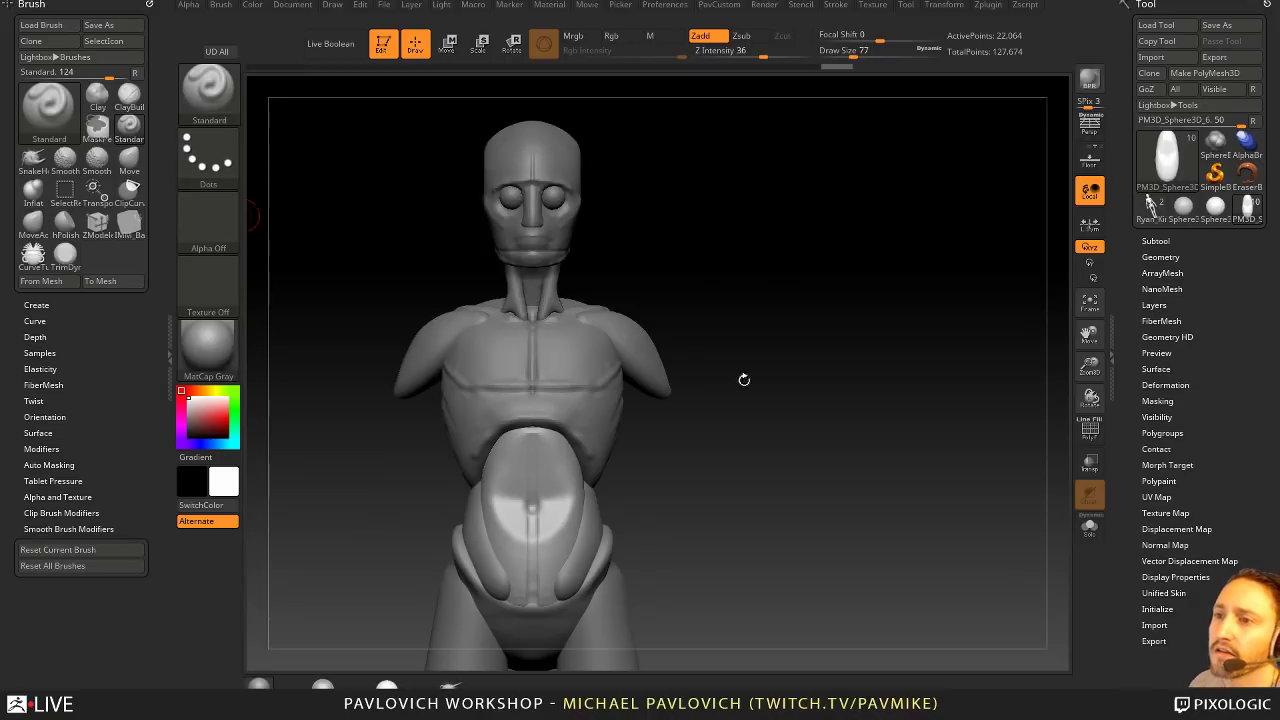
# Step: Switch to the Chrome browser and open the ZB4 R8 What's New playlist from the YouTube channel's playlists
pyautogui.moveTo(793, 288); pyautogui.dragTo(772, 303)
pyautogui.press('w')
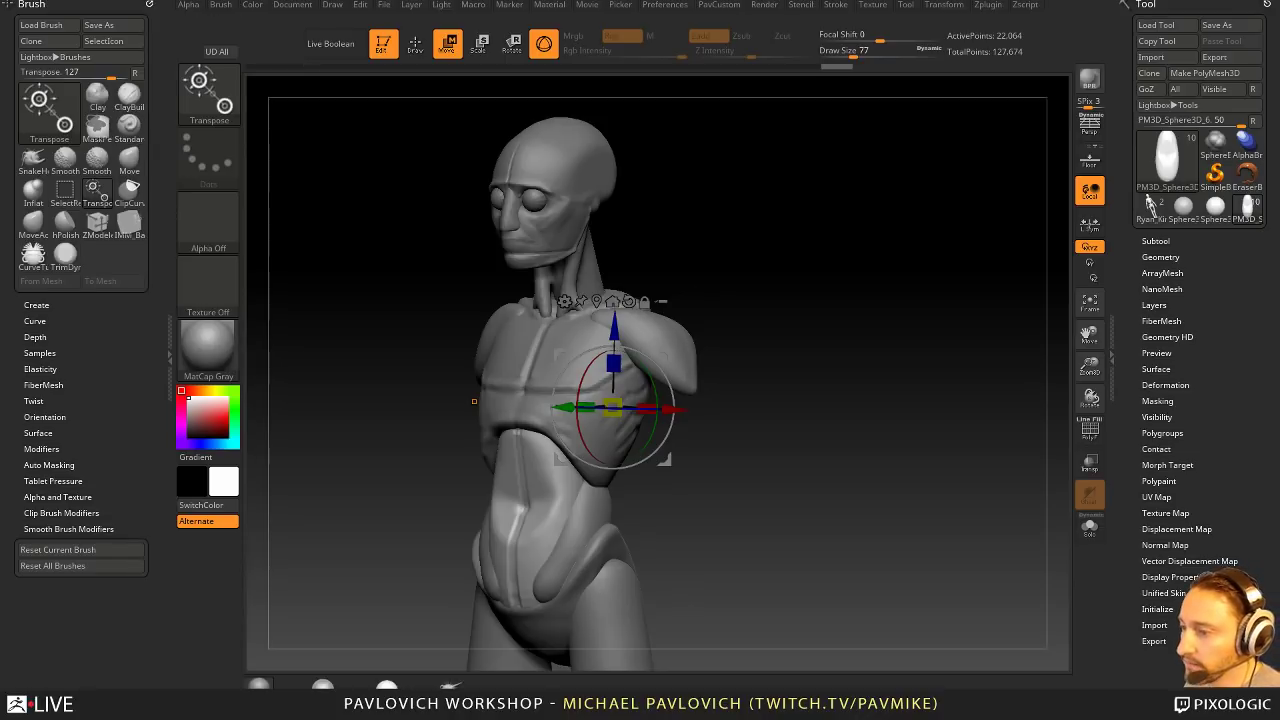
pyautogui.moveTo(370, 688); pyautogui.dragTo(343, 95)
pyautogui.scroll(-1, 692, 393)
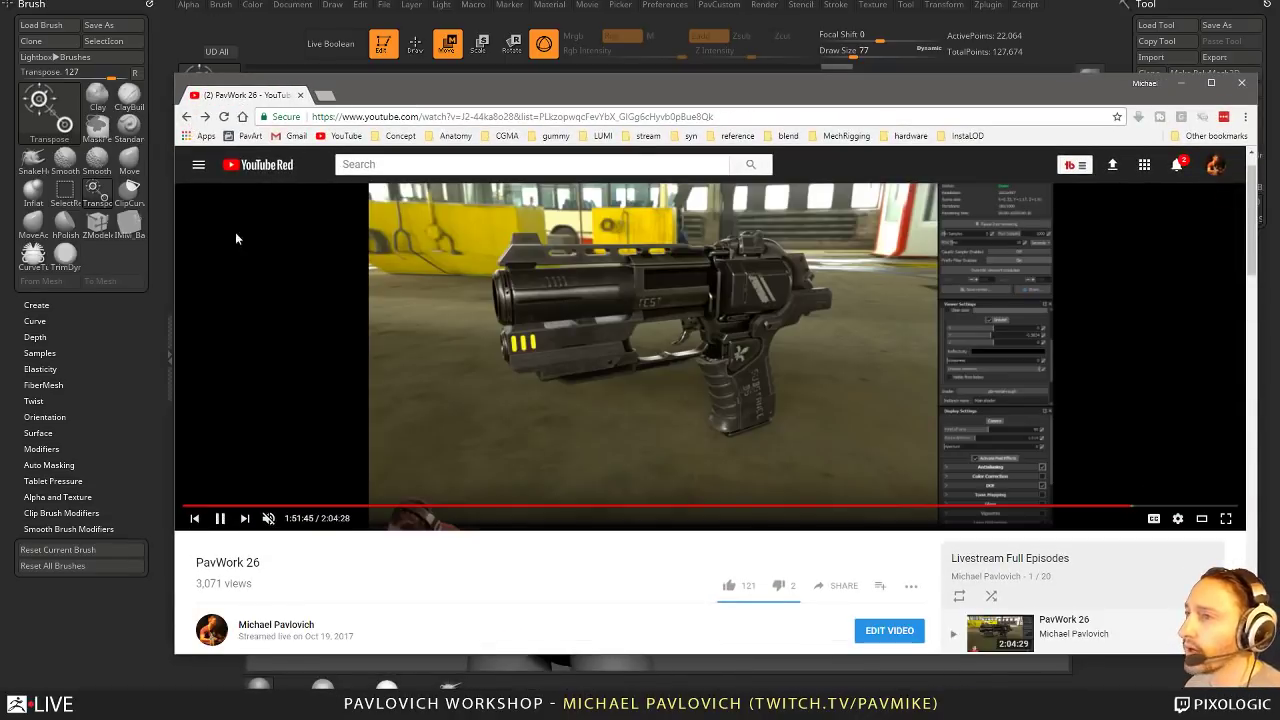
pyautogui.click(189, 117)
pyautogui.scroll(-2, 560, 436)
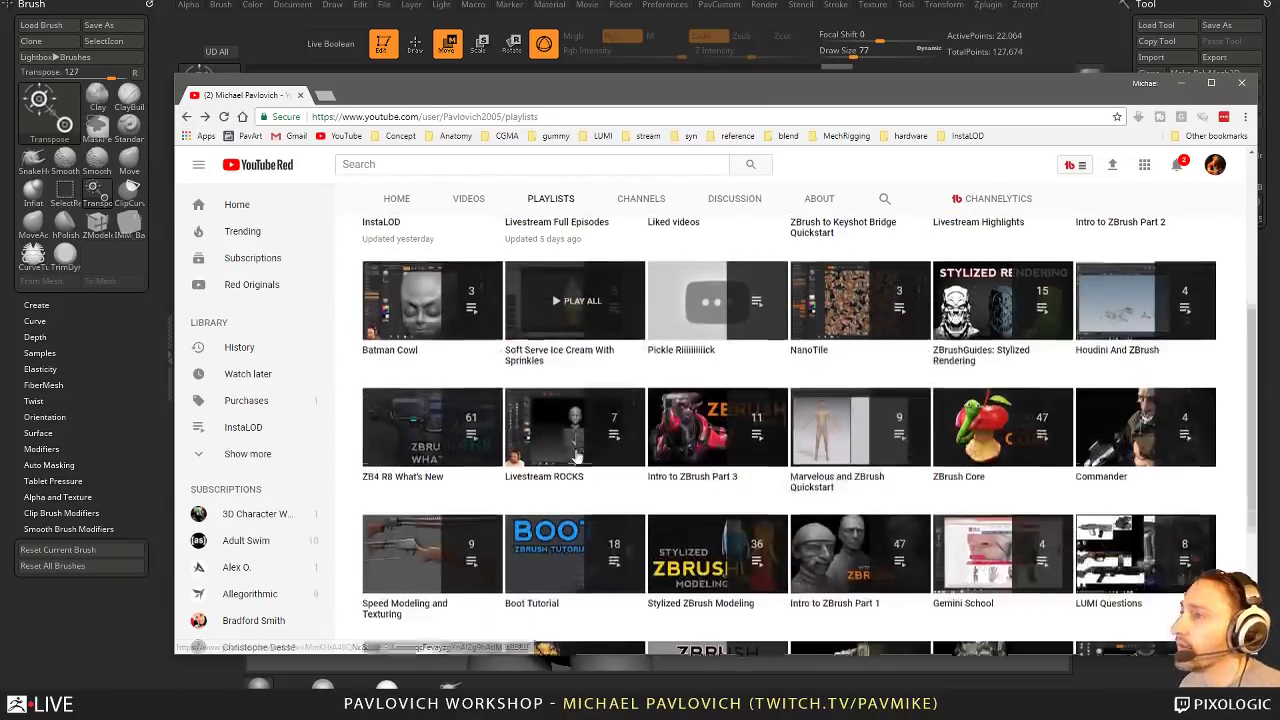
pyautogui.click(391, 479)
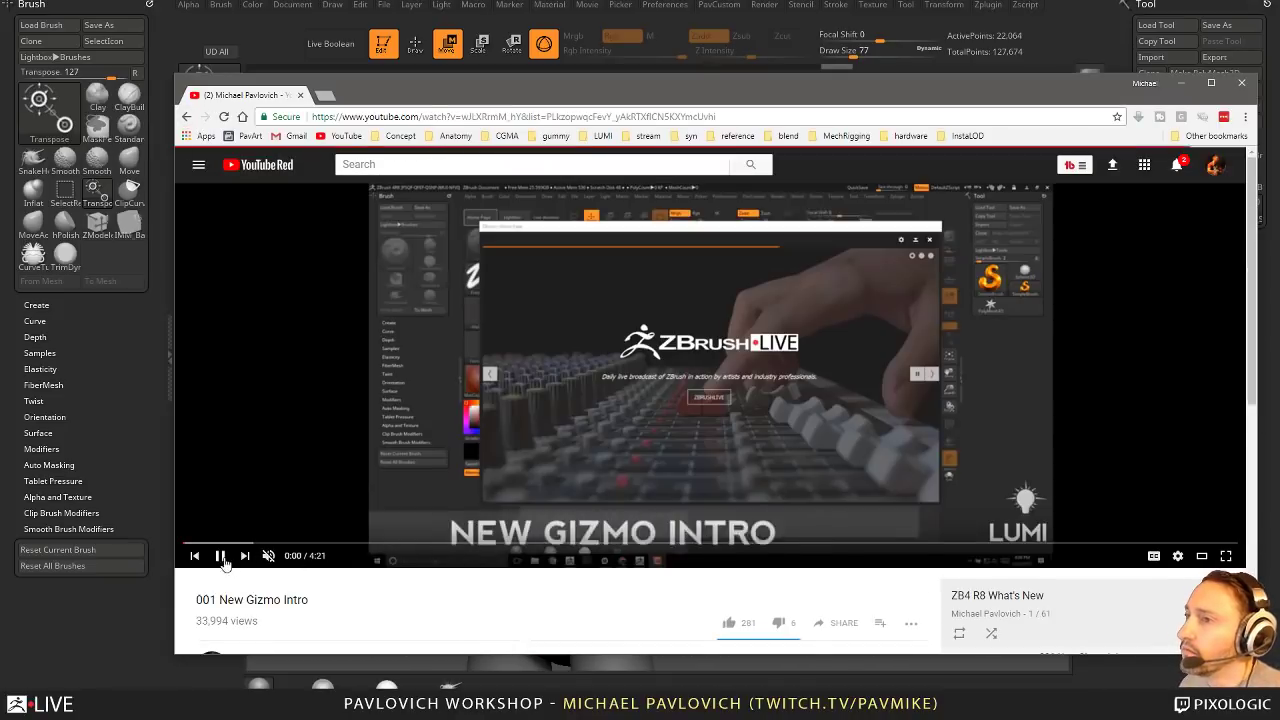
# Step: Look through the video list of the ZB4 R8 What's New playlist and move the browser off the ZBrush window
pyautogui.scroll(-3, 930, 525)
pyautogui.scroll(-8, 1055, 498)
pyautogui.scroll(-15, 1060, 505)
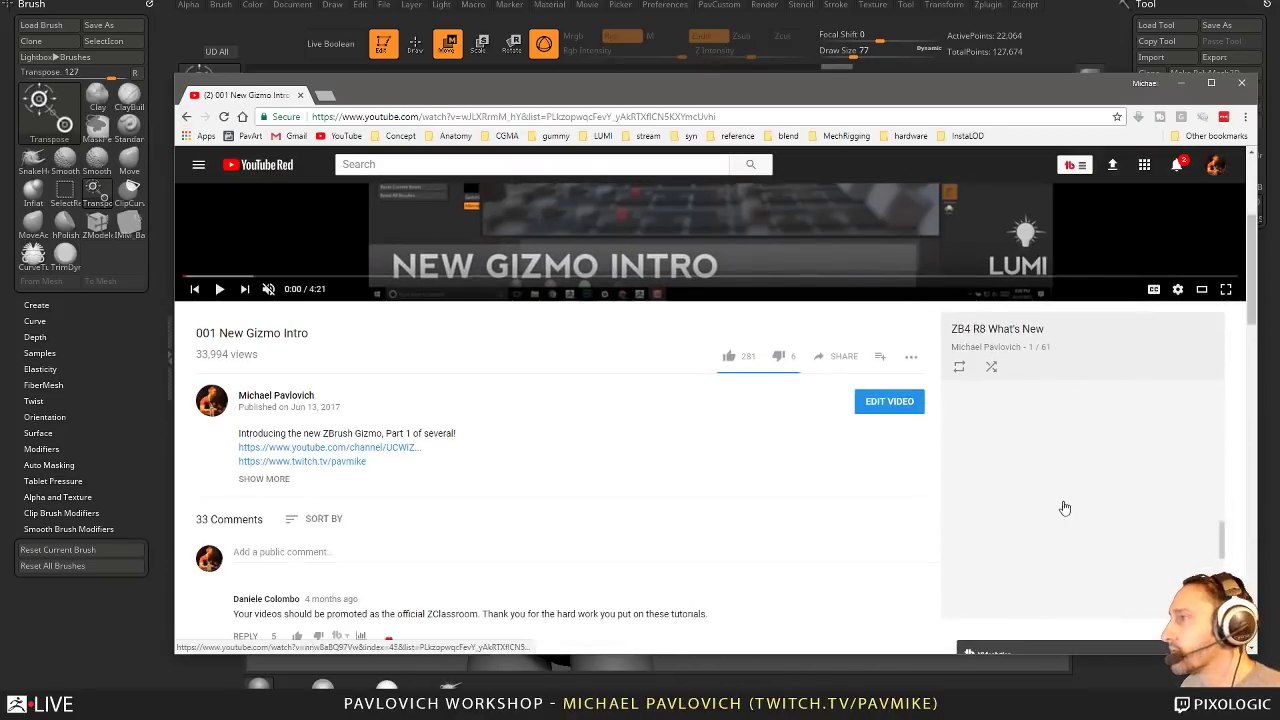
pyautogui.scroll(10, 947, 492)
pyautogui.scroll(-3, 947, 492)
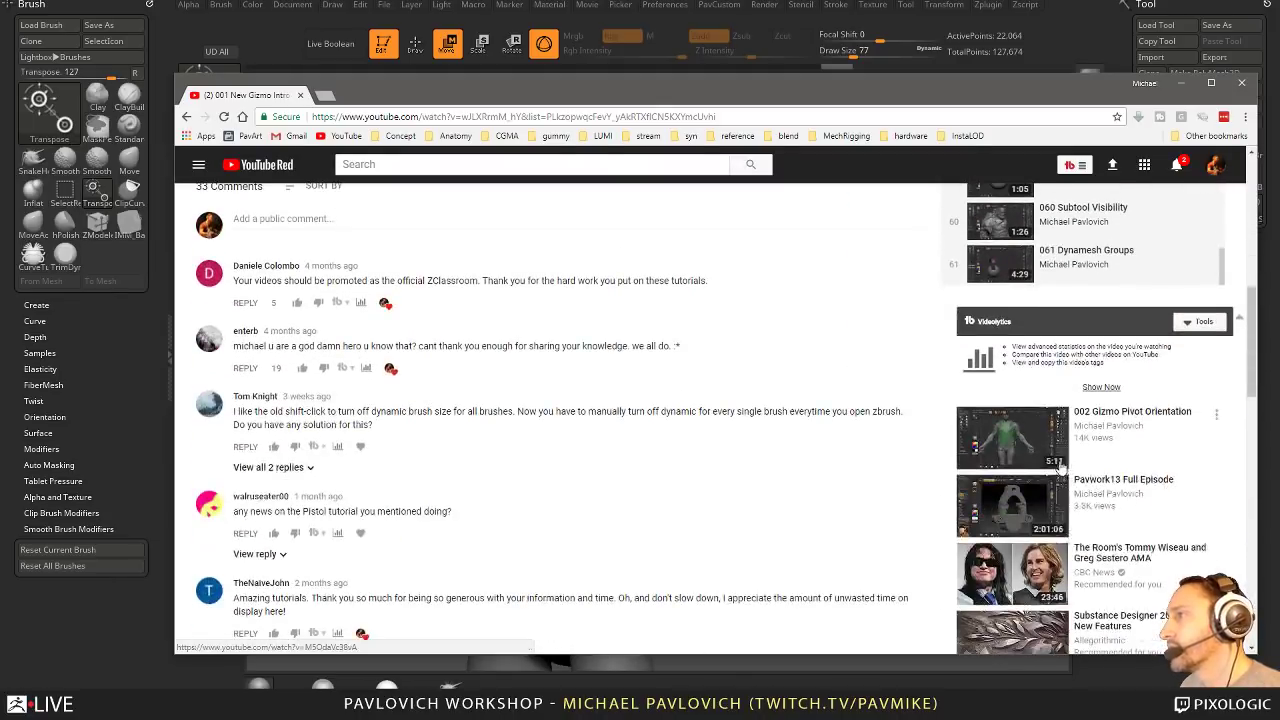
pyautogui.scroll(4, 947, 492)
pyautogui.scroll(6, 1115, 484)
pyautogui.scroll(16, 1115, 484)
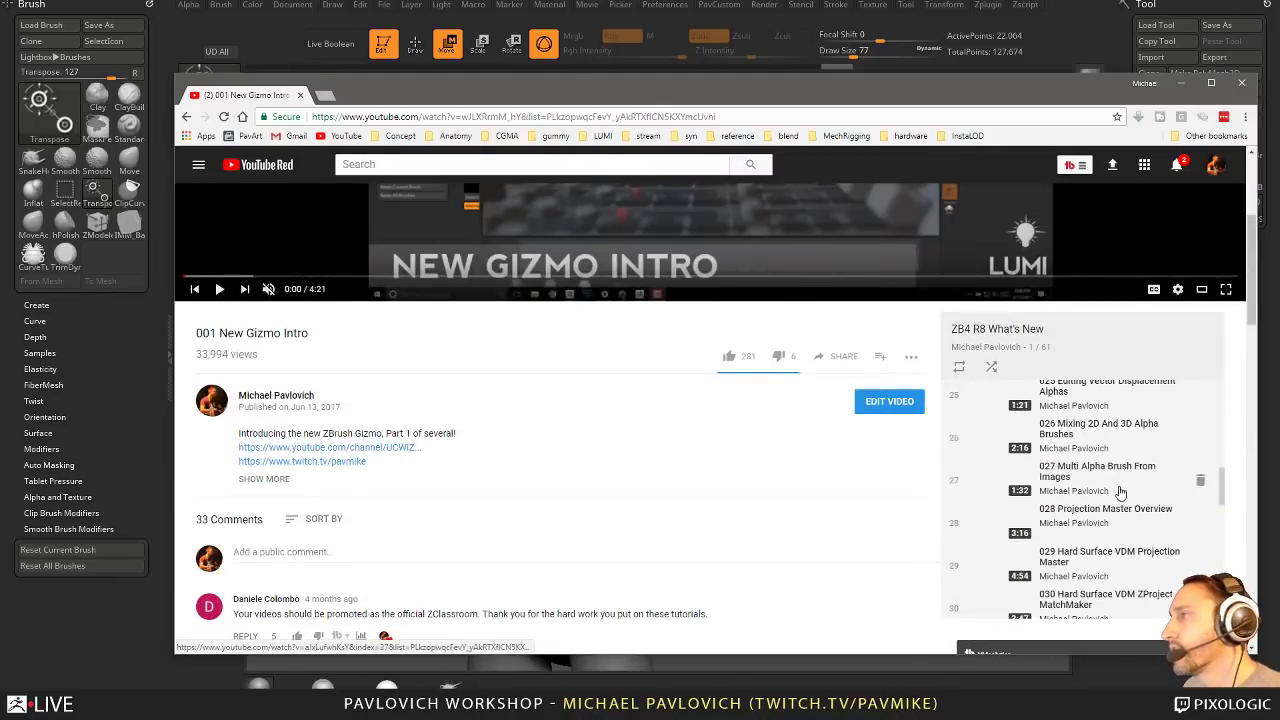
pyautogui.scroll(2, 1118, 490)
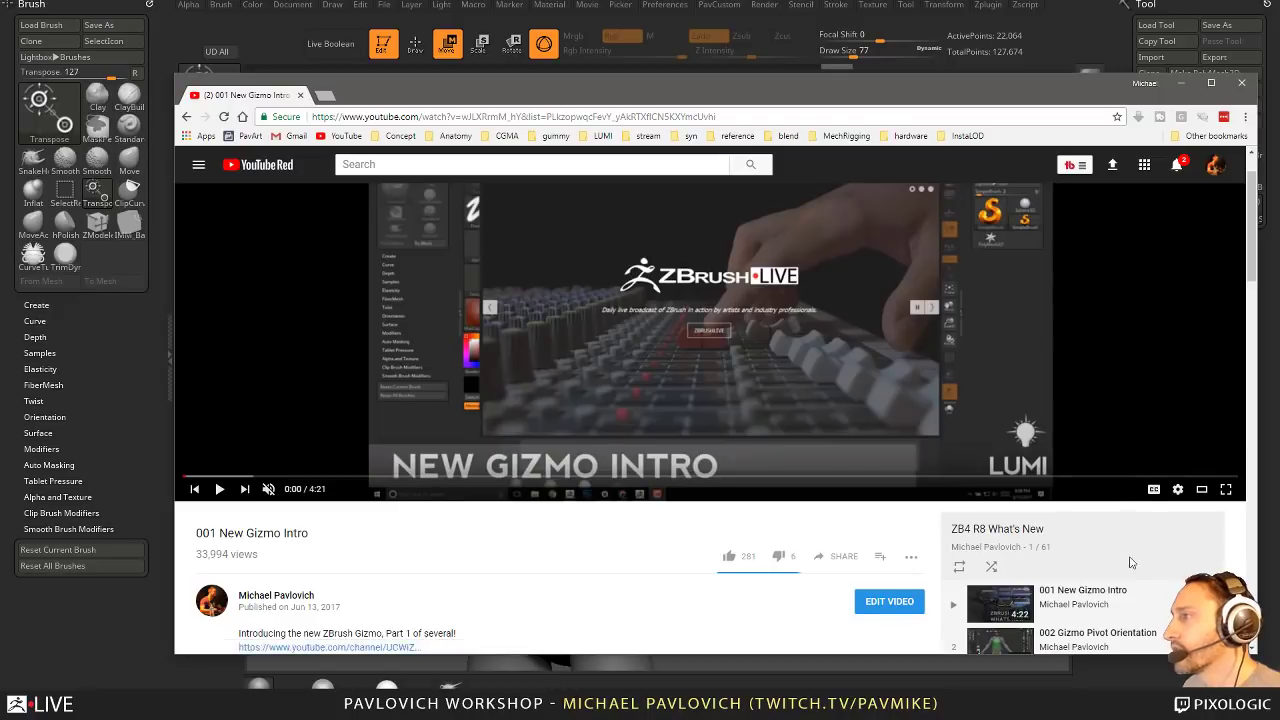
pyautogui.scroll(-3, 1115, 505)
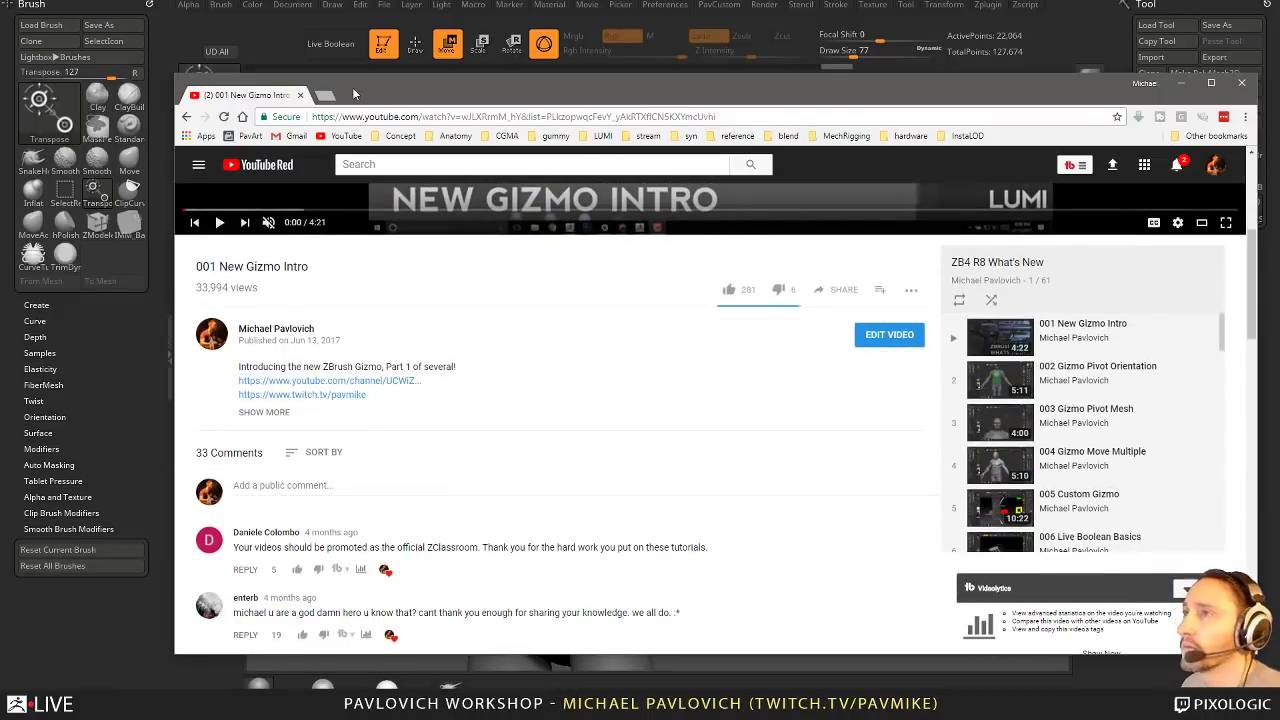
pyautogui.moveTo(352, 94); pyautogui.dragTo(0, 94)
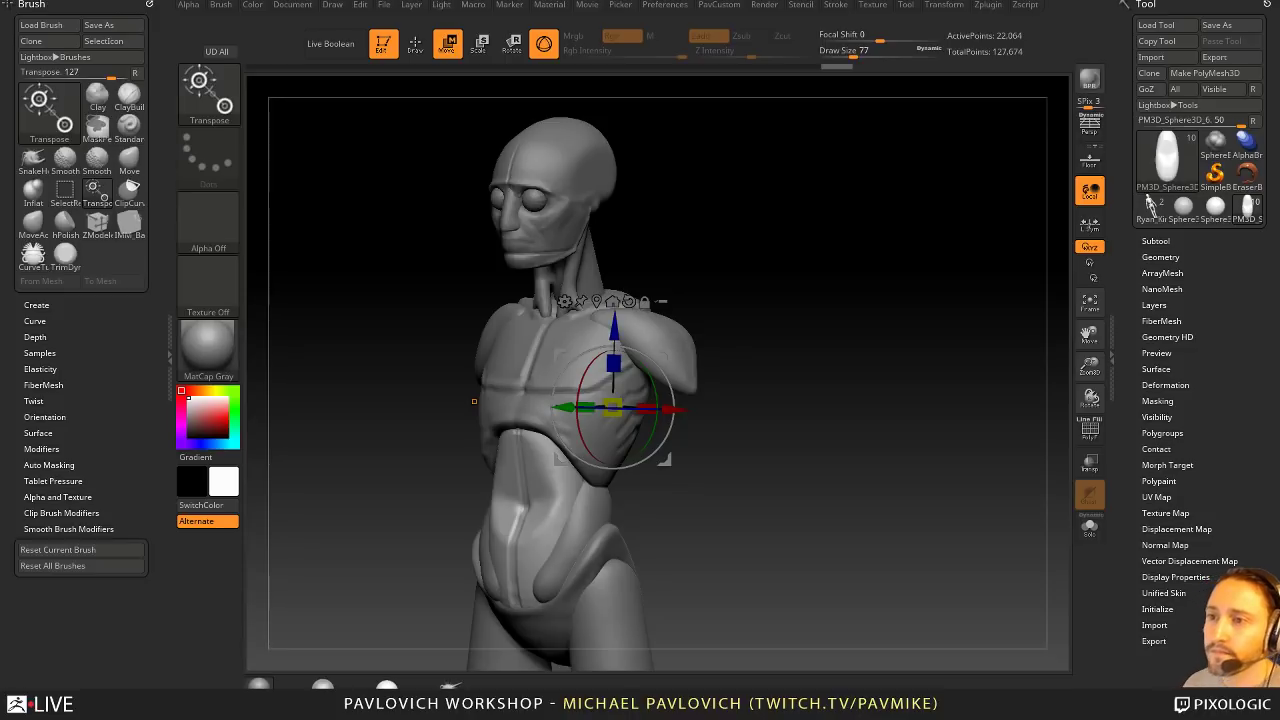
# Step: Return to Draw mode with draw size 59 and select the ribcage
pyautogui.keyDown('shift'); pyautogui.moveTo(848, 325); pyautogui.dragTo(869, 307); pyautogui.keyUp('shift')
pyautogui.moveTo(872, 320); pyautogui.dragTo(831, 323)
pyautogui.moveTo(831, 323)
pyautogui.keyDown('alt'); pyautogui.mouseDown()
pyautogui.moveTo(885, 329)
pyautogui.moveTo(891, 311)
pyautogui.moveTo(850, 277)
pyautogui.moveTo(866, 283)
pyautogui.moveTo(854, 291)
pyautogui.moveTo(880, 292)
pyautogui.mouseUp(); pyautogui.keyUp('alt')
pyautogui.press('q')
pyautogui.press('s')
pyautogui.click(866, 298)
pyautogui.press('s')
pyautogui.press('s')
pyautogui.moveTo(695, 364); pyautogui.dragTo(677, 366)
pyautogui.keyDown('alt'); pyautogui.click(682, 365); pyautogui.keyUp('alt')
pyautogui.keyDown('alt'); pyautogui.moveTo(849, 325); pyautogui.dragTo(812, 334); pyautogui.keyUp('alt')
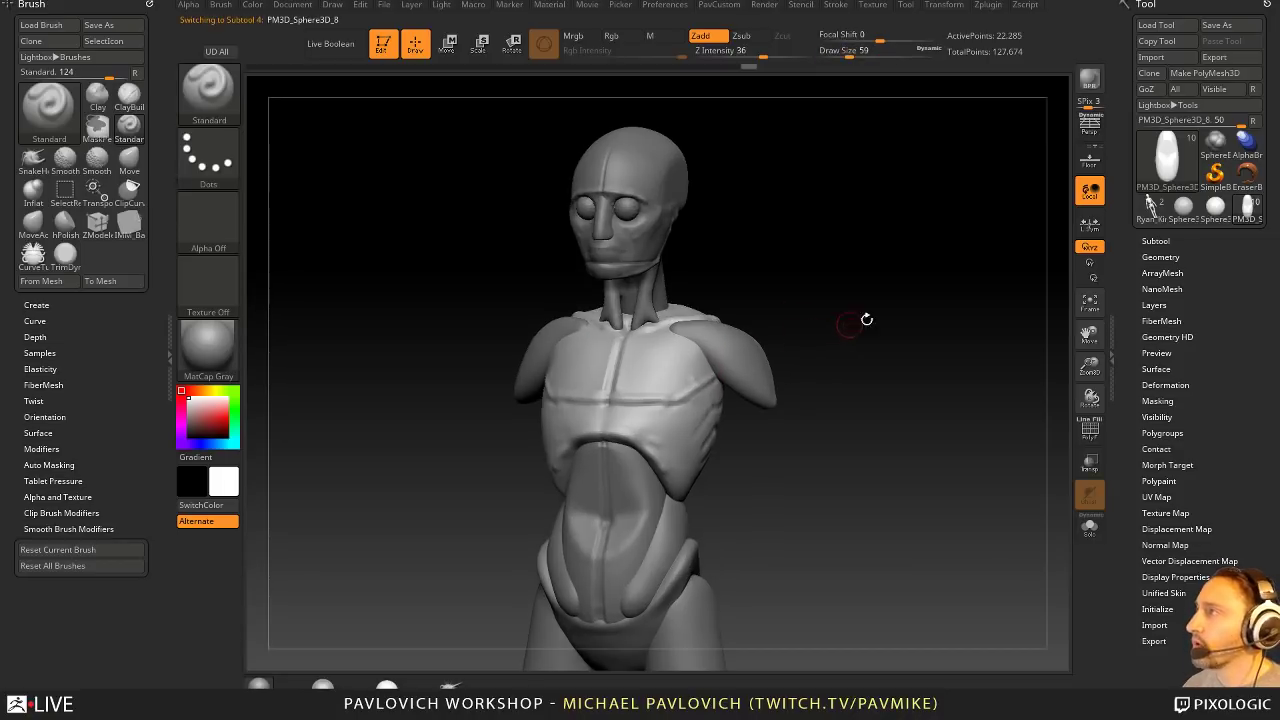
# Step: Load the Cylinder3D primitive, convert it to a PolyMesh3D, and activate the ZModeler brush with the polyframe shown
pyautogui.click(1167, 180)
pyautogui.click(829, 249)
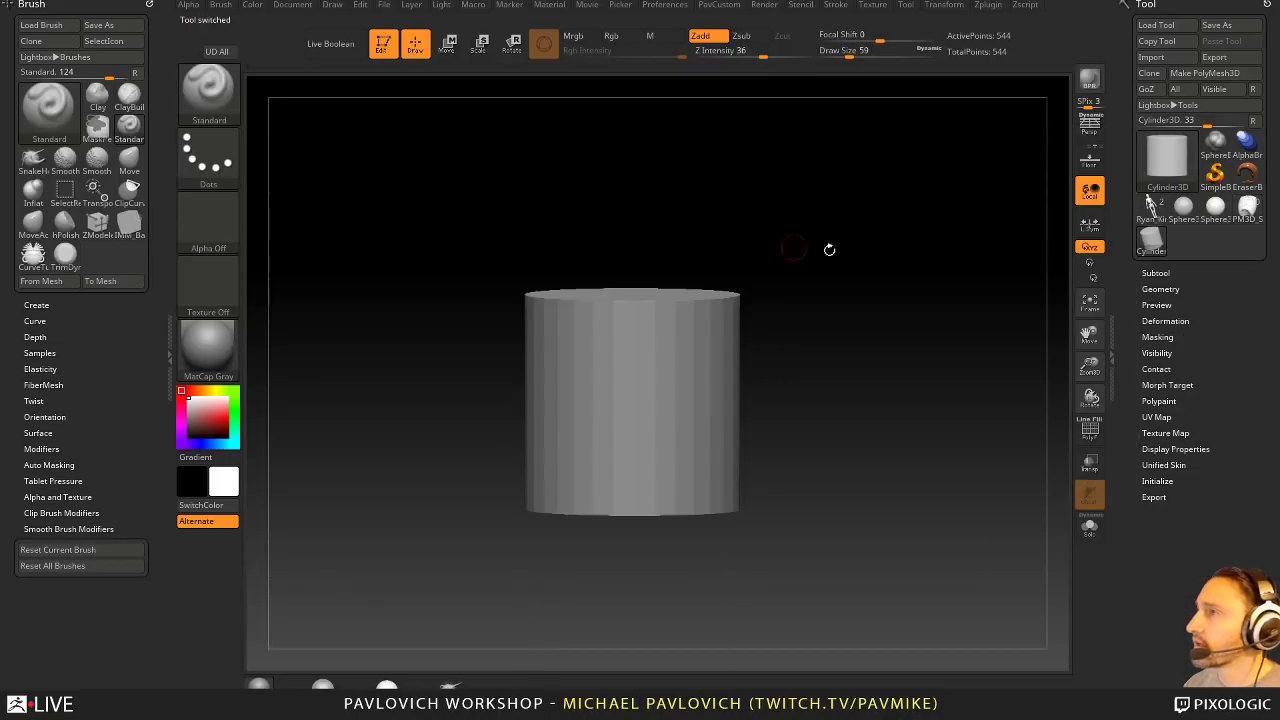
pyautogui.click(1204, 74)
pyautogui.press('f')
pyautogui.press('b')
pyautogui.press('z')
pyautogui.press('m')
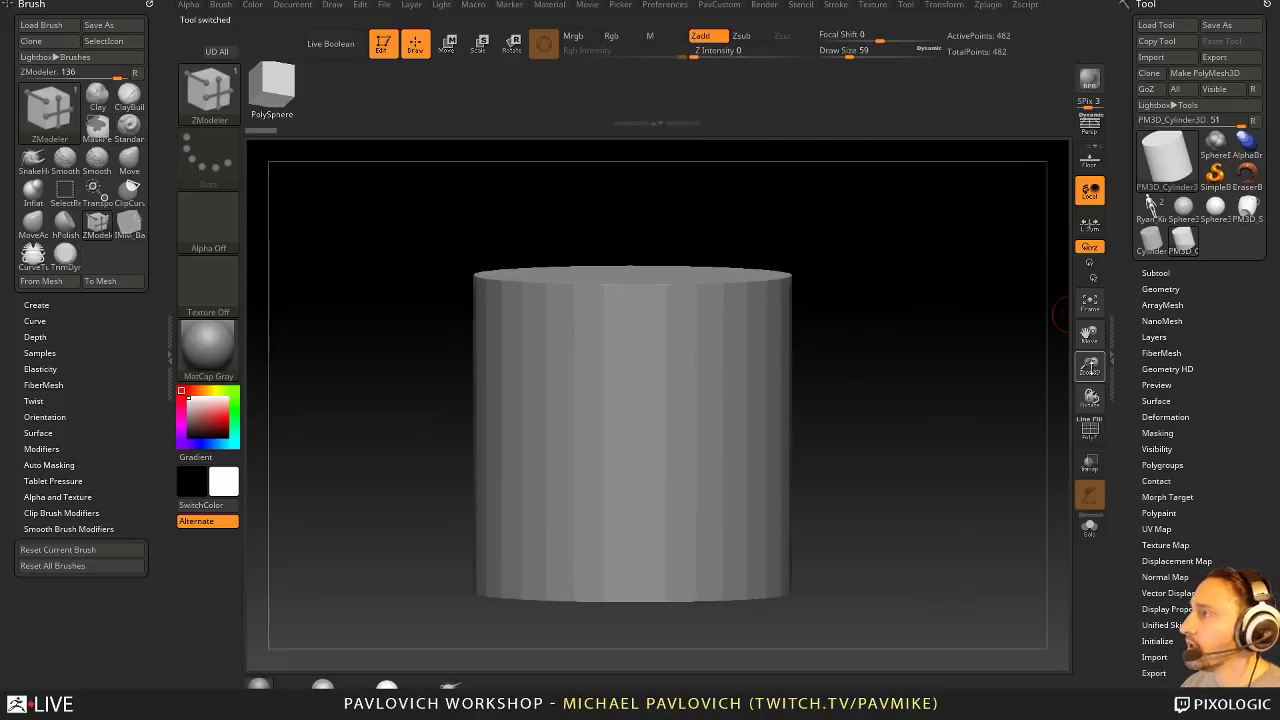
pyautogui.click(1090, 463)
pyautogui.hotkey('shift', 'f')
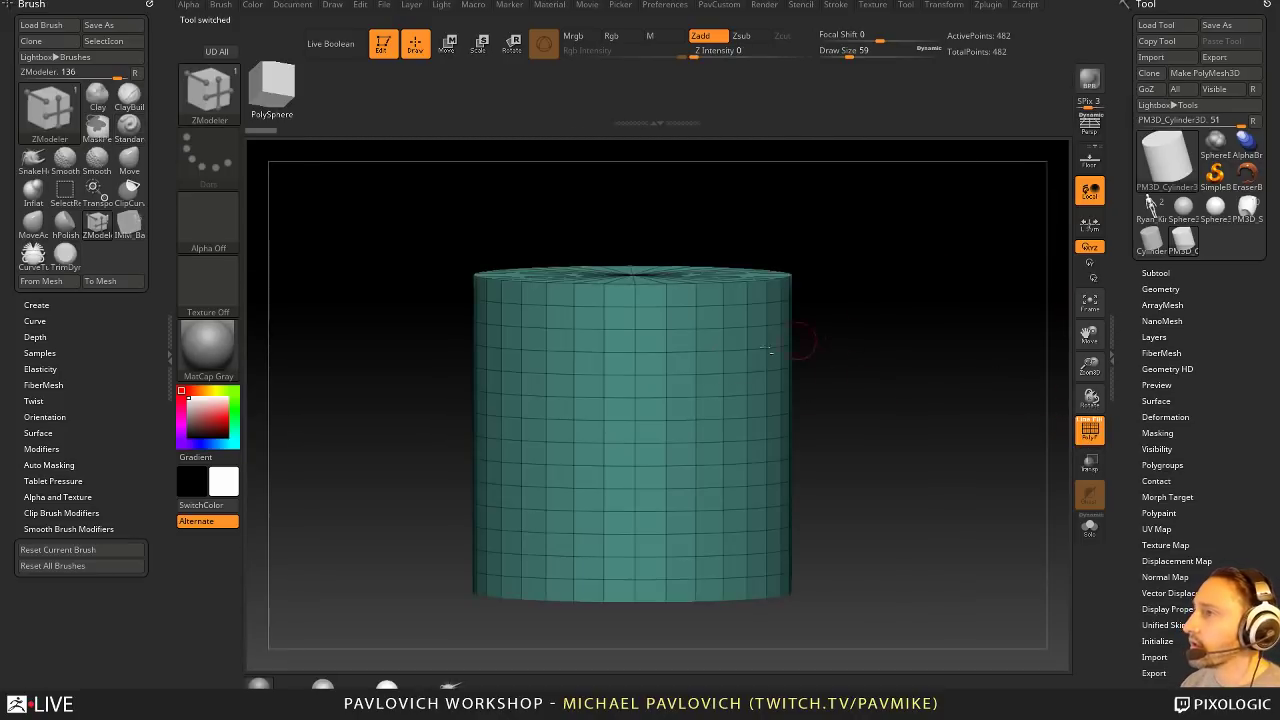
# Step: Set the ZModeler edge action to Collapse and test it on vertical edges near the cylinder's top, undoing the trial collapses
pyautogui.press('space')
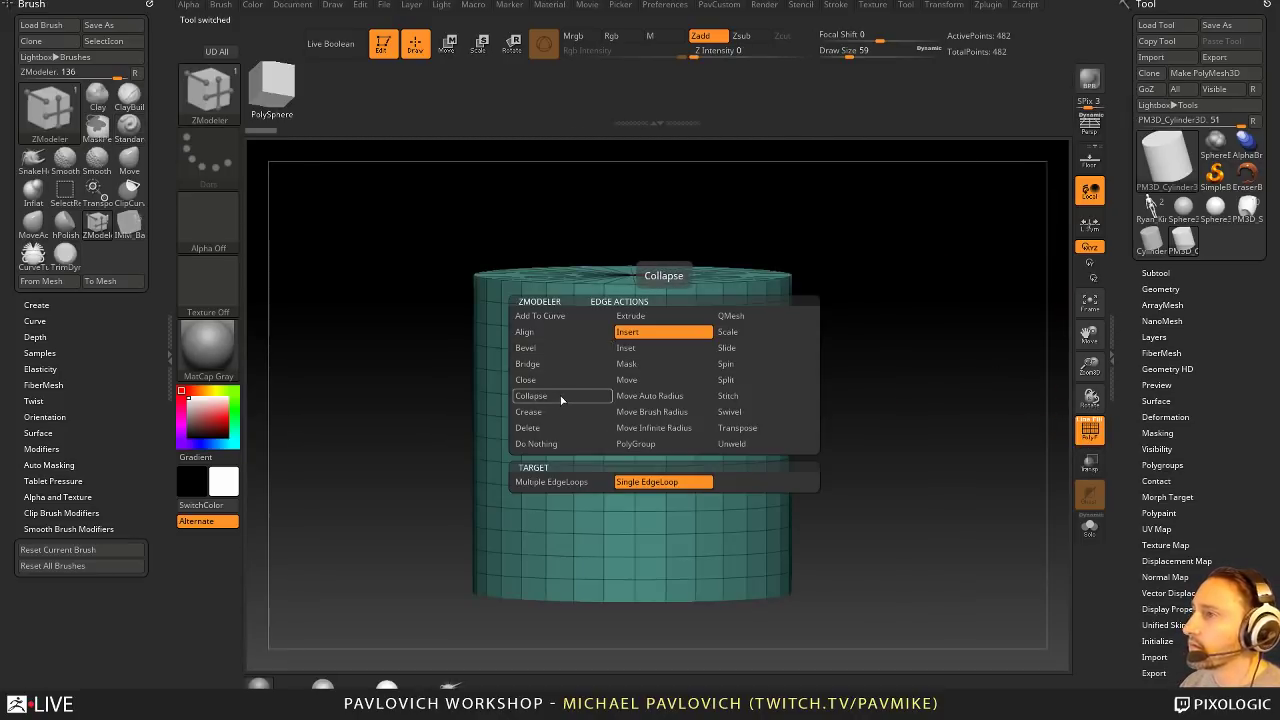
pyautogui.click(558, 396)
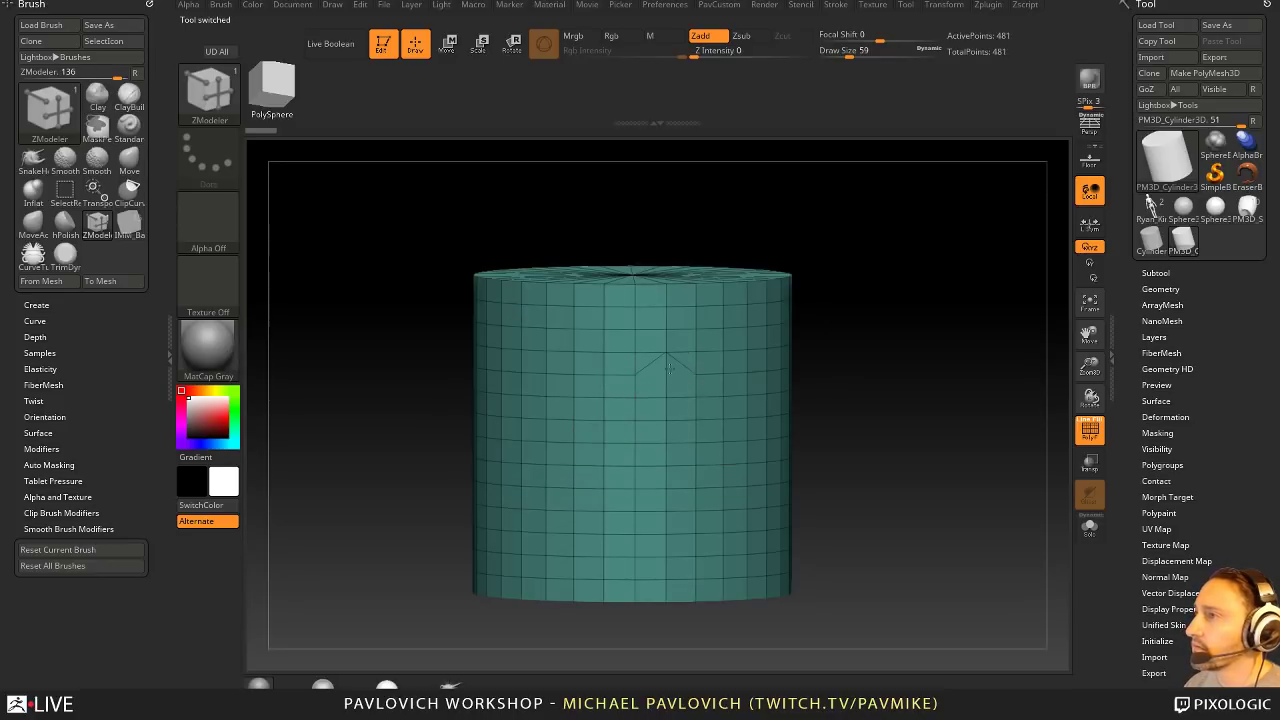
pyautogui.hotkey('ctrl', 'z')
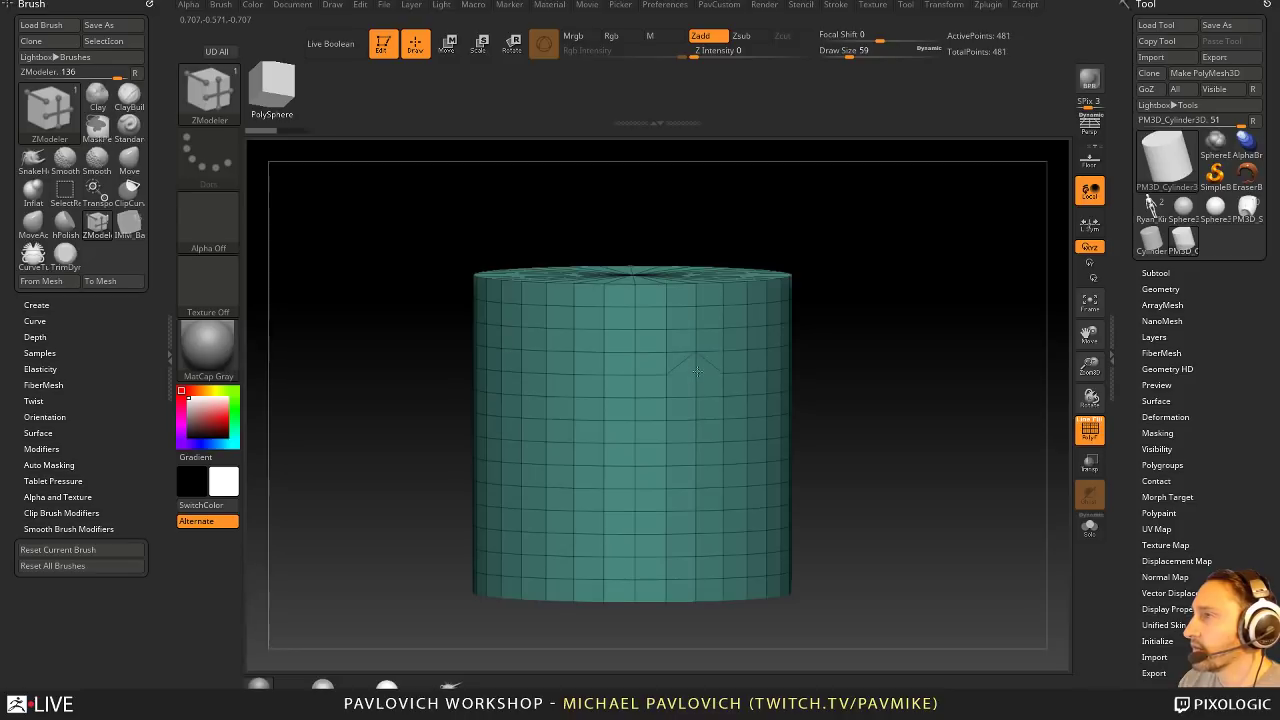
pyautogui.hotkey('ctrl', 'z')
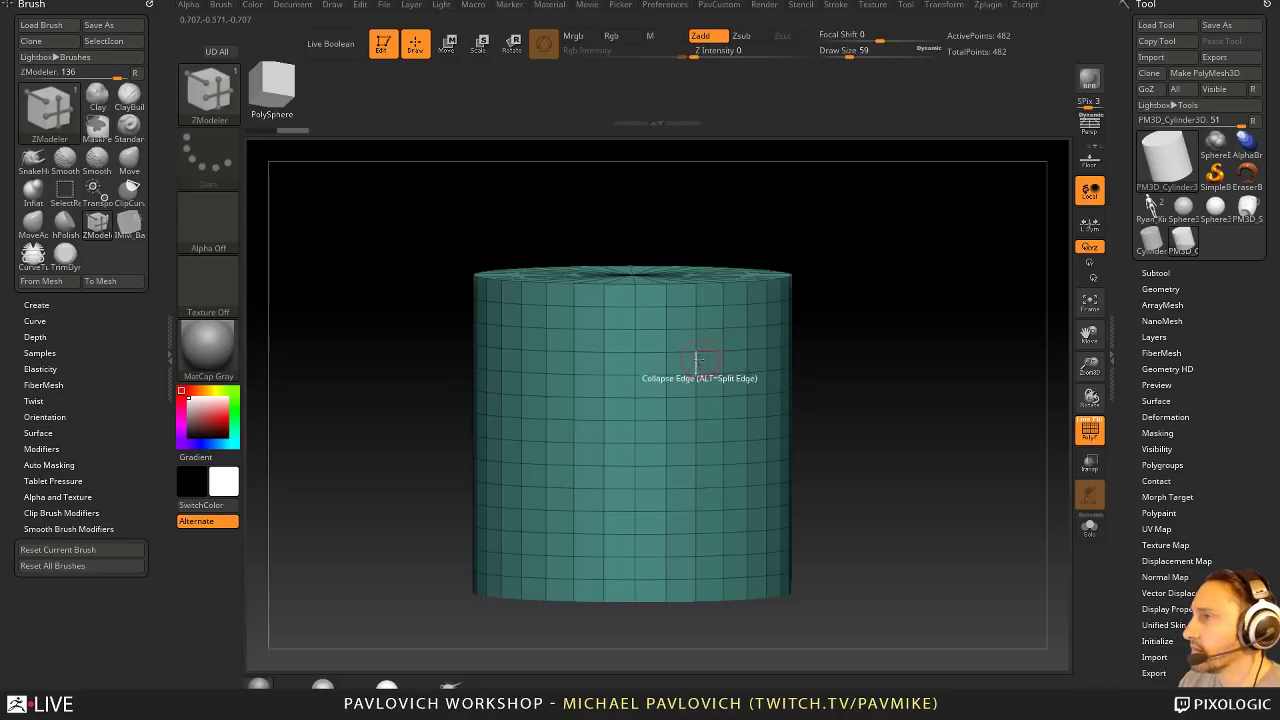
pyautogui.hotkey('ctrl', 'z')
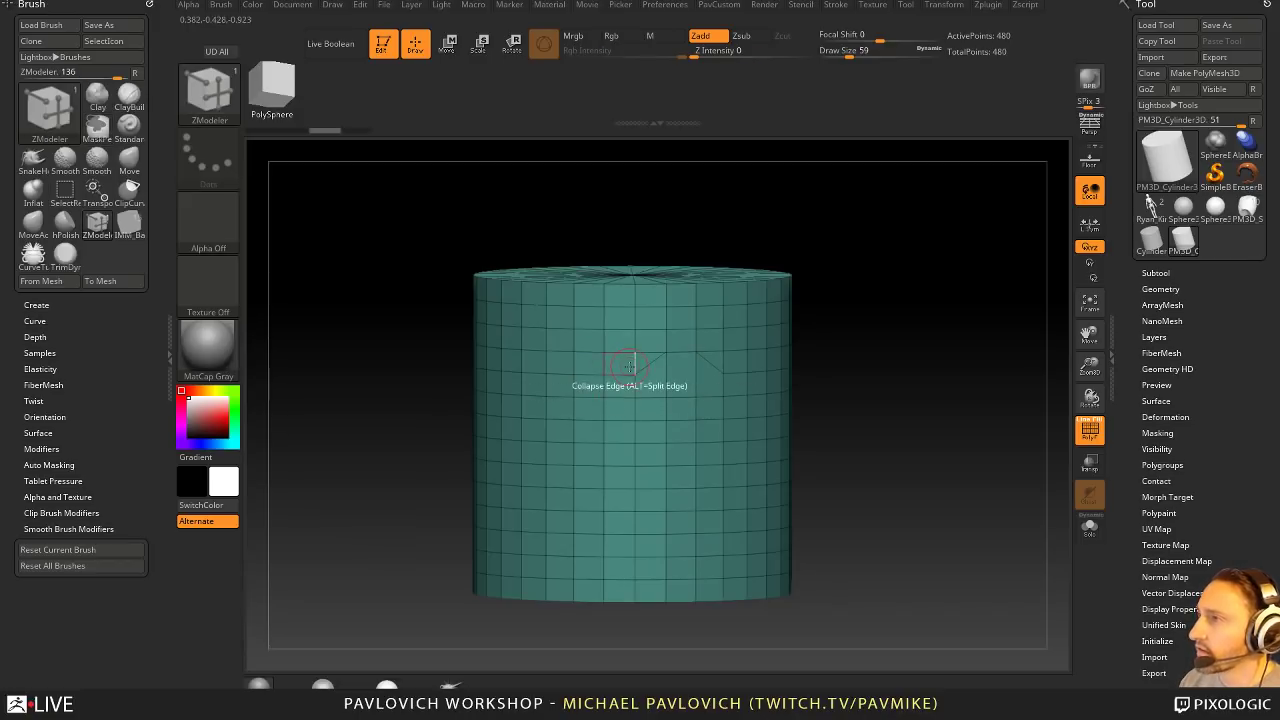
# Step: Collapse more vertical edges in the same row around the cylinder's upper part
pyautogui.click(573, 359)
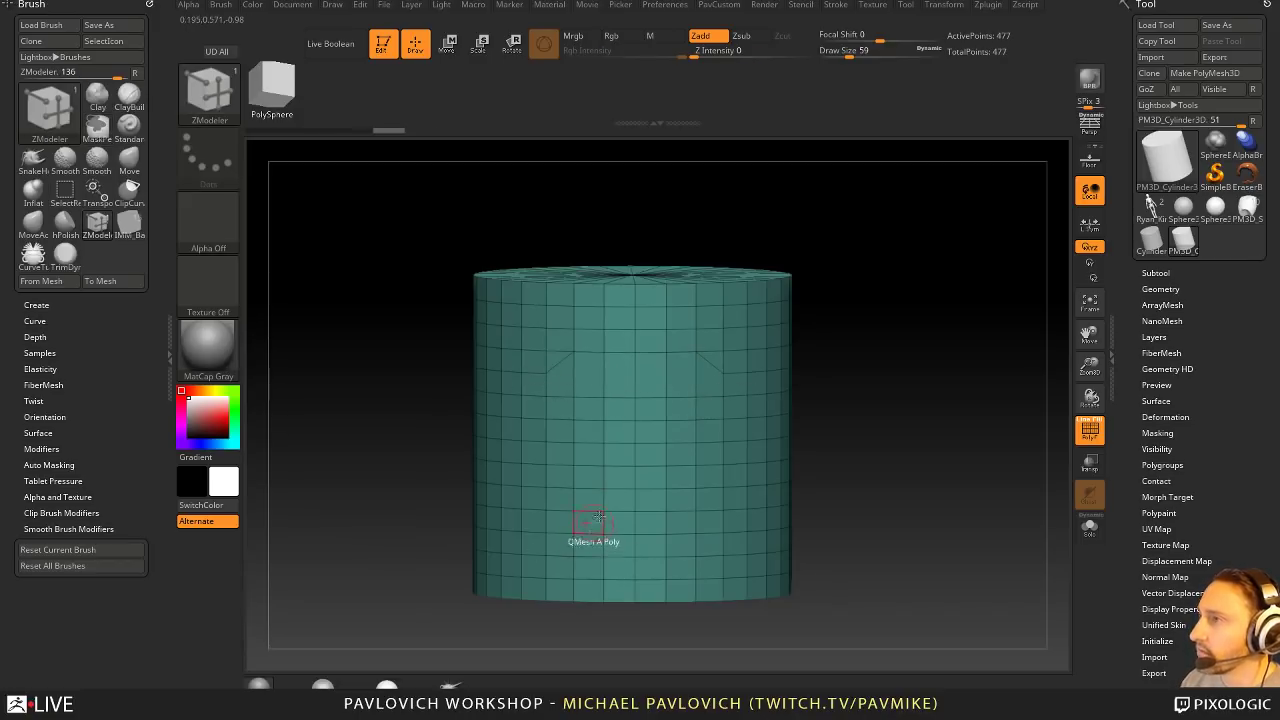
pyautogui.moveTo(877, 391); pyautogui.dragTo(738, 388)
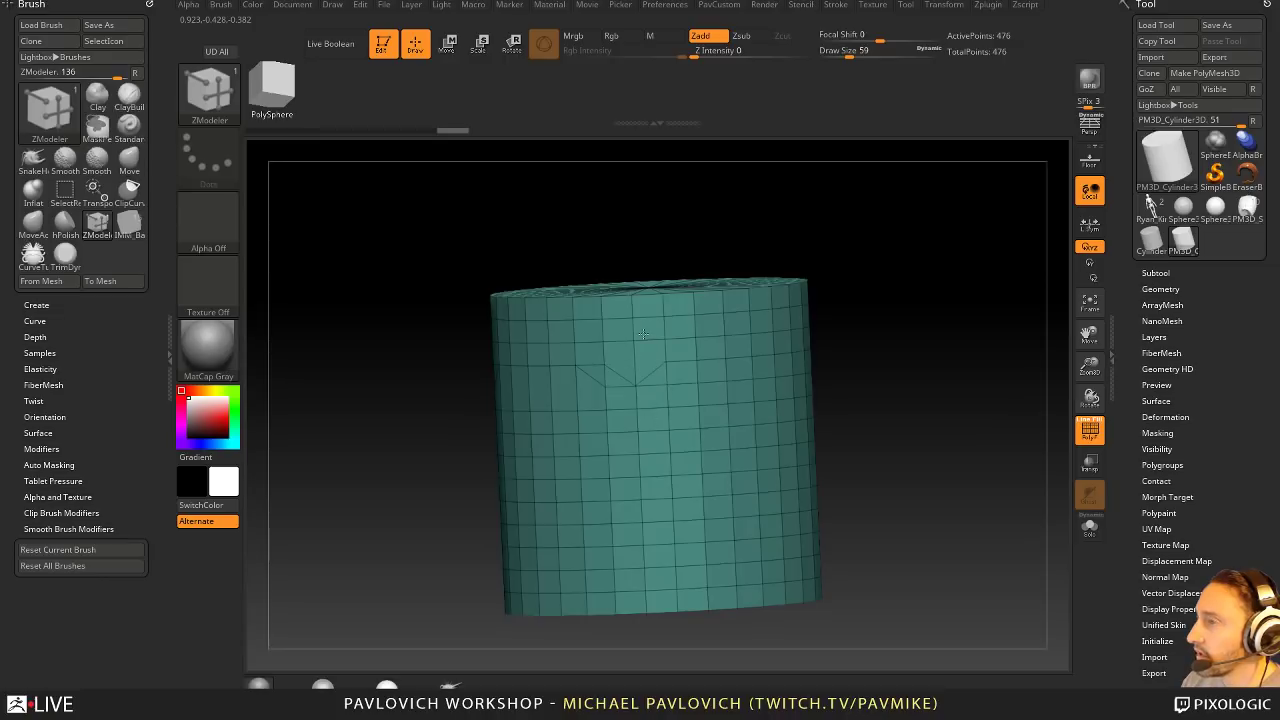
pyautogui.click(669, 373)
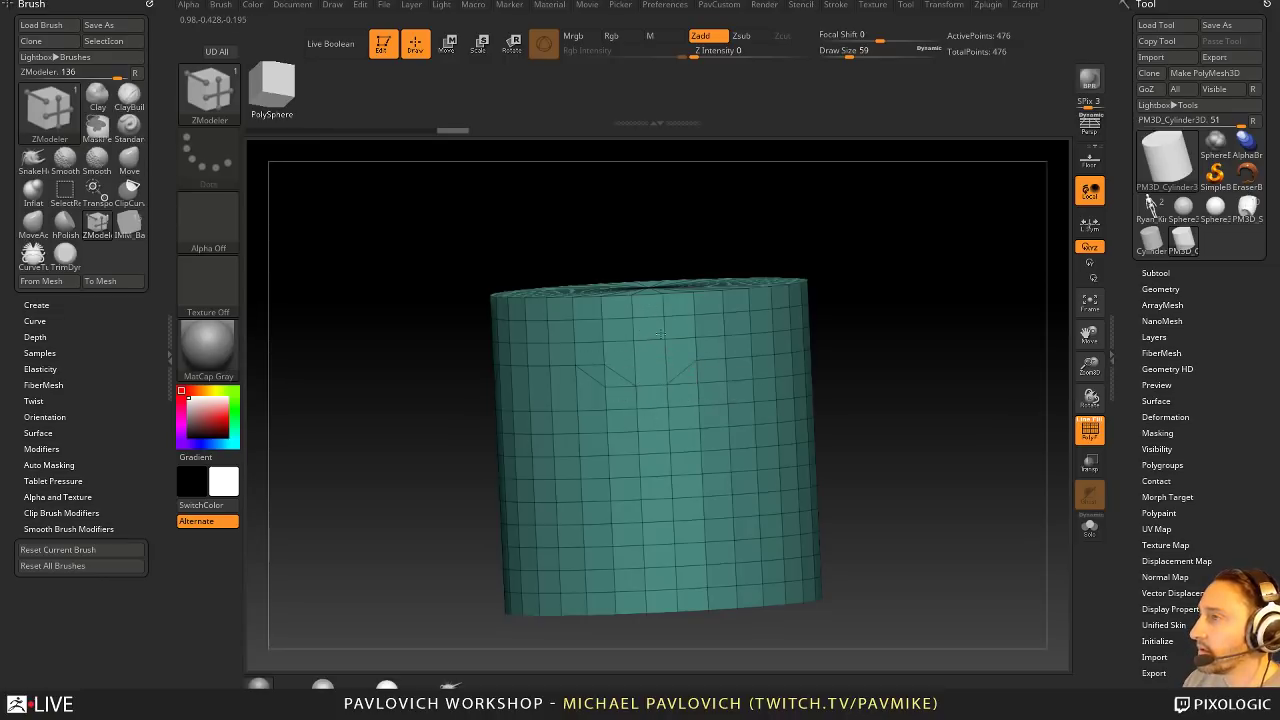
pyautogui.click(717, 365)
pyautogui.click(724, 365)
pyautogui.moveTo(850, 350)
pyautogui.mouseDown()
pyautogui.moveTo(891, 357)
pyautogui.moveTo(863, 362)
pyautogui.mouseUp()
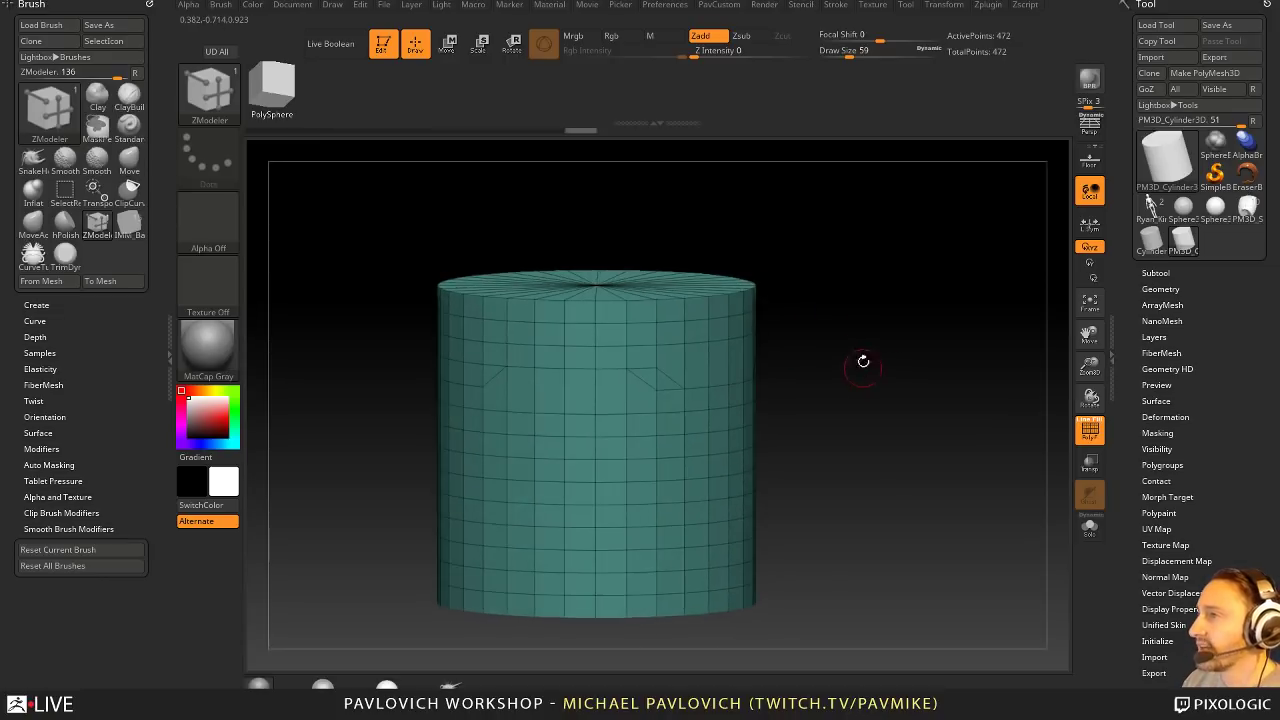
# Step: Switch back to the mannequin tool, hide the polyframe, and view the figure from the front
pyautogui.click(1248, 207)
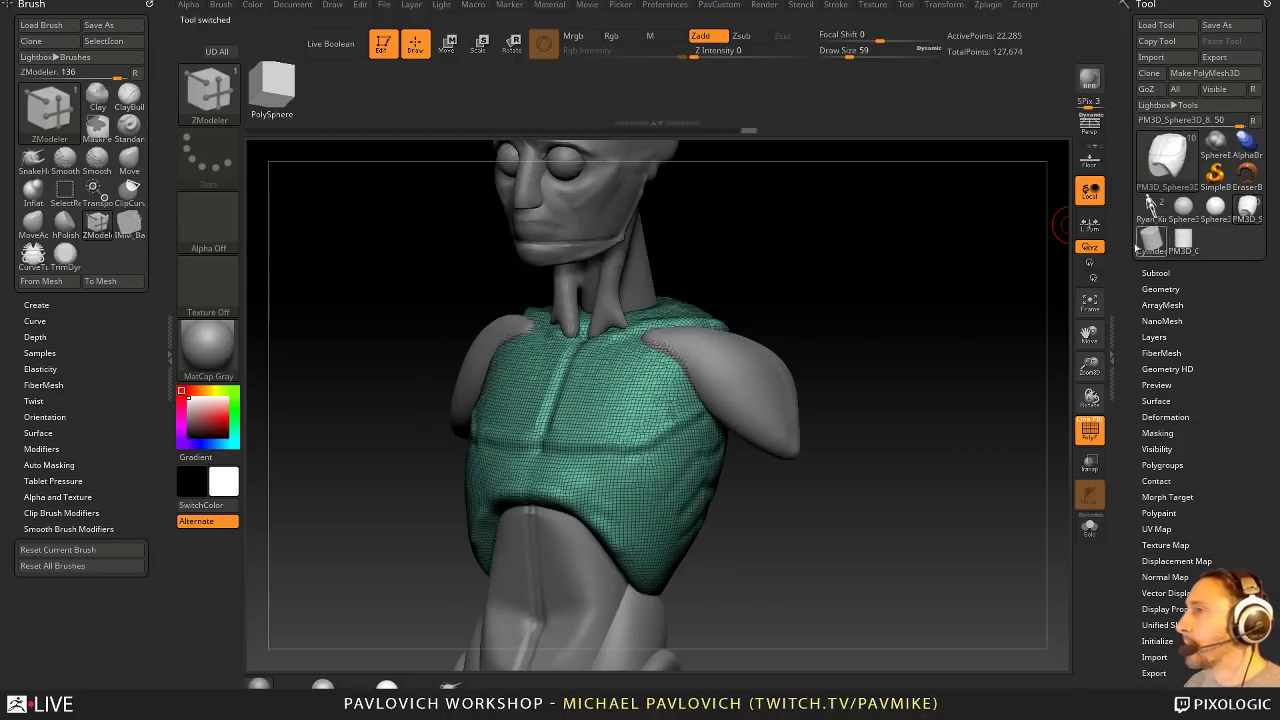
pyautogui.keyDown('shift'); pyautogui.moveTo(893, 371); pyautogui.dragTo(952, 394); pyautogui.keyUp('shift')
pyautogui.hotkey('shift', 'f')
pyautogui.keyDown('alt'); pyautogui.moveTo(903, 357); pyautogui.dragTo(929, 379); pyautogui.keyUp('alt')
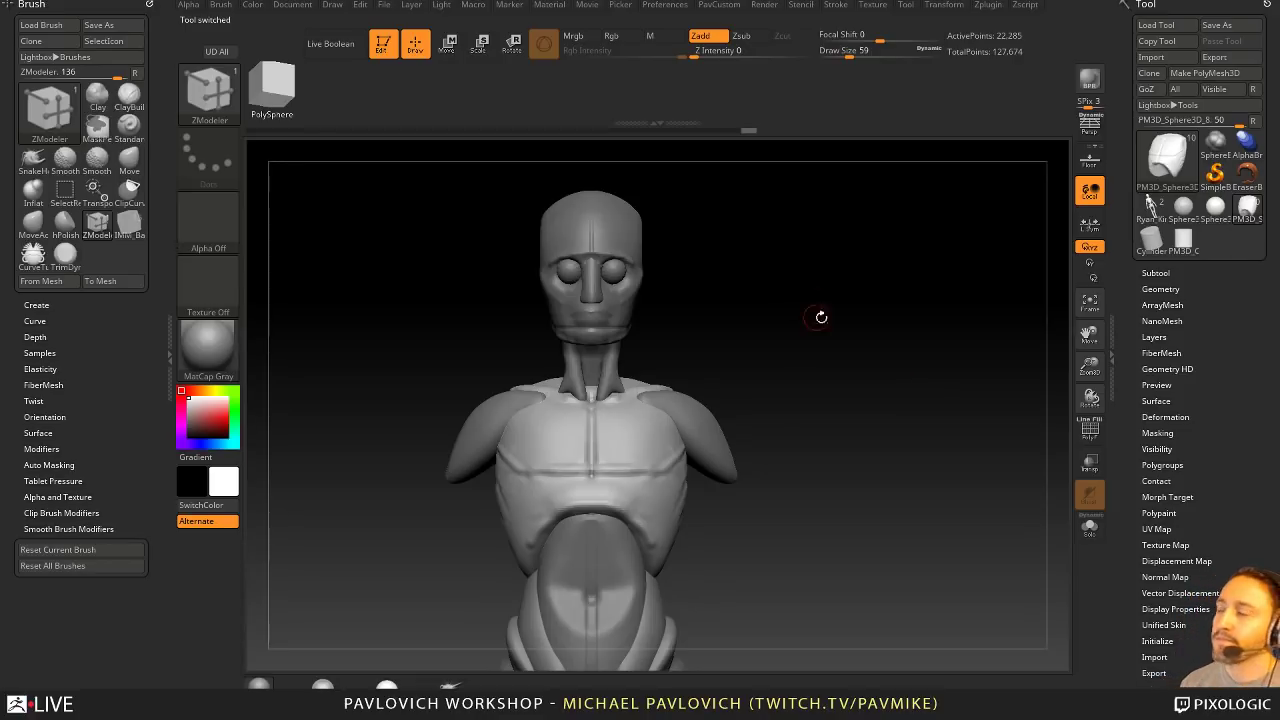
# Step: Smooth the horizontal chest line on the ribcage with the Smooth Stronger brush at draw size 108
pyautogui.moveTo(821, 317); pyautogui.dragTo(722, 330)
pyautogui.moveTo(662, 430); pyautogui.dragTo(683, 432, button='right')
pyautogui.press('1')
pyautogui.press('shift')
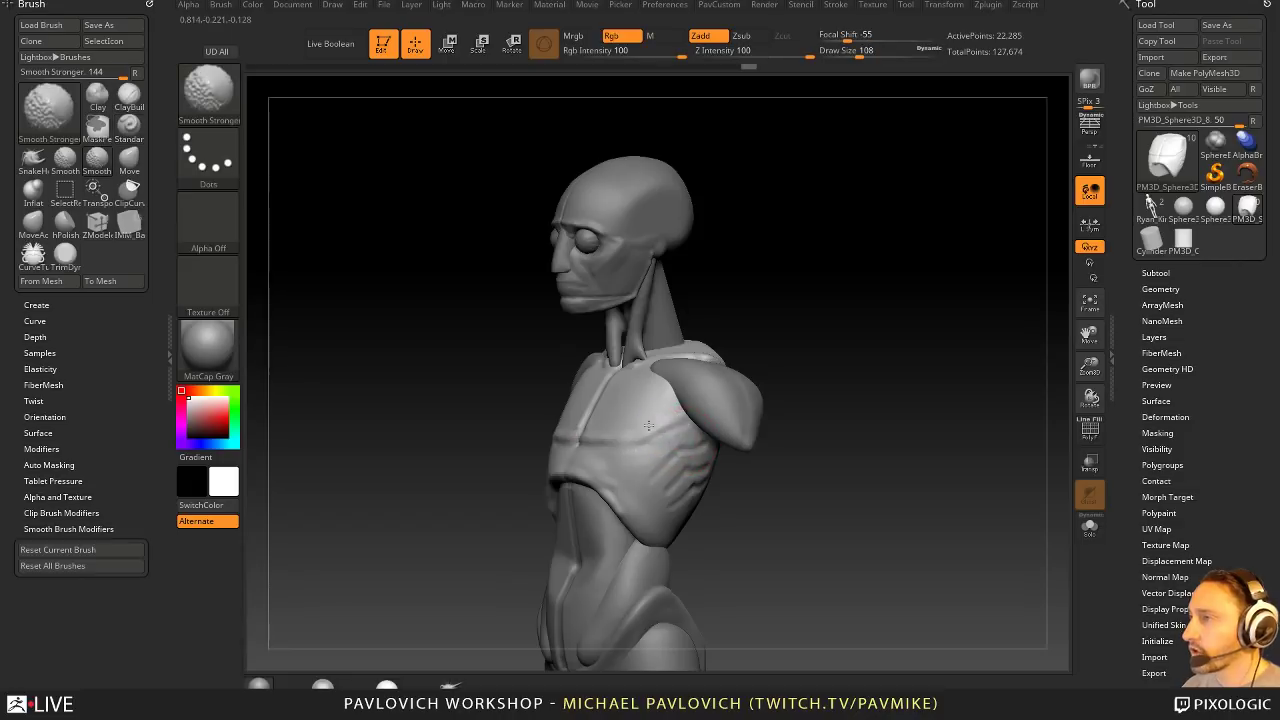
pyautogui.keyDown('shift'); pyautogui.moveTo(649, 425); pyautogui.dragTo(600, 428); pyautogui.keyUp('shift')
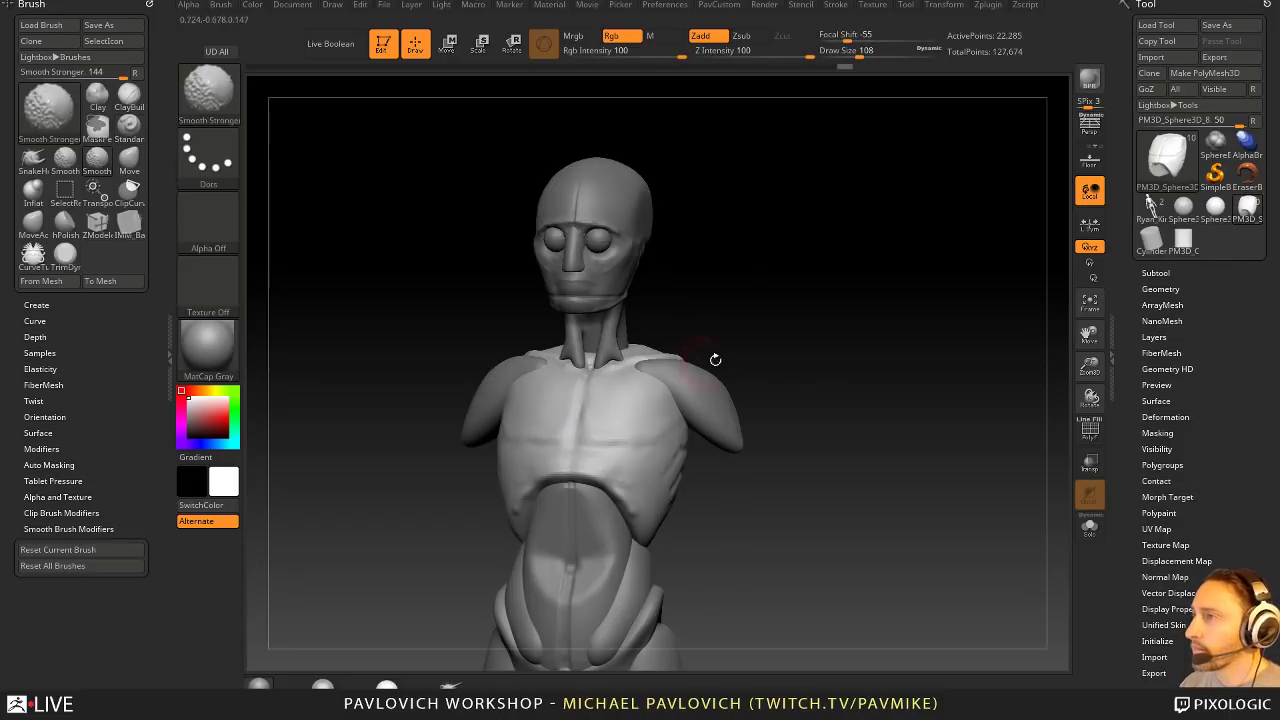
pyautogui.moveTo(715, 360)
pyautogui.mouseDown()
pyautogui.moveTo(829, 383)
pyautogui.moveTo(721, 413)
pyautogui.mouseUp()
pyautogui.moveTo(750, 454)
pyautogui.mouseDown()
pyautogui.moveTo(777, 457)
pyautogui.moveTo(717, 441)
pyautogui.moveTo(786, 443)
pyautogui.mouseUp()
# Step: Reselect the ribcage and soften its sternum and chest ridges with the Smooth Stronger brush at draw size 124
pyautogui.keyDown('alt'); pyautogui.click(599, 467); pyautogui.keyUp('alt')
pyautogui.keyDown('alt'); pyautogui.moveTo(777, 395); pyautogui.dragTo(738, 429); pyautogui.keyUp('alt')
pyautogui.keyDown('alt'); pyautogui.click(606, 430); pyautogui.keyUp('alt')
pyautogui.moveTo(820, 378)
pyautogui.mouseDown()
pyautogui.moveTo(783, 381)
pyautogui.moveTo(888, 429)
pyautogui.mouseUp()
pyautogui.press('s')
pyautogui.moveTo(536, 441); pyautogui.dragTo(550, 448)
pyautogui.keyDown('alt'); pyautogui.moveTo(803, 457); pyautogui.dragTo(807, 413); pyautogui.keyUp('alt')
pyautogui.moveTo(573, 454)
pyautogui.keyDown('shift'); pyautogui.mouseDown()
pyautogui.moveTo(598, 444)
pyautogui.moveTo(592, 456)
pyautogui.moveTo(534, 456)
pyautogui.moveTo(604, 490)
pyautogui.mouseUp(); pyautogui.keyUp('shift')
pyautogui.press('s')
pyautogui.keyDown('shift'); pyautogui.moveTo(526, 462); pyautogui.dragTo(501, 408); pyautogui.keyUp('shift')
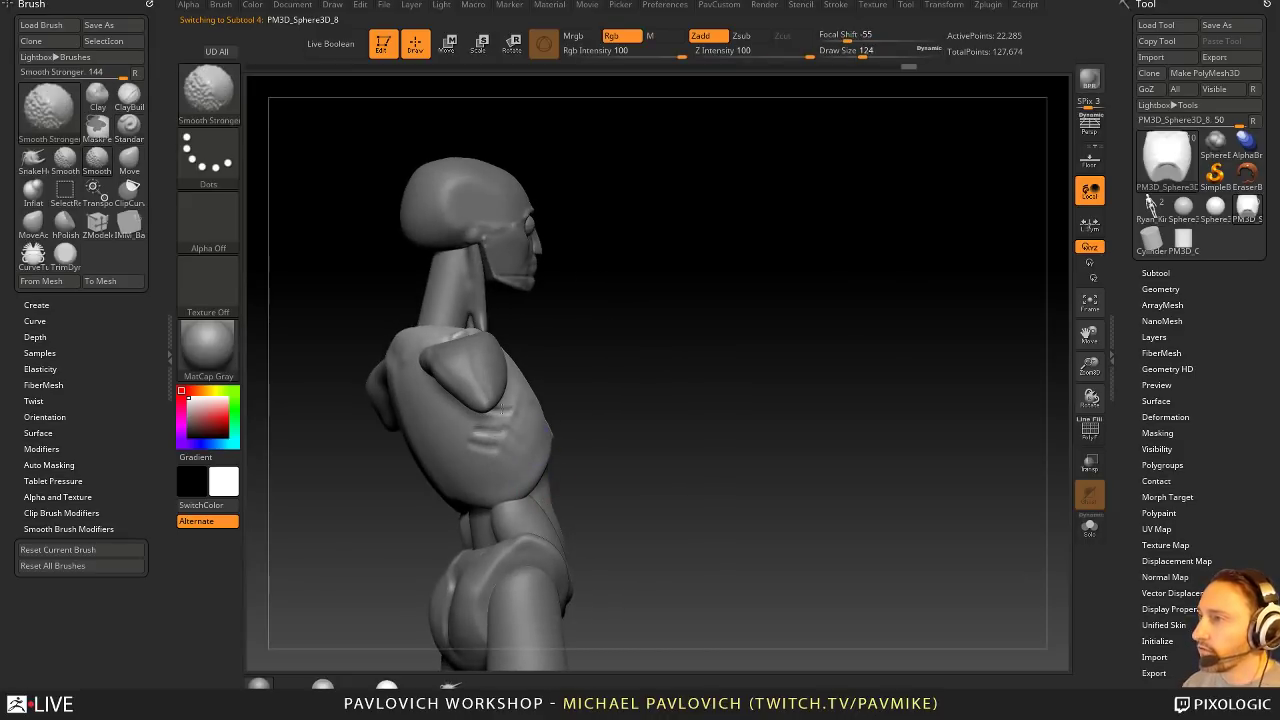
pyautogui.moveTo(594, 419); pyautogui.dragTo(660, 440)
pyautogui.keyDown('shift'); pyautogui.moveTo(731, 463); pyautogui.dragTo(643, 480); pyautogui.keyUp('shift')
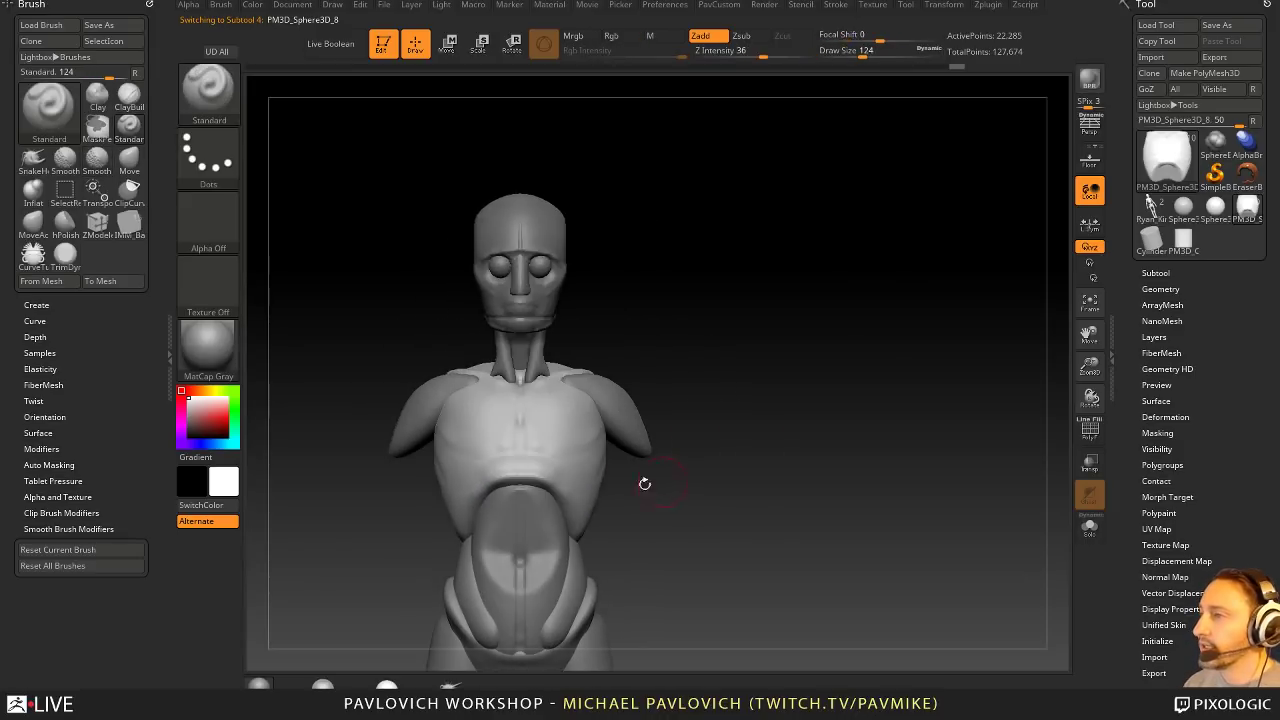
# Step: Select the ribcage and raise mirrored diagonal ridges across its lower back with the Standard brush at draw size 74
pyautogui.moveTo(716, 503); pyautogui.dragTo(644, 492)
pyautogui.keyDown('alt'); pyautogui.click(574, 503); pyautogui.keyUp('alt')
pyautogui.keyDown('alt'); pyautogui.click(593, 525); pyautogui.keyUp('alt')
pyautogui.keyDown('shift'); pyautogui.moveTo(768, 490); pyautogui.dragTo(699, 464); pyautogui.keyUp('shift')
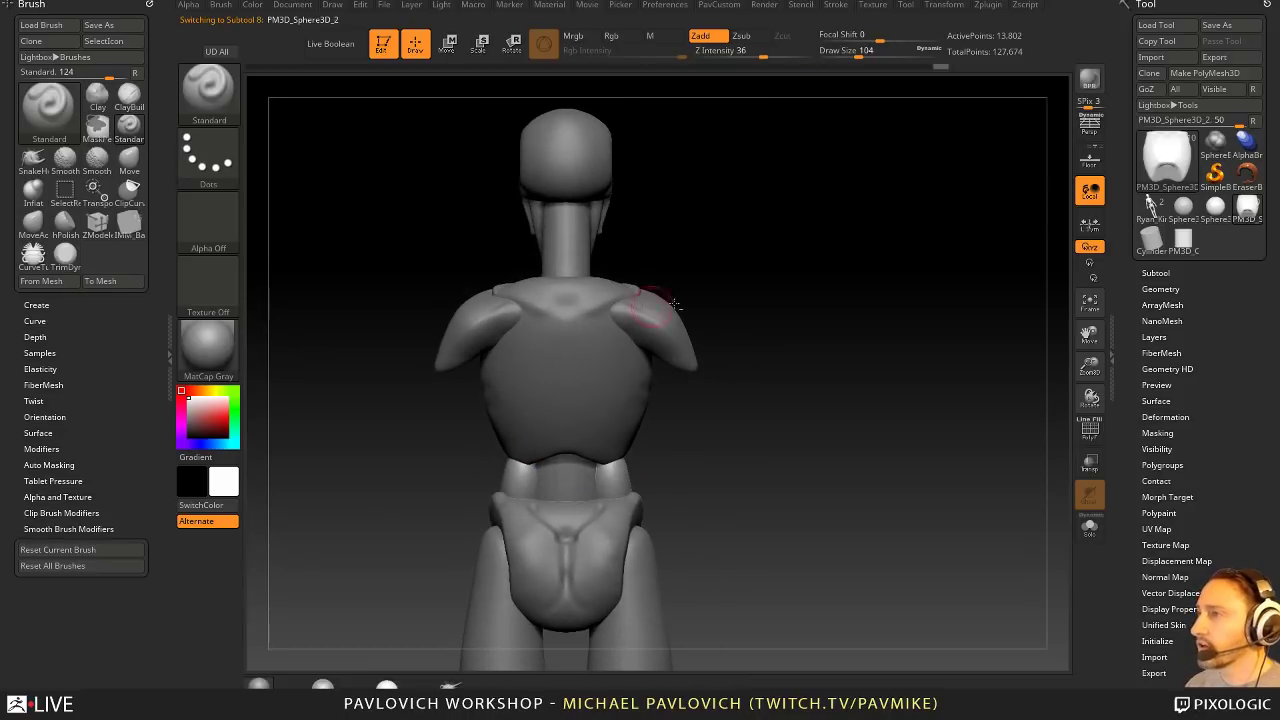
pyautogui.keyDown('alt'); pyautogui.moveTo(716, 345); pyautogui.dragTo(708, 395); pyautogui.keyUp('alt')
pyautogui.keyDown('alt'); pyautogui.click(496, 436); pyautogui.keyUp('alt')
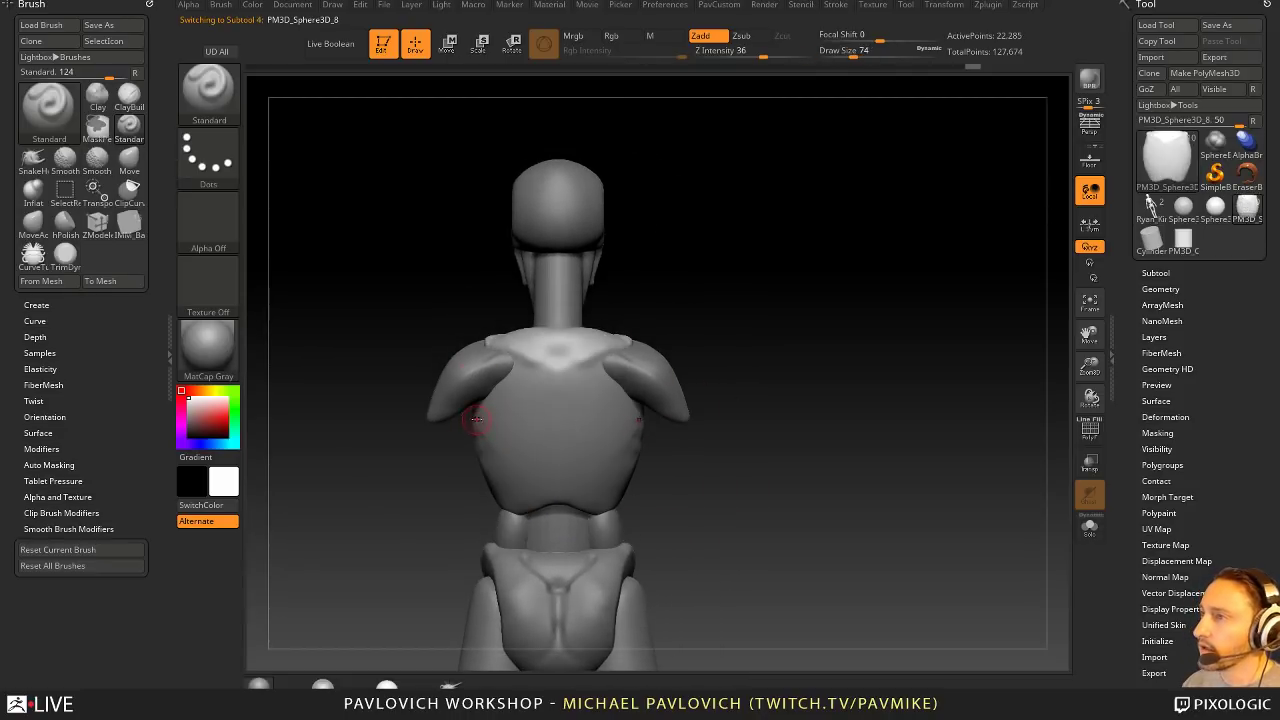
# Step: Select the head and raise a small bump at the lower back of the skull with the Standard brush
pyautogui.keyDown('alt'); pyautogui.click(539, 240); pyautogui.keyUp('alt')
pyautogui.keyDown('alt'); pyautogui.click(546, 231); pyautogui.keyUp('alt')
pyautogui.moveTo(661, 229); pyautogui.dragTo(722, 236)
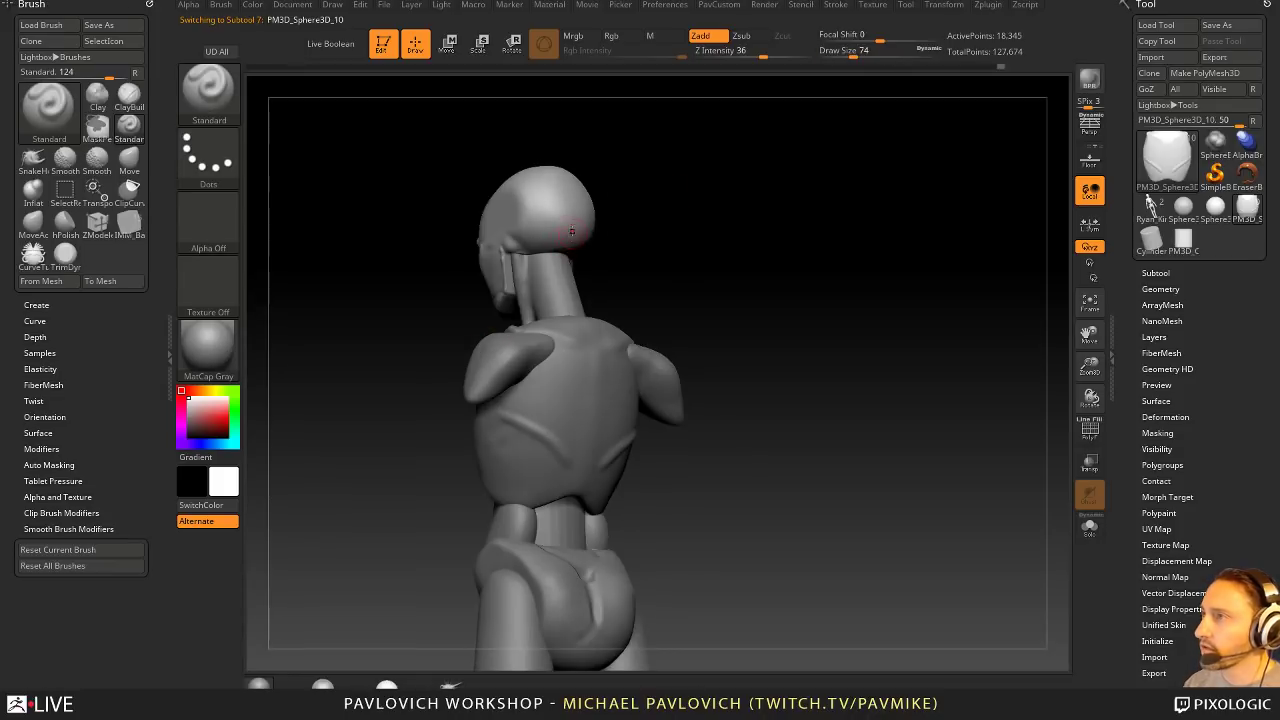
pyautogui.moveTo(638, 248); pyautogui.dragTo(598, 238)
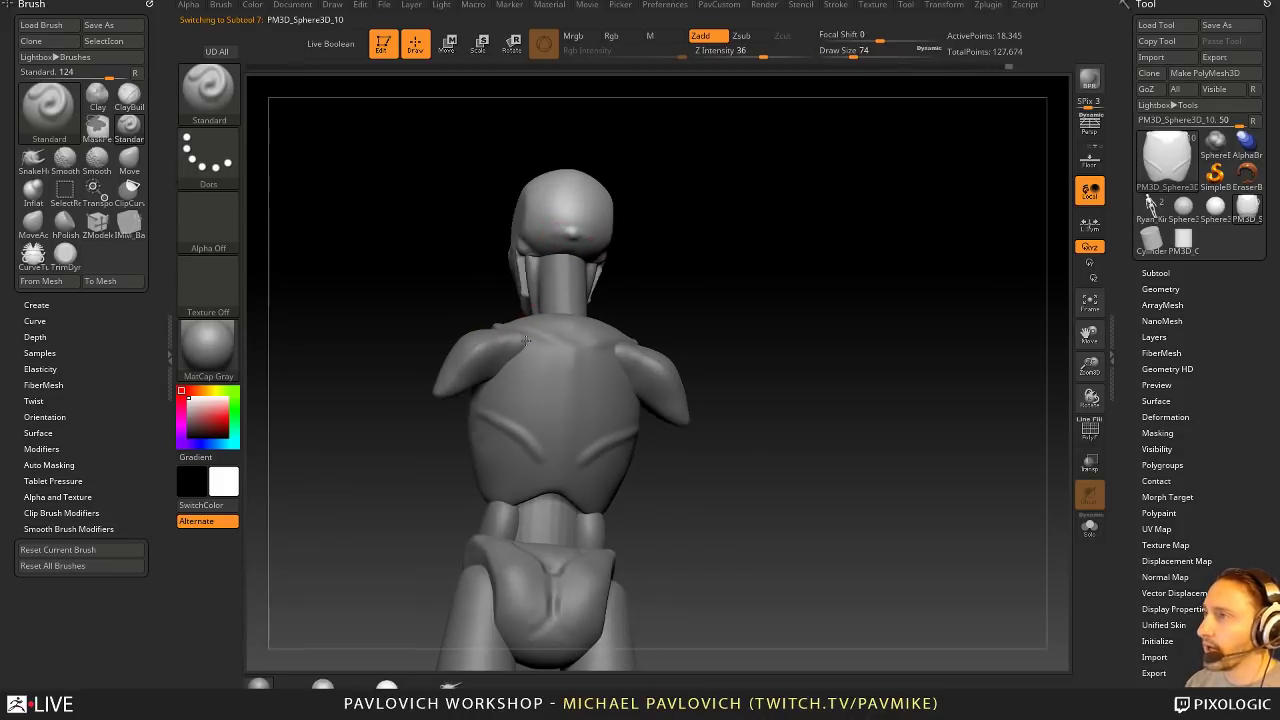
# Step: Reselect the ribcage and sculpt a V of ridges from the shoulder blades down to a bump at mid-back
pyautogui.keyDown('alt'); pyautogui.click(562, 386); pyautogui.keyUp('alt')
pyautogui.moveTo(597, 278); pyautogui.dragTo(672, 362)
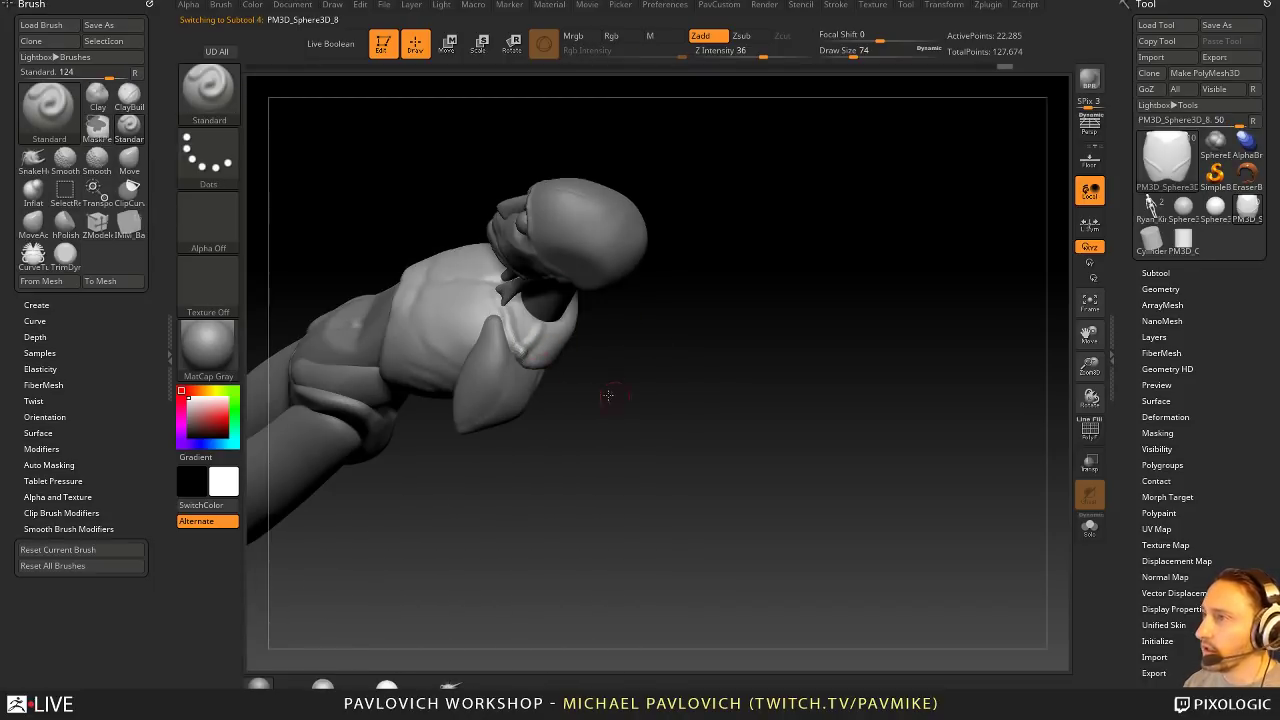
pyautogui.keyDown('shift'); pyautogui.moveTo(607, 396); pyautogui.dragTo(507, 346, button='right'); pyautogui.keyUp('shift')
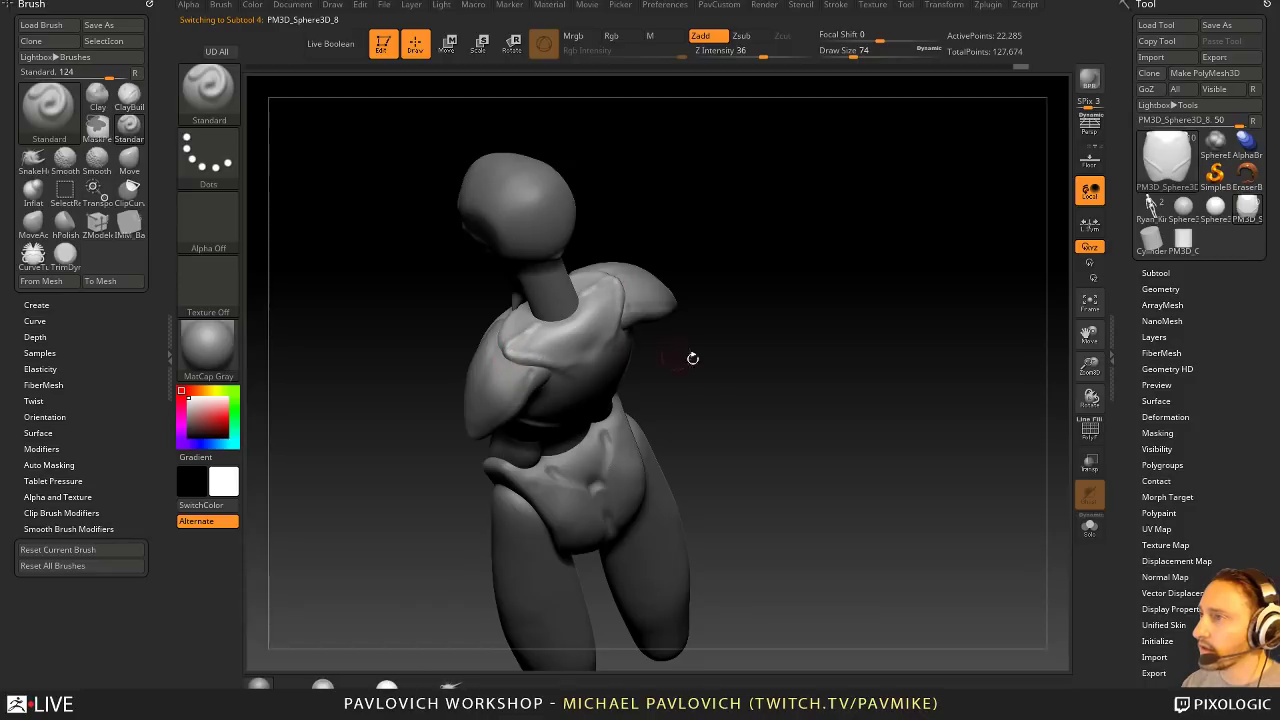
pyautogui.keyDown('shift'); pyautogui.moveTo(692, 358); pyautogui.dragTo(657, 314, button='right'); pyautogui.keyUp('shift')
pyautogui.hotkey('ctrl', 'z')
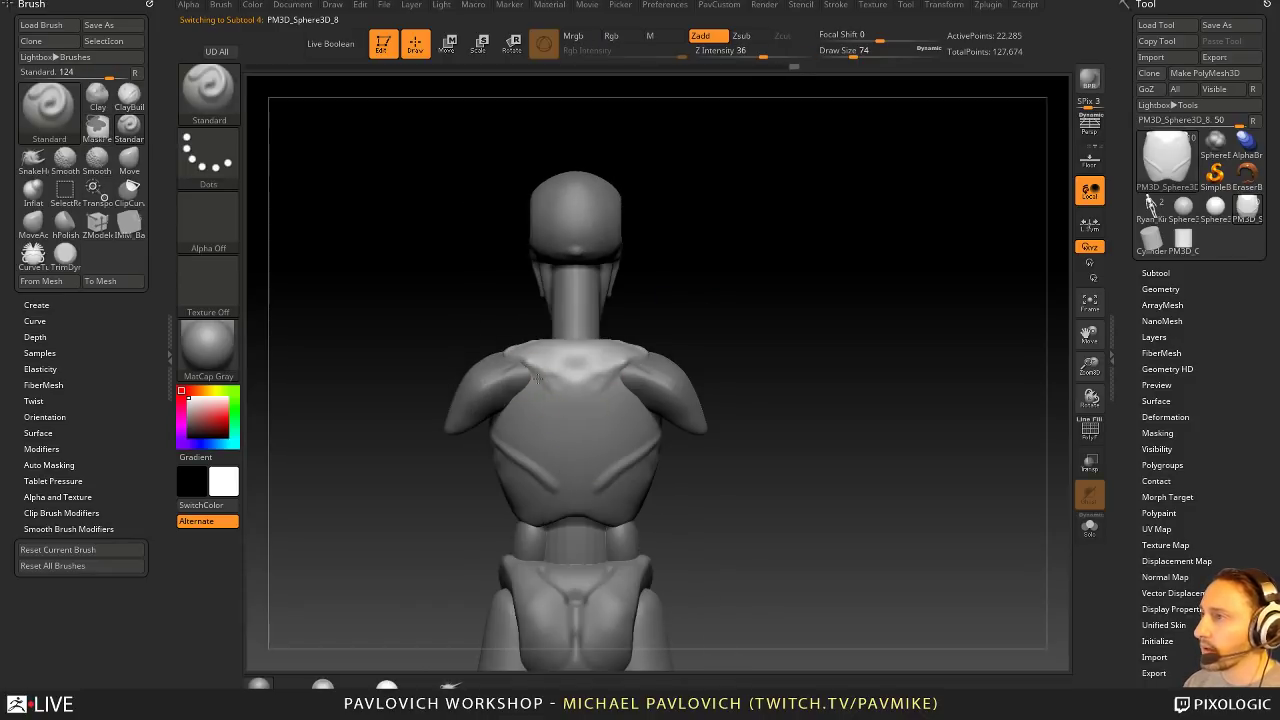
pyautogui.moveTo(614, 372); pyautogui.dragTo(577, 464)
pyautogui.moveTo(762, 358); pyautogui.dragTo(765, 335)
# Step: Build up the V-shaped ridges on the ribcage's back with the Clay brush at draw size 207
pyautogui.press('2')
pyautogui.press('s')
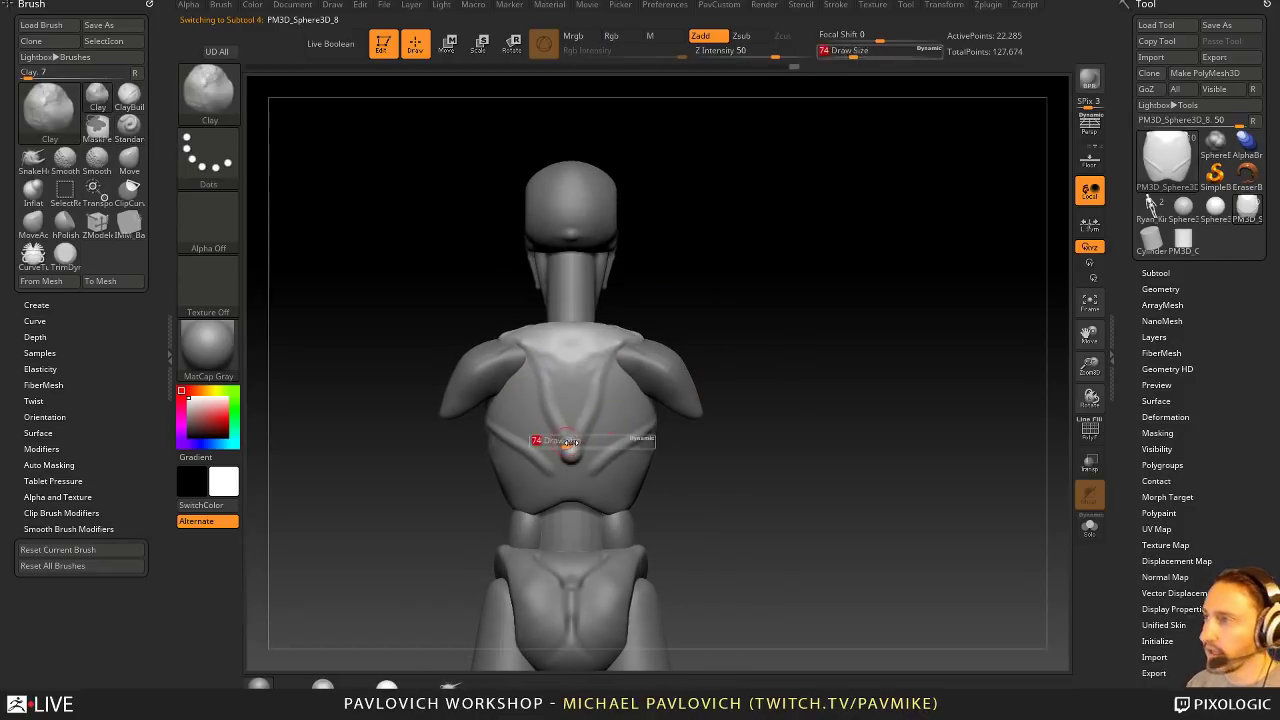
pyautogui.moveTo(566, 443); pyautogui.dragTo(587, 443)
pyautogui.press('s')
pyautogui.moveTo(633, 395); pyautogui.dragTo(590, 452)
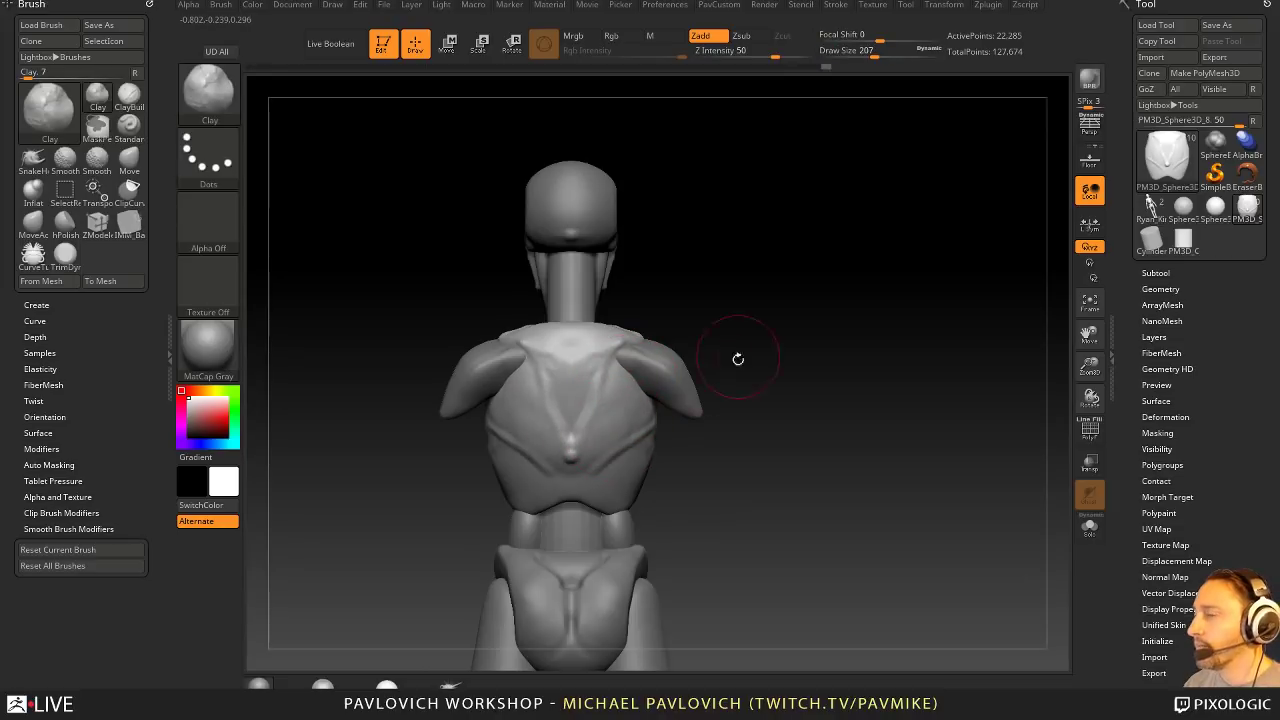
# Step: Refine the V-shaped ridges and their lower tip at smaller brush sizes, and switch to the Move brush at draw size 324
pyautogui.moveTo(737, 359); pyautogui.dragTo(727, 378)
pyautogui.press('1')
pyautogui.press('s')
pyautogui.moveTo(594, 457); pyautogui.dragTo(586, 457)
pyautogui.moveTo(735, 400); pyautogui.dragTo(692, 398)
pyautogui.press('s')
pyautogui.moveTo(594, 452); pyautogui.dragTo(585, 452)
pyautogui.moveTo(693, 405)
pyautogui.mouseDown()
pyautogui.moveTo(769, 383)
pyautogui.moveTo(712, 402)
pyautogui.moveTo(733, 404)
pyautogui.mouseUp()
pyautogui.press('s')
pyautogui.moveTo(668, 436)
pyautogui.mouseDown()
pyautogui.moveTo(681, 436)
pyautogui.moveTo(585, 442)
pyautogui.moveTo(660, 436)
pyautogui.moveTo(590, 503)
pyautogui.mouseUp()
pyautogui.press('3')
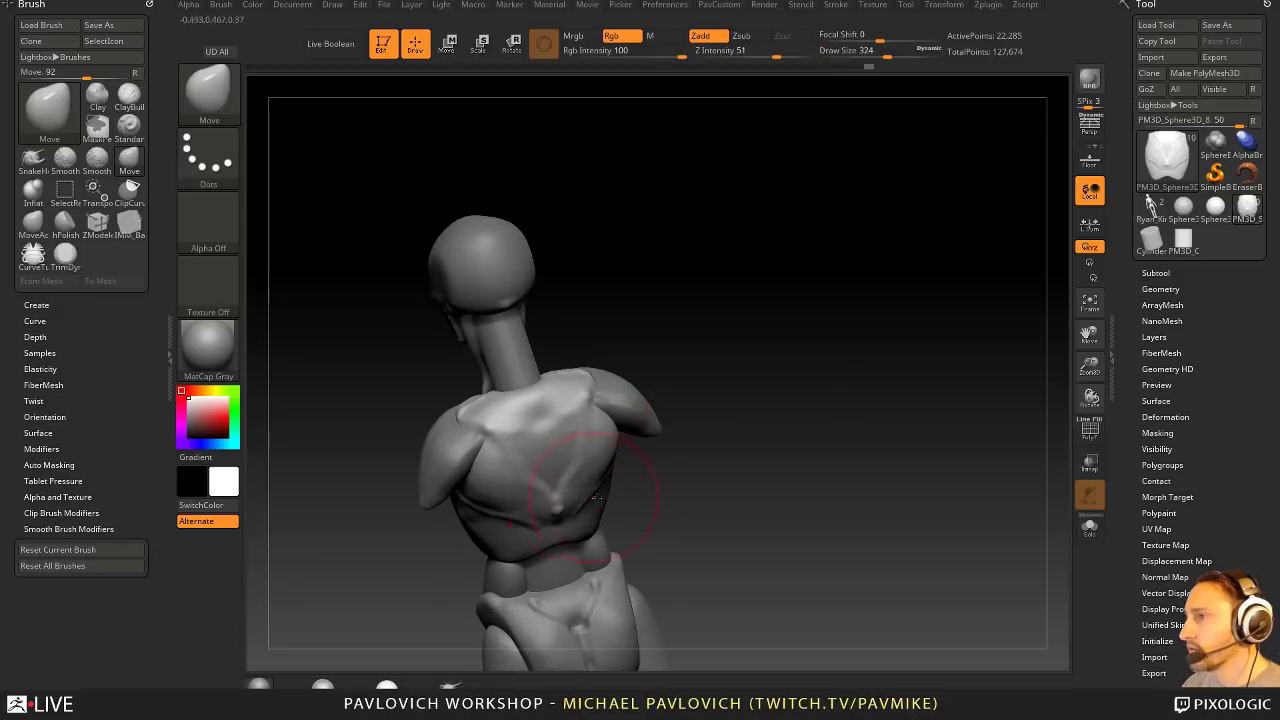
# Step: Soften the bump and ridges on the ribcage's back with the Smooth Stronger brush at draw size 136
pyautogui.moveTo(694, 468); pyautogui.dragTo(685, 450)
pyautogui.press('1')
pyautogui.press('s')
pyautogui.moveTo(589, 497); pyautogui.dragTo(577, 497)
pyautogui.moveTo(558, 498)
pyautogui.keyDown('shift'); pyautogui.mouseDown()
pyautogui.moveTo(558, 517)
pyautogui.moveTo(562, 490)
pyautogui.mouseUp(); pyautogui.keyUp('shift')
pyautogui.moveTo(708, 440); pyautogui.dragTo(590, 462)
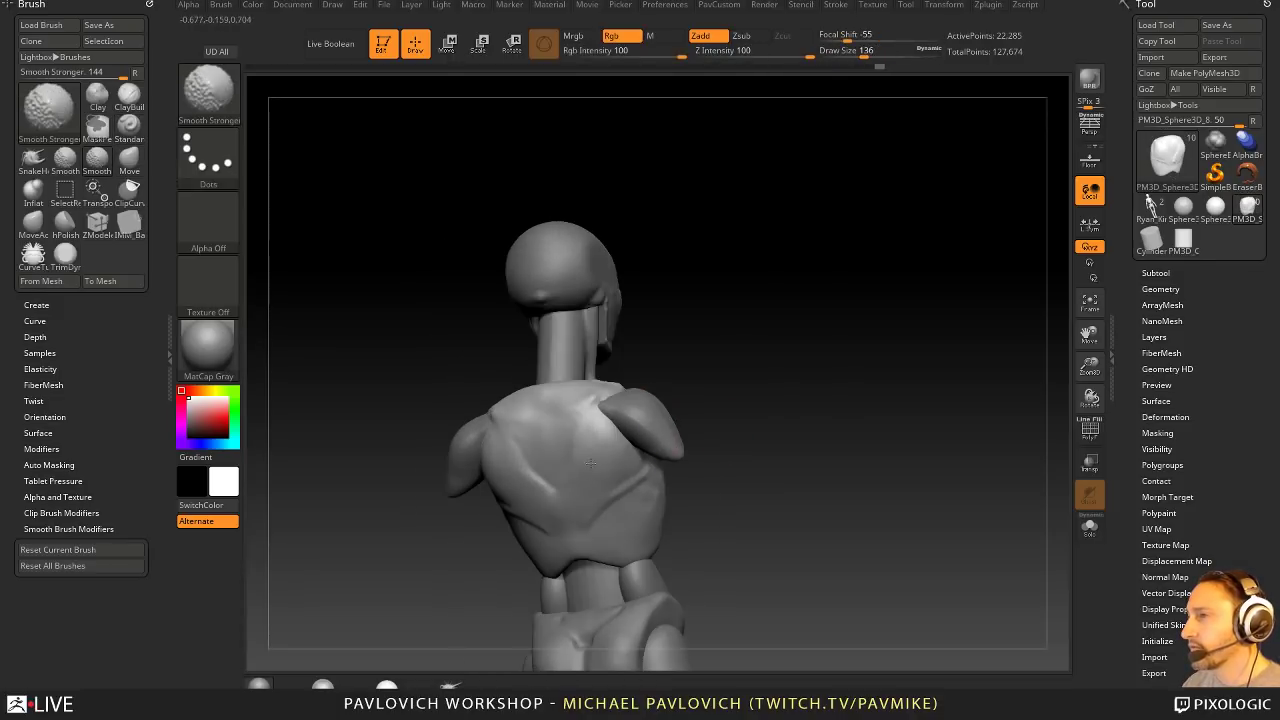
pyautogui.moveTo(690, 455); pyautogui.dragTo(745, 452)
pyautogui.keyDown('shift'); pyautogui.moveTo(530, 490); pyautogui.dragTo(517, 478); pyautogui.keyUp('shift')
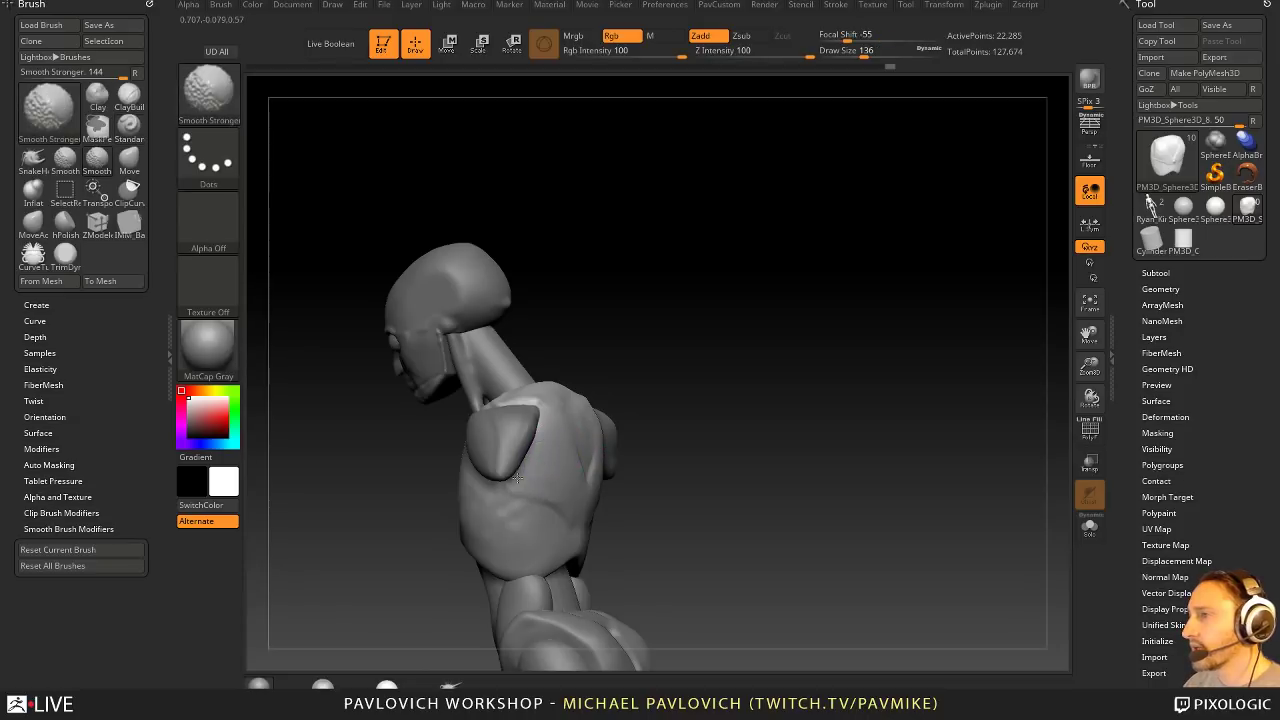
# Step: Select the head and sculpt the cheekbone ridge from eye to ear with the Standard brush at draw size 56, smoothing it
pyautogui.moveTo(700, 453); pyautogui.dragTo(800, 447)
pyautogui.keyDown('alt'); pyautogui.click(503, 320); pyautogui.keyUp('alt')
pyautogui.keyDown('alt'); pyautogui.moveTo(642, 296); pyautogui.dragTo(745, 460); pyautogui.keyUp('alt')
pyautogui.moveTo(660, 385); pyautogui.dragTo(711, 374)
pyautogui.keyDown('alt'); pyautogui.click(542, 376); pyautogui.keyUp('alt')
pyautogui.keyDown('shift'); pyautogui.moveTo(512, 380); pyautogui.dragTo(582, 372); pyautogui.keyUp('shift')
pyautogui.moveTo(680, 385)
pyautogui.keyDown('alt'); pyautogui.mouseDown()
pyautogui.moveTo(695, 435)
pyautogui.moveTo(770, 445)
pyautogui.mouseUp(); pyautogui.keyUp('alt')
pyautogui.keyDown('shift'); pyautogui.moveTo(510, 440); pyautogui.dragTo(488, 396); pyautogui.keyUp('shift')
pyautogui.moveTo(734, 417); pyautogui.dragTo(526, 412)
pyautogui.moveTo(391, 517)
pyautogui.mouseDown()
pyautogui.moveTo(325, 515)
pyautogui.moveTo(434, 502)
pyautogui.moveTo(442, 549)
pyautogui.mouseUp()
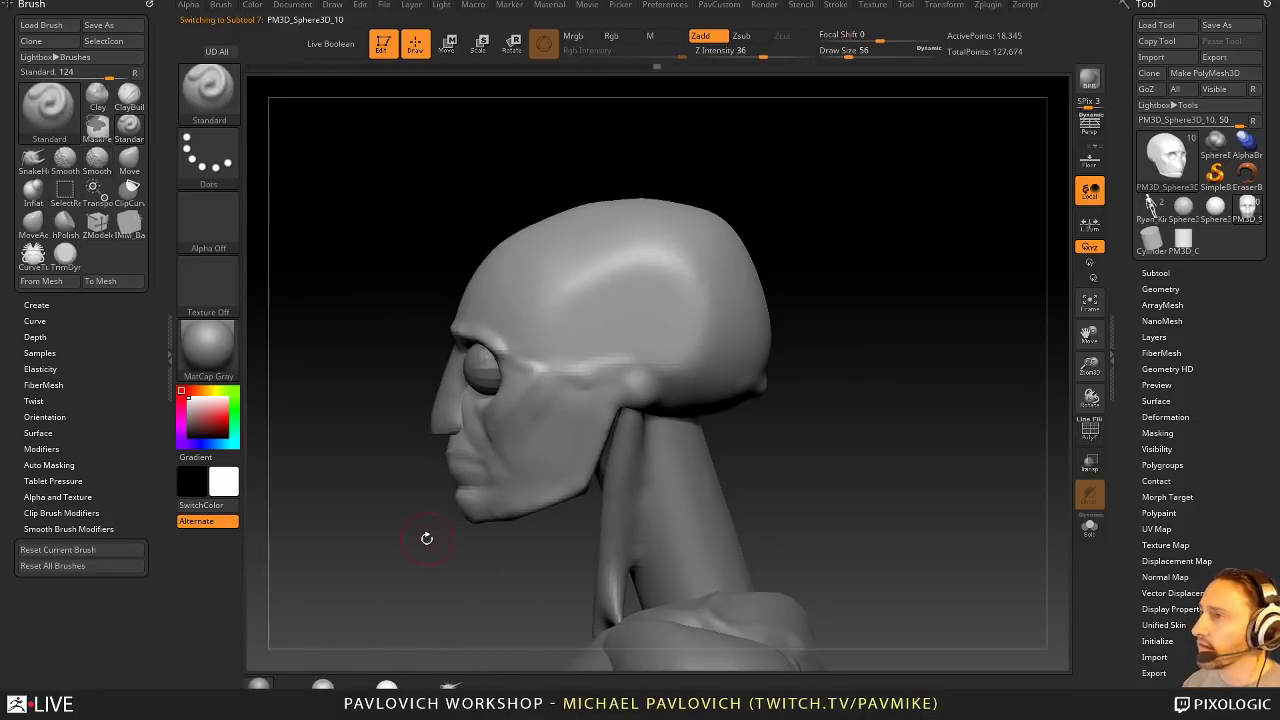
pyautogui.keyDown('shift'); pyautogui.moveTo(528, 373); pyautogui.dragTo(541, 376); pyautogui.keyUp('shift')
# Step: Push in the back of the skull in profile with the Move brush at draw size 245
pyautogui.moveTo(808, 440)
pyautogui.keyDown('alt'); pyautogui.mouseDown()
pyautogui.moveTo(783, 360)
pyautogui.moveTo(767, 400)
pyautogui.mouseUp(); pyautogui.keyUp('alt')
pyautogui.press('w')
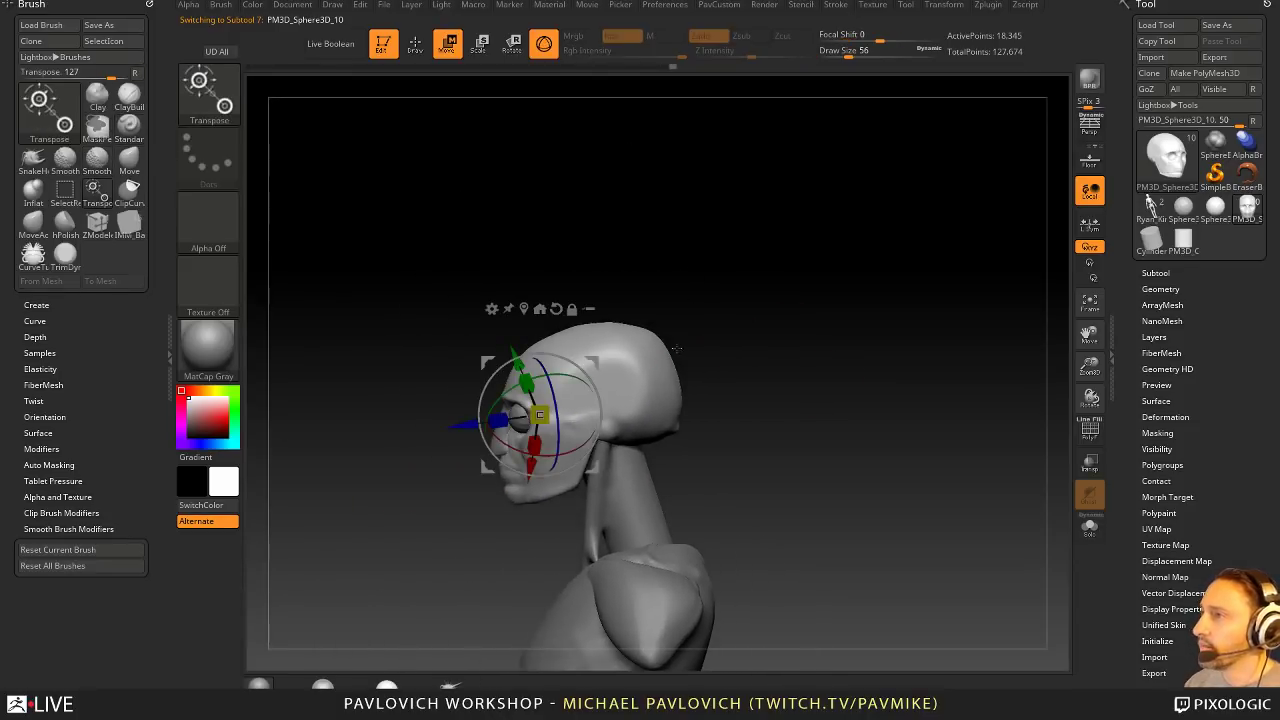
pyautogui.press('q')
pyautogui.press('b')
pyautogui.press('m')
pyautogui.press('v')
pyautogui.moveTo(567, 341); pyautogui.dragTo(558, 331)
pyautogui.press('s')
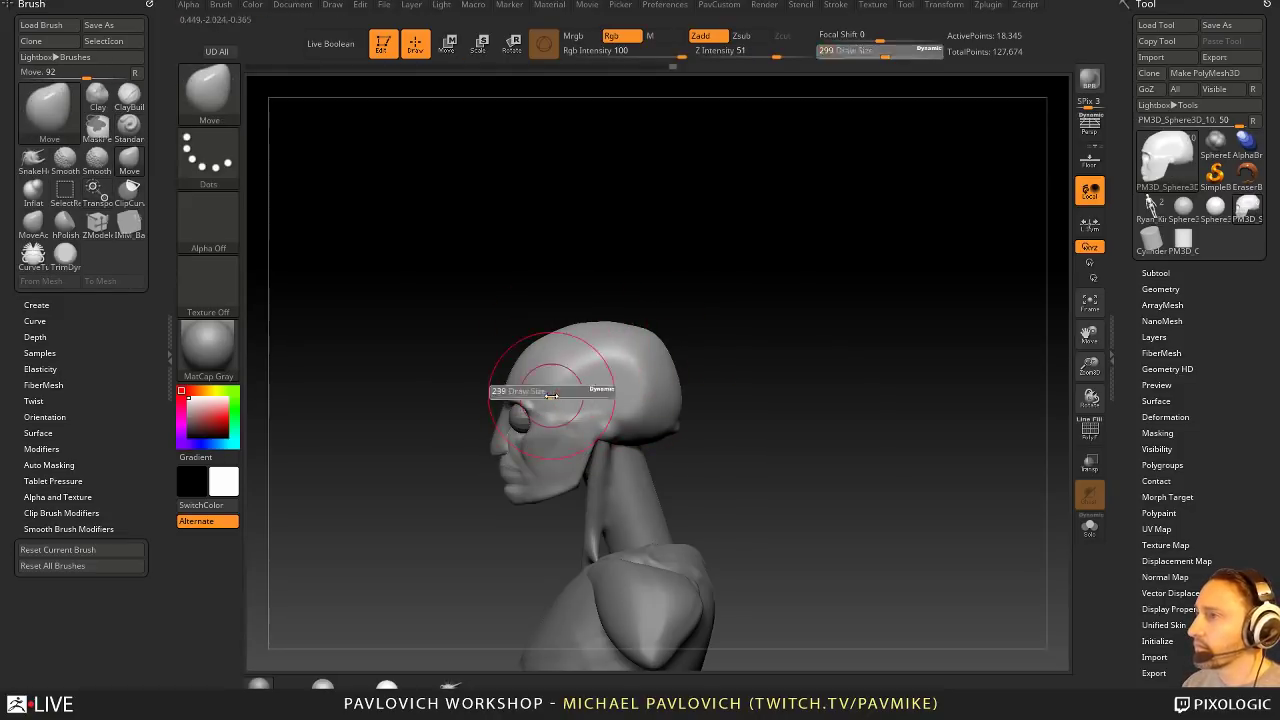
pyautogui.moveTo(561, 393); pyautogui.dragTo(552, 393)
pyautogui.moveTo(666, 395); pyautogui.dragTo(652, 424)
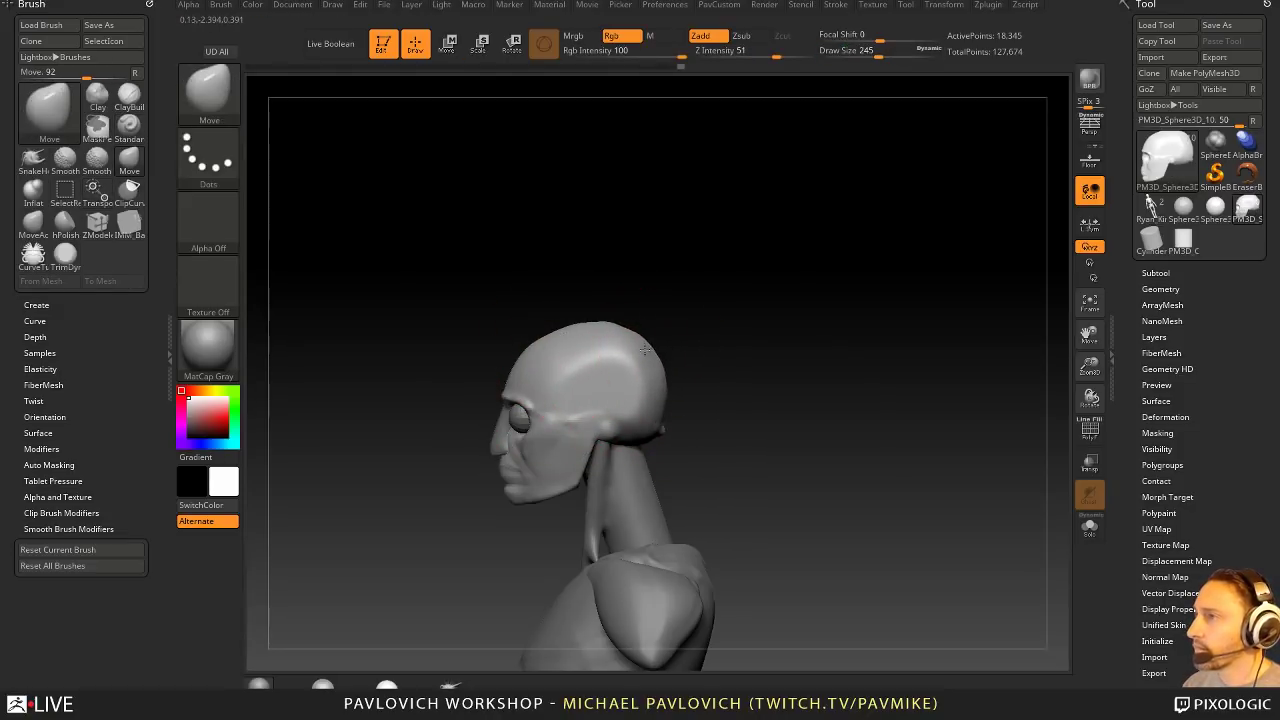
pyautogui.press('w')
pyautogui.press('q')
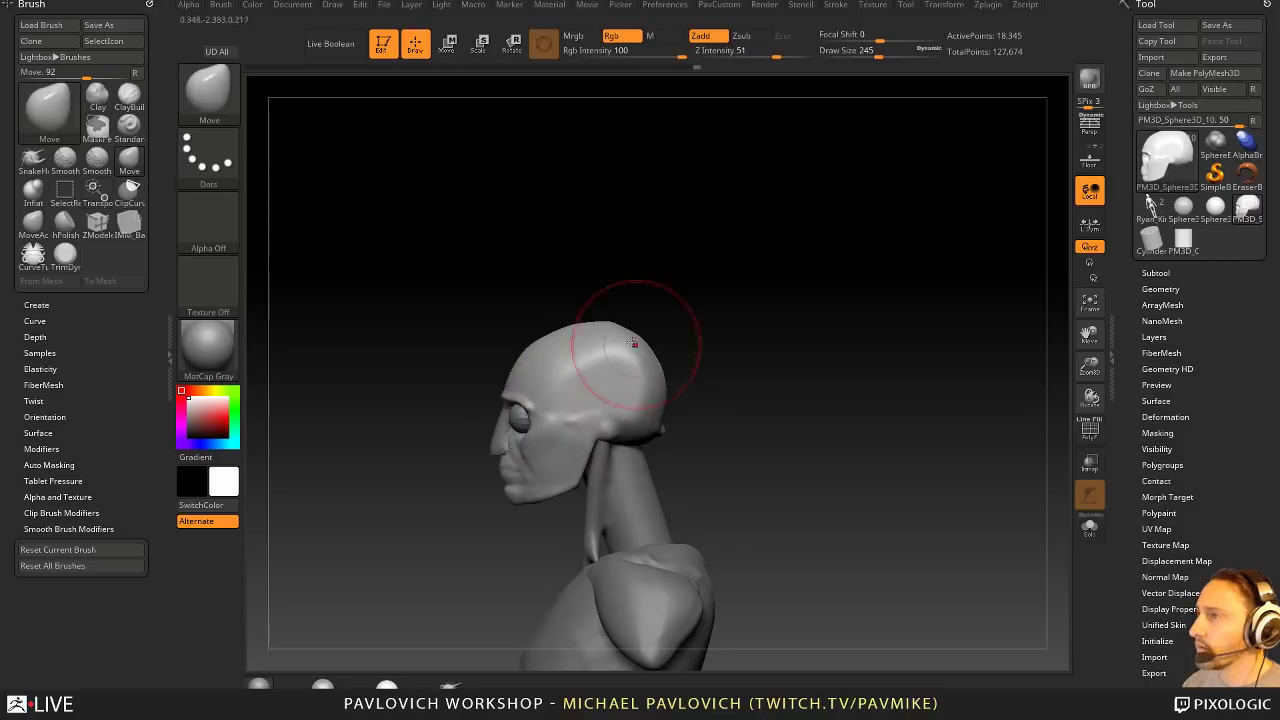
# Step: Include the head and eyes in one transpose selection, reset the gizmo orientation, and move them backward by about 0.1
pyautogui.press('w')
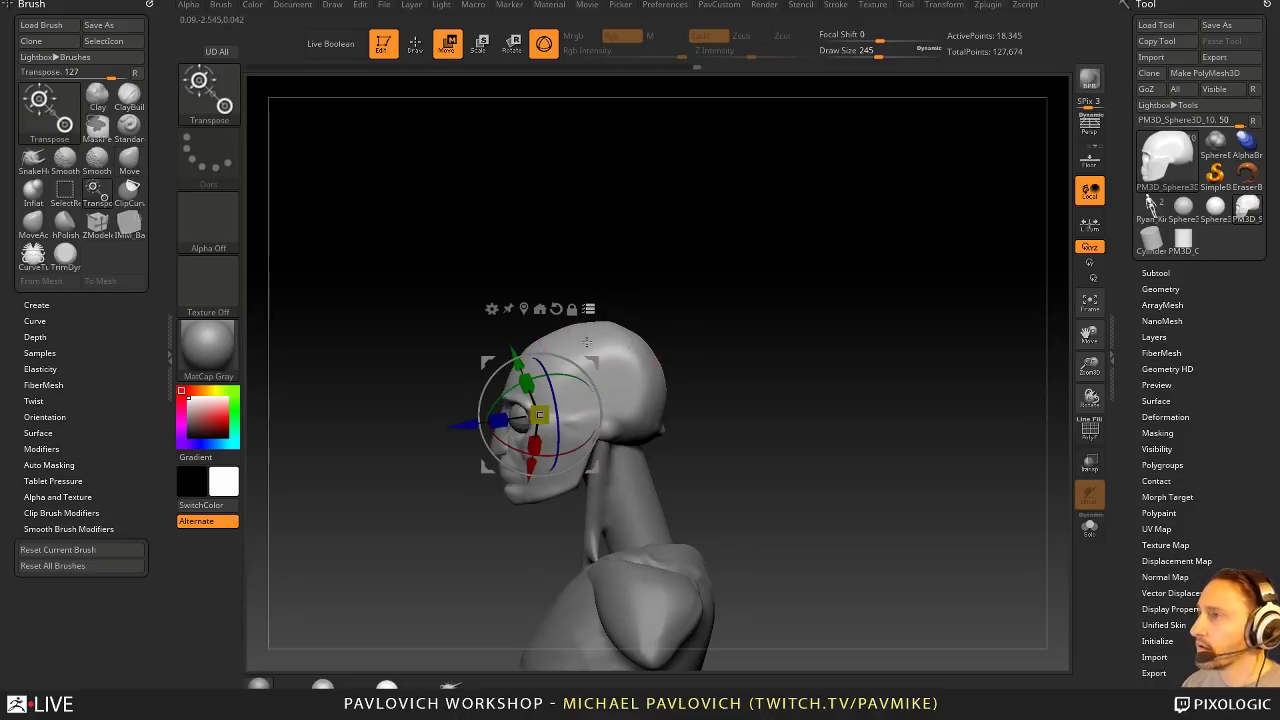
pyautogui.keyDown('ctrl'); pyautogui.keyDown('shift'); pyautogui.click(209, 94); pyautogui.keyUp('shift'); pyautogui.keyUp('ctrl')
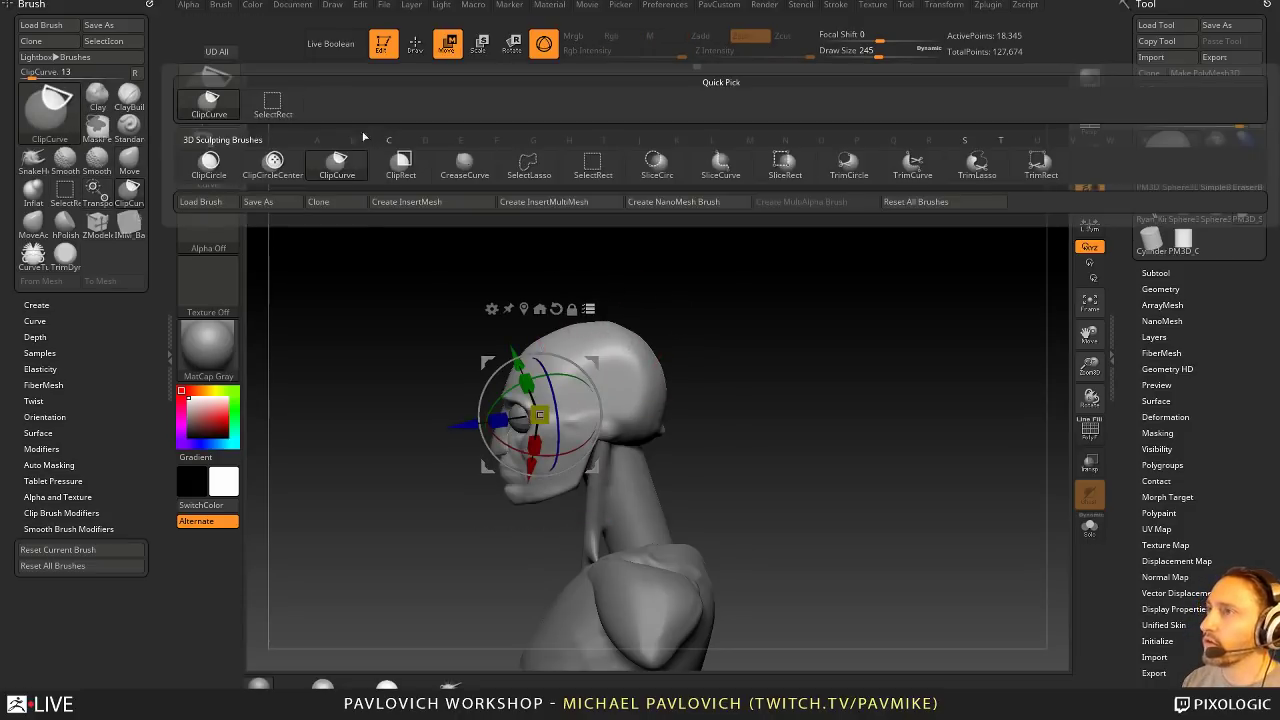
pyautogui.keyDown('ctrl'); pyautogui.keyDown('shift'); pyautogui.click(272, 106); pyautogui.keyUp('shift'); pyautogui.keyUp('ctrl')
pyautogui.keyDown('ctrl'); pyautogui.keyDown('shift'); pyautogui.moveTo(378, 234); pyautogui.dragTo(741, 413); pyautogui.keyUp('shift'); pyautogui.keyUp('ctrl')
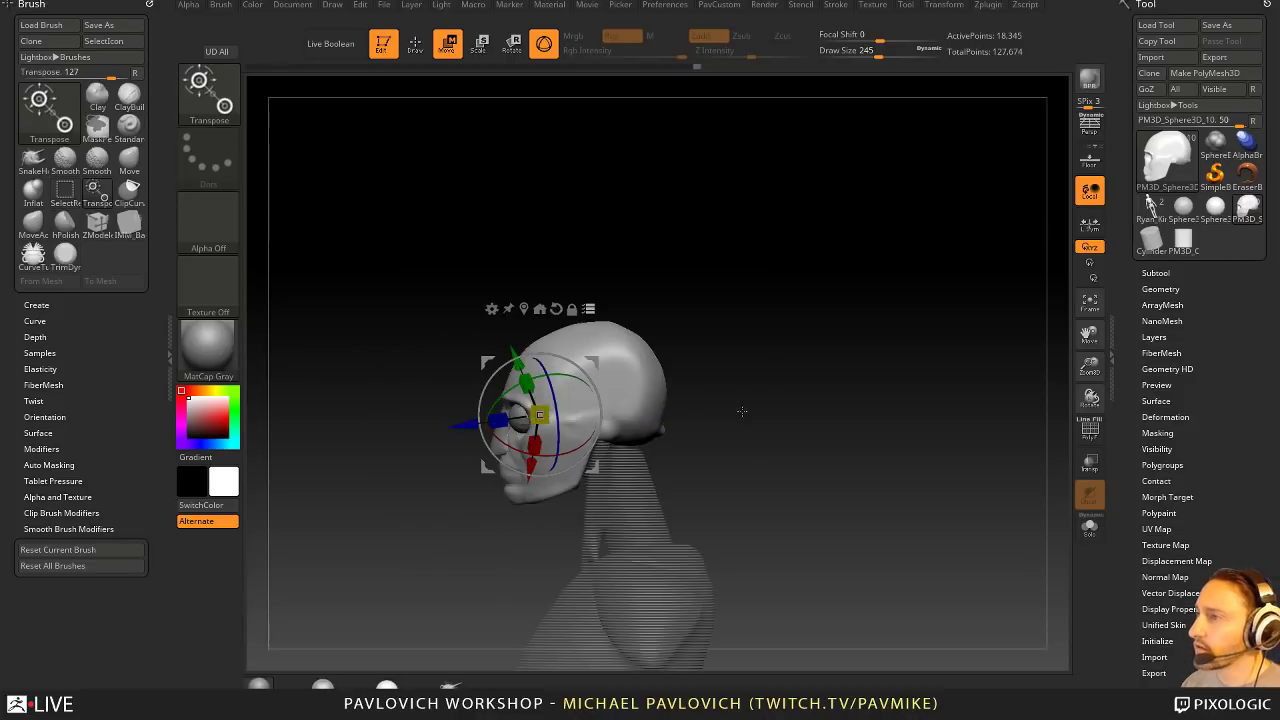
pyautogui.keyDown('alt'); pyautogui.click(556, 309); pyautogui.keyUp('alt')
pyautogui.moveTo(465, 415); pyautogui.dragTo(479, 415)
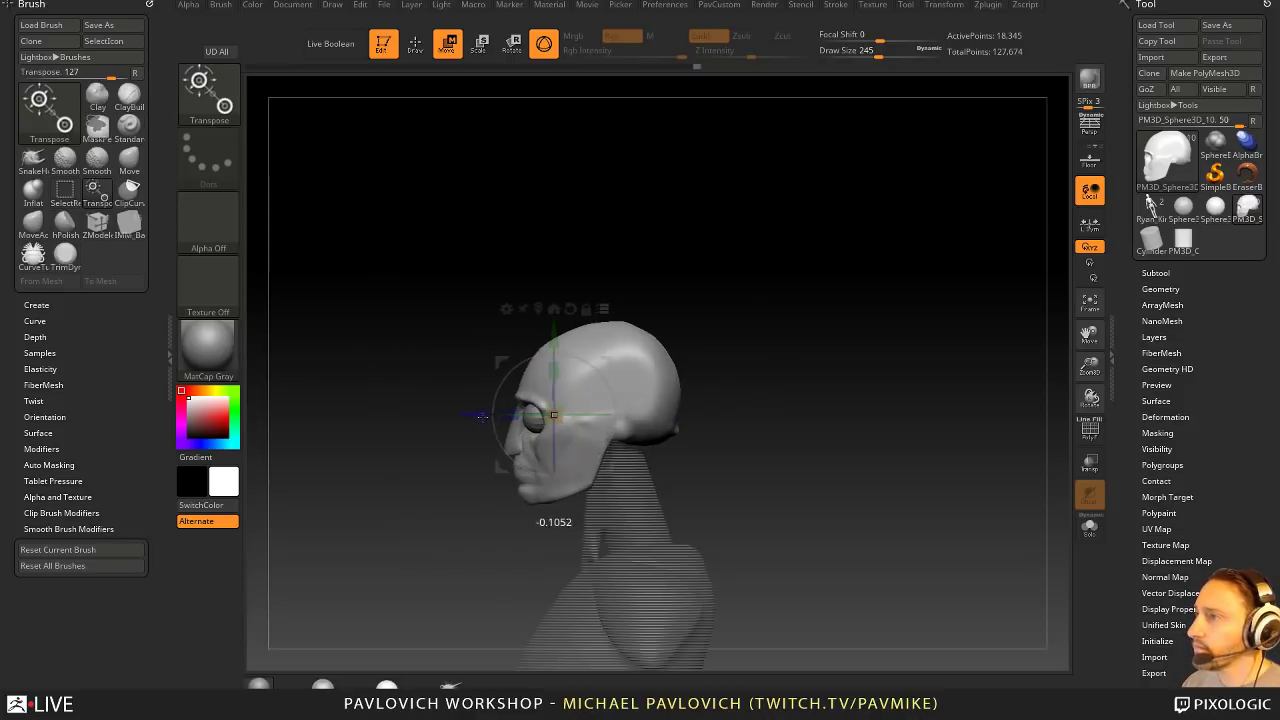
pyautogui.moveTo(614, 398)
pyautogui.mouseDown()
pyautogui.moveTo(615, 365)
pyautogui.moveTo(600, 374)
pyautogui.mouseUp()
pyautogui.hotkey('ctrl', 'z')
# Step: Select the eyes alone and move them backward into the head's sockets
pyautogui.press('q')
pyautogui.keyDown('alt'); pyautogui.click(534, 412); pyautogui.keyUp('alt')
pyautogui.press('w')
pyautogui.hotkey('ctrl', 'z')
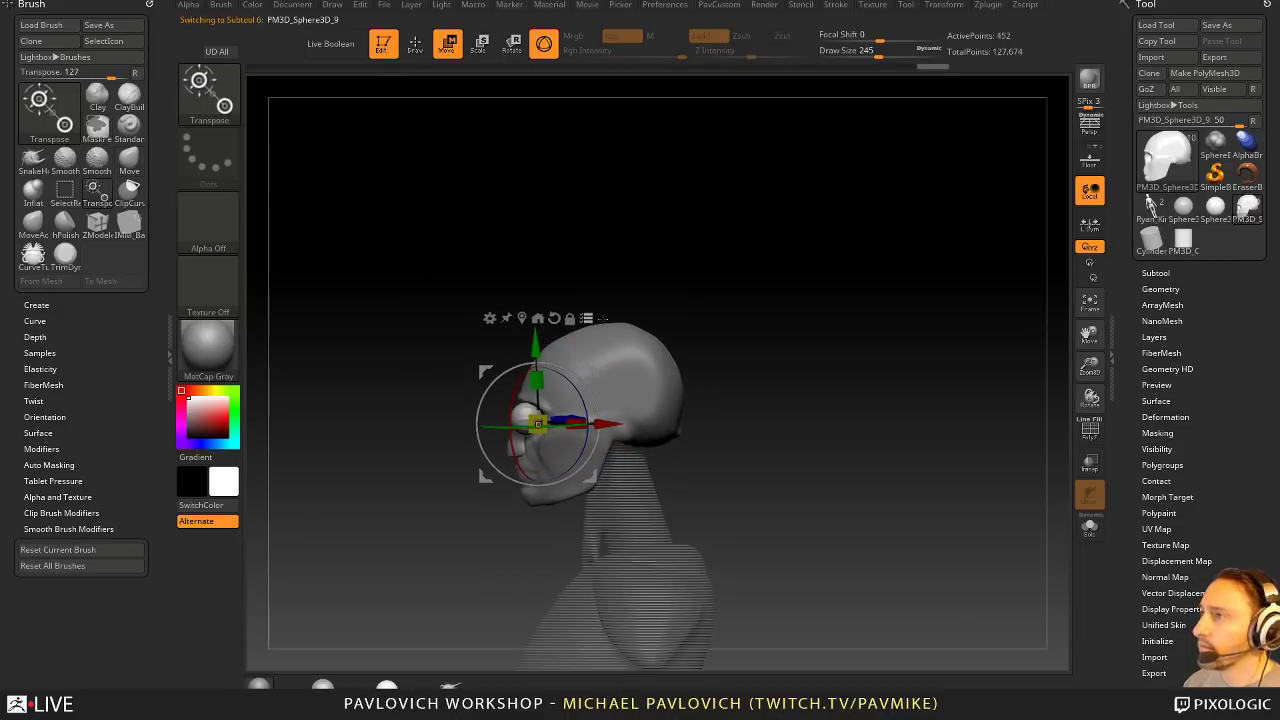
pyautogui.moveTo(608, 424); pyautogui.dragTo(625, 424)
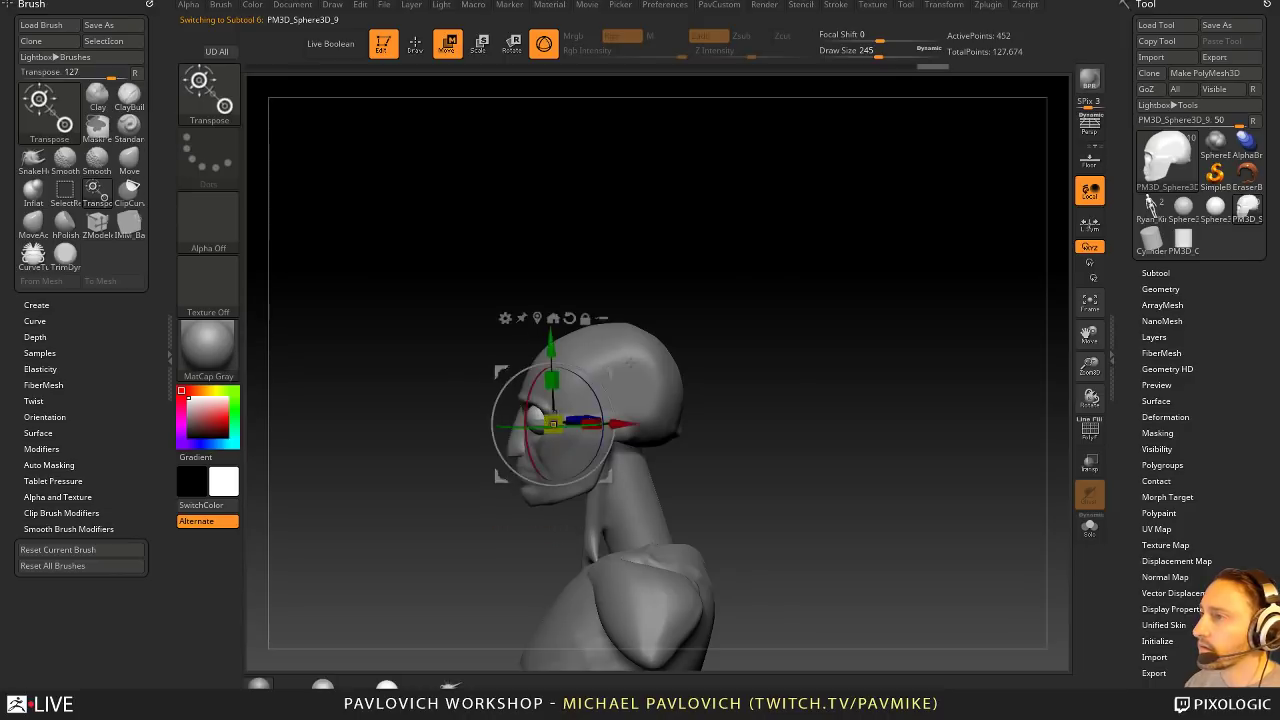
pyautogui.press('q')
# Step: Reselect the head and adjust the face's shape with the Move brush at draw sizes 65 and 149
pyautogui.keyDown('shift'); pyautogui.moveTo(767, 372); pyautogui.dragTo(703, 390); pyautogui.keyUp('shift')
pyautogui.press('s')
pyautogui.moveTo(688, 397)
pyautogui.keyDown('alt'); pyautogui.mouseDown()
pyautogui.moveTo(708, 391)
pyautogui.moveTo(678, 430)
pyautogui.mouseUp(); pyautogui.keyUp('alt')
pyautogui.keyDown('alt'); pyautogui.click(604, 362); pyautogui.keyUp('alt')
pyautogui.press('s')
pyautogui.moveTo(576, 440); pyautogui.dragTo(565, 440)
pyautogui.keyDown('shift'); pyautogui.moveTo(470, 440); pyautogui.dragTo(543, 443); pyautogui.keyUp('shift')
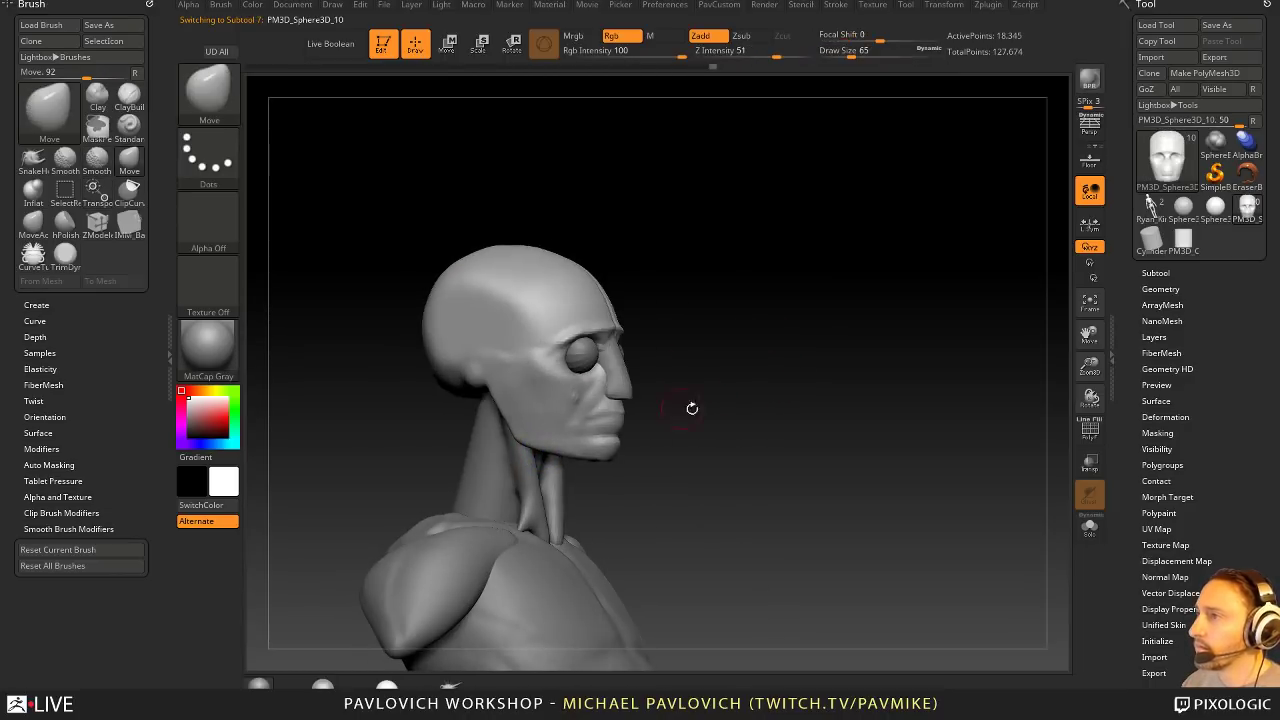
pyautogui.moveTo(691, 409)
pyautogui.keyDown('shift'); pyautogui.mouseDown()
pyautogui.moveTo(677, 428)
pyautogui.moveTo(657, 427)
pyautogui.mouseUp(); pyautogui.keyUp('shift')
pyautogui.press('s')
pyautogui.moveTo(666, 375); pyautogui.dragTo(679, 379)
pyautogui.moveTo(722, 412)
pyautogui.mouseDown()
pyautogui.moveTo(686, 421)
pyautogui.moveTo(737, 423)
pyautogui.mouseUp()
# Step: Sculpt detail around the cheeks and cheekbones with the Standard brush at draw size 44
pyautogui.press('b')
pyautogui.press('s')
pyautogui.press('t')
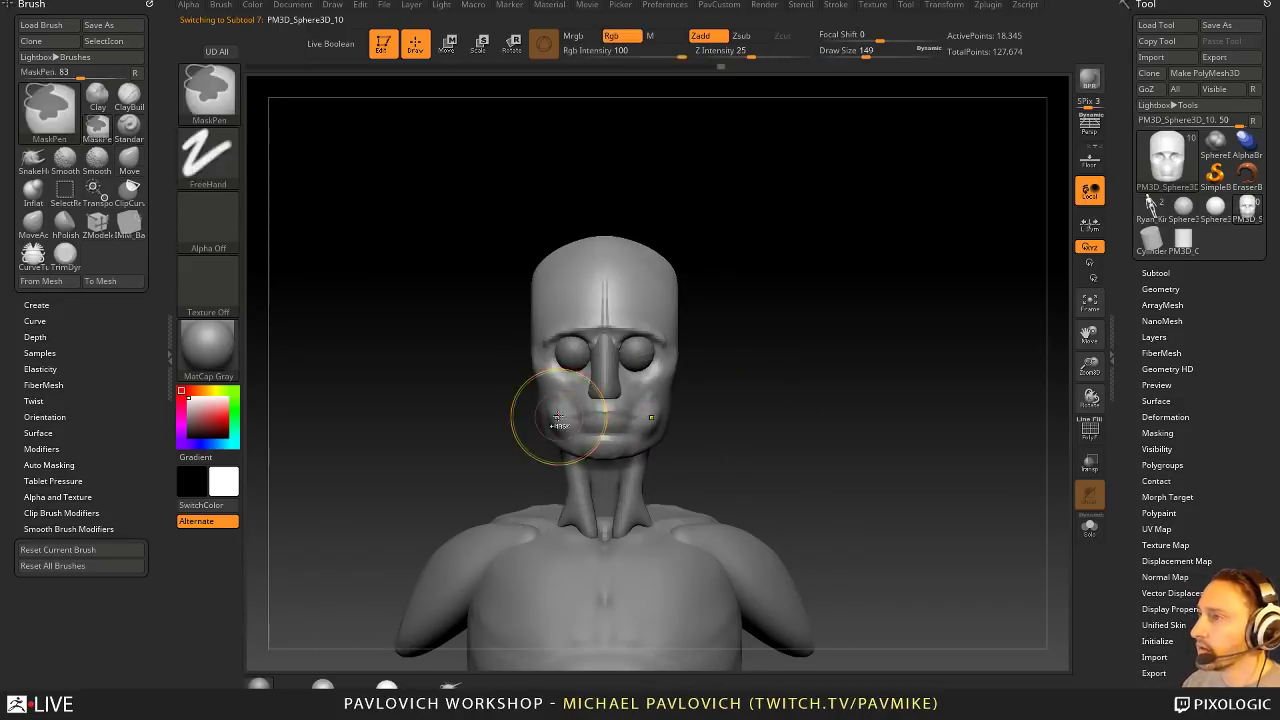
pyautogui.press('s')
pyautogui.moveTo(560, 391); pyautogui.dragTo(546, 392)
pyautogui.moveTo(740, 410); pyautogui.dragTo(678, 415)
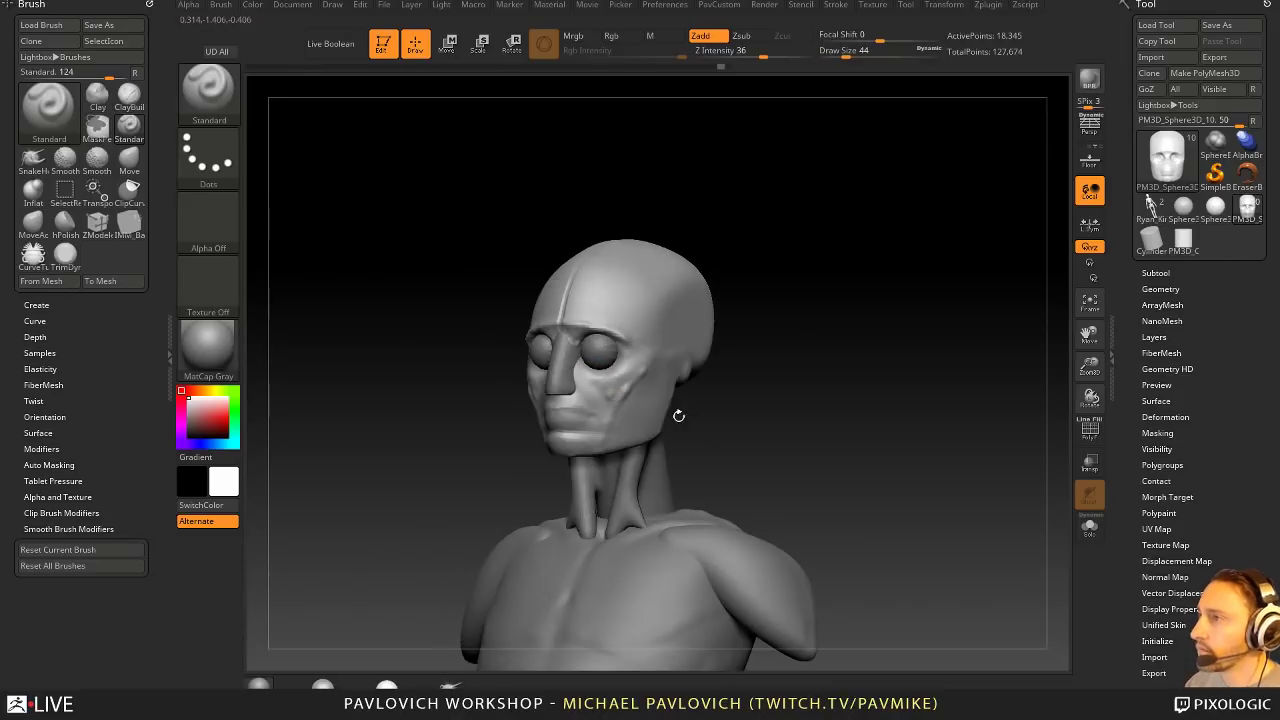
pyautogui.keyDown('shift'); pyautogui.moveTo(762, 424); pyautogui.dragTo(740, 342); pyautogui.keyUp('shift')
# Step: Select the ribcage and sculpt the lower pectoral lines across the chest with the Standard brush at draw size 44
pyautogui.moveTo(812, 428); pyautogui.dragTo(856, 456)
pyautogui.keyDown('alt'); pyautogui.click(568, 396); pyautogui.keyUp('alt')
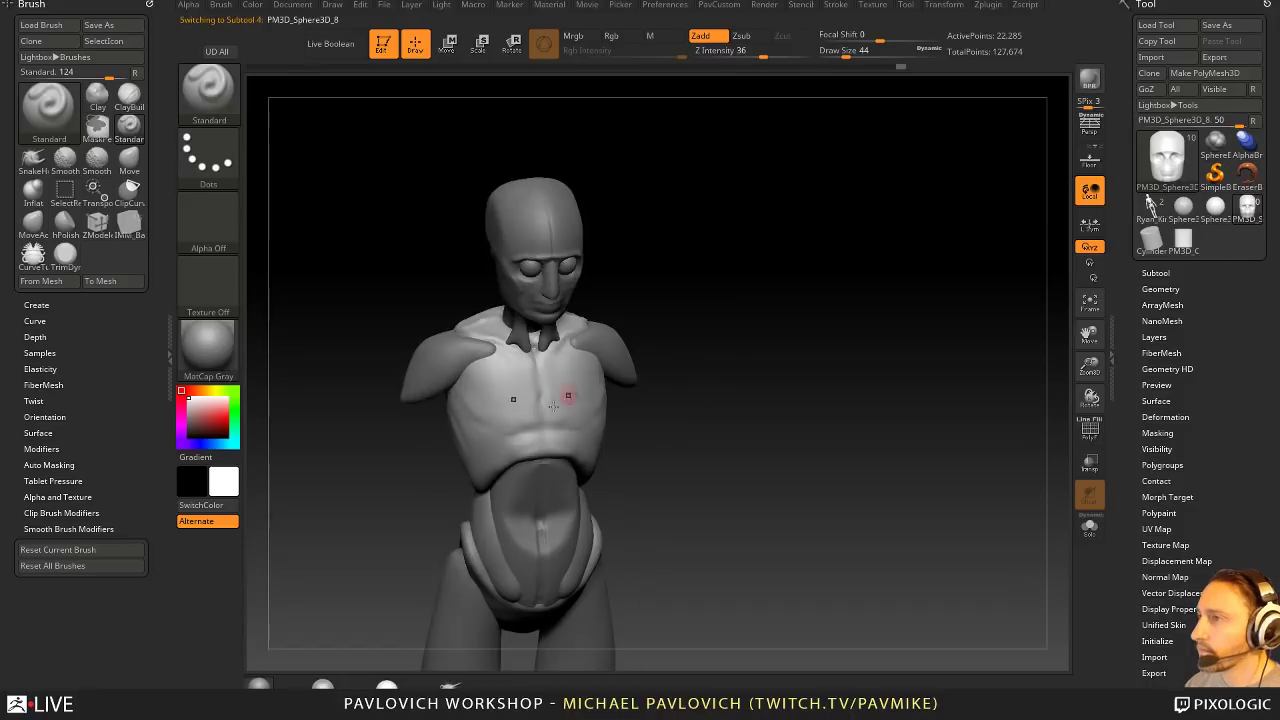
pyautogui.moveTo(693, 429); pyautogui.dragTo(479, 402)
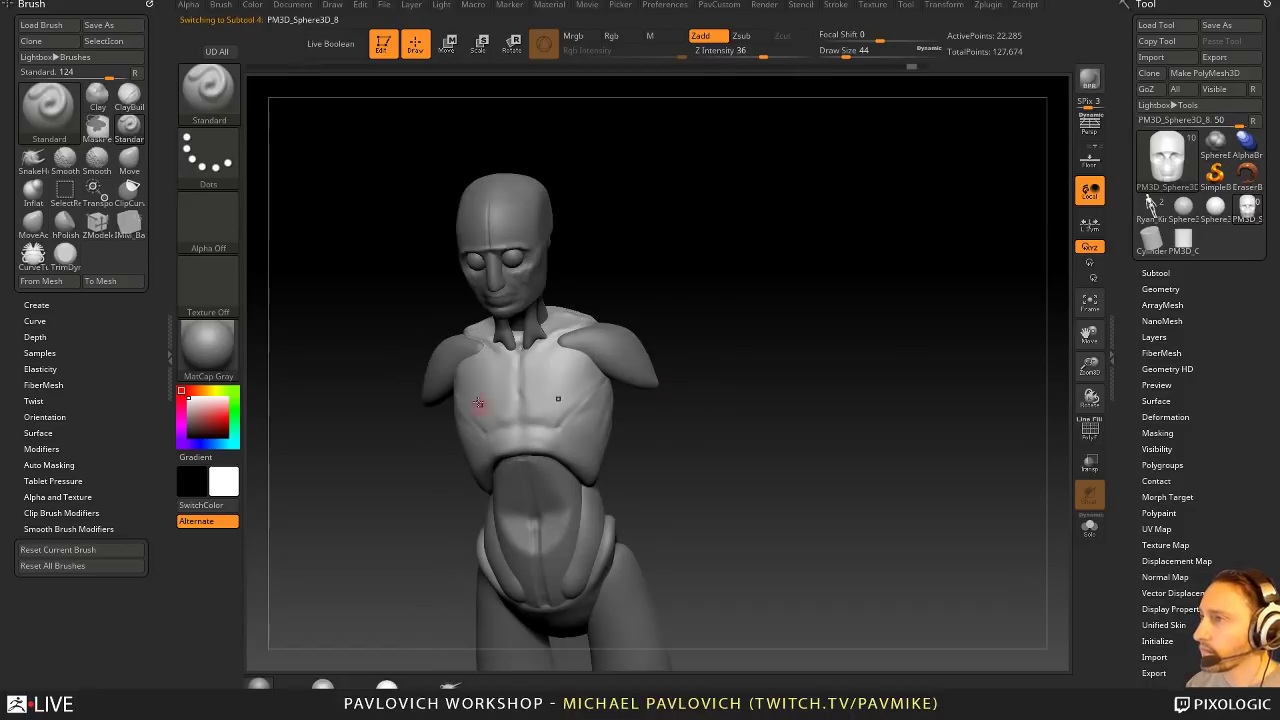
pyautogui.keyDown('shift'); pyautogui.moveTo(692, 381); pyautogui.dragTo(594, 398); pyautogui.keyUp('shift')
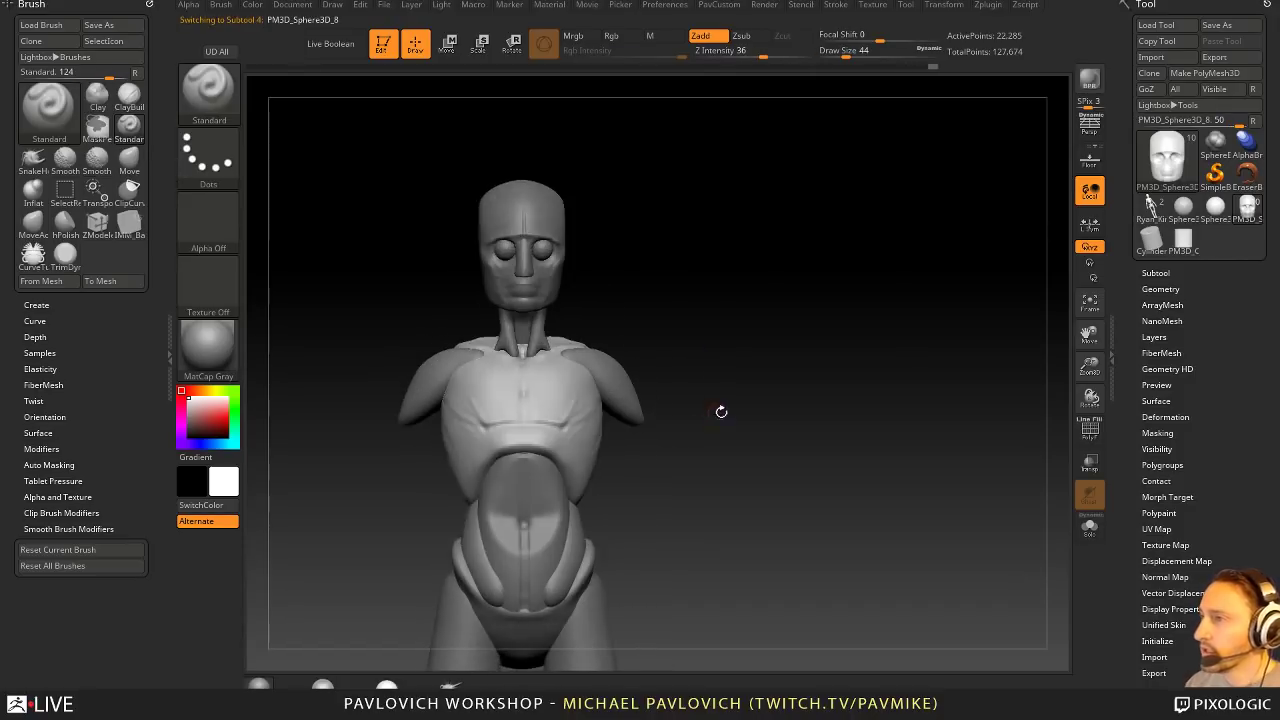
pyautogui.keyDown('alt'); pyautogui.moveTo(720, 535); pyautogui.dragTo(728, 445); pyautogui.keyUp('alt')
pyautogui.moveTo(728, 445); pyautogui.dragTo(836, 468)
# Step: Examine the abdomen, pelvis and thighs, and reselect the ribcage in a view from behind
pyautogui.keyDown('alt'); pyautogui.click(568, 512); pyautogui.keyUp('alt')
pyautogui.keyDown('shift'); pyautogui.moveTo(727, 484); pyautogui.dragTo(660, 492); pyautogui.keyUp('shift')
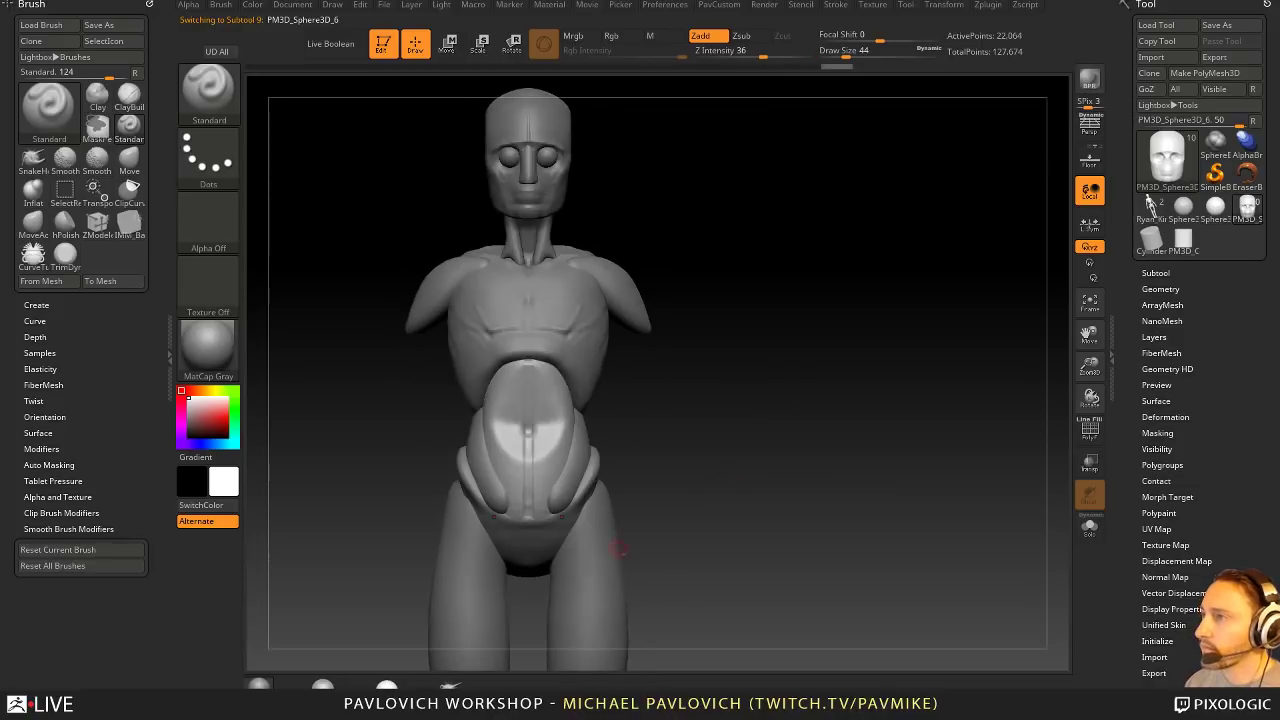
pyautogui.keyDown('alt'); pyautogui.click(614, 546); pyautogui.keyUp('alt')
pyautogui.moveTo(742, 412)
pyautogui.keyDown('alt'); pyautogui.mouseDown()
pyautogui.moveTo(766, 500)
pyautogui.moveTo(677, 507)
pyautogui.moveTo(769, 400)
pyautogui.moveTo(846, 426)
pyautogui.moveTo(699, 419)
pyautogui.moveTo(716, 448)
pyautogui.moveTo(680, 450)
pyautogui.moveTo(728, 447)
pyautogui.mouseUp(); pyautogui.keyUp('alt')
pyautogui.keyDown('alt'); pyautogui.click(677, 507); pyautogui.keyUp('alt')
pyautogui.keyDown('alt'); pyautogui.click(669, 434); pyautogui.keyUp('alt')
pyautogui.keyDown('alt'); pyautogui.click(725, 447); pyautogui.keyUp('alt')
pyautogui.moveTo(850, 430); pyautogui.dragTo(782, 415)
# Step: Insert mirrored Sphere16 primitives at the shoulder blades on the ribcage's back with the IMM Base Primitives brush
pyautogui.press('b')
pyautogui.press('i')
pyautogui.press('p')
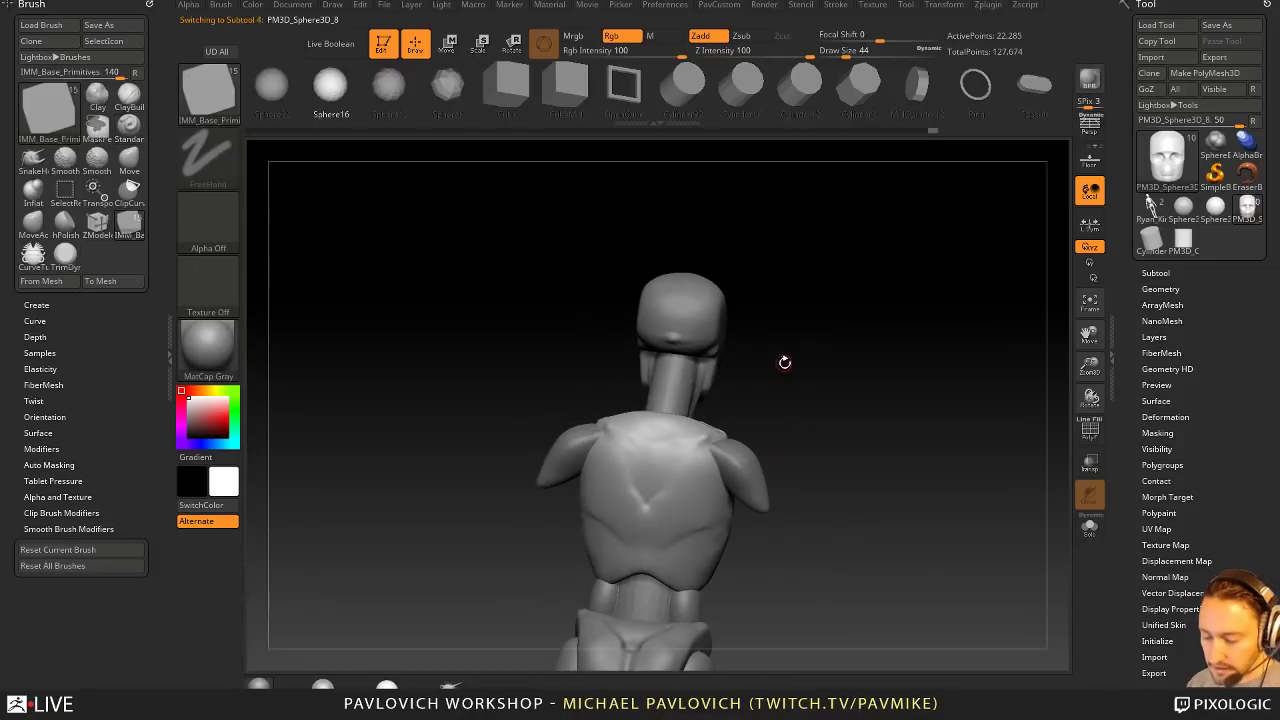
pyautogui.press('m')
pyautogui.click(632, 427)
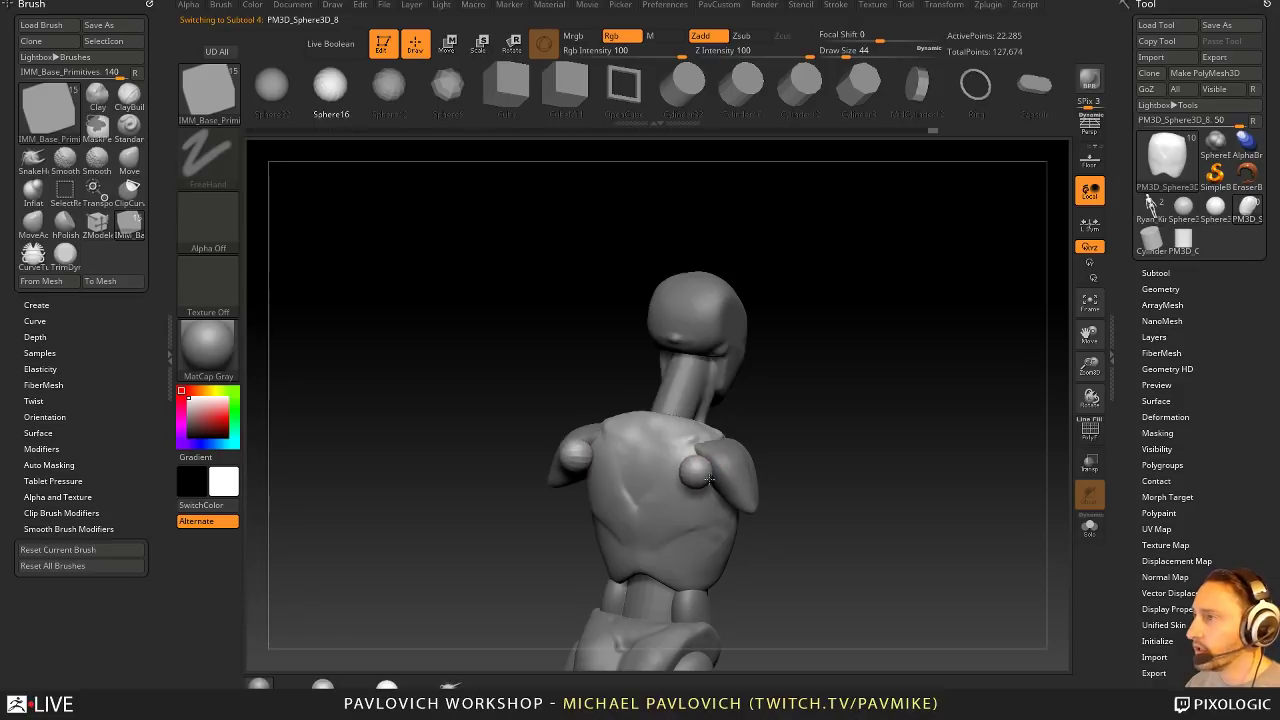
pyautogui.moveTo(709, 479); pyautogui.dragTo(712, 481)
# Step: Split the unmasked inserted spheres off the ribcage into their own subtool
pyautogui.moveTo(803, 421); pyautogui.dragTo(862, 422)
pyautogui.press('w')
pyautogui.moveTo(768, 496); pyautogui.dragTo(752, 490)
pyautogui.press('2')
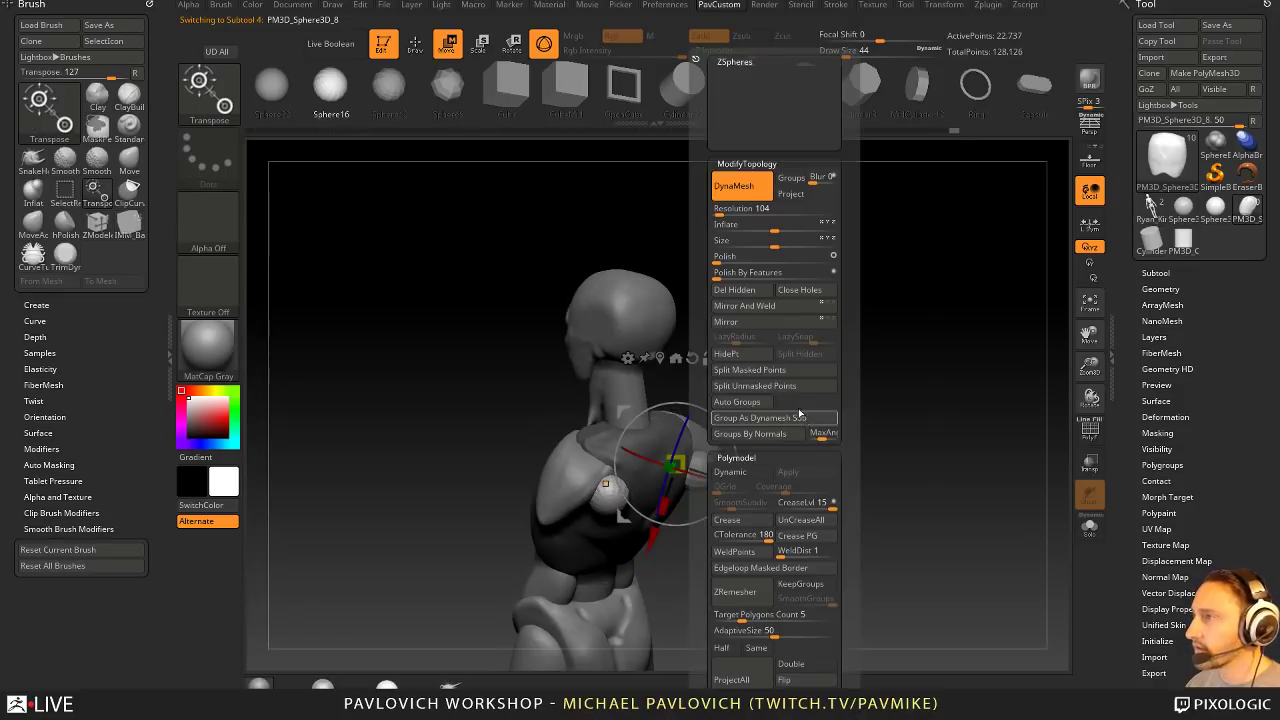
pyautogui.click(769, 384)
# Step: Reshape the inserted spheres into flattened shoulder blade forms against the ribcage's back with the Move brush at draw size 212
pyautogui.moveTo(686, 400); pyautogui.dragTo(759, 478)
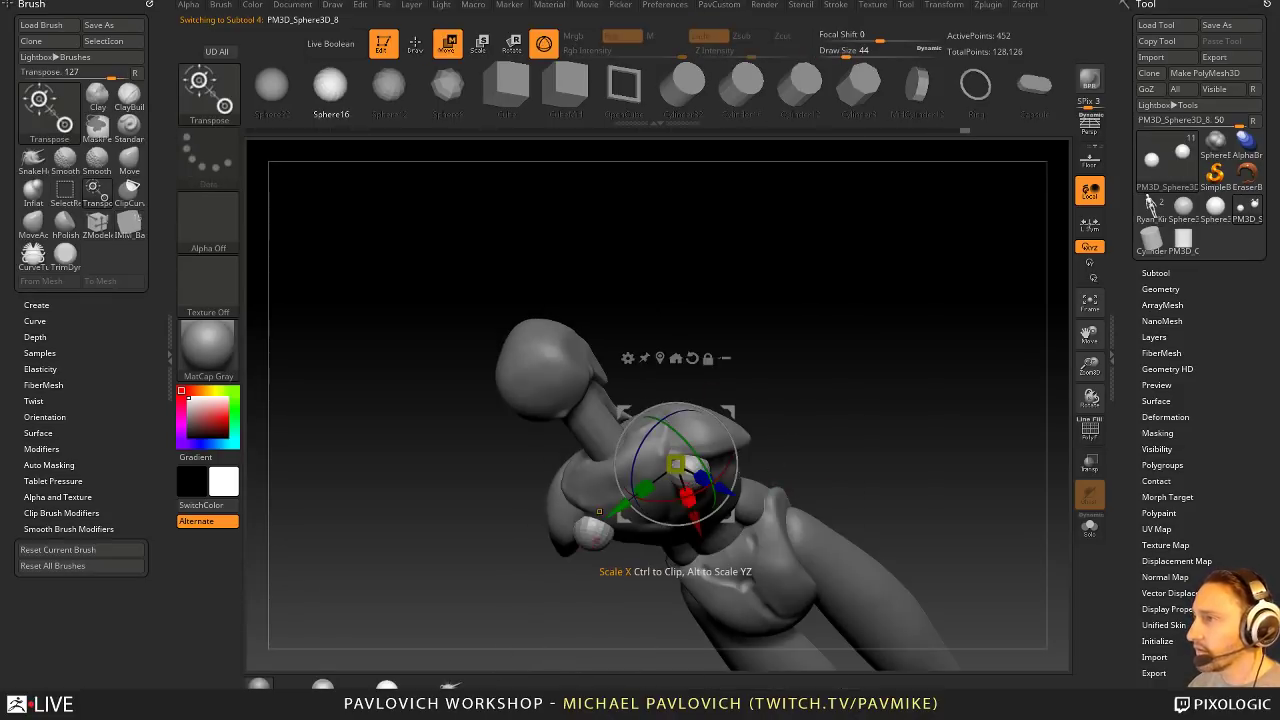
pyautogui.moveTo(688, 496); pyautogui.dragTo(720, 482, button='right')
pyautogui.press('q')
pyautogui.press('b')
pyautogui.press('m')
pyautogui.press('v')
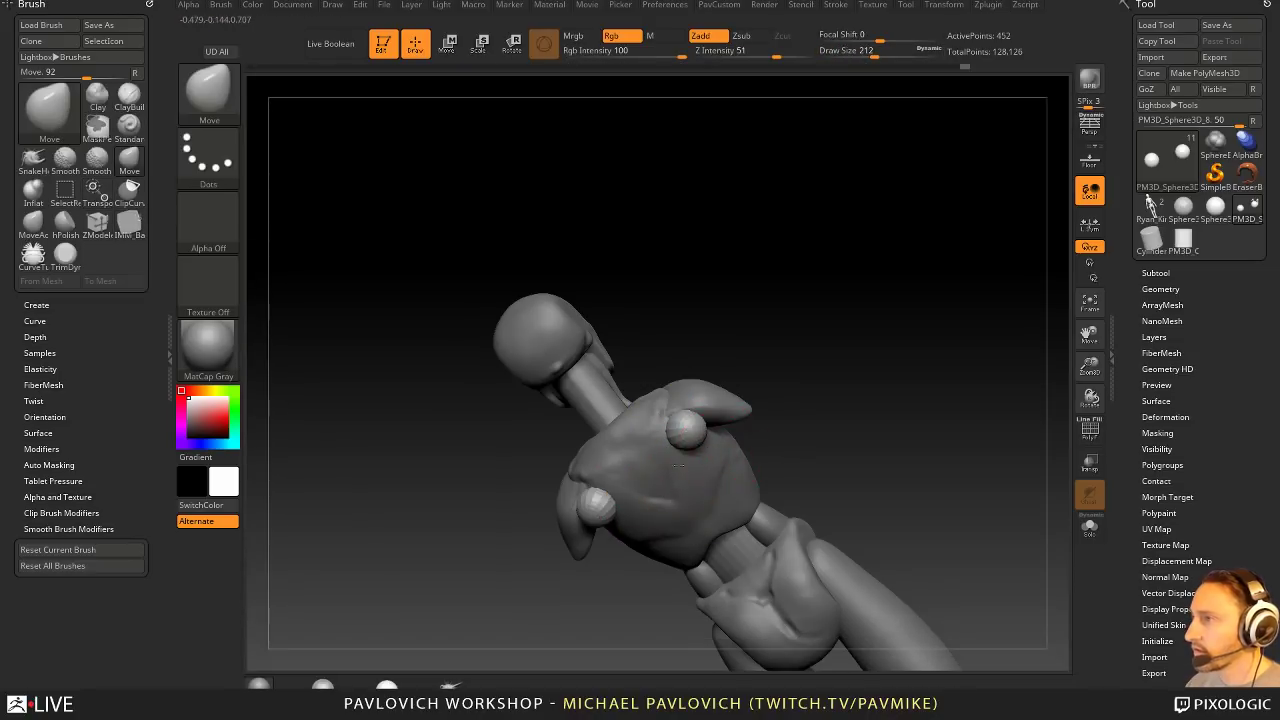
pyautogui.moveTo(756, 354)
pyautogui.mouseDown()
pyautogui.moveTo(663, 457)
pyautogui.moveTo(725, 420)
pyautogui.moveTo(692, 396)
pyautogui.mouseUp()
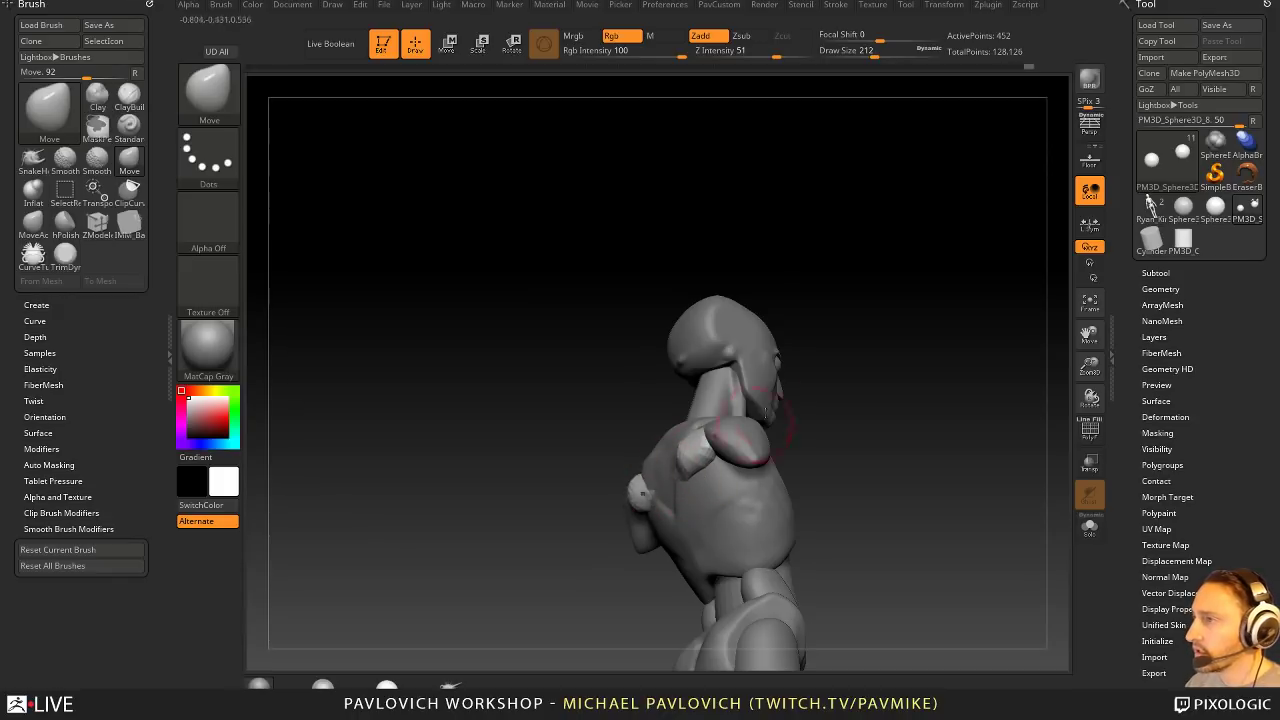
pyautogui.moveTo(765, 413); pyautogui.dragTo(875, 379)
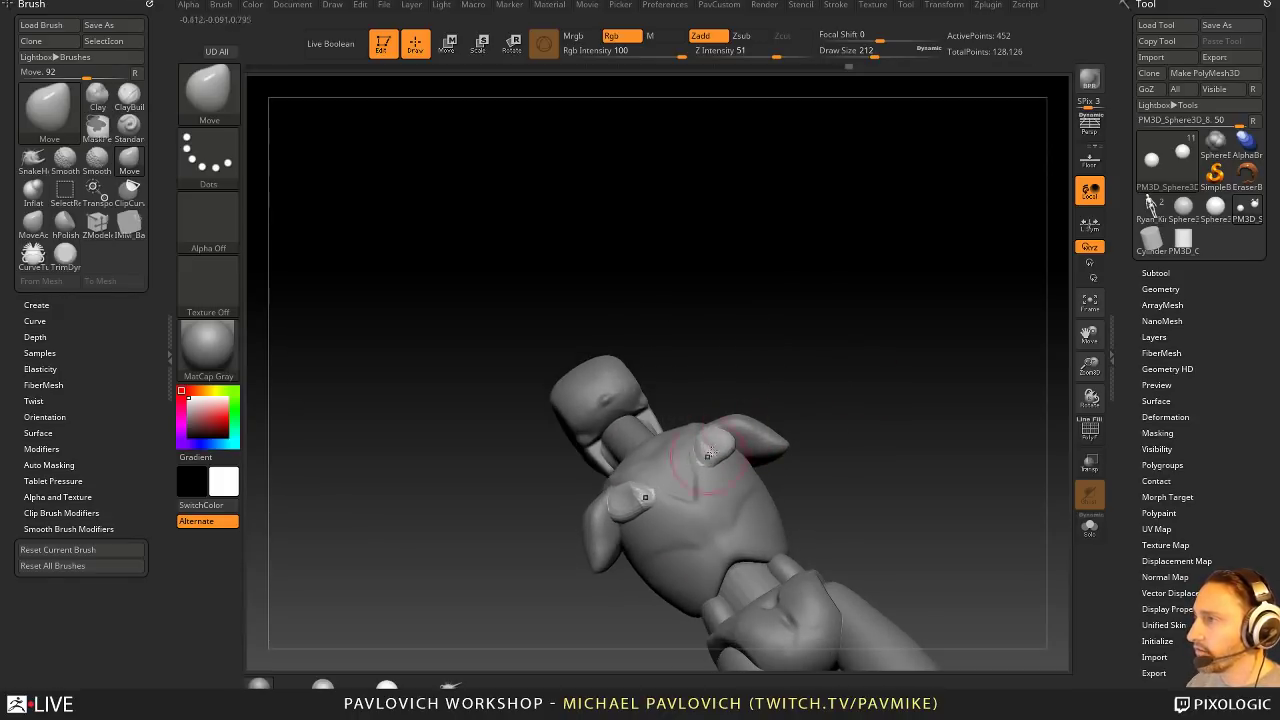
pyautogui.moveTo(708, 453); pyautogui.dragTo(713, 477)
pyautogui.moveTo(789, 455)
pyautogui.mouseDown()
pyautogui.moveTo(705, 498)
pyautogui.moveTo(705, 469)
pyautogui.moveTo(820, 423)
pyautogui.moveTo(815, 438)
pyautogui.moveTo(792, 436)
pyautogui.mouseUp()
# Step: Select the ribcage and sculpt the vertebra bump at the neck base with the Standard brush at draw size 56
pyautogui.press('b')
pyautogui.press('s')
pyautogui.press('t')
pyautogui.keyDown('alt'); pyautogui.click(749, 457); pyautogui.keyUp('alt')
pyautogui.press('shift')
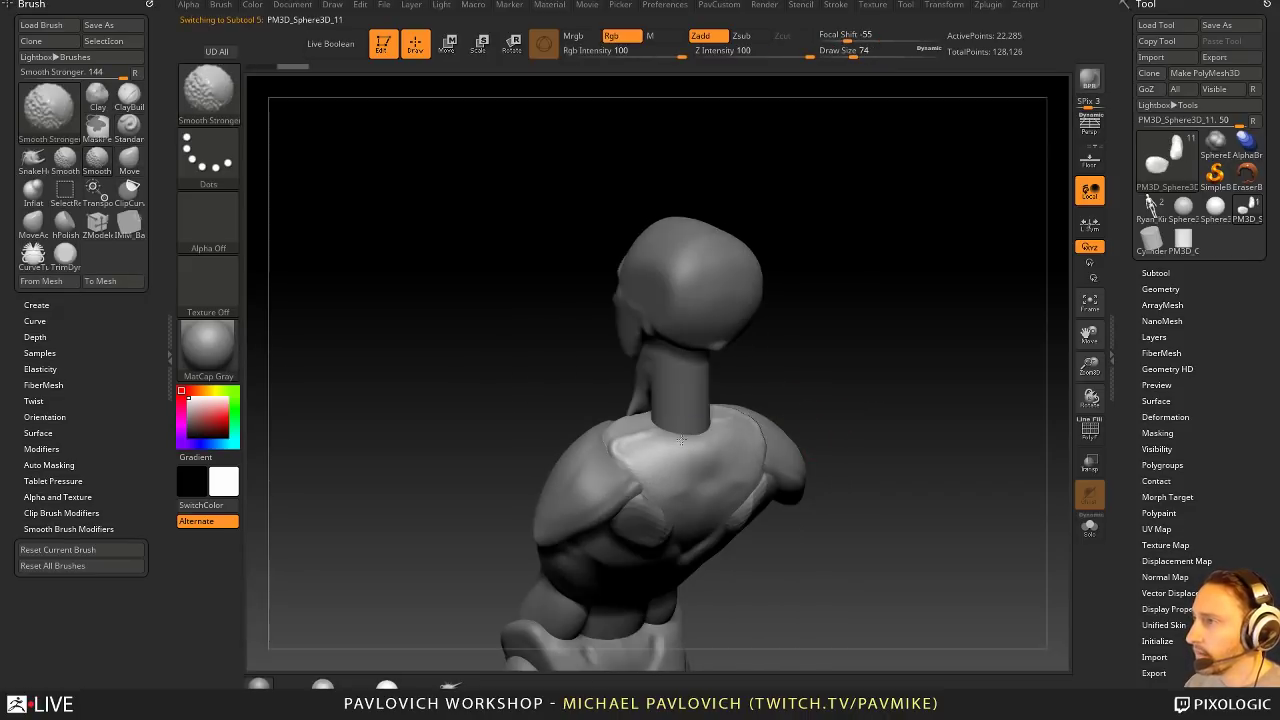
pyautogui.moveTo(681, 440); pyautogui.dragTo(671, 443, button='right')
pyautogui.keyDown('shift'); pyautogui.moveTo(803, 423); pyautogui.dragTo(715, 457, button='right'); pyautogui.keyUp('shift')
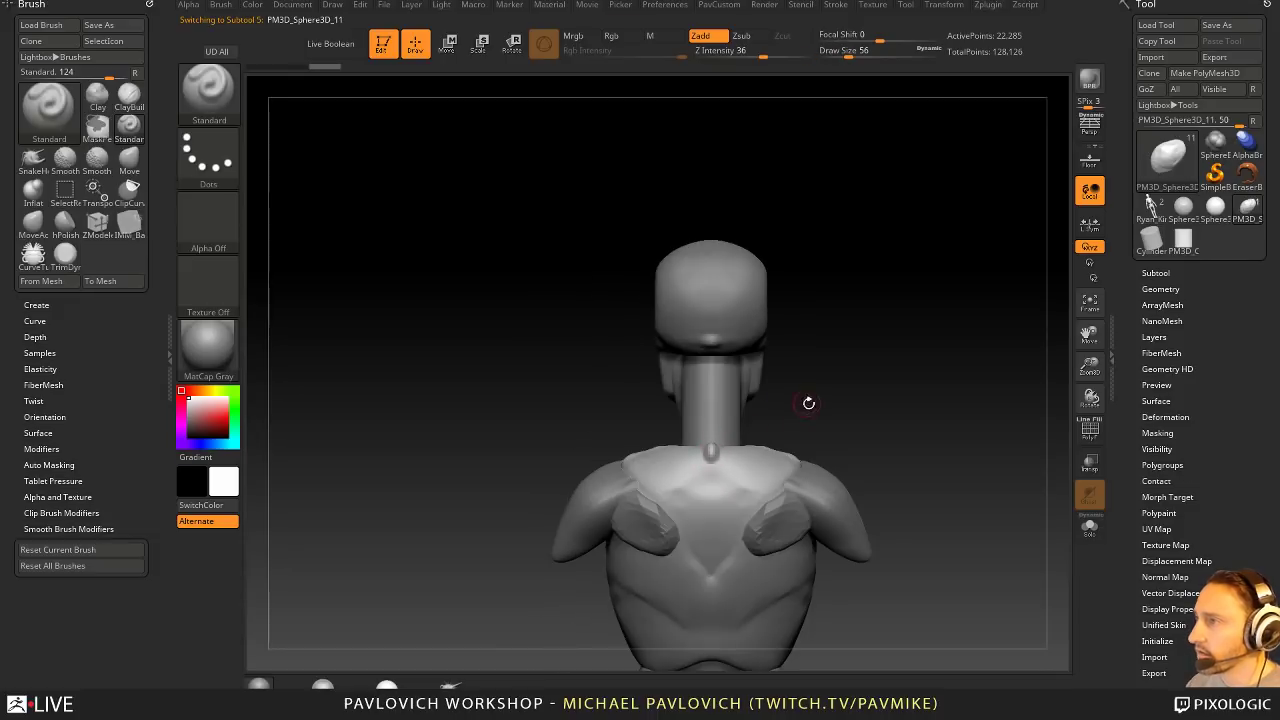
pyautogui.moveTo(808, 403); pyautogui.dragTo(666, 457)
pyautogui.moveTo(822, 470)
pyautogui.mouseDown()
pyautogui.moveTo(829, 437)
pyautogui.moveTo(774, 367)
pyautogui.mouseUp()
pyautogui.moveTo(852, 459); pyautogui.dragTo(805, 477)
pyautogui.moveTo(887, 498)
pyautogui.keyDown('shift'); pyautogui.mouseDown()
pyautogui.moveTo(885, 463)
pyautogui.moveTo(858, 477)
pyautogui.moveTo(795, 428)
pyautogui.moveTo(750, 463)
pyautogui.mouseUp(); pyautogui.keyUp('shift')
# Step: Select the shoulder blade forms and try shifting them up to the base of the neck
pyautogui.keyDown('alt'); pyautogui.click(794, 533); pyautogui.keyUp('alt')
pyautogui.press('w')
pyautogui.press('q')
pyautogui.press('s')
pyautogui.press('b')
pyautogui.press('m')
pyautogui.press('v')
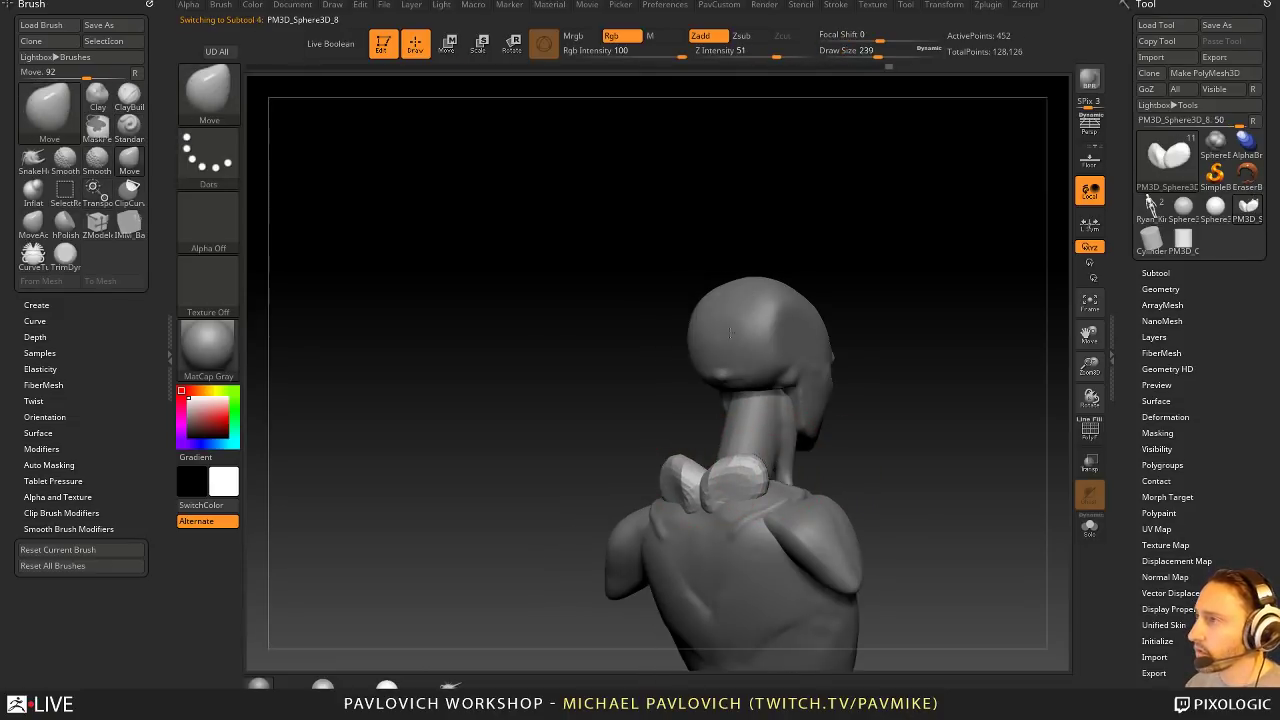
pyautogui.moveTo(883, 411)
pyautogui.keyDown('shift'); pyautogui.mouseDown()
pyautogui.moveTo(940, 432)
pyautogui.moveTo(871, 429)
pyautogui.mouseUp(); pyautogui.keyUp('shift')
# Step: Bring the two shoulder blade forms together at the middle of the back and merge them with DynaMesh
pyautogui.press('w')
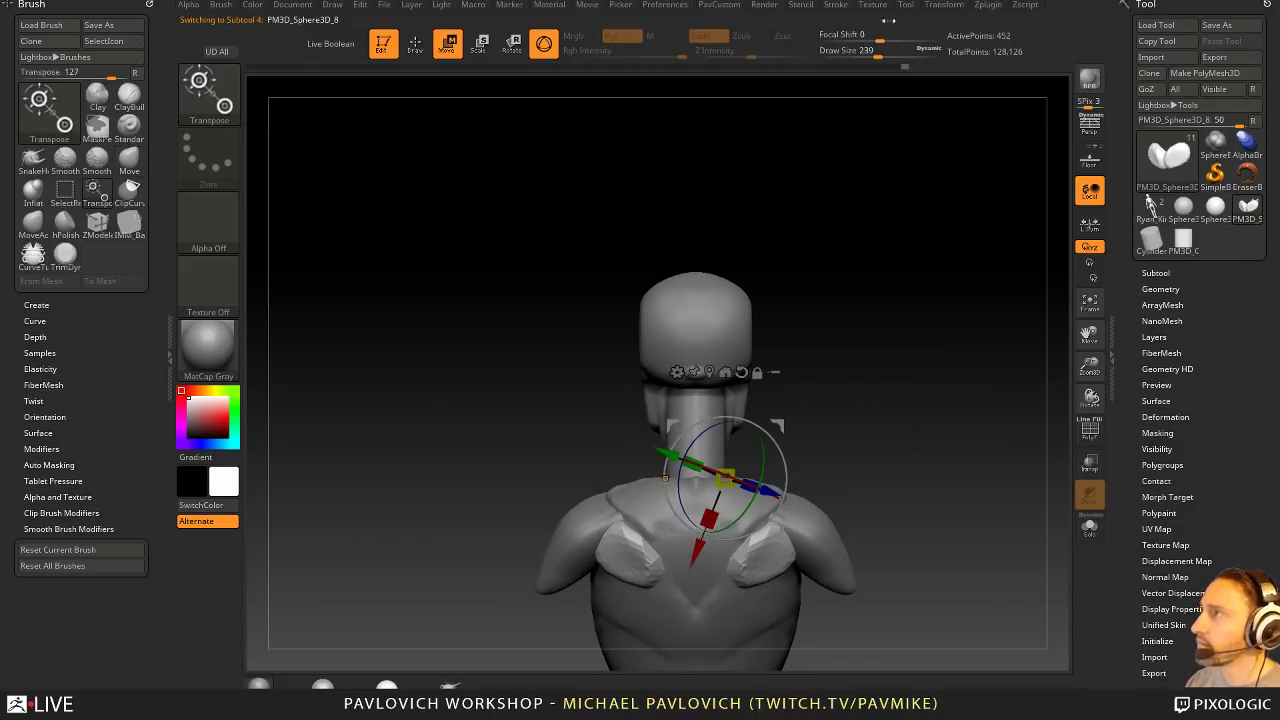
pyautogui.click(918, 3)
pyautogui.keyDown('alt'); pyautogui.moveTo(892, 437); pyautogui.dragTo(871, 423); pyautogui.keyUp('alt')
pyautogui.press('q')
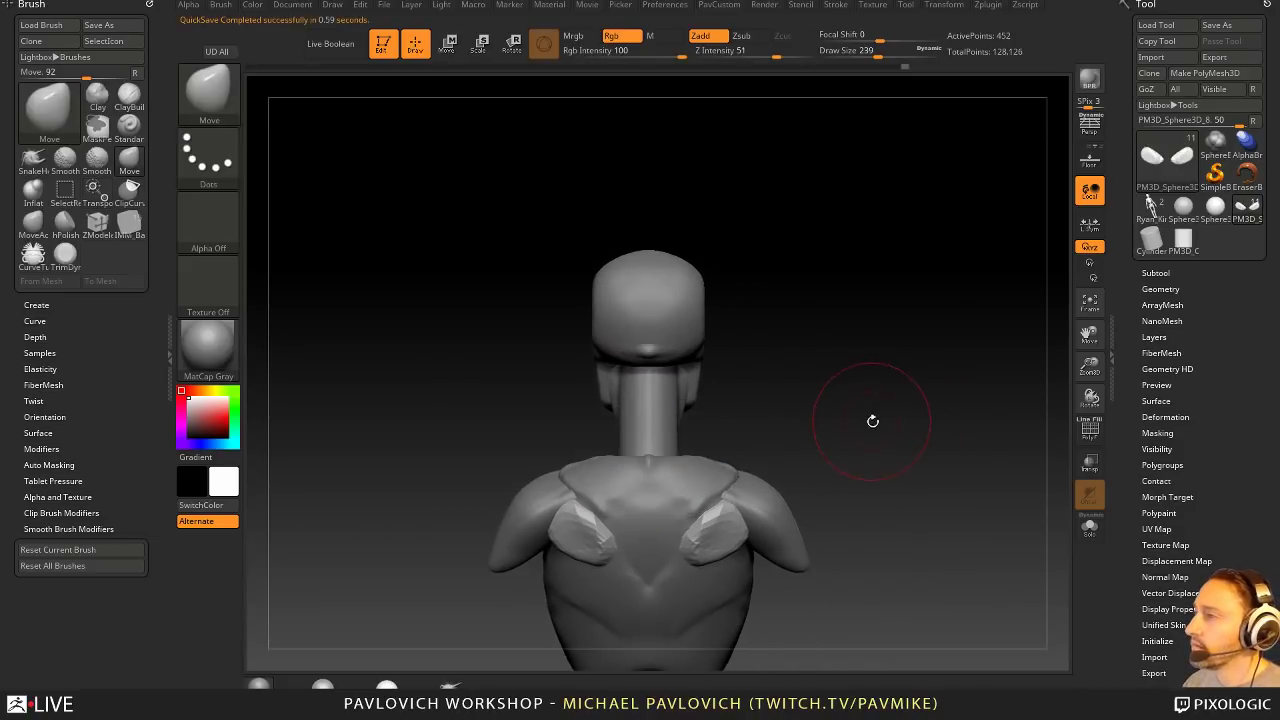
pyautogui.press('w')
pyautogui.moveTo(733, 405); pyautogui.dragTo(692, 408)
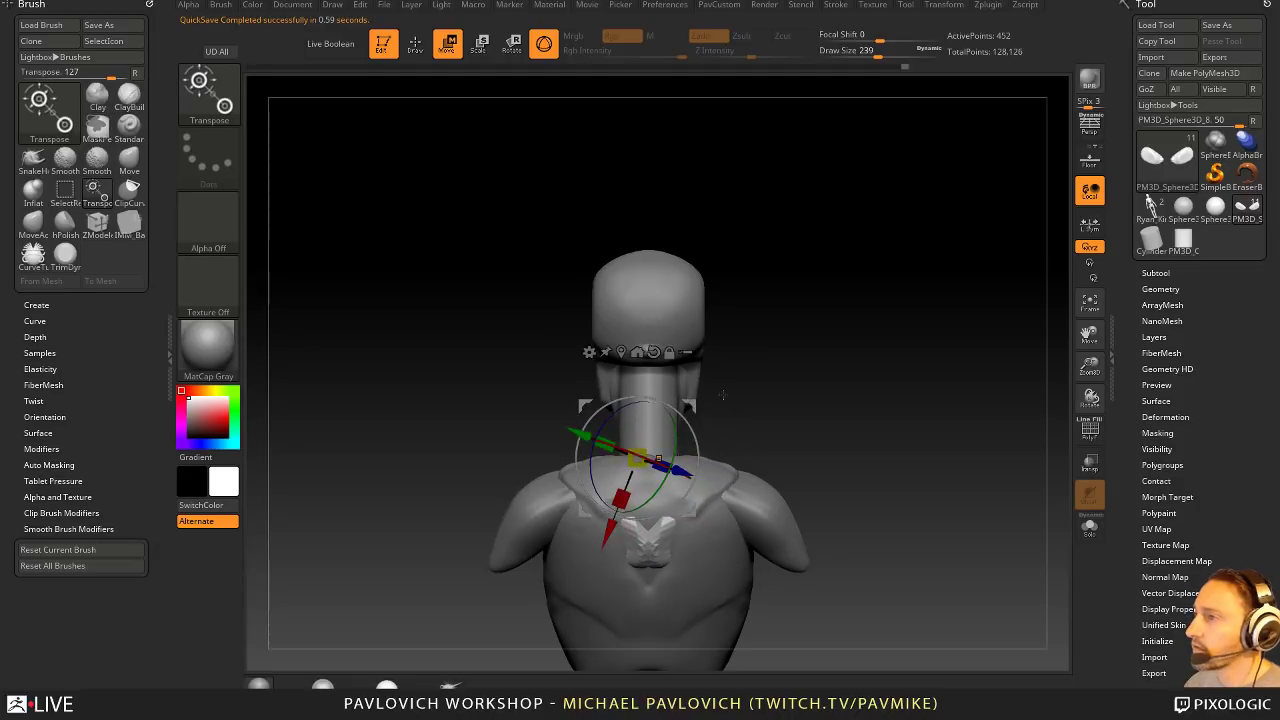
pyautogui.press('3')
pyautogui.click(843, 186)
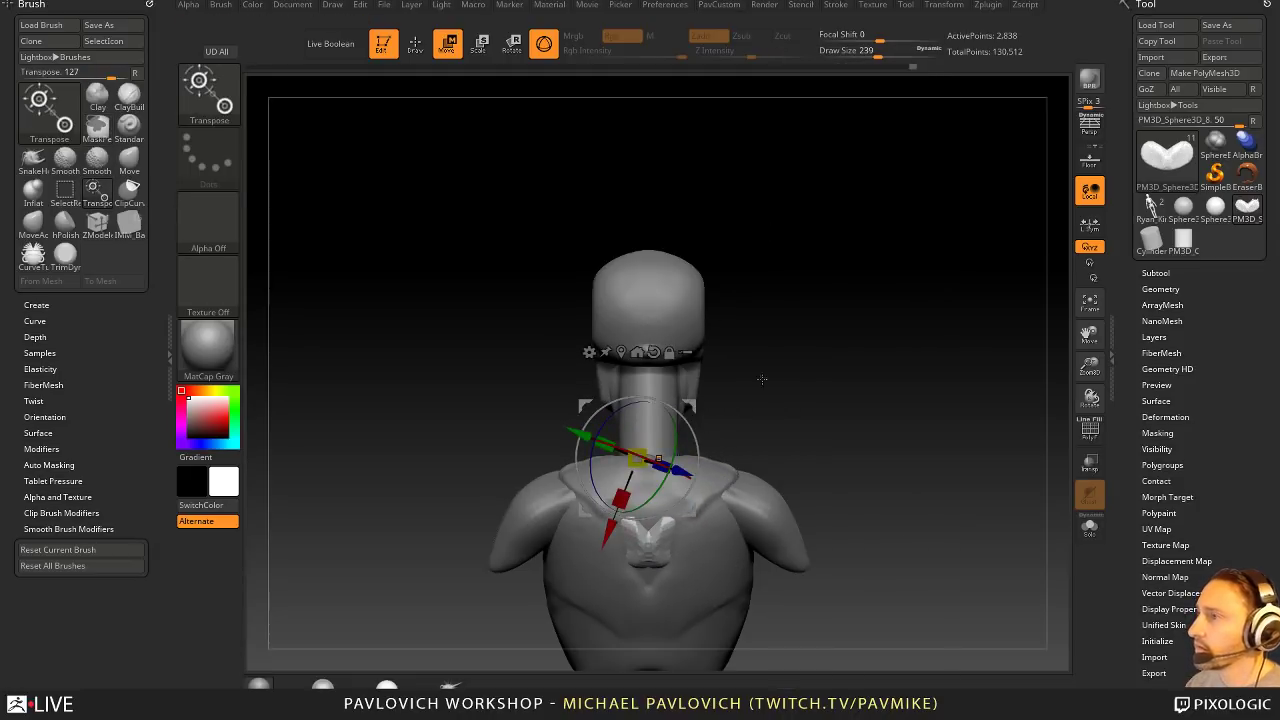
# Step: Reset the gizmo's orientation and raise the merged form straight up behind the neck
pyautogui.press('q')
pyautogui.keyDown('alt'); pyautogui.moveTo(824, 392); pyautogui.dragTo(830, 420); pyautogui.keyUp('alt')
pyautogui.press('w')
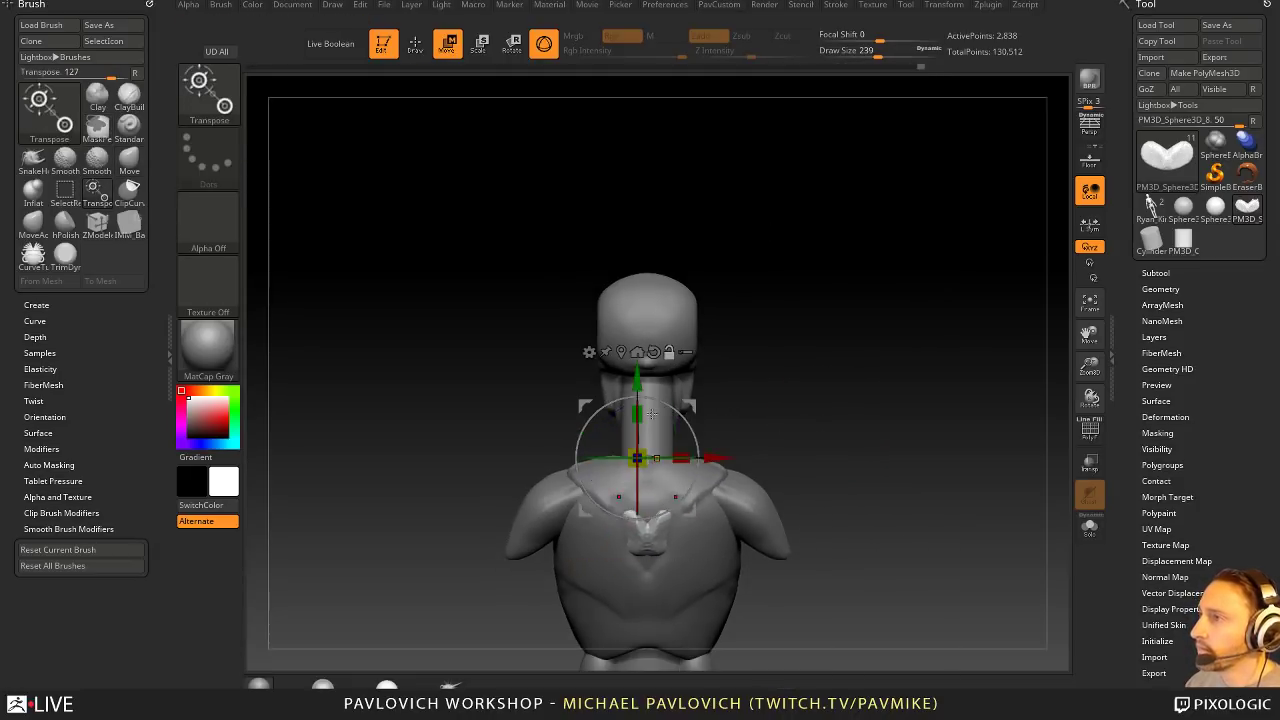
pyautogui.moveTo(651, 413); pyautogui.dragTo(651, 358)
pyautogui.moveTo(643, 288); pyautogui.dragTo(643, 290)
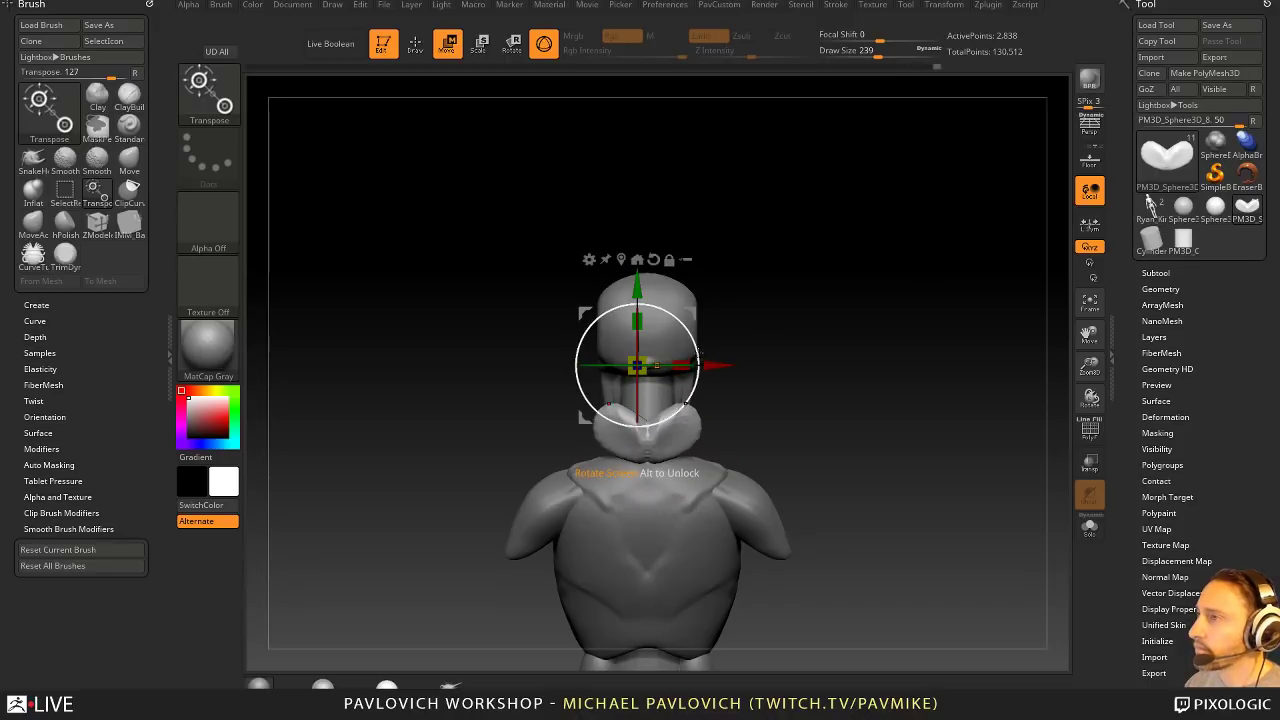
pyautogui.moveTo(699, 354); pyautogui.dragTo(708, 382)
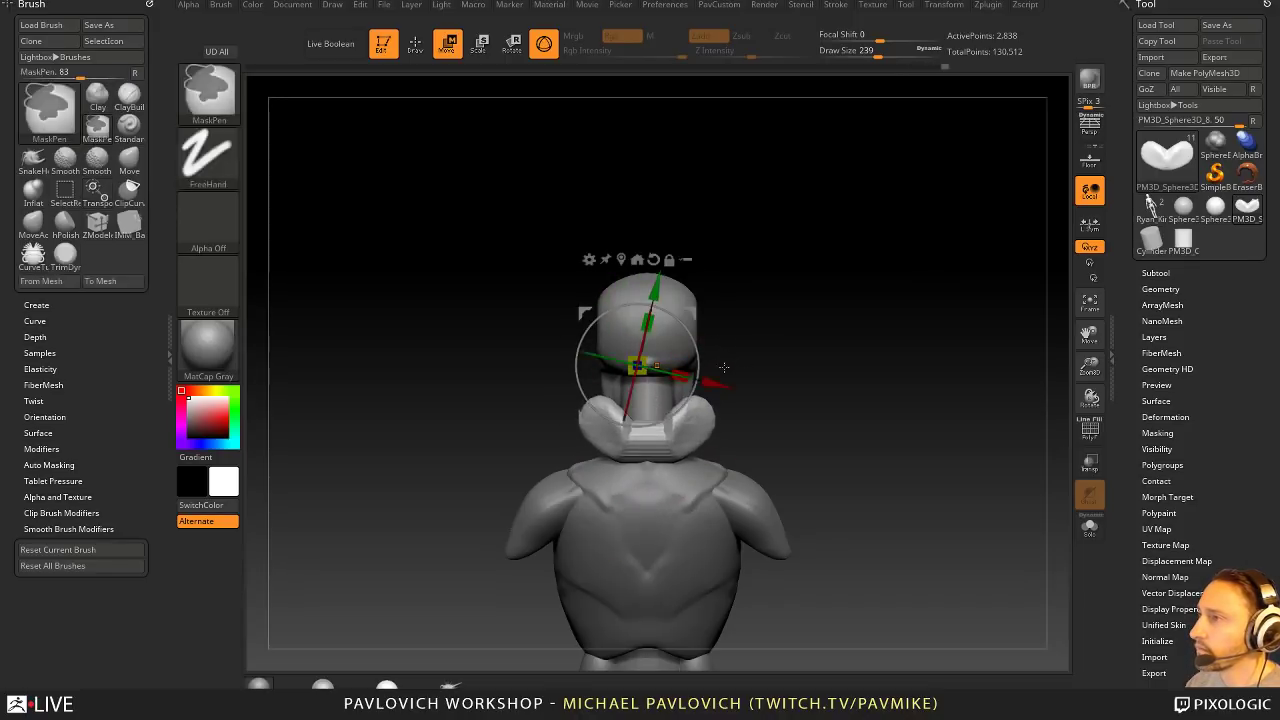
pyautogui.press('q')
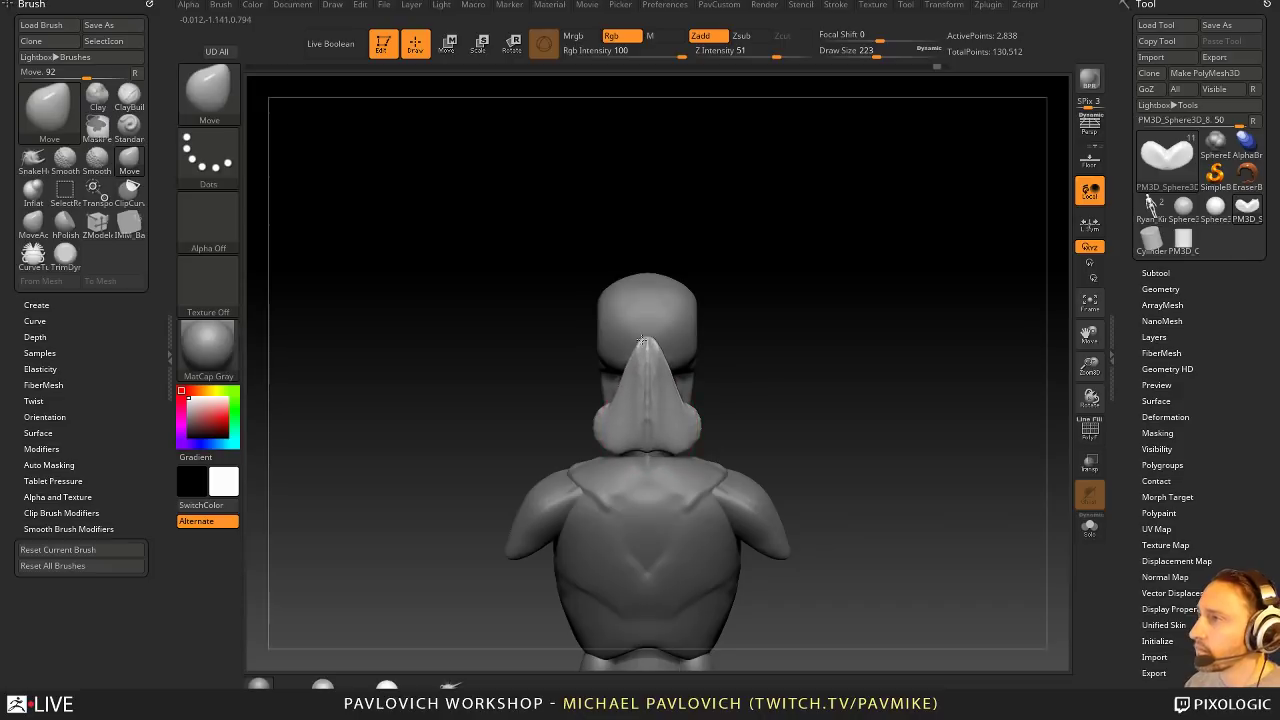
# Step: Shape the merged form into a trapezius rising to the skull base with the Move brush, and remesh it
pyautogui.moveTo(642, 340); pyautogui.dragTo(510, 350, button='right')
pyautogui.press('w')
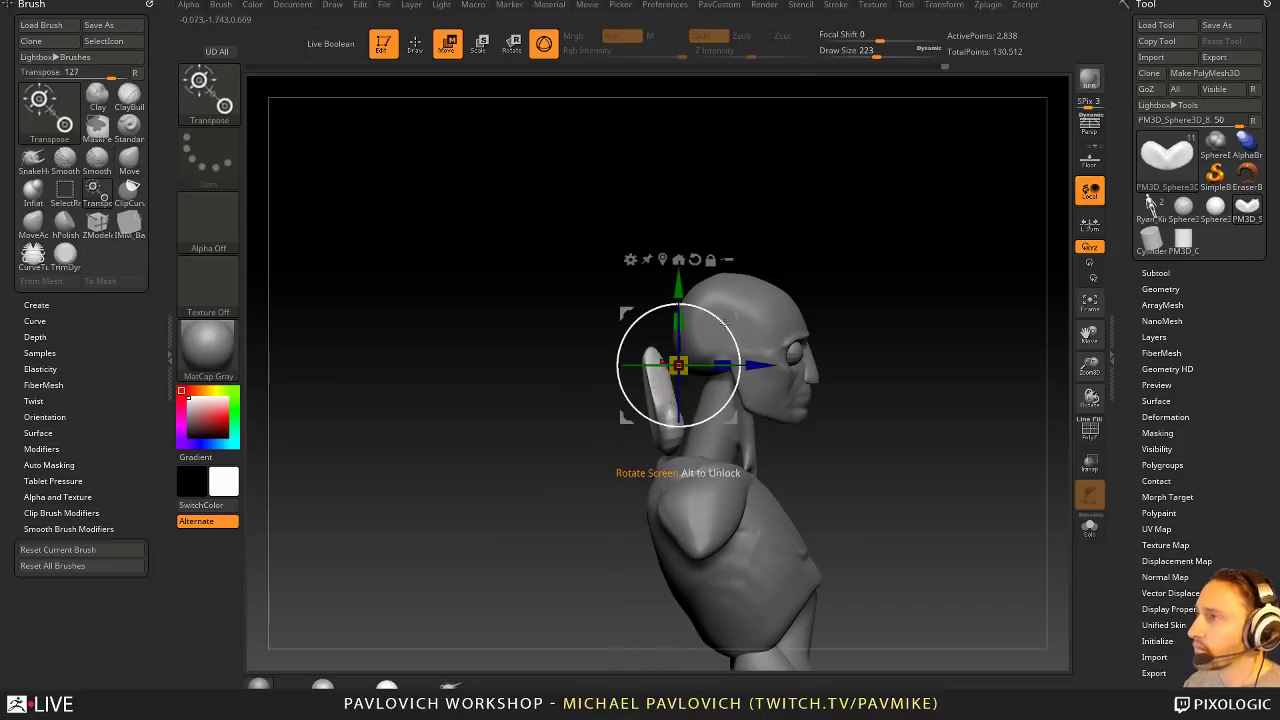
pyautogui.moveTo(724, 322)
pyautogui.mouseDown()
pyautogui.moveTo(737, 347)
pyautogui.moveTo(733, 317)
pyautogui.moveTo(769, 336)
pyautogui.mouseUp()
pyautogui.press('q')
pyautogui.moveTo(562, 428)
pyautogui.mouseDown(button='right')
pyautogui.moveTo(886, 431)
pyautogui.moveTo(771, 420)
pyautogui.moveTo(758, 405)
pyautogui.mouseUp(button='right')
pyautogui.press('s')
pyautogui.moveTo(714, 388)
pyautogui.mouseDown()
pyautogui.moveTo(728, 388)
pyautogui.moveTo(682, 384)
pyautogui.mouseUp()
pyautogui.keyDown('ctrl'); pyautogui.moveTo(754, 342); pyautogui.dragTo(698, 415); pyautogui.keyUp('ctrl')
# Step: Stretch the trapezius to the shoulders and down the back into a diamond with the Move brush at draw size 268, and remesh it
pyautogui.moveTo(751, 434); pyautogui.dragTo(707, 449, button='right')
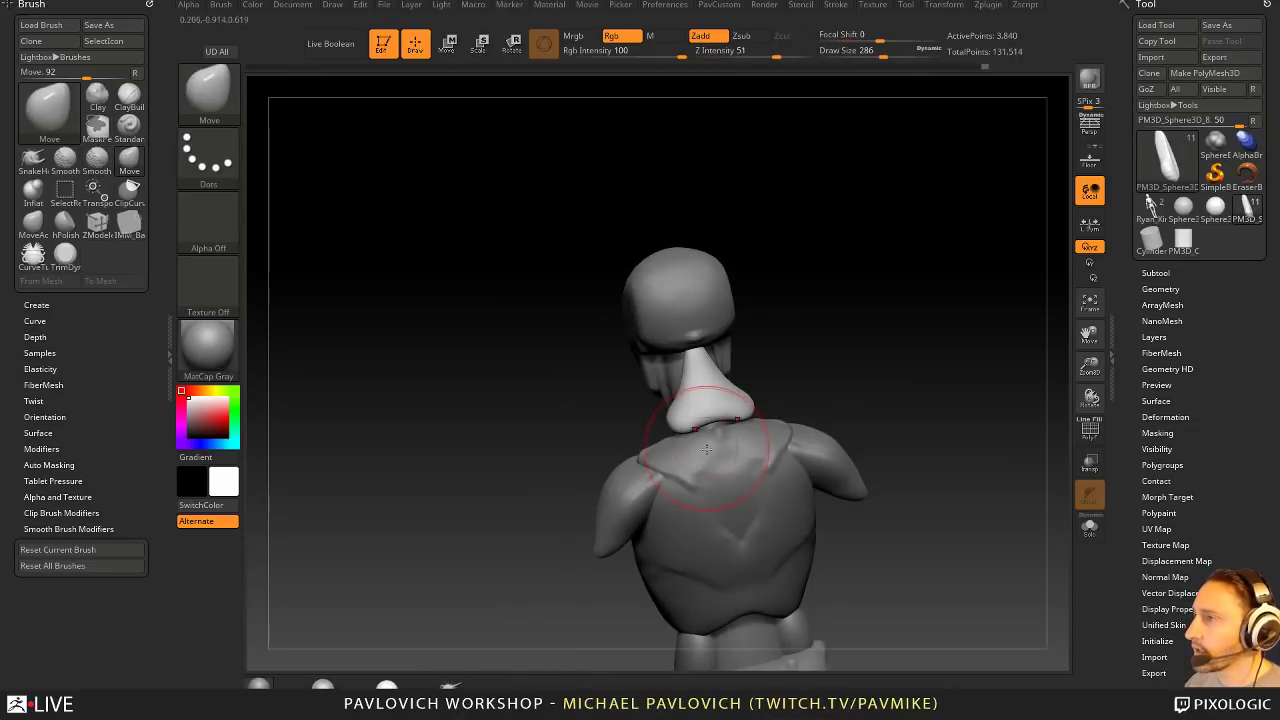
pyautogui.moveTo(706, 450); pyautogui.dragTo(657, 459)
pyautogui.moveTo(743, 413); pyautogui.dragTo(703, 430, button='right')
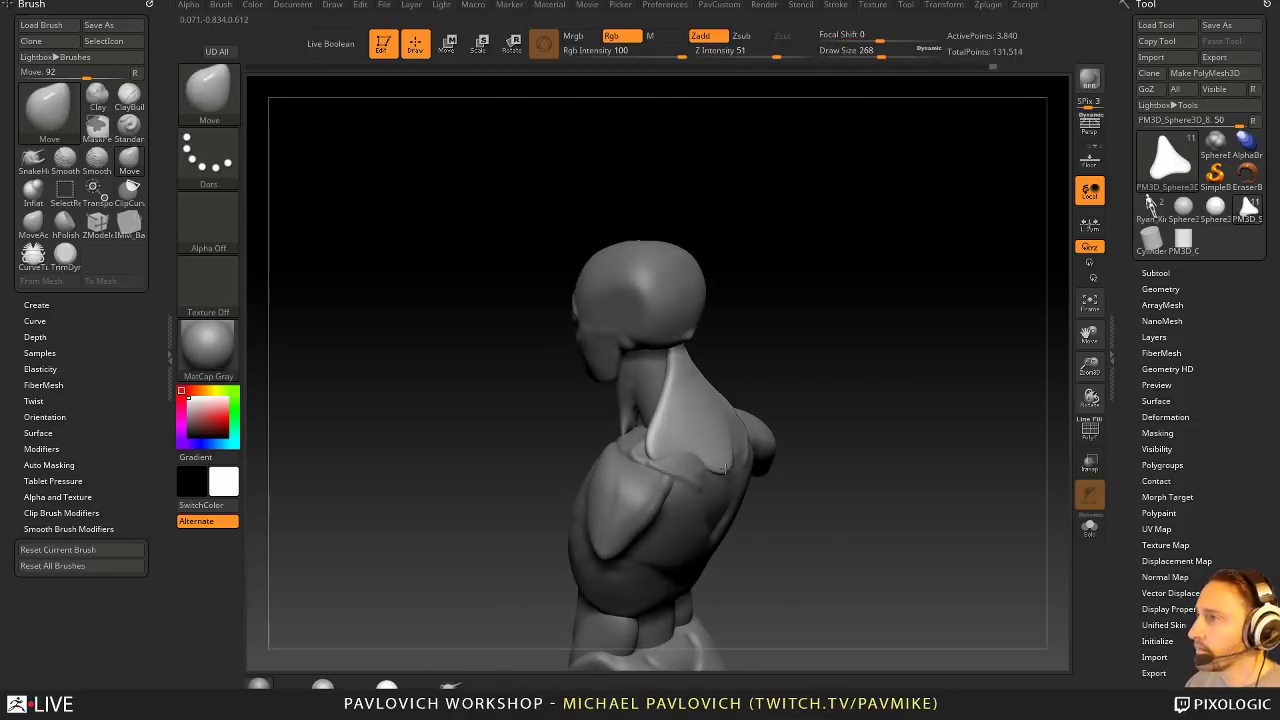
pyautogui.moveTo(789, 439); pyautogui.dragTo(641, 494, button='right')
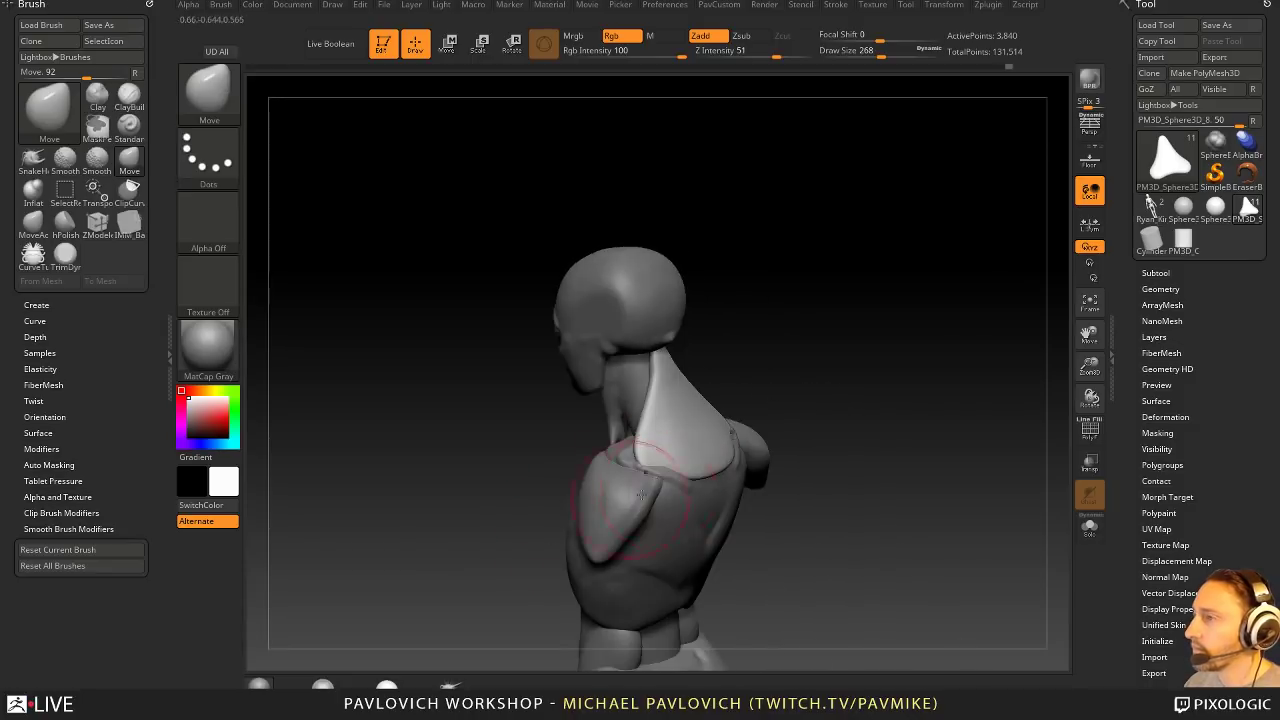
pyautogui.moveTo(718, 500)
pyautogui.mouseDown(button='right')
pyautogui.moveTo(716, 520)
pyautogui.moveTo(573, 512)
pyautogui.moveTo(703, 437)
pyautogui.mouseUp(button='right')
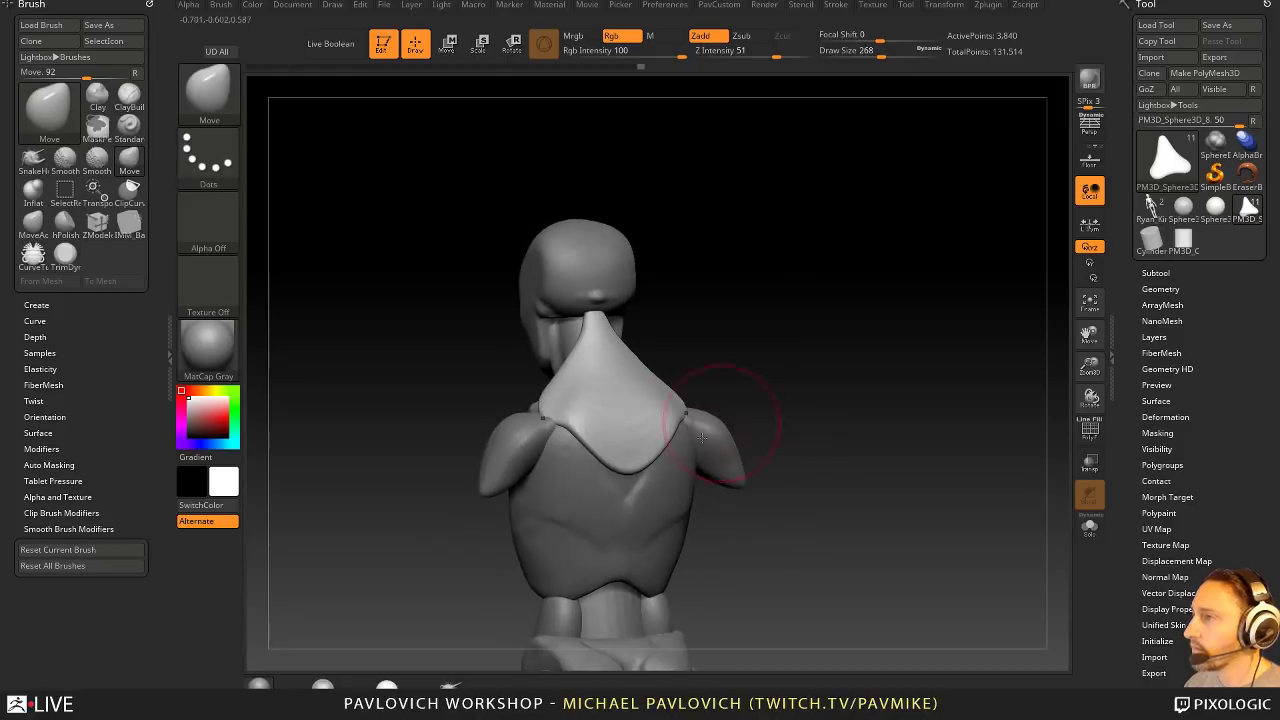
pyautogui.moveTo(631, 510); pyautogui.dragTo(673, 470, button='right')
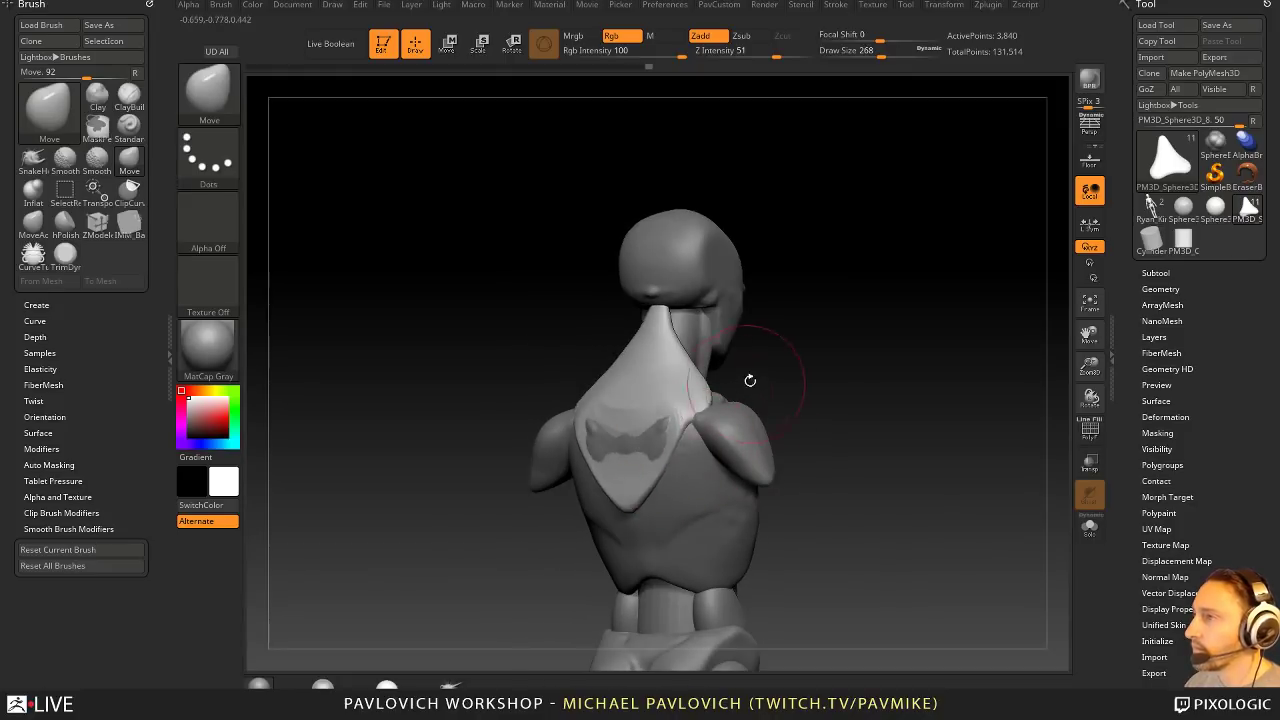
pyautogui.moveTo(750, 380); pyautogui.dragTo(663, 440, button='right')
pyautogui.moveTo(782, 381); pyautogui.dragTo(795, 425, button='right')
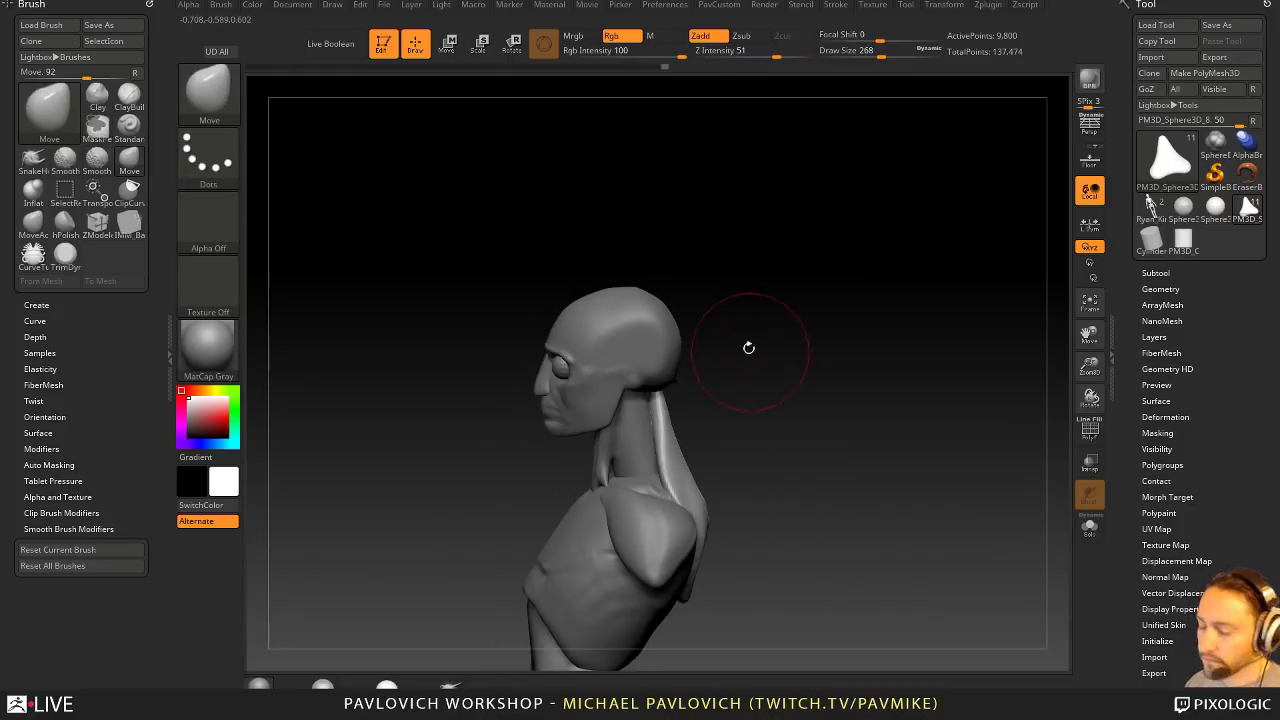
# Step: Thicken the trapezius behind the neck with the Inflat brush and refine its contour with the Move brush
pyautogui.press('b')
pyautogui.press('i')
pyautogui.press('n')
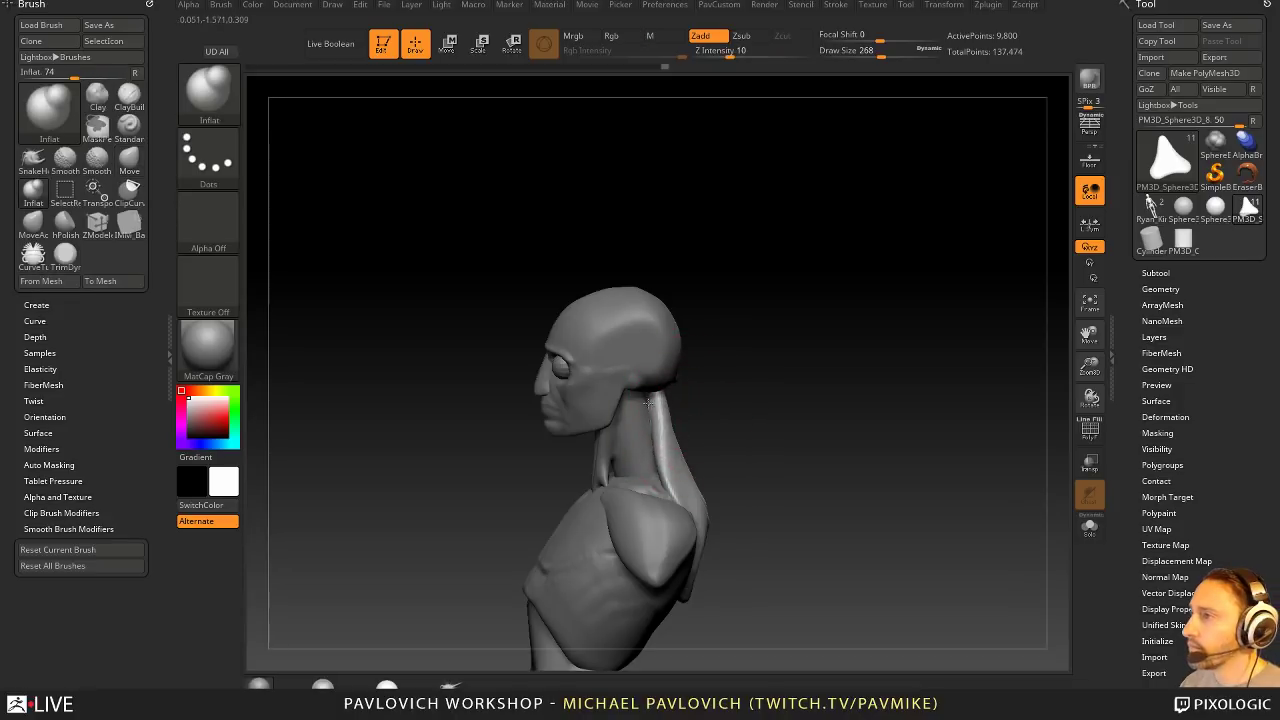
pyautogui.press('b')
pyautogui.press('m')
pyautogui.press('v')
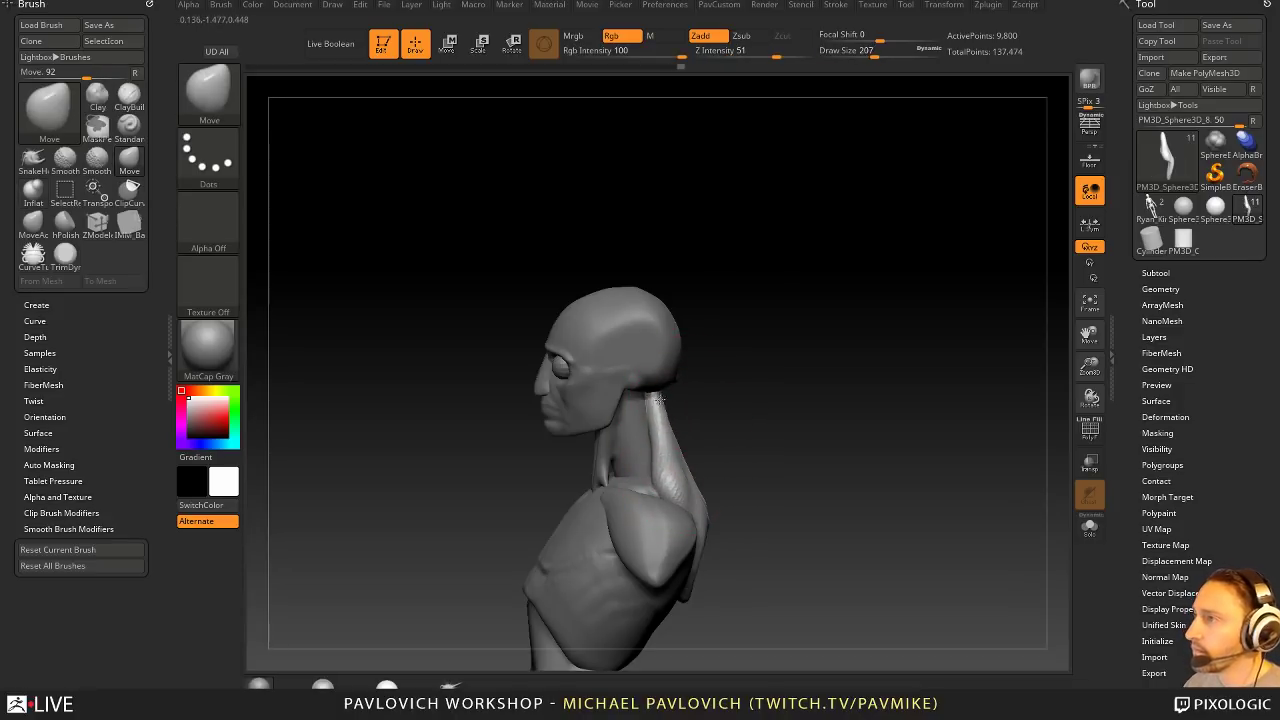
pyautogui.moveTo(731, 439)
pyautogui.mouseDown(button='right')
pyautogui.moveTo(755, 408)
pyautogui.moveTo(705, 470)
pyautogui.mouseUp(button='right')
pyautogui.press('s')
pyautogui.moveTo(685, 484); pyautogui.dragTo(677, 484)
pyautogui.keyDown('alt'); pyautogui.click(683, 478); pyautogui.keyUp('alt')
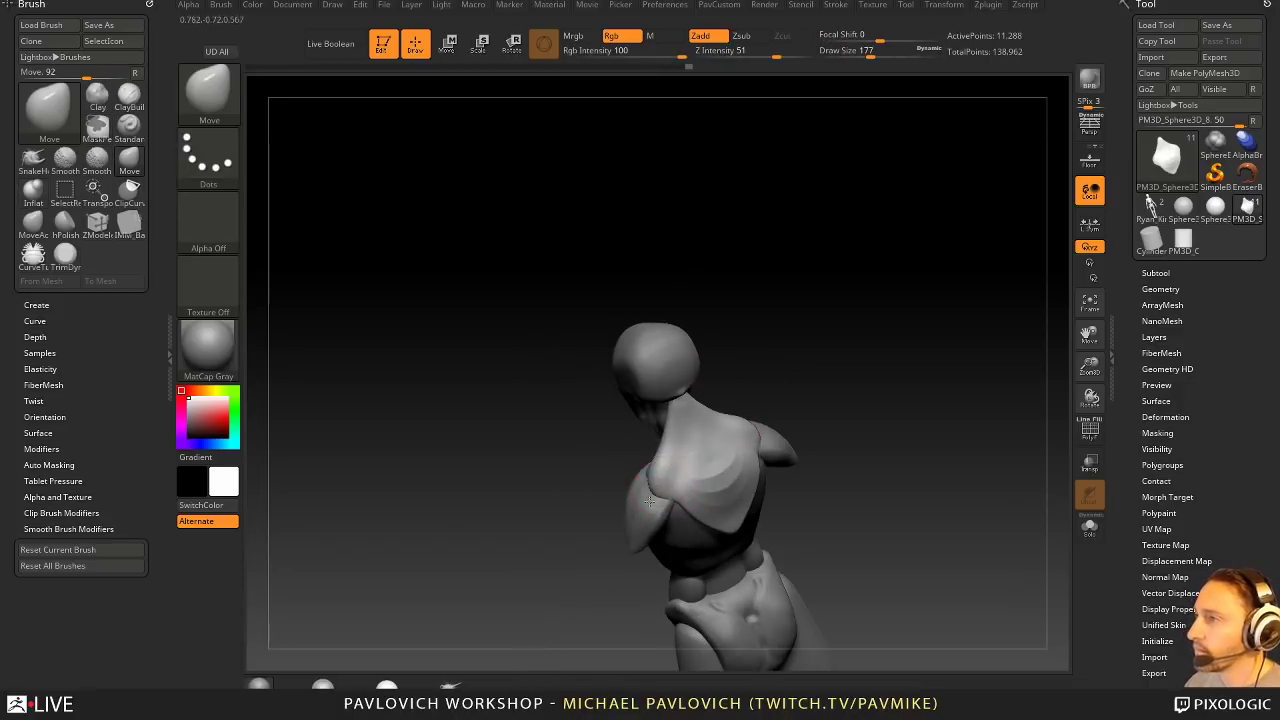
# Step: Smooth the trapezius surface toward the shoulder and remesh it with DynaMesh
pyautogui.moveTo(758, 442); pyautogui.dragTo(790, 450, button='right')
pyautogui.moveTo(651, 493)
pyautogui.keyDown('shift'); pyautogui.mouseDown(button='right')
pyautogui.moveTo(672, 481)
pyautogui.moveTo(660, 447)
pyautogui.mouseUp(button='right'); pyautogui.keyUp('shift')
pyautogui.keyDown('shift'); pyautogui.moveTo(660, 447); pyautogui.dragTo(680, 485); pyautogui.keyUp('shift')
pyautogui.moveTo(690, 482); pyautogui.dragTo(822, 350, button='right')
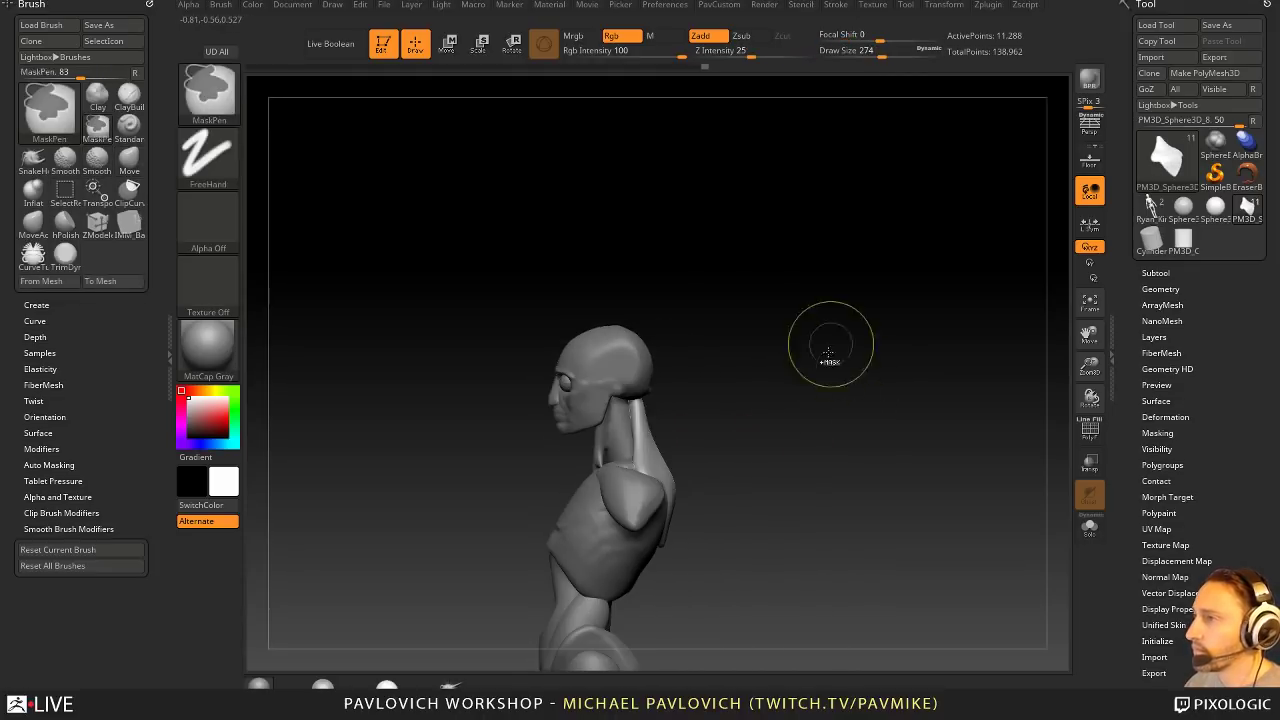
pyautogui.keyDown('ctrl'); pyautogui.moveTo(829, 346); pyautogui.dragTo(820, 423); pyautogui.keyUp('ctrl')
pyautogui.moveTo(821, 407); pyautogui.dragTo(852, 392, button='right')
pyautogui.keyDown('ctrl'); pyautogui.moveTo(852, 392); pyautogui.dragTo(765, 425, button='right'); pyautogui.keyUp('ctrl')
# Step: Select the neck, reshape its front muscles with the Move brush at draw size 274, then remesh and smooth them
pyautogui.keyDown('alt'); pyautogui.click(580, 449); pyautogui.keyUp('alt')
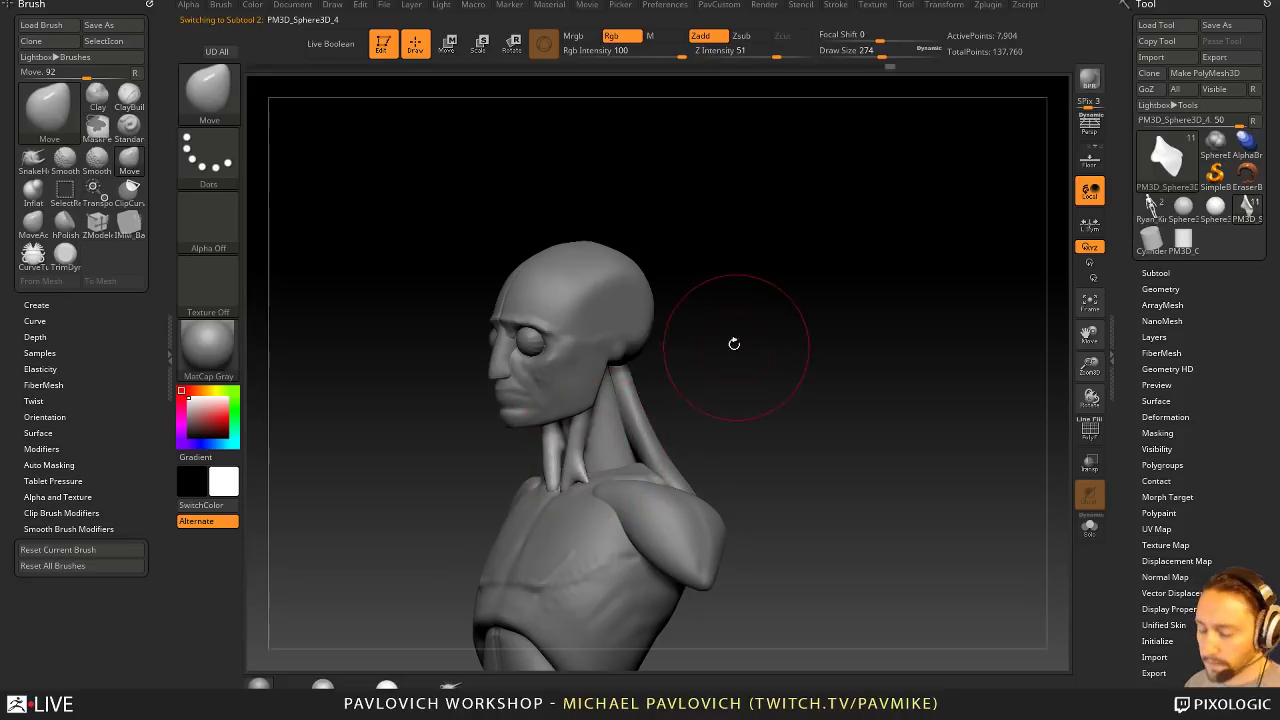
pyautogui.moveTo(726, 378); pyautogui.dragTo(640, 384, button='right')
pyautogui.moveTo(606, 457); pyautogui.dragTo(580, 465)
pyautogui.moveTo(665, 400); pyautogui.dragTo(784, 377, button='right')
pyautogui.keyDown('ctrl'); pyautogui.moveTo(784, 377); pyautogui.dragTo(790, 412); pyautogui.keyUp('ctrl')
pyautogui.keyDown('shift'); pyautogui.moveTo(605, 460); pyautogui.dragTo(590, 445); pyautogui.keyUp('shift')
pyautogui.moveTo(694, 405)
pyautogui.keyDown('shift'); pyautogui.mouseDown(button='right')
pyautogui.moveTo(740, 409)
pyautogui.moveTo(673, 420)
pyautogui.moveTo(710, 362)
pyautogui.moveTo(772, 362)
pyautogui.mouseUp(button='right'); pyautogui.keyUp('shift')
# Step: Build up the neck's side muscle from behind the jaw to the collarbone with the ClayTubes brush at draw size 120
pyautogui.press('b')
pyautogui.press('c')
pyautogui.press('t')
pyautogui.press('s')
pyautogui.moveTo(628, 397); pyautogui.dragTo(619, 397)
pyautogui.moveTo(620, 368); pyautogui.dragTo(598, 441)
pyautogui.press('s')
pyautogui.moveTo(630, 377); pyautogui.dragTo(621, 377)
pyautogui.moveTo(717, 322); pyautogui.dragTo(675, 325, button='right')
pyautogui.moveTo(590, 452); pyautogui.dragTo(613, 375)
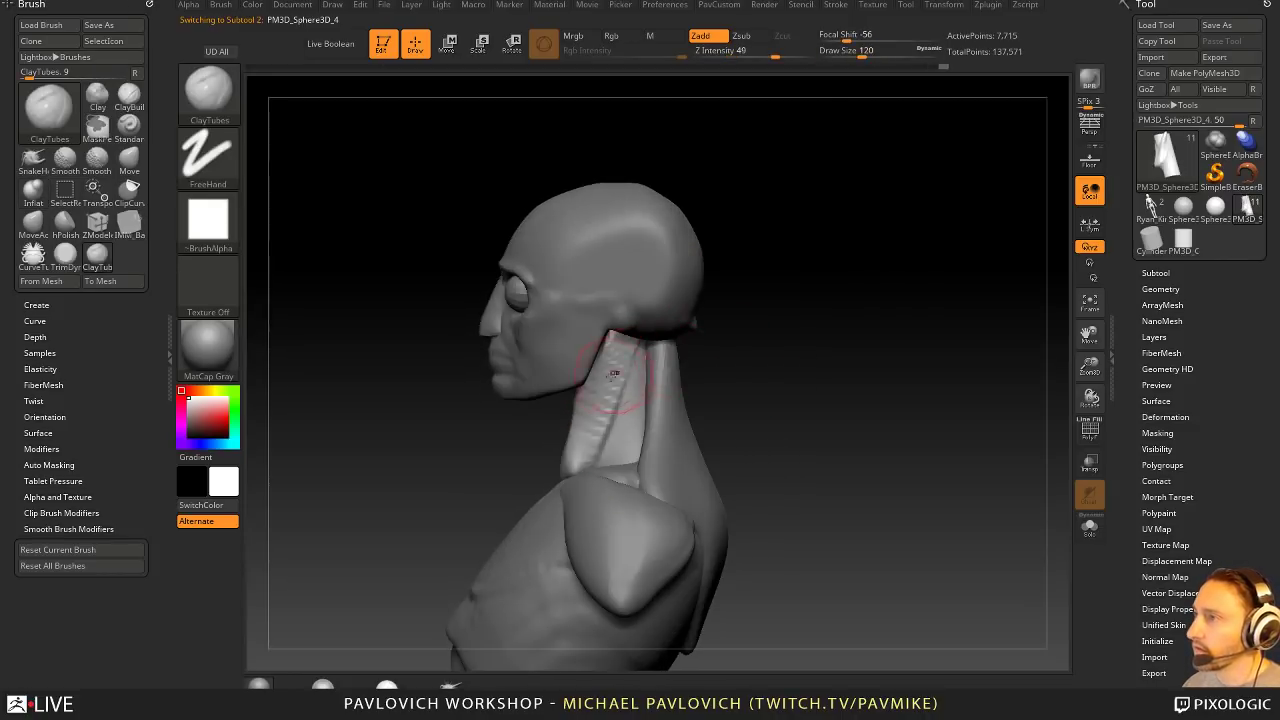
pyautogui.moveTo(765, 358); pyautogui.dragTo(600, 345, button='right')
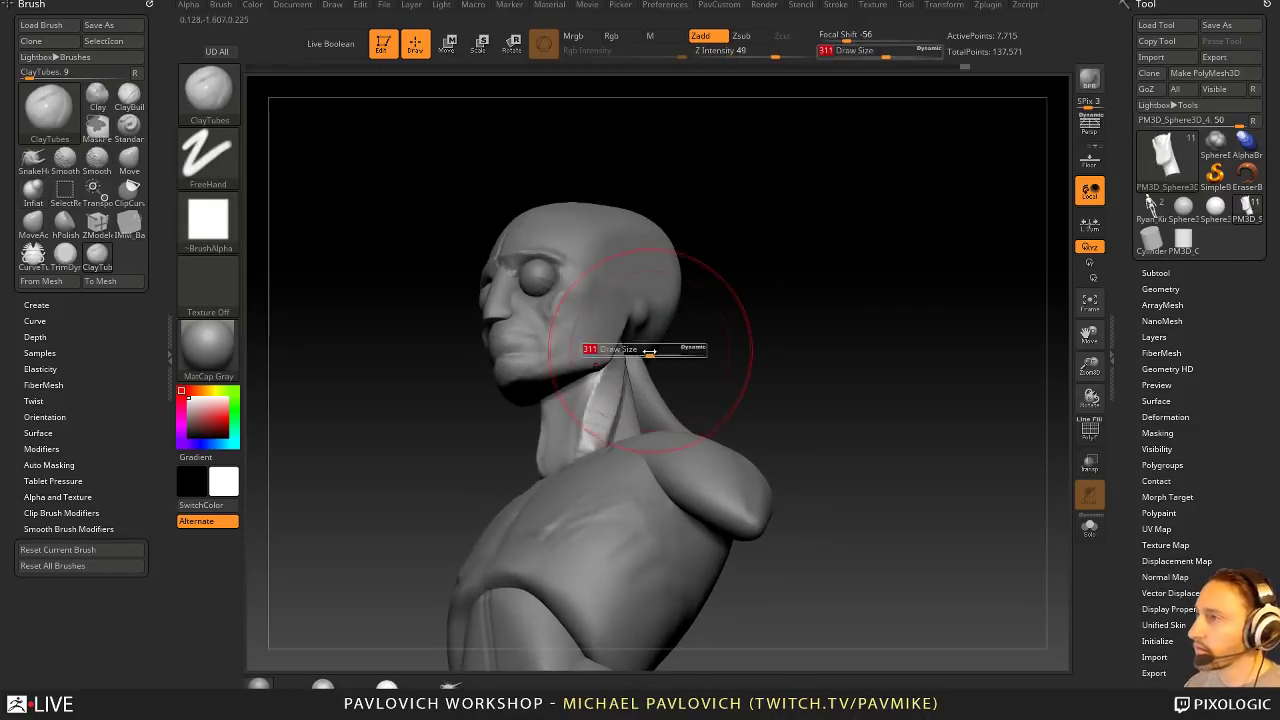
# Step: Adjust the front contour of the neck muscle with the Move brush at draw size 94
pyautogui.press('b')
pyautogui.press('m')
pyautogui.press('v')
pyautogui.moveTo(649, 300)
pyautogui.mouseDown(button='right')
pyautogui.moveTo(683, 363)
pyautogui.moveTo(611, 450)
pyautogui.moveTo(751, 386)
pyautogui.mouseUp(button='right')
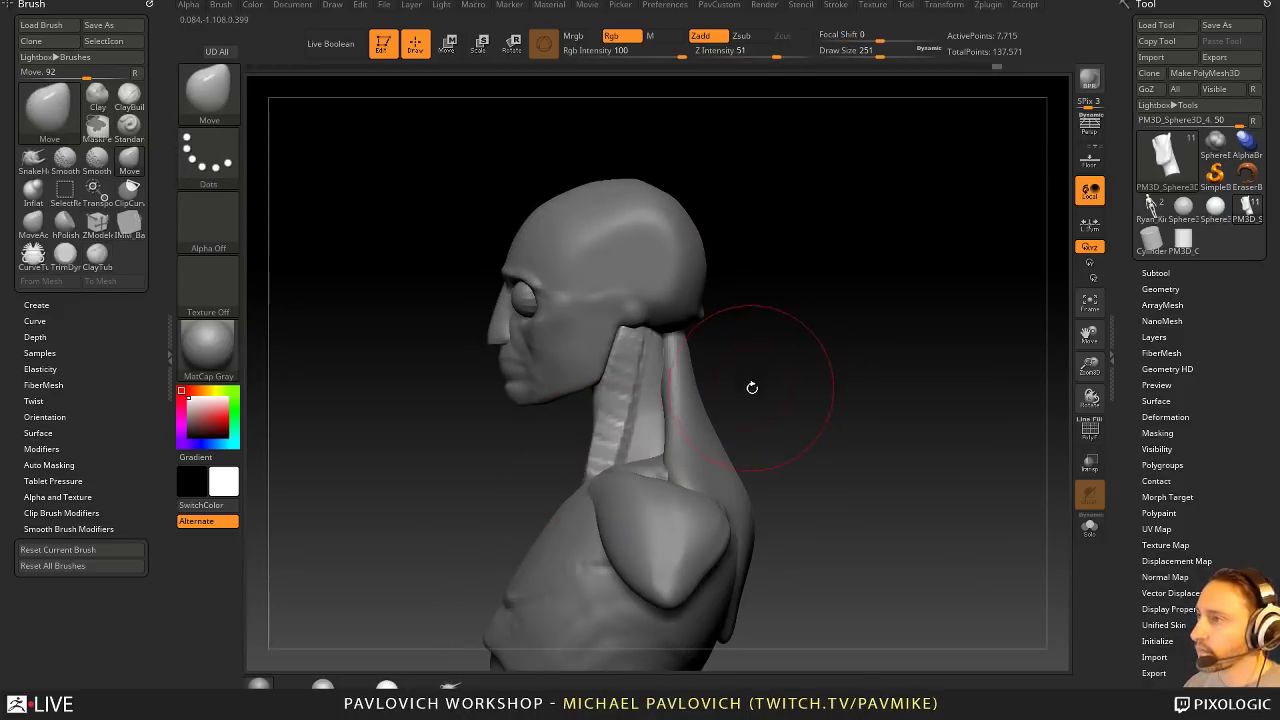
pyautogui.press('s')
pyautogui.moveTo(751, 386); pyautogui.dragTo(728, 386)
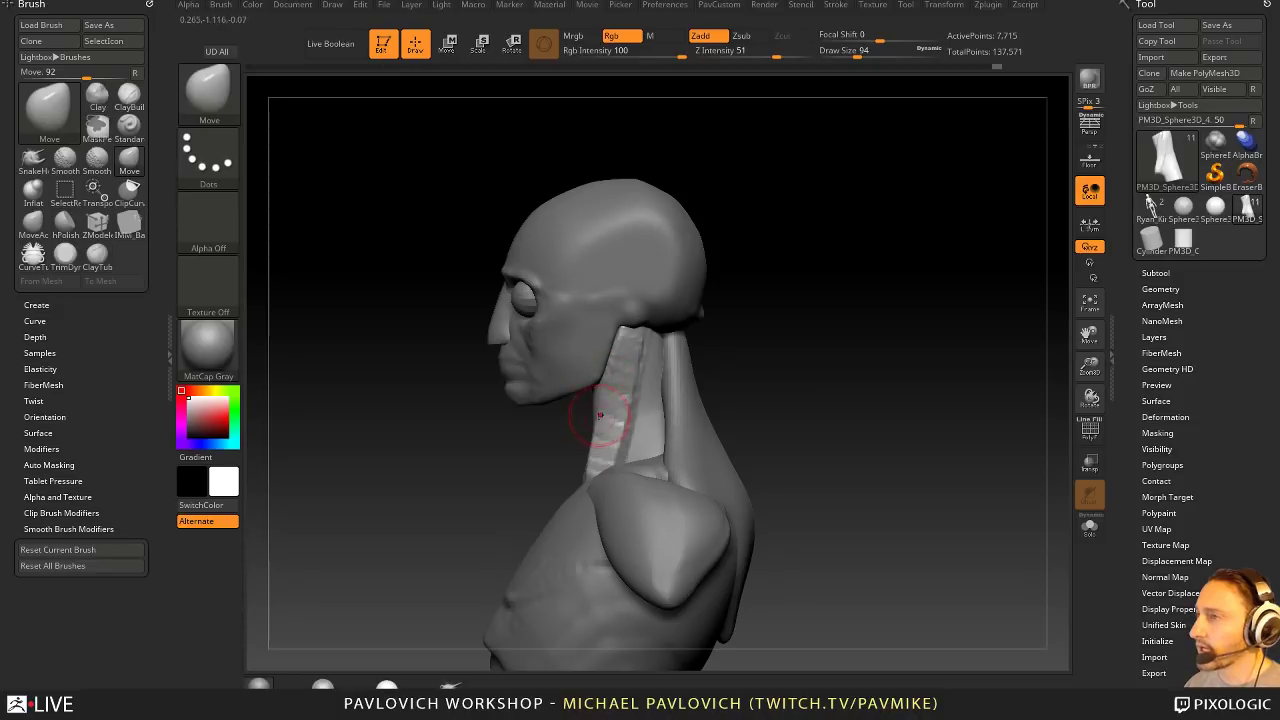
pyautogui.moveTo(785, 372); pyautogui.dragTo(767, 381, button='right')
# Step: Insert a CubeMid primitive under the chin on the neck's centre line with the IMM Base Primitives brush
pyautogui.press('5')
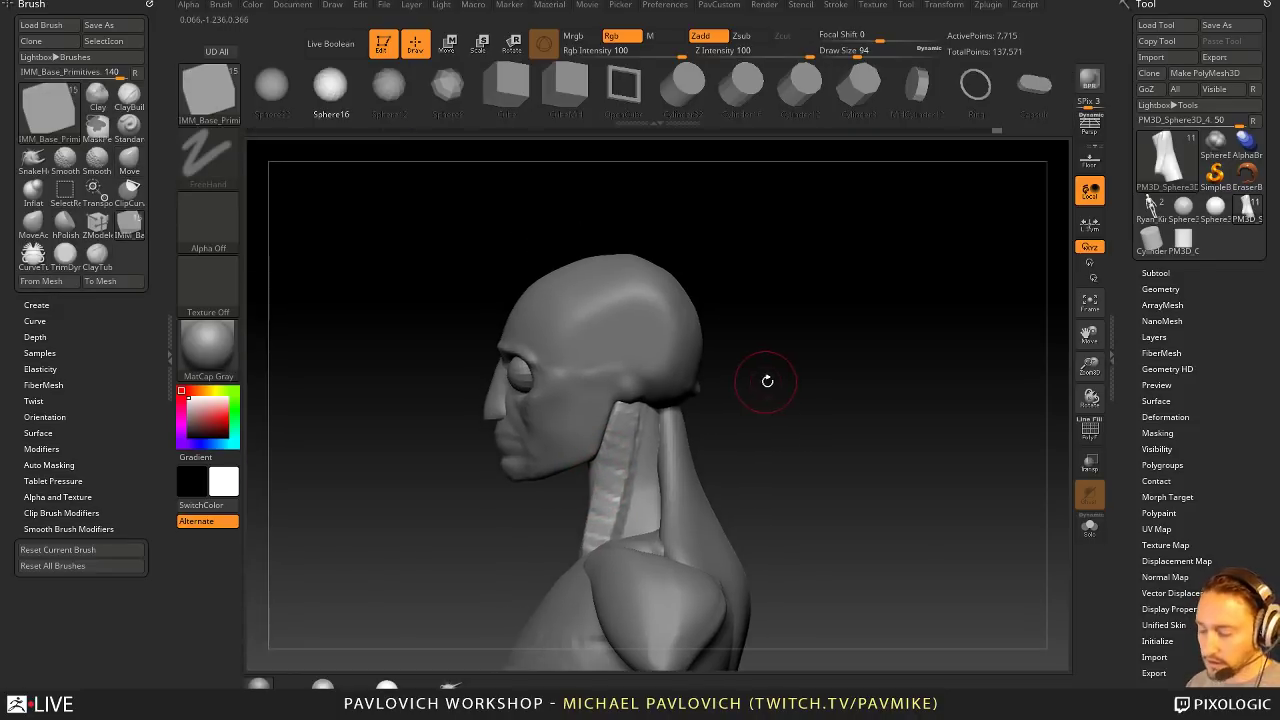
pyautogui.press('m')
pyautogui.click(858, 418)
pyautogui.moveTo(860, 405)
pyautogui.mouseDown(button='right')
pyautogui.moveTo(900, 314)
pyautogui.moveTo(960, 262)
pyautogui.mouseUp(button='right')
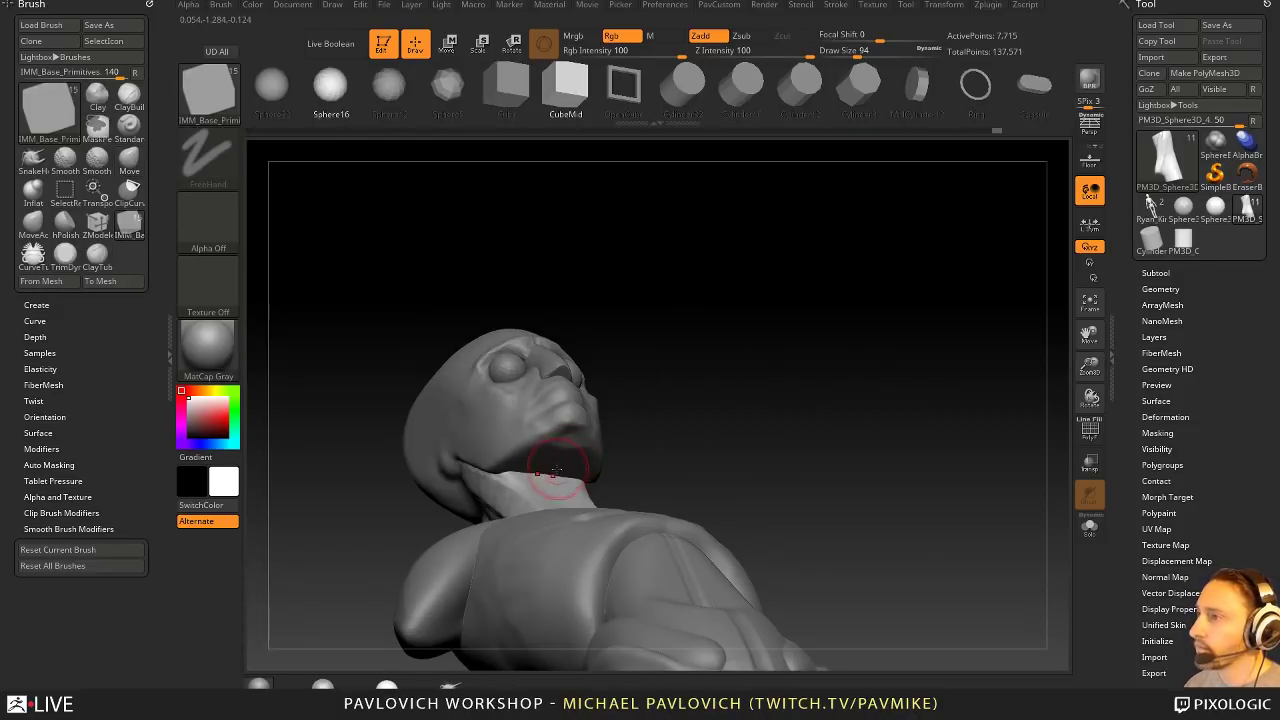
pyautogui.moveTo(556, 476); pyautogui.dragTo(586, 496)
pyautogui.hotkey('ctrl', 'z')
pyautogui.moveTo(687, 430)
pyautogui.keyDown('shift'); pyautogui.mouseDown(button='right')
pyautogui.moveTo(634, 457)
pyautogui.moveTo(637, 362)
pyautogui.mouseUp(button='right'); pyautogui.keyUp('shift')
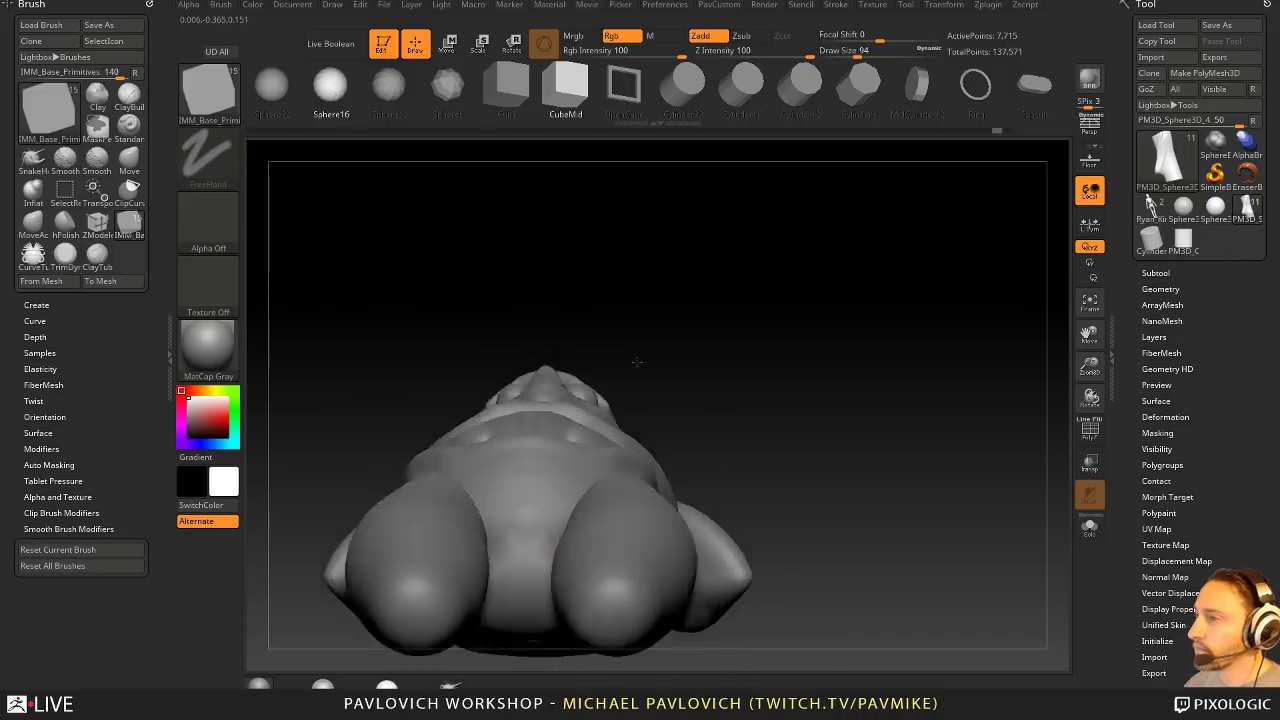
pyautogui.moveTo(637, 362); pyautogui.dragTo(560, 499)
pyautogui.keyDown('shift'); pyautogui.moveTo(690, 460); pyautogui.dragTo(598, 478, button='right'); pyautogui.keyUp('shift')
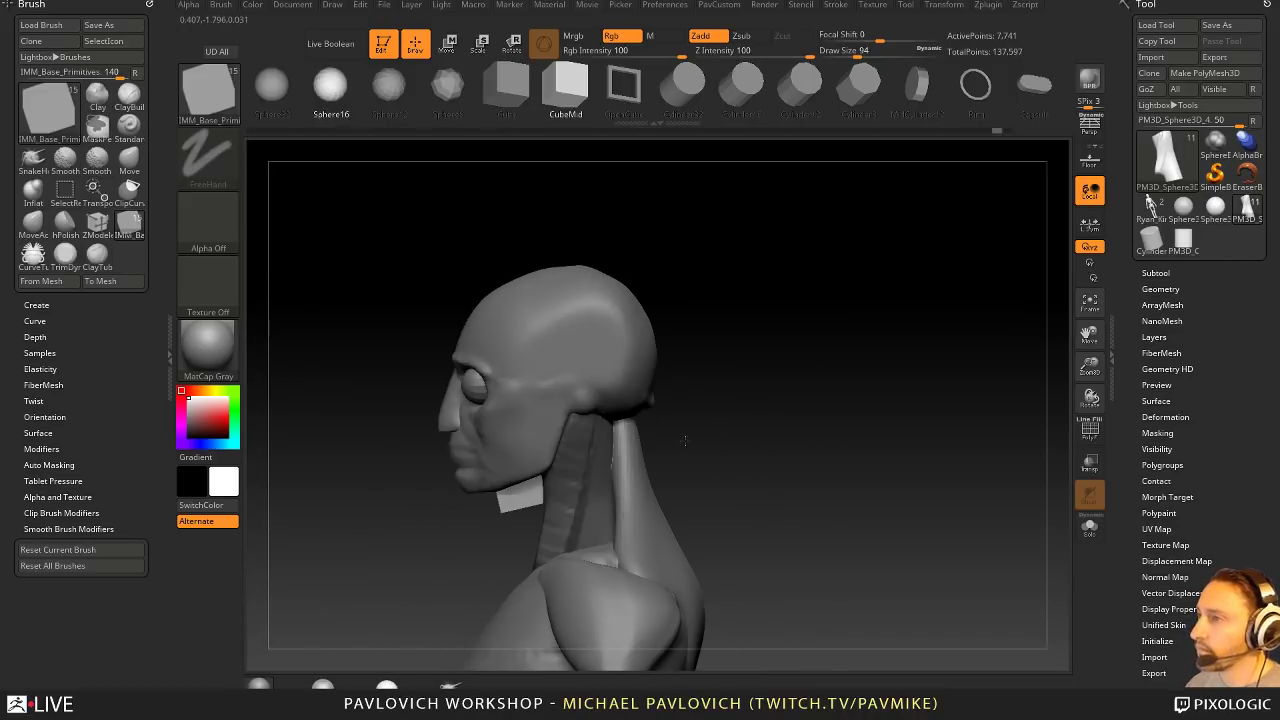
# Step: Rotate and move the cube up and back with the gizmo to tuck it under the jaw
pyautogui.press('w')
pyautogui.moveTo(591, 443); pyautogui.dragTo(604, 456)
pyautogui.moveTo(597, 426); pyautogui.dragTo(586, 446)
pyautogui.moveTo(504, 461); pyautogui.dragTo(475, 470)
pyautogui.moveTo(480, 529); pyautogui.dragTo(506, 516)
pyautogui.press('q')
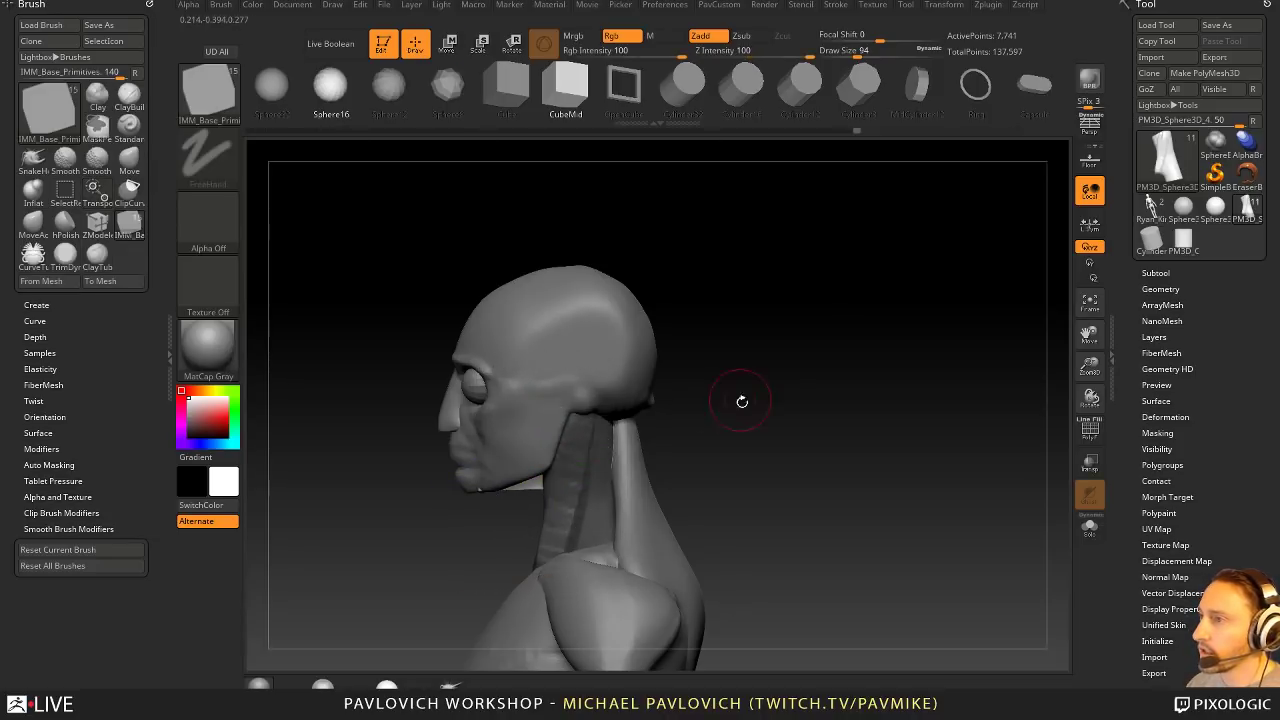
# Step: Reshape the block under the chin to fit the jawline with the Move brush at draw size 145
pyautogui.moveTo(743, 400); pyautogui.dragTo(830, 385, button='right')
pyautogui.moveTo(680, 432); pyautogui.dragTo(680, 406)
pyautogui.press('s')
pyautogui.moveTo(622, 437); pyautogui.dragTo(634, 437)
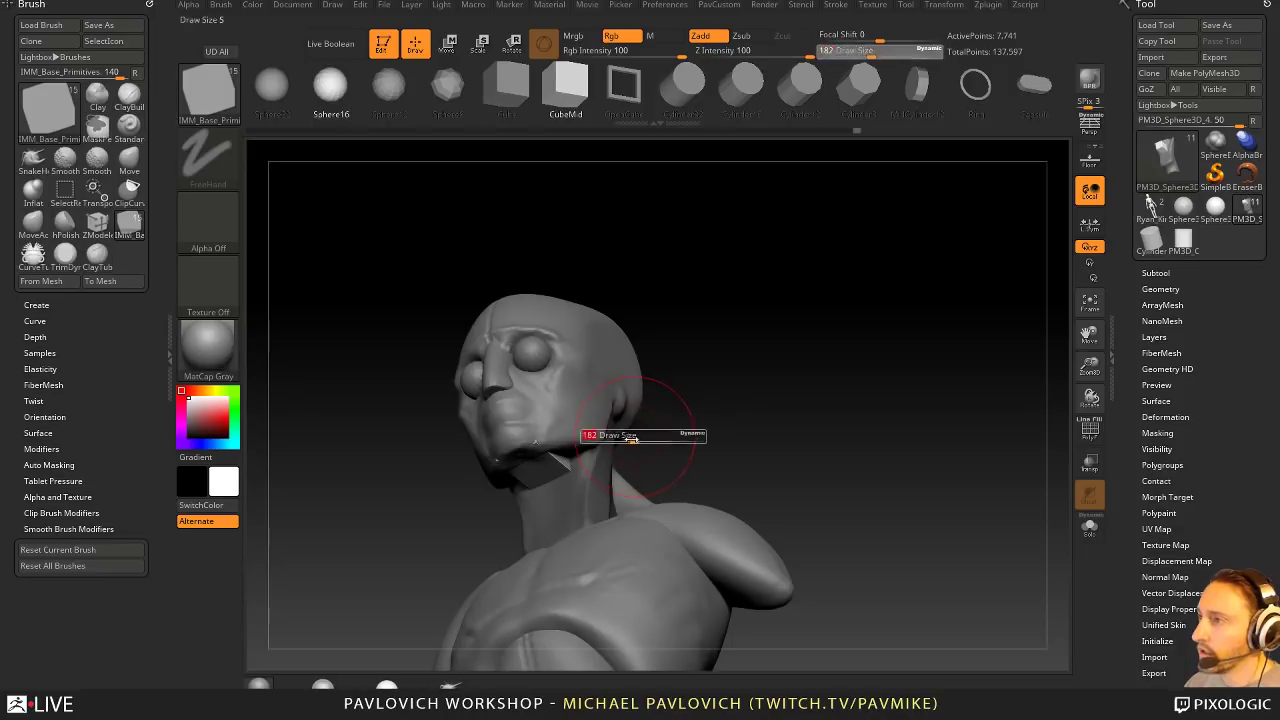
pyautogui.press('b')
pyautogui.press('m')
pyautogui.press('v')
pyautogui.moveTo(562, 454); pyautogui.dragTo(556, 492, button='right')
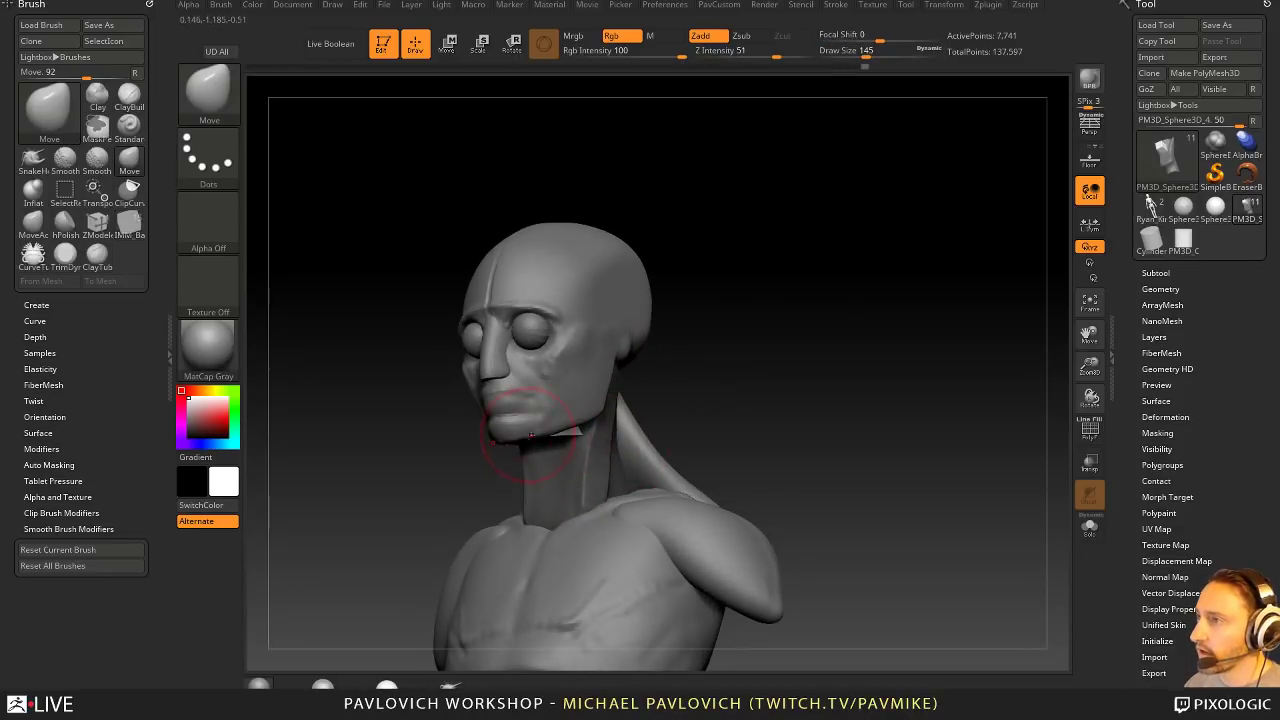
pyautogui.moveTo(655, 402); pyautogui.dragTo(572, 417, button='right')
pyautogui.moveTo(541, 433); pyautogui.dragTo(540, 476)
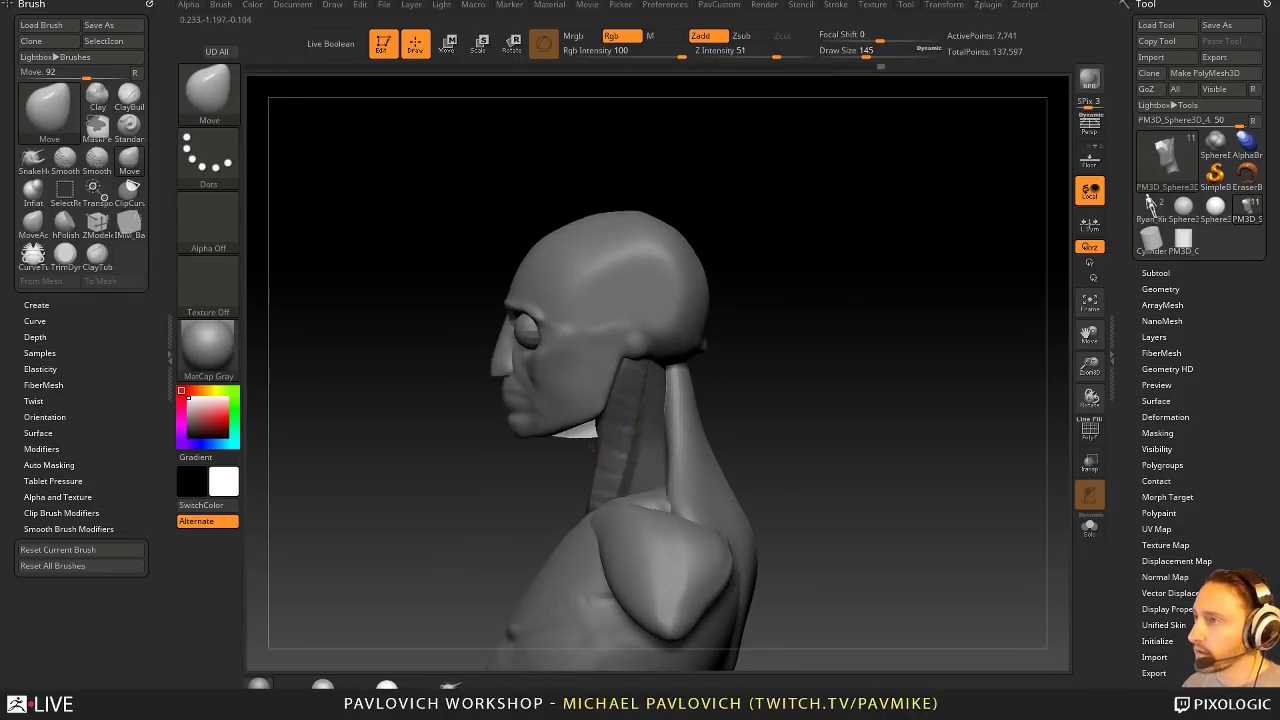
# Step: Duplicate the block with the gizmo and scale the copy down in front of the neck below the chin
pyautogui.press('w')
pyautogui.keyDown('ctrl'); pyautogui.moveTo(656, 358); pyautogui.dragTo(671, 407); pyautogui.keyUp('ctrl')
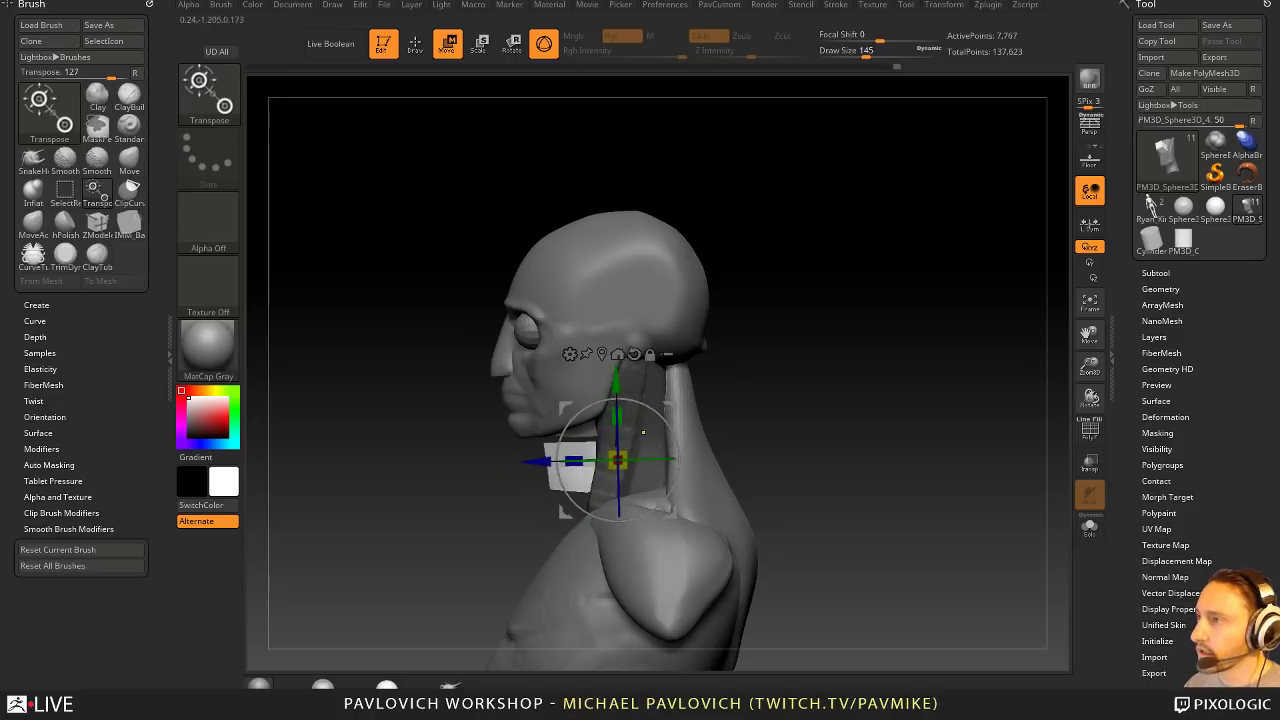
pyautogui.moveTo(618, 460); pyautogui.dragTo(608, 473)
pyautogui.press('q')
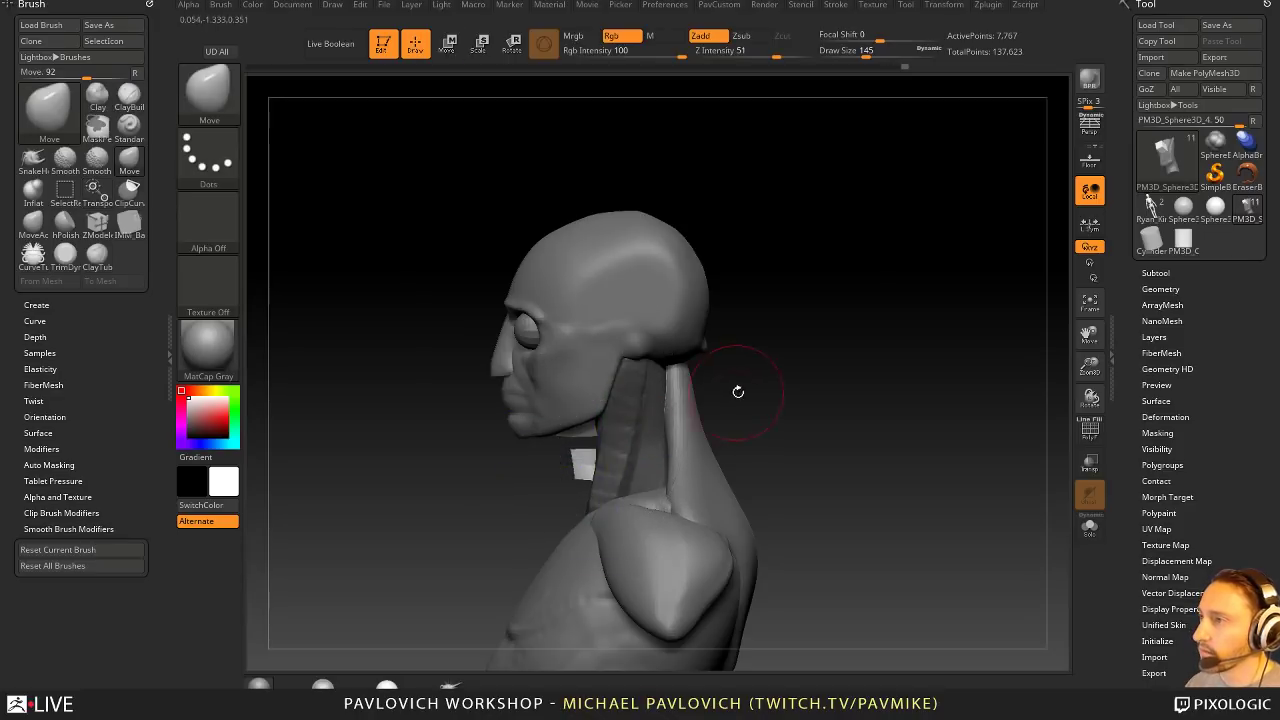
# Step: Duplicate the small throat block and fit the copy along the neck's centre line as the windpipe
pyautogui.moveTo(737, 391)
pyautogui.mouseDown()
pyautogui.moveTo(789, 389)
pyautogui.moveTo(734, 374)
pyautogui.mouseUp()
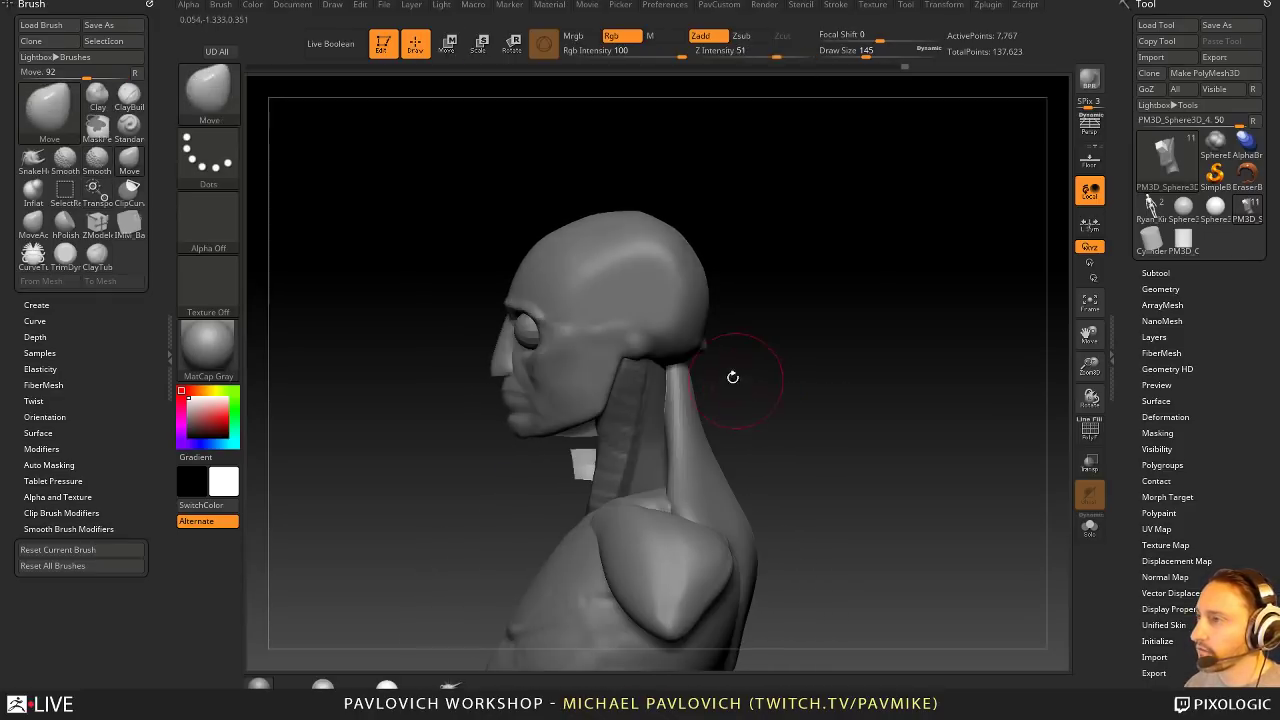
pyautogui.press('w')
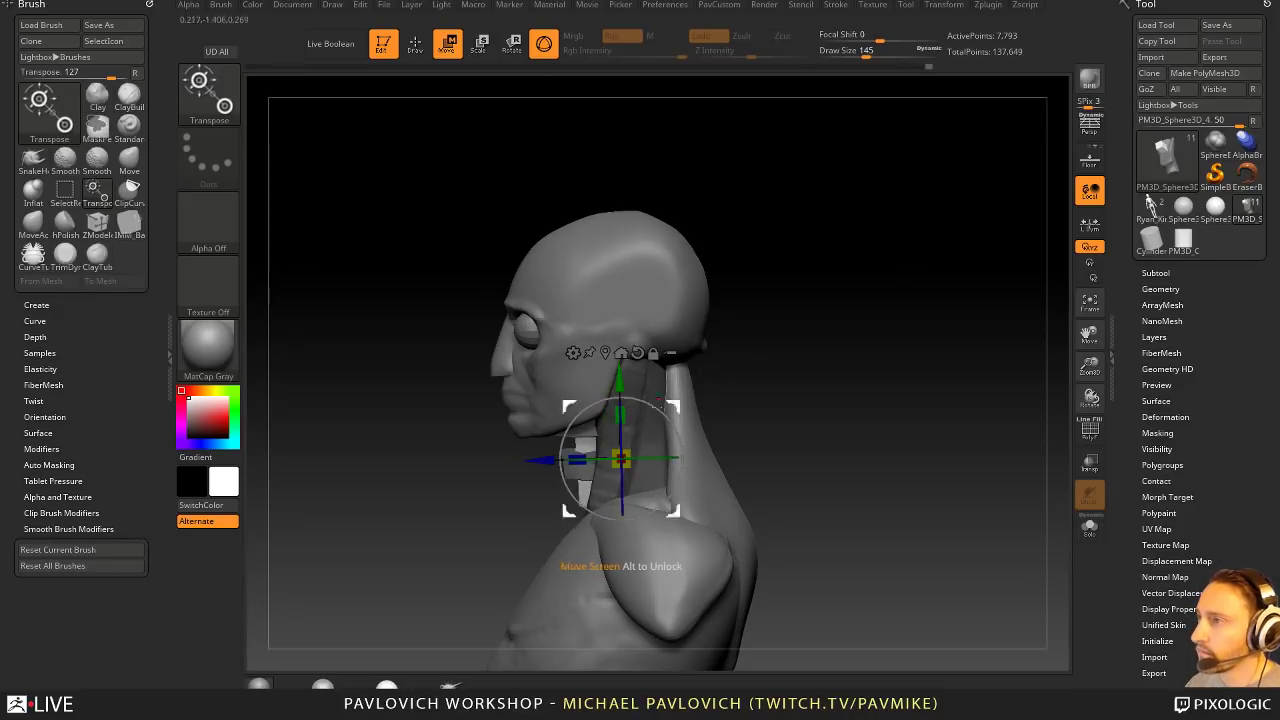
pyautogui.press('q')
pyautogui.moveTo(743, 388); pyautogui.dragTo(820, 386)
pyautogui.press('w')
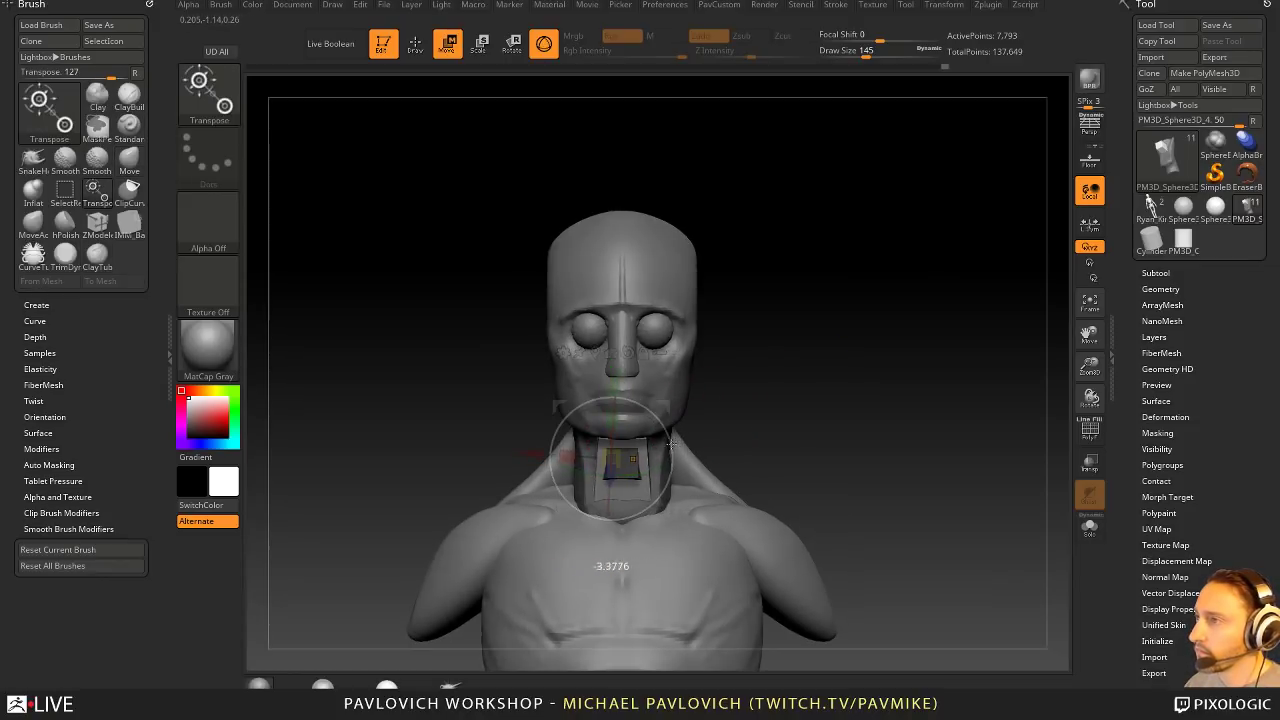
# Step: Shape the throat blocks against the jaw and neck with the Move brush at draw size 128
pyautogui.press('q')
pyautogui.moveTo(665, 432); pyautogui.dragTo(598, 436, button='right')
pyautogui.press('s')
pyautogui.moveTo(632, 440); pyautogui.dragTo(627, 440)
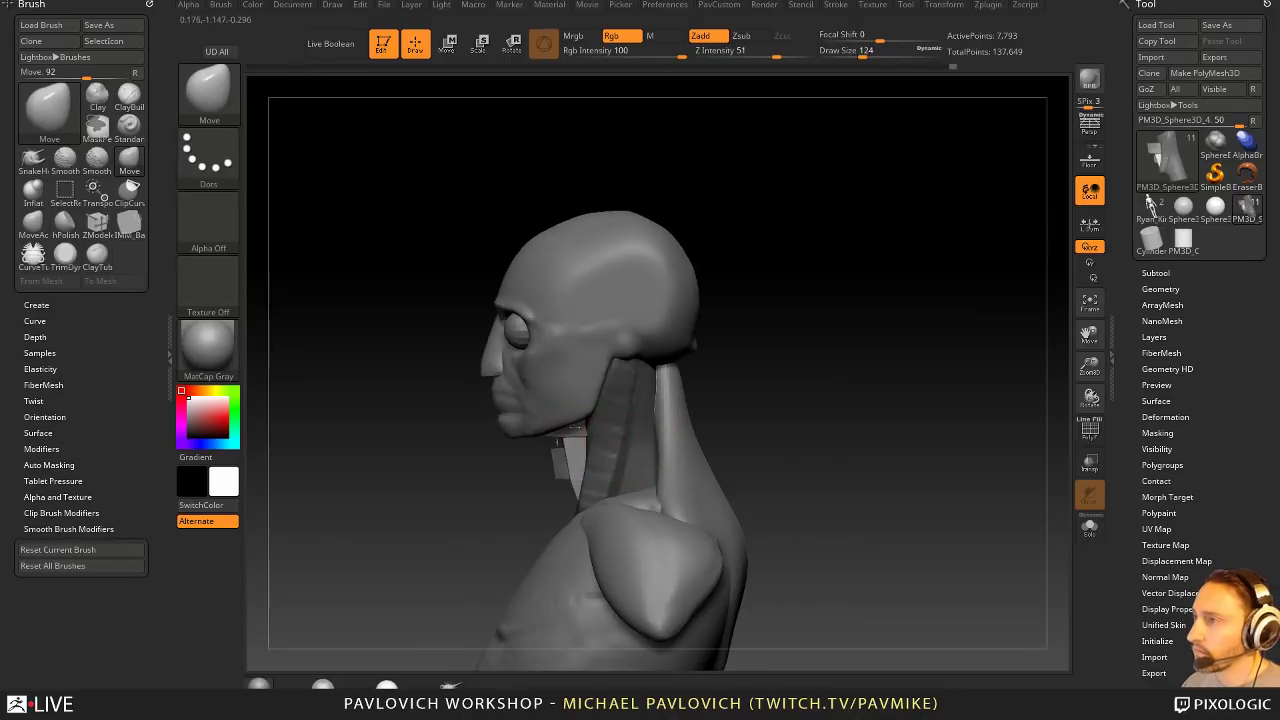
pyautogui.moveTo(724, 393); pyautogui.dragTo(654, 419)
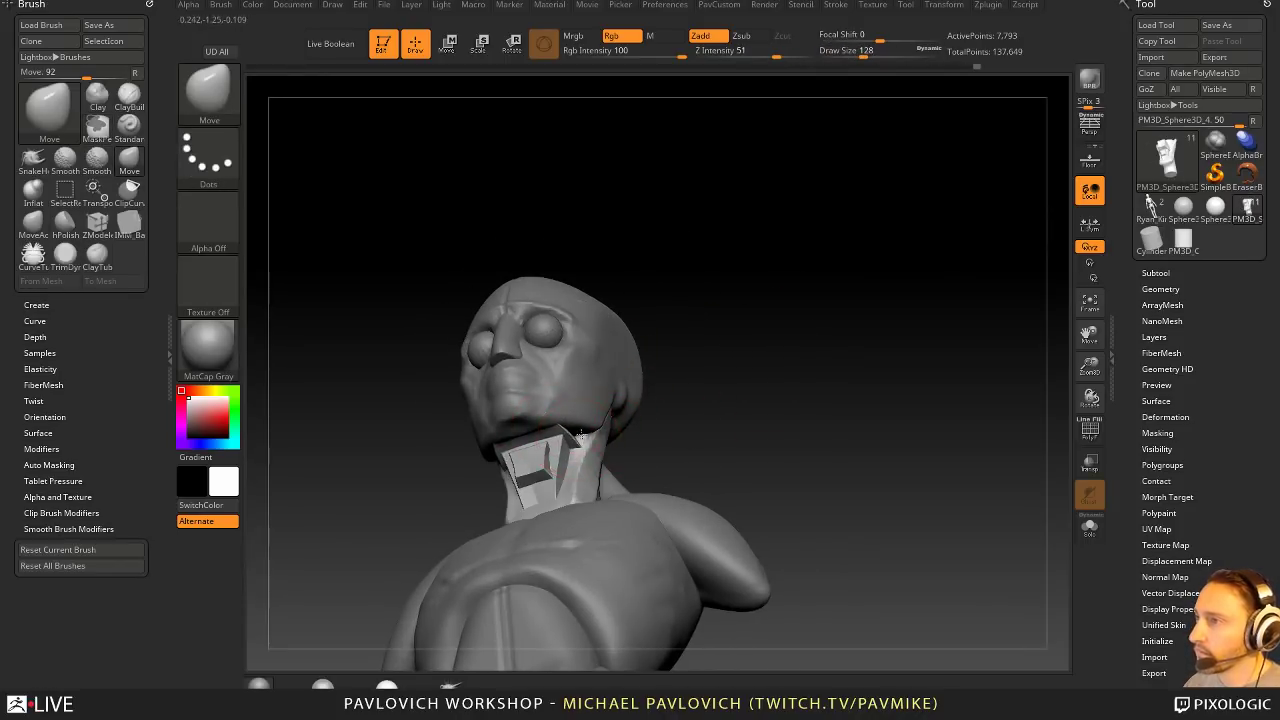
pyautogui.moveTo(562, 432); pyautogui.dragTo(565, 427)
pyautogui.moveTo(672, 436)
pyautogui.mouseDown()
pyautogui.moveTo(663, 463)
pyautogui.moveTo(652, 453)
pyautogui.mouseUp()
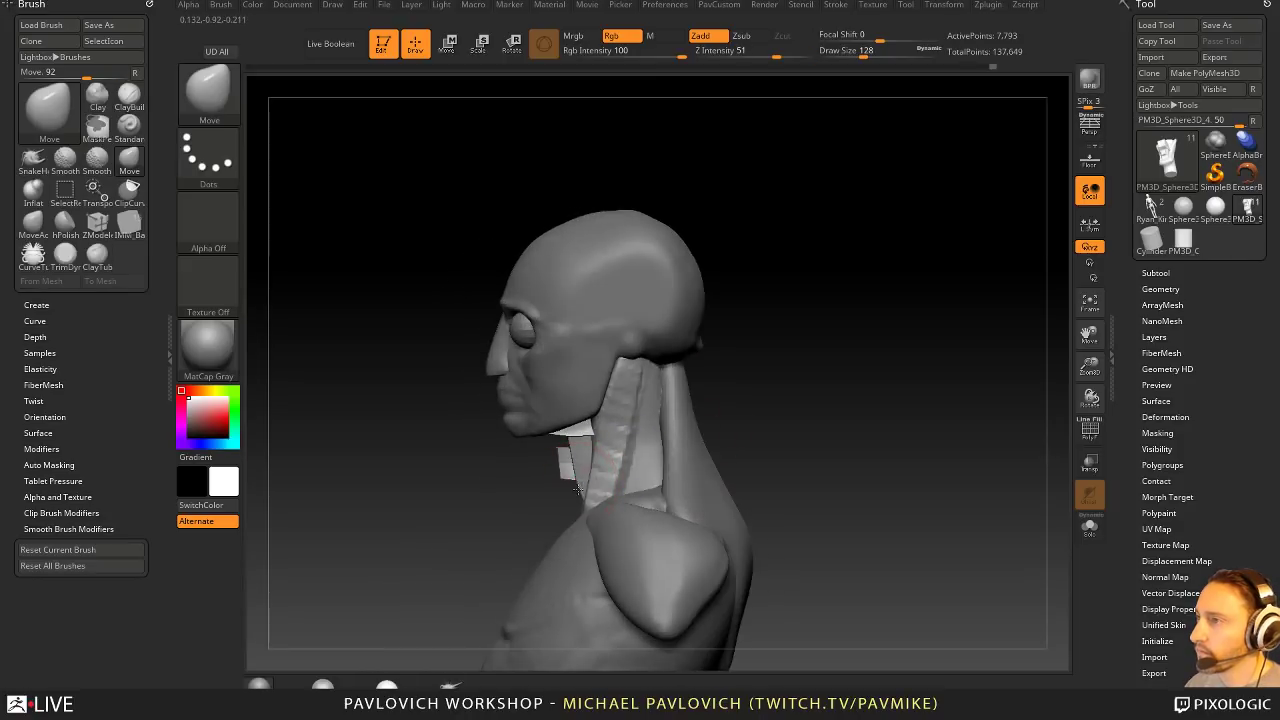
# Step: Remesh the neck with its throat blocks into one surface and smooth the joins at draw size 120
pyautogui.moveTo(577, 489)
pyautogui.mouseDown(button='right')
pyautogui.moveTo(803, 431)
pyautogui.moveTo(586, 429)
pyautogui.moveTo(694, 469)
pyautogui.moveTo(820, 452)
pyautogui.mouseUp(button='right')
pyautogui.keyDown('shift'); pyautogui.moveTo(572, 452); pyautogui.dragTo(560, 456); pyautogui.keyUp('shift')
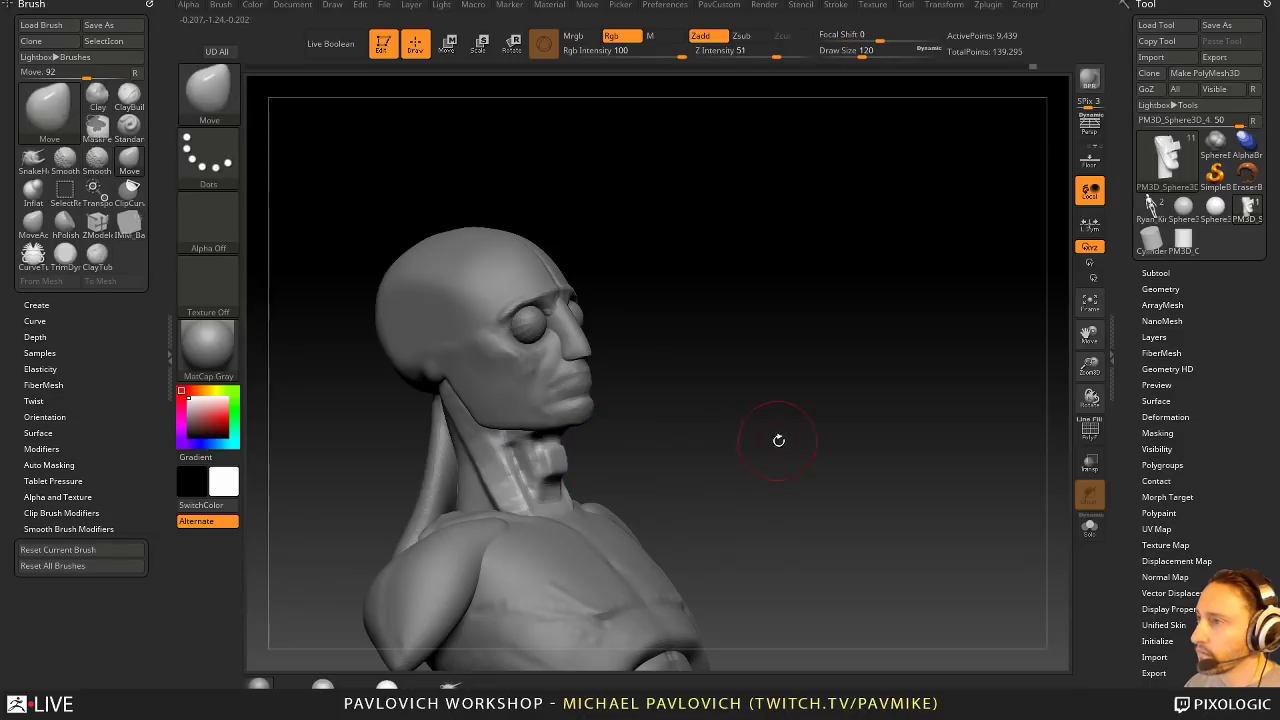
pyautogui.moveTo(777, 440)
pyautogui.mouseDown(button='right')
pyautogui.moveTo(667, 436)
pyautogui.moveTo(745, 428)
pyautogui.moveTo(705, 409)
pyautogui.moveTo(590, 415)
pyautogui.mouseUp(button='right')
pyautogui.press('shift')
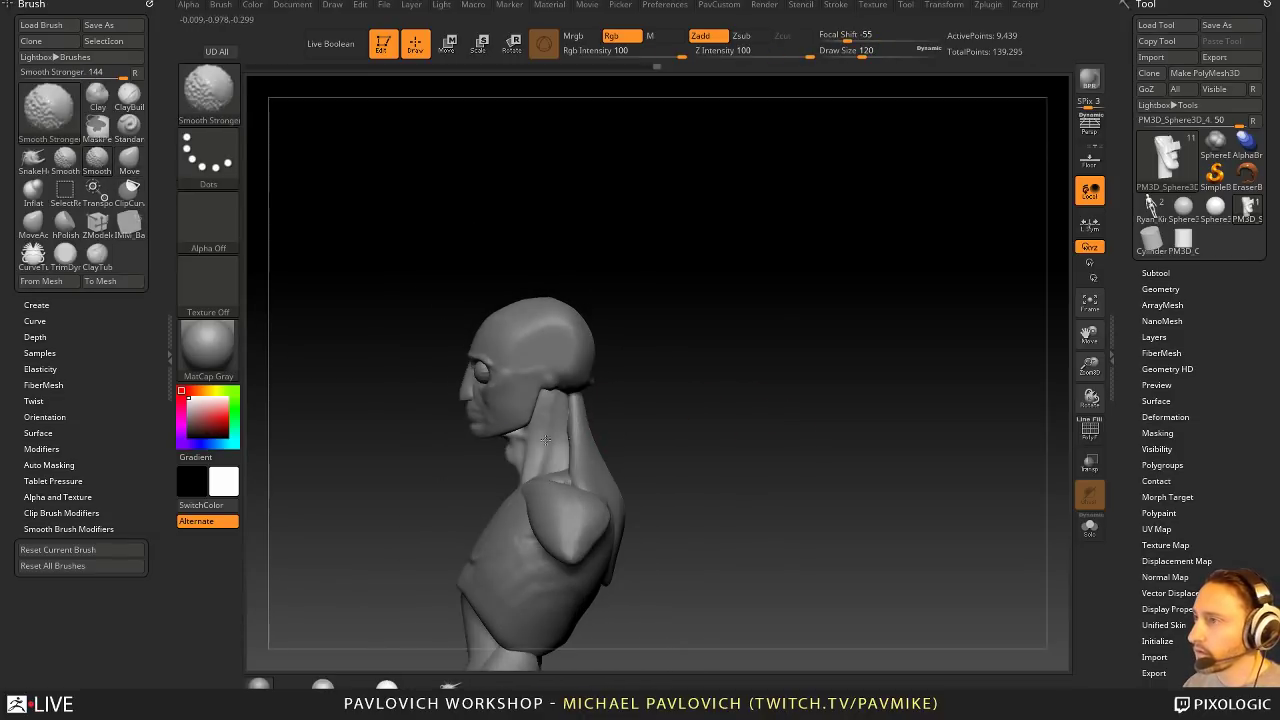
pyautogui.keyDown('shift'); pyautogui.moveTo(576, 440); pyautogui.dragTo(584, 456); pyautogui.keyUp('shift')
# Step: Move the trapezius, ribcage and neck subtools to the top of the subtool list, ending with the neck
pyautogui.moveTo(662, 424)
pyautogui.mouseDown(button='right')
pyautogui.moveTo(740, 422)
pyautogui.moveTo(724, 443)
pyautogui.moveTo(645, 440)
pyautogui.moveTo(668, 446)
pyautogui.mouseUp(button='right')
pyautogui.keyDown('alt'); pyautogui.click(579, 464); pyautogui.keyUp('alt')
pyautogui.keyDown('ctrl'); pyautogui.moveTo(668, 446); pyautogui.dragTo(671, 469, button='right'); pyautogui.keyUp('ctrl')
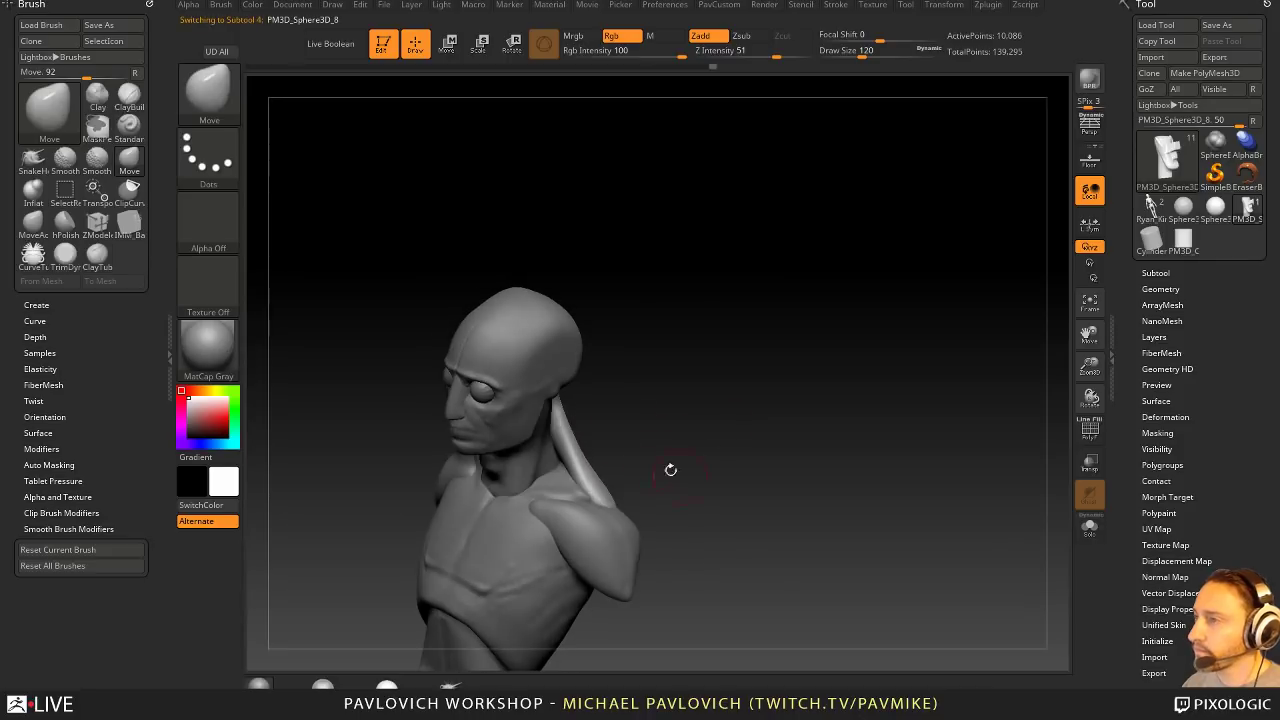
pyautogui.moveTo(779, 425)
pyautogui.mouseDown(button='right')
pyautogui.moveTo(885, 361)
pyautogui.moveTo(937, 391)
pyautogui.mouseUp(button='right')
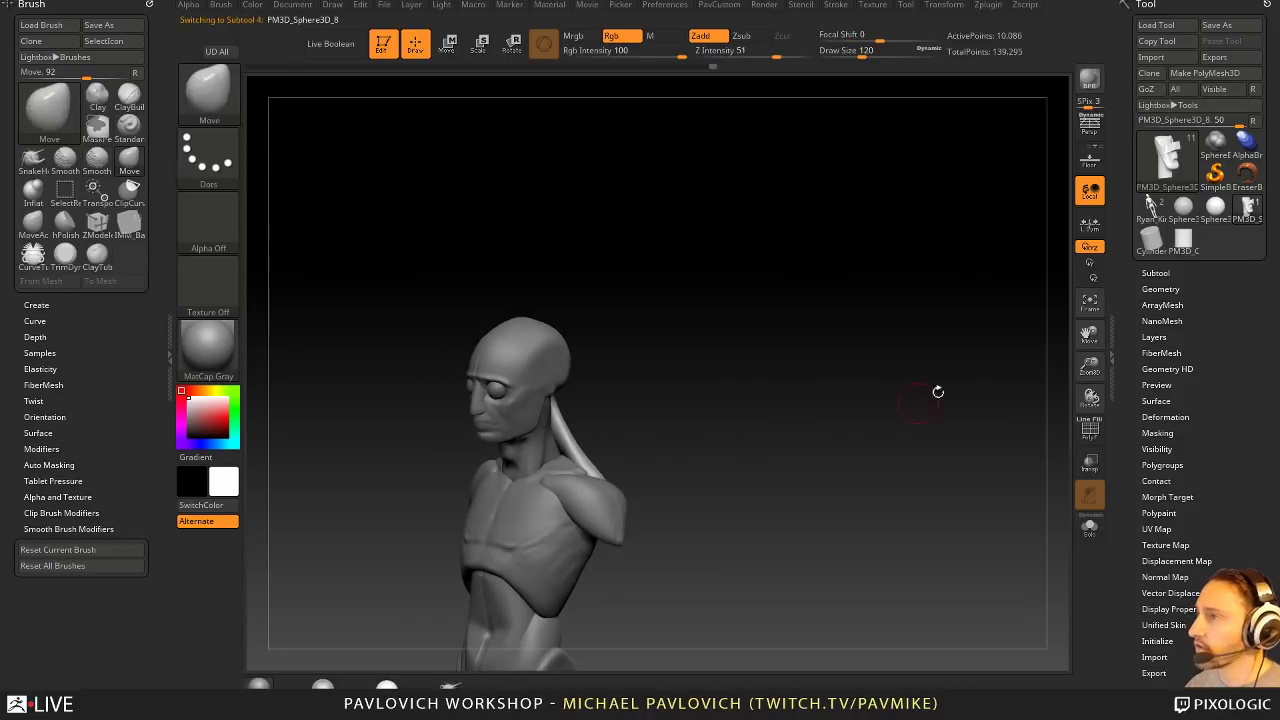
pyautogui.click(1155, 273)
pyautogui.press('shift')
pyautogui.keyDown('shift'); pyautogui.click(1217, 567); pyautogui.keyUp('shift')
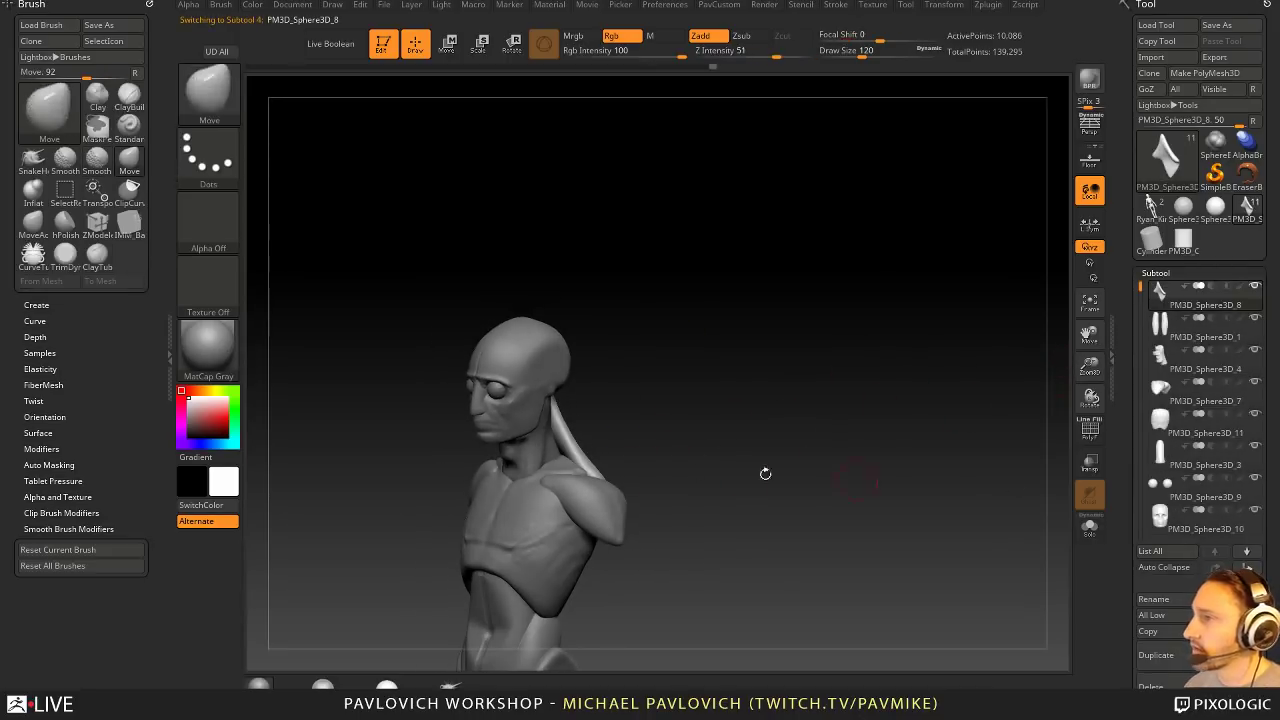
pyautogui.keyDown('alt'); pyautogui.click(526, 508); pyautogui.keyUp('alt')
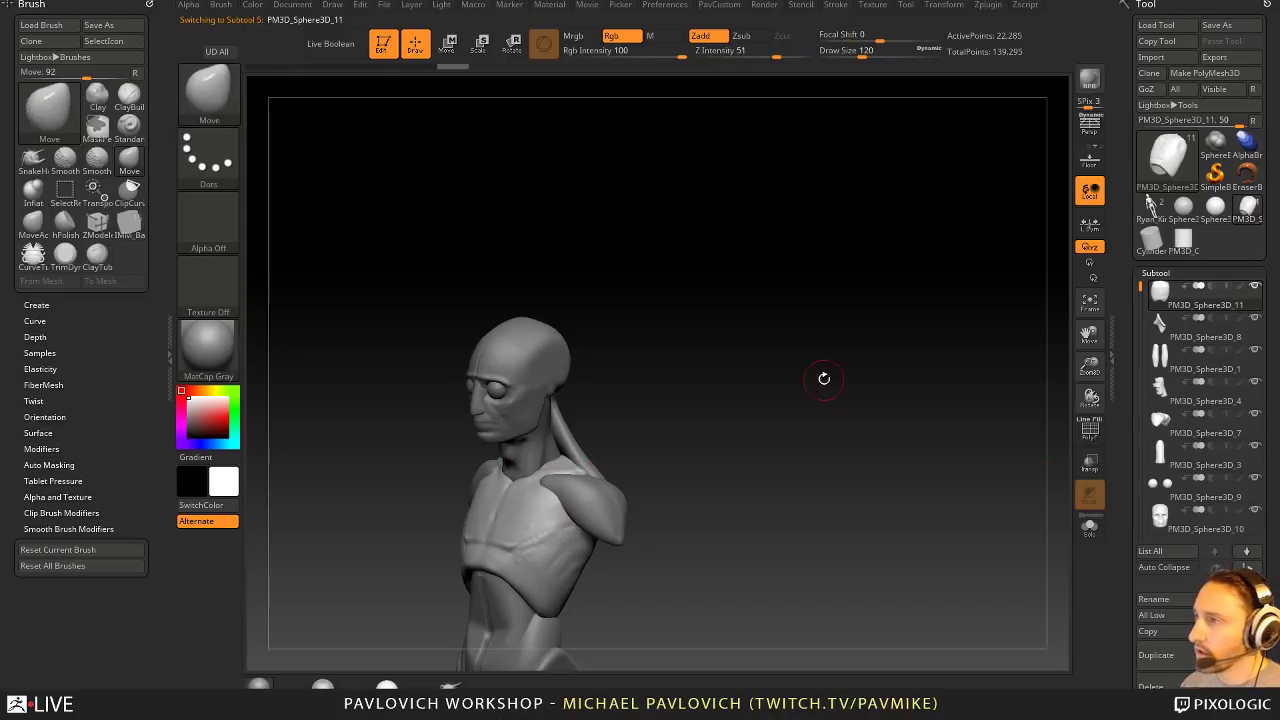
pyautogui.keyDown('alt'); pyautogui.click(544, 464); pyautogui.keyUp('alt')
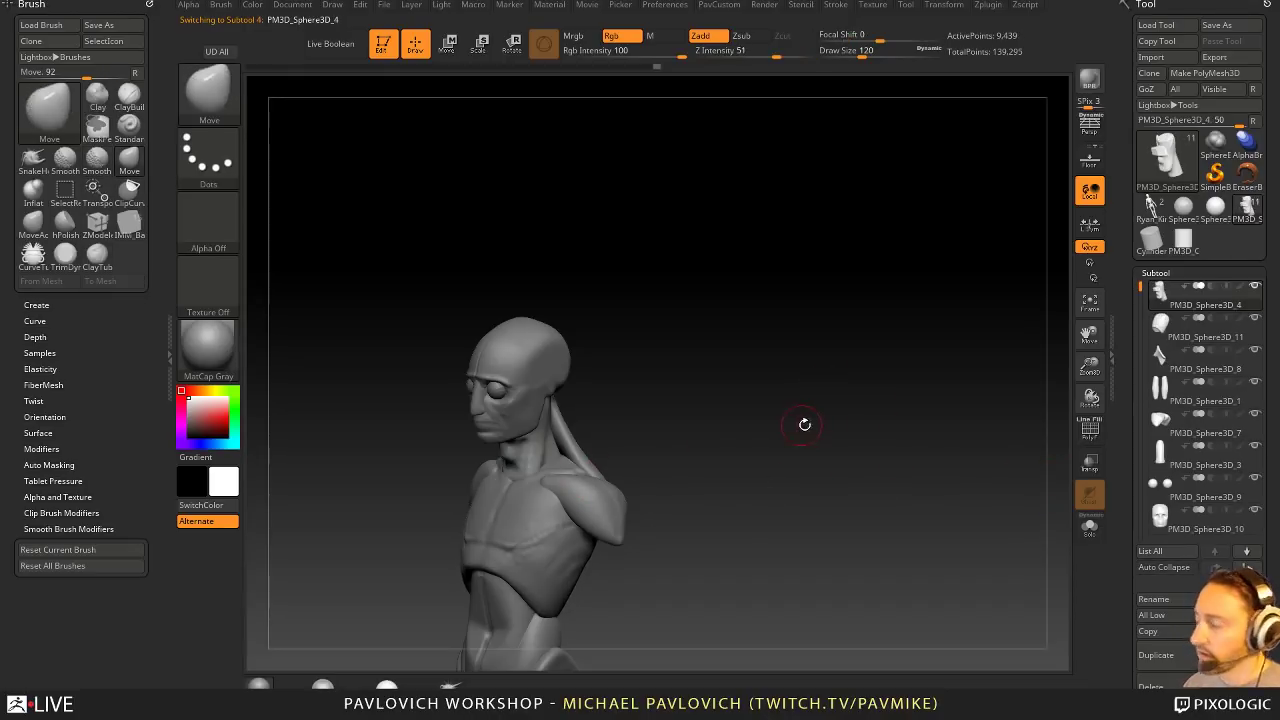
# Step: Merge the neck, ribcage and trapezius subtools into one torso mesh and remesh it
pyautogui.press('ctrl')
pyautogui.hotkey('ctrl', 'e')
pyautogui.click(832, 466)
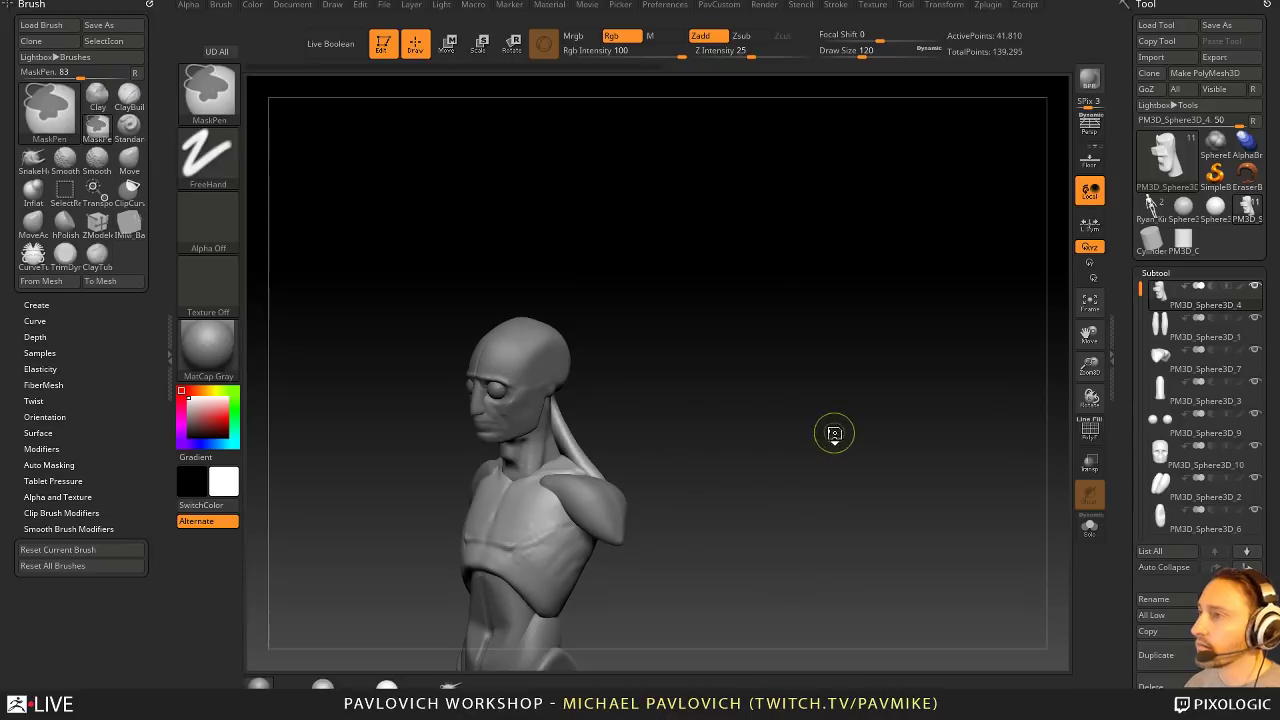
pyautogui.moveTo(807, 415); pyautogui.dragTo(629, 444)
# Step: Blend the side of the neck into the trapezius with the Standard brush at draw size 154 and smoothing
pyautogui.press('b')
pyautogui.press('s')
pyautogui.press('t')
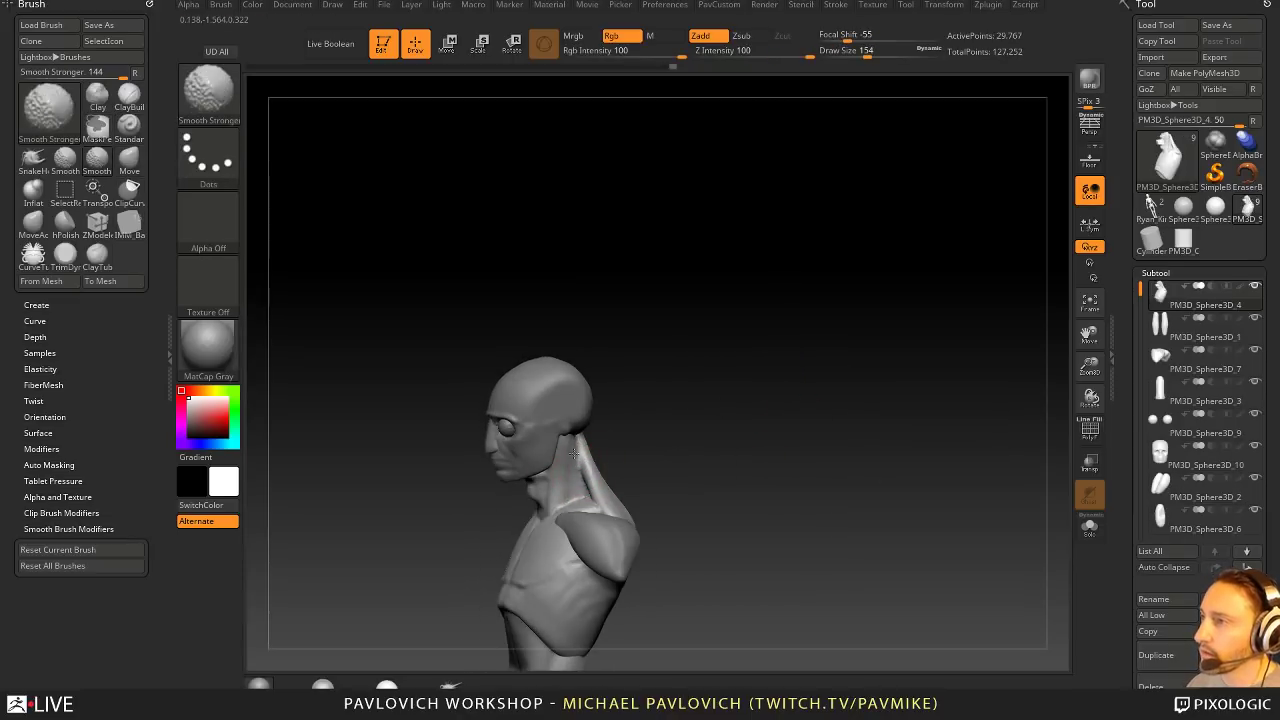
pyautogui.moveTo(650, 491); pyautogui.dragTo(628, 488)
pyautogui.moveTo(586, 474)
pyautogui.keyDown('shift'); pyautogui.mouseDown()
pyautogui.moveTo(591, 491)
pyautogui.moveTo(689, 440)
pyautogui.moveTo(664, 469)
pyautogui.mouseUp(); pyautogui.keyUp('shift')
# Step: Fill the hollow between neck and shoulder with the Inflat brush at draw size 116, remesh, and smooth the chest
pyautogui.press('b')
pyautogui.press('i')
pyautogui.press('n')
pyautogui.press('s')
pyautogui.moveTo(602, 506); pyautogui.dragTo(595, 506)
pyautogui.moveTo(695, 445)
pyautogui.keyDown('ctrl'); pyautogui.mouseDown()
pyautogui.moveTo(717, 471)
pyautogui.moveTo(718, 452)
pyautogui.mouseUp(); pyautogui.keyUp('ctrl')
pyautogui.moveTo(718, 452)
pyautogui.mouseDown()
pyautogui.moveTo(663, 454)
pyautogui.moveTo(686, 465)
pyautogui.moveTo(571, 500)
pyautogui.mouseUp()
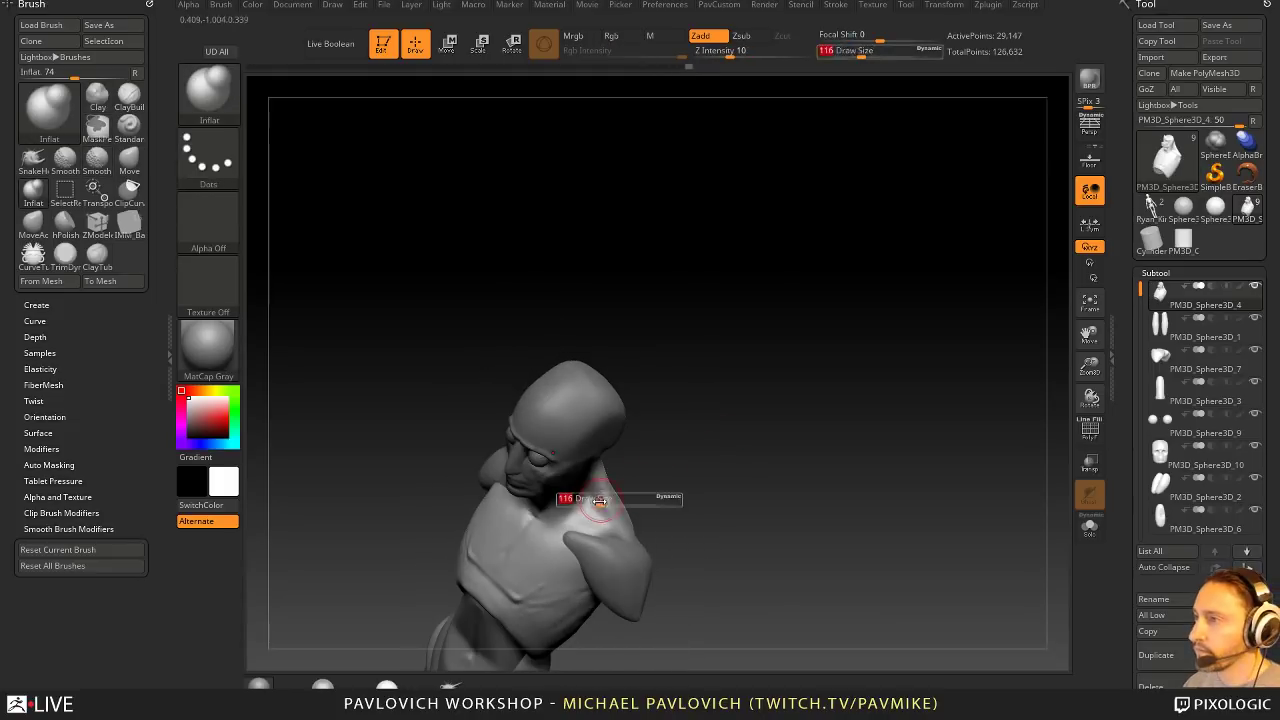
pyautogui.moveTo(665, 496); pyautogui.dragTo(686, 484)
pyautogui.moveTo(690, 470)
pyautogui.keyDown('ctrl'); pyautogui.mouseDown()
pyautogui.moveTo(703, 480)
pyautogui.moveTo(735, 455)
pyautogui.mouseUp(); pyautogui.keyUp('ctrl')
pyautogui.keyDown('shift'); pyautogui.moveTo(515, 550); pyautogui.dragTo(550, 585); pyautogui.keyUp('shift')
pyautogui.moveTo(655, 510)
pyautogui.keyDown('alt'); pyautogui.mouseDown()
pyautogui.moveTo(635, 427)
pyautogui.moveTo(700, 400)
pyautogui.moveTo(640, 386)
pyautogui.moveTo(693, 371)
pyautogui.moveTo(722, 392)
pyautogui.mouseUp(); pyautogui.keyUp('alt')
# Step: Define the lower chest contour with the Standard brush at draw size 94 and smooth it
pyautogui.press('b')
pyautogui.press('s')
pyautogui.press('t')
pyautogui.press('s')
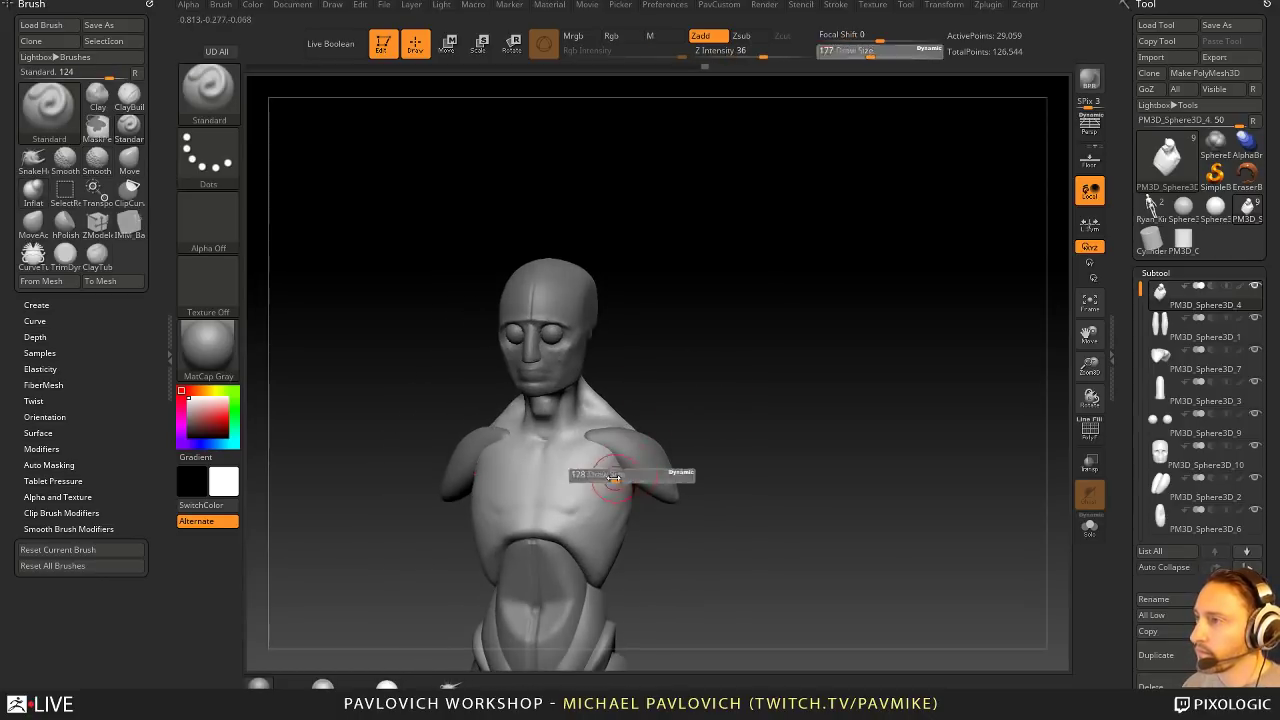
pyautogui.moveTo(618, 475); pyautogui.dragTo(607, 475)
pyautogui.moveTo(660, 474)
pyautogui.mouseDown()
pyautogui.moveTo(735, 468)
pyautogui.moveTo(668, 468)
pyautogui.mouseUp()
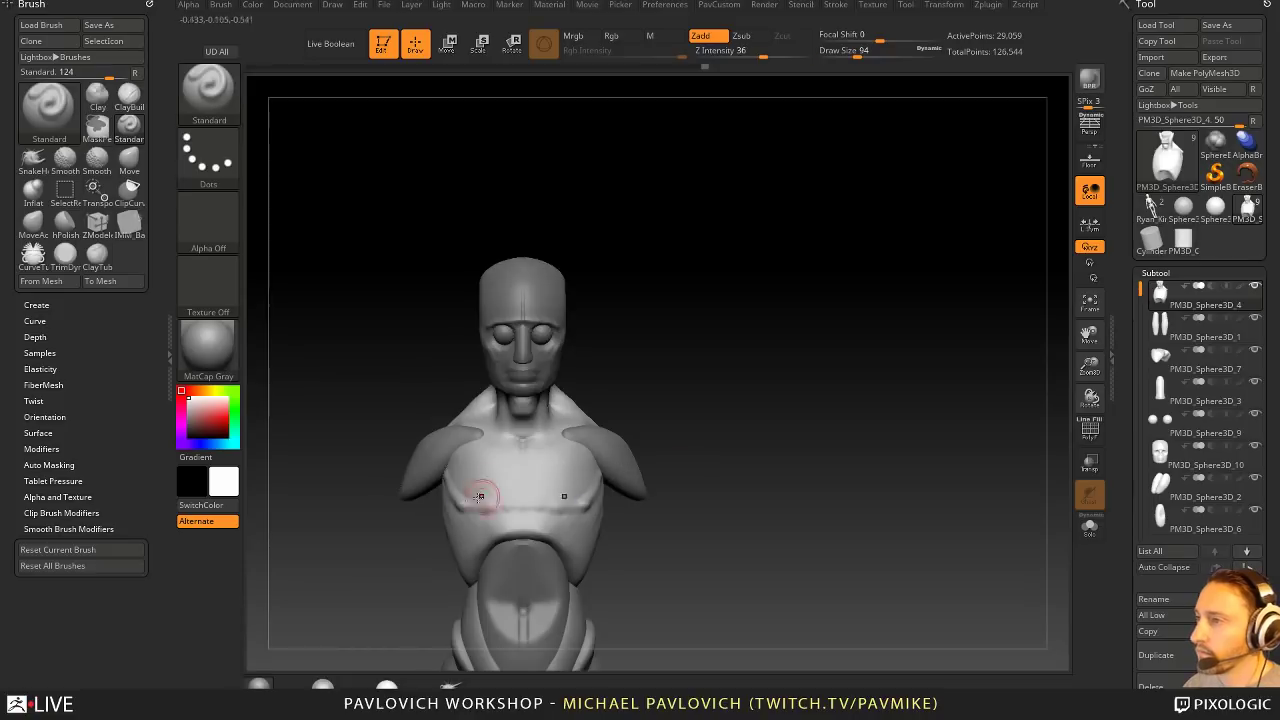
pyautogui.keyDown('shift'); pyautogui.moveTo(477, 497); pyautogui.dragTo(454, 484); pyautogui.keyUp('shift')
# Step: Sculpt rib ridges across the upper chest with the Standard brush at draw size 71
pyautogui.moveTo(677, 420); pyautogui.dragTo(646, 426)
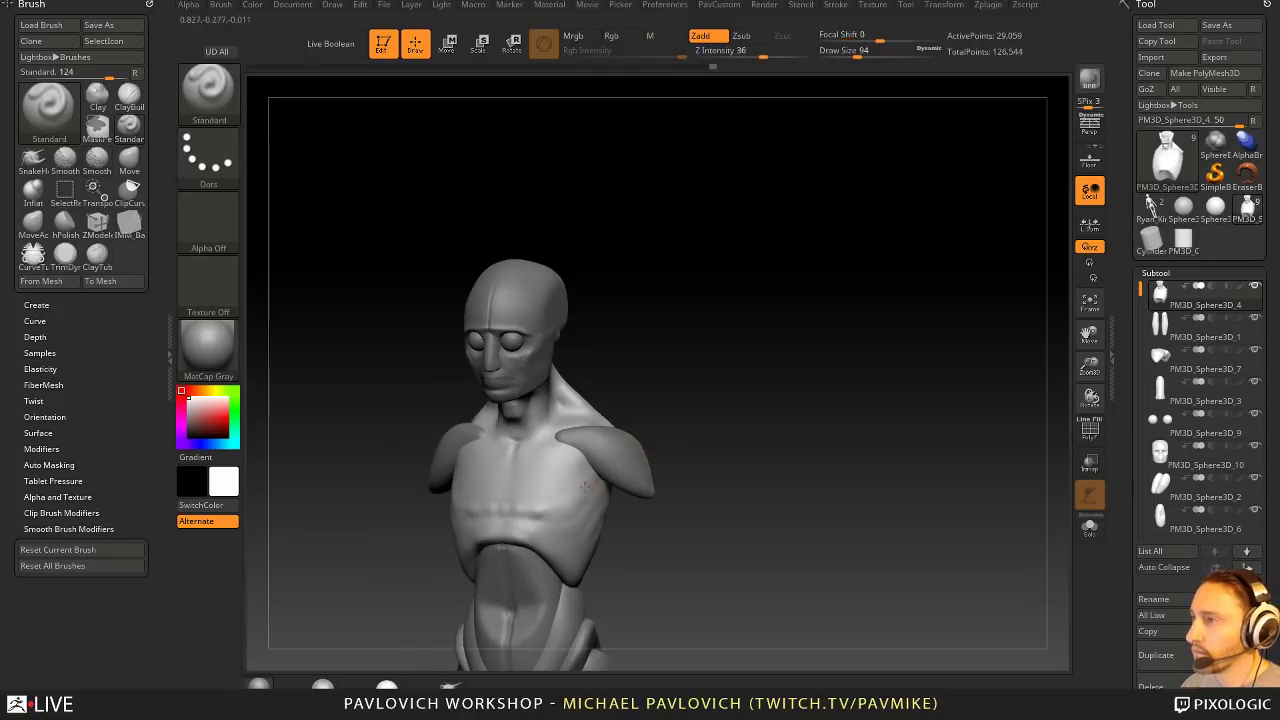
pyautogui.press('s')
pyautogui.moveTo(562, 507)
pyautogui.mouseDown()
pyautogui.moveTo(597, 484)
pyautogui.moveTo(535, 471)
pyautogui.mouseUp()
pyautogui.press('s')
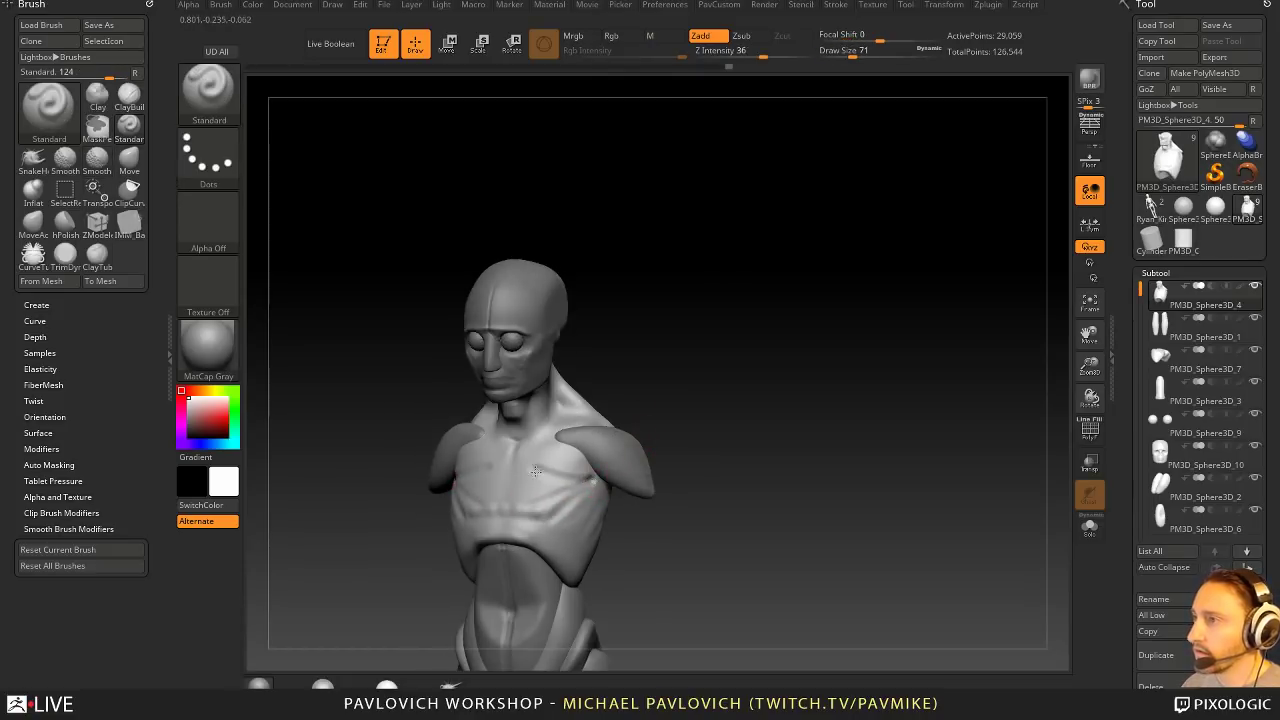
pyautogui.moveTo(573, 417); pyautogui.dragTo(658, 361, button='right')
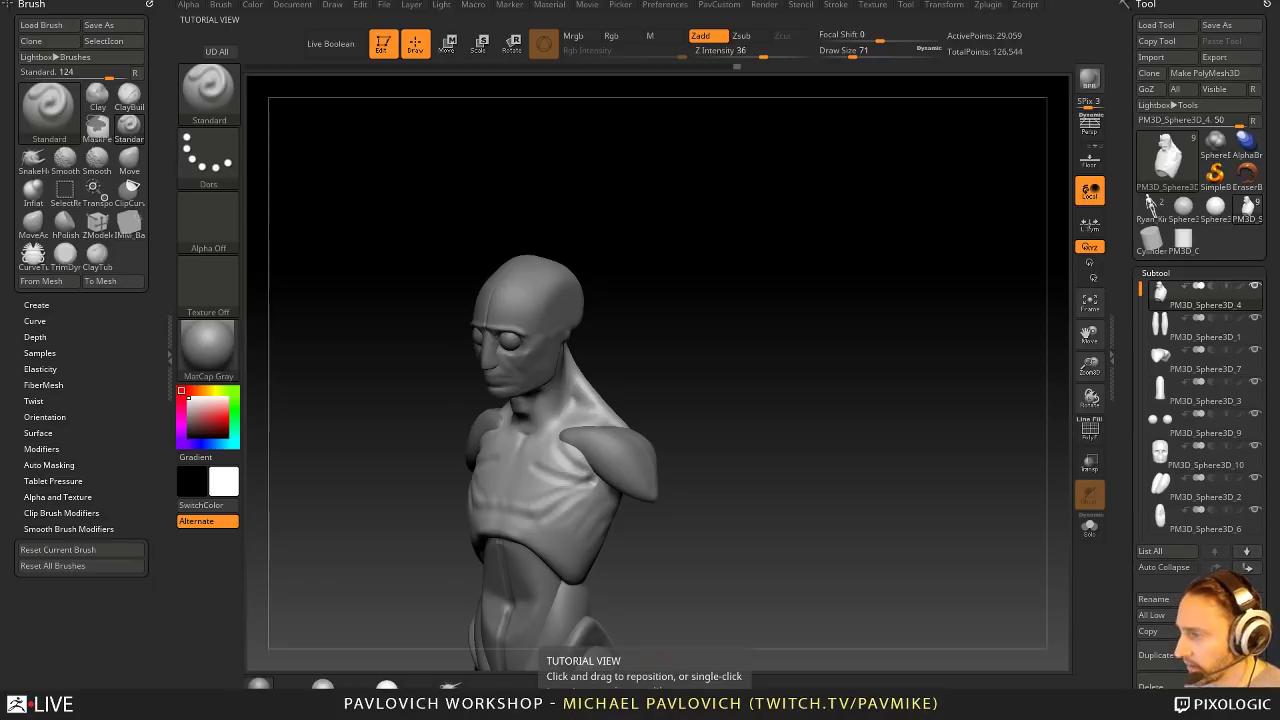
# Step: Select the shoulder masses and reshape them against the torso with the Move brush
pyautogui.moveTo(770, 283)
pyautogui.mouseDown(button='right')
pyautogui.moveTo(791, 309)
pyautogui.moveTo(631, 380)
pyautogui.moveTo(534, 460)
pyautogui.moveTo(592, 402)
pyautogui.moveTo(535, 507)
pyautogui.moveTo(651, 471)
pyautogui.moveTo(606, 474)
pyautogui.moveTo(535, 517)
pyautogui.moveTo(586, 466)
pyautogui.moveTo(527, 502)
pyautogui.mouseUp(button='right')
pyautogui.keyDown('alt'); pyautogui.click(578, 502); pyautogui.keyUp('alt')
pyautogui.press('s')
pyautogui.click(566, 503)
pyautogui.press('b')
pyautogui.press('m')
pyautogui.press('v')
# Step: Reselect the merged torso and build up the collarbones with the Standard brush at draw size 71
pyautogui.press('b')
pyautogui.press('s')
pyautogui.press('t')
pyautogui.press('s')
pyautogui.click(516, 518)
pyautogui.keyDown('alt'); pyautogui.click(491, 508); pyautogui.keyUp('alt')
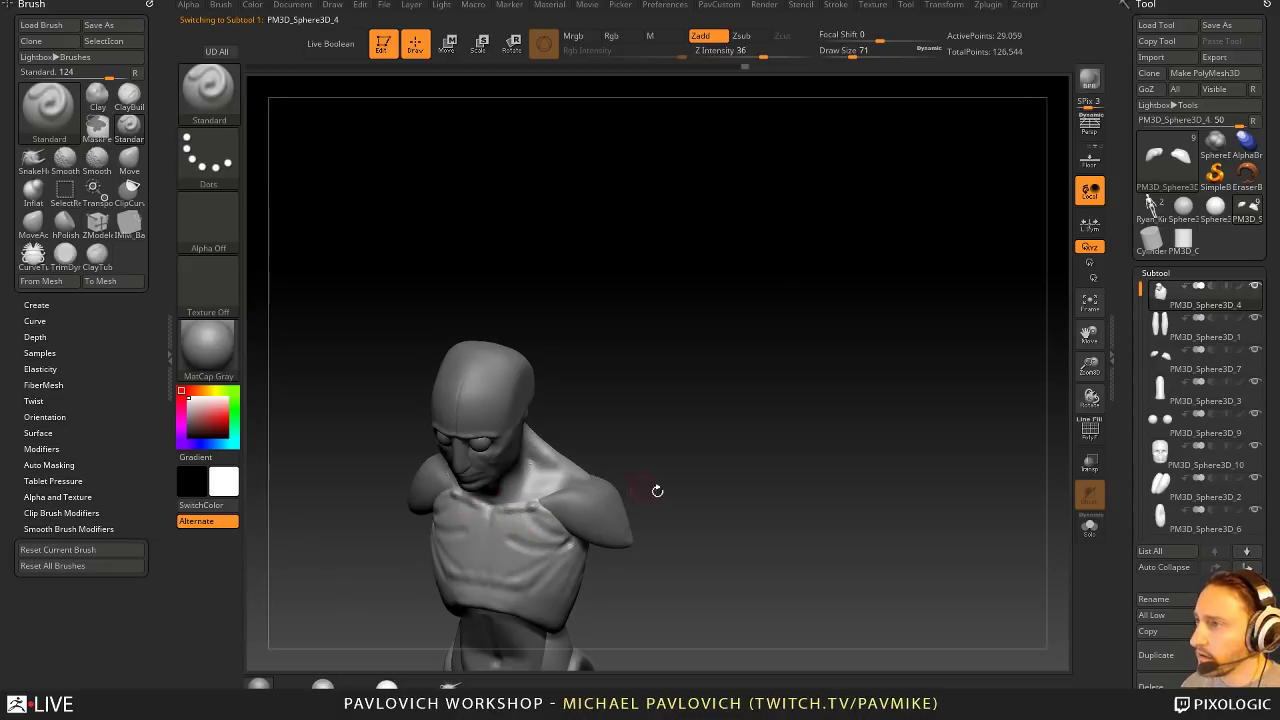
# Step: Sculpt the sternum down the middle of the chest and smooth the ribs beside it
pyautogui.moveTo(657, 491); pyautogui.dragTo(481, 476, button='right')
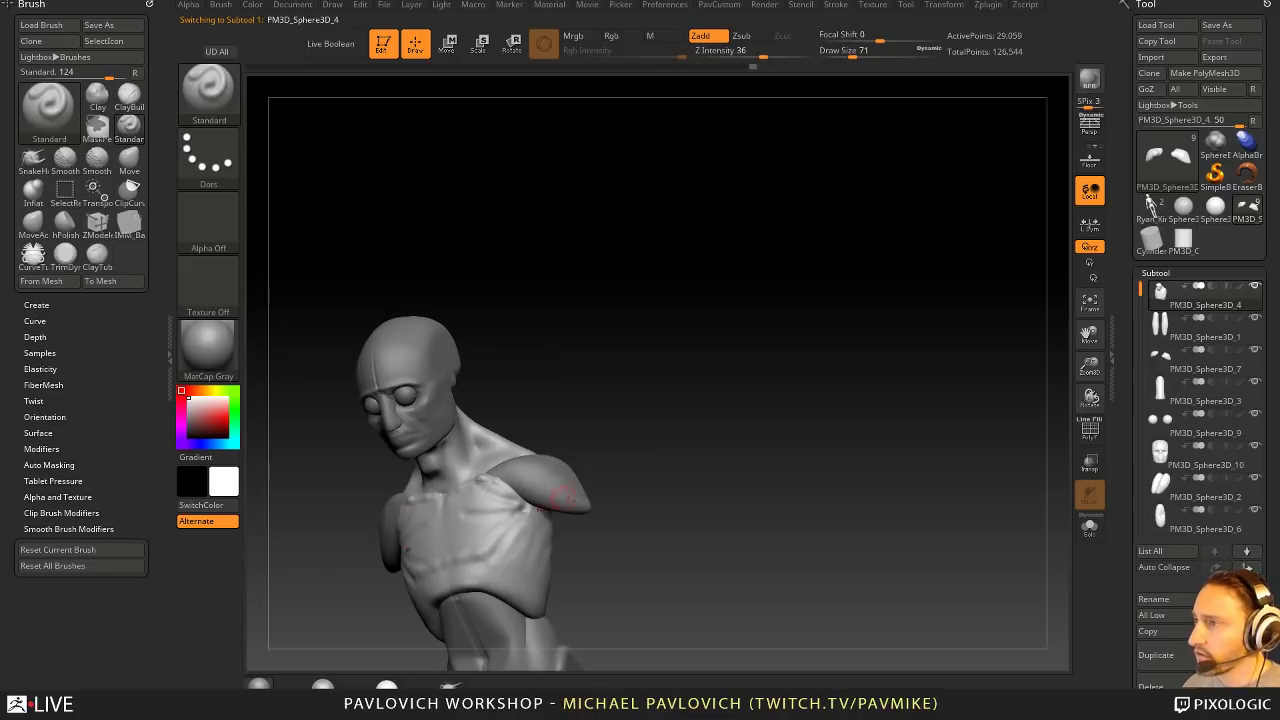
pyautogui.moveTo(564, 498); pyautogui.dragTo(449, 510, button='right')
pyautogui.press('shift')
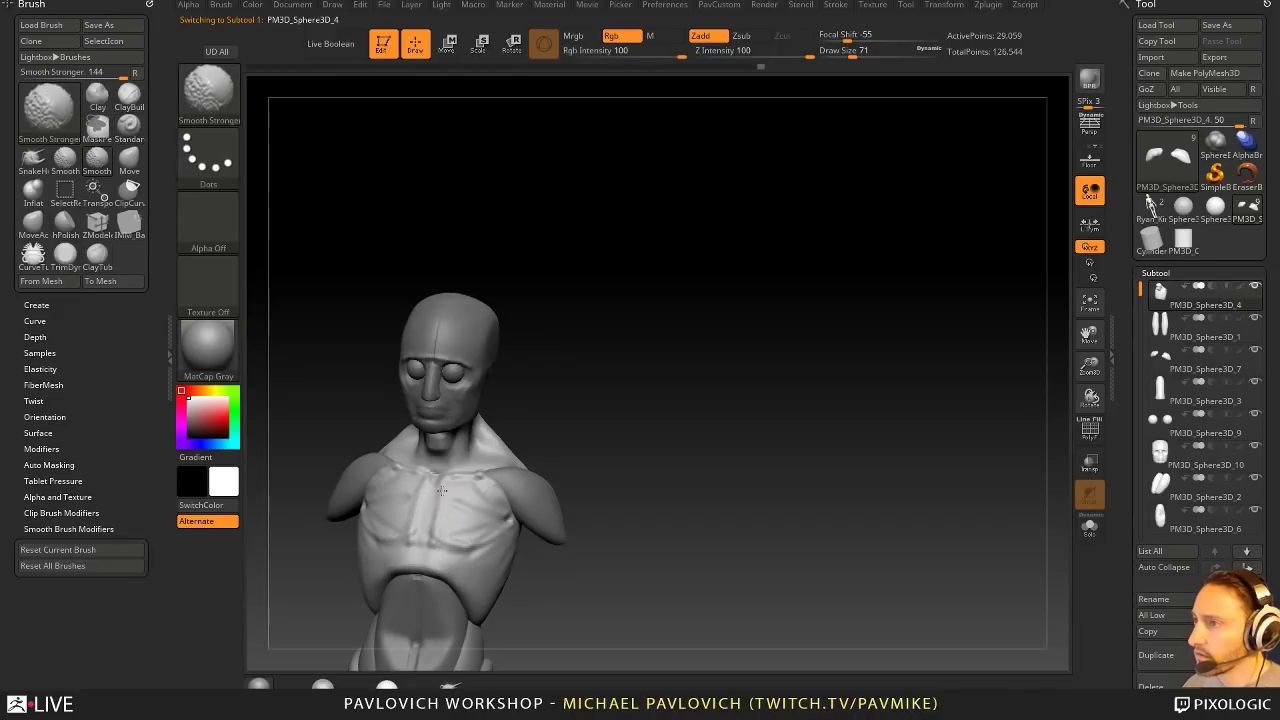
pyautogui.moveTo(437, 477); pyautogui.dragTo(434, 517)
pyautogui.moveTo(478, 552); pyautogui.dragTo(443, 538, button='right')
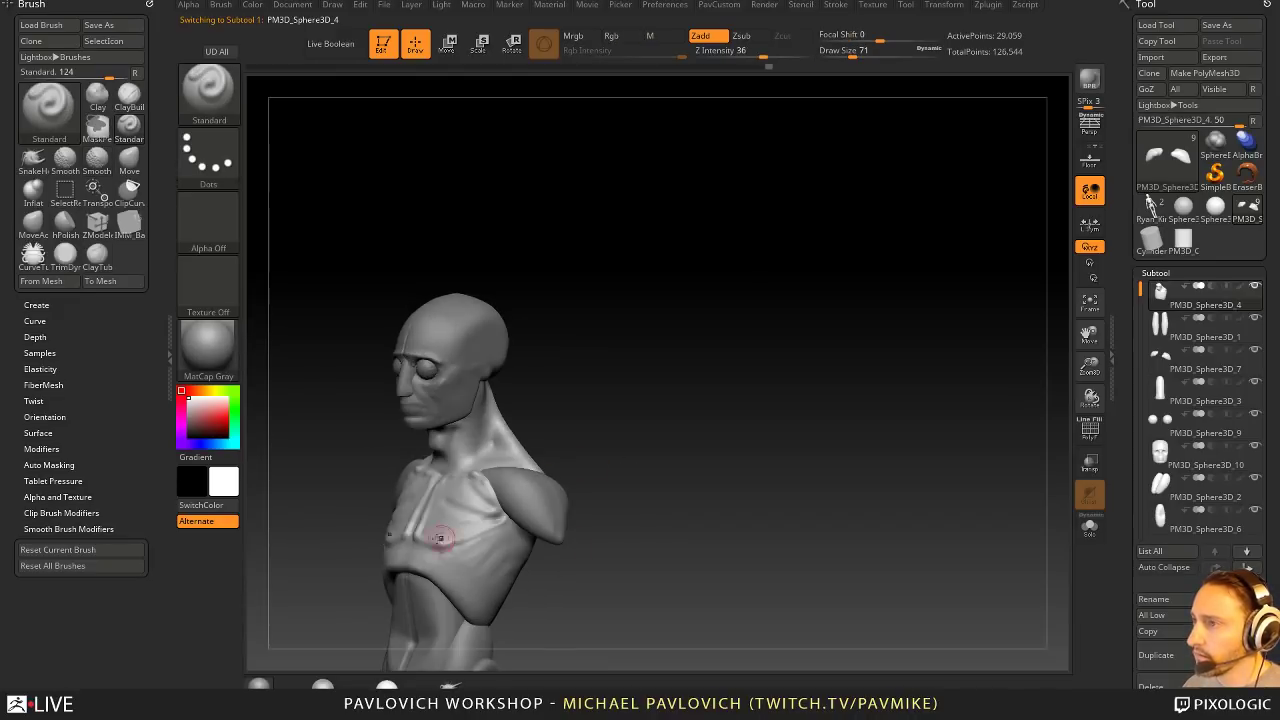
pyautogui.moveTo(452, 548)
pyautogui.keyDown('shift'); pyautogui.mouseDown()
pyautogui.moveTo(411, 534)
pyautogui.moveTo(484, 553)
pyautogui.mouseUp(); pyautogui.keyUp('shift')
pyautogui.press('shift')
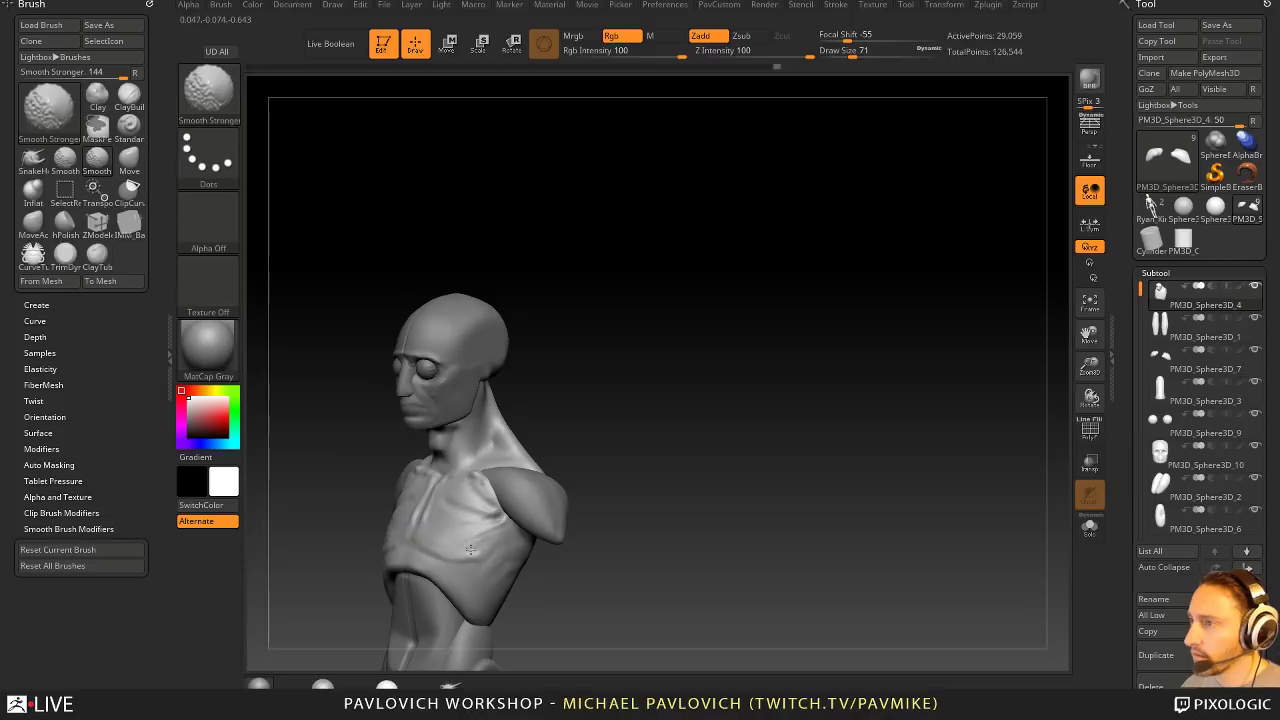
# Step: Smooth the outer side of the ribcage below the shoulder at draw size 71
pyautogui.moveTo(470, 549)
pyautogui.mouseDown(button='right')
pyautogui.moveTo(666, 457)
pyautogui.moveTo(660, 483)
pyautogui.moveTo(432, 535)
pyautogui.mouseUp(button='right')
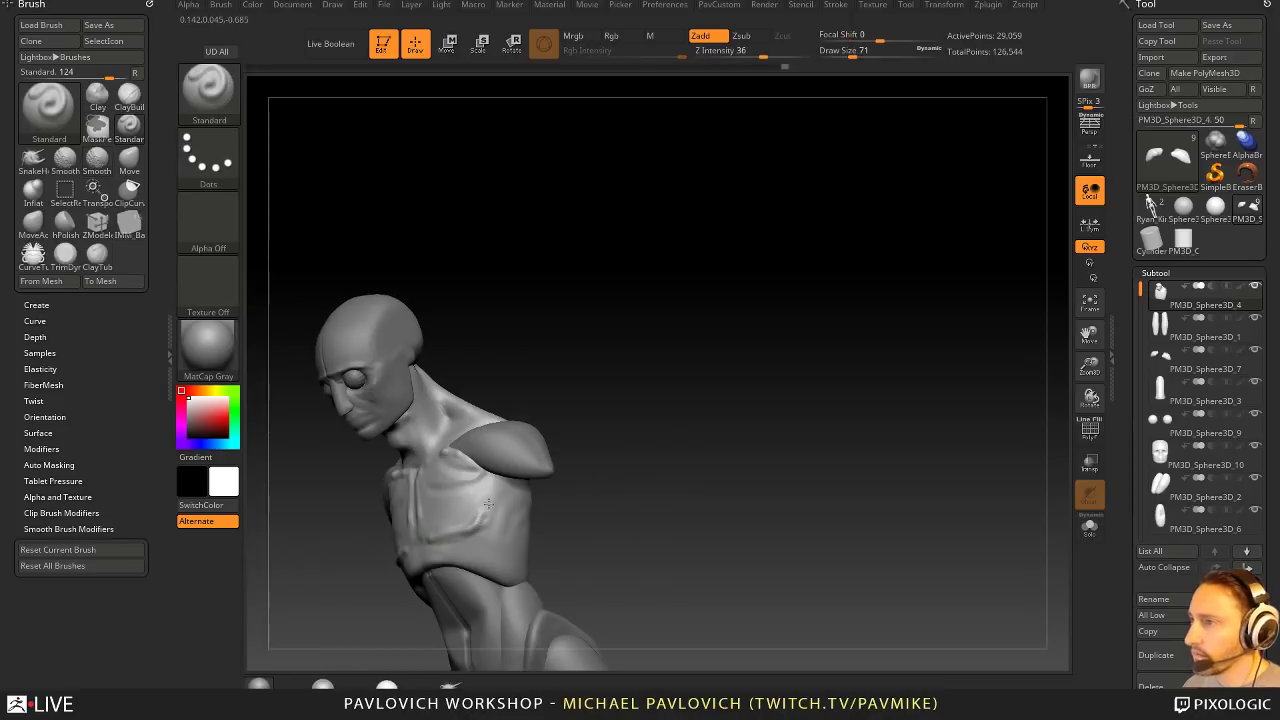
pyautogui.keyDown('shift'); pyautogui.moveTo(489, 504); pyautogui.dragTo(508, 491); pyautogui.keyUp('shift')
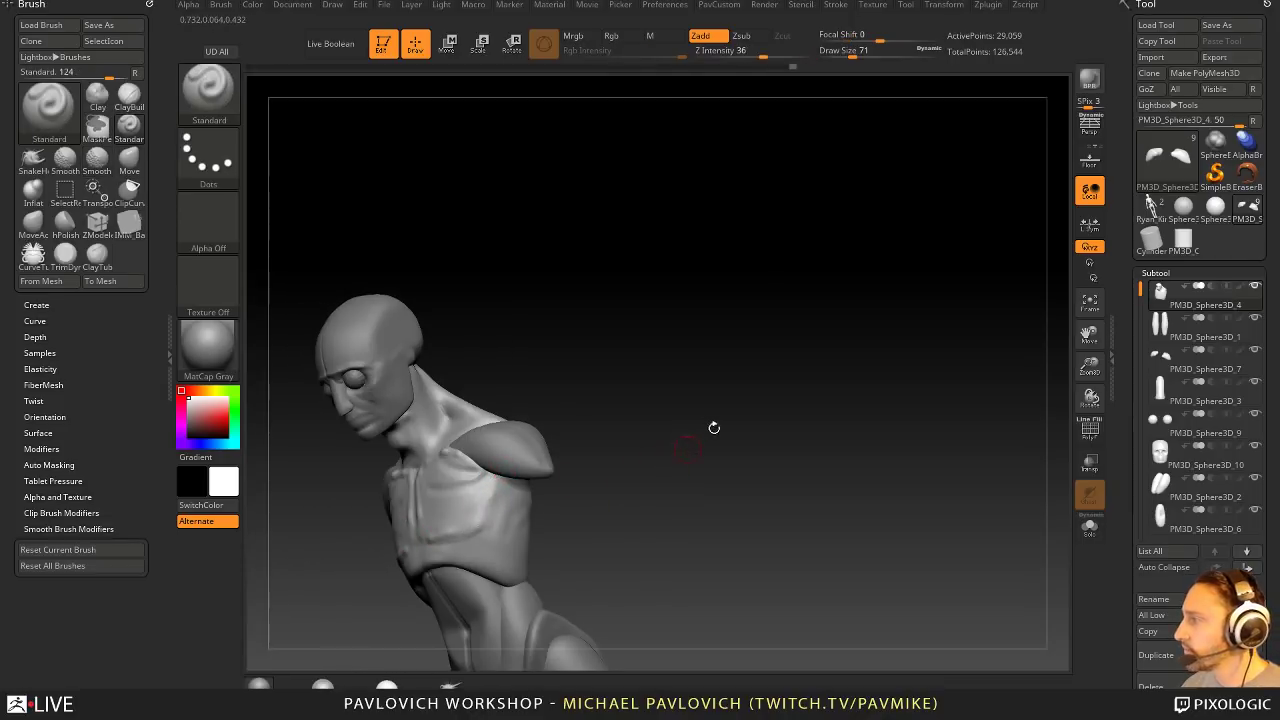
pyautogui.moveTo(714, 428); pyautogui.dragTo(752, 424, button='right')
pyautogui.keyDown('shift'); pyautogui.moveTo(506, 516); pyautogui.dragTo(497, 456); pyautogui.keyUp('shift')
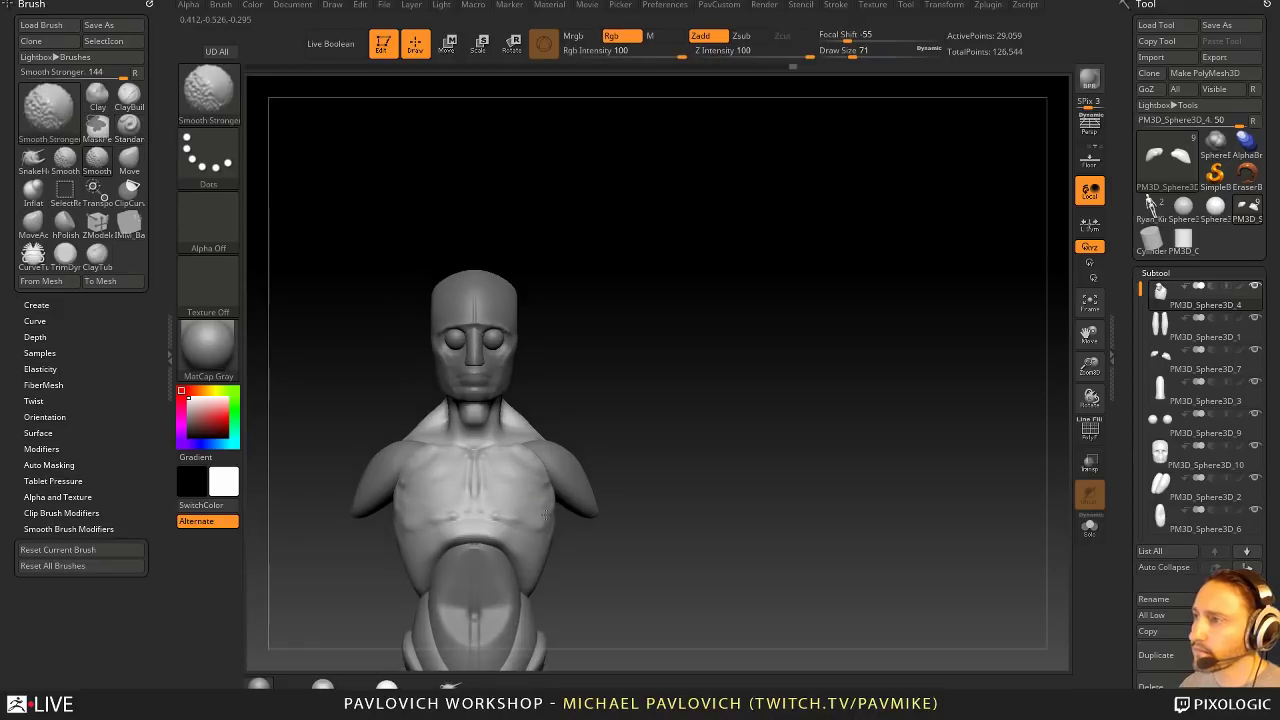
# Step: Examine the whole mannequin's profile and posture from the side
pyautogui.keyDown('ctrl'); pyautogui.moveTo(690, 510); pyautogui.dragTo(704, 464, button='right'); pyautogui.keyUp('ctrl')
pyautogui.moveTo(704, 464); pyautogui.dragTo(440, 474, button='right')
pyautogui.keyDown('shift'); pyautogui.moveTo(650, 462); pyautogui.dragTo(630, 460, button='right'); pyautogui.keyUp('shift')
pyautogui.moveTo(630, 460)
pyautogui.keyDown('alt'); pyautogui.mouseDown(button='right')
pyautogui.moveTo(658, 437)
pyautogui.moveTo(646, 386)
pyautogui.moveTo(615, 364)
pyautogui.mouseUp(button='right'); pyautogui.keyUp('alt')
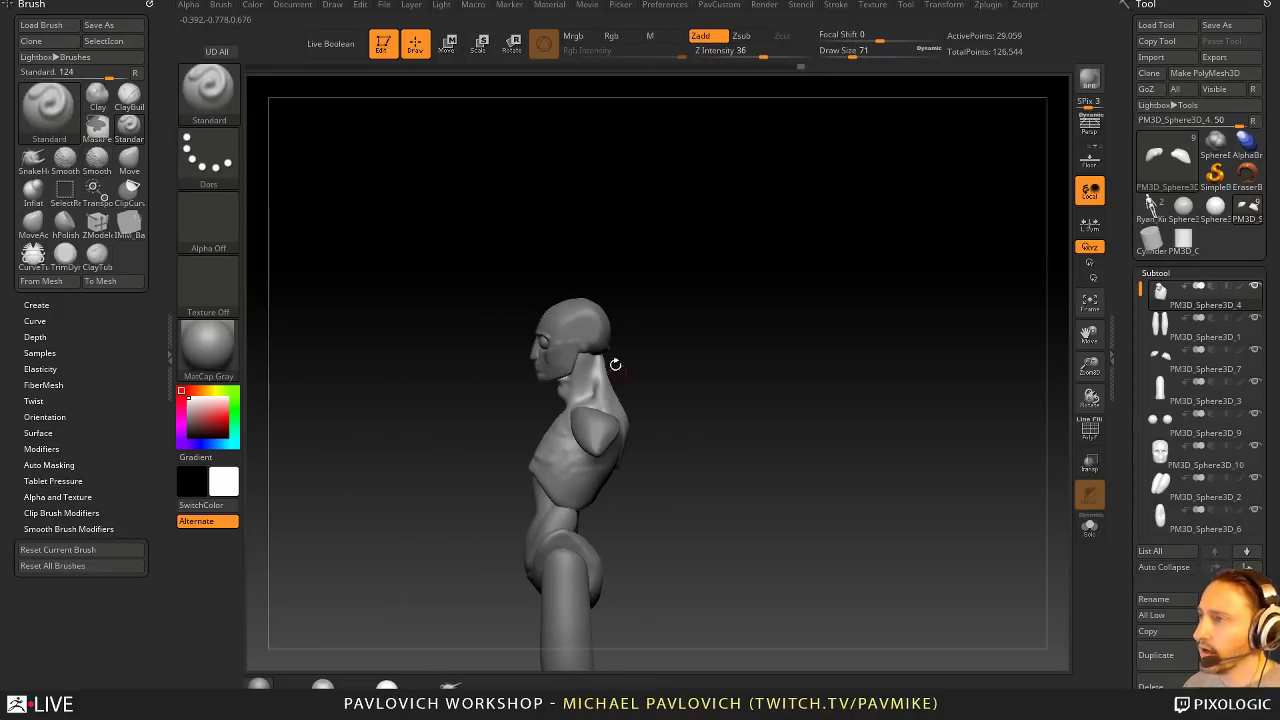
pyautogui.keyDown('alt'); pyautogui.moveTo(628, 528); pyautogui.dragTo(533, 511, button='right'); pyautogui.keyUp('alt')
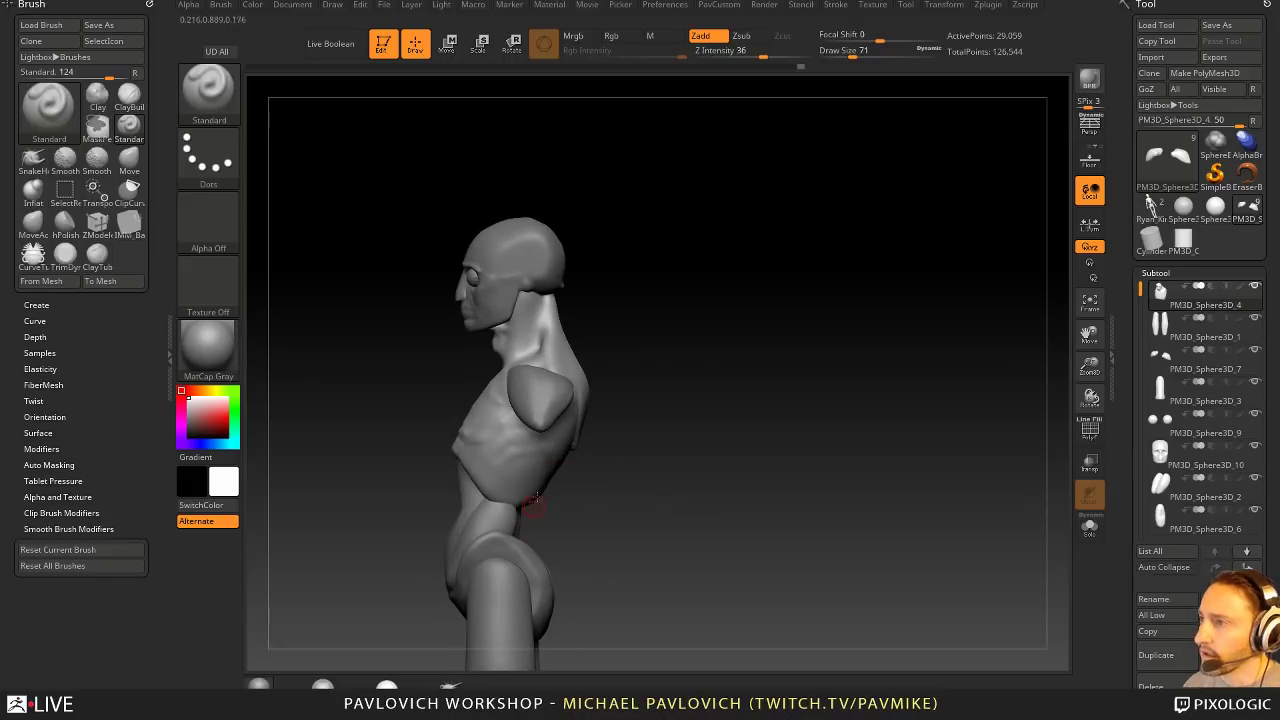
pyautogui.moveTo(575, 560); pyautogui.dragTo(563, 326, button='right')
pyautogui.keyDown('ctrl'); pyautogui.moveTo(671, 397); pyautogui.dragTo(643, 431, button='right'); pyautogui.keyUp('ctrl')
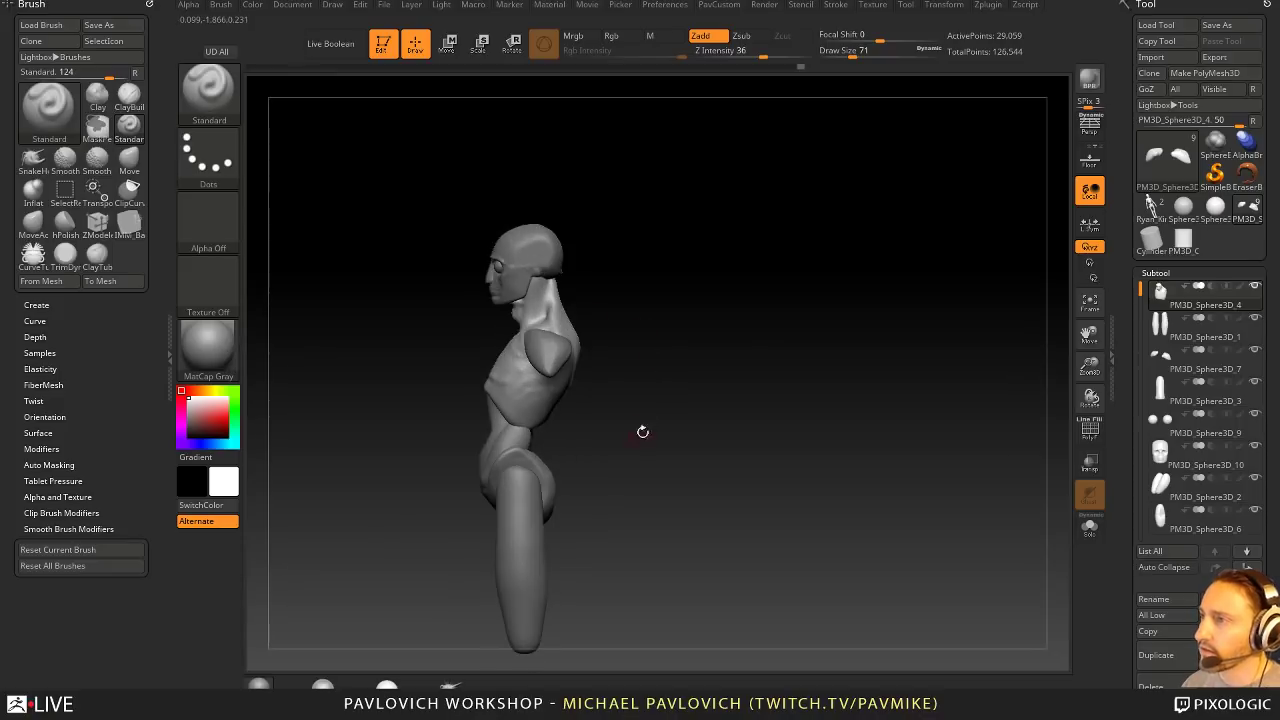
pyautogui.keyDown('alt'); pyautogui.moveTo(748, 350); pyautogui.dragTo(767, 390, button='right'); pyautogui.keyUp('alt')
# Step: Merge all visible subtools into a single mesh and switch to the merged tool
pyautogui.press('space')
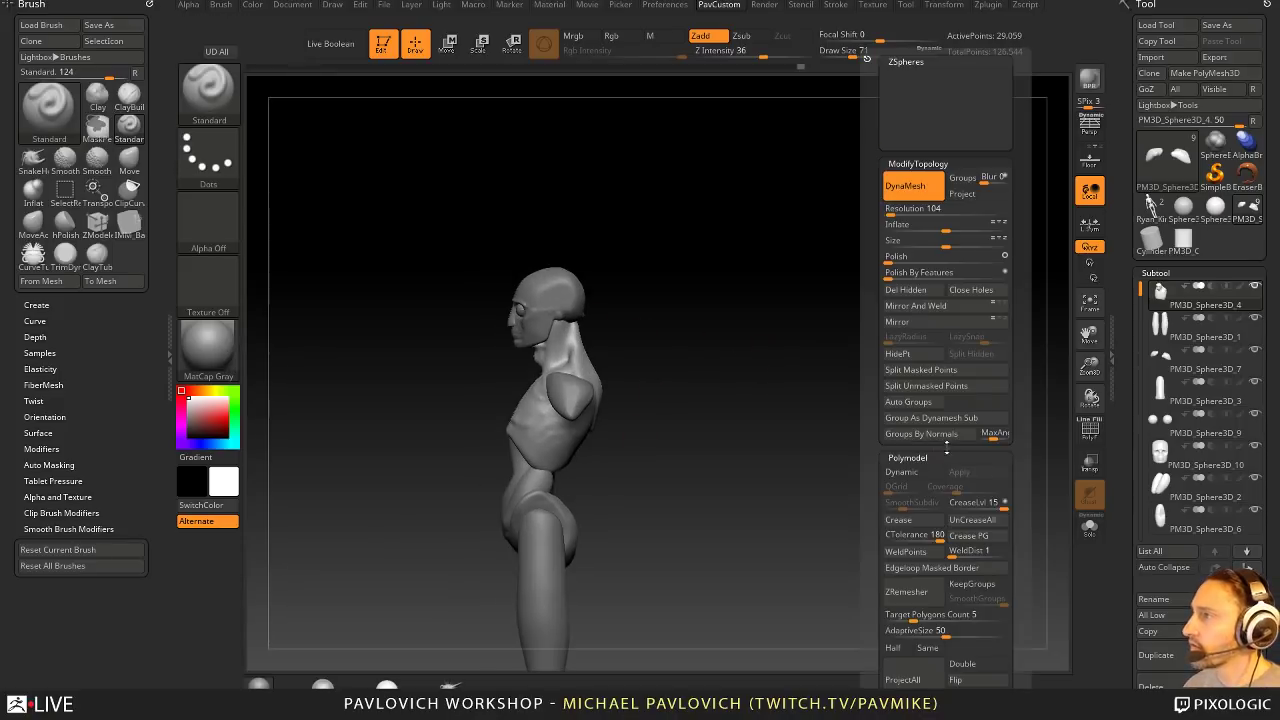
pyautogui.moveTo(1118, 601); pyautogui.dragTo(1119, 441)
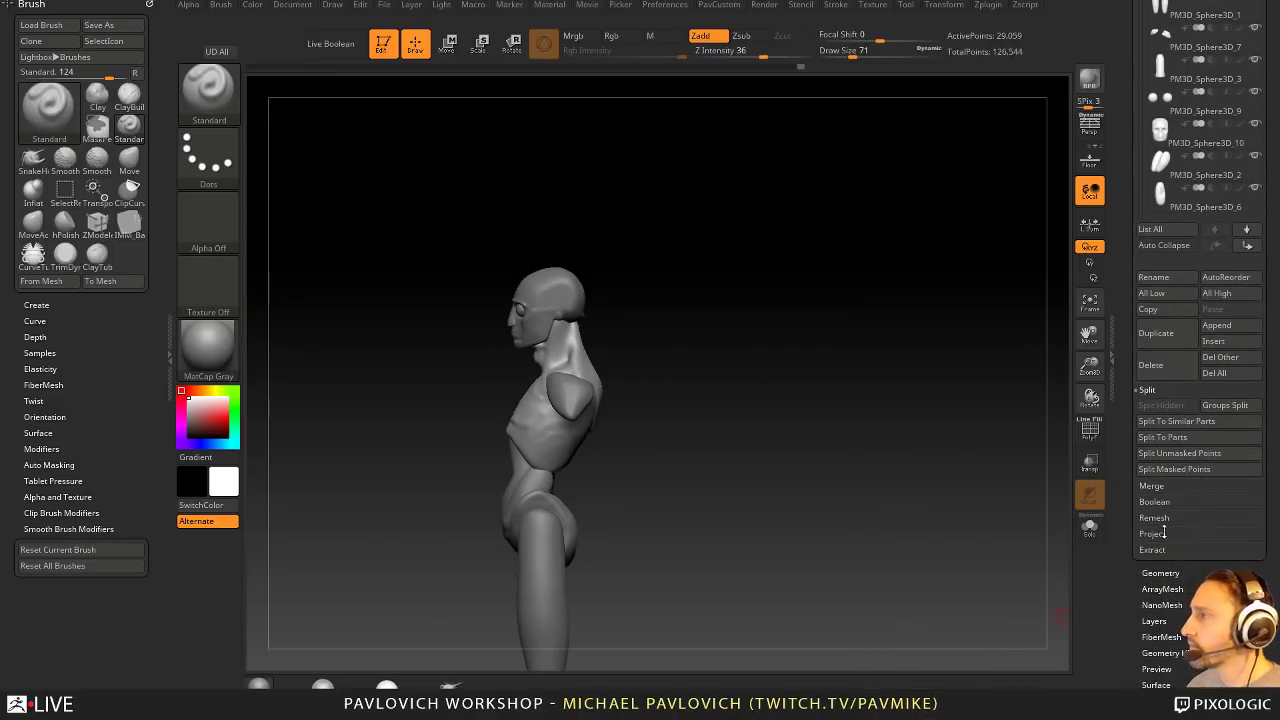
pyautogui.click(1153, 487)
pyautogui.click(1162, 517)
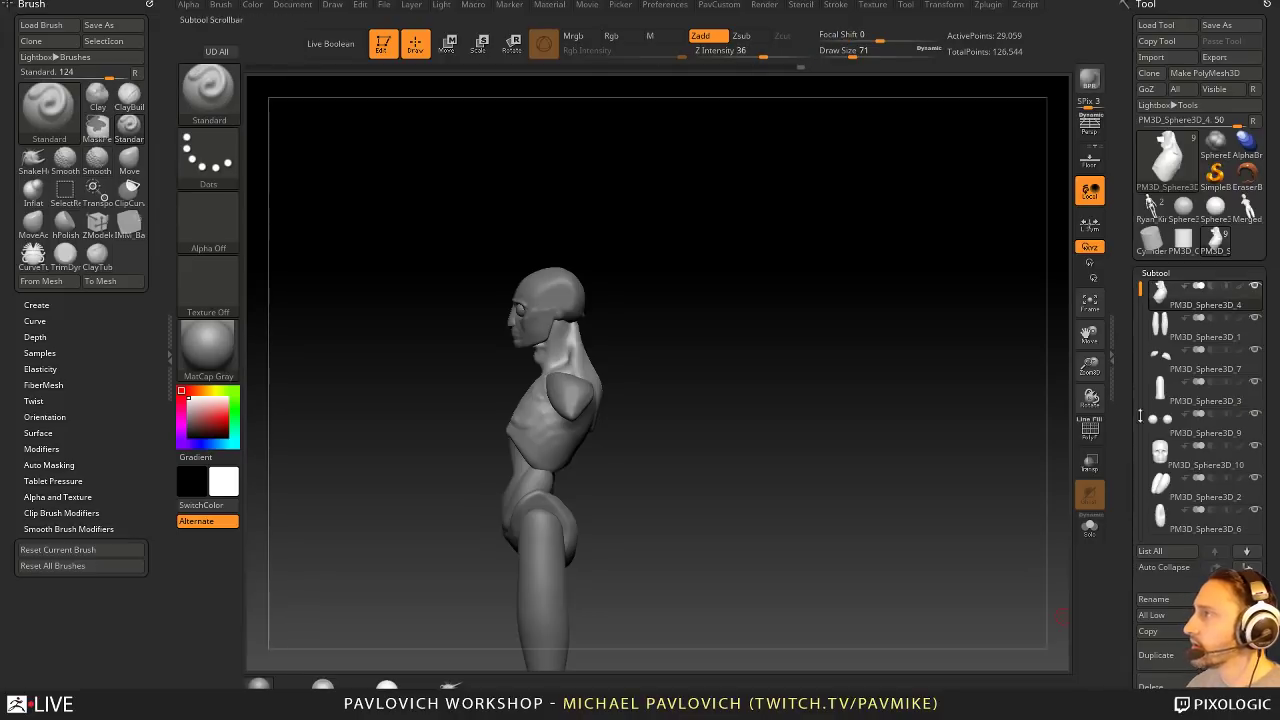
pyautogui.click(1240, 215)
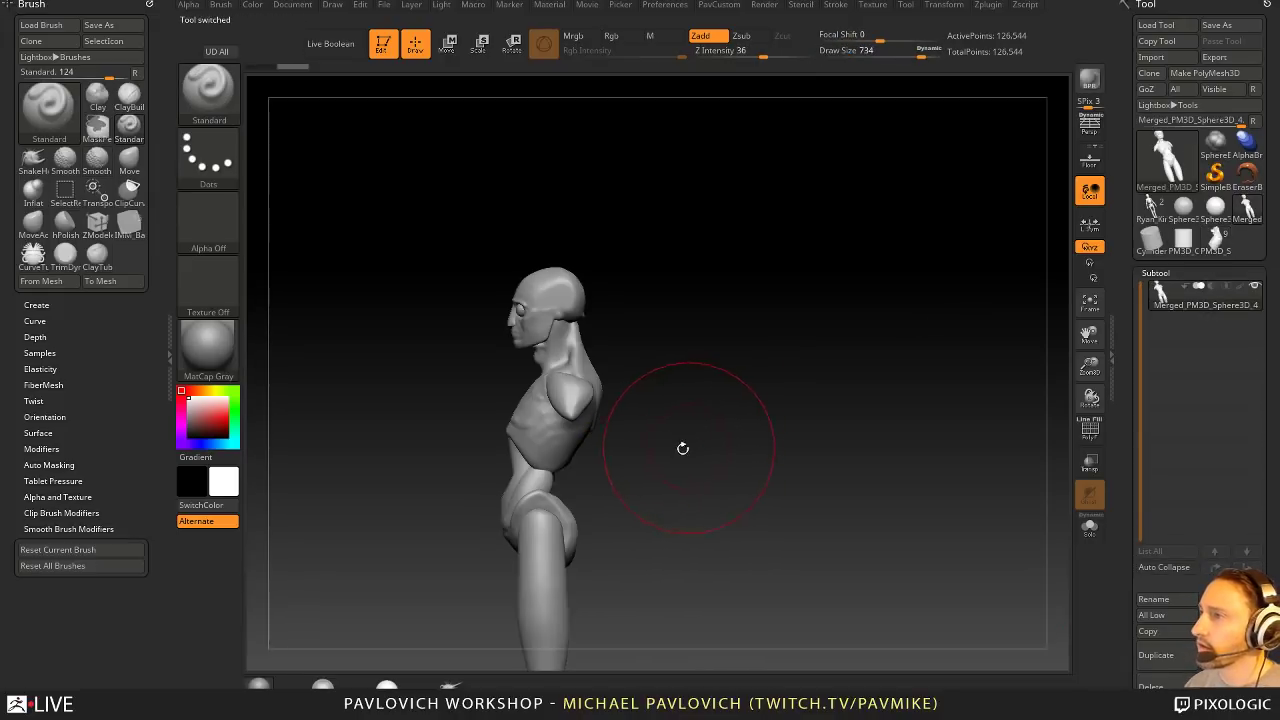
# Step: Adjust the side profile of the waist and hips with the Move brush
pyautogui.press('b')
pyautogui.press('m')
pyautogui.press('v')
pyautogui.moveTo(543, 495); pyautogui.dragTo(503, 478)
pyautogui.moveTo(488, 455)
pyautogui.mouseDown(button='right')
pyautogui.moveTo(543, 436)
pyautogui.moveTo(490, 455)
pyautogui.mouseUp(button='right')
pyautogui.hotkey('ctrl', 'z')
pyautogui.hotkey('ctrl', 'z')
pyautogui.moveTo(530, 507)
pyautogui.mouseDown()
pyautogui.moveTo(541, 510)
pyautogui.moveTo(510, 514)
pyautogui.moveTo(554, 480)
pyautogui.mouseUp()
# Step: Reposition the jaw and head in profile with the Move brush at draw size 517
pyautogui.press('s')
pyautogui.press('s')
pyautogui.press('s')
pyautogui.moveTo(537, 343); pyautogui.dragTo(527, 343)
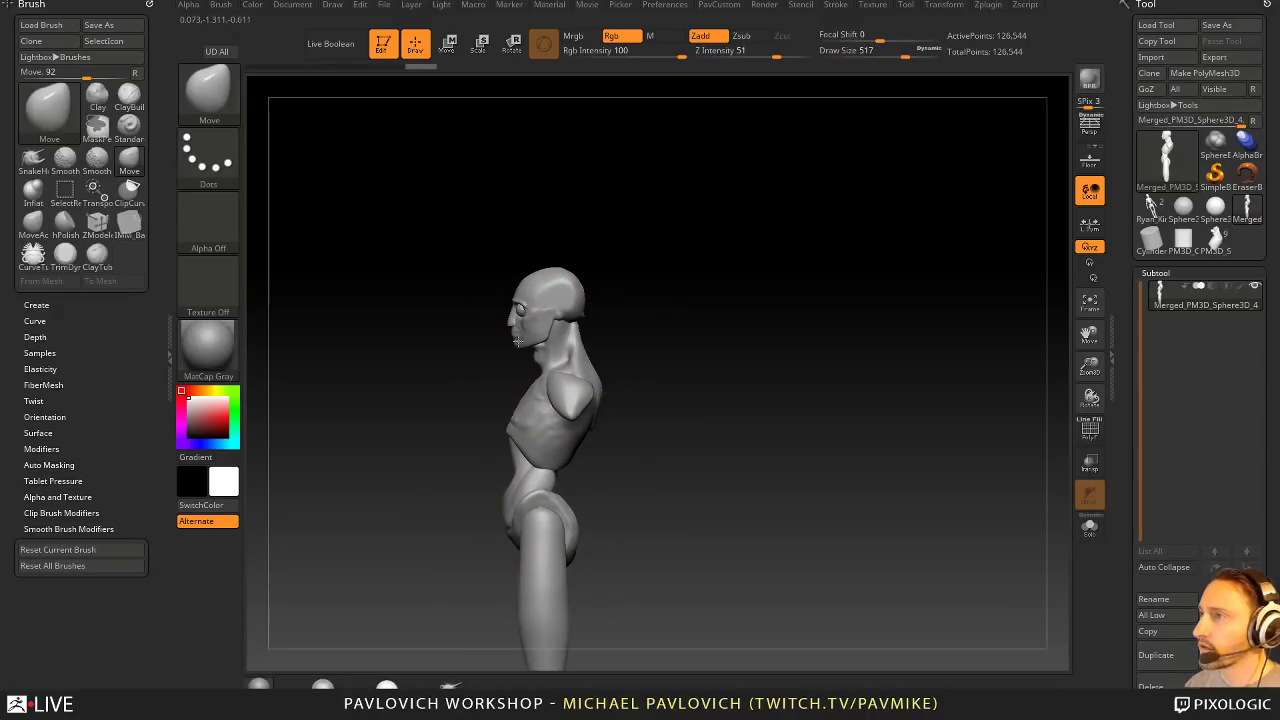
pyautogui.moveTo(557, 290); pyautogui.dragTo(541, 307)
pyautogui.moveTo(573, 347)
pyautogui.mouseDown()
pyautogui.moveTo(562, 348)
pyautogui.moveTo(596, 367)
pyautogui.moveTo(599, 386)
pyautogui.moveTo(626, 342)
pyautogui.mouseUp()
# Step: Reshape the back of the torso with the Move brush at draw size 393
pyautogui.press('s')
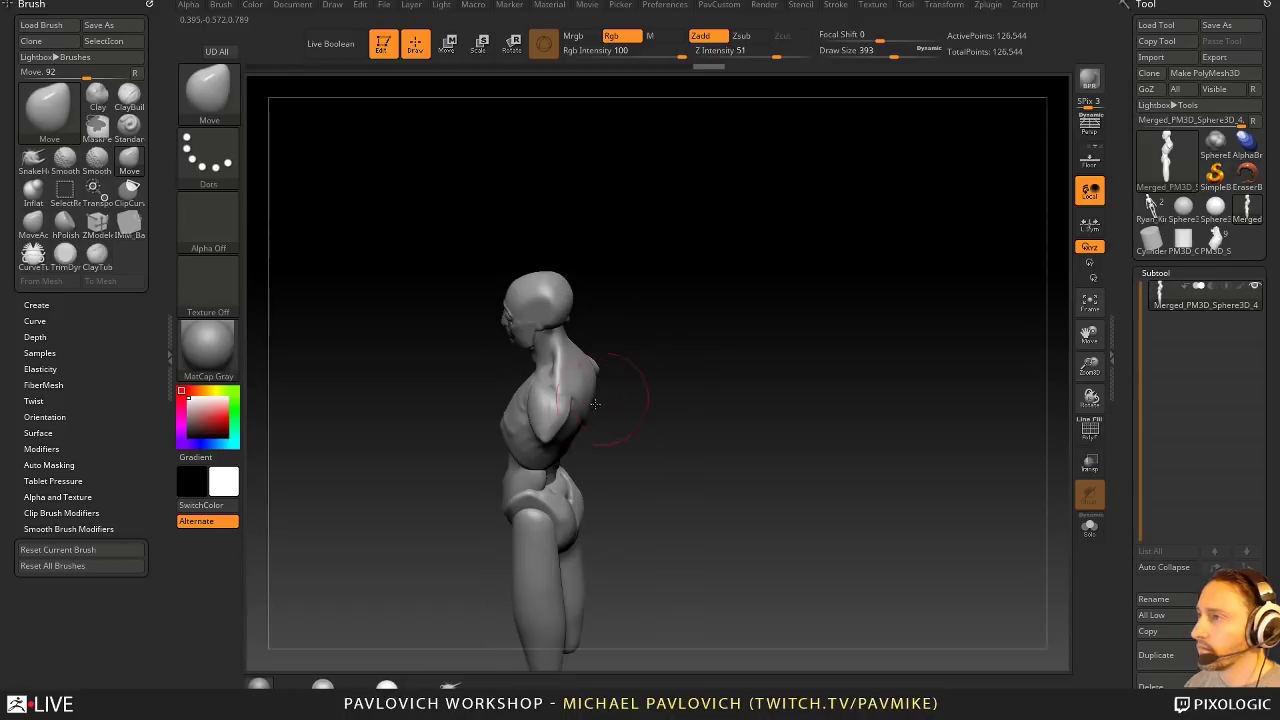
pyautogui.moveTo(602, 402); pyautogui.dragTo(598, 394)
pyautogui.moveTo(624, 347)
pyautogui.keyDown('shift'); pyautogui.mouseDown()
pyautogui.moveTo(646, 348)
pyautogui.moveTo(578, 403)
pyautogui.mouseUp(); pyautogui.keyUp('shift')
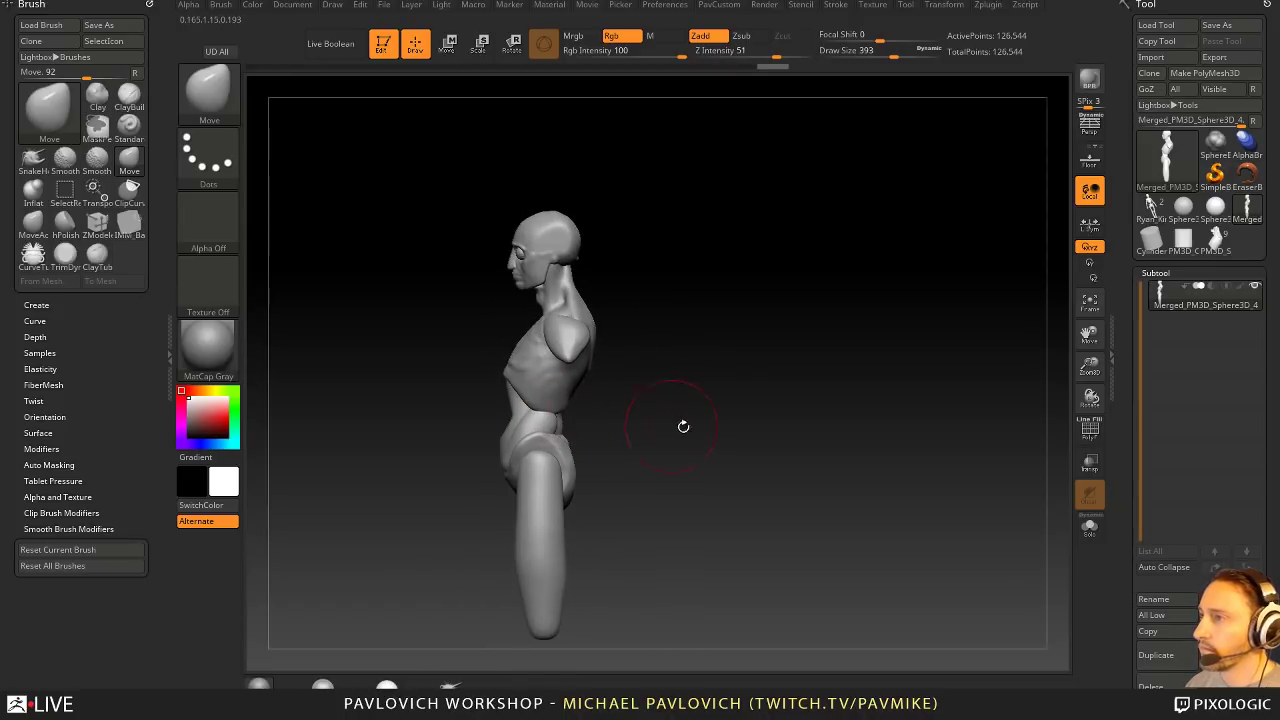
pyautogui.moveTo(683, 427); pyautogui.dragTo(671, 427)
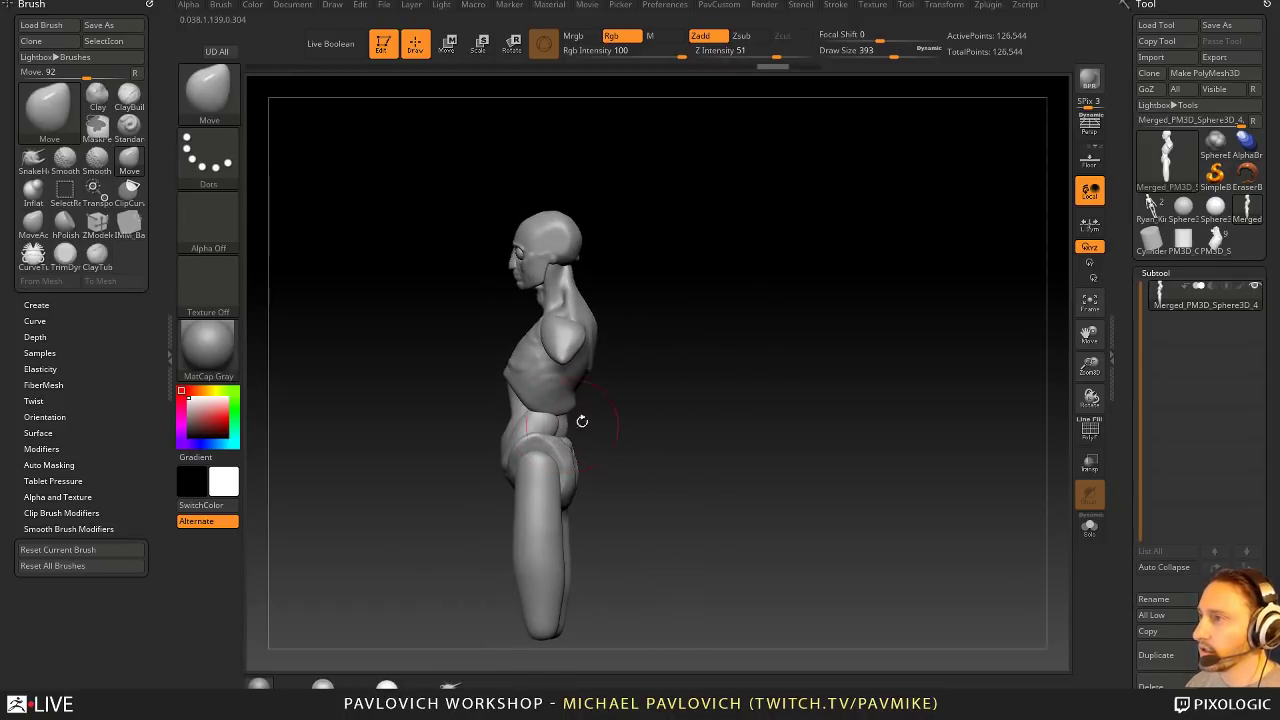
pyautogui.moveTo(582, 421)
pyautogui.mouseDown()
pyautogui.moveTo(640, 428)
pyautogui.moveTo(543, 423)
pyautogui.moveTo(686, 434)
pyautogui.moveTo(557, 422)
pyautogui.mouseUp()
# Step: Sculpt the lower back and the top edge of the pelvis with the Standard brush
pyautogui.press('b')
pyautogui.press('s')
pyautogui.press('t')
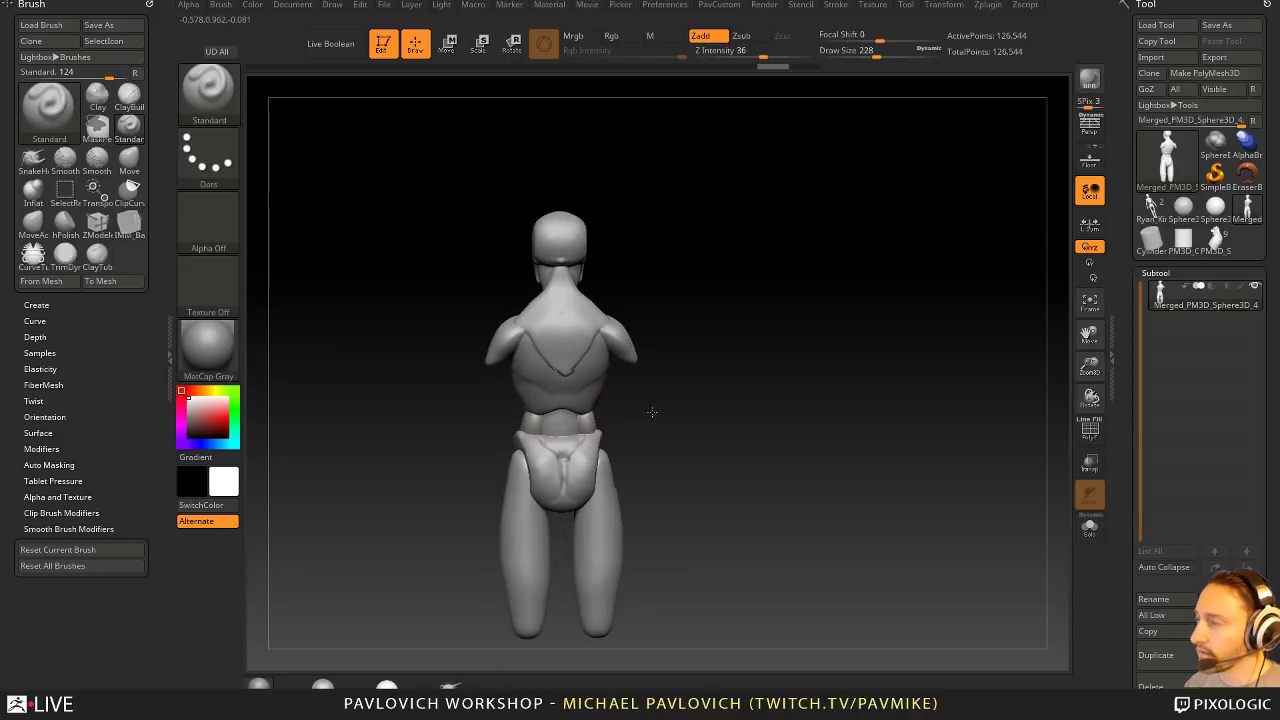
pyautogui.moveTo(652, 412)
pyautogui.mouseDown()
pyautogui.moveTo(712, 420)
pyautogui.moveTo(623, 423)
pyautogui.moveTo(717, 426)
pyautogui.moveTo(731, 451)
pyautogui.moveTo(700, 446)
pyautogui.mouseUp()
pyautogui.press('s')
pyautogui.moveTo(574, 410)
pyautogui.mouseDown()
pyautogui.moveTo(562, 412)
pyautogui.moveTo(592, 412)
pyautogui.mouseUp()
pyautogui.moveTo(665, 405); pyautogui.dragTo(714, 423)
# Step: Smooth the pelvis surface on the back and around to the front
pyautogui.keyDown('shift'); pyautogui.moveTo(590, 436); pyautogui.dragTo(592, 458); pyautogui.keyUp('shift')
pyautogui.moveTo(690, 440)
pyautogui.mouseDown()
pyautogui.moveTo(640, 437)
pyautogui.moveTo(783, 437)
pyautogui.moveTo(766, 411)
pyautogui.moveTo(767, 274)
pyautogui.moveTo(728, 427)
pyautogui.mouseUp()
pyautogui.moveTo(728, 427); pyautogui.dragTo(785, 432)
pyautogui.keyDown('shift'); pyautogui.moveTo(547, 460); pyautogui.dragTo(530, 451); pyautogui.keyUp('shift')
pyautogui.keyDown('shift'); pyautogui.moveTo(690, 446); pyautogui.dragTo(640, 460); pyautogui.keyUp('shift')
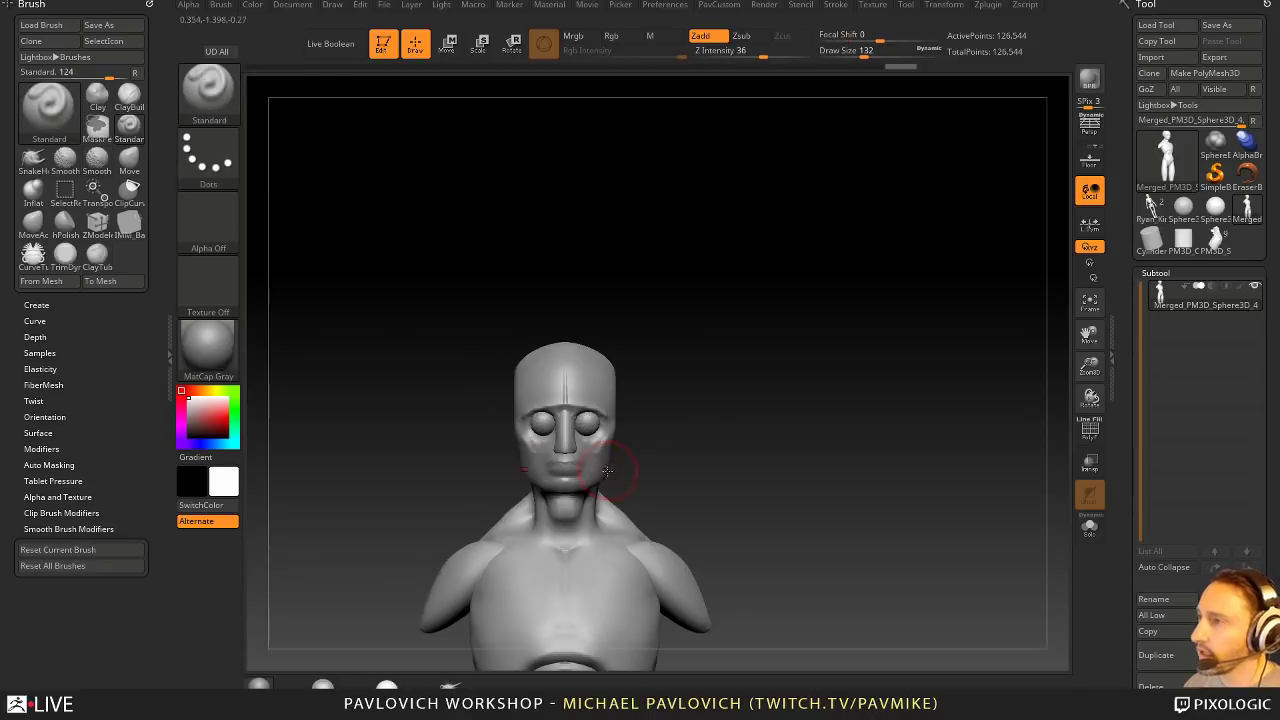
# Step: Reshape the chin and jawline with the Move brush at draw size 136
pyautogui.press('b')
pyautogui.press('m')
pyautogui.press('v')
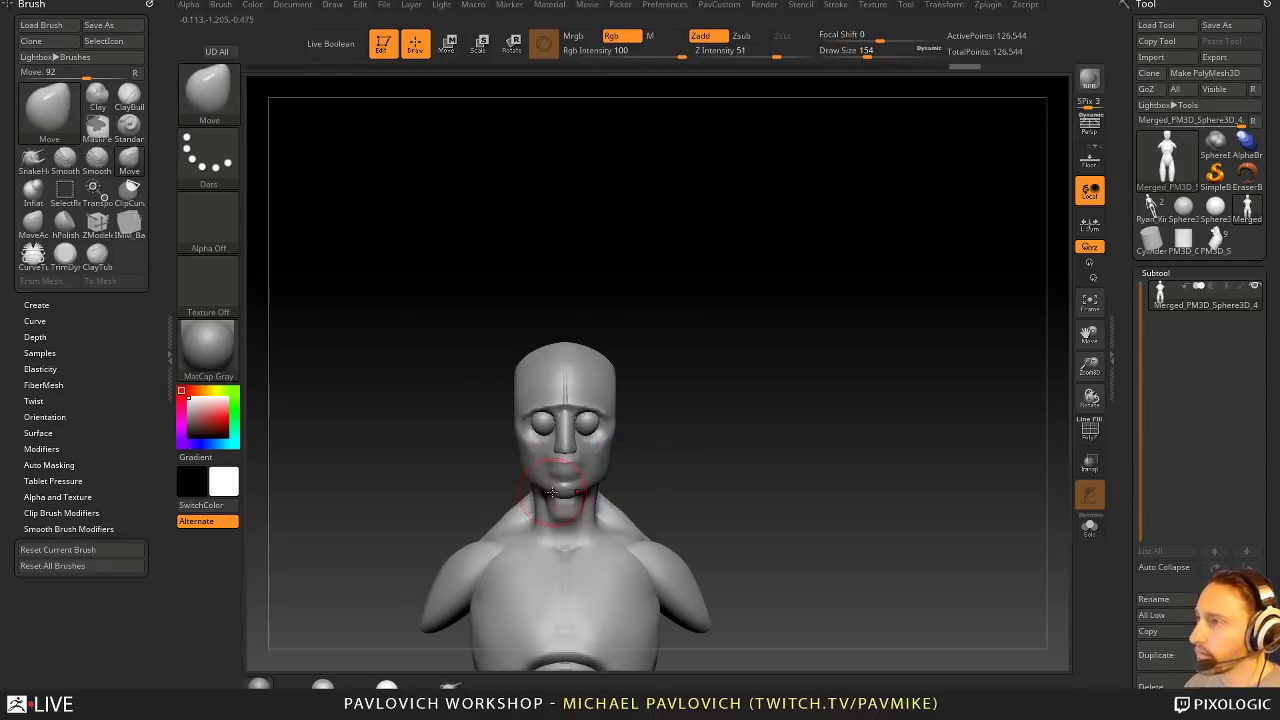
pyautogui.press('[')
pyautogui.press('[')
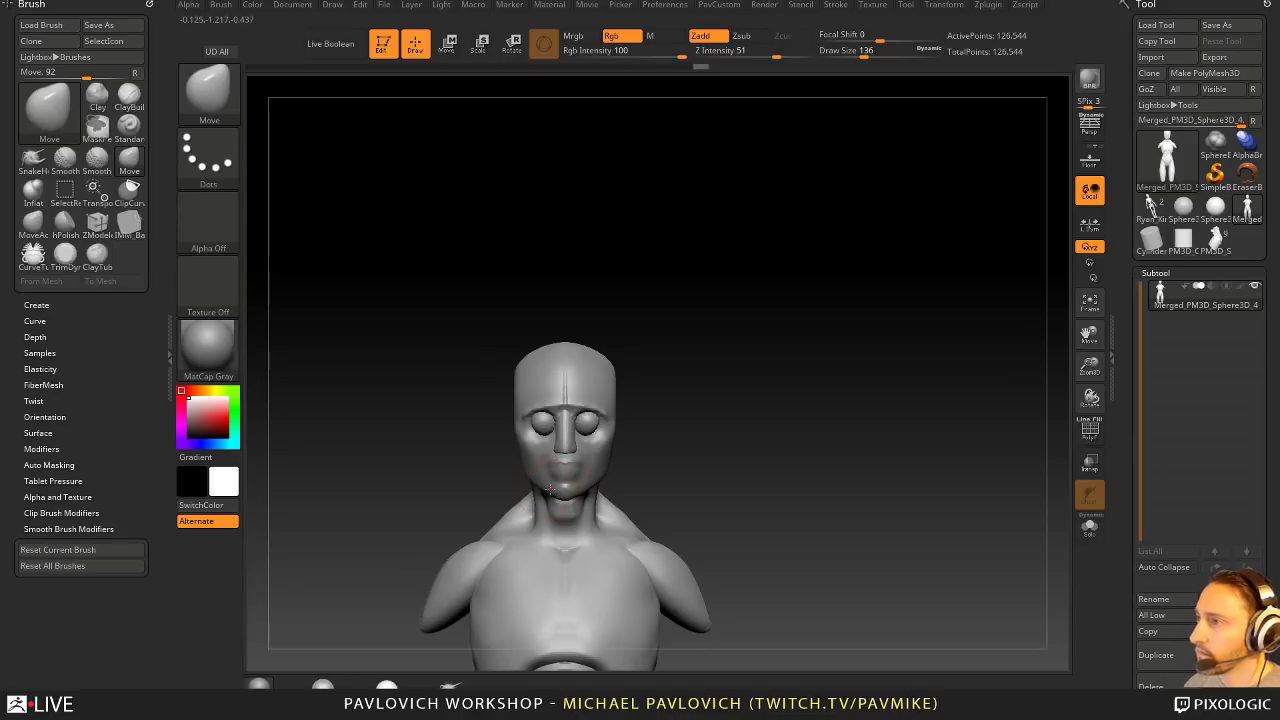
# Step: Sculpt the temporal ridges along both sides of the forehead with the Standard brush at draw size 29
pyautogui.press('b')
pyautogui.press('s')
pyautogui.press('t')
pyautogui.moveTo(625, 388)
pyautogui.keyDown('alt'); pyautogui.mouseDown()
pyautogui.moveTo(614, 434)
pyautogui.moveTo(632, 437)
pyautogui.mouseUp(); pyautogui.keyUp('alt')
pyautogui.press('[')
pyautogui.press('[')
pyautogui.press('[')
pyautogui.press('[')
pyautogui.press('[')
pyautogui.moveTo(600, 320); pyautogui.dragTo(520, 428, button='right')
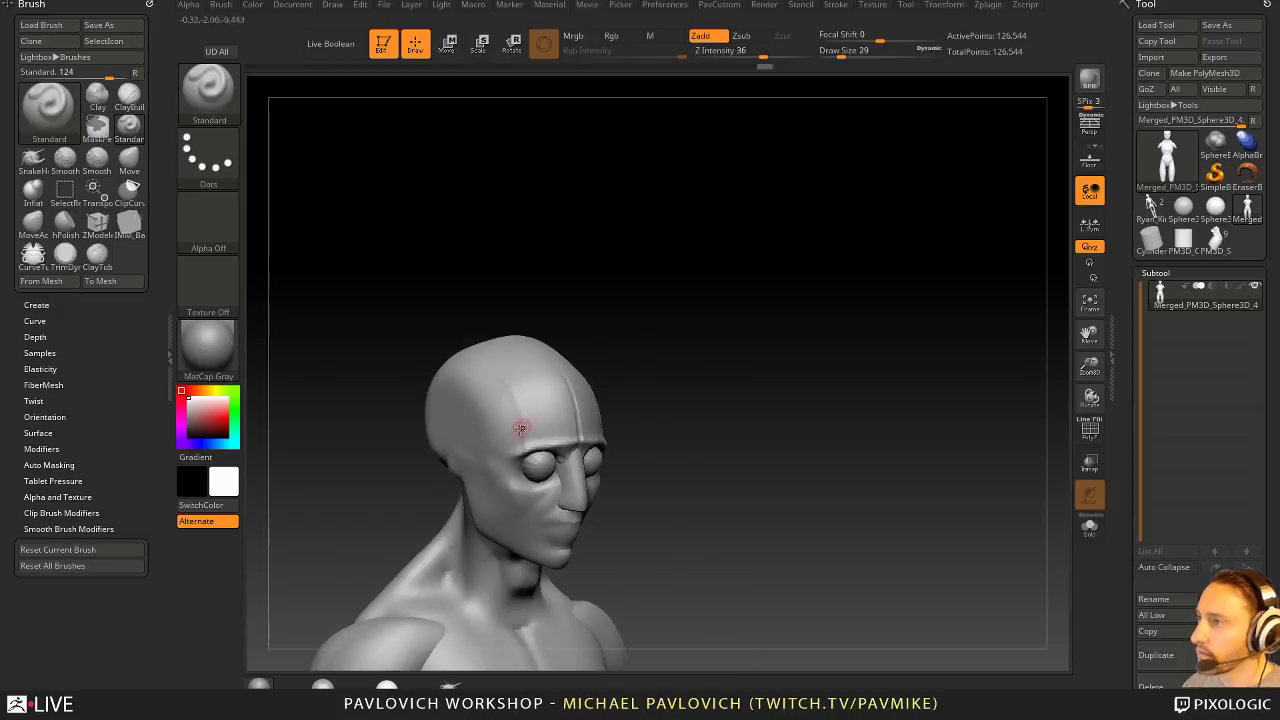
pyautogui.moveTo(610, 403)
pyautogui.mouseDown(button='right')
pyautogui.moveTo(771, 357)
pyautogui.moveTo(563, 434)
pyautogui.moveTo(623, 389)
pyautogui.moveTo(522, 401)
pyautogui.mouseUp(button='right')
# Step: Soften the temporal ridges and sculpt the cheekbone line from the eye toward the ear at draw size 37
pyautogui.press(']')
pyautogui.press('shift')
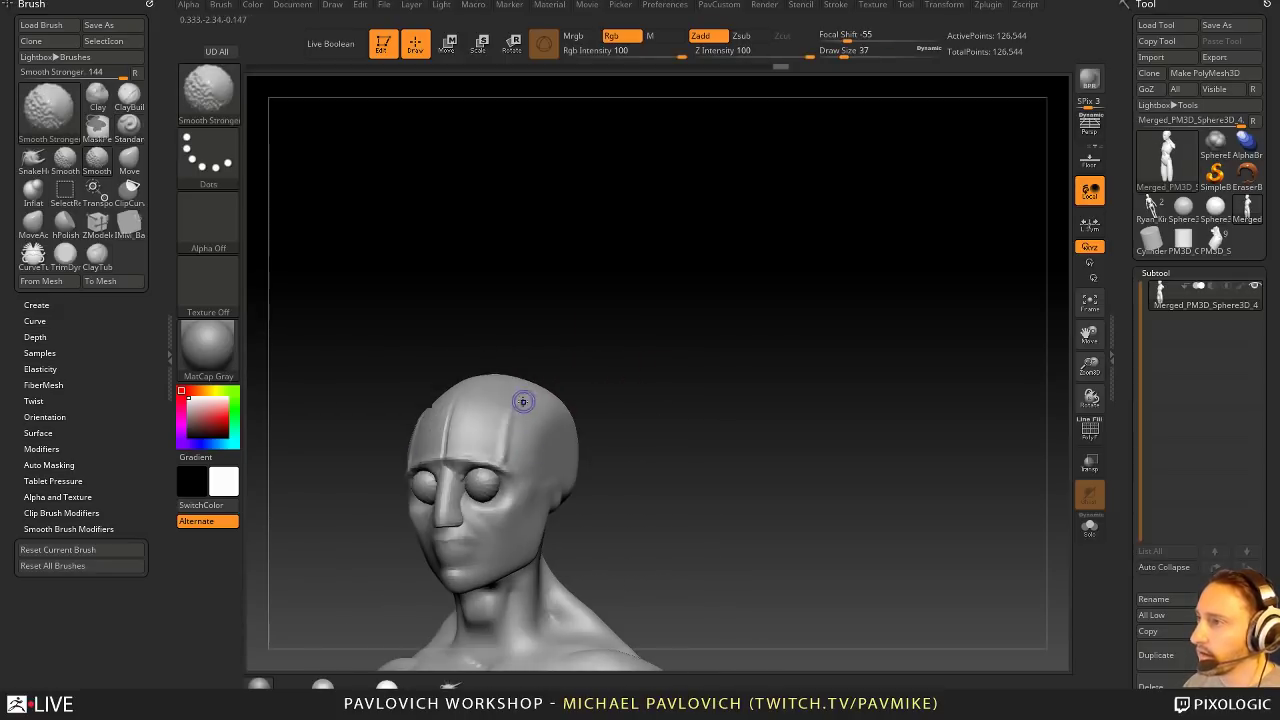
pyautogui.moveTo(618, 402)
pyautogui.mouseDown(button='right')
pyautogui.moveTo(569, 469)
pyautogui.moveTo(506, 475)
pyautogui.mouseUp(button='right')
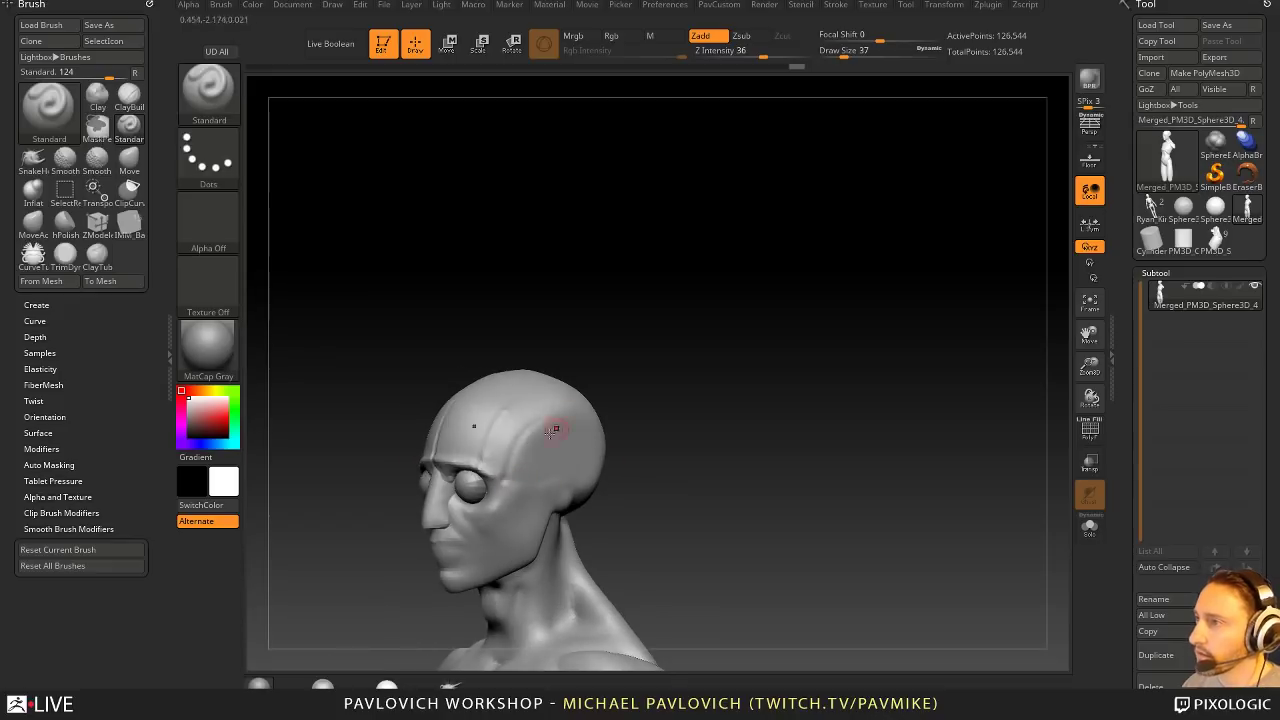
pyautogui.moveTo(553, 430); pyautogui.dragTo(493, 508, button='right')
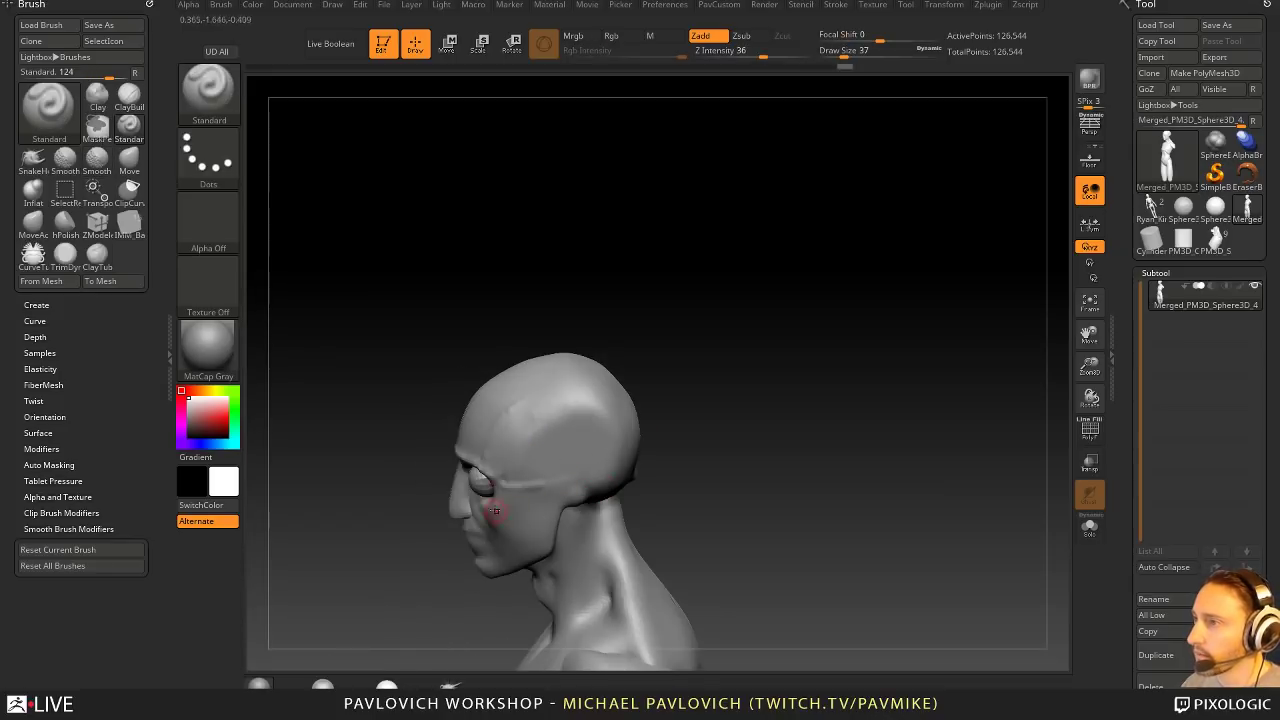
pyautogui.moveTo(664, 434)
pyautogui.keyDown('shift'); pyautogui.mouseDown(button='right')
pyautogui.moveTo(712, 405)
pyautogui.moveTo(586, 423)
pyautogui.mouseUp(button='right'); pyautogui.keyUp('shift')
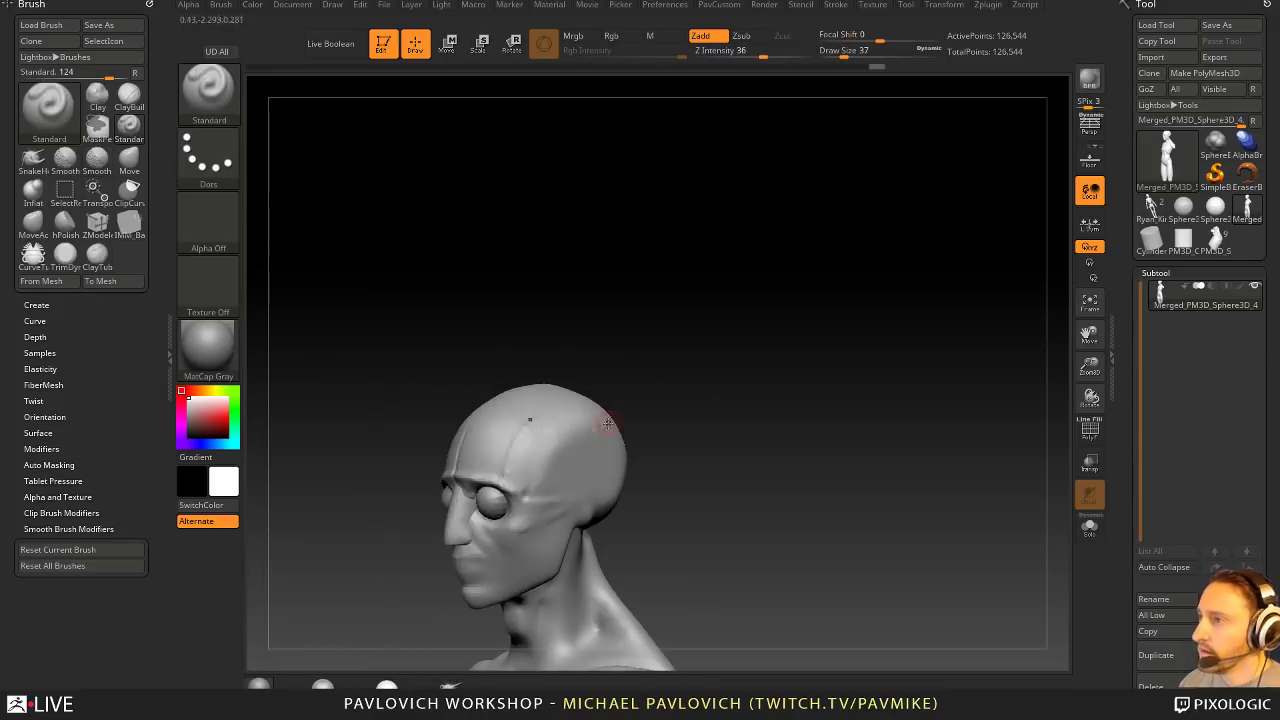
# Step: Smooth the side of the head and refine the cheekbone and cheek plane beside the eye
pyautogui.press('shift')
pyautogui.moveTo(557, 470)
pyautogui.mouseDown(button='right')
pyautogui.moveTo(706, 409)
pyautogui.moveTo(646, 366)
pyautogui.moveTo(500, 423)
pyautogui.moveTo(689, 400)
pyautogui.moveTo(694, 434)
pyautogui.moveTo(586, 489)
pyautogui.moveTo(548, 535)
pyautogui.mouseUp(button='right')
pyautogui.moveTo(660, 456); pyautogui.dragTo(737, 451)
pyautogui.moveTo(497, 464); pyautogui.dragTo(525, 532)
pyautogui.moveTo(683, 517)
pyautogui.mouseDown()
pyautogui.moveTo(651, 480)
pyautogui.moveTo(603, 466)
pyautogui.moveTo(574, 533)
pyautogui.mouseUp()
pyautogui.moveTo(702, 478); pyautogui.dragTo(746, 470)
pyautogui.moveTo(746, 470); pyautogui.dragTo(775, 369, button='right')
# Step: Start saving the tool and create and open a folder named Anatomy inside the Streaming folder
pyautogui.click(1222, 25)
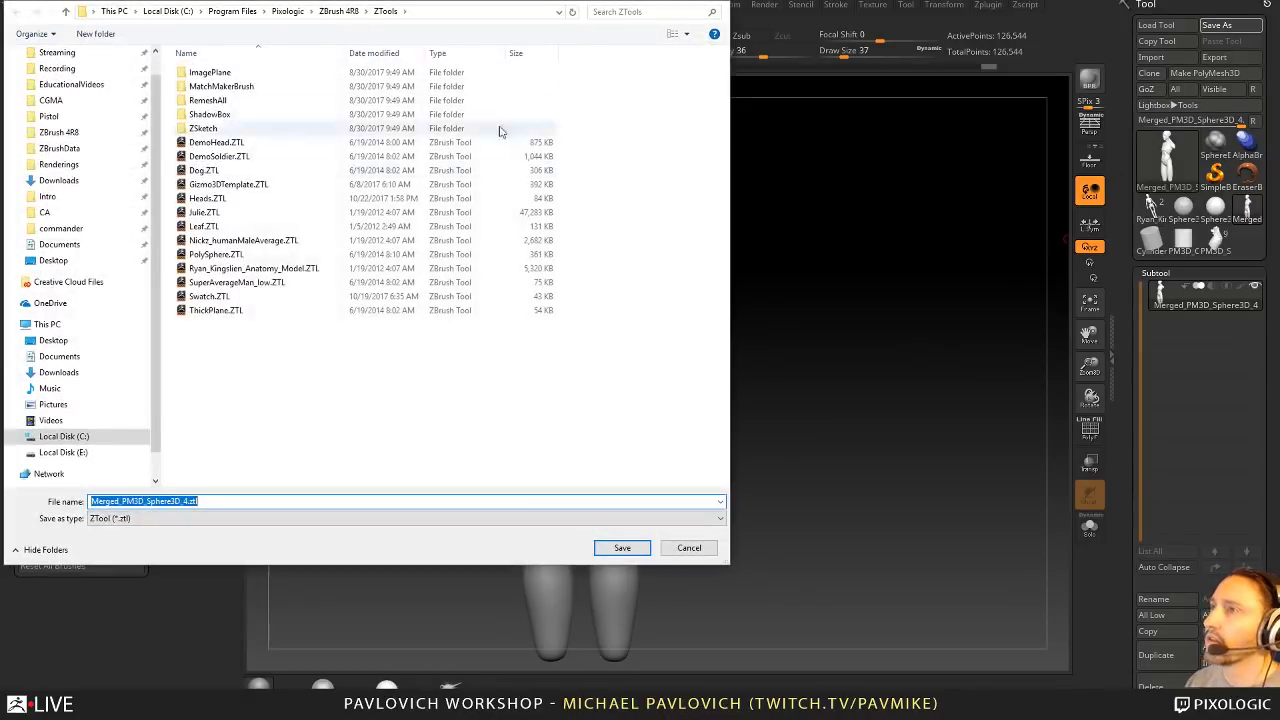
pyautogui.scroll(1, 158, 100)
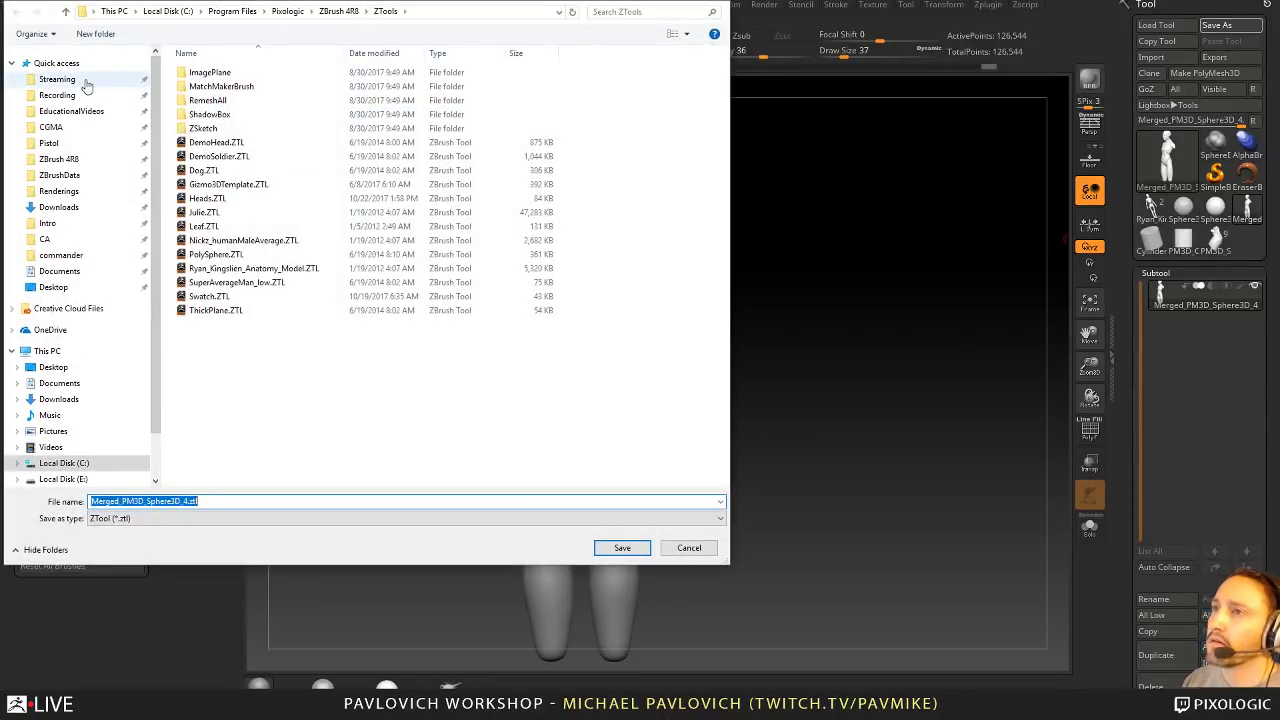
pyautogui.click(60, 79)
pyautogui.rightClick(353, 302)
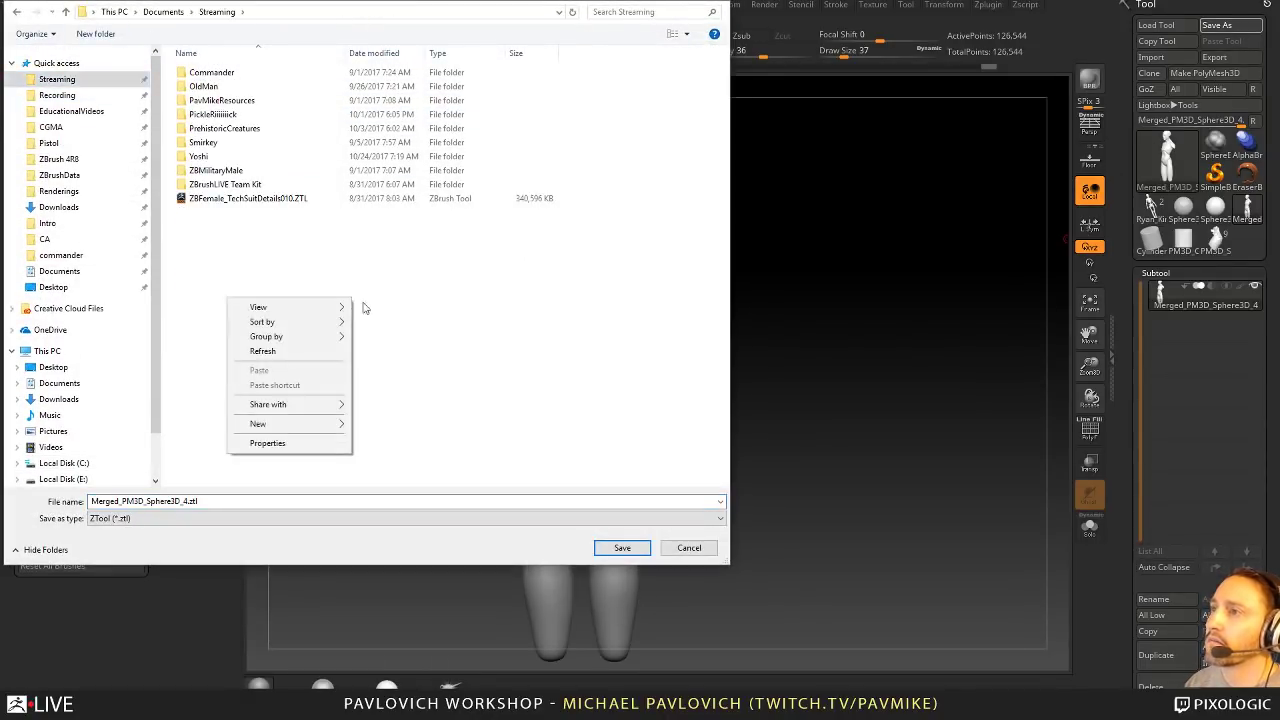
pyautogui.moveTo(288, 423)
pyautogui.click(200, 430)
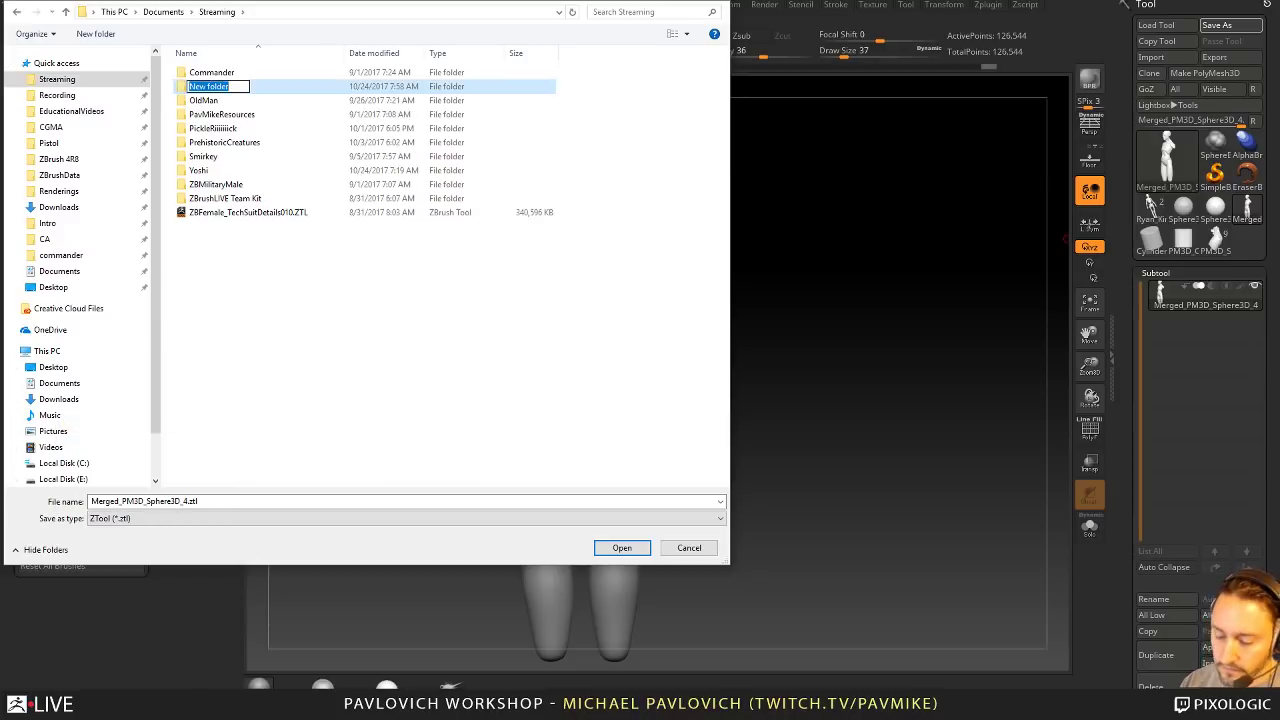
pyautogui.write('Anatom')
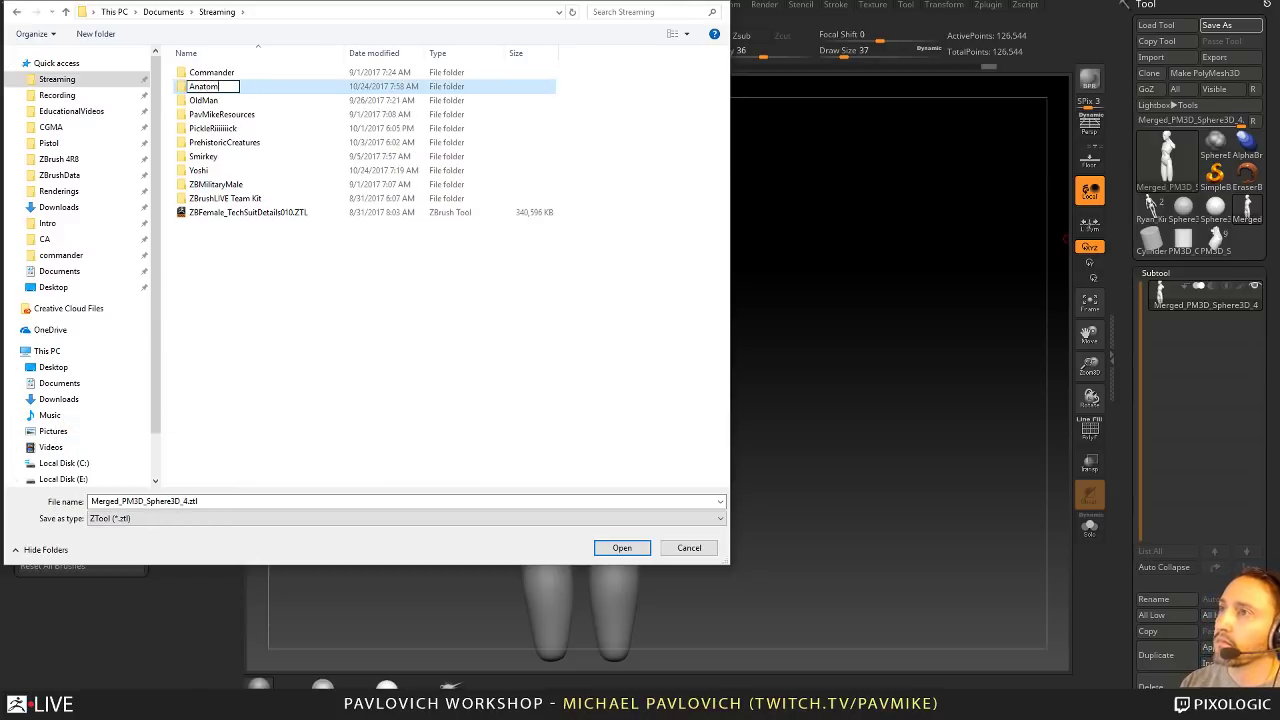
pyautogui.write('y')
pyautogui.press('Return')
pyautogui.press('Return')
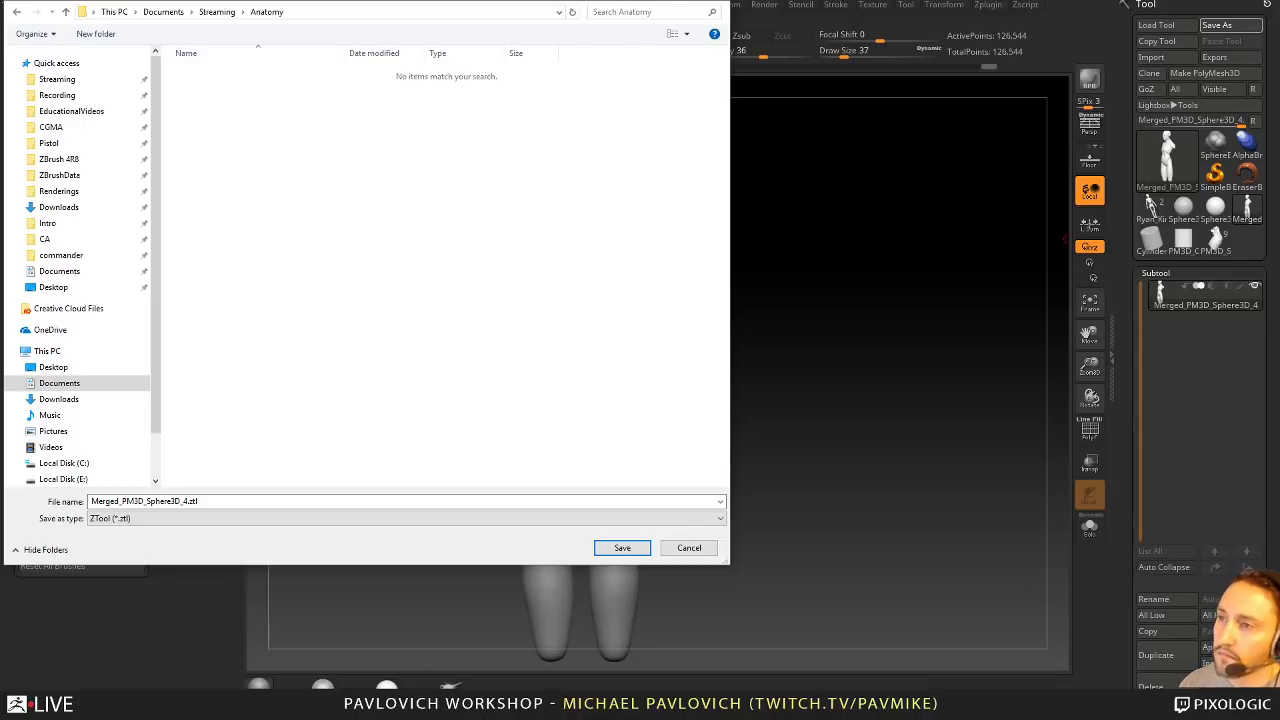
# Step: Save the merged tool in the Anatomy folder as Blockout001
pyautogui.click(368, 501)
pyautogui.hotkey('ctrl', 'a')
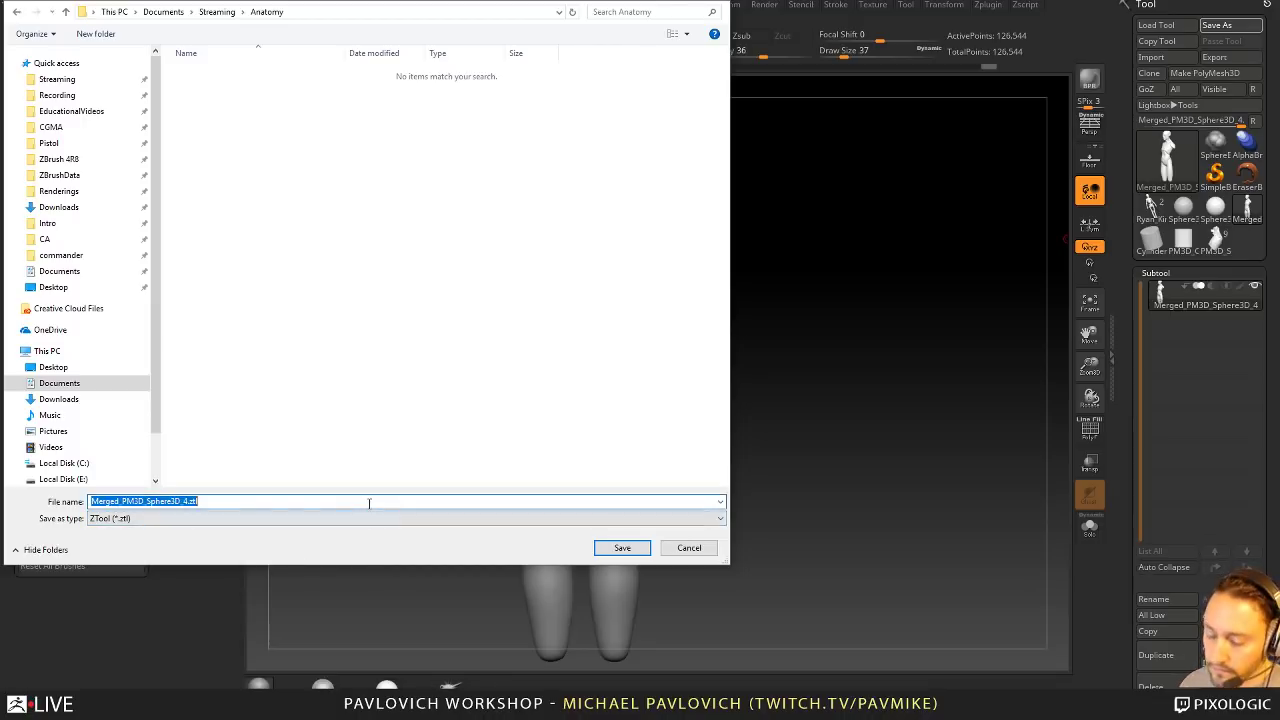
pyautogui.write('Blockout001')
pyautogui.press('Return')
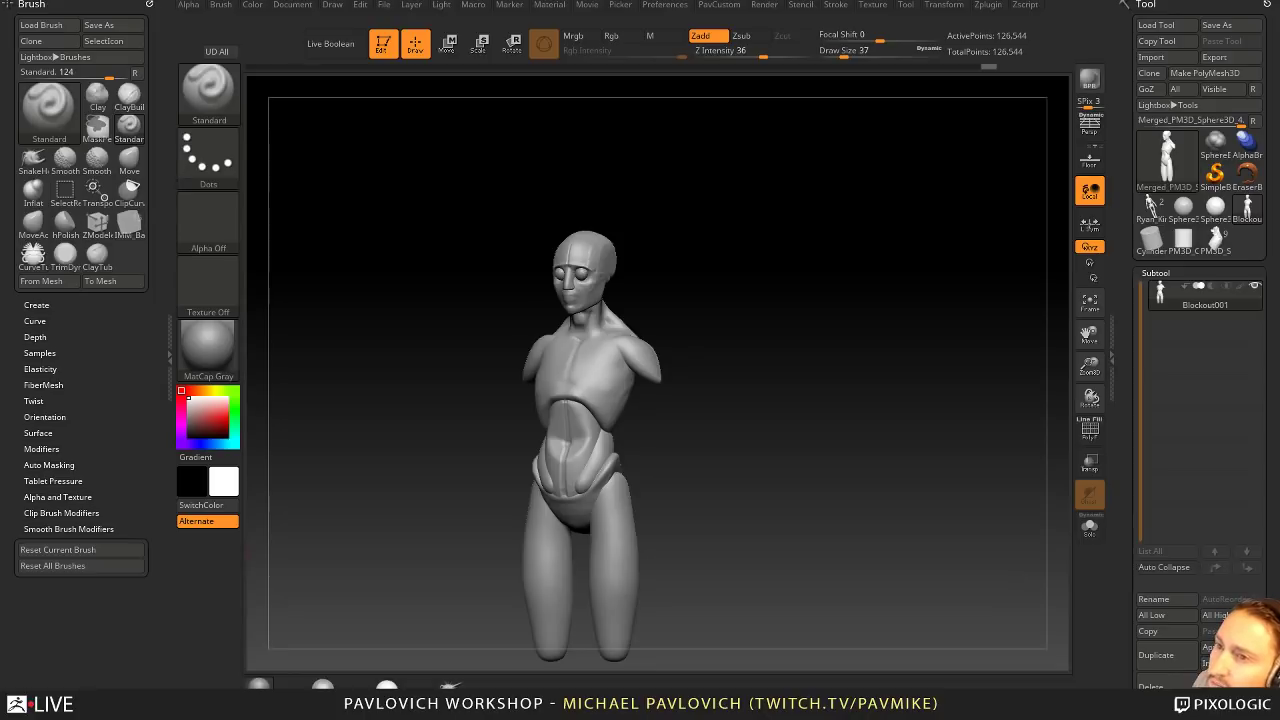
# Step: Leave Edit mode with the figure facing front and draw an oval ribcage beside it with SimpleBrush at draw size 9
pyautogui.moveTo(706, 437)
pyautogui.mouseDown()
pyautogui.moveTo(817, 374)
pyautogui.moveTo(754, 410)
pyautogui.moveTo(775, 434)
pyautogui.moveTo(808, 398)
pyautogui.mouseUp()
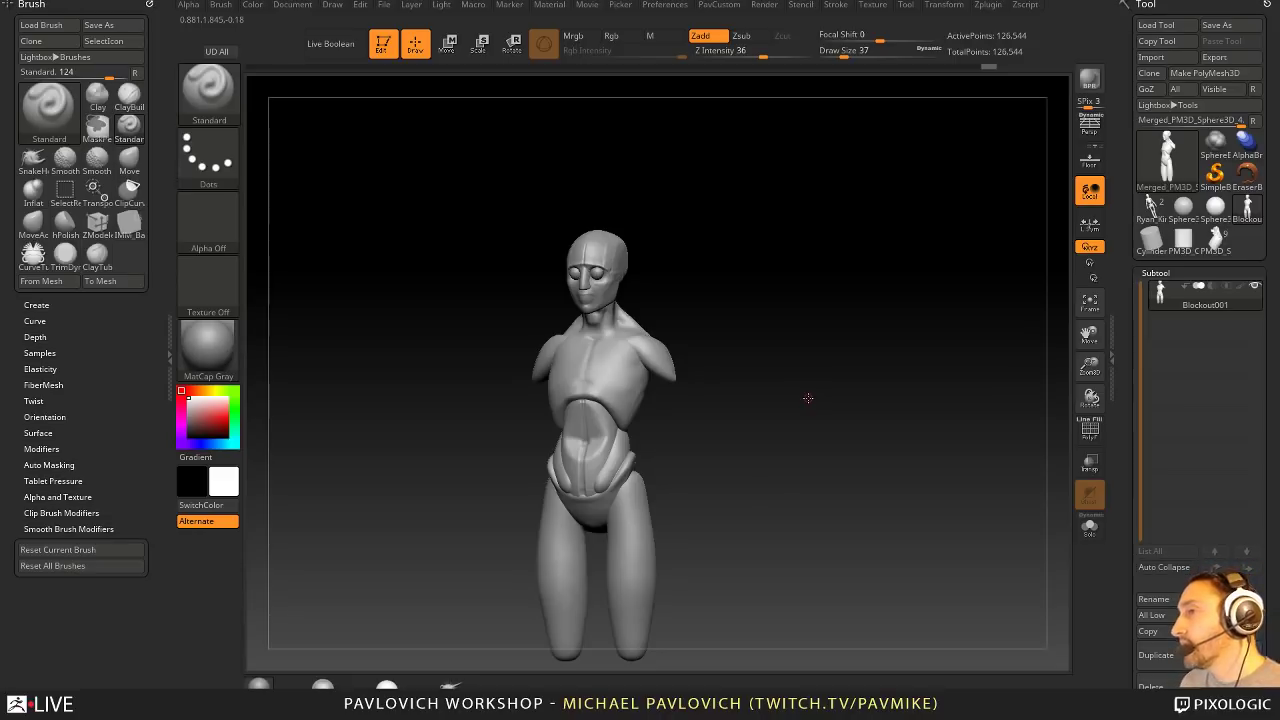
pyautogui.moveTo(822, 256)
pyautogui.mouseDown()
pyautogui.moveTo(934, 309)
pyautogui.moveTo(851, 357)
pyautogui.moveTo(757, 363)
pyautogui.moveTo(546, 240)
pyautogui.mouseUp()
pyautogui.click(384, 46)
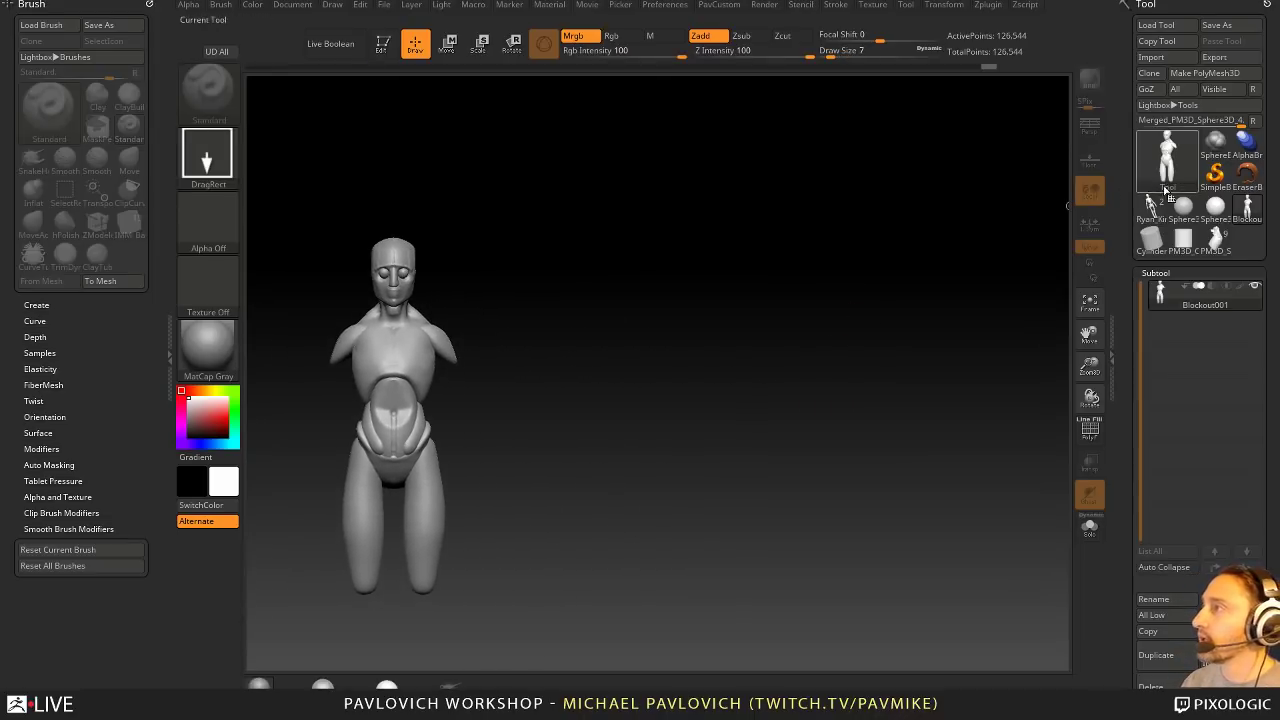
pyautogui.click(1215, 174)
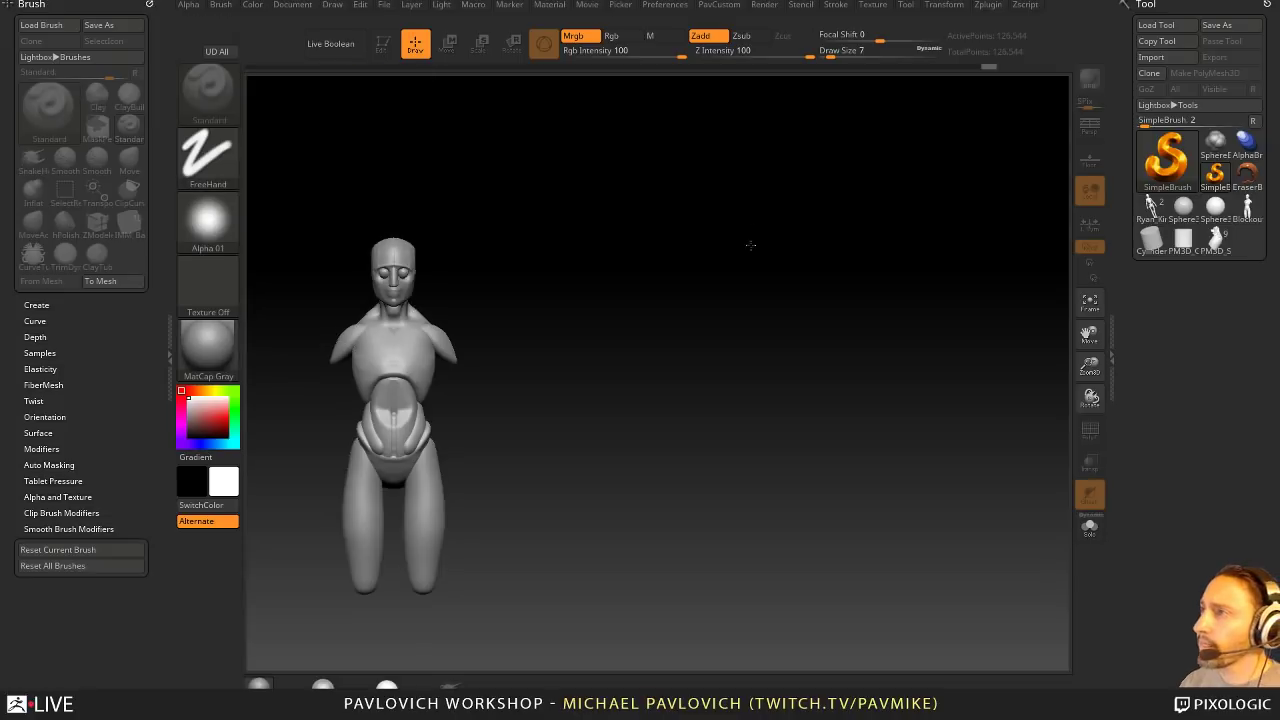
pyautogui.press('s')
pyautogui.click(722, 257)
pyautogui.moveTo(682, 244); pyautogui.dragTo(718, 307)
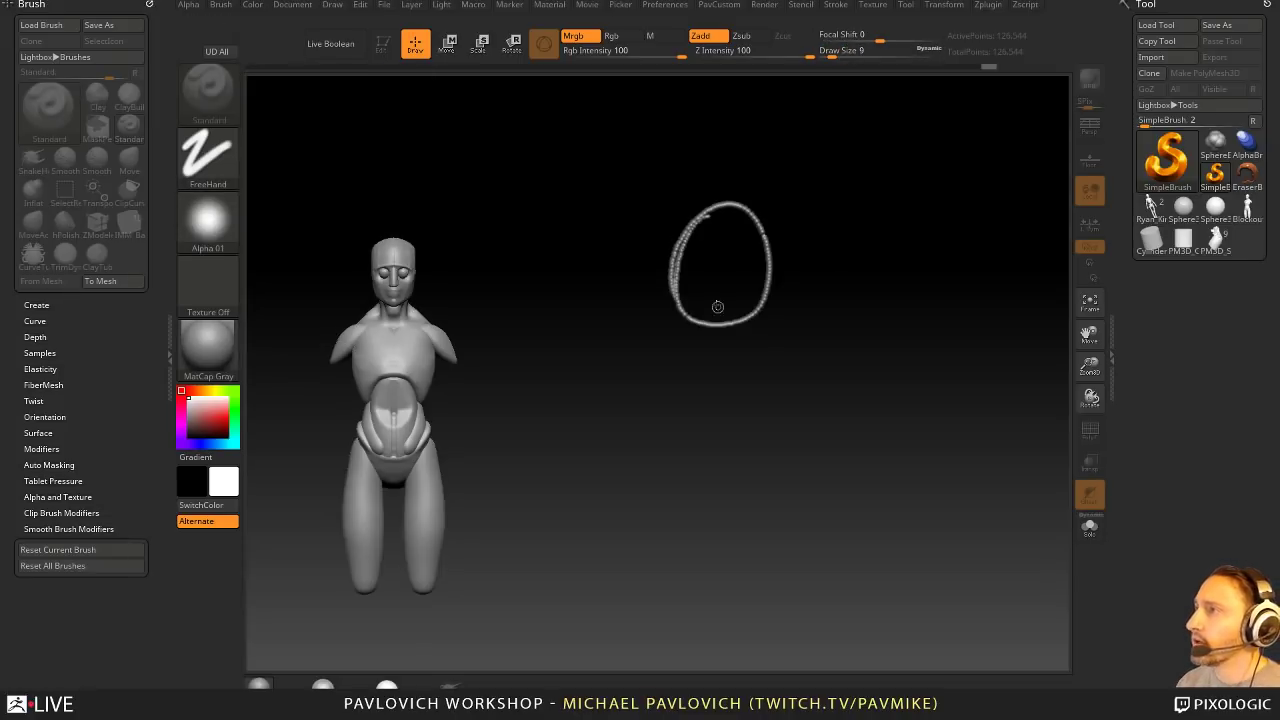
# Step: Sketch the ribcage's center line and lower arch, and the pelvis shape beneath it
pyautogui.moveTo(728, 206)
pyautogui.mouseDown()
pyautogui.moveTo(684, 300)
pyautogui.moveTo(750, 320)
pyautogui.moveTo(741, 342)
pyautogui.mouseUp()
pyautogui.moveTo(684, 332)
pyautogui.mouseDown()
pyautogui.moveTo(702, 351)
pyautogui.moveTo(727, 348)
pyautogui.mouseUp()
pyautogui.moveTo(680, 336)
pyautogui.mouseDown()
pyautogui.moveTo(690, 360)
pyautogui.moveTo(720, 371)
pyautogui.moveTo(694, 398)
pyautogui.moveTo(732, 385)
pyautogui.mouseUp()
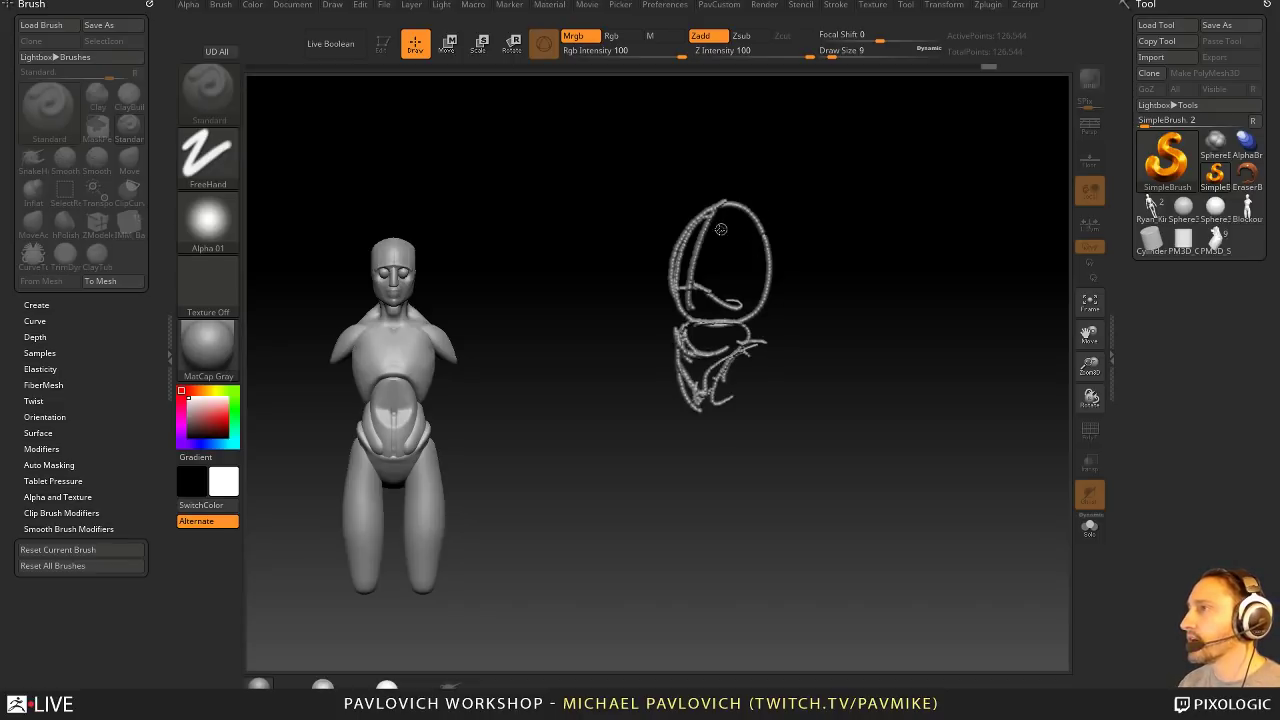
# Step: Sketch the shoulder and bent arm beside the ribcage and the upper leg below the pelvis
pyautogui.moveTo(720, 229)
pyautogui.mouseDown()
pyautogui.moveTo(705, 210)
pyautogui.moveTo(757, 232)
pyautogui.moveTo(762, 212)
pyautogui.moveTo(765, 248)
pyautogui.moveTo(802, 300)
pyautogui.moveTo(793, 388)
pyautogui.mouseUp()
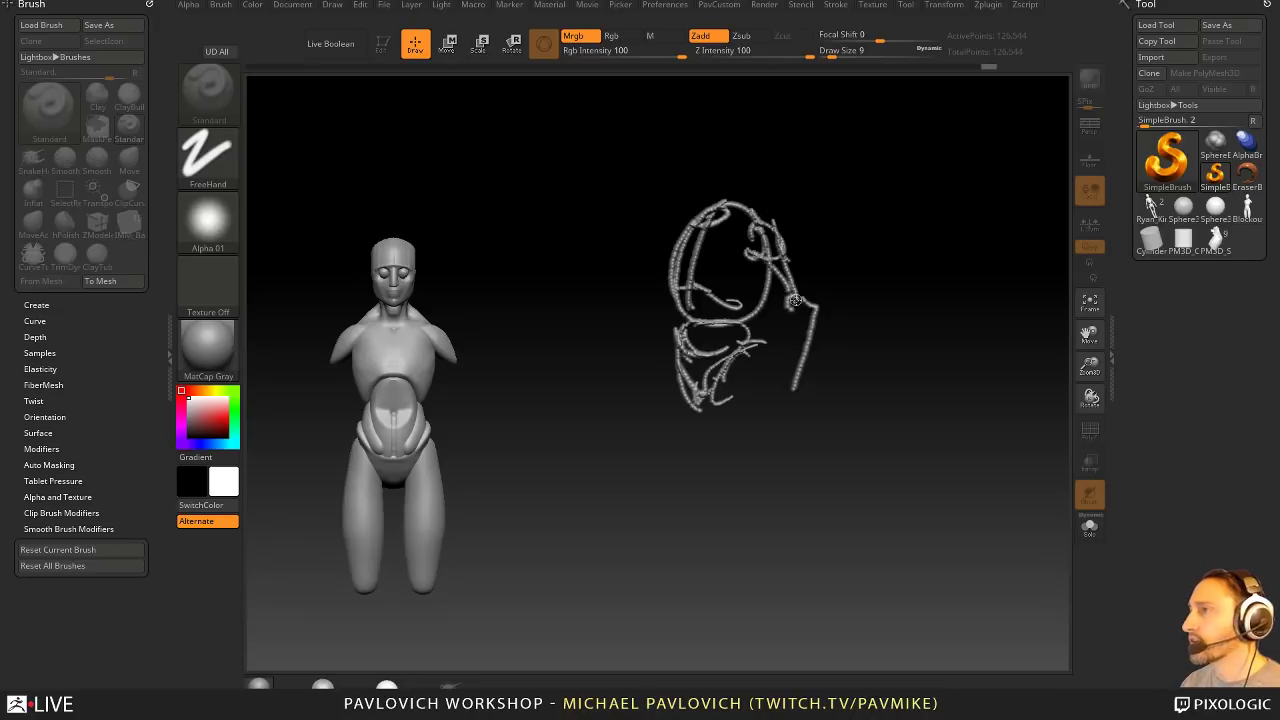
pyautogui.moveTo(795, 300); pyautogui.dragTo(789, 389)
pyautogui.moveTo(744, 352); pyautogui.dragTo(746, 368)
pyautogui.moveTo(755, 342); pyautogui.dragTo(764, 462)
pyautogui.moveTo(738, 433)
pyautogui.mouseDown()
pyautogui.moveTo(725, 407)
pyautogui.moveTo(748, 455)
pyautogui.mouseUp()
# Step: Sketch the head oval, a line across the chest, and the near leg with its knee, lower leg and foot
pyautogui.moveTo(707, 210)
pyautogui.mouseDown()
pyautogui.moveTo(700, 118)
pyautogui.moveTo(732, 142)
pyautogui.moveTo(738, 190)
pyautogui.mouseUp()
pyautogui.moveTo(662, 265)
pyautogui.mouseDown()
pyautogui.moveTo(750, 258)
pyautogui.moveTo(670, 256)
pyautogui.mouseUp()
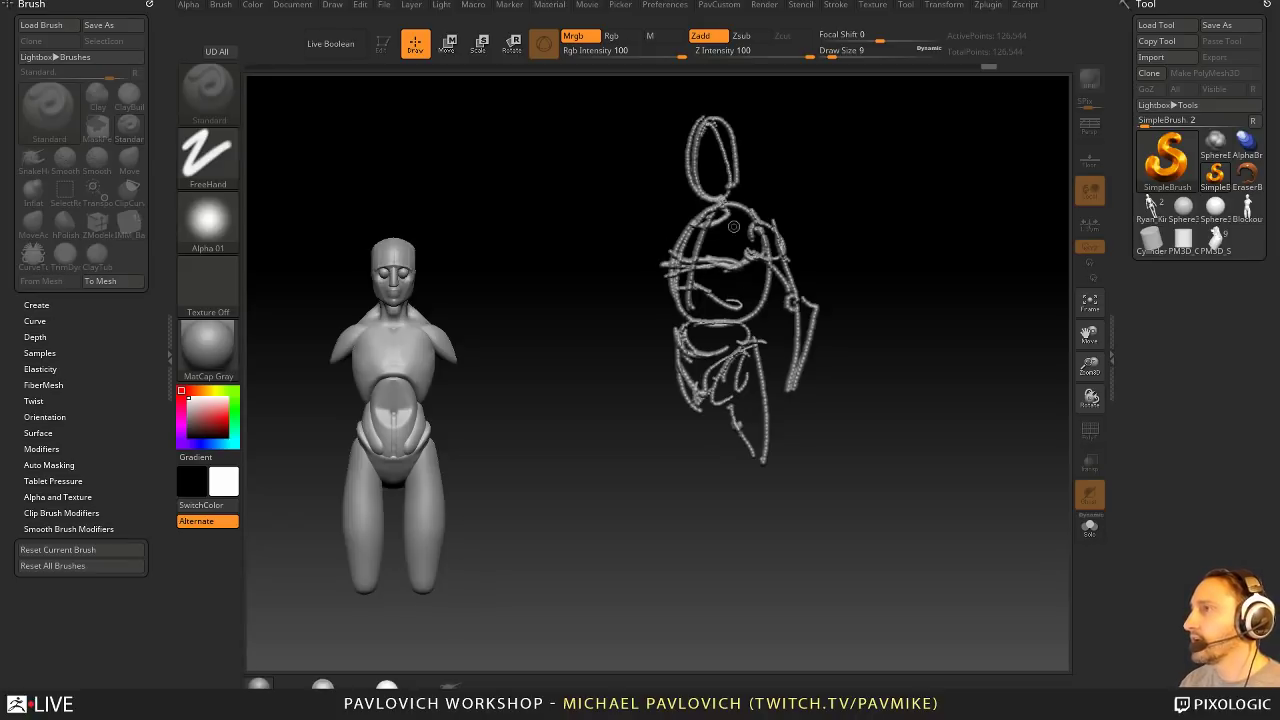
pyautogui.moveTo(764, 275); pyautogui.dragTo(752, 325)
pyautogui.moveTo(672, 323)
pyautogui.mouseDown()
pyautogui.moveTo(749, 487)
pyautogui.moveTo(750, 474)
pyautogui.moveTo(772, 570)
pyautogui.moveTo(750, 608)
pyautogui.moveTo(770, 585)
pyautogui.moveTo(765, 628)
pyautogui.moveTo(745, 640)
pyautogui.mouseUp()
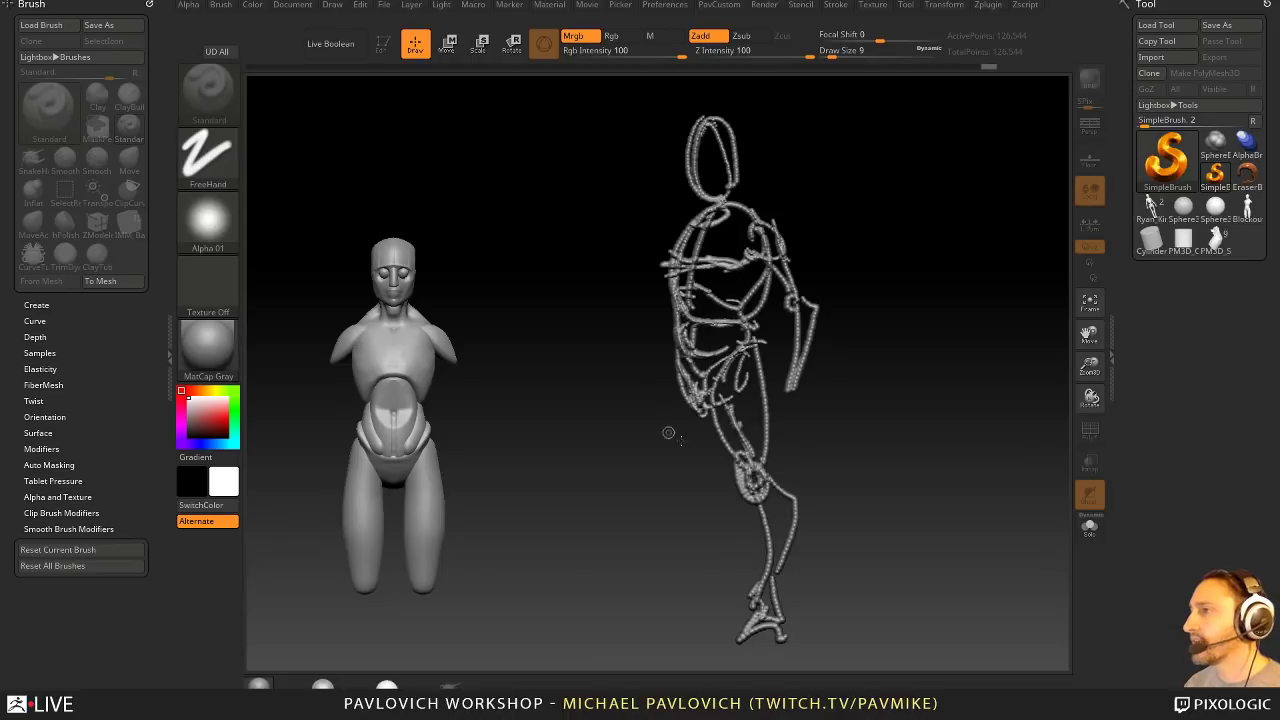
# Step: Sketch the far upper leg and knee, and refine the figure's shoulders, arm contours and facial guide lines
pyautogui.moveTo(678, 350); pyautogui.dragTo(698, 468)
pyautogui.moveTo(683, 350); pyautogui.dragTo(692, 452)
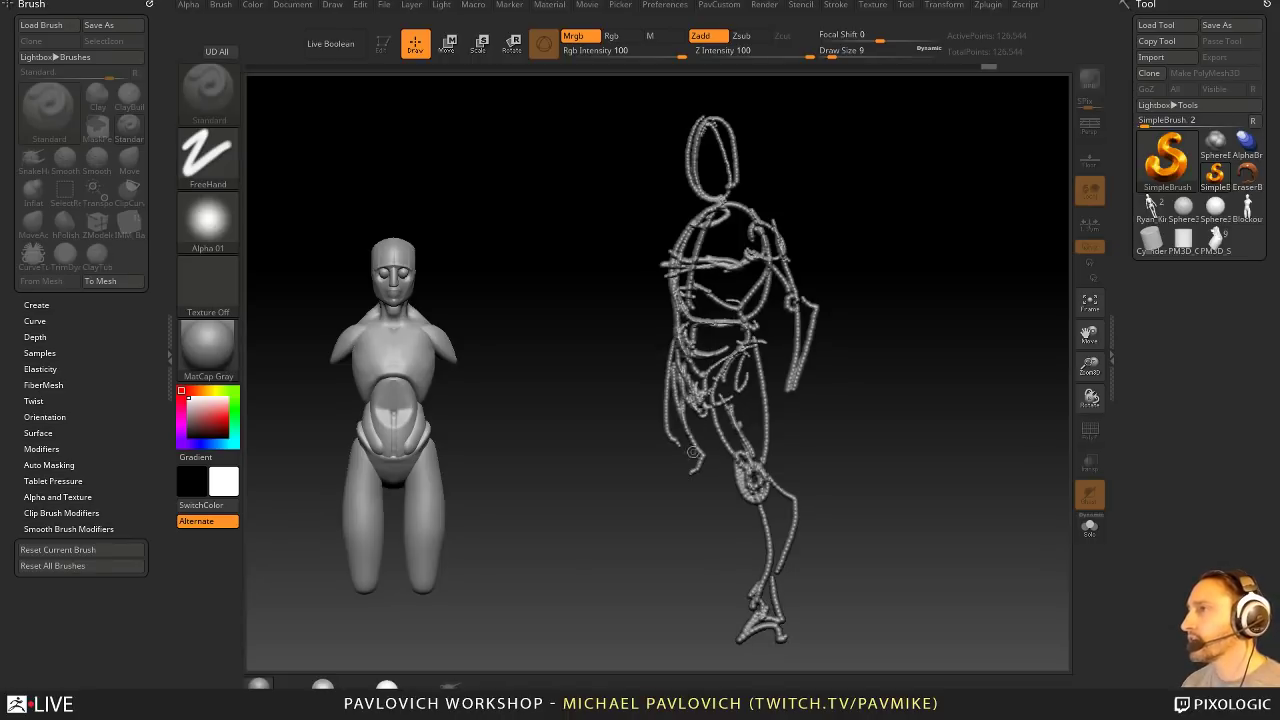
pyautogui.moveTo(754, 219)
pyautogui.mouseDown()
pyautogui.moveTo(730, 203)
pyautogui.moveTo(701, 215)
pyautogui.moveTo(672, 261)
pyautogui.mouseUp()
pyautogui.moveTo(772, 273)
pyautogui.mouseDown()
pyautogui.moveTo(809, 341)
pyautogui.moveTo(800, 386)
pyautogui.mouseUp()
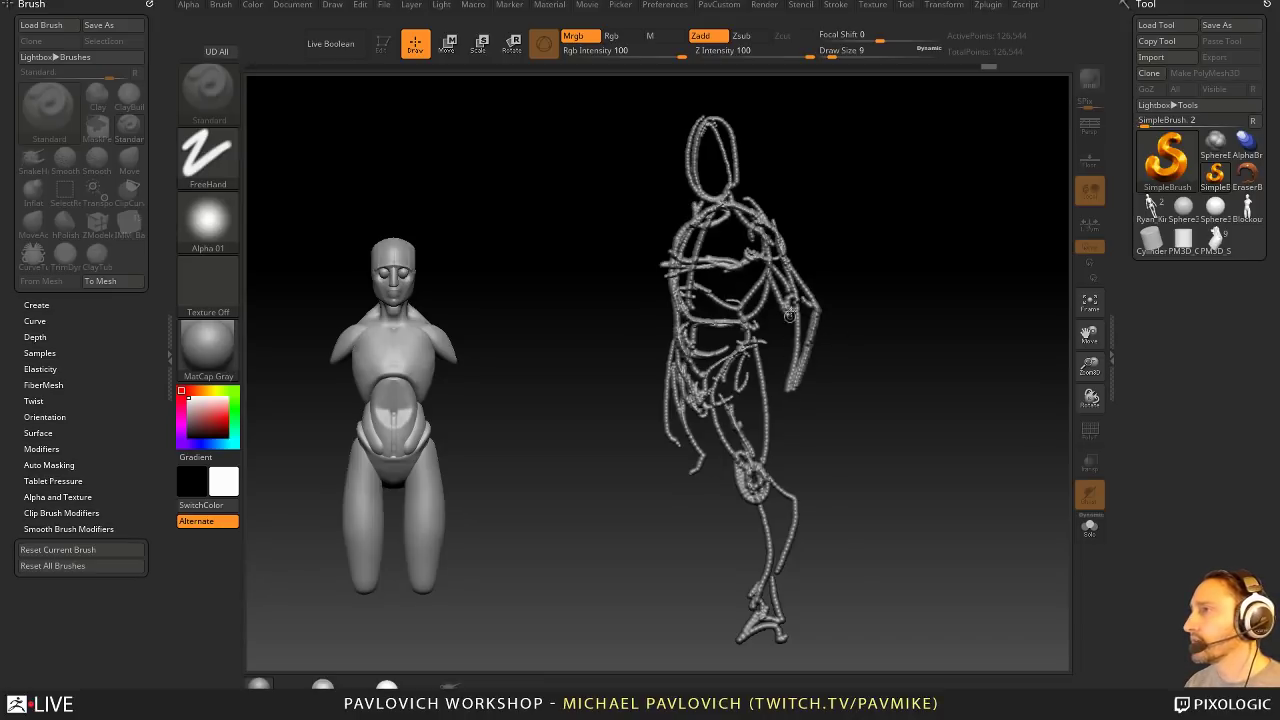
pyautogui.moveTo(798, 304); pyautogui.dragTo(778, 392)
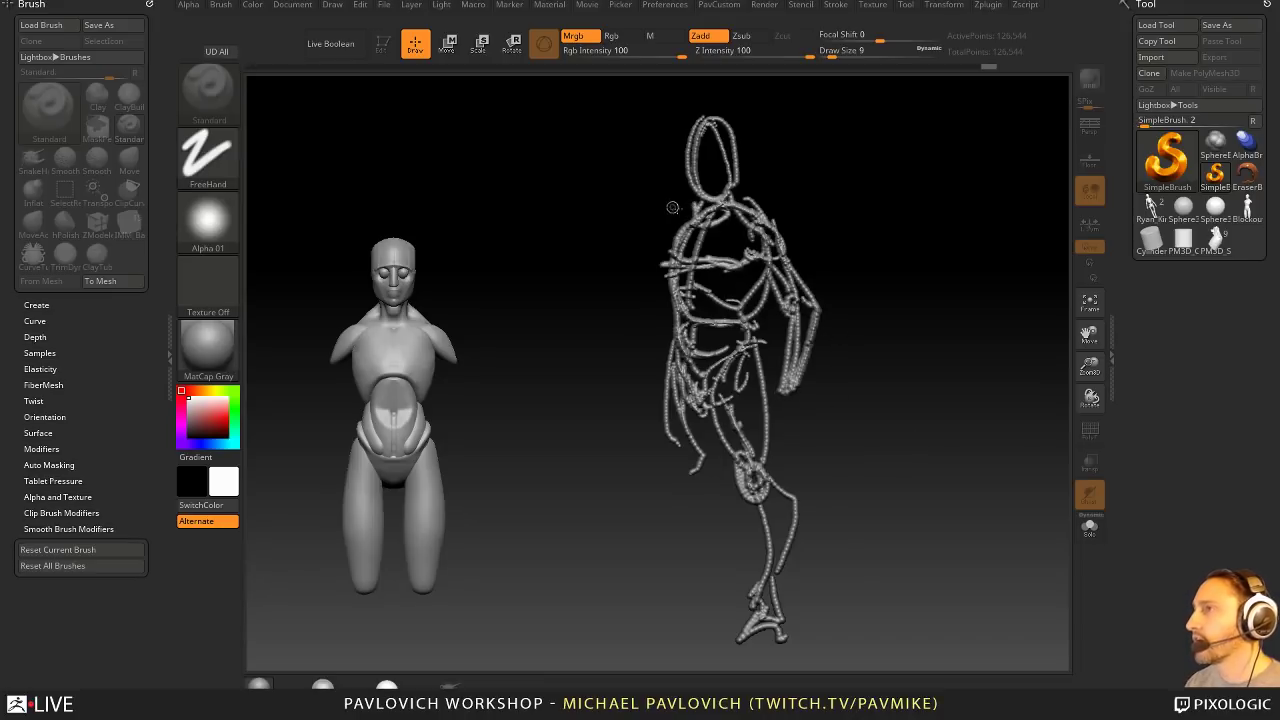
pyautogui.moveTo(694, 168)
pyautogui.mouseDown()
pyautogui.moveTo(700, 118)
pyautogui.moveTo(732, 125)
pyautogui.moveTo(720, 157)
pyautogui.mouseUp()
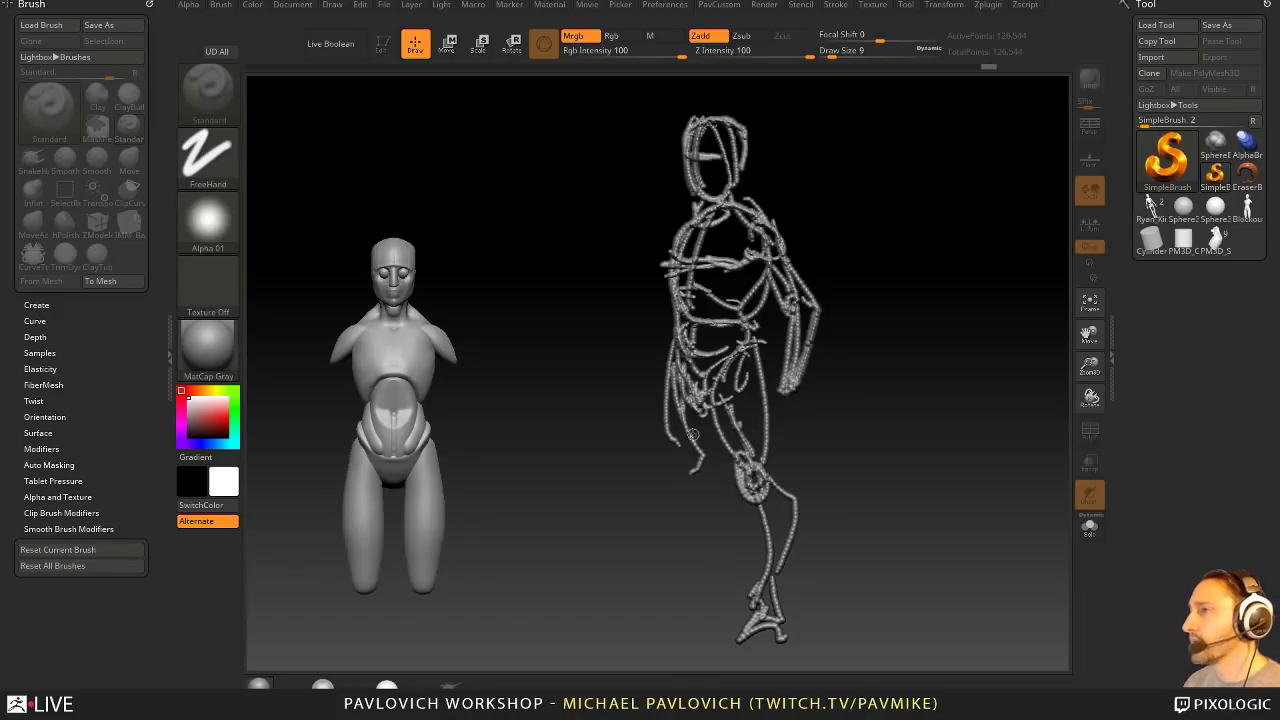
pyautogui.moveTo(668, 396); pyautogui.dragTo(704, 465)
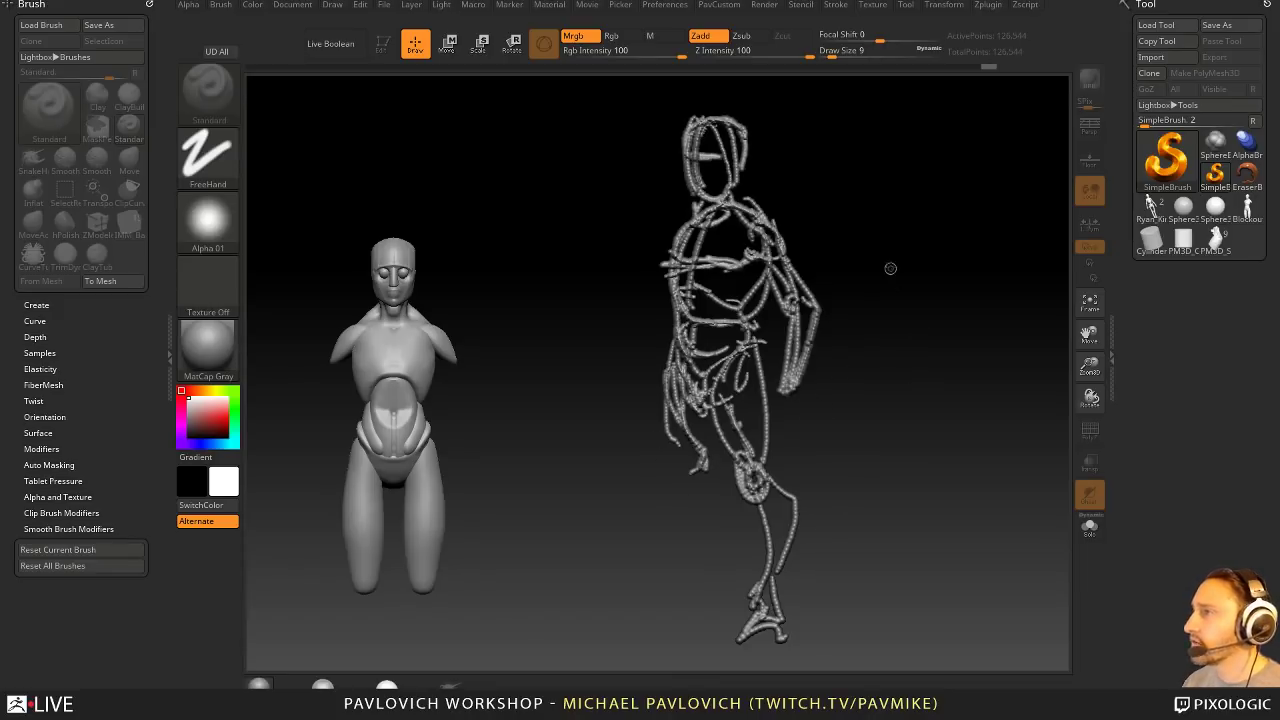
# Step: Sketch a separate leg study beside the figure, with a tapered thigh, thigh muscle lines, lower leg and foot
pyautogui.moveTo(889, 264)
pyautogui.mouseDown()
pyautogui.moveTo(926, 357)
pyautogui.moveTo(911, 271)
pyautogui.moveTo(957, 263)
pyautogui.moveTo(961, 345)
pyautogui.moveTo(921, 349)
pyautogui.moveTo(934, 476)
pyautogui.mouseUp()
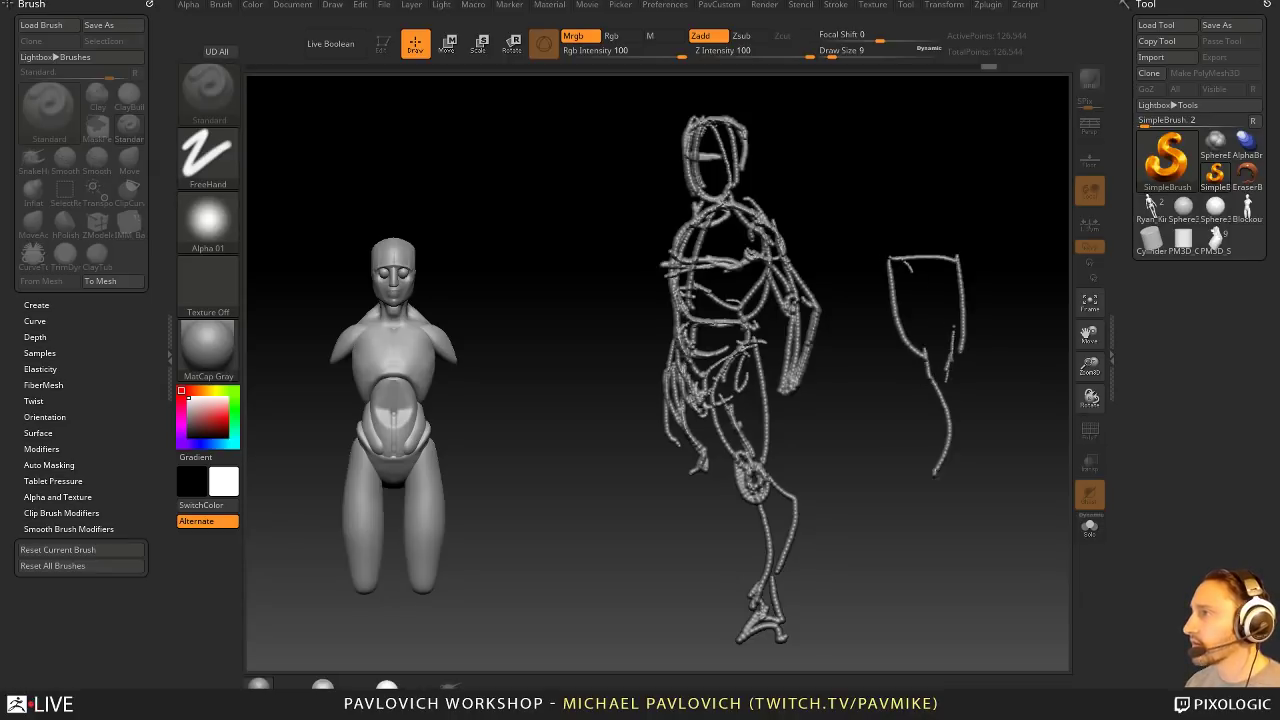
pyautogui.moveTo(916, 420); pyautogui.dragTo(931, 433)
pyautogui.moveTo(956, 360); pyautogui.dragTo(962, 446)
pyautogui.moveTo(958, 425)
pyautogui.mouseDown()
pyautogui.moveTo(932, 499)
pyautogui.moveTo(957, 540)
pyautogui.mouseUp()
pyautogui.moveTo(913, 268)
pyautogui.mouseDown()
pyautogui.moveTo(937, 322)
pyautogui.moveTo(929, 363)
pyautogui.moveTo(893, 284)
pyautogui.mouseUp()
pyautogui.moveTo(891, 262); pyautogui.dragTo(904, 246)
pyautogui.moveTo(899, 295)
pyautogui.mouseDown()
pyautogui.moveTo(938, 210)
pyautogui.moveTo(958, 290)
pyautogui.mouseUp()
pyautogui.moveTo(933, 439); pyautogui.dragTo(944, 494)
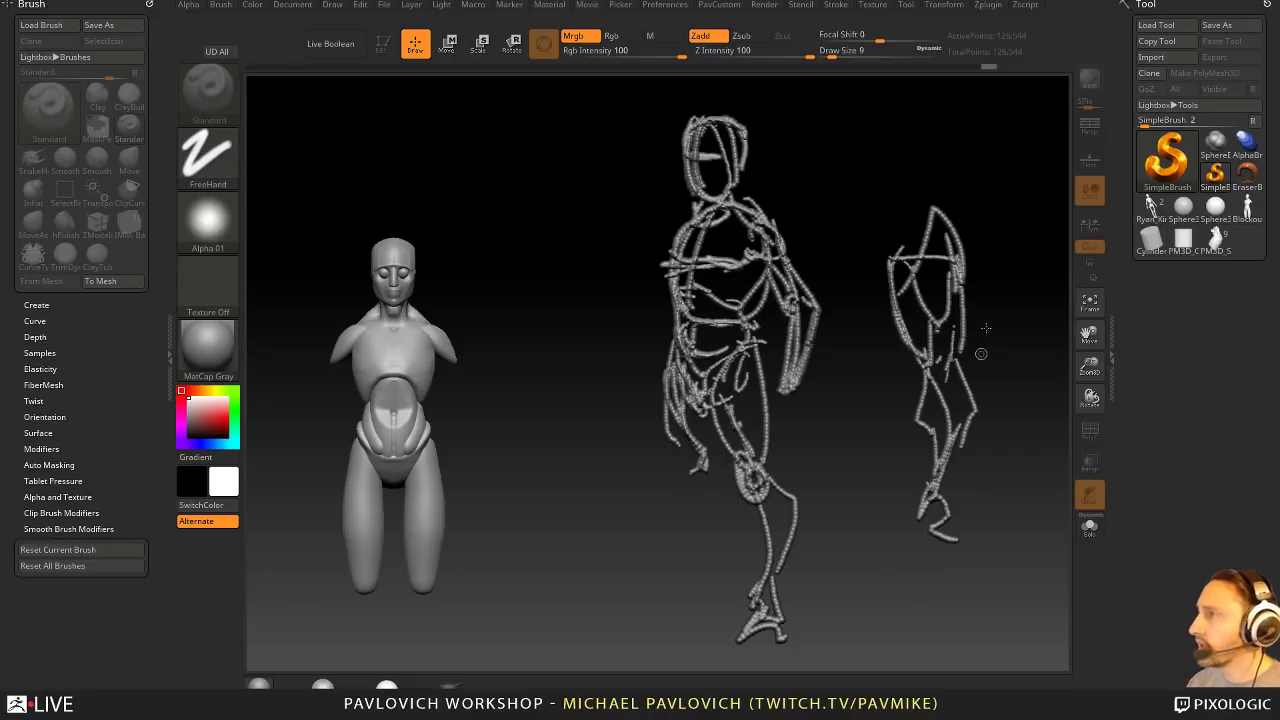
# Step: Draw a kneecap on the leg study and slanted lines across its thigh, calf and ankle
pyautogui.moveTo(930, 345); pyautogui.dragTo(948, 372)
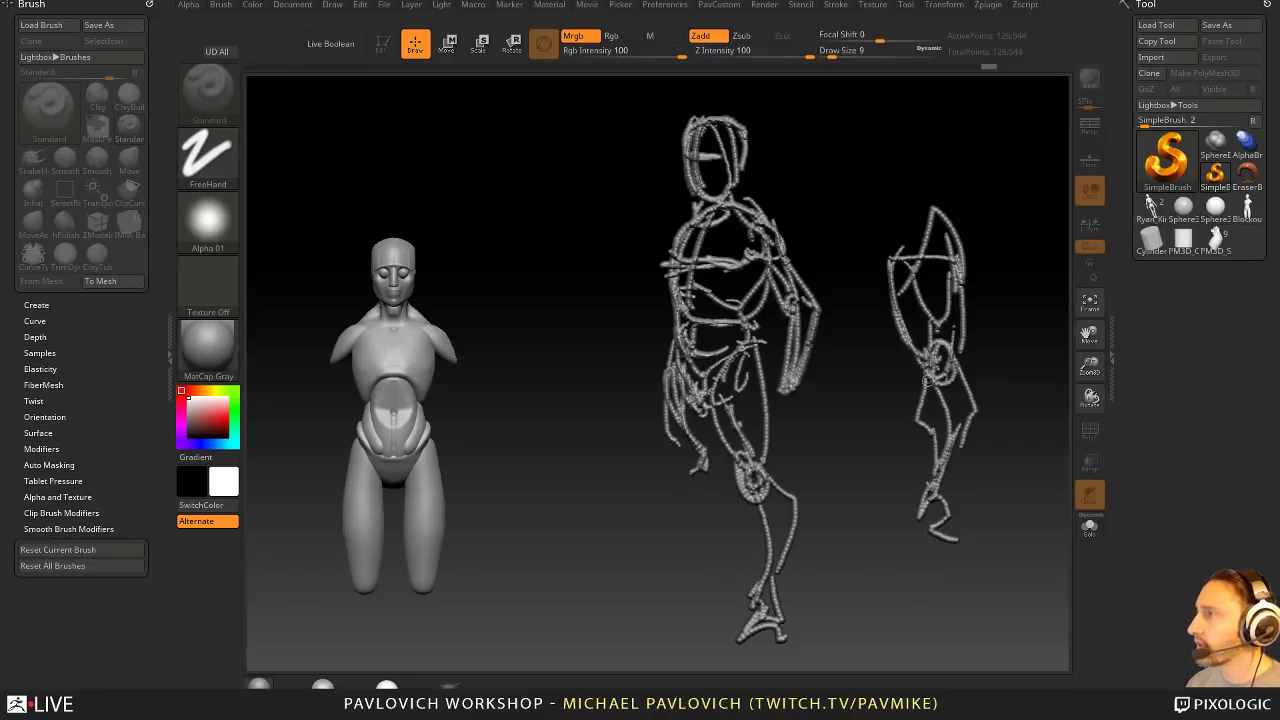
pyautogui.moveTo(862, 294); pyautogui.dragTo(978, 344)
pyautogui.moveTo(886, 392); pyautogui.dragTo(978, 420)
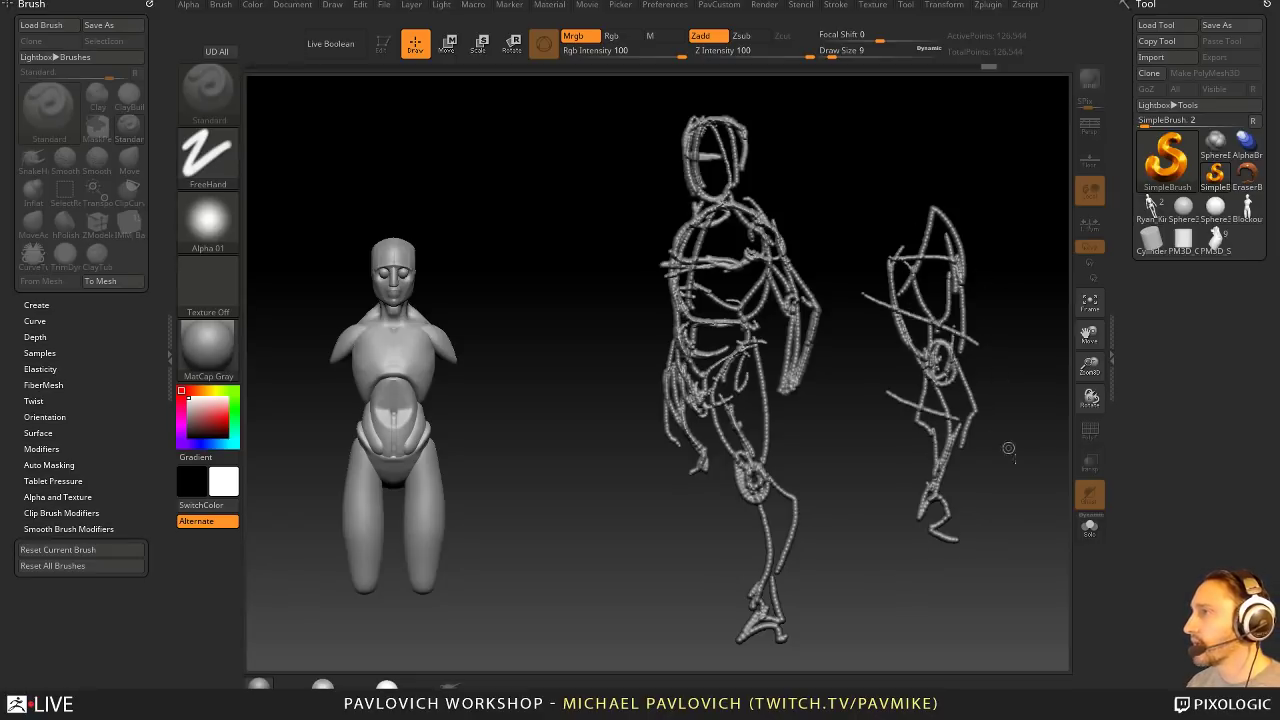
pyautogui.moveTo(976, 473); pyautogui.dragTo(894, 520)
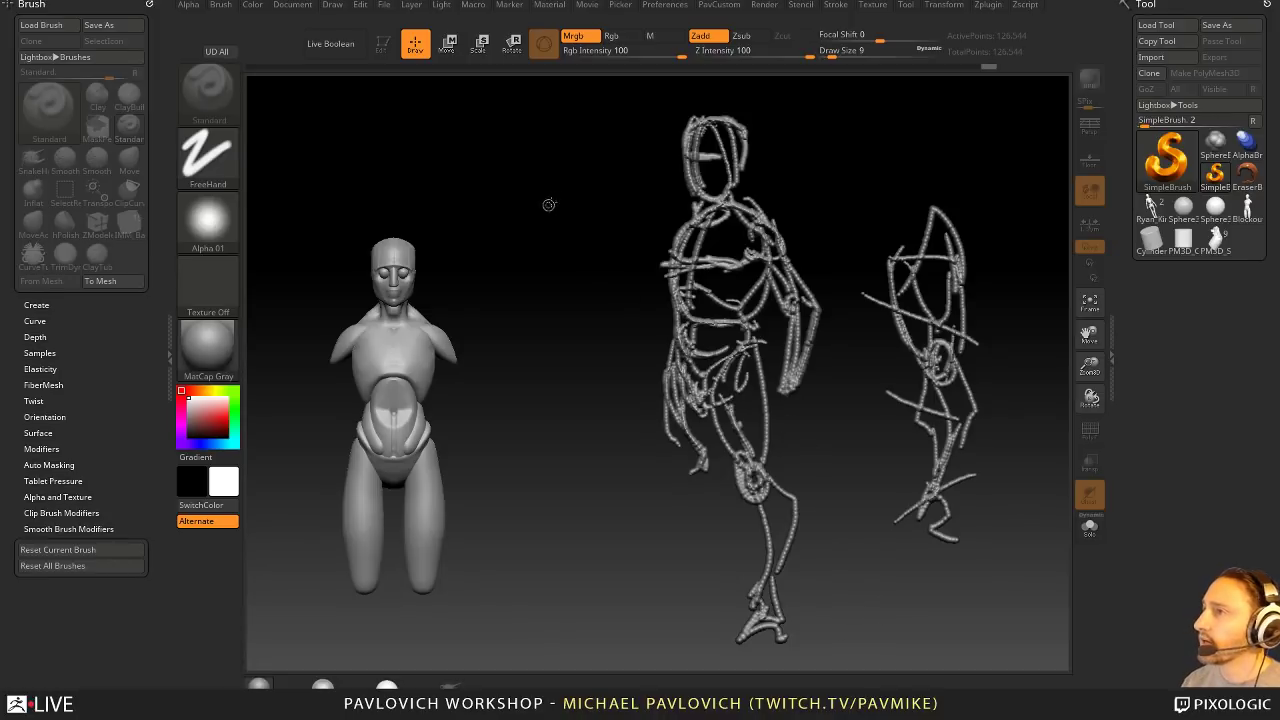
# Step: Sketch a separate arm study between the mannequin and the figure, starting with the shoulder, upper arm and collarbone
pyautogui.moveTo(586, 148)
pyautogui.mouseDown()
pyautogui.moveTo(552, 214)
pyautogui.moveTo(604, 201)
pyautogui.mouseUp()
pyautogui.moveTo(589, 130); pyautogui.dragTo(617, 180)
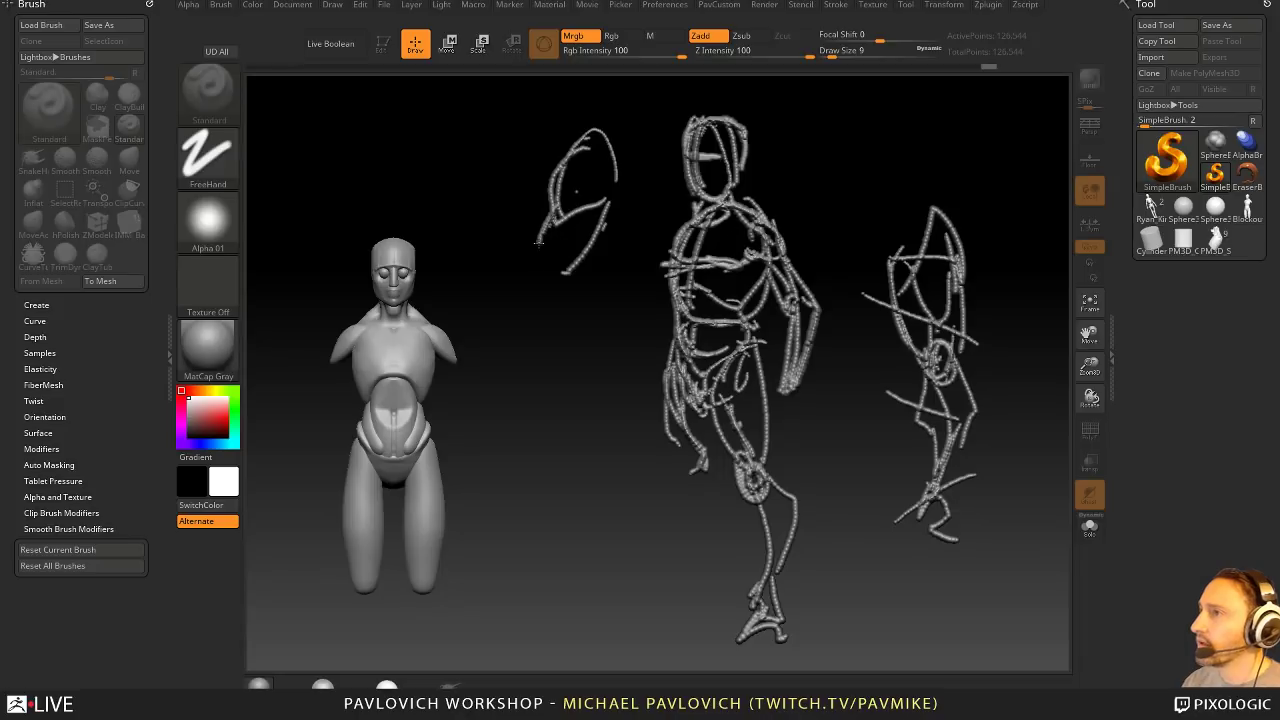
pyautogui.moveTo(550, 208); pyautogui.dragTo(528, 268)
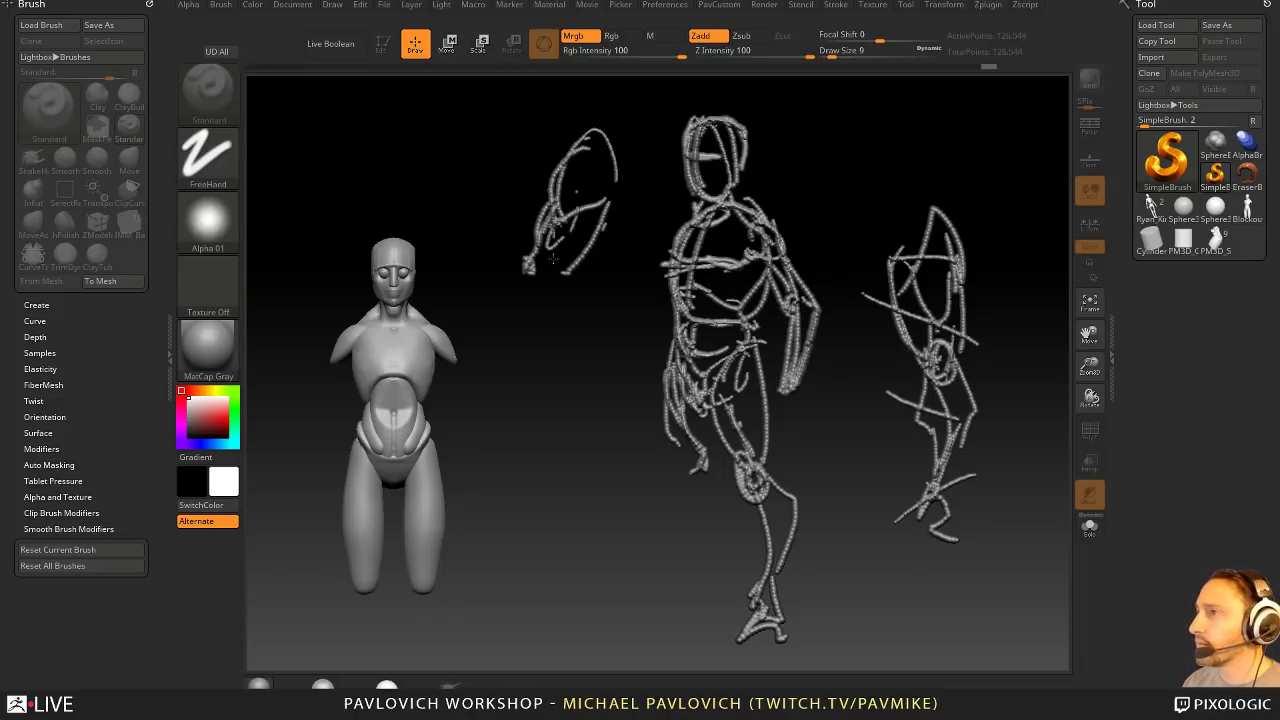
pyautogui.moveTo(556, 257); pyautogui.dragTo(562, 276)
pyautogui.moveTo(597, 209); pyautogui.dragTo(577, 279)
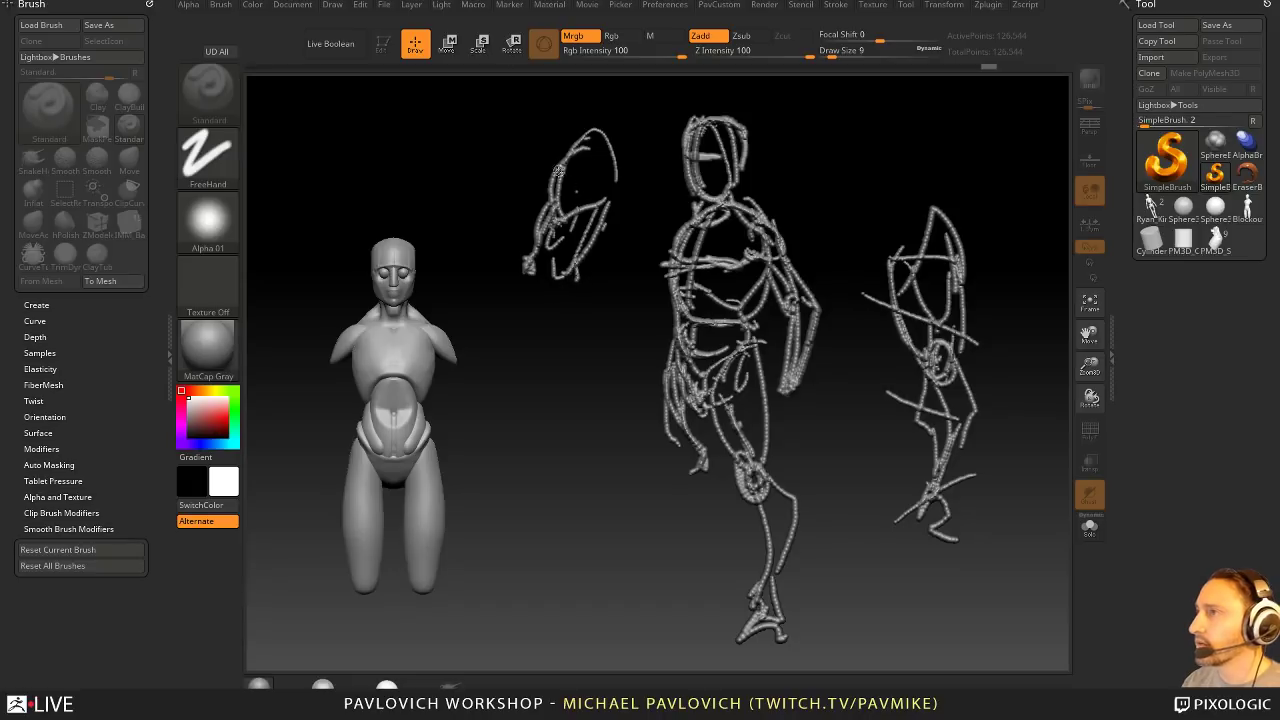
pyautogui.moveTo(598, 152); pyautogui.dragTo(655, 192)
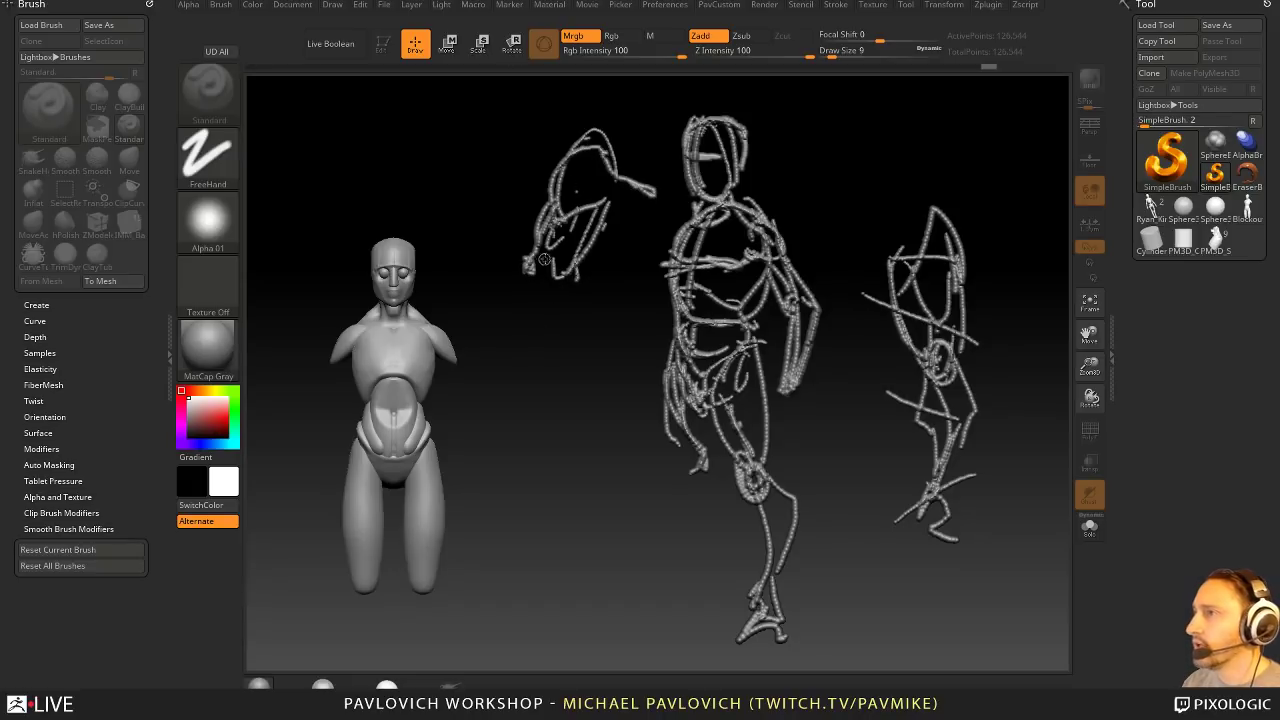
# Step: Extend the arm study with the forearm contours, wrist bone and hand
pyautogui.moveTo(558, 254)
pyautogui.mouseDown()
pyautogui.moveTo(554, 318)
pyautogui.moveTo(519, 295)
pyautogui.moveTo(542, 371)
pyautogui.mouseUp()
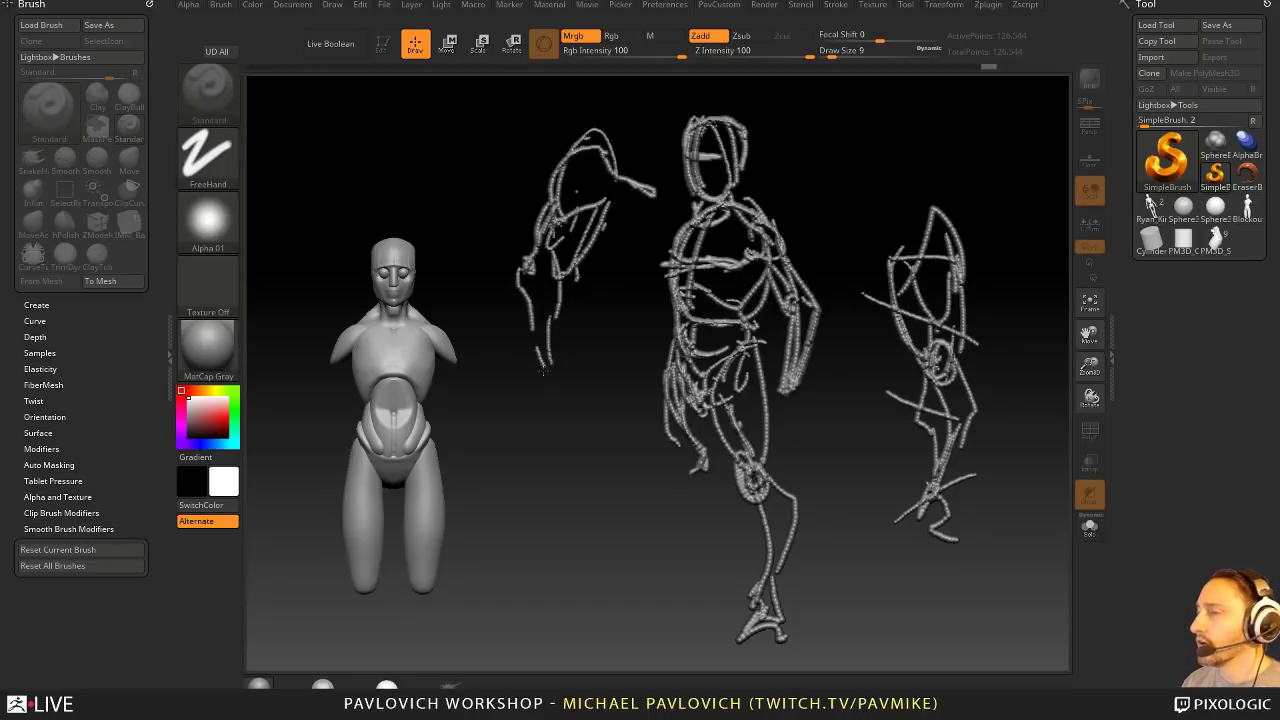
pyautogui.moveTo(516, 292); pyautogui.dragTo(536, 370)
pyautogui.moveTo(578, 268); pyautogui.dragTo(562, 380)
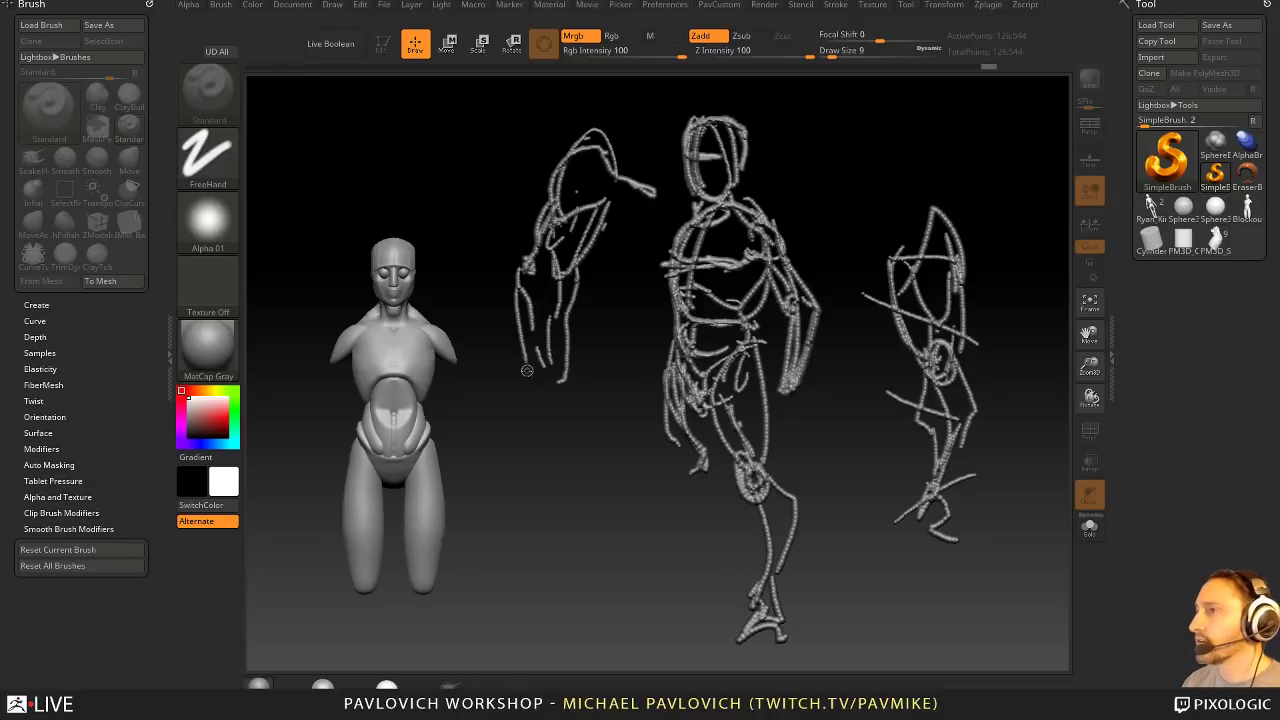
pyautogui.moveTo(564, 323); pyautogui.dragTo(564, 370)
pyautogui.moveTo(563, 375)
pyautogui.mouseDown()
pyautogui.moveTo(556, 388)
pyautogui.moveTo(562, 379)
pyautogui.mouseUp()
pyautogui.moveTo(532, 392); pyautogui.dragTo(559, 423)
pyautogui.moveTo(573, 393)
pyautogui.mouseDown()
pyautogui.moveTo(589, 405)
pyautogui.moveTo(546, 426)
pyautogui.moveTo(588, 434)
pyautogui.moveTo(566, 455)
pyautogui.mouseUp()
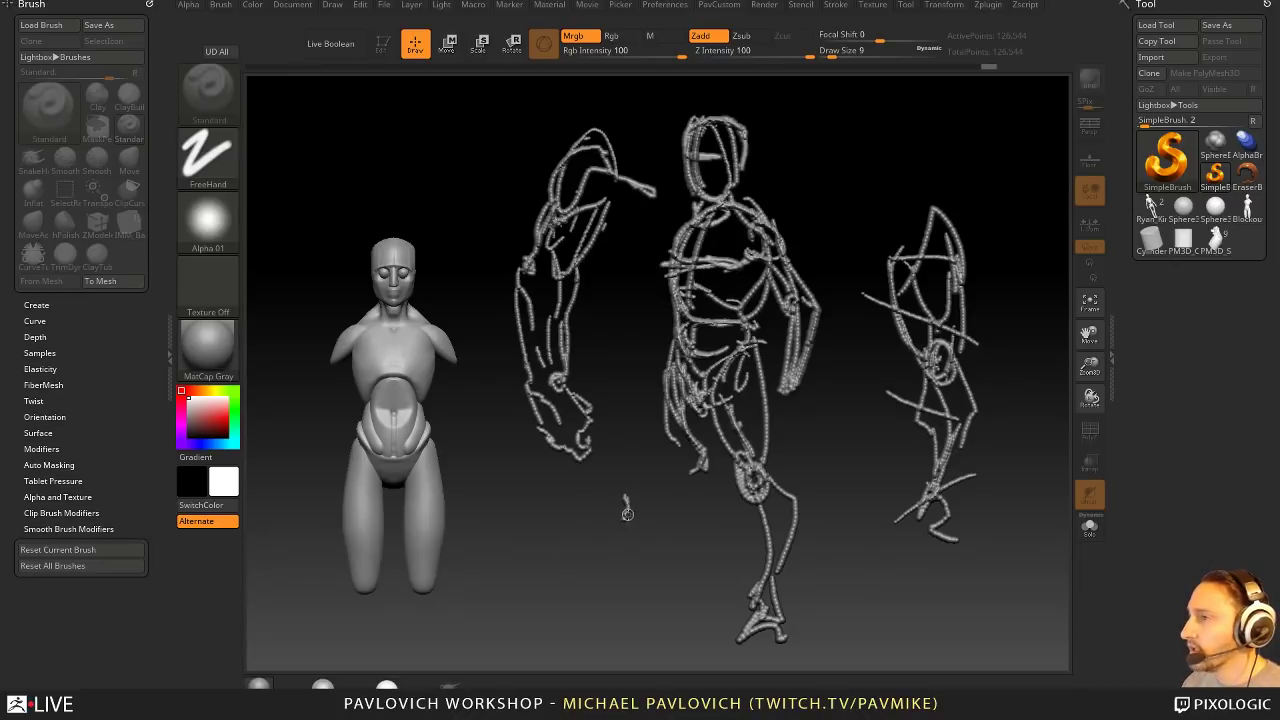
# Step: Sketch a lower leg study beneath the arm, with the knee area, calf contours, ankle bone and foot
pyautogui.moveTo(619, 537); pyautogui.dragTo(596, 588)
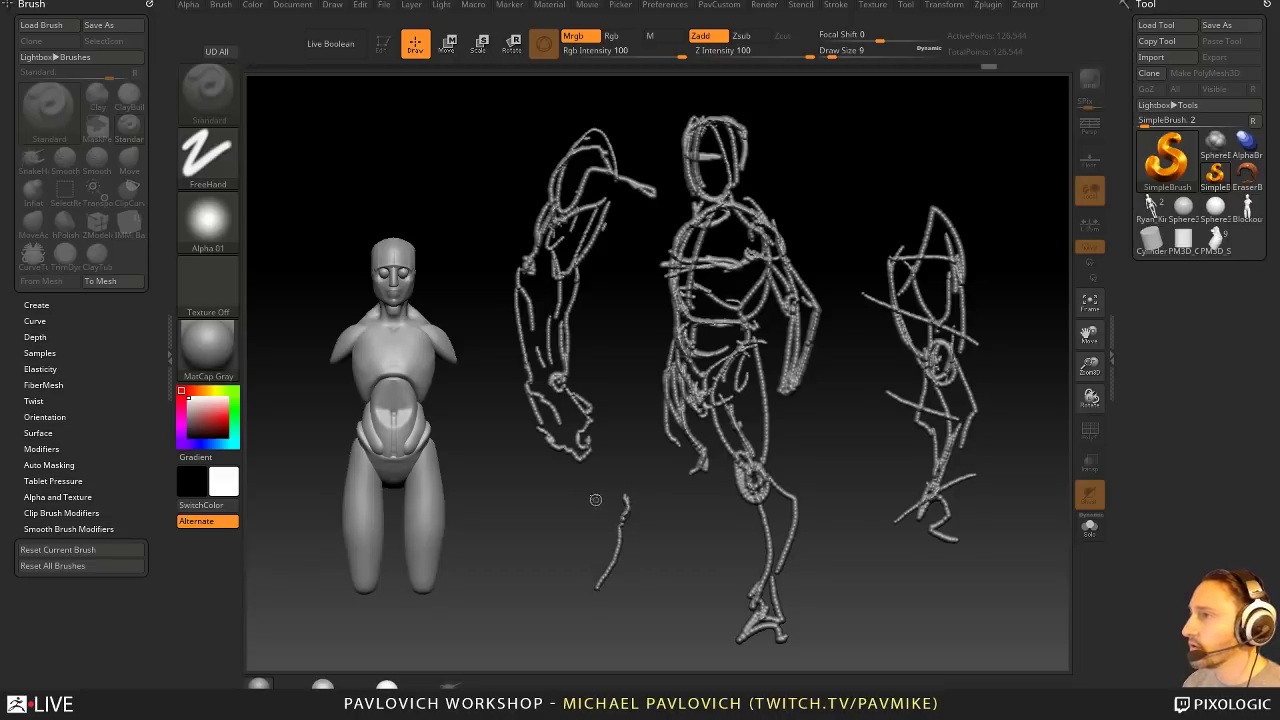
pyautogui.moveTo(584, 467); pyautogui.dragTo(566, 548)
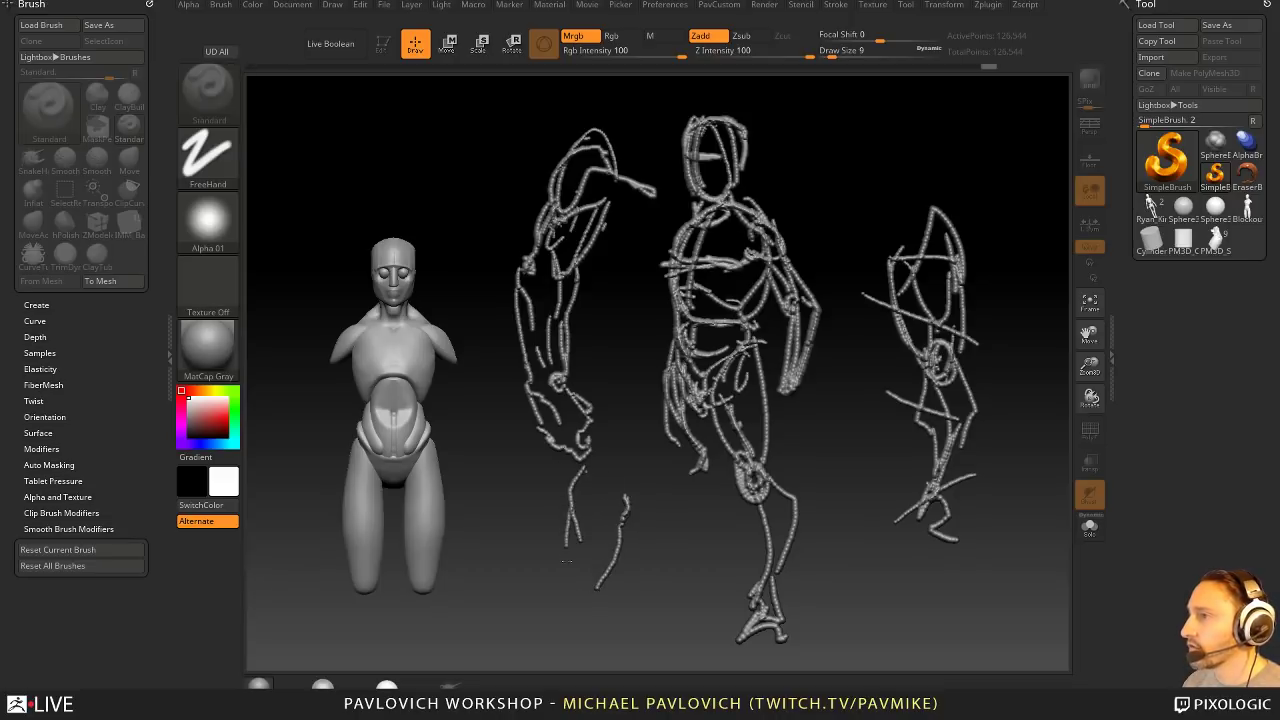
pyautogui.moveTo(598, 590); pyautogui.dragTo(612, 607)
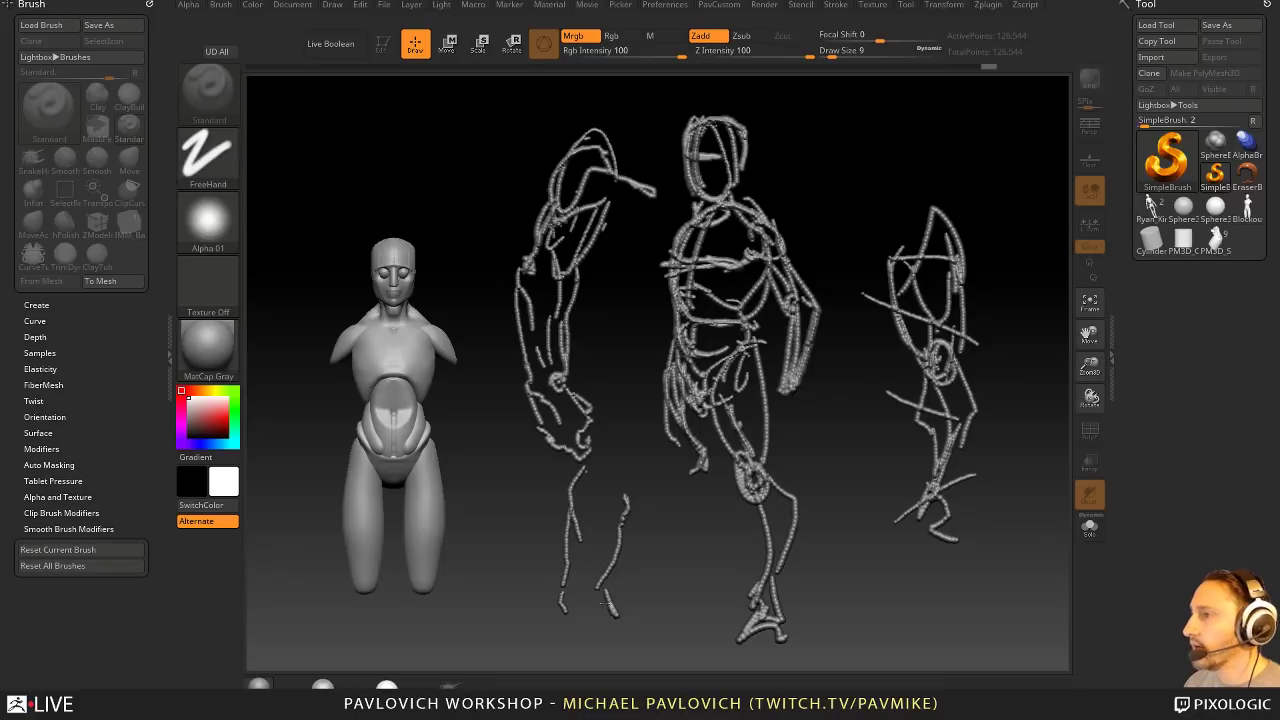
pyautogui.moveTo(589, 465)
pyautogui.mouseDown()
pyautogui.moveTo(607, 487)
pyautogui.moveTo(629, 461)
pyautogui.moveTo(596, 456)
pyautogui.moveTo(655, 430)
pyautogui.mouseUp()
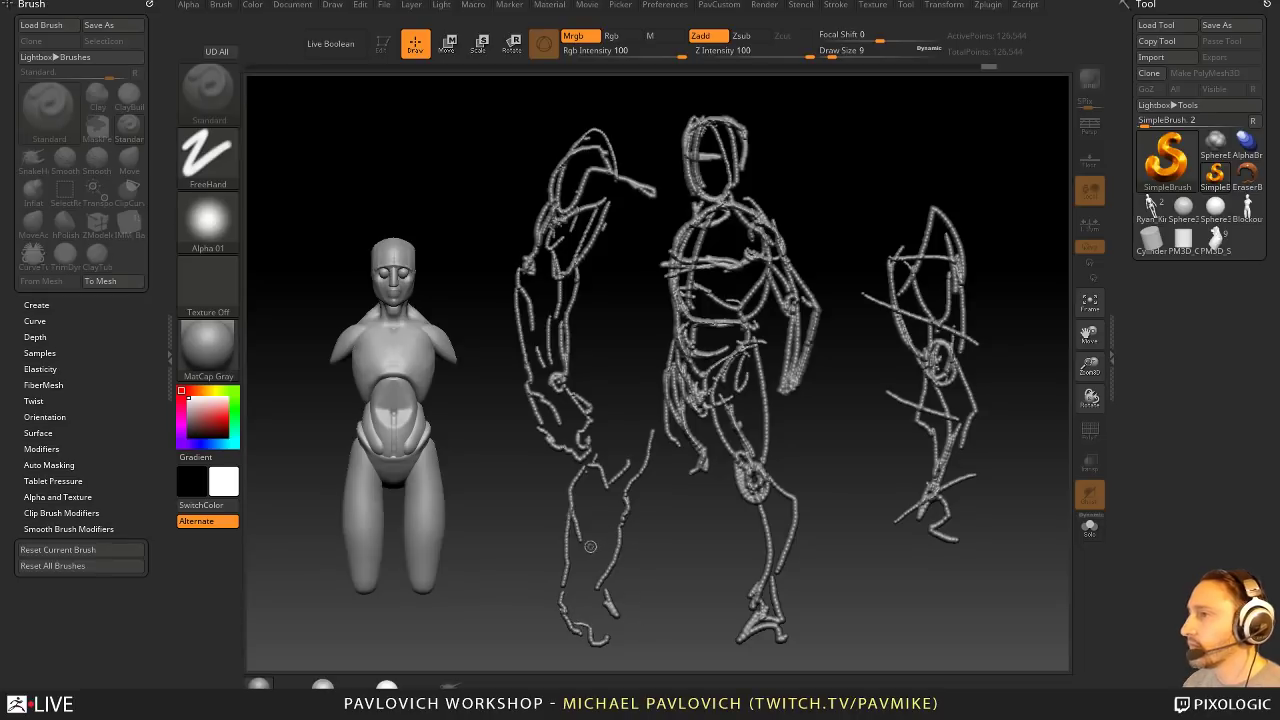
pyautogui.moveTo(617, 527); pyautogui.dragTo(602, 589)
pyautogui.moveTo(599, 598); pyautogui.dragTo(602, 602)
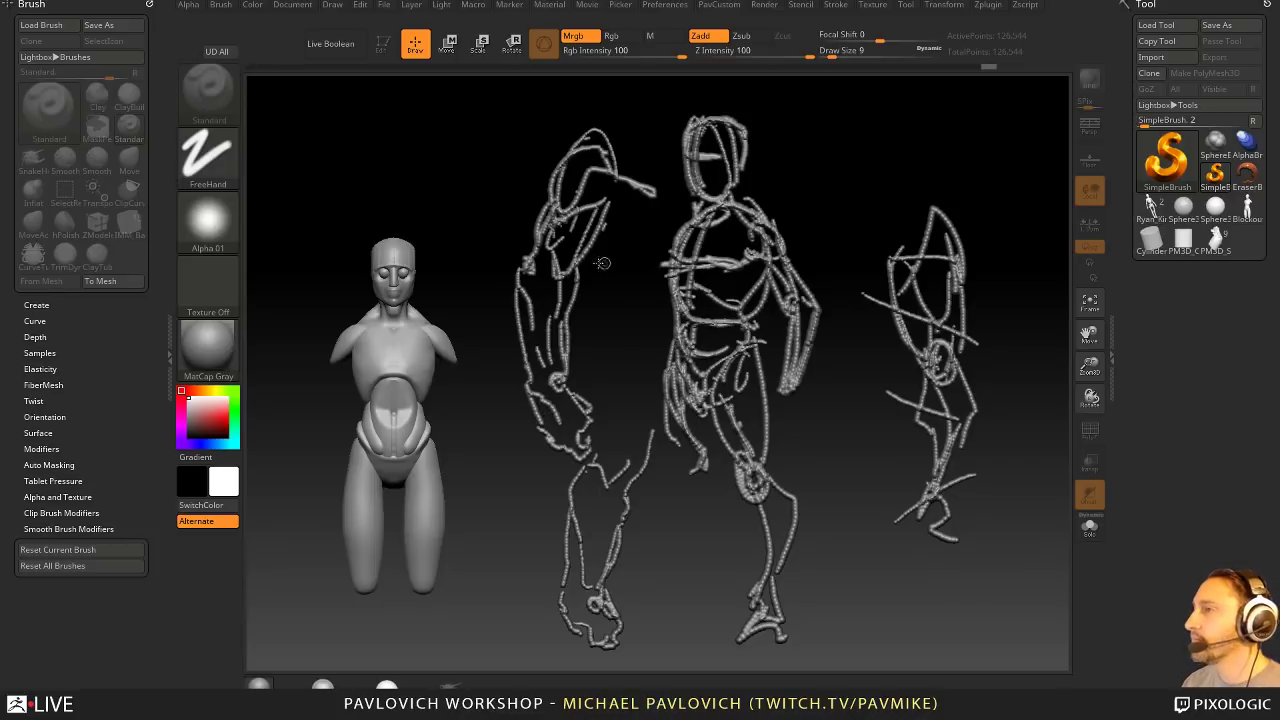
# Step: Switch the brush to Alpha 06 and test it with a looping stroke above the mannequin
pyautogui.click(210, 220)
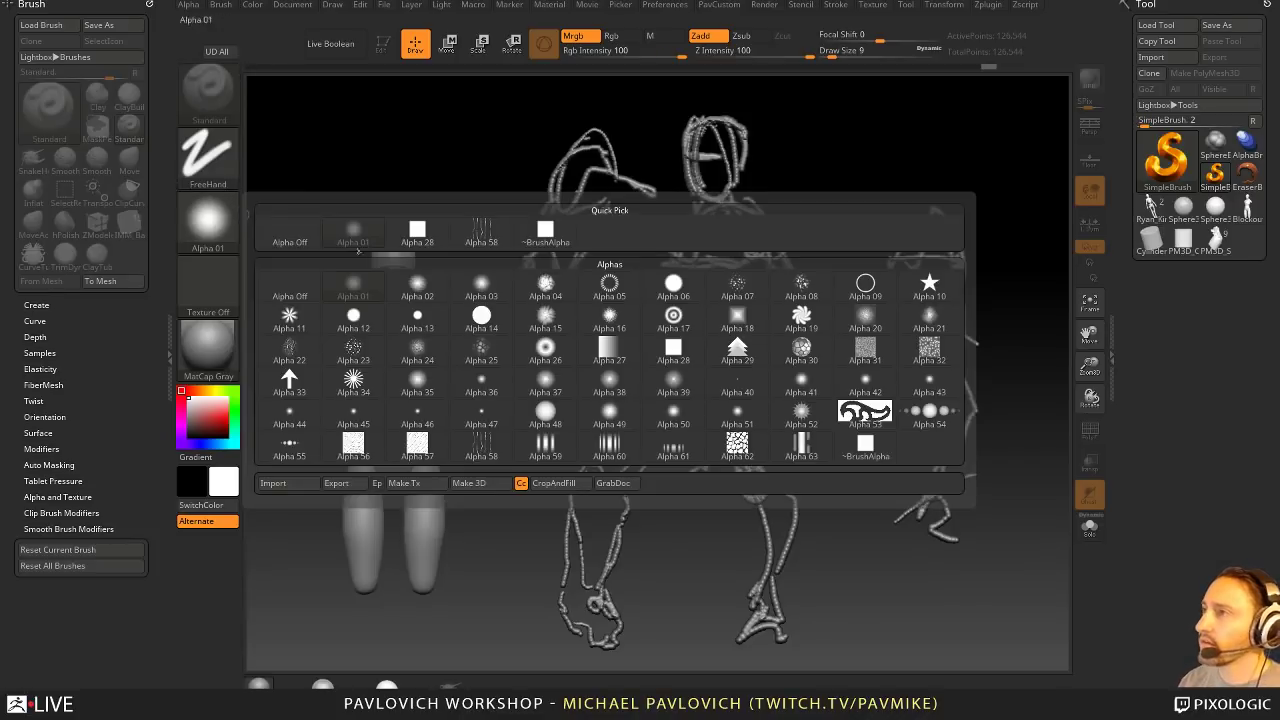
pyautogui.click(700, 297)
pyautogui.moveTo(394, 163); pyautogui.dragTo(504, 185)
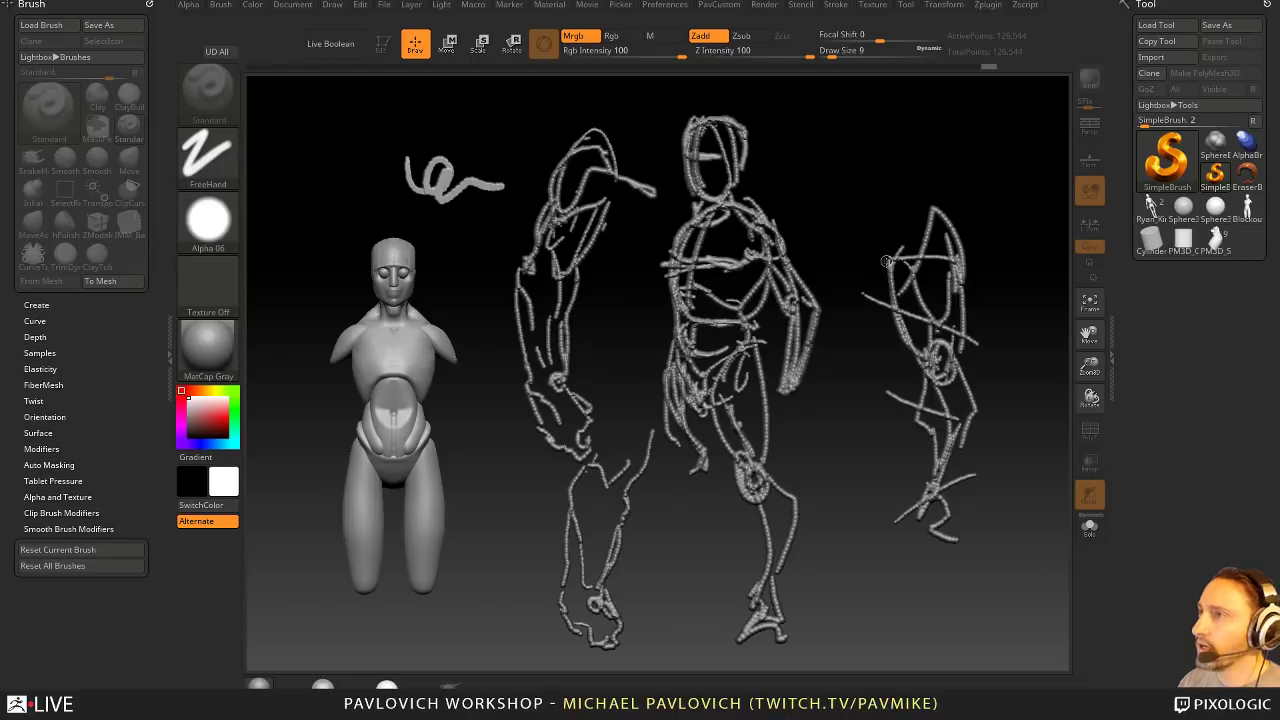
# Step: Clear the canvas and set the draw size to 7
pyautogui.hotkey('ctrl', 'n')
pyautogui.press('s')
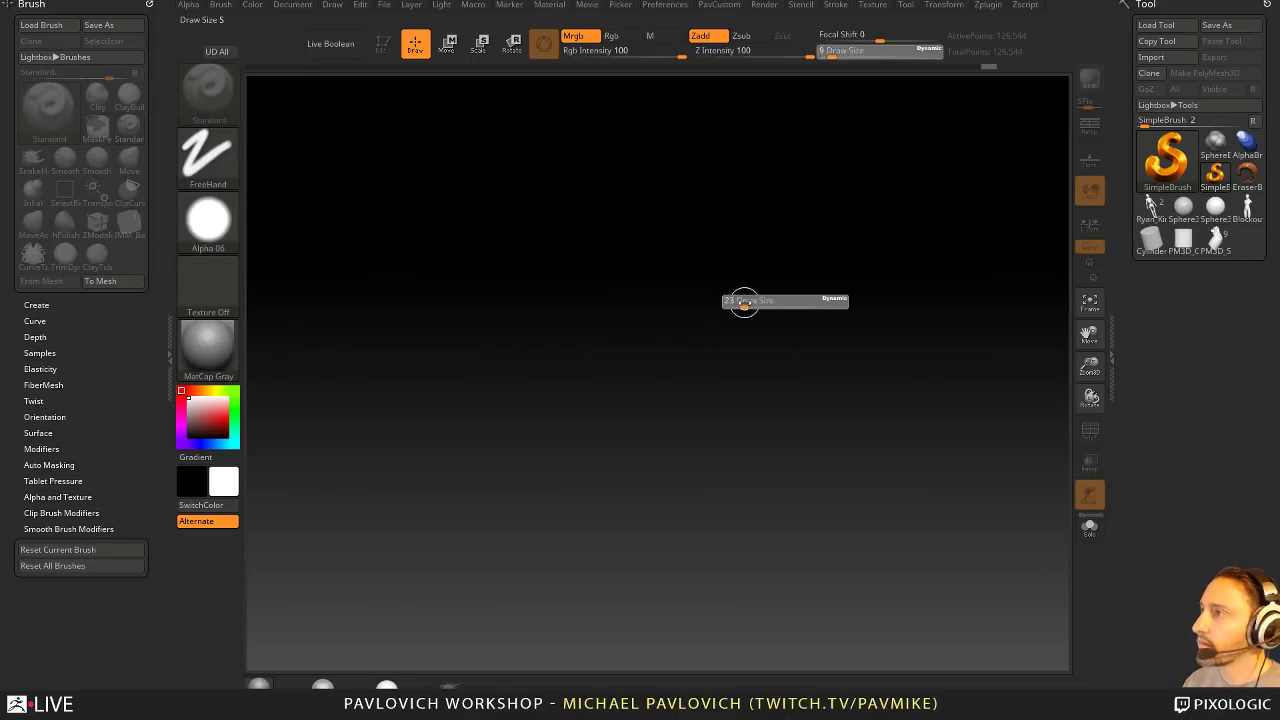
pyautogui.moveTo(737, 303); pyautogui.dragTo(731, 302)
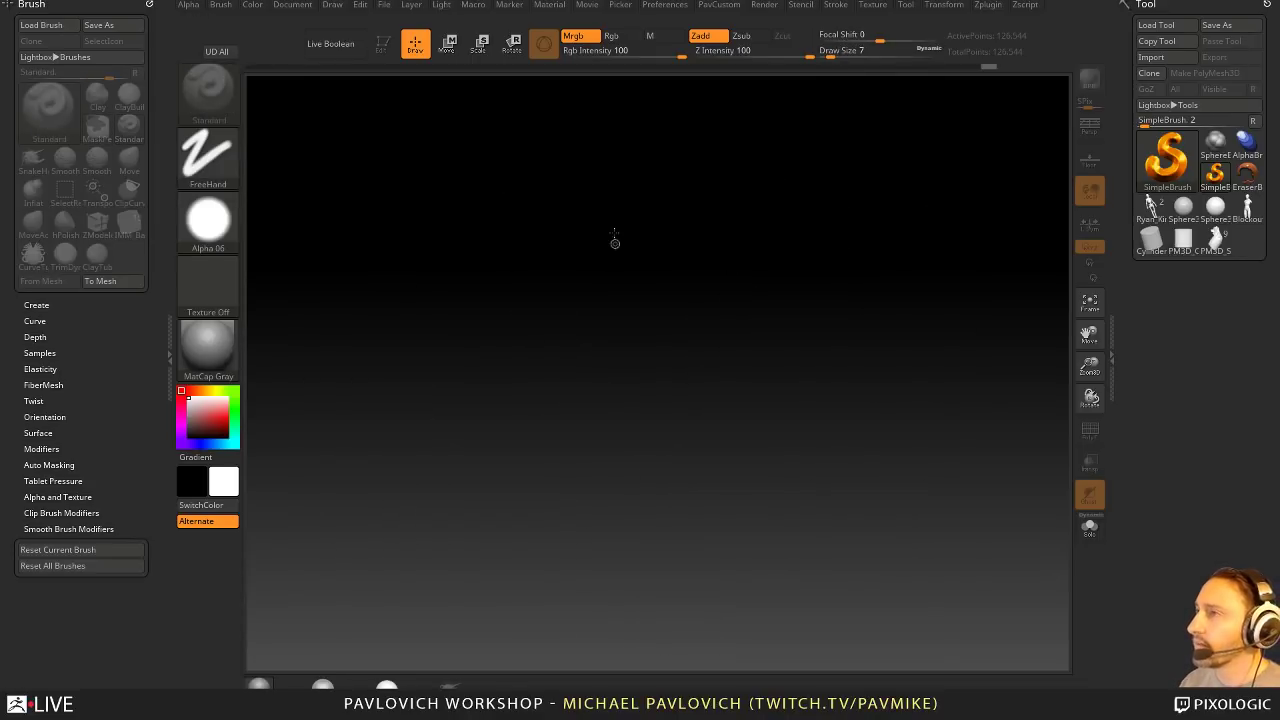
# Step: Sketch an oval ribcage with its center line, chest line and lower arch, and the pelvis beneath it
pyautogui.moveTo(608, 200)
pyautogui.mouseDown()
pyautogui.moveTo(577, 286)
pyautogui.moveTo(654, 291)
pyautogui.moveTo(624, 222)
pyautogui.moveTo(586, 306)
pyautogui.moveTo(594, 342)
pyautogui.mouseUp()
pyautogui.moveTo(628, 262)
pyautogui.mouseDown()
pyautogui.moveTo(560, 270)
pyautogui.moveTo(608, 281)
pyautogui.moveTo(608, 305)
pyautogui.mouseUp()
pyautogui.moveTo(588, 278); pyautogui.dragTo(596, 342)
pyautogui.moveTo(571, 325)
pyautogui.mouseDown()
pyautogui.moveTo(620, 340)
pyautogui.moveTo(646, 308)
pyautogui.mouseUp()
pyautogui.moveTo(582, 335)
pyautogui.mouseDown()
pyautogui.moveTo(615, 342)
pyautogui.moveTo(615, 390)
pyautogui.mouseUp()
pyautogui.moveTo(593, 330); pyautogui.dragTo(614, 390)
pyautogui.moveTo(658, 342)
pyautogui.mouseDown()
pyautogui.moveTo(630, 362)
pyautogui.moveTo(648, 364)
pyautogui.mouseUp()
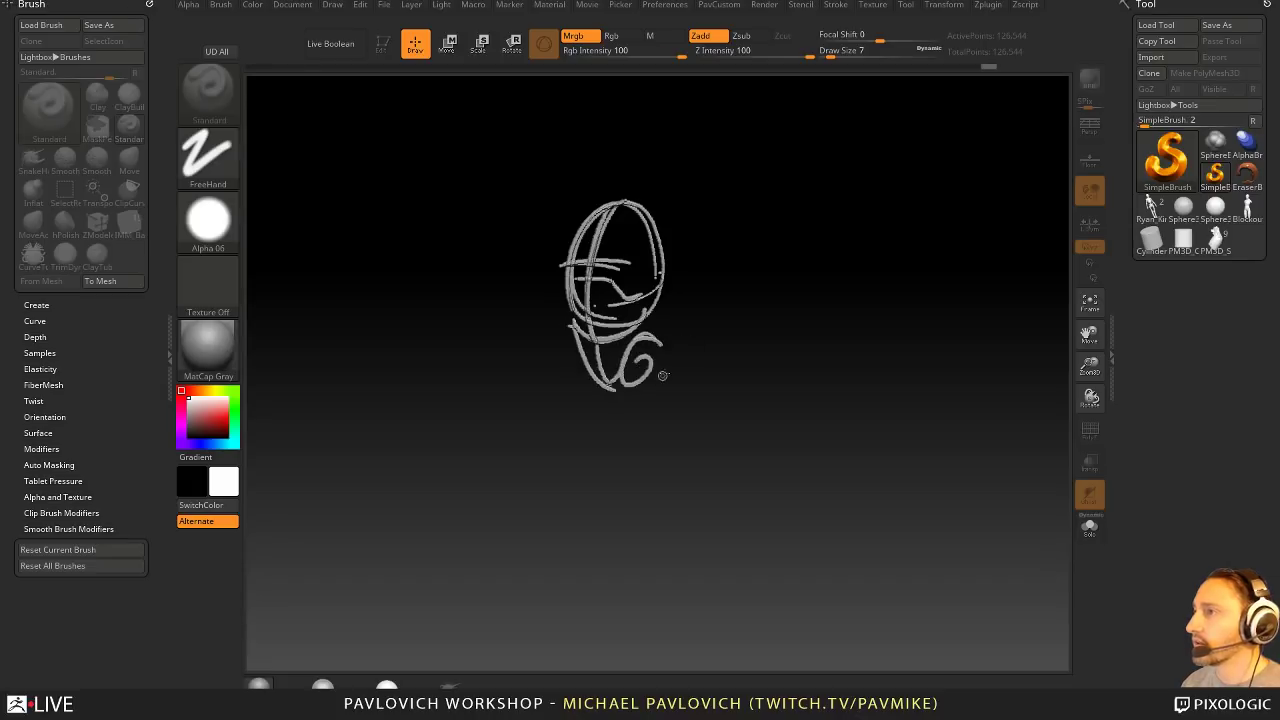
# Step: Sketch the shoulder and bent arm beside the ribcage, and the near leg from the hip down to the foot
pyautogui.moveTo(646, 222)
pyautogui.mouseDown()
pyautogui.moveTo(659, 262)
pyautogui.moveTo(716, 288)
pyautogui.moveTo(707, 380)
pyautogui.mouseUp()
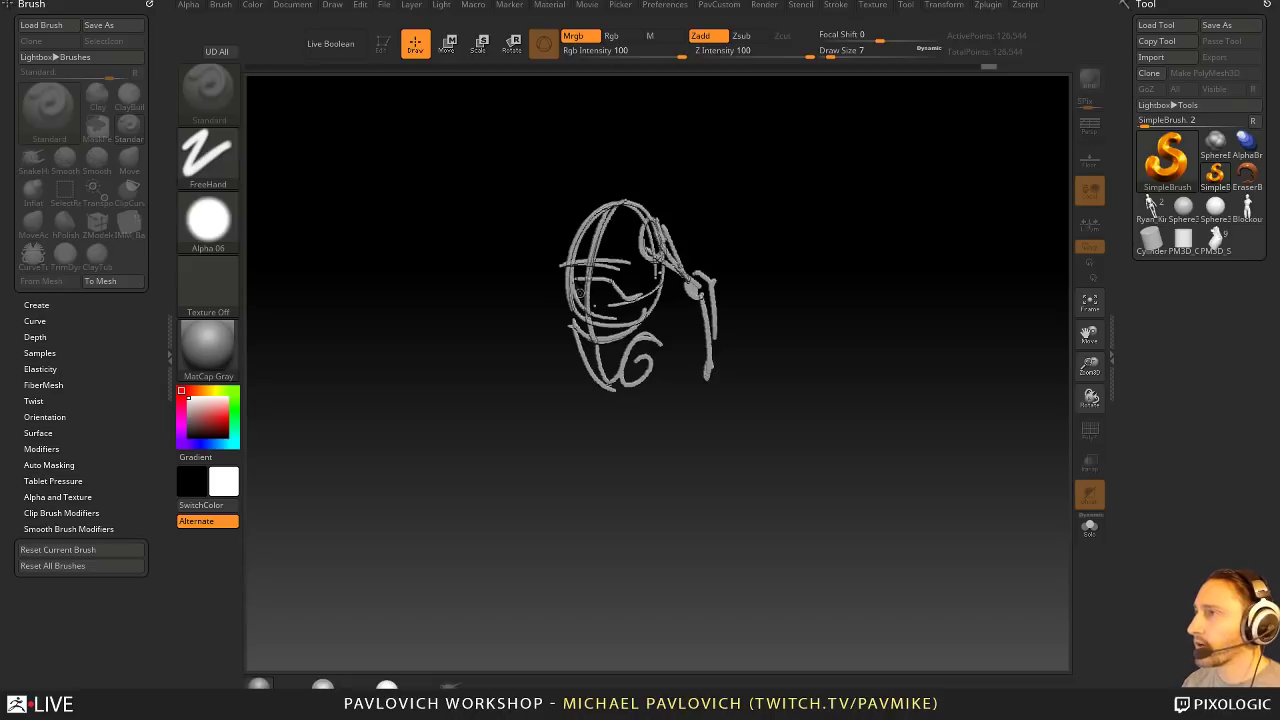
pyautogui.moveTo(644, 352); pyautogui.dragTo(626, 418)
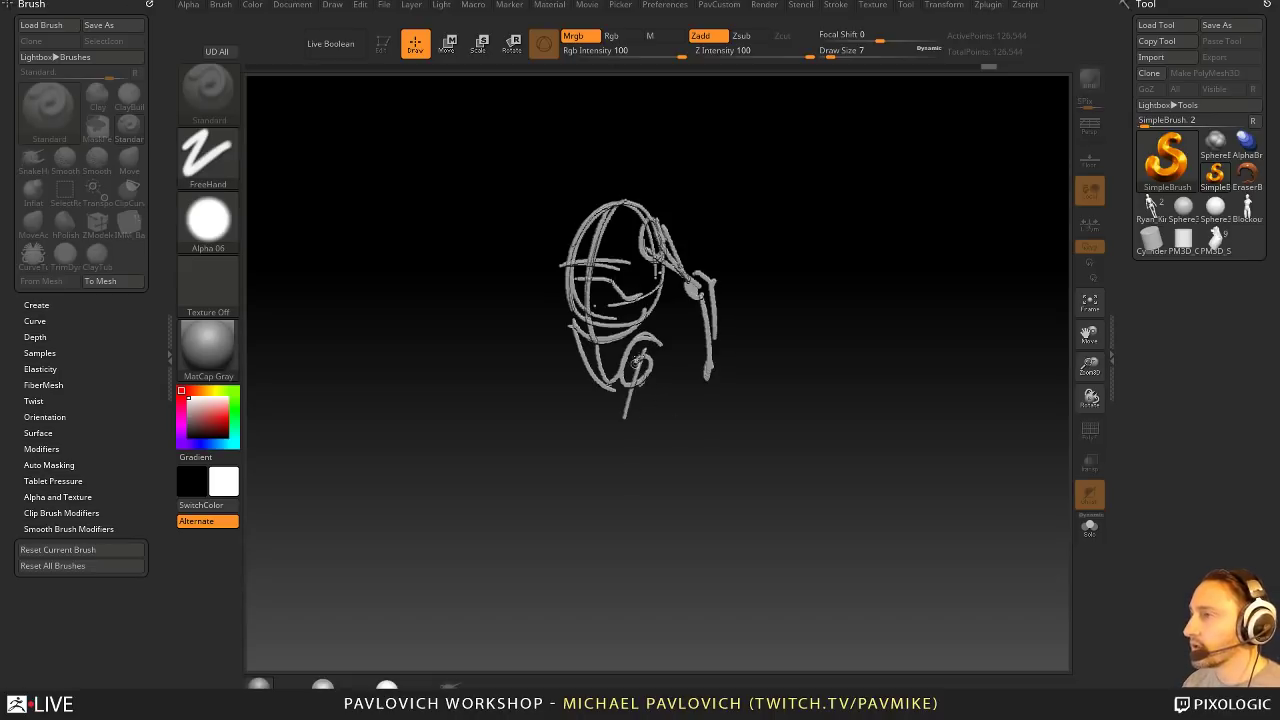
pyautogui.moveTo(648, 336); pyautogui.dragTo(617, 567)
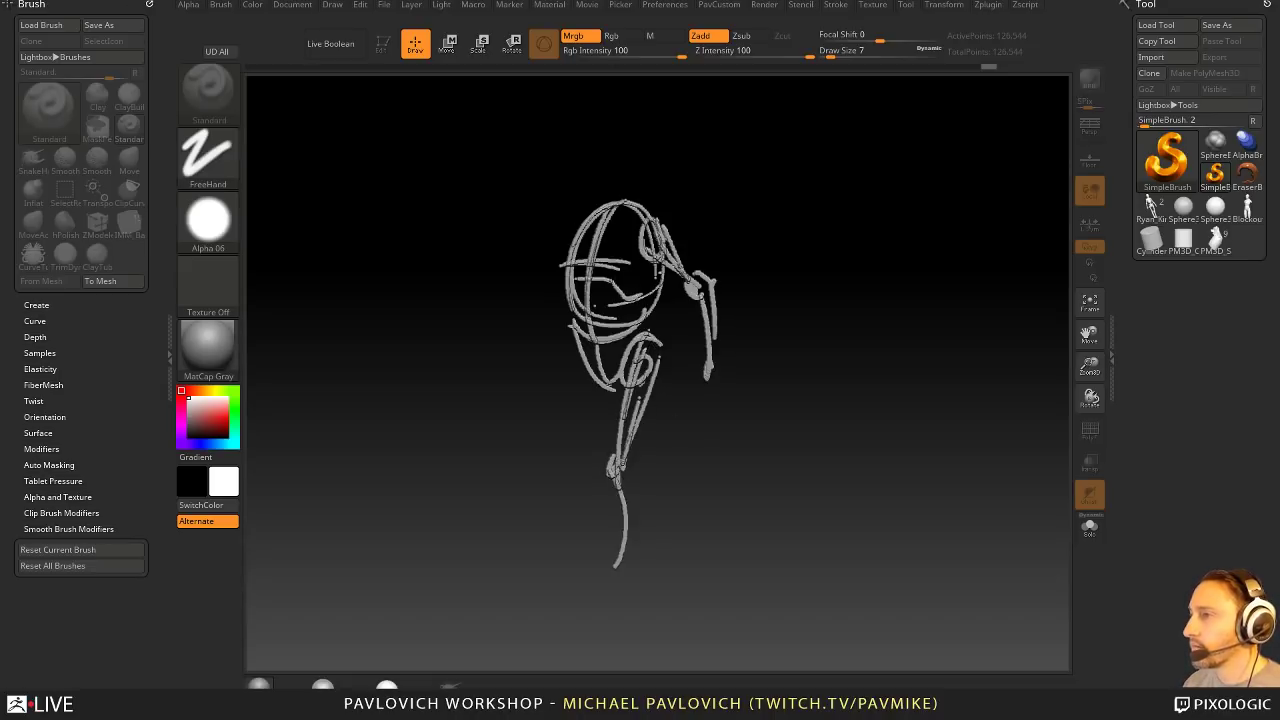
pyautogui.moveTo(620, 466)
pyautogui.mouseDown()
pyautogui.moveTo(647, 514)
pyautogui.moveTo(612, 597)
pyautogui.mouseUp()
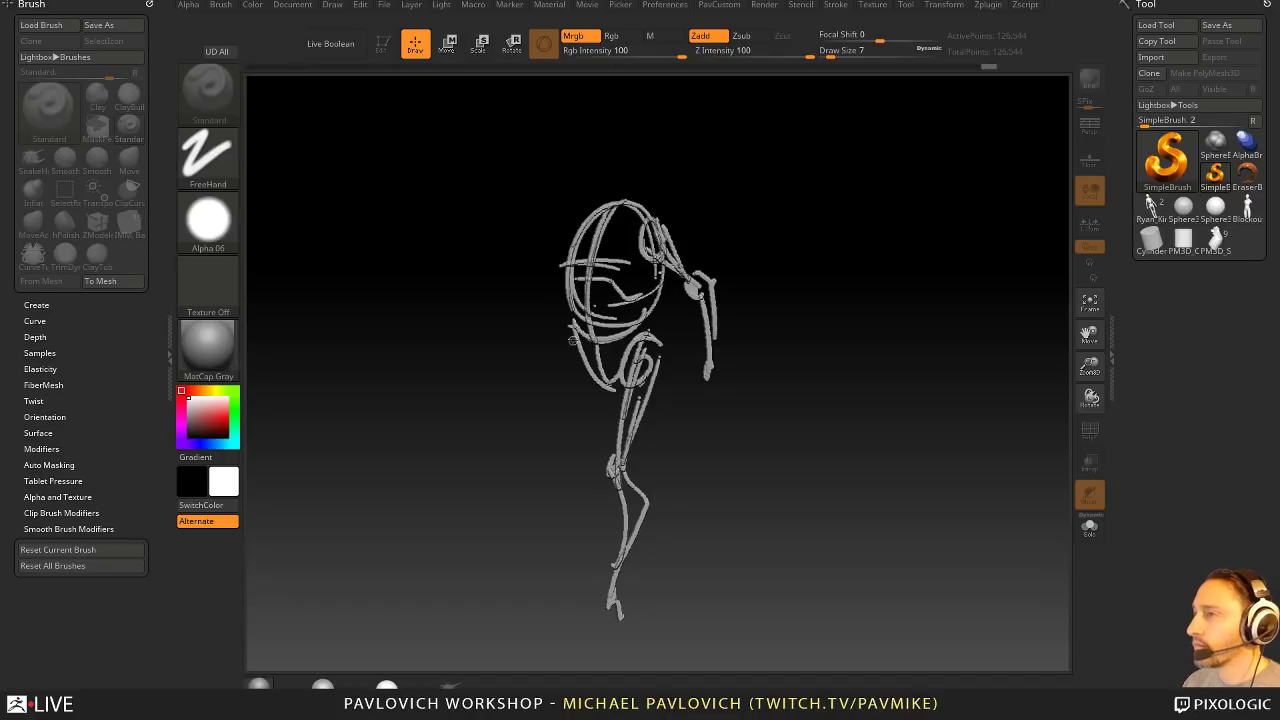
# Step: Sketch the start of the far thigh, the neck opening on the ribcage, and the head with its side plane
pyautogui.moveTo(573, 340); pyautogui.dragTo(607, 363)
pyautogui.moveTo(584, 219); pyautogui.dragTo(602, 221)
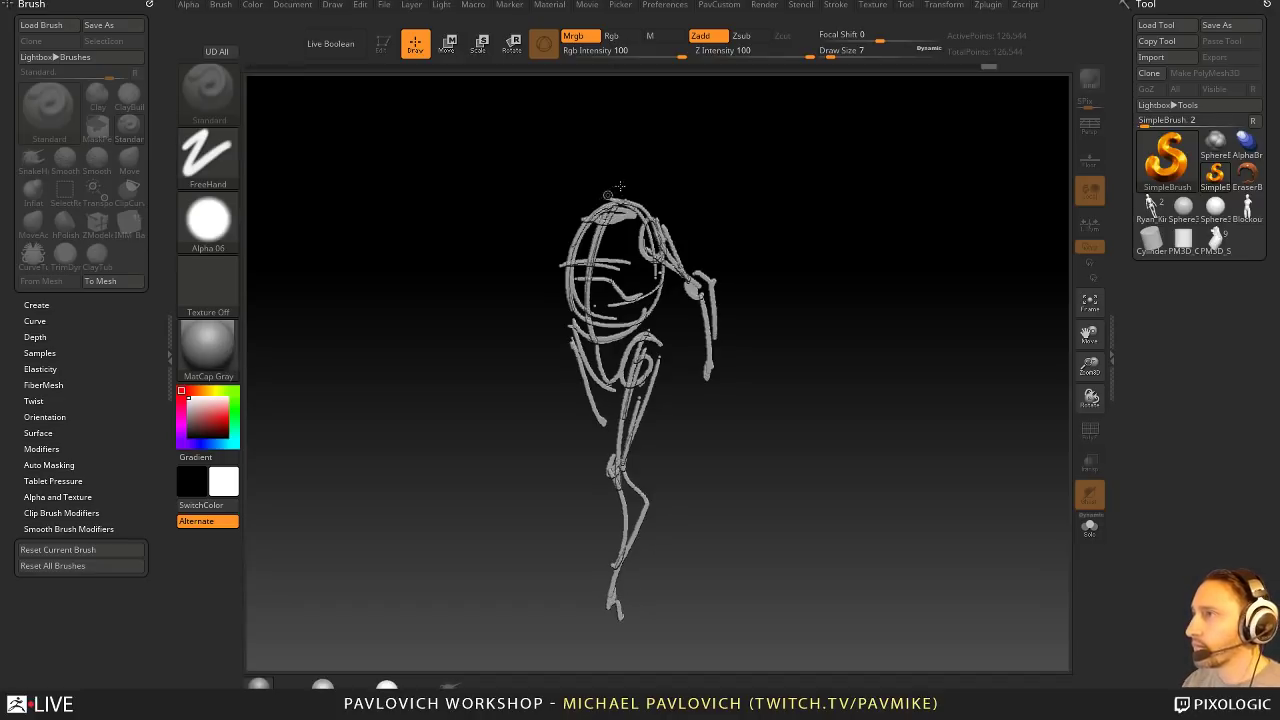
pyautogui.moveTo(594, 149); pyautogui.dragTo(623, 187)
pyautogui.moveTo(604, 121); pyautogui.dragTo(612, 192)
pyautogui.moveTo(606, 119)
pyautogui.mouseDown()
pyautogui.moveTo(629, 182)
pyautogui.moveTo(593, 160)
pyautogui.moveTo(600, 122)
pyautogui.moveTo(640, 150)
pyautogui.moveTo(648, 140)
pyautogui.mouseUp()
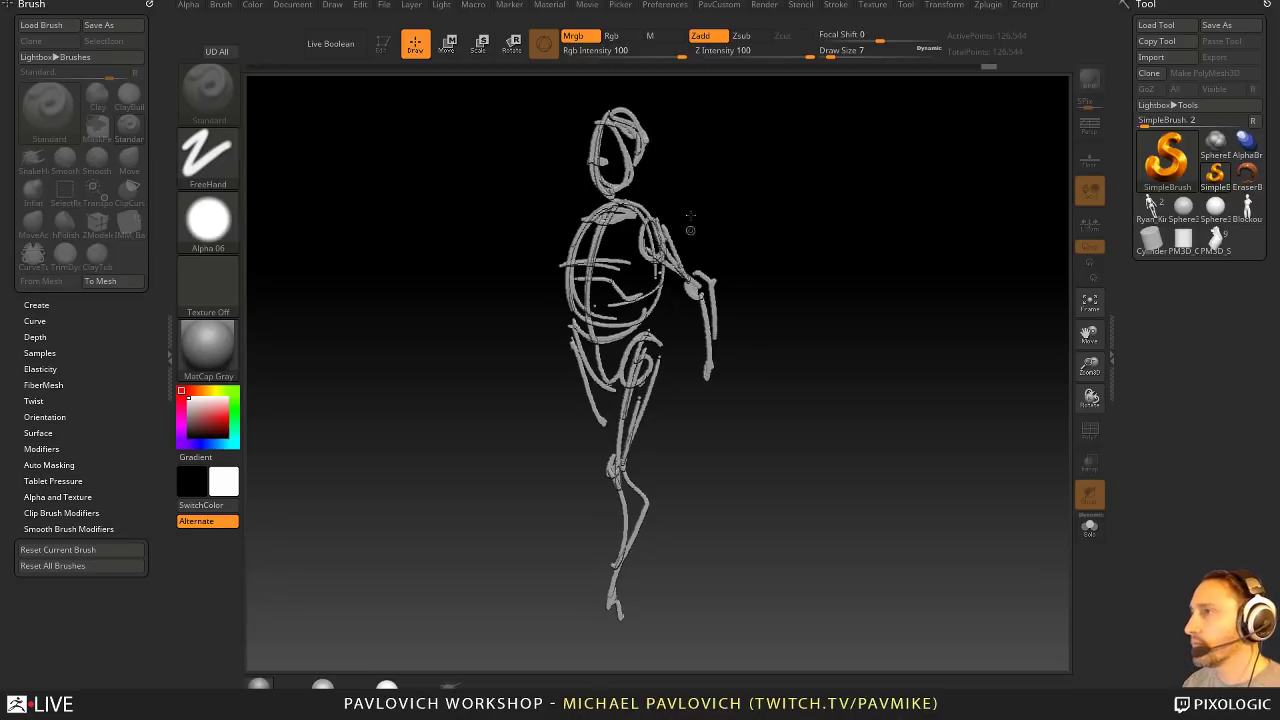
# Step: Reinforce the figure's lower ribcage and near-leg lines, and draw a short limb rhythm curve in the empty space beside it
pyautogui.moveTo(573, 288); pyautogui.dragTo(587, 332)
pyautogui.moveTo(652, 236)
pyautogui.mouseDown()
pyautogui.moveTo(638, 324)
pyautogui.moveTo(660, 349)
pyautogui.moveTo(618, 482)
pyautogui.mouseUp()
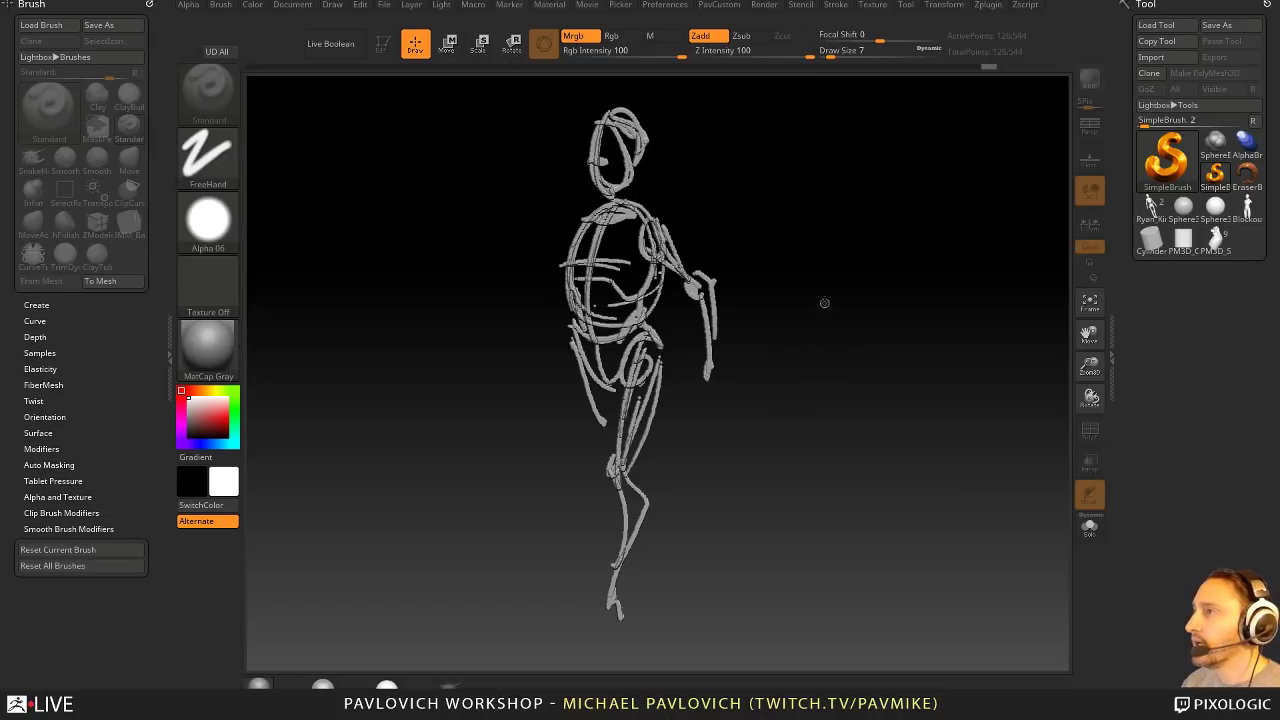
pyautogui.moveTo(824, 302); pyautogui.dragTo(855, 392)
# Step: Sketch a separate leg study with the kneecap, the shin and calf contours, the ankle and the foot
pyautogui.moveTo(913, 255)
pyautogui.mouseDown()
pyautogui.moveTo(936, 262)
pyautogui.moveTo(915, 270)
pyautogui.moveTo(941, 304)
pyautogui.moveTo(952, 294)
pyautogui.moveTo(933, 279)
pyautogui.moveTo(938, 360)
pyautogui.mouseUp()
pyautogui.moveTo(918, 303)
pyautogui.mouseDown()
pyautogui.moveTo(930, 420)
pyautogui.moveTo(918, 446)
pyautogui.mouseUp()
pyautogui.click(955, 346)
pyautogui.moveTo(950, 375); pyautogui.dragTo(948, 386)
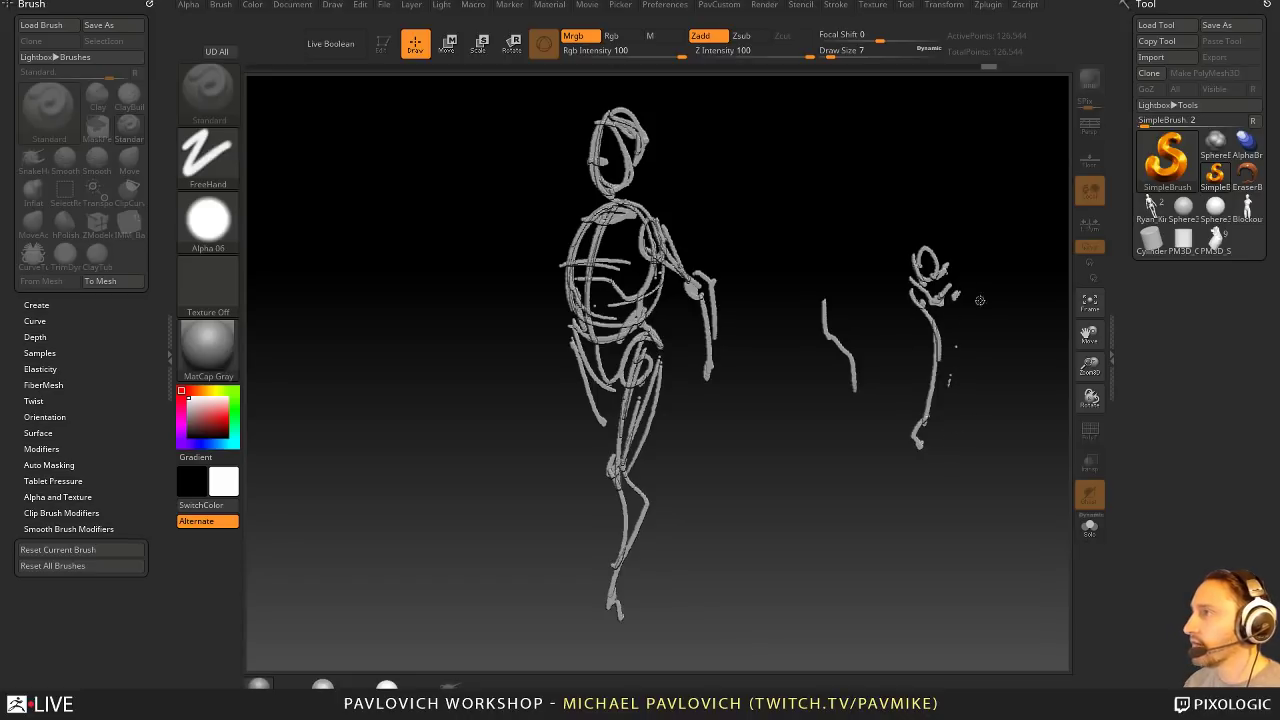
pyautogui.moveTo(964, 312)
pyautogui.mouseDown()
pyautogui.moveTo(928, 455)
pyautogui.moveTo(932, 494)
pyautogui.moveTo(944, 492)
pyautogui.mouseUp()
pyautogui.moveTo(954, 484); pyautogui.dragTo(981, 494)
pyautogui.moveTo(921, 303)
pyautogui.mouseDown()
pyautogui.moveTo(911, 351)
pyautogui.moveTo(930, 395)
pyautogui.mouseUp()
pyautogui.moveTo(960, 274)
pyautogui.mouseDown()
pyautogui.moveTo(976, 321)
pyautogui.moveTo(959, 371)
pyautogui.mouseUp()
# Step: Extend the leg study upward with the inner and outer thigh contours and the muscle lines above the kneecap
pyautogui.moveTo(898, 240)
pyautogui.mouseDown()
pyautogui.moveTo(907, 268)
pyautogui.moveTo(950, 218)
pyautogui.mouseUp()
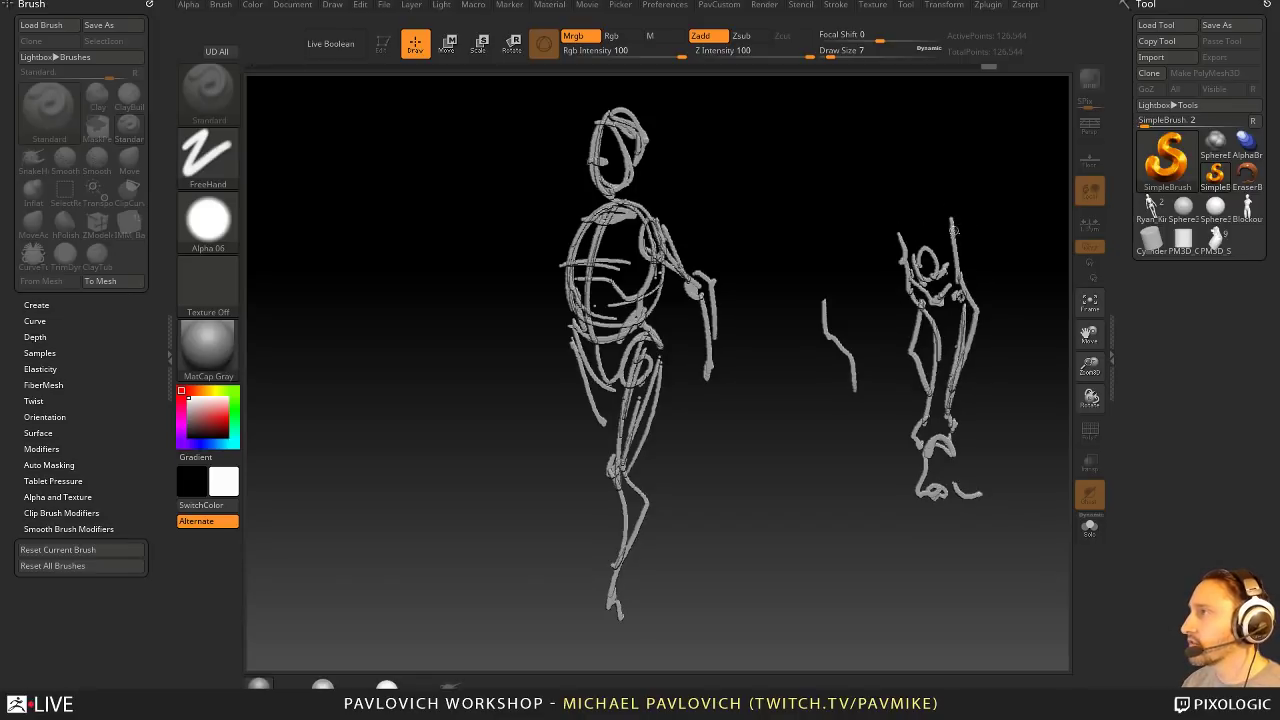
pyautogui.moveTo(960, 266); pyautogui.dragTo(958, 206)
pyautogui.moveTo(961, 260); pyautogui.dragTo(963, 298)
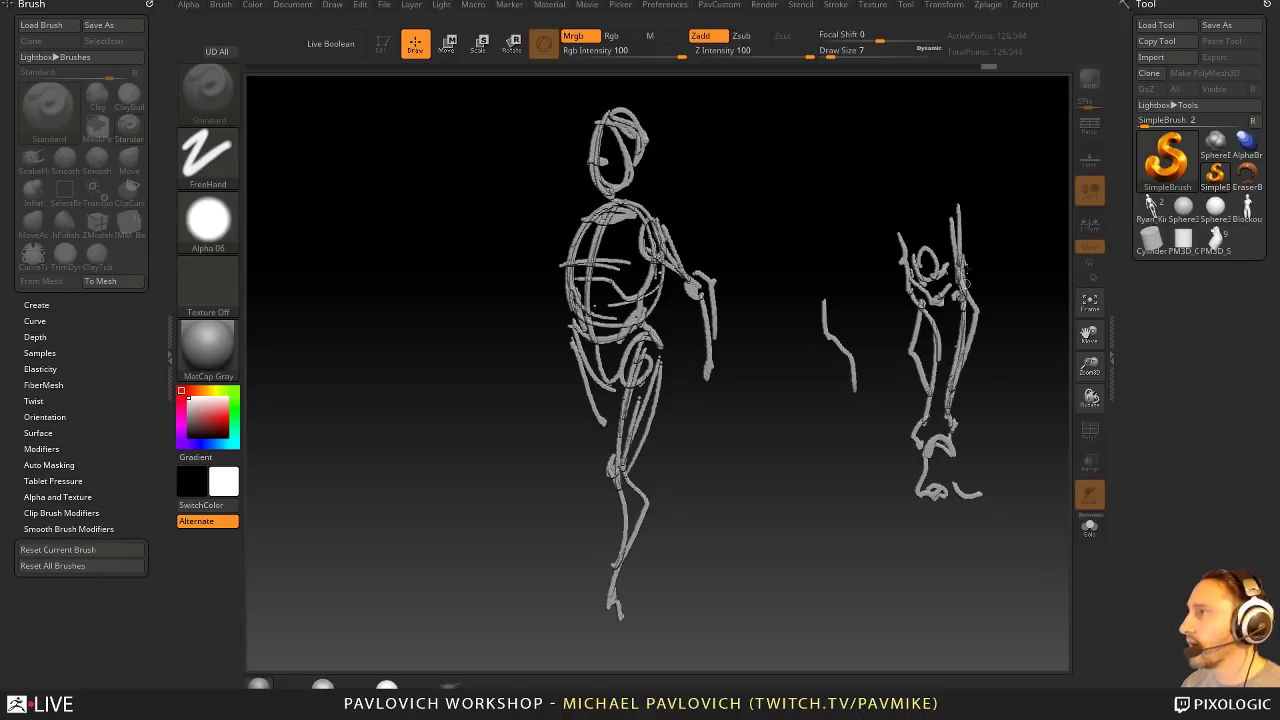
pyautogui.moveTo(898, 168)
pyautogui.mouseDown()
pyautogui.moveTo(924, 218)
pyautogui.moveTo(942, 200)
pyautogui.moveTo(902, 244)
pyautogui.moveTo(948, 134)
pyautogui.moveTo(966, 218)
pyautogui.mouseUp()
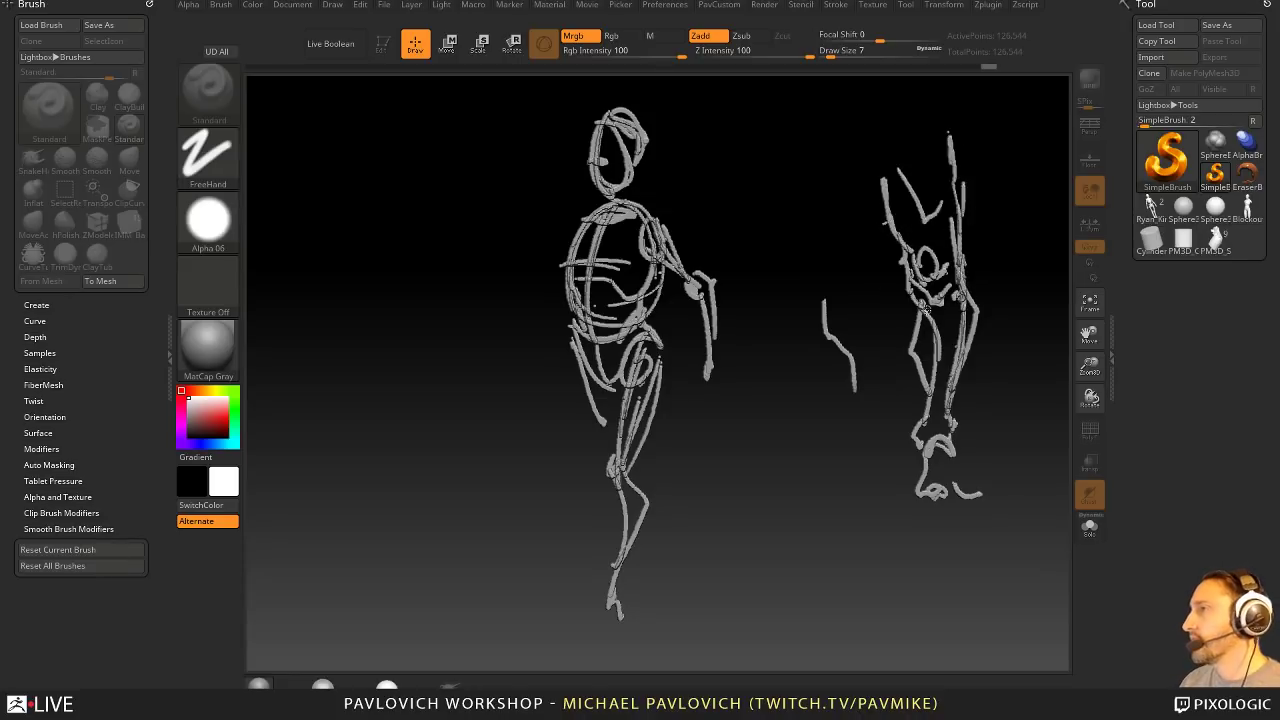
pyautogui.moveTo(888, 168)
pyautogui.mouseDown()
pyautogui.moveTo(876, 107)
pyautogui.moveTo(914, 191)
pyautogui.mouseUp()
pyautogui.moveTo(942, 102); pyautogui.dragTo(942, 144)
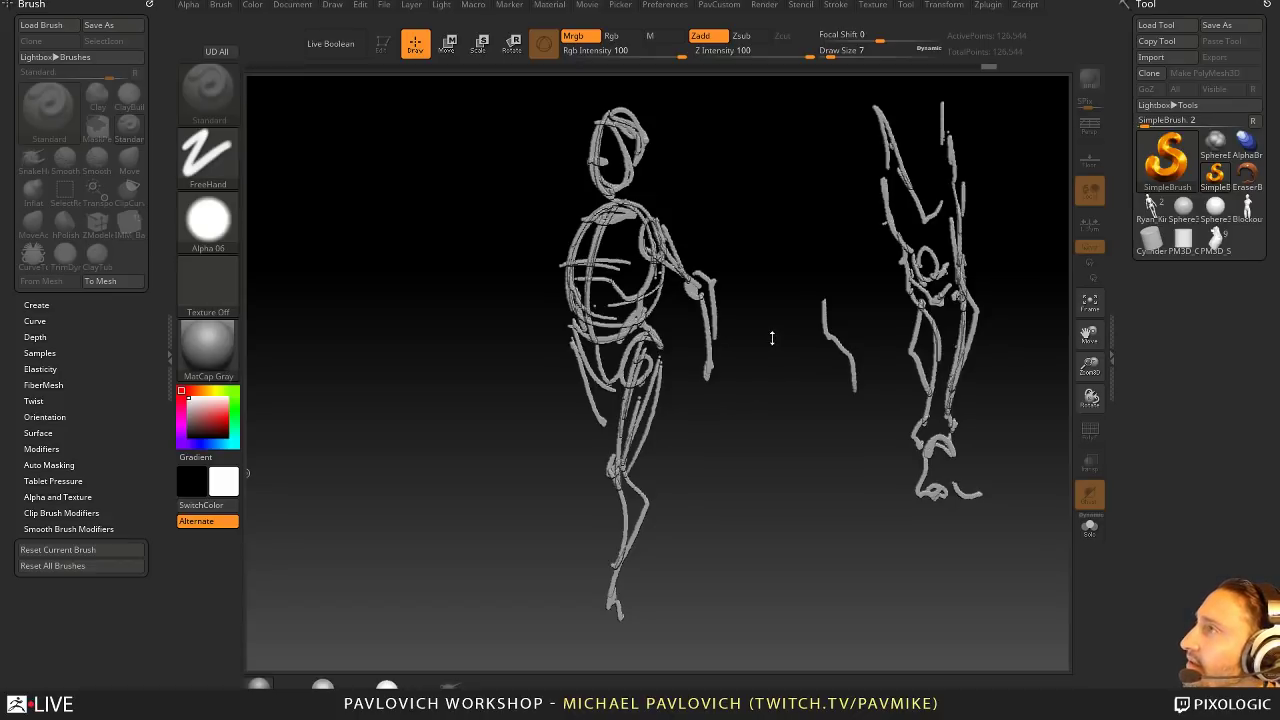
# Step: Start a QuickSketch canvas and switch to the Standard brush
pyautogui.click(987, 5)
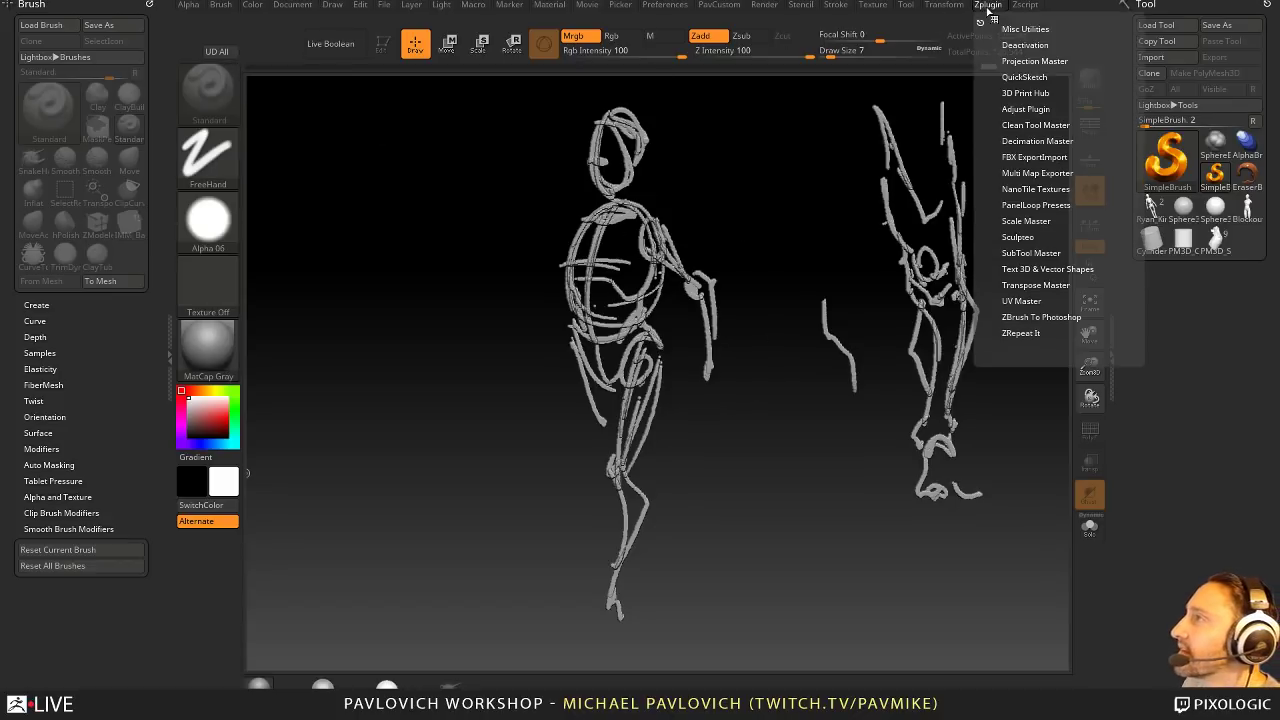
pyautogui.click(1024, 77)
pyautogui.click(1035, 99)
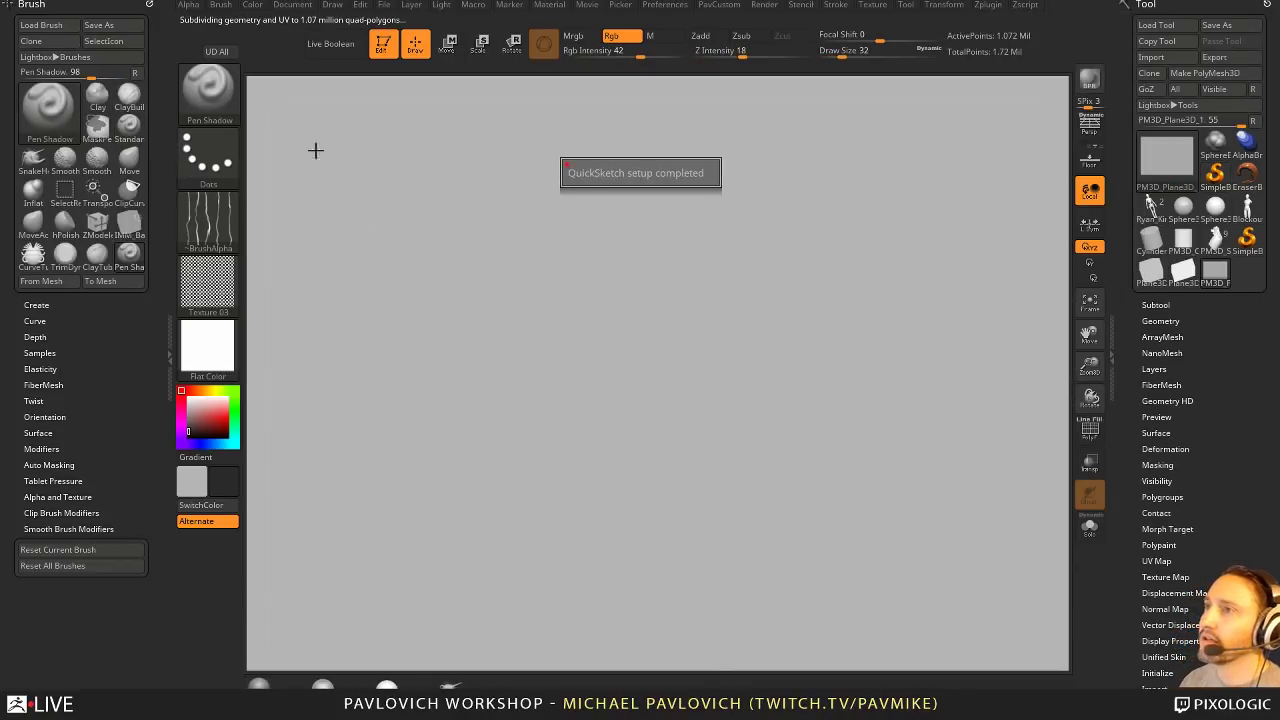
pyautogui.press('b')
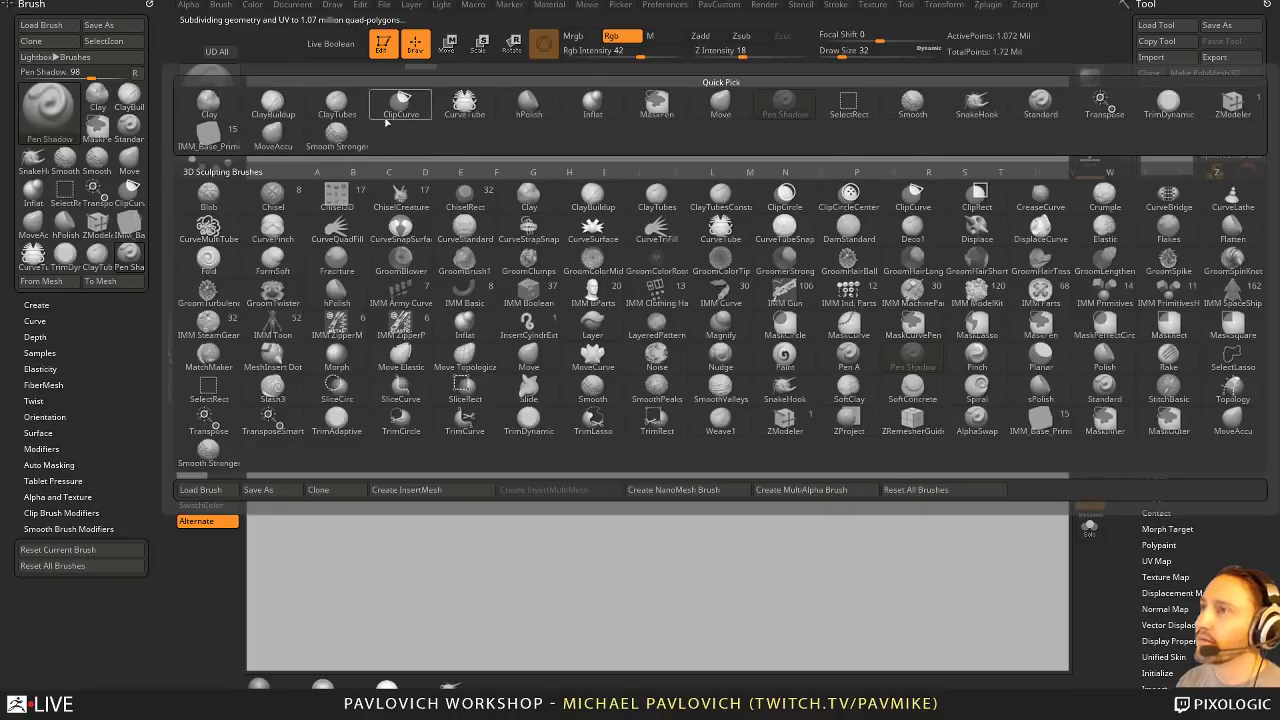
pyautogui.press('s')
pyautogui.press('t')
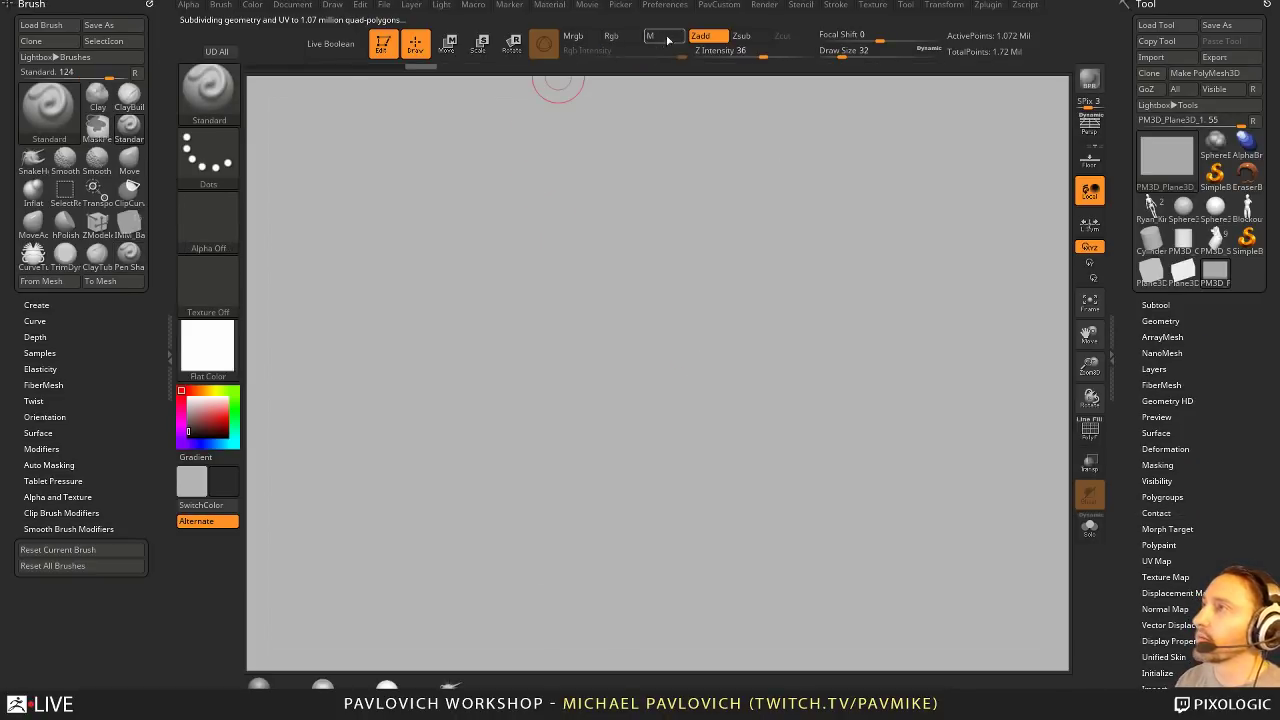
# Step: Set the brush to paint Rgb only at intensity 41, with draw size 7 and the FreeHand stroke
pyautogui.click(695, 38)
pyautogui.click(693, 43)
pyautogui.moveTo(662, 54); pyautogui.dragTo(640, 54)
pyautogui.press('s')
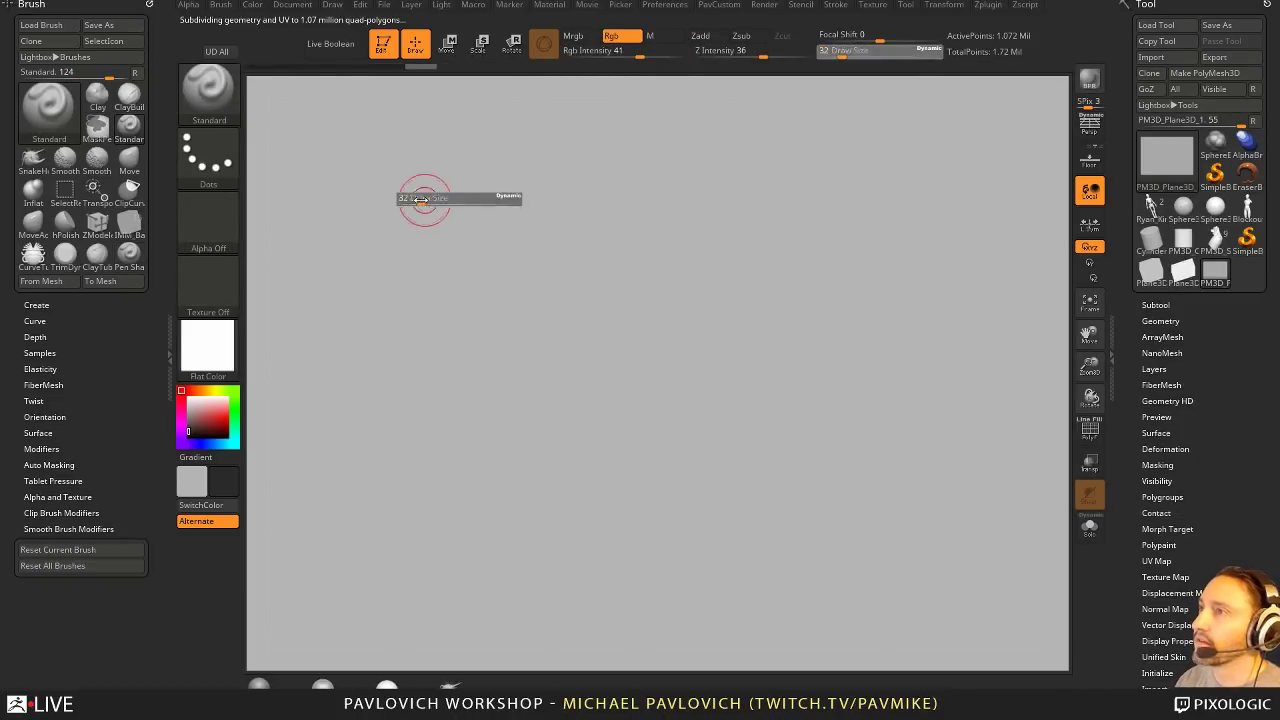
pyautogui.moveTo(423, 198); pyautogui.dragTo(410, 200)
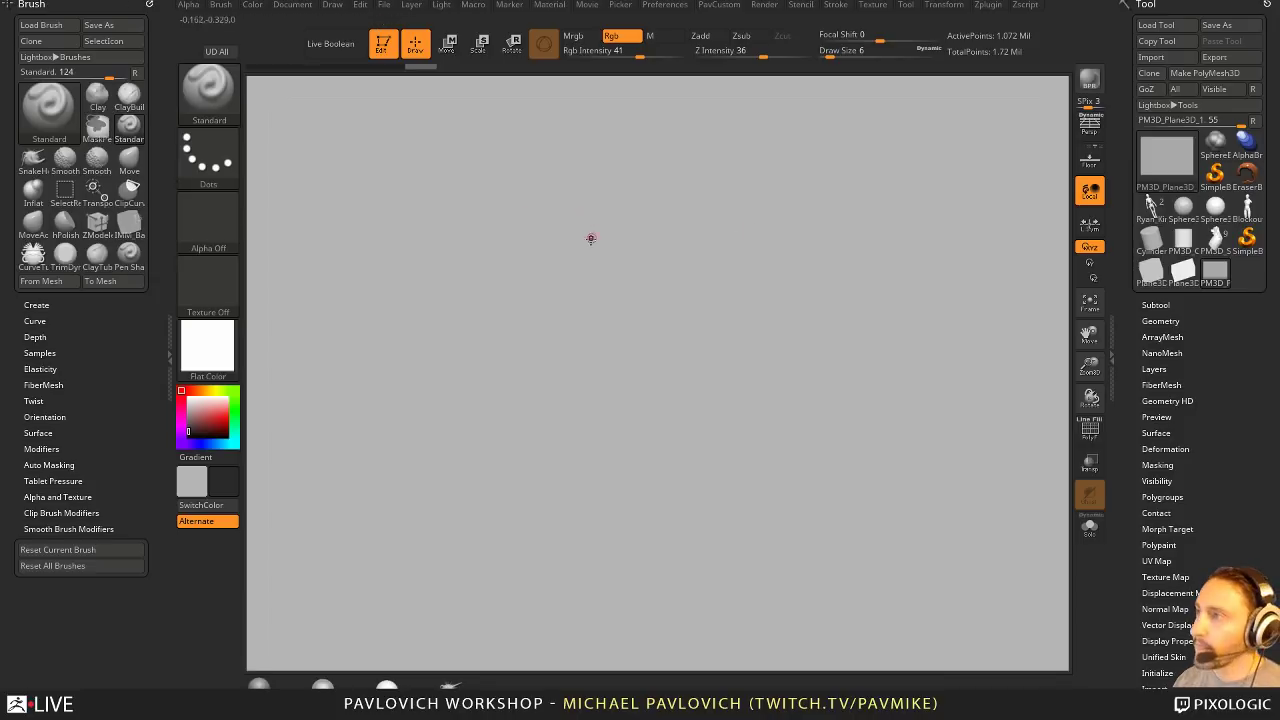
pyautogui.click(208, 155)
pyautogui.click(418, 170)
# Step: Rough in a figure with an oval ribcage, bent arm, pelvis, head and chest line
pyautogui.moveTo(632, 224); pyautogui.dragTo(663, 236)
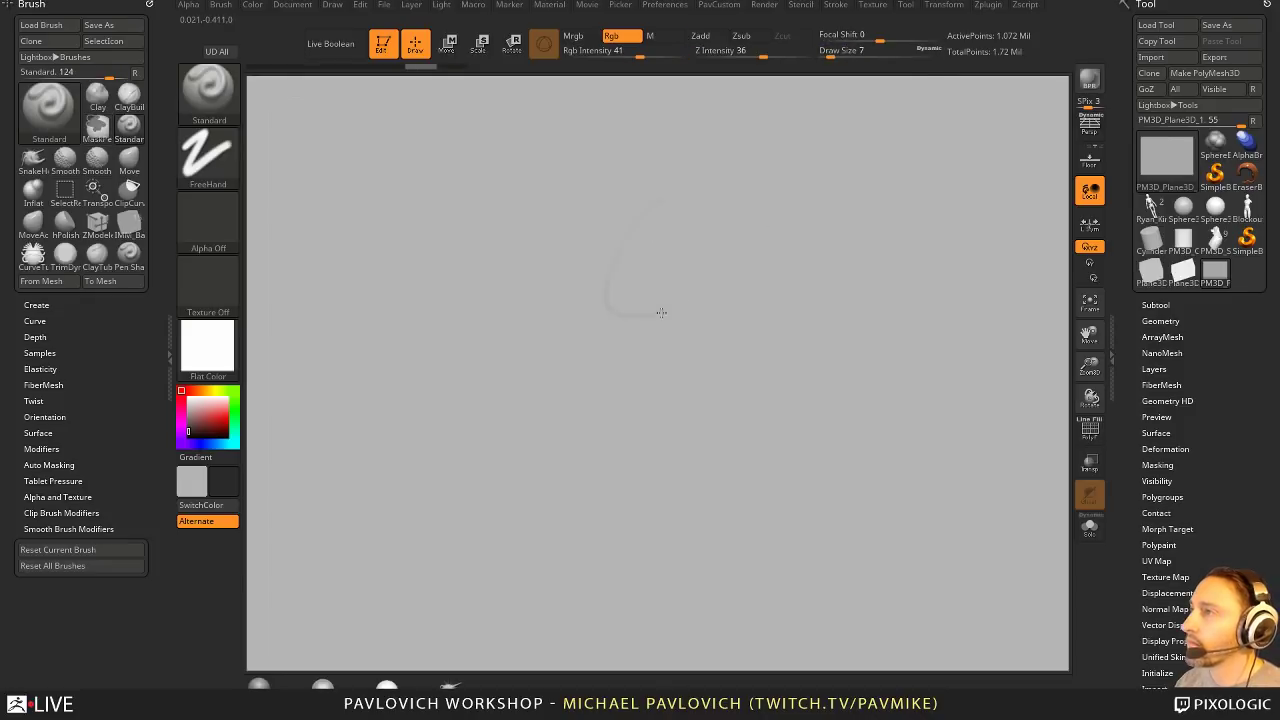
pyautogui.moveTo(661, 313)
pyautogui.mouseDown()
pyautogui.moveTo(618, 310)
pyautogui.moveTo(656, 203)
pyautogui.moveTo(617, 272)
pyautogui.mouseUp()
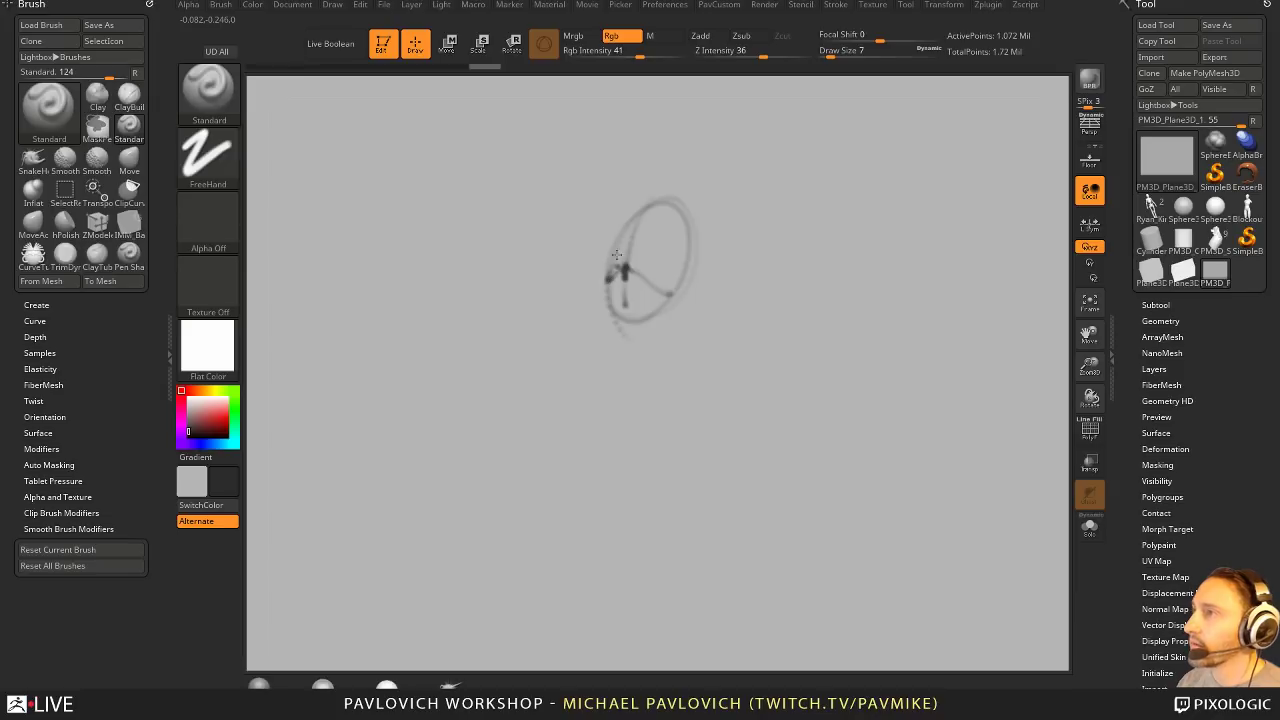
pyautogui.moveTo(659, 214)
pyautogui.mouseDown()
pyautogui.moveTo(735, 277)
pyautogui.moveTo(712, 372)
pyautogui.mouseUp()
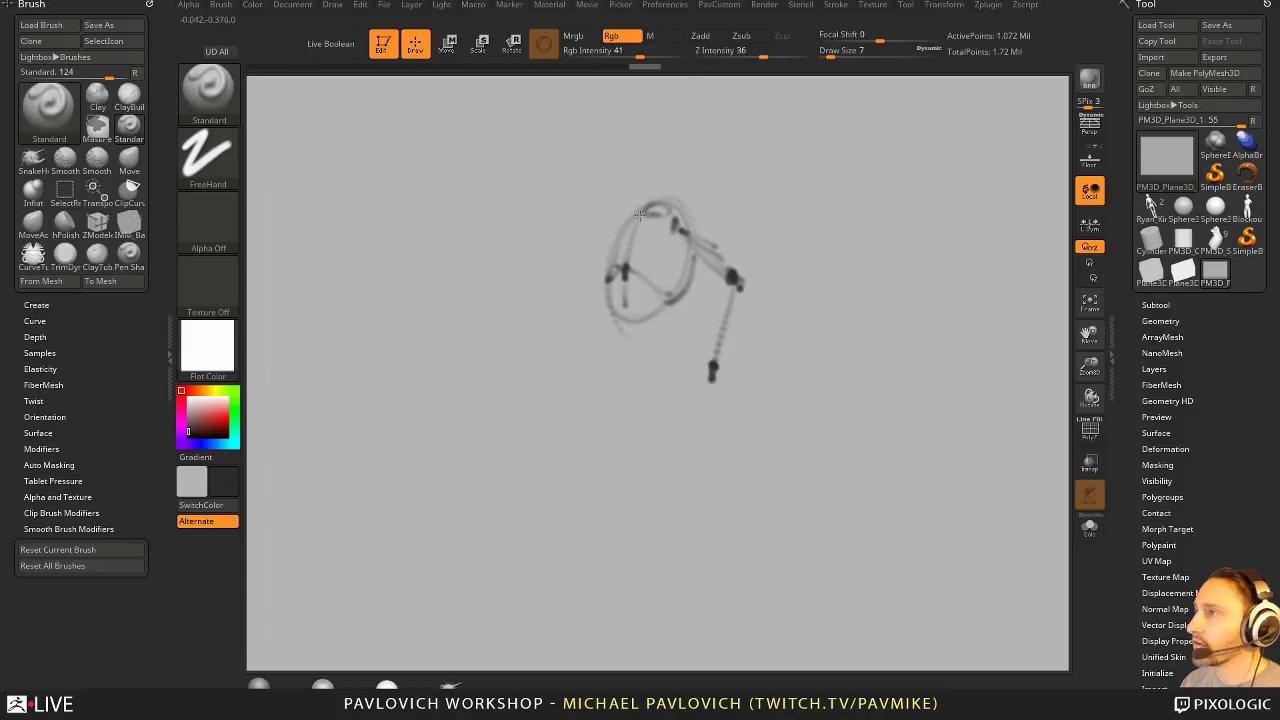
pyautogui.moveTo(660, 200)
pyautogui.mouseDown()
pyautogui.moveTo(658, 132)
pyautogui.moveTo(645, 212)
pyautogui.mouseUp()
pyautogui.moveTo(622, 292)
pyautogui.mouseDown()
pyautogui.moveTo(630, 348)
pyautogui.moveTo(672, 326)
pyautogui.moveTo(636, 386)
pyautogui.moveTo(645, 375)
pyautogui.mouseUp()
pyautogui.moveTo(643, 217); pyautogui.dragTo(612, 272)
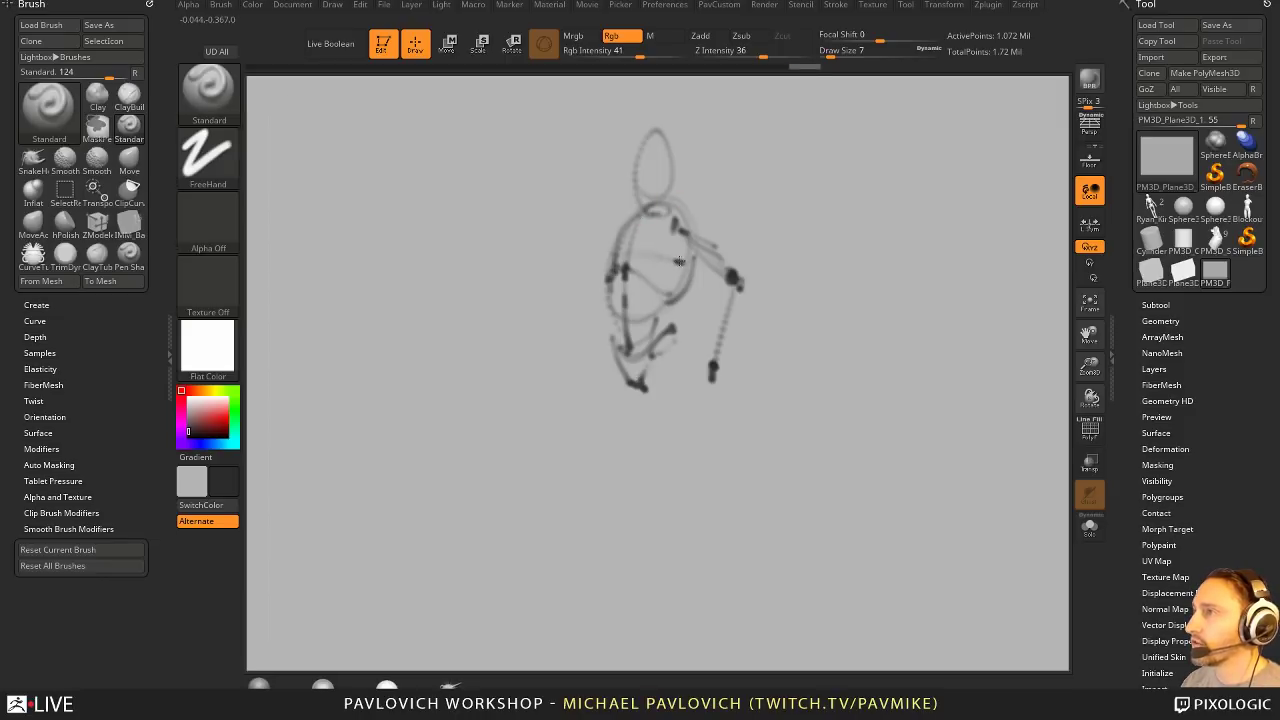
pyautogui.moveTo(684, 250); pyautogui.dragTo(612, 272)
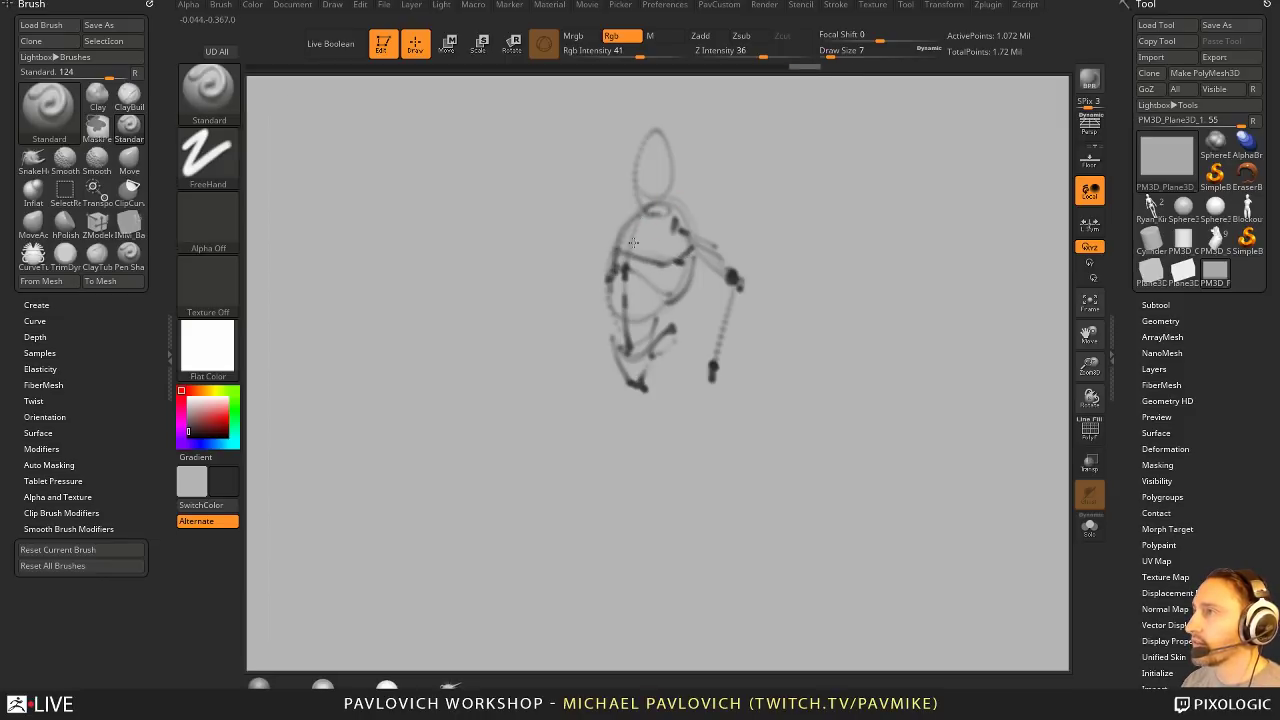
# Step: Set Rgb Intensity to 9 and fill the sketch plane with the current dark colour
pyautogui.click(600, 52)
pyautogui.moveTo(258, 5)
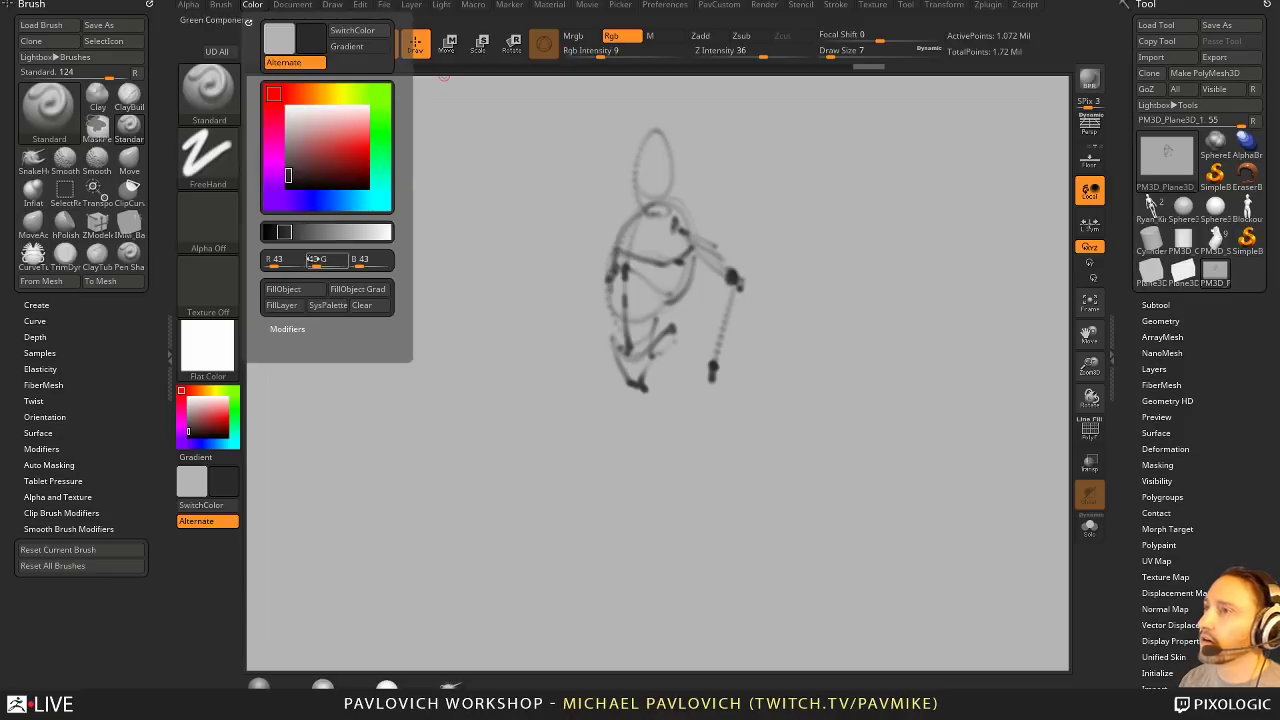
pyautogui.click(283, 289)
pyautogui.click(283, 289)
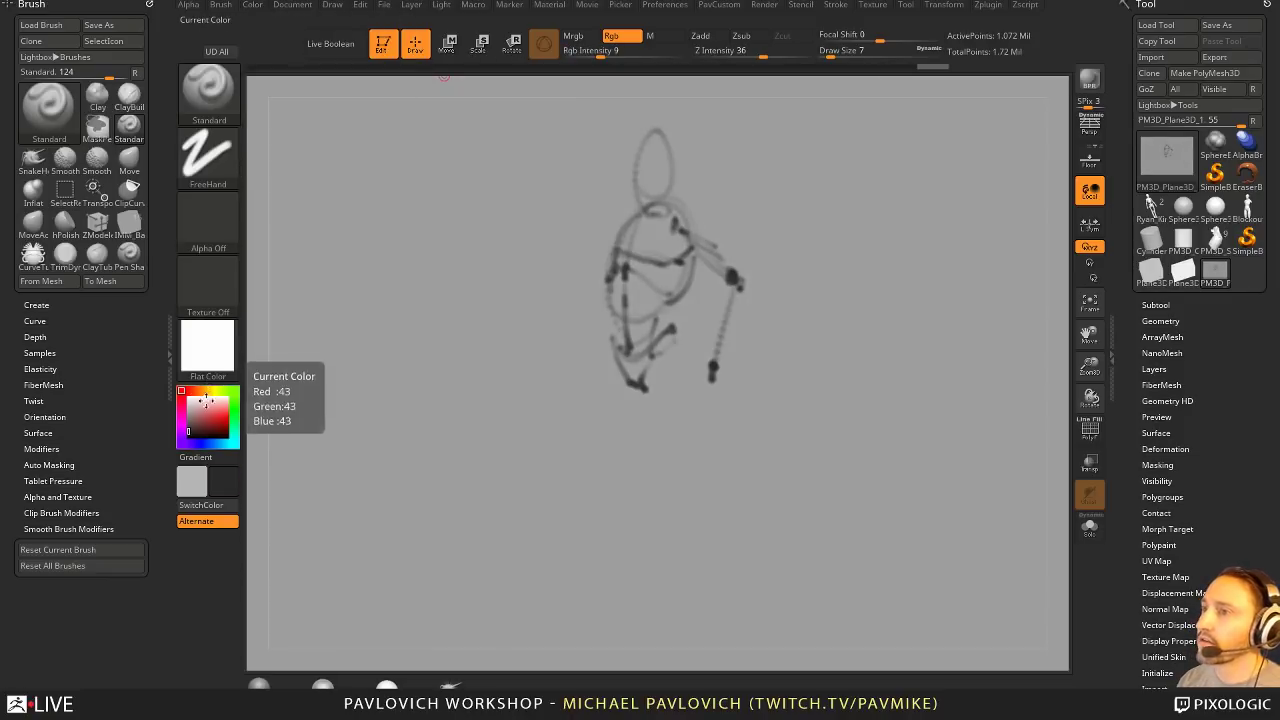
# Step: Change the colour to white and fill the sketch plane repeatedly to fade the rough figure into a light underdrawing
pyautogui.click(205, 401)
pyautogui.click(253, 5)
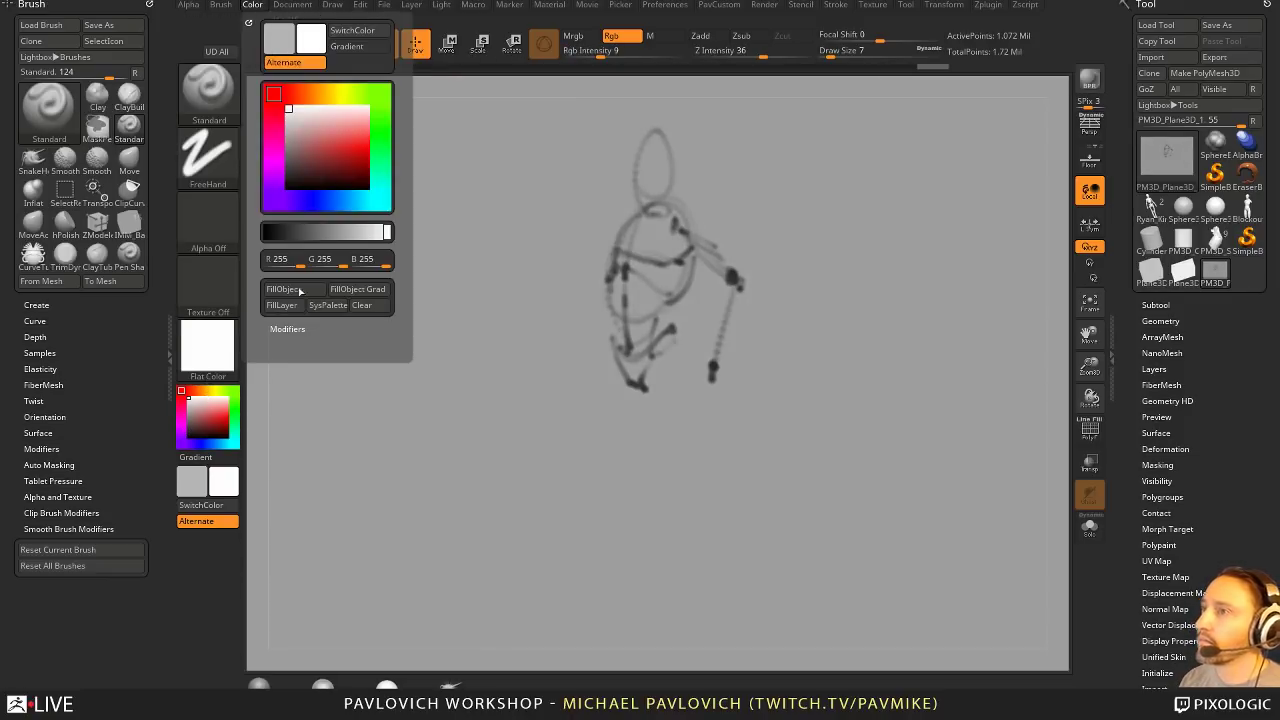
pyautogui.click(299, 290)
pyautogui.click(300, 290)
pyautogui.click(302, 290)
pyautogui.click(305, 290)
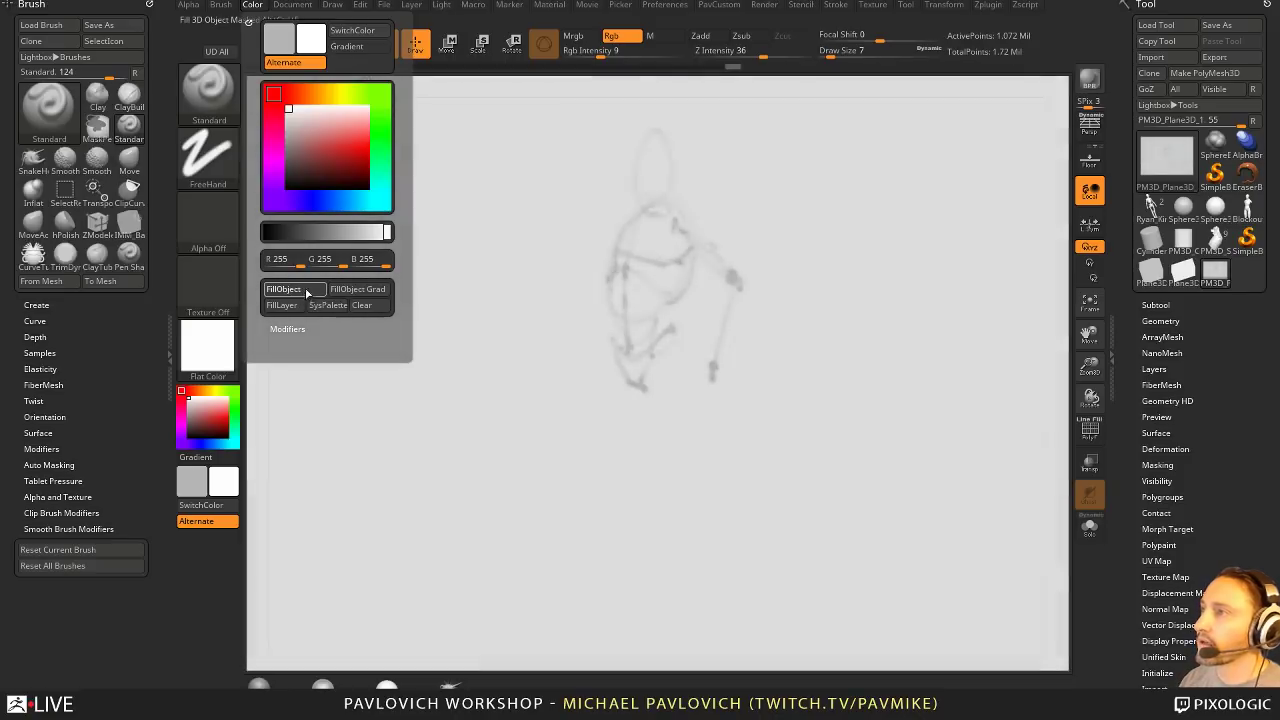
pyautogui.click(307, 292)
# Step: Set a dark grey colour, Rgb Intensity 100 and draw size 6, and mark the collarbone line over the underdrawing
pyautogui.moveTo(187, 432); pyautogui.dragTo(187, 426)
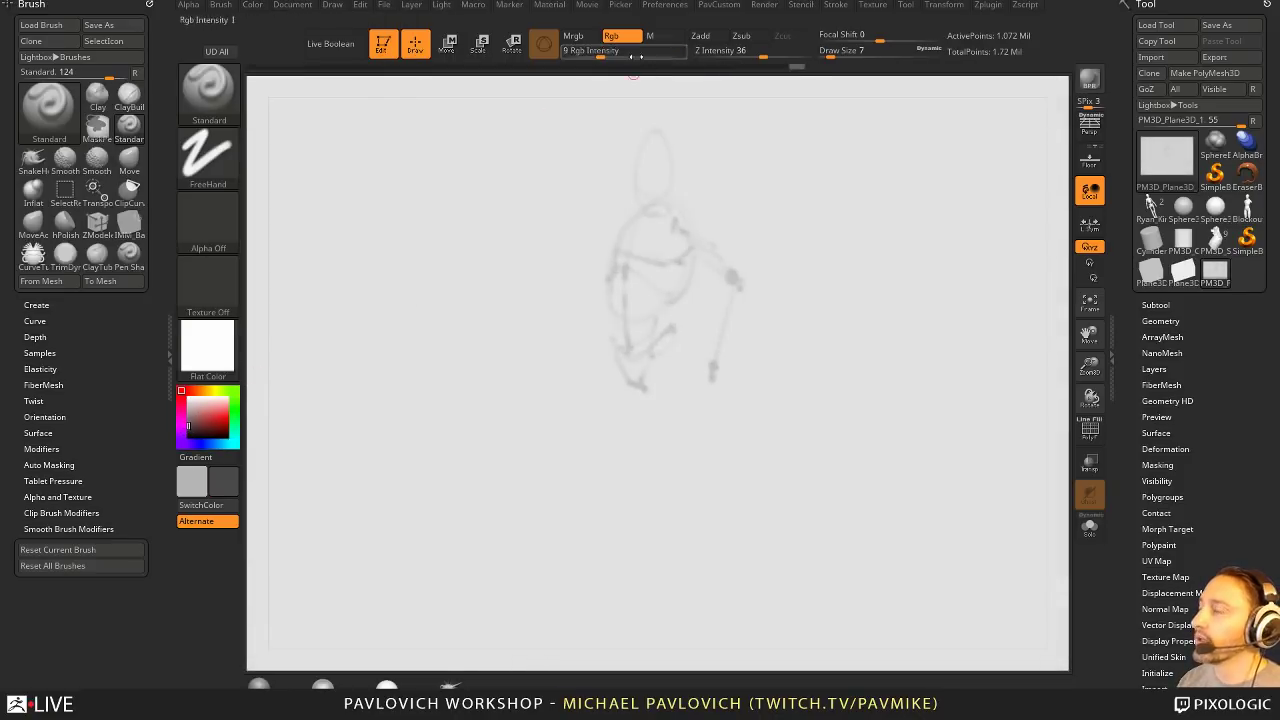
pyautogui.moveTo(635, 56); pyautogui.dragTo(690, 56)
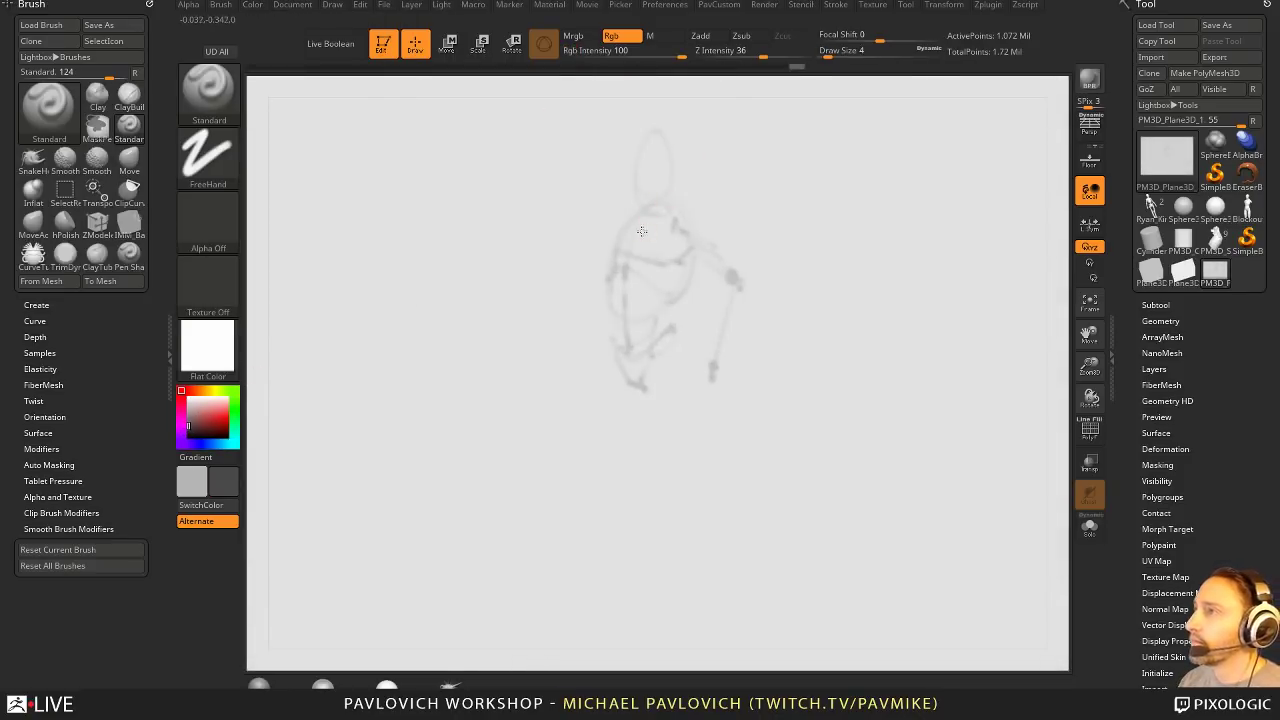
pyautogui.moveTo(650, 228)
pyautogui.mouseDown()
pyautogui.moveTo(672, 221)
pyautogui.moveTo(649, 238)
pyautogui.mouseUp()
pyautogui.press('s')
pyautogui.click(681, 227)
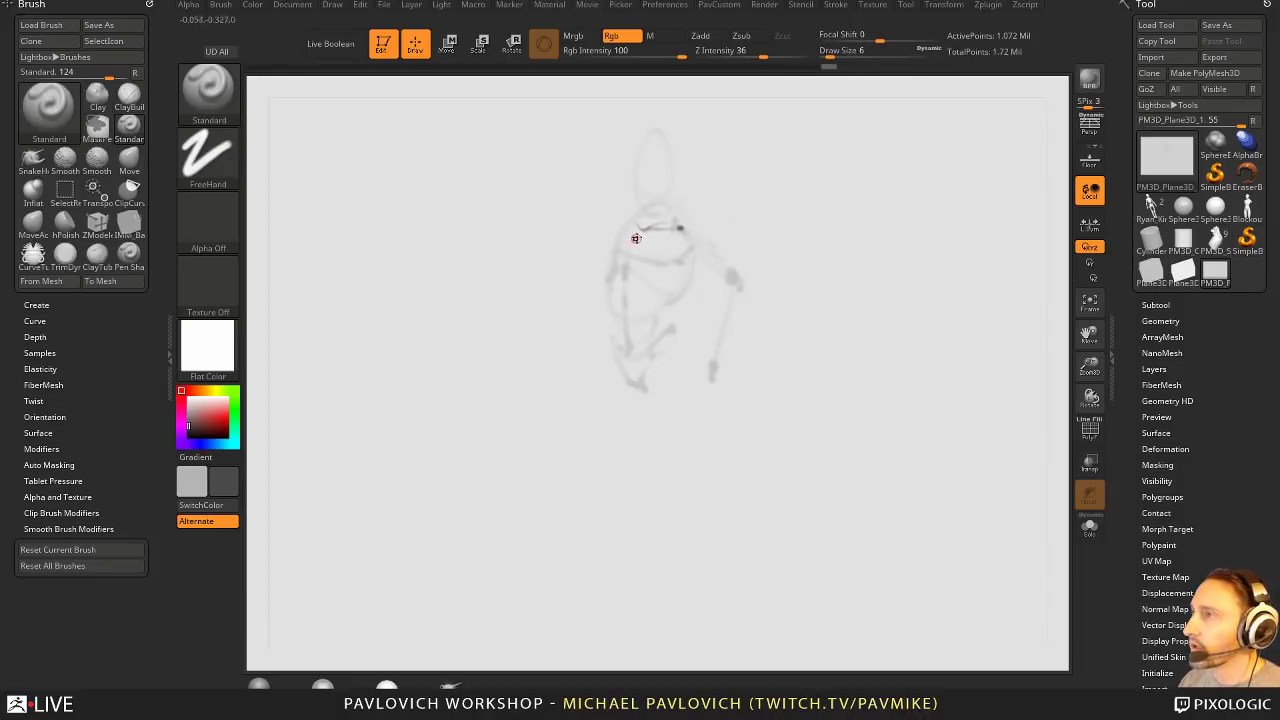
# Step: Draw the torso's center and side contours down to the pelvis, plus the shoulder and bent arm, over the faded figure
pyautogui.moveTo(637, 260)
pyautogui.mouseDown()
pyautogui.moveTo(662, 239)
pyautogui.moveTo(688, 250)
pyautogui.moveTo(668, 233)
pyautogui.moveTo(626, 278)
pyautogui.moveTo(694, 263)
pyautogui.moveTo(624, 267)
pyautogui.moveTo(625, 287)
pyautogui.moveTo(613, 271)
pyautogui.moveTo(617, 308)
pyautogui.moveTo(648, 336)
pyautogui.moveTo(614, 286)
pyautogui.moveTo(614, 340)
pyautogui.moveTo(649, 349)
pyautogui.mouseUp()
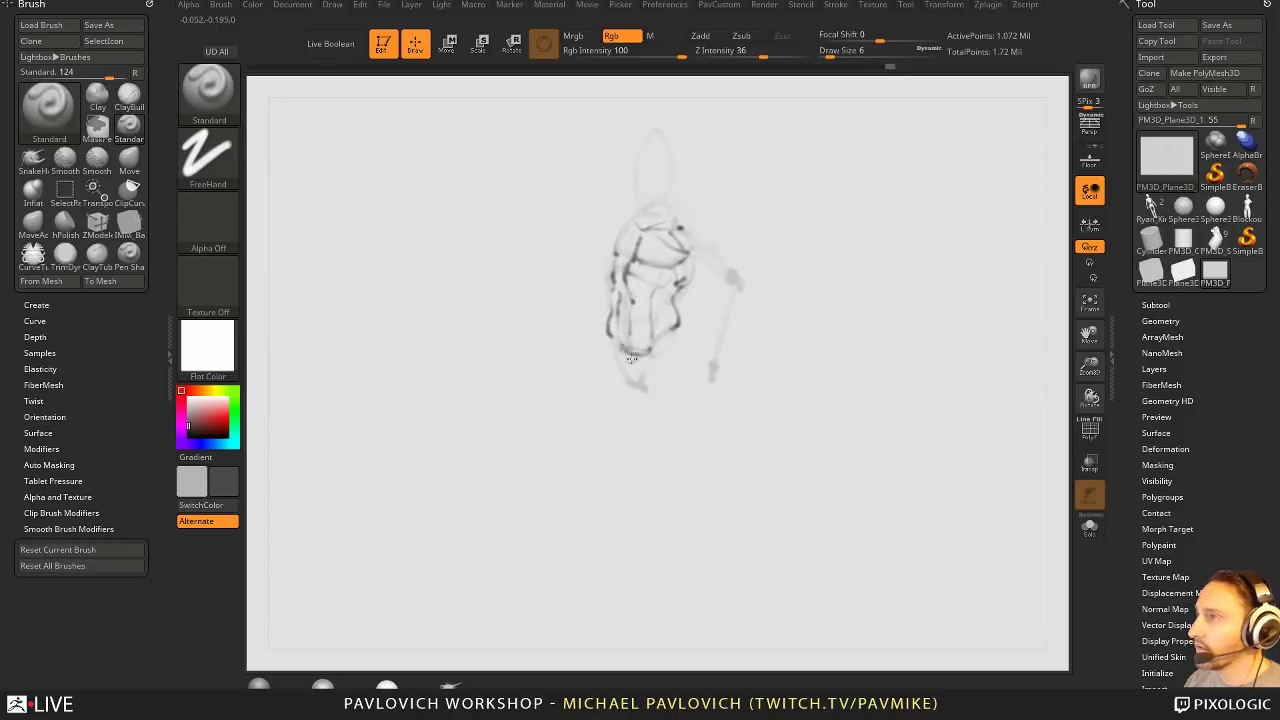
pyautogui.moveTo(633, 372); pyautogui.dragTo(636, 380)
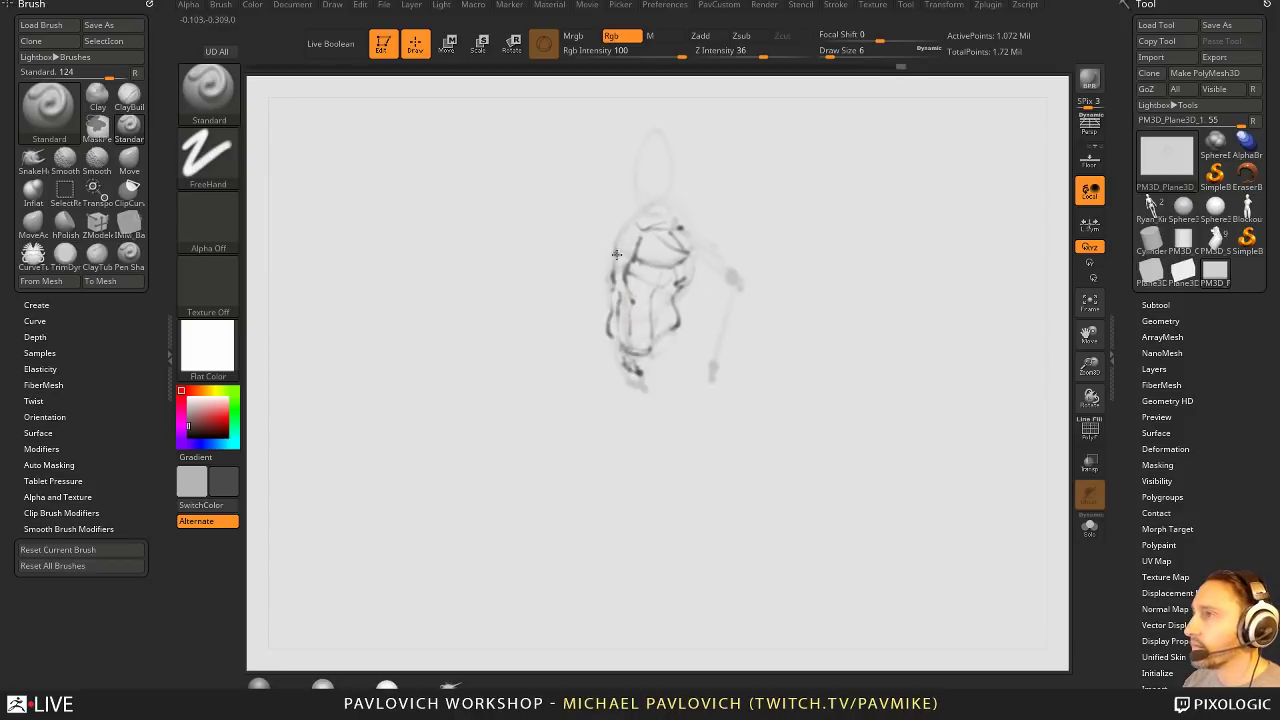
pyautogui.moveTo(637, 225); pyautogui.dragTo(709, 255)
pyautogui.moveTo(700, 262)
pyautogui.mouseDown()
pyautogui.moveTo(746, 288)
pyautogui.moveTo(712, 340)
pyautogui.moveTo(746, 277)
pyautogui.moveTo(730, 307)
pyautogui.moveTo(718, 286)
pyautogui.moveTo(729, 320)
pyautogui.moveTo(711, 345)
pyautogui.moveTo(716, 326)
pyautogui.mouseUp()
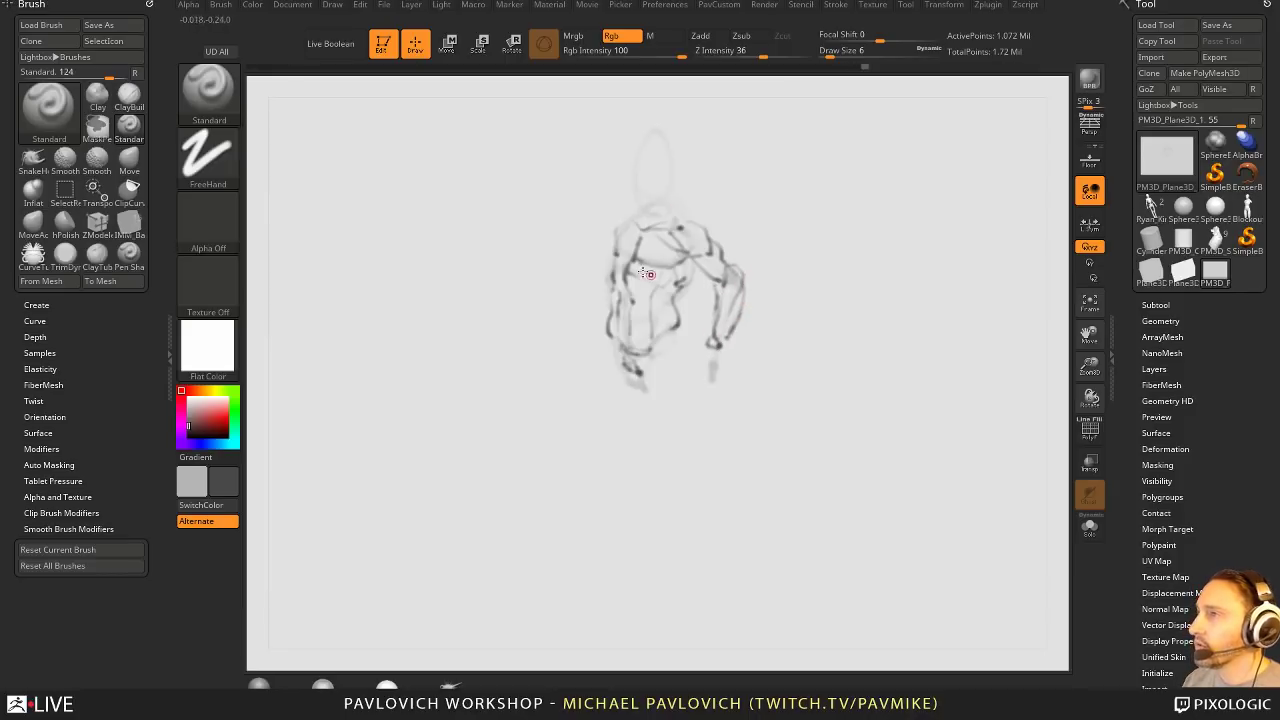
# Step: Define the chest and opposite shoulder, the hip and upper thigh shapes, and the long leg contour down to the knee
pyautogui.moveTo(615, 255)
pyautogui.mouseDown()
pyautogui.moveTo(636, 222)
pyautogui.moveTo(669, 225)
pyautogui.moveTo(671, 288)
pyautogui.moveTo(616, 262)
pyautogui.moveTo(668, 269)
pyautogui.mouseUp()
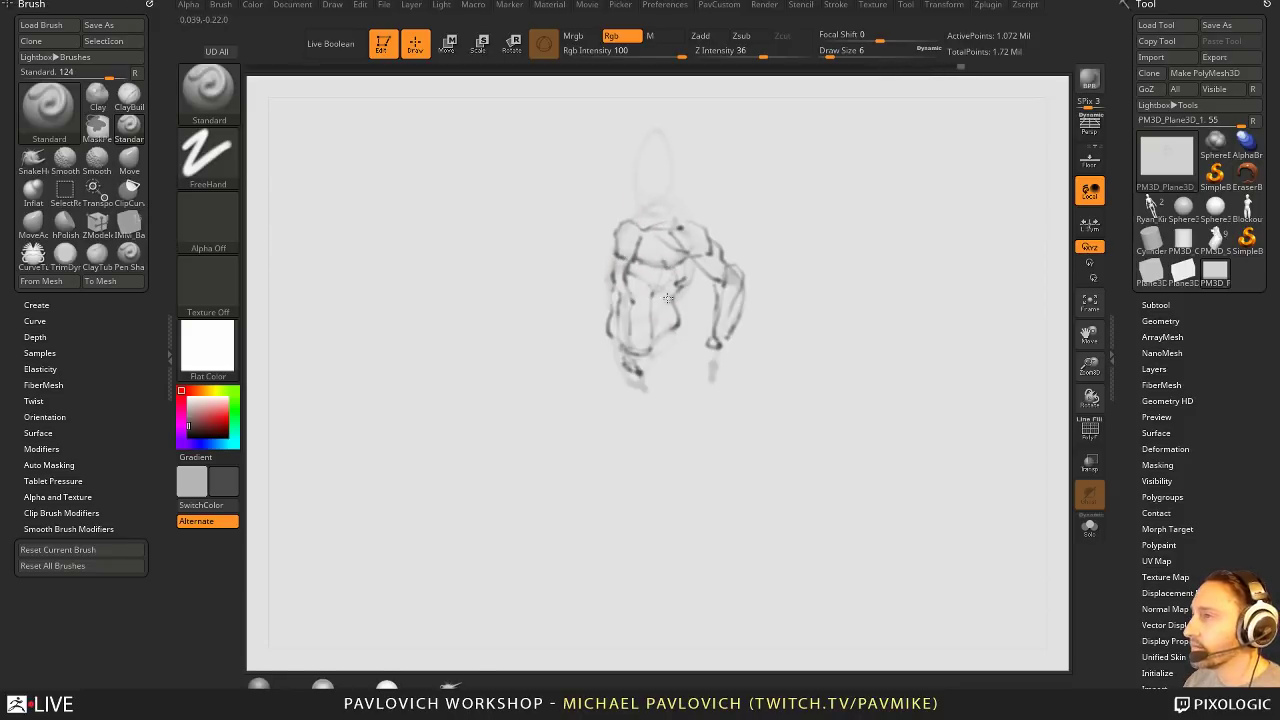
pyautogui.moveTo(659, 313)
pyautogui.mouseDown()
pyautogui.moveTo(666, 342)
pyautogui.moveTo(680, 335)
pyautogui.moveTo(662, 374)
pyautogui.mouseUp()
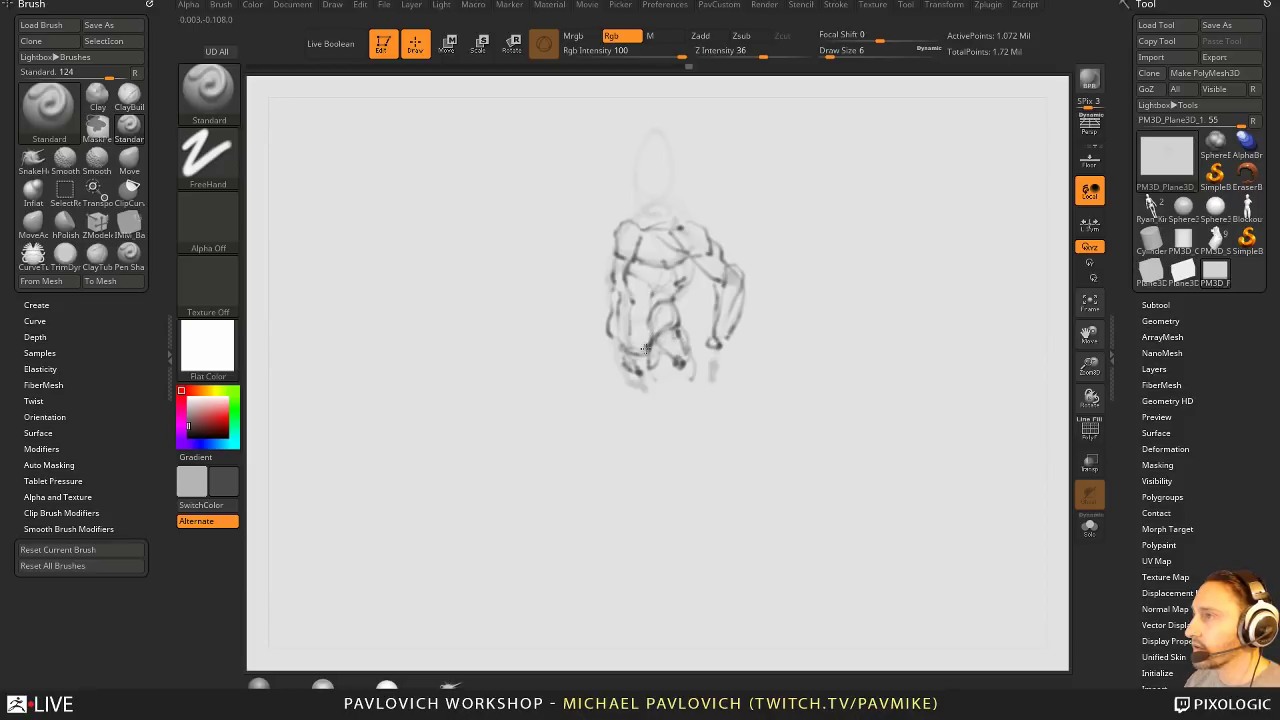
pyautogui.moveTo(609, 325); pyautogui.dragTo(657, 456)
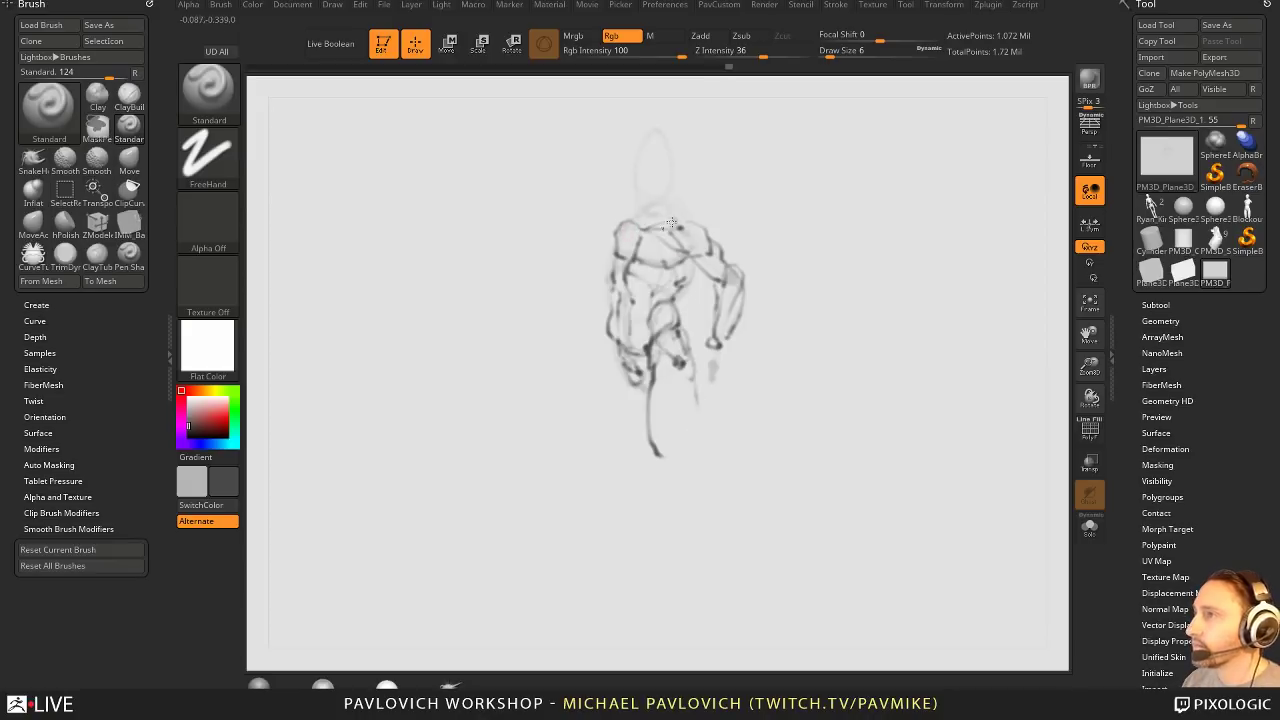